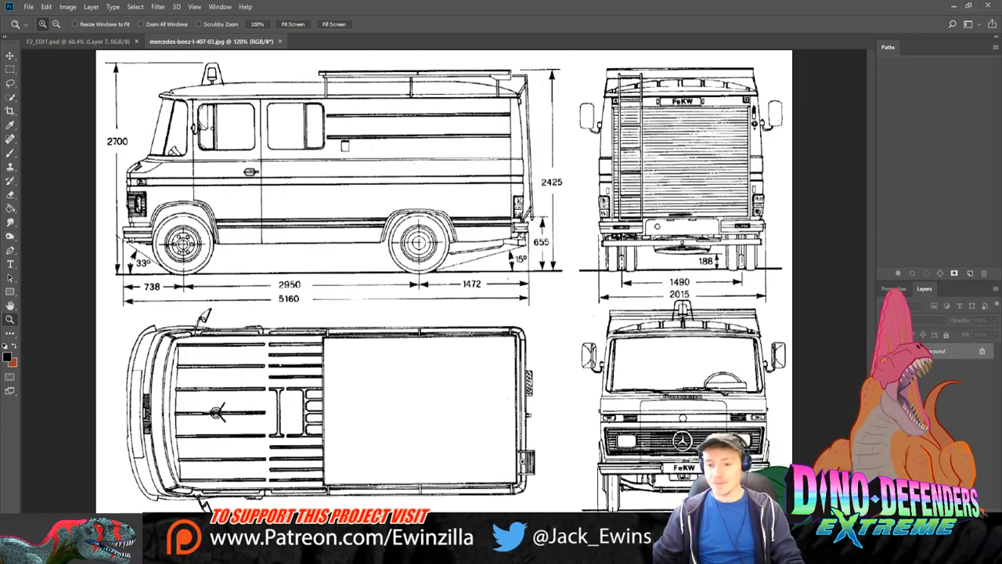
Step: Examine the front and side views of the van in the mercedes-benz-l-407-03.jpg blueprint
left_click(523, 461)
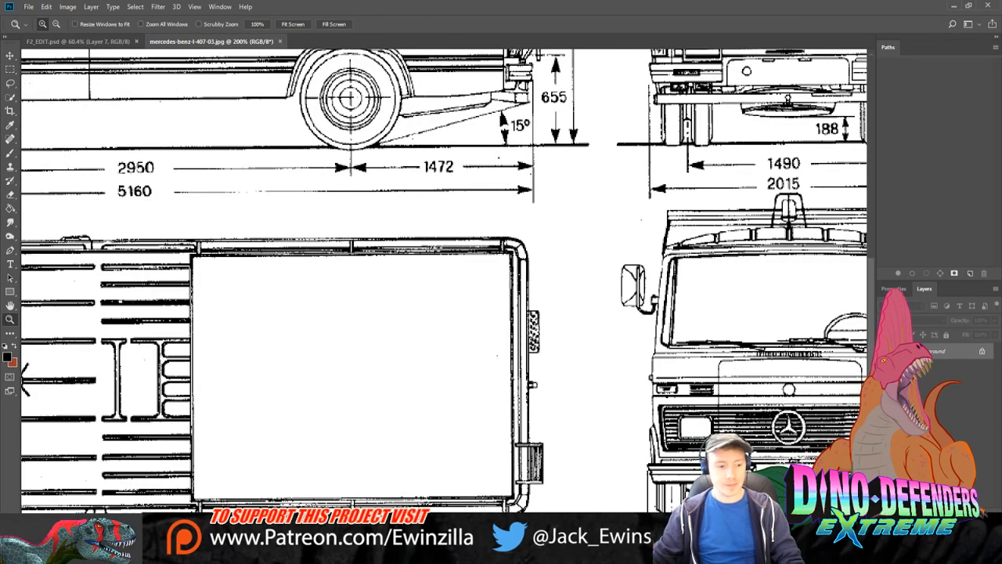
scroll(443, 280, "right", 3)
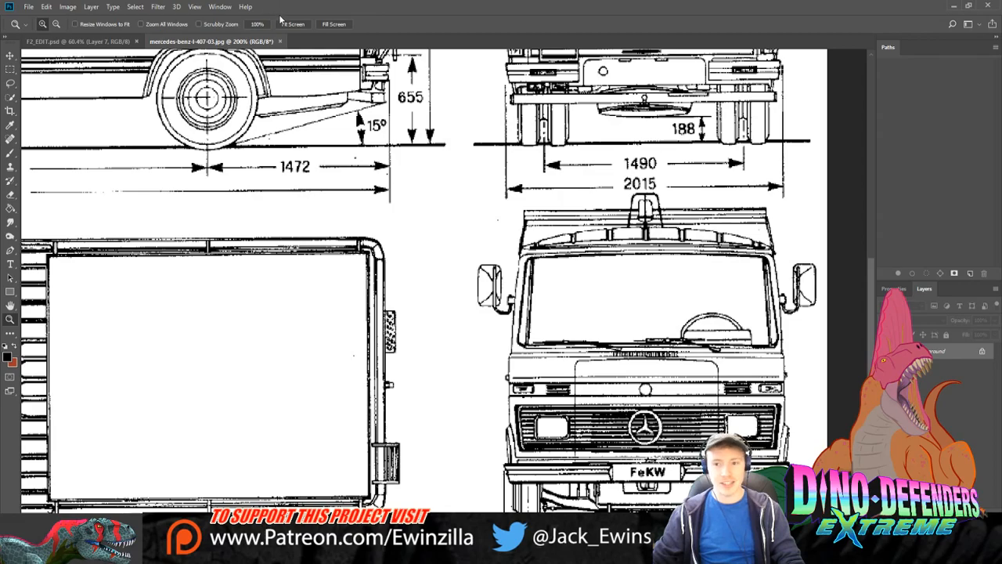
left_click(293, 24)
left_click(294, 24)
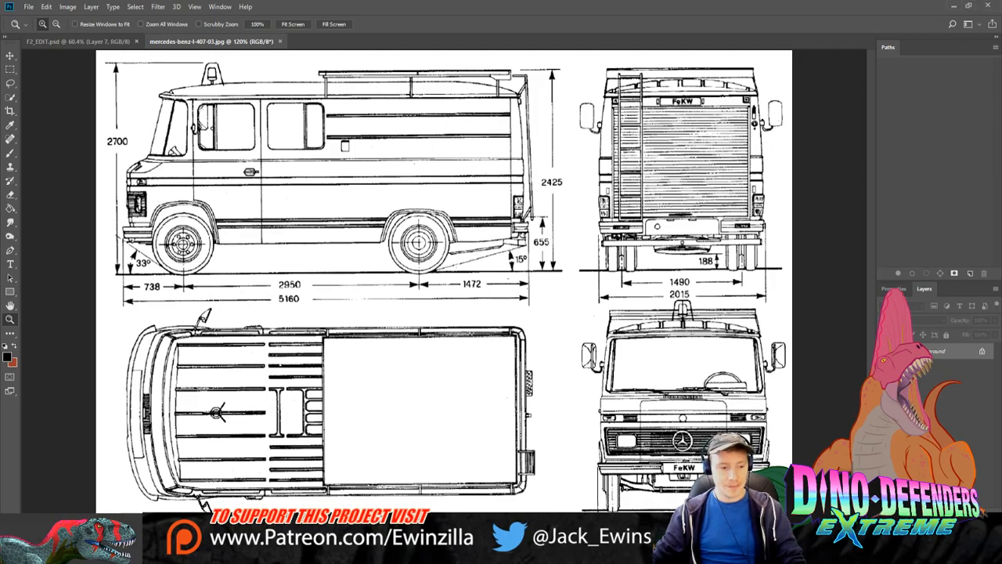
left_click(807, 453)
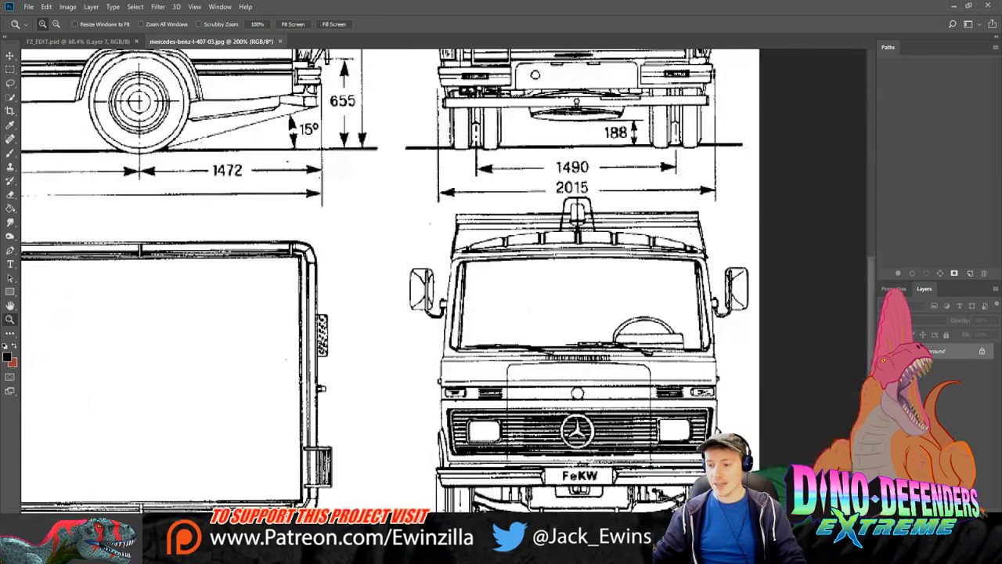
left_click(293, 23)
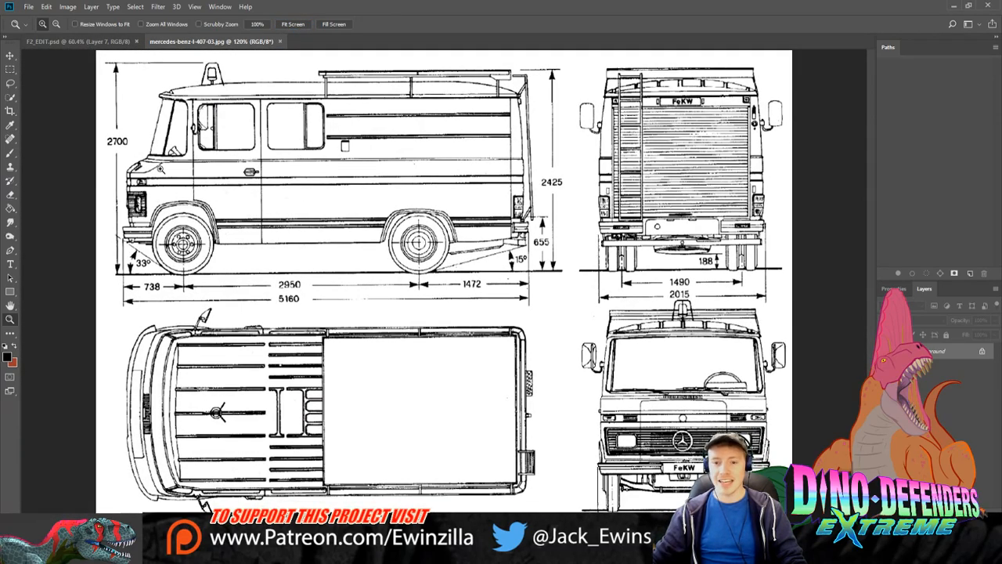
left_click(167, 94)
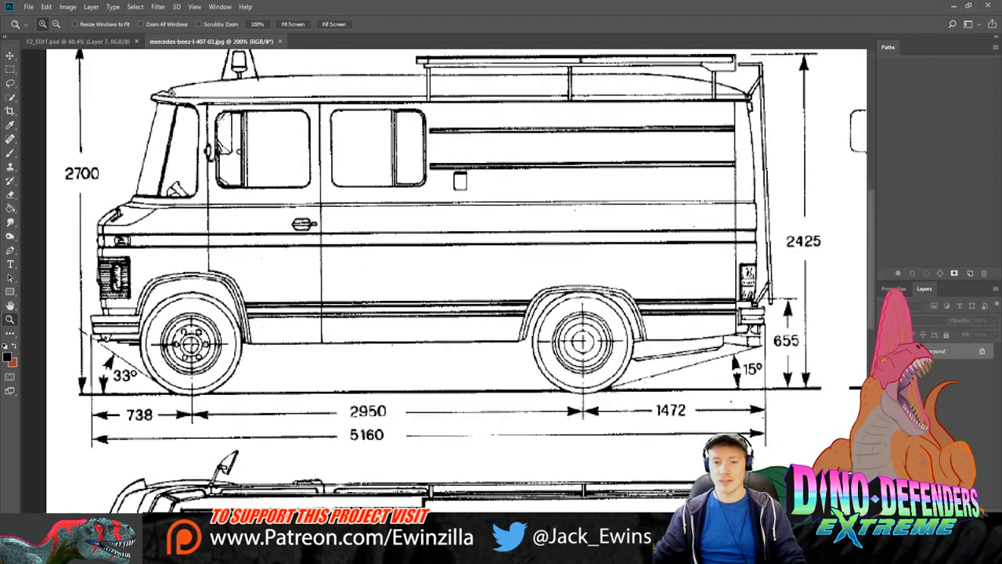
scroll(171, 92, "up", 2)
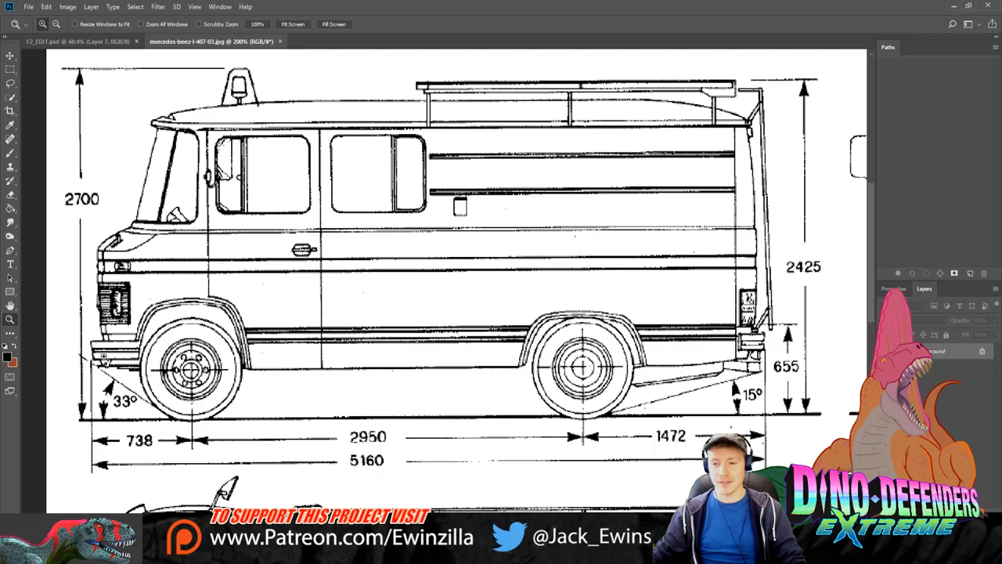
left_click(289, 24)
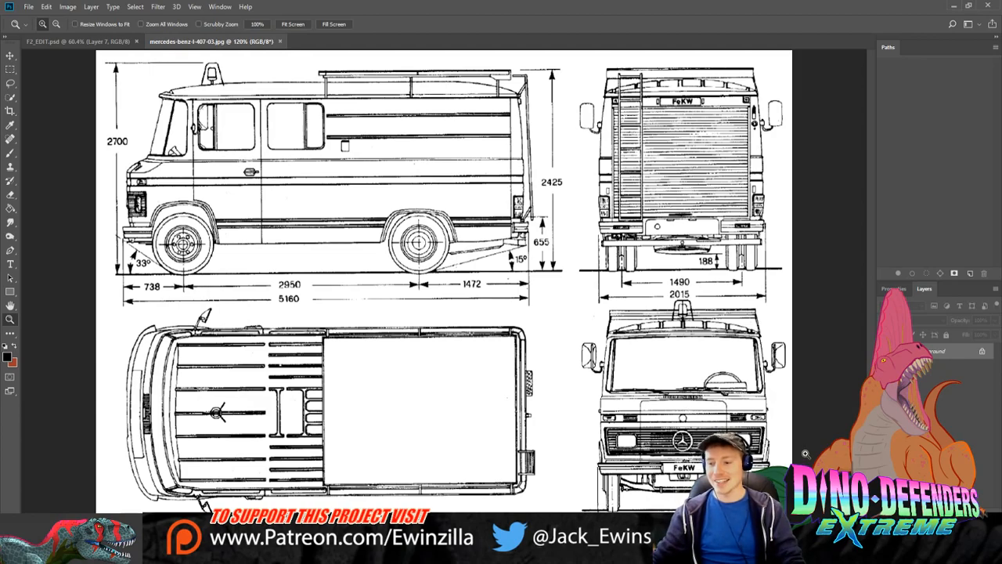
Step: Inspect the van's front elevation from the roof beacon to the wheels, and check the whole blueprint again
left_click(806, 455)
scroll(623, 488, "right", 4)
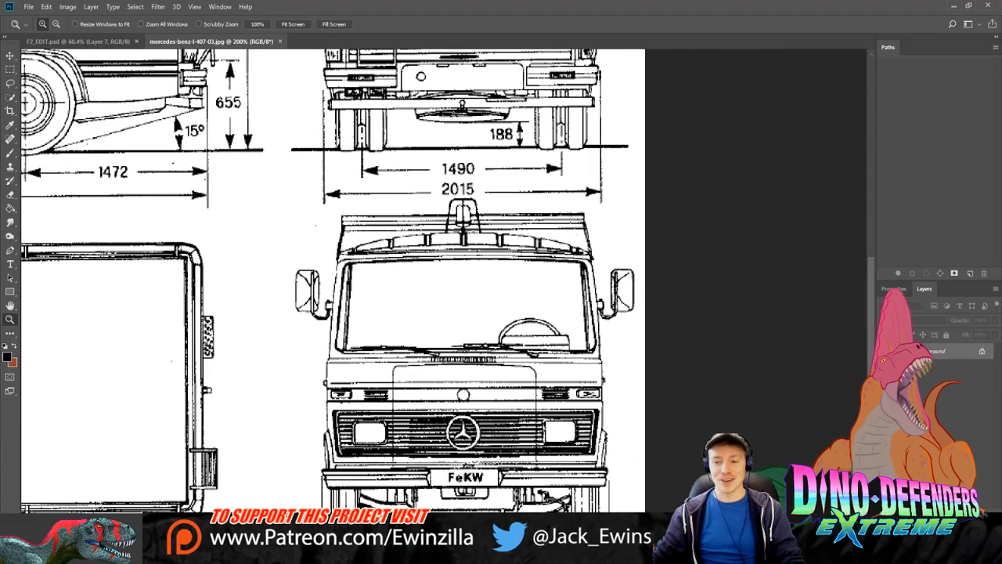
scroll(623, 487, "down", 3)
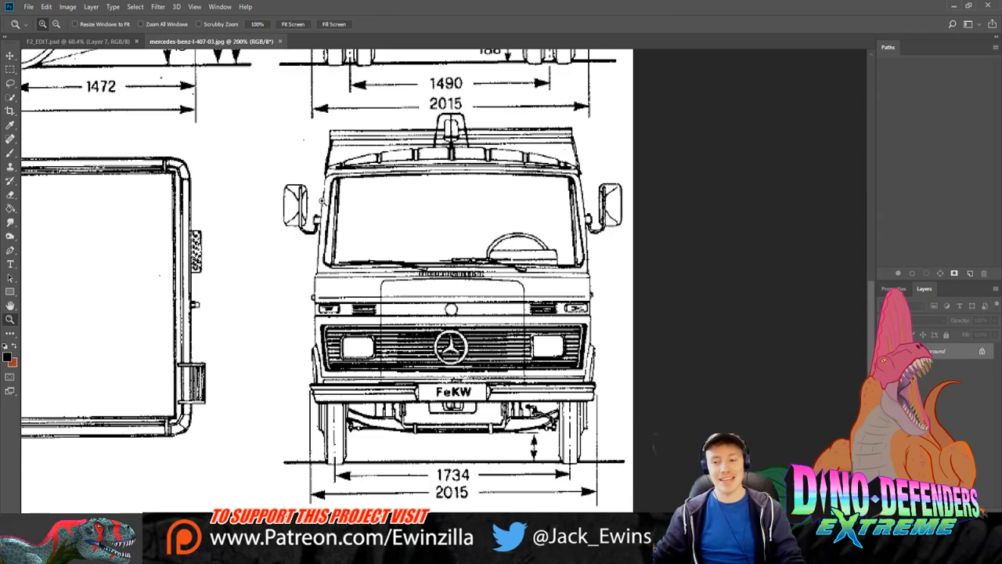
scroll(600, 357, "up", 2)
scroll(599, 358, "up", 5)
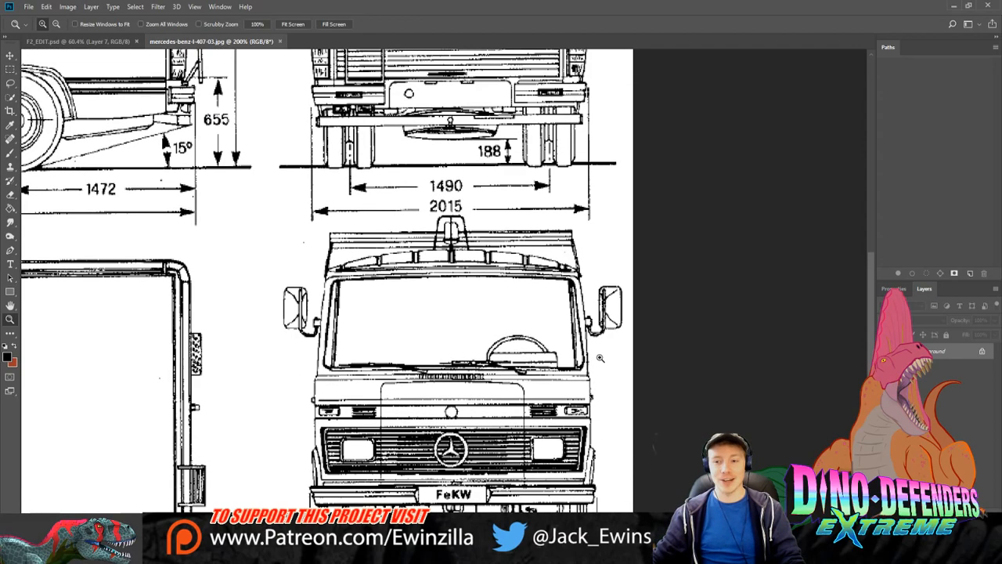
left_click(294, 24)
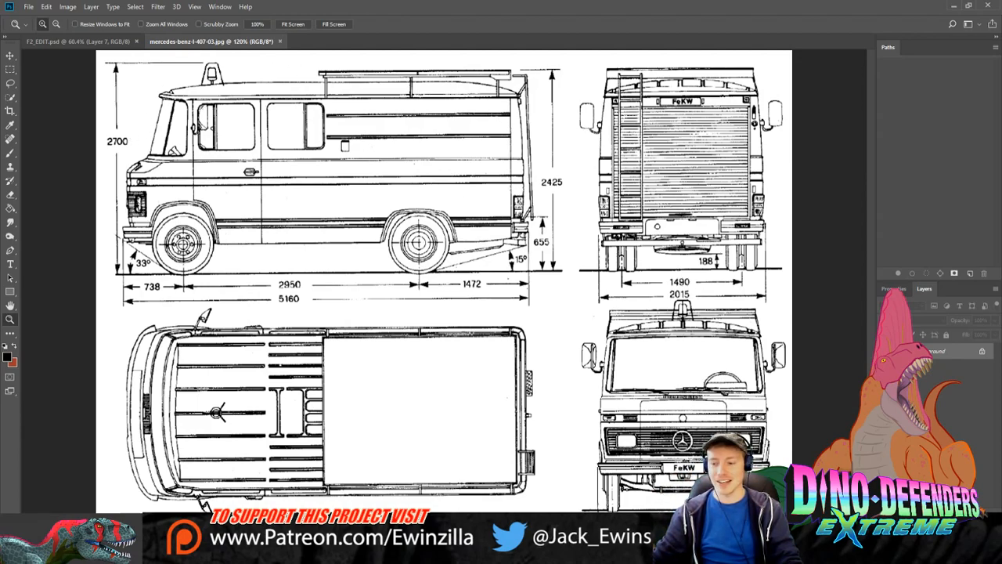
left_click(513, 193)
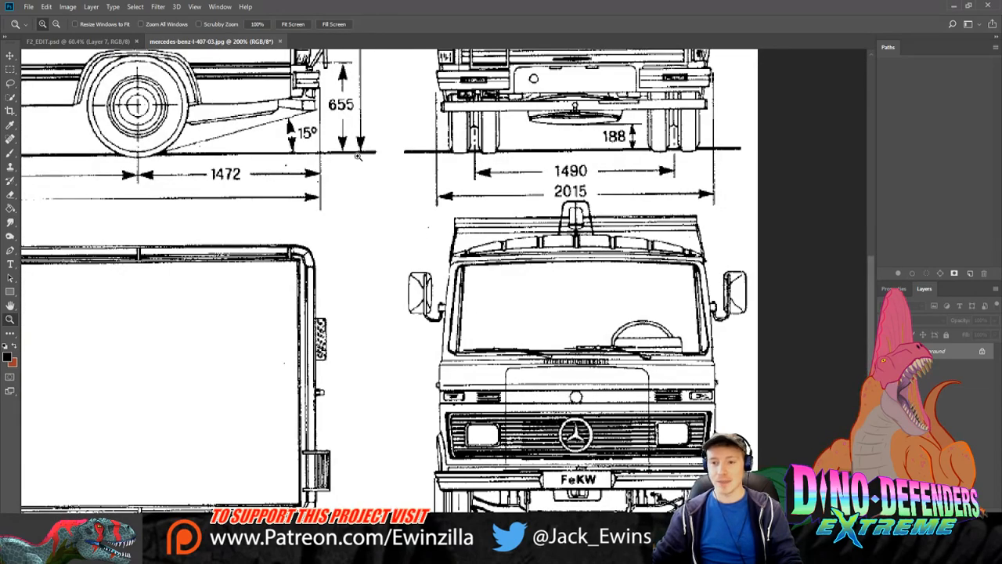
left_click(293, 24)
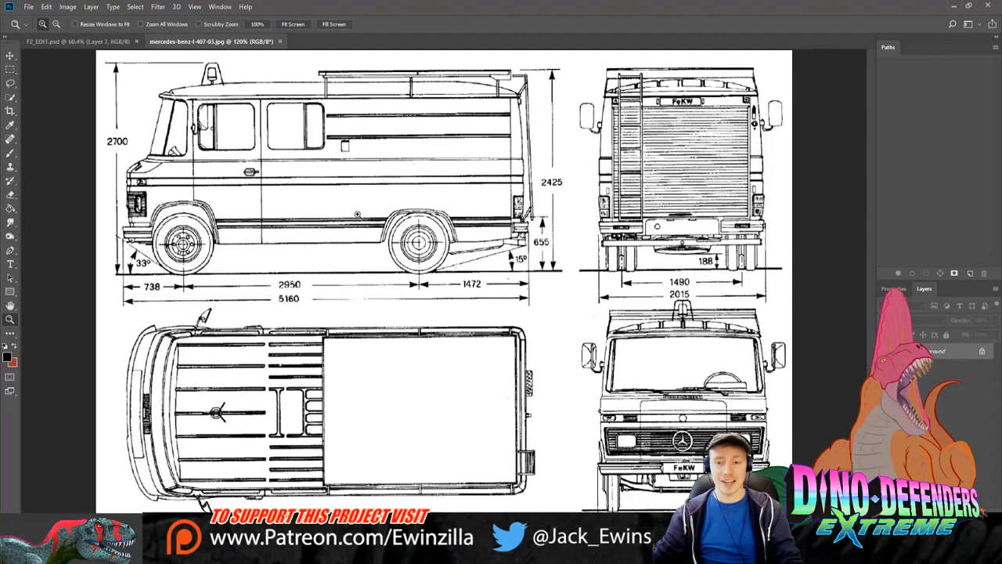
Step: Switch to F2_EDIT.psd, select the door layer and move the yellow garage door up to expose the interior
left_click(102, 39)
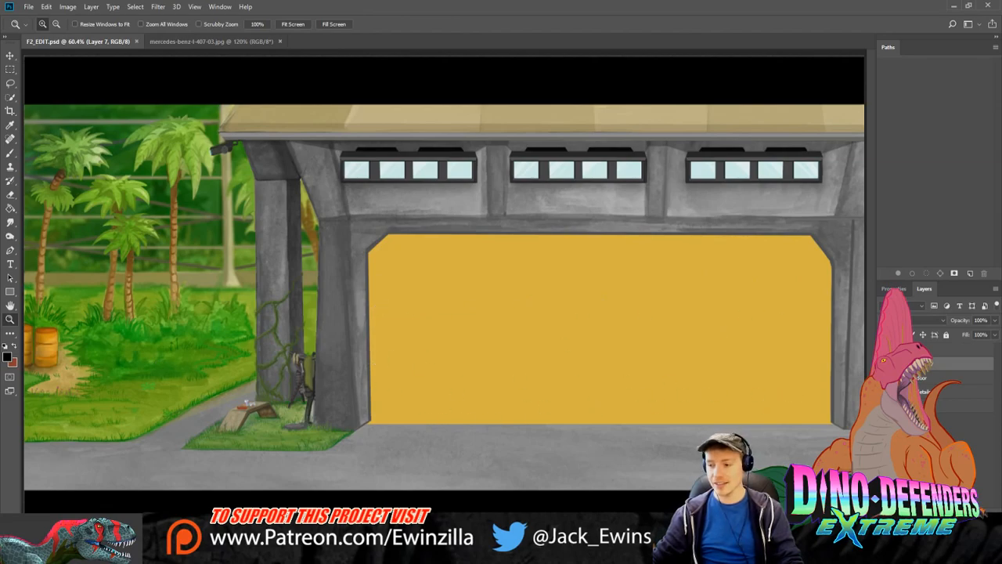
left_click(588, 400, "ctrl")
left_click(10, 56)
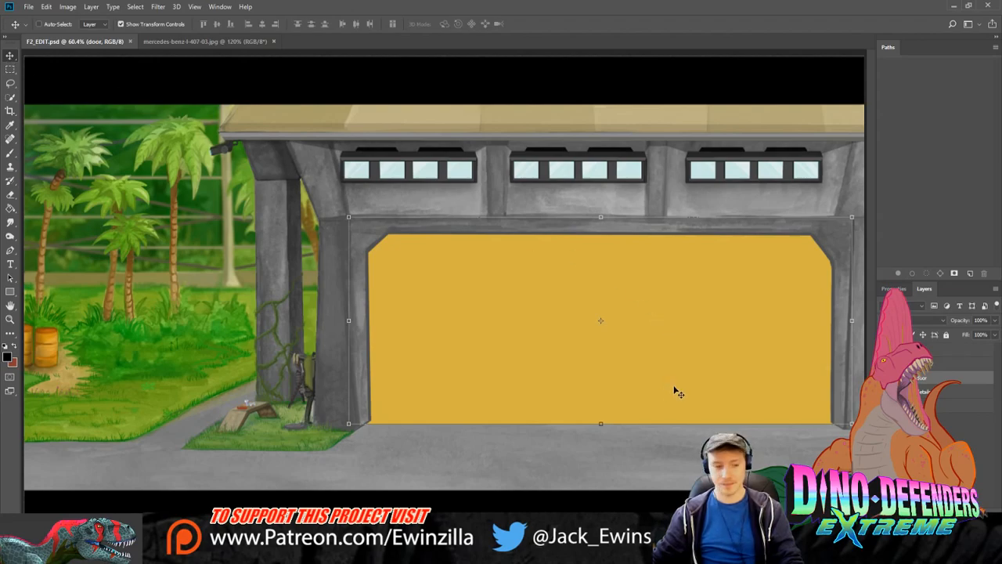
key("ctrl+h")
left_click_drag(674, 386, 667, 193)
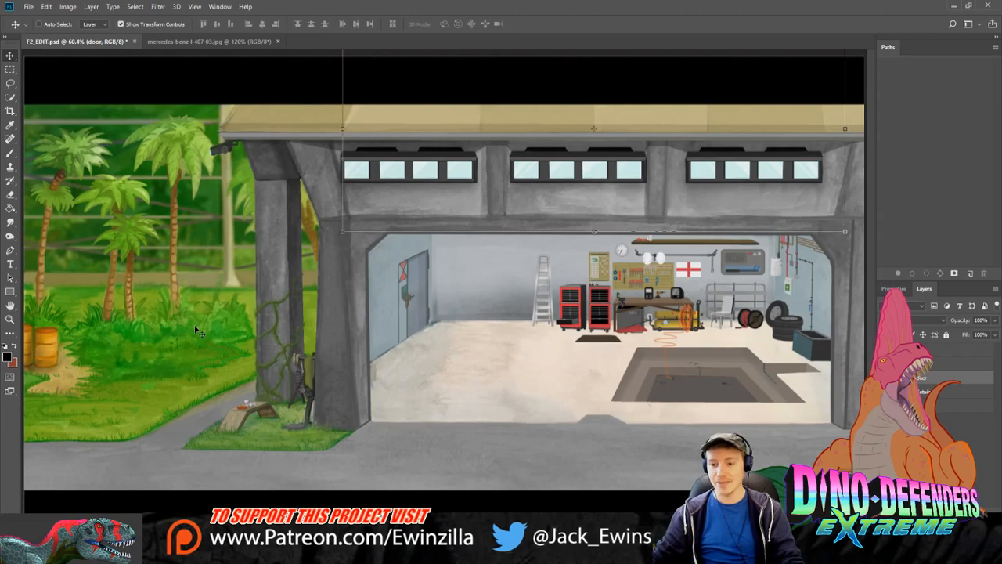
Step: Try to circle the empty area between the side door and the ladder with the Brush at 6% opacity
key("z")
left_click(746, 338)
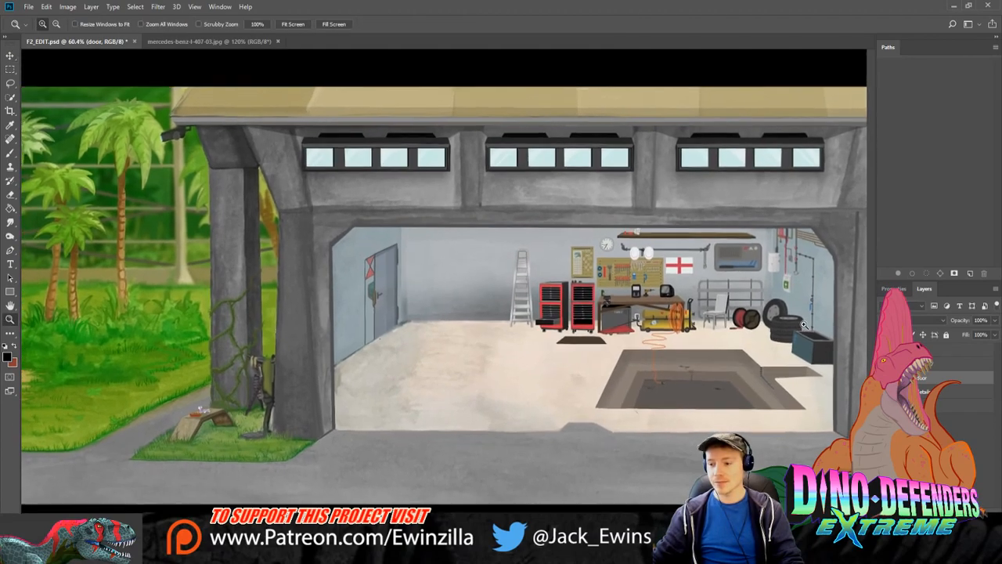
left_click(746, 339)
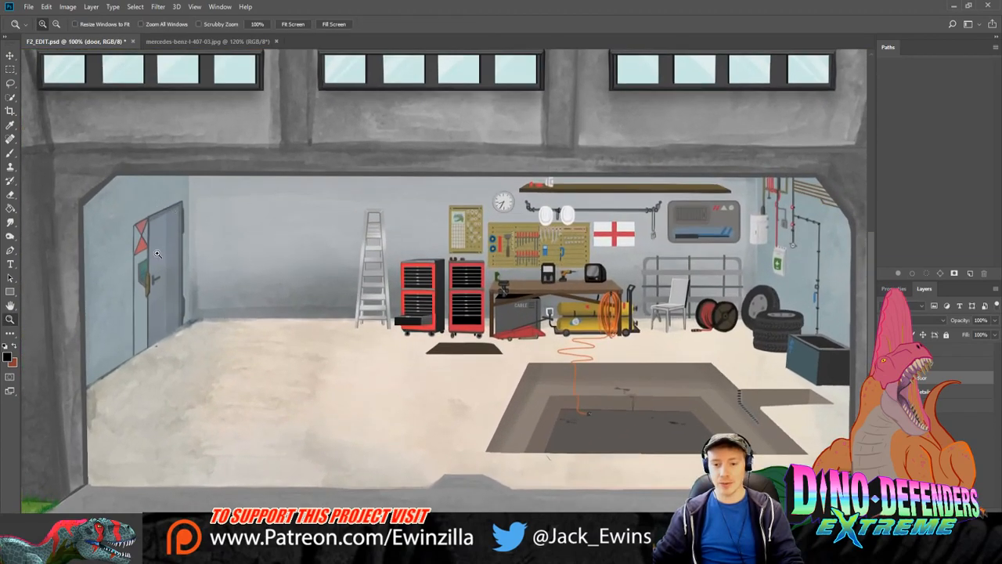
left_click(10, 153)
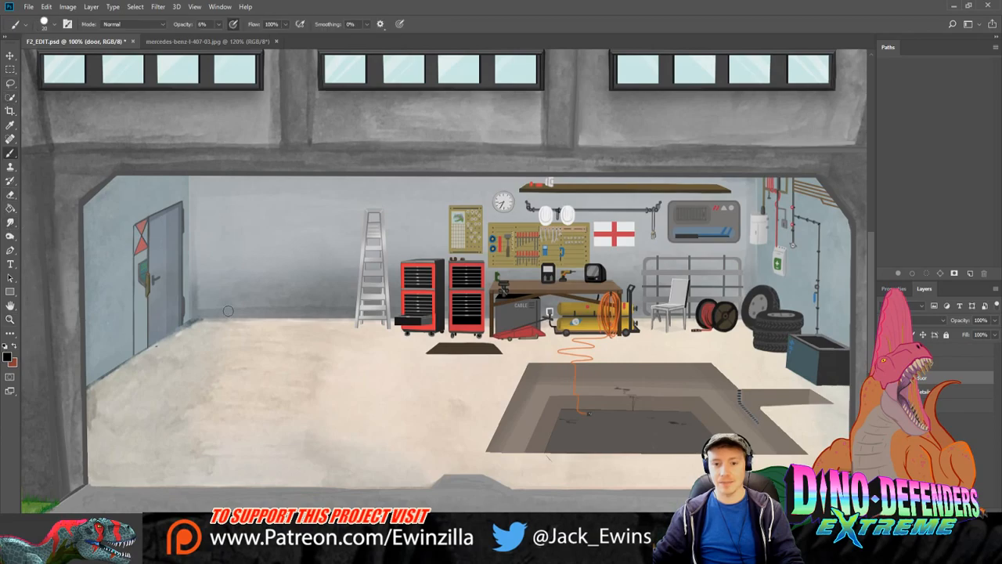
mouse_move(286, 217)
left_mouse_down()
mouse_move(123, 353)
mouse_move(282, 249)
left_mouse_up()
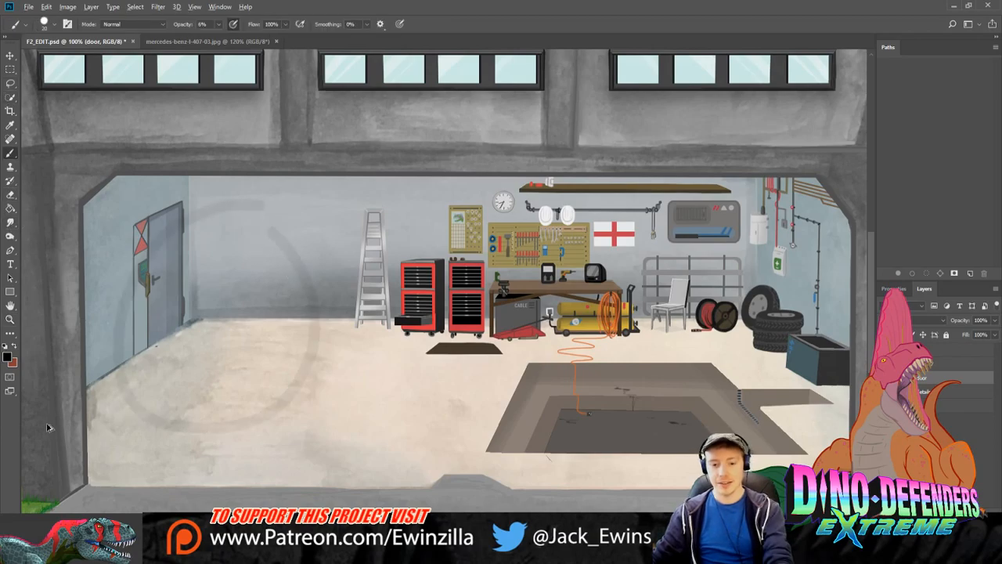
key("ctrl+z")
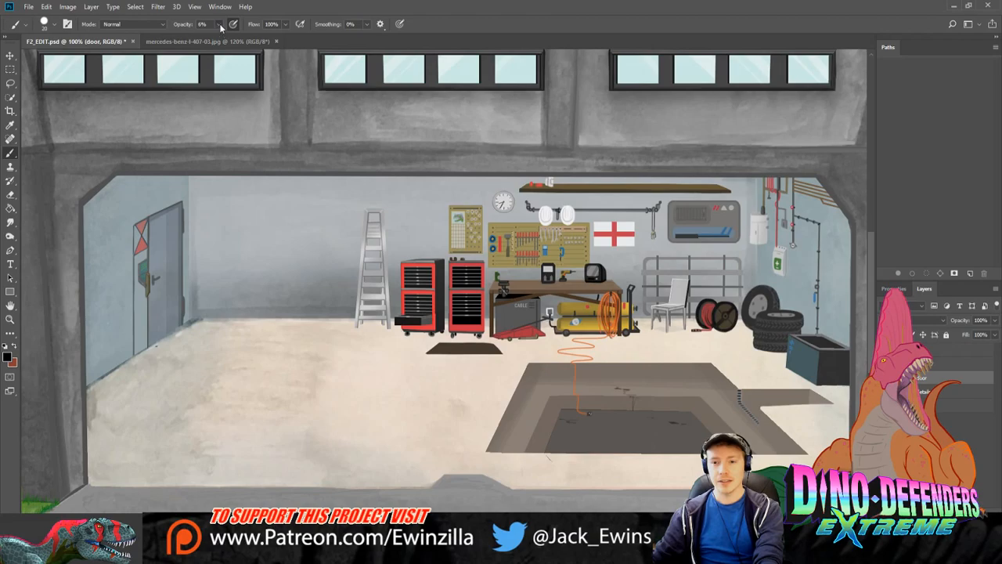
Step: Set the Brush to 100% opacity with a red foreground colour, and undo a test stroke on the back wall
key("0")
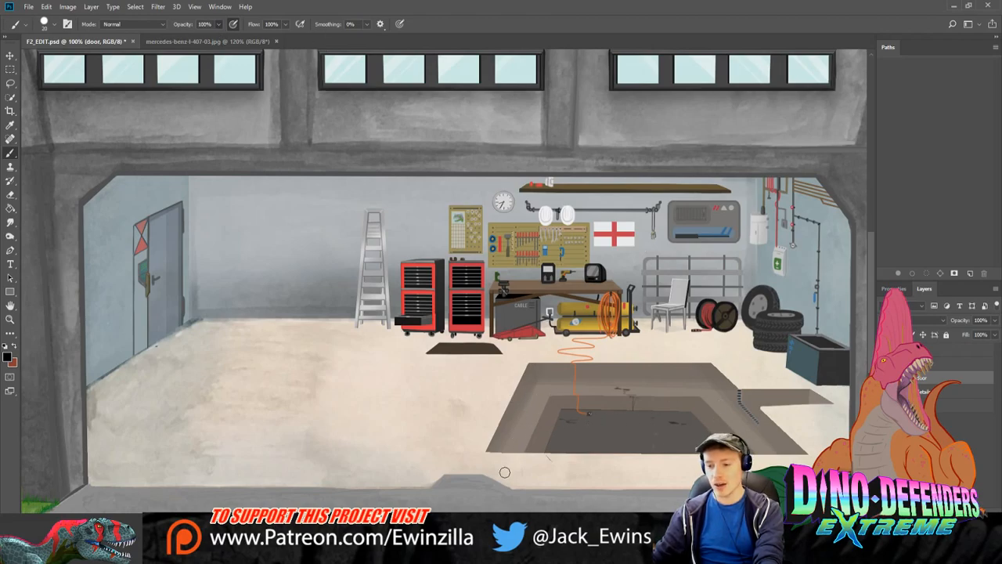
key("alt")
key("i")
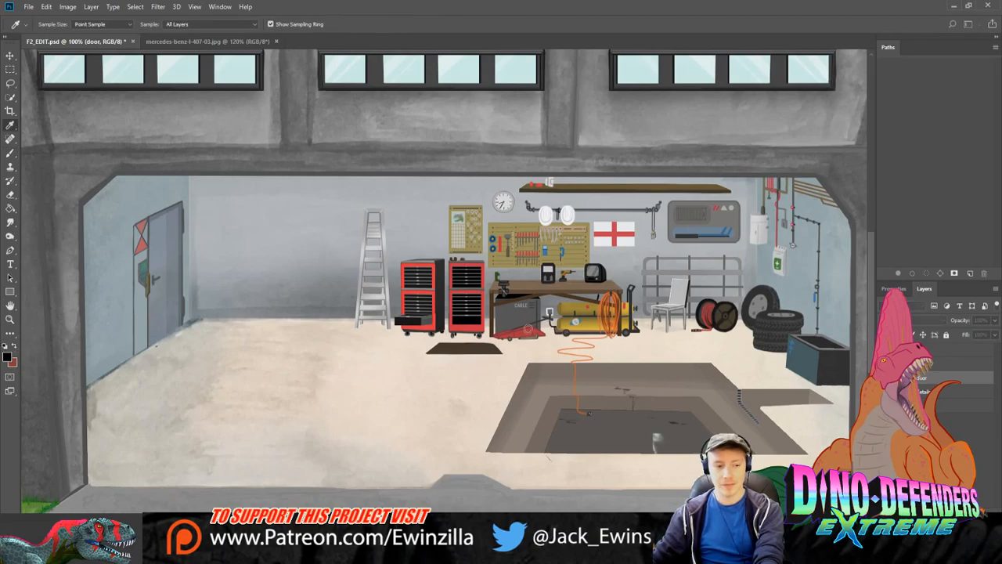
key("x")
key("b")
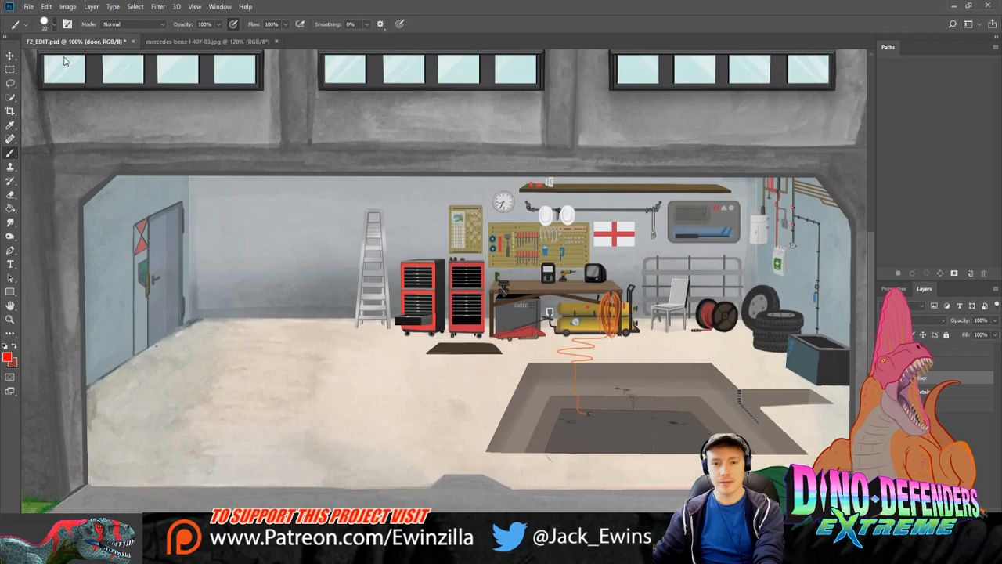
mouse_move(255, 221)
left_mouse_down()
mouse_move(199, 470)
mouse_move(239, 221)
left_mouse_up()
key("ctrl+z")
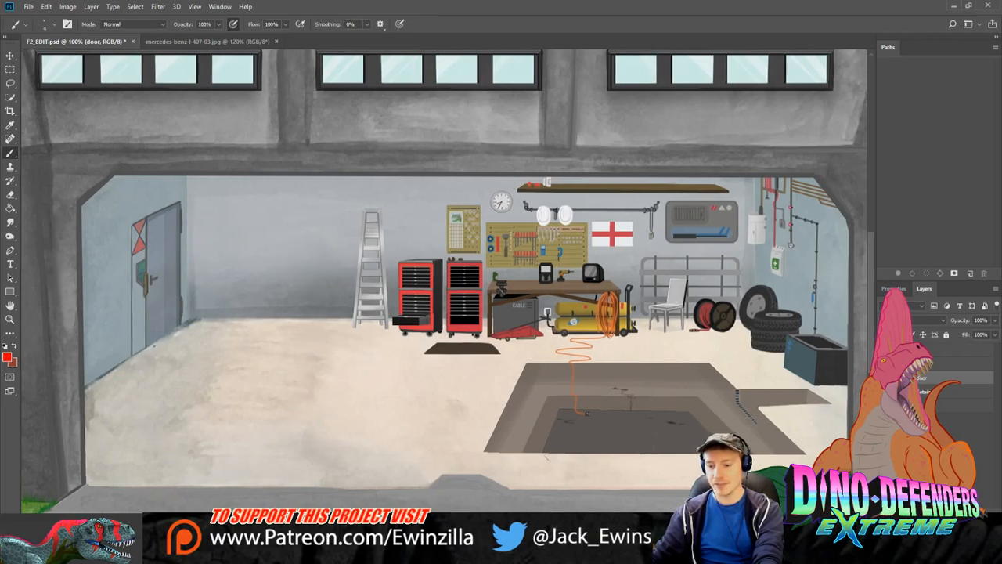
Step: Test the garage door's travel by moving its layer down over the opening, back up and down again
scroll(437, 349, "right", 5)
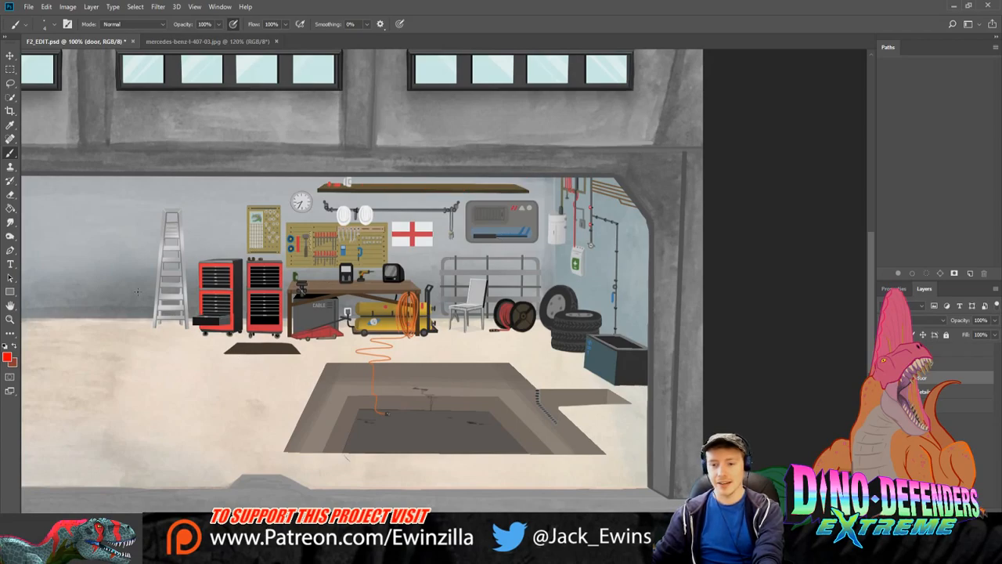
key("z")
left_click(302, 24)
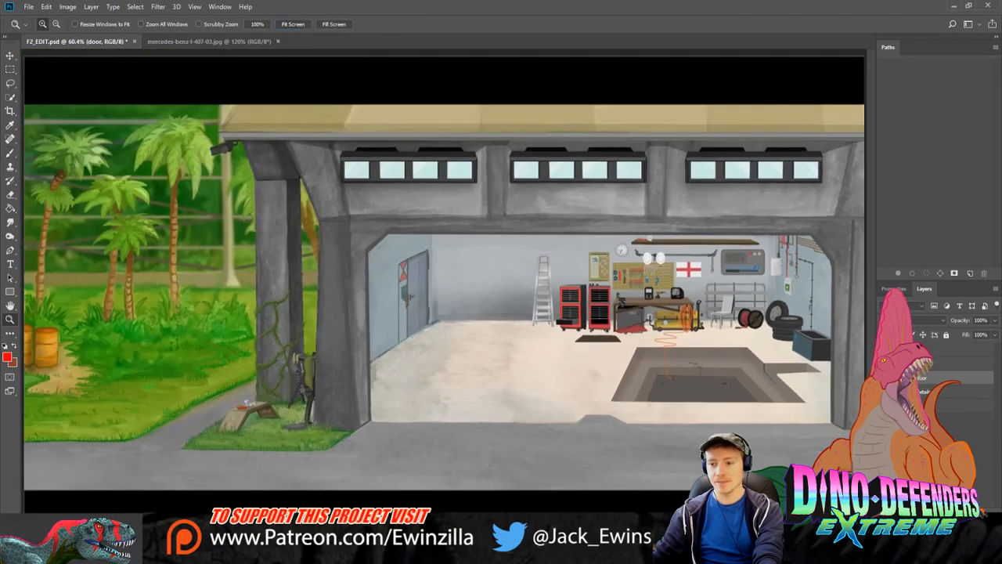
left_click(10, 56)
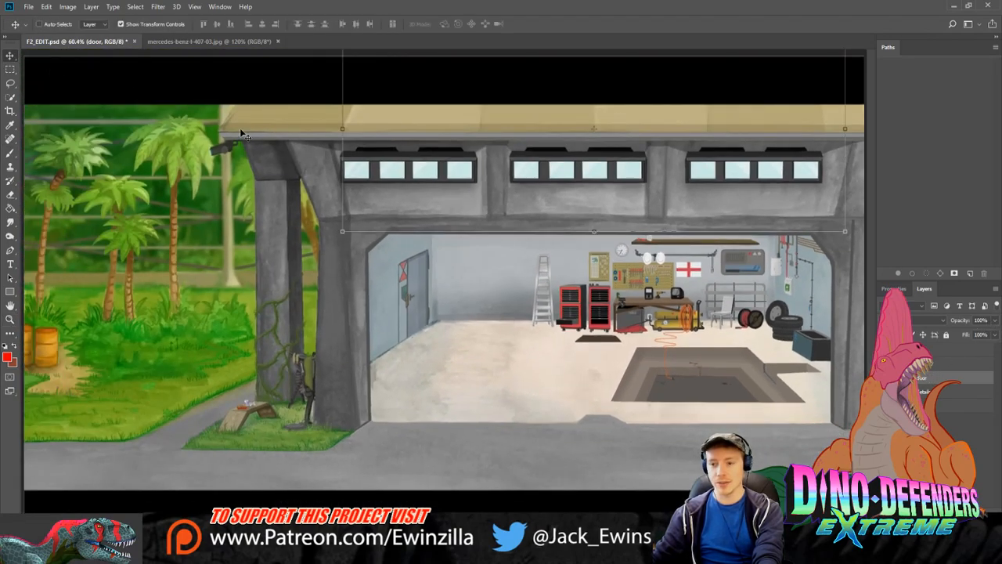
mouse_move(443, 378)
left_mouse_down()
mouse_move(448, 459)
mouse_move(451, 391)
left_mouse_up()
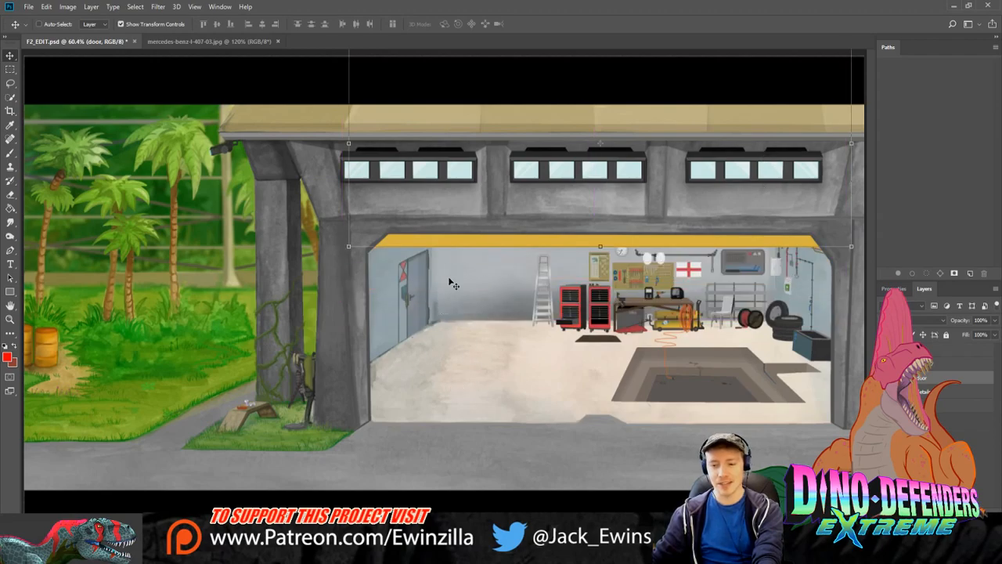
left_click_drag(464, 170, 458, 347)
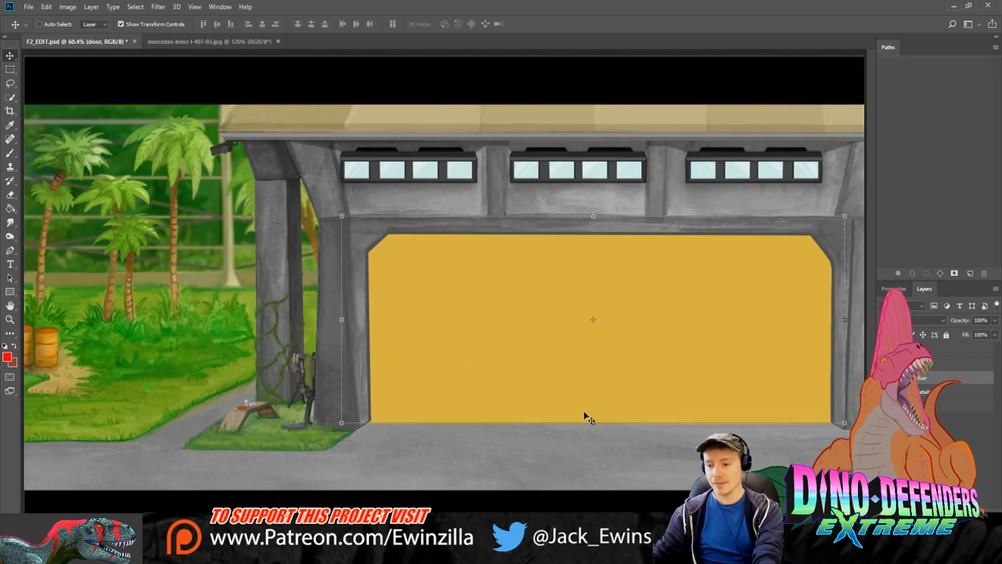
left_click_drag(584, 413, 569, 197)
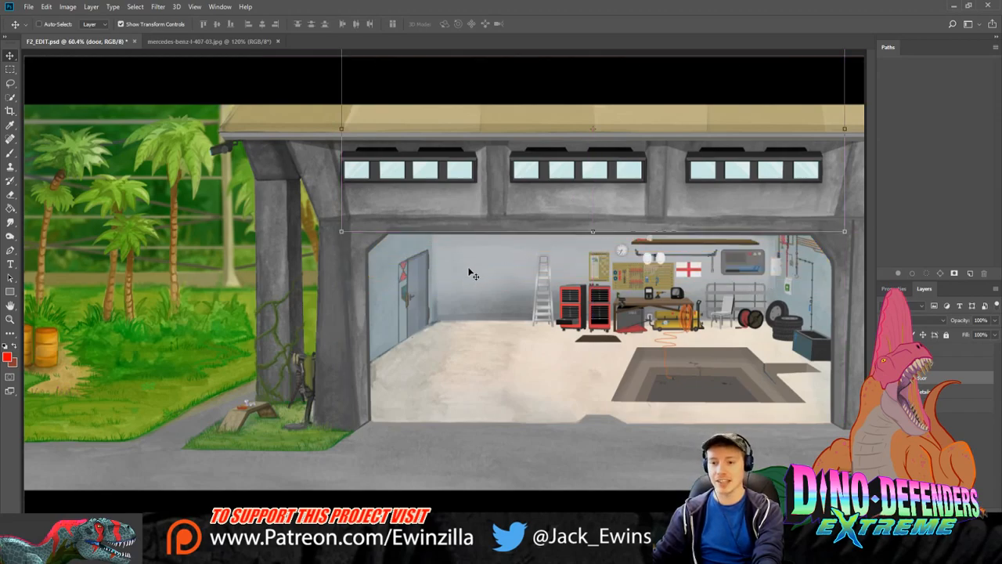
left_click_drag(638, 142, 630, 325)
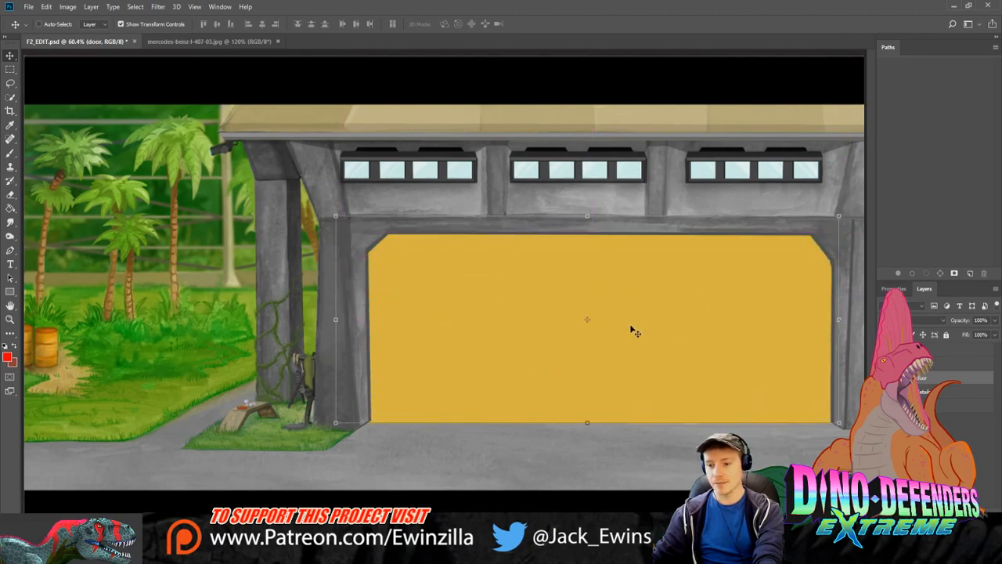
Step: Check the van blueprint, return to F2_EDIT.psd and move the yellow door up to reopen the garage
left_click(196, 39)
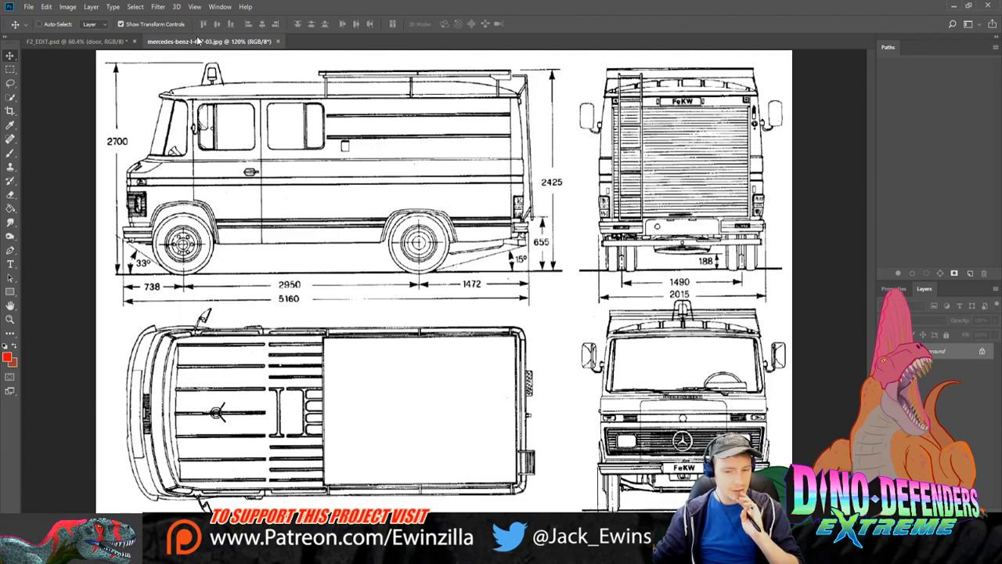
left_click(70, 41)
left_click_drag(745, 368, 720, 171)
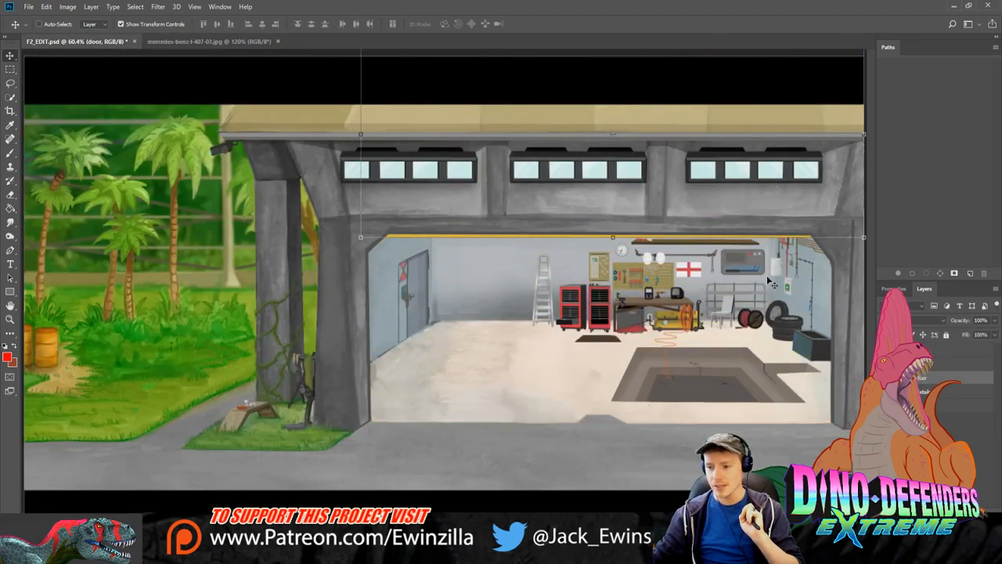
Step: Move the yellow door down over the garage opening and inspect the van's front view in the blueprint document
left_click_drag(666, 179, 668, 366)
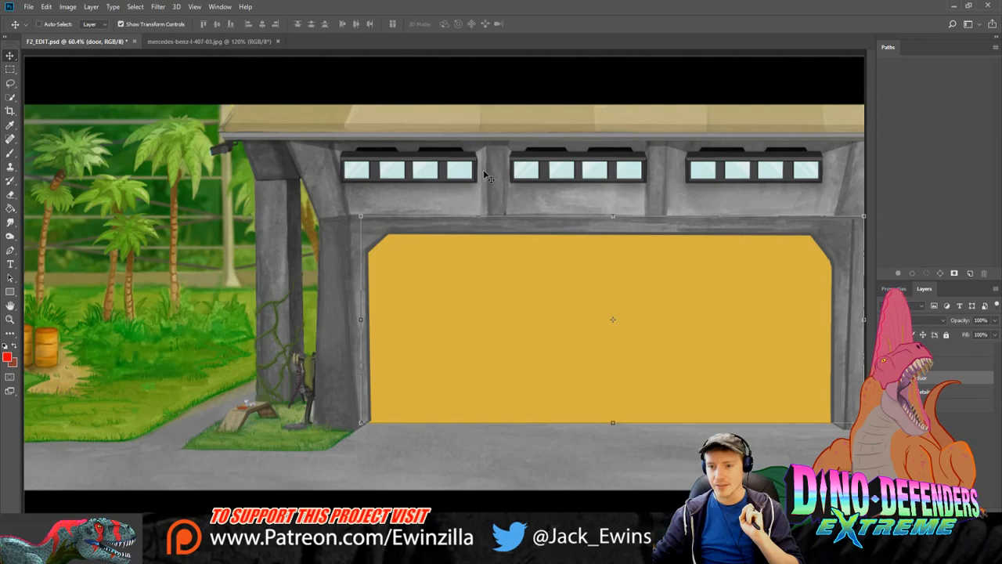
left_click(210, 42)
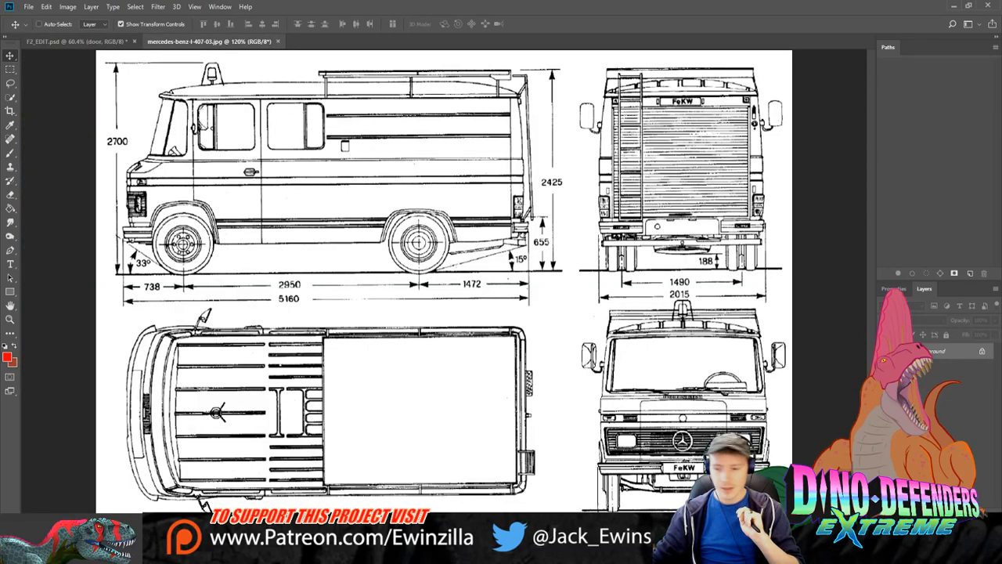
left_click(10, 319)
left_click(804, 505)
left_click(794, 507)
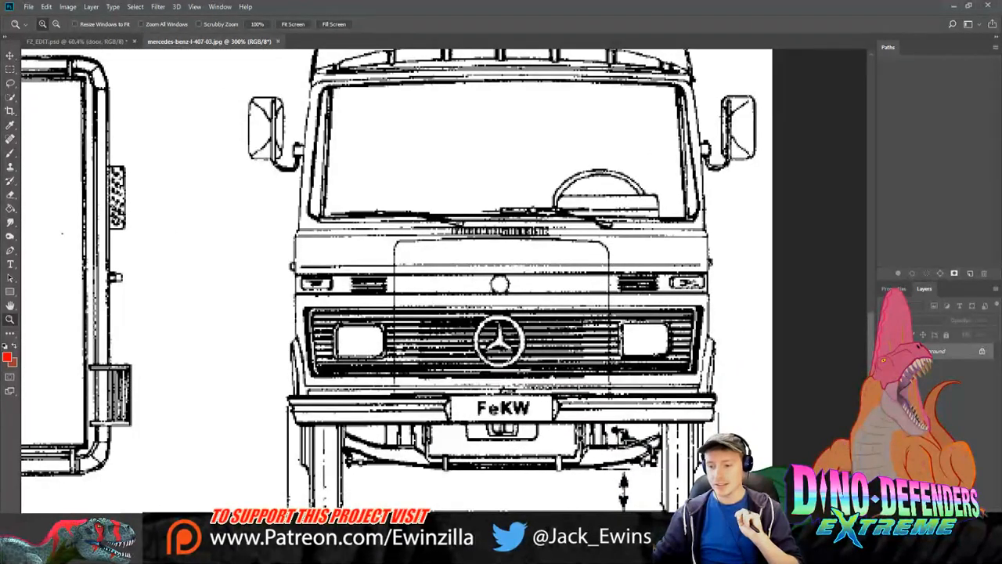
scroll(438, 281, "up", 1)
scroll(472, 211, "up", 3)
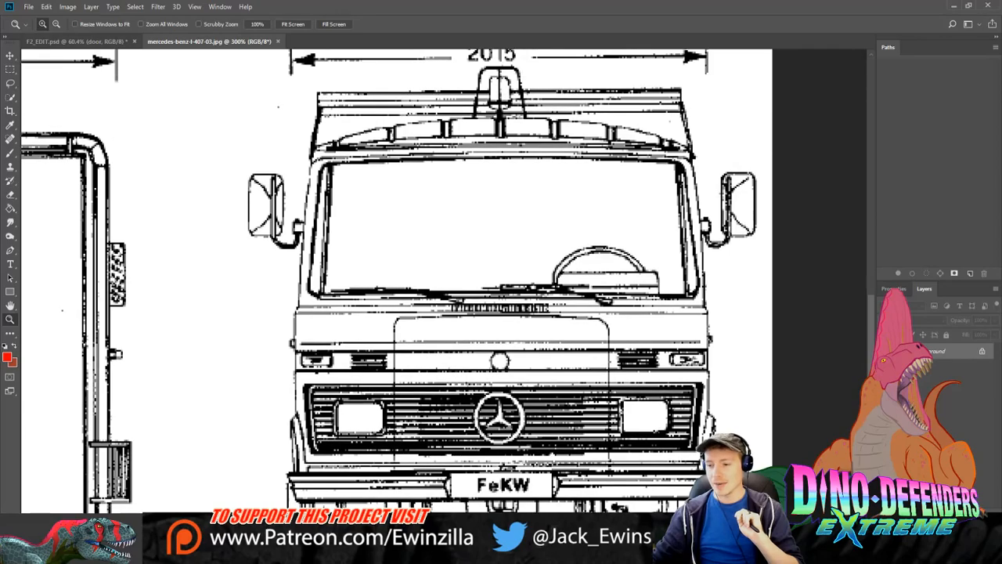
Step: Unlock the blueprint's background so it becomes a normal layer, and add a new empty layer
left_click(982, 351)
left_click(292, 24)
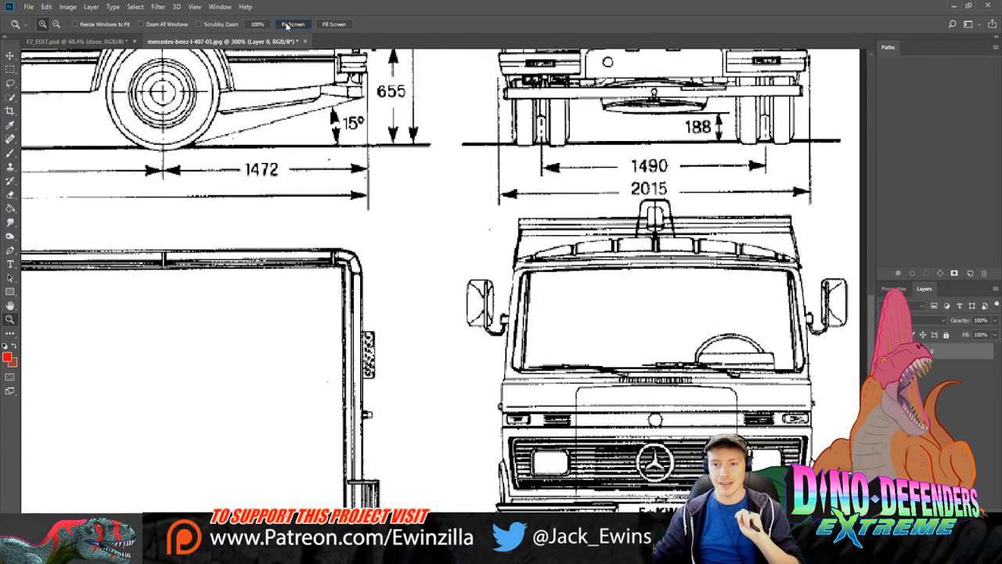
left_click(10, 291)
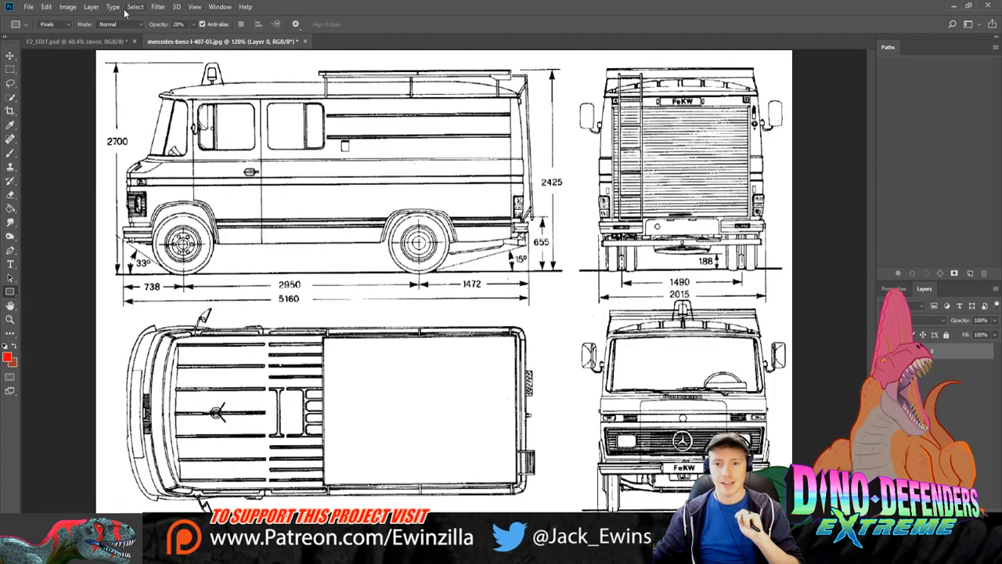
left_click(238, 21)
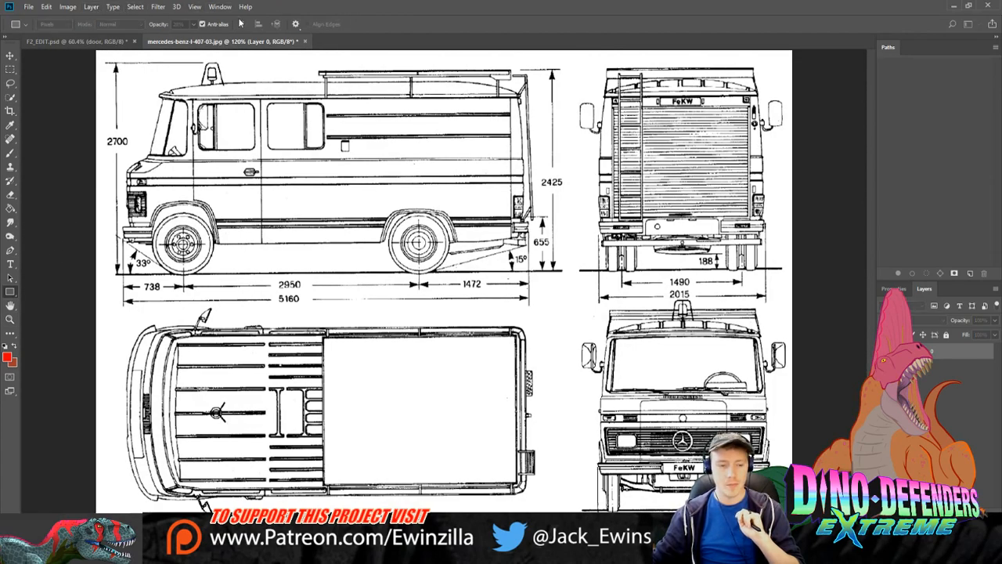
left_click(773, 162)
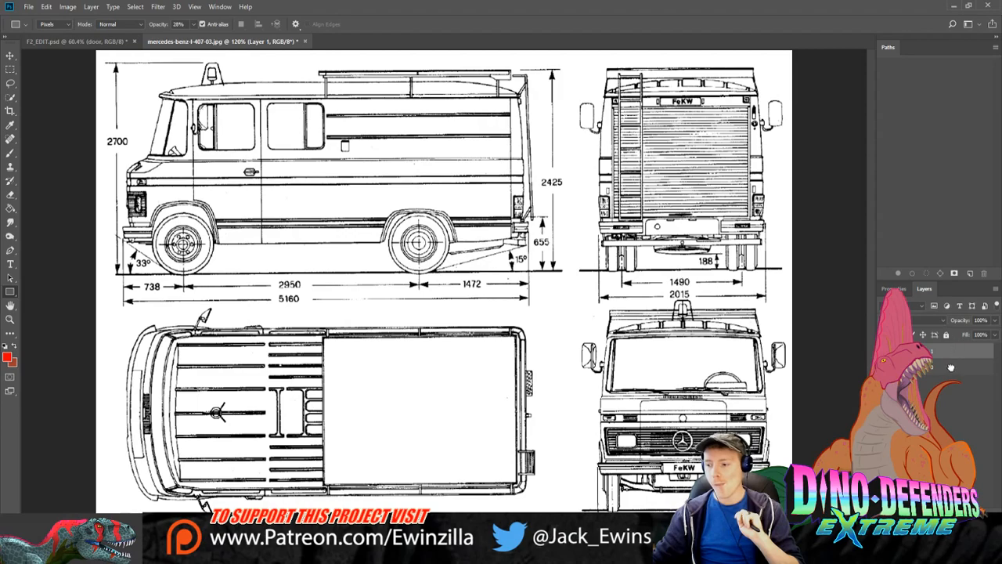
Step: Place the new layer beneath the blueprint, fill it with white, and lower the blueprint layer's opacity to 18%
left_click(11, 208)
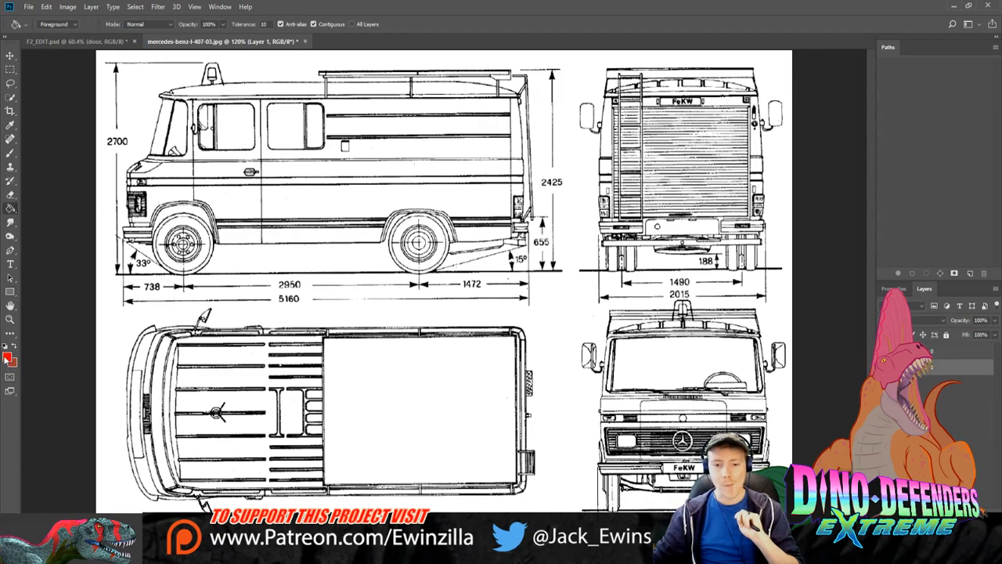
left_click(10, 126)
left_click(647, 244)
key("g")
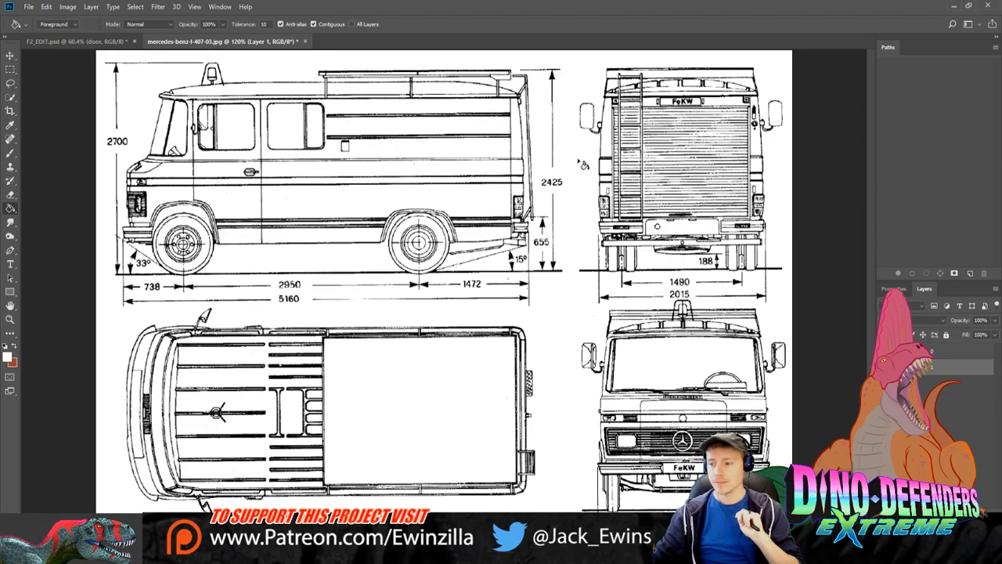
left_click(968, 352)
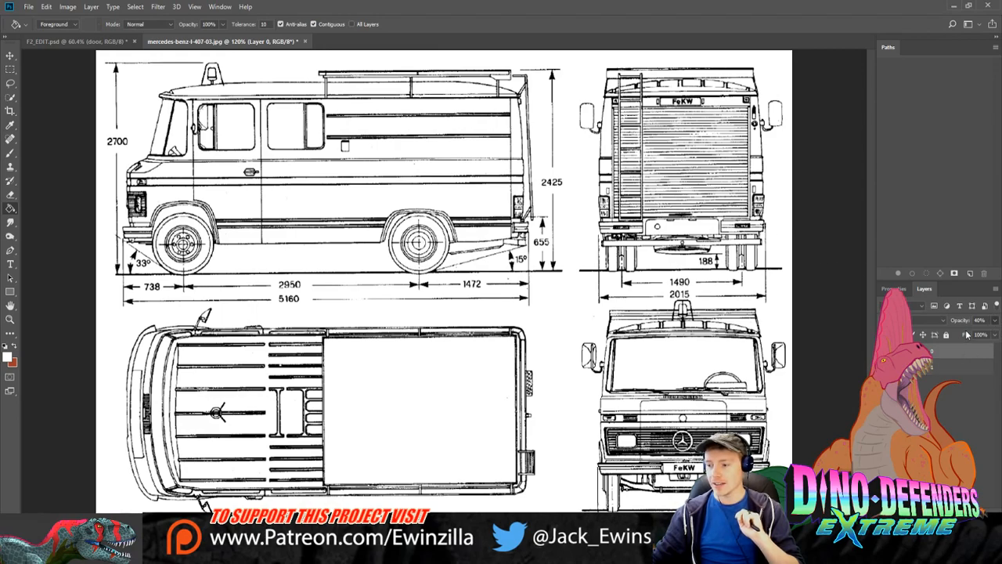
left_click_drag(966, 338, 958, 335)
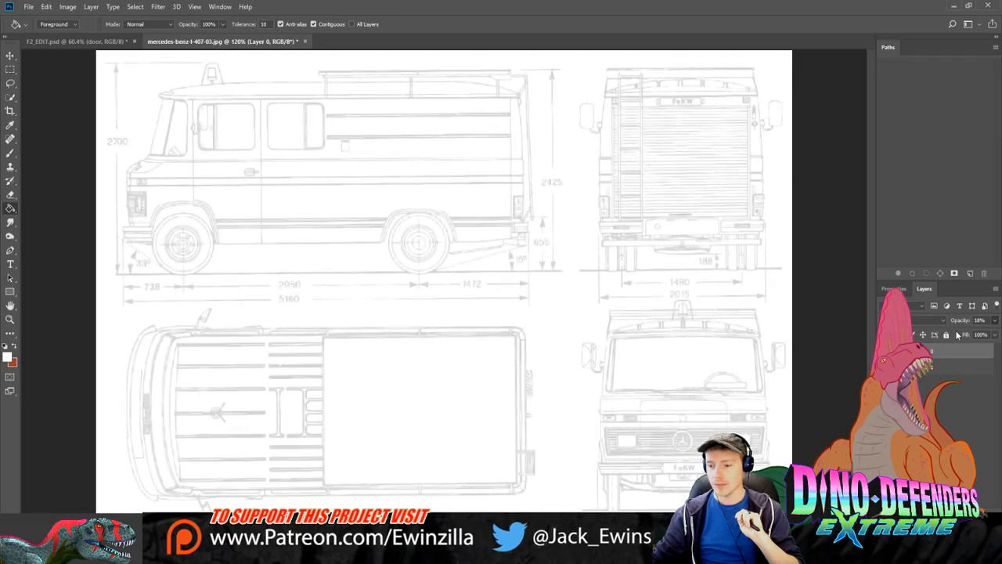
Step: Add a new layer named "lines" above the faded blueprint
left_click(10, 319)
left_click(800, 438)
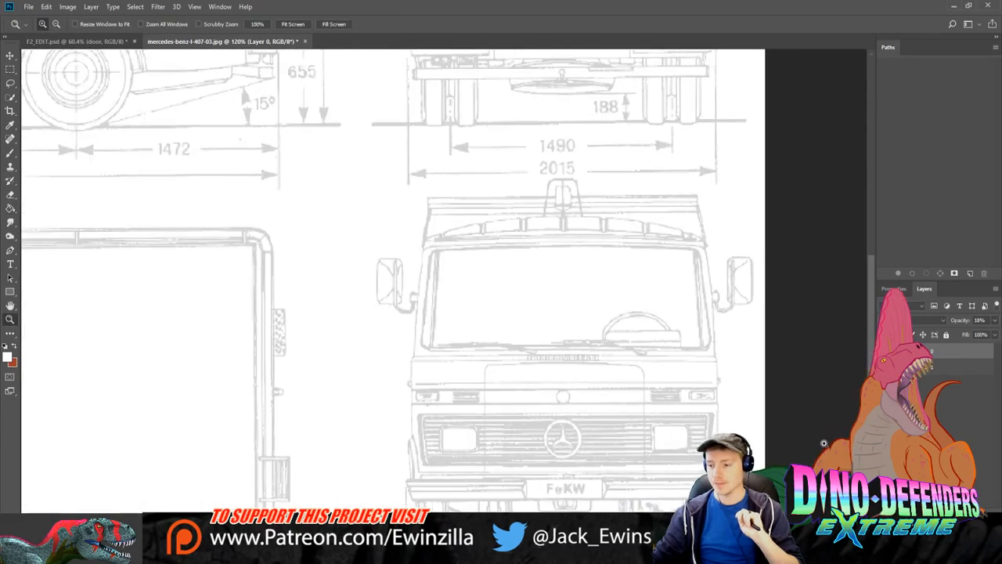
left_click(799, 439)
scroll(799, 439, "up", 2)
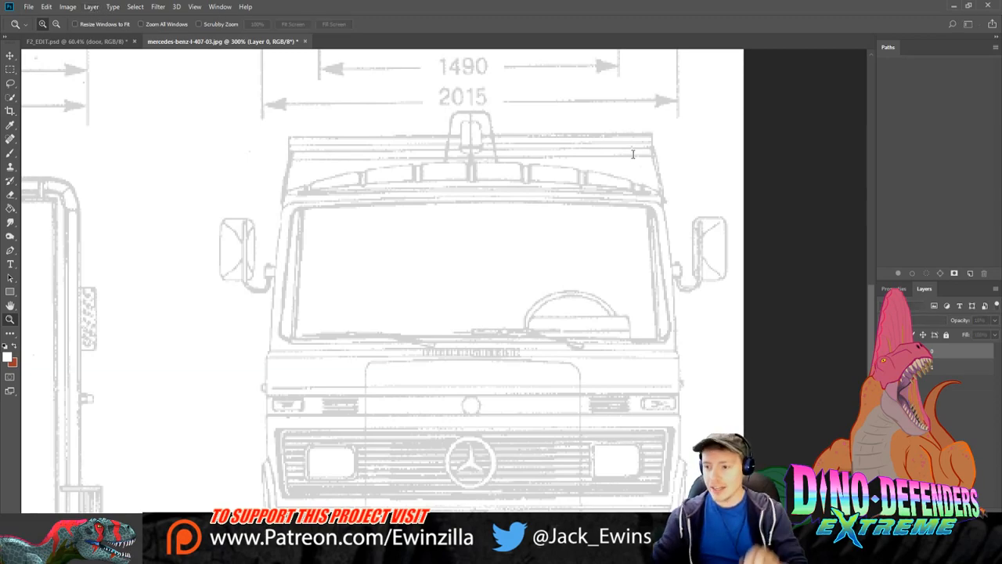
key("Return")
Step: Change the shape tool to the Line tool and swap the colours so red is the foreground
scroll(820, 195, "down", 2)
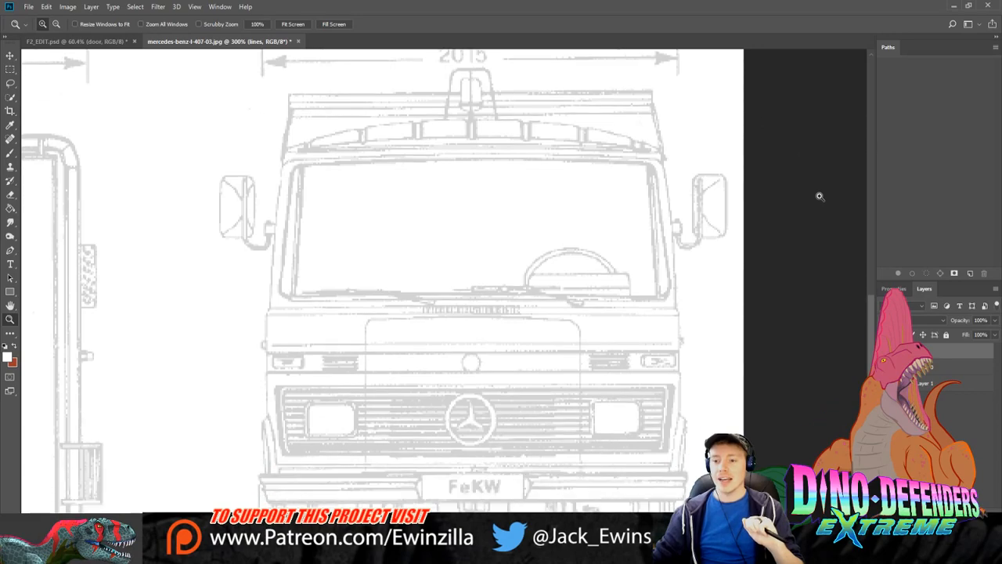
scroll(819, 196, "down", 2)
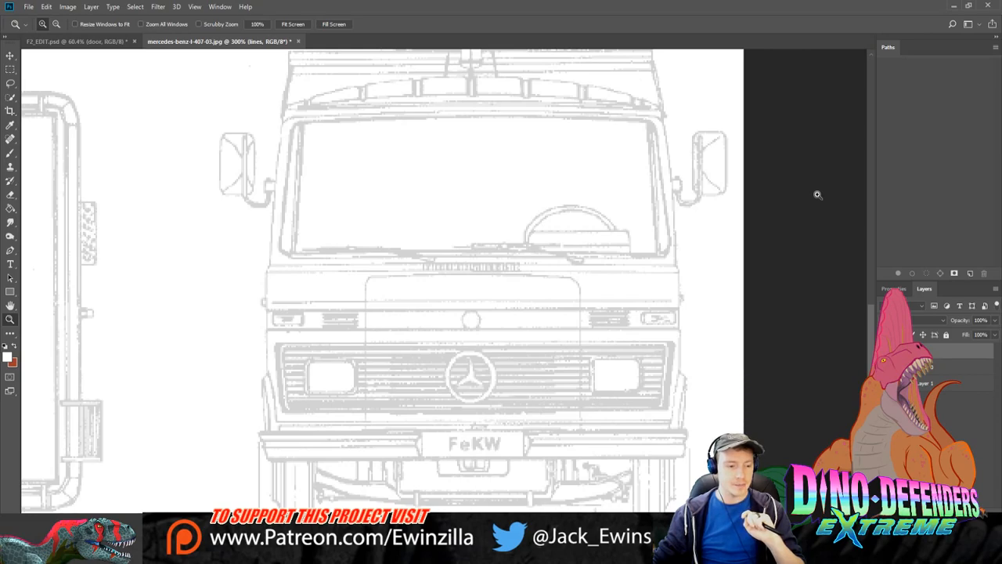
scroll(817, 194, "down", 4)
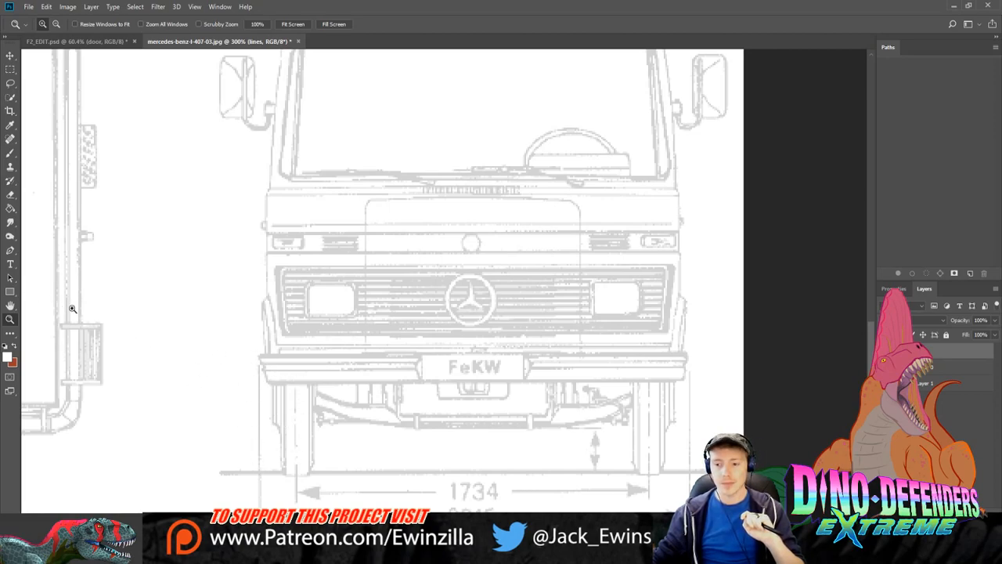
scroll(73, 308, "up", 4)
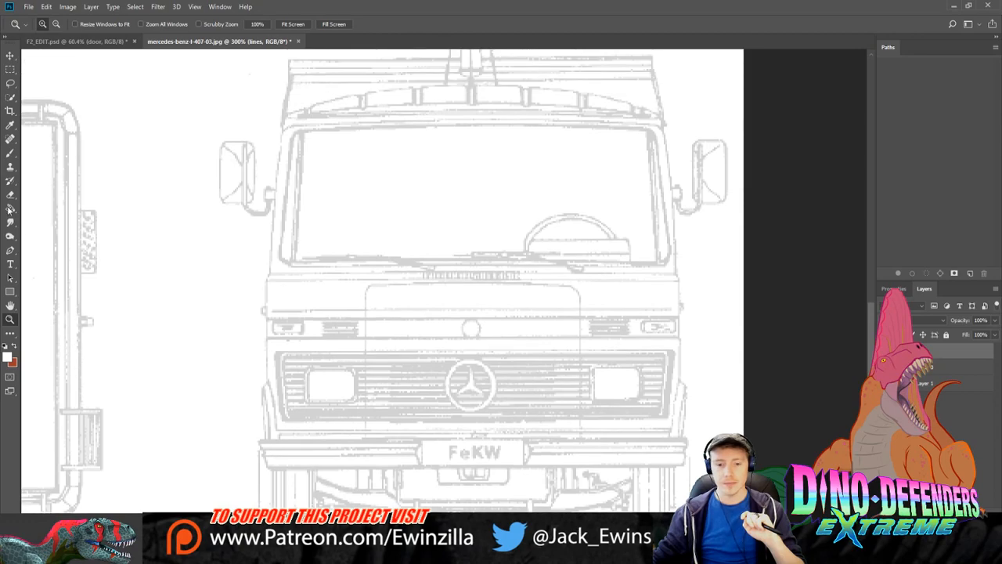
left_click(10, 292)
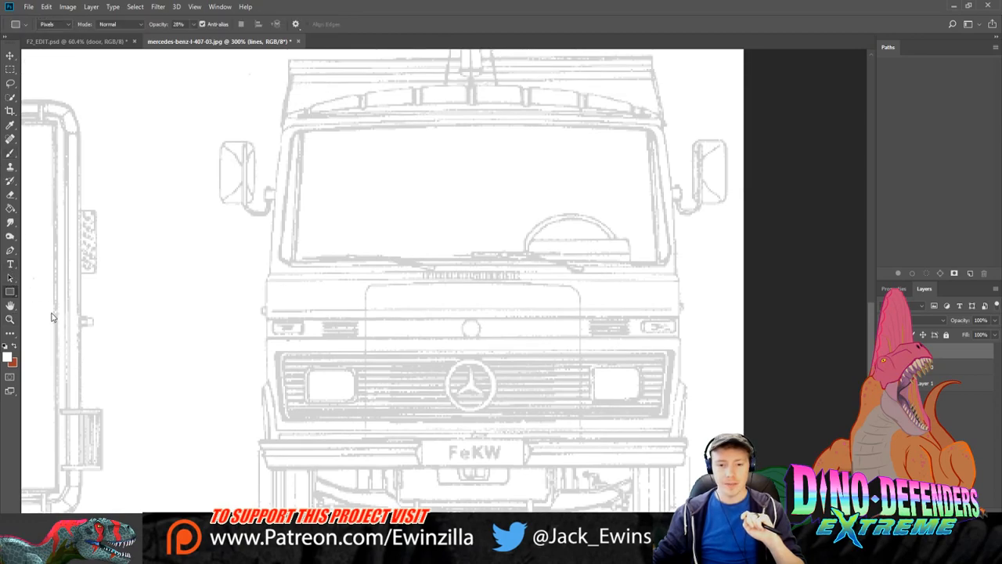
left_click(11, 333)
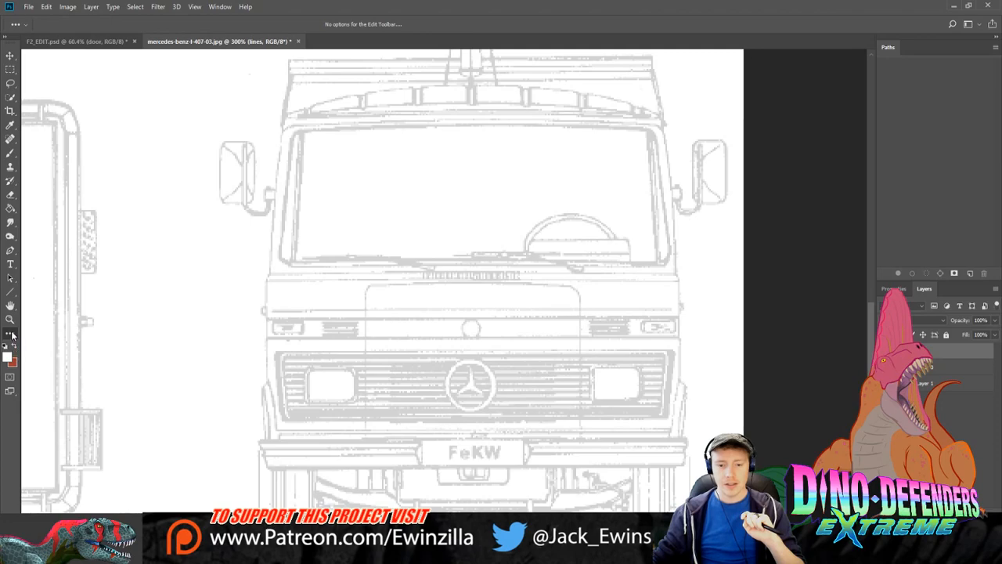
left_click(14, 346)
key("i")
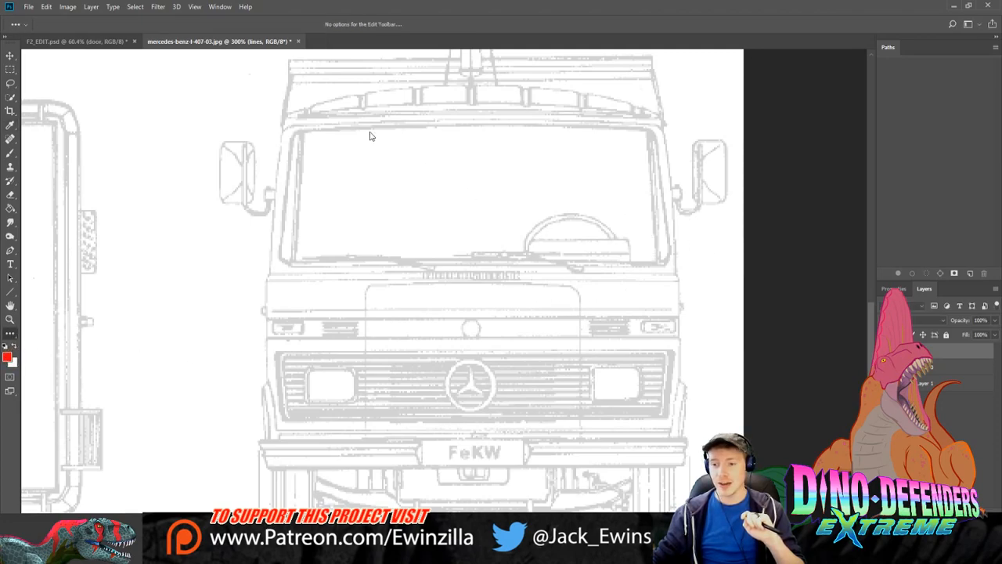
Step: Examine the van's front view on the faded blueprint, from the roof beacon down to the bumper
left_click(11, 319)
left_click(295, 25)
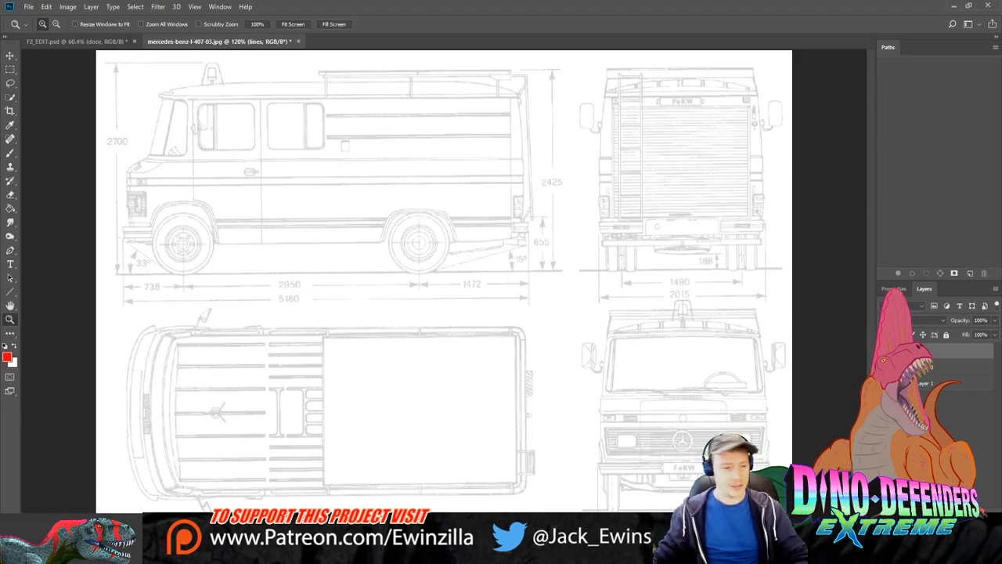
left_click(840, 534)
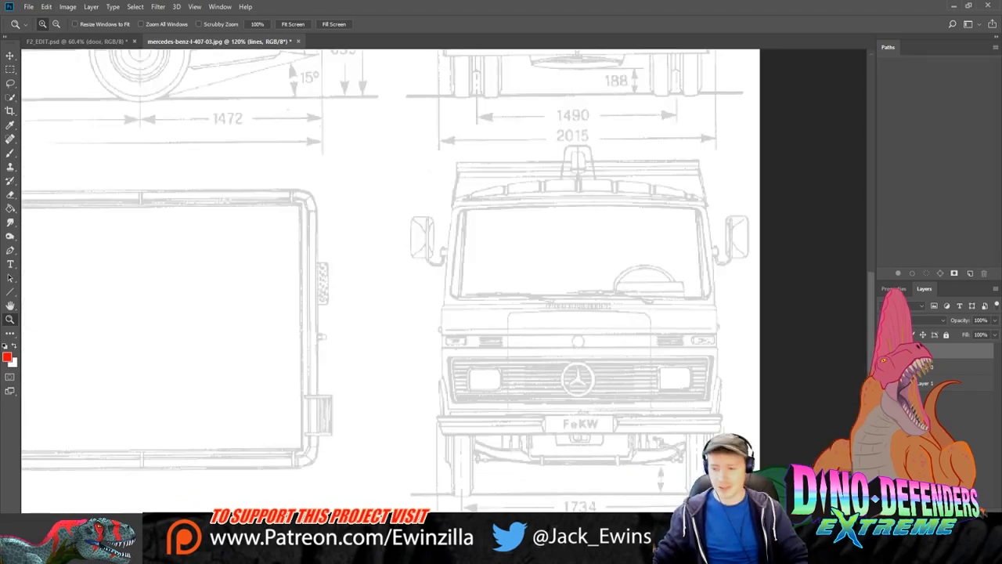
left_click(840, 534)
scroll(840, 534, "up", 5)
scroll(448, 281, "up", 2)
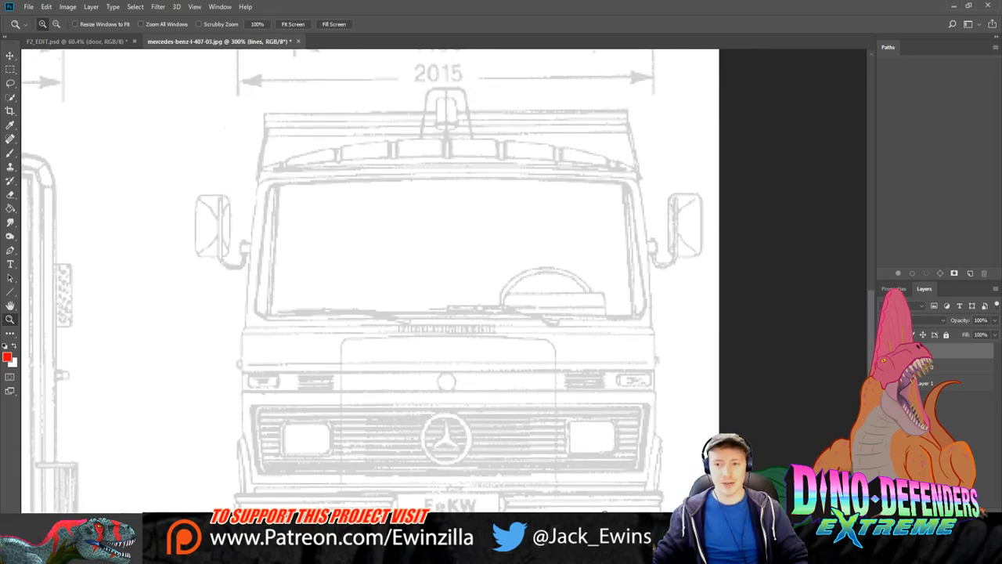
scroll(448, 280, "down", 3)
left_click(292, 25)
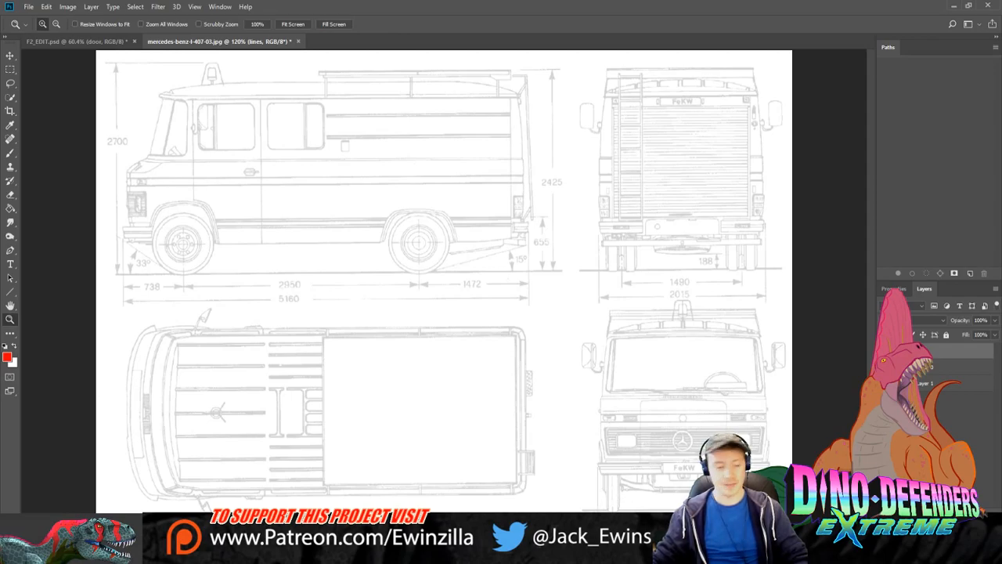
left_click(638, 501)
scroll(638, 501, "right", 2)
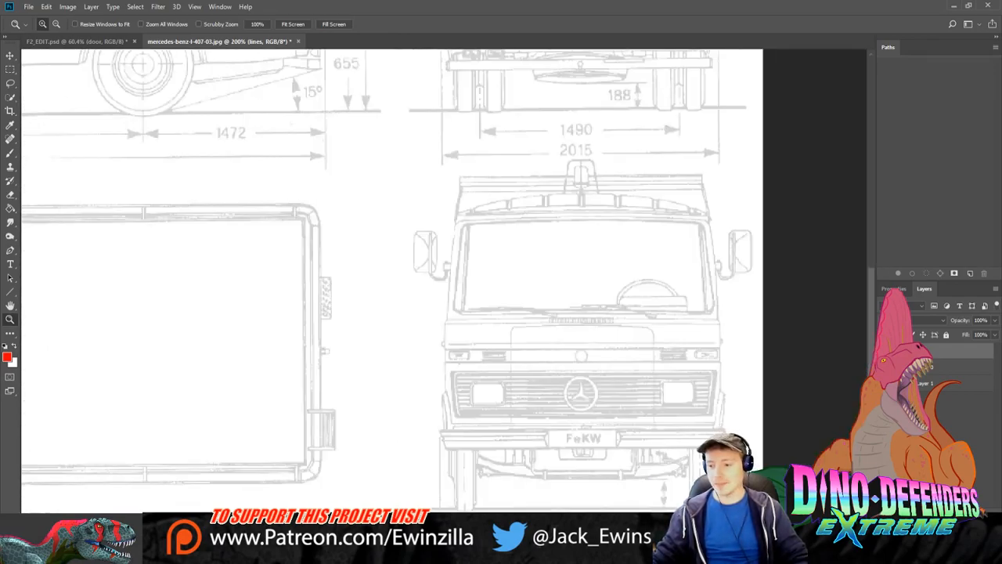
scroll(638, 501, "right", 1)
left_click(667, 415)
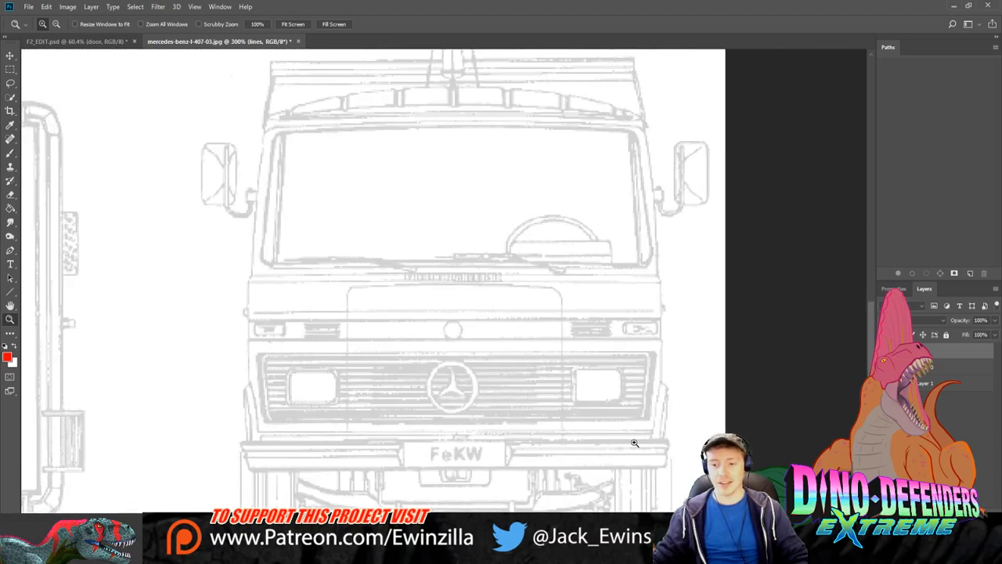
scroll(635, 442, "up", 2)
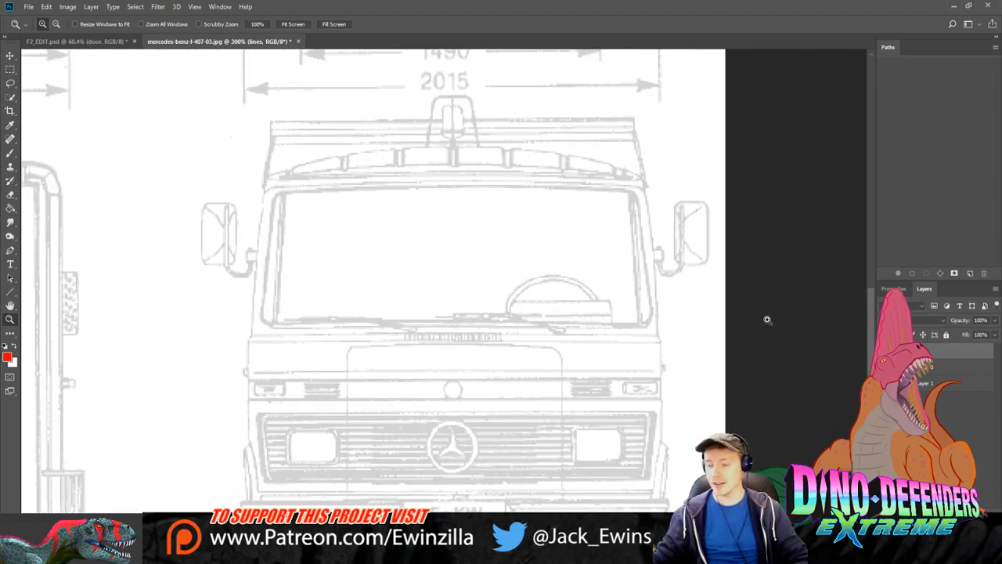
Step: Try tracing the cab's outer edge above the left mirror with a red Brush stroke, and undo it
left_click(11, 305)
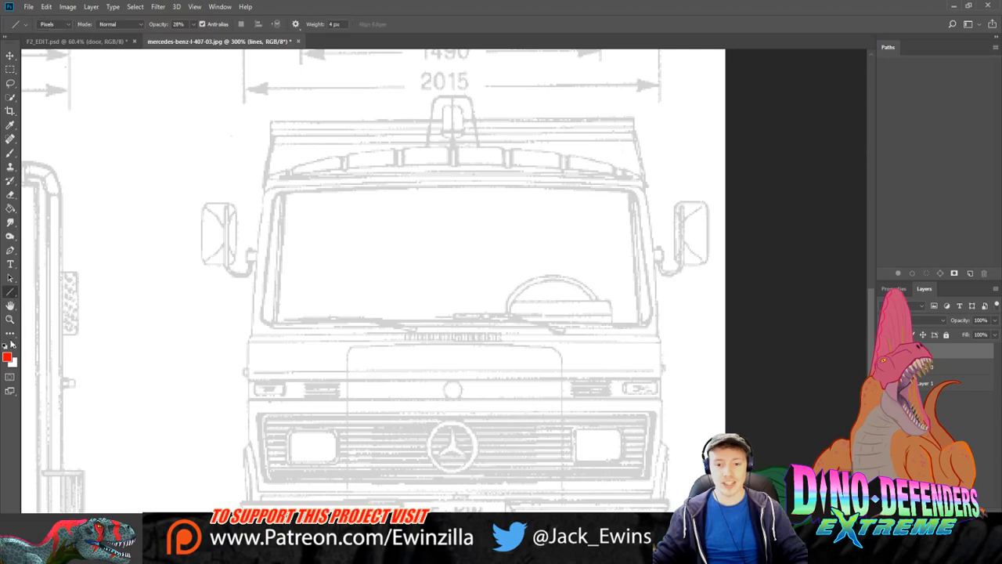
key("i")
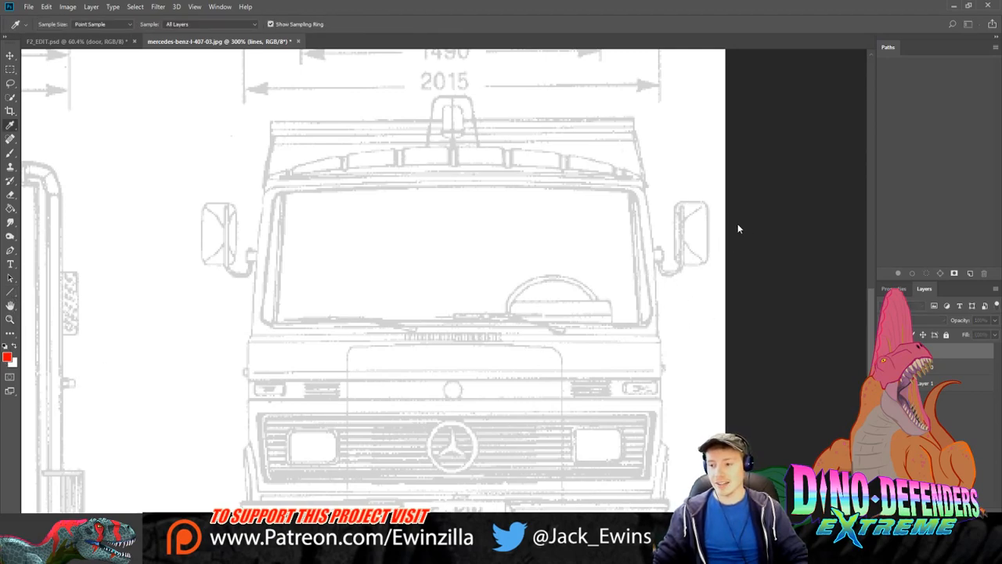
key("u")
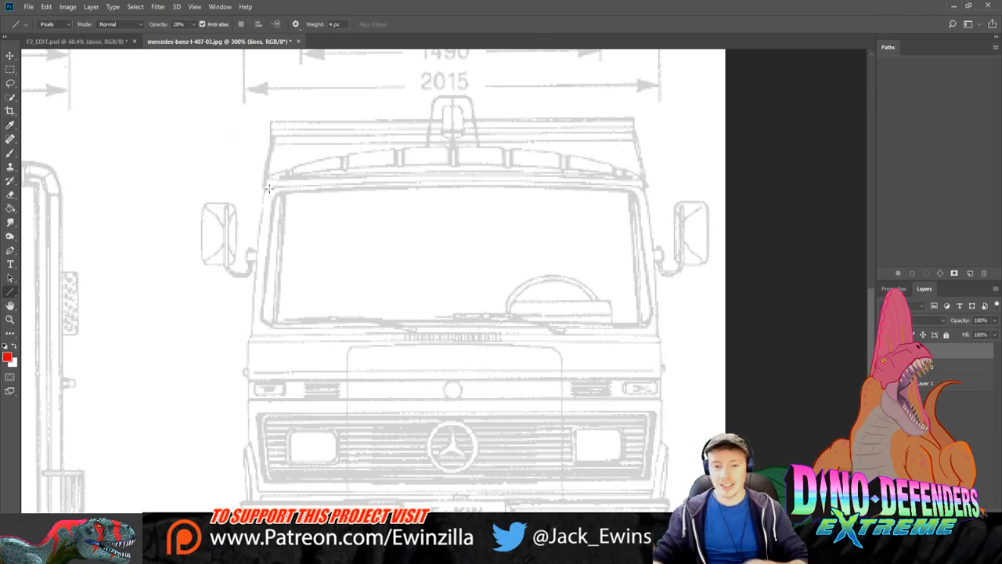
left_click(10, 152)
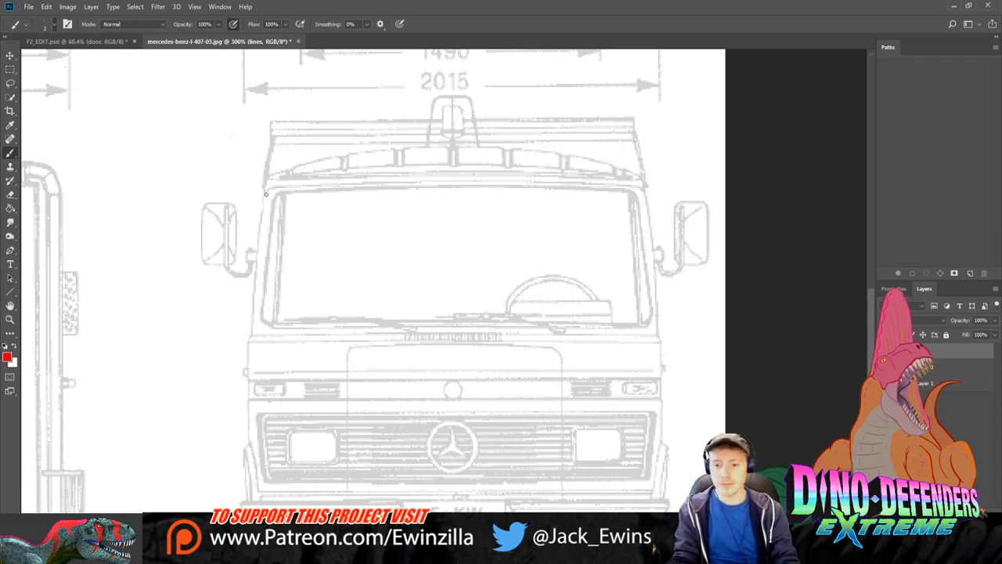
left_click_drag(265, 191, 260, 227)
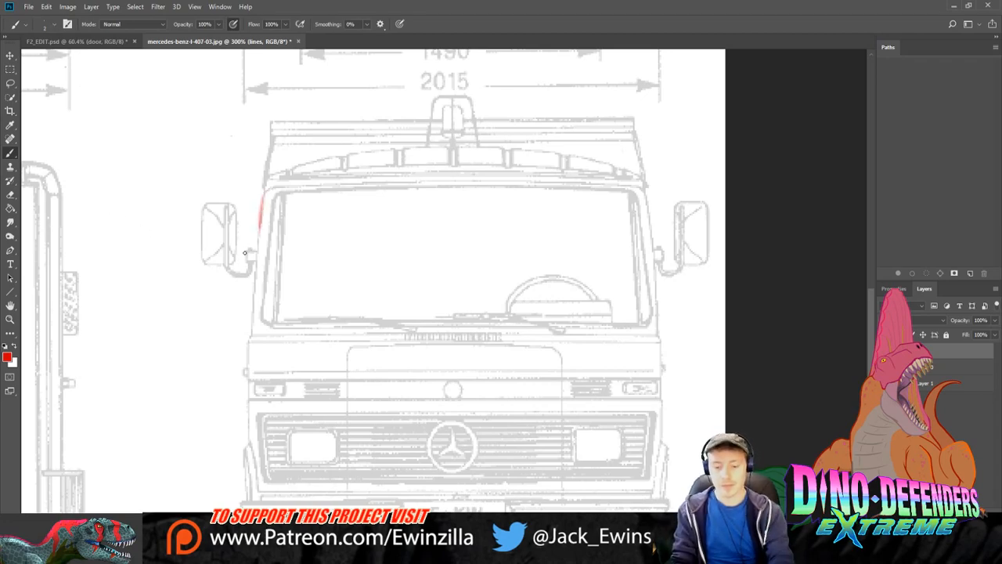
key("ctrl+z")
Step: Undo a test line down the cab's left edge and set the Line tool to 100% opacity and 2 px weight
key("u")
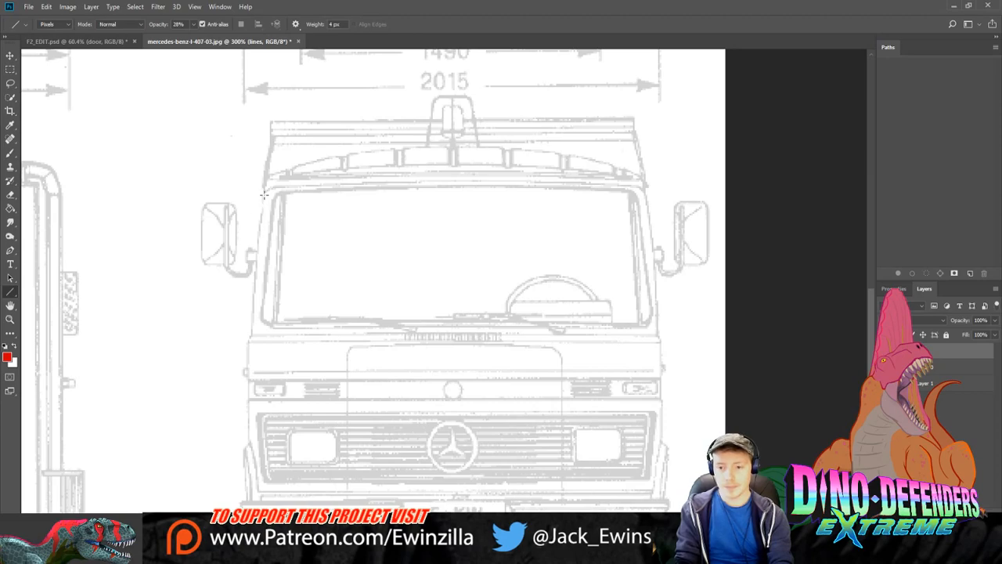
left_click_drag(263, 197, 256, 275)
key("ctrl+z")
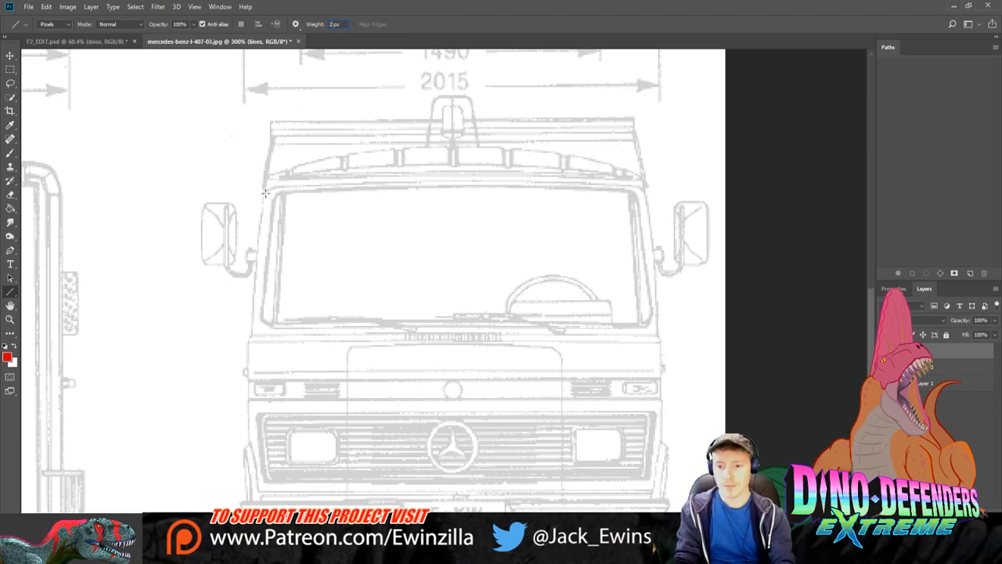
Step: Trace the cab's left side down to the wheel arch and the two horizontal seams below the windscreen with straight red lines
left_click_drag(263, 194, 252, 331)
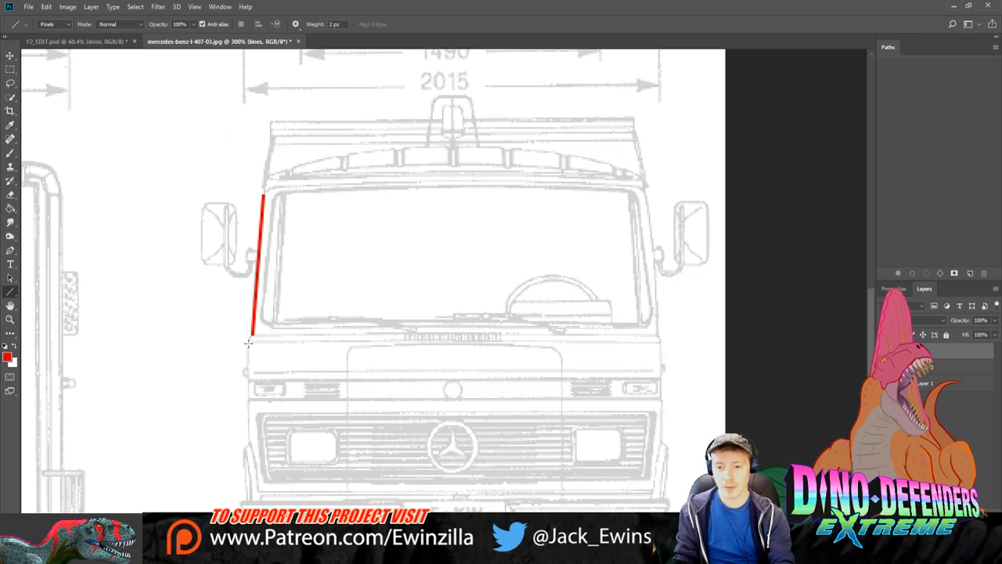
left_click_drag(252, 334, 248, 444)
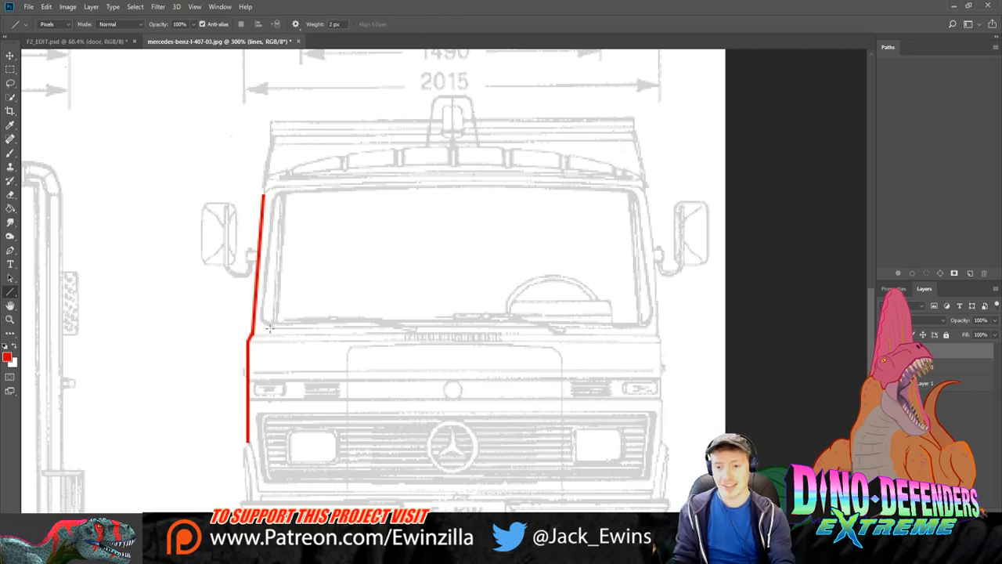
left_click_drag(248, 342, 660, 341)
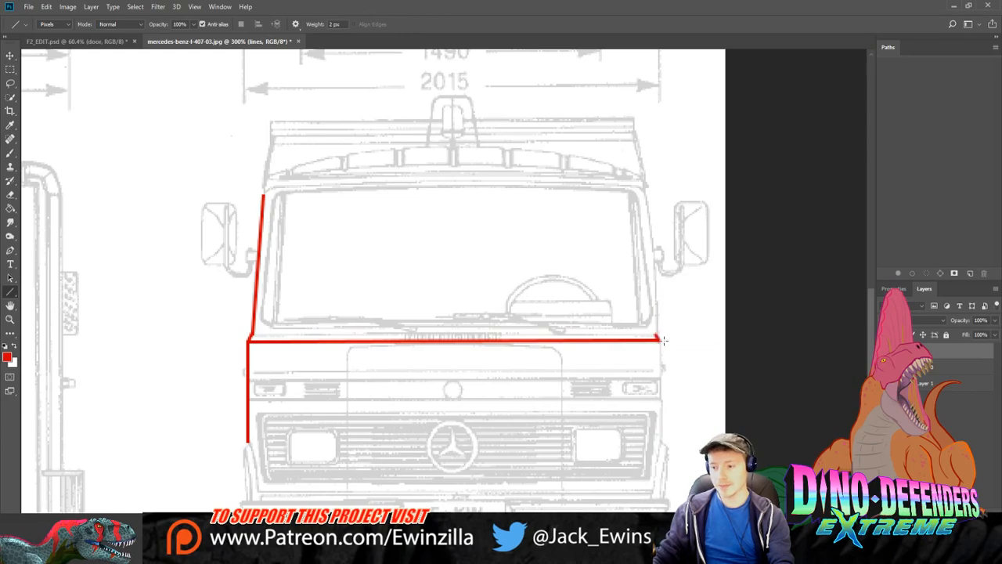
mouse_move(656, 335)
left_mouse_down()
mouse_move(197, 339)
mouse_move(247, 336)
left_mouse_up()
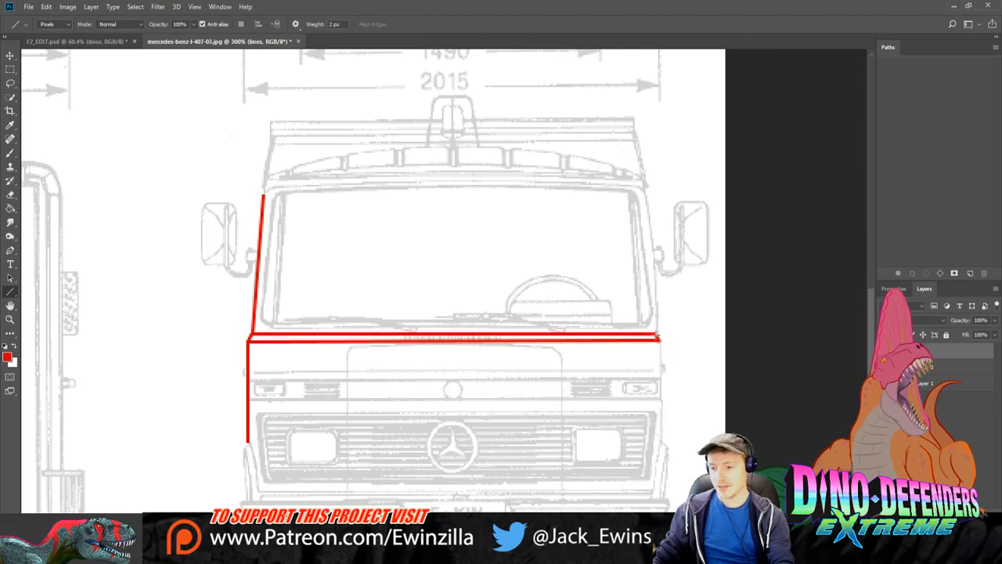
Step: Trace the cab's right edge beside the windscreen and its top edge under the roof, with angled corners
left_click_drag(658, 335, 643, 185)
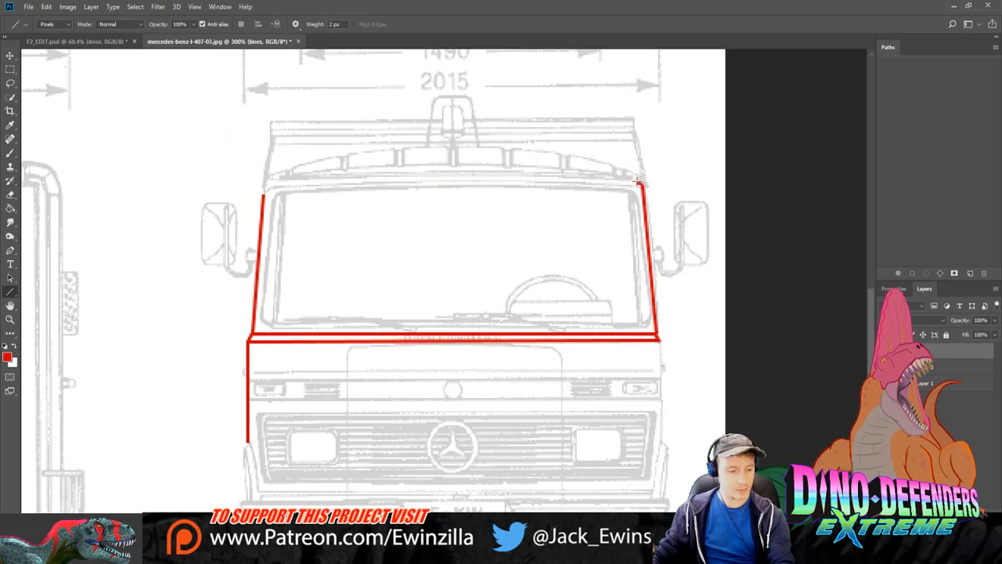
left_click_drag(639, 181, 273, 183)
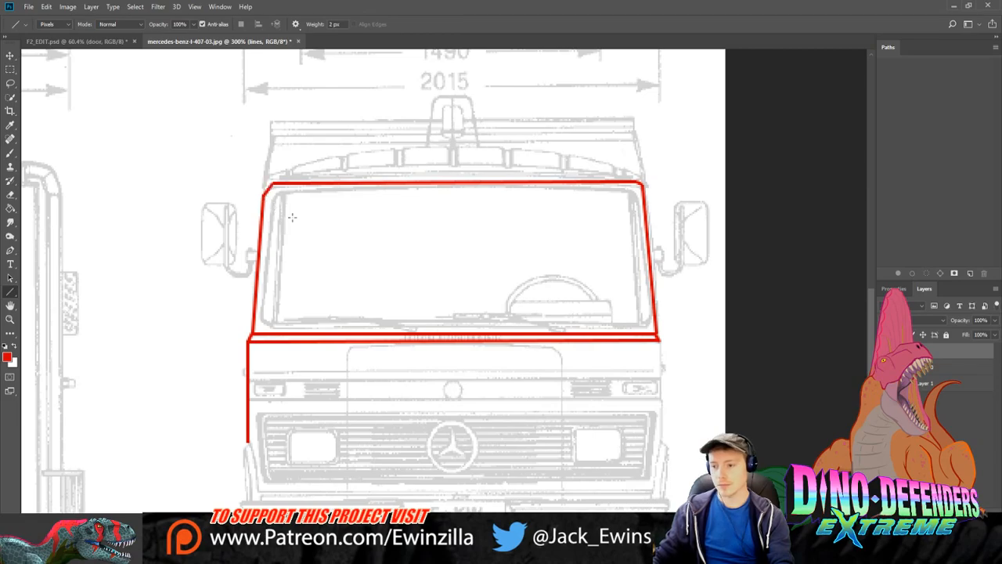
key("ctrl+z")
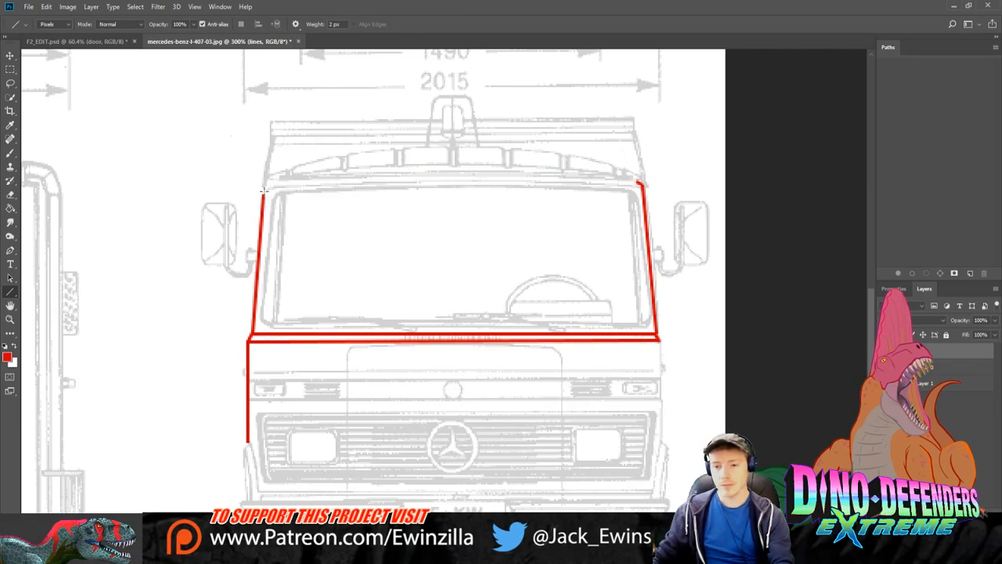
left_click_drag(267, 189, 640, 183)
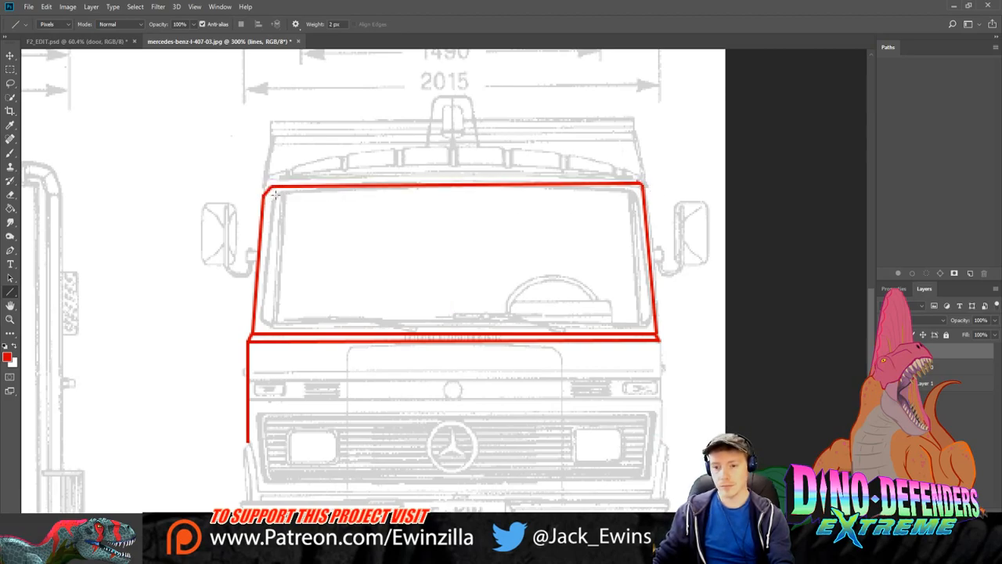
Step: Trace the windscreen's frame as a closed red outline inside the cab outline
left_click_drag(274, 194, 629, 192)
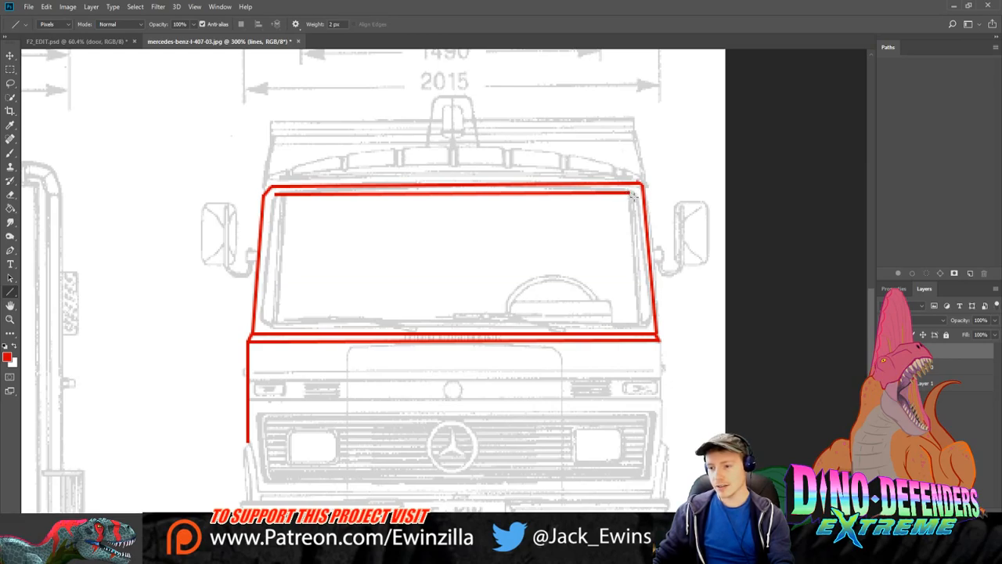
mouse_move(631, 195)
left_mouse_down()
mouse_move(648, 332)
mouse_move(645, 323)
mouse_move(246, 323)
left_mouse_up()
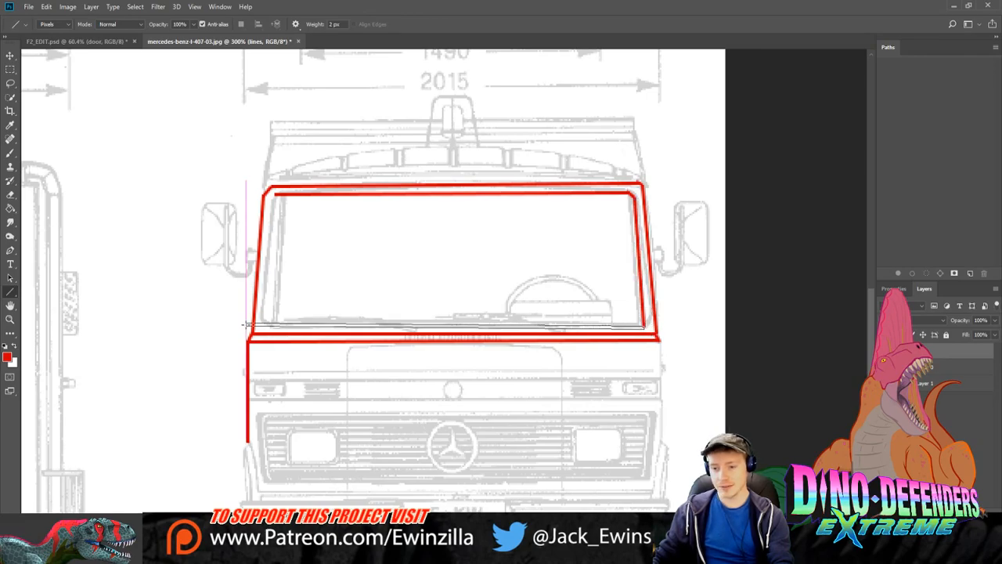
key("ctrl+z")
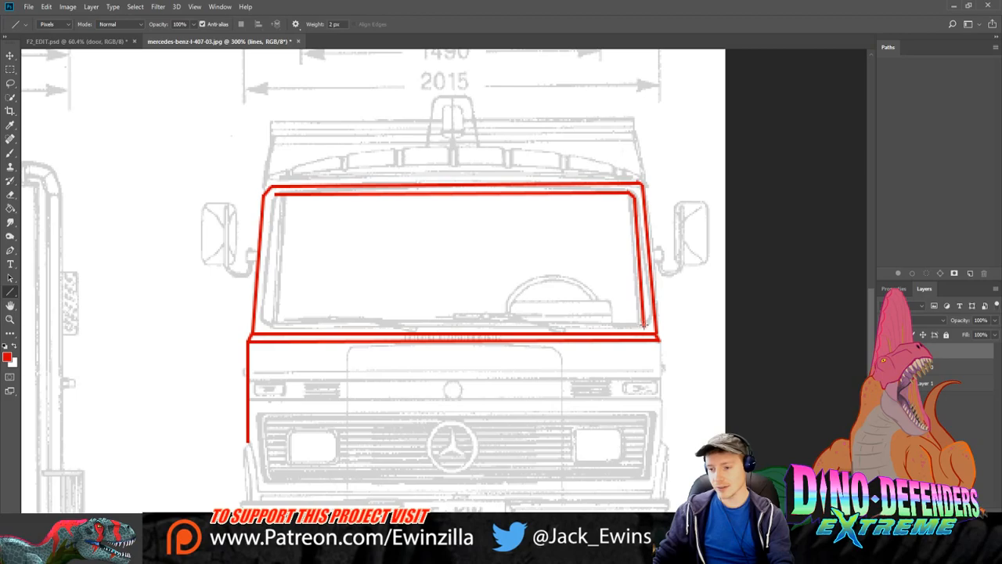
mouse_move(643, 325)
left_mouse_down()
mouse_move(263, 327)
mouse_move(276, 194)
left_mouse_up()
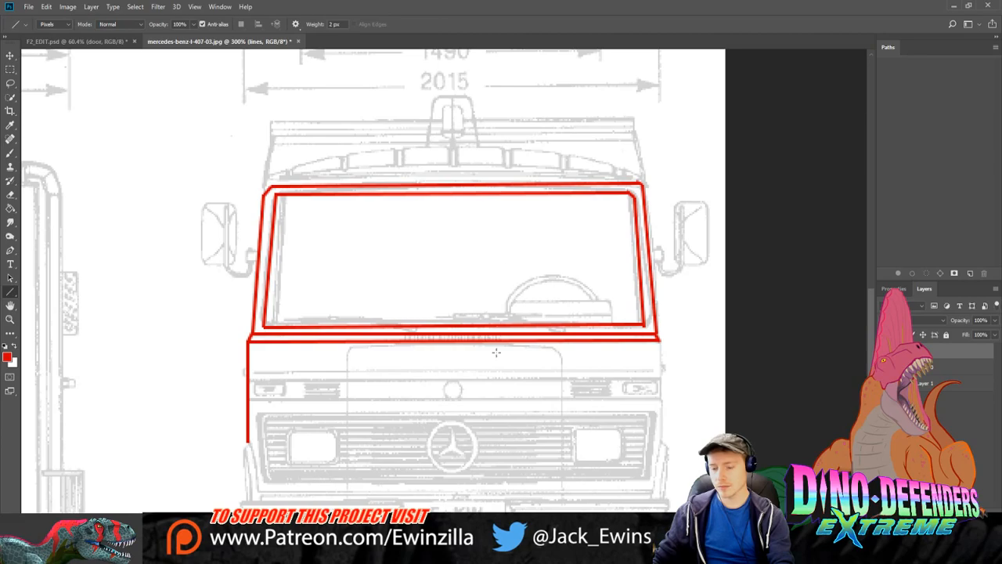
Step: Trace the lower right body side, the three horizontal trim lines around the indicators and the tapered outline of the radiator grille
scroll(496, 352, "down", 2)
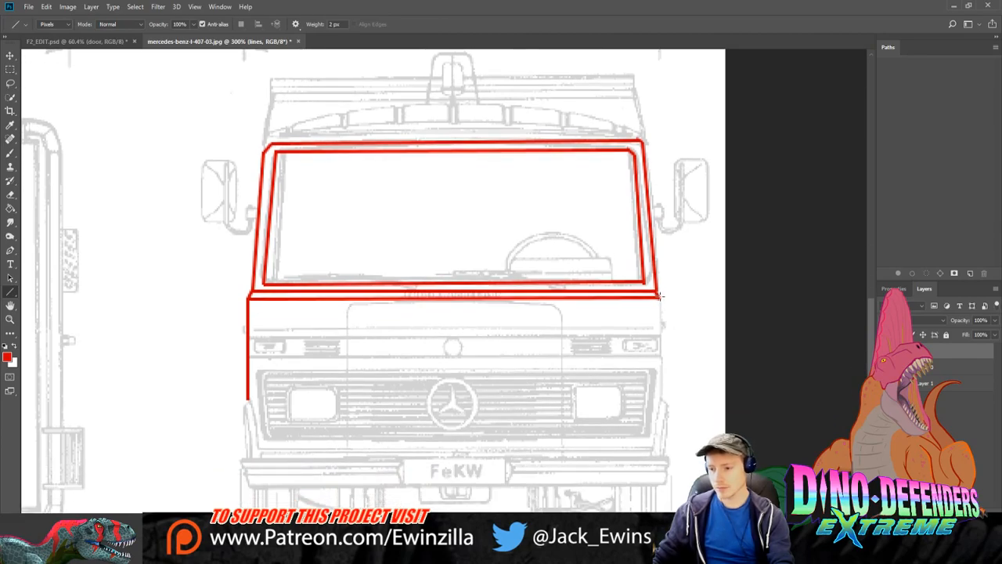
left_click_drag(659, 298, 660, 400)
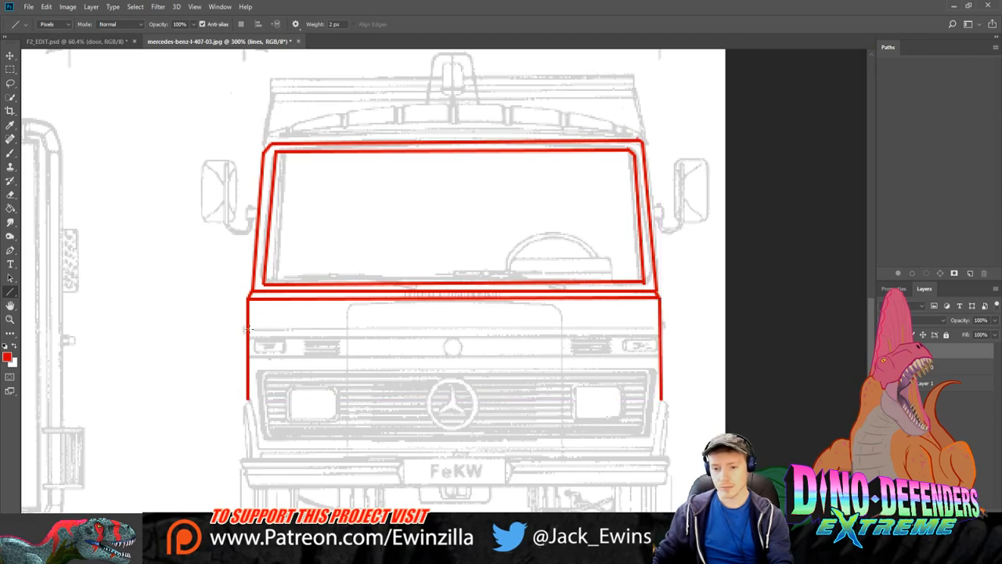
mouse_move(247, 329)
left_mouse_down()
mouse_move(748, 313)
mouse_move(669, 330)
mouse_move(235, 333)
mouse_move(249, 333)
mouse_move(257, 358)
mouse_move(660, 357)
left_mouse_up()
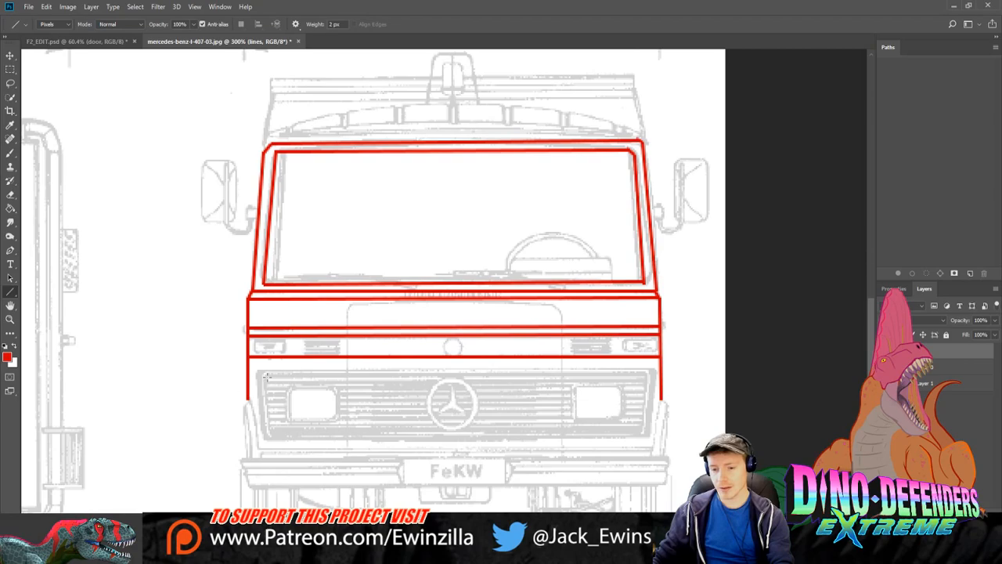
mouse_move(258, 371)
left_mouse_down()
mouse_move(661, 372)
mouse_move(646, 373)
mouse_move(654, 369)
mouse_move(643, 440)
mouse_move(235, 435)
mouse_move(268, 437)
mouse_move(249, 388)
mouse_move(258, 372)
left_mouse_up()
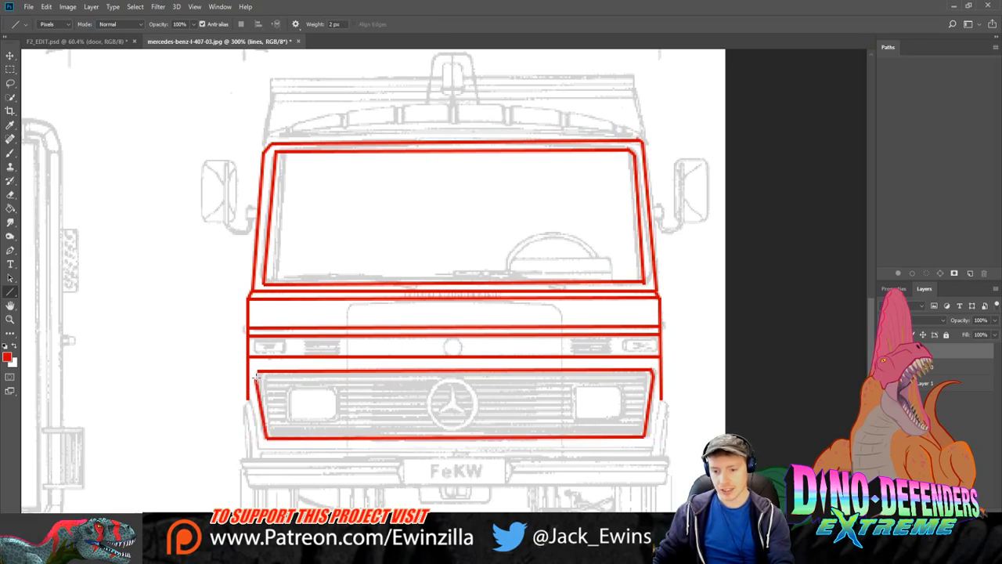
Step: Hide the door layer in F2_EDIT.psd to check the garage interior, and return to the Mercedes blueprint
left_click(78, 41)
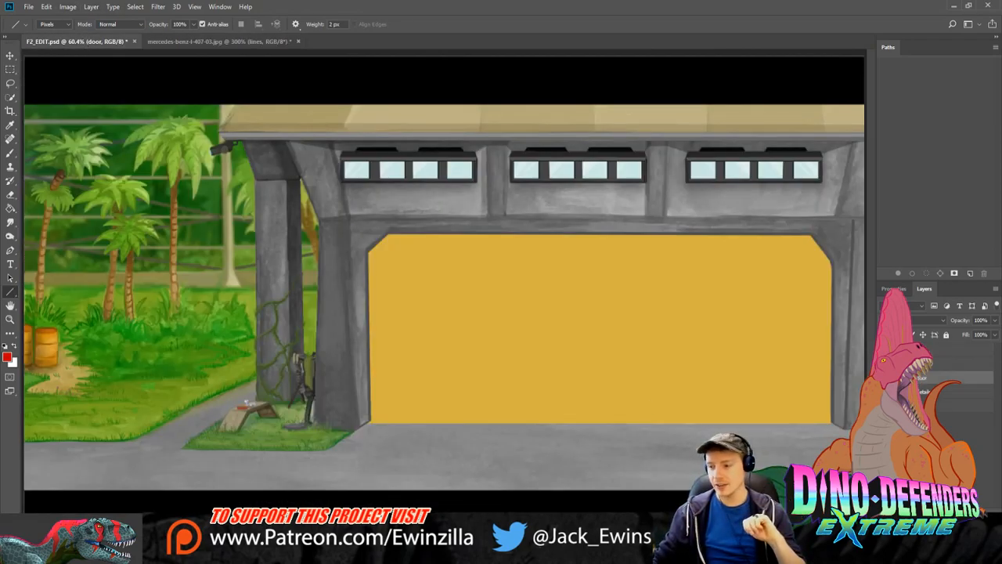
left_click(889, 377)
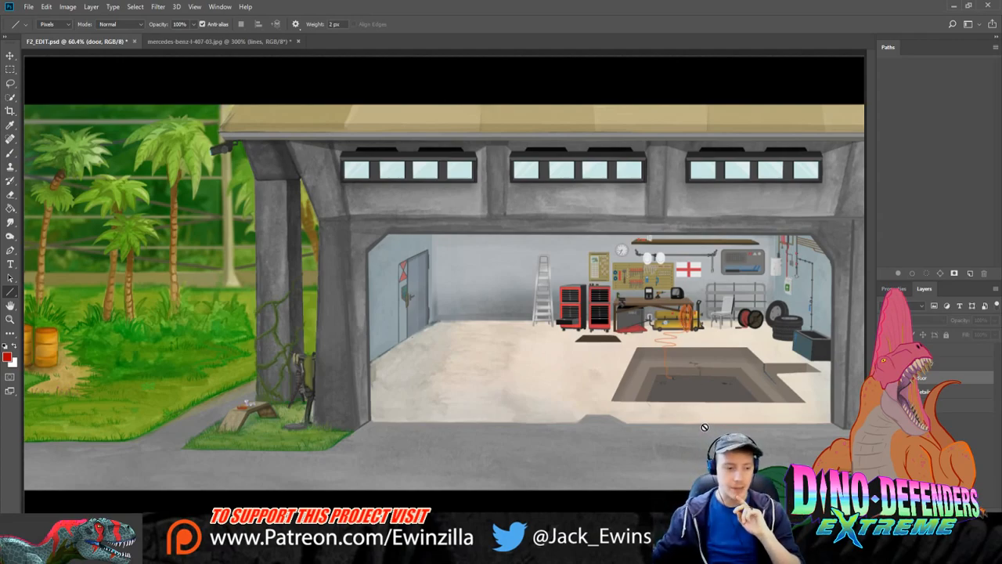
left_click(217, 43)
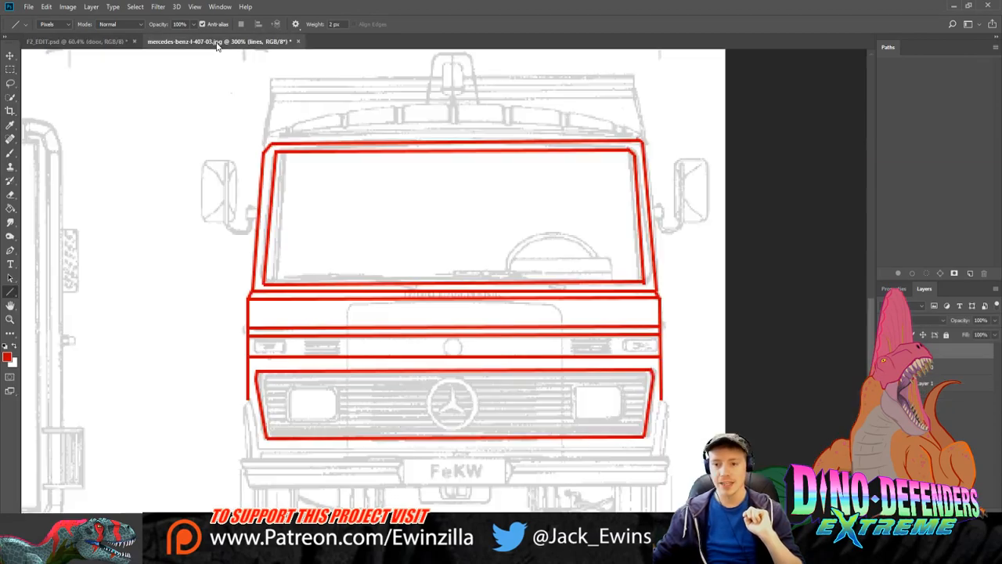
Step: Trace the inner curve of the left wheel arch from the body side towards the bumper with a red Brush stroke
scroll(528, 323, "down", 1)
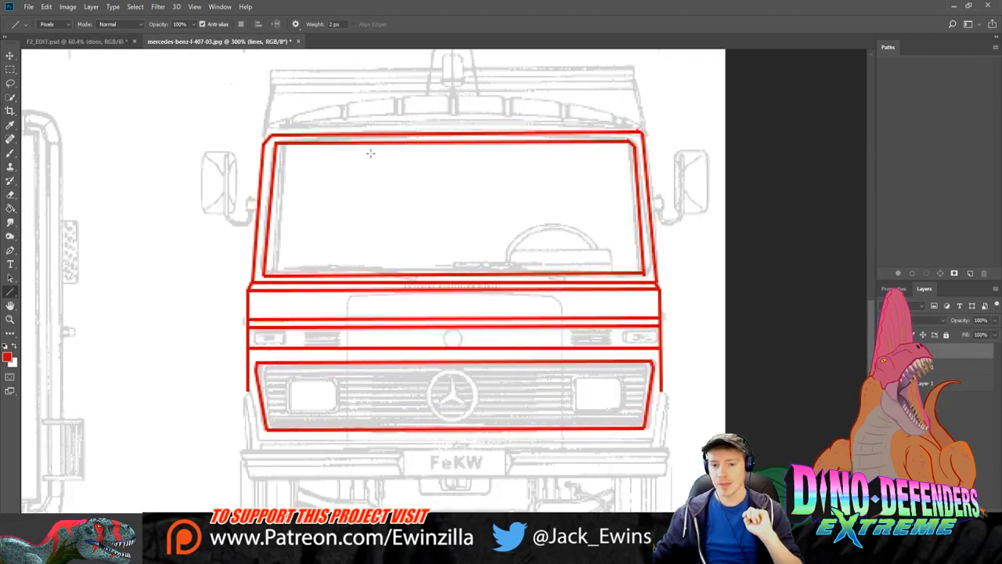
key("z")
left_click(293, 23)
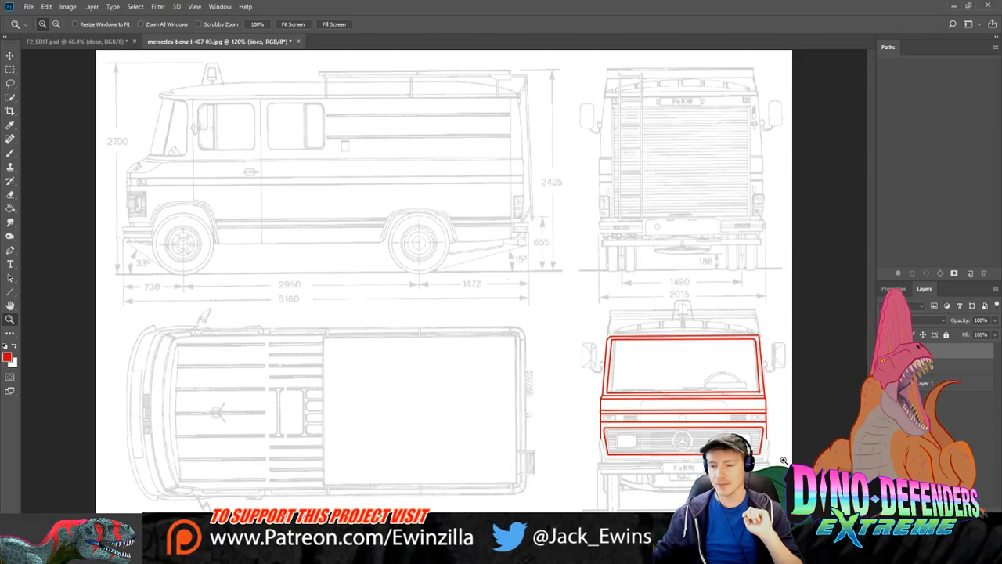
left_click_drag(783, 460, 706, 412)
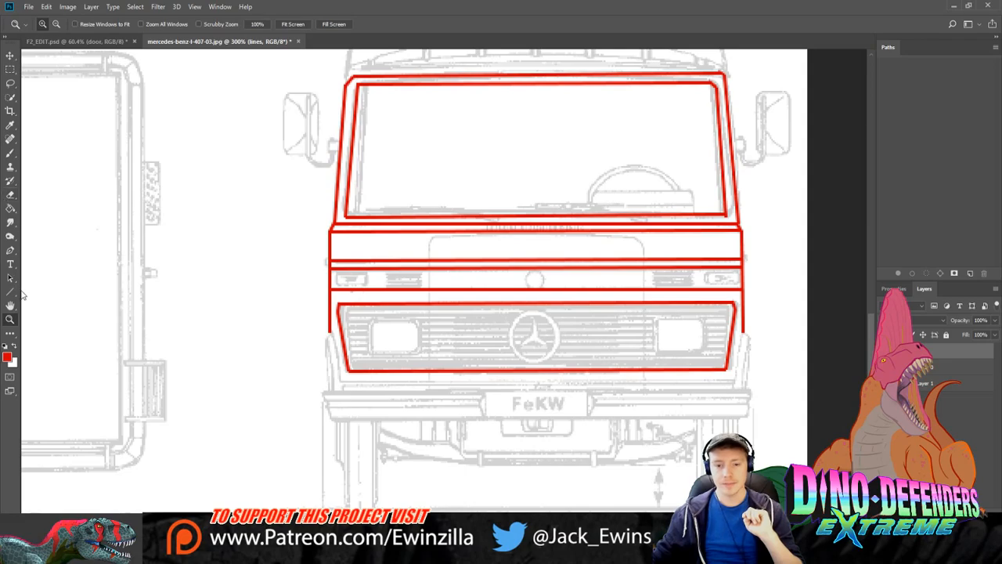
left_click(10, 292)
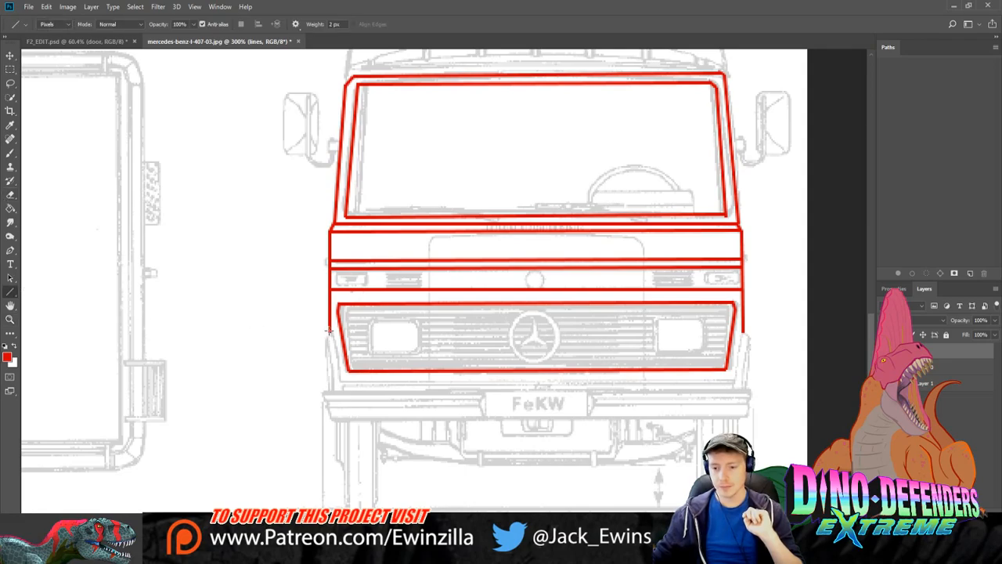
key("b")
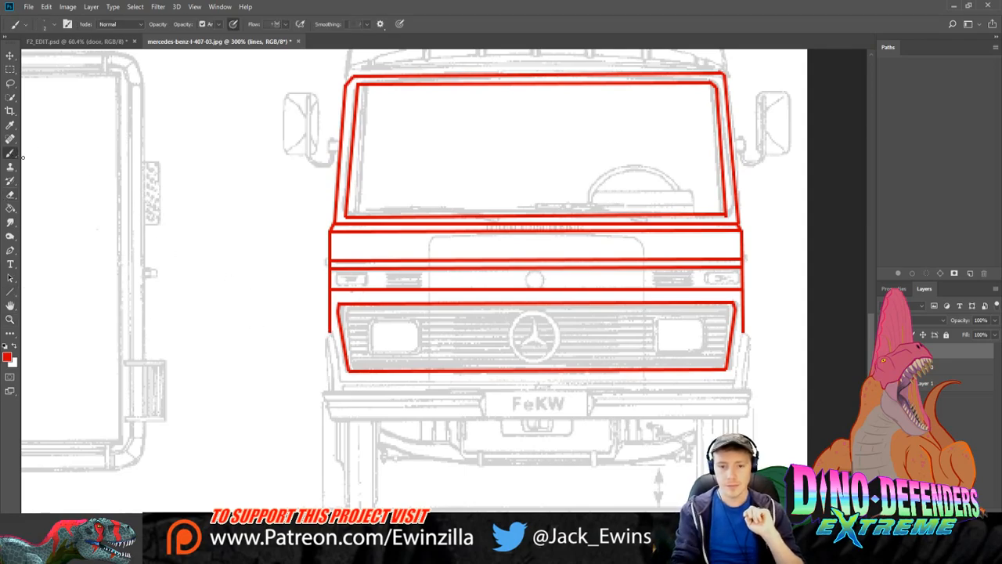
left_click_drag(329, 332, 342, 377)
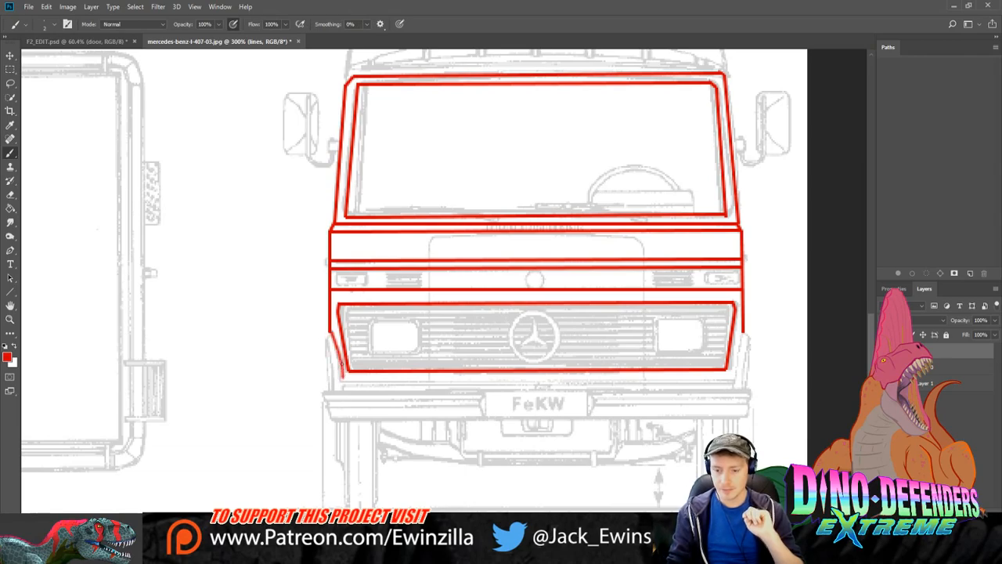
key("ctrl+z")
left_click_drag(329, 333, 342, 377)
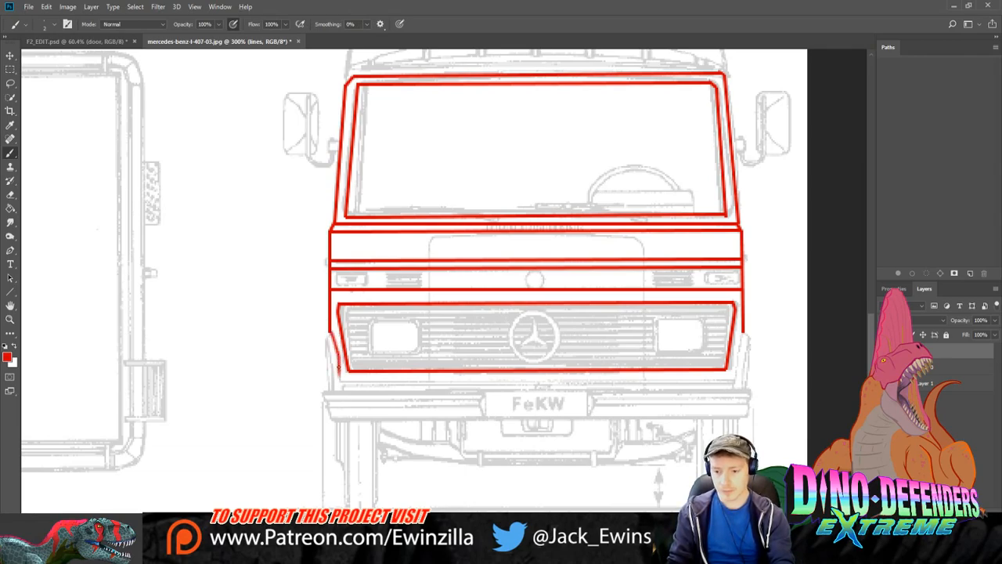
key("ctrl+z")
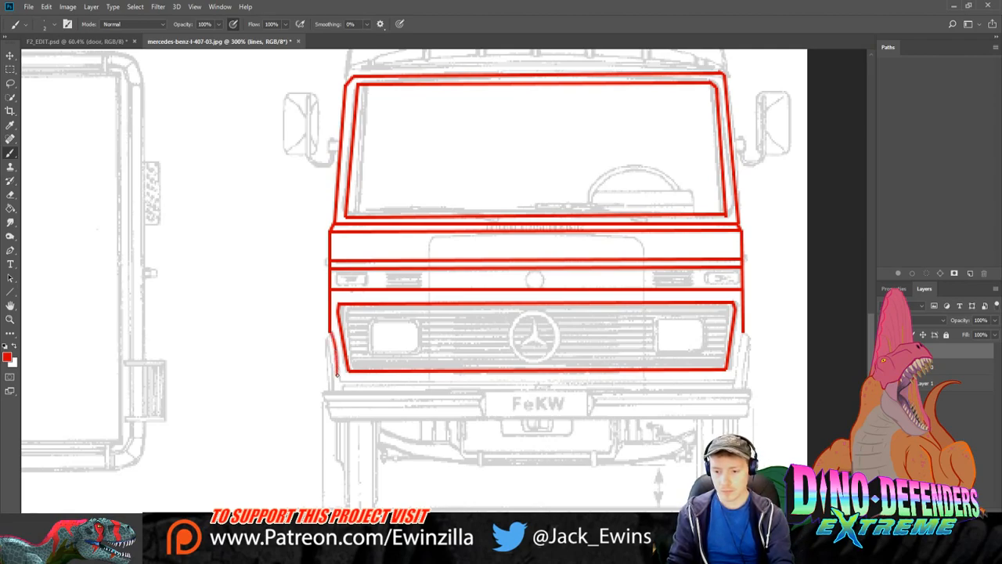
left_click_drag(329, 332, 341, 381)
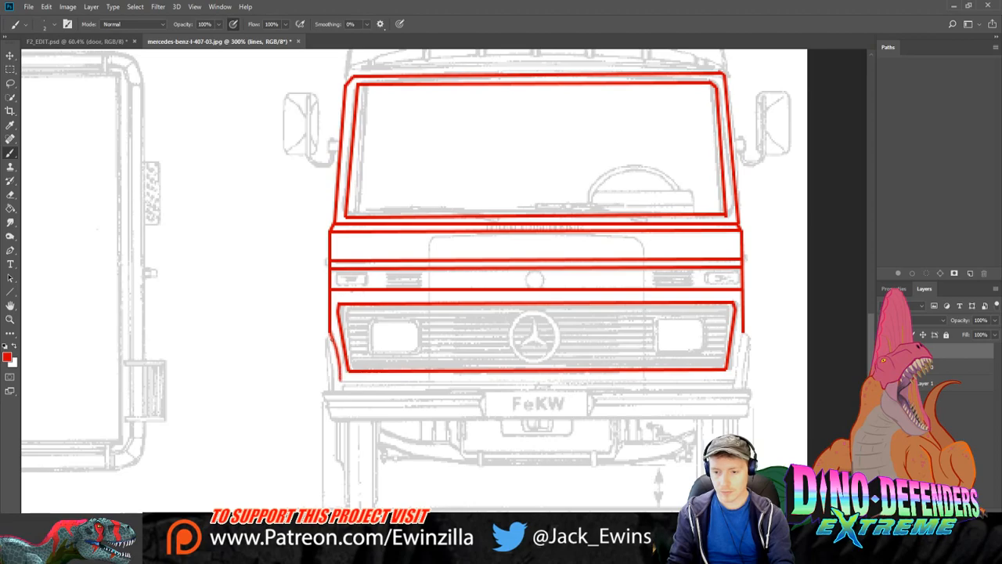
Step: Brush the left wheel arch's middle and outer curved edges in red down towards the bumper
left_click_drag(327, 332, 334, 391)
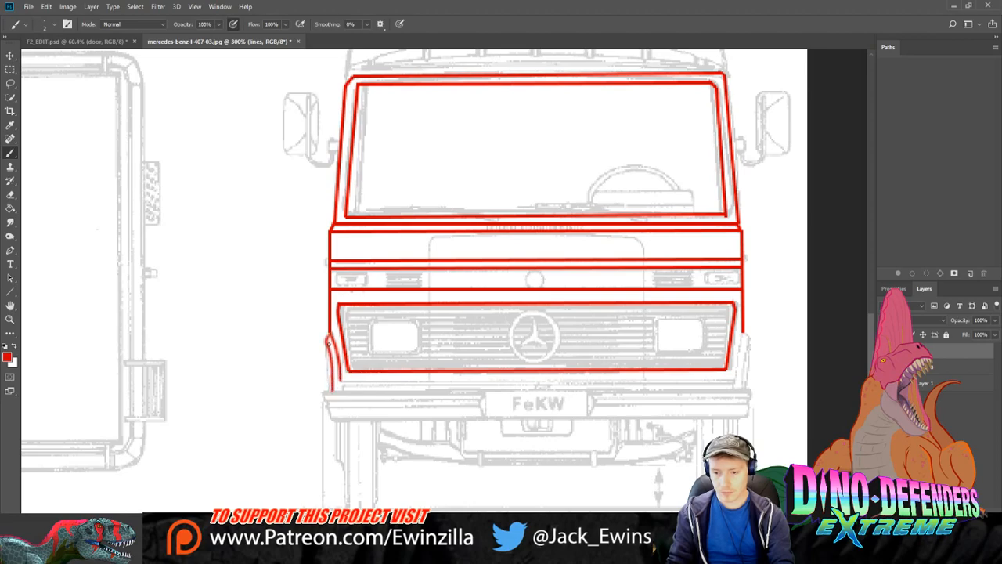
left_click_drag(327, 343, 331, 399)
key("ctrl+z")
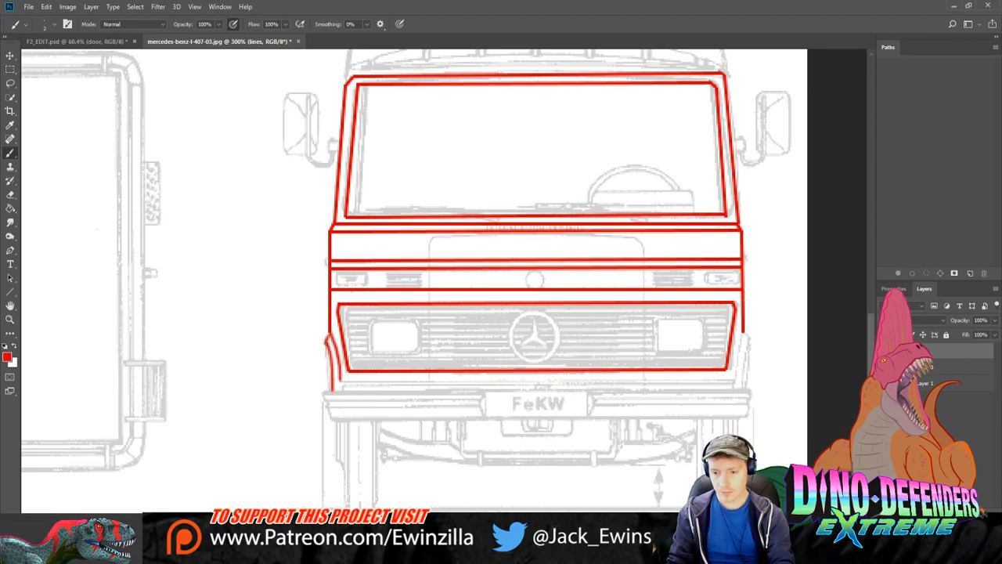
left_click_drag(325, 342, 327, 380)
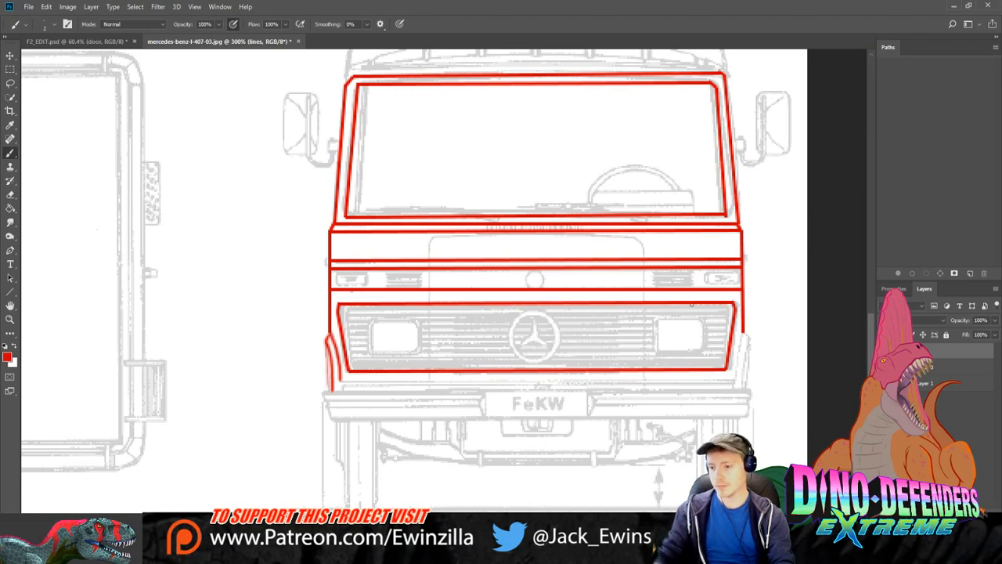
Step: Trace the inner curve of the right wheel arch down to the bumper in red, redoing the stroke until it fits
left_click_drag(741, 337, 732, 374)
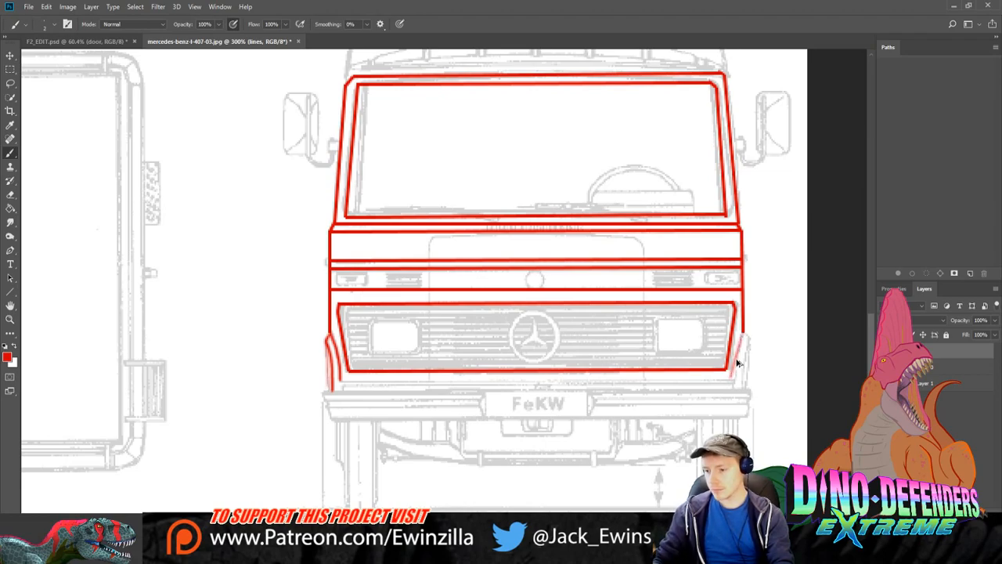
key("ctrl+z")
left_click_drag(743, 335, 733, 390)
key("ctrl+z")
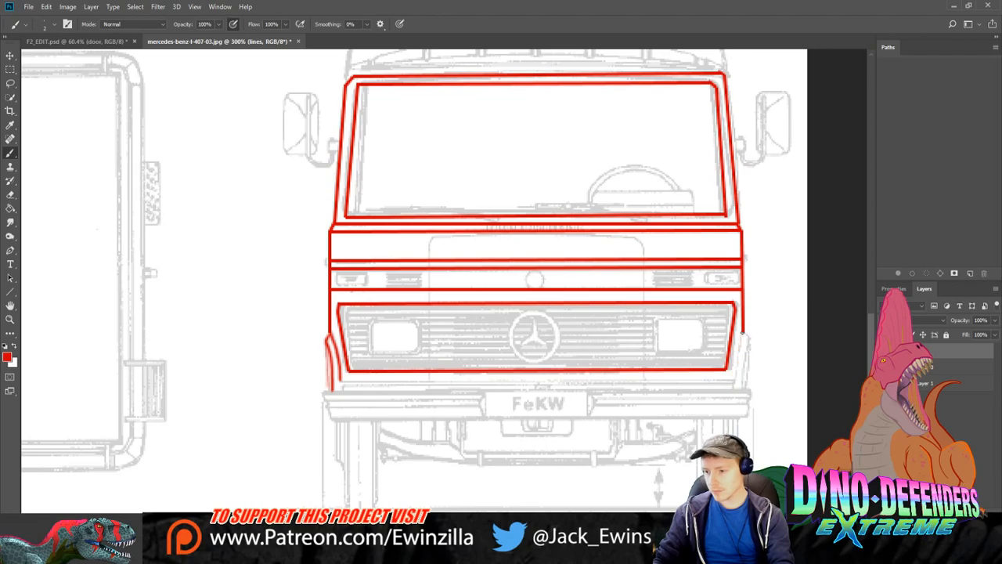
left_click_drag(742, 331, 734, 390)
key("ctrl+z")
left_click_drag(741, 338, 733, 390)
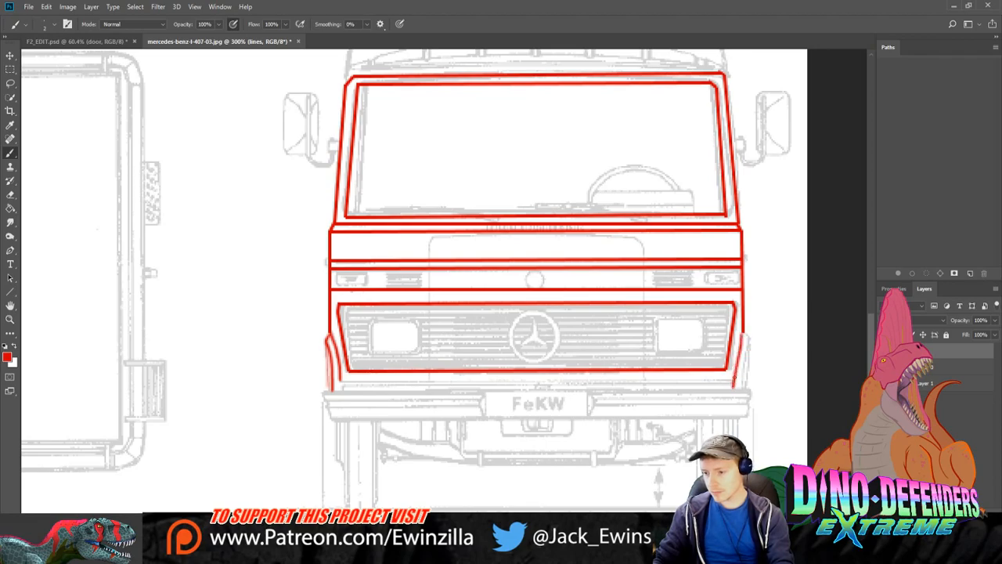
key("ctrl+z")
left_click_drag(742, 332, 733, 388)
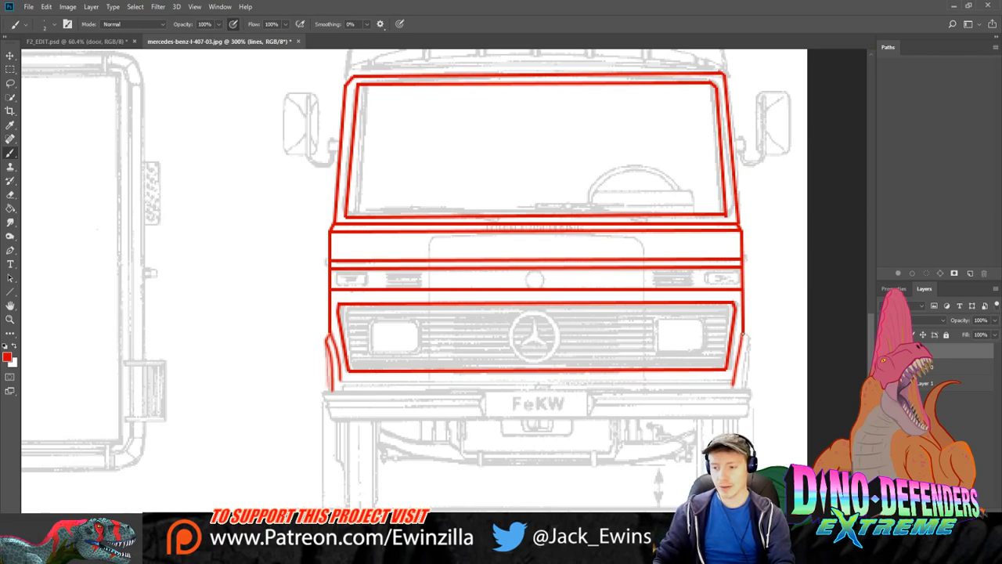
Step: Brush the right wheel arch's rounded upper corner and outer curved edges in red down to the bumper, redoing strokes until they fit
left_click_drag(743, 334, 748, 345)
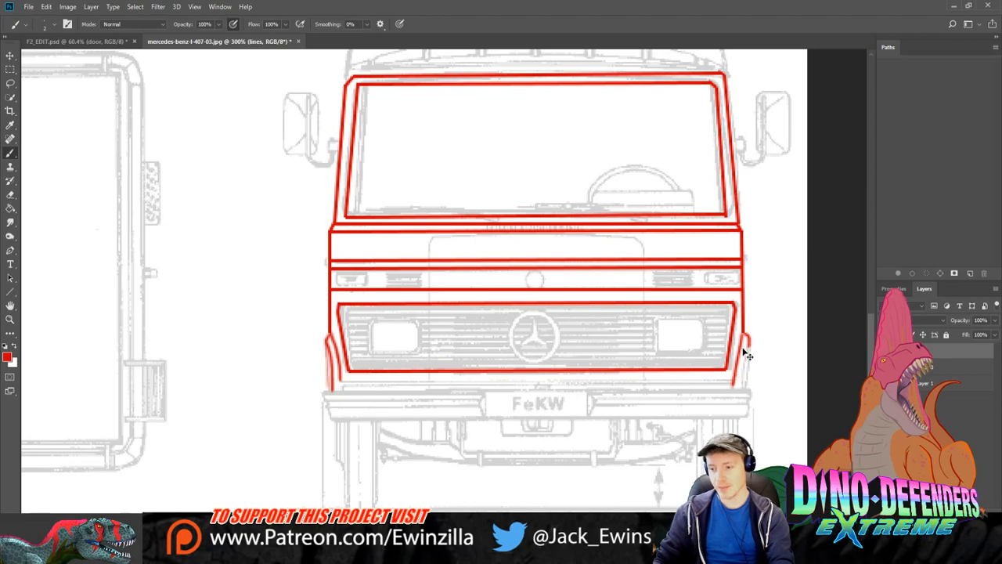
left_click_drag(749, 344, 738, 386)
key("ctrl+z")
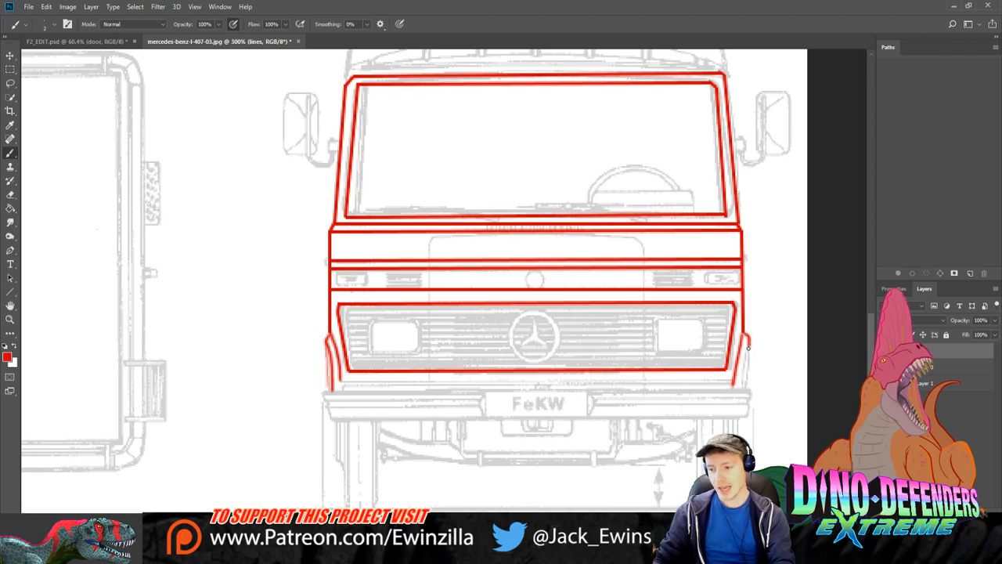
left_click_drag(748, 343, 736, 387)
key("ctrl+z")
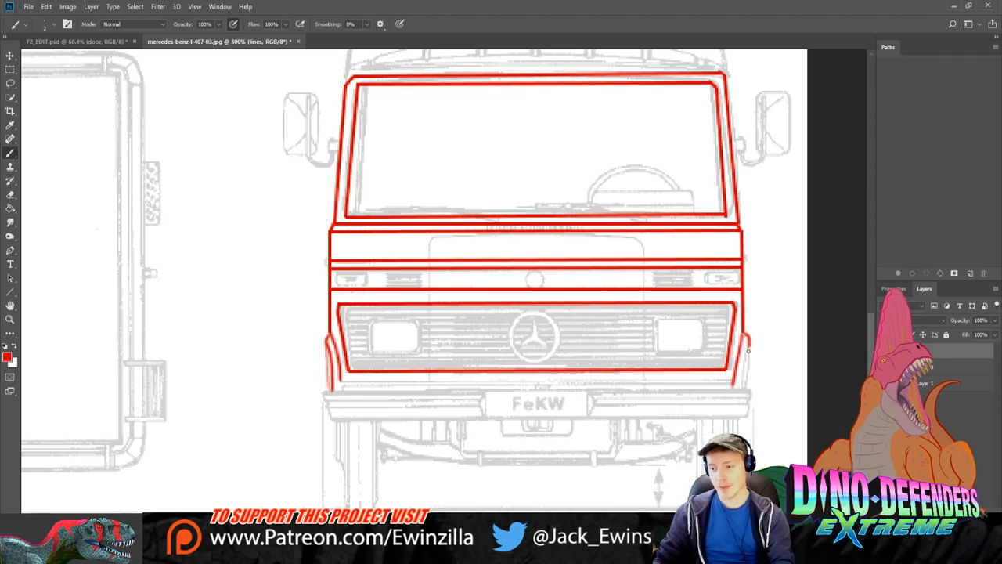
left_click_drag(749, 345, 741, 388)
key("ctrl+z")
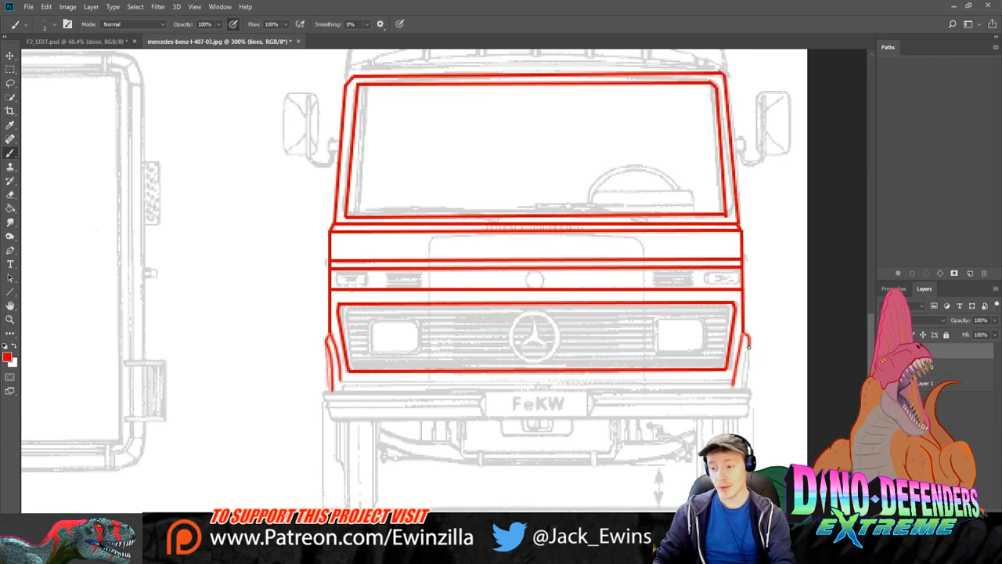
left_click_drag(748, 345, 742, 384)
key("ctrl+z")
left_click_drag(749, 344, 742, 387)
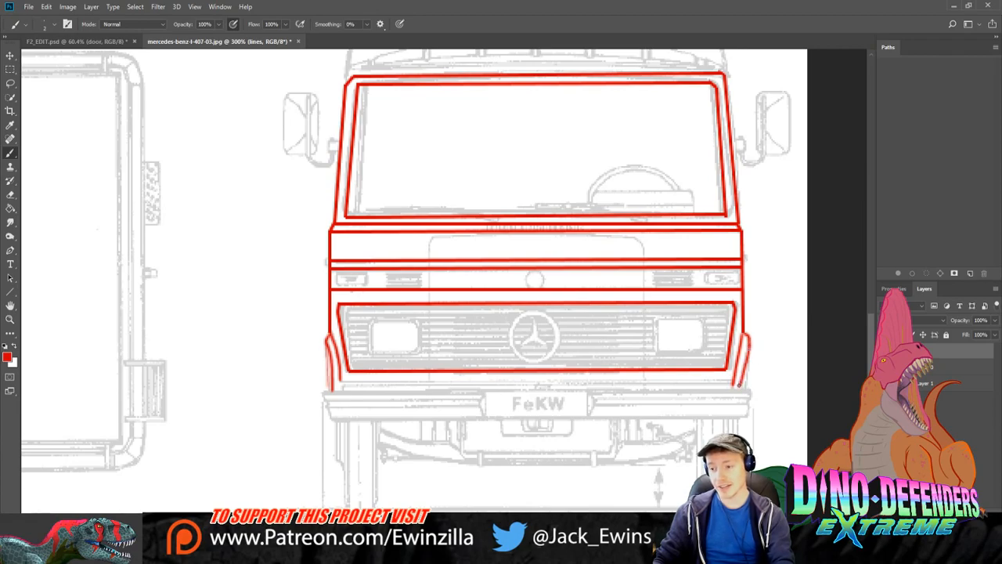
key("ctrl+z")
left_click_drag(748, 344, 741, 387)
key("ctrl+z")
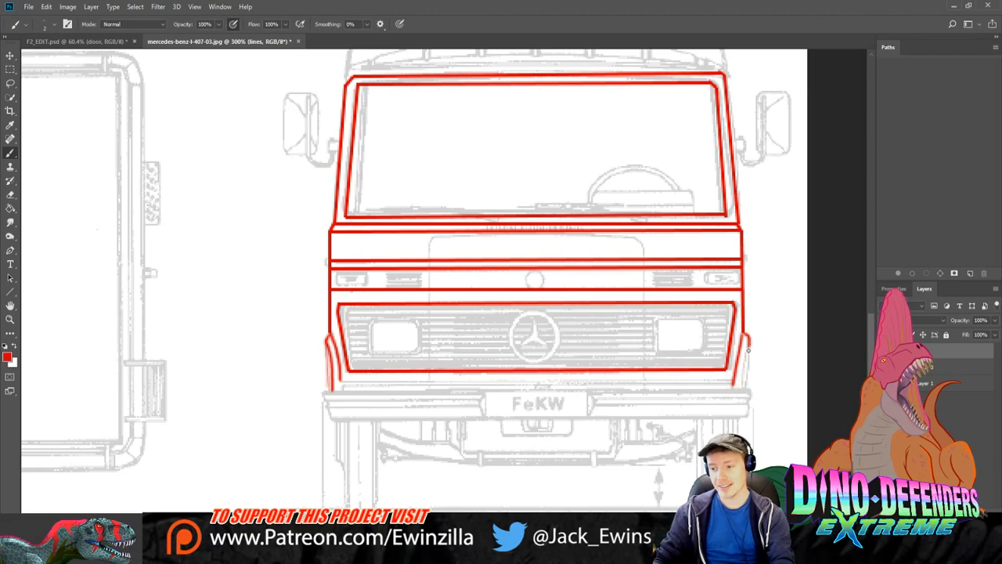
left_click_drag(748, 345, 741, 388)
key("ctrl+z")
left_click_drag(748, 345, 743, 386)
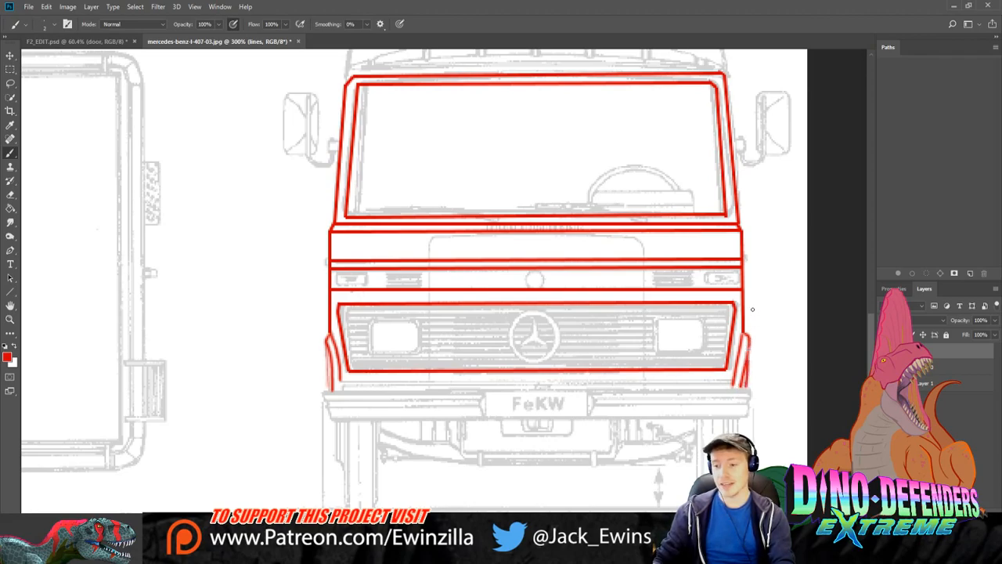
Step: Draw two horizontal 2 px red lines below the grille with the Line tool, extending the lower one to the right wheel arch's edge
key("r")
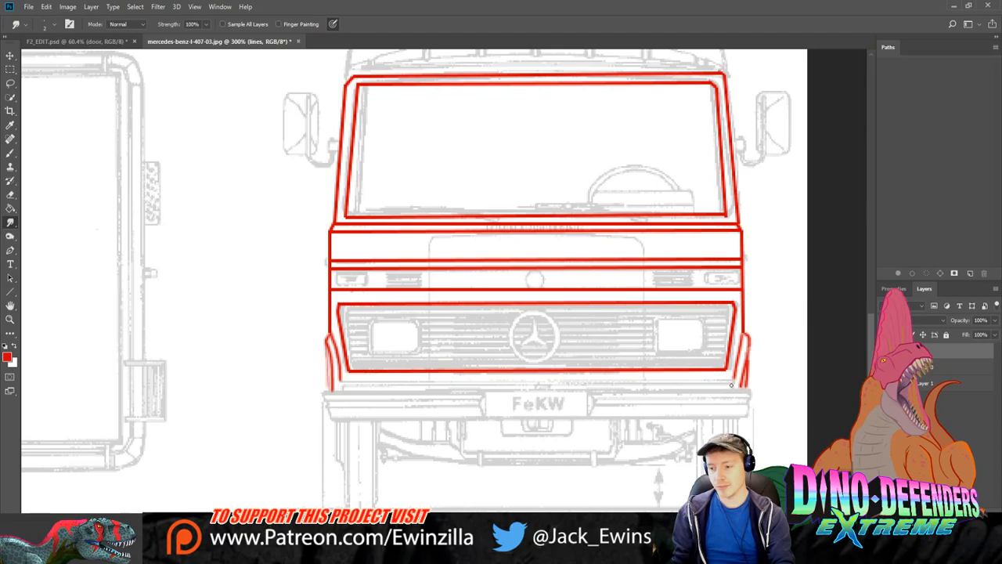
key("u")
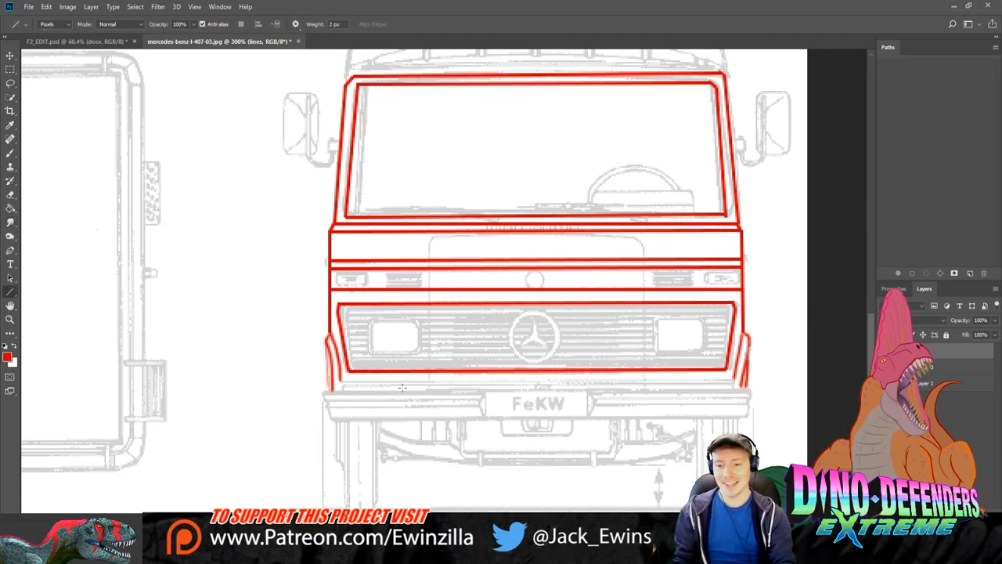
left_click_drag(335, 380, 736, 380)
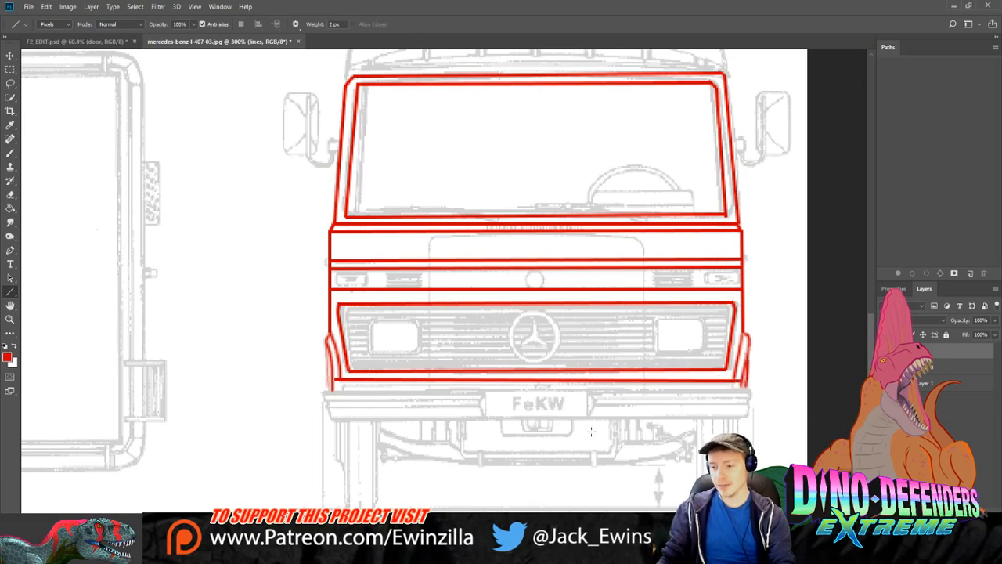
left_click_drag(332, 390, 736, 391)
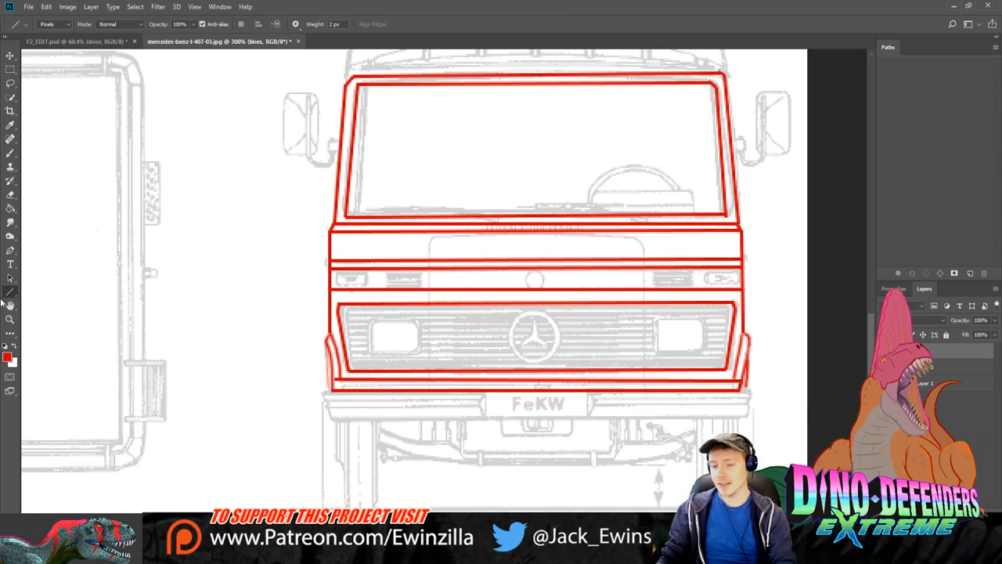
left_click(11, 222)
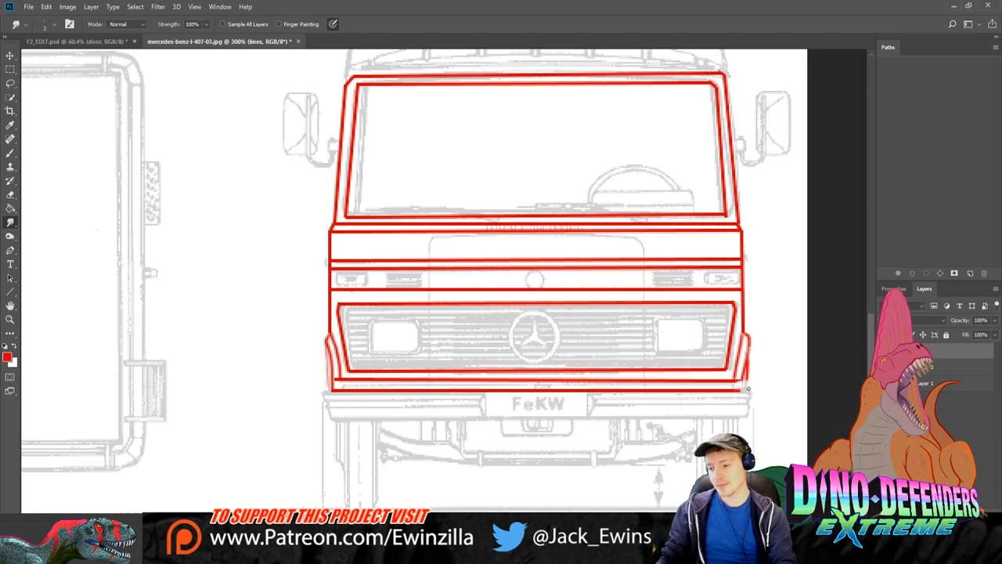
left_click(10, 291)
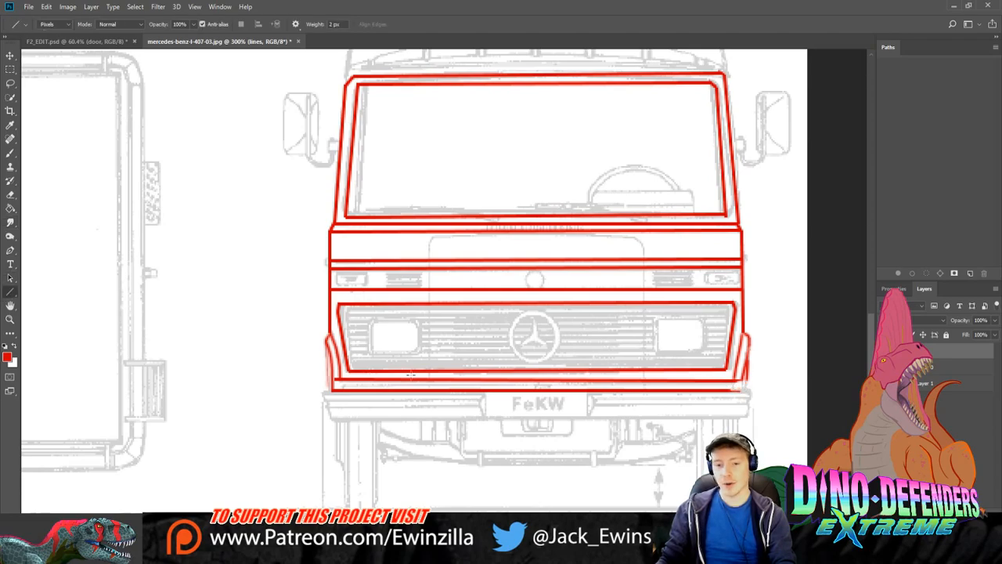
left_click_drag(584, 389, 748, 389)
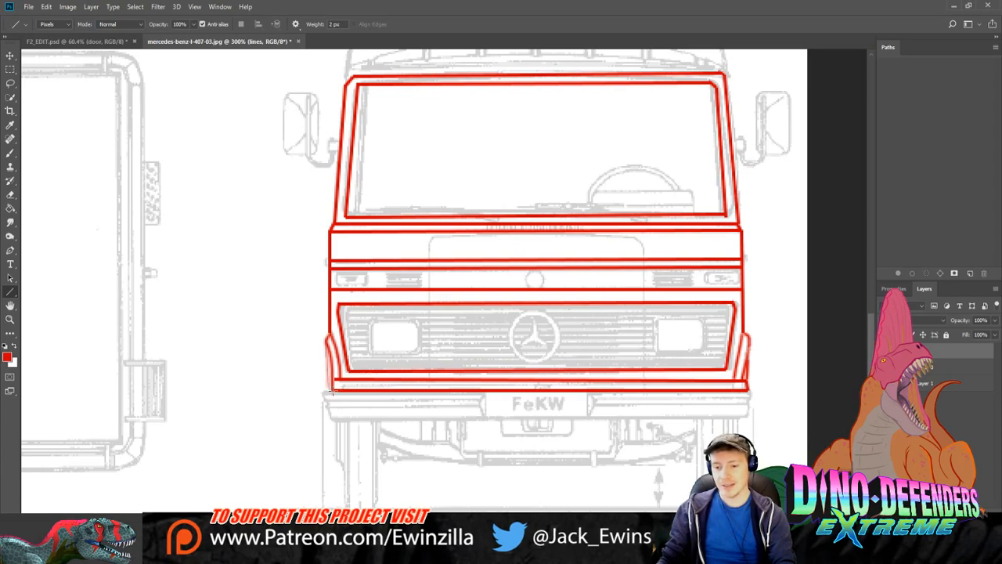
Step: Outline the bumper as a rectangle with straight red lines and add two vertical dividers across its right half
mouse_move(322, 390)
left_mouse_down()
mouse_move(323, 448)
mouse_move(322, 401)
mouse_move(323, 437)
mouse_move(750, 445)
mouse_move(752, 432)
left_mouse_up()
left_click_drag(751, 432, 750, 387)
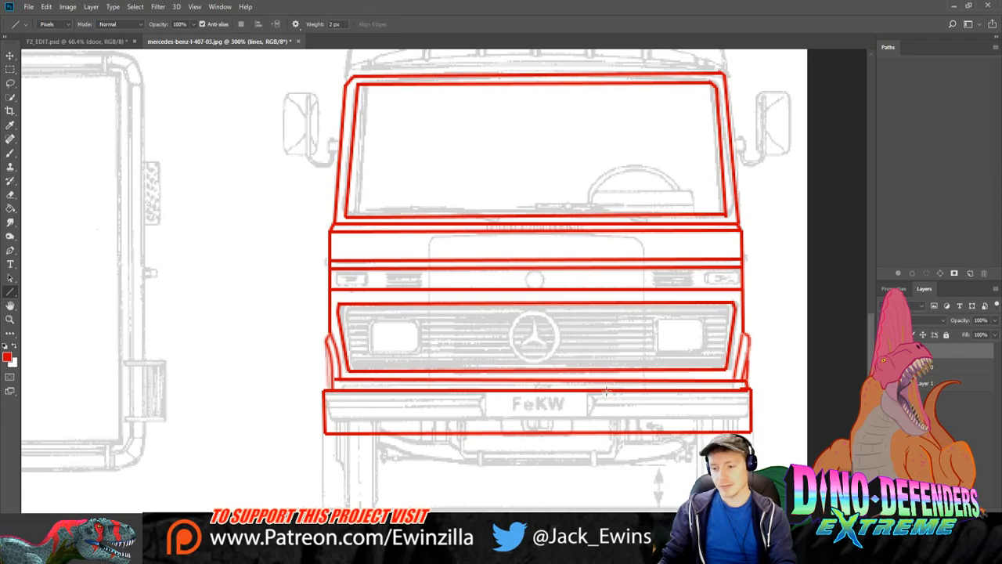
left_click_drag(608, 433, 608, 391)
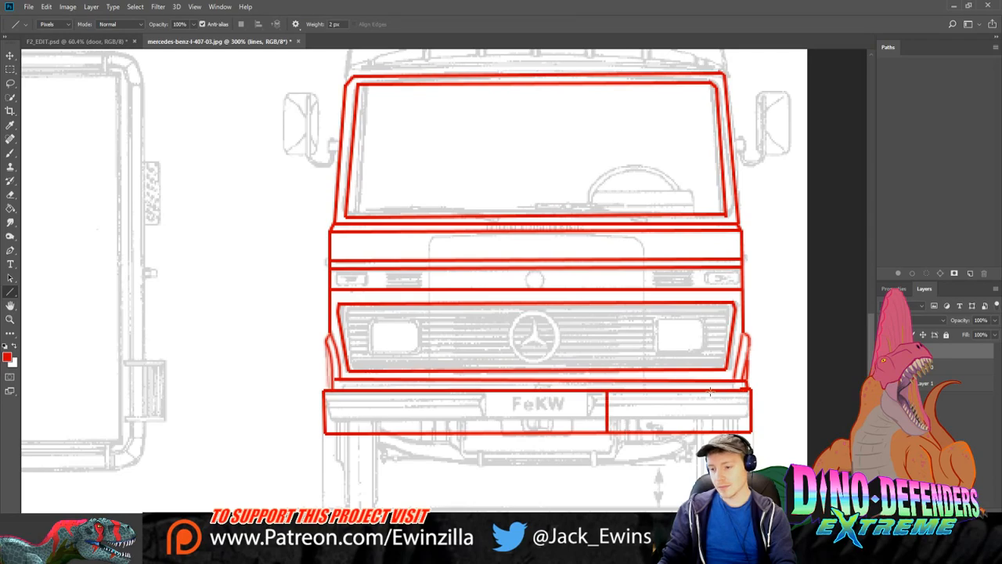
left_click_drag(710, 389, 710, 433)
key("Escape")
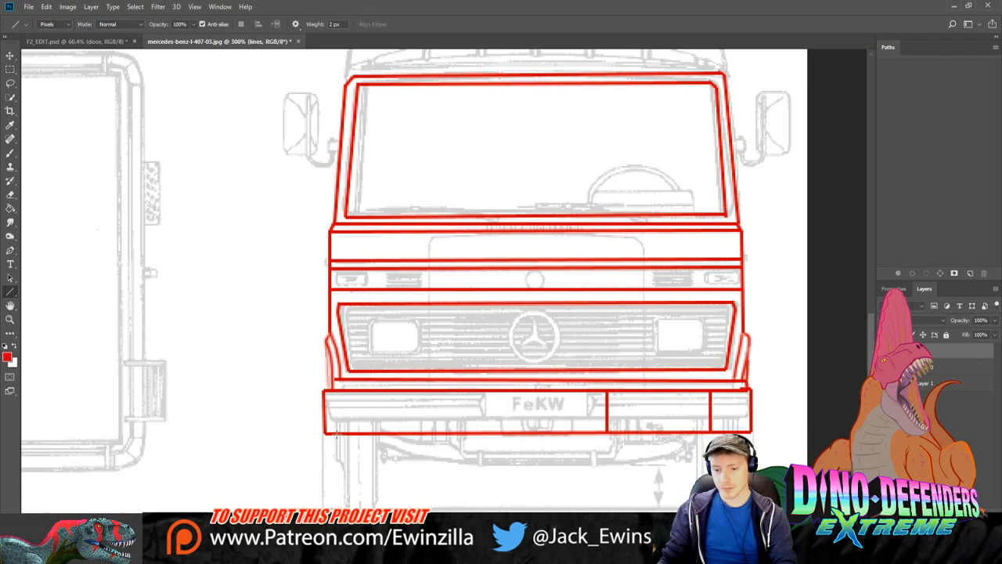
Step: Try to sketch the left wheel below the bumper with curved red Brush strokes, and undo the strokes
left_click(10, 153)
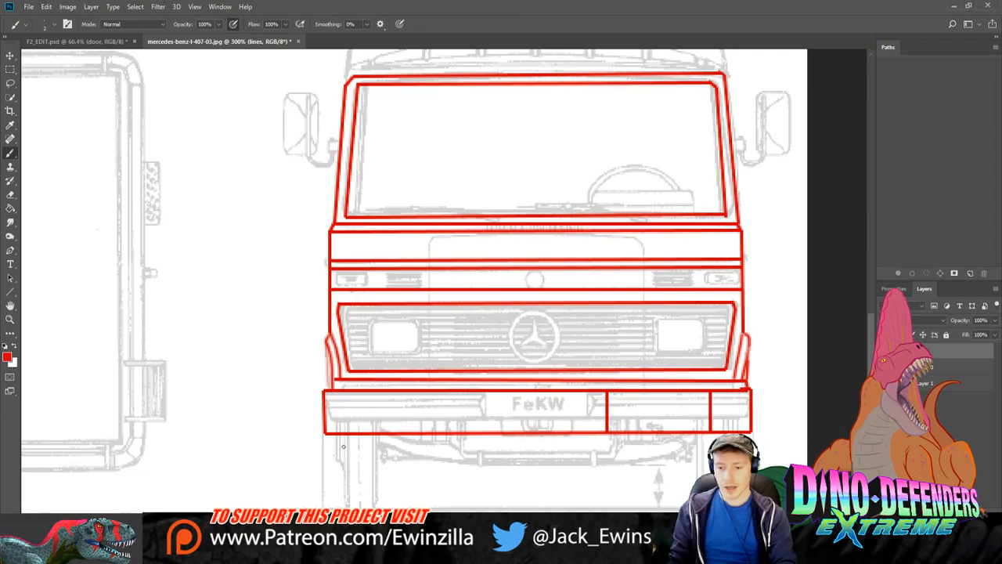
left_click_drag(336, 436, 367, 505)
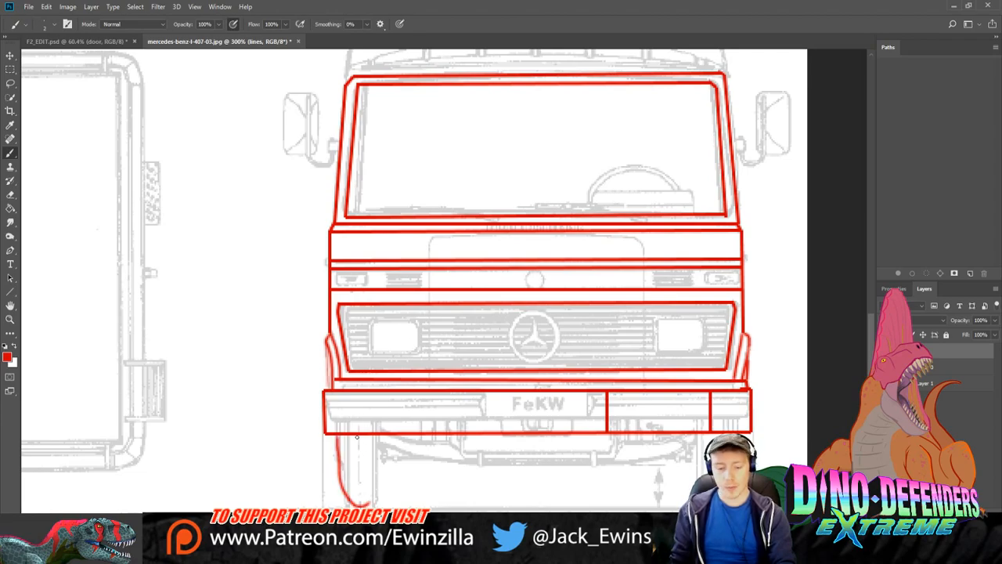
key("ctrl+z")
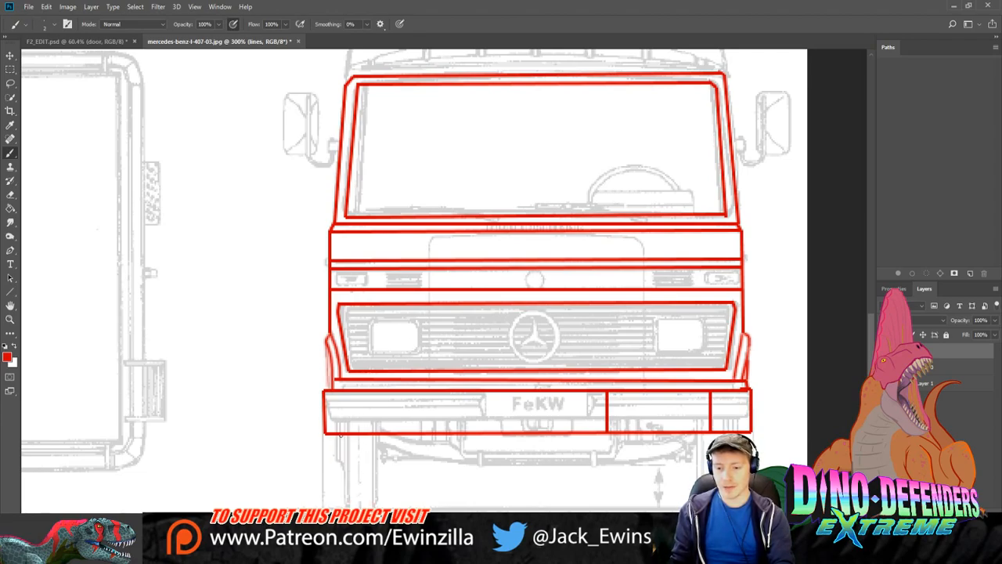
left_click_drag(340, 433, 352, 507)
left_click_drag(390, 436, 374, 505)
key("ctrl+z")
left_click_drag(390, 435, 376, 507)
key("ctrl+z")
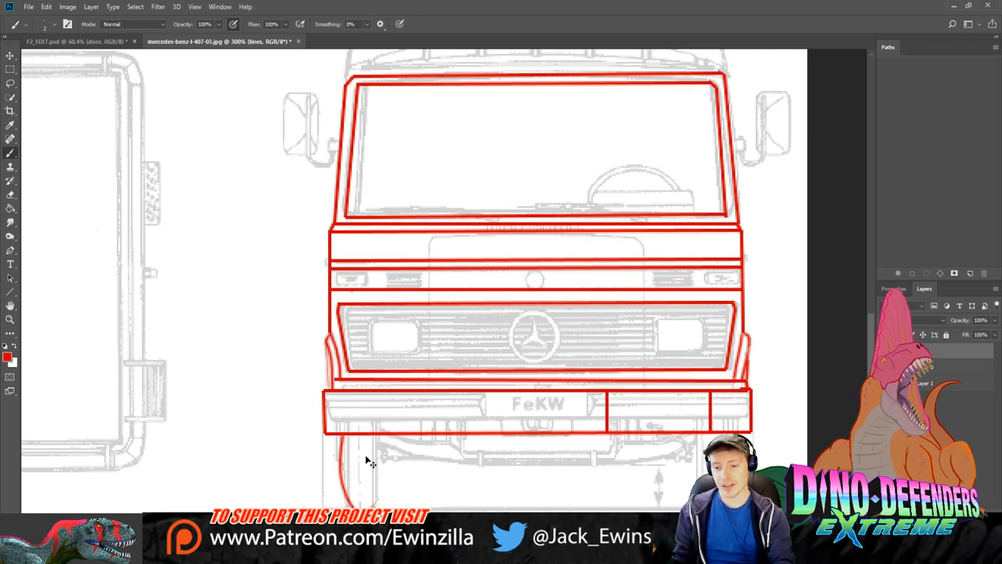
left_click_drag(365, 437, 391, 489)
key("ctrl+z")
mouse_move(361, 436)
left_mouse_down()
mouse_move(365, 490)
mouse_move(392, 498)
left_mouse_up()
key("ctrl+z")
mouse_move(360, 442)
left_mouse_down()
mouse_move(364, 489)
mouse_move(395, 465)
mouse_move(391, 484)
left_mouse_up()
key("ctrl+z")
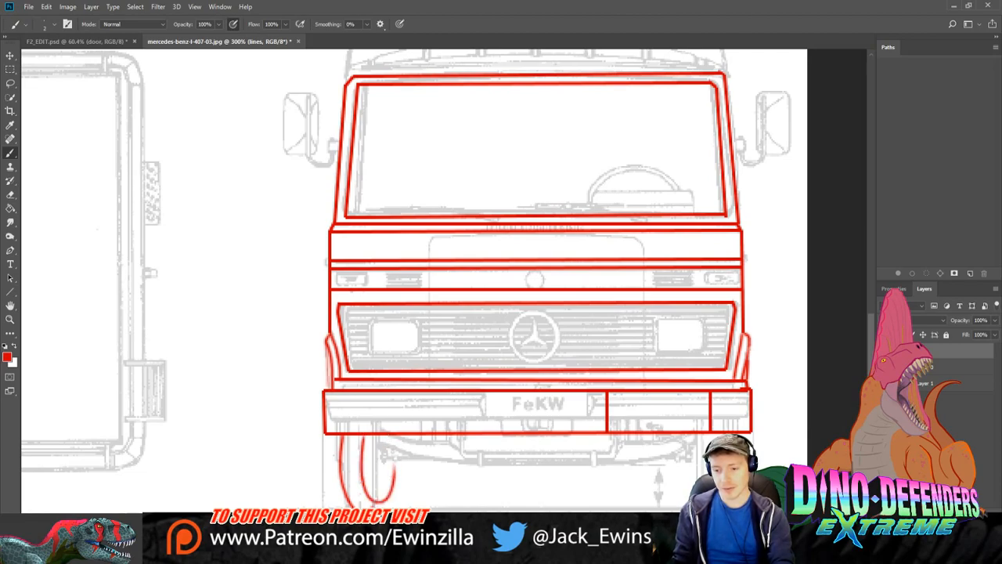
left_click_drag(385, 435, 392, 474)
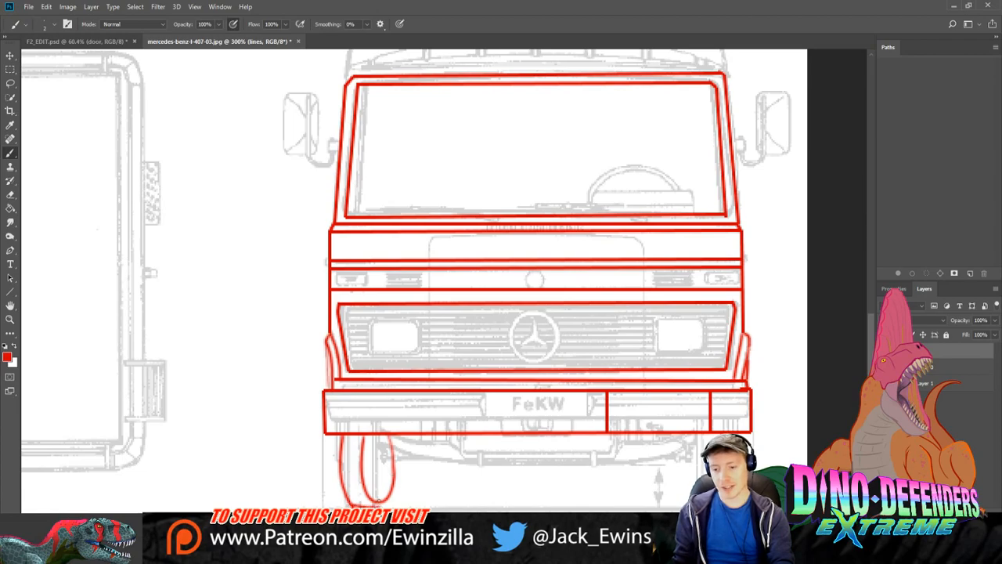
mouse_move(349, 502)
left_mouse_down()
mouse_move(382, 509)
mouse_move(394, 491)
left_mouse_up()
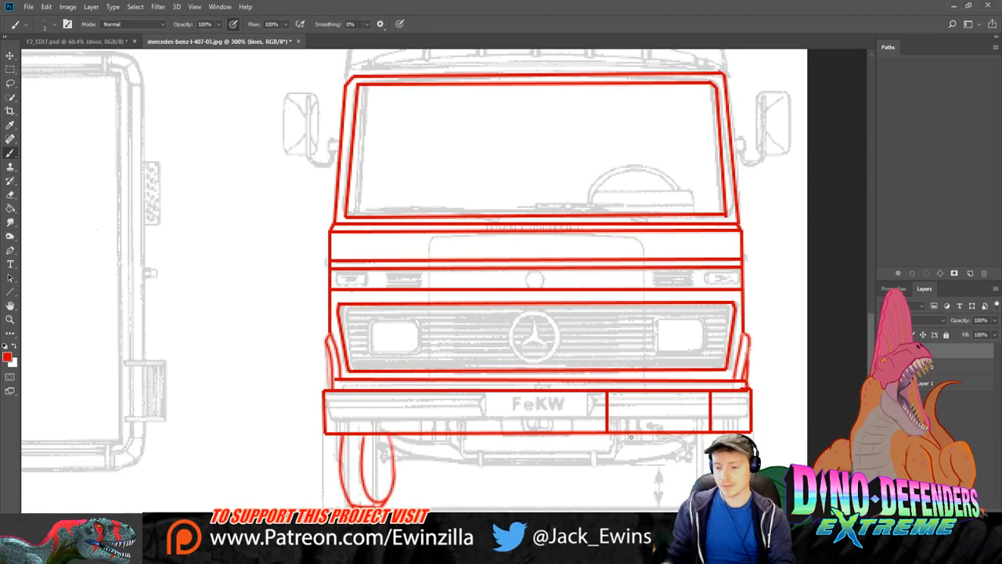
key("ctrl+z")
key("ctrl+z")
key("ctrl+z")
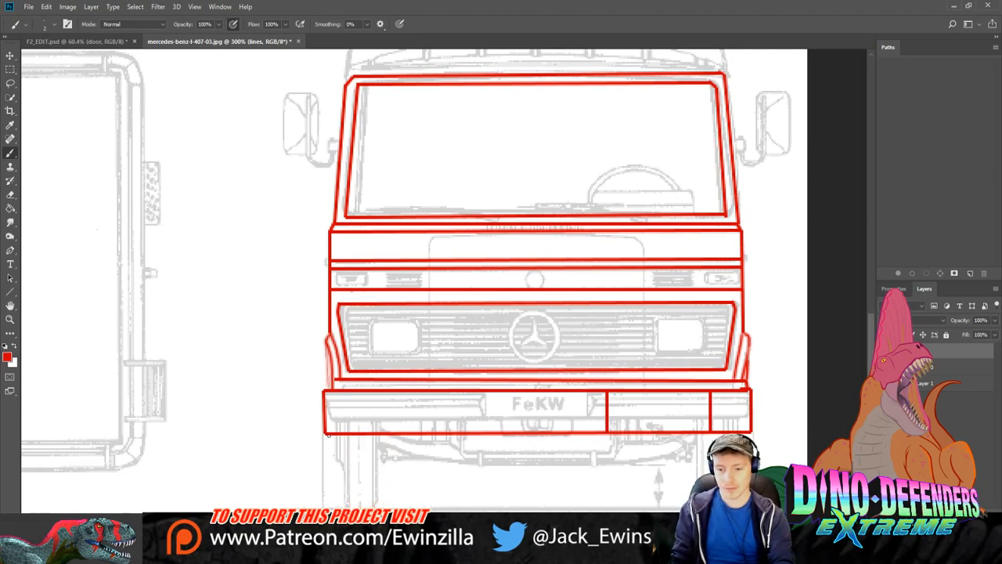
Step: Brush the left tyre's outer and inner curves in red below the bumper and join them at the base, redoing strokes until they fit
left_click_drag(327, 355, 325, 474)
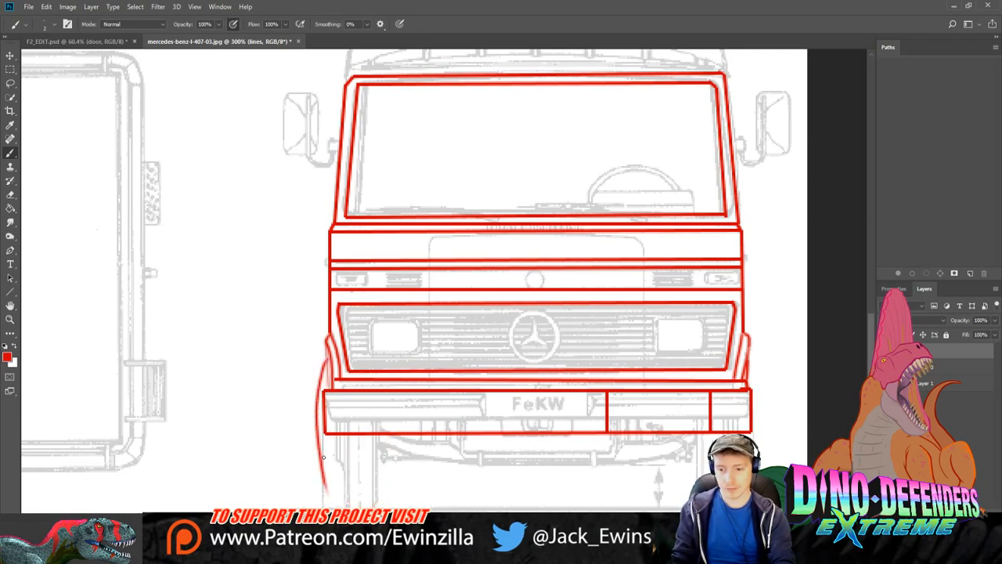
key("ctrl+z")
left_click_drag(326, 402, 331, 501)
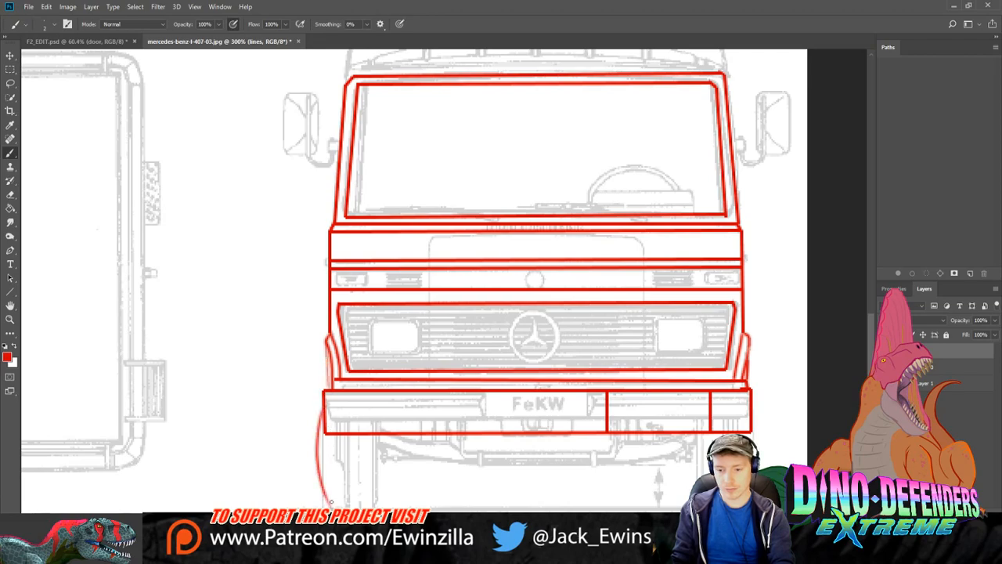
left_click_drag(342, 441, 357, 500)
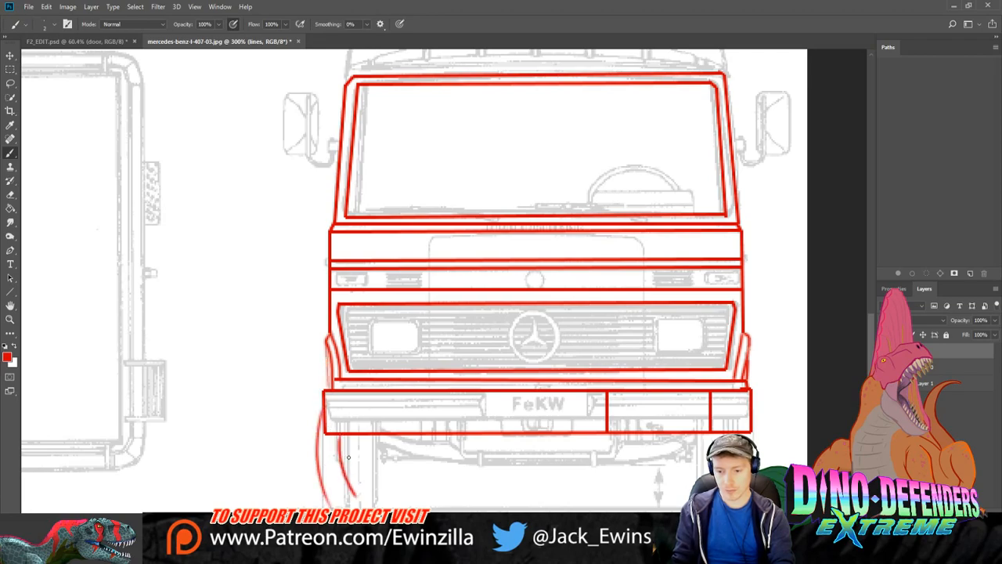
key("ctrl+z")
mouse_move(338, 435)
left_mouse_down()
mouse_move(363, 486)
mouse_move(353, 473)
mouse_move(340, 499)
mouse_move(324, 495)
mouse_move(361, 501)
mouse_move(375, 442)
mouse_move(369, 489)
mouse_move(357, 496)
mouse_move(381, 470)
mouse_move(382, 442)
mouse_move(362, 499)
mouse_move(385, 467)
mouse_move(386, 437)
mouse_move(380, 484)
mouse_move(389, 462)
mouse_move(392, 446)
mouse_move(364, 501)
mouse_move(382, 460)
left_mouse_up()
key("ctrl+z")
key("ctrl+z")
key("ctrl+z")
key("ctrl+z")
key("ctrl+z")
key("ctrl+z")
key("ctrl+z")
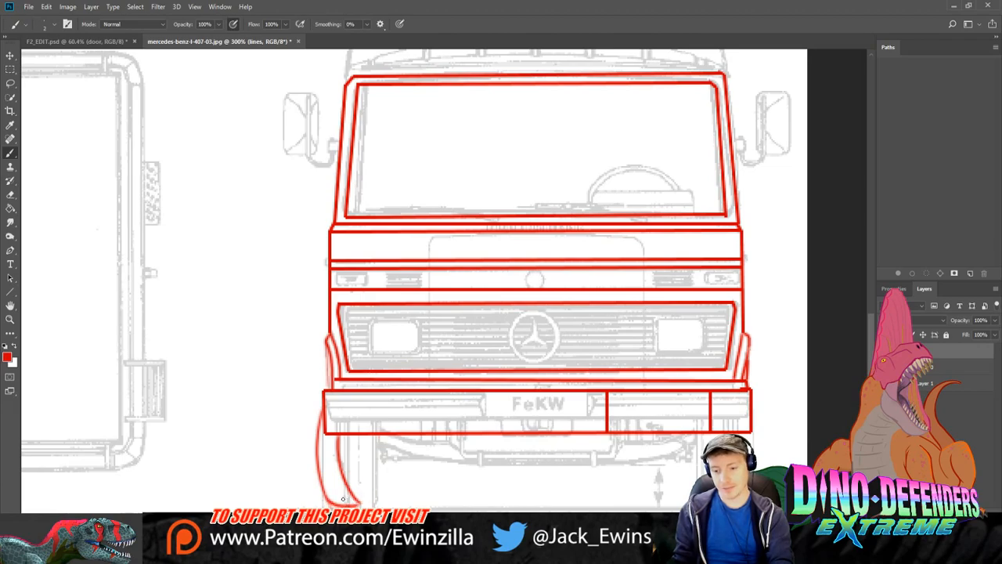
Step: Brush the left wheel's far curved edge in red from the tyre's base up to the bumper, redoing the stroke until it fits
mouse_move(327, 502)
left_mouse_down()
mouse_move(377, 487)
mouse_move(384, 443)
mouse_move(368, 450)
left_mouse_up()
key("ctrl+z")
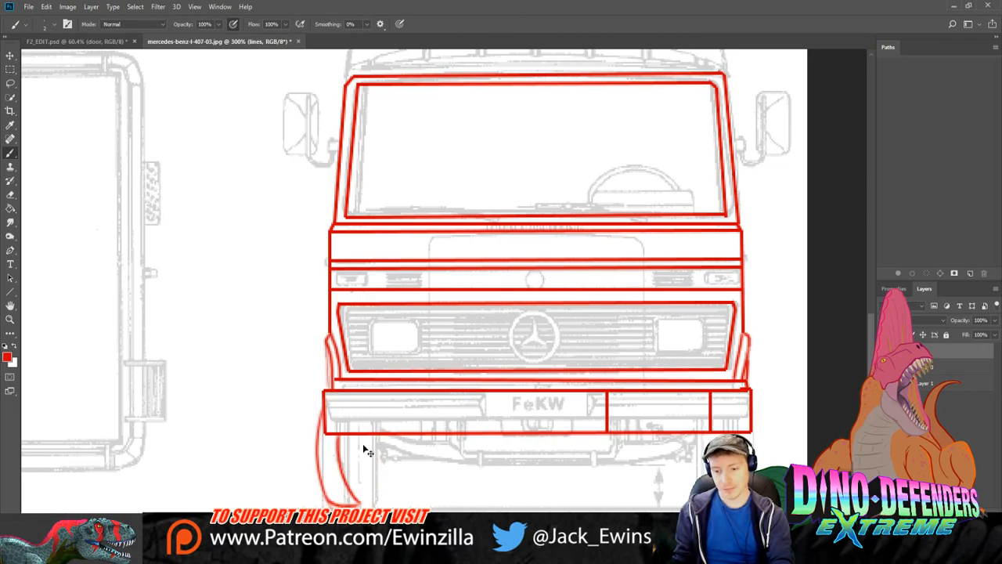
mouse_move(324, 490)
left_mouse_down()
mouse_move(358, 501)
mouse_move(374, 434)
left_mouse_up()
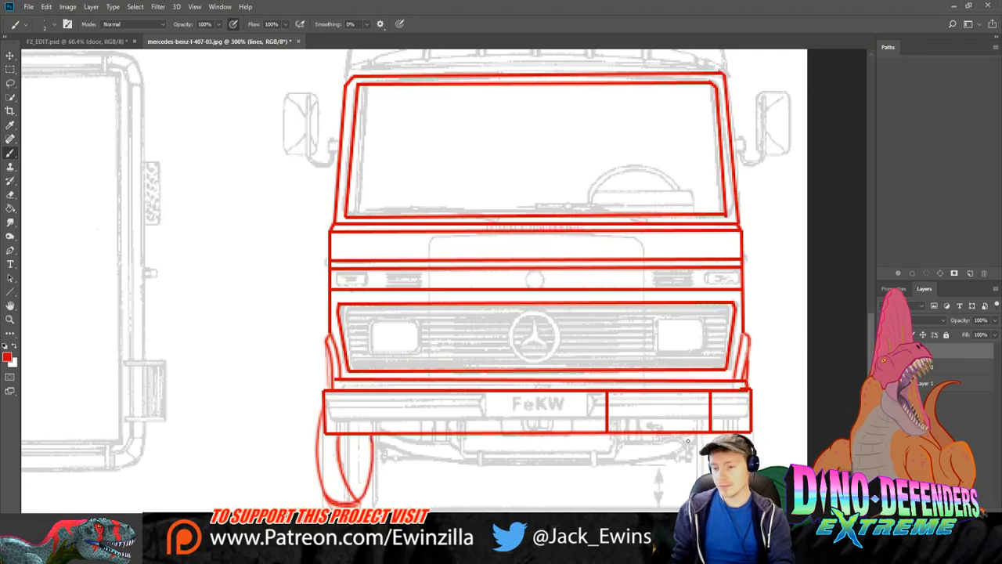
key("ctrl+z")
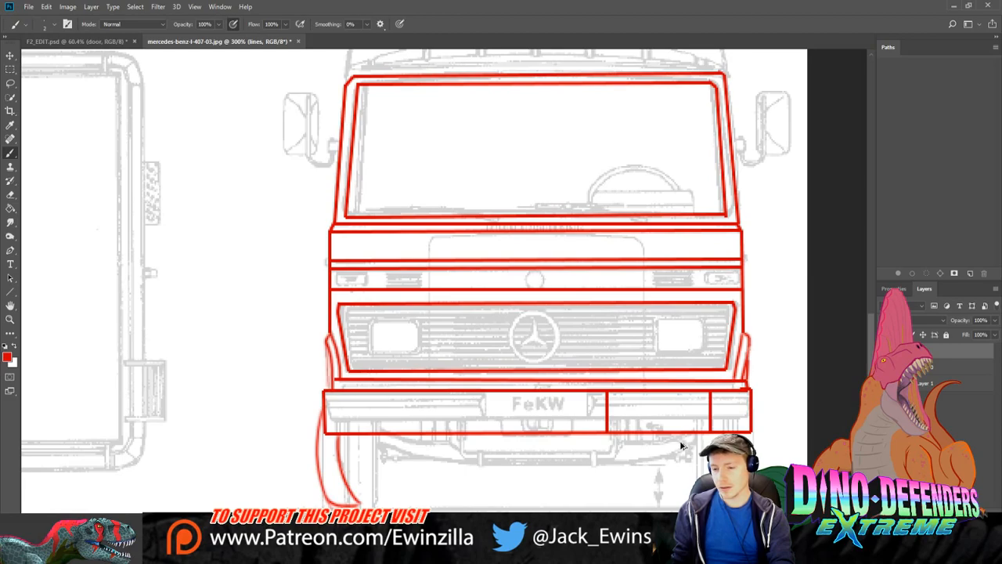
mouse_move(356, 504)
left_mouse_down()
mouse_move(375, 468)
mouse_move(371, 440)
left_mouse_up()
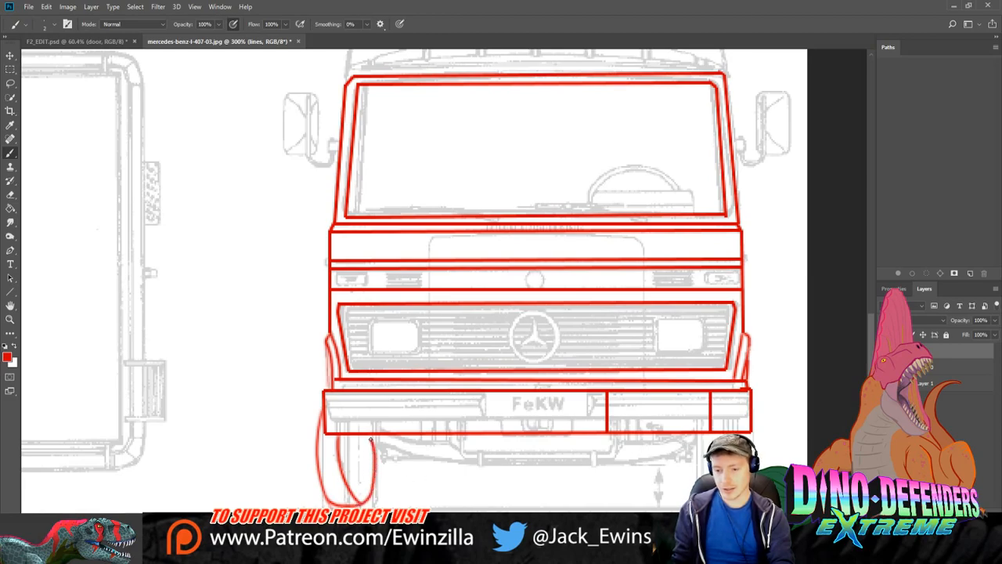
key("ctrl+z")
left_click_drag(356, 505, 392, 440)
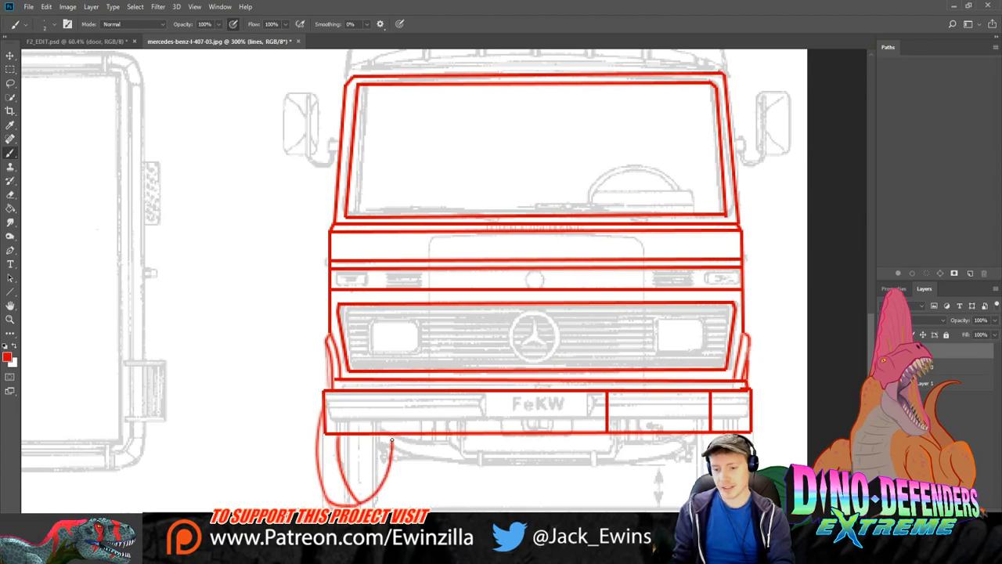
key("ctrl+z")
mouse_move(357, 505)
left_mouse_down()
mouse_move(374, 487)
mouse_move(378, 437)
left_mouse_up()
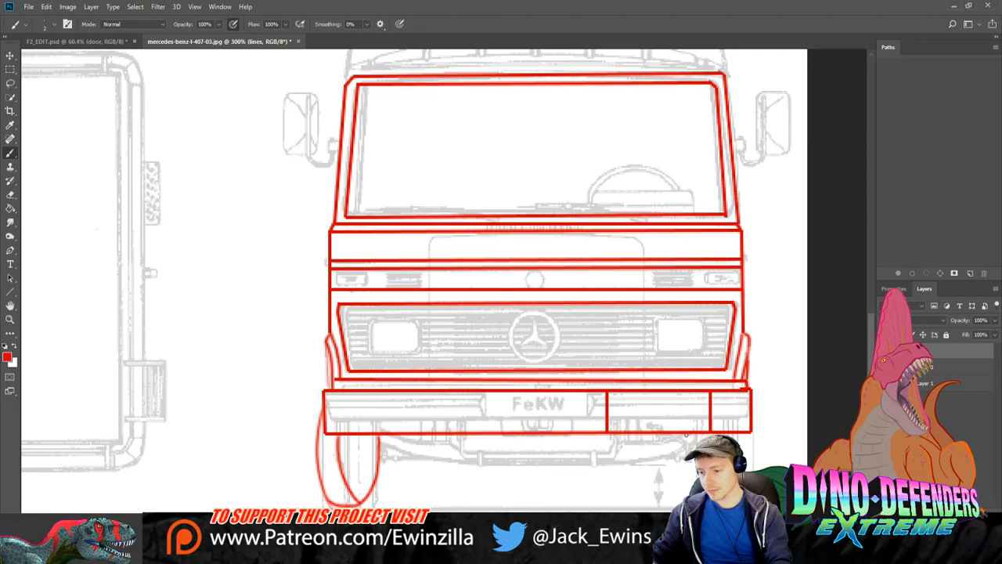
Step: Try a curved red Brush stroke for the right wheel, and undo it along with all left wheel strokes below the bumper
left_click_drag(679, 434, 675, 500)
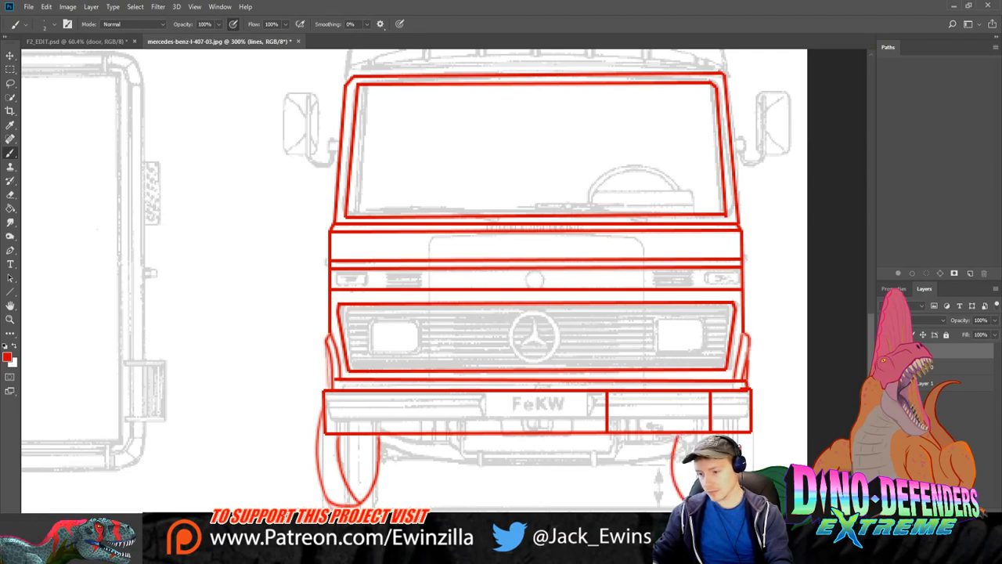
key("ctrl+z")
key("ctrl+z")
key("ctrl+z")
key("ctrl+z")
key("ctrl+z")
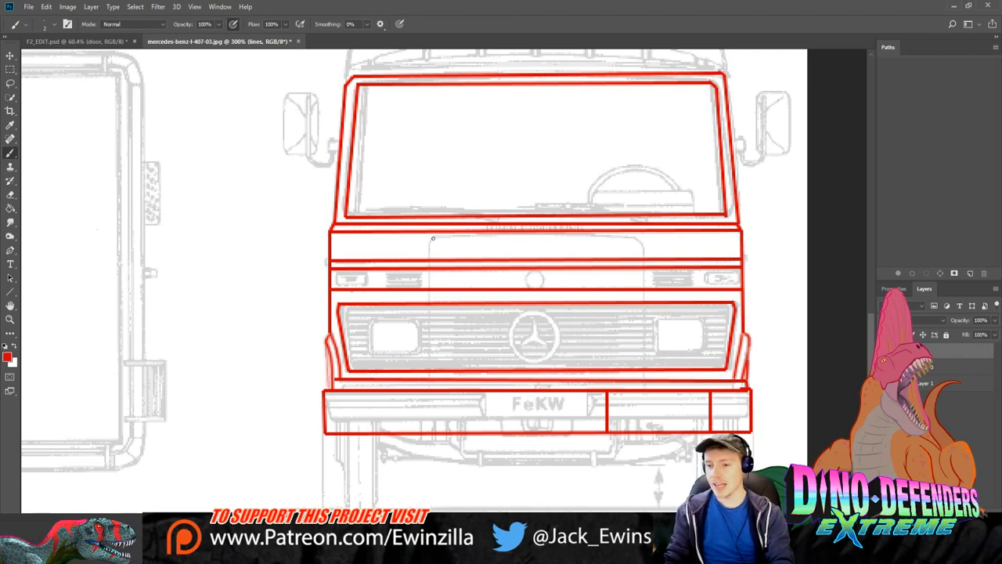
Step: Outline the dashboard hood below the steering wheel as a trapezoid with straight 2 px red lines, redoing it with more strongly slanted sides
key("u")
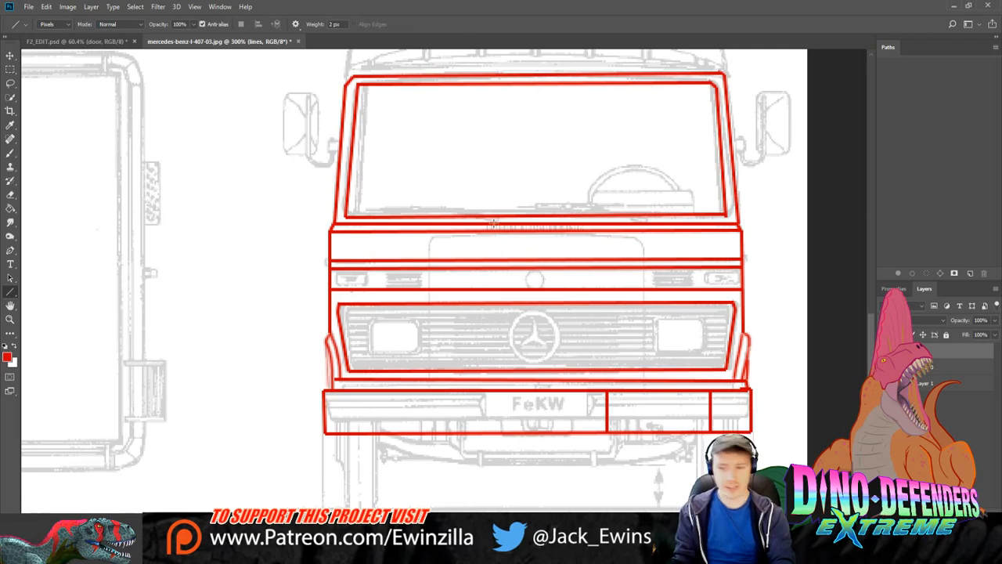
mouse_move(590, 211)
left_mouse_down()
mouse_move(594, 191)
mouse_move(691, 193)
mouse_move(692, 213)
left_mouse_up()
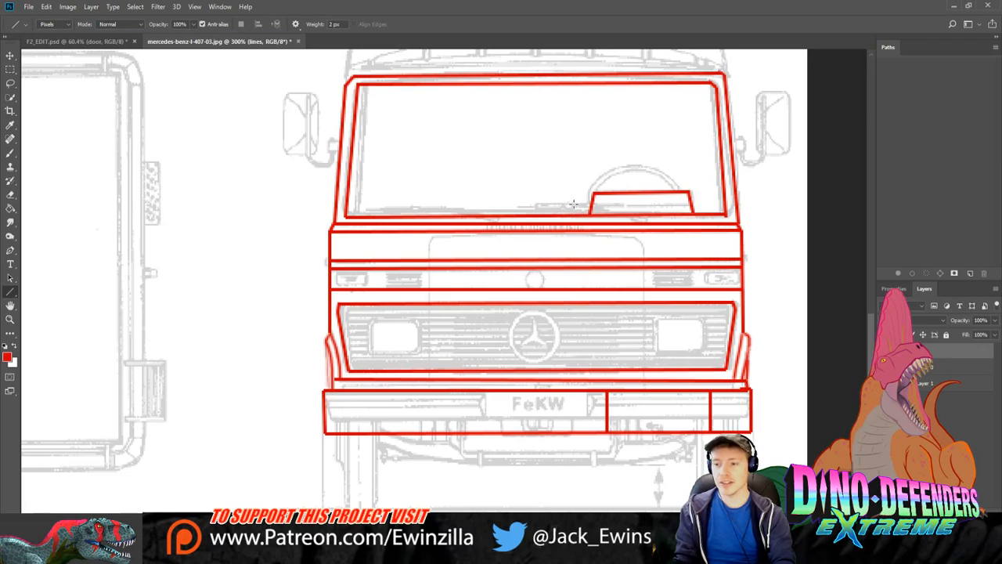
key("ctrl+alt+z")
key("ctrl+alt+z")
key("ctrl+alt+z")
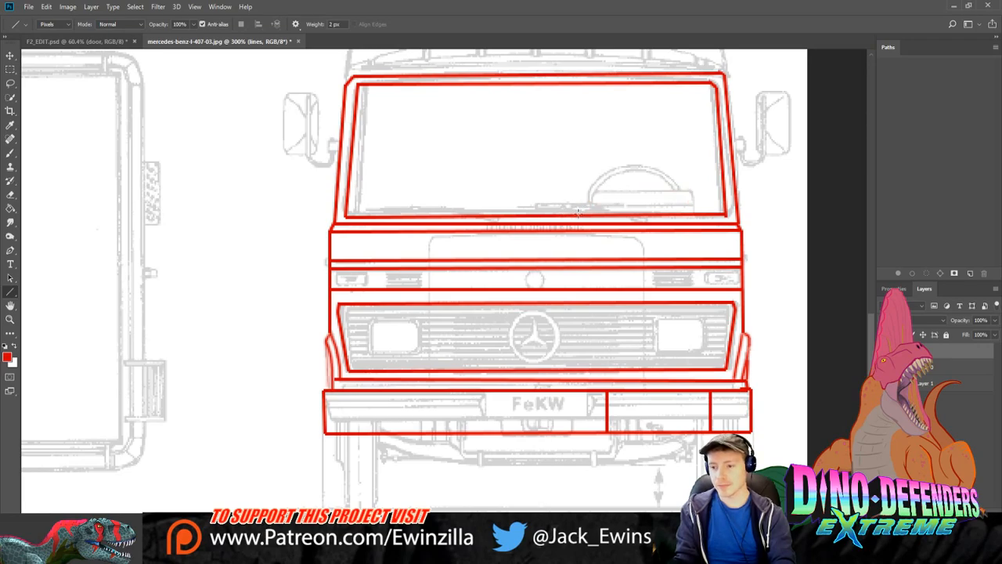
left_click_drag(578, 212, 691, 212)
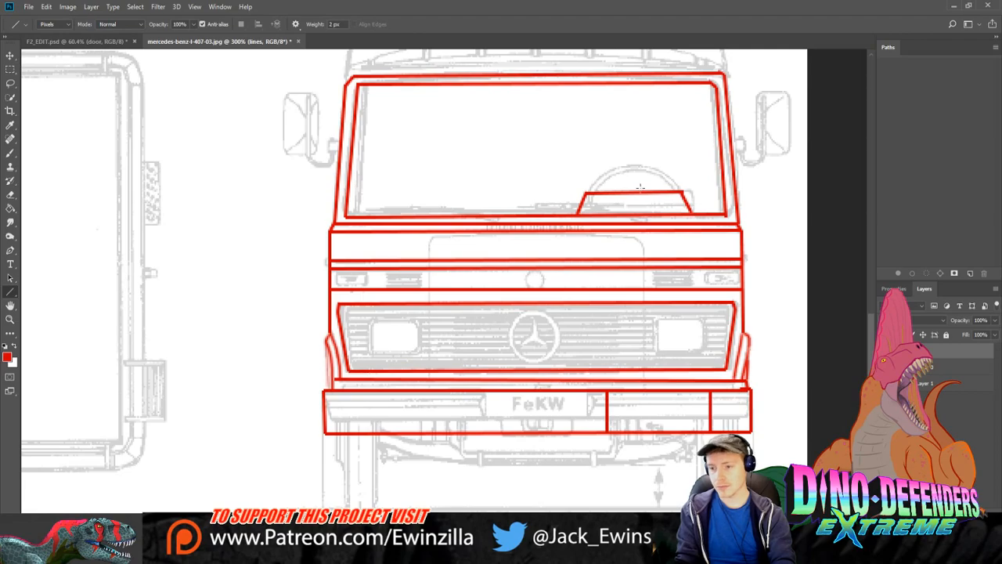
Step: Brush the steering wheel's outer and inner arcs in red, redoing strokes until they fit, and add a straight horizontal line across the dashboard hood
key("r")
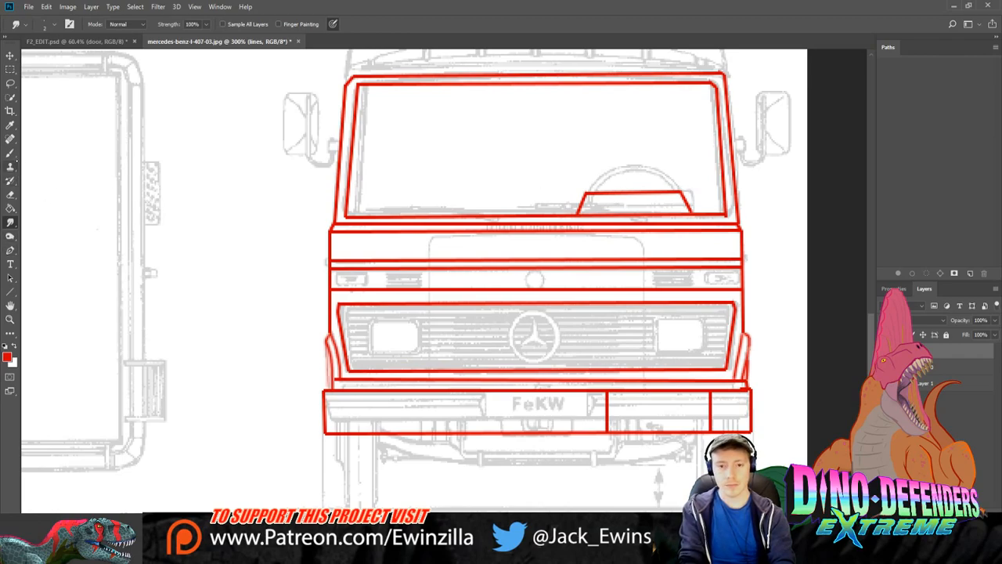
left_click(10, 153)
mouse_move(589, 192)
left_mouse_down()
mouse_move(614, 166)
mouse_move(657, 172)
mouse_move(671, 190)
left_mouse_up()
key("ctrl+z")
mouse_move(591, 192)
left_mouse_down()
mouse_move(607, 172)
mouse_move(637, 166)
mouse_move(672, 193)
left_mouse_up()
key("ctrl+z")
mouse_move(591, 192)
left_mouse_down()
mouse_move(650, 167)
mouse_move(670, 191)
left_mouse_up()
key("ctrl+z")
mouse_move(591, 194)
left_mouse_down()
mouse_move(613, 169)
mouse_move(644, 164)
mouse_move(677, 194)
left_mouse_up()
mouse_move(597, 193)
left_mouse_down()
mouse_move(638, 170)
mouse_move(671, 193)
left_mouse_up()
key("ctrl+z")
mouse_move(598, 191)
left_mouse_down()
mouse_move(617, 173)
mouse_move(658, 188)
left_mouse_up()
key("ctrl+z")
mouse_move(597, 192)
left_mouse_down()
mouse_move(631, 171)
mouse_move(667, 189)
left_mouse_up()
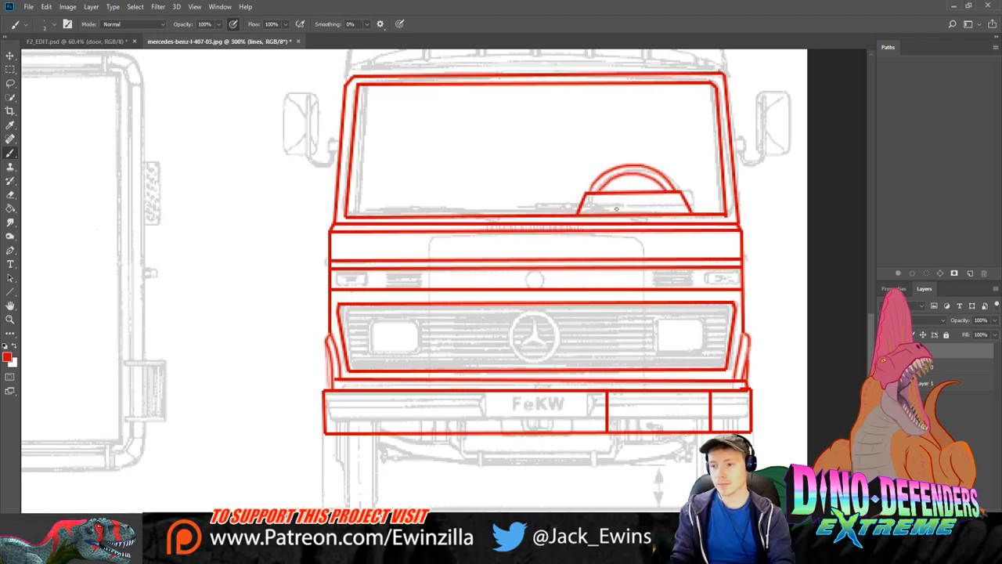
key("u")
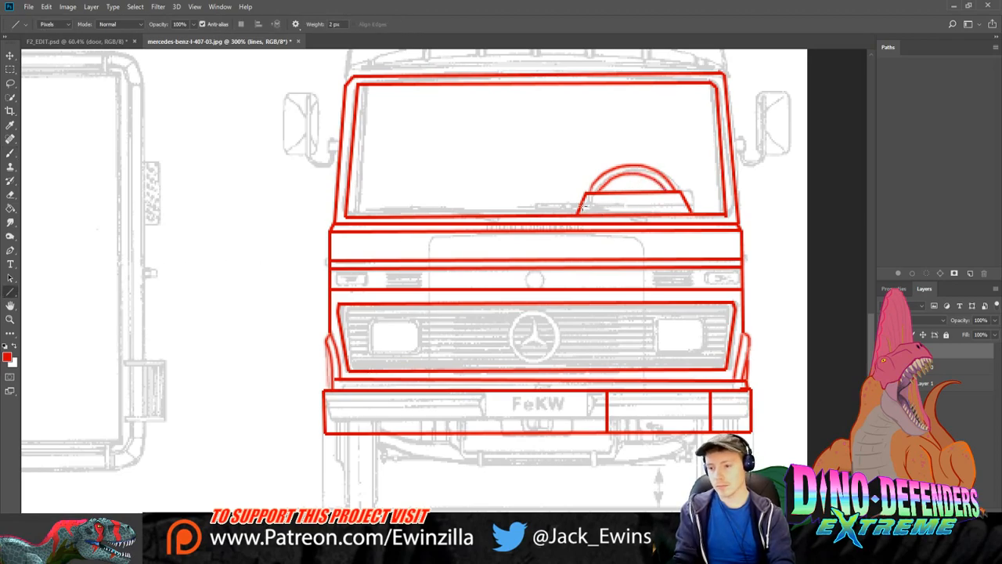
left_click_drag(582, 206, 690, 206)
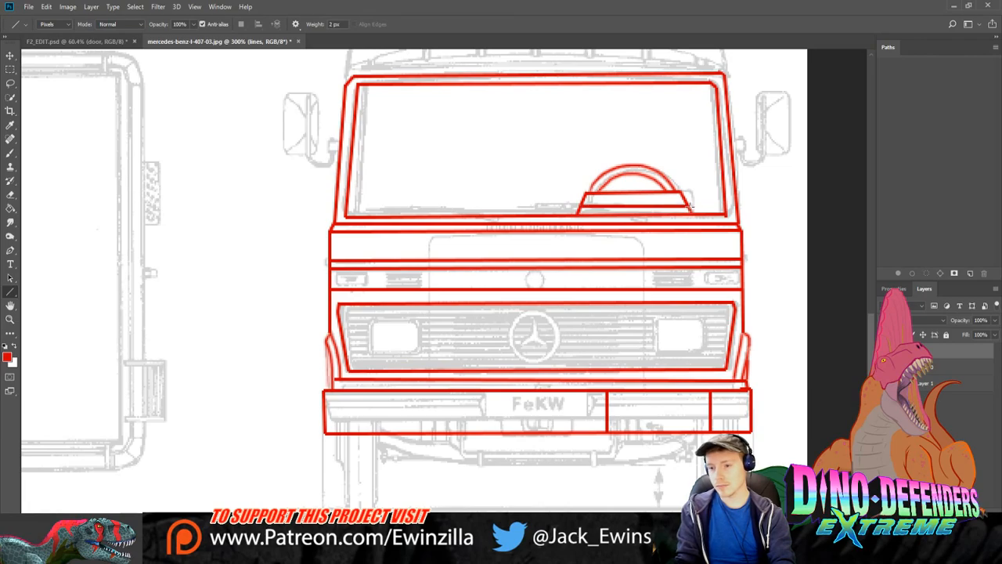
Step: Outline the roof above the windscreen with straight red lines, using two inward-slanting sides joined by a horizontal top edge
scroll(644, 255, "up", 5)
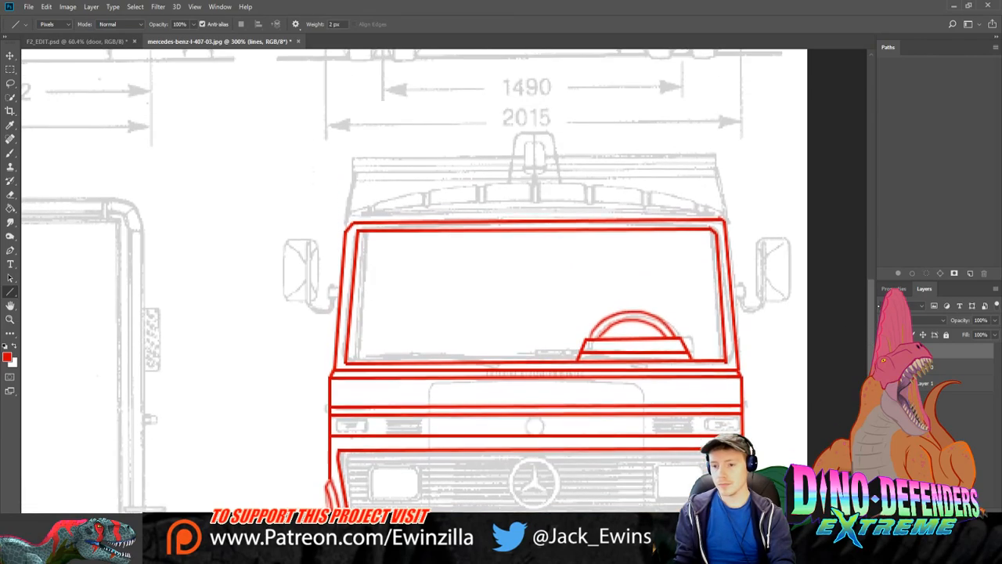
left_click_drag(345, 240, 391, 187)
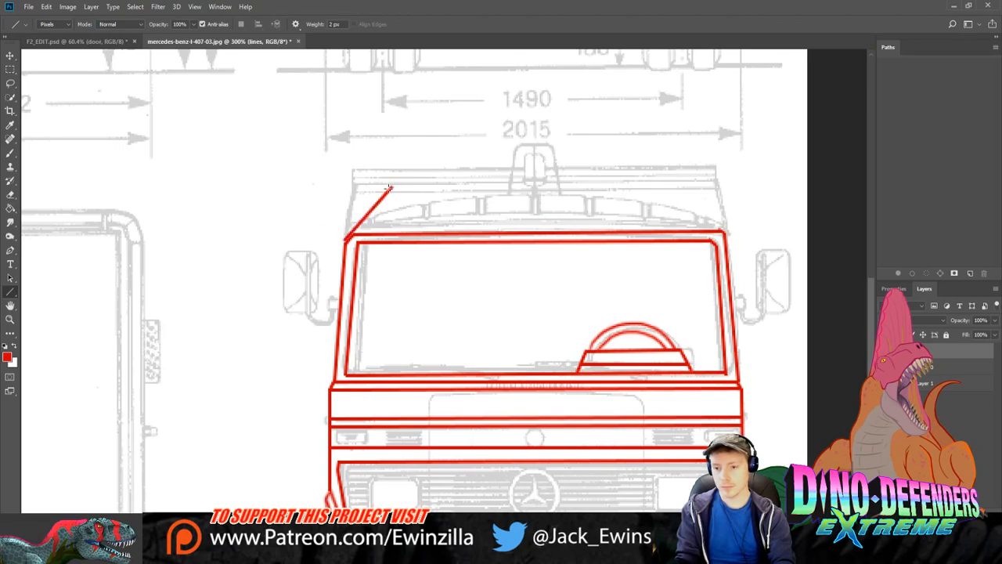
mouse_move(390, 187)
left_mouse_down()
mouse_move(670, 182)
mouse_move(725, 232)
left_mouse_up()
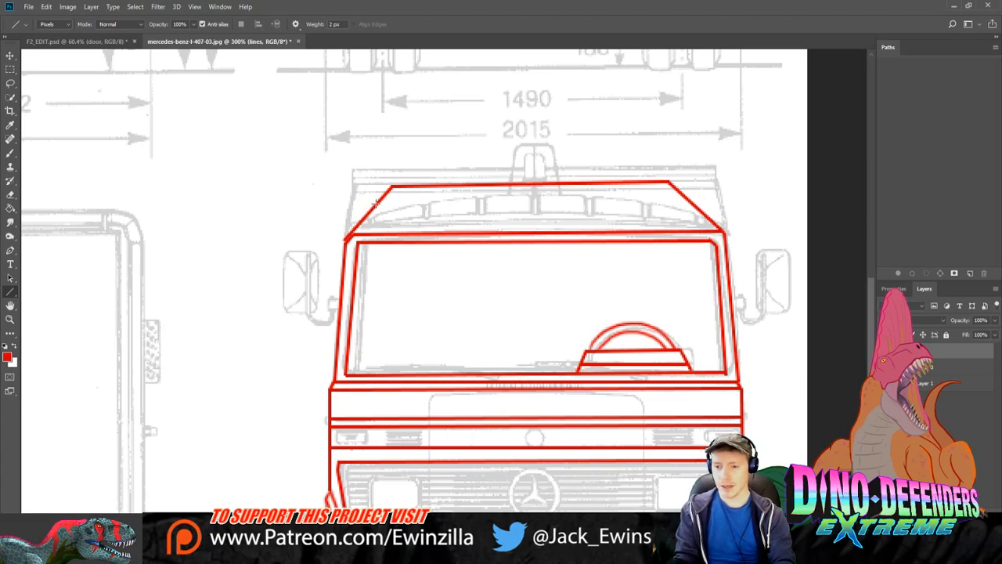
left_click_drag(395, 185, 391, 188)
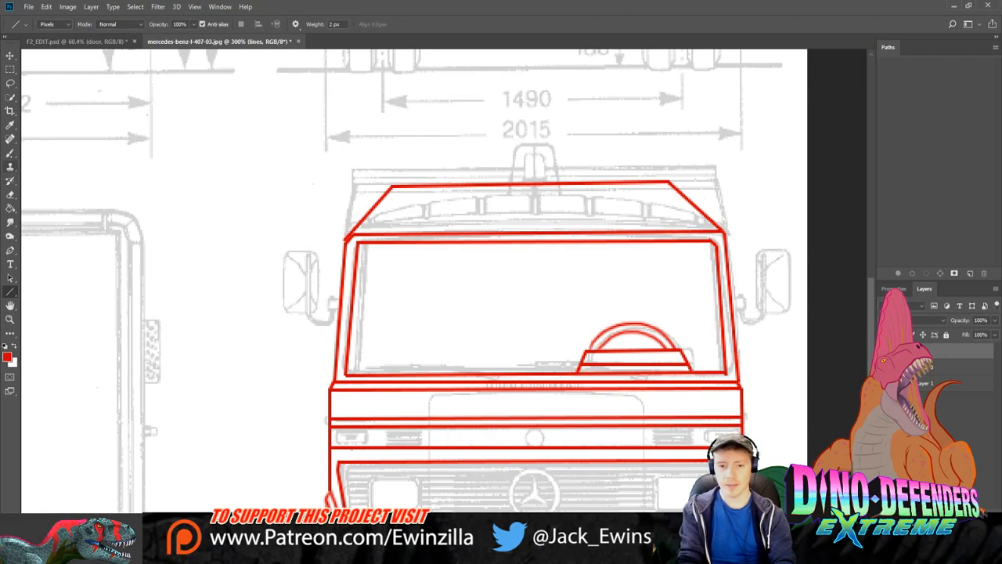
left_click(11, 153)
left_click_drag(366, 220, 425, 207)
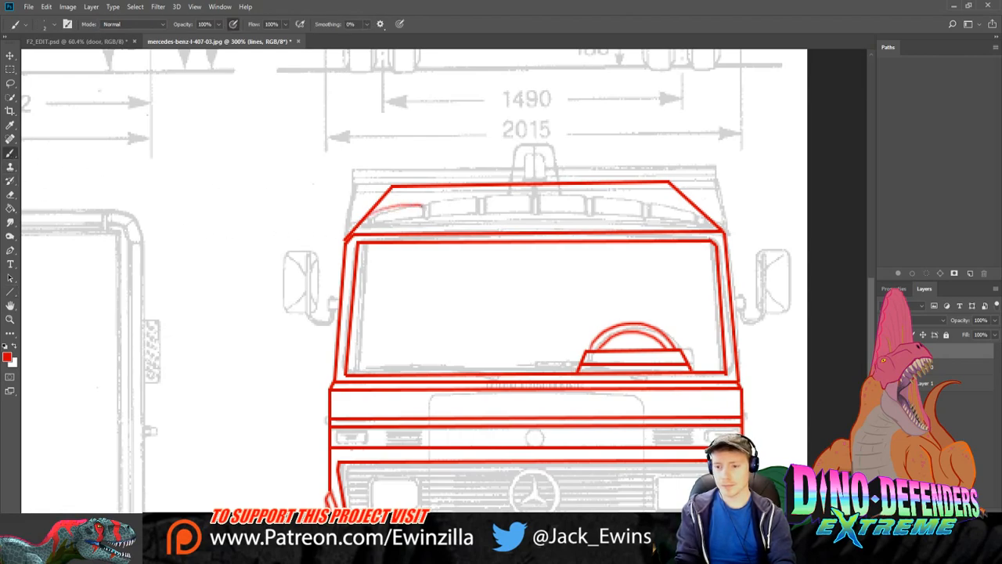
key("ctrl+z")
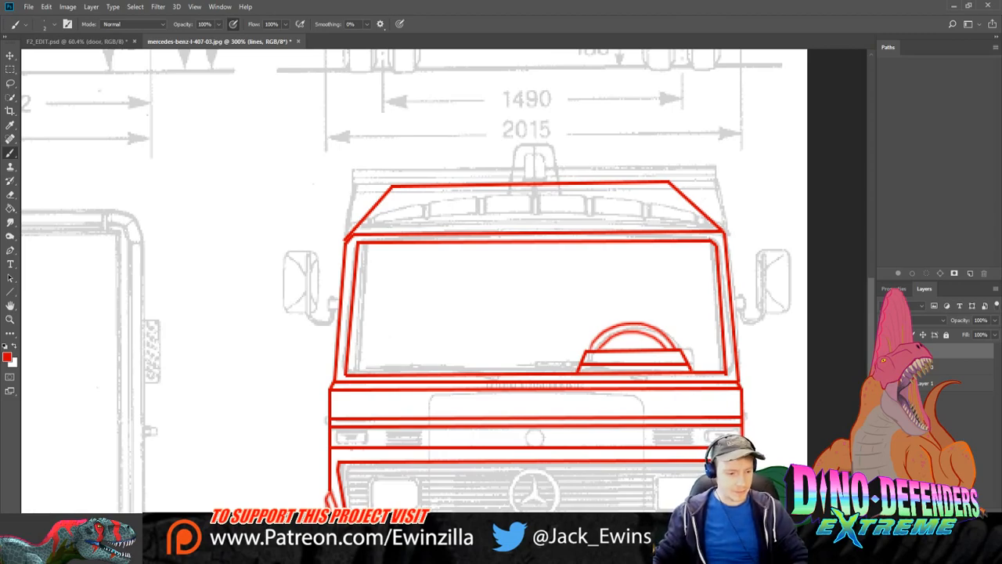
scroll(443, 281, "left", 15)
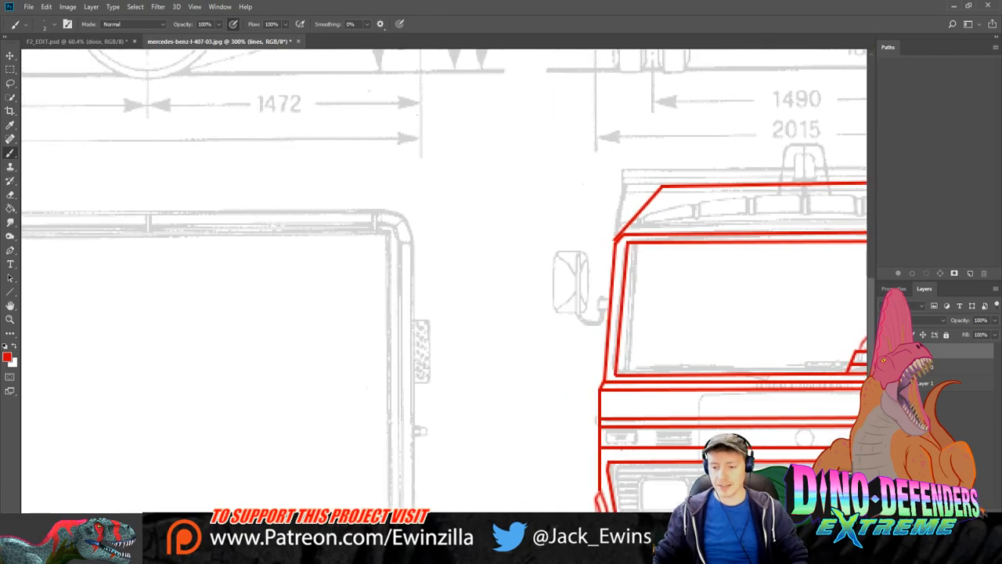
scroll(443, 281, "right", 15)
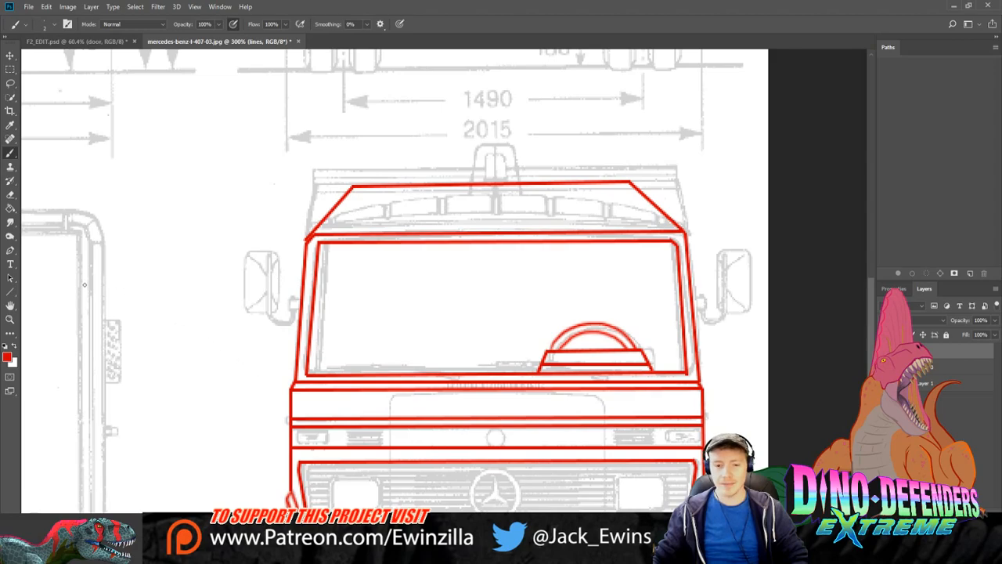
Step: Bring the red van lines into the F2_EDIT.psd garage scene and scale and position them over the inspection pit
left_click(11, 294)
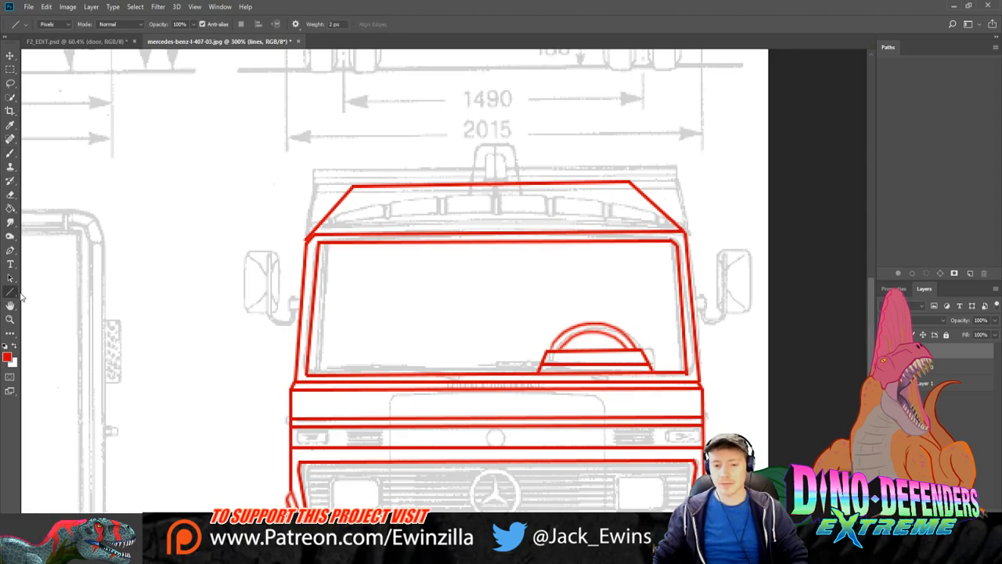
left_click(11, 56)
left_click_drag(643, 318, 464, 361)
left_click_drag(495, 319, 564, 294)
mouse_move(531, 329)
left_mouse_down()
mouse_move(694, 337)
mouse_move(656, 339)
left_mouse_up()
mouse_move(729, 266)
left_mouse_down()
mouse_move(752, 252)
mouse_move(747, 269)
mouse_move(726, 274)
mouse_move(771, 253)
mouse_move(751, 248)
mouse_move(801, 255)
left_mouse_up()
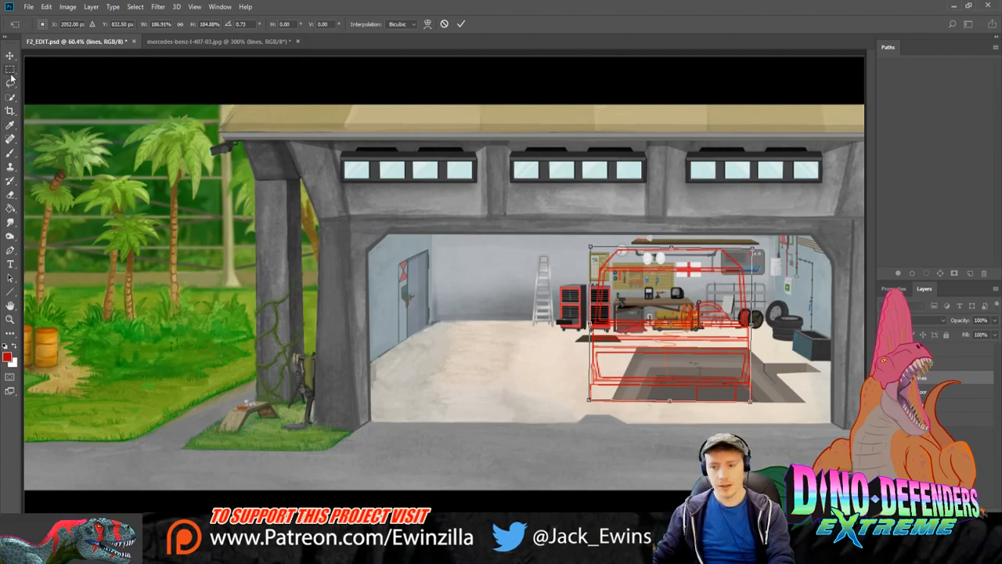
key("Return")
key("m")
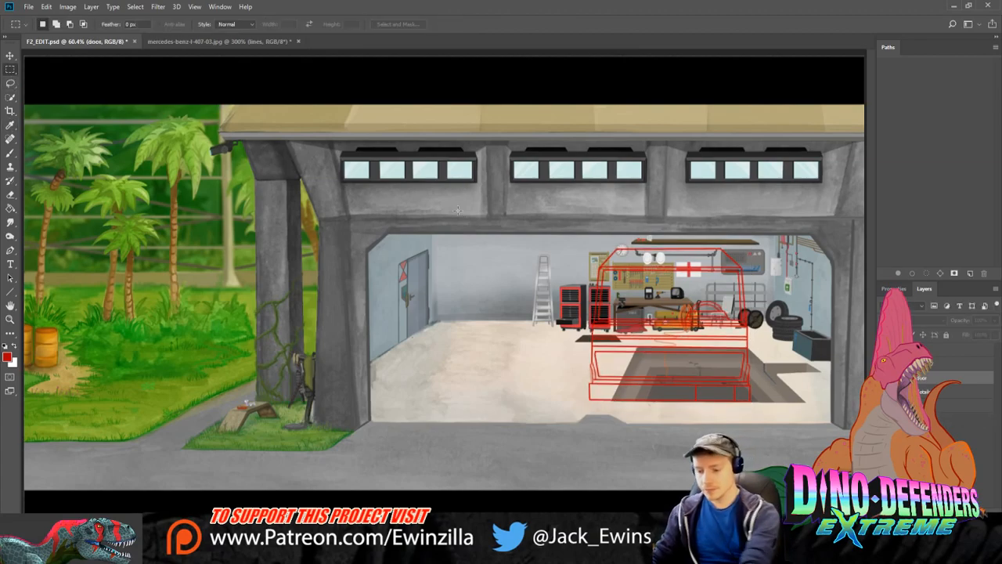
Step: Return to the mercedes-benz blueprint document and add a second, slightly higher roof outline with straight red lines
left_click(217, 41)
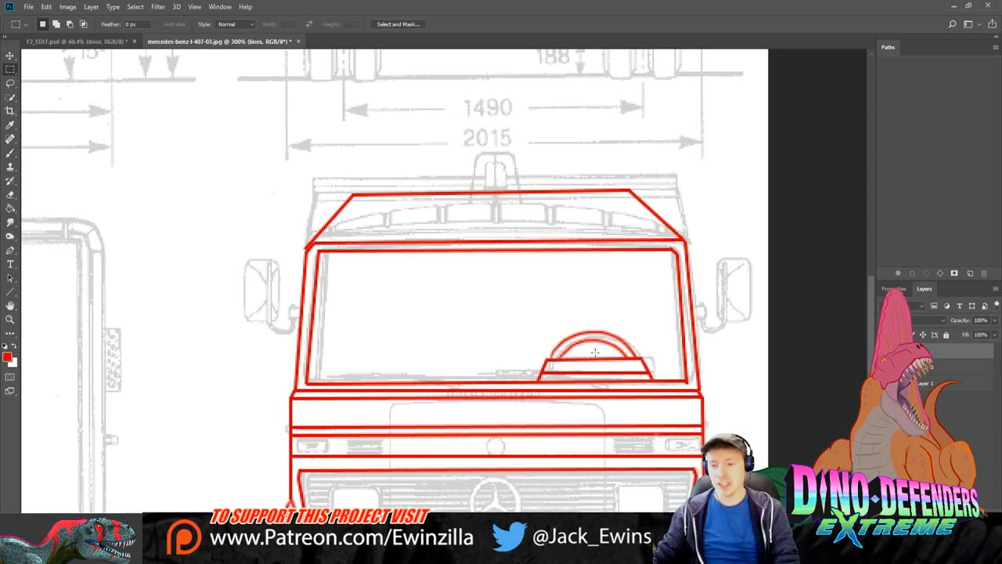
scroll(576, 358, "down", 1)
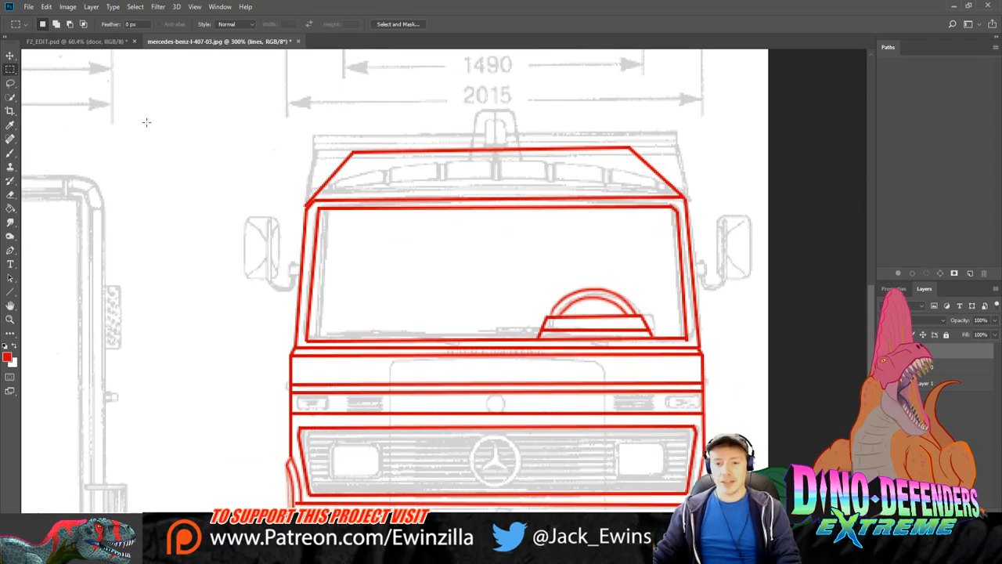
left_click(10, 224)
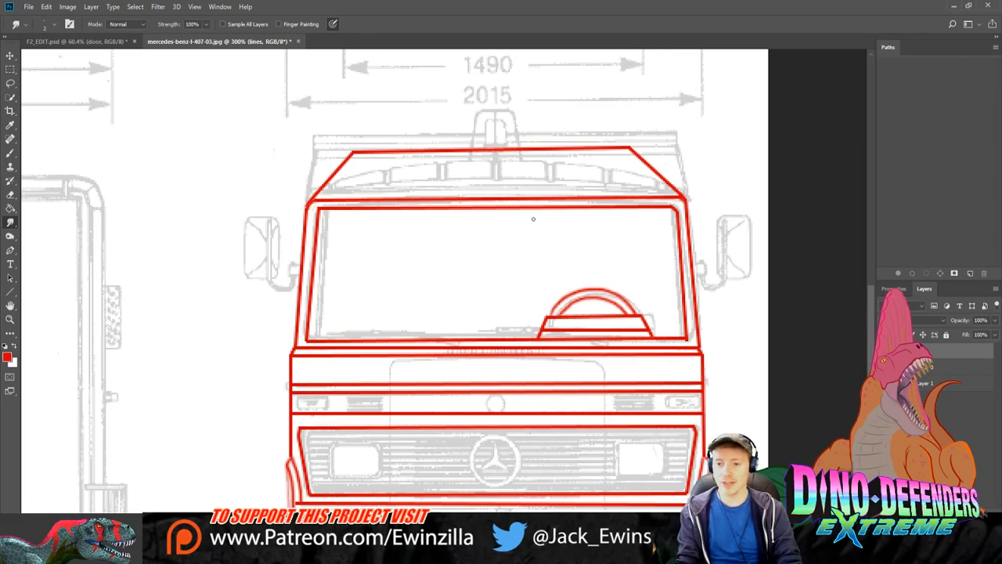
left_click(11, 291)
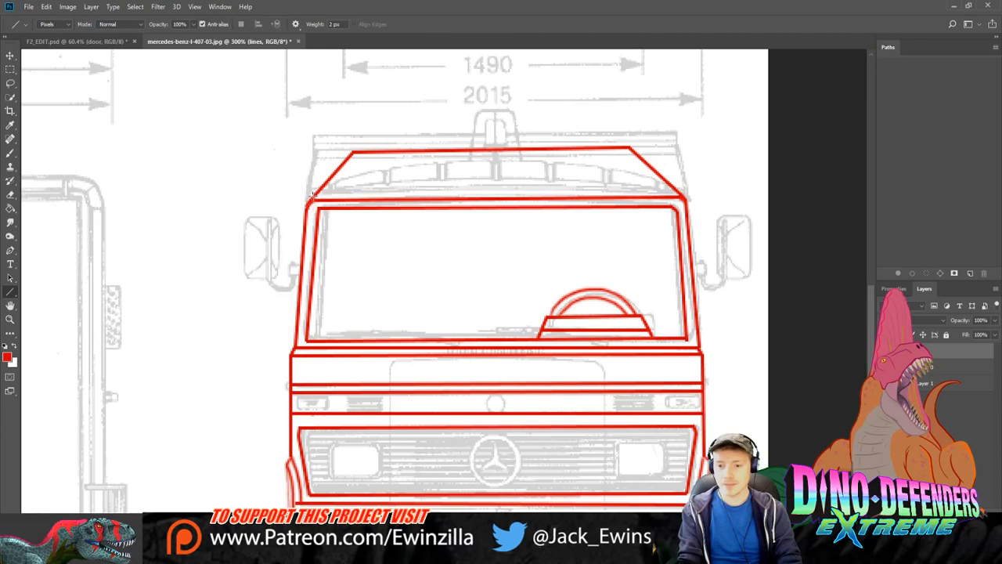
left_click_drag(311, 196, 683, 195)
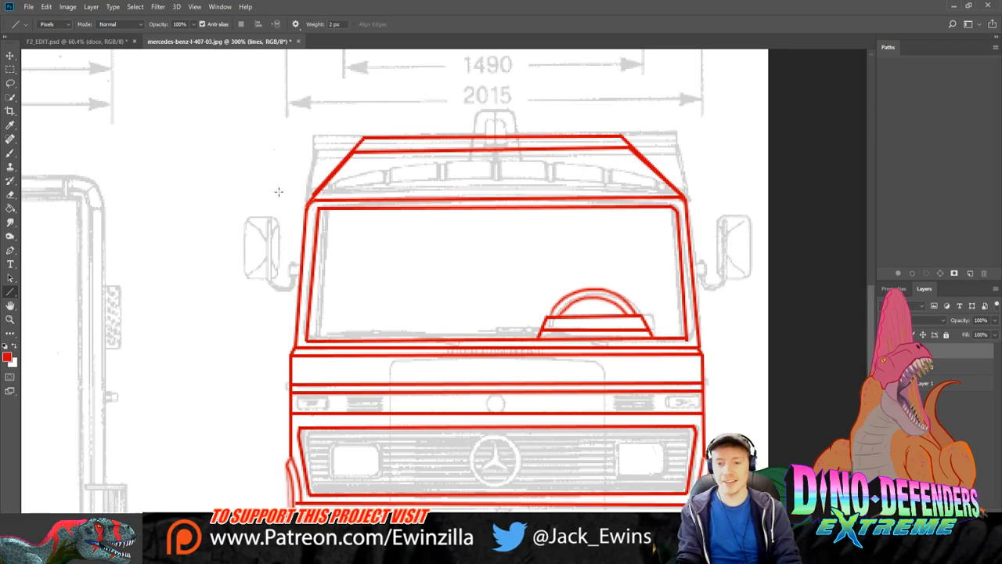
left_click(10, 223)
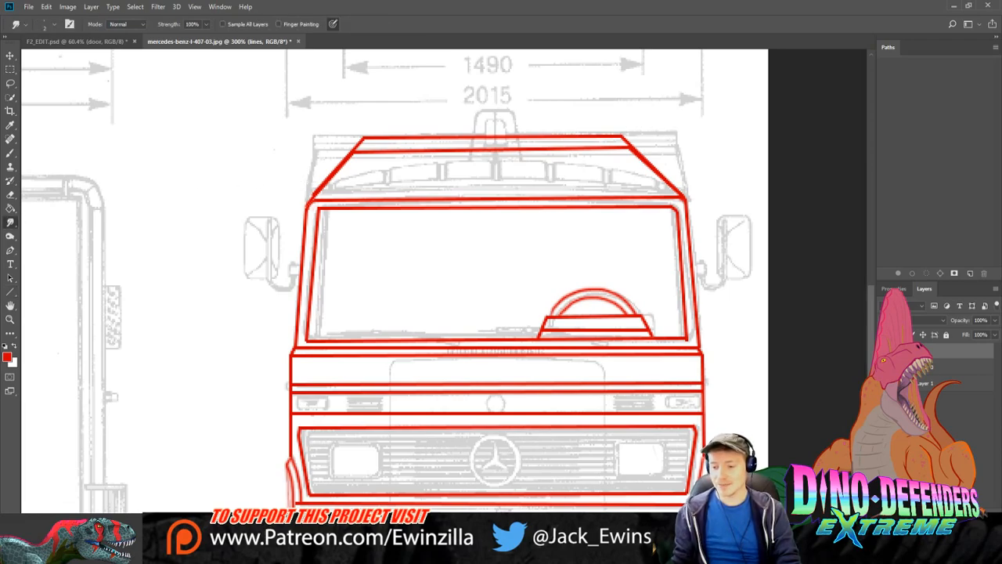
scroll(444, 281, "left", 10)
scroll(445, 280, "right", 4)
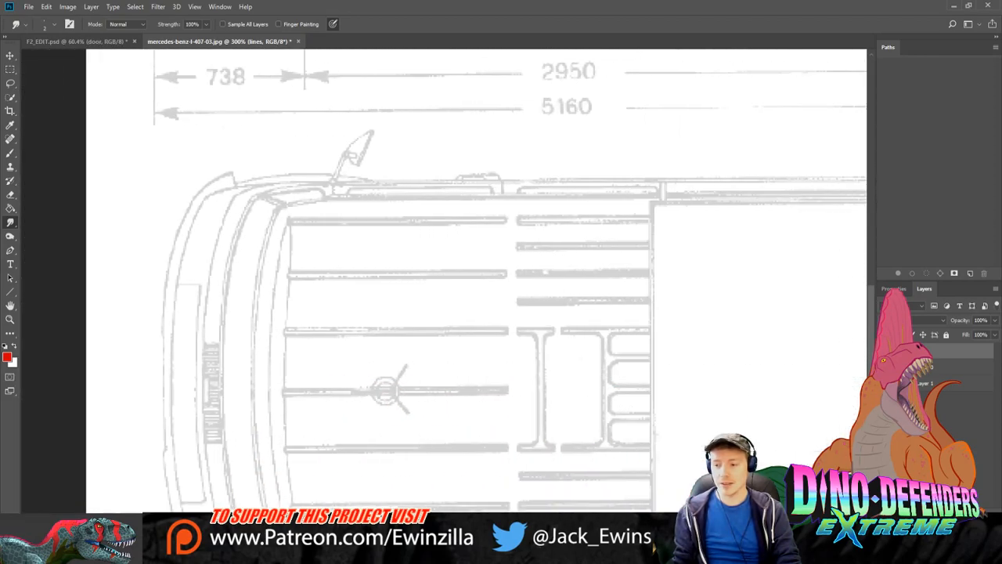
scroll(444, 281, "right", 8)
scroll(445, 280, "left", 2)
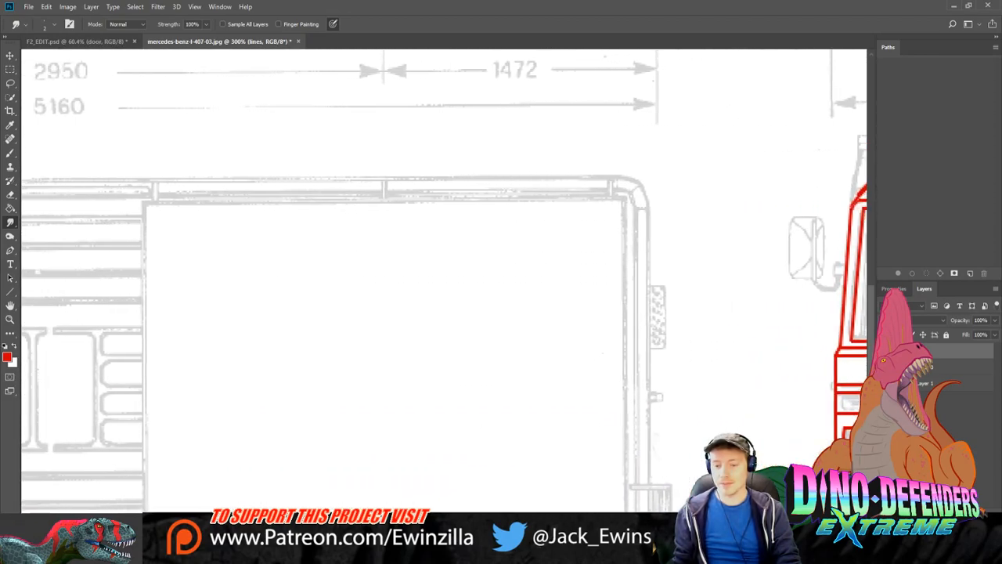
scroll(445, 281, "right", 12)
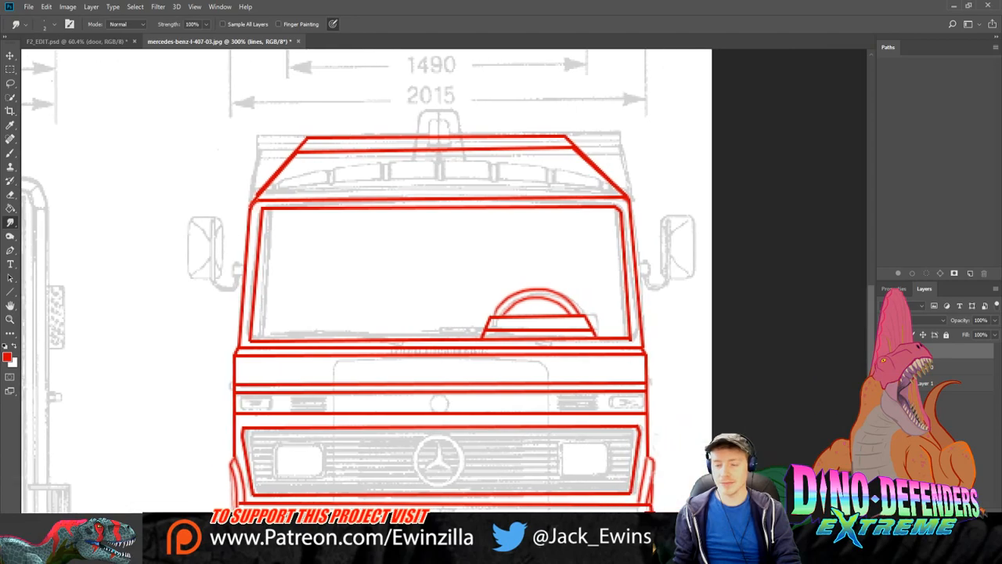
Step: Brush a row of four small rounded roof lights in red along the underside of the lower horizontal roof line, near its middle
key("b")
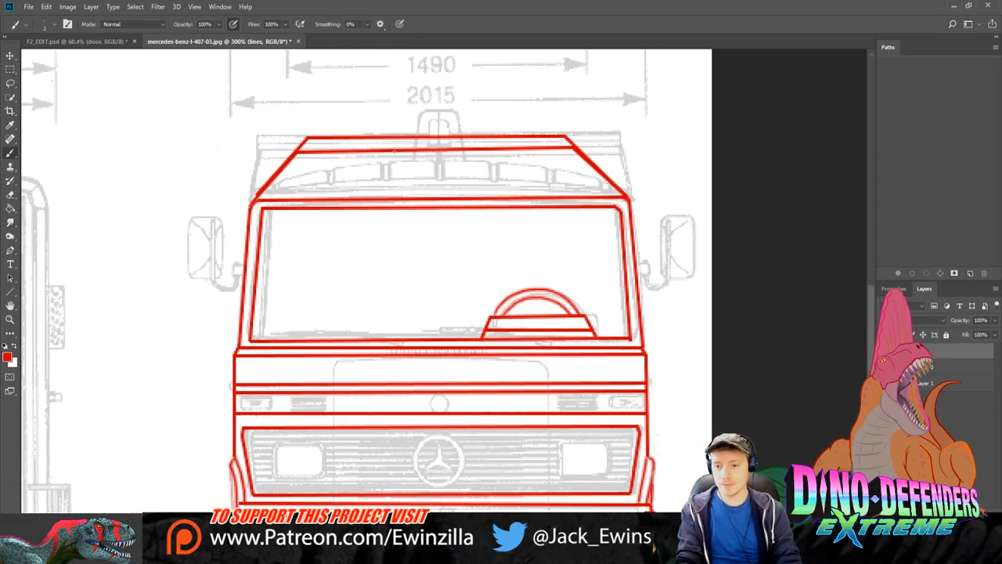
left_click_drag(390, 150, 425, 153)
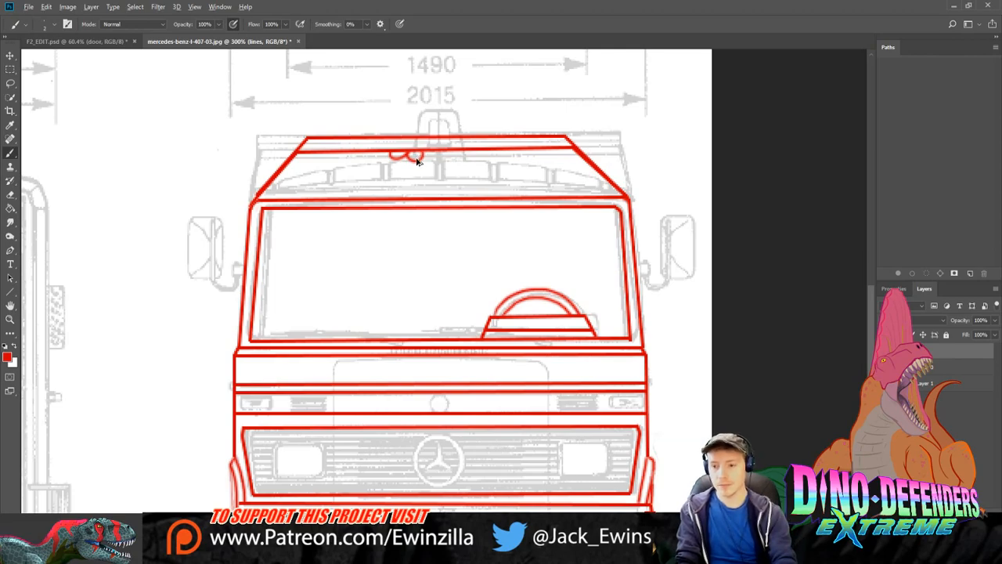
key("ctrl+z")
key("ctrl+z")
key("ctrl+shift+z")
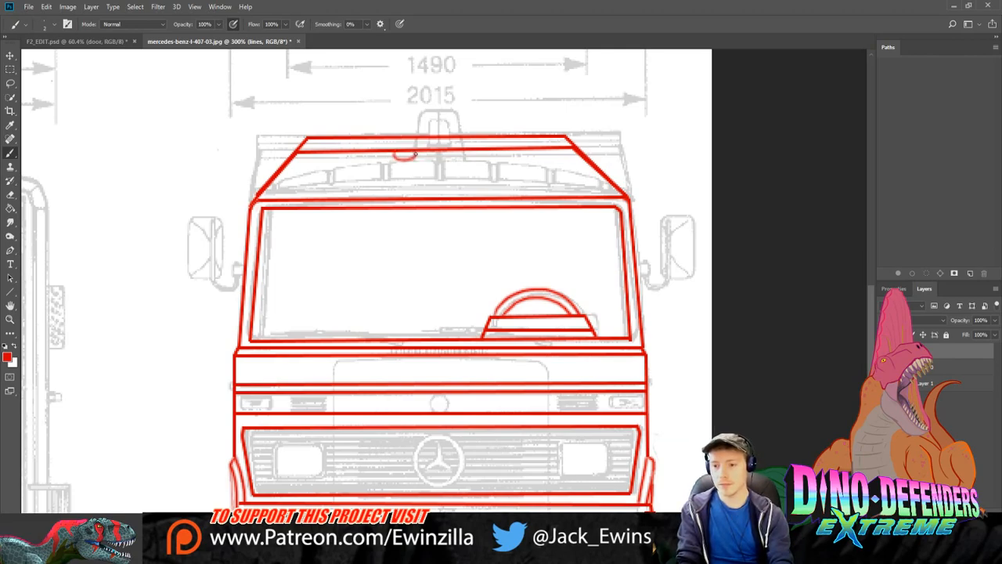
key("ctrl+shift+z")
left_click_drag(437, 152, 481, 153)
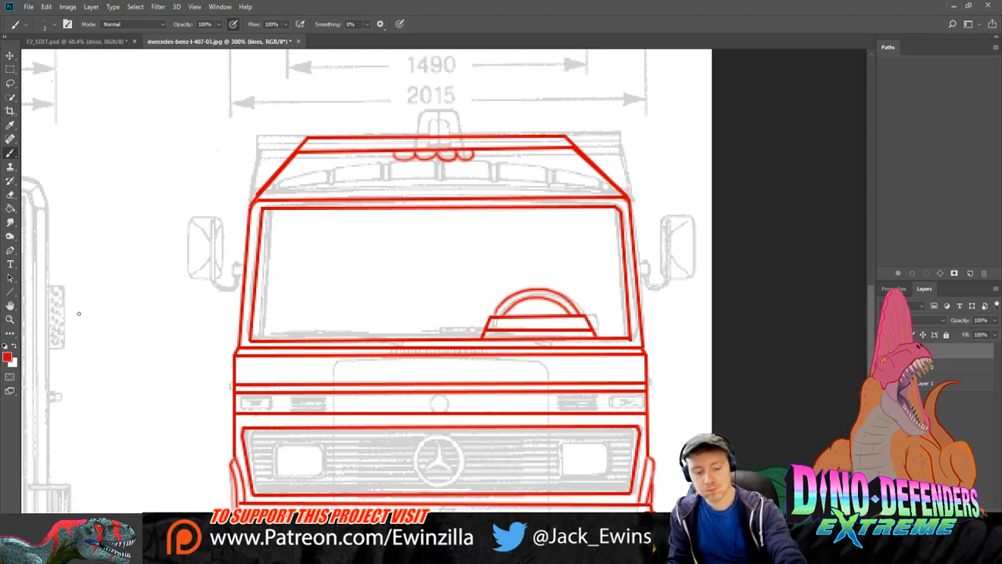
left_click(10, 291)
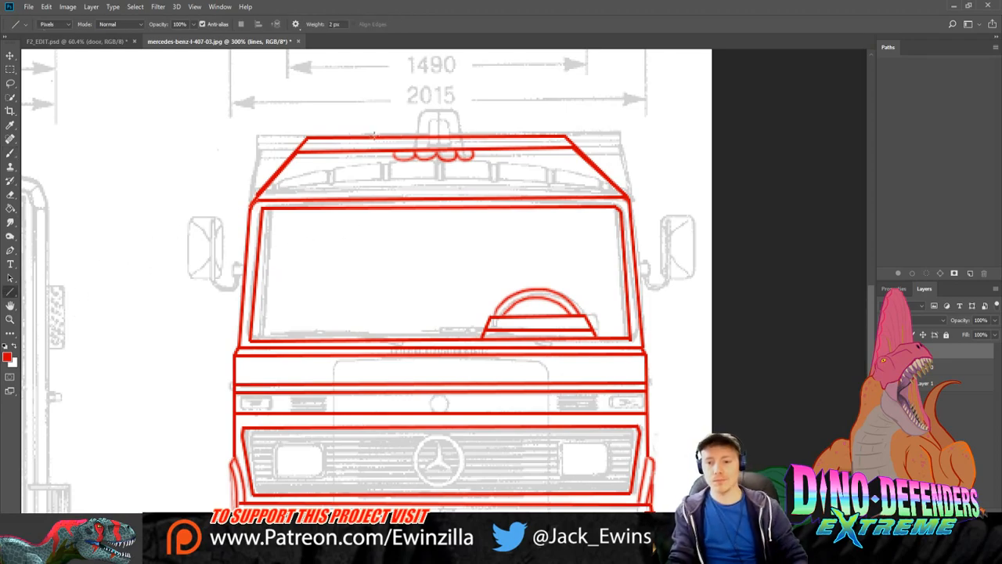
Step: Draw three double red straight-line bars between the roof line and windscreen top: two slanting on the left and one upright at the centre
left_click_drag(332, 154, 301, 199)
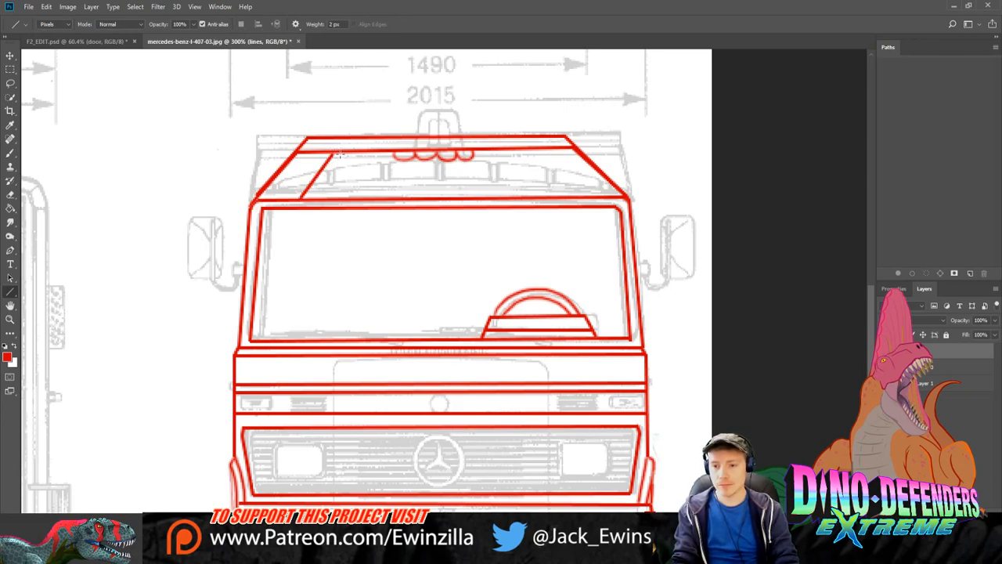
left_click_drag(339, 154, 308, 199)
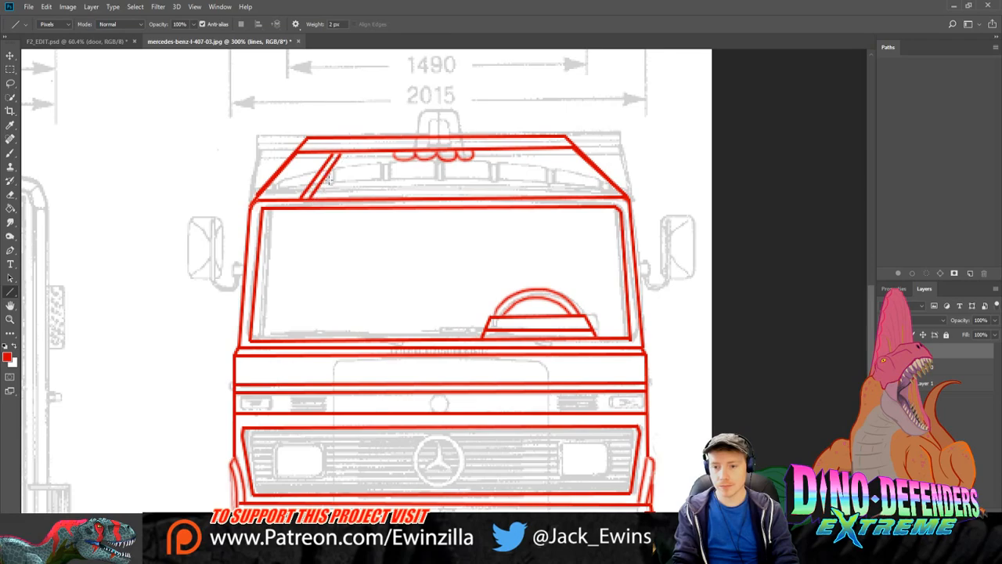
left_click_drag(381, 153, 372, 197)
left_click_drag(388, 153, 379, 197)
left_click_drag(433, 156, 432, 197)
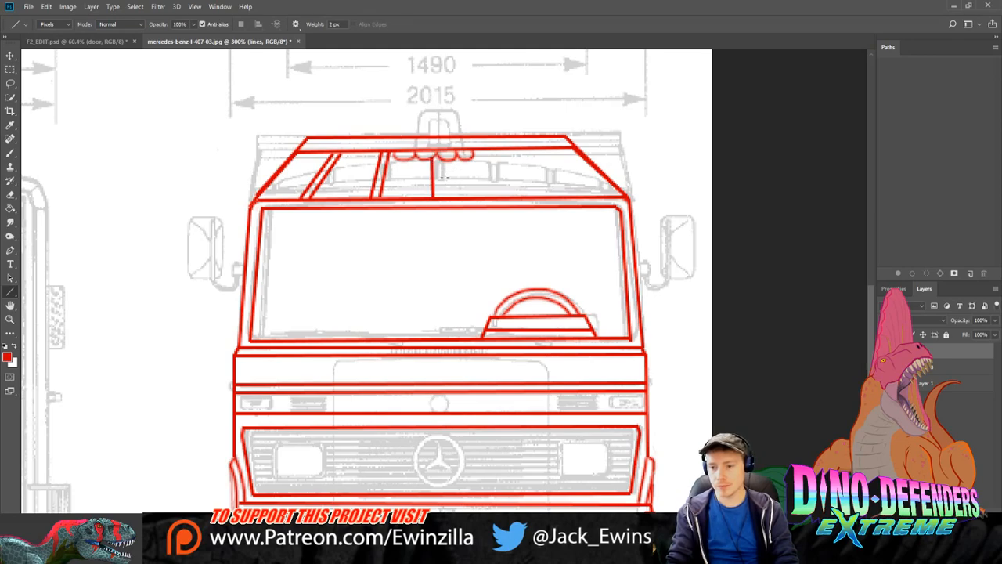
left_click_drag(439, 156, 439, 197)
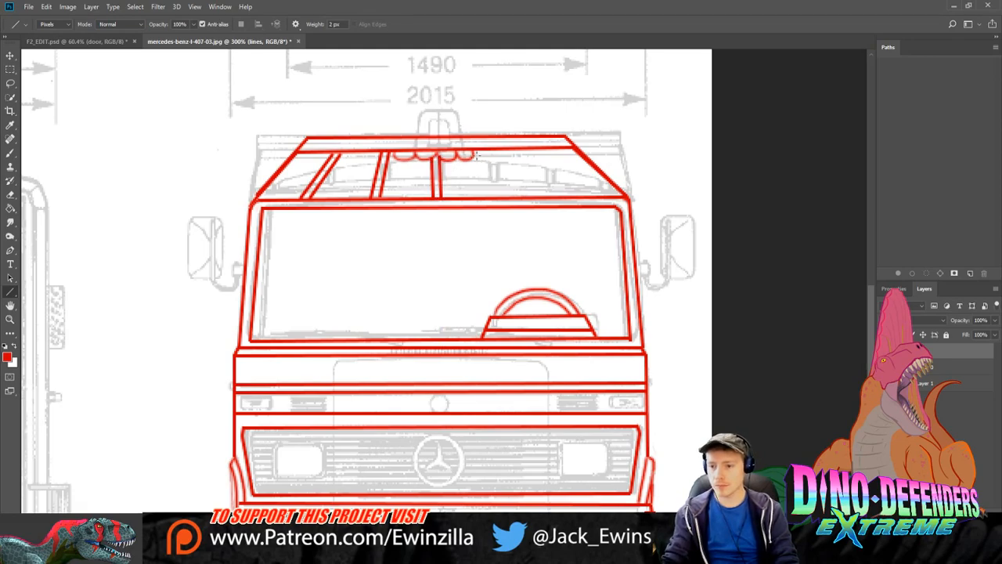
Step: Draw two double red bars slanting outward on the right half of the roof, redrawing lines until they mirror the left bars
left_click_drag(486, 148, 500, 196)
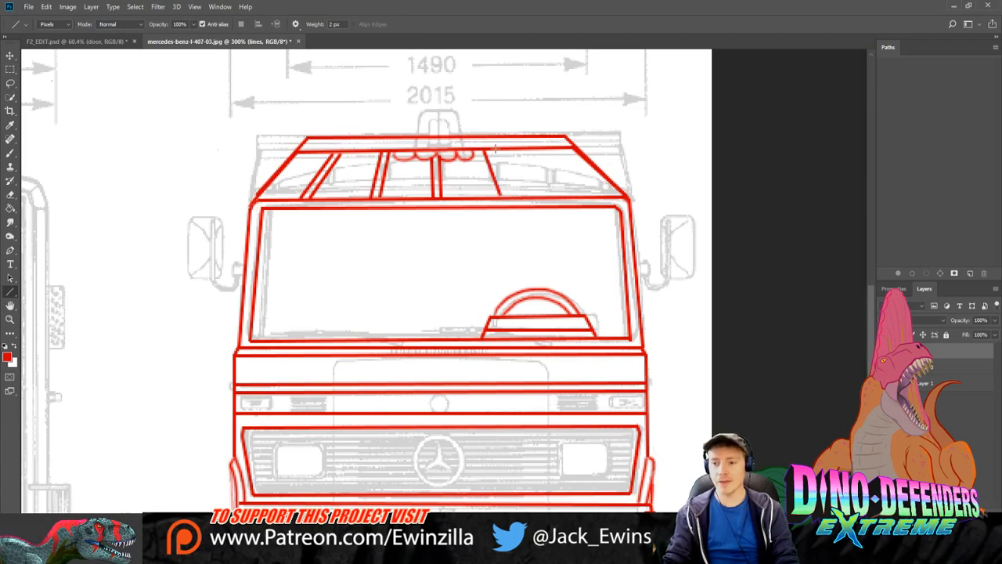
left_click_drag(492, 149, 508, 196)
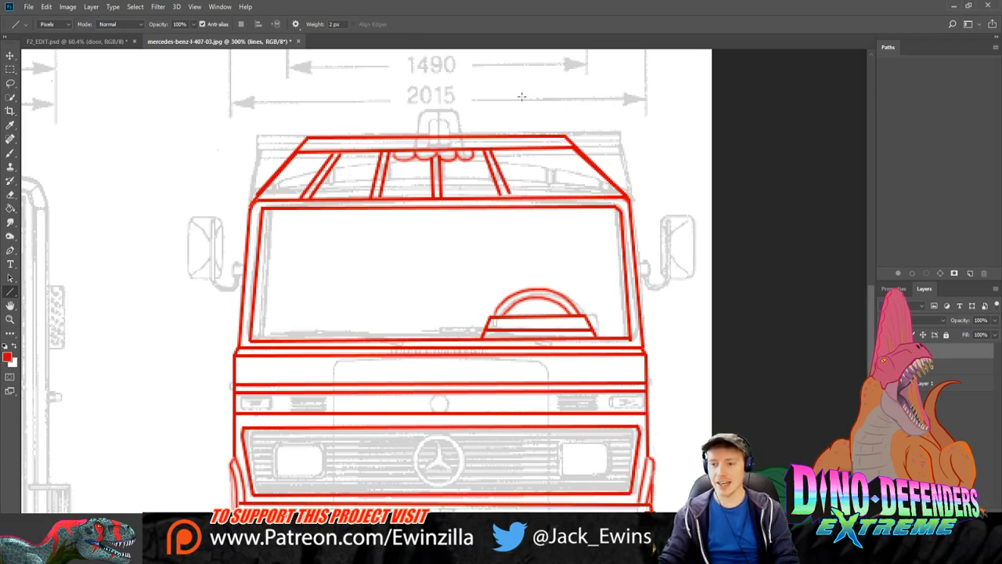
key("ctrl+z")
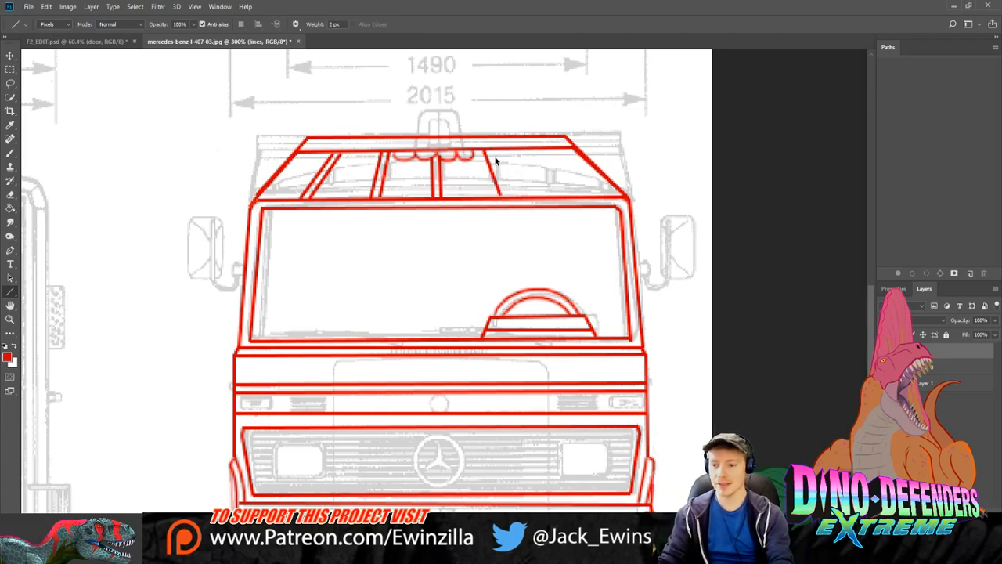
key("ctrl+z")
left_click_drag(485, 148, 505, 197)
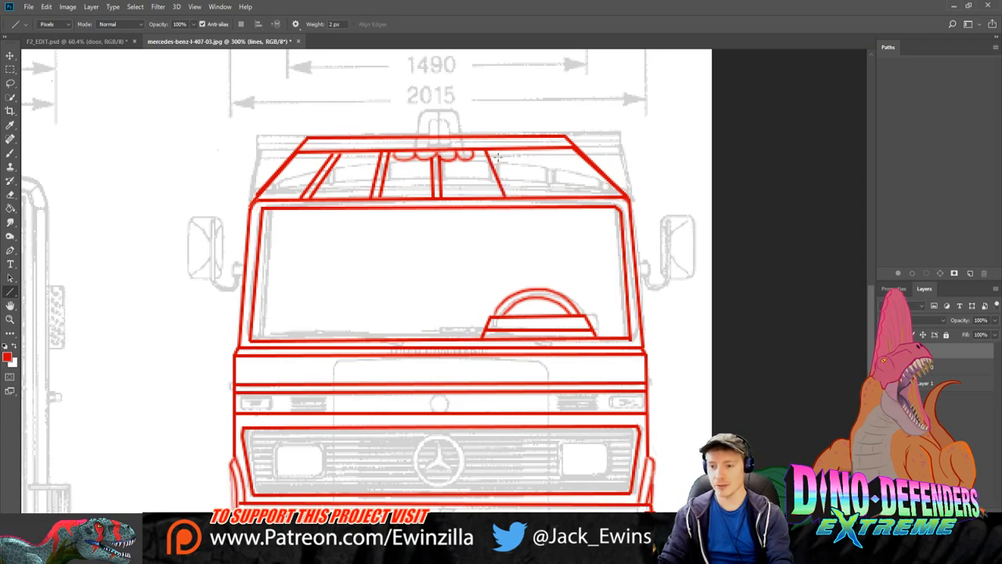
key("ctrl+z")
left_click_drag(487, 150, 512, 197)
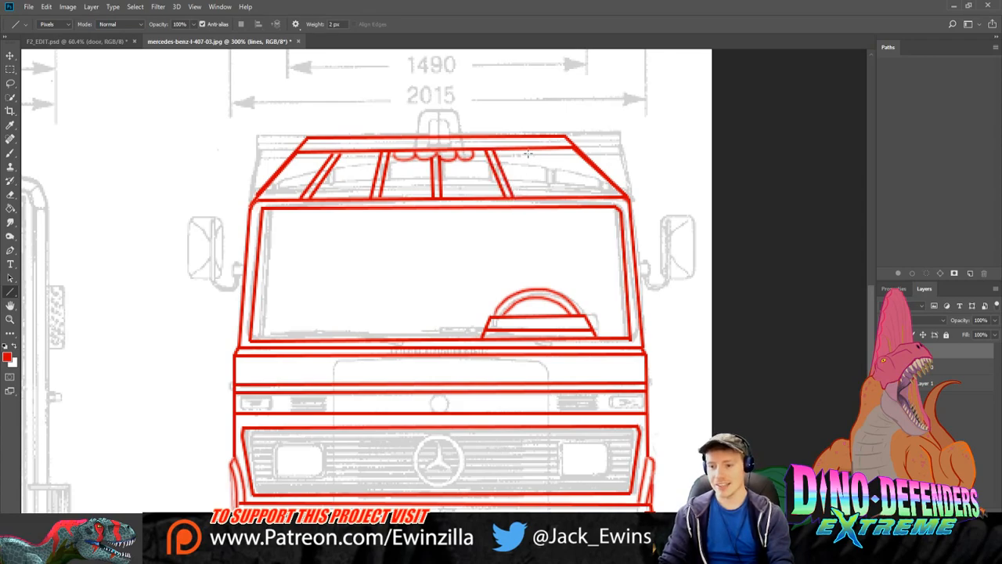
left_click_drag(529, 147, 567, 197)
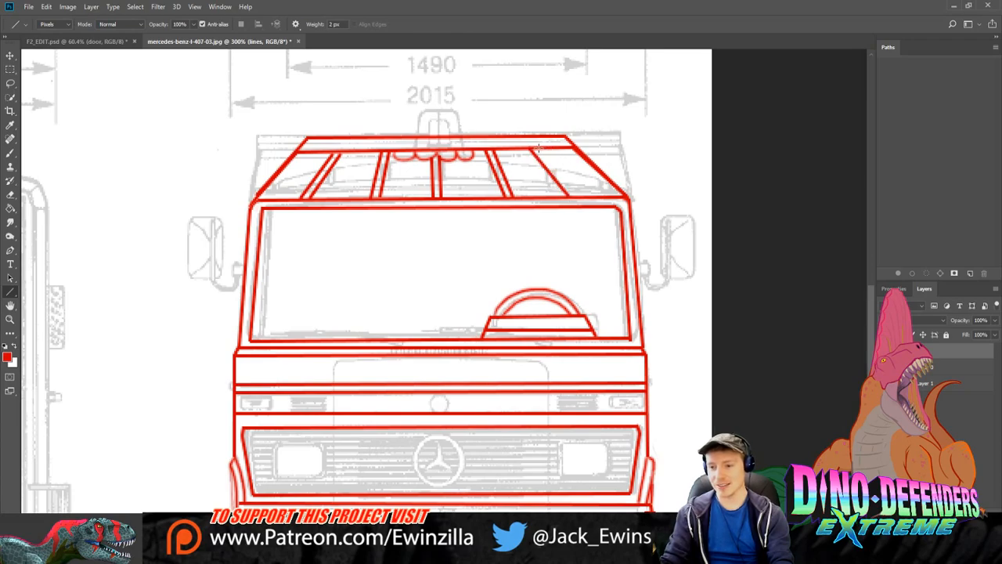
key("ctrl+z")
left_click_drag(539, 147, 577, 197)
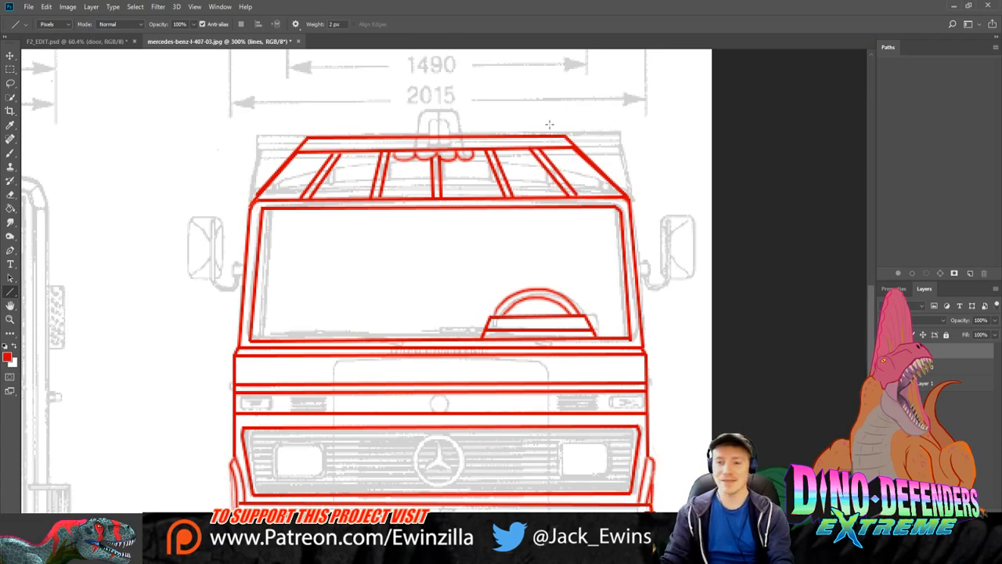
key("ctrl+z")
left_click_drag(538, 148, 578, 197)
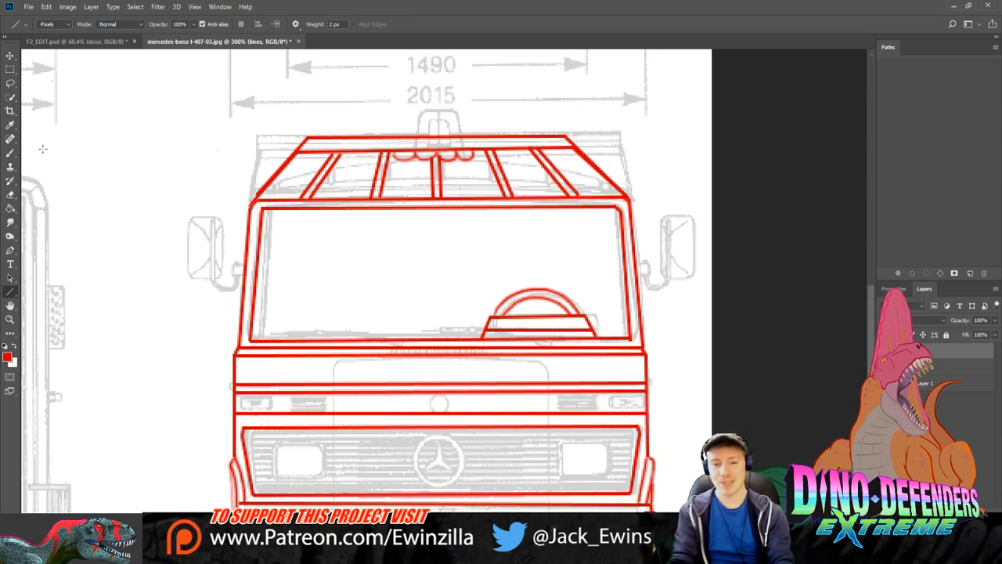
Step: Brush the left wing mirror's mount and bent bracket arm in red beside the windscreen pillar
left_click(10, 152)
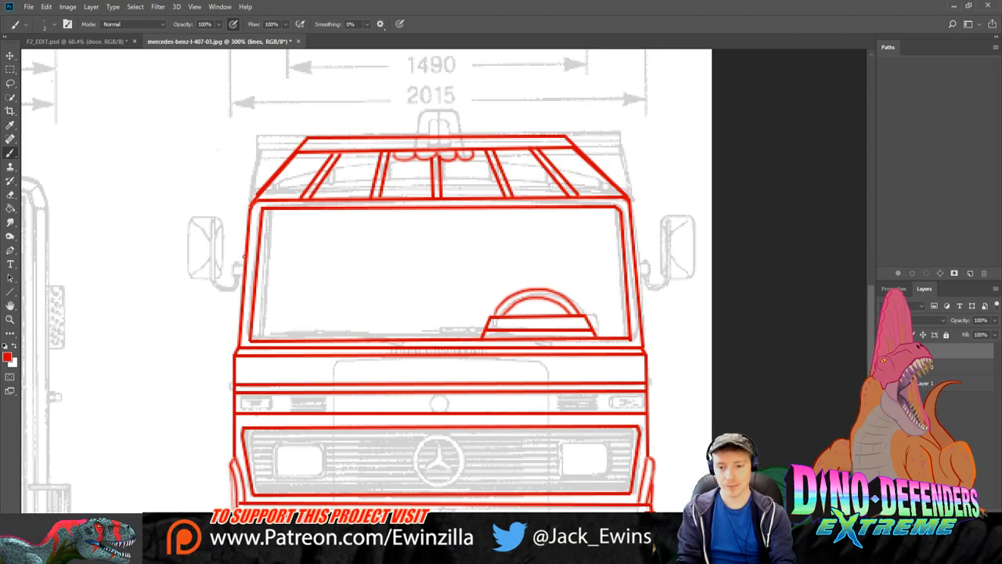
mouse_move(244, 255)
left_mouse_down()
mouse_move(236, 274)
mouse_move(244, 299)
left_mouse_up()
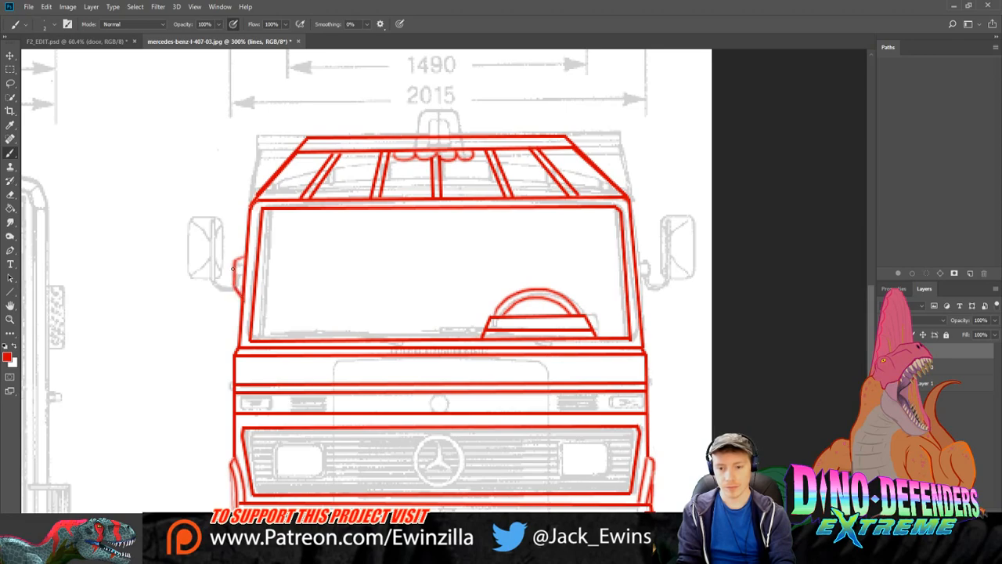
mouse_move(234, 268)
left_mouse_down()
mouse_move(219, 290)
mouse_move(213, 270)
mouse_move(212, 295)
mouse_move(231, 293)
mouse_move(212, 288)
mouse_move(213, 273)
mouse_move(212, 294)
mouse_move(233, 288)
left_mouse_up()
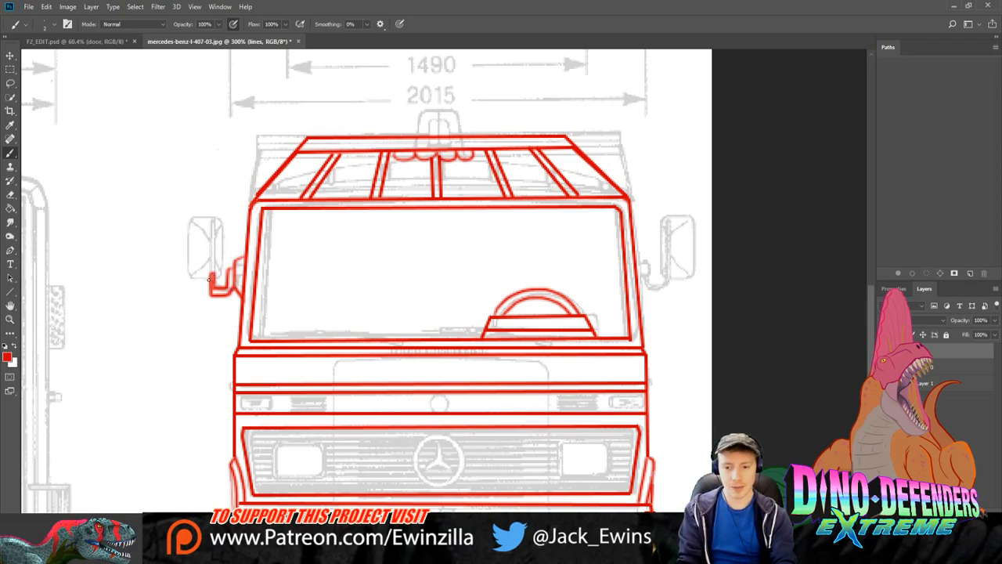
mouse_move(212, 287)
left_mouse_down()
mouse_move(195, 211)
mouse_move(224, 230)
mouse_move(209, 283)
mouse_move(196, 237)
mouse_move(219, 220)
mouse_move(221, 287)
mouse_move(193, 218)
mouse_move(219, 217)
mouse_move(220, 281)
mouse_move(216, 220)
mouse_move(195, 221)
mouse_move(198, 276)
mouse_move(199, 220)
left_mouse_up()
key("ctrl+z")
key("ctrl+z")
key("ctrl+z")
key("ctrl+z")
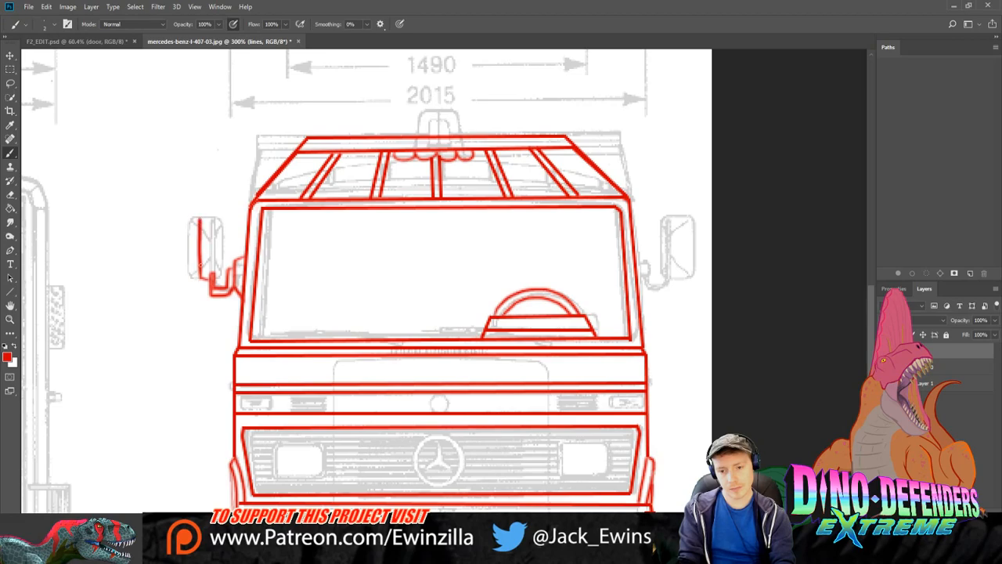
key("ctrl+z")
Step: Outline the left wing mirror as an upright rectangle above its bracket using red straight lines
key("u")
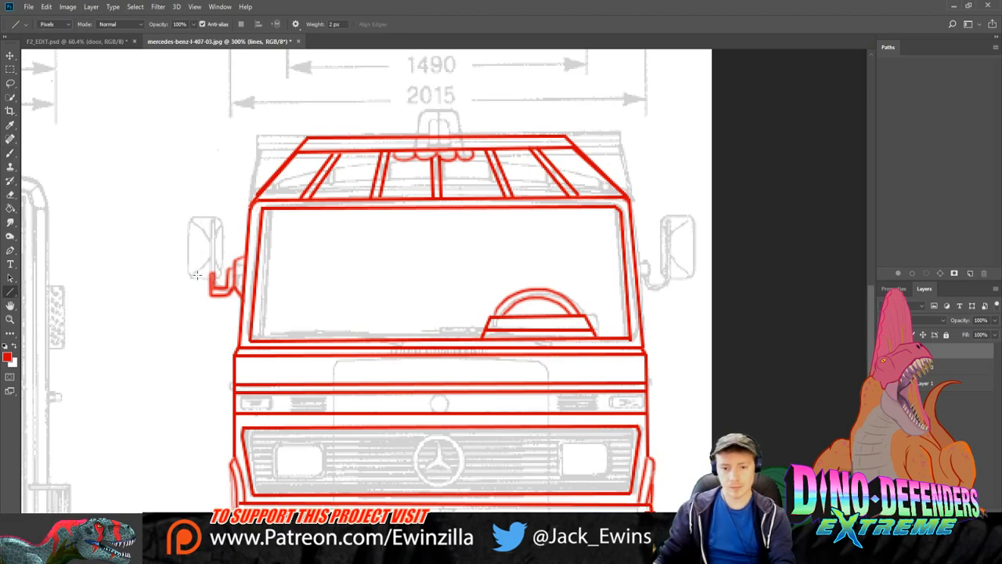
mouse_move(211, 277)
left_mouse_down()
mouse_move(193, 278)
mouse_move(191, 225)
mouse_move(233, 227)
mouse_move(221, 227)
left_mouse_up()
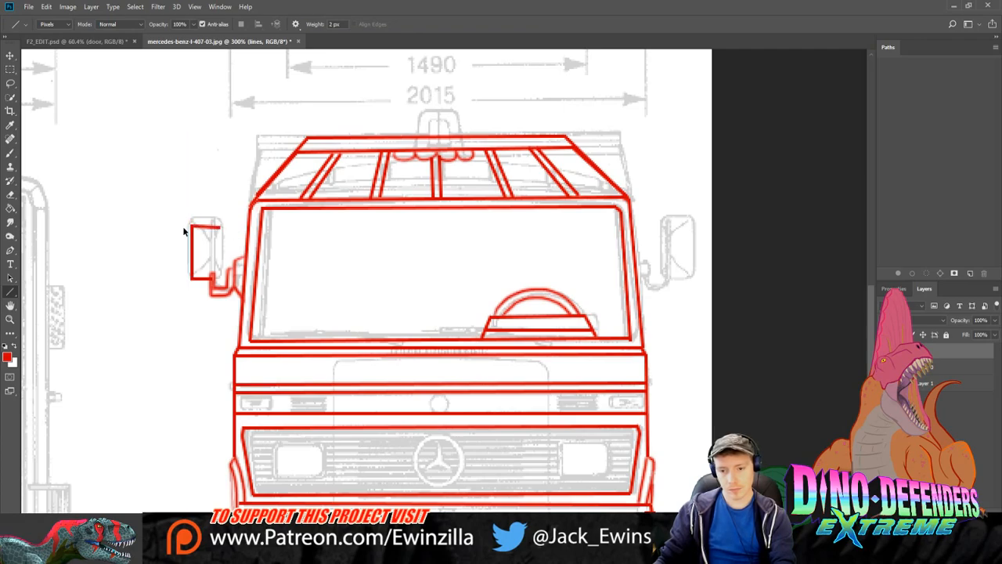
key("ctrl+z")
left_click_drag(191, 223, 224, 221)
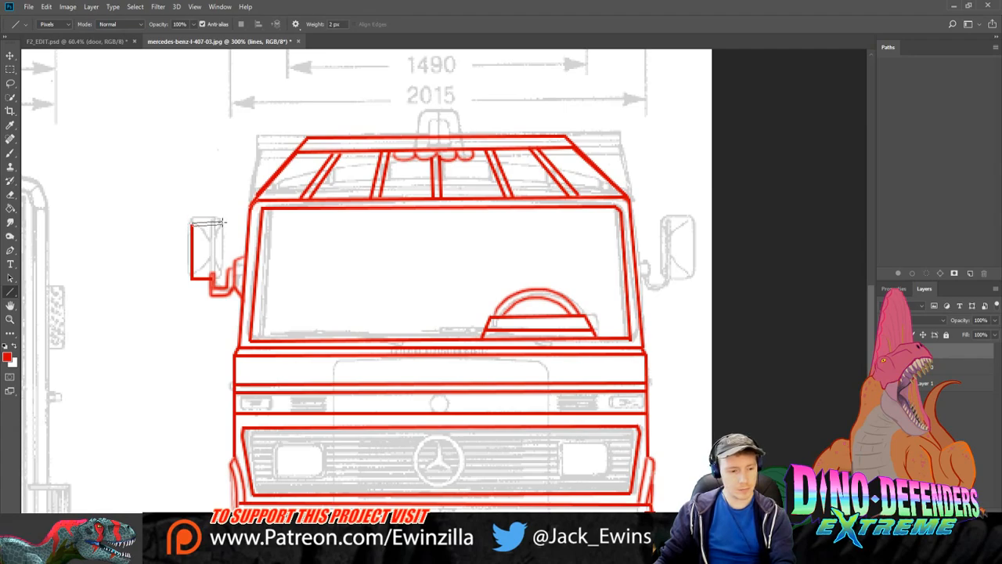
mouse_move(224, 222)
left_mouse_down()
mouse_move(220, 296)
mouse_move(219, 278)
left_mouse_up()
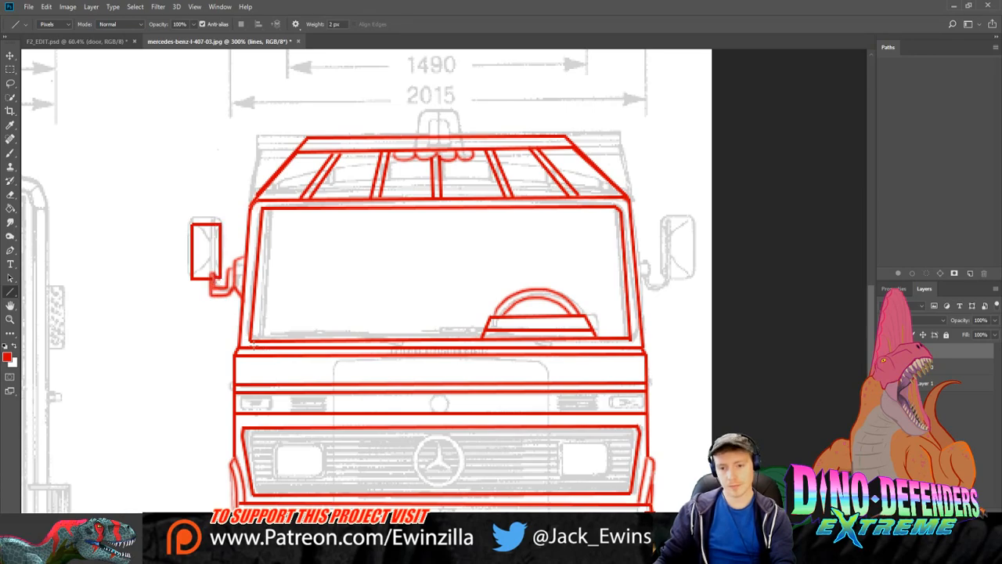
left_click(10, 69)
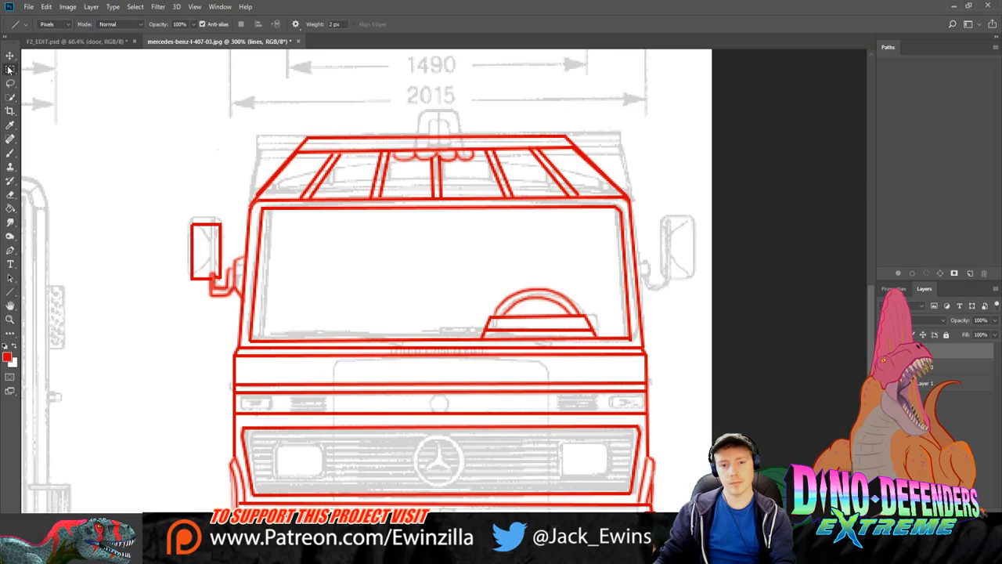
left_click_drag(162, 193, 235, 291)
left_click(203, 332)
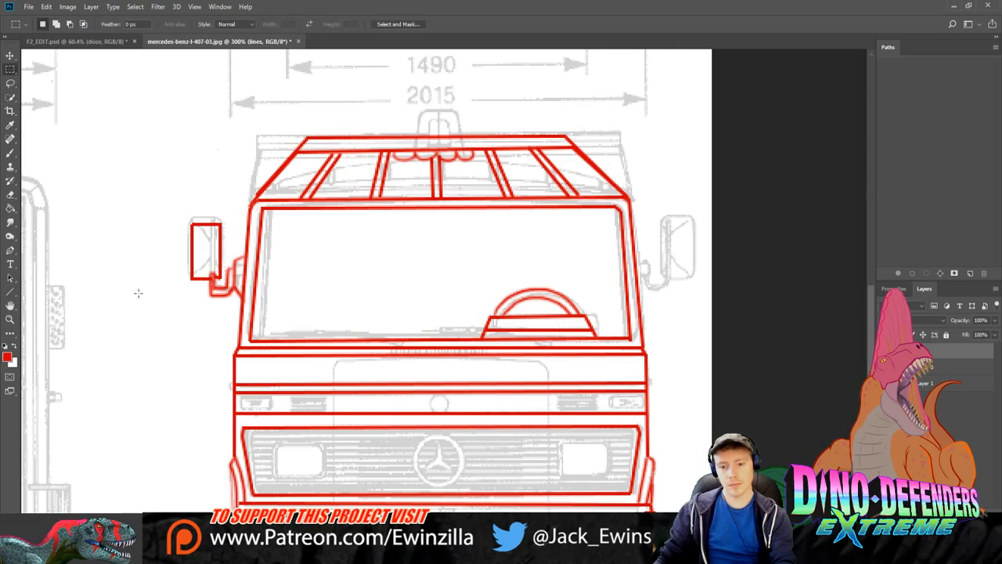
Step: Select the left wing mirror and its bracket with a polygonal lasso outline and copy them onto a new layer
left_click(10, 82)
key("shift+l")
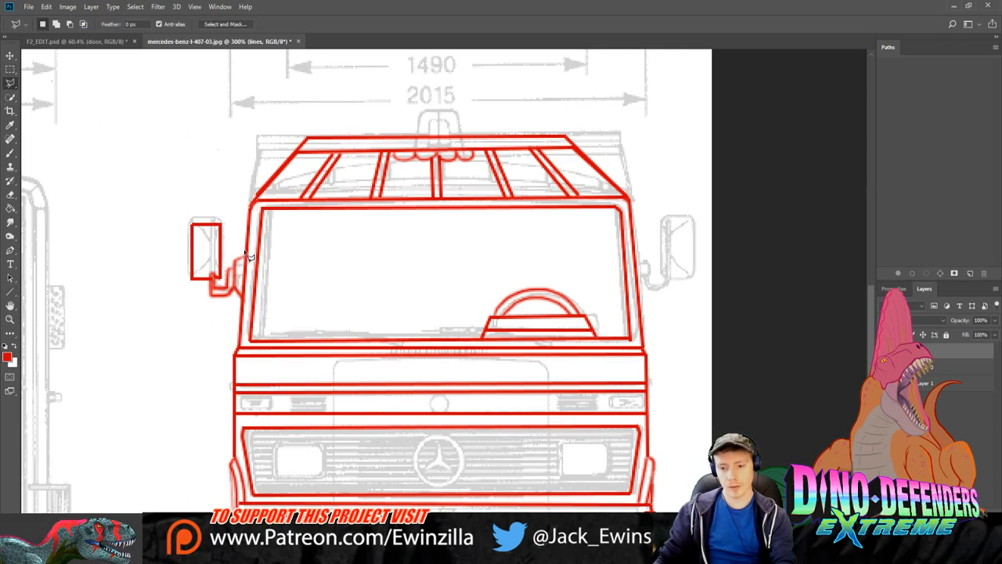
left_click(244, 252)
left_click(239, 317)
left_click(157, 312)
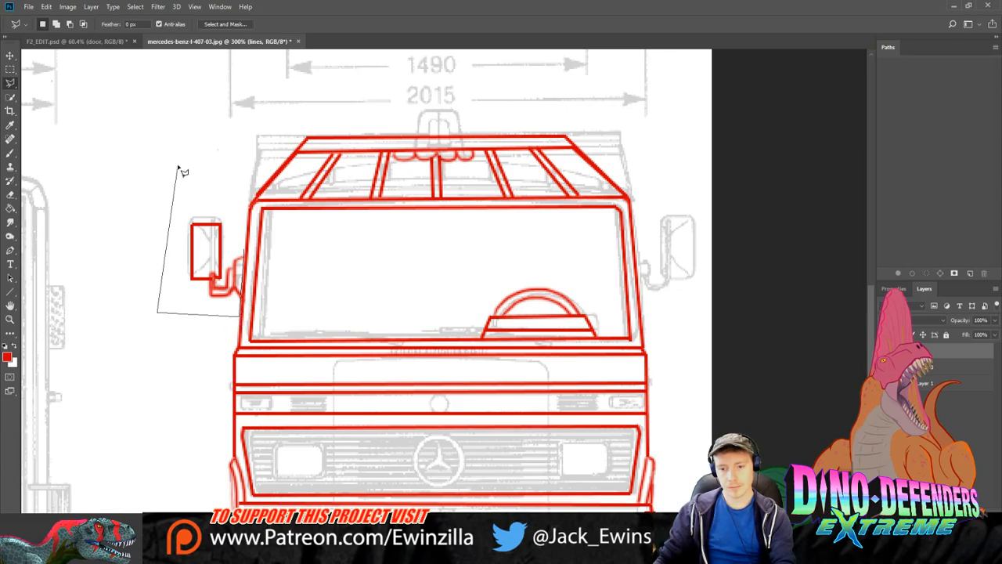
left_click(178, 165)
double_click(224, 193)
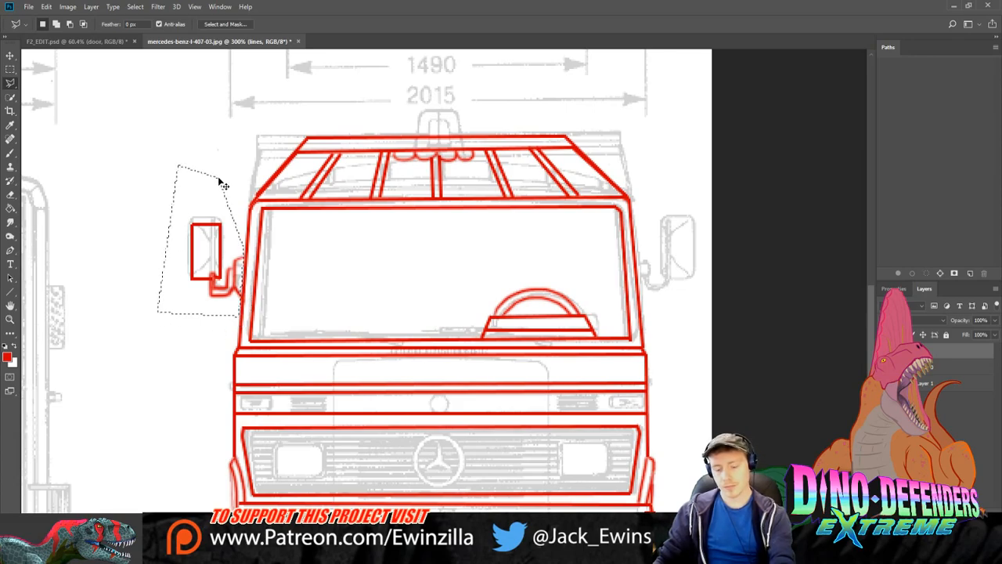
key("ctrl+j")
Step: Flip the copied wing mirror horizontally
left_click_drag(224, 195, 208, 165)
left_click_drag(202, 222, 163, 269)
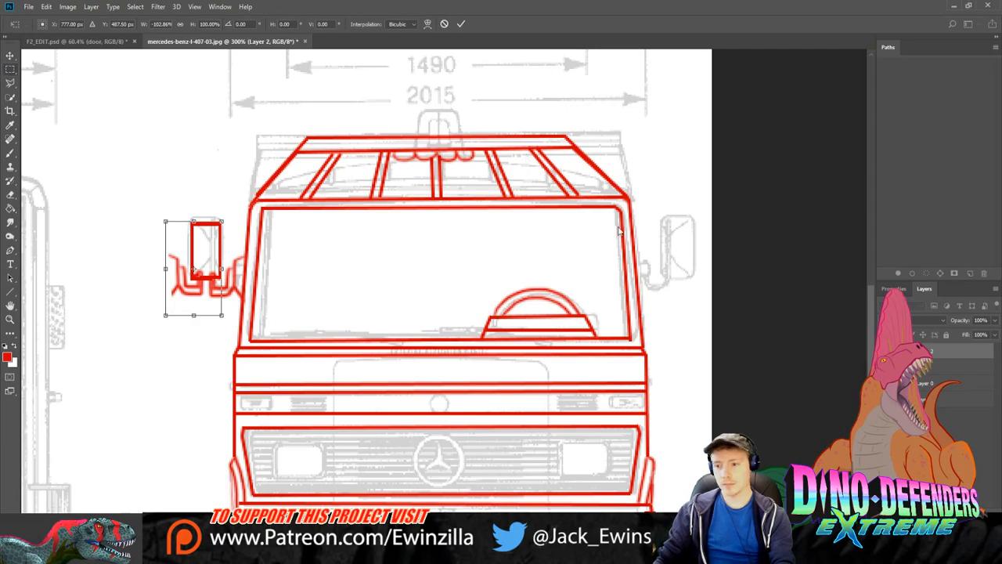
key("Return")
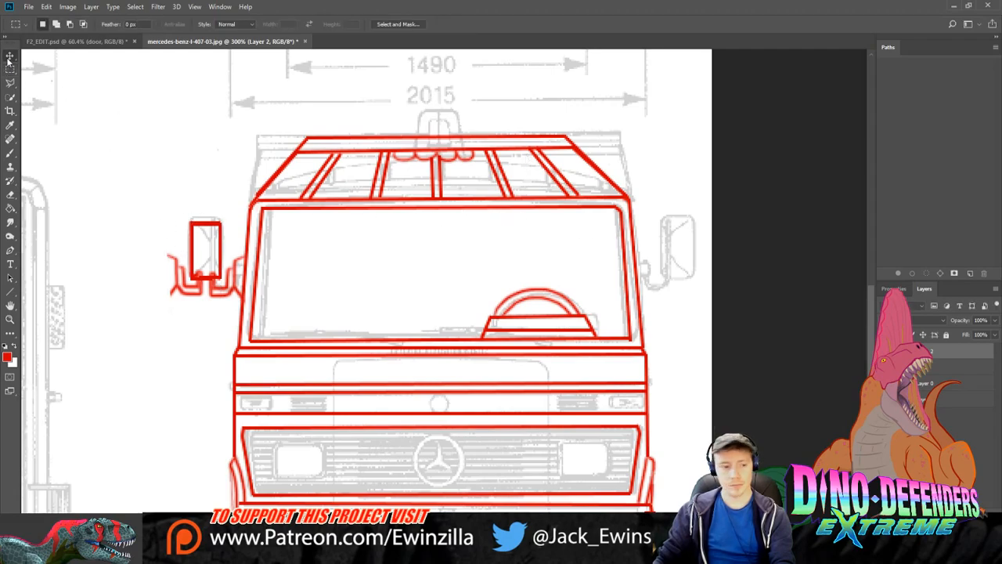
Step: Place the flipped wing mirror against the van's right windscreen pillar and merge its layer with the red van lines
key("v")
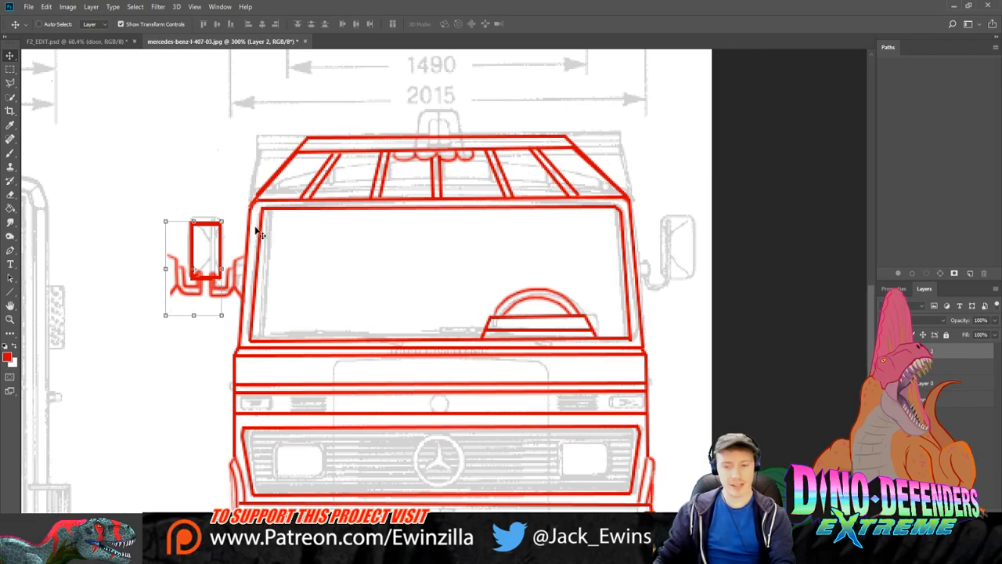
left_click_drag(201, 251, 671, 245)
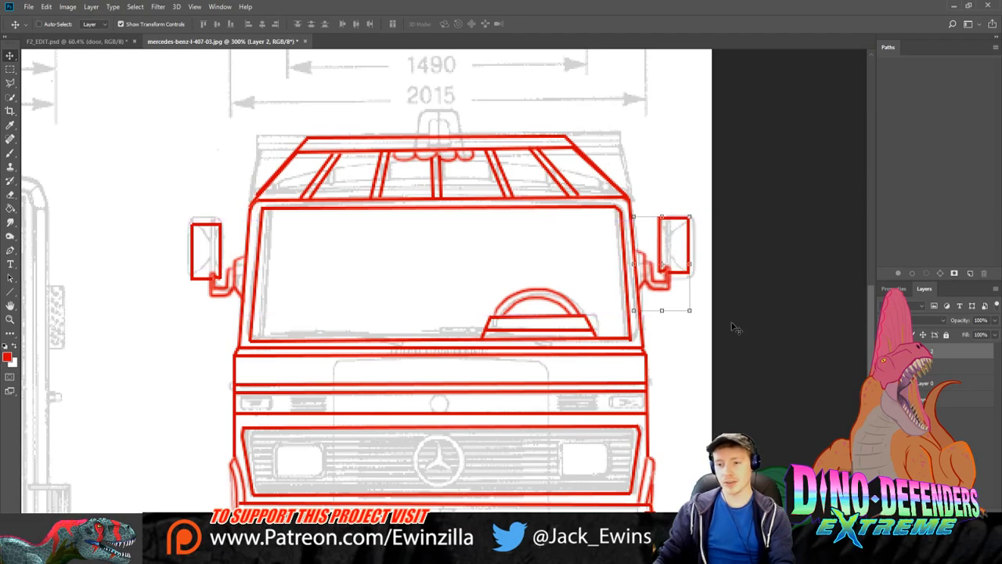
left_click_drag(676, 249, 674, 247)
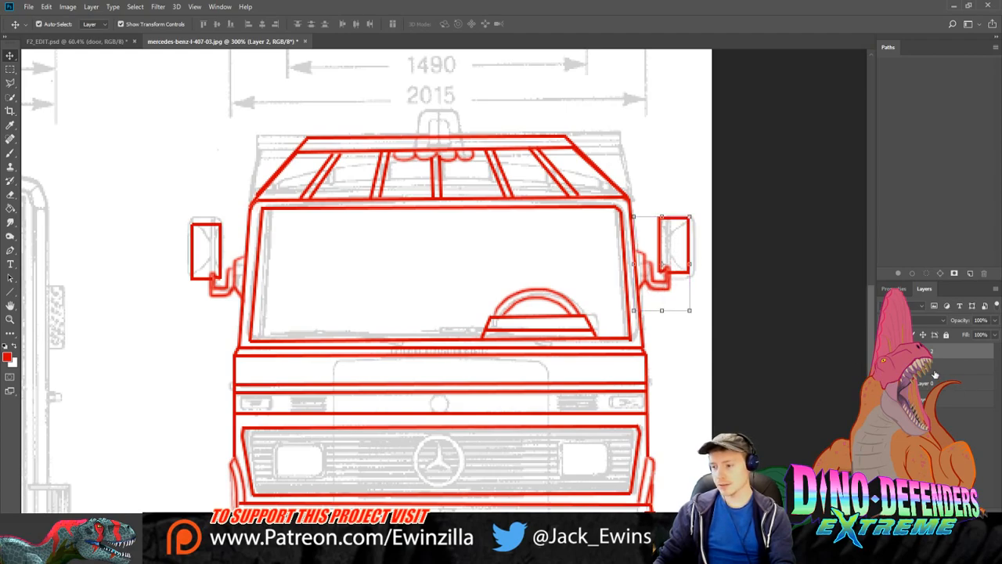
left_click(934, 370, "shift")
key("ctrl+e")
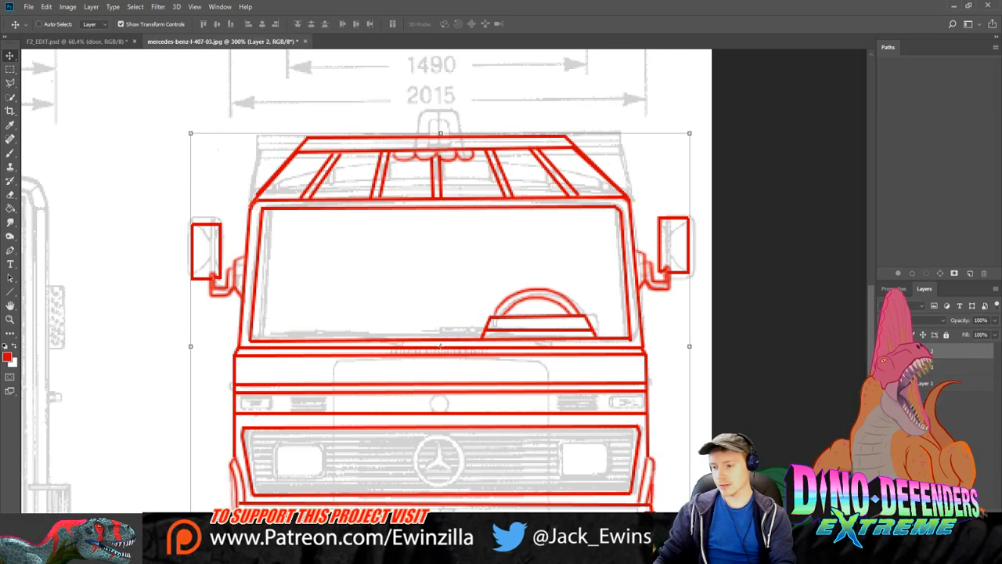
Step: Draw a red inner pillar line inside the windscreen's left edge, slanting back to the edge near its lower end
scroll(744, 390, "down", 3)
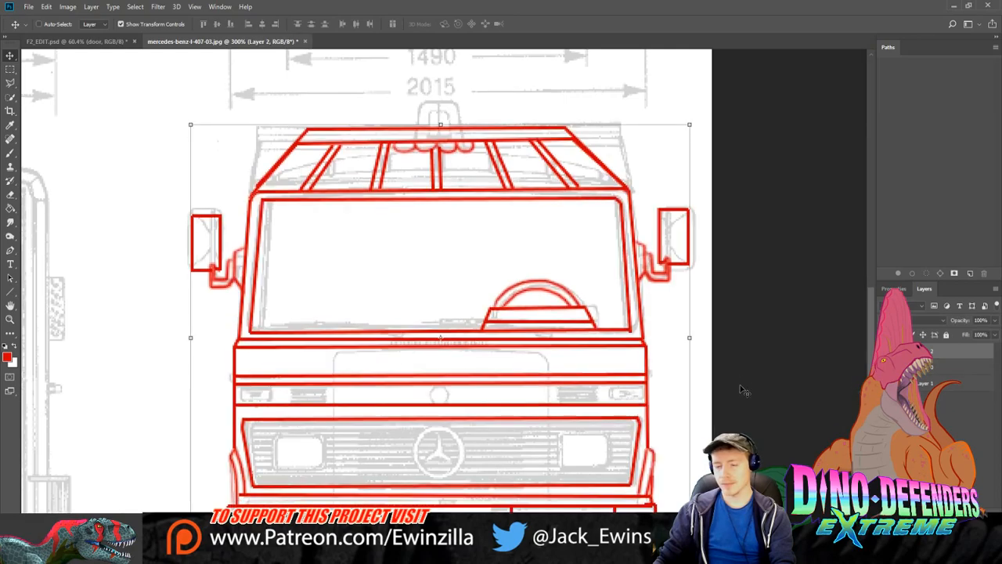
scroll(744, 390, "up", 2)
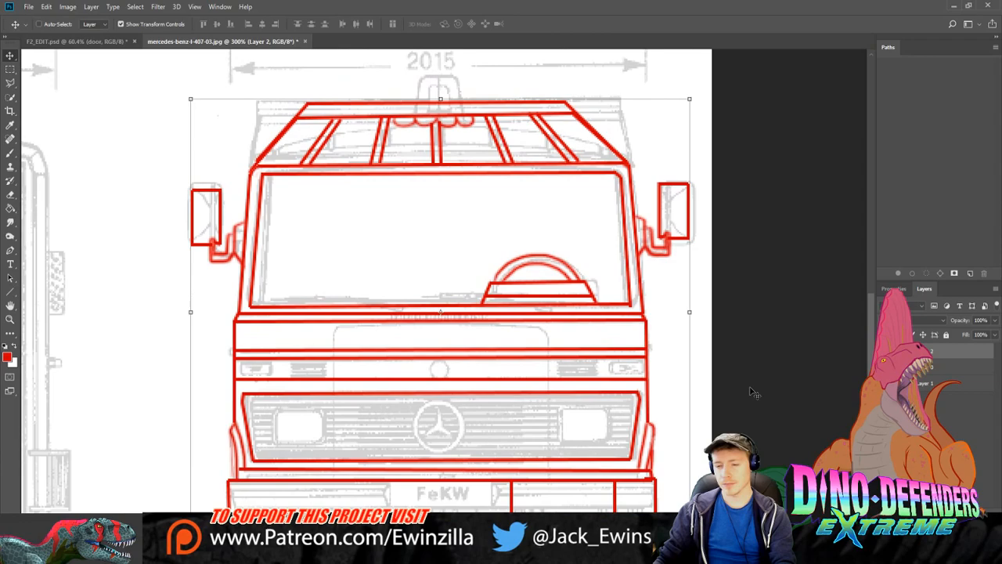
left_click(10, 302)
left_click(10, 293)
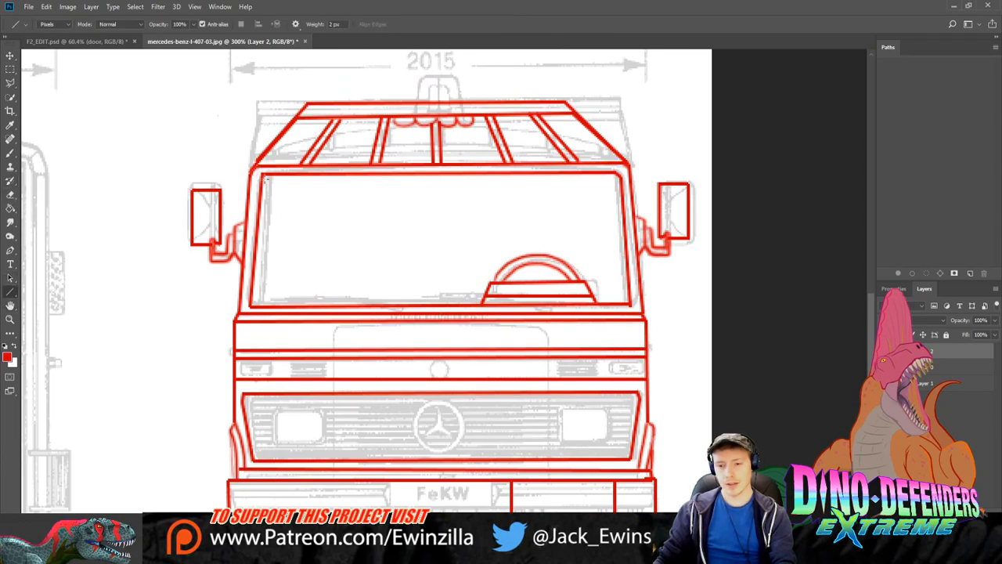
mouse_move(266, 174)
left_mouse_down()
mouse_move(259, 301)
mouse_move(257, 284)
mouse_move(252, 292)
left_mouse_up()
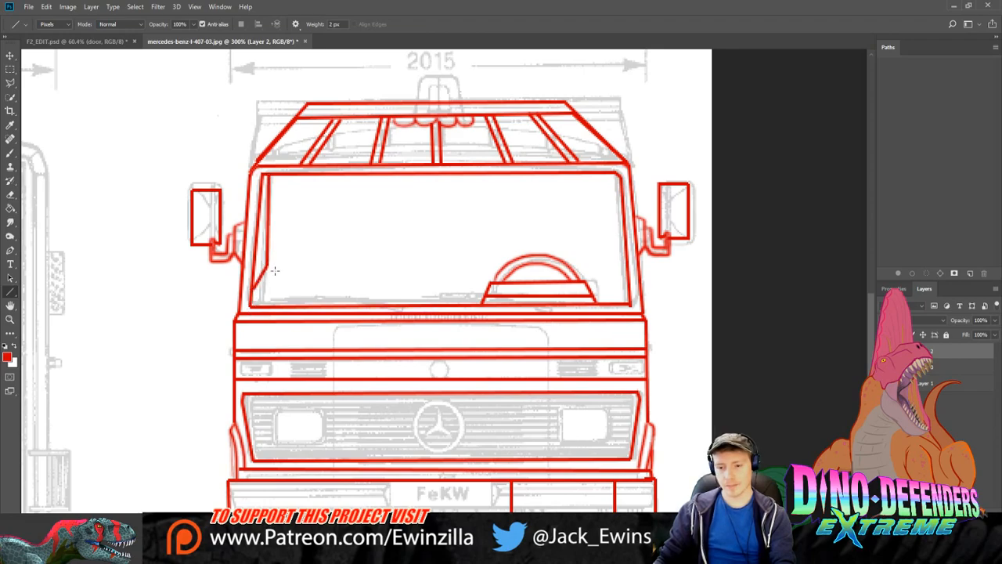
Step: Draw a second vertical red line just inside the windscreen's left inner pillar line, stopping above the dashboard
left_click_drag(274, 175, 274, 266)
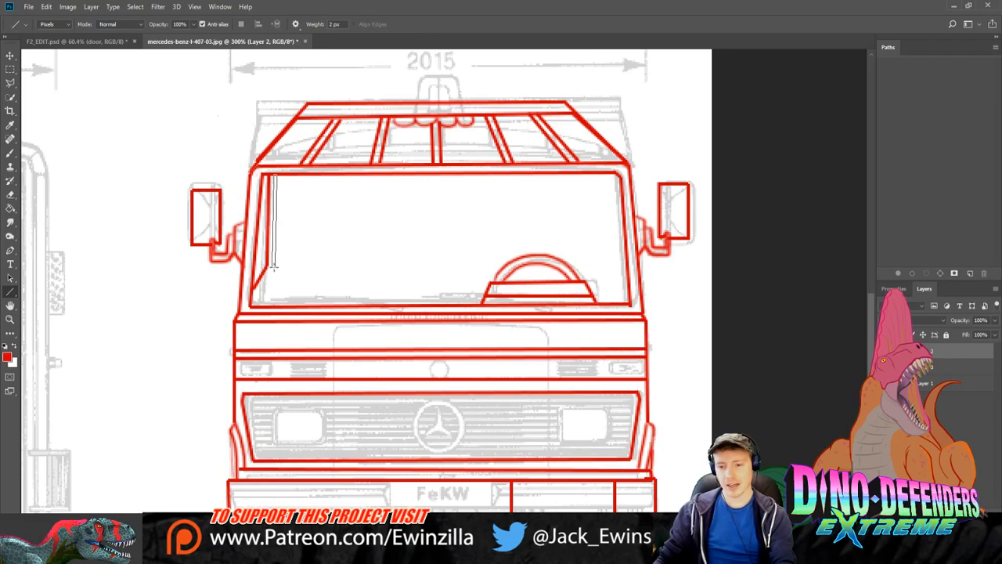
left_click_drag(273, 266, 274, 263)
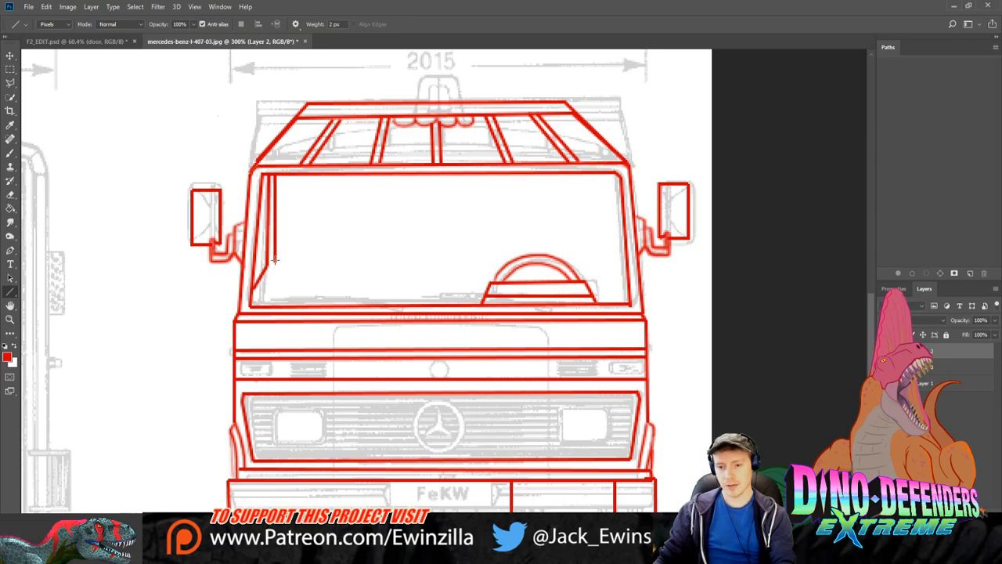
left_click_drag(274, 260, 311, 209)
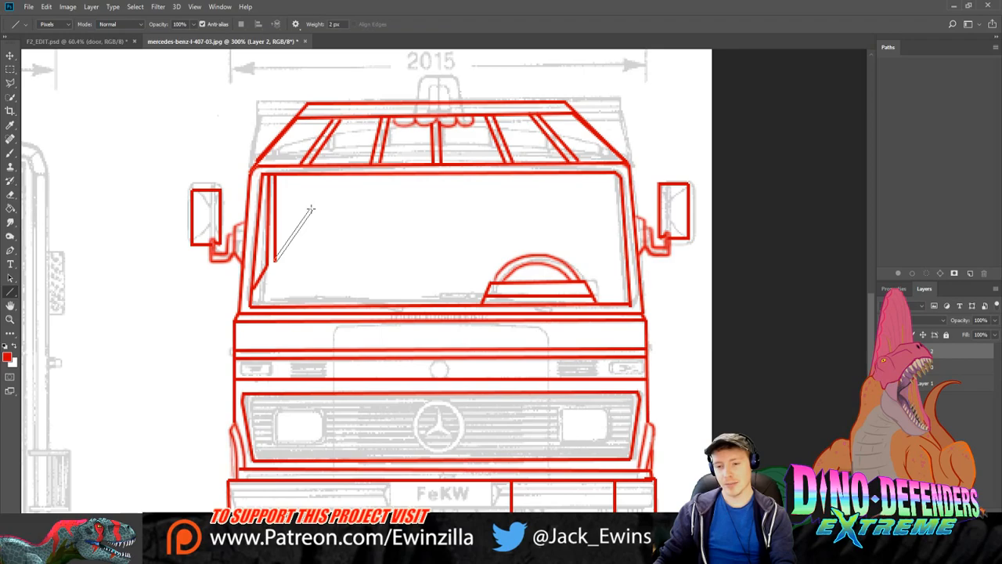
mouse_move(311, 209)
left_mouse_down()
mouse_move(339, 169)
mouse_move(315, 200)
left_mouse_up()
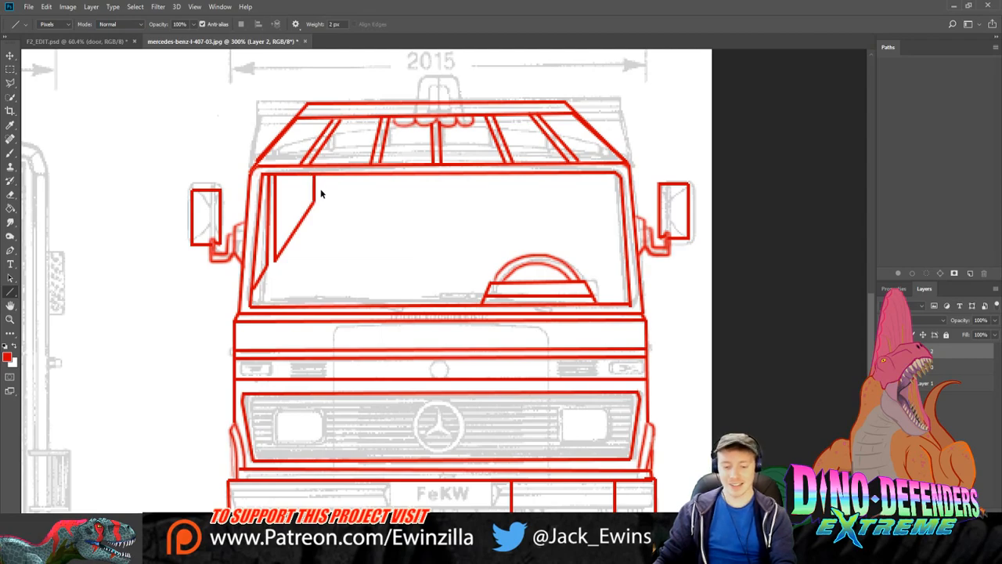
key("ctrl+z")
key("ctrl+z")
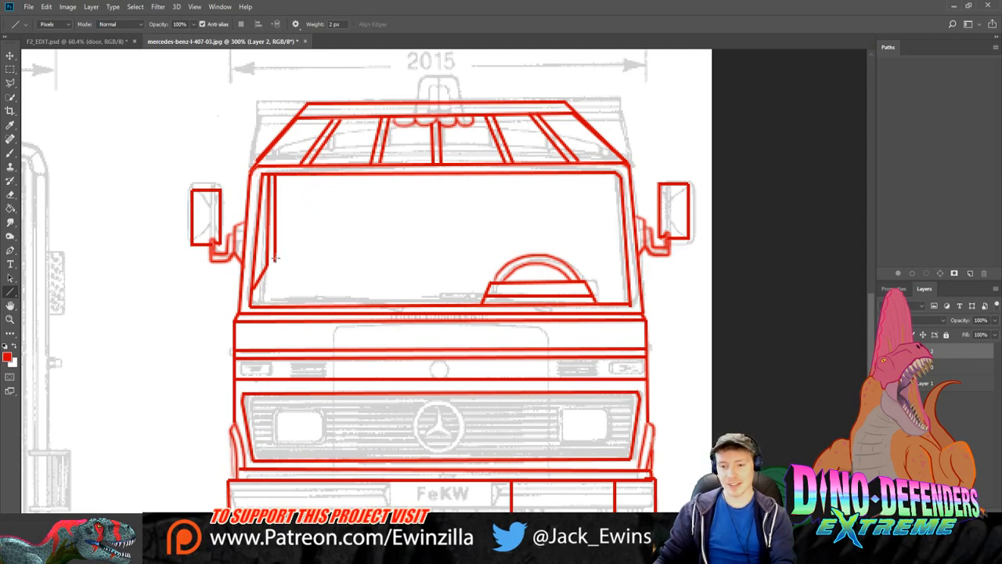
left_click_drag(274, 259, 305, 207)
key("ctrl+z")
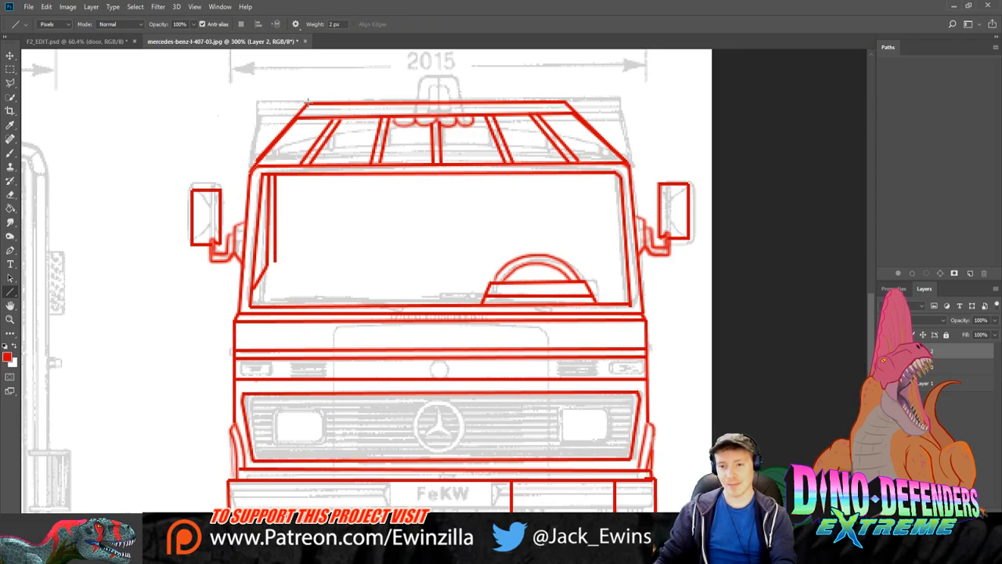
Step: Draw a vertical line from the roof's upper-left corner into the windscreen and slant it back to the left pillar, smudging away the excess ends
left_click_drag(308, 102, 306, 188)
left_click_drag(307, 188, 276, 241)
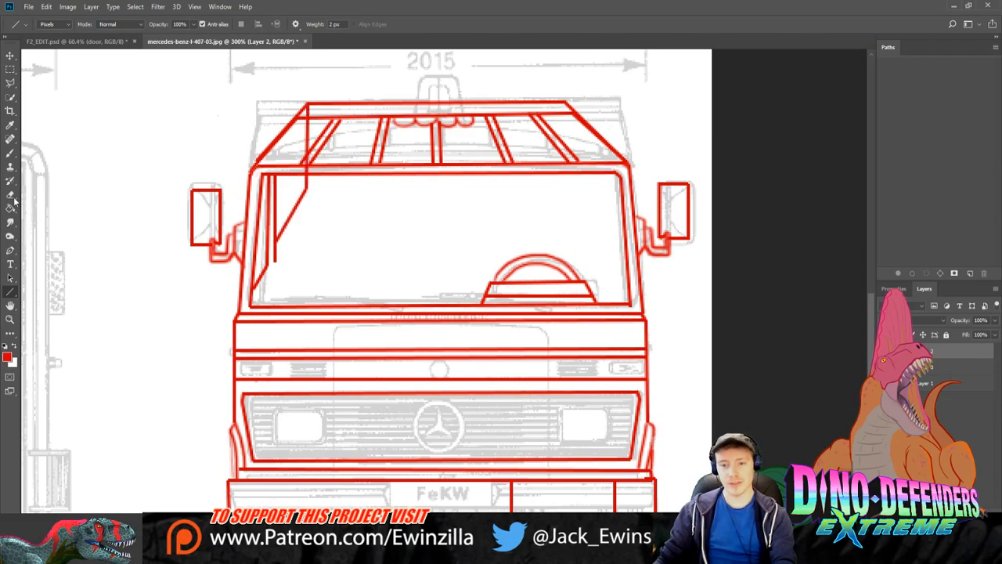
left_click(9, 224)
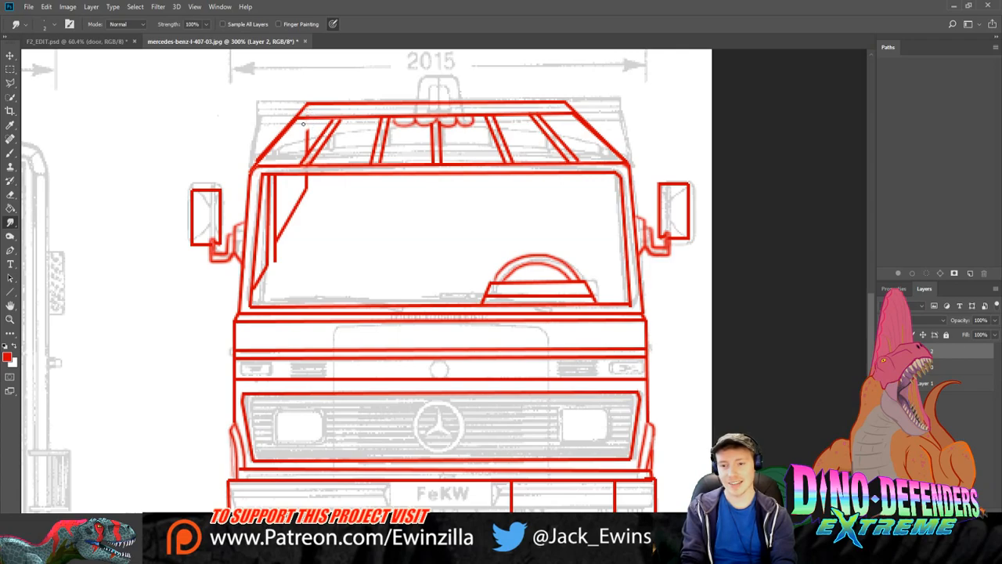
left_click_drag(314, 124, 306, 148)
mouse_move(275, 258)
left_mouse_down()
mouse_move(275, 244)
mouse_move(269, 271)
left_mouse_up()
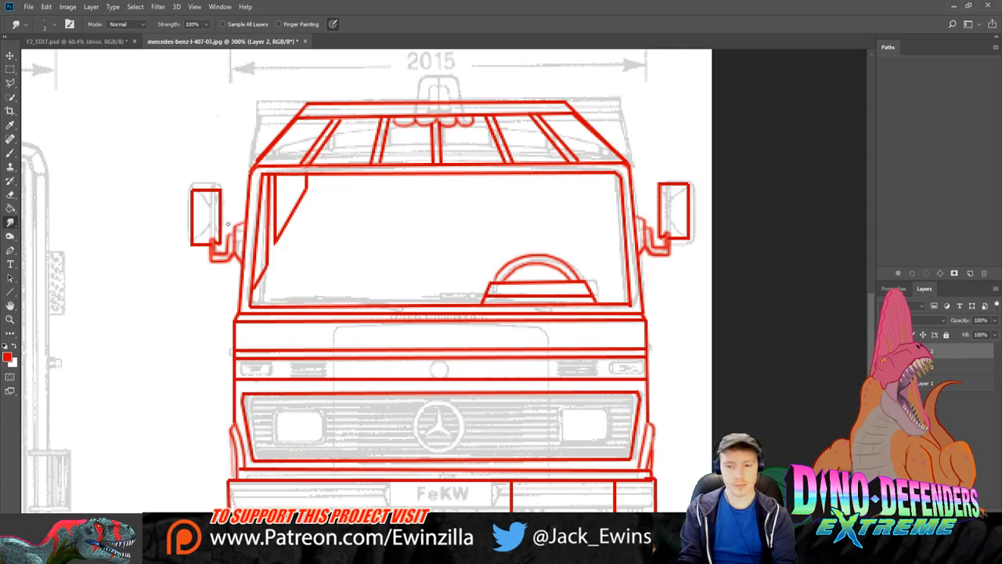
Step: Draw matching red pillar lines, slanted ends and a short rear vertical inside the windscreen's right side
left_click(10, 291)
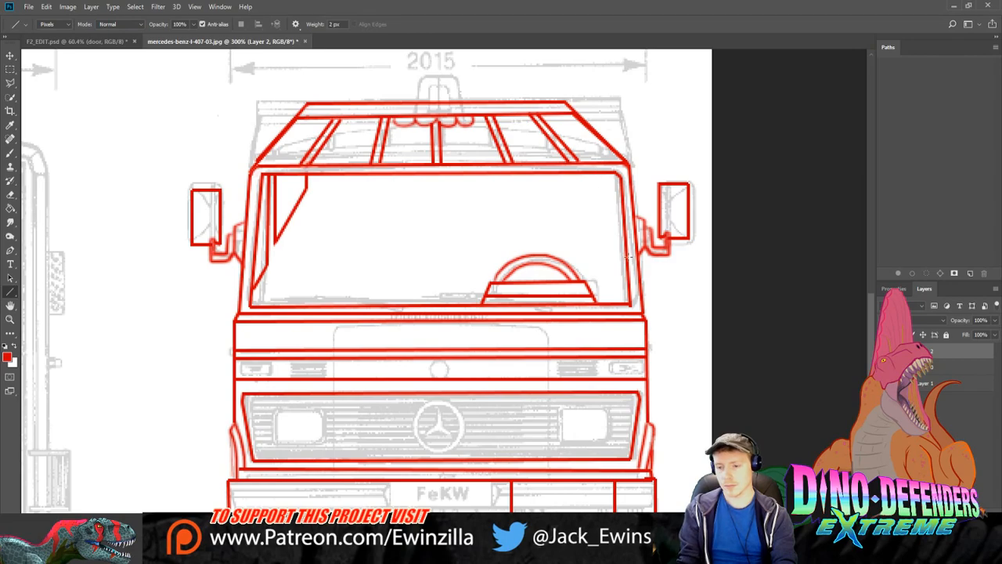
left_click_drag(627, 272, 569, 182)
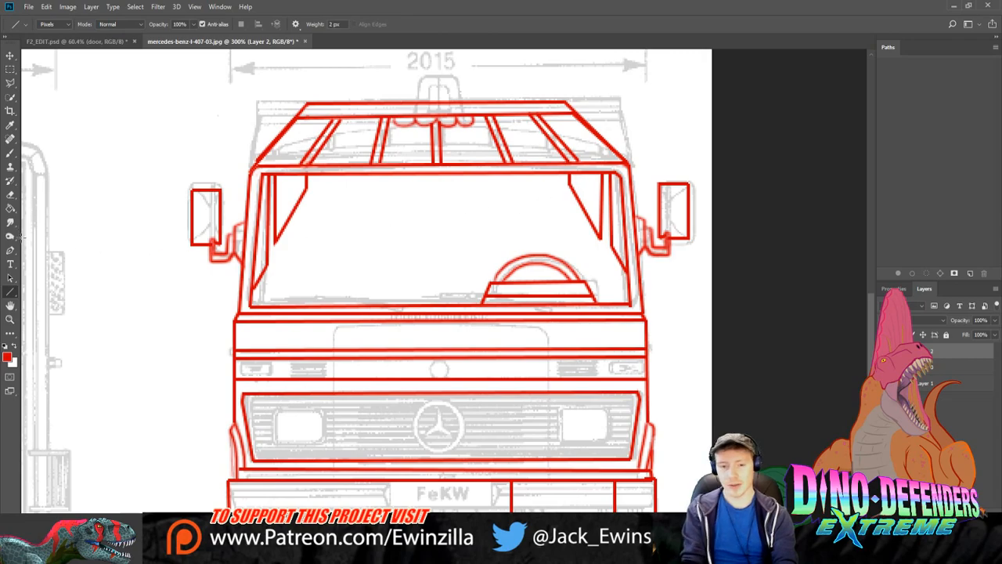
Step: Smudge away the slanted lines on both sides of the windscreen interior
key("shift+r")
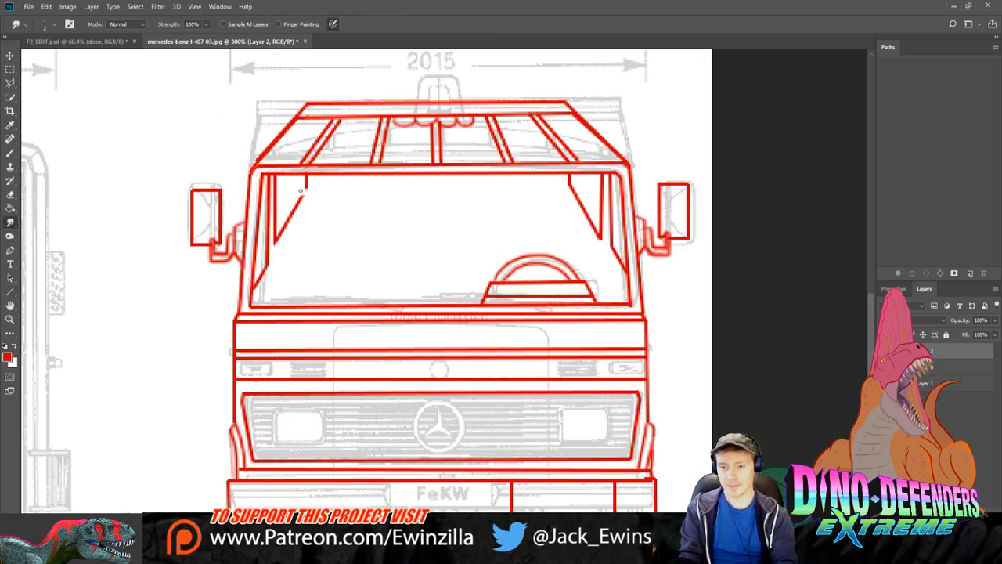
left_click_drag(300, 190, 259, 281)
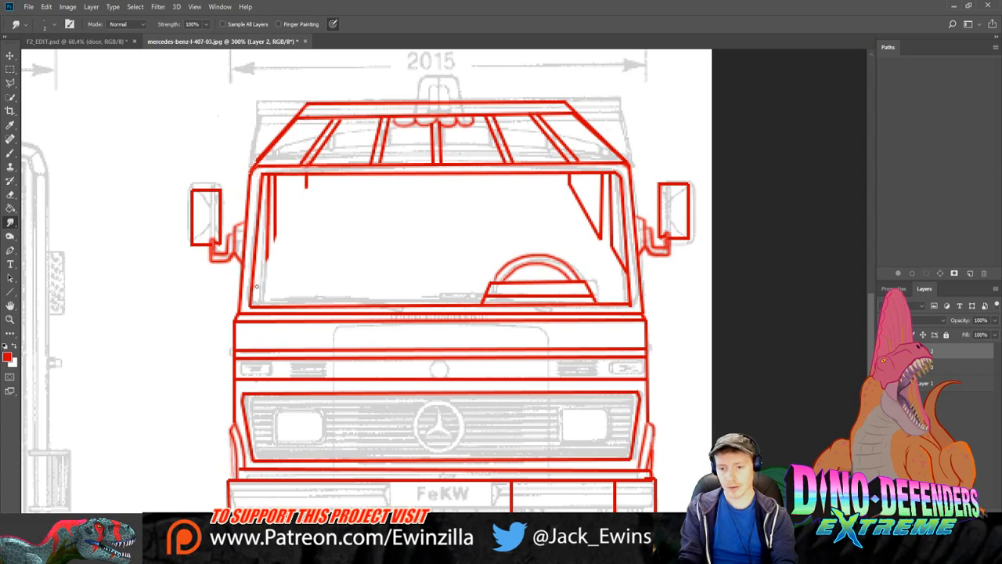
mouse_move(577, 185)
left_mouse_down()
mouse_move(583, 223)
mouse_move(585, 192)
mouse_move(595, 242)
mouse_move(594, 223)
mouse_move(623, 272)
left_mouse_up()
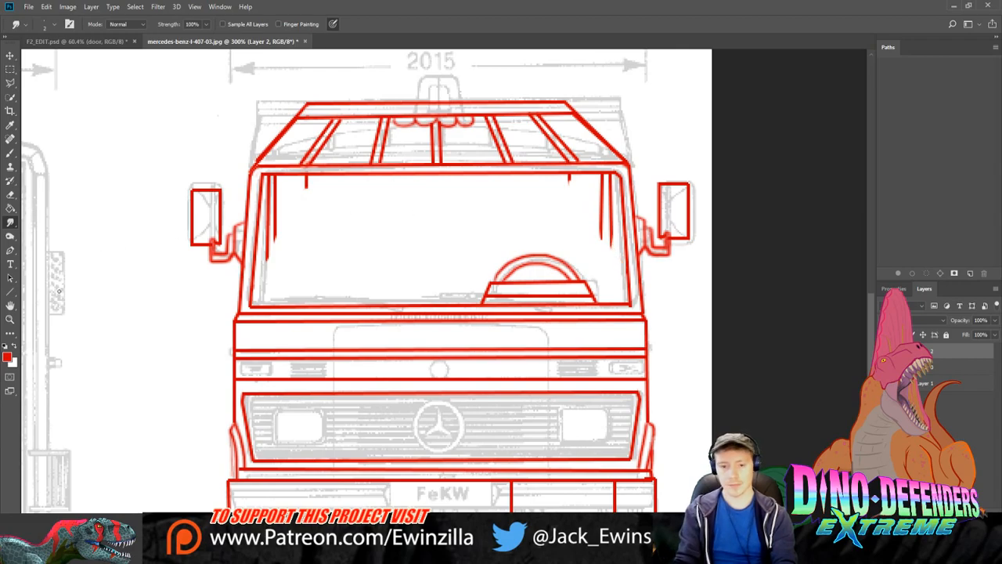
Step: Draw a slanted line from the windscreen's lower-left corner up to a new vertical rear line, and clear the old vertical stub
left_click(10, 291)
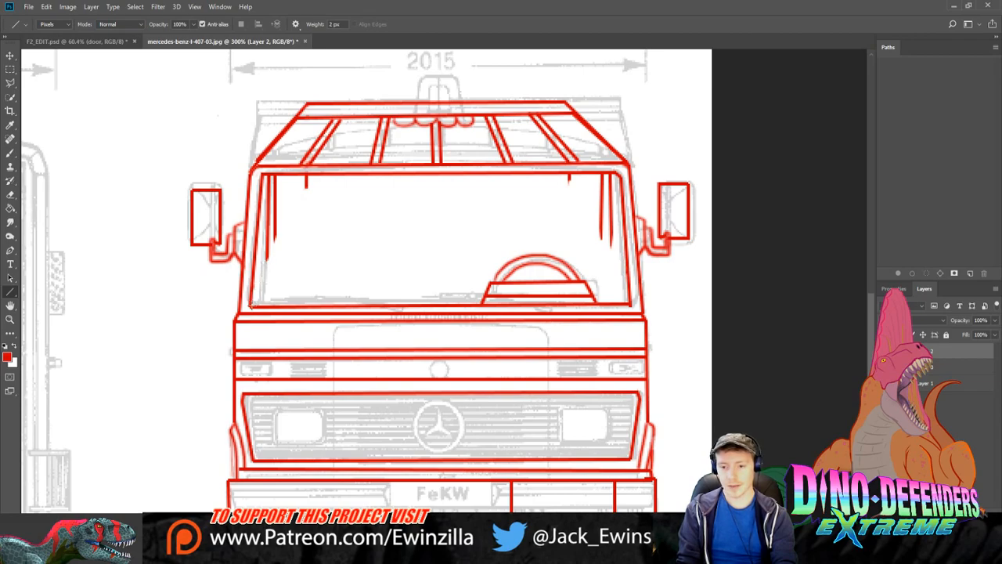
mouse_move(239, 311)
left_mouse_down()
mouse_move(321, 221)
mouse_move(331, 197)
mouse_move(311, 222)
mouse_move(311, 173)
left_mouse_up()
left_click(10, 221)
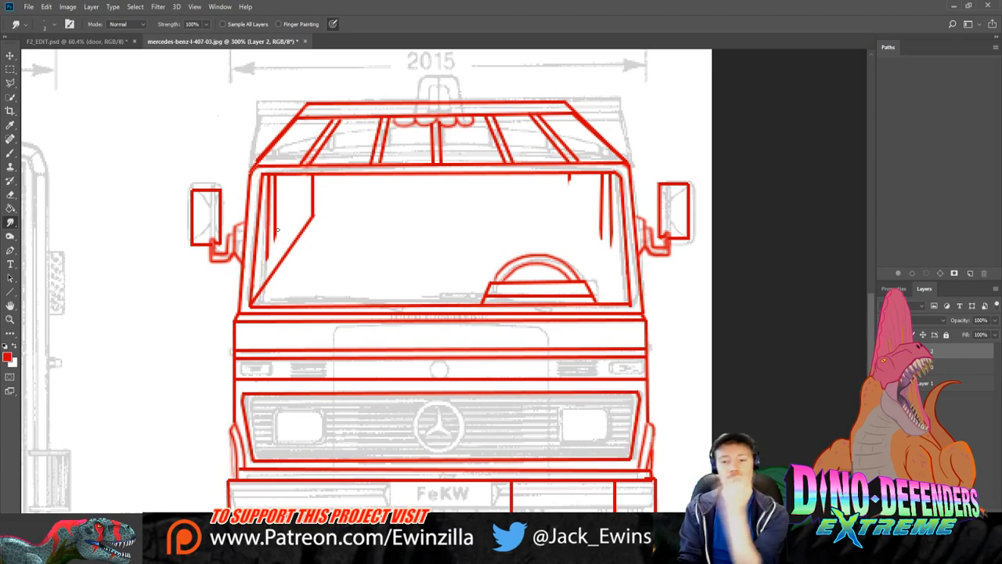
Step: Extend the left pillar lines down to the slanted line and smudge away the part of the slant between them
left_click(10, 292)
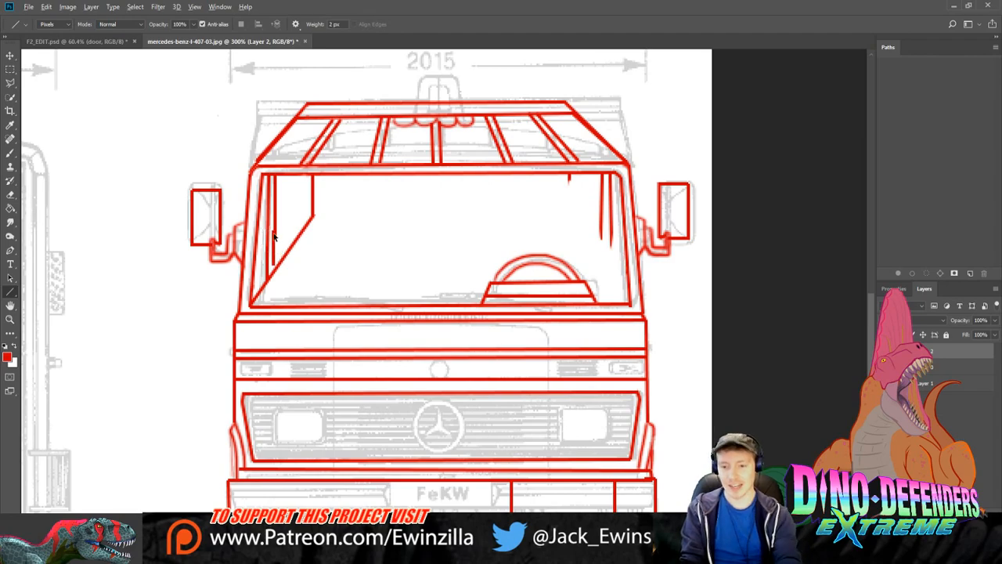
left_click_drag(274, 223, 276, 273)
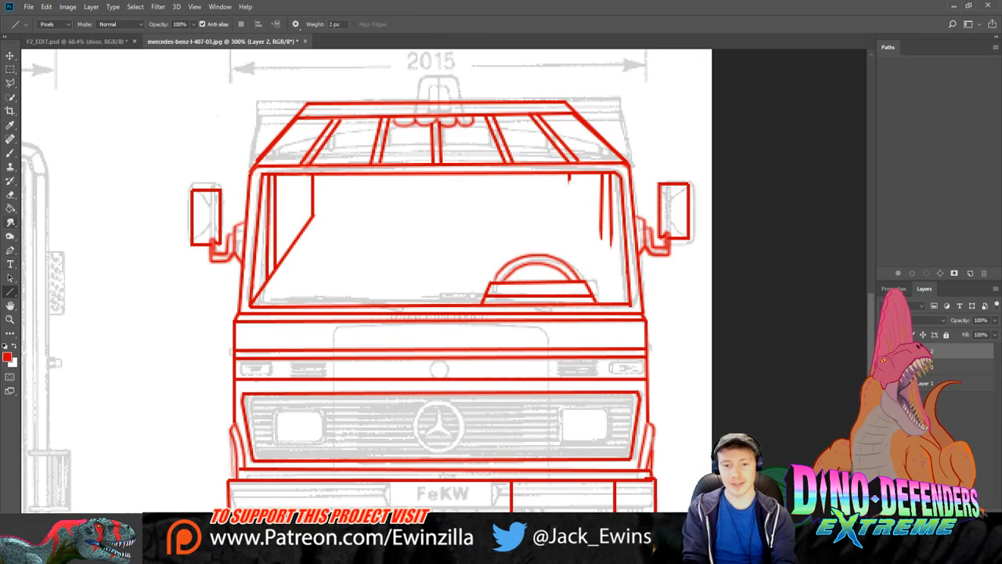
left_click(10, 222)
left_click_drag(273, 285, 270, 271)
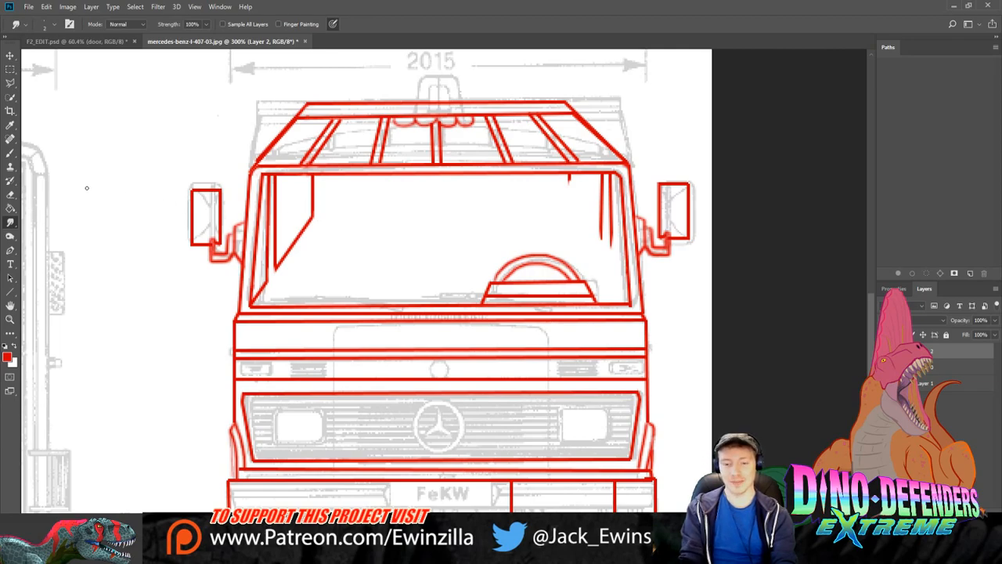
Step: Draw a slanted line from the windscreen's lower-right corner up to a lengthened right rear vertical, and tidy their joint
key("u")
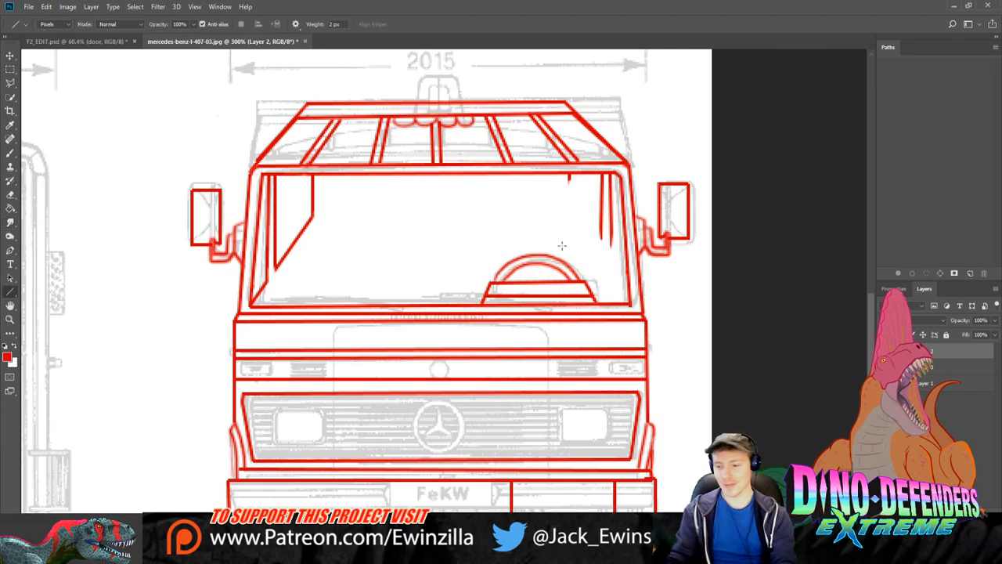
left_click_drag(630, 305, 566, 200)
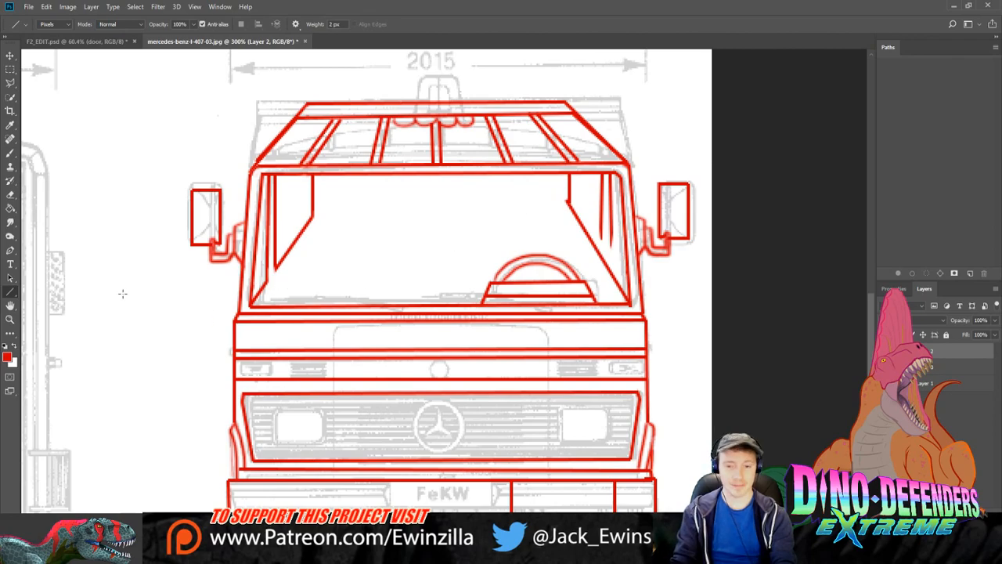
left_click(10, 222)
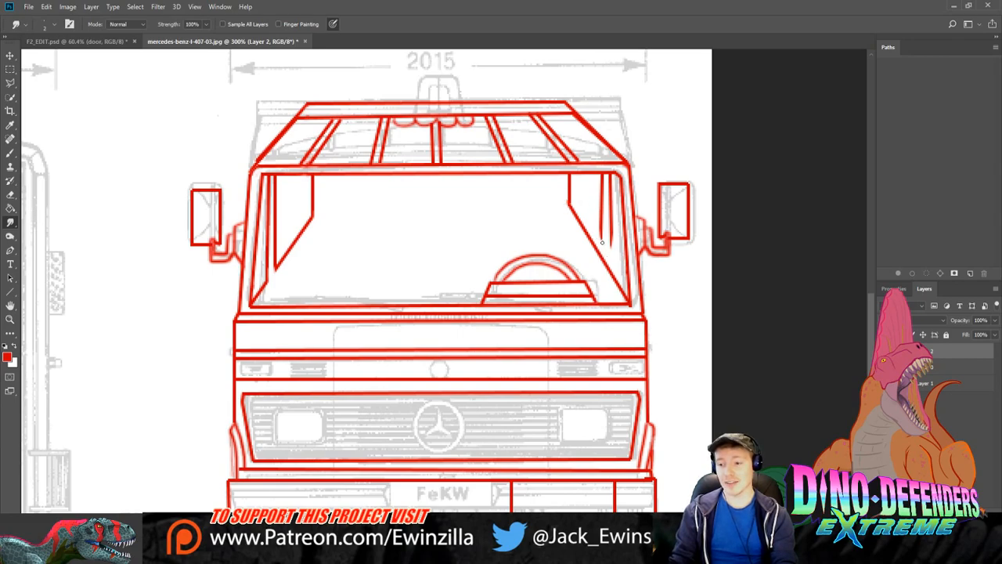
Step: Smudge away the right slanted line between the two pillar lines and extend the outer pillar line down to meet the slant
left_click_drag(601, 227, 608, 263)
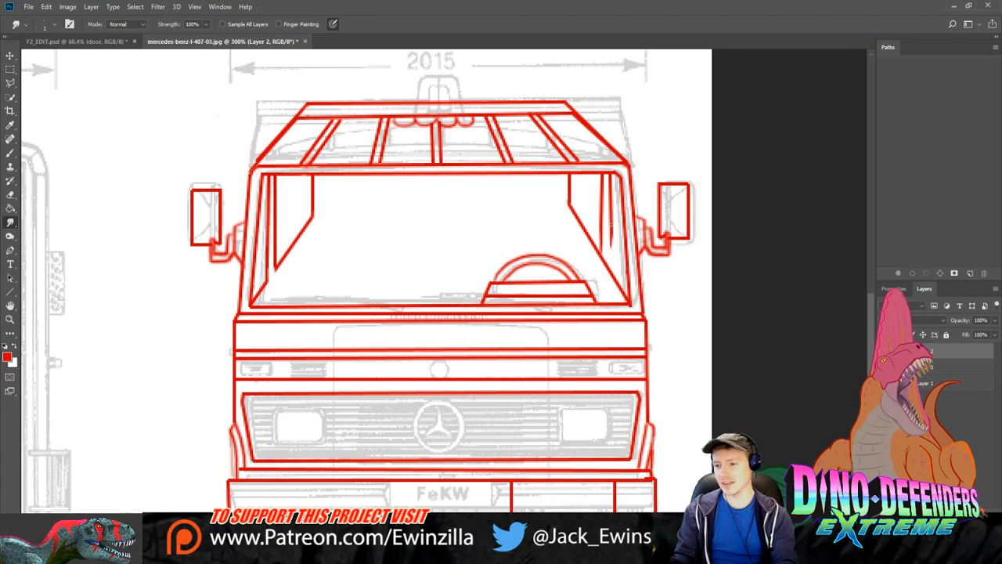
left_click_drag(611, 225, 609, 252)
key("ctrl+z")
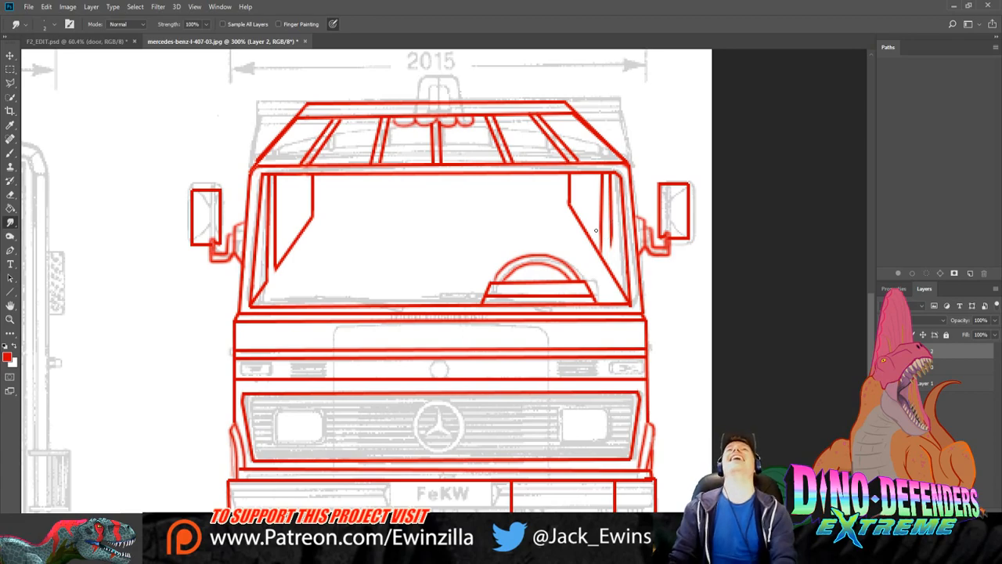
left_click_drag(613, 228, 613, 263)
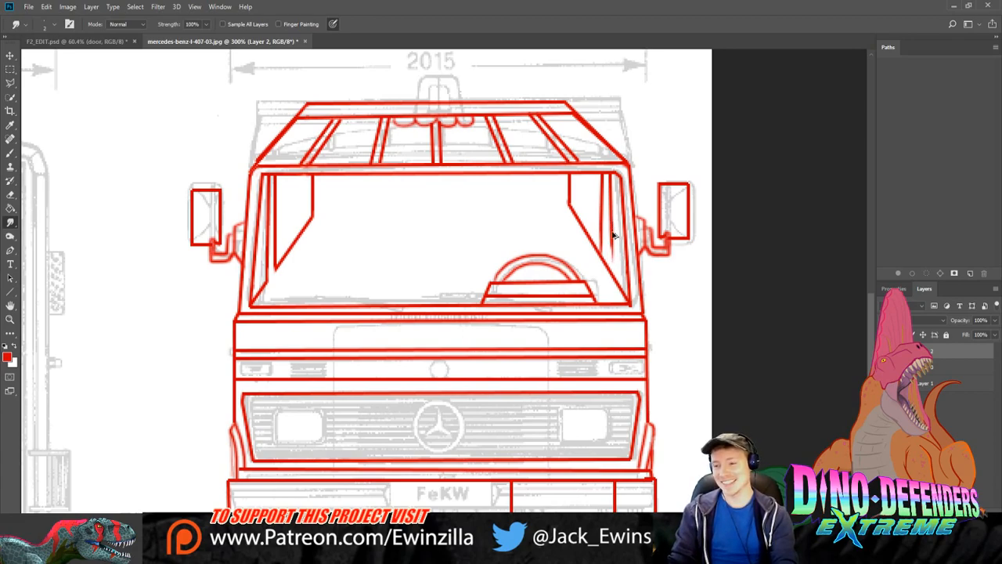
key("ctrl+z")
mouse_move(612, 229)
left_mouse_down()
mouse_move(613, 274)
mouse_move(607, 265)
left_mouse_up()
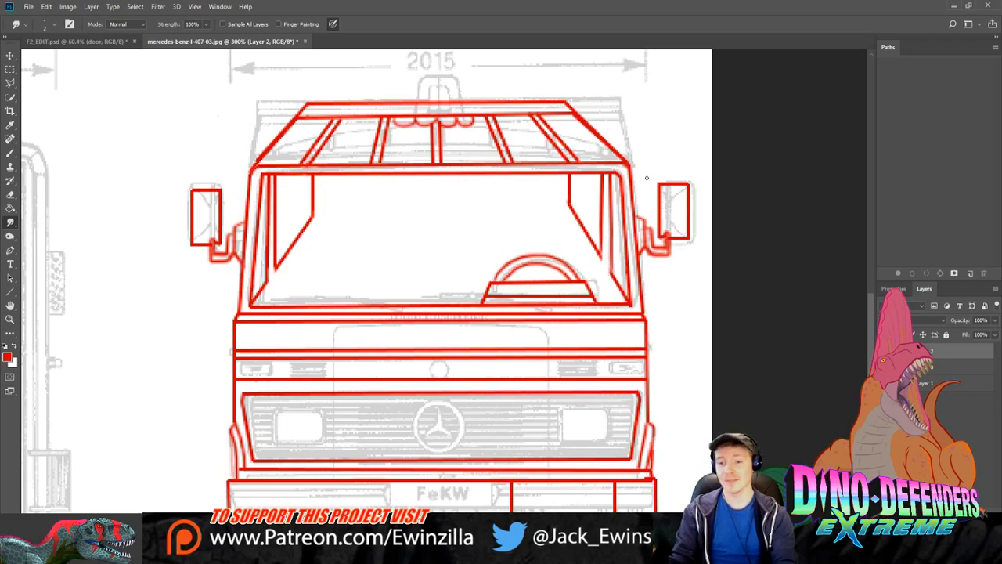
Step: Join the interior's rear corners with a horizontal red line and redraw the left slanted line to meet it, smudging away the old one
left_click(10, 291)
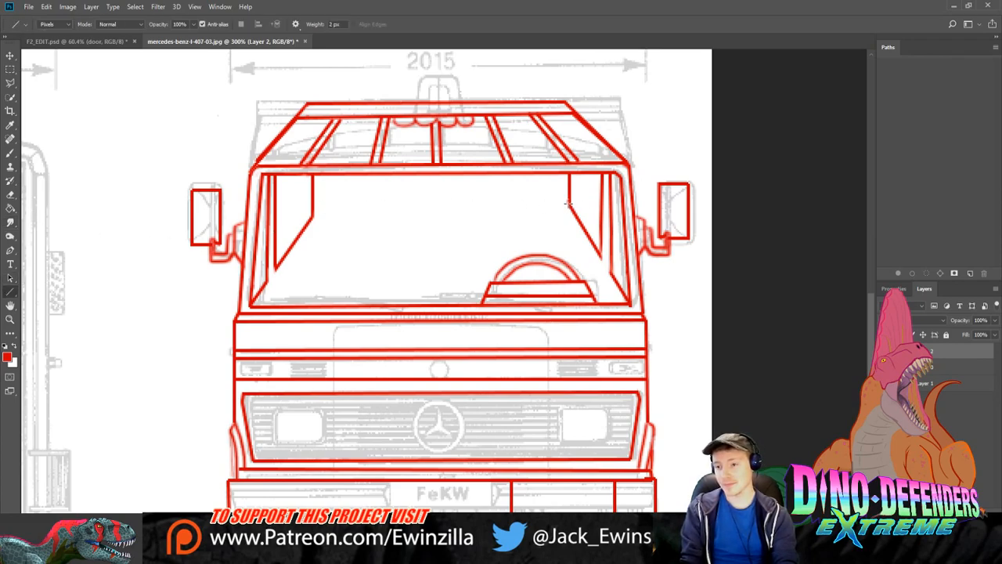
left_click_drag(569, 202, 274, 266)
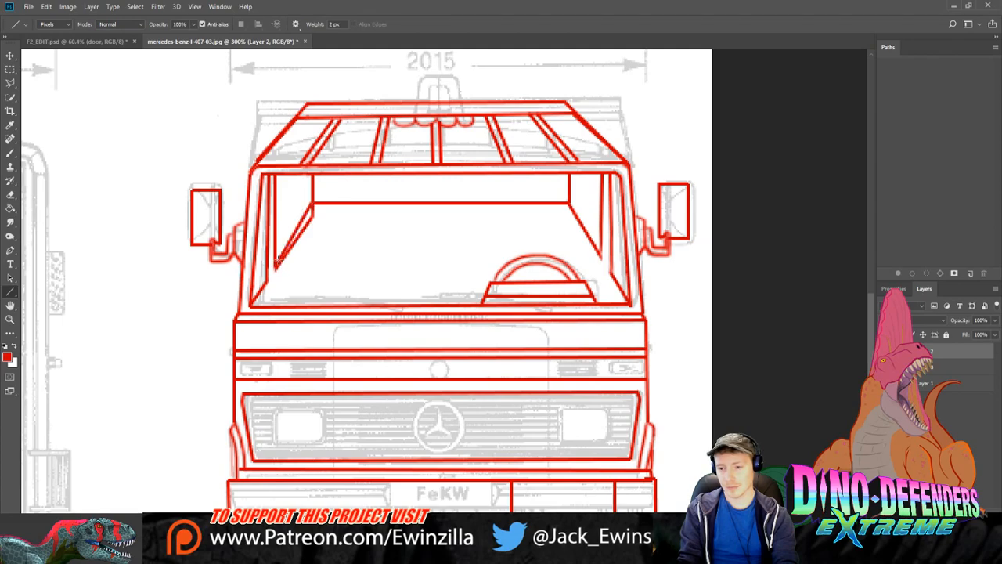
left_click_drag(313, 205, 271, 271)
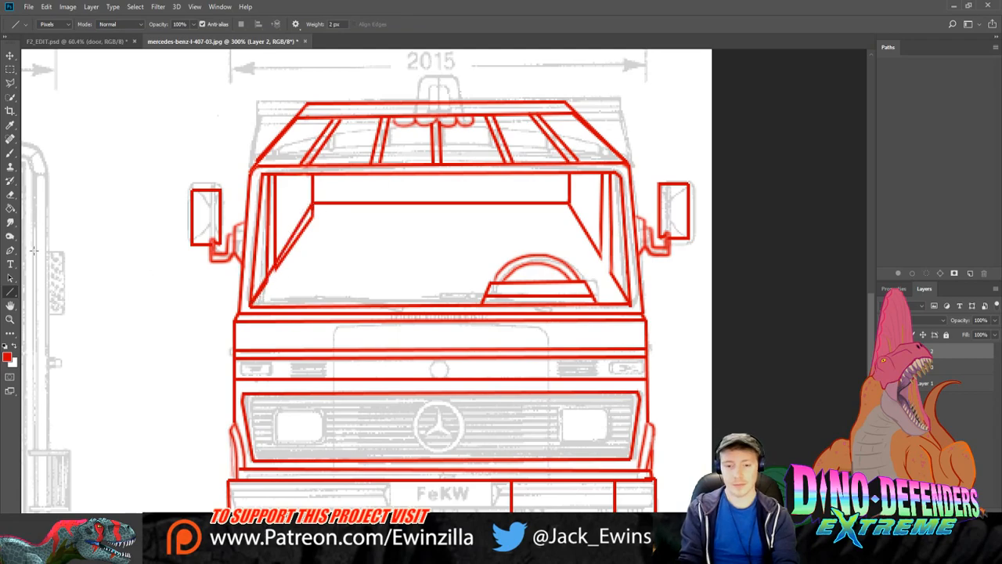
left_click(10, 221)
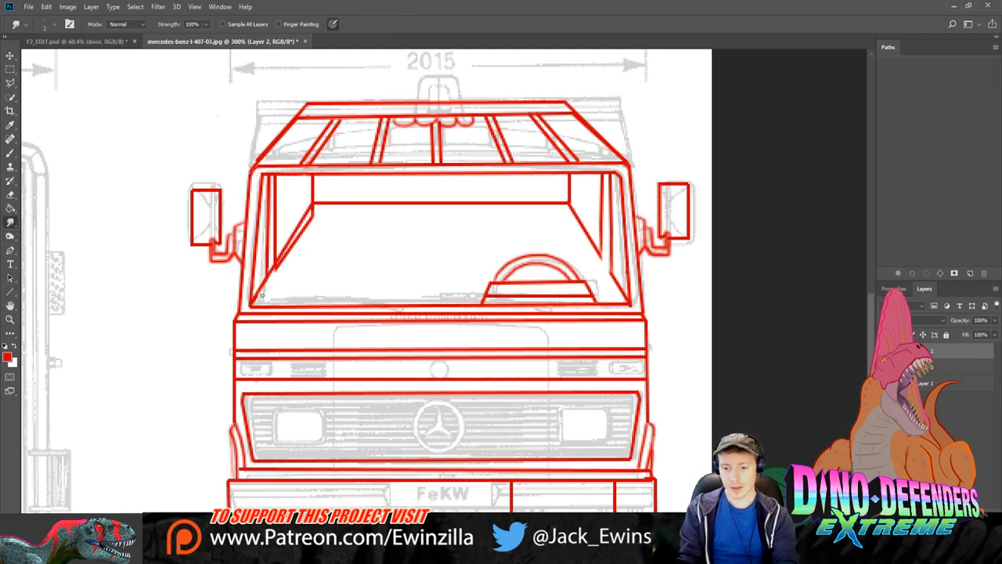
left_click_drag(281, 267, 255, 300)
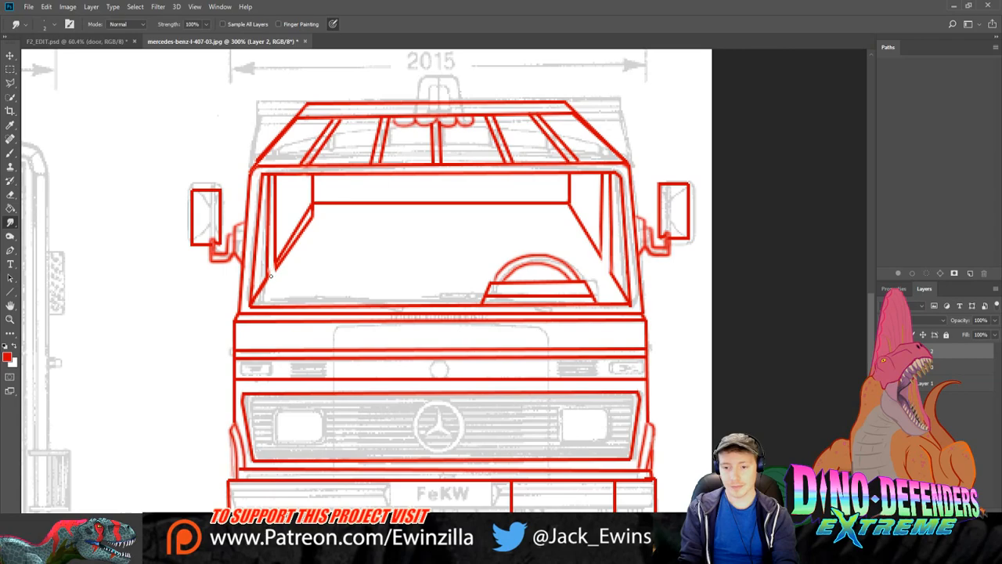
mouse_move(320, 217)
left_mouse_down()
mouse_move(313, 207)
mouse_move(278, 271)
mouse_move(294, 245)
left_mouse_up()
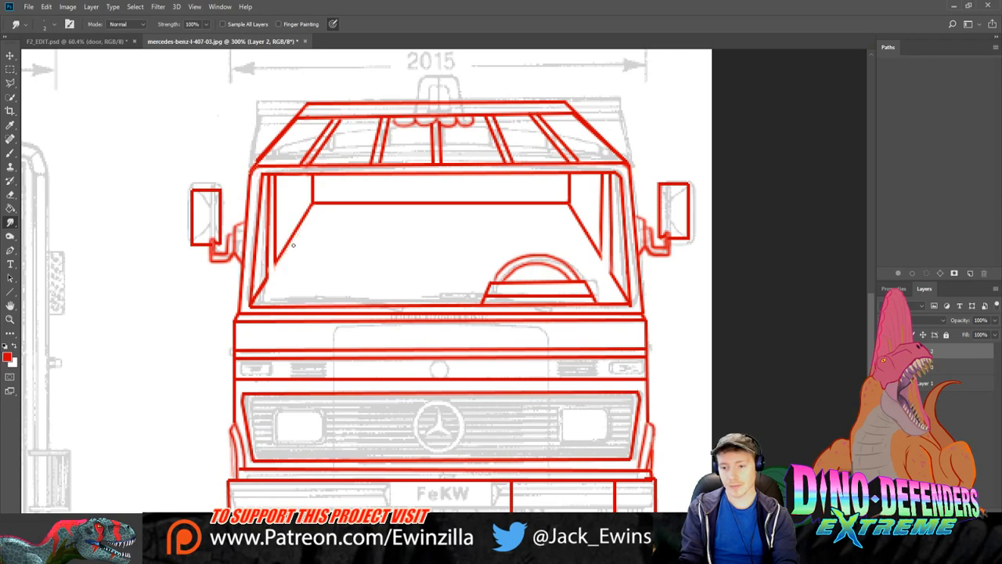
Step: Draw two tapered red seat-back outlines side by side inside the windscreen, rising from its lower edge
key("u")
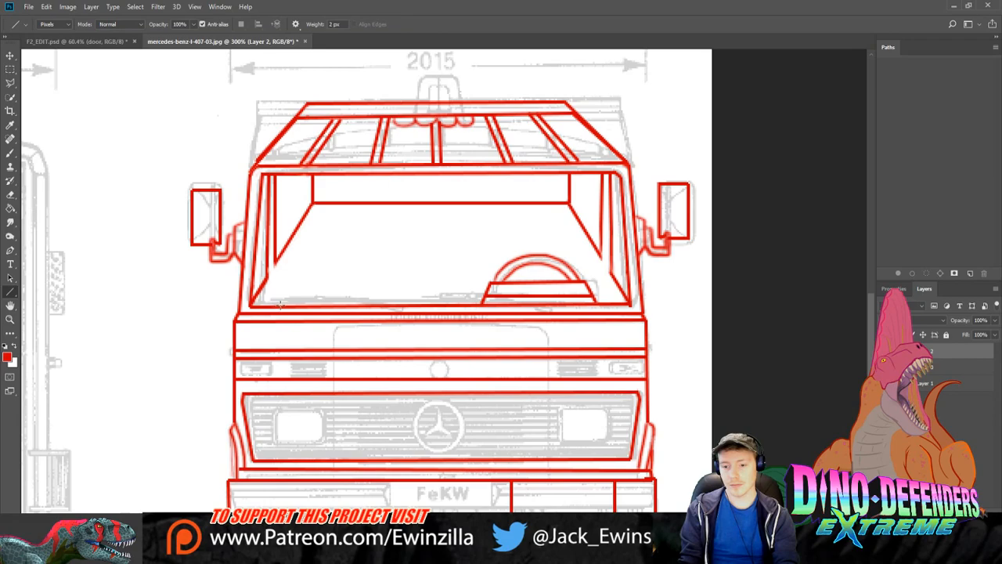
mouse_move(271, 305)
left_mouse_down()
mouse_move(283, 231)
mouse_move(435, 232)
mouse_move(452, 288)
mouse_move(444, 304)
mouse_move(460, 291)
mouse_move(464, 233)
left_mouse_up()
left_click_drag(464, 232, 599, 306)
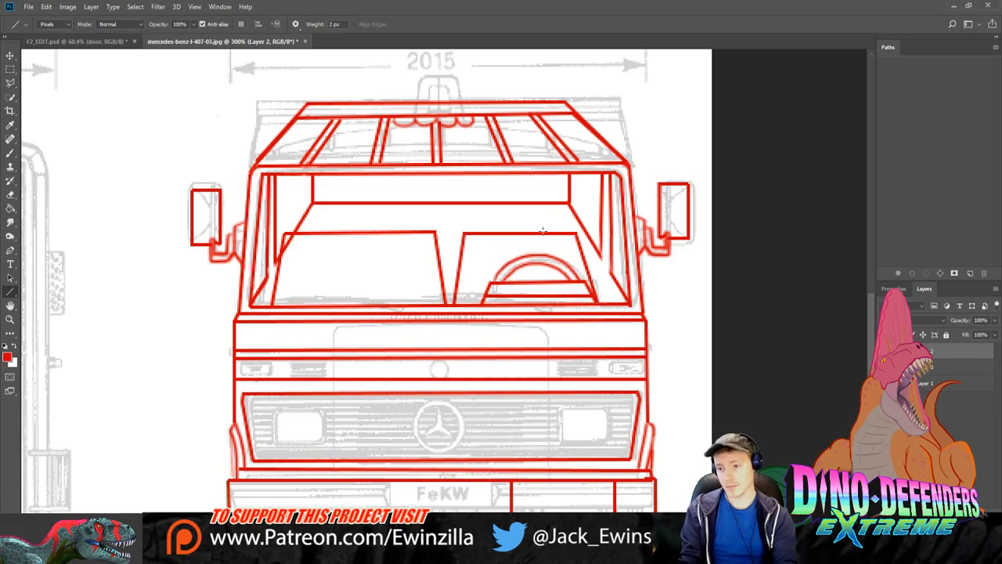
Step: Redraw the right seat back's outer side and top edge wider, and smudge away the interior line overlapping the left seat back
key("ctrl+alt+z")
key("ctrl+alt+z")
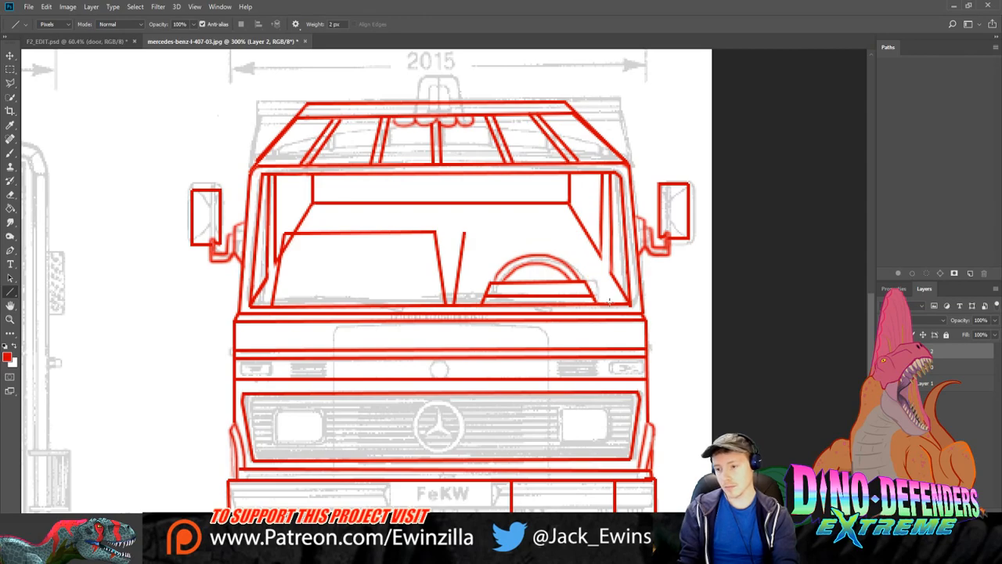
left_click_drag(609, 304, 514, 243)
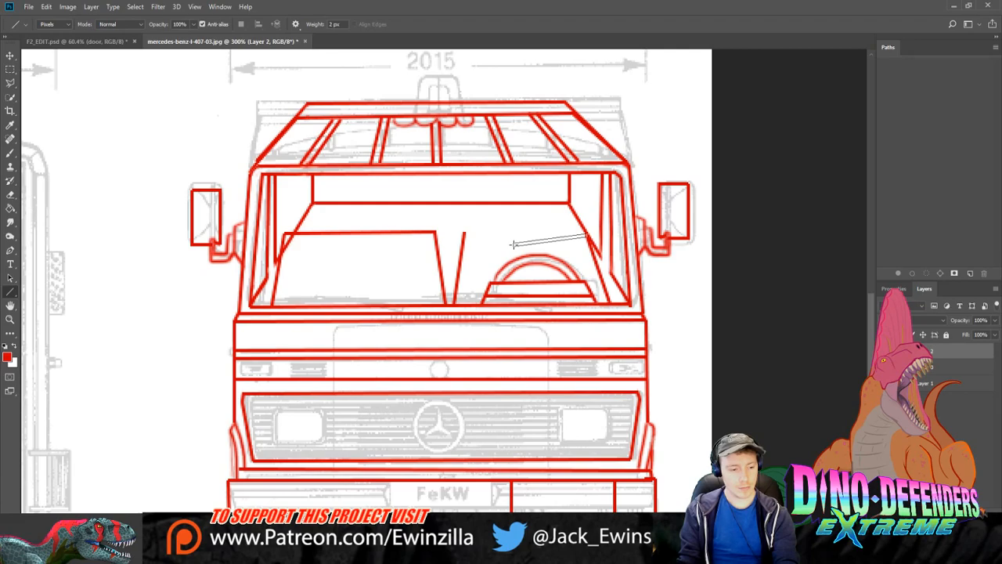
left_click_drag(514, 244, 464, 234)
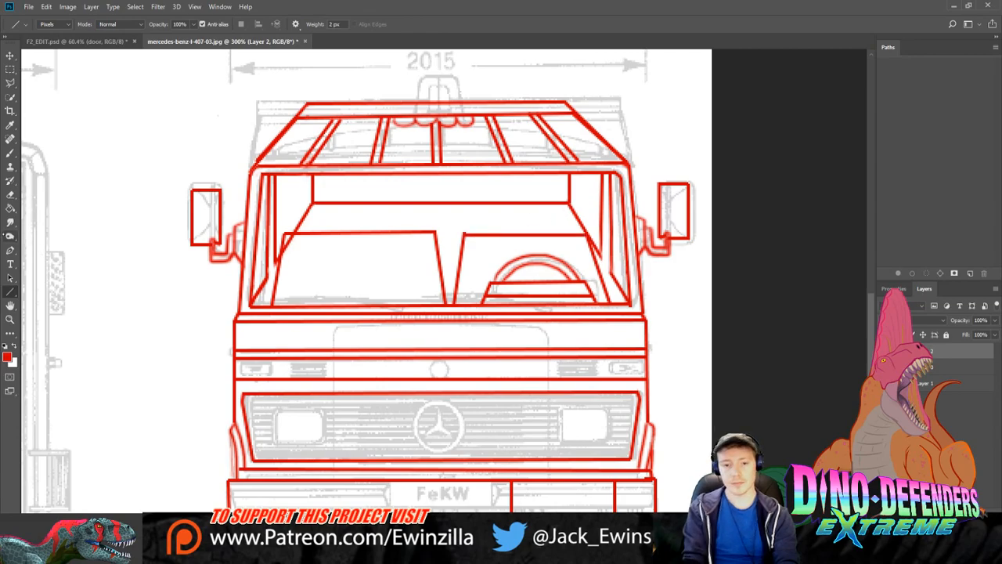
left_click(11, 222)
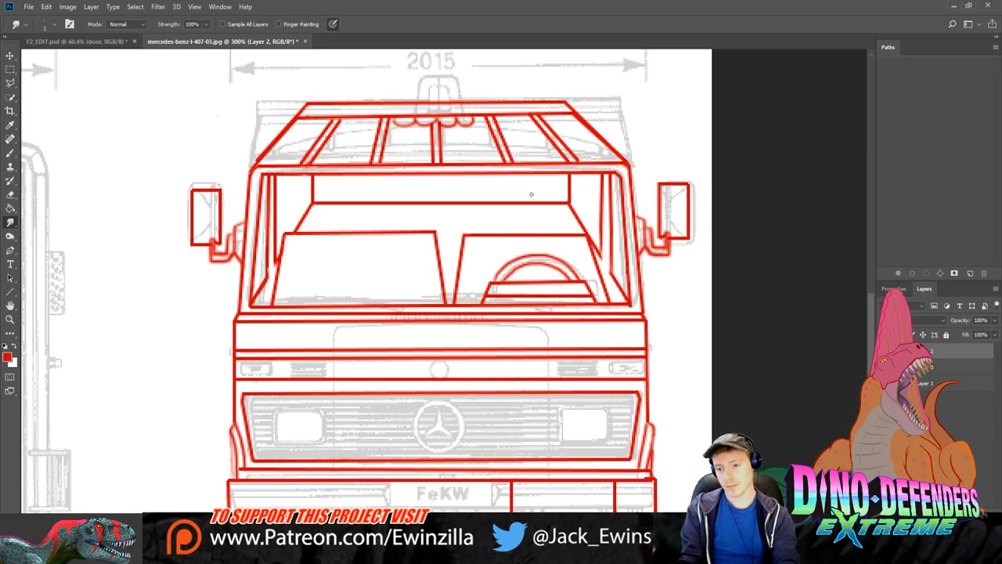
Step: Draw a slightly lower top edge on the left seat back, level with the right one, and try smudging away the old edge
left_click(10, 291)
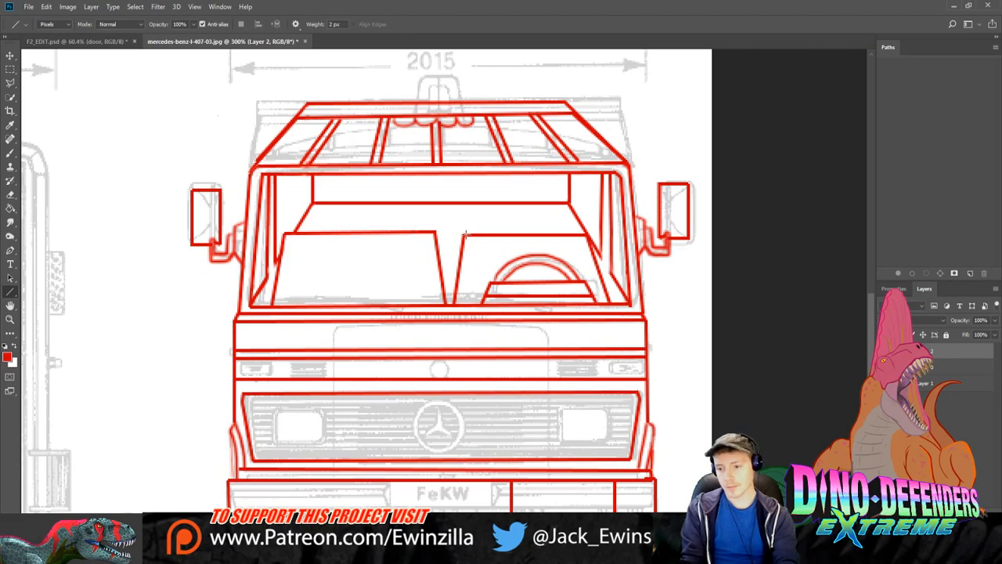
left_click_drag(436, 232, 284, 234)
left_click(10, 223)
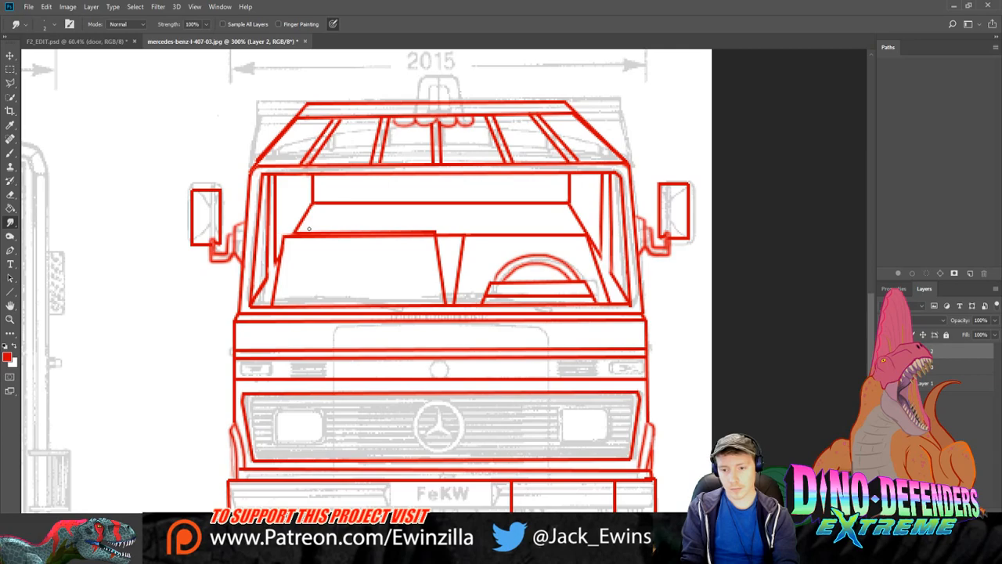
left_click_drag(303, 229, 419, 230)
key("ctrl+z")
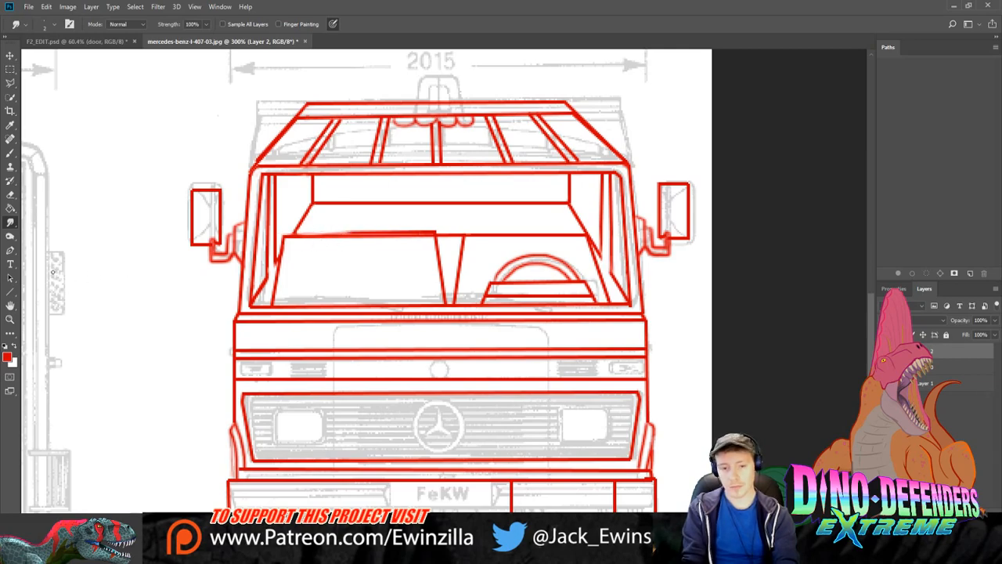
Step: Delete the left seat back's old top edge with a polygonal lasso selection, and erase the red line in the gap between the seats
key("l")
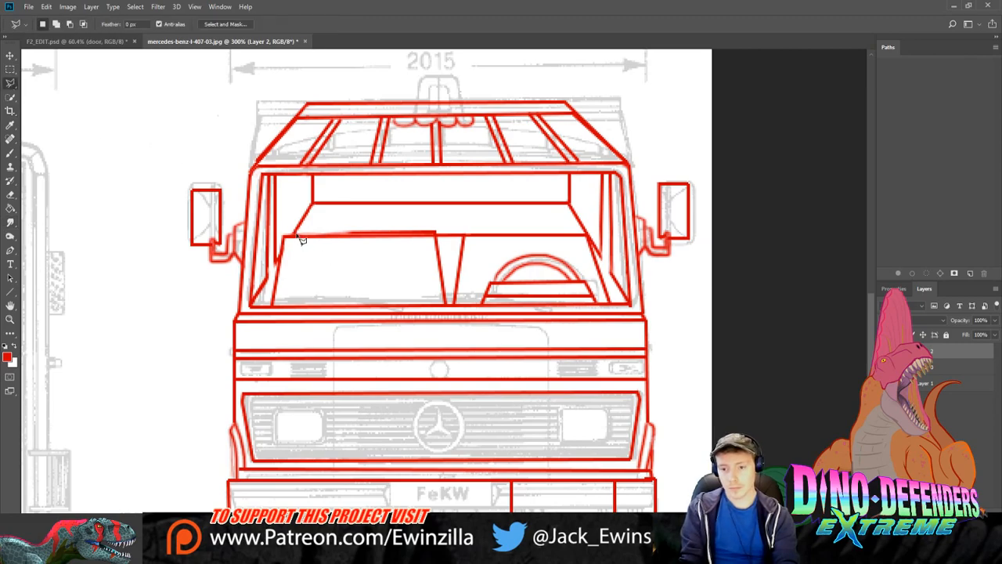
left_click(297, 234)
left_click(437, 233)
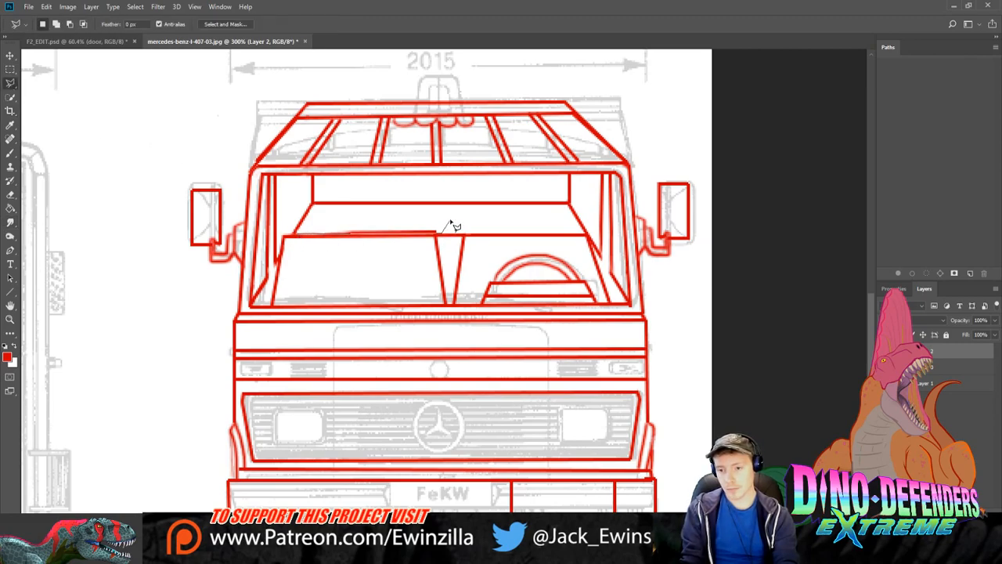
left_click(450, 222)
left_click(316, 223)
left_click(298, 234)
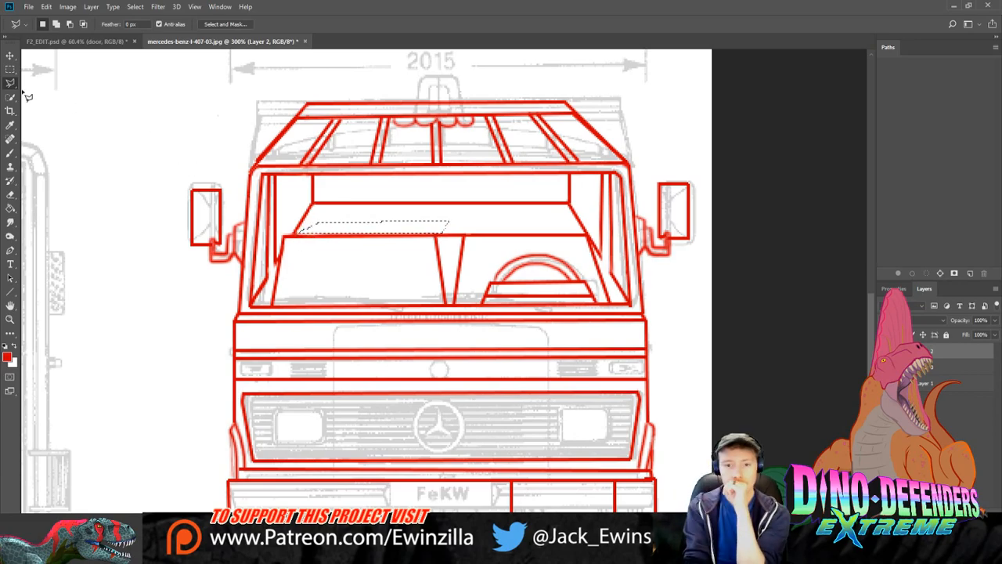
left_click(11, 69)
key("alt+BackSpace")
key("ctrl+d")
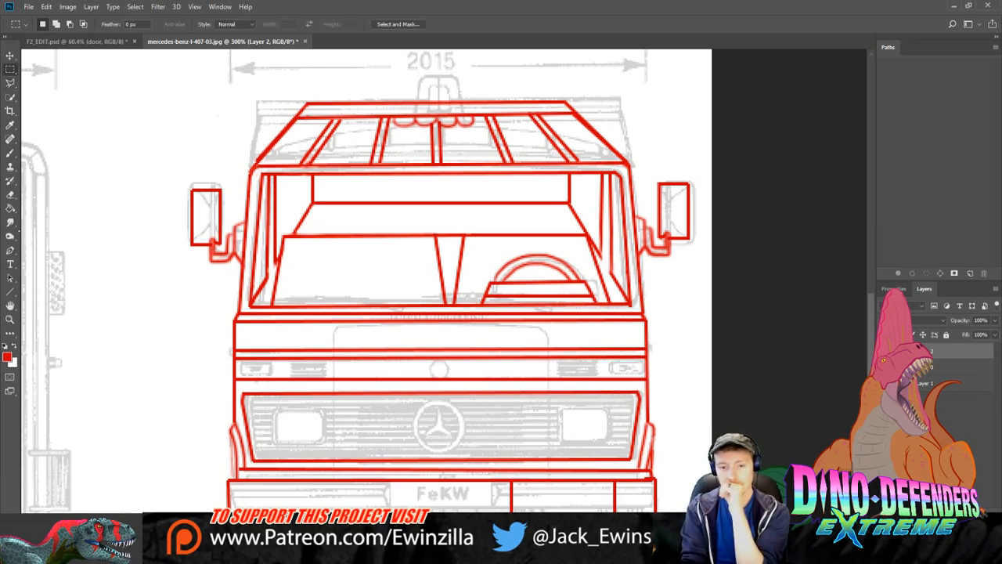
left_click(10, 194)
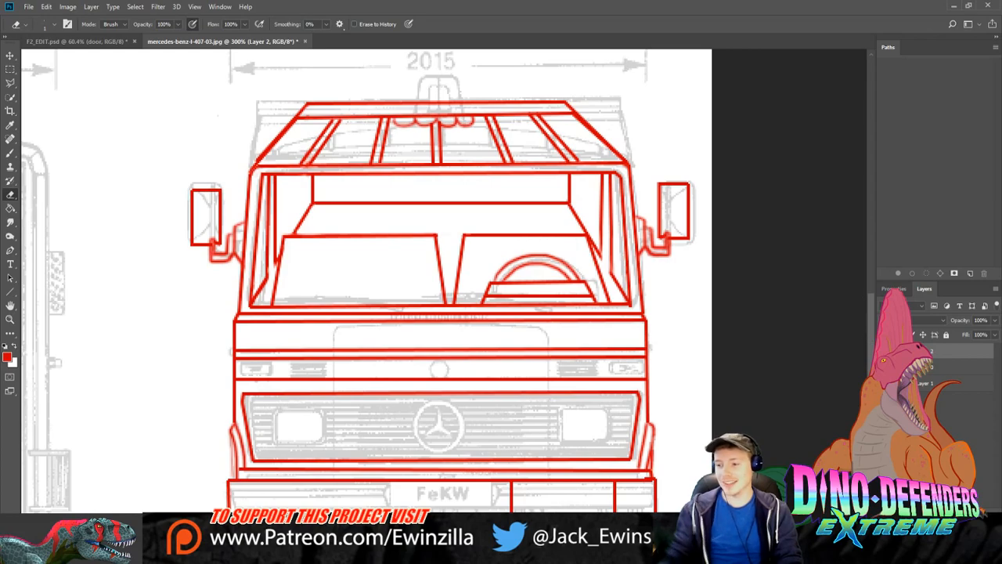
Step: Hide the blueprint layer to examine the red line art on its own, and show the layer again
scroll(867, 340, "down", 3)
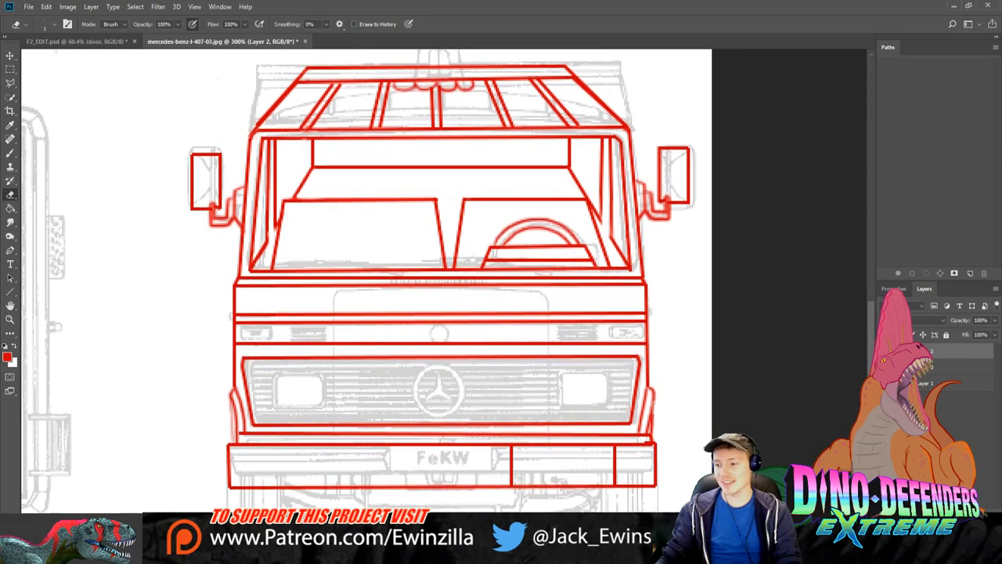
left_click(886, 351)
left_click(886, 351)
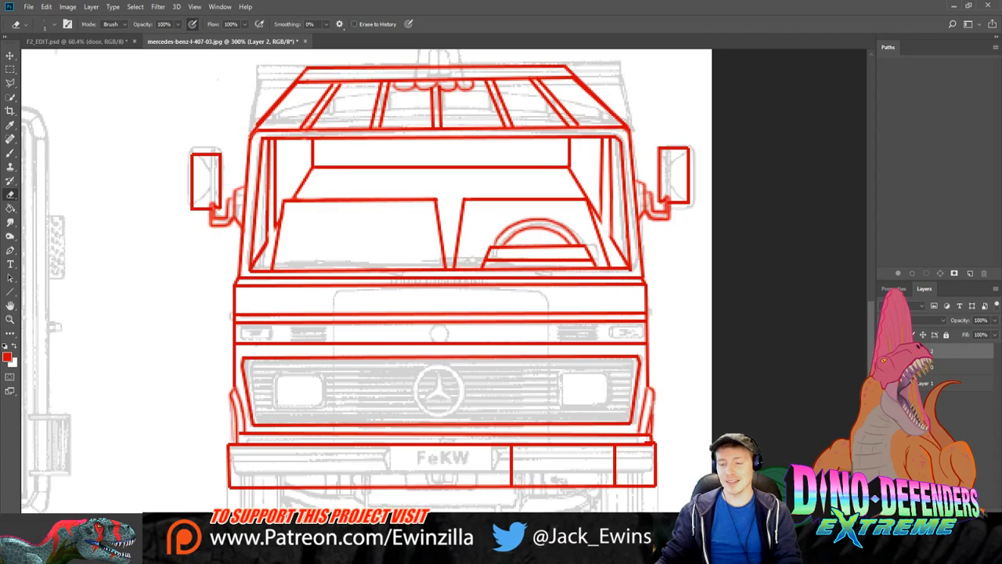
left_click(886, 383)
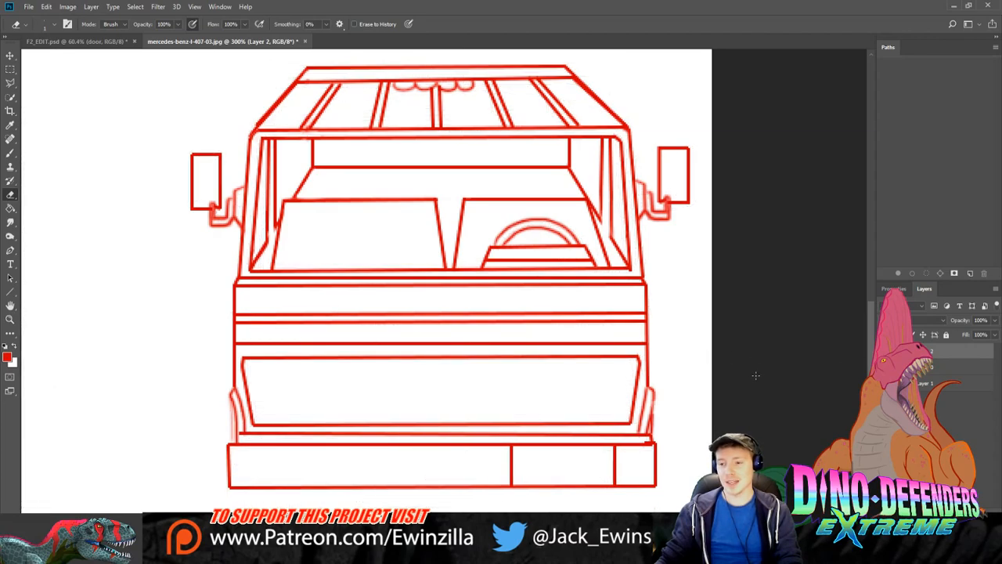
scroll(757, 376, "up", 2)
scroll(756, 376, "down", 2)
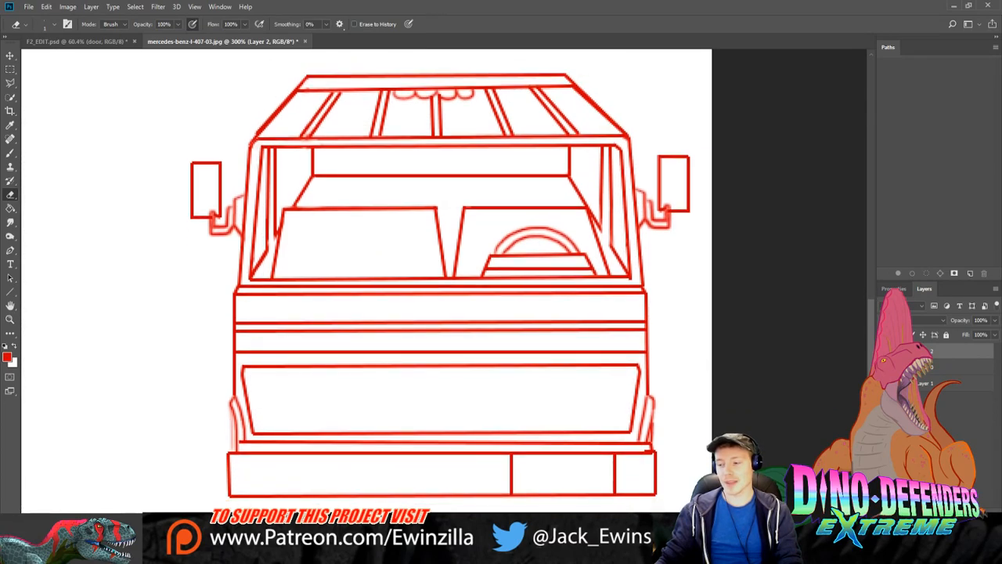
left_click(886, 383)
scroll(753, 358, "up", 5)
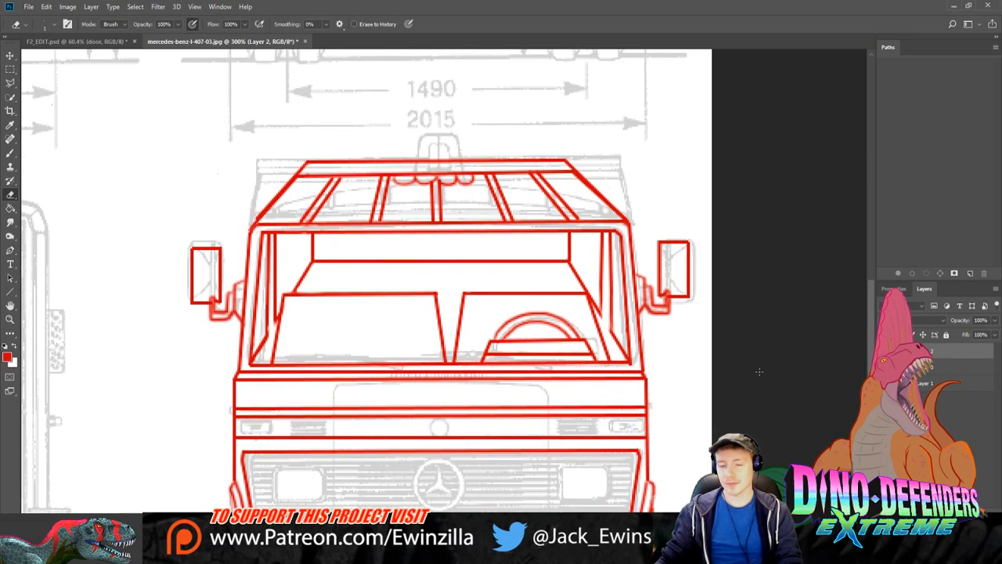
scroll(759, 371, "down", 2)
scroll(764, 372, "down", 2)
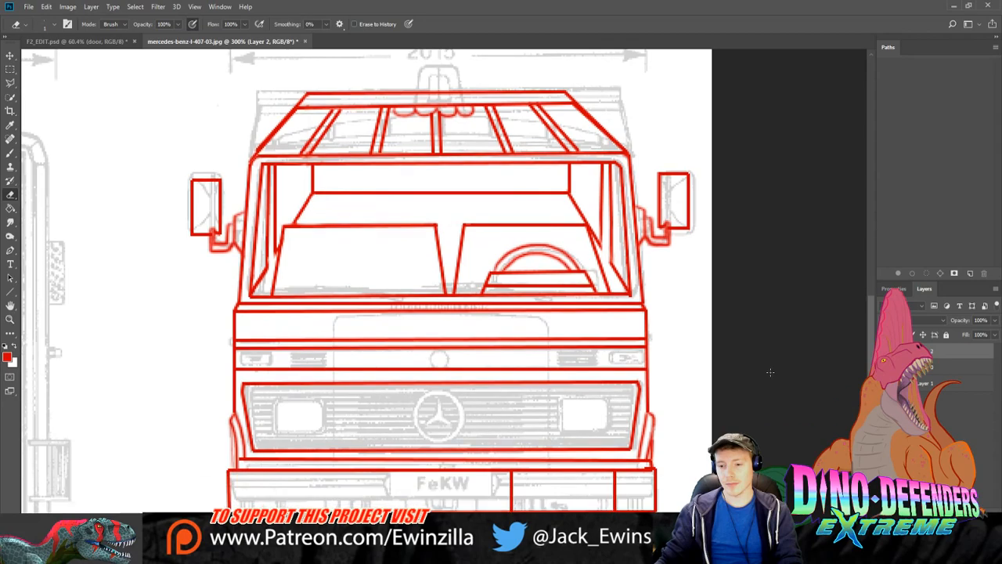
scroll(771, 371, "down", 3)
scroll(770, 371, "up", 2)
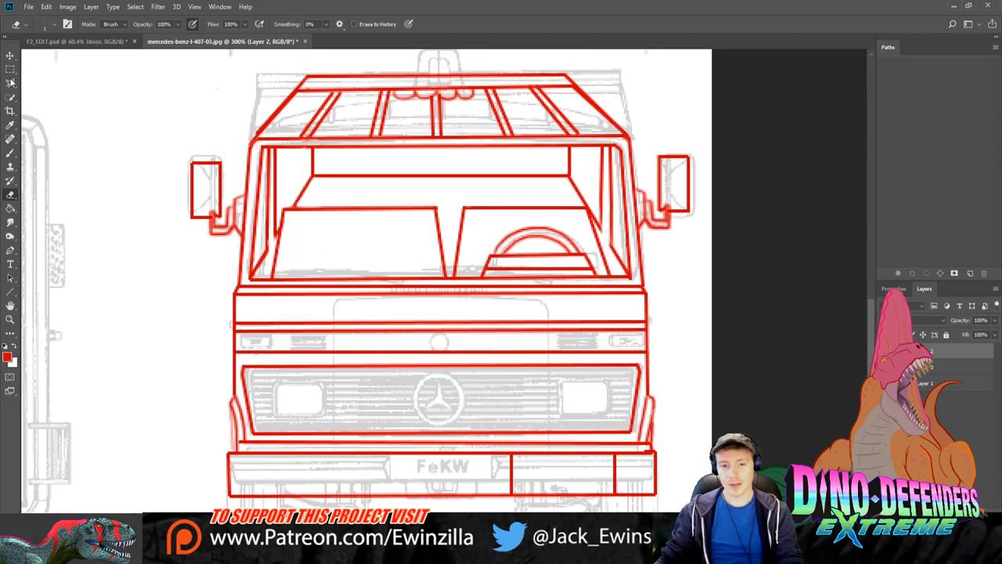
Step: Draw two slanted red bonnet lines below the windscreen, and continue each straight down to the grille's upper edge
left_click(10, 291)
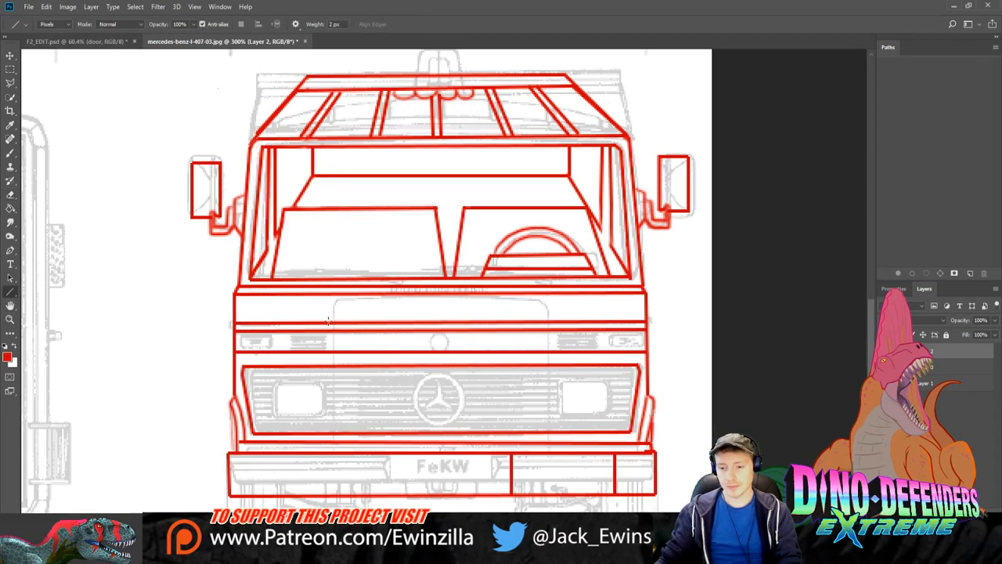
left_click_drag(329, 321, 340, 296)
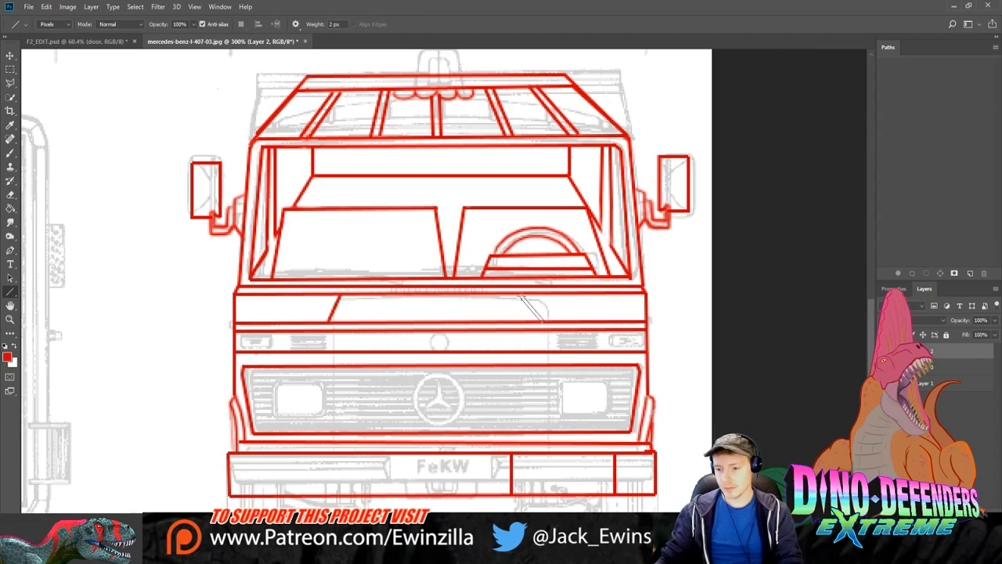
left_click_drag(530, 292, 531, 295)
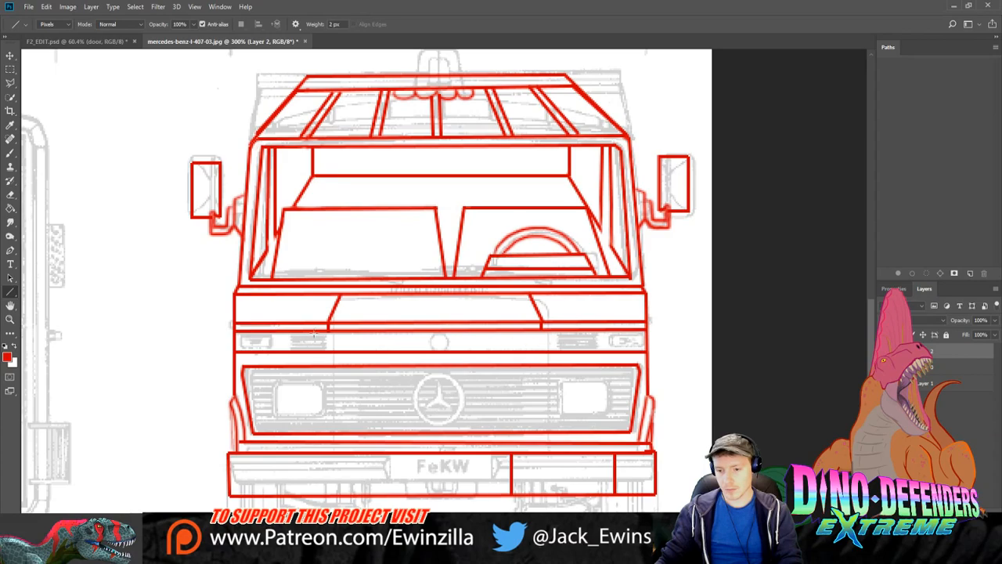
left_click_drag(328, 329, 328, 365)
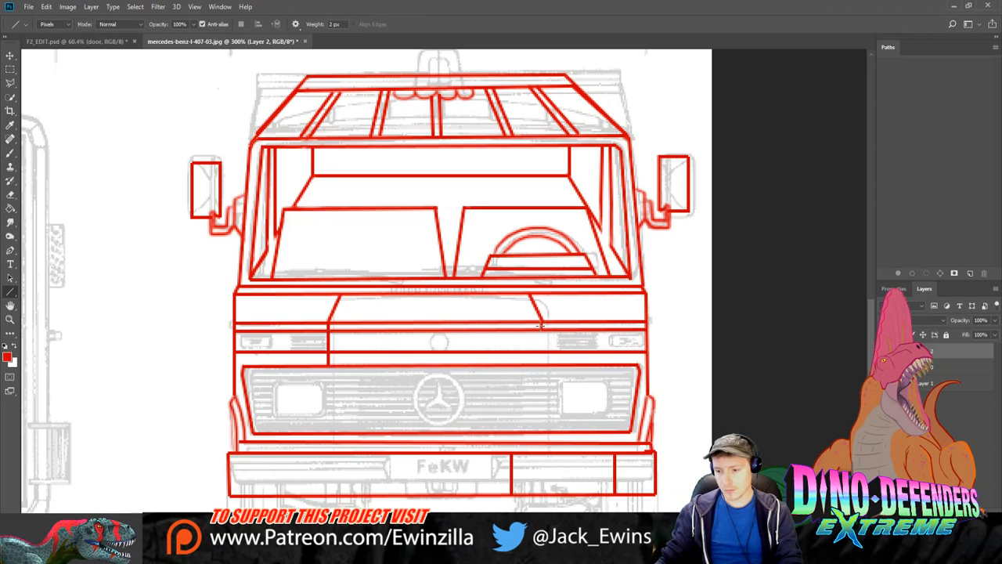
left_click_drag(541, 321, 542, 362)
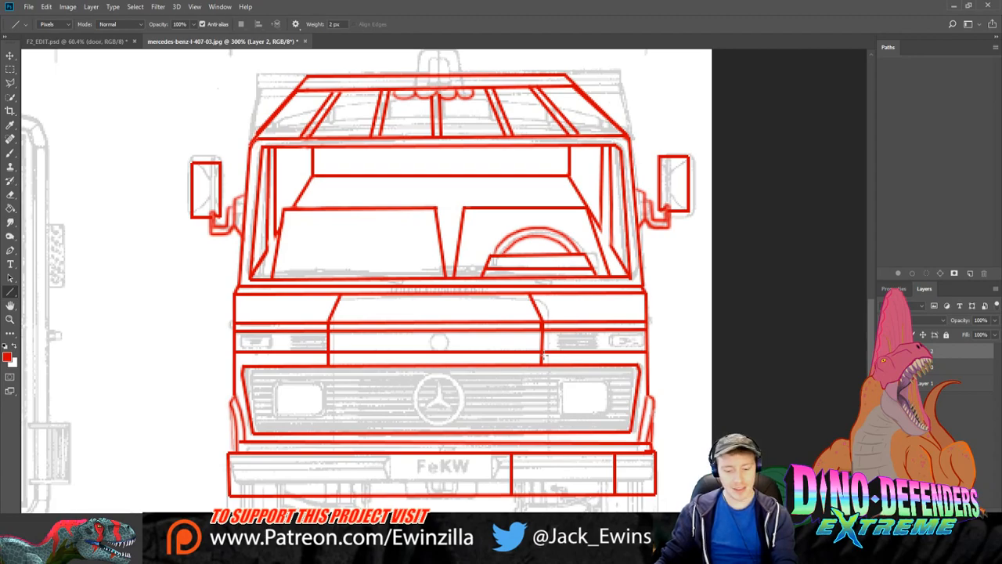
left_click_drag(546, 356, 540, 322)
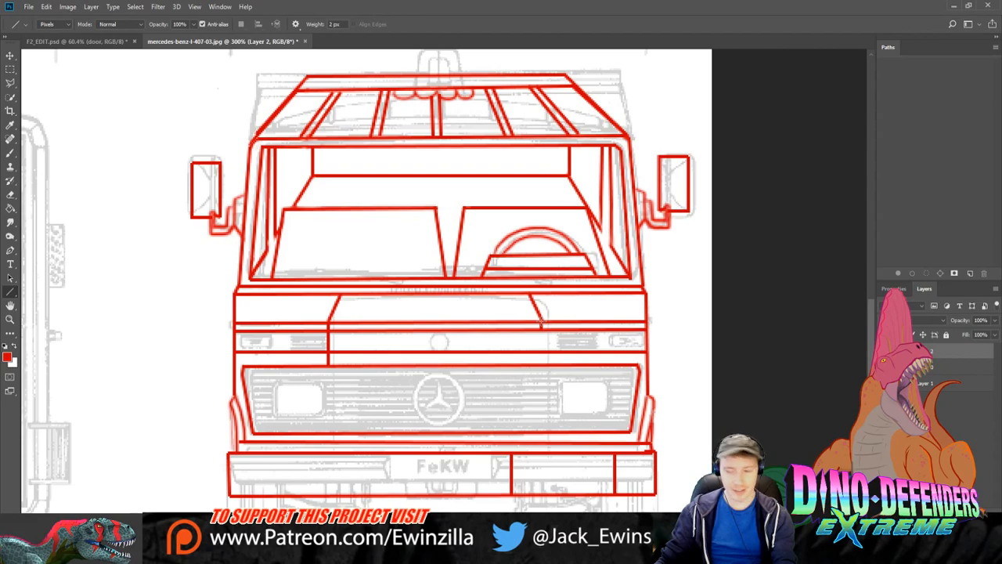
left_click_drag(540, 322, 542, 365)
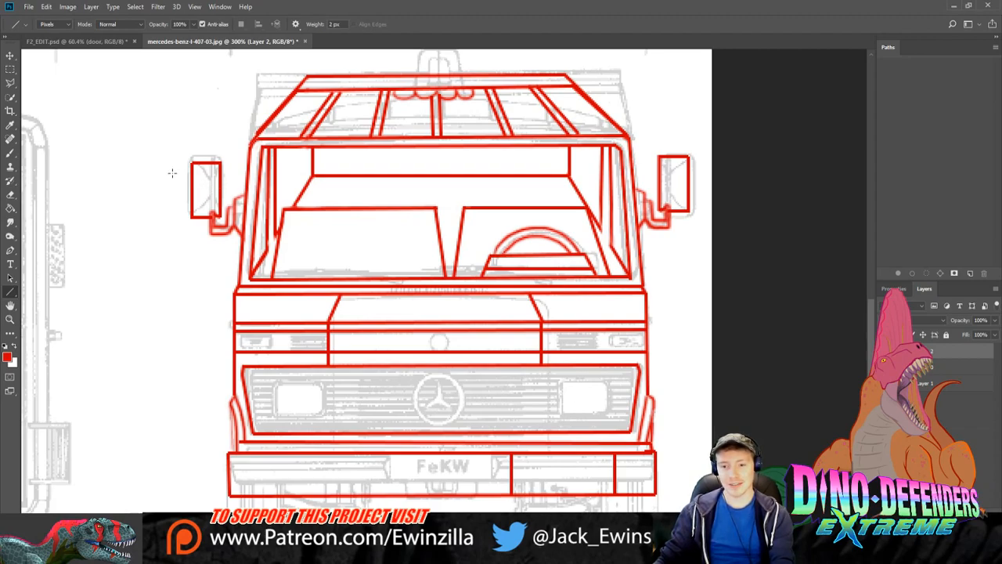
Step: Draw diagonal red lines converging on the inner side within both wing mirrors, following the blueprint's facets
left_click_drag(191, 161, 192, 213)
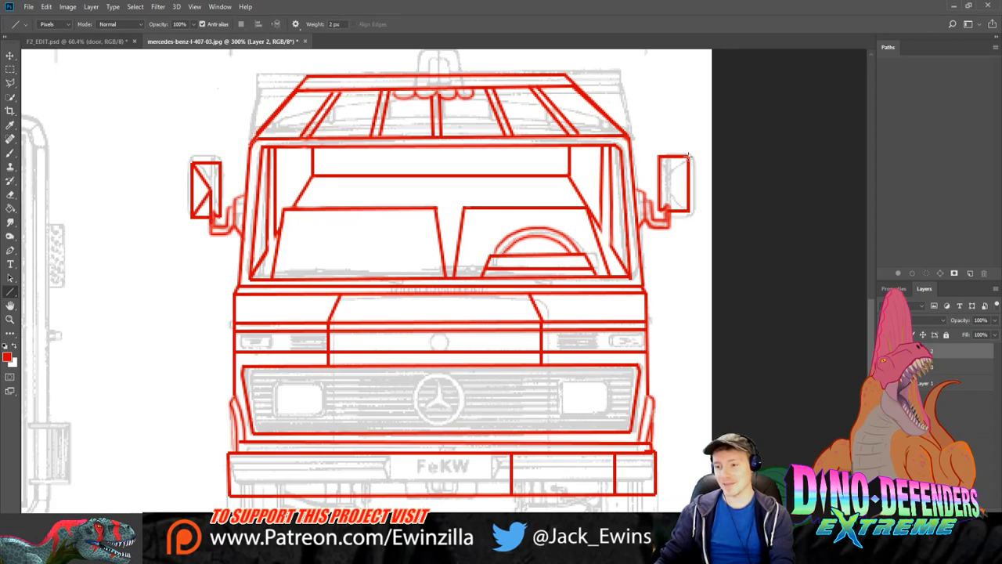
left_click_drag(688, 156, 668, 210)
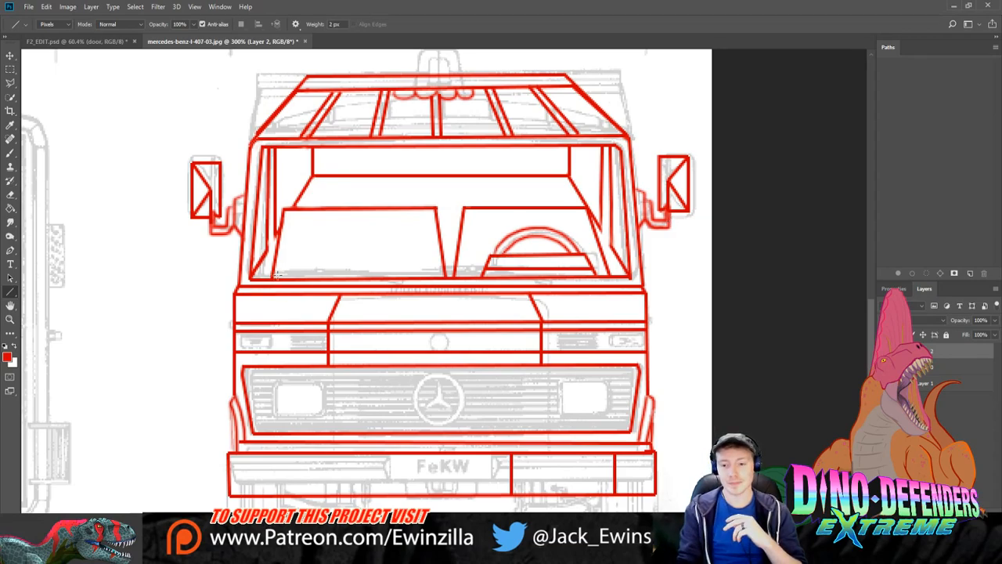
Step: Draw a horizontal dashboard line across the lower windscreen and smudge the seat backs, clearing lines beneath it and notching the left seat's top edge
left_click_drag(250, 270, 595, 262)
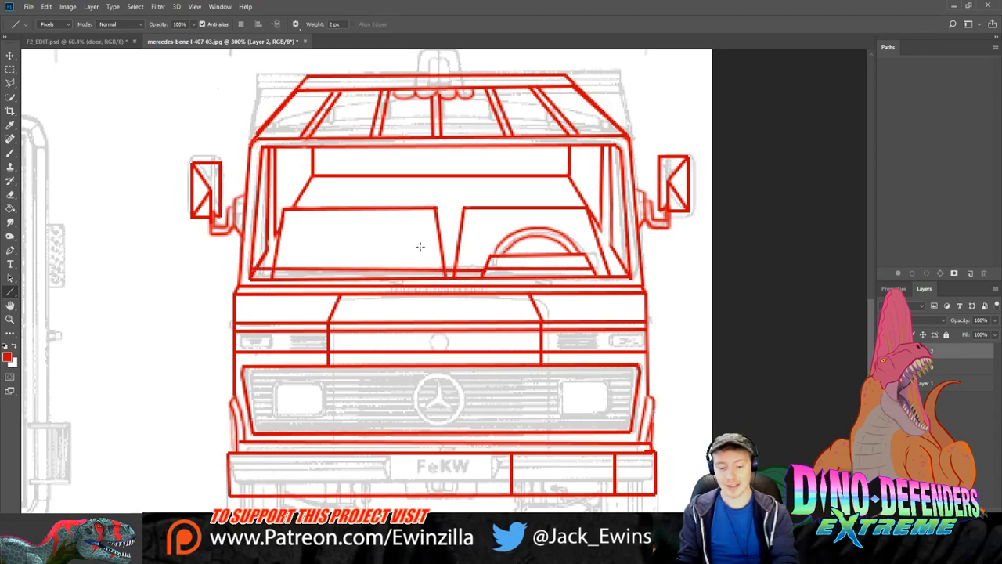
mouse_move(251, 270)
left_mouse_down()
mouse_move(498, 268)
mouse_move(265, 260)
mouse_move(250, 271)
left_mouse_up()
key("ctrl+z")
left_click_drag(593, 267, 629, 274)
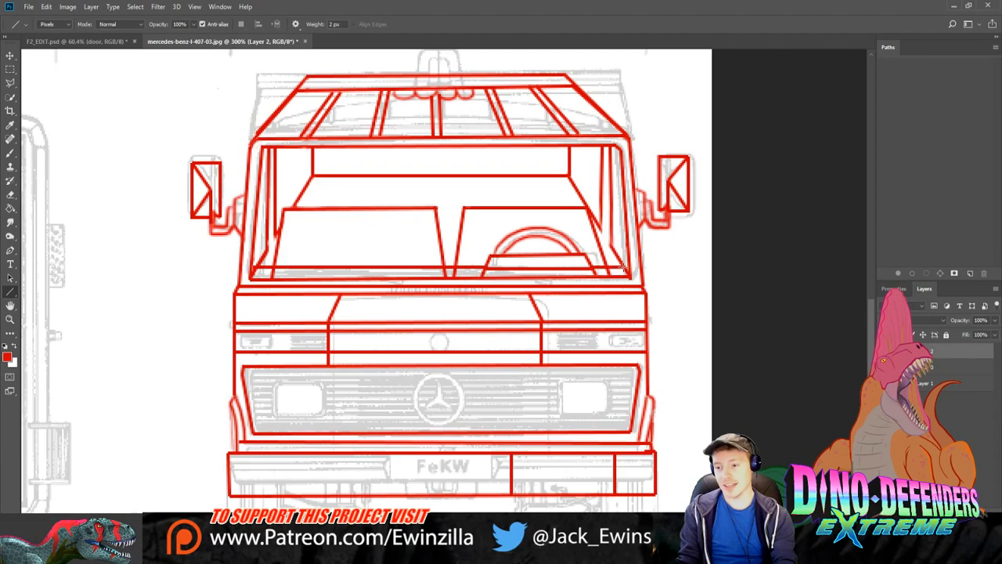
left_click(10, 223)
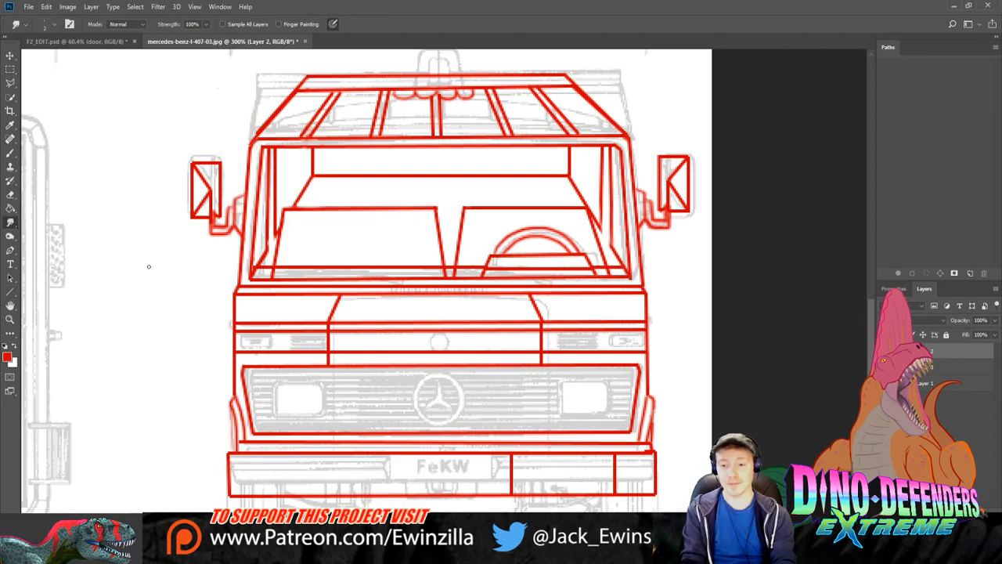
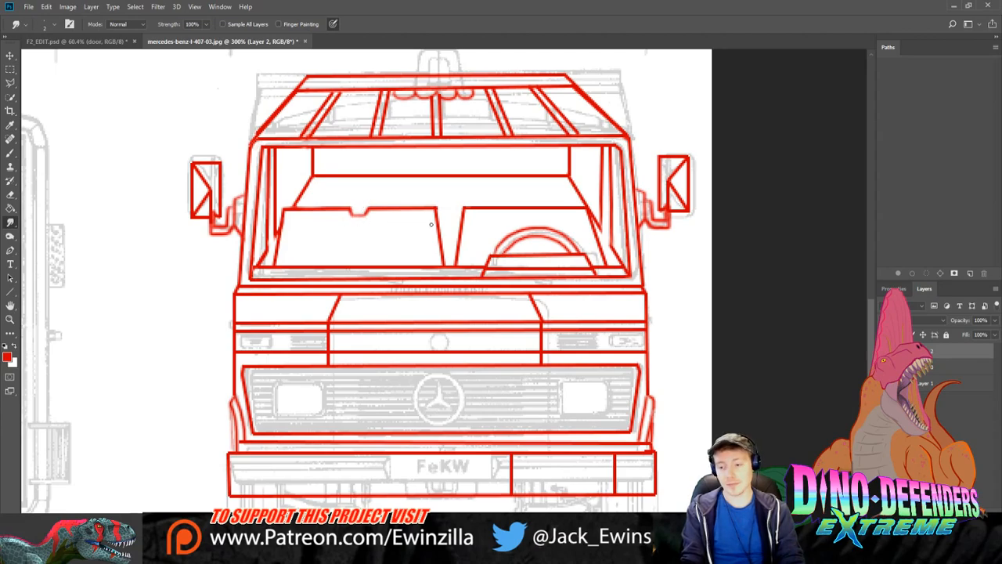
Step: Review the traced van front, and switch to the garage scene document F2_EDIT.psd
scroll(871, 336, "down", 3)
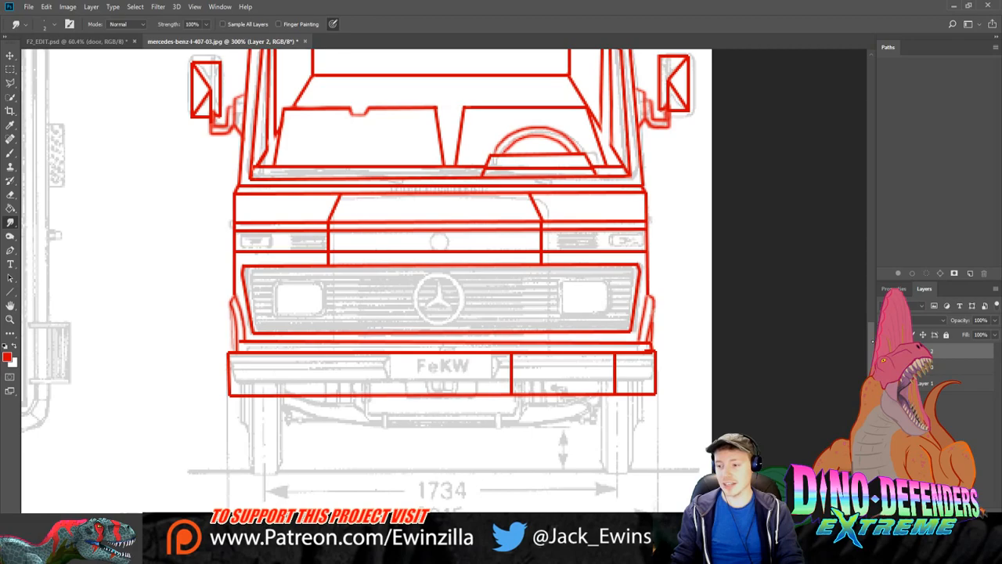
scroll(439, 282, "up", 3)
scroll(439, 282, "down", 1)
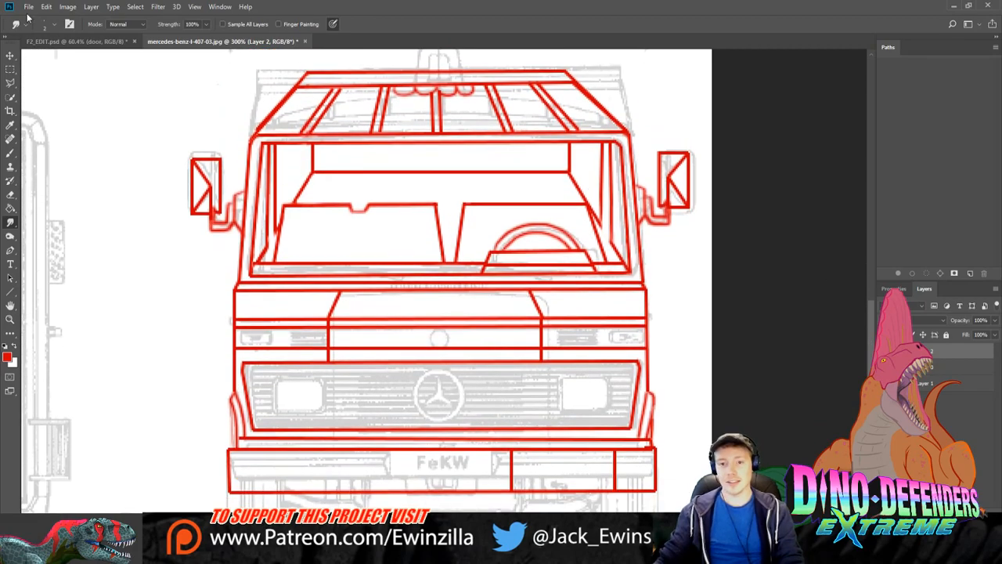
left_click(69, 42)
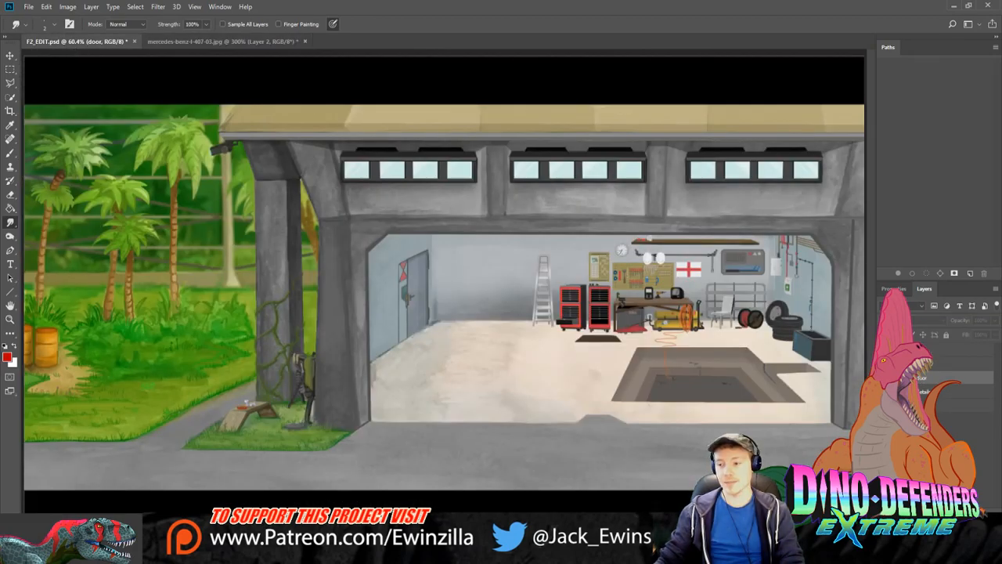
Step: Show the yellow garage door layer and slide the door straight up until the garage opening is fully clear
left_click(886, 378)
left_click(887, 378)
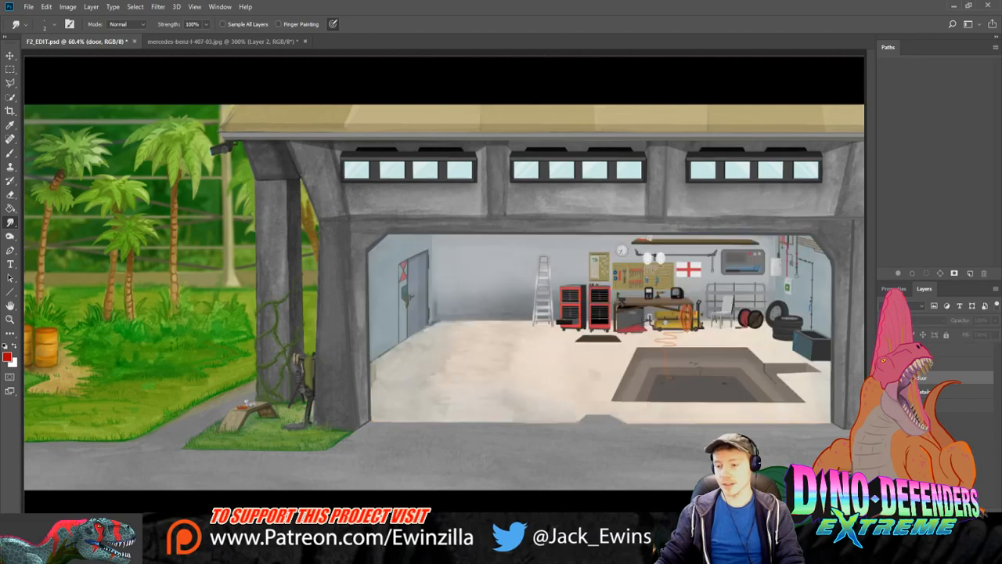
left_click(886, 378)
left_click(11, 56)
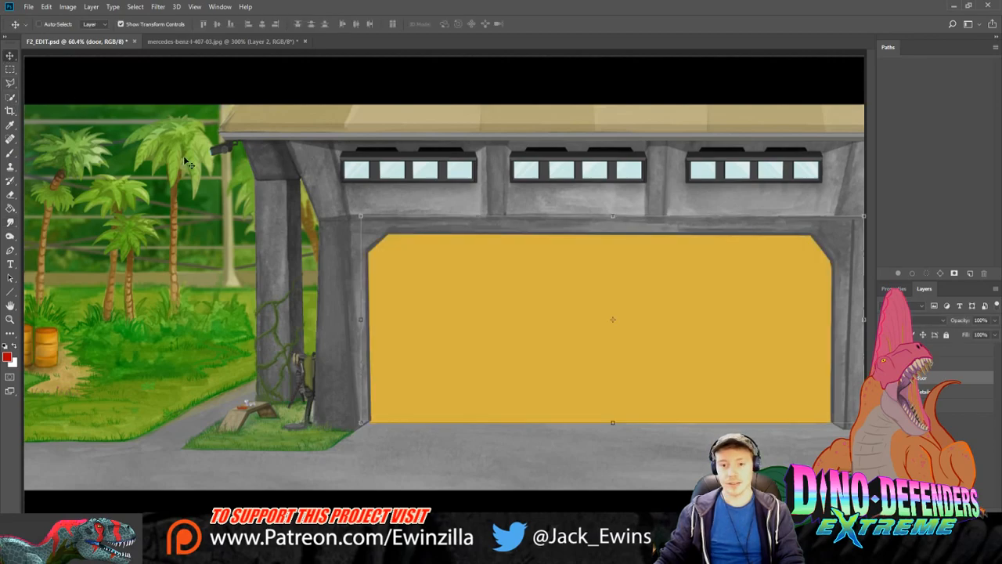
left_click_drag(692, 356, 697, 191)
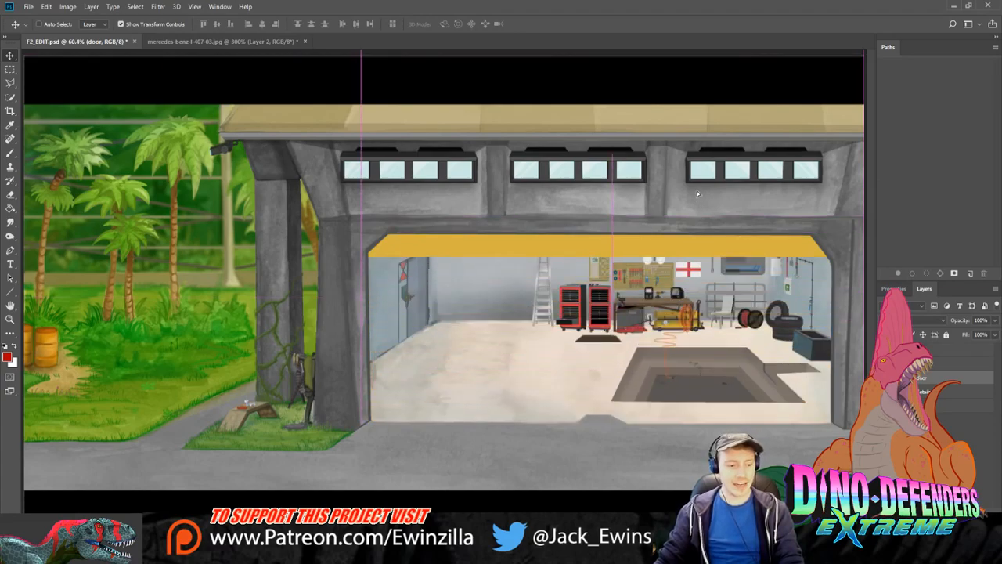
left_click_drag(698, 193, 700, 172)
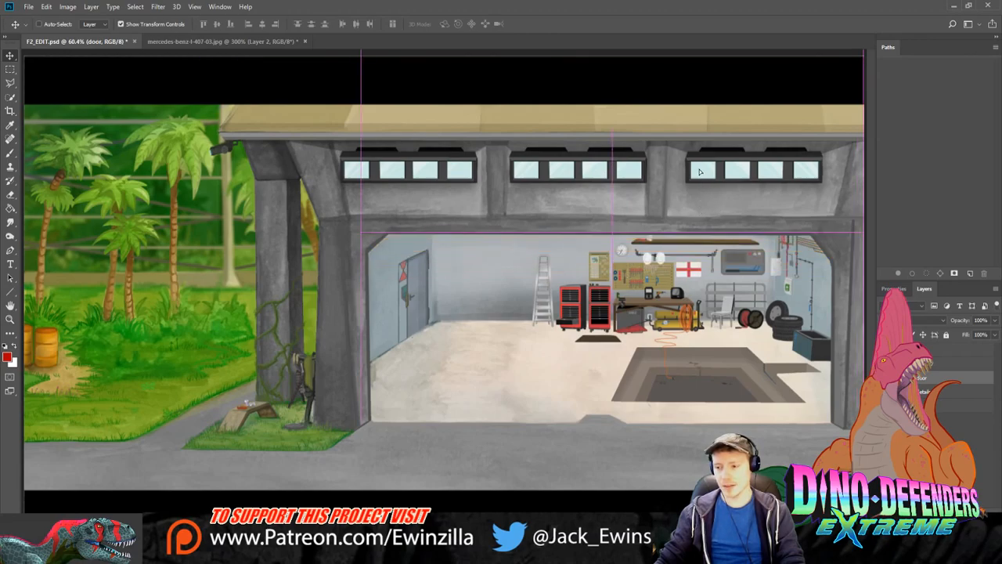
left_click_drag(701, 173, 702, 174)
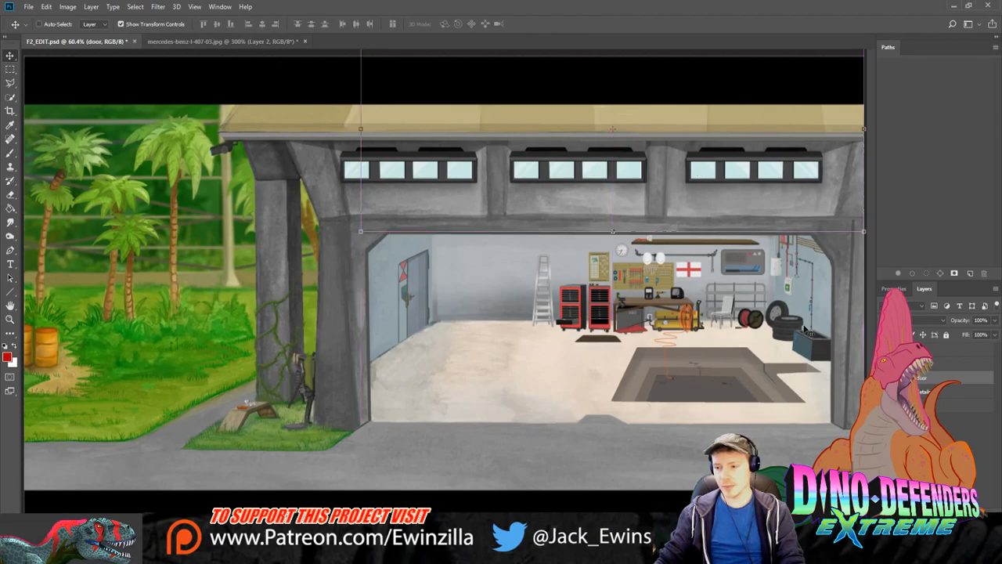
Step: In VEHICLE_EDIT.psd, show the car park photo in the background and hide the van line drawing with its white backing
left_click(192, 41)
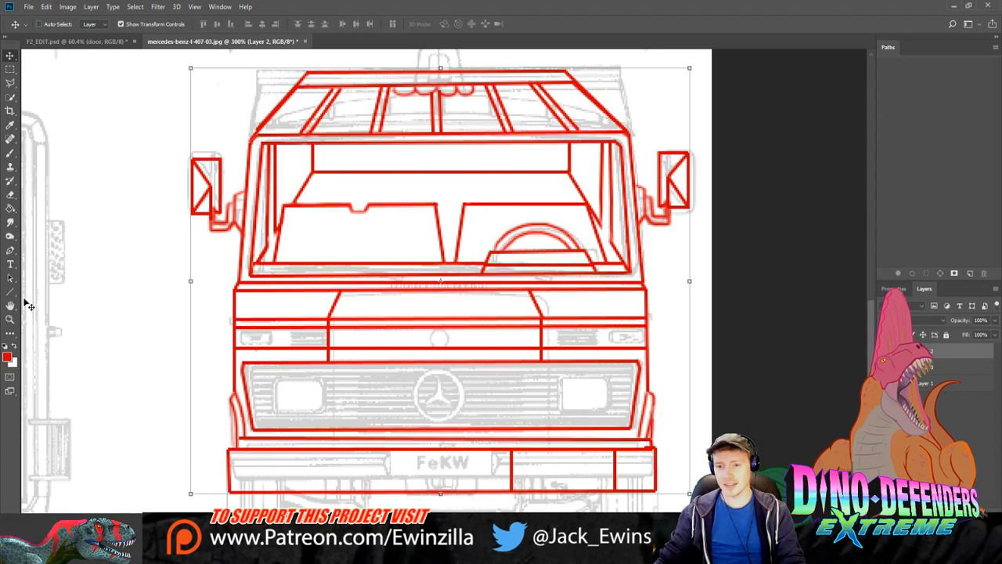
left_click(11, 319)
left_click(294, 24)
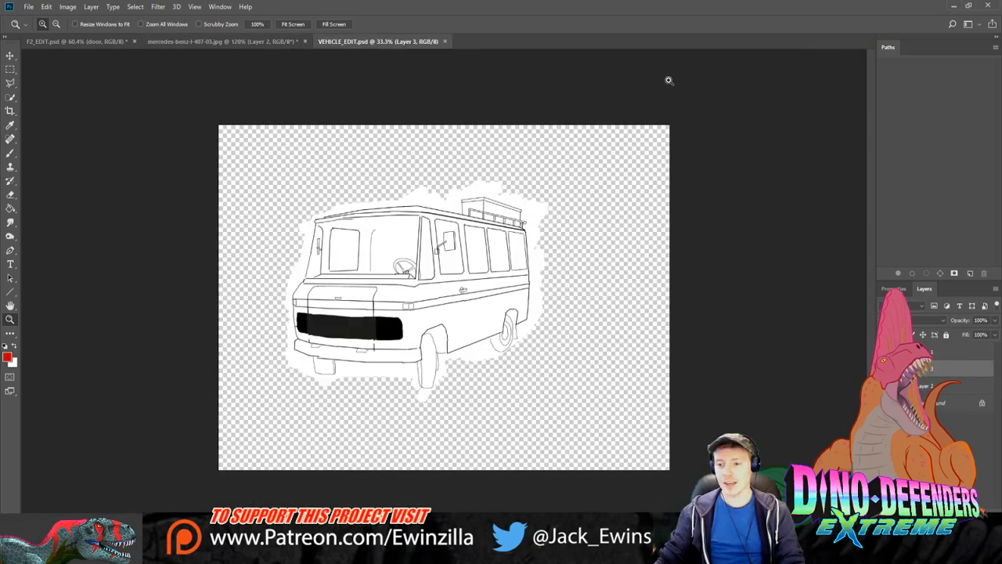
left_click(440, 302)
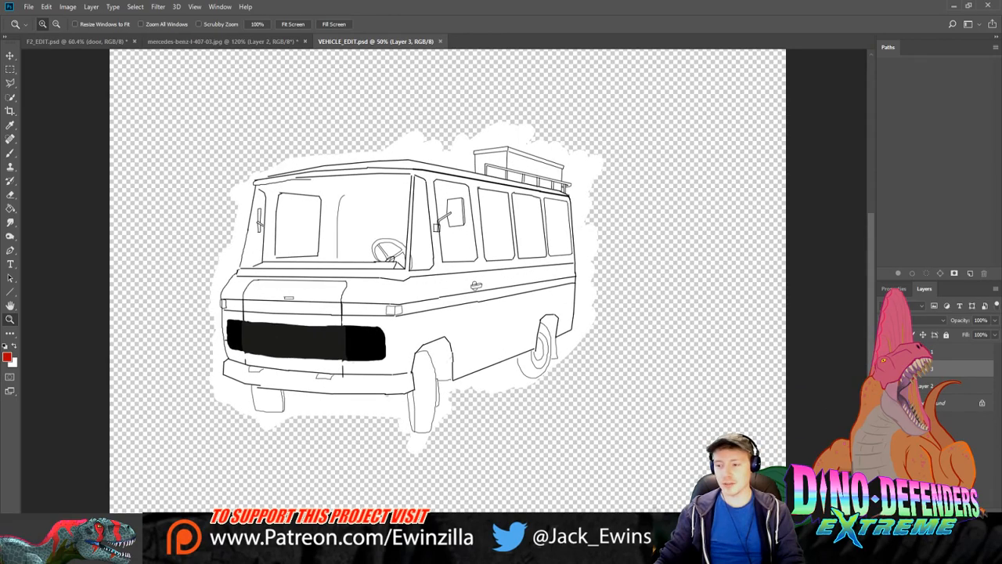
left_click(885, 402)
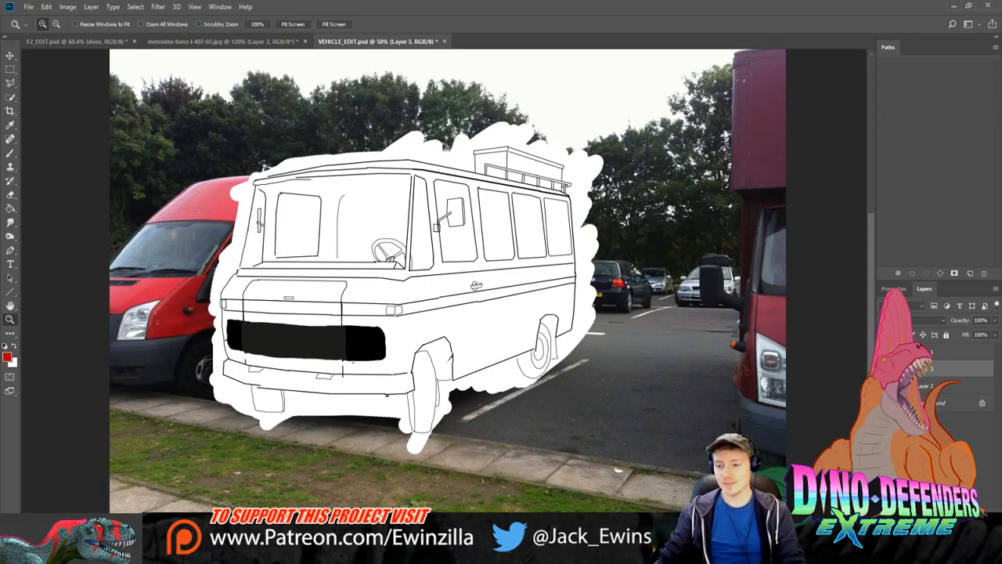
left_click(885, 368)
left_click(885, 352)
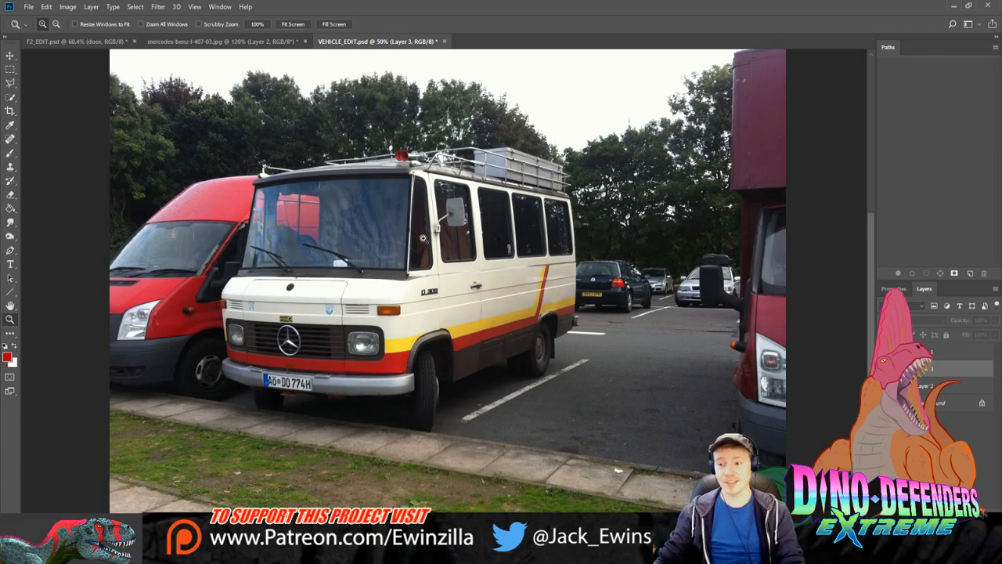
Step: Examine the van photo's windscreen, roof rack, side windows and front up close, and compare it with the blueprint
left_click(10, 152)
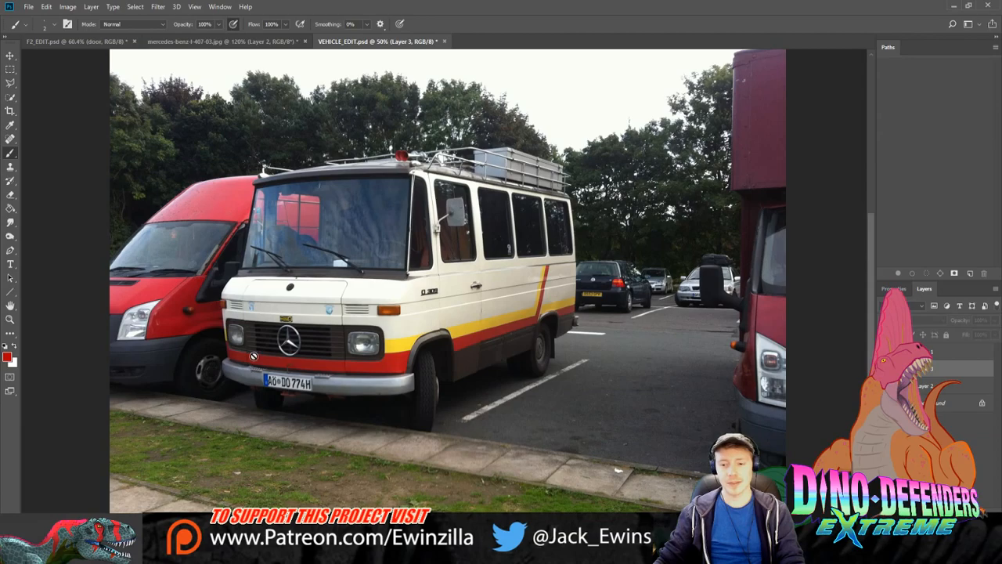
left_click(10, 319)
left_click(384, 213)
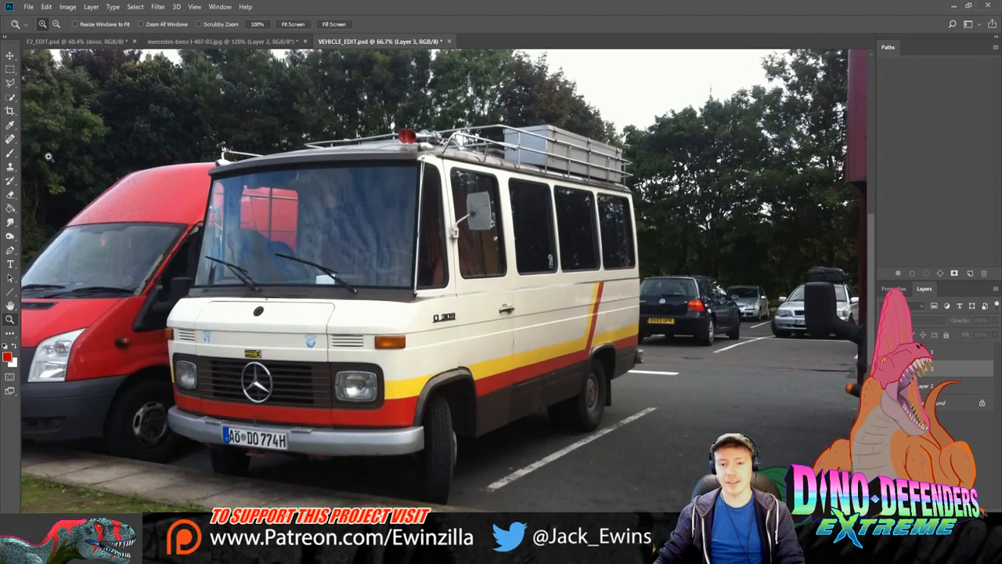
scroll(359, 235, "up", 5)
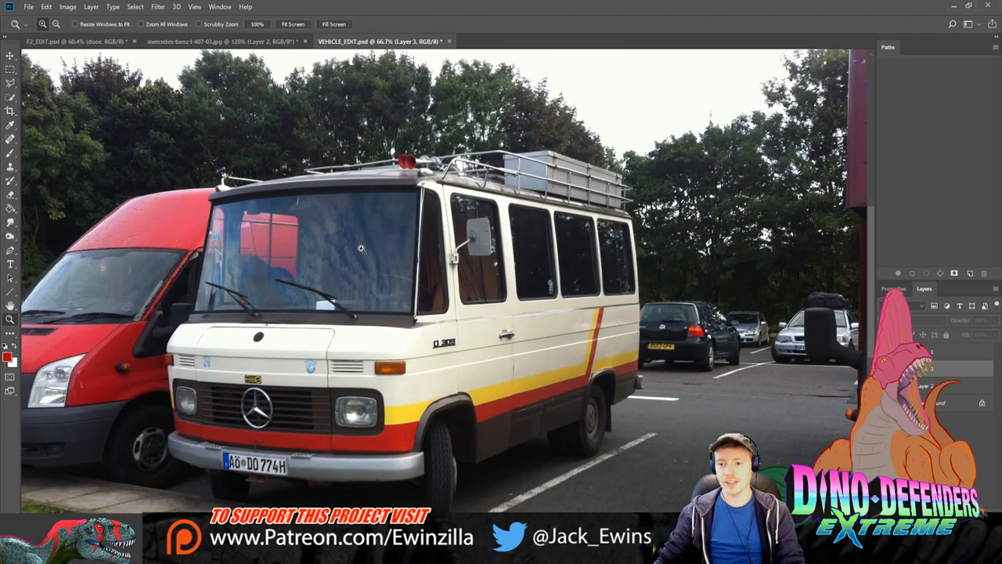
scroll(361, 249, "up", 3)
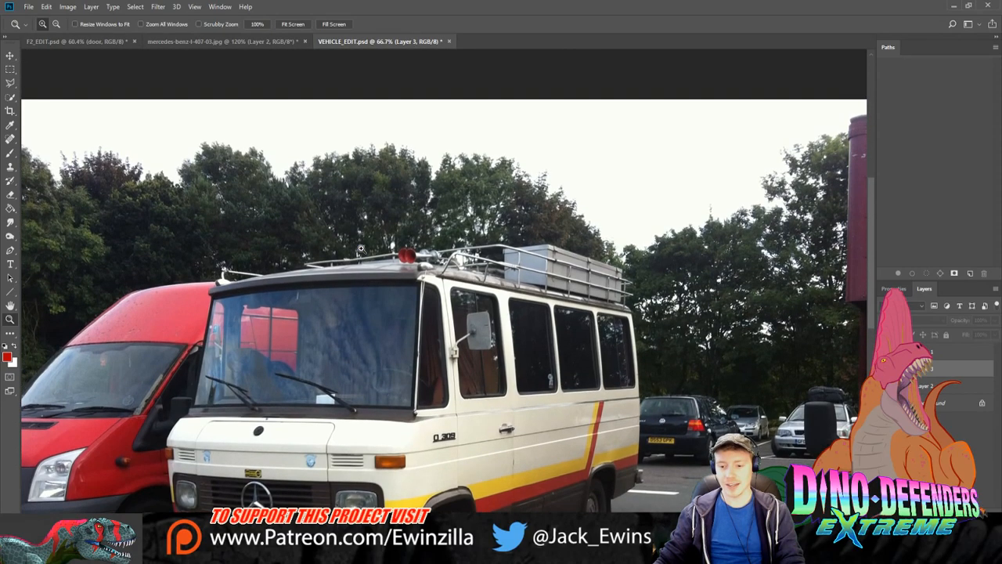
scroll(361, 248, "down", 5)
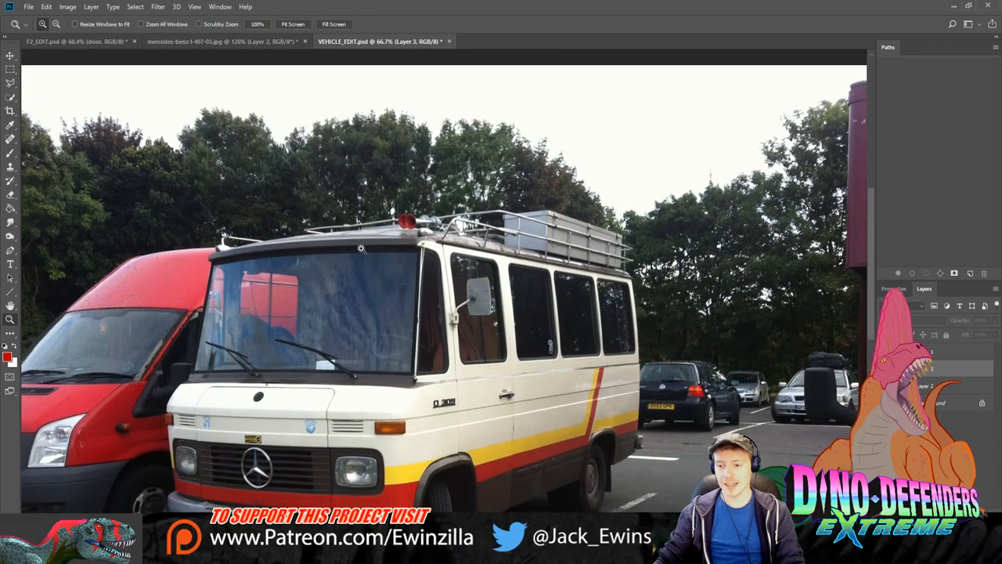
left_click(419, 263)
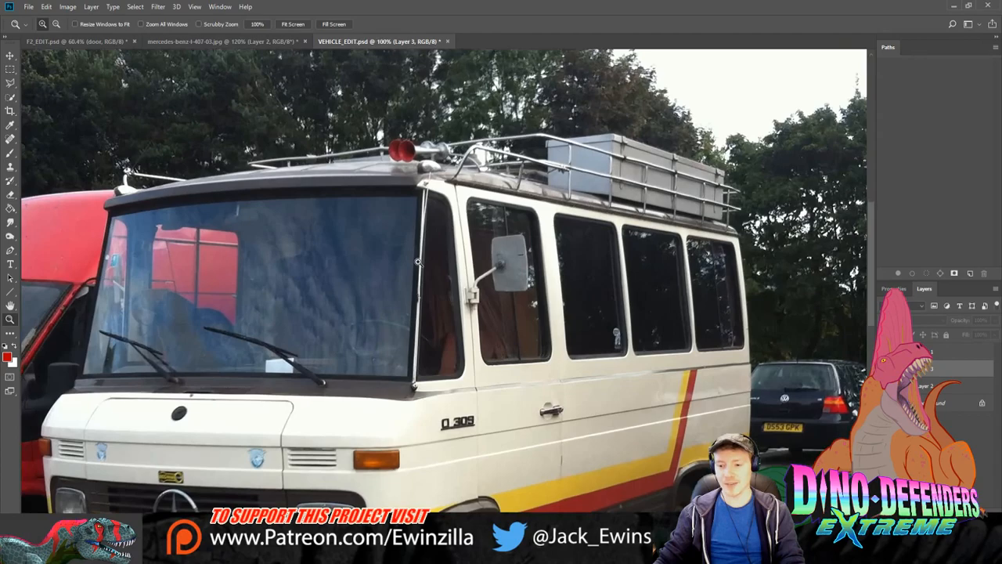
scroll(419, 262, "down", 3)
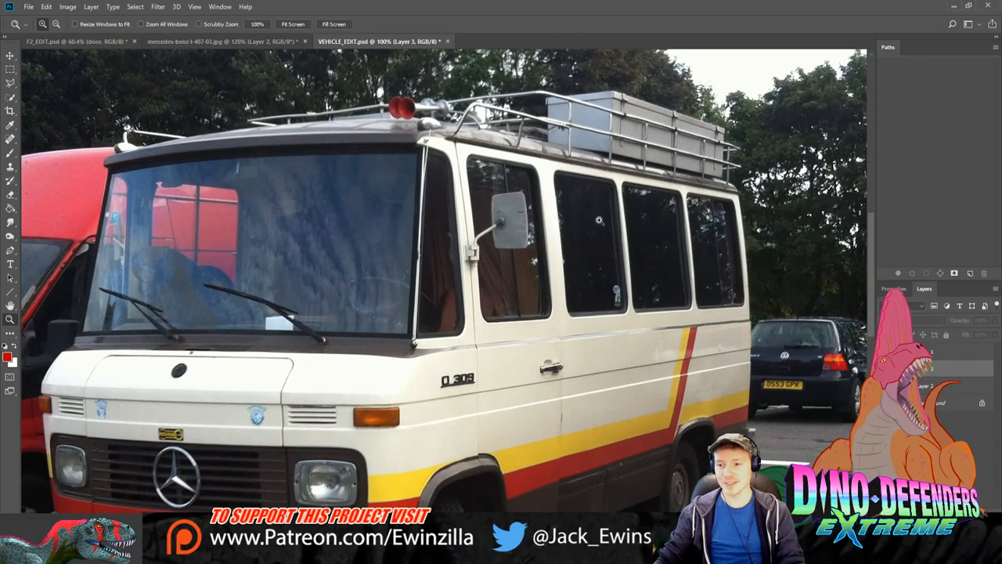
scroll(615, 305, "up", 3)
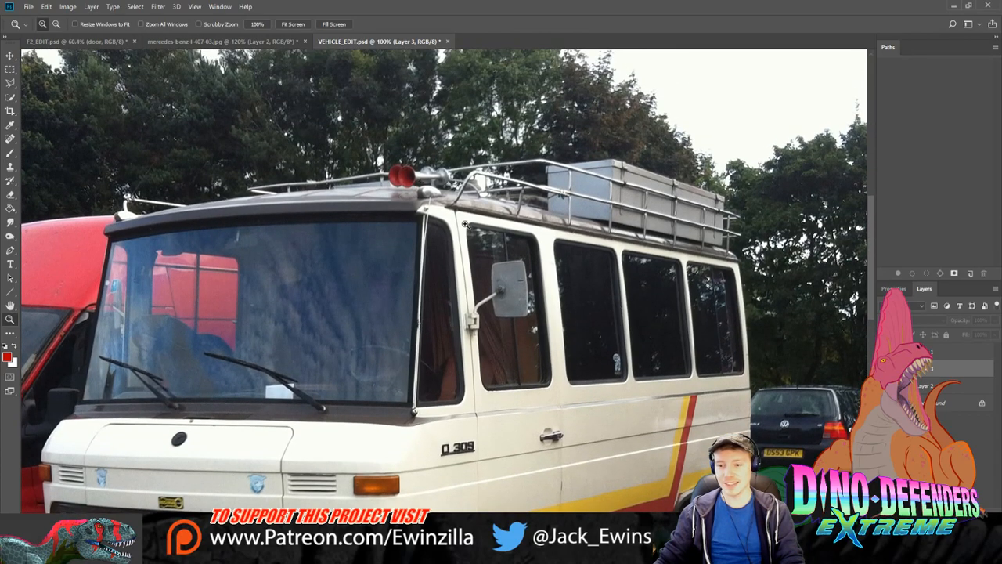
scroll(347, 431, "down", 4)
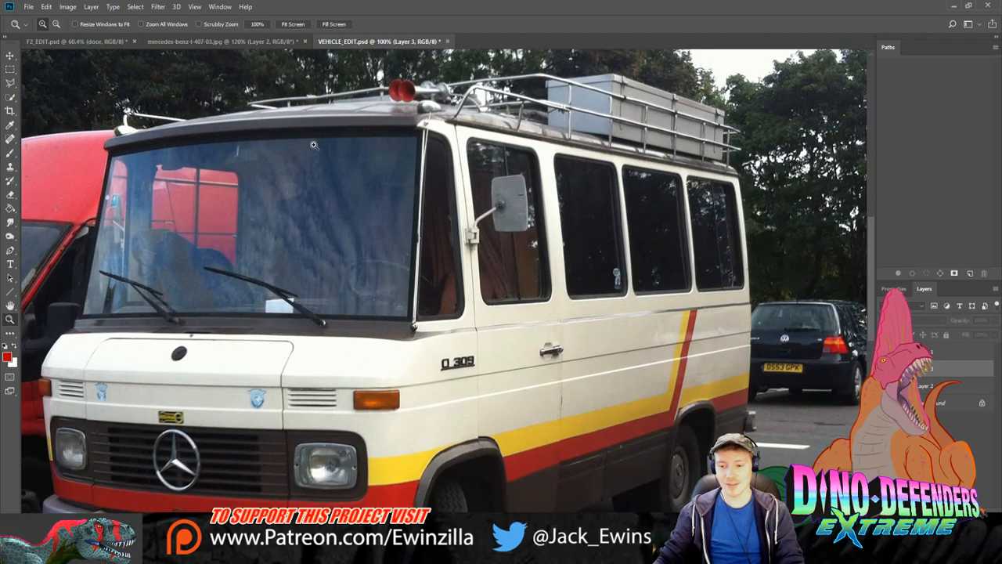
left_click(293, 23)
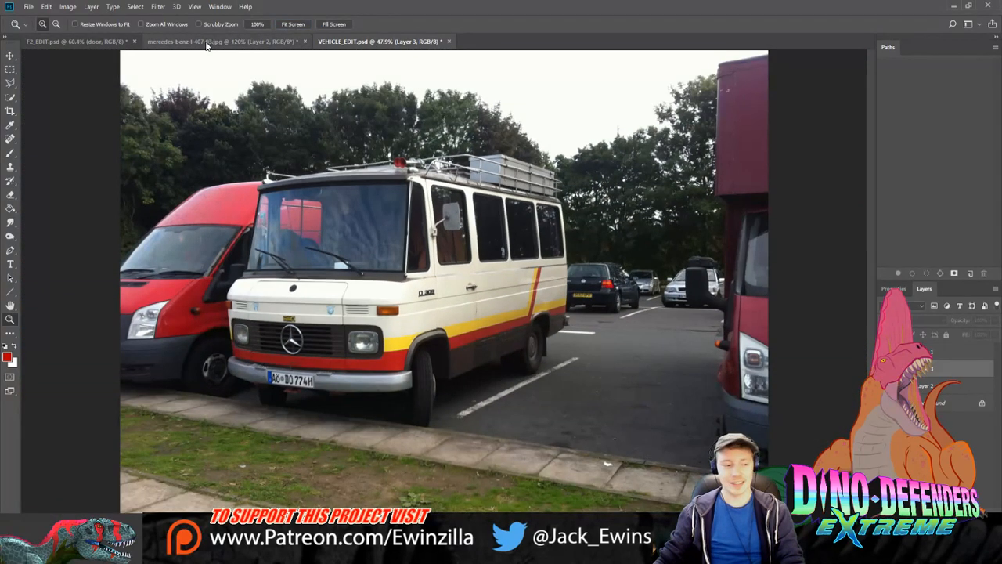
left_click(207, 43)
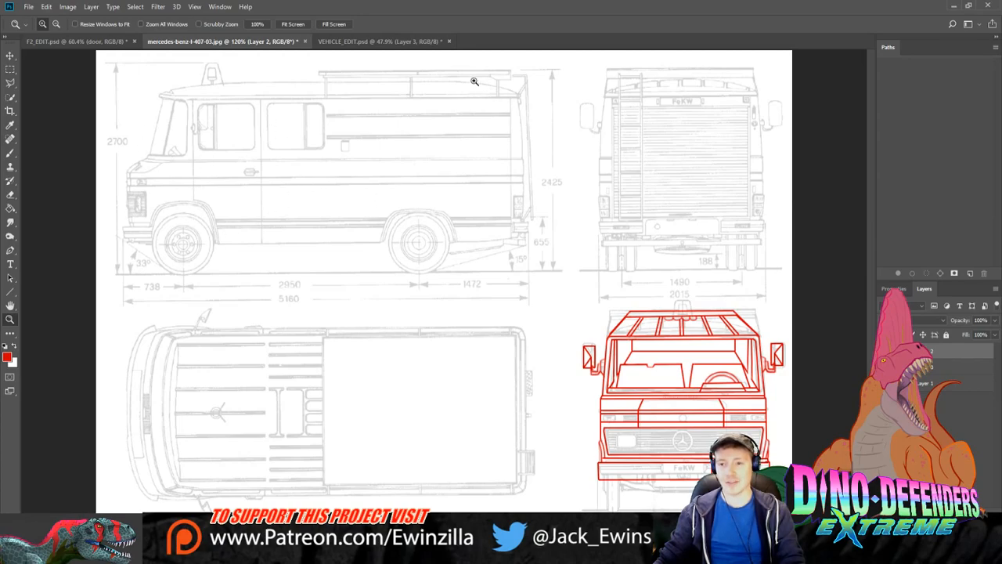
left_click(395, 41)
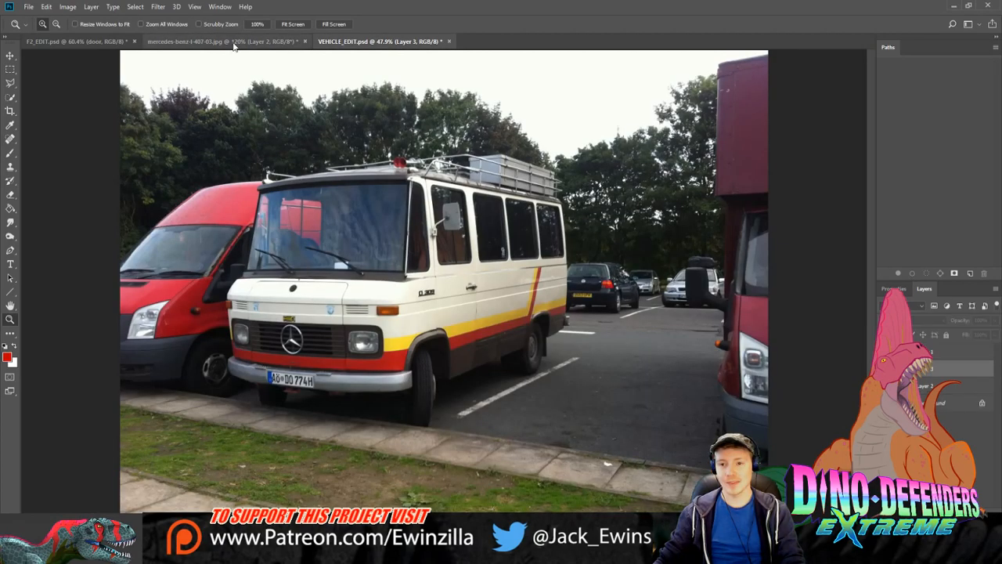
Step: In the blueprint document, sketch a red curved outline for the left front wheel below the bumper, with an inner curve showing its tread edge
left_click(233, 43)
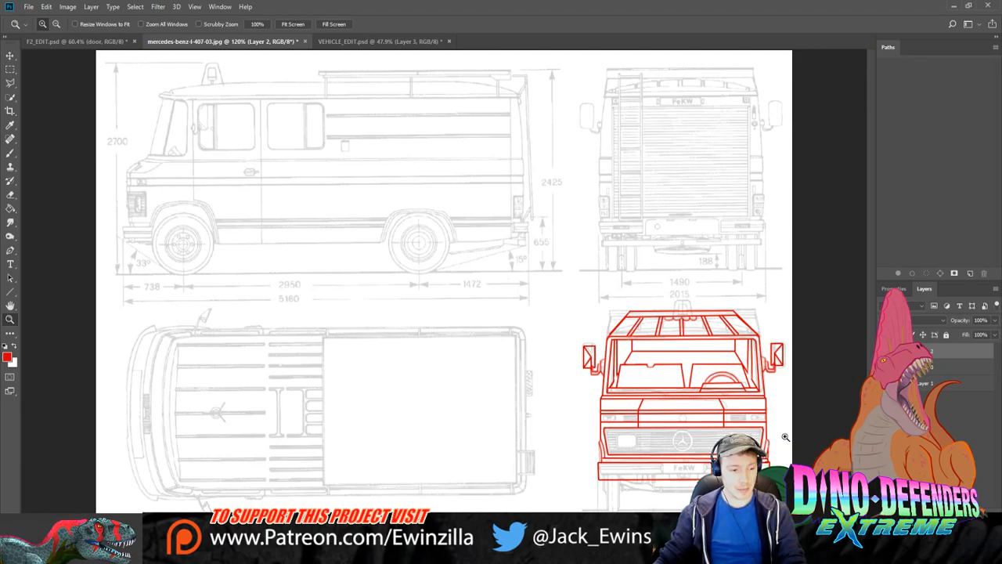
key("ctrl+equal")
key("ctrl+equal")
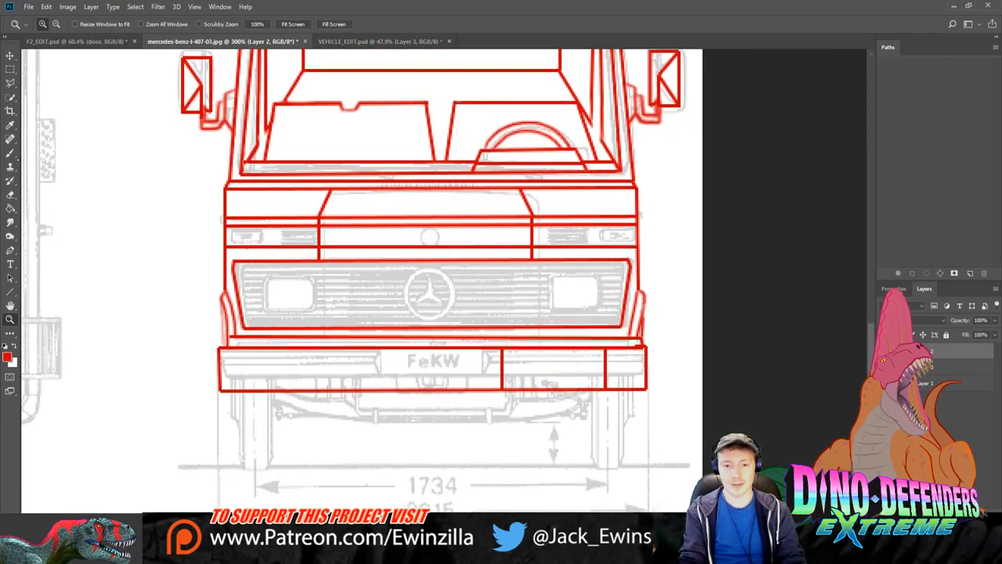
key("b")
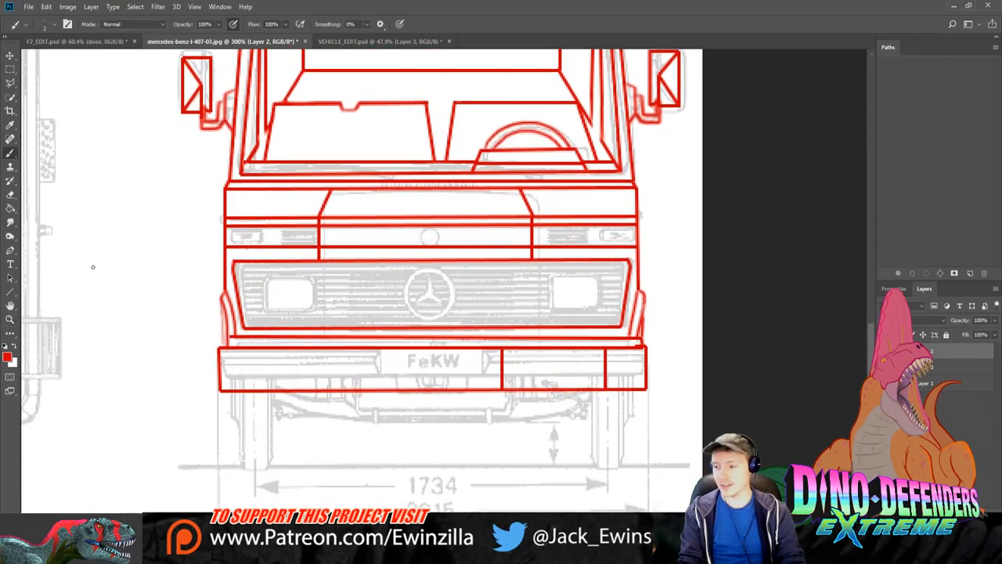
mouse_move(225, 392)
left_mouse_down()
mouse_move(236, 451)
mouse_move(263, 464)
mouse_move(287, 446)
mouse_move(293, 391)
mouse_move(252, 409)
mouse_move(285, 452)
left_mouse_up()
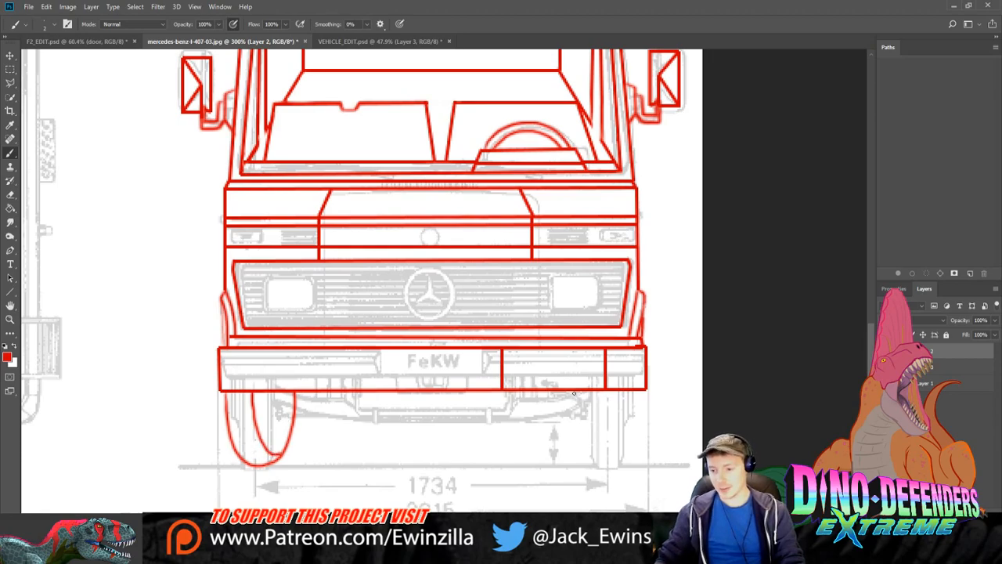
Step: Try to sketch a matching curved red outline for the right front wheel below the bumper, and undo the attempts
mouse_move(570, 389)
left_mouse_down()
mouse_move(580, 461)
mouse_move(625, 473)
mouse_move(633, 450)
left_mouse_up()
key("ctrl+z")
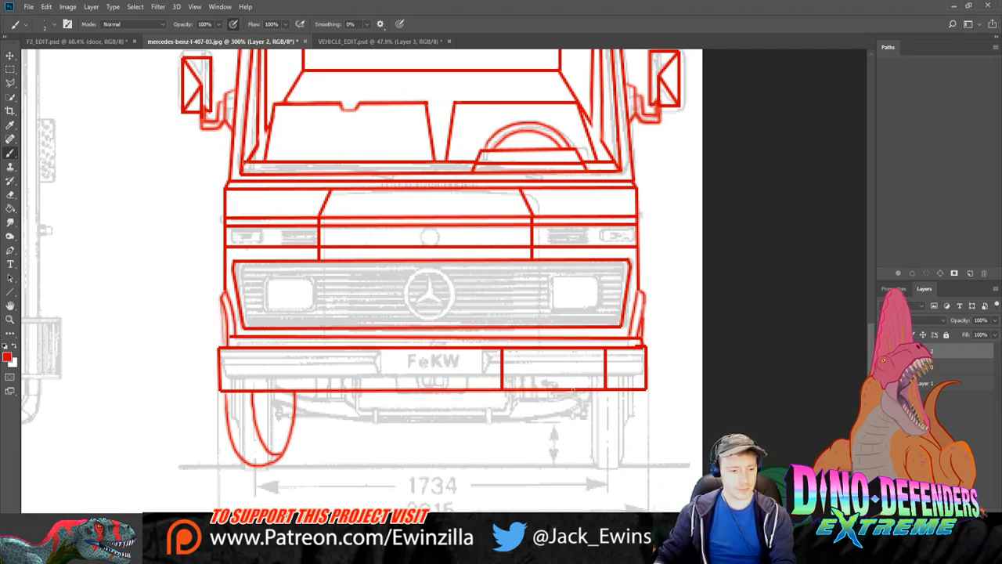
mouse_move(569, 390)
left_mouse_down()
mouse_move(582, 453)
mouse_move(607, 430)
left_mouse_up()
key("ctrl+z")
mouse_move(569, 390)
left_mouse_down()
mouse_move(574, 444)
mouse_move(596, 465)
mouse_move(618, 458)
mouse_move(628, 438)
mouse_move(629, 389)
mouse_move(597, 411)
mouse_move(629, 429)
left_mouse_up()
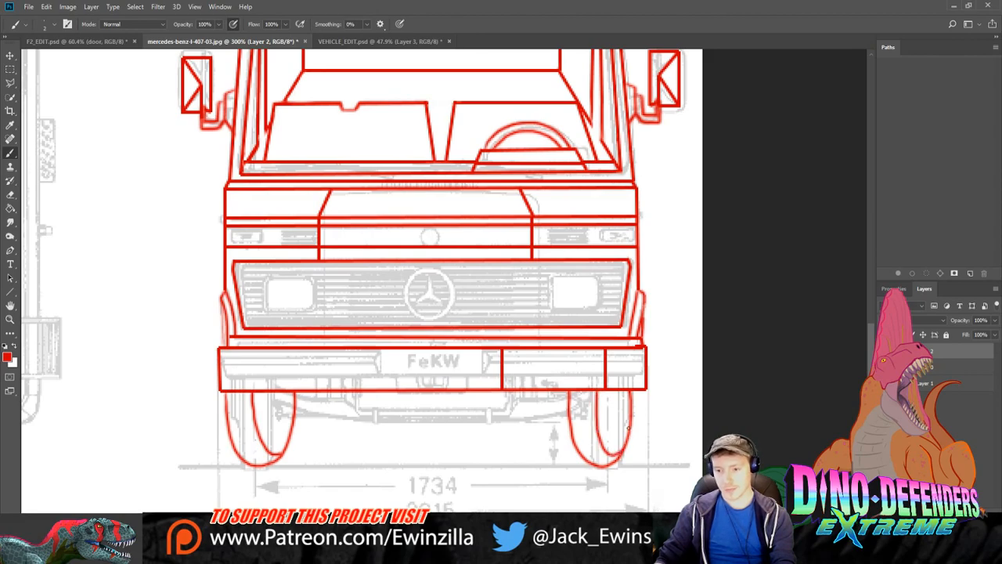
key("ctrl+z")
key("ctrl+z")
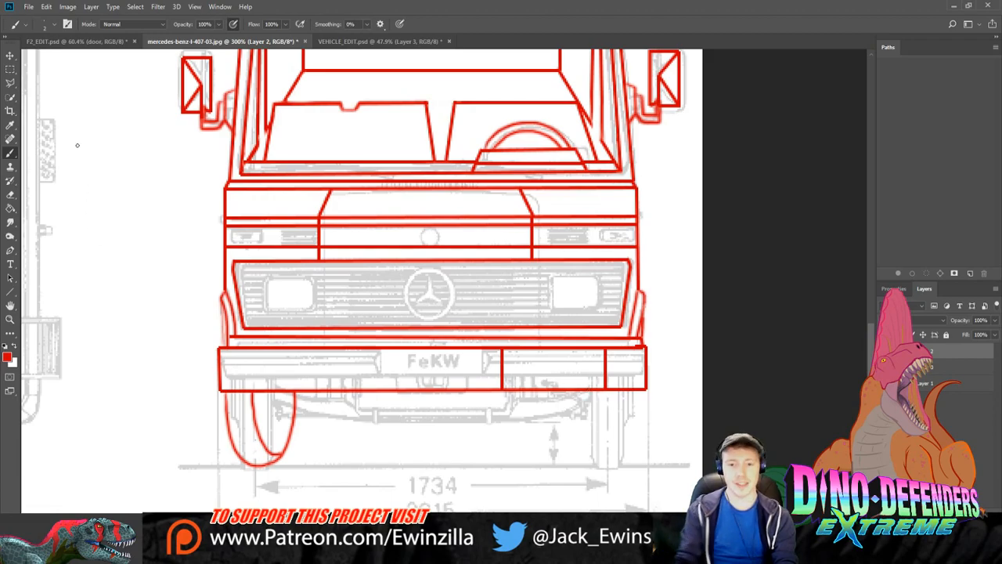
Step: Check the van's front wheels and body in the VEHICLE_EDIT.psd photo, and return to the blueprint document
left_click(10, 68)
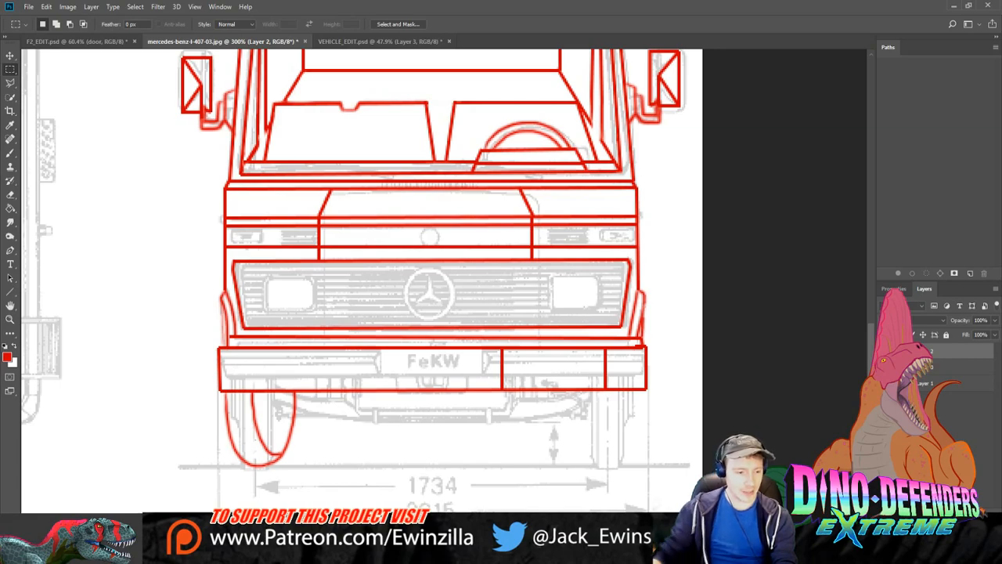
left_click(401, 42)
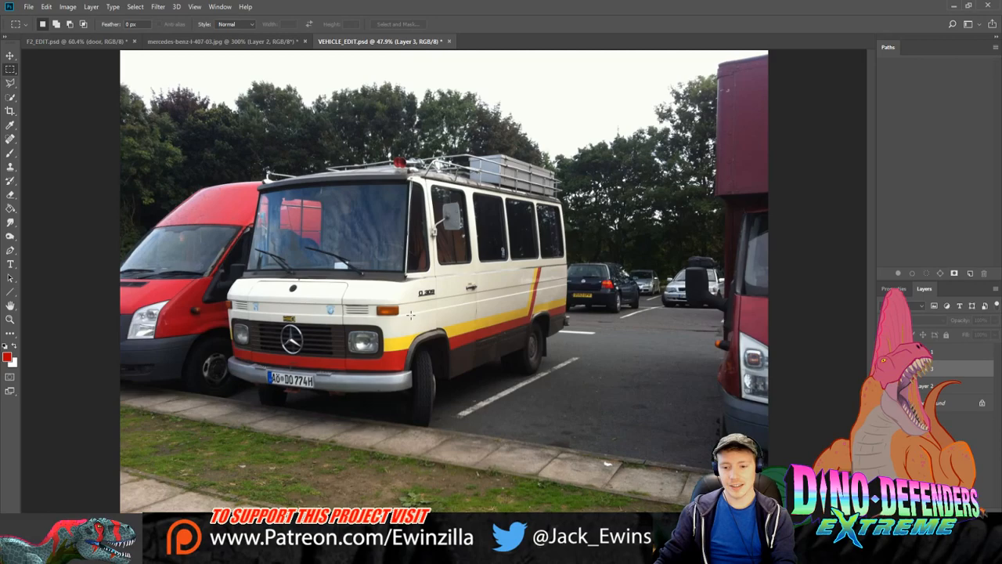
left_click(10, 319)
left_click(474, 224)
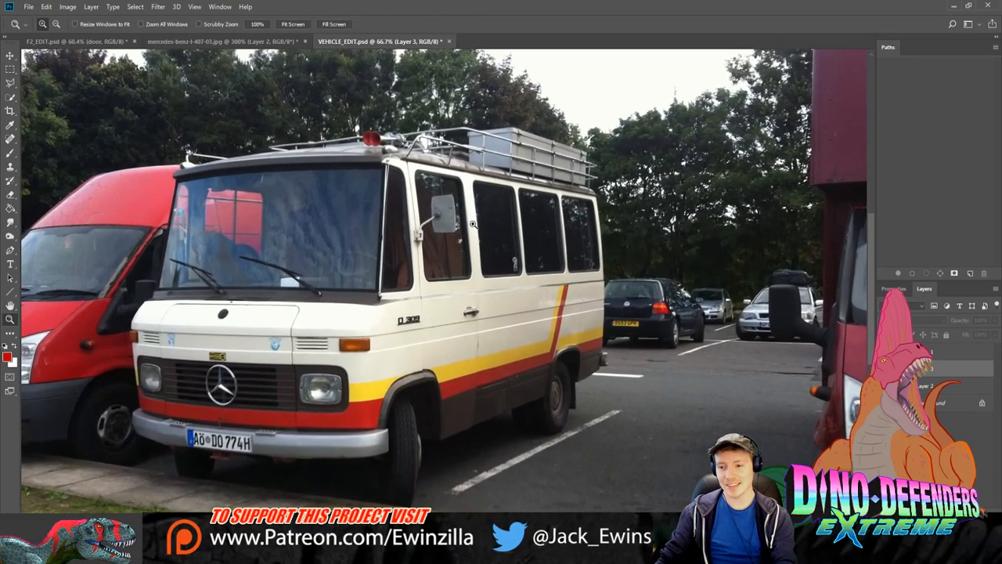
scroll(476, 314, "up", 2)
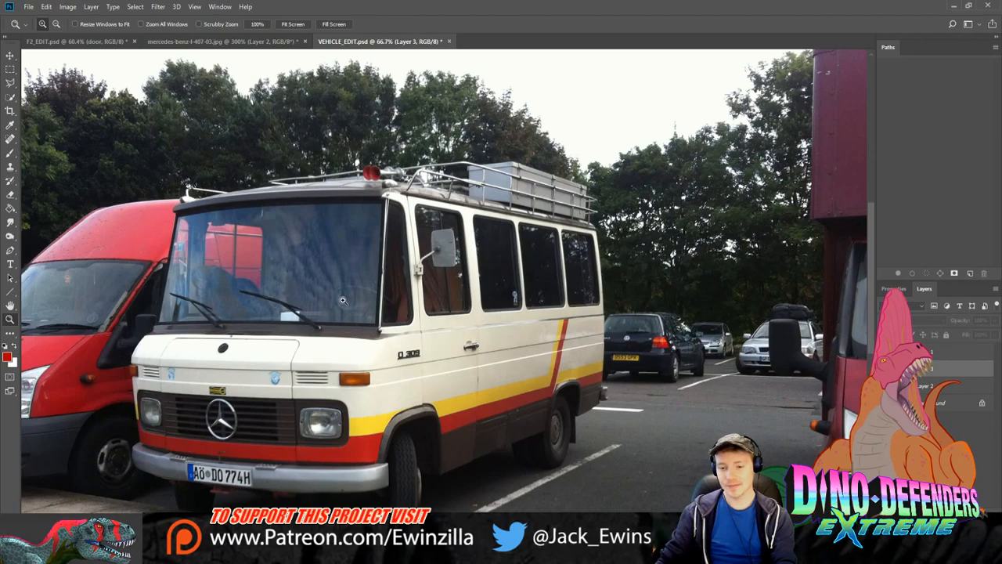
scroll(343, 300, "down", 2)
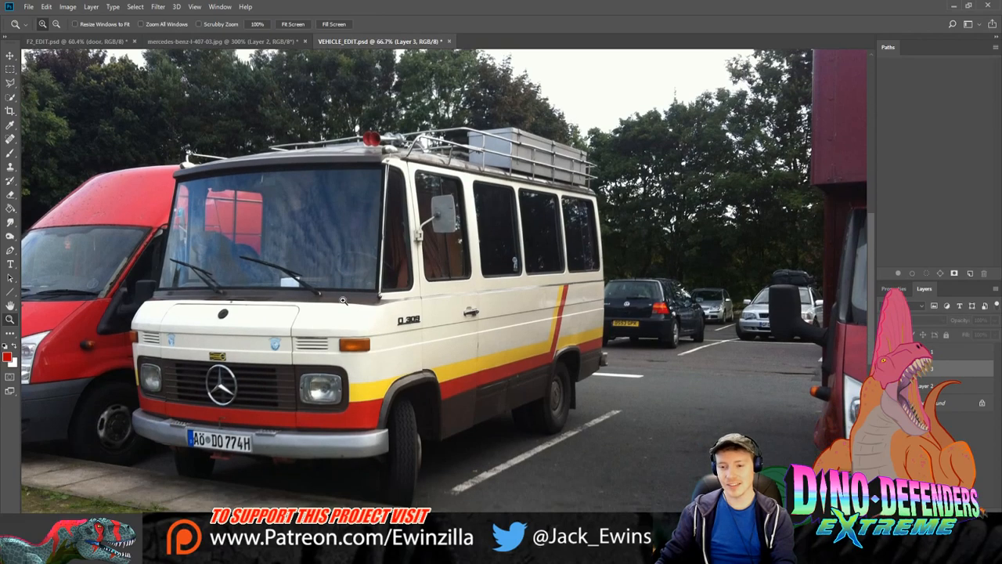
left_click(215, 43)
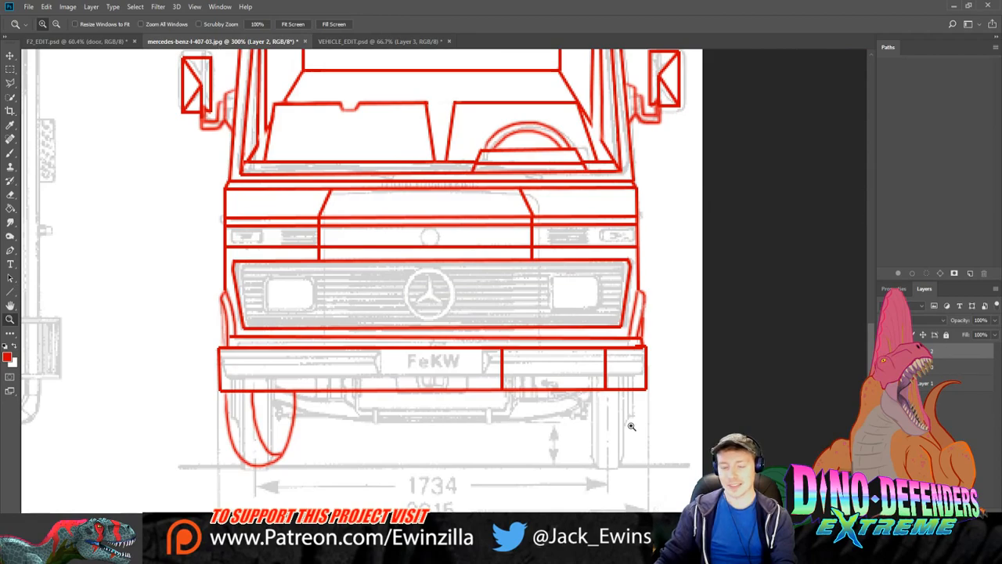
Step: Try to sketch the right front wheel's curved outline freehand below the bumper, and undo the strokes
left_click(10, 152)
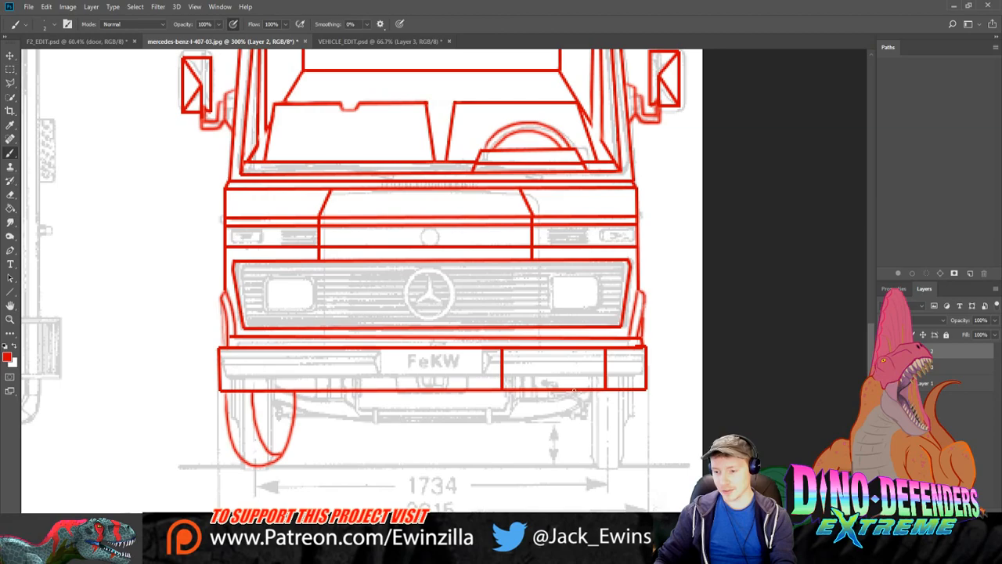
mouse_move(574, 389)
left_mouse_down()
mouse_move(583, 456)
mouse_move(608, 474)
left_mouse_up()
key("ctrl+z")
mouse_move(573, 390)
left_mouse_down()
mouse_move(583, 446)
mouse_move(610, 463)
mouse_move(634, 446)
mouse_move(645, 388)
left_mouse_up()
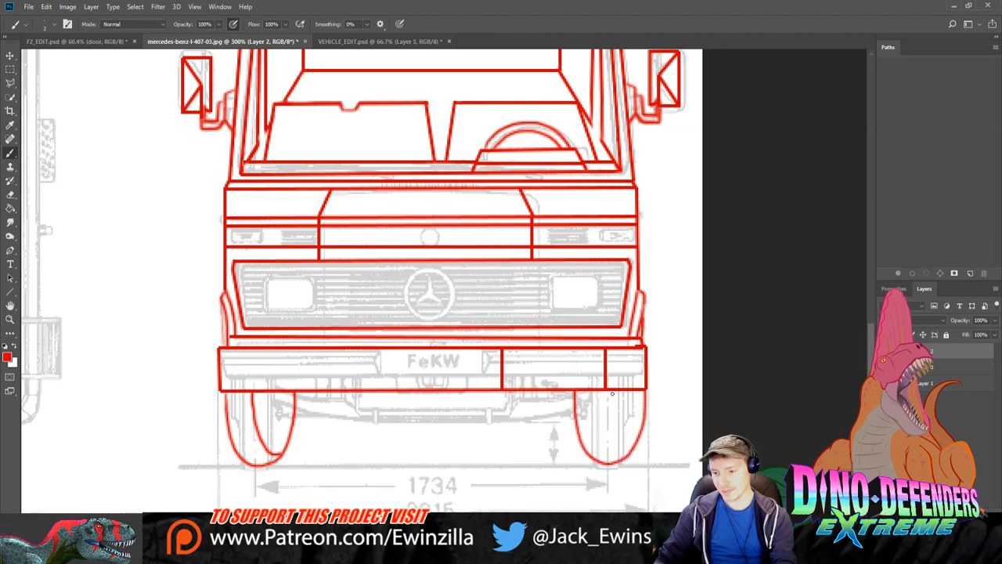
key("ctrl+z")
Step: Copy the left front wheel's red outline, paste it on a new layer, and place the copy over the right front wheel below the bumper
left_click(10, 69)
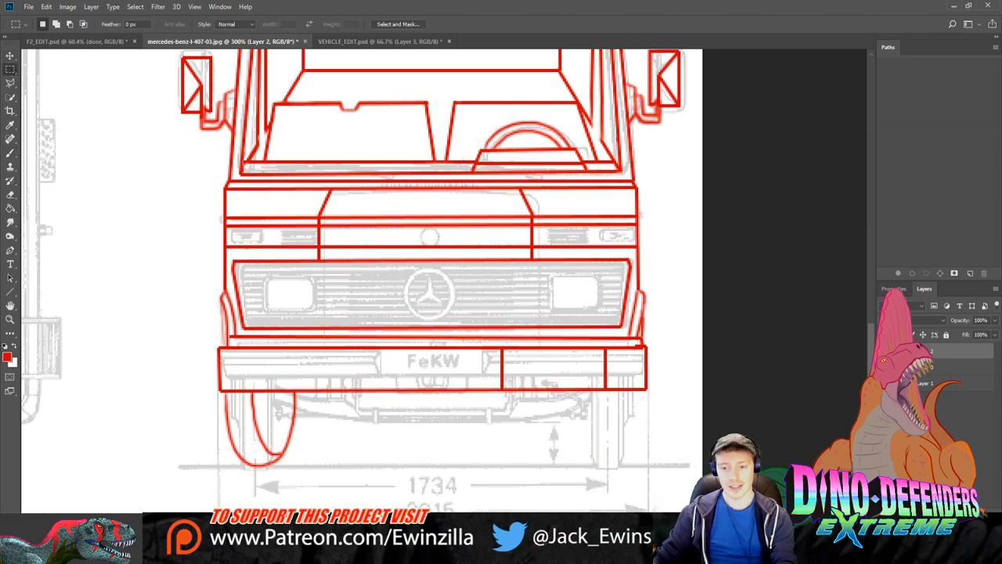
left_click_drag(214, 481, 331, 394)
key("ctrl+c")
key("ctrl+v")
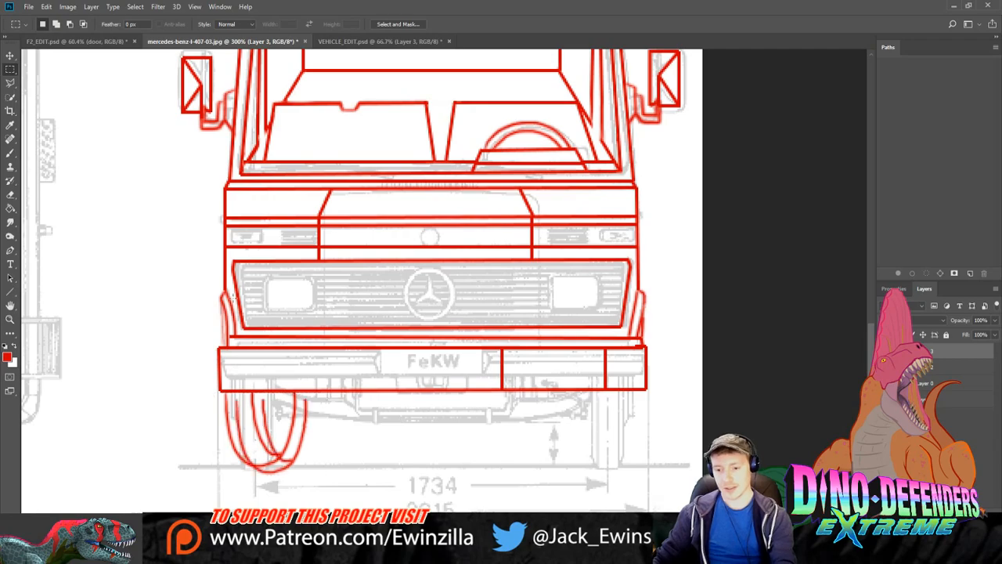
key("v")
left_click_drag(278, 431, 626, 418)
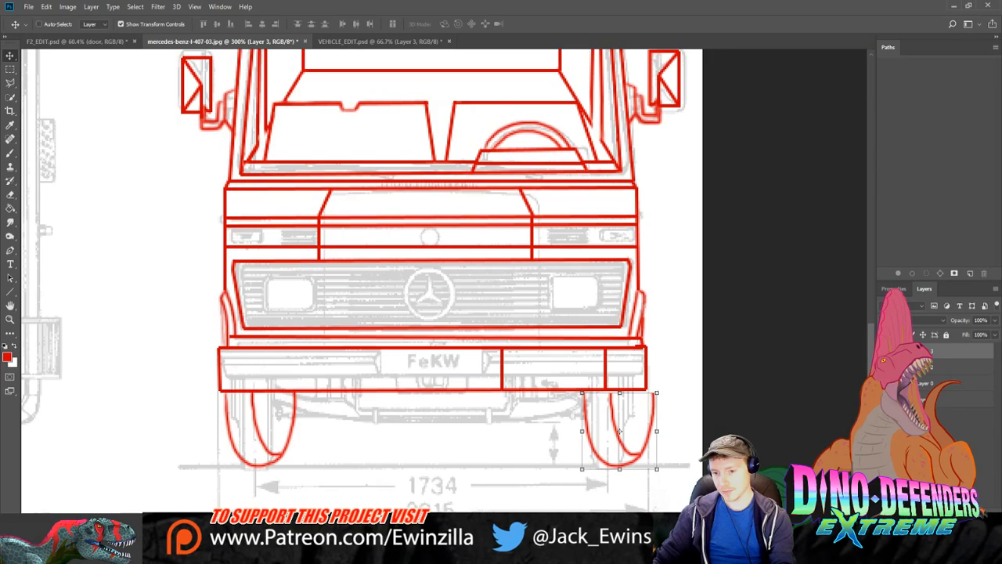
left_click_drag(631, 430, 608, 432)
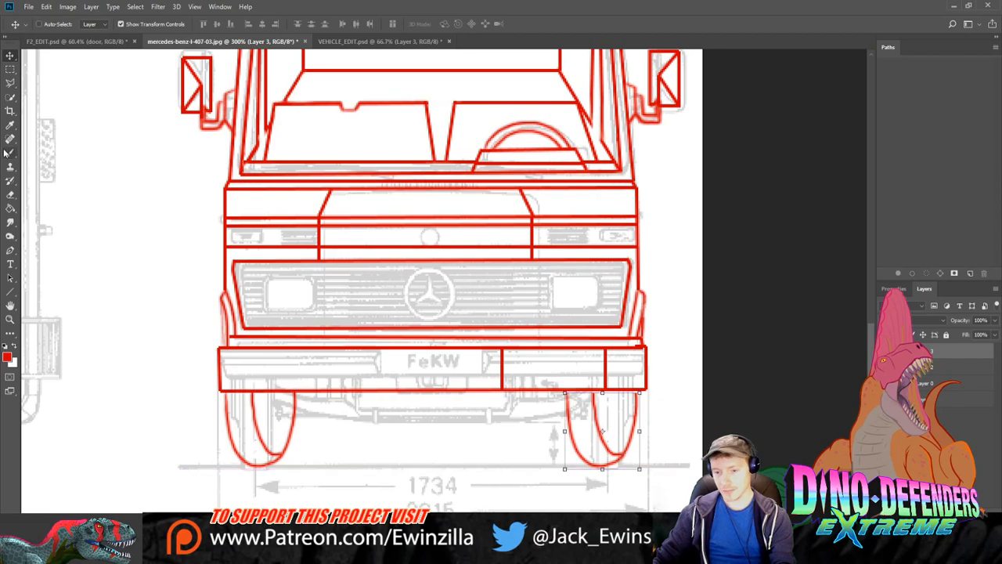
Step: On Layer 2, shift the left front wheel's outline slightly outward past the bumper's end, then deselect it and return to Layer 3
left_click(6, 68)
left_click(958, 368)
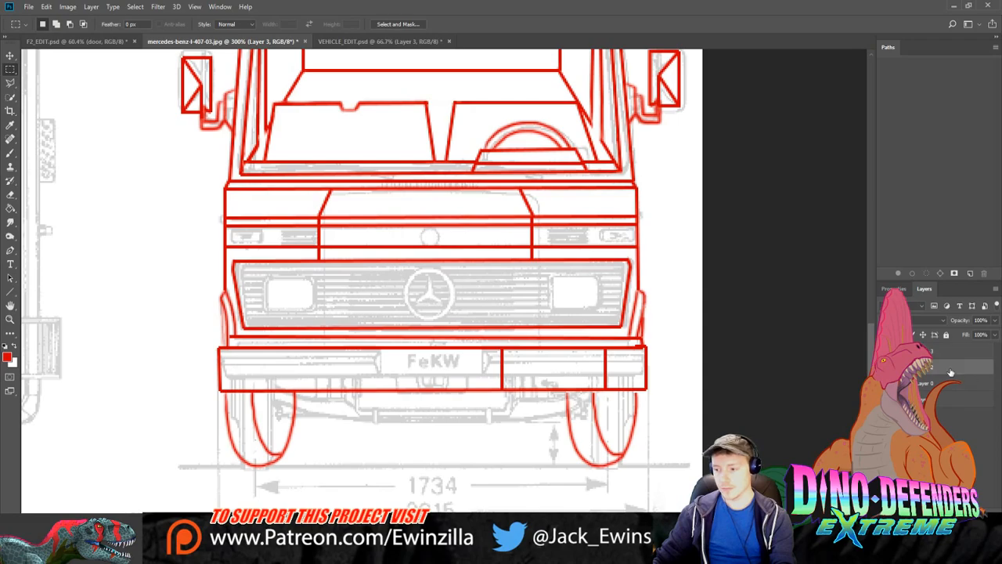
left_click_drag(362, 393, 215, 510)
left_click(10, 56)
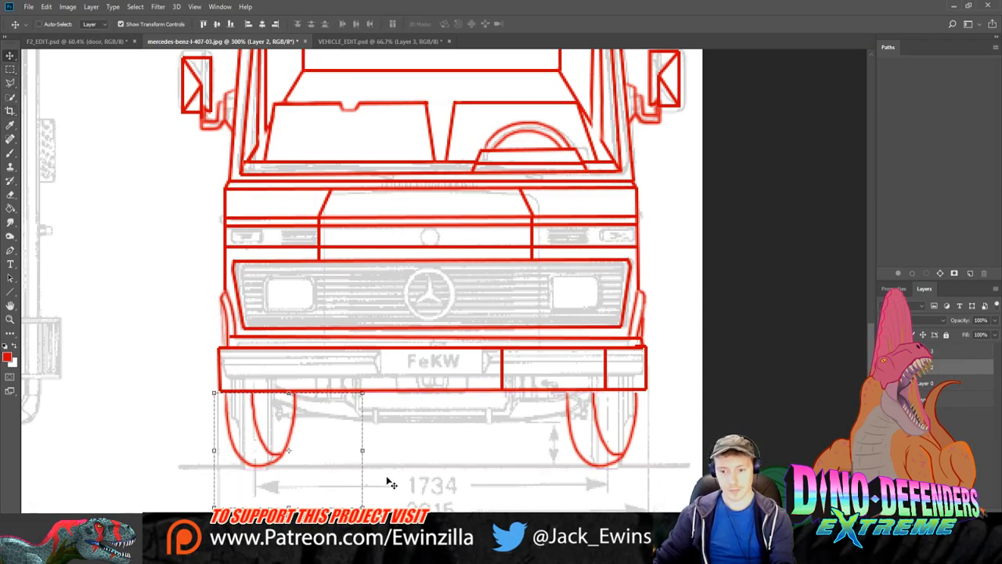
left_click_drag(324, 433, 310, 436)
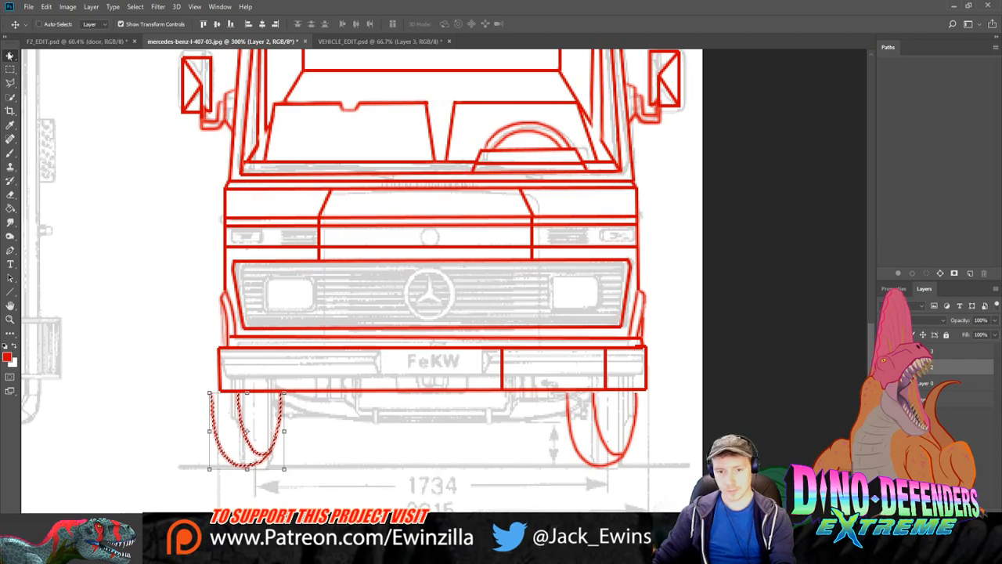
key("m")
left_click(933, 354)
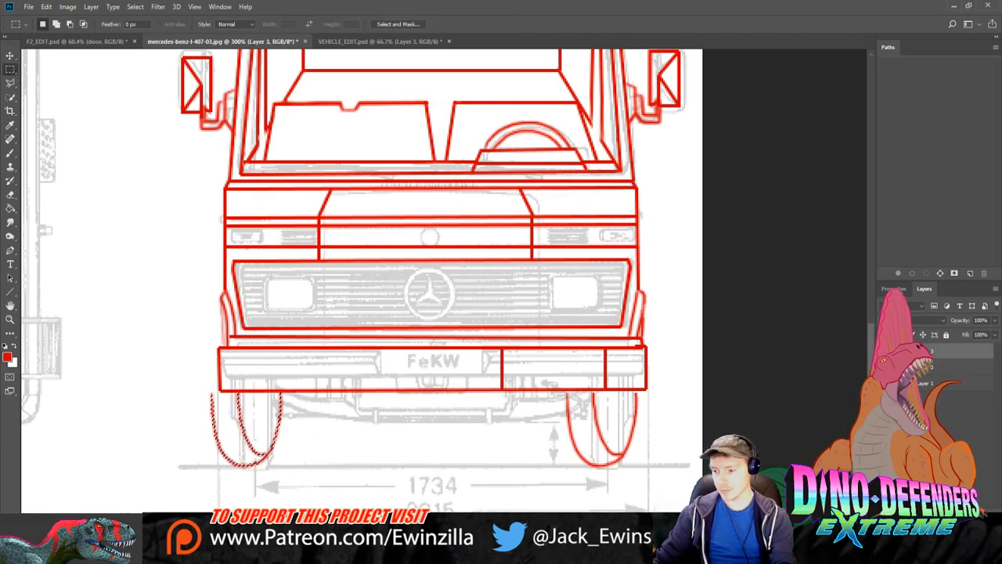
key("ctrl+d")
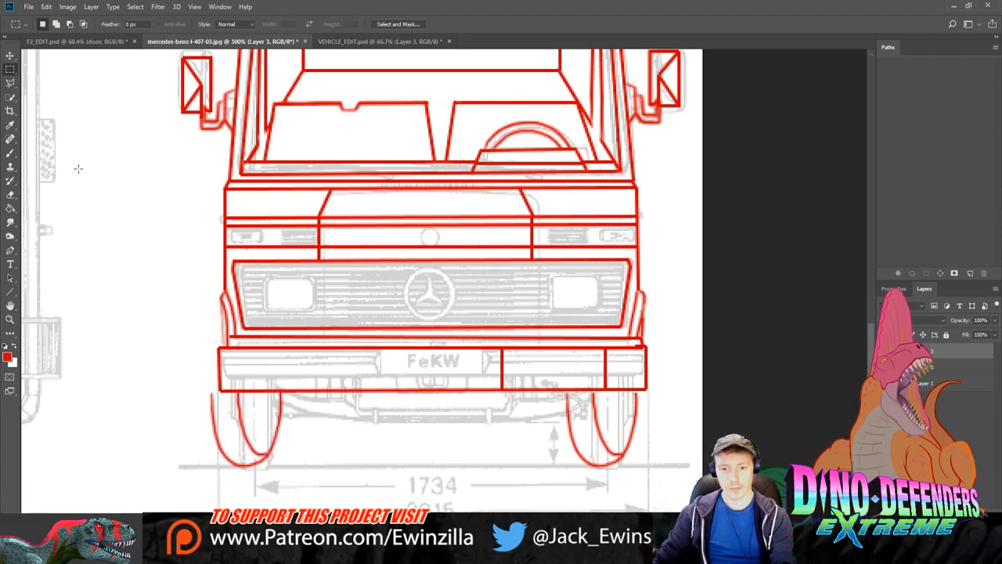
Step: Extend the left wheel's outer edge upward past the bumper's lower corner with the Smudge tool
left_click(10, 222)
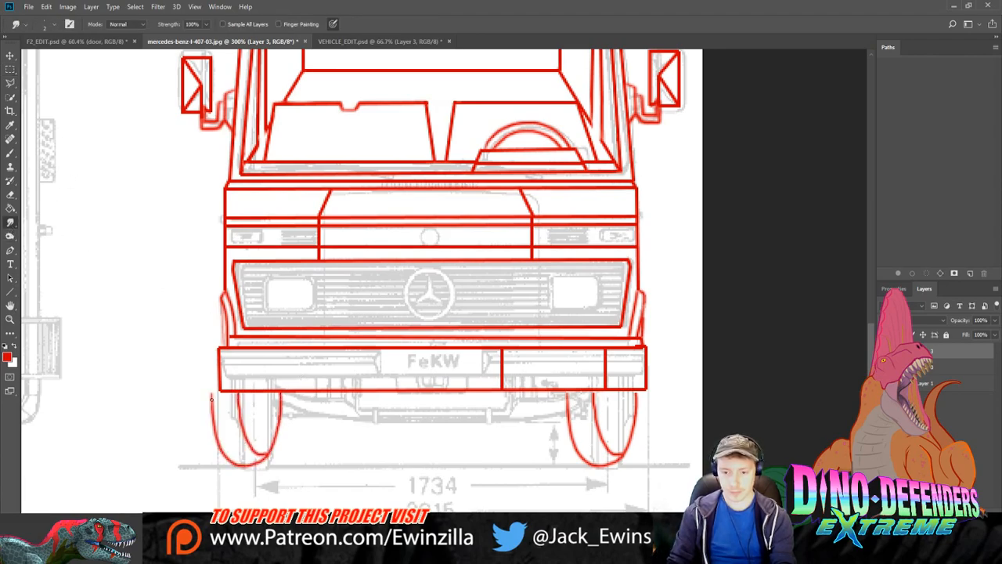
left_click_drag(212, 394, 217, 366)
left_click_drag(212, 408, 214, 364)
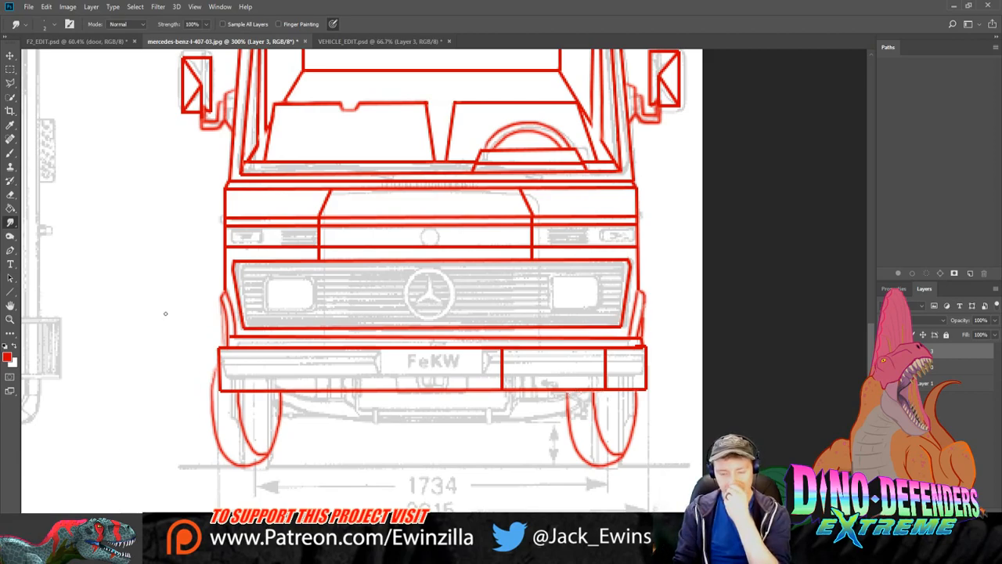
Step: Sketch the curved red lines of the left suspension arm beneath the bumper, with the bracket dropping to the crossbar
key("b")
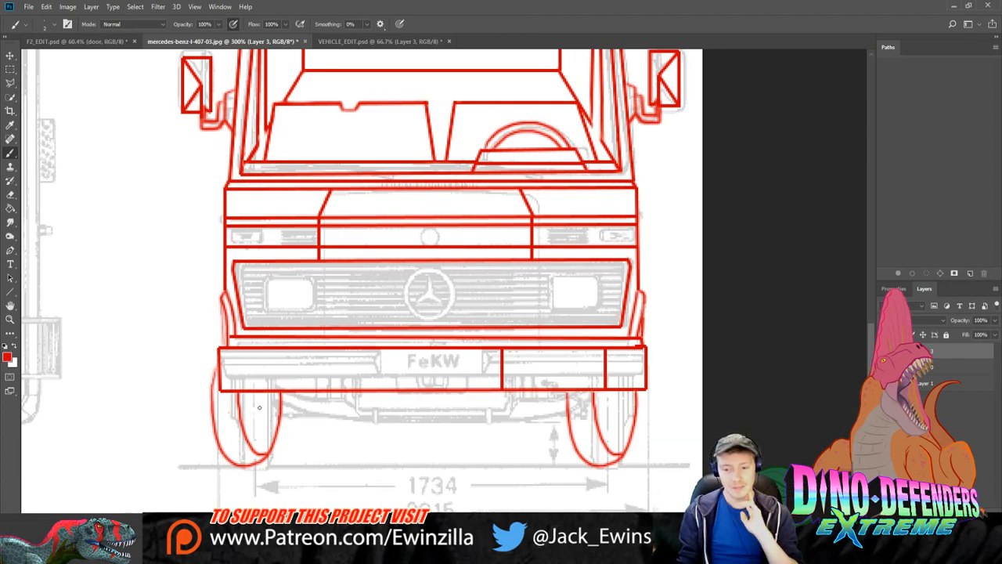
left_click_drag(257, 404, 368, 424)
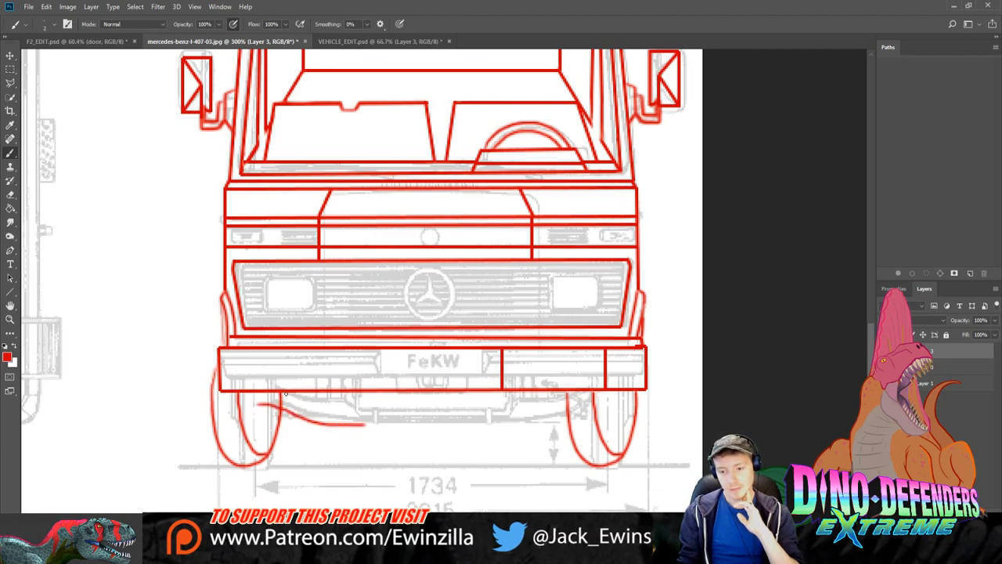
left_click_drag(285, 394, 374, 417)
key("ctrl+z")
key("ctrl+z")
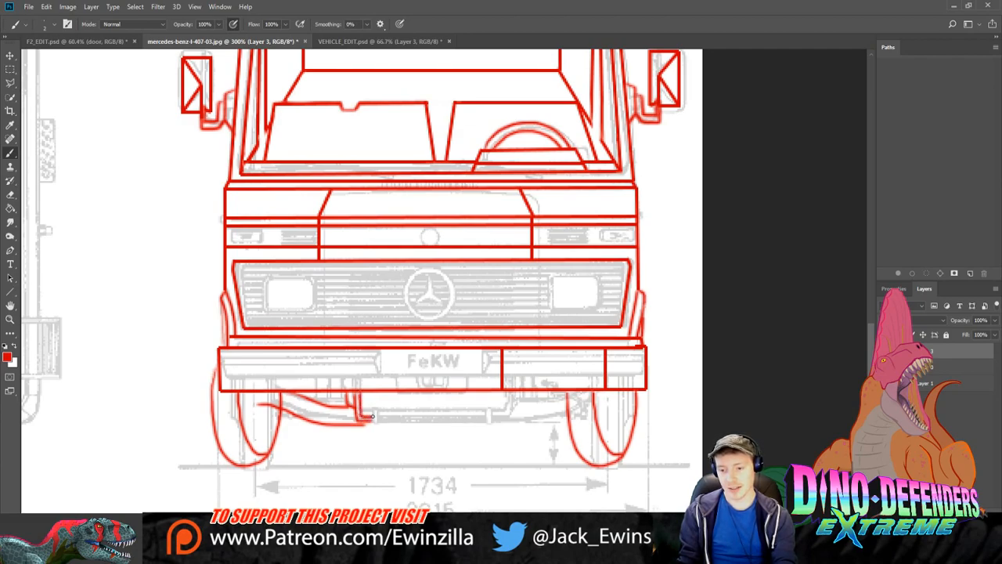
key("ctrl+z")
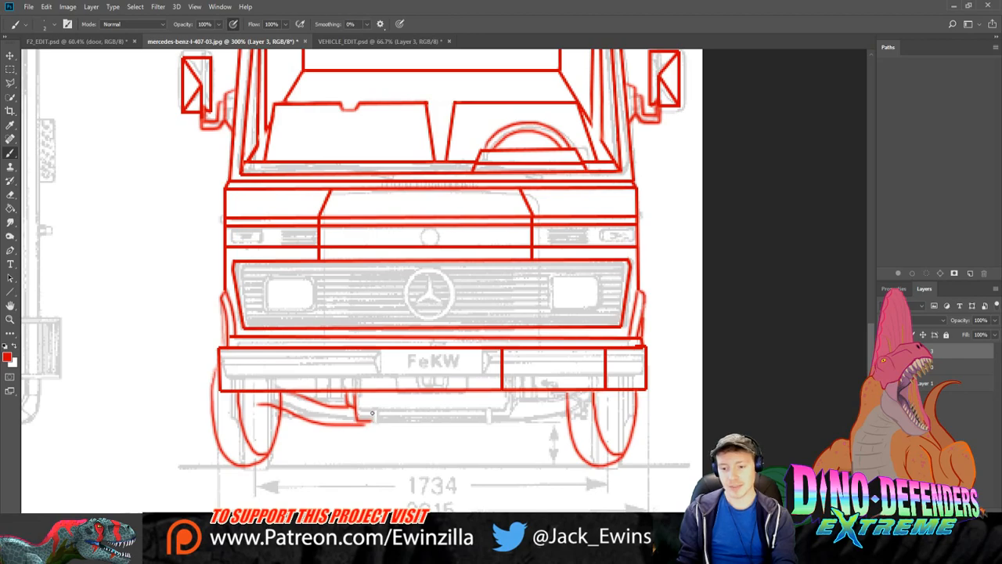
Step: Draw the horizontal crossbar beneath the bumper as two parallel red lines with a small vertical cap at its right end
key("shift+alt+z")
mouse_move(361, 392)
left_mouse_down()
mouse_move(373, 426)
mouse_move(375, 410)
mouse_move(483, 413)
left_mouse_up()
key("ctrl+z")
left_click_drag(380, 415, 482, 415)
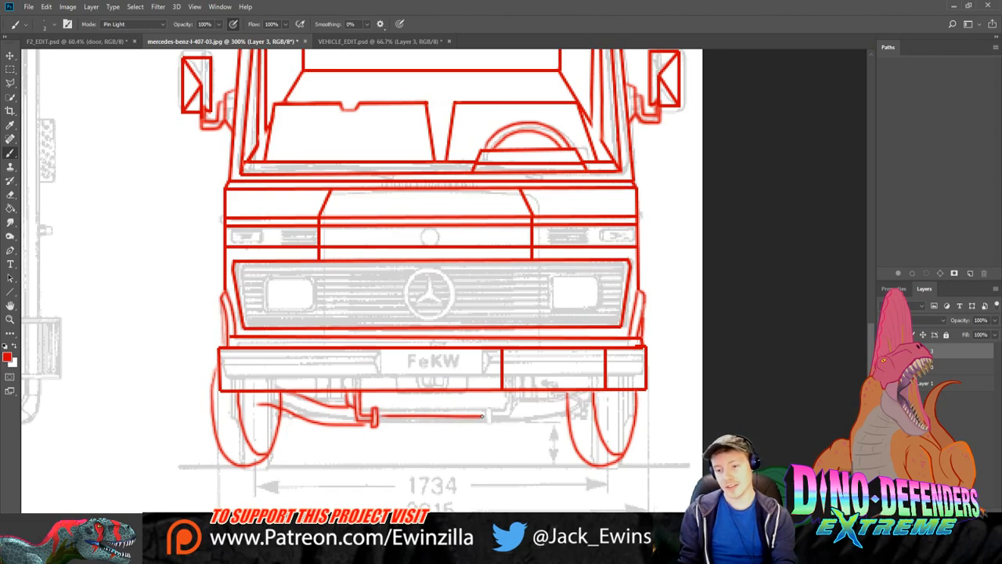
left_click_drag(377, 420, 487, 420)
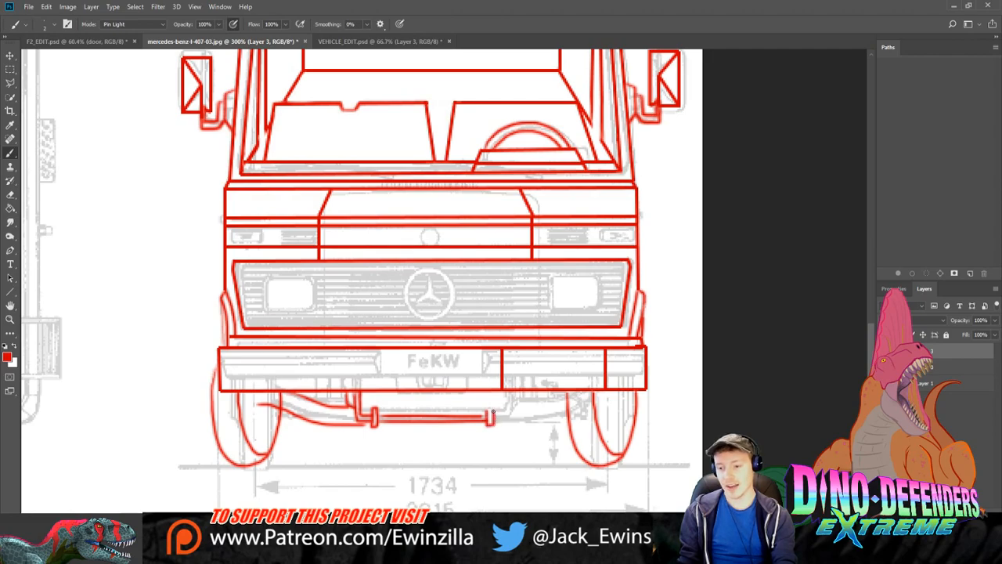
left_click_drag(486, 409, 488, 426)
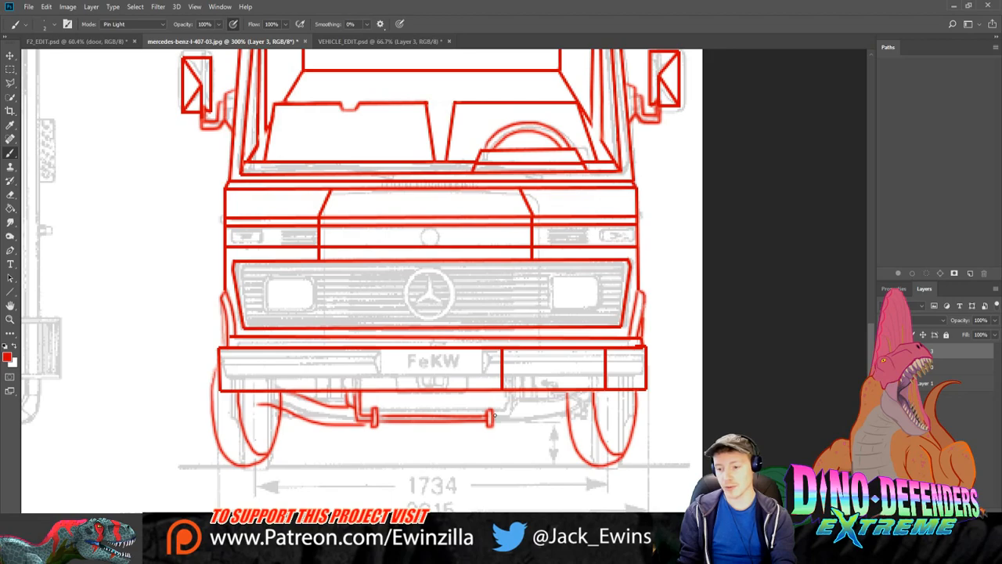
Step: Trace the angled bracket from the crossbar's right end up to the bumper, and the small parts hanging beside it
left_click_drag(494, 420, 514, 401)
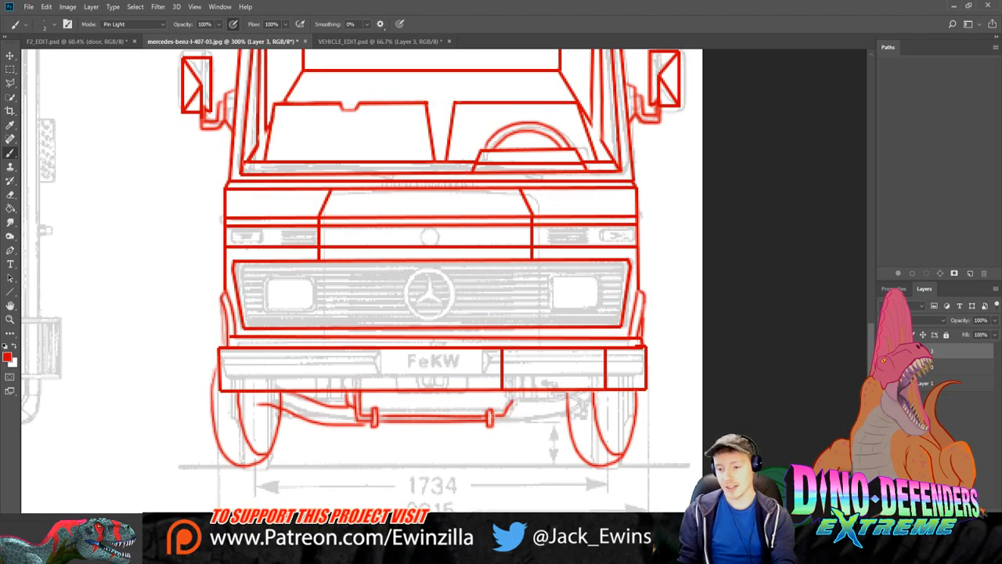
key("ctrl+z")
left_click_drag(494, 420, 514, 401)
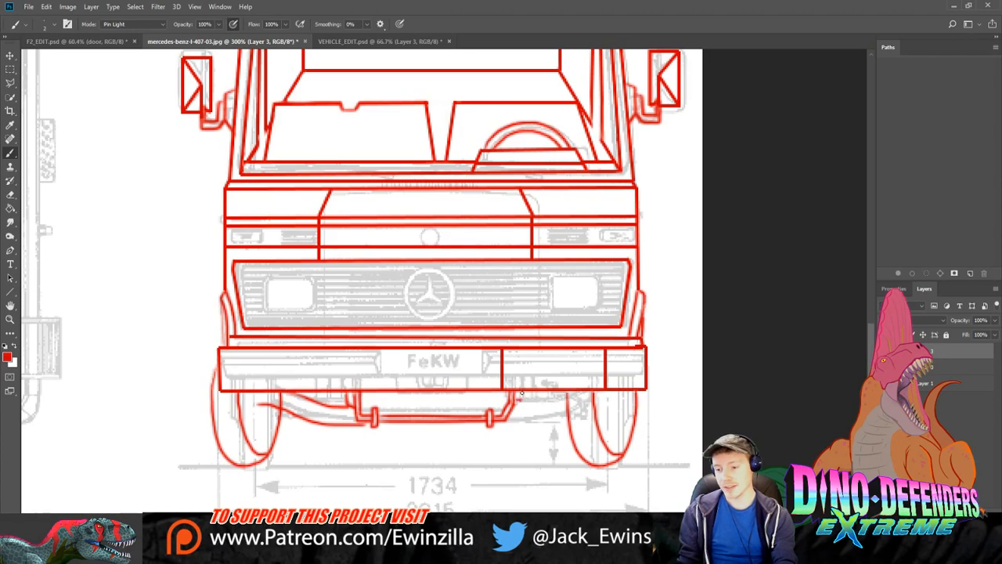
left_click_drag(522, 392, 526, 399)
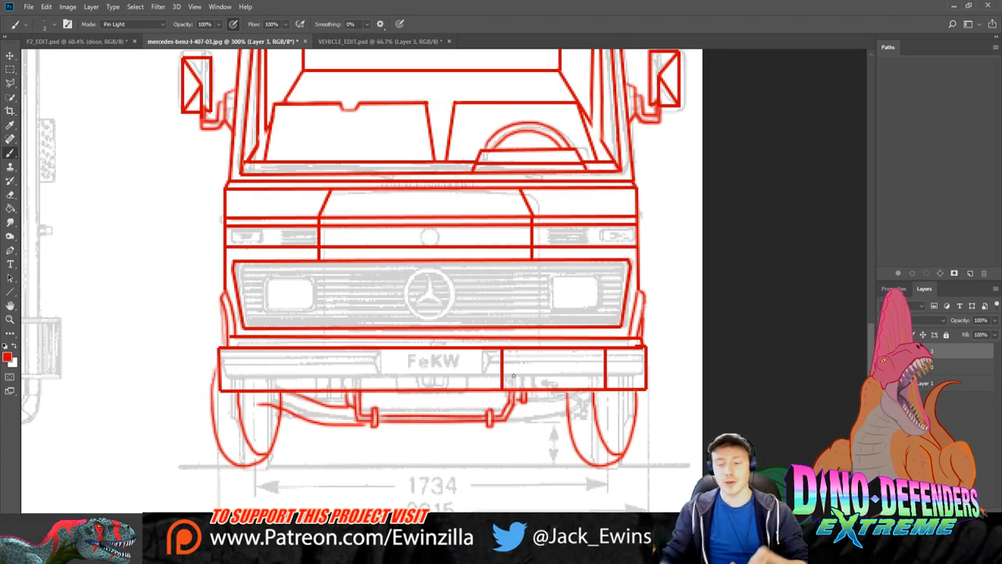
left_click_drag(539, 392, 540, 398)
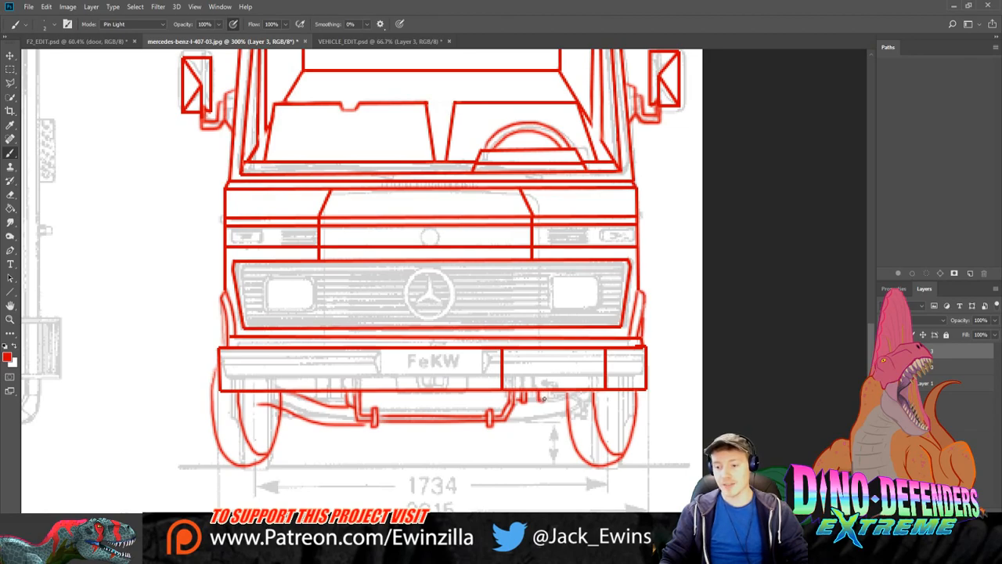
mouse_move(529, 399)
left_mouse_down()
mouse_move(558, 394)
mouse_move(508, 400)
mouse_move(517, 406)
left_mouse_up()
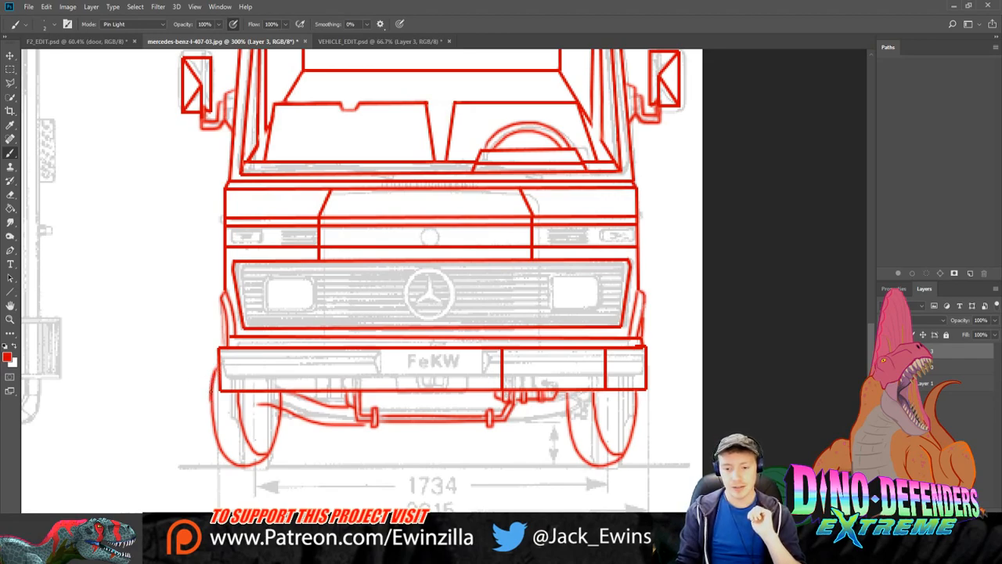
Step: Retouch the left wheel's outer edge and inner hub curve, and trace the right suspension arm's lower line to the right wheel
left_click_drag(211, 392, 215, 433)
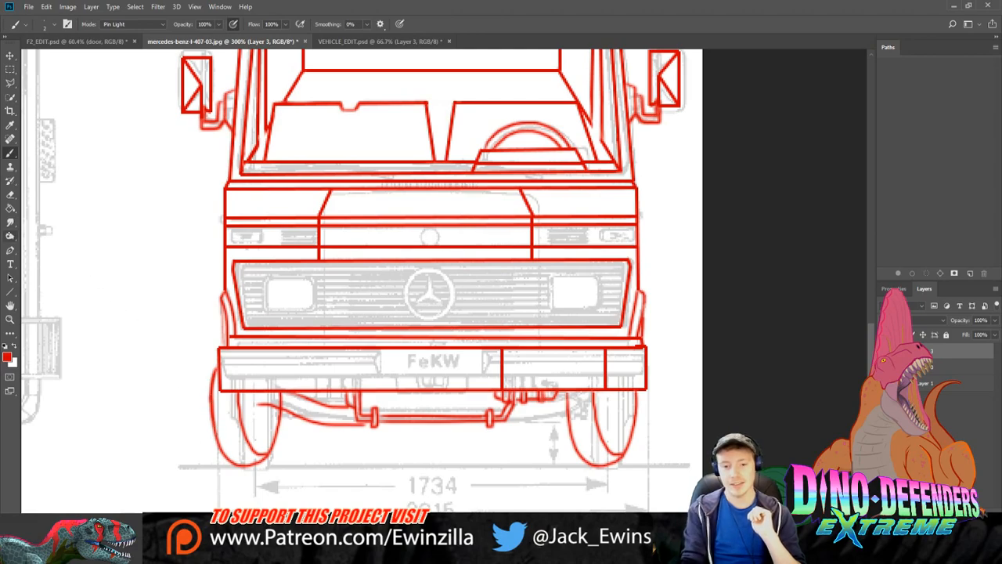
left_click(10, 223)
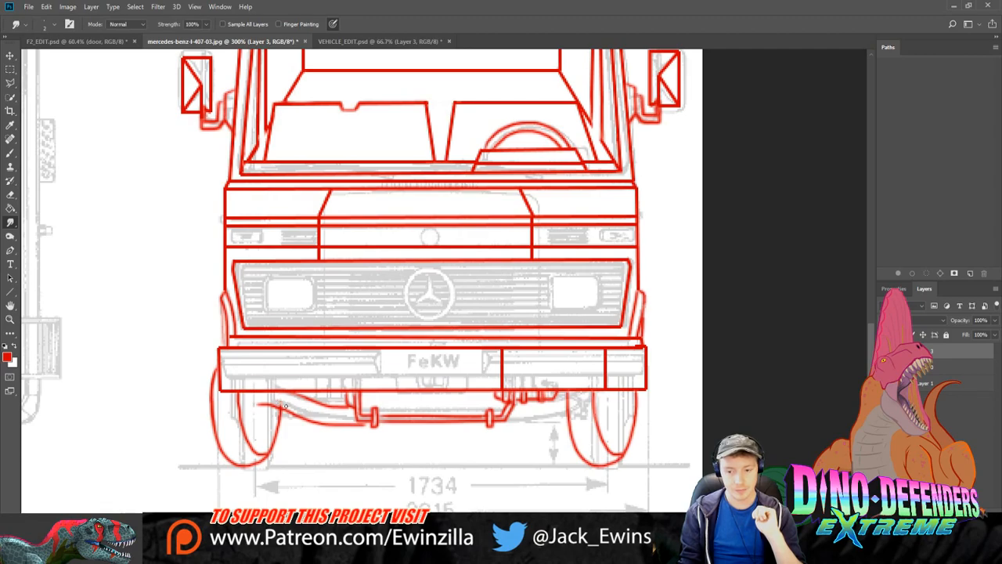
left_click(11, 153)
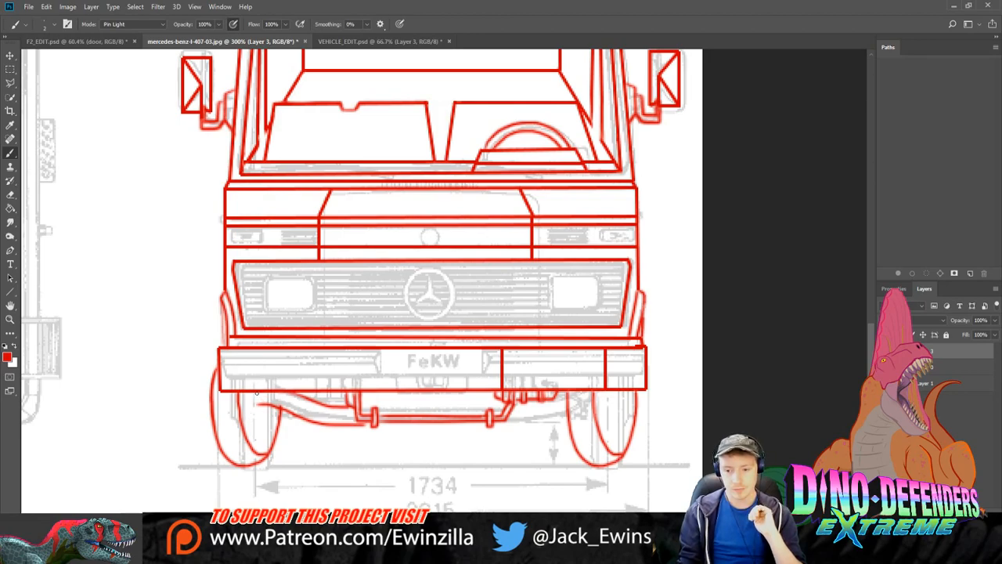
left_click_drag(249, 394, 270, 416)
key("ctrl+z")
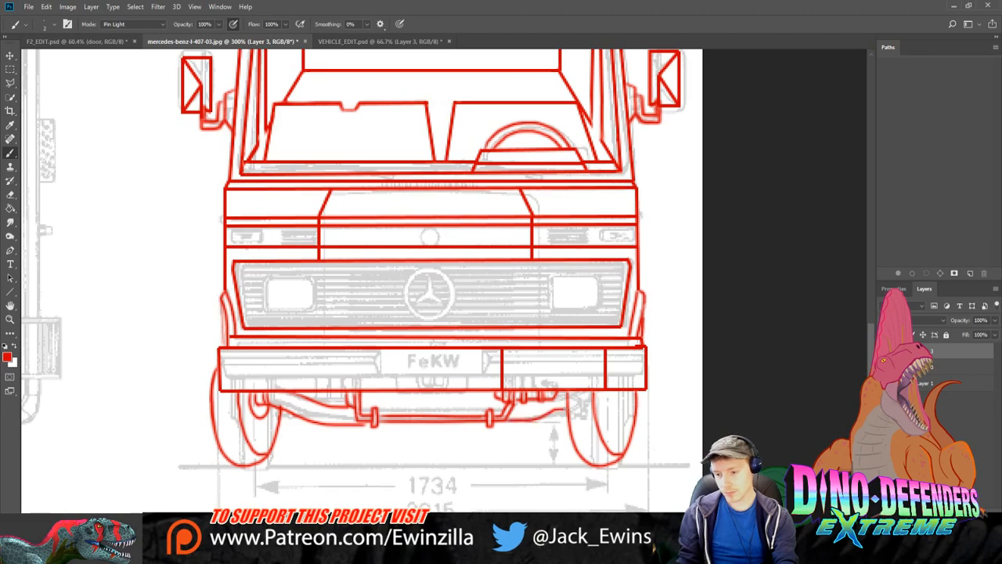
left_click_drag(504, 421, 578, 411)
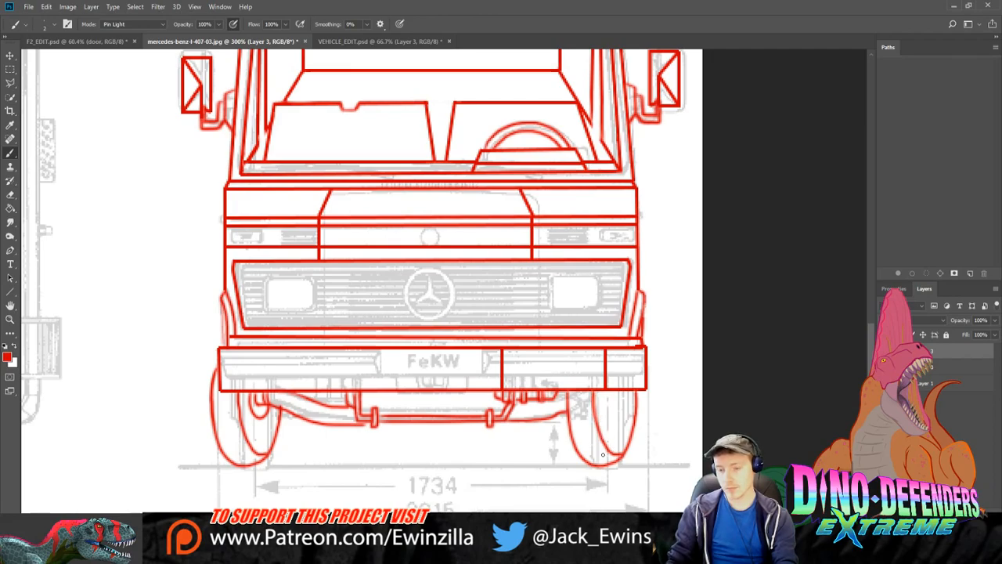
Step: Examine the van's rear wheel and lower bodywork up close in the VEHICLE_EDIT.psd photo, and return to the full view
left_click(333, 42)
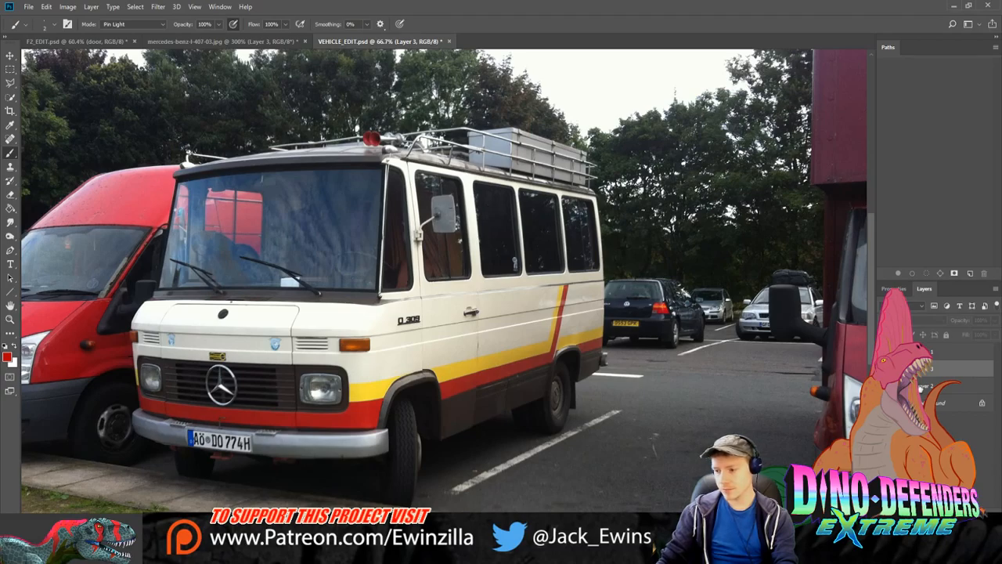
key("alt+[")
key("z")
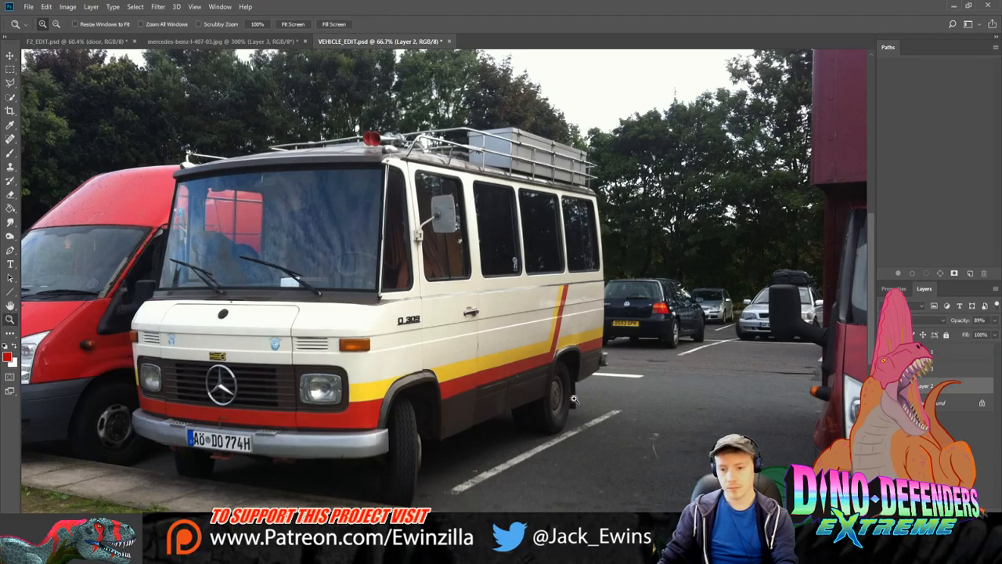
left_click(578, 400)
left_click(583, 398)
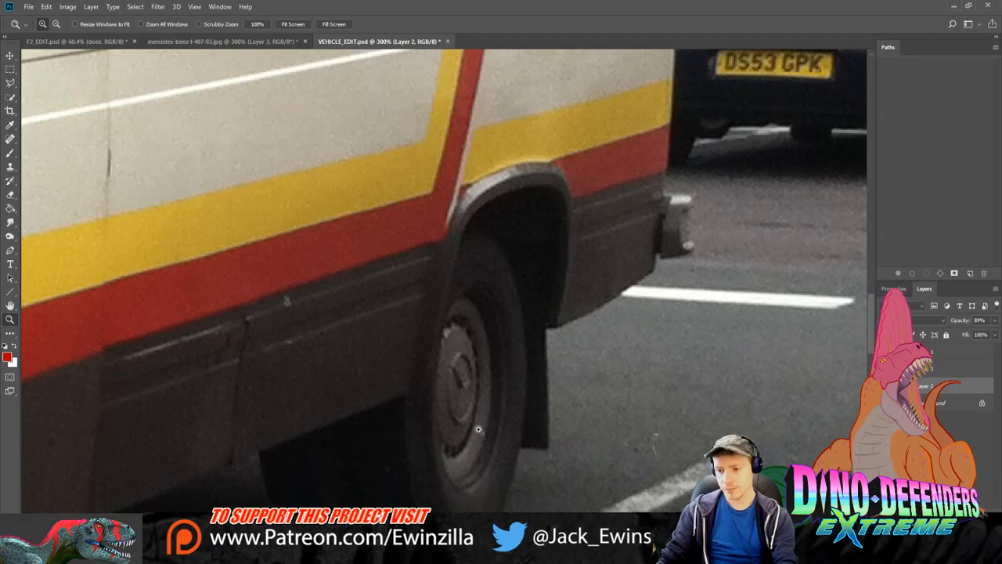
scroll(480, 432, "down", 2)
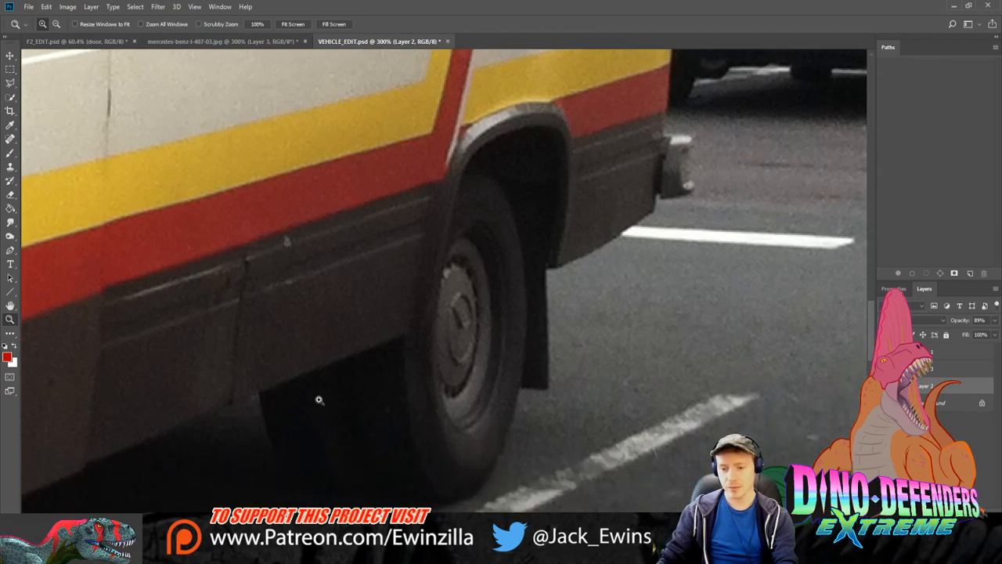
left_click(289, 26)
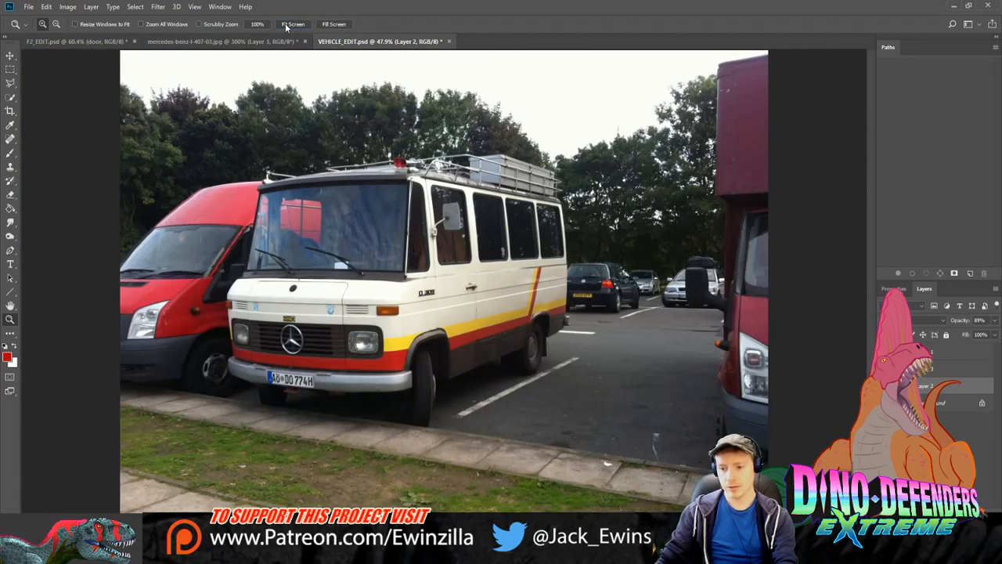
Step: Check the front tyre in the photo, then brush the right wheel's inner hub curve in red on the mercedes-benz-l-407-03.jpg drawing
left_click_drag(429, 399, 429, 398)
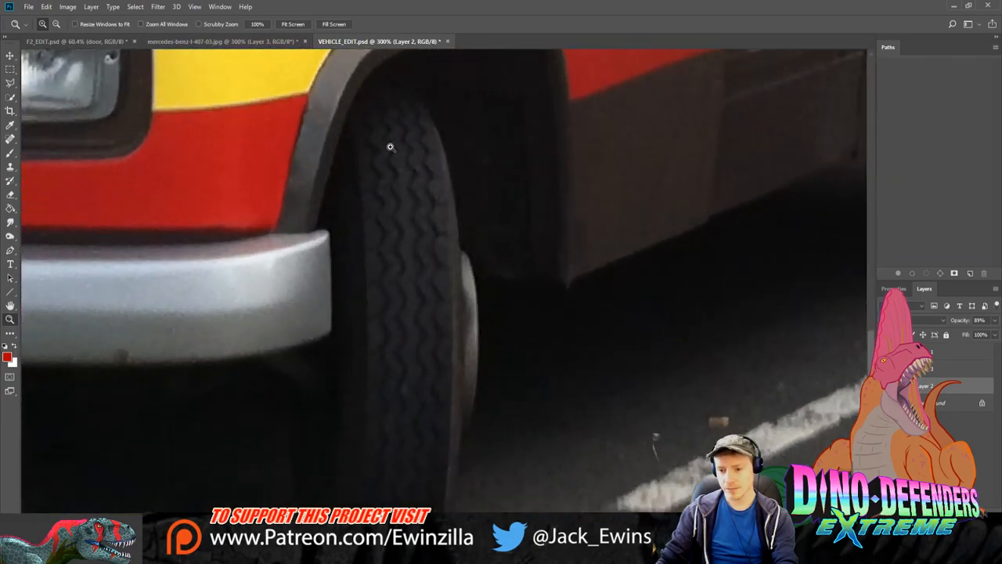
left_click(76, 43)
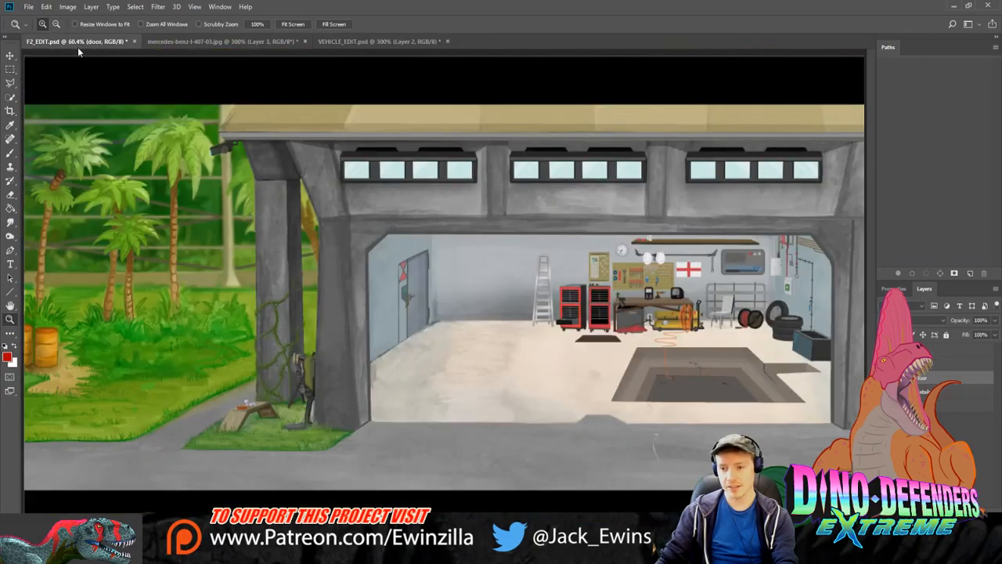
left_click(700, 437)
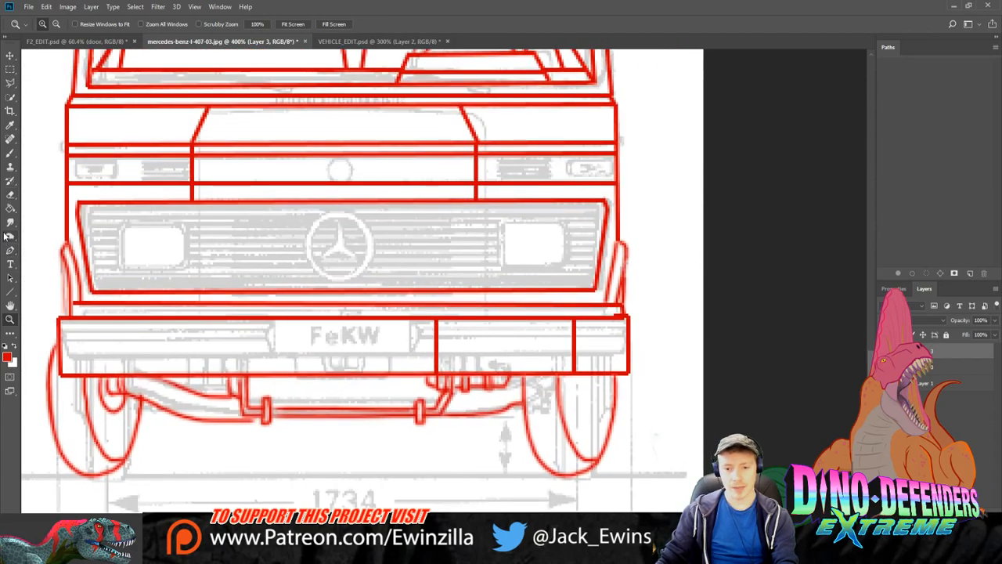
left_click(9, 153)
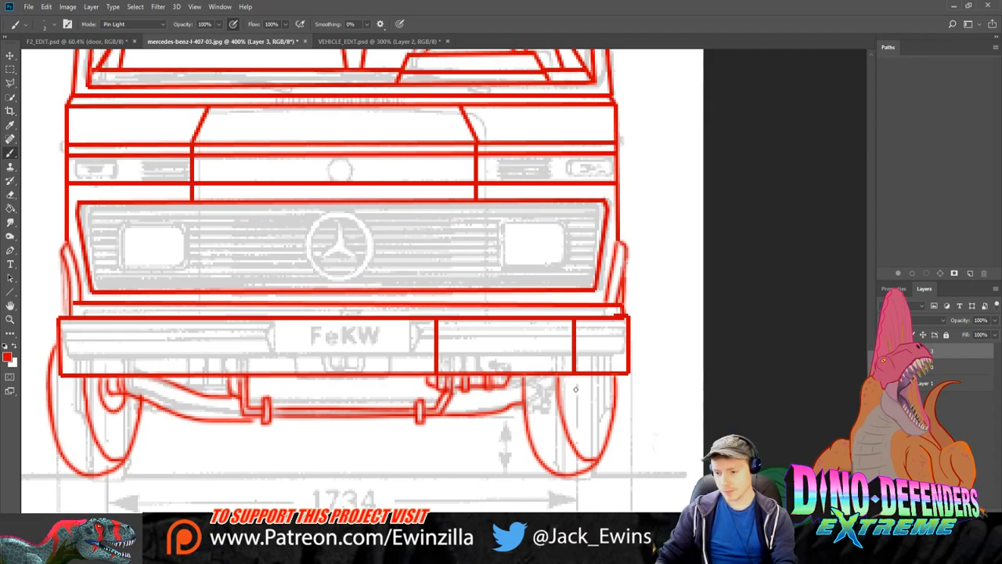
left_click_drag(574, 379, 595, 427)
key("ctrl+z")
left_click_drag(573, 378, 592, 426)
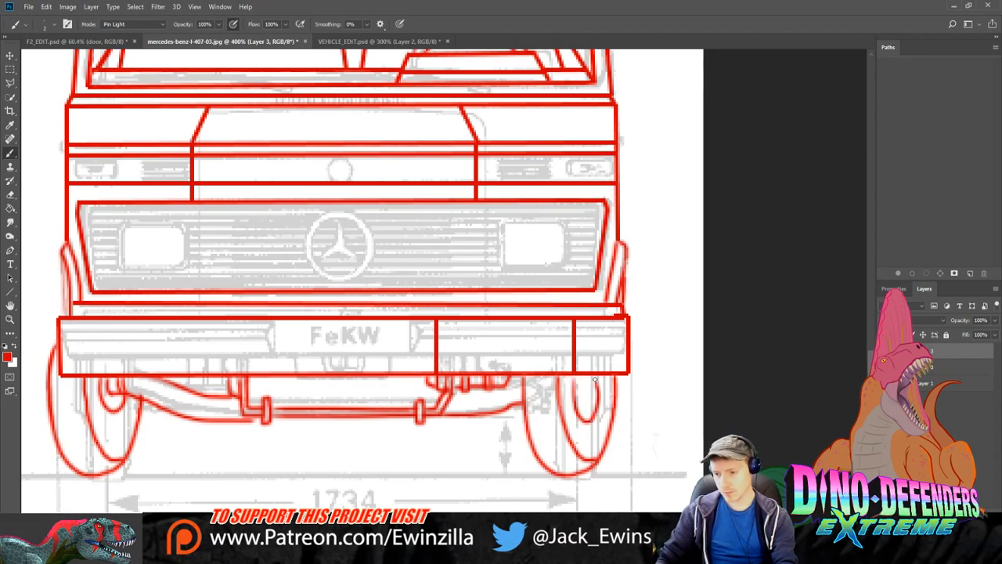
key("ctrl+z")
mouse_move(573, 374)
left_mouse_down()
mouse_move(587, 429)
mouse_move(599, 380)
left_mouse_up()
key("ctrl+z")
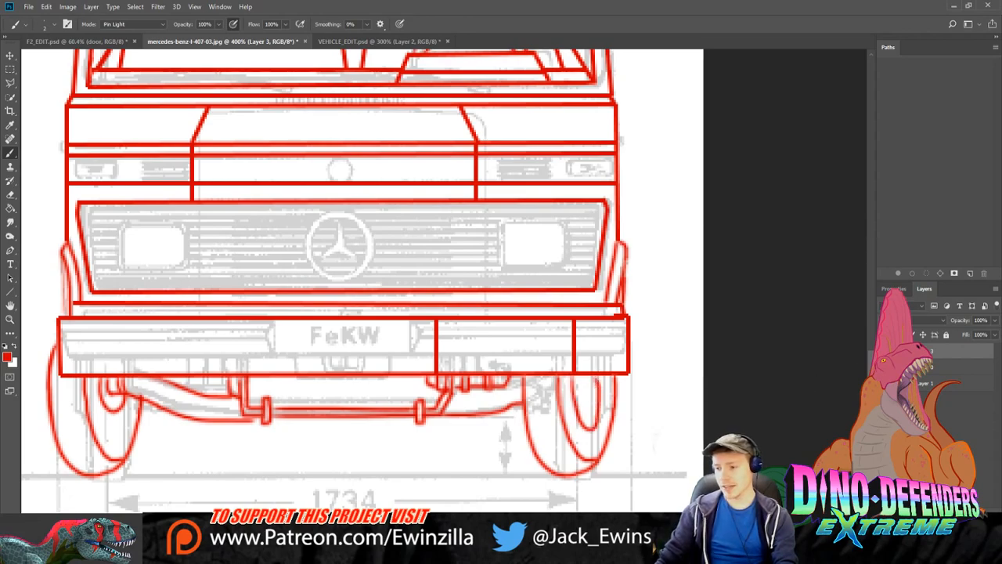
Step: Hide the grey blueprint beneath the red lines and copy the van line drawing into the F2_EDIT.psd garage scene
left_click(883, 367)
scroll(362, 281, "up", 3)
scroll(362, 280, "up", 2)
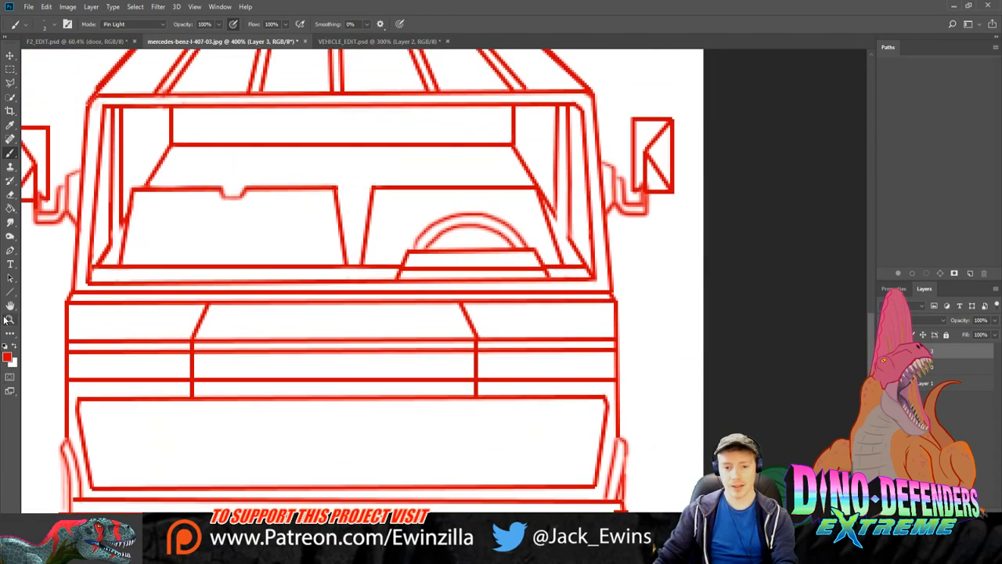
left_click(10, 319)
scroll(705, 417, "down", 5)
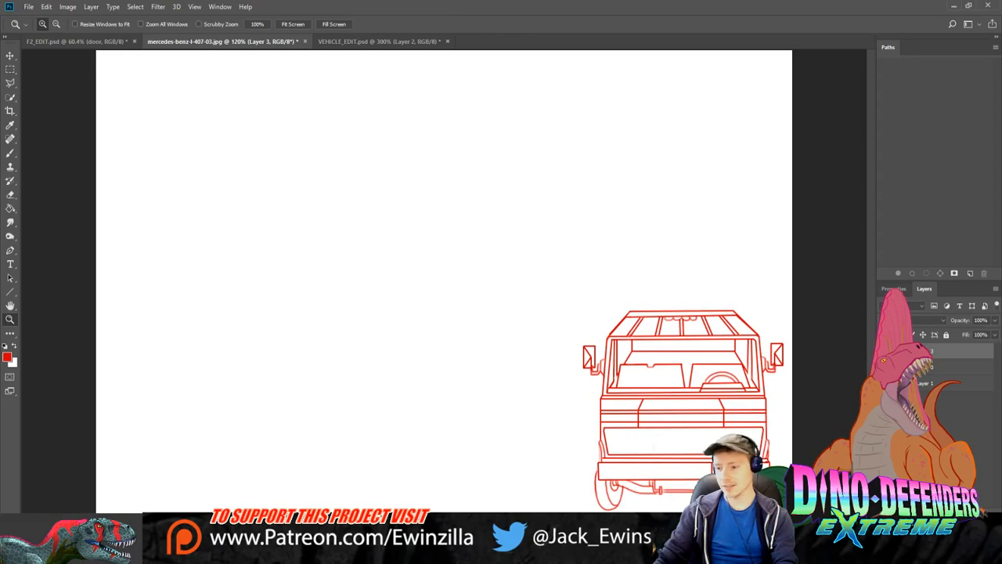
scroll(704, 439, "up", 3)
left_click(11, 56)
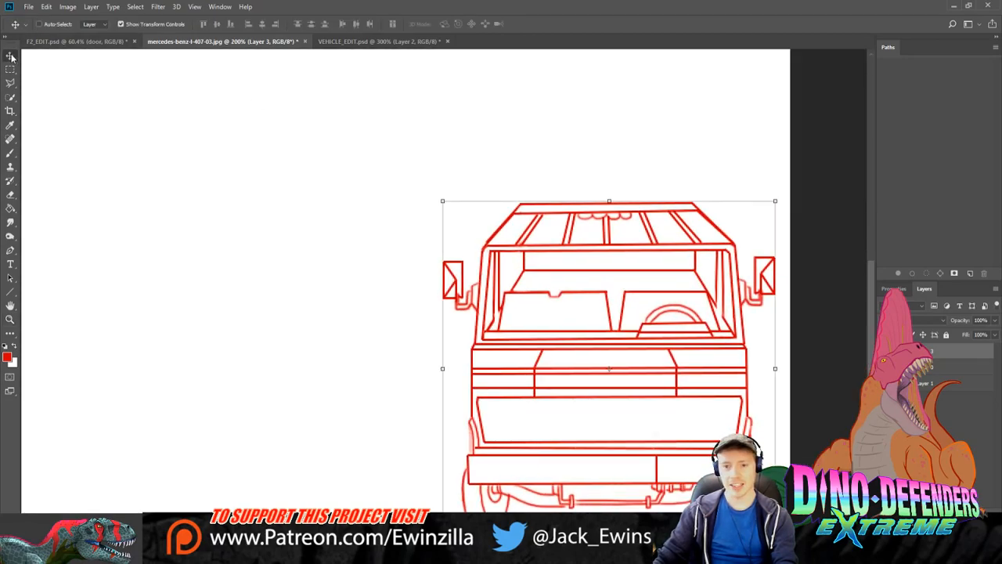
left_click_drag(668, 325, 571, 360)
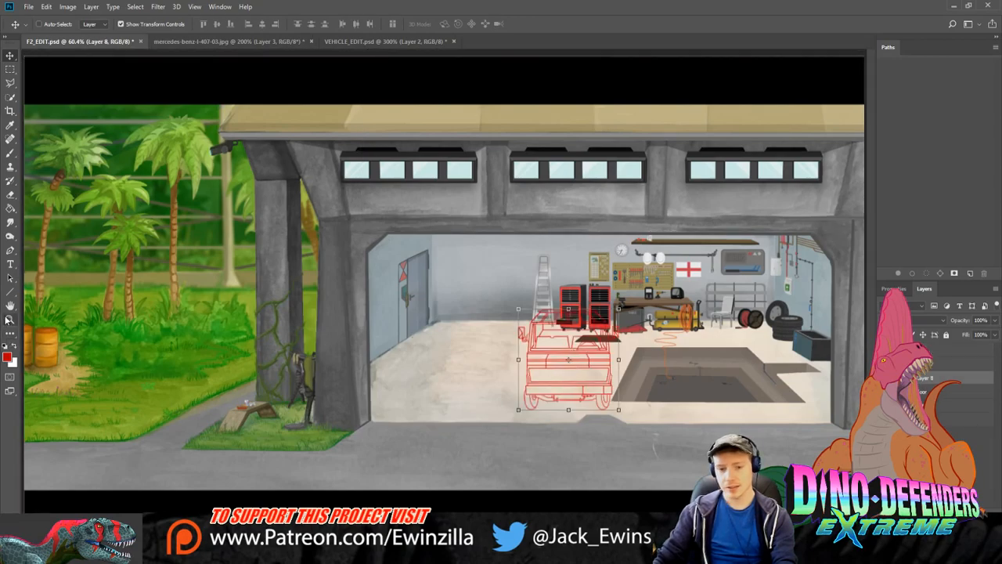
Step: Move the van drawing down to the garage's front threshold and try enlarging it to about 145%
left_click(9, 319)
key("ctrl+plus")
key("ctrl+plus")
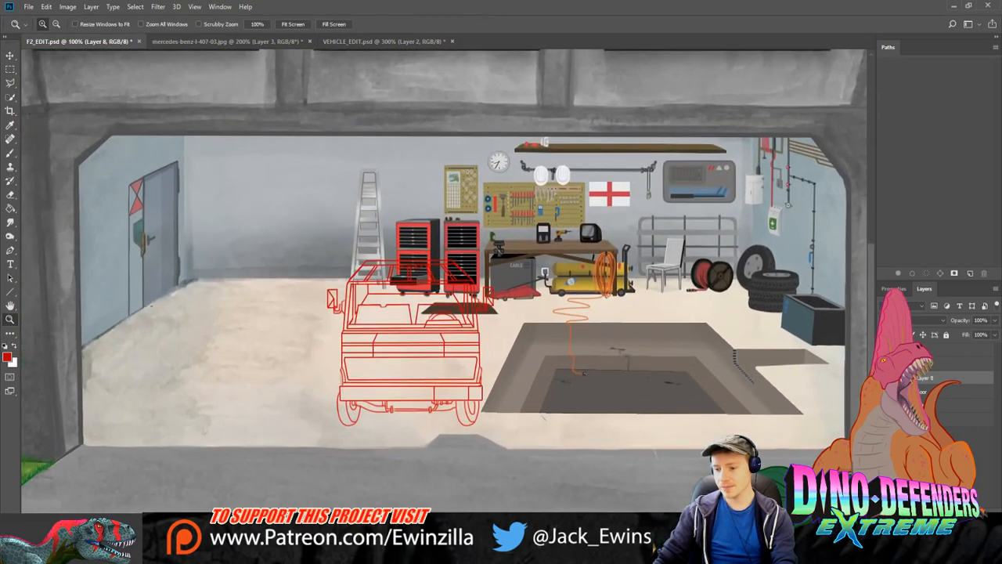
scroll(167, 184, "right", 3)
left_click(10, 55)
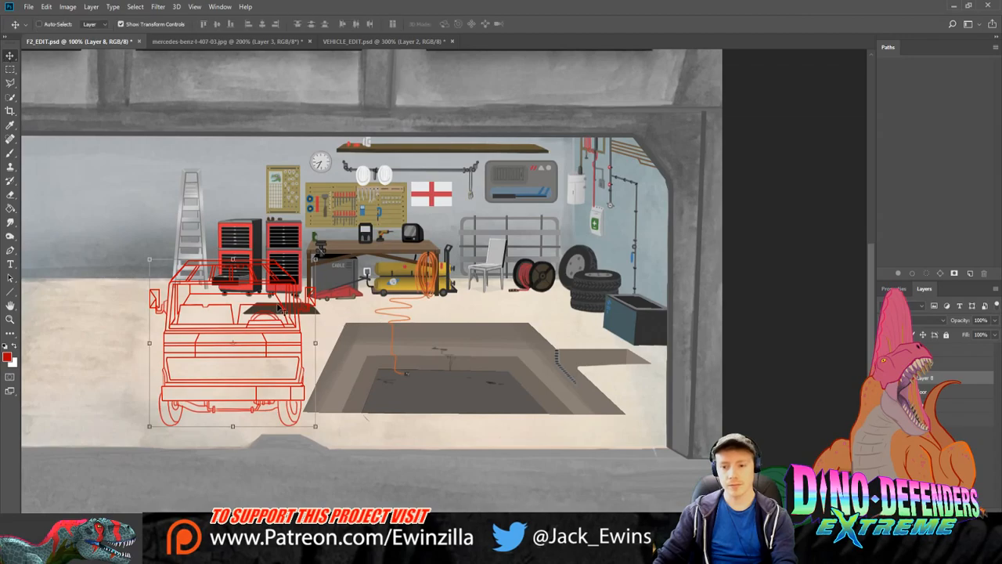
left_click_drag(278, 308, 263, 378)
left_click_drag(299, 327, 374, 257)
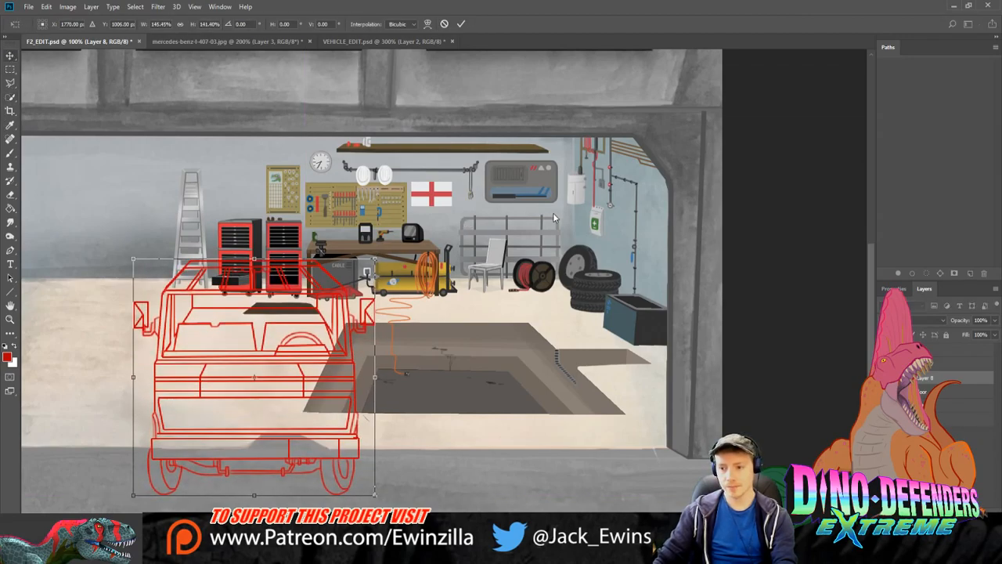
key("Escape")
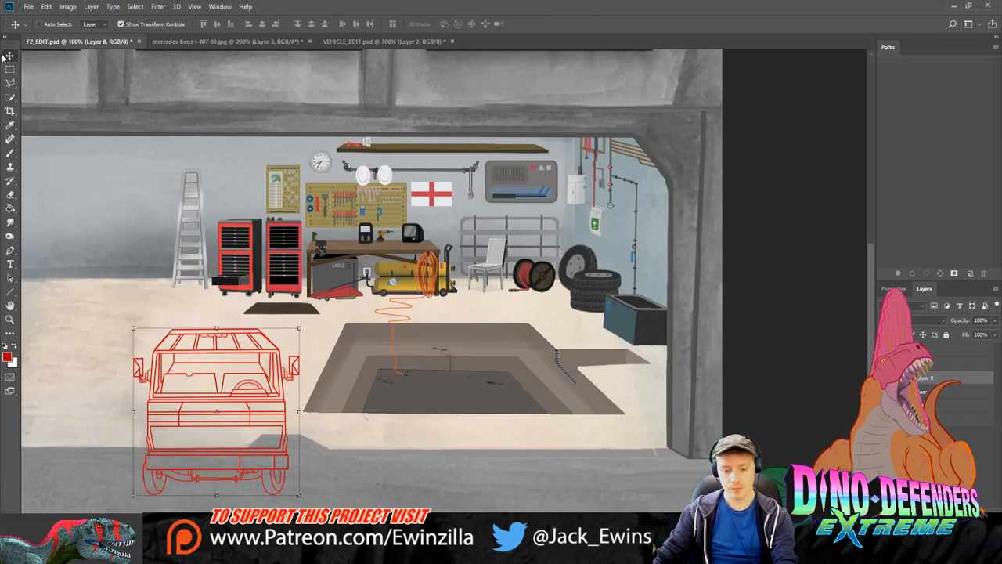
Step: Enlarge the van drawing proportionally to about 170% and place it over the garage's inspection pit
left_click_drag(300, 328, 402, 234)
left_click_drag(384, 294, 530, 244)
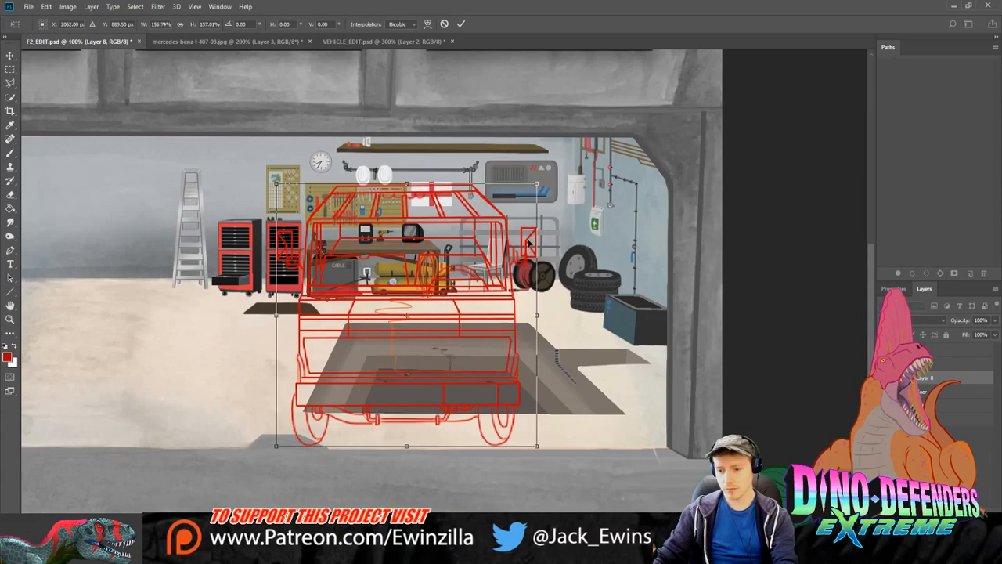
left_click_drag(536, 184, 558, 162)
left_click_drag(505, 228, 539, 225)
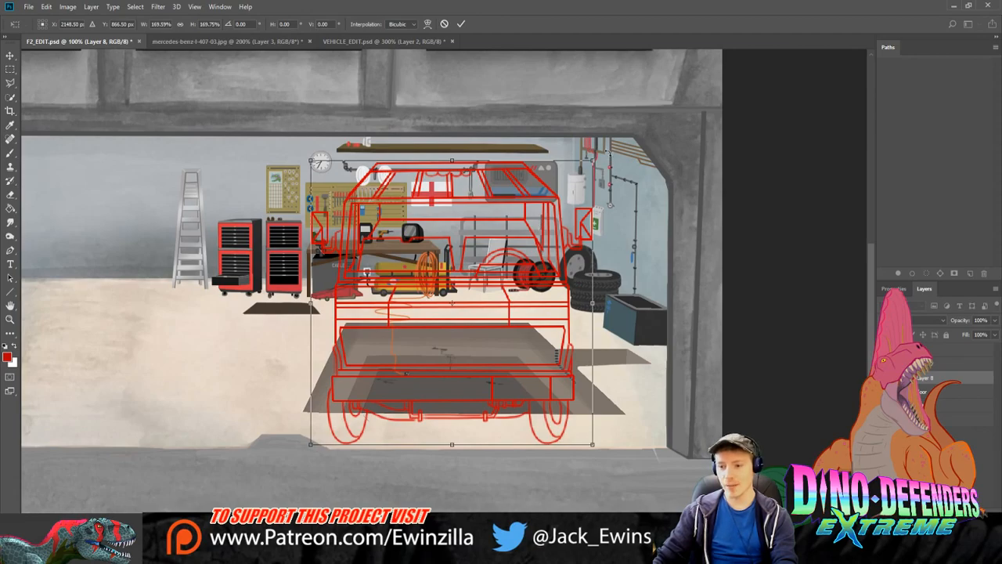
Step: Rotate the red van line drawing 0.60° in the garage scene and apply the transform
left_click_drag(606, 149, 615, 148)
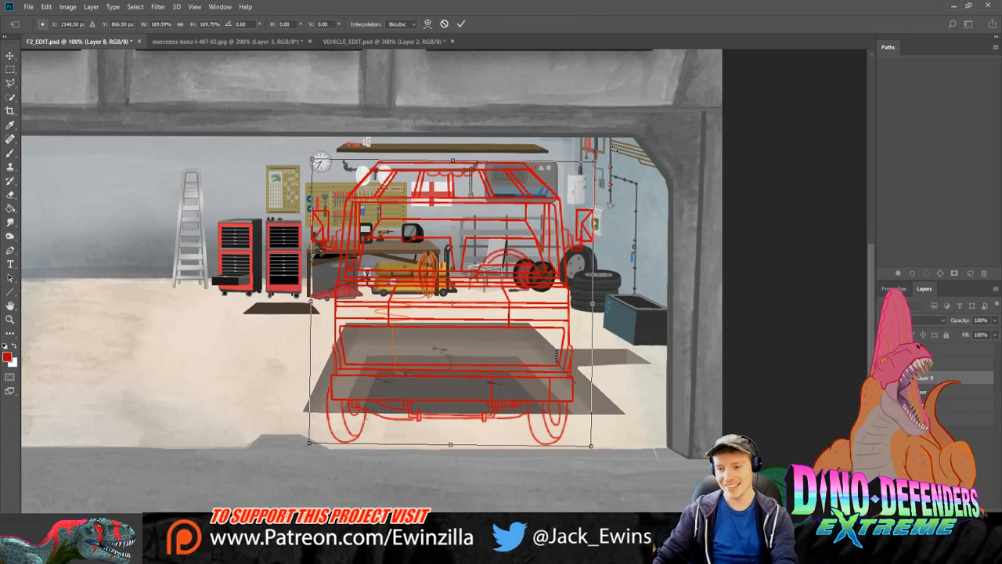
left_click(11, 69)
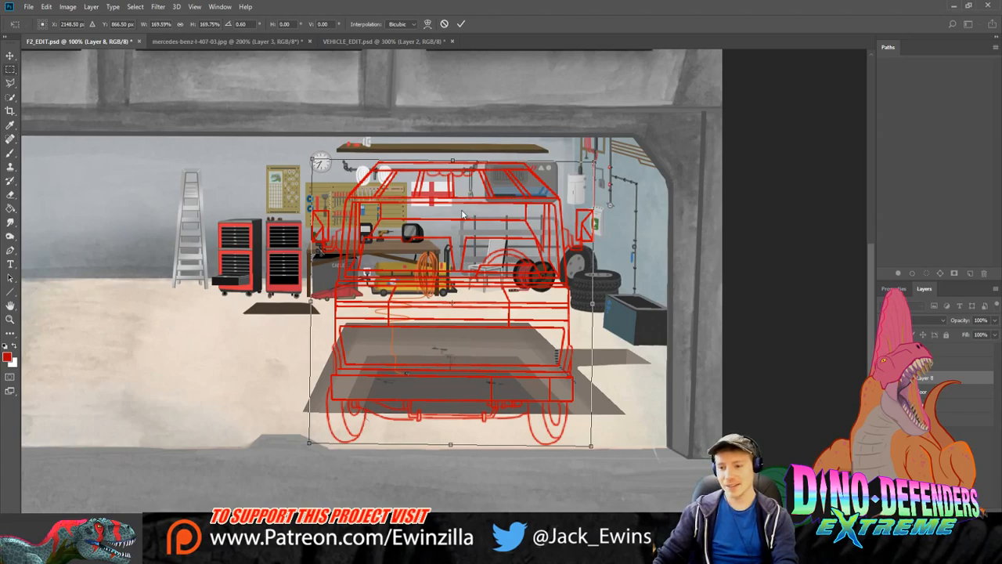
left_click(10, 55)
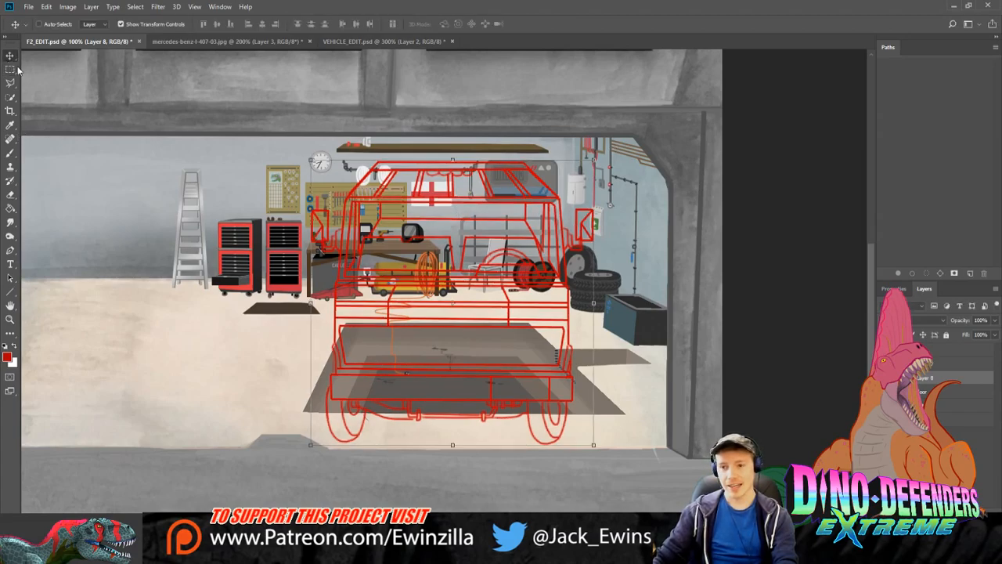
Step: Copy the enlarged red van drawing into mercedes-benz-l-407-03.jpg and hide the smaller van drawing there
left_click_drag(563, 261, 400, 340)
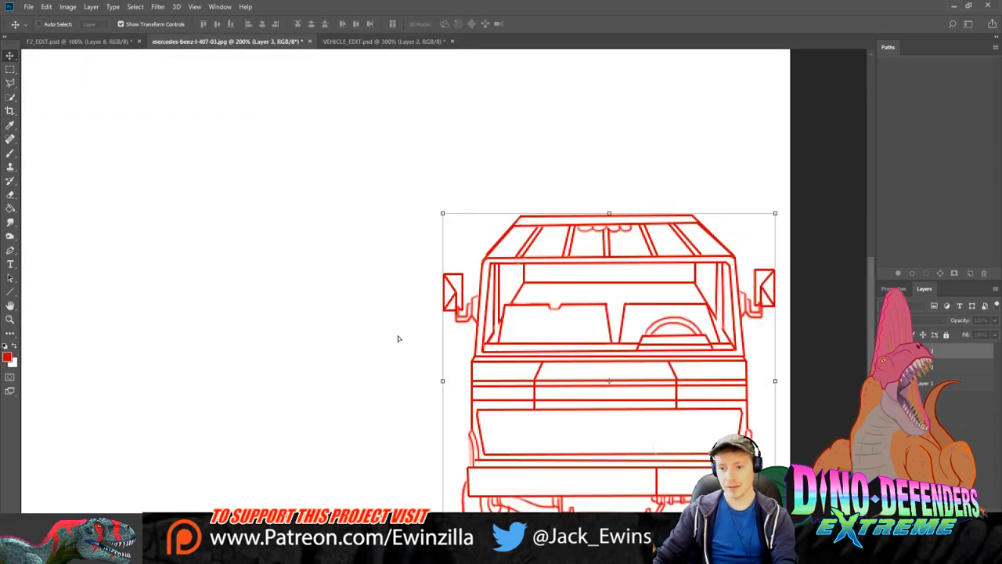
left_click_drag(571, 251, 326, 275)
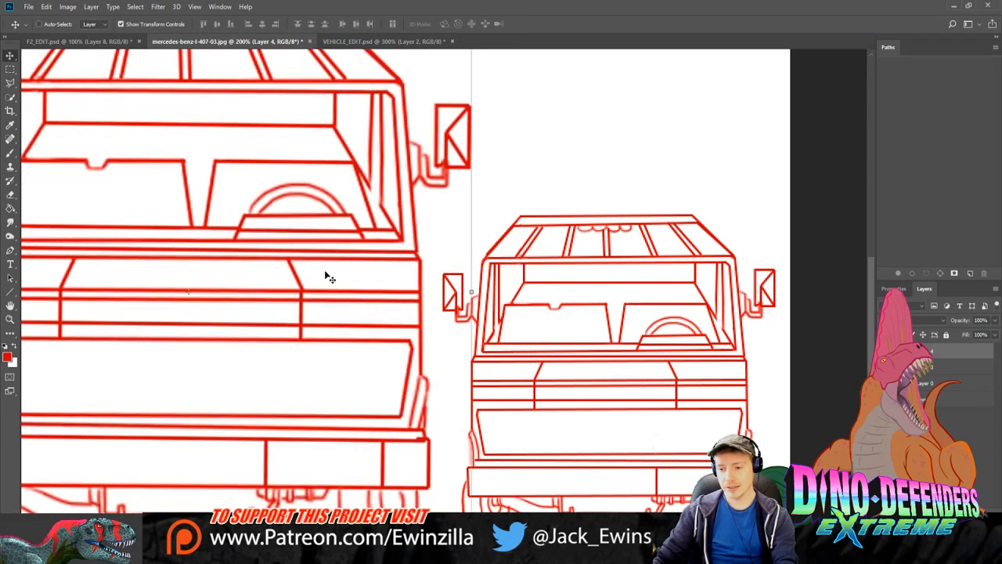
left_click(10, 318)
left_click(293, 23)
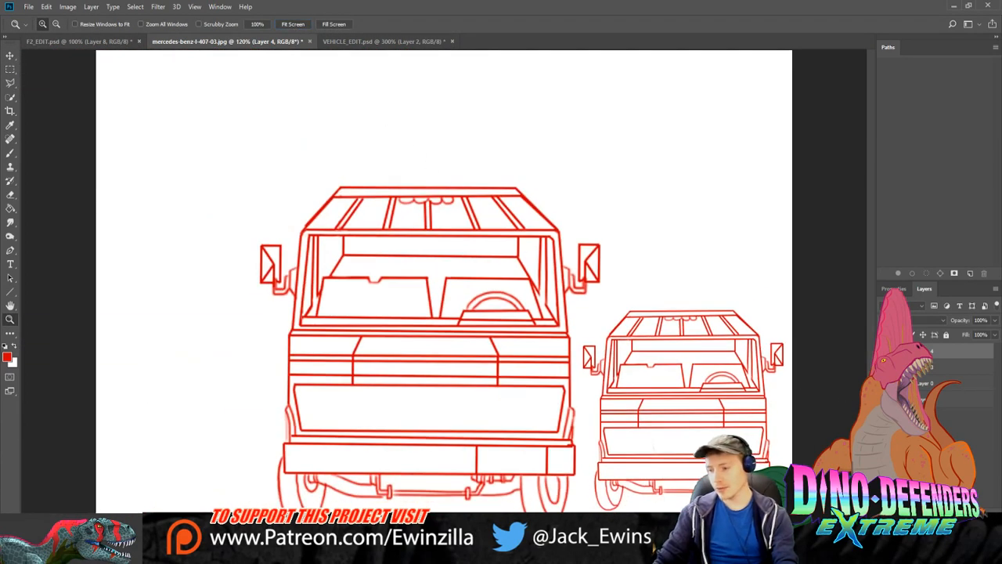
left_click(884, 367)
left_click(884, 367)
left_click(884, 367)
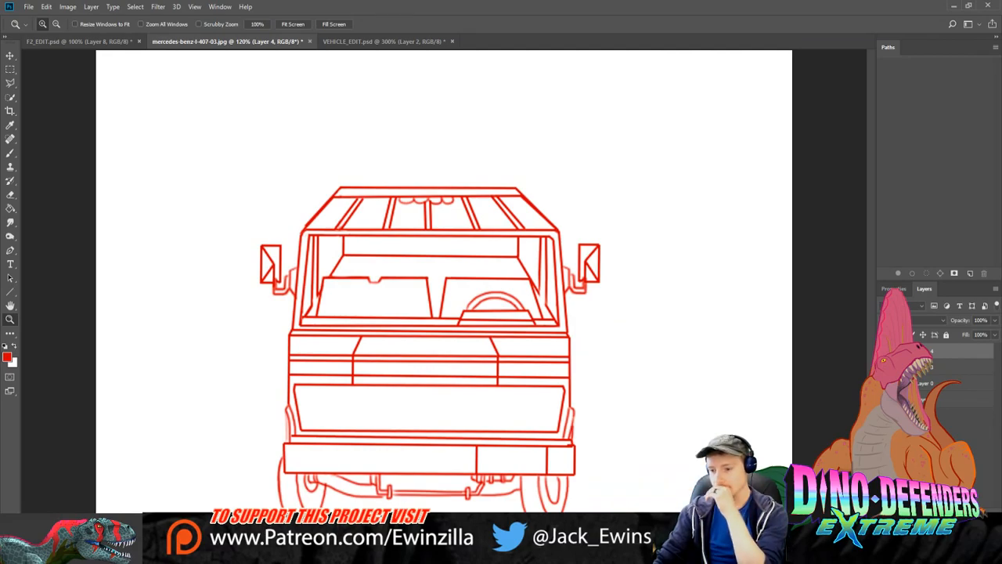
Step: Rotate the copied van drawing by -0.47° to level it
key("ctrl+t")
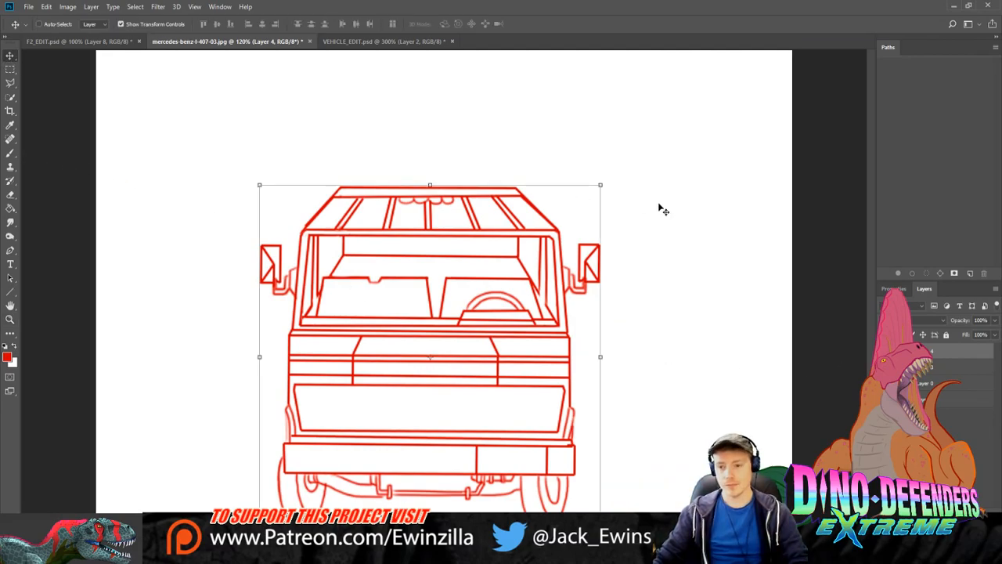
left_click_drag(611, 178, 618, 165)
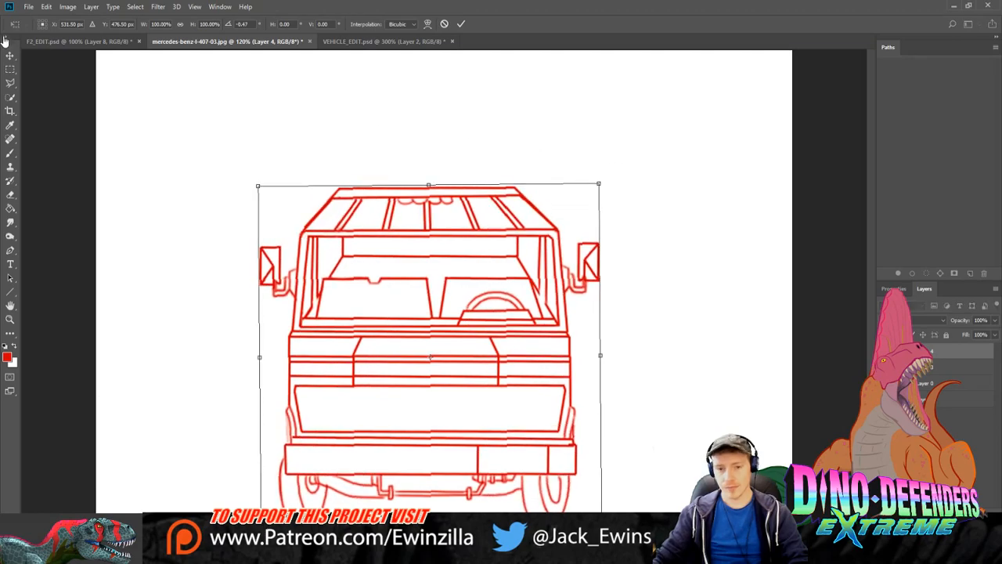
key("Return")
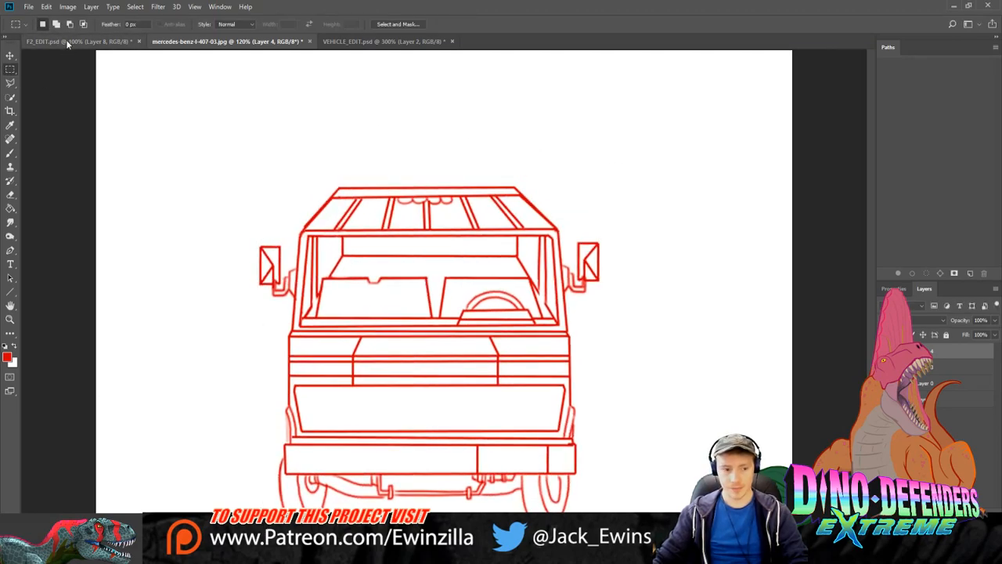
Step: Delete the red van drawing's layer from F2_EDIT.psd
left_click(66, 42)
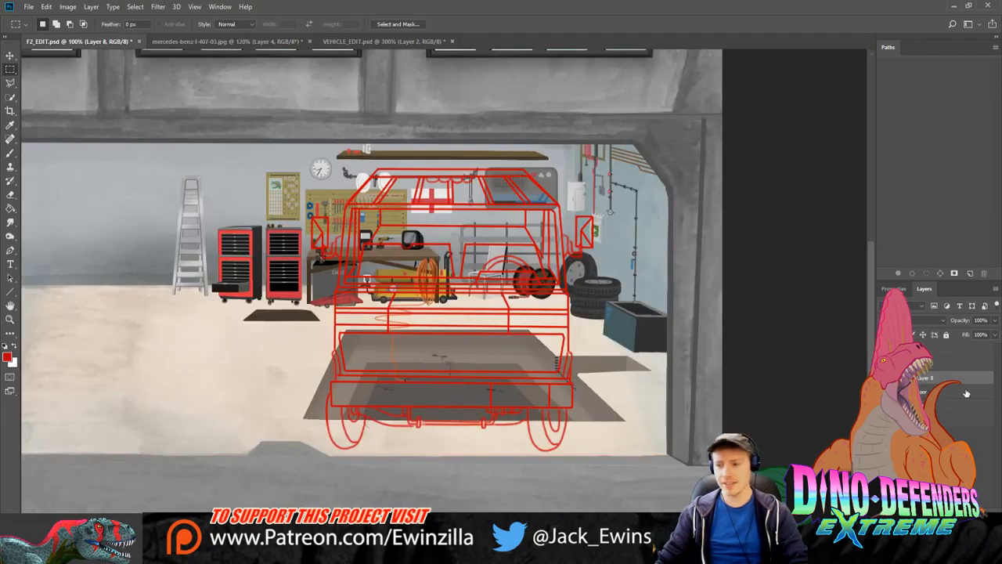
key("Delete")
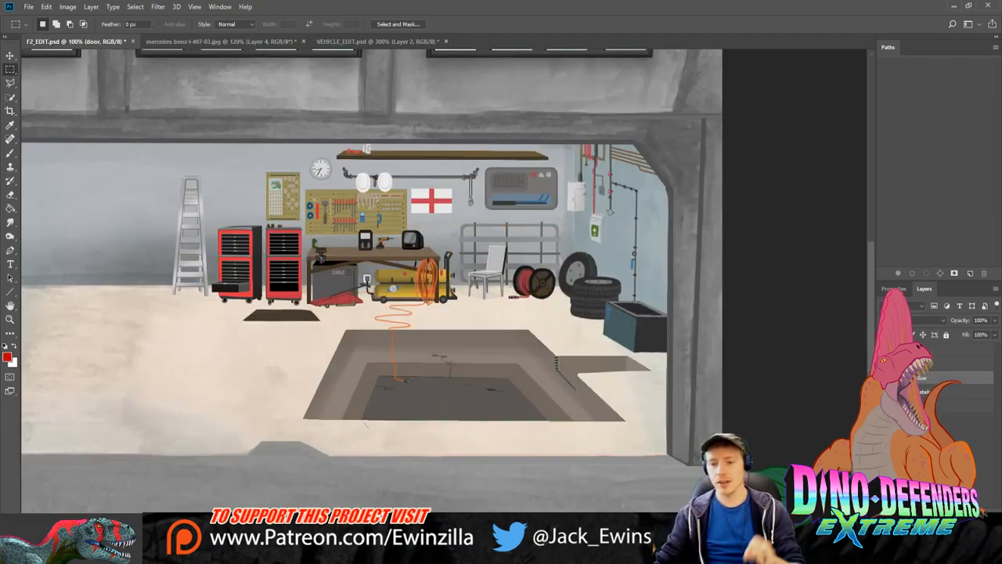
Step: Examine the tools and props along the garage's back wall up close, and view the whole scene
left_click(10, 318)
left_click(510, 166)
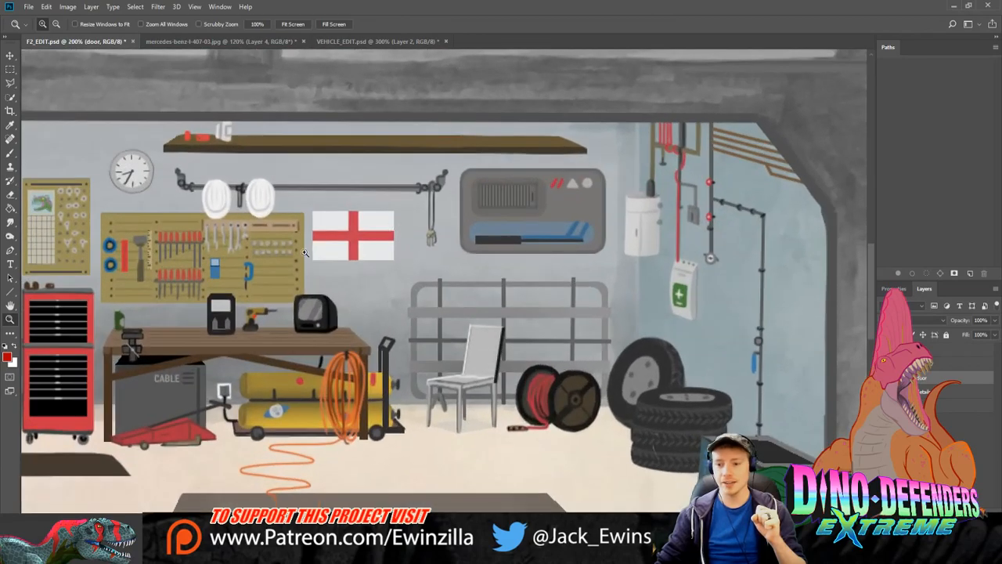
scroll(444, 281, "left", 6)
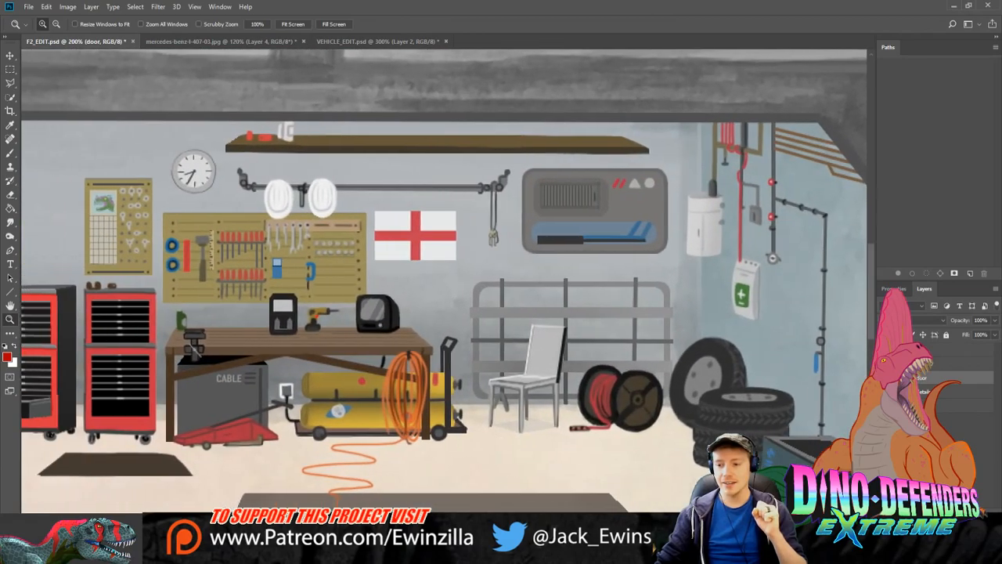
scroll(444, 281, "right", 6)
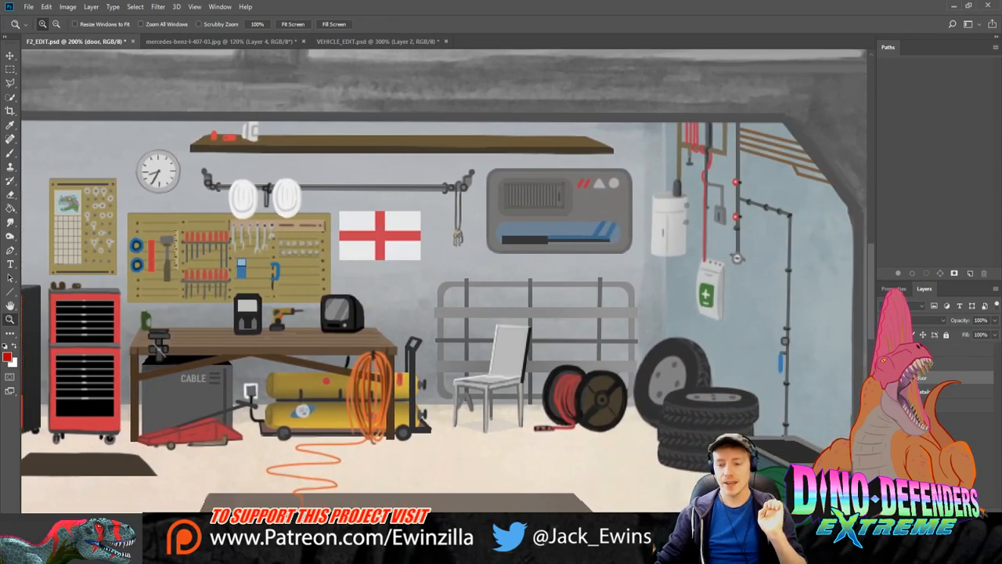
left_click(291, 24)
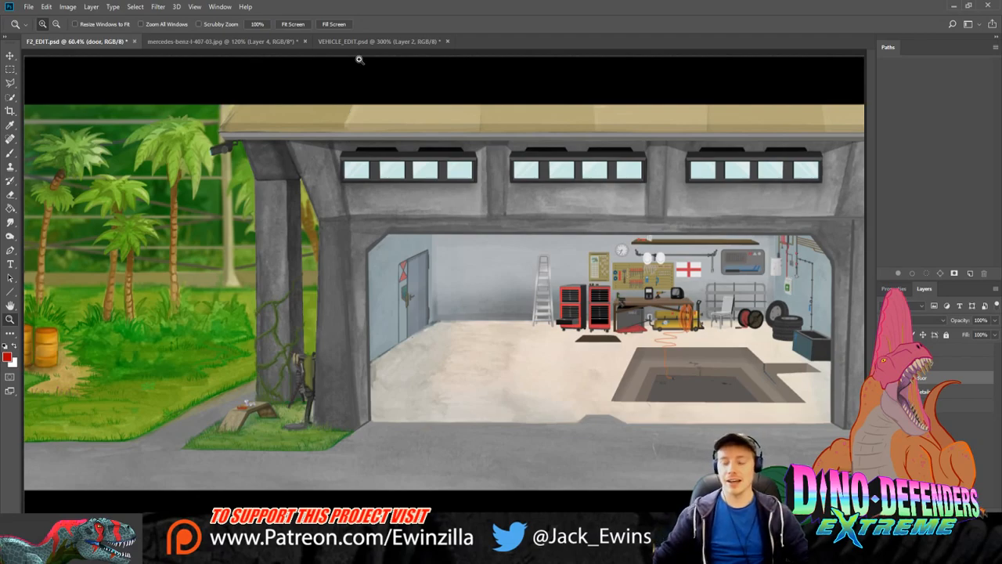
left_click(732, 276)
left_click(732, 277)
left_click(732, 276)
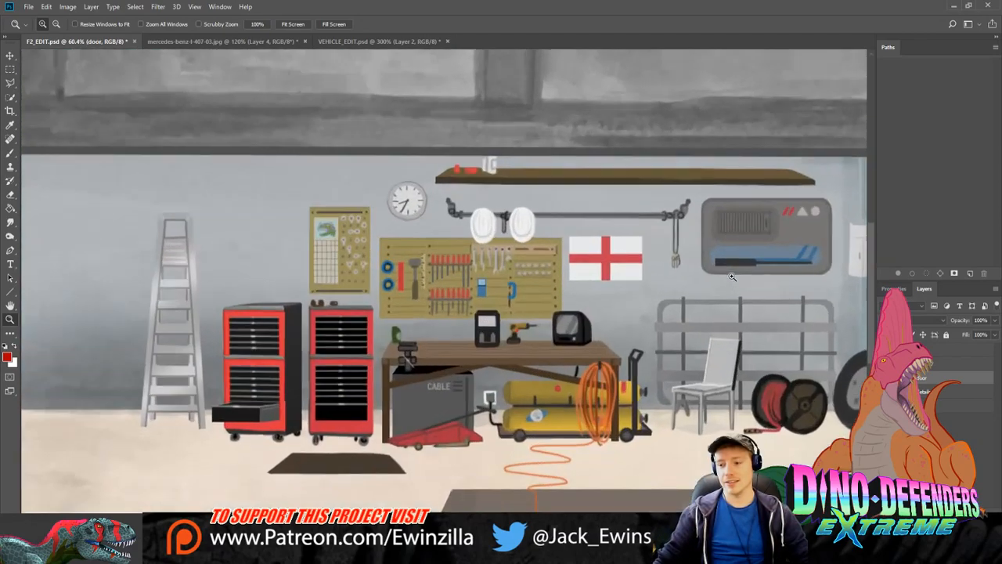
scroll(545, 476, "down", 1)
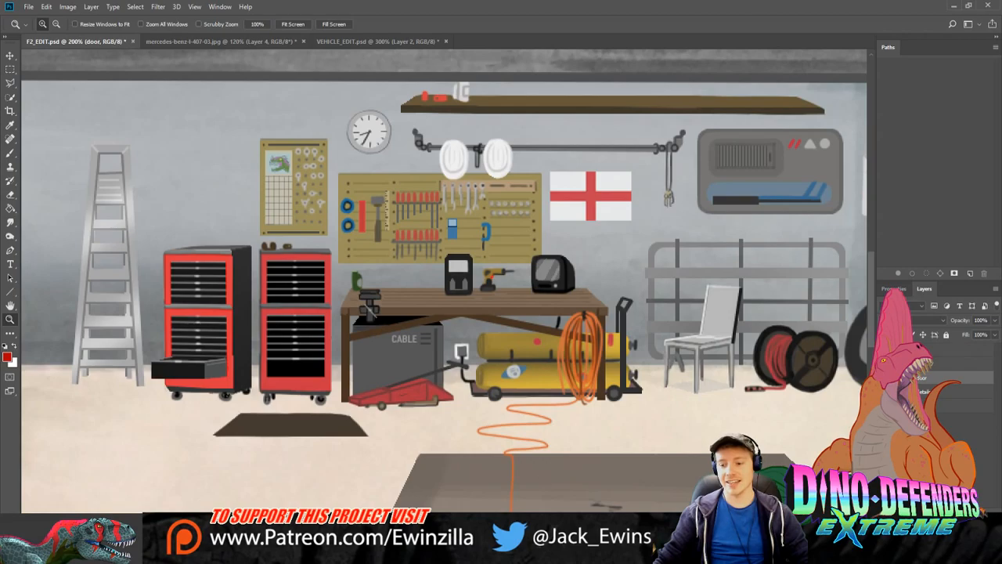
scroll(444, 281, "right", 3)
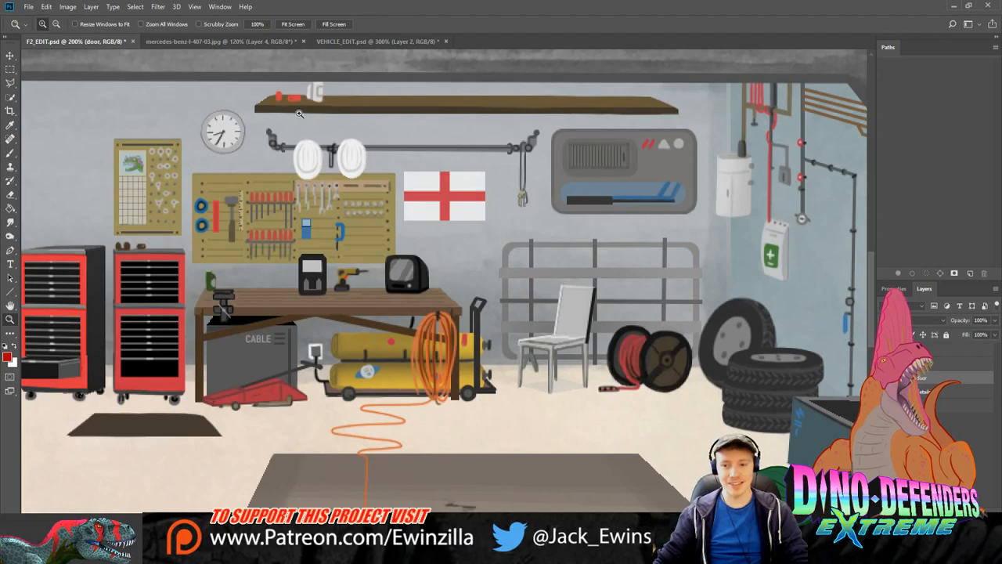
left_click(291, 24)
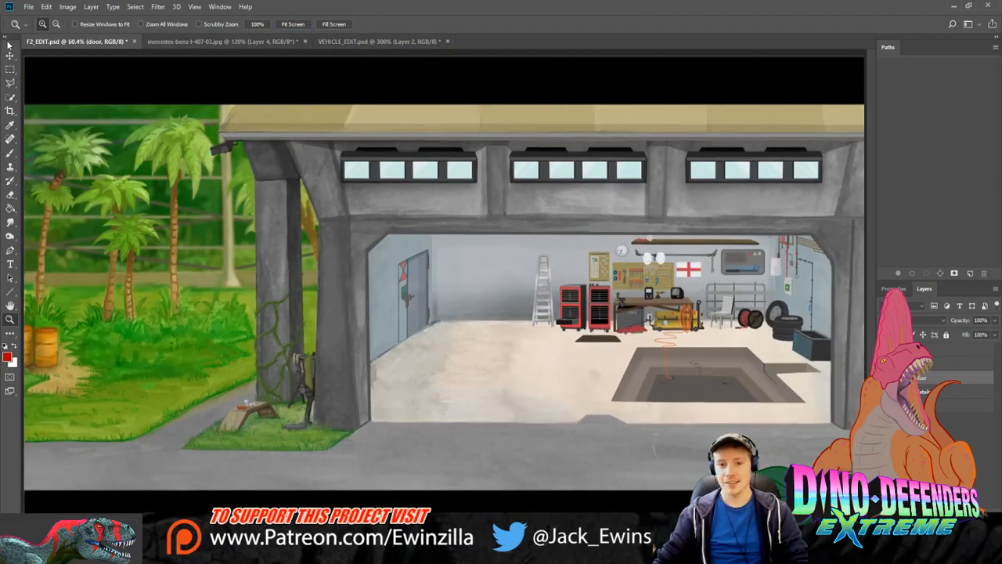
Step: Lower the yellow garage door over the opening and hide the door layer
key("v")
left_click_drag(625, 155, 632, 333)
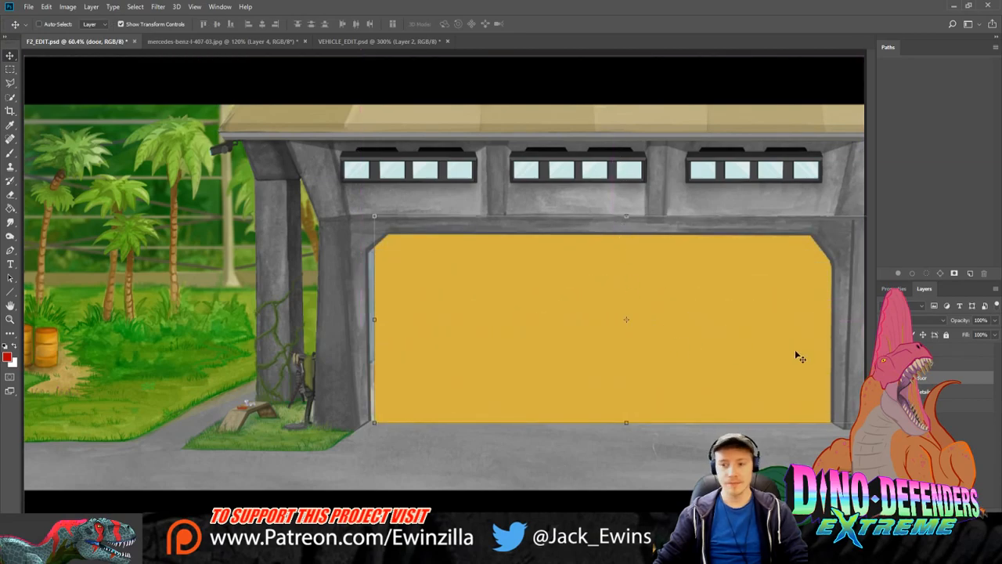
left_click(885, 378)
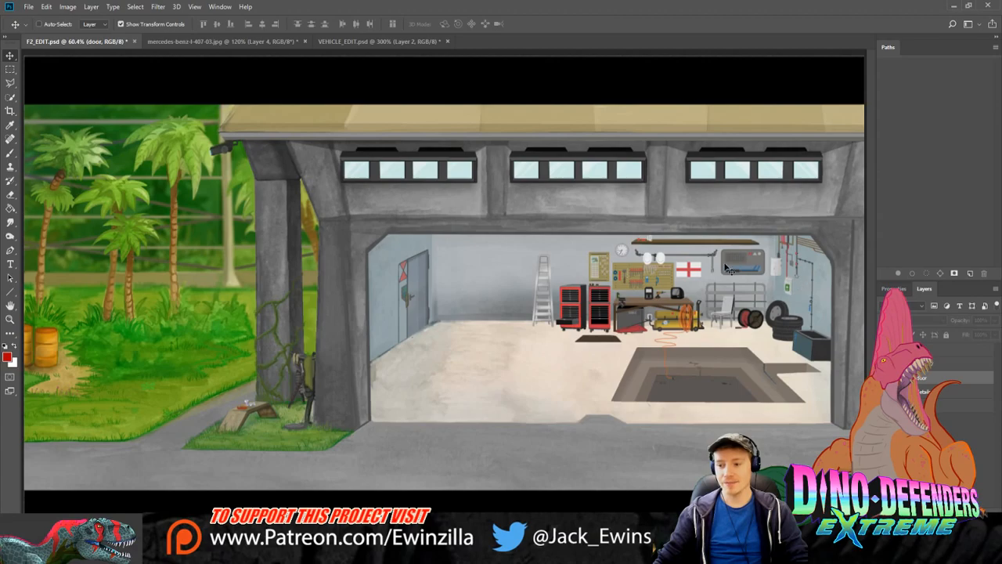
left_click(10, 319)
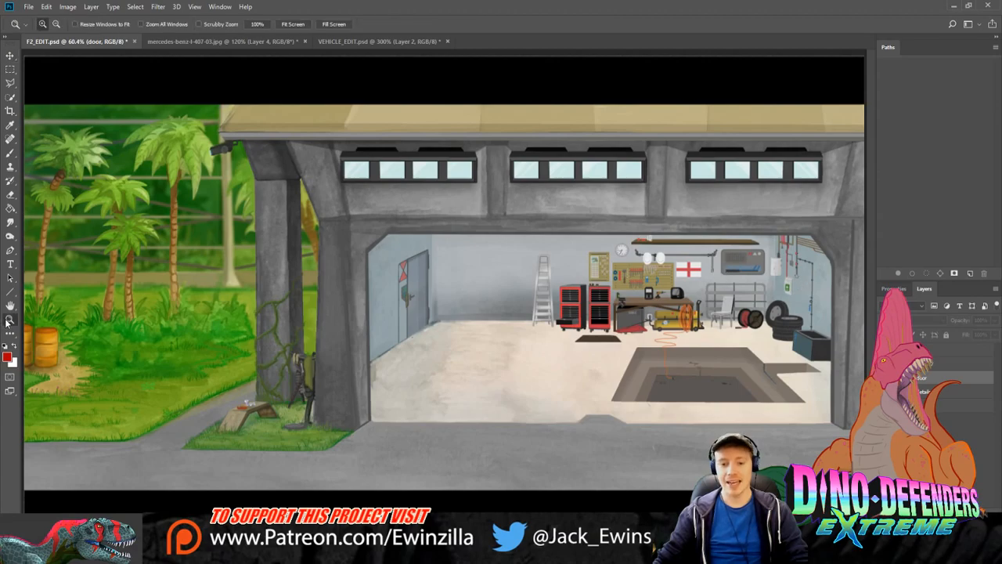
left_click(840, 298)
left_click(840, 298)
left_click(506, 252)
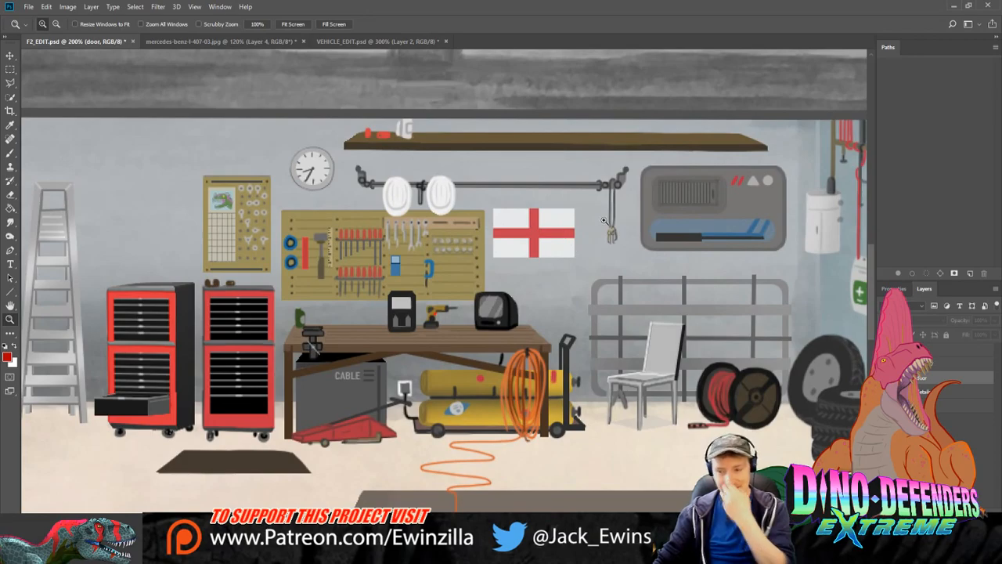
left_click(292, 24)
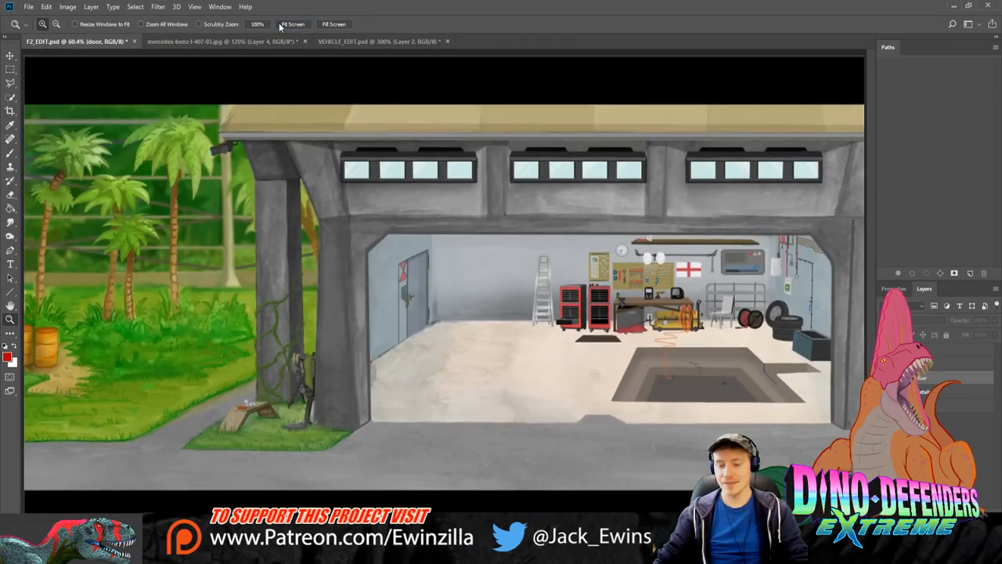
Step: Paste the Airport Express van photo into mercedes-benz-l-407-03.jpg and move it toward the canvas's upper-left corner
left_click(395, 42)
left_click(270, 41)
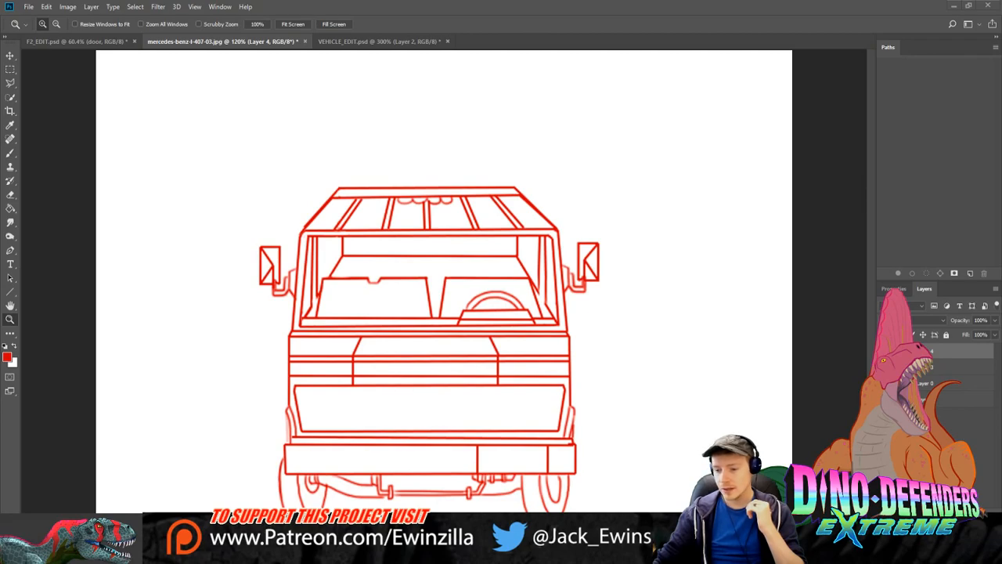
key("ctrl+v")
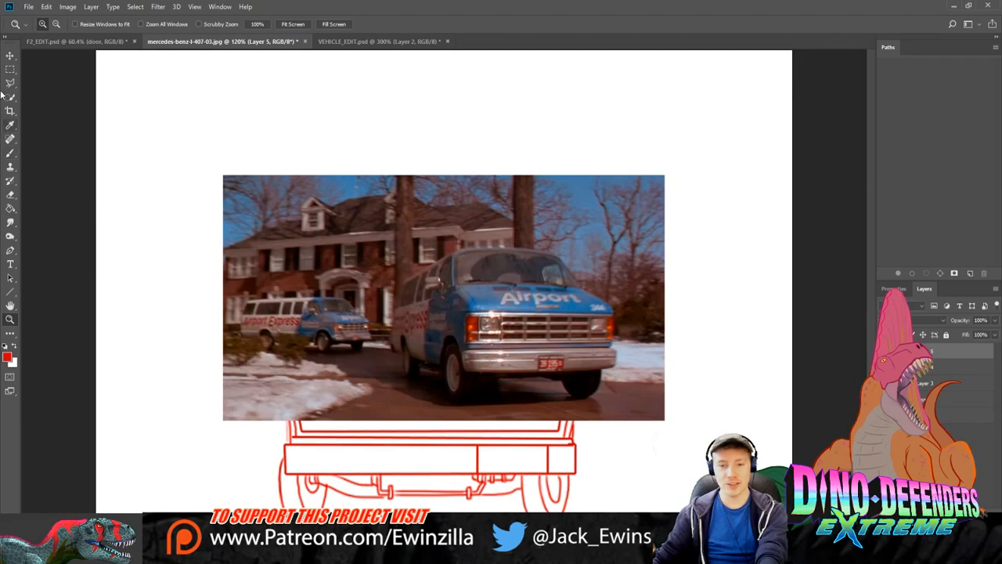
left_click(10, 55)
left_click_drag(521, 281, 376, 154)
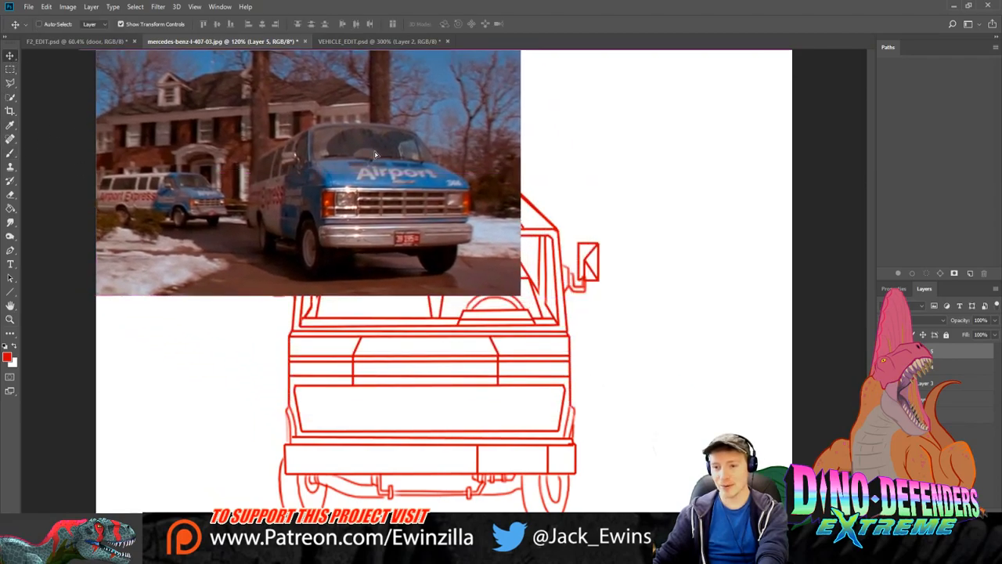
left_click_drag(469, 239, 388, 231)
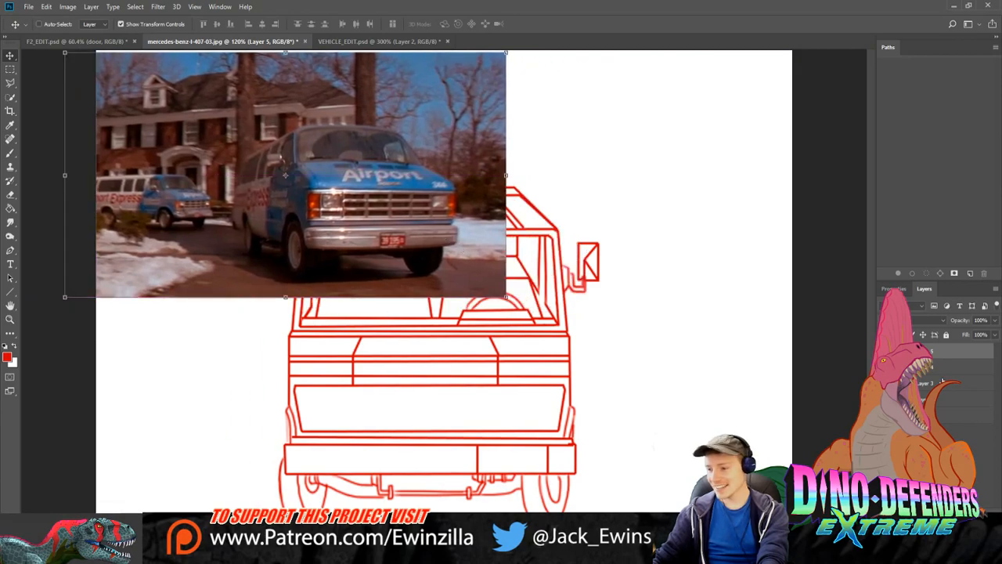
Step: Move the red van drawing toward the canvas's right side and place the reference photo beside it
left_click(933, 366)
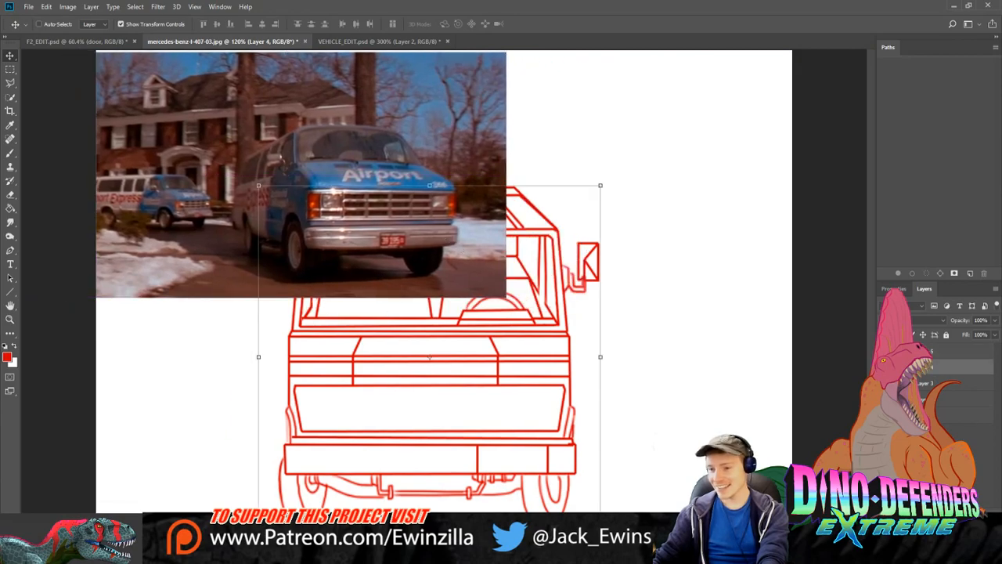
mouse_move(469, 335)
left_mouse_down()
mouse_move(627, 329)
mouse_move(603, 330)
left_mouse_up()
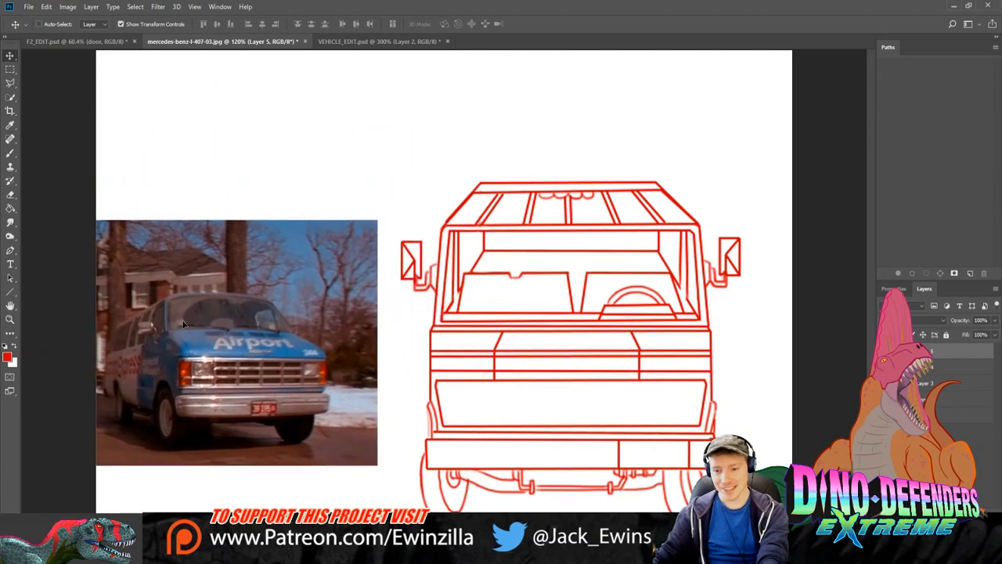
mouse_move(183, 323)
left_mouse_down()
mouse_move(209, 329)
mouse_move(201, 326)
left_mouse_up()
Step: Erase the grille outline and the short vertical lines just above it from the red van drawing
left_click(10, 318)
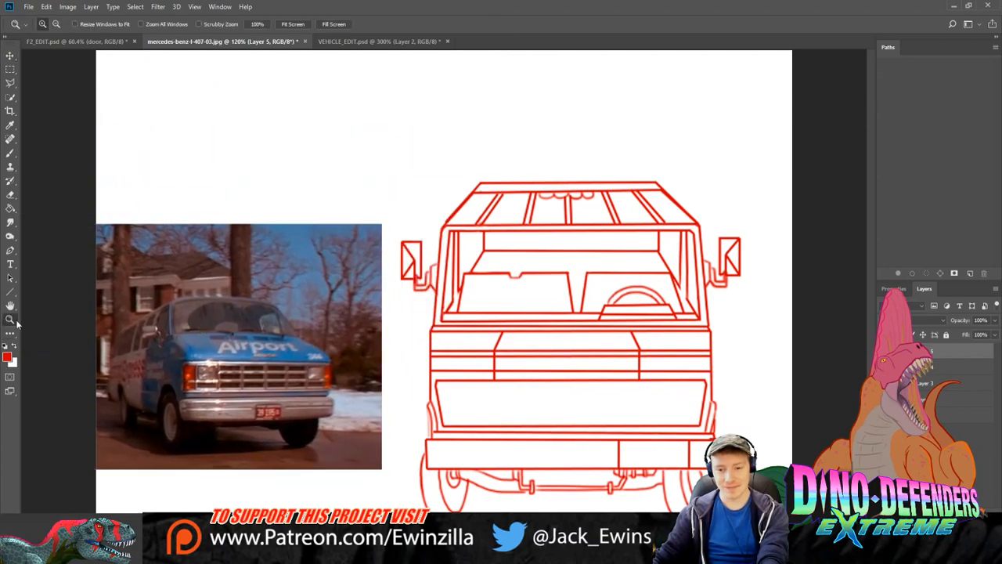
left_click(566, 483)
left_click_drag(565, 481, 590, 481)
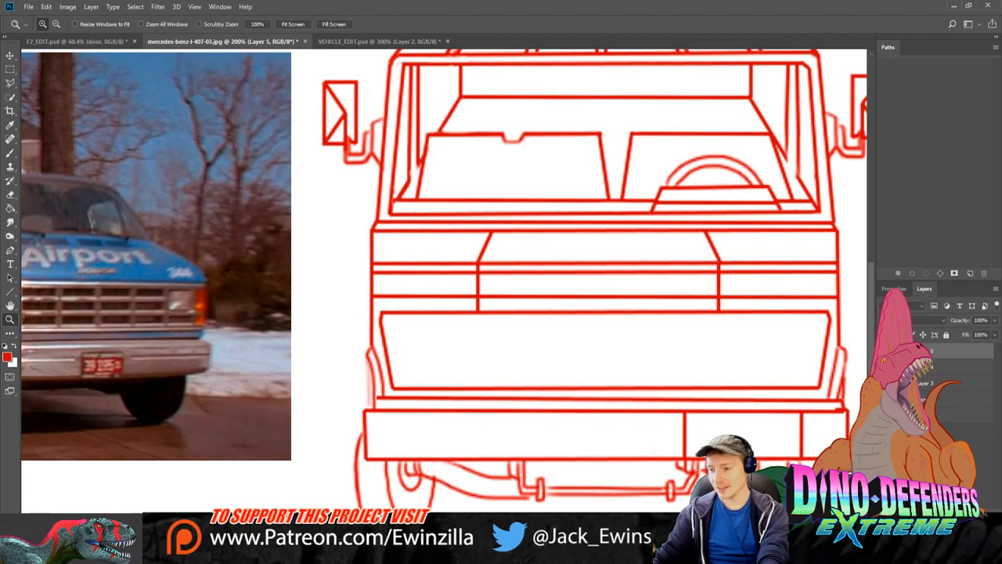
key("alt+bracketleft")
key("e")
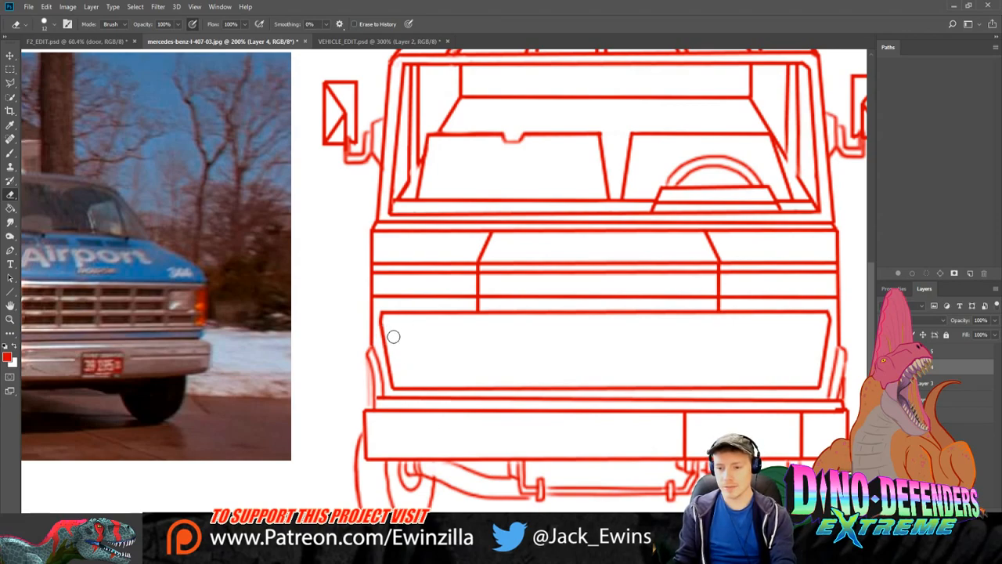
mouse_move(394, 335)
left_mouse_down()
mouse_move(384, 335)
mouse_move(389, 314)
mouse_move(488, 305)
mouse_move(609, 313)
left_mouse_up()
mouse_move(478, 305)
left_mouse_down()
mouse_move(742, 319)
mouse_move(609, 323)
mouse_move(723, 306)
mouse_move(732, 307)
mouse_move(711, 309)
mouse_move(813, 315)
mouse_move(817, 383)
mouse_move(759, 385)
mouse_move(808, 386)
mouse_move(397, 383)
mouse_move(386, 350)
mouse_move(395, 386)
mouse_move(407, 387)
mouse_move(731, 383)
left_mouse_up()
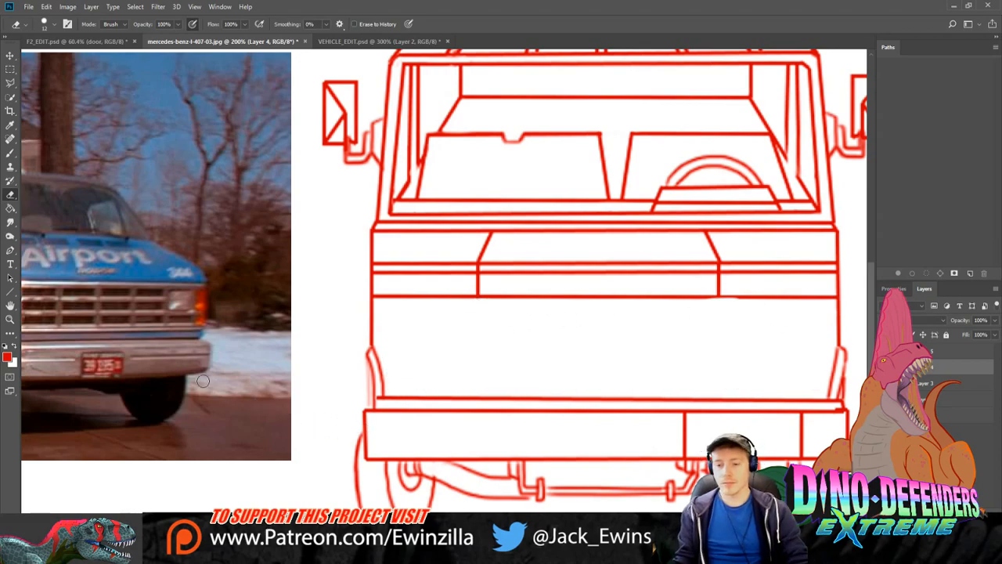
Step: Erase the curved corner pieces and both side edges between the van's lower hood line and the bumper
mouse_move(396, 349)
left_mouse_down()
mouse_move(361, 358)
mouse_move(388, 354)
mouse_move(376, 349)
mouse_move(387, 364)
mouse_move(363, 379)
mouse_move(365, 400)
left_mouse_up()
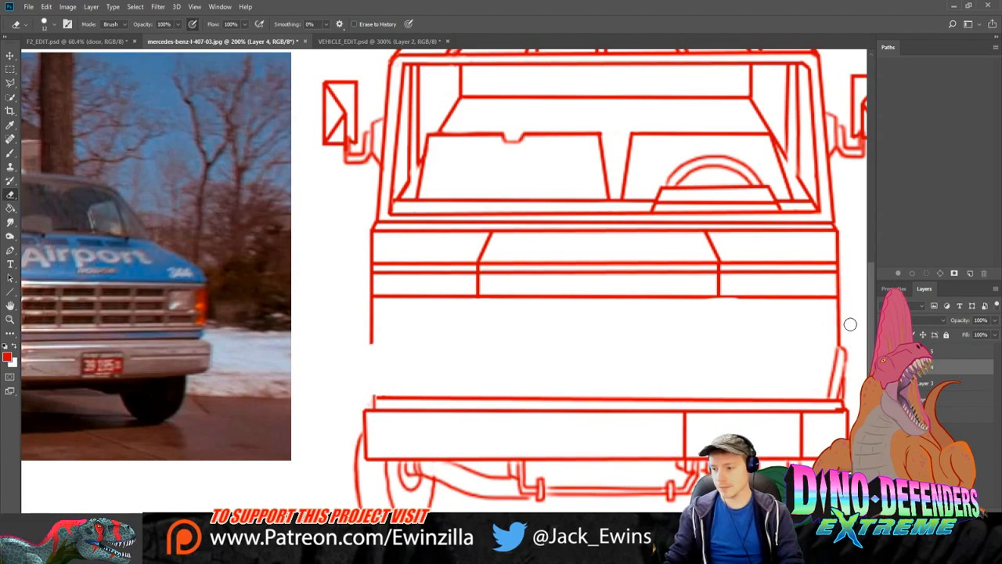
mouse_move(850, 324)
left_mouse_down()
mouse_move(829, 390)
mouse_move(845, 390)
mouse_move(835, 376)
mouse_move(838, 304)
left_mouse_up()
left_click_drag(384, 320, 369, 304)
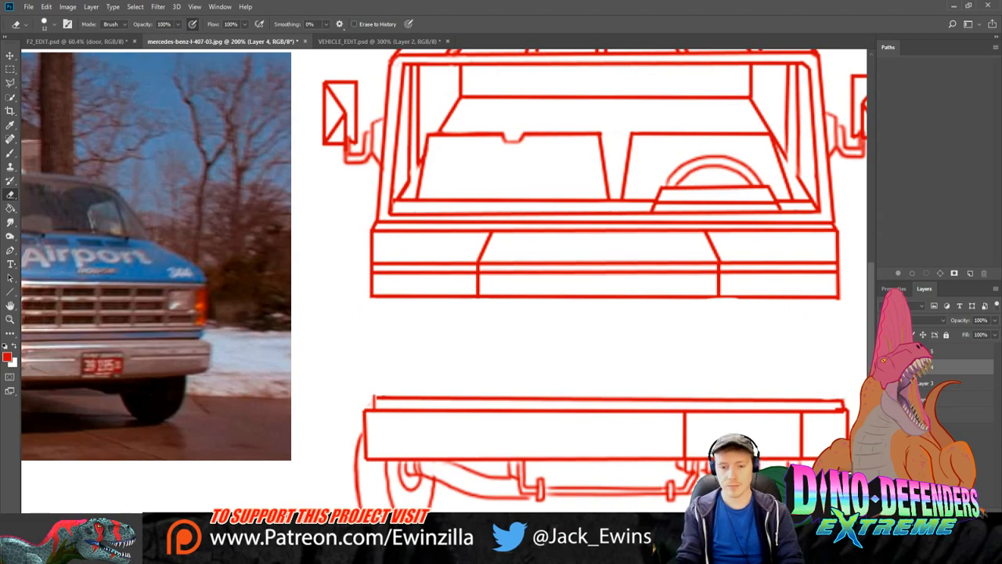
Step: Draw new straight side edges from the lower hood line down to the bumper with a 3 px red line
key("u")
left_click_drag(371, 295, 375, 398)
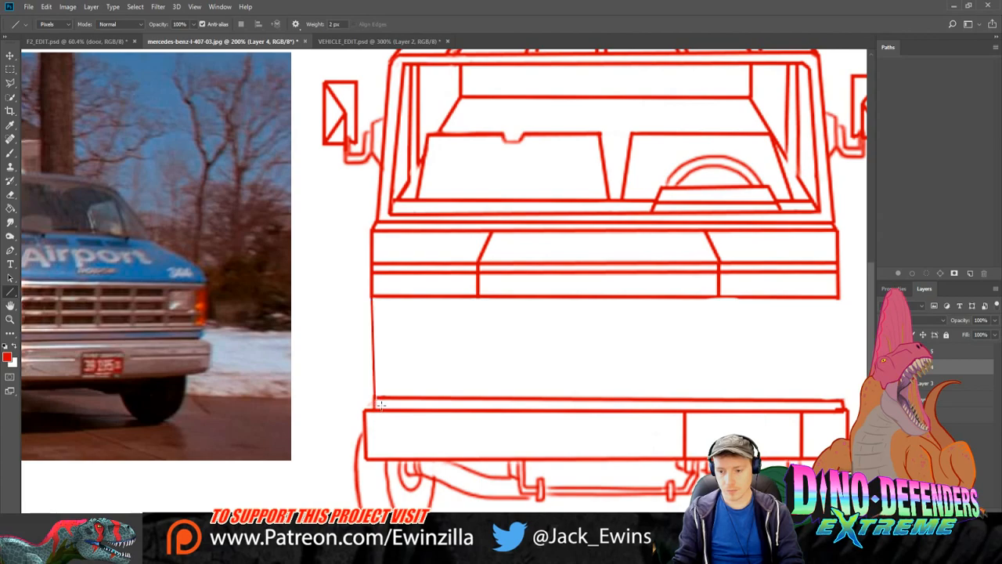
key("ctrl+z")
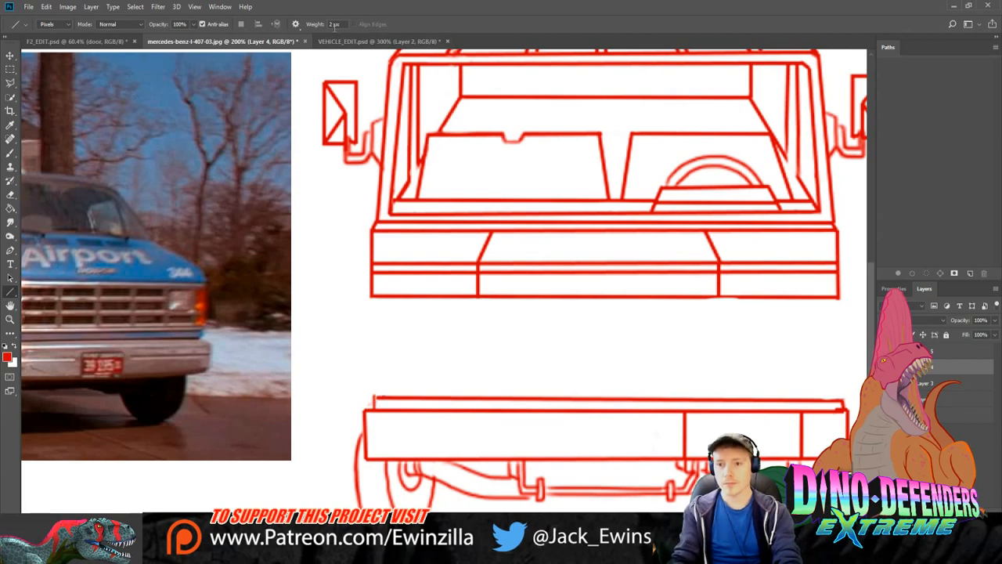
left_click(334, 24)
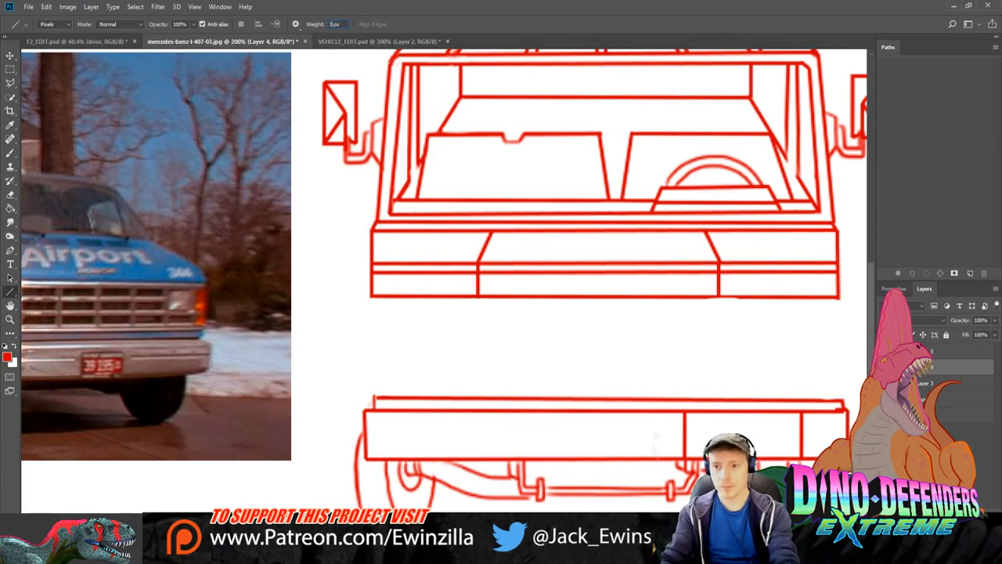
left_click_drag(371, 294, 373, 400)
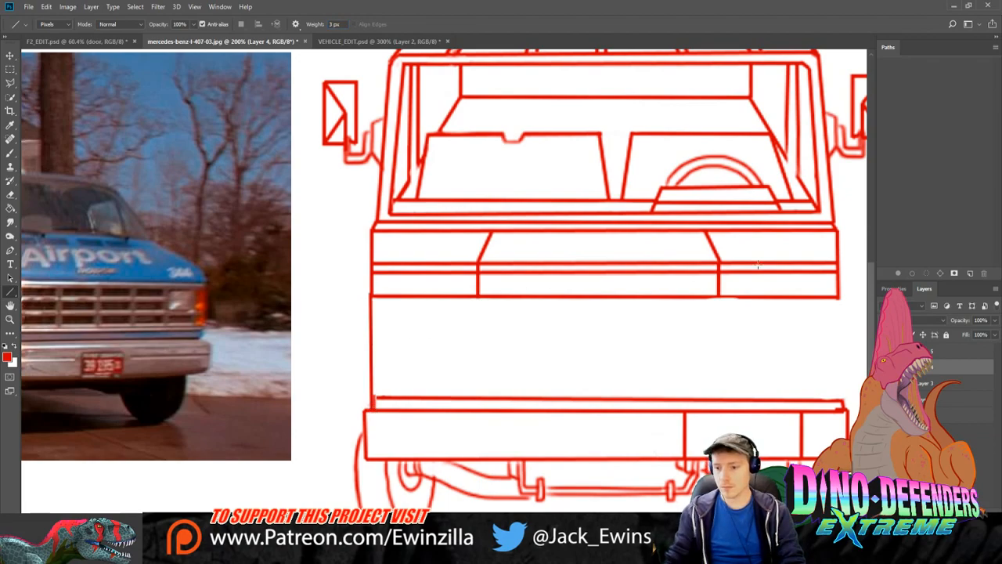
left_click_drag(838, 298, 839, 399)
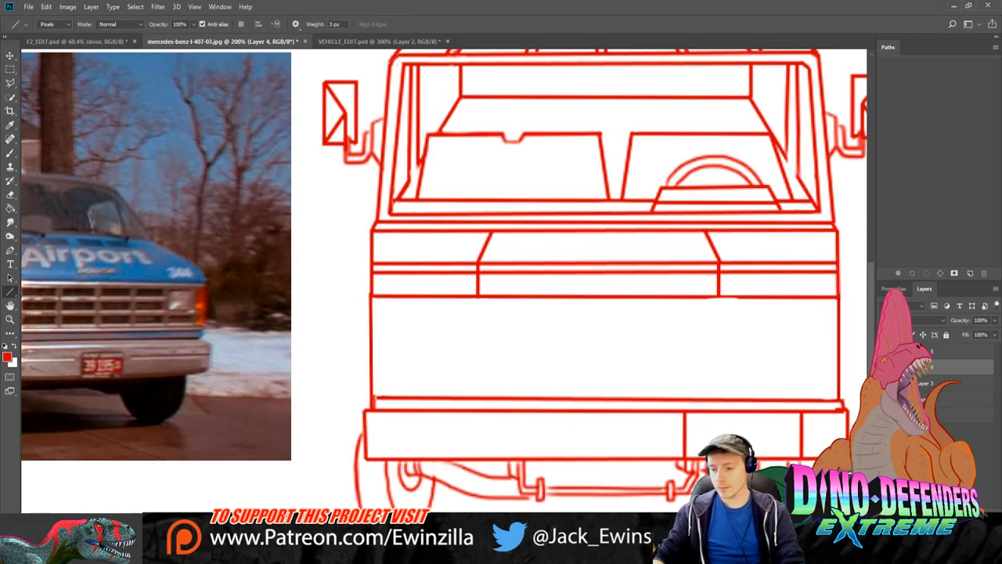
Step: Draw the corner lamp as two stacked solid red rectangles, tall above short, along the front panel's left edge
scroll(444, 280, "left", 8)
scroll(444, 281, "right", 6)
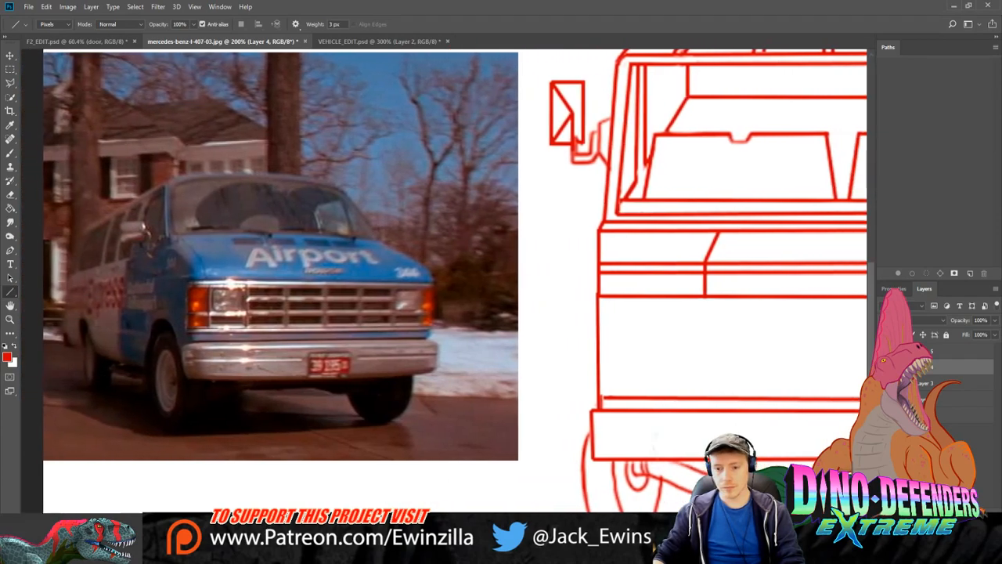
scroll(444, 280, "right", 2)
scroll(444, 281, "left", 1)
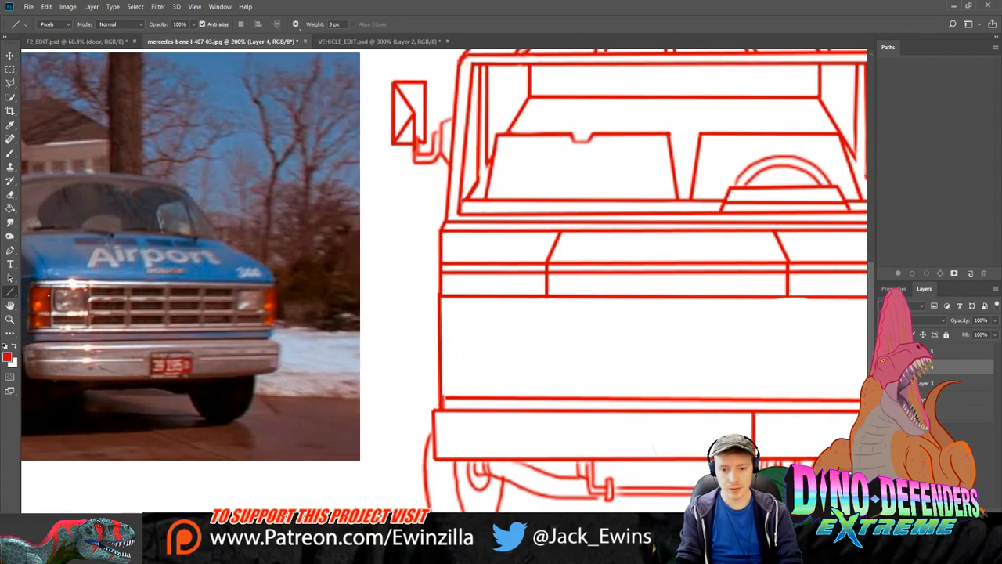
key("shift+u")
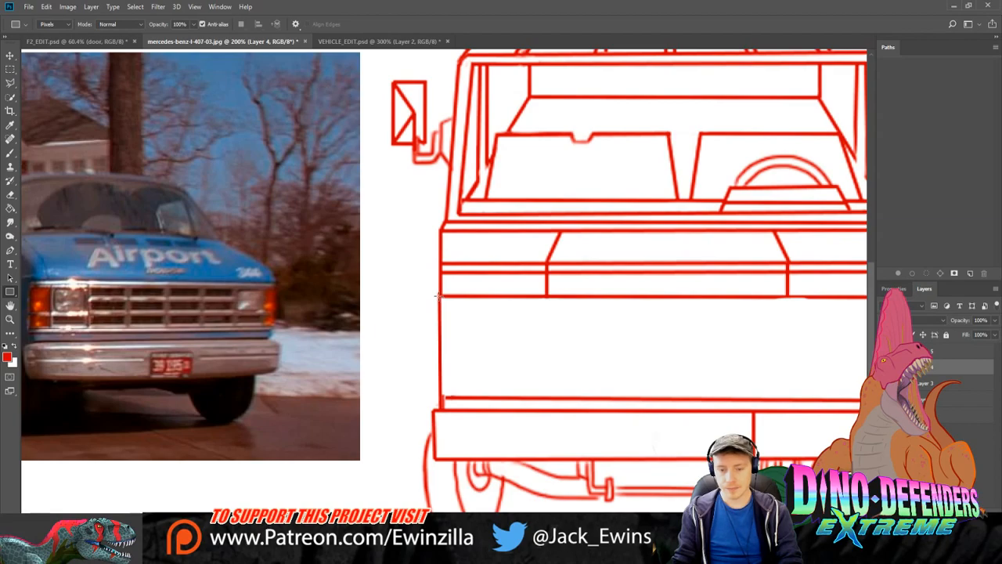
mouse_move(439, 295)
left_mouse_down()
mouse_move(473, 353)
mouse_move(464, 380)
left_mouse_up()
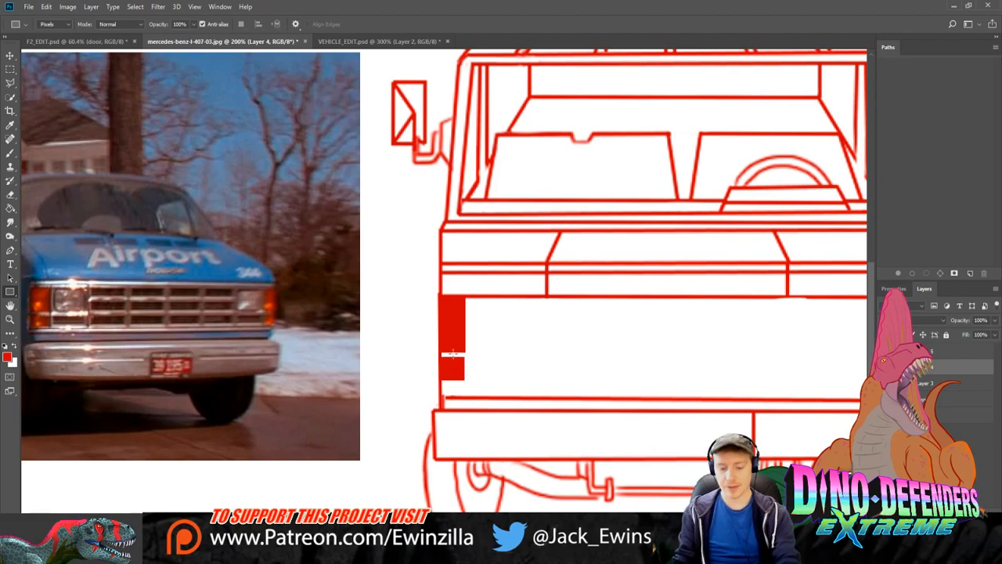
key("ctrl+z")
key("ctrl+z")
left_click_drag(442, 303, 469, 397)
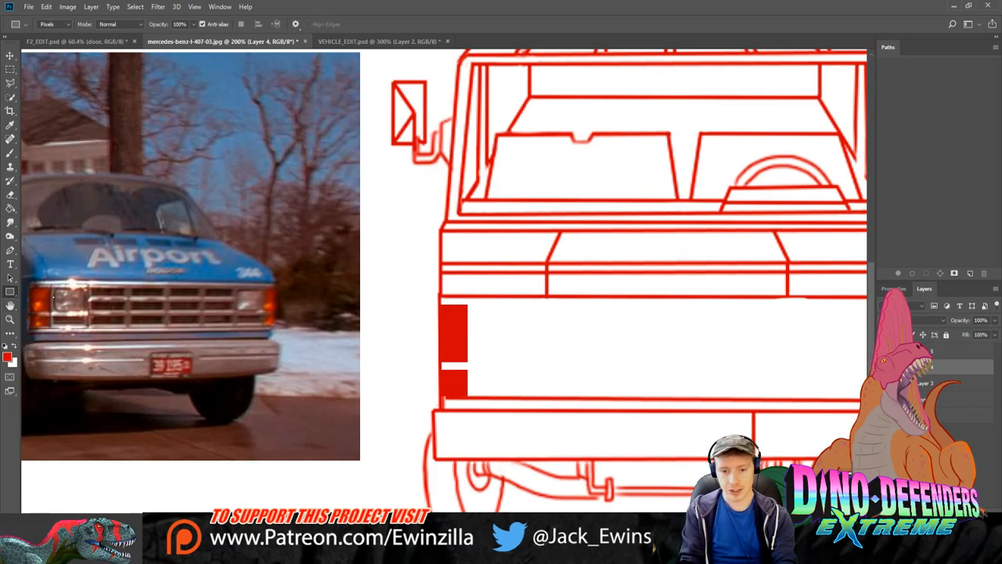
Step: Draw a large rounded red headlight with 10 px corners beside the corner lamp and a flatter one directly beneath it
key("shift+u")
left_click_drag(474, 304, 541, 364)
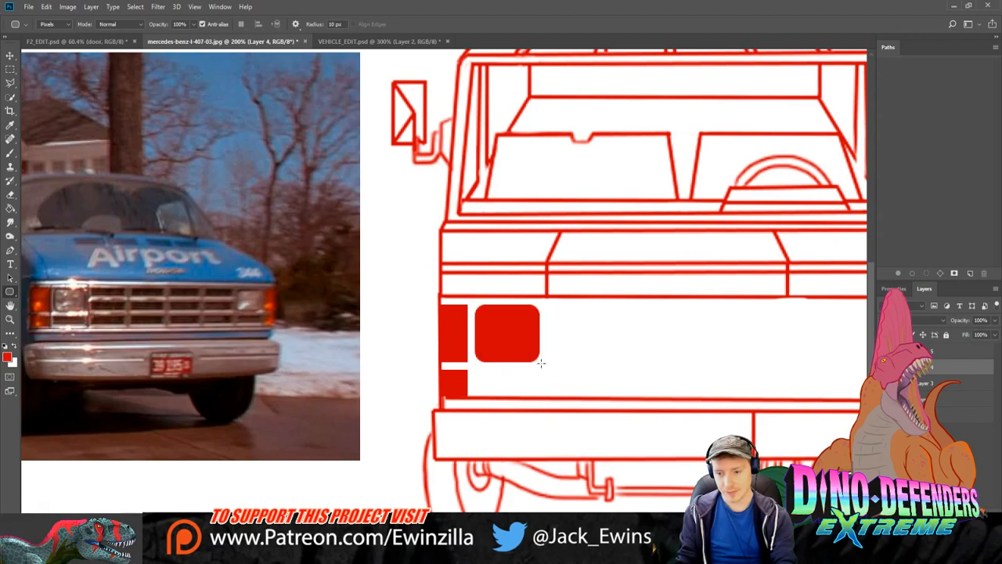
left_click_drag(476, 372, 541, 391)
key("ctrl+z")
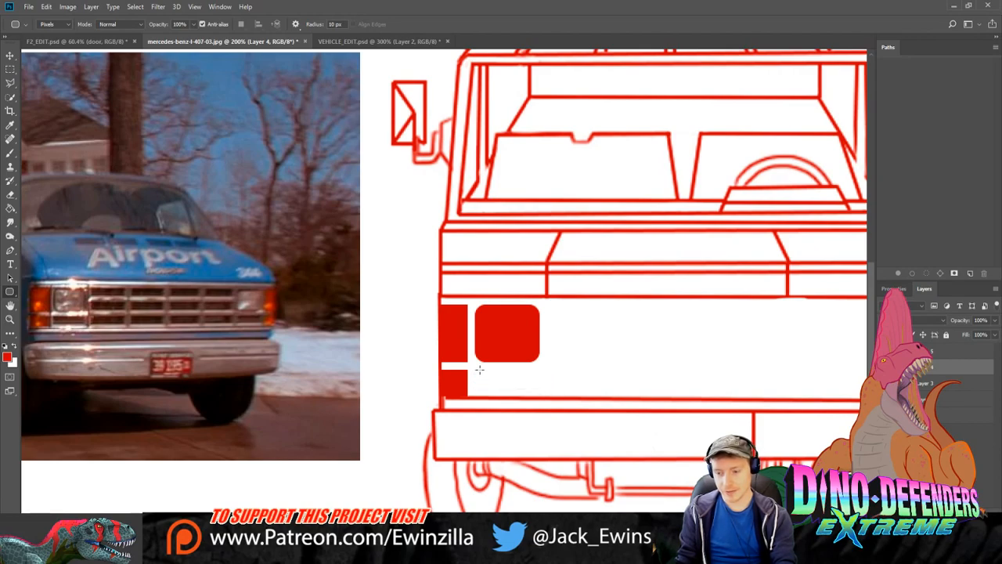
left_click_drag(476, 370, 541, 391)
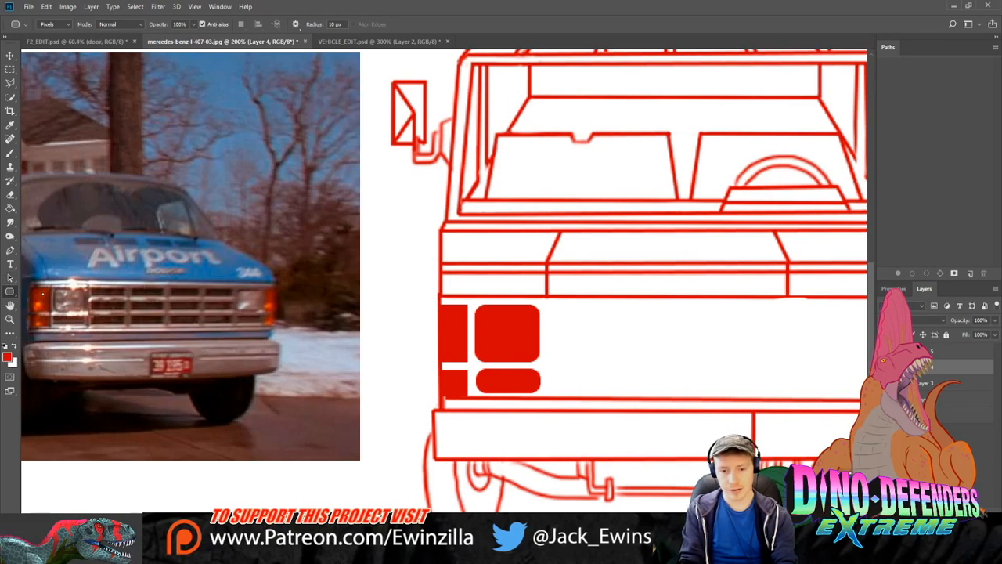
left_click(43, 295)
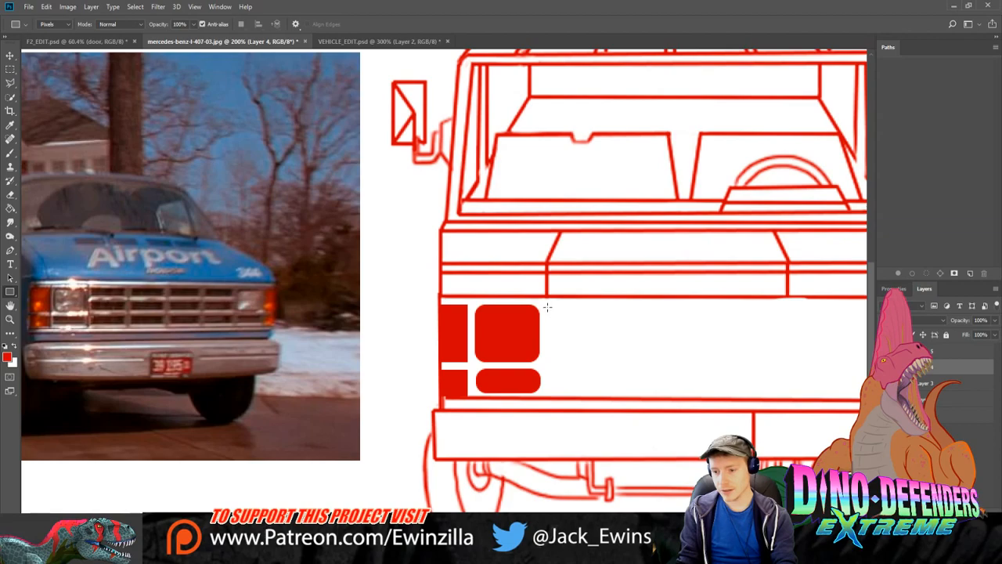
left_click_drag(547, 307, 620, 321)
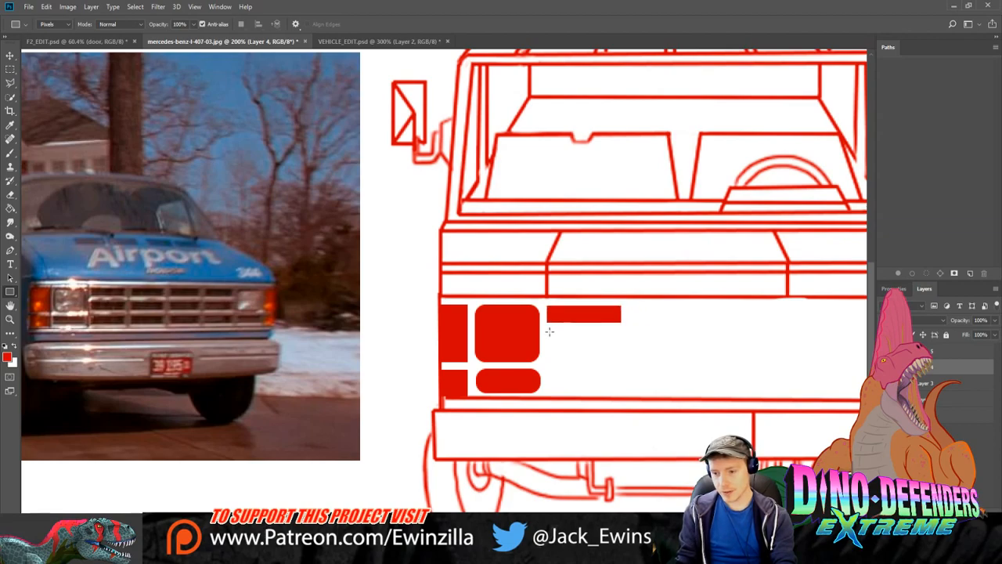
left_click_drag(547, 331, 623, 344)
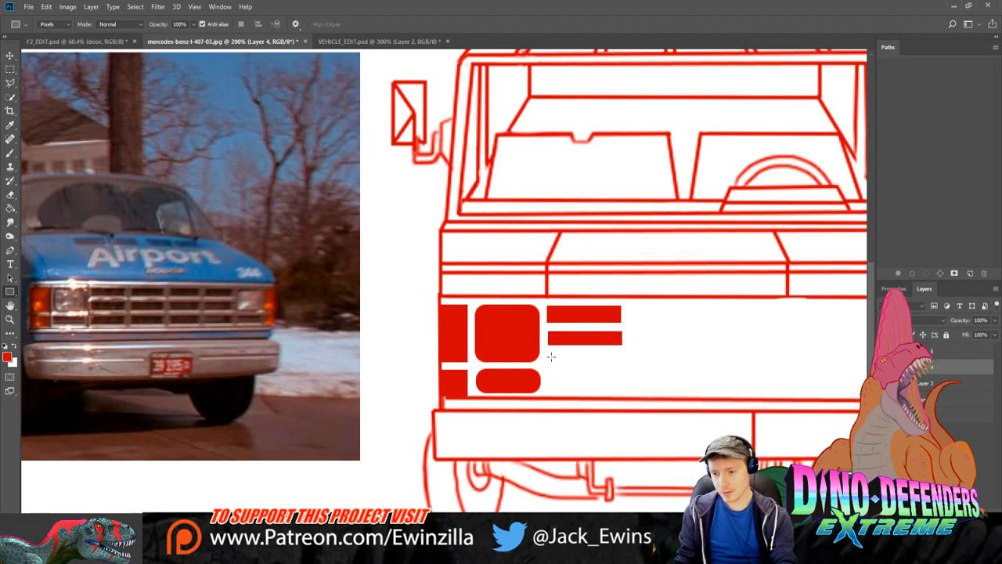
key("ctrl+z")
left_click_drag(545, 332, 621, 352)
key("Escape")
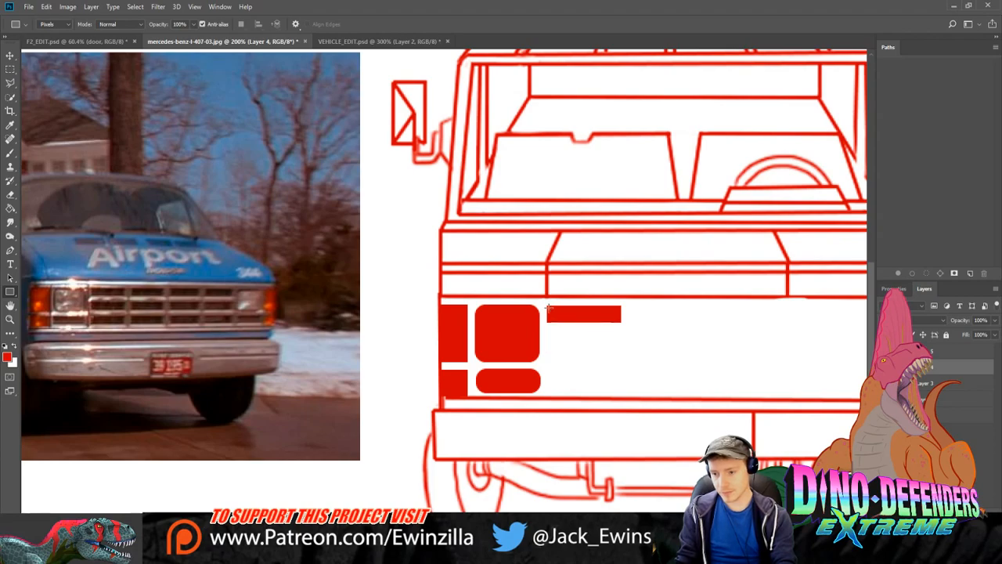
key("m")
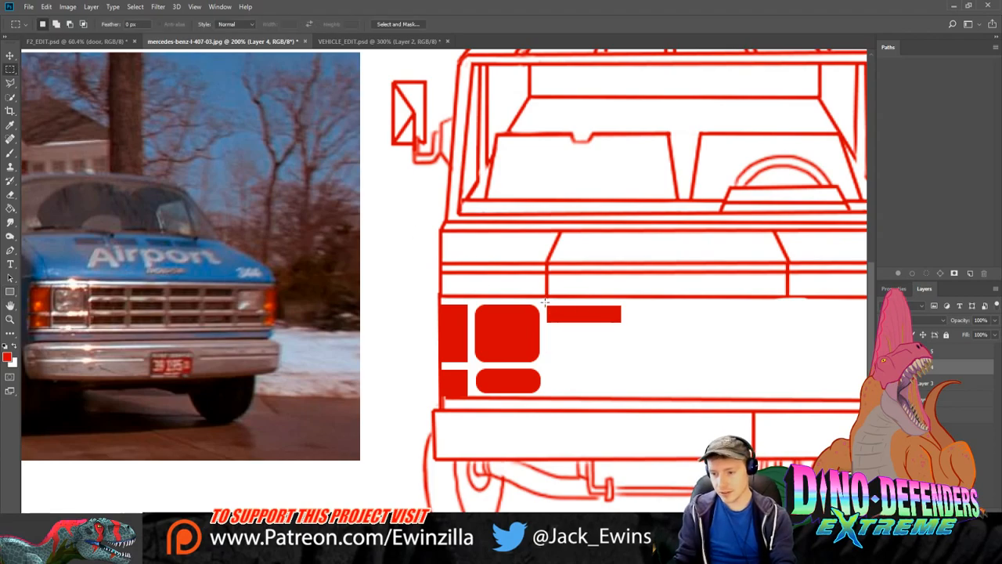
left_click_drag(544, 303, 624, 324)
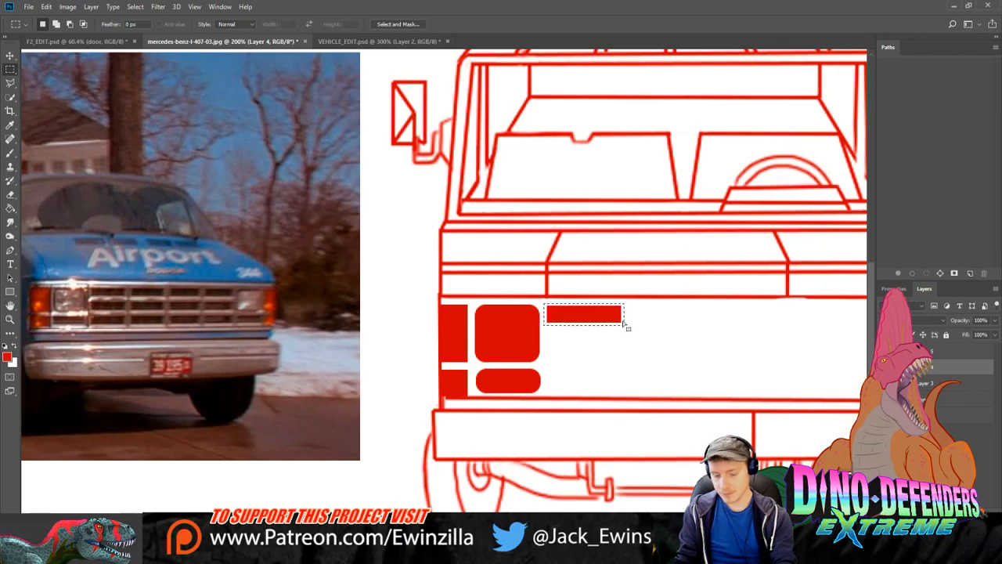
key("ctrl+j")
left_click(10, 54)
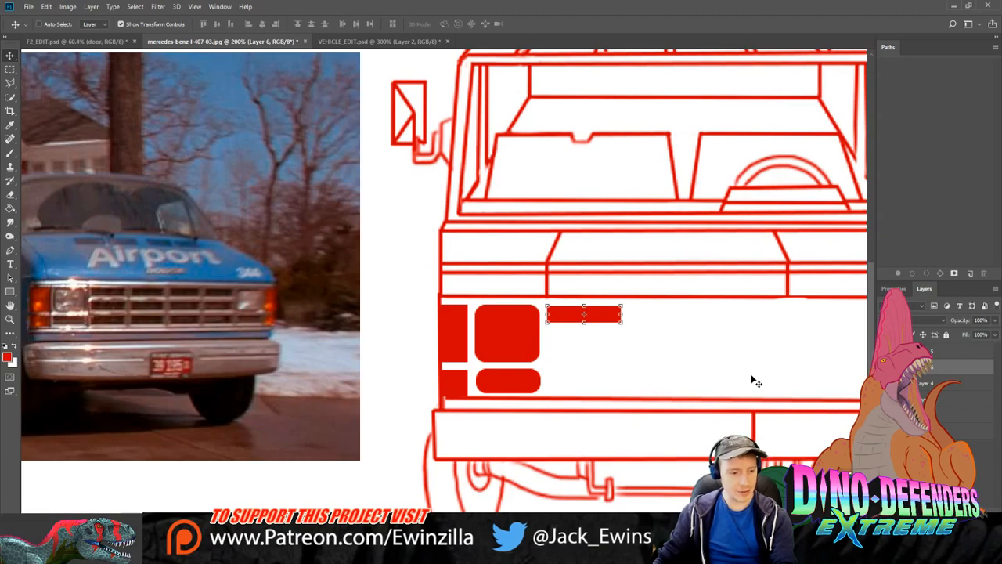
left_click_drag(609, 322, 609, 343)
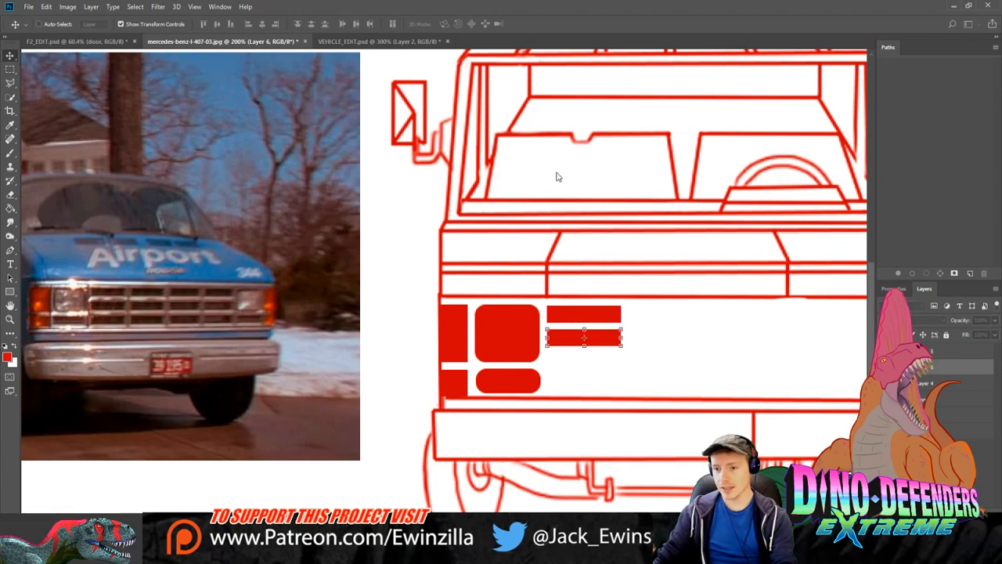
key("ctrl+j")
left_click_drag(603, 339, 603, 380)
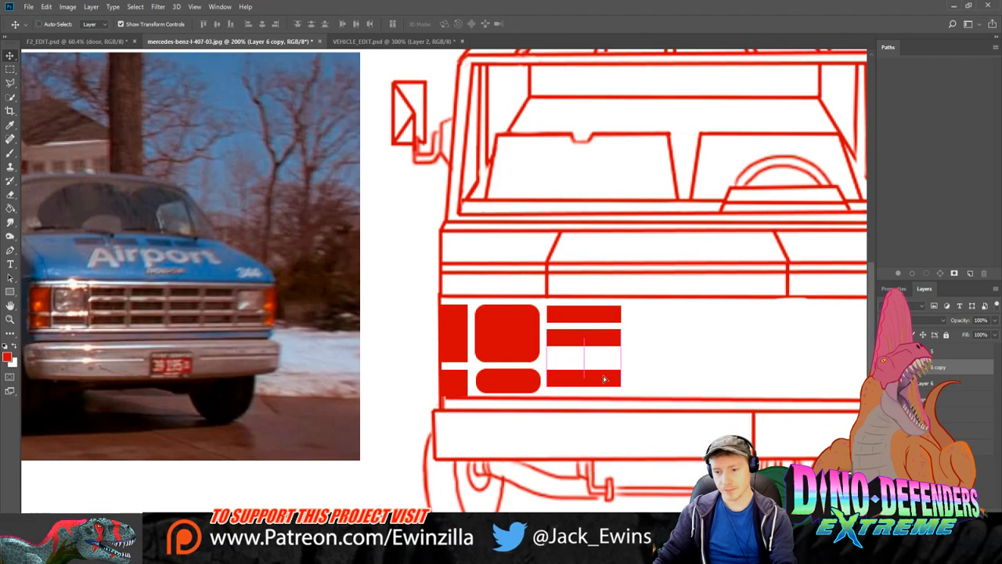
left_click_drag(603, 379, 604, 382)
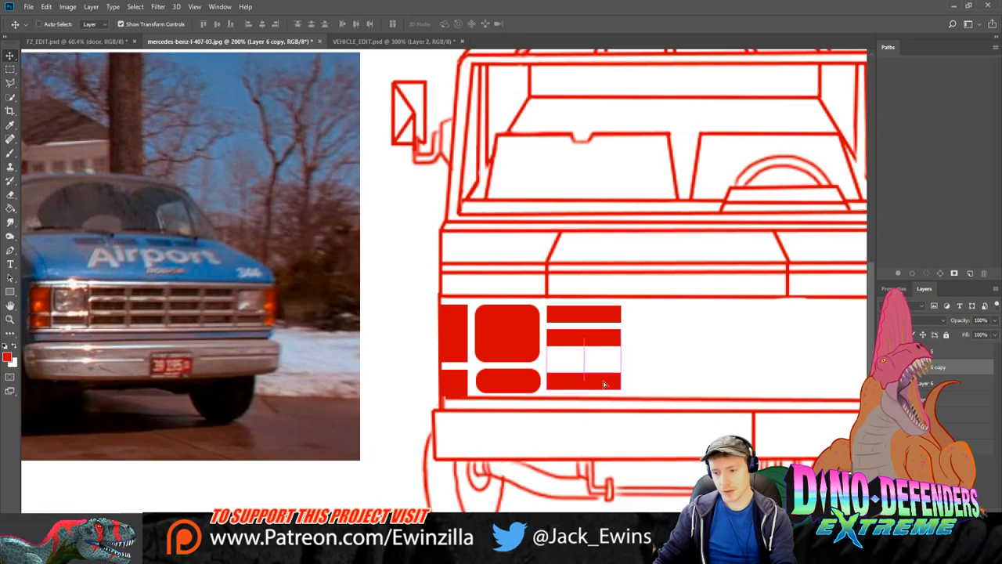
key("Delete")
key("Delete")
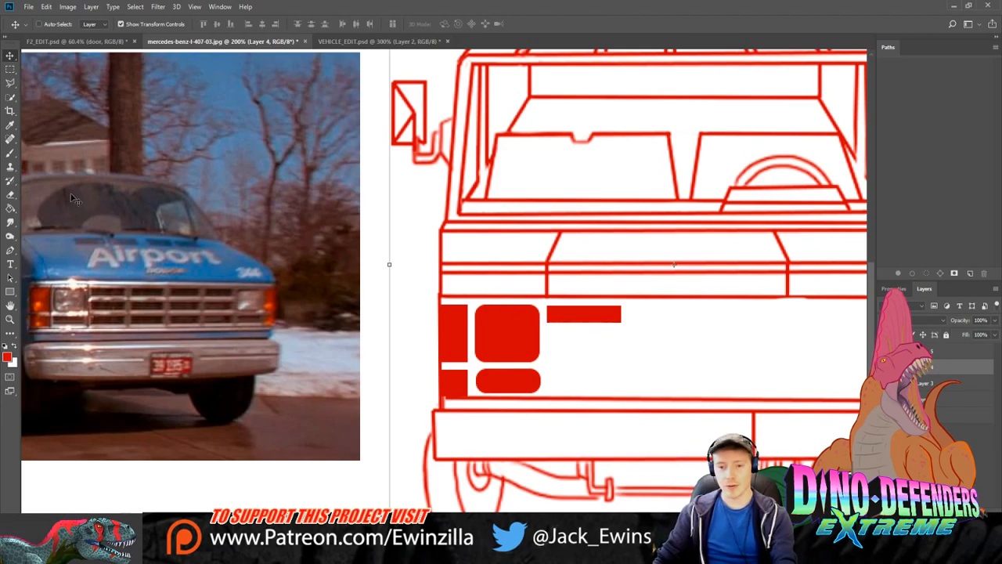
Step: Draw a taller solid red grille bar over the thin one beside the large headlight and shift it down slightly
left_click(10, 291)
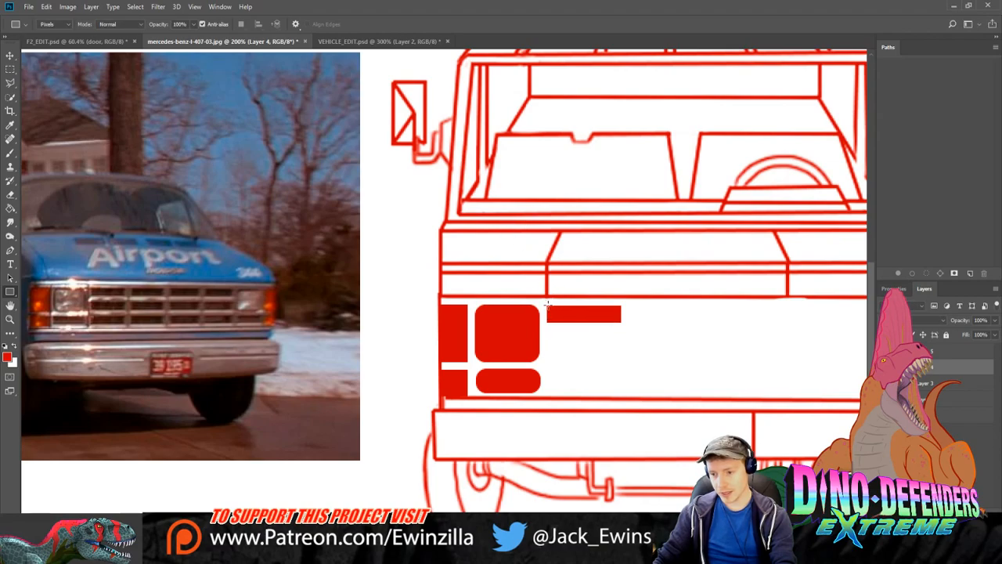
left_click_drag(547, 304, 628, 327)
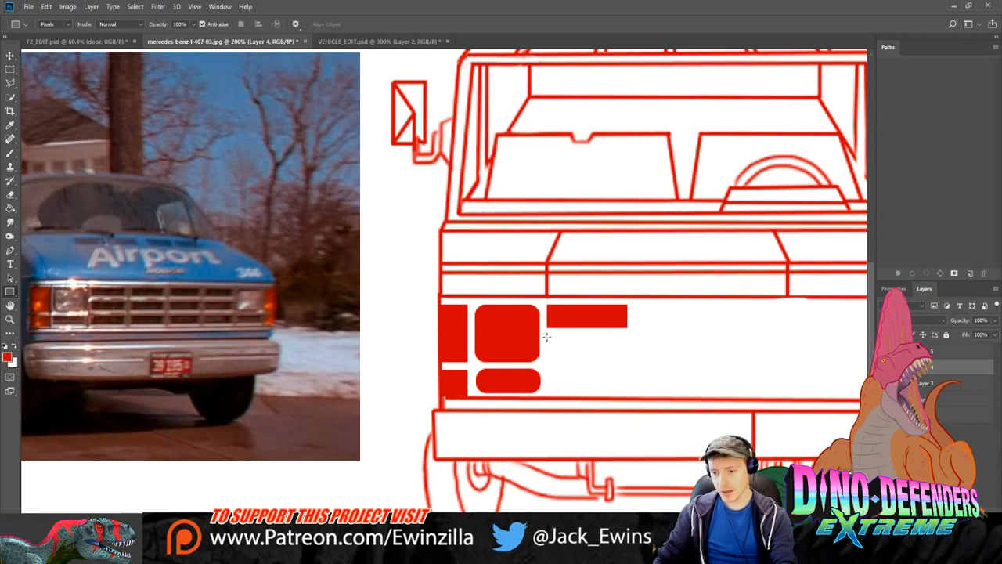
left_click(11, 69)
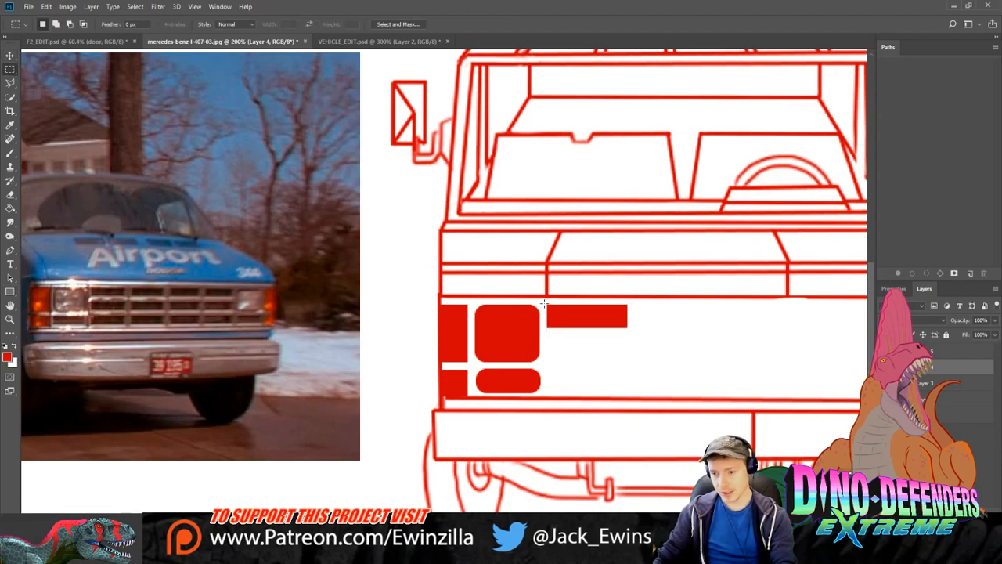
left_click_drag(653, 351, 618, 317)
left_click(11, 54)
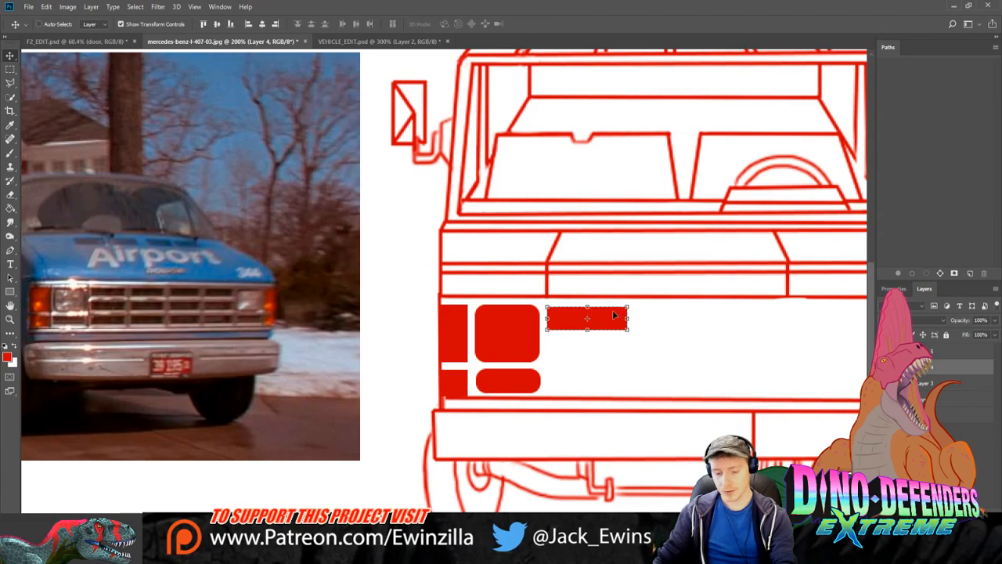
Step: Duplicate the grille bar twice and stack the copies straight below it, the lowest level with the lower headlight
key("ctrl+j")
left_click_drag(614, 313, 613, 354)
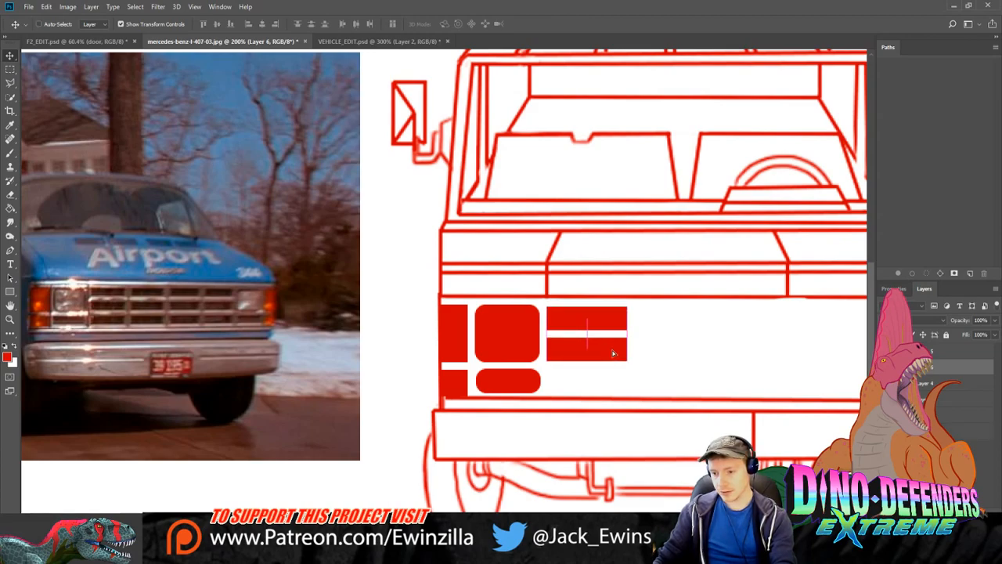
key("ctrl+j")
left_click_drag(613, 353, 614, 384)
Step: Nudge the lowest and middle grille bars slightly upward to even out the gaps in the stack
scroll(705, 415, "right", 1)
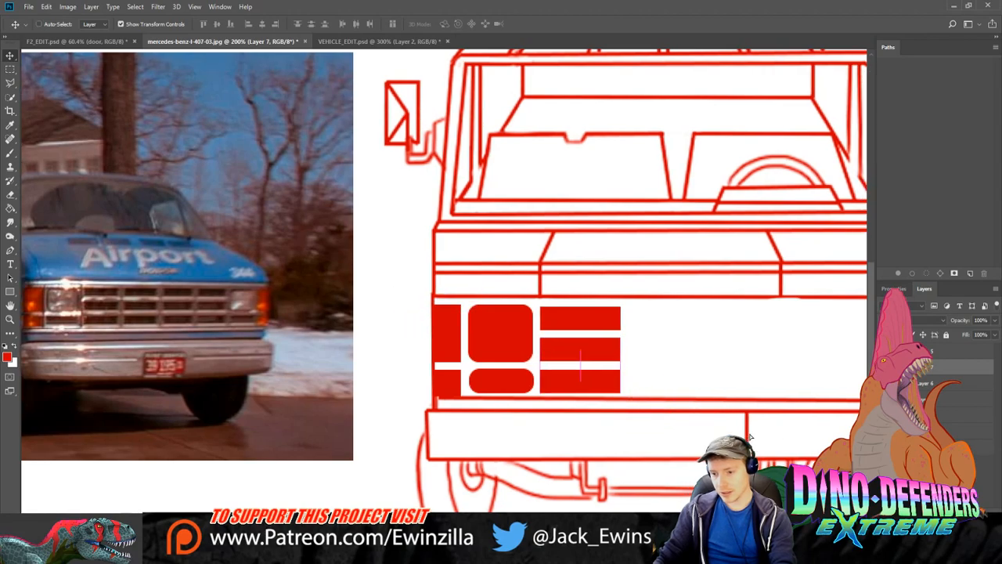
key("Up")
key("Up")
key("Up")
key("Up")
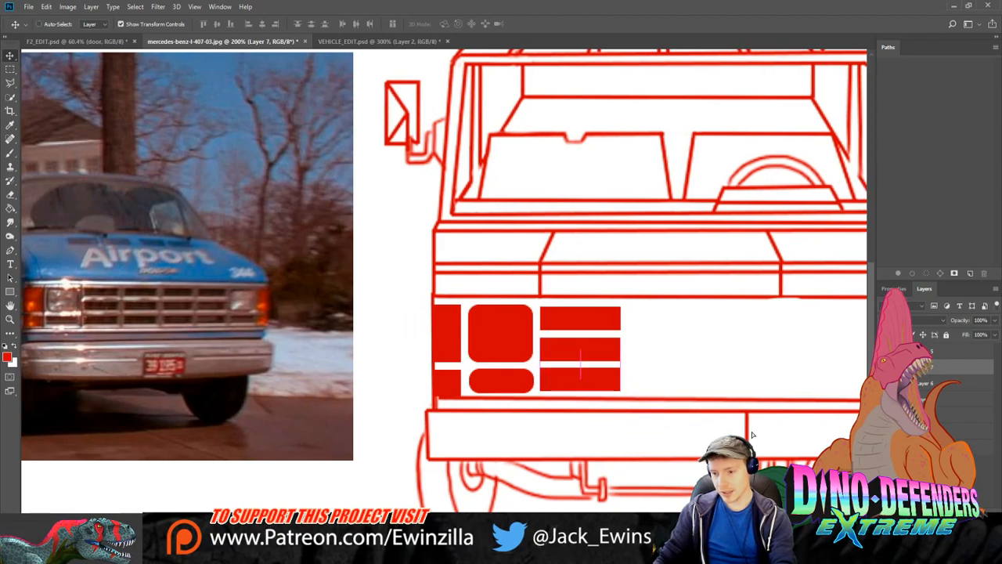
key("ctrl+t")
left_click(924, 383)
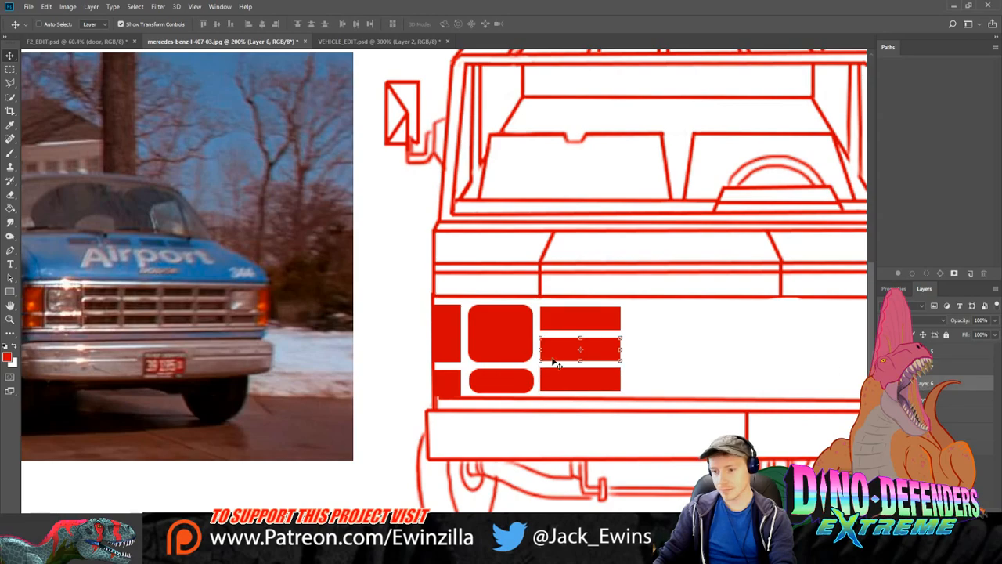
left_click_drag(604, 354, 604, 353)
scroll(633, 352, "up", 3)
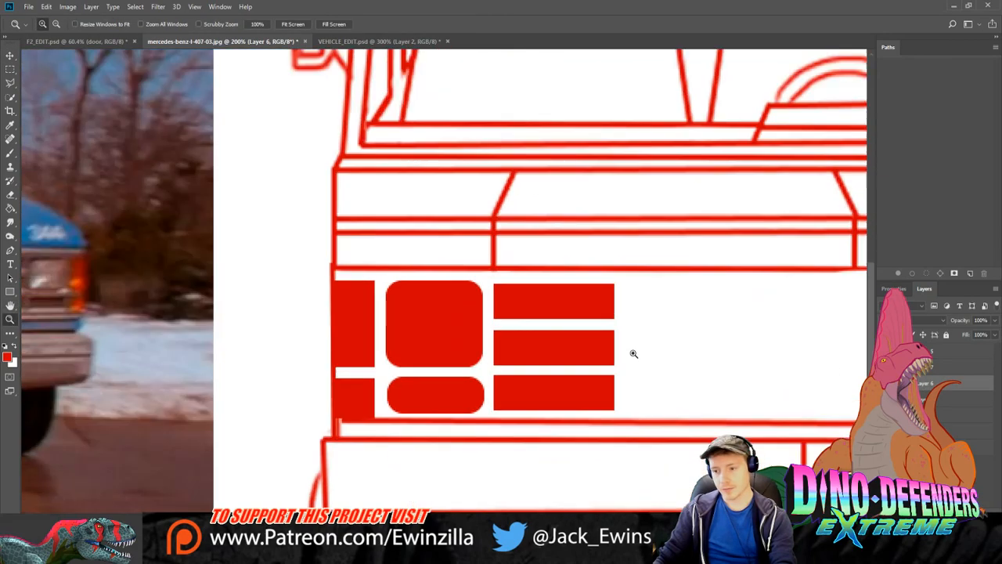
Step: Fine-tune the middle grille bar's position within the stack and merge the grille bar and light layers
left_click_drag(574, 339, 579, 336)
left_click(8, 321)
left_click(556, 326)
left_click(556, 326)
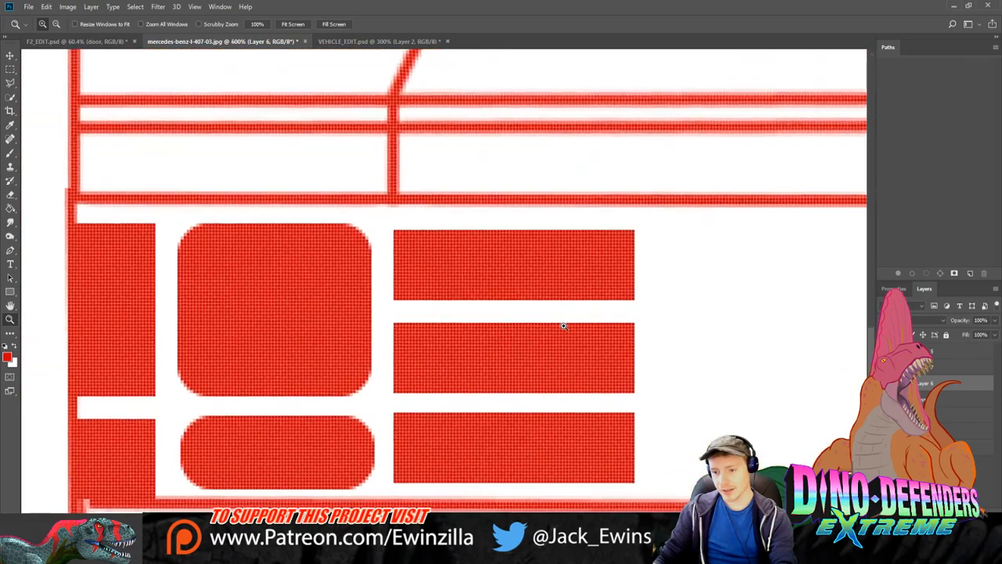
left_click(557, 326)
left_click(9, 54)
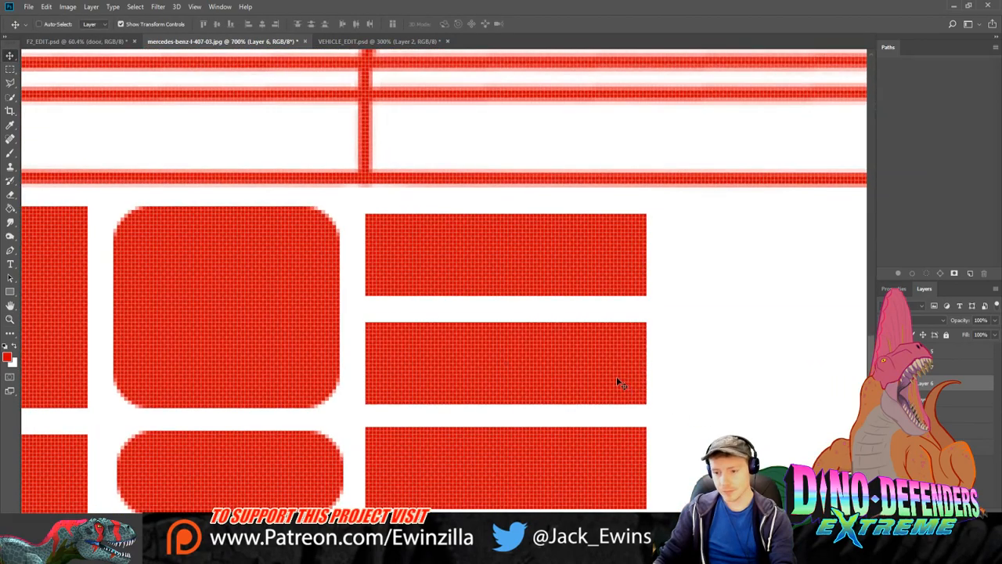
left_click_drag(616, 377, 615, 374)
left_click(10, 319)
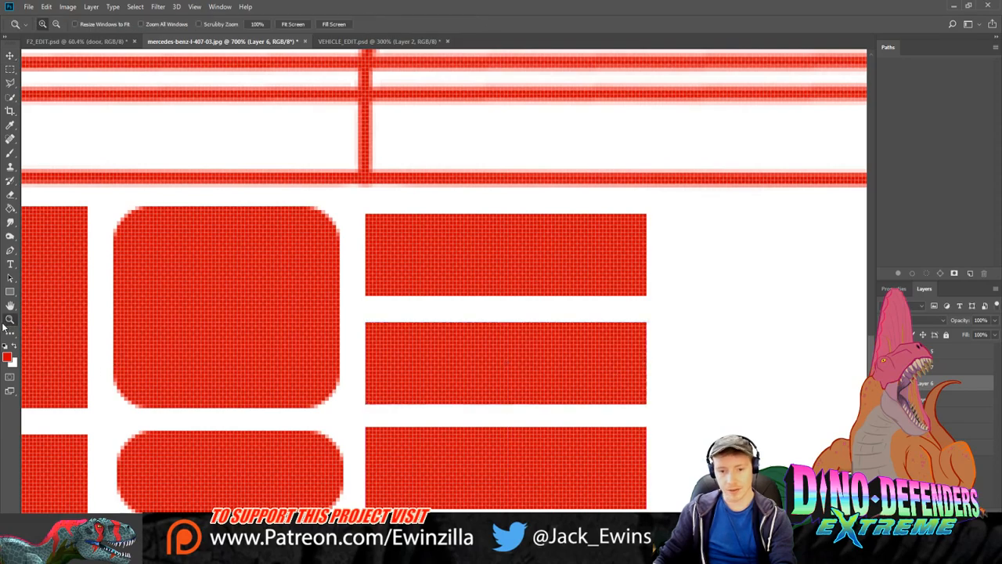
left_click(292, 23)
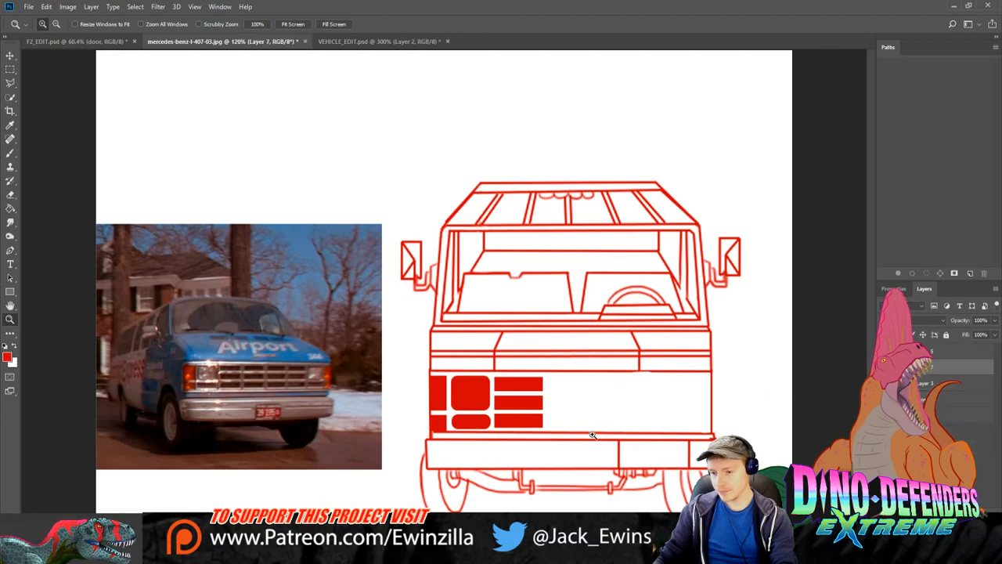
Step: Copy the stack of three grille bars and place two duplicates alongside it, forming three evenly spaced columns
left_click(435, 378)
left_click(6, 69)
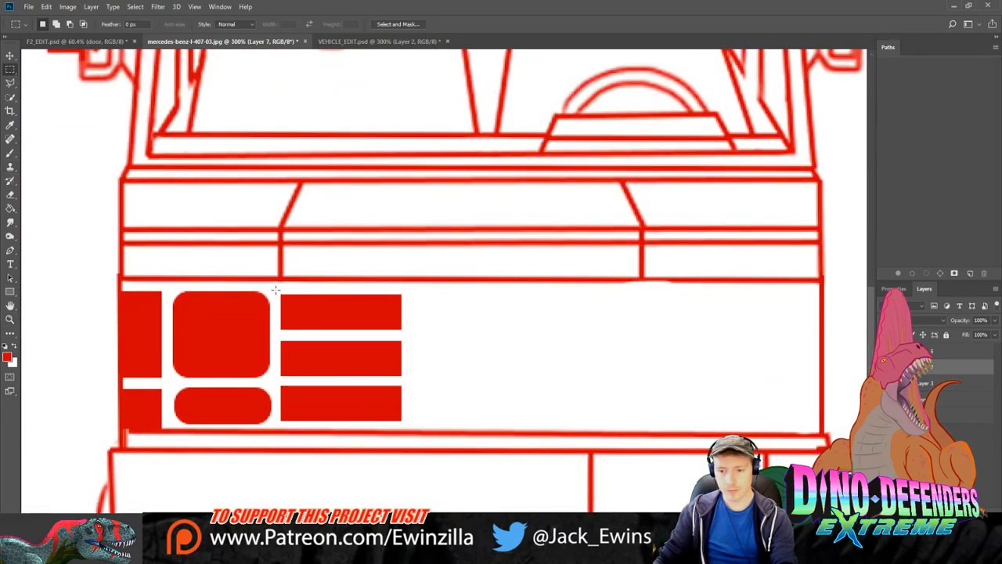
left_click_drag(277, 292, 404, 423)
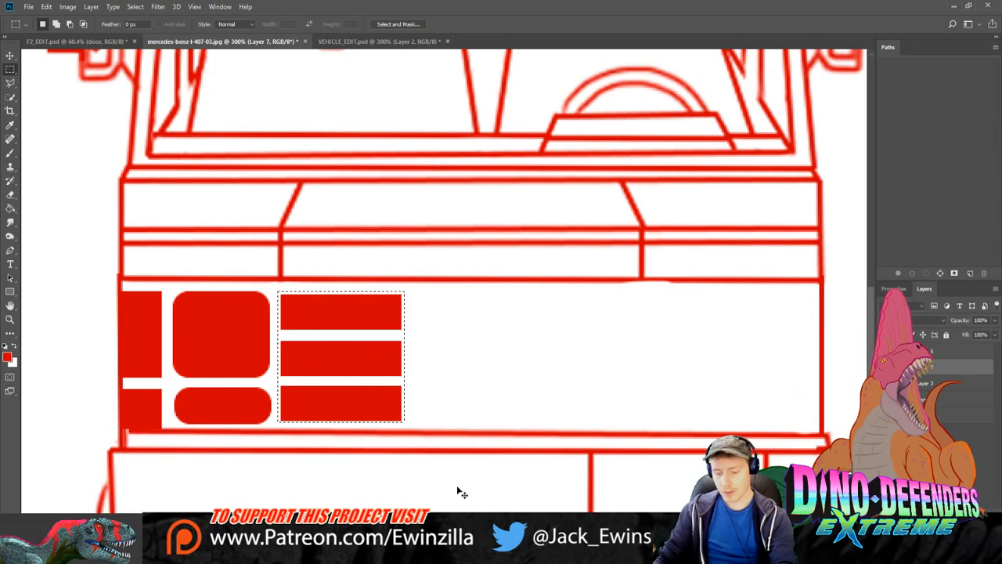
key("ctrl+v")
scroll(444, 280, "left", 2)
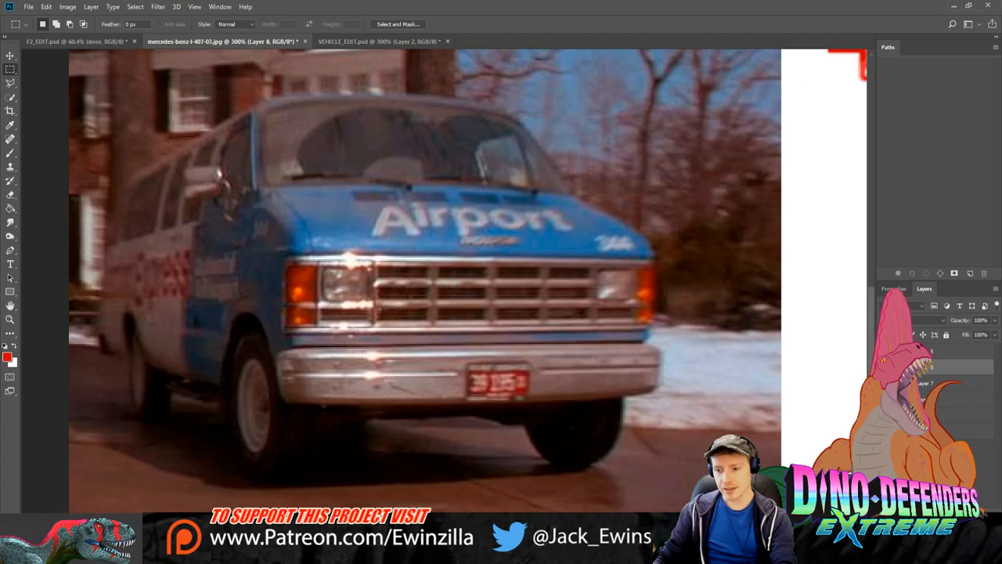
scroll(444, 280, "right", 15)
scroll(444, 280, "left", 3)
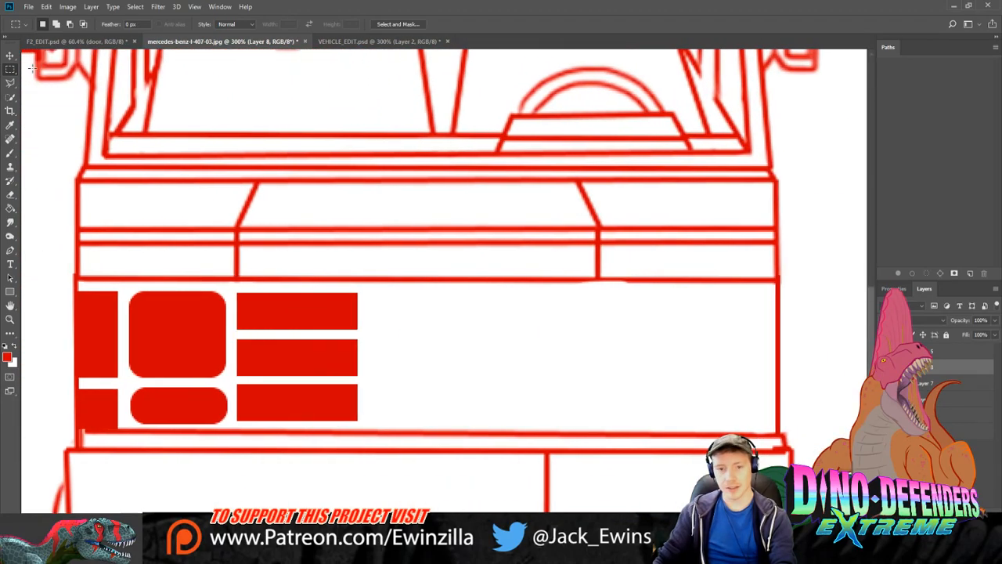
key("v")
left_click_drag(308, 358, 436, 358)
key("ctrl+v")
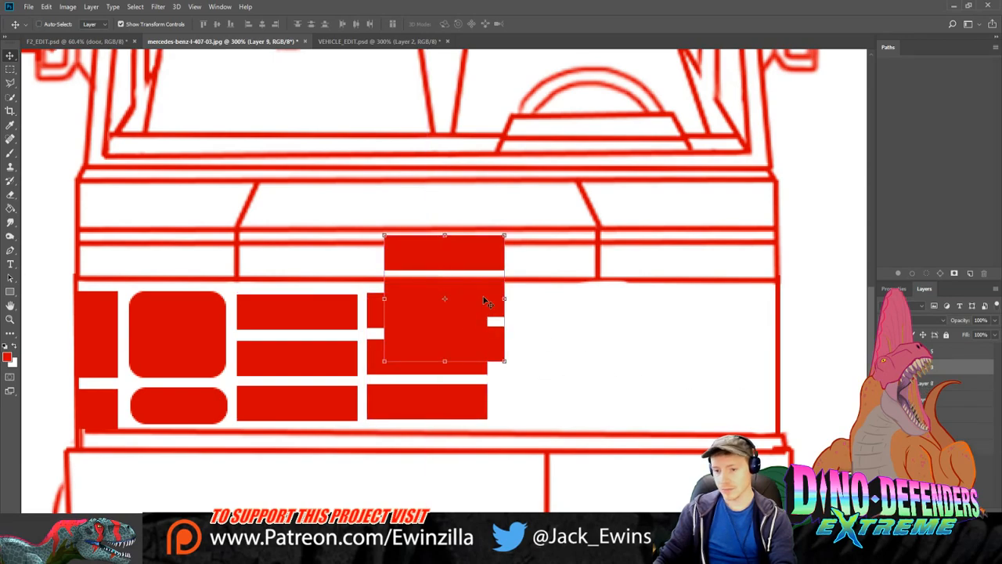
left_click_drag(483, 301, 577, 339)
Step: Duplicate the corner lamps and headlights, flip the copy horizontally, and fit it at the opposite end of the grille with 98.86% height
left_click(10, 68)
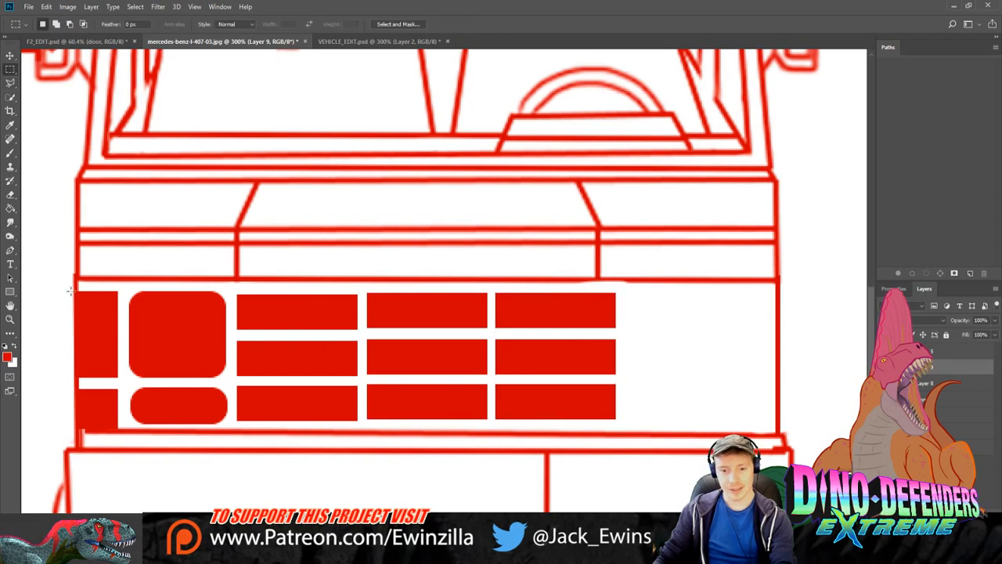
left_click_drag(69, 288, 230, 428)
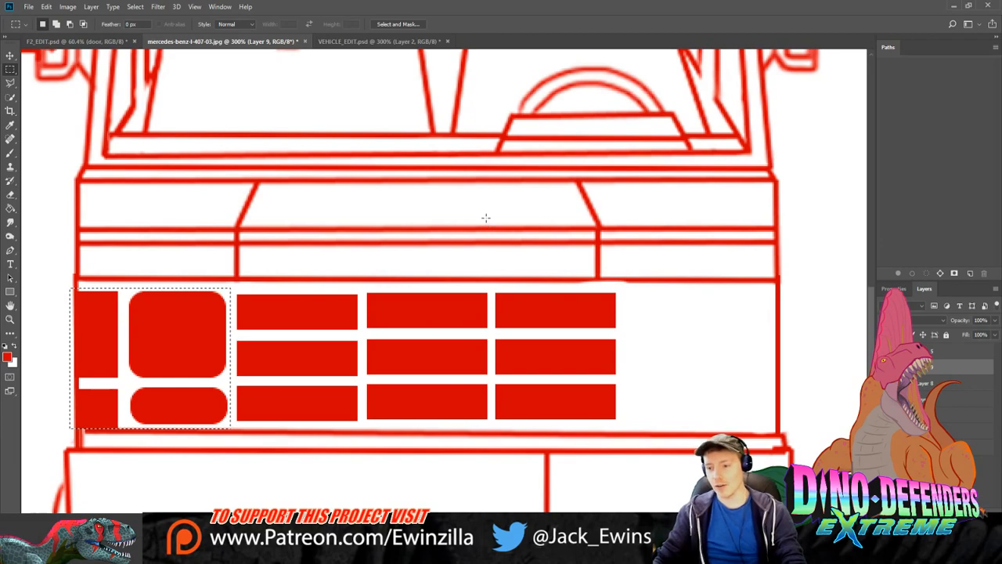
left_click(955, 399)
key("ctrl+j")
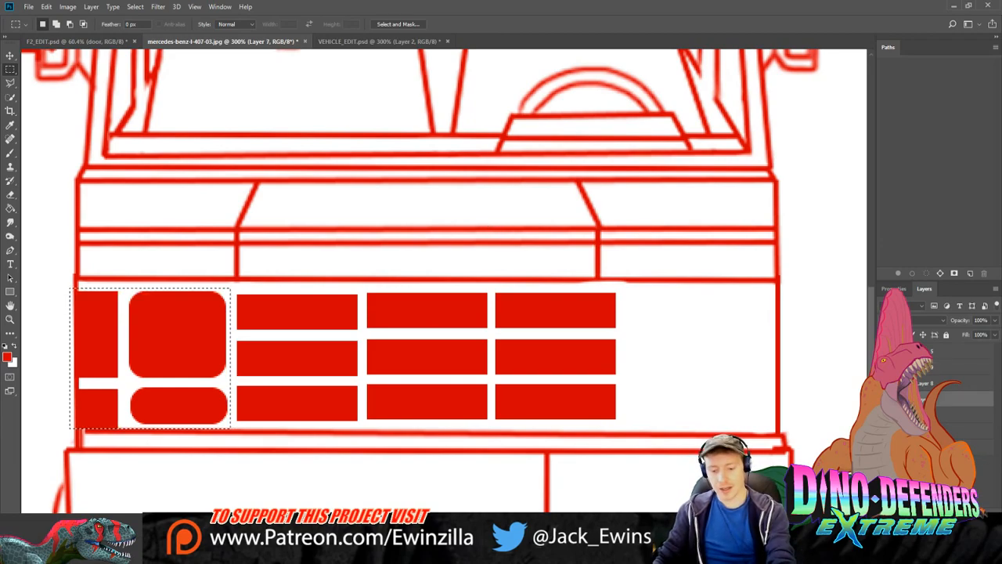
key("v")
left_click_drag(129, 274, 693, 276)
left_click_drag(792, 358, 480, 359)
left_click_drag(586, 331, 728, 332)
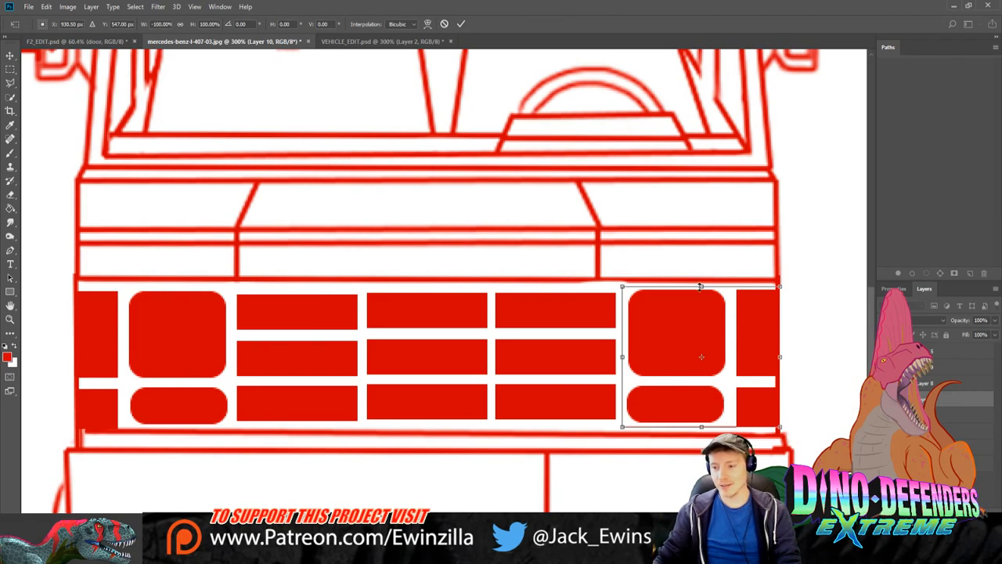
left_click_drag(700, 286, 700, 287)
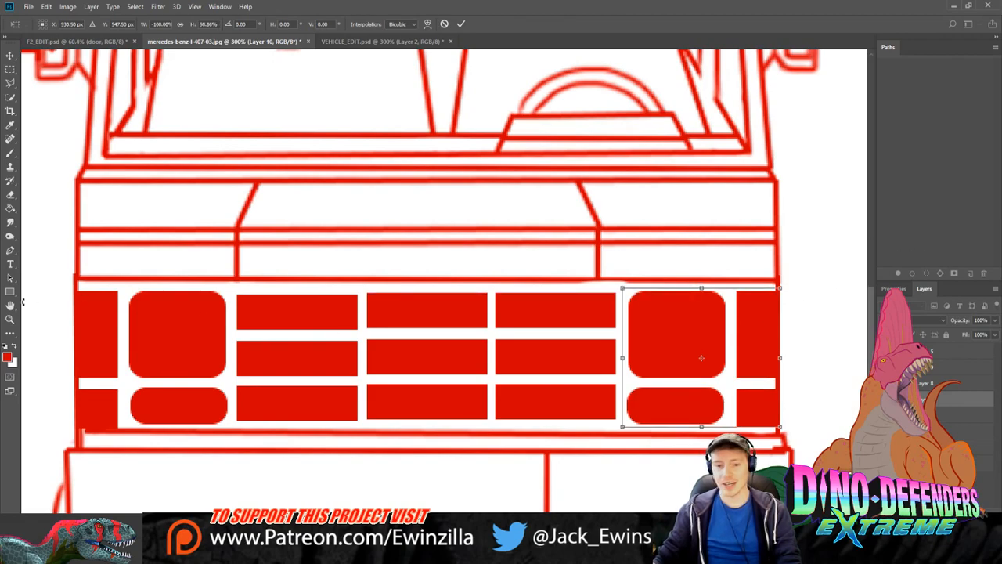
key("Return")
Step: Erase the thin stray line beneath the mirrored lower headlight
key("z")
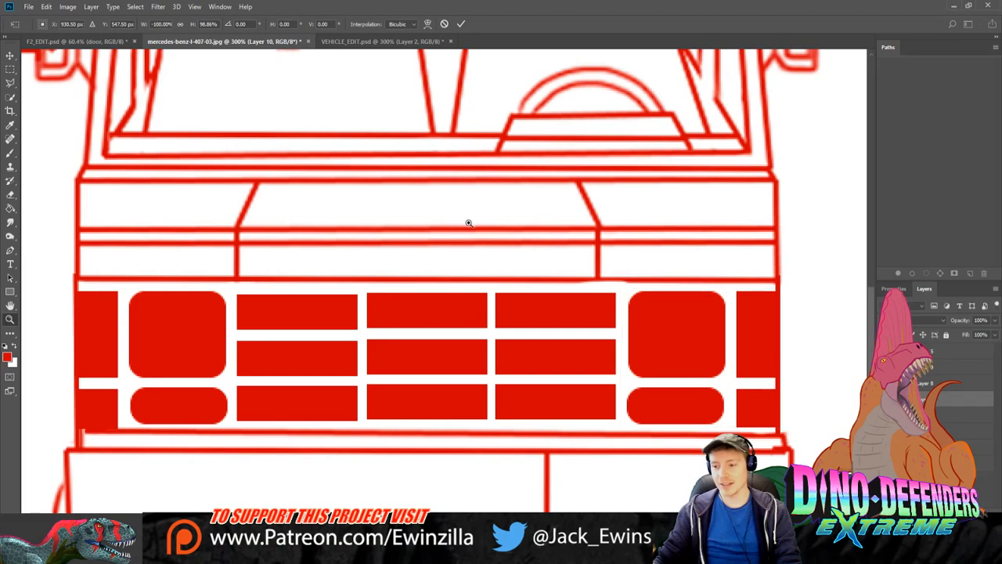
left_click(808, 395)
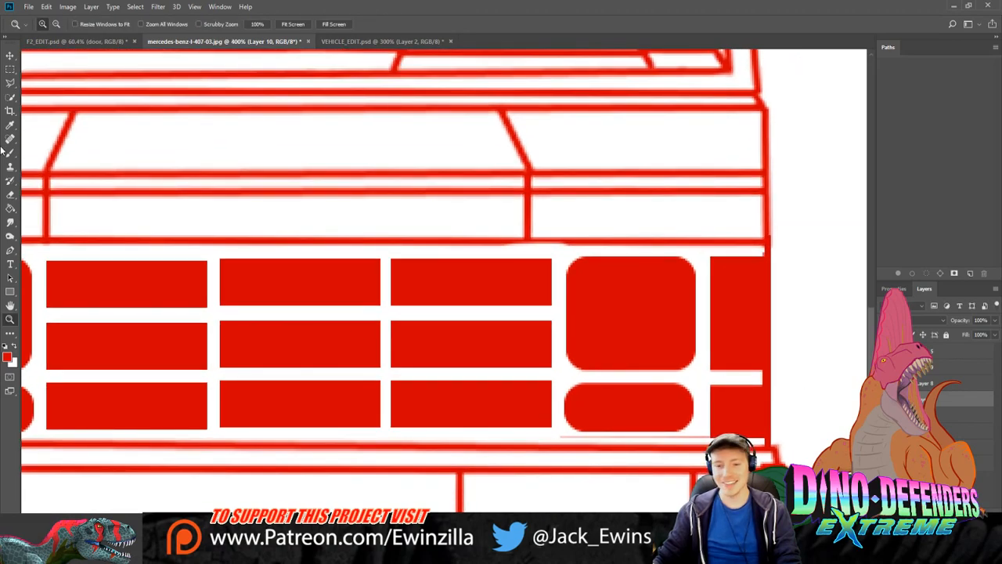
left_click(10, 69)
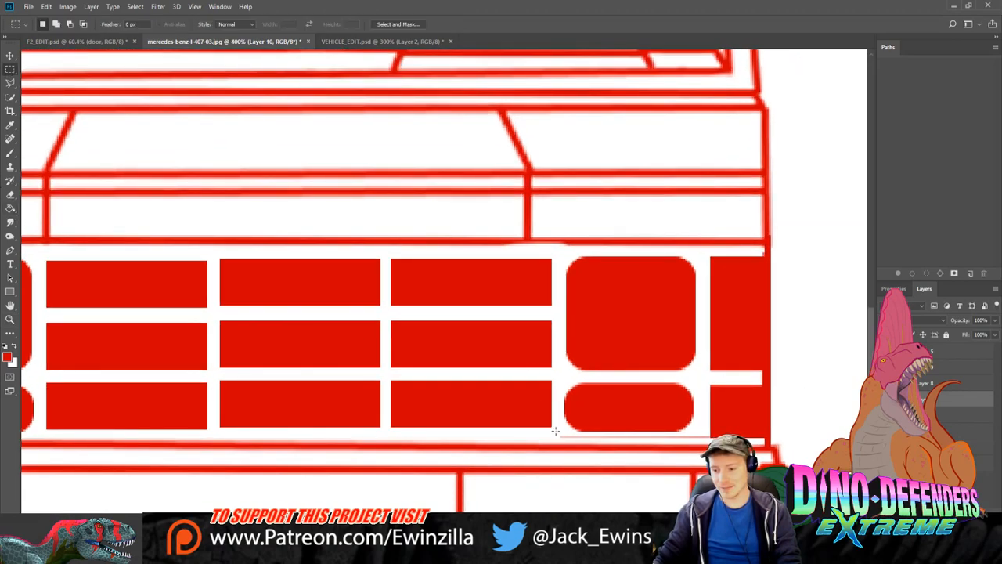
left_click_drag(752, 454, 752, 443)
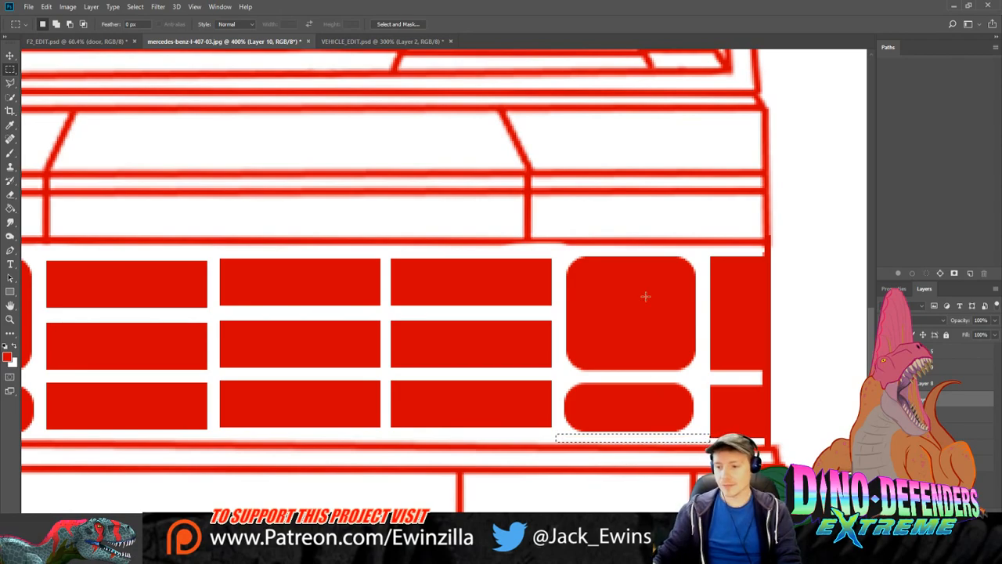
left_click(10, 317)
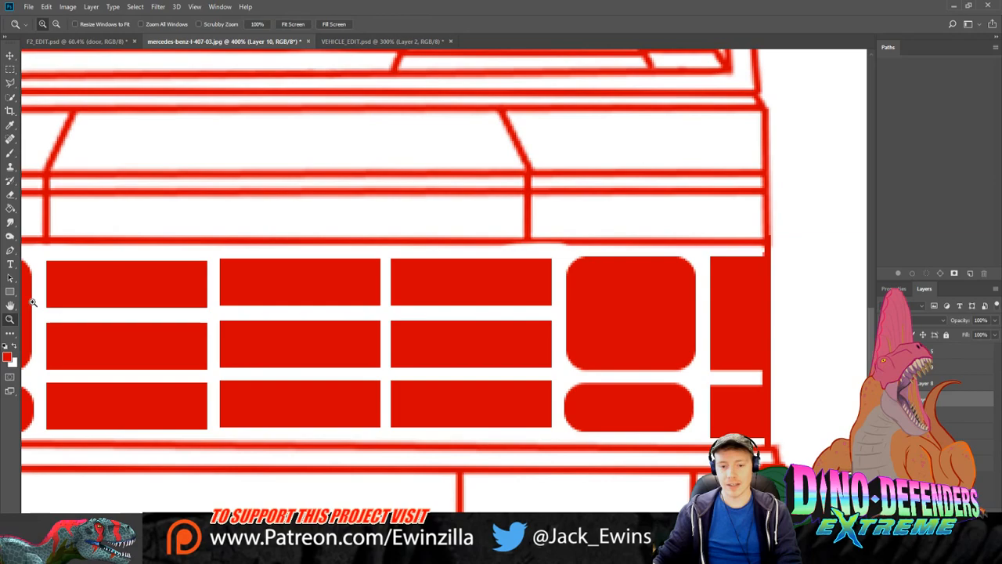
Step: Merge the grille column layers and both light layers into one layer, and toggle its visibility to check it
left_click(304, 26)
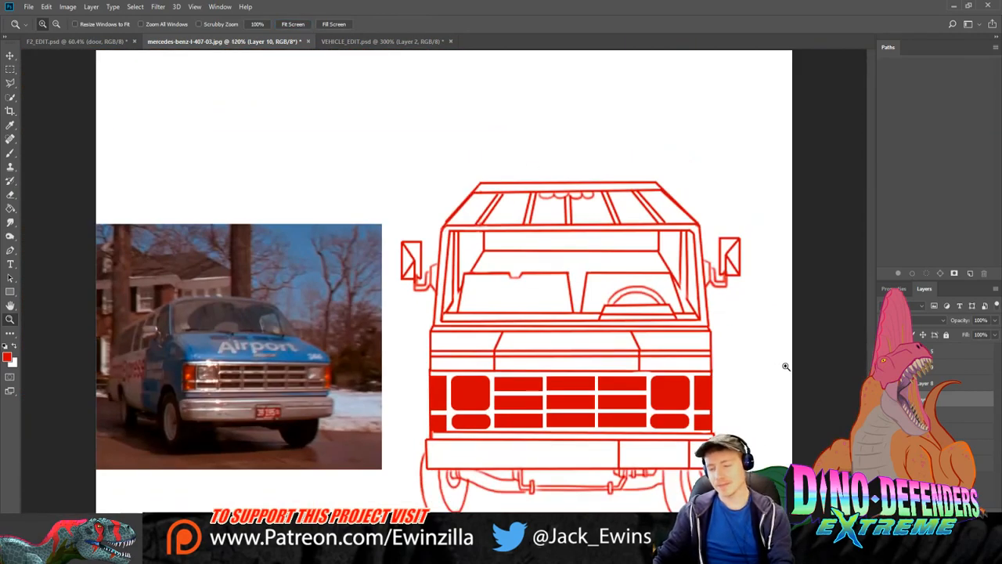
left_click(924, 384, "ctrl")
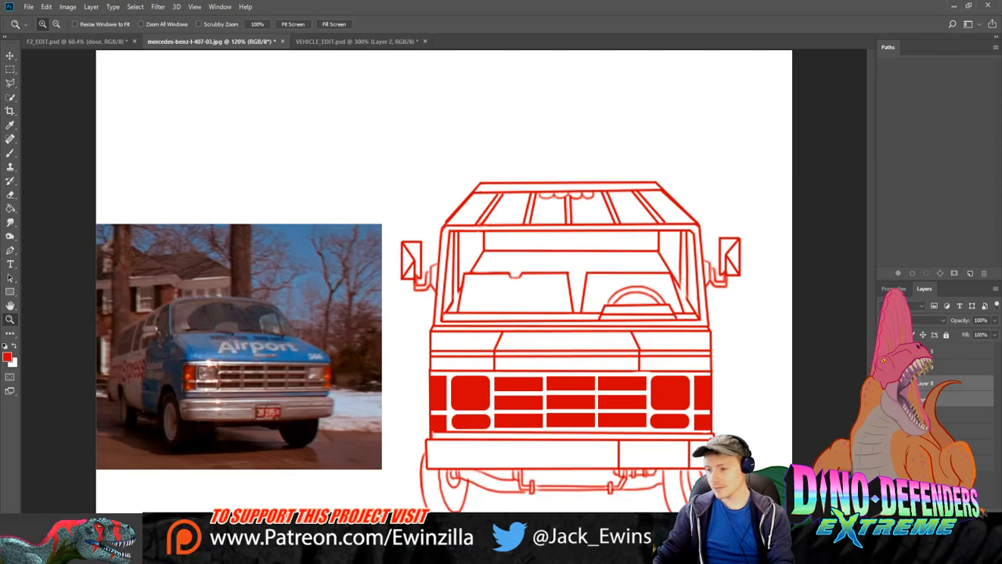
left_click(928, 367, "ctrl")
left_click(939, 414, "ctrl")
left_click(928, 367)
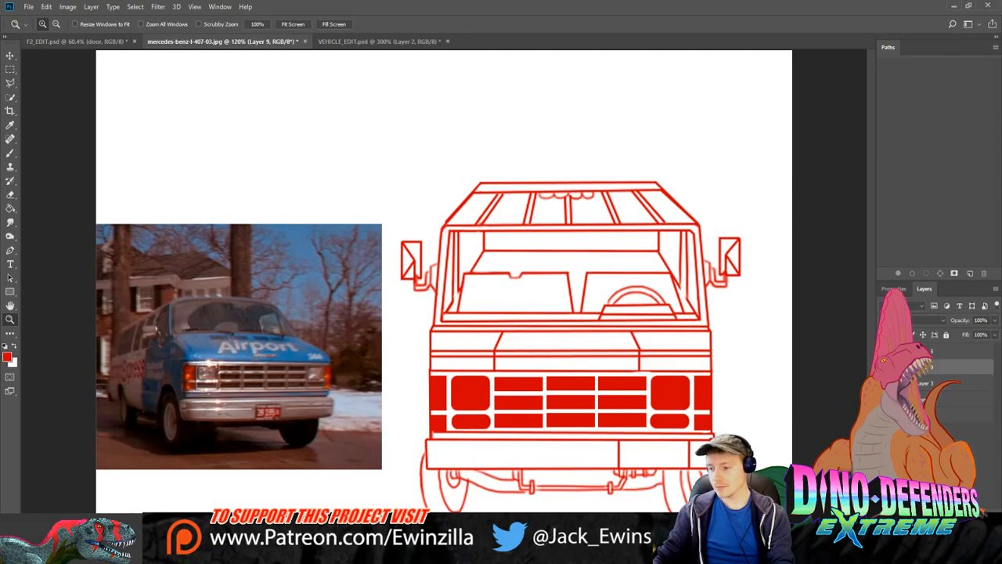
left_click(887, 367)
left_click(887, 368)
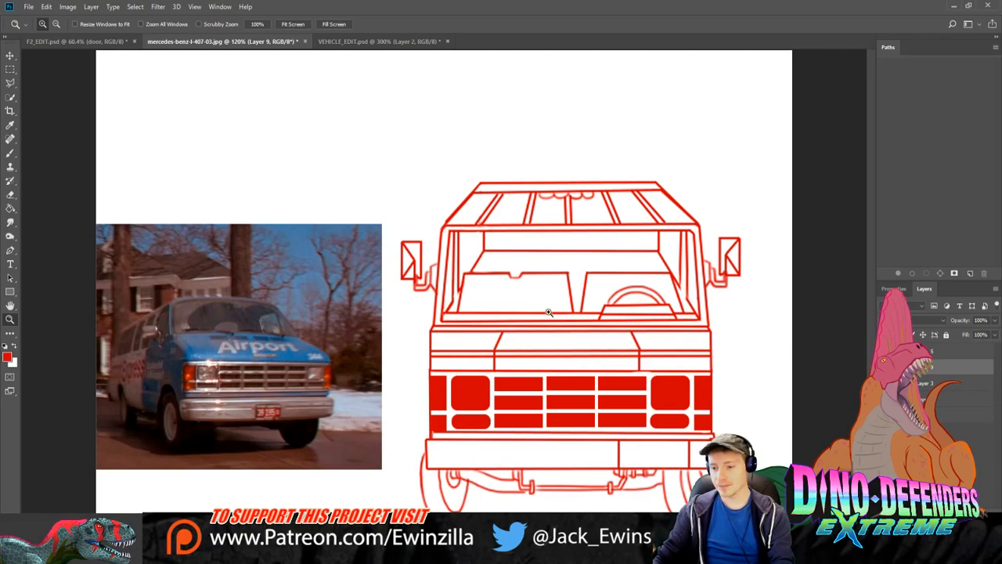
Step: Set the Rectangle tool to Clear mode and hollow out the original corner lamps and two headlights, leaving red outlines
left_click(10, 292)
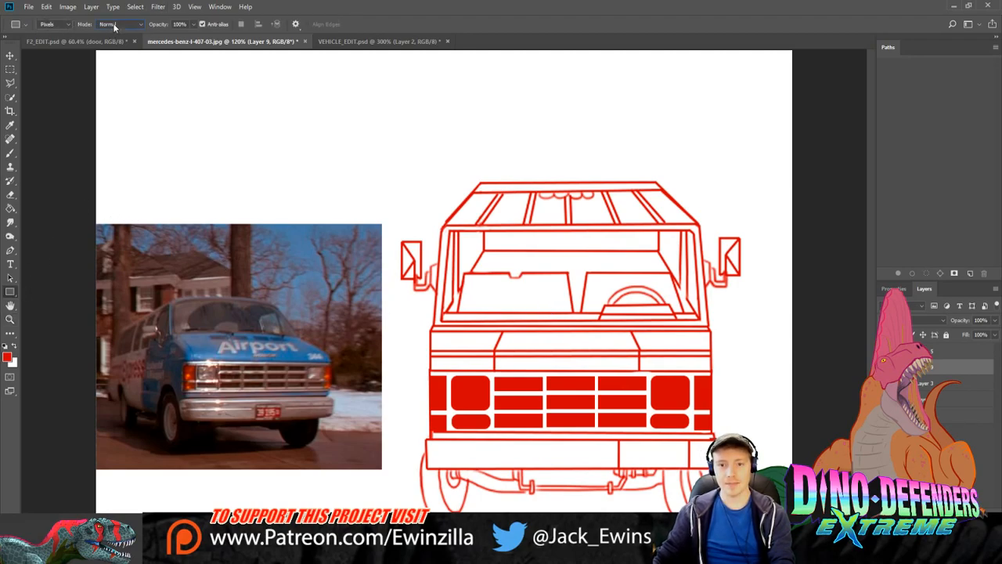
left_click_drag(115, 25, 114, 54)
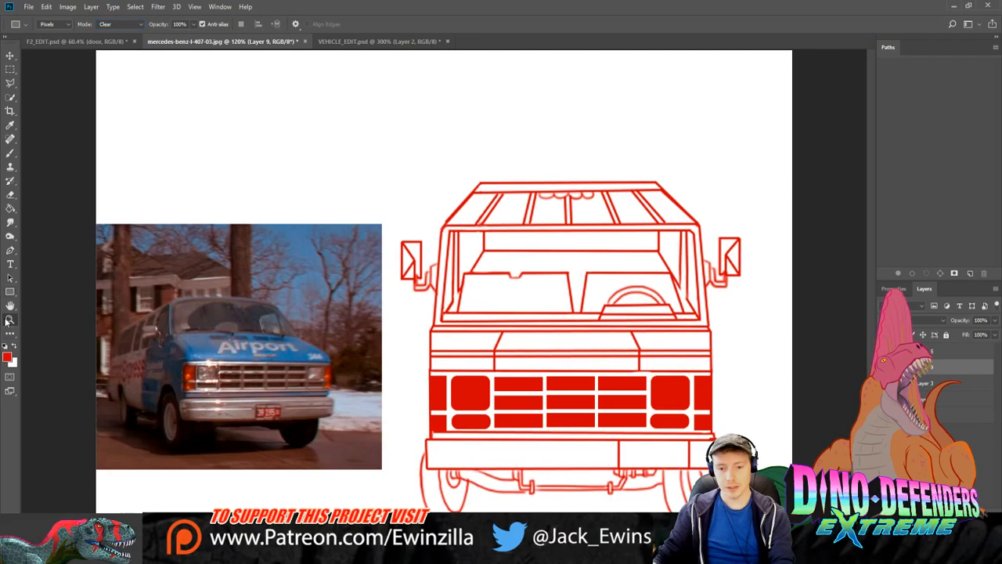
left_click(8, 320)
left_click(505, 440)
left_click(504, 440)
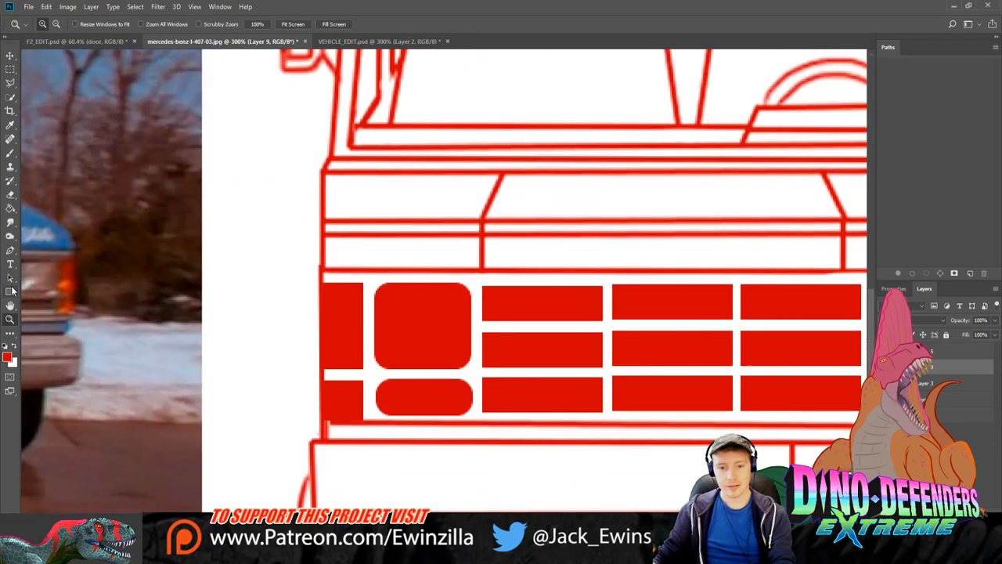
left_click(11, 291)
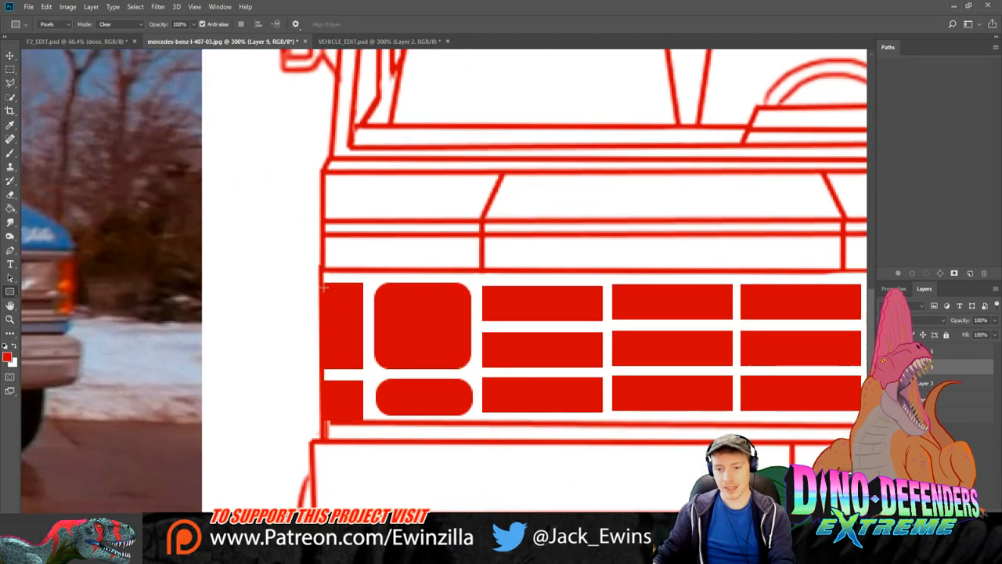
mouse_move(322, 288)
left_mouse_down()
mouse_move(360, 422)
mouse_move(364, 369)
mouse_move(361, 419)
left_mouse_up()
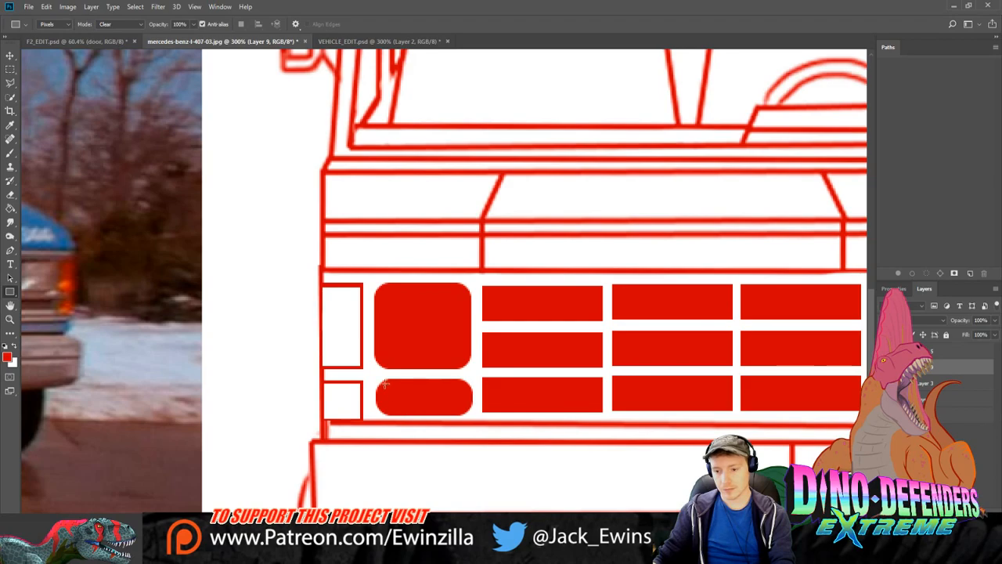
mouse_move(384, 382)
left_mouse_down()
mouse_move(474, 415)
mouse_move(463, 410)
left_mouse_up()
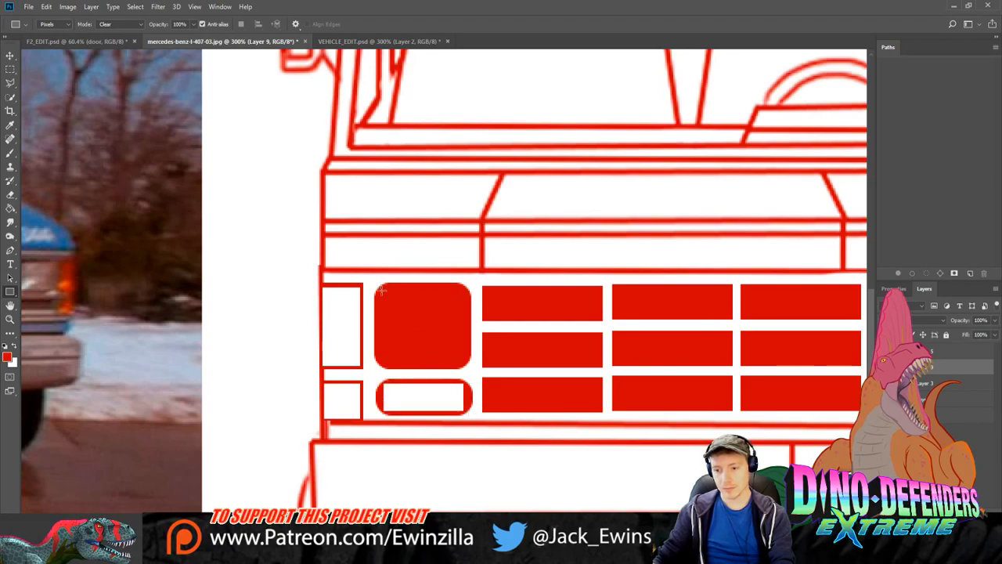
left_click_drag(380, 290, 469, 366)
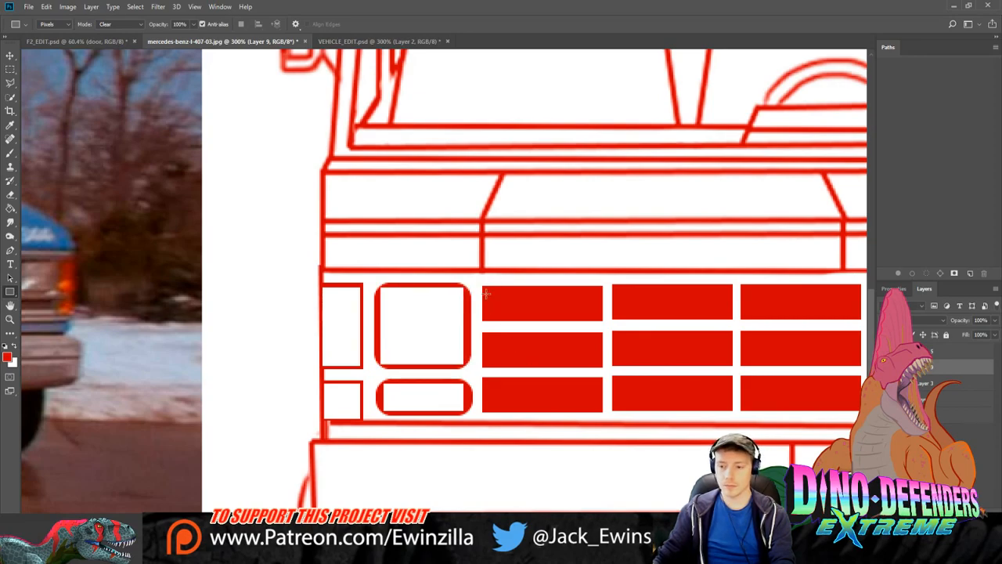
Step: Try hollowing out the top bar of the first grille column with a thin outline, and undo it
left_click_drag(485, 289, 600, 317)
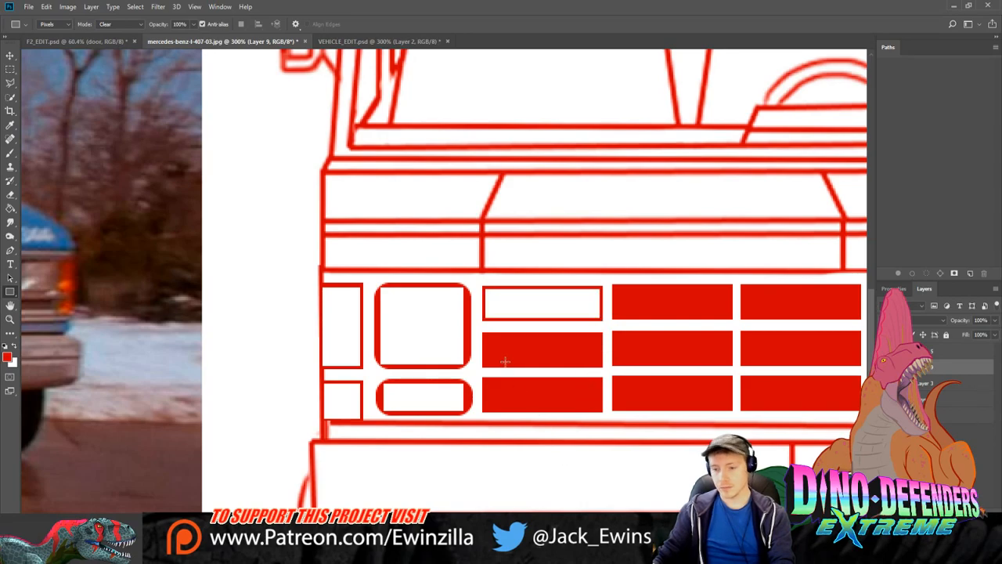
key("ctrl+z")
scroll(444, 280, "left", 5)
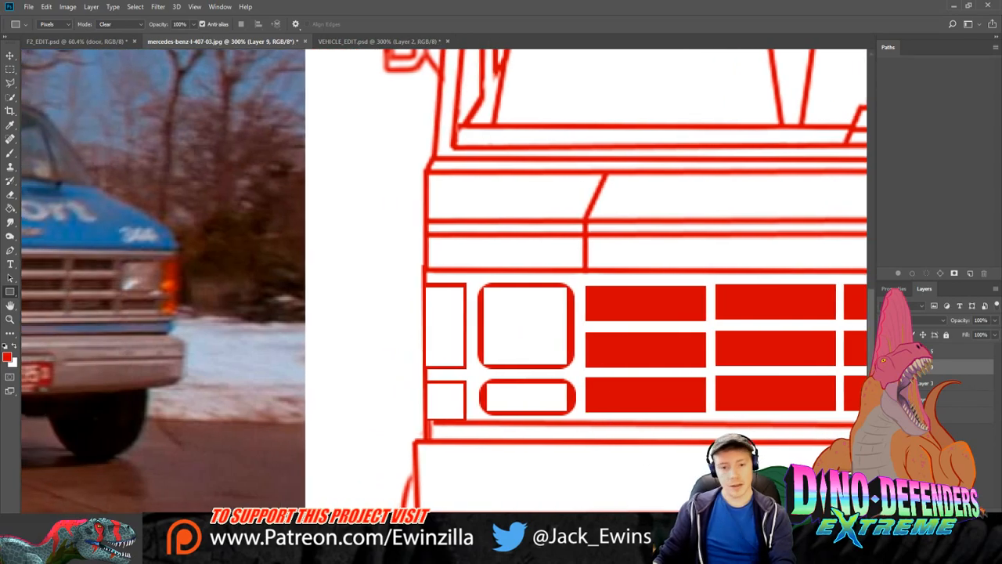
scroll(252, 288, "right", 10)
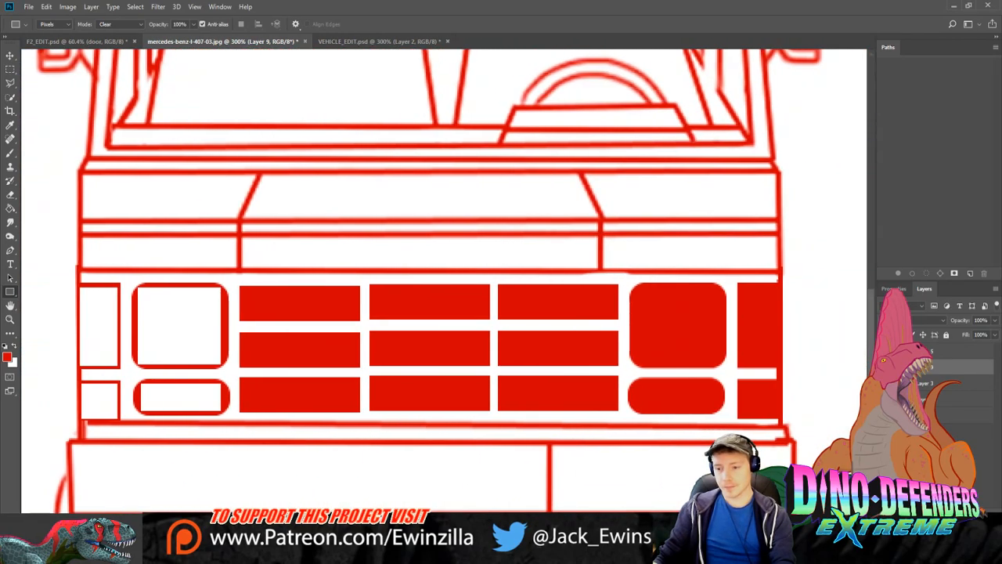
left_click_drag(243, 290, 358, 317)
key("ctrl+z")
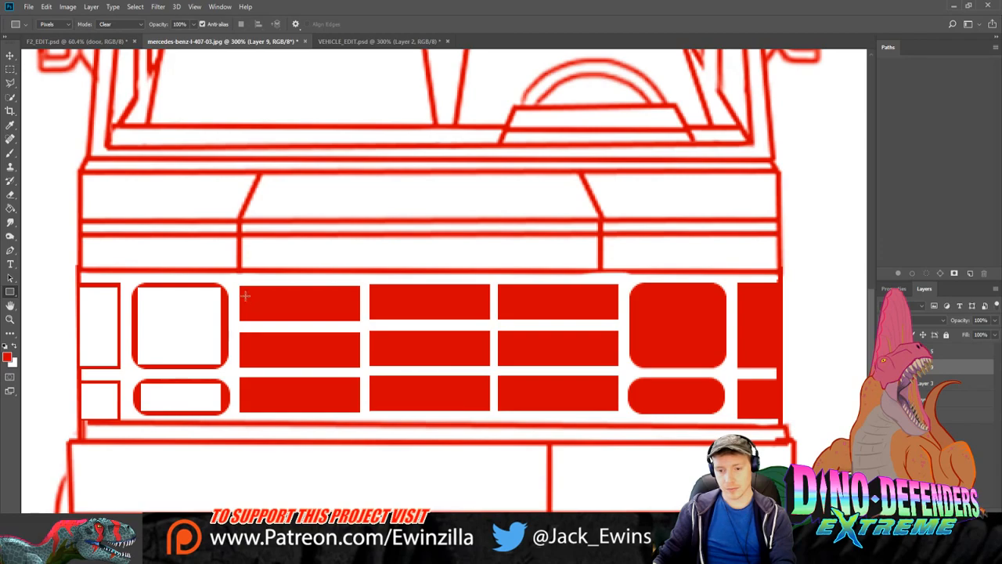
Step: Hollow out the three bars of the first grille column, leaving red outlines
left_click_drag(246, 294, 353, 317)
left_click_drag(246, 338, 355, 363)
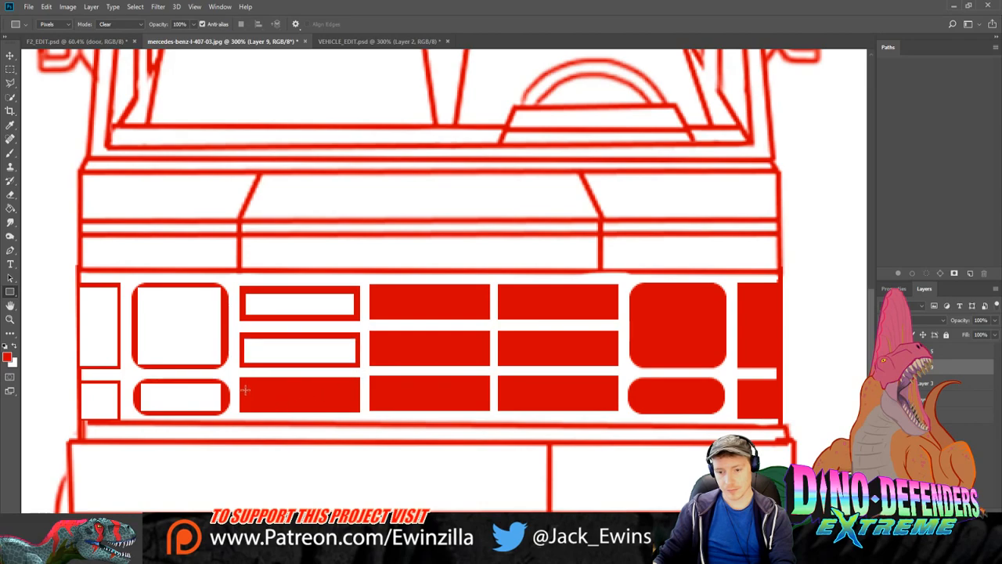
left_click_drag(244, 389, 358, 411)
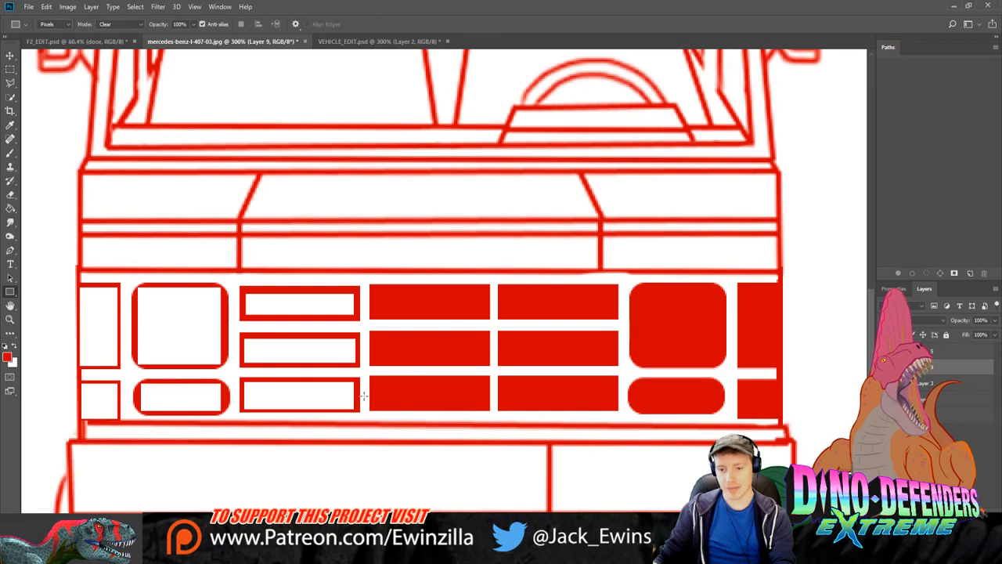
key("ctrl+z")
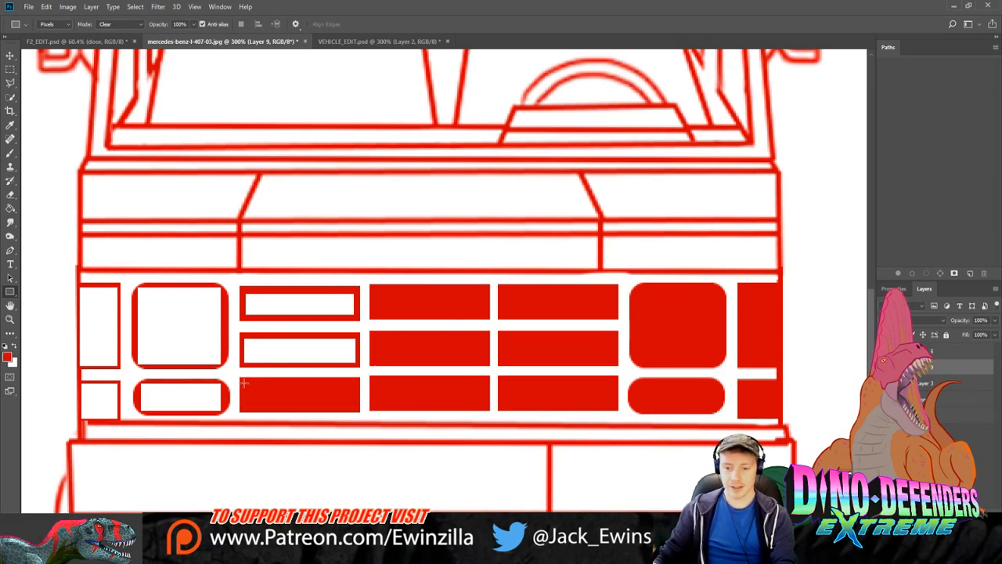
left_click_drag(243, 383, 354, 406)
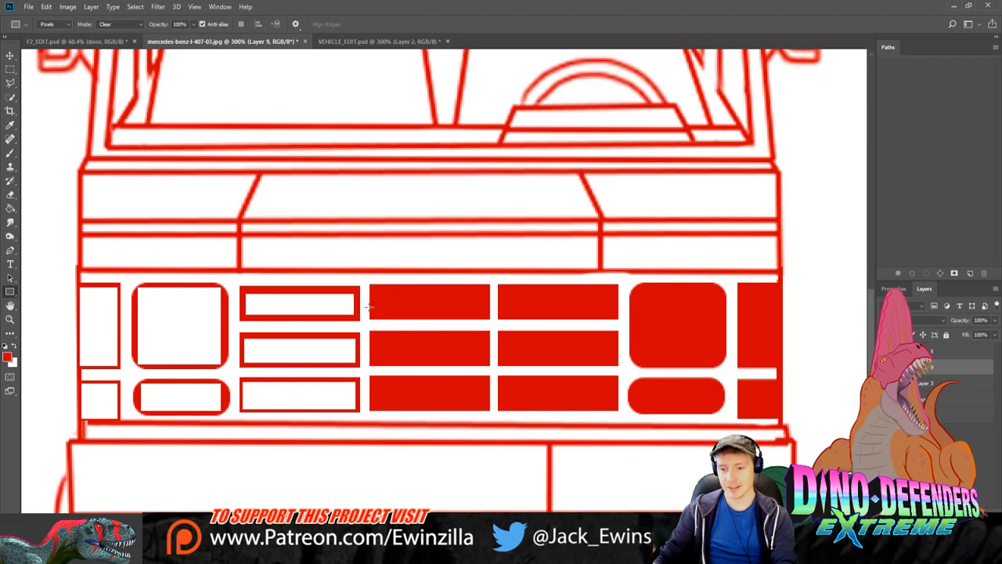
Step: Hollow out the top bars of the second and third grille columns, and trim their upper edges level
left_click_drag(373, 288, 489, 319)
key("ctrl+z")
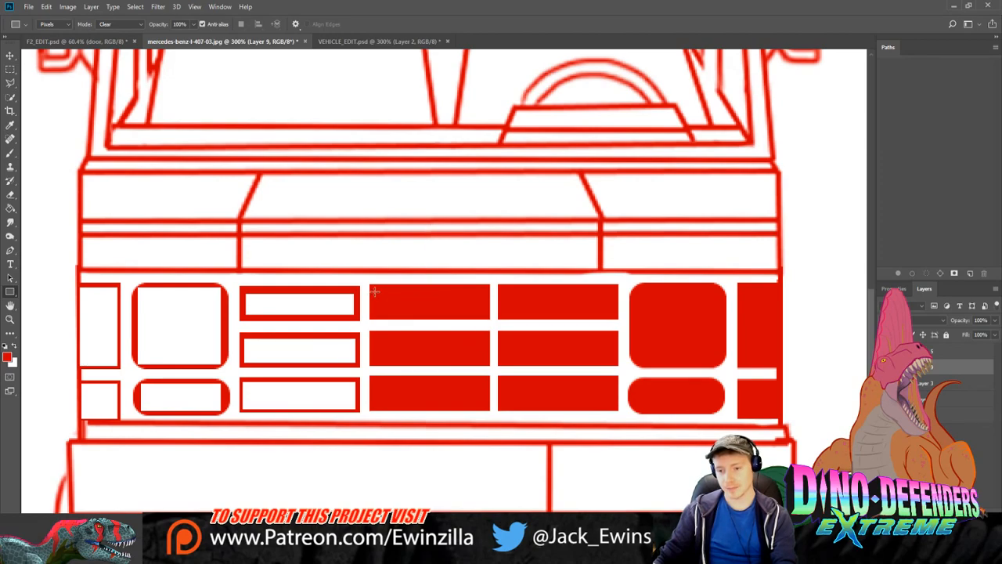
left_click_drag(374, 292, 486, 314)
left_click_drag(366, 279, 502, 287)
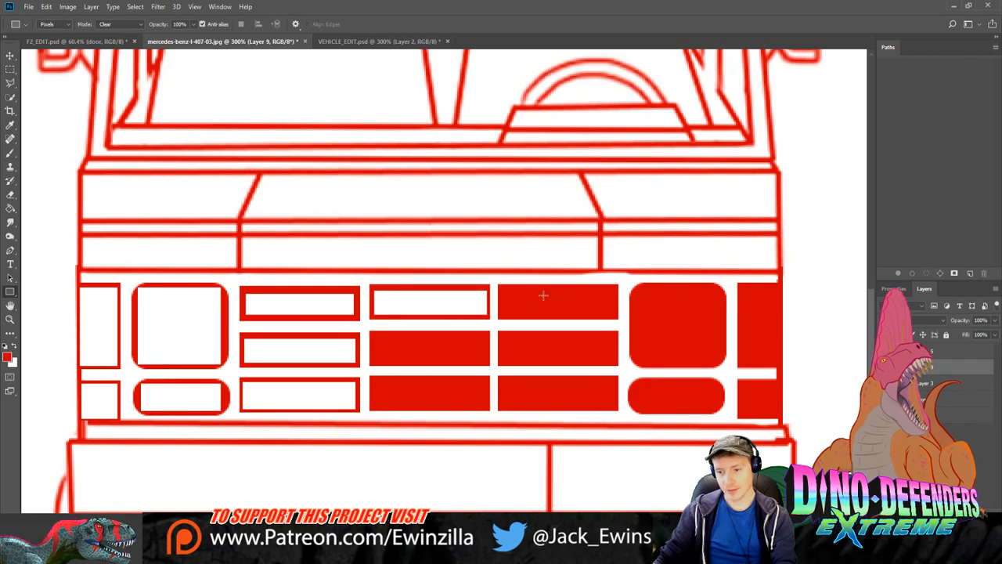
left_click_drag(363, 279, 623, 285)
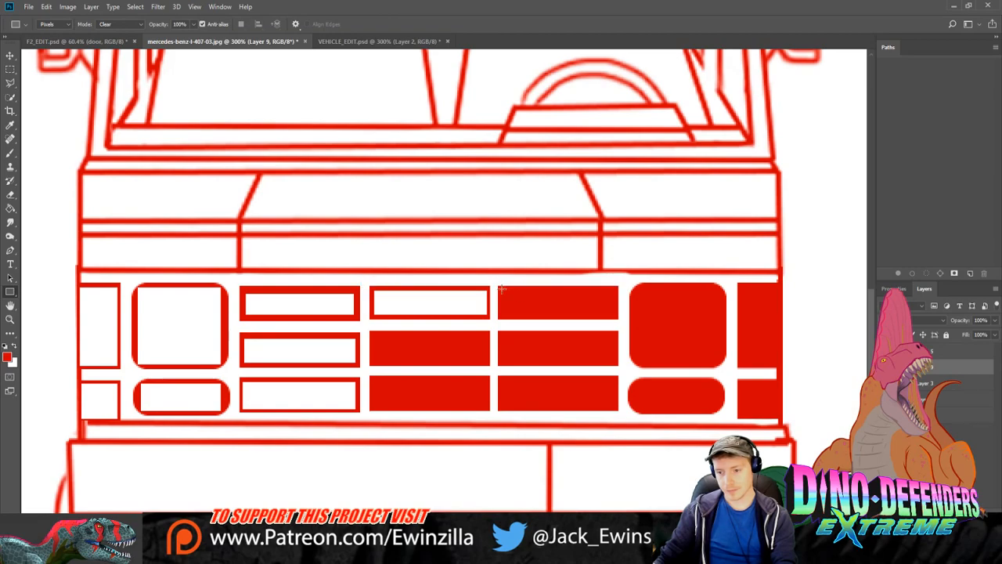
left_click_drag(504, 289, 615, 317)
key("ctrl+z")
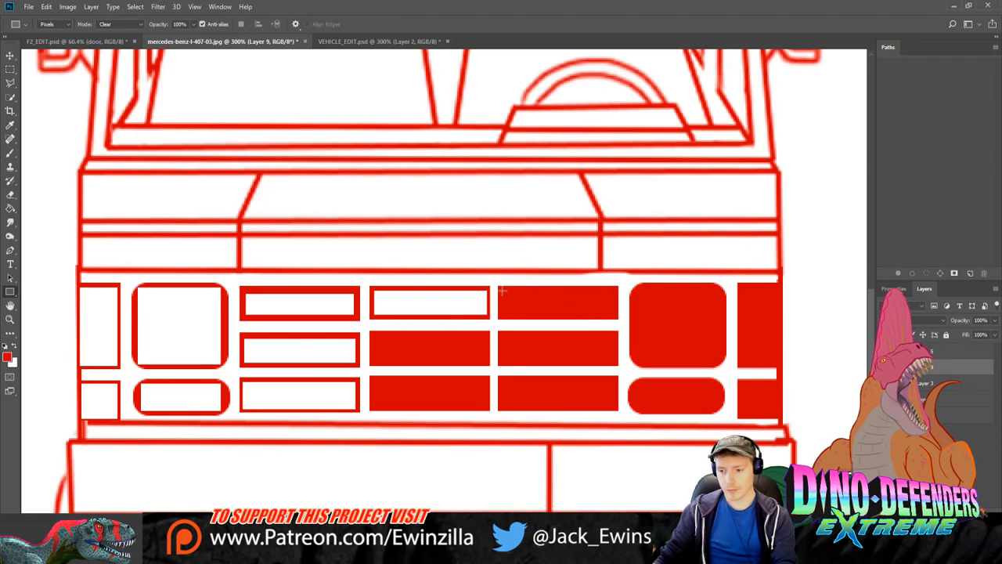
left_click_drag(500, 289, 614, 314)
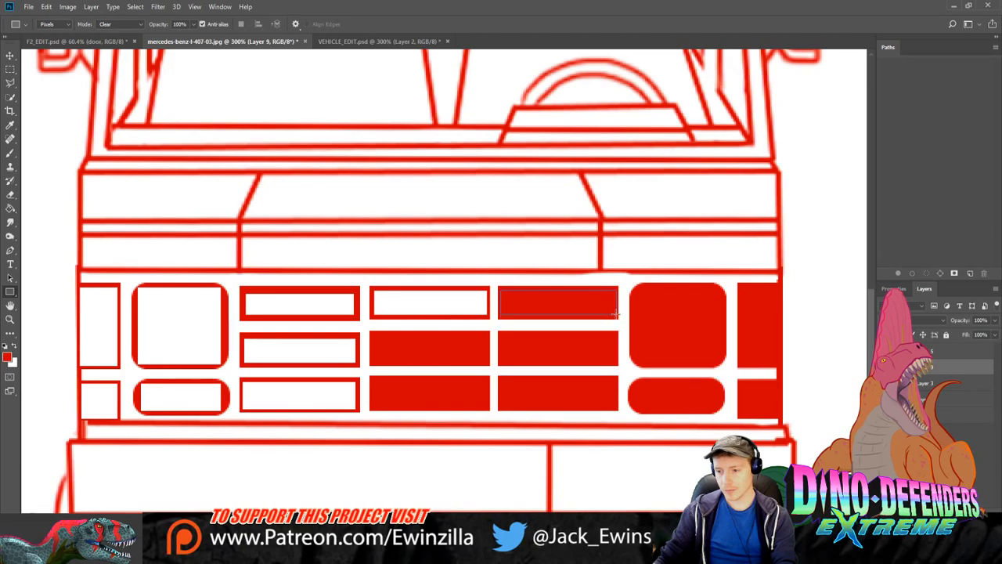
key("ctrl+z")
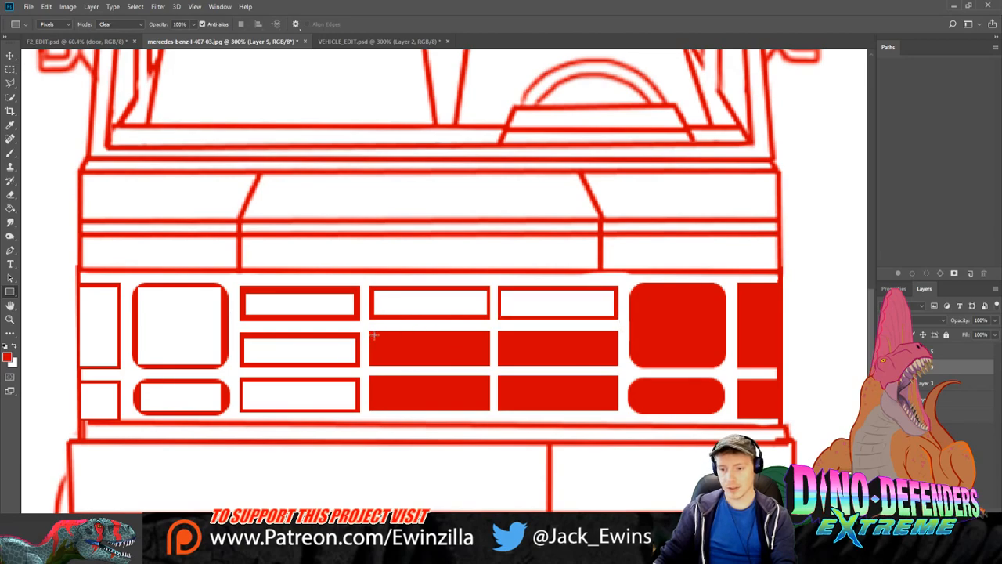
Step: Hollow out the middle and bottom bars of the second and third grille columns, leaving thin red outlines
left_click_drag(373, 334, 487, 362)
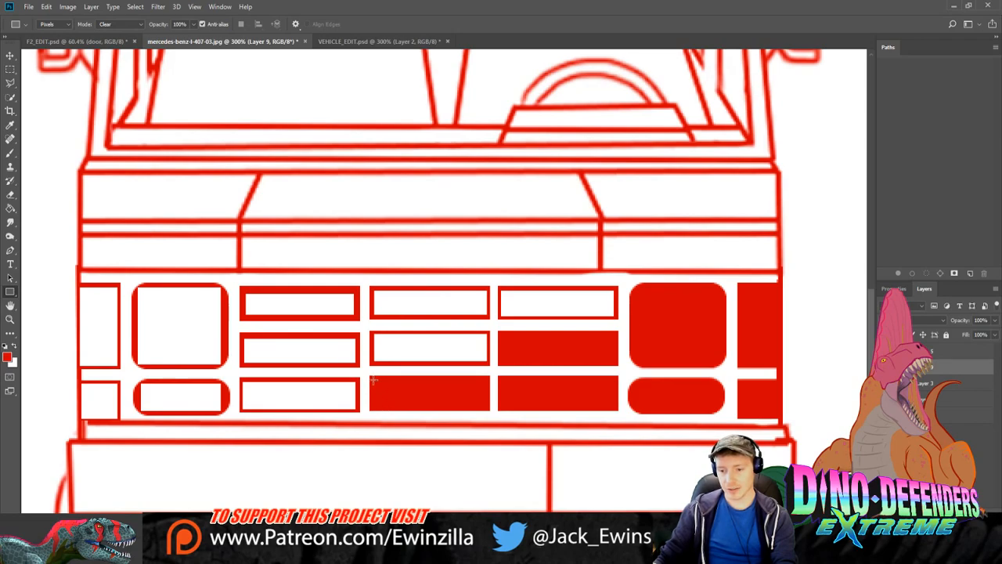
left_click_drag(373, 379, 615, 406)
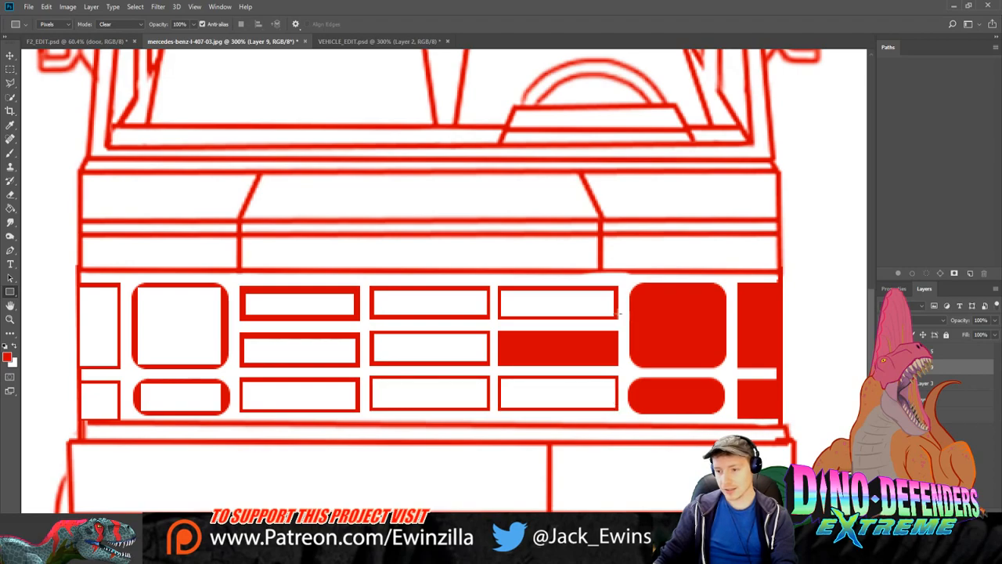
left_click_drag(502, 335, 615, 362)
key("ctrl+z")
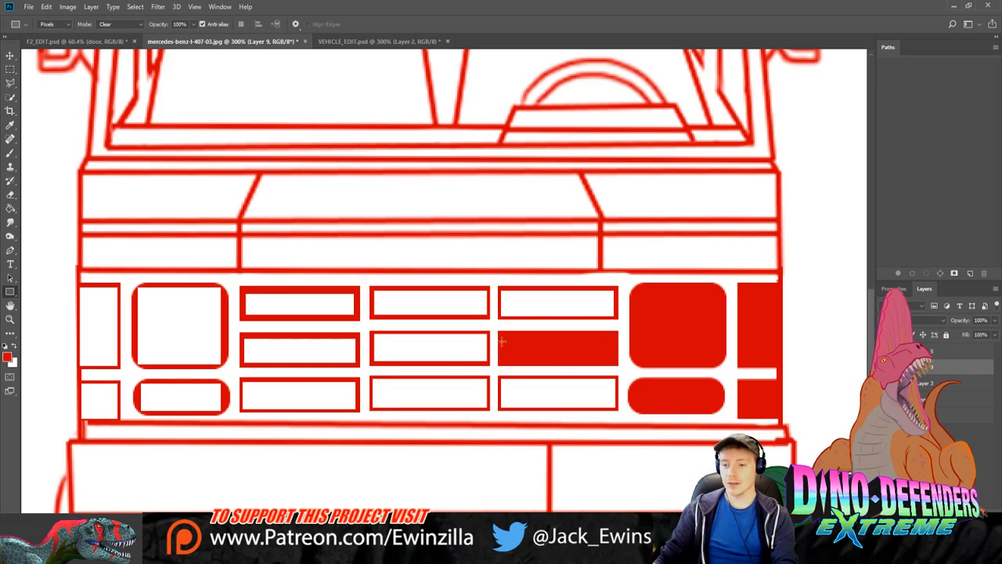
left_click_drag(502, 335, 615, 365)
Step: Hollow out the mirrored headlights and corner lamps on the other side of the grille, leaving red outlines
left_click_drag(634, 288, 720, 361)
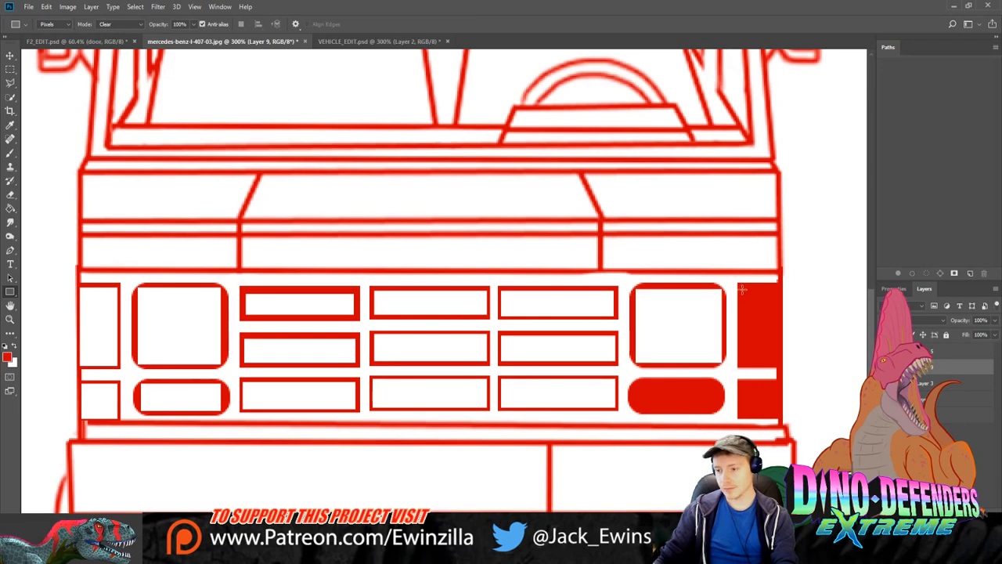
left_click_drag(744, 290, 778, 362)
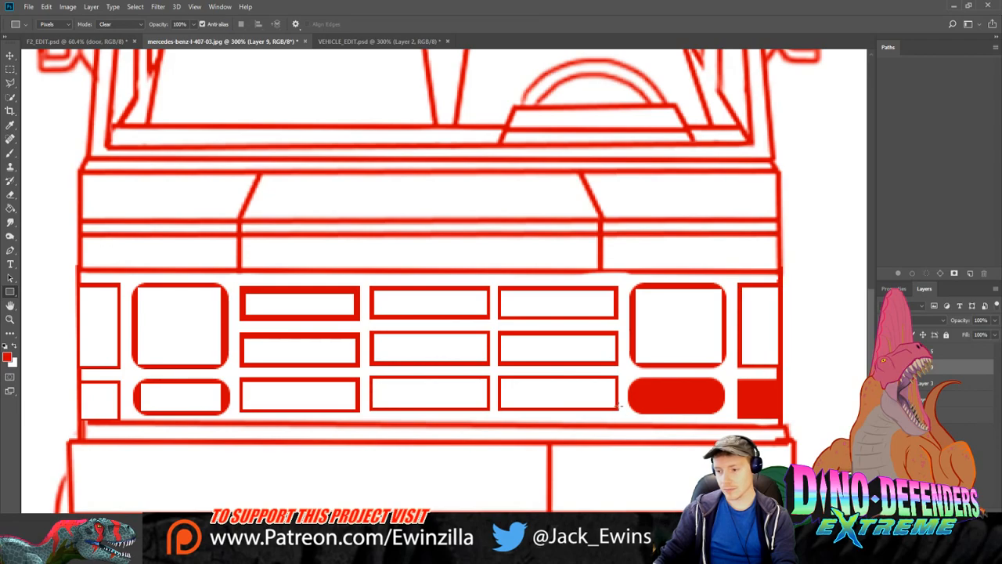
left_click_drag(634, 383, 662, 393)
left_click_drag(722, 406, 777, 415)
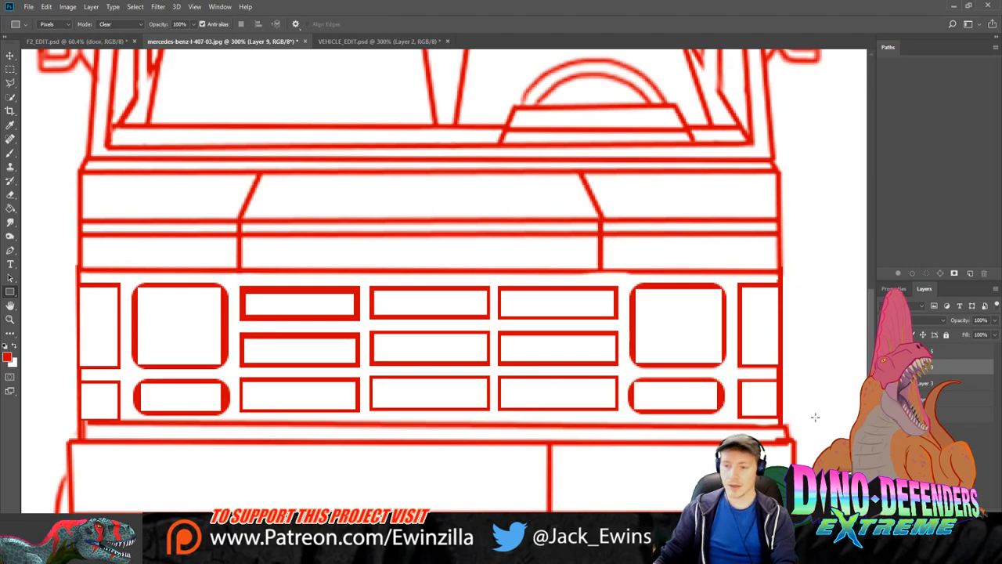
Step: Fit the whole drawing in view and delete the layer with the Airport Express van photo
left_click(9, 320)
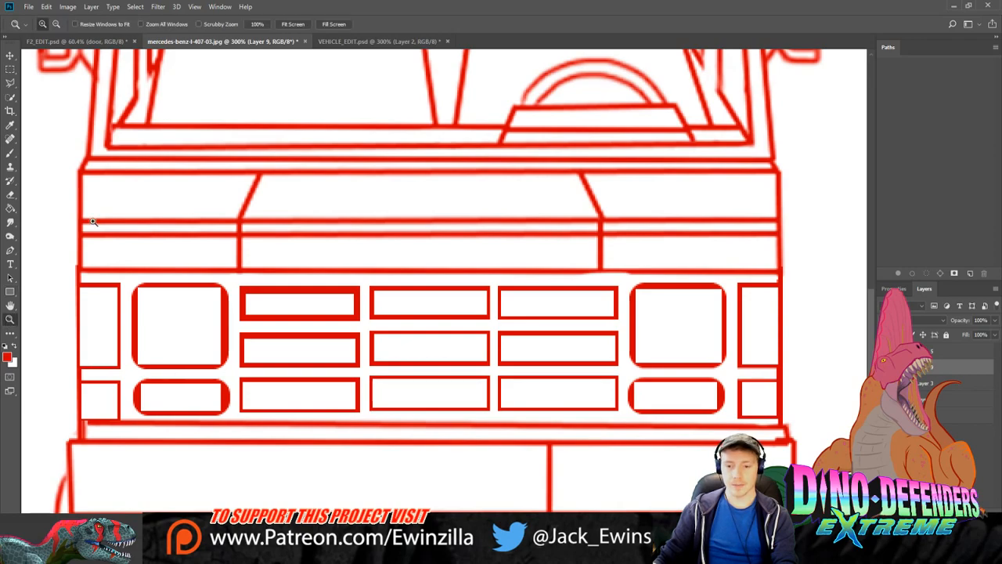
left_click(302, 26)
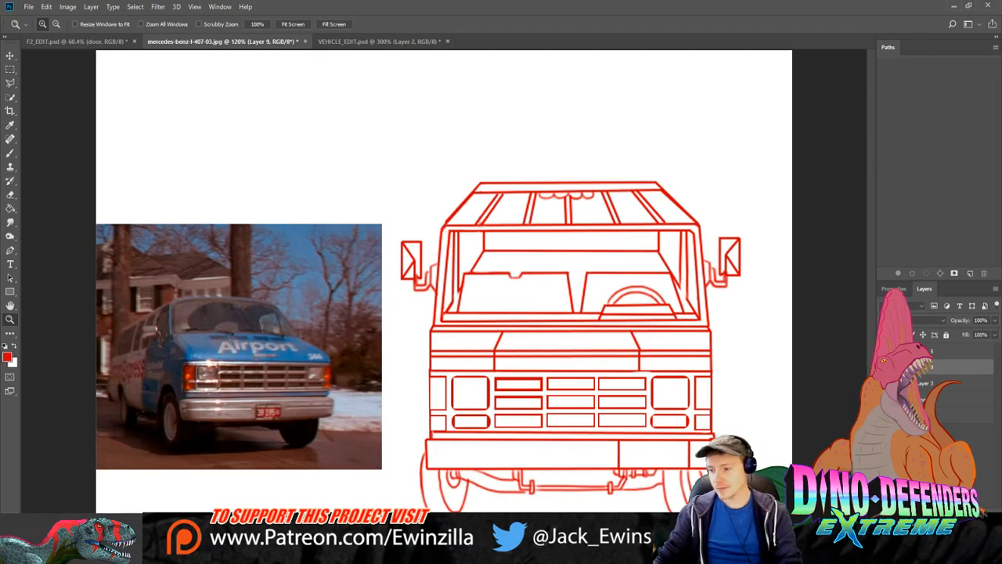
left_click(925, 351)
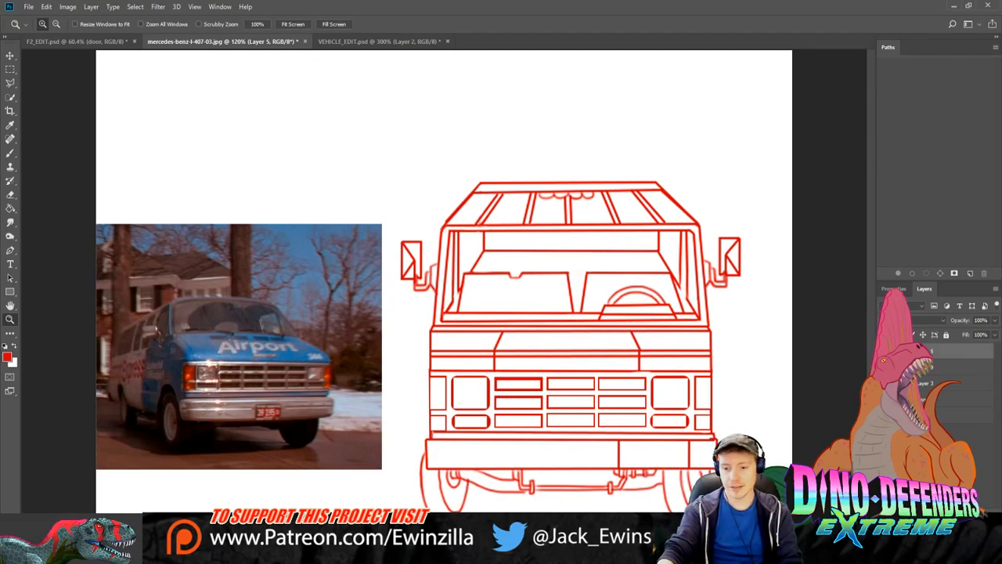
key("Delete")
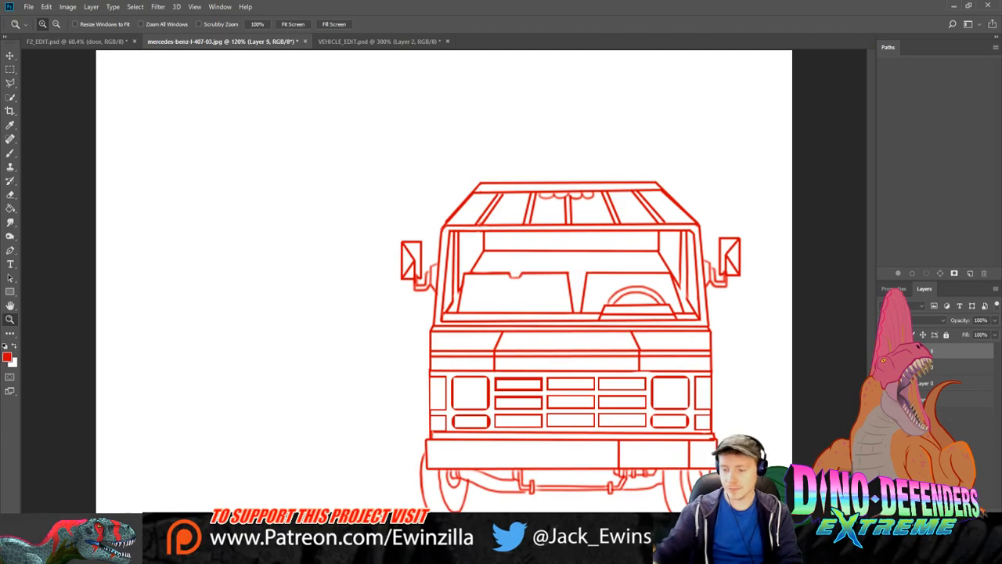
Step: Draw a horizontal 3 px line in Normal mode across the bumper, from its left end to the vertical divider
key("u")
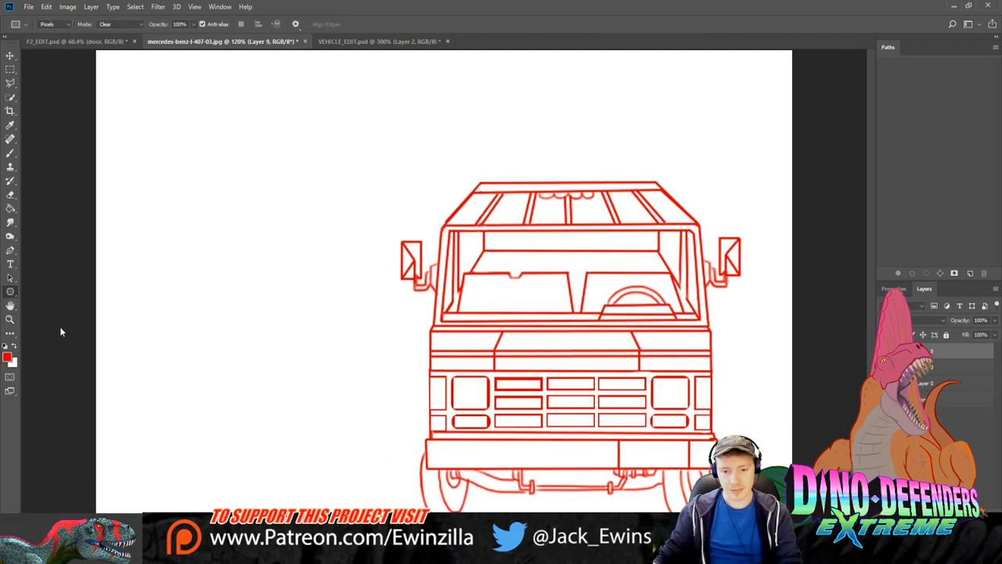
key("shift+u")
key("shift+u")
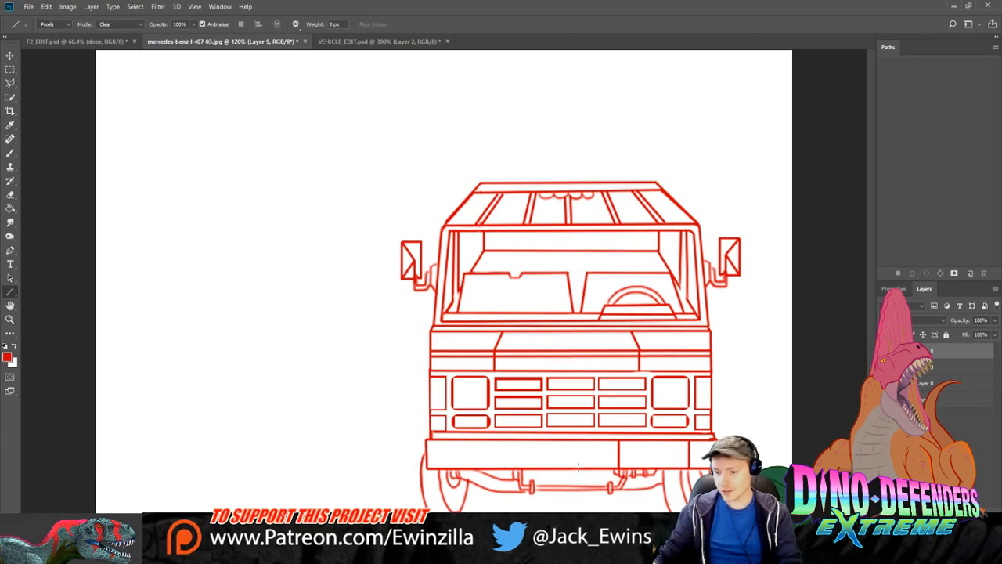
left_click_drag(425, 452, 620, 453)
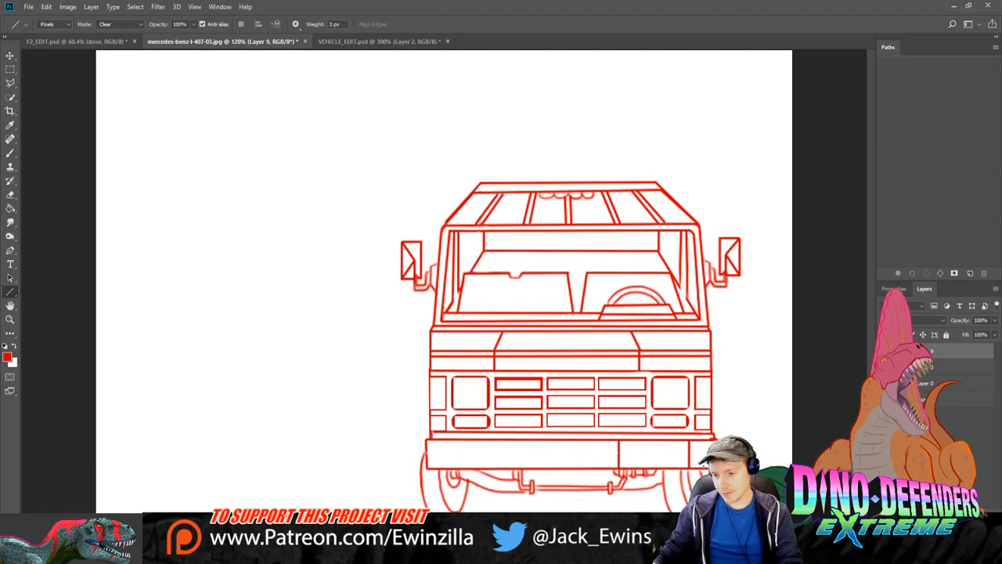
left_click(121, 37)
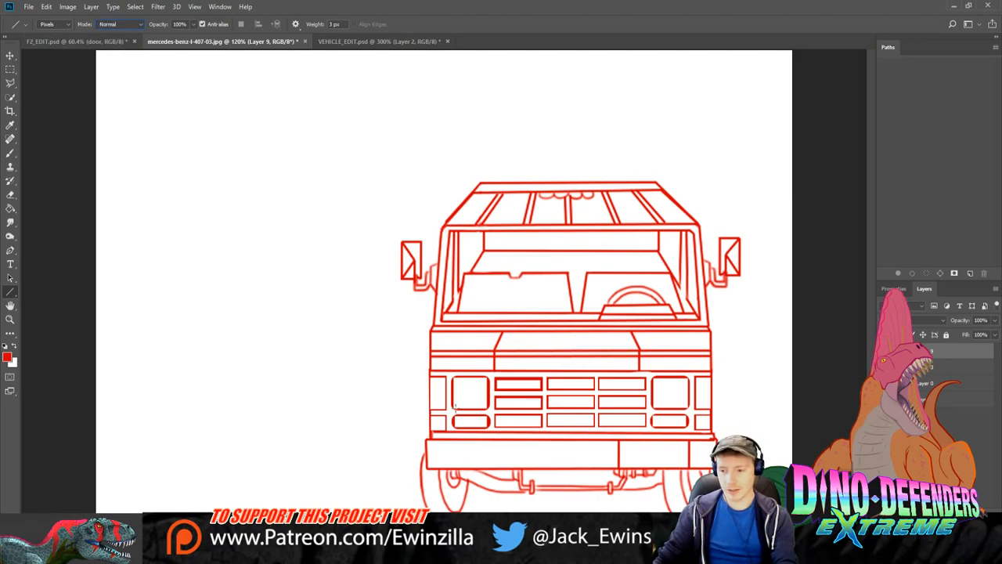
left_click_drag(426, 453, 618, 453)
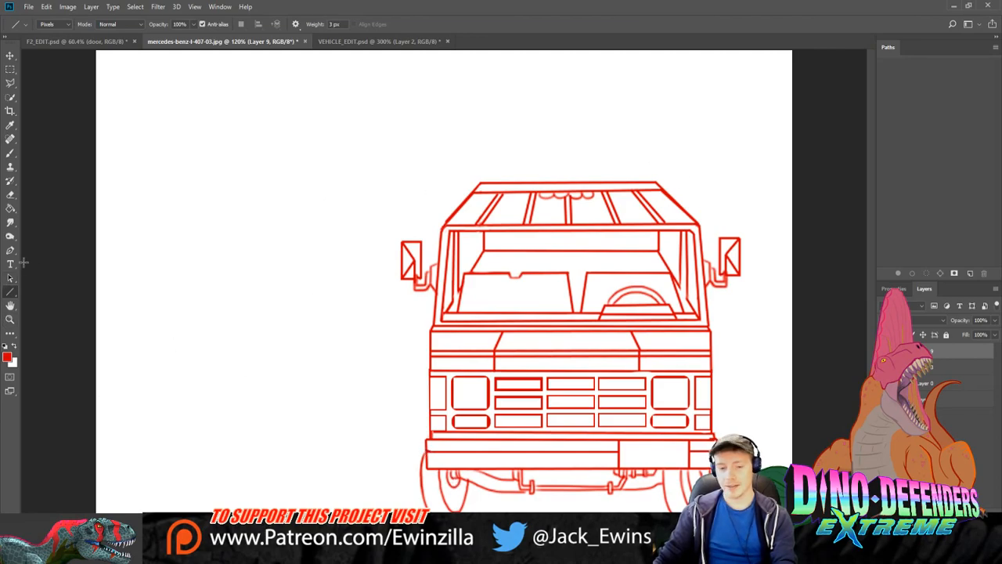
Step: Draw an angled roof rack frame above the van's roof with 3 px lines, and sketch its right end panel
key("z")
left_click(671, 180)
left_click(682, 173)
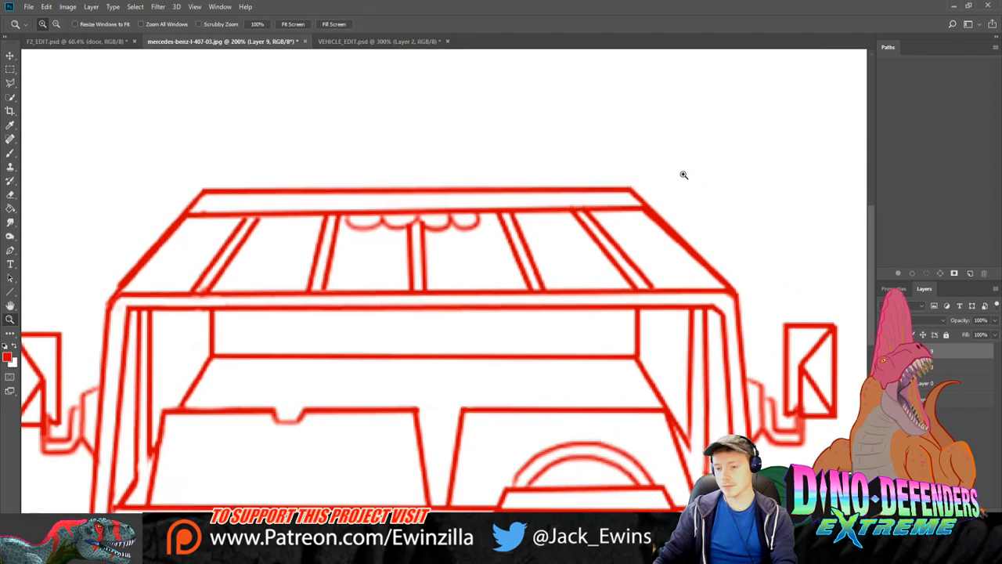
left_click(11, 291)
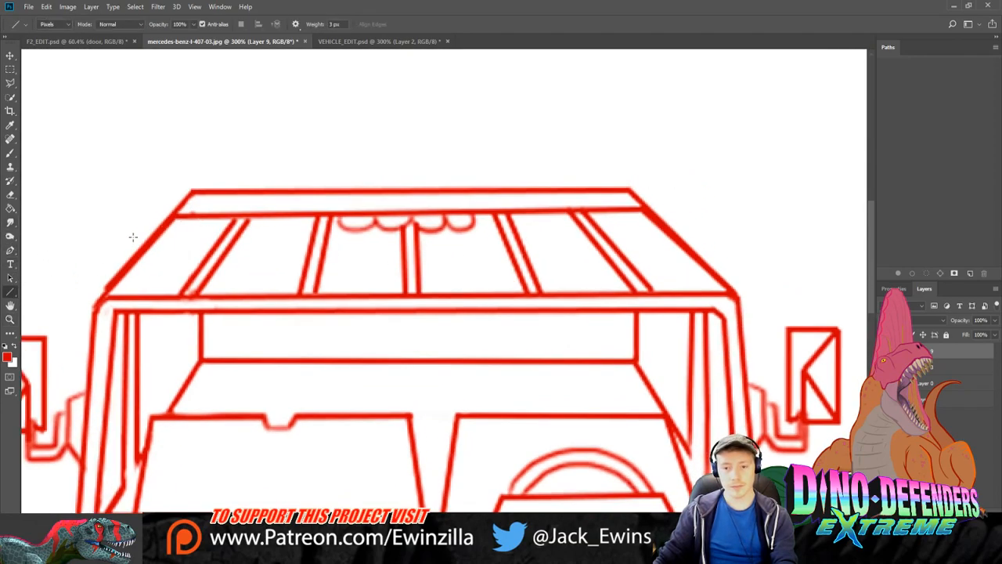
left_click_drag(141, 247, 140, 204)
left_click_drag(140, 204, 189, 154)
mouse_move(190, 154)
left_mouse_down()
mouse_move(586, 134)
mouse_move(681, 190)
mouse_move(671, 184)
left_mouse_up()
mouse_move(671, 184)
left_mouse_down()
mouse_move(672, 234)
mouse_move(658, 190)
mouse_move(632, 170)
mouse_move(631, 200)
mouse_move(631, 191)
left_mouse_up()
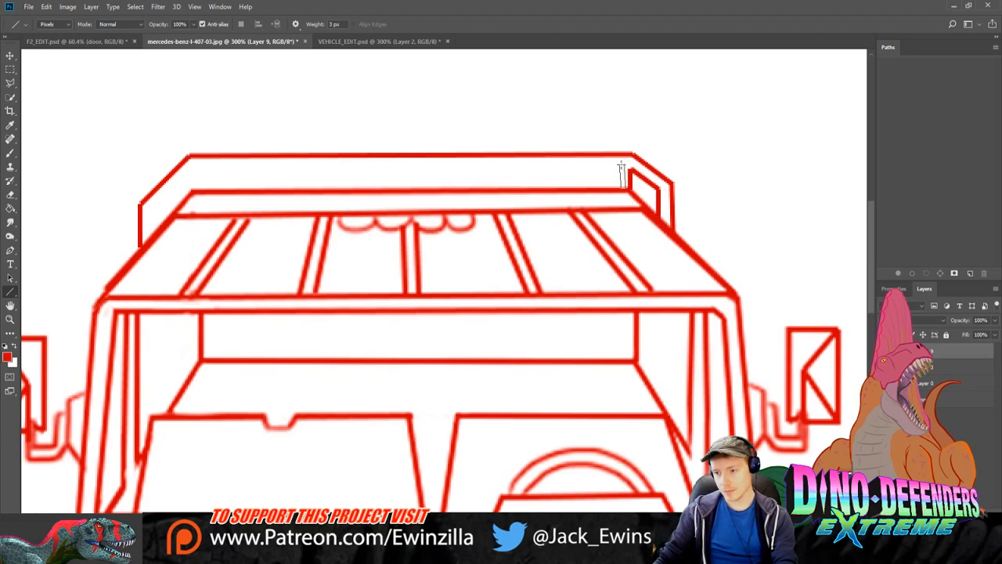
Step: Undo the end panel's inner lines, and redraw that panel and the adjacent rectangular panel with 2 px lines
key("ctrl+z")
key("ctrl+z")
key("ctrl+z")
key("ctrl+z")
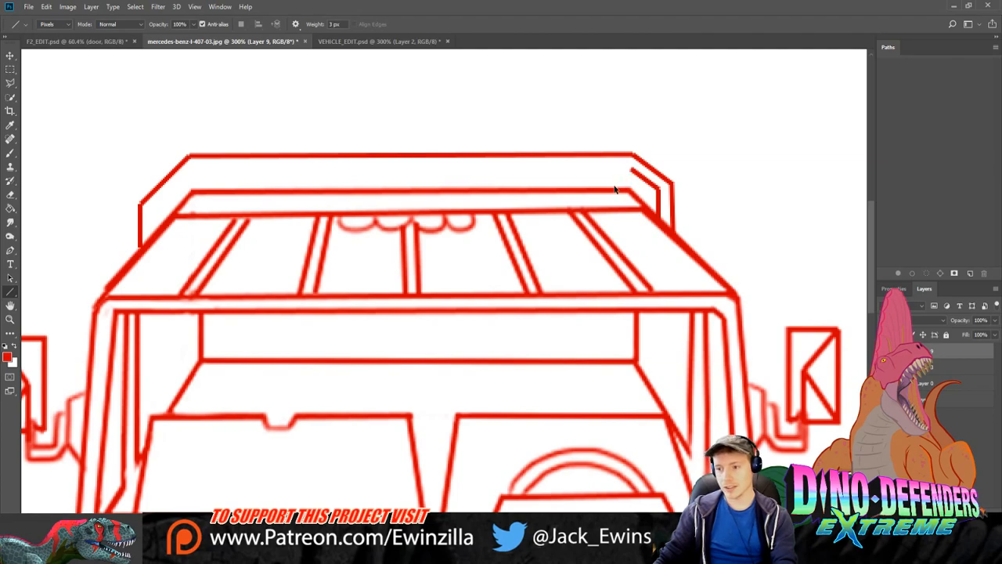
type("2")
key("Return")
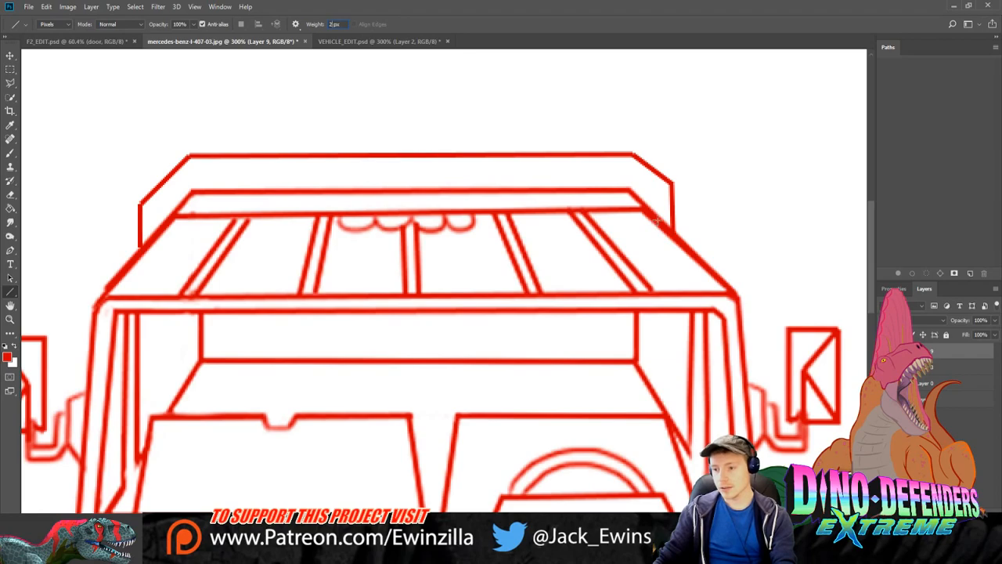
mouse_move(657, 222)
left_mouse_down()
mouse_move(661, 186)
mouse_move(634, 167)
mouse_move(636, 204)
left_mouse_up()
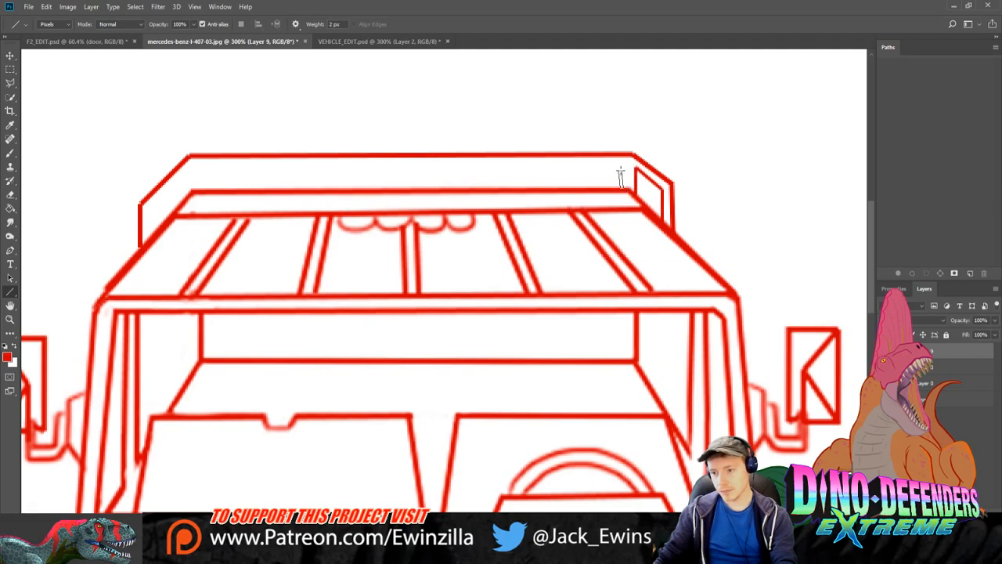
left_click_drag(621, 166, 523, 165)
left_click_drag(523, 166, 524, 189)
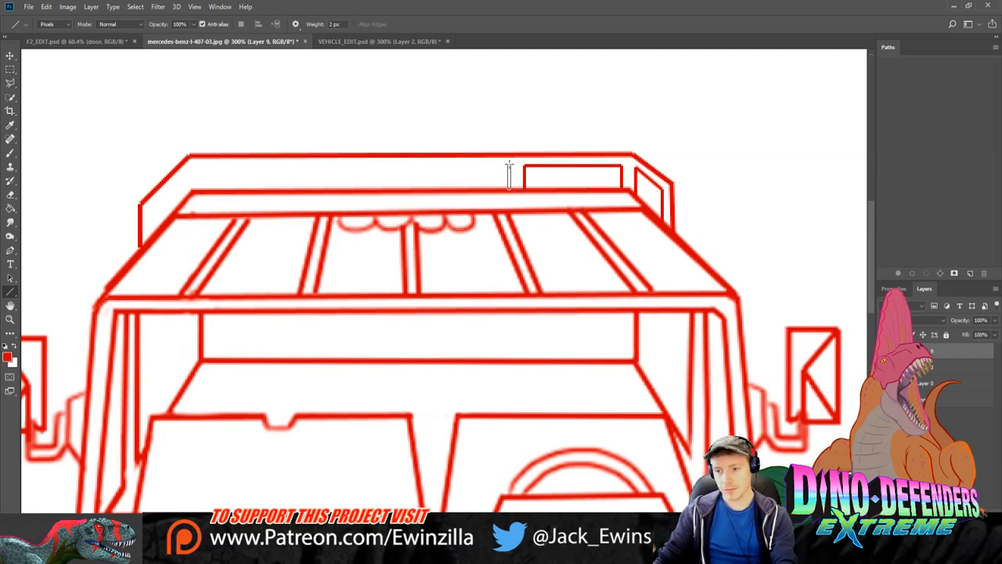
Step: Try outlining the two remaining rectangular roof rack panels and the left angled end panel with 2 px lines
left_click_drag(513, 187, 513, 166)
left_click_drag(512, 166, 381, 166)
mouse_move(381, 166)
left_mouse_down()
mouse_move(381, 188)
mouse_move(371, 166)
mouse_move(200, 165)
mouse_move(201, 190)
mouse_move(188, 167)
left_mouse_up()
mouse_move(188, 167)
left_mouse_down()
mouse_move(166, 205)
mouse_move(148, 213)
mouse_move(151, 235)
mouse_move(145, 217)
mouse_move(188, 167)
mouse_move(152, 210)
left_mouse_up()
left_click_drag(152, 209, 151, 237)
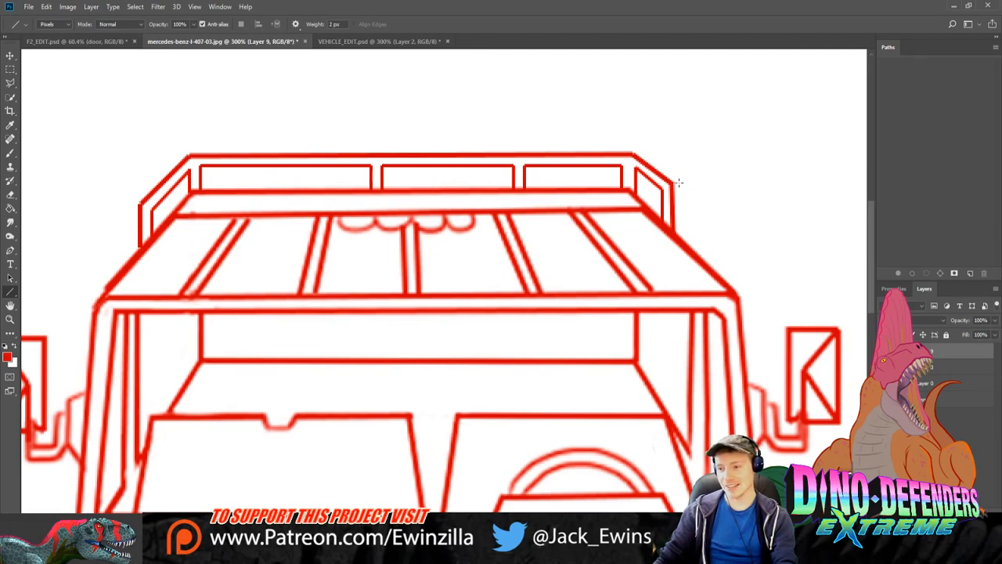
Step: Undo the lines of the two left rectangular roof rack panels and the left angled end panel
left_click(15, 222)
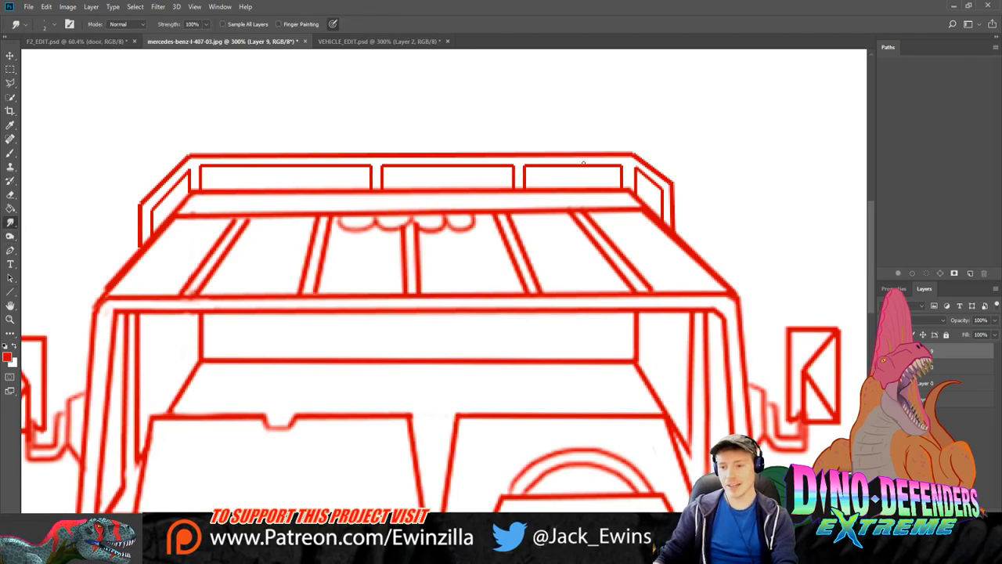
key("ctrl+z")
key("ctrl+z")
key("ctrl+z")
key("ctrl+z")
key("ctrl+z")
key("ctrl+z")
key("ctrl+z")
key("ctrl+z")
key("ctrl+z")
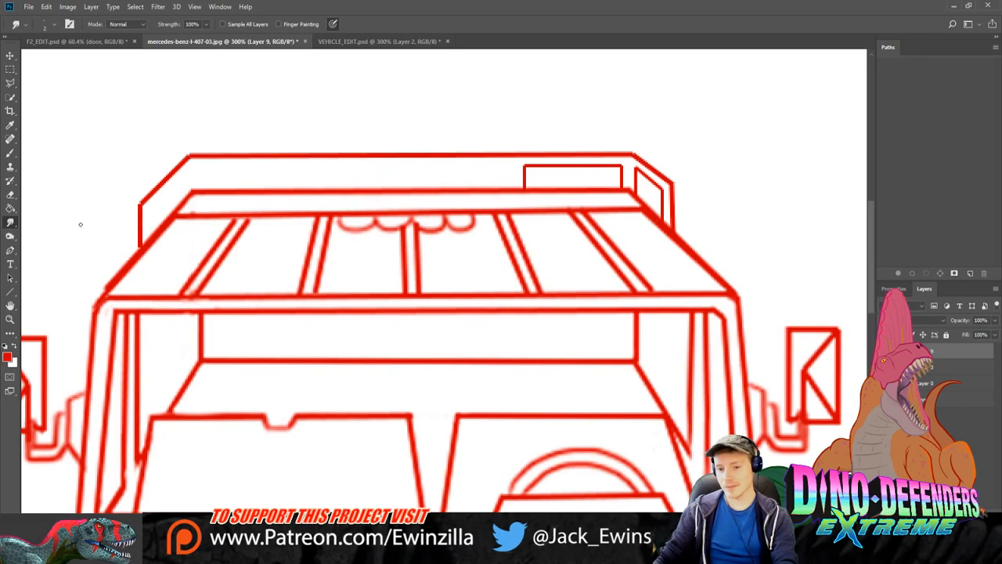
Step: Erase the vertical line at the left end of the roof rack frame
left_click(10, 195)
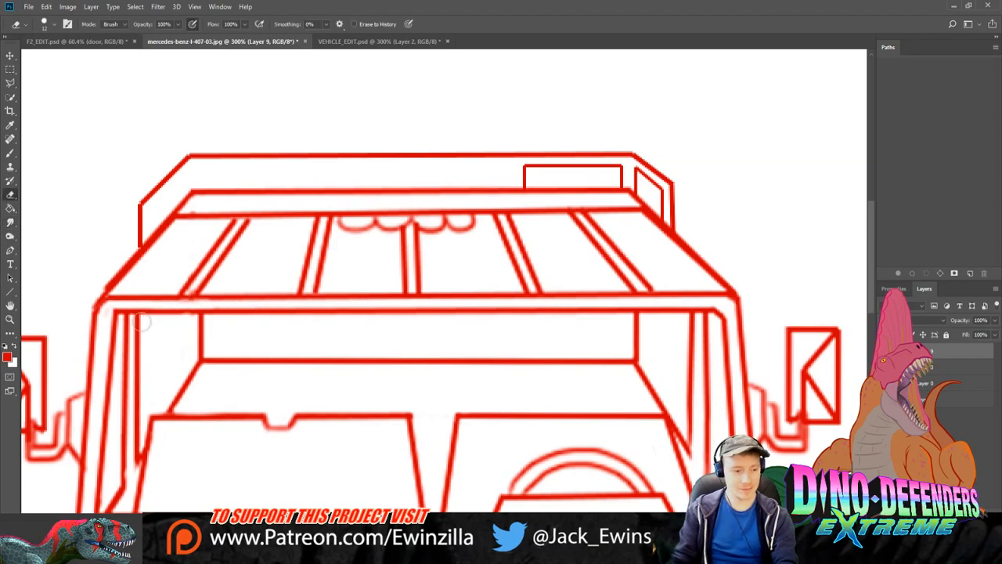
left_click_drag(157, 192, 127, 242)
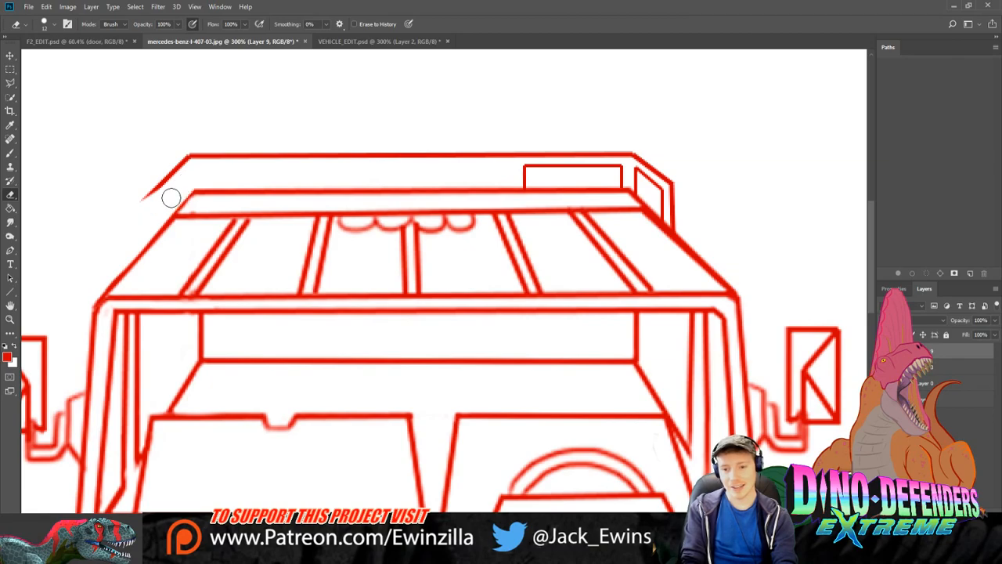
left_click(77, 41)
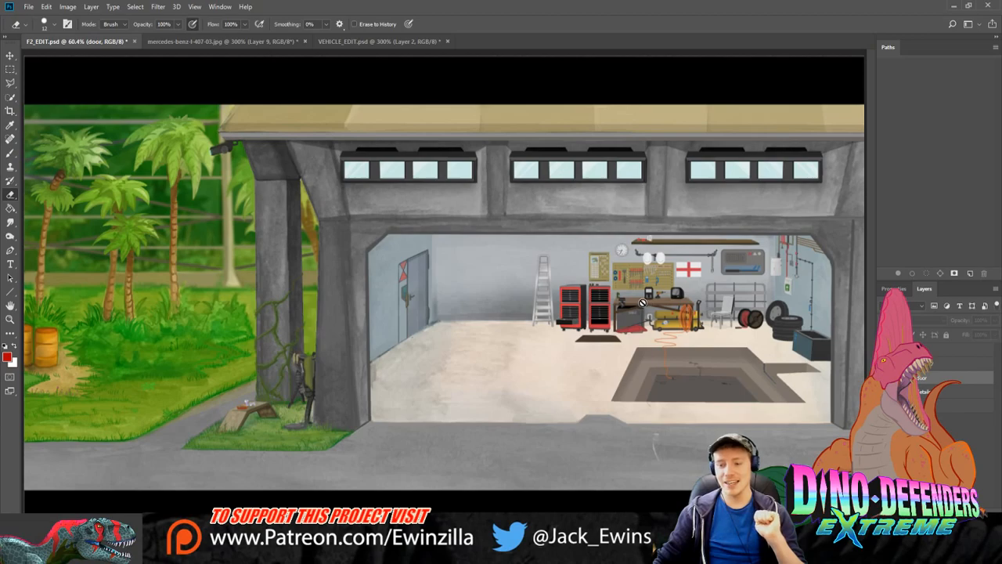
left_click(934, 350)
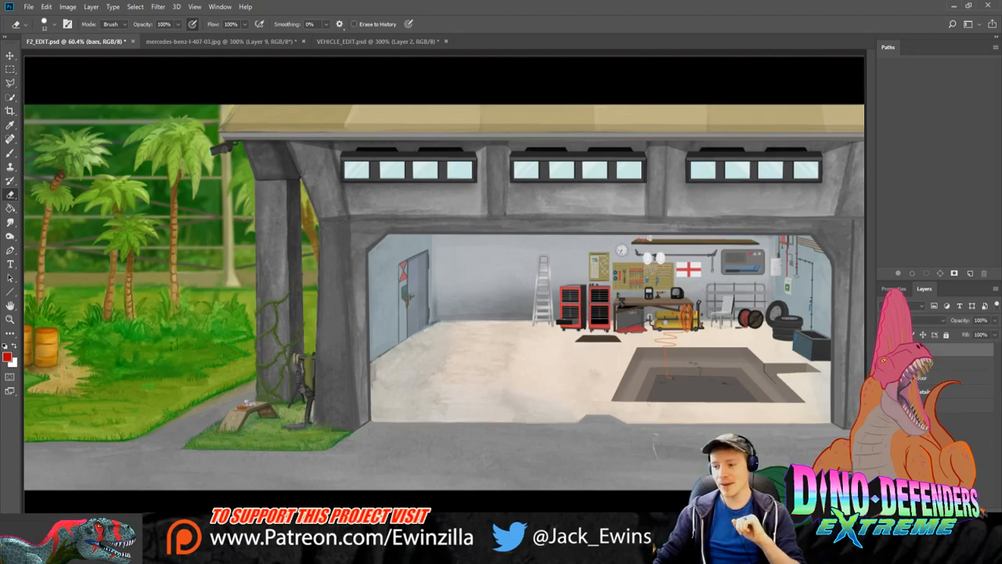
left_click(933, 362)
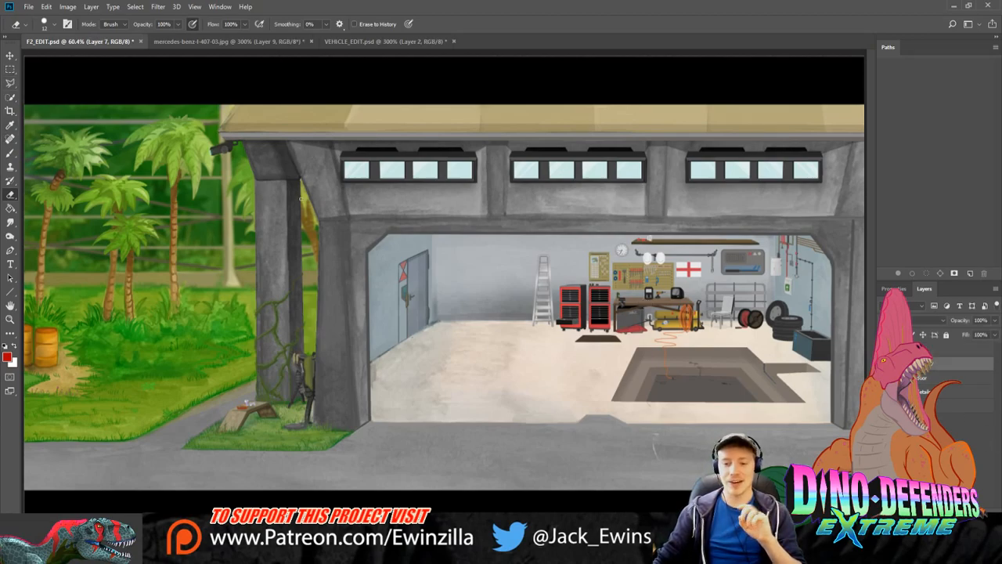
left_click(352, 40)
left_click(239, 37)
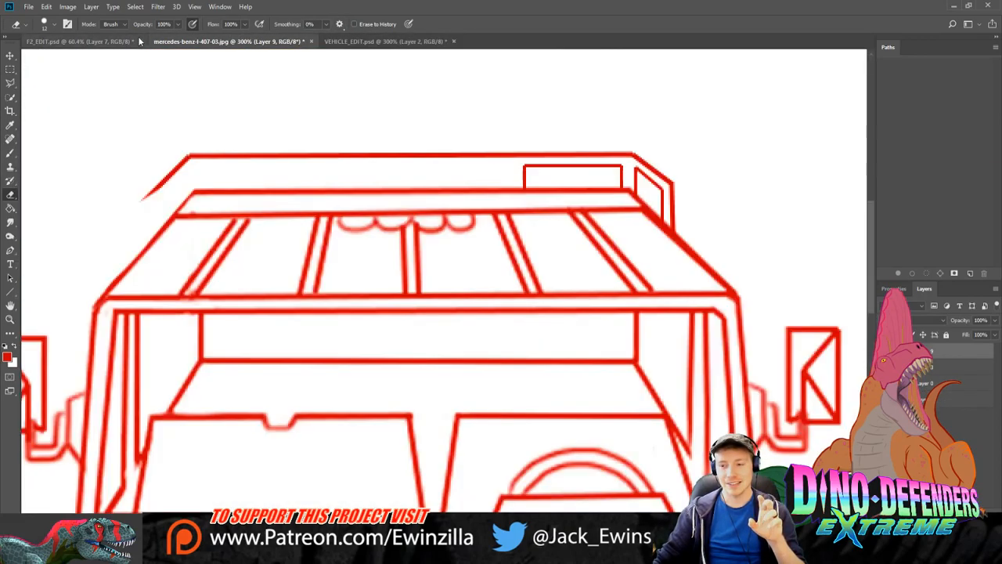
Step: Draw a horizontal guide line across the roof rack, and outline its left end panel and a long central panel with 2 px lines
left_click(10, 291)
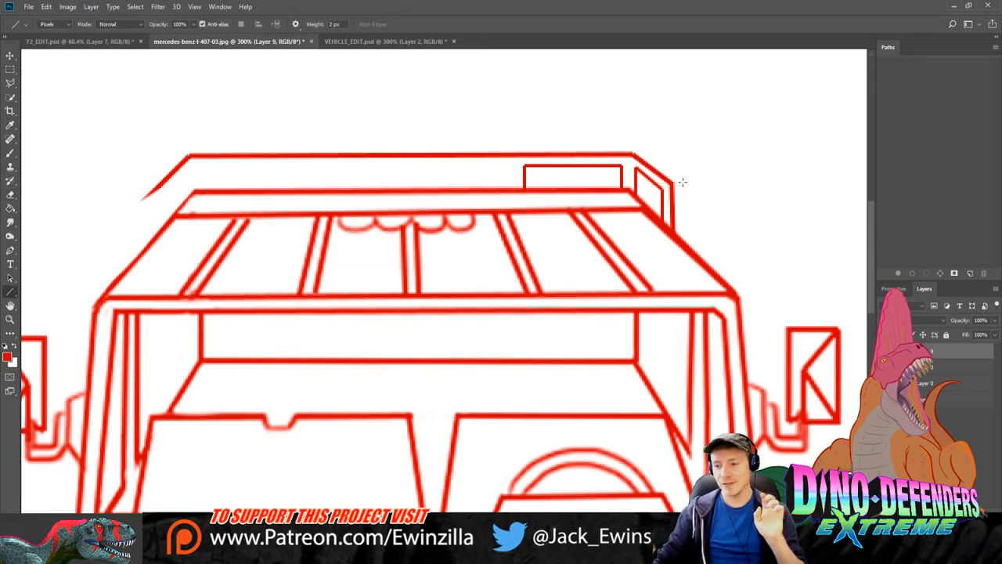
left_click_drag(671, 183, 171, 192)
mouse_move(172, 188)
left_mouse_down()
mouse_move(193, 164)
mouse_move(193, 191)
mouse_move(202, 168)
mouse_move(624, 166)
left_mouse_up()
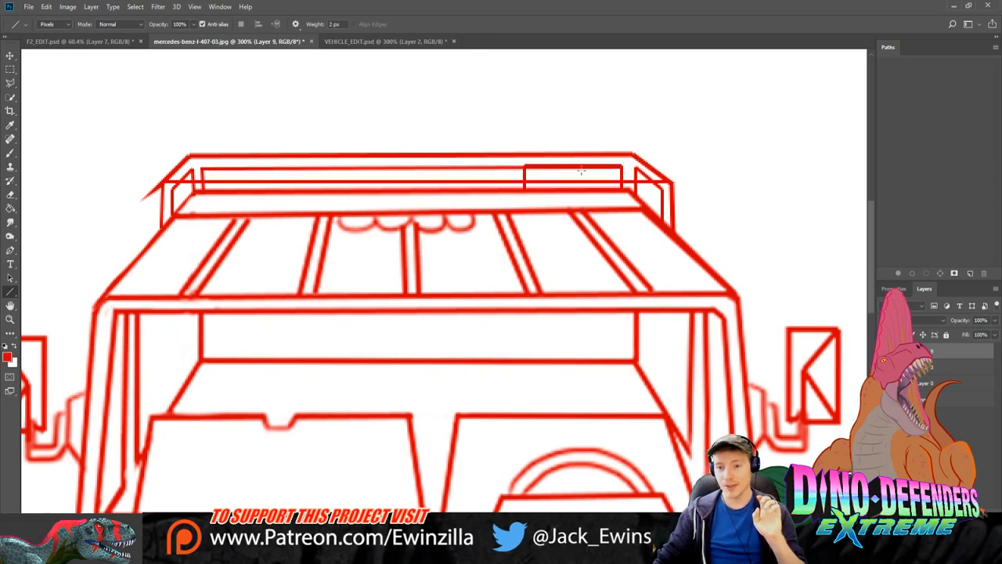
Step: Smudge away the frame's overshooting left tip, the horizontal guide line and the divider inside the long roof rack panel
left_click(10, 222)
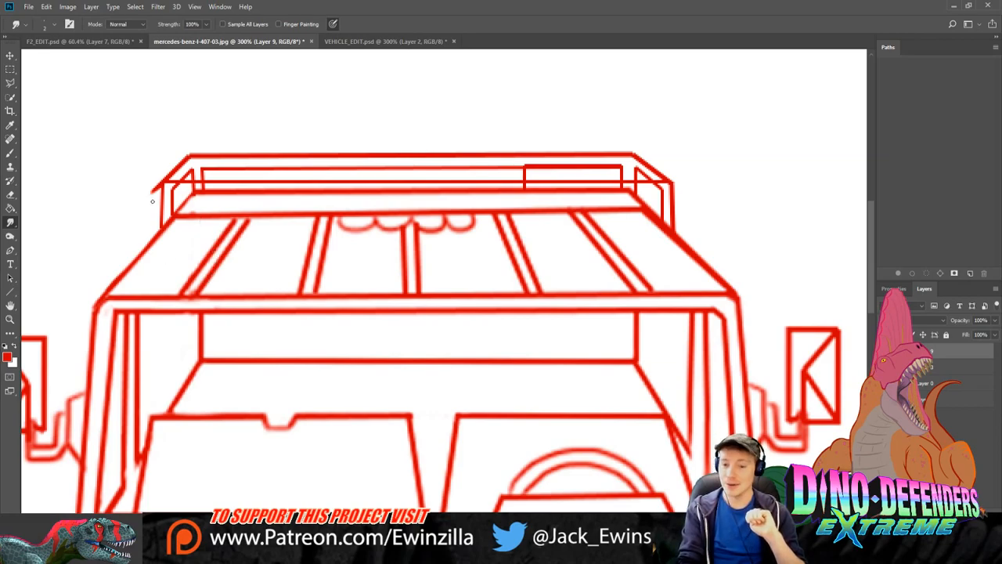
key("ctrl+z")
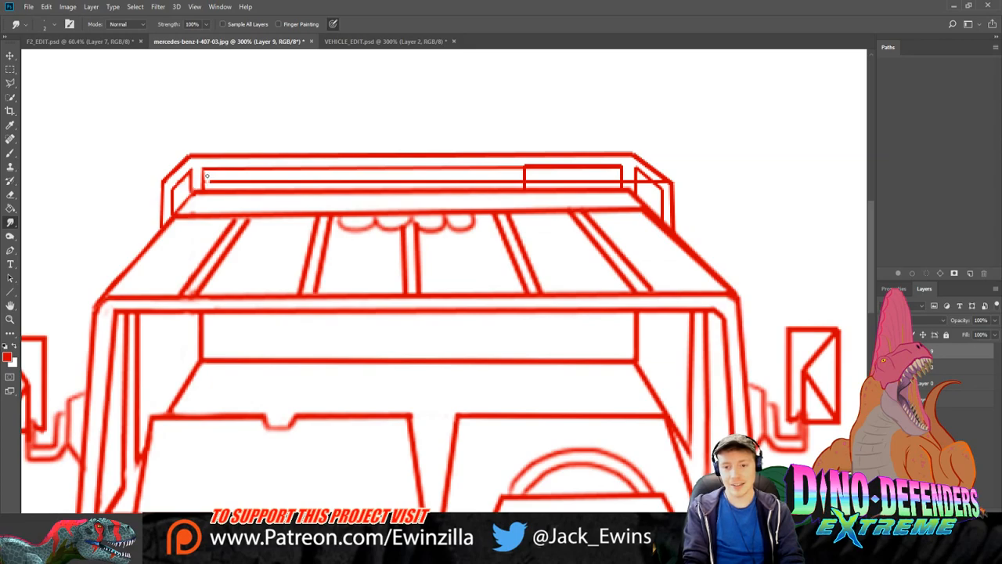
mouse_move(212, 174)
left_mouse_down()
mouse_move(233, 175)
mouse_move(211, 183)
mouse_move(447, 182)
mouse_move(528, 170)
mouse_move(460, 181)
mouse_move(517, 175)
left_mouse_up()
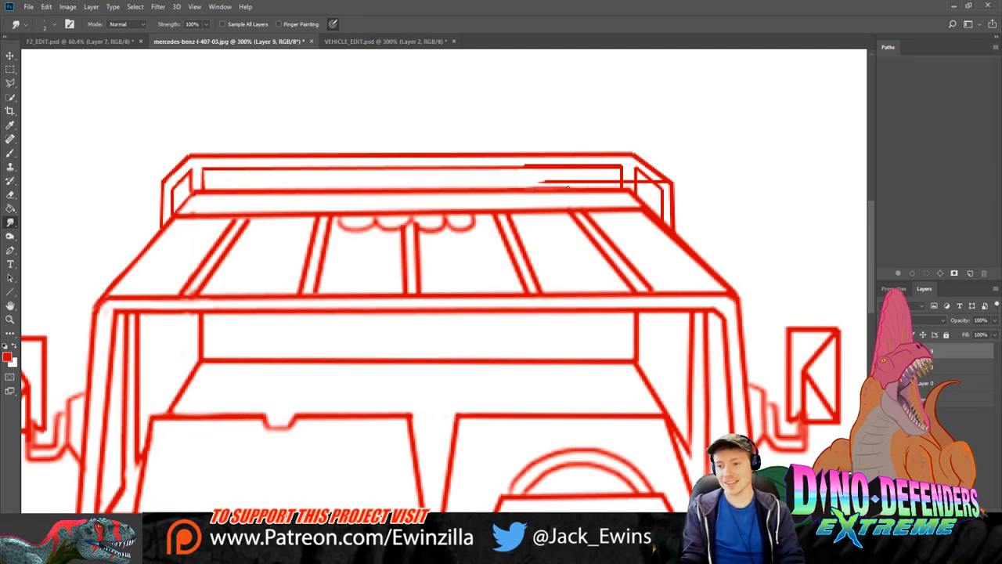
left_click_drag(511, 184, 615, 181)
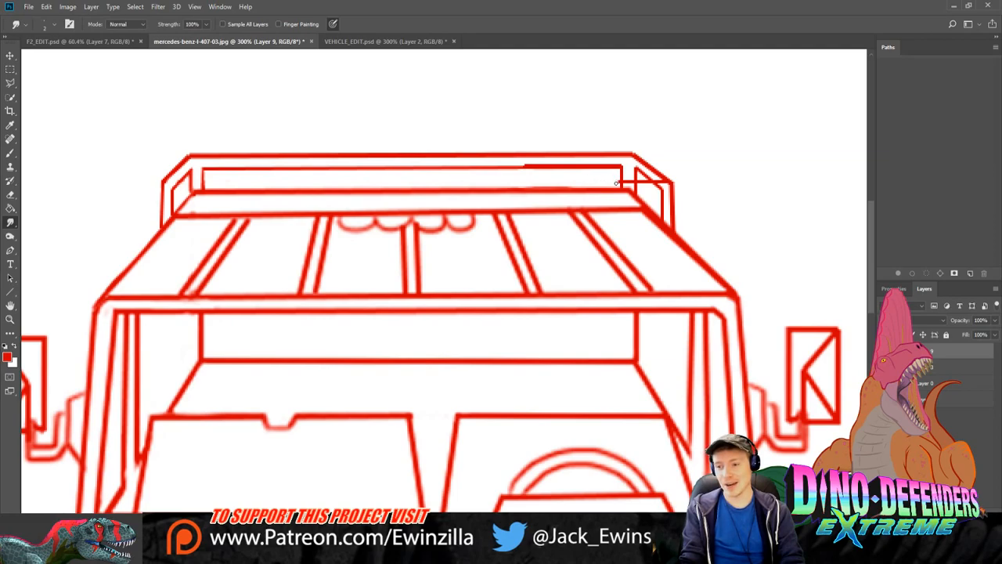
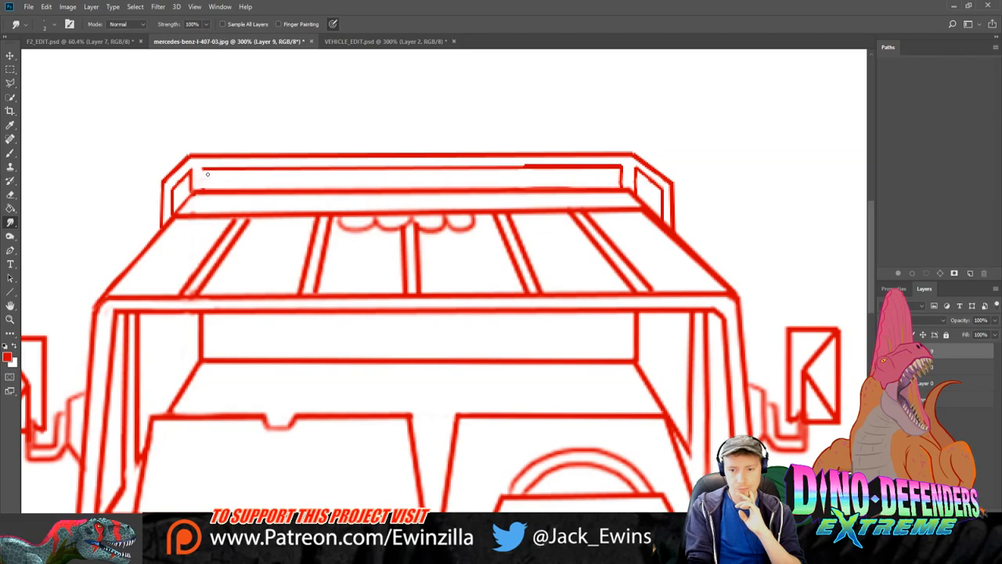
Step: Redraw the left and top edges of the long roof rack panel with 2 px lines
key("u")
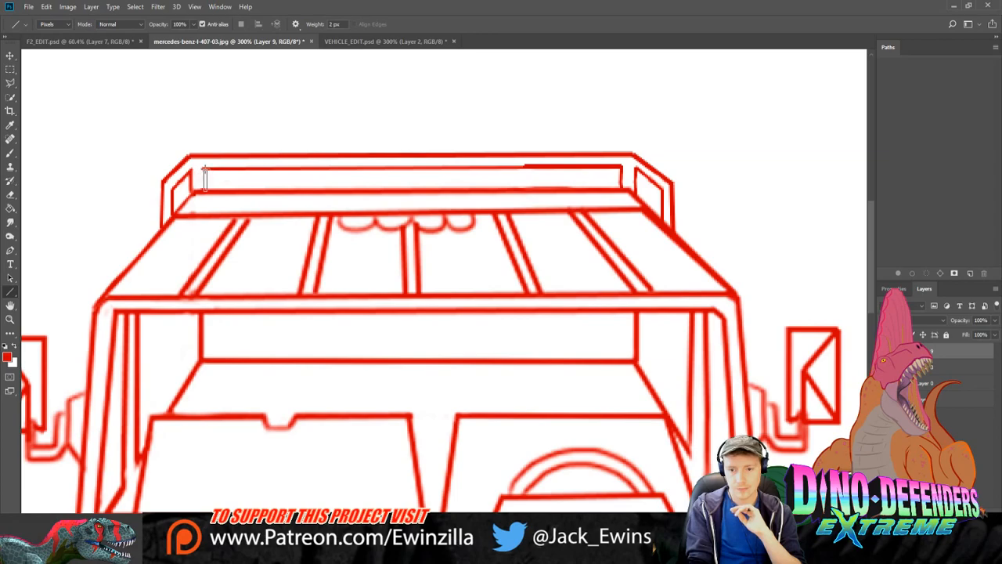
left_click_drag(203, 189, 203, 168)
left_click(10, 221)
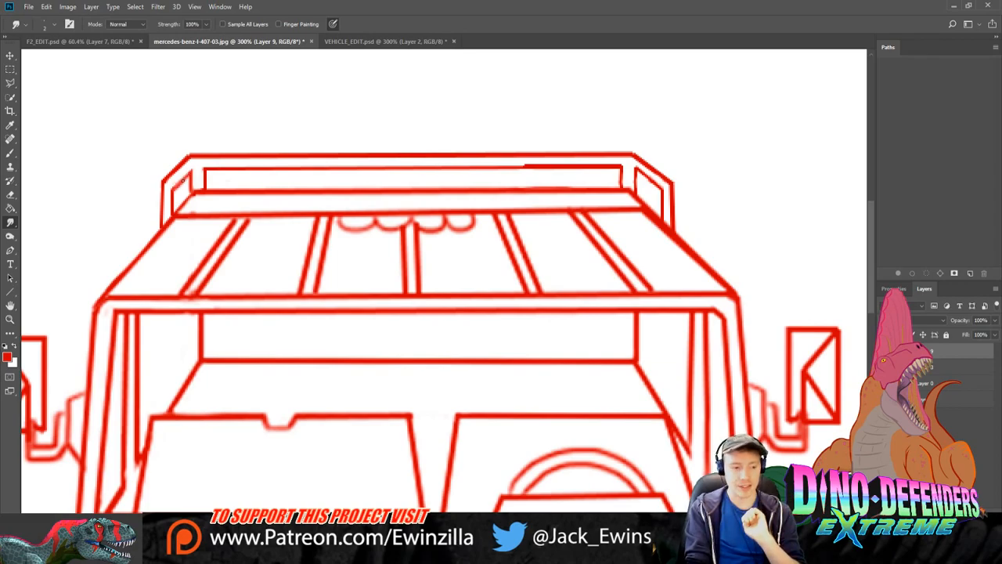
left_click(10, 291)
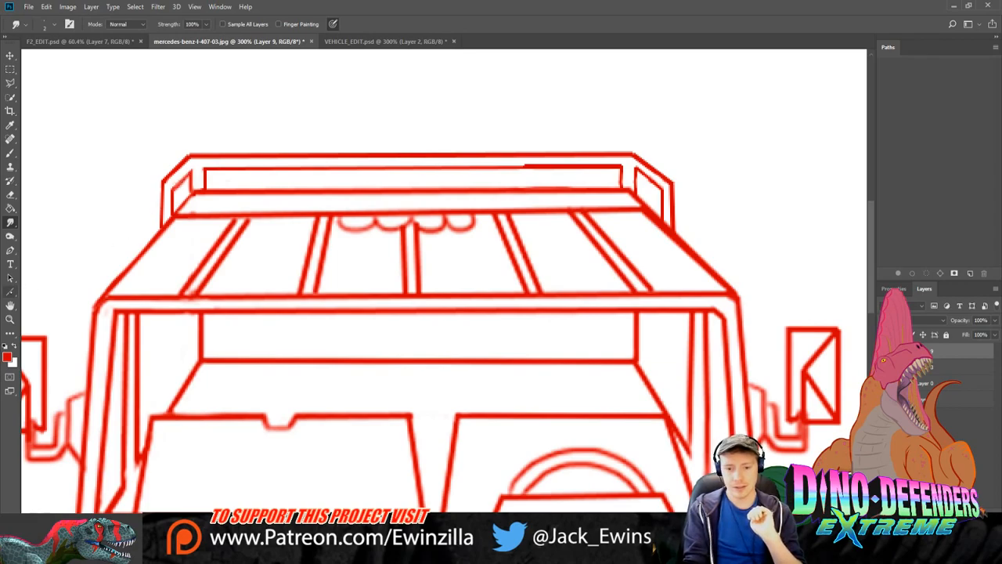
left_click_drag(622, 167, 204, 165)
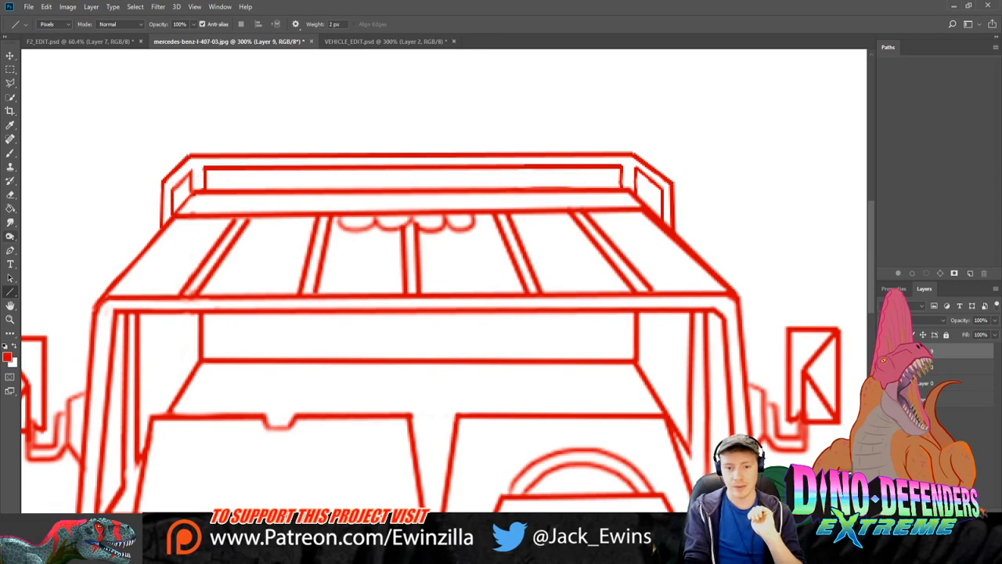
left_click(10, 221)
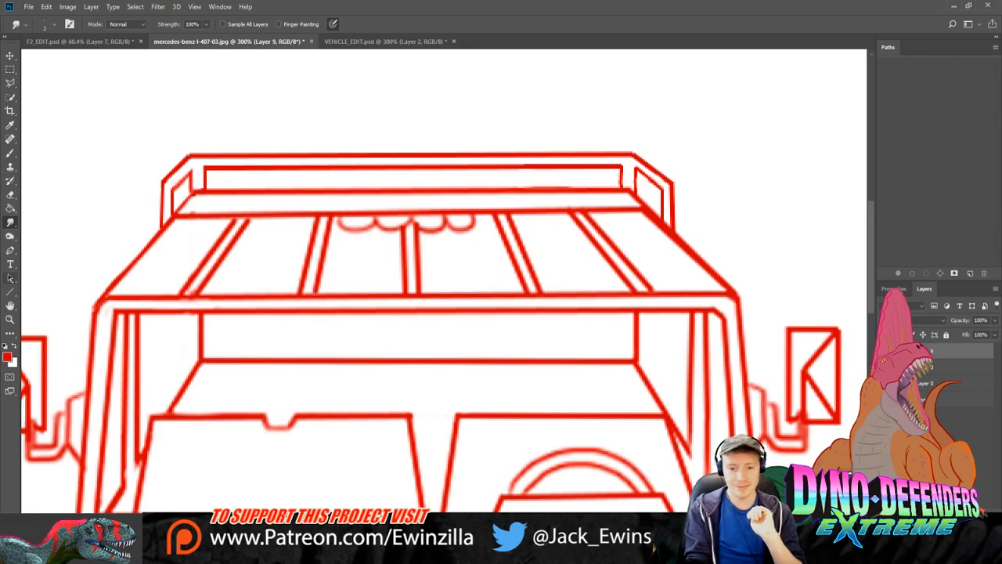
left_click(10, 82)
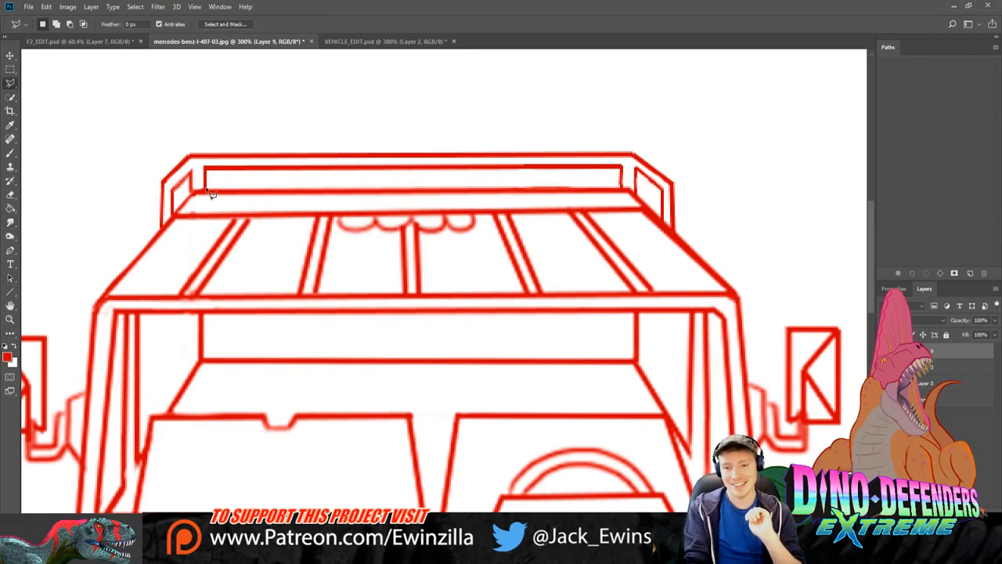
mouse_move(210, 198)
left_mouse_down()
mouse_move(208, 186)
mouse_move(212, 196)
left_mouse_up()
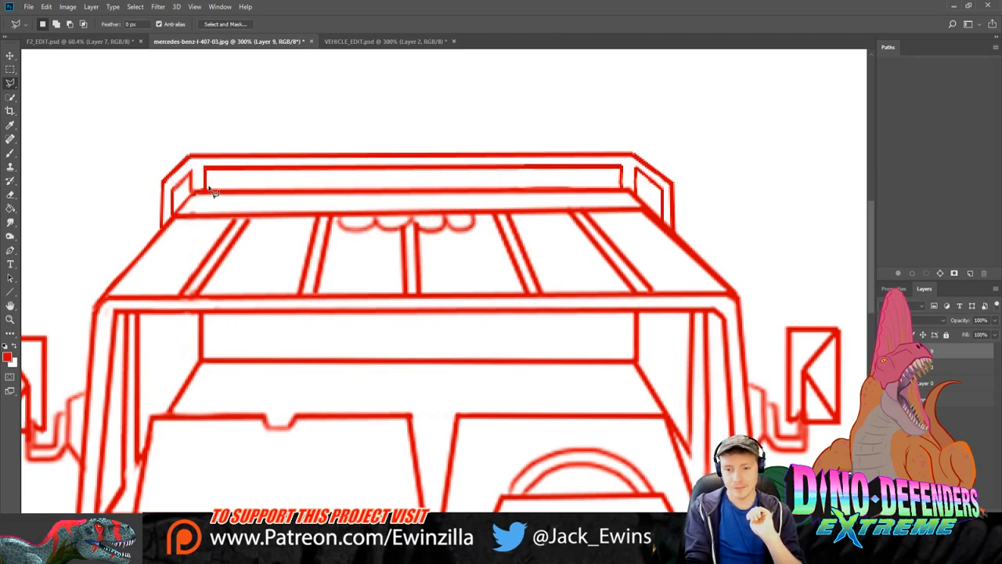
mouse_move(210, 197)
left_mouse_down()
mouse_move(620, 190)
mouse_move(622, 173)
mouse_move(209, 188)
left_mouse_up()
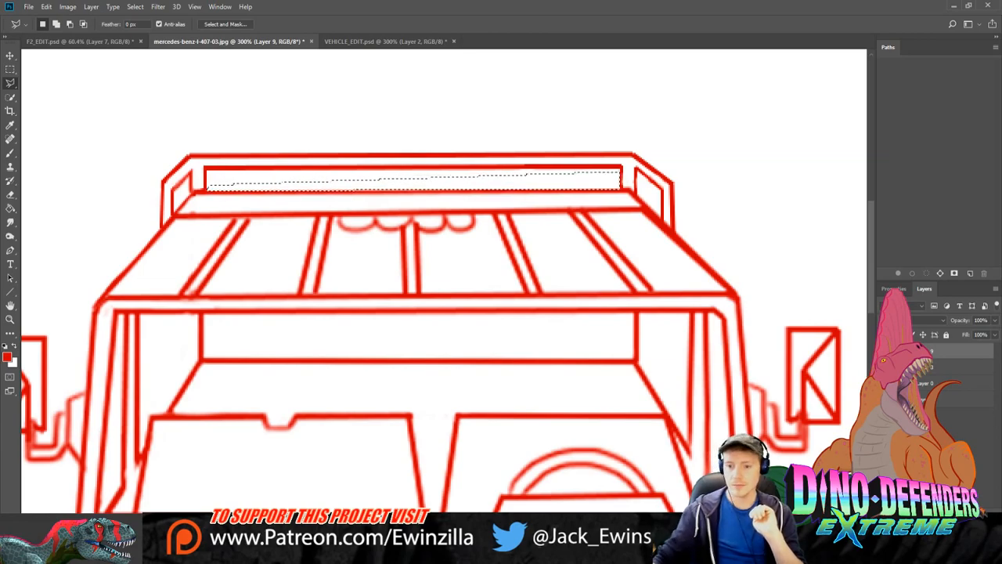
left_click(10, 69)
key("ctrl+d")
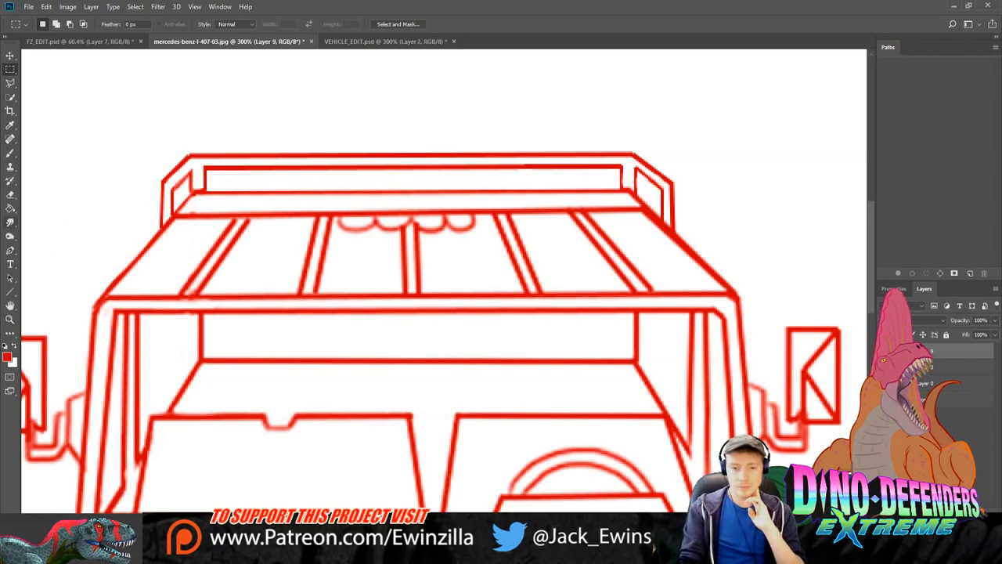
Step: Try smudging away the roof line beyond the long panel's ends and sketching a small bracket below its left end
left_click(10, 222)
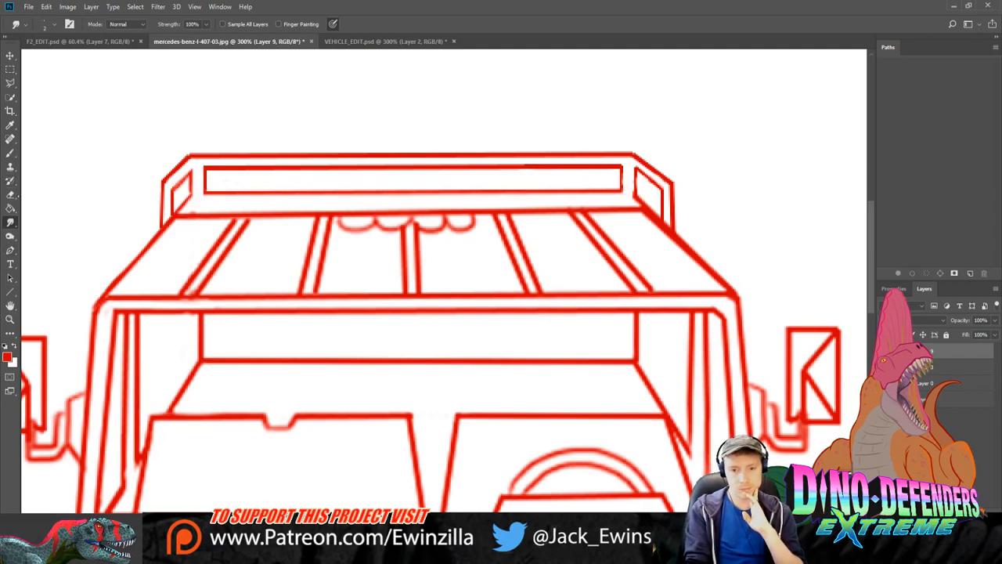
key("b")
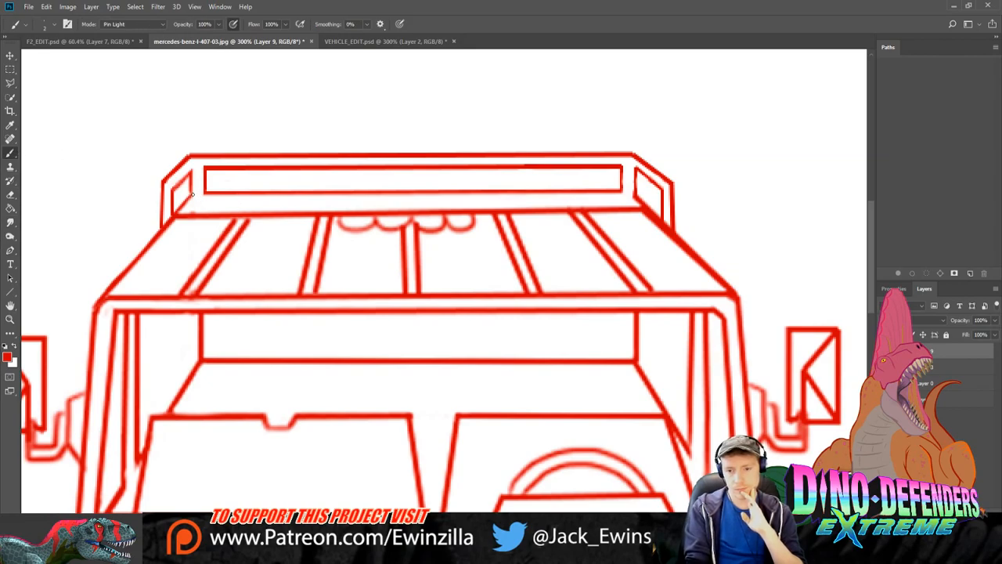
left_click_drag(182, 202, 216, 198)
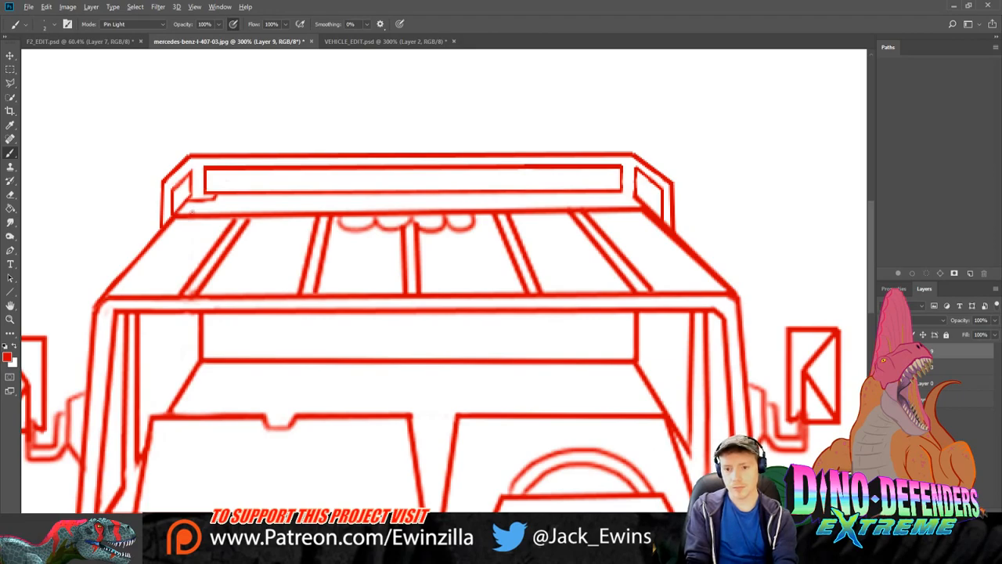
left_click_drag(185, 202, 626, 193)
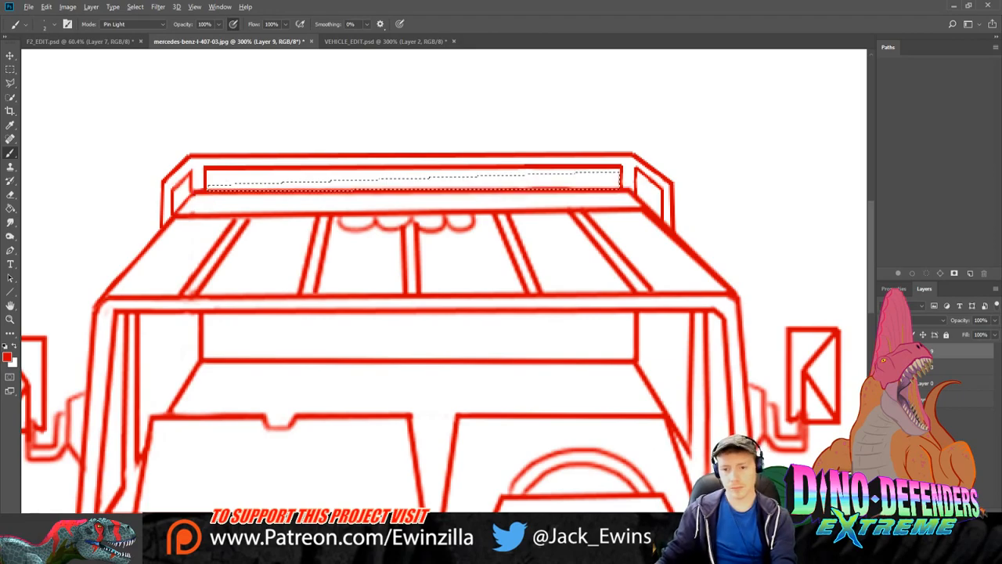
key("z")
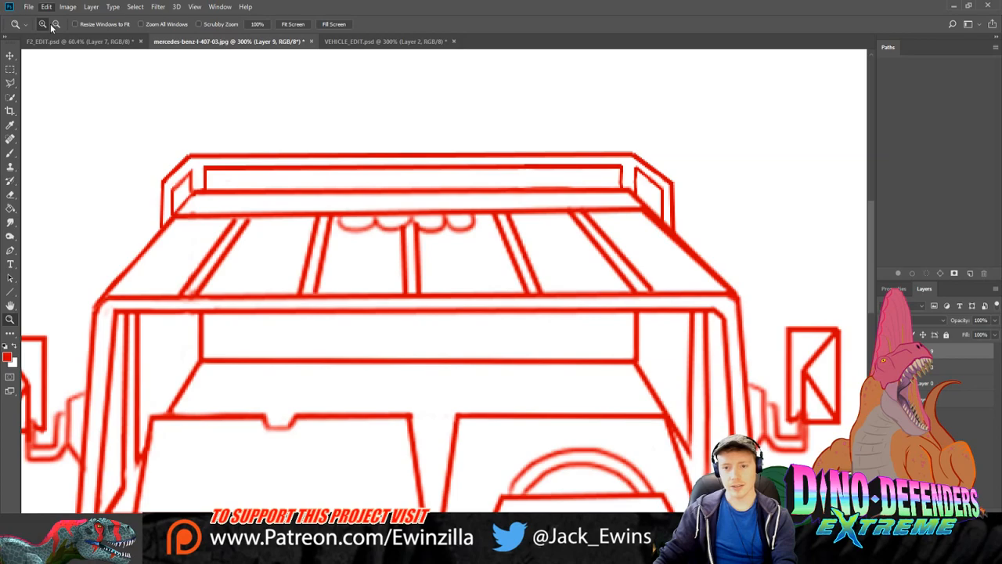
key("ctrl+i")
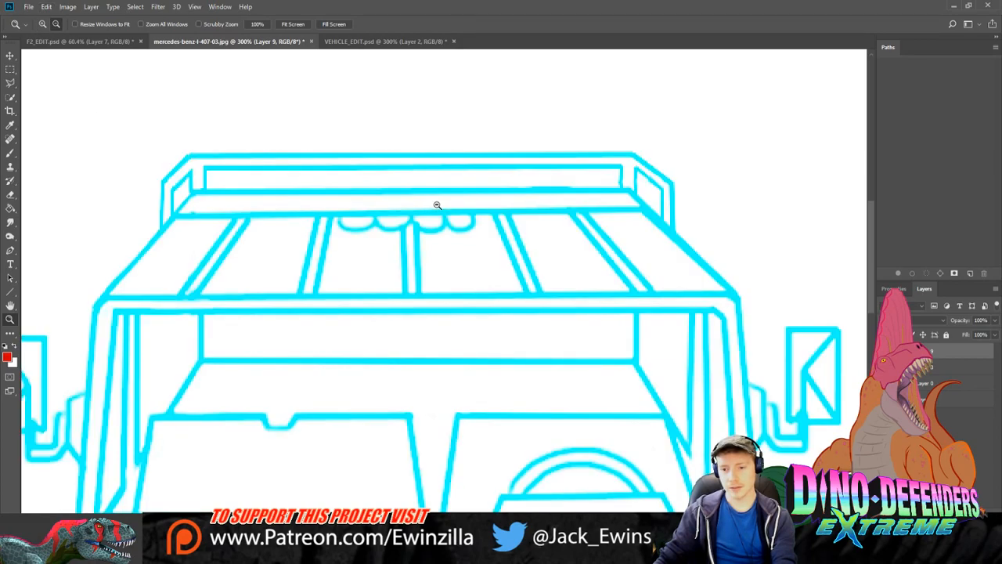
key("ctrl+alt+z")
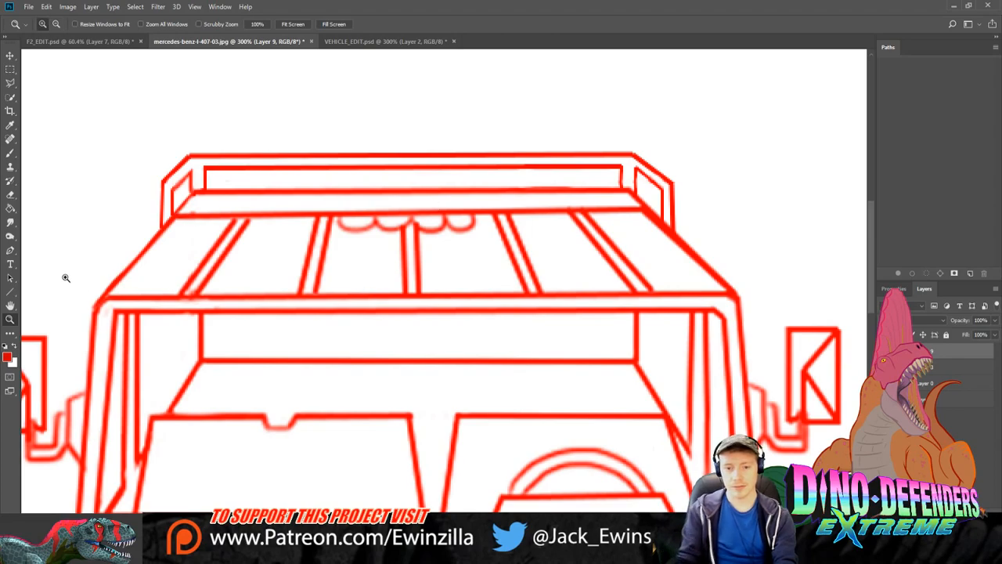
Step: Smudge away the roof line beyond the long panel's ends, and sketch small brackets below both ends with a 2 px brush
key("r")
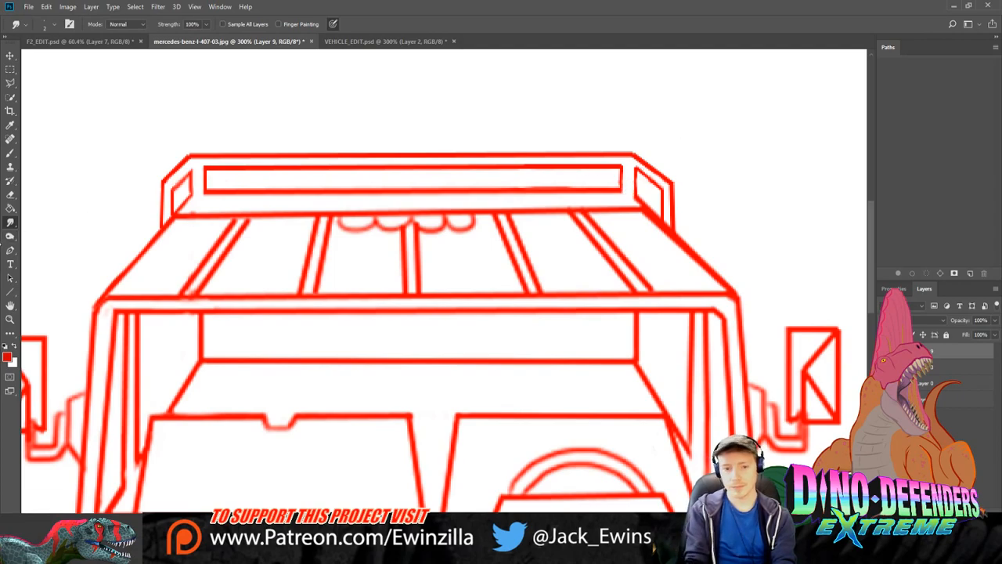
left_click(10, 153)
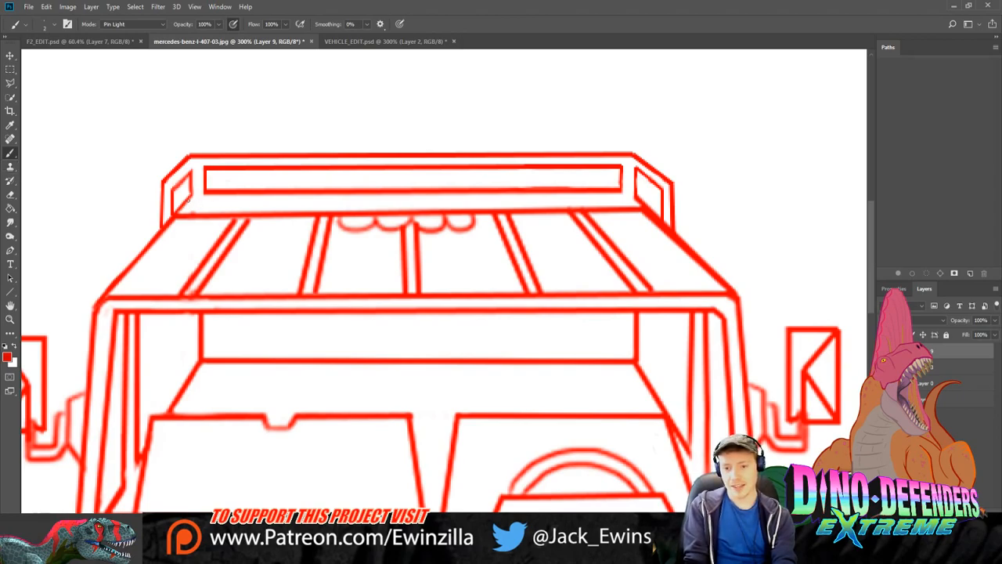
left_click_drag(189, 201, 221, 201)
key("ctrl+z")
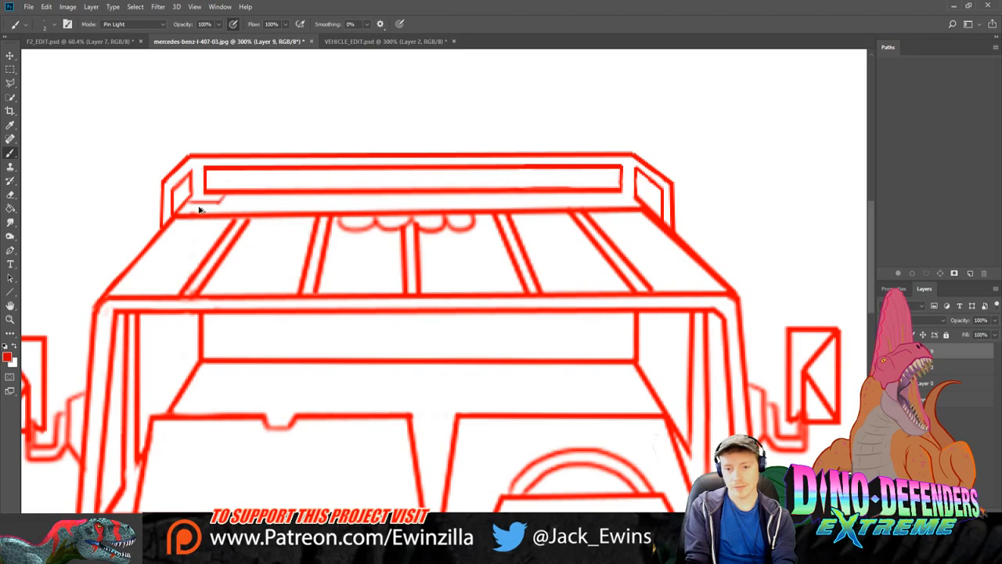
key("ctrl+z")
left_click_drag(185, 202, 227, 196)
key("ctrl+z")
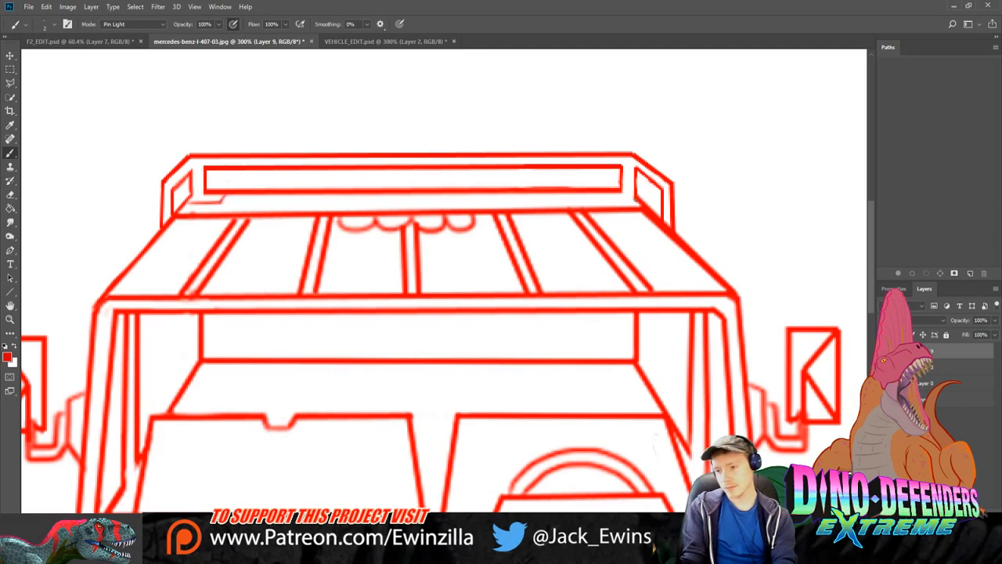
left_click_drag(635, 200, 613, 198)
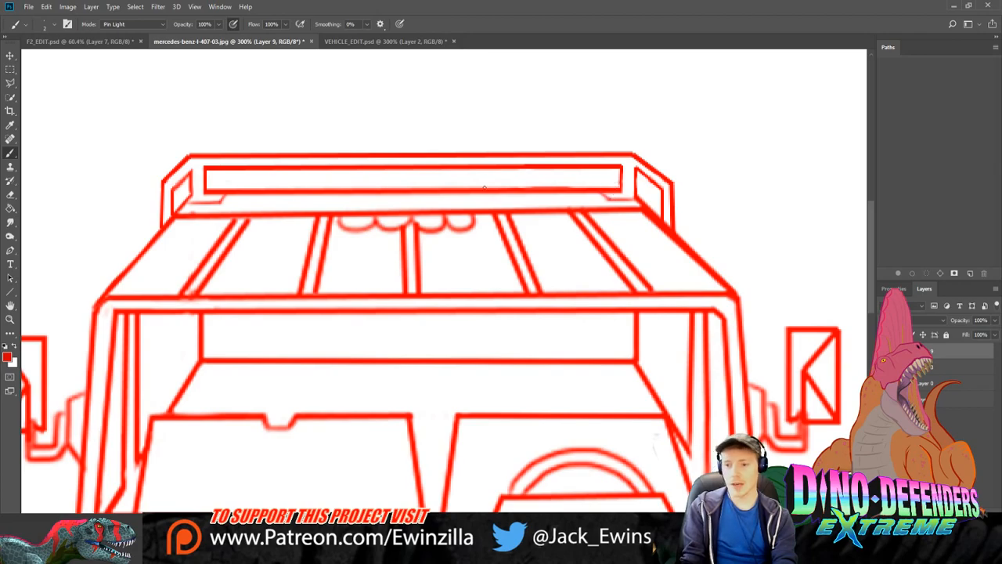
left_click(10, 292)
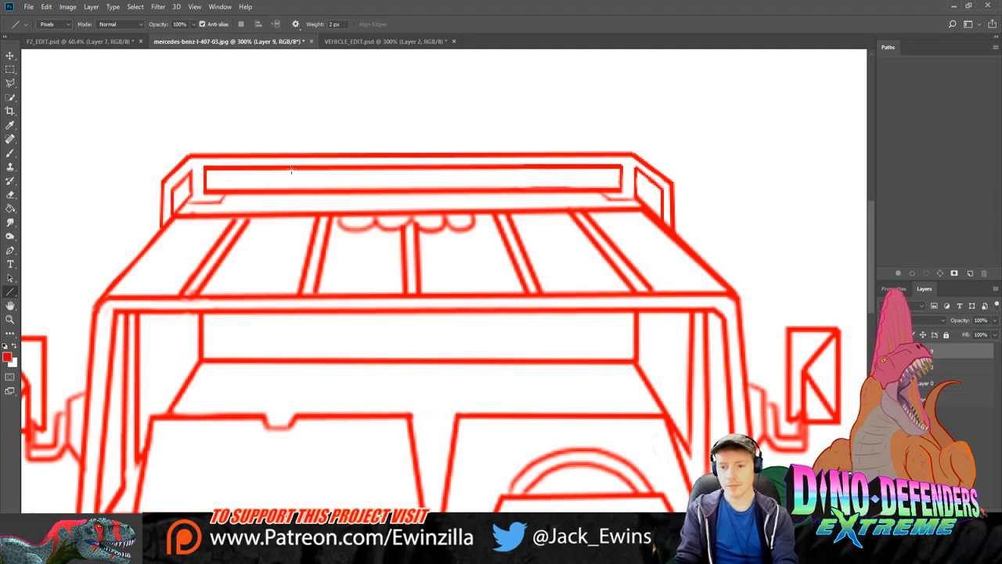
Step: Split the long roof rack panel with a pair of 2 px vertical lines towards each end, and smudge away the top edge between each pair
mouse_move(290, 167)
left_mouse_down()
mouse_move(290, 192)
mouse_move(301, 192)
left_mouse_up()
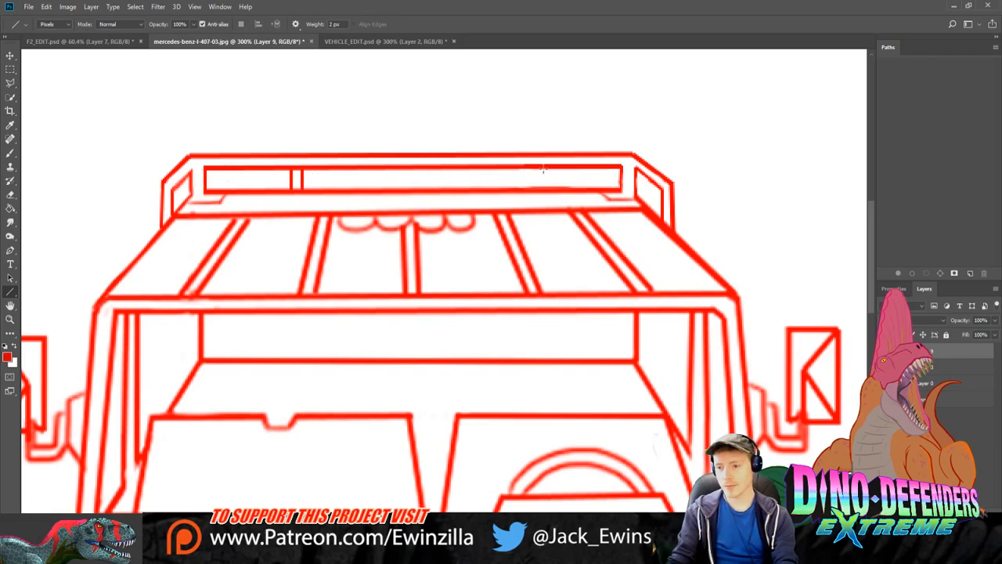
left_click_drag(534, 168, 534, 192)
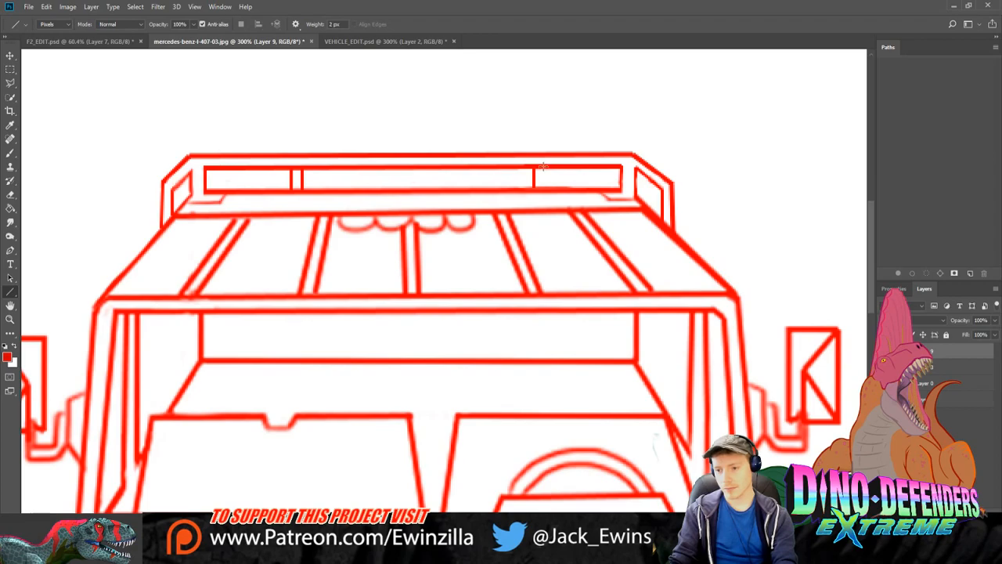
left_click_drag(541, 168, 541, 192)
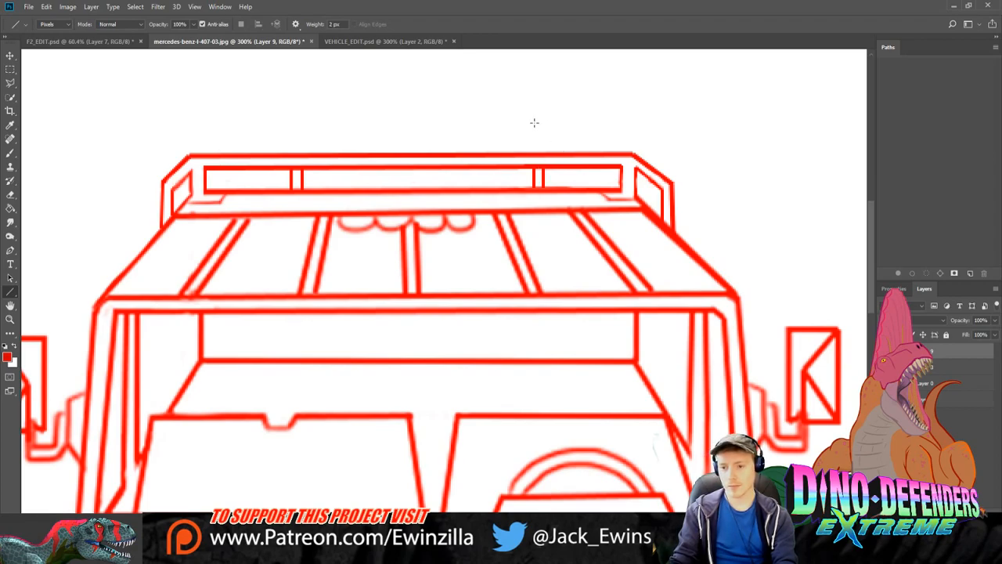
key("ctrl+z")
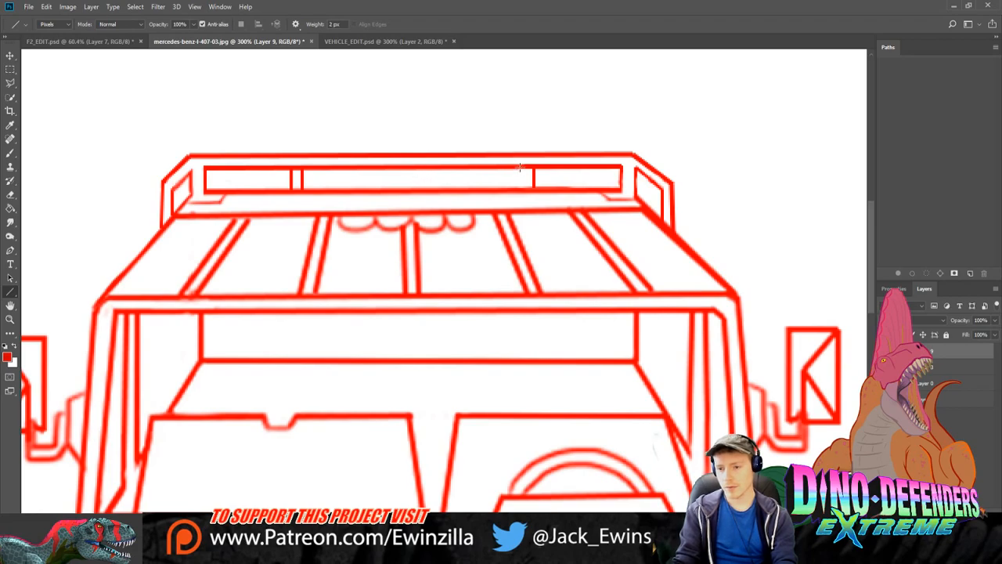
left_click_drag(520, 168, 524, 190)
key("ctrl+z")
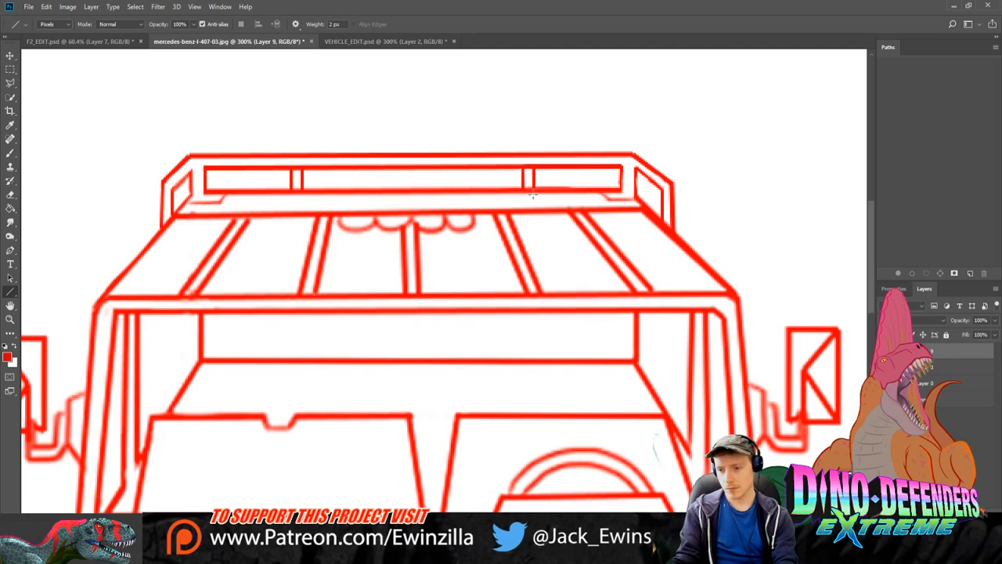
left_click(10, 221)
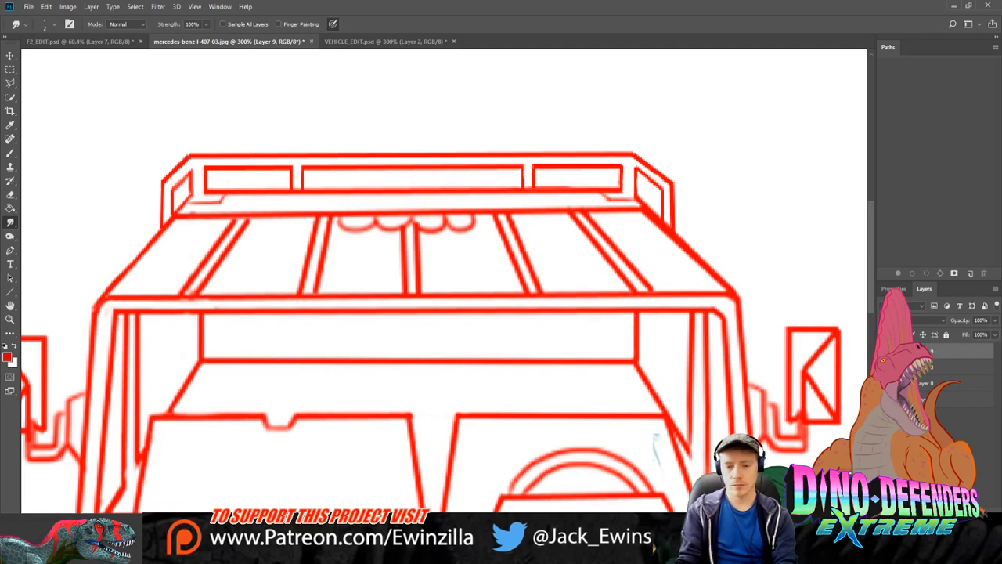
Step: Add a central pair of 2 px vertical lines to the middle roof rack panel and smudge away the top edge between them
key("u")
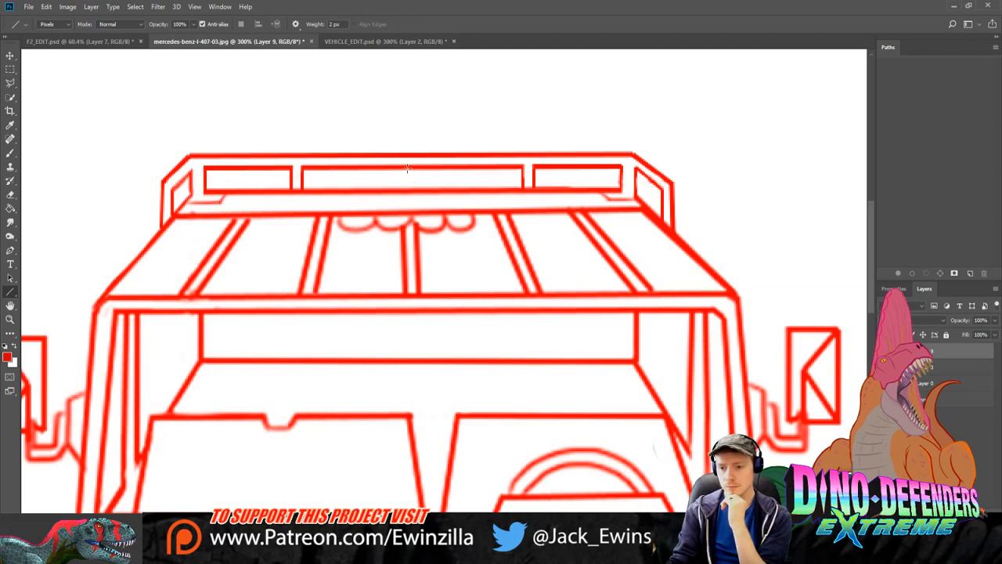
left_click_drag(406, 166, 401, 189)
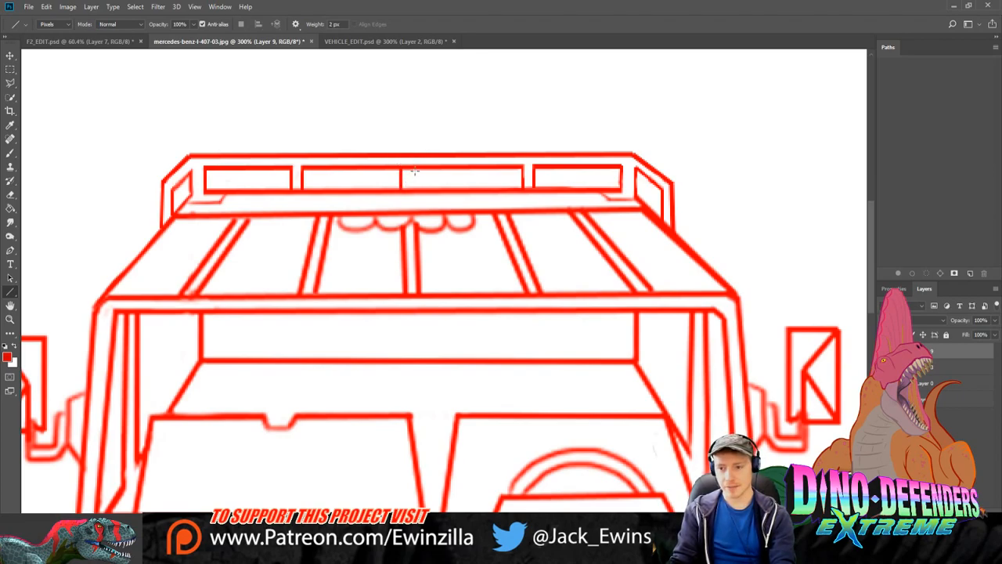
left_click_drag(412, 167, 411, 192)
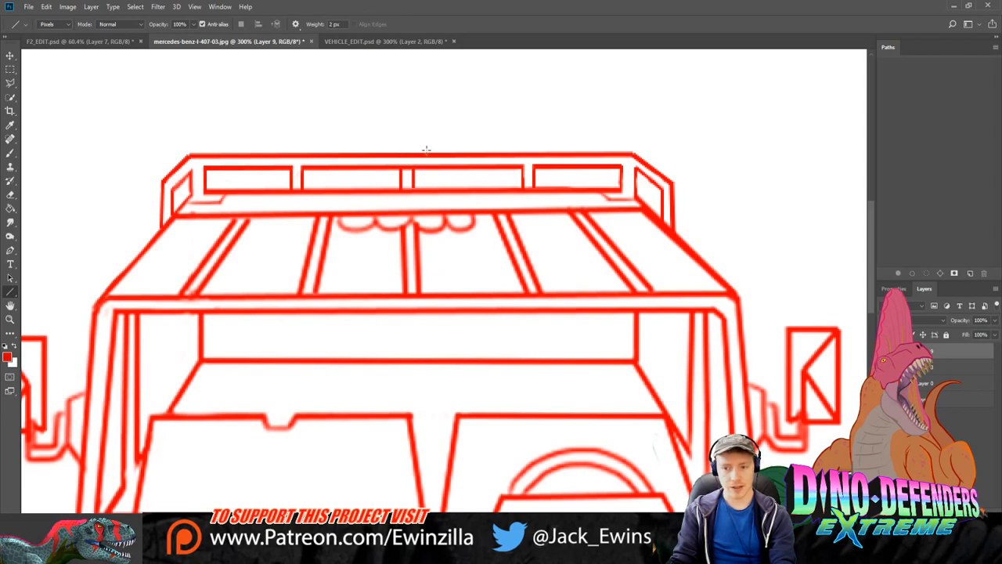
key("r")
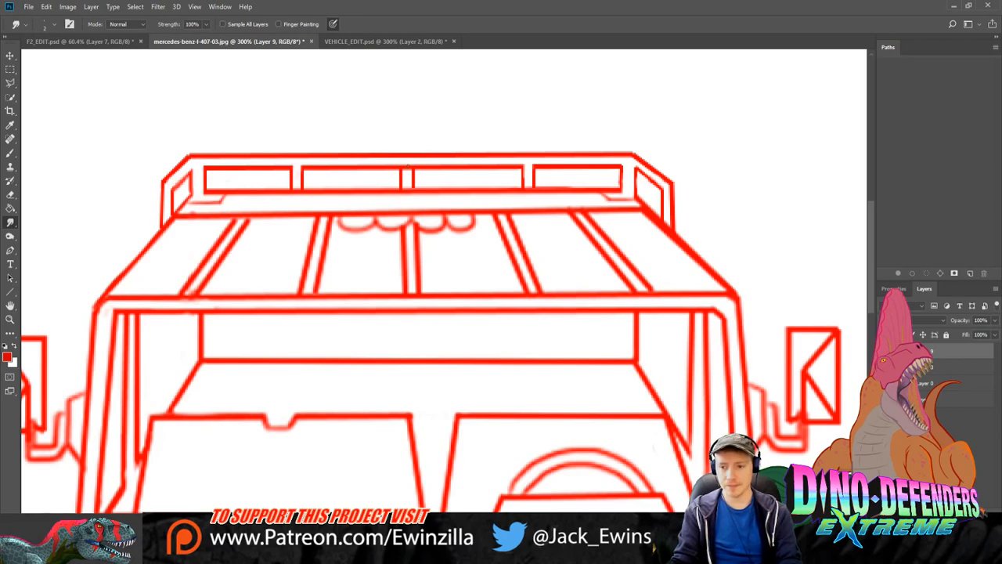
left_click_drag(407, 161, 408, 177)
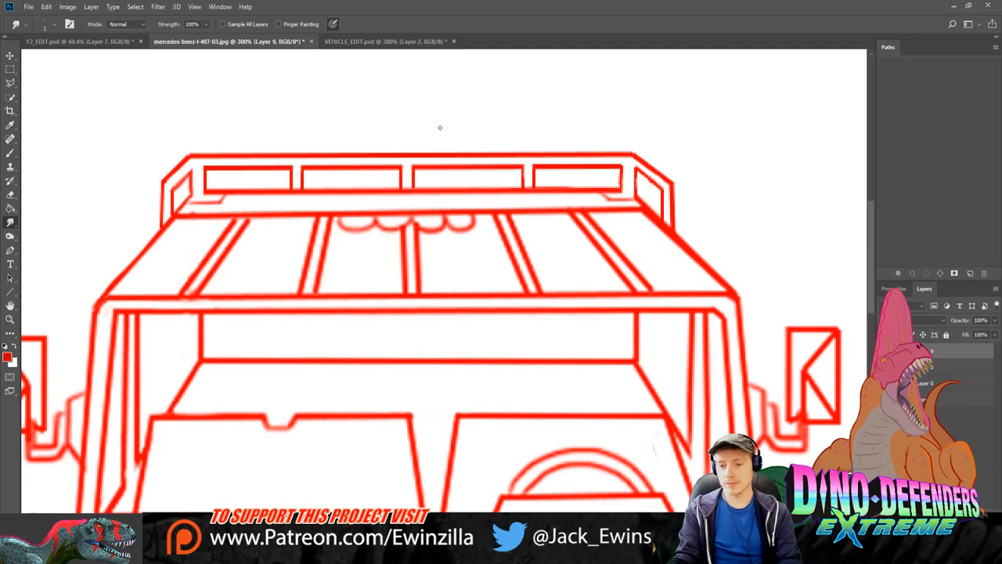
Step: Thin the bottom edges of the two left roof rack panels by clearing polygonal lasso selections along their lower insides
key("l")
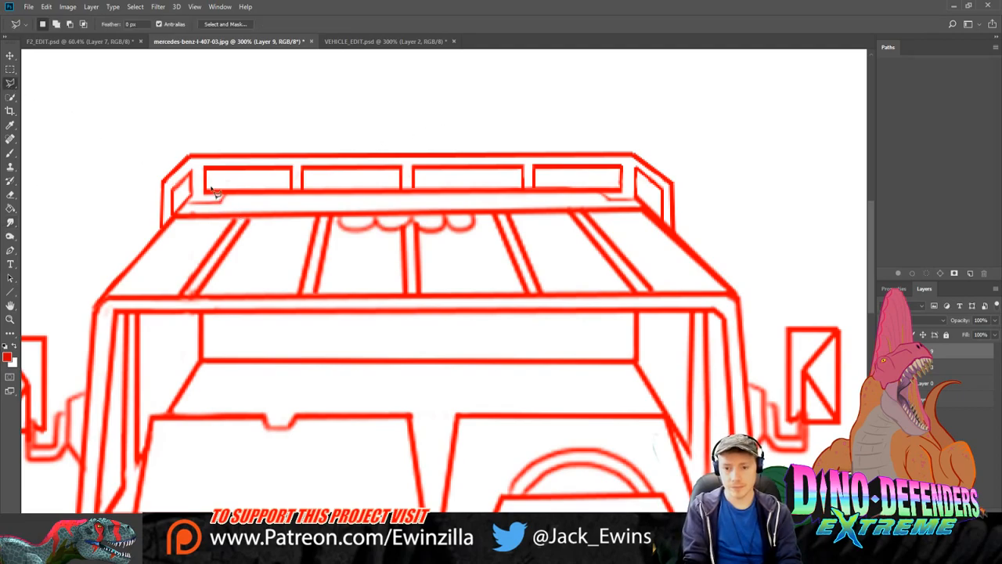
mouse_move(210, 195)
left_mouse_down()
mouse_move(294, 197)
mouse_move(290, 187)
mouse_move(209, 193)
left_mouse_up()
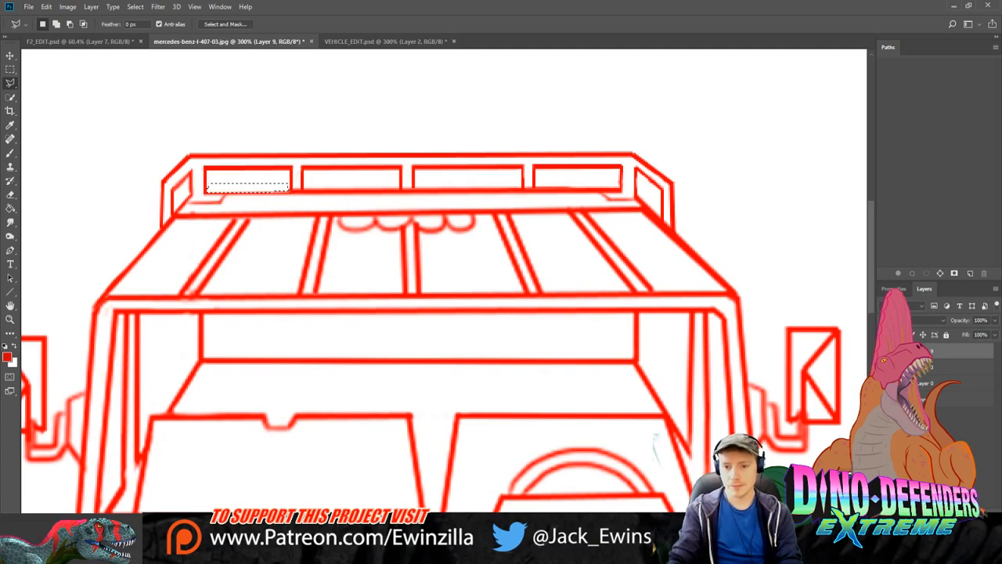
left_click(10, 69)
left_click(41, 89)
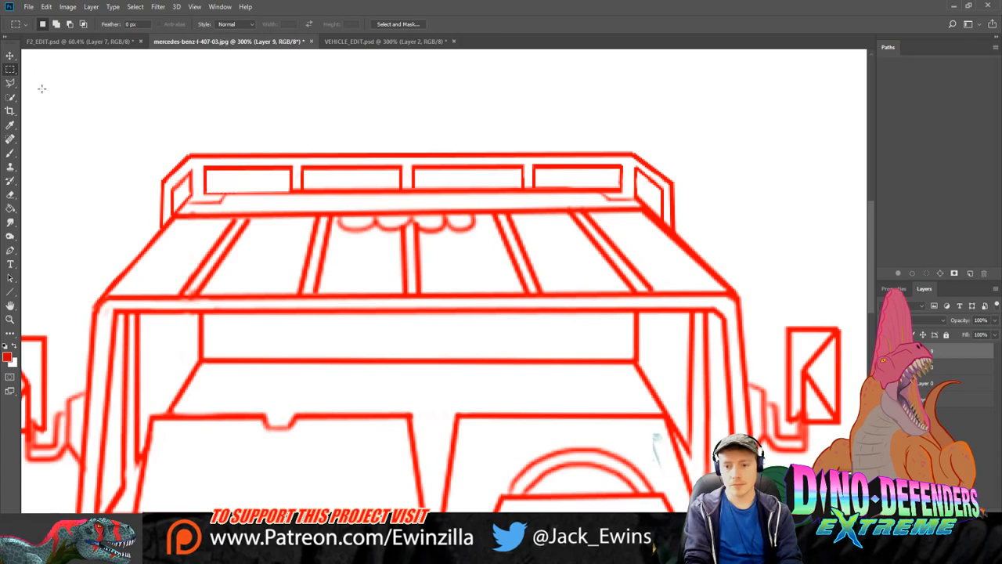
left_click(10, 82)
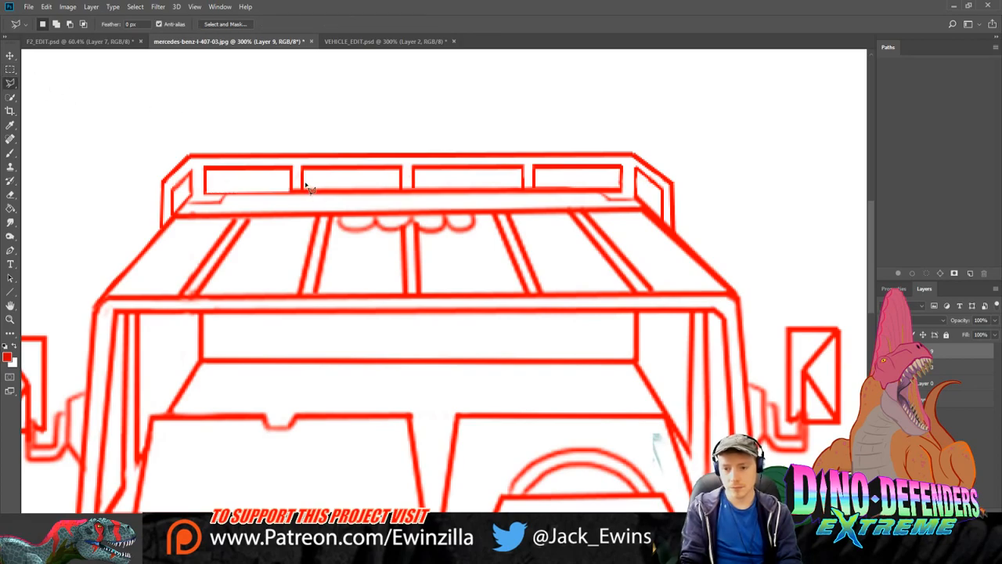
mouse_move(305, 185)
left_mouse_down()
mouse_move(403, 195)
mouse_move(394, 182)
mouse_move(305, 186)
left_mouse_up()
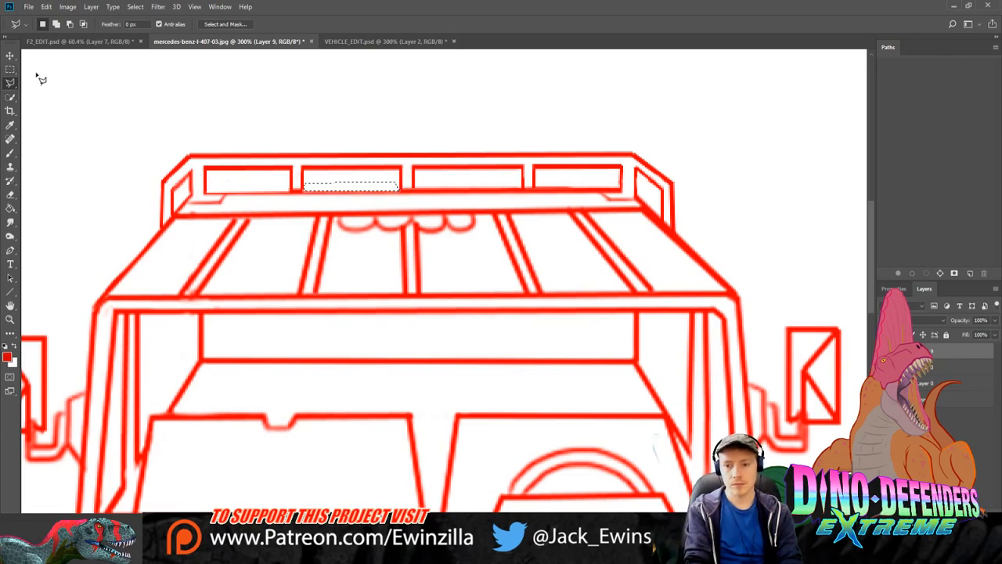
mouse_move(43, 75)
left_mouse_down()
mouse_move(21, 74)
mouse_move(77, 92)
mouse_move(98, 83)
mouse_move(78, 86)
left_mouse_up()
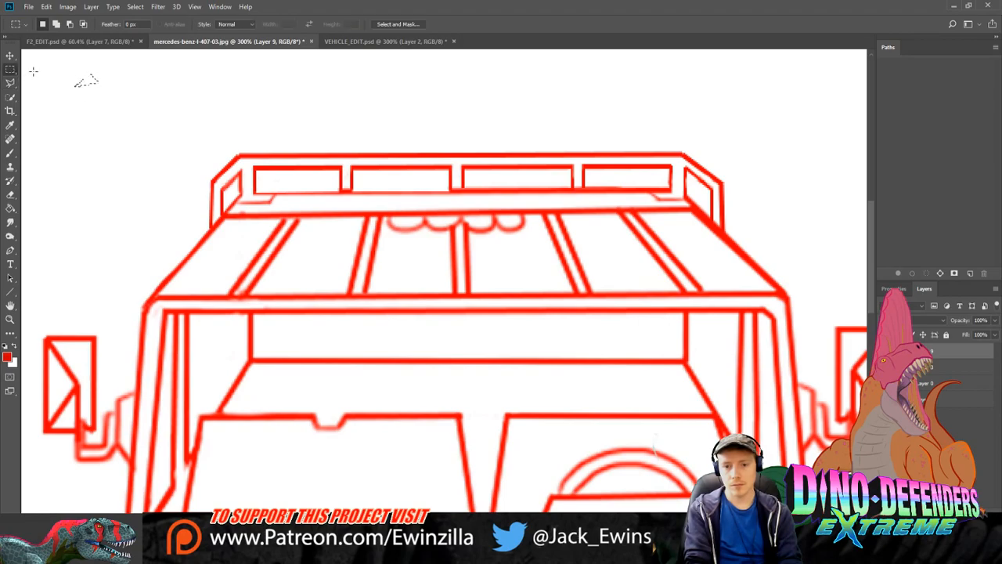
left_click(30, 77)
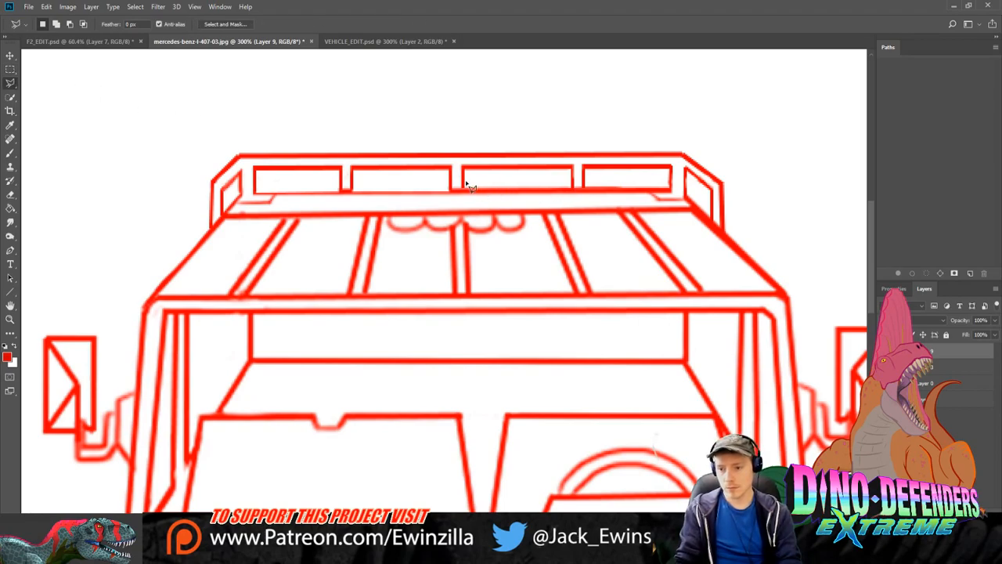
Step: Thin the bottom edges of the two right roof rack panels by clearing polygonal lasso selections along their lower insides
mouse_move(465, 188)
left_mouse_down()
mouse_move(573, 192)
mouse_move(552, 179)
mouse_move(465, 188)
left_mouse_up()
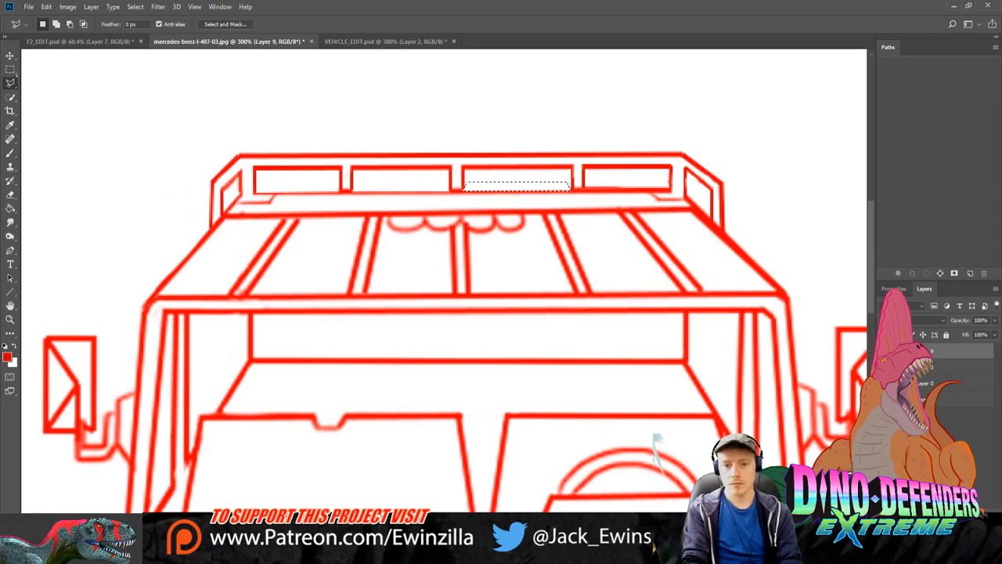
left_click(10, 69)
left_click(40, 76)
key("l")
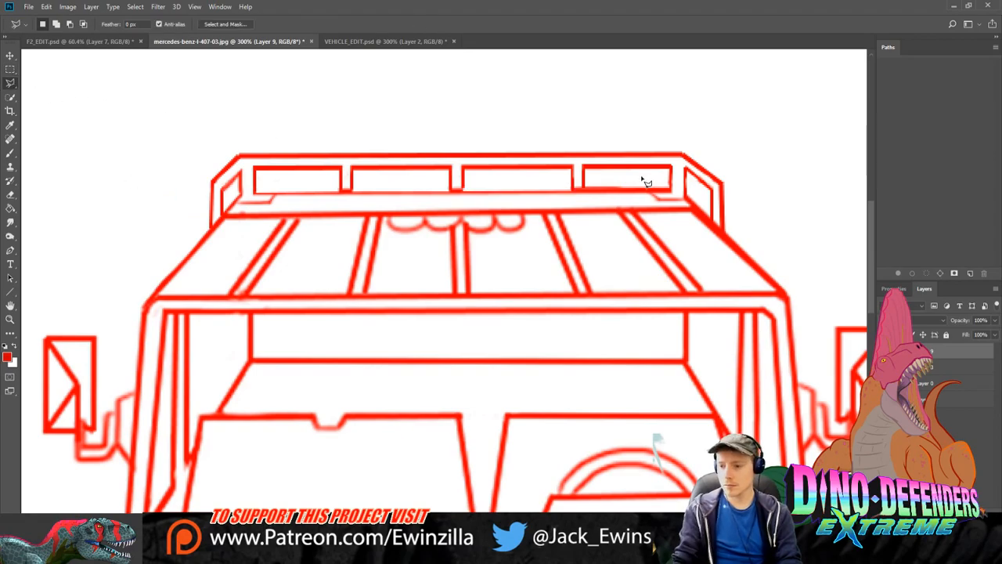
mouse_move(588, 194)
left_mouse_down()
mouse_move(670, 192)
mouse_move(653, 180)
mouse_move(586, 188)
left_mouse_up()
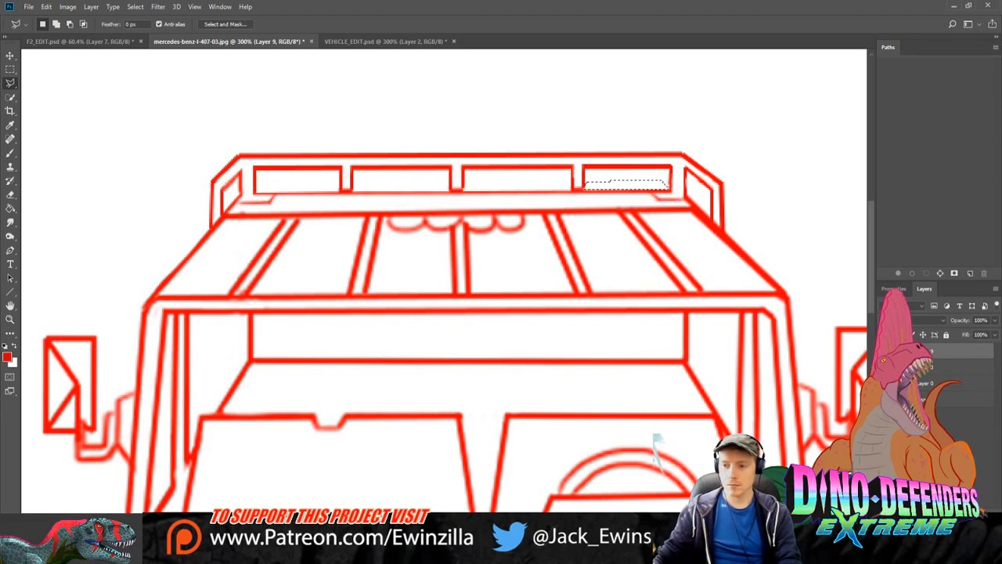
left_click(11, 55)
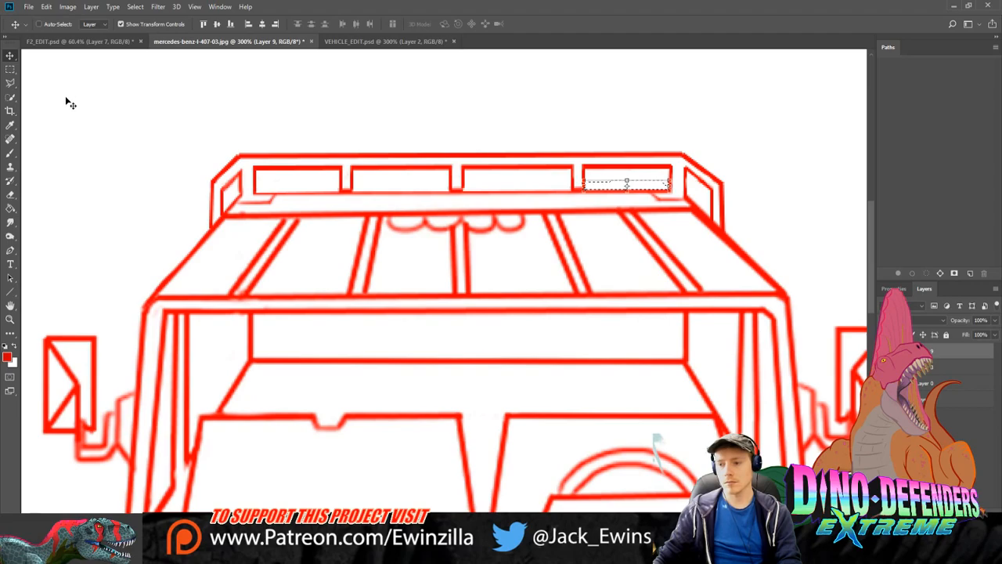
key("m")
left_click(81, 97)
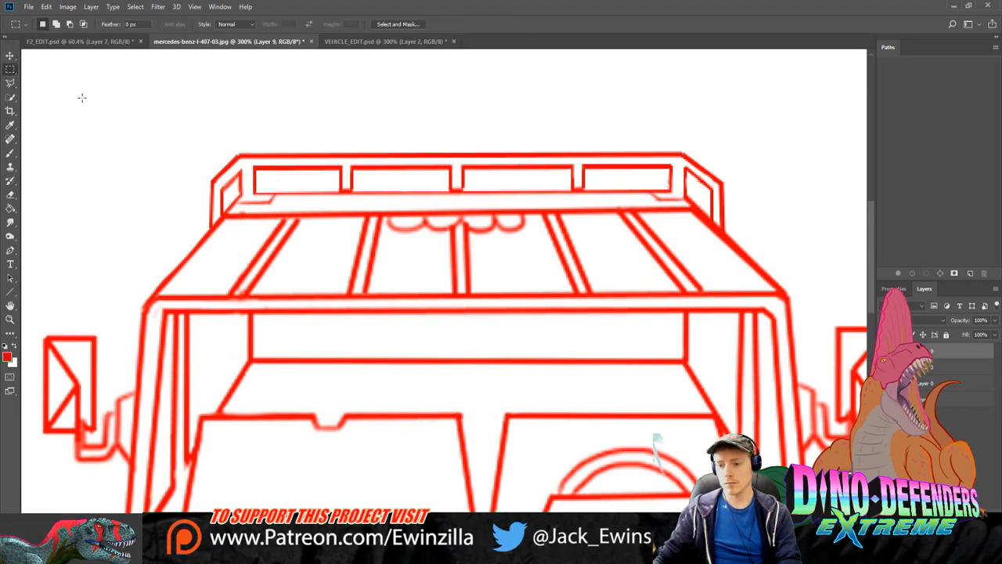
Step: Smudge away the bottom edge in the three gaps between the four roof rack panels
left_click(10, 222)
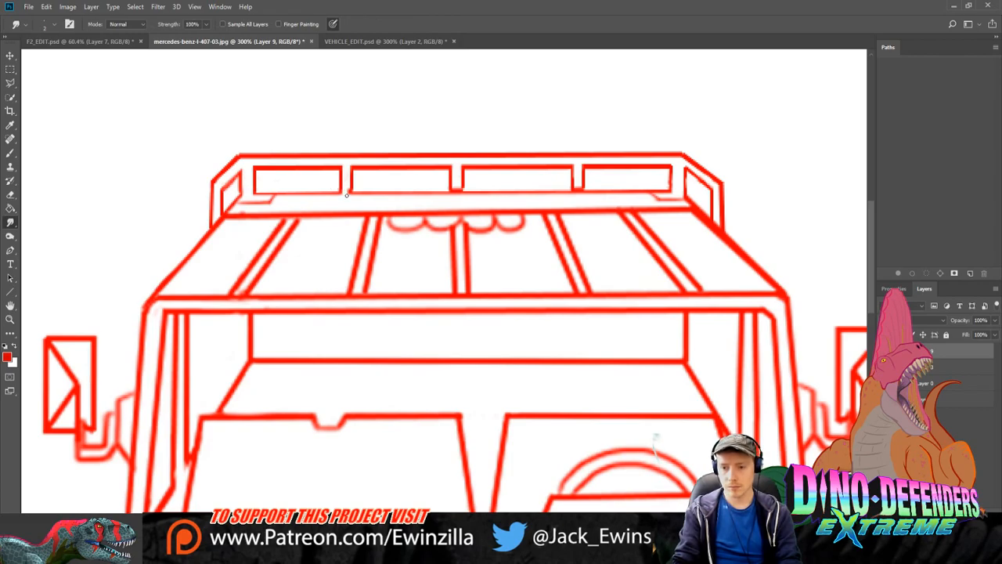
mouse_move(460, 192)
left_mouse_down()
mouse_move(454, 183)
mouse_move(460, 190)
left_mouse_up()
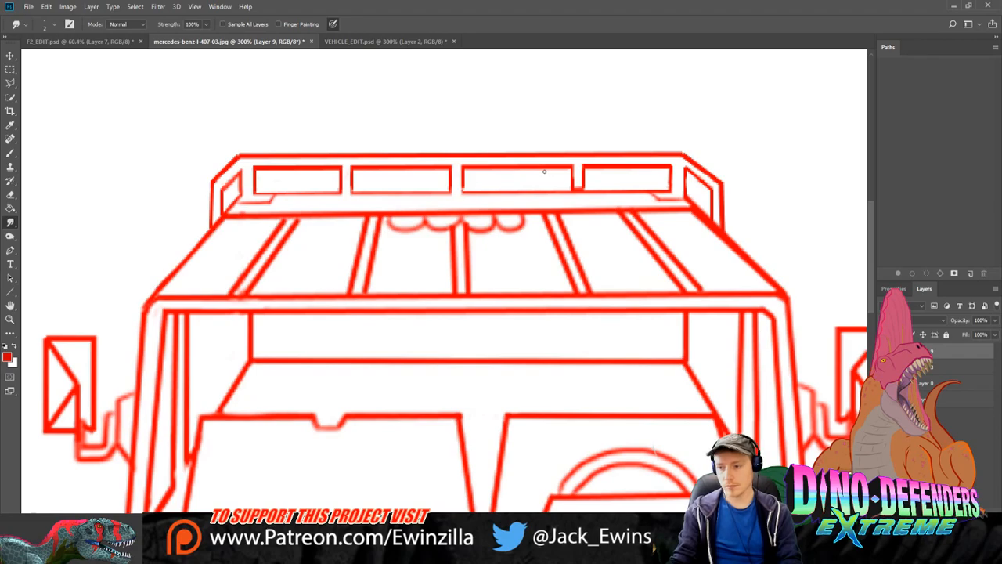
mouse_move(589, 184)
left_mouse_down()
mouse_move(576, 193)
mouse_move(580, 185)
left_mouse_up()
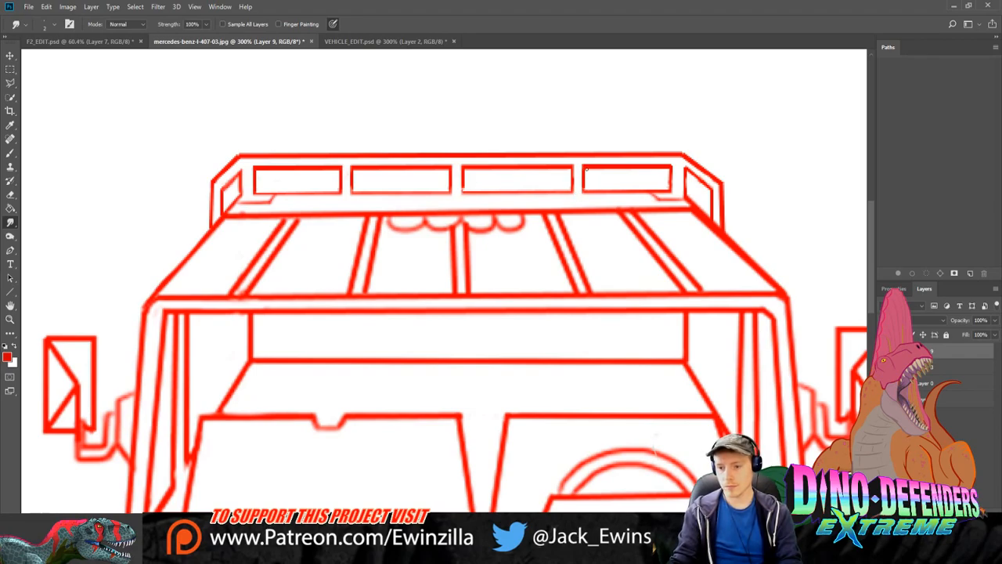
Step: Draw three small brackets with 2 px lines beneath the gaps between the roof rack panels
key("u")
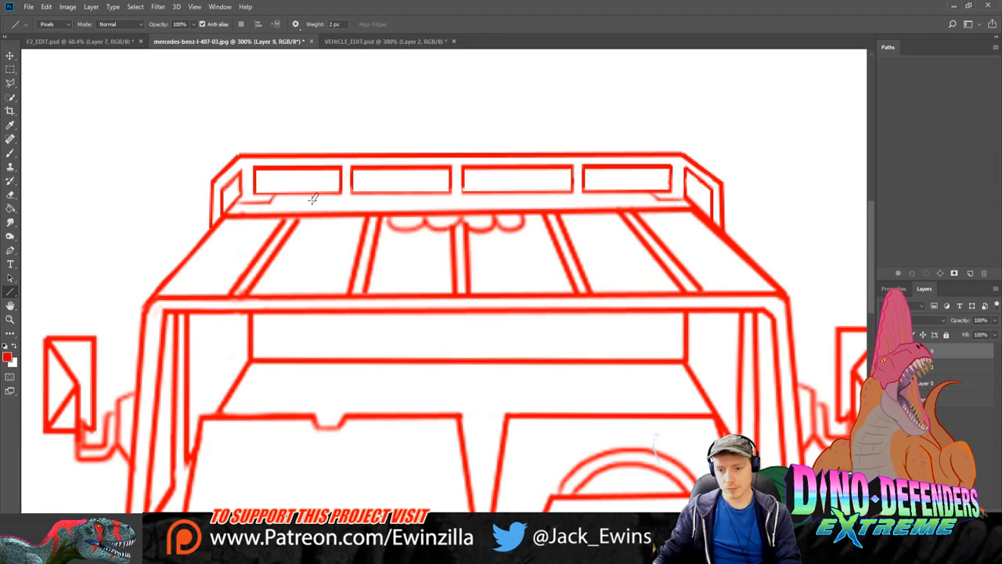
left_click_drag(312, 199, 388, 198)
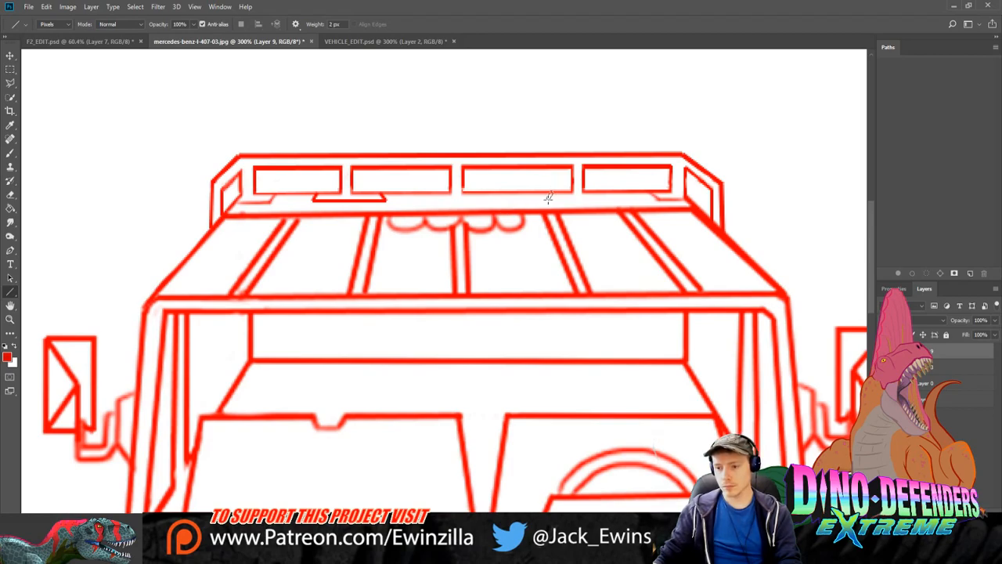
left_click_drag(549, 196, 617, 199)
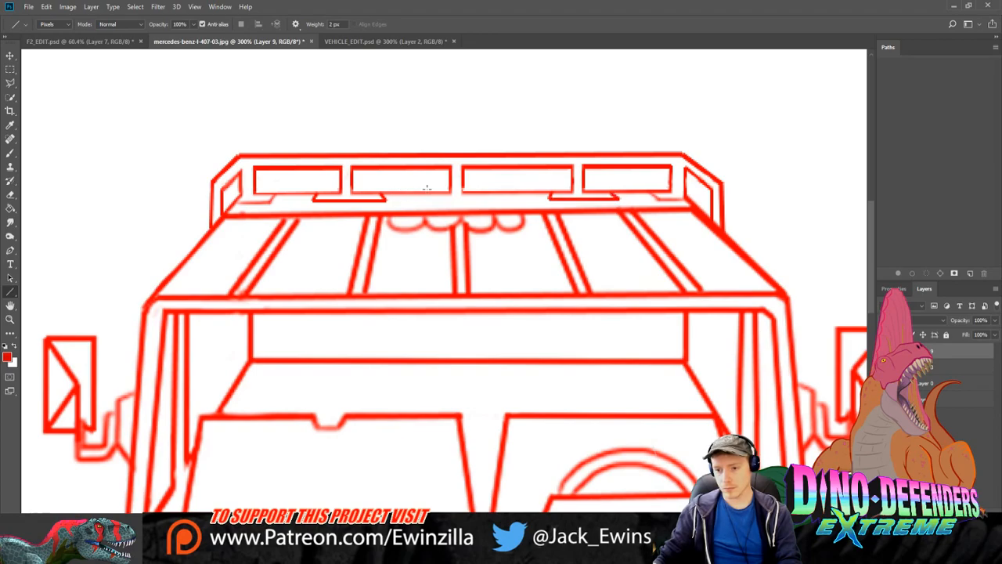
left_click_drag(423, 199, 499, 197)
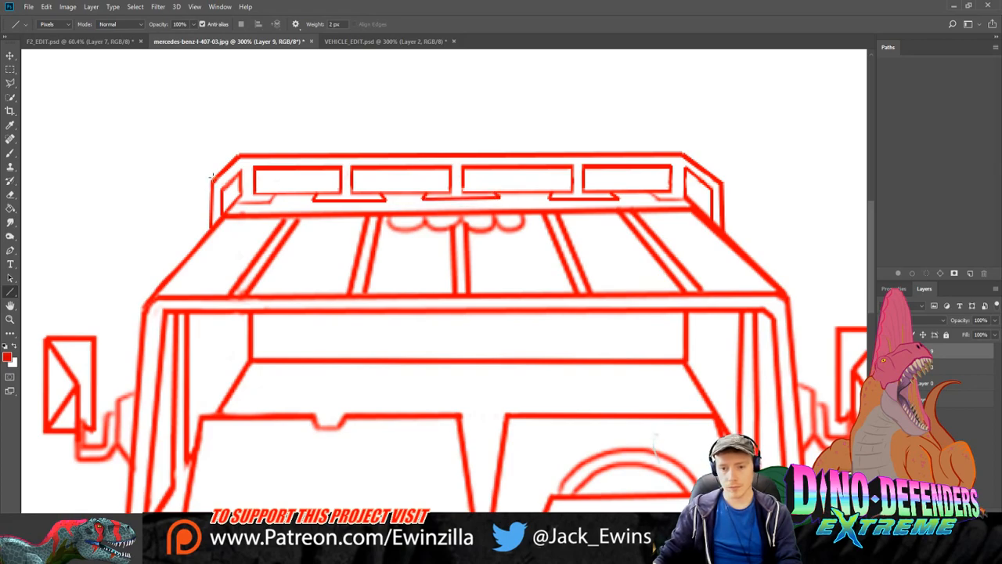
Step: Extend the roof rack's side frames outward and down over the roof's slanted edges with 2 px outer and inner lines on both sides
mouse_move(214, 179)
left_mouse_down()
mouse_move(185, 208)
mouse_move(186, 258)
mouse_move(198, 202)
mouse_move(245, 170)
mouse_move(201, 209)
mouse_move(203, 243)
left_mouse_up()
key("ctrl+alt+z")
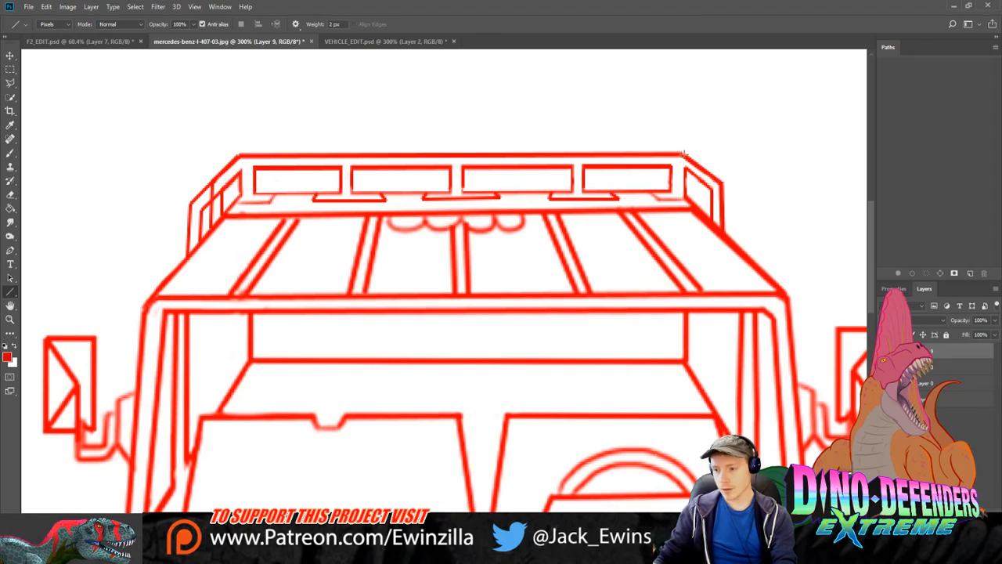
left_click_drag(683, 153, 747, 255)
key("ctrl+z")
mouse_move(685, 157)
left_mouse_down()
mouse_move(738, 192)
mouse_move(742, 249)
left_mouse_up()
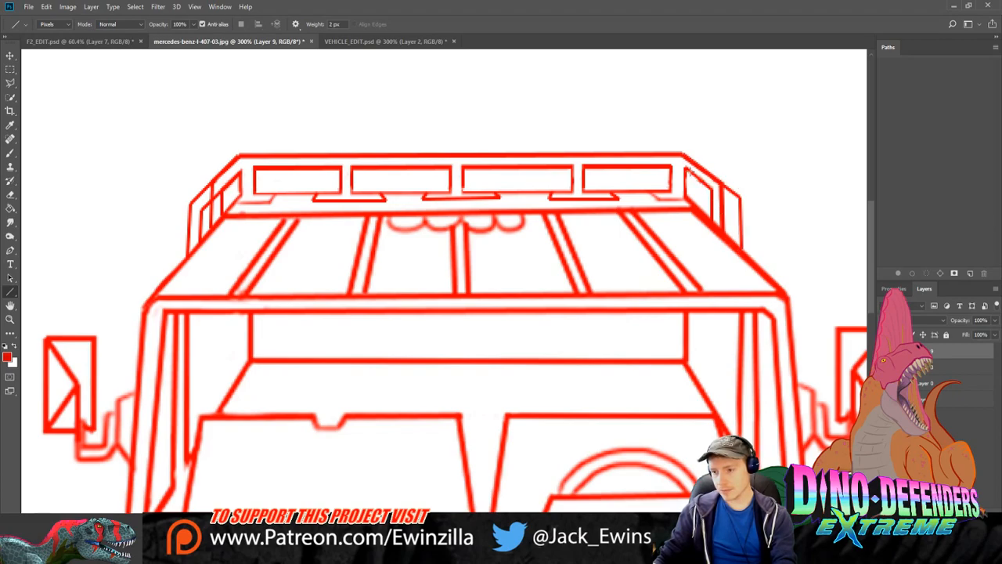
left_click_drag(686, 169, 730, 205)
left_click_drag(730, 205, 729, 243)
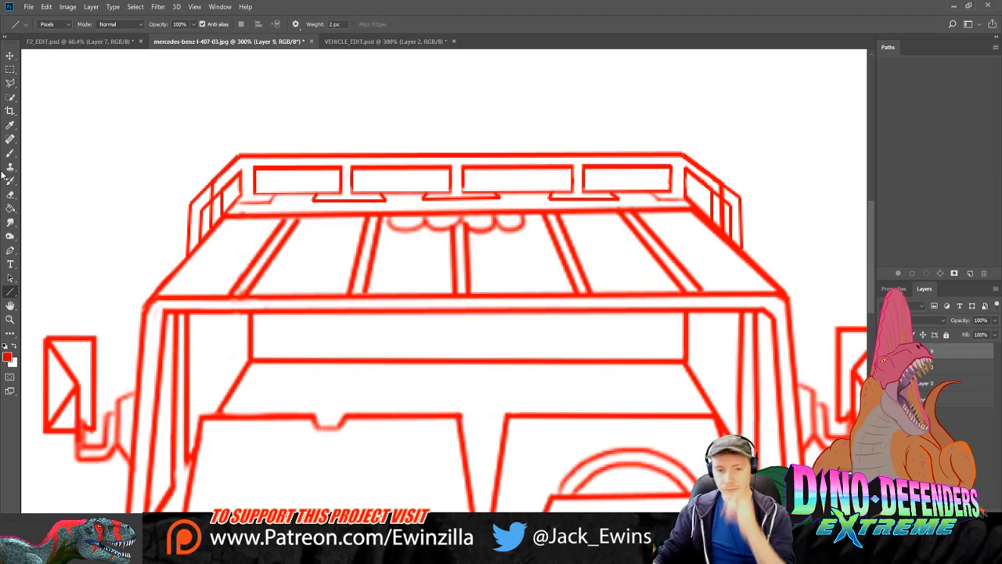
Step: Smudge away the leftover old frame lines overlapping the extended side frames of the roof rack
left_click(10, 222)
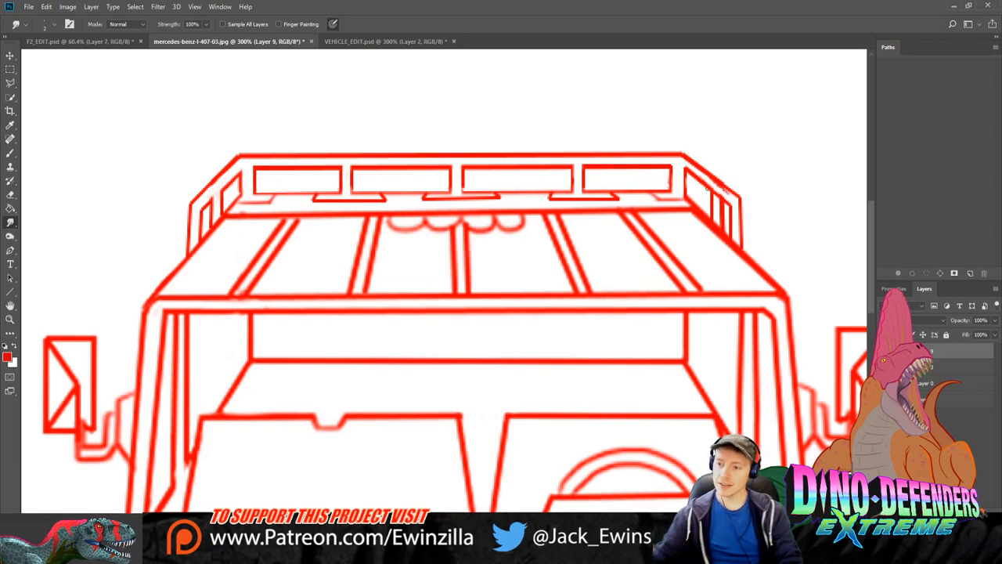
left_click_drag(683, 160, 725, 193)
left_click_drag(683, 162, 733, 200)
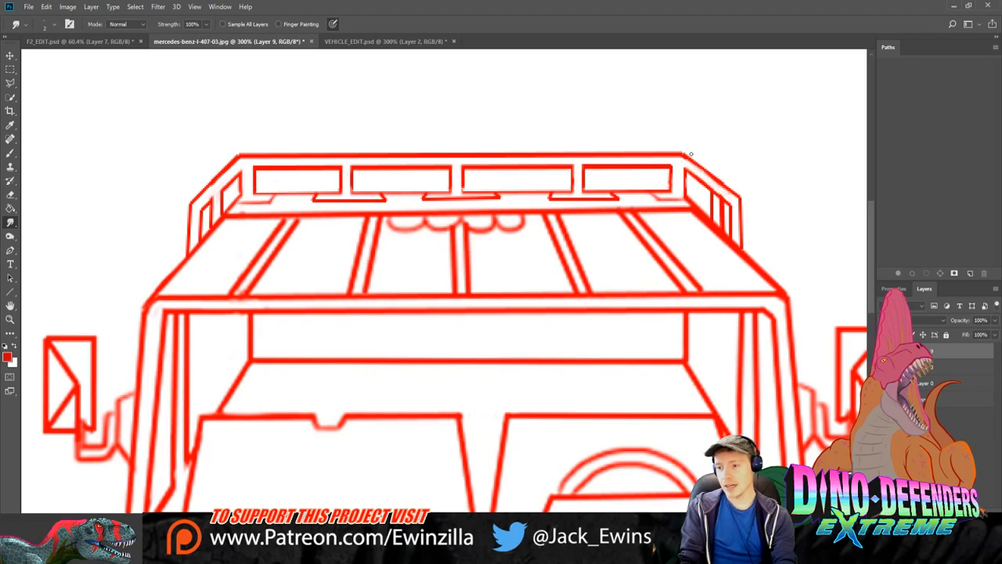
Step: Smudge the roof rack's right outer corner and the undersides of the small roof lights to clean up their lines
left_click_drag(679, 154, 740, 194)
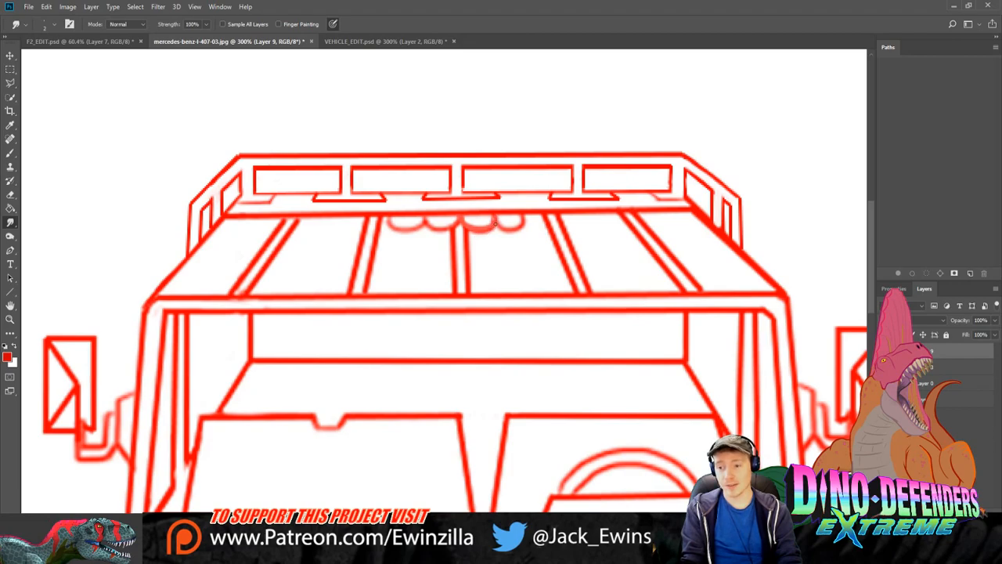
left_click_drag(516, 224, 505, 223)
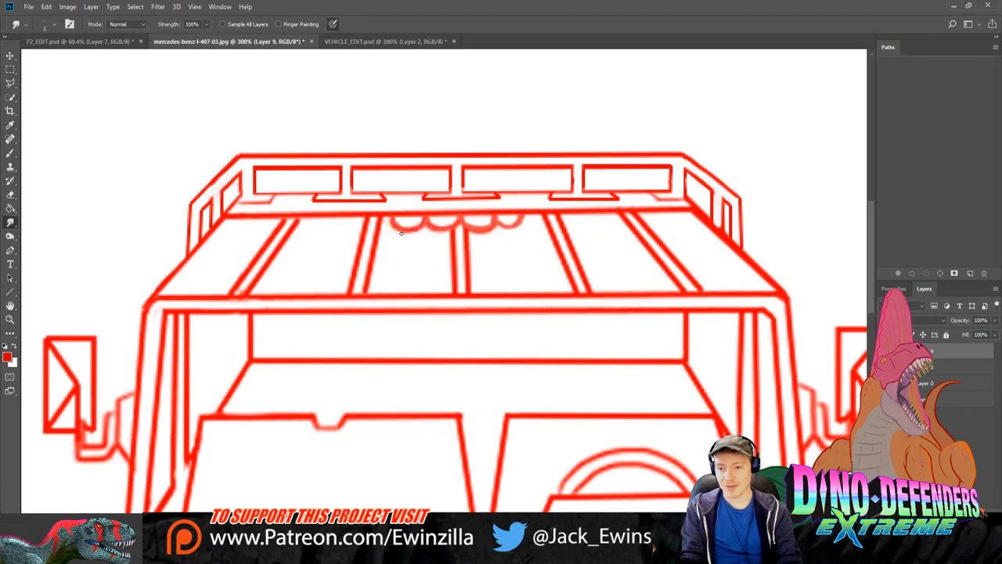
mouse_move(415, 229)
left_mouse_down()
mouse_move(396, 228)
mouse_move(427, 228)
left_mouse_up()
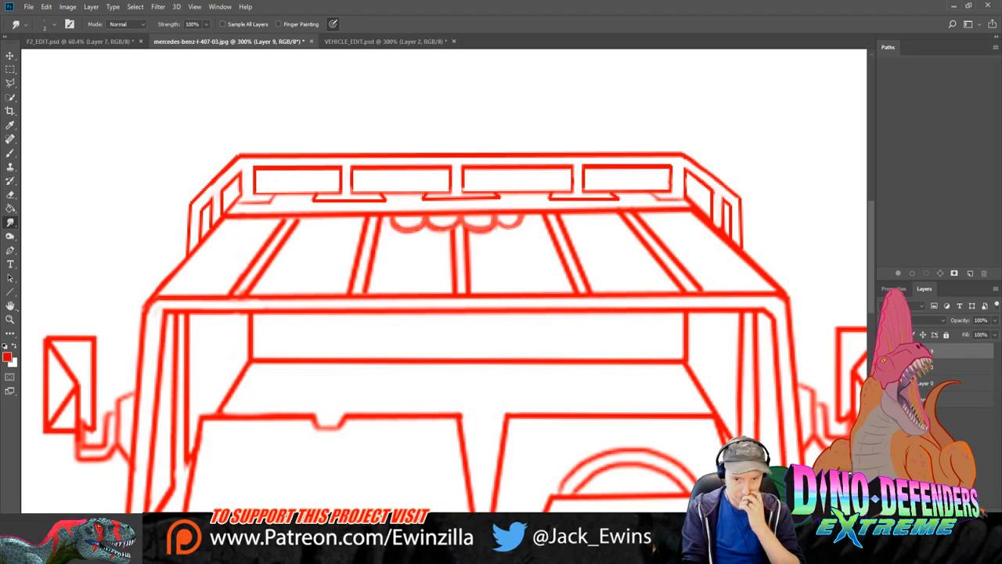
Step: Compare the whole van drawing with the roof rack on the reference photo in VEHICLE_EDIT.psd
key("z")
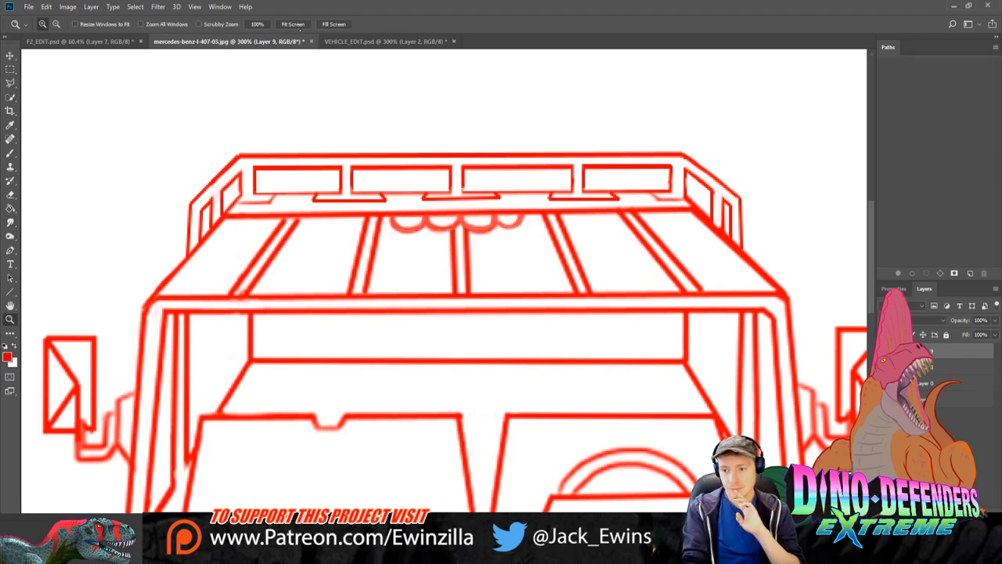
left_click(298, 24)
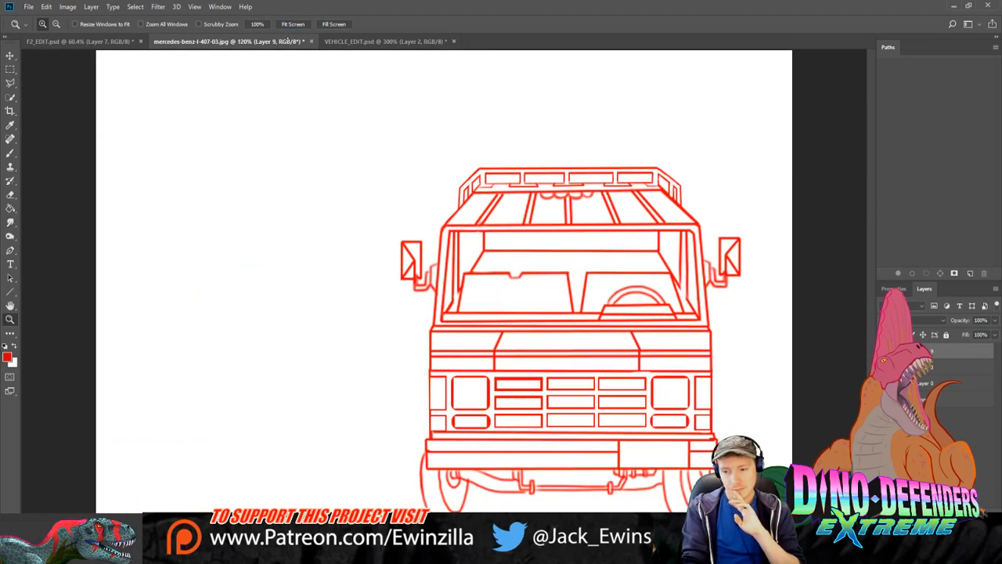
left_click(383, 41)
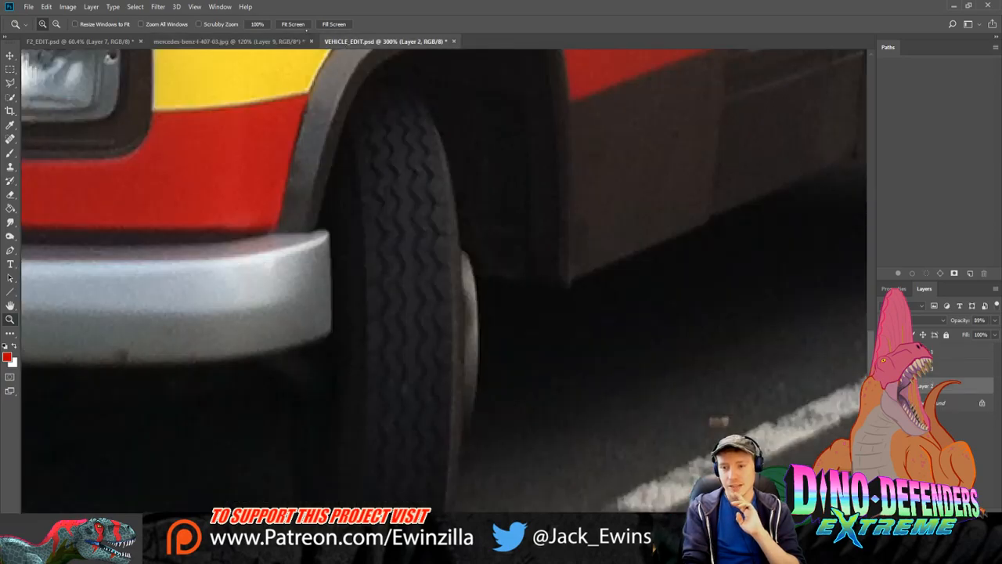
left_click(296, 24)
left_click(470, 119)
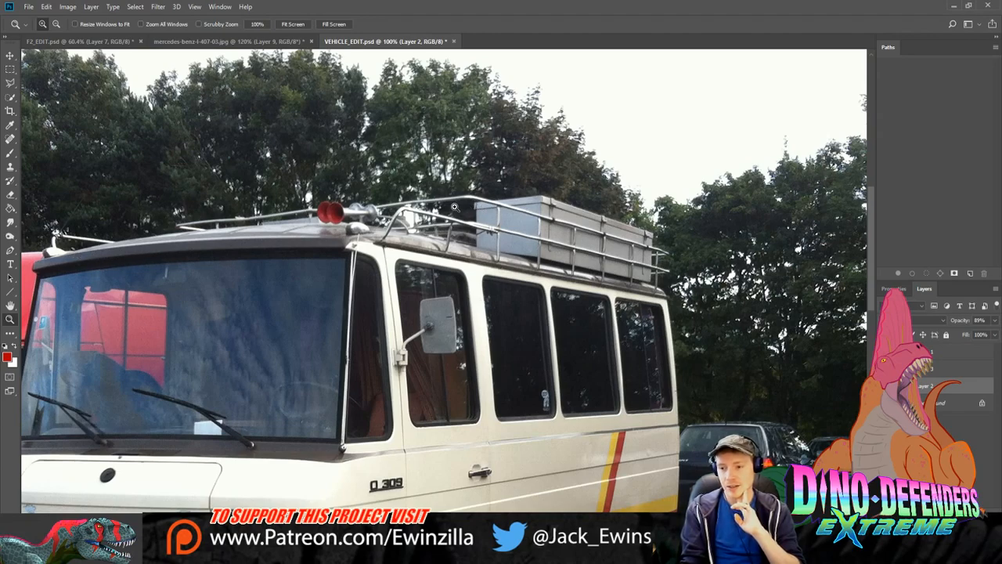
left_click(227, 41)
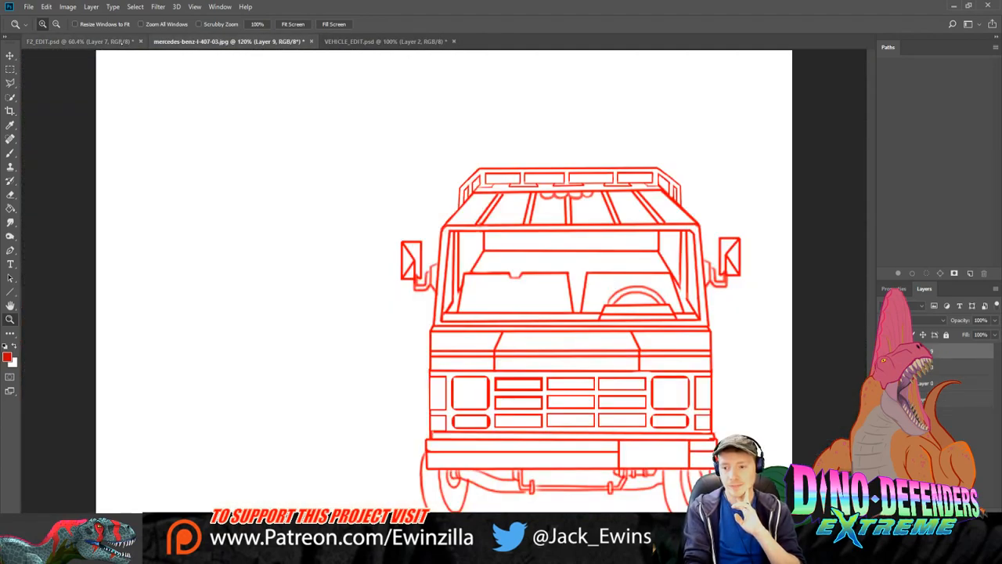
Step: Draw a horizontal front rail of two 2 px lines across the roof rack's full width on a new layer
left_click(724, 167)
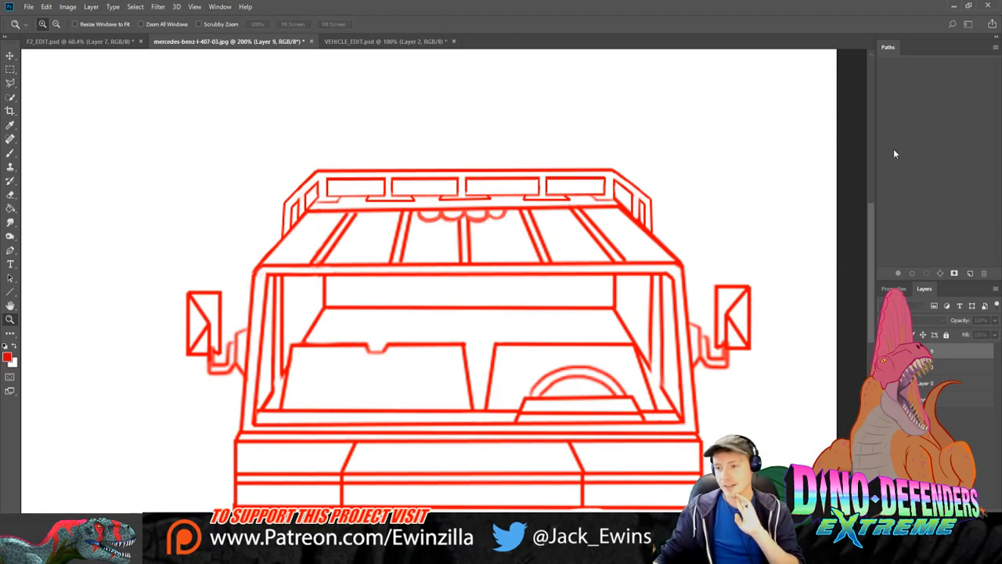
key("ctrl+shift+alt+n")
left_click(10, 291)
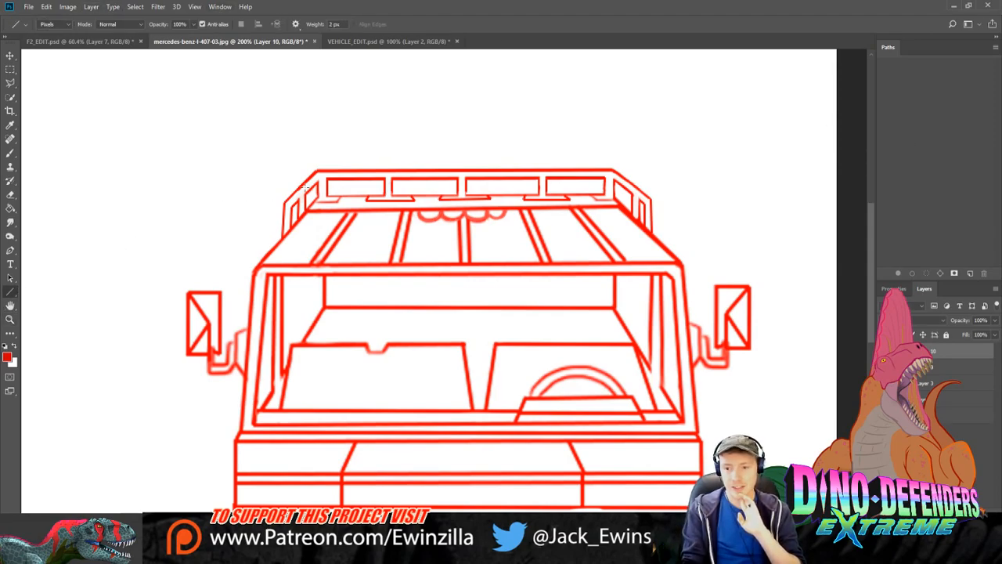
mouse_move(285, 208)
left_mouse_down()
mouse_move(649, 208)
mouse_move(275, 201)
mouse_move(289, 210)
left_mouse_up()
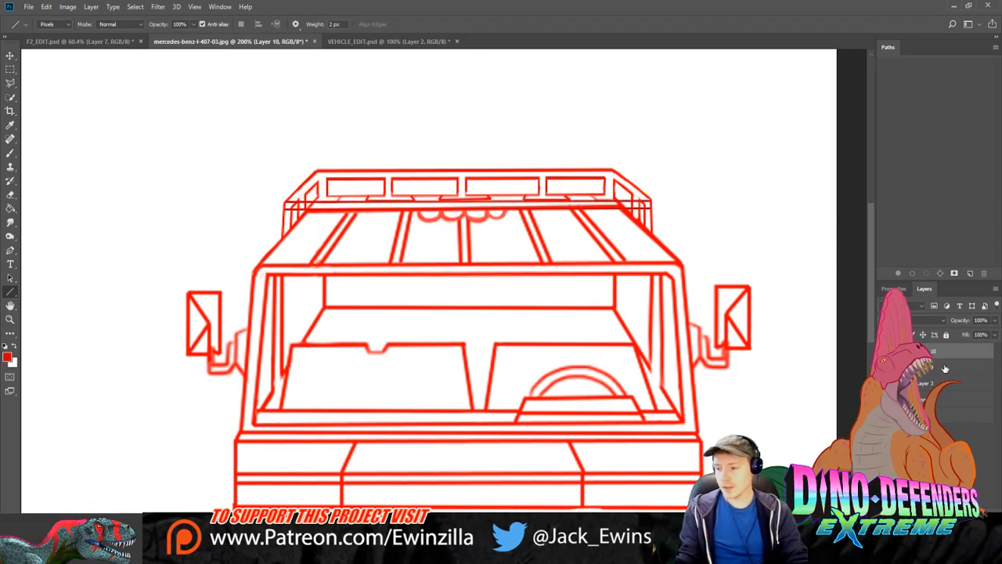
Step: Erase the old roof and rack lines that show through the new front rail from the van layer beneath
key("alt+bracketleft")
key("r")
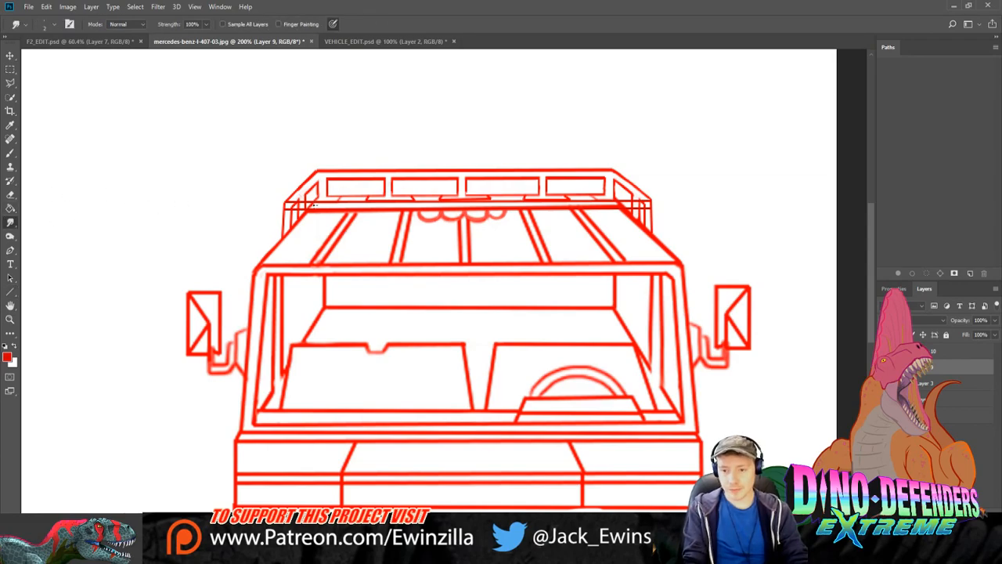
mouse_move(312, 205)
left_mouse_down()
mouse_move(327, 205)
mouse_move(304, 205)
left_mouse_up()
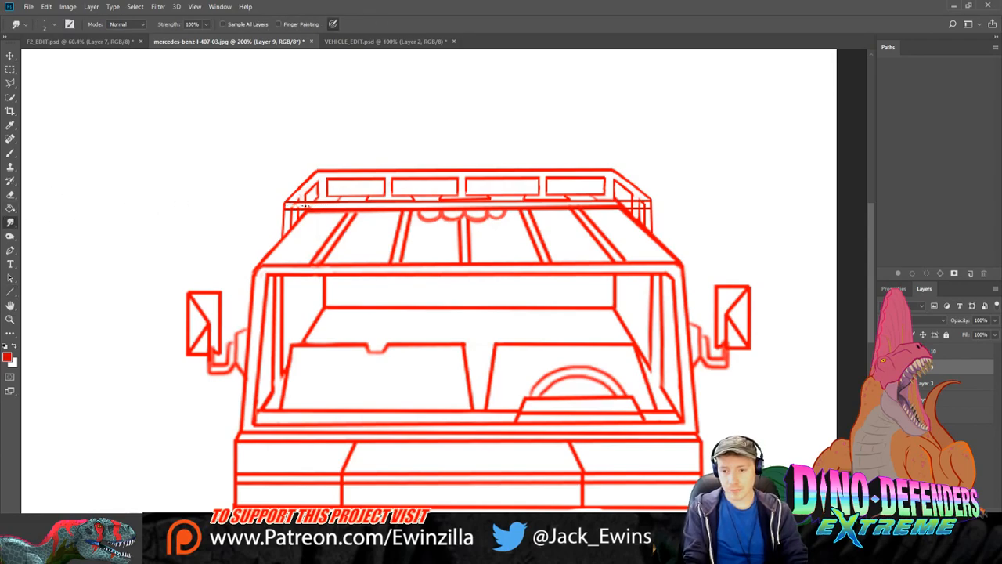
key("e")
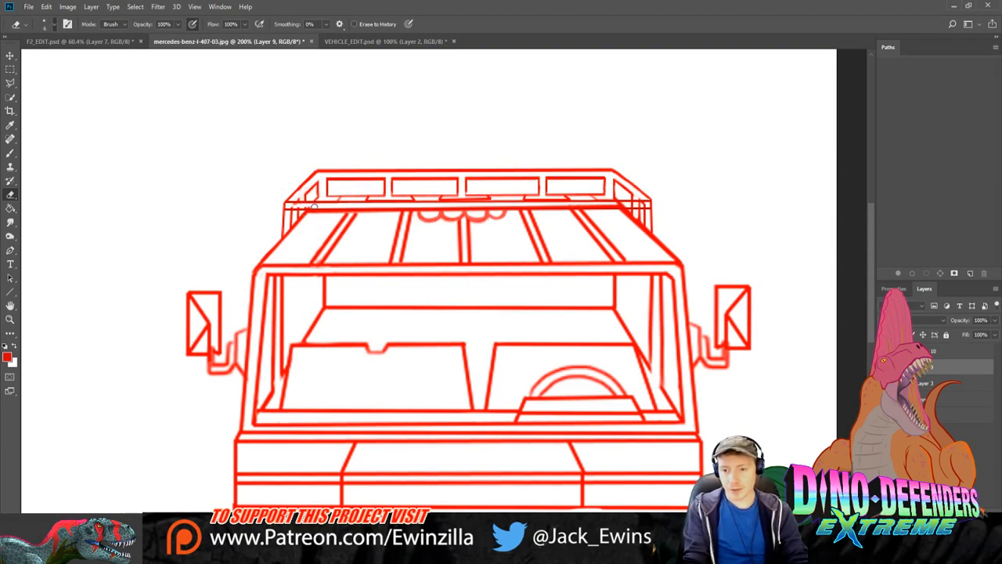
mouse_move(315, 207)
left_mouse_down()
mouse_move(289, 205)
mouse_move(310, 205)
left_mouse_up()
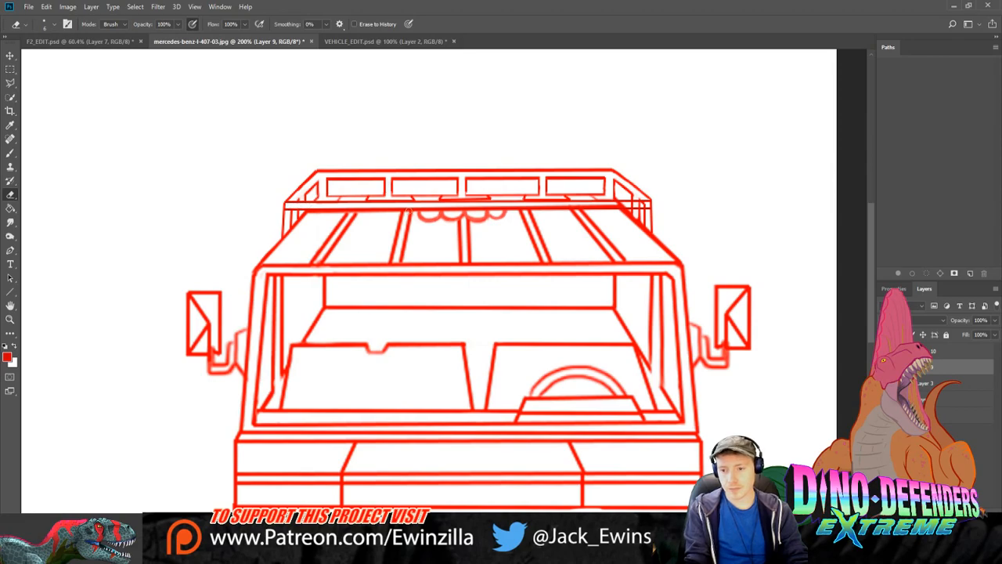
mouse_move(477, 204)
left_mouse_down()
mouse_move(436, 205)
mouse_move(640, 205)
left_mouse_up()
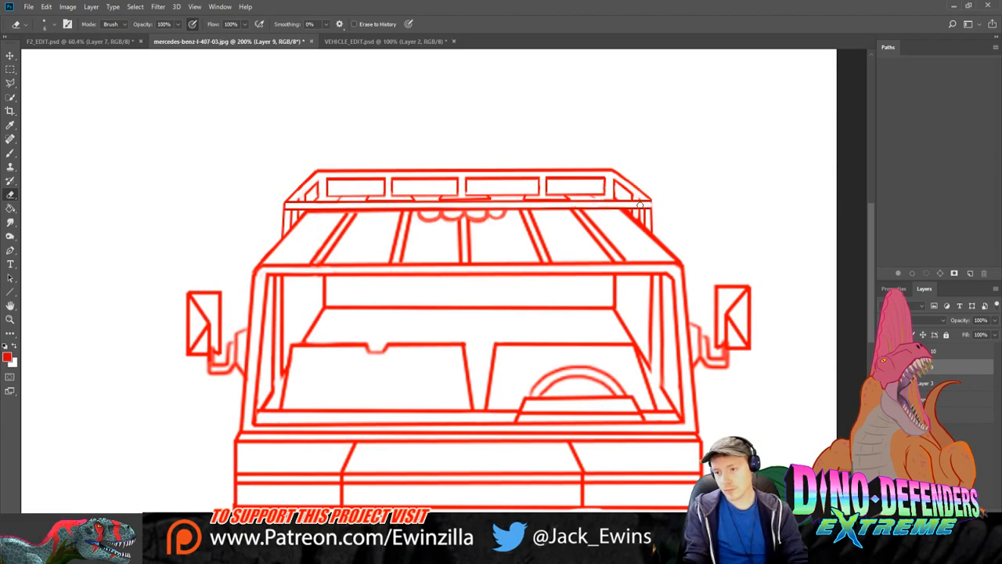
left_click(10, 222)
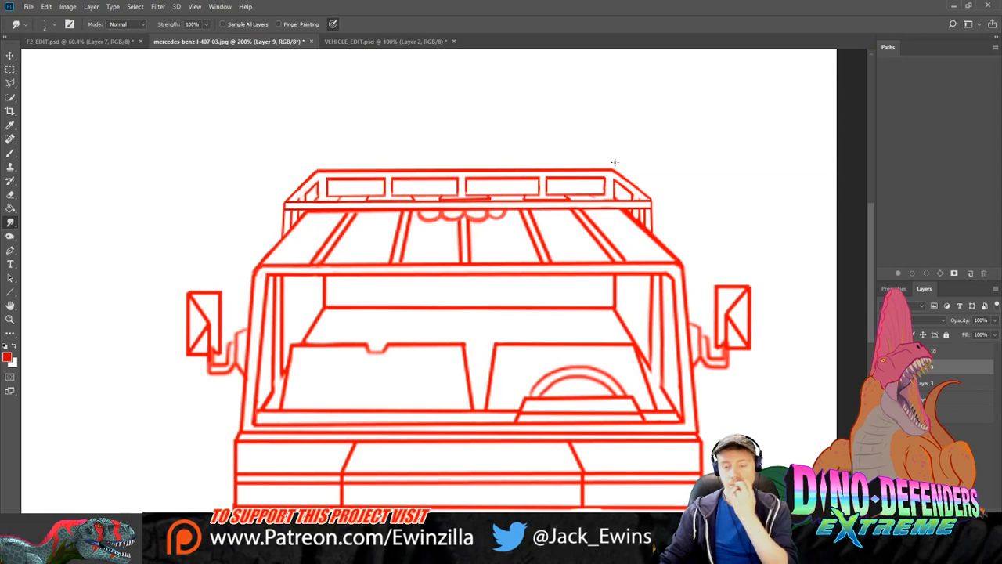
Step: Draw two pairs of short vertical 2 px lines beneath the front rail on the rail's own layer as bracket sides
key("u")
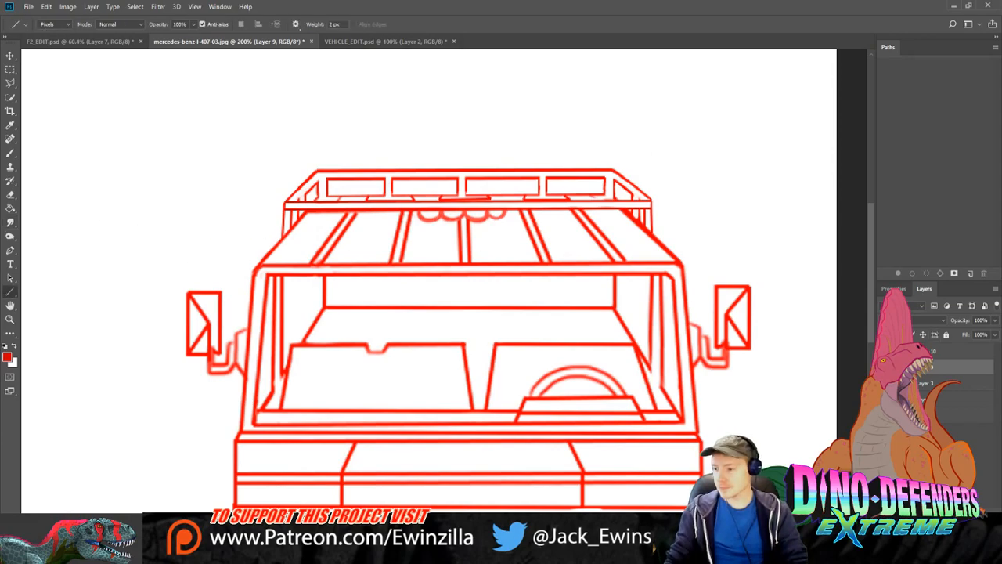
key("ctrl+shift+alt+n")
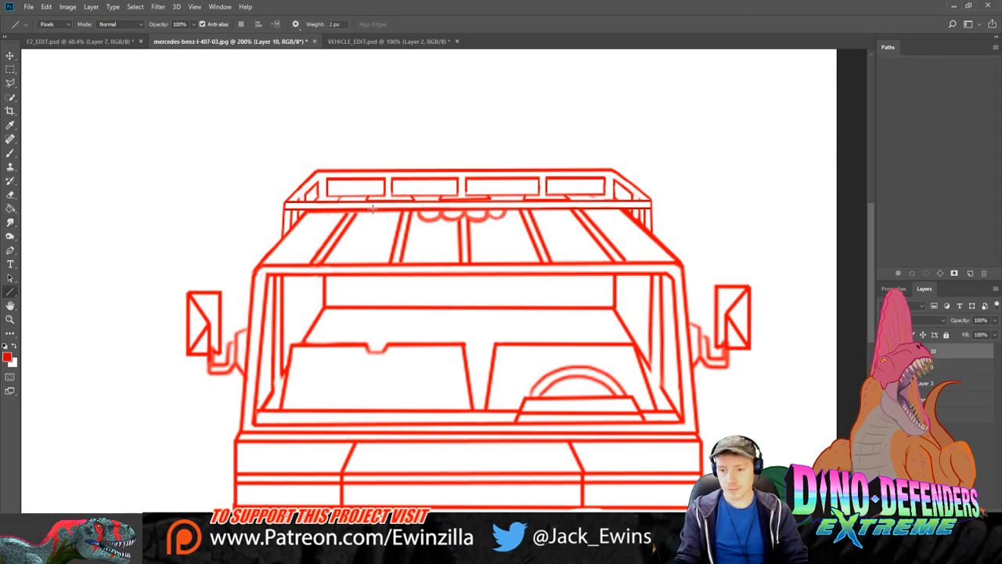
left_click_drag(371, 223, 382, 211)
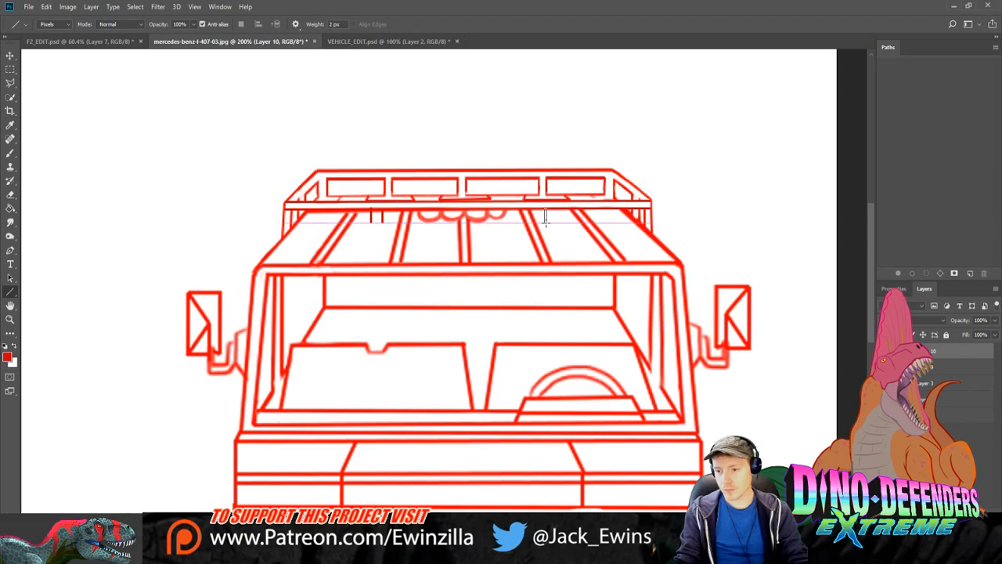
left_click_drag(545, 222, 557, 212)
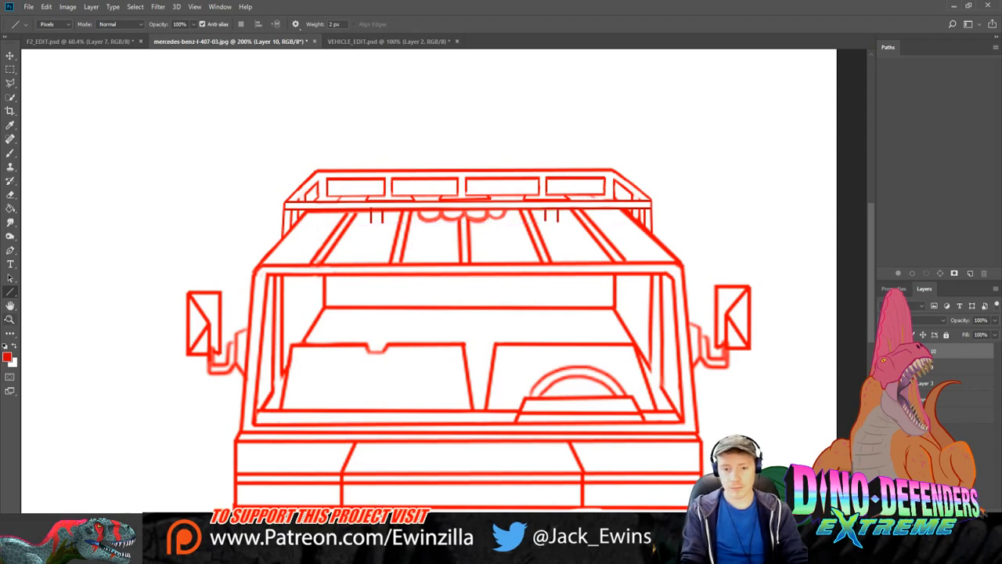
Step: Close the bottoms of both brackets beneath the front rail with short curved brush strokes
left_click(10, 318)
left_click(480, 197)
key("b")
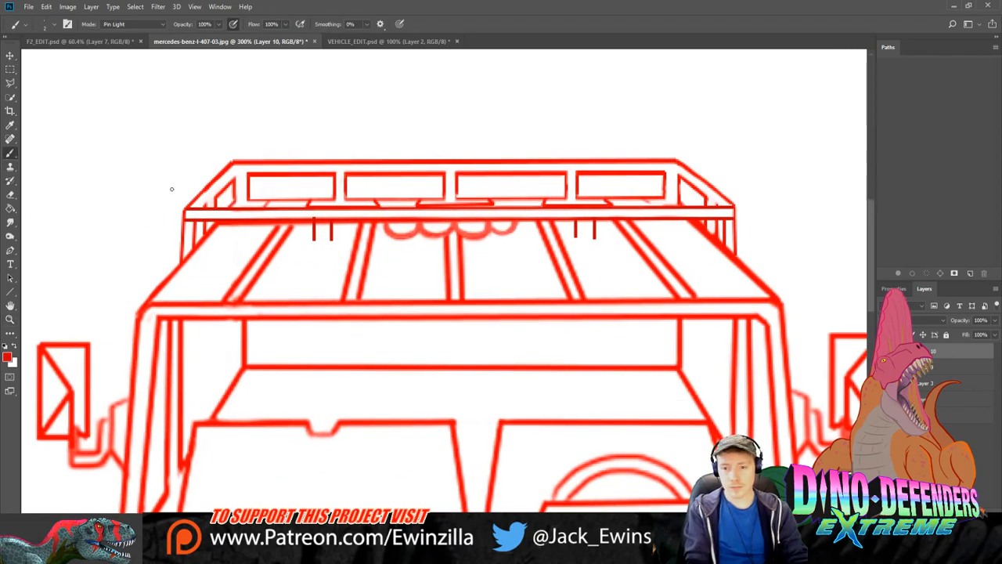
left_click_drag(314, 240, 331, 238)
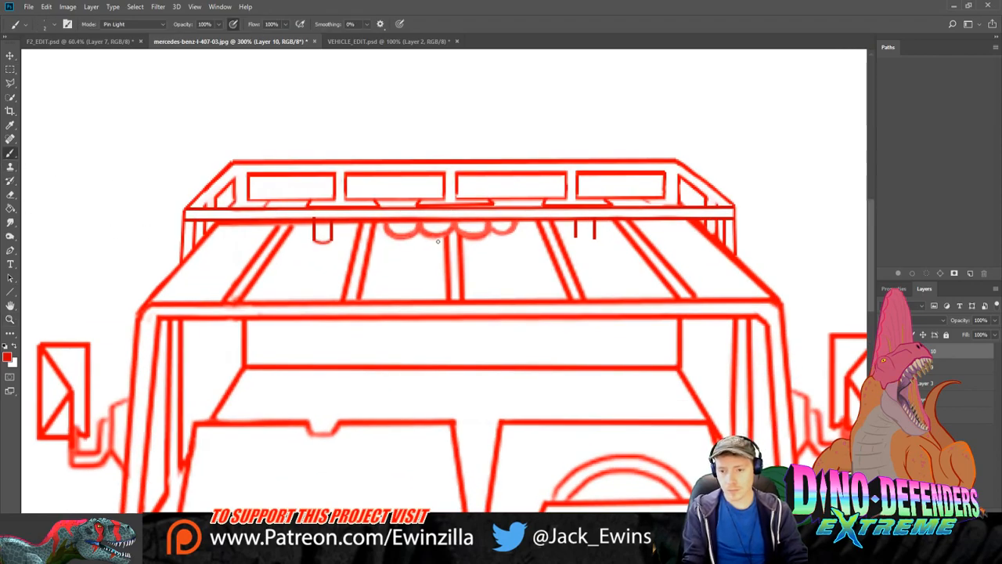
left_click_drag(577, 235, 595, 237)
key("ctrl+z")
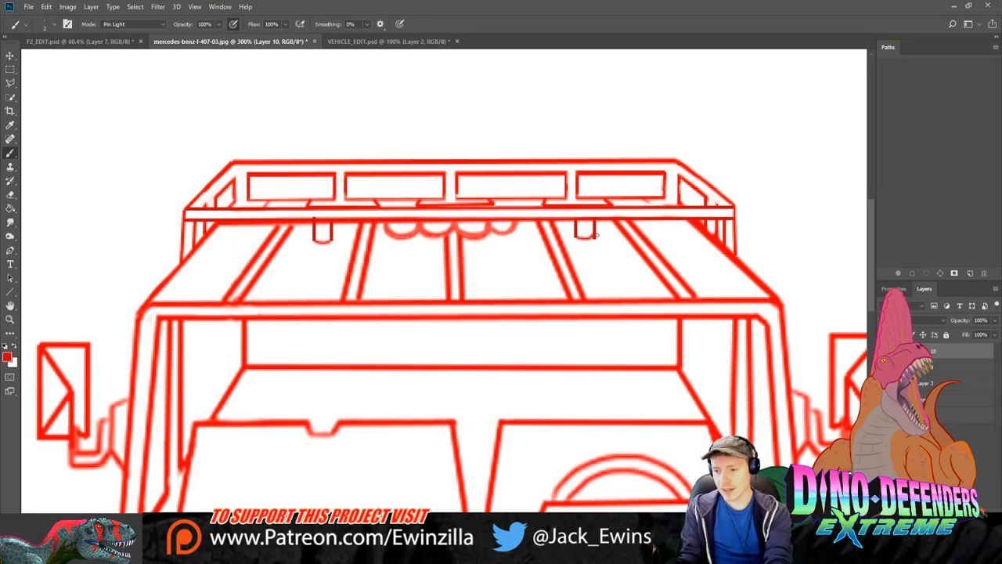
key("r")
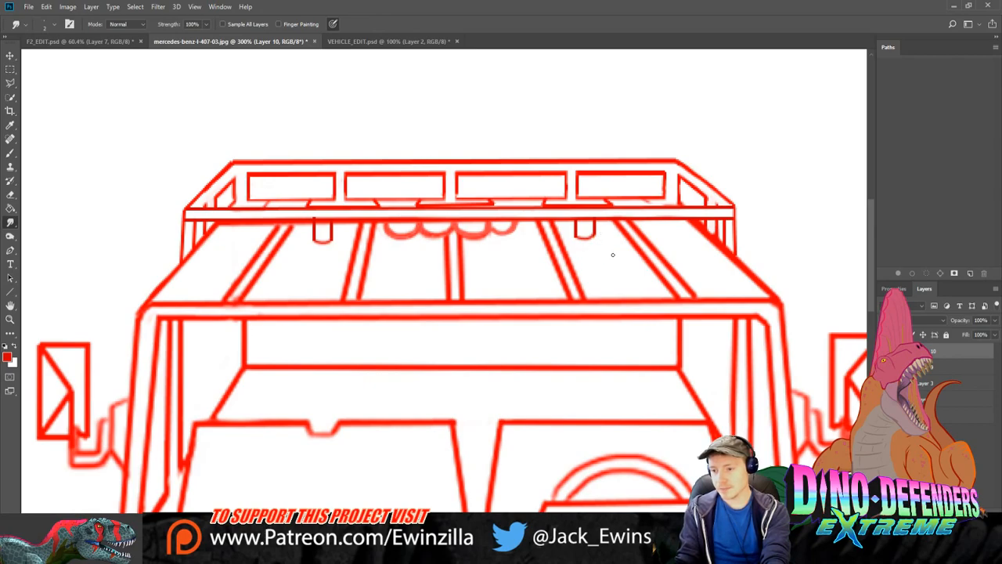
Step: Erase the roof and rail lines crossing the tops of the two brackets on both the van and rail layers
left_click(932, 366)
left_click(10, 194)
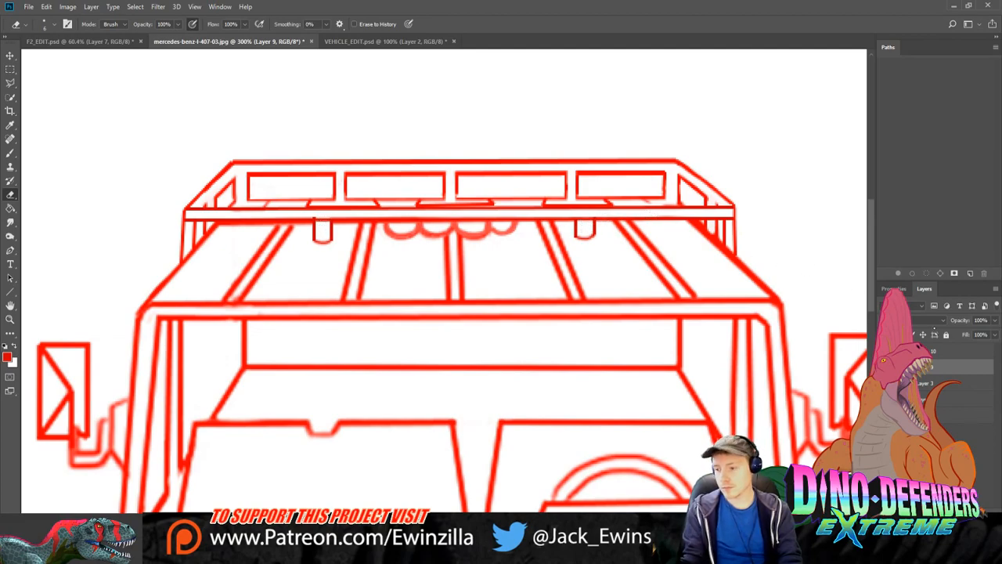
key("alt+bracketright")
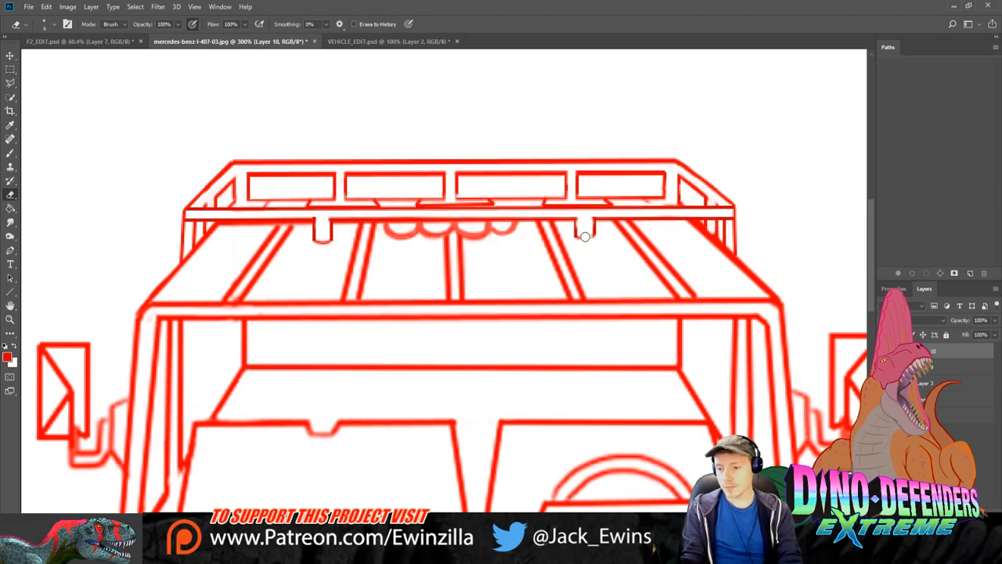
Step: Erase the right bracket's curved bottom and redraw the bracket slightly longer with a rounded end
left_click_drag(586, 235, 589, 248)
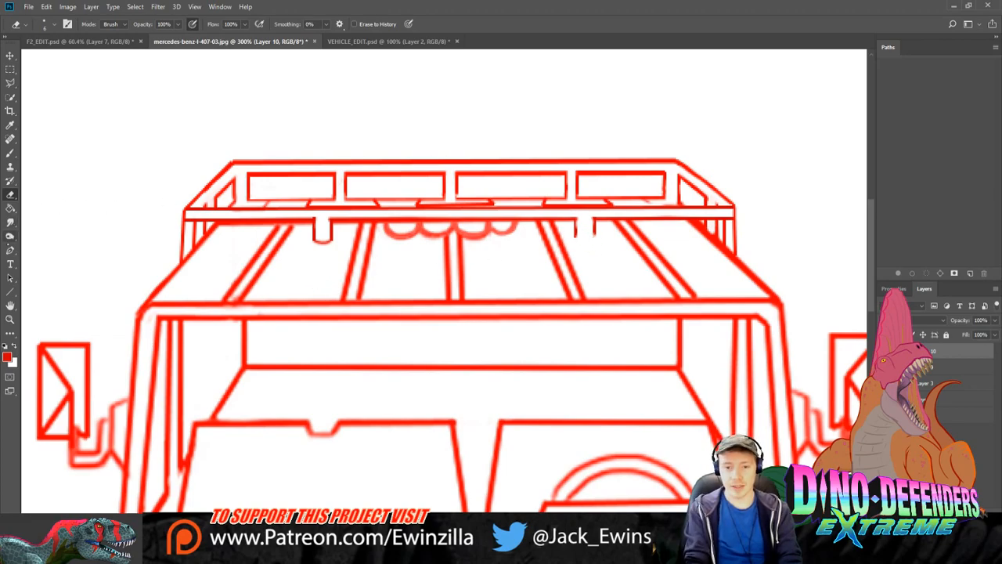
left_click(10, 152)
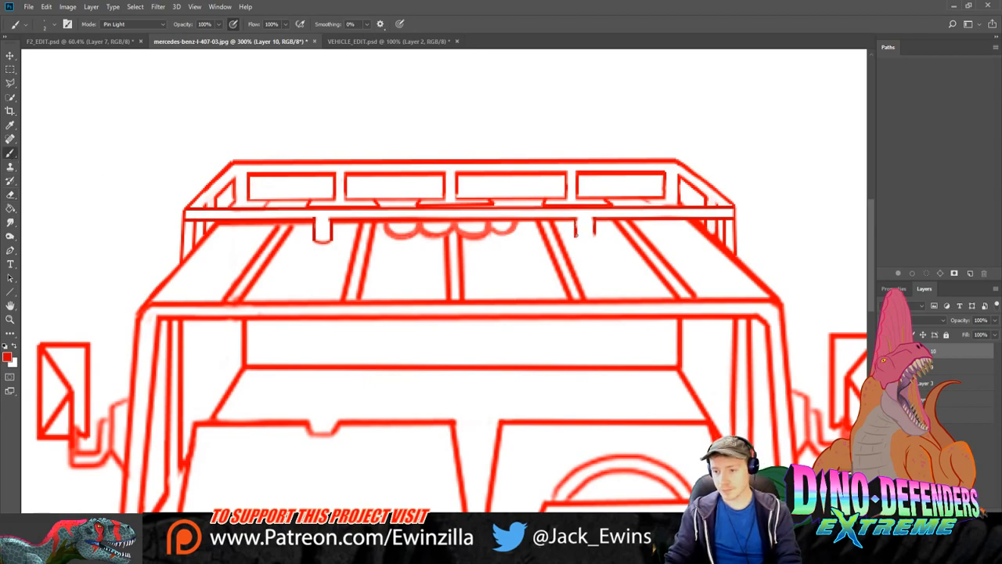
mouse_move(576, 221)
left_mouse_down()
mouse_move(576, 242)
mouse_move(594, 244)
left_mouse_up()
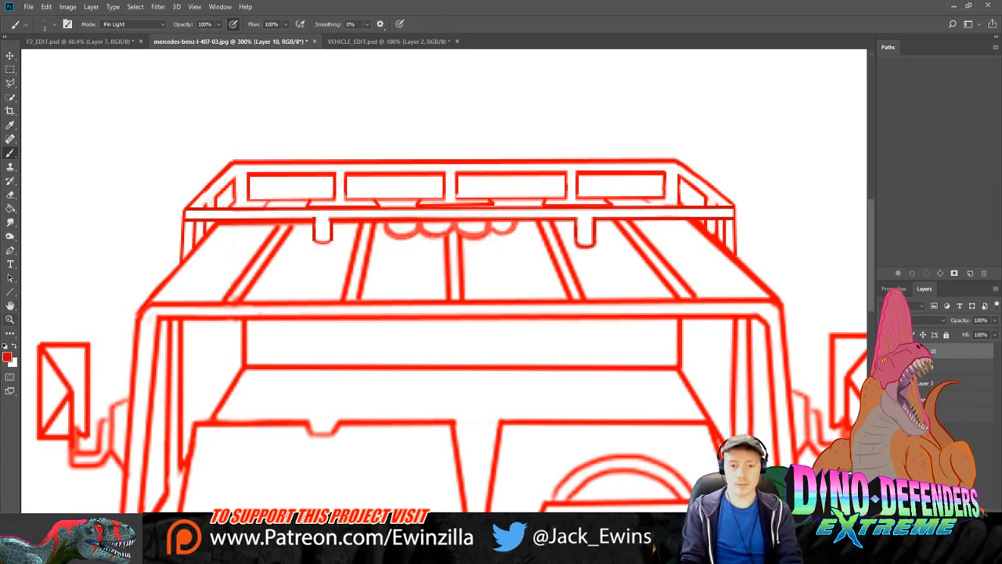
Step: Merge the front rail layer with the van line drawing and copy the result into the garage scene in F2_EDIT.psd
left_click(10, 318)
left_click(294, 24)
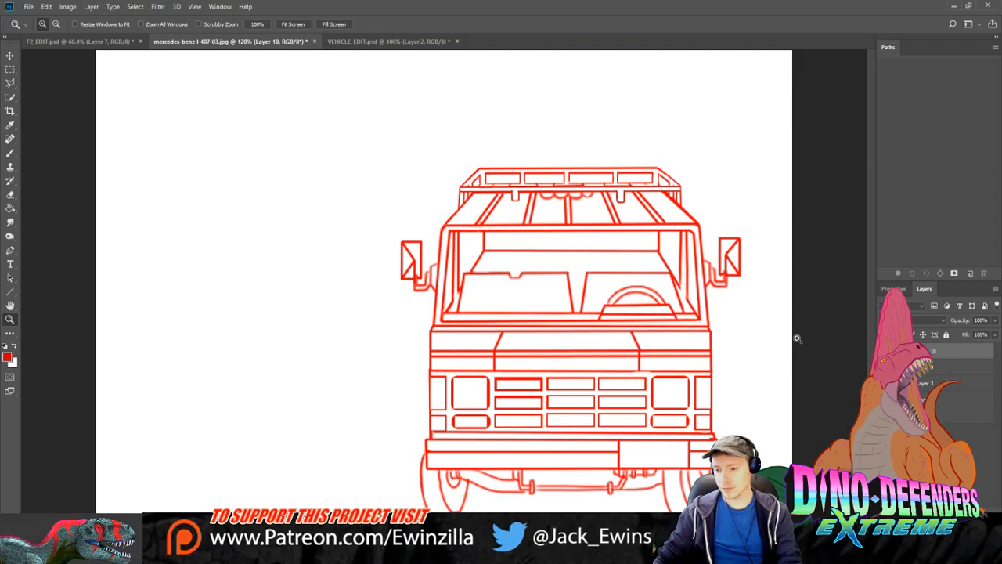
left_click(11, 57)
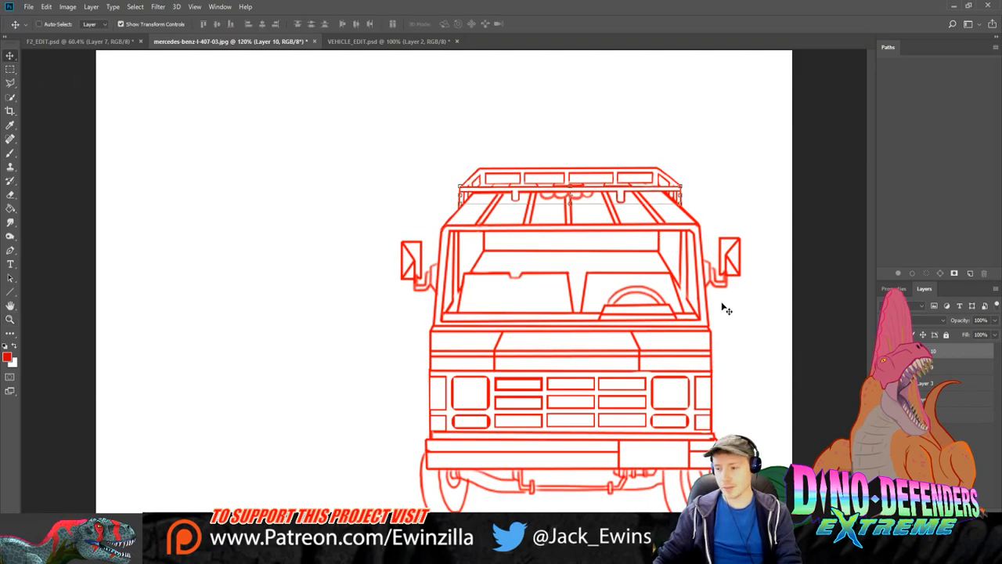
left_click(944, 368)
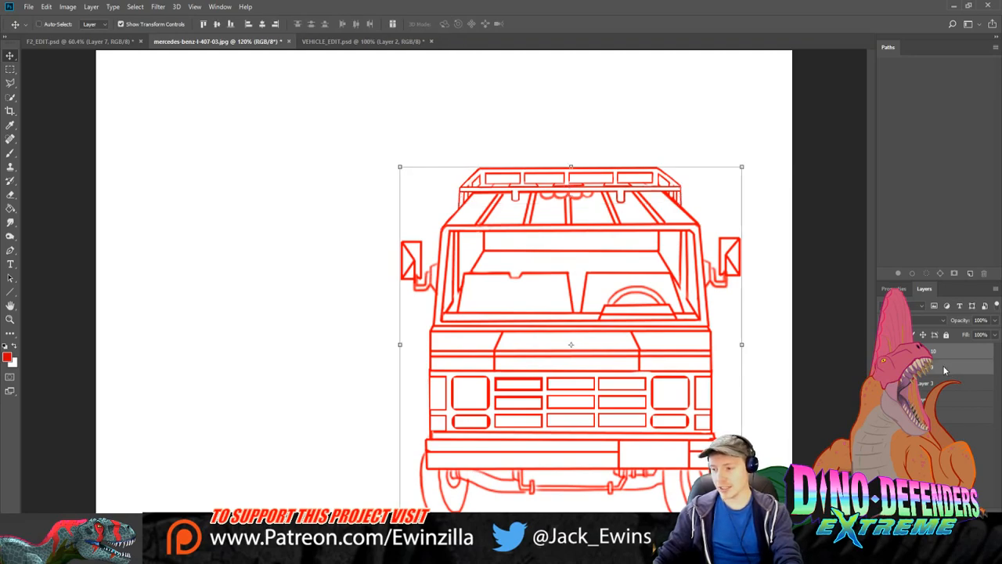
left_click(920, 351)
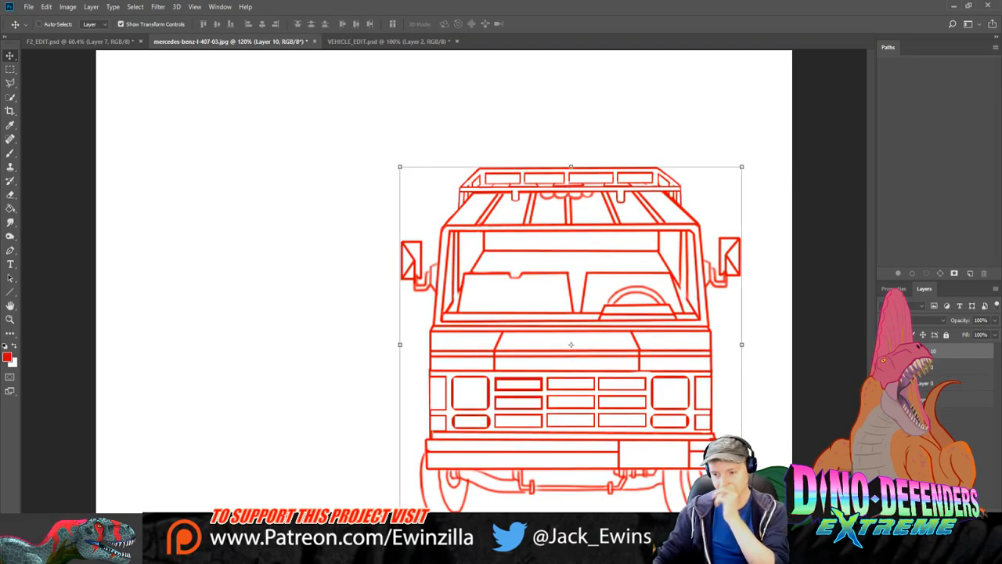
left_click_drag(514, 230, 684, 318)
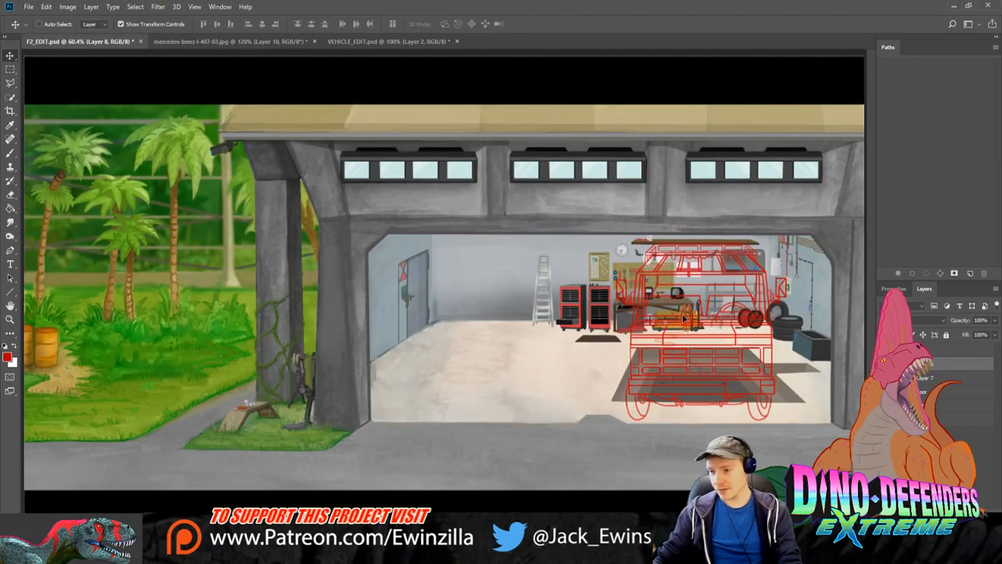
Step: Test the van drawing's placement over the garage pit, and delete its layer from the scene
key("shift+Left")
key("shift+Left")
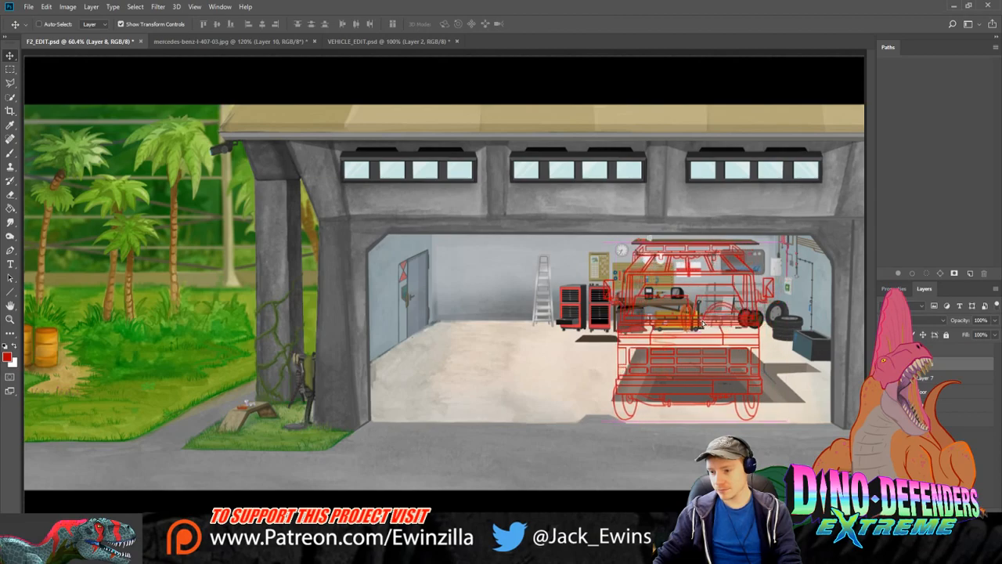
left_click_drag(702, 323, 714, 316)
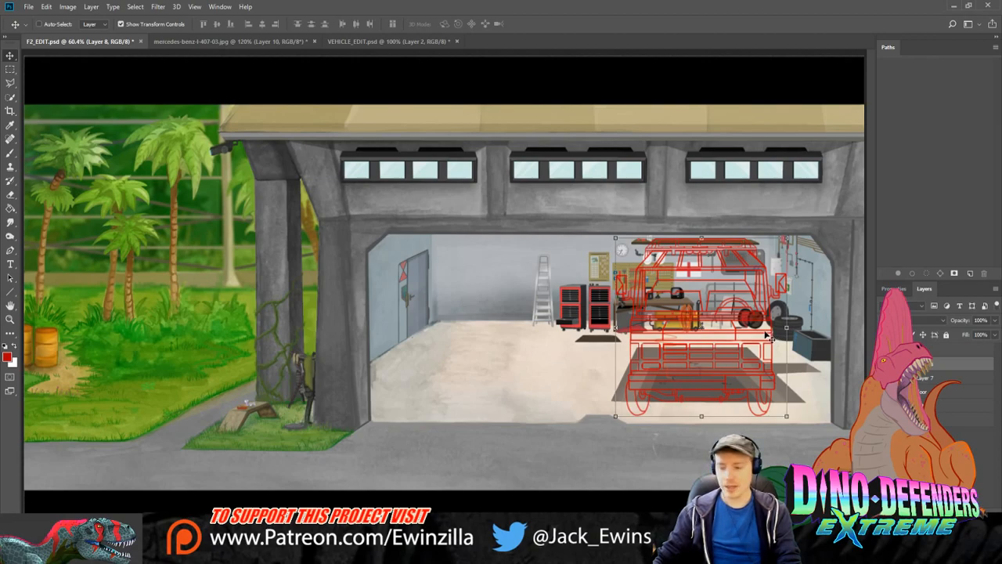
key("Delete")
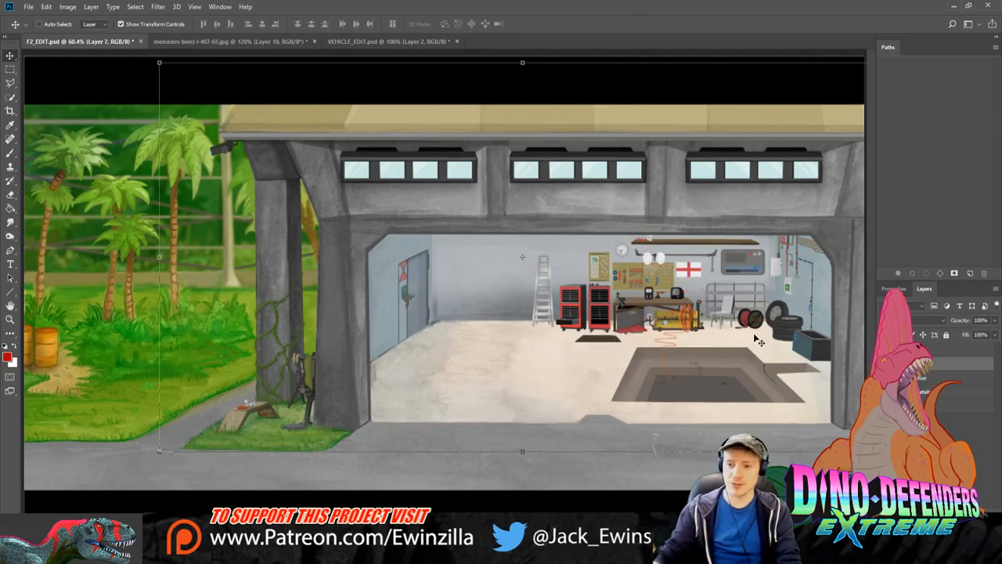
Step: Return to the mercedes-benz-l-407-03.jpg document and move the whole front-view van drawing up and toward the canvas's left half
left_click(380, 41)
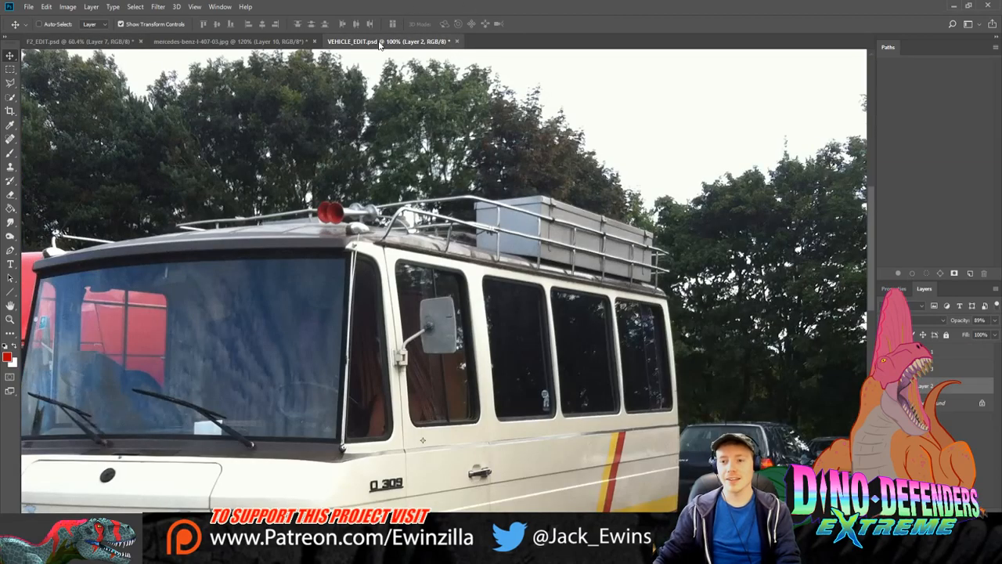
left_click(262, 40)
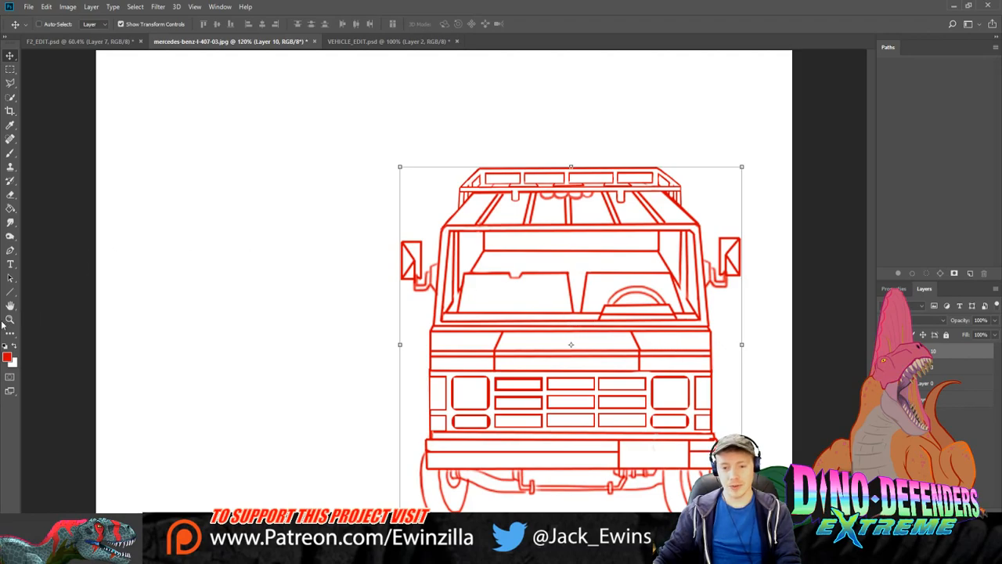
left_click_drag(675, 281, 462, 247)
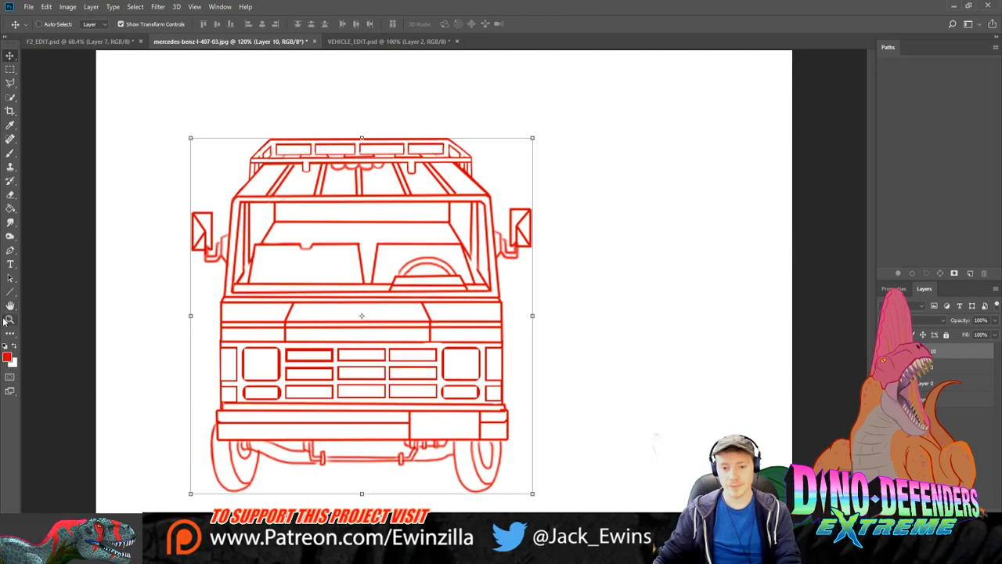
Step: Select the right wing mirror and its arm with a polygonal lasso and squash them to about 43% width toward the van
left_click(11, 152)
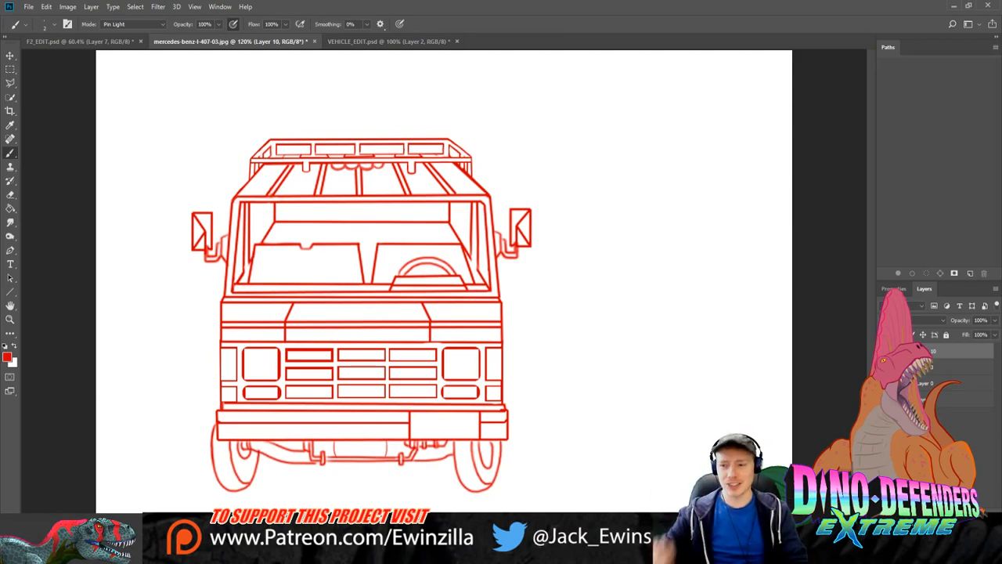
key("z")
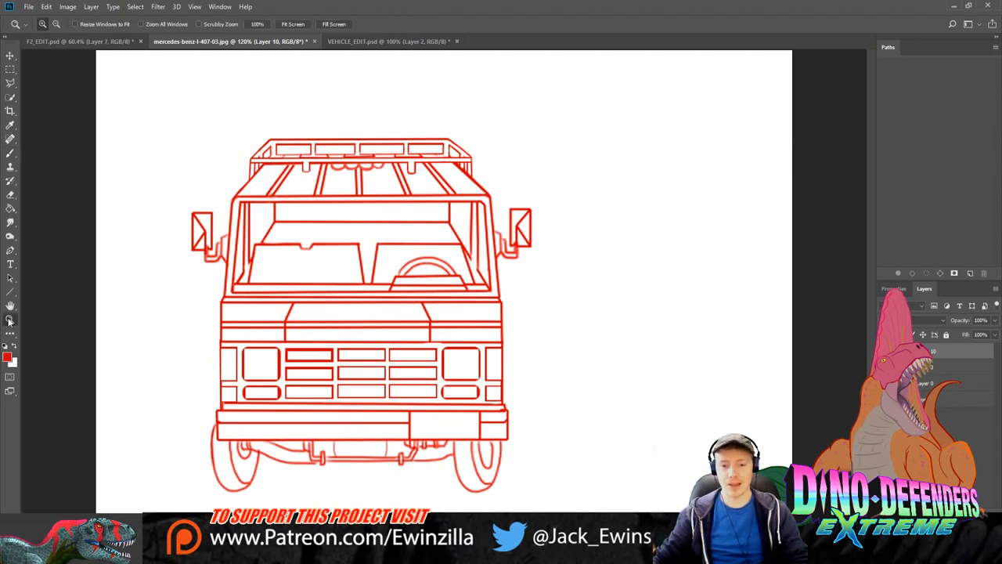
left_click(692, 254)
key("l")
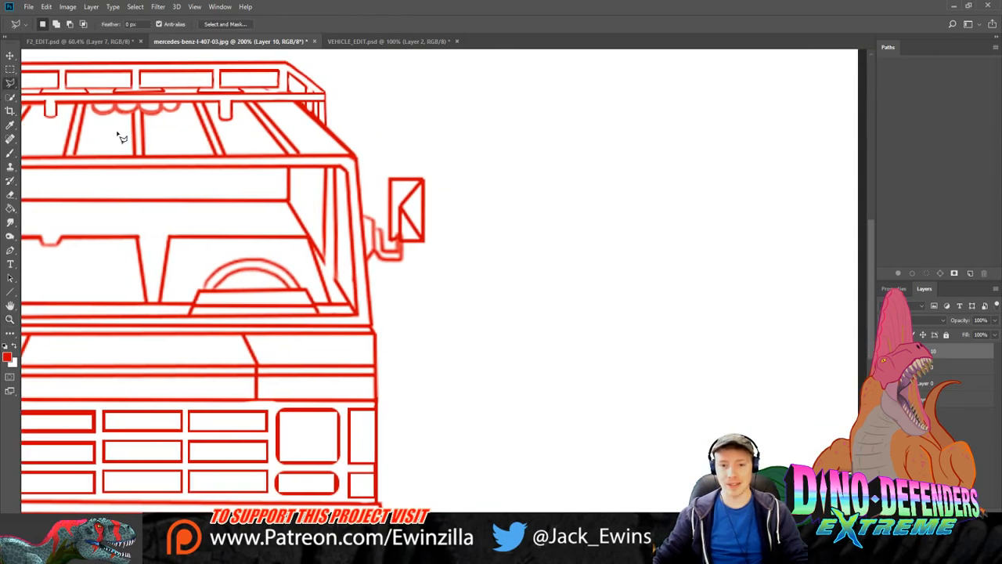
left_click(364, 208)
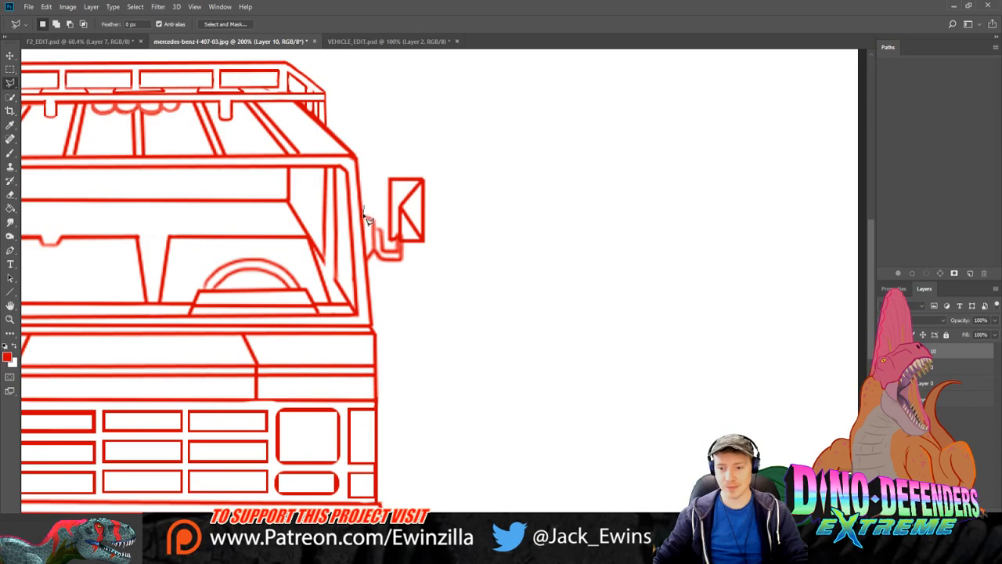
left_click(369, 272)
left_click(496, 302)
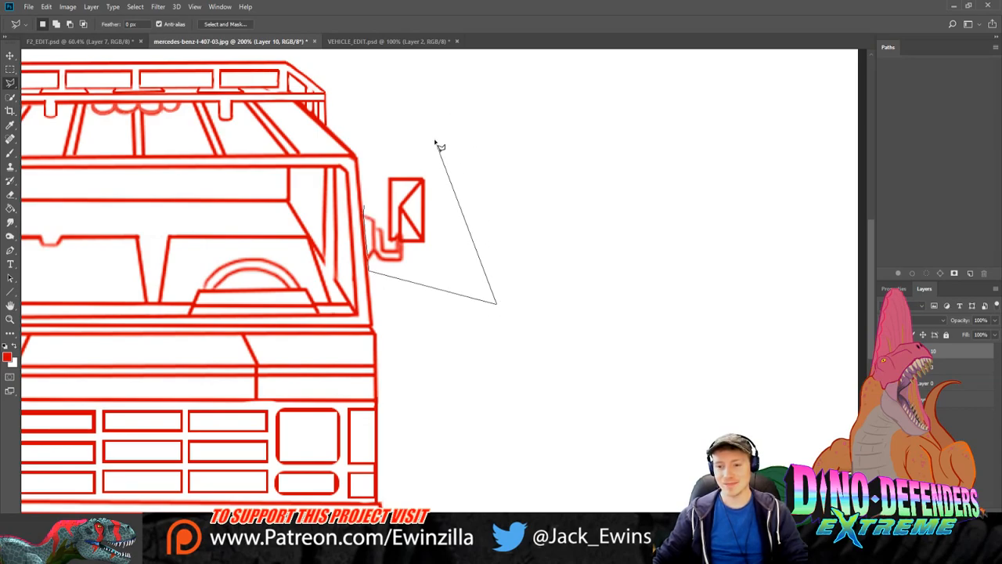
left_click(436, 141)
left_click(367, 154)
left_click(365, 211)
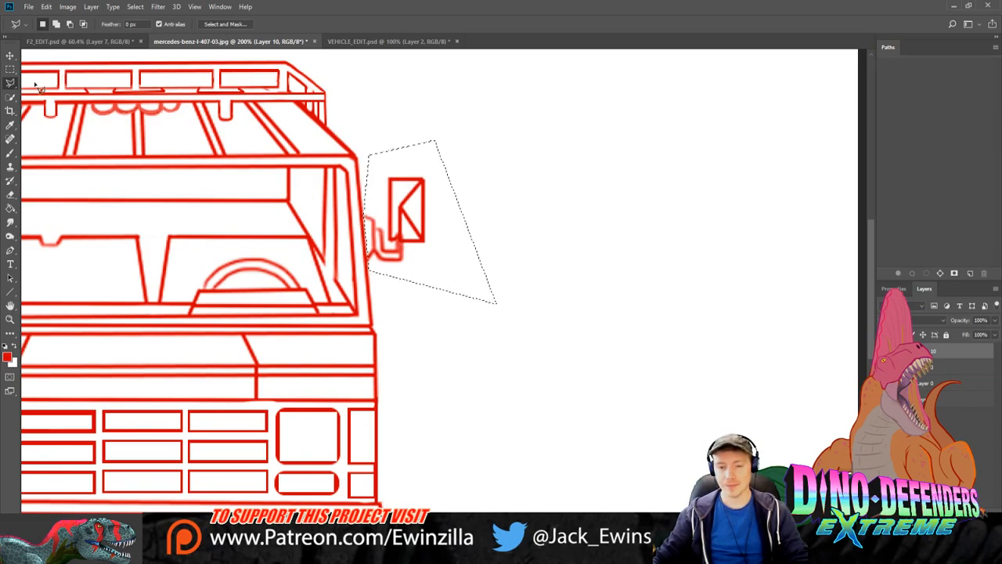
key("ctrl+t")
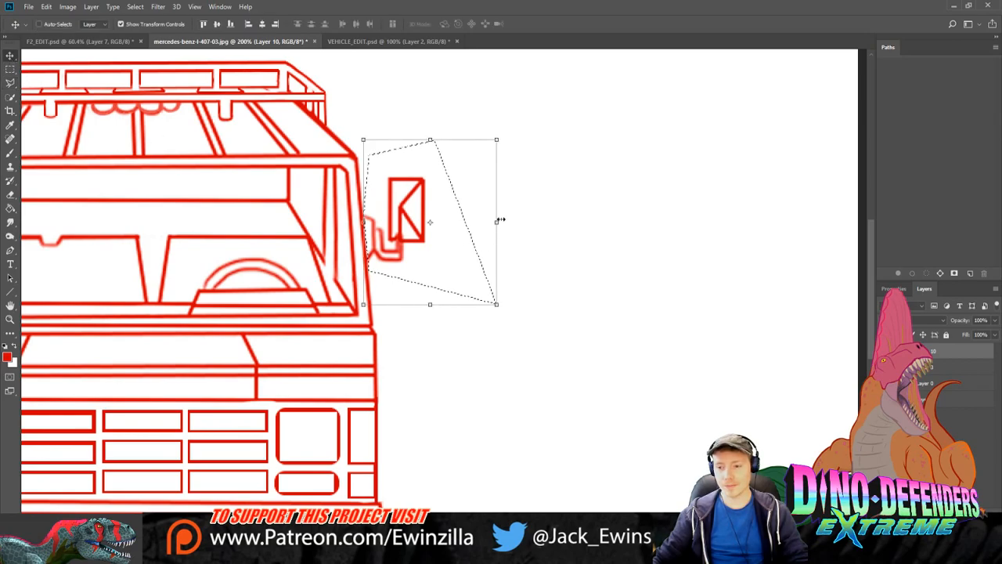
left_click_drag(498, 222, 423, 224)
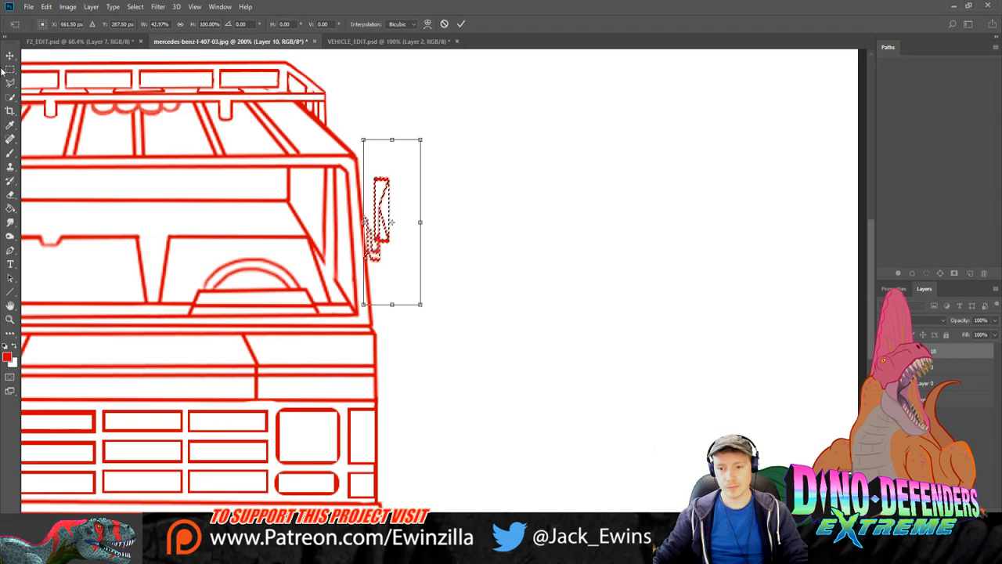
key("Return")
key("ctrl+d")
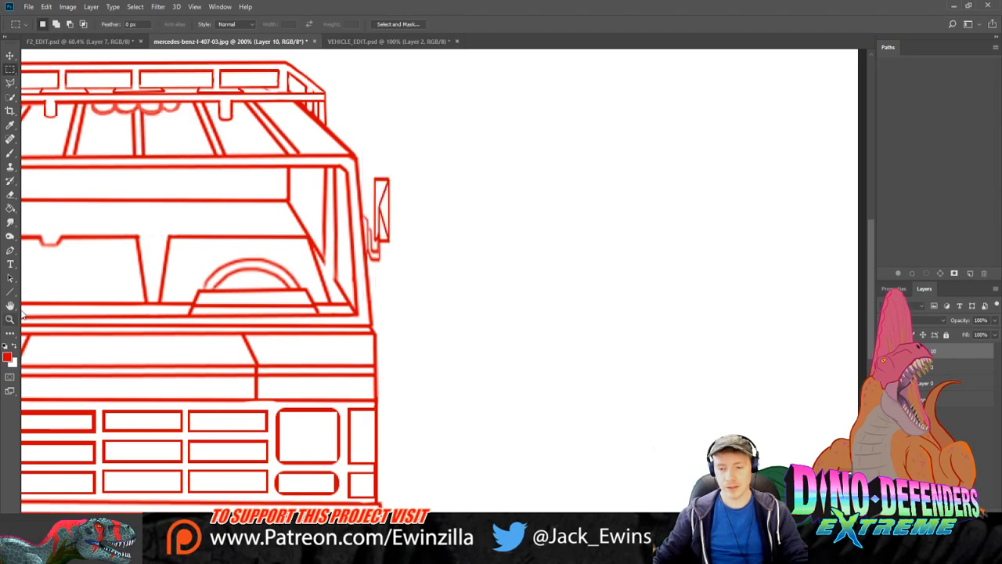
Step: Smudge the inner line of the right window pillar straight down to the dashboard, removing the short diagonal beneath it
left_click(9, 319)
left_click(420, 188)
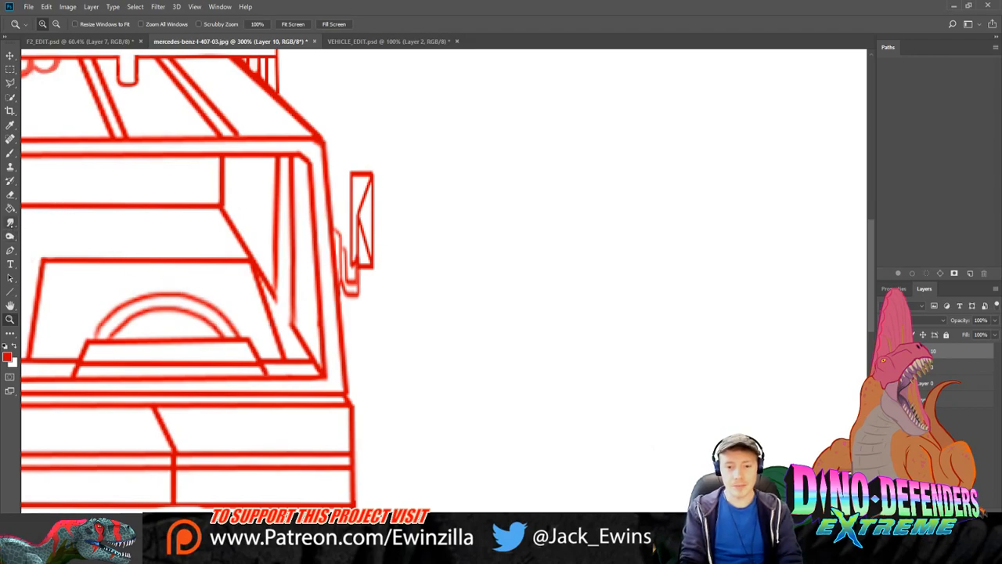
left_click(10, 222)
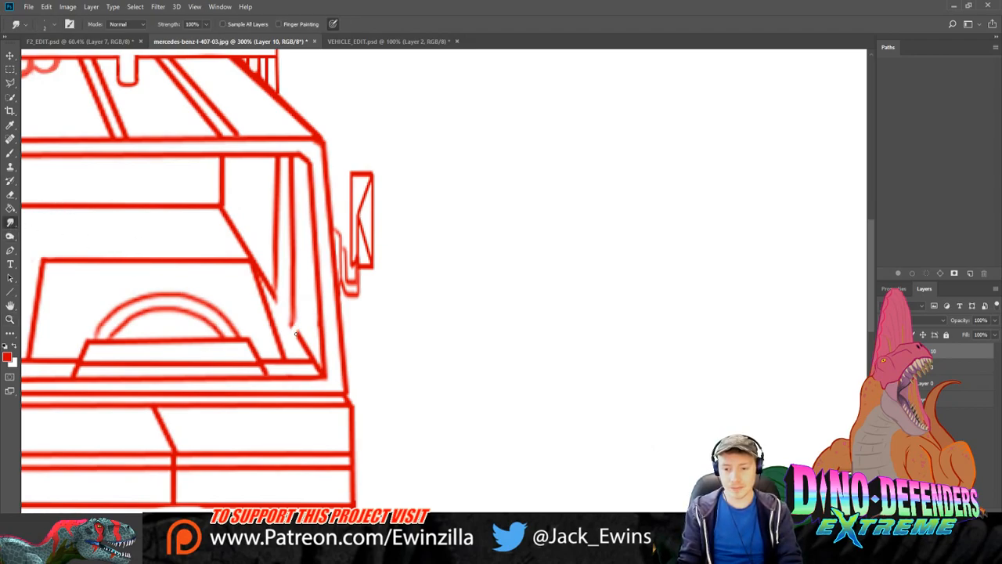
mouse_move(292, 329)
left_mouse_down()
mouse_move(290, 348)
mouse_move(294, 317)
mouse_move(288, 340)
mouse_move(299, 329)
mouse_move(311, 353)
left_mouse_up()
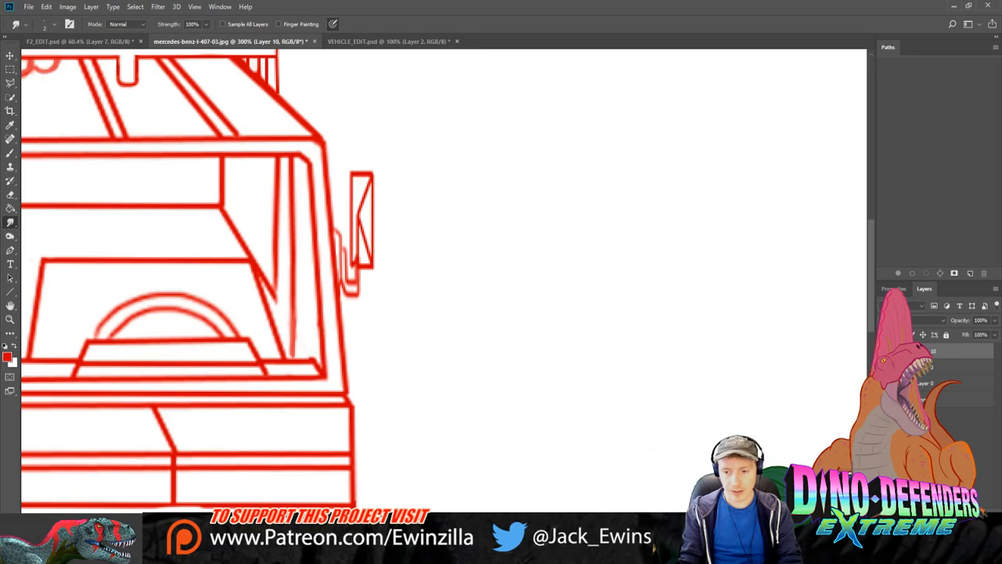
Step: Smudge a rounded outer side onto the narrowed right mirror and reshape its support arm into a thicker curve
mouse_move(374, 175)
left_mouse_down()
mouse_move(383, 174)
mouse_move(362, 173)
mouse_move(385, 203)
mouse_move(385, 260)
mouse_move(370, 269)
left_mouse_up()
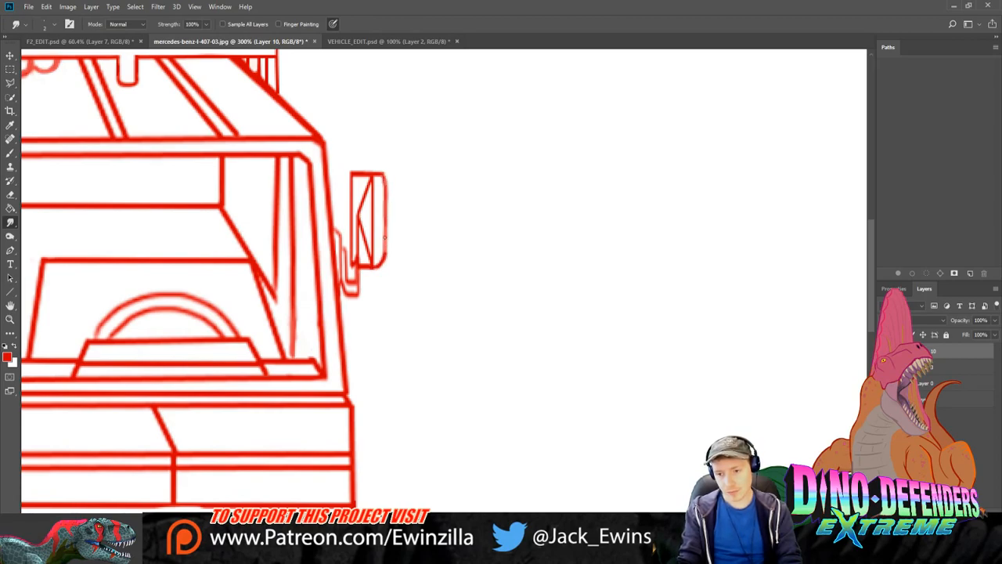
mouse_move(384, 178)
left_mouse_down()
mouse_move(387, 244)
mouse_move(385, 190)
mouse_move(364, 295)
left_mouse_up()
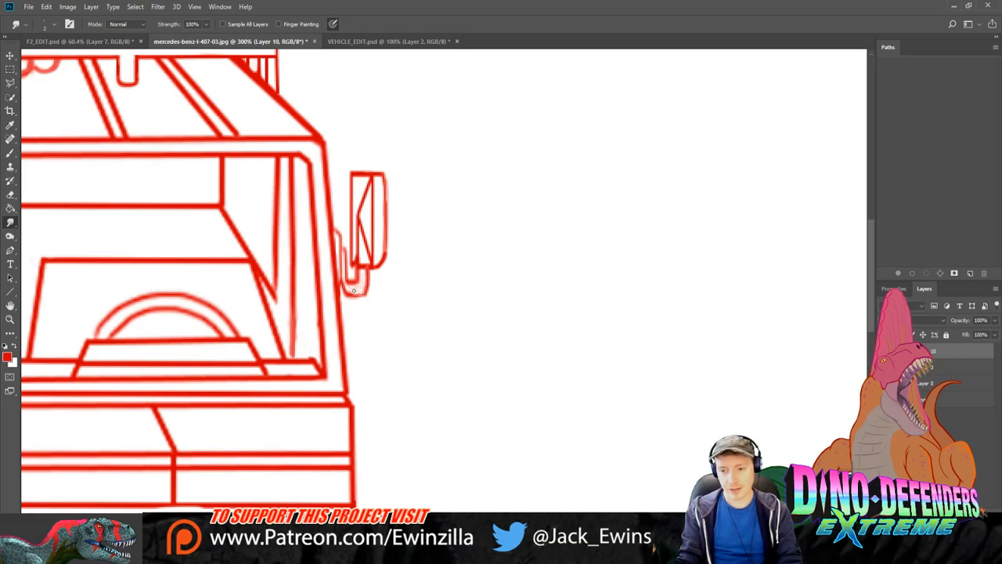
mouse_move(366, 269)
left_mouse_down()
mouse_move(368, 288)
mouse_move(347, 295)
left_mouse_up()
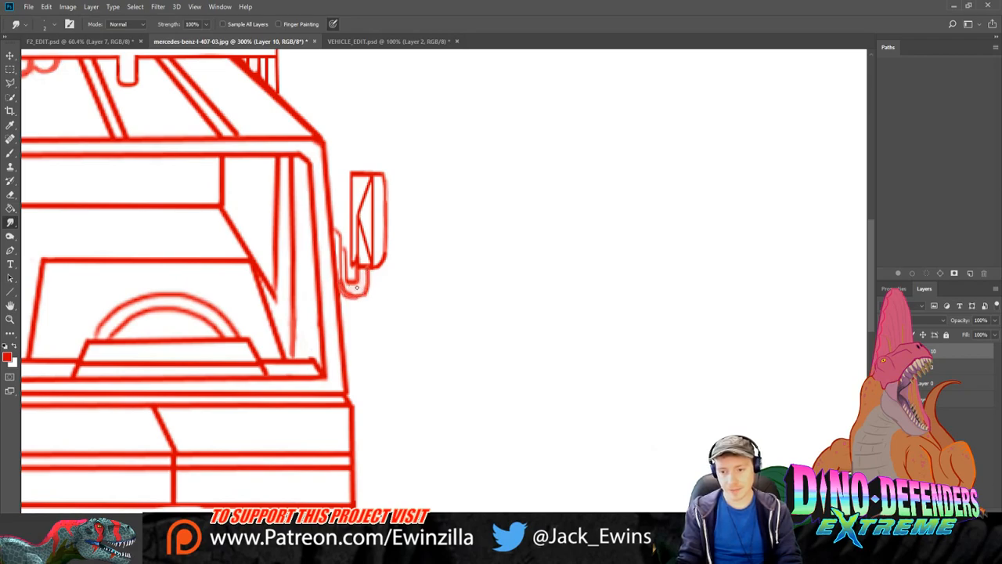
mouse_move(352, 288)
left_mouse_down()
mouse_move(363, 273)
mouse_move(345, 287)
left_mouse_up()
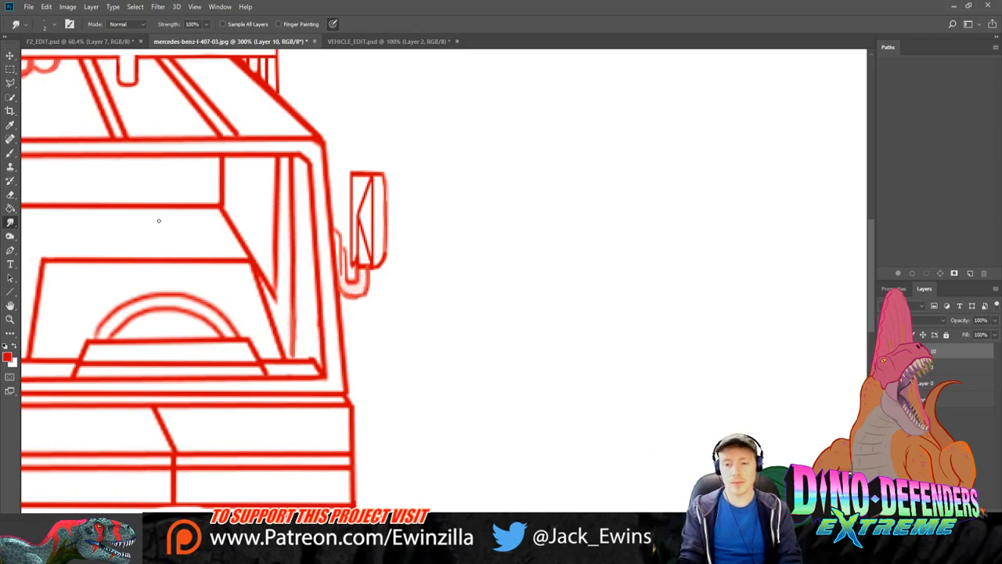
Step: Examine the van's side and mirror in the VEHICLE_EDIT.psd reference photo, and return to the line drawing
left_click(388, 40)
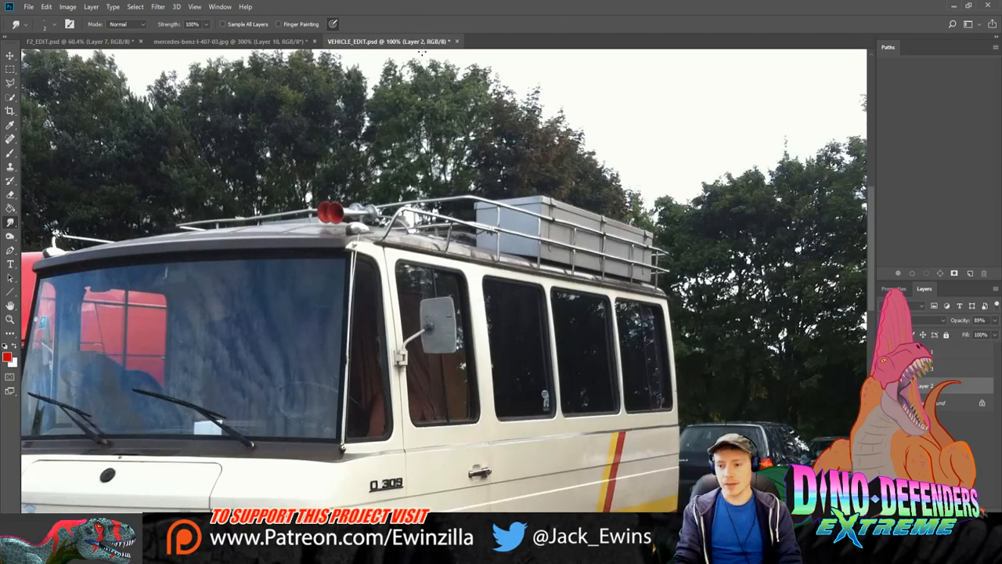
scroll(443, 280, "down", 5)
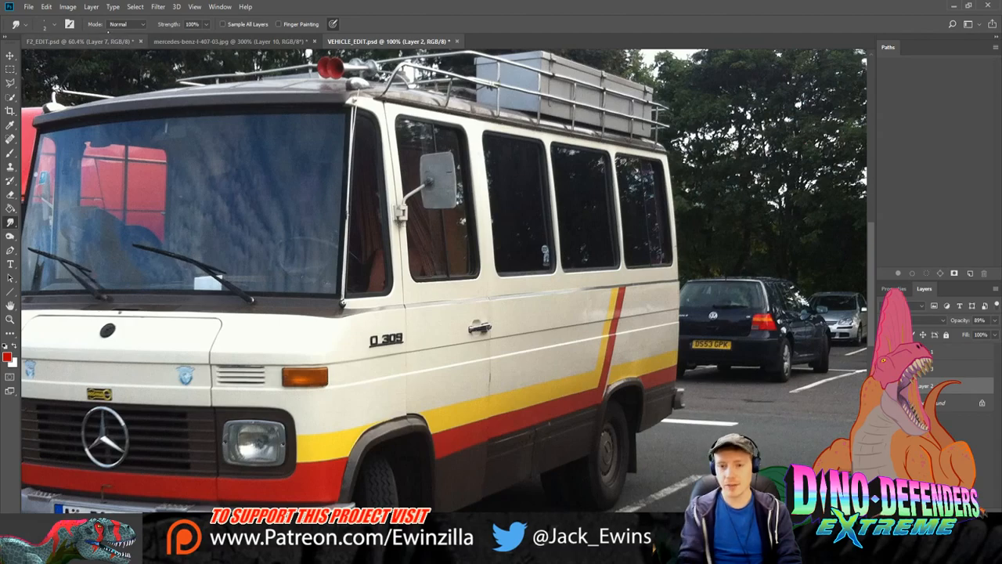
left_click(82, 41)
key("ctrl+Tab")
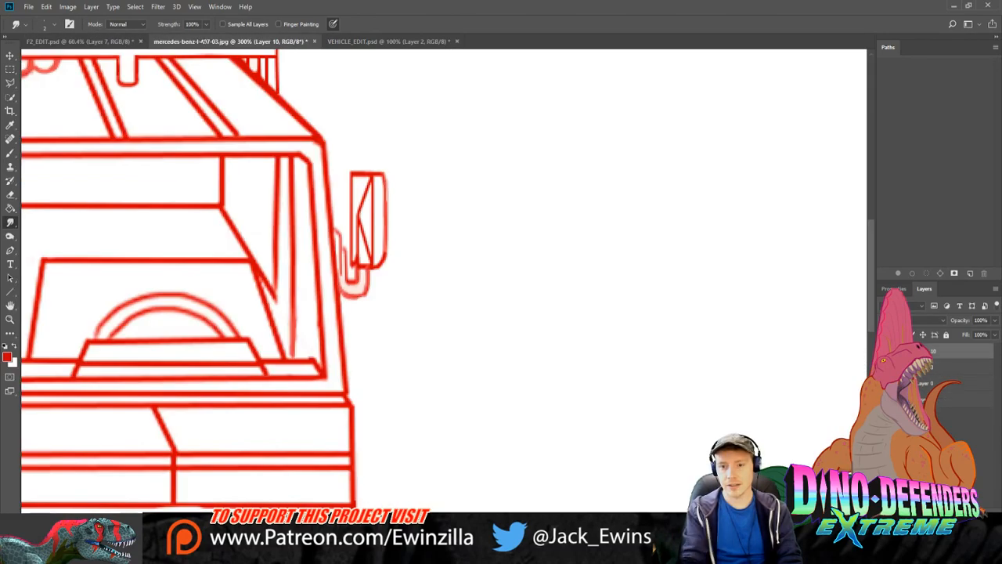
Step: Show the blueprint beneath the line drawing and move the red front-view van right, off the blueprint's side view
left_click(10, 319)
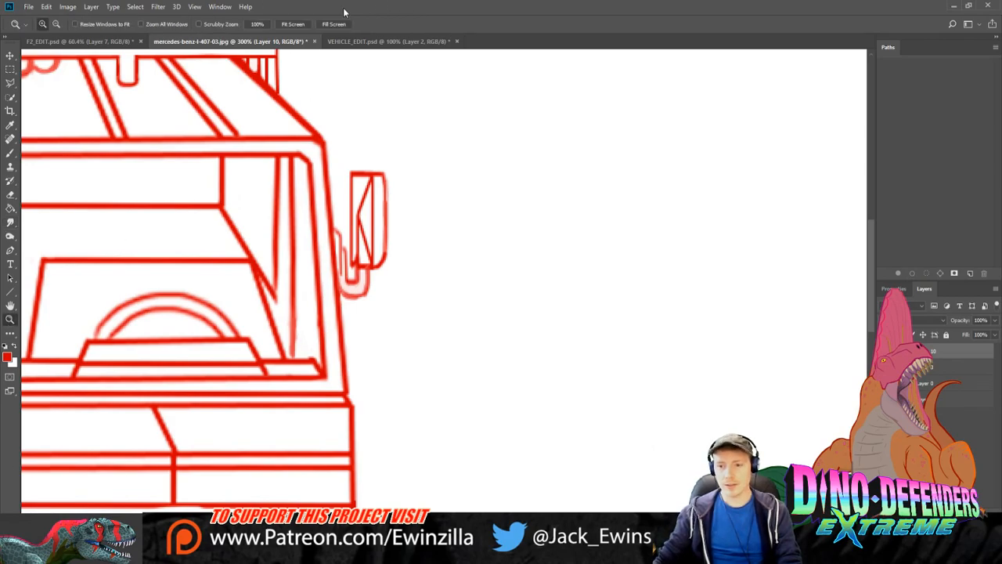
left_click(300, 24)
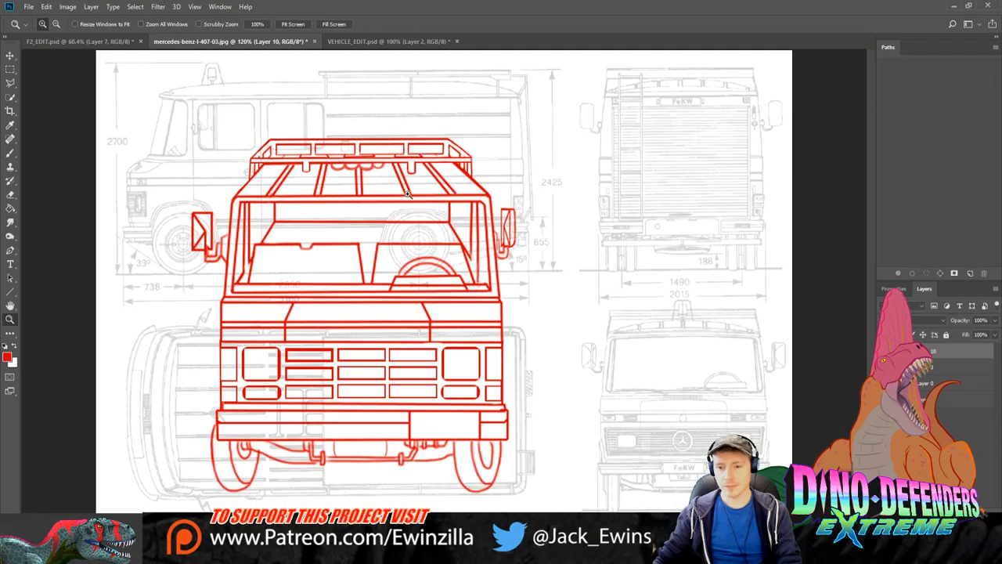
left_click(10, 55)
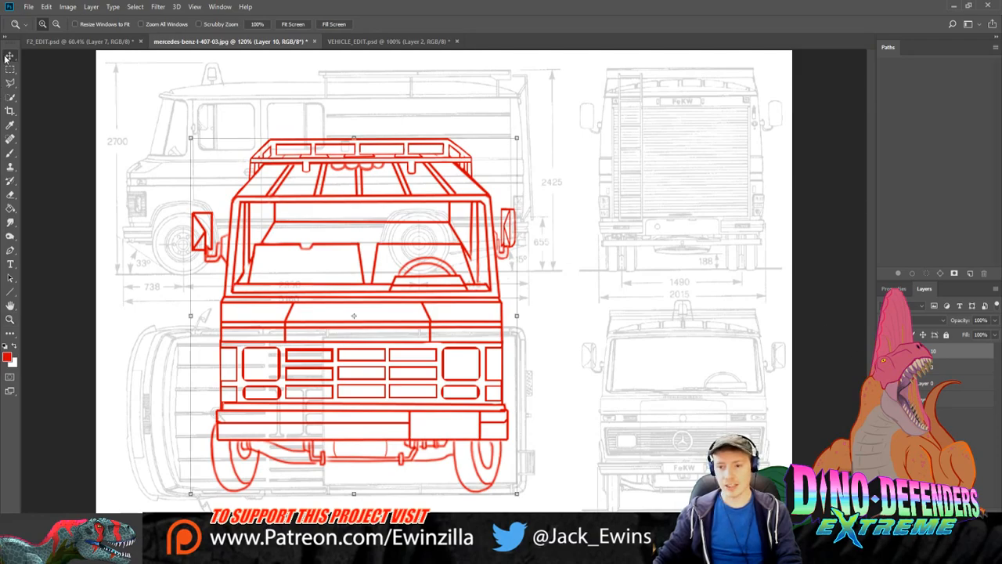
left_click_drag(411, 222, 648, 221)
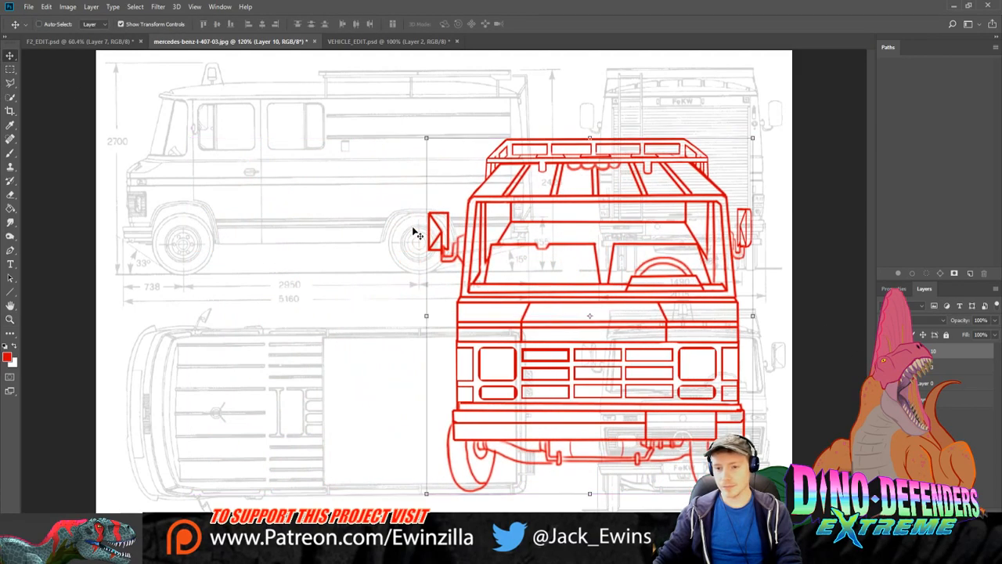
Step: Trace the front side door's straight top, rear, bottom and front edges over the blueprint with 2 px red lines
left_click(10, 319)
left_click(218, 95)
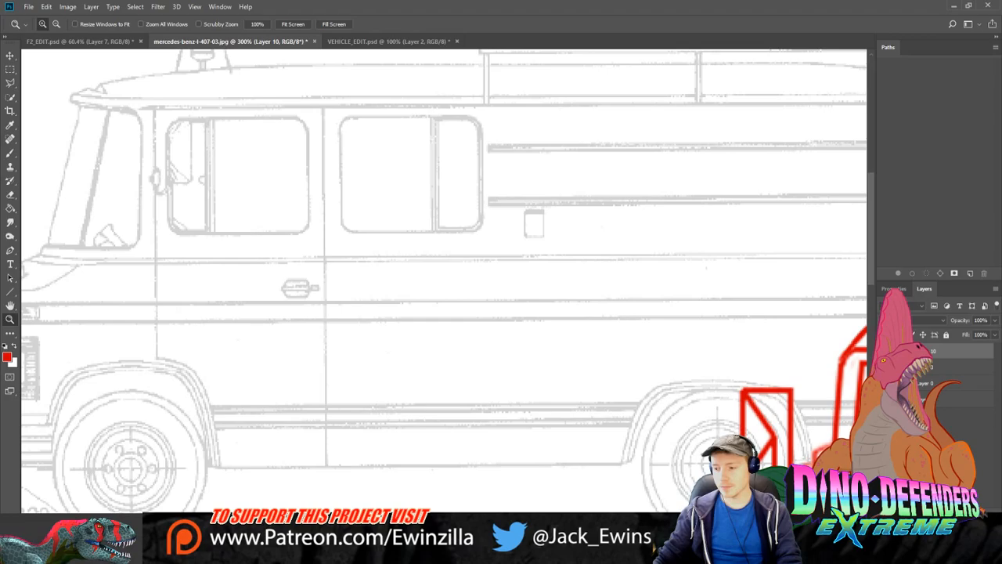
left_click(940, 366)
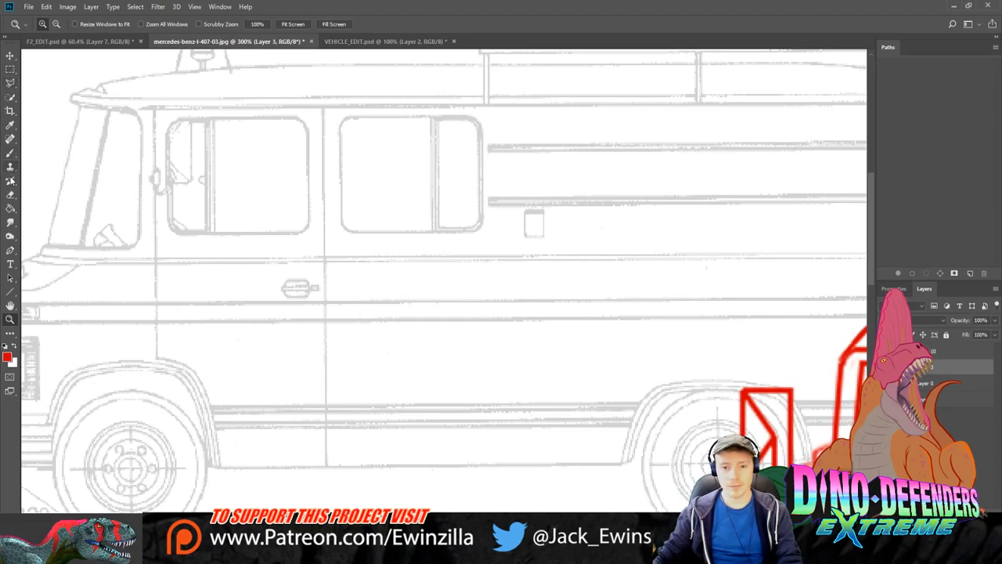
left_click(655, 316, "ctrl")
left_click(9, 294)
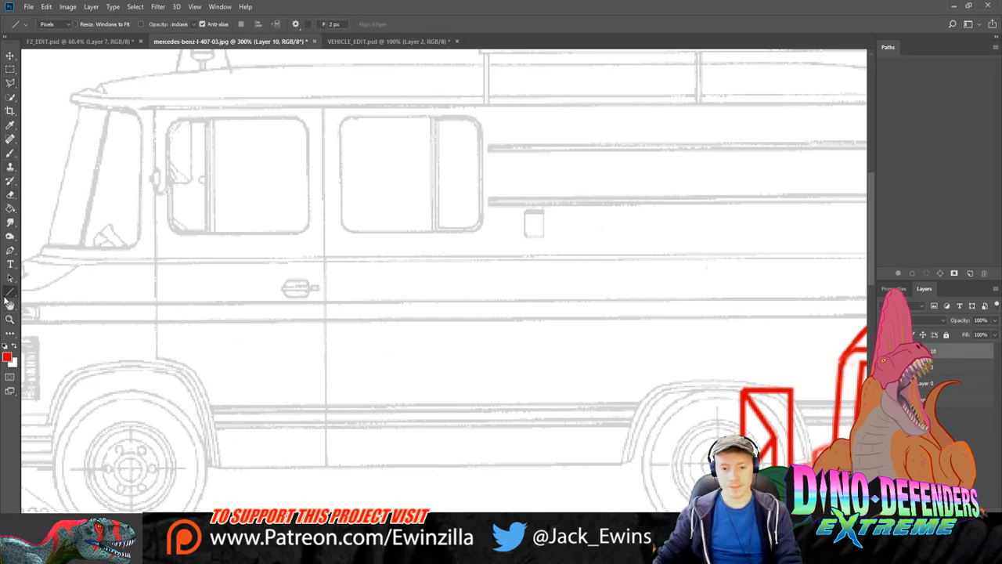
left_click_drag(154, 106, 324, 107)
mouse_move(324, 107)
left_mouse_down()
mouse_move(327, 480)
mouse_move(326, 467)
mouse_move(205, 467)
mouse_move(219, 467)
left_mouse_up()
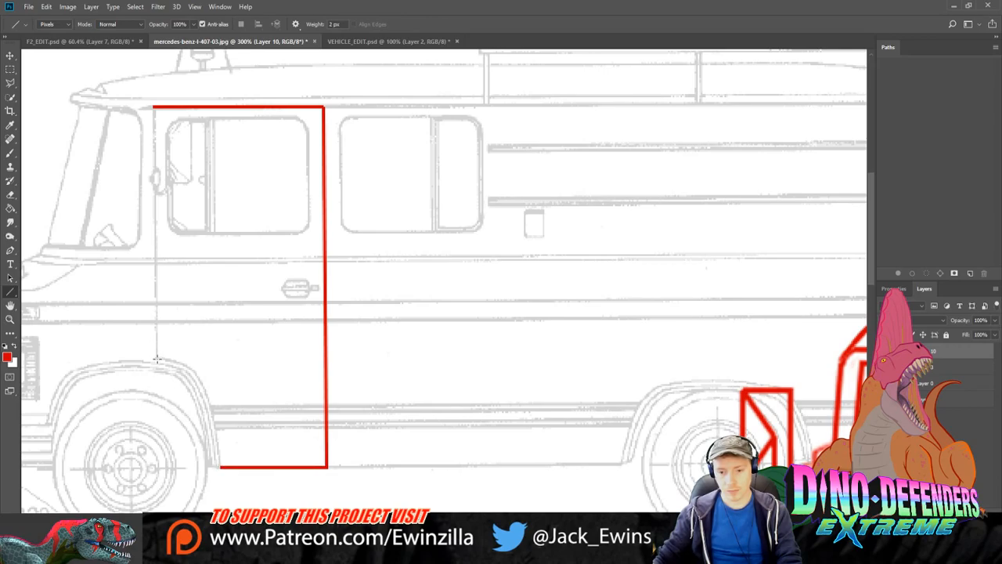
left_click_drag(157, 359, 153, 108)
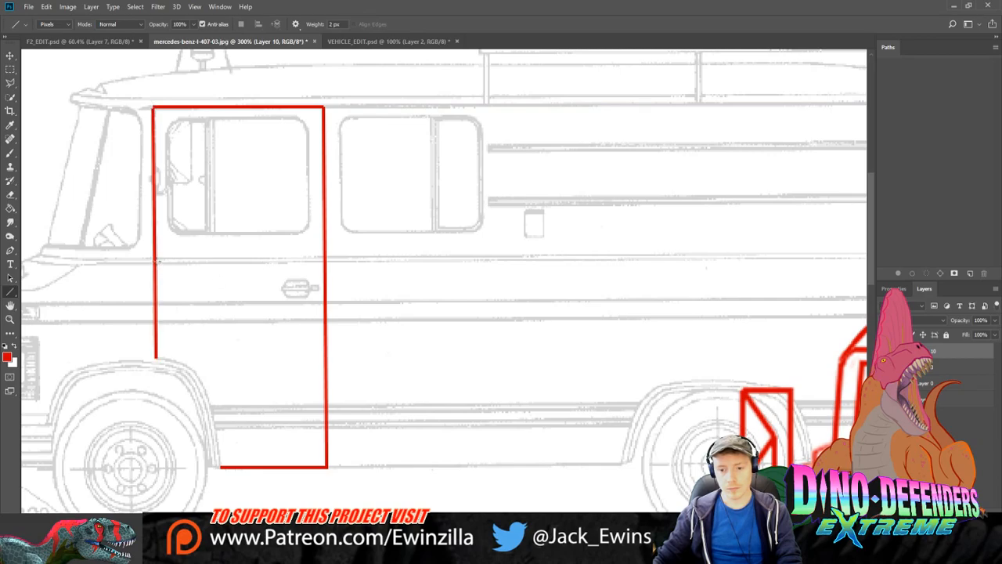
Step: Draw three horizontal trim lines across the door, following the blueprint between the window and the wheel arch
left_click_drag(157, 261, 326, 259)
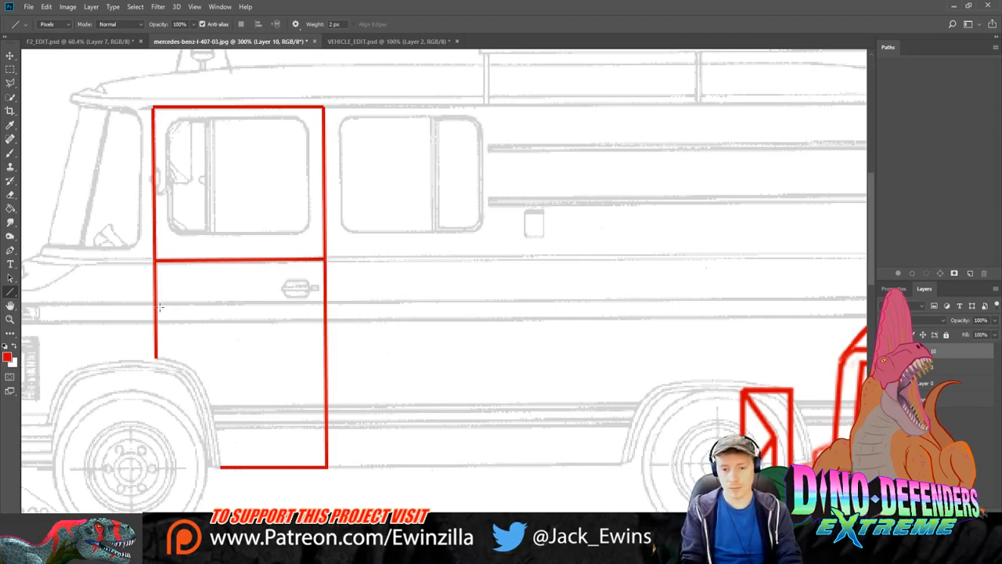
left_click_drag(155, 303, 326, 301)
left_click_drag(155, 321, 326, 321)
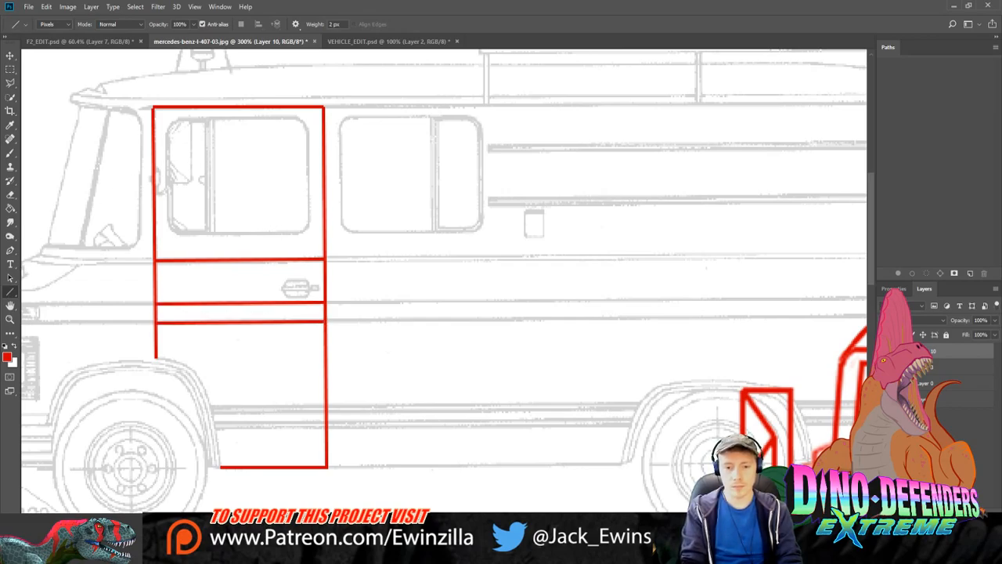
Step: Make the door's window frame from a red rounded rectangle of 10 px radius, clearing its interior with a smaller one
key("shift+u")
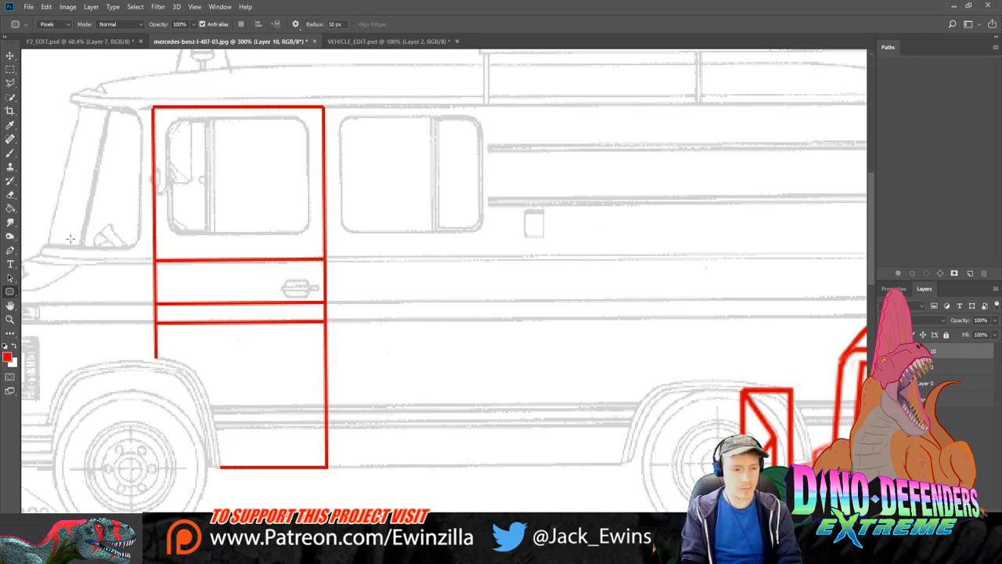
left_click_drag(163, 118, 314, 235)
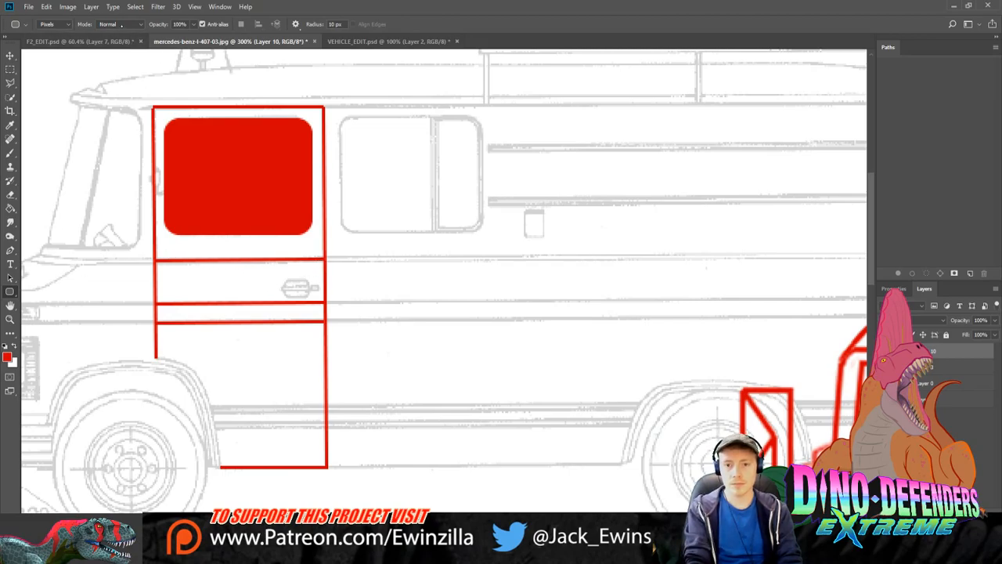
key("shift+alt+r")
left_click_drag(166, 119, 308, 229)
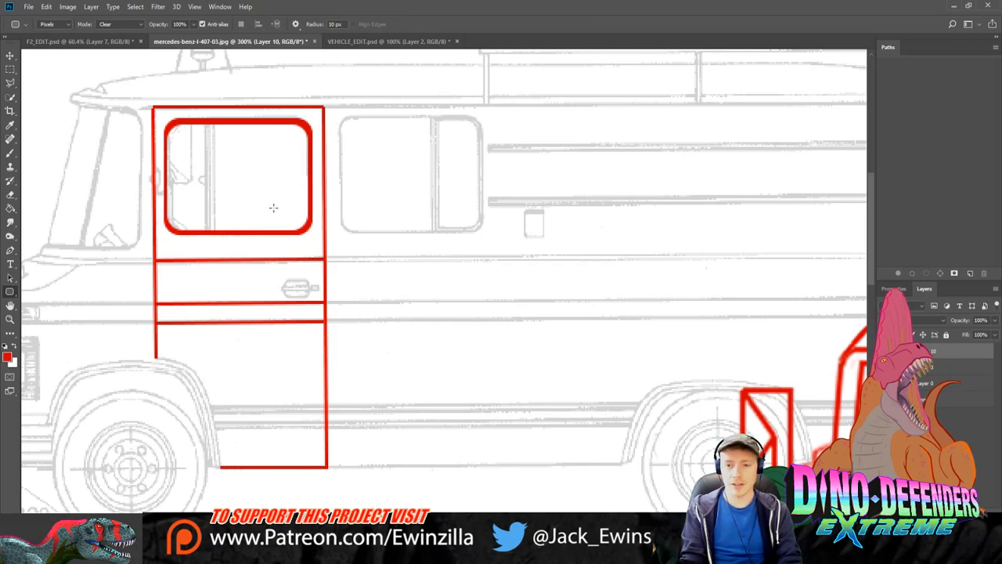
Step: Brush the door's curved wheel-arch edge from the front edge down to the bottom line, redoing the stroke until it fits
left_click(10, 153)
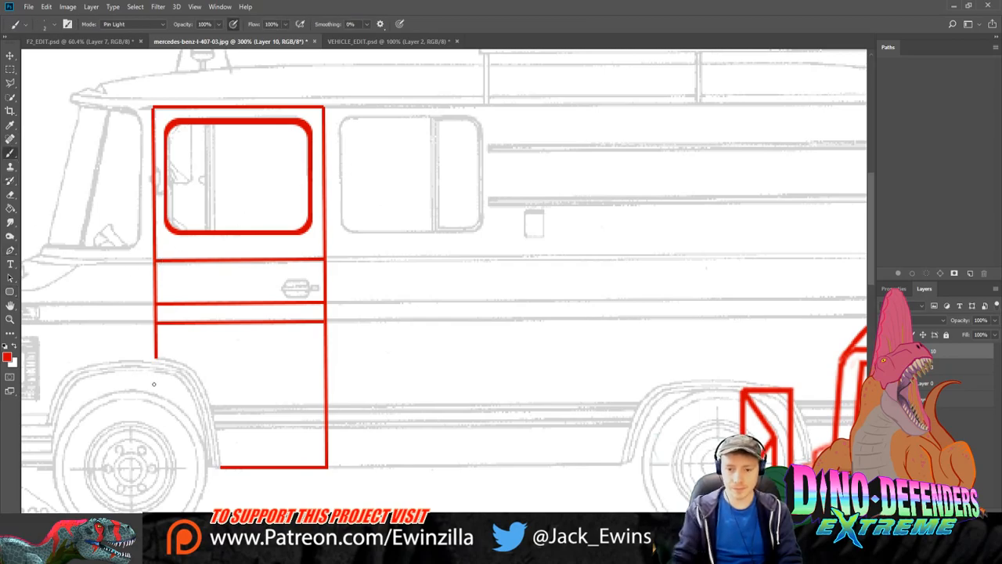
left_click_drag(159, 359, 210, 422)
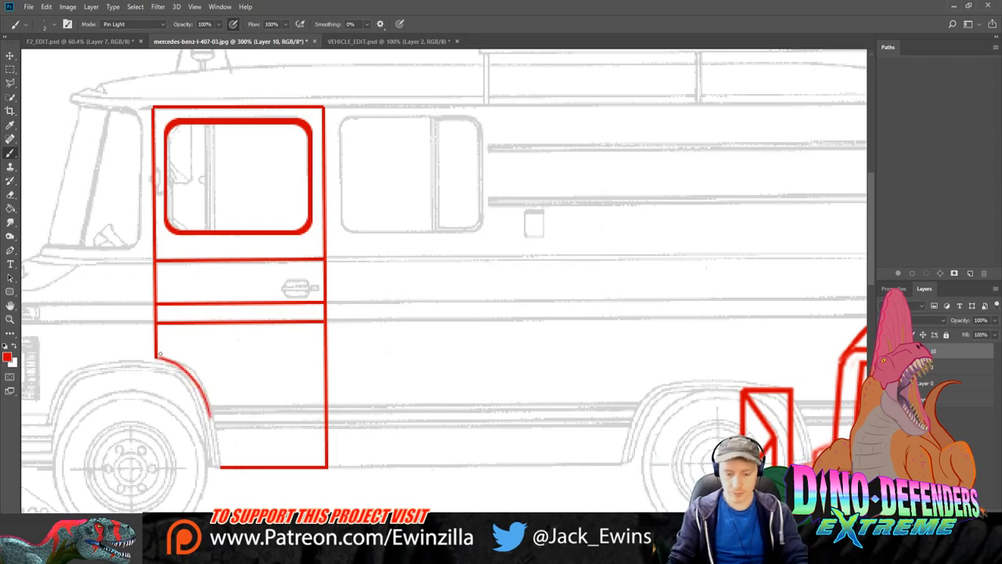
key("ctrl+z")
mouse_move(157, 357)
left_mouse_down()
mouse_move(193, 372)
mouse_move(220, 468)
left_mouse_up()
key("ctrl+z")
mouse_move(156, 357)
left_mouse_down()
mouse_move(189, 372)
mouse_move(211, 416)
left_mouse_up()
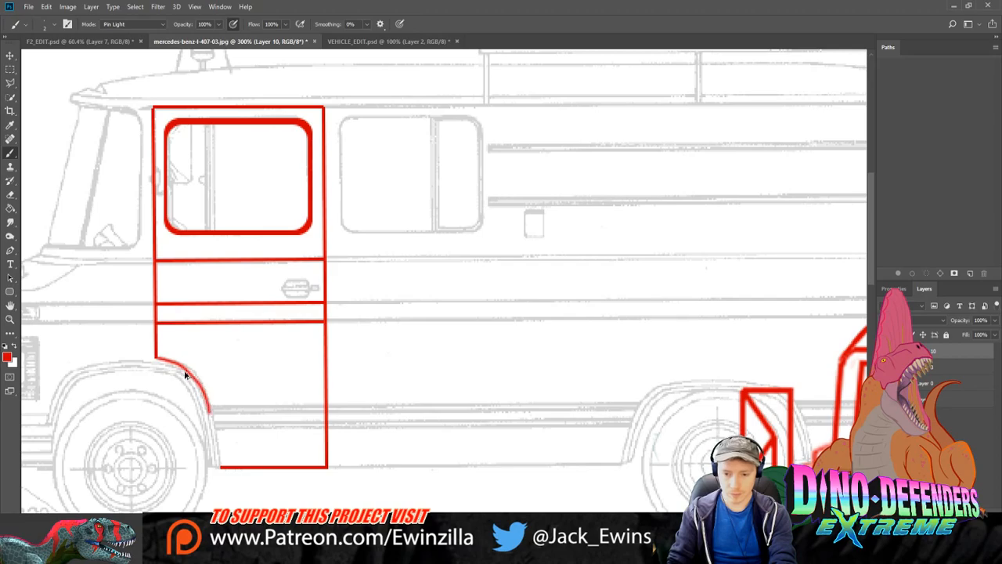
key("ctrl+z")
mouse_move(157, 357)
left_mouse_down()
mouse_move(196, 372)
mouse_move(219, 465)
left_mouse_up()
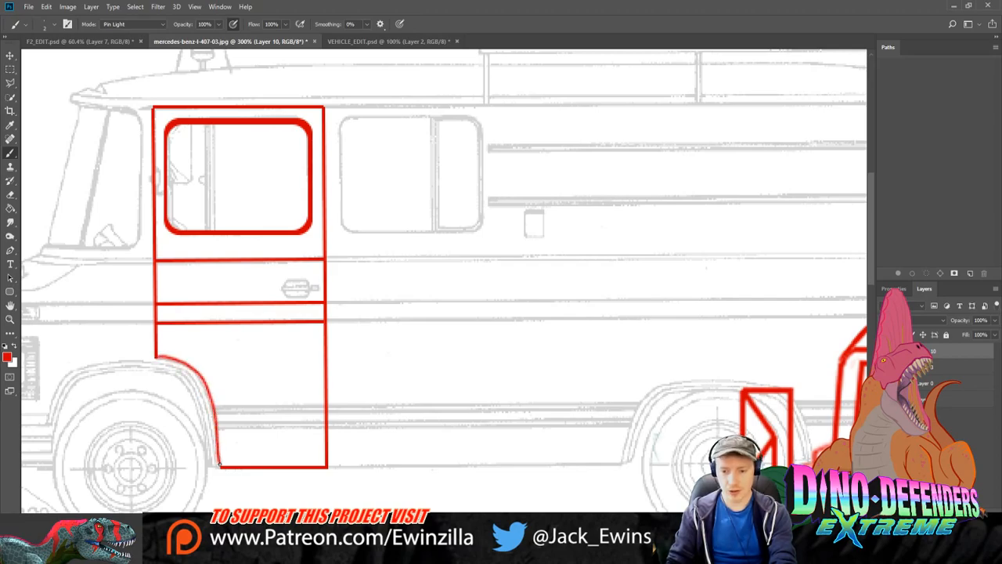
key("ctrl+z")
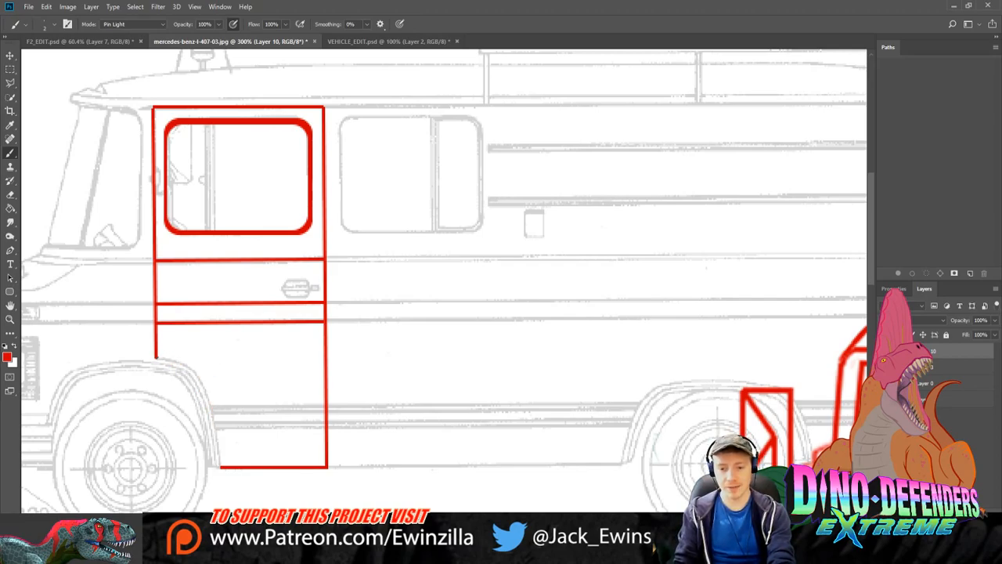
mouse_move(156, 357)
left_mouse_down()
mouse_move(211, 423)
mouse_move(215, 449)
left_mouse_up()
key("ctrl+z")
mouse_move(158, 357)
left_mouse_down()
mouse_move(202, 380)
mouse_move(219, 463)
left_mouse_up()
key("ctrl+z")
mouse_move(157, 357)
left_mouse_down()
mouse_move(202, 371)
mouse_move(216, 437)
left_mouse_up()
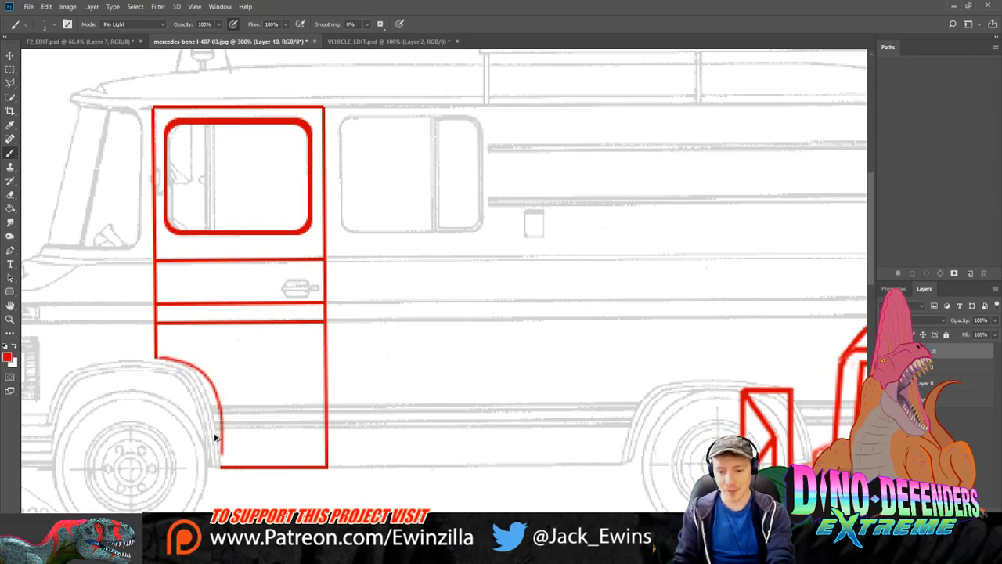
key("ctrl+z")
mouse_move(157, 357)
left_mouse_down()
mouse_move(197, 376)
mouse_move(217, 466)
left_mouse_up()
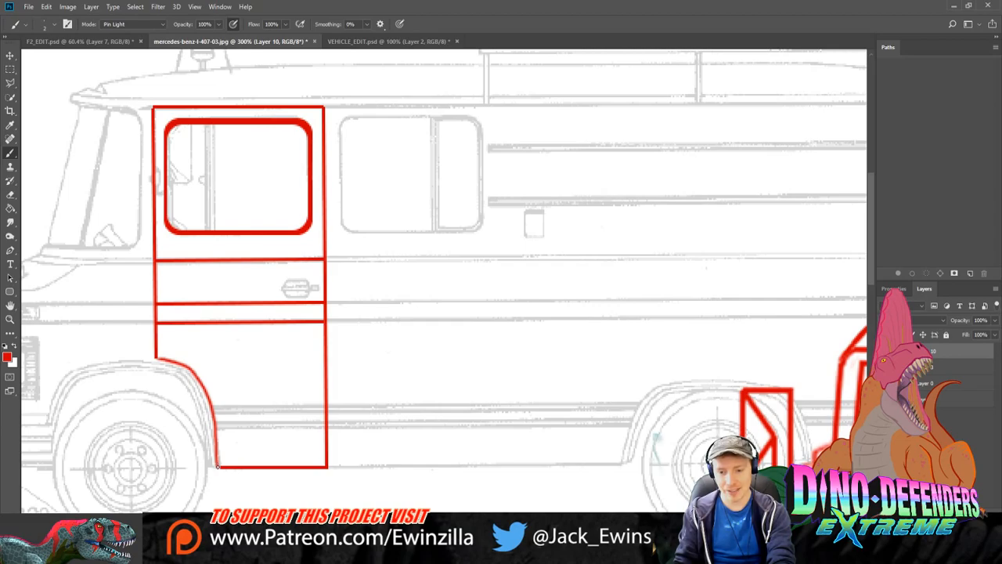
Step: Draw four horizontal 2 px trim lines across the lower door in Normal mode, from the wheel-arch curve to the rear edge
left_click(10, 292)
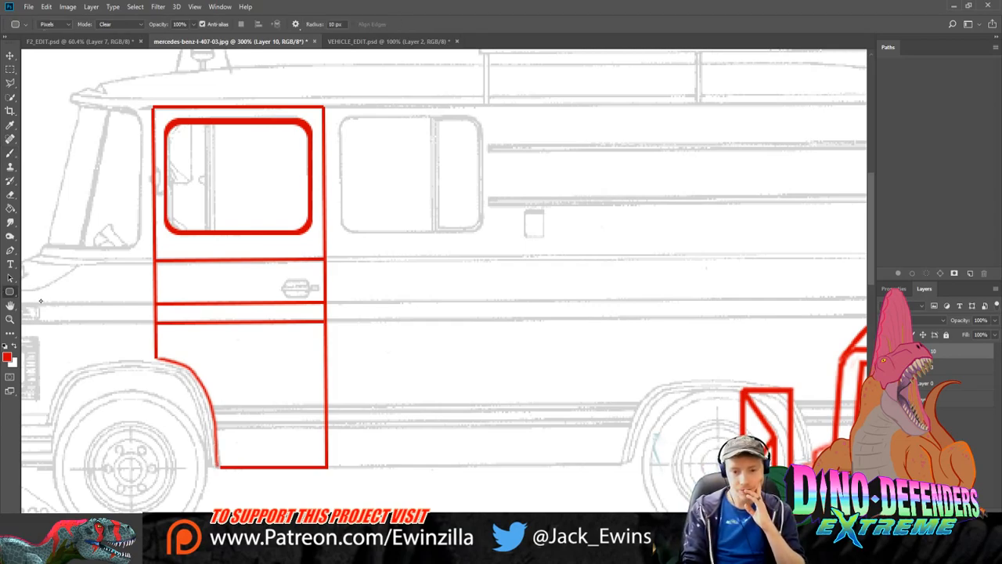
left_click(36, 329)
left_click_drag(213, 406, 324, 405)
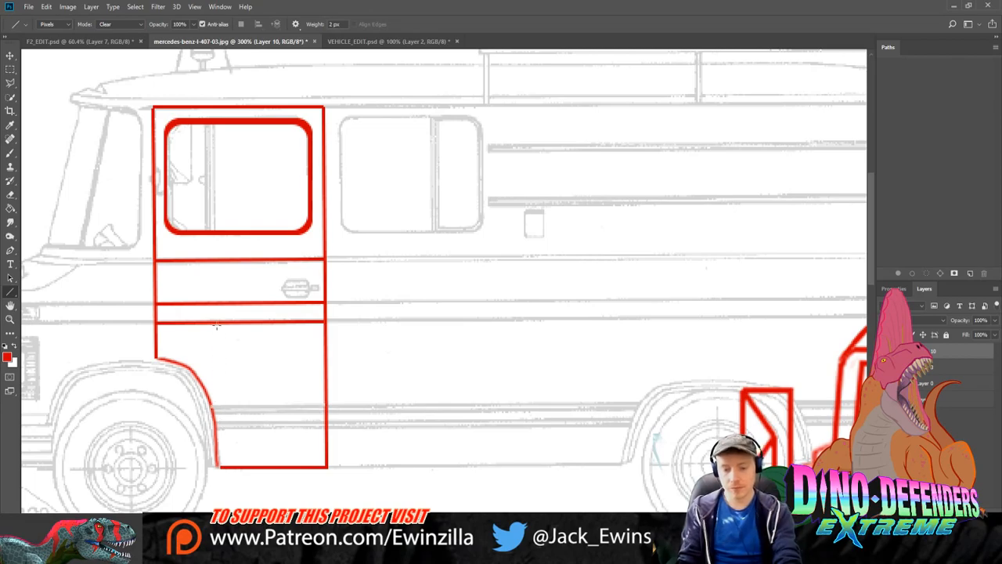
left_click(139, 24)
left_click(117, 35)
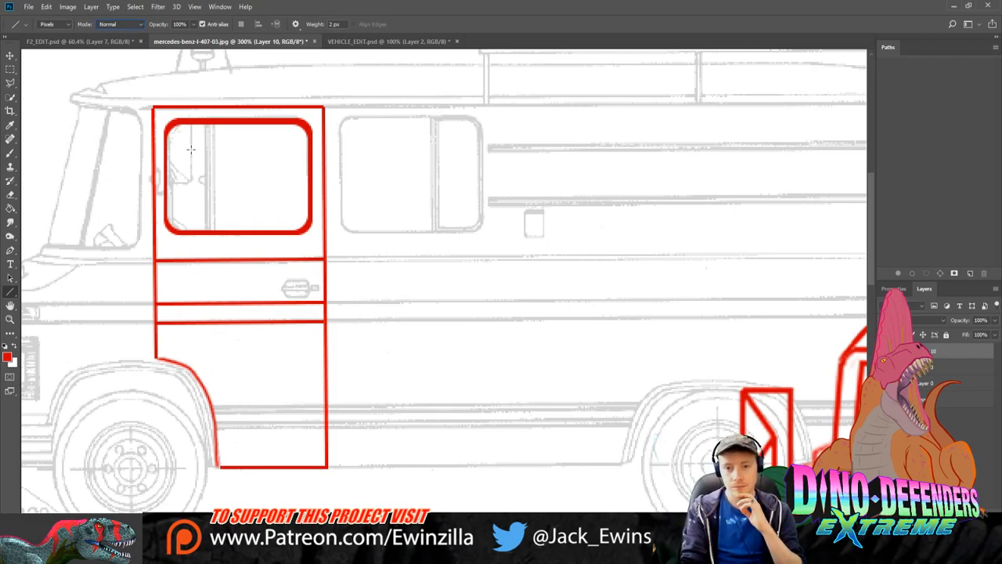
left_click_drag(211, 406, 325, 406)
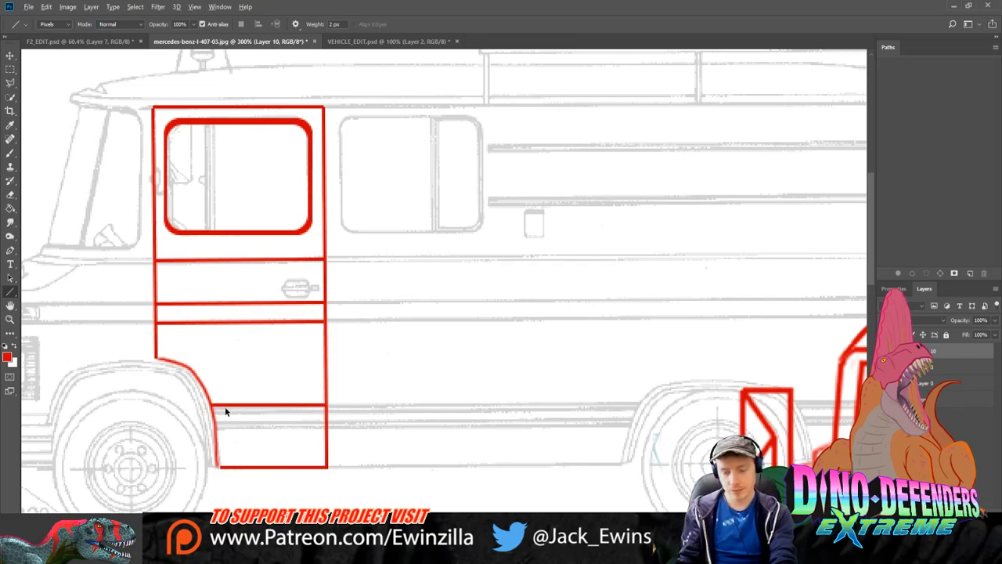
key("ctrl+z")
left_click_drag(212, 405, 320, 405)
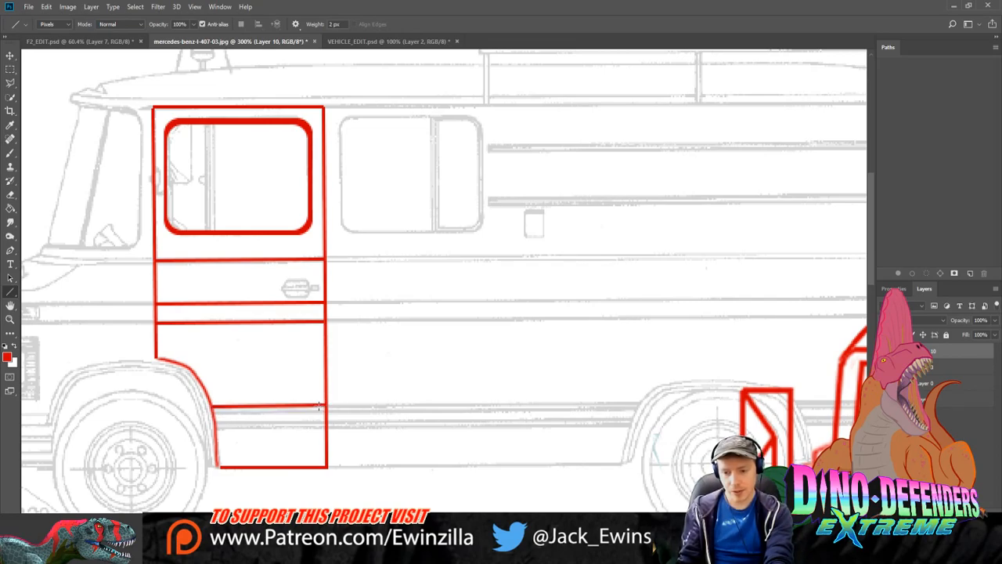
left_click_drag(212, 411, 325, 410)
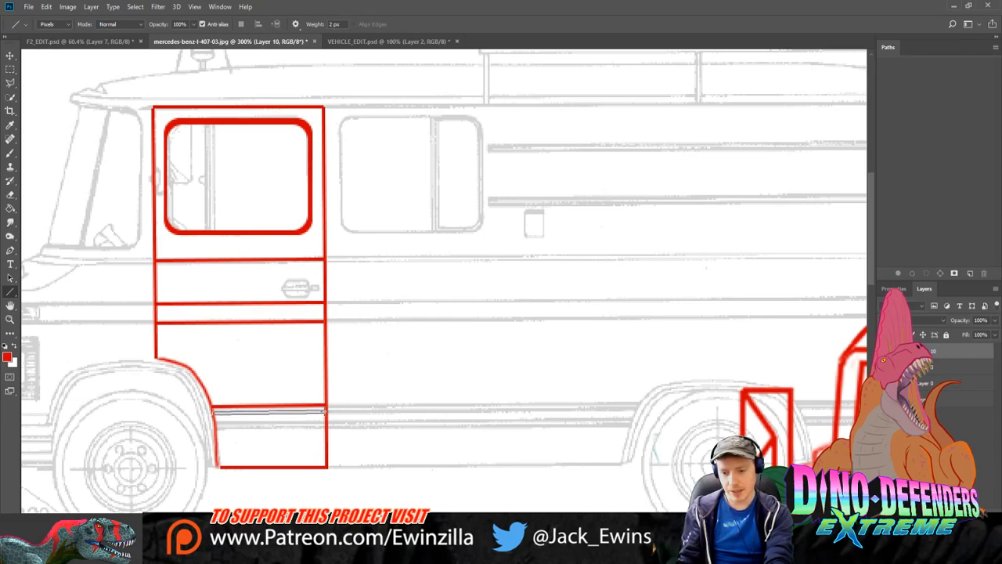
left_click_drag(213, 423, 324, 423)
left_click_drag(219, 426, 329, 430)
key("ctrl+z")
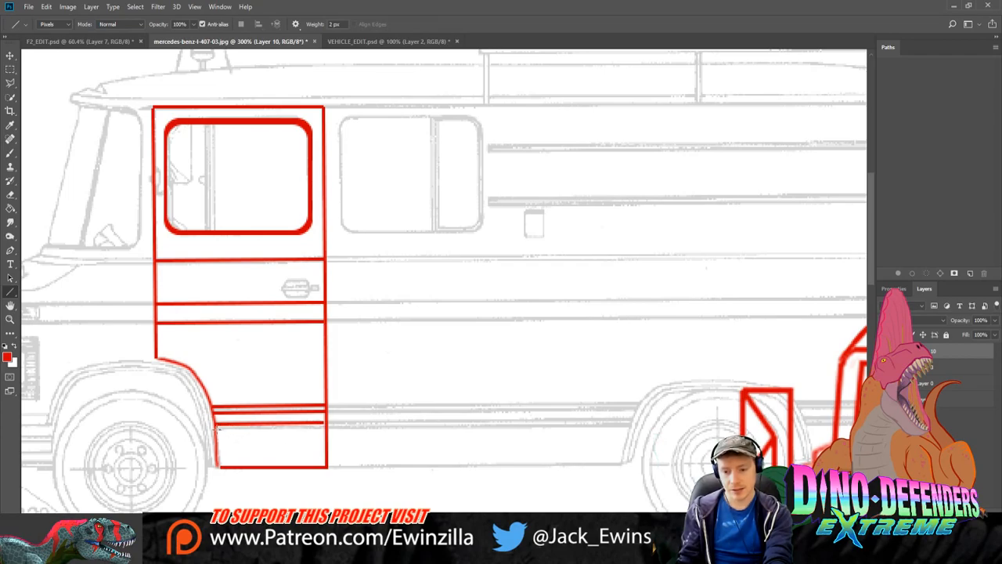
left_click_drag(217, 428, 326, 429)
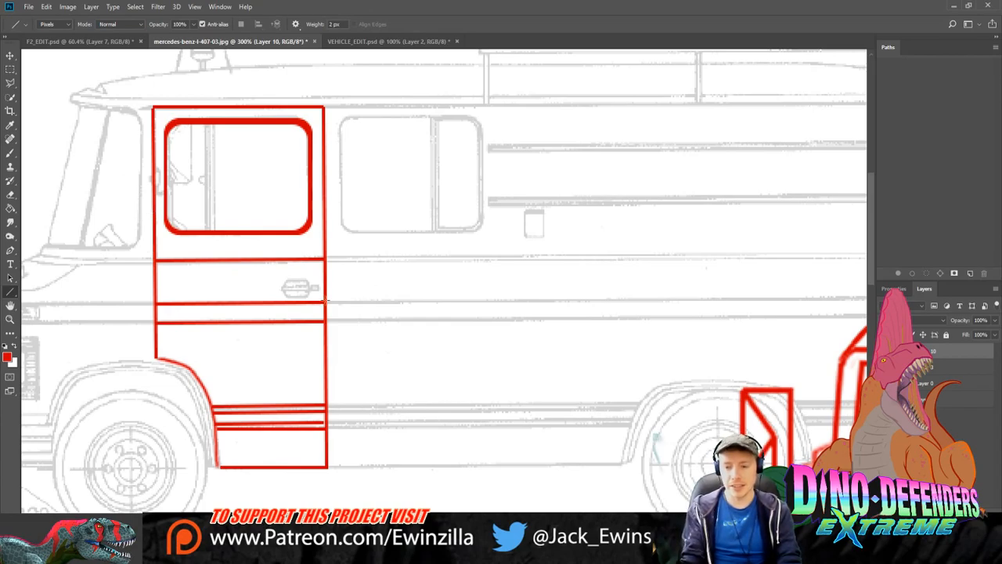
Step: Brush the door handle and its small lock over the blueprint, near the door's rear edge
key("b")
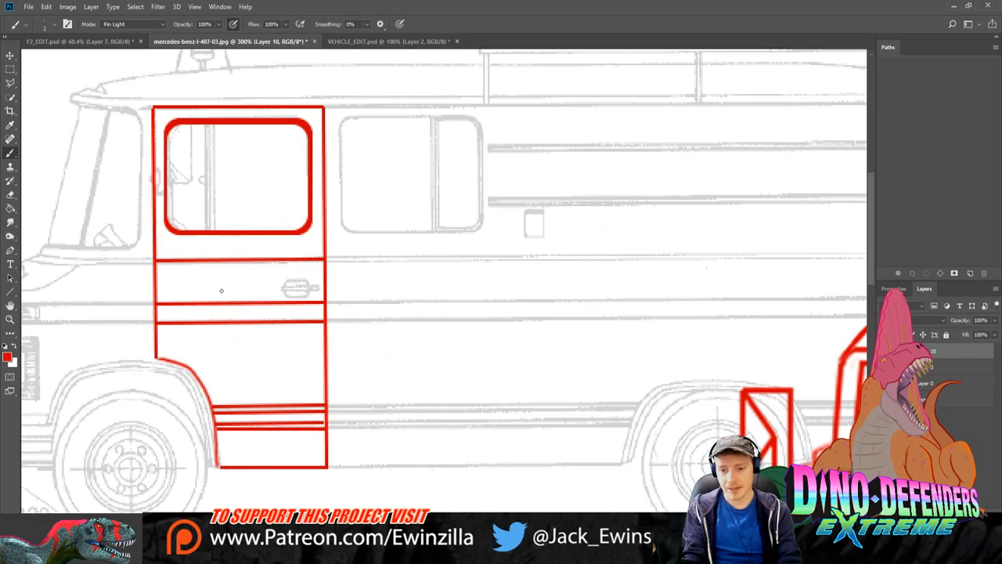
mouse_move(197, 322)
left_mouse_down()
mouse_move(286, 317)
mouse_move(313, 283)
mouse_move(282, 290)
mouse_move(309, 287)
left_mouse_up()
key("ctrl+z")
key("ctrl+z")
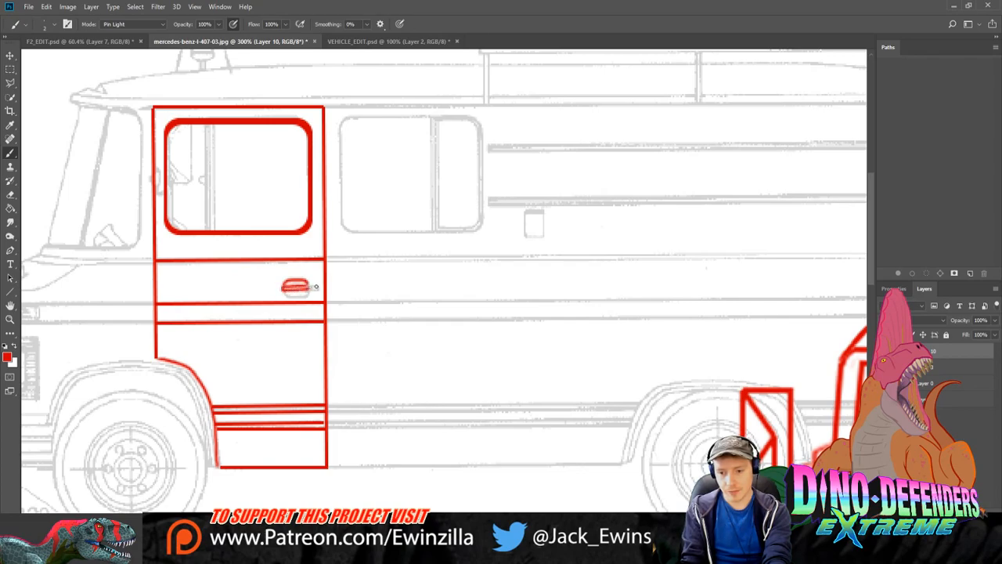
left_click_drag(315, 285, 312, 289)
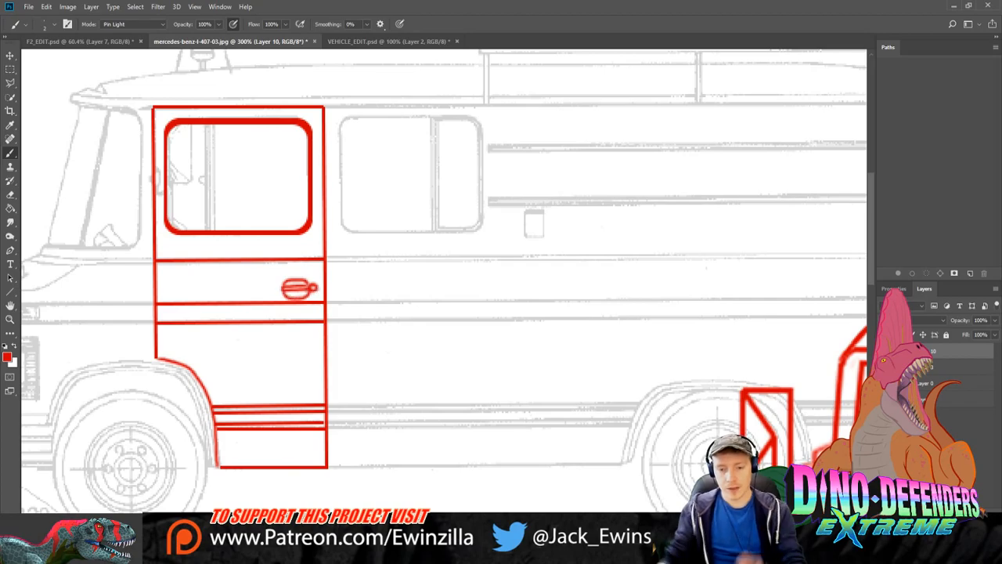
left_click(11, 69)
left_click_drag(138, 80, 374, 505)
left_click_drag(435, 547, 643, 562)
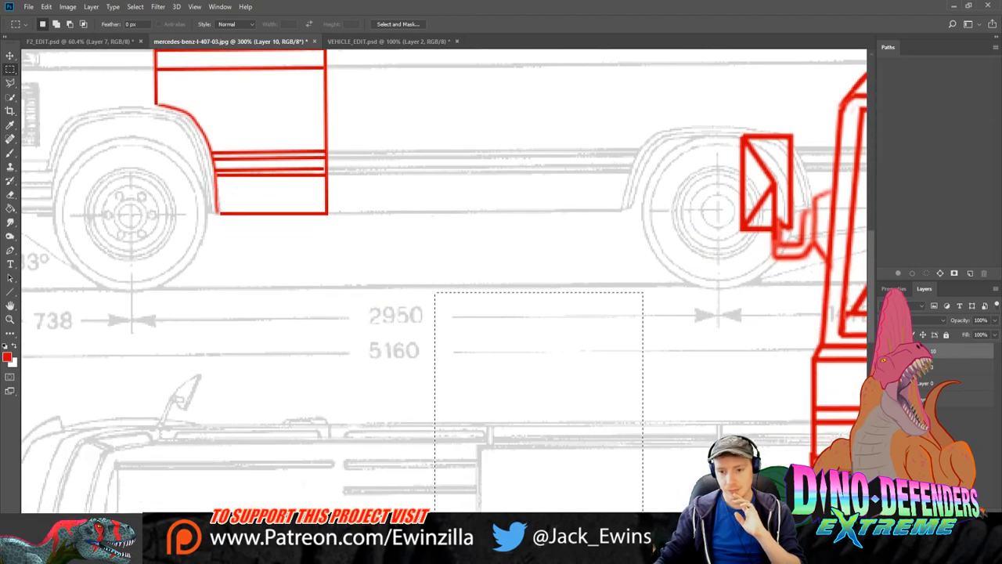
key("ctrl+d")
Step: Hide the blueprint and cut the traced side door out of the line drawing's layer
key("z")
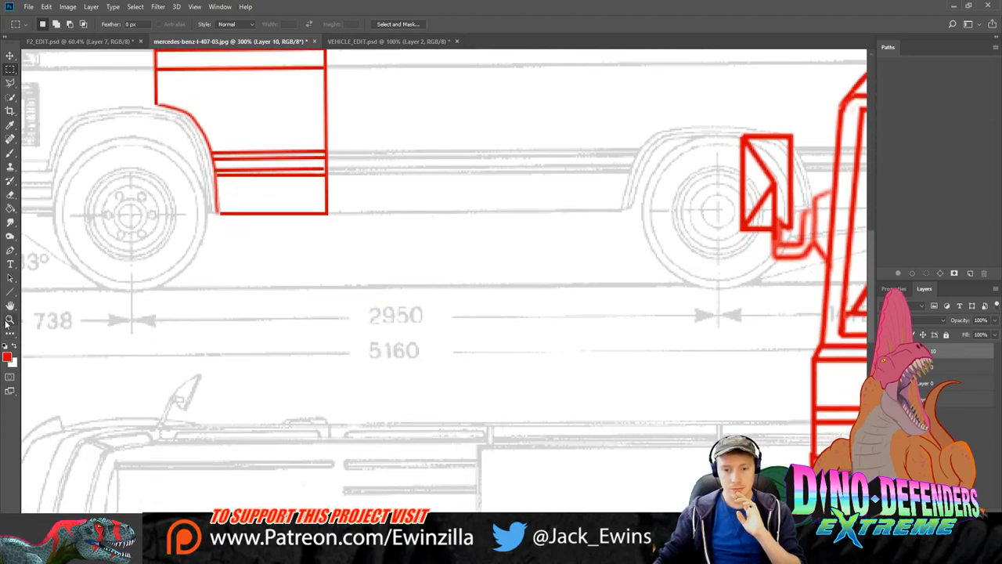
left_click(293, 24)
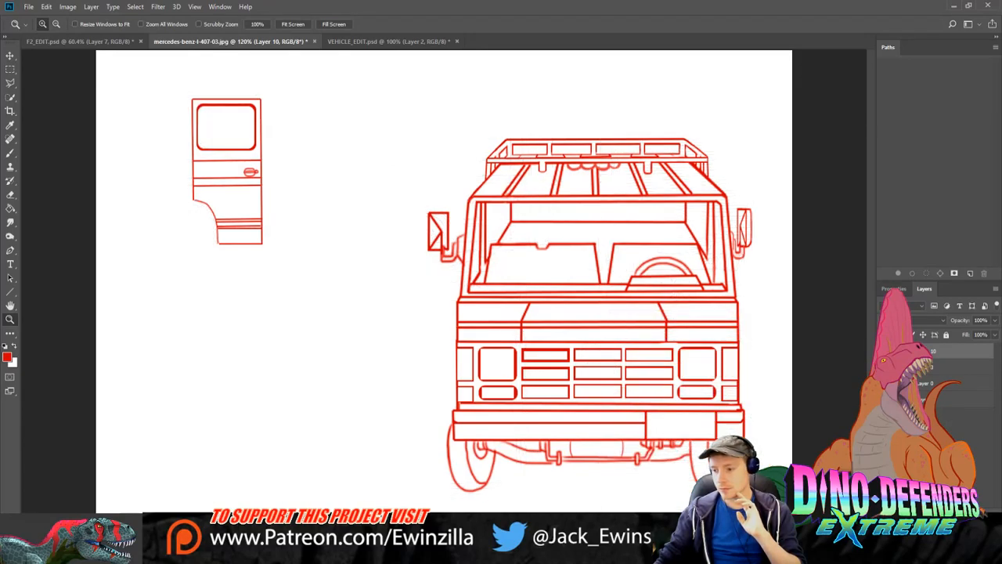
left_click(10, 68)
mouse_move(164, 74)
left_mouse_down()
mouse_move(196, 107)
mouse_move(288, 274)
left_mouse_up()
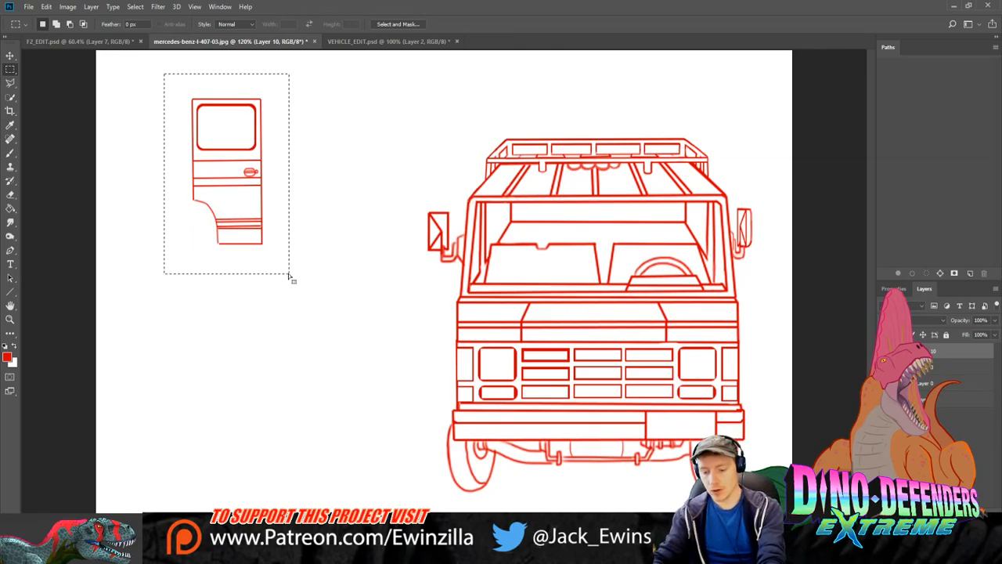
key("ctrl+x")
key("ctrl+d")
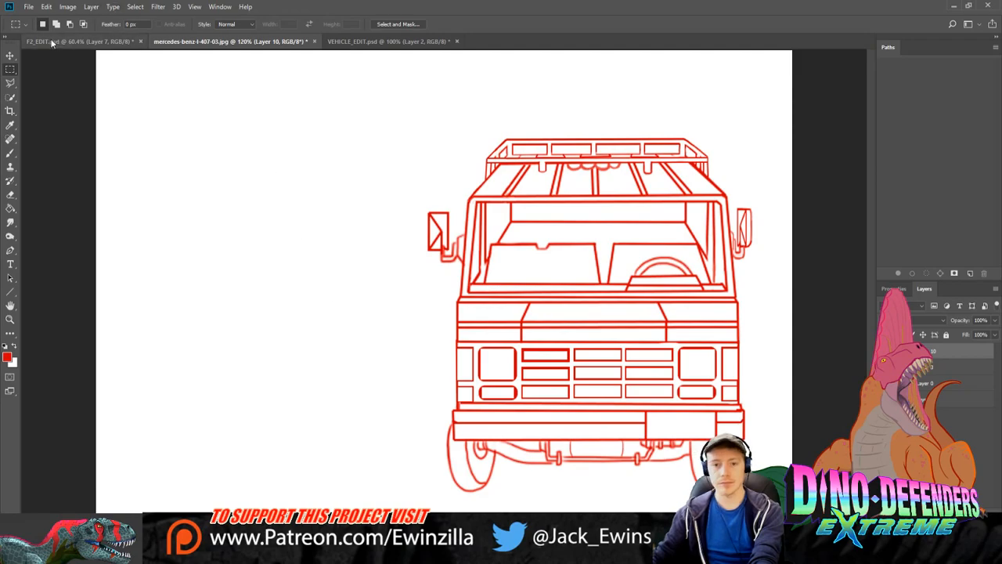
Step: Move the front-view van left and paste the door on its own layer, placing it against the van's right windscreen pillar
left_click(10, 55)
left_click_drag(693, 218, 438, 206)
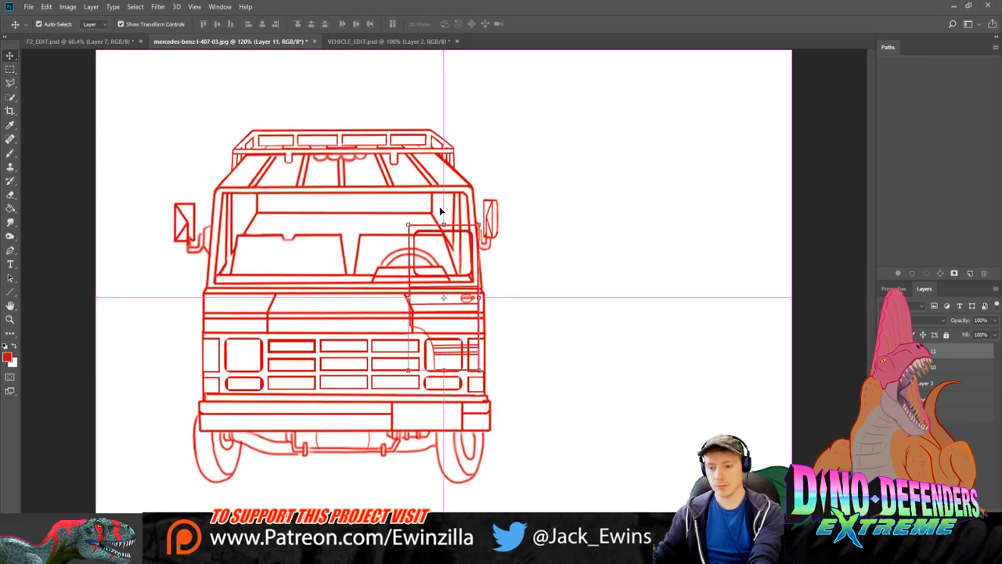
key("ctrl+v")
mouse_move(582, 320)
left_mouse_down()
mouse_move(543, 321)
mouse_move(499, 231)
left_mouse_up()
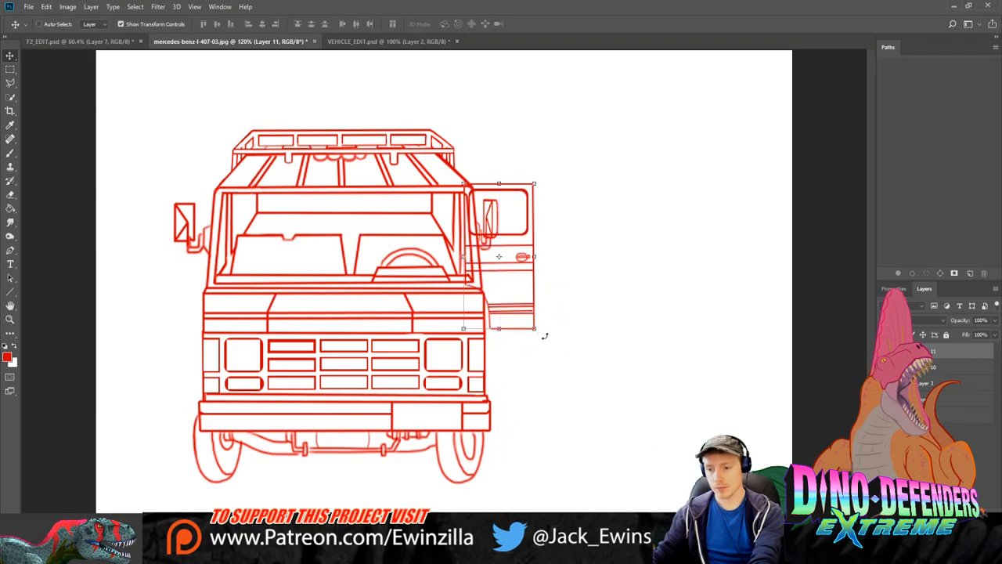
Step: Enlarge the side door to about 149% and place it in the empty space beside the front-view van
mouse_move(534, 328)
left_mouse_down()
mouse_move(582, 406)
mouse_move(549, 314)
left_mouse_up()
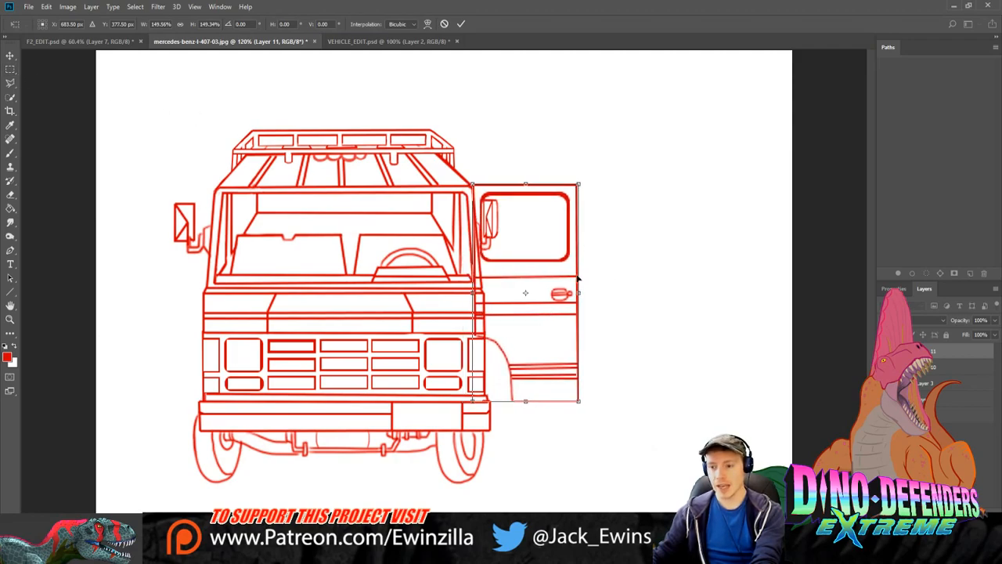
left_click_drag(579, 279, 648, 280)
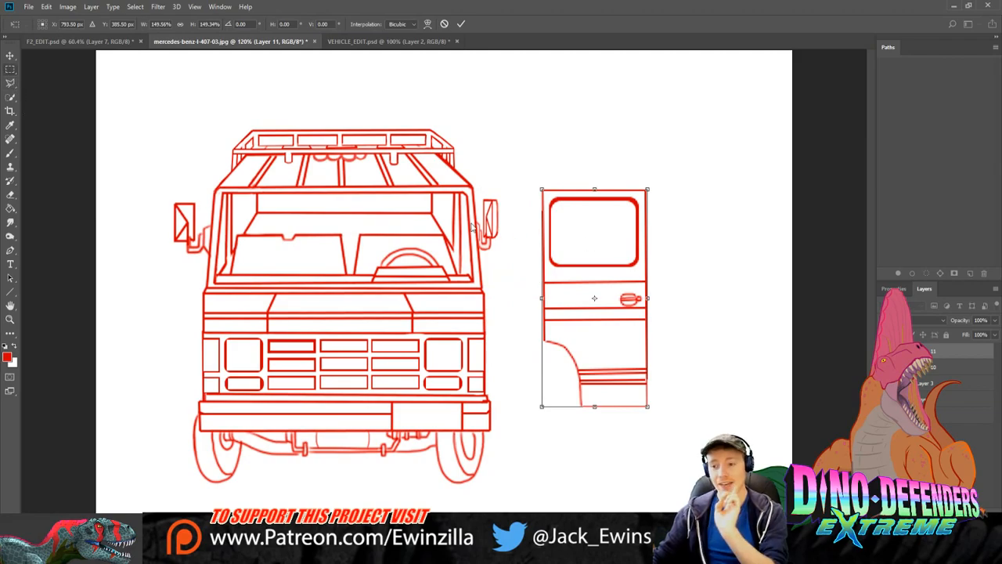
key("Return")
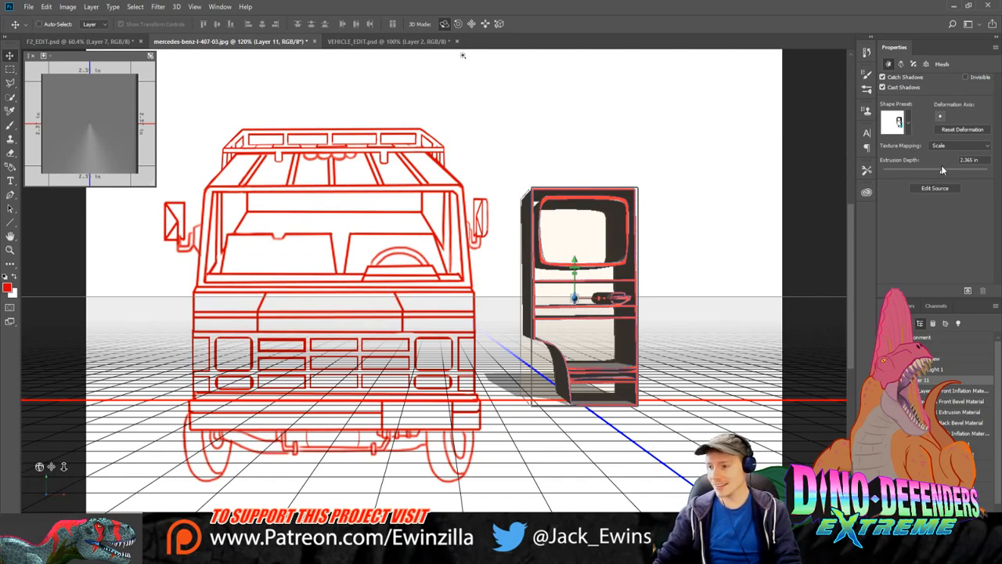
Step: Give the 3D door a shallow extrusion depth of -0.347 in and orbit the view so it stands at an angle
left_click_drag(942, 170, 934, 170)
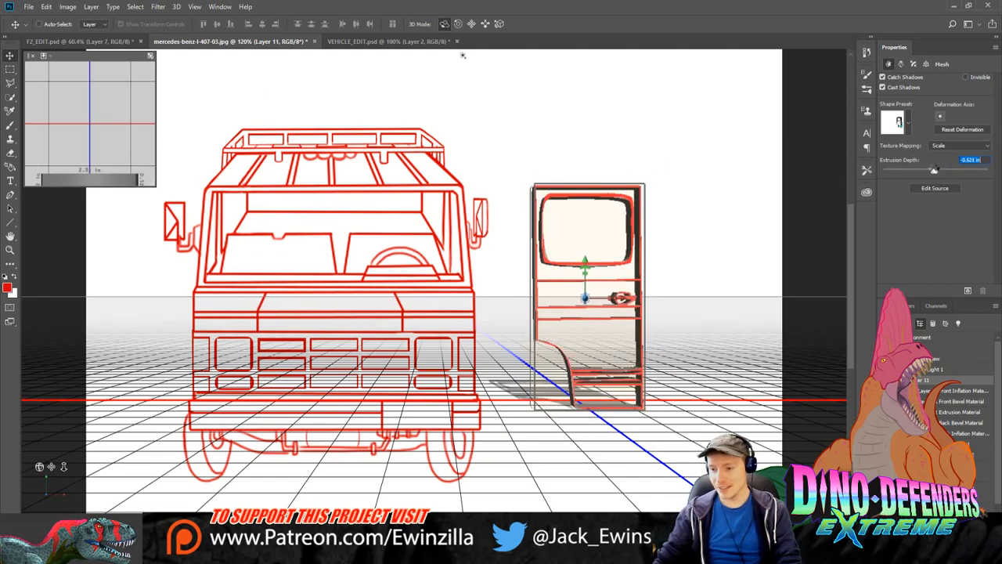
left_click_drag(463, 55, 581, 55)
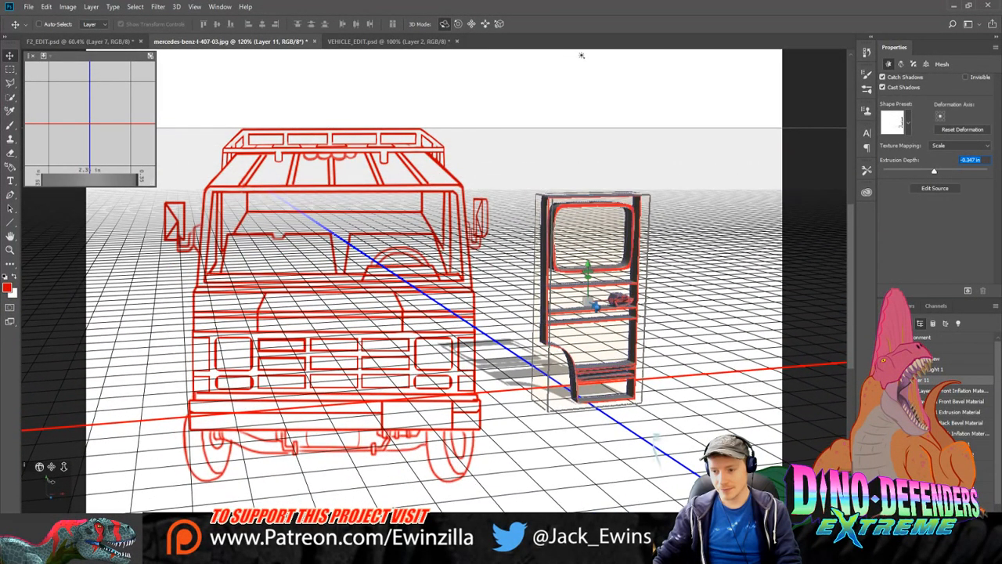
mouse_move(588, 306)
left_mouse_down()
mouse_move(533, 284)
mouse_move(556, 277)
mouse_move(569, 297)
left_mouse_up()
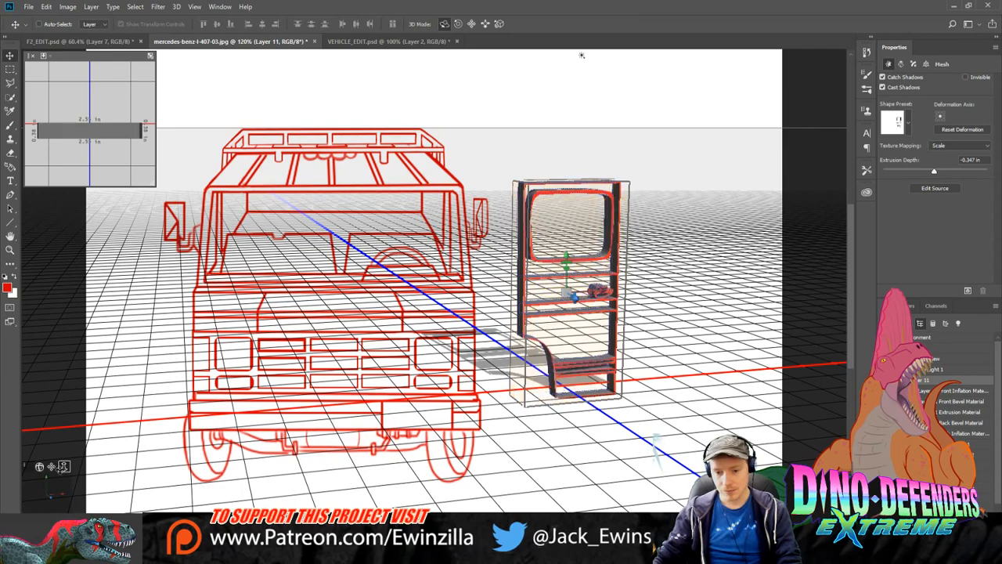
Step: Place the angled 3D door against the van's right windscreen pillar and move Layer 11 below Layer 10
left_click_drag(51, 466, 39, 467)
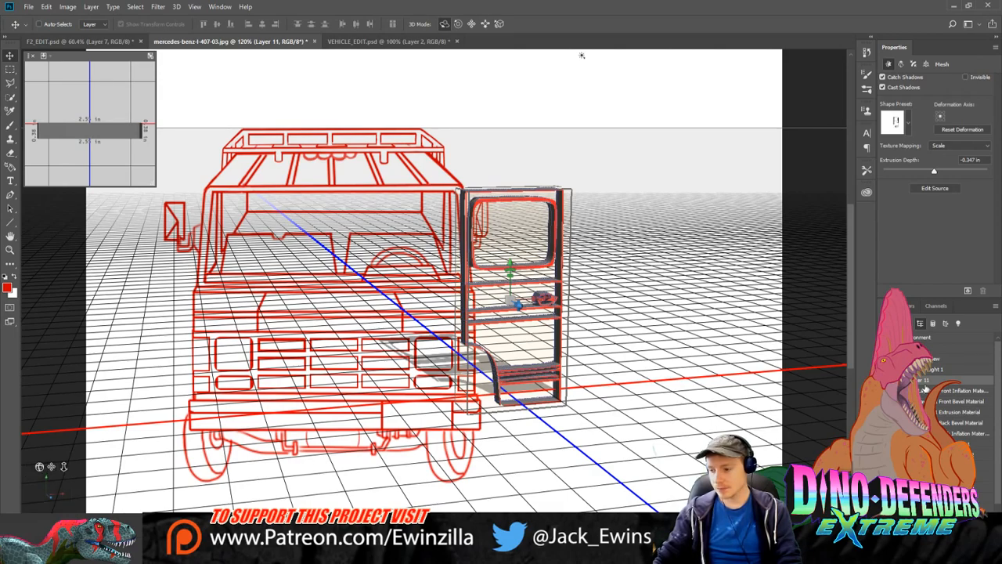
left_click(912, 306)
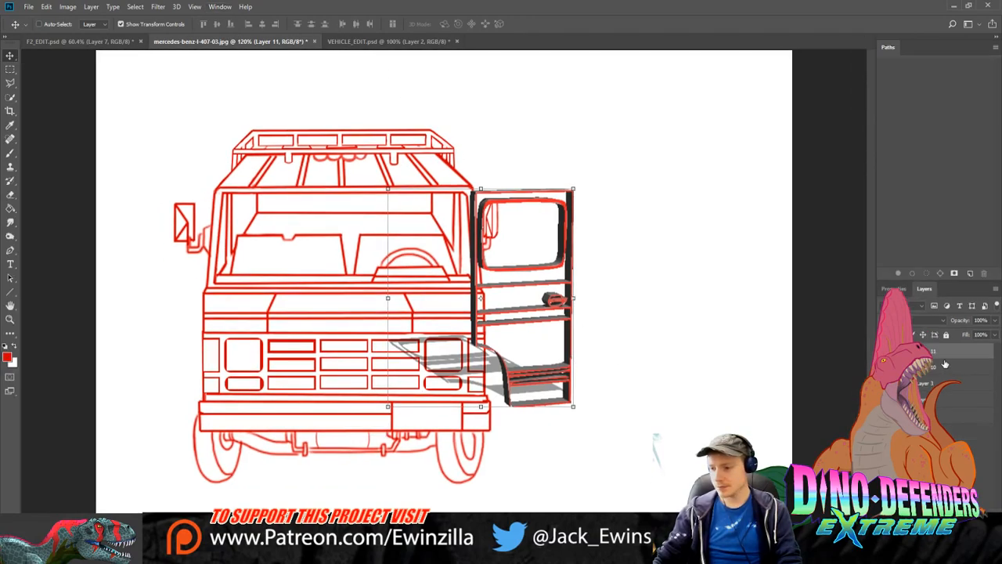
left_click_drag(945, 364, 943, 371)
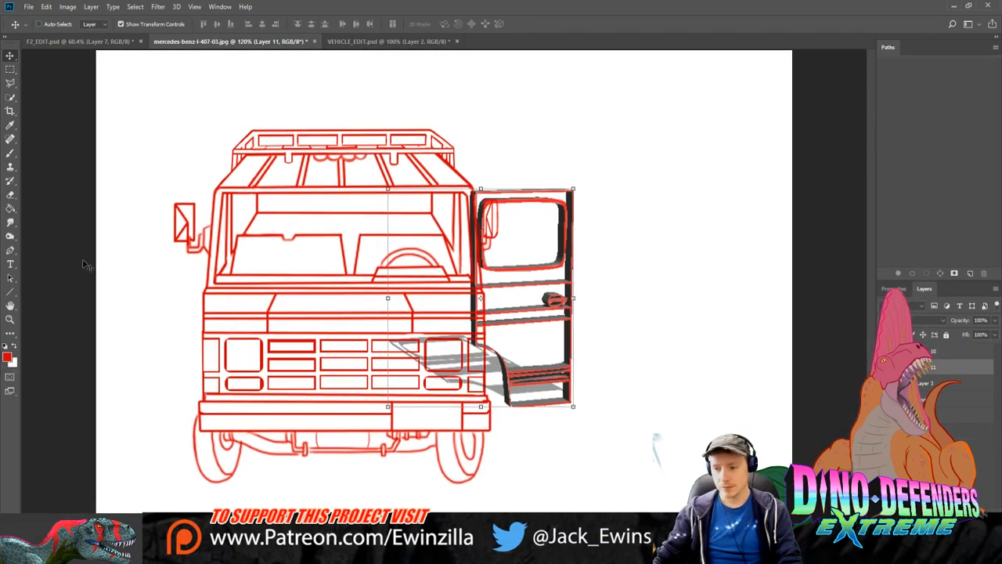
Step: Erase the door's cast shadow and overlapping parts from the van's front, and the shadow inside the door's wheel-arch cutout
left_click(10, 319)
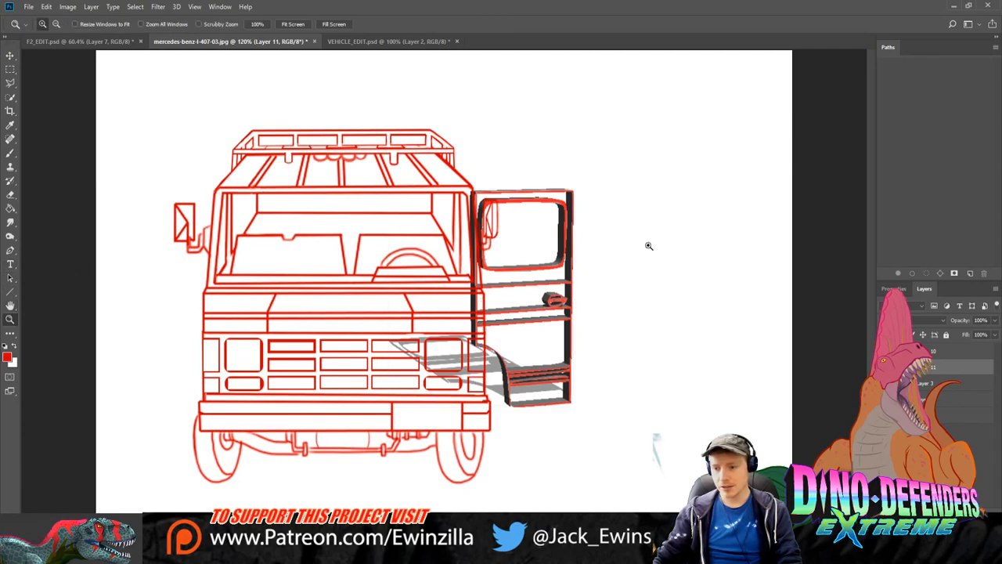
left_click(649, 246)
scroll(618, 277, "down", 3)
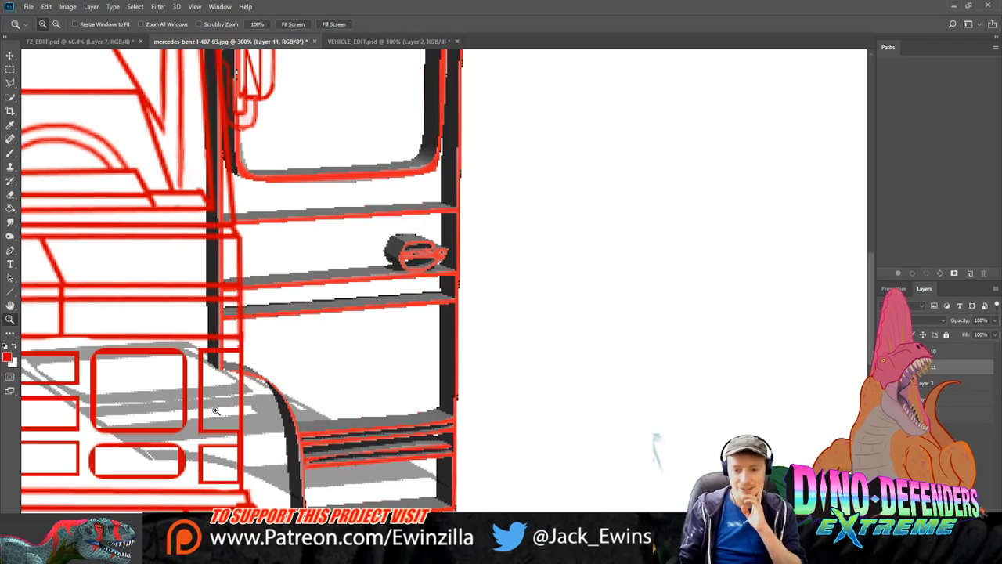
left_click(10, 194)
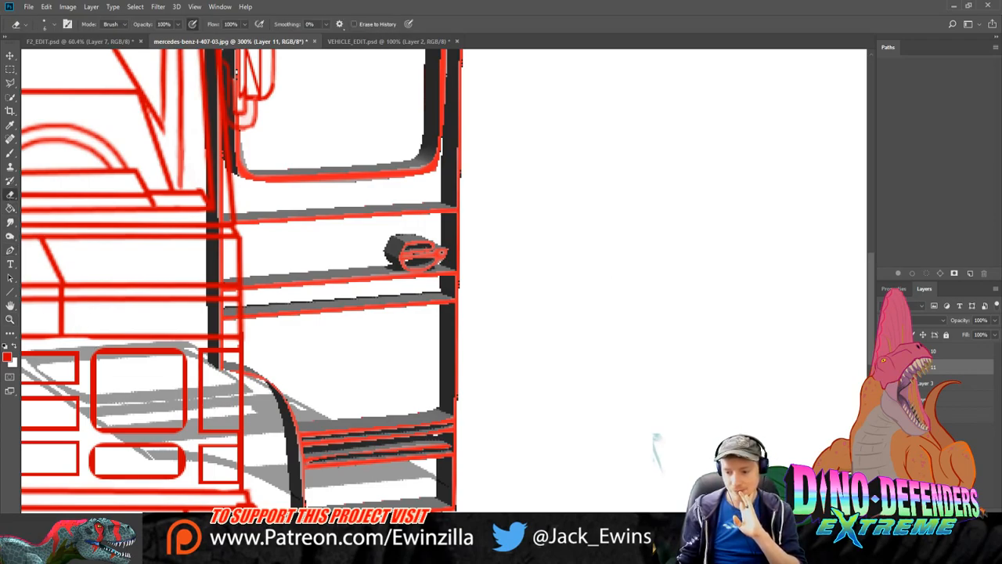
scroll(656, 446, "left", 3)
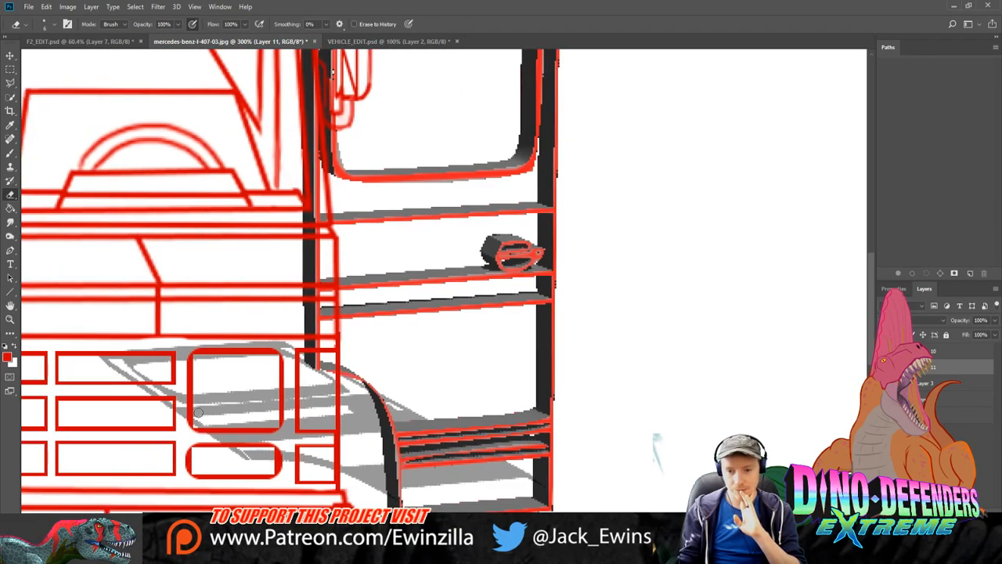
mouse_move(106, 359)
left_mouse_down()
mouse_move(165, 314)
mouse_move(112, 401)
mouse_move(195, 331)
mouse_move(167, 376)
mouse_move(200, 373)
mouse_move(263, 331)
mouse_move(210, 395)
mouse_move(199, 459)
mouse_move(290, 327)
mouse_move(295, 343)
mouse_move(304, 215)
mouse_move(314, 233)
mouse_move(308, 286)
mouse_move(294, 241)
mouse_move(289, 272)
mouse_move(325, 333)
mouse_move(326, 294)
mouse_move(324, 339)
mouse_move(303, 402)
mouse_move(261, 384)
left_mouse_up()
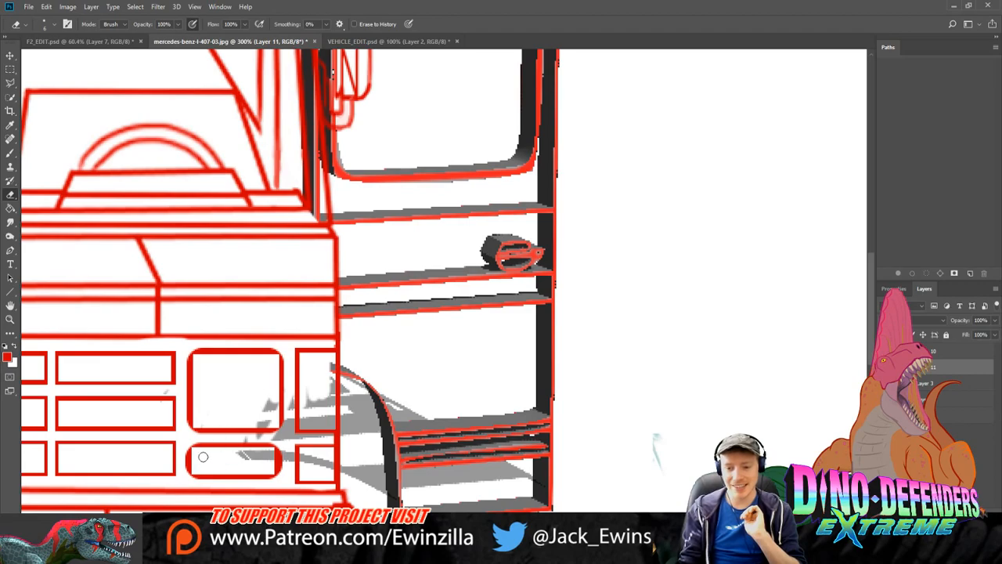
mouse_move(245, 429)
left_mouse_down()
mouse_move(276, 382)
mouse_move(265, 391)
mouse_move(258, 475)
mouse_move(287, 443)
mouse_move(331, 344)
mouse_move(328, 443)
left_mouse_up()
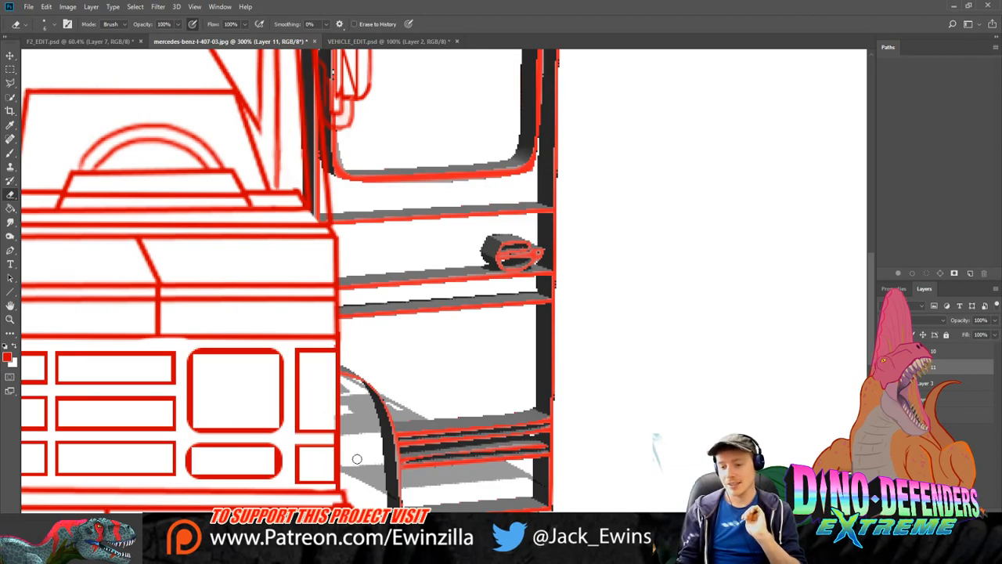
mouse_move(347, 470)
left_mouse_down()
mouse_move(350, 382)
mouse_move(377, 439)
mouse_move(372, 415)
mouse_move(346, 393)
mouse_move(350, 385)
mouse_move(370, 413)
mouse_move(380, 499)
mouse_move(364, 438)
mouse_move(351, 439)
mouse_move(344, 481)
mouse_move(337, 426)
left_mouse_up()
key("ctrl+z")
key("ctrl+z")
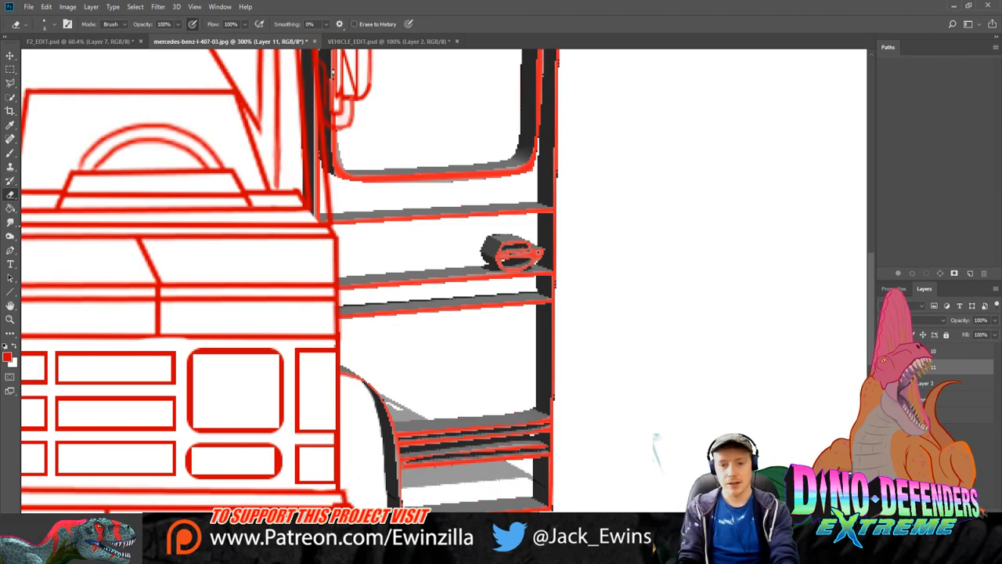
Step: Set the Paint Bucket to Clear mode and remove the extrusion shading along the upper trim line and upper rear edge
left_click(10, 208)
left_click(145, 25)
left_click(167, 65)
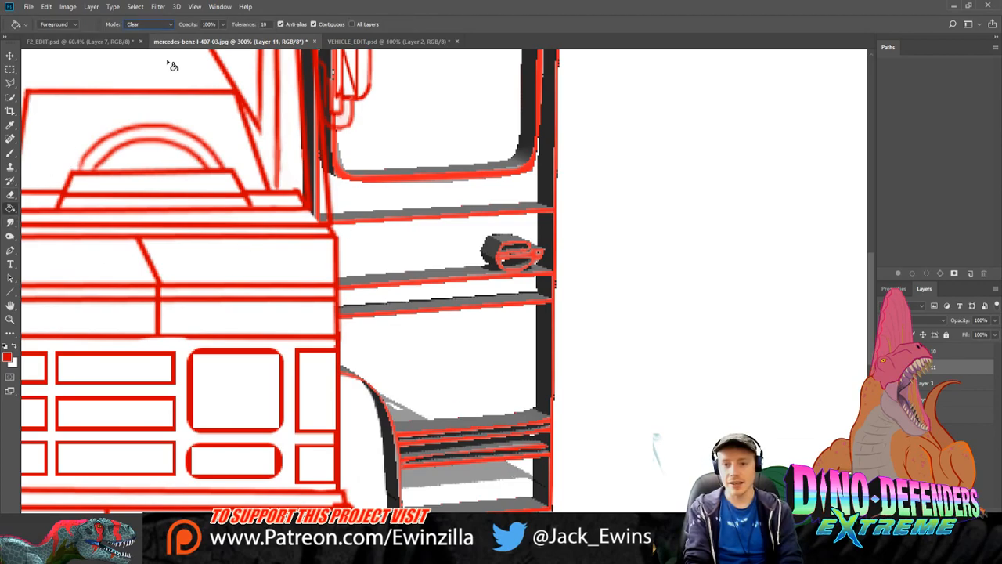
left_click(416, 216)
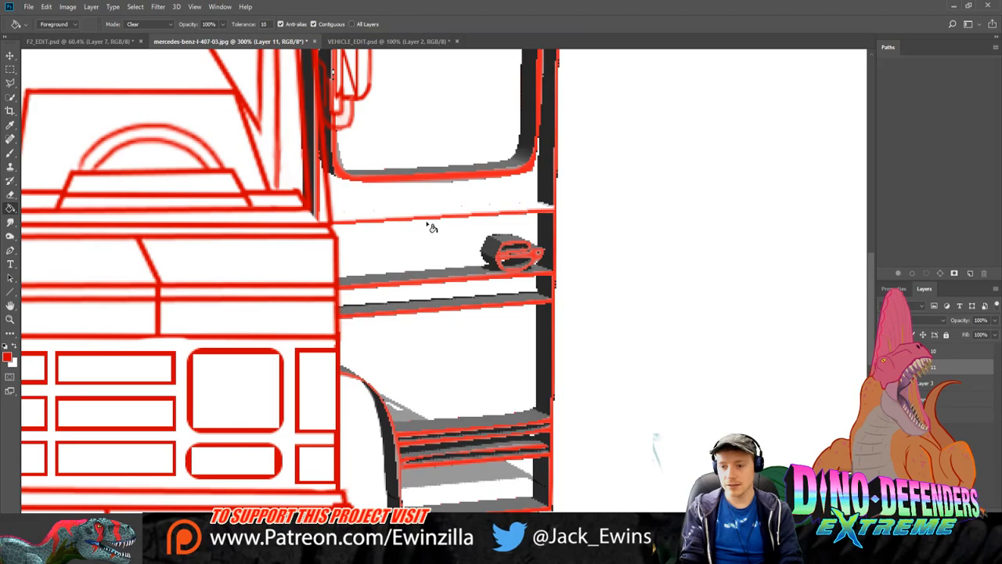
left_click(546, 198)
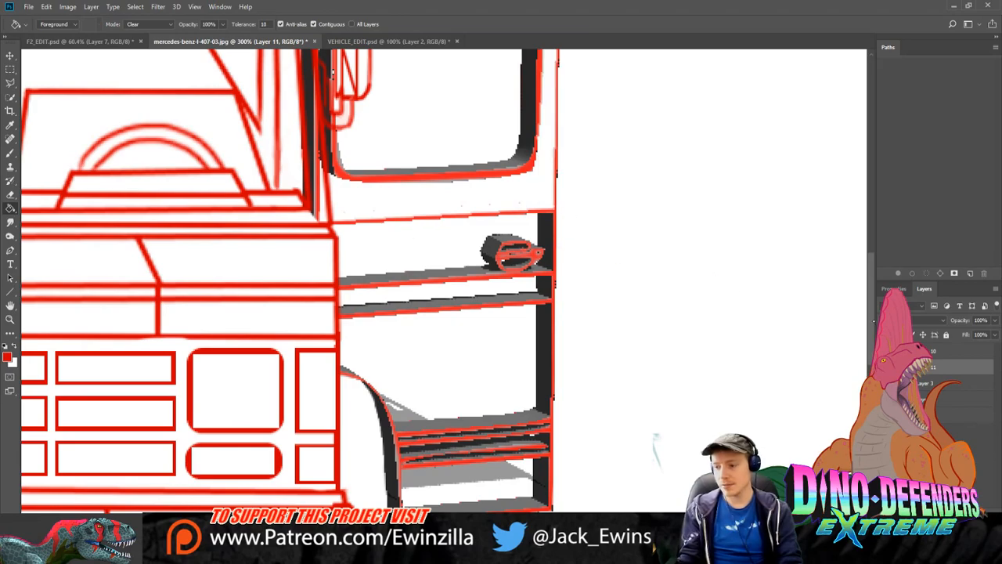
Step: Clear the dark extrusion fill from the door's hinge edge and the window's hinge side and top
scroll(656, 448, "up", 5)
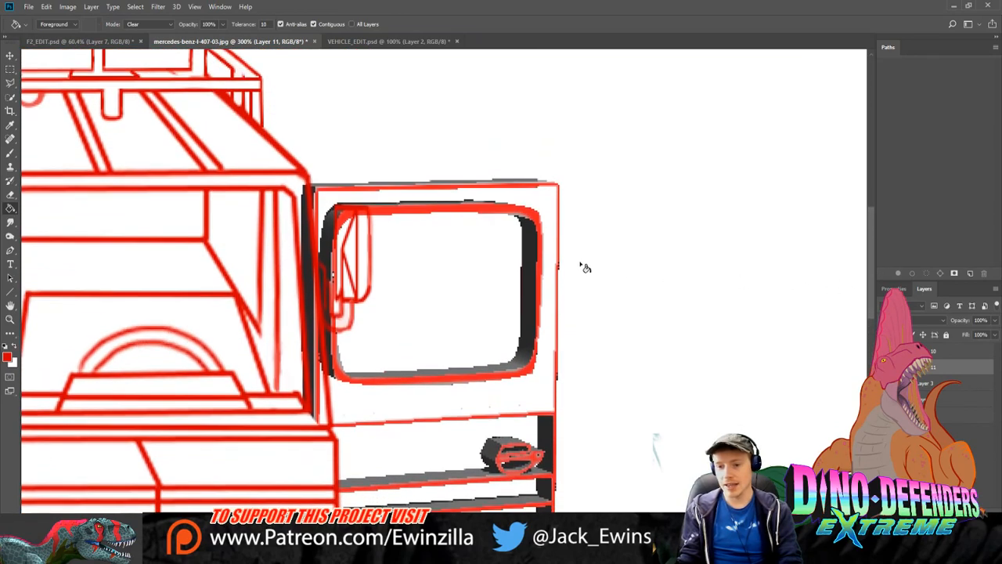
left_click(311, 241)
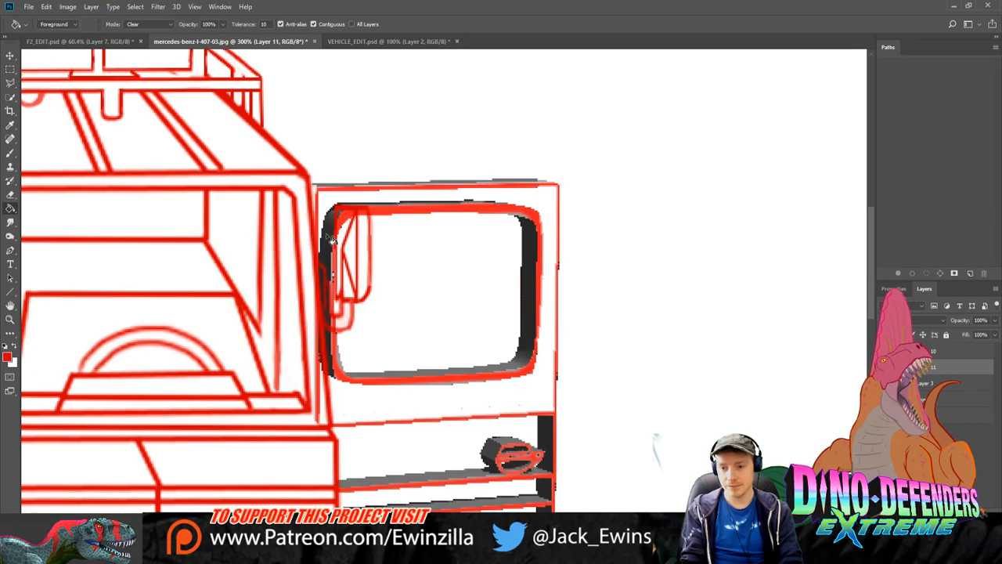
left_click(330, 238)
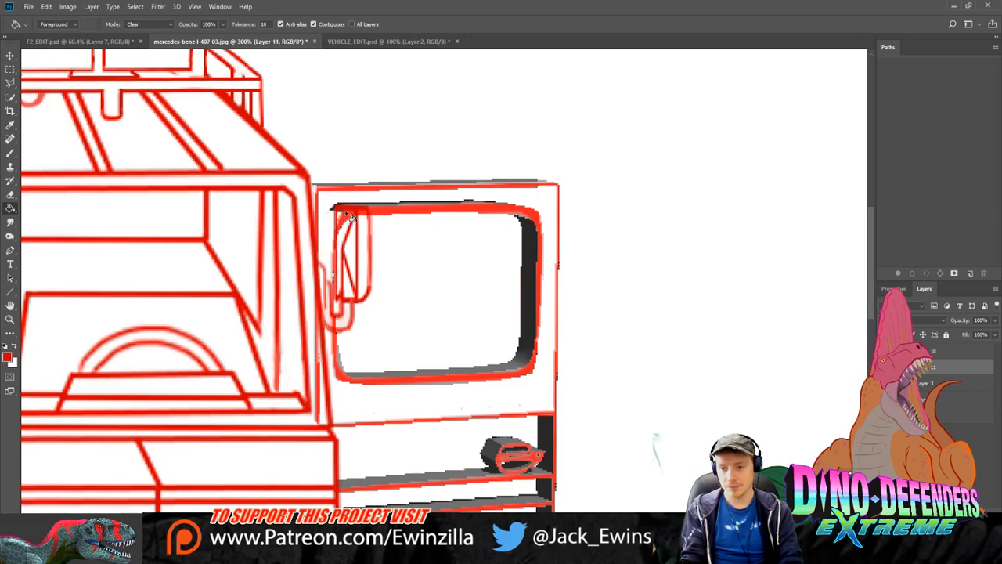
left_click(342, 215)
left_click(406, 205)
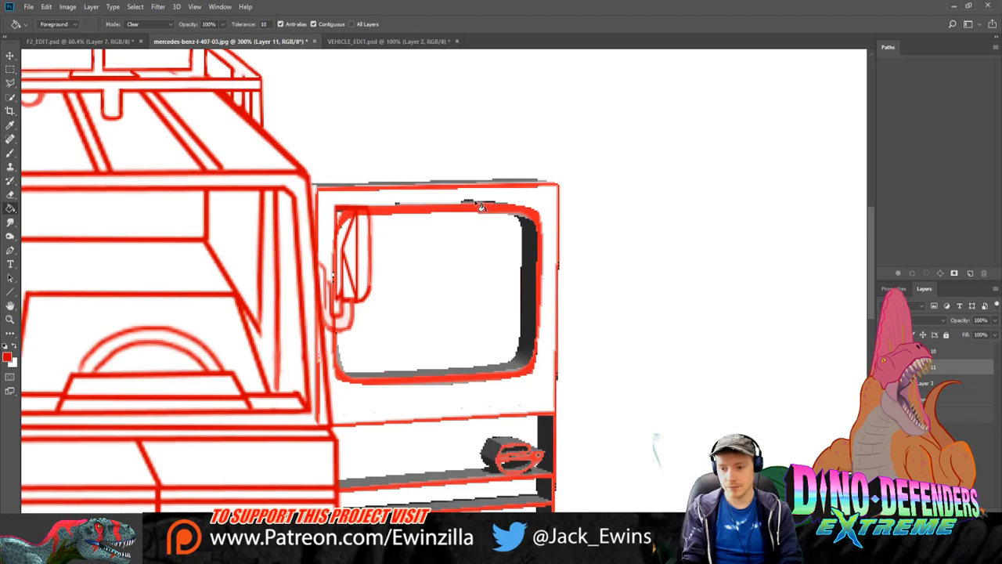
Step: Clear the extrusion shading beside the door handle and along the trim line beneath it
scroll(444, 280, "down", 5)
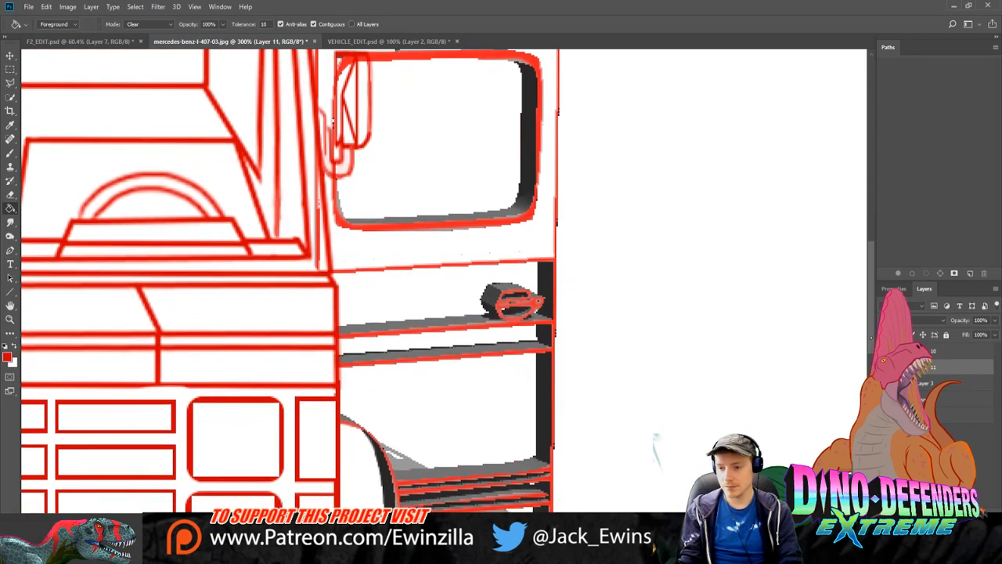
left_click(501, 271)
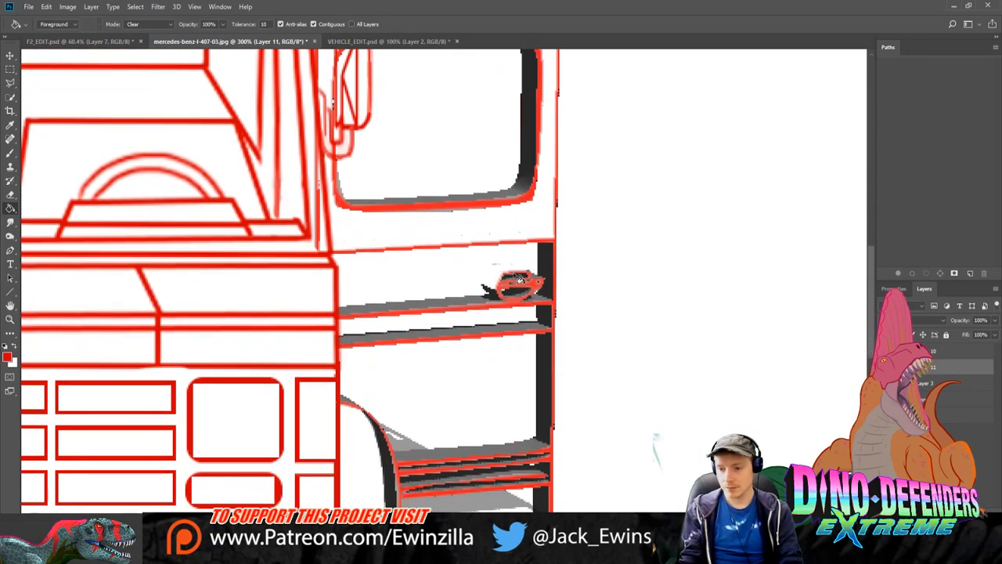
left_click(490, 291)
left_click(499, 305)
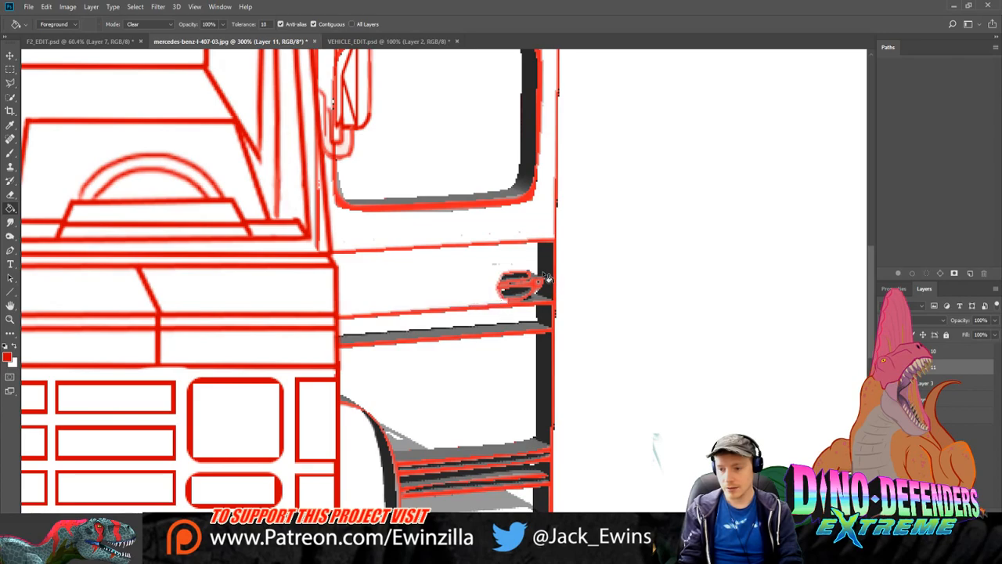
Step: Clear the dark fill from the rear edge beside and below the handle, and from the narrow trim band
left_click(548, 283)
left_click(546, 318)
left_click(542, 335)
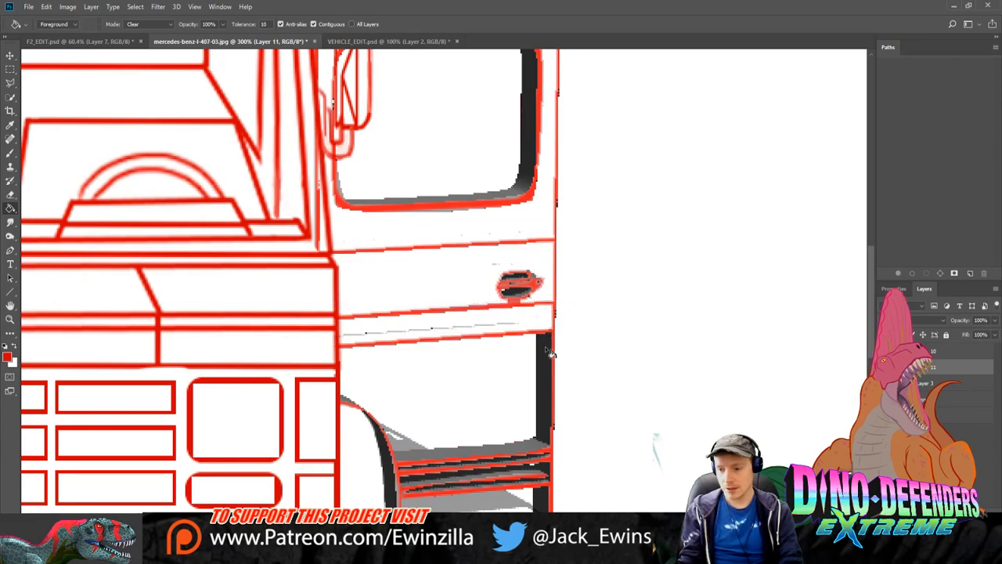
left_click(548, 354)
left_click(476, 328)
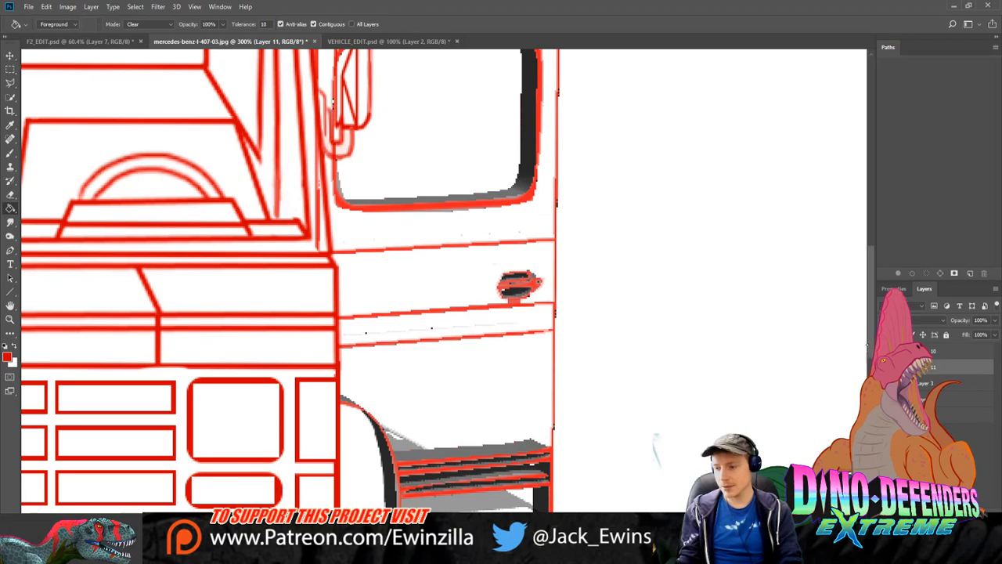
Step: Clear the extrusion and shadow fill from the door's bottom panel, below the lower trim lines
scroll(475, 244, "up", 3)
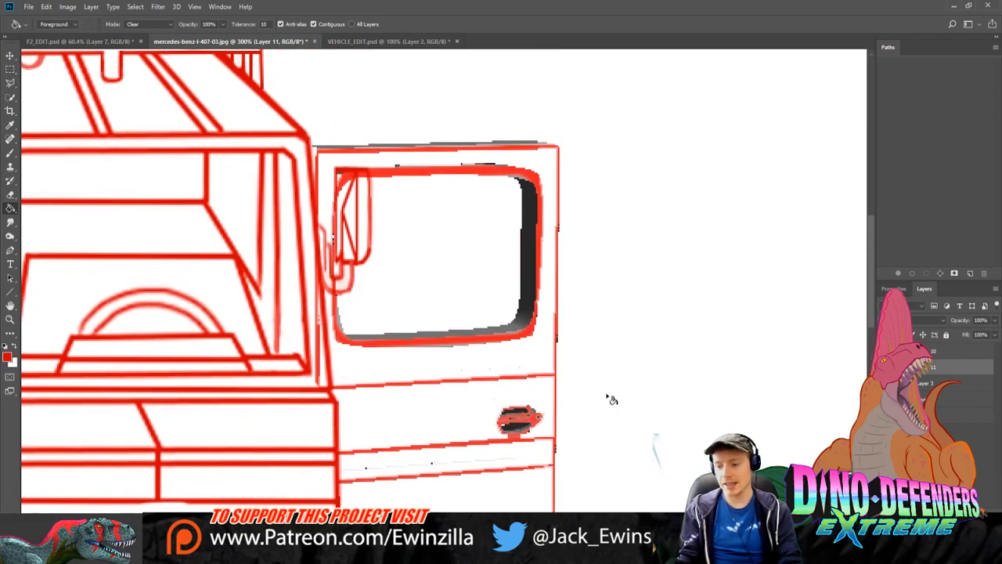
scroll(524, 313, "down", 8)
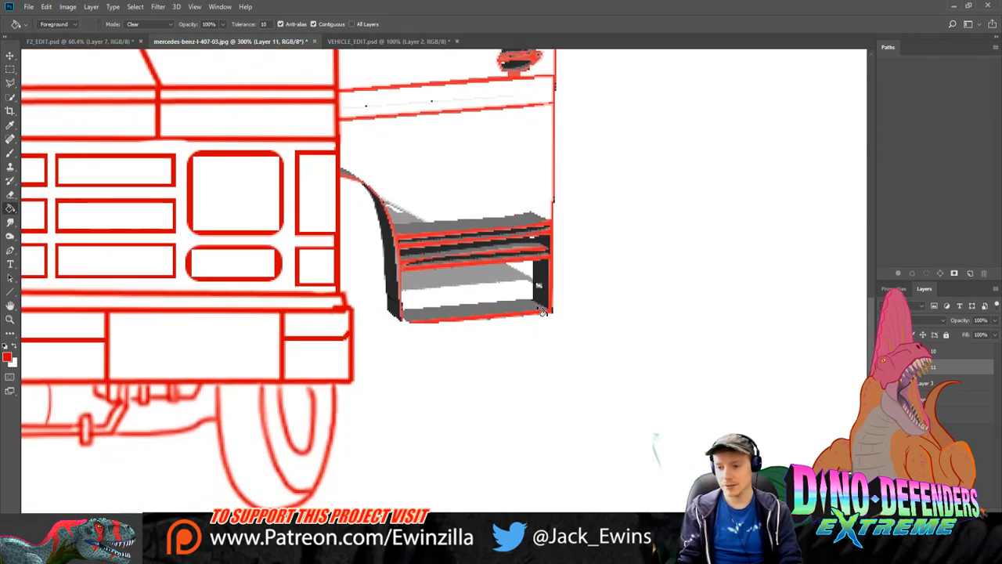
left_click(524, 314)
left_click(542, 289)
left_click(501, 280)
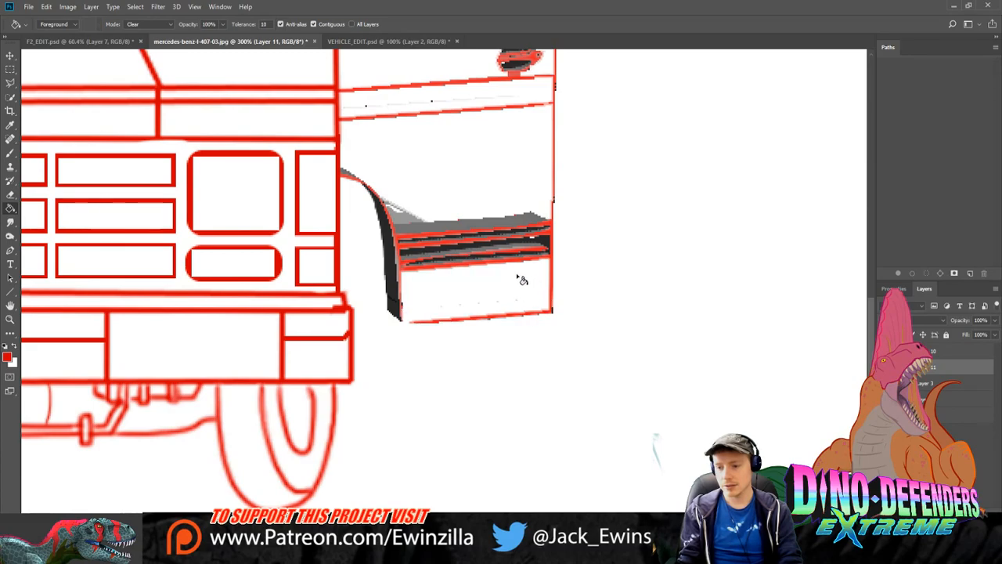
Step: Clear the grey shading above the lower trim lines and the dark fill between them
left_click(462, 232)
left_click(397, 217)
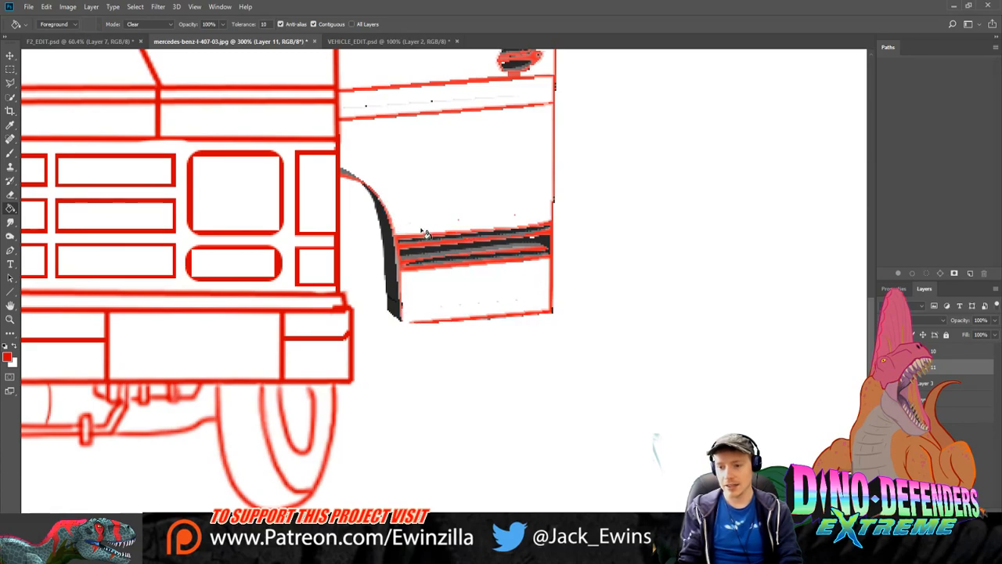
left_click(467, 251)
left_click(470, 261)
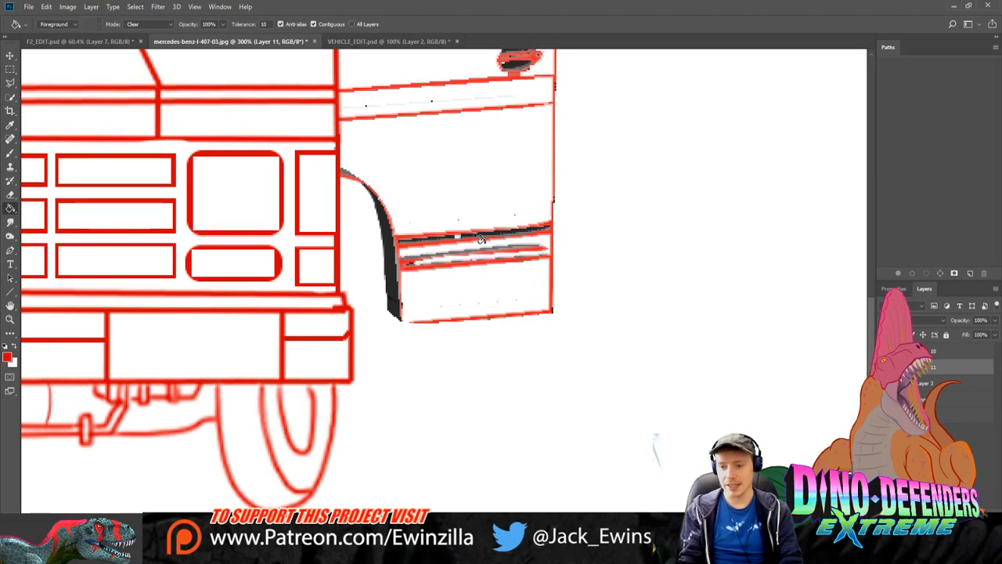
Step: Erase the stray specks from the upper trim band, around the wing mirror and along the window frame's lower edge
left_click(10, 194)
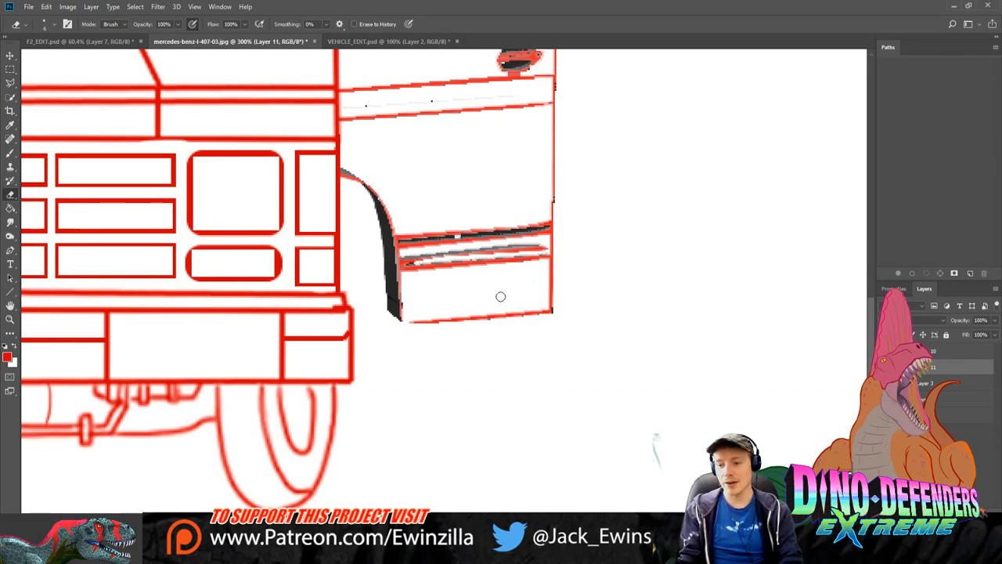
scroll(486, 234, "up", 5)
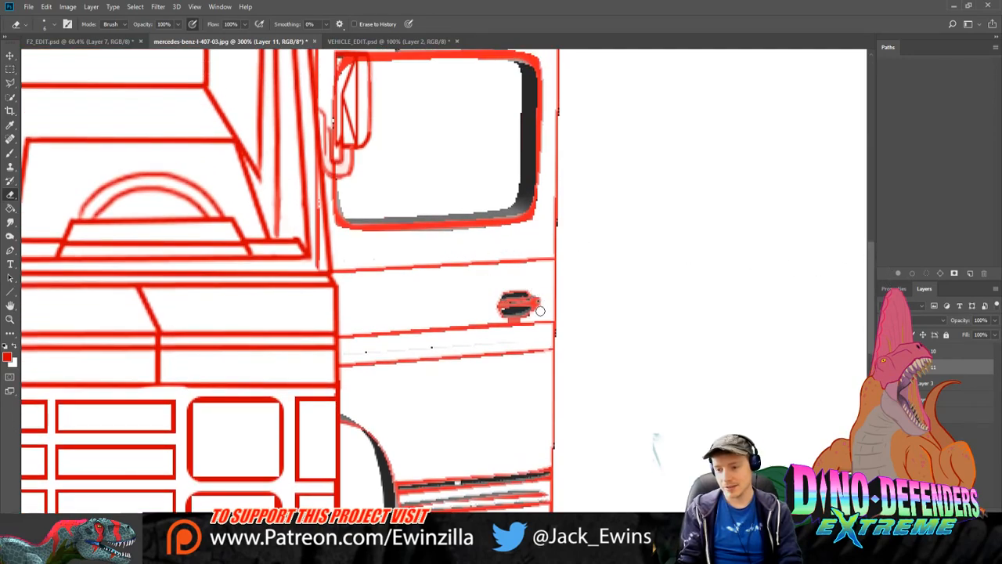
mouse_move(378, 347)
left_mouse_down()
mouse_move(347, 352)
mouse_move(518, 342)
left_mouse_up()
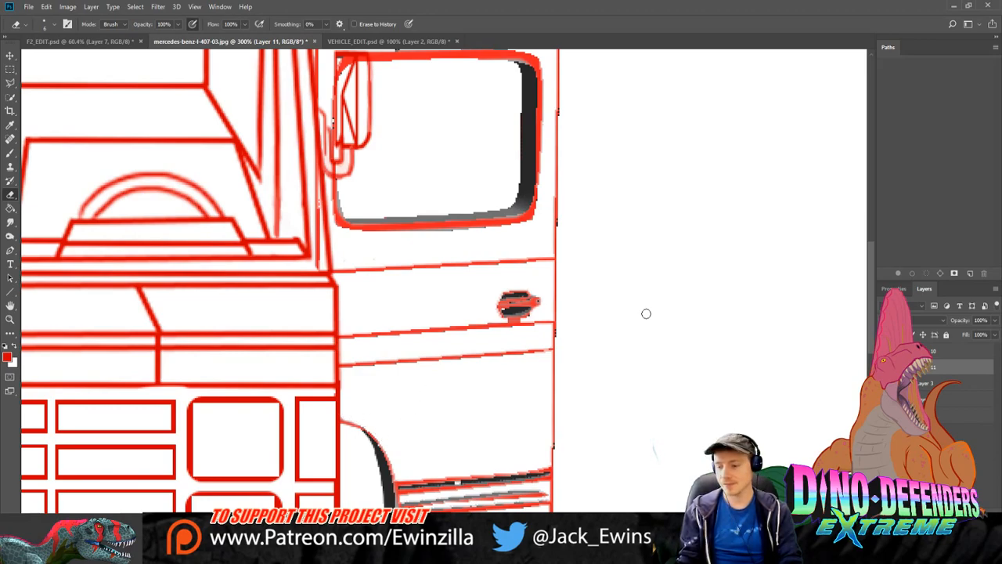
scroll(861, 305, "up", 2)
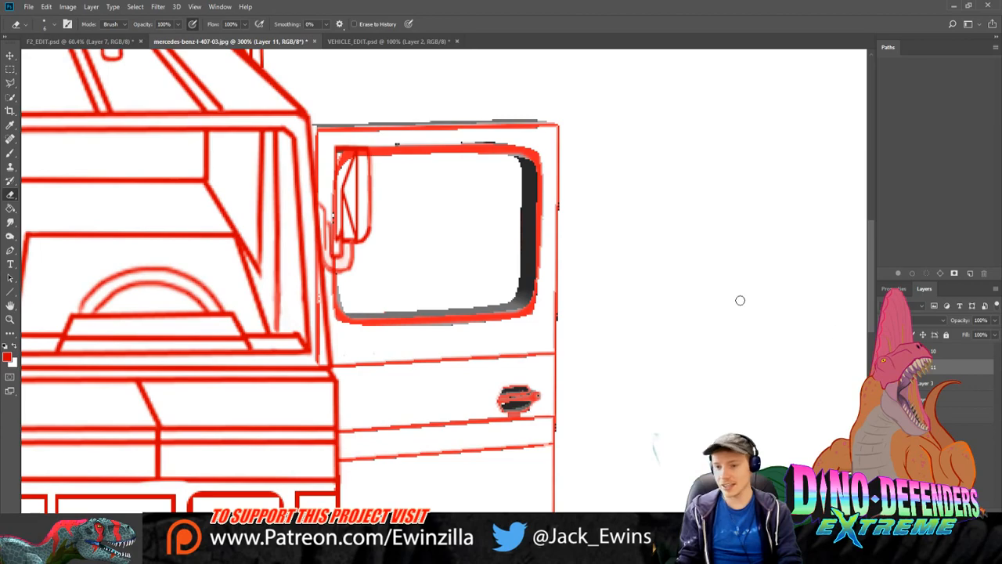
mouse_move(350, 169)
left_mouse_down()
mouse_move(343, 161)
mouse_move(361, 156)
left_mouse_up()
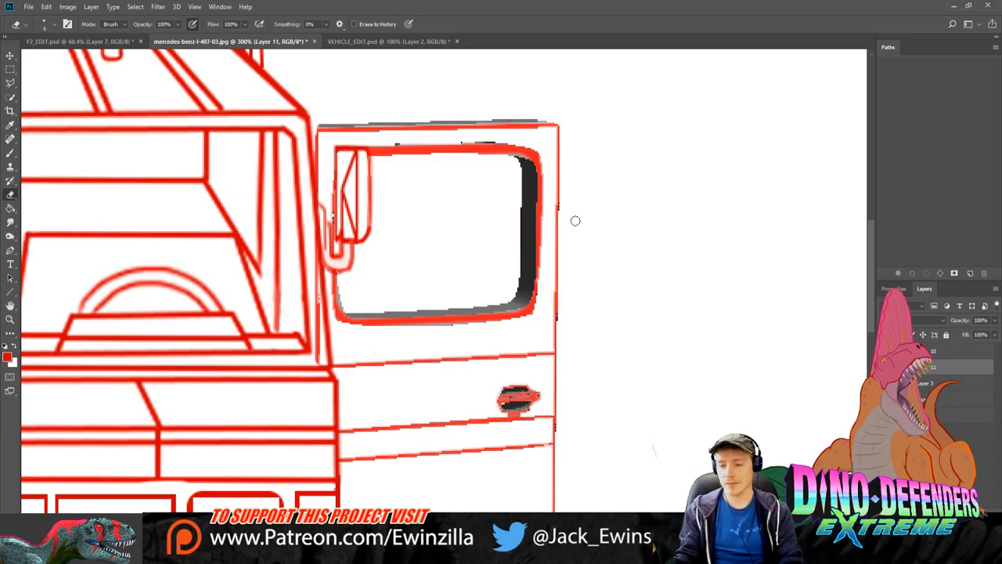
mouse_move(383, 334)
left_mouse_down()
mouse_move(498, 329)
mouse_move(334, 336)
mouse_move(538, 310)
left_mouse_up()
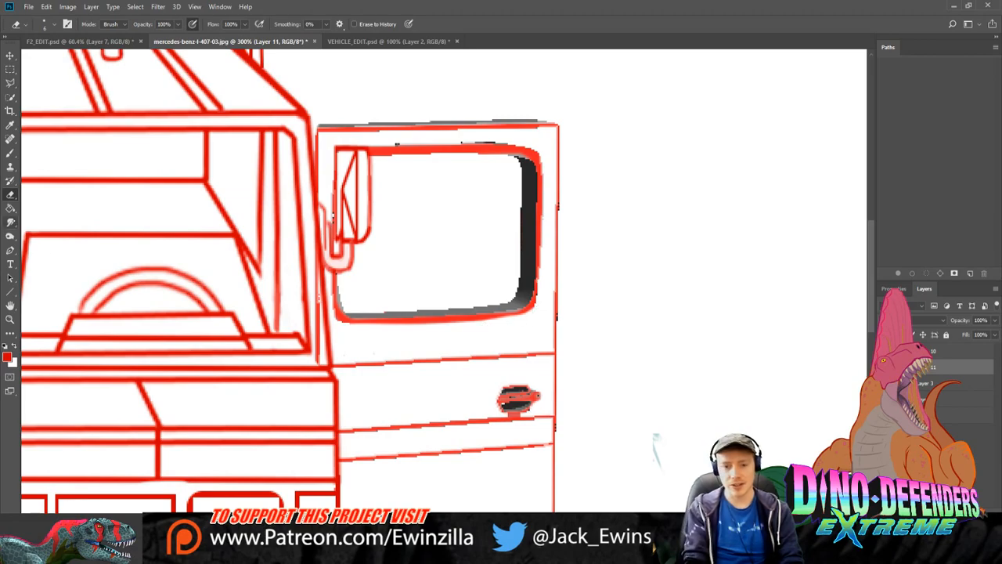
Step: Smudge the window frame's outer edges and top inner edge smooth, removing the dark fragments above the frame
left_click(11, 222)
left_click_drag(479, 317, 510, 315)
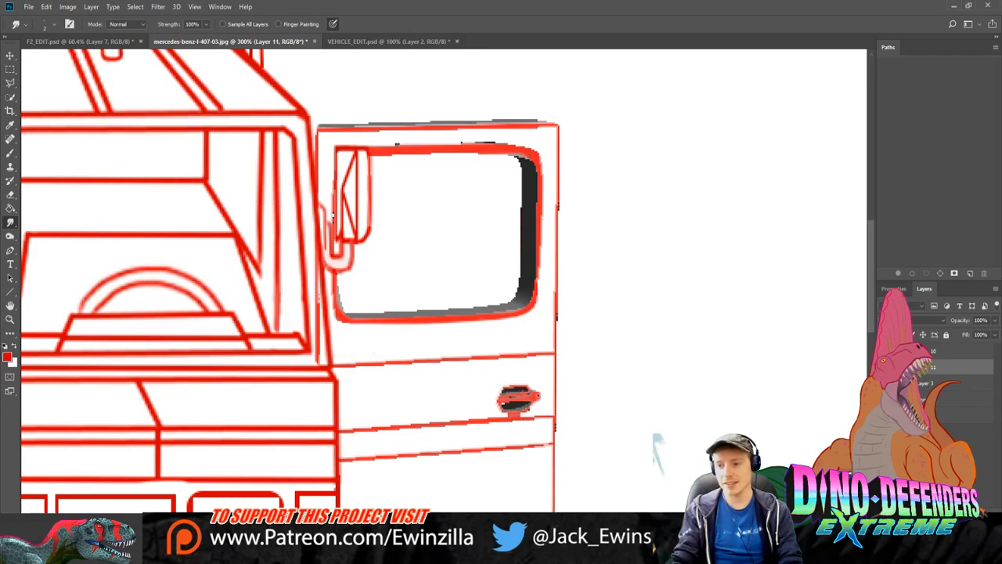
left_click_drag(545, 155, 545, 256)
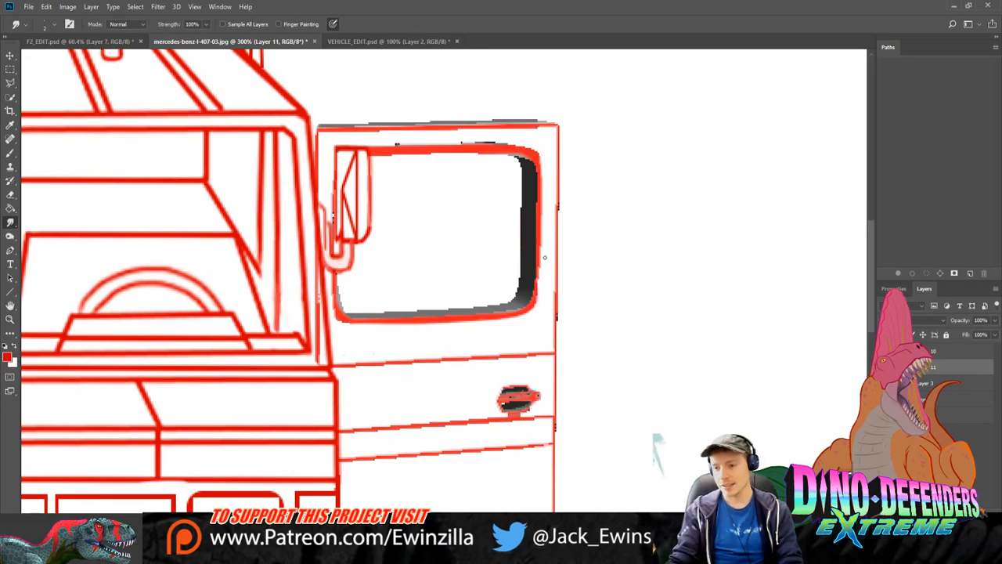
left_click_drag(542, 164, 543, 181)
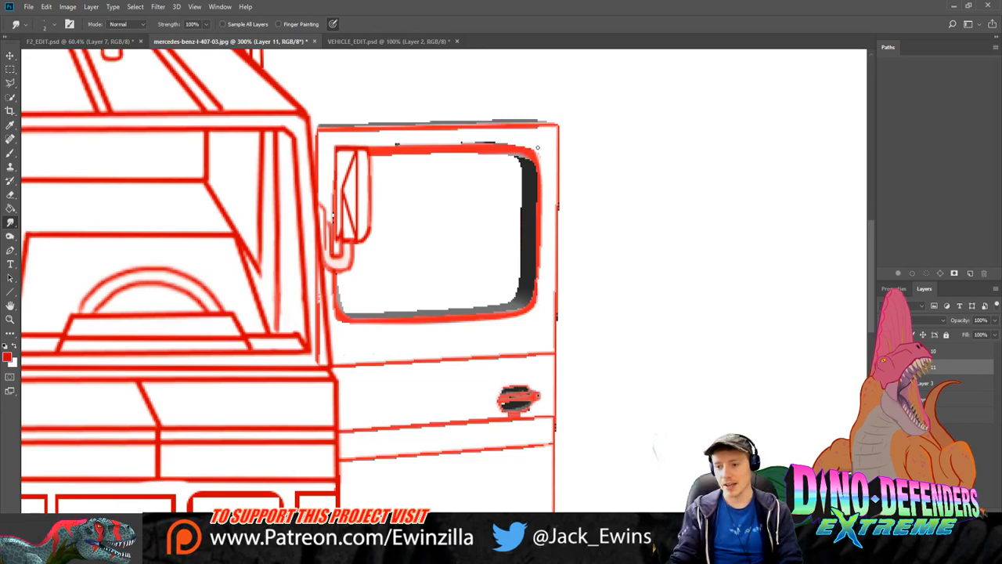
left_click_drag(537, 147, 545, 180)
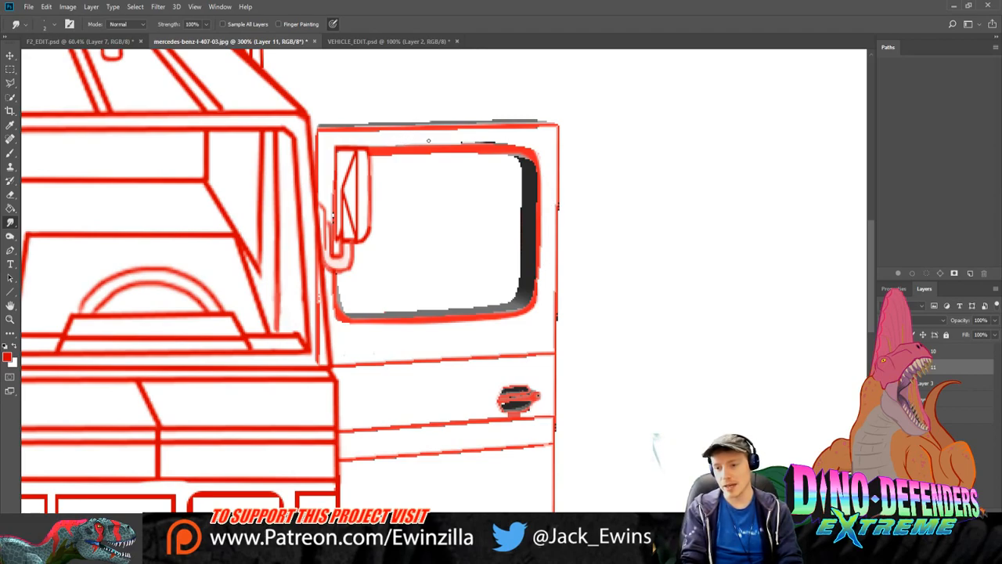
left_click_drag(431, 143, 509, 145)
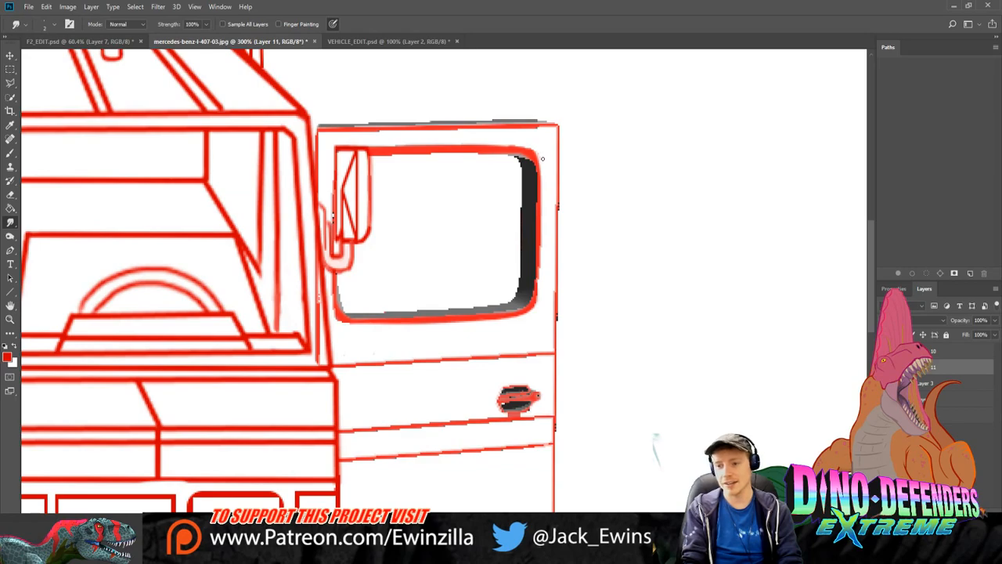
left_click_drag(374, 157, 511, 155)
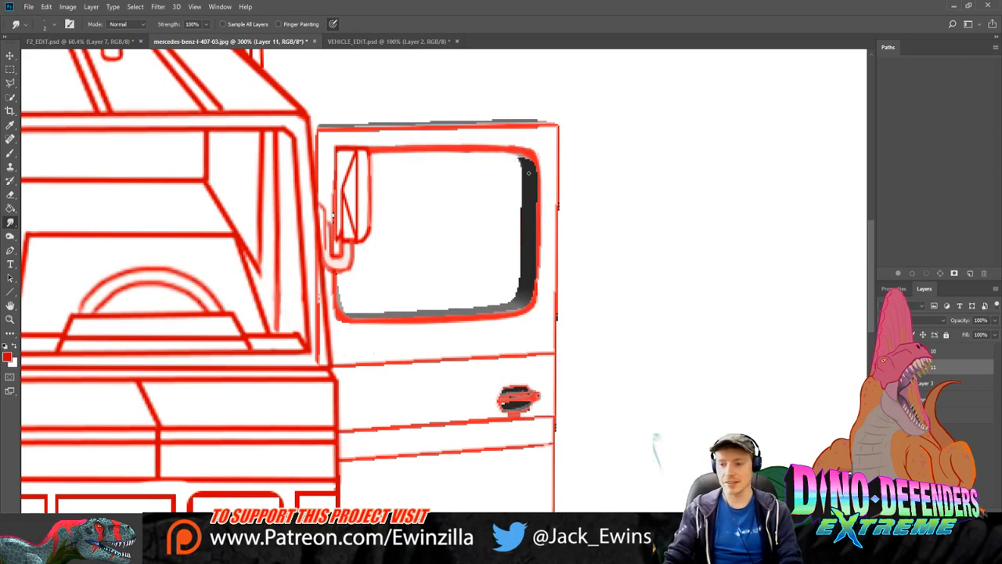
Step: Smooth the inner edge of the window's dark side shading and the grey shading along its sill with the Smudge tool
left_click_drag(523, 196, 522, 248)
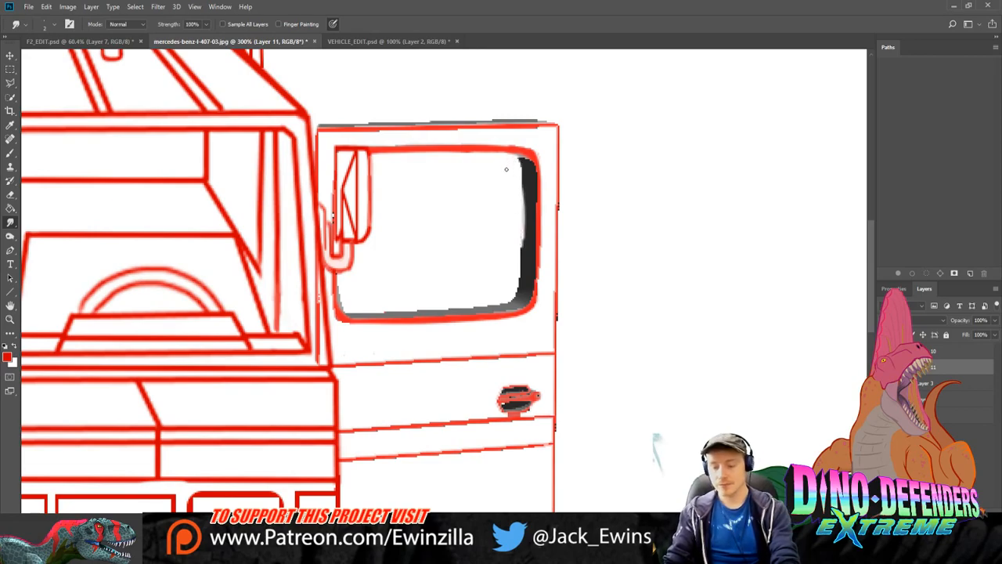
left_click_drag(522, 185, 516, 249)
left_click_drag(521, 199, 521, 278)
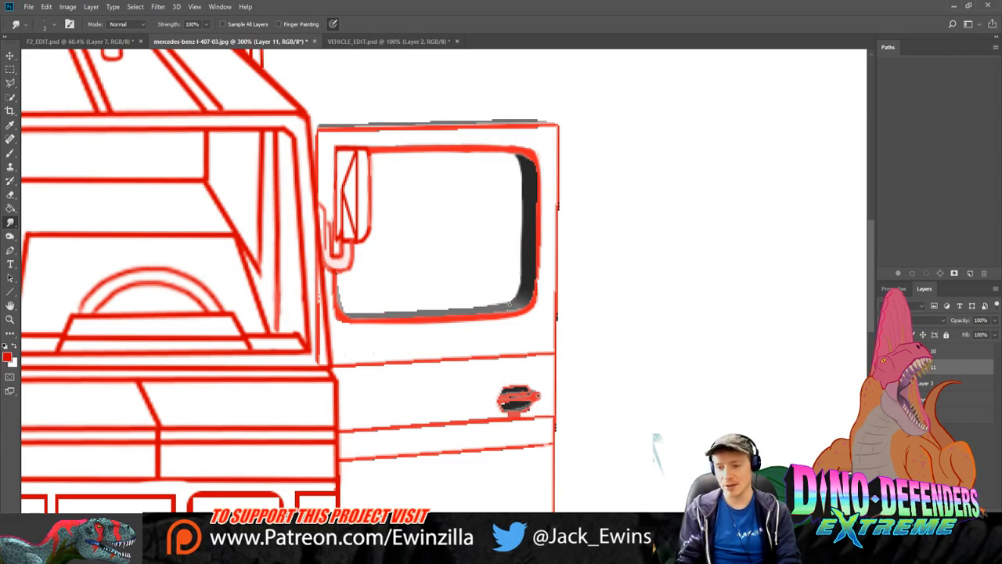
mouse_move(510, 303)
left_mouse_down()
mouse_move(438, 317)
mouse_move(390, 312)
mouse_move(448, 307)
left_mouse_up()
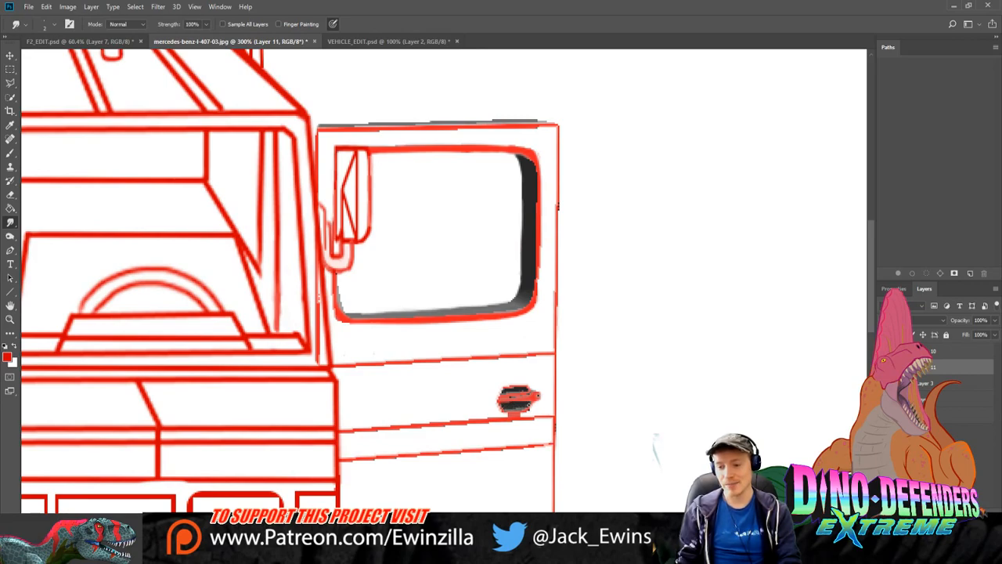
Step: Smudge the door handle's jagged upper and lower edges into a clean, compact shape without the stub beneath it
mouse_move(518, 414)
left_mouse_down()
mouse_move(504, 408)
mouse_move(524, 406)
left_mouse_up()
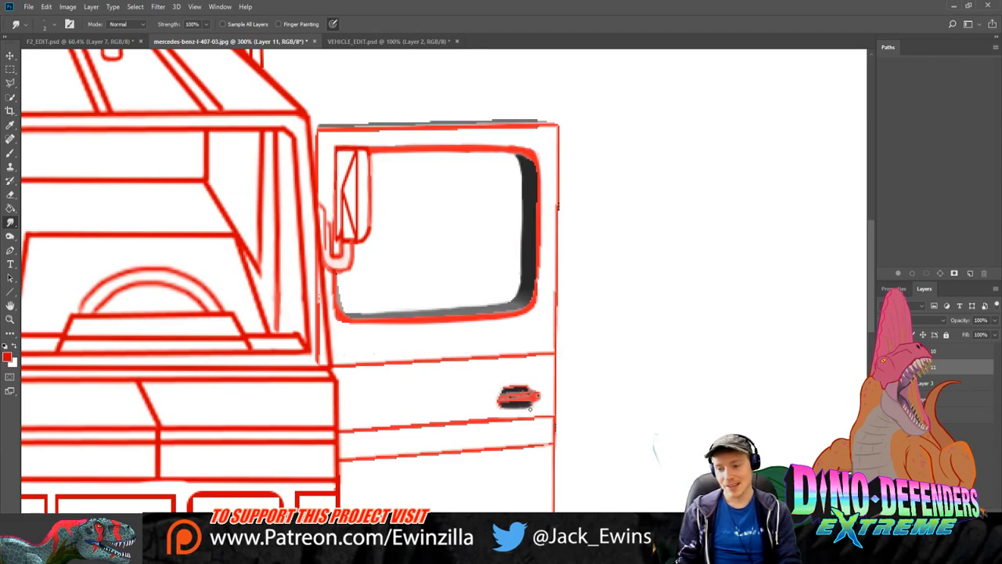
mouse_move(516, 389)
left_mouse_down()
mouse_move(524, 393)
mouse_move(505, 388)
mouse_move(524, 385)
left_mouse_up()
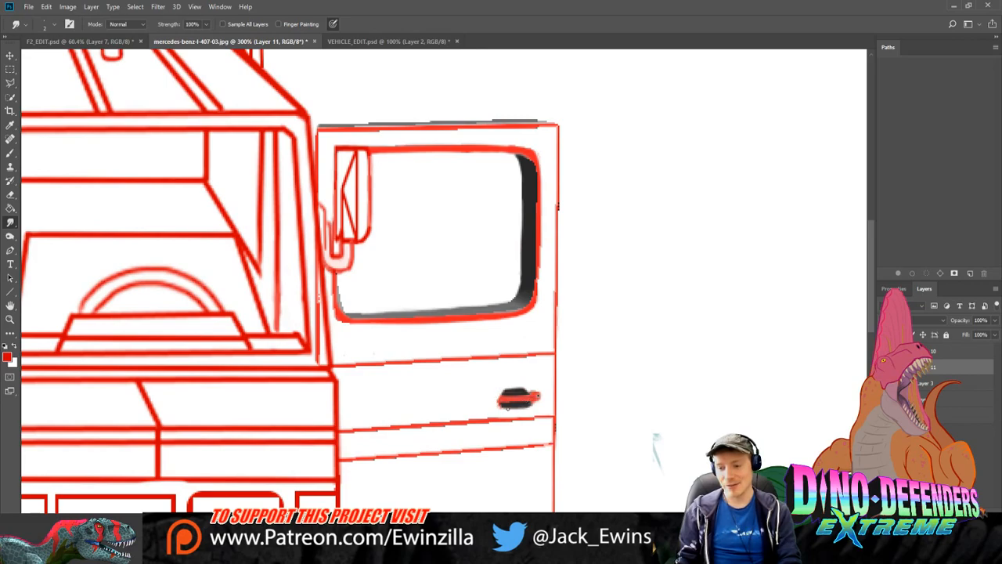
left_click_drag(499, 407, 530, 408)
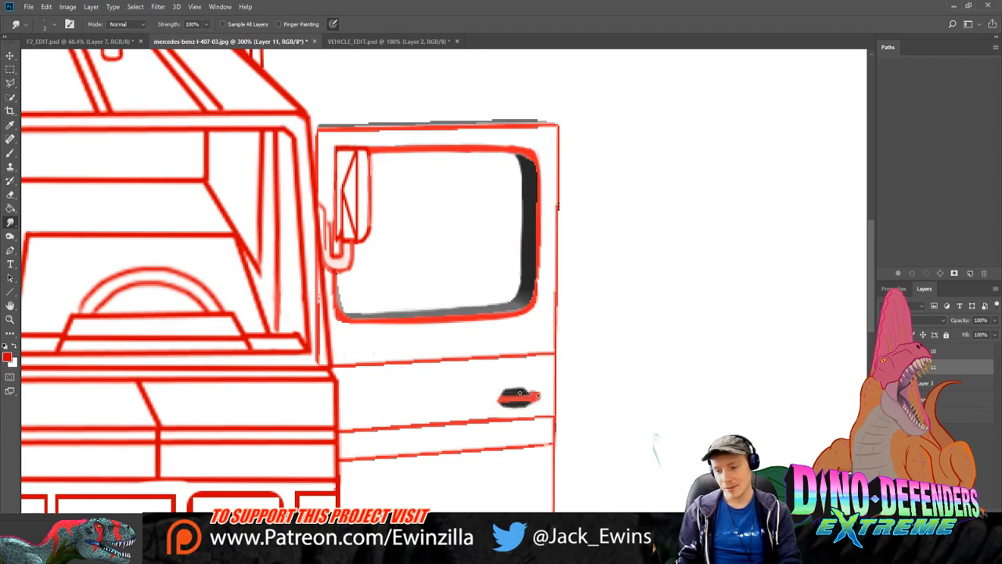
left_click_drag(537, 388, 489, 390)
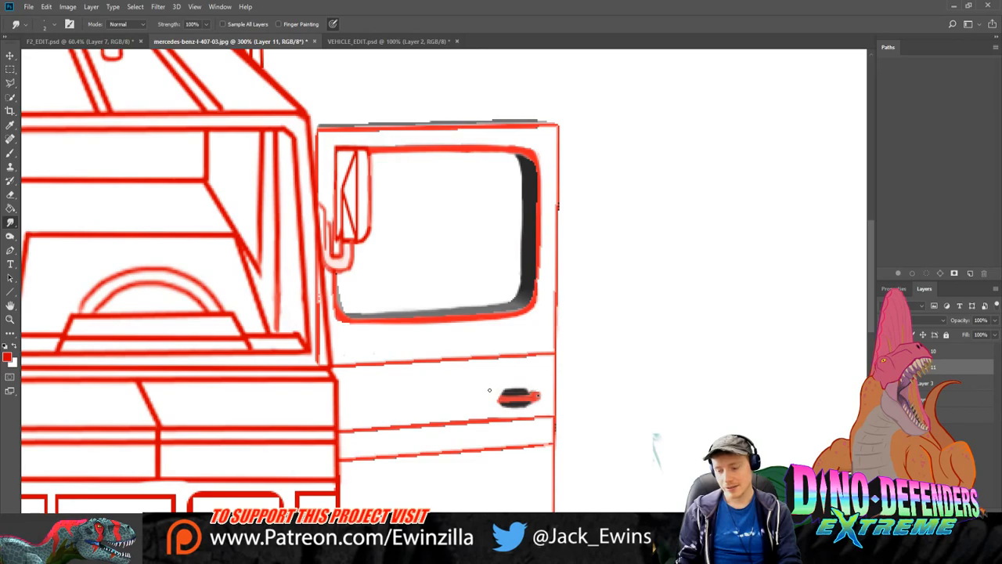
Step: Smooth the door's lower wheel-arch edge and bottom outline with the Smudge tool, joining them at the corner
scroll(871, 280, "down", 5)
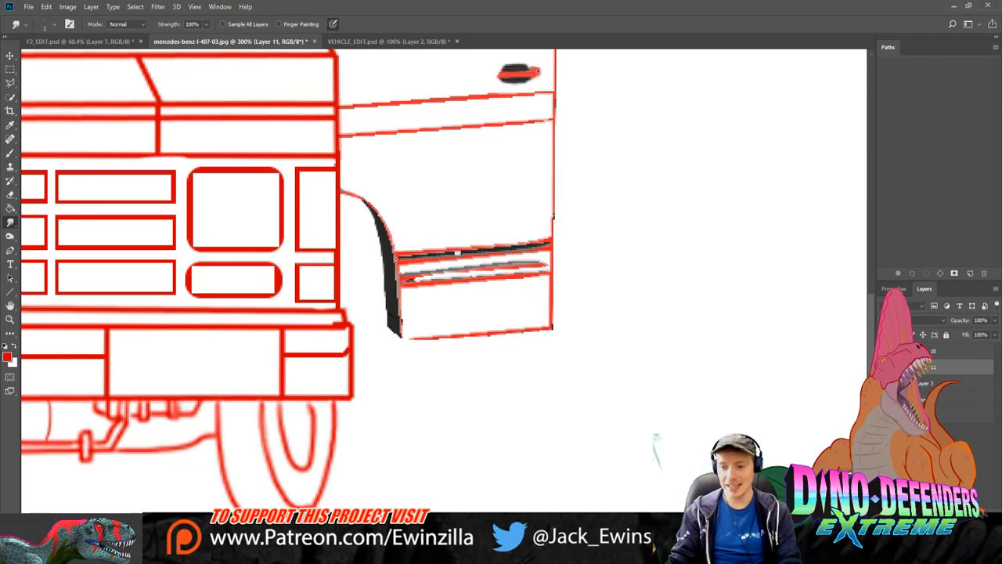
left_click_drag(395, 259, 401, 334)
left_click_drag(400, 295, 402, 335)
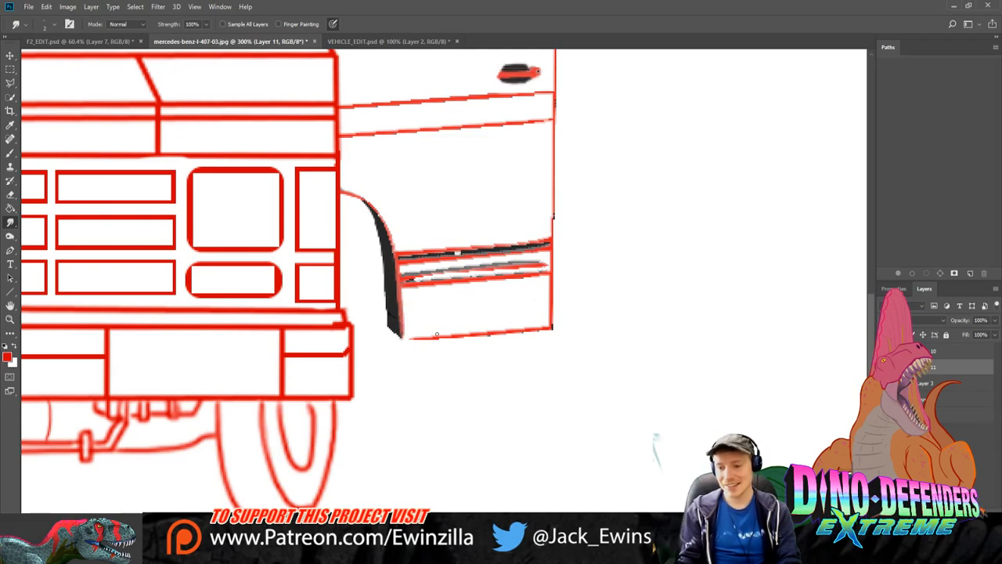
mouse_move(538, 329)
left_mouse_down()
mouse_move(403, 337)
mouse_move(552, 328)
mouse_move(498, 331)
left_mouse_up()
left_click_drag(401, 337, 453, 340)
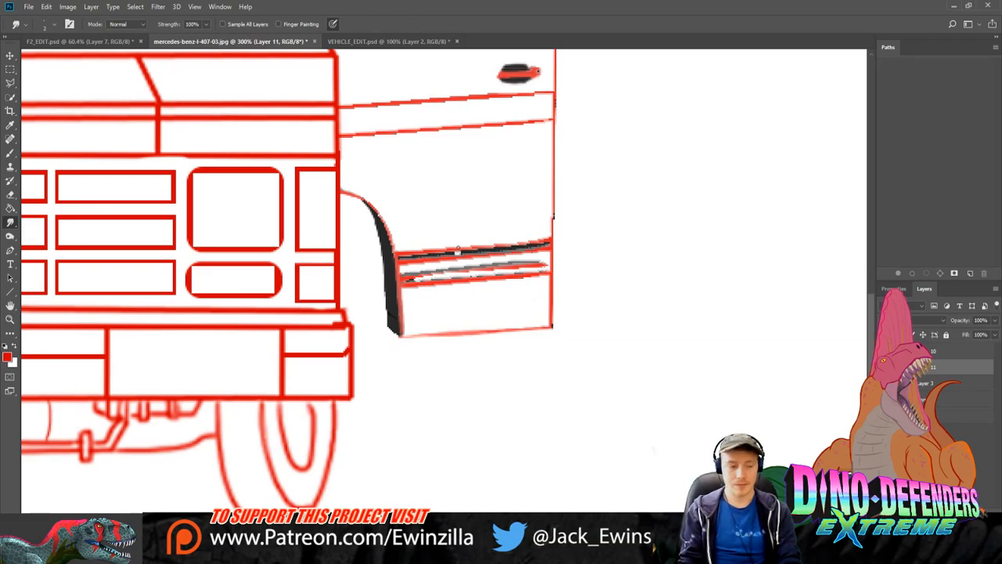
Step: Trim both ends of the lower trim strips so they stop short of the wheel arch and the door's outer edge
mouse_move(398, 243)
left_mouse_down()
mouse_move(404, 290)
mouse_move(411, 285)
left_mouse_up()
left_click_drag(546, 238, 542, 267)
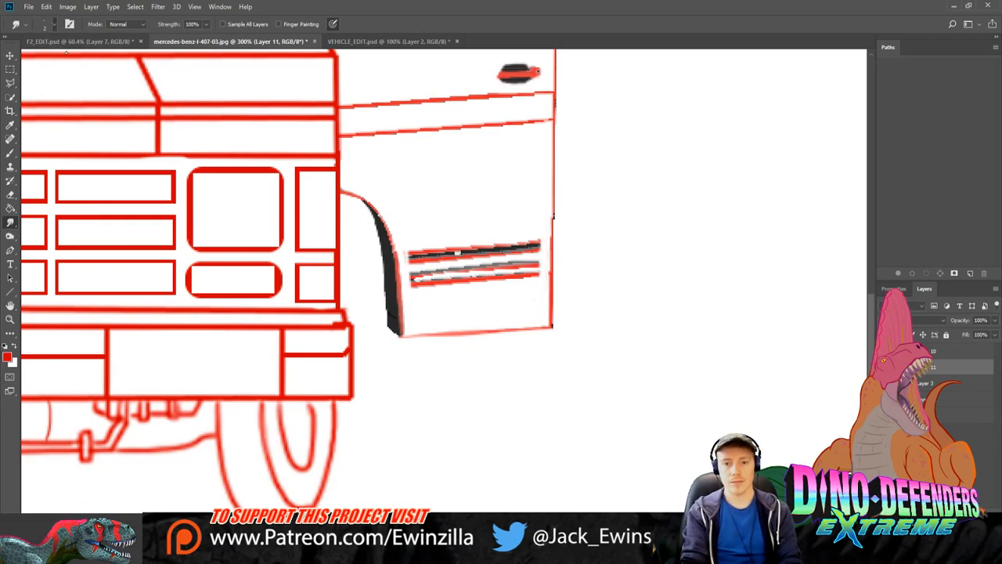
Step: Smudge away the striped trim on the lower part of the open door and redraw it as three straight red 2 px lines
key("bracketright")
key("bracketright")
key("bracketright")
key("bracketright")
mouse_move(401, 267)
left_mouse_down()
mouse_move(437, 294)
mouse_move(426, 262)
mouse_move(469, 214)
mouse_move(489, 224)
mouse_move(517, 280)
left_mouse_up()
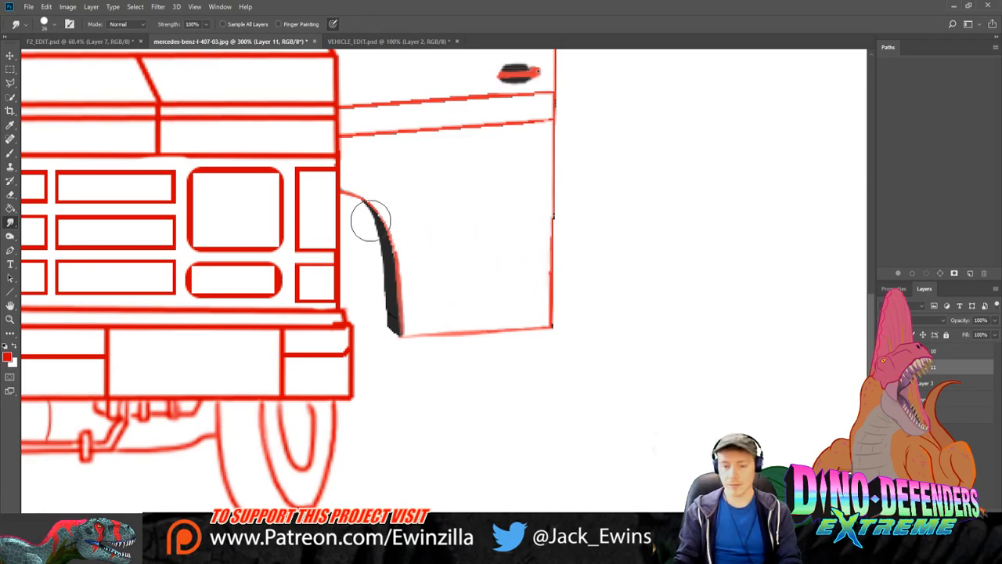
key("u")
mouse_move(395, 254)
left_mouse_down()
mouse_move(539, 239)
mouse_move(548, 245)
mouse_move(538, 251)
mouse_move(548, 246)
mouse_move(533, 261)
mouse_move(550, 245)
mouse_move(399, 266)
mouse_move(550, 276)
left_mouse_up()
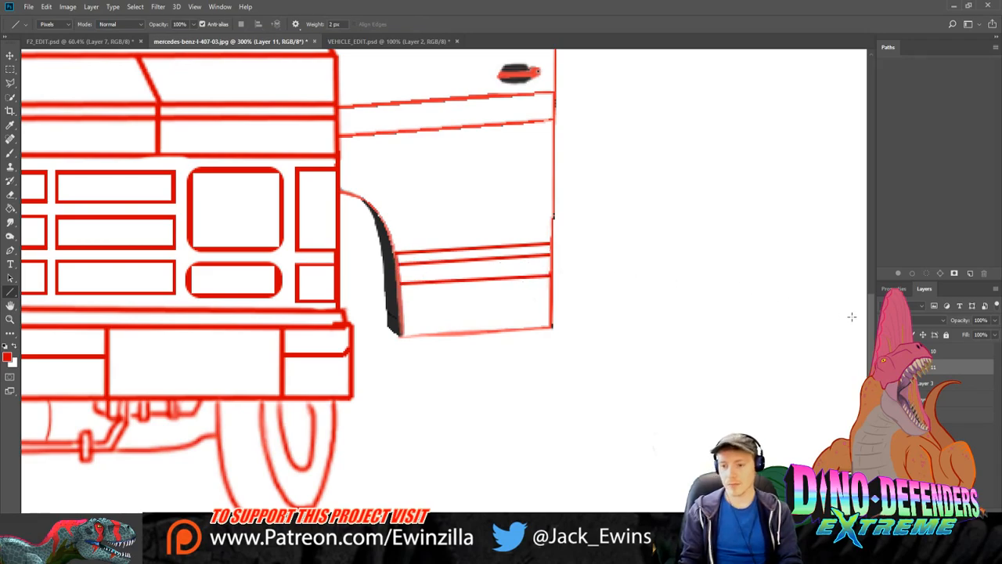
Step: Round the door's upper outer corner with a red brush stroke, smudging away the old square corner and the rough grey top edge
scroll(446, 281, "up", 10)
scroll(446, 282, "down", 4)
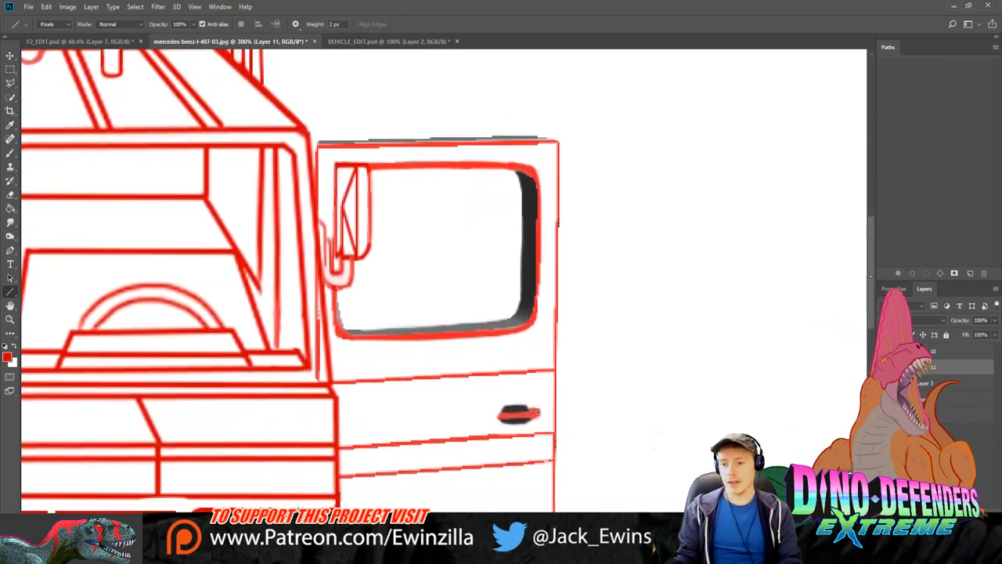
scroll(816, 220, "up", 1)
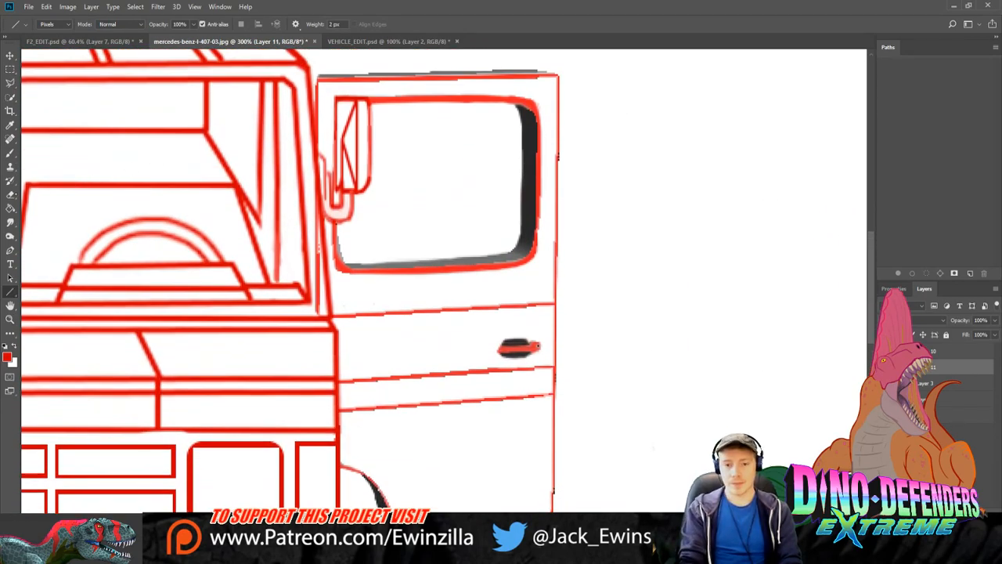
left_click(11, 153)
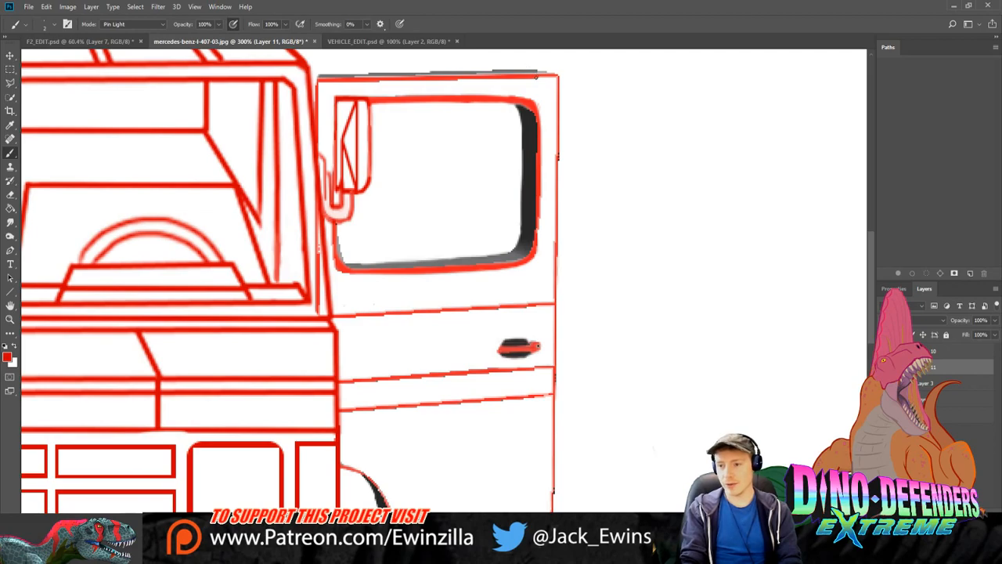
left_click_drag(536, 75, 557, 91)
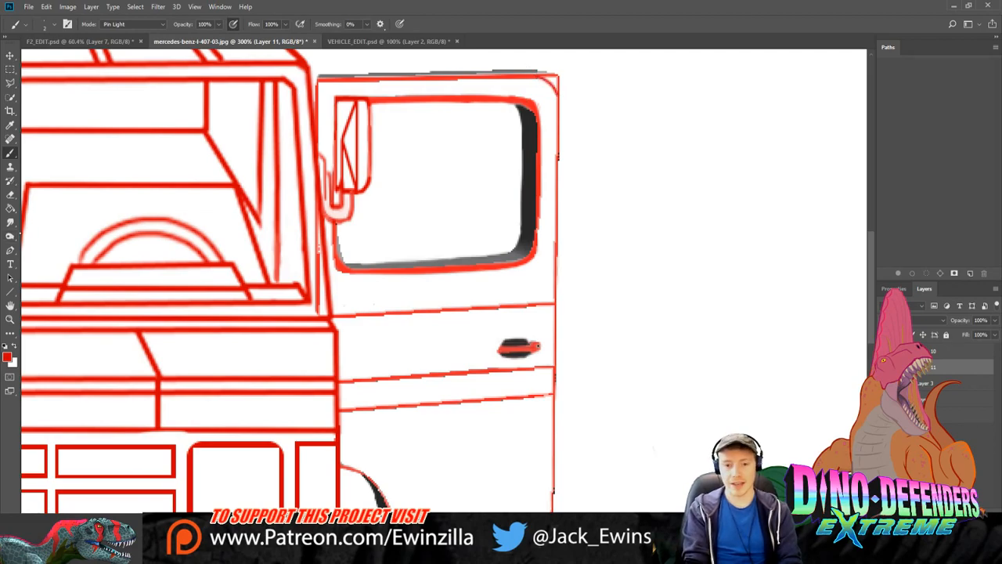
left_click(11, 223)
mouse_move(574, 69)
left_mouse_down()
mouse_move(540, 52)
mouse_move(582, 89)
left_mouse_up()
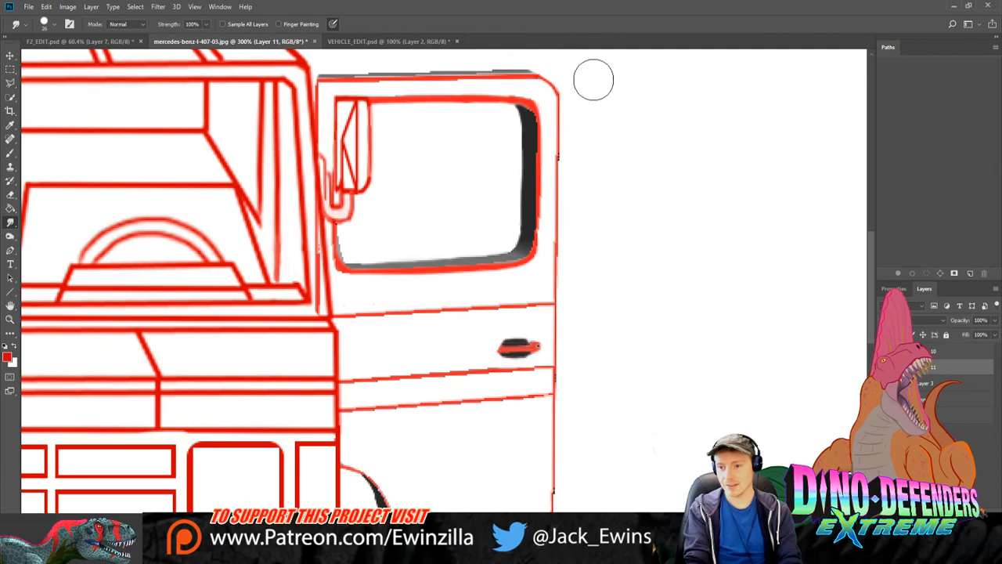
left_click_drag(515, 53, 323, 60)
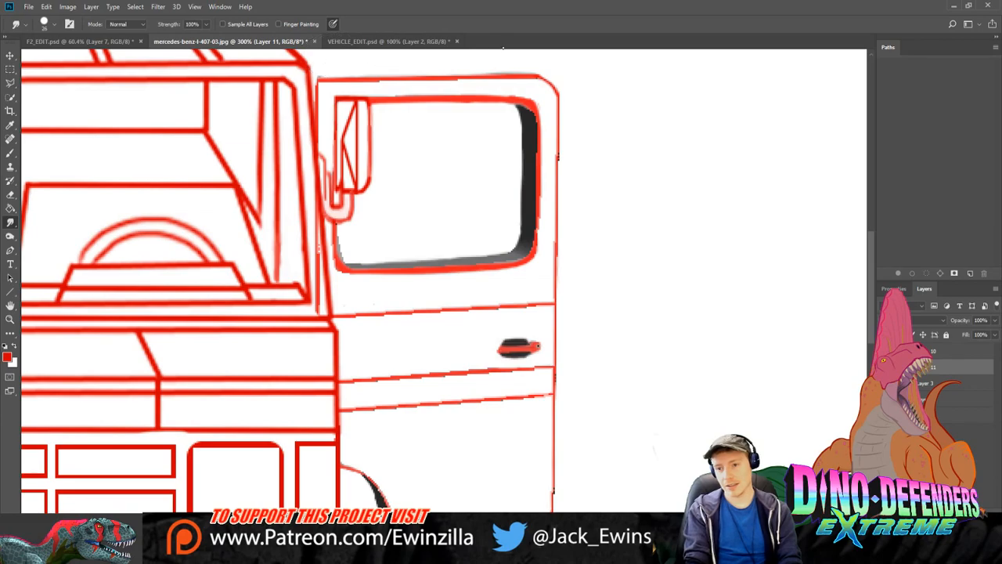
Step: Sample a grey colour and draw a straight 2 px line along the door's top edge
key("f")
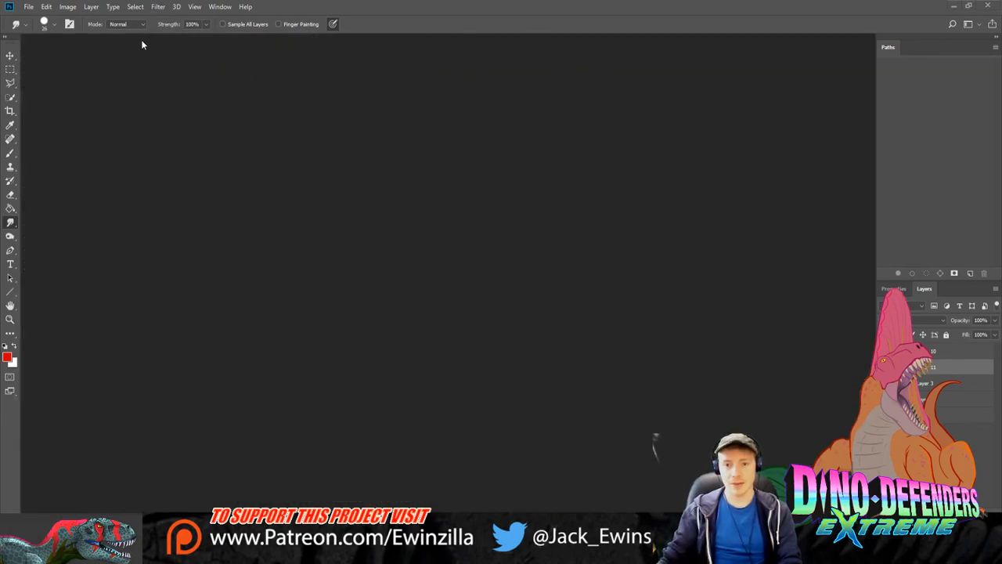
key("f")
scroll(487, 306, "up", 5)
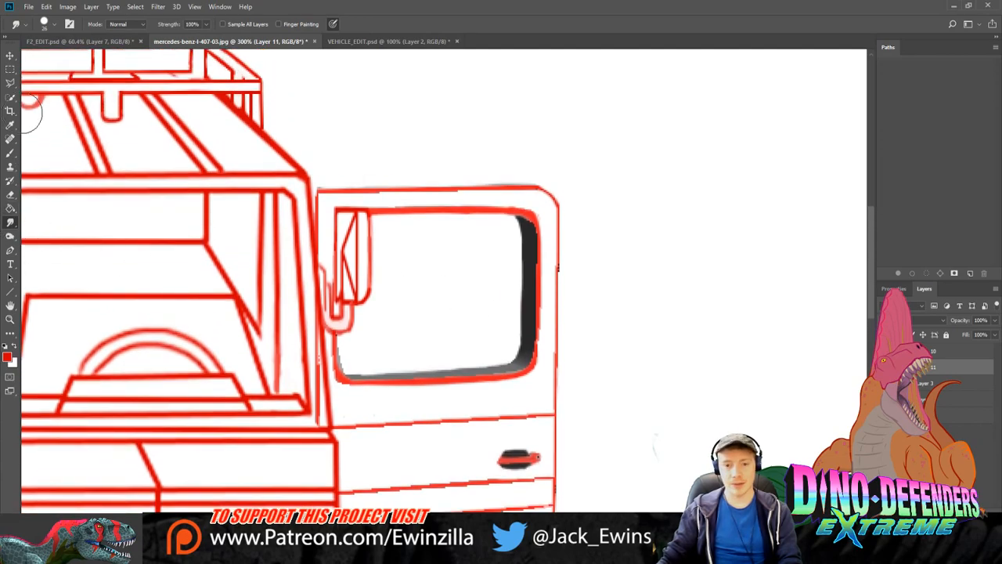
key("i")
left_click(10, 292)
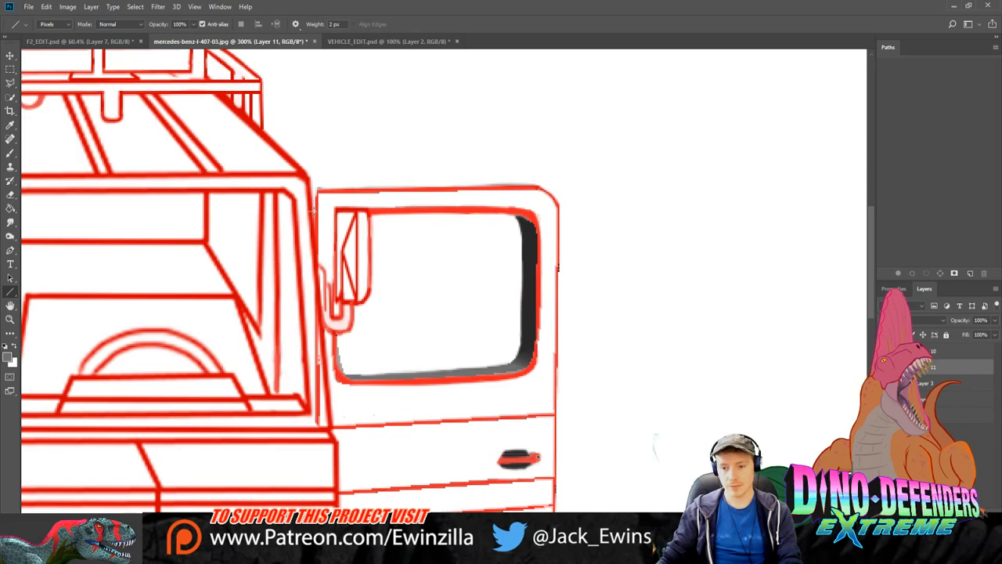
mouse_move(314, 187)
left_mouse_down()
mouse_move(605, 182)
mouse_move(535, 186)
left_mouse_up()
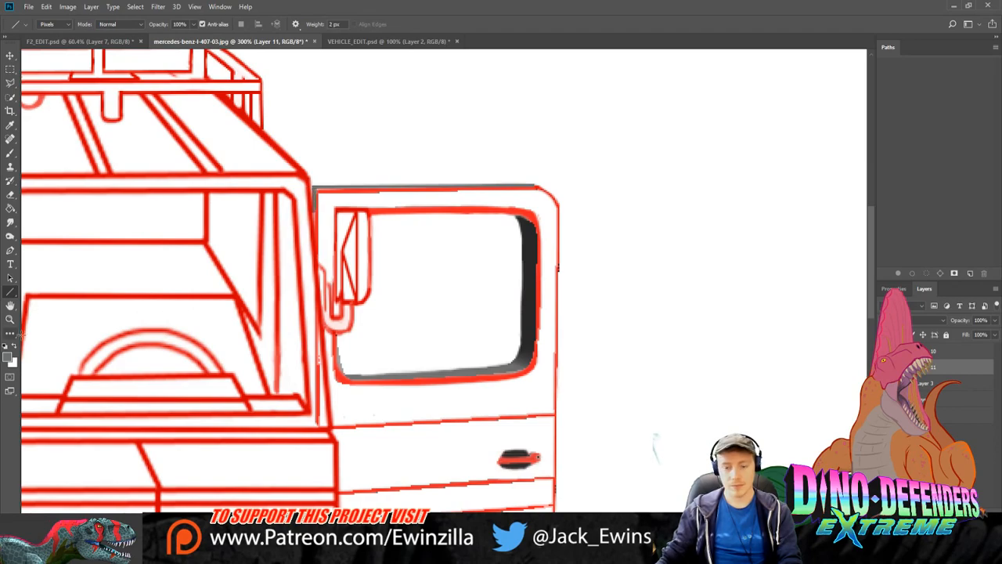
Step: Fit the whole drawing in view, check the door layer's visibility, and merge Layer 10 and Layer 11
left_click(10, 319)
left_click(292, 24)
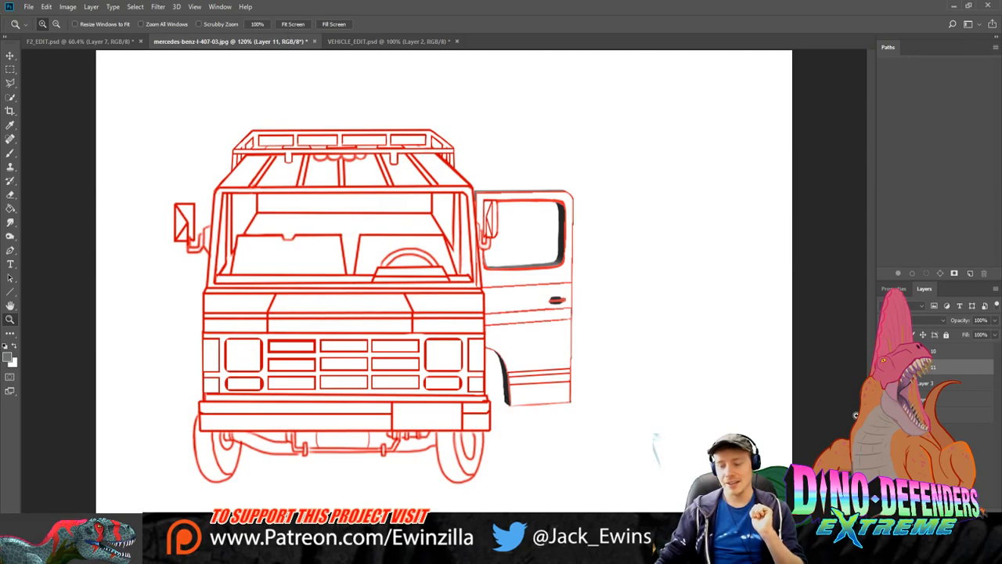
left_click(885, 367)
left_click(884, 367)
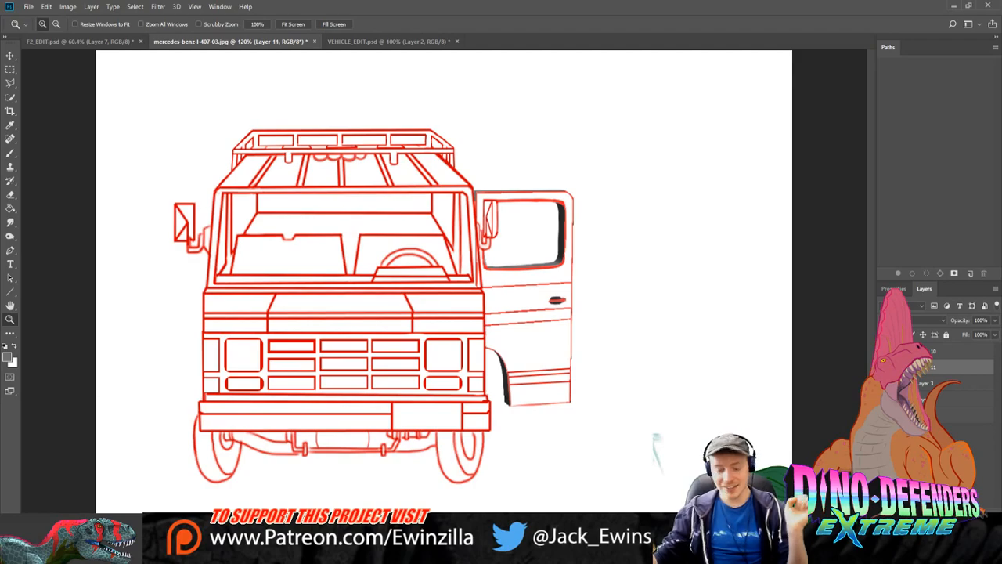
left_click(947, 351)
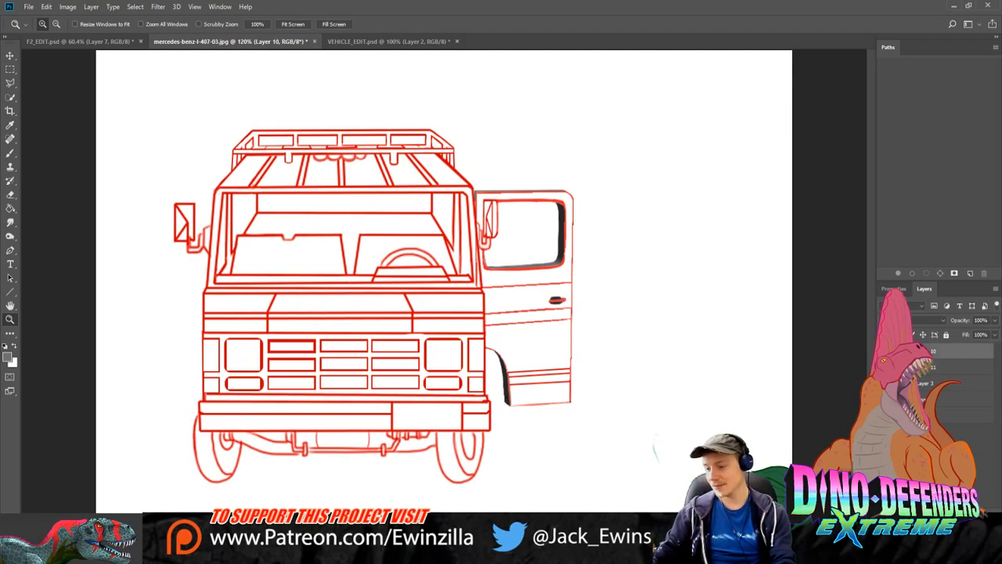
left_click(947, 367, "shift")
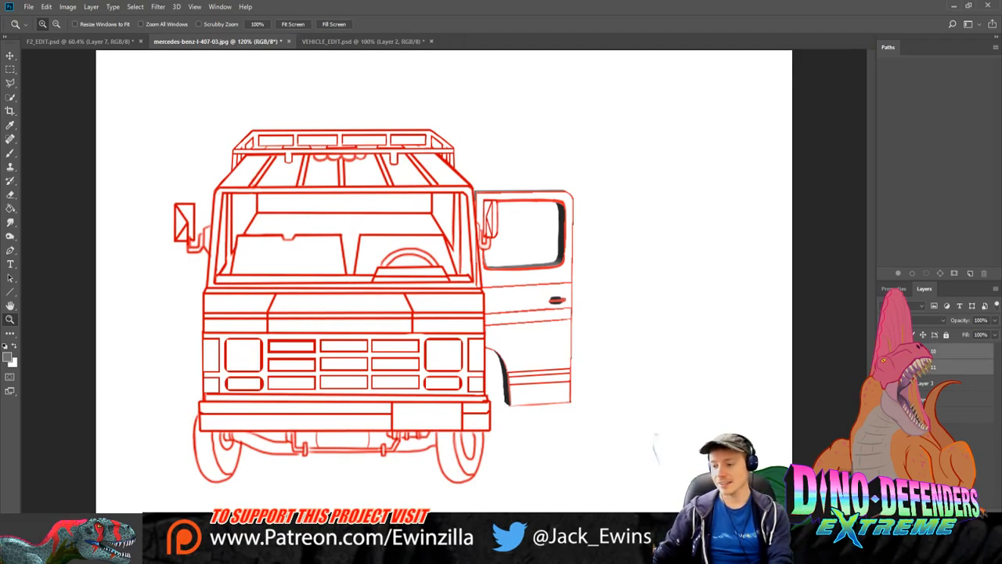
key("ctrl+e")
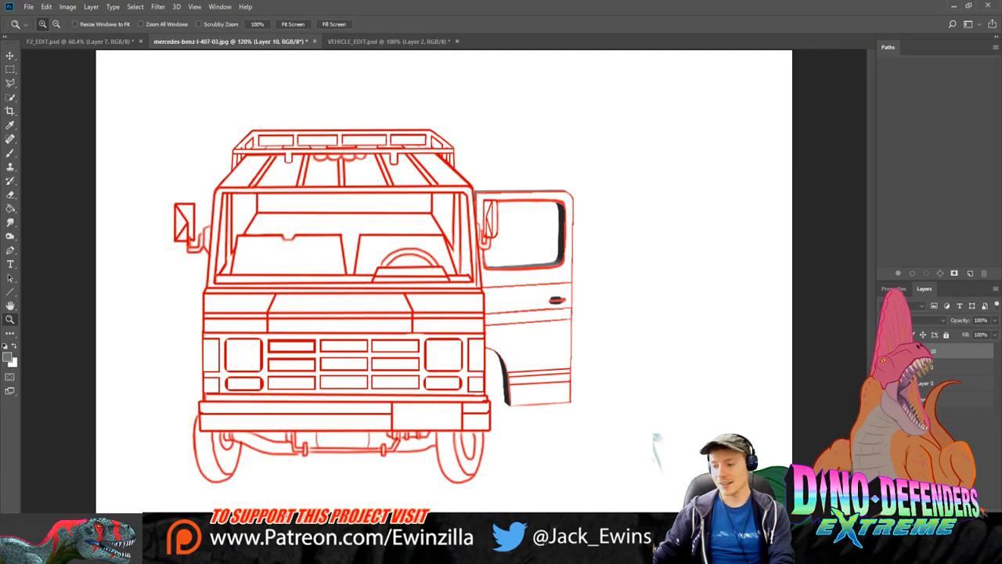
Step: Toggle the visibility of the merged line-art layer and the layer beneath it to check what each contains
left_click(885, 350)
left_click(884, 350)
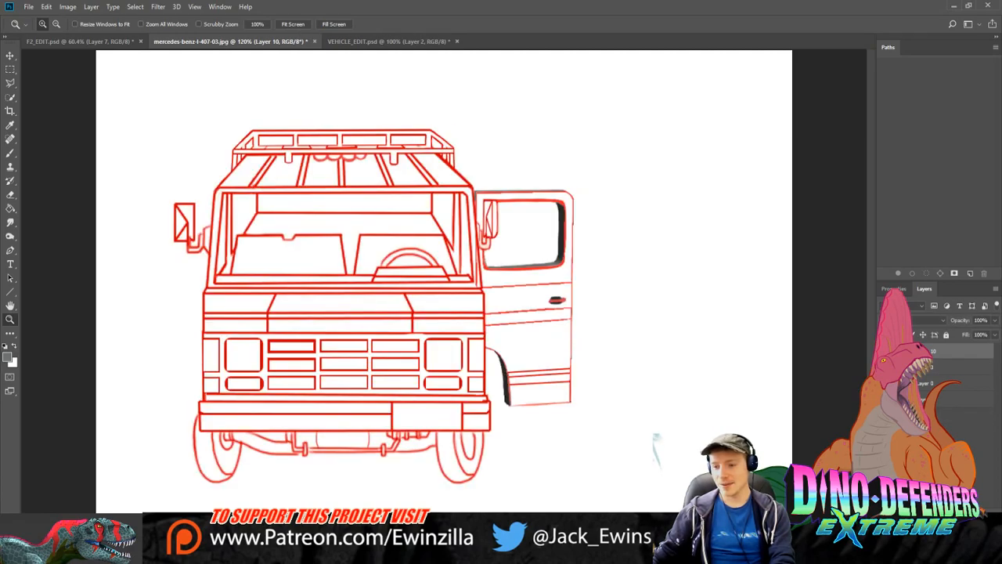
left_click(885, 366)
left_click(885, 366)
left_click(885, 367)
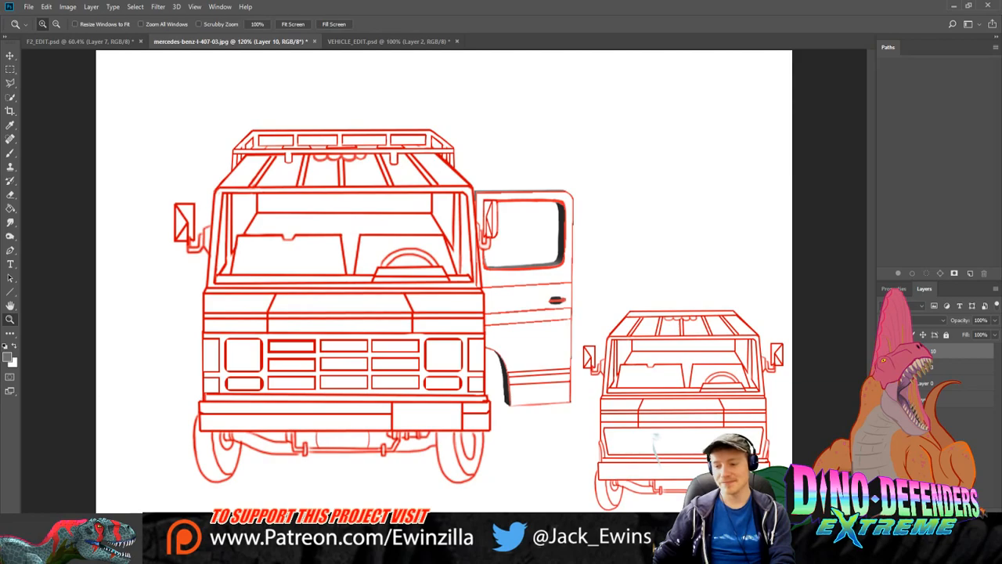
left_click(884, 366)
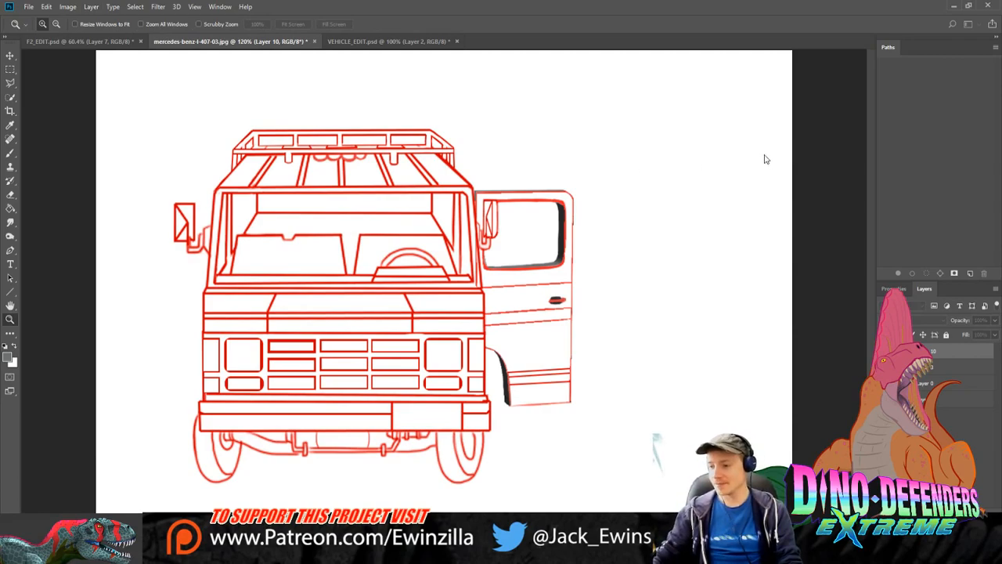
Step: Add a layer named color directly below the Layer 10 line art
left_click(925, 350)
left_click_drag(925, 349, 927, 377)
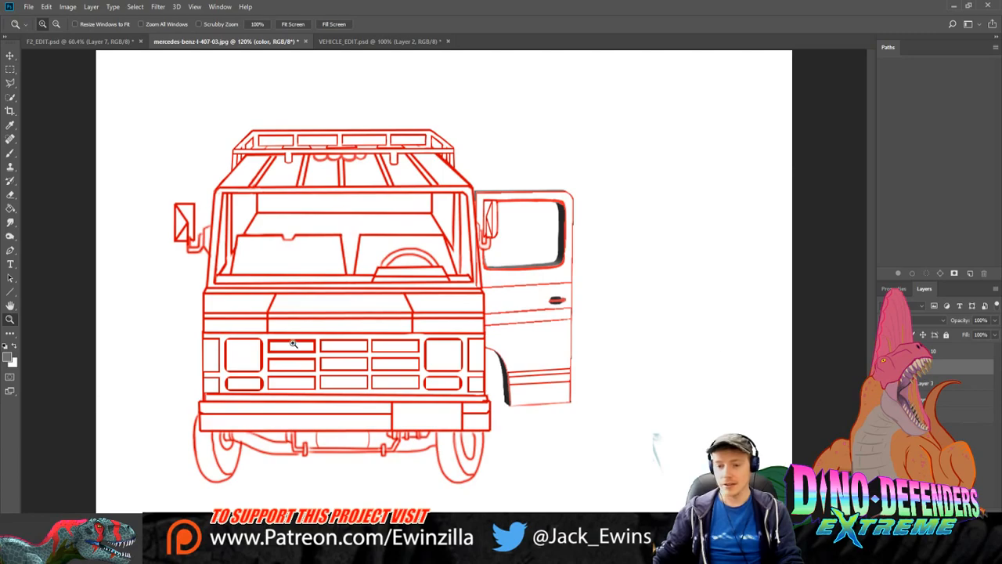
Step: Paint the front bumper and the strip above it medium grey on the color layer, leaving the number plate area white
left_click(316, 414)
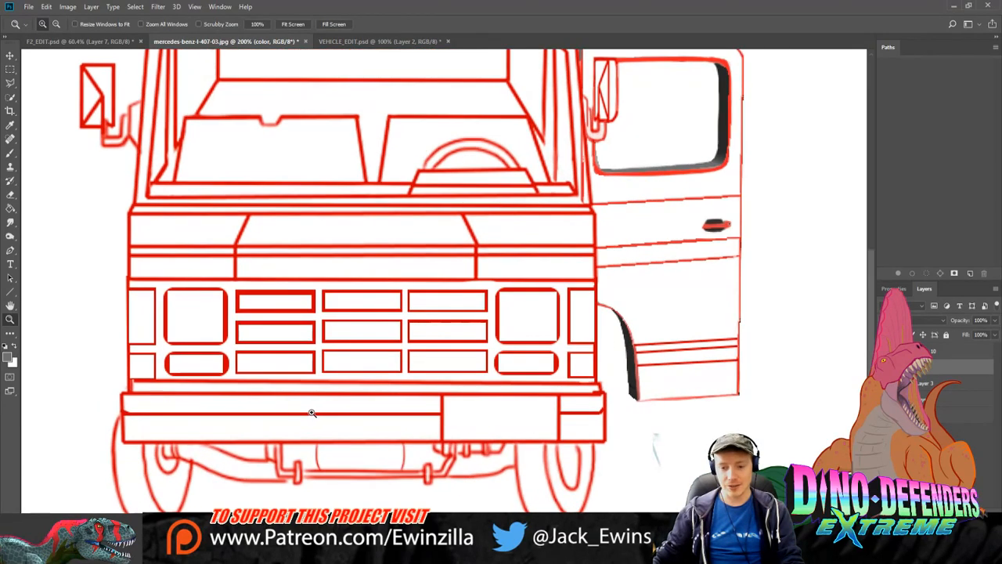
scroll(183, 386, "down", 1)
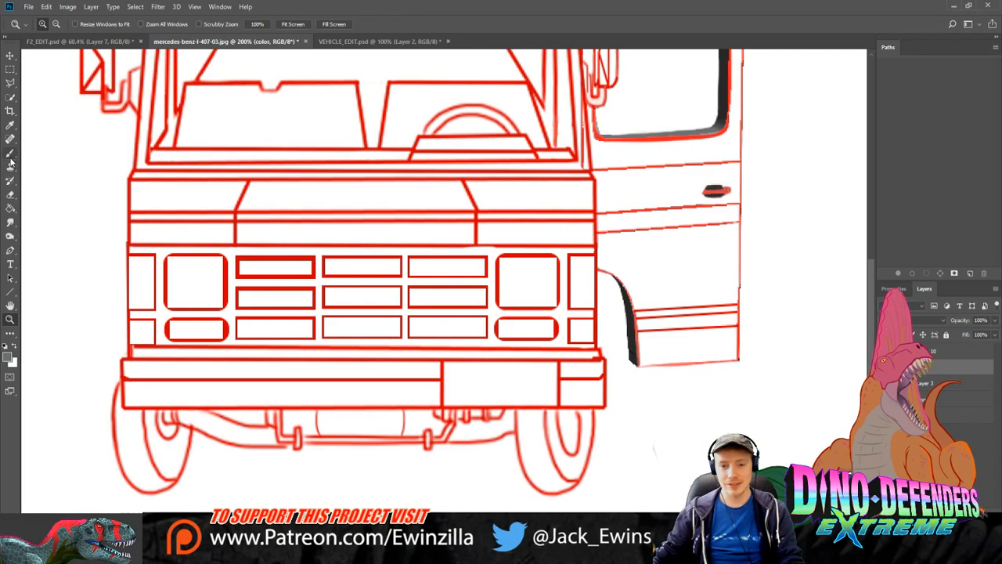
key("i")
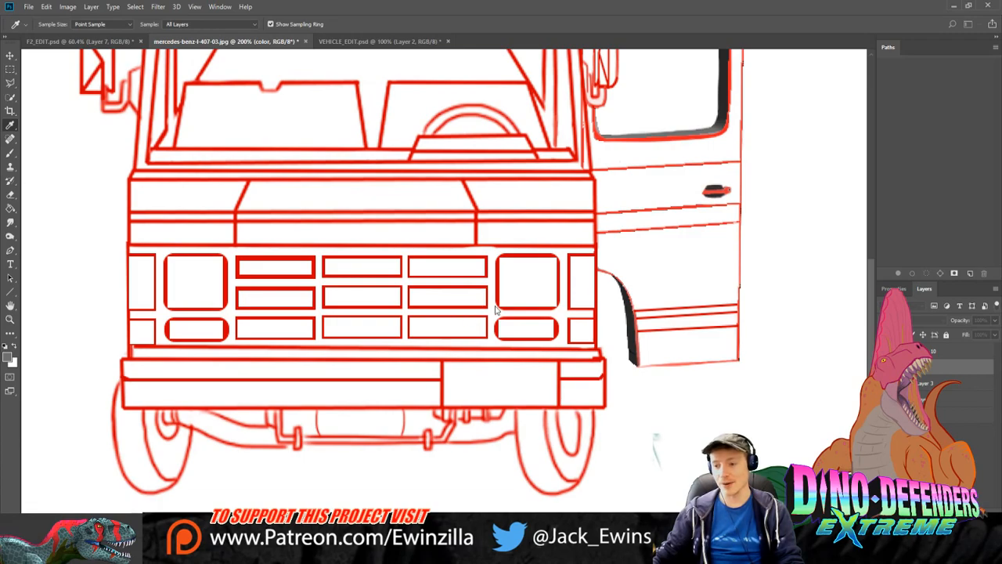
key("b")
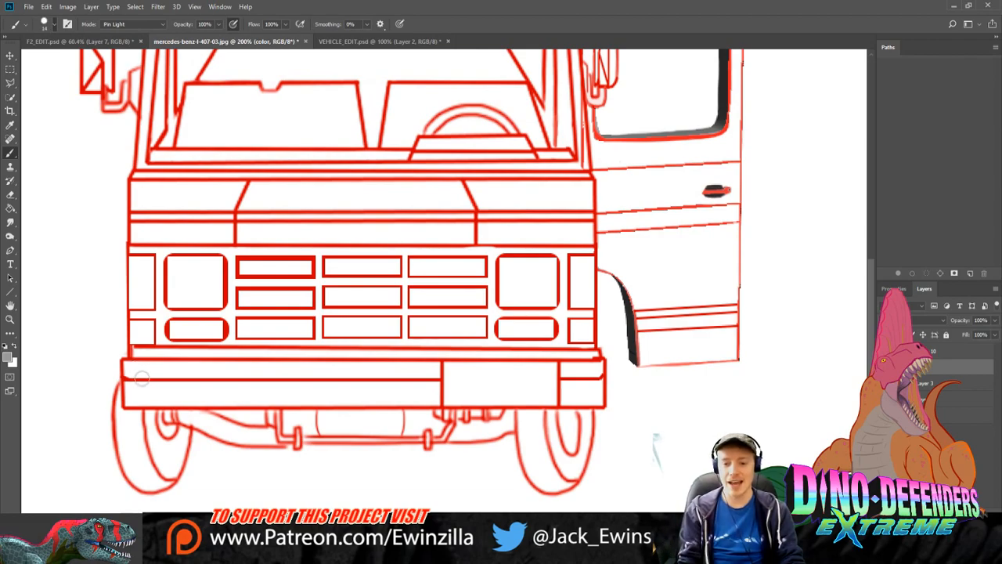
mouse_move(137, 396)
left_mouse_down()
mouse_move(130, 368)
mouse_move(176, 374)
mouse_move(143, 367)
mouse_move(139, 356)
mouse_move(158, 356)
mouse_move(135, 352)
mouse_move(321, 360)
left_mouse_up()
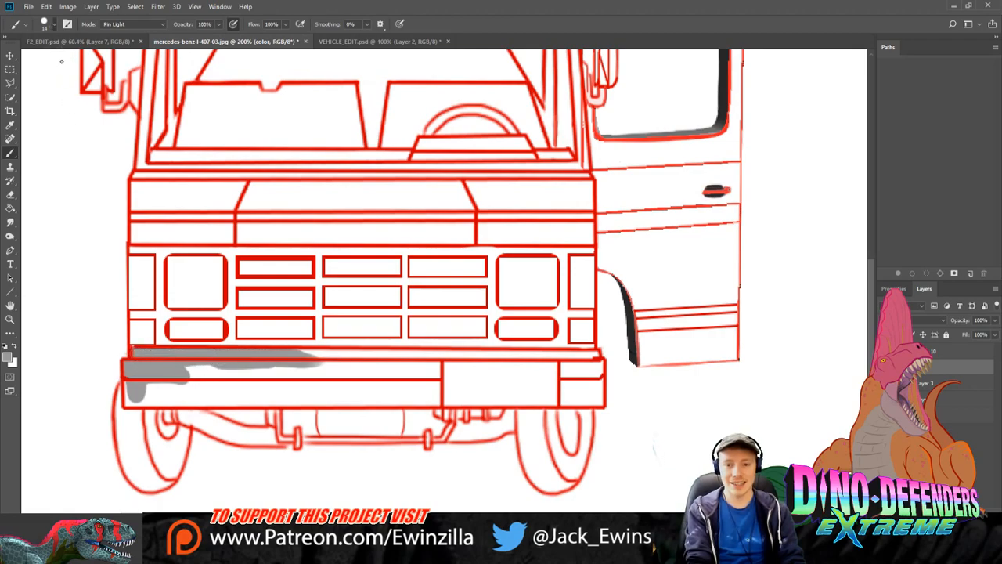
mouse_move(313, 356)
left_mouse_down()
mouse_move(279, 356)
mouse_move(598, 355)
mouse_move(597, 377)
mouse_move(592, 359)
mouse_move(594, 376)
mouse_move(572, 386)
mouse_move(564, 361)
mouse_move(563, 403)
mouse_move(587, 400)
mouse_move(575, 388)
mouse_move(572, 396)
mouse_move(597, 387)
left_mouse_up()
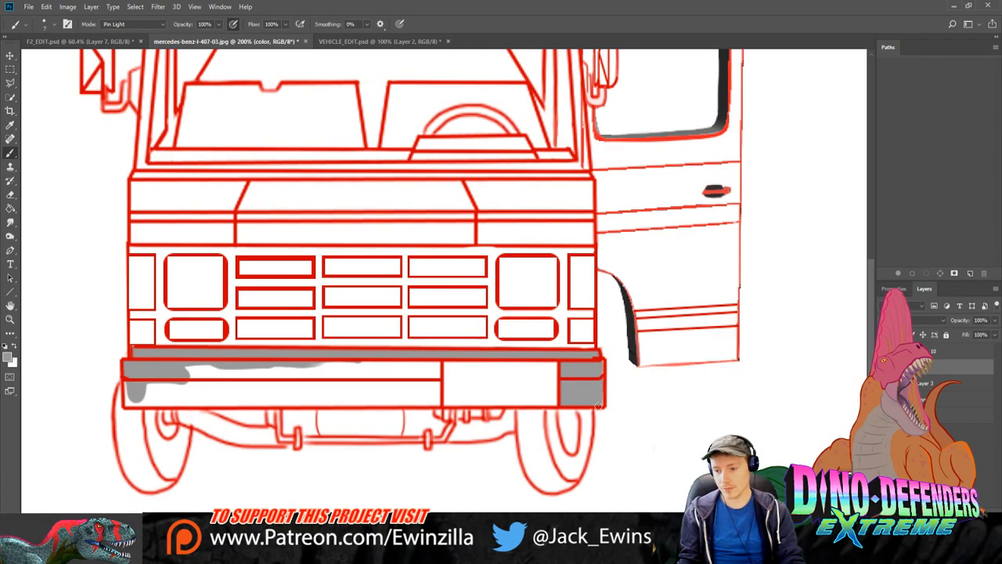
mouse_move(436, 368)
left_mouse_down()
mouse_move(436, 403)
mouse_move(399, 390)
left_mouse_up()
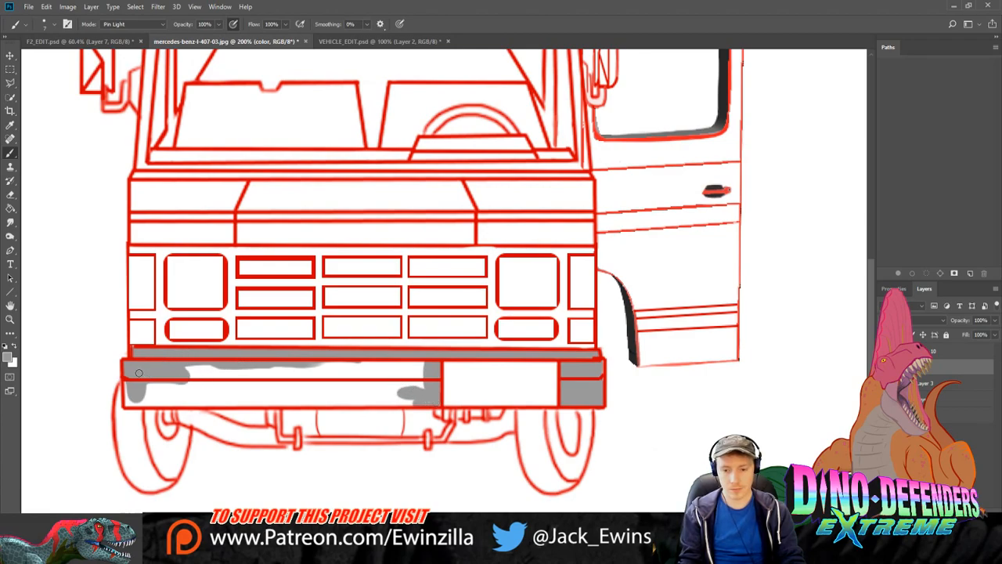
mouse_move(131, 382)
left_mouse_down()
mouse_move(158, 403)
mouse_move(158, 375)
mouse_move(145, 395)
mouse_move(198, 362)
mouse_move(177, 387)
mouse_move(178, 370)
mouse_move(210, 368)
mouse_move(160, 402)
mouse_move(388, 400)
left_mouse_up()
mouse_move(307, 400)
left_mouse_down()
mouse_move(186, 399)
mouse_move(233, 367)
mouse_move(193, 391)
mouse_move(325, 364)
mouse_move(204, 397)
mouse_move(352, 384)
mouse_move(268, 392)
mouse_move(357, 390)
mouse_move(402, 401)
mouse_move(305, 400)
mouse_move(346, 388)
mouse_move(337, 373)
mouse_move(265, 381)
mouse_move(430, 365)
mouse_move(395, 388)
mouse_move(421, 385)
mouse_move(422, 368)
mouse_move(409, 366)
mouse_move(388, 399)
mouse_move(399, 403)
mouse_move(172, 401)
left_mouse_up()
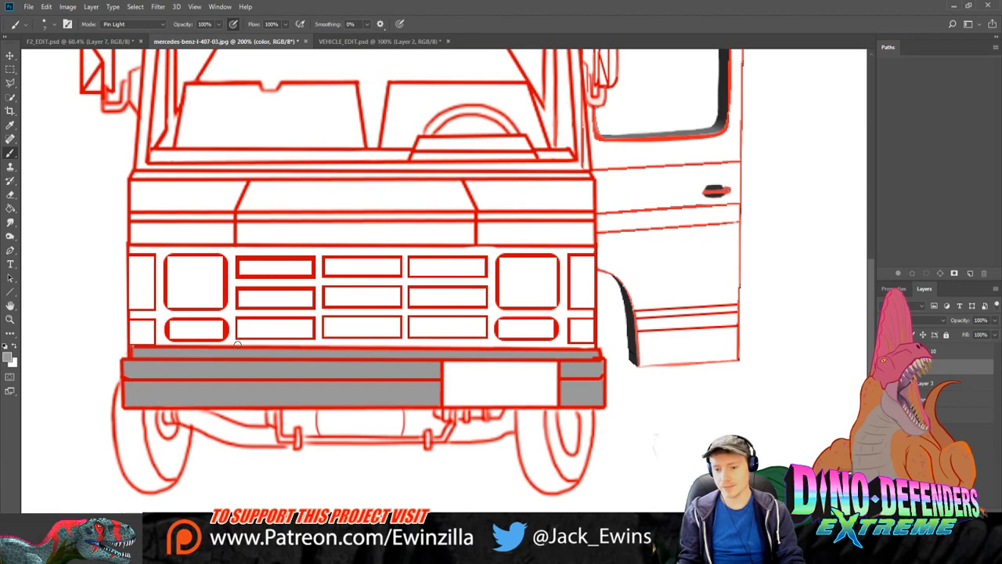
Step: Paint the lower surround of the left headlight and indicator lamps a lighter grey than the bumper, extending it up beside the grille
scroll(439, 281, "up", 5)
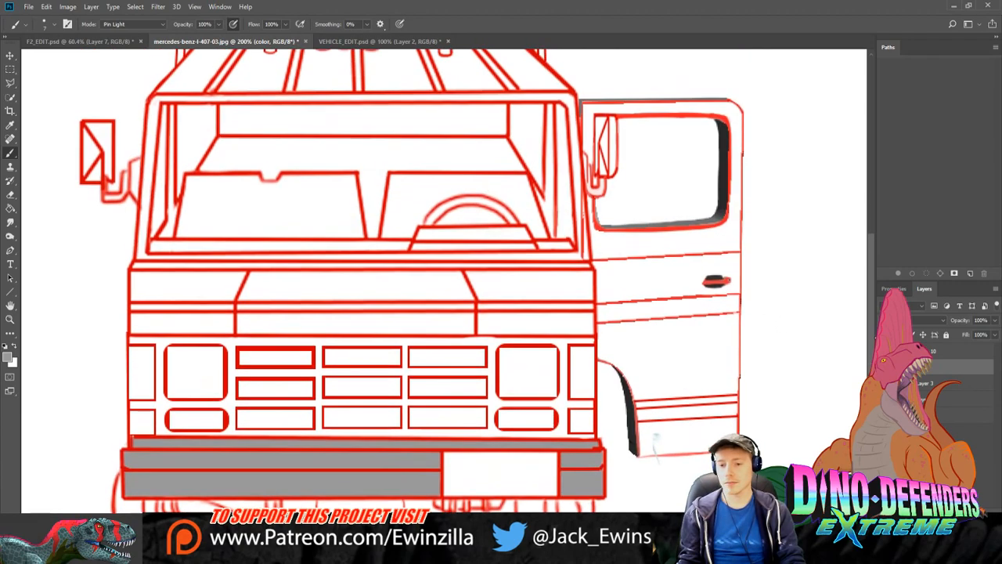
left_click_drag(874, 335, 874, 343)
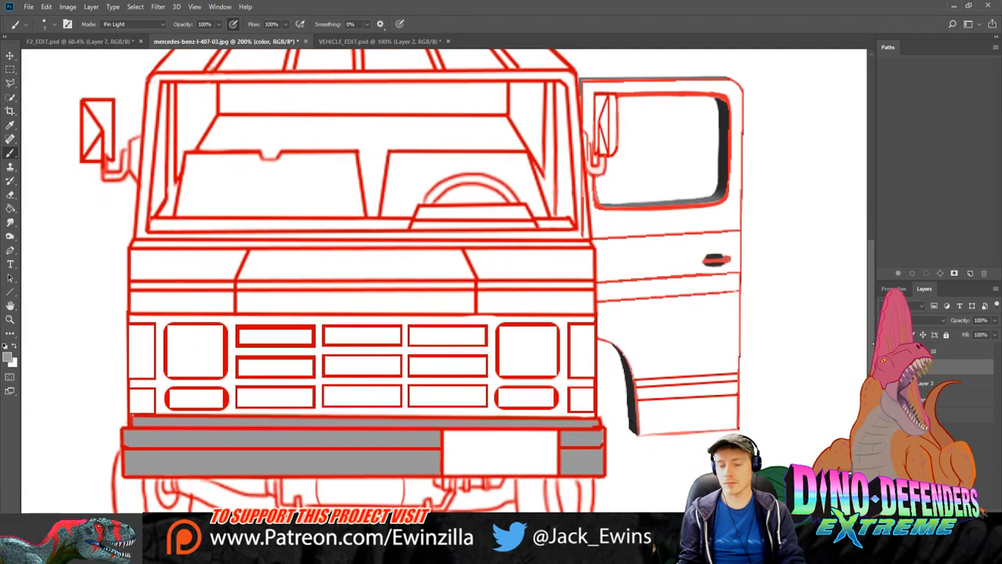
key("i")
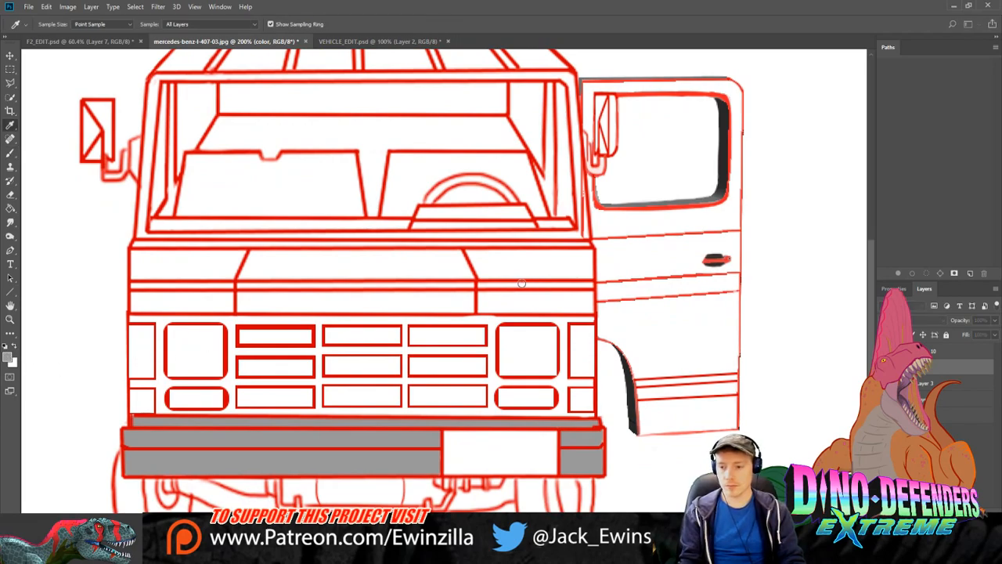
key("b")
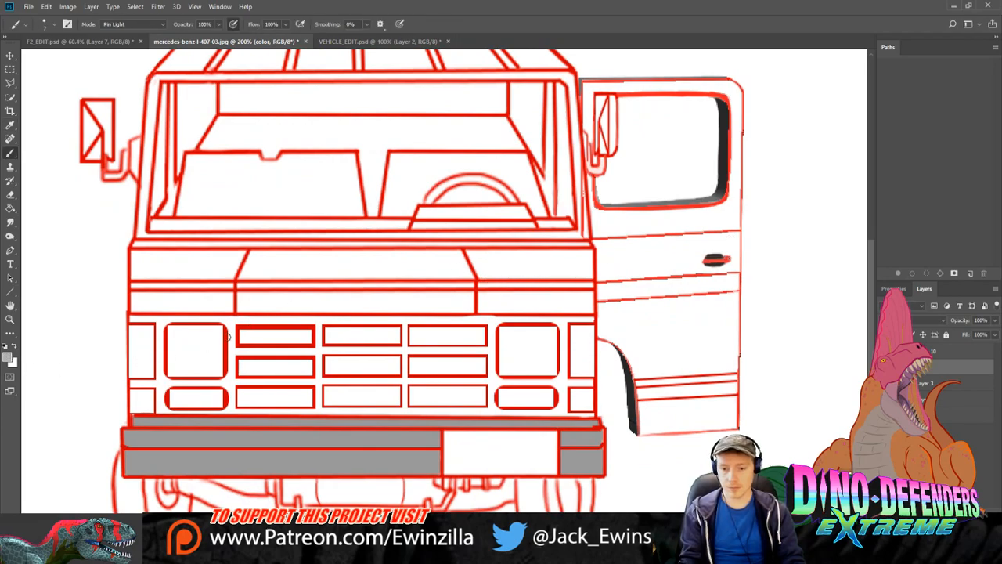
left_click_drag(232, 336, 231, 411)
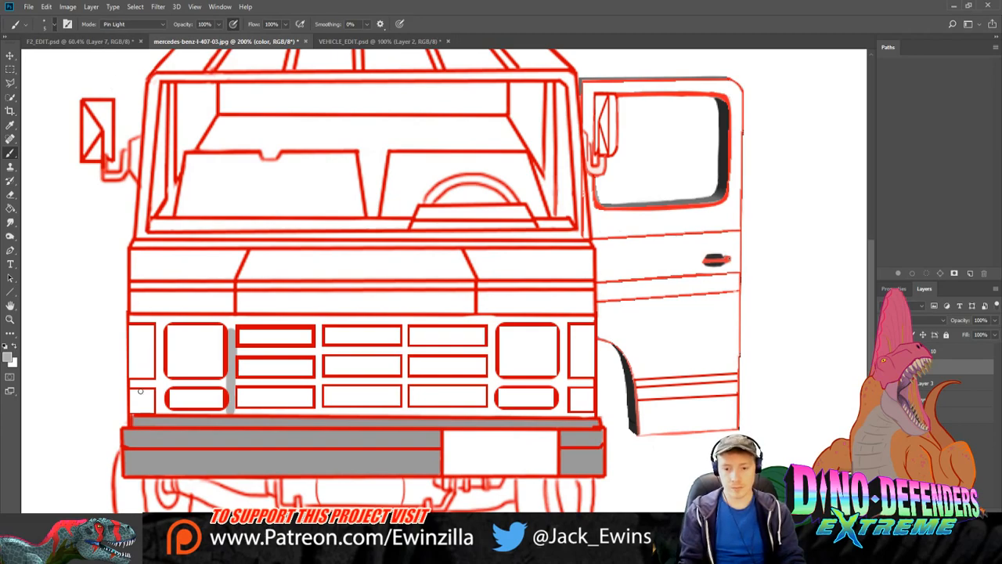
mouse_move(131, 384)
left_mouse_down()
mouse_move(158, 382)
mouse_move(149, 384)
mouse_move(159, 384)
mouse_move(163, 411)
mouse_move(232, 410)
left_mouse_up()
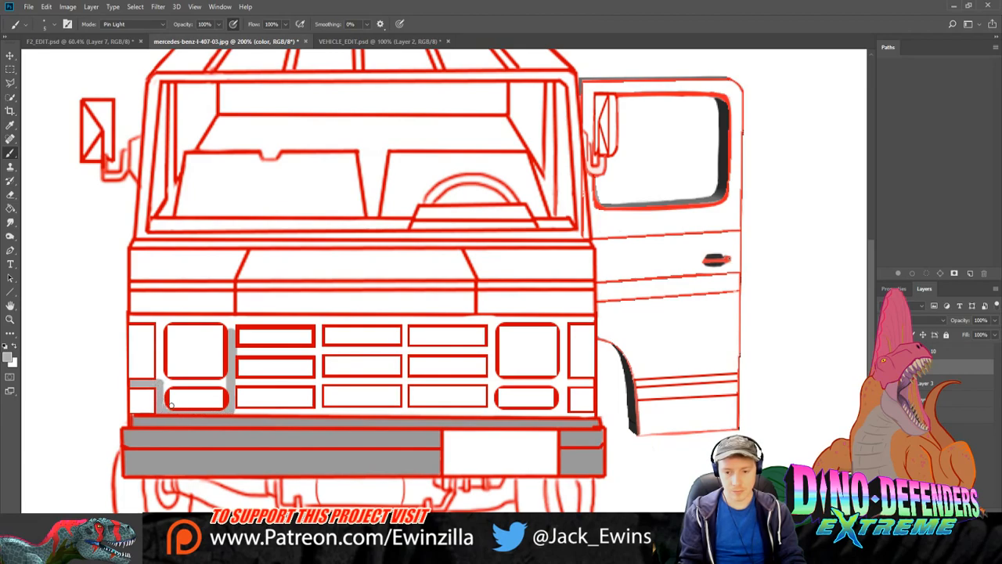
left_click_drag(160, 384, 224, 383)
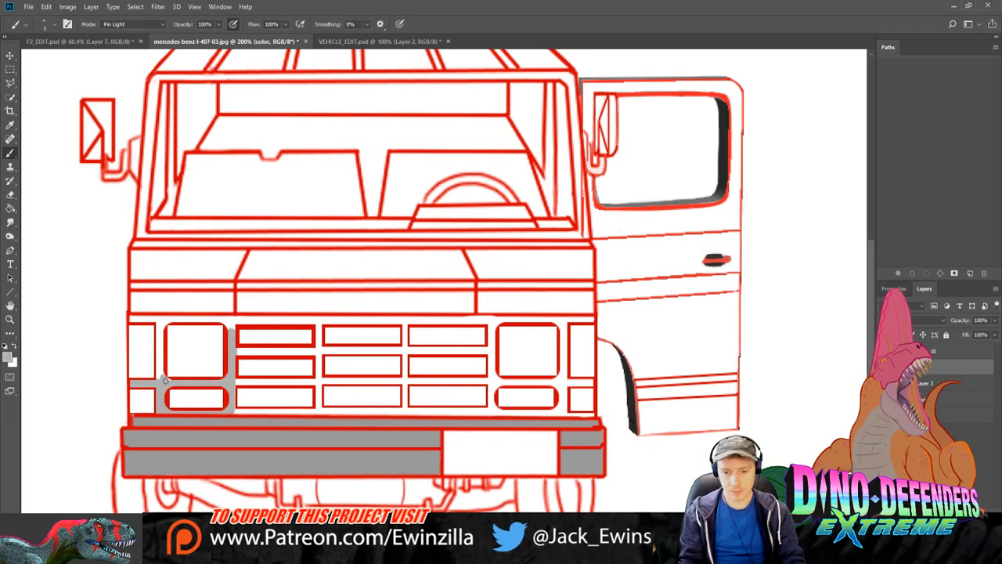
Step: Paint the strip across the top of the grille panel and the surround of the right headlight and indicator lamps in the same light grey
mouse_move(161, 379)
left_mouse_down()
mouse_move(159, 322)
mouse_move(130, 317)
mouse_move(180, 320)
mouse_move(161, 325)
mouse_move(591, 321)
left_mouse_up()
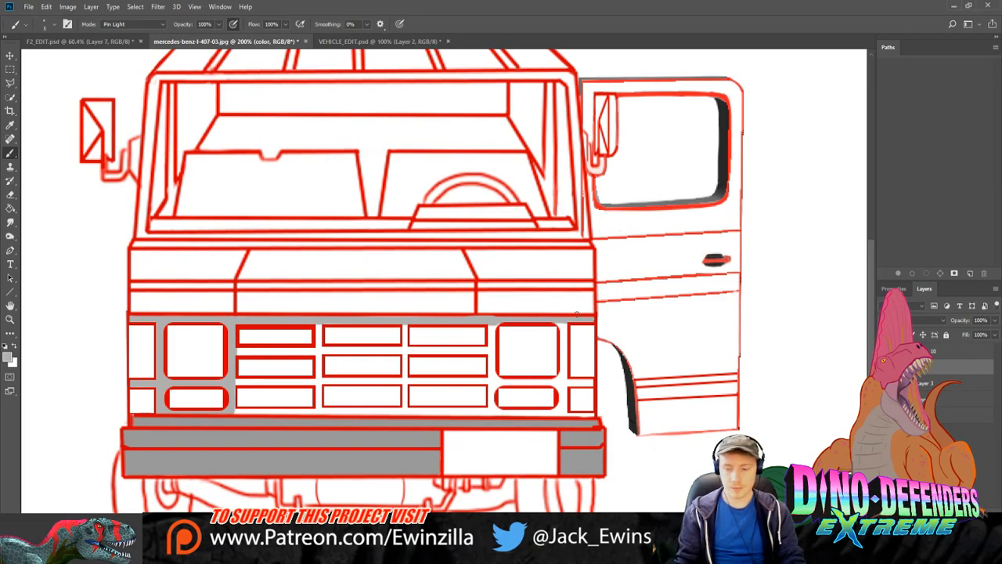
mouse_move(558, 321)
left_mouse_down()
mouse_move(566, 397)
mouse_move(556, 412)
mouse_move(565, 415)
mouse_move(553, 414)
mouse_move(592, 415)
left_mouse_up()
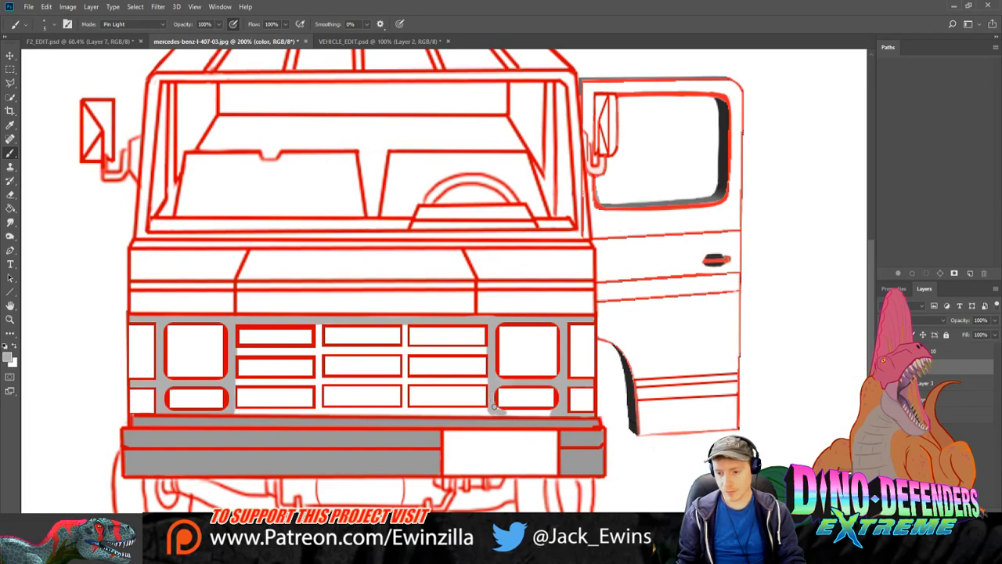
left_click_drag(530, 412, 494, 410)
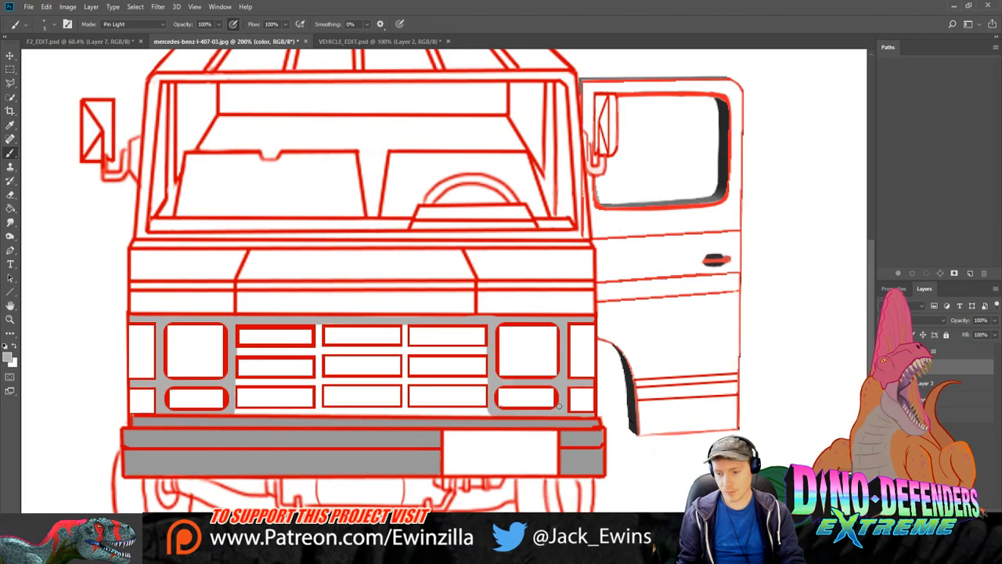
Step: Paint the horizontal and vertical bars between the grille openings light grey, leaving the openings white
left_click(10, 223)
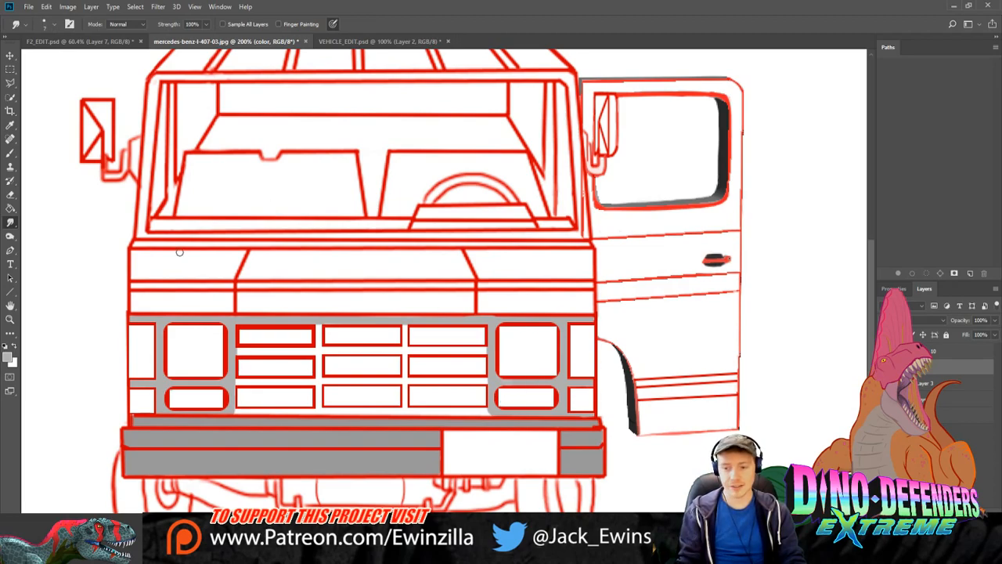
left_click(10, 152)
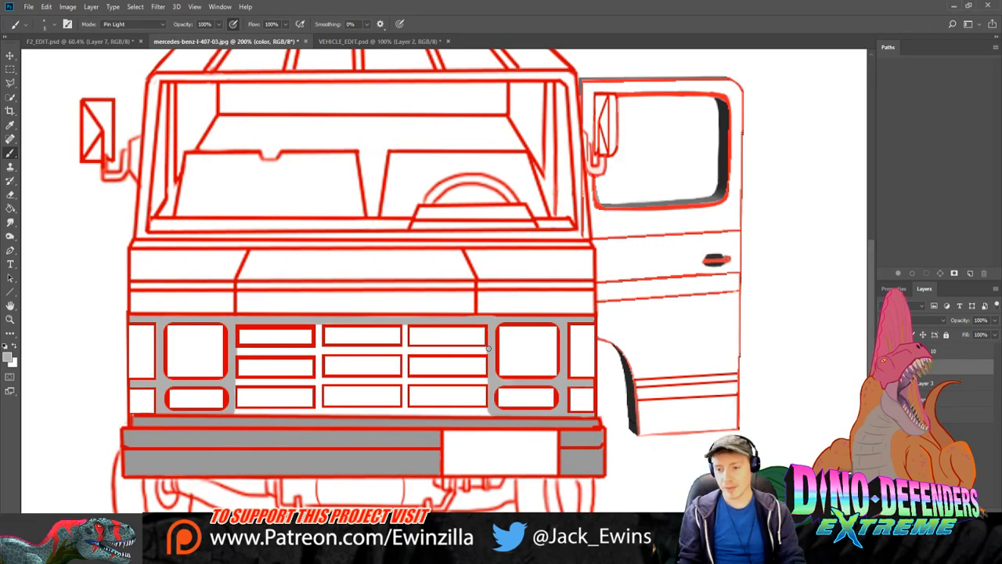
mouse_move(489, 348)
left_mouse_down()
mouse_move(460, 351)
mouse_move(490, 353)
mouse_move(398, 353)
mouse_move(418, 352)
mouse_move(404, 352)
mouse_move(404, 408)
mouse_move(443, 382)
mouse_move(404, 381)
mouse_move(494, 381)
mouse_move(490, 411)
mouse_move(413, 414)
mouse_move(500, 402)
mouse_move(490, 341)
mouse_move(403, 412)
mouse_move(234, 410)
mouse_move(258, 412)
left_mouse_up()
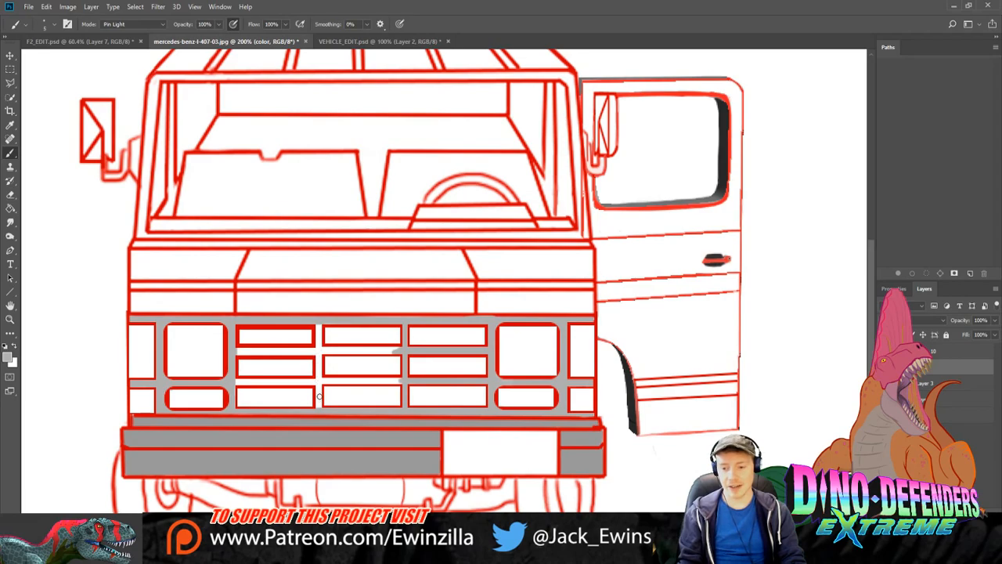
left_click_drag(318, 397, 319, 334)
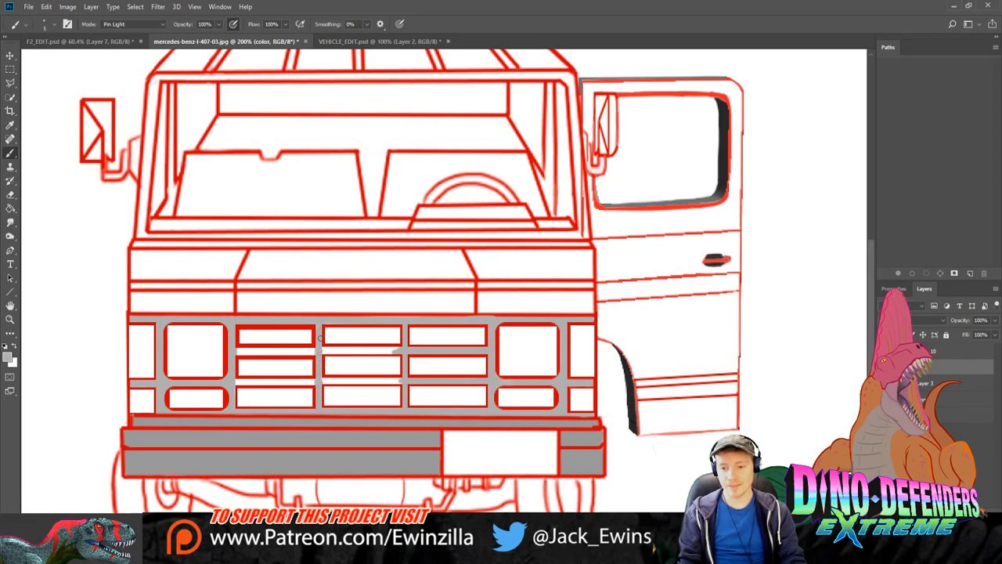
left_click_drag(317, 379, 384, 382)
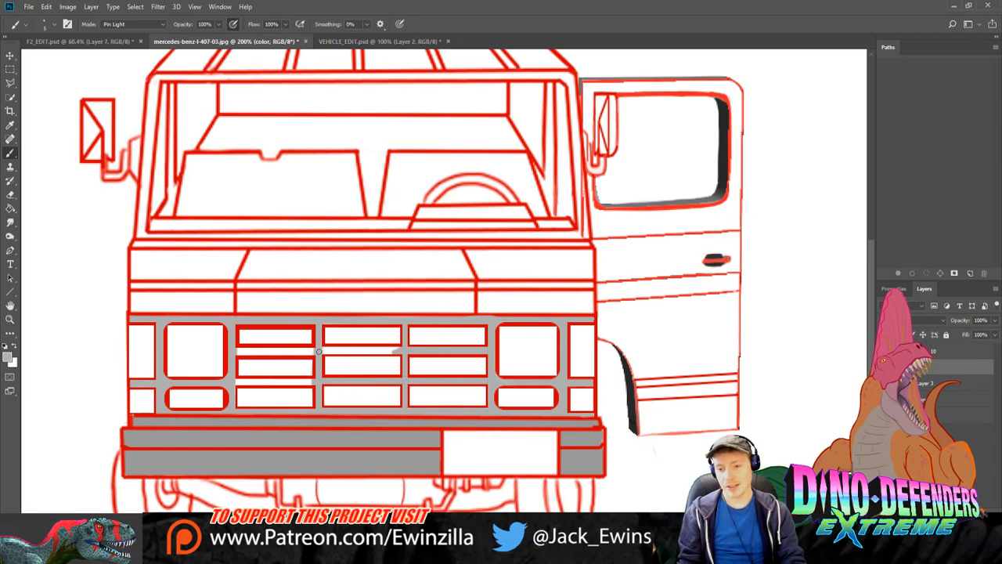
left_click_drag(318, 351, 379, 350)
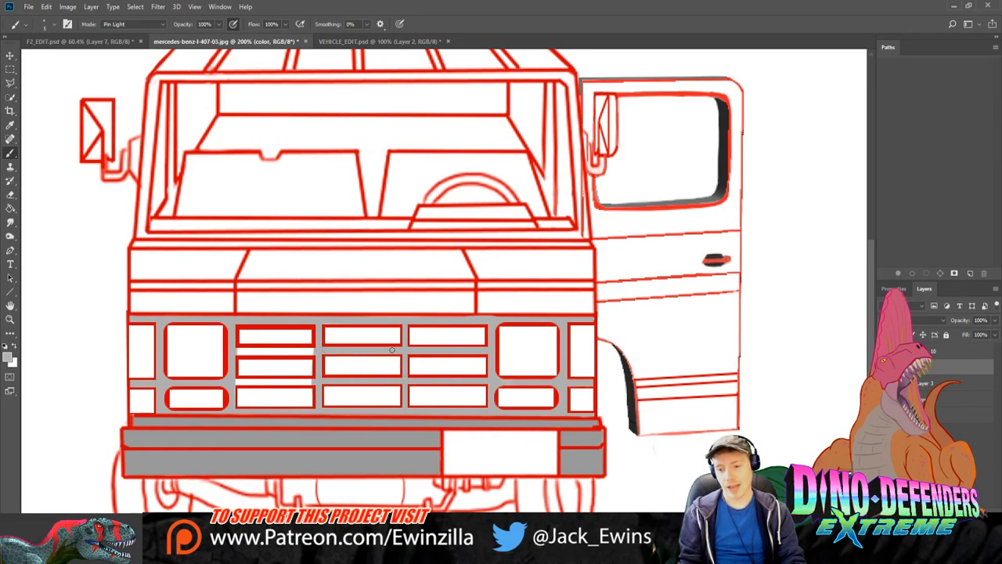
mouse_move(307, 350)
left_mouse_down()
mouse_move(233, 349)
mouse_move(254, 376)
mouse_move(236, 368)
mouse_move(236, 342)
mouse_move(234, 379)
mouse_move(251, 382)
mouse_move(233, 386)
mouse_move(230, 405)
mouse_move(244, 381)
mouse_move(296, 381)
left_mouse_up()
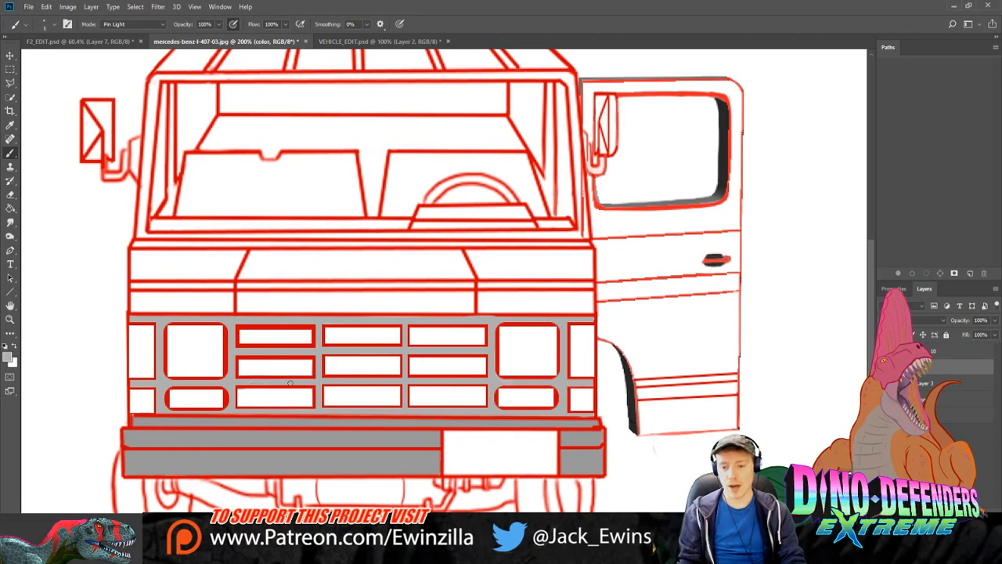
Step: Paint the thin strip between the windscreen frame and the bonnet light grey across the van's full width
left_click(10, 222)
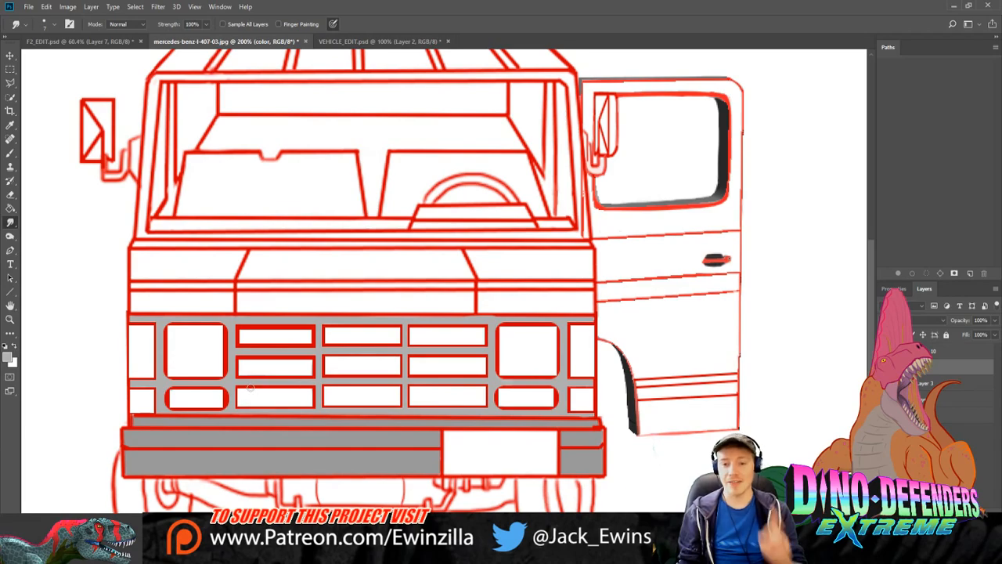
left_click(12, 153)
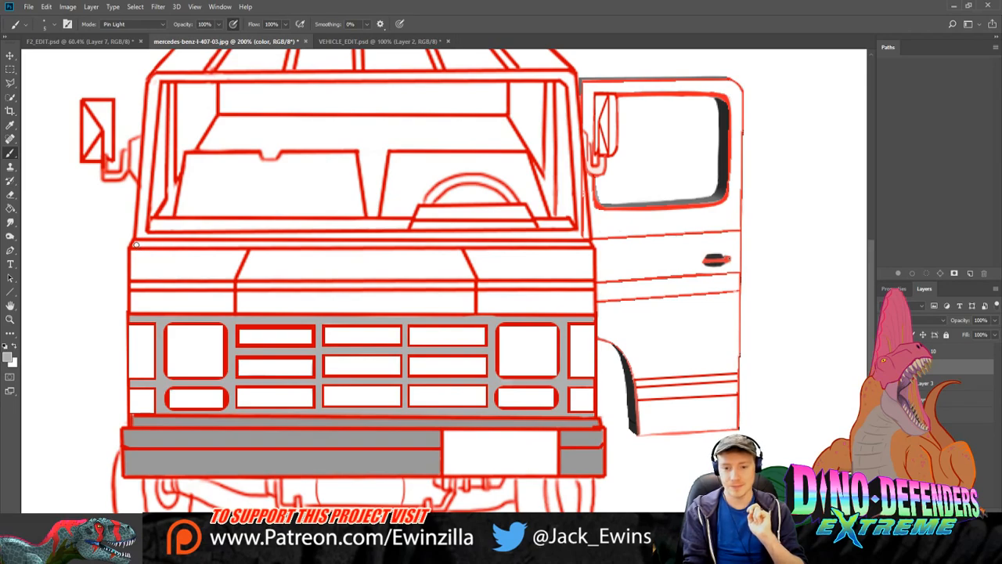
left_click_drag(135, 245, 586, 244)
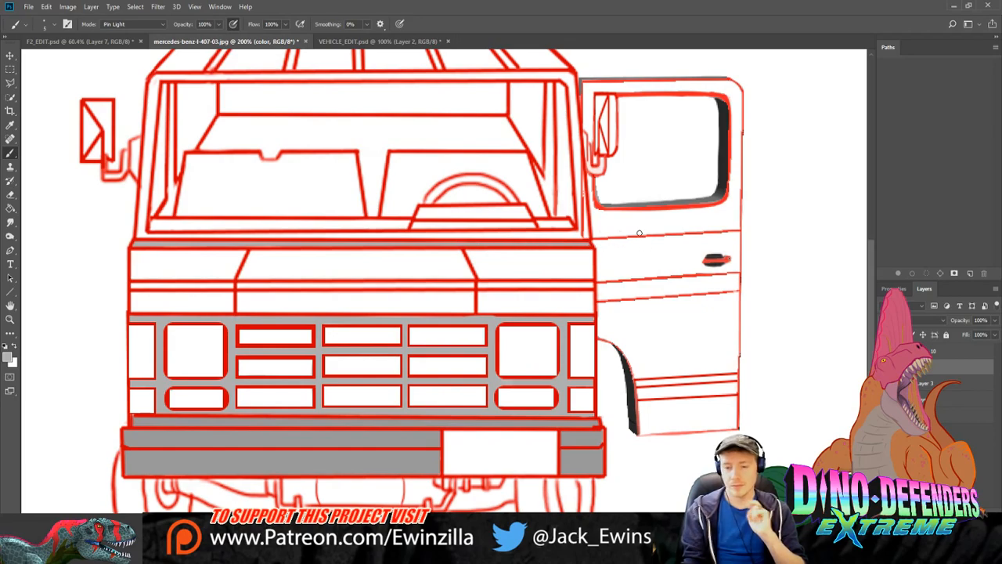
Step: Paint the five roof ribs, the rounded shapes under the roof rack and the narrow gaps behind its lower rail light grey
scroll(470, 282, "down", 3)
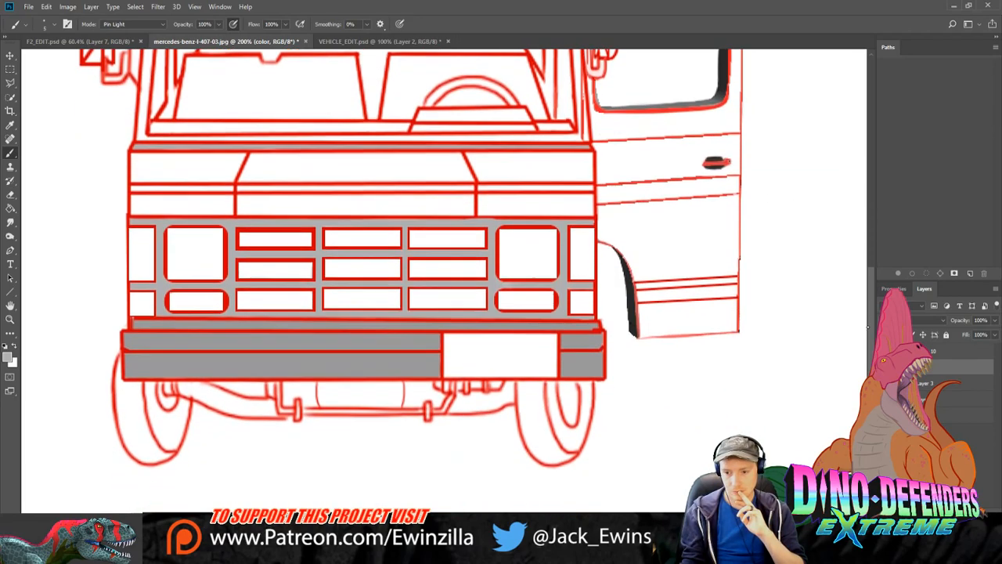
scroll(470, 282, "up", 6)
scroll(470, 281, "up", 3)
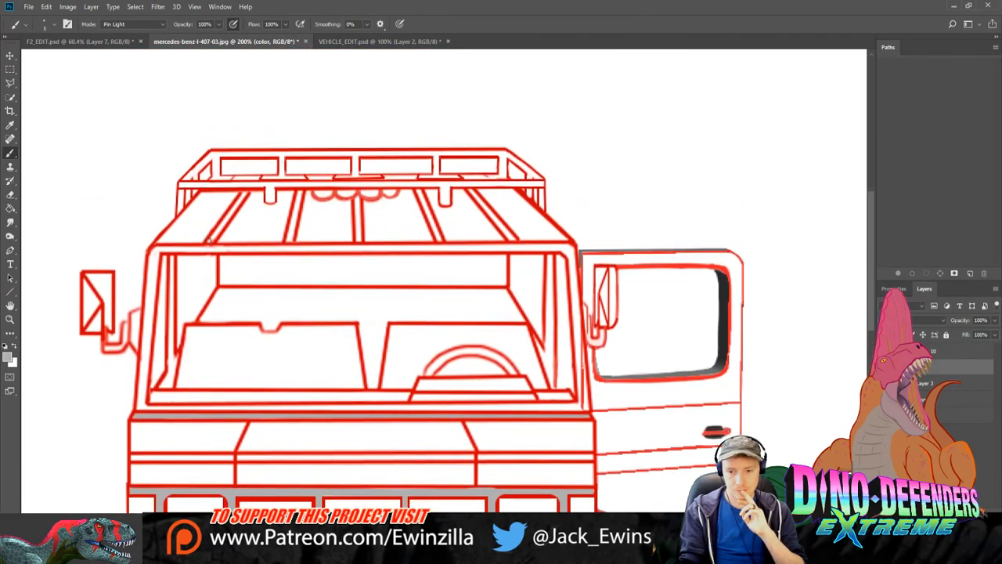
mouse_move(209, 240)
left_mouse_down()
mouse_move(245, 195)
mouse_move(221, 227)
left_mouse_up()
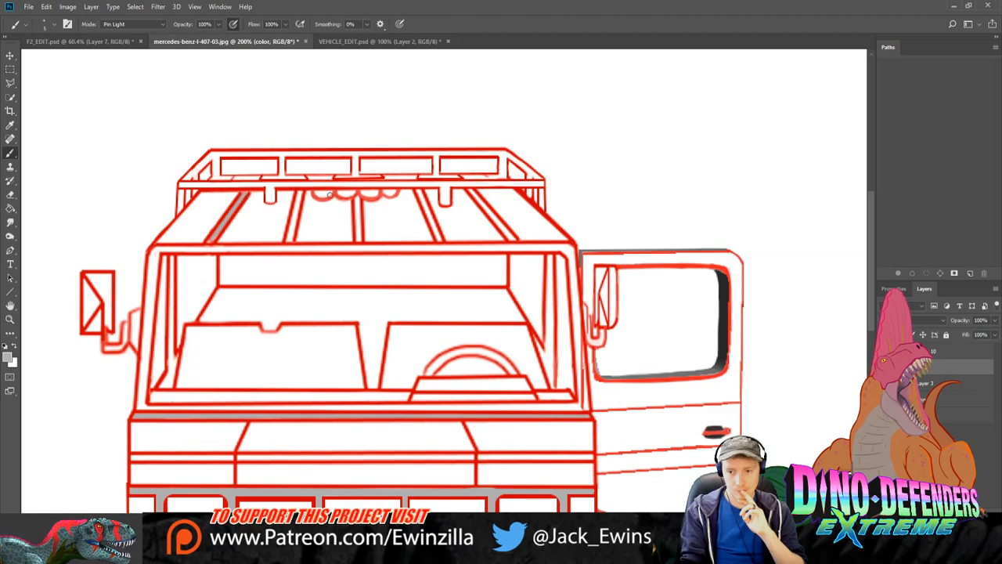
left_click_drag(317, 194, 398, 194)
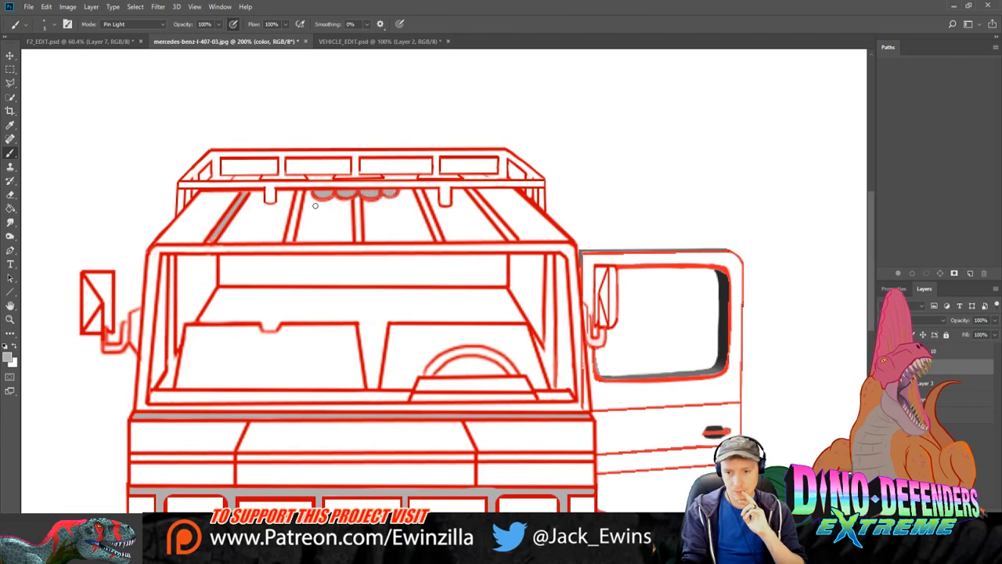
mouse_move(297, 211)
left_mouse_down()
mouse_move(297, 198)
mouse_move(289, 239)
left_mouse_up()
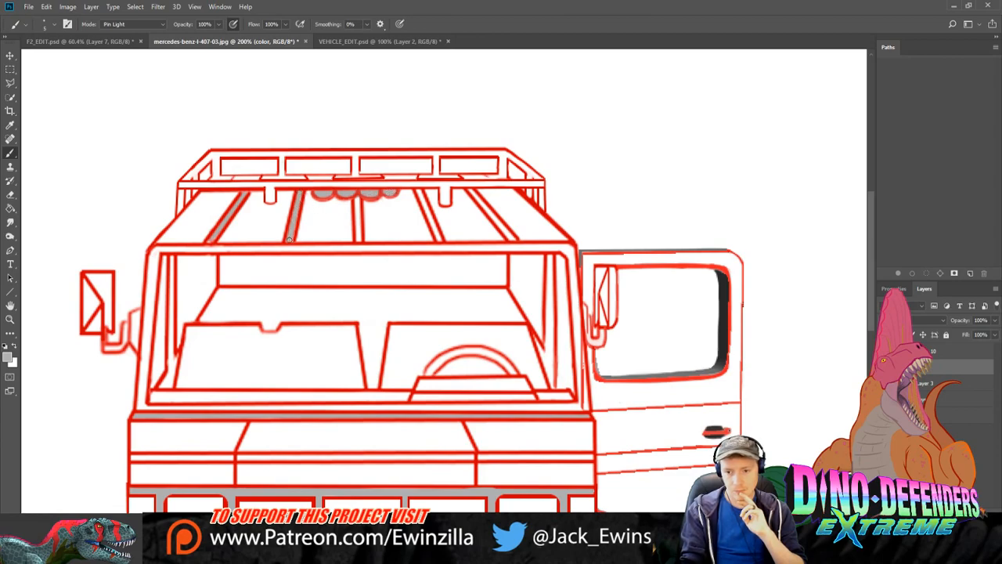
left_click_drag(357, 235, 355, 193)
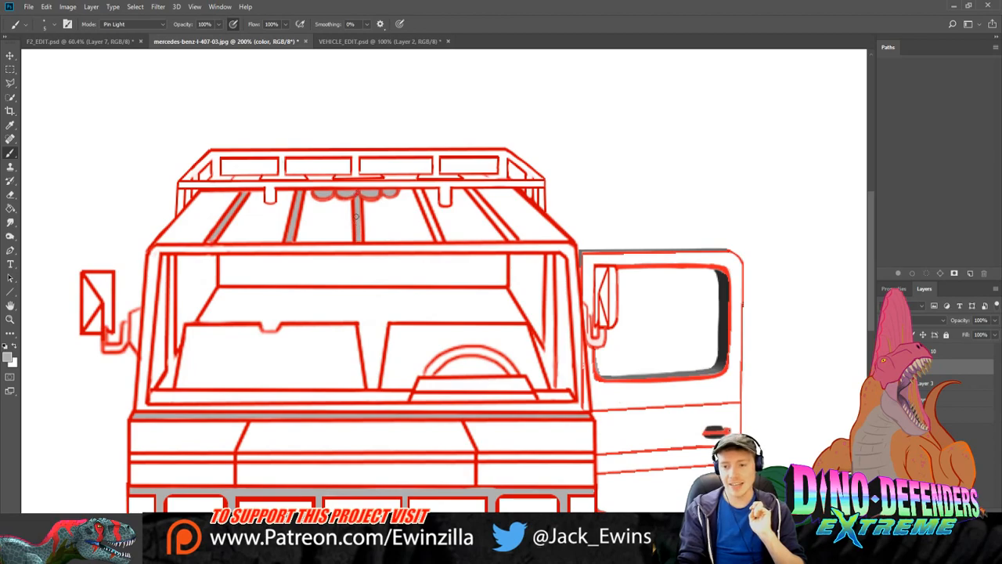
left_click_drag(420, 194, 439, 238)
mouse_move(477, 198)
left_mouse_down()
mouse_move(507, 236)
mouse_move(501, 226)
left_mouse_up()
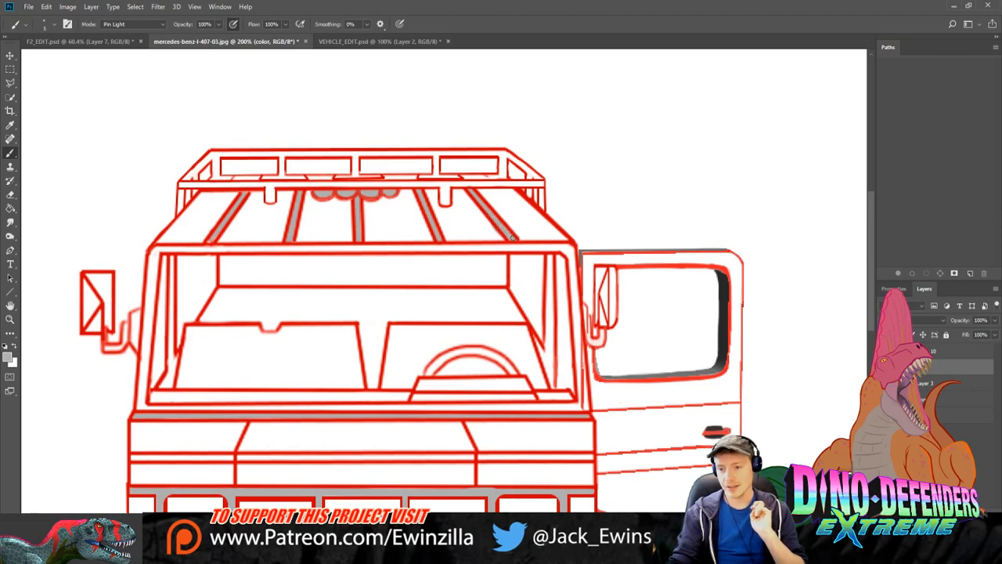
mouse_move(474, 175)
left_mouse_down()
mouse_move(217, 180)
mouse_move(230, 178)
left_mouse_up()
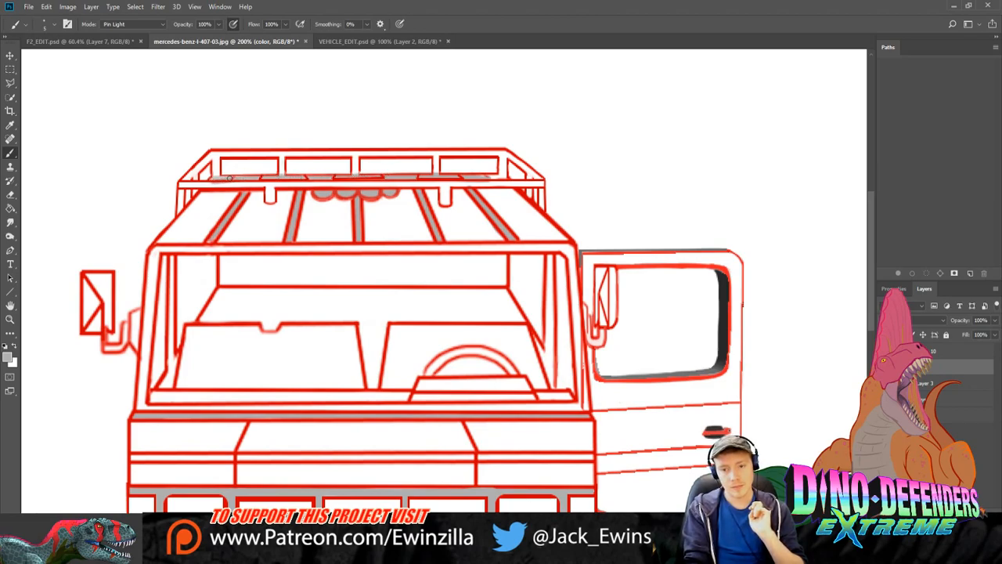
Step: Choose a paler grey and paint the roof rack's rails, uprights, sloping side bars and front mounting brackets with it
left_click(11, 125)
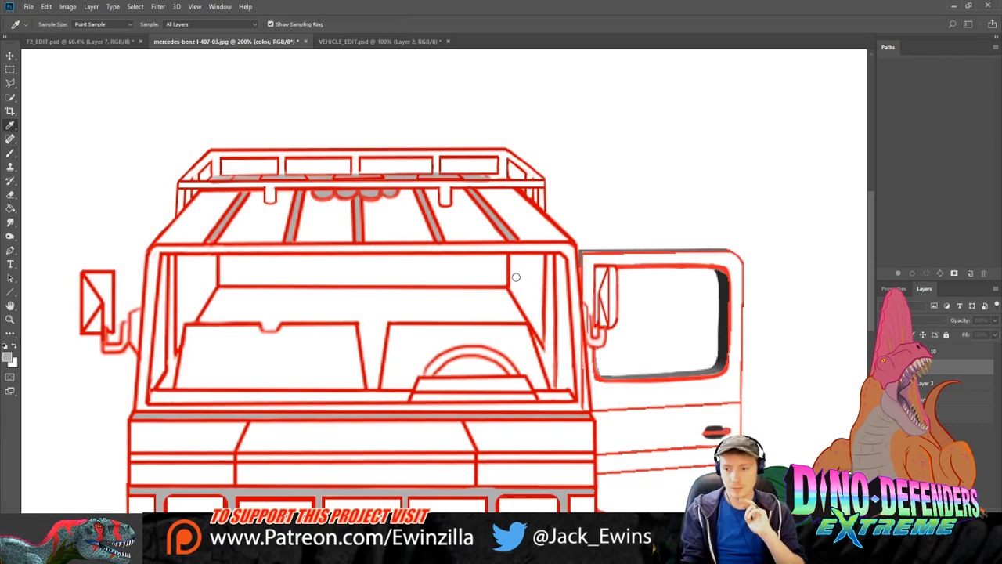
key("b")
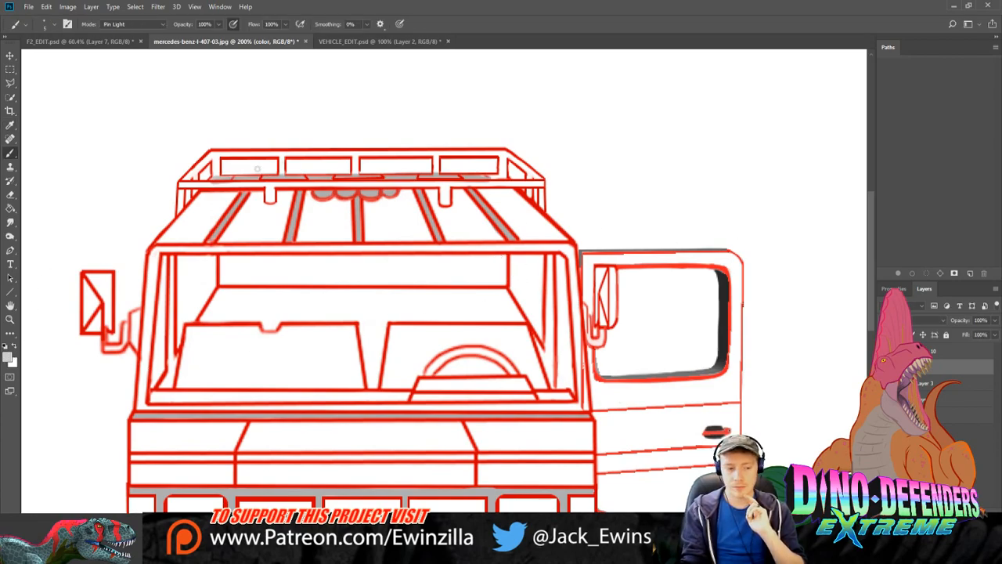
left_click_drag(181, 185, 200, 186)
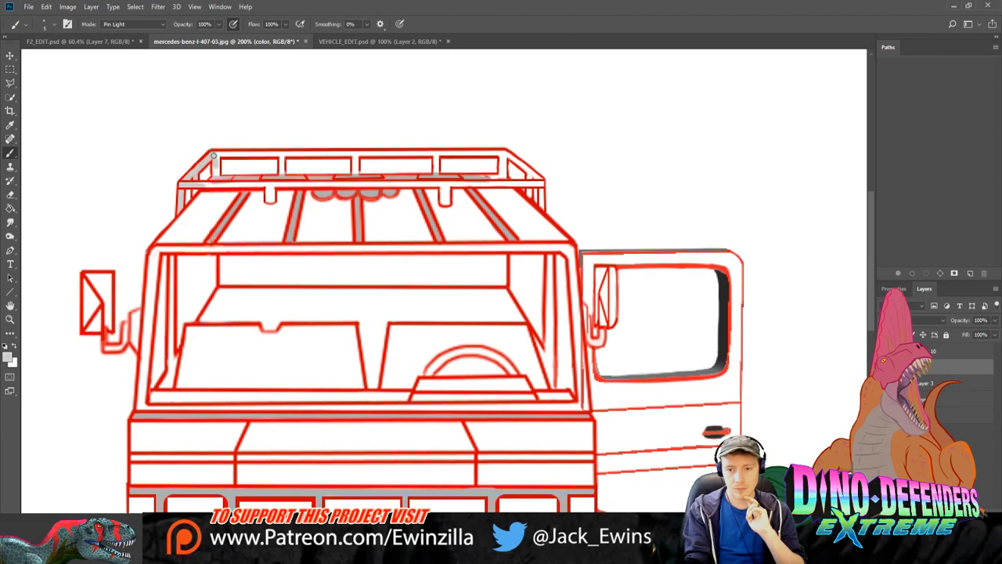
mouse_move(215, 179)
left_mouse_down()
mouse_move(249, 153)
mouse_move(212, 155)
mouse_move(263, 152)
left_mouse_up()
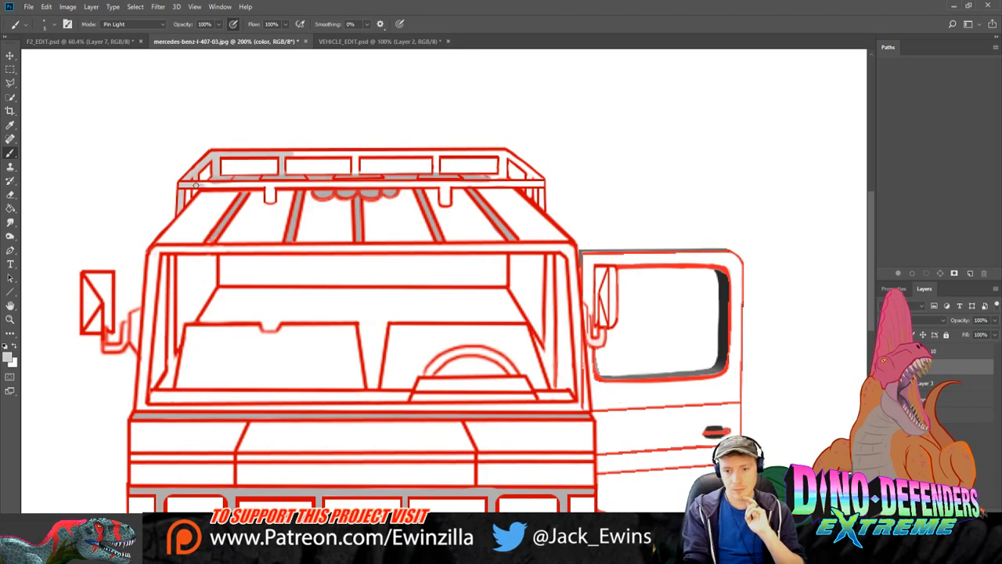
mouse_move(196, 186)
left_mouse_down()
mouse_move(298, 183)
mouse_move(268, 188)
mouse_move(269, 200)
mouse_move(307, 200)
mouse_move(285, 184)
mouse_move(426, 185)
left_mouse_up()
mouse_move(362, 185)
left_mouse_down()
mouse_move(420, 183)
mouse_move(310, 182)
mouse_move(501, 181)
mouse_move(443, 198)
left_mouse_up()
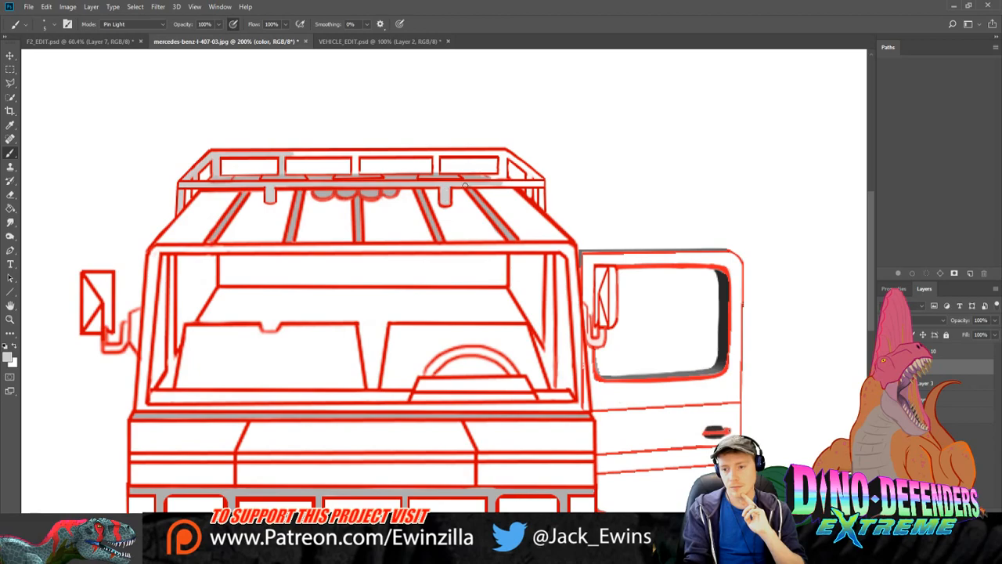
mouse_move(446, 184)
left_mouse_down()
mouse_move(546, 185)
mouse_move(542, 202)
left_mouse_up()
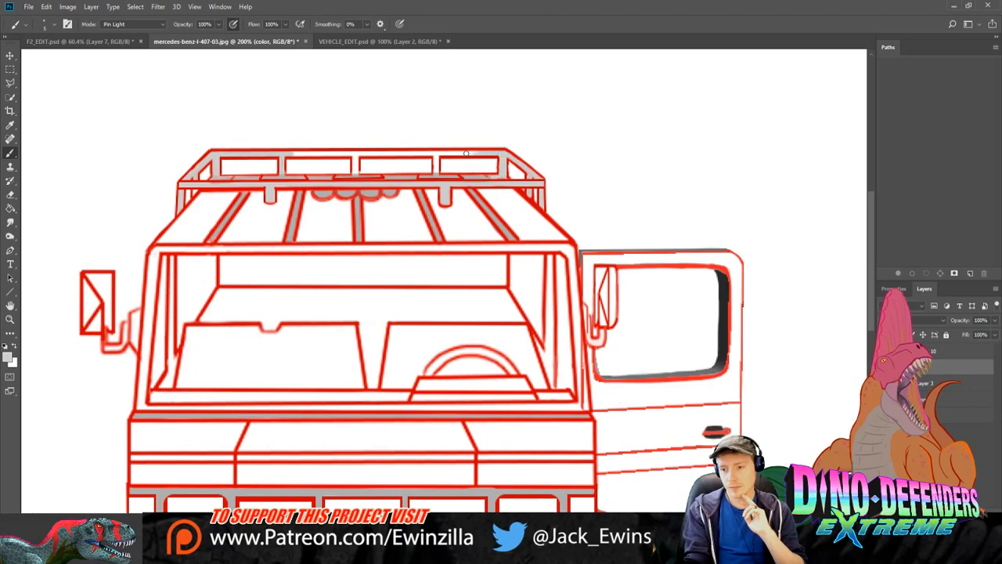
mouse_move(434, 154)
left_mouse_down()
mouse_move(381, 155)
mouse_move(439, 153)
mouse_move(343, 151)
mouse_move(374, 153)
mouse_move(351, 152)
mouse_move(355, 173)
mouse_move(339, 153)
mouse_move(277, 154)
left_mouse_up()
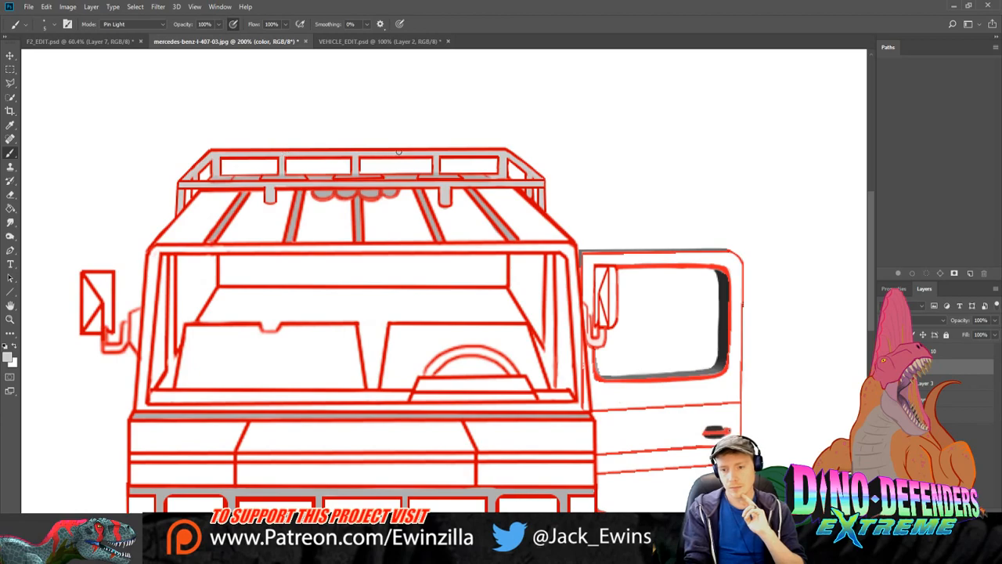
key("alt+bracketright")
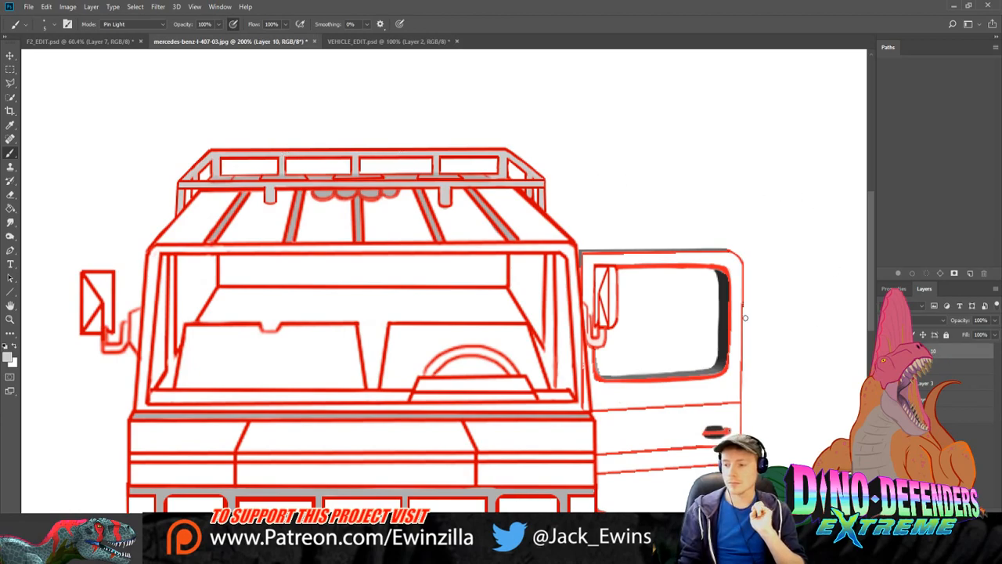
left_click(10, 222)
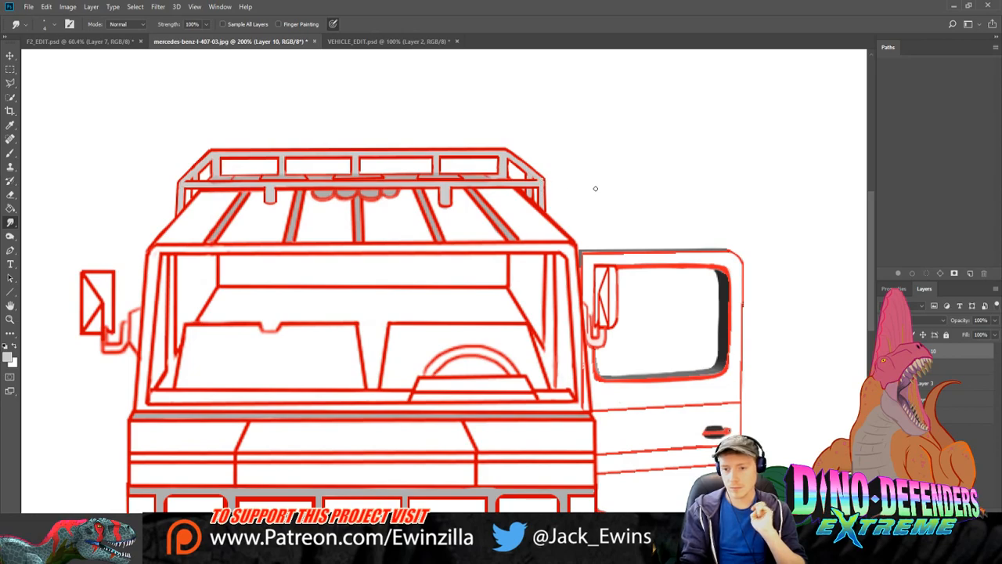
left_click(884, 367)
left_click(884, 366)
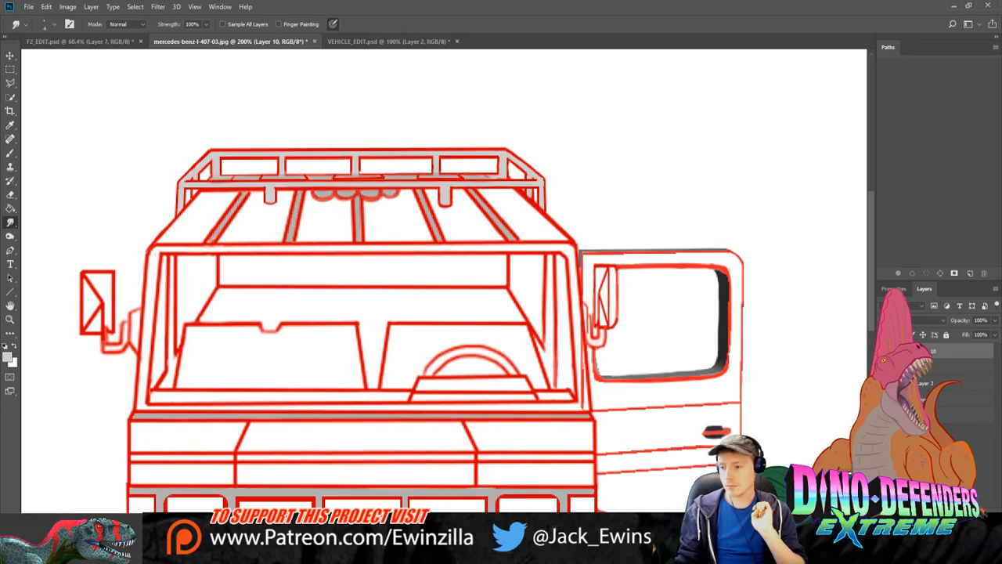
left_click(929, 366)
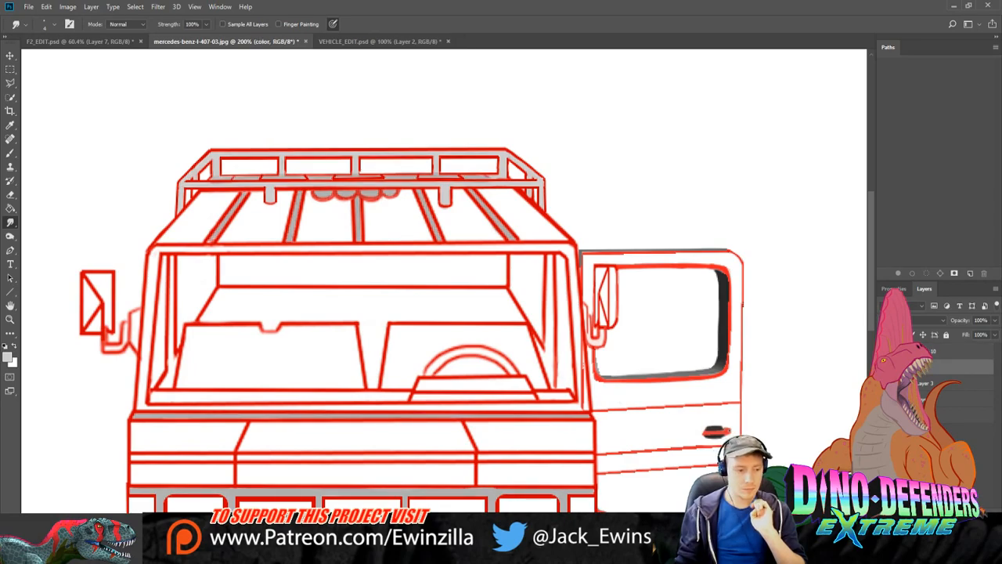
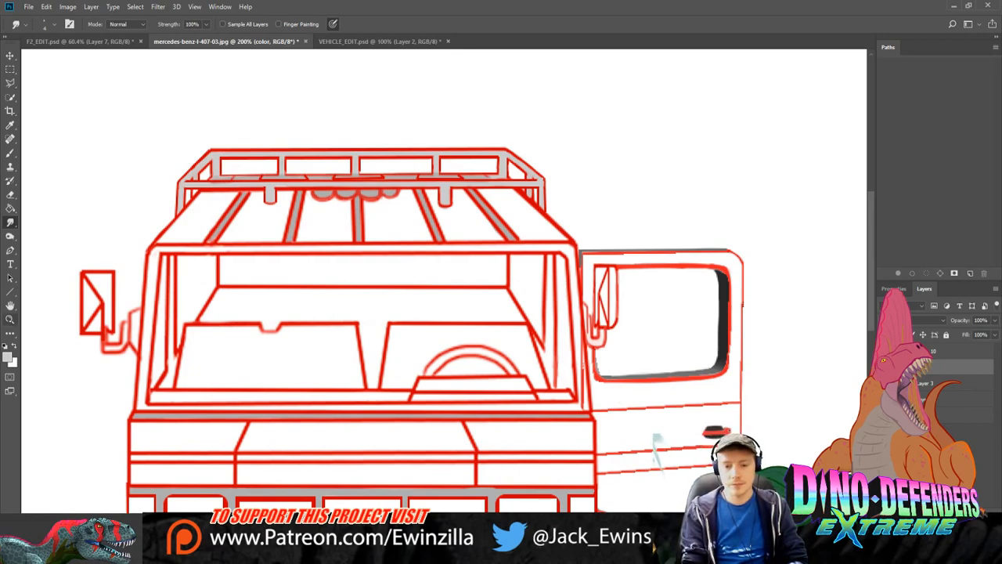
Step: Check the van photo in VEHICLE_EDIT.psd, and roughly paint the roof panels between the ribs pale grey on the color layer
left_click(10, 320)
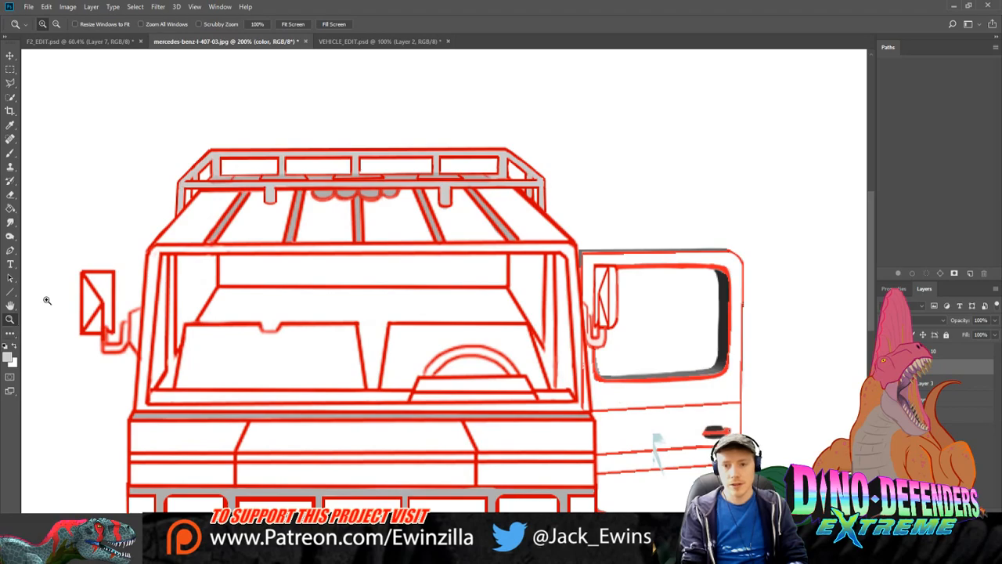
left_click(360, 41)
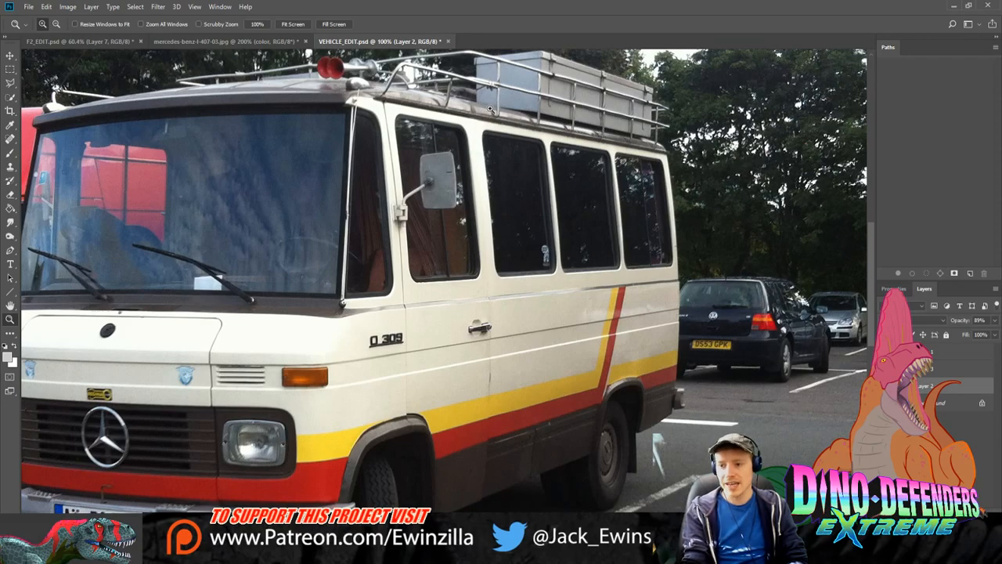
left_click(264, 44)
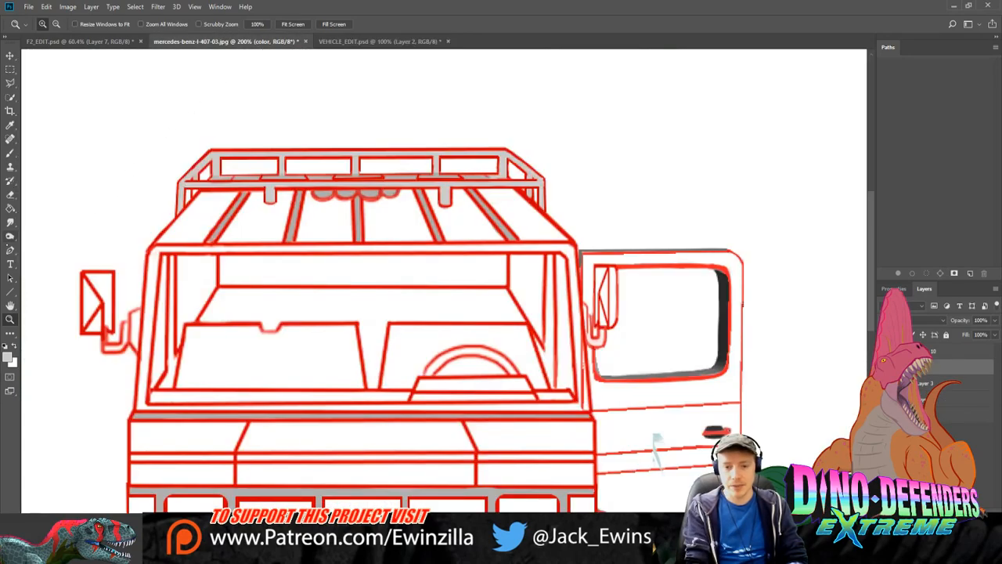
left_click(10, 153)
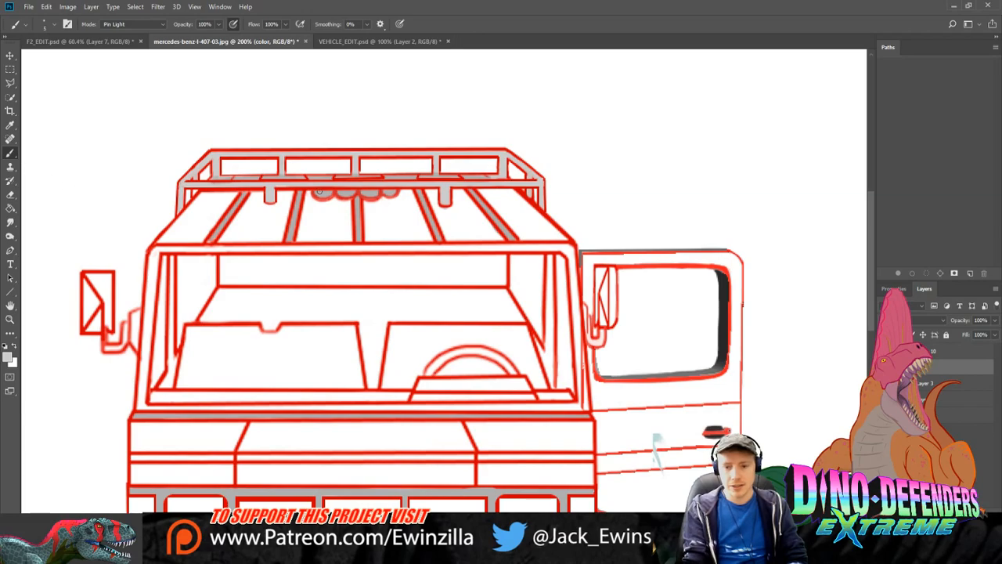
mouse_move(213, 197)
left_mouse_down()
mouse_move(169, 217)
mouse_move(225, 206)
mouse_move(183, 228)
mouse_move(209, 226)
mouse_move(195, 233)
mouse_move(209, 222)
mouse_move(246, 224)
mouse_move(251, 202)
mouse_move(252, 211)
mouse_move(276, 208)
mouse_move(228, 231)
mouse_move(269, 227)
mouse_move(253, 229)
mouse_move(261, 206)
mouse_move(249, 211)
mouse_move(253, 227)
mouse_move(279, 235)
mouse_move(221, 239)
mouse_move(250, 237)
left_mouse_up()
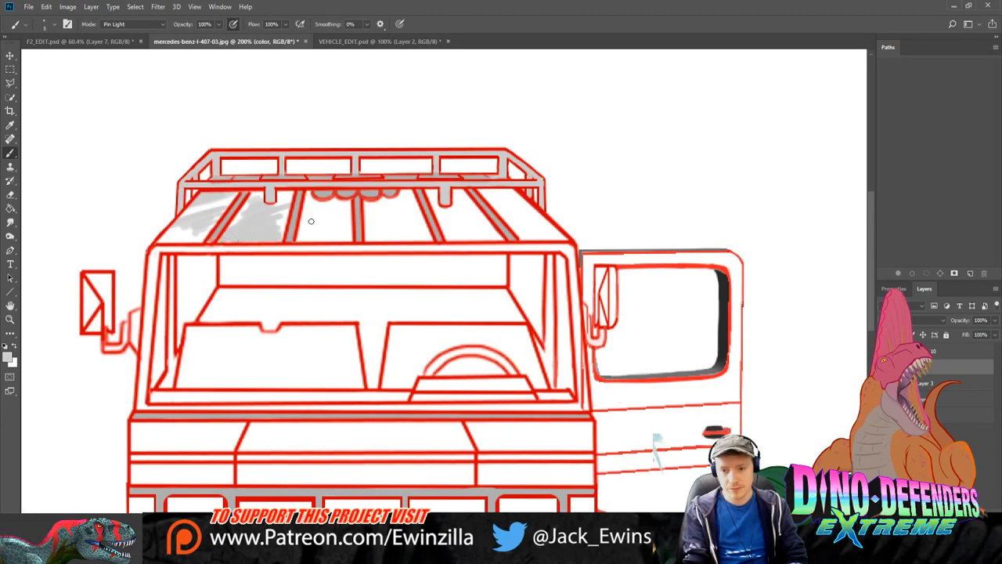
mouse_move(309, 195)
left_mouse_down()
mouse_move(299, 238)
mouse_move(321, 236)
mouse_move(340, 227)
mouse_move(318, 223)
mouse_move(333, 206)
mouse_move(314, 209)
mouse_move(345, 202)
mouse_move(349, 236)
mouse_move(338, 239)
mouse_move(349, 238)
mouse_move(316, 226)
left_mouse_up()
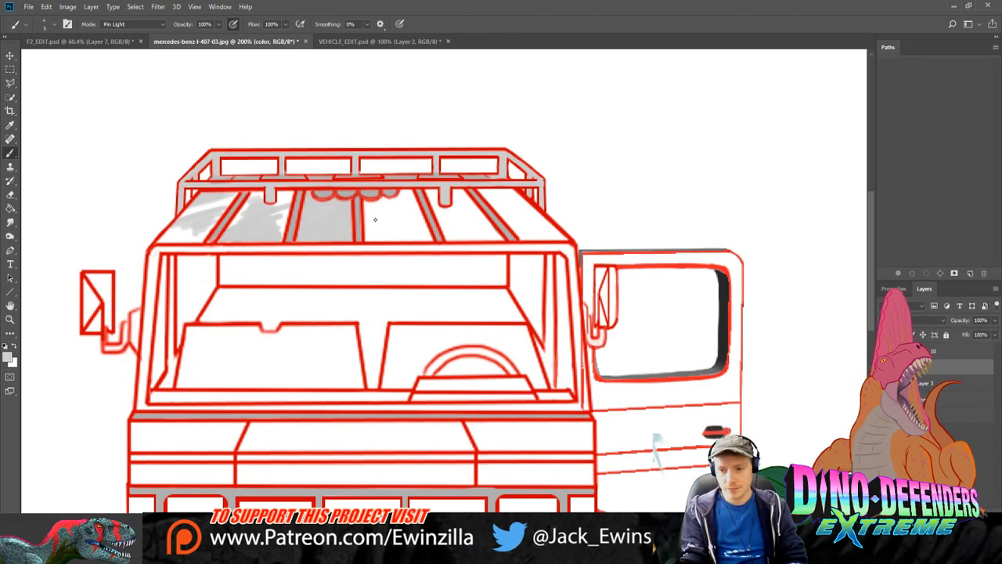
mouse_move(368, 207)
left_mouse_down()
mouse_move(399, 194)
mouse_move(375, 228)
mouse_move(411, 207)
mouse_move(390, 225)
mouse_move(409, 218)
mouse_move(406, 229)
mouse_move(419, 227)
mouse_move(391, 234)
left_mouse_up()
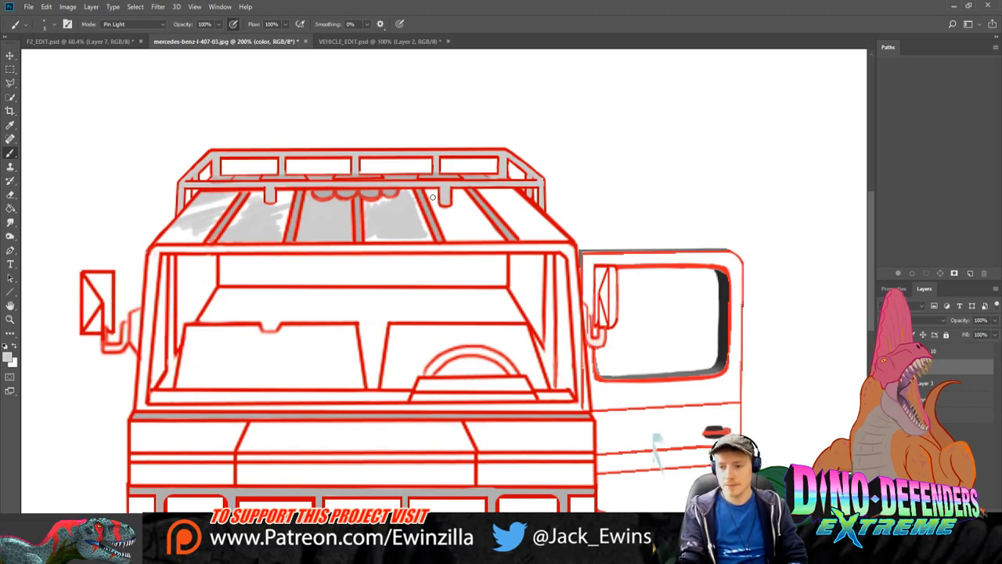
mouse_move(443, 217)
left_mouse_down()
mouse_move(453, 210)
mouse_move(483, 228)
mouse_move(468, 228)
left_mouse_up()
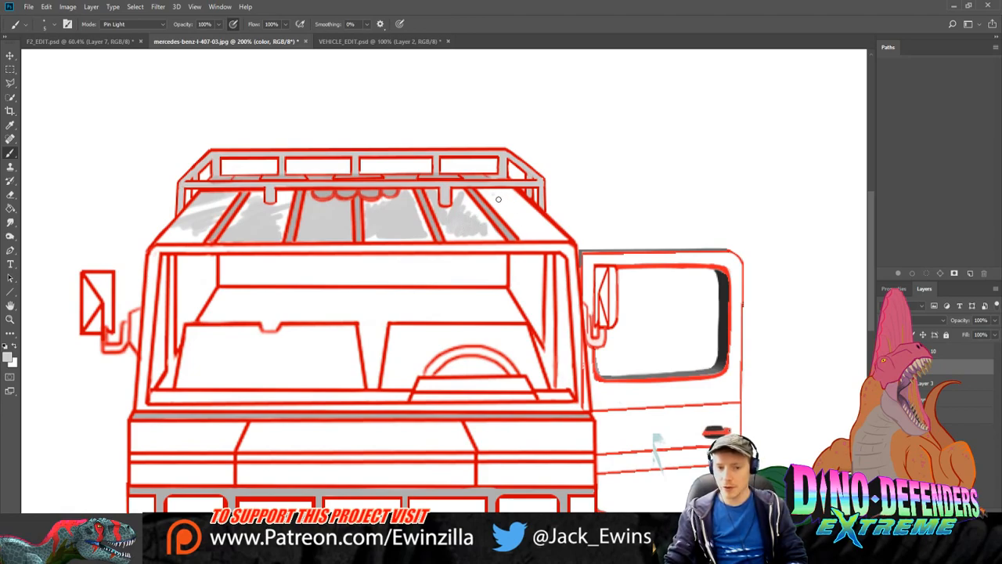
mouse_move(495, 198)
left_mouse_down()
mouse_move(513, 220)
mouse_move(523, 205)
mouse_move(544, 233)
mouse_move(555, 202)
left_mouse_up()
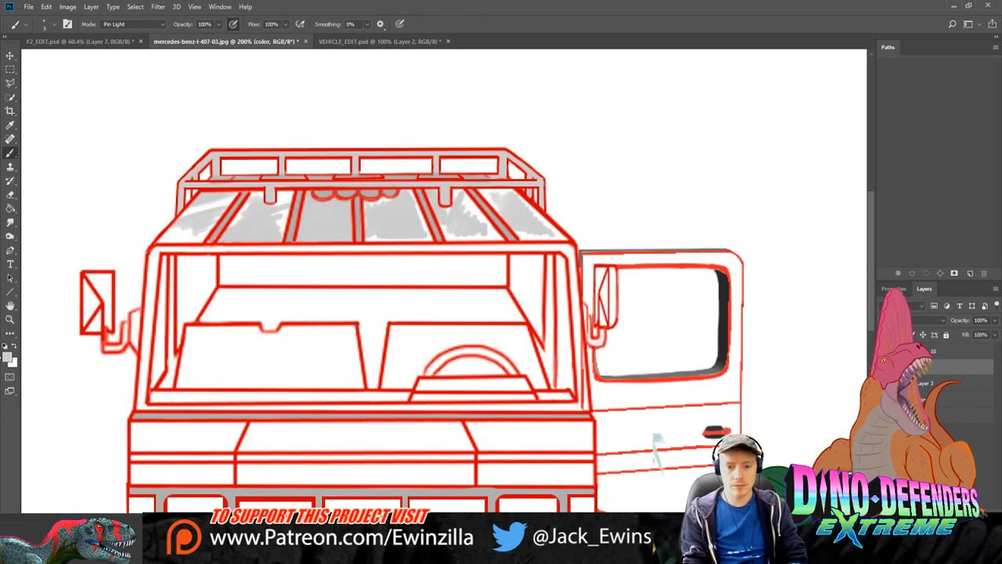
Step: Pick a slightly darker grey and fill the white gaps in all roof panels except the leftmost one
left_click(10, 125)
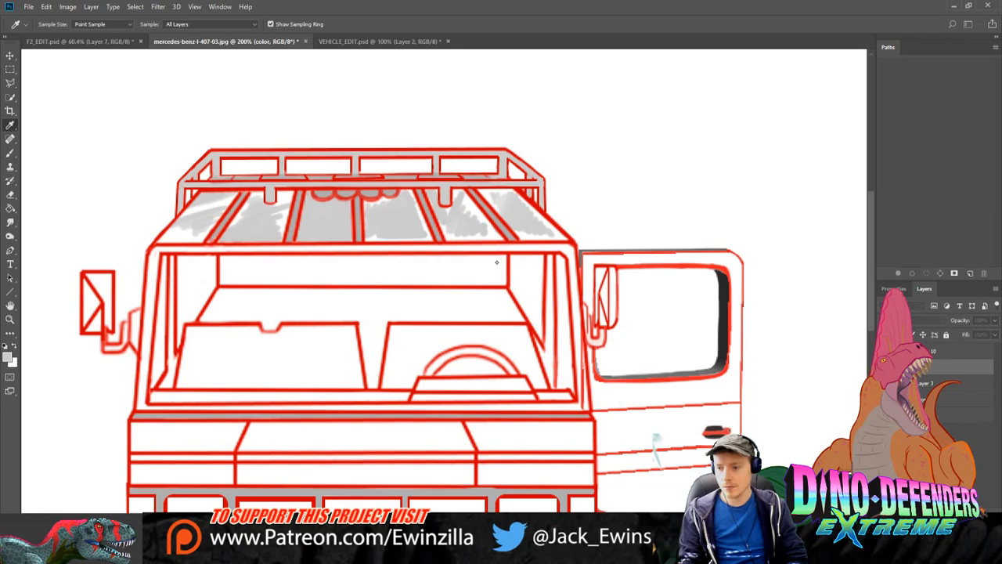
key("b")
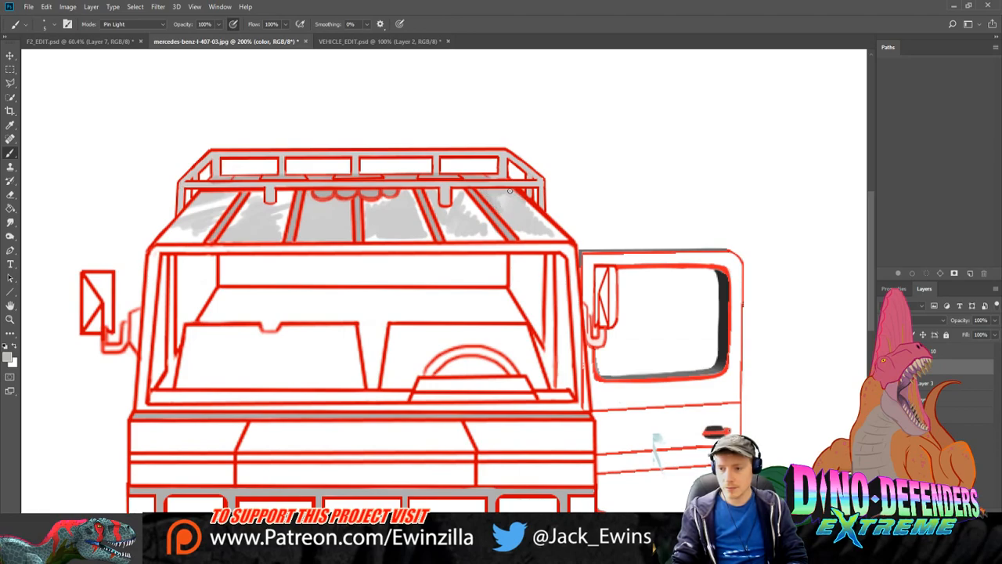
mouse_move(524, 204)
left_mouse_down()
mouse_move(566, 238)
mouse_move(521, 237)
left_mouse_up()
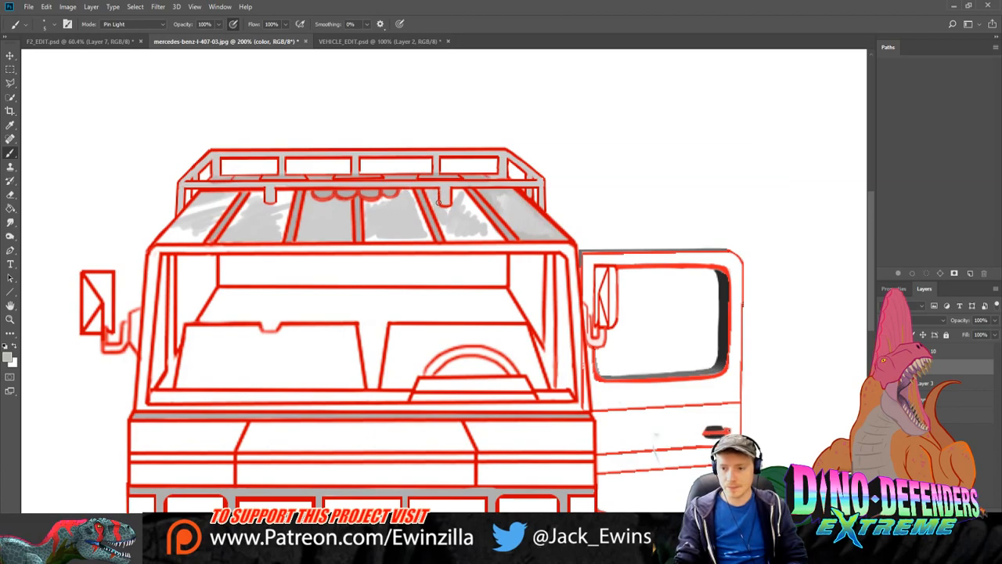
mouse_move(432, 193)
left_mouse_down()
mouse_move(450, 239)
mouse_move(499, 236)
mouse_move(470, 236)
mouse_move(494, 236)
mouse_move(455, 195)
mouse_move(447, 213)
mouse_move(481, 218)
left_mouse_up()
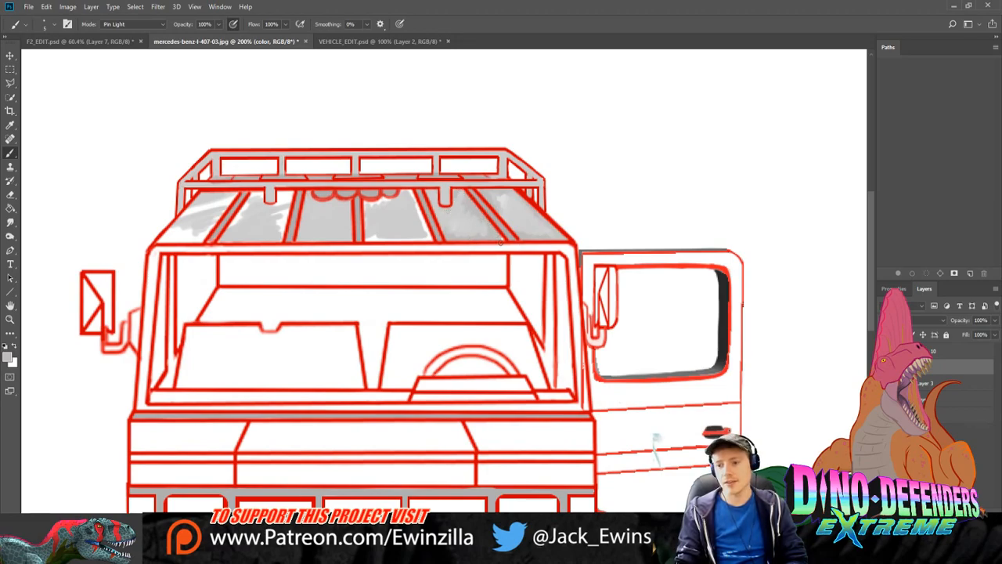
mouse_move(413, 202)
left_mouse_down()
mouse_move(371, 238)
mouse_move(391, 239)
mouse_move(369, 239)
mouse_move(366, 204)
mouse_move(396, 204)
left_mouse_up()
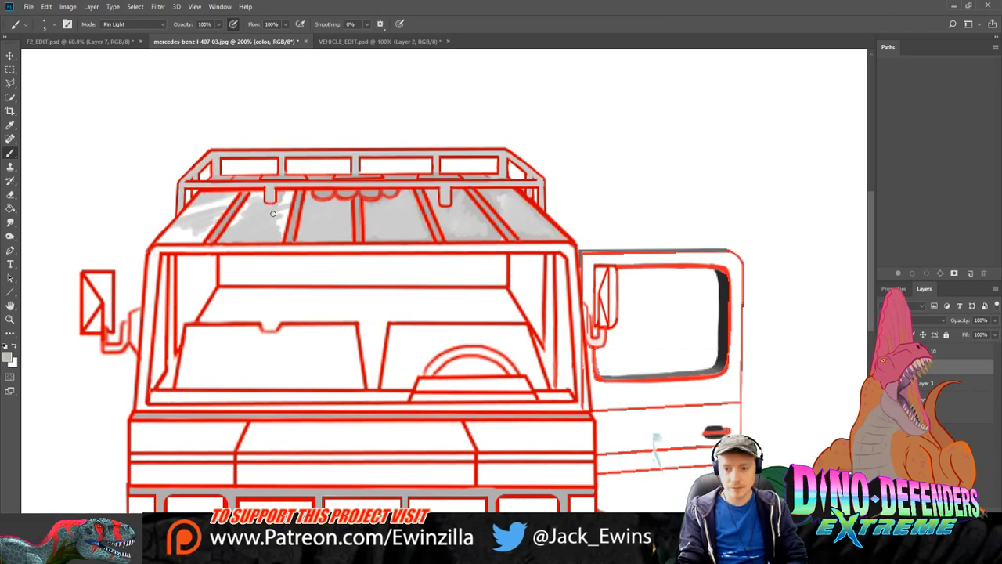
left_click_drag(280, 204, 280, 236)
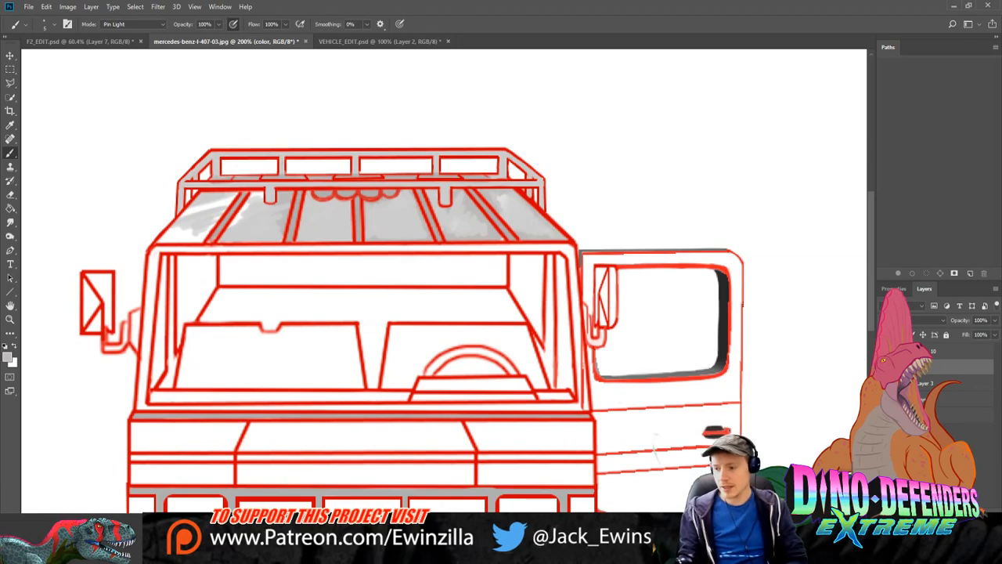
Step: Check the colouring with the red line art temporarily hidden, and fill the white gaps in the leftmost roof panel with grey
left_click(883, 351)
left_click(884, 350)
key("ctrl+comma")
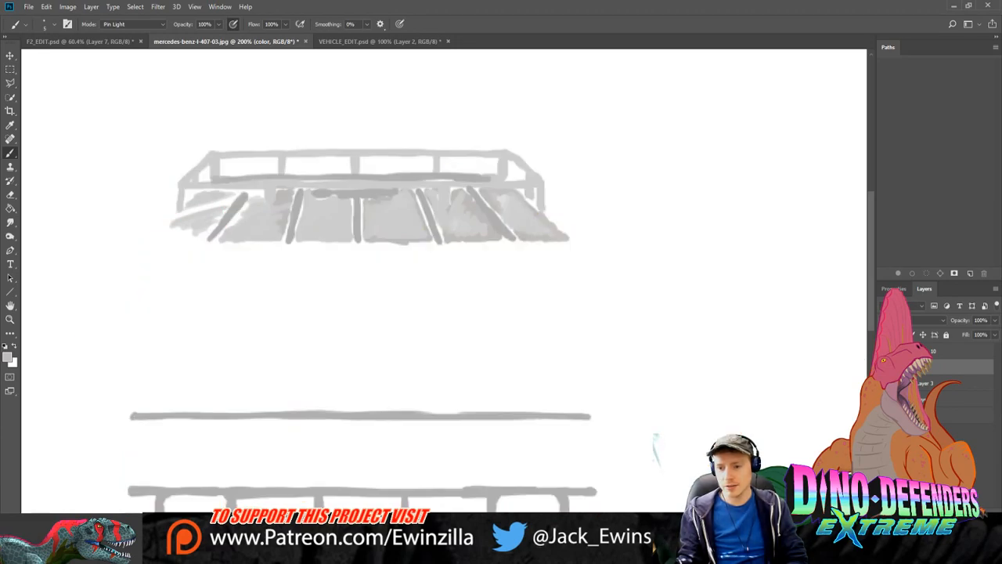
key("ctrl+comma")
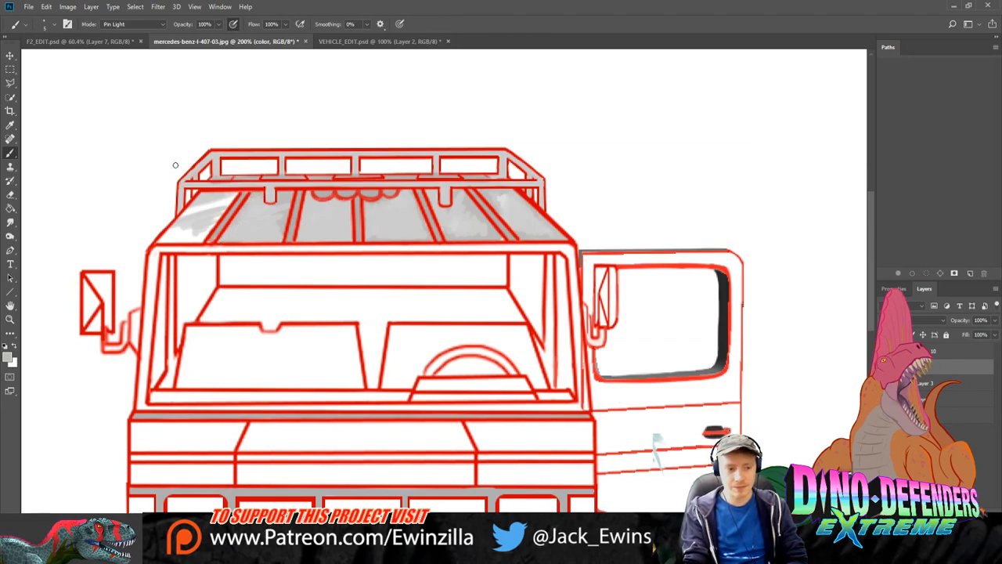
mouse_move(201, 206)
left_mouse_down()
mouse_move(233, 196)
mouse_move(179, 220)
mouse_move(205, 225)
mouse_move(219, 212)
mouse_move(199, 239)
mouse_move(163, 239)
mouse_move(177, 225)
mouse_move(195, 234)
left_mouse_up()
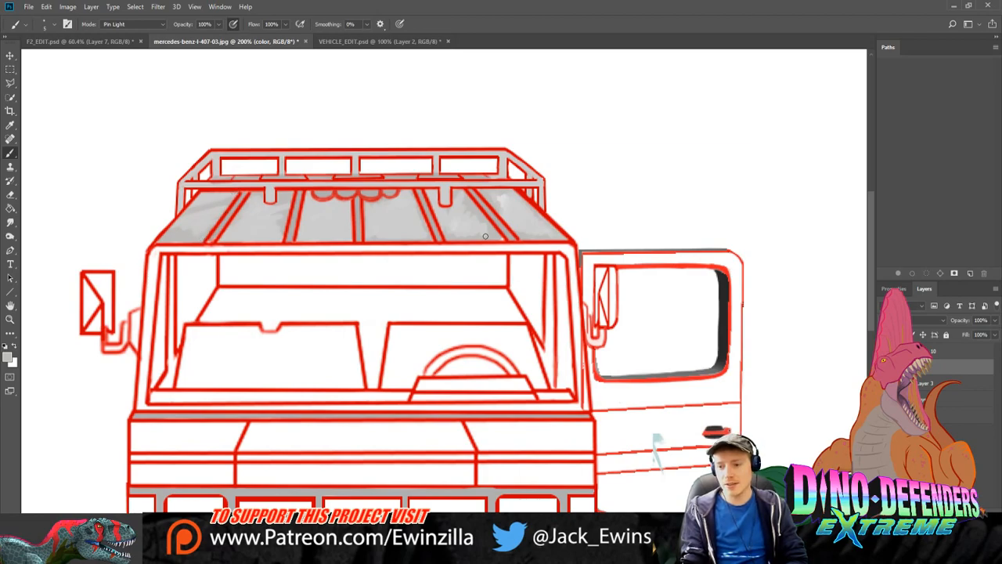
Step: Set the brush's blending mode to Normal
key("r")
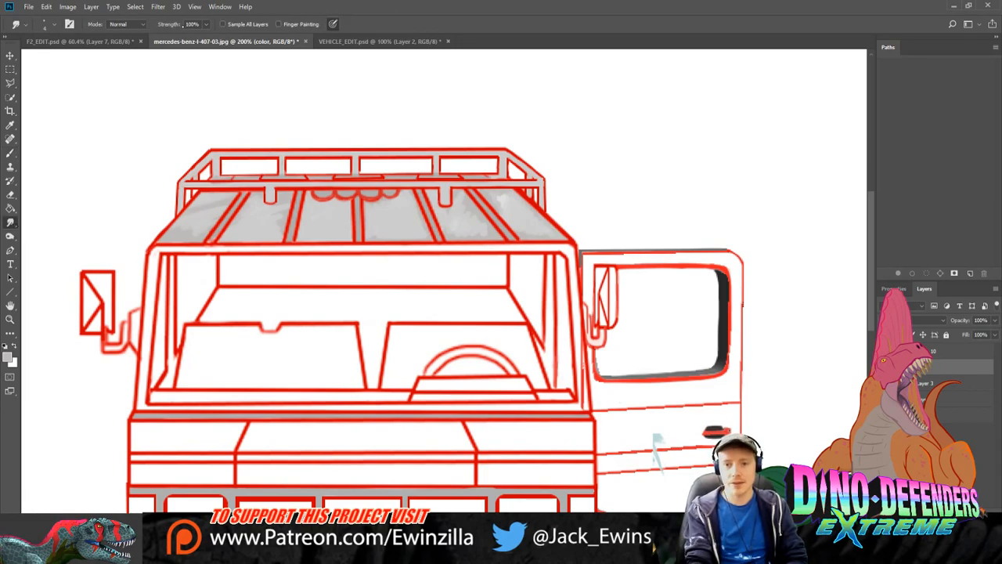
left_click(10, 153)
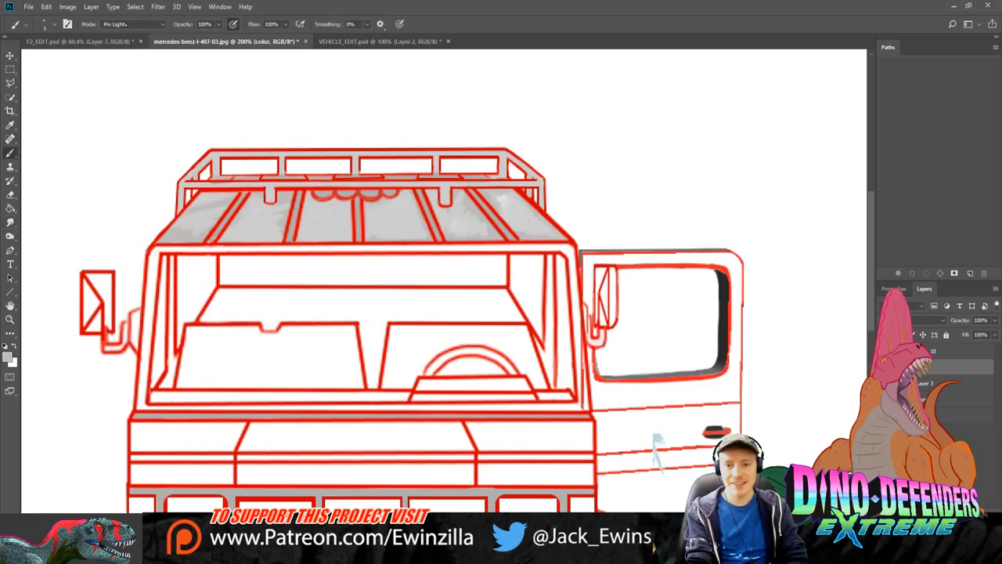
key("shift+alt+n")
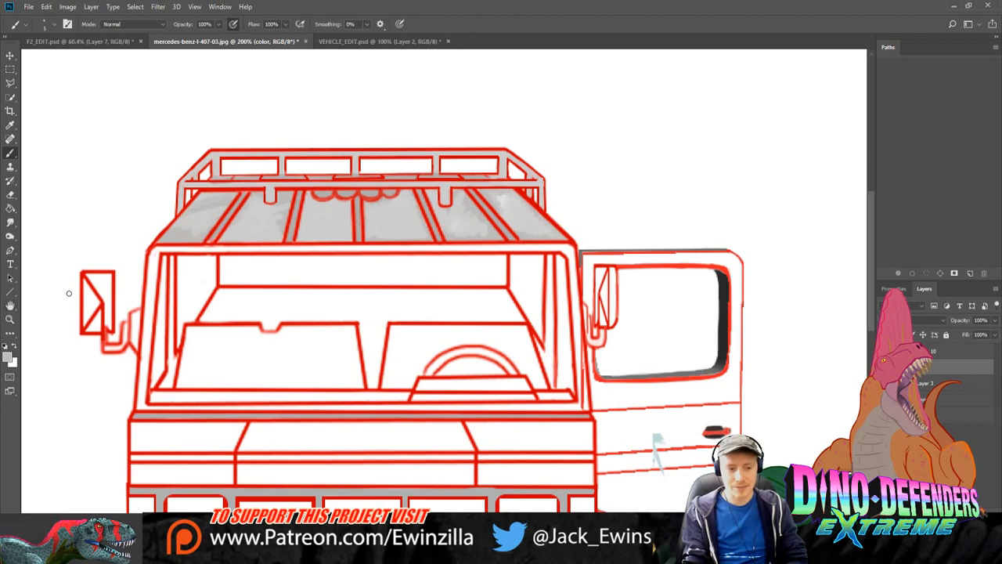
Step: Select a slanting band across the four leftmost roof panels with the Polygonal Lasso, lighten it as a reflection and clear the selection
left_click(10, 82)
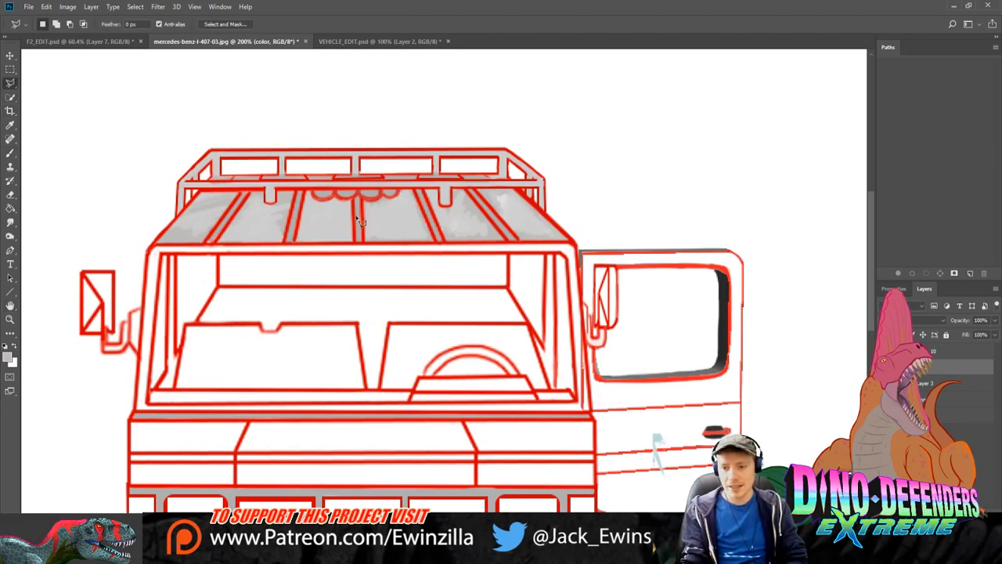
left_click(415, 195)
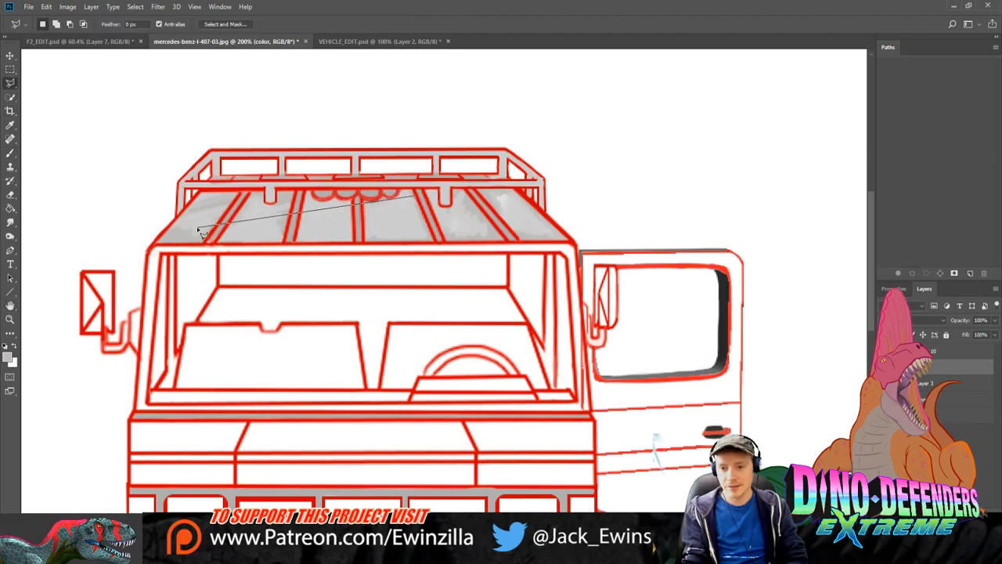
left_click(180, 220)
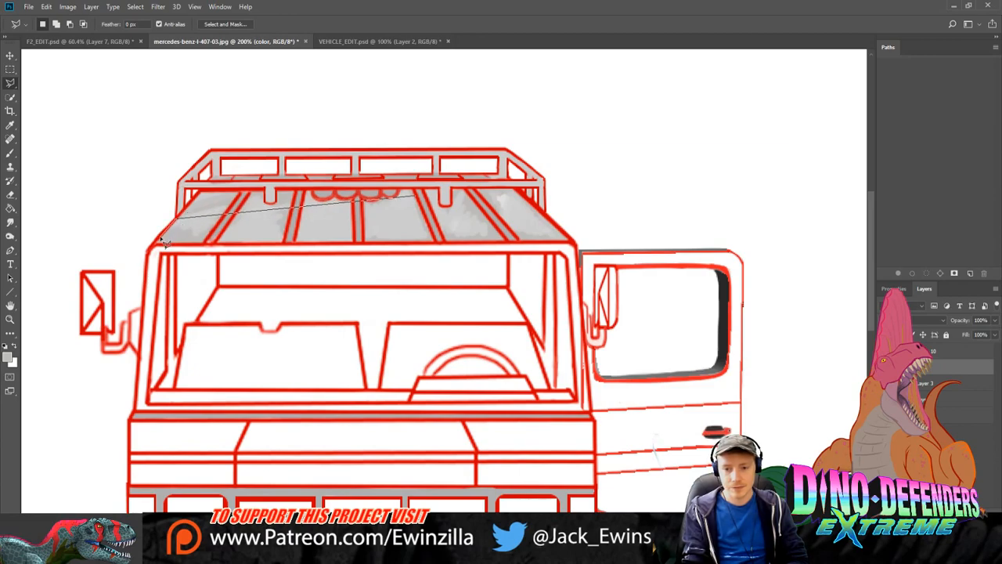
left_click(161, 242)
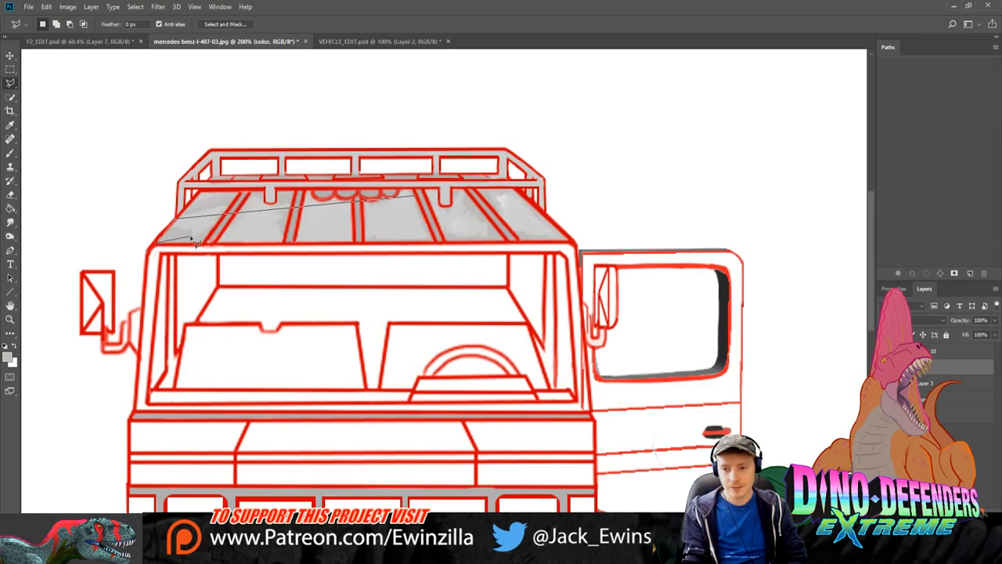
left_click(420, 200)
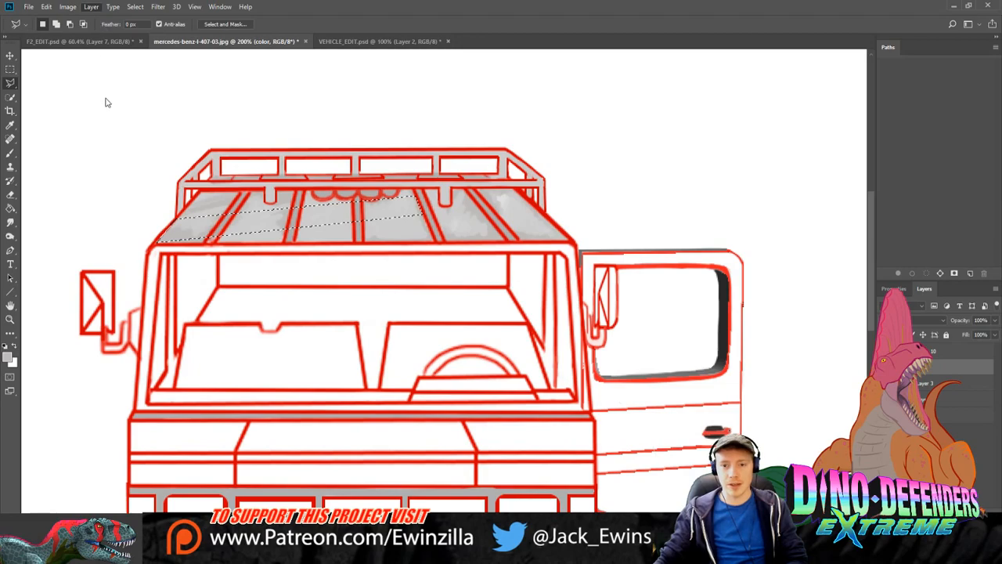
key("i")
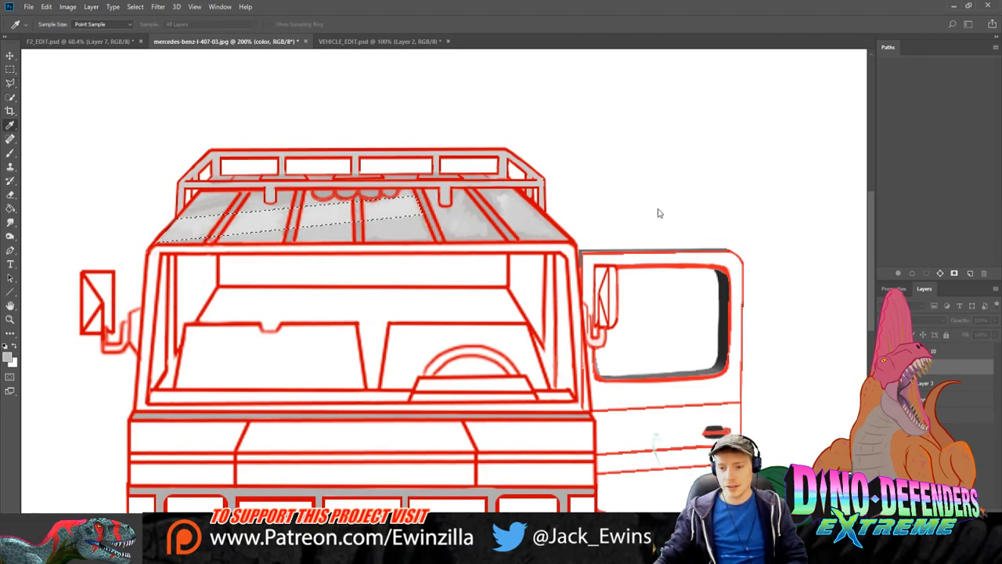
key("l")
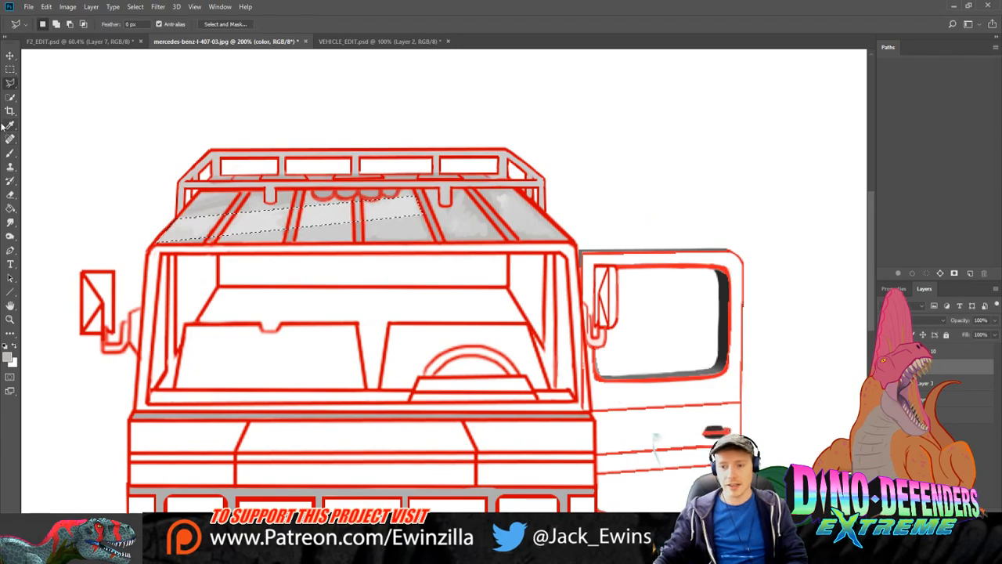
left_click(9, 71)
key("ctrl+d")
scroll(119, 192, "down", 3)
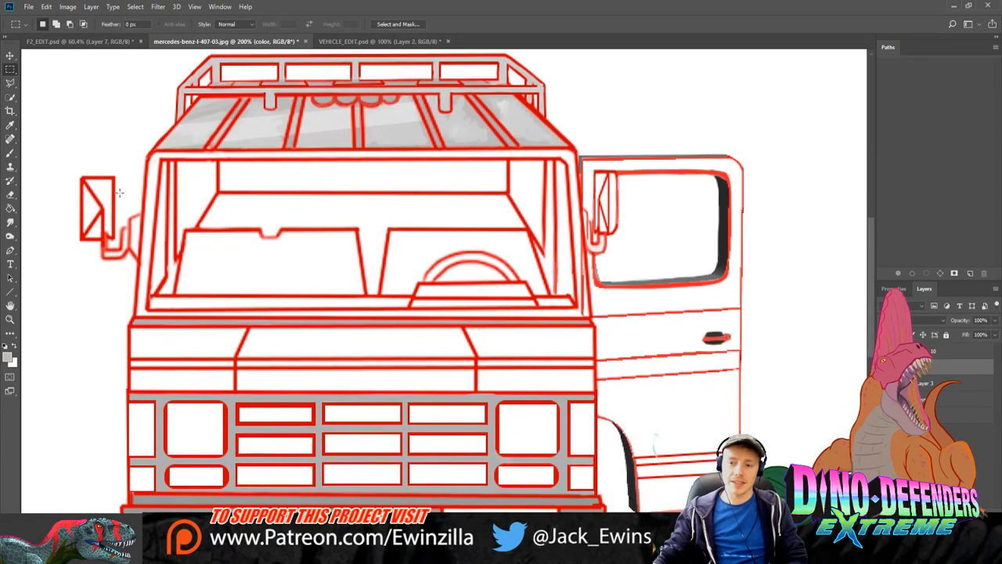
scroll(119, 192, "up", 1)
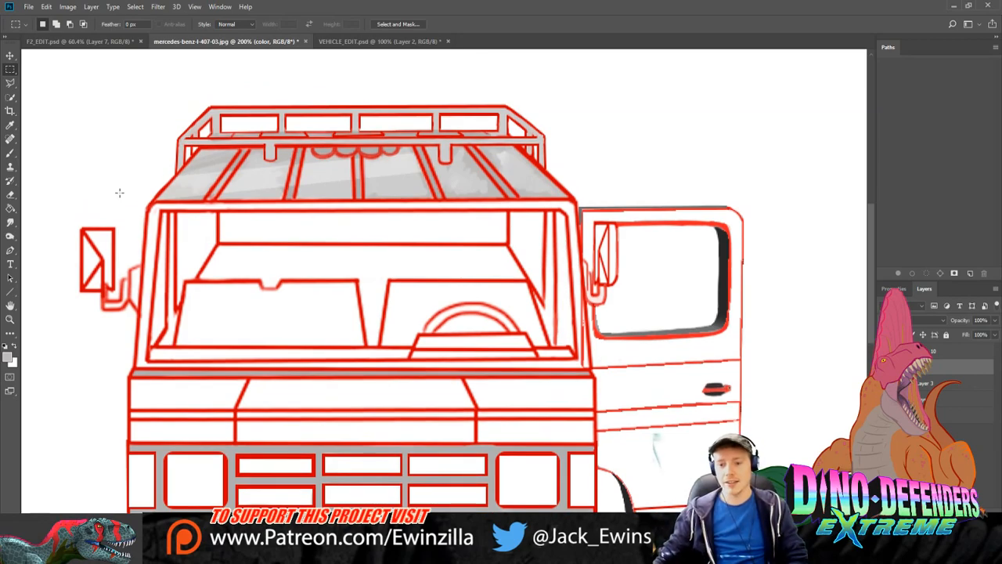
scroll(204, 498, "down", 2)
scroll(204, 498, "down", 2)
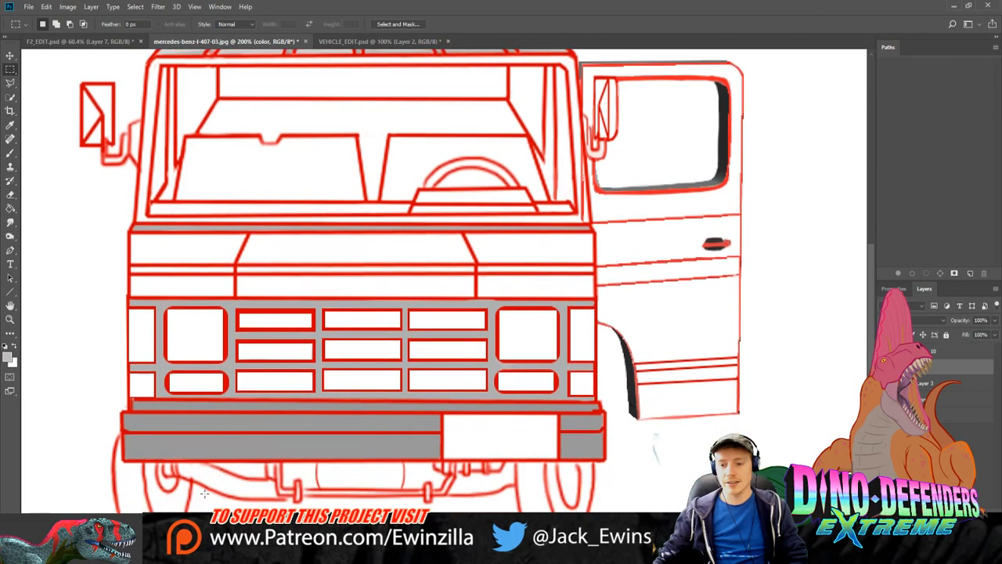
scroll(205, 493, "up", 1)
scroll(204, 491, "down", 2)
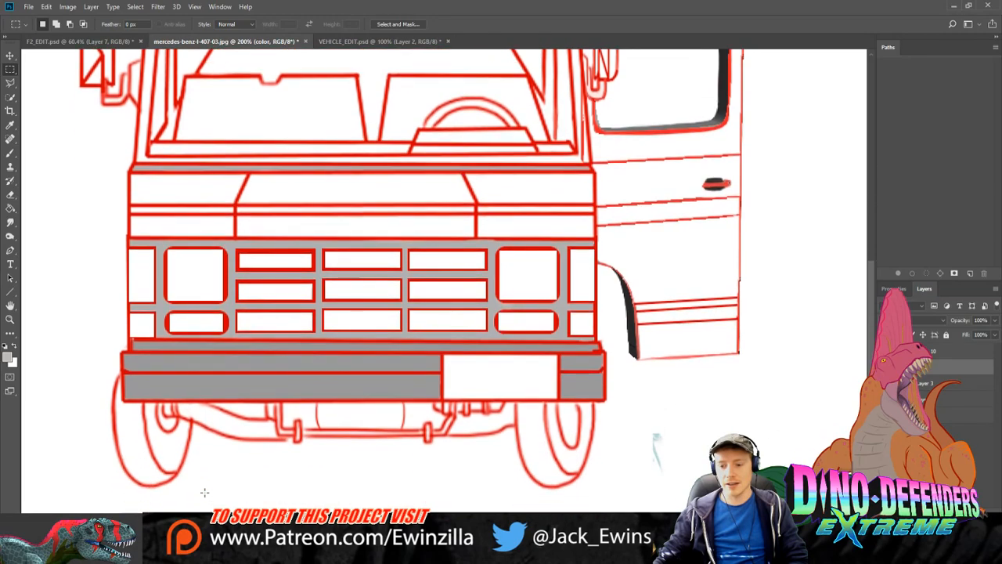
scroll(204, 490, "up", 1)
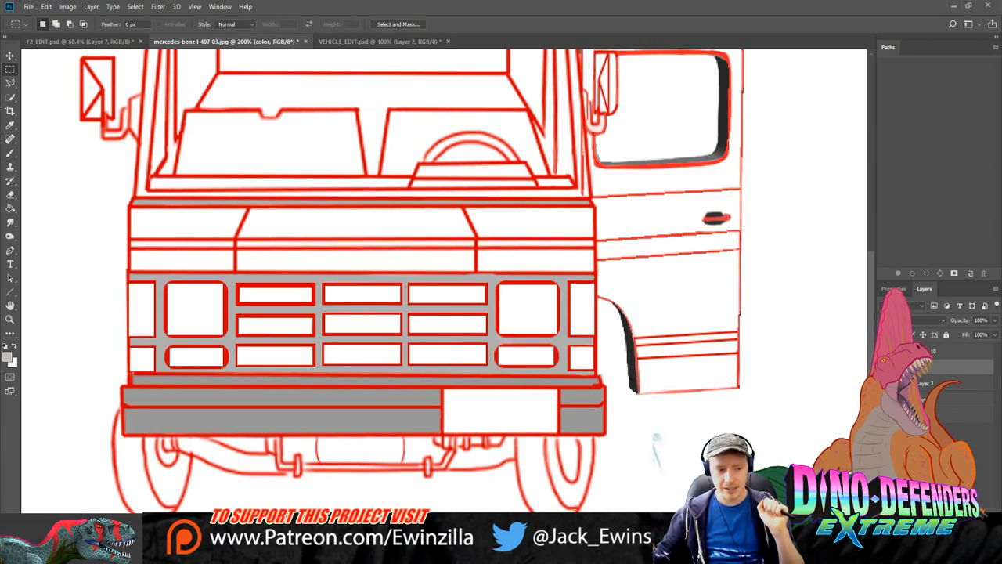
Step: Paste the copied toy advertisement as a reference picture and move it to the blank area beside the van's roof
left_click(11, 319)
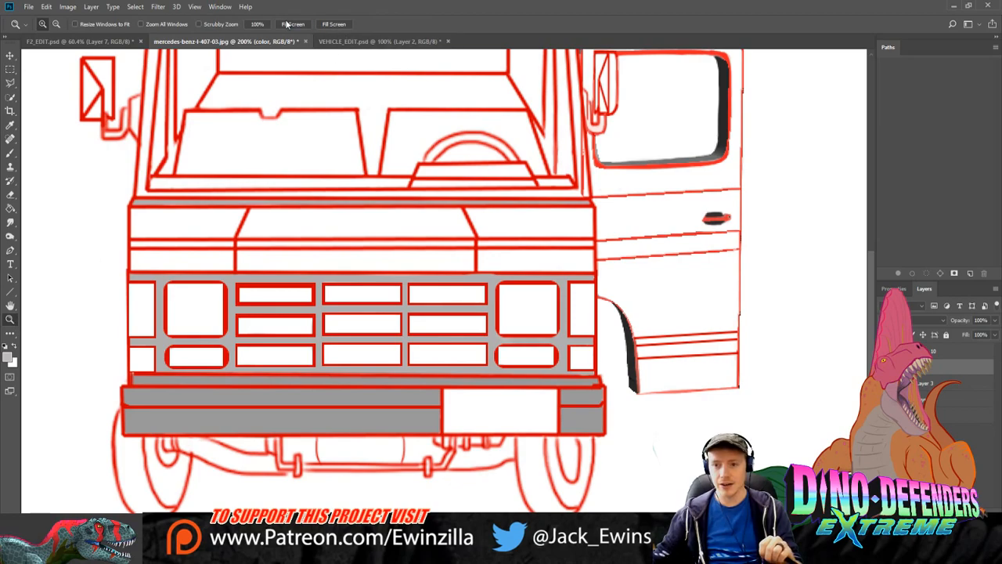
scroll(382, 232, "down", 3)
key("ctrl+v")
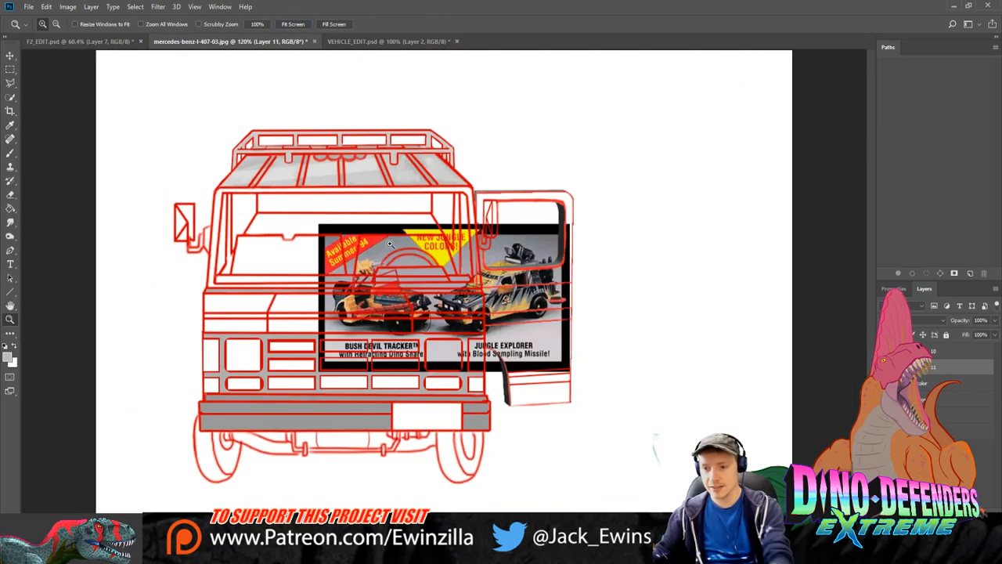
key("v")
left_click_drag(517, 295, 692, 134)
Step: Delete the Bush Devil Tracker half of the reference picture and move the Jungle Explorer half down beside the open door
left_click(10, 69)
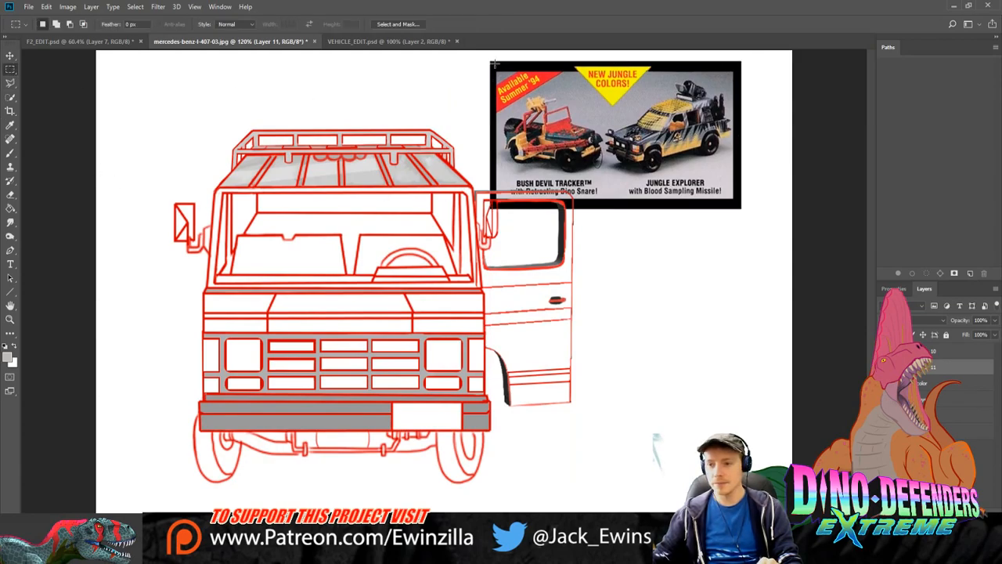
left_click_drag(479, 53, 604, 261)
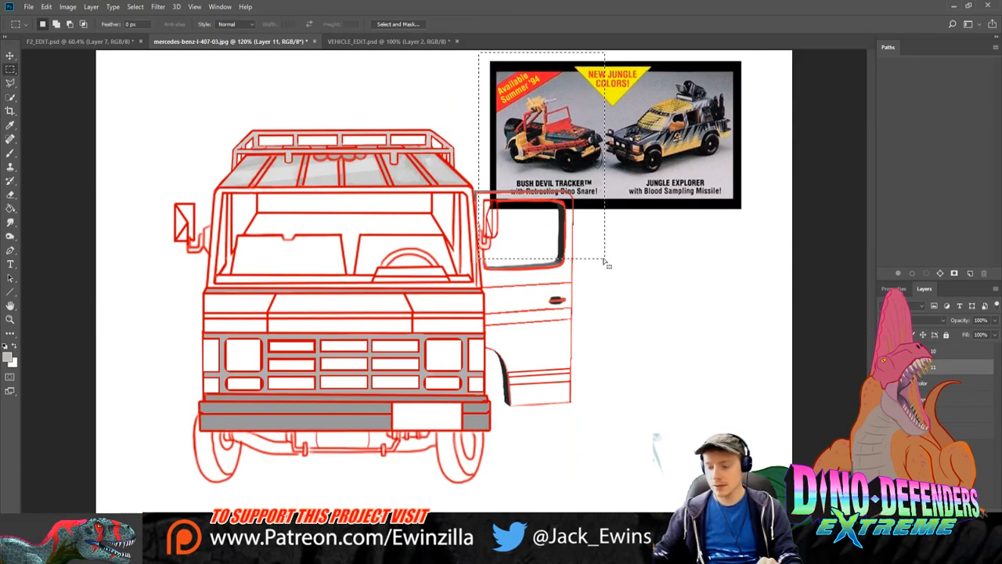
key("Delete")
key("ctrl+d")
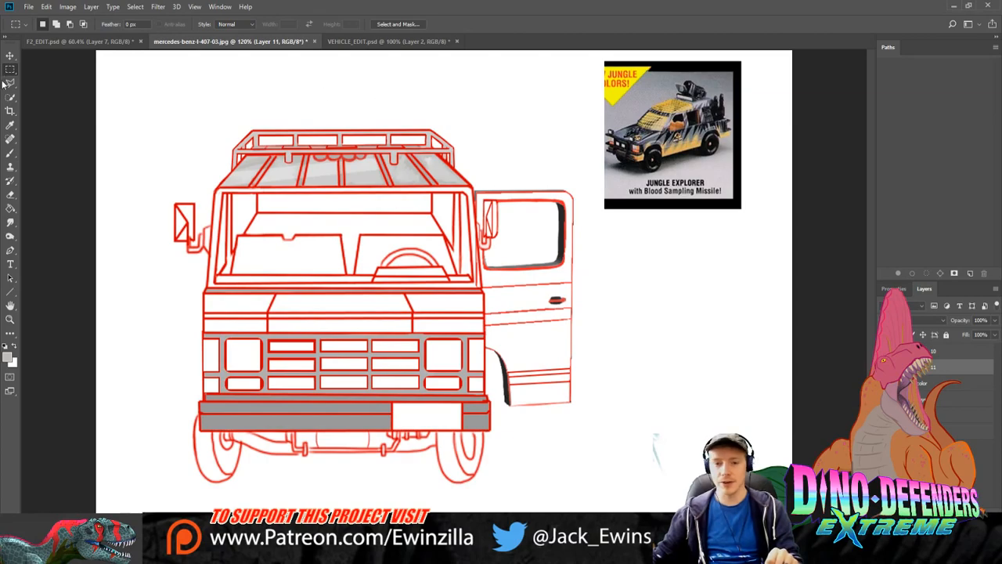
left_click(10, 55)
left_click_drag(724, 186, 716, 397)
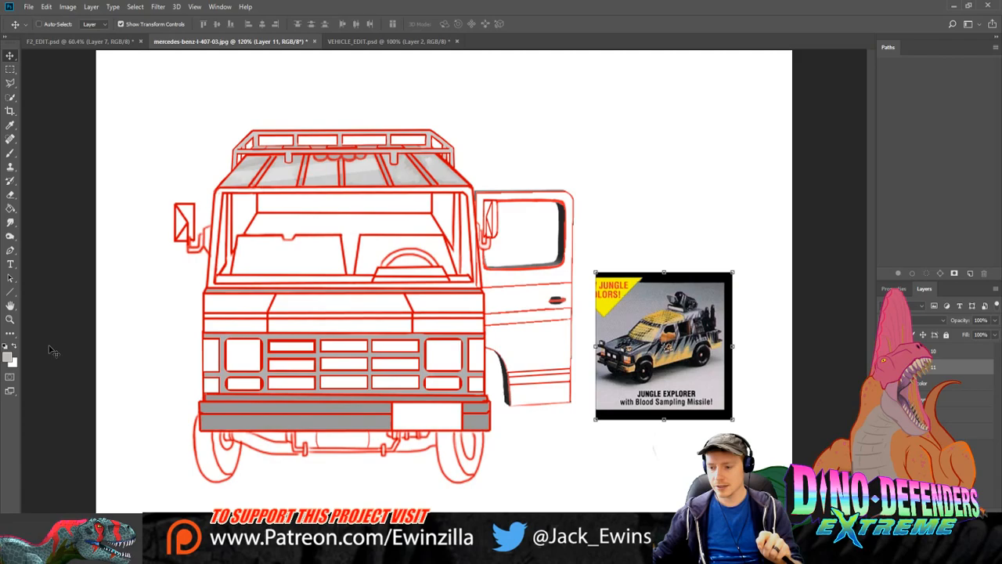
Step: Examine the Jungle Explorer's paint scheme up close and compare it with the van's front
left_click(10, 318)
left_click(521, 326)
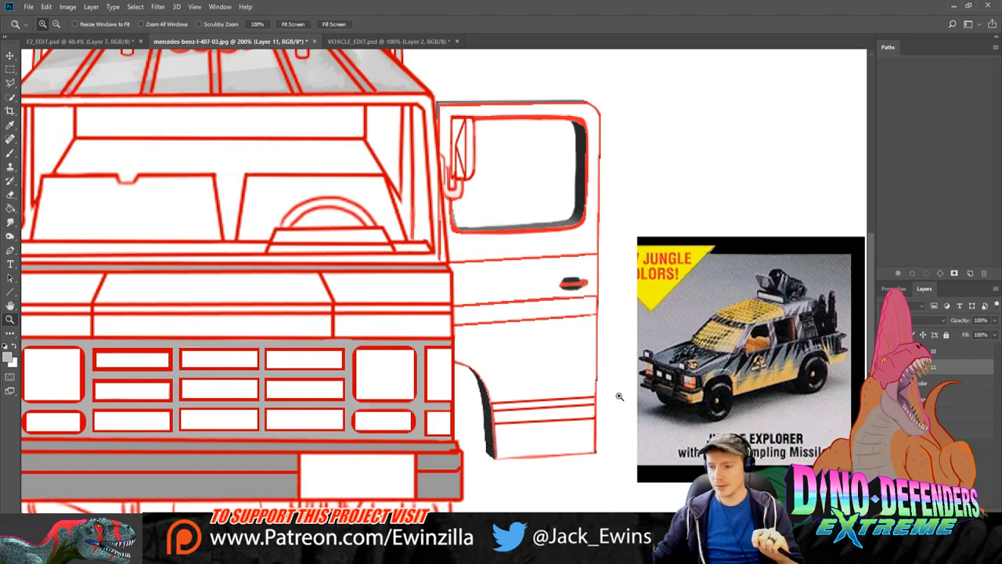
left_click(751, 334)
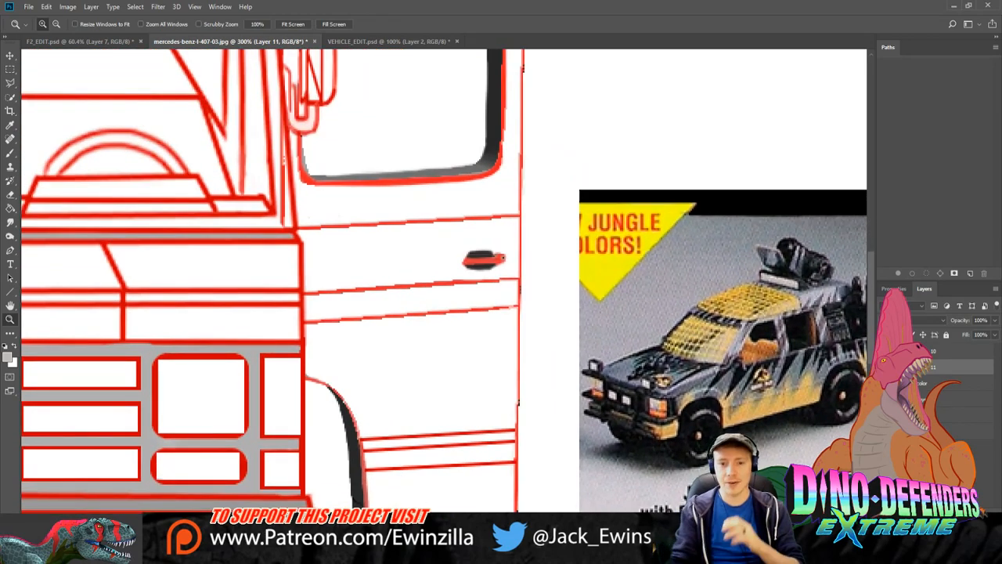
key("b")
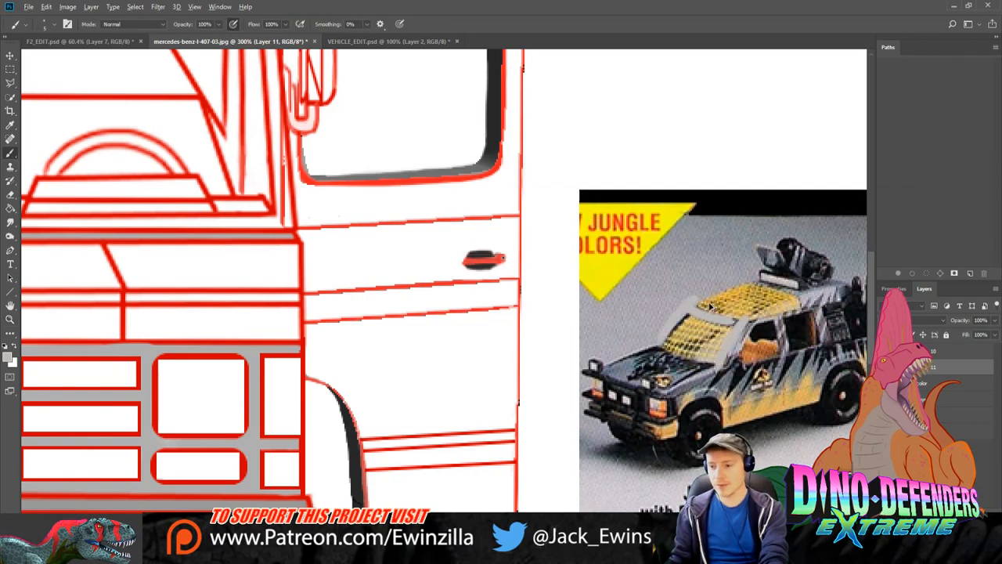
scroll(857, 282, "up", 5)
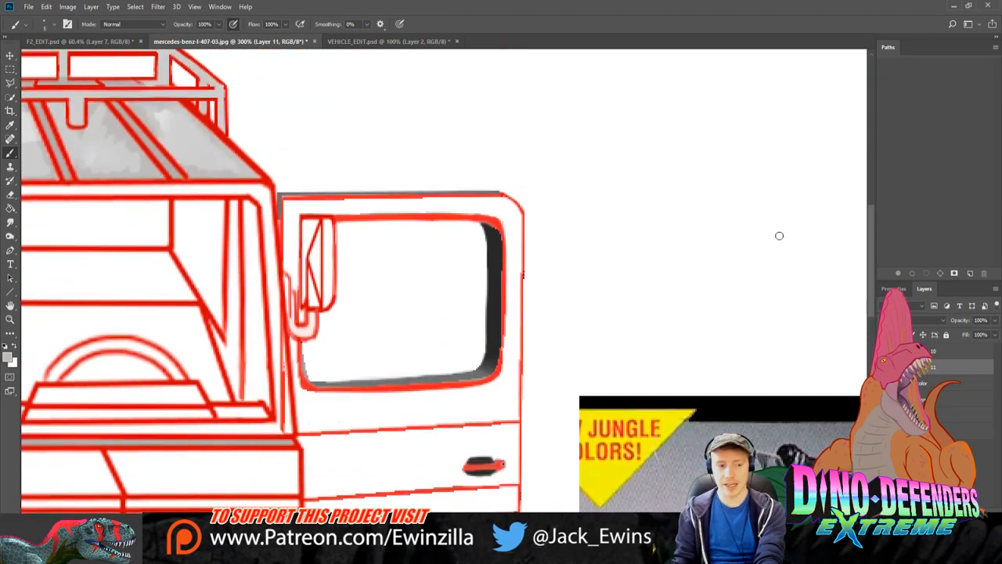
scroll(869, 357, "down", 7)
scroll(869, 357, "up", 1)
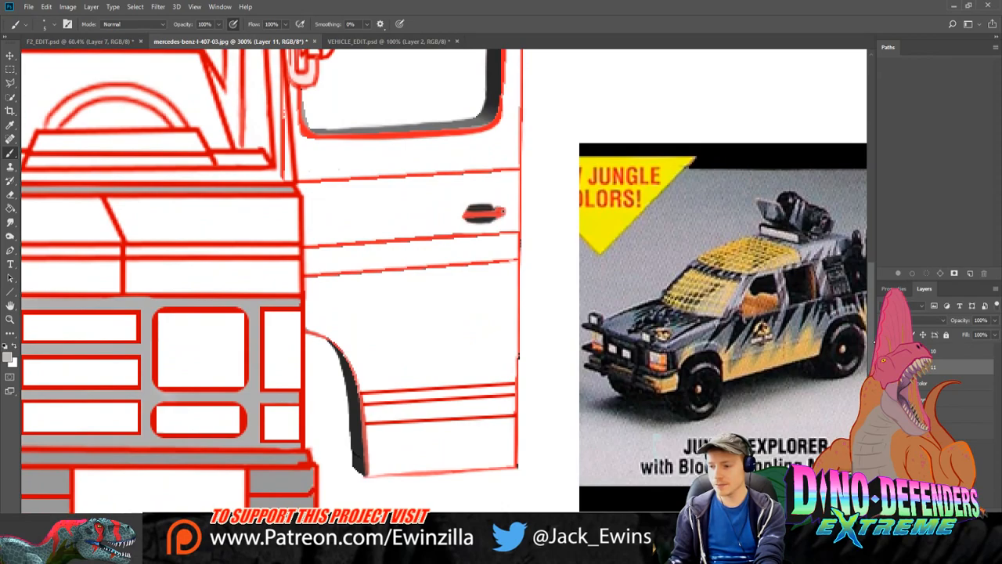
scroll(874, 342, "up", 1)
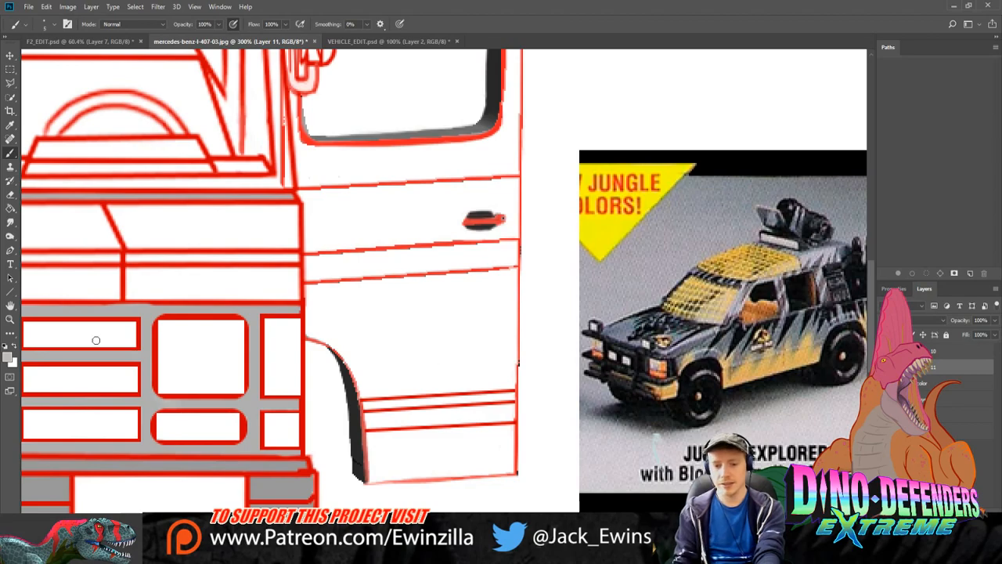
left_click(10, 319)
left_click(294, 24)
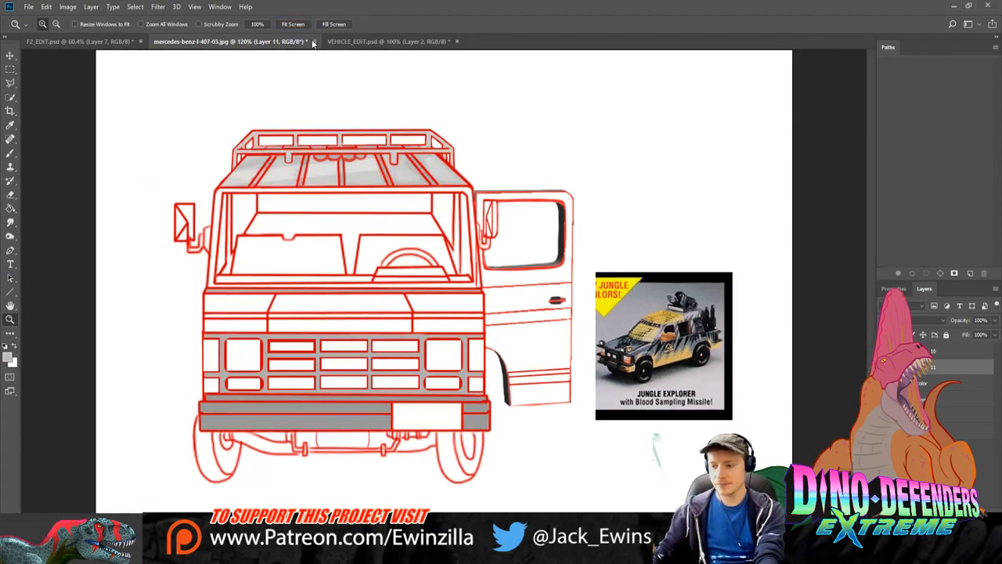
Step: Move the reference picture's layer down the stack below the color layer, hide it and reactivate the color layer
left_click_drag(959, 371, 951, 404)
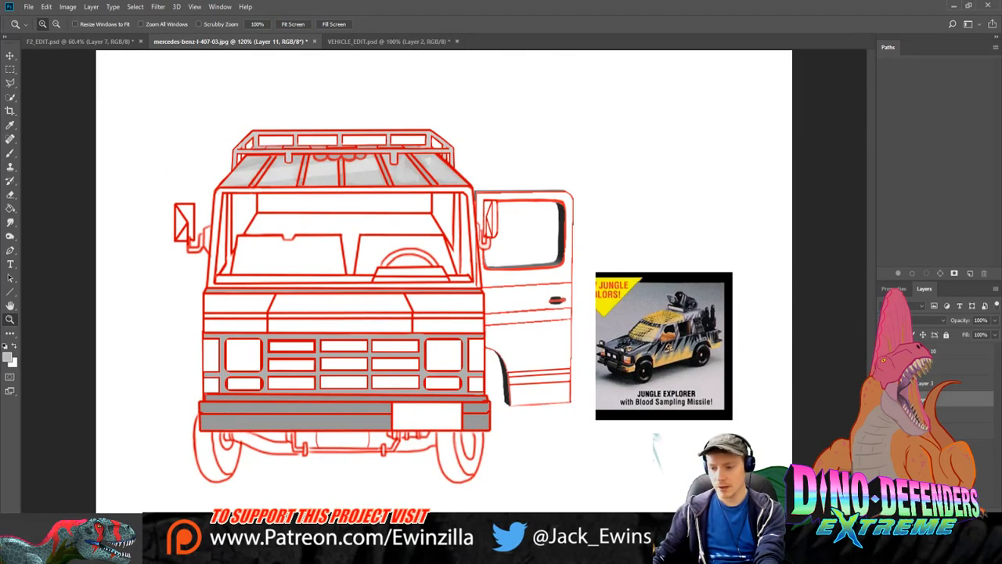
key("Delete")
left_click(959, 366)
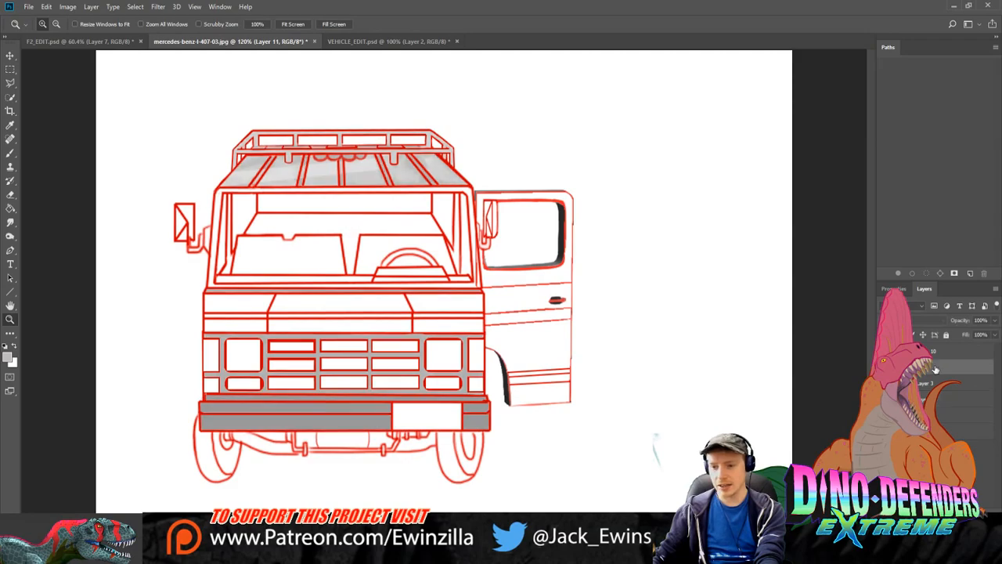
Step: Pick a dark brownish grey as the brush colour for the van's interior
left_click(344, 212)
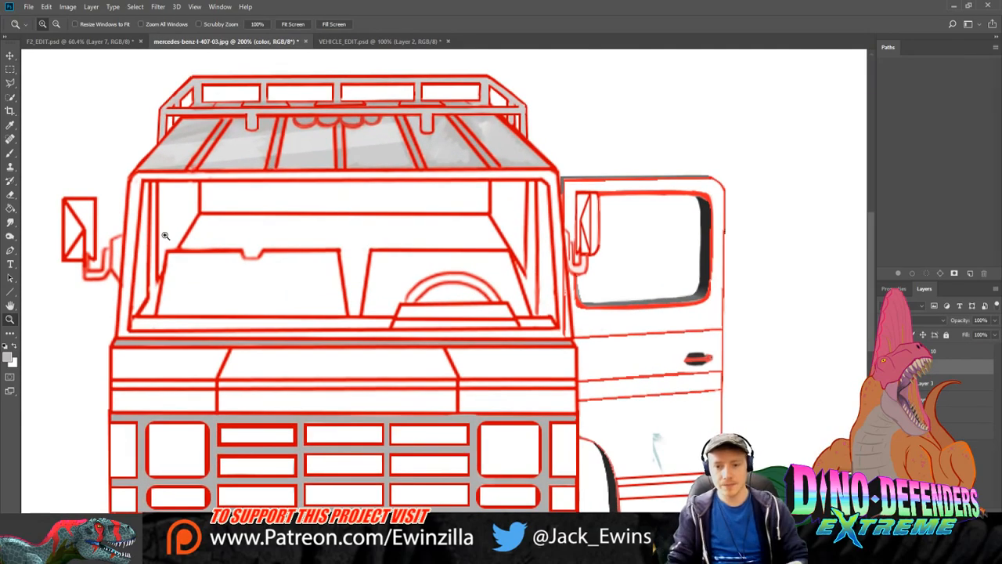
key("i")
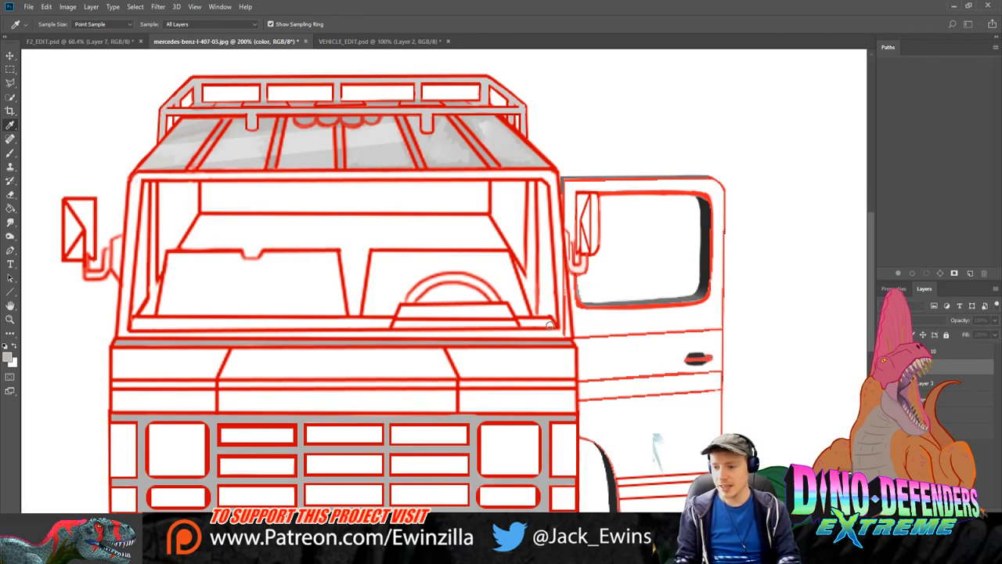
key("z")
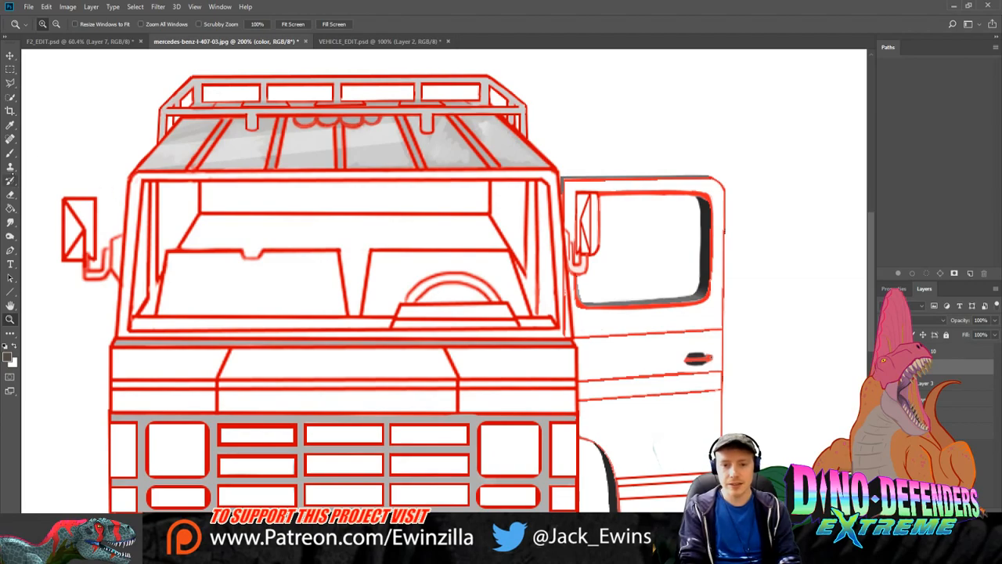
left_click(11, 153)
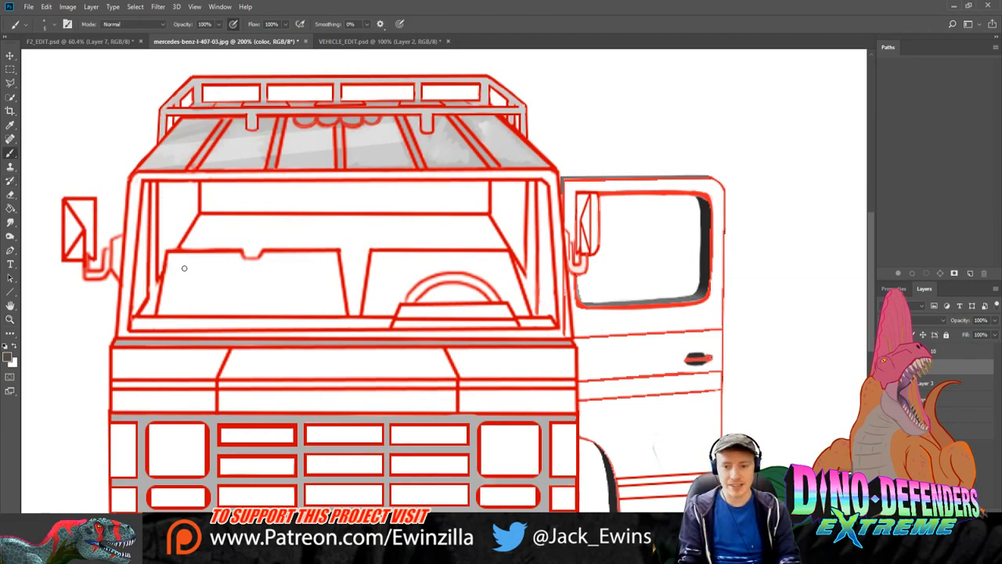
Step: Show the reference picture again, place it beside the roof above the open door, and reactivate the color layer
left_click(926, 391)
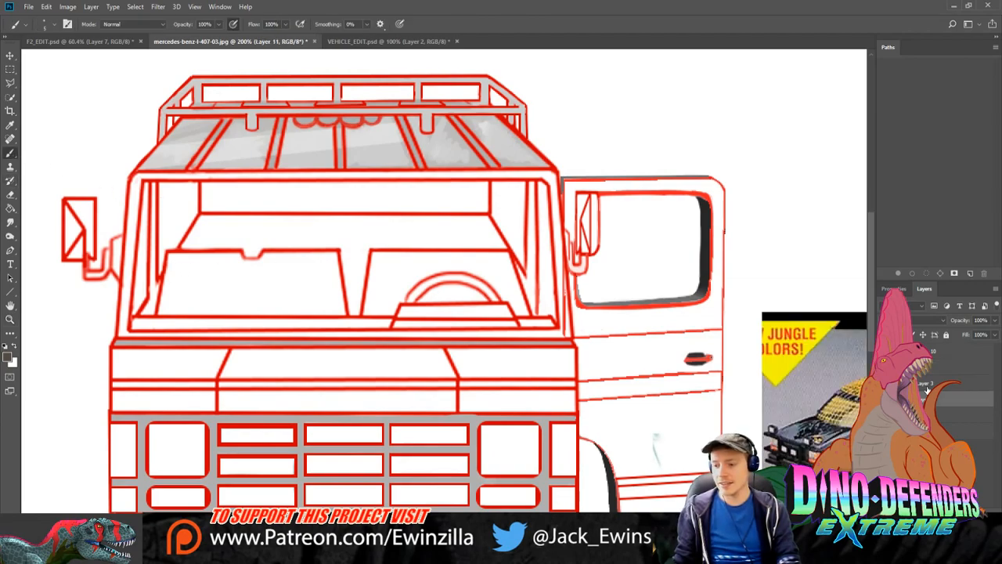
key("v")
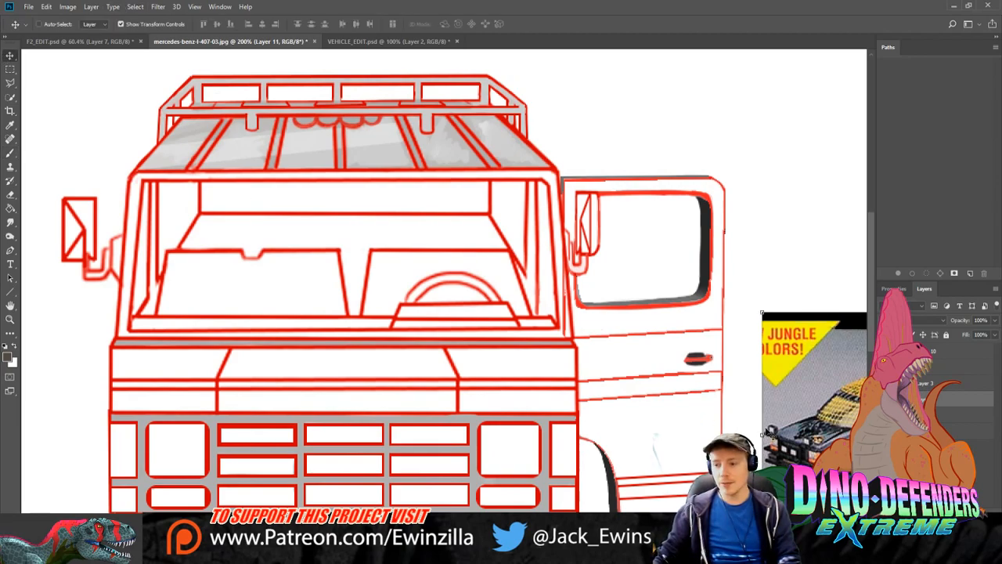
mouse_move(689, 221)
left_mouse_down()
mouse_move(818, 163)
mouse_move(799, 291)
mouse_move(662, 230)
left_mouse_up()
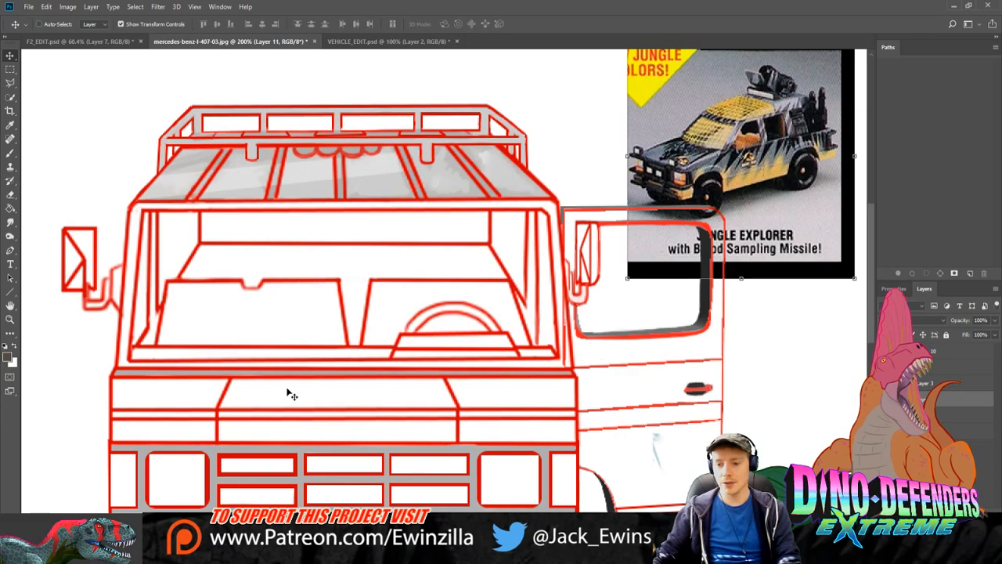
left_click_drag(786, 136, 804, 126)
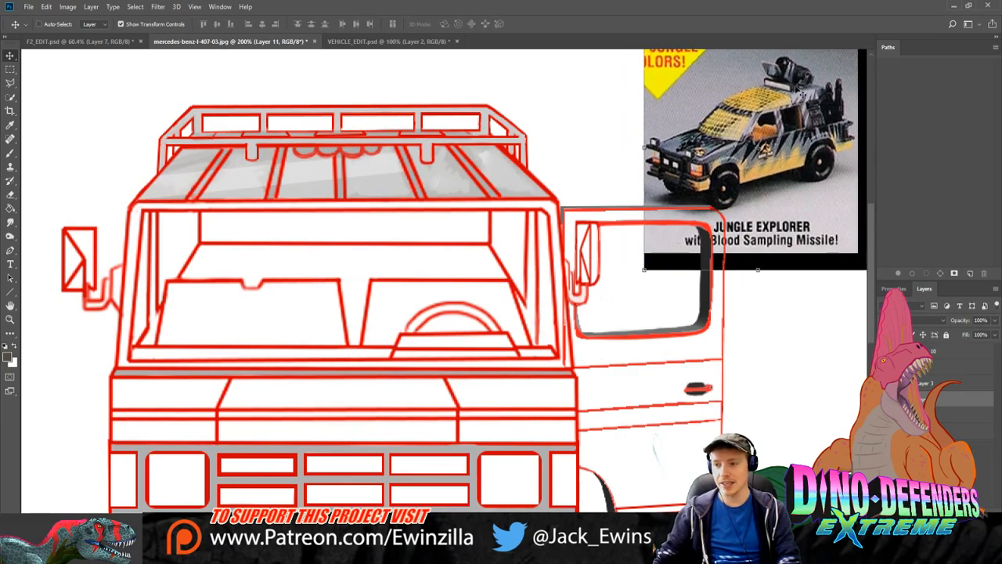
left_click(929, 376)
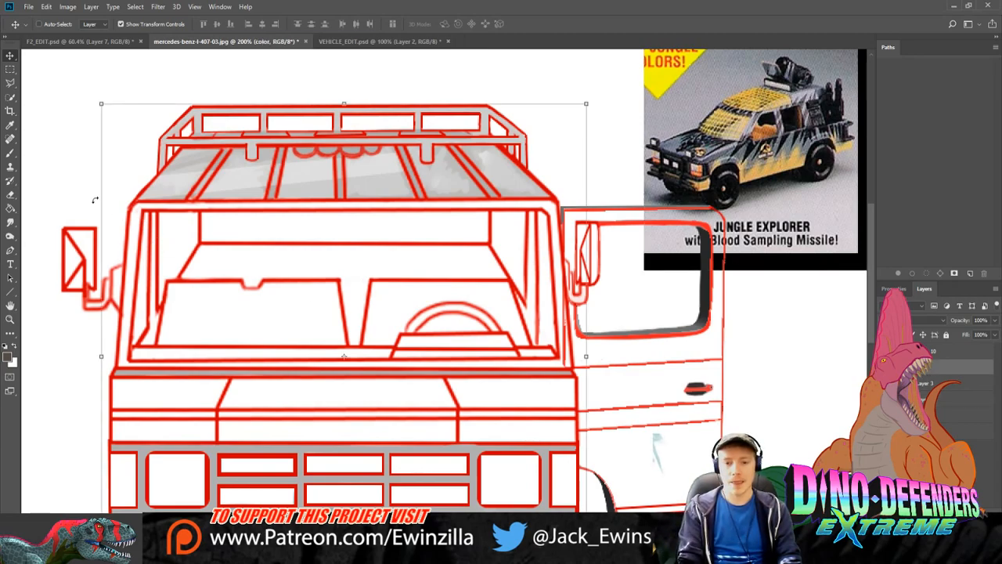
Step: Paint the left inner windscreen strip, the area behind the seats and the gap between them dark brownish grey
left_click(10, 153)
mouse_move(153, 217)
left_mouse_down()
mouse_move(152, 336)
mouse_move(143, 344)
mouse_move(158, 317)
mouse_move(155, 335)
left_mouse_up()
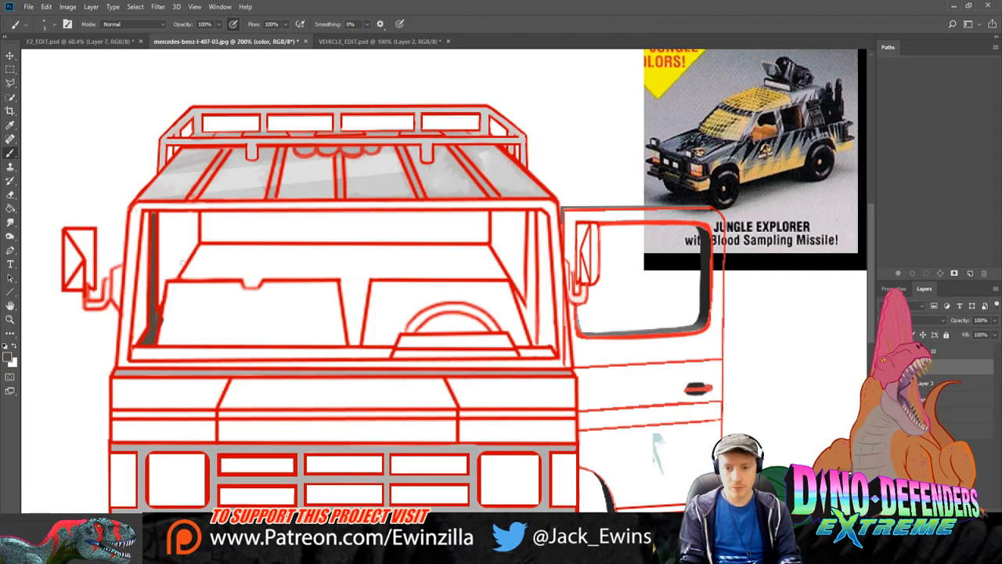
mouse_move(192, 263)
left_mouse_down()
mouse_move(185, 273)
mouse_move(213, 247)
mouse_move(216, 274)
mouse_move(196, 279)
mouse_move(254, 275)
mouse_move(247, 285)
mouse_move(261, 277)
mouse_move(211, 258)
mouse_move(221, 247)
mouse_move(329, 248)
mouse_move(252, 255)
mouse_move(266, 268)
left_mouse_up()
left_click_drag(277, 276, 423, 260)
mouse_move(359, 261)
left_mouse_down()
mouse_move(403, 251)
mouse_move(339, 255)
mouse_move(429, 246)
left_mouse_up()
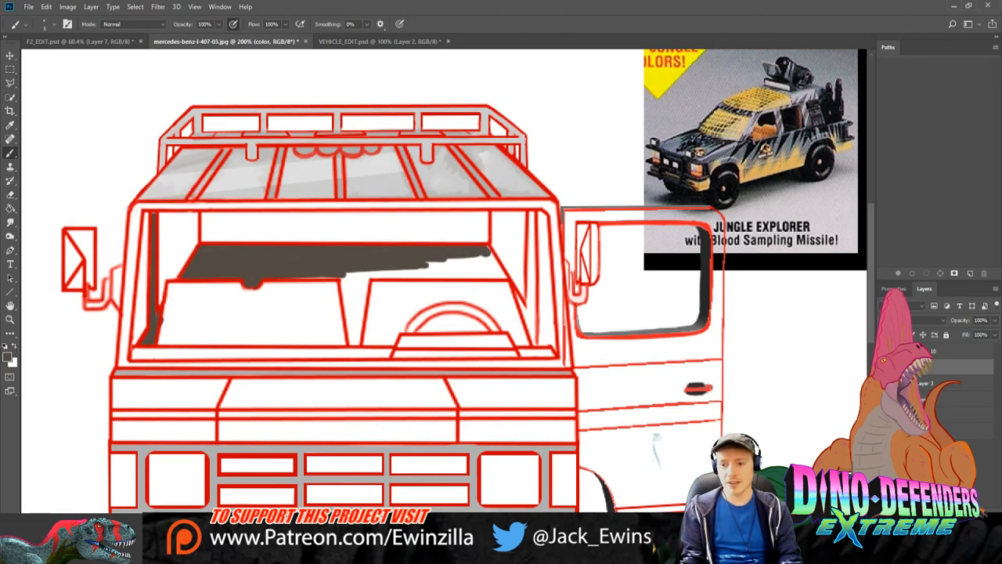
mouse_move(489, 255)
left_mouse_down()
mouse_move(454, 273)
mouse_move(478, 269)
mouse_move(437, 261)
mouse_move(484, 263)
mouse_move(400, 276)
mouse_move(298, 274)
mouse_move(346, 275)
mouse_move(299, 277)
mouse_move(343, 277)
mouse_move(350, 325)
mouse_move(353, 283)
mouse_move(356, 293)
mouse_move(367, 273)
mouse_move(352, 341)
left_mouse_up()
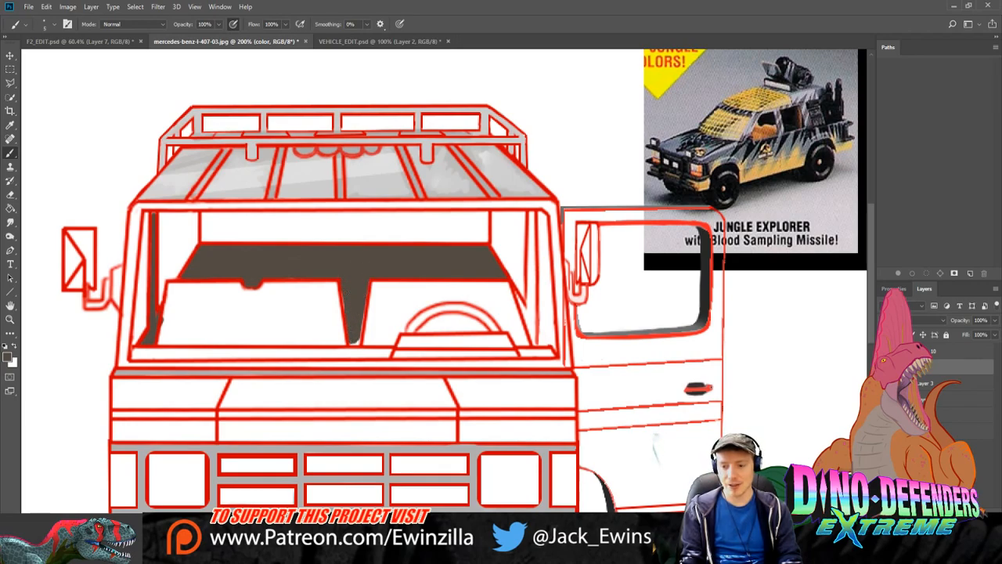
left_click_drag(339, 283, 341, 312)
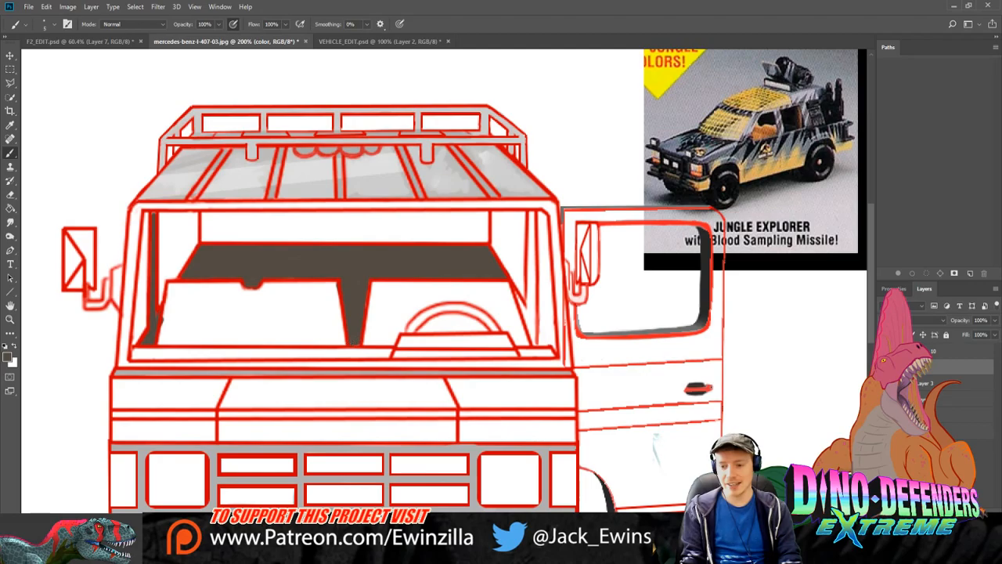
Step: Paint the narrow strip inside the windscreen's right side with the same dark brownish grey
scroll(462, 274, "down", 5)
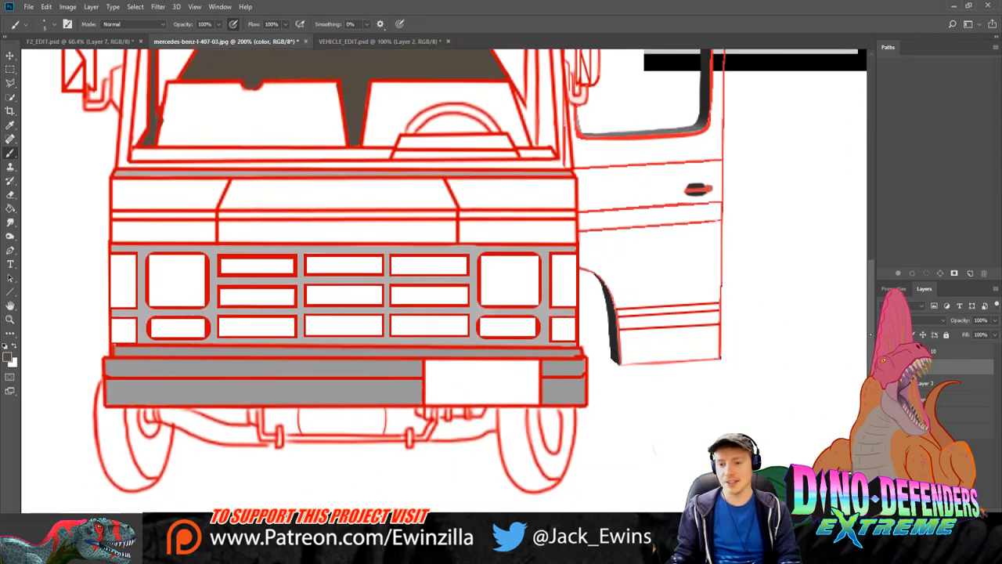
scroll(462, 274, "up", 4)
scroll(462, 274, "up", 2)
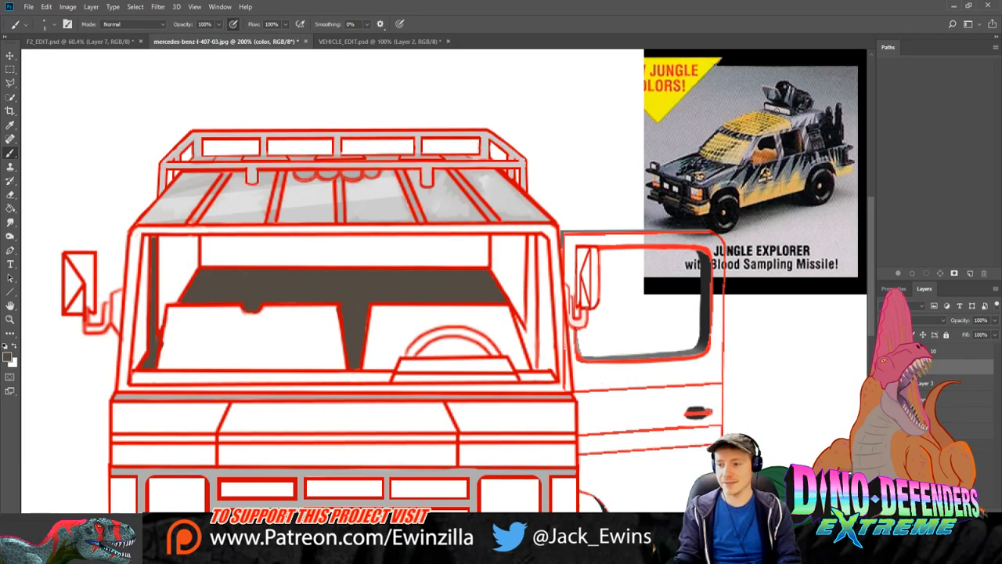
key("bracketright")
key("bracketright")
key("bracketright")
key("bracketleft")
key("bracketleft")
key("bracketleft")
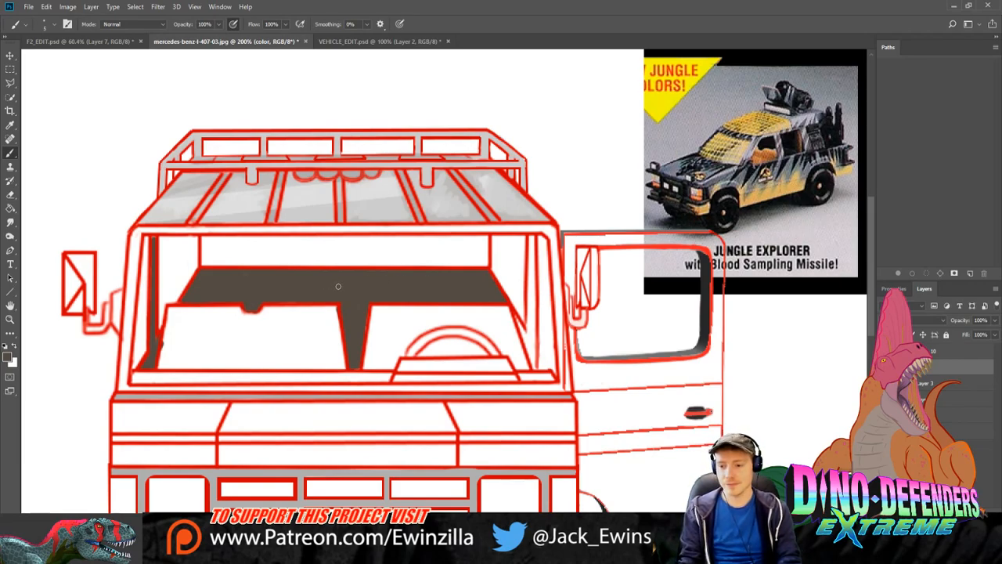
mouse_move(514, 316)
left_mouse_down()
mouse_move(534, 366)
mouse_move(531, 247)
left_mouse_up()
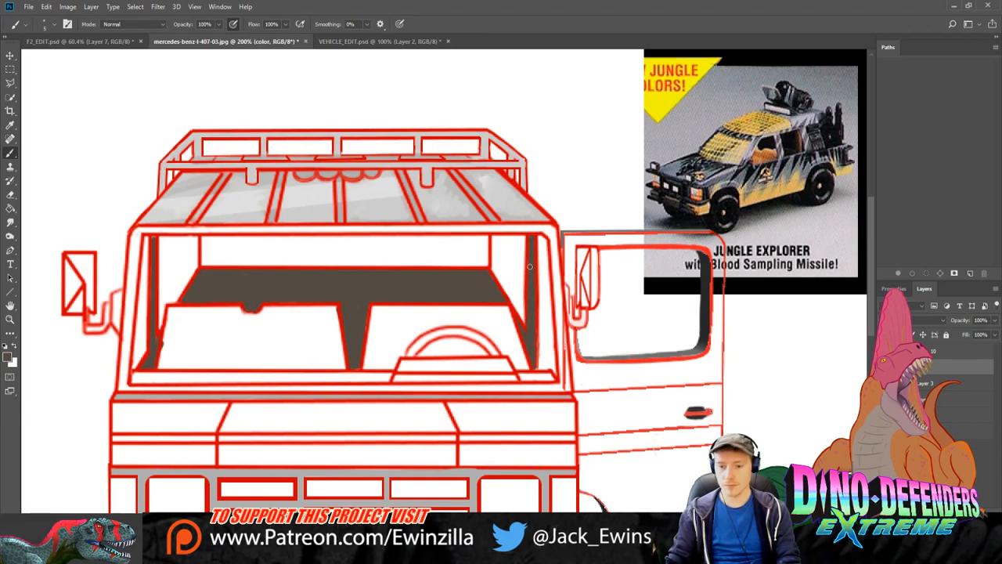
Step: Sample a dark neutral grey and paint the van interior's two side walls and rear wall seen through the windscreen
key("i")
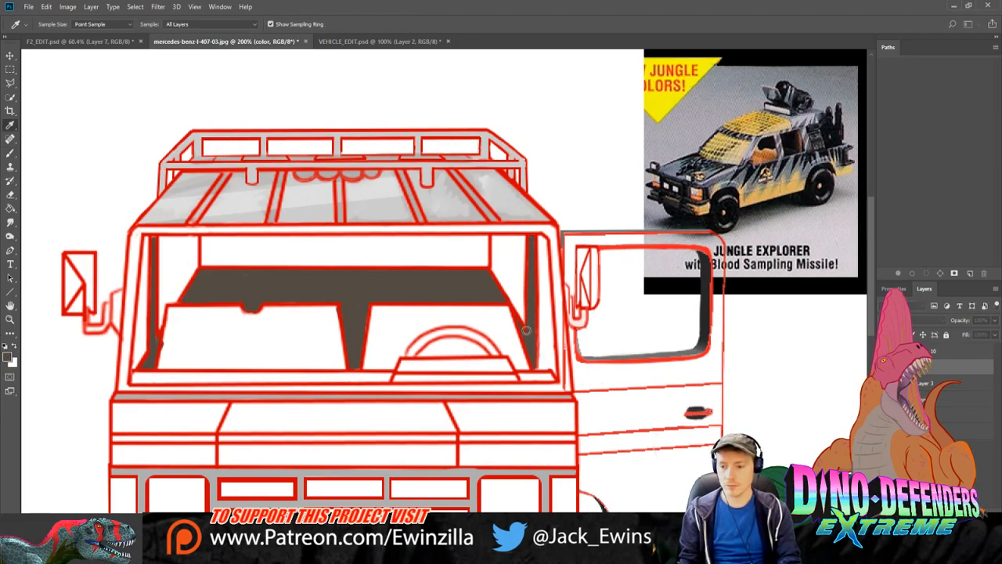
key("b")
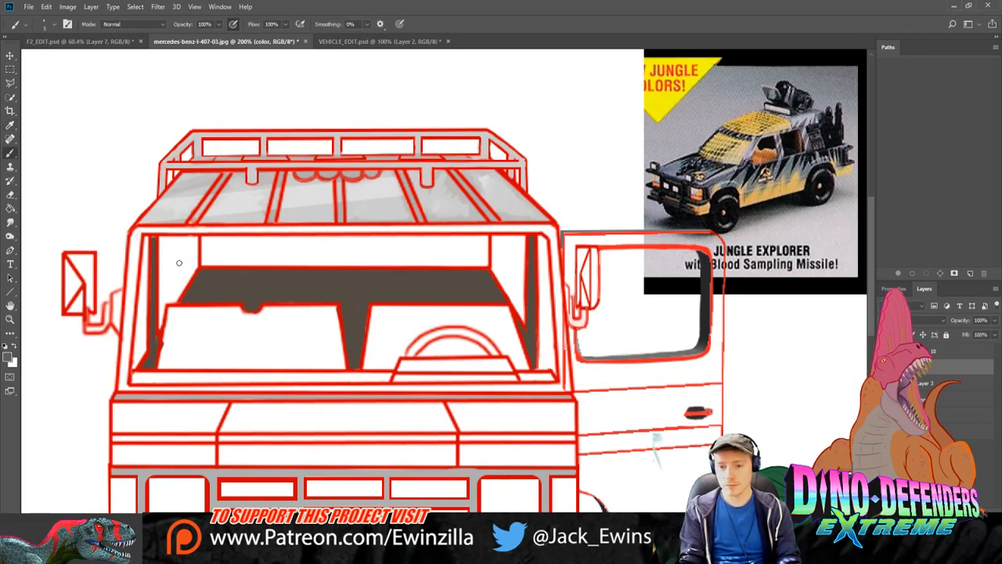
mouse_move(162, 312)
left_mouse_down()
mouse_move(168, 288)
mouse_move(168, 299)
mouse_move(180, 290)
mouse_move(174, 296)
mouse_move(193, 262)
mouse_move(162, 304)
mouse_move(169, 270)
mouse_move(170, 252)
mouse_move(159, 294)
mouse_move(161, 237)
mouse_move(195, 243)
mouse_move(196, 259)
mouse_move(186, 239)
mouse_move(169, 238)
mouse_move(165, 252)
mouse_move(189, 244)
mouse_move(183, 270)
mouse_move(195, 248)
left_mouse_up()
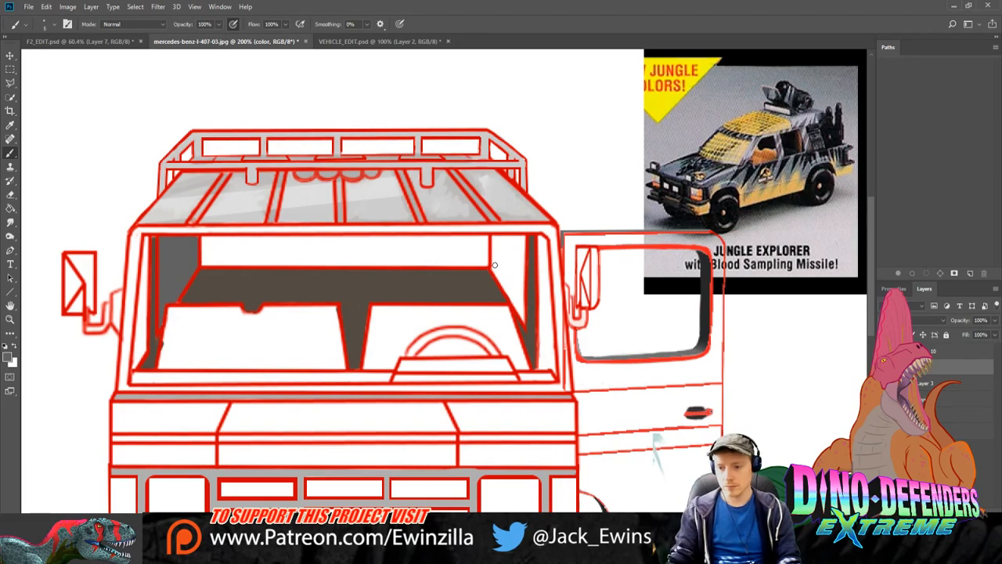
mouse_move(495, 265)
left_mouse_down()
mouse_move(521, 310)
mouse_move(523, 240)
mouse_move(510, 231)
left_mouse_up()
left_click(10, 221)
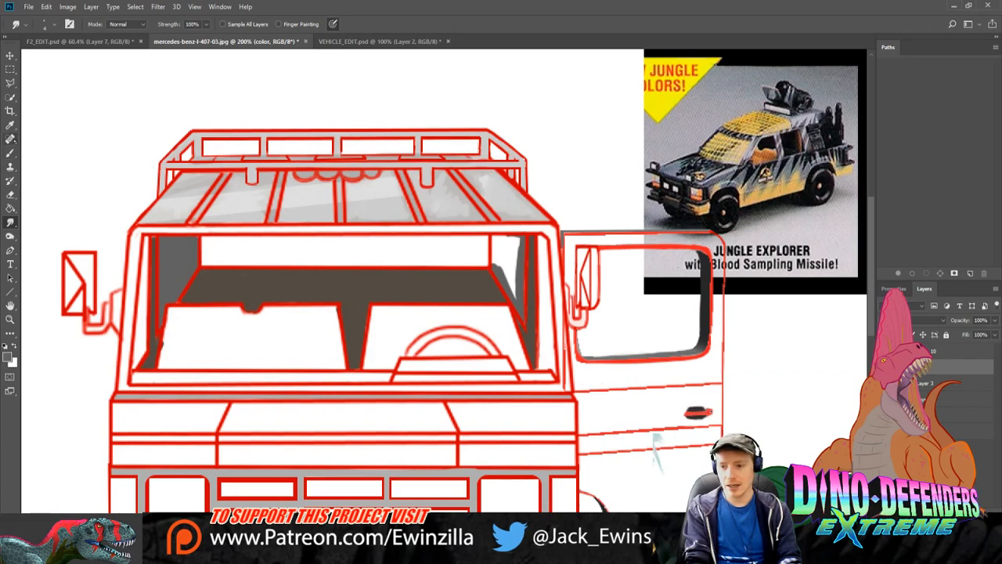
left_click(10, 153)
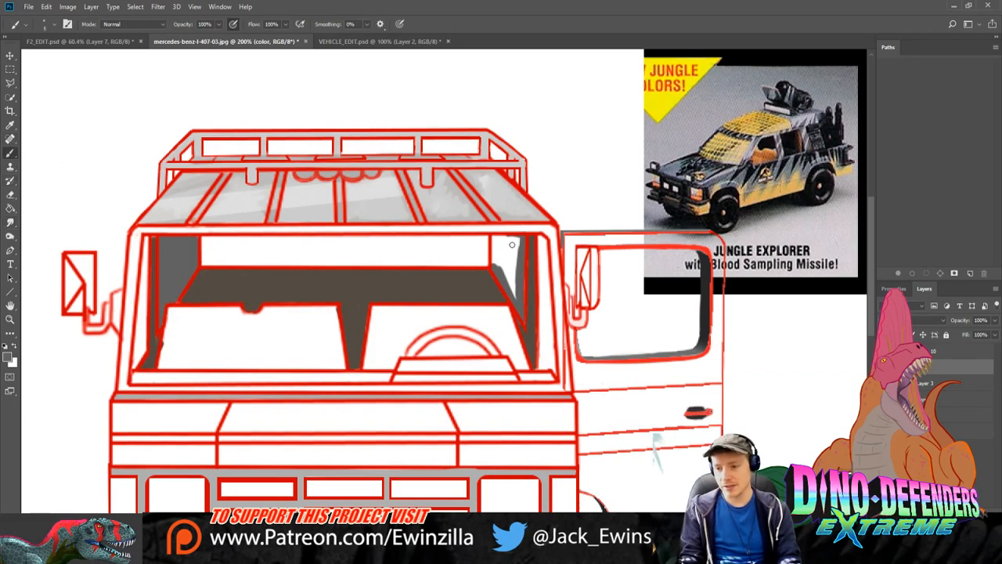
mouse_move(512, 244)
left_mouse_down()
mouse_move(485, 251)
mouse_move(513, 249)
mouse_move(489, 253)
mouse_move(518, 259)
mouse_move(515, 294)
left_mouse_up()
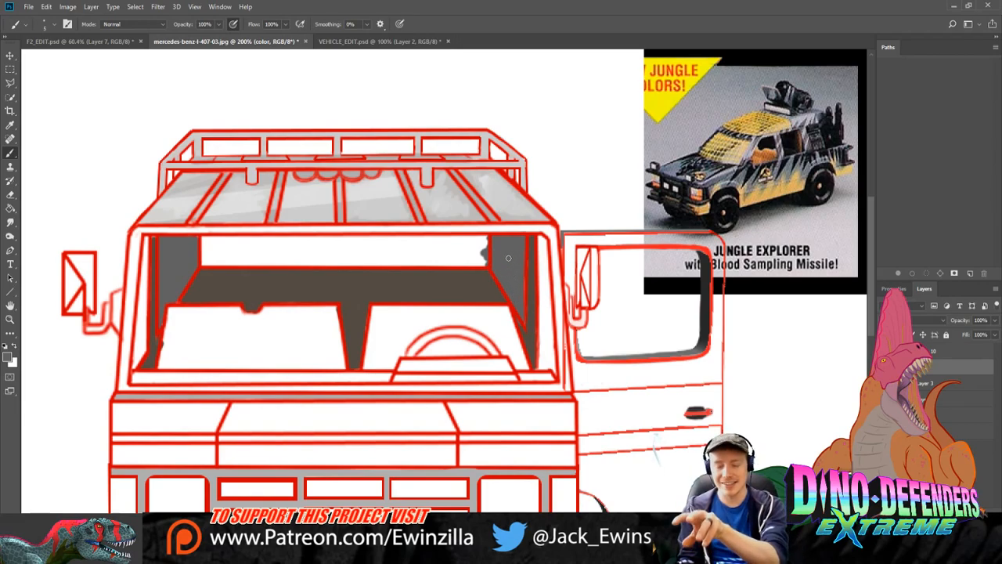
mouse_move(465, 250)
left_mouse_down()
mouse_move(485, 264)
mouse_move(195, 263)
mouse_move(310, 263)
mouse_move(198, 253)
mouse_move(227, 244)
mouse_move(206, 238)
mouse_move(200, 248)
mouse_move(214, 238)
mouse_move(211, 246)
mouse_move(312, 255)
mouse_move(323, 247)
mouse_move(309, 240)
mouse_move(375, 238)
mouse_move(427, 256)
mouse_move(492, 249)
mouse_move(324, 238)
left_mouse_up()
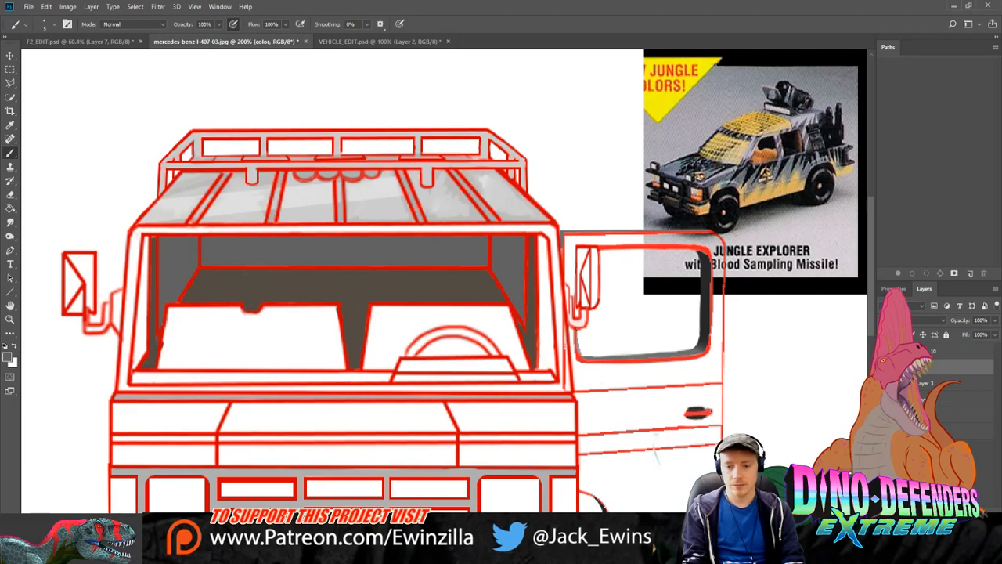
key("i")
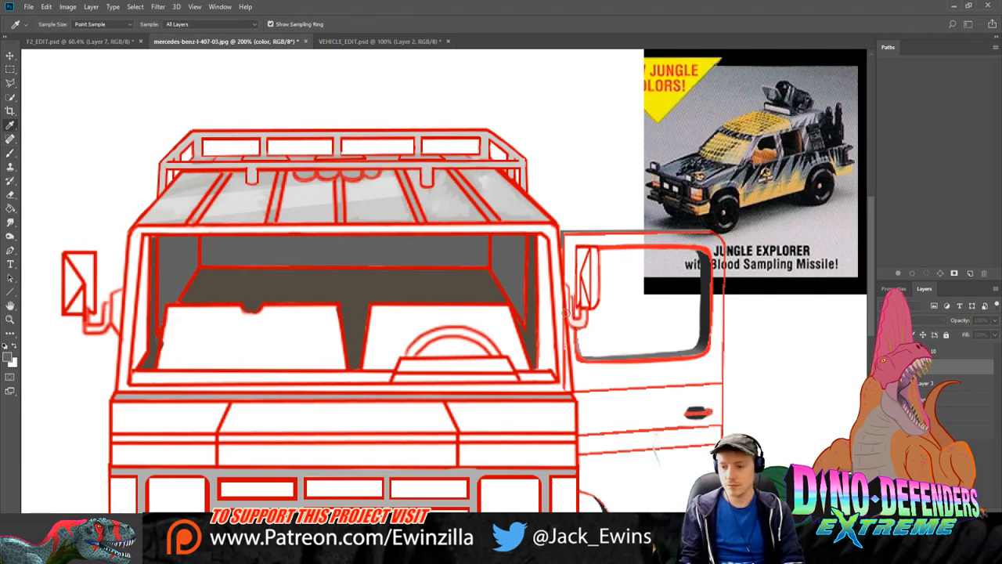
key("b")
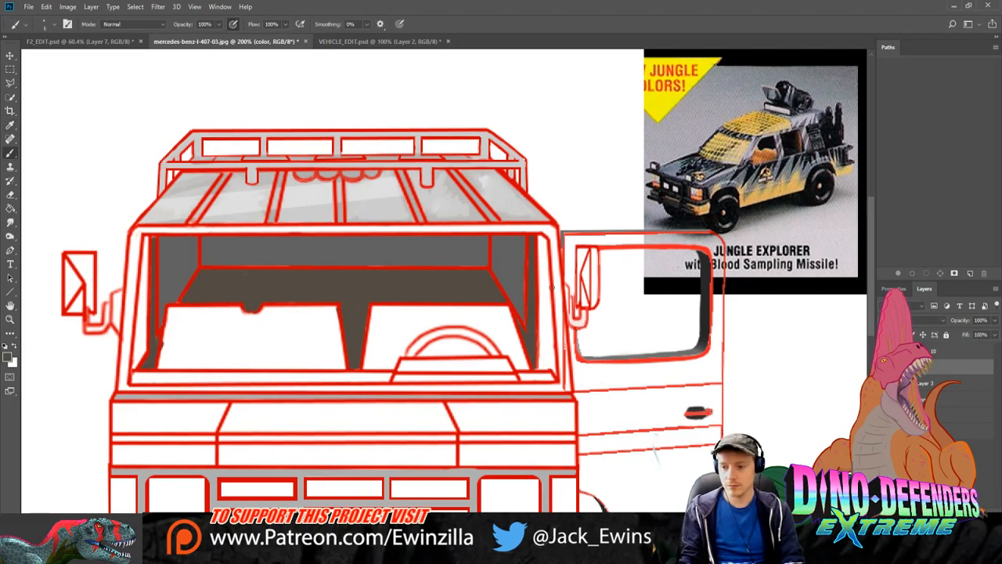
left_click_drag(387, 329, 364, 367)
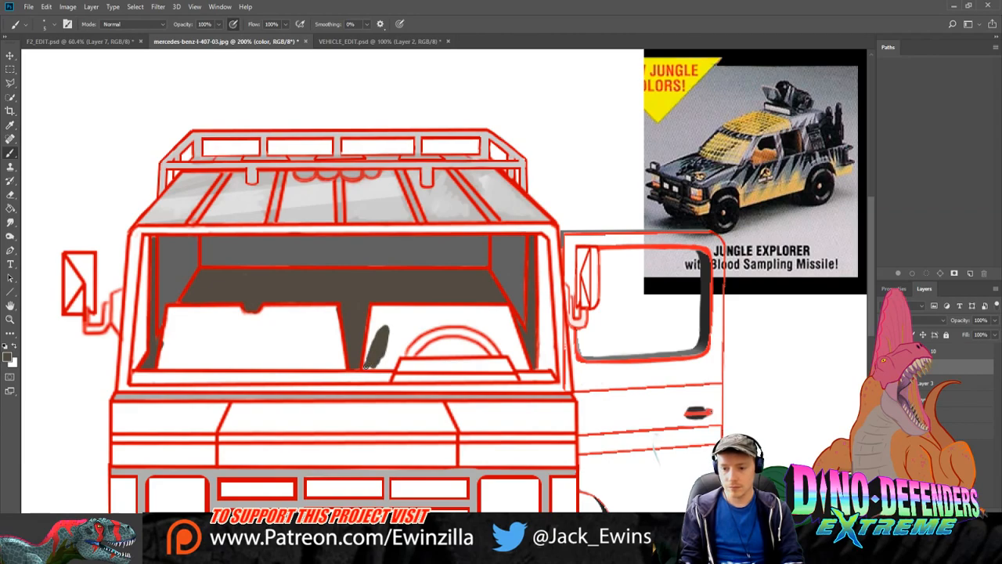
Step: Pick a teal blue as the brush colour and paint the seat behind the steering wheel with it
key("i")
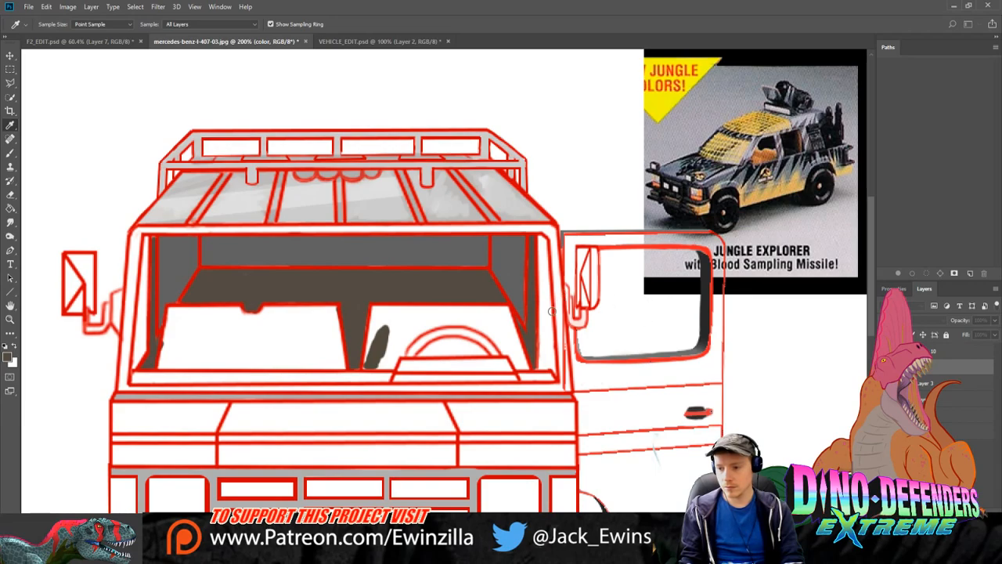
left_click(724, 233)
key("b")
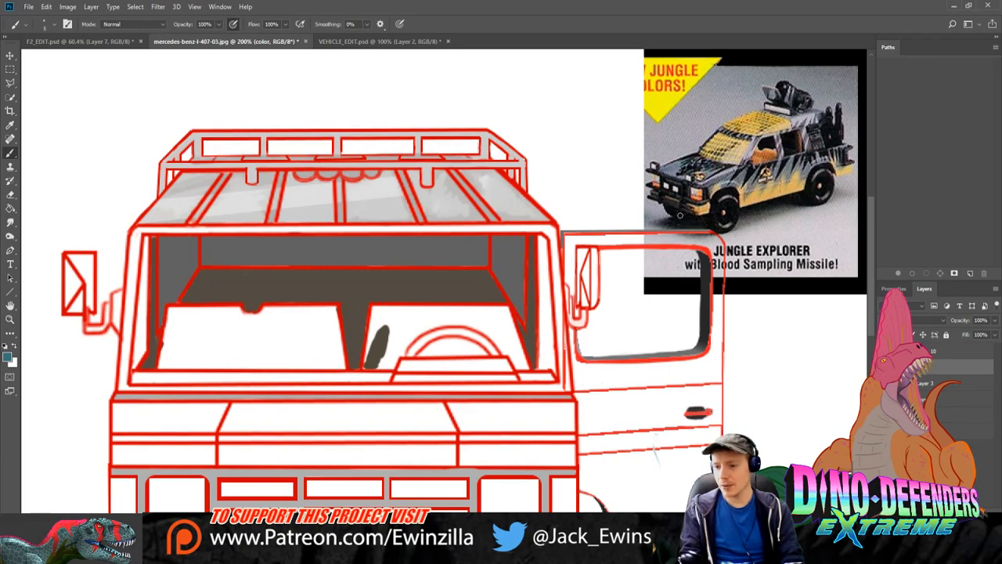
mouse_move(386, 330)
left_mouse_down()
mouse_move(364, 366)
mouse_move(392, 367)
mouse_move(378, 363)
mouse_move(385, 348)
mouse_move(373, 334)
mouse_move(368, 343)
mouse_move(373, 313)
mouse_move(383, 310)
mouse_move(373, 308)
mouse_move(402, 313)
mouse_move(383, 330)
mouse_move(412, 322)
mouse_move(391, 334)
mouse_move(378, 315)
mouse_move(395, 309)
mouse_move(385, 310)
mouse_move(441, 313)
mouse_move(382, 342)
mouse_move(415, 331)
mouse_move(403, 336)
mouse_move(401, 357)
mouse_move(414, 338)
mouse_move(401, 346)
mouse_move(484, 314)
mouse_move(446, 310)
mouse_move(505, 309)
mouse_move(455, 320)
mouse_move(505, 353)
mouse_move(487, 331)
mouse_move(470, 327)
mouse_move(504, 354)
mouse_move(457, 325)
mouse_move(415, 344)
mouse_move(485, 354)
mouse_move(417, 346)
mouse_move(479, 343)
mouse_move(473, 349)
mouse_move(497, 324)
mouse_move(517, 363)
mouse_move(504, 327)
left_mouse_up()
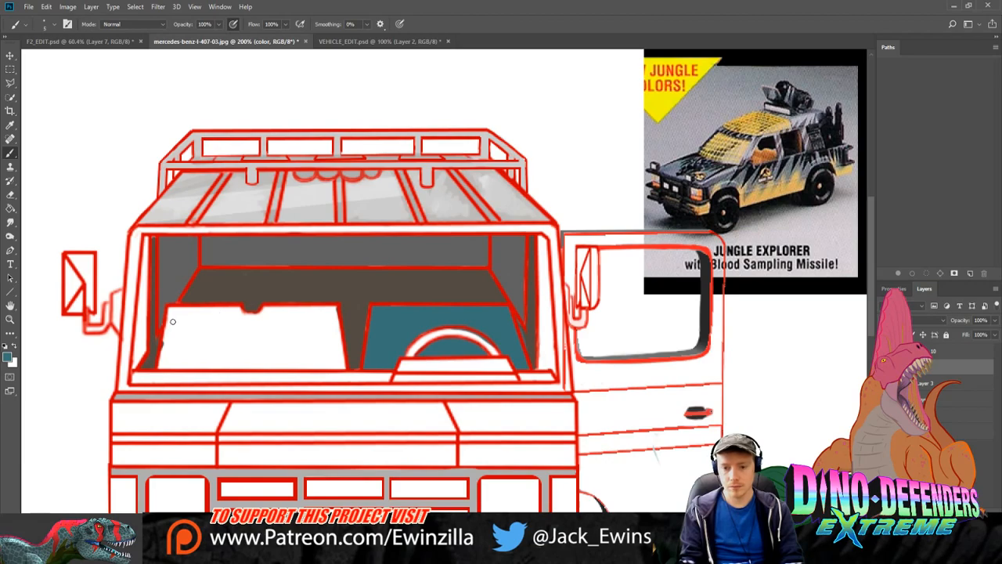
Step: Fill the wide seat opposite the steering wheel with the same teal blue, from its edges to the middle
mouse_move(170, 315)
left_mouse_down()
mouse_move(161, 366)
mouse_move(186, 364)
mouse_move(167, 365)
mouse_move(179, 367)
mouse_move(177, 352)
mouse_move(166, 352)
mouse_move(183, 322)
mouse_move(169, 327)
mouse_move(169, 314)
mouse_move(235, 309)
mouse_move(245, 320)
mouse_move(260, 316)
mouse_move(238, 310)
mouse_move(262, 318)
mouse_move(319, 310)
left_mouse_up()
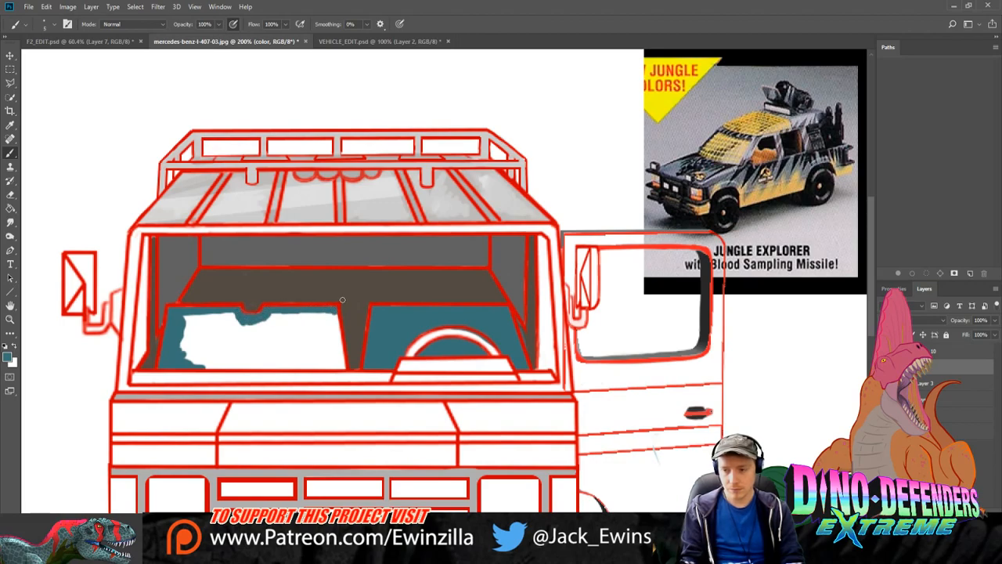
left_click_drag(327, 315, 340, 362)
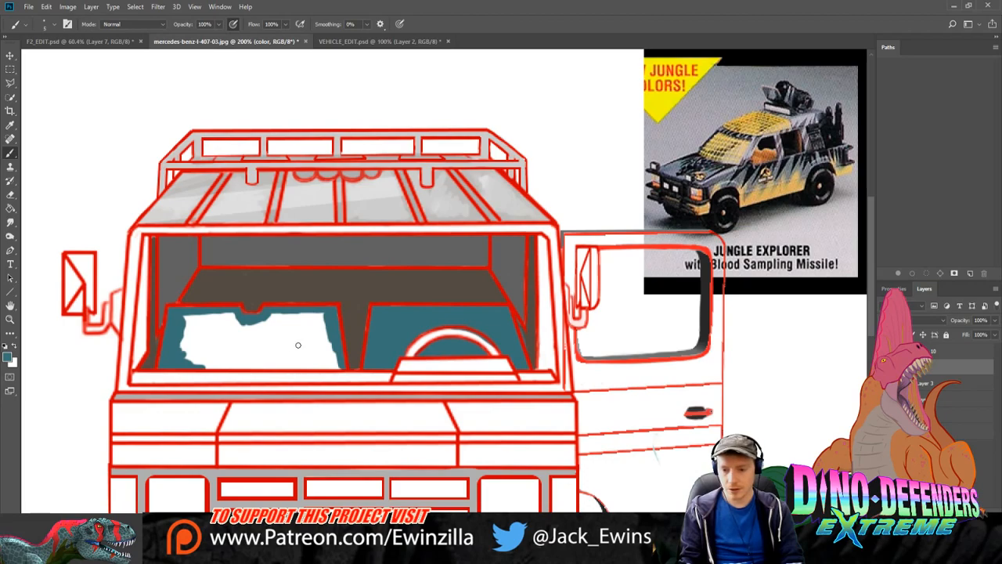
mouse_move(268, 354)
left_mouse_down()
mouse_move(332, 351)
mouse_move(324, 364)
mouse_move(339, 365)
mouse_move(188, 362)
mouse_move(331, 364)
mouse_move(196, 367)
mouse_move(234, 347)
mouse_move(208, 348)
mouse_move(221, 337)
mouse_move(183, 347)
mouse_move(213, 331)
mouse_move(177, 341)
mouse_move(204, 323)
mouse_move(180, 328)
mouse_move(202, 312)
mouse_move(238, 323)
mouse_move(215, 338)
mouse_move(289, 323)
left_mouse_up()
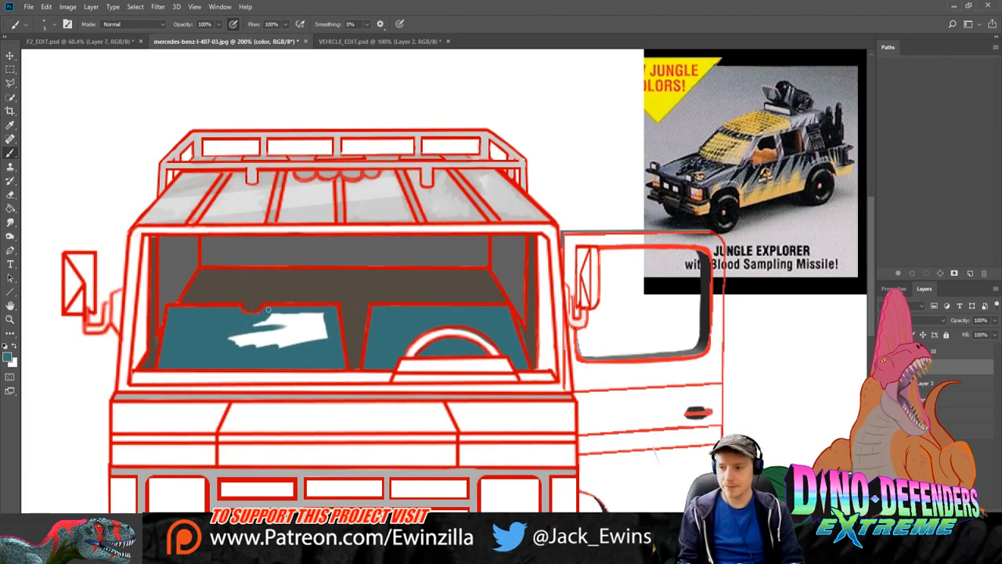
mouse_move(215, 345)
left_mouse_down()
mouse_move(284, 314)
mouse_move(263, 319)
mouse_move(287, 322)
mouse_move(230, 336)
mouse_move(324, 321)
mouse_move(263, 341)
mouse_move(274, 349)
mouse_move(317, 339)
left_mouse_up()
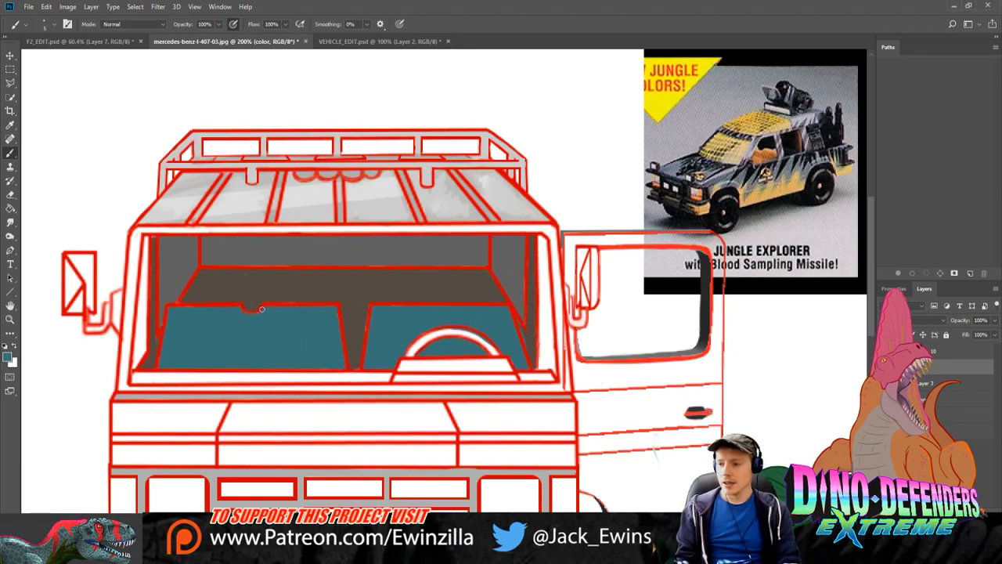
Step: Reset the brush colour to black and paint the support arms of both side mirrors
key("i")
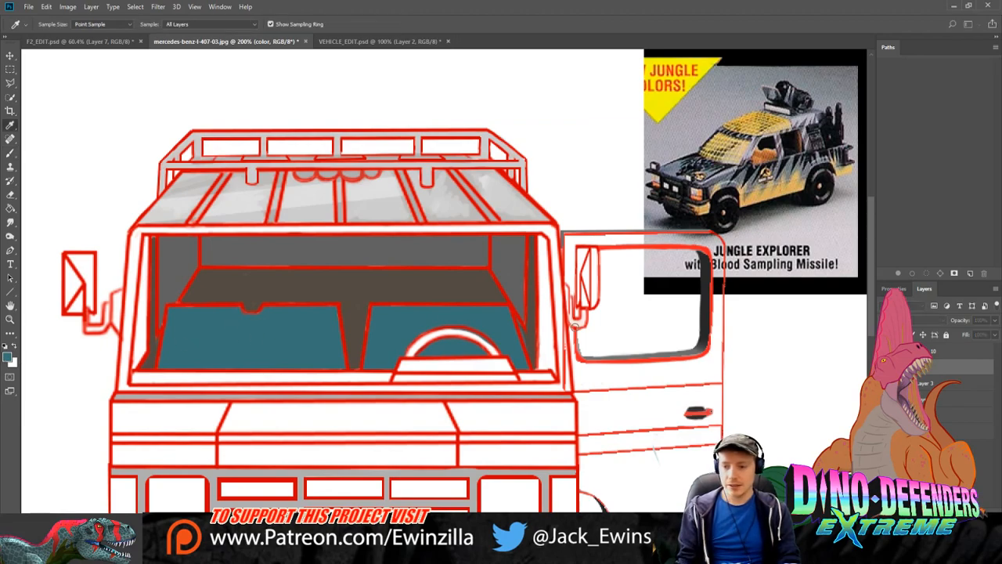
key("b")
key("d")
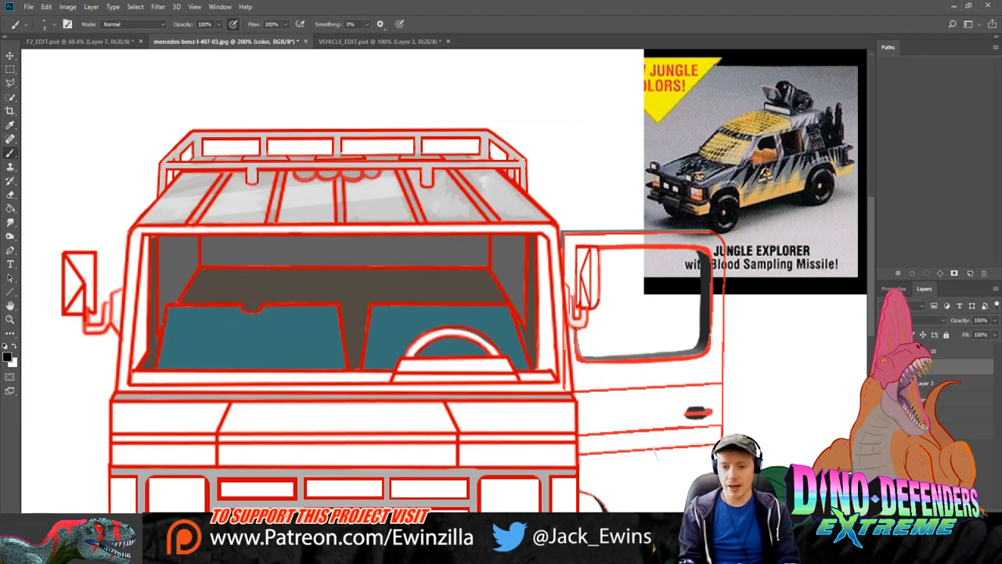
left_click_drag(86, 311, 86, 329)
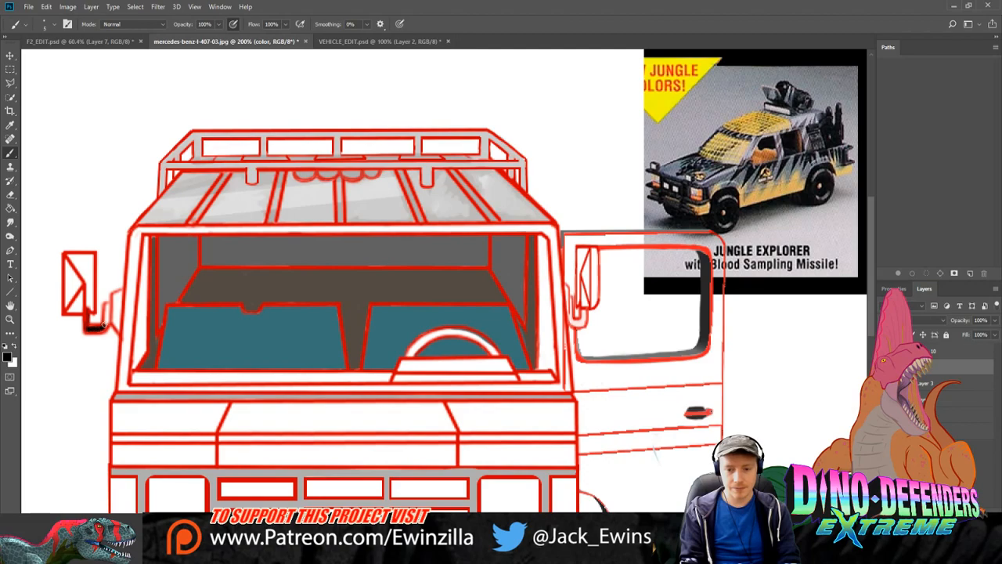
left_click_drag(103, 323, 107, 310)
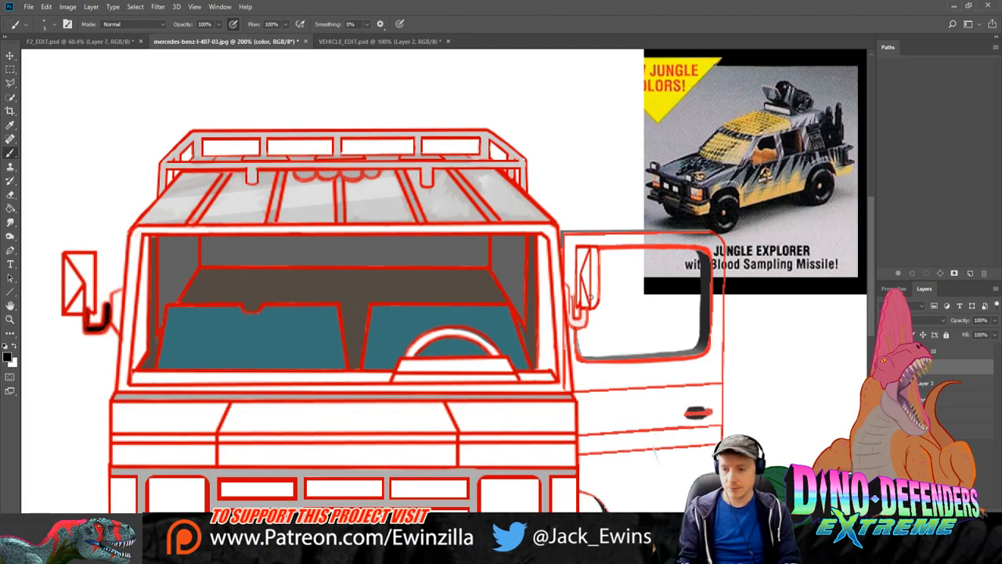
left_click_drag(583, 316, 570, 301)
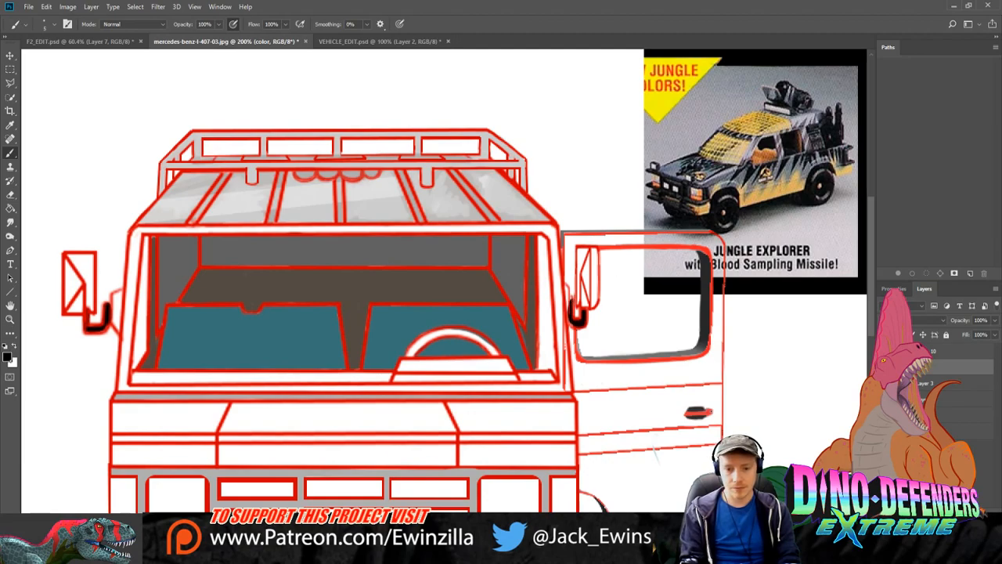
Step: Sample the dark grey of the open door's window frame and paint the mirror mounts on both sides of the cab
key("i")
left_click(704, 304)
key("b")
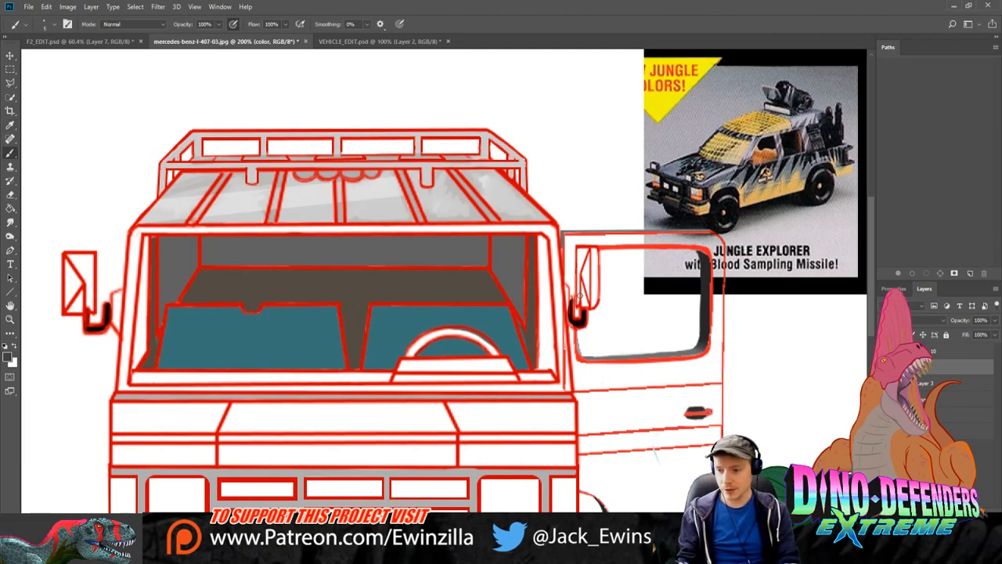
left_click_drag(565, 286, 567, 315)
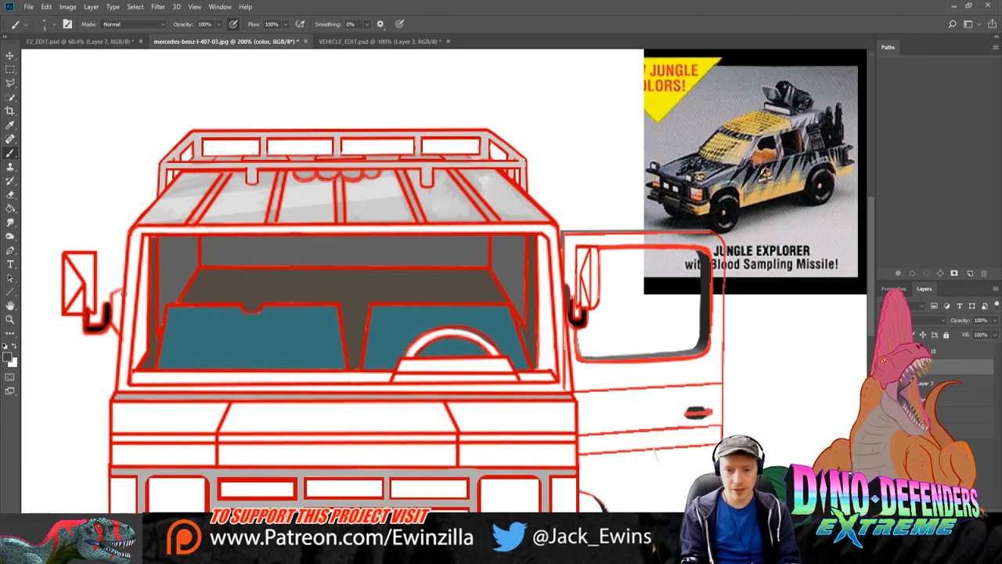
left_click_drag(121, 293, 117, 326)
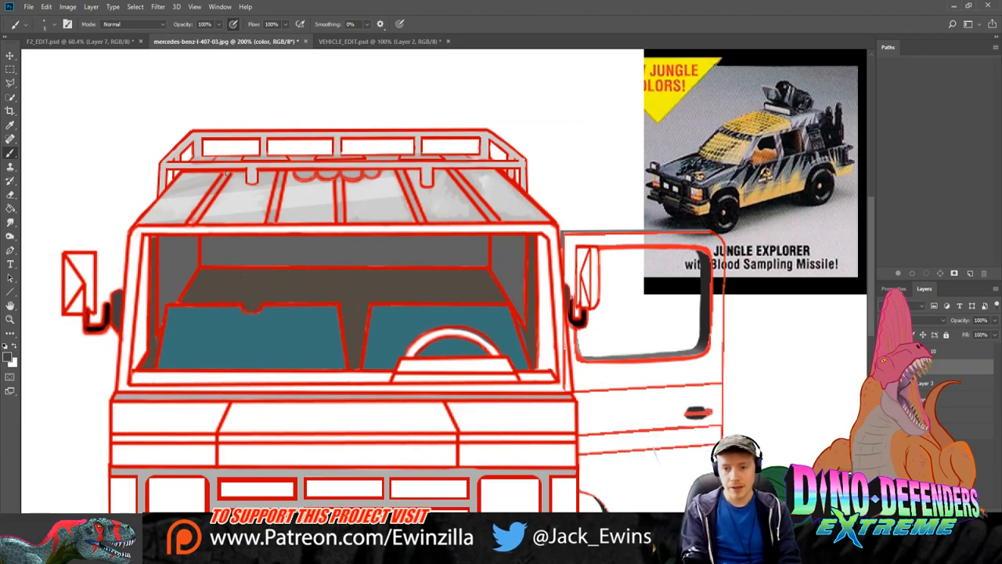
left_click_drag(226, 172, 192, 221)
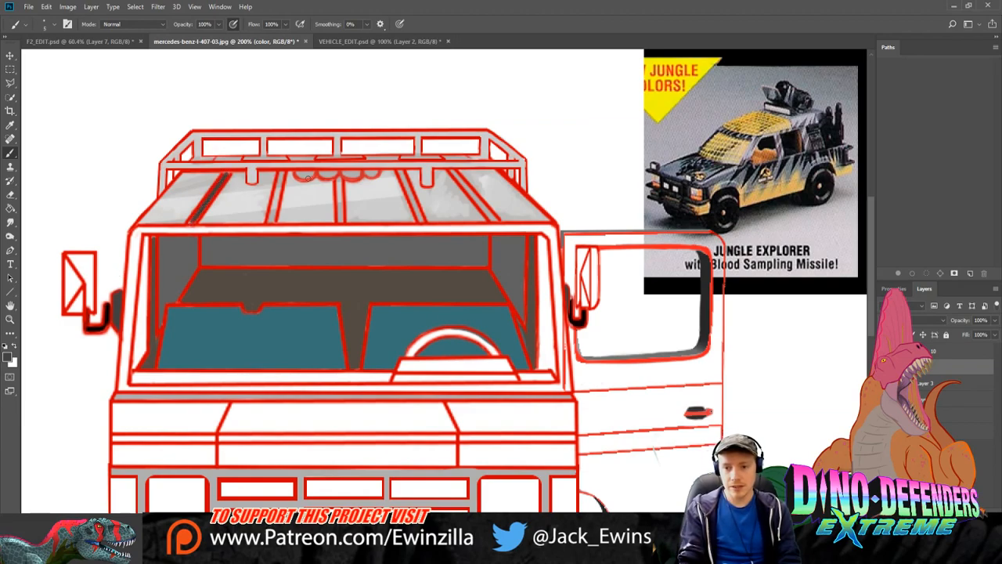
key("ctrl+z")
key("ctrl+z")
key("ctrl+z")
key("ctrl+z")
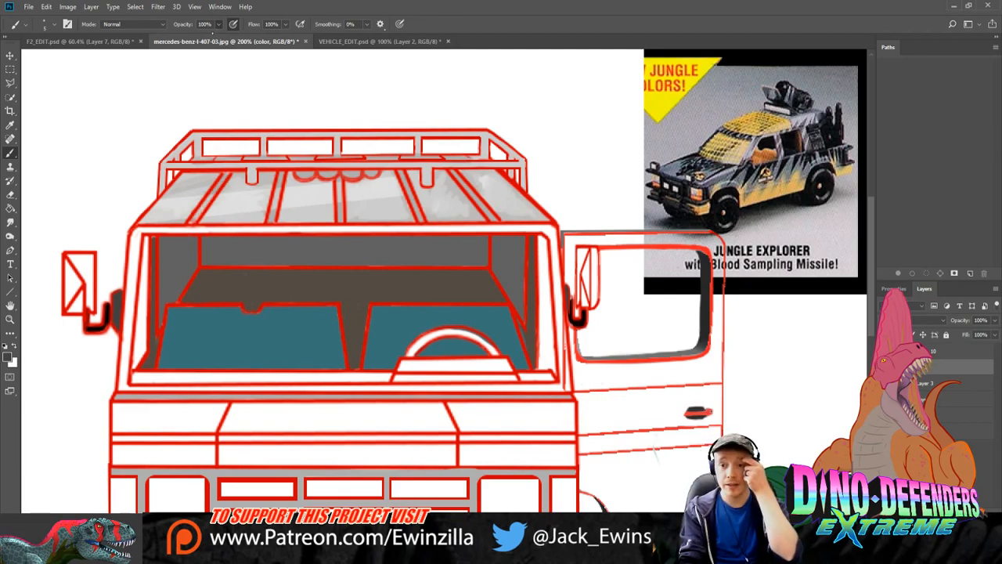
Step: Lower the brush opacity to 21% and shade the five narrow strips running down the roof with translucent dark grey
key("ctrl+shift+z")
key("ctrl+shift+z")
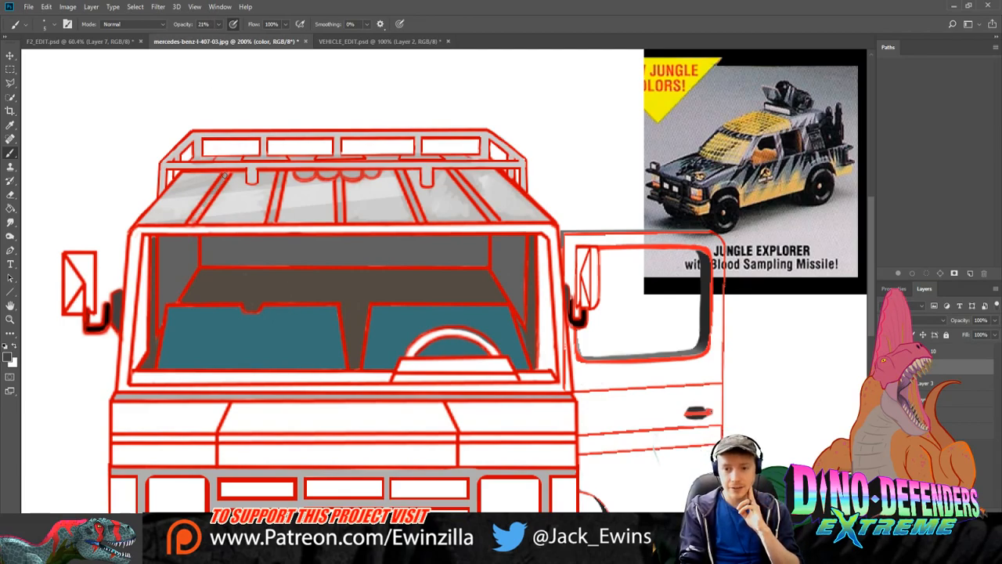
key("ctrl+shift+z")
key("ctrl+shift+z")
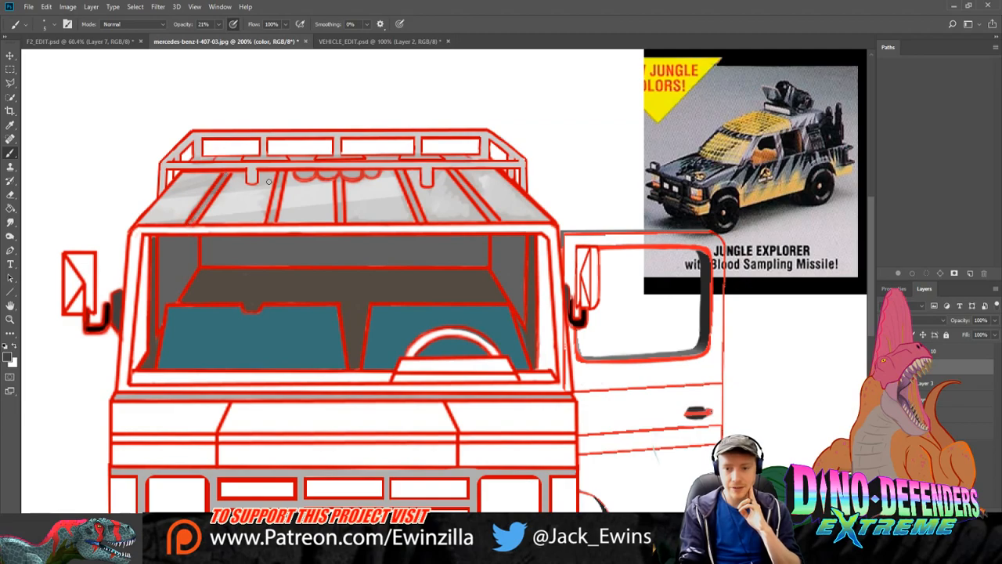
left_click_drag(281, 173, 273, 221)
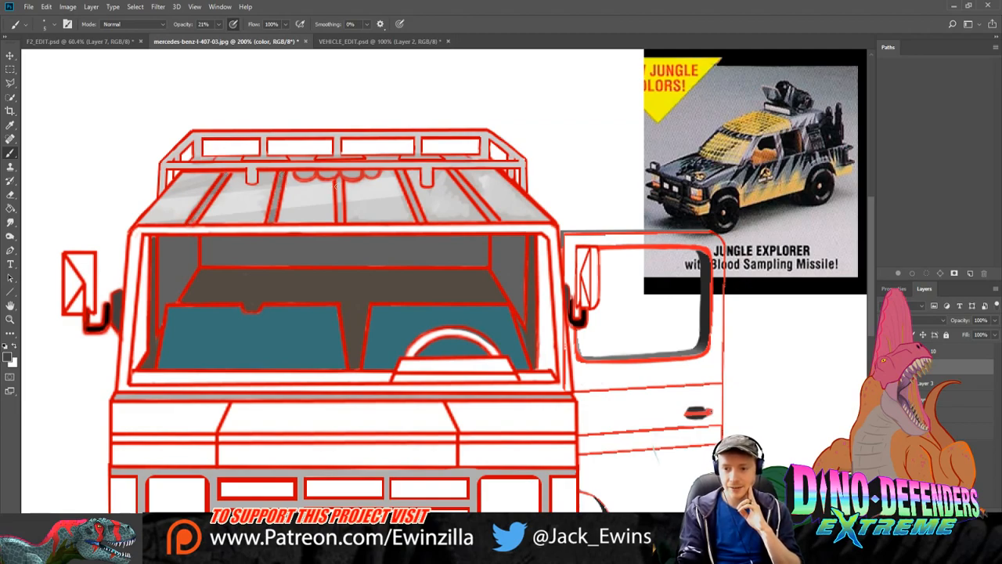
left_click_drag(338, 174, 342, 228)
mouse_move(401, 172)
left_mouse_down()
mouse_move(424, 179)
mouse_move(423, 228)
left_mouse_up()
left_click_drag(459, 173, 485, 217)
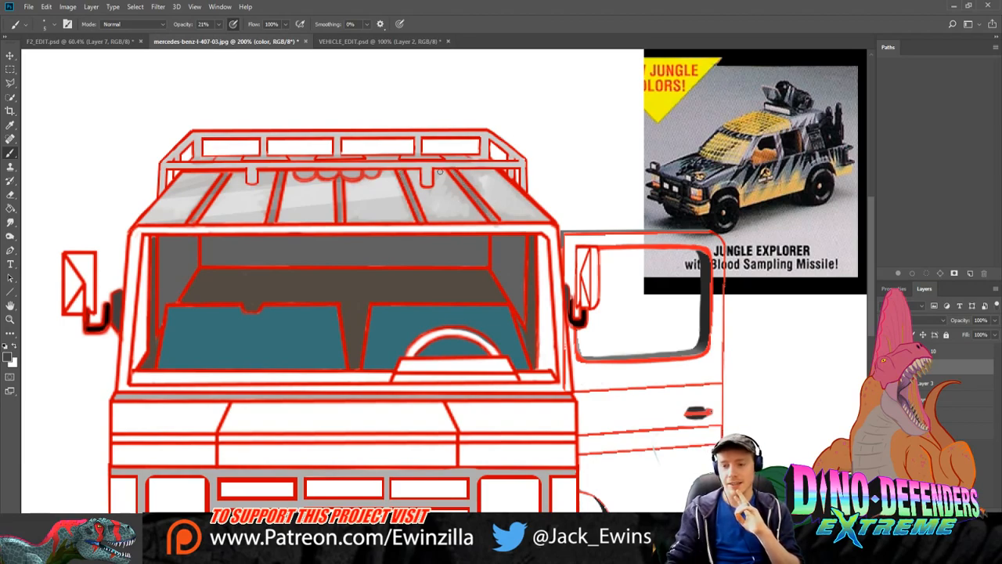
Step: Darken the roof panels alongside the strips with the Burn tool, its range set to Midtones
left_click(10, 235)
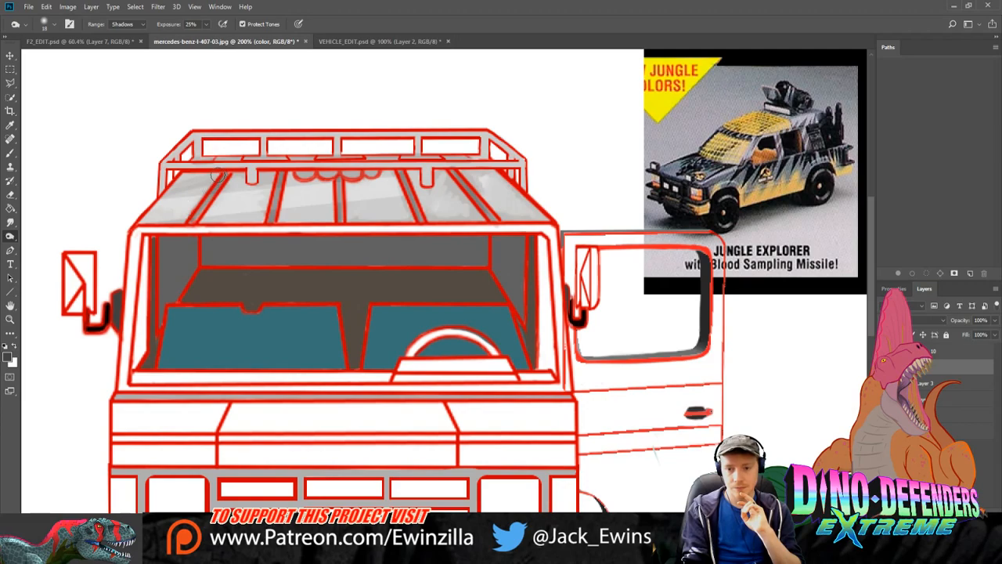
left_click(125, 24)
left_click(117, 41)
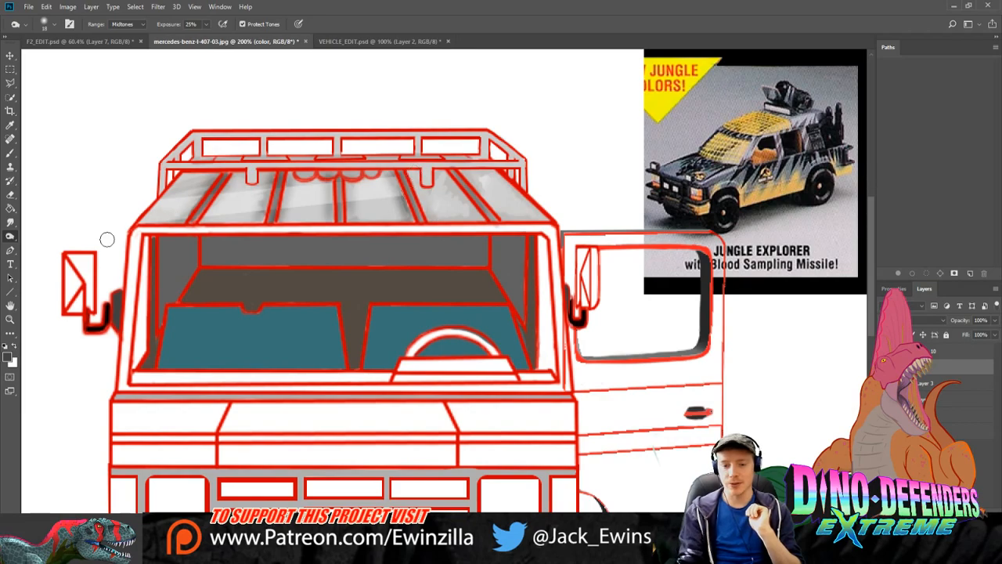
Step: Fit the whole van drawing on screen and switch to VEHICLE_EDIT.psd to examine the van photo
left_click(10, 319)
left_click(293, 24)
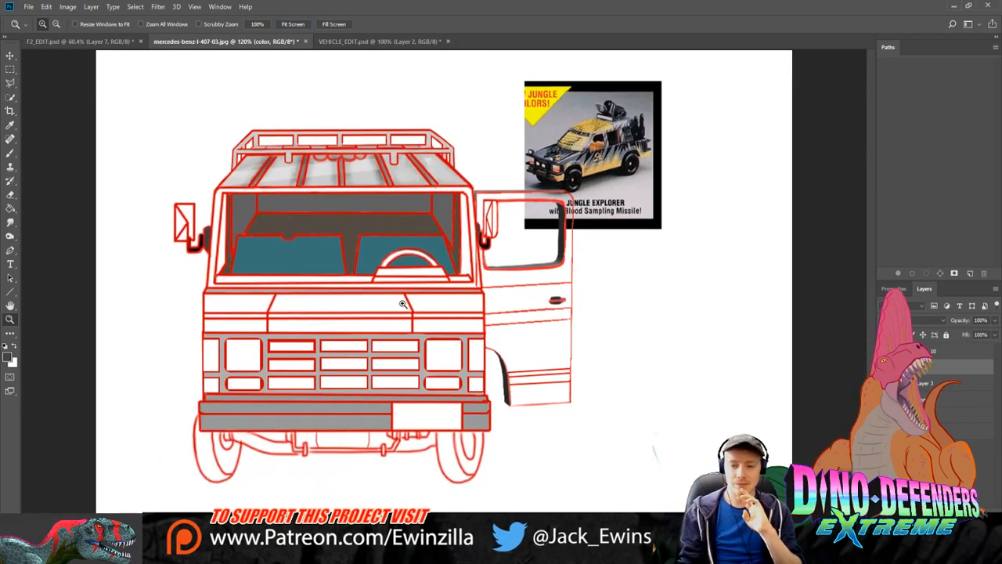
left_click(366, 40)
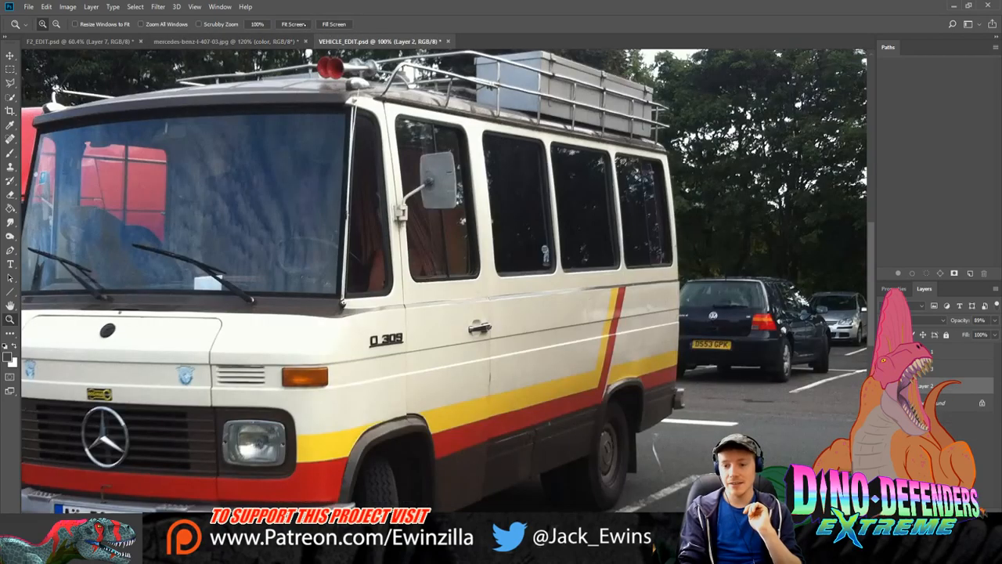
Step: Study the van photo's front, return to mercedes-benz-l-407-03.jpg and darken the roof beside the rack's front leg with the Burn tool
left_click_drag(453, 393, 553, 394)
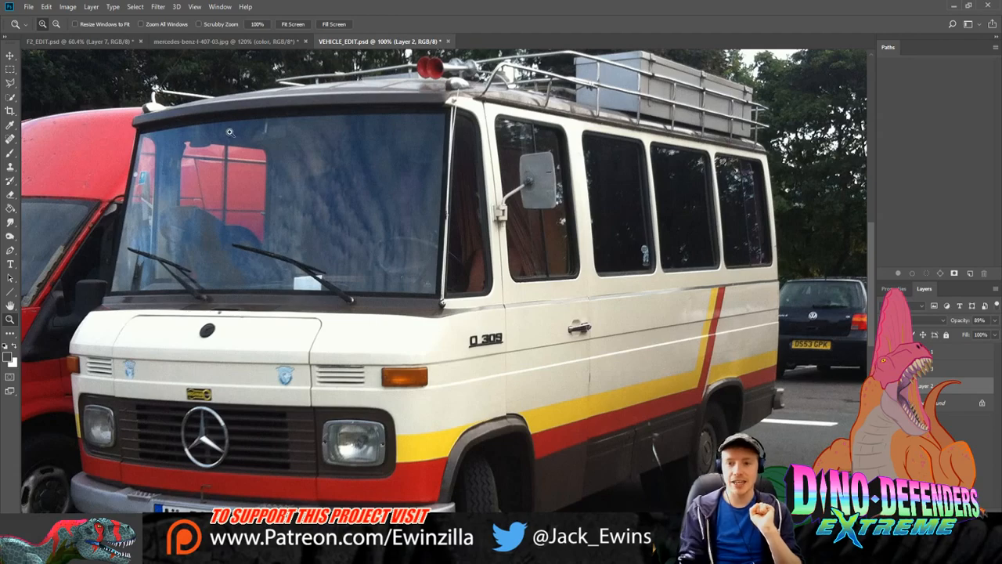
left_click(213, 41)
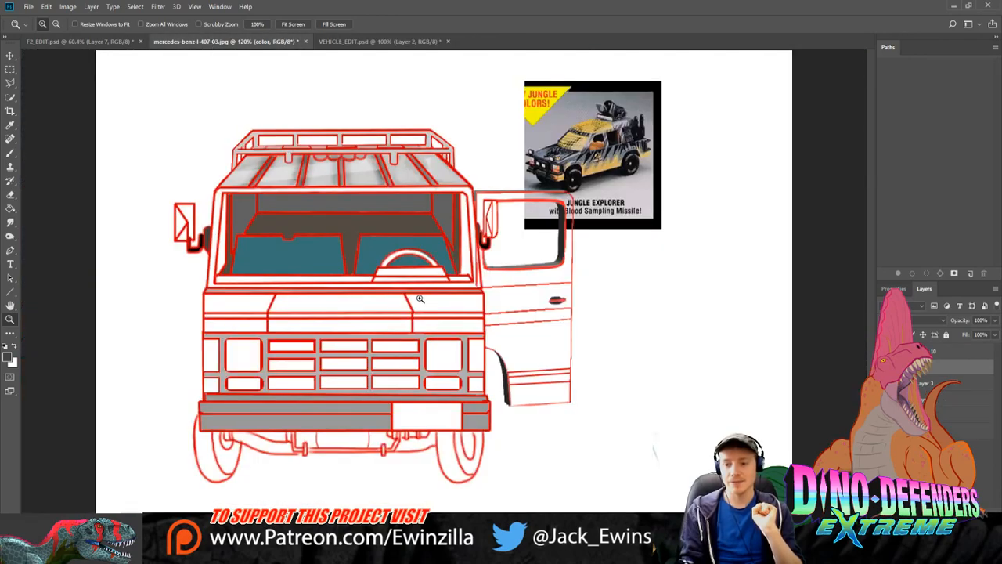
left_click(442, 141)
left_click(441, 141)
left_click(442, 141)
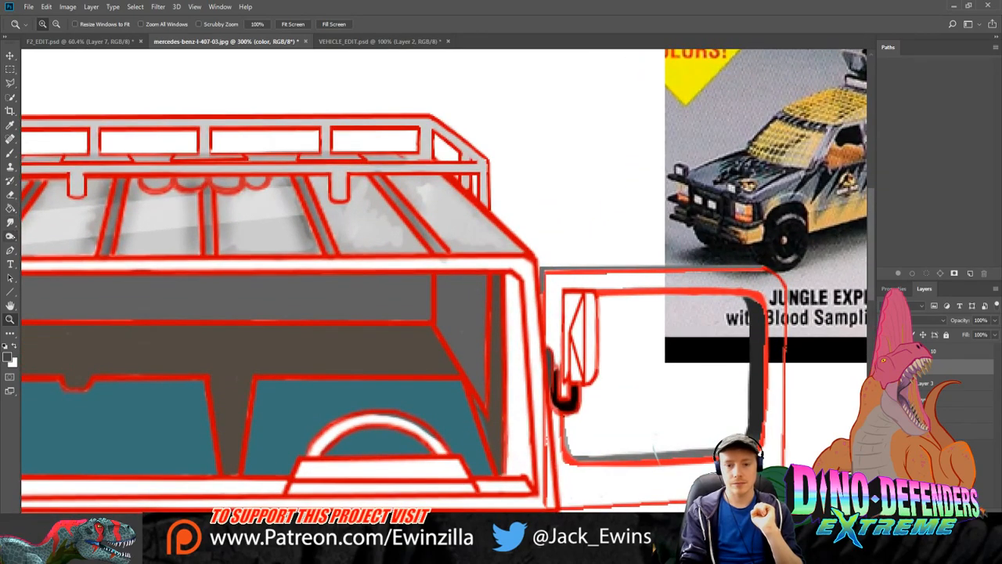
left_click(10, 236)
mouse_move(360, 182)
left_mouse_down()
mouse_move(386, 225)
mouse_move(314, 188)
mouse_move(344, 242)
mouse_move(419, 200)
mouse_move(396, 180)
mouse_move(462, 253)
mouse_move(429, 221)
mouse_move(458, 214)
mouse_move(451, 191)
mouse_move(515, 255)
mouse_move(457, 197)
mouse_move(505, 246)
mouse_move(376, 184)
mouse_move(337, 198)
left_mouse_up()
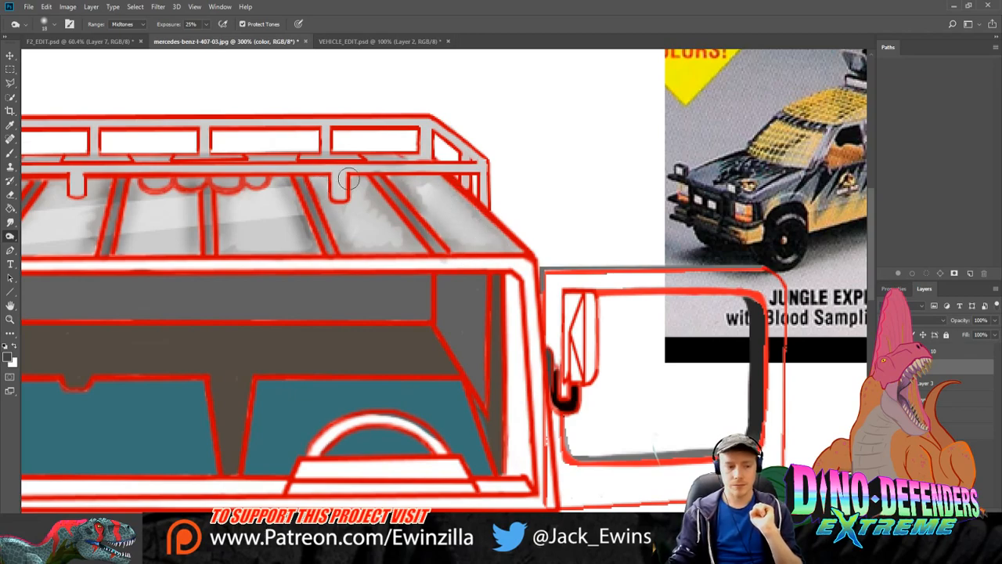
key("z")
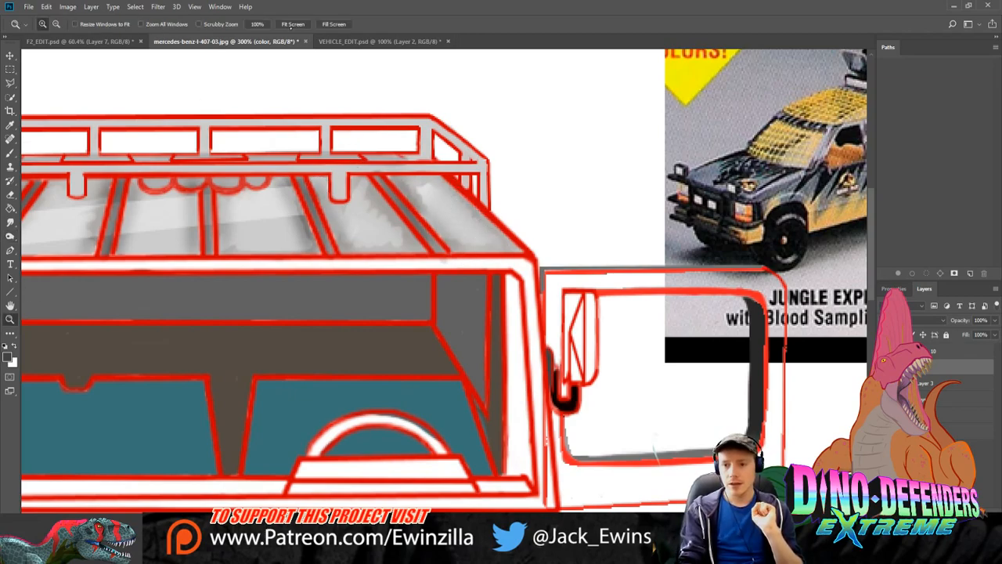
left_click(292, 24)
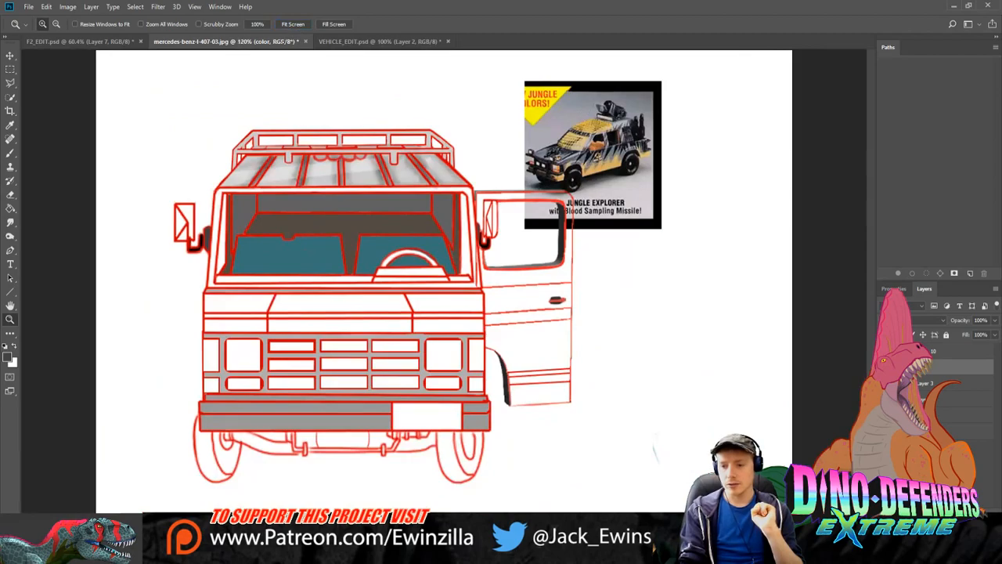
Step: Fill the bottom panel of the open door with dark grey, using the brush at 100% opacity
left_click(519, 393)
left_click(519, 394)
left_click(10, 125)
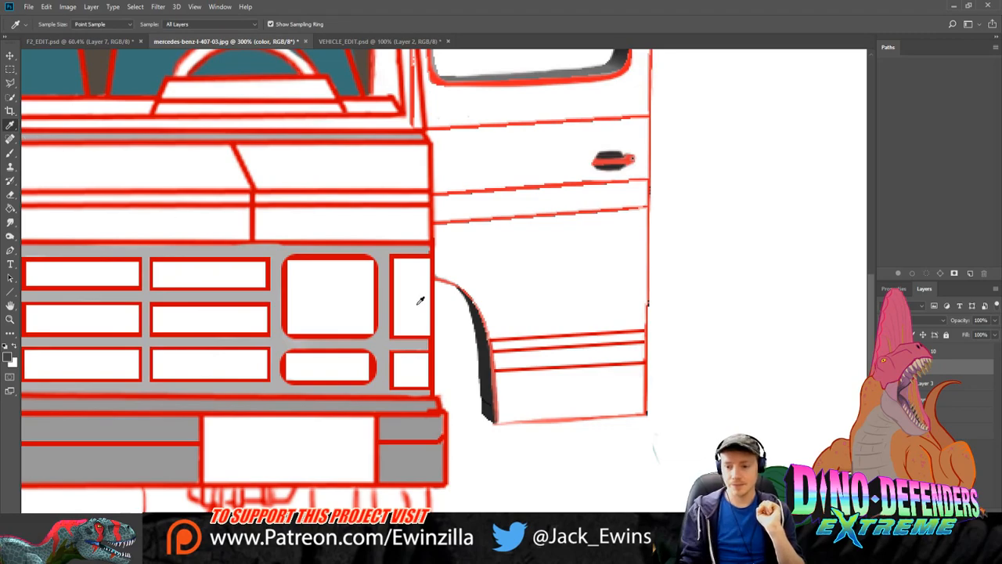
left_click(373, 403)
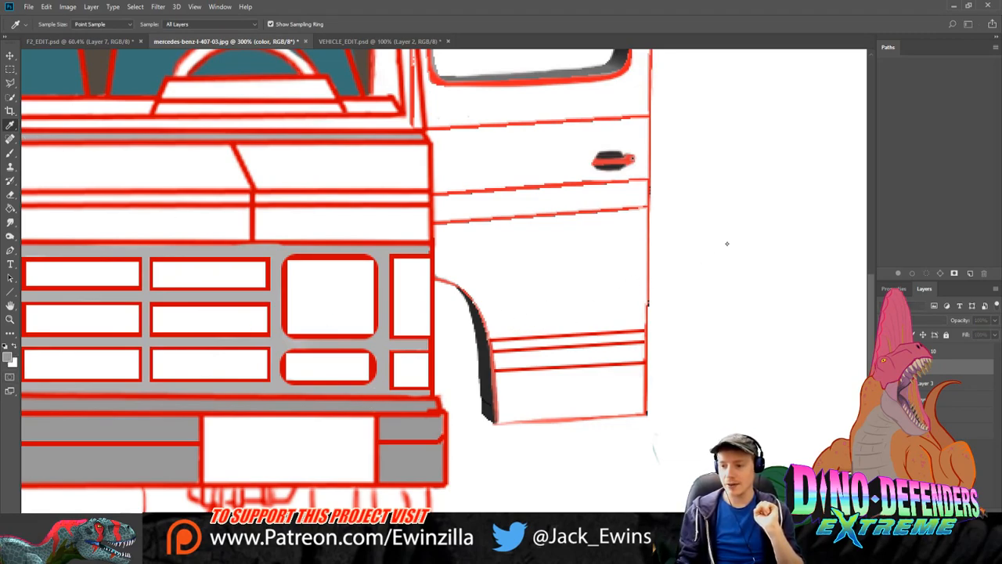
left_click(10, 153)
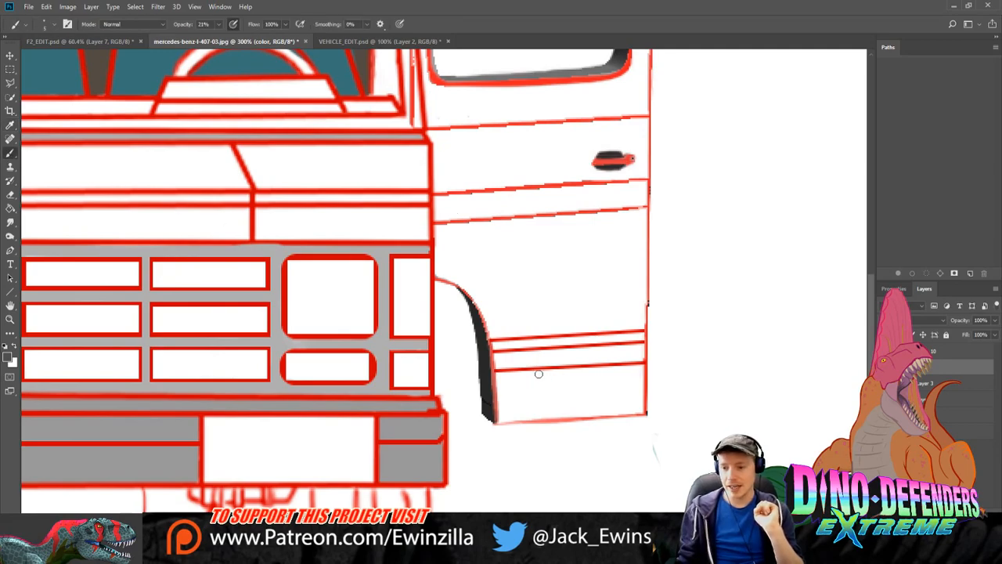
left_click_drag(539, 374, 501, 377)
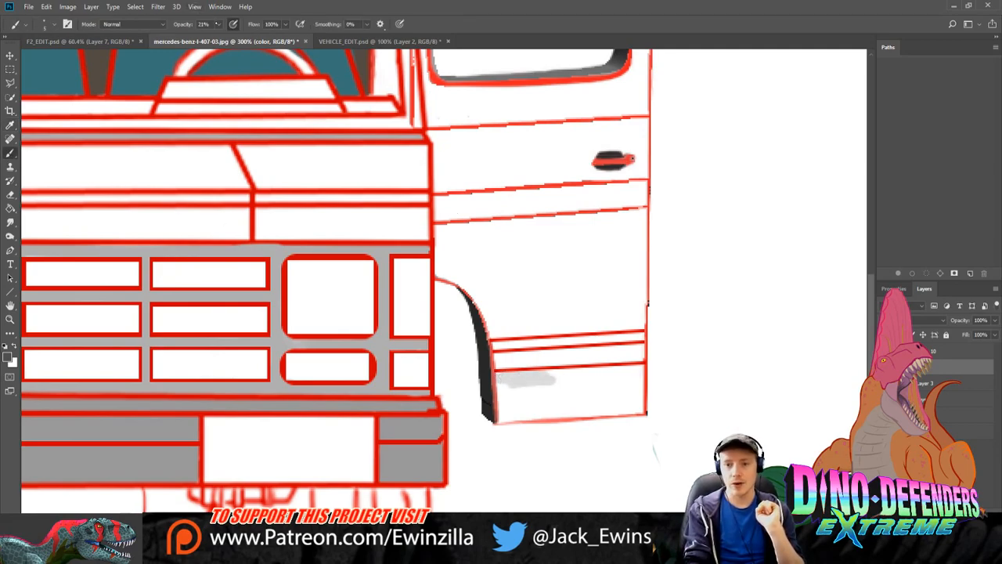
mouse_move(533, 389)
left_mouse_down()
mouse_move(588, 377)
mouse_move(543, 374)
mouse_move(653, 372)
mouse_move(569, 396)
mouse_move(601, 378)
mouse_move(498, 374)
mouse_move(501, 403)
mouse_move(512, 379)
mouse_move(502, 418)
mouse_move(536, 414)
mouse_move(501, 417)
mouse_move(529, 413)
mouse_move(557, 387)
mouse_move(512, 394)
mouse_move(570, 373)
mouse_move(597, 375)
mouse_move(549, 392)
mouse_move(631, 397)
mouse_move(519, 417)
mouse_move(638, 402)
left_mouse_up()
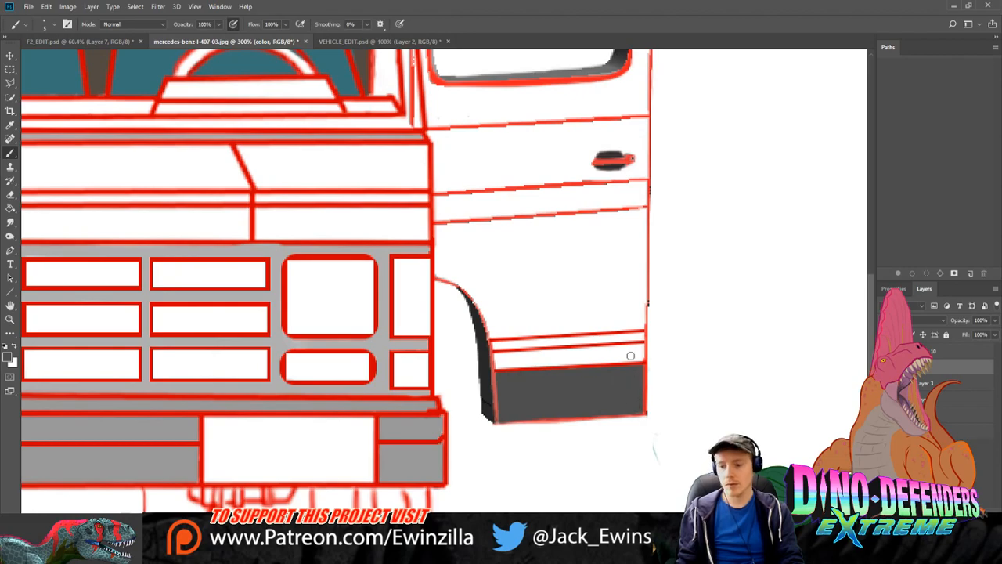
left_click(10, 319)
left_click(293, 24)
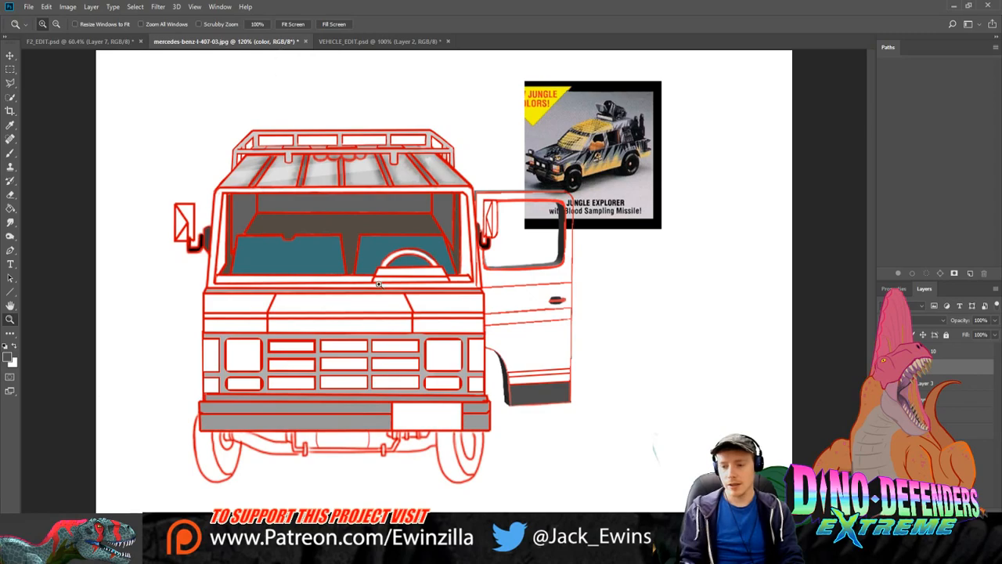
Step: Sample the mid grey of the van's front and paint the narrow upper trim strip above the door's dark bottom panel
left_click(483, 371)
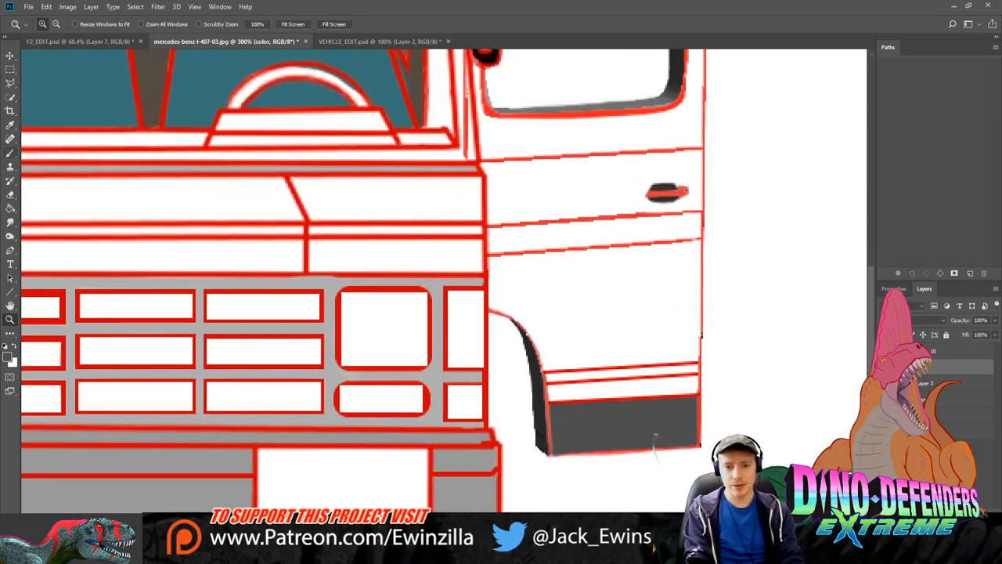
left_click(10, 152)
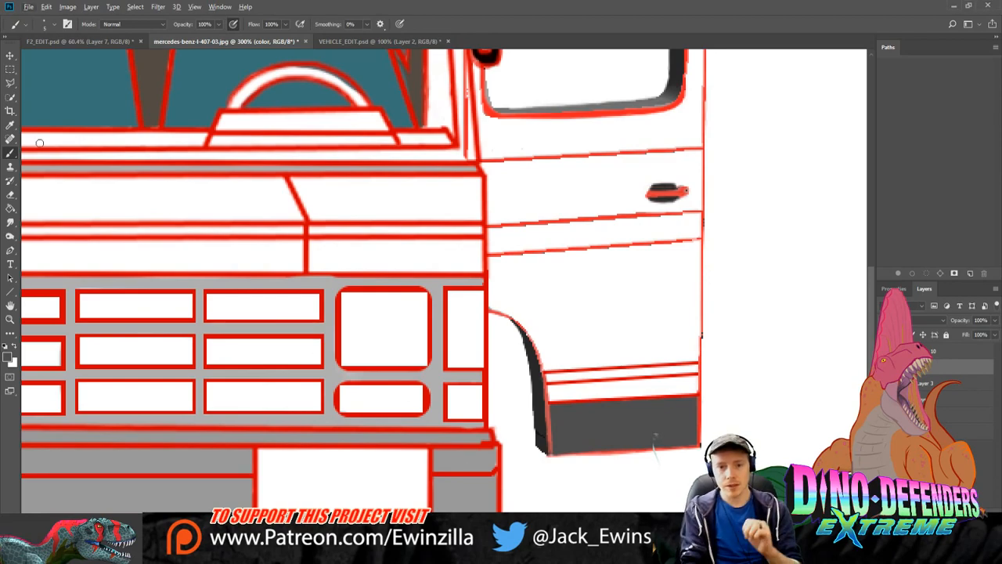
key("i")
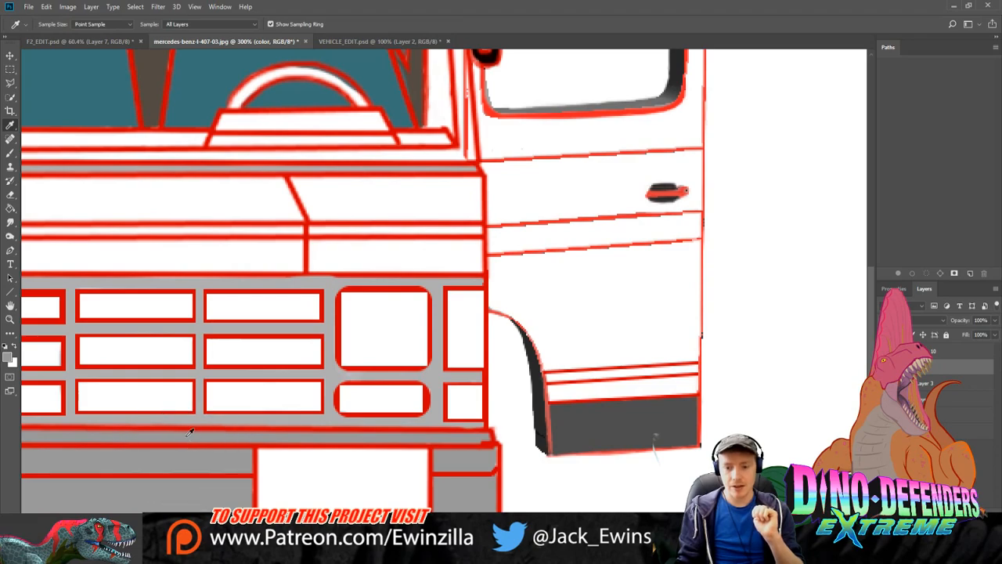
key("b")
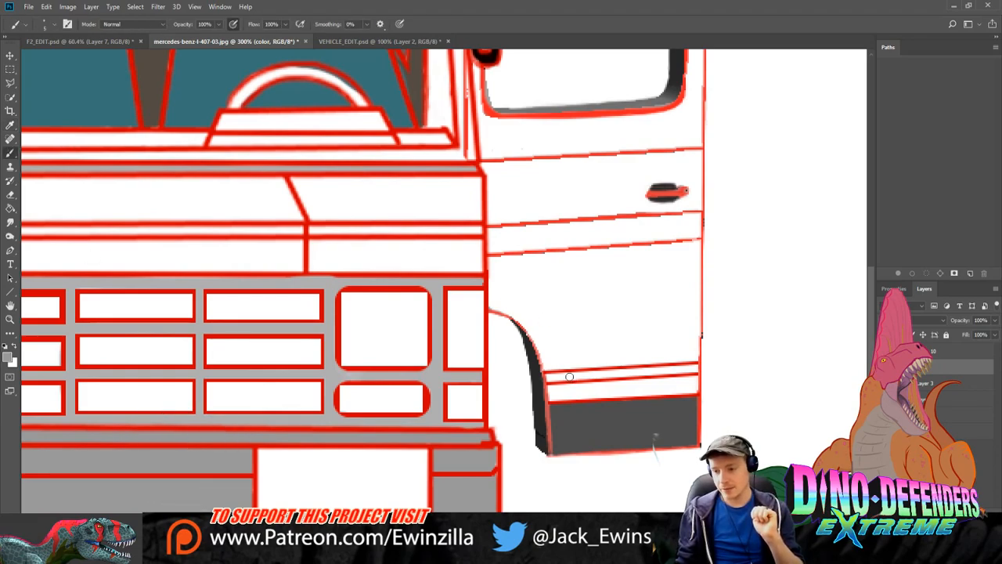
mouse_move(581, 377)
left_mouse_down()
mouse_move(548, 378)
mouse_move(694, 369)
left_mouse_up()
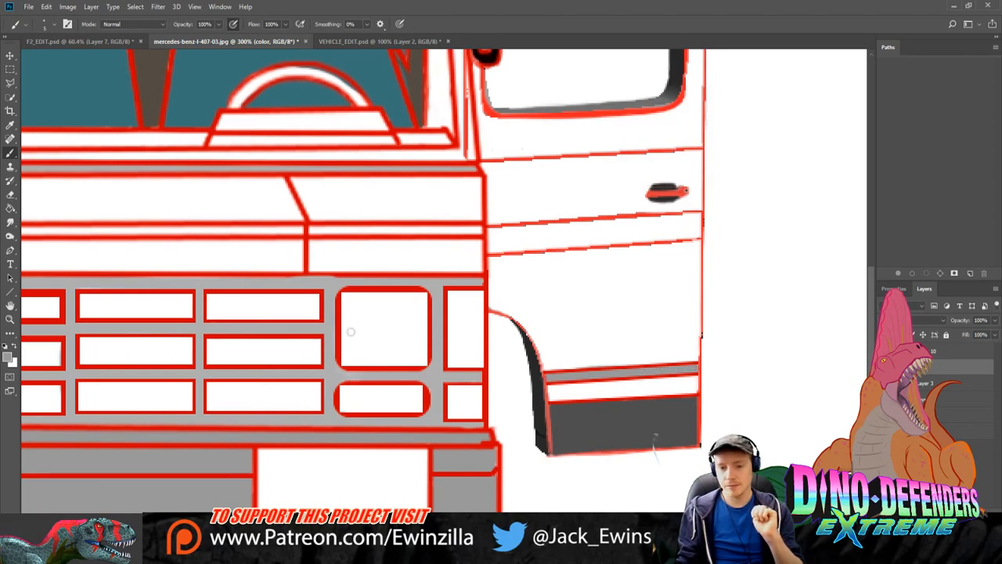
Step: Brush a mid-grey surround around the handle of the open door
left_click(11, 222)
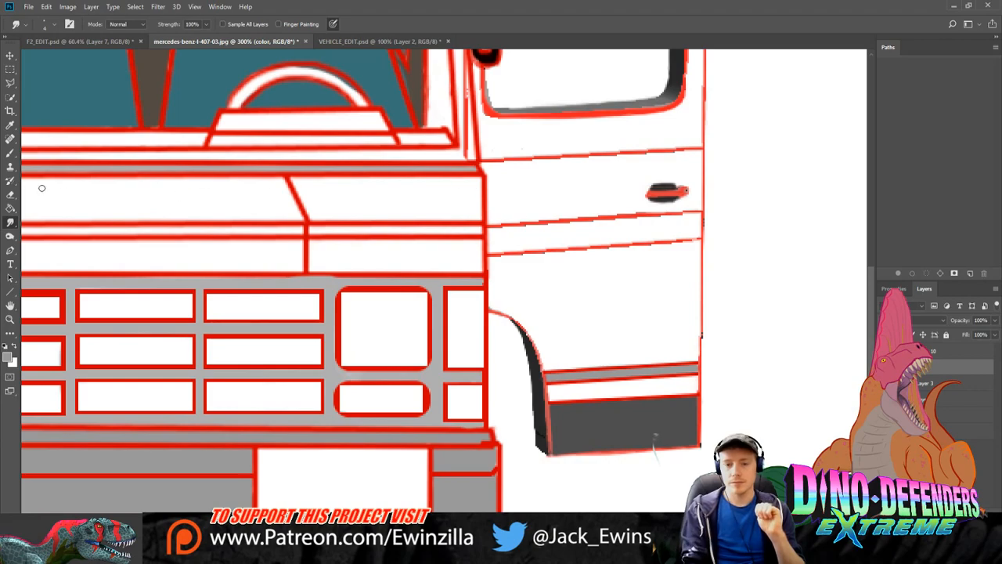
left_click(10, 153)
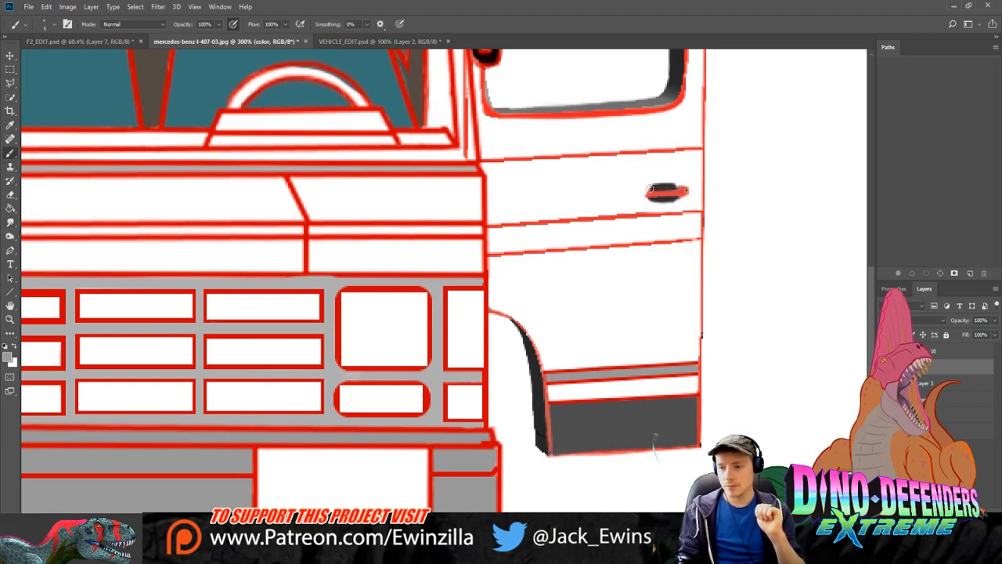
left_click_drag(649, 189, 686, 185)
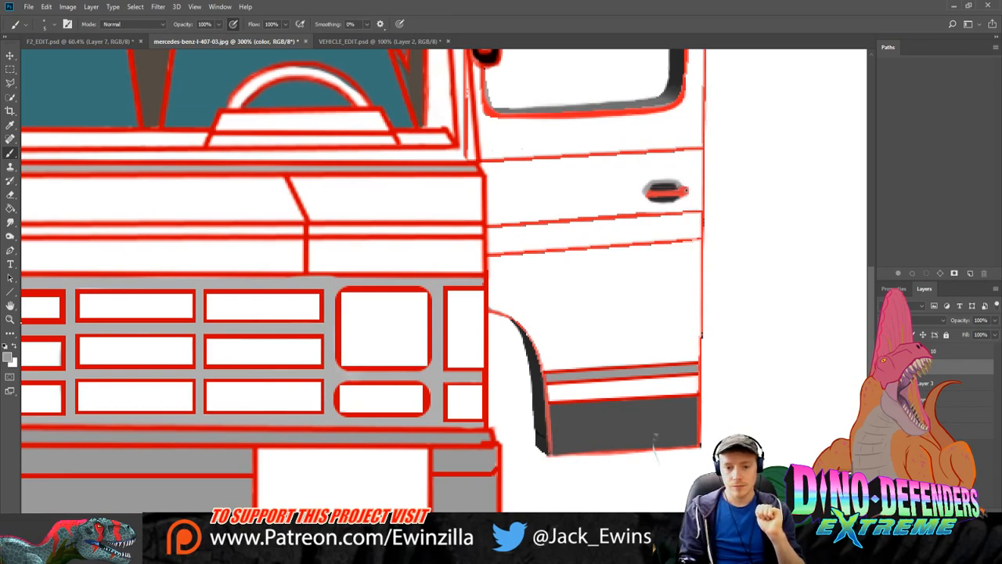
key("z")
left_click(305, 233, "alt")
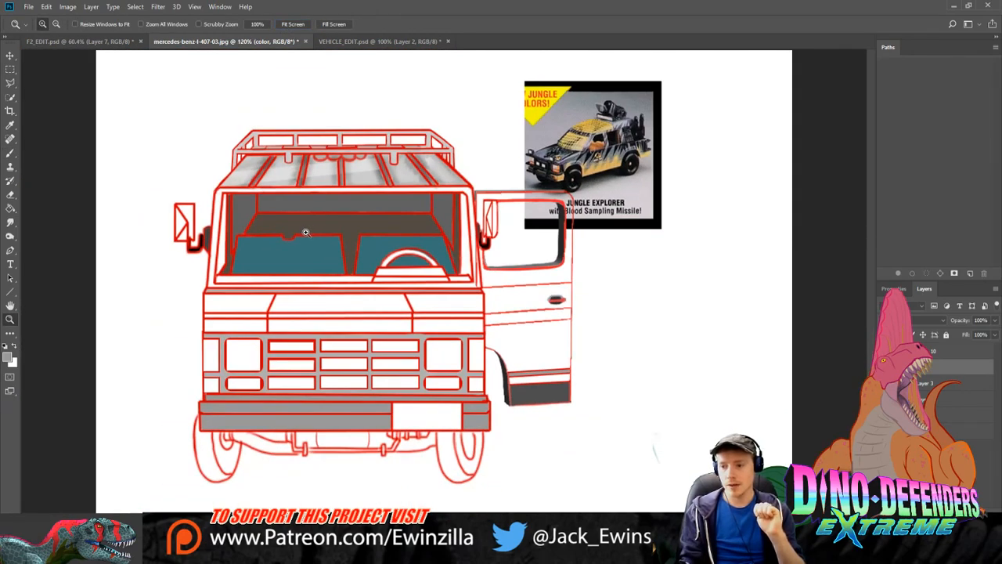
Step: Select Layer 11 and move the Jungle Explorer reference picture clear of the open door
left_click(931, 398)
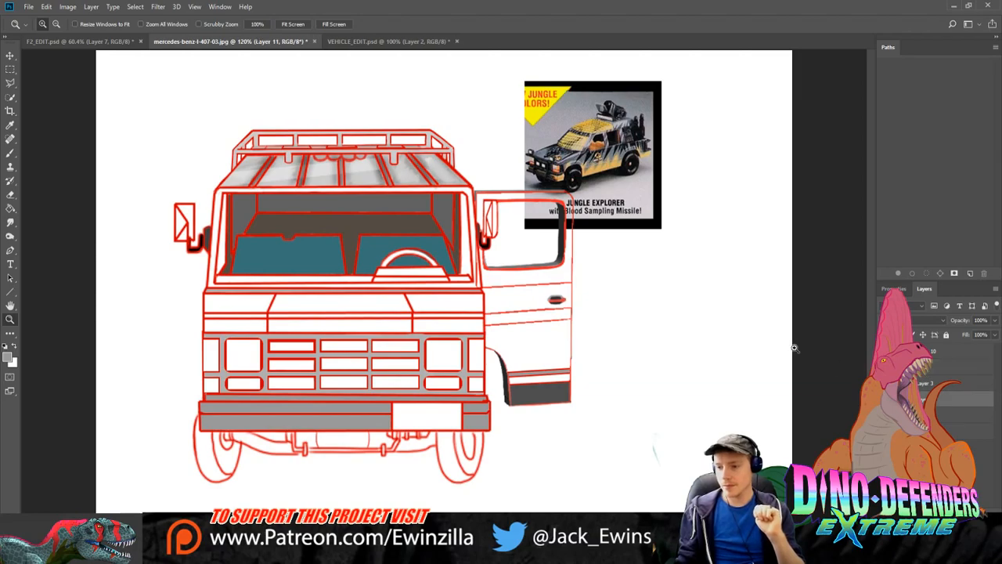
key("v")
left_click_drag(532, 201, 612, 213)
Step: Pick a brown and paint the rim of the steering wheel with the brush at 100% opacity
left_click(11, 319)
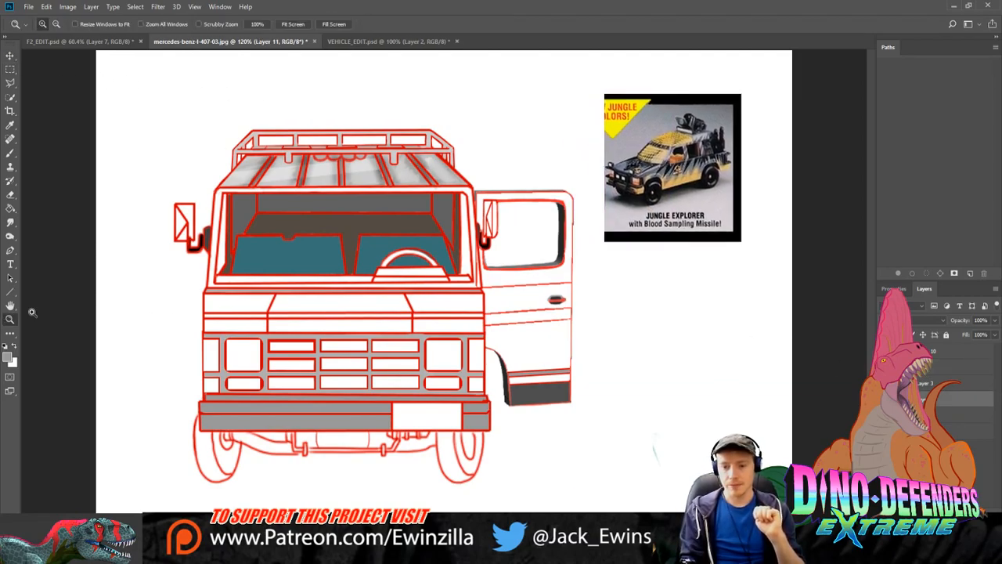
left_click(423, 239)
left_click(424, 239)
key("i")
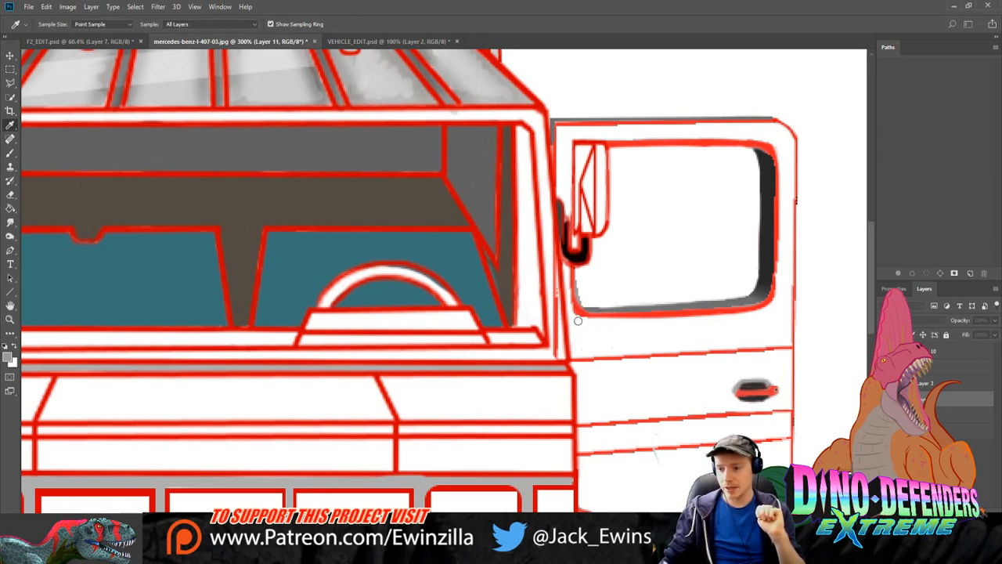
key("z")
left_click(11, 154)
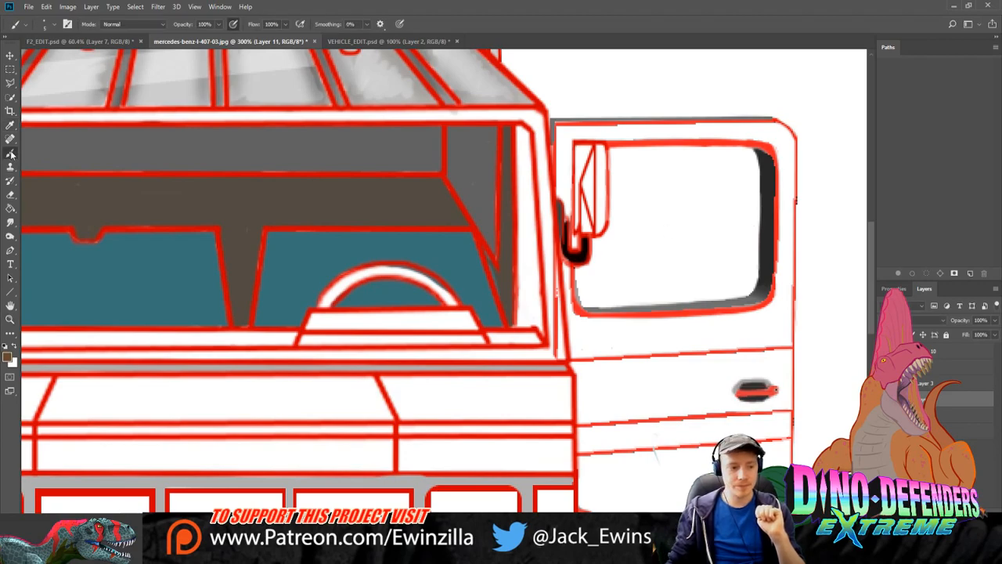
mouse_move(318, 305)
left_mouse_down()
mouse_move(365, 269)
mouse_move(348, 276)
mouse_move(415, 274)
mouse_move(452, 303)
left_mouse_up()
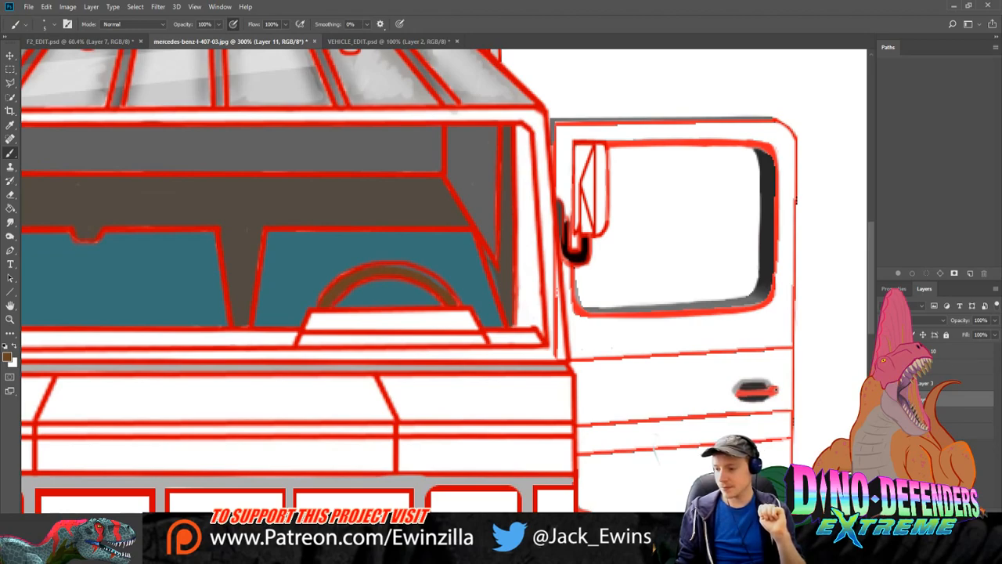
Step: Toggle the color layer's visibility repeatedly to check which painted parts it holds, and make Layer 11 active
left_click(959, 367)
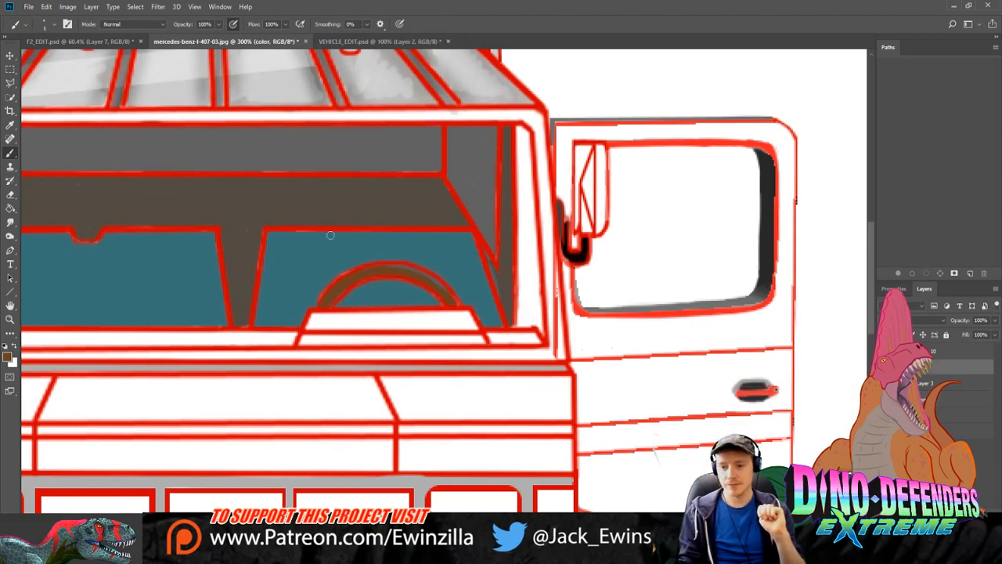
key("ctrl+comma")
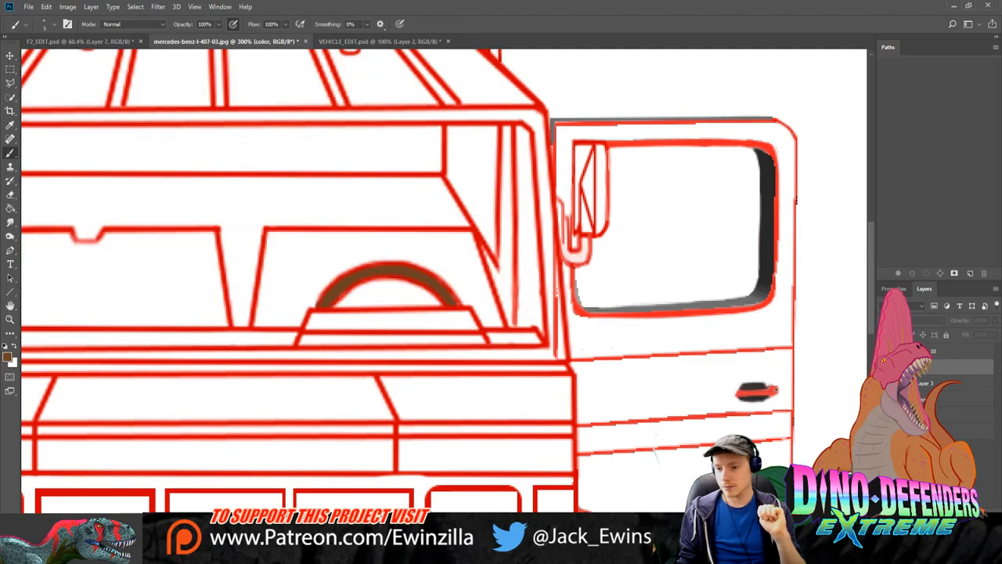
key("ctrl+comma")
key("ctrl+comma")
key("ctrl+comma")
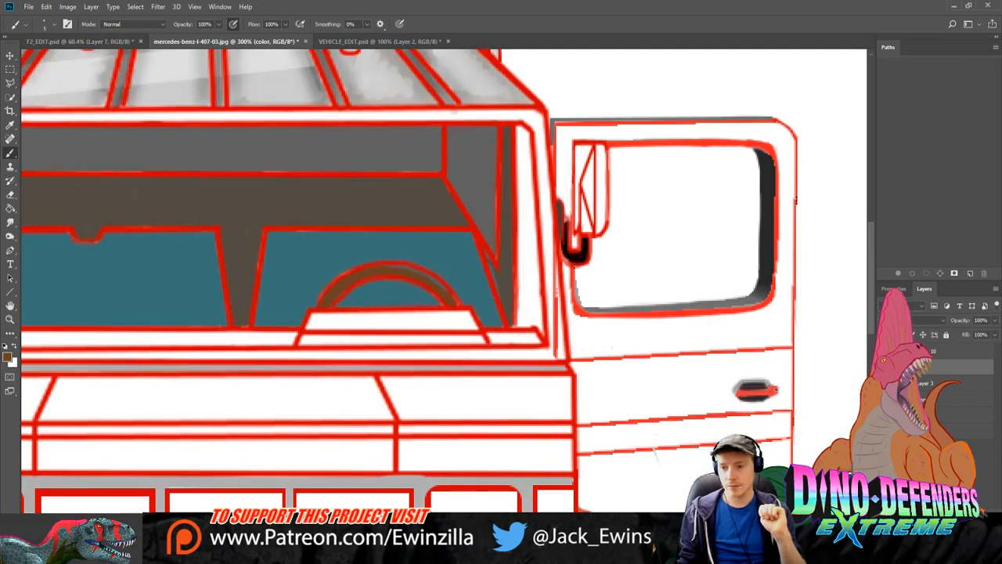
key("z")
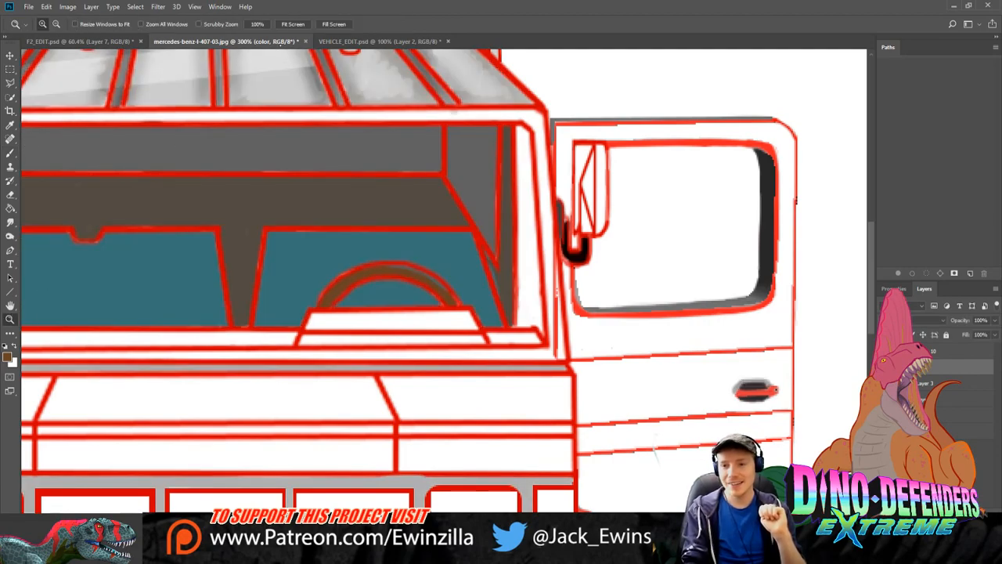
left_click(293, 24)
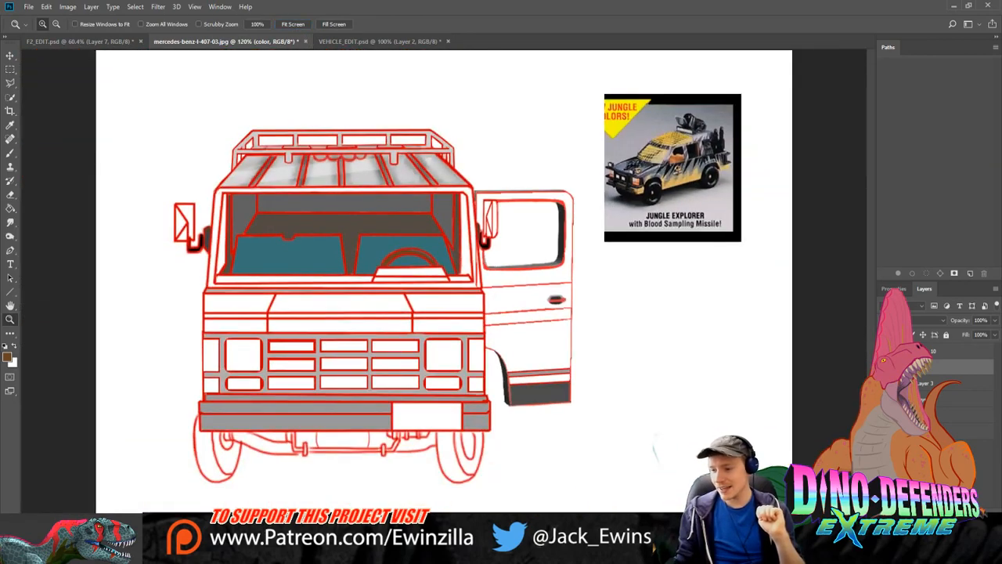
key("ctrl+comma")
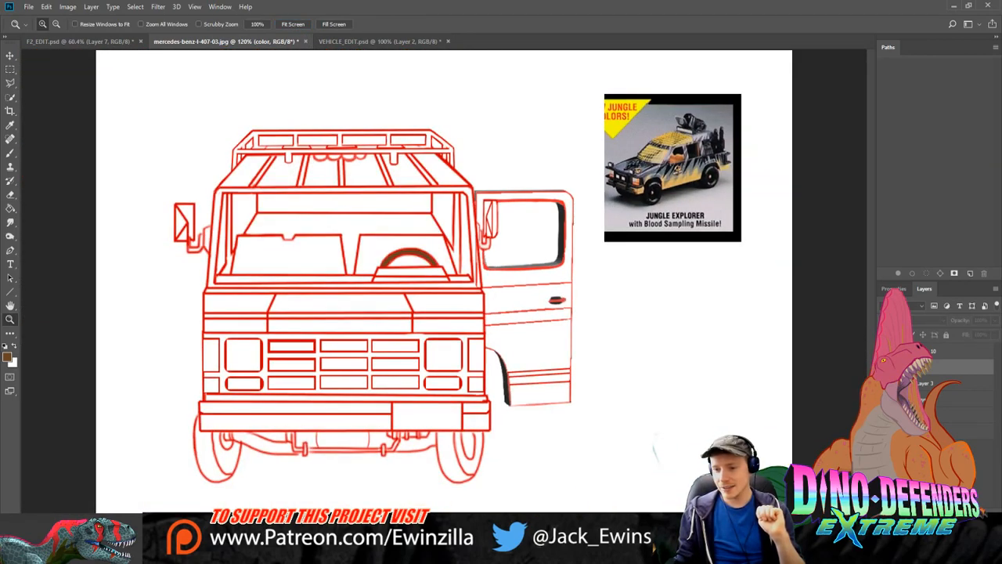
key("ctrl+comma")
key("ctrl+comma")
key("ctrl+comma")
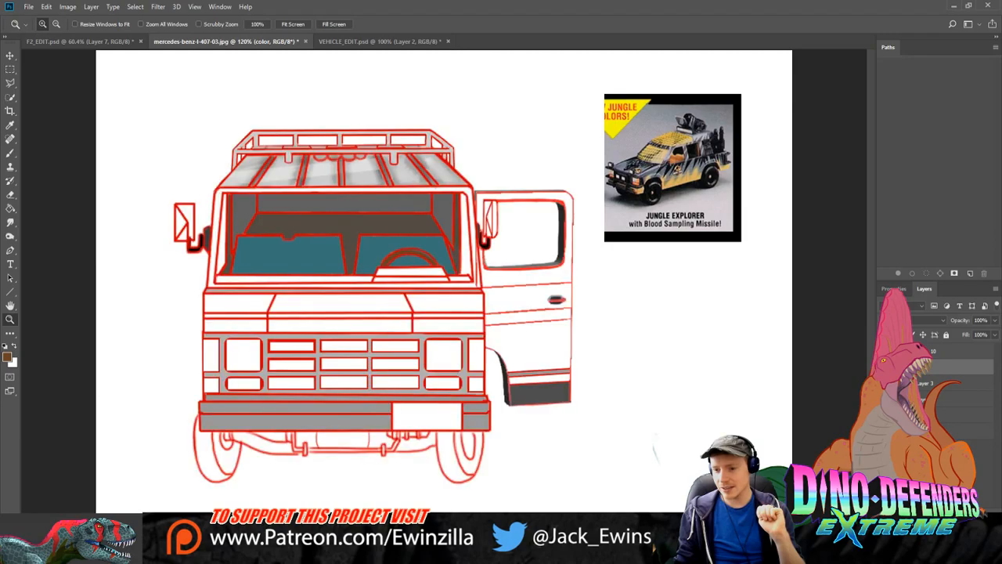
key("ctrl+comma")
key("ctrl+comma")
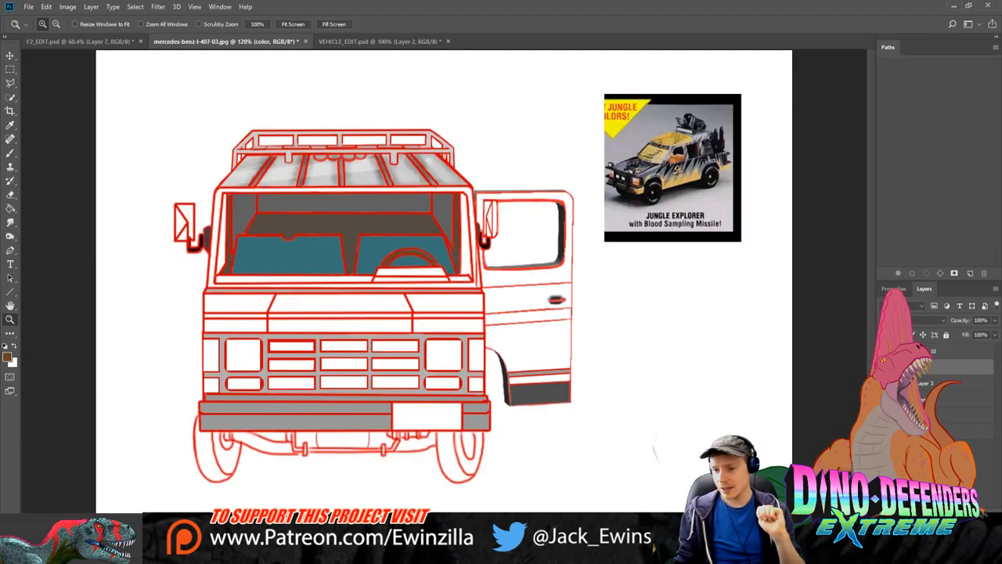
key("ctrl+comma")
key("ctrl+comma")
key("ctrl+comma")
key("ctrl+comma")
key("alt+bracketleft")
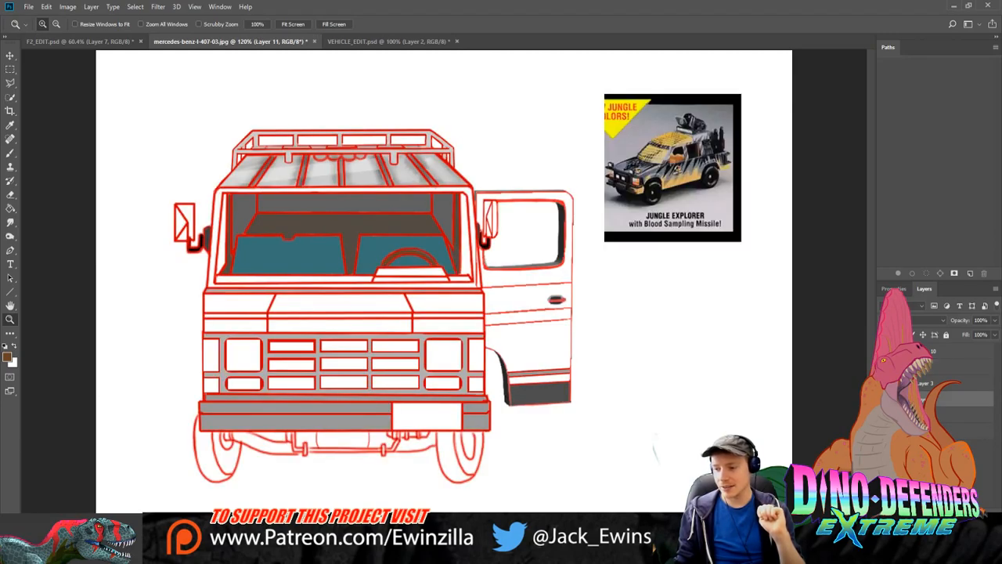
Step: Erase the steering wheel's brown from Layer 11 and repaint its rim brown on the color layer
key("e")
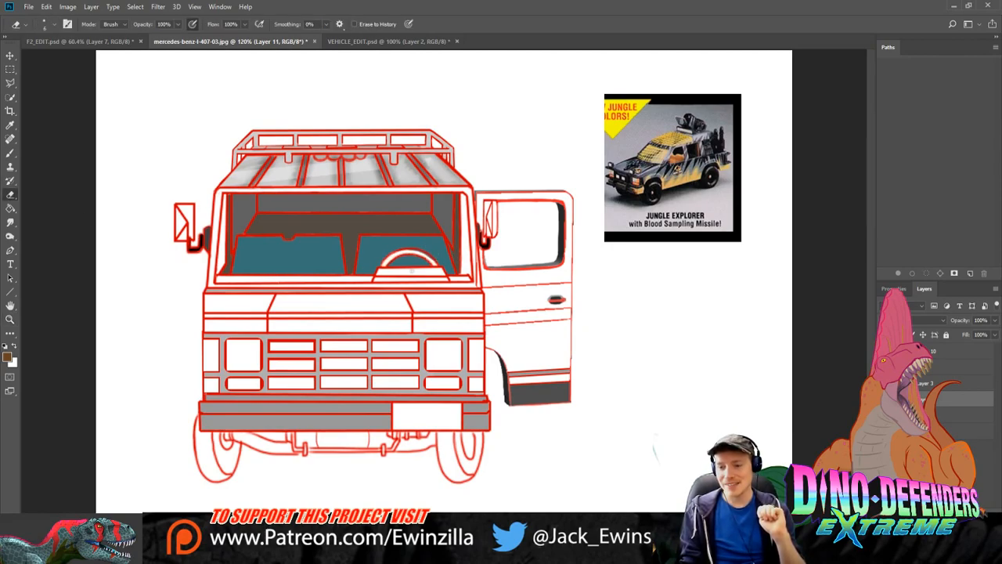
left_click(930, 374)
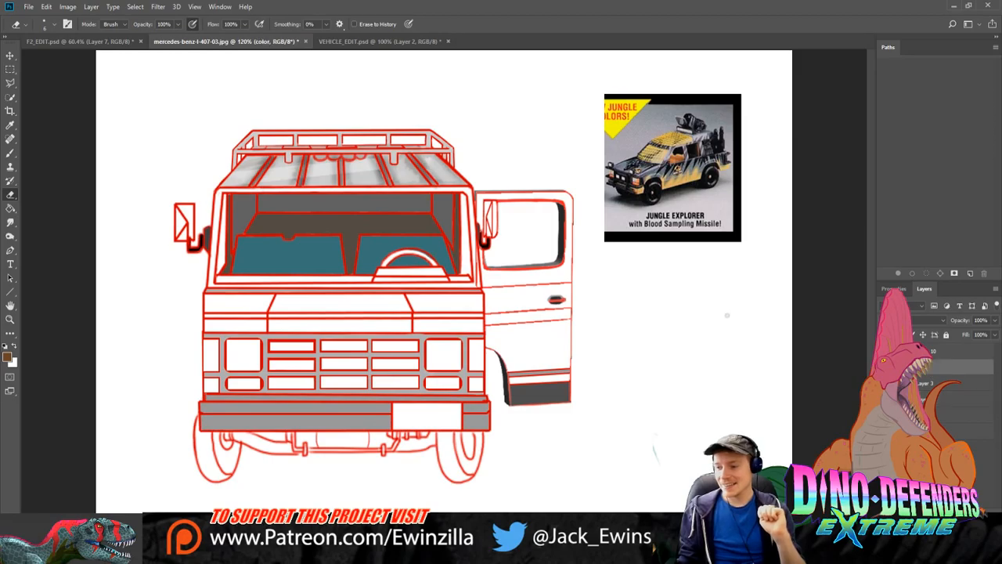
key("z")
left_click(419, 251)
left_click(421, 250)
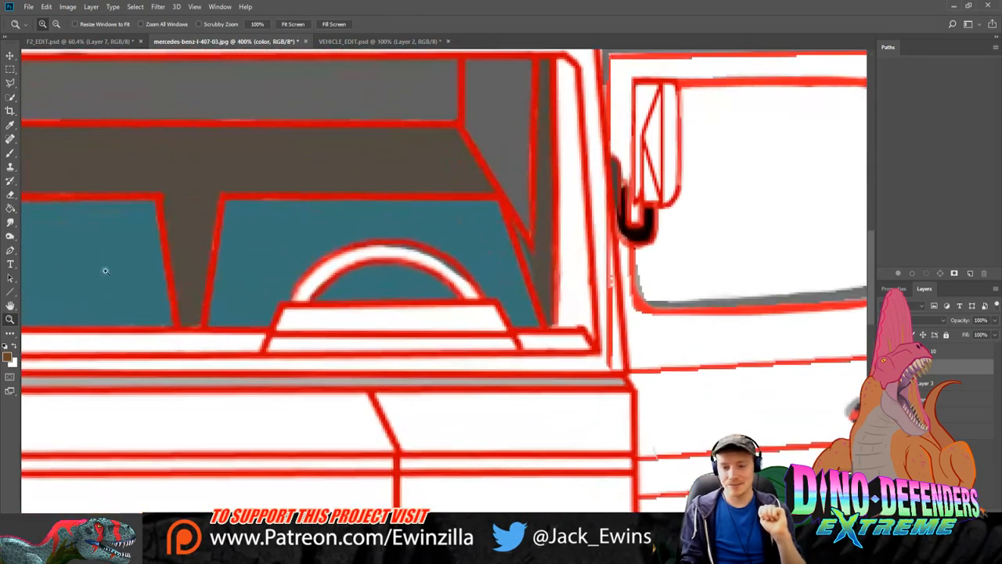
key("b")
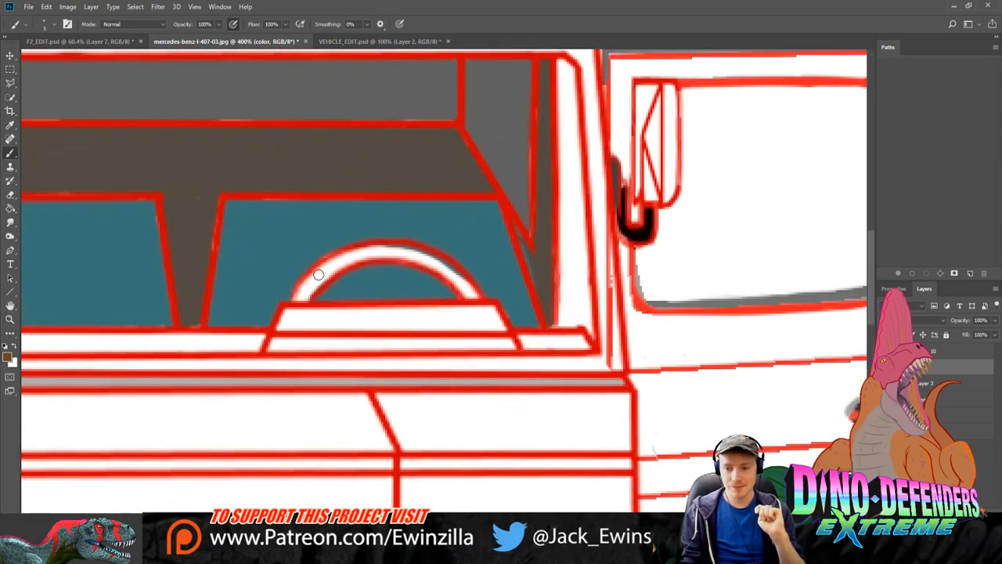
mouse_move(320, 268)
left_mouse_down()
mouse_move(355, 255)
mouse_move(332, 266)
mouse_move(408, 252)
mouse_move(400, 252)
mouse_move(477, 298)
left_mouse_up()
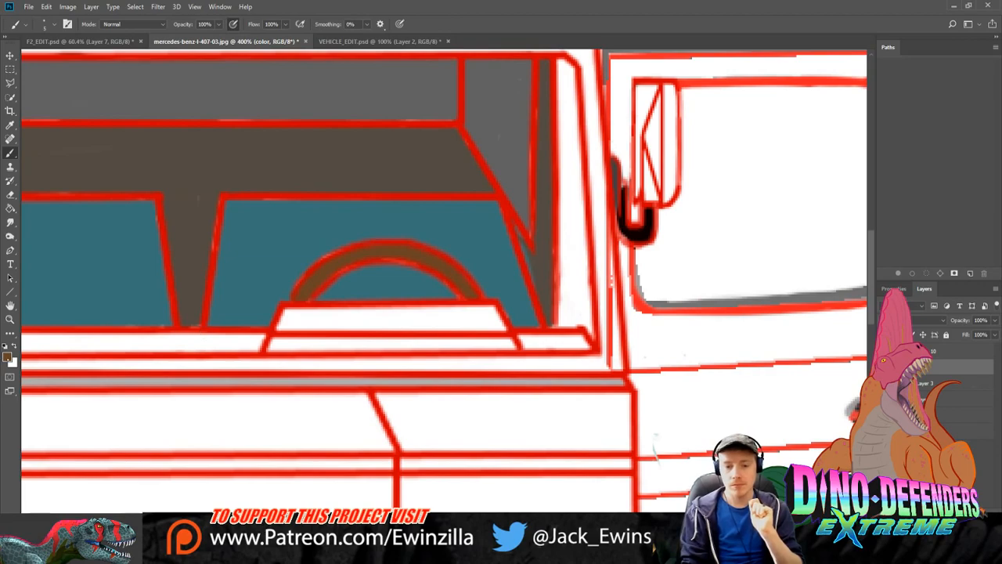
Step: Pick a light grey and paint the upper face of the instrument housing below the steering wheel
key("i")
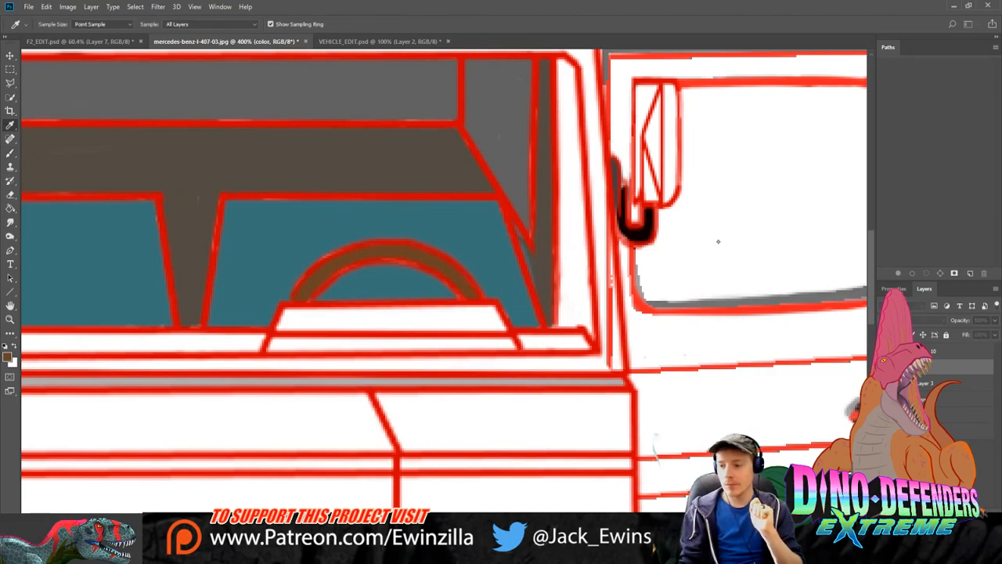
left_click(718, 241)
key("b")
mouse_move(280, 324)
left_mouse_down()
mouse_move(310, 311)
mouse_move(412, 314)
mouse_move(292, 321)
mouse_move(457, 325)
mouse_move(489, 312)
mouse_move(396, 327)
left_mouse_up()
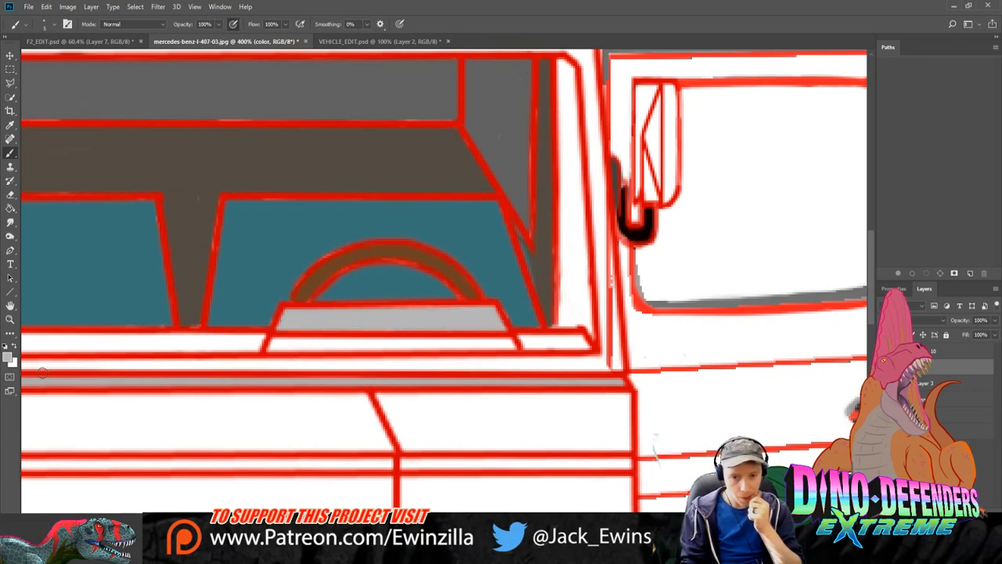
Step: Pick a mid-grey and paint the dashboard strip on both sides of the instrument housing
key("i")
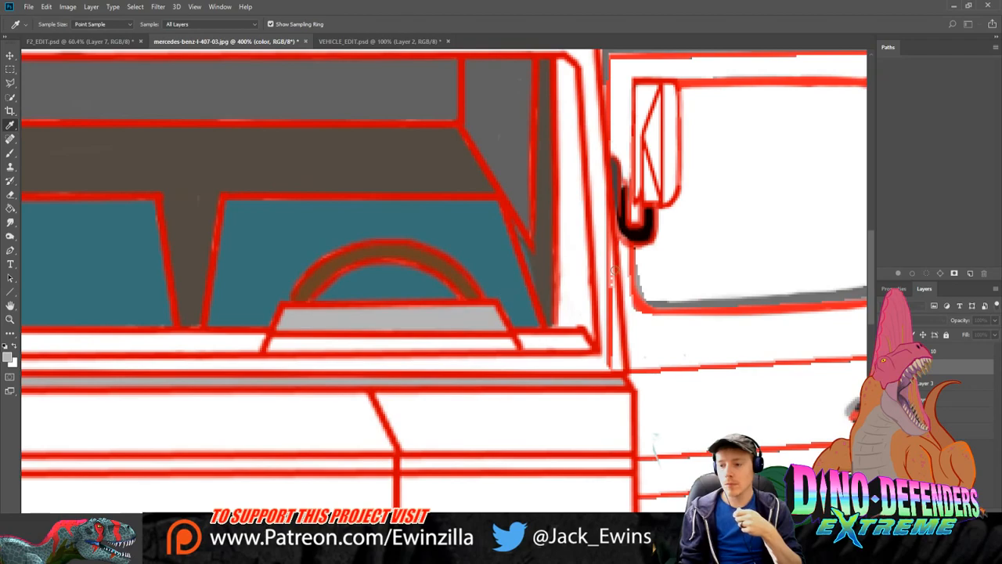
key("b")
mouse_move(544, 333)
left_mouse_down()
mouse_move(528, 338)
mouse_move(587, 344)
mouse_move(574, 335)
left_mouse_up()
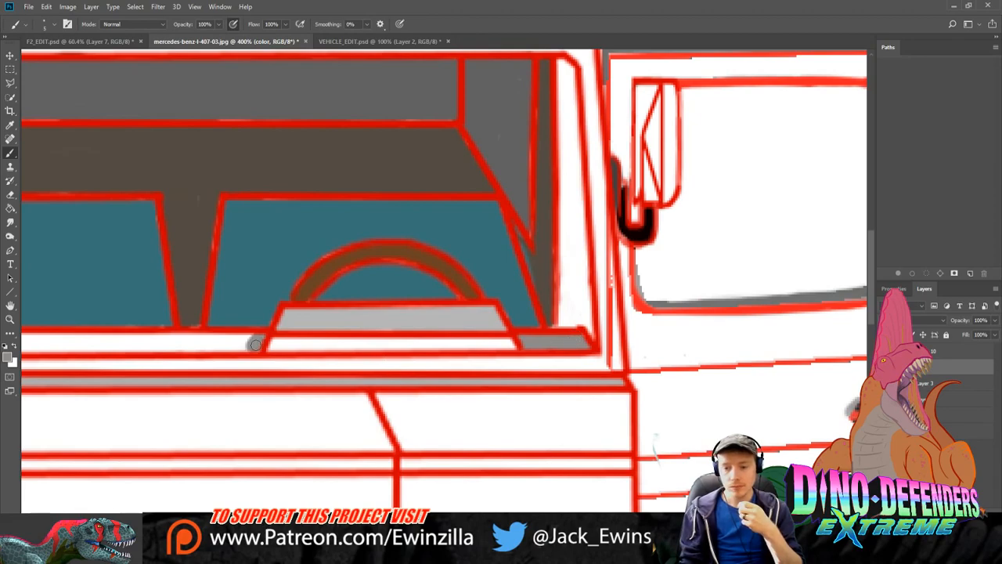
scroll(366, 448, "left", 5)
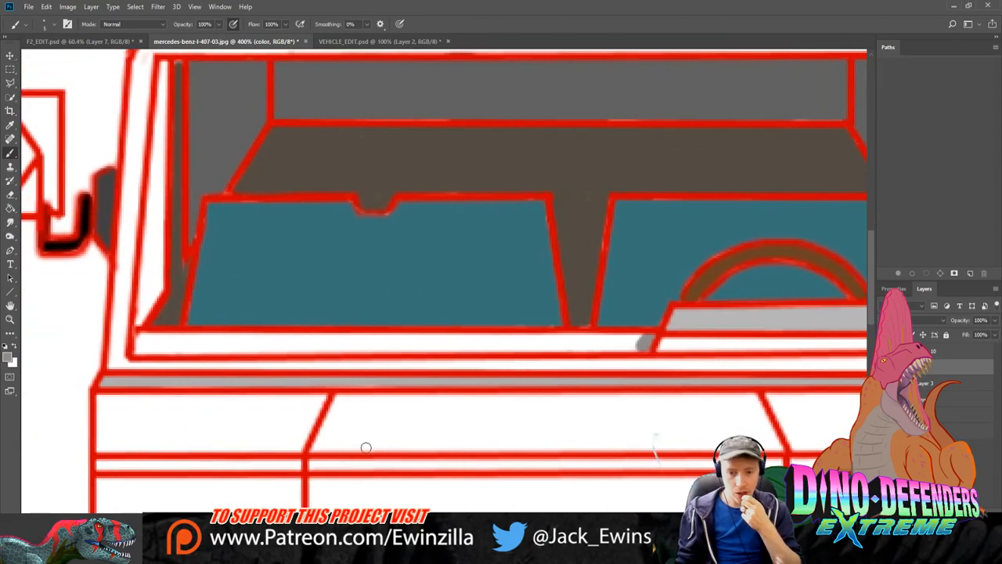
mouse_move(140, 339)
left_mouse_down()
mouse_move(191, 340)
mouse_move(139, 349)
mouse_move(212, 345)
mouse_move(151, 338)
mouse_move(273, 345)
left_mouse_up()
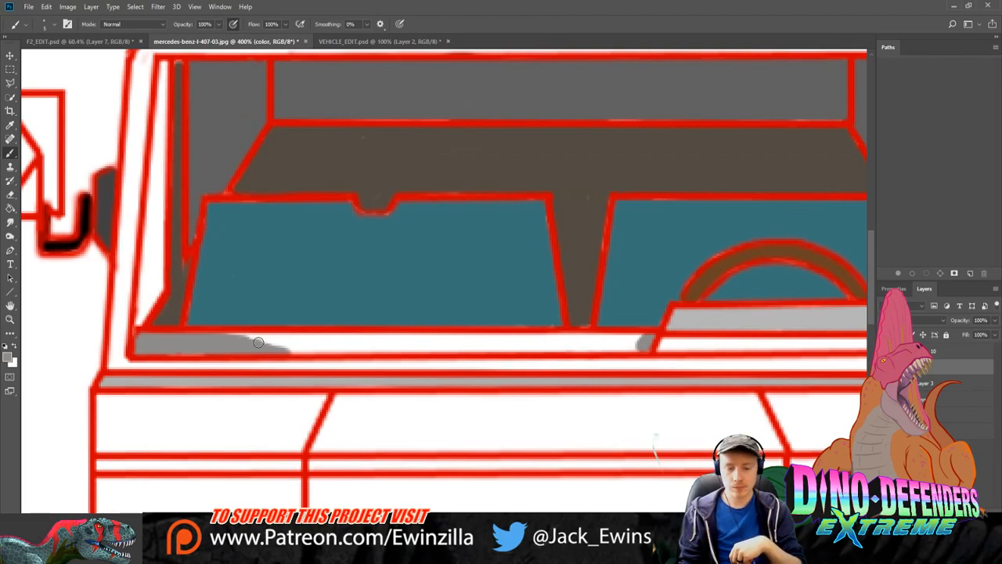
mouse_move(197, 347)
left_mouse_down()
mouse_move(306, 342)
mouse_move(258, 337)
mouse_move(269, 336)
mouse_move(323, 345)
mouse_move(274, 347)
mouse_move(391, 350)
mouse_move(167, 350)
mouse_move(408, 345)
mouse_move(296, 341)
mouse_move(401, 338)
mouse_move(332, 341)
mouse_move(545, 348)
mouse_move(375, 356)
mouse_move(514, 350)
mouse_move(422, 339)
mouse_move(647, 339)
mouse_move(624, 347)
left_mouse_up()
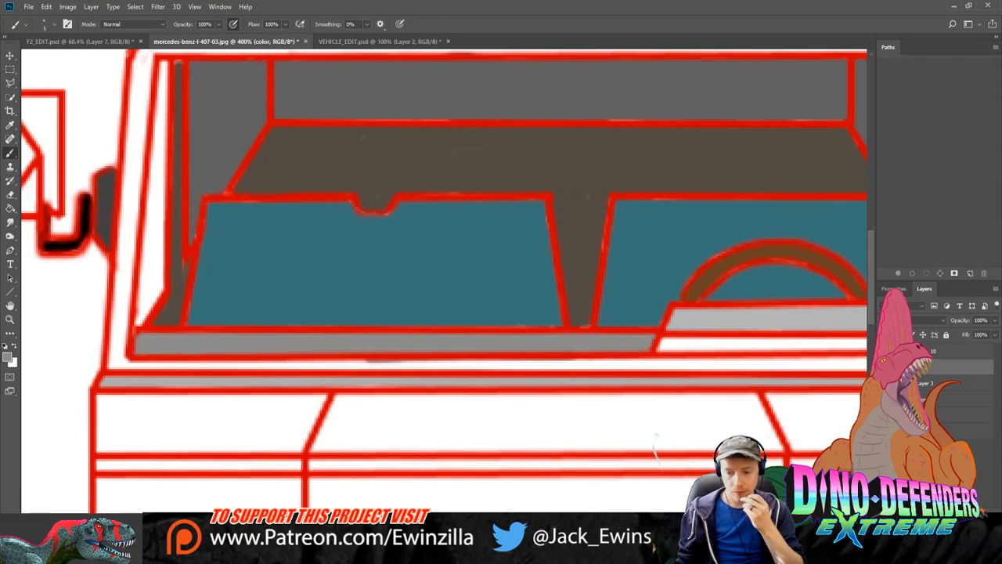
Step: Sample a muted reddish brown near the steering wheel and paint the lower strip of the instrument housing
left_click_drag(295, 529, 342, 529)
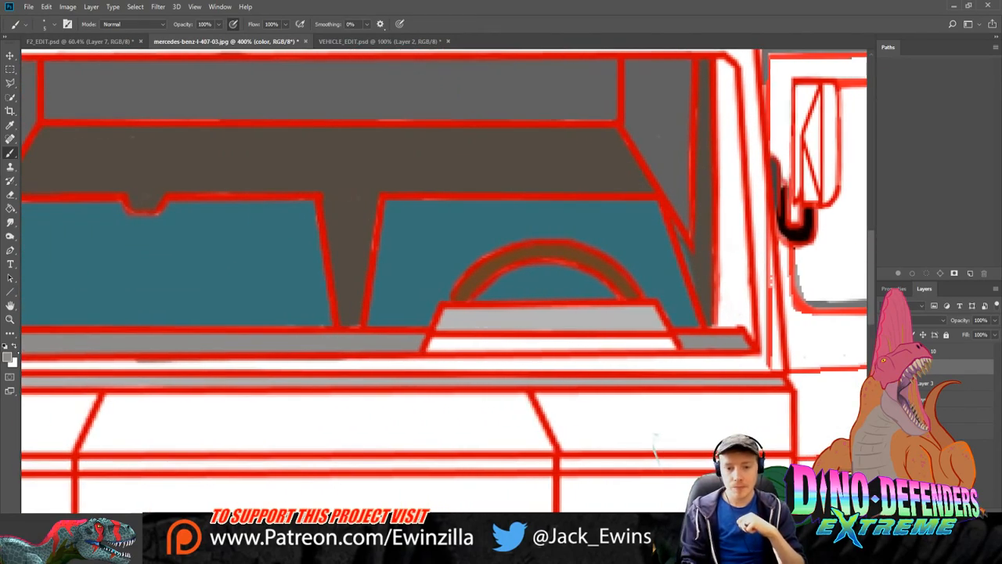
key("i")
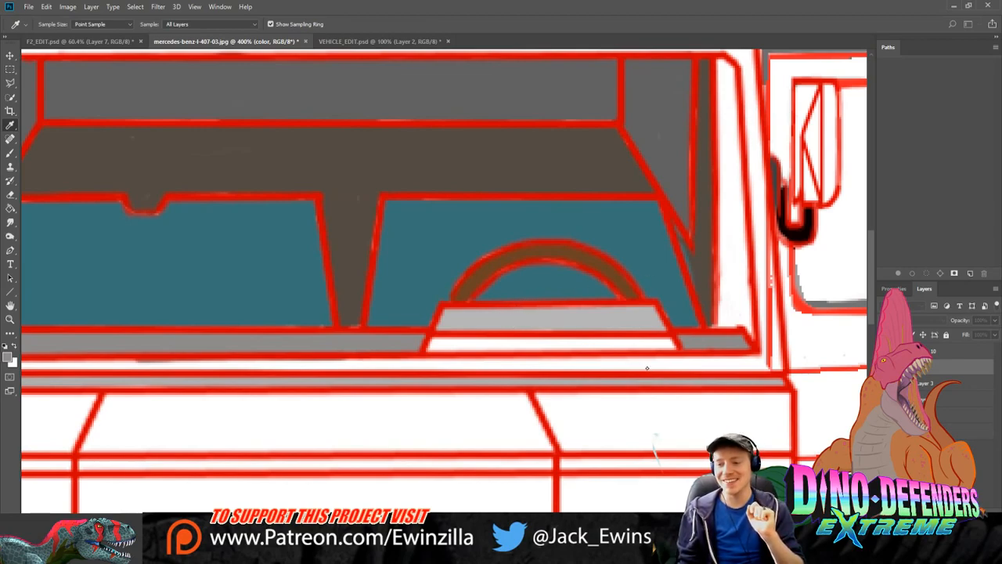
left_click(552, 294)
key("b")
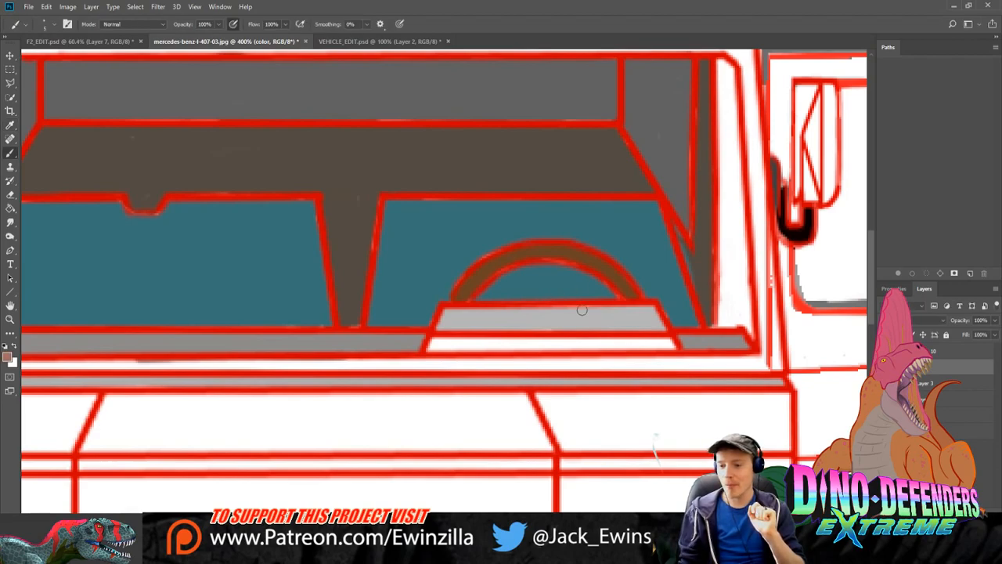
mouse_move(438, 339)
left_mouse_down()
mouse_move(483, 342)
mouse_move(429, 347)
mouse_move(666, 343)
mouse_move(628, 342)
left_mouse_up()
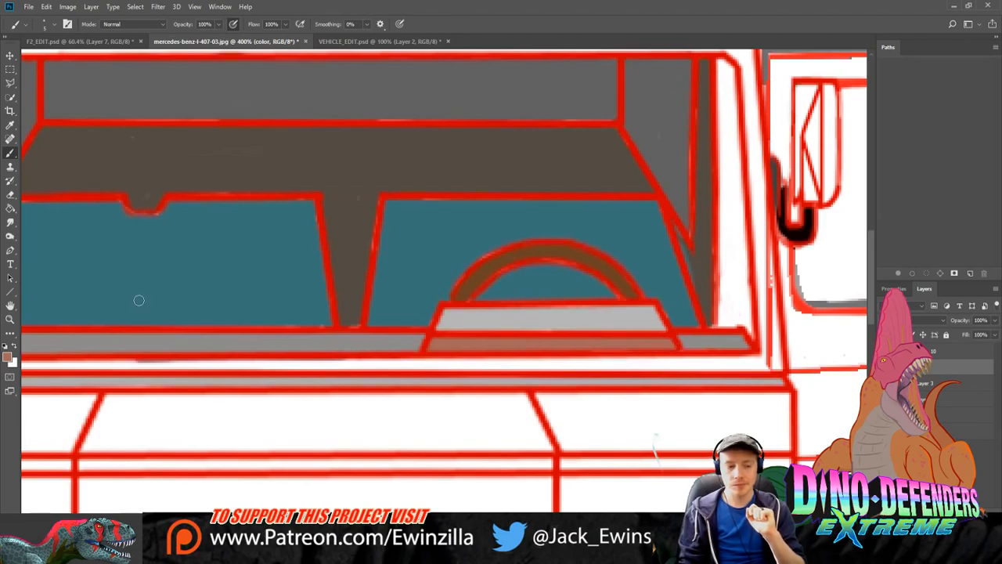
Step: Sample a near-black from the front tyre in the VEHICLE_EDIT.psd van photo and return to the Mercedes front-view document
left_click(10, 318)
left_click(294, 24)
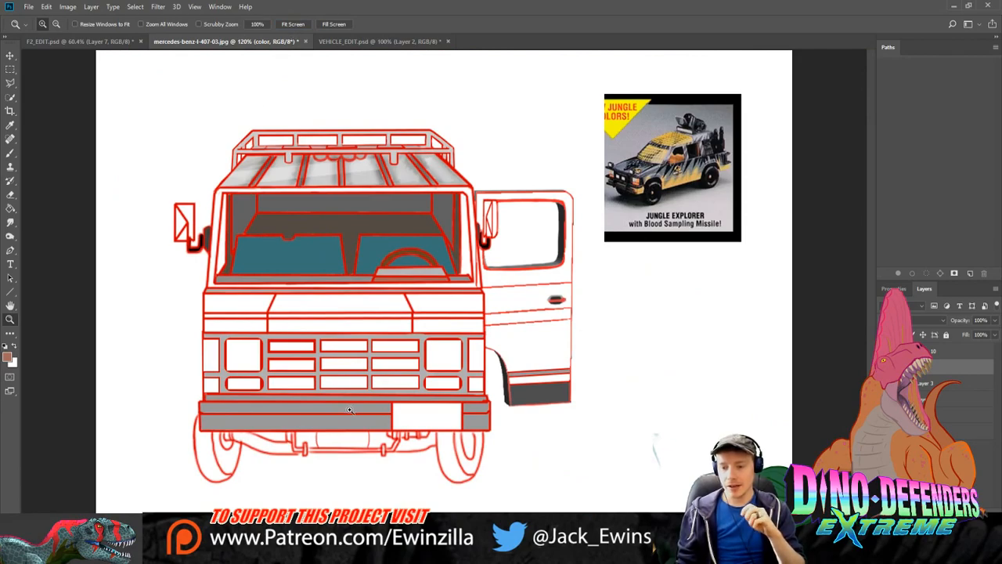
left_click(336, 484)
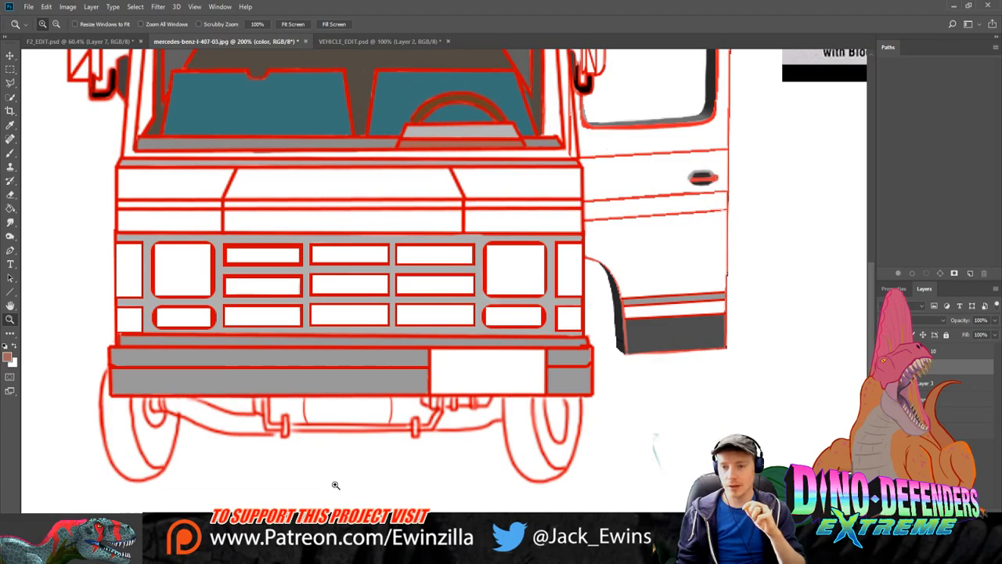
left_click(368, 41)
key("i")
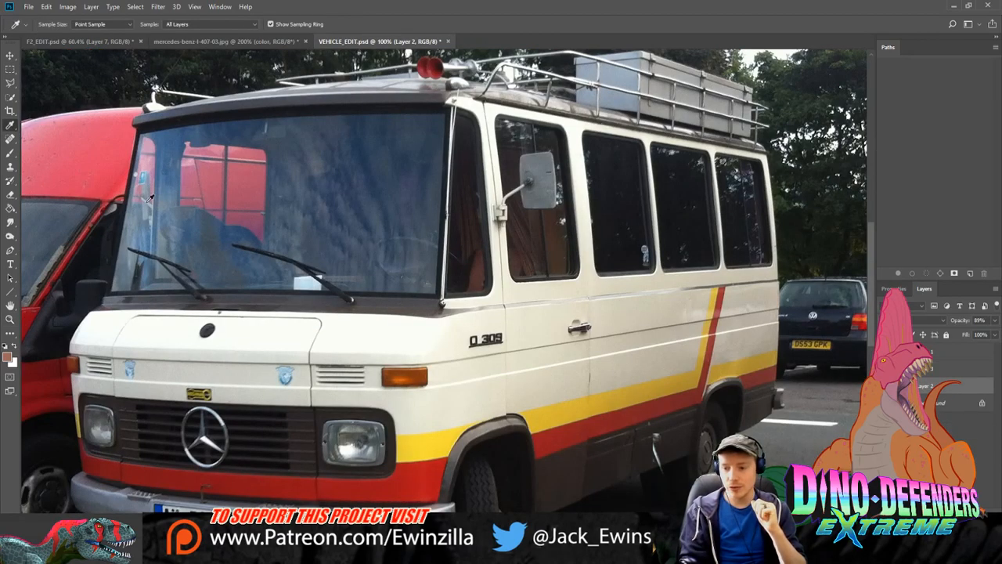
left_click(483, 483)
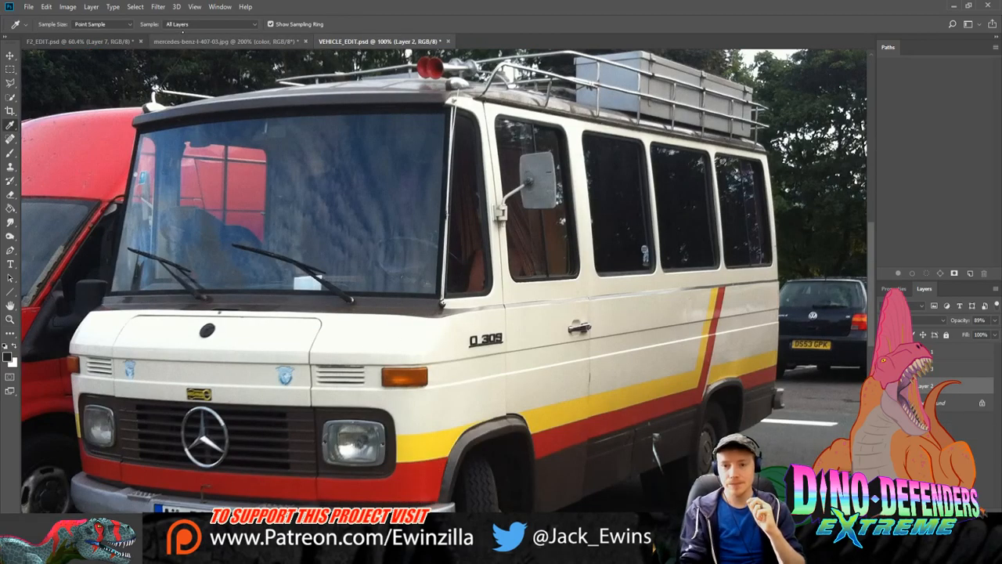
left_click(78, 41)
left_click(243, 42)
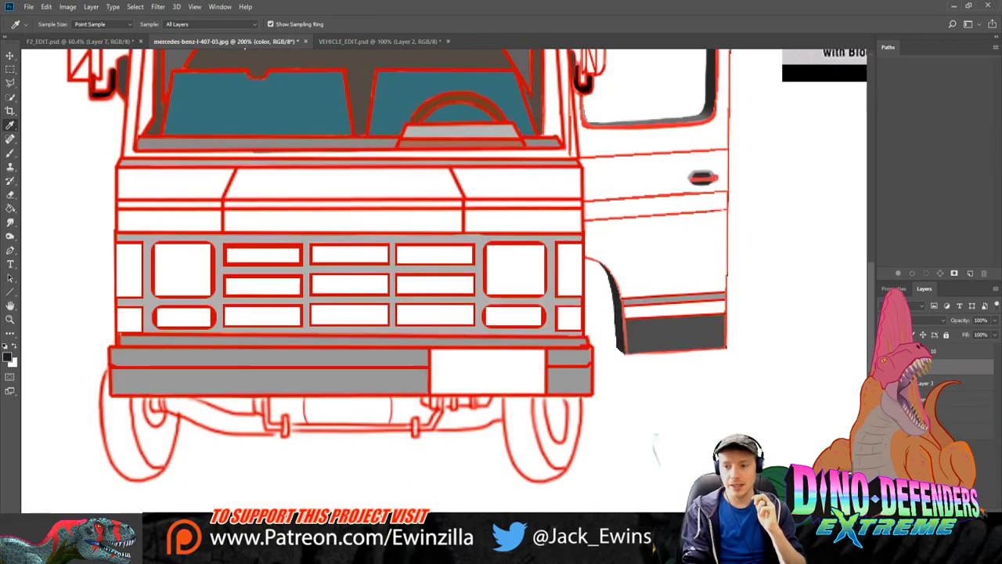
Step: Brush the near-black onto the outer band of the left tyre and smudge its edges to the line art
left_click(10, 152)
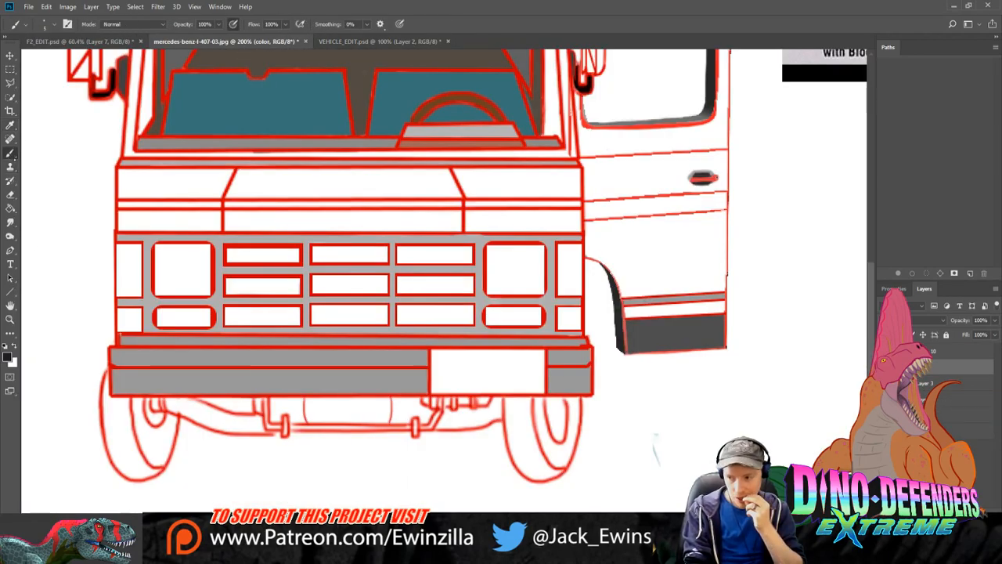
mouse_move(109, 420)
left_mouse_down()
mouse_move(113, 450)
mouse_move(104, 372)
left_mouse_up()
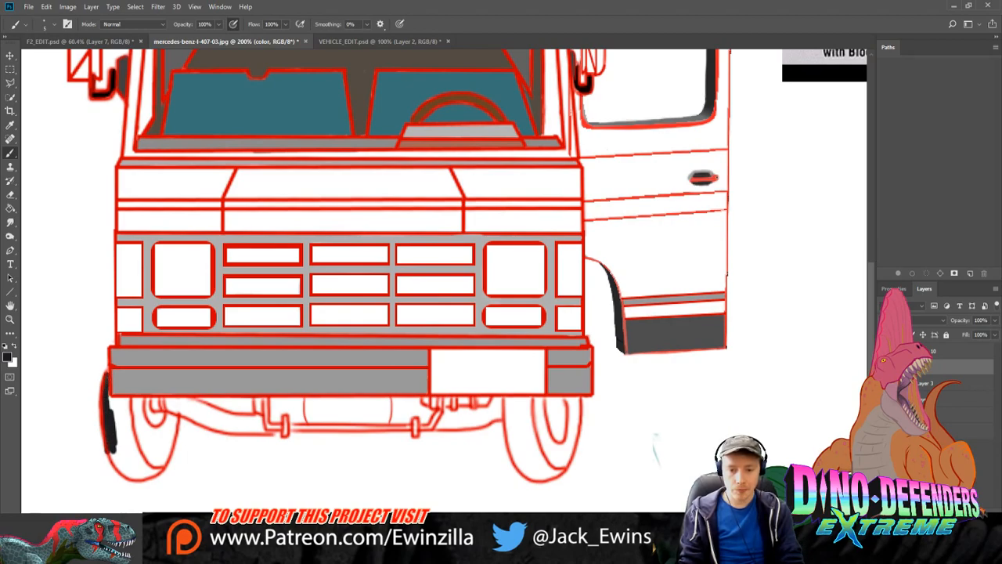
mouse_move(107, 407)
left_mouse_down()
mouse_move(125, 399)
mouse_move(111, 432)
mouse_move(129, 447)
mouse_move(133, 413)
mouse_move(140, 457)
mouse_move(160, 472)
mouse_move(122, 479)
mouse_move(108, 443)
mouse_move(142, 473)
mouse_move(128, 448)
left_mouse_up()
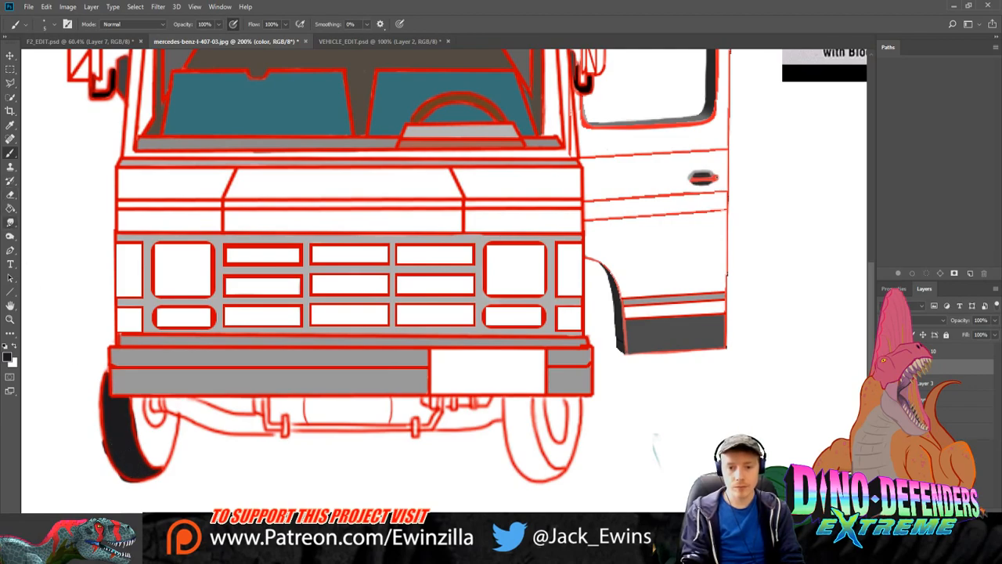
left_click(10, 222)
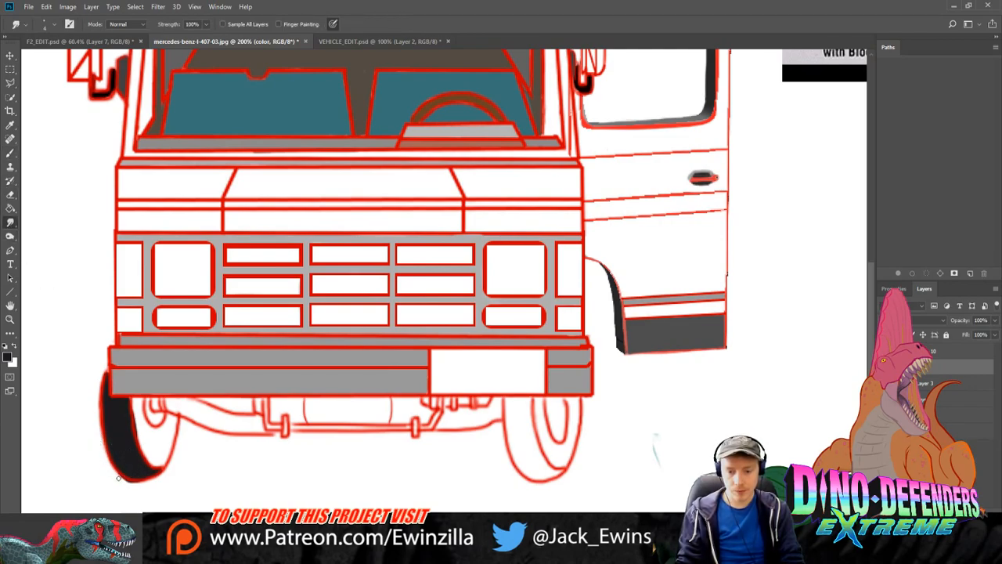
left_click_drag(138, 414, 140, 438)
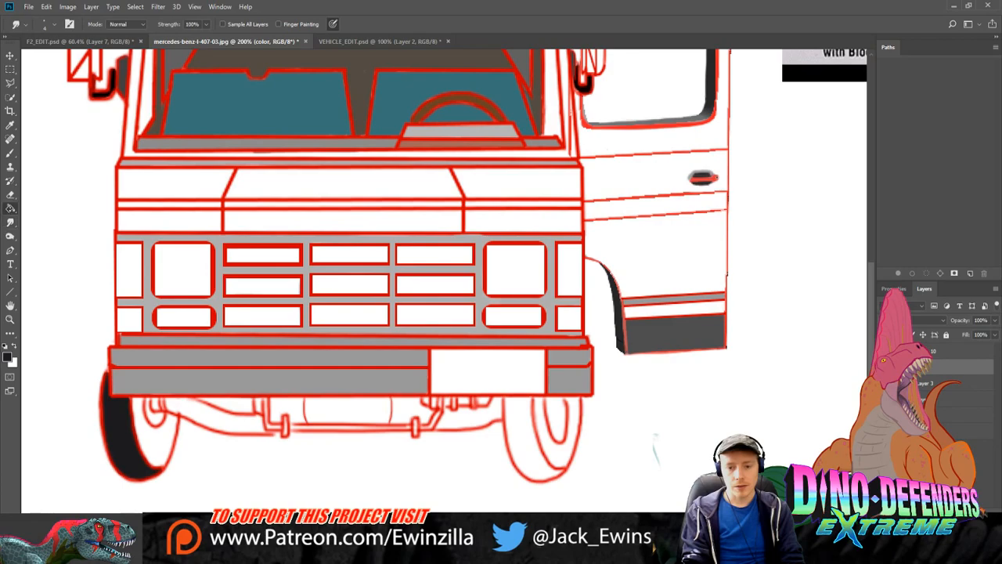
Step: Pick a dark grey, refill the left tyre's painted band in Normal fill mode, and smudge its edges clean
left_click(10, 207)
key("i")
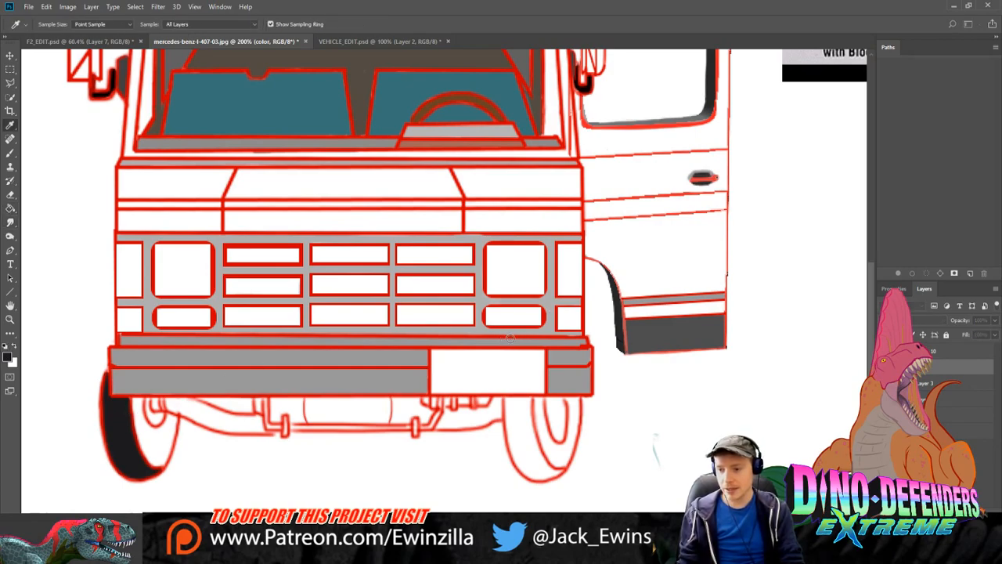
key("g")
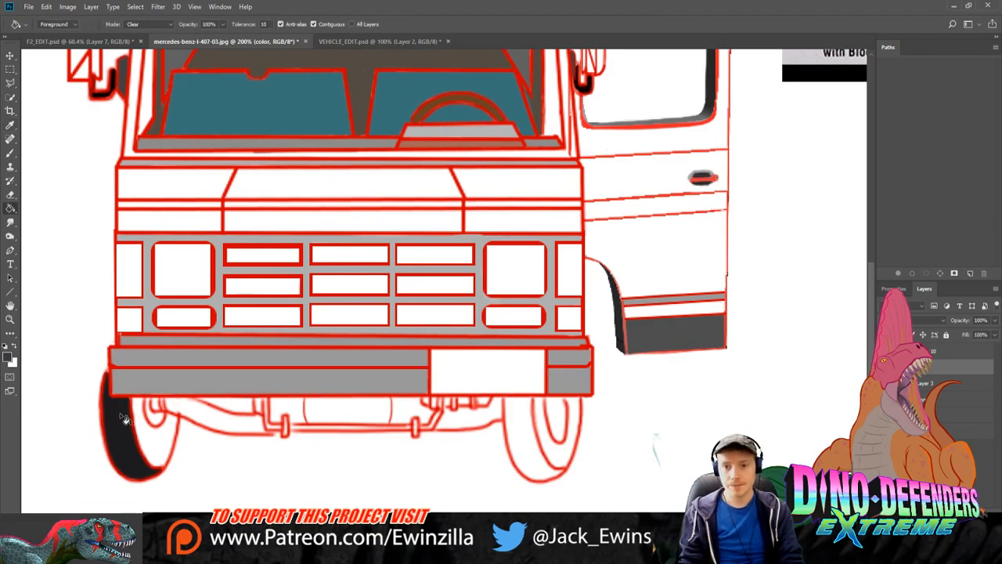
scroll(146, 24, "up", 3)
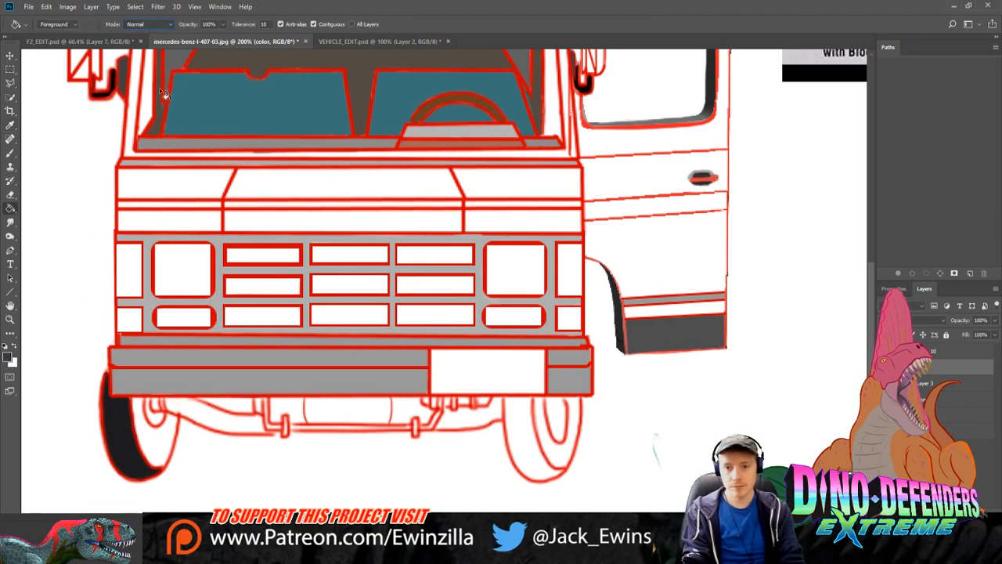
left_click(162, 415)
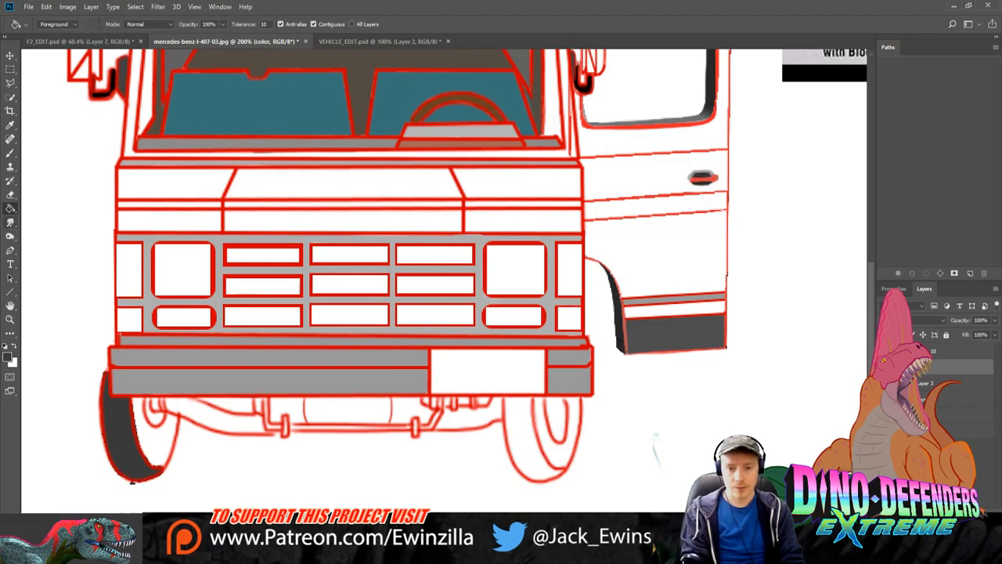
left_click(10, 222)
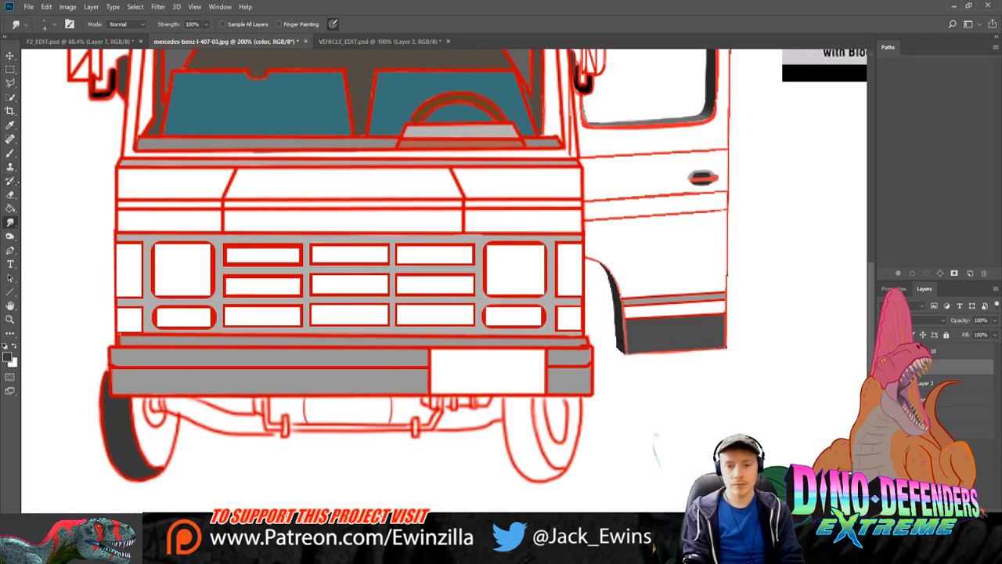
Step: Brush dark grey around the hub opening of the right tyre and smudge the edges to the line art
key("b")
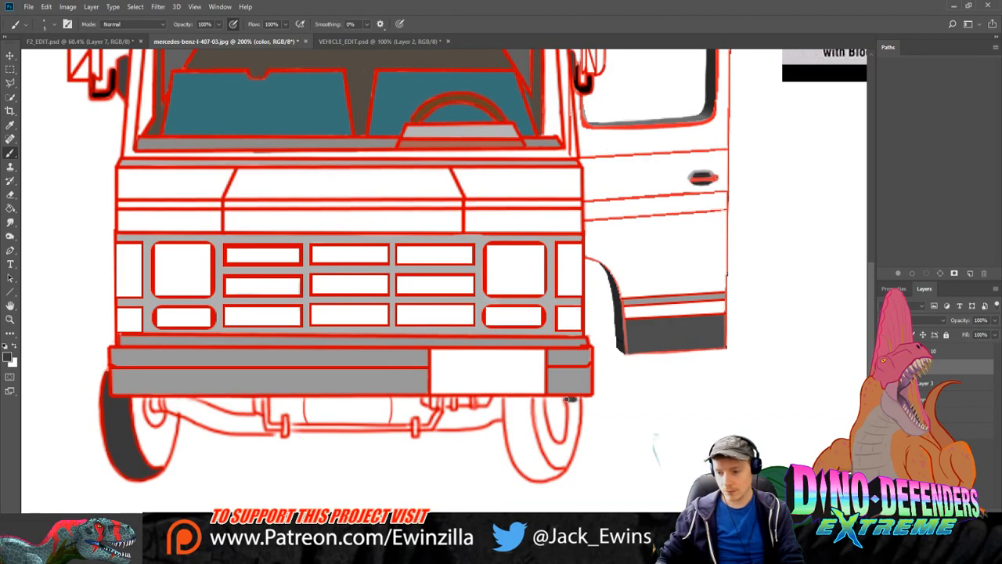
mouse_move(569, 398)
left_mouse_down()
mouse_move(572, 424)
mouse_move(577, 397)
mouse_move(565, 467)
mouse_move(551, 461)
mouse_move(564, 446)
mouse_move(561, 455)
mouse_move(553, 440)
mouse_move(542, 447)
mouse_move(538, 399)
left_mouse_up()
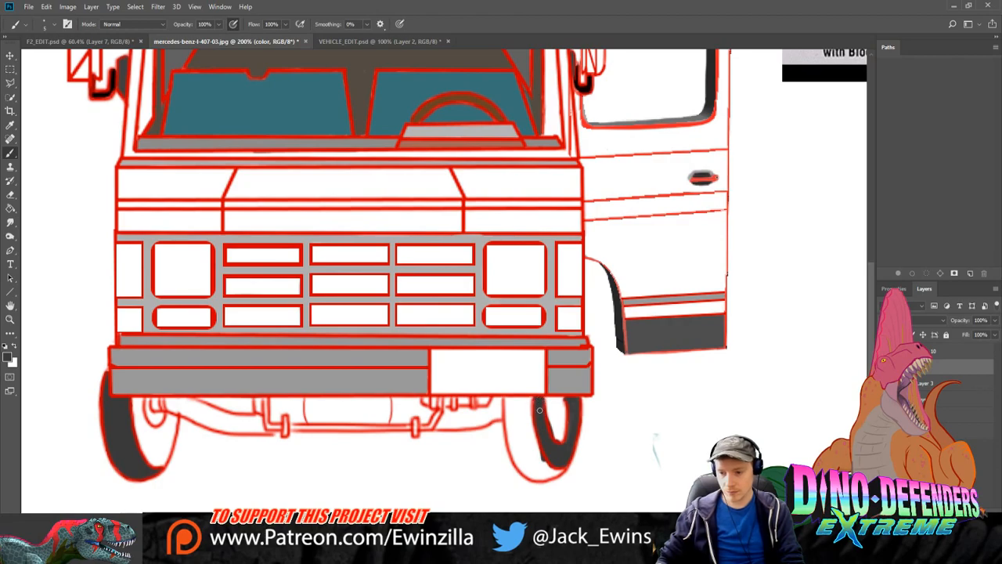
left_click(10, 222)
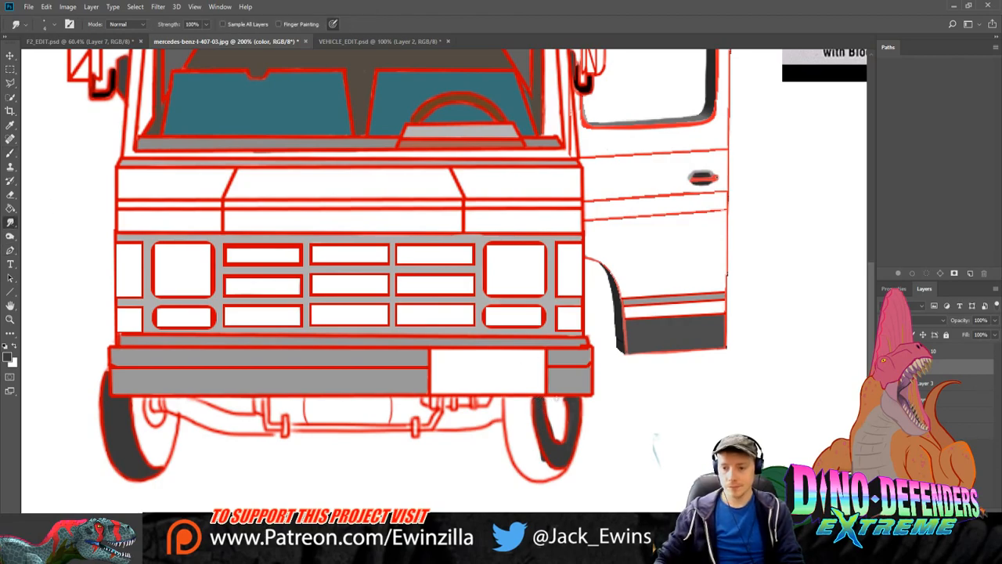
left_click_drag(551, 406, 552, 431)
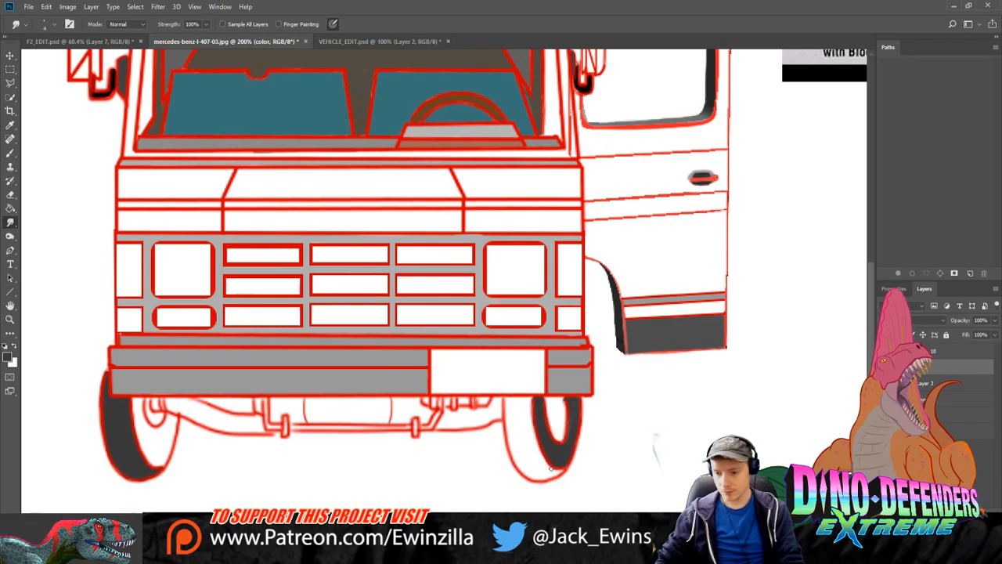
Step: Pick a darker near-black, brush it onto the inner sidewalls of both tyres, and smudge the right tyre's edge to the line art
key("i")
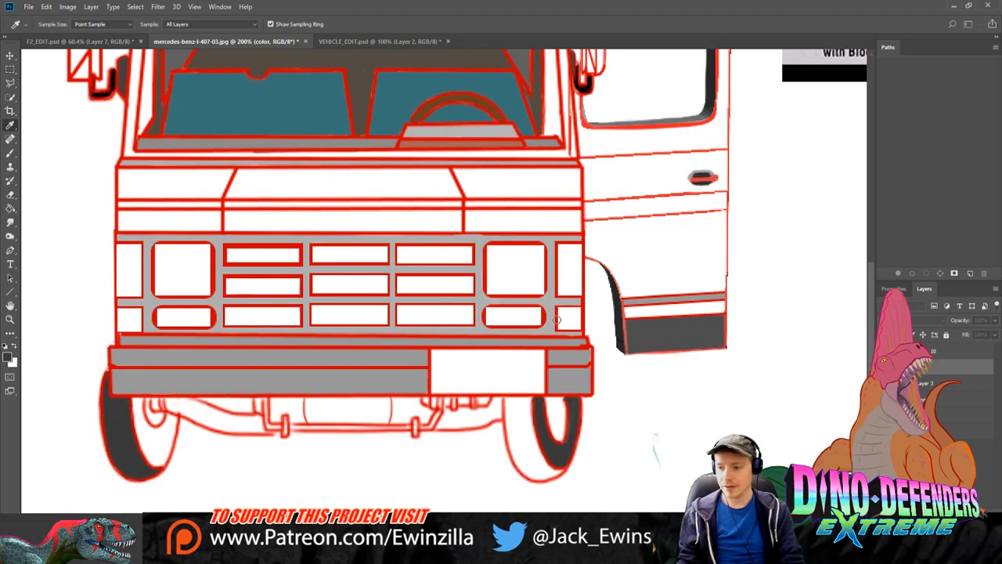
left_click(10, 153)
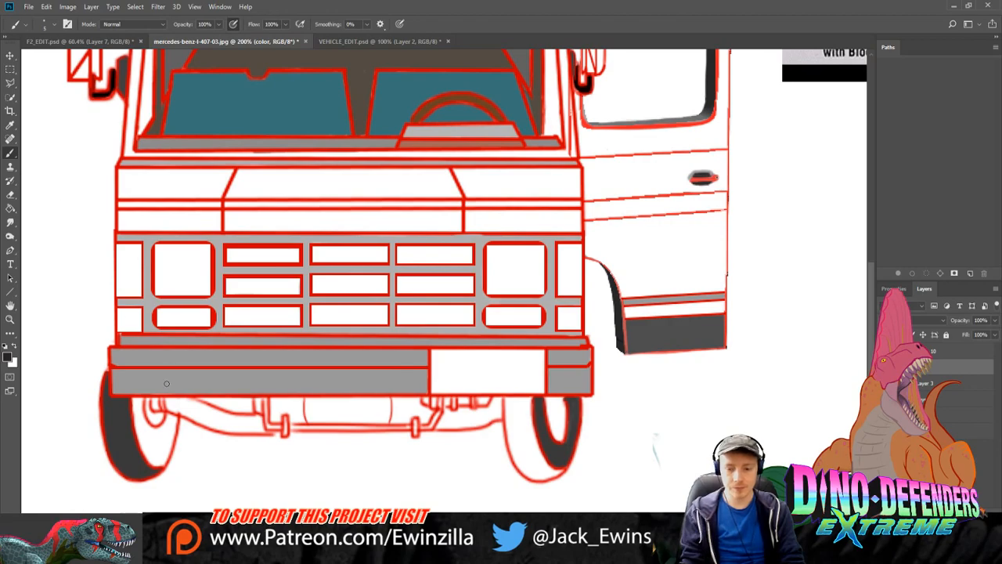
mouse_move(135, 405)
left_mouse_down()
mouse_move(140, 435)
mouse_move(135, 402)
mouse_move(149, 427)
mouse_move(174, 418)
mouse_move(162, 462)
mouse_move(138, 423)
mouse_move(155, 461)
mouse_move(148, 430)
mouse_move(163, 450)
left_mouse_up()
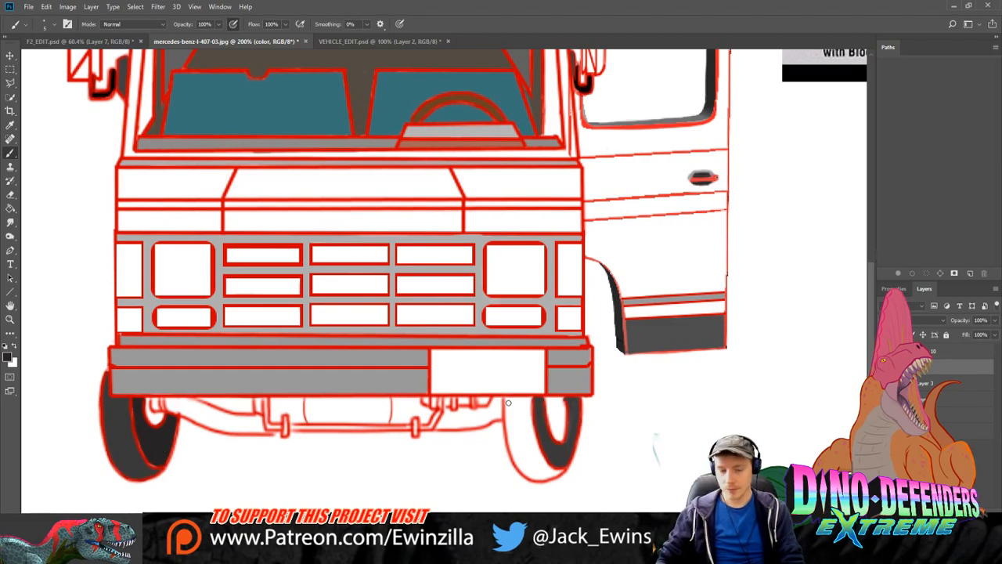
mouse_move(512, 402)
left_mouse_down()
mouse_move(513, 454)
mouse_move(507, 400)
mouse_move(527, 400)
mouse_move(519, 406)
mouse_move(527, 420)
mouse_move(530, 402)
mouse_move(532, 448)
mouse_move(522, 439)
mouse_move(530, 402)
mouse_move(533, 461)
mouse_move(521, 440)
mouse_move(525, 466)
mouse_move(513, 458)
mouse_move(533, 478)
mouse_move(520, 455)
mouse_move(544, 474)
mouse_move(537, 446)
mouse_move(545, 478)
left_mouse_up()
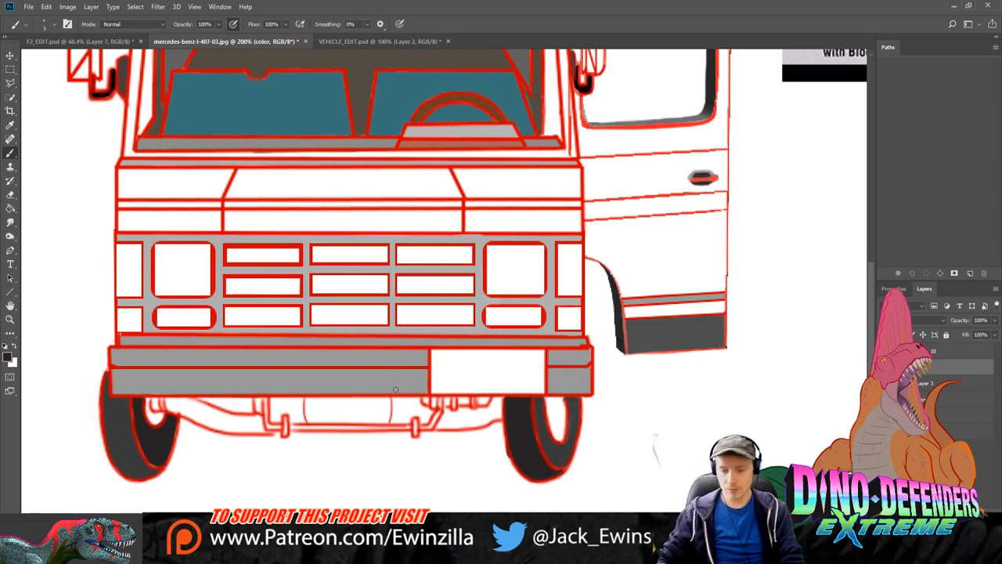
left_click(10, 222)
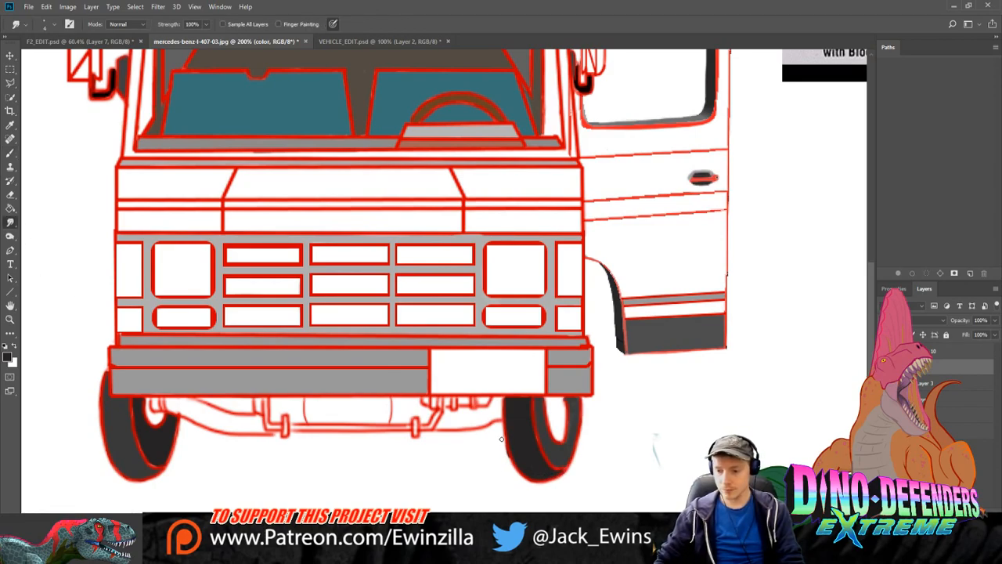
mouse_move(509, 467)
left_mouse_down()
mouse_move(507, 435)
mouse_move(513, 455)
left_mouse_up()
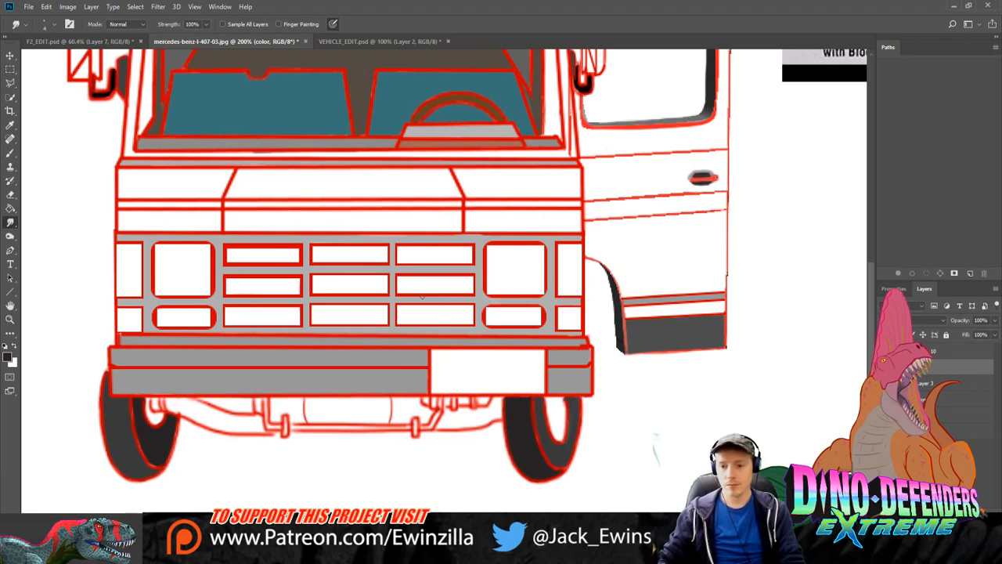
Step: Pick a dark grey and brush it along the axle arm running inward from the left wheel beneath the bumper
left_click(10, 153)
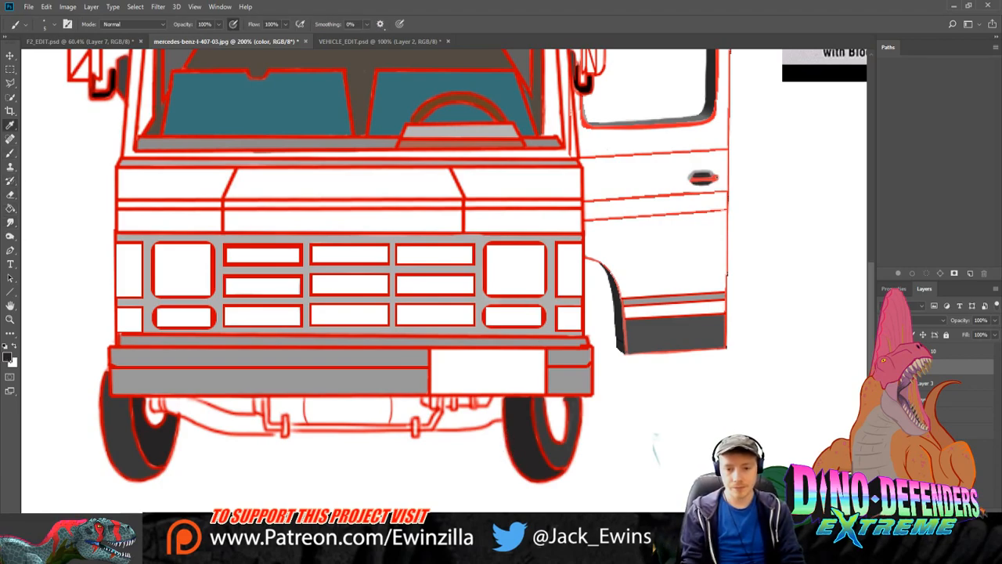
key("i")
key("b")
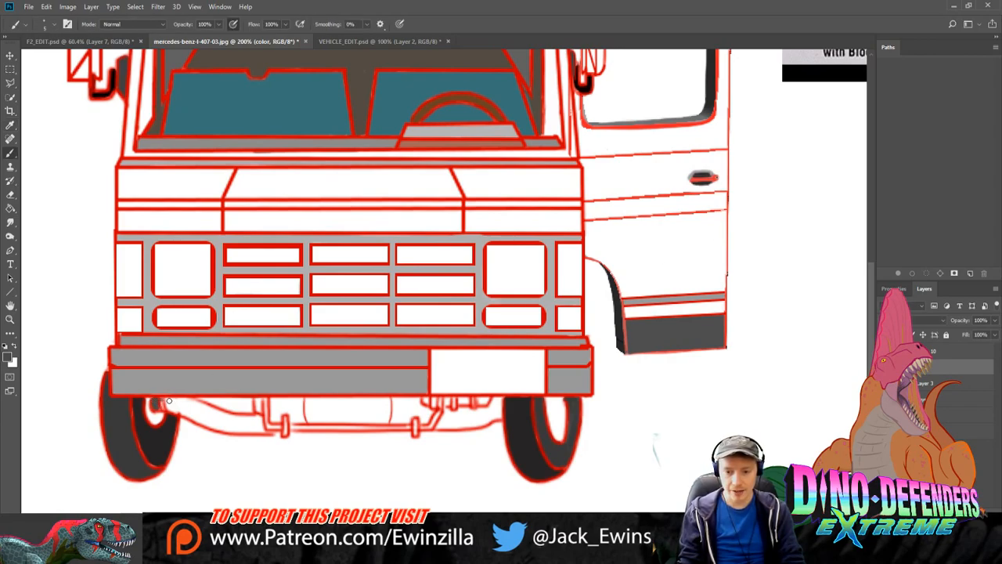
left_click_drag(160, 404, 188, 404)
mouse_move(163, 405)
left_mouse_down()
mouse_move(189, 400)
mouse_move(260, 418)
mouse_move(276, 432)
mouse_move(261, 422)
mouse_move(261, 431)
mouse_move(227, 430)
mouse_move(179, 411)
mouse_move(255, 426)
mouse_move(210, 416)
left_mouse_up()
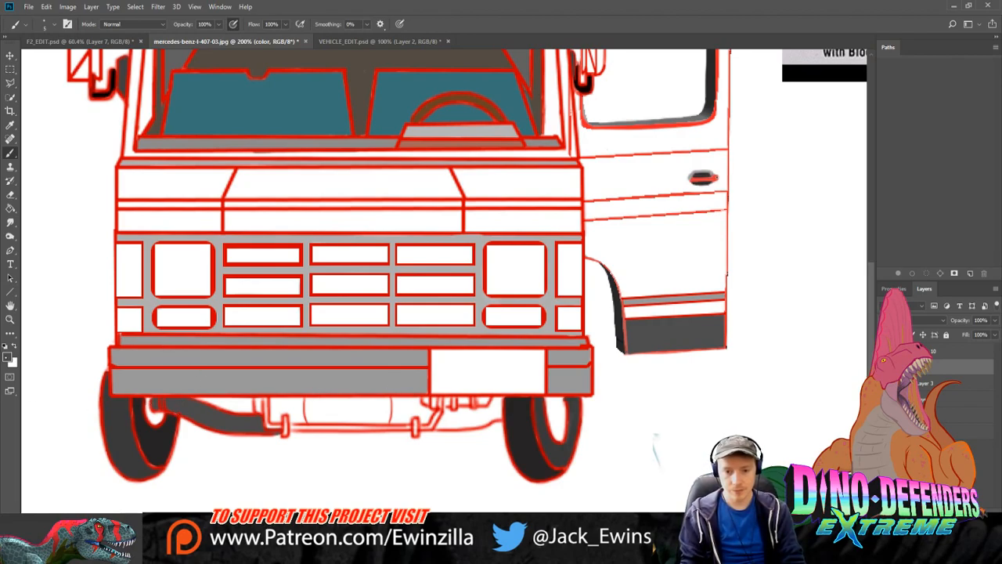
Step: Pick a slightly lighter grey and brush it onto the hub areas inside both front wheels
key("alt")
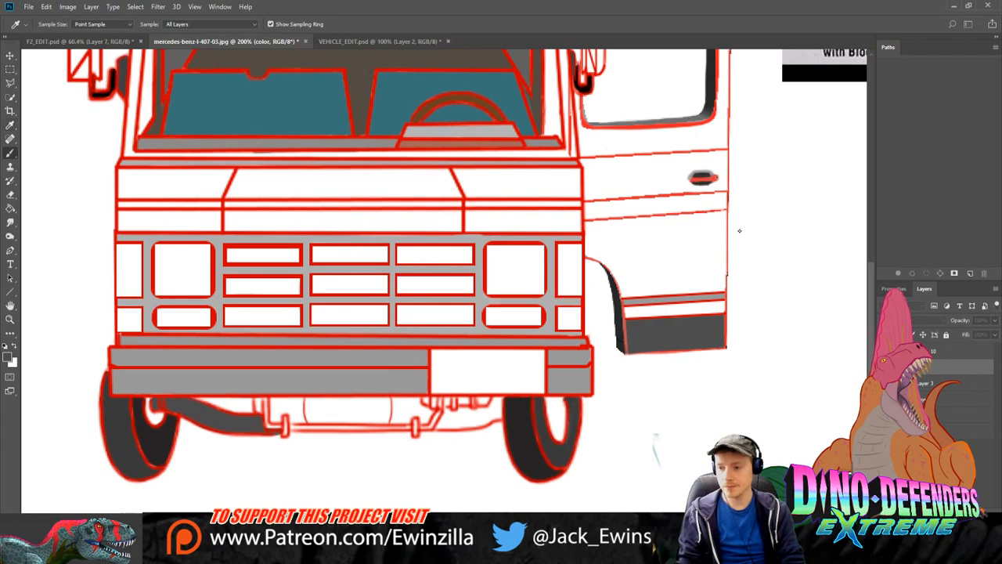
left_click(739, 231, "alt")
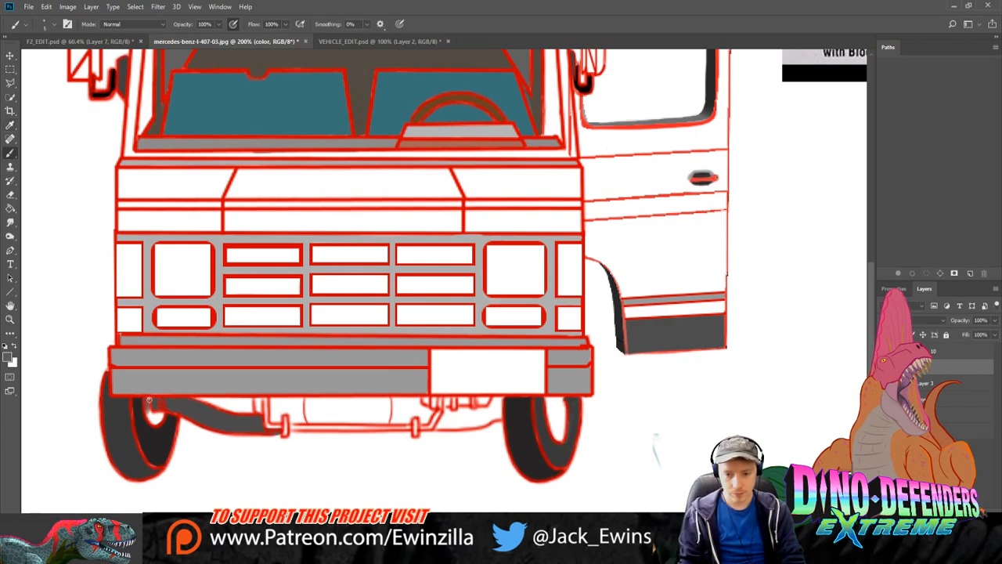
left_click_drag(152, 413, 161, 415)
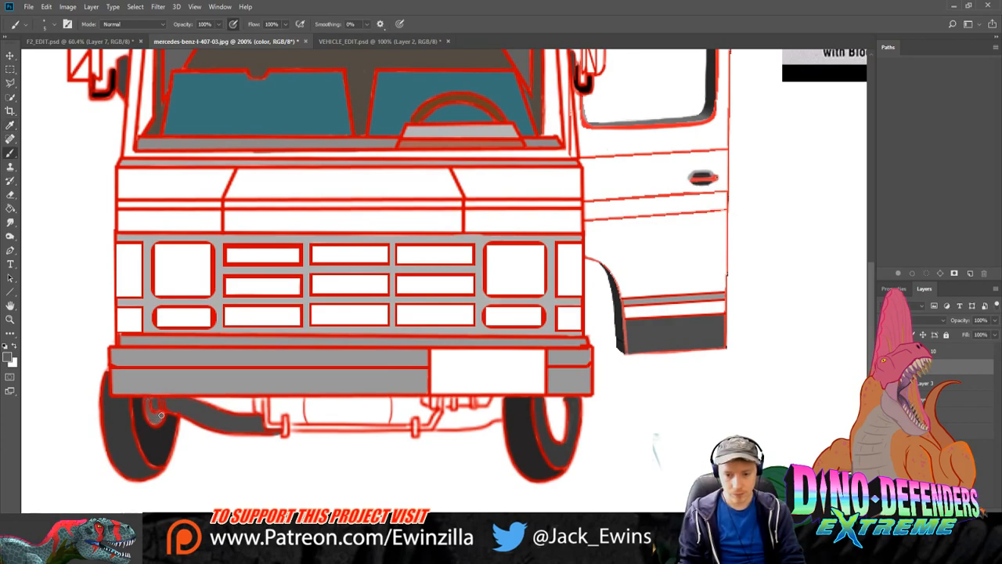
mouse_move(534, 396)
left_mouse_down()
mouse_move(559, 437)
mouse_move(559, 401)
mouse_move(549, 399)
mouse_move(559, 408)
left_mouse_up()
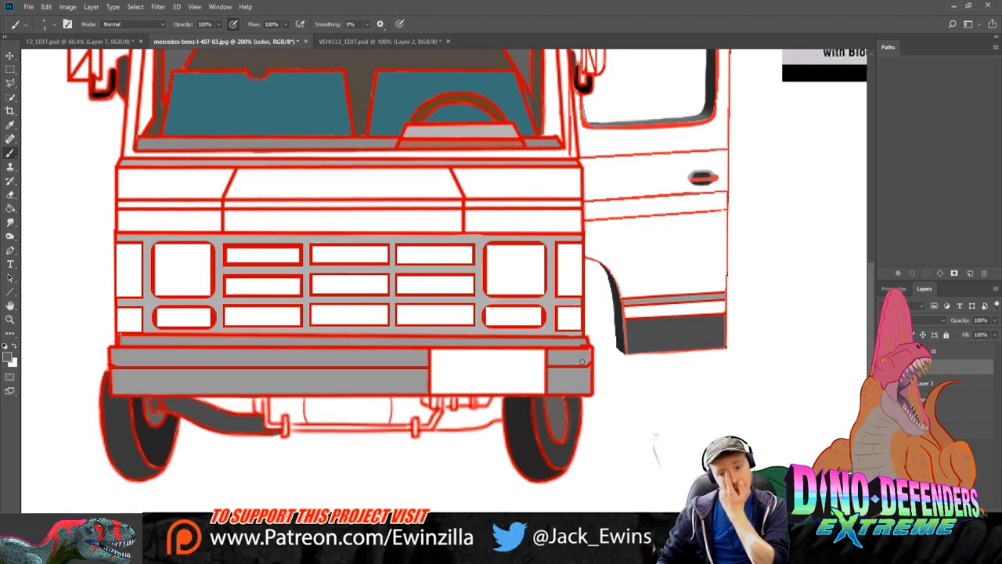
Step: Sample dark grey from the left axle arm and brush it onto the matching arm beside the right wheel
key("i")
left_click(208, 391)
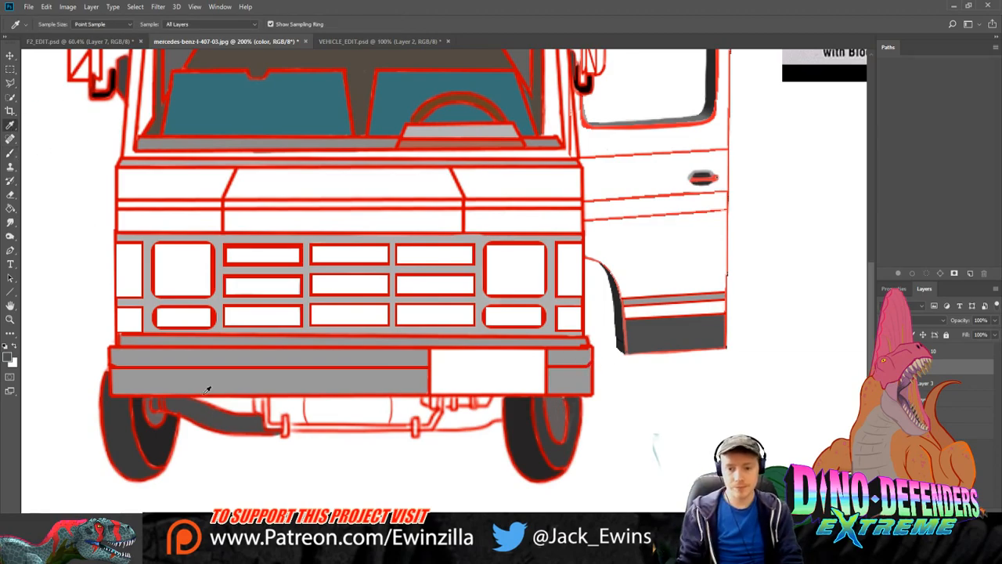
key("b")
mouse_move(455, 423)
left_mouse_down()
mouse_move(446, 411)
mouse_move(470, 422)
mouse_move(451, 415)
mouse_move(498, 399)
mouse_move(499, 410)
mouse_move(445, 426)
mouse_move(479, 414)
mouse_move(458, 414)
left_mouse_up()
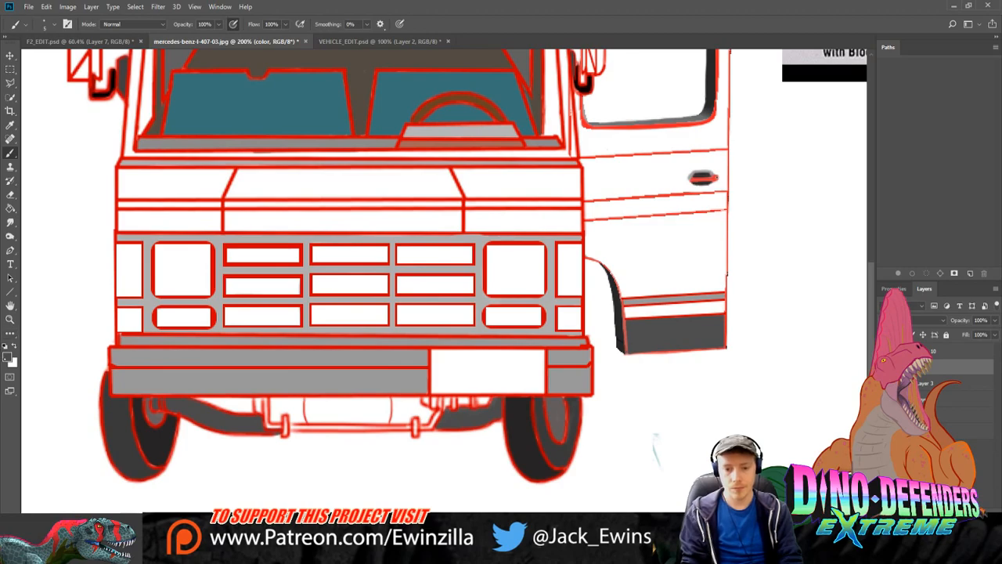
Step: Pick a mid-dark grey and brush the underbody parts on both sides of the central block beneath the bumper
left_click(10, 126)
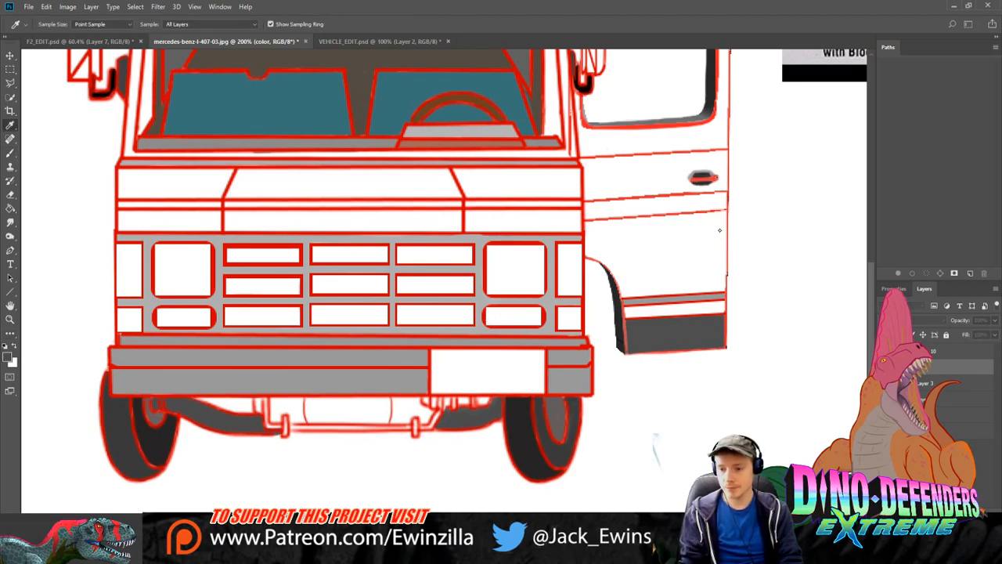
key("b")
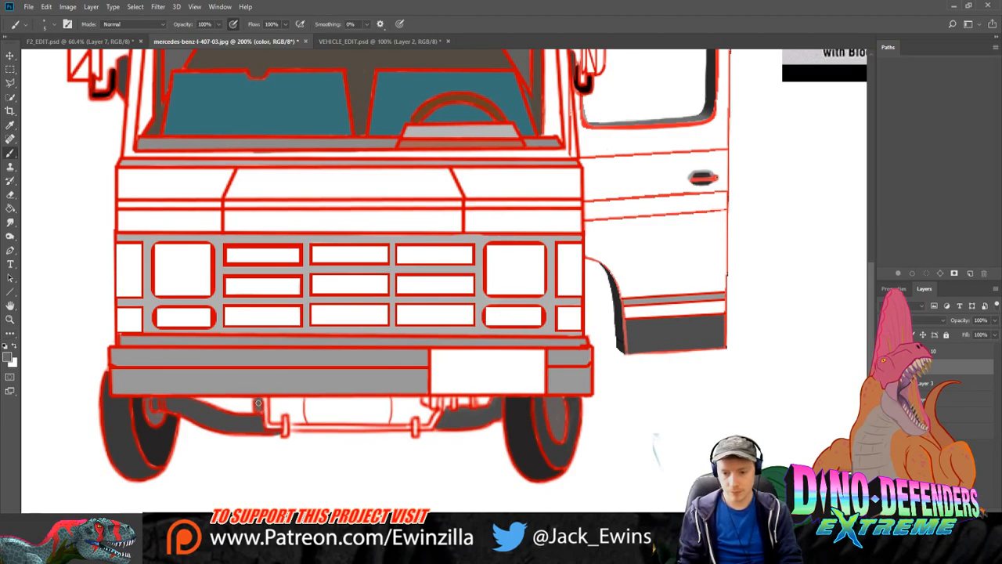
mouse_move(260, 399)
left_mouse_down()
mouse_move(275, 404)
mouse_move(274, 422)
mouse_move(274, 399)
mouse_move(302, 399)
mouse_move(291, 417)
mouse_move(302, 409)
mouse_move(294, 405)
left_mouse_up()
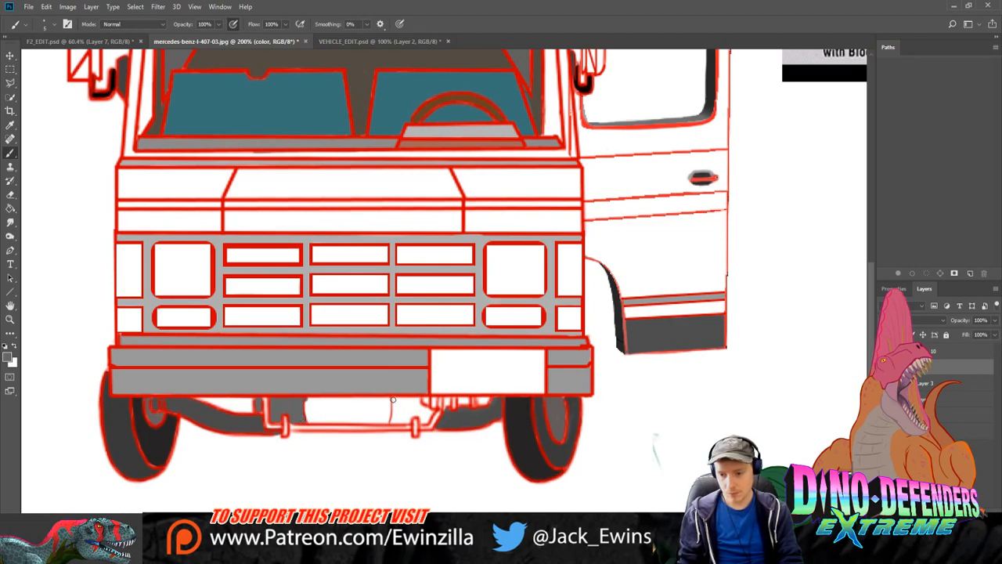
mouse_move(395, 398)
left_mouse_down()
mouse_move(393, 421)
mouse_move(417, 400)
mouse_move(430, 417)
mouse_move(399, 418)
mouse_move(410, 407)
mouse_move(425, 412)
left_mouse_up()
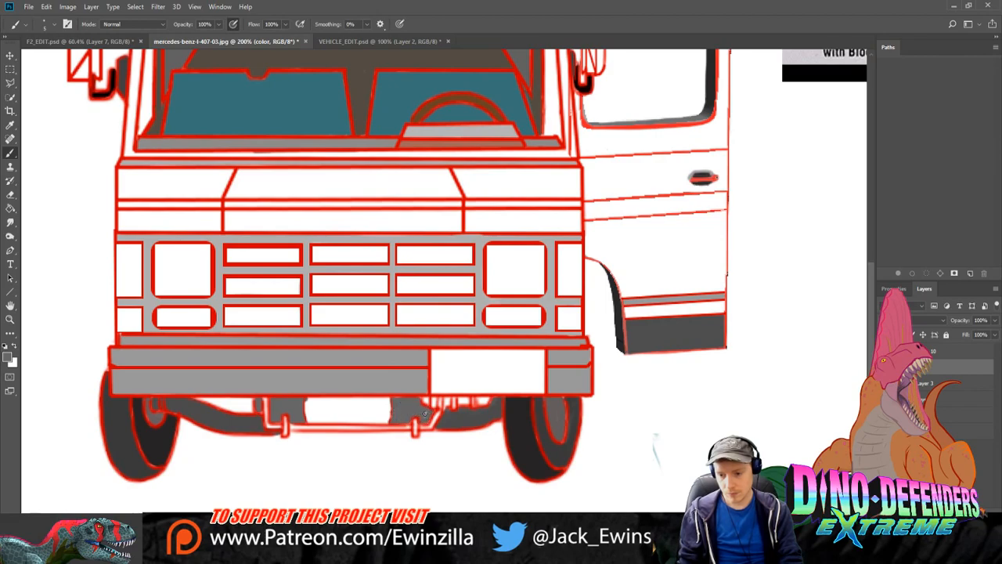
Step: Pick a slightly warmer dark grey and fill the central underbody block between the side parts with the brush
key("i")
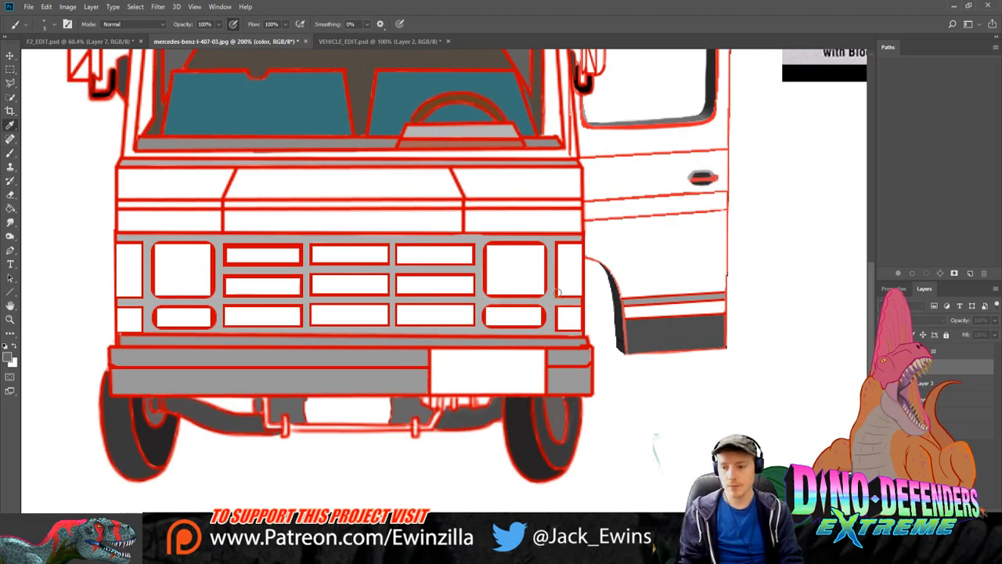
key("b")
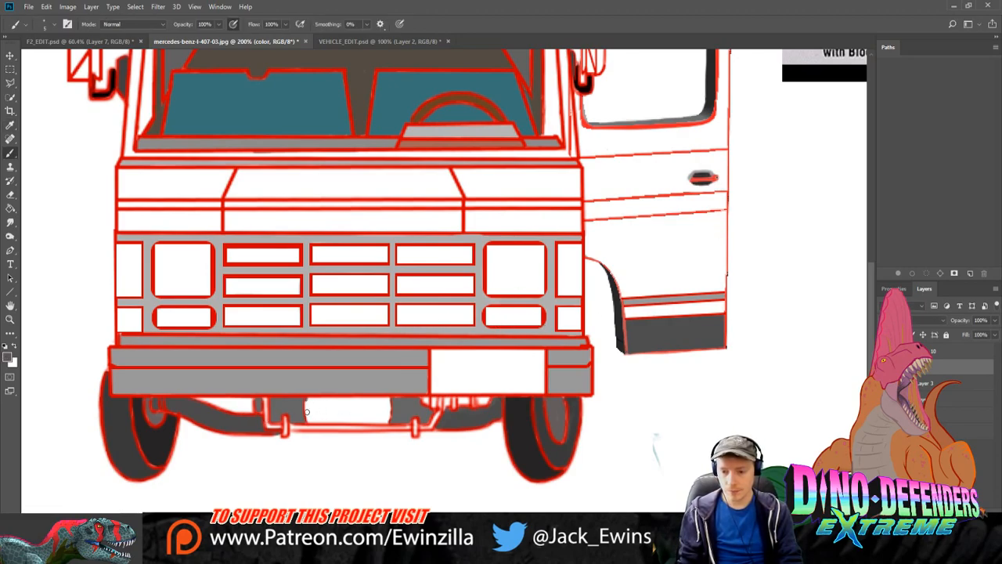
mouse_move(306, 411)
left_mouse_down()
mouse_move(389, 400)
mouse_move(384, 422)
mouse_move(405, 398)
left_mouse_up()
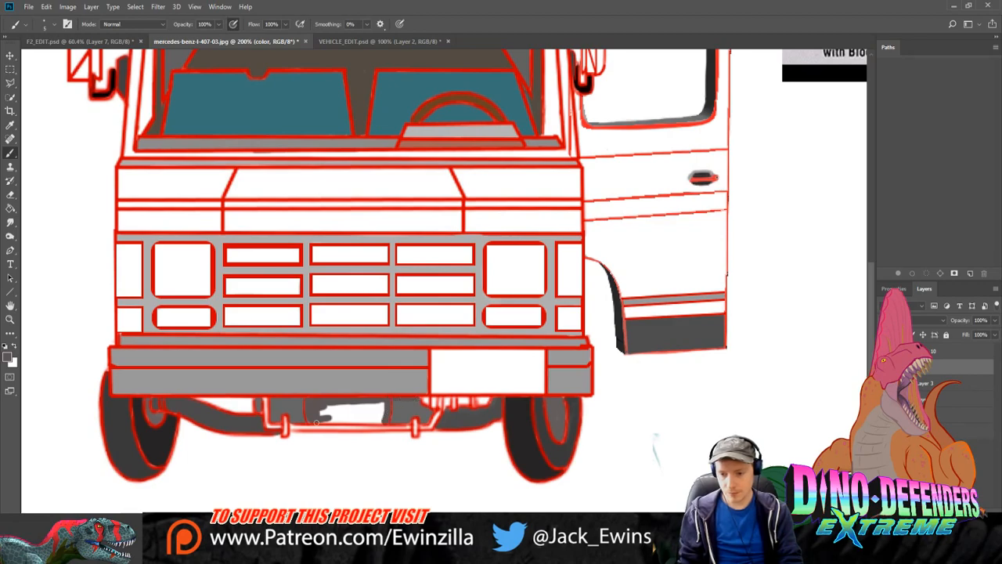
mouse_move(318, 419)
left_mouse_down()
mouse_move(383, 422)
mouse_move(318, 413)
mouse_move(381, 410)
left_mouse_up()
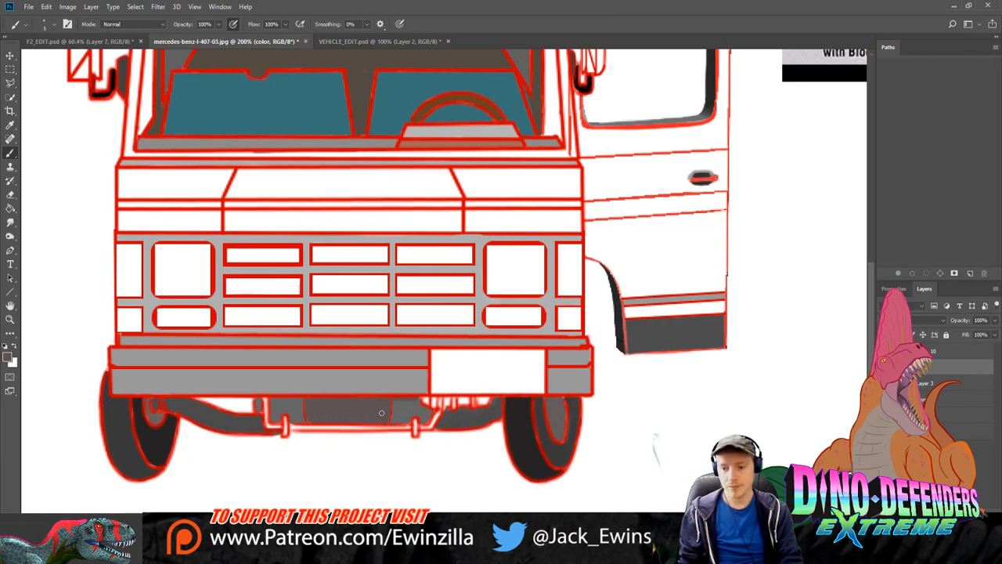
Step: Pick a near-black grey and brush it onto the two small brackets on the horizontal bar beneath the bumper
key("i")
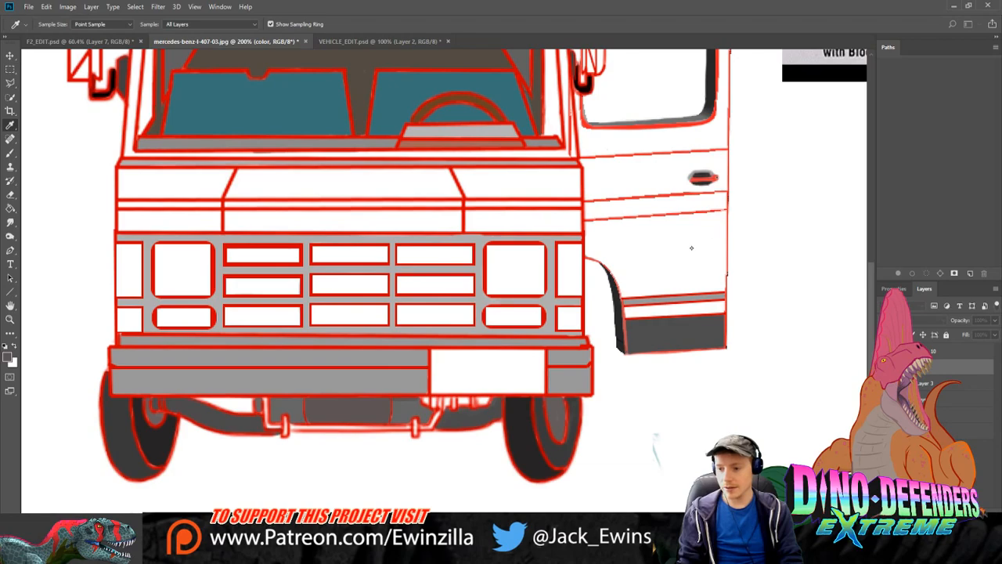
key("b")
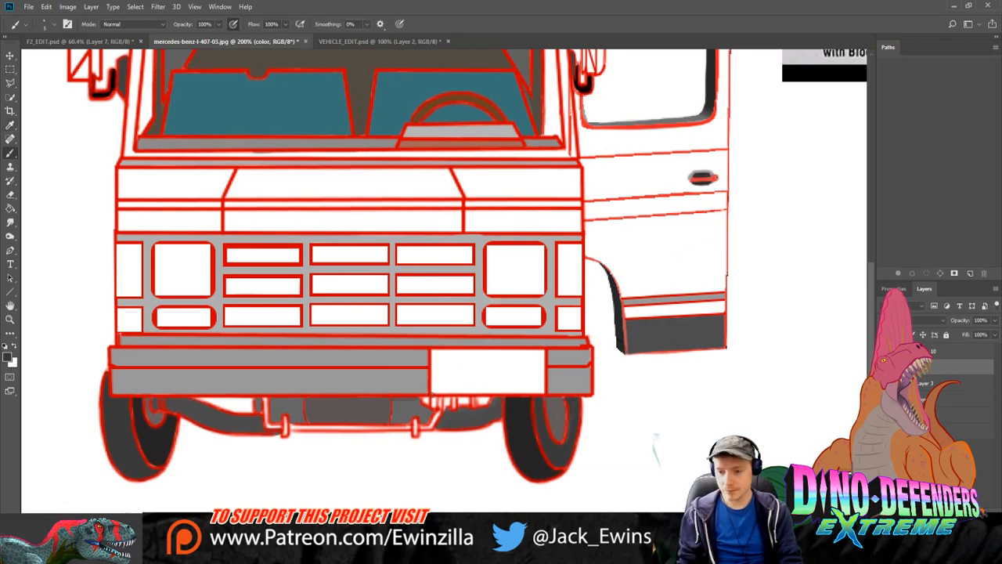
mouse_move(415, 422)
left_mouse_down()
mouse_move(415, 436)
mouse_move(415, 421)
left_mouse_up()
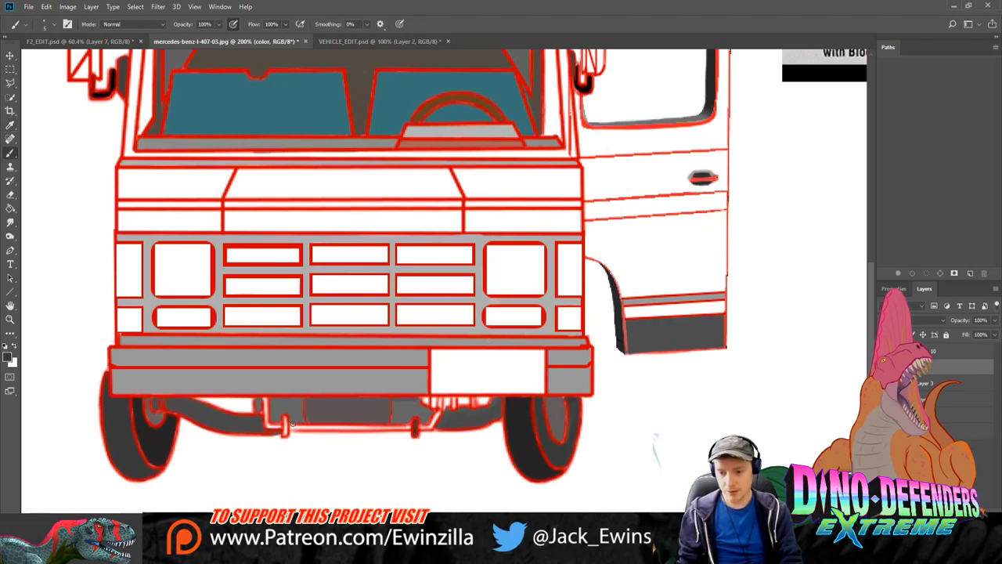
left_click_drag(285, 419, 285, 436)
left_click_drag(285, 436, 285, 419)
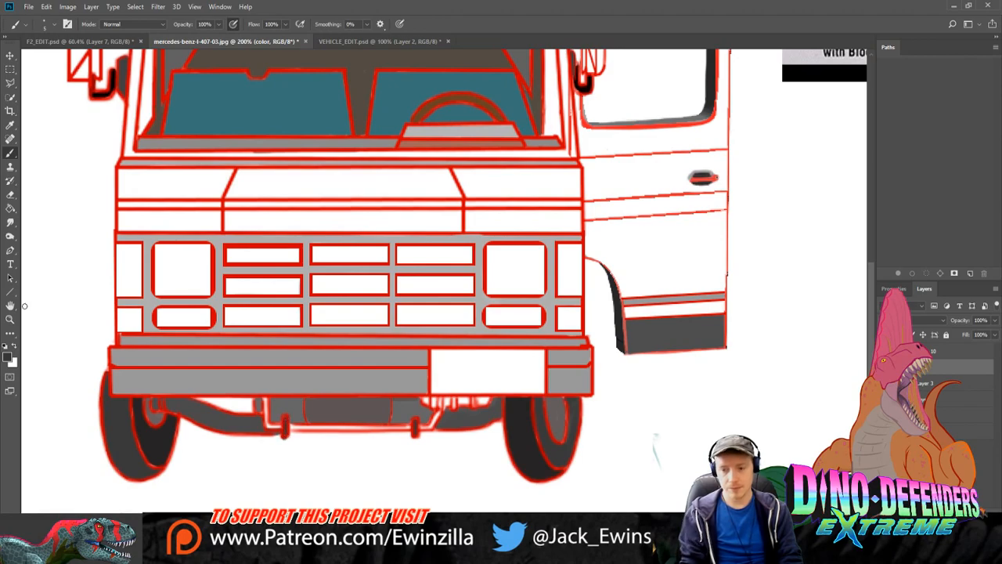
left_click(11, 222)
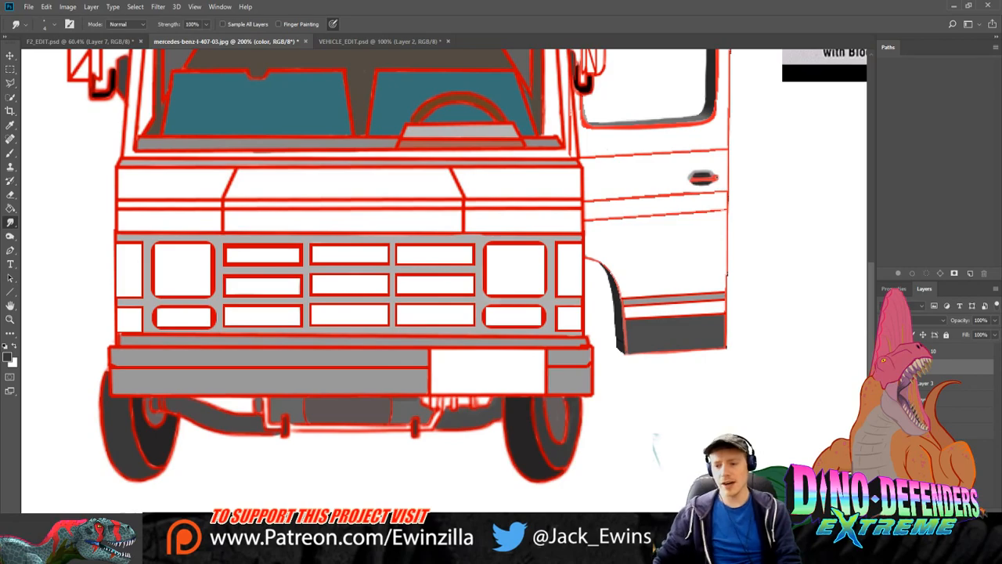
Step: Sample a muted reddish brown as the brush colour for the remaining parts beneath the bumper
scroll(574, 469, "up", 5)
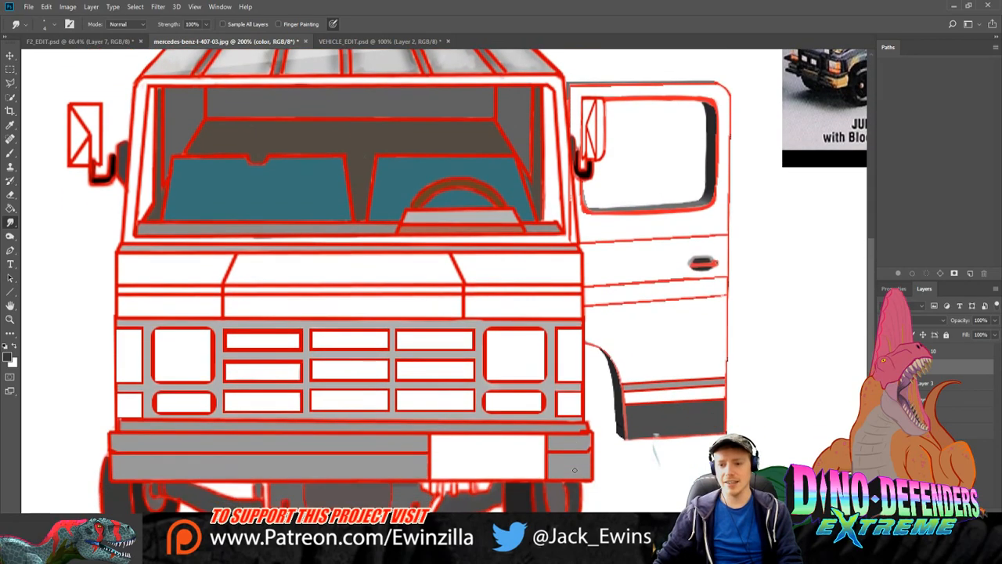
scroll(573, 470, "down", 5)
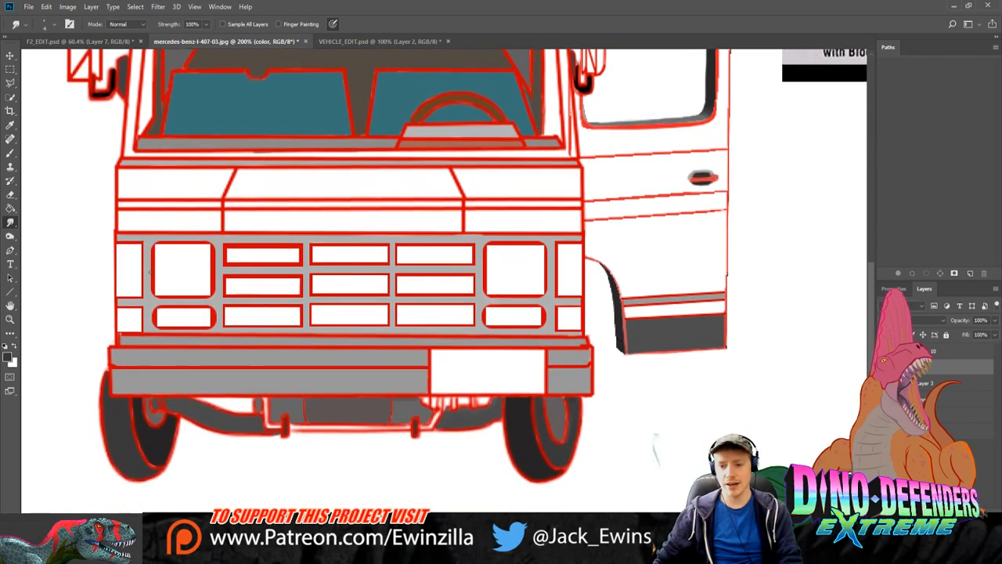
scroll(548, 419, "down", 1)
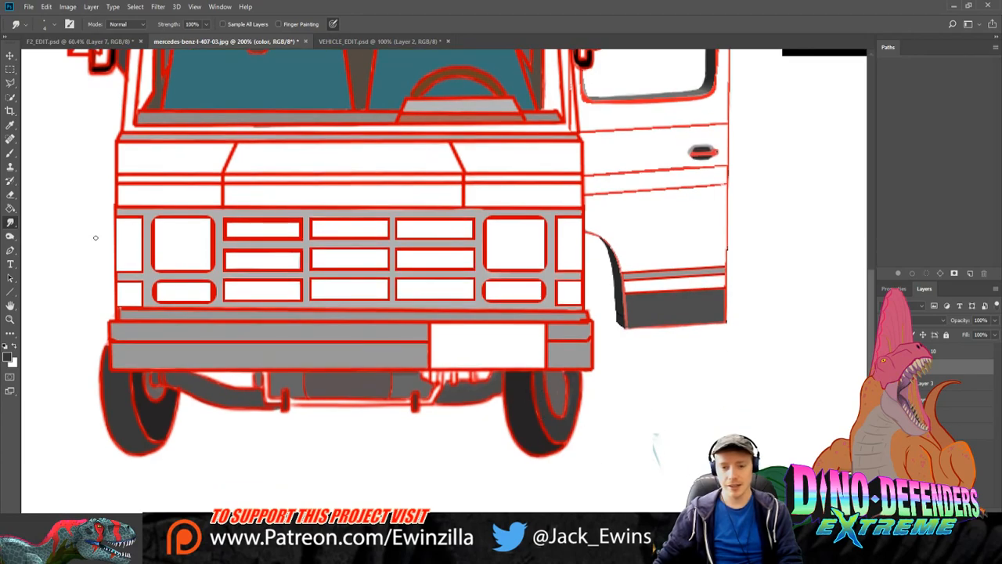
left_click(10, 124)
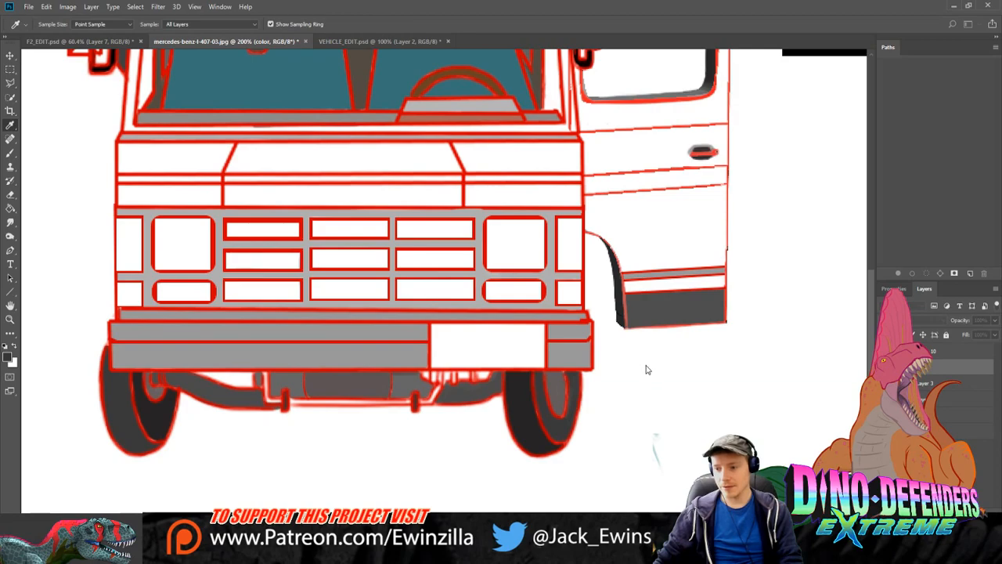
left_click(11, 222)
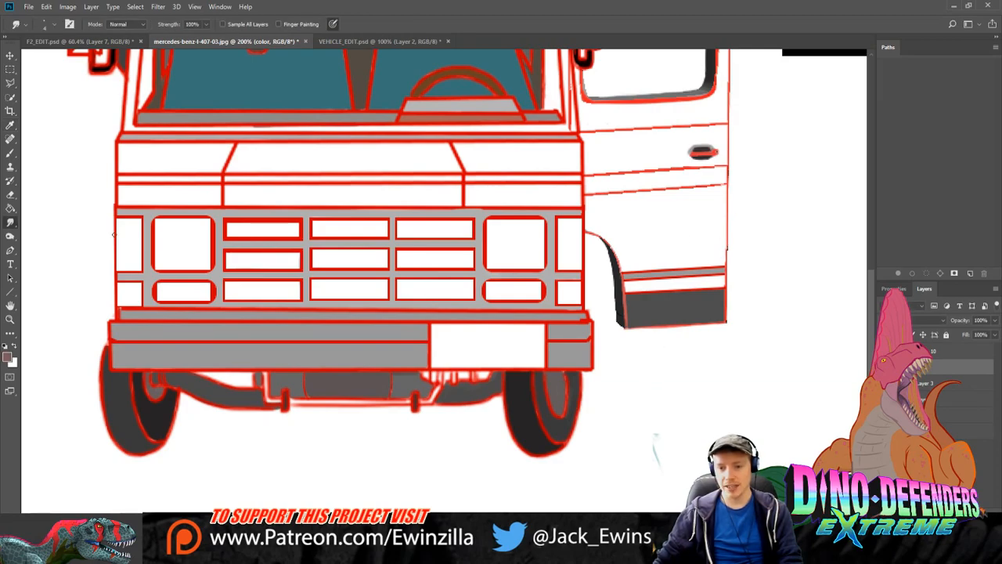
left_click_drag(114, 234, 549, 240)
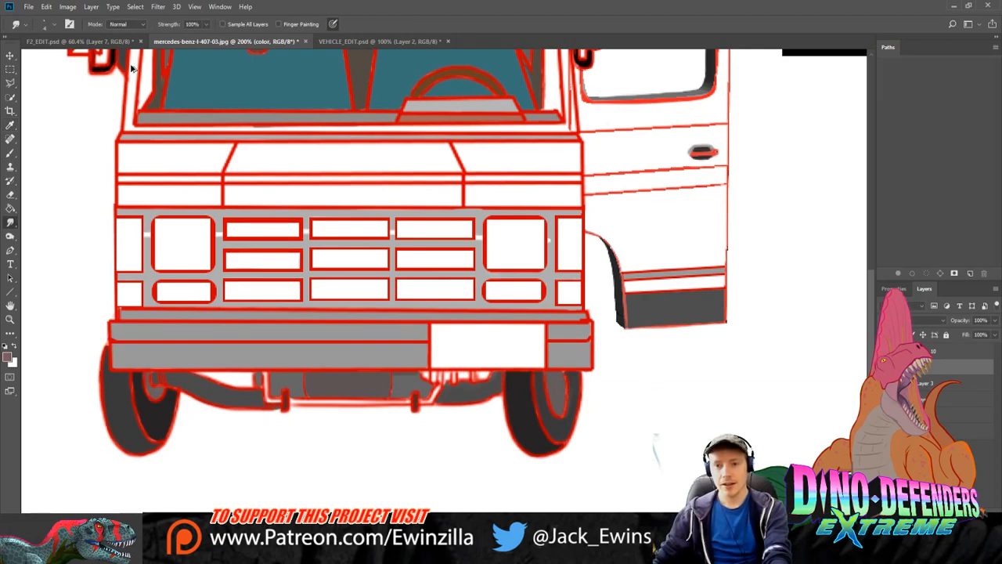
left_click(11, 152)
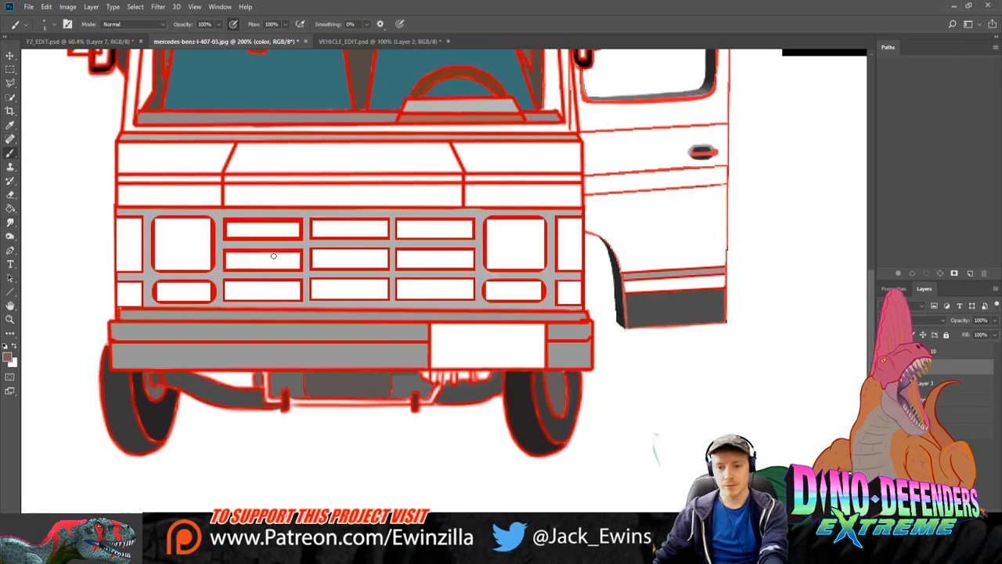
mouse_move(273, 256)
left_mouse_down()
mouse_move(583, 328)
mouse_move(260, 227)
left_mouse_up()
key("ctrl+z")
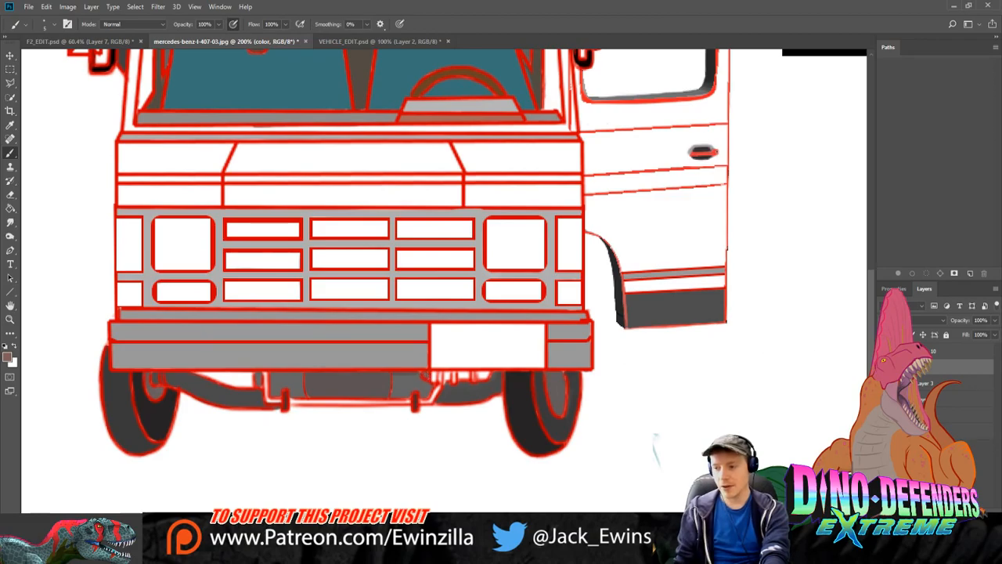
Step: Brush reddish brown along the horizontal bar beneath the bumper, and a redder brown onto the small fittings beside the right wheel
scroll(422, 376, "up", 8)
scroll(655, 450, "down", 9)
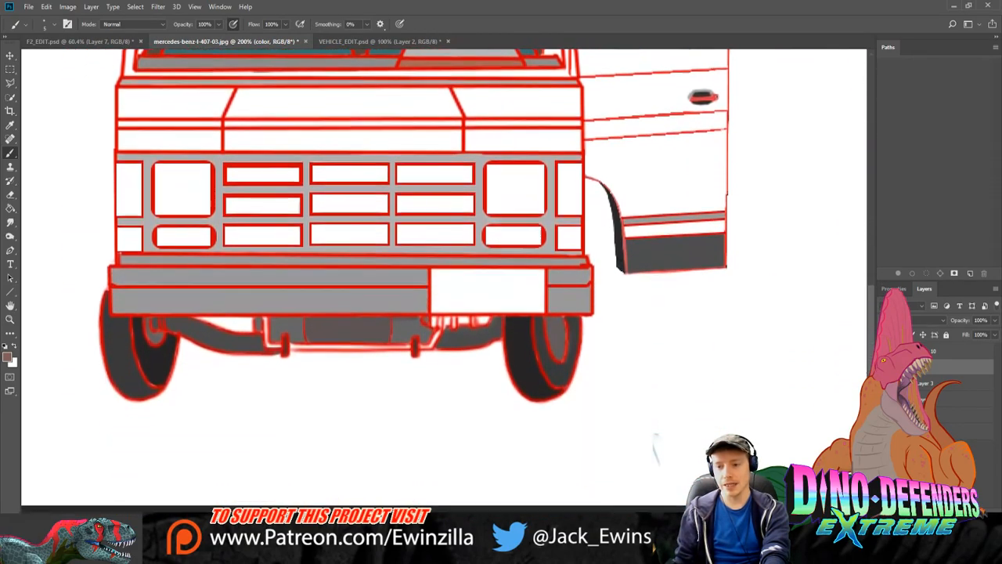
scroll(654, 450, "up", 6)
scroll(654, 450, "down", 3)
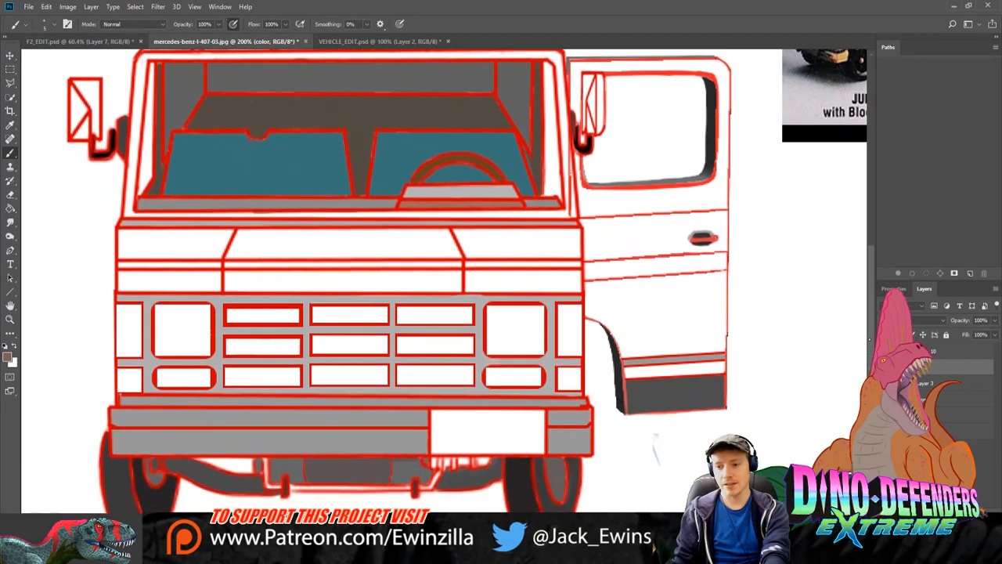
scroll(655, 450, "up", 2)
scroll(654, 450, "down", 4)
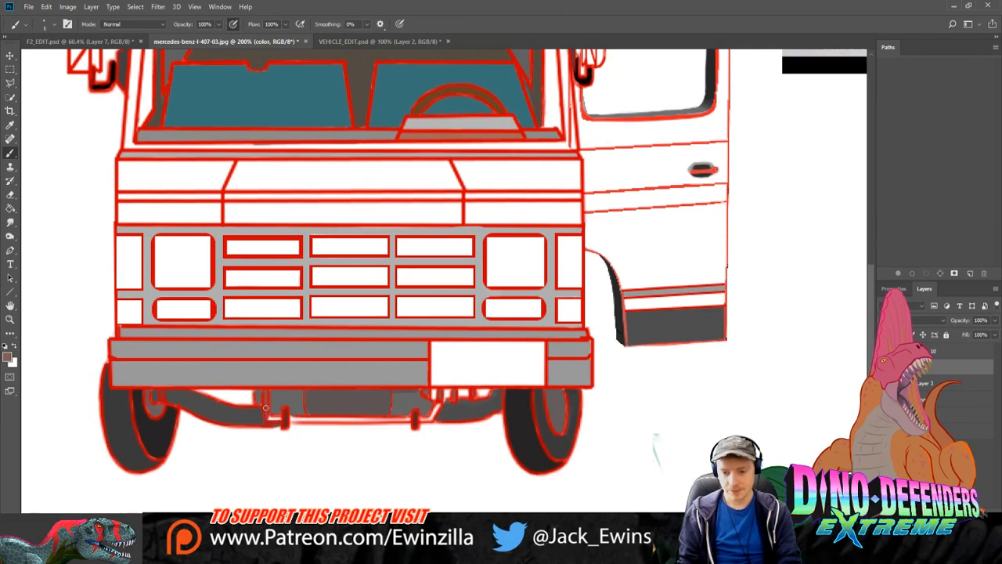
left_click_drag(295, 419, 362, 415)
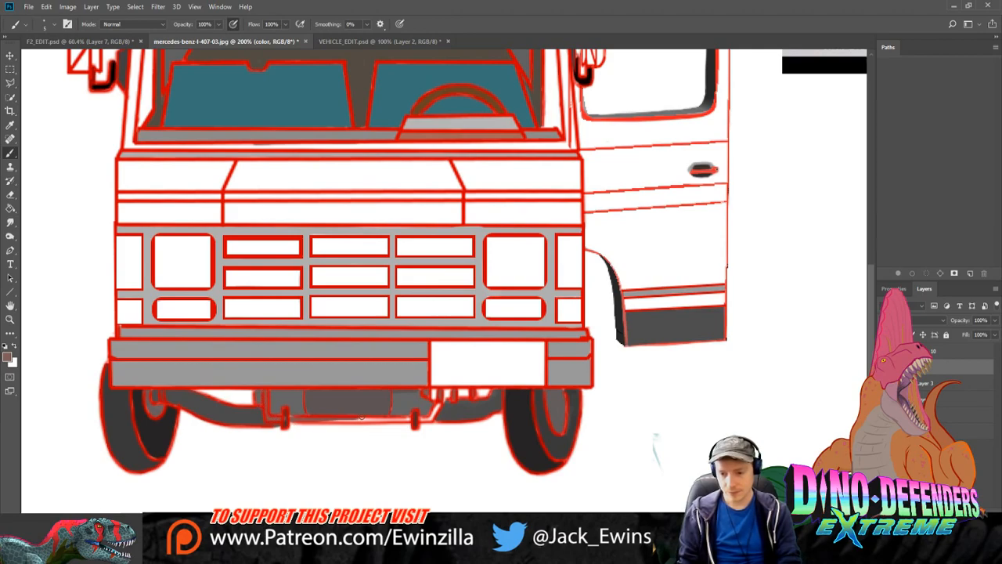
left_click_drag(293, 419, 429, 420)
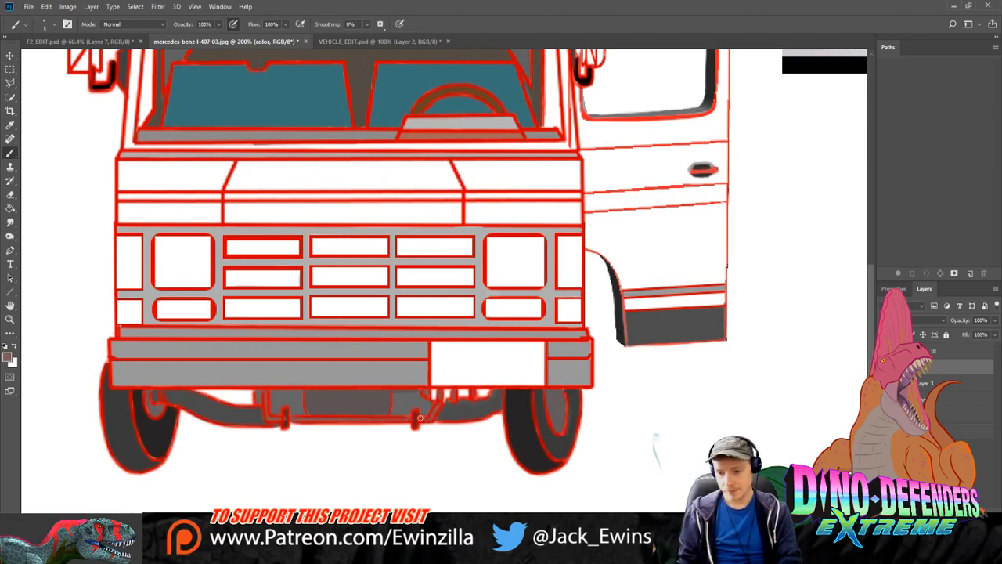
key("i")
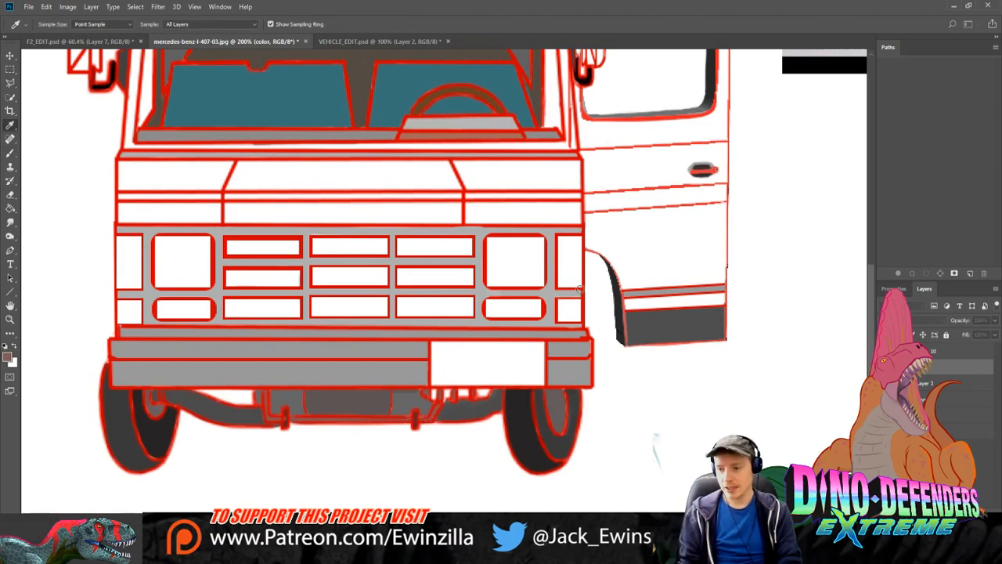
key("b")
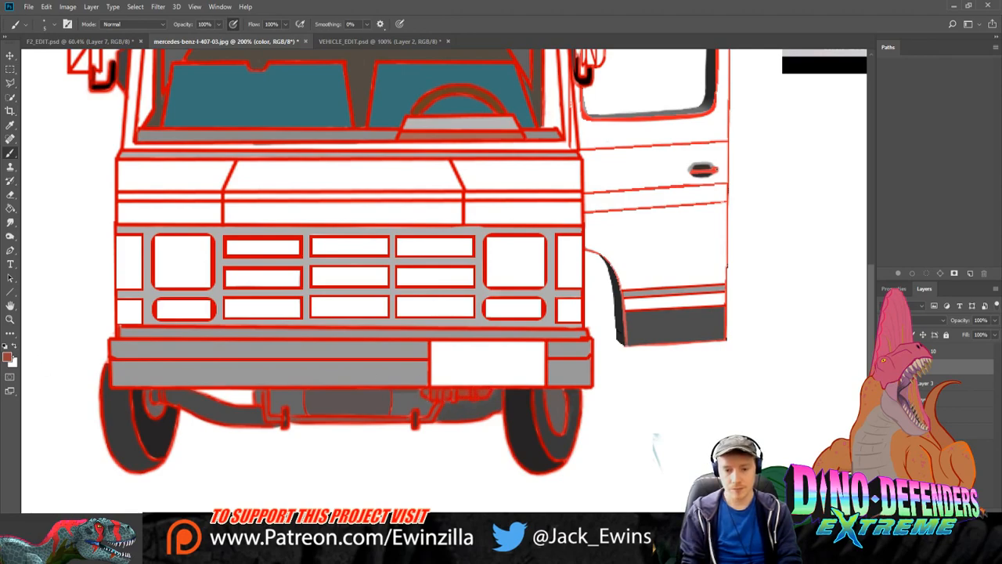
Step: Fill the gap between the bumper and the left axle arm with dark grey, and add a small dark detail left of the central underbody block
key("i")
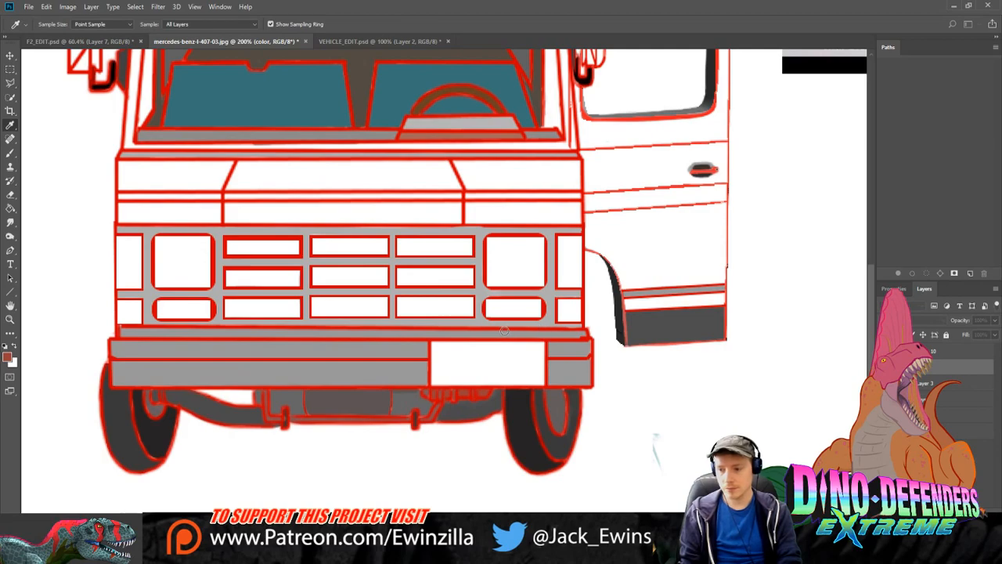
left_click(207, 381)
key("b")
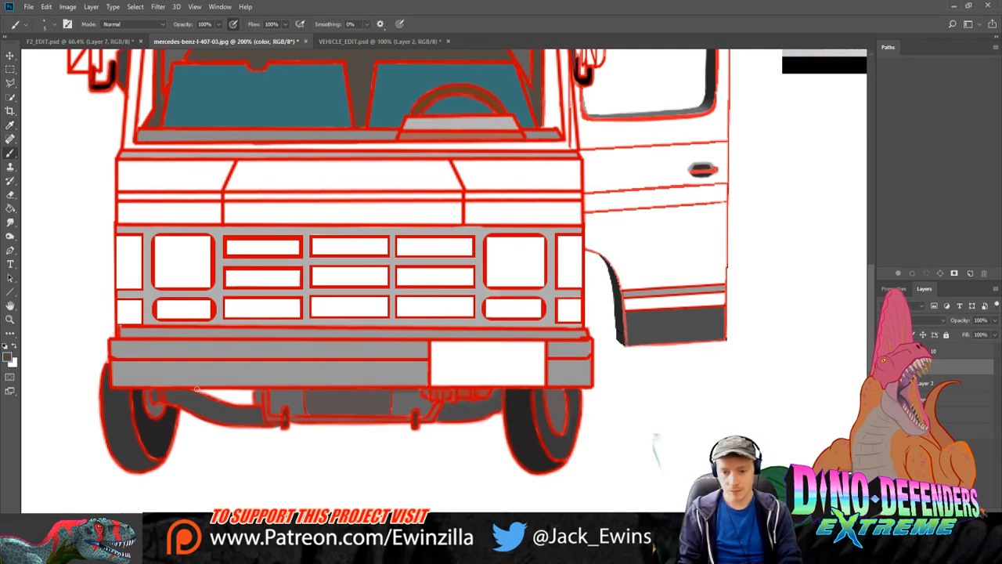
left_click_drag(207, 391, 227, 397)
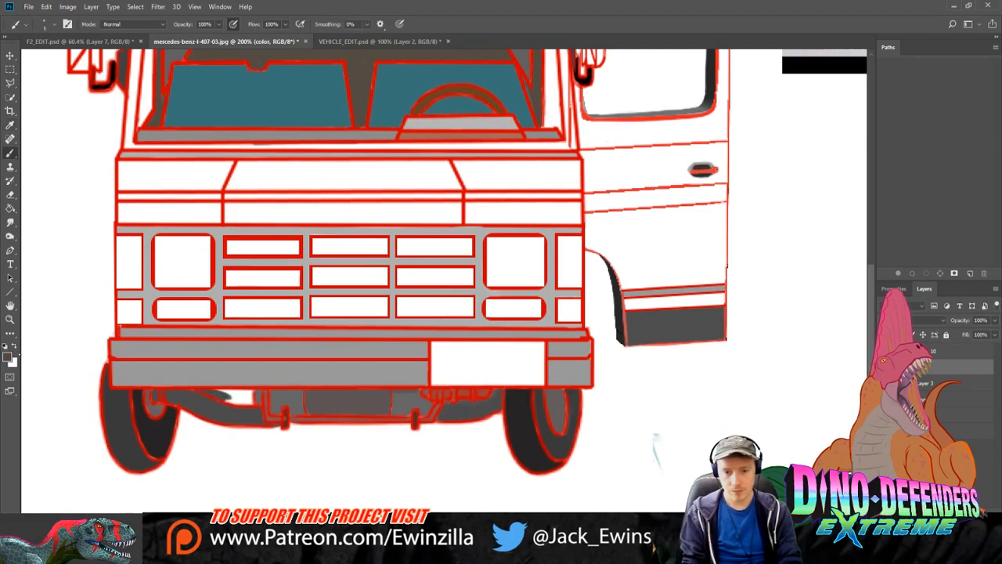
key("i")
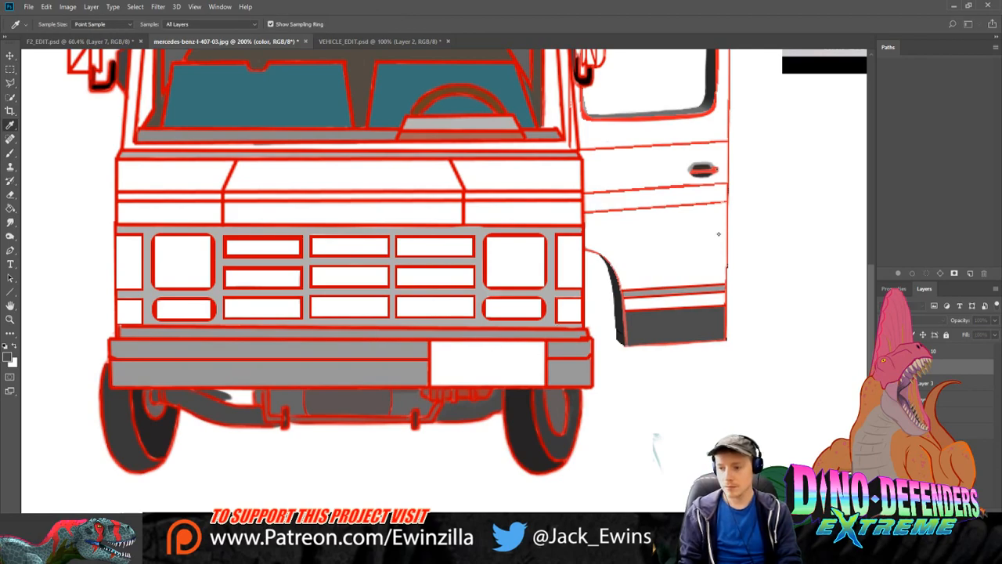
key("b")
mouse_move(196, 389)
left_mouse_down()
mouse_move(235, 392)
mouse_move(220, 398)
mouse_move(249, 392)
left_mouse_up()
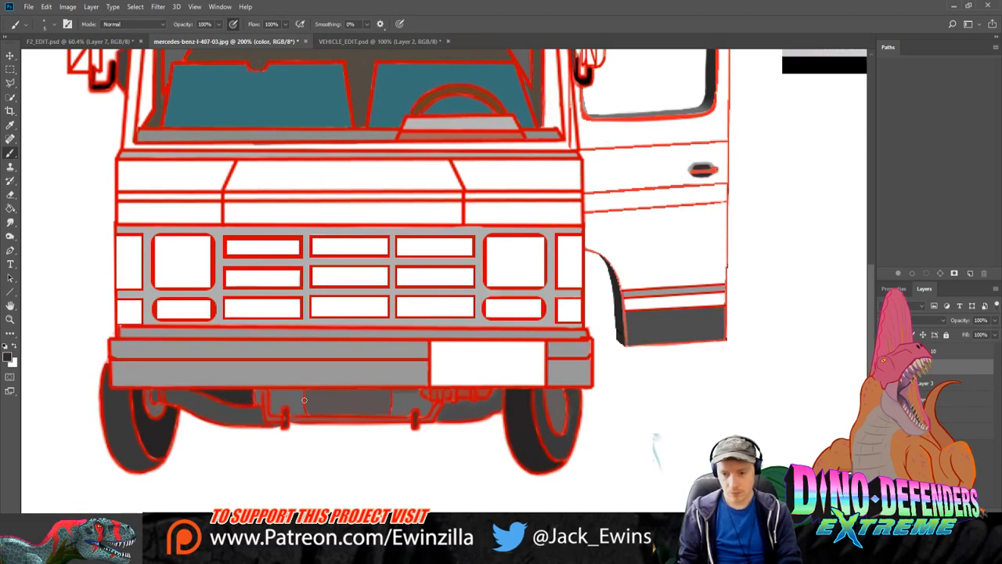
left_click_drag(285, 389, 310, 387)
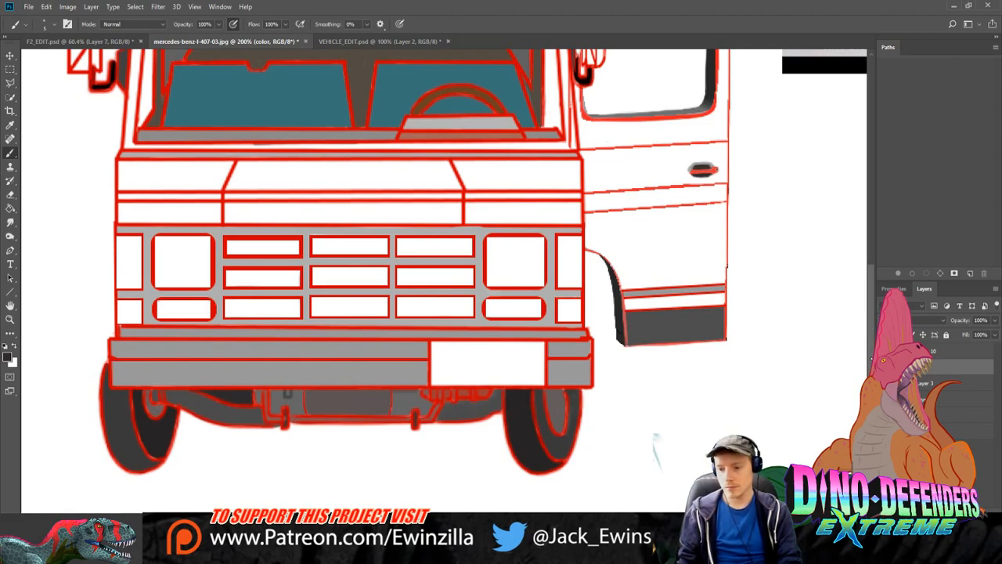
Step: Pick a near-black and brush it into the three grille openings of the left column
scroll(295, 333, "up", 3)
scroll(295, 333, "down", 1)
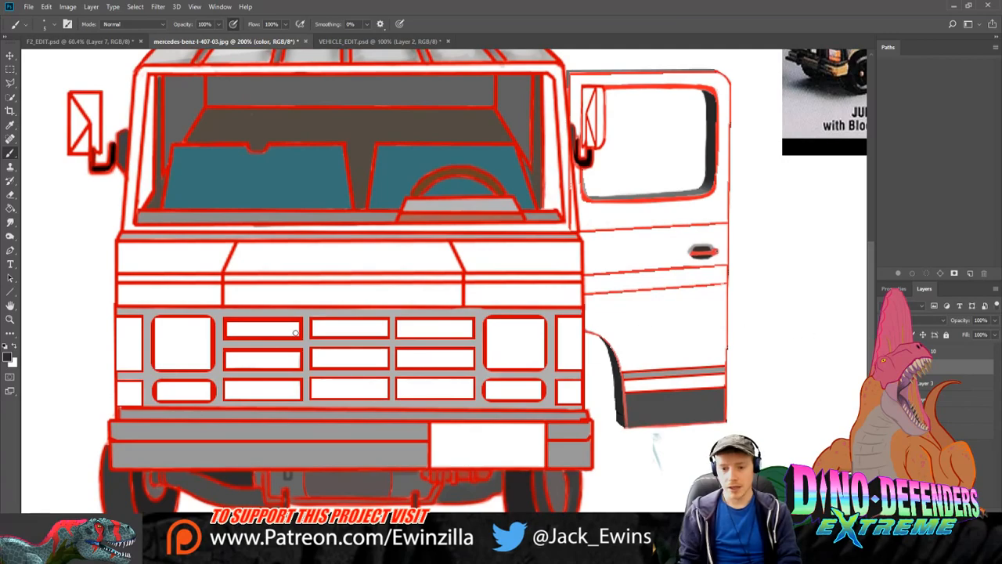
key("i")
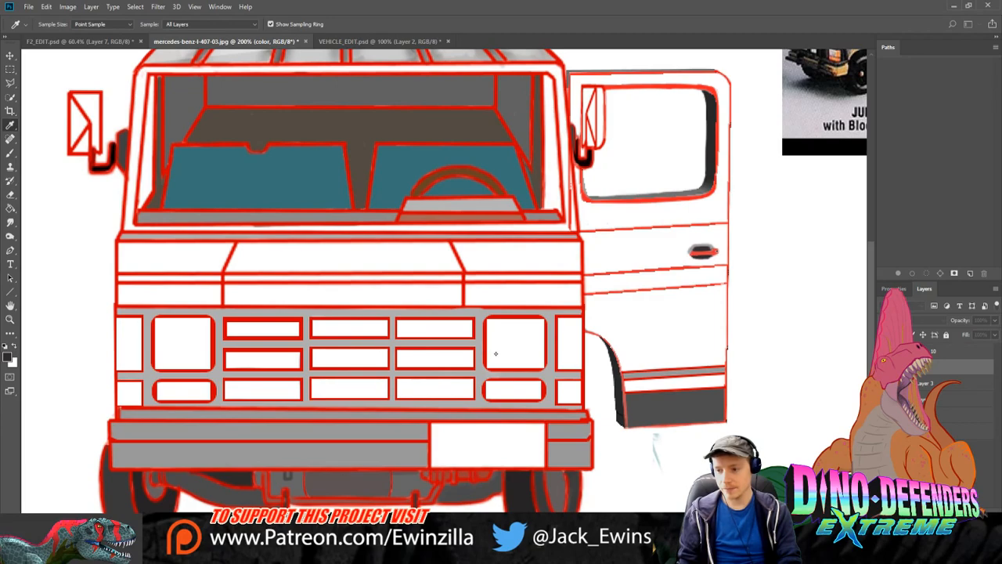
key("b")
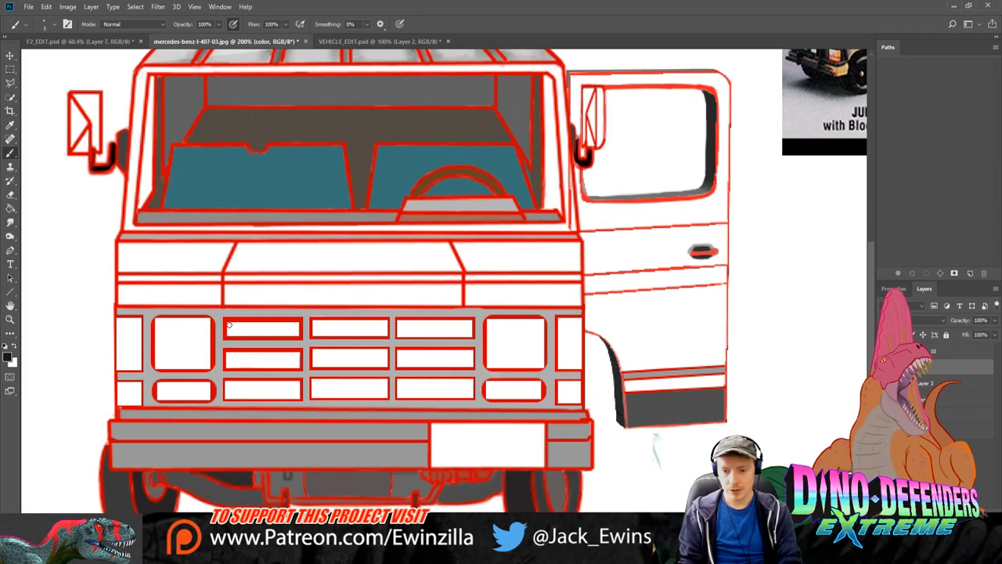
mouse_move(229, 325)
left_mouse_down()
mouse_move(295, 326)
mouse_move(296, 336)
mouse_move(230, 329)
mouse_move(295, 332)
mouse_move(230, 354)
mouse_move(252, 354)
mouse_move(227, 367)
mouse_move(275, 365)
left_mouse_up()
mouse_move(298, 362)
left_mouse_down()
mouse_move(230, 359)
mouse_move(227, 395)
mouse_move(277, 395)
mouse_move(235, 393)
mouse_move(238, 383)
mouse_move(228, 383)
mouse_move(267, 384)
mouse_move(240, 395)
mouse_move(299, 396)
mouse_move(296, 383)
mouse_move(245, 384)
mouse_move(303, 392)
left_mouse_up()
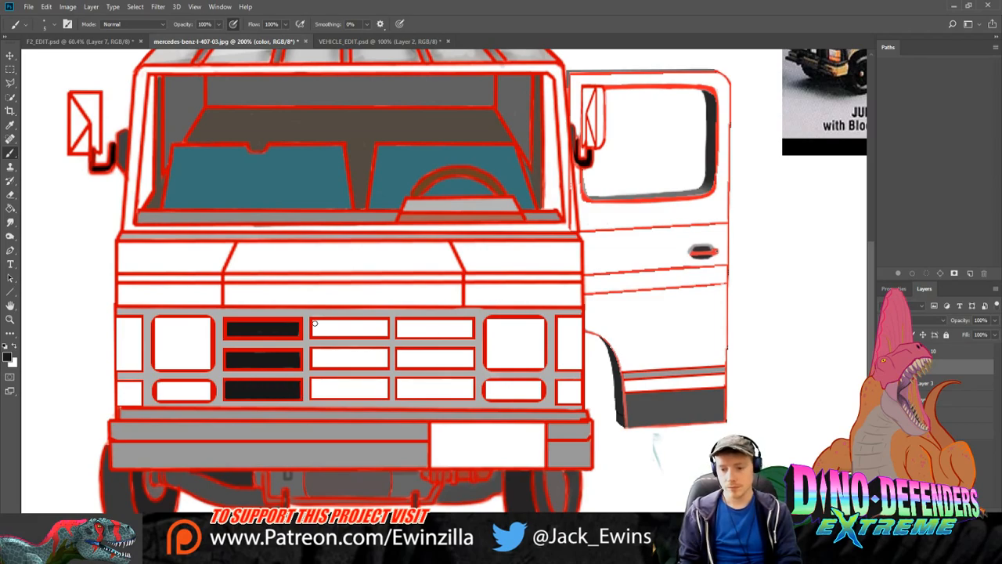
key("r")
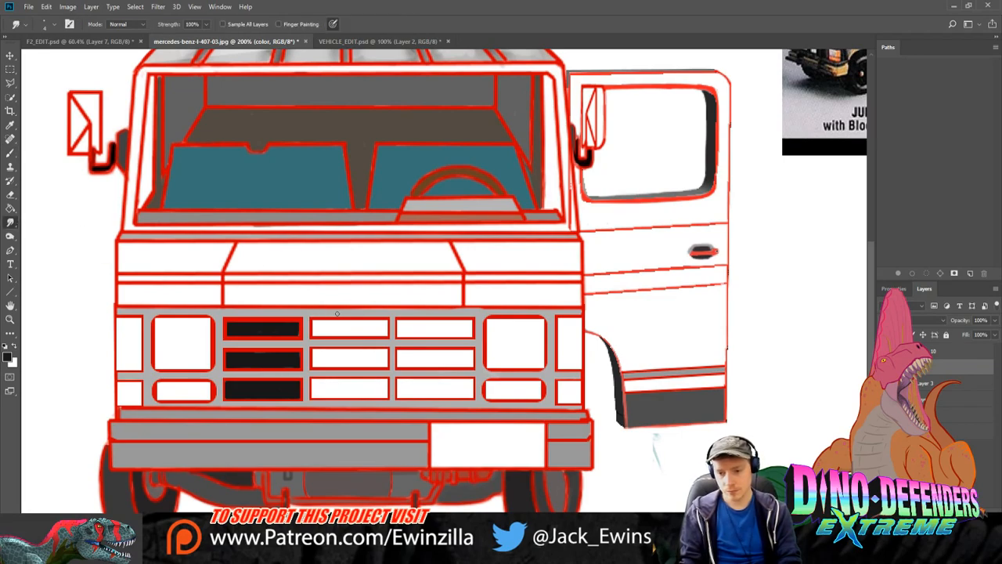
Step: Fill the six grille openings in the middle and right columns with near-black, using a larger brush of size 15
key("b")
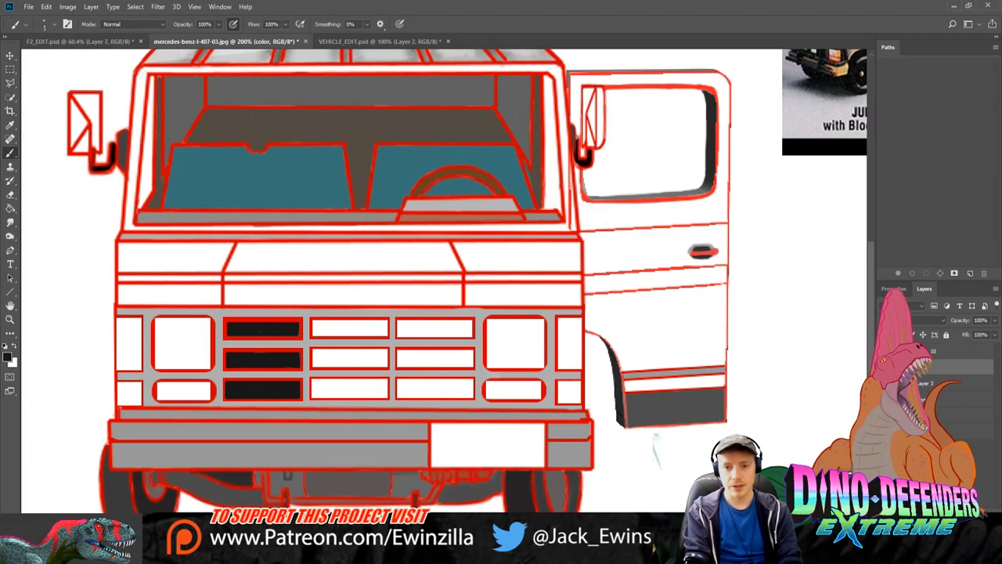
left_click_drag(318, 328, 457, 328)
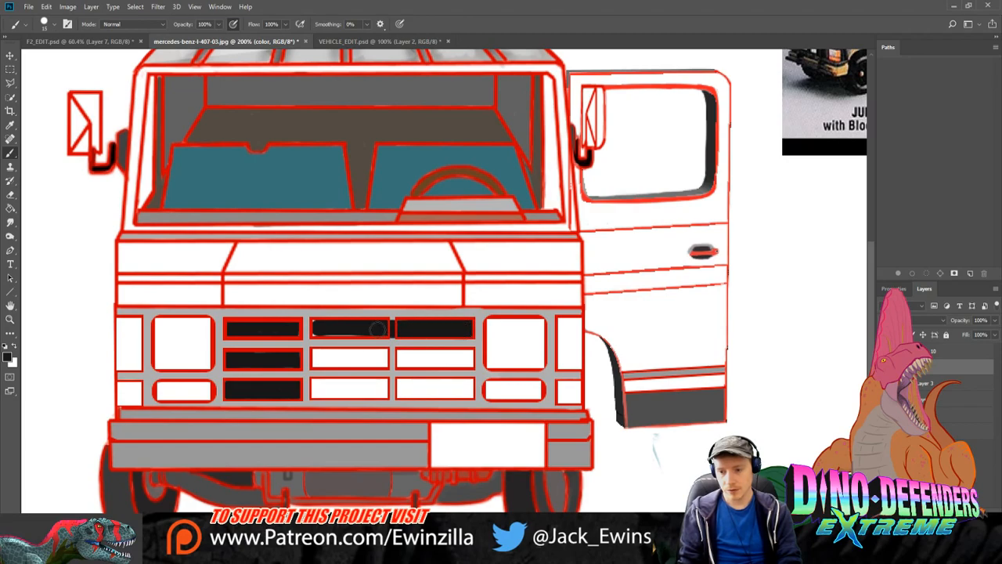
mouse_move(317, 359)
left_mouse_down()
mouse_move(466, 355)
mouse_move(325, 354)
mouse_move(346, 365)
mouse_move(321, 387)
mouse_move(384, 384)
mouse_move(317, 388)
left_mouse_up()
mouse_move(400, 384)
left_mouse_down()
mouse_move(468, 390)
mouse_move(400, 385)
left_mouse_up()
Step: Smudge away the near-black overspill around the middle-row grille openings of the middle and right columns
left_click(10, 223)
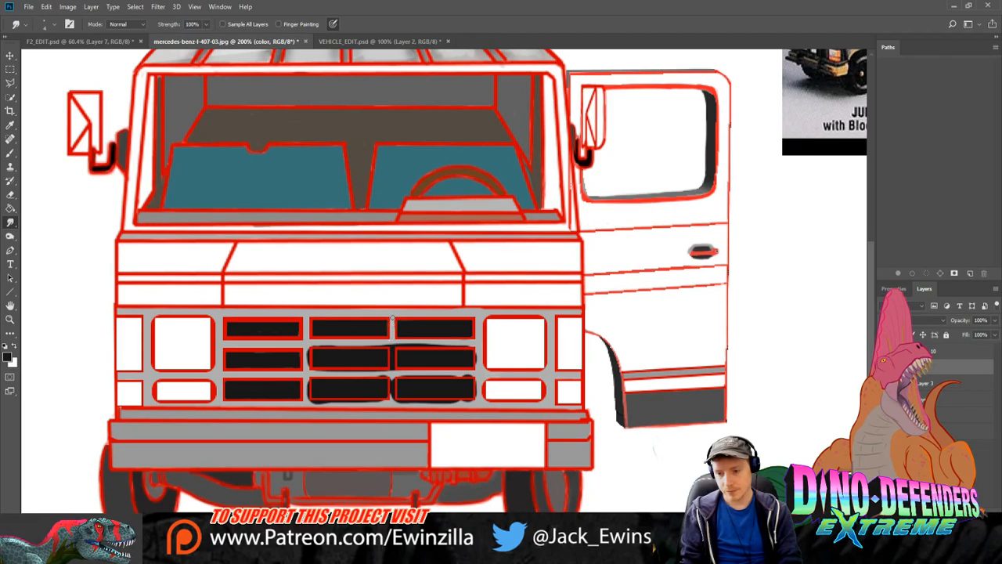
mouse_move(474, 342)
left_mouse_down()
mouse_move(311, 345)
mouse_move(309, 363)
left_mouse_up()
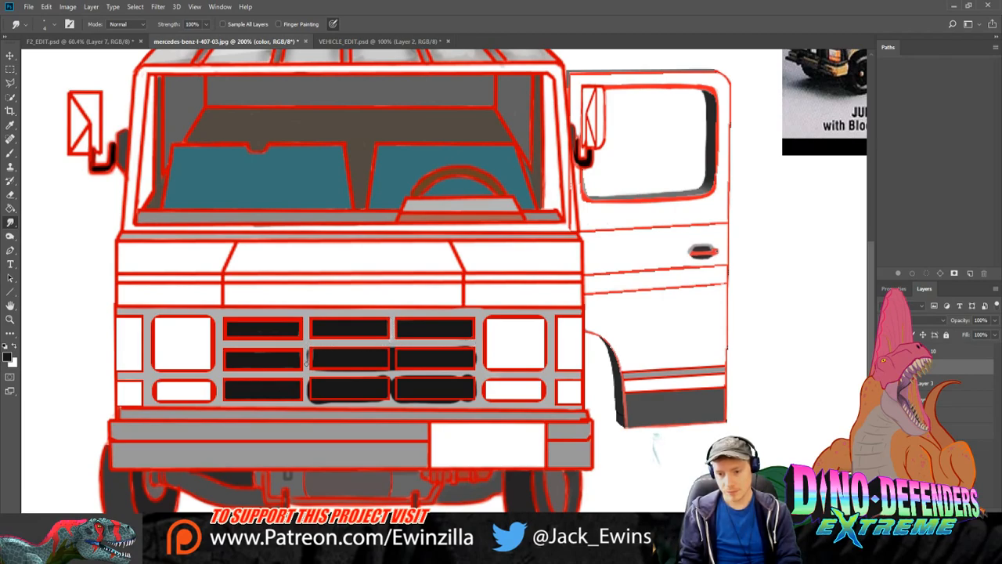
left_click_drag(394, 351, 392, 368)
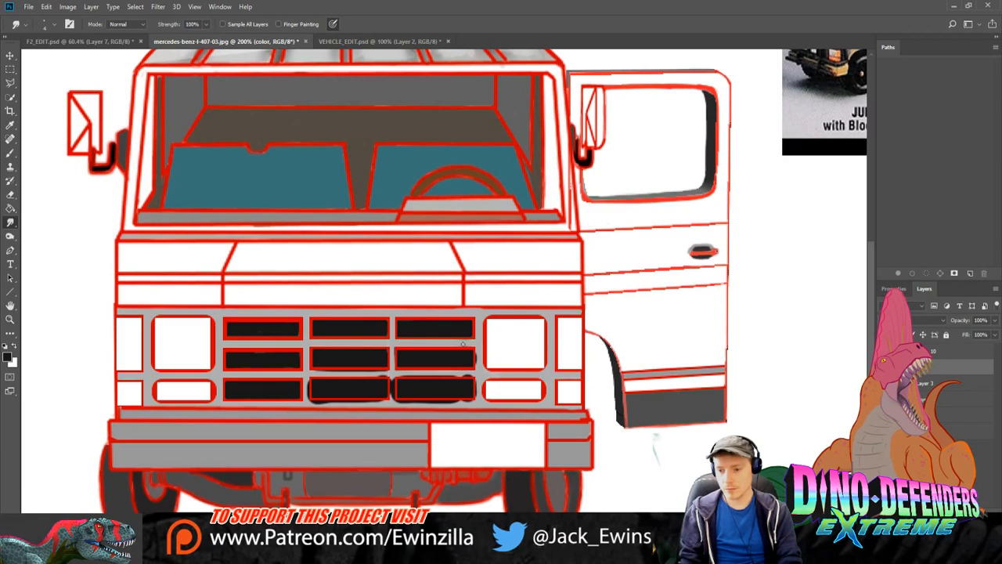
Step: Smudge the near-black overspill back to the outlines around the two bottom-row grille openings of the middle and right columns
left_click_drag(480, 376, 476, 392)
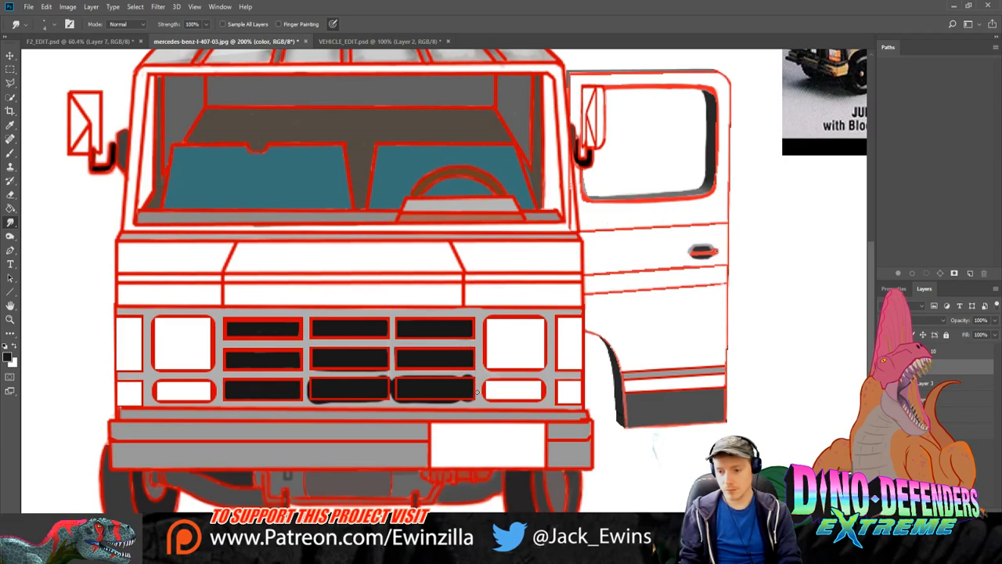
mouse_move(308, 390)
left_mouse_down()
mouse_move(302, 374)
mouse_move(402, 374)
left_mouse_up()
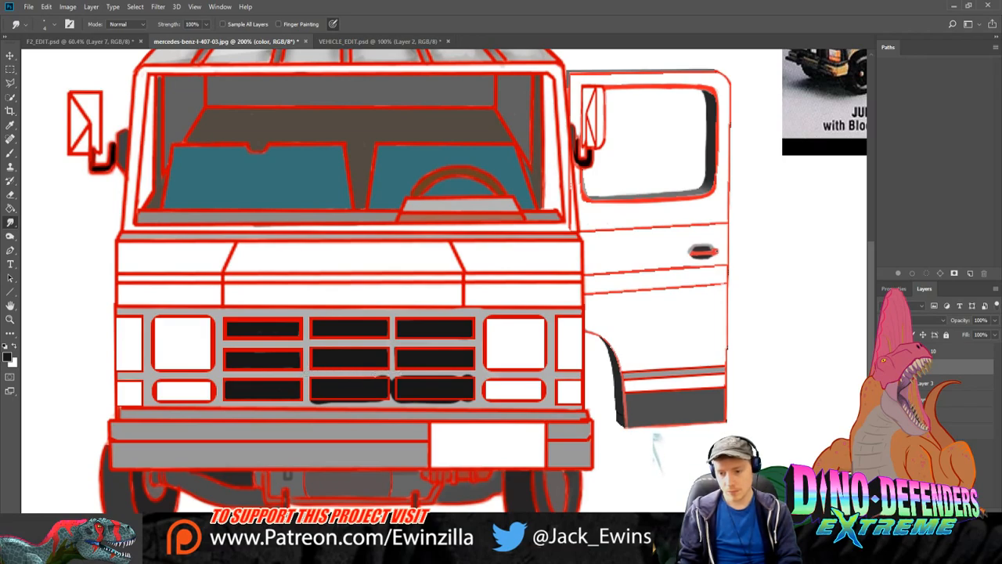
left_click_drag(412, 373, 473, 376)
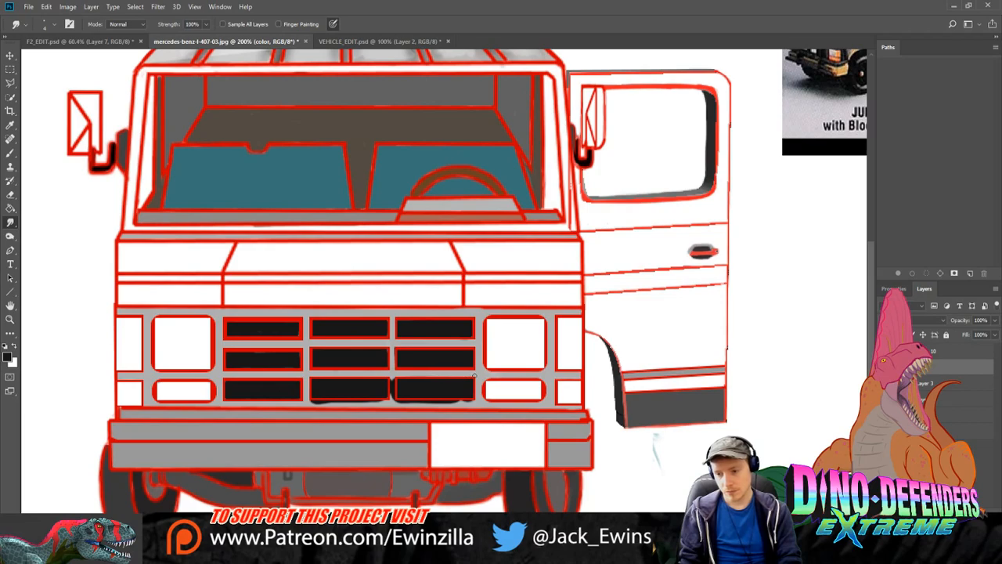
left_click_drag(392, 366, 393, 387)
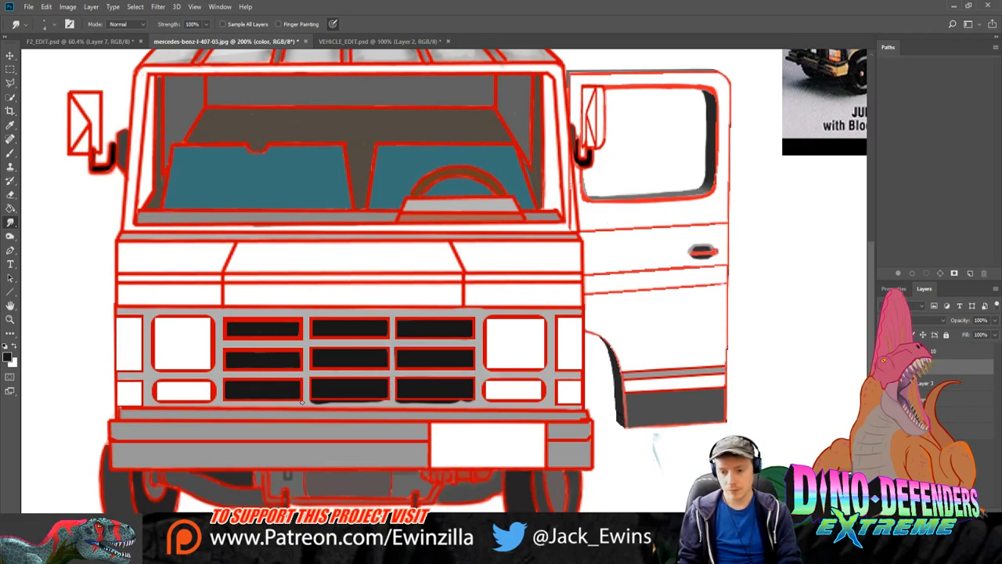
left_click_drag(302, 401, 354, 401)
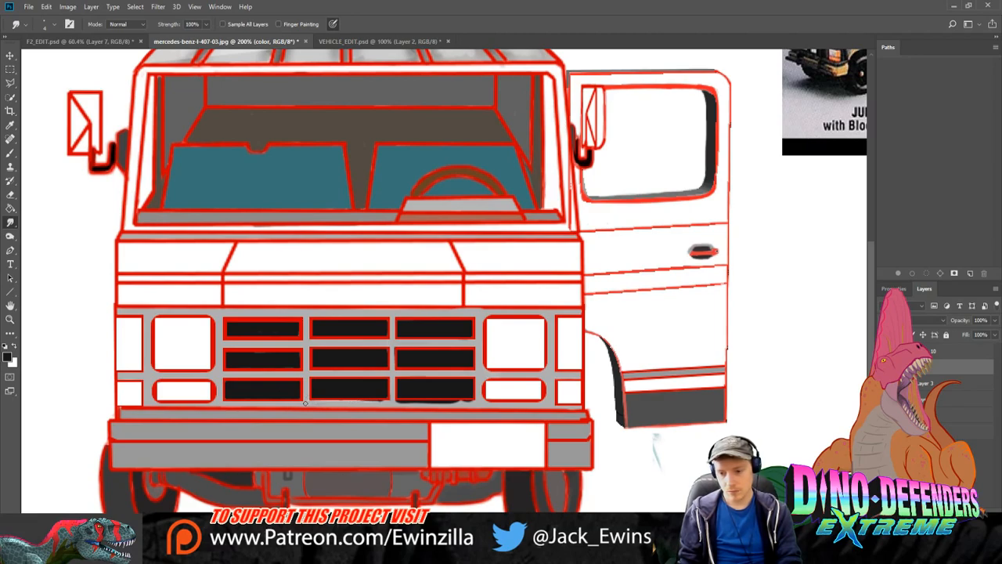
mouse_move(305, 402)
left_mouse_down()
mouse_move(474, 403)
mouse_move(434, 403)
mouse_move(458, 401)
left_mouse_up()
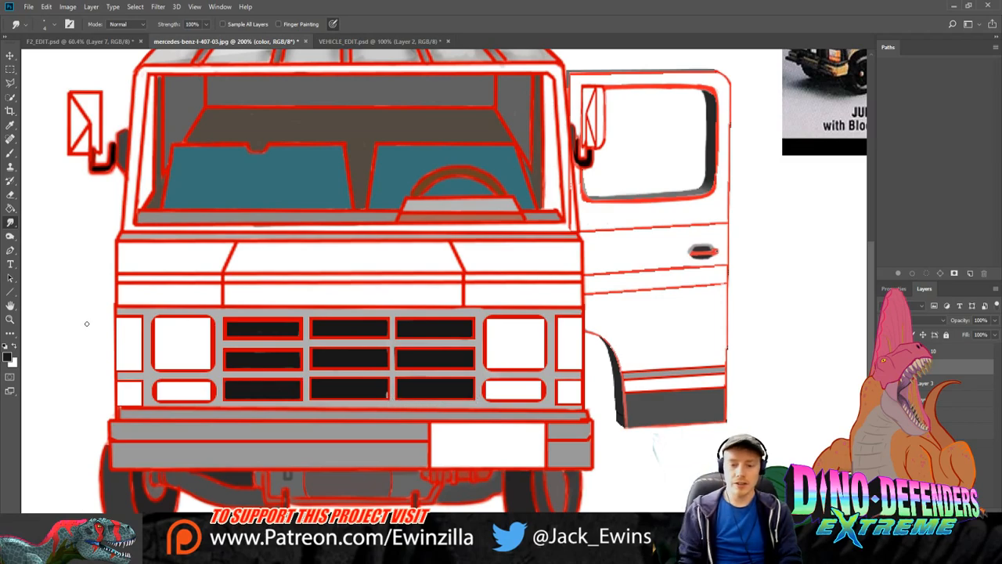
Step: Pick a very light grey and brush it into the large square headlight left of the grille
key("i")
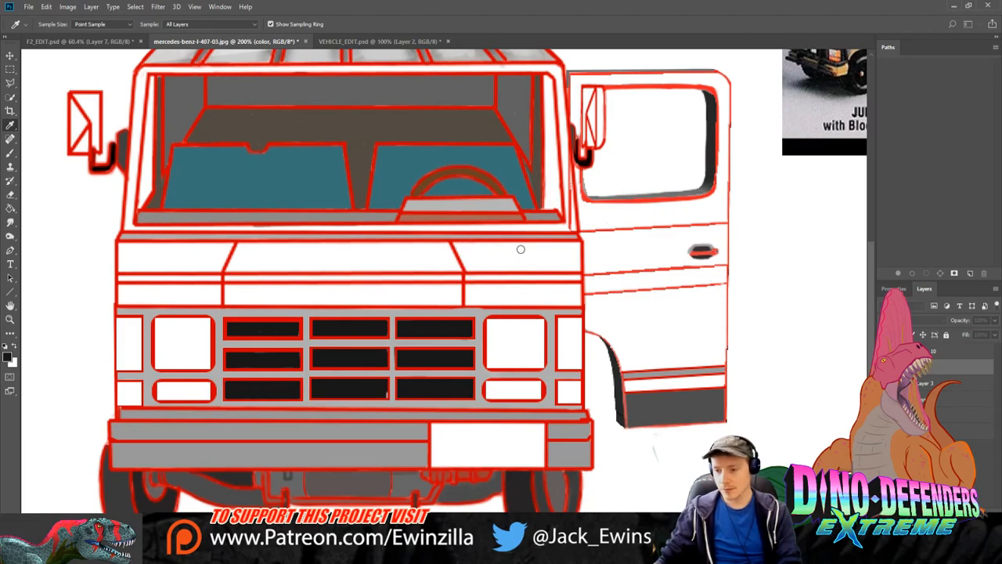
left_click(746, 231)
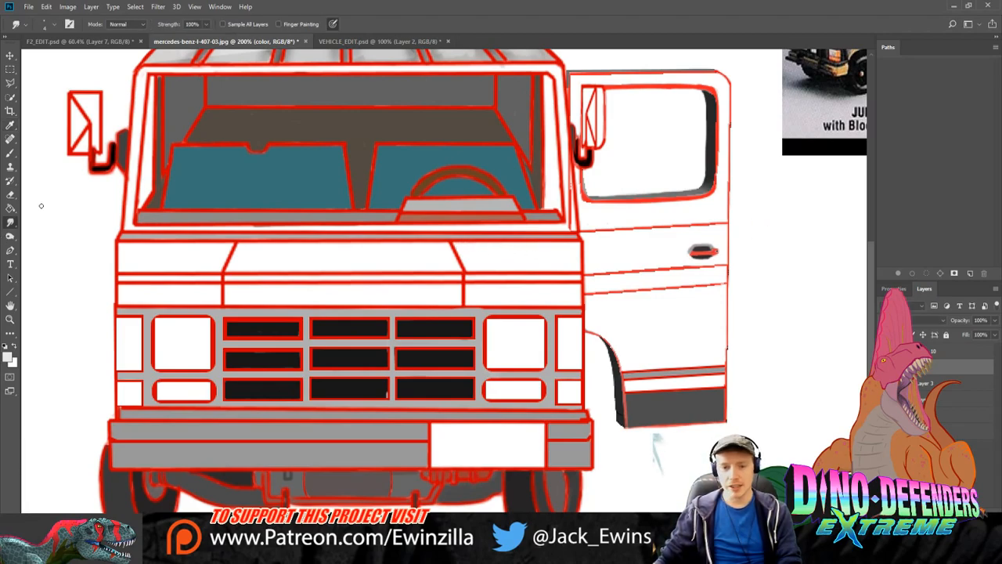
left_click(10, 153)
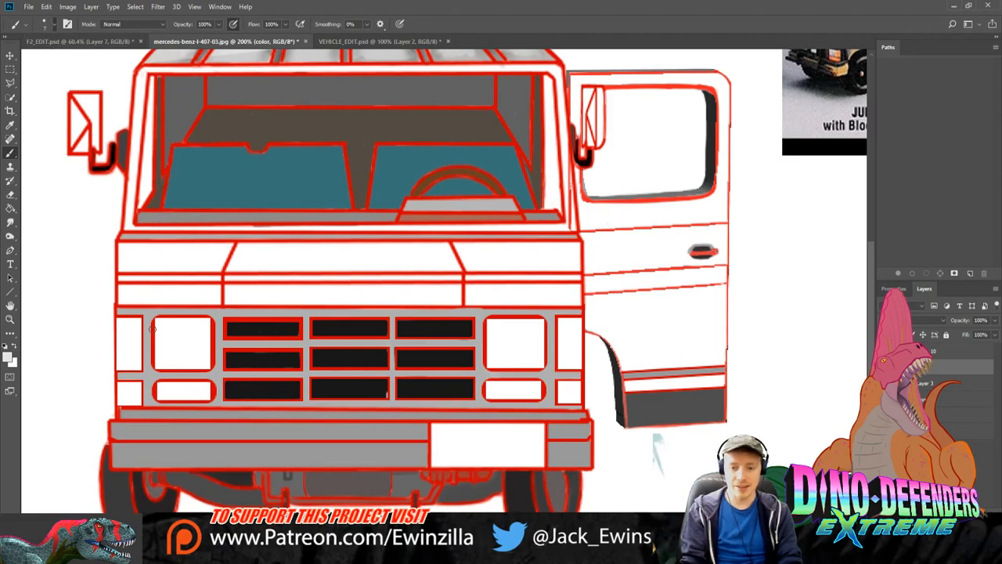
mouse_move(162, 346)
left_mouse_down()
mouse_move(161, 360)
mouse_move(160, 323)
mouse_move(198, 322)
mouse_move(205, 365)
mouse_move(158, 360)
mouse_move(187, 334)
mouse_move(179, 352)
mouse_move(201, 357)
left_mouse_up()
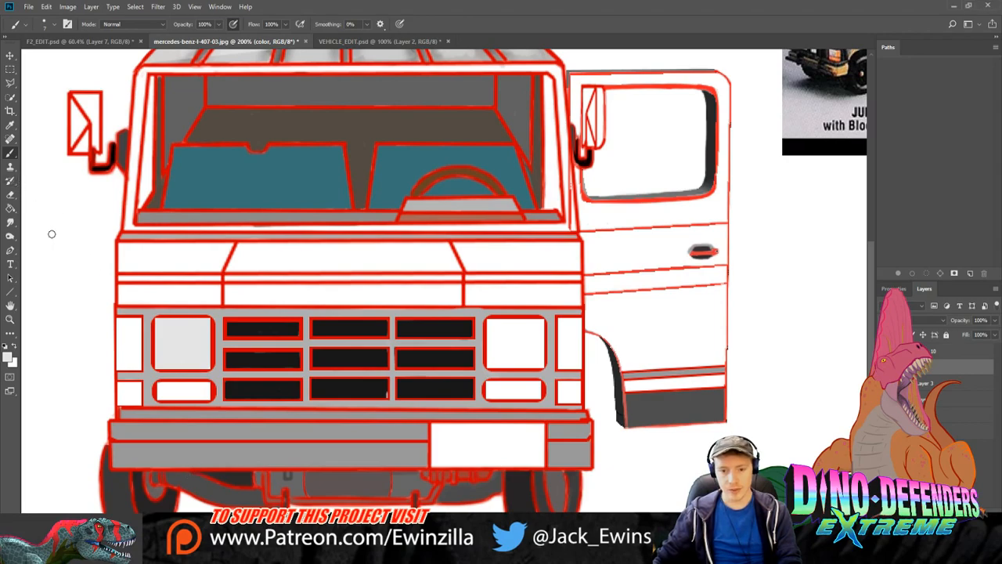
Step: Pick a dark grey and brush it into the small rounded lamps beneath the headlights on both sides of the grille
left_click(11, 124)
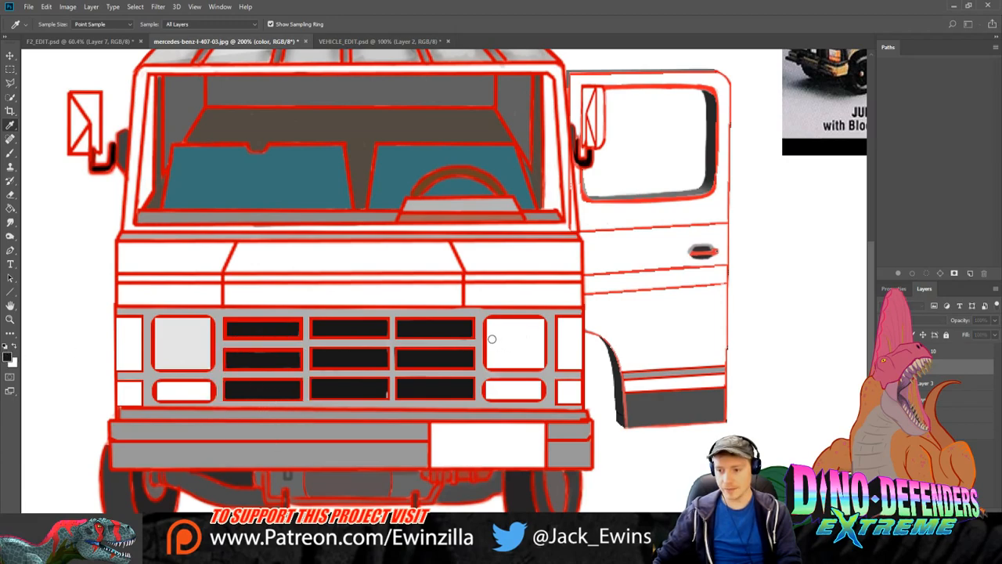
left_click(732, 234)
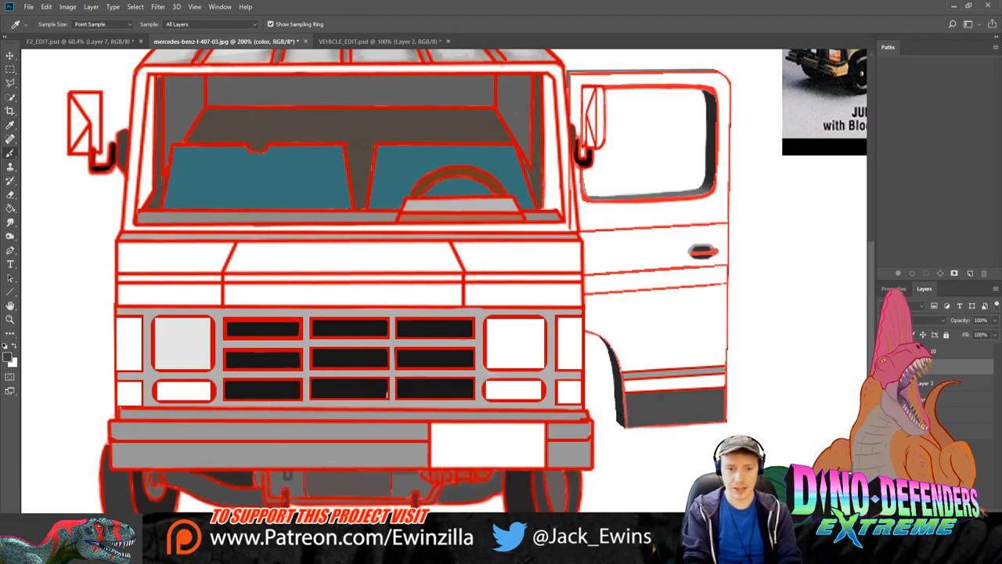
left_click(11, 153)
mouse_move(161, 385)
left_mouse_down()
mouse_move(209, 392)
mouse_move(166, 386)
mouse_move(195, 389)
left_mouse_up()
key("r")
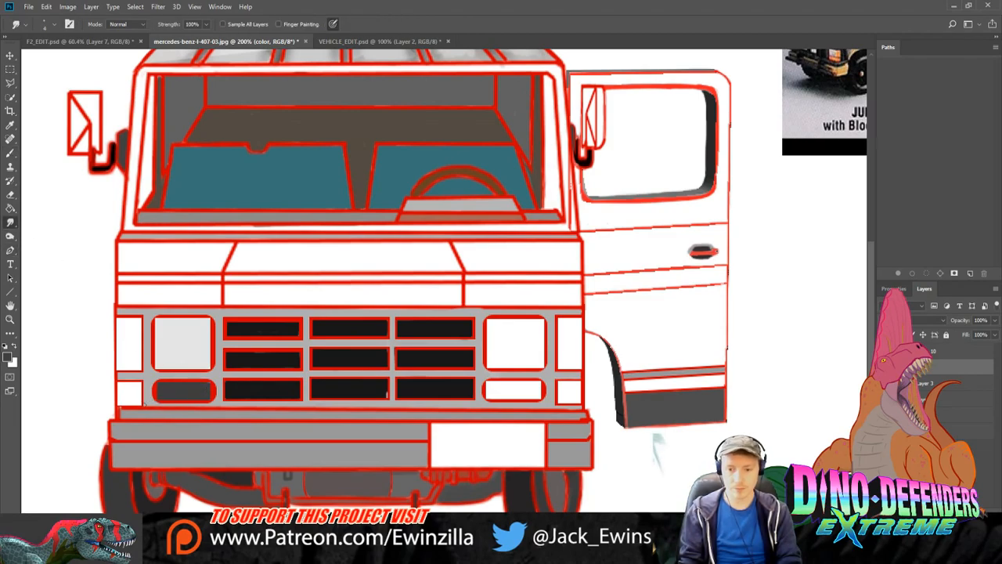
left_click(10, 125)
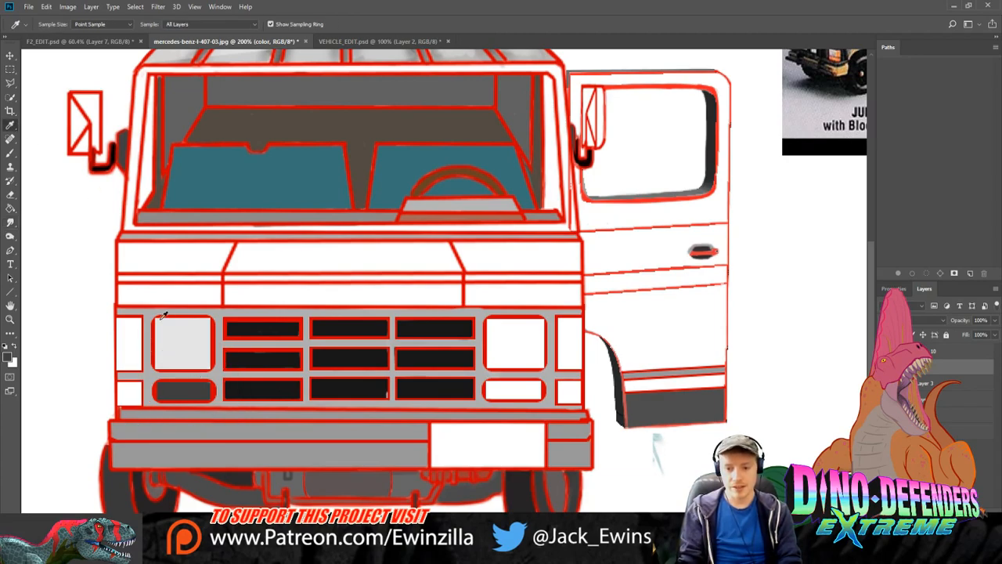
key("b")
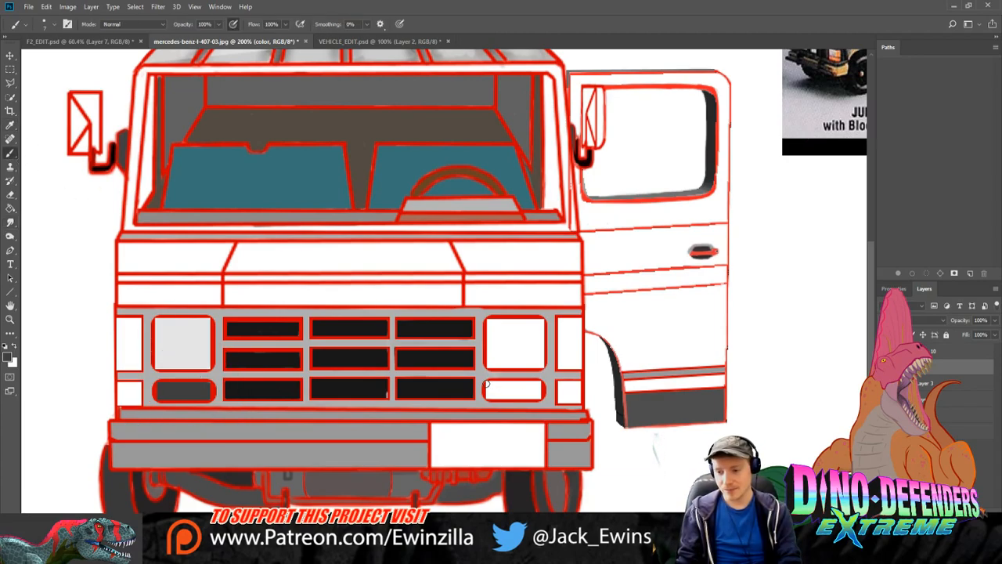
mouse_move(485, 383)
left_mouse_down()
mouse_move(539, 385)
mouse_move(537, 396)
mouse_move(487, 394)
mouse_move(540, 395)
left_mouse_up()
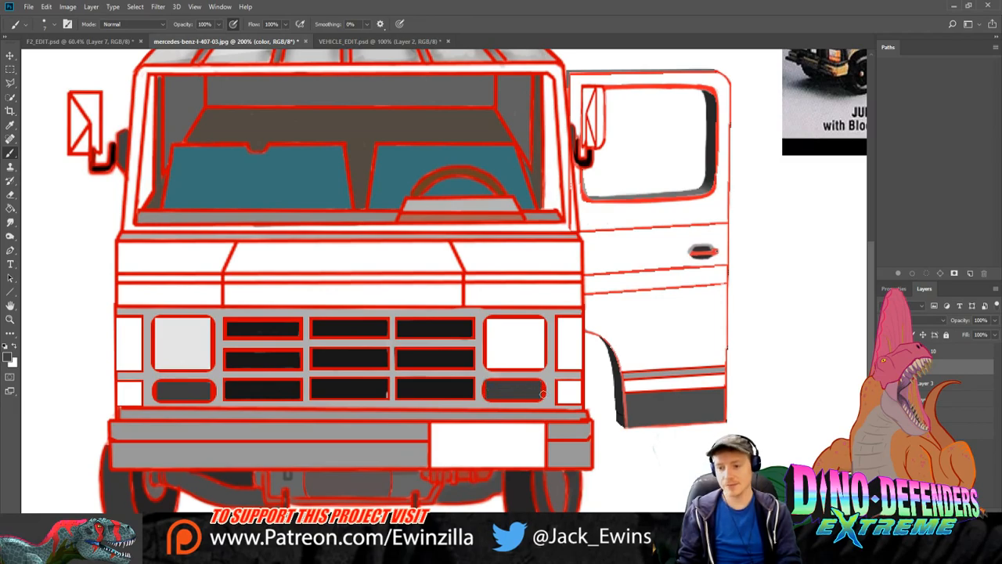
left_click(10, 222)
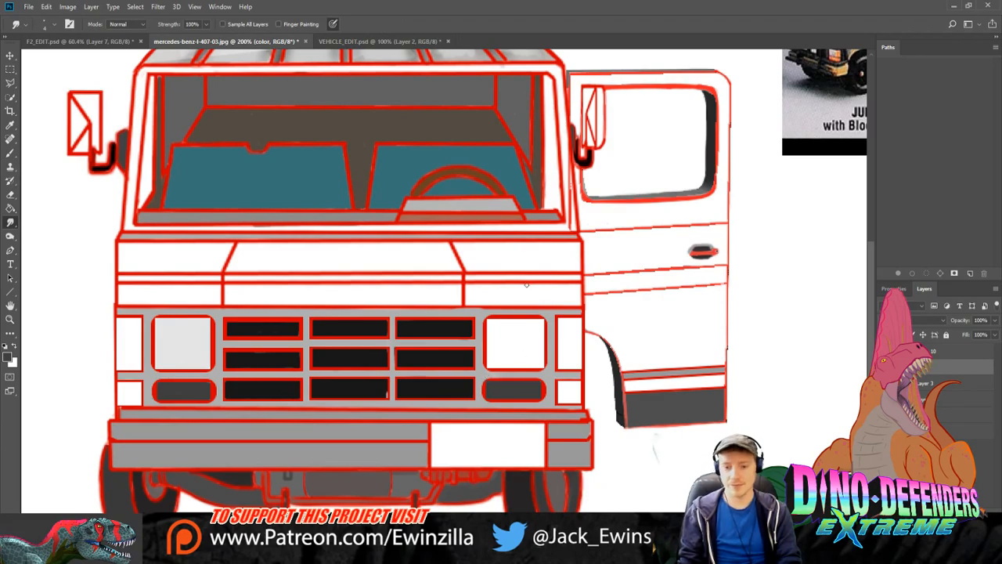
Step: Sample the light grey of the left headlight and brush it into the square headlight right of the grille
key("i")
left_click(187, 336)
key("b")
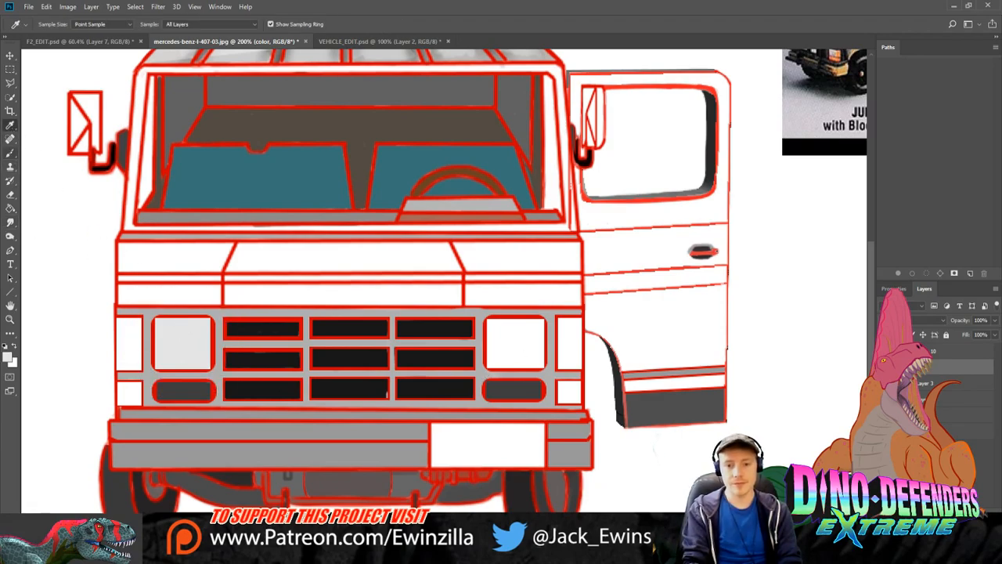
mouse_move(490, 320)
left_mouse_down()
mouse_move(496, 345)
mouse_move(521, 328)
mouse_move(505, 325)
mouse_move(543, 328)
mouse_move(541, 364)
mouse_move(540, 321)
mouse_move(537, 335)
mouse_move(508, 341)
mouse_move(527, 337)
mouse_move(536, 362)
mouse_move(495, 364)
left_mouse_up()
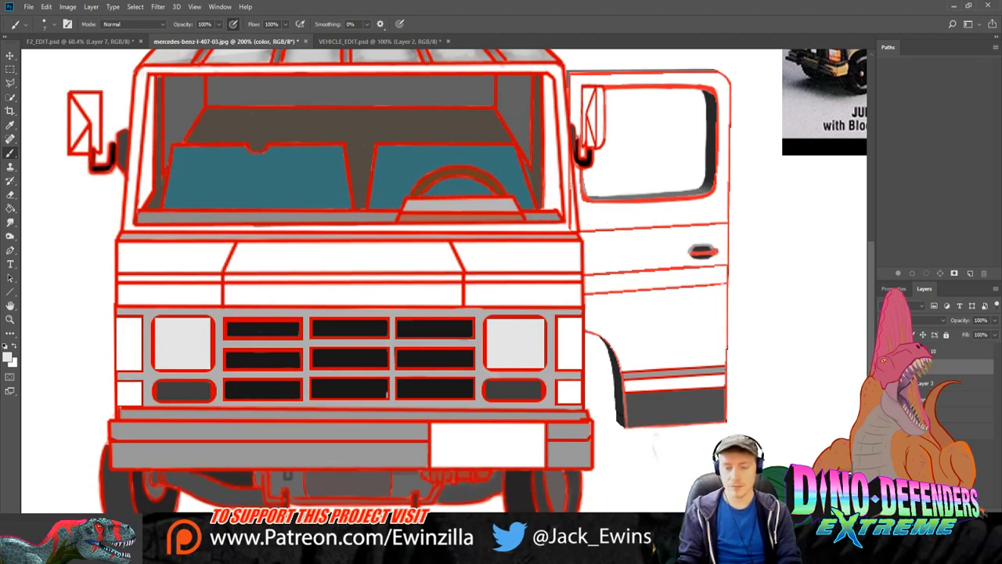
Step: Pick an orange and brush it into the upper and lower corner indicators at both outer ends of the grille
left_click(10, 125)
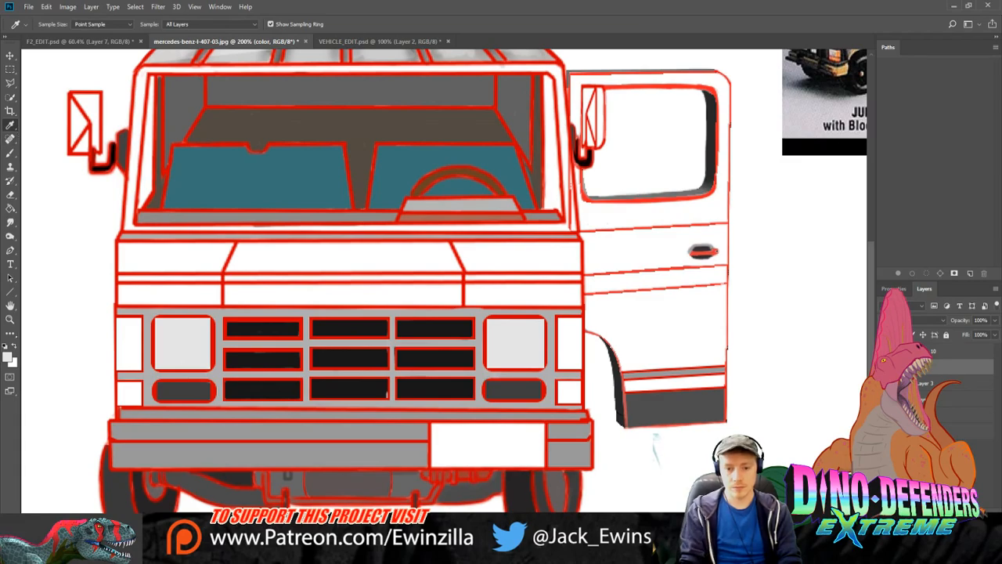
left_click(616, 288)
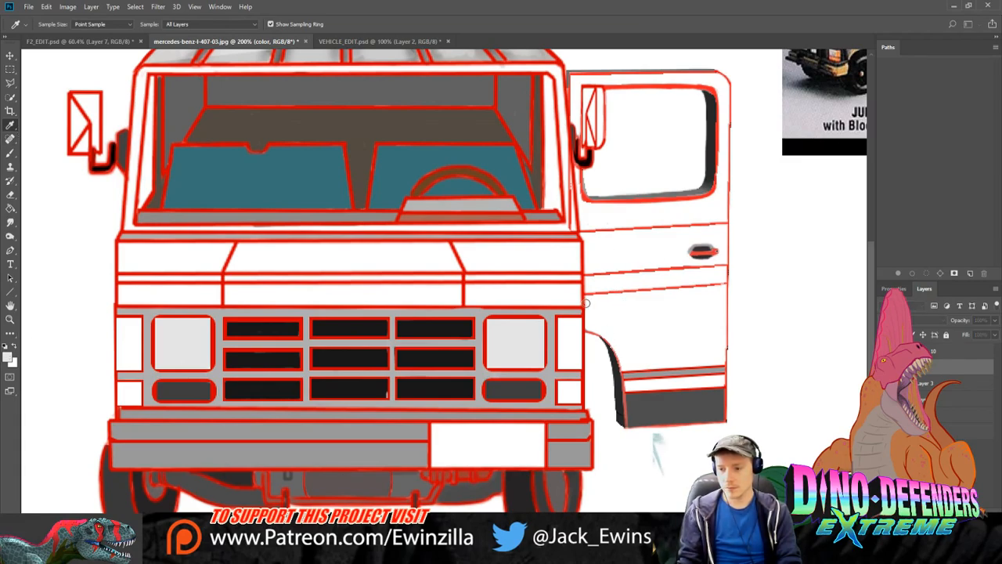
left_click(662, 223)
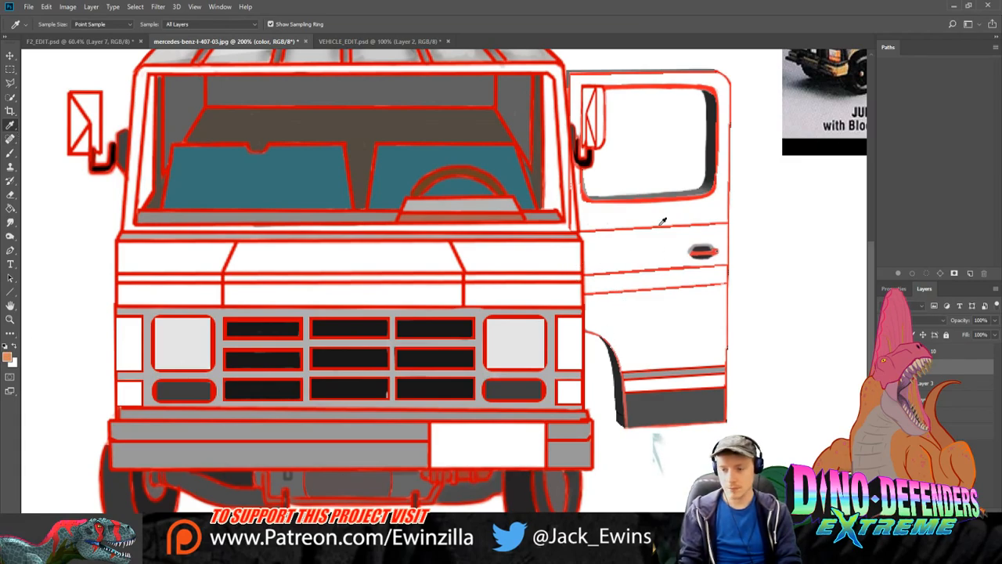
left_click(10, 153)
mouse_move(126, 336)
left_mouse_down()
mouse_move(123, 364)
mouse_move(120, 329)
mouse_move(138, 321)
mouse_move(126, 337)
mouse_move(138, 368)
mouse_move(121, 357)
mouse_move(146, 358)
mouse_move(138, 401)
mouse_move(122, 395)
mouse_move(131, 394)
left_mouse_up()
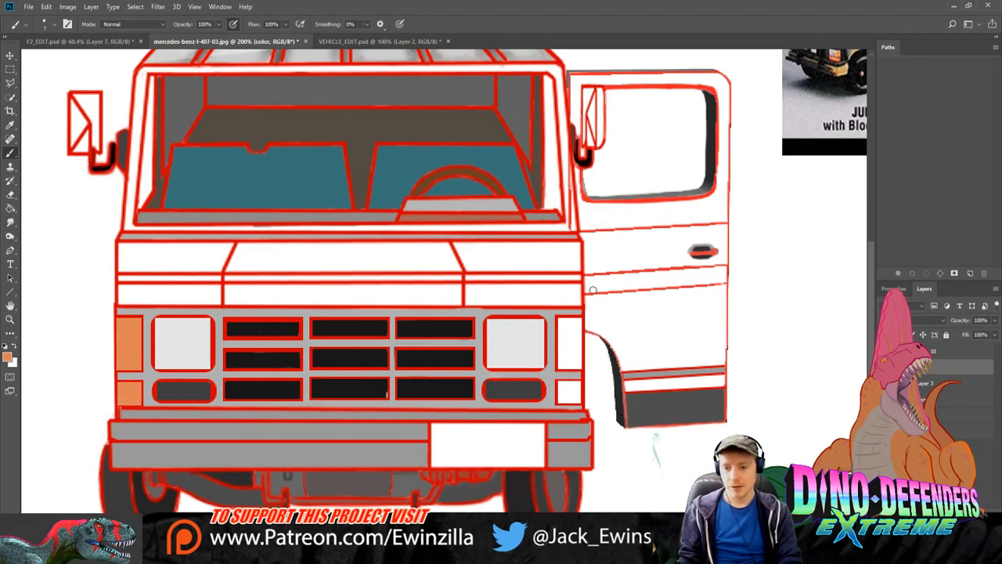
mouse_move(561, 321)
left_mouse_down()
mouse_move(576, 338)
mouse_move(575, 362)
mouse_move(565, 360)
mouse_move(561, 328)
mouse_move(562, 365)
mouse_move(576, 366)
mouse_move(561, 394)
mouse_move(573, 401)
mouse_move(578, 384)
mouse_move(562, 384)
left_mouse_up()
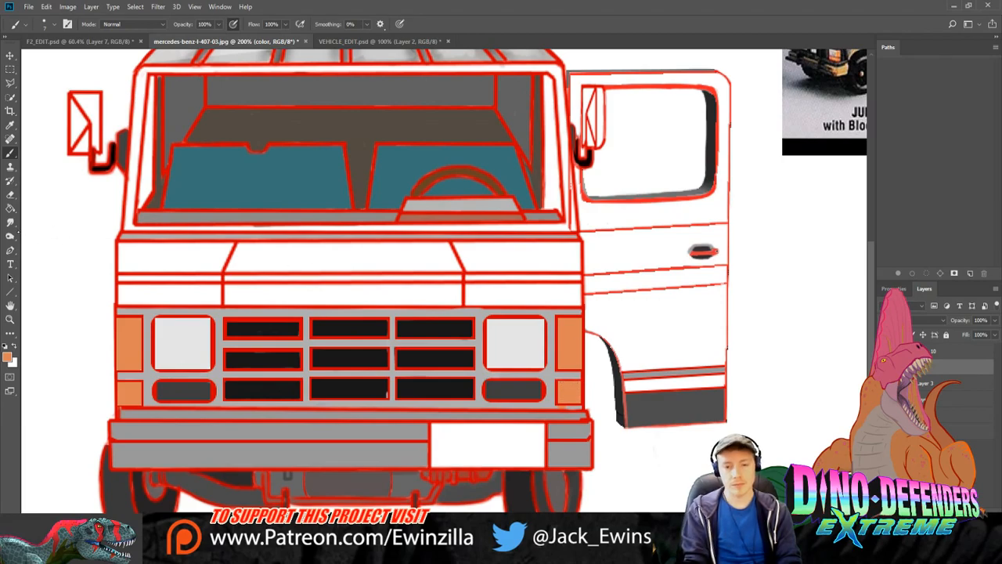
left_click(10, 222)
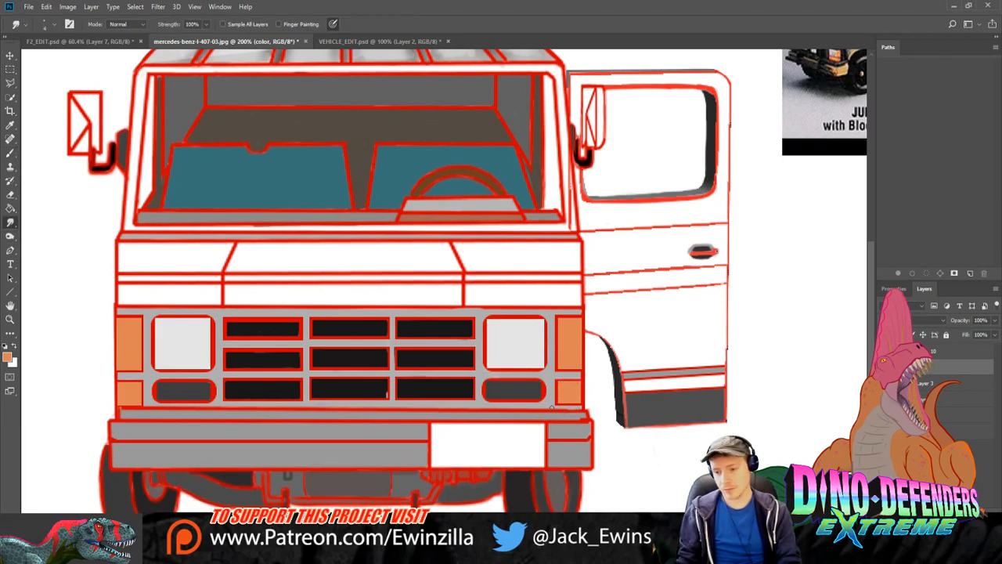
scroll(864, 327, "up", 3)
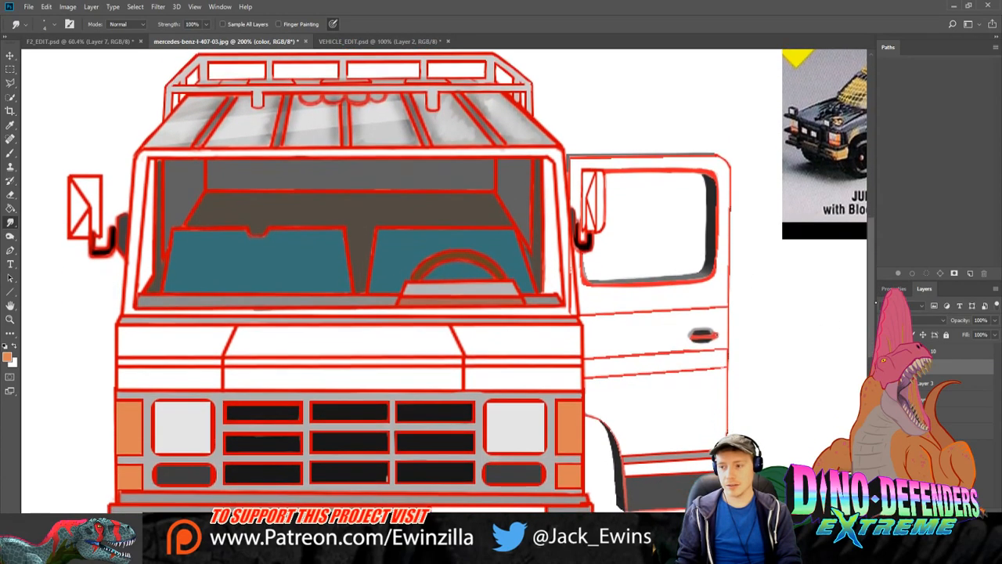
scroll(779, 330, "up", 1)
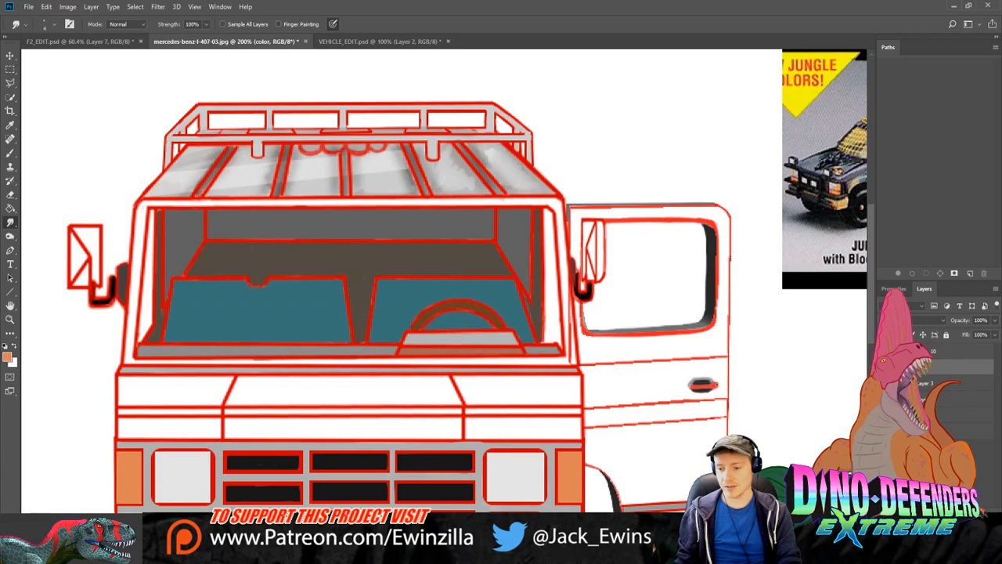
scroll(444, 280, "right", 5)
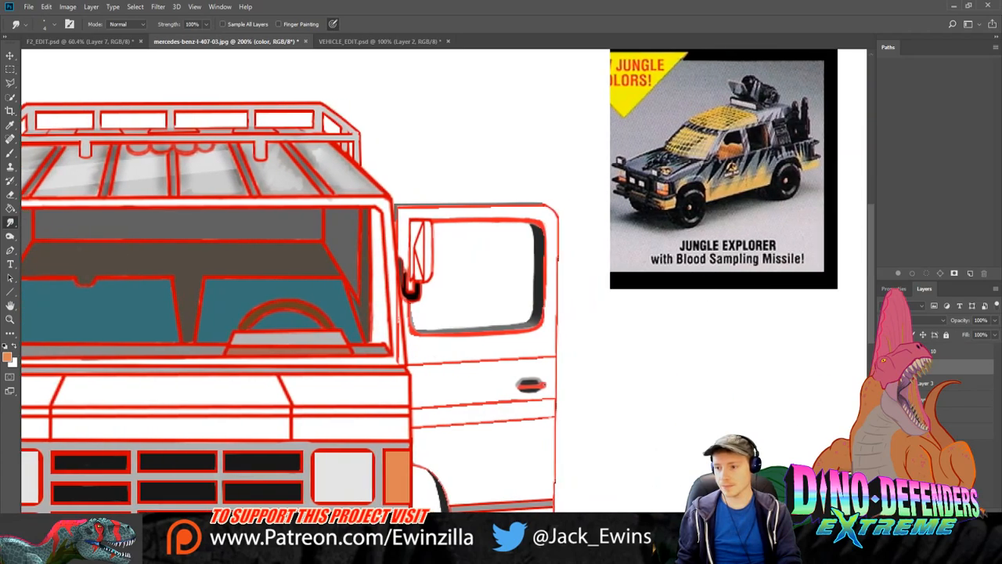
scroll(842, 256, "left", 6)
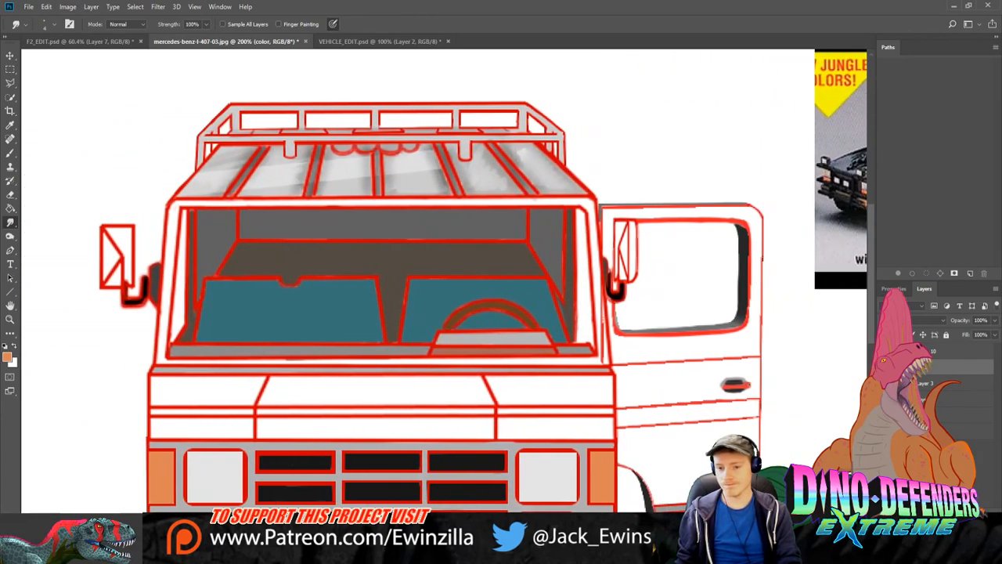
scroll(842, 256, "right", 1)
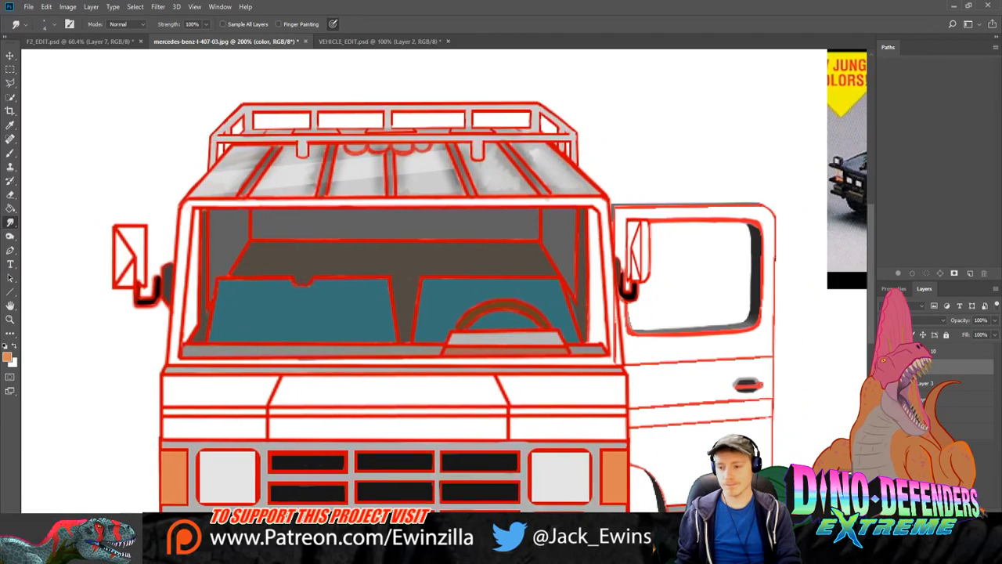
scroll(444, 280, "left", 1)
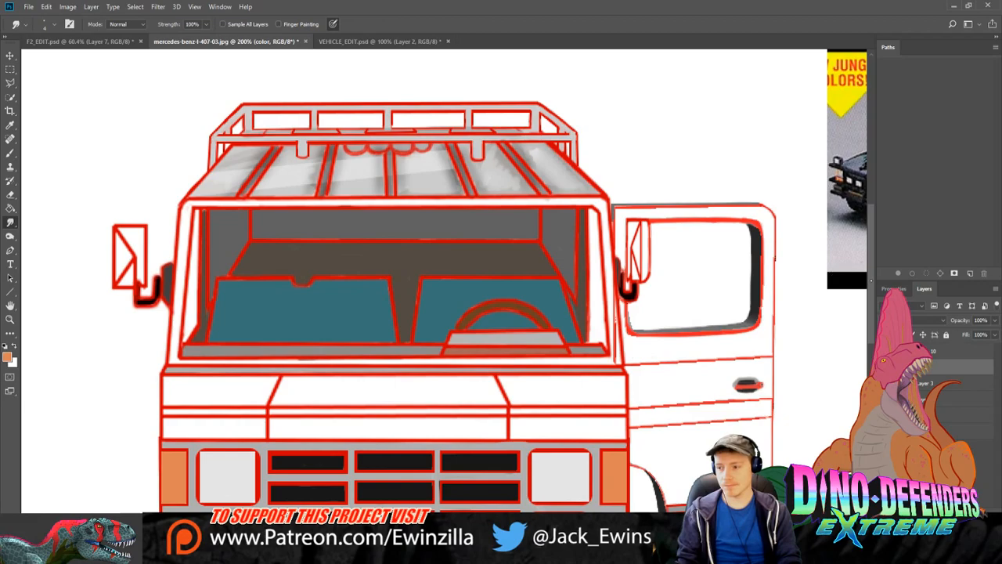
scroll(443, 281, "down", 3)
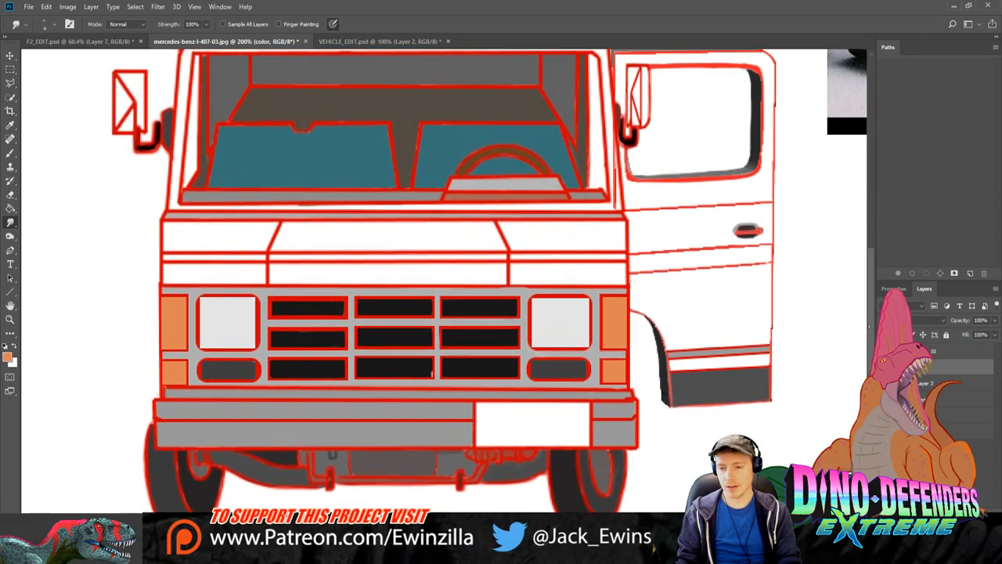
Step: Pick a light grey and brush it into the blank number plate on the front bumper
key("x")
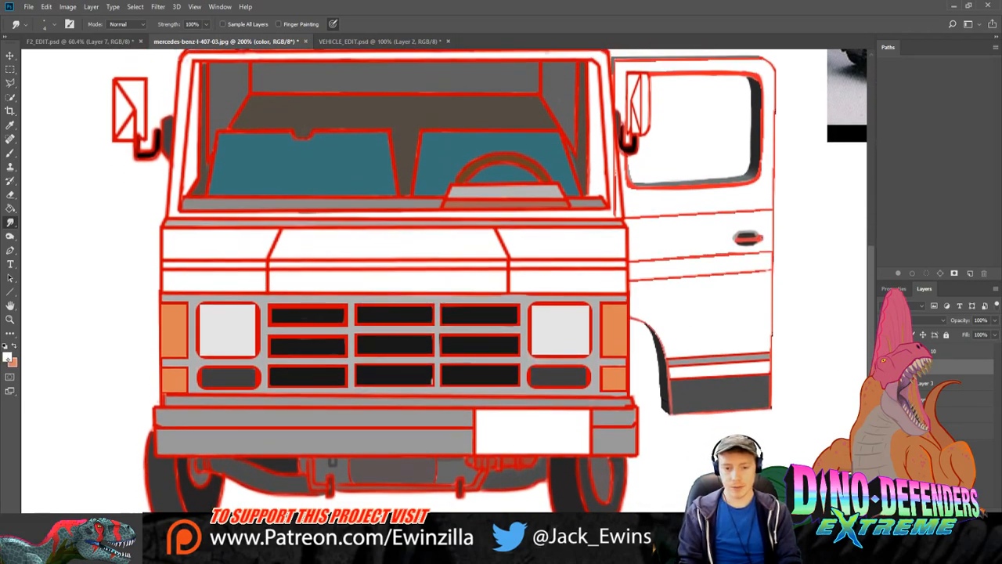
key("x")
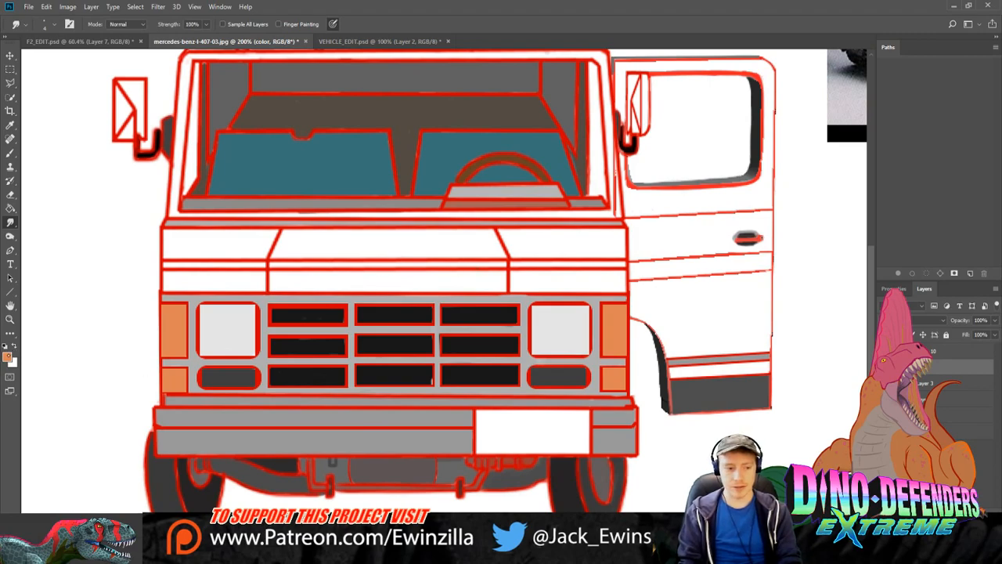
key("i")
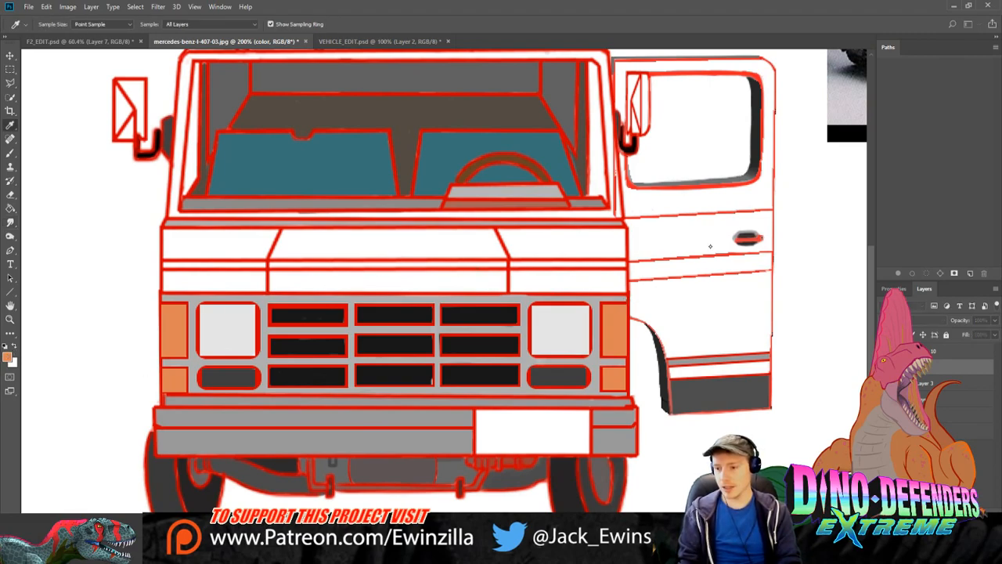
left_click(499, 267)
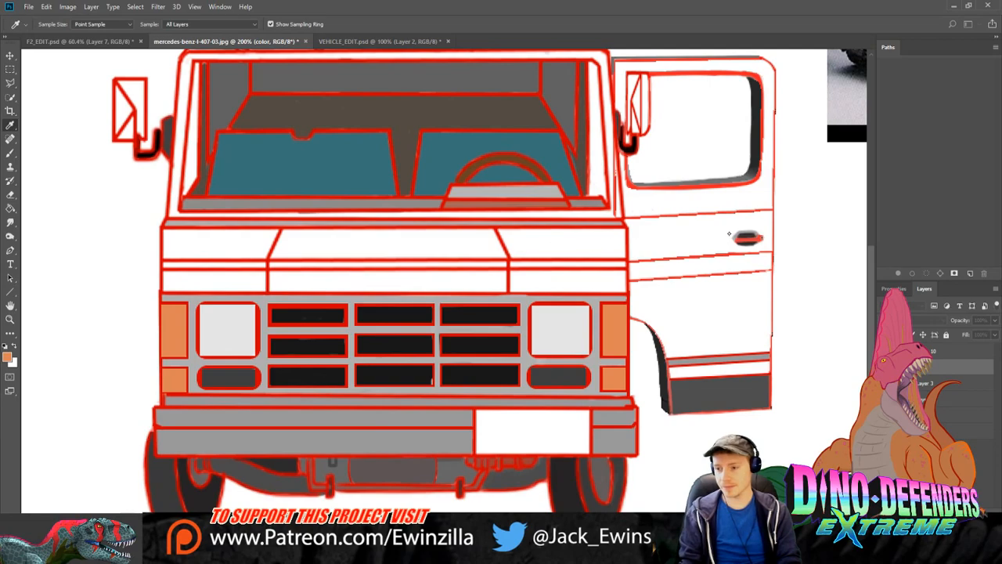
key("b")
mouse_move(530, 425)
left_mouse_down()
mouse_move(481, 415)
mouse_move(583, 415)
mouse_move(585, 434)
mouse_move(584, 413)
mouse_move(584, 451)
mouse_move(478, 444)
mouse_move(490, 422)
mouse_move(514, 427)
mouse_move(491, 446)
mouse_move(586, 422)
mouse_move(540, 440)
mouse_move(580, 445)
left_mouse_up()
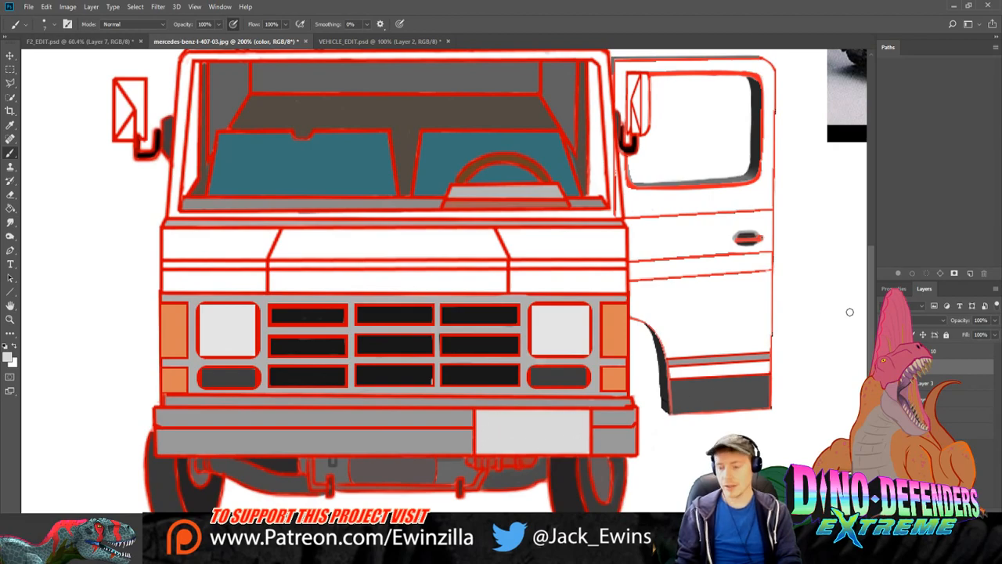
Step: Add a gradient overlay to the line art on Layer 10, running from yellow at the van's left side to teal at the door
scroll(856, 312, "up", 5)
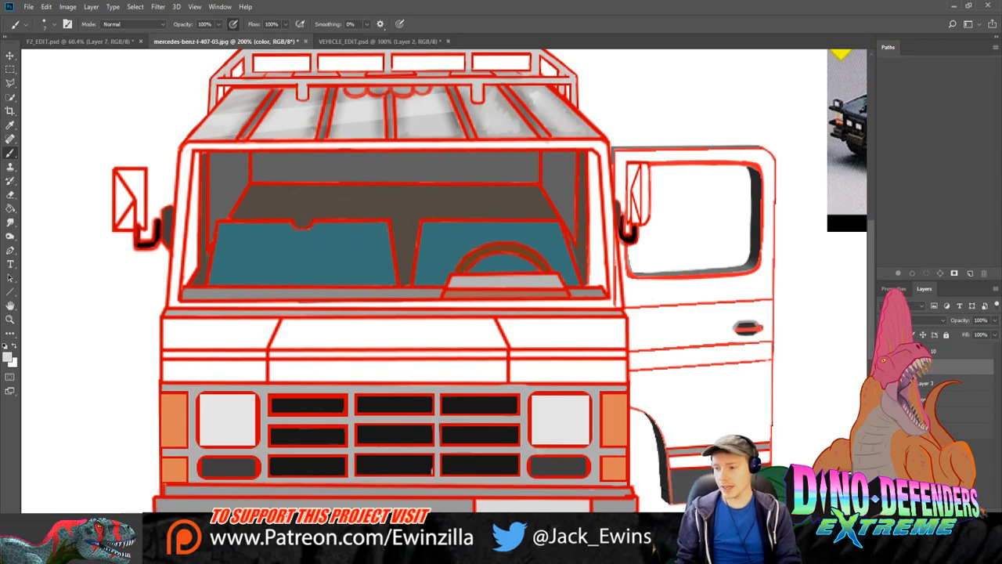
left_click(891, 351)
left_click(891, 351)
left_click(955, 351)
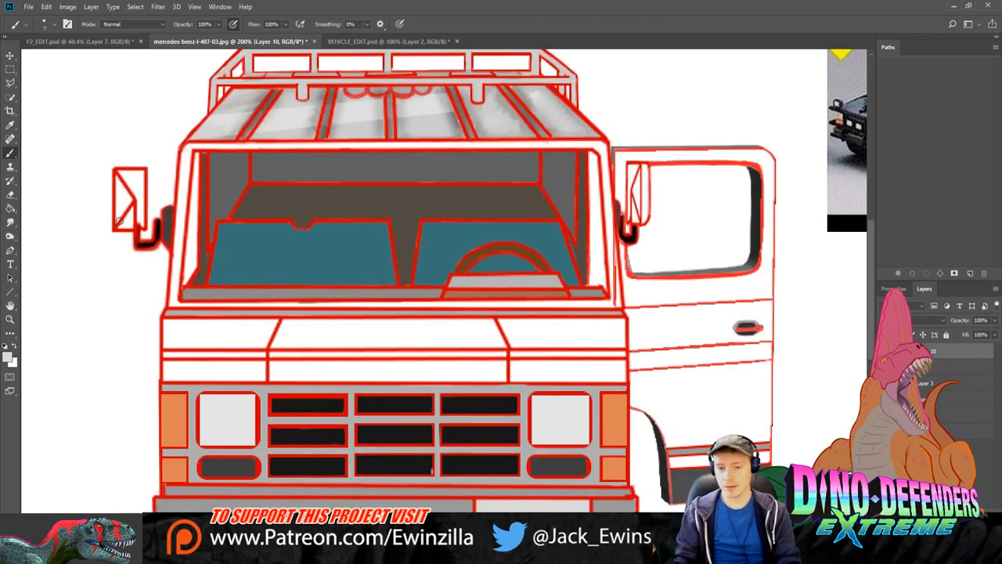
key("r")
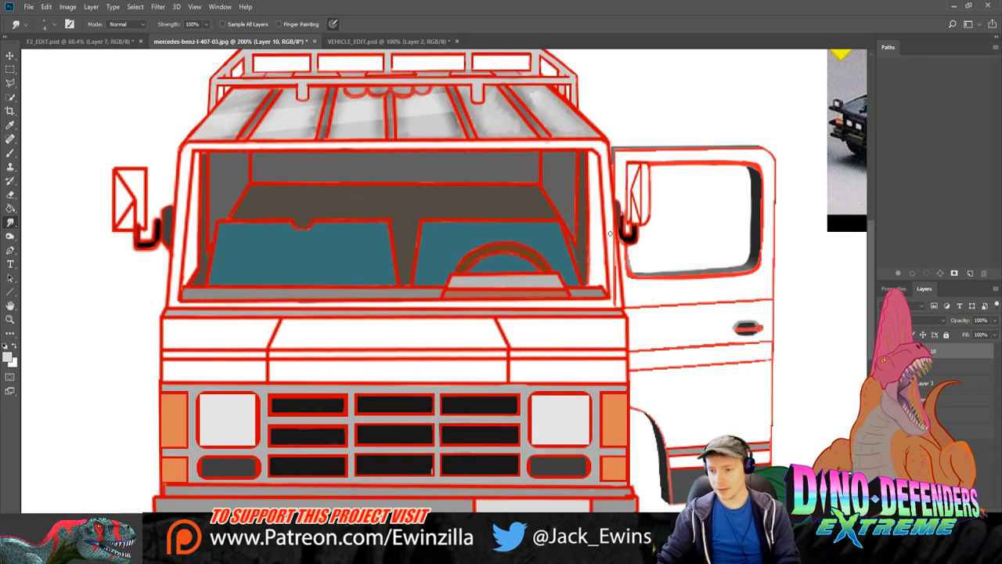
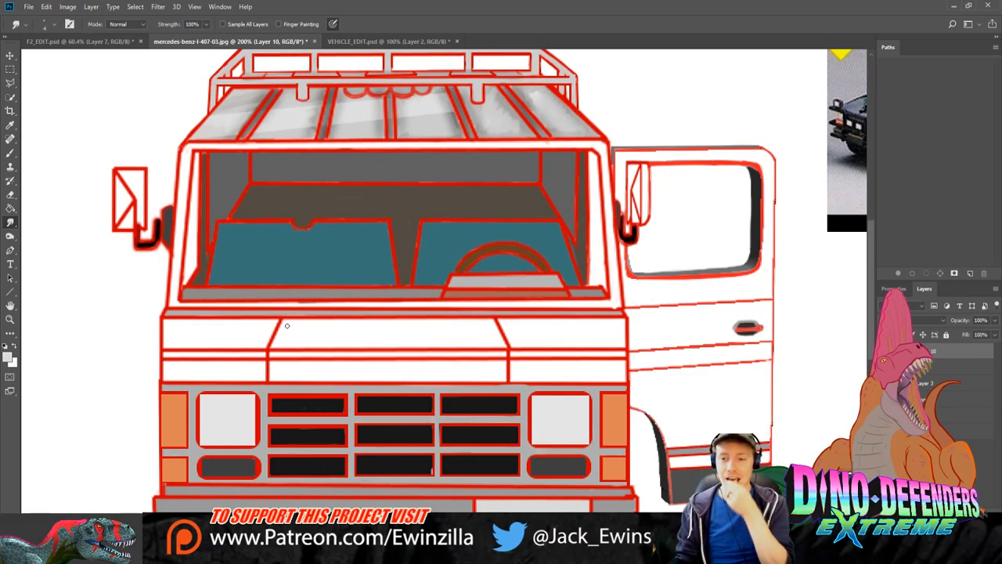
left_click(10, 318)
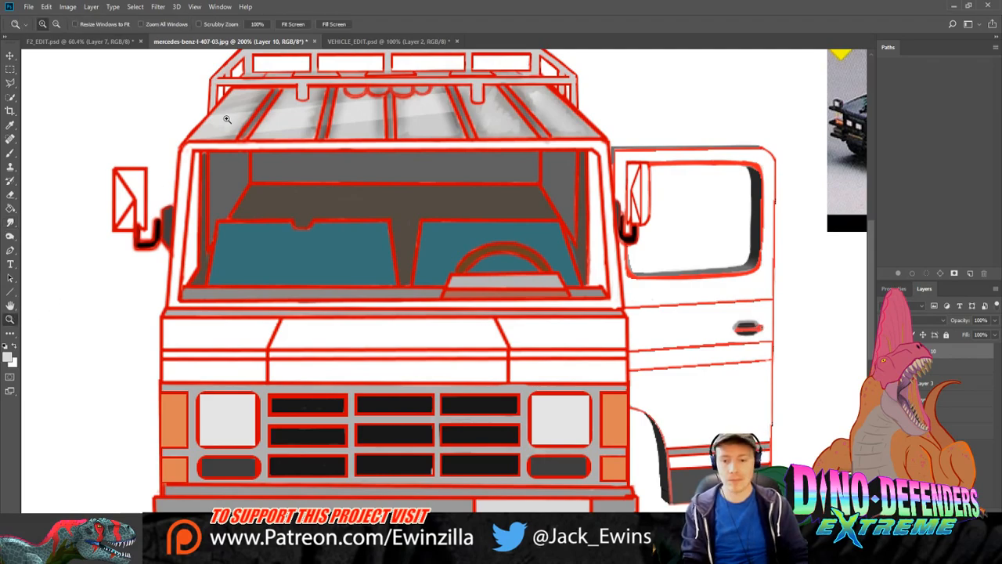
left_click(292, 23)
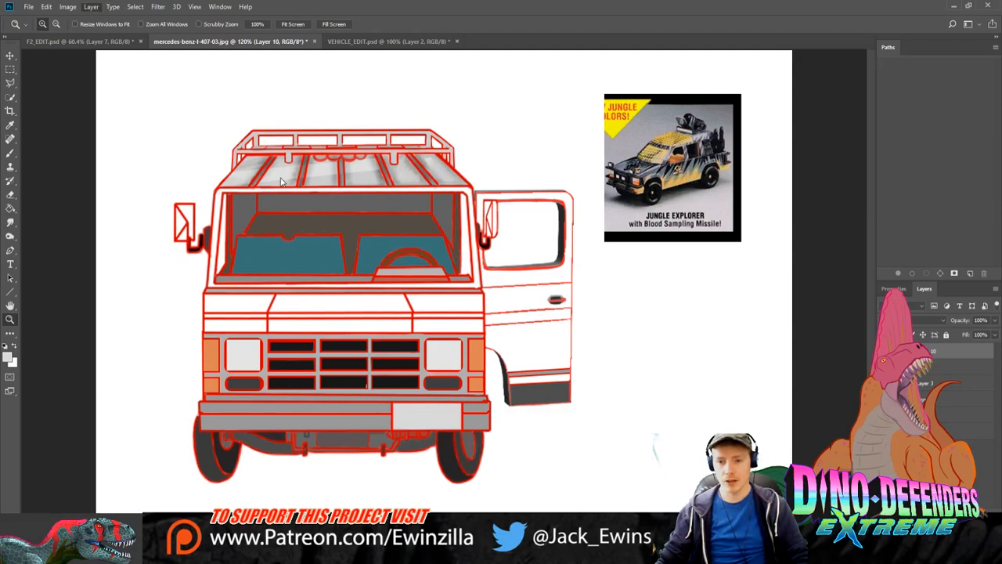
key("F2")
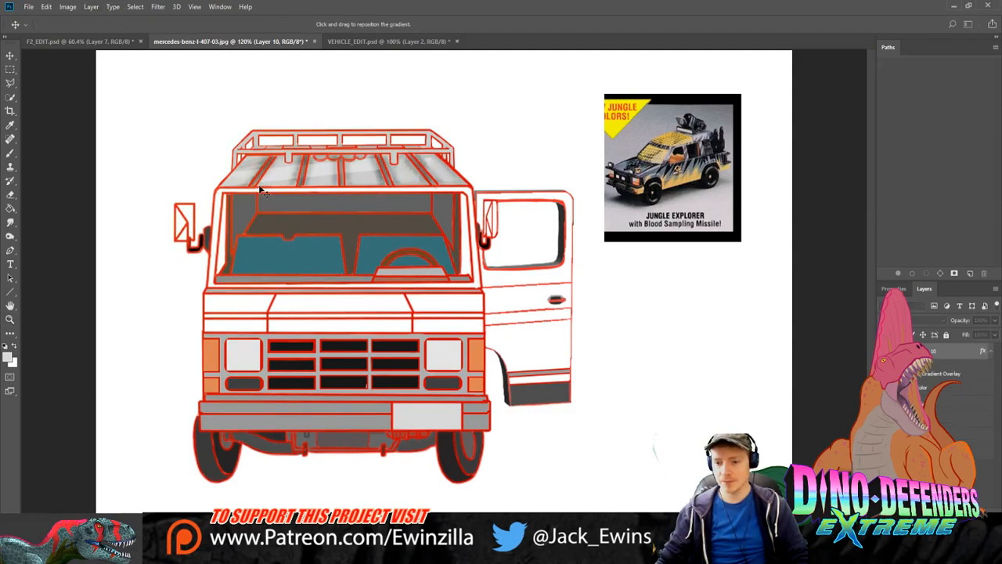
key("i")
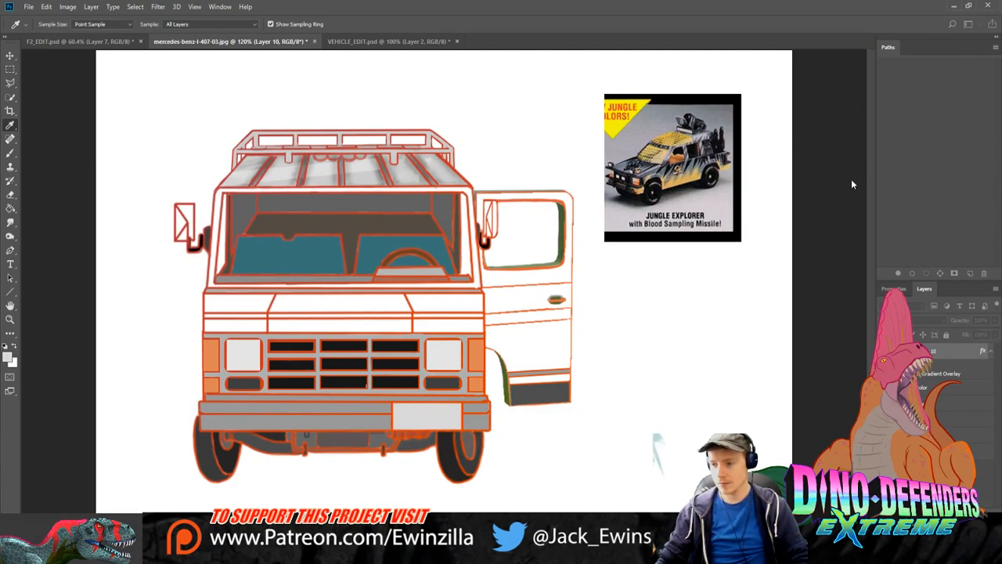
mouse_move(739, 193)
left_mouse_down()
mouse_move(768, 187)
mouse_move(717, 239)
mouse_move(758, 190)
left_mouse_up()
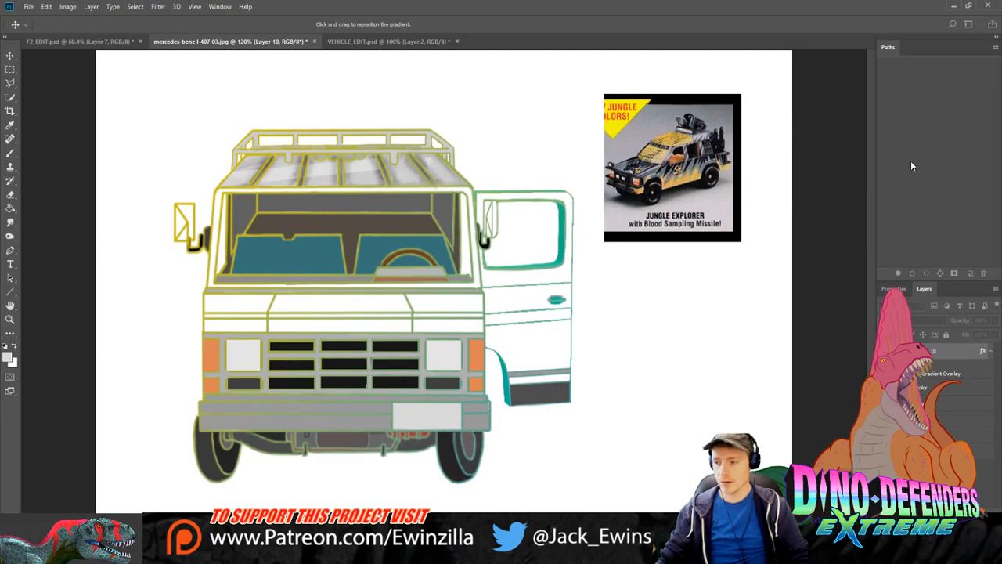
key("Return")
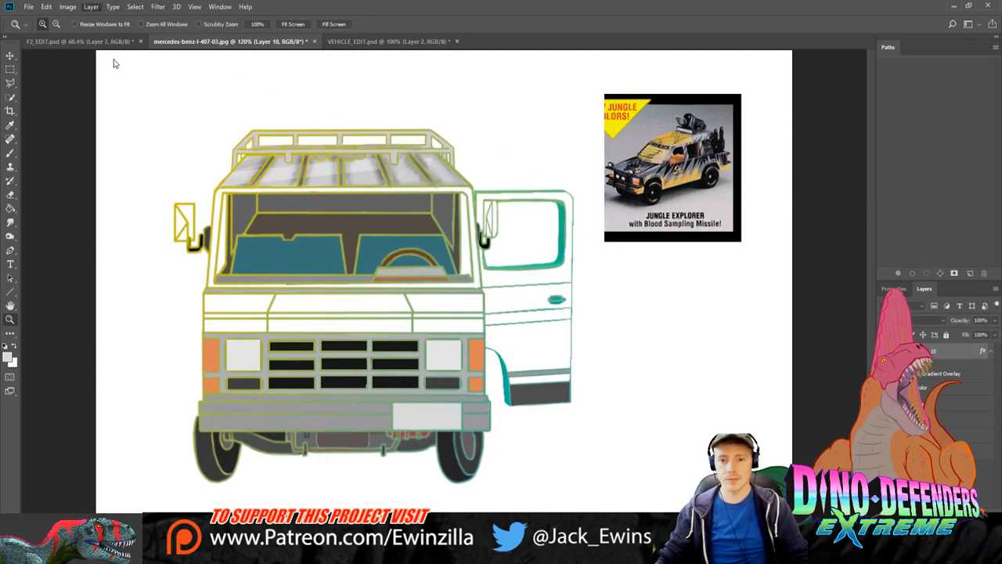
Step: Shift the line art's colours toward green and teal with an image colour adjustment
key("i")
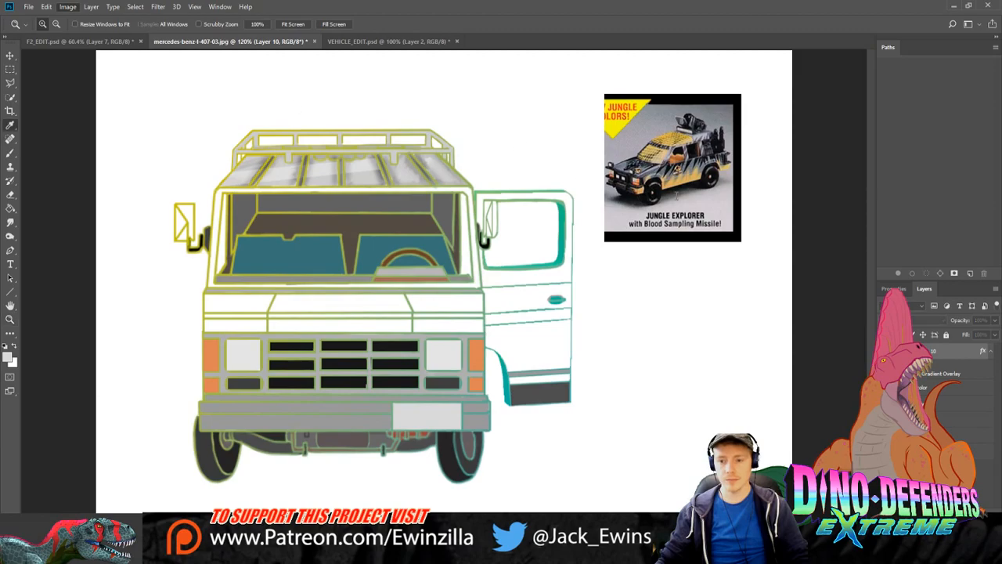
left_click(552, 207)
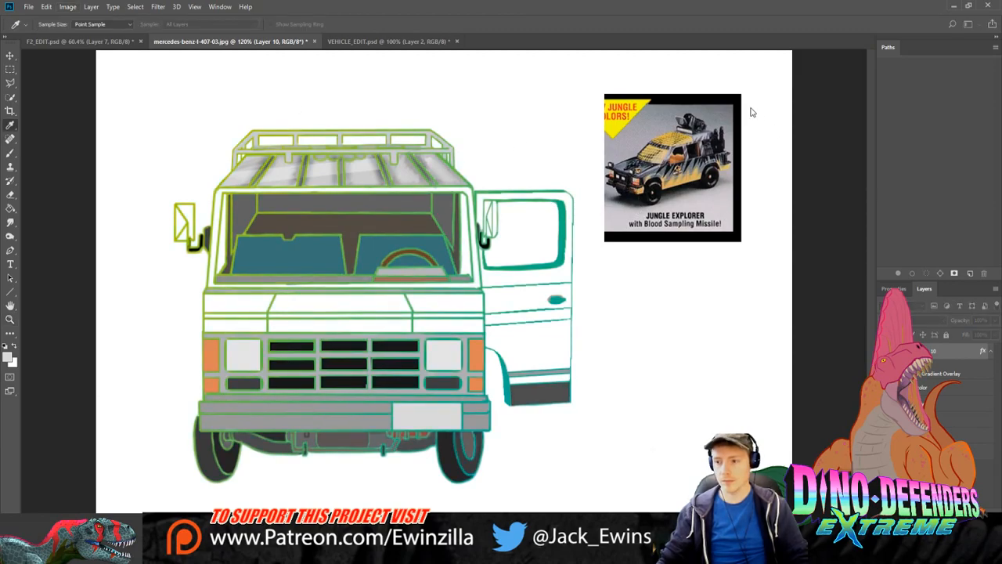
key("Return")
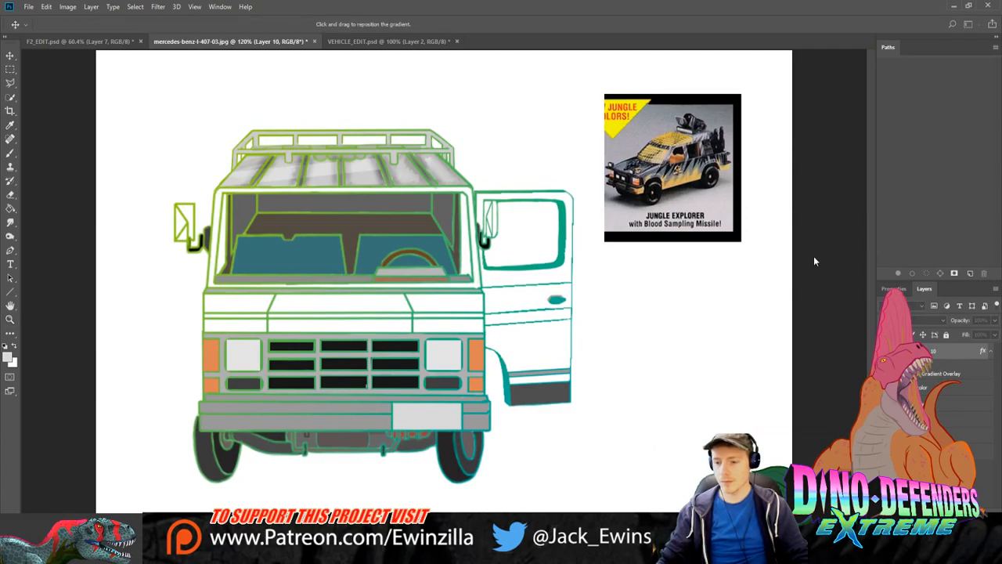
Step: Re-angle the line art's gradient overlay so it runs from yellow-green at the upper right to teal at the lower left
mouse_move(754, 193)
left_mouse_down()
mouse_move(743, 194)
mouse_move(757, 194)
left_mouse_up()
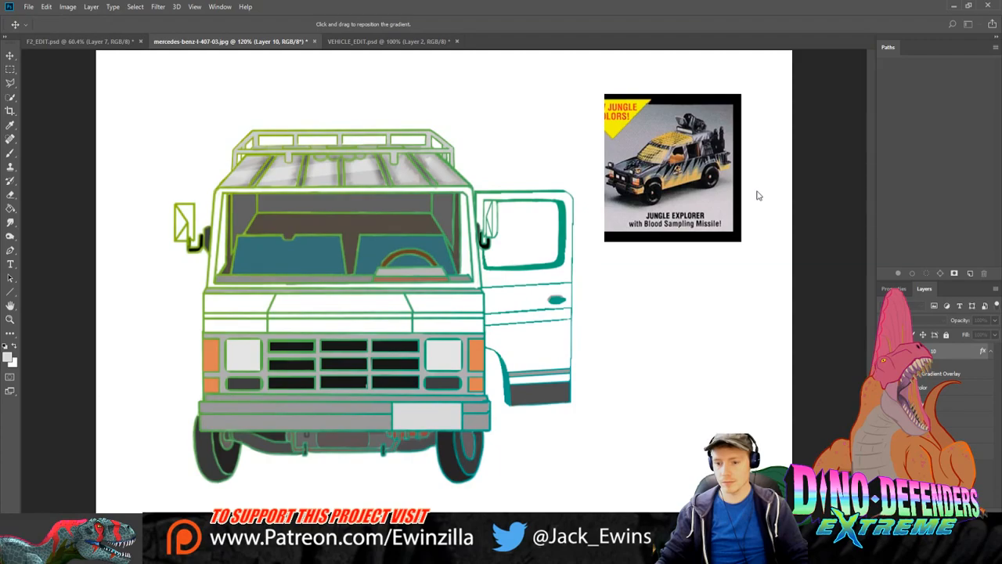
mouse_move(737, 243)
left_mouse_down()
mouse_move(725, 229)
mouse_move(721, 239)
left_mouse_up()
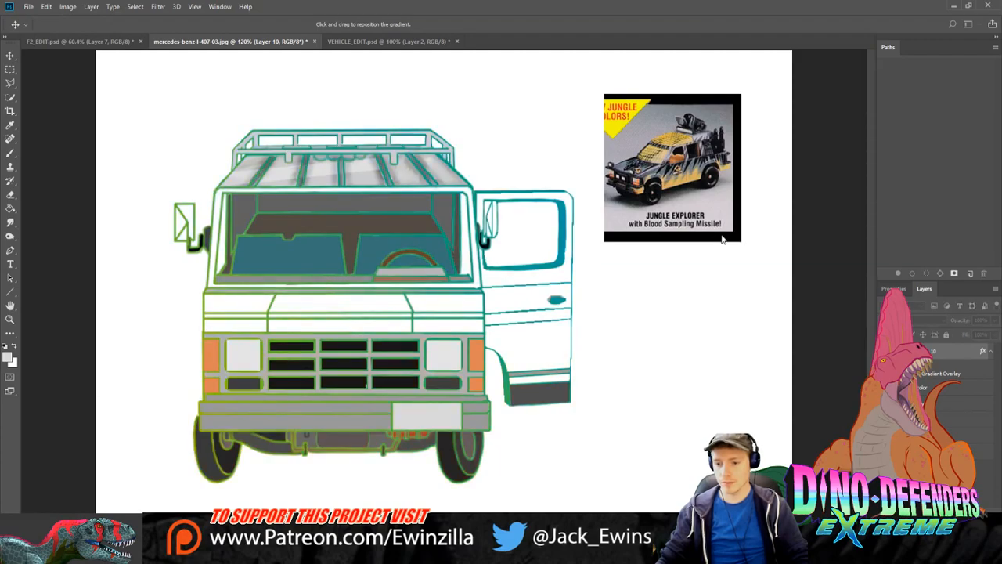
left_click_drag(749, 205, 719, 240)
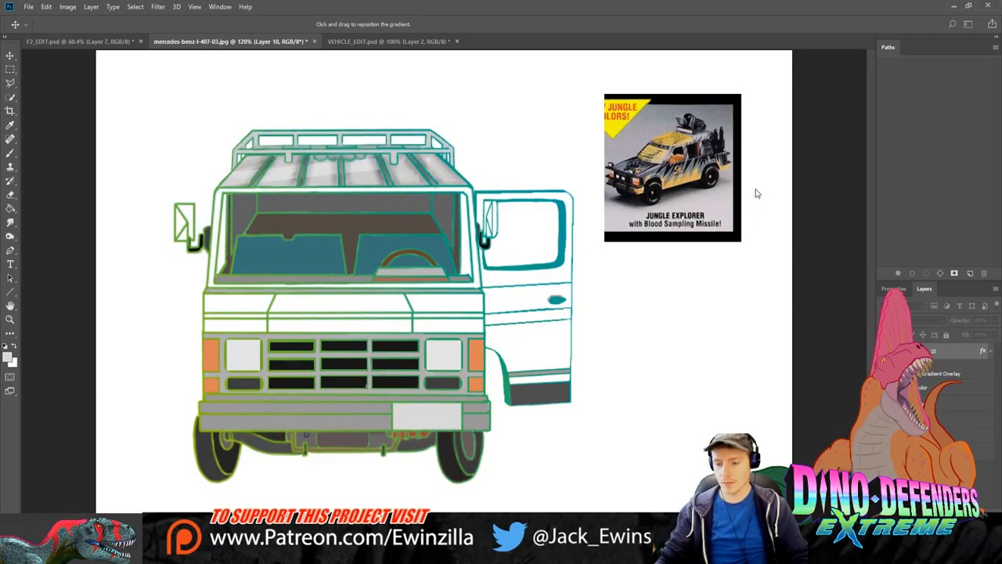
key("Return")
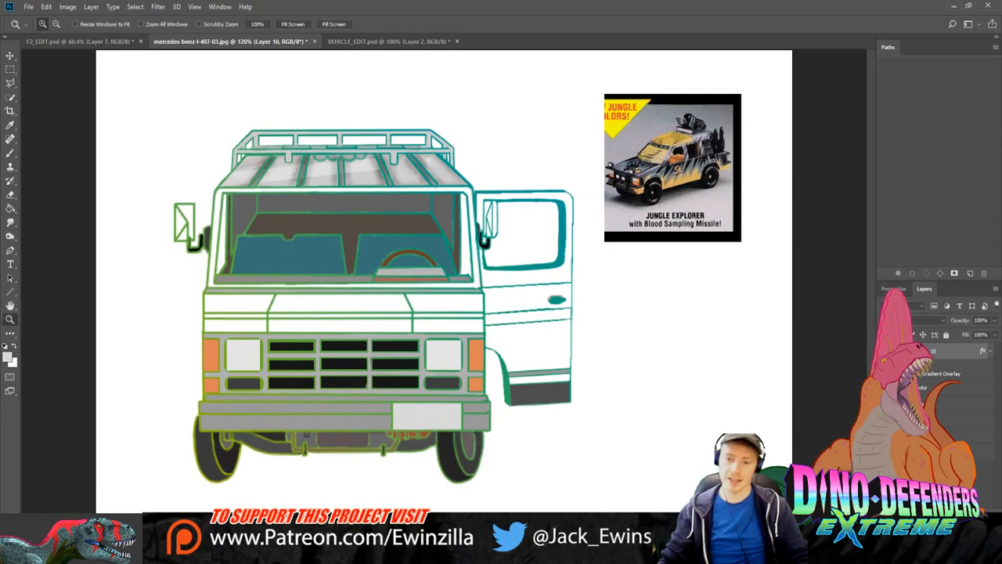
double_click(934, 380)
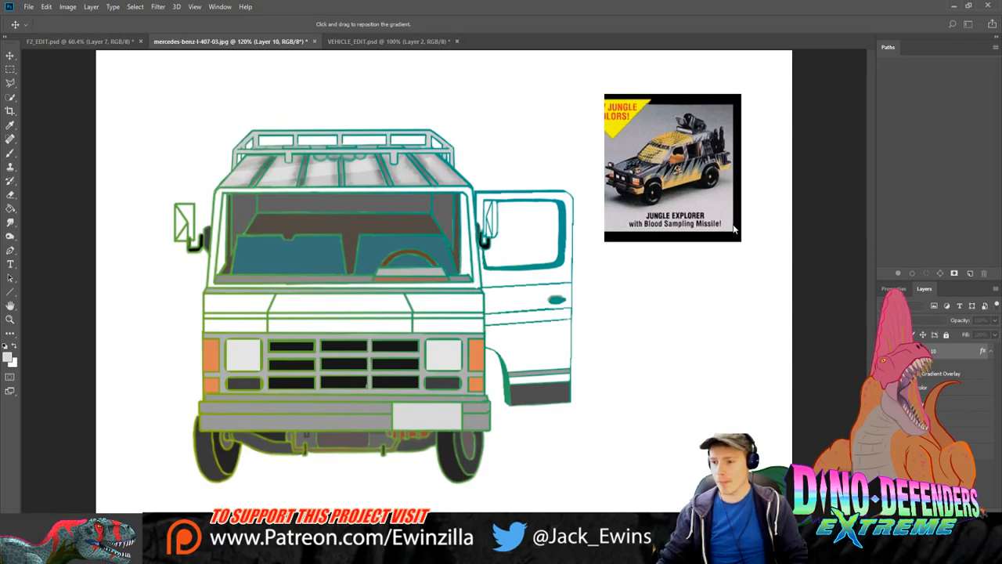
mouse_move(734, 228)
left_mouse_down()
mouse_move(718, 238)
mouse_move(733, 229)
left_mouse_up()
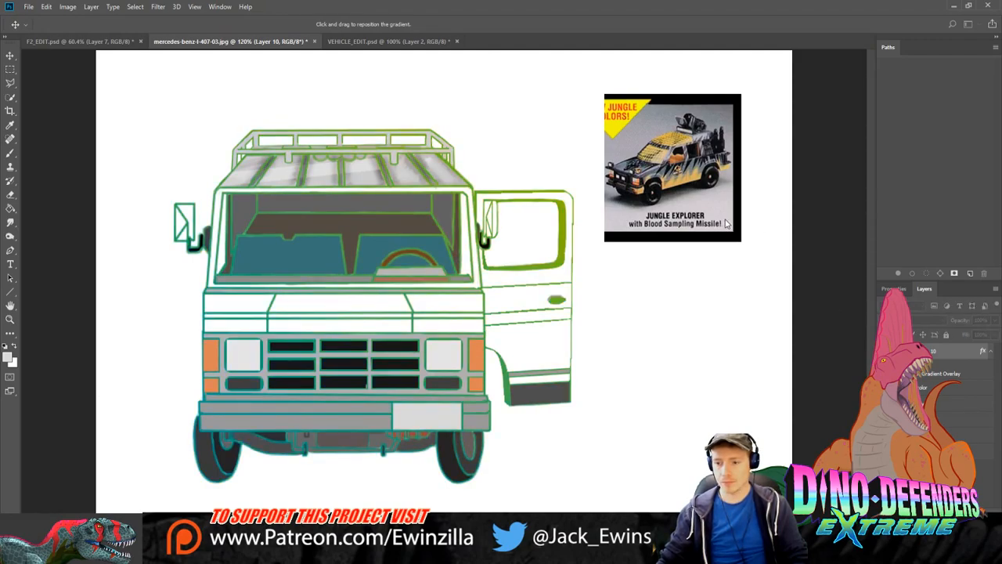
left_click_drag(728, 228, 722, 226)
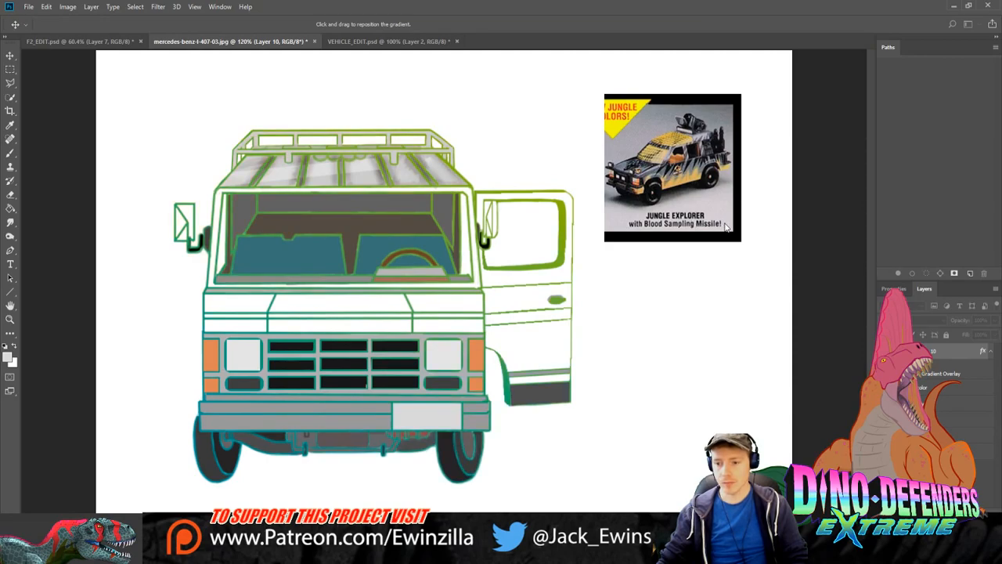
left_click_drag(752, 192, 760, 193)
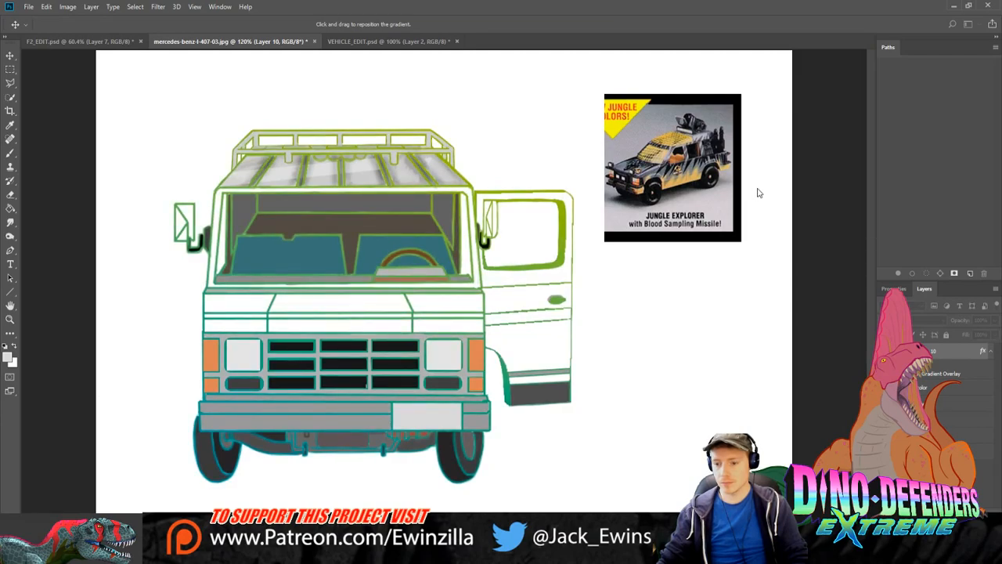
key("Return")
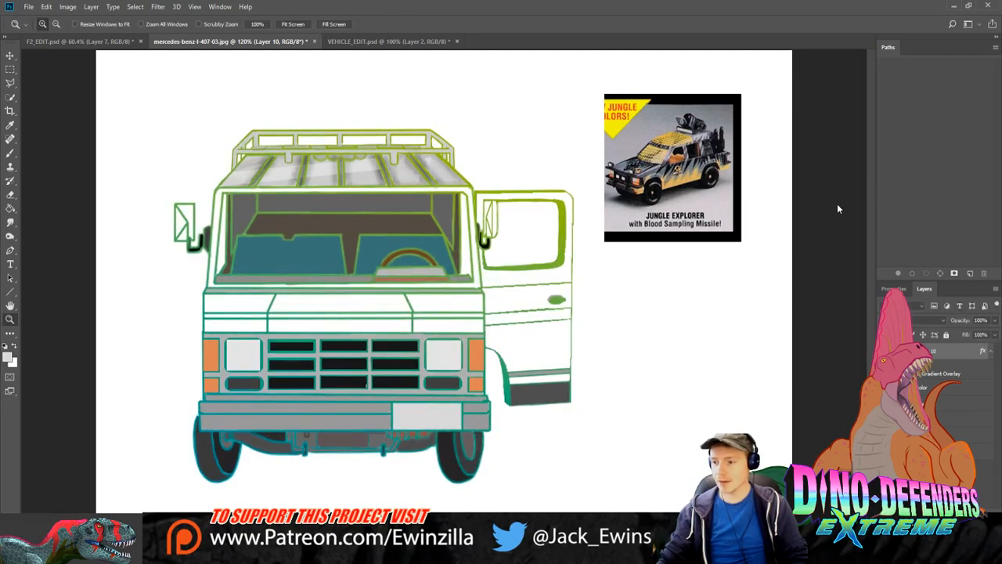
Step: Rasterize the gradient effect on the line art layer and desaturate the lines inside a rectangle around the grille, headlights and indicators
left_click(10, 195)
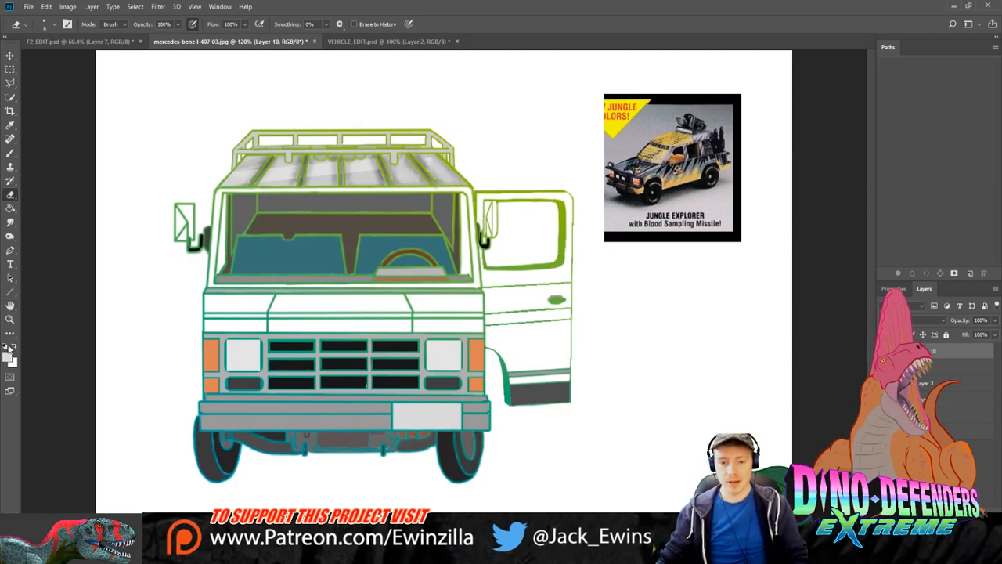
left_click(11, 318)
left_click(293, 373)
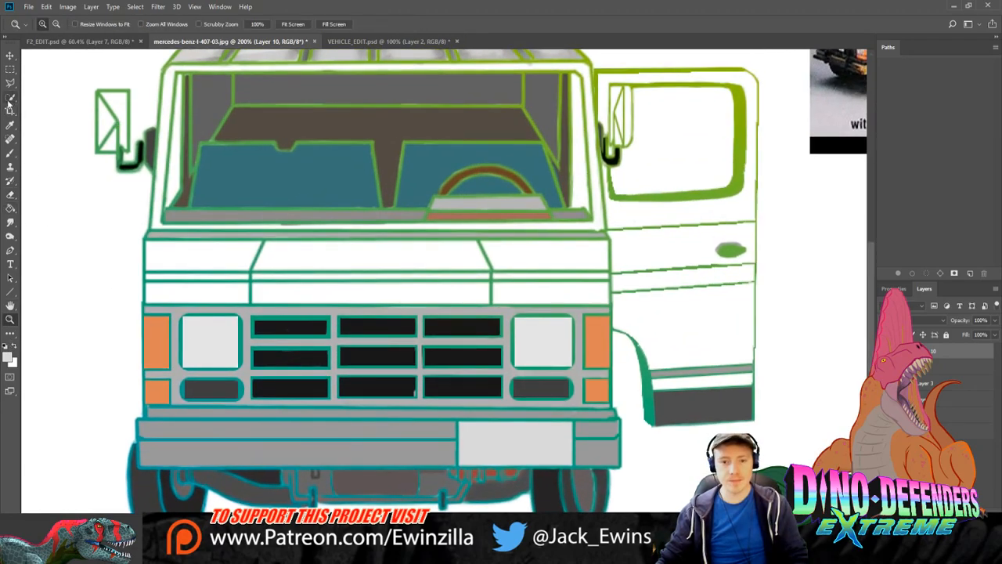
left_click(11, 69)
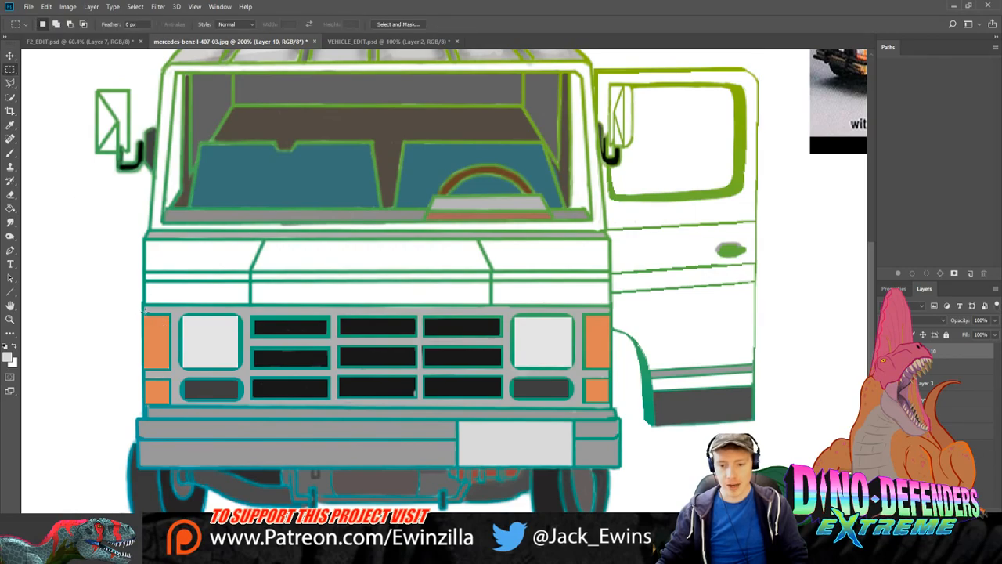
left_click_drag(142, 307, 609, 405)
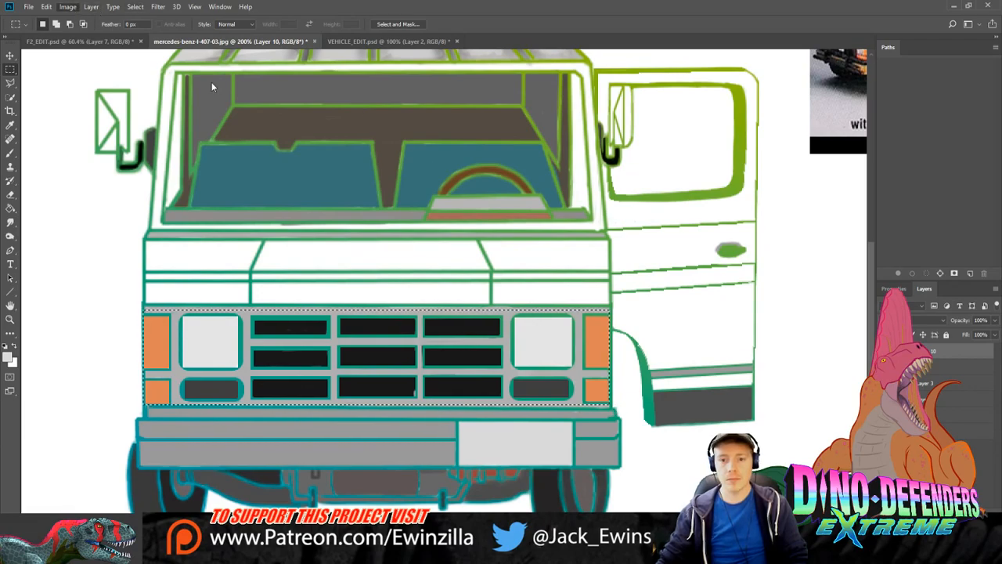
key("i")
key("shift+ctrl+u")
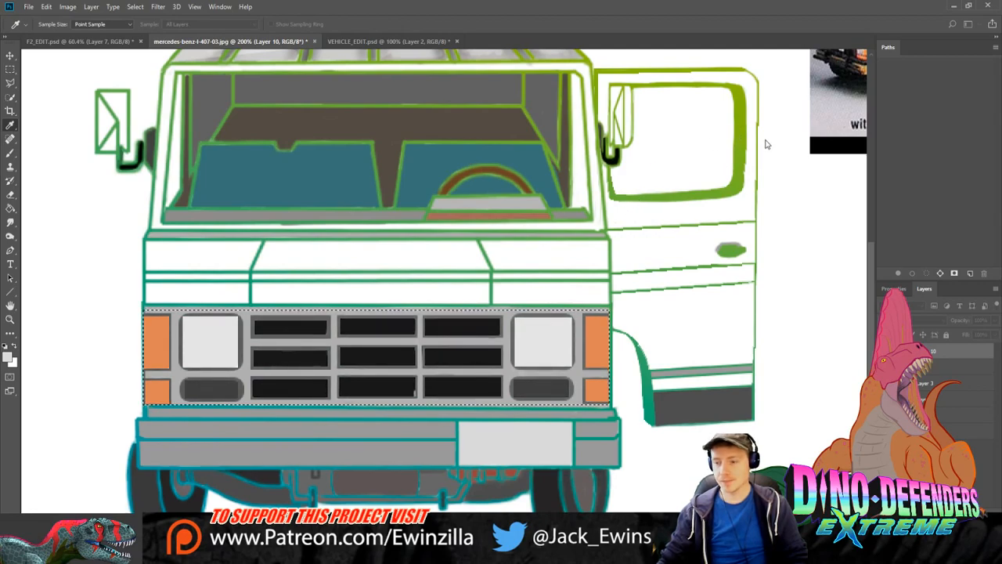
key("m")
left_click(67, 122)
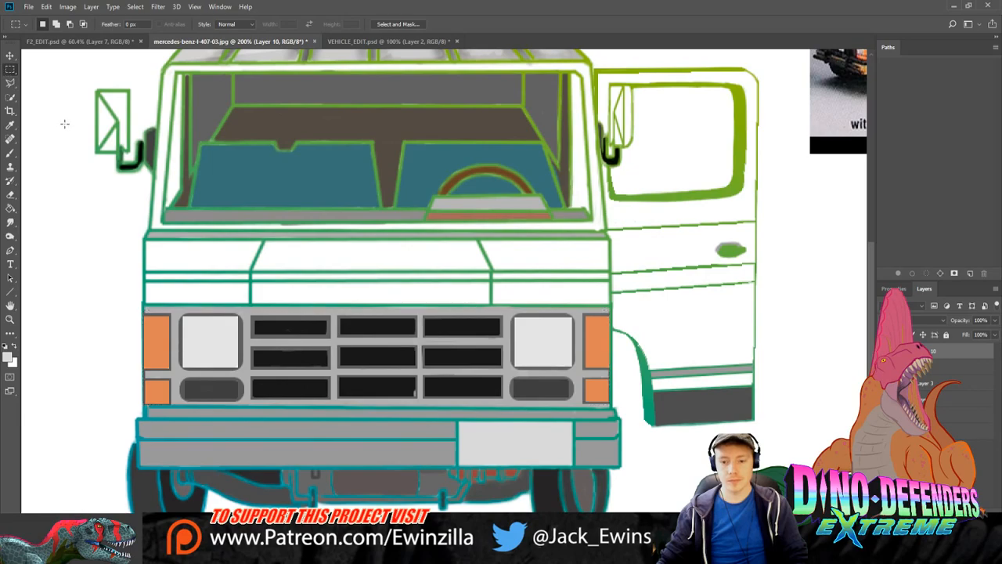
Step: Try to select the tyre and underbody area below the bumper with a rectangular marquee
scroll(67, 129, "down", 5)
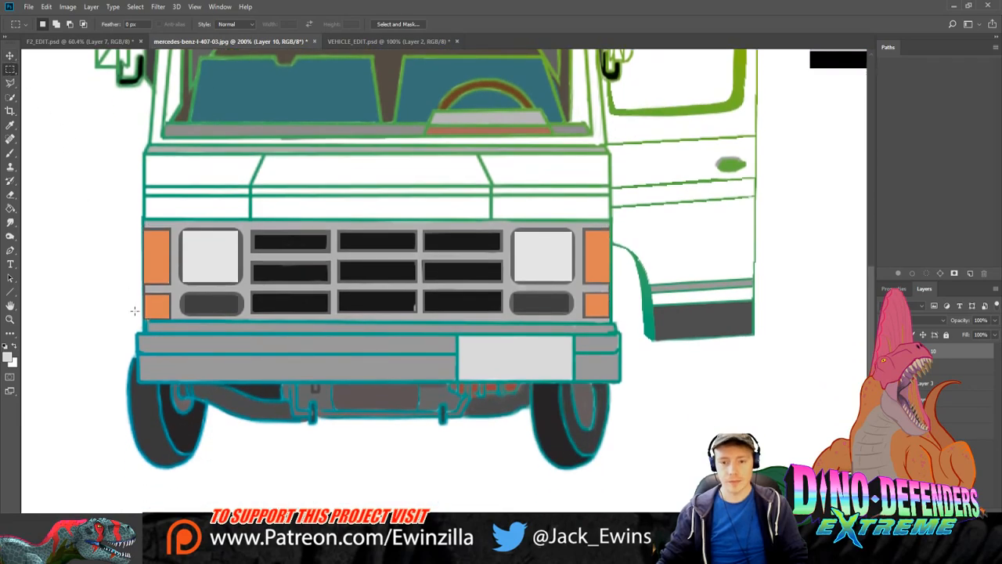
left_click_drag(480, 453, 632, 423)
left_click(632, 420)
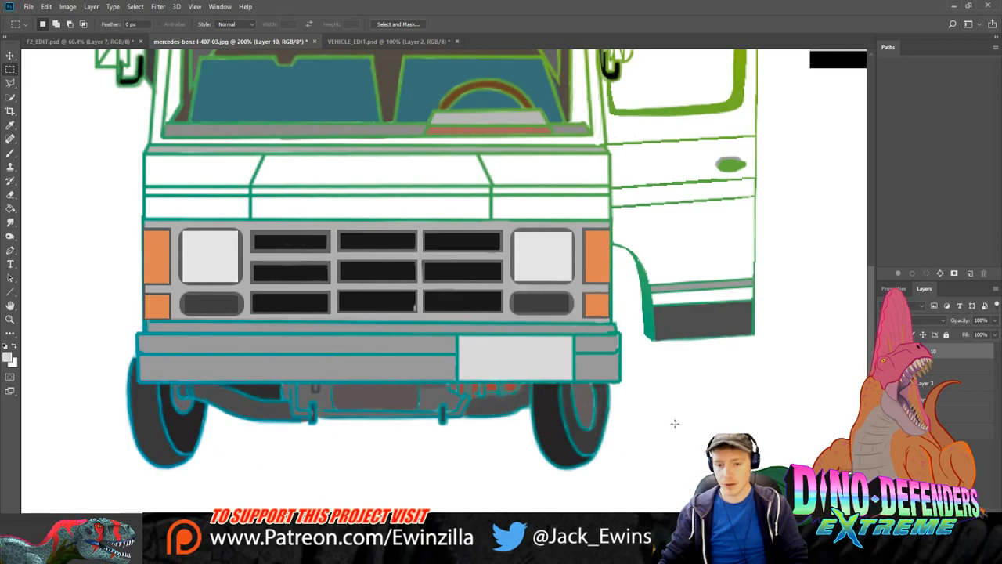
Step: Outline the front bumper with the Polygonal Lasso, recolour its outlines to a pale lavender-grey with an image adjustment, and deselect
left_click(10, 83)
left_click_drag(136, 332, 142, 389)
left_click(136, 384)
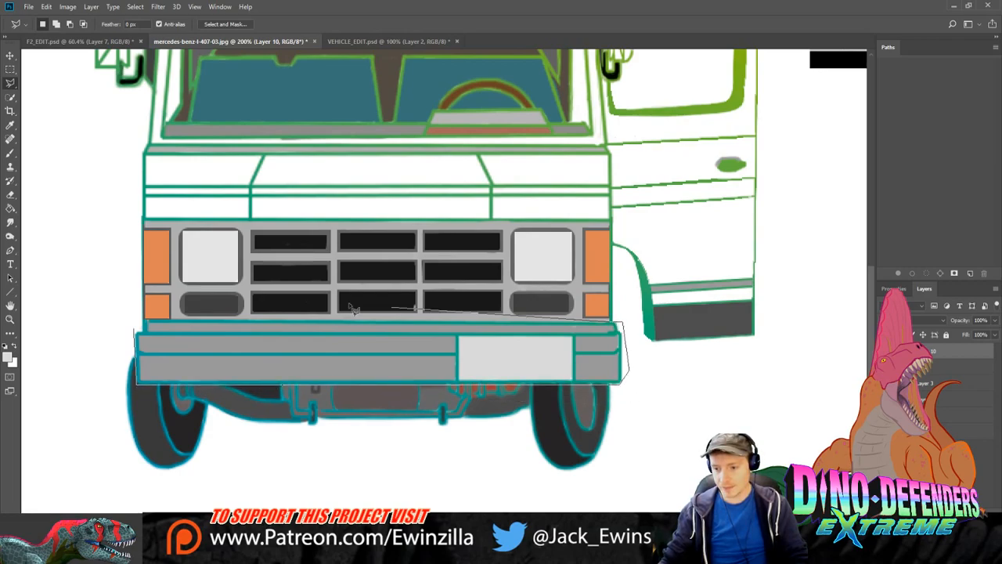
left_click(137, 324)
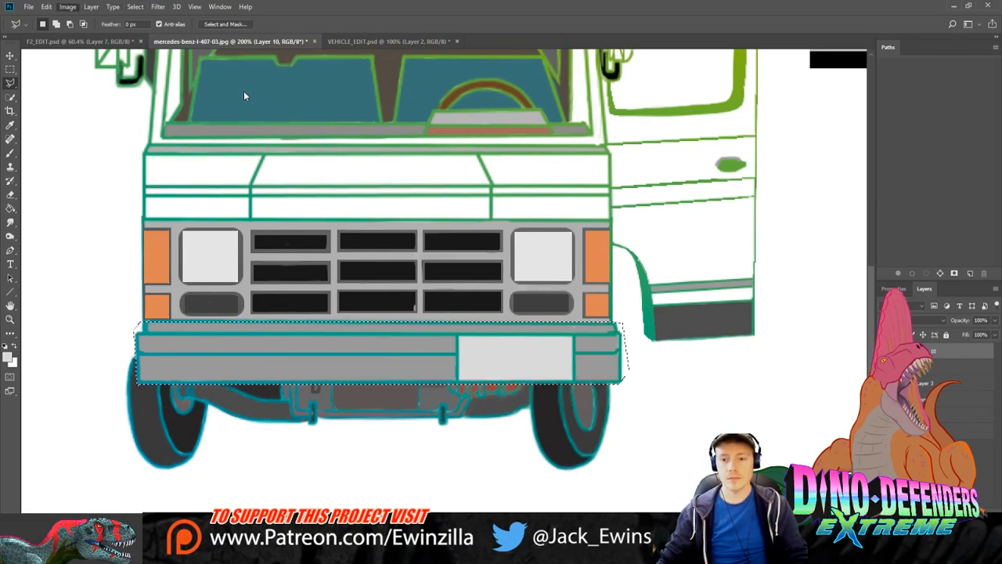
key("i")
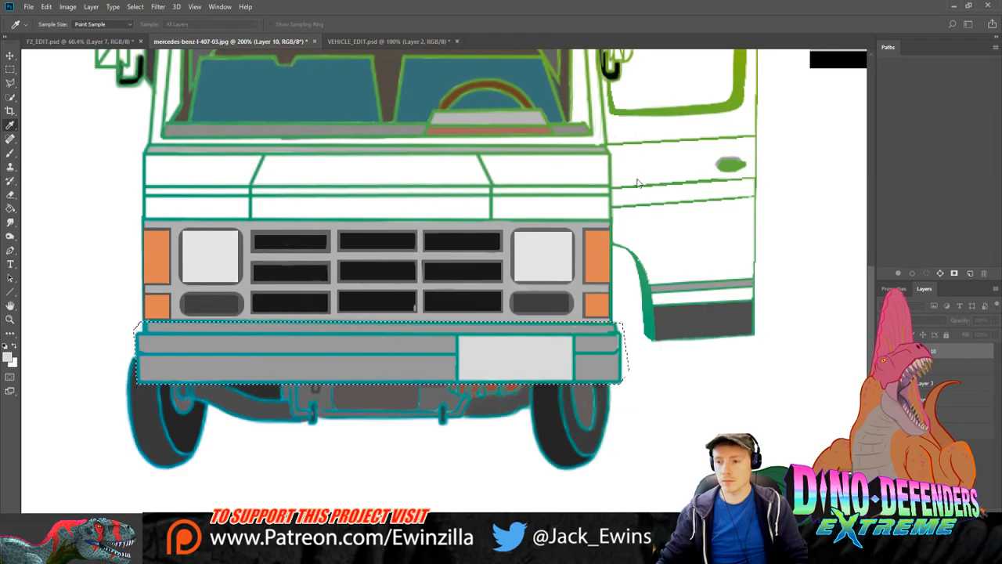
left_click_drag(638, 180, 494, 170)
left_click_drag(643, 207, 669, 210)
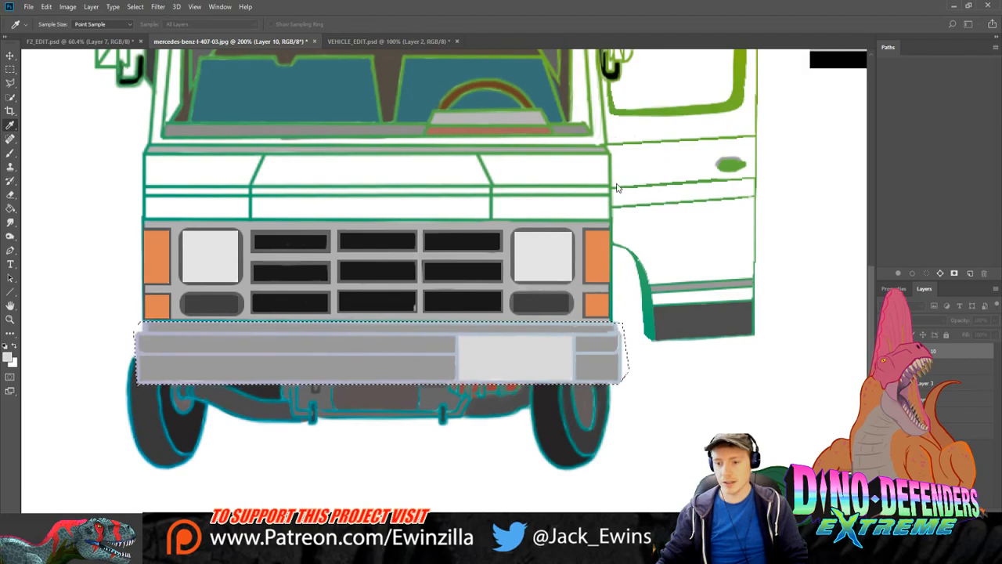
key("m")
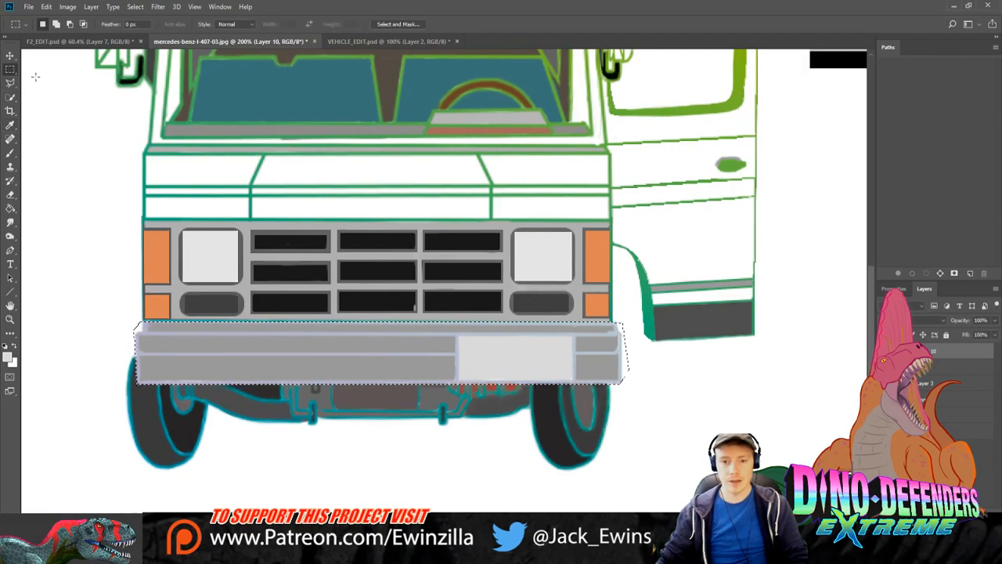
left_click(35, 76)
Step: Lasso the front wheels and undercarriage below the bumper, turn their outlines dark and nearly neutral with an image adjustment, and deselect
key("l")
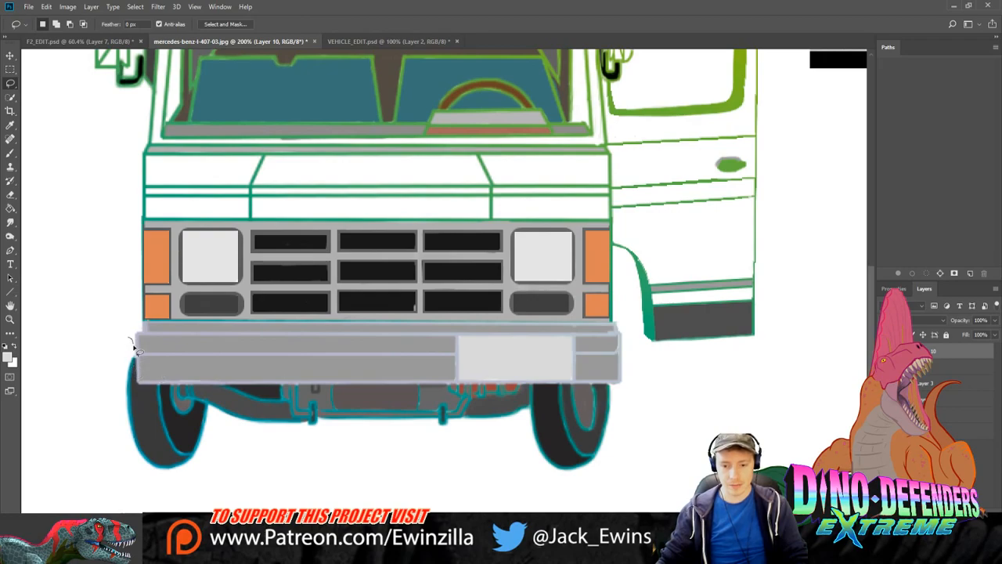
mouse_move(135, 374)
left_mouse_down()
mouse_move(138, 387)
mouse_move(211, 391)
mouse_move(606, 385)
mouse_move(587, 496)
mouse_move(548, 511)
mouse_move(101, 290)
mouse_move(95, 297)
left_mouse_up()
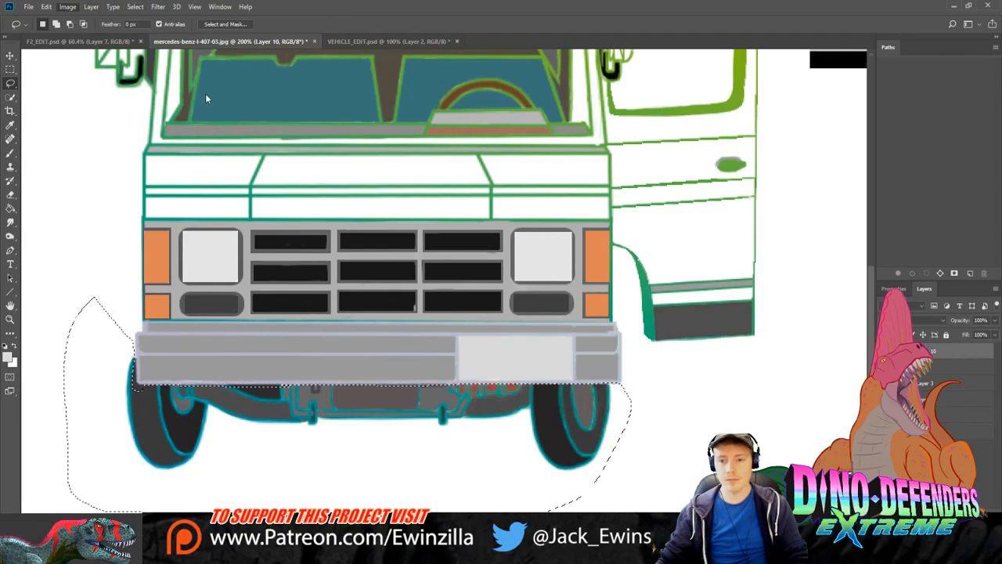
key("i")
key("Delete")
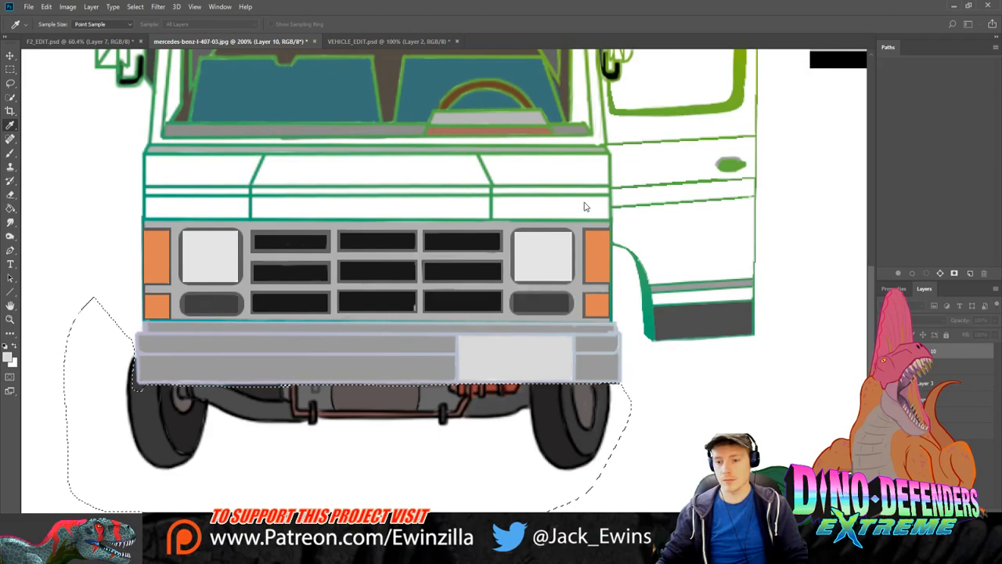
key("ctrl+z")
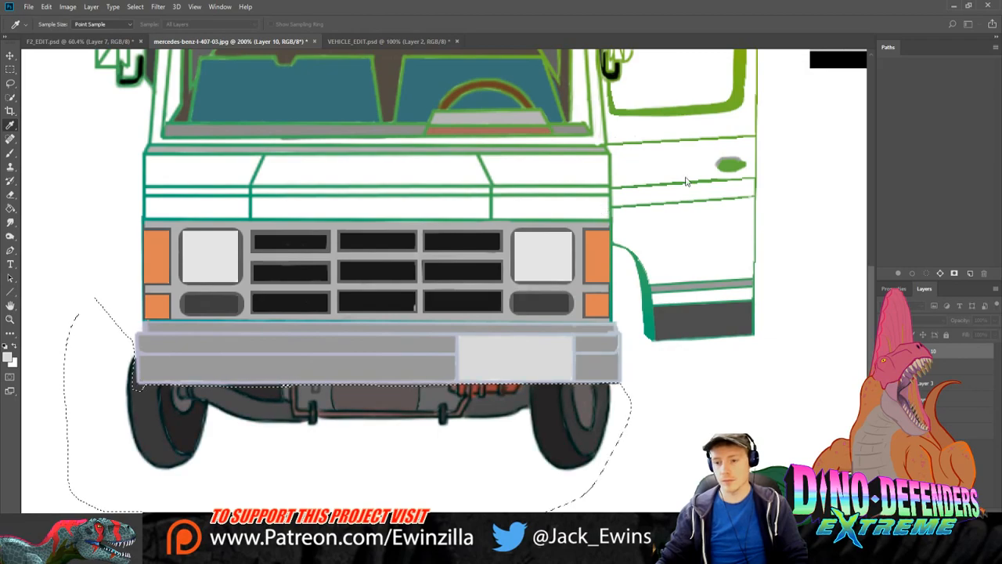
key("m")
key("ctrl+d")
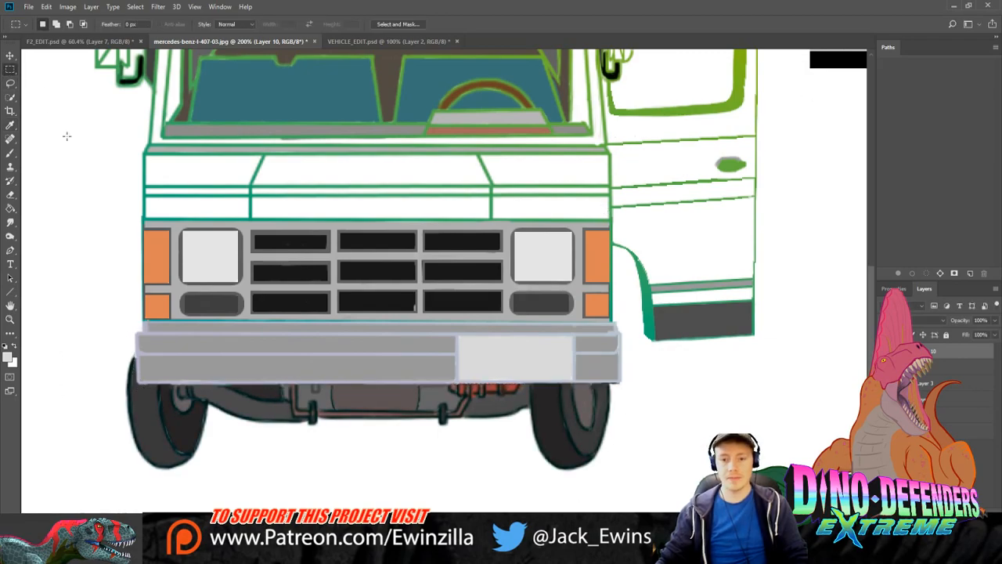
Step: Lasso the open door's wheel arch and lower grey trim strip, recolour their outlines to dark grey, and deselect
scroll(119, 239, "up", 3)
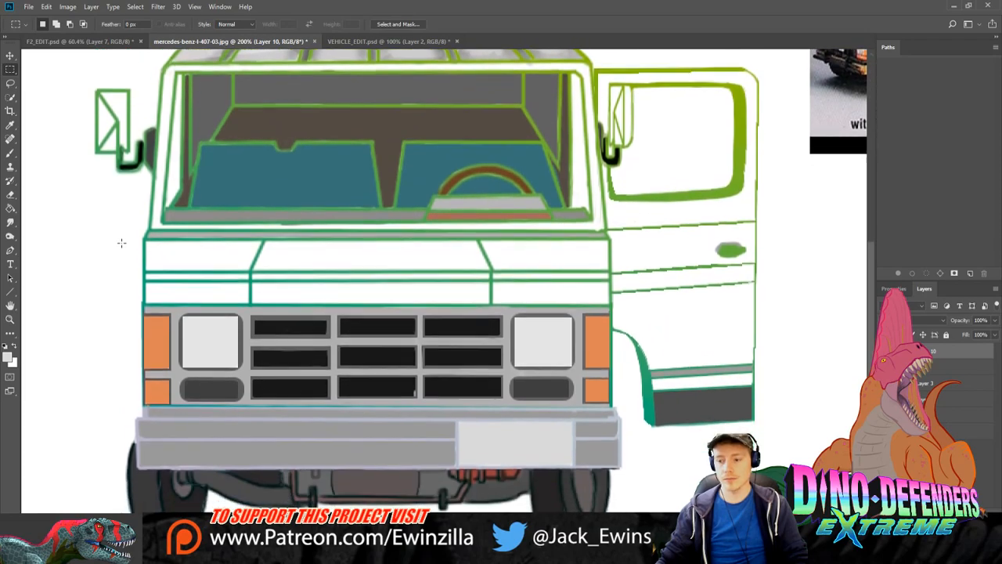
scroll(121, 243, "down", 1)
left_click(10, 82)
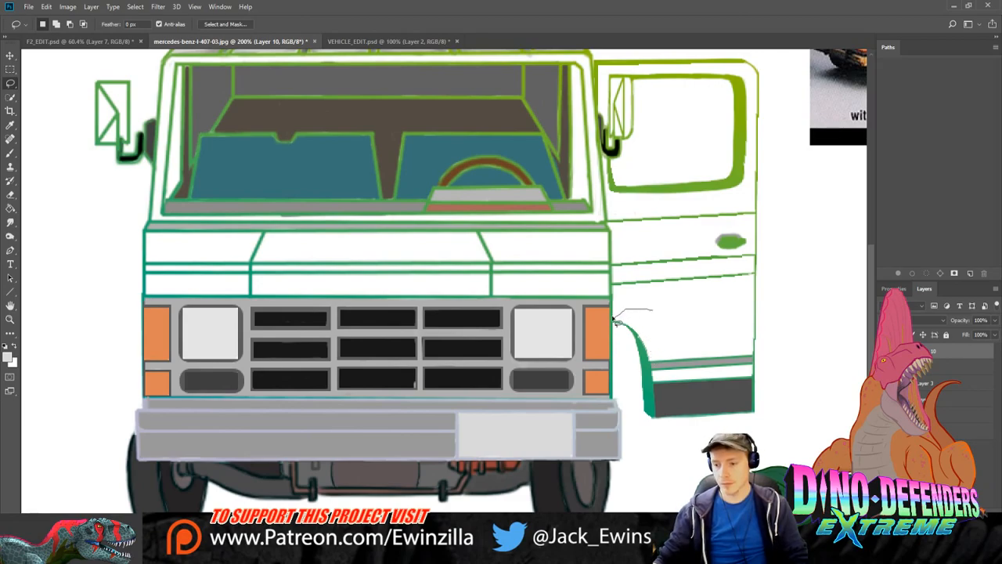
mouse_move(617, 321)
left_mouse_down()
mouse_move(647, 439)
mouse_move(660, 428)
mouse_move(659, 391)
mouse_move(753, 374)
mouse_move(648, 310)
left_mouse_up()
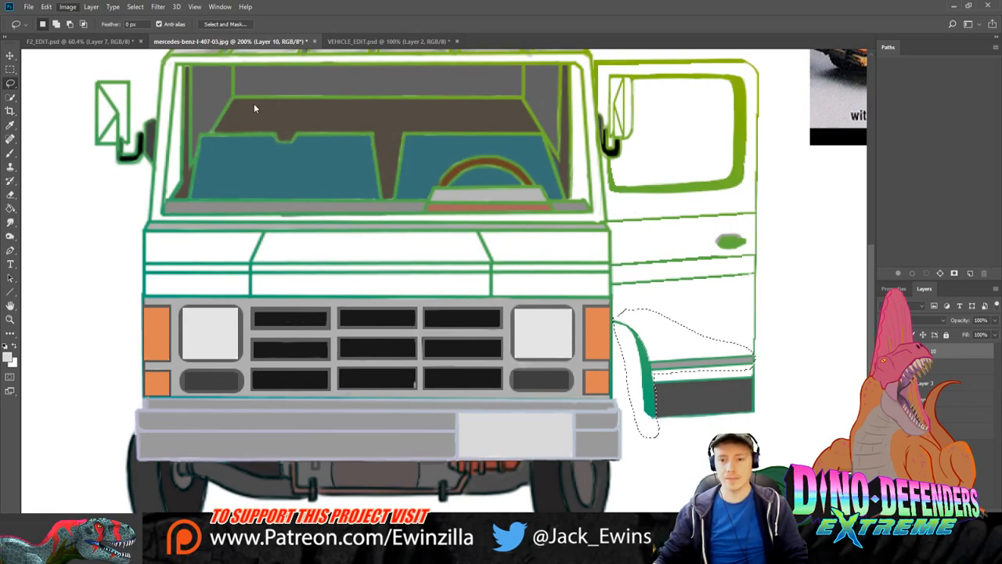
key("i")
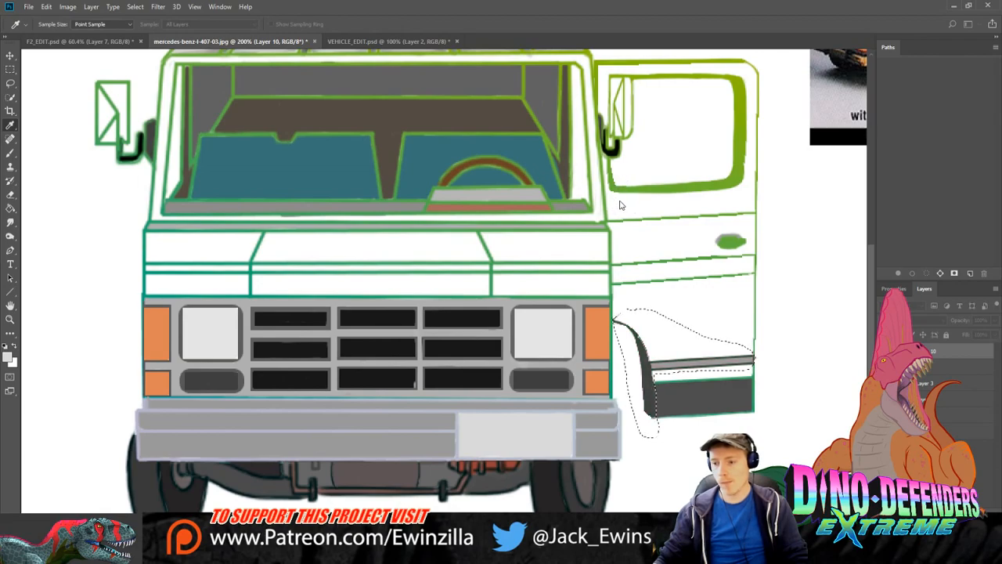
key("l")
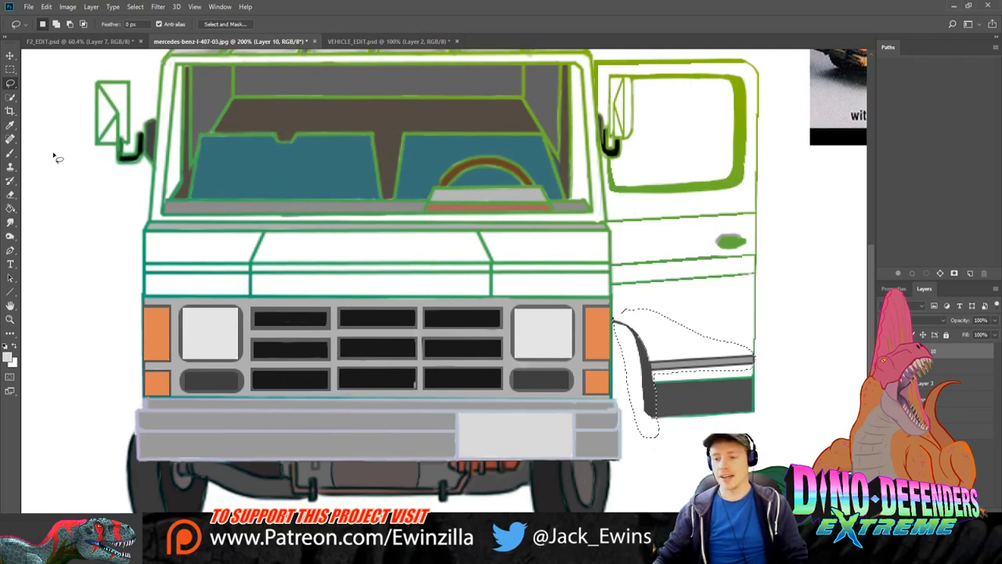
left_click(11, 68)
left_click(103, 257)
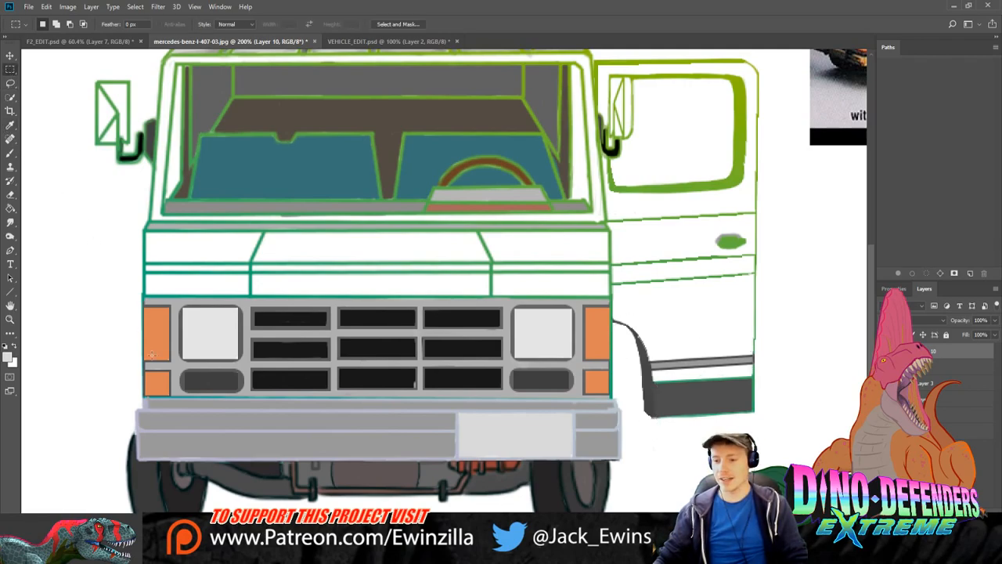
Step: Lasso the handle on the open door, recolour it to a dark neutral grey with an image adjustment, and deselect
scroll(152, 355, "up", 3)
scroll(149, 352, "down", 3)
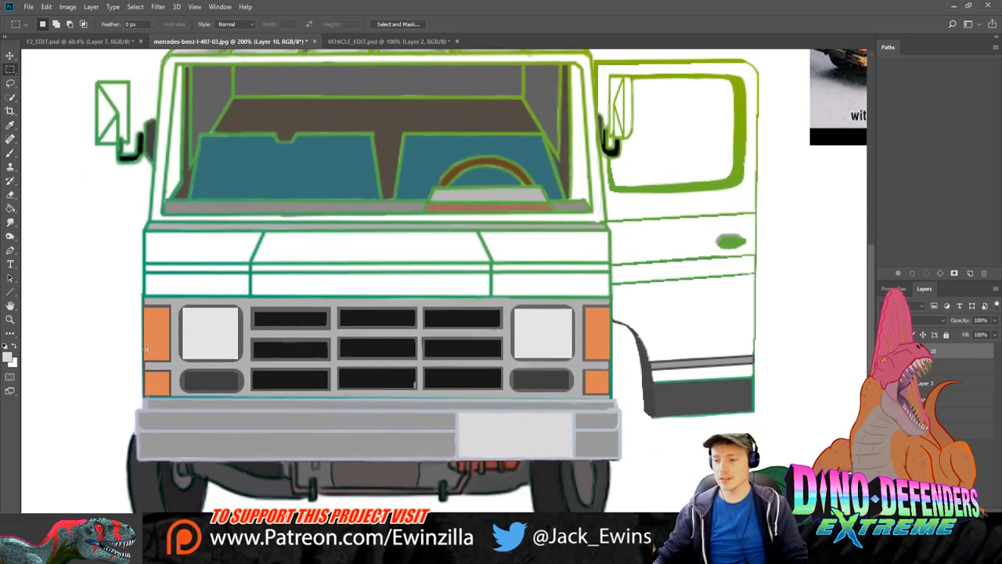
left_click(10, 82)
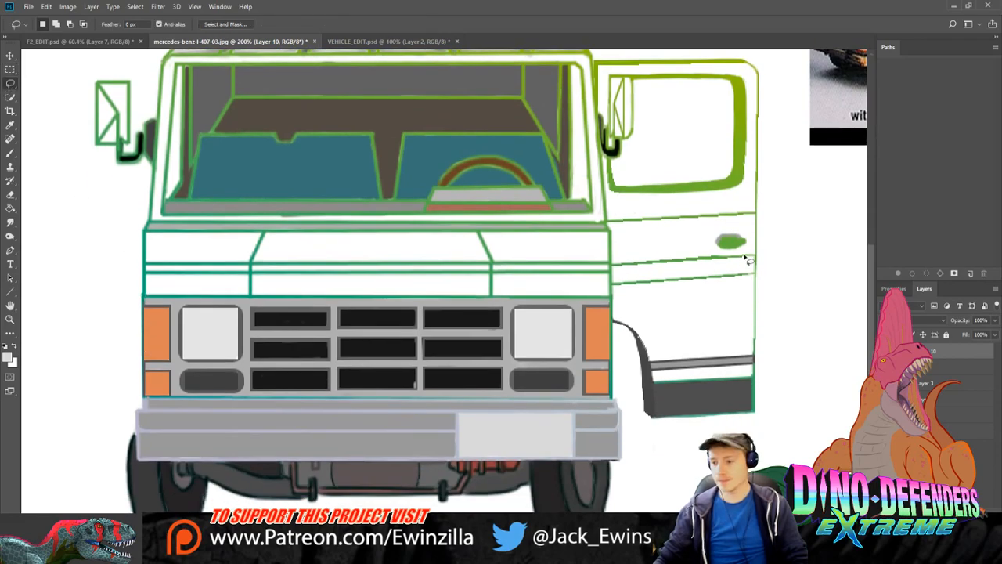
mouse_move(746, 254)
left_mouse_down()
mouse_move(711, 253)
mouse_move(702, 235)
mouse_move(719, 227)
mouse_move(719, 252)
mouse_move(753, 235)
left_mouse_up()
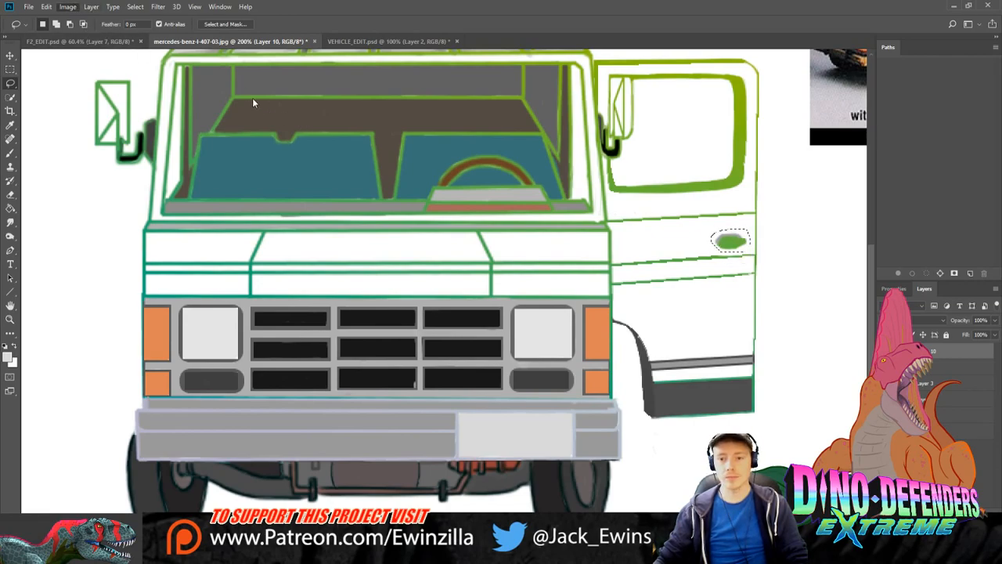
key("i")
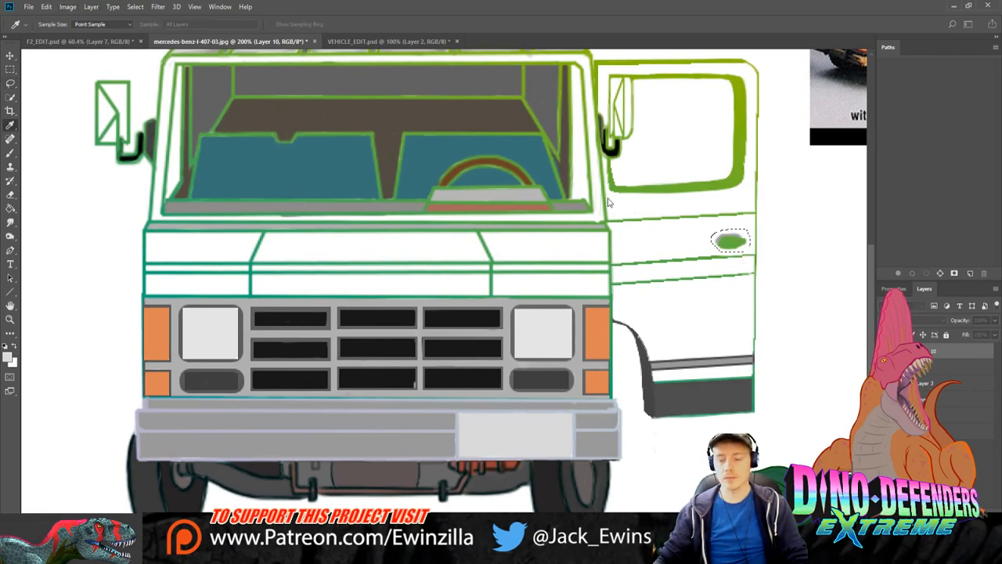
left_click(354, 69)
key("alt+BackSpace")
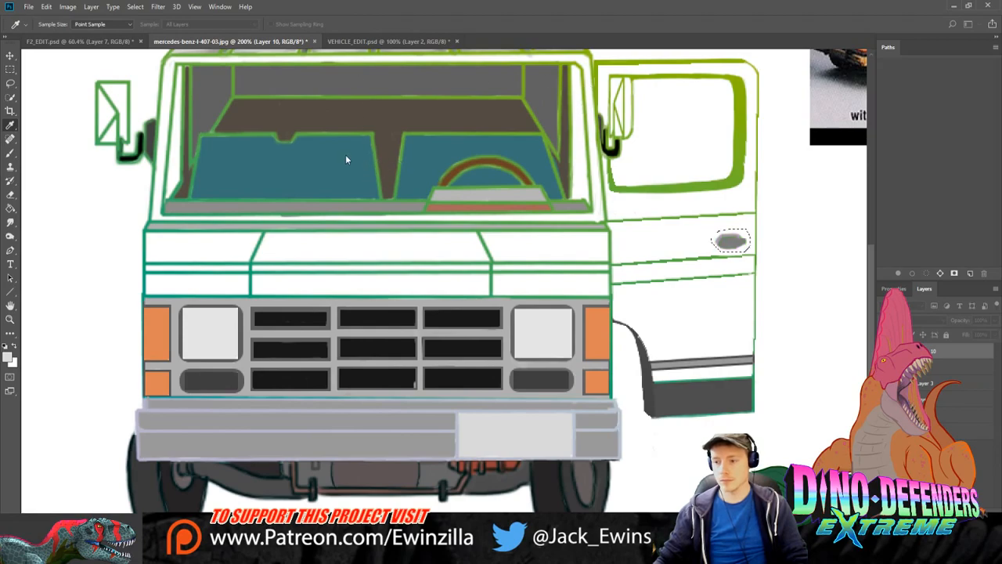
left_click(392, 183)
key("alt+BackSpace")
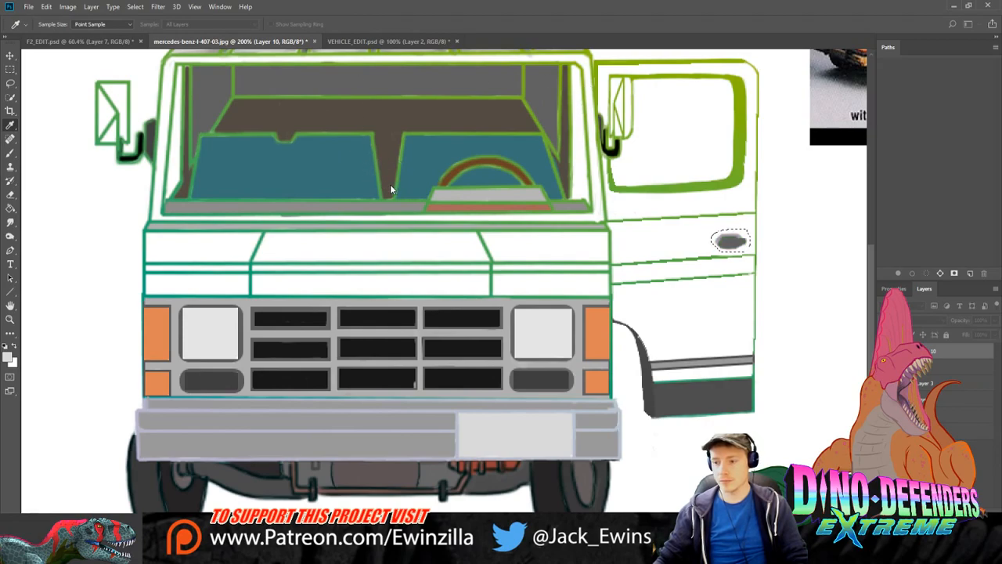
key("l")
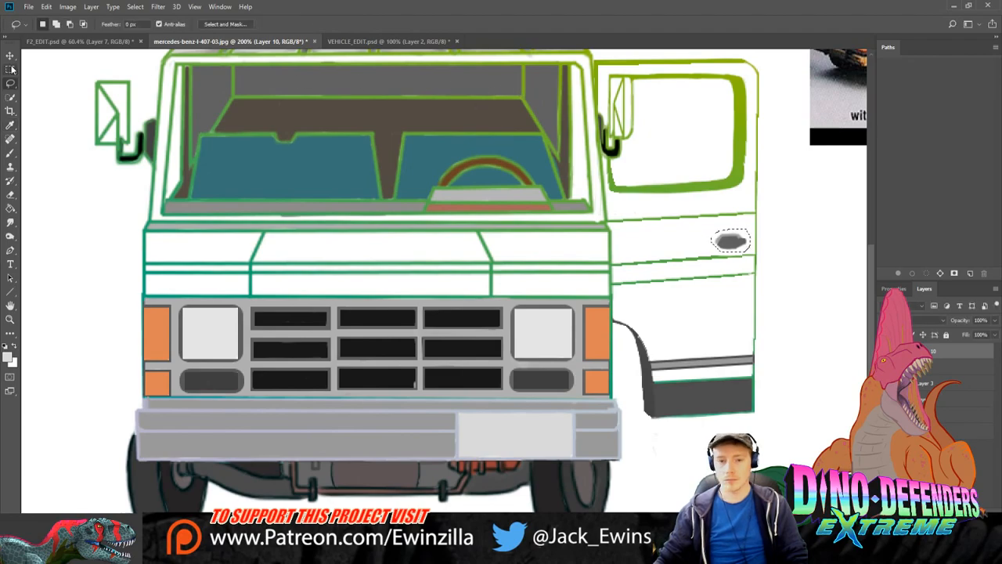
key("m")
key("ctrl+d")
Step: Outline the open door's window frame with the Polygonal Lasso, excluding the glass centre, recolour the frame to medium grey, and deselect
scroll(160, 288, "up", 2)
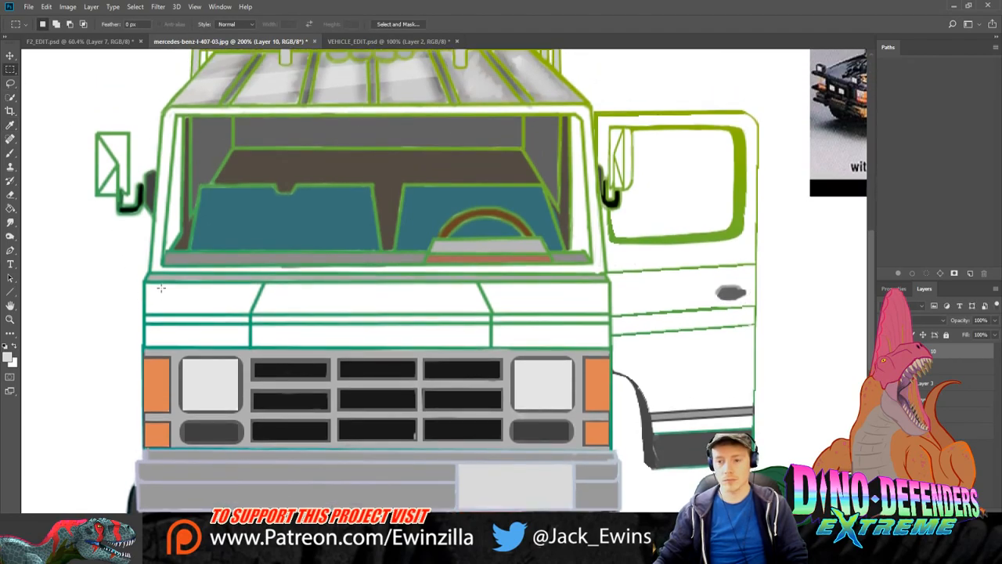
key("l")
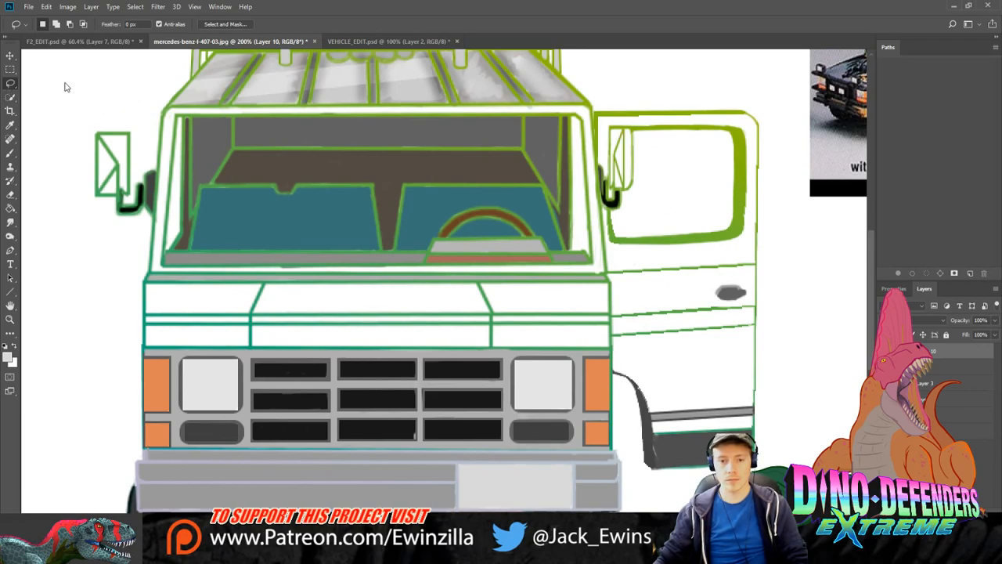
key("shift+l")
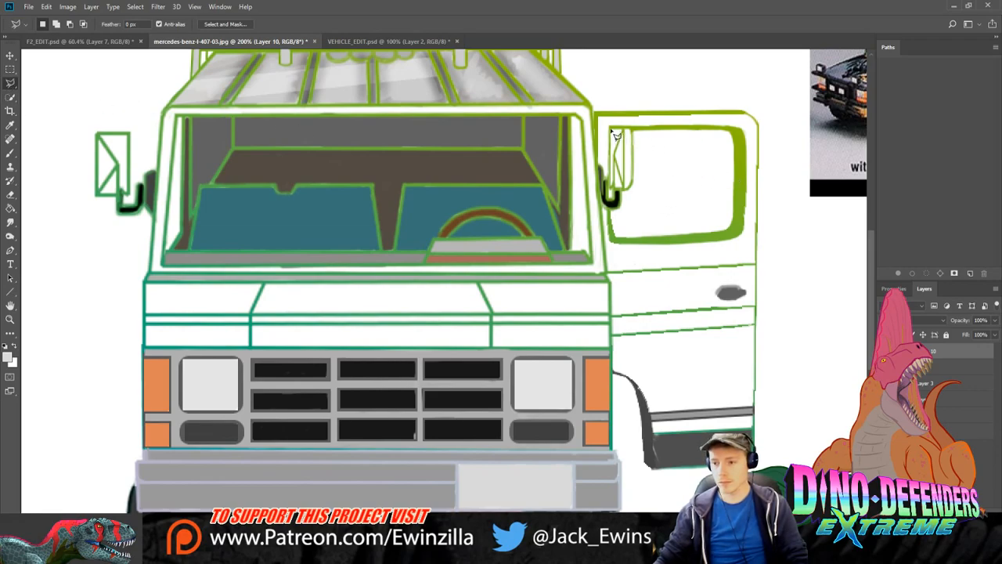
left_click(610, 128)
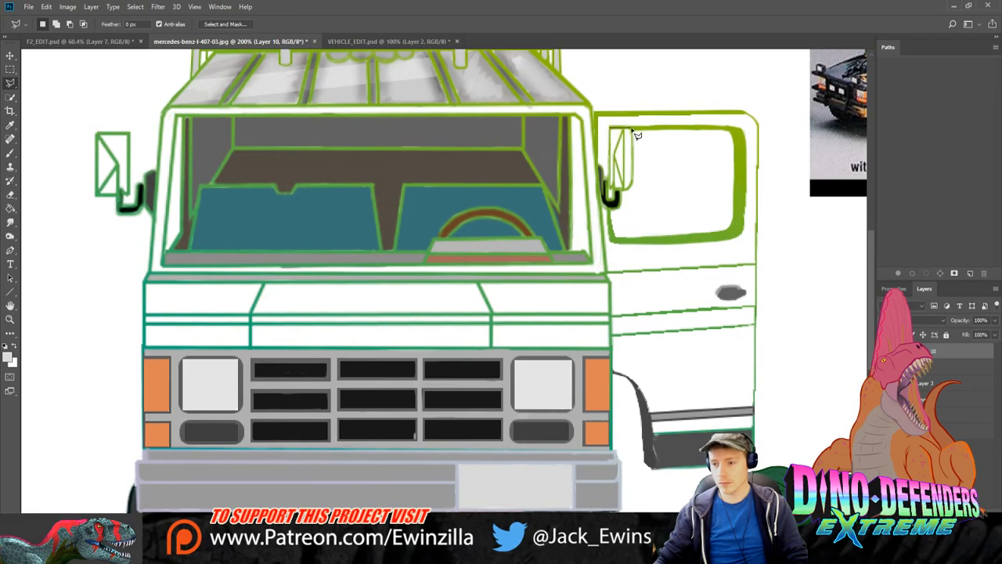
left_click(726, 135)
left_click(714, 206)
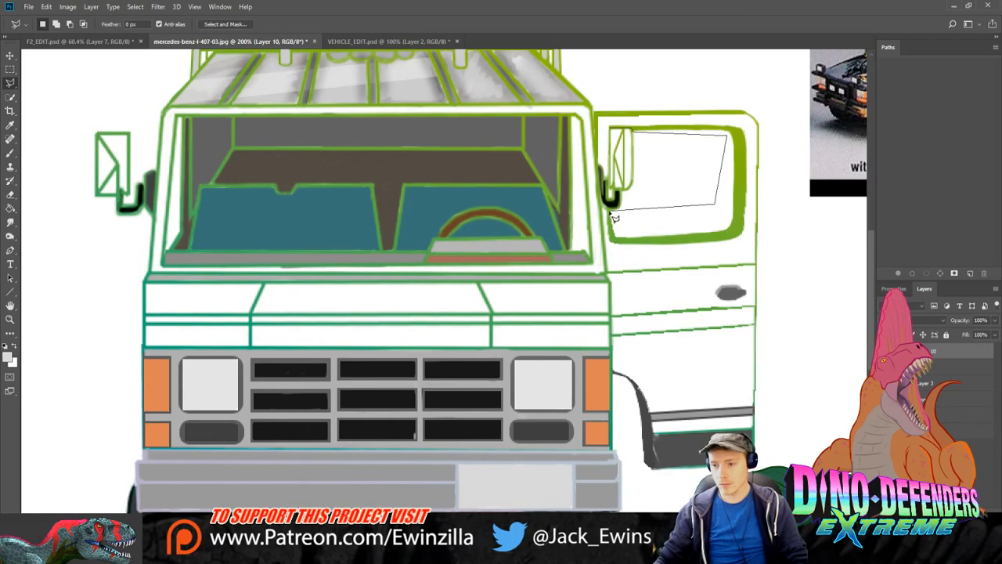
left_click(610, 210)
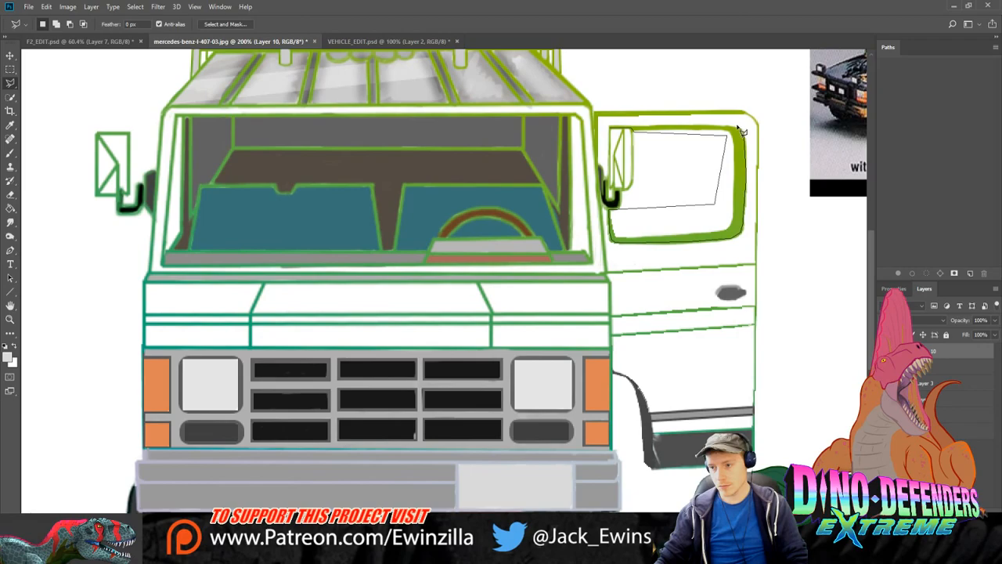
left_click(615, 133)
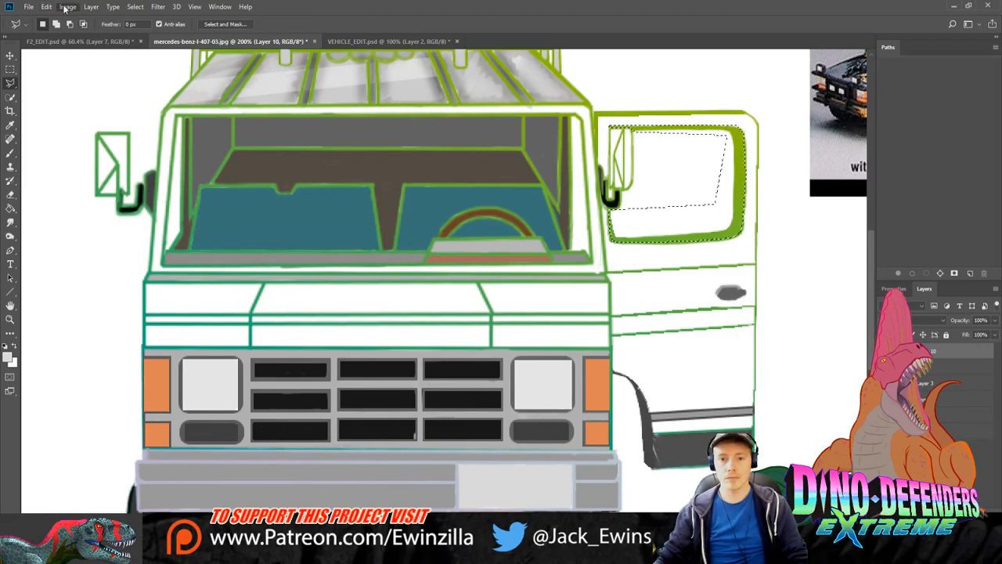
key("i")
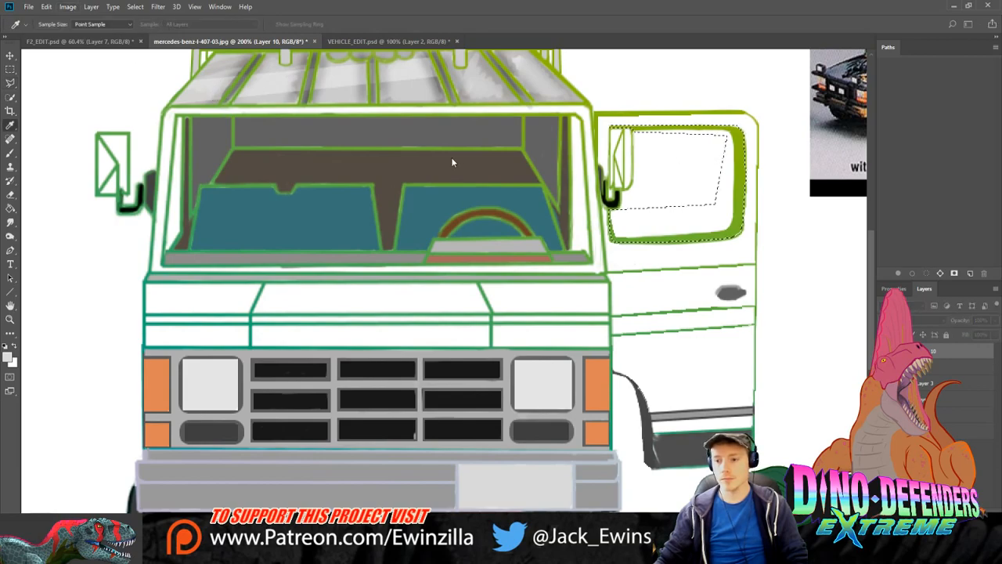
key("alt+BackSpace")
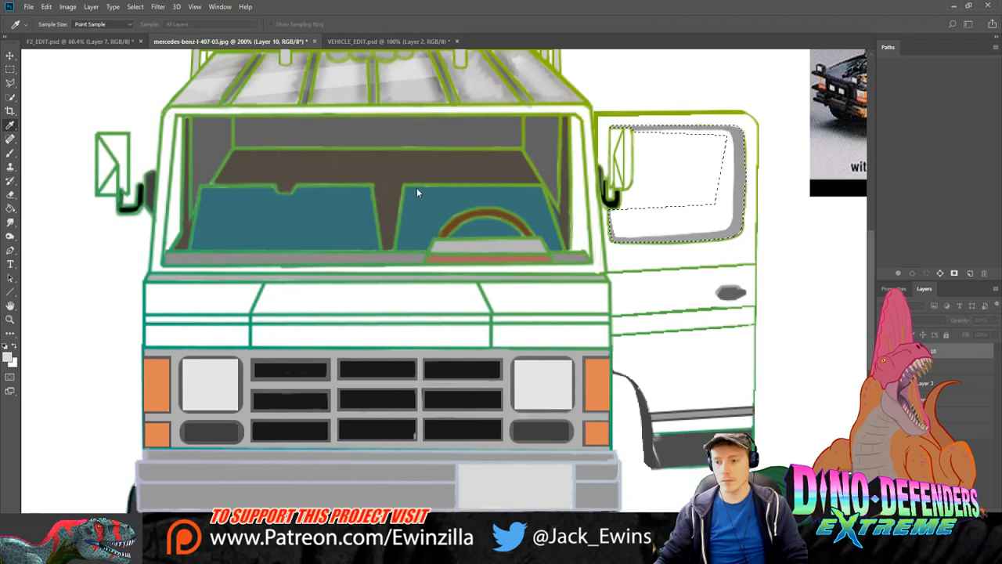
key("l")
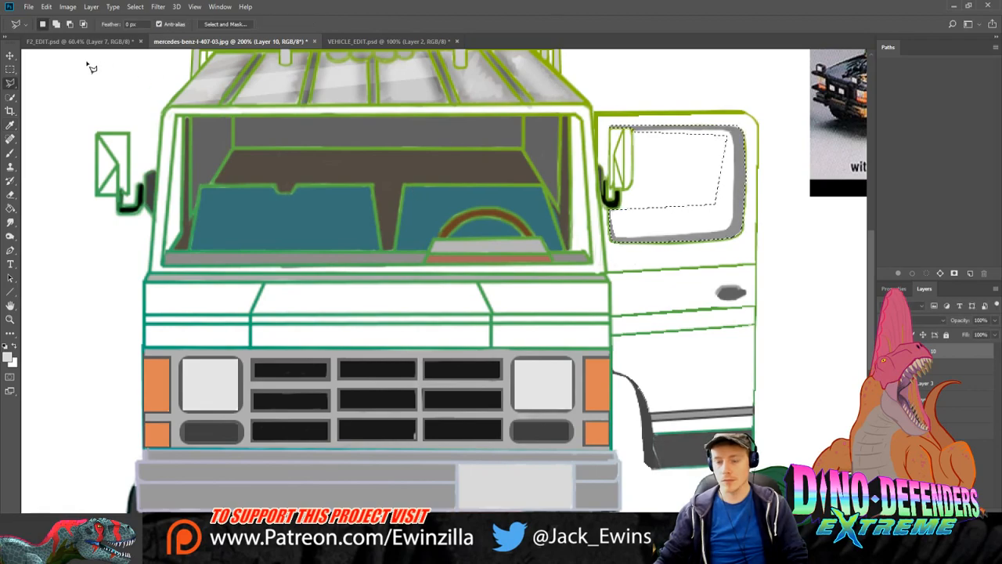
left_click(10, 70)
left_click(97, 84)
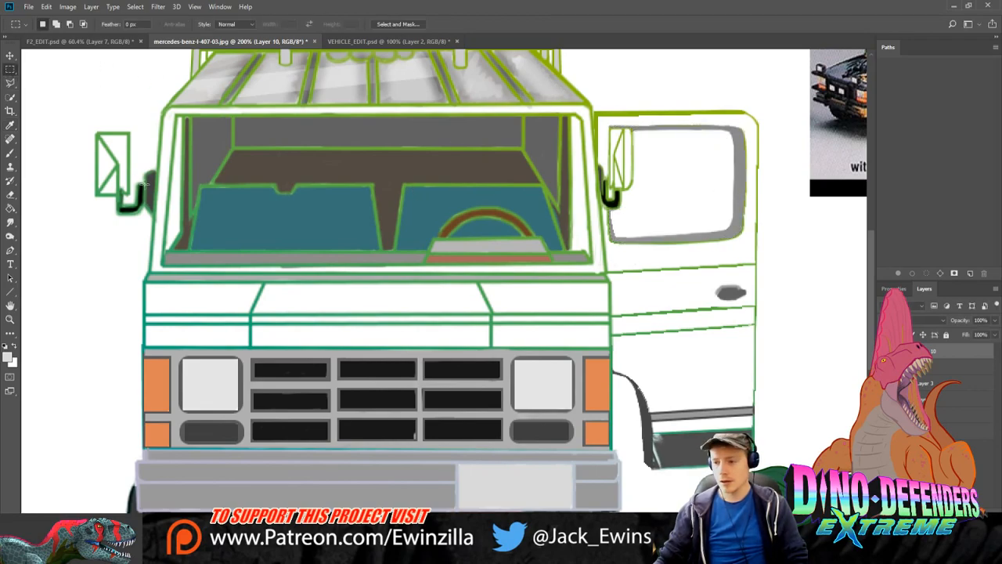
scroll(117, 157, "up", 2)
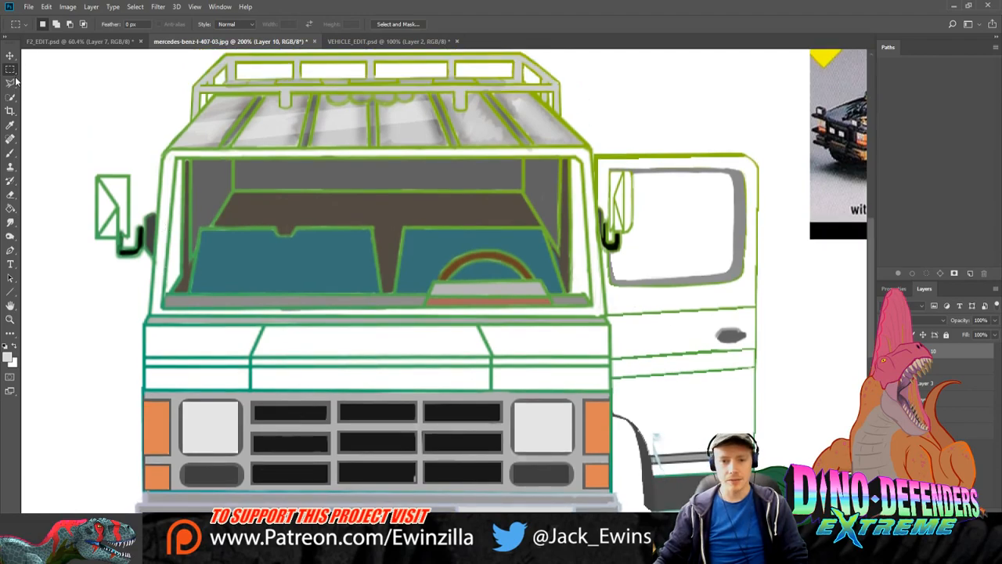
Step: Outline the cab interior seen through the windscreen, including the dashboard strip, with the Polygonal Lasso
left_click(12, 82)
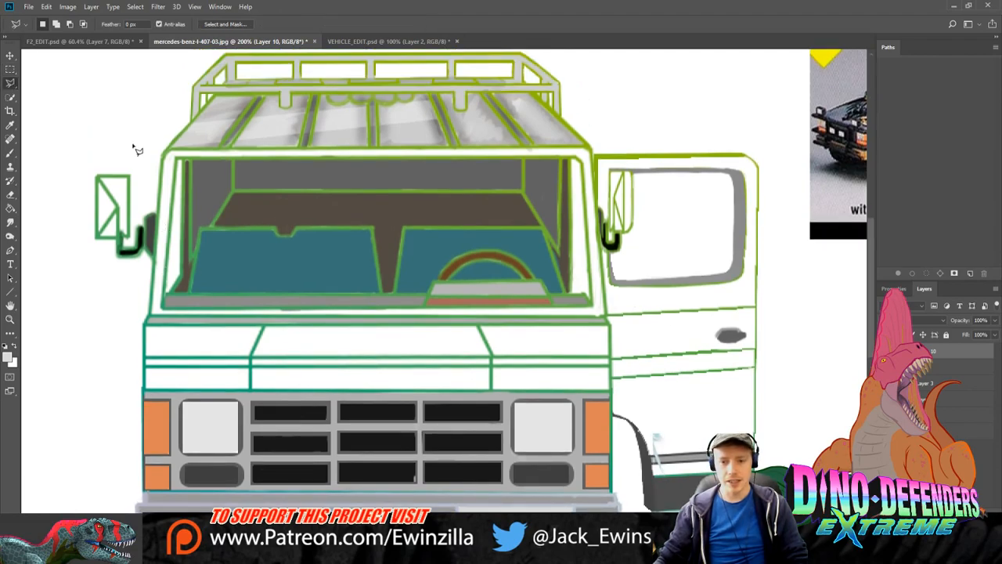
left_click(188, 161)
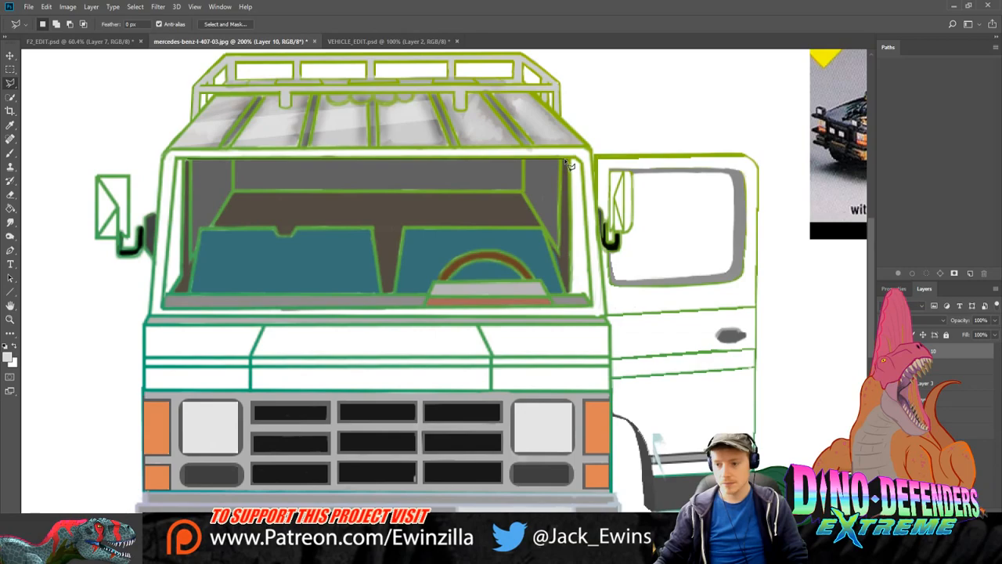
left_click(566, 160)
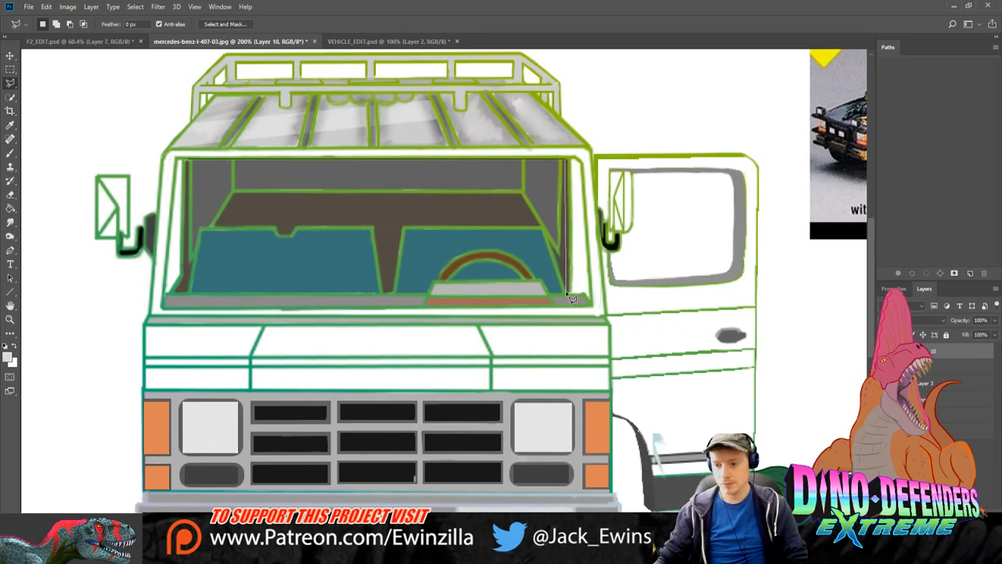
left_click(569, 293)
left_click(591, 306)
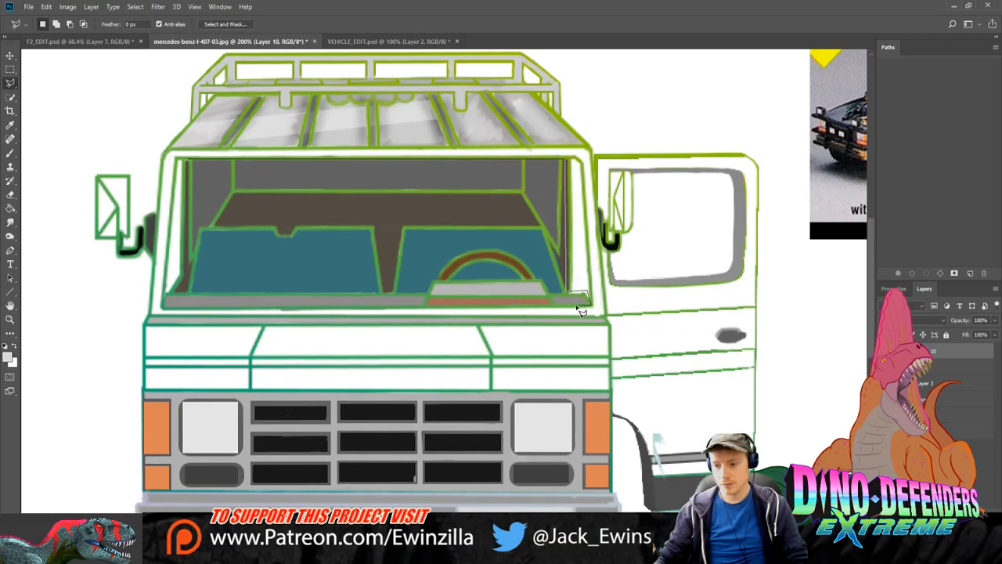
left_click(163, 304)
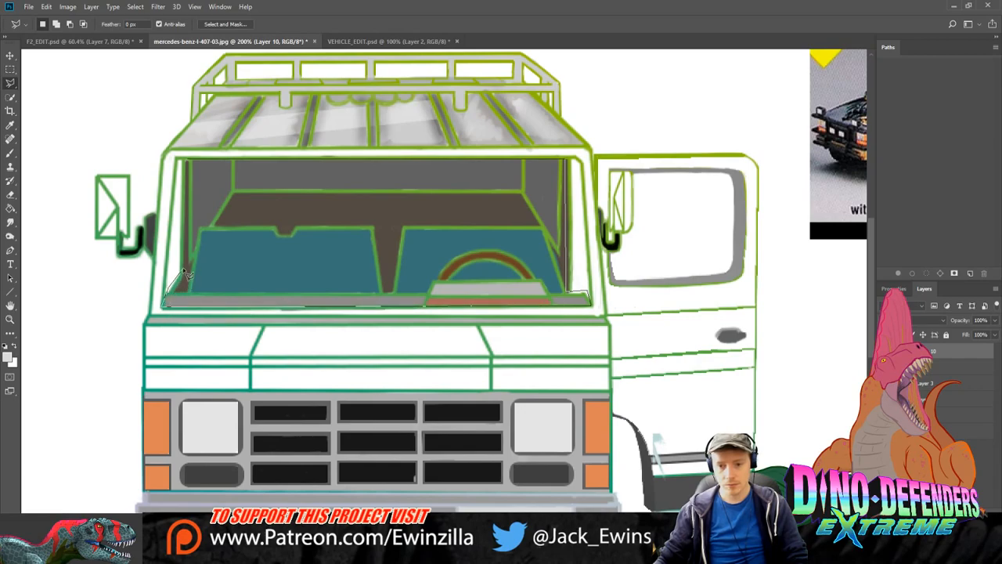
left_click(186, 160)
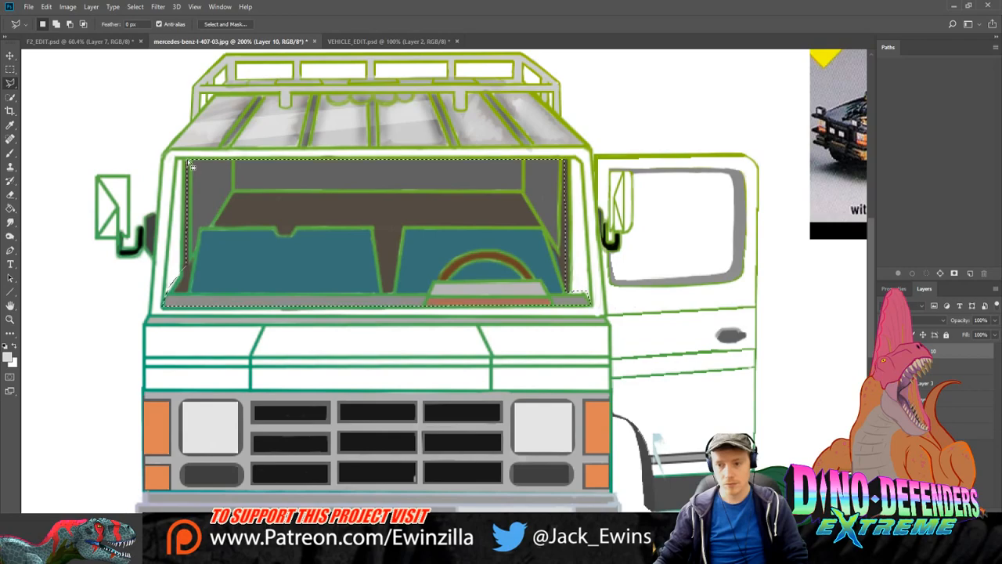
Step: Recolour the outlines inside the windscreen selection to a dark reddish brown with an image adjustment, and deselect
left_click(225, 92)
left_click_drag(423, 179, 350, 186)
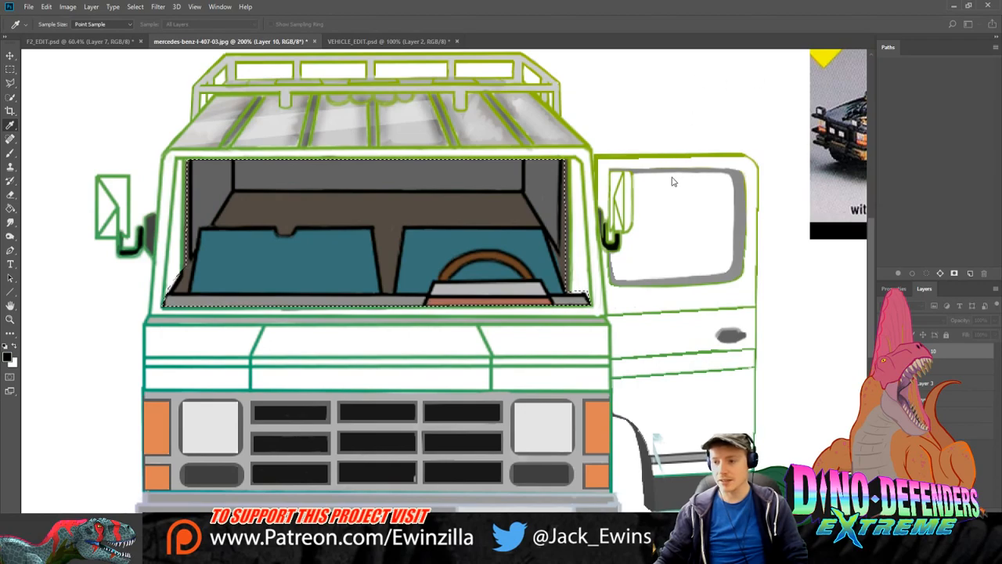
key("Escape")
left_click(699, 156)
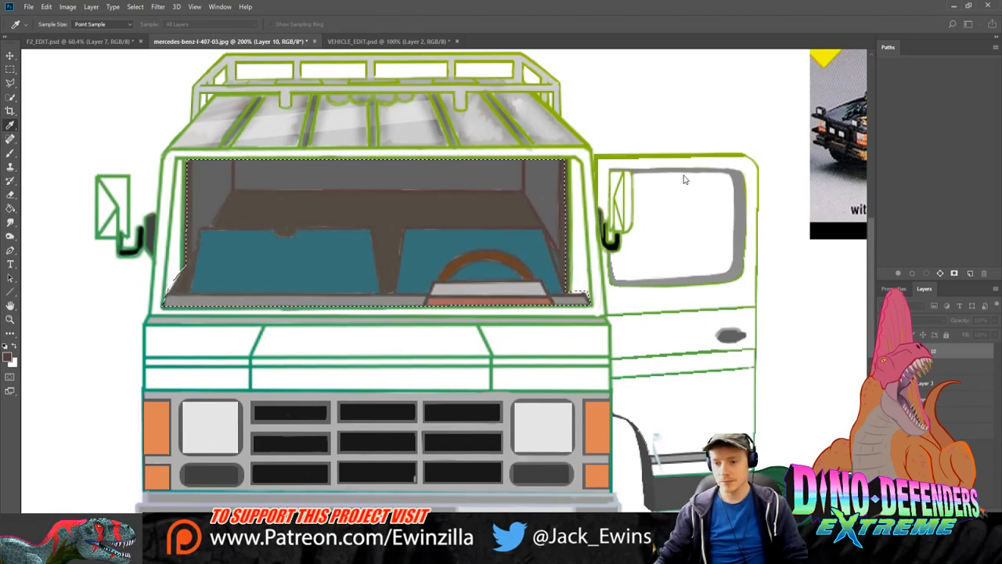
key("l")
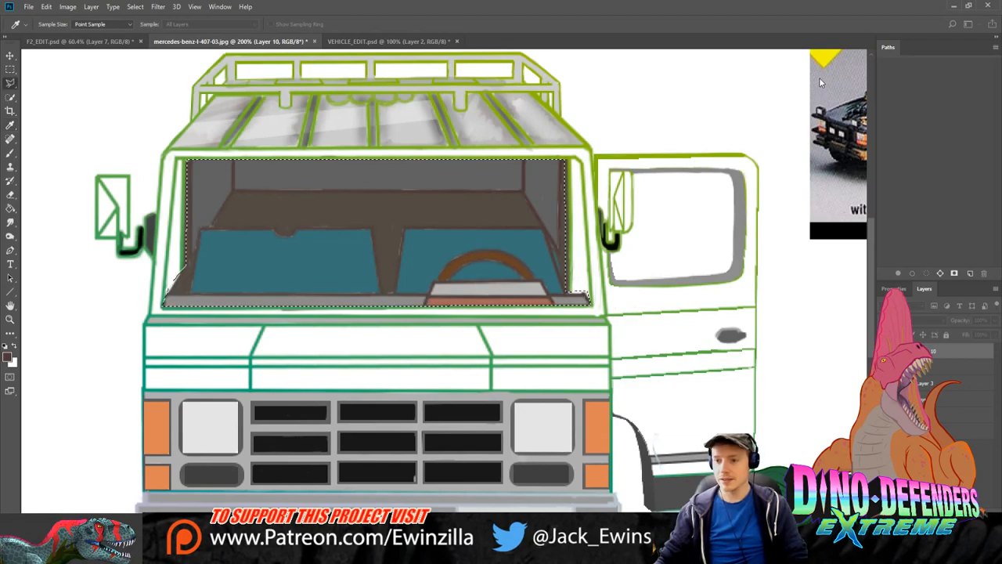
scroll(275, 210, "up", 1)
left_click(10, 69)
key("ctrl+d")
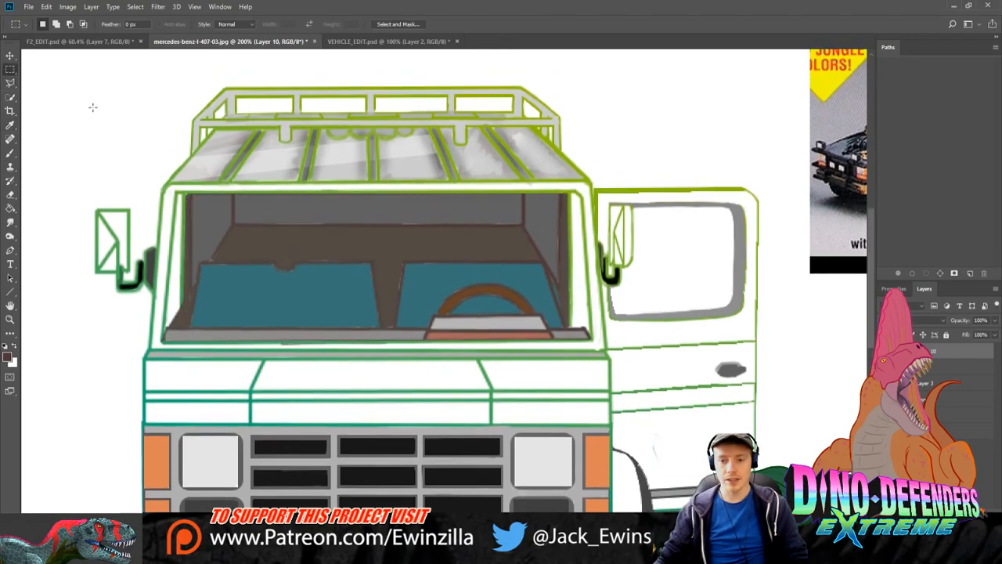
Step: Outline the roof and roof rack above the windscreen frame with the Polygonal Lasso
left_click(15, 83)
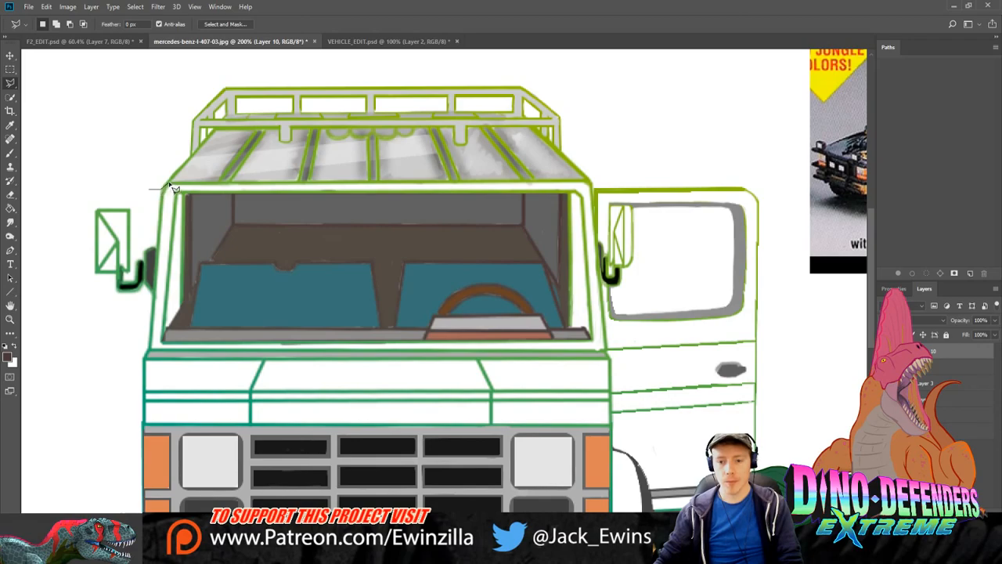
left_click(588, 184)
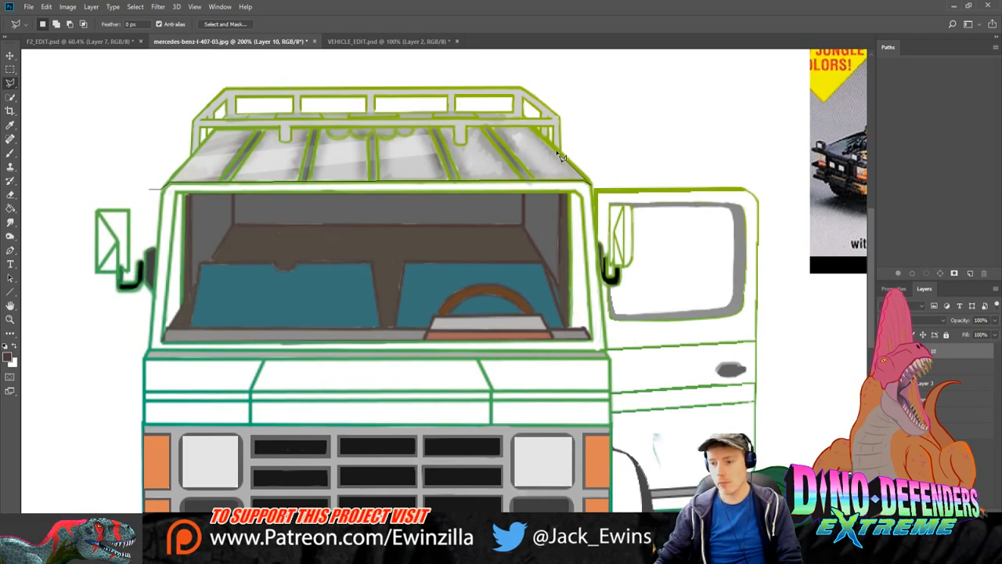
left_click(571, 92)
left_click(445, 50)
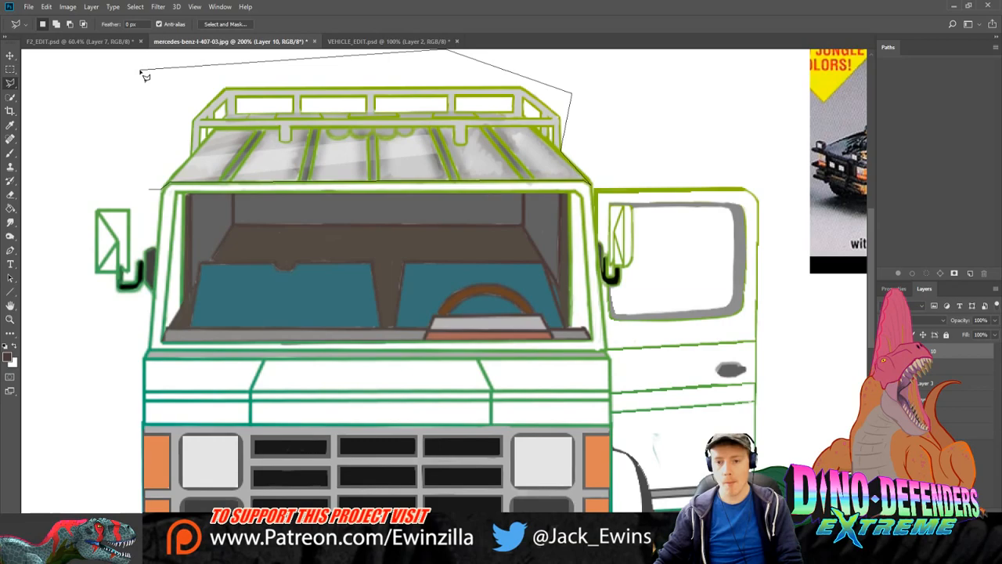
left_click(183, 83)
left_click(177, 154)
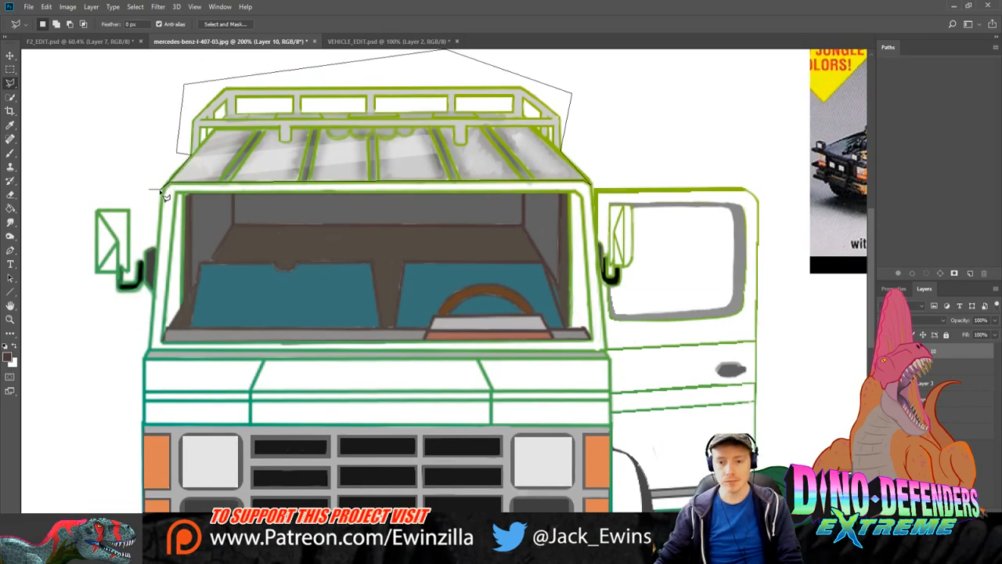
key("Return")
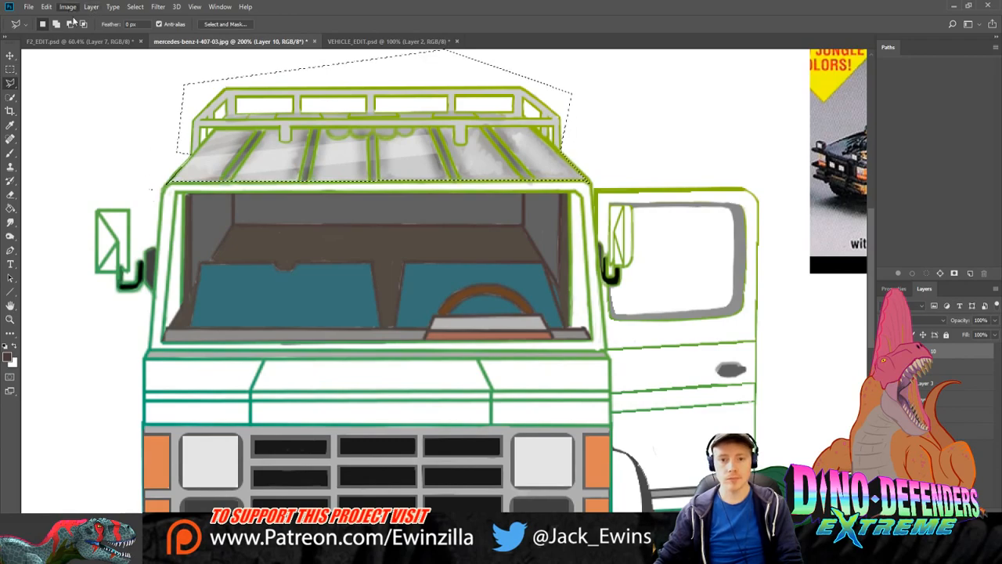
Step: Turn the selected roof and roof rack outlines neutral grey with an image adjustment, and deselect
key("i")
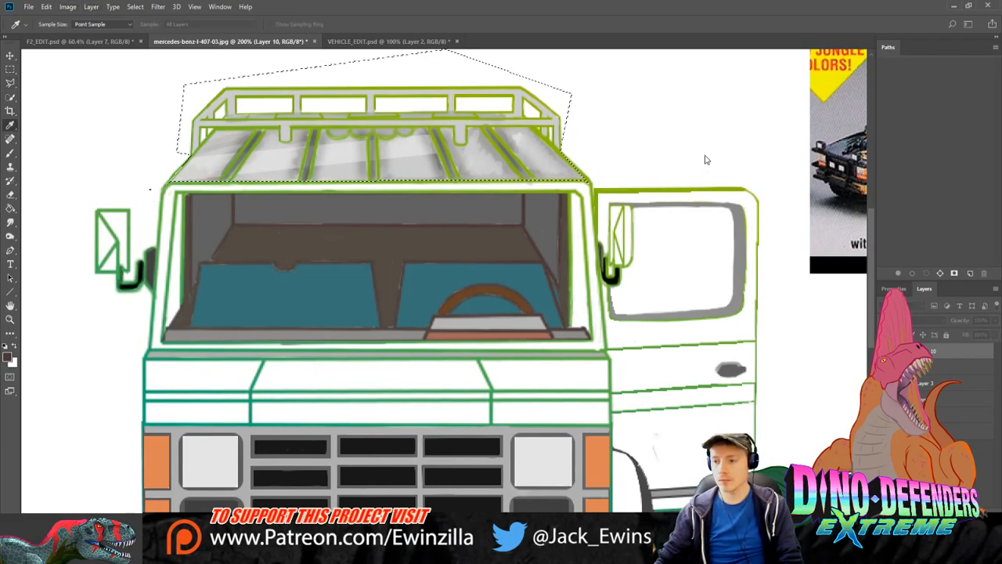
key("ctrl+shift+u")
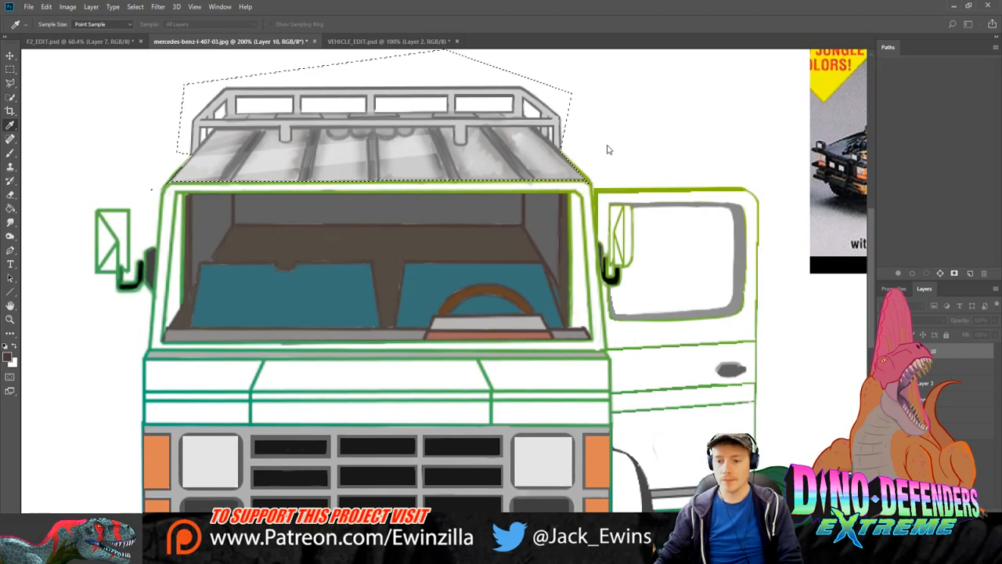
key("l")
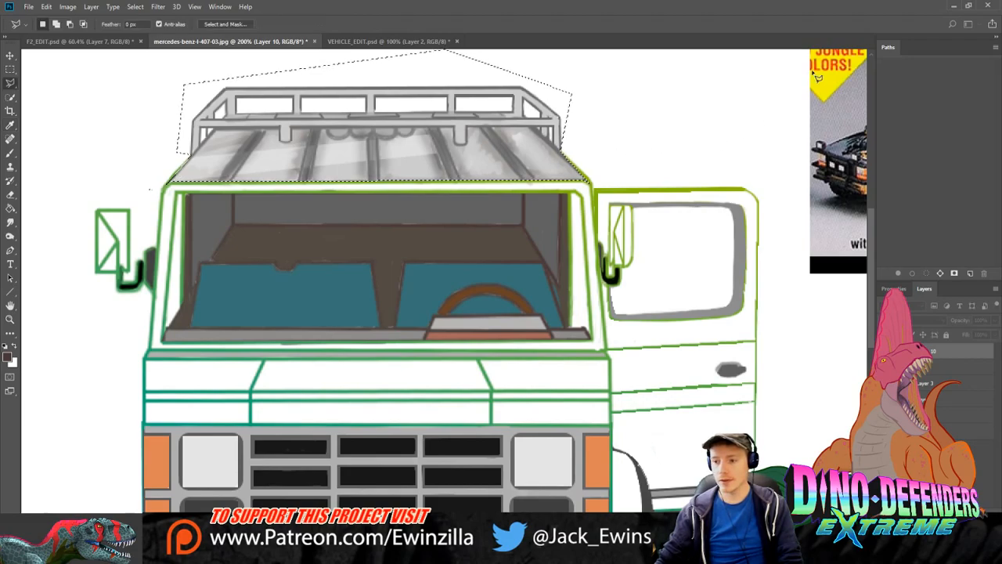
left_click(10, 69)
key("ctrl+d")
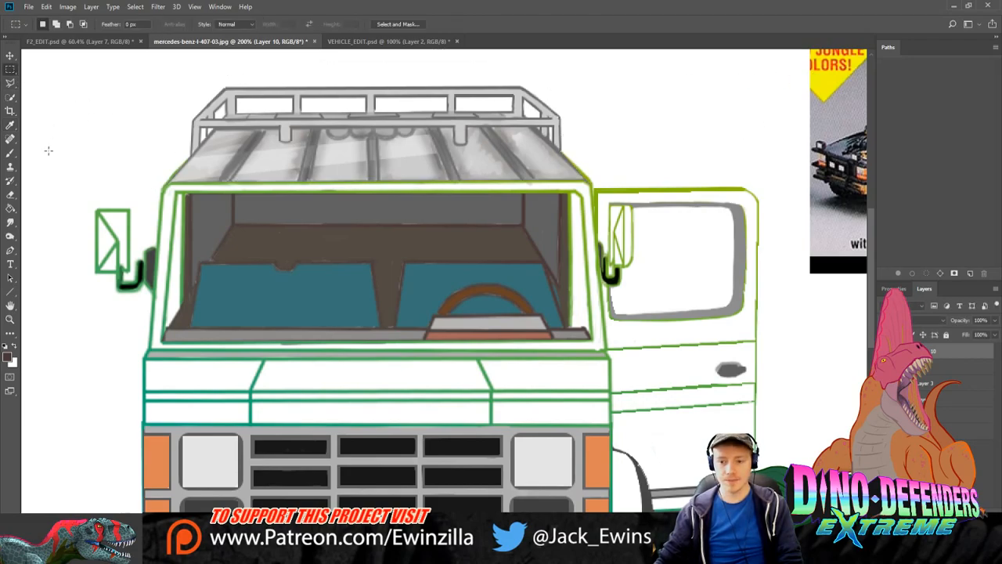
Step: Lasso the black mirror arm on the side opposite the open door, remove the green tint from its outlines, and deselect
key("l")
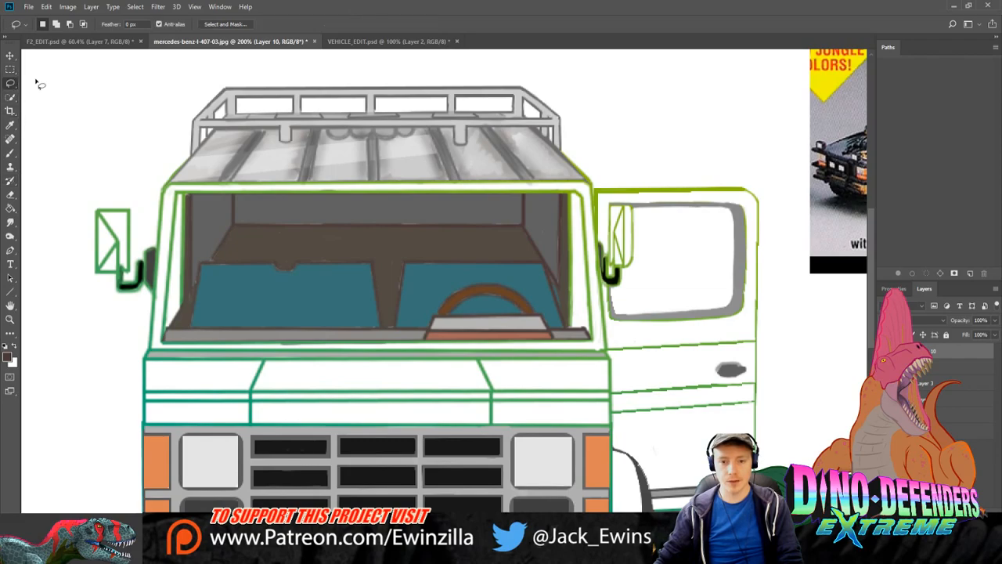
mouse_move(143, 247)
left_mouse_down()
mouse_move(129, 280)
mouse_move(119, 270)
mouse_move(112, 304)
mouse_move(152, 296)
mouse_move(150, 235)
left_mouse_up()
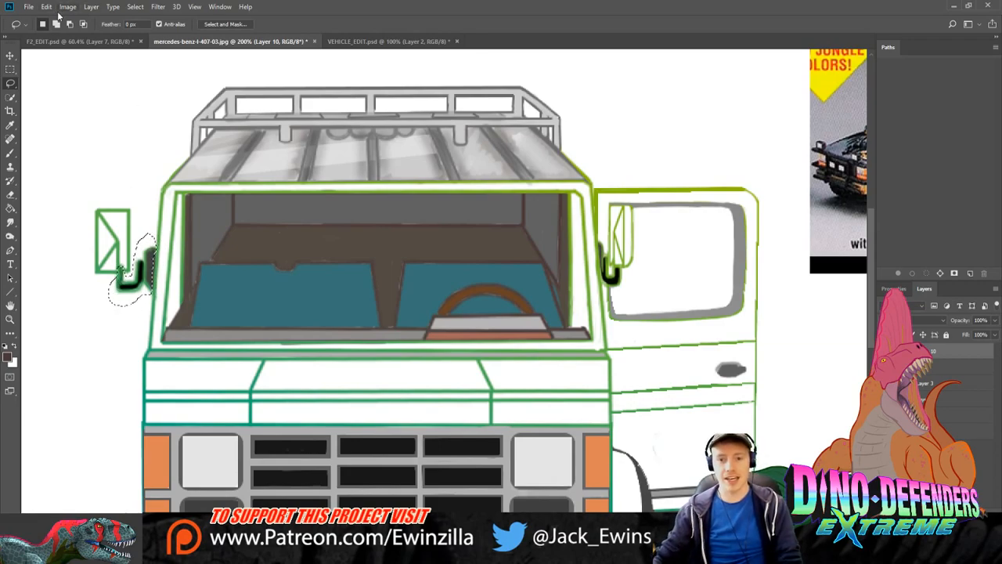
key("i")
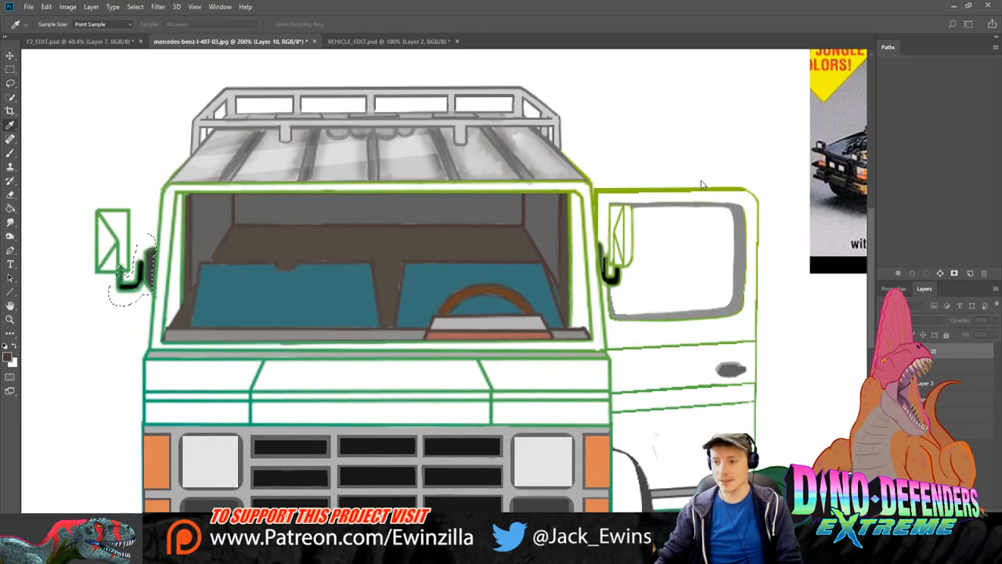
key("alt+BackSpace")
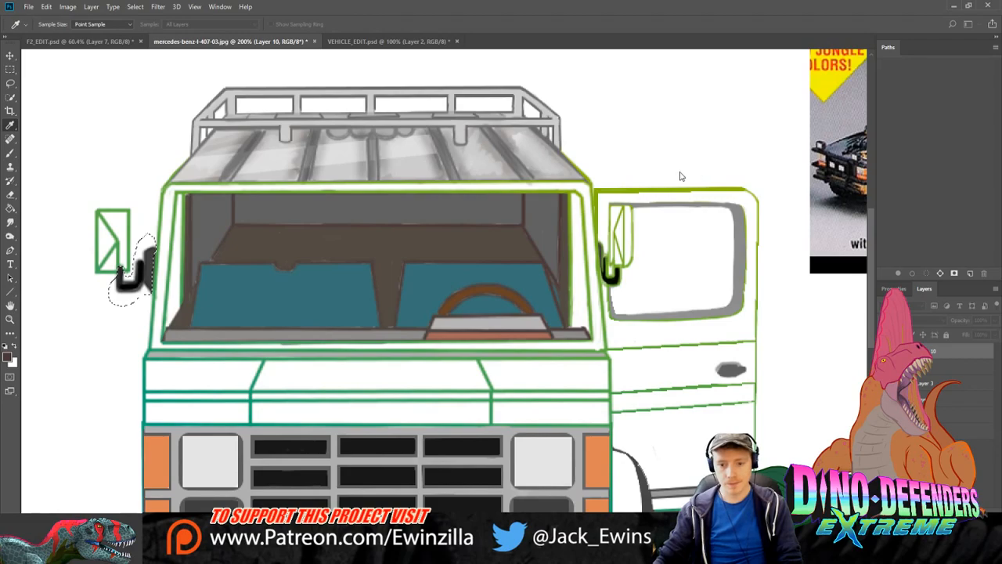
key("l")
key("ctrl+d")
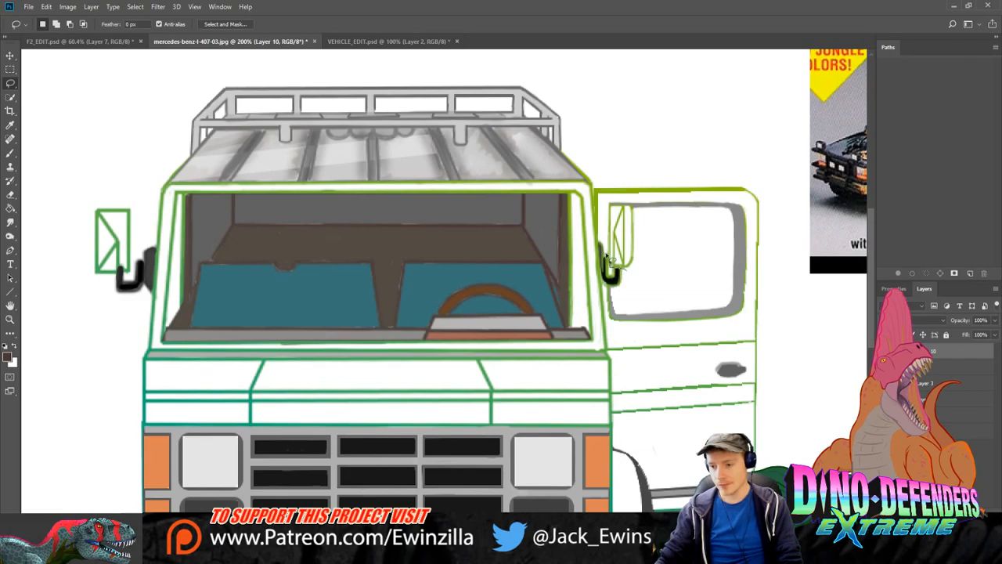
Step: Lasso the black mirror arm beside the open door, turn its outlines neutral dark grey, and deselect
mouse_move(599, 244)
left_mouse_down()
mouse_move(603, 291)
mouse_move(626, 267)
left_mouse_up()
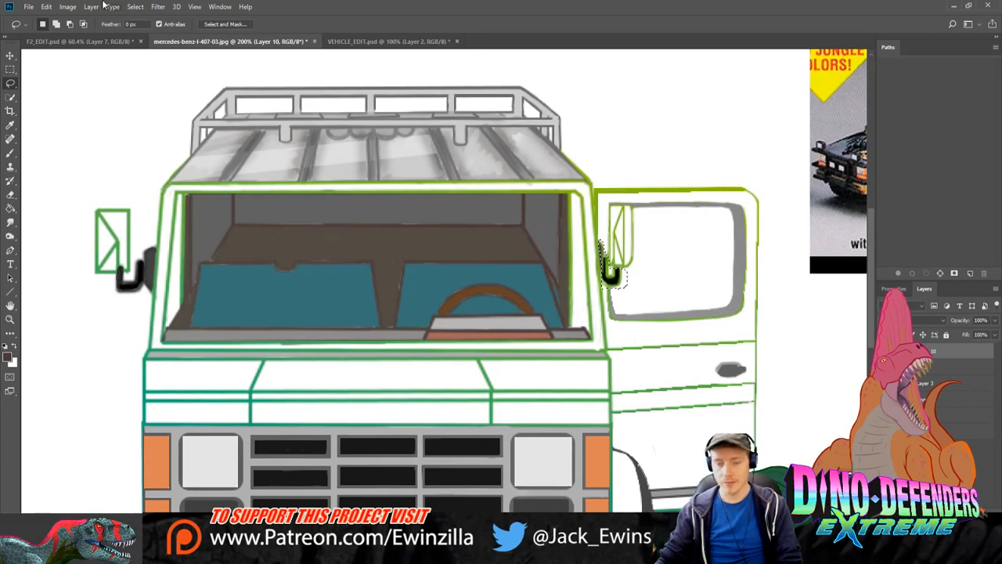
key("i")
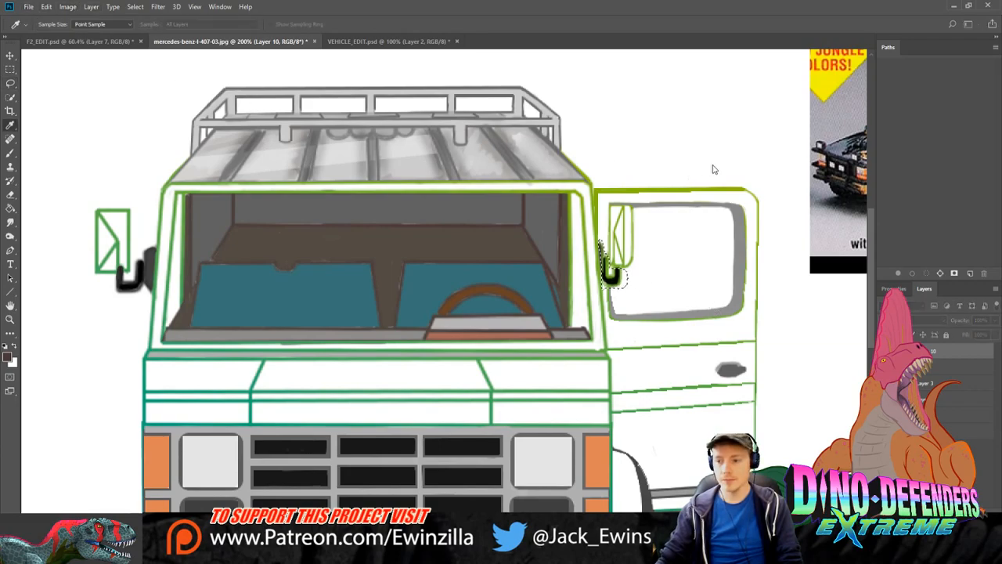
key("m")
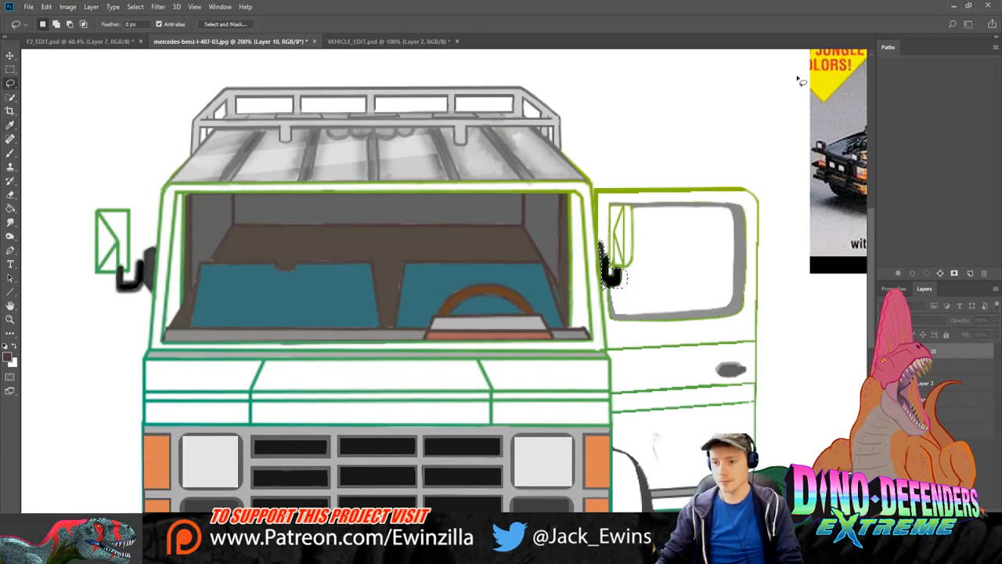
left_click(116, 102)
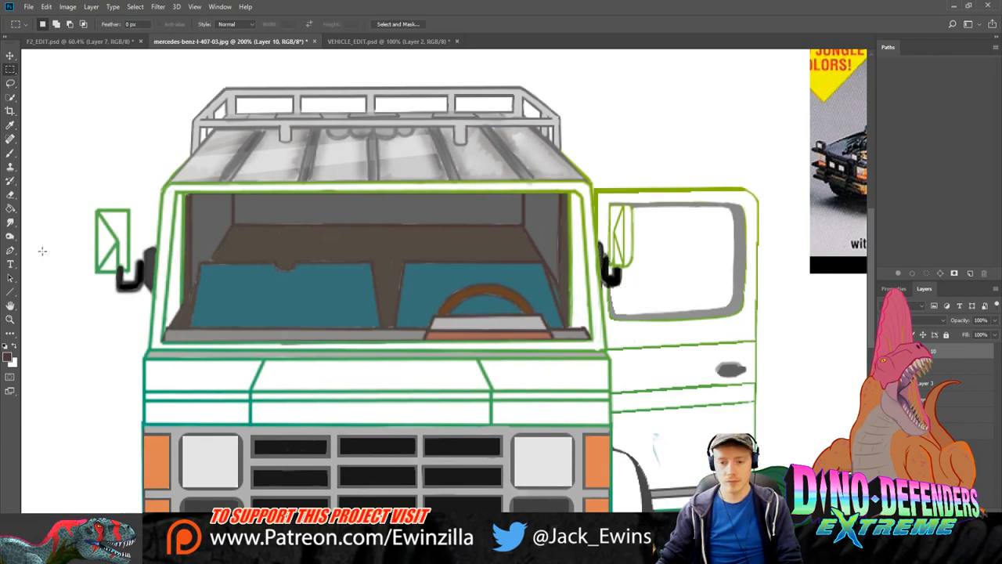
Step: Fit the whole drawing in view and compare the line art and colour fills by hiding and showing their layers
left_click(10, 224)
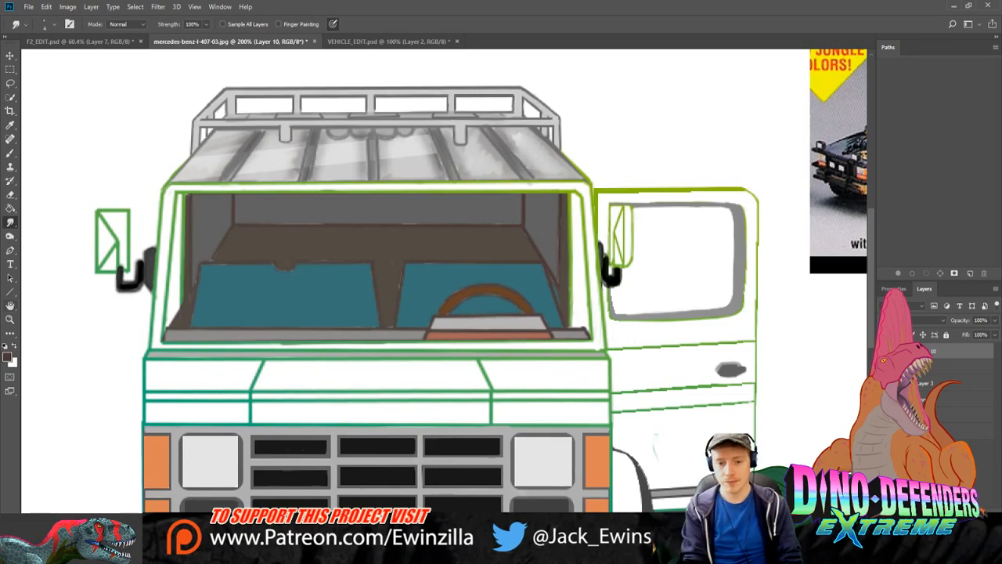
key("z")
left_click(292, 23)
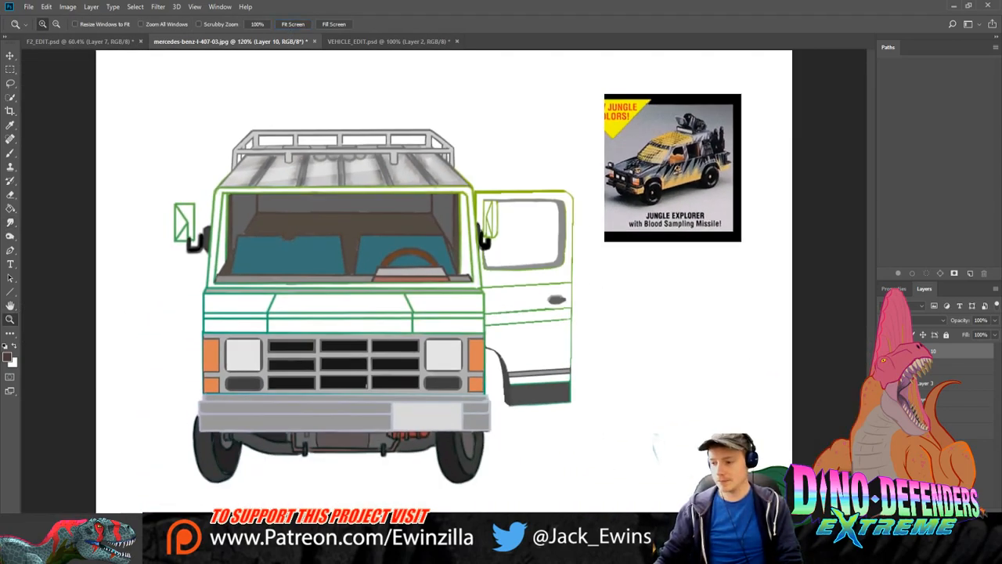
left_click(885, 351)
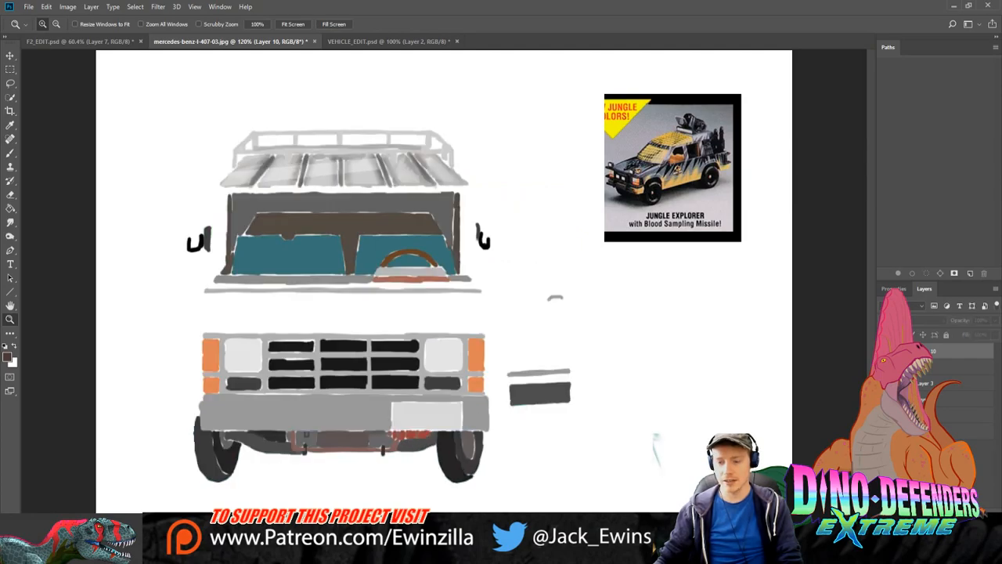
left_click(885, 351)
left_click(884, 367)
left_click(885, 367)
left_click(884, 367)
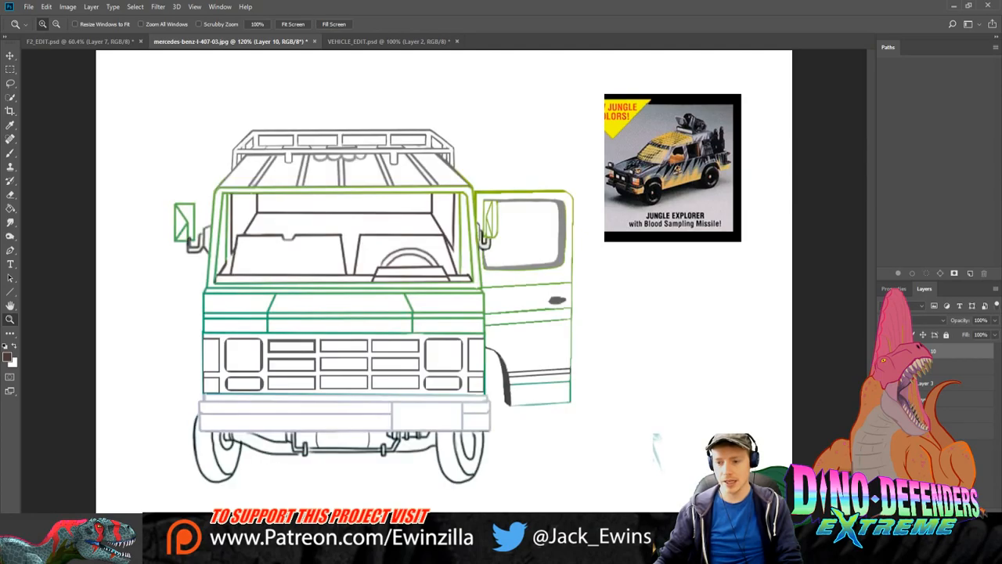
left_click(884, 367)
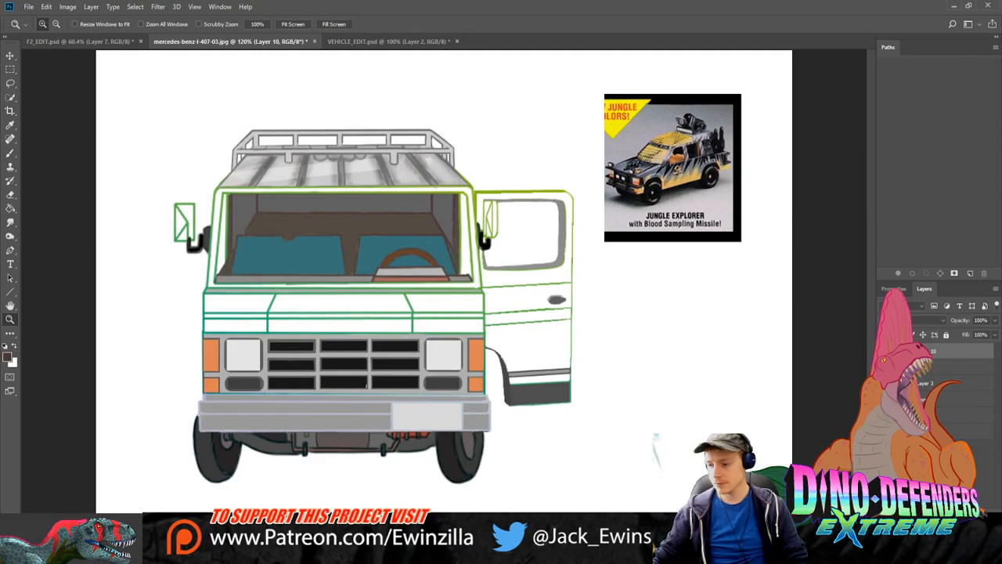
Step: Hide the coloured van layers, show the blueprint on Layer 0, and set its opacity to 100%
left_click_drag(884, 351, 885, 415)
left_click(962, 415)
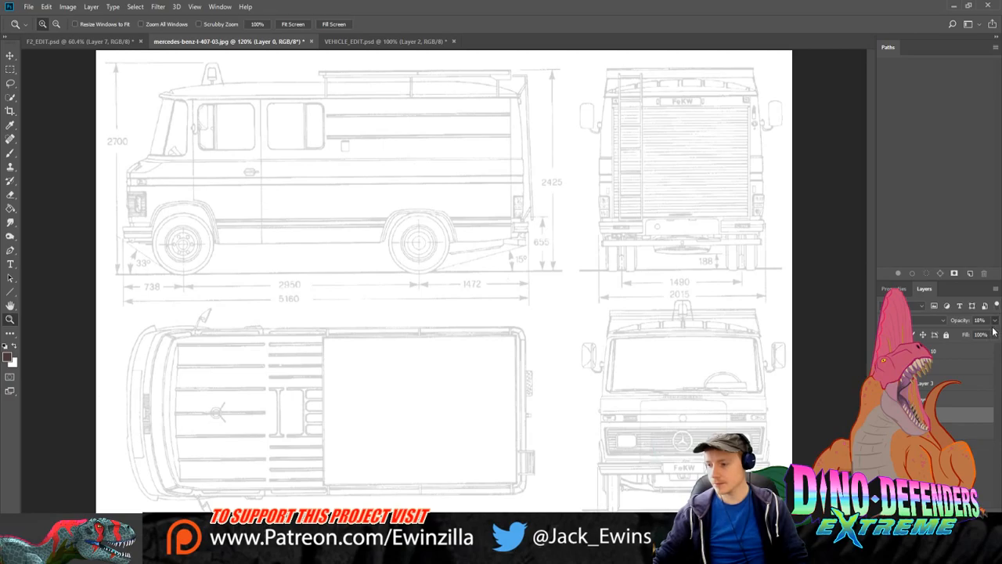
key("0")
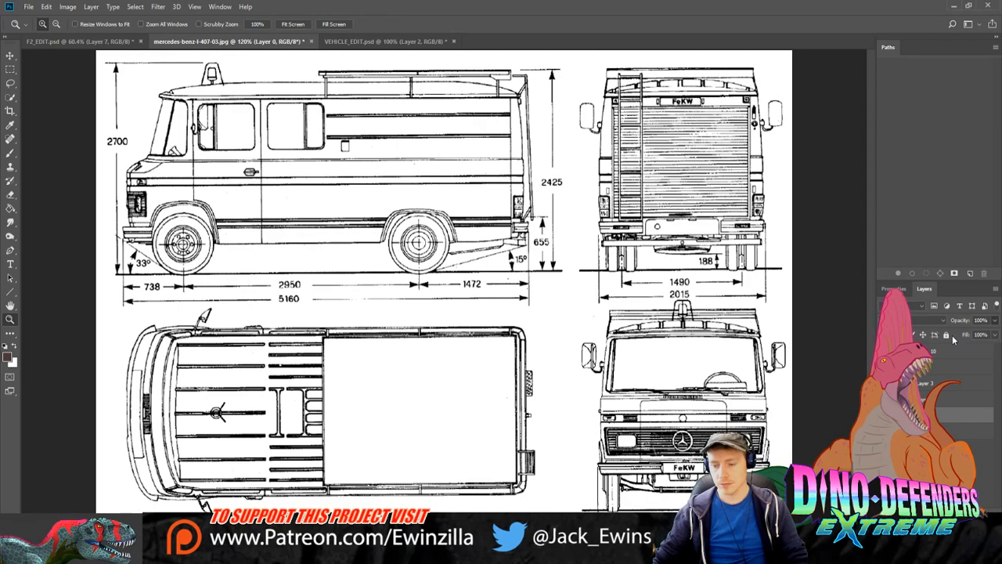
Step: Hide the blueprint, show the van again, and merge its line art and colour layers into Layer 10
left_click(887, 415)
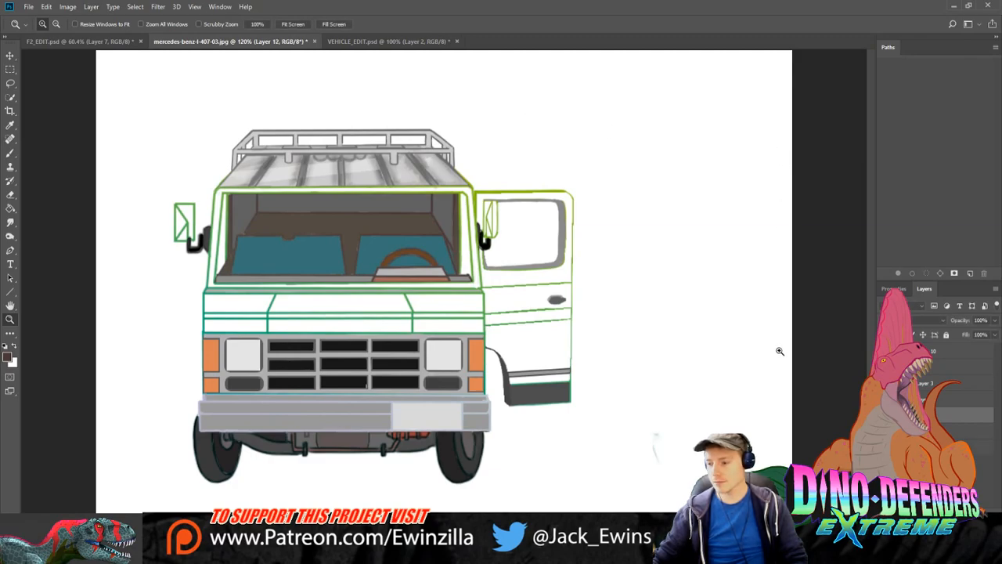
left_click(945, 350)
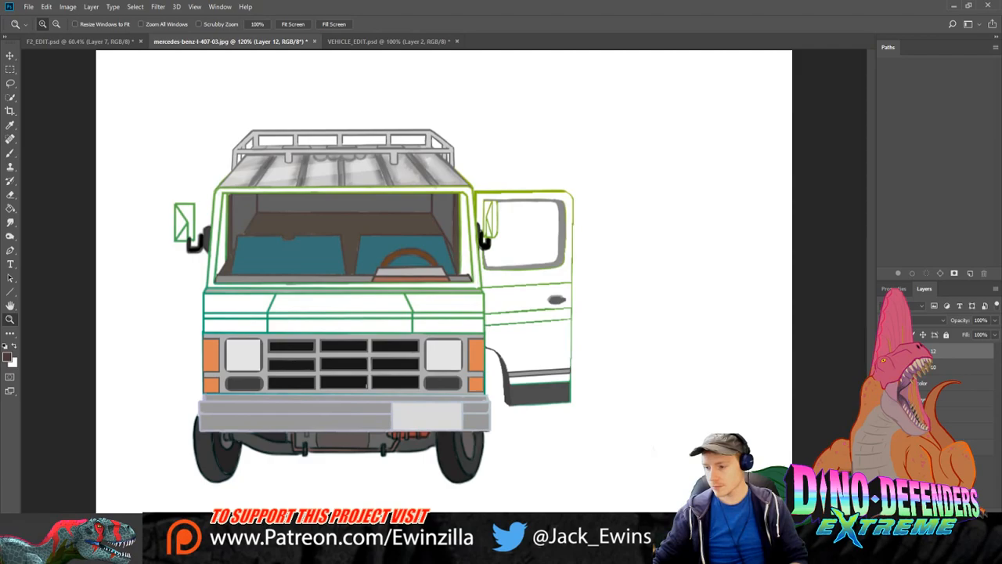
left_click(946, 382, "shift")
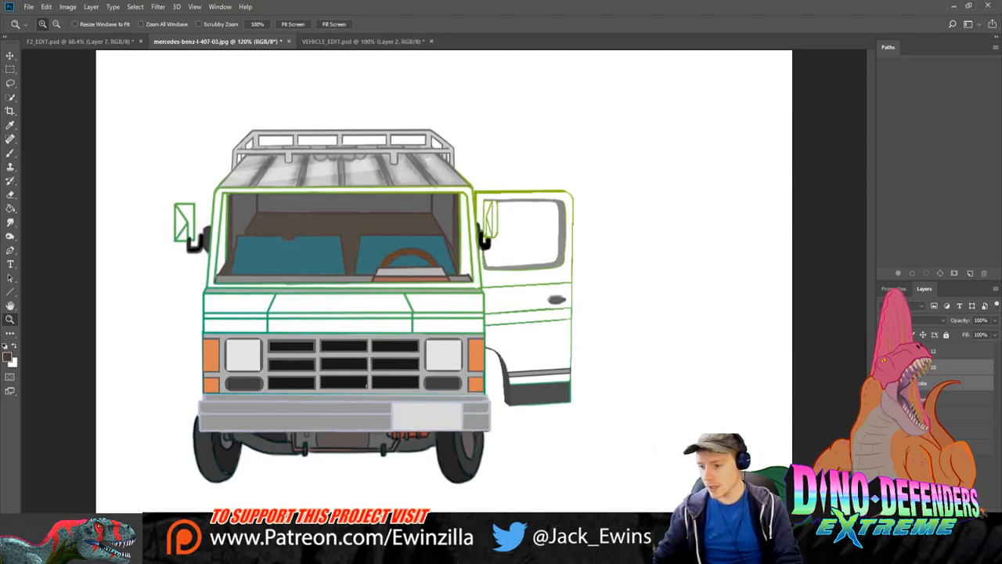
left_click(955, 367)
left_click(884, 366)
left_click(884, 366)
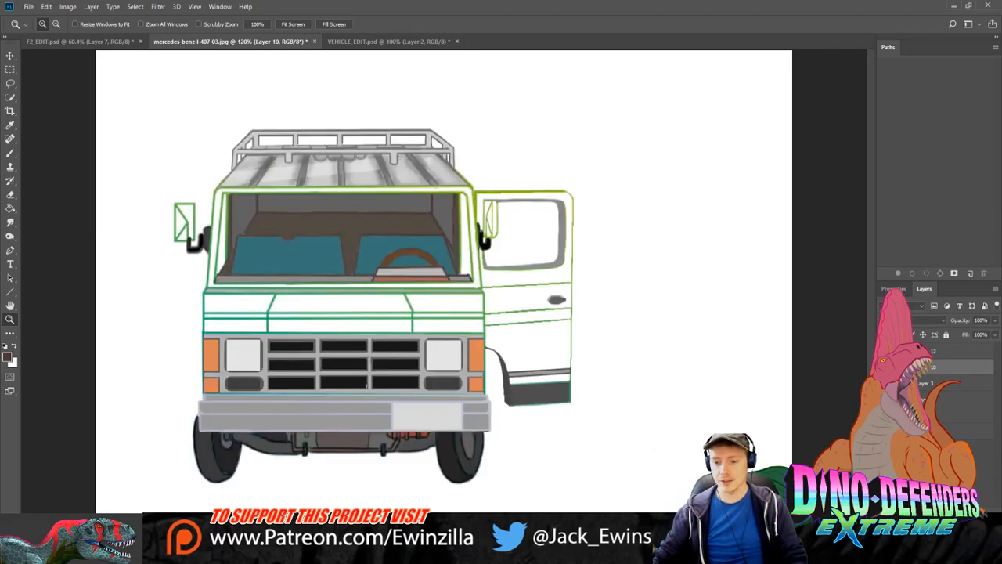
Step: Try a copy of the merged van over the garage pit in F2_EDIT.psd, then delete the copy
left_click(10, 55)
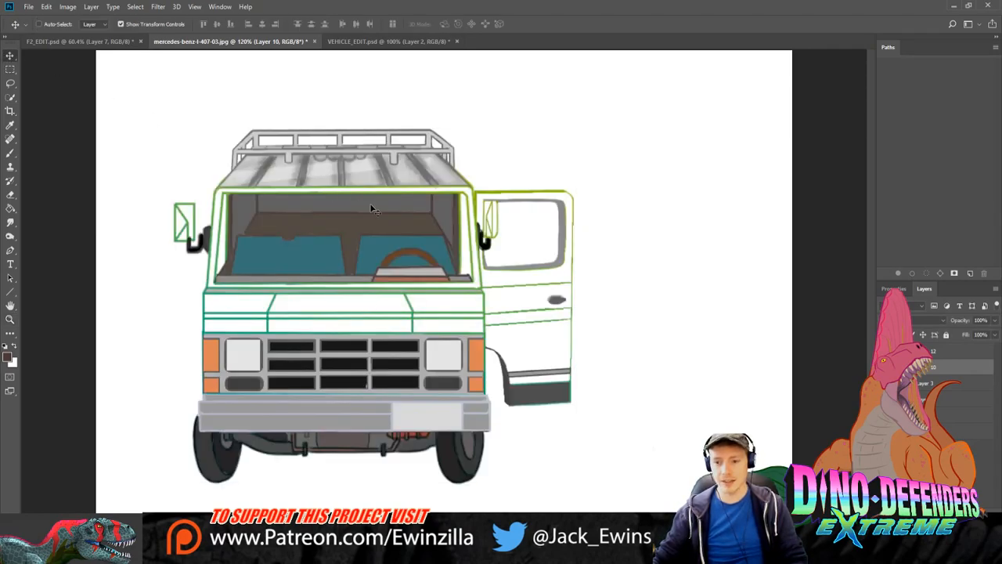
left_click_drag(369, 209, 681, 318)
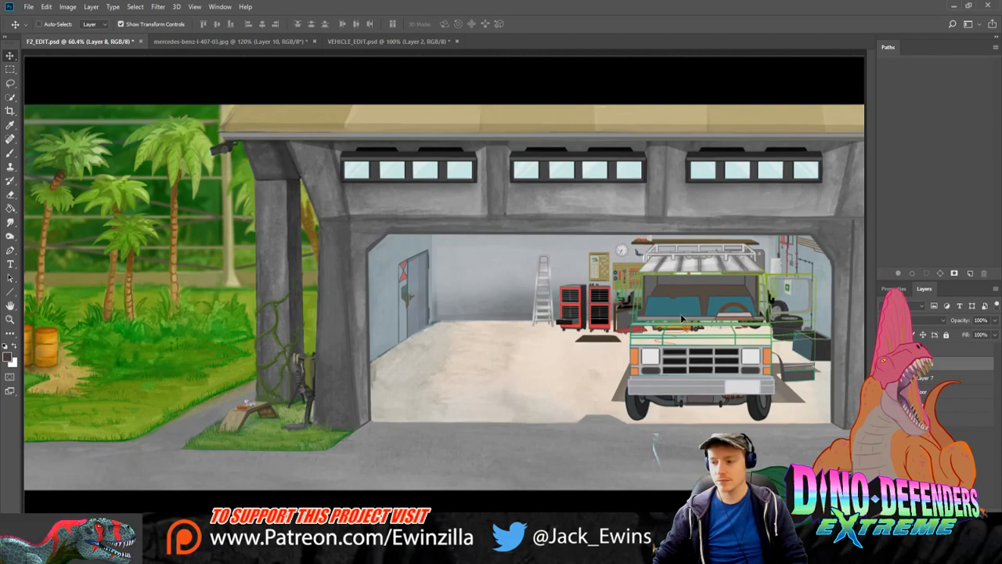
left_click_drag(681, 319, 458, 312)
left_click_drag(459, 314, 684, 315)
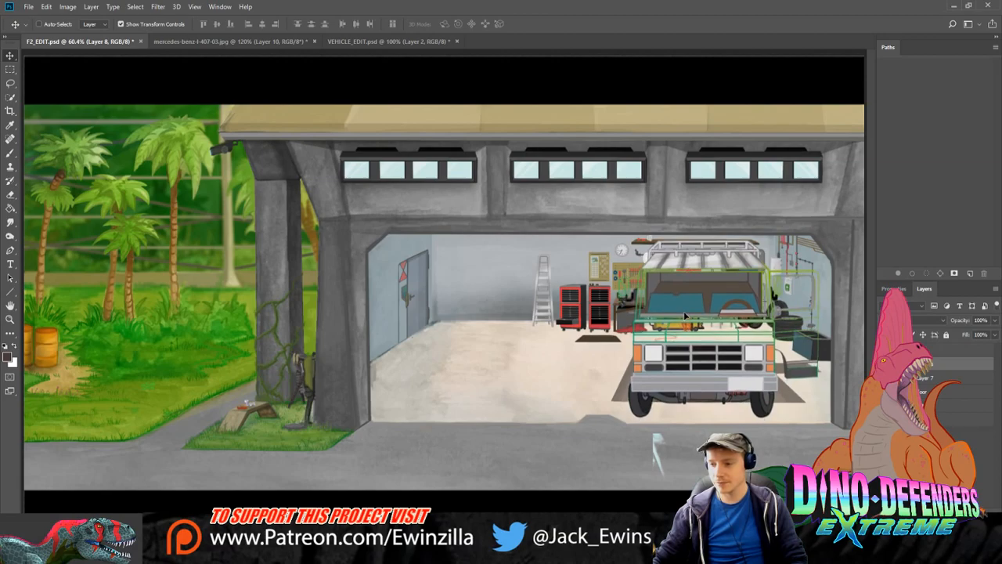
left_click_drag(685, 315, 685, 316)
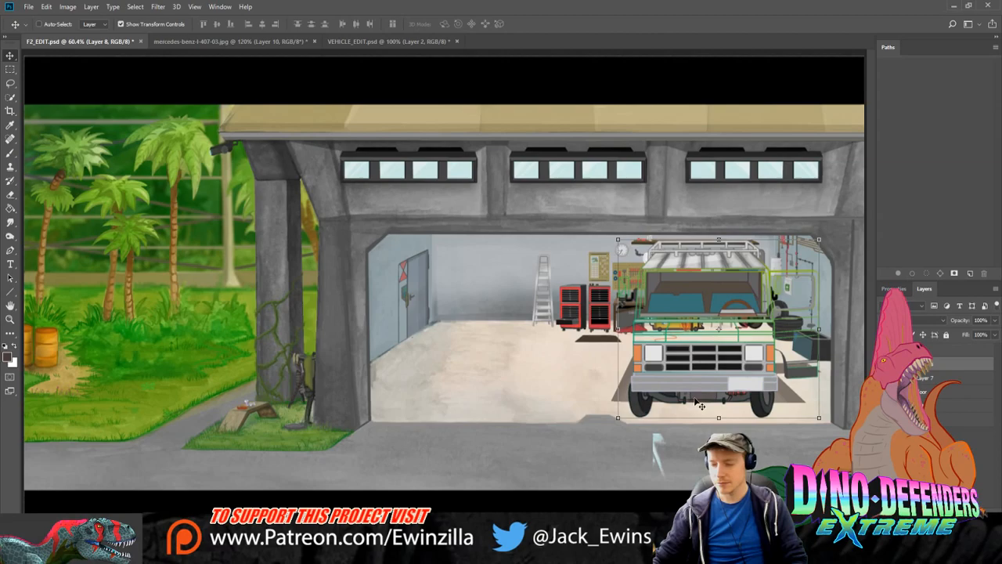
left_click(10, 70)
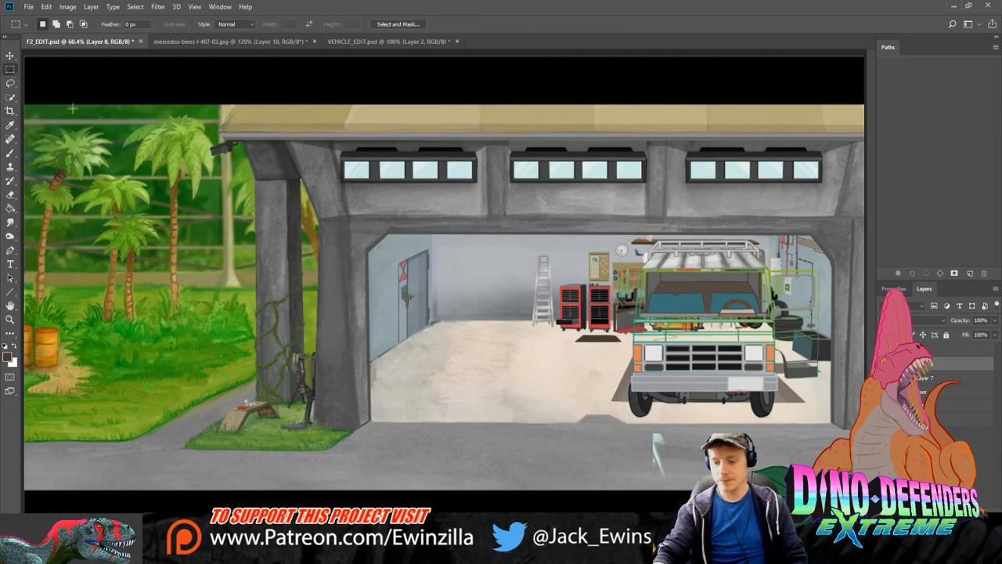
key("Delete")
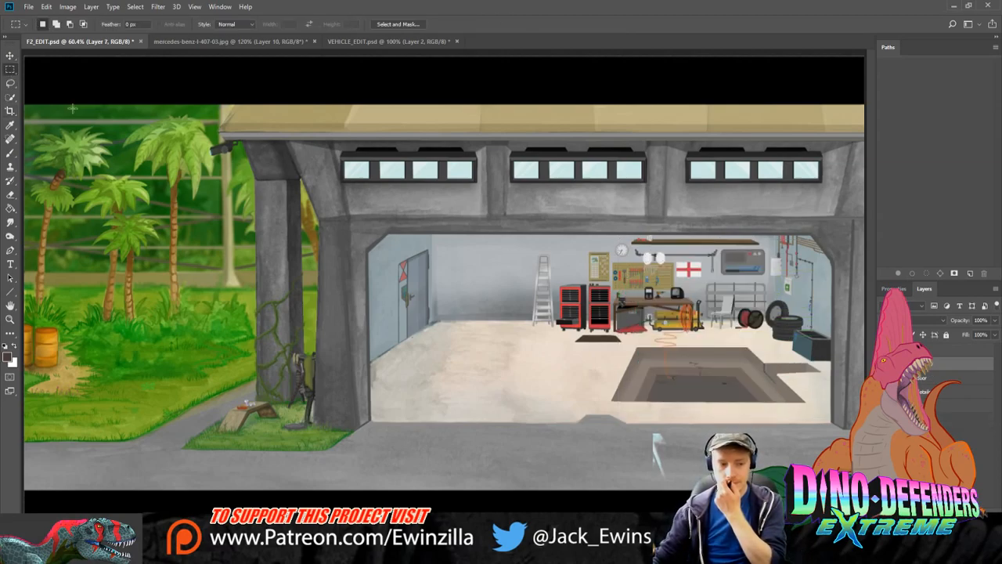
Step: View the reference photo of the van in VEHICLE_EDIT.psd and close that document
left_click(397, 39)
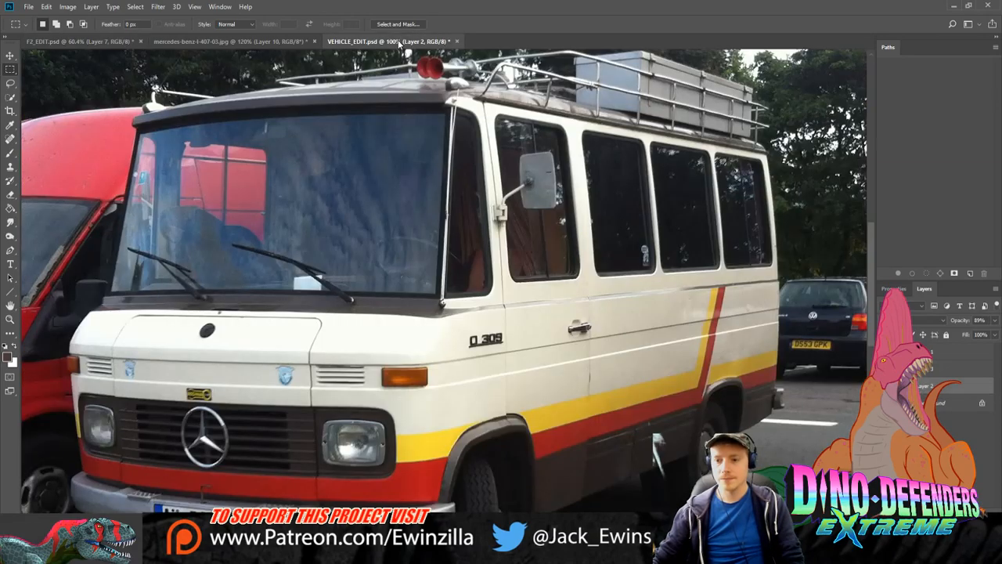
left_click(274, 42)
left_click(333, 42)
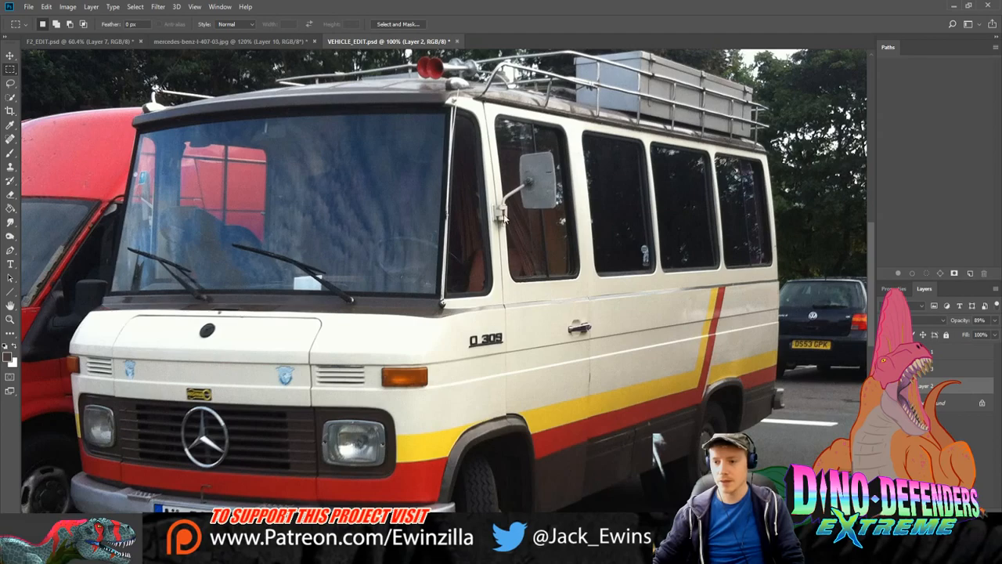
key("ctrl+w")
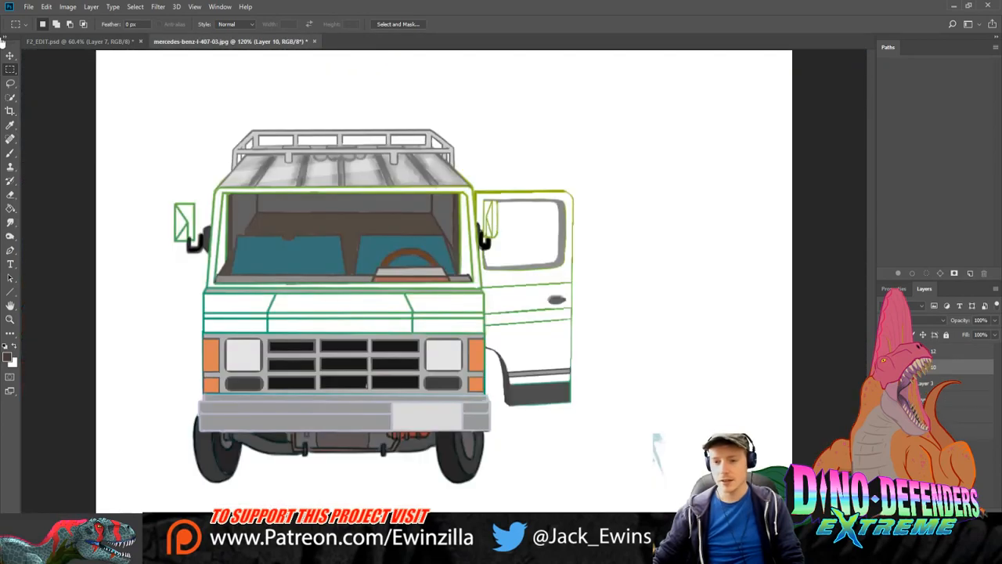
Step: Shift the merged van sideways, away from the open door's side, and sample the green of the door's upper crease line
left_click(10, 55)
left_click_drag(444, 202, 394, 202)
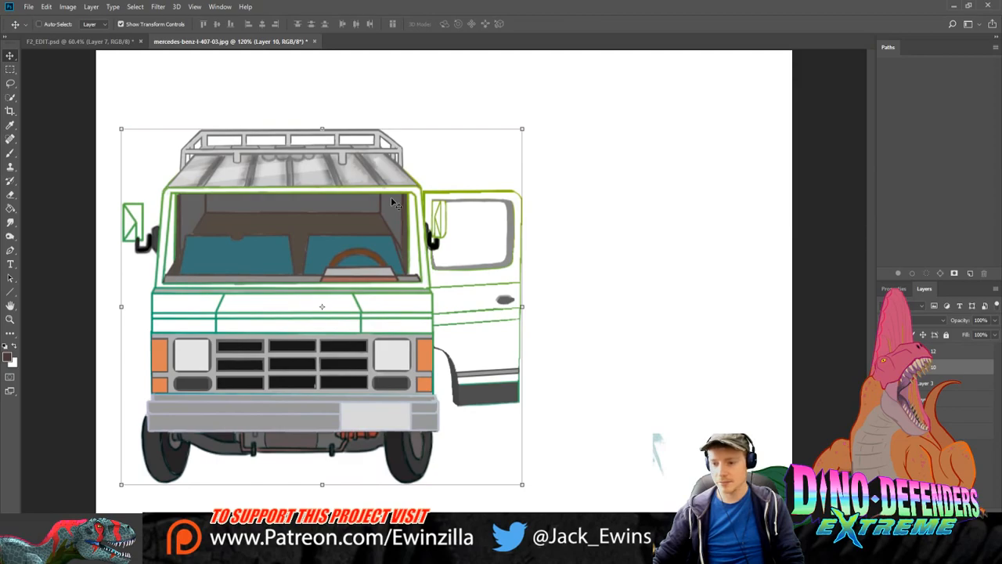
left_click(10, 318)
left_click(480, 321)
left_click(519, 318)
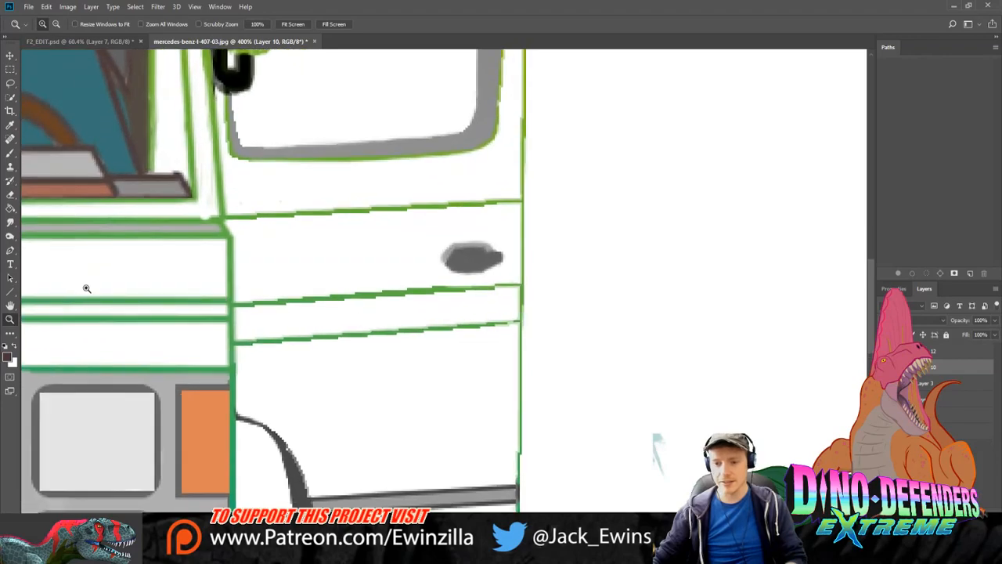
left_click(10, 126)
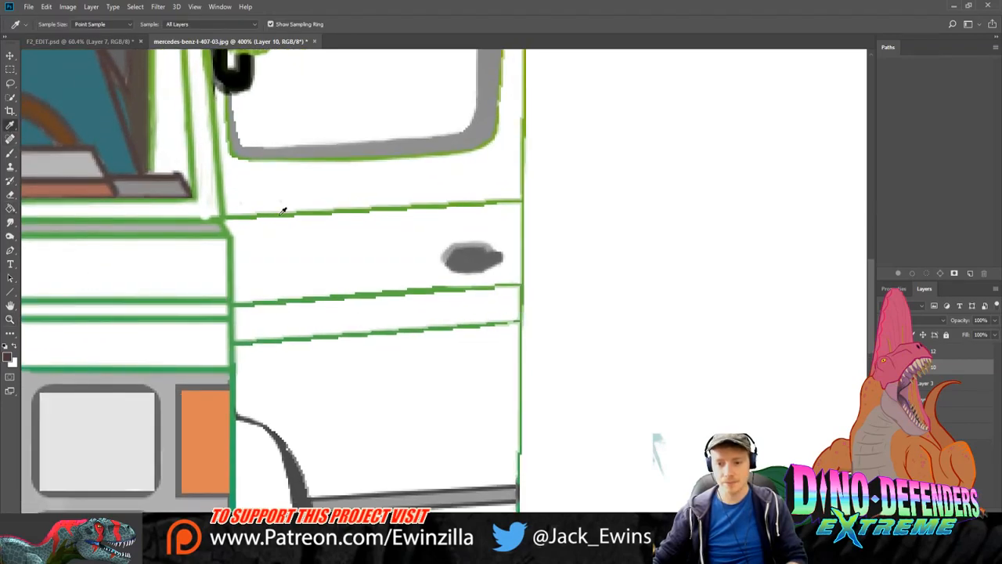
left_click(282, 212)
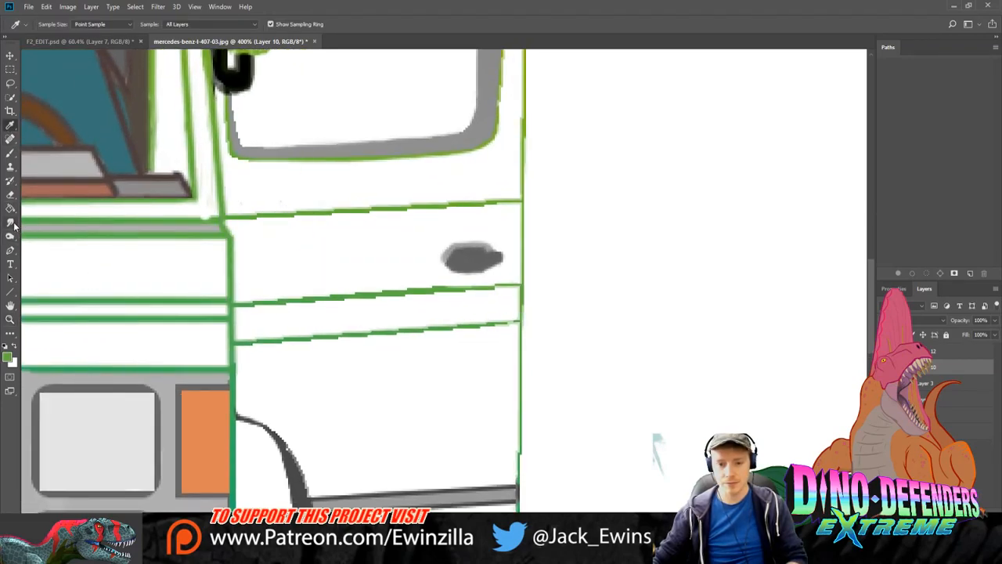
Step: Smudge away the three jagged crease lines across the open door and tidy the lower edge of its handle
left_click(11, 223)
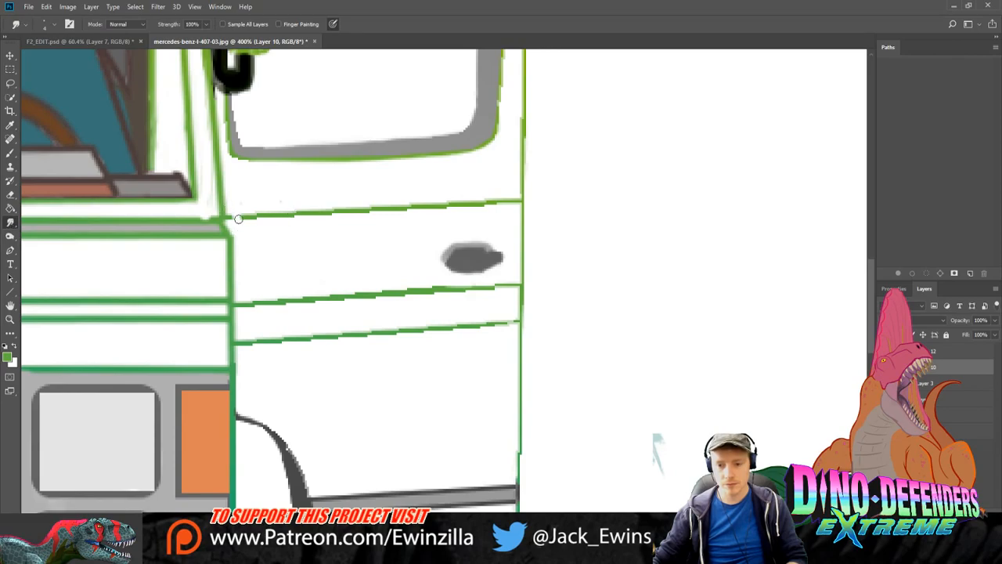
mouse_move(233, 208)
left_mouse_down()
mouse_move(277, 207)
mouse_move(245, 214)
left_mouse_up()
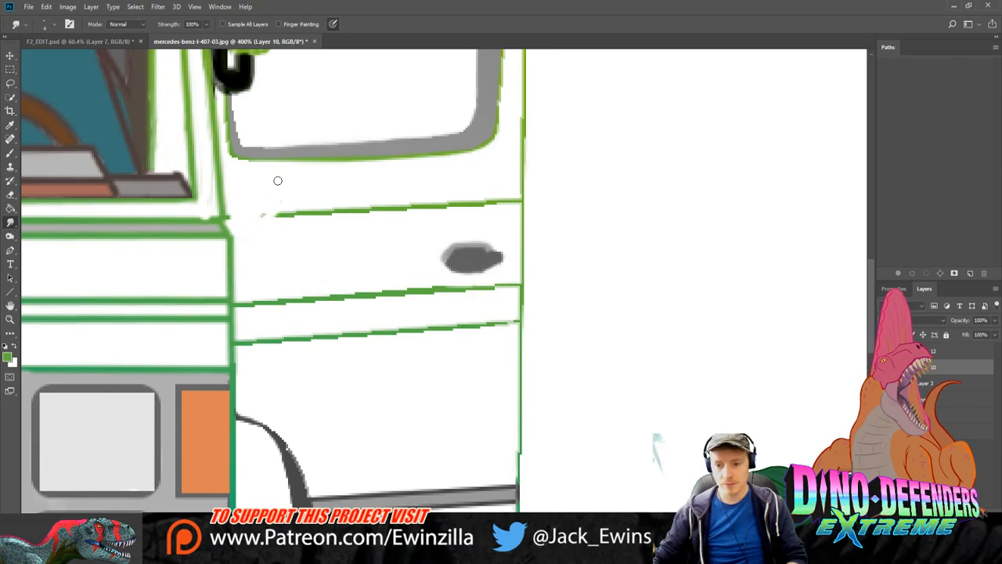
left_click_drag(277, 180, 277, 203)
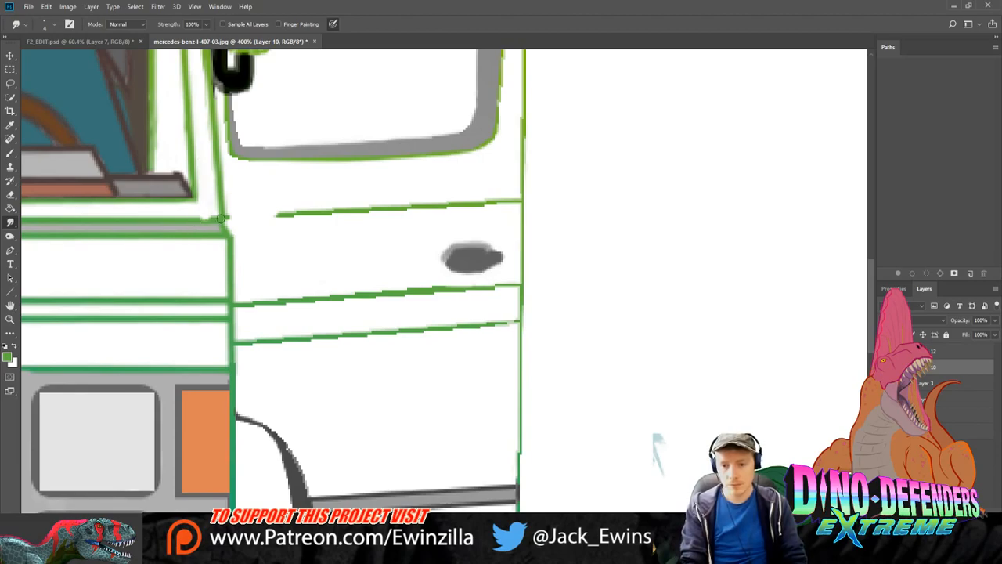
mouse_move(269, 214)
left_mouse_down()
mouse_move(331, 205)
mouse_move(292, 219)
mouse_move(448, 202)
mouse_move(439, 200)
mouse_move(457, 212)
mouse_move(503, 195)
left_mouse_up()
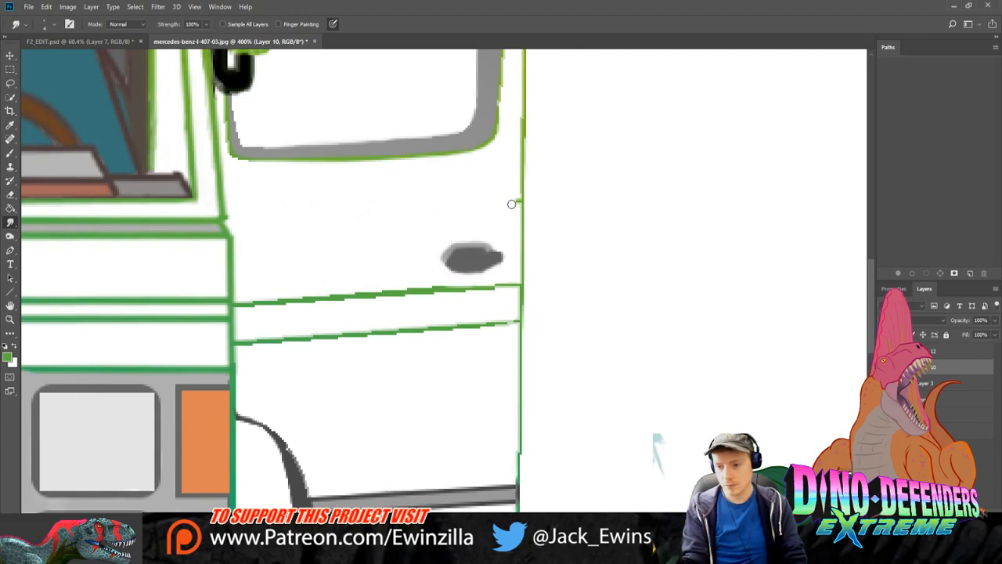
mouse_move(512, 319)
left_mouse_down()
mouse_move(436, 331)
mouse_move(459, 334)
mouse_move(487, 326)
mouse_move(242, 345)
left_mouse_up()
mouse_move(243, 294)
left_mouse_down()
mouse_move(270, 302)
mouse_move(266, 310)
mouse_move(339, 297)
mouse_move(323, 291)
mouse_move(496, 287)
left_mouse_up()
mouse_move(449, 252)
left_mouse_down()
mouse_move(466, 268)
mouse_move(451, 263)
mouse_move(499, 266)
mouse_move(470, 250)
mouse_move(458, 268)
mouse_move(501, 274)
left_mouse_up()
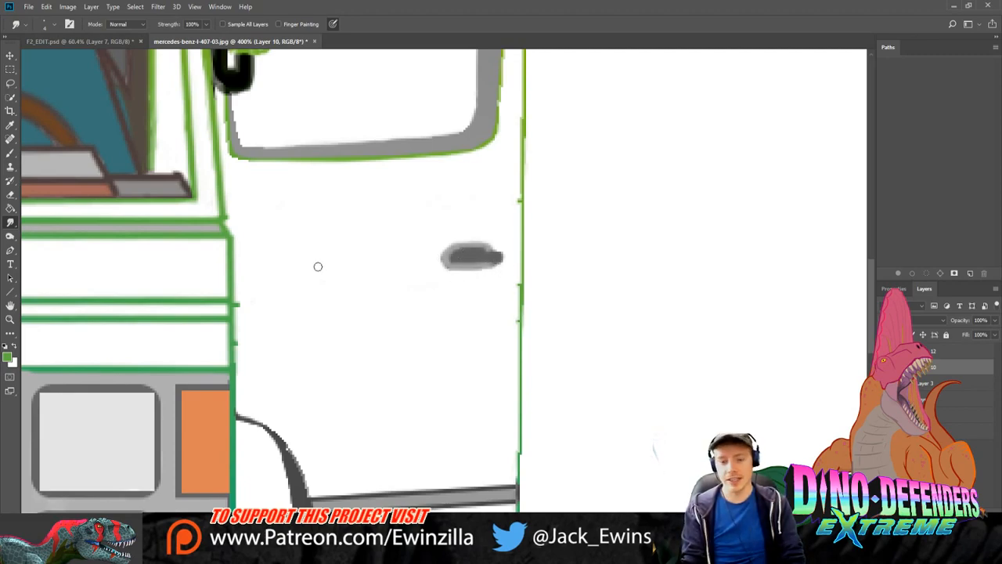
Step: Redraw the three crease lines across the open door as straight 2 px green lines
key("u")
mouse_move(519, 200)
left_mouse_down()
mouse_move(264, 225)
mouse_move(224, 216)
left_mouse_up()
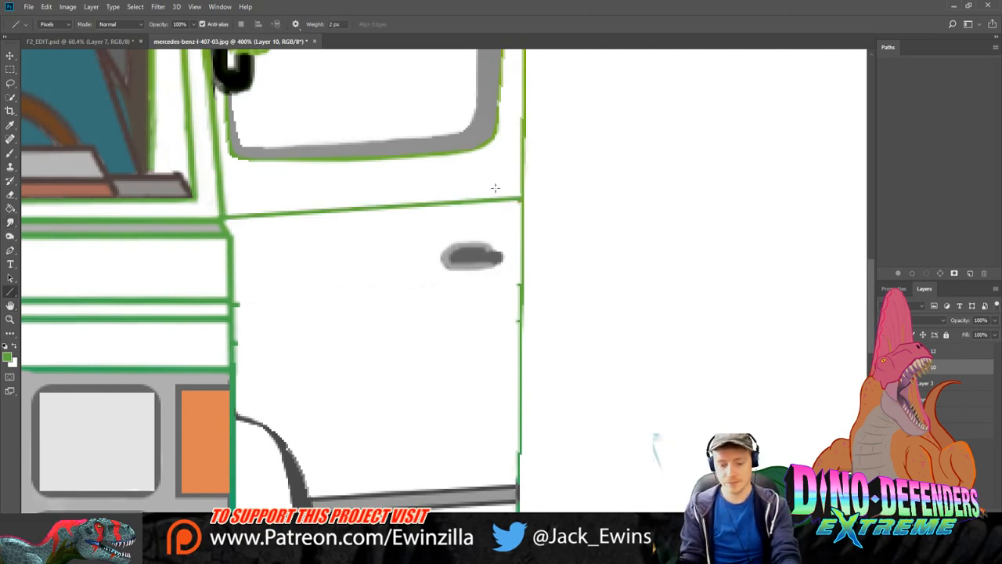
key("ctrl+z")
left_click_drag(520, 199, 225, 217)
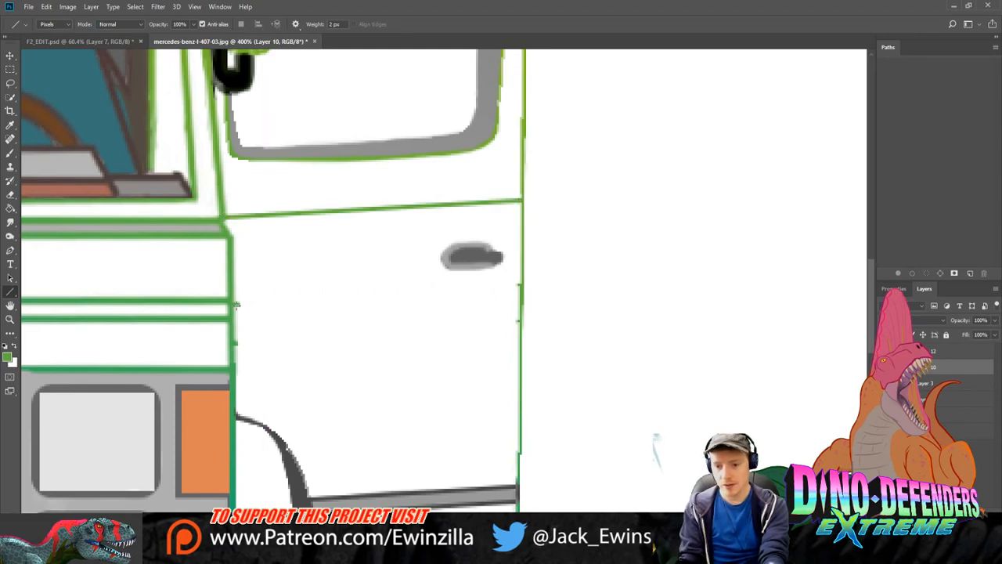
left_click_drag(235, 305, 519, 287)
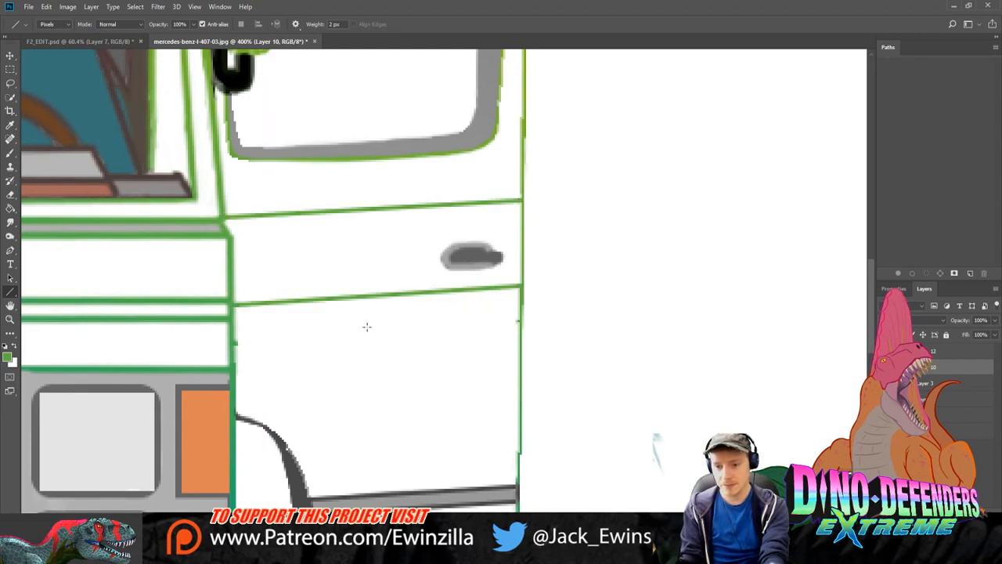
left_click_drag(234, 343, 520, 321)
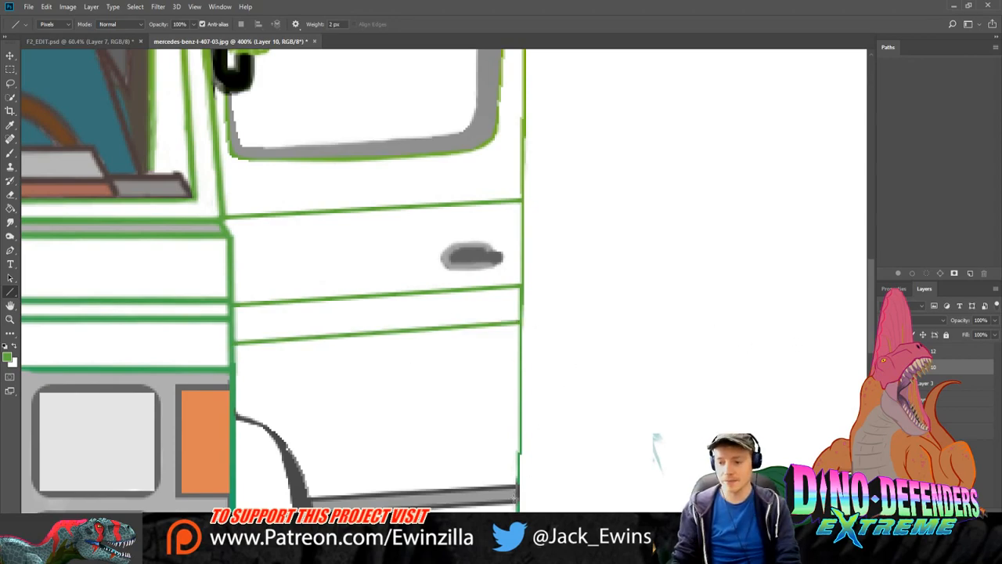
Step: Redraw the open door's outer vertical edge as a straight 2 px green line and smudge its uneven top edge thinner
scroll(526, 329, "down", 5)
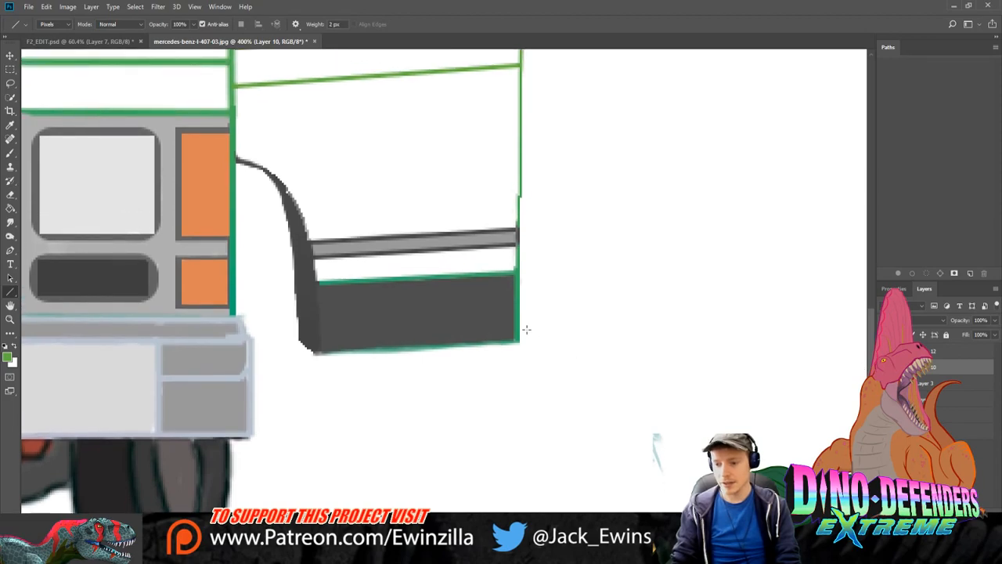
left_click_drag(517, 341, 530, 134)
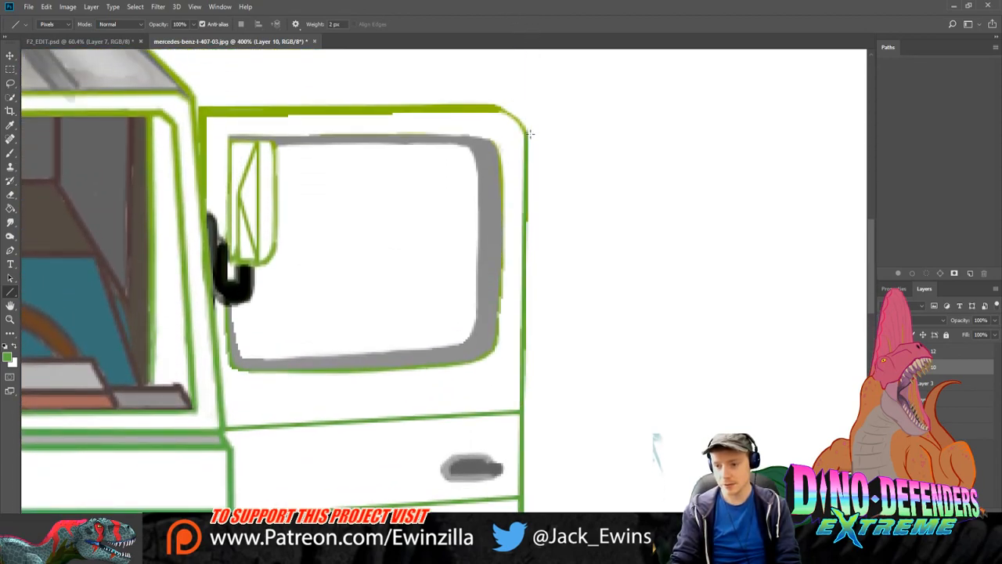
key("r")
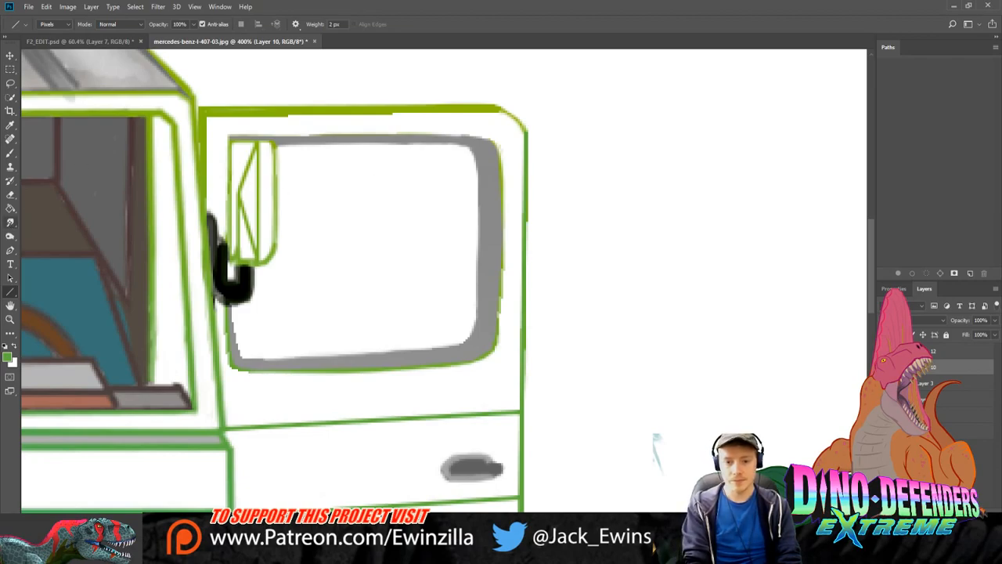
left_click_drag(220, 127, 403, 120)
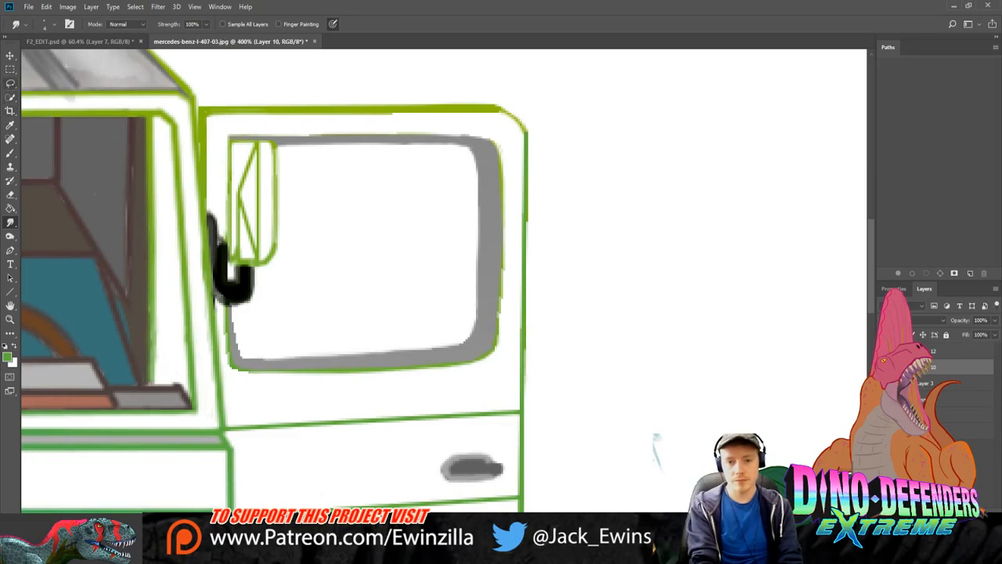
Step: Lasso the open door's thick top band and the narrow strip beside the windscreen pillar, remove their colour to make them grey, and deselect
left_click(10, 82)
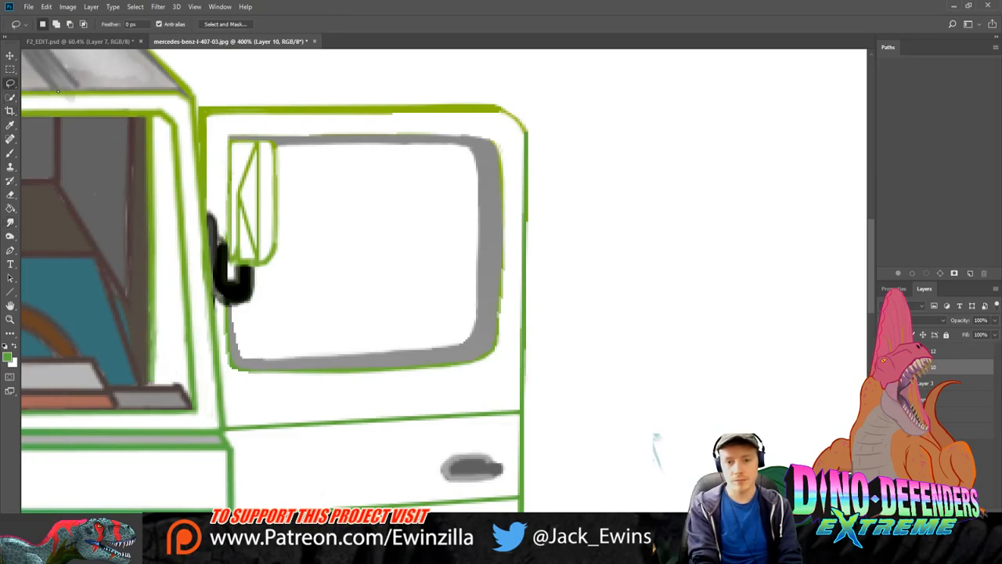
left_click(501, 109)
left_click(205, 114)
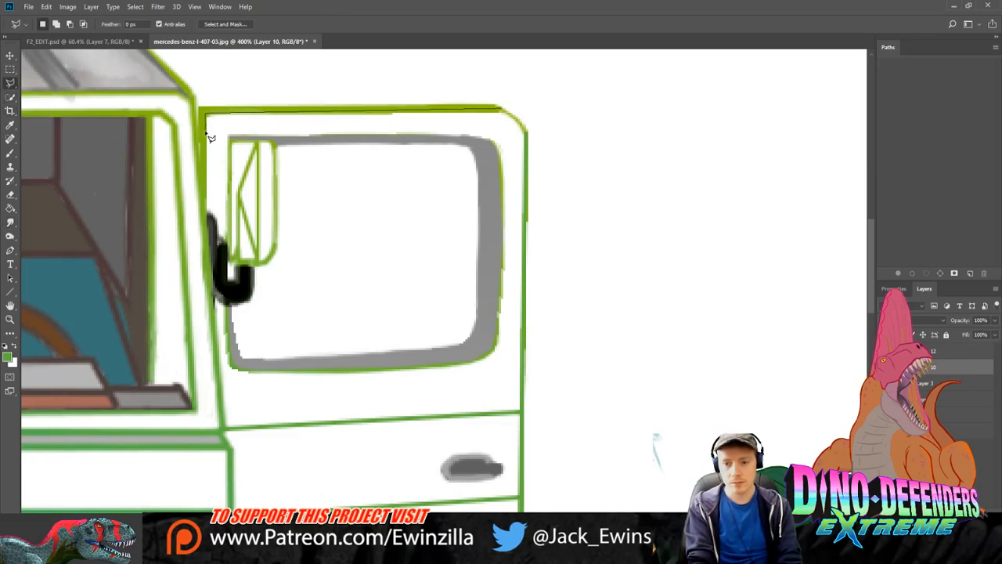
left_click(209, 221)
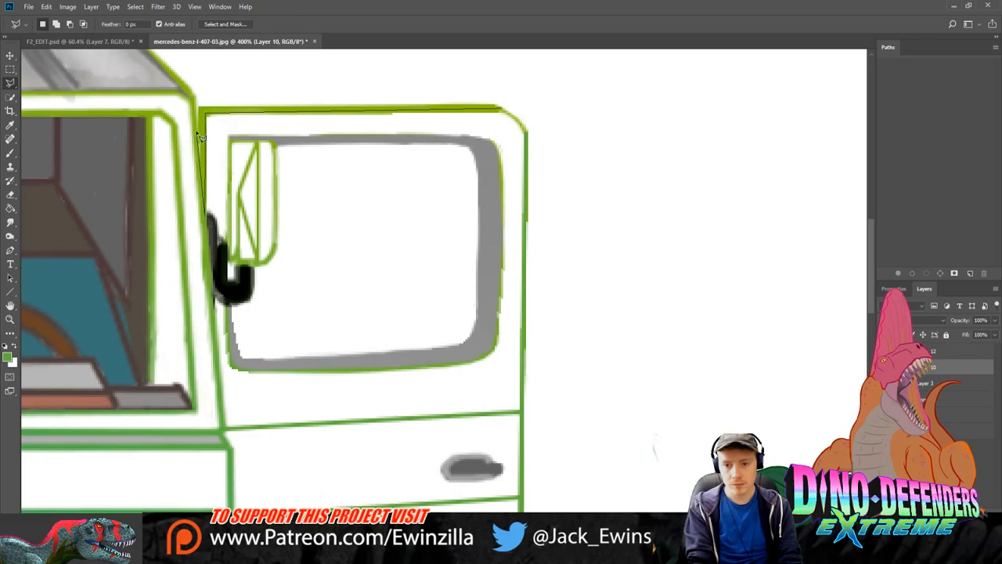
double_click(199, 96)
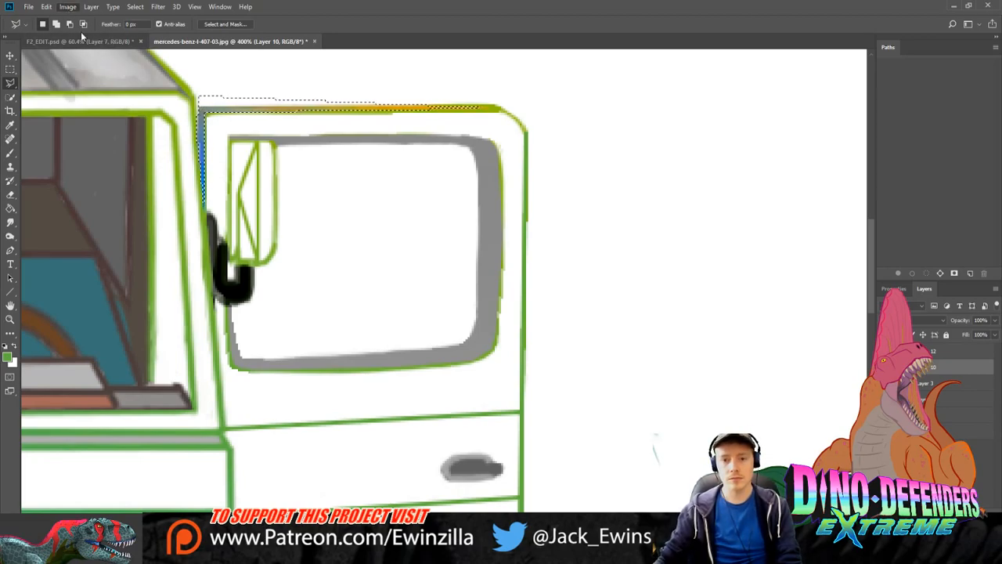
key("i")
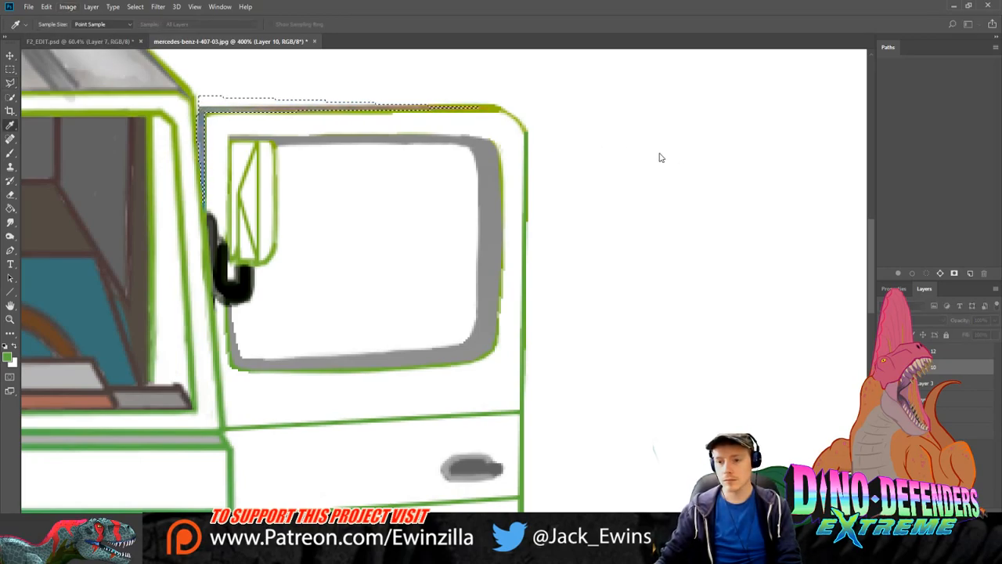
left_click(10, 69)
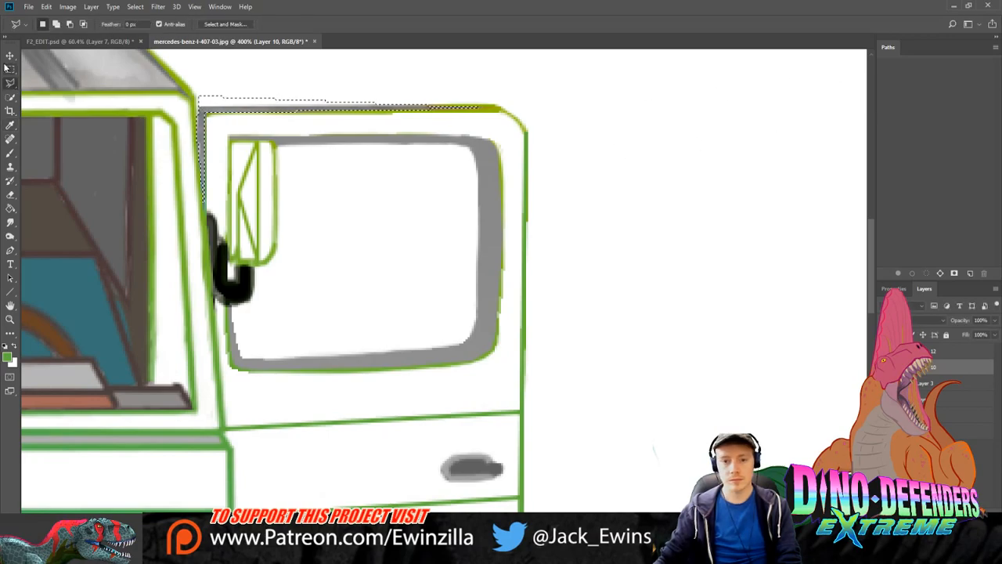
key("ctrl+d")
Step: Rename Layer 12 as Hood
left_click(11, 320)
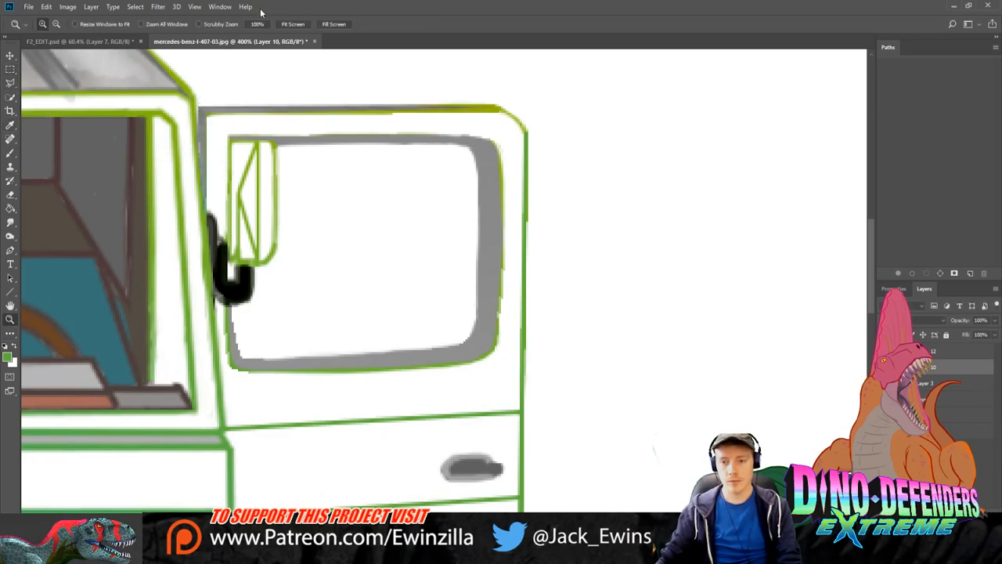
left_click(302, 26)
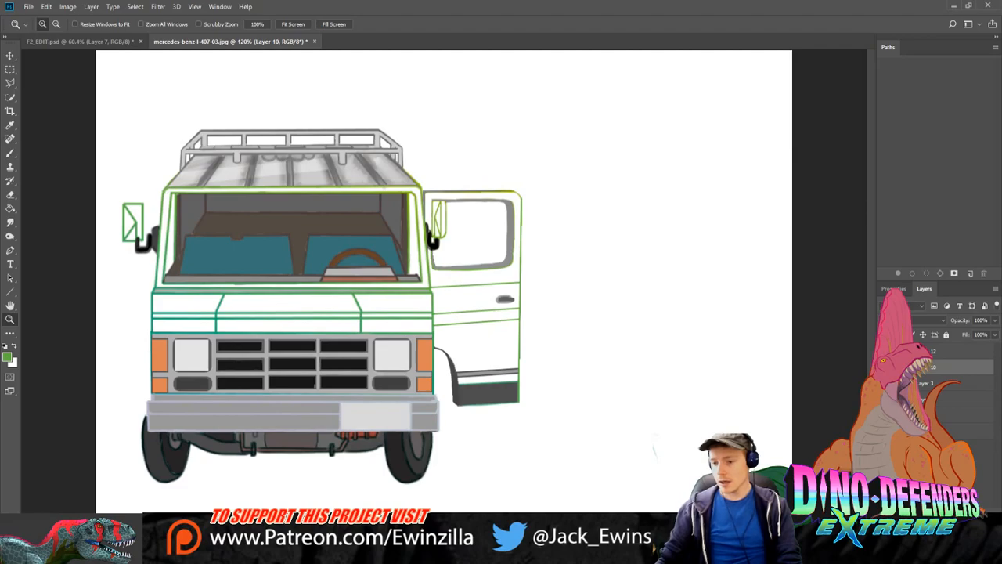
double_click(931, 350)
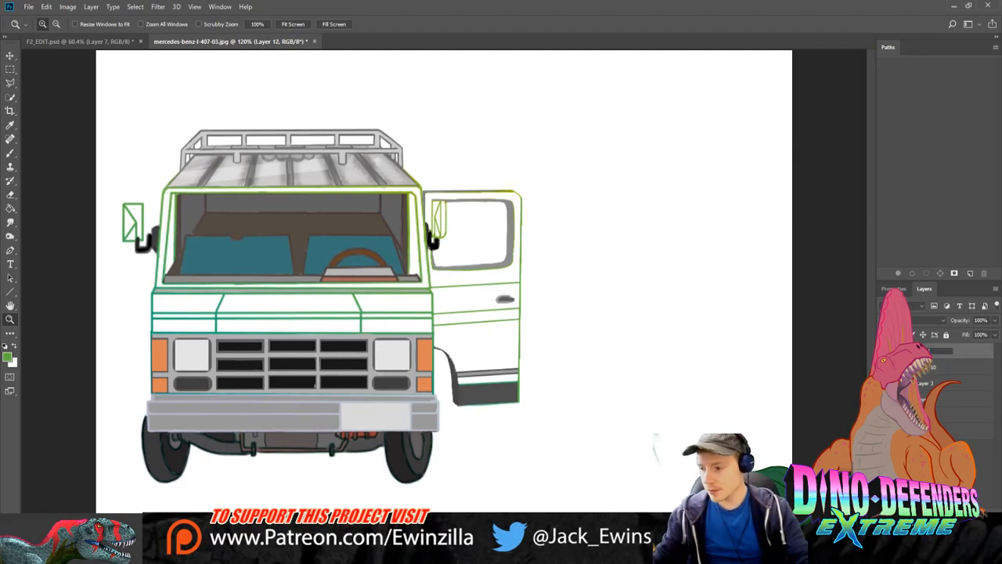
type("Hood")
key("Return")
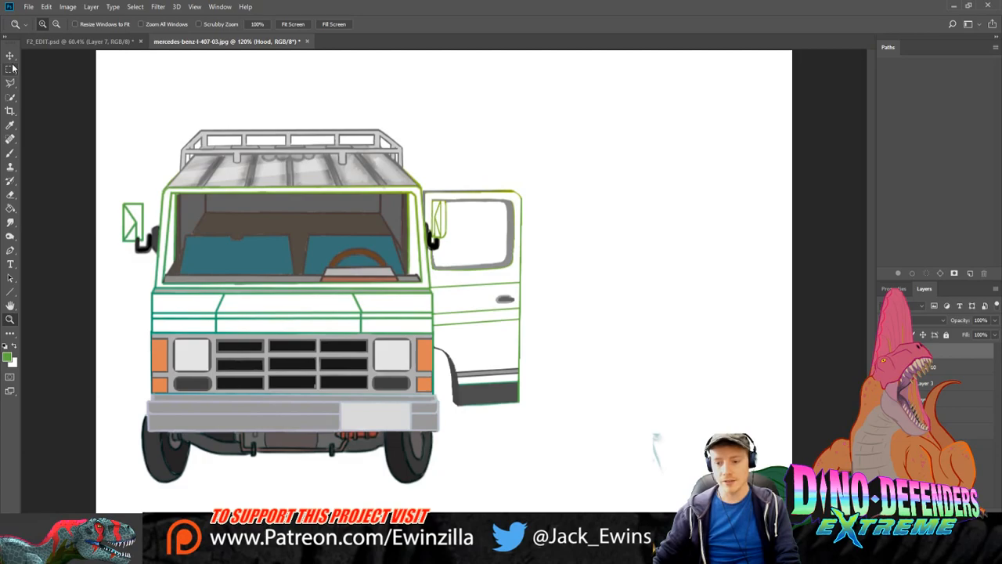
Step: On Layer 10, select the van's lower front from the hood's horizontal crease down through the bumper, move it slightly down, and deselect
key("alt+[")
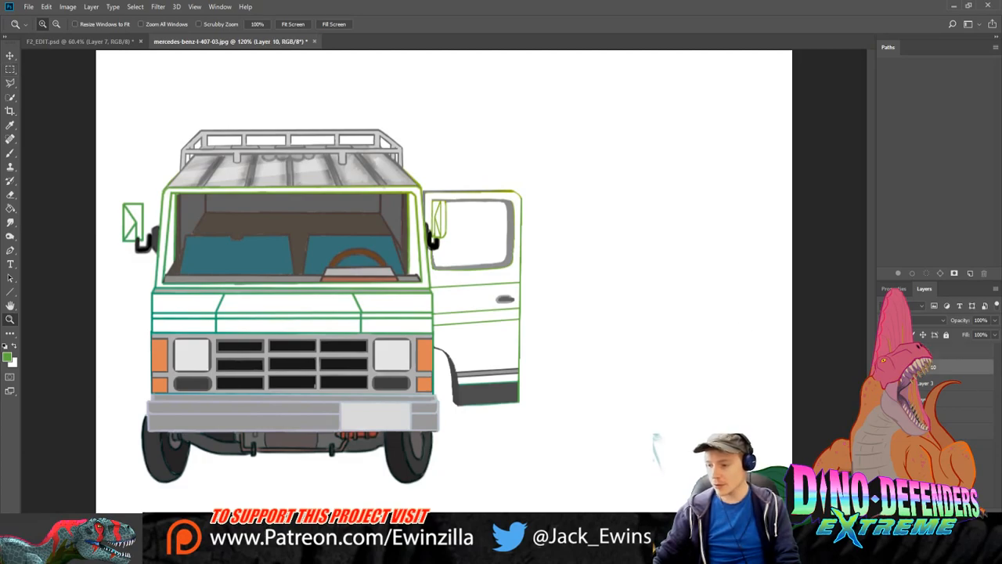
left_click(270, 421)
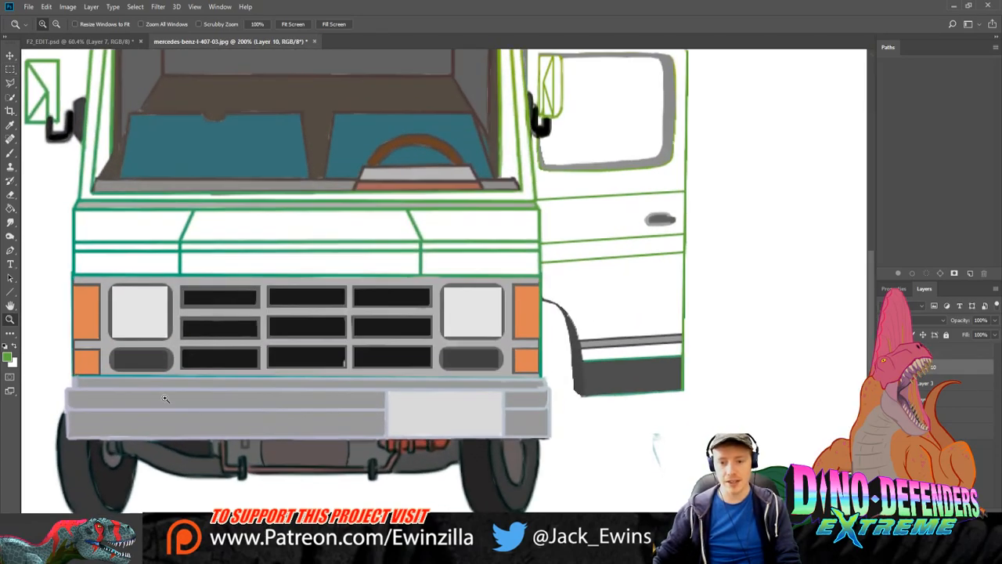
left_click(10, 69)
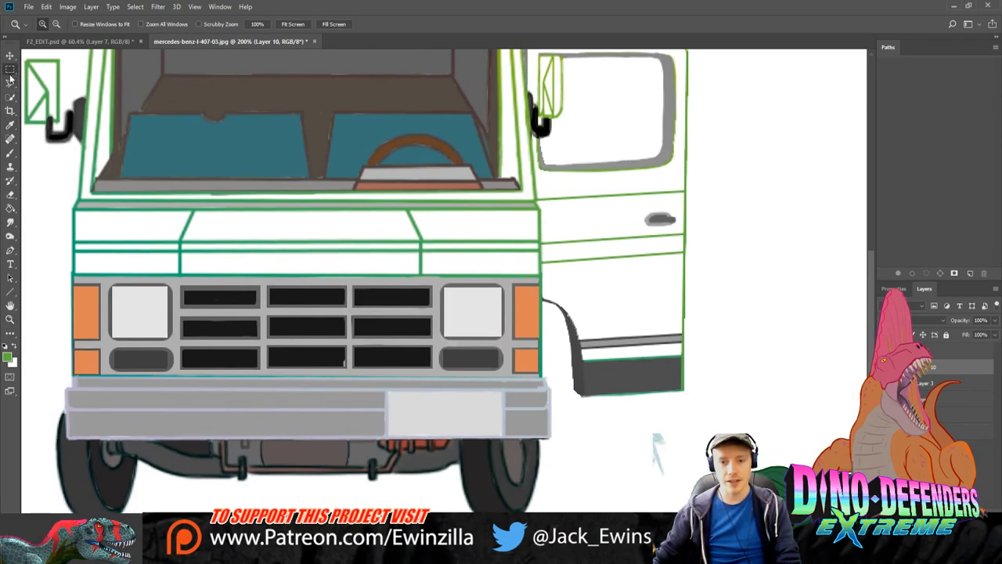
left_click_drag(70, 240, 490, 407)
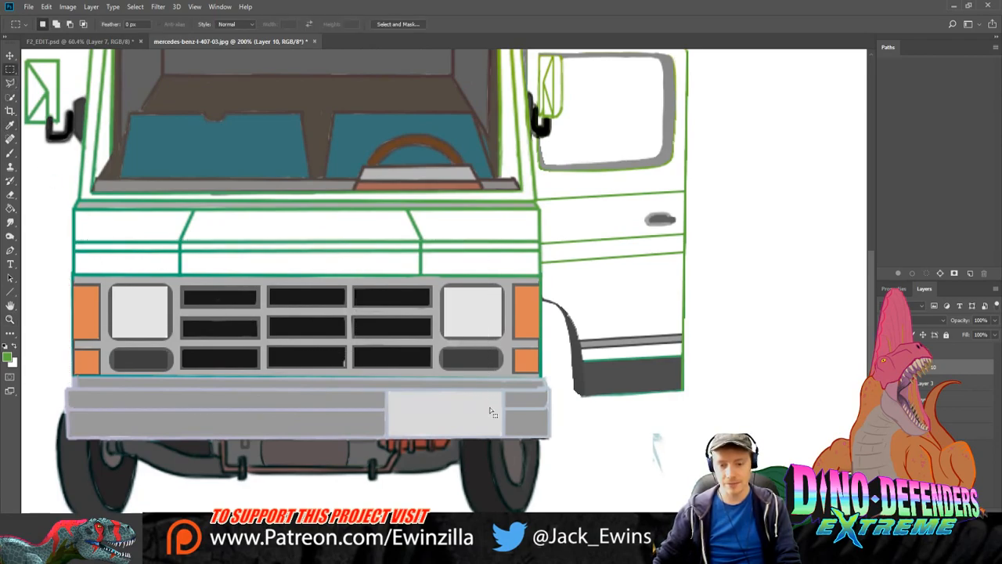
left_click(10, 82)
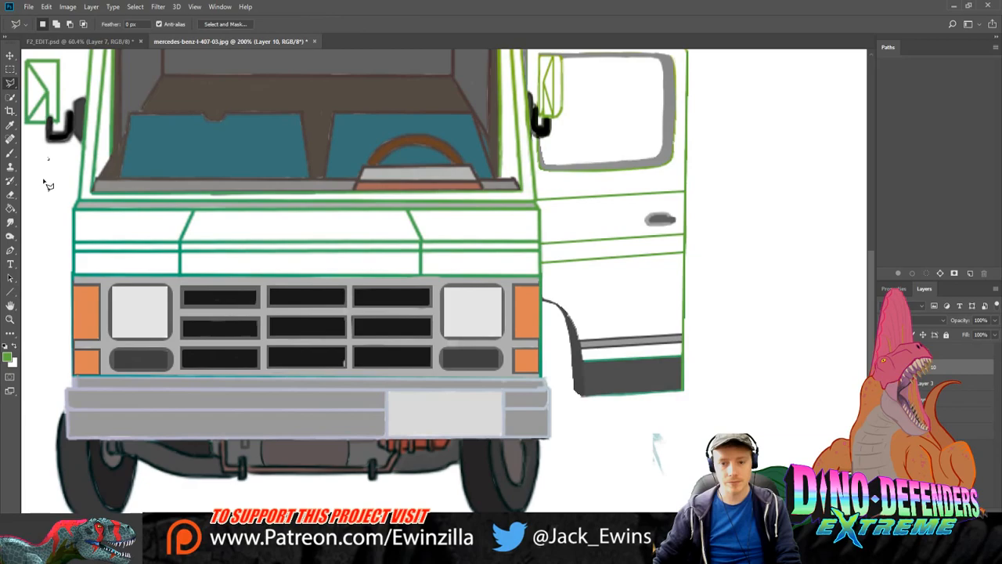
left_click(74, 245)
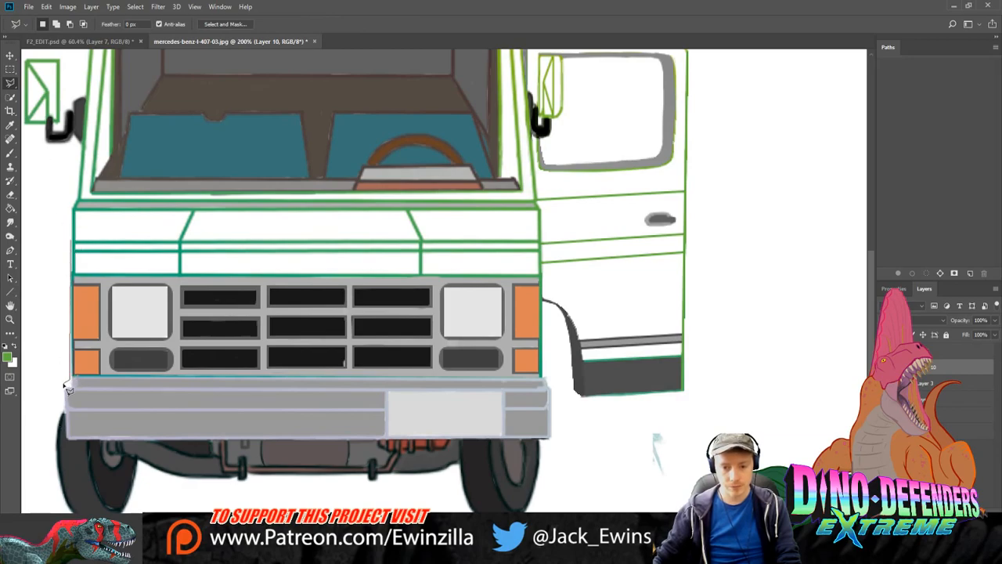
left_click(66, 384)
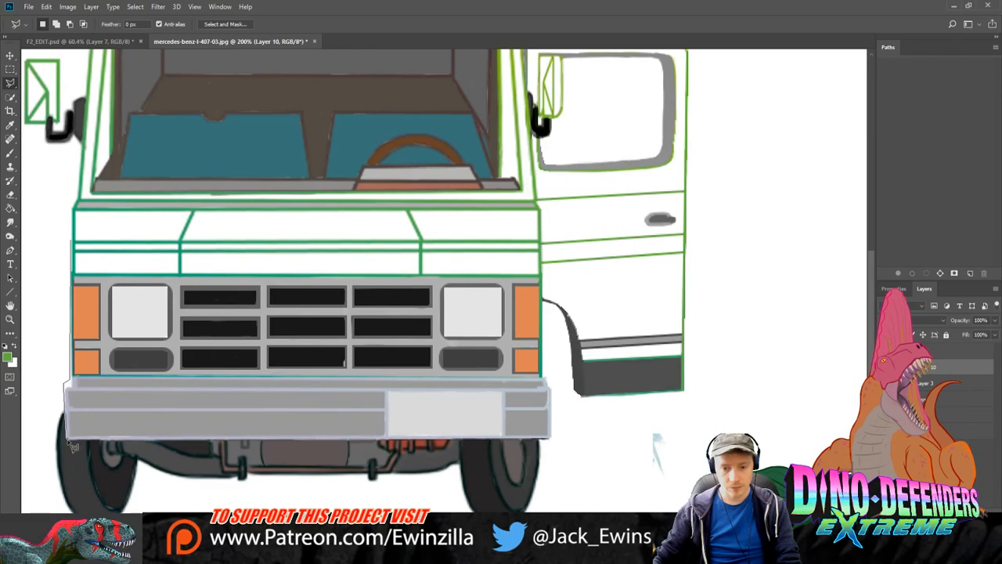
left_click(68, 439)
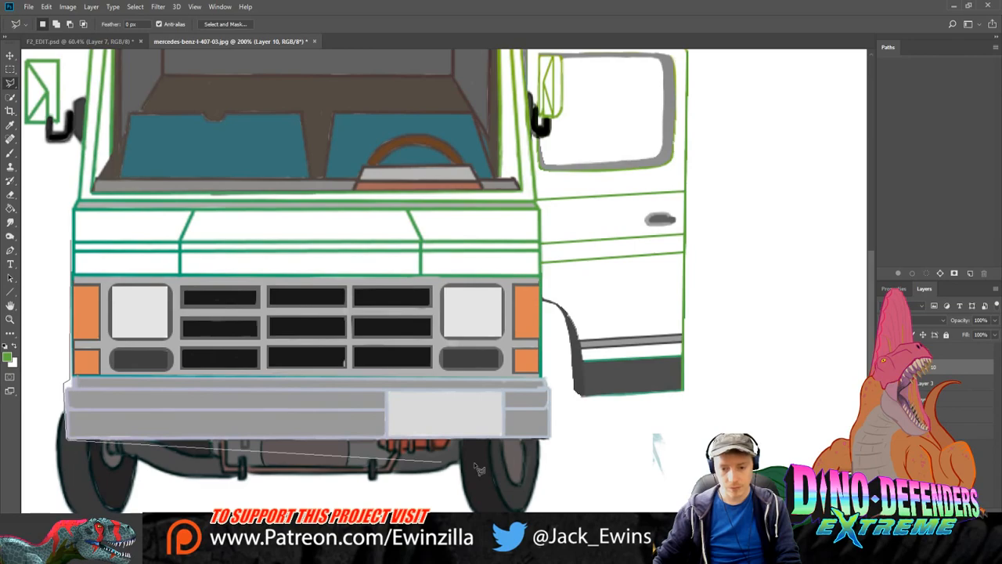
left_click(552, 439)
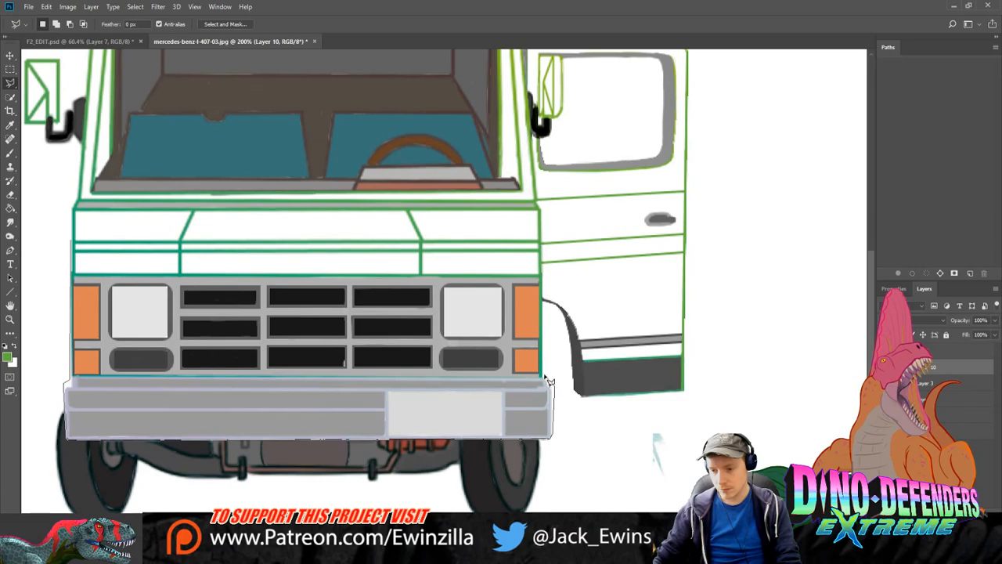
left_click(543, 377)
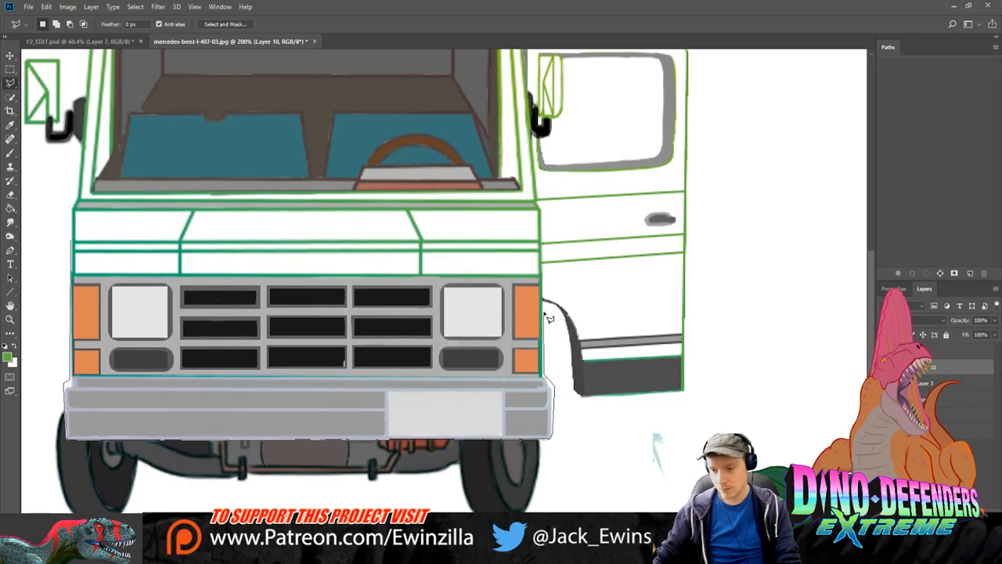
left_click(543, 240)
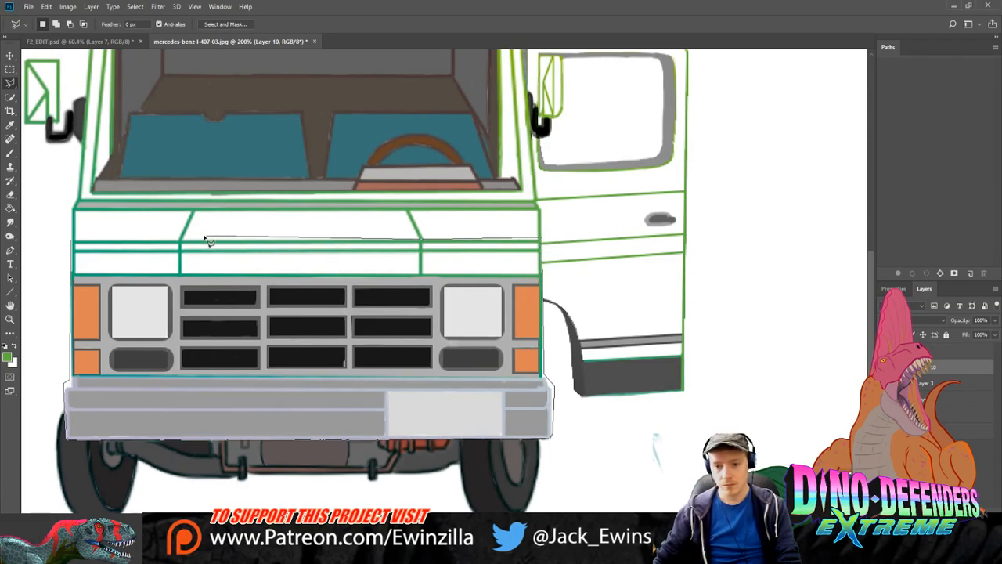
left_click(75, 247)
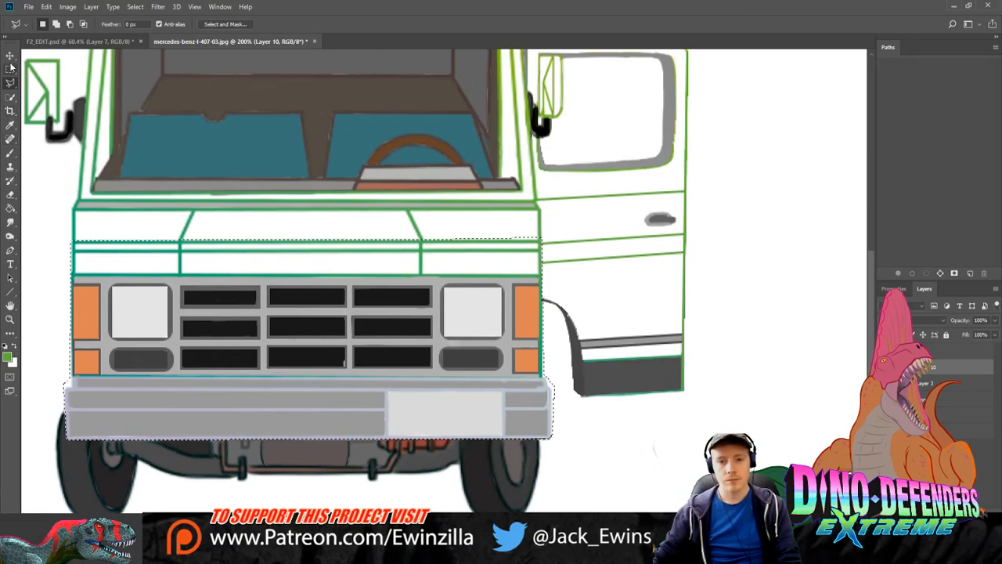
key("v")
left_click_drag(350, 327, 348, 348)
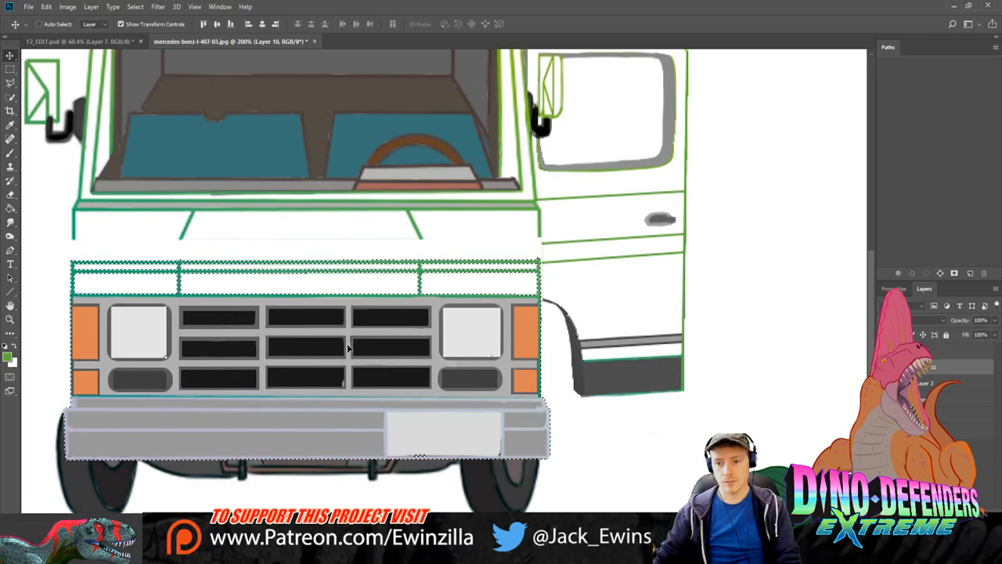
key("Up")
key("Up")
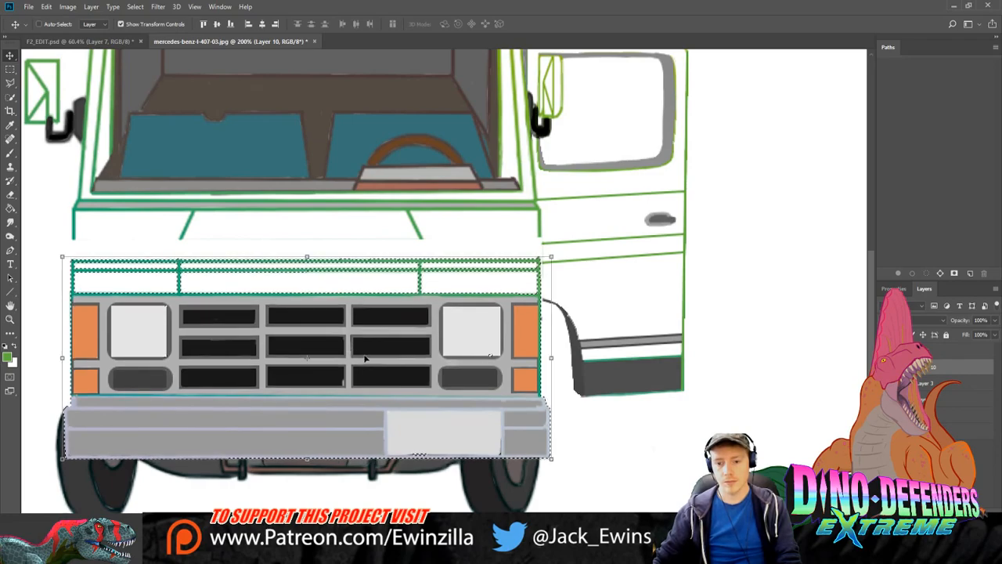
left_click(11, 69)
left_click(46, 151)
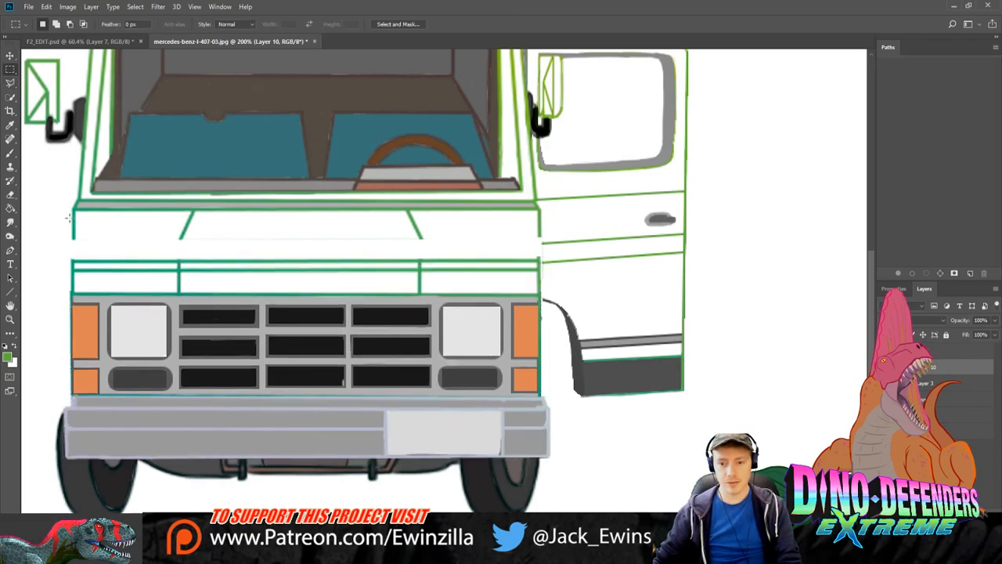
Step: Sample the teal green of the outline at the hood's upper left corner
key("i")
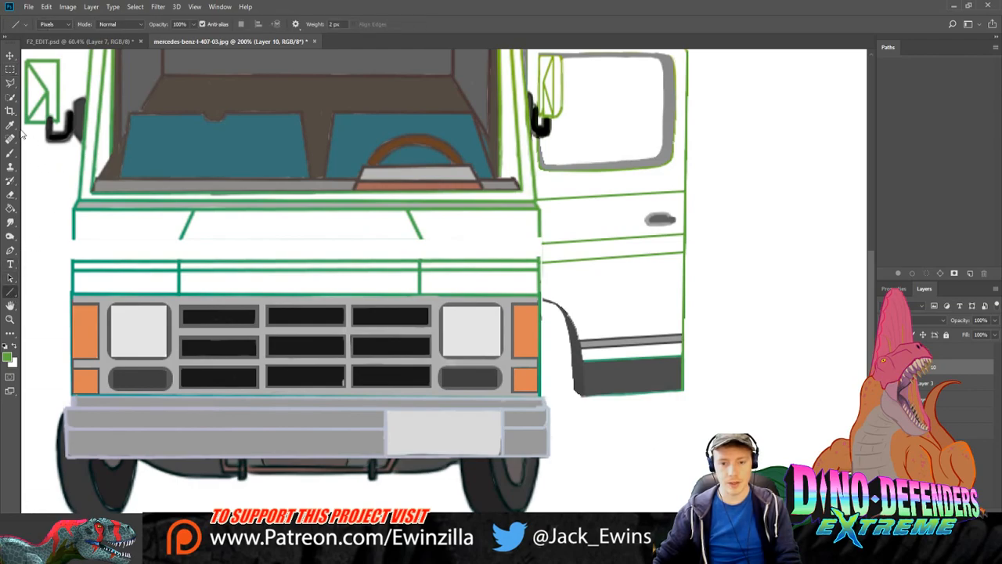
left_click(78, 206)
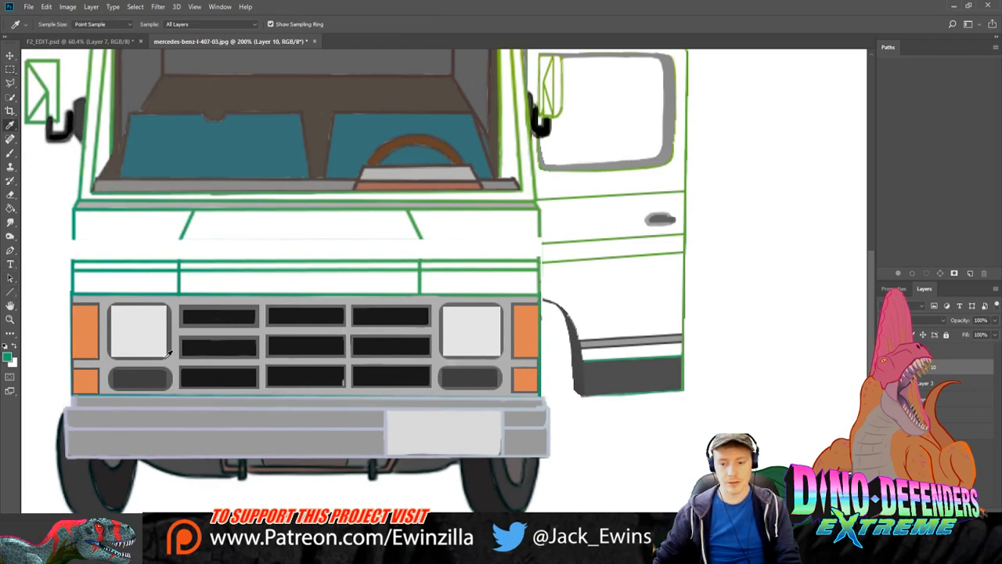
scroll(168, 354, "up", 3)
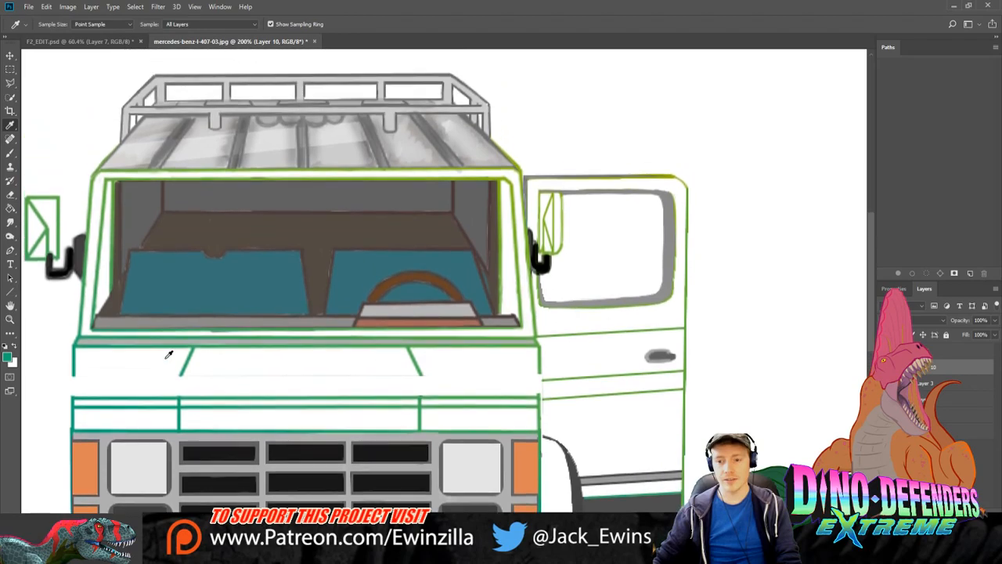
scroll(168, 354, "down", 3)
scroll(167, 354, "down", 1)
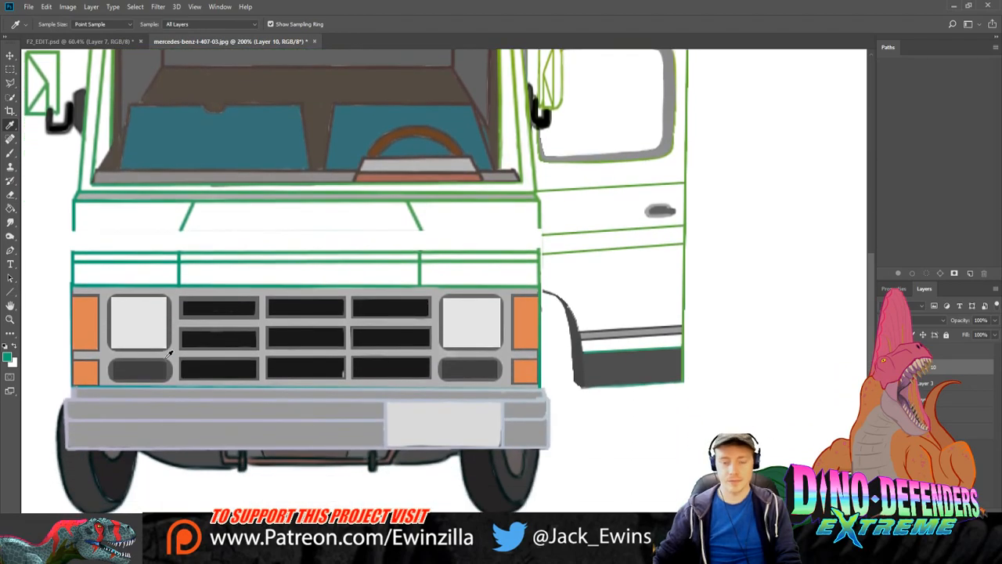
Step: Try to bridge the gap in the hood's left edge with a straight 2 px teal line, and undo it
key("u")
left_click_drag(74, 203, 72, 252)
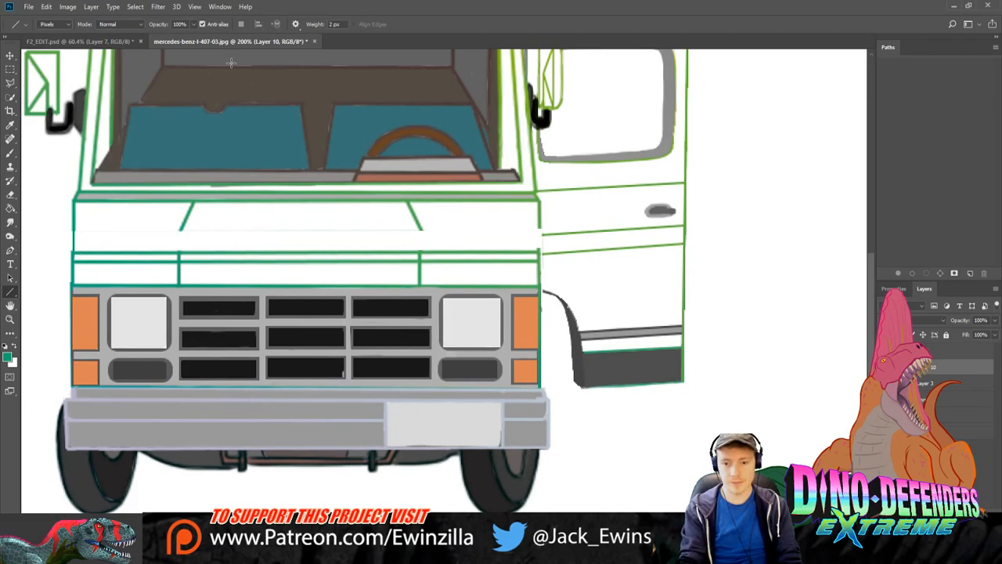
key("ctrl+z")
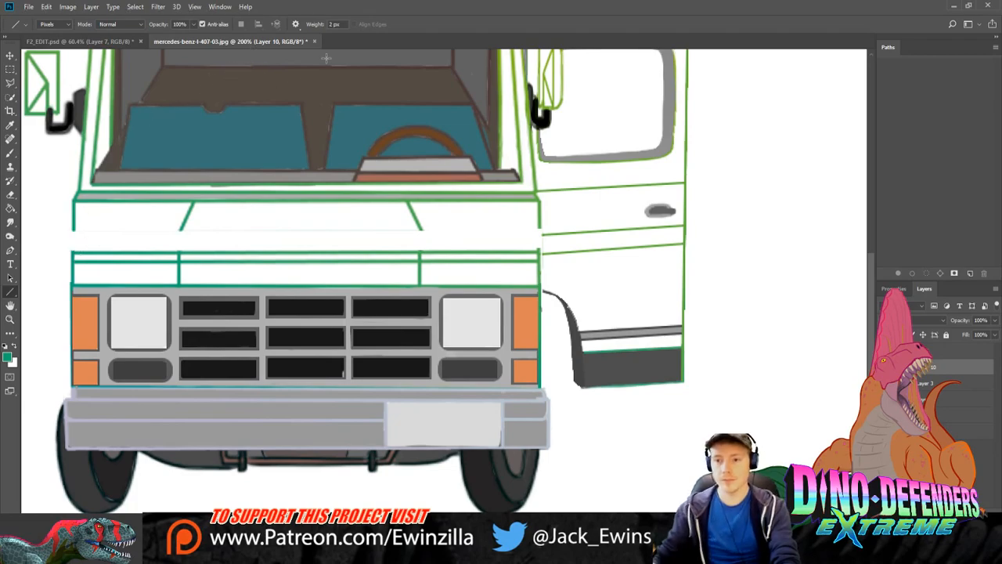
Step: Draw straight 3 px teal lines across the gap for the hood's left outer edge and its left slanted crease
left_click(11, 318)
left_click(304, 25)
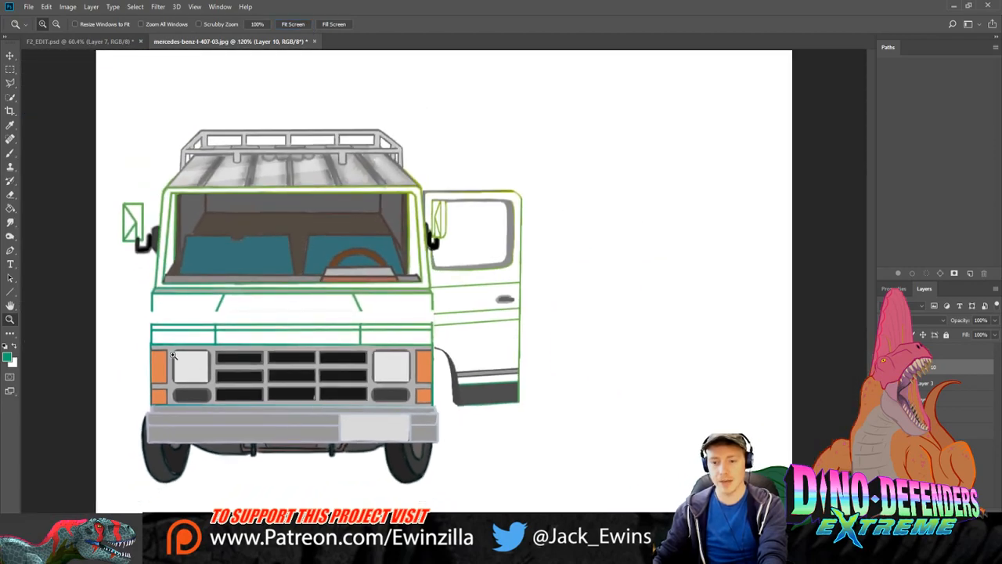
left_click(173, 355)
left_click(10, 292)
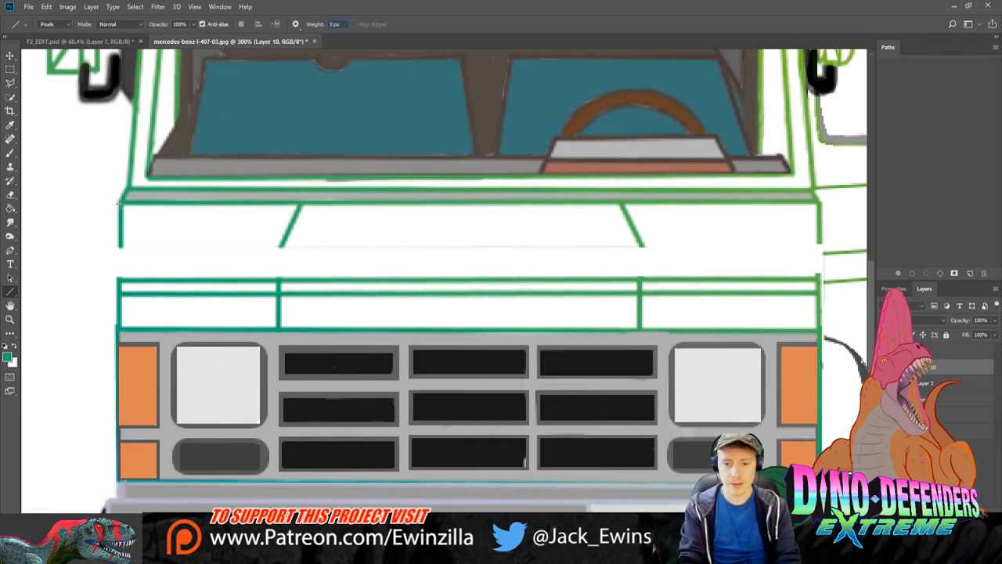
left_click_drag(119, 202, 119, 296)
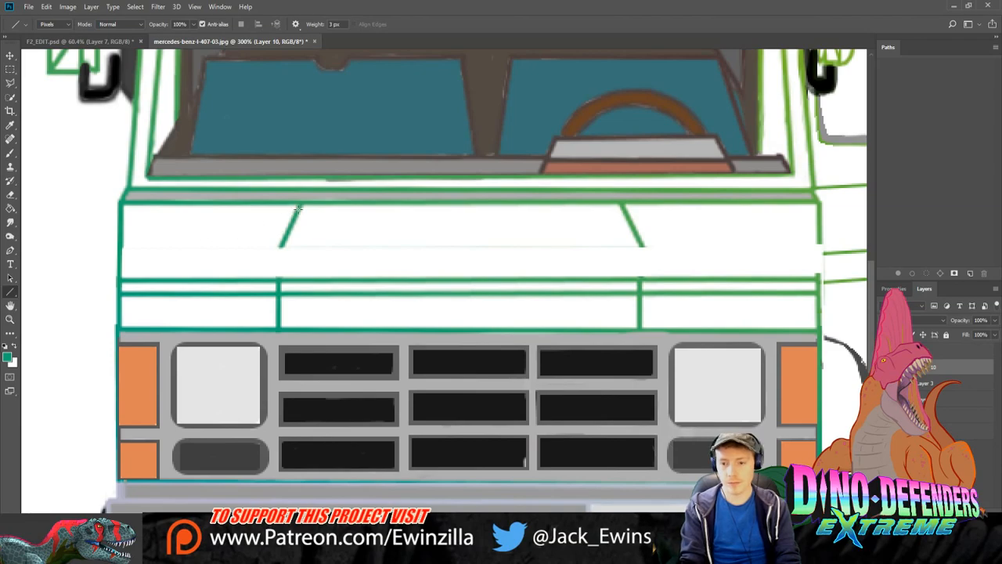
left_click_drag(301, 205, 279, 280)
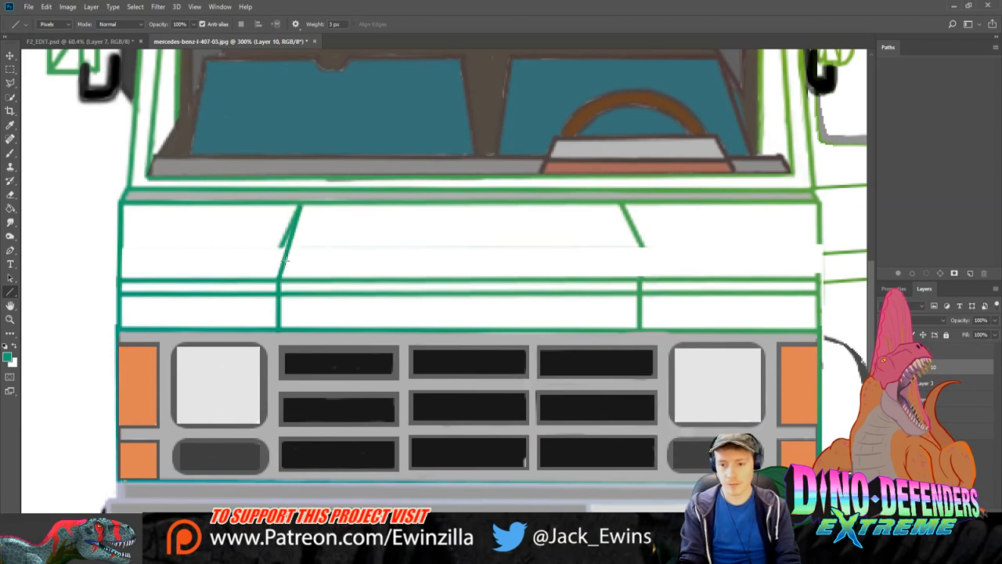
Step: Draw straight 3 px teal lines for the hood's right slanted crease and right outer edge, and smudge away the leftover crease stubs
left_click_drag(621, 205, 641, 280)
left_click_drag(817, 205, 818, 296)
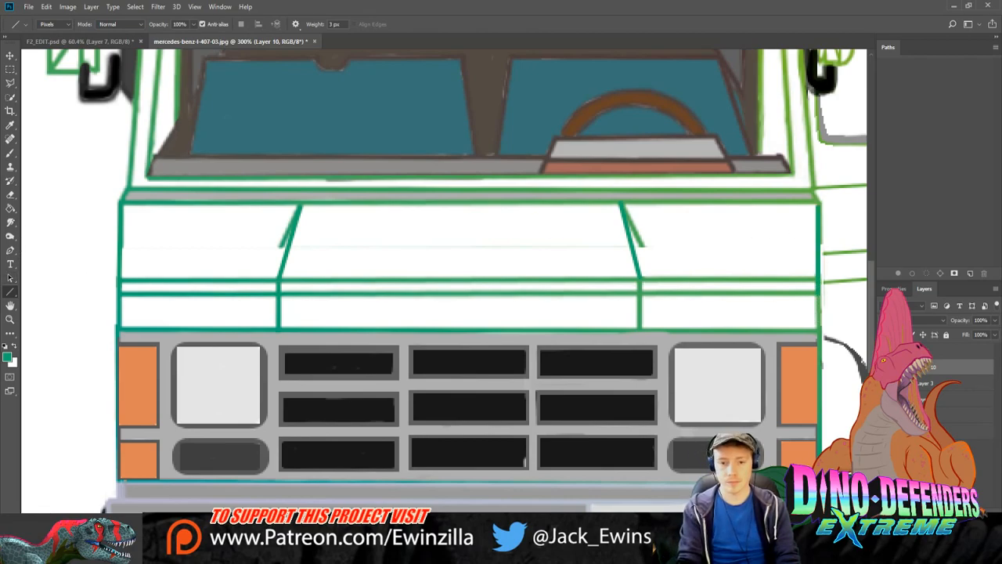
left_click(11, 221)
mouse_move(286, 222)
left_mouse_down()
mouse_move(281, 240)
mouse_move(291, 213)
mouse_move(277, 235)
left_mouse_up()
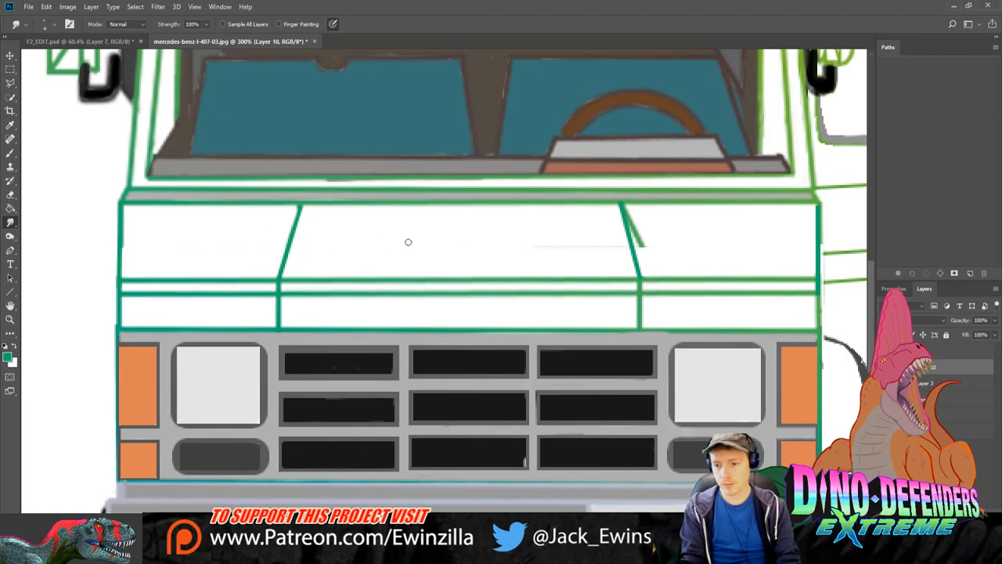
mouse_move(659, 232)
left_mouse_down()
mouse_move(644, 227)
mouse_move(646, 255)
mouse_move(632, 217)
left_mouse_up()
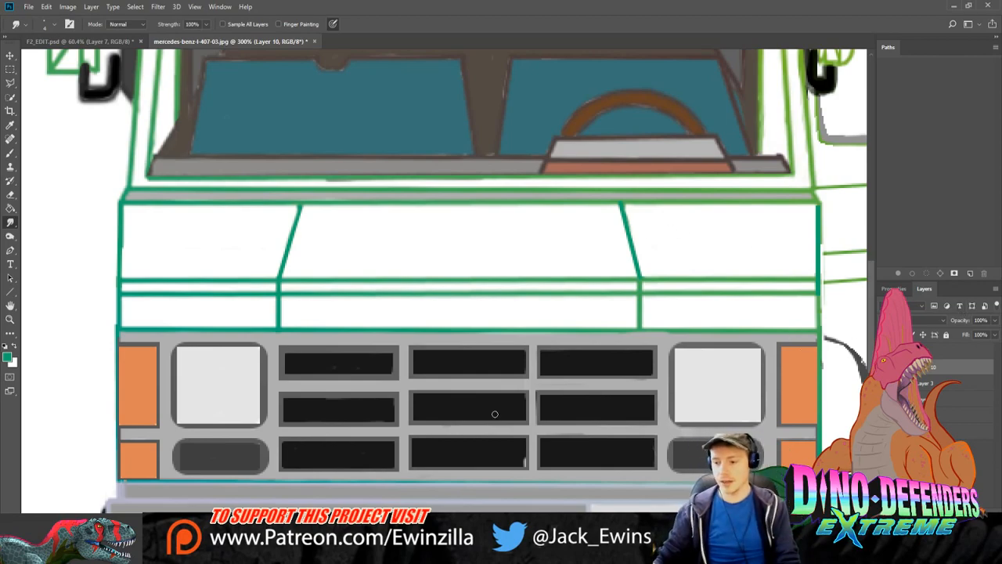
Step: On the Hood layer, outline the van's whole hood from below the windscreen to the grille, fill it with light grey, and deselect
scroll(495, 415, "down", 2)
scroll(495, 414, "down", 2)
scroll(495, 410, "up", 2)
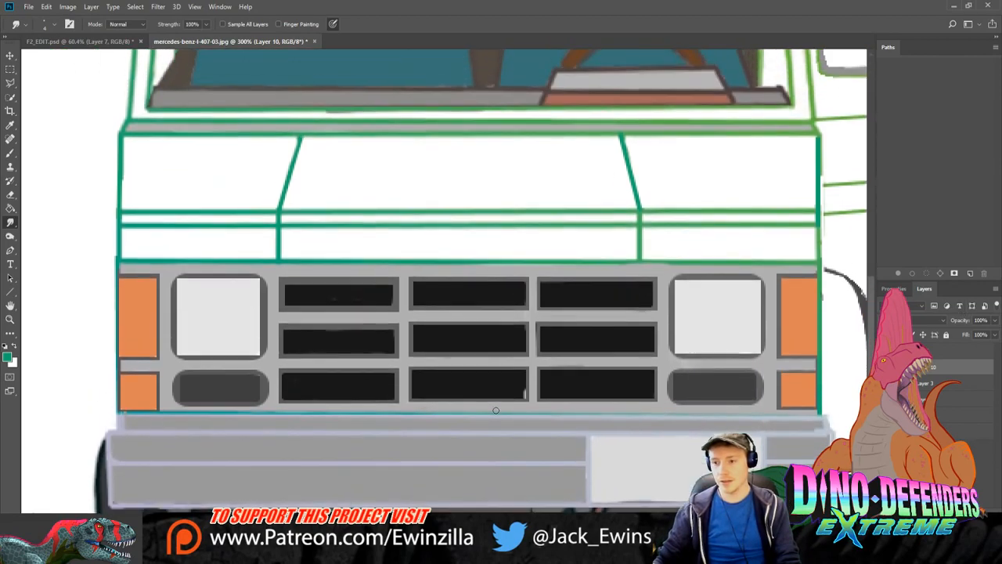
left_click(10, 319)
left_click(292, 24)
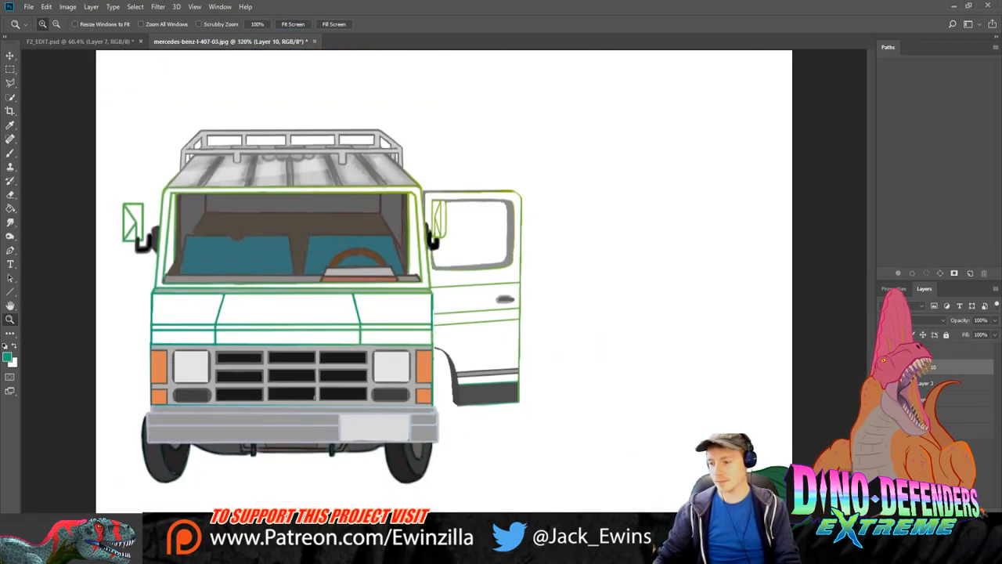
left_click(940, 355)
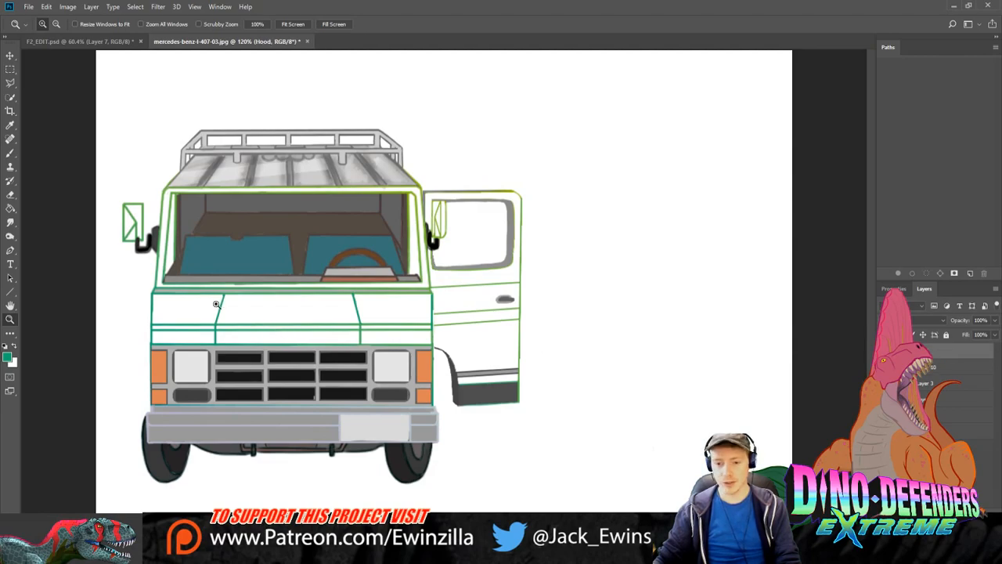
left_click(13, 87)
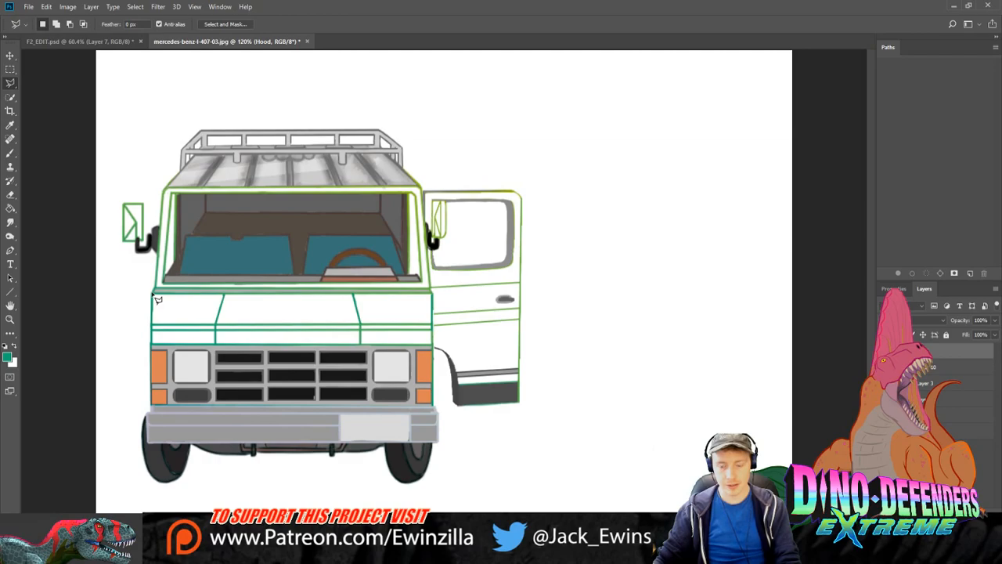
mouse_move(158, 300)
left_mouse_down()
mouse_move(153, 346)
mouse_move(434, 349)
mouse_move(75, 344)
mouse_move(151, 362)
mouse_move(154, 346)
mouse_move(436, 346)
mouse_move(433, 295)
mouse_move(154, 300)
left_mouse_up()
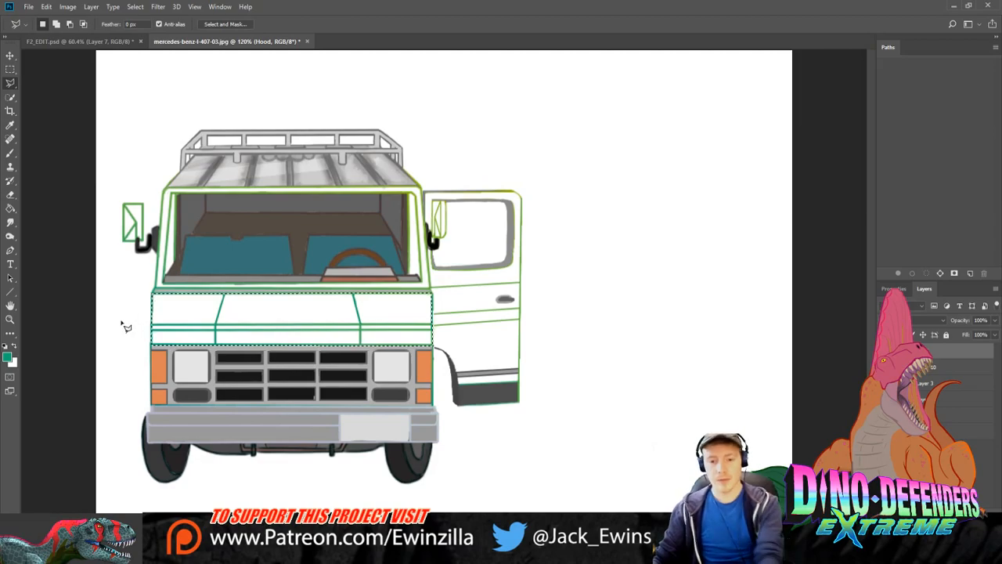
left_click(11, 209)
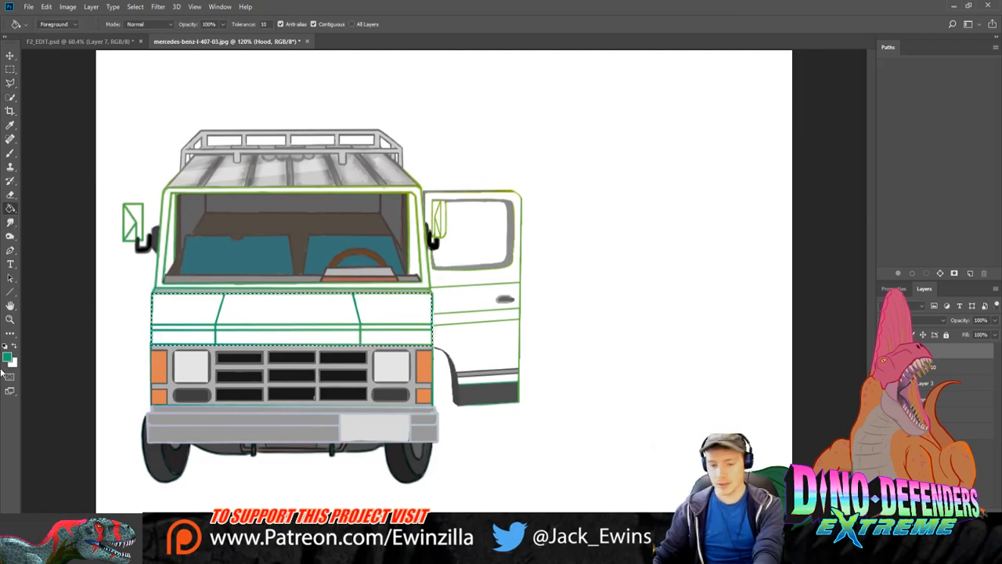
key("i")
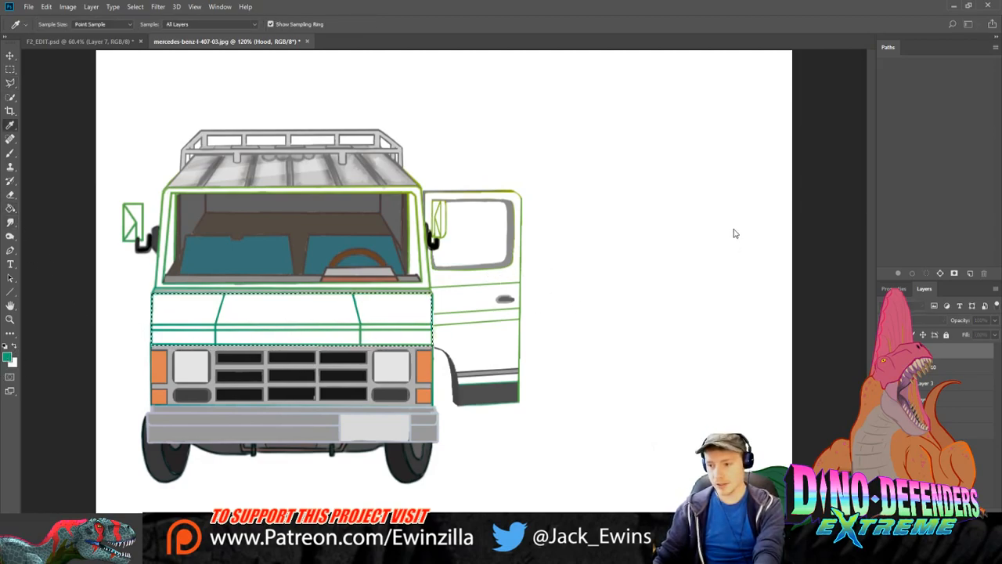
key("g")
left_click(354, 331)
left_click(15, 71)
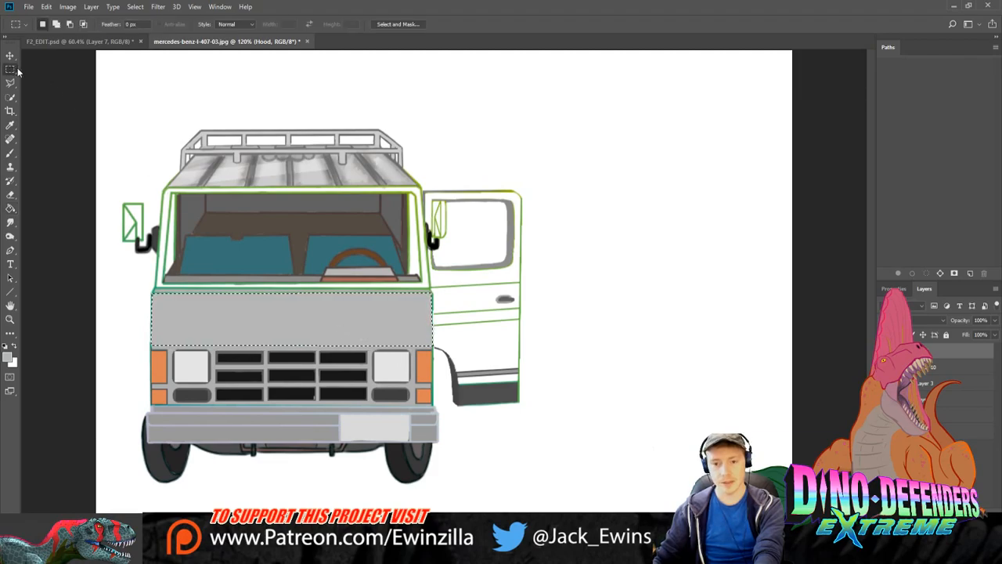
Step: Move the grey hood shape off the van to the right, overlapping the lower part of the open door
left_click(11, 55)
left_click_drag(261, 315, 540, 299)
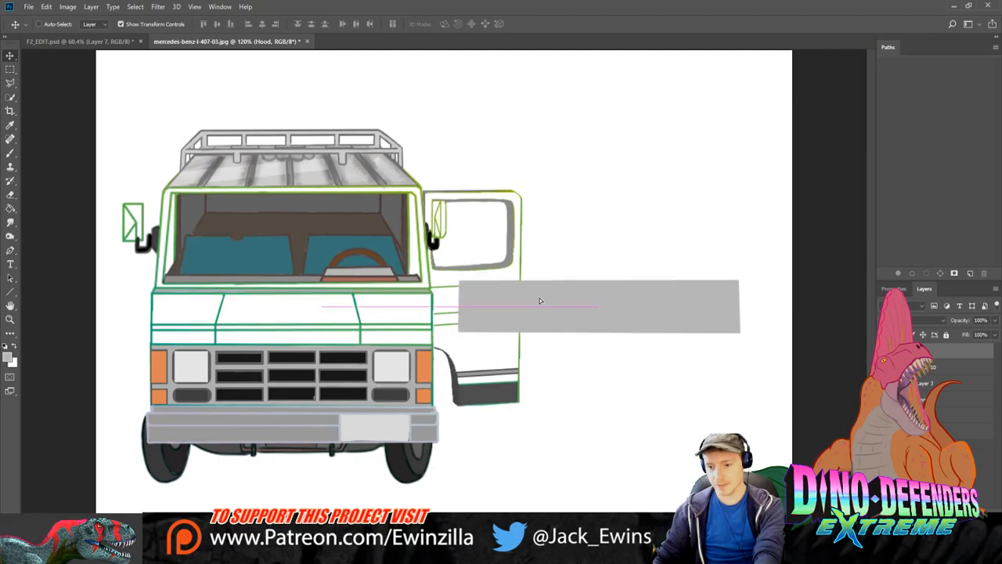
left_click_drag(644, 309, 647, 334)
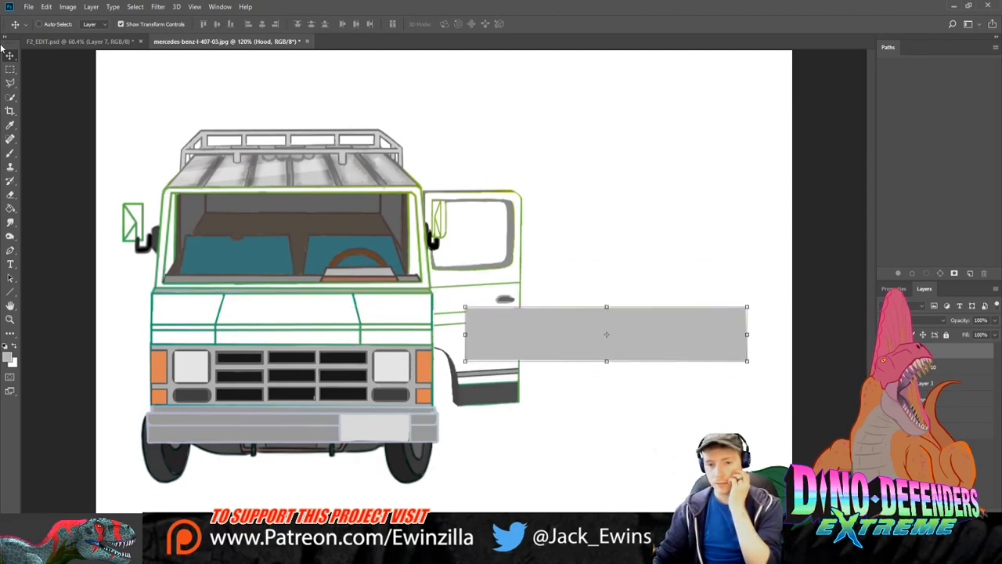
Step: Try out different Pattern Overlay patterns on the grey hood shape
left_click(10, 69)
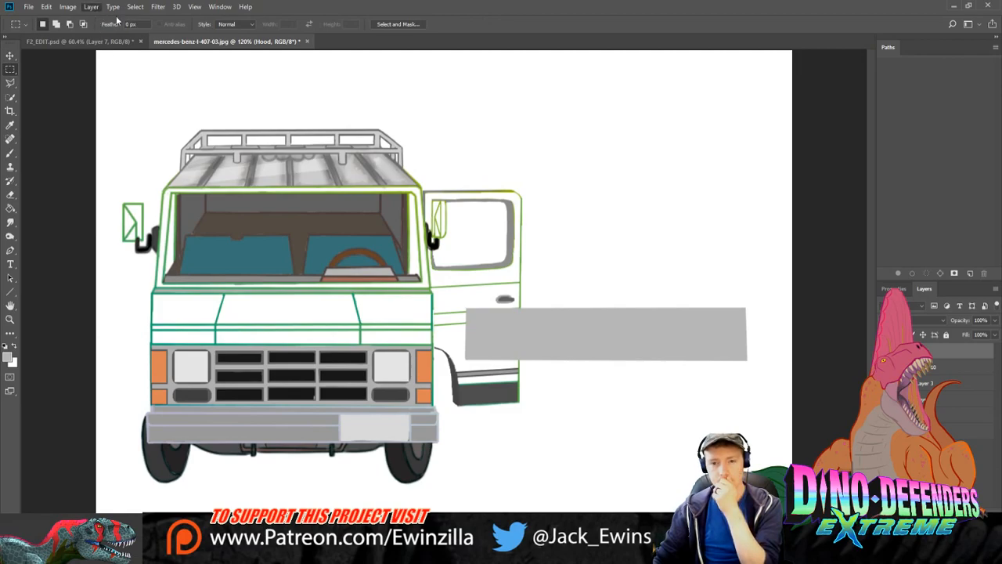
left_click(235, 194)
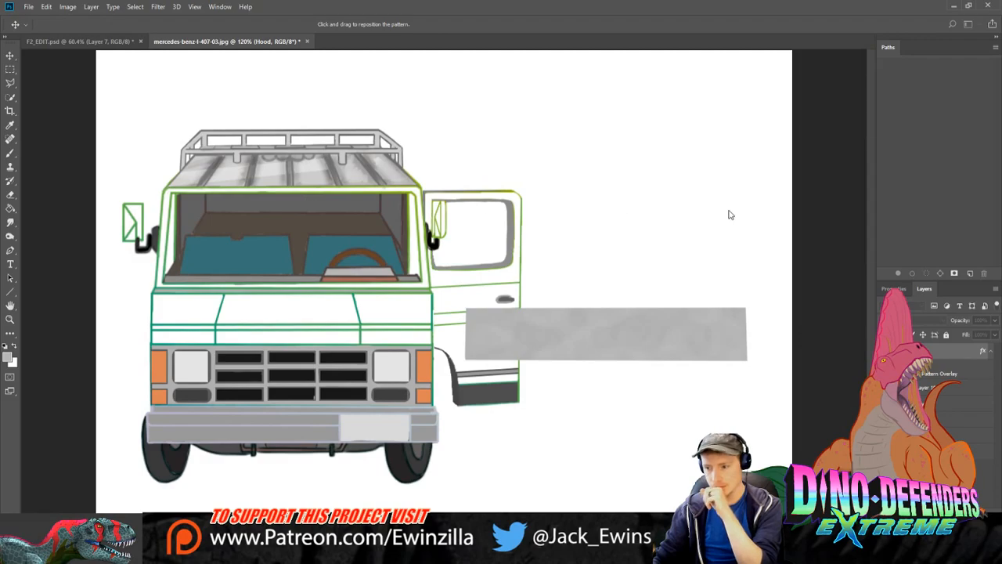
left_click(682, 282)
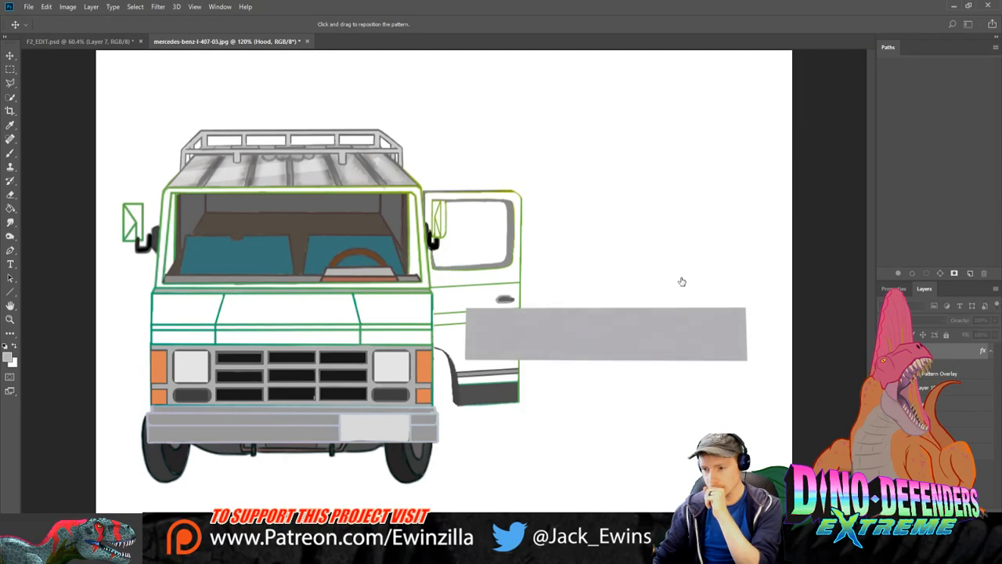
left_click(304, 130)
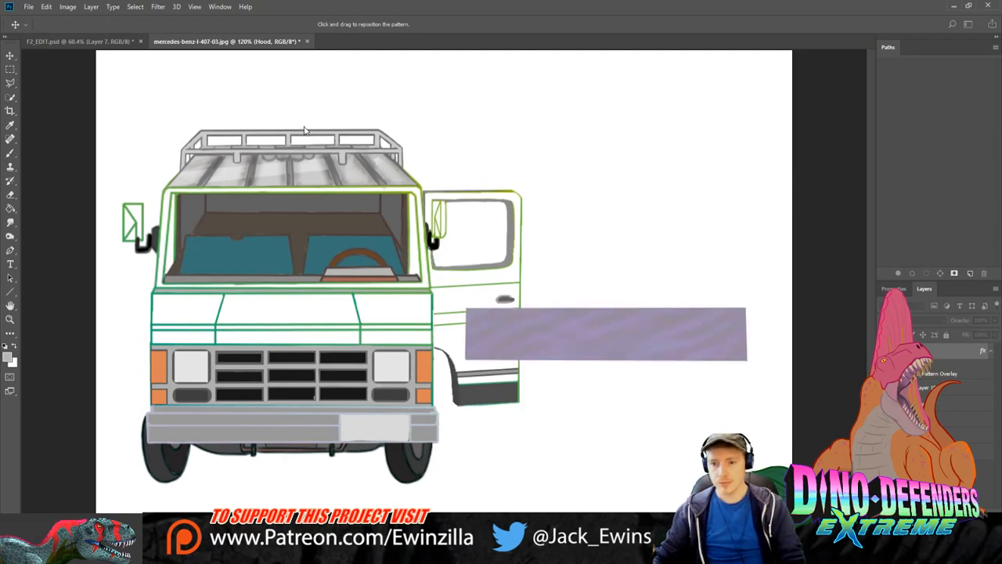
key("Down")
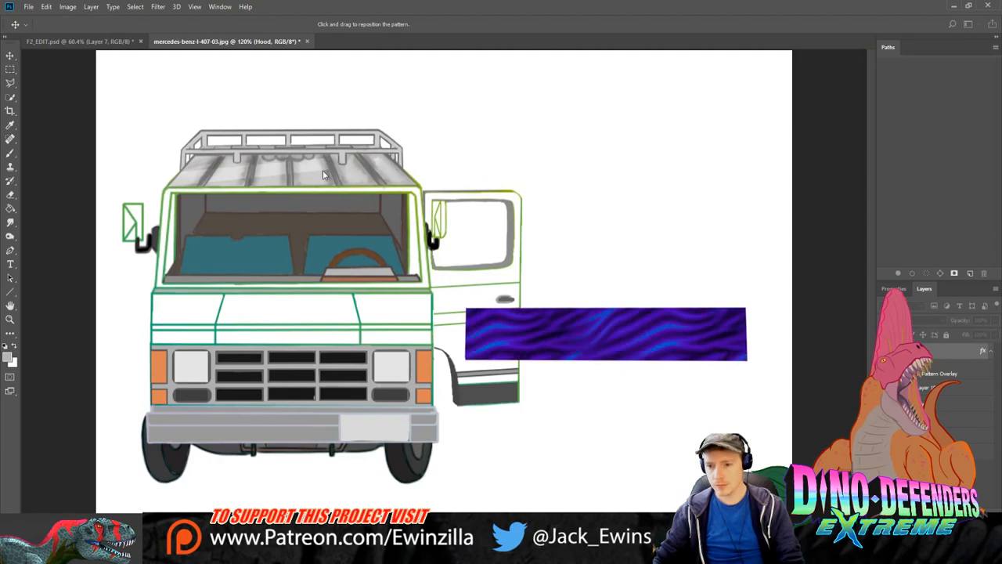
key("Down")
key("Down")
key("Down")
key("Down")
key("Down")
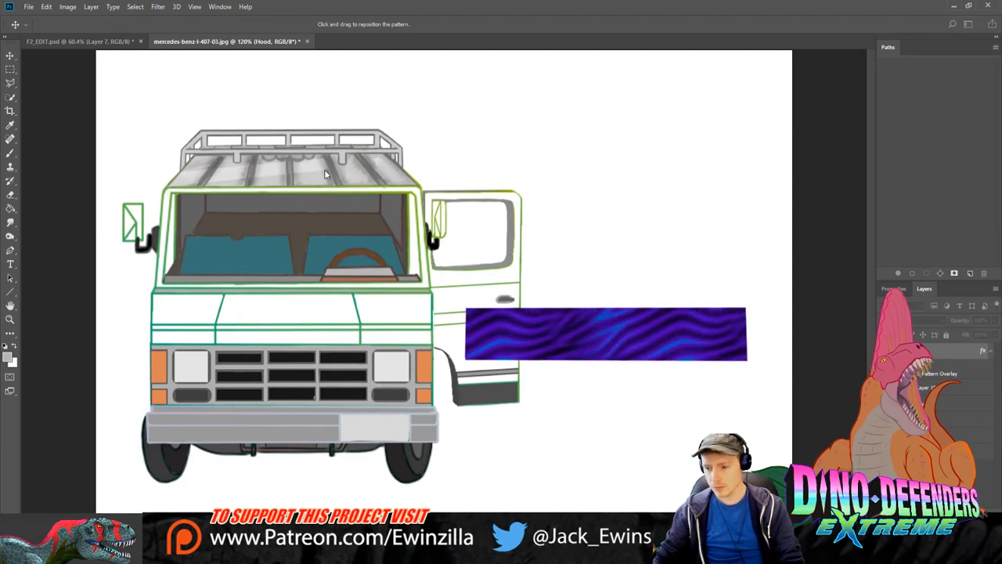
key("Escape")
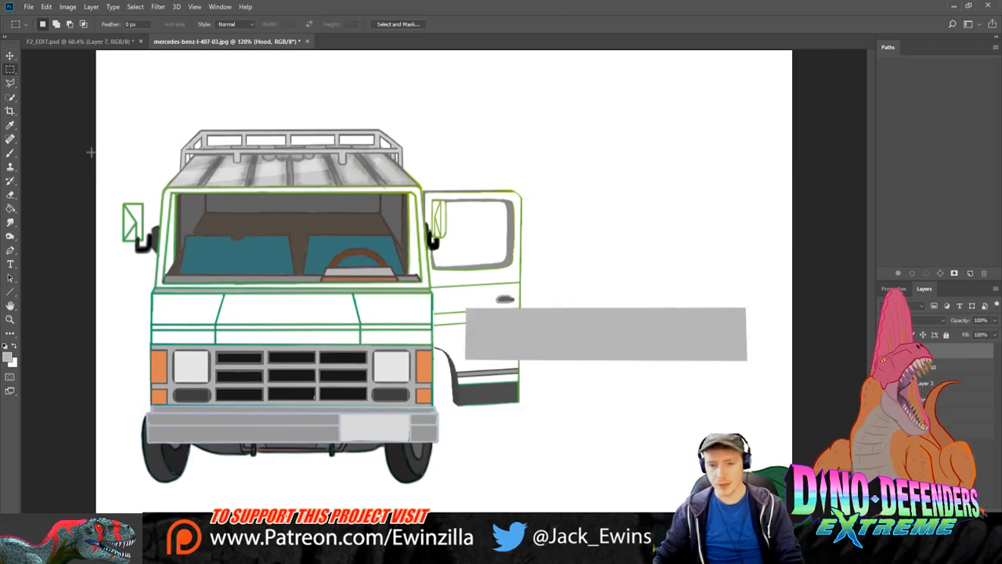
Step: Lasso two joined wavy, tapering stripes from the grey hood shape's left edge, fill them with black, and deselect
left_click(9, 319)
left_click(782, 317)
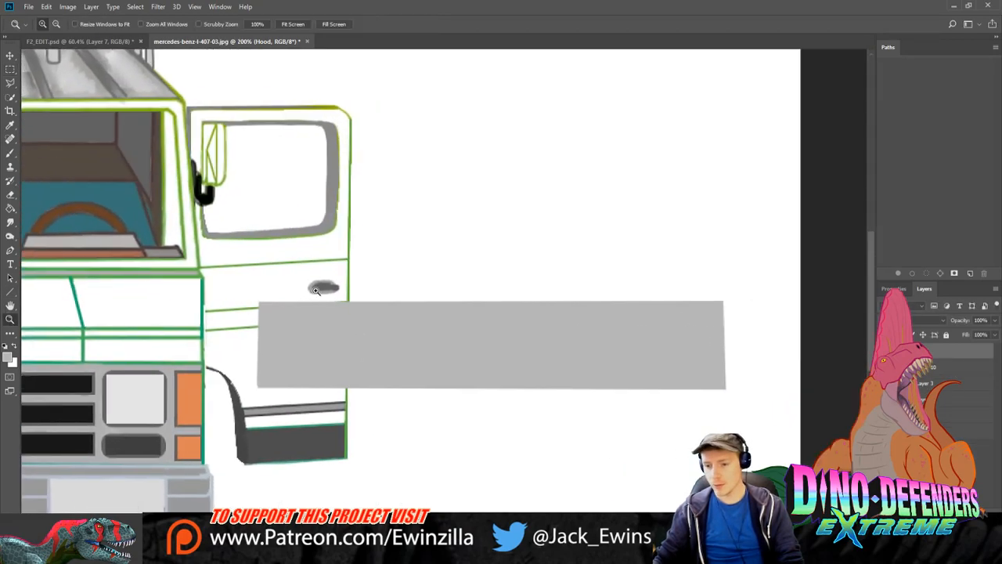
left_click(8, 82)
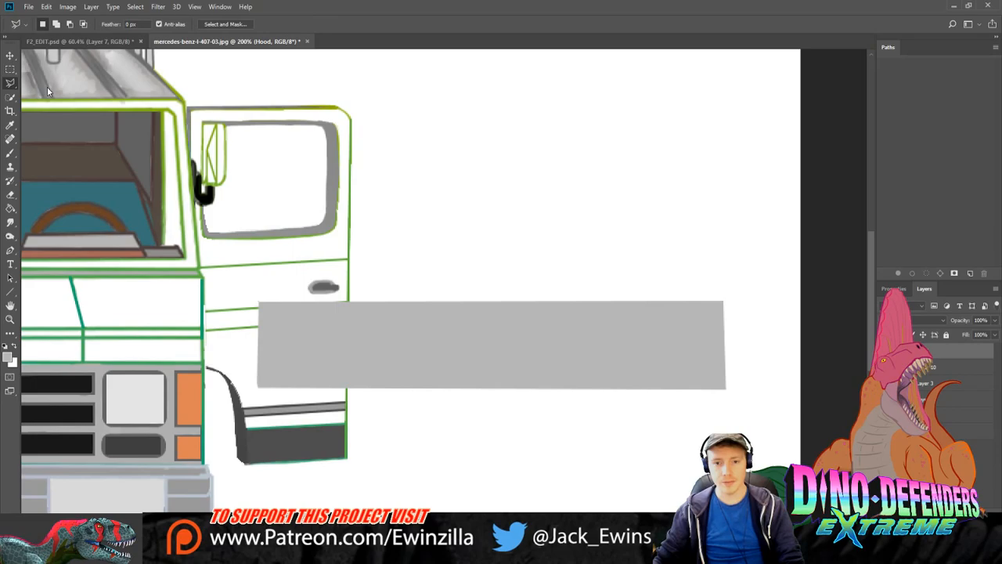
key("shift+l")
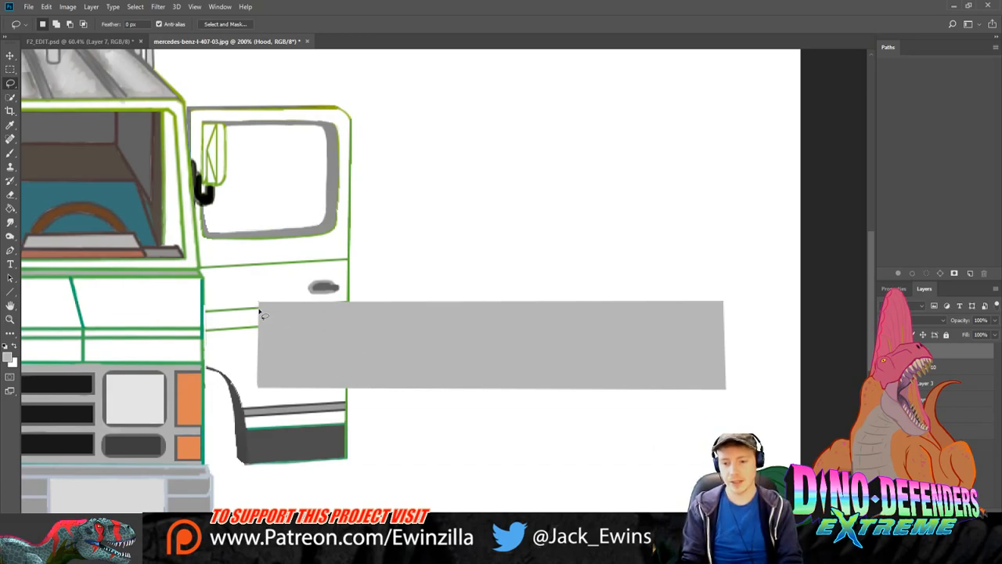
mouse_move(287, 311)
left_mouse_down()
mouse_move(367, 315)
mouse_move(401, 329)
mouse_move(372, 320)
mouse_move(265, 330)
mouse_move(309, 345)
mouse_move(531, 341)
mouse_move(470, 358)
mouse_move(326, 364)
mouse_move(260, 323)
left_mouse_up()
key("i")
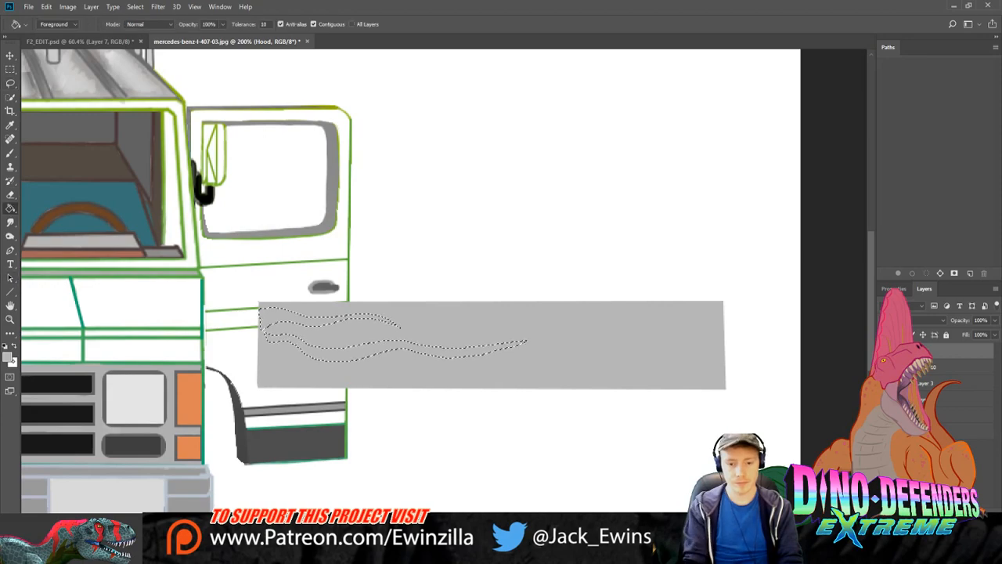
key("g")
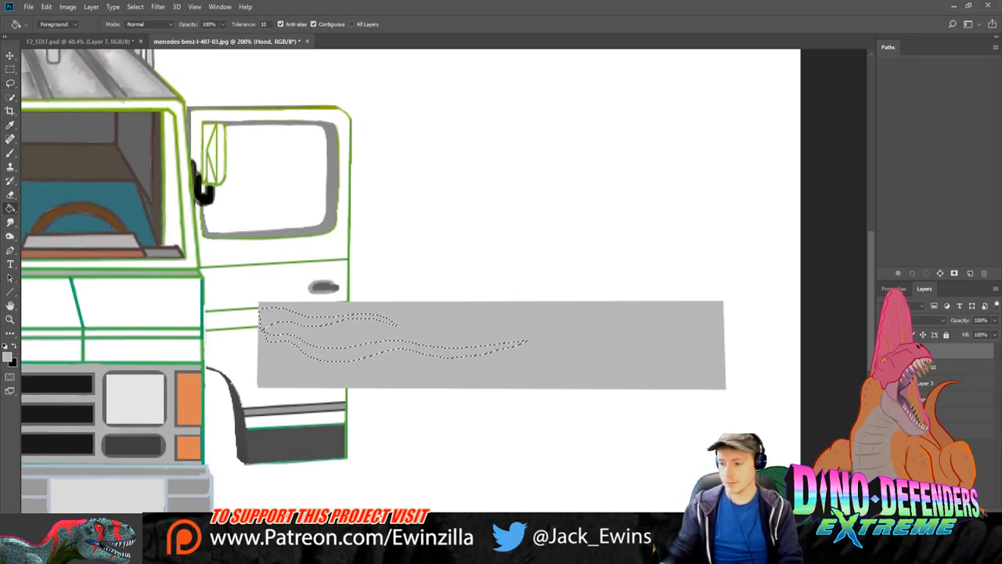
key("ctrl+d")
key("ctrl+shift+d")
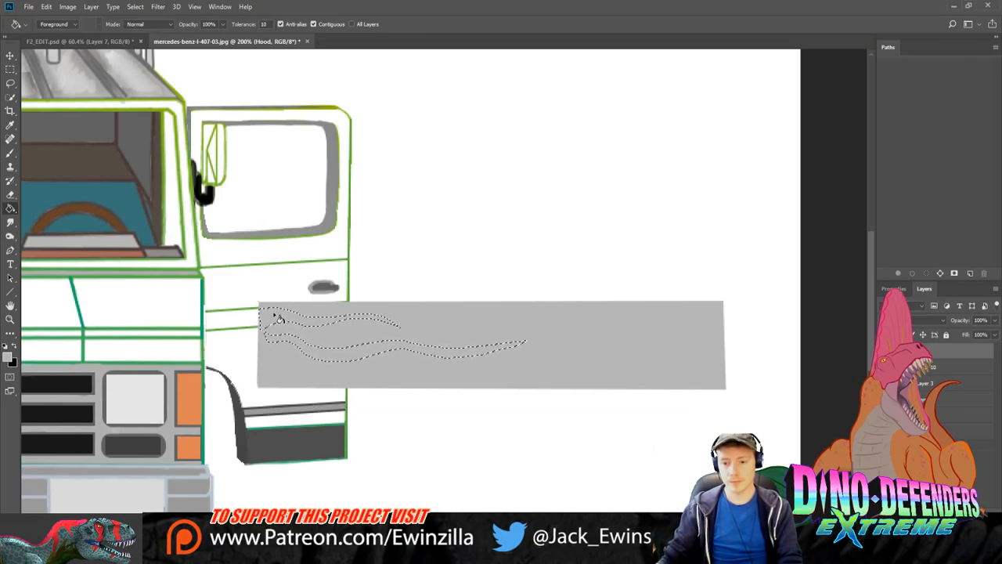
left_click(7, 346)
left_click(269, 328)
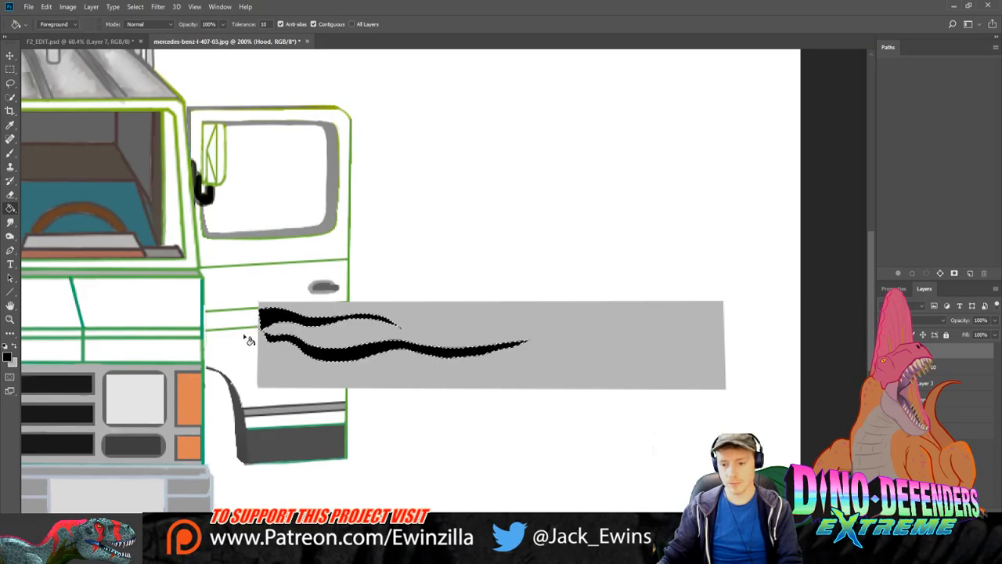
key("ctrl+d")
key("m")
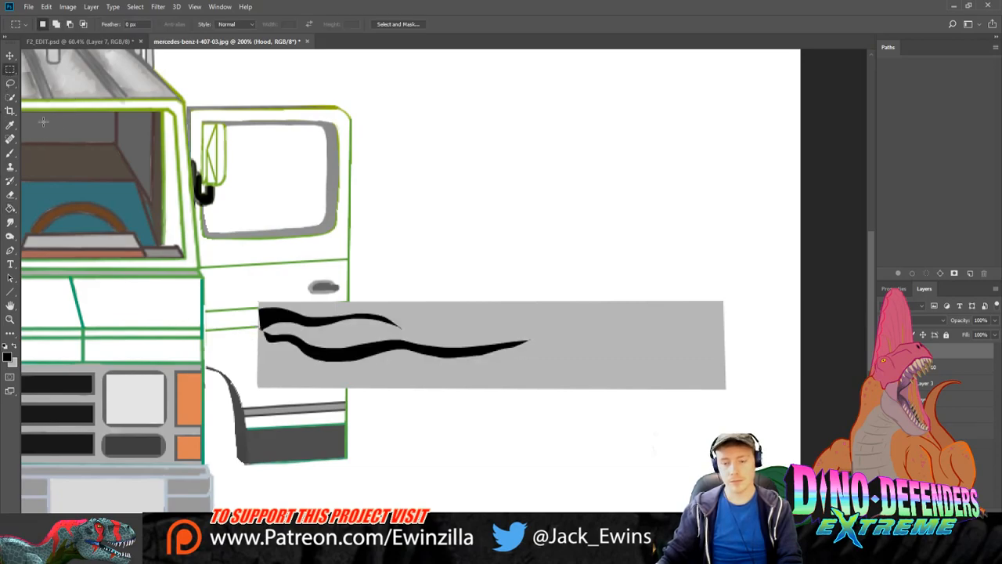
left_click(11, 83)
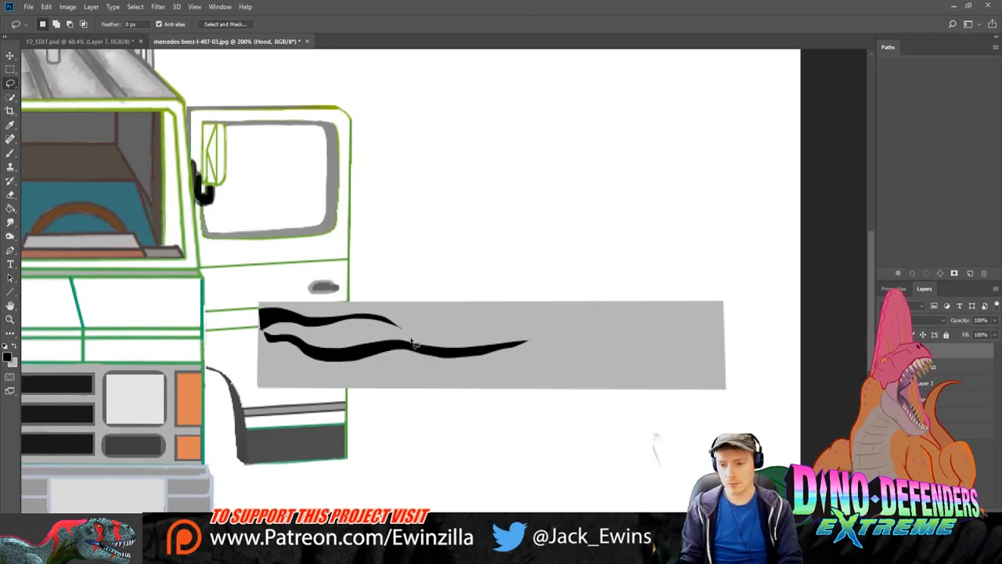
mouse_move(468, 316)
left_mouse_down()
mouse_move(402, 318)
mouse_move(454, 336)
mouse_move(438, 346)
mouse_move(508, 328)
left_mouse_up()
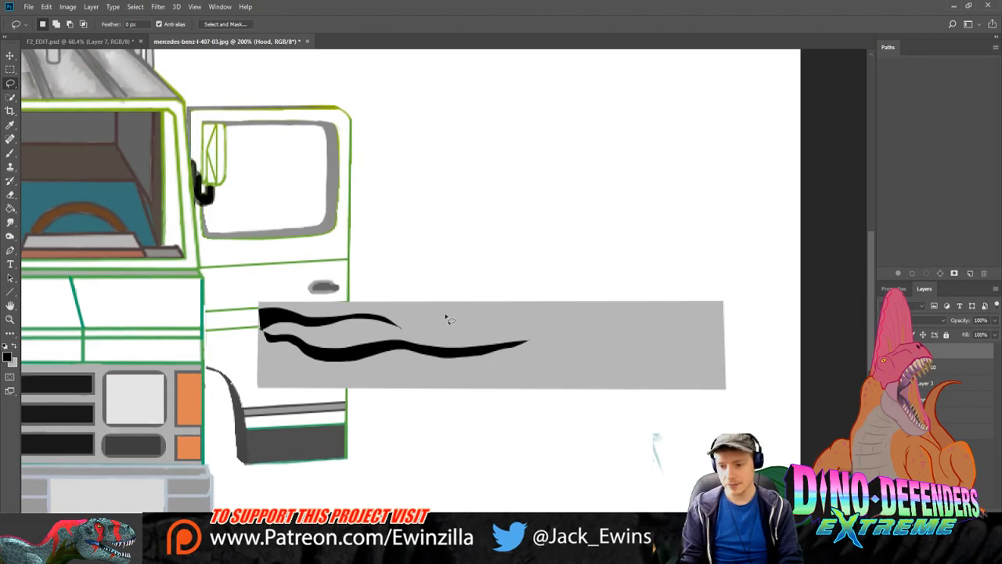
mouse_move(423, 335)
left_mouse_down()
mouse_move(455, 332)
mouse_move(417, 335)
mouse_move(439, 342)
mouse_move(501, 333)
left_mouse_up()
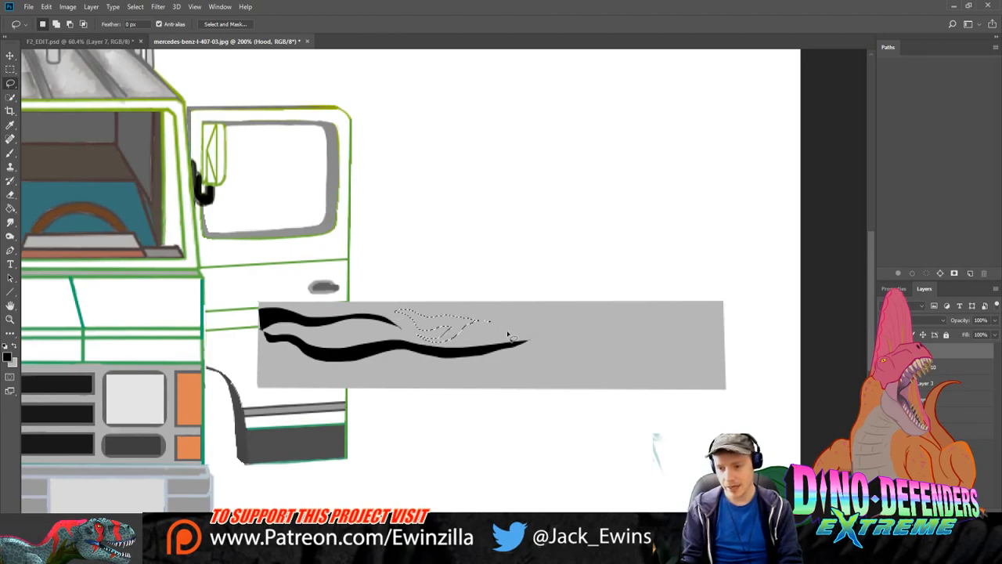
left_click(505, 334)
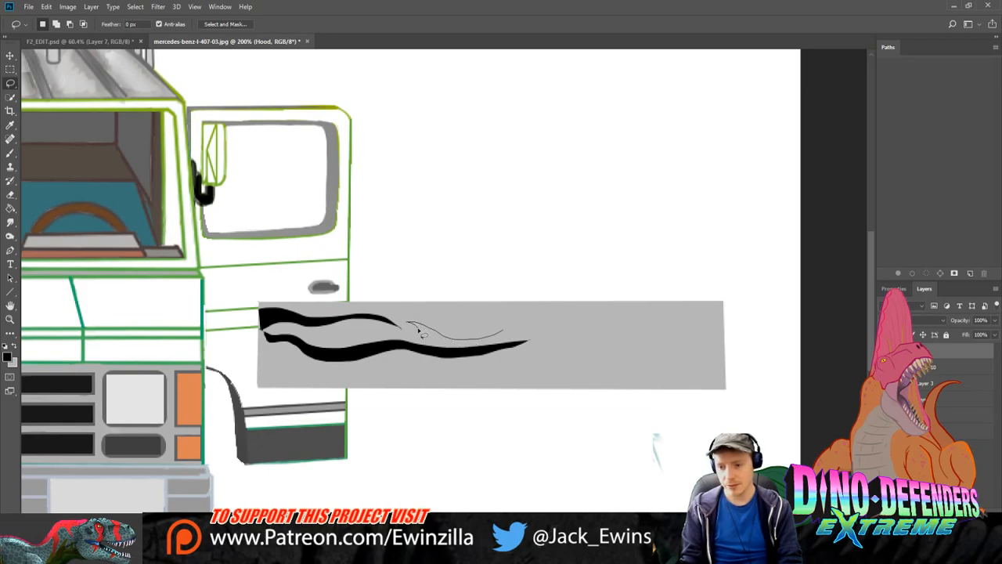
mouse_move(421, 333)
left_mouse_down()
mouse_move(448, 344)
mouse_move(423, 335)
left_mouse_up()
left_click(415, 321)
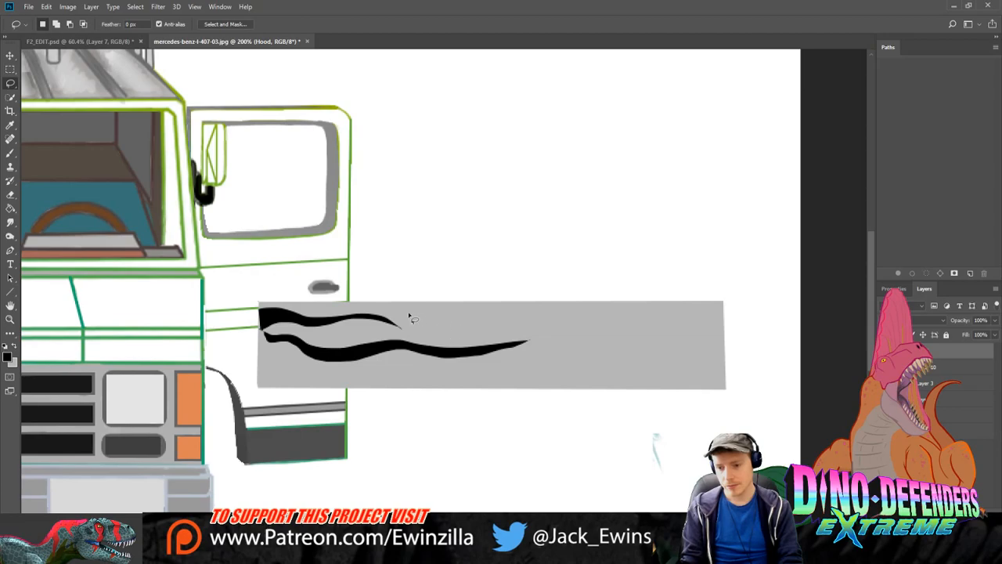
Step: Lasso a short wavy stripe beyond the tip of the upper black stripe and fill it with black
mouse_move(404, 314)
left_mouse_down()
mouse_move(496, 313)
mouse_move(462, 329)
mouse_move(400, 314)
left_mouse_up()
key("g")
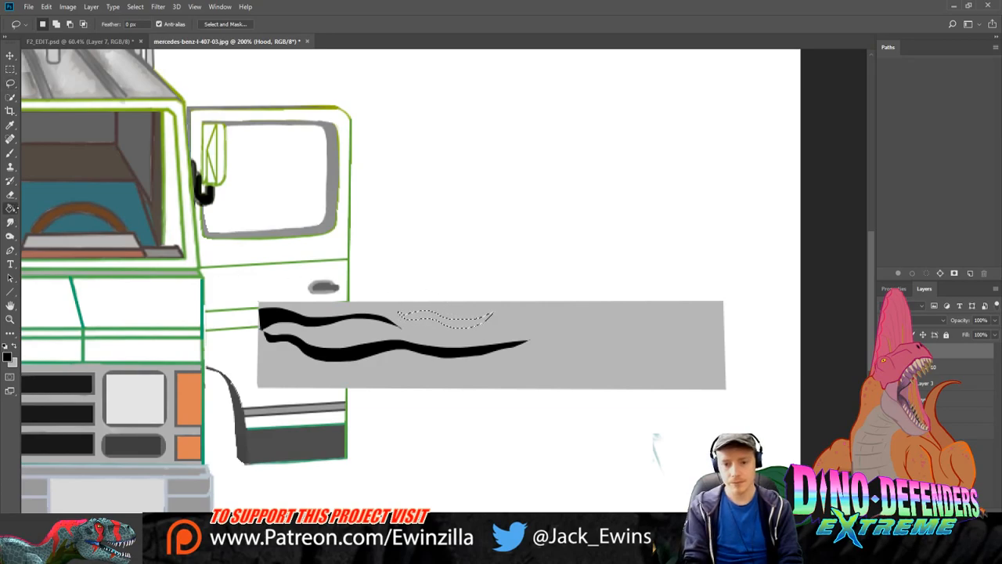
left_click(439, 319)
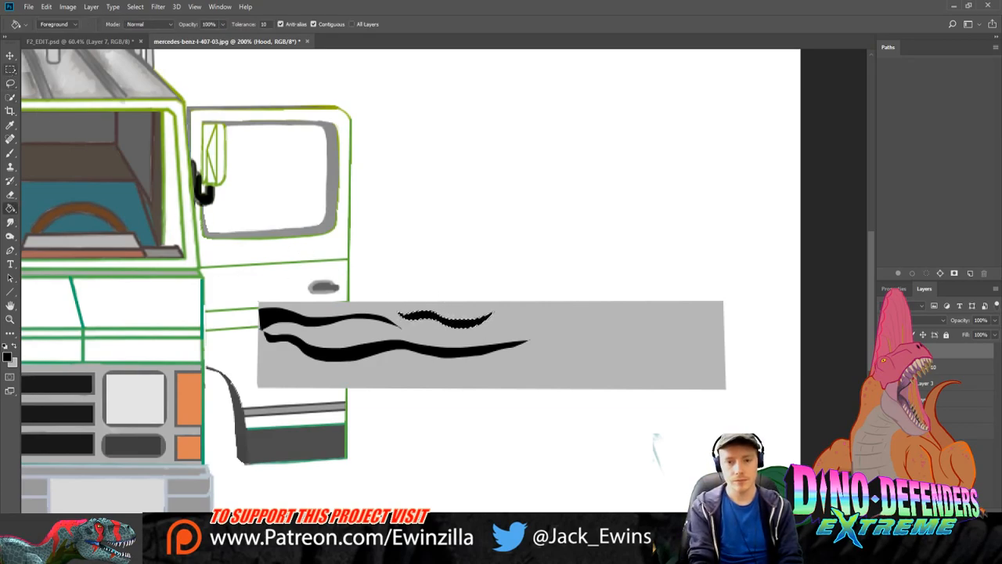
Step: Lasso a third wavy, tapering stripe from the lower end of the grey hood shape's left edge, fill it with black, and deselect
left_click(10, 69)
key("ctrl+d")
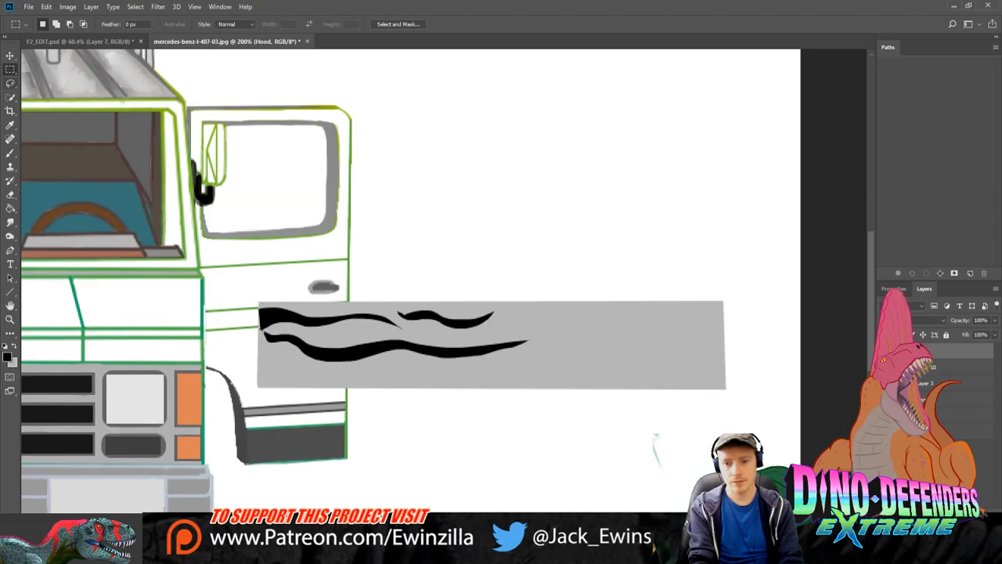
left_click(11, 83)
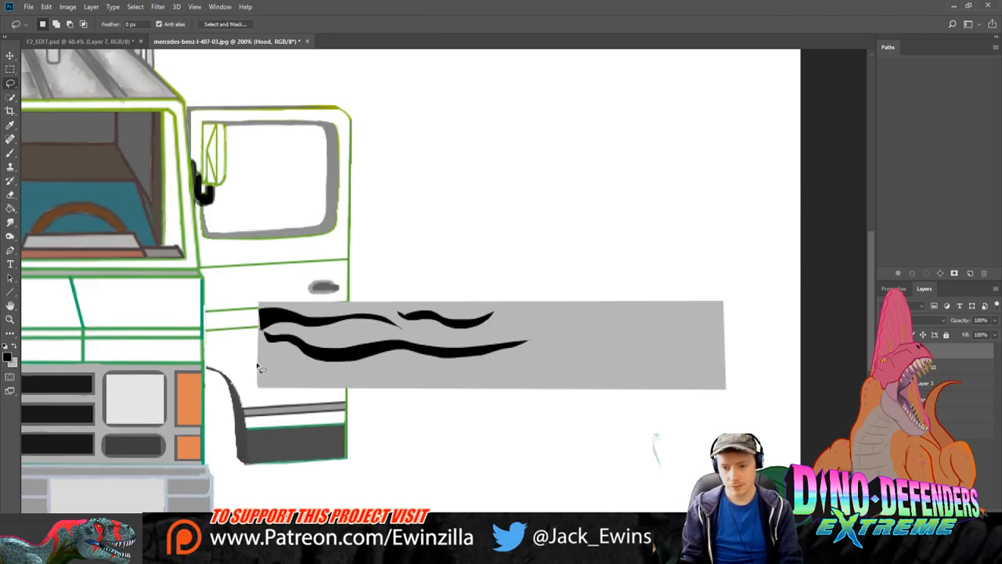
mouse_move(258, 367)
left_mouse_down()
mouse_move(320, 377)
mouse_move(382, 363)
mouse_move(425, 376)
mouse_move(409, 369)
mouse_move(324, 389)
mouse_move(257, 377)
left_mouse_up()
key("g")
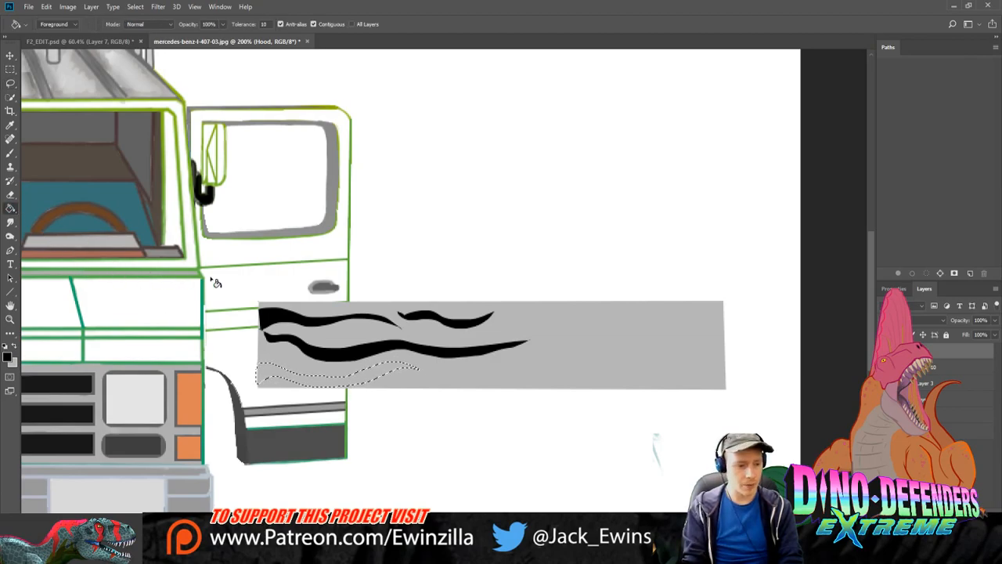
left_click(265, 368)
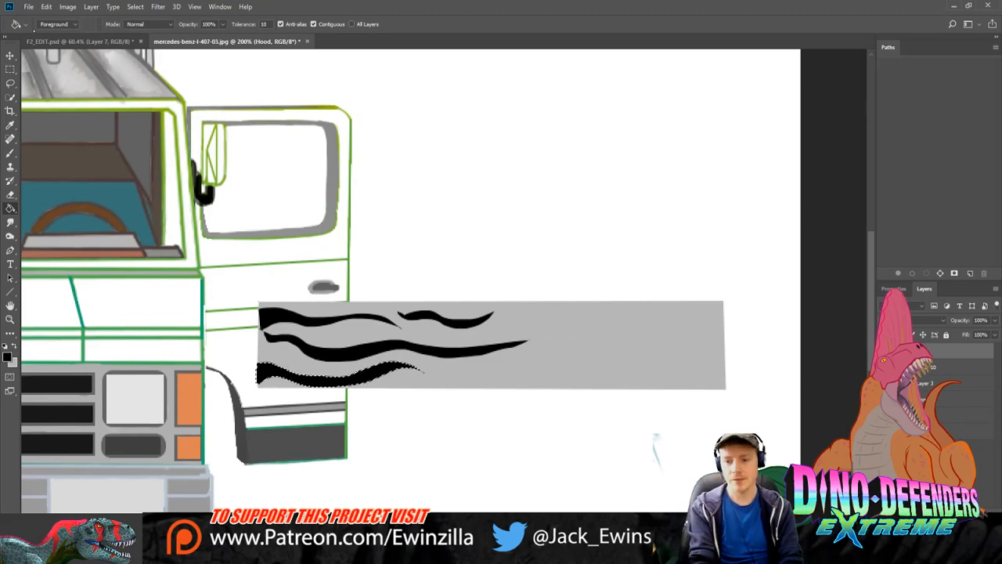
left_click(10, 69)
key("ctrl+d")
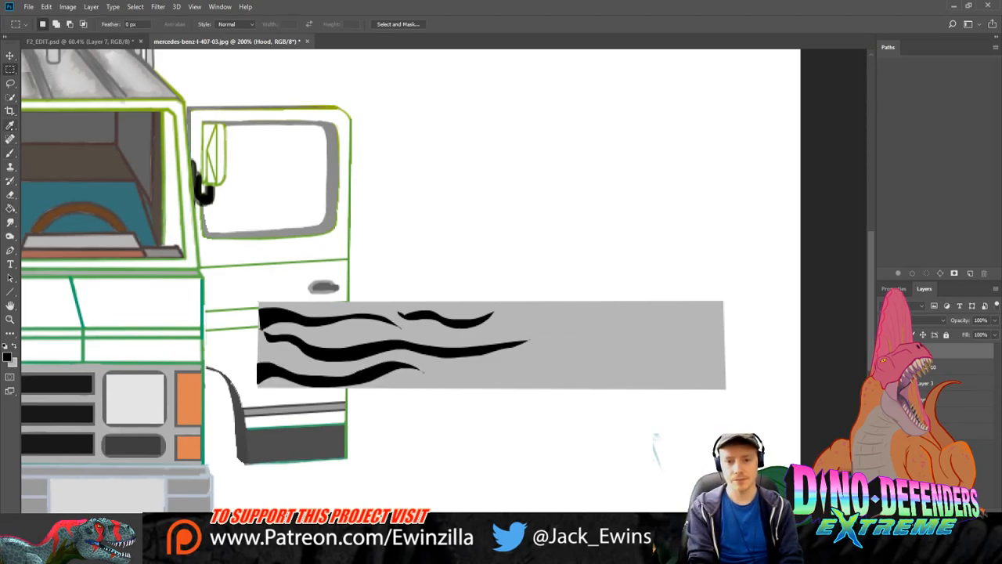
Step: Lasso a short forked stripe below the tip of the long middle stripe, fill it with black, and deselect
left_click(10, 82)
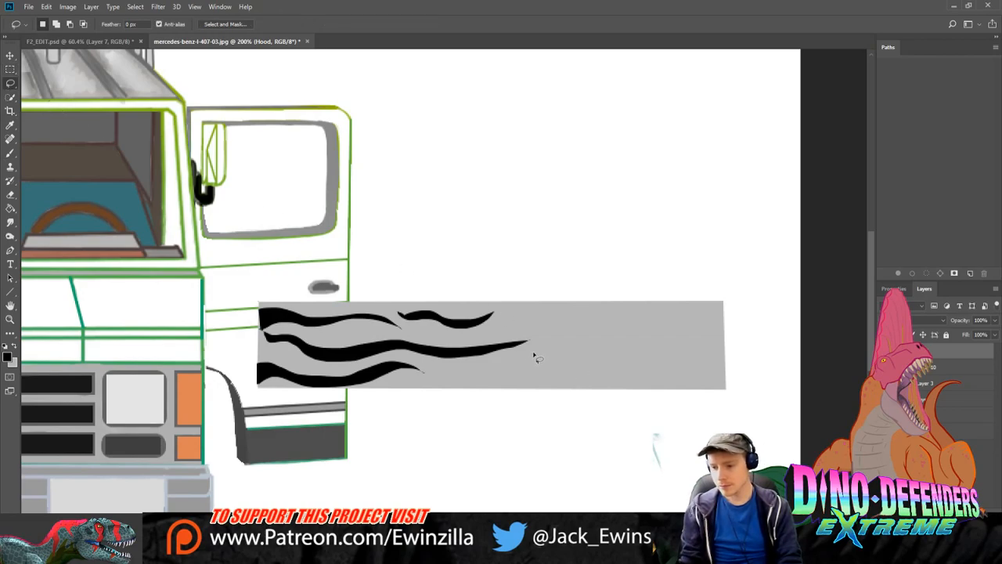
mouse_move(487, 366)
left_mouse_down()
mouse_move(547, 375)
mouse_move(559, 370)
mouse_move(546, 369)
mouse_move(553, 362)
mouse_move(567, 362)
mouse_move(527, 357)
left_mouse_up()
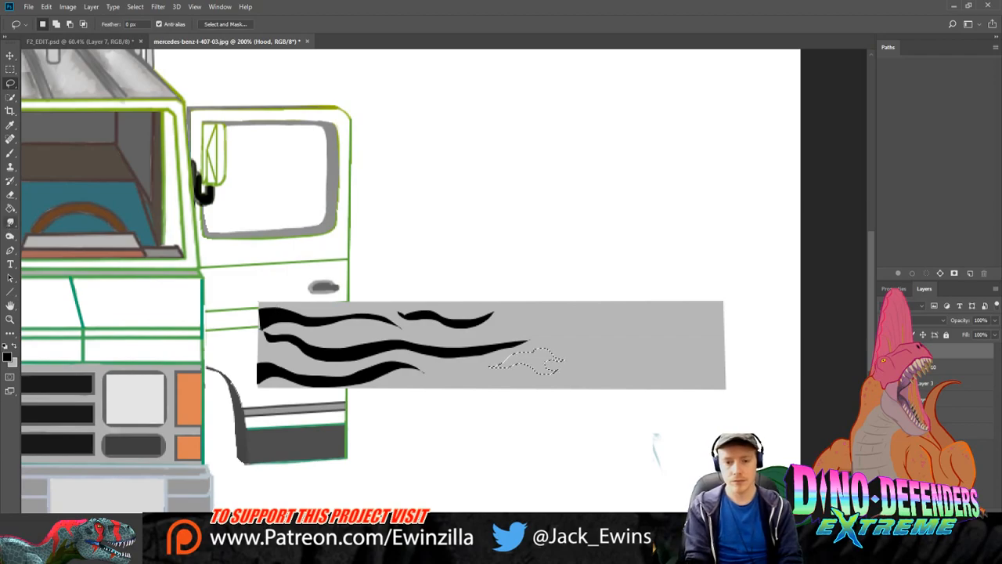
key("g")
left_click(540, 368)
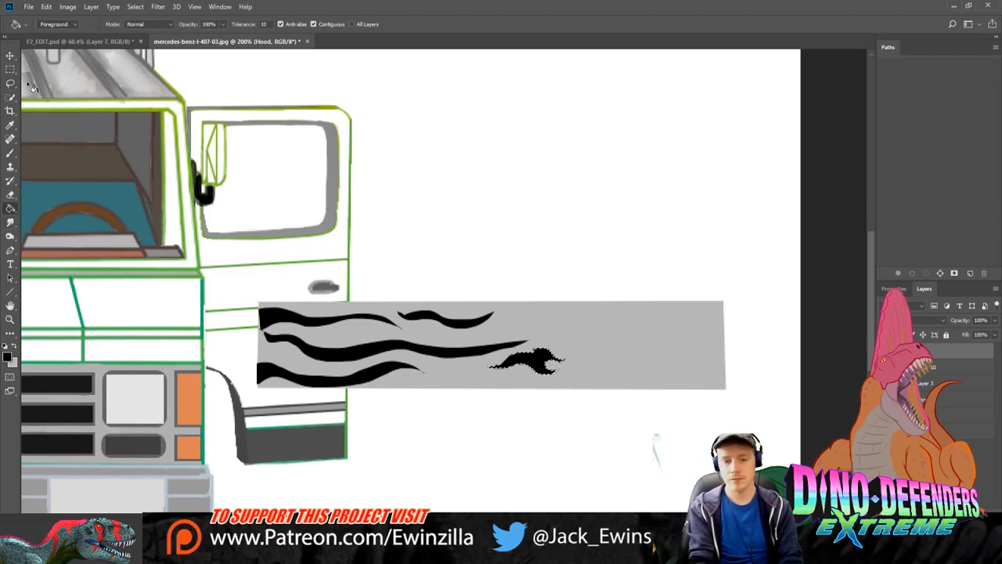
key("m")
key("ctrl+d")
Step: Lasso a pair of thick, joined wavy stripes reaching inward from the grey hood shape's right edge, fill them with black, and deselect
key("l")
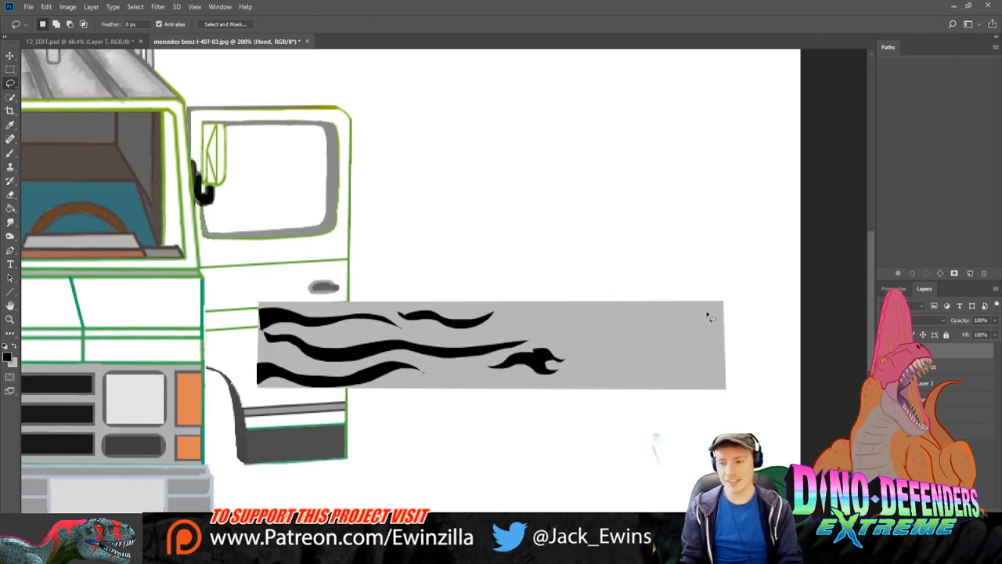
mouse_move(721, 311)
left_mouse_down()
mouse_move(585, 307)
mouse_move(560, 324)
mouse_move(607, 311)
mouse_move(668, 336)
mouse_move(700, 338)
mouse_move(713, 329)
mouse_move(651, 315)
mouse_move(559, 315)
mouse_move(649, 324)
mouse_move(703, 351)
mouse_move(683, 360)
mouse_move(648, 342)
mouse_move(594, 363)
mouse_move(575, 351)
mouse_move(586, 368)
mouse_move(643, 364)
mouse_move(676, 378)
mouse_move(728, 368)
left_mouse_up()
key("g")
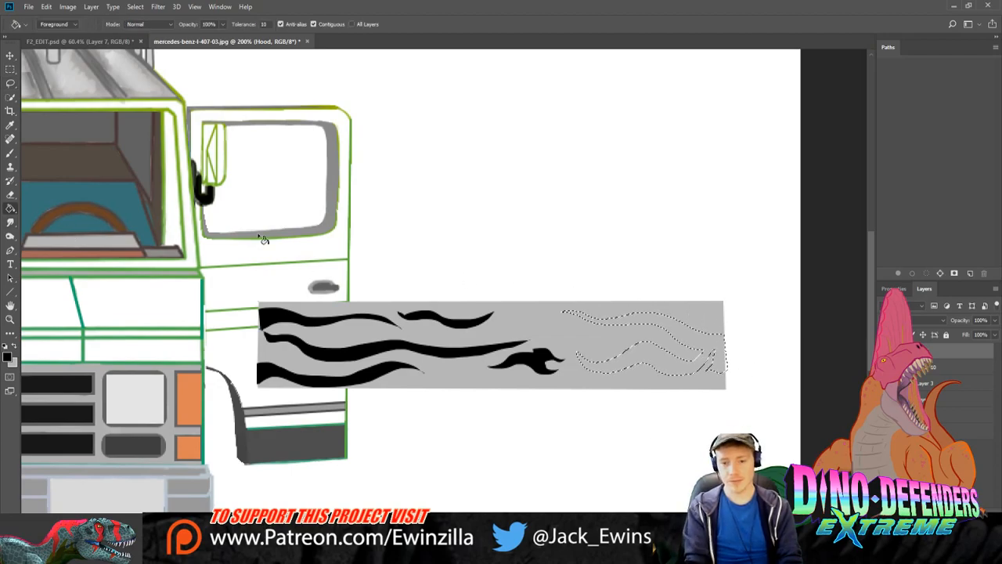
left_click(650, 333)
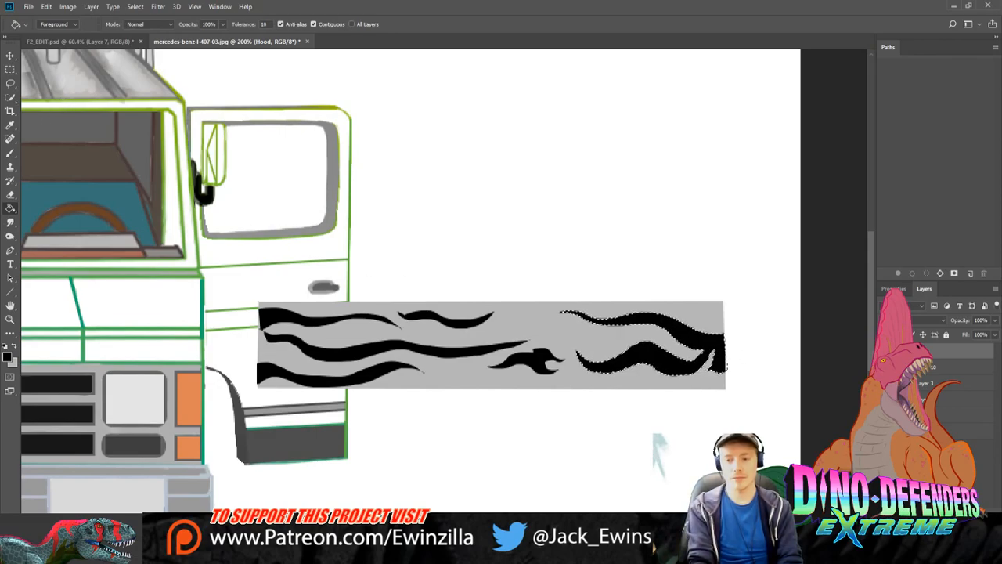
left_click(11, 69)
key("ctrl+d")
Step: Lasso a small tapering stripe at the grey hood shape's upper right corner, fill it with black, and deselect
key("l")
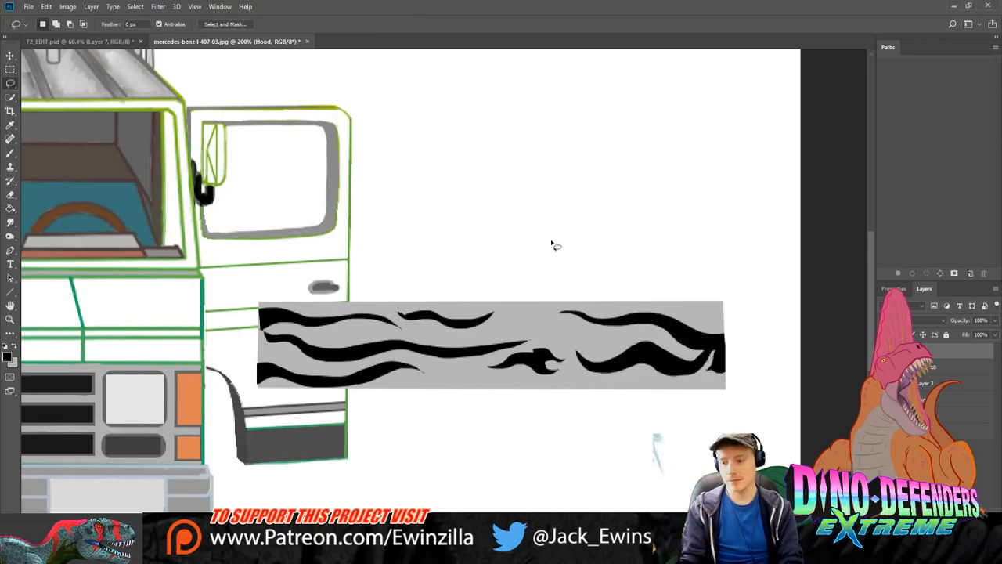
mouse_move(723, 310)
left_mouse_down()
mouse_move(669, 309)
mouse_move(724, 323)
mouse_move(661, 310)
mouse_move(724, 313)
left_mouse_up()
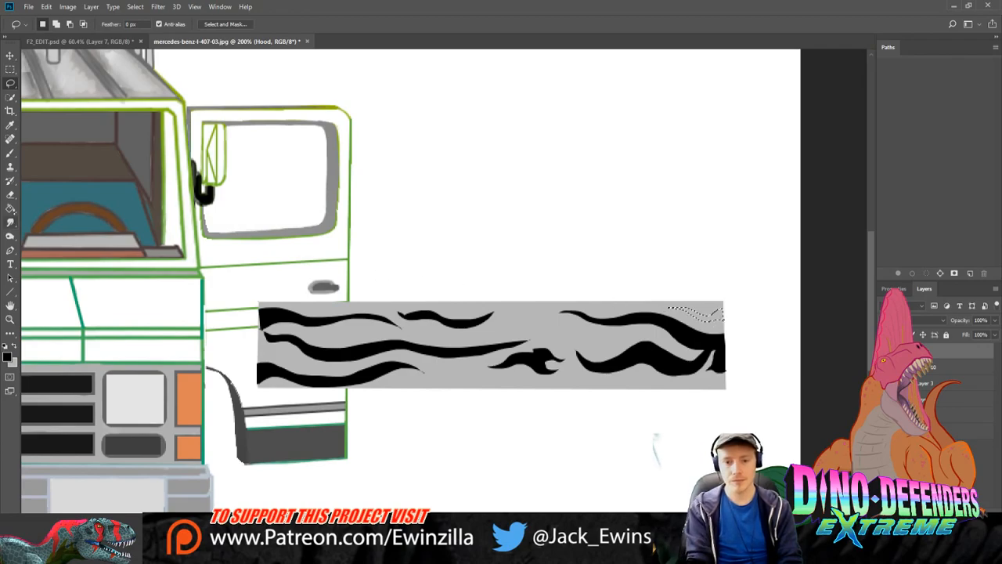
left_click(11, 208)
left_click(708, 313)
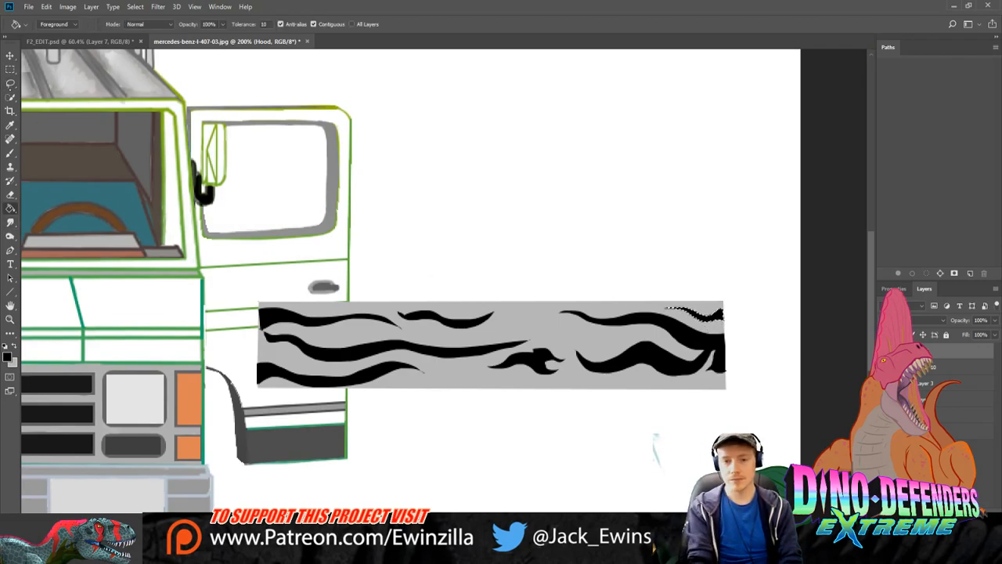
left_click(10, 68)
left_click(39, 75)
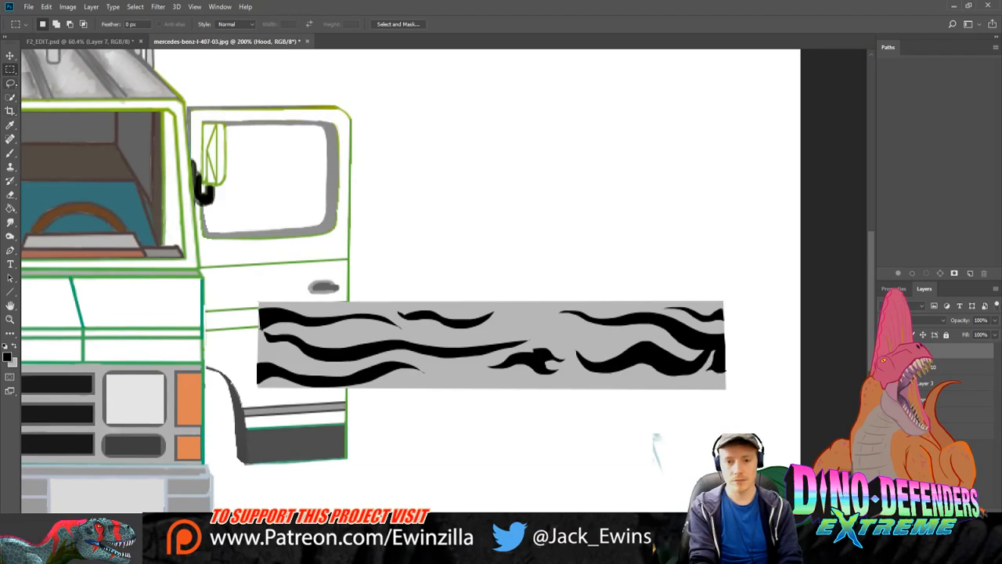
Step: Lasso a branching stripe near the middle of the grey hood shape's top edge, fill it with black, and deselect
key("l")
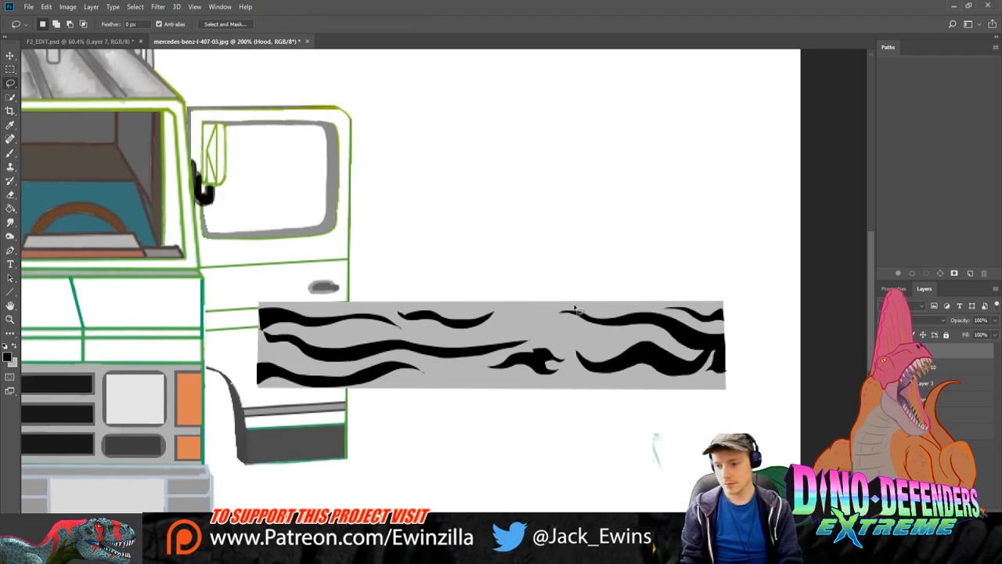
mouse_move(571, 308)
left_mouse_down()
mouse_move(505, 312)
mouse_move(522, 320)
mouse_move(471, 337)
mouse_move(549, 329)
mouse_move(533, 313)
mouse_move(562, 305)
left_mouse_up()
key("g")
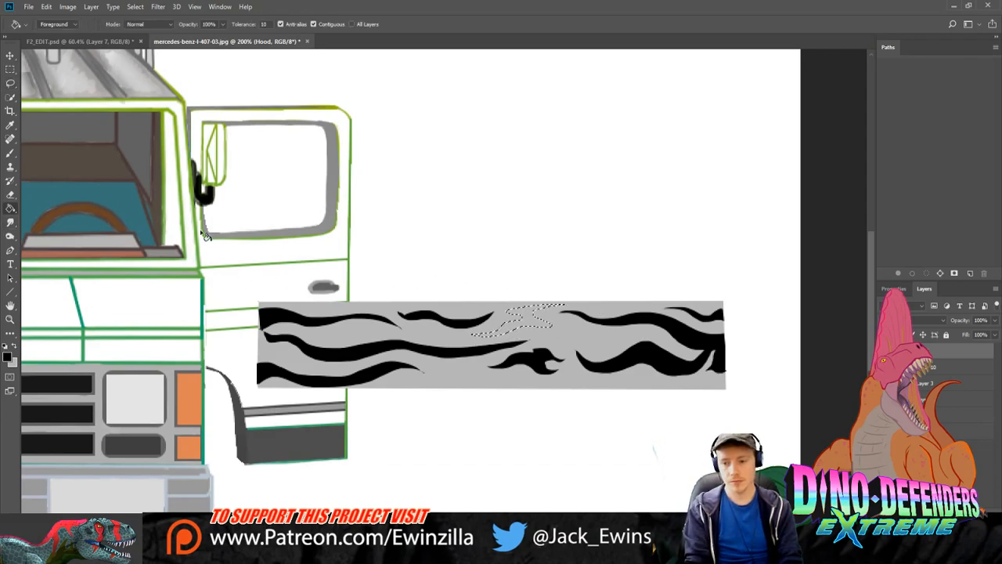
left_click(537, 316)
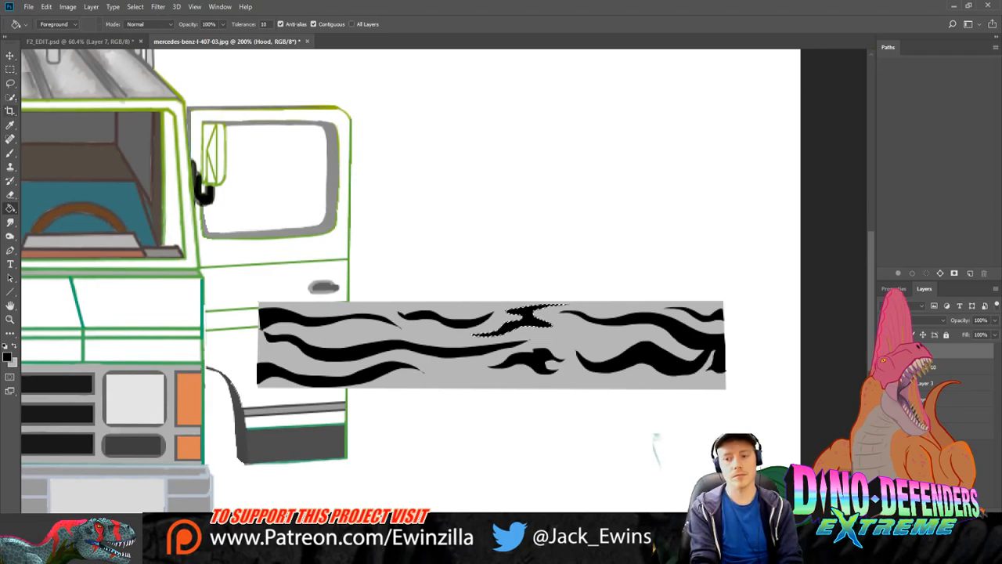
key("m")
key("ctrl+d")
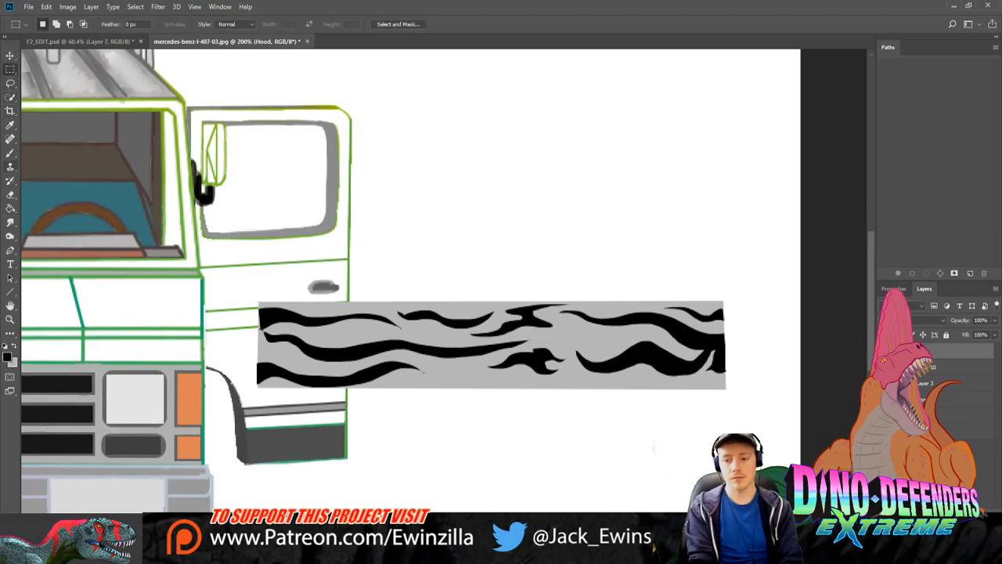
Step: Lasso a wavy stripe rising from the grey hood shape's bottom edge beyond the lowest left stripe, fill it with black, and deselect
left_click(10, 83)
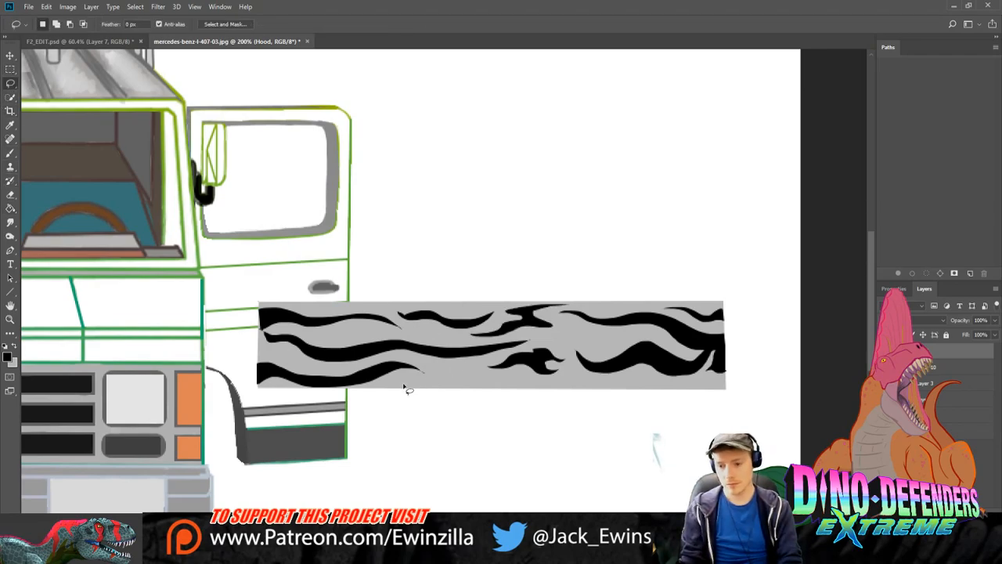
mouse_move(395, 389)
left_mouse_down()
mouse_move(463, 371)
mouse_move(515, 376)
mouse_move(398, 385)
left_mouse_up()
left_click(10, 207)
left_click(462, 379)
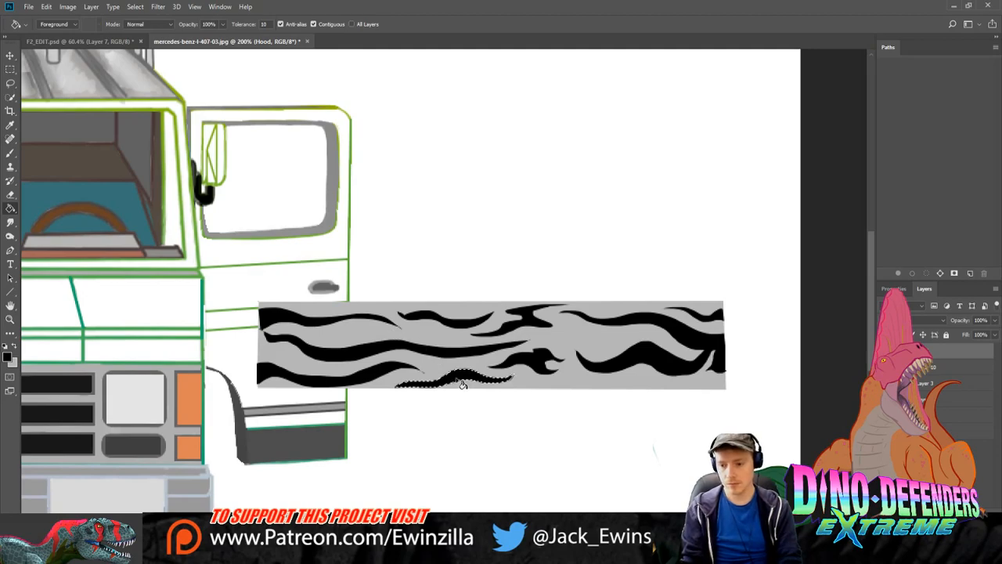
key("m")
key("ctrl+d")
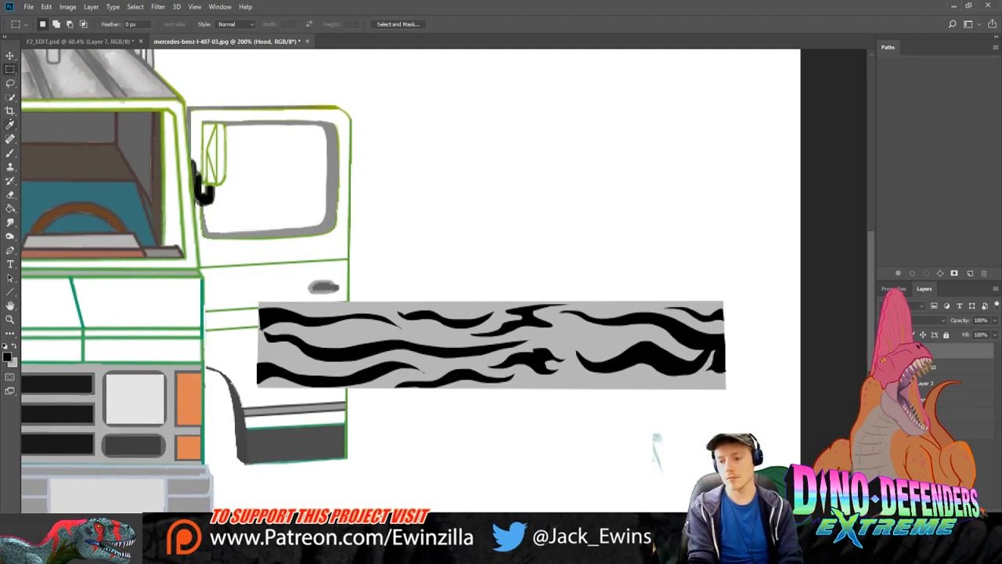
Step: Lasso a short wavy stripe in the gap between the middle stripes and the right-hand pair, fill it with black, and deselect
left_click(10, 83)
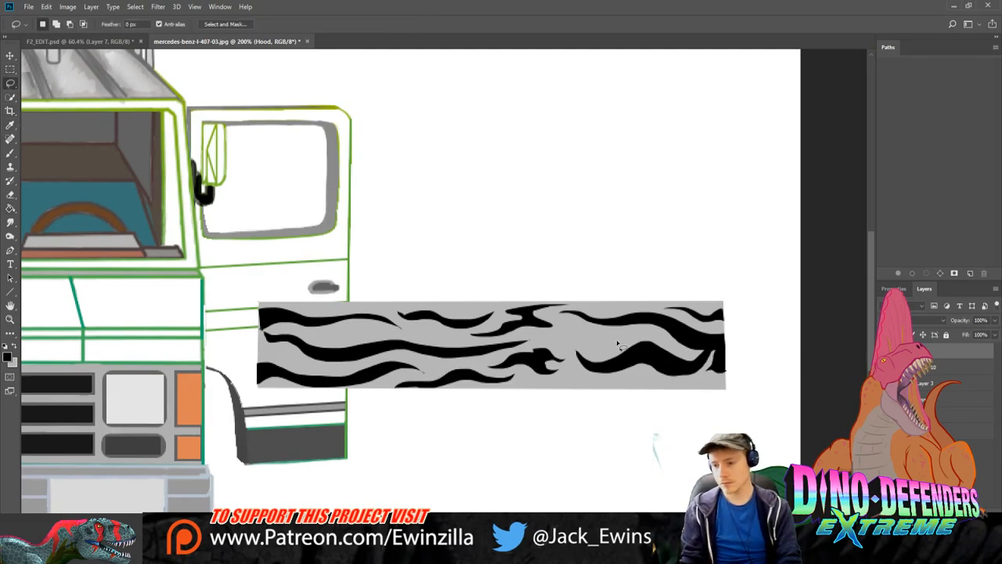
mouse_move(619, 338)
left_mouse_down()
mouse_move(555, 341)
mouse_move(589, 350)
mouse_move(621, 338)
left_mouse_up()
left_click(11, 207)
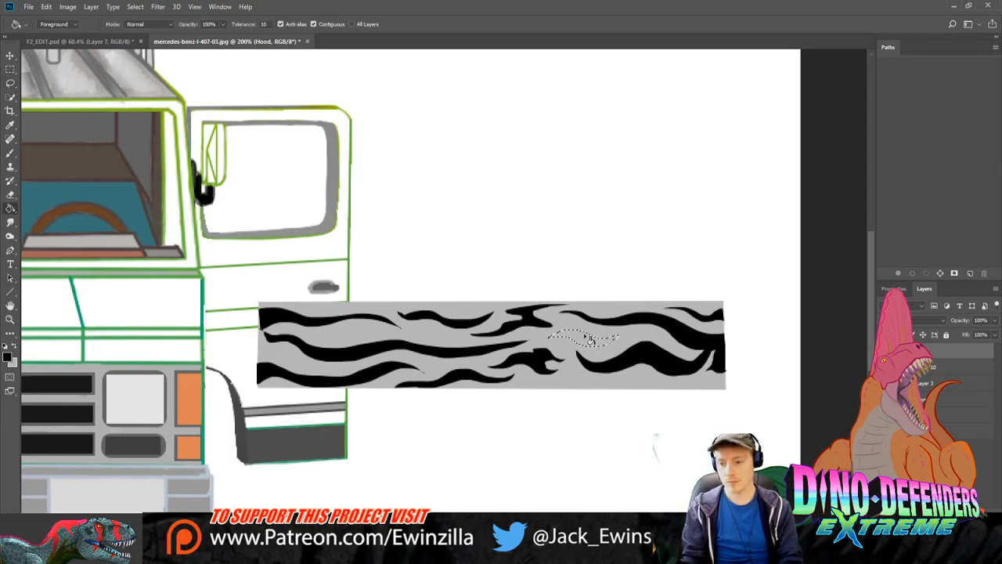
left_click(587, 338)
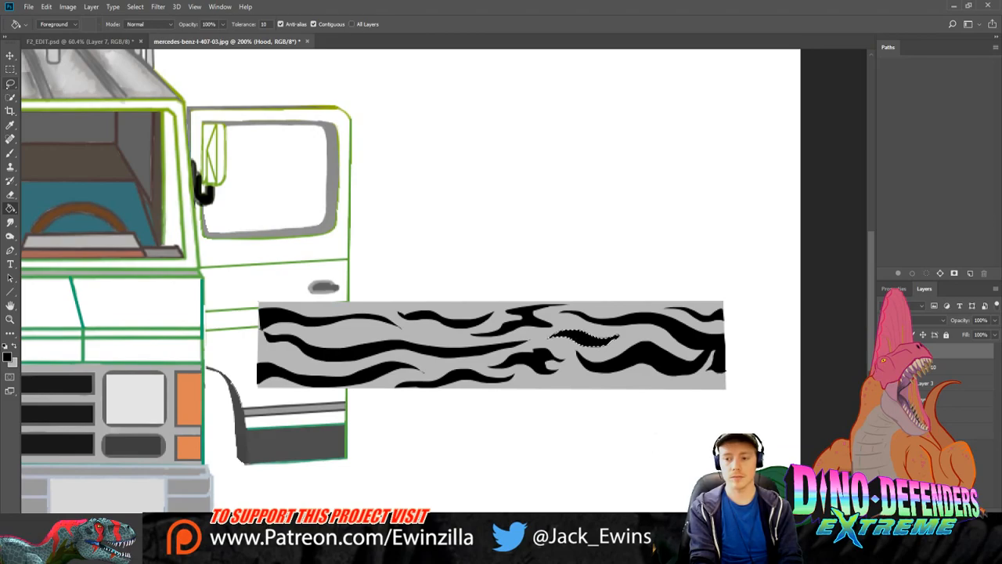
key("m")
key("ctrl+d")
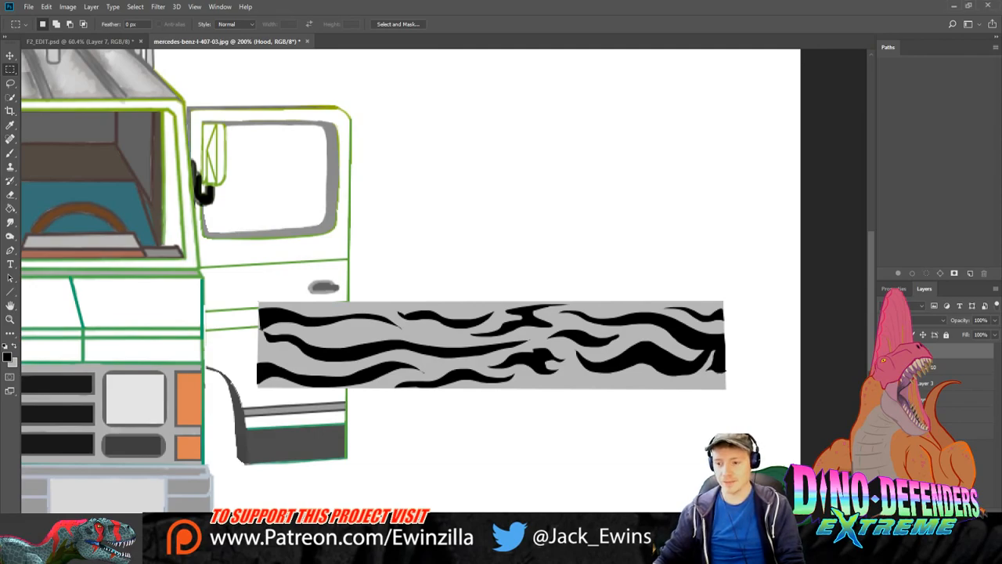
Step: Undo the recent stripe fills on the grey hood shape, back to the three left-edge stripes and the short upper one
key("ctrl+alt+z")
key("ctrl+alt+z")
key("ctrl+alt+z")
key("ctrl+alt+z")
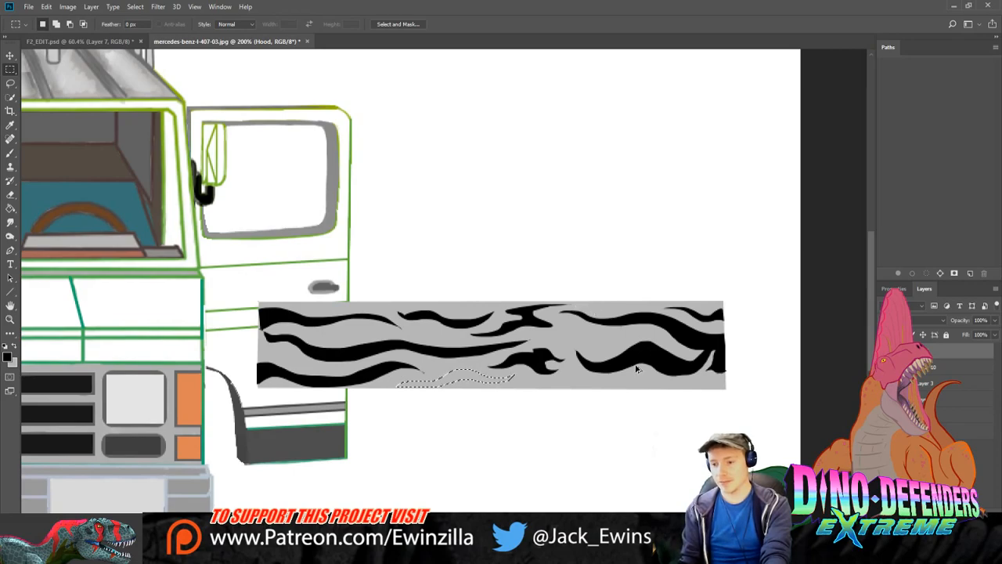
key("ctrl+d")
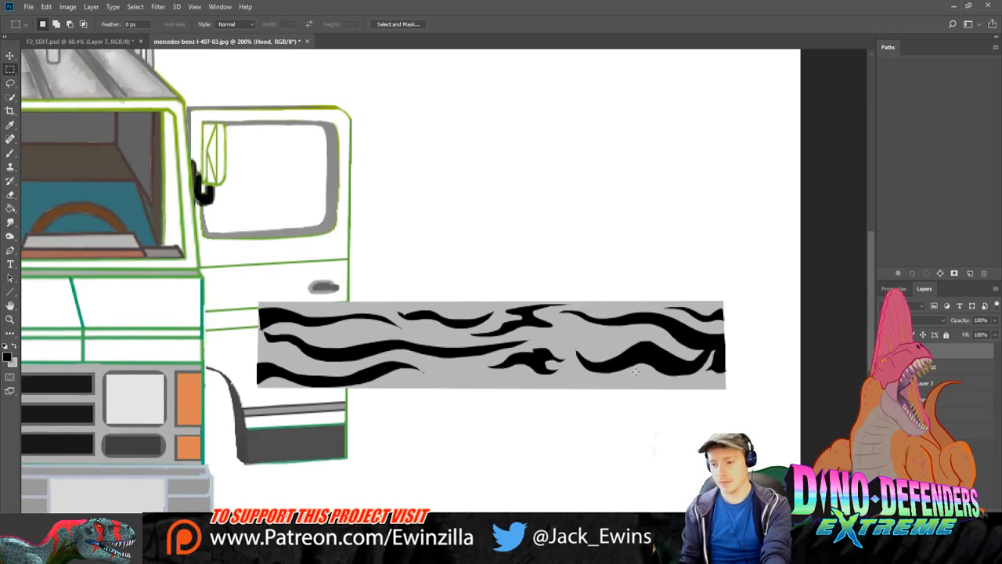
key("ctrl+alt+z")
key("ctrl+alt+z")
key("ctrl+alt+z")
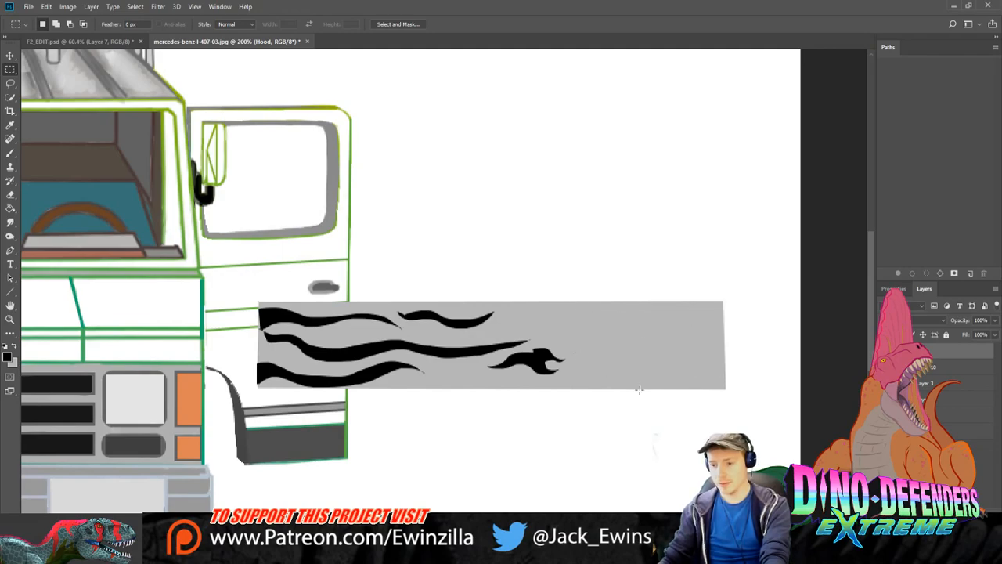
key("ctrl+alt+z")
key("ctrl+alt+z")
key("ctrl+alt+z")
key("ctrl+alt+z")
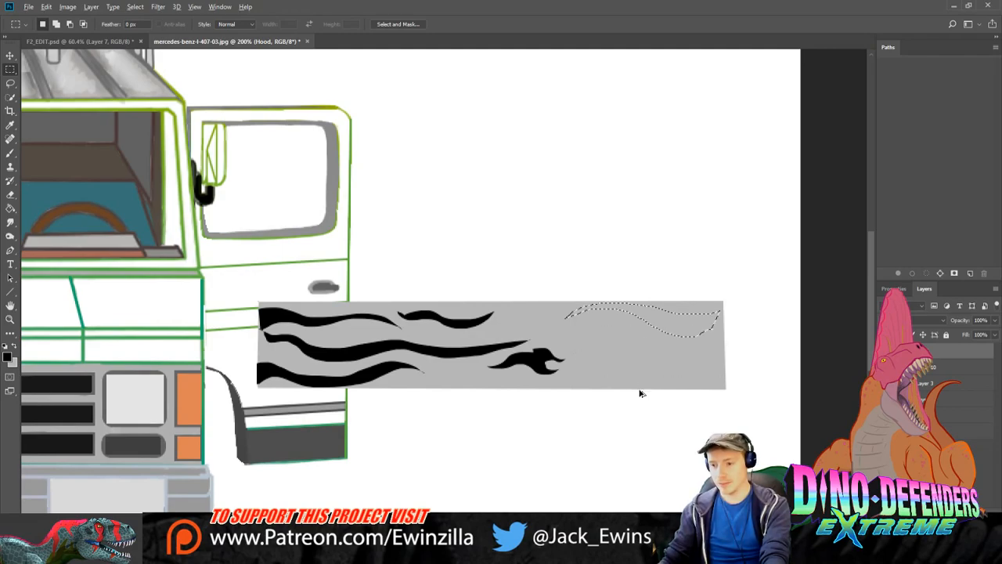
key("ctrl+alt+z")
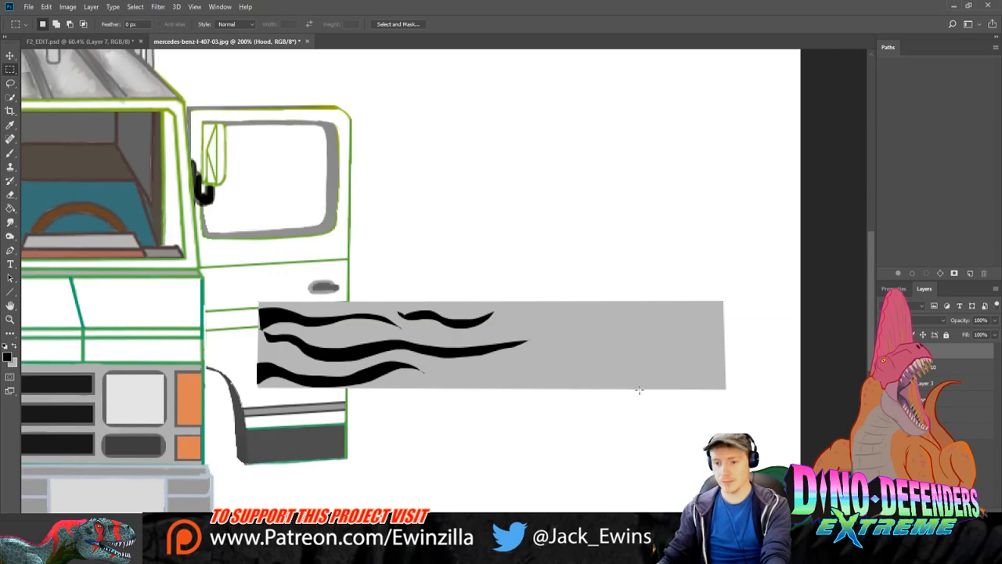
Step: Lasso one long wavy stripe tapering inward from the lower part of the grey hood shape's right edge and fill it with black
left_click(10, 83)
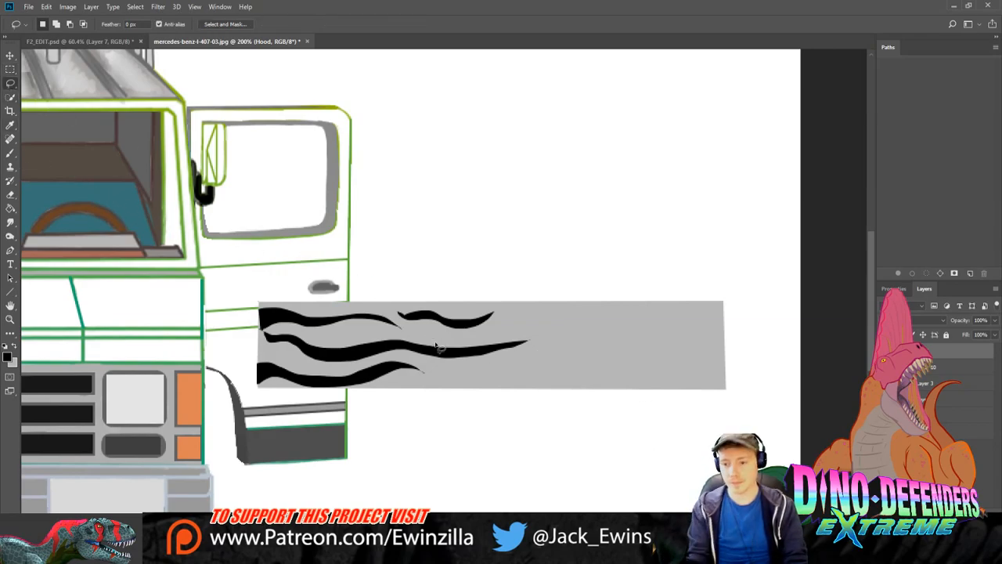
mouse_move(374, 335)
left_mouse_down()
mouse_move(345, 334)
mouse_move(345, 346)
mouse_move(388, 337)
mouse_move(422, 346)
mouse_move(370, 333)
mouse_move(354, 342)
mouse_move(590, 338)
mouse_move(732, 357)
mouse_move(734, 350)
mouse_move(536, 313)
mouse_move(452, 341)
left_mouse_up()
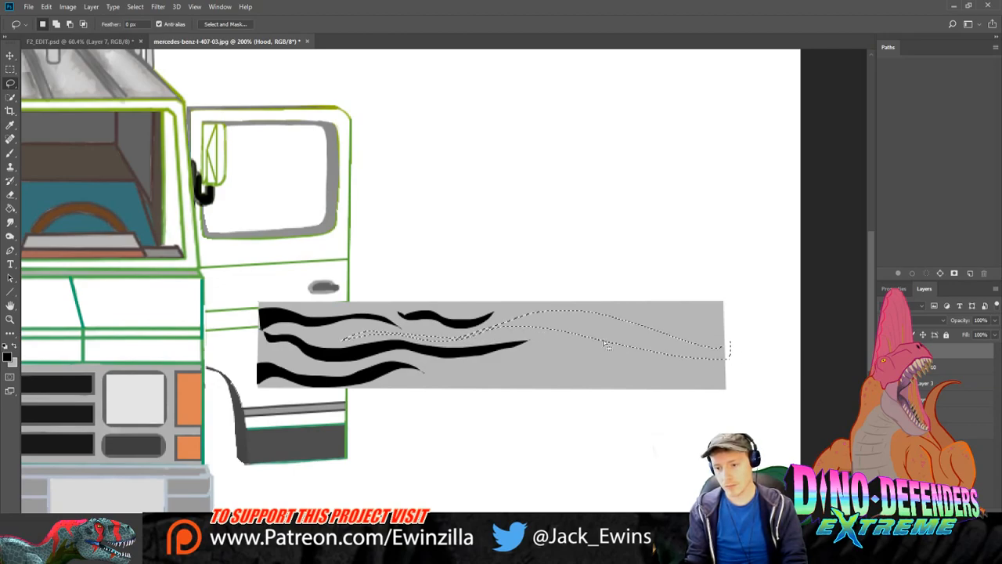
left_click(727, 369)
mouse_move(730, 366)
left_mouse_down()
mouse_move(707, 353)
mouse_move(600, 376)
mouse_move(501, 365)
mouse_move(438, 382)
mouse_move(499, 374)
mouse_move(572, 386)
mouse_move(667, 369)
mouse_move(738, 383)
mouse_move(732, 377)
left_mouse_up()
key("g")
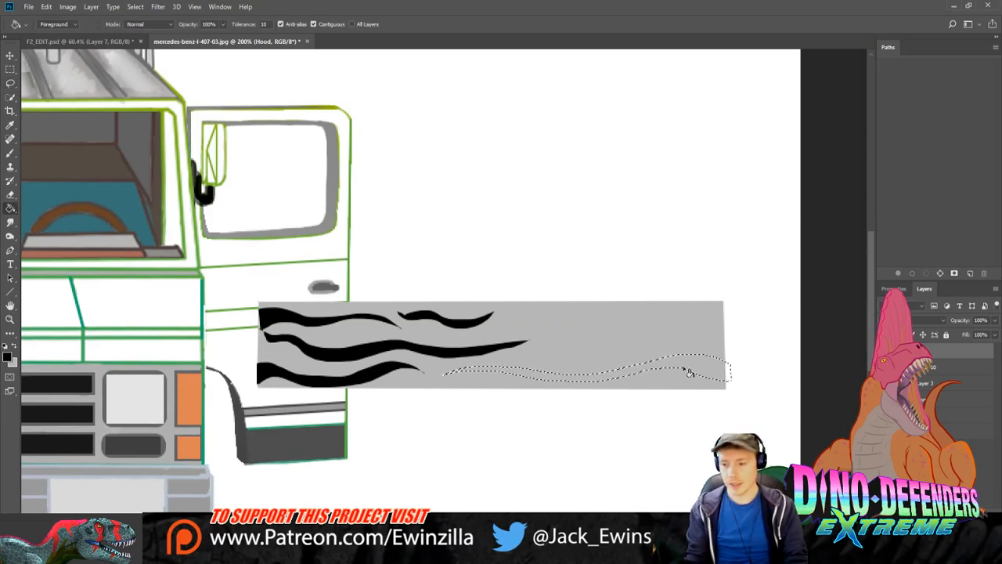
left_click(686, 368)
key("m")
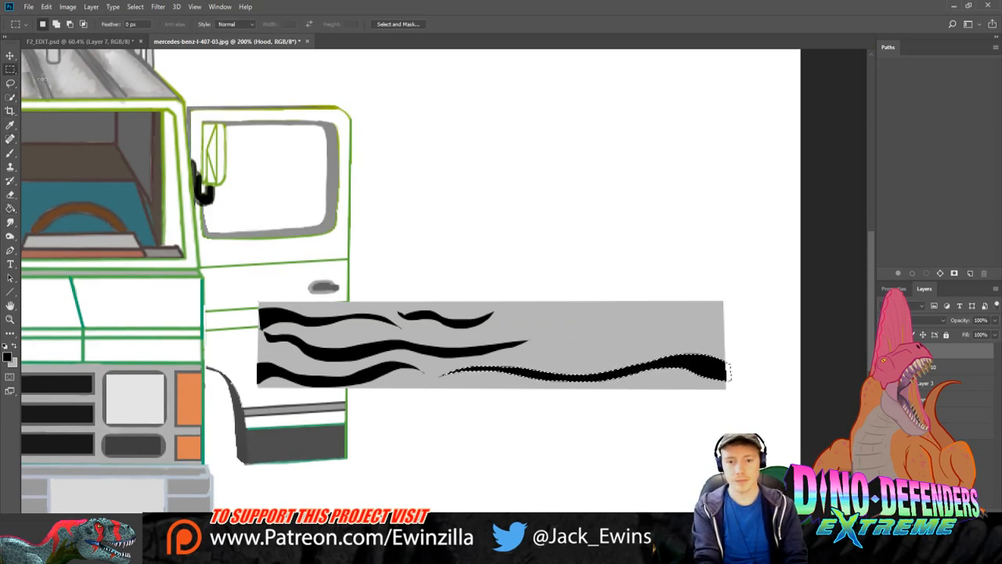
Step: Lasso a long wavy stripe tapering inward from the upper part of the hood shape's right edge, fill it with black, and deselect
key("ctrl+d")
key("l")
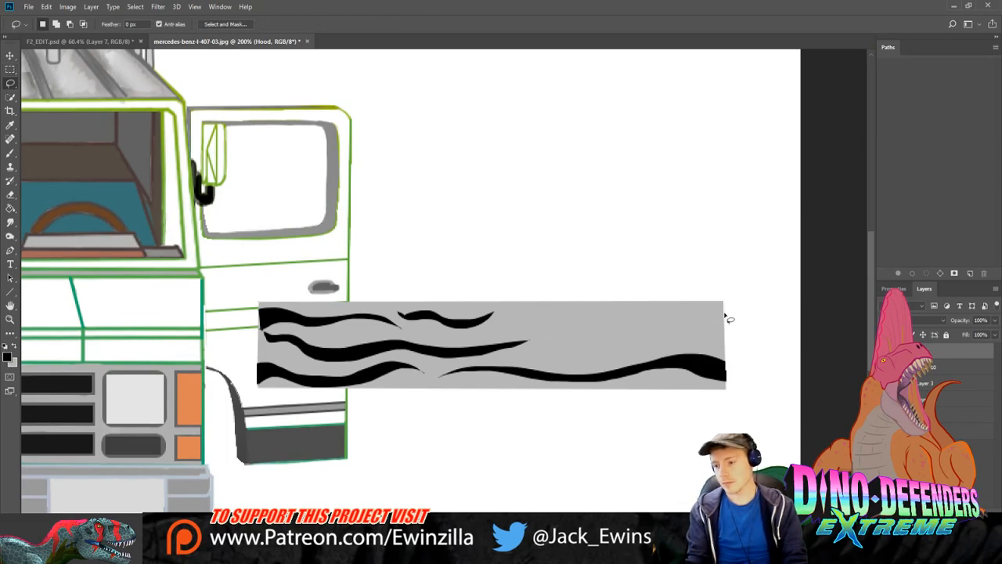
mouse_move(725, 317)
left_mouse_down()
mouse_move(672, 309)
mouse_move(588, 324)
mouse_move(522, 316)
mouse_move(473, 338)
mouse_move(441, 338)
left_mouse_up()
mouse_move(480, 344)
left_mouse_down()
mouse_move(603, 335)
mouse_move(654, 322)
mouse_move(736, 331)
left_mouse_up()
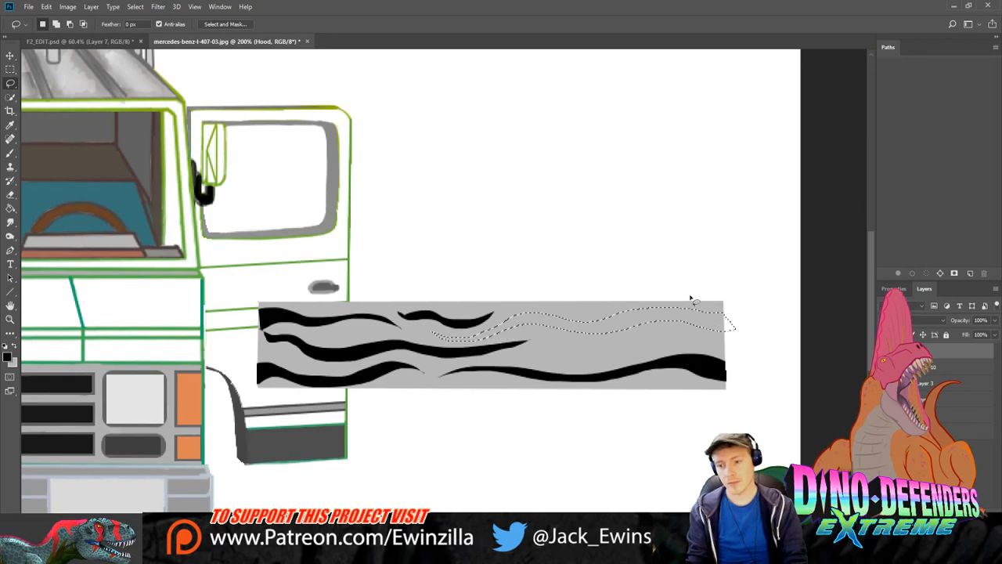
key("g")
left_click(693, 316)
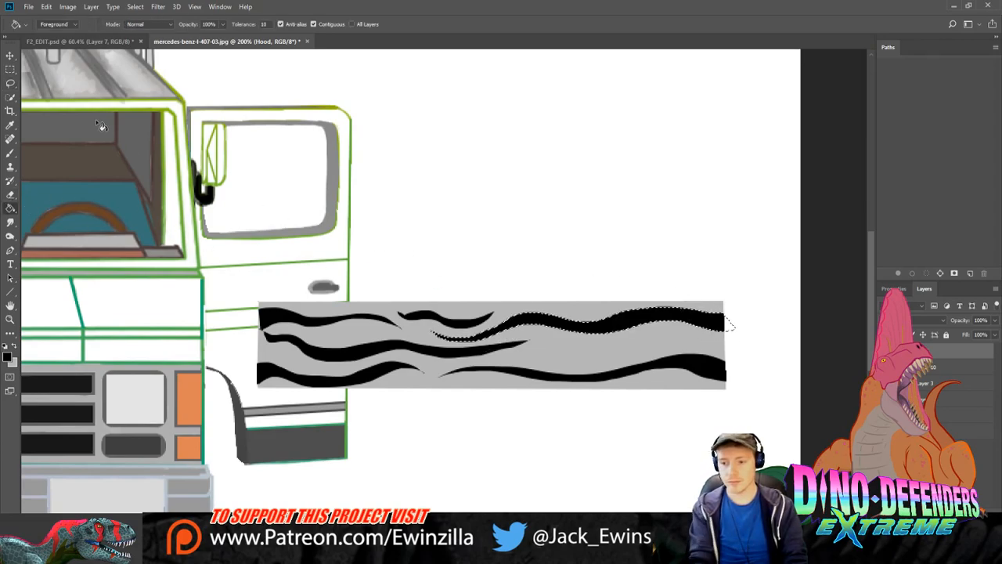
key("m")
key("ctrl+d")
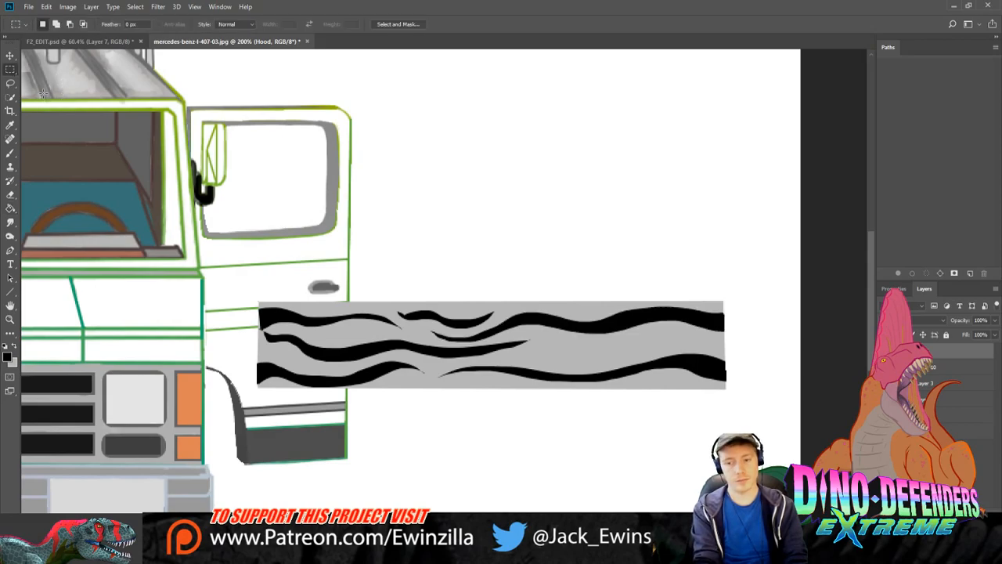
Step: Lasso a shorter tapering stripe from the right edge between the two long right-hand stripes, fill it with black, and deselect
left_click(11, 83)
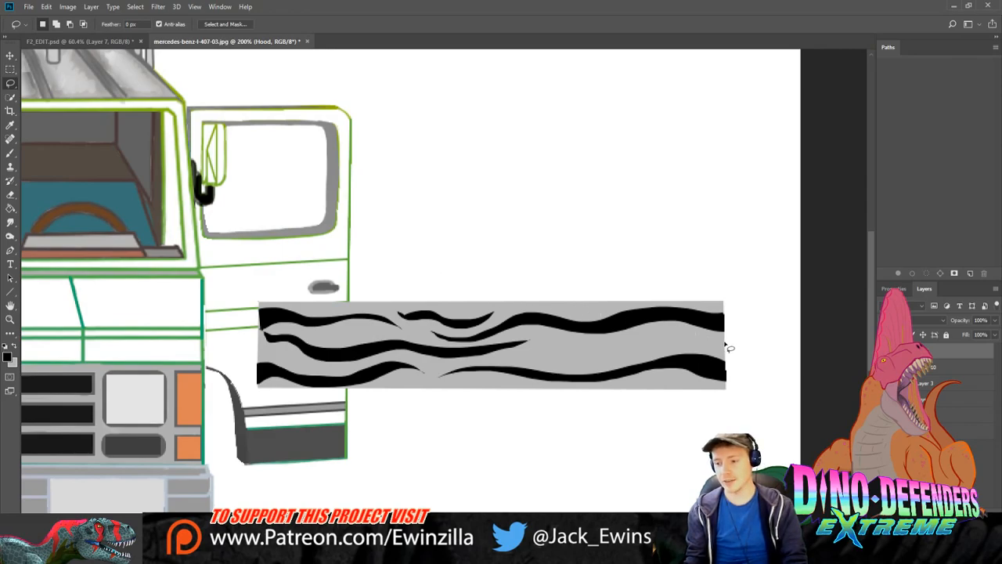
mouse_move(725, 348)
left_mouse_down()
mouse_move(572, 351)
mouse_move(599, 360)
mouse_move(665, 349)
mouse_move(730, 357)
left_mouse_up()
key("g")
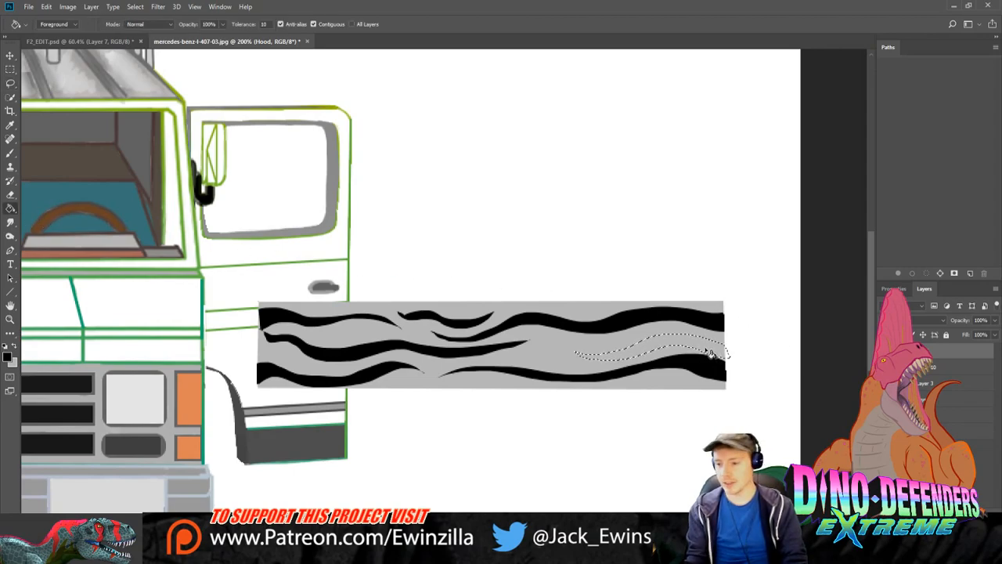
left_click(715, 351)
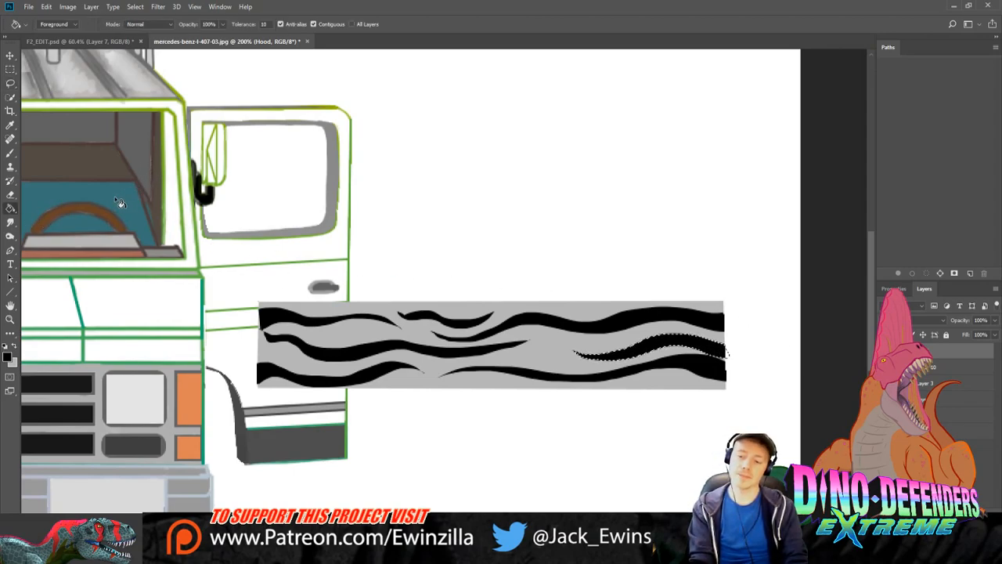
left_click(10, 69)
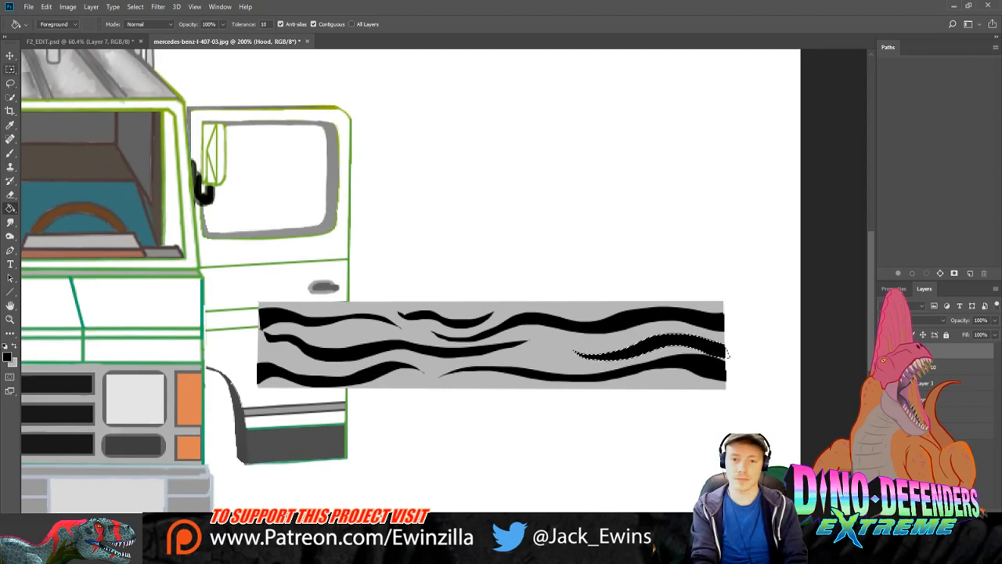
key("ctrl+d")
Step: Lasso a small curved mark in the gap between the middle stripes, fill it with black, and deselect
left_click(10, 82)
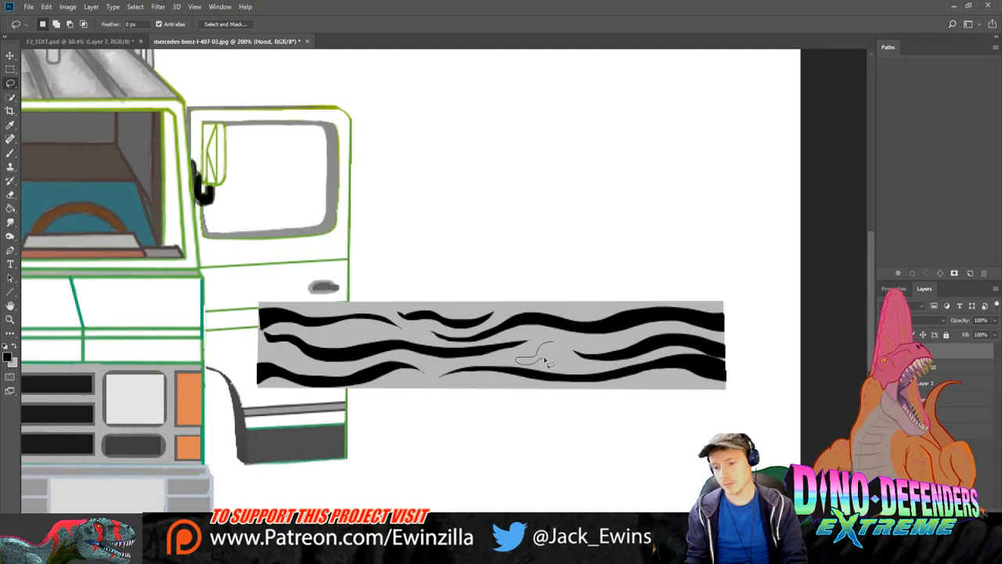
mouse_move(560, 354)
left_mouse_down()
mouse_move(527, 360)
mouse_move(575, 370)
mouse_move(560, 351)
left_mouse_up()
left_click(10, 207)
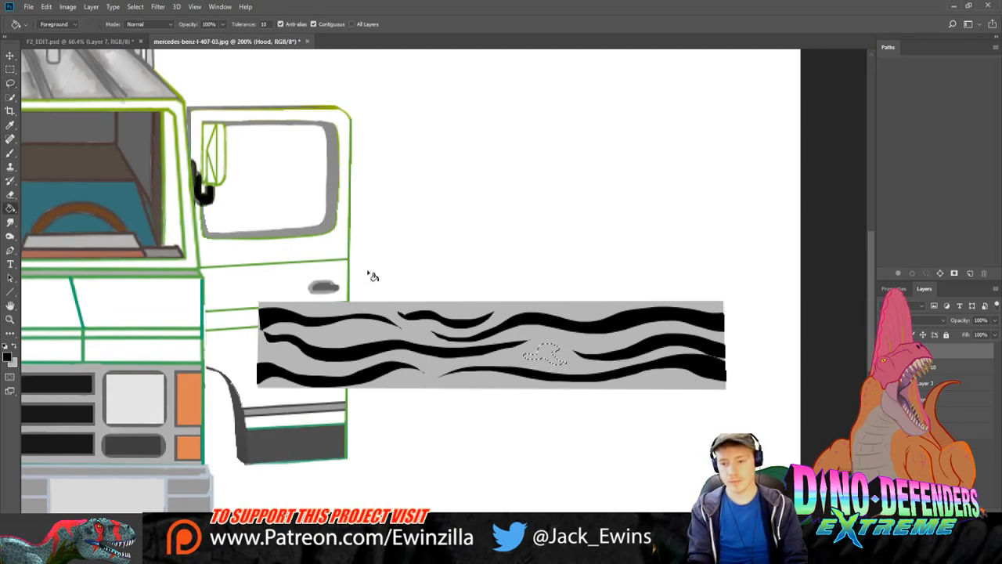
left_click(551, 357)
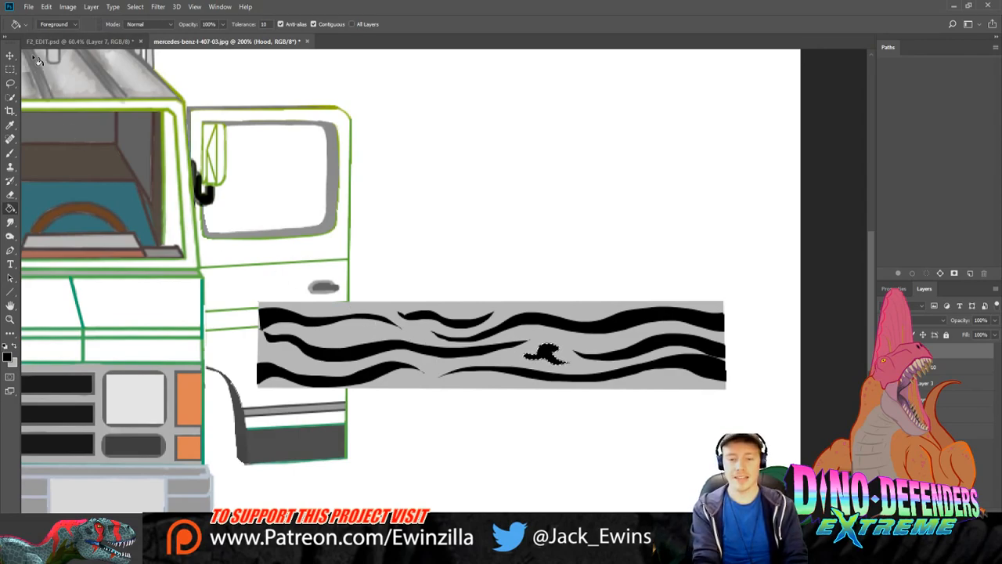
left_click(11, 55)
left_click(10, 68)
left_click(61, 90)
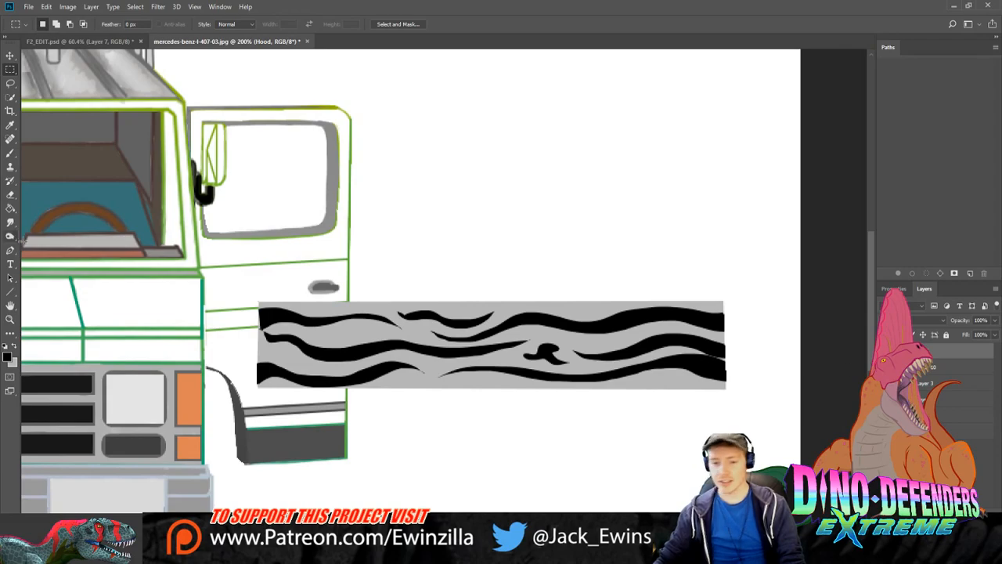
Step: Place the Hood layer beneath the green outline artwork and move the striped shape onto the front of the van
left_click_drag(590, 380, 924, 380)
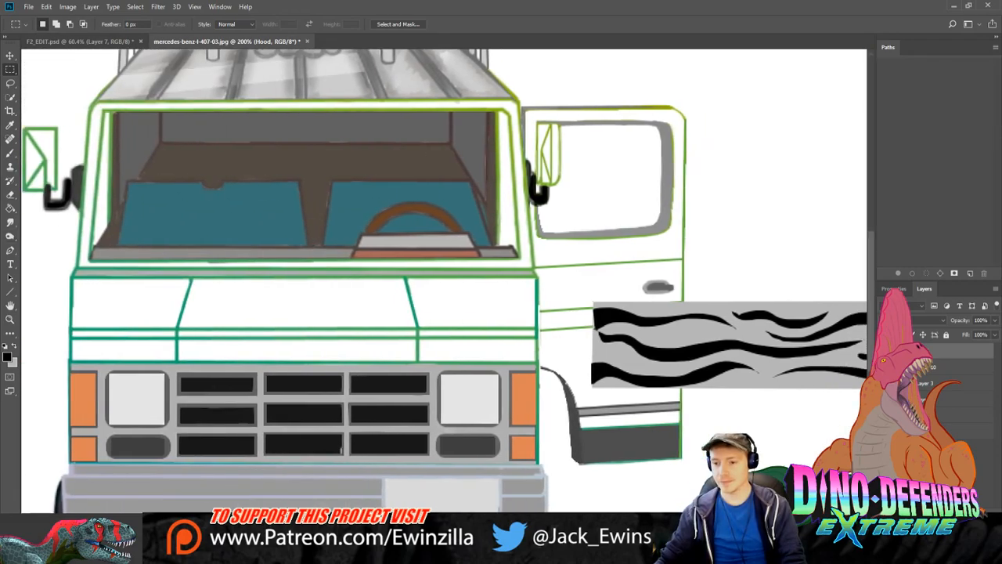
left_click(924, 380)
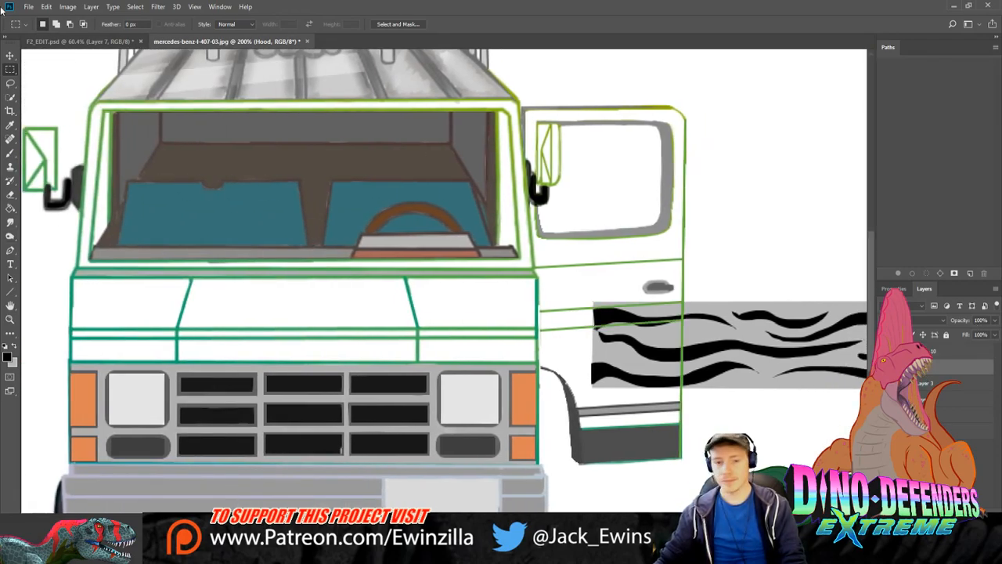
left_click(11, 55)
left_click_drag(777, 366, 283, 338)
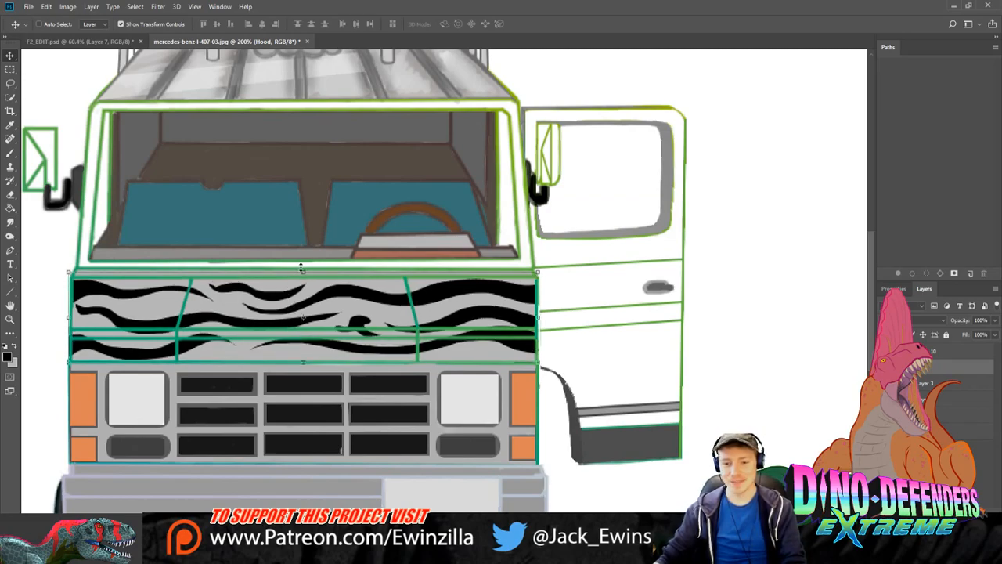
Step: Move the striped shape back beside the van door and remove its grey base with the Paint Bucket in Clear mode
left_click(10, 208)
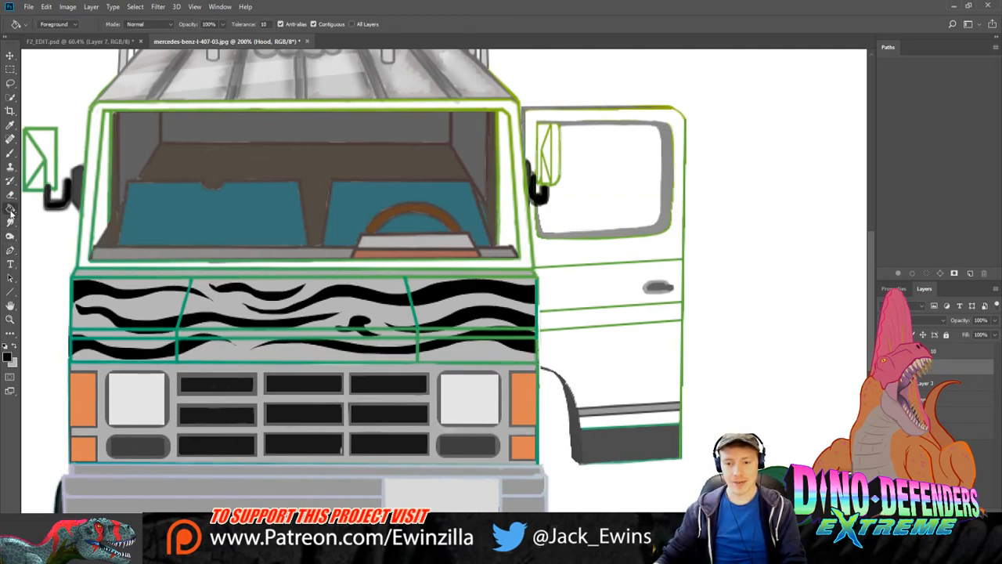
key("x")
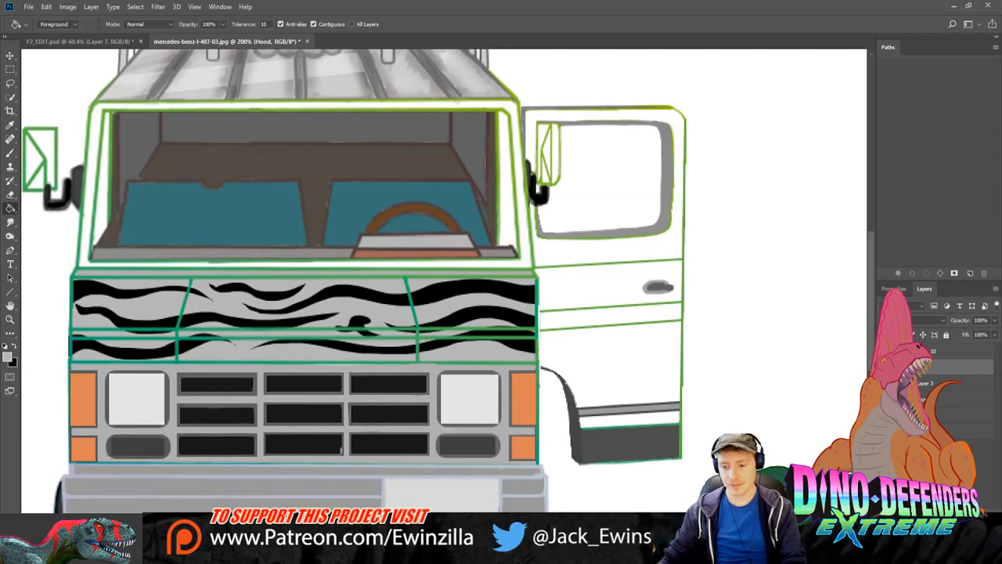
scroll(438, 282, "right", 10)
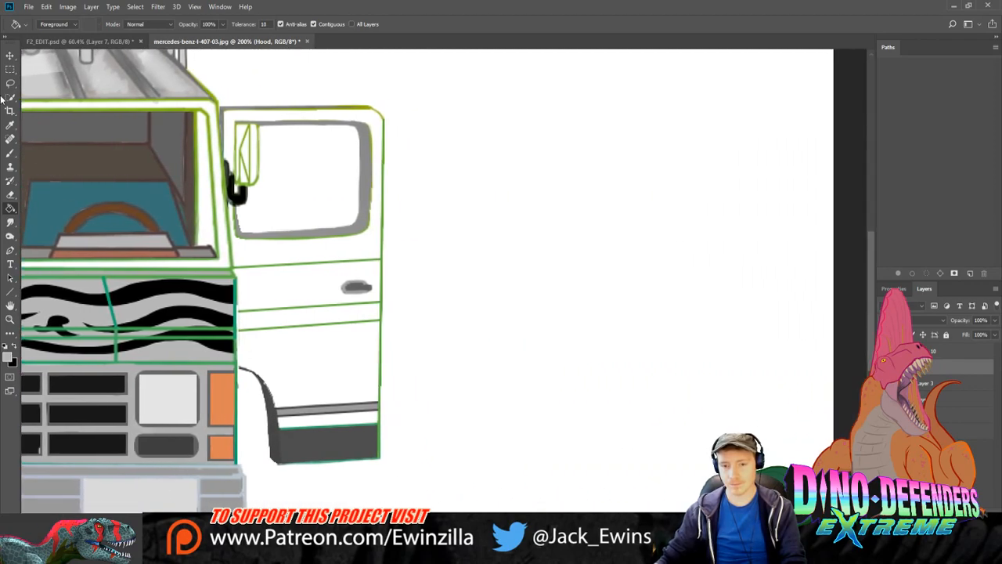
left_click(11, 57)
mouse_move(78, 313)
left_mouse_down()
mouse_move(728, 347)
mouse_move(631, 283)
mouse_move(650, 283)
left_mouse_up()
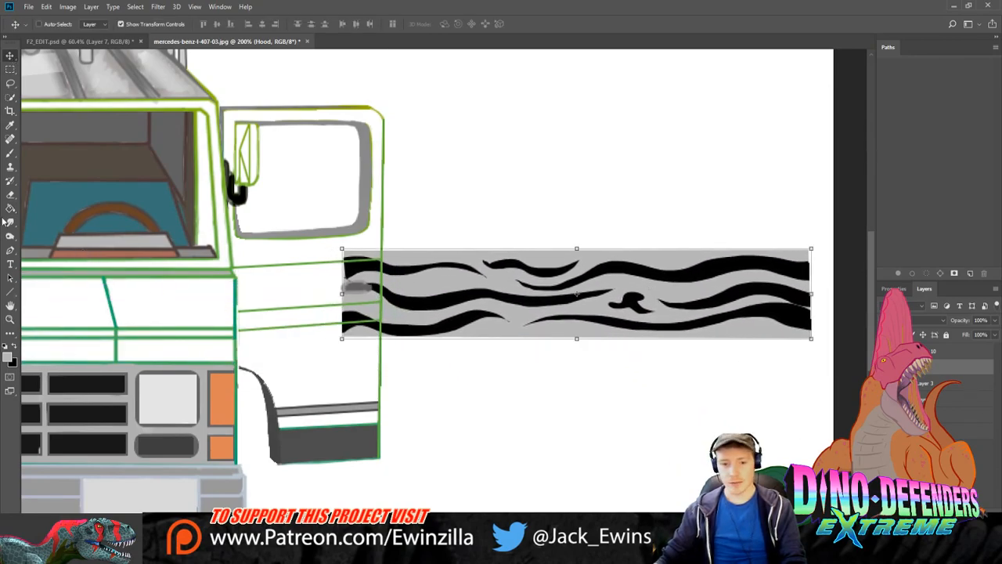
key("g")
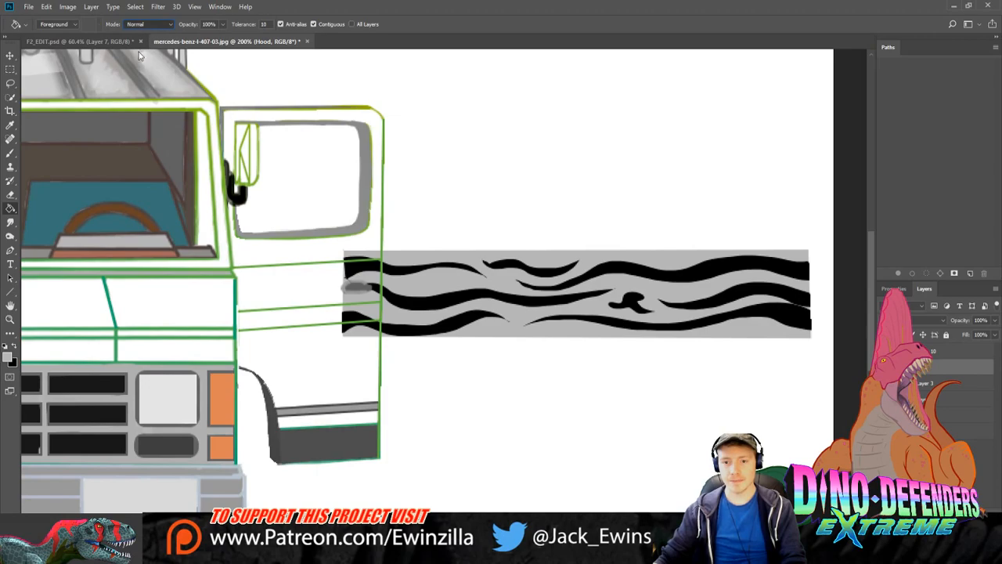
left_click(516, 321)
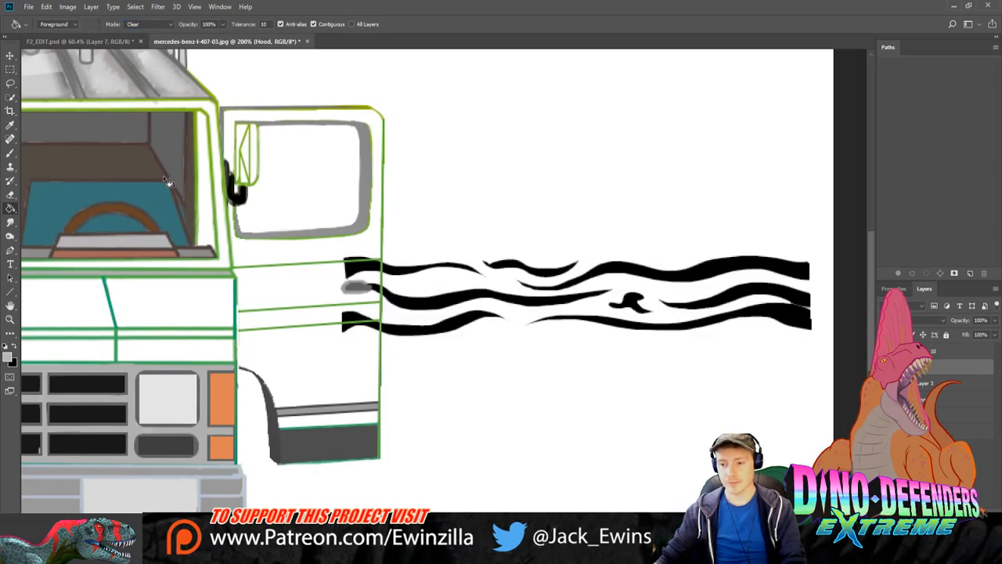
Step: Select a rectangle enclosing all the stripes and add a new layer beneath the Hood layer
left_click(10, 69)
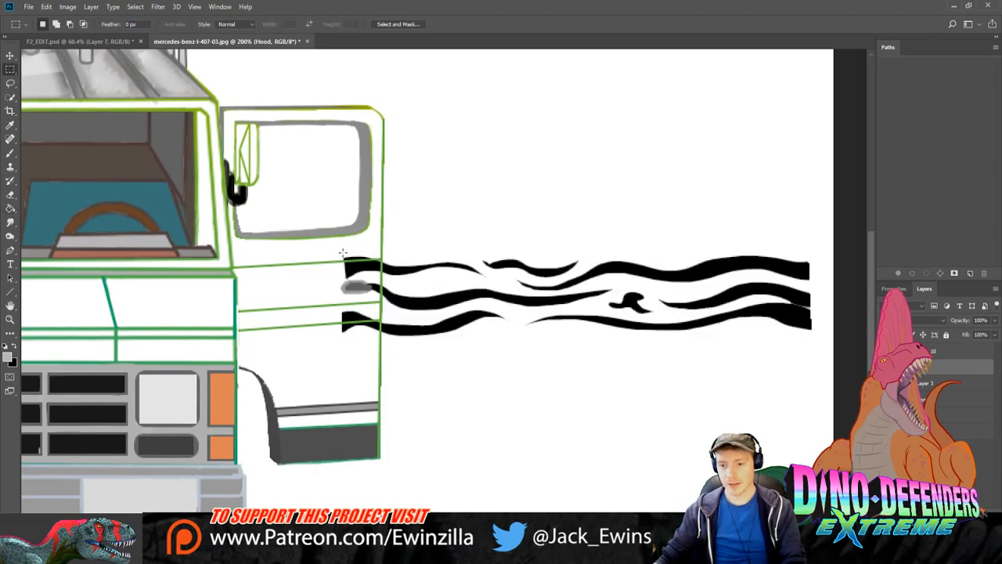
mouse_move(342, 253)
left_mouse_down()
mouse_move(476, 329)
mouse_move(665, 364)
mouse_move(656, 337)
mouse_move(815, 327)
mouse_move(811, 339)
left_mouse_up()
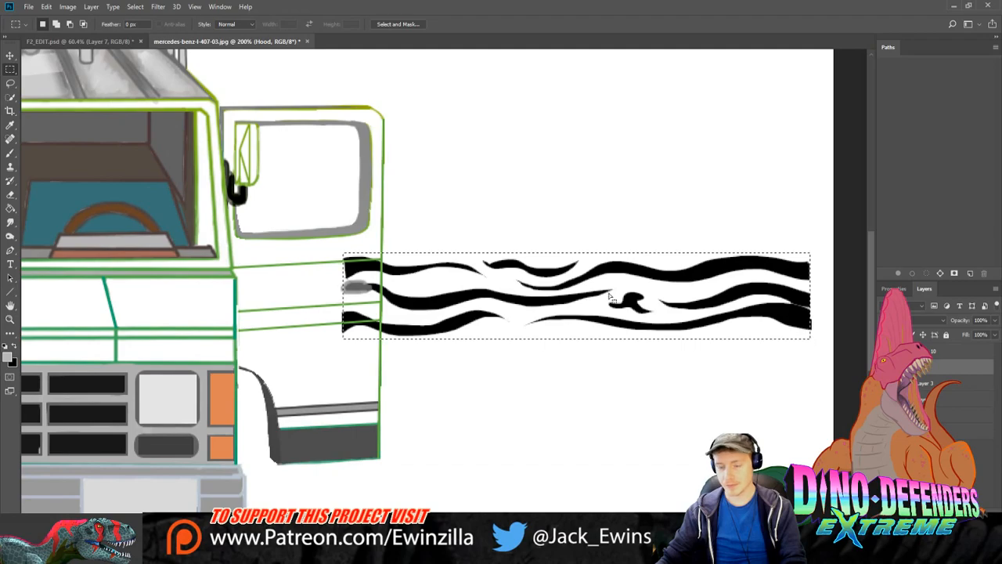
left_click(10, 207)
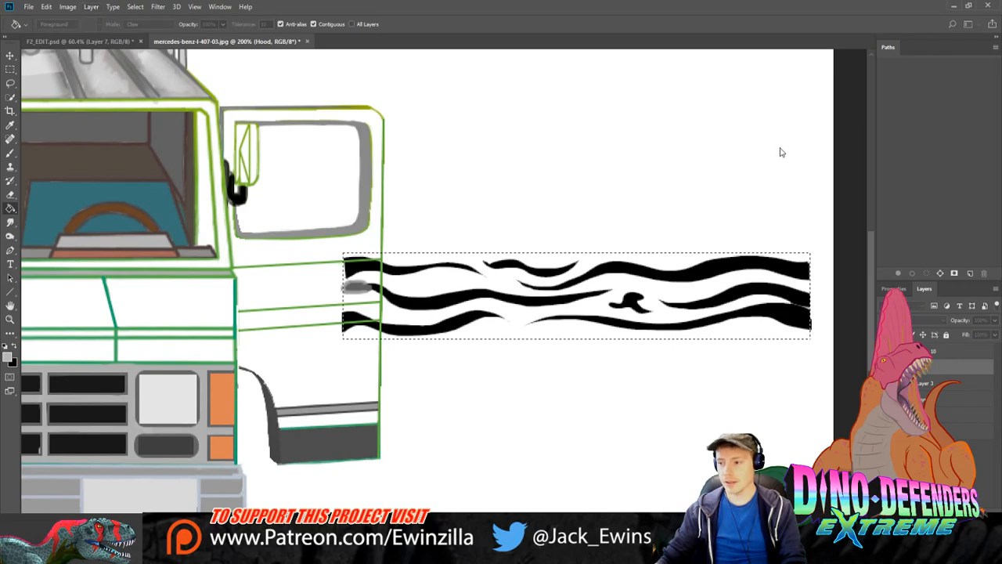
key("ctrl+shift+alt+n")
mouse_move(934, 372)
left_mouse_down()
mouse_move(934, 384)
mouse_move(928, 377)
left_mouse_up()
Step: Sample white from the canvas, fill the rectangular selection on the new layer with the Paint Bucket in Normal mode, and deselect
key("i")
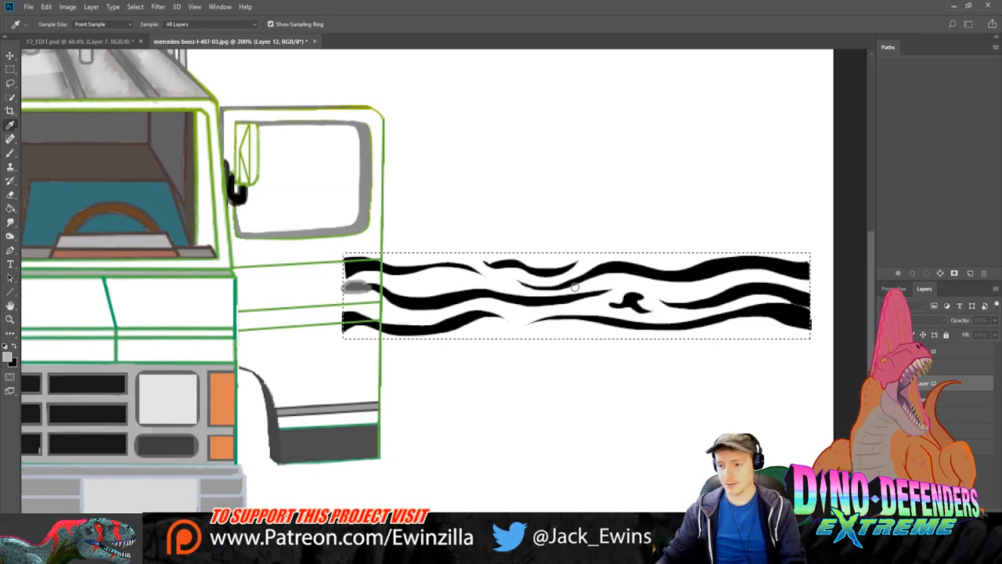
left_click(514, 242)
key("e")
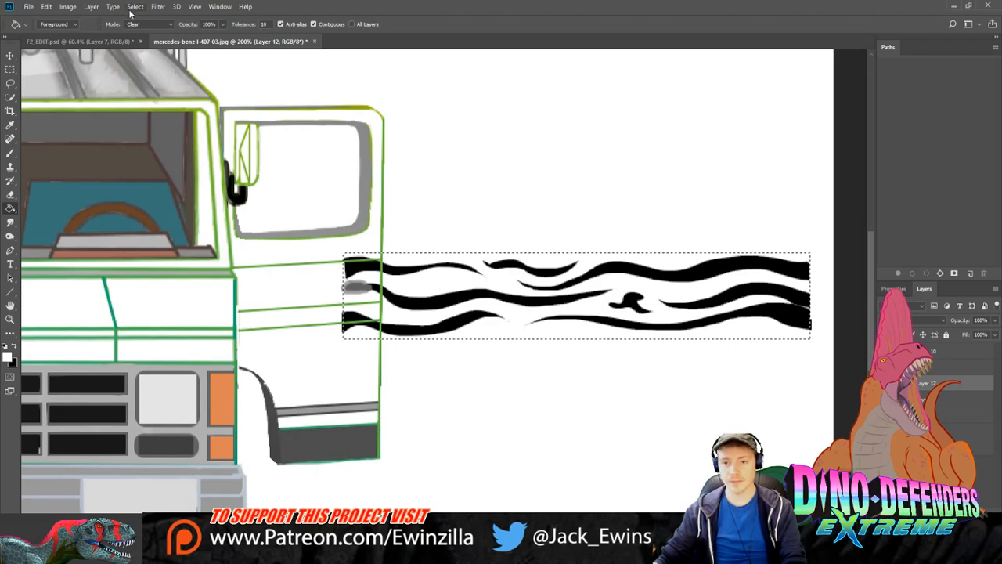
left_click(131, 26)
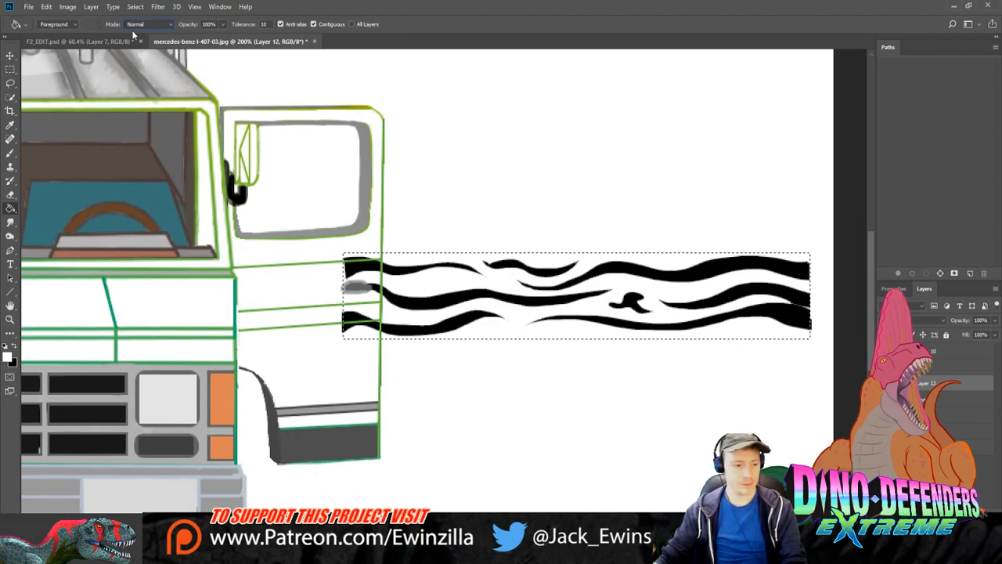
left_click(135, 37)
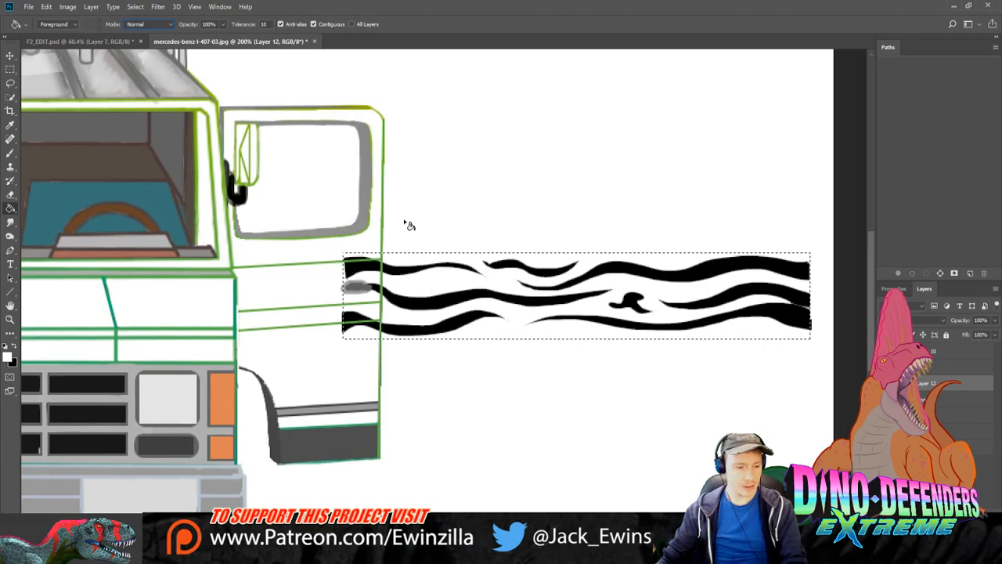
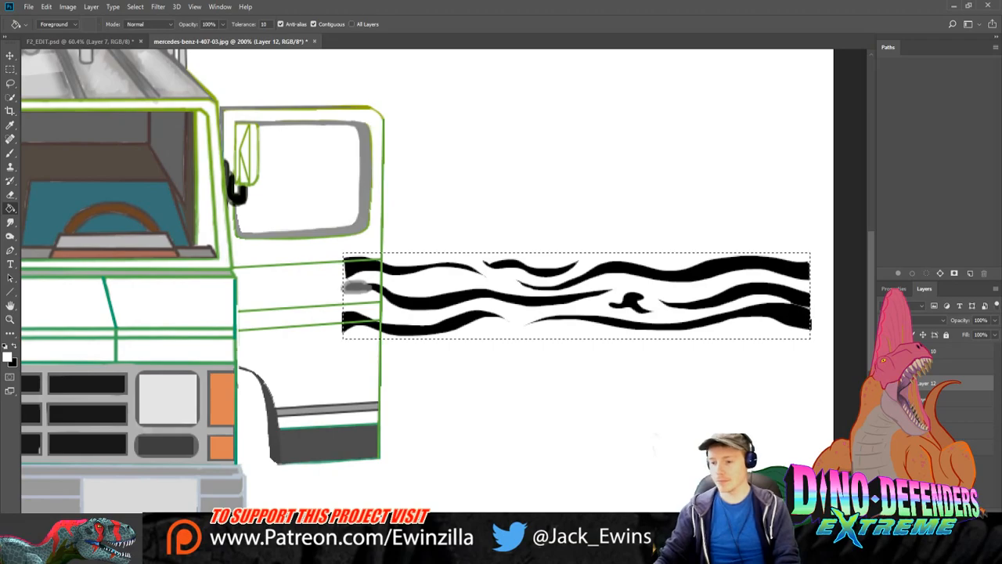
left_click(884, 447)
left_click(883, 447)
left_click(10, 69)
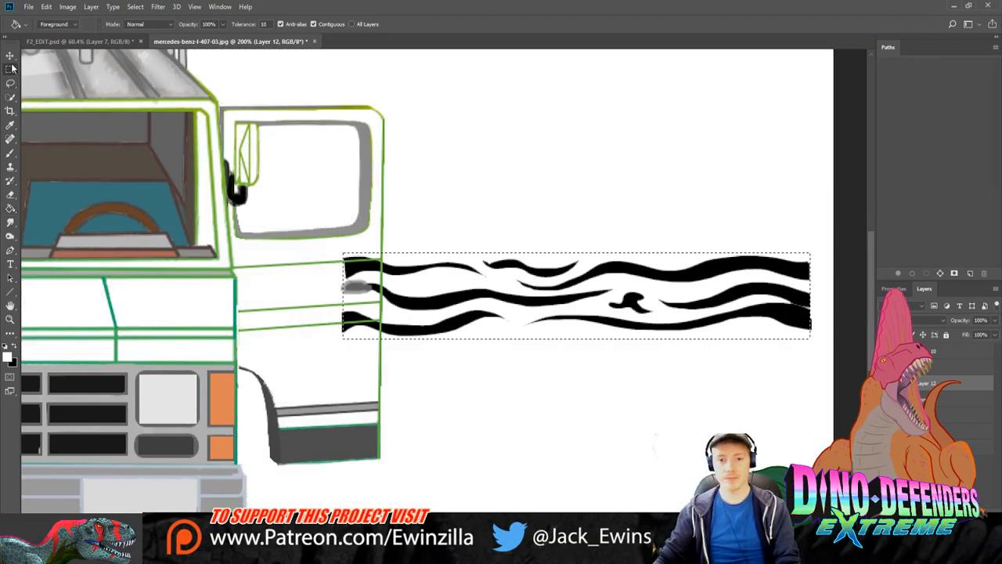
key("ctrl+d")
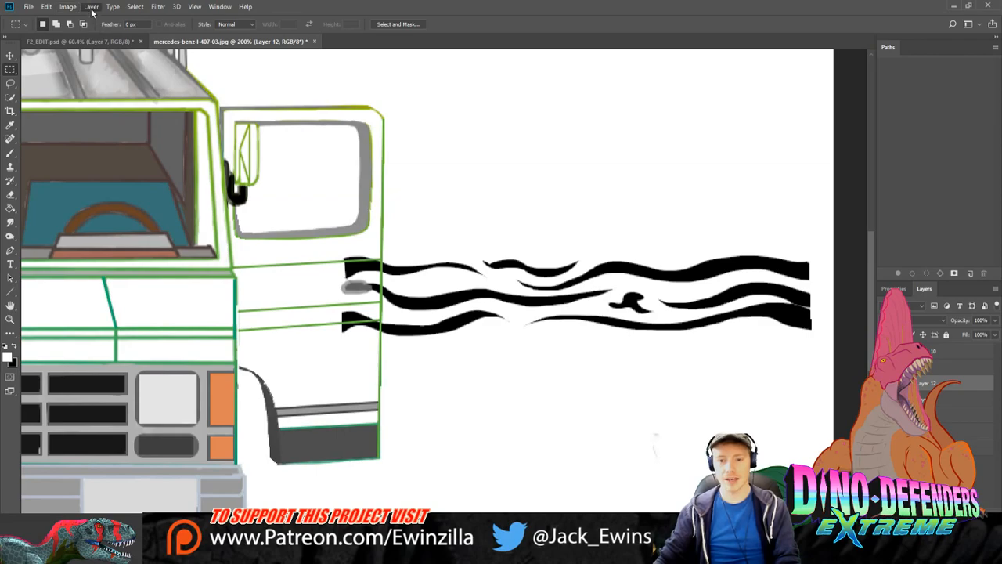
left_click(251, 189)
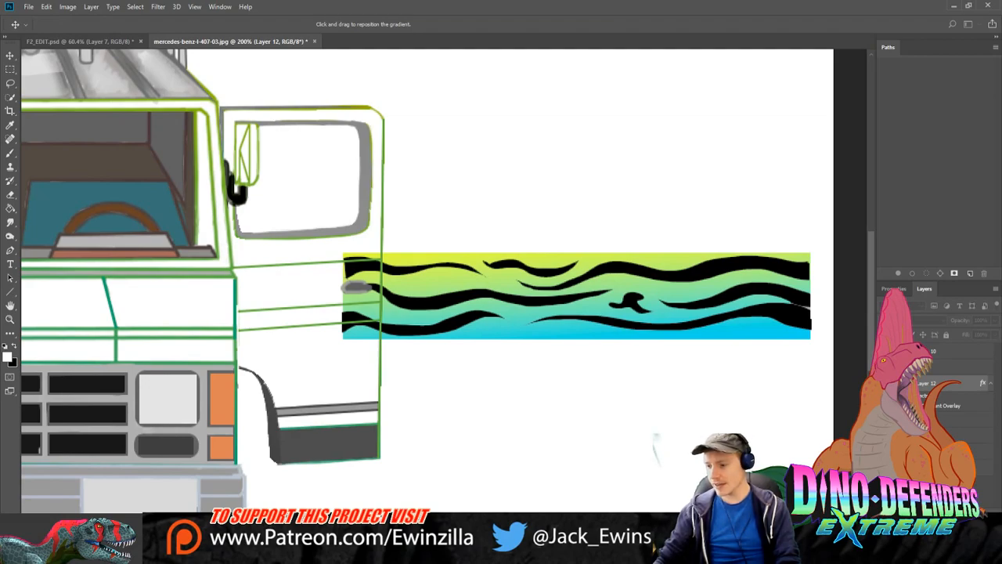
key("Return")
left_click(884, 383)
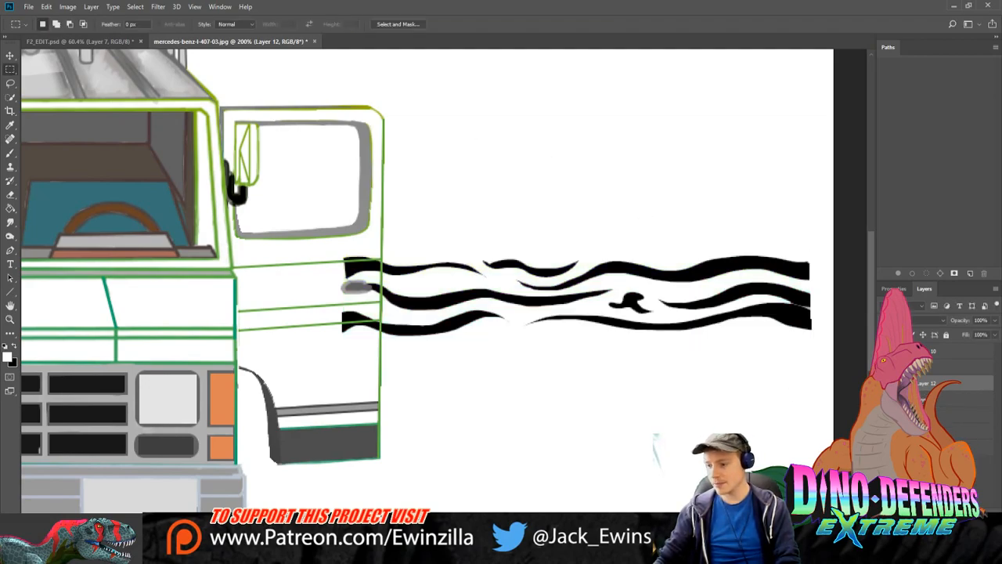
Step: Apply a Gradient Overlay to Layer 12, fading from blue along the upper edge to yellow-green along the lower edge
left_click(884, 366)
scroll(822, 371, "up", 3)
scroll(822, 372, "up", 1)
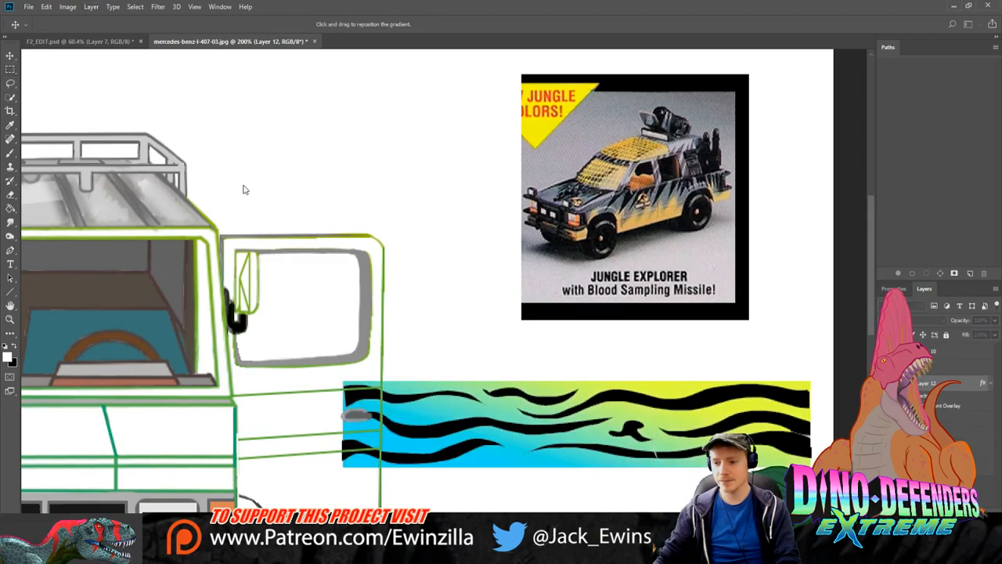
left_click_drag(279, 136, 258, 145)
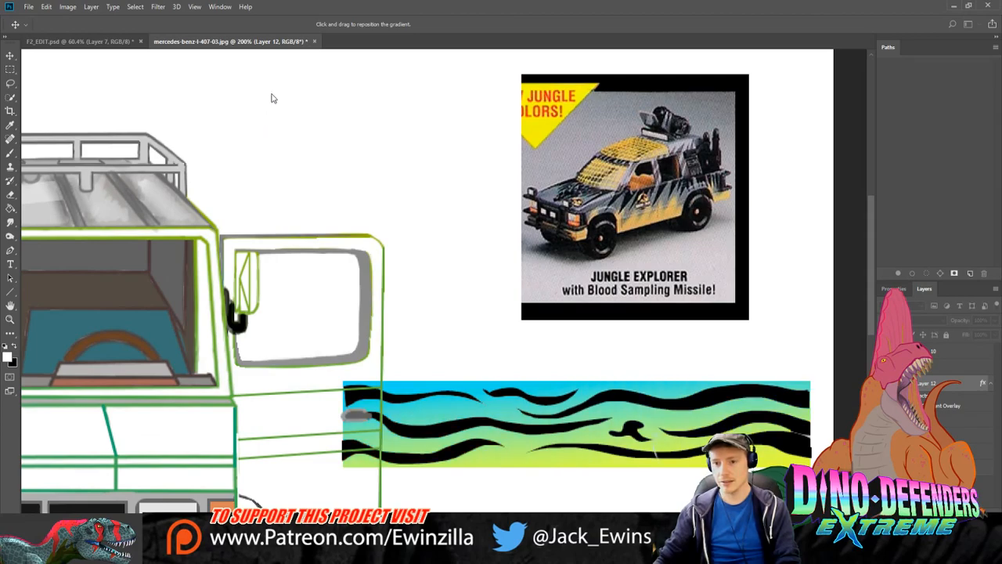
left_click_drag(291, 94, 293, 94)
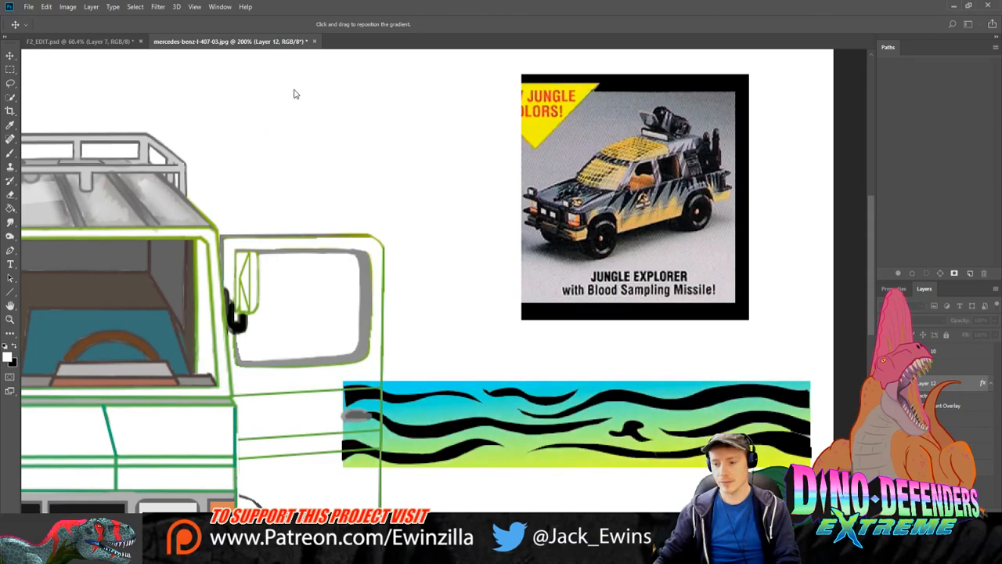
key("Return")
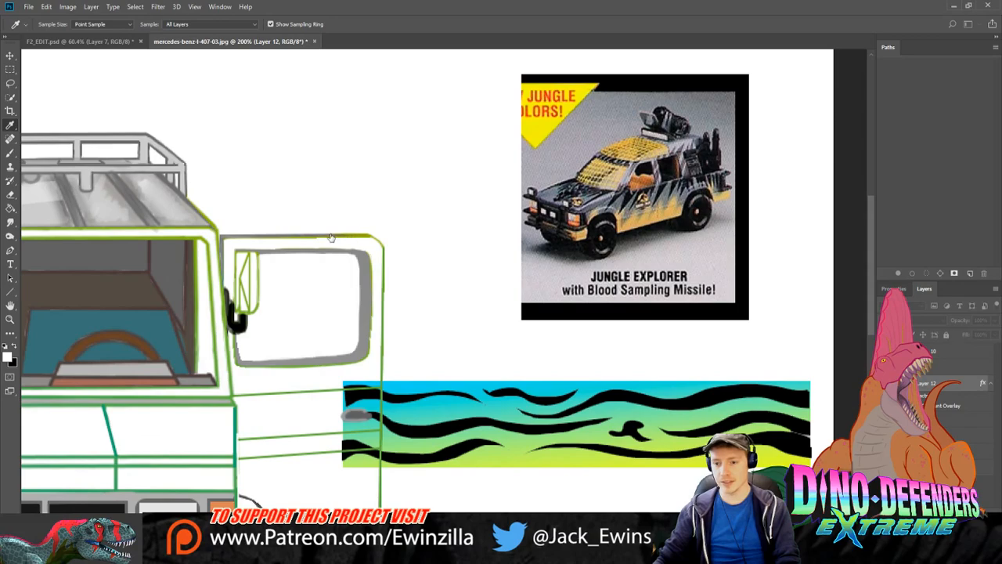
Step: Rework Layer 12's Gradient Overlay so the base behind the stripes fades from blue to turquoise
key("ctrl+z")
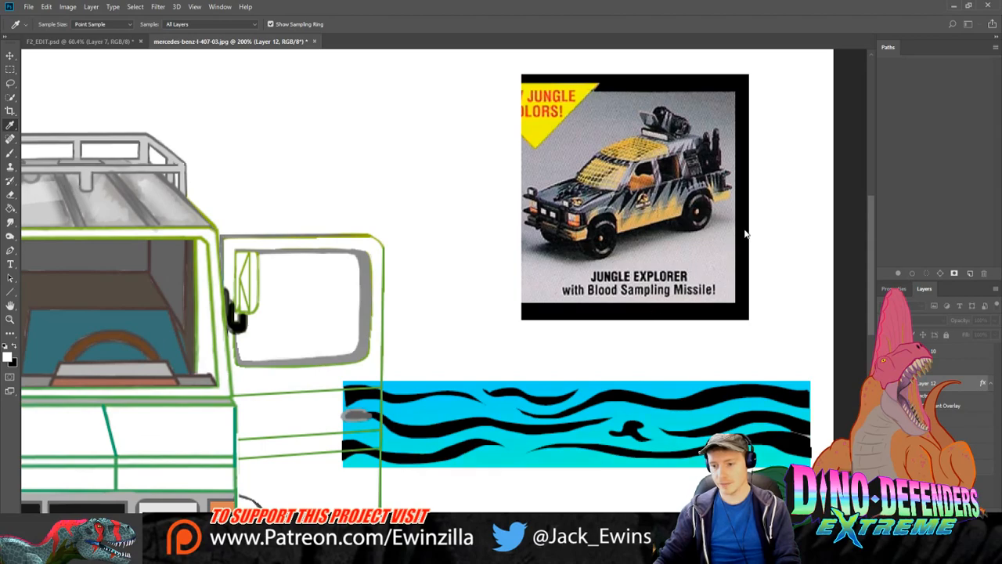
key("v")
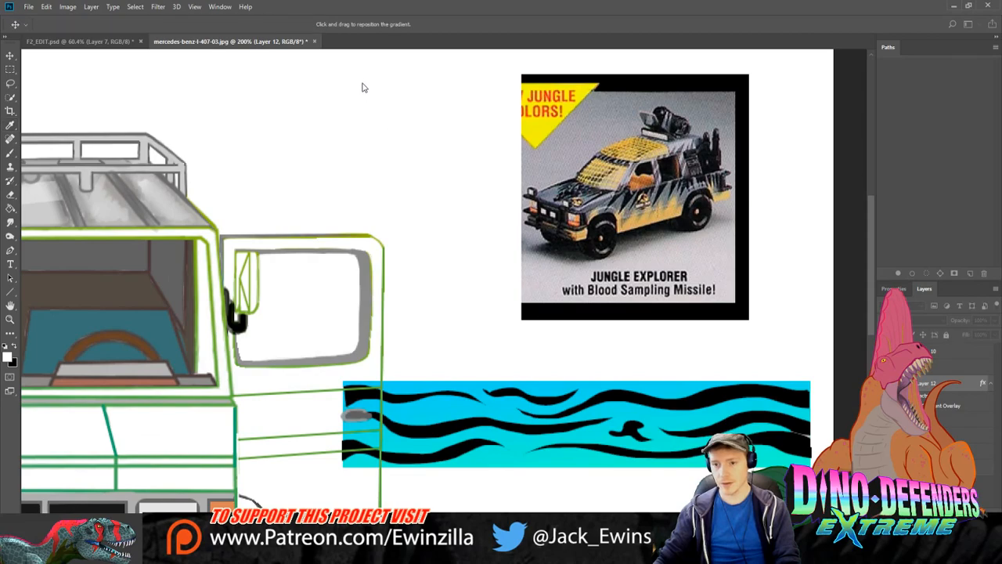
key("m")
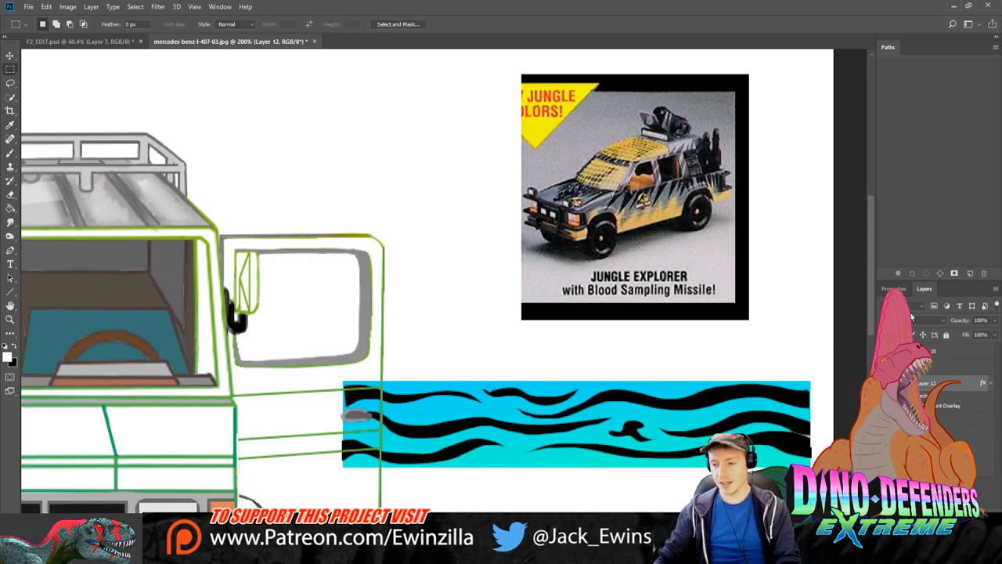
Step: Merge the gradient base with the Hood stripes and move the merged artwork onto the van's front above the grille
left_click(933, 370)
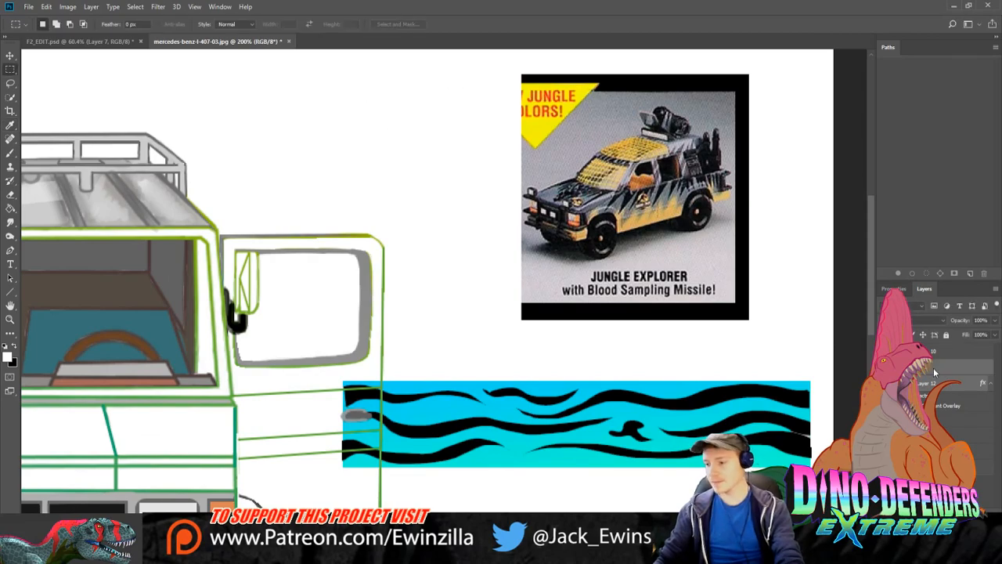
left_click(934, 372)
scroll(439, 481, "left", 5)
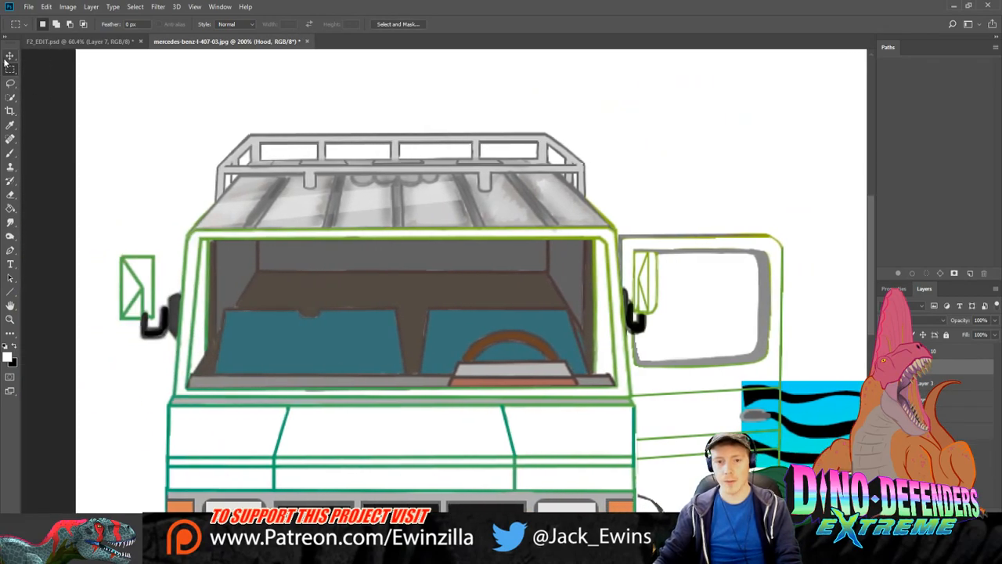
left_click(10, 56)
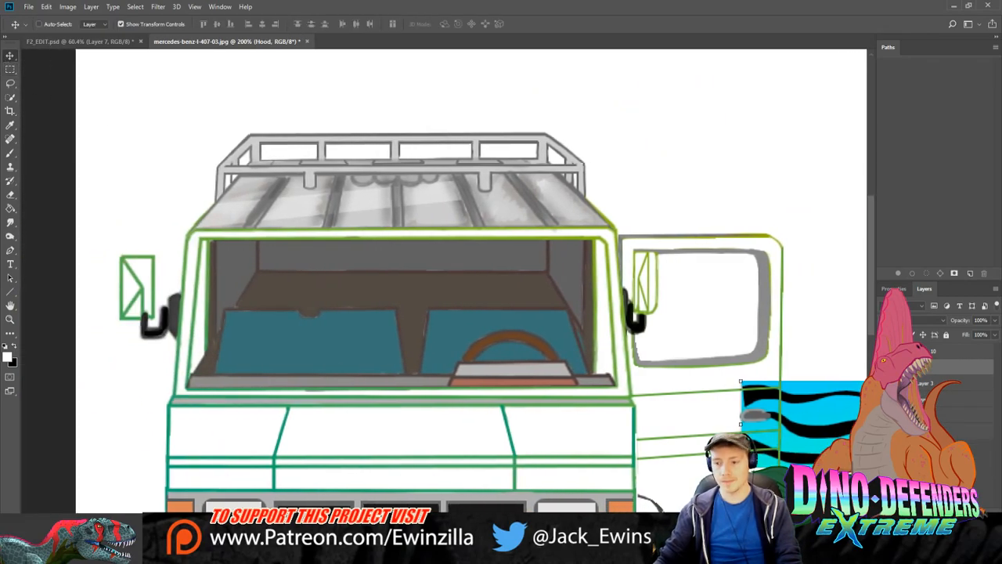
left_click_drag(824, 426, 248, 451)
scroll(262, 438, "down", 5)
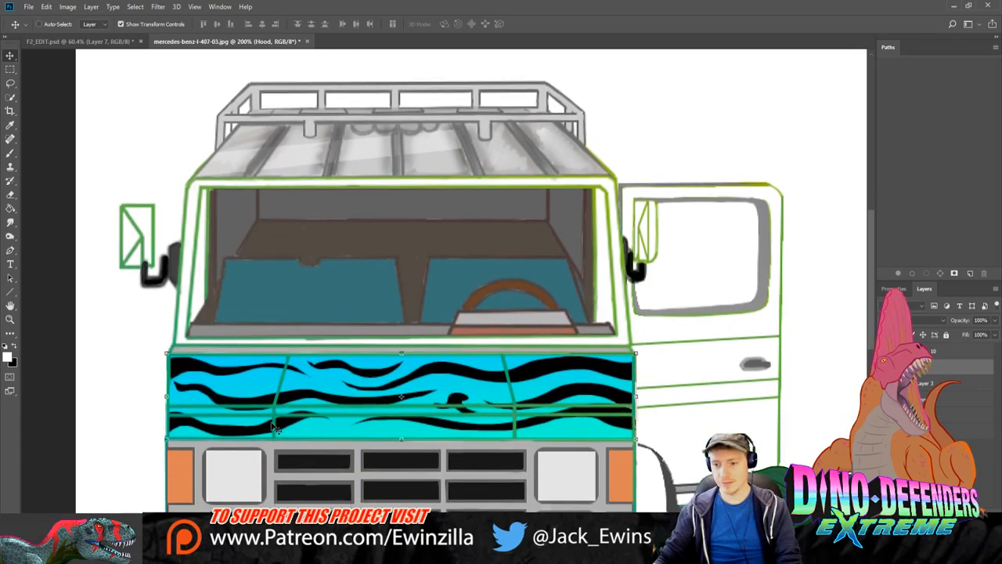
scroll(273, 424, "up", 1)
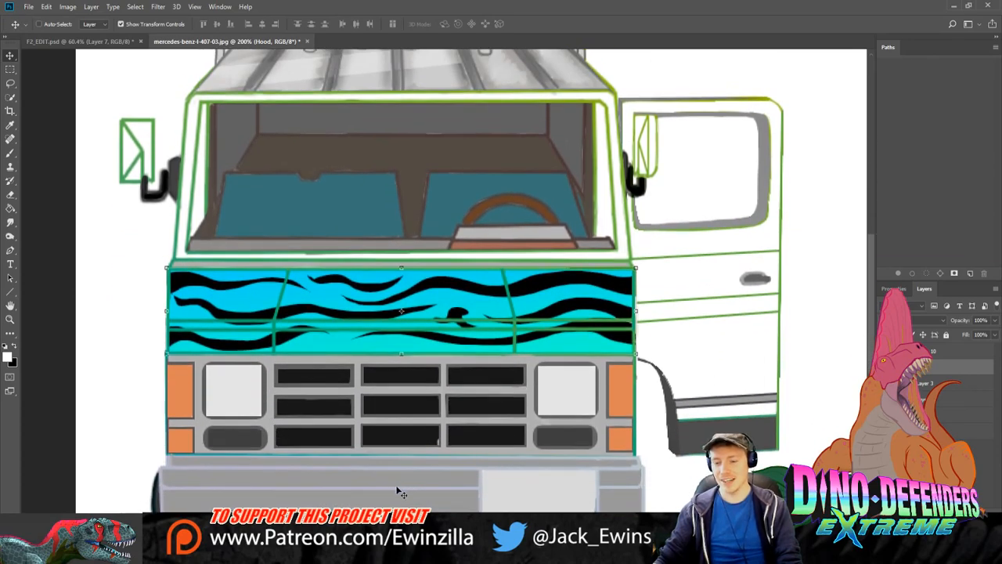
scroll(444, 280, "right", 2)
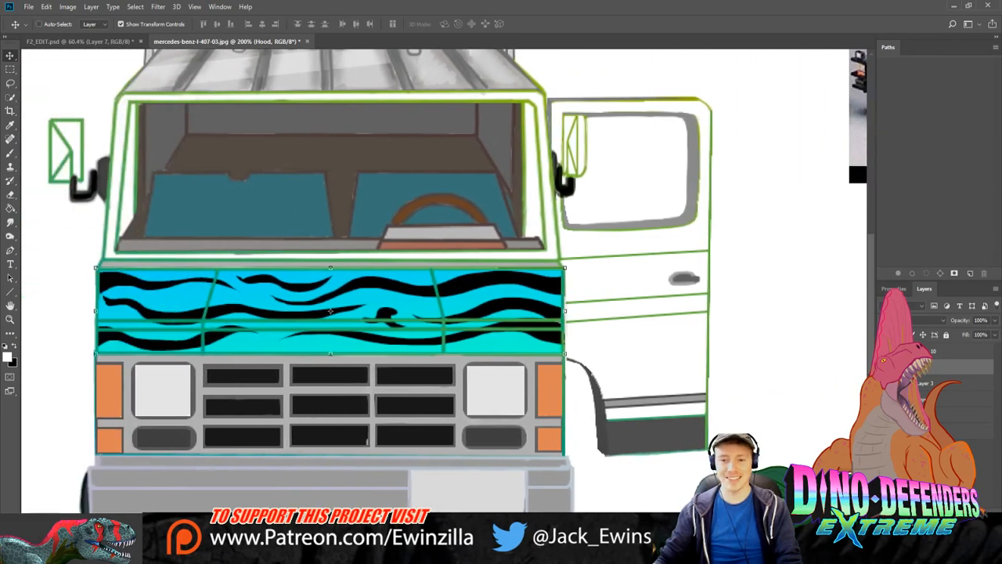
scroll(477, 470, "up", 2)
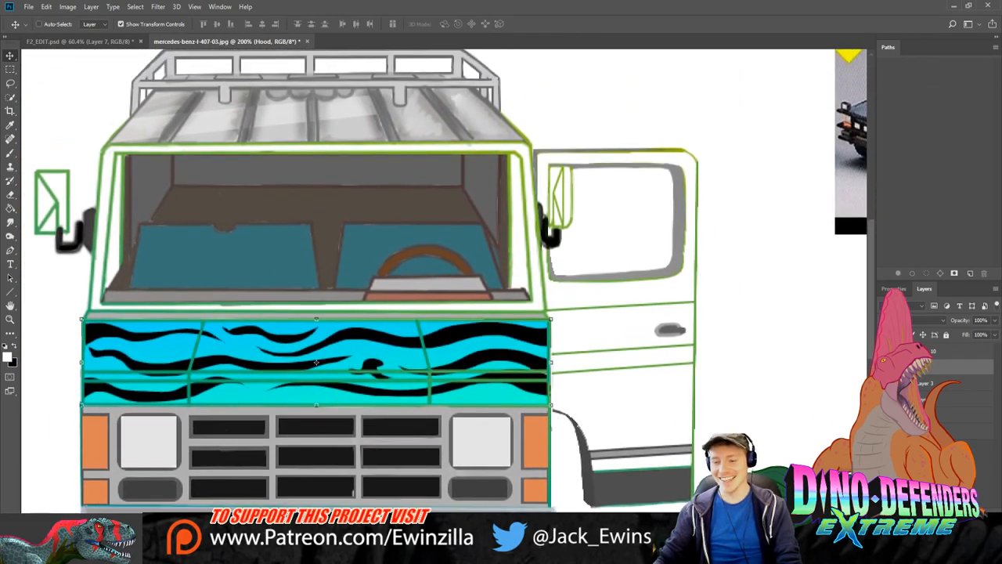
scroll(443, 281, "right", 4)
scroll(444, 280, "left", 5)
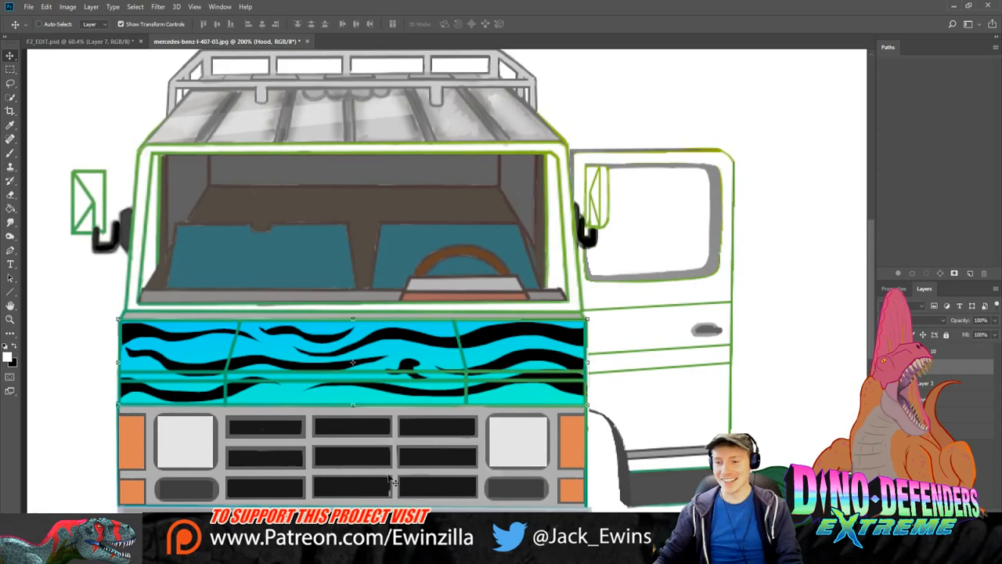
Step: Sample the blue from the hood and paint the frame around the windscreen with the Brush, including the strip beneath it
left_click(10, 125)
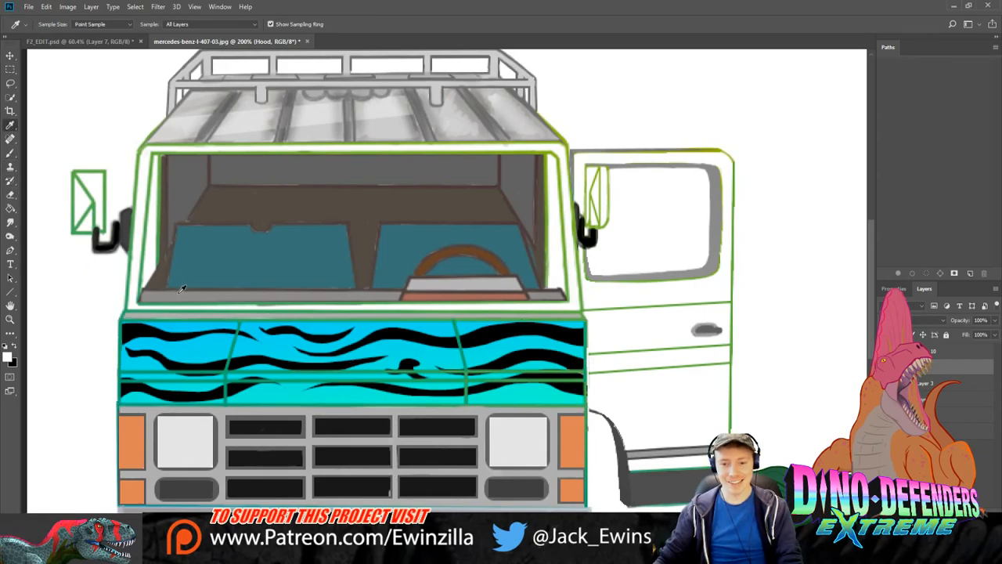
left_click(173, 323)
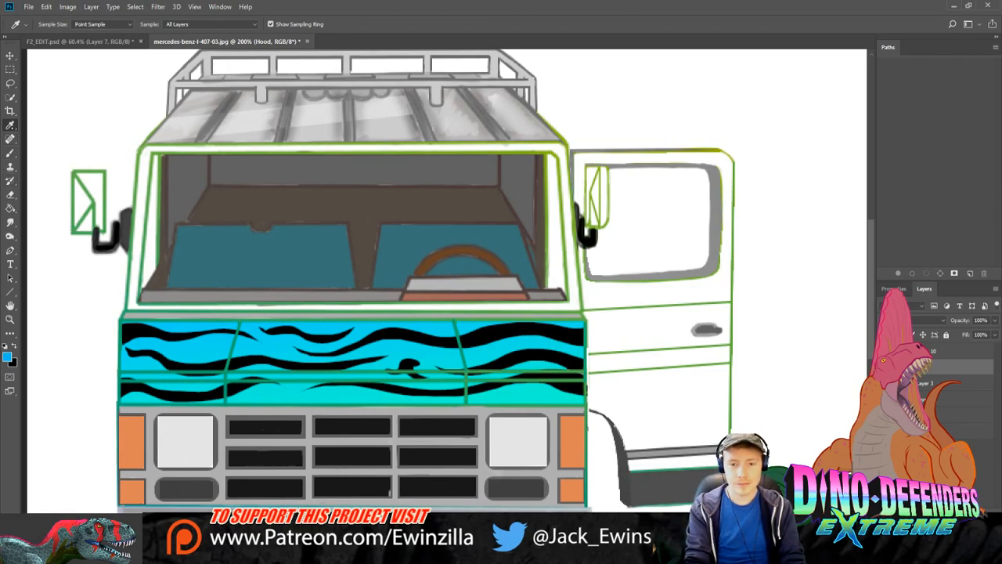
left_click(10, 153)
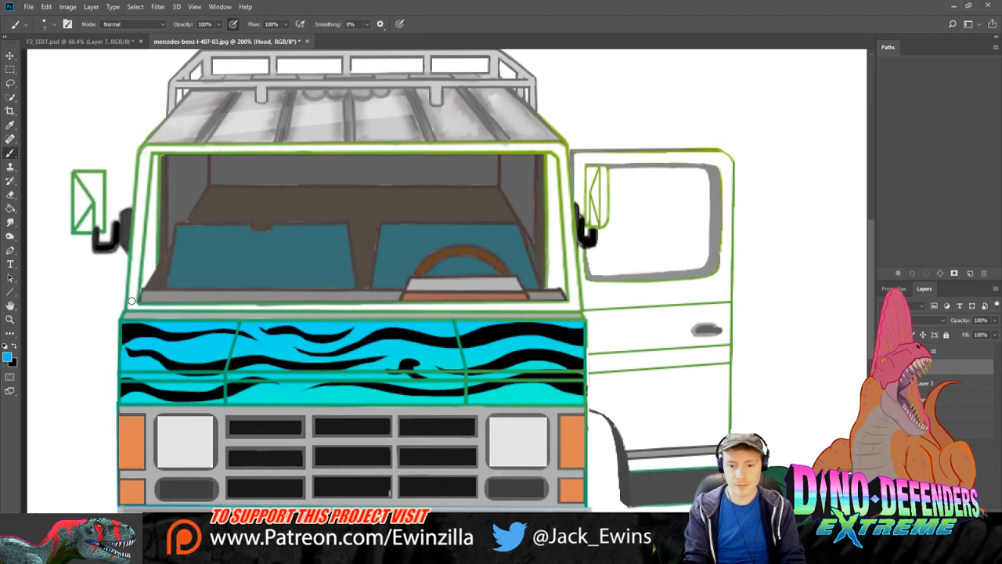
mouse_move(132, 300)
left_mouse_down()
mouse_move(146, 149)
mouse_move(186, 147)
mouse_move(158, 151)
mouse_move(559, 149)
mouse_move(576, 299)
left_mouse_up()
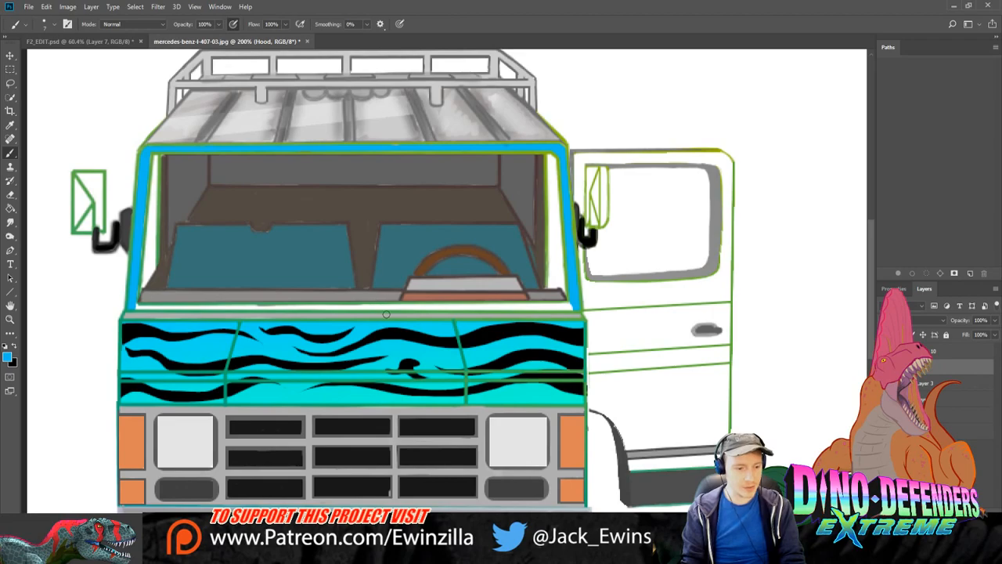
mouse_move(169, 305)
left_mouse_down()
mouse_move(152, 307)
mouse_move(572, 307)
left_mouse_up()
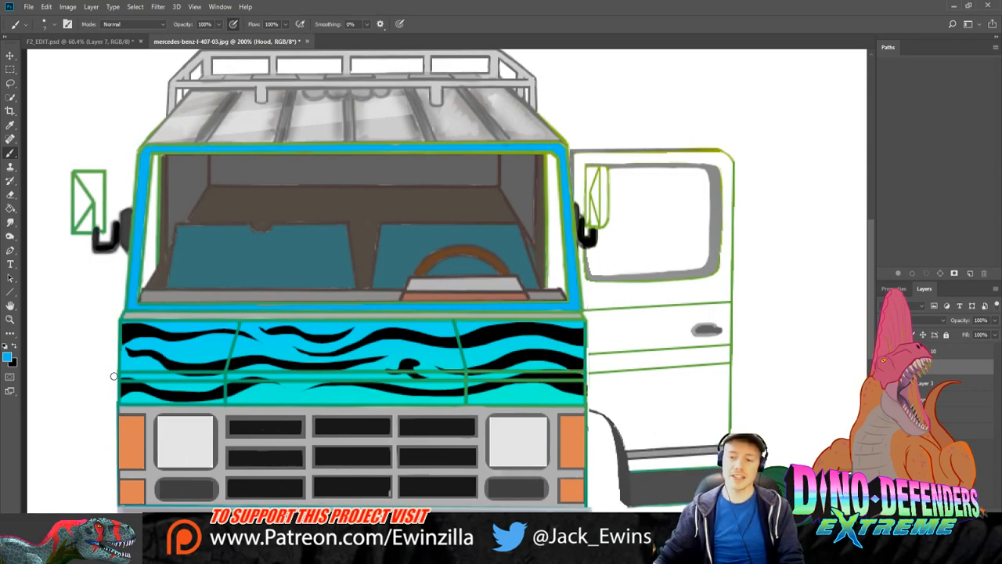
Step: Review the whole van drawing, switch to the F2_EDIT.psd garage scene, and examine the workbench, tools and equipment inside the garage
left_click(10, 318)
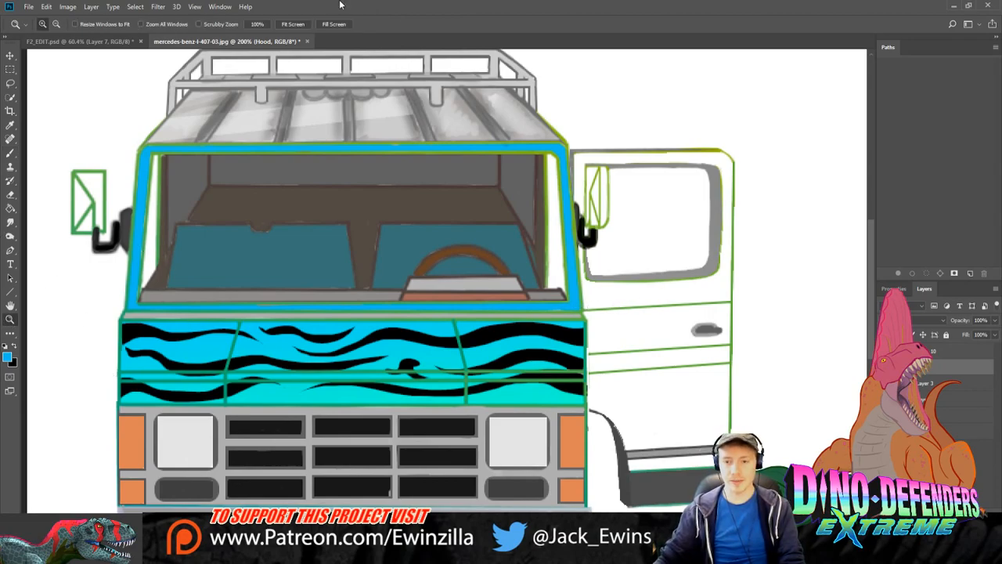
left_click_drag(407, 264, 362, 264)
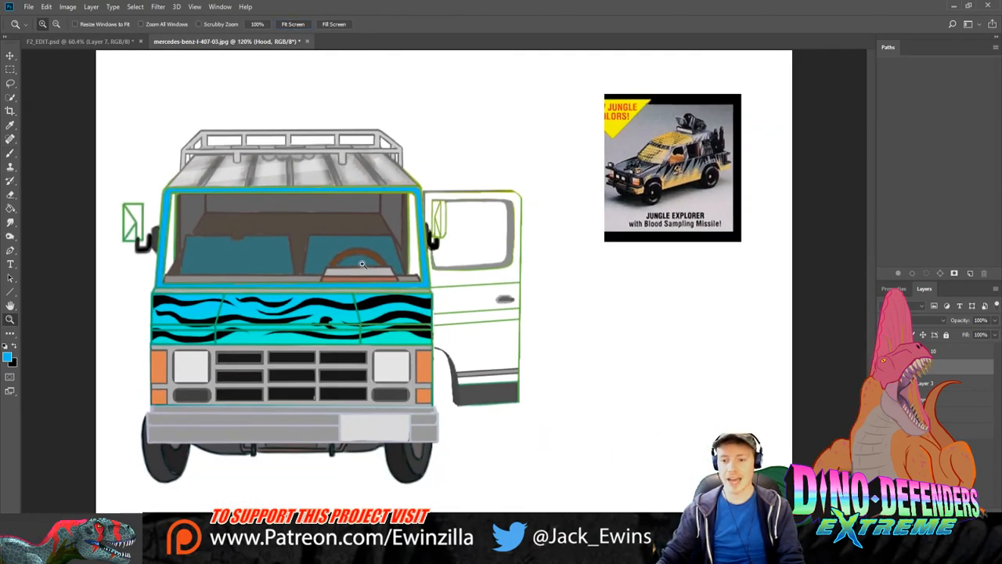
left_click(82, 41)
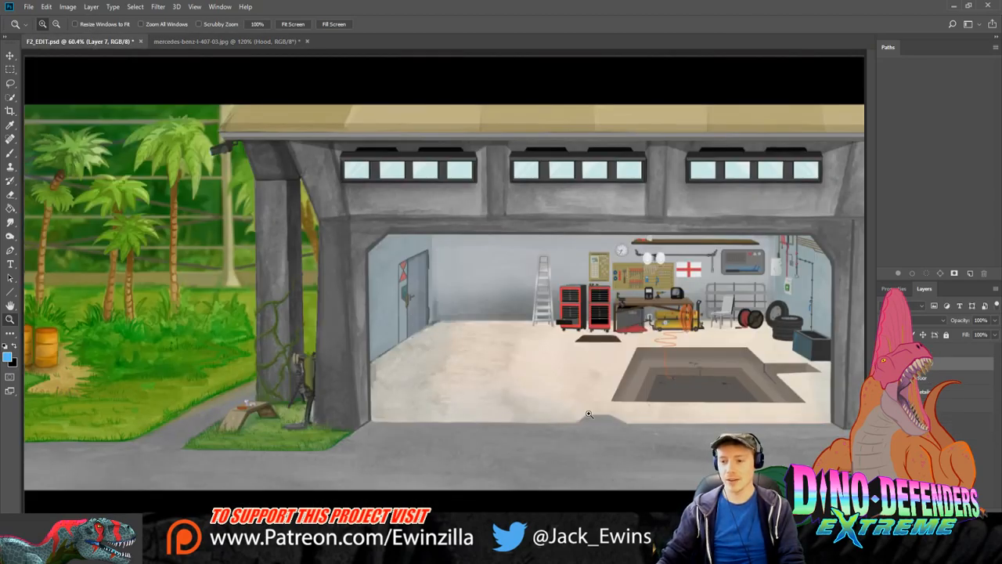
left_click(778, 323)
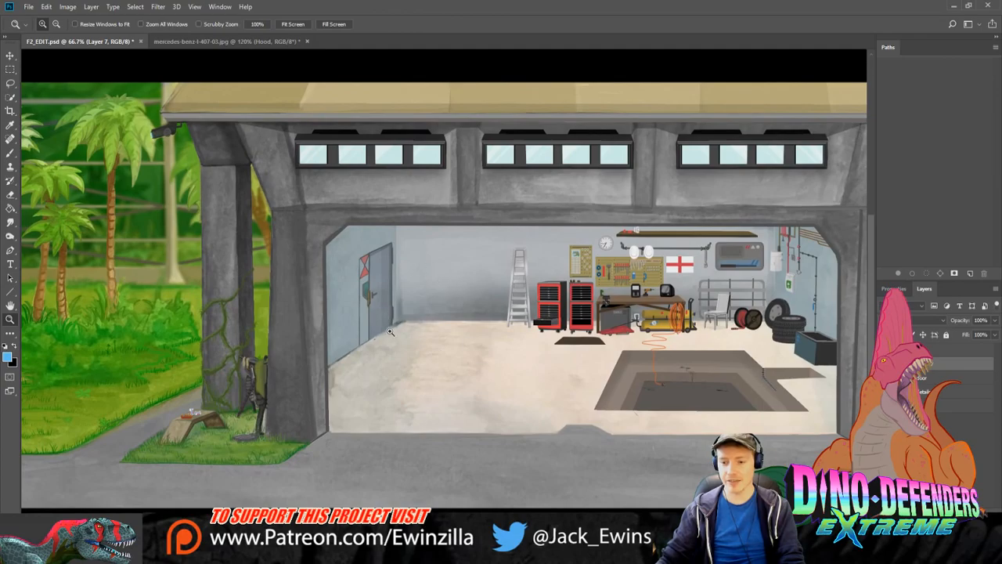
left_click(842, 314)
left_click(849, 305)
scroll(320, 110, "down", 2)
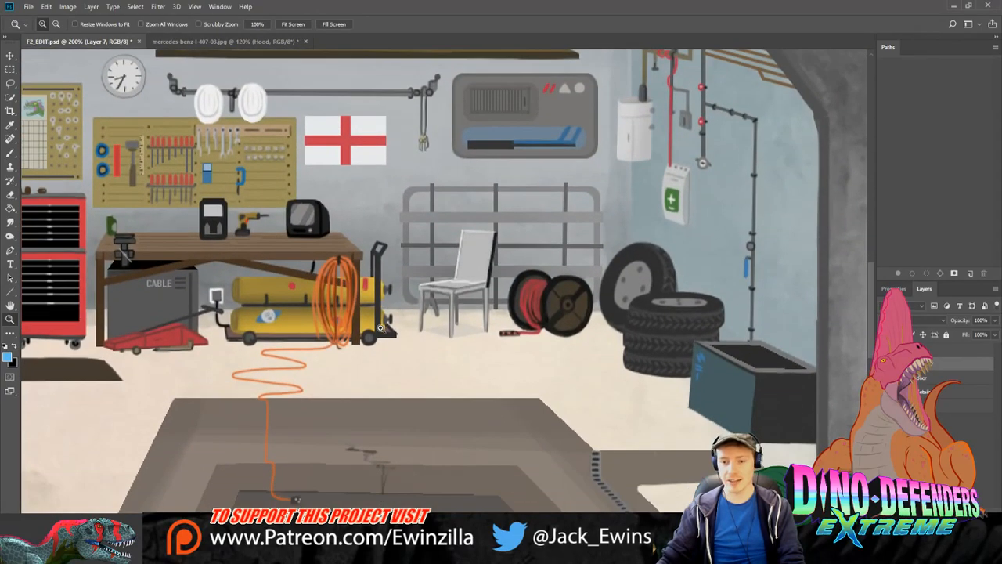
left_click(293, 23)
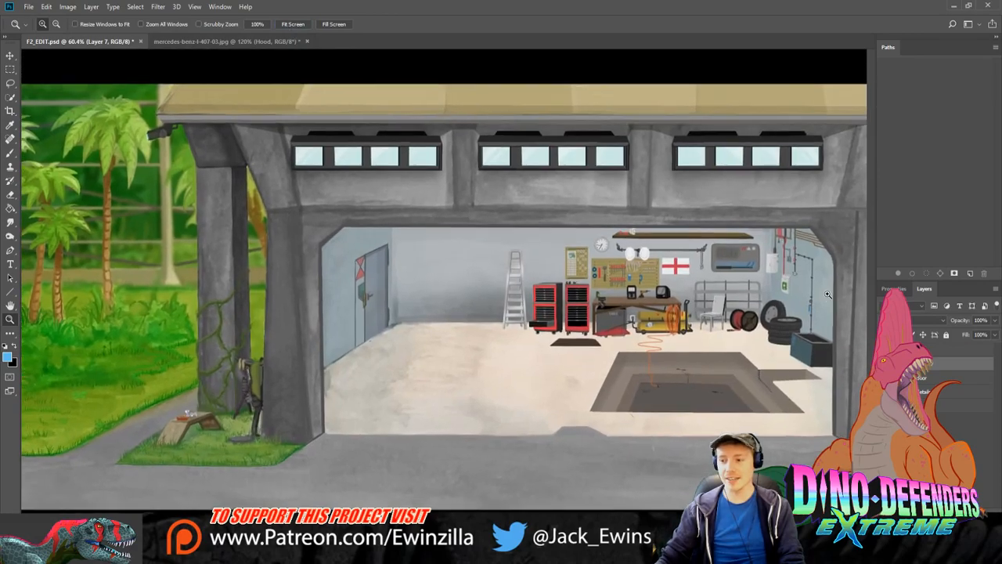
left_click(828, 294)
left_click(828, 295)
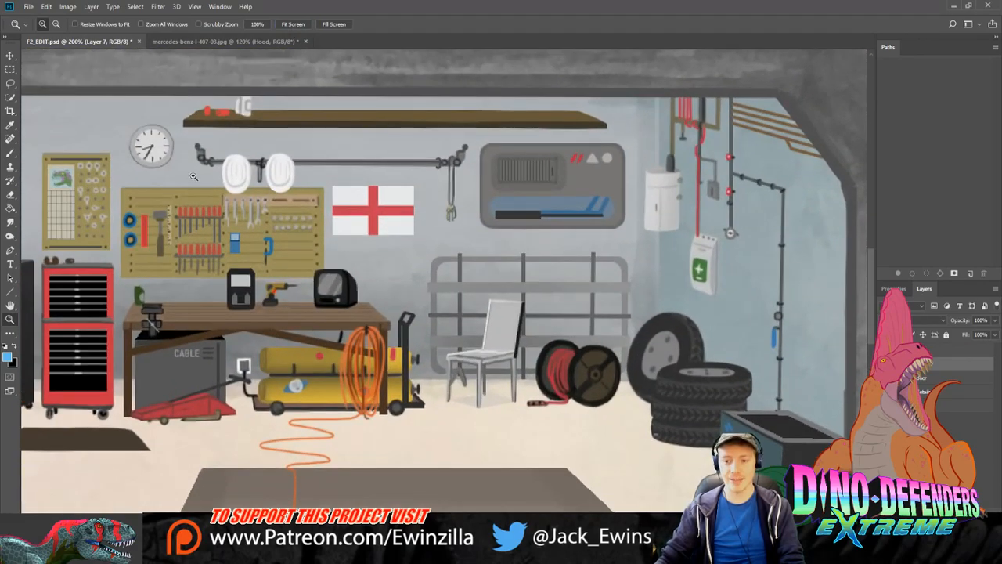
left_click(293, 25)
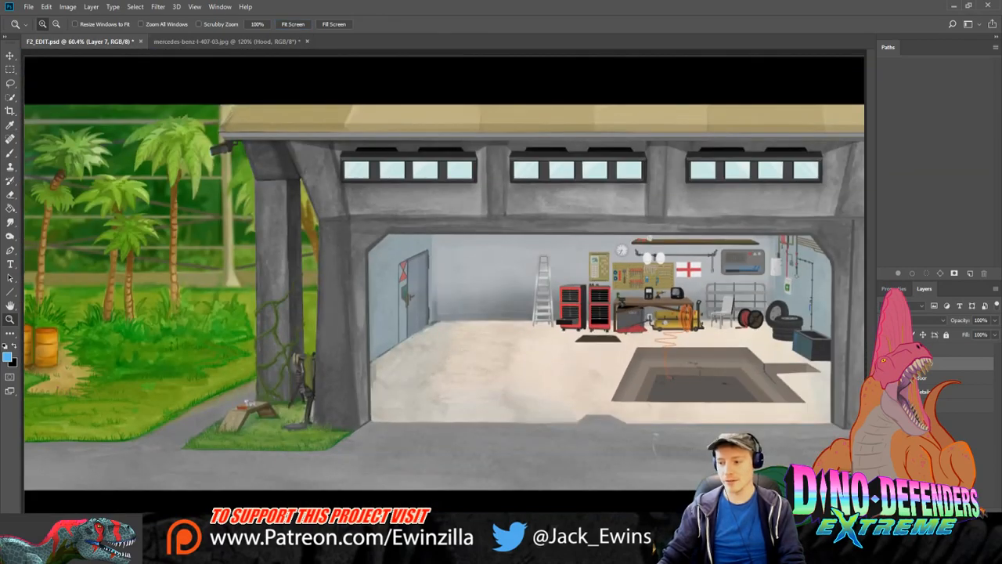
Step: Show and select the yellow door layer and shift it left to cover the whole garage opening
left_click(884, 378)
left_click(925, 379)
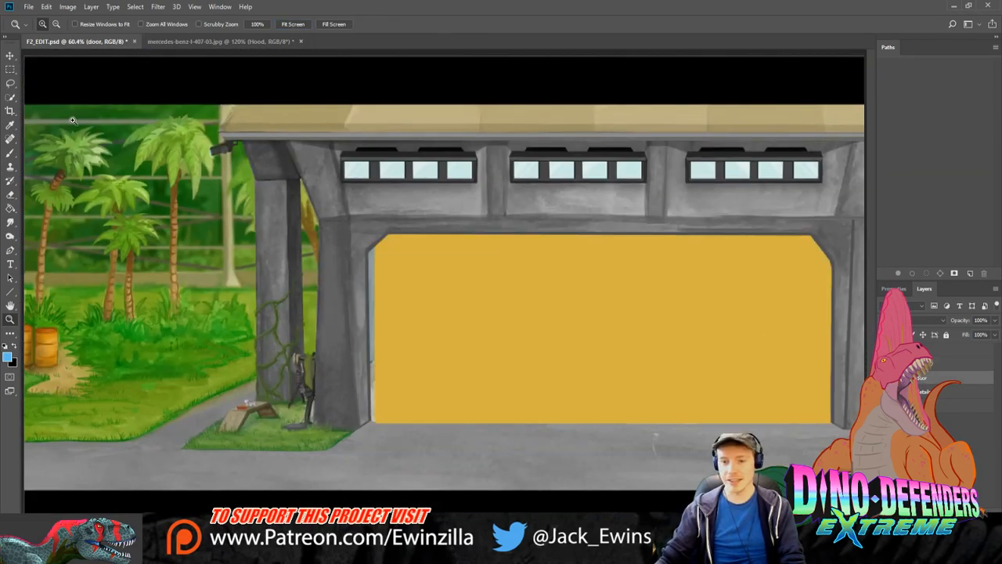
left_click(10, 56)
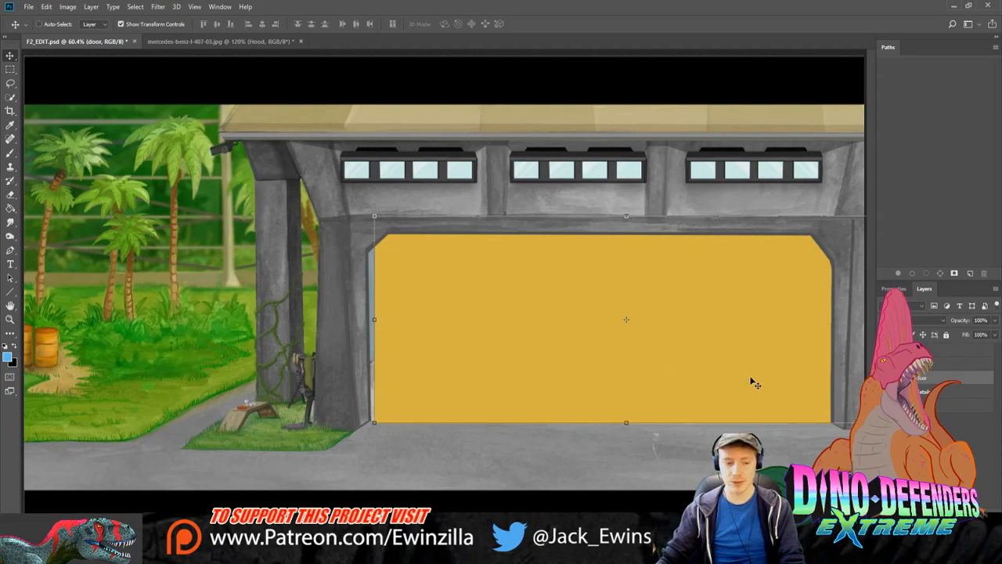
mouse_move(785, 386)
left_mouse_down()
mouse_move(780, 270)
mouse_move(770, 383)
mouse_move(764, 194)
mouse_move(780, 312)
mouse_move(769, 383)
left_mouse_up()
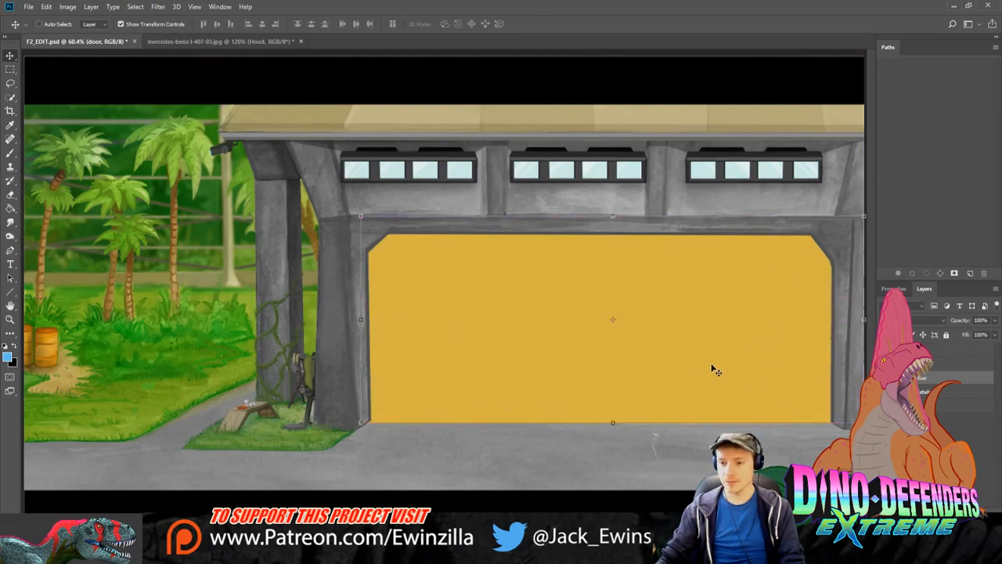
Step: Inspect the figure and vines beside the outer pillar, and hide the yellow door layer
left_click(10, 320)
left_click_drag(282, 366, 359, 313)
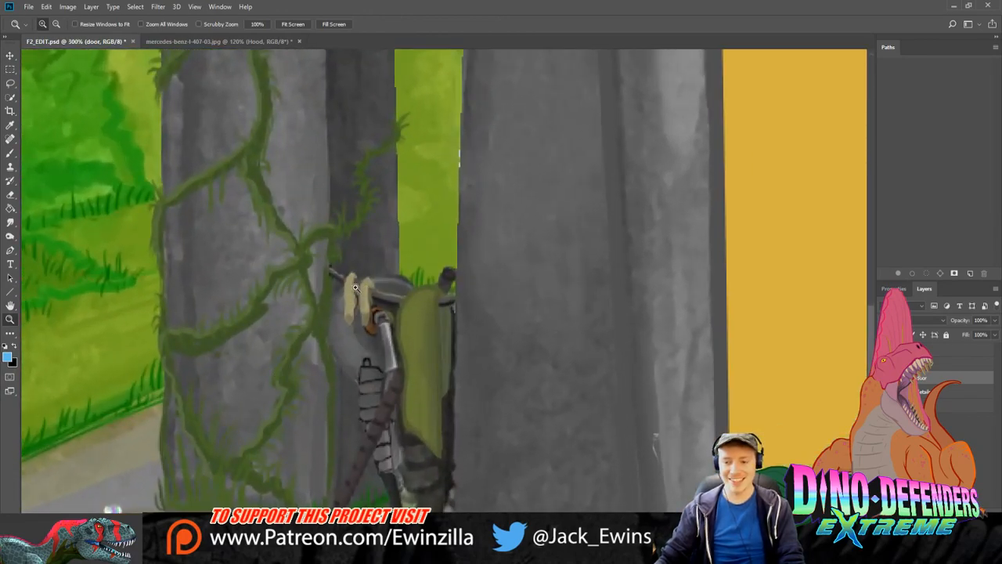
scroll(342, 350, "down", 2)
scroll(341, 350, "down", 1)
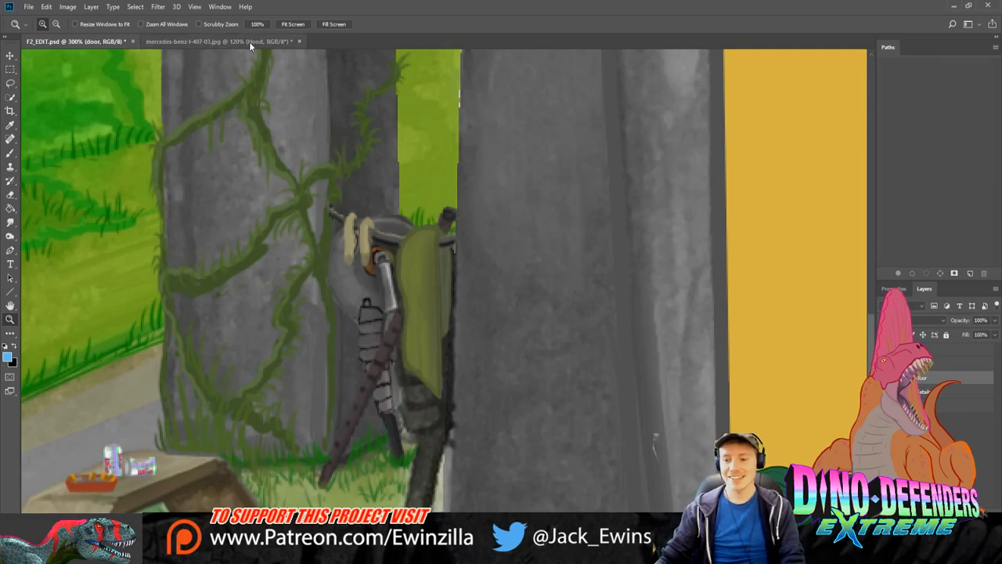
left_click(294, 23)
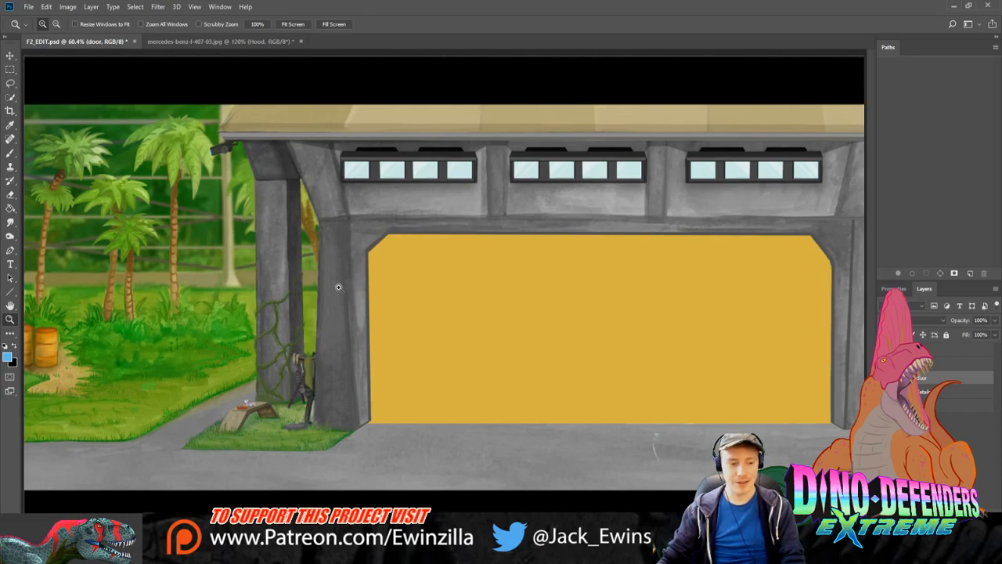
key("ctrl+comma")
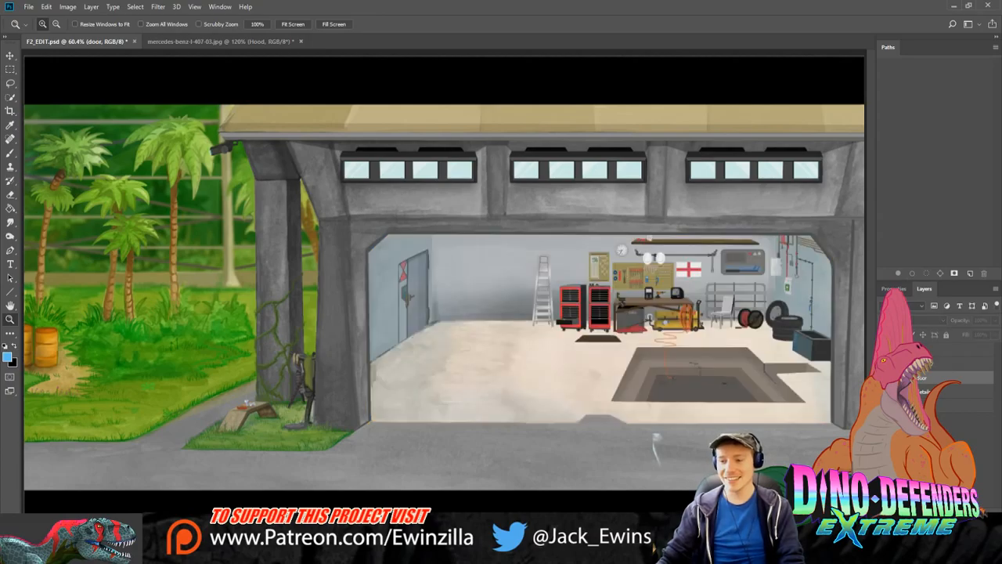
Step: Inspect the noticeboard on the garage's back wall, show the yellow door layer, and return to the van drawing
left_click(605, 259)
left_click_drag(604, 258, 501, 237)
left_click(292, 24)
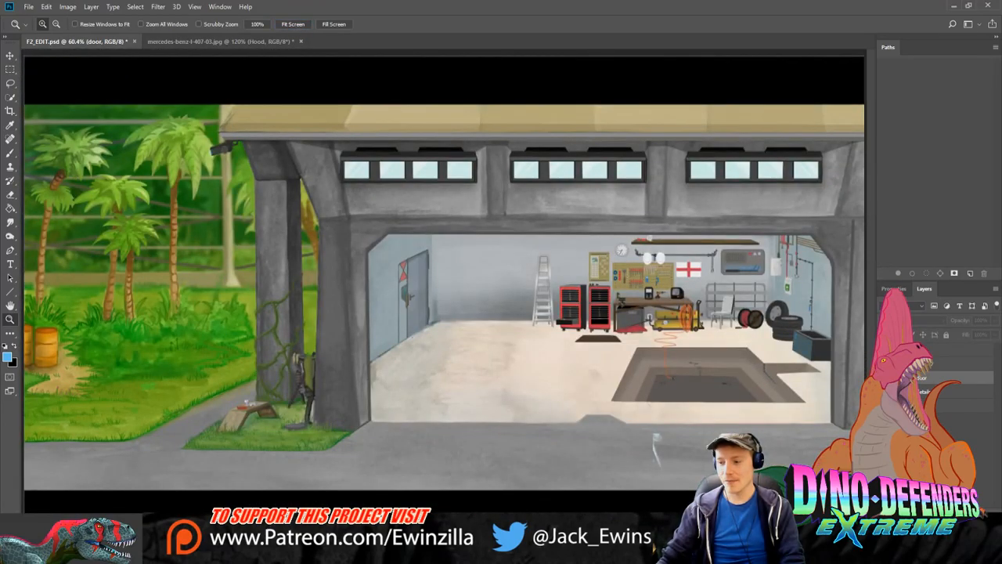
left_click(885, 377)
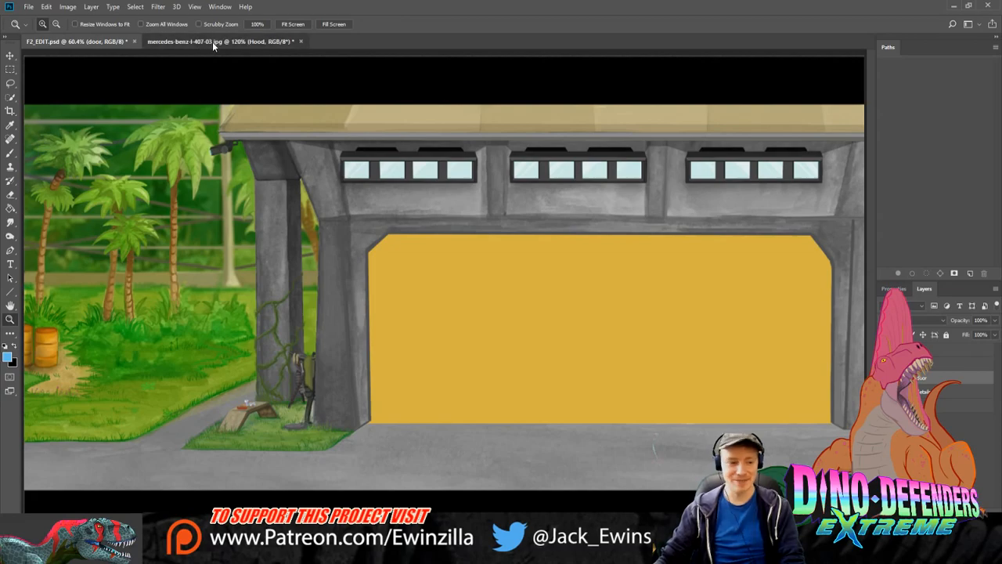
left_click(212, 41)
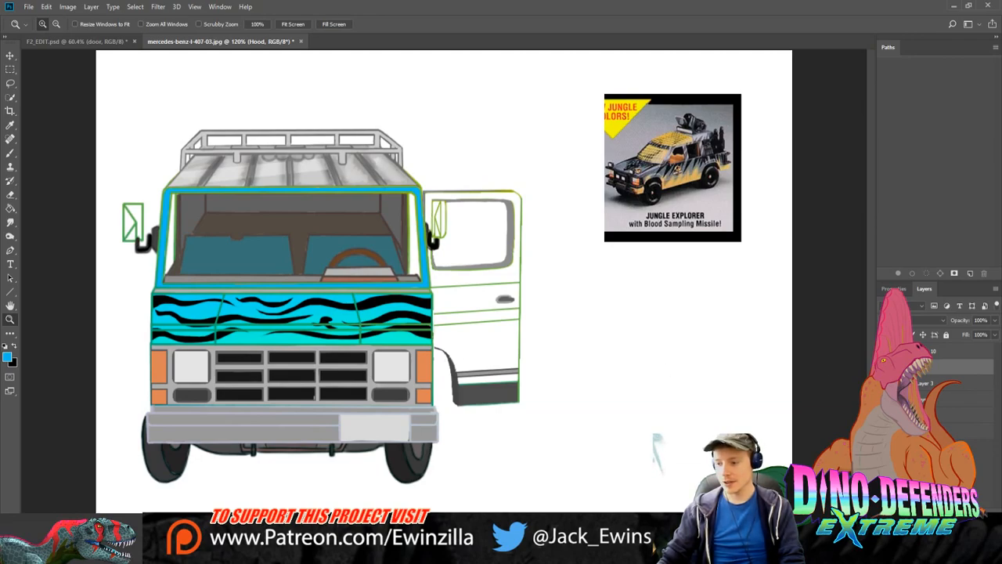
Step: Paint both of the van's wing mirrors blue with the Brush
key("ctrl+z")
key("ctrl+shift+z")
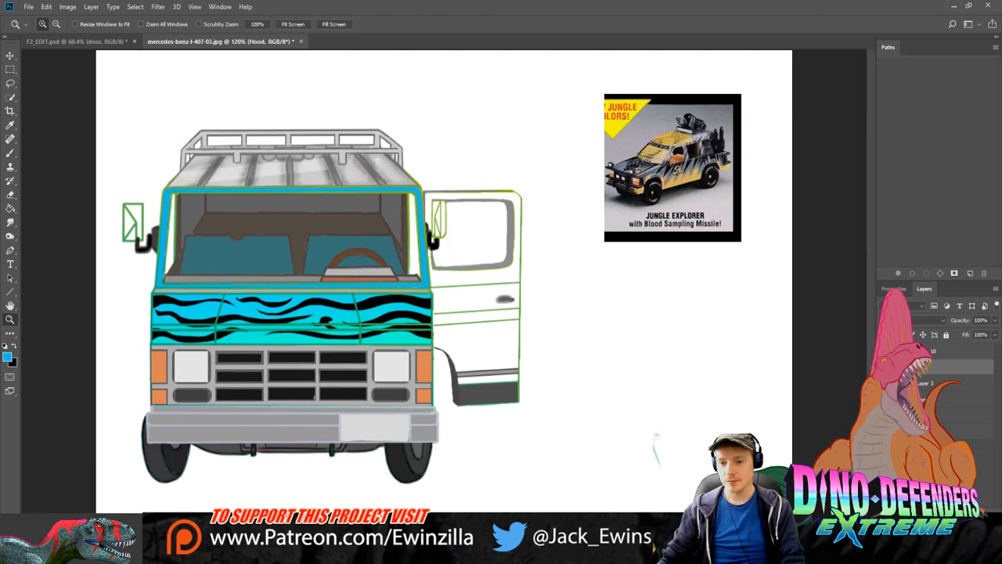
left_click(295, 213)
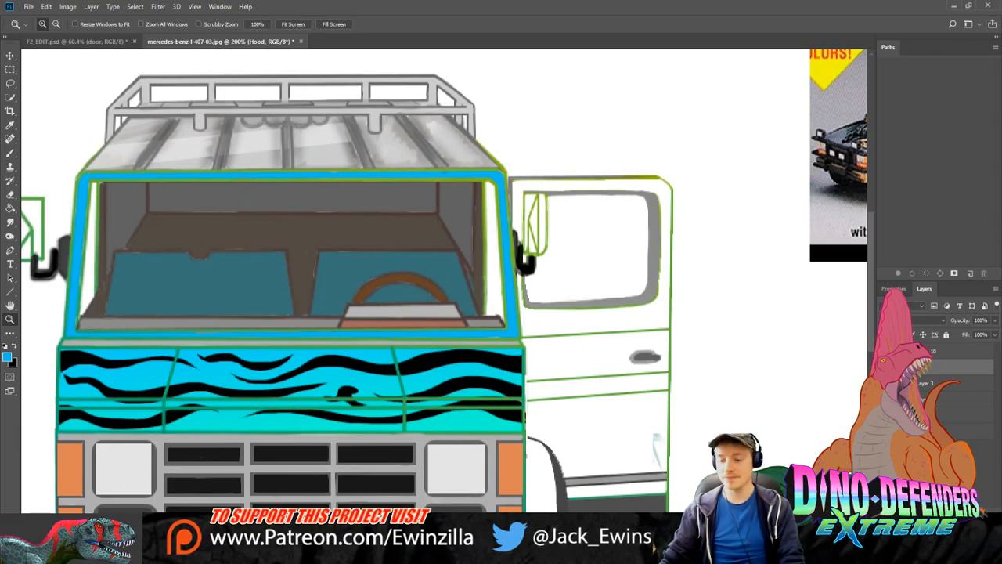
scroll(462, 505, "left", 3)
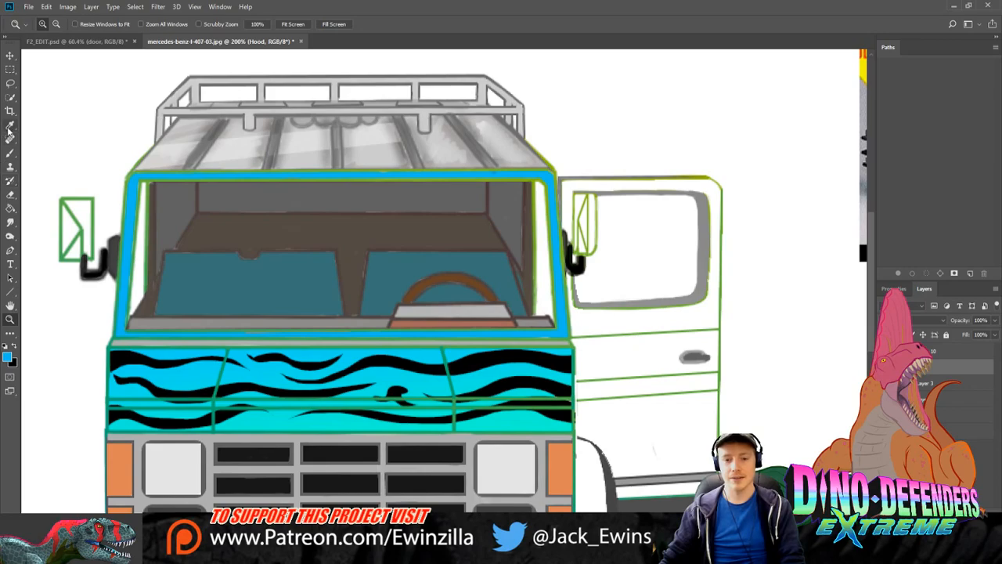
left_click(7, 154)
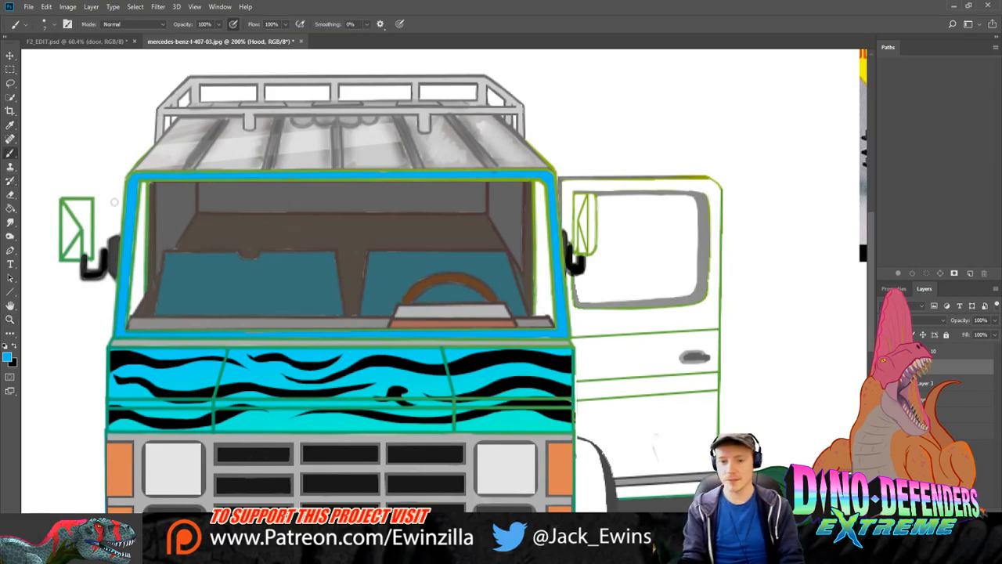
mouse_move(74, 206)
left_mouse_down()
mouse_move(70, 248)
mouse_move(65, 205)
mouse_move(77, 201)
mouse_move(86, 207)
mouse_move(86, 252)
mouse_move(64, 255)
left_mouse_up()
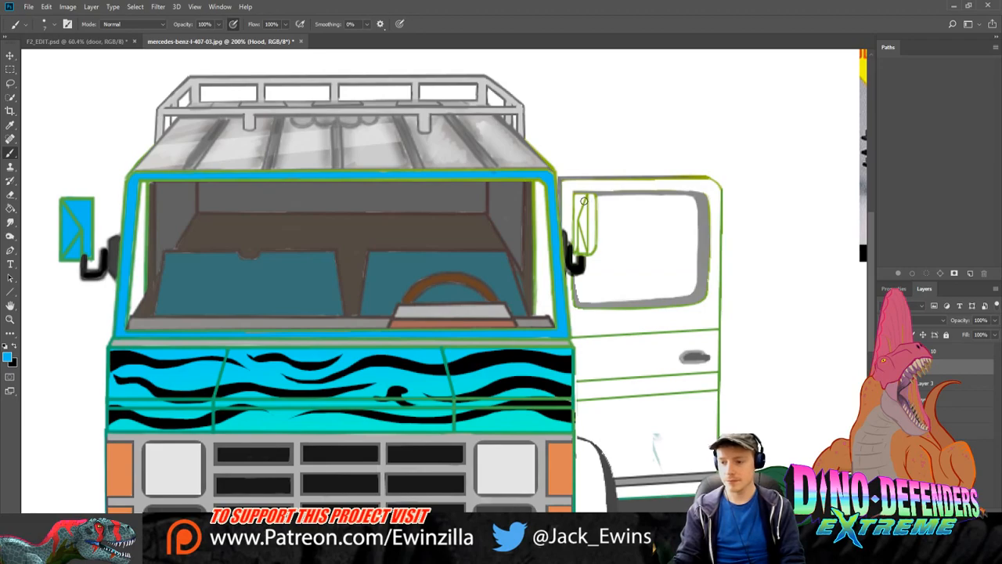
mouse_move(584, 201)
left_mouse_down()
mouse_move(577, 210)
mouse_move(580, 198)
mouse_move(589, 202)
mouse_move(591, 227)
mouse_move(581, 249)
mouse_move(578, 213)
mouse_move(578, 248)
left_mouse_up()
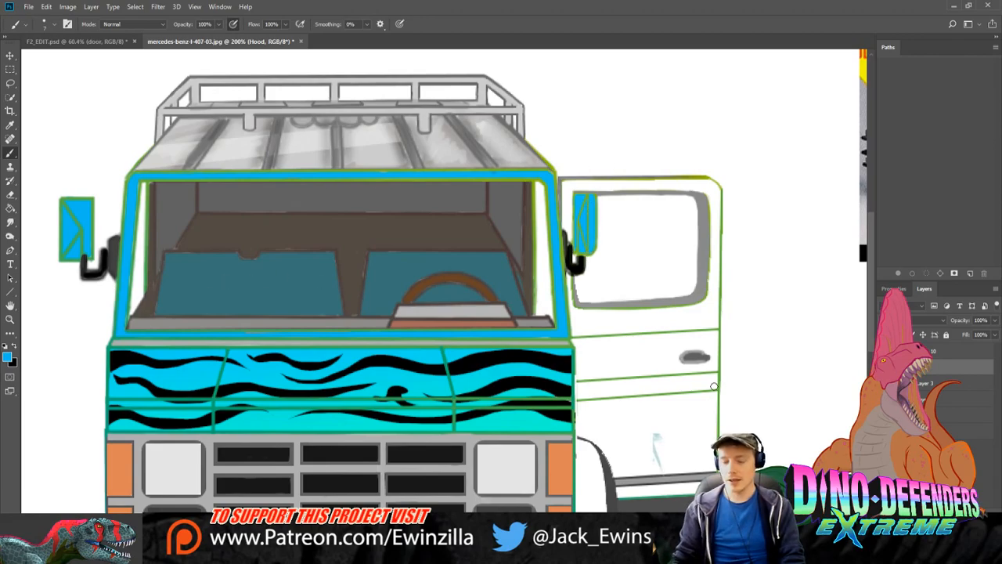
left_click(10, 318)
left_click(294, 24)
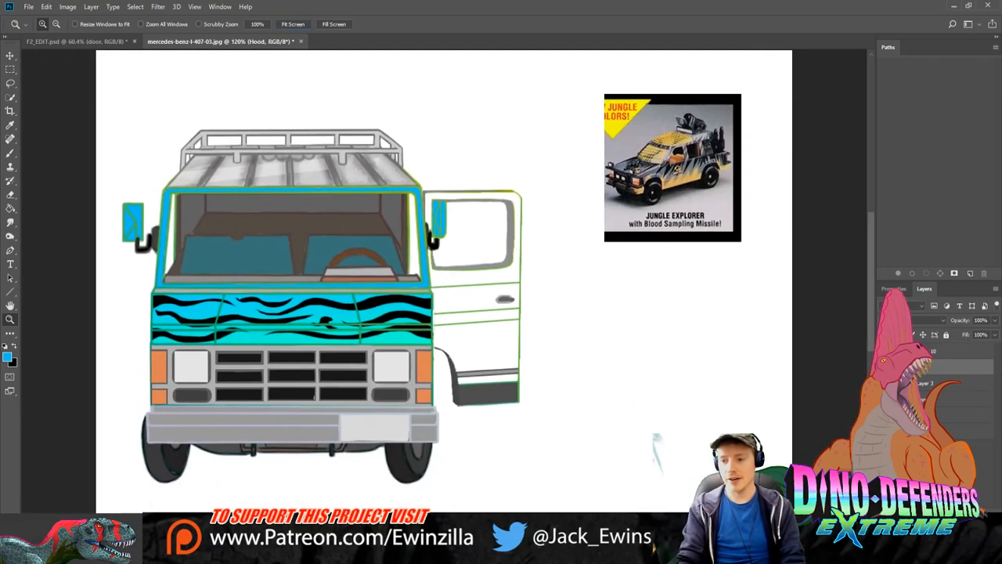
Step: Select the open door's body panel above the dark lower trim with the Polygonal Lasso, following its outline and wheel-arch curve
left_click(11, 83)
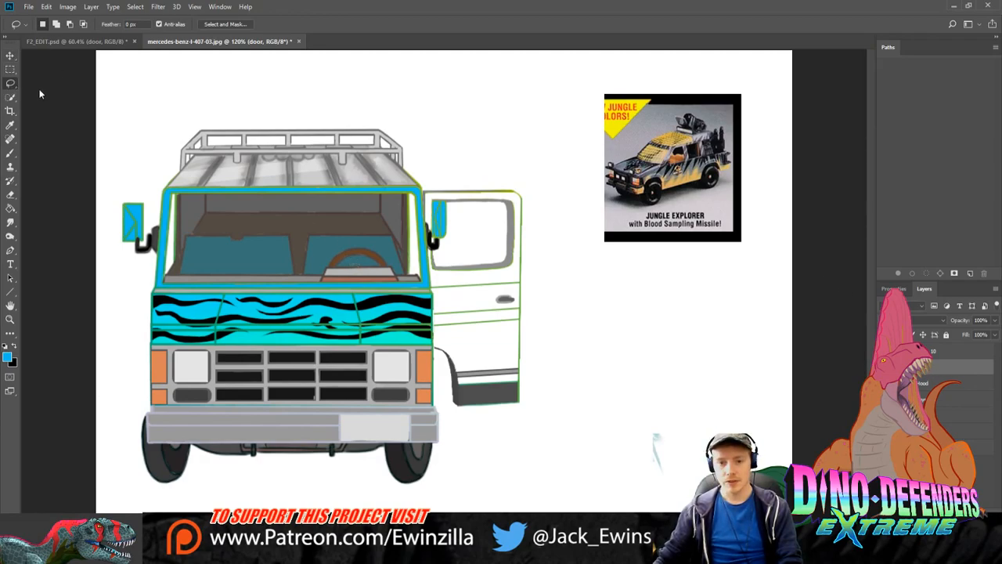
key("shift+l")
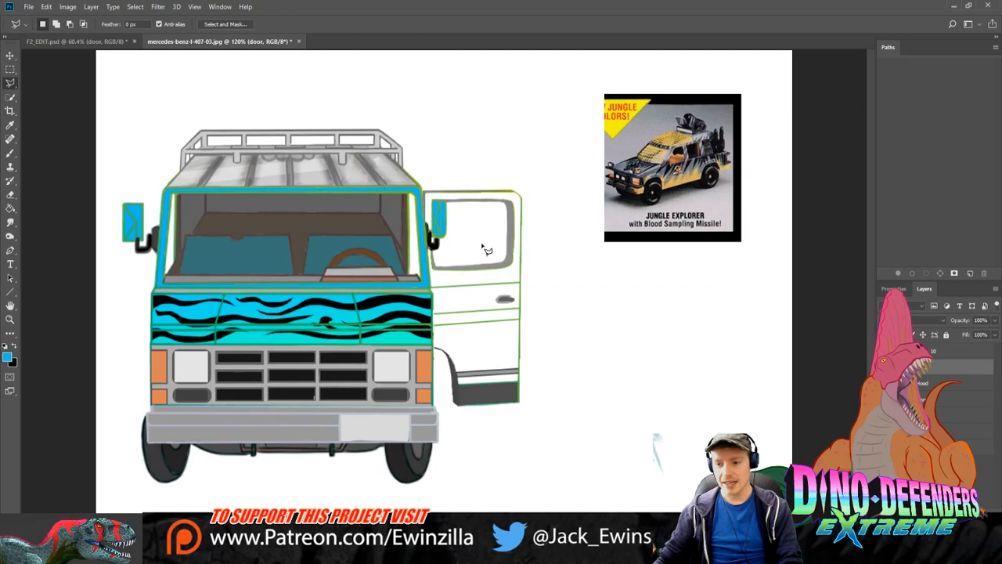
left_click(425, 192)
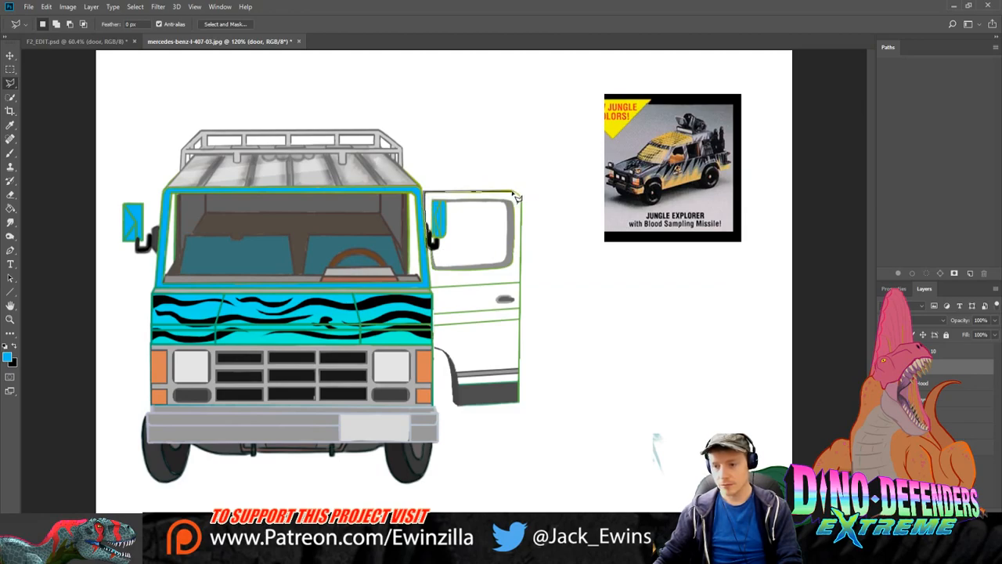
mouse_move(529, 205)
left_mouse_down()
mouse_move(522, 400)
mouse_move(519, 382)
mouse_move(463, 379)
mouse_move(459, 389)
mouse_move(452, 358)
mouse_move(438, 350)
mouse_move(436, 298)
left_mouse_up()
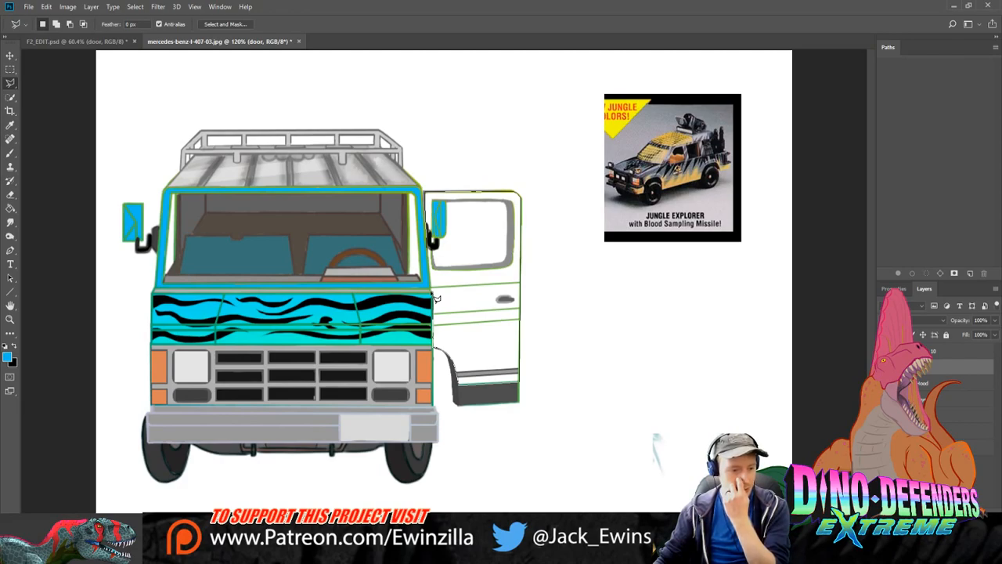
mouse_move(436, 297)
left_mouse_down()
mouse_move(431, 231)
mouse_move(430, 250)
left_mouse_up()
Step: Switch to the F2_EDIT.psd garage scene, hide the yellow door layer, and examine the dinosaur calendar on the back wall up close
left_click(86, 40)
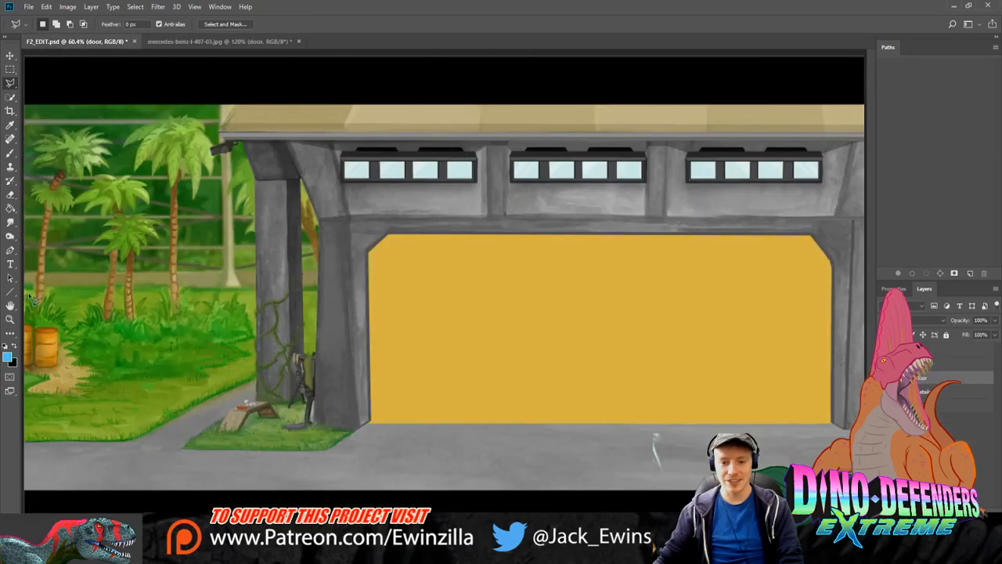
key("ctrl+v")
key("z")
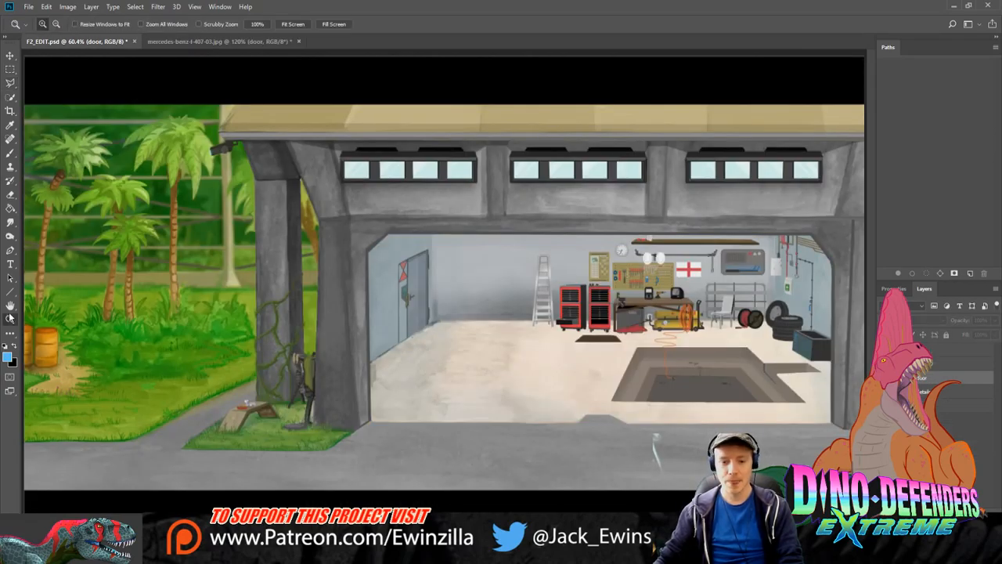
left_click(586, 269)
left_click_drag(586, 269, 602, 257)
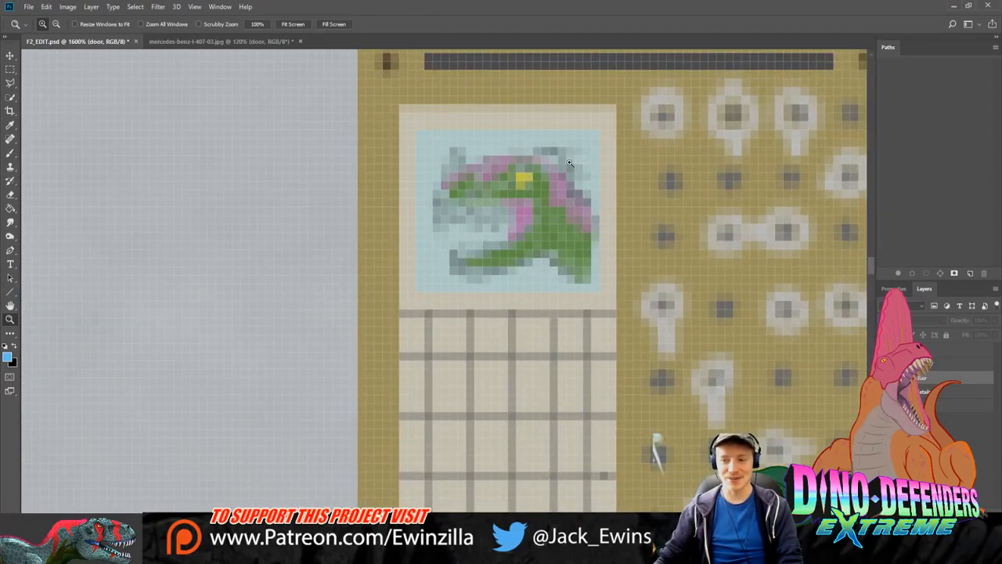
left_click(289, 24)
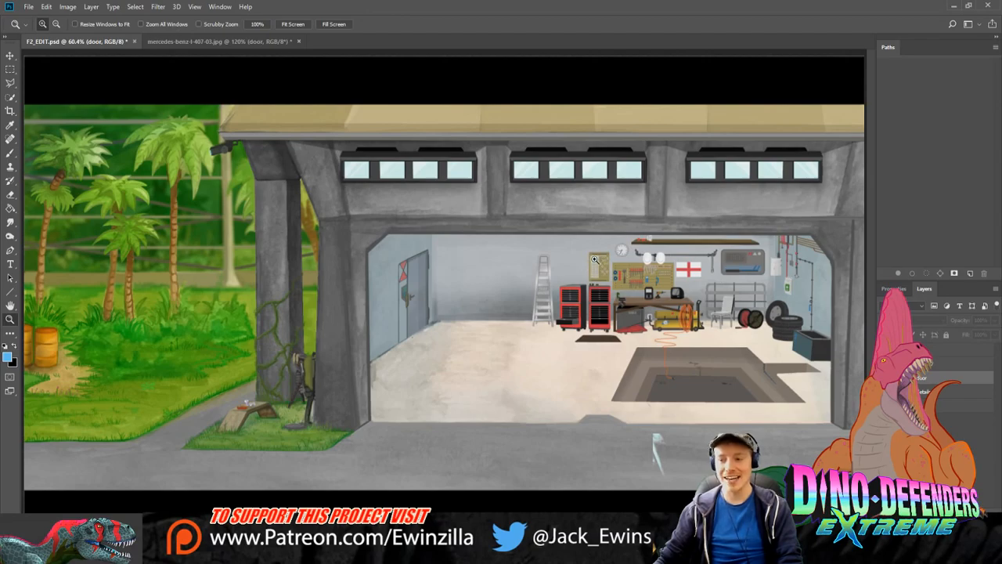
Step: Return to the van drawing, fill the selected door with the blue foreground colour, and clear the selection
left_click(216, 41)
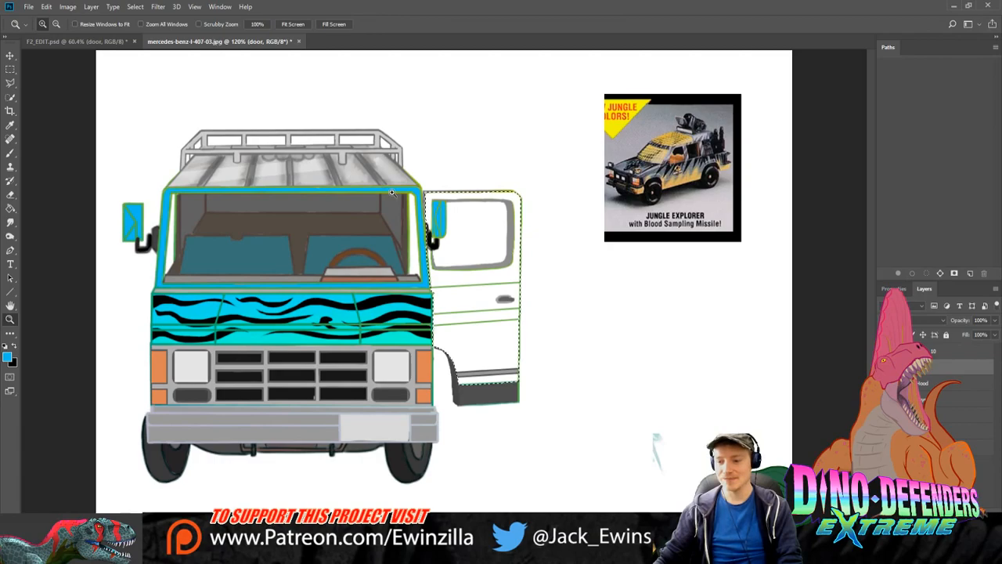
left_click(10, 207)
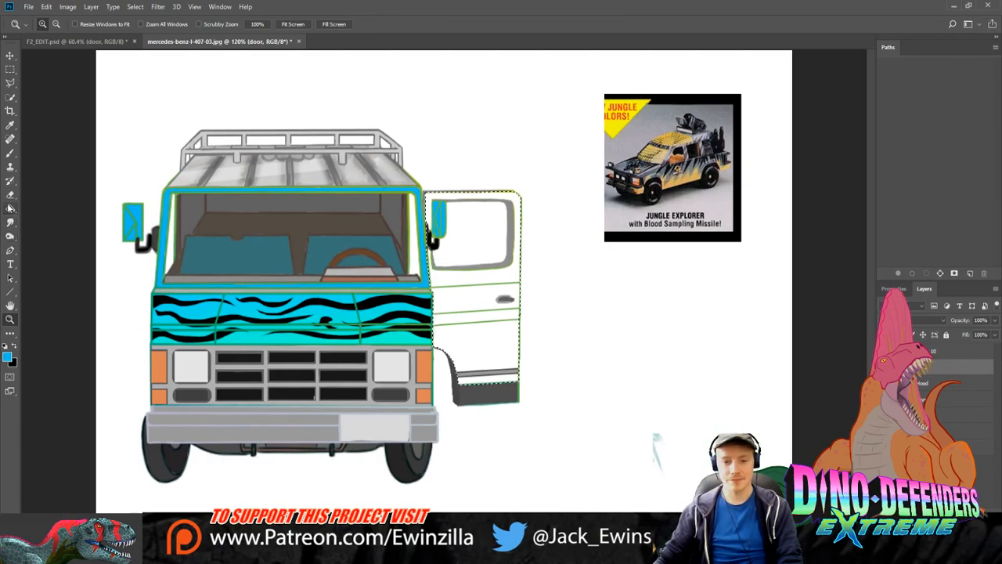
left_click(15, 346)
left_click(15, 346)
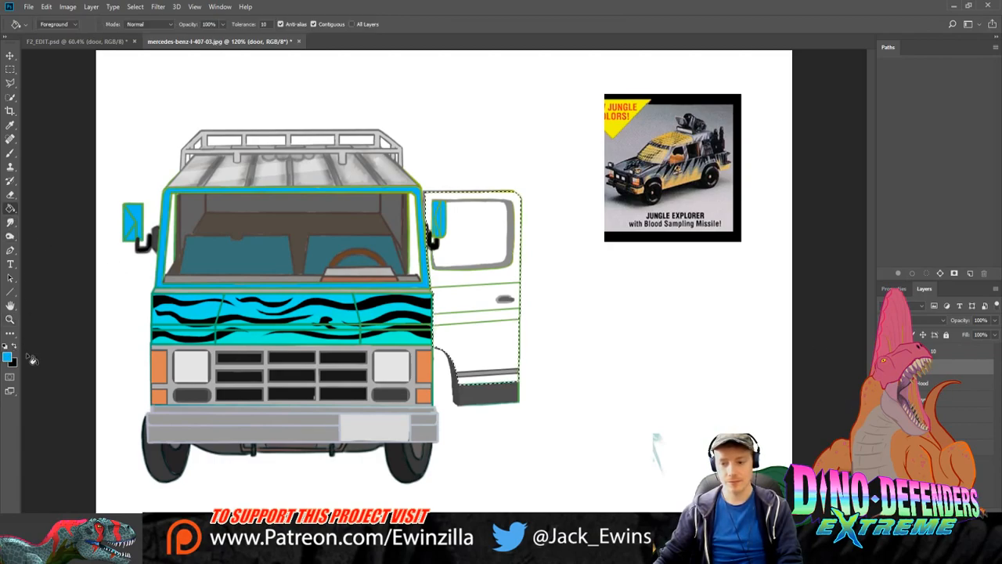
left_click(500, 357)
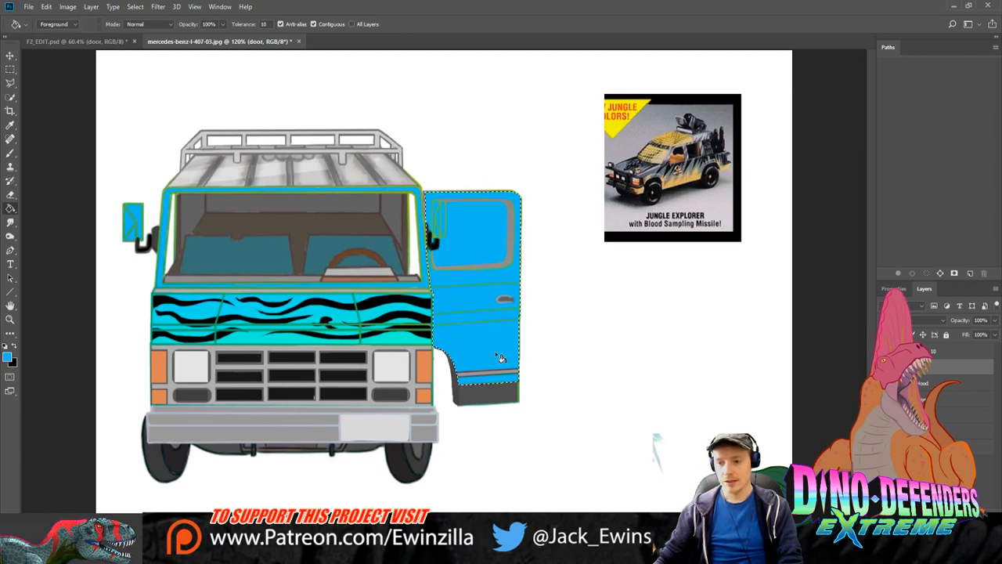
key("m")
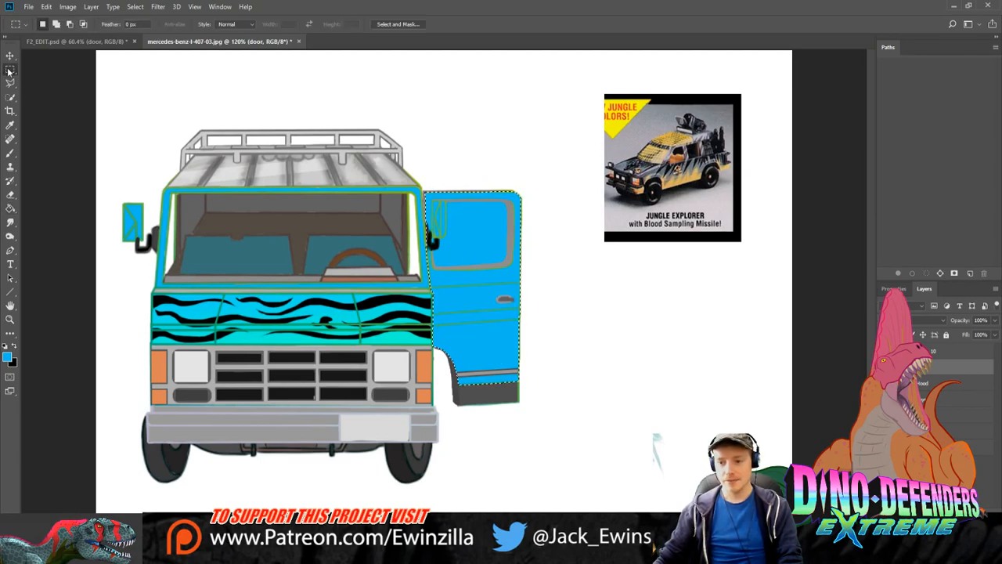
key("ctrl+d")
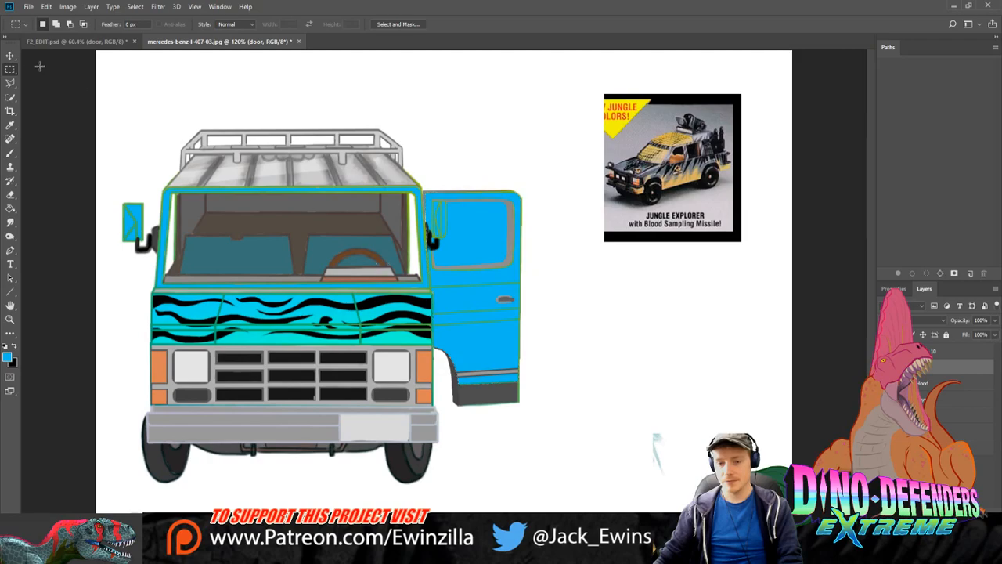
Step: Nudge the blue door fill into line with the door's outline
left_click(9, 56)
left_click_drag(506, 263, 487, 246)
key("Left")
key("Left")
key("Down")
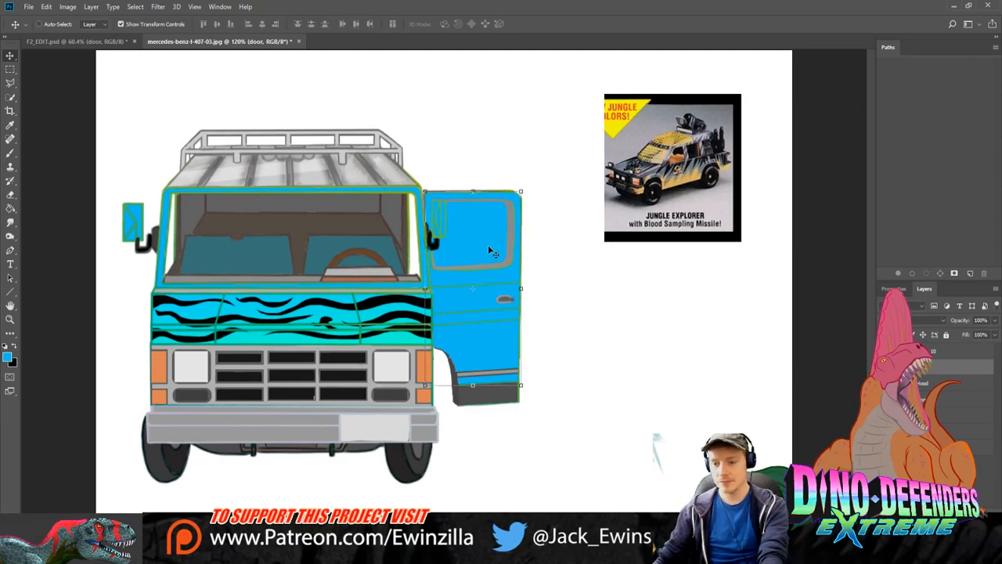
Step: Erase the blue fill inside the door's window with the Eraser, keeping the wing mirror blue
left_click(11, 318)
left_click(537, 230)
left_click(537, 230)
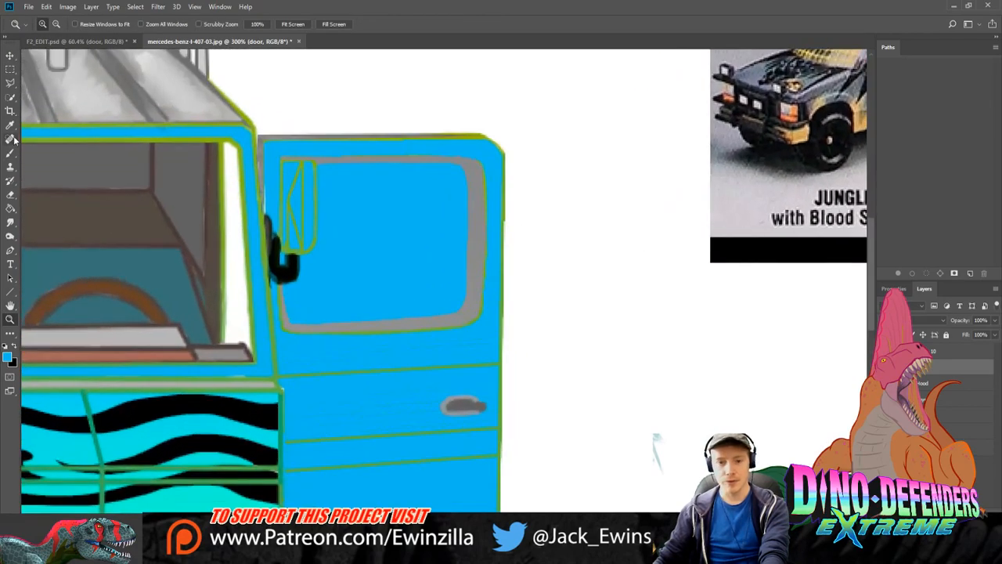
left_click(10, 194)
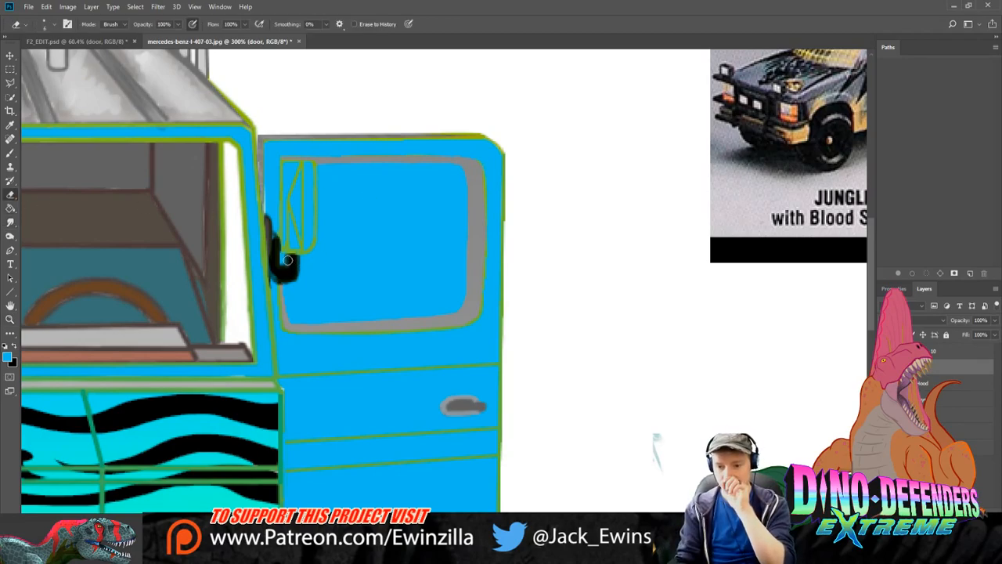
mouse_move(284, 258)
left_mouse_down()
mouse_move(295, 318)
mouse_move(456, 308)
mouse_move(463, 180)
mouse_move(423, 167)
mouse_move(468, 171)
mouse_move(465, 192)
mouse_move(421, 167)
mouse_move(323, 167)
mouse_move(316, 255)
mouse_move(291, 290)
mouse_move(338, 257)
mouse_move(303, 316)
mouse_move(349, 243)
mouse_move(307, 278)
mouse_move(358, 199)
mouse_move(333, 212)
mouse_move(342, 177)
mouse_move(328, 174)
mouse_move(335, 188)
mouse_move(398, 174)
mouse_move(352, 202)
mouse_move(347, 224)
mouse_move(458, 179)
mouse_move(310, 305)
mouse_move(440, 301)
mouse_move(452, 246)
mouse_move(421, 301)
mouse_move(458, 248)
mouse_move(433, 268)
mouse_move(452, 228)
mouse_move(407, 227)
mouse_move(385, 246)
left_mouse_up()
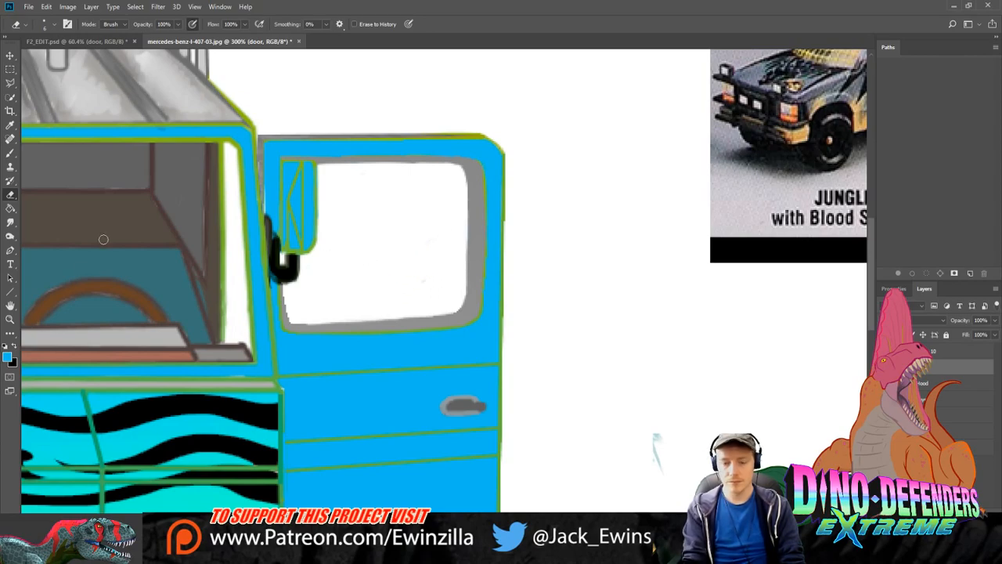
key("z")
left_click_drag(532, 227, 3, 82)
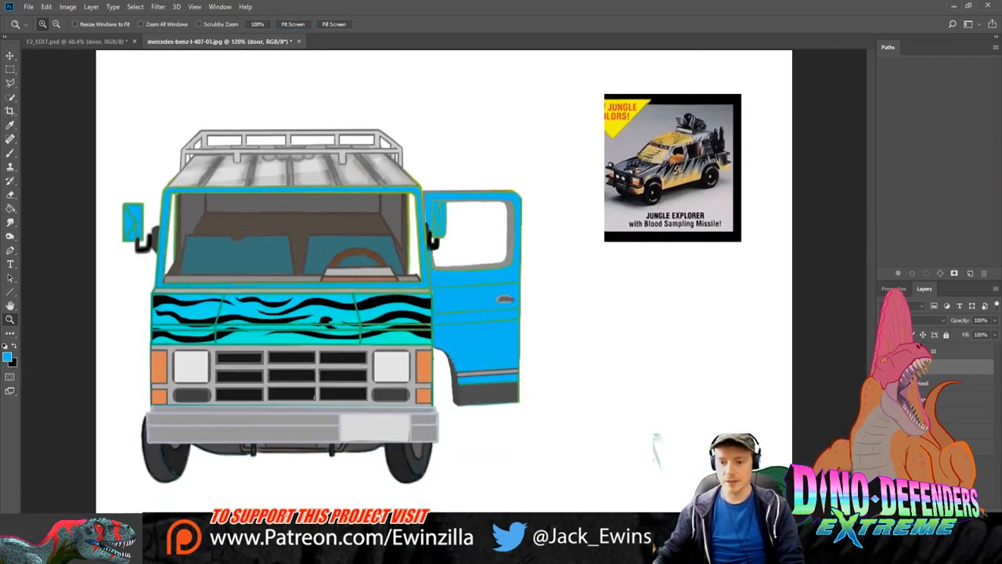
Step: Move the blue door shape off the van to the blank area below the toy reference, and make black the foreground colour
left_click(11, 55)
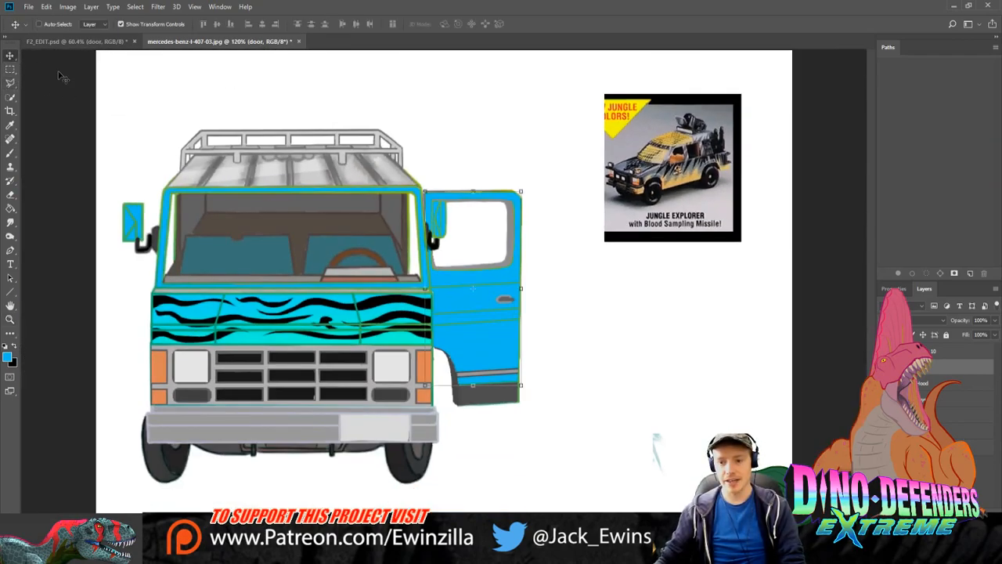
left_click_drag(491, 298, 662, 366)
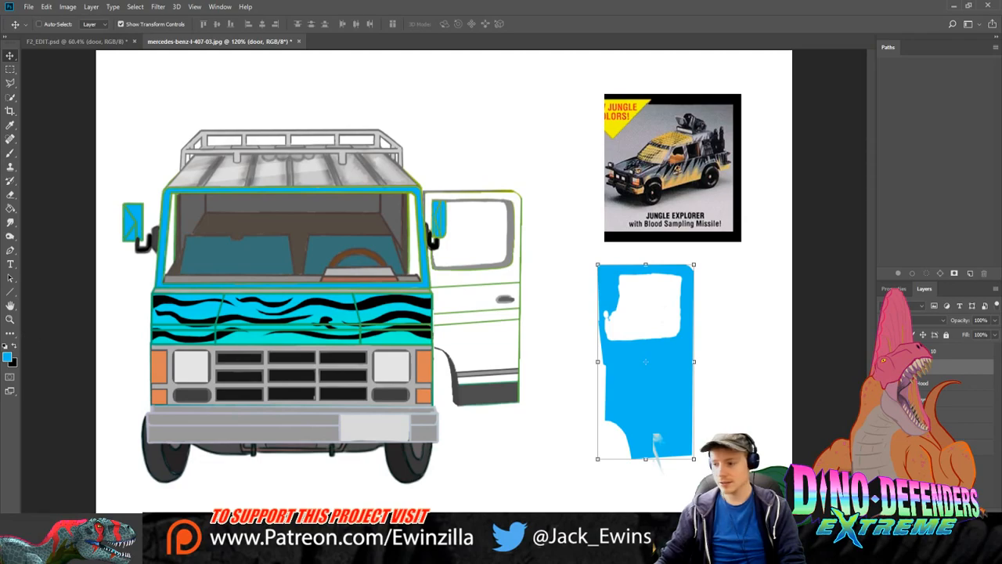
left_click(15, 345)
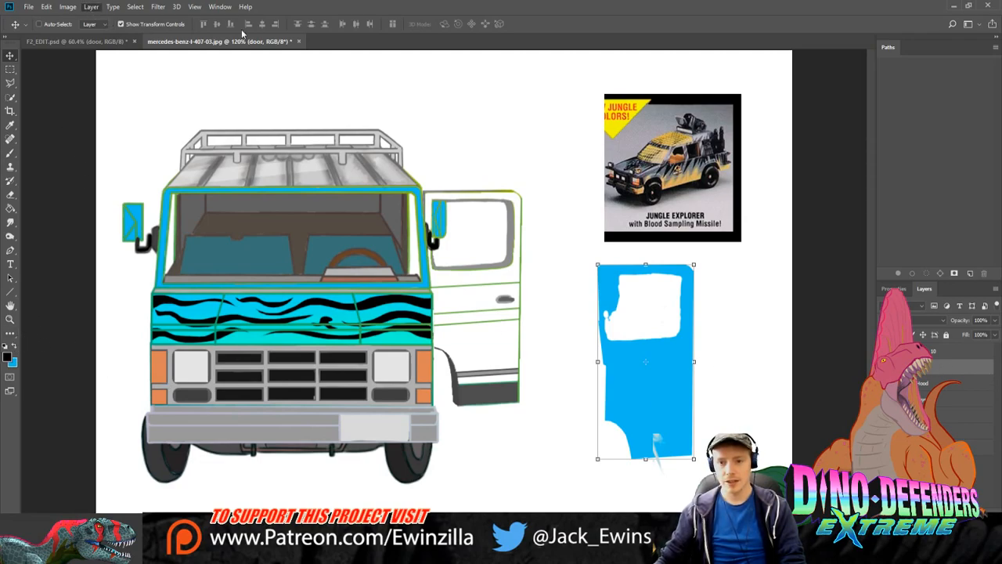
Step: Paste the zebra-striped Land Rover Defender photo on a new top layer, scale it to about 60%, and position it over the van
key("ctrl+shift+alt+n")
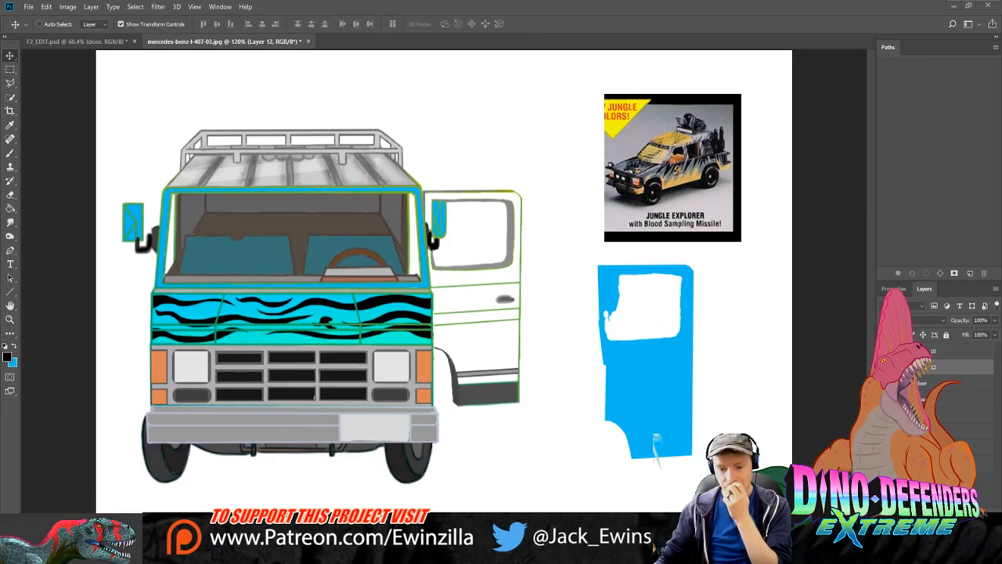
key("ctrl+v")
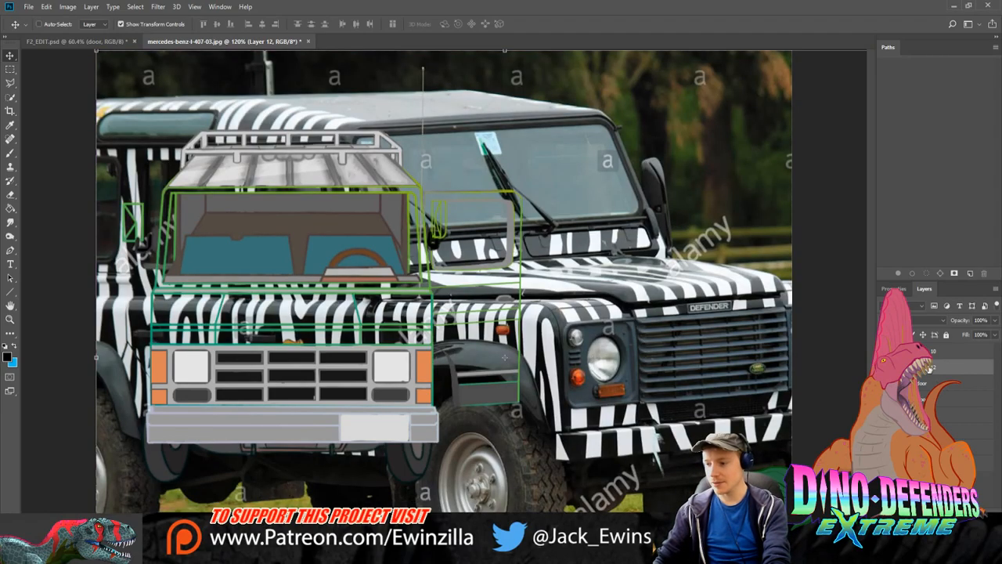
key("ctrl+bracketright")
left_click_drag(96, 51, 284, 197)
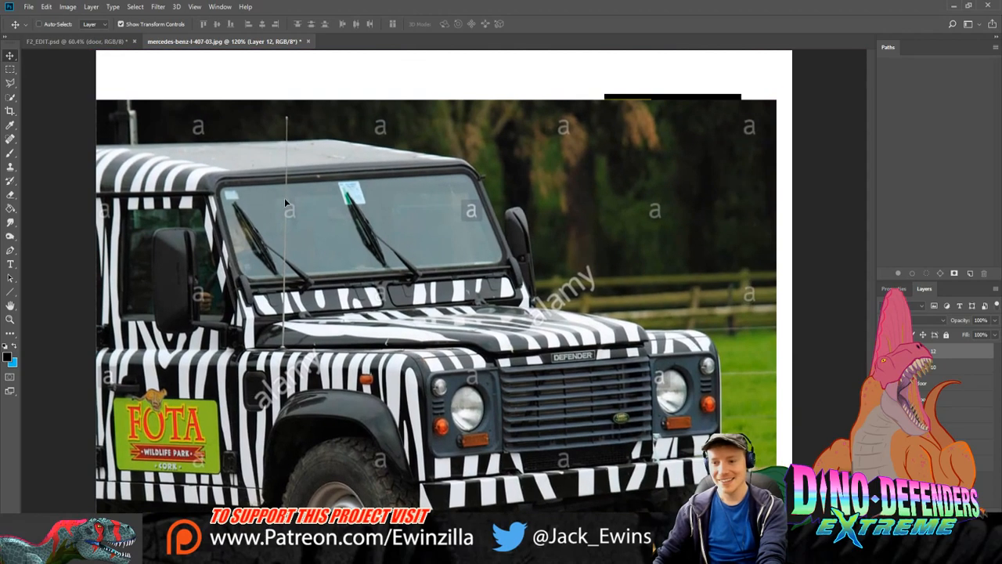
mouse_move(780, 102)
left_mouse_down()
mouse_move(595, 235)
mouse_move(358, 446)
mouse_move(535, 192)
left_mouse_up()
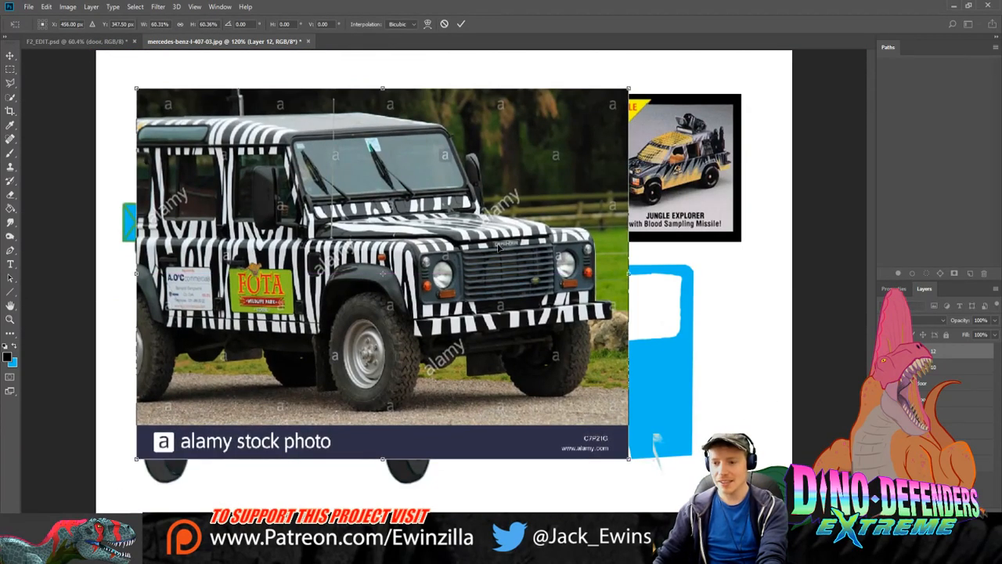
left_click_drag(505, 247, 527, 310)
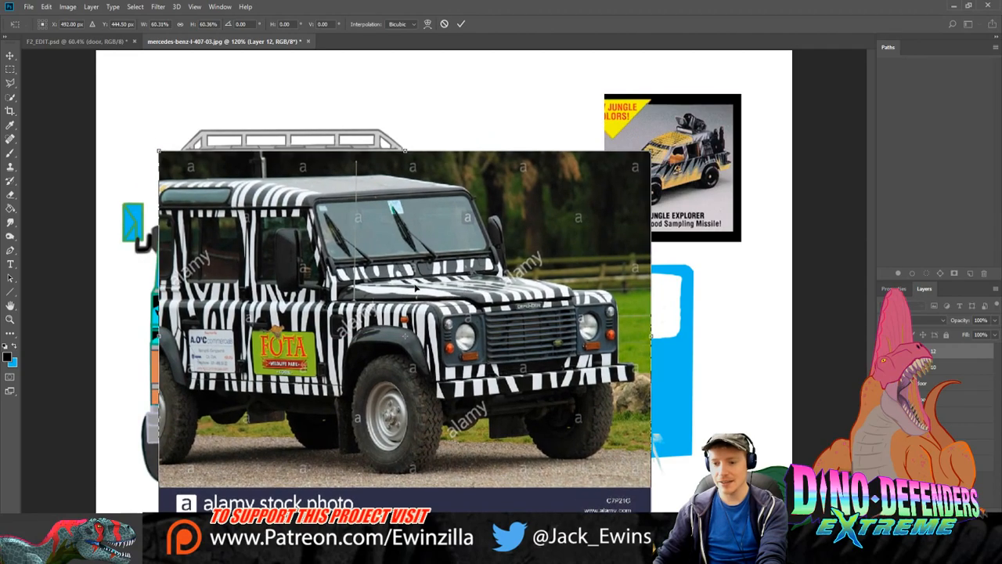
left_click_drag(445, 288, 720, 513)
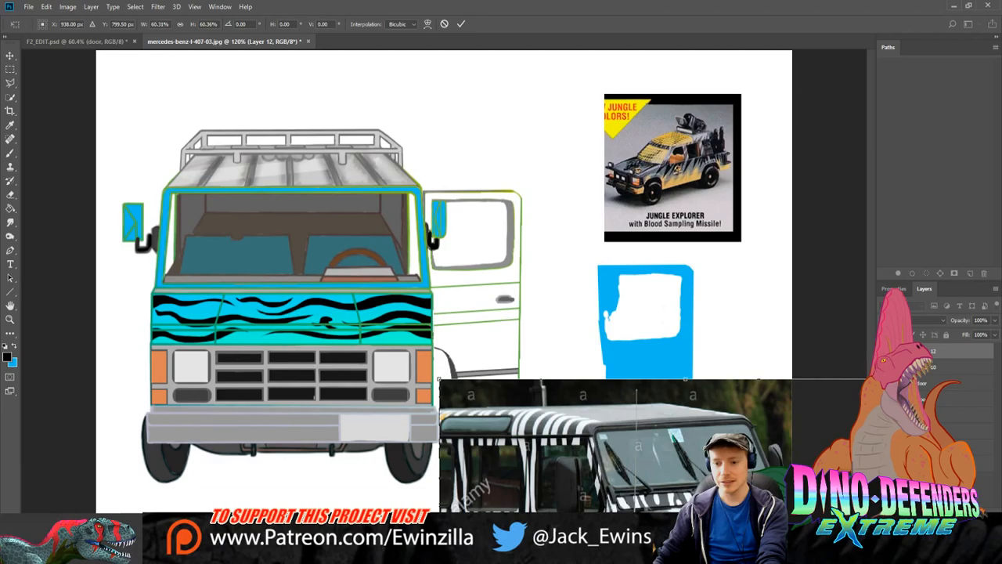
left_click_drag(720, 513, 456, 247)
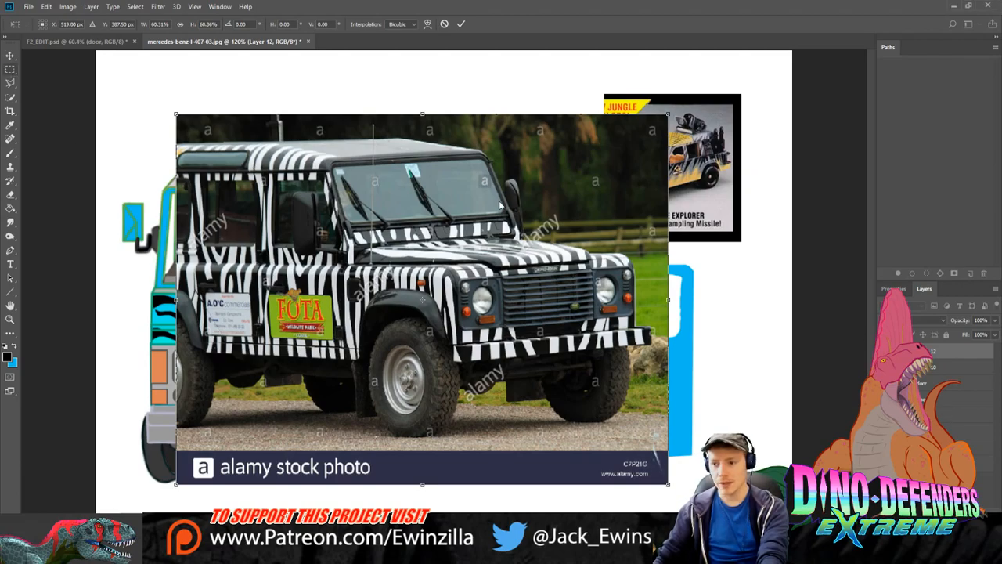
key("Return")
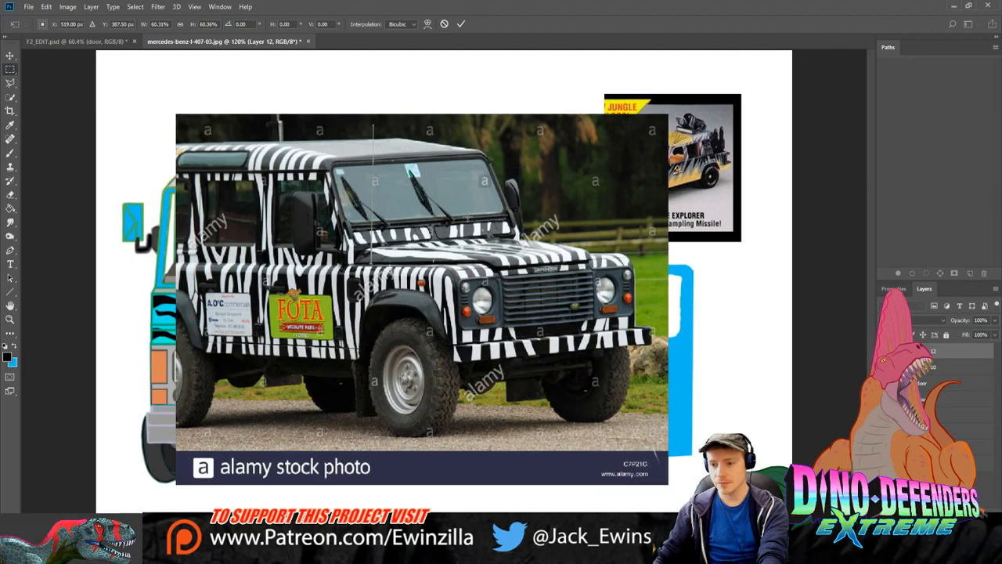
Step: Paste the 1957 zebra-striped Land Rover photo for comparison, and remove both pasted Land Rover references from the canvas
key("ctrl+v")
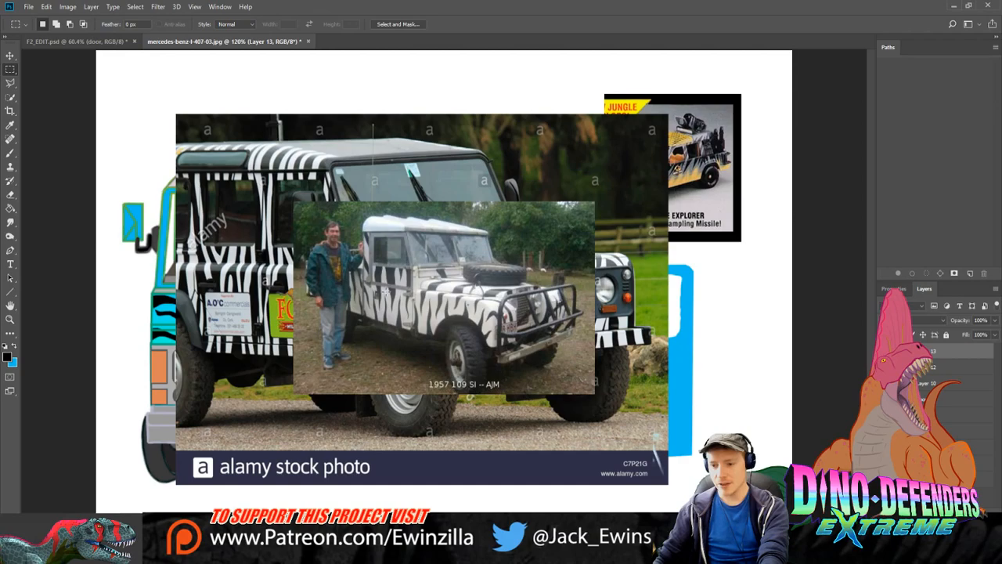
key("ctrl+z")
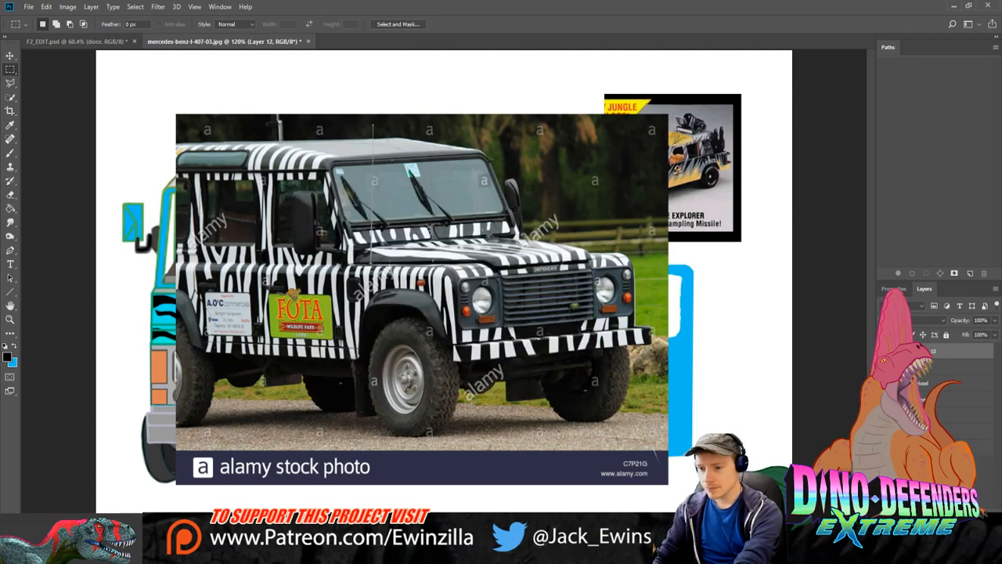
key("ctrl+z")
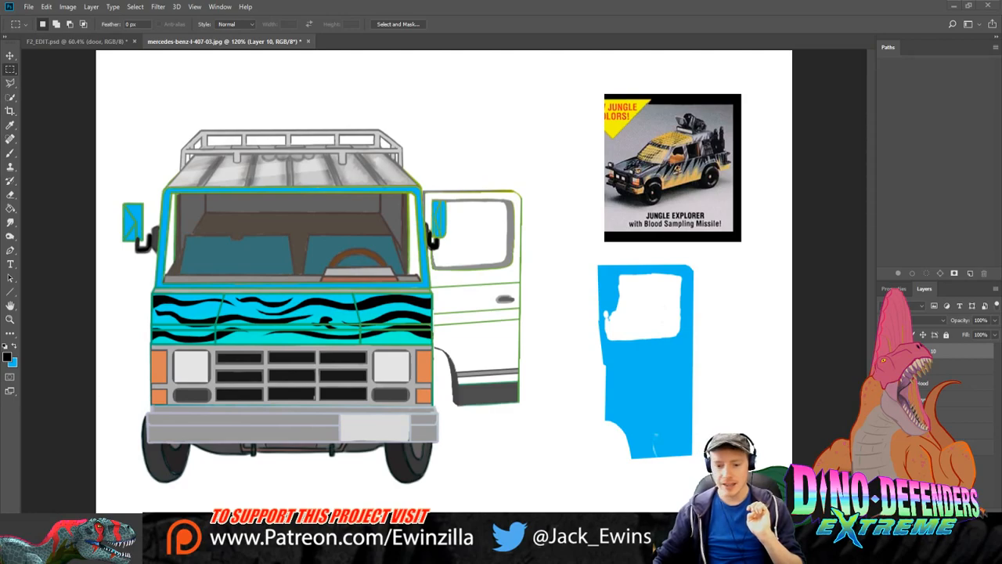
Step: Paste the photo of the blue zebra-striped van, shift it to show its side stripes, and remove it again
key("ctrl+v")
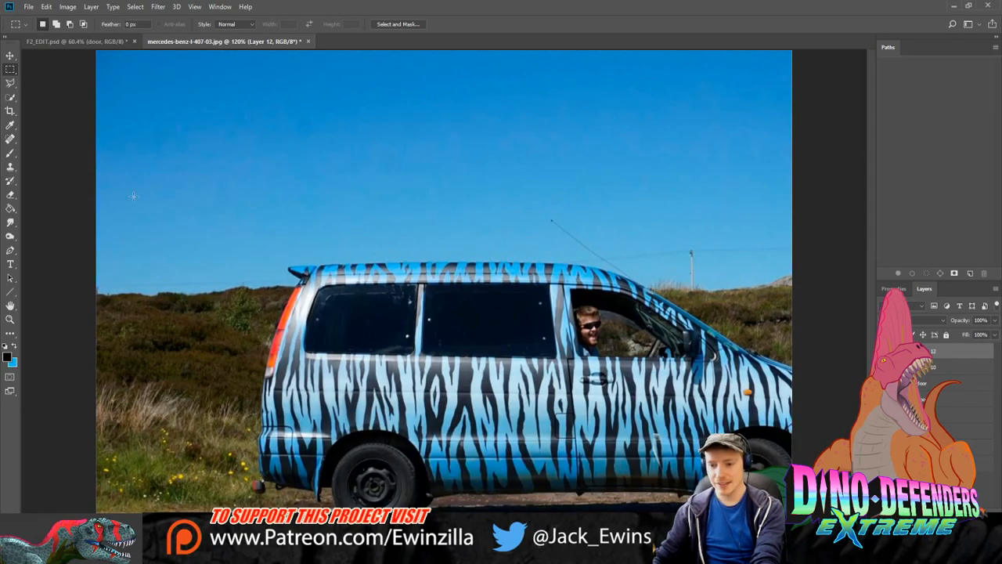
left_click(10, 55)
left_click_drag(643, 369, 504, 314)
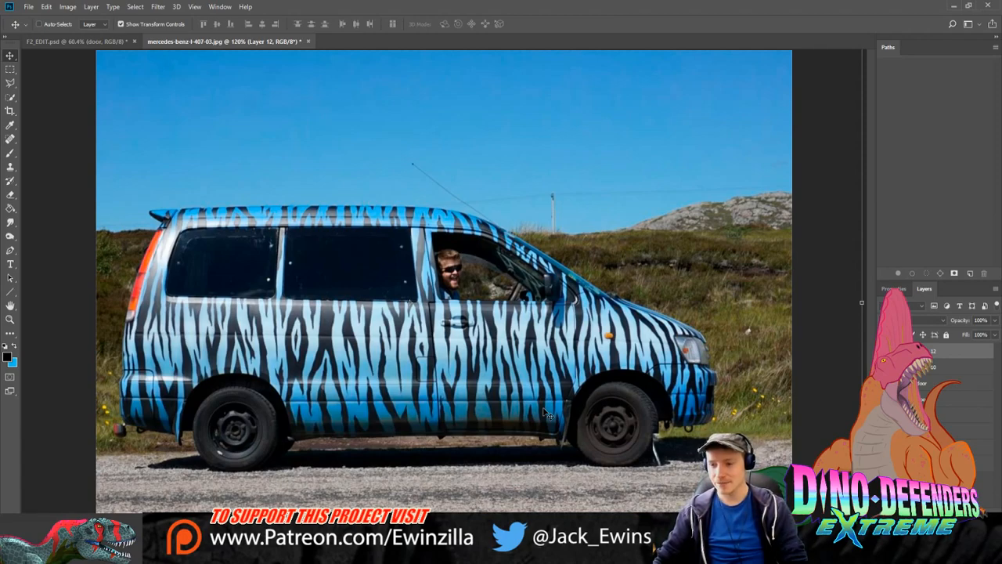
key("ctrl+z")
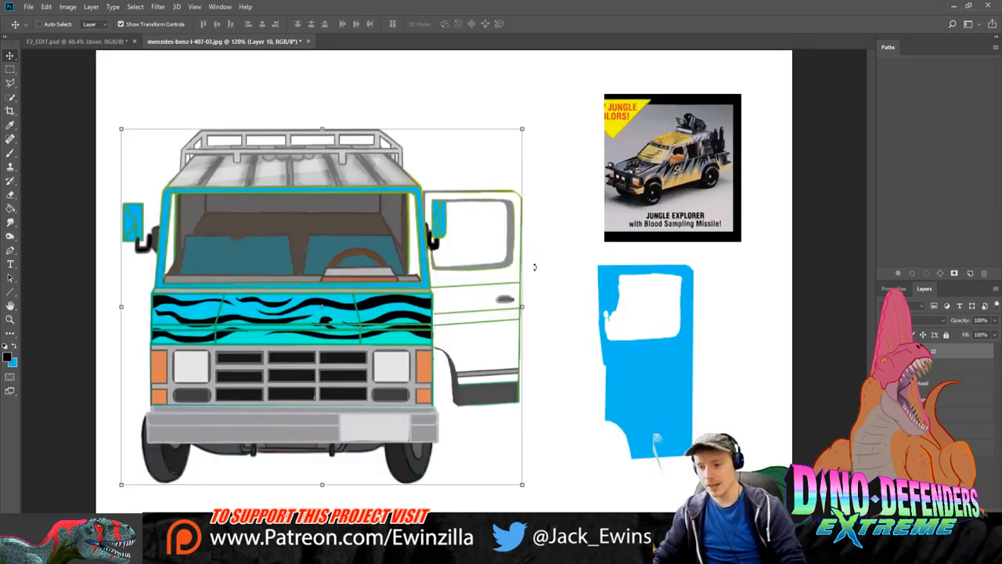
Step: On a new layer above the door layer, lasso a dripping stripe band along the blue door's upper edge, fill it black, and deselect
left_click(959, 366)
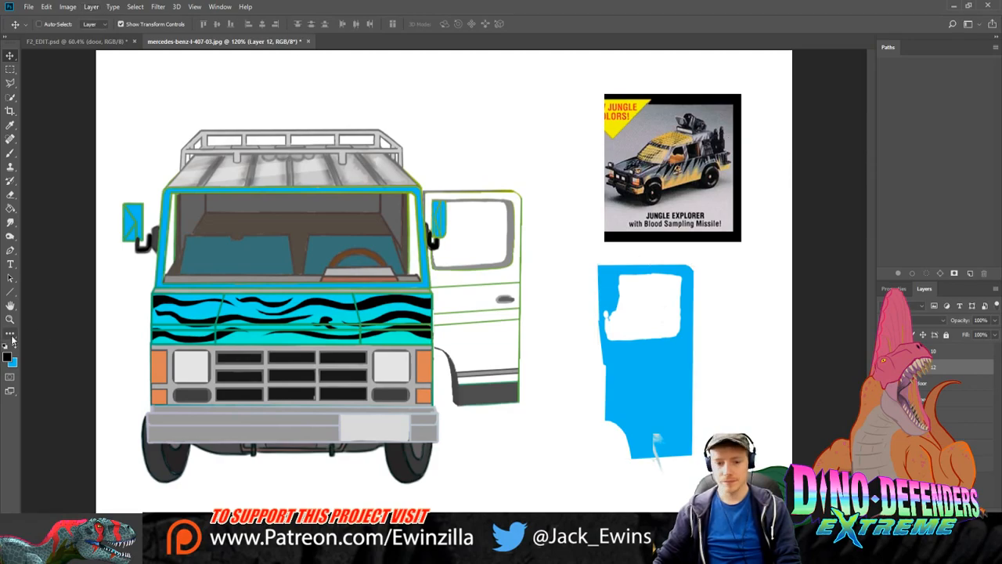
key("z")
left_click(672, 357)
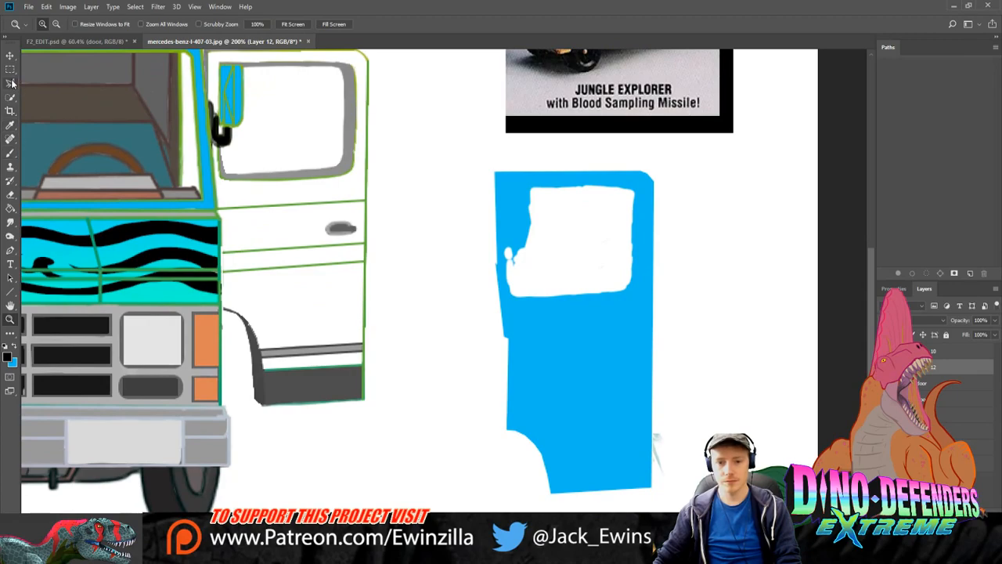
left_click(10, 83)
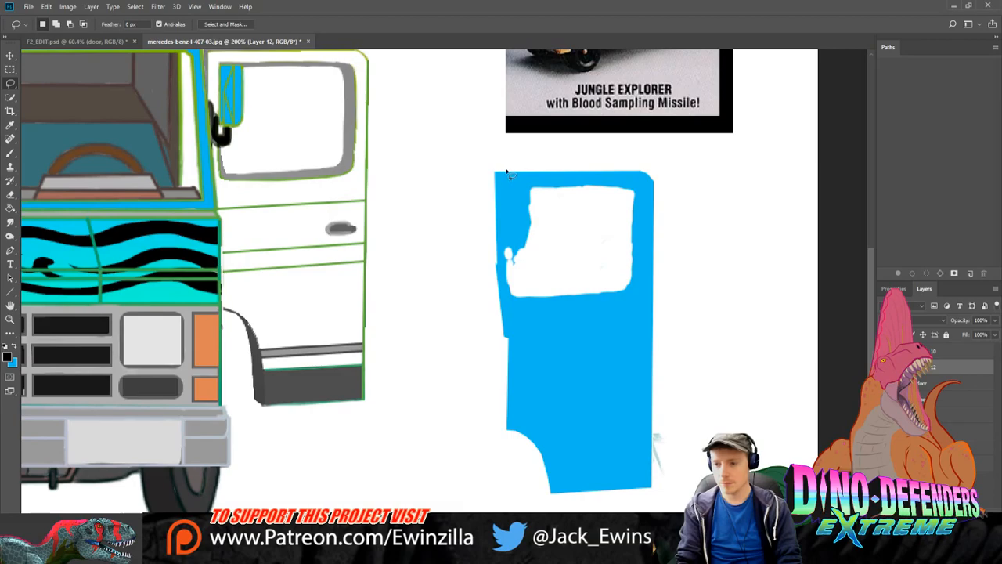
mouse_move(507, 171)
left_mouse_down()
mouse_move(536, 191)
mouse_move(539, 174)
mouse_move(547, 195)
mouse_move(551, 169)
mouse_move(573, 177)
mouse_move(589, 200)
mouse_move(592, 166)
mouse_move(609, 196)
mouse_move(620, 168)
mouse_move(633, 173)
mouse_move(631, 199)
mouse_move(638, 170)
mouse_move(646, 253)
mouse_move(657, 188)
mouse_move(529, 157)
mouse_move(507, 174)
left_mouse_up()
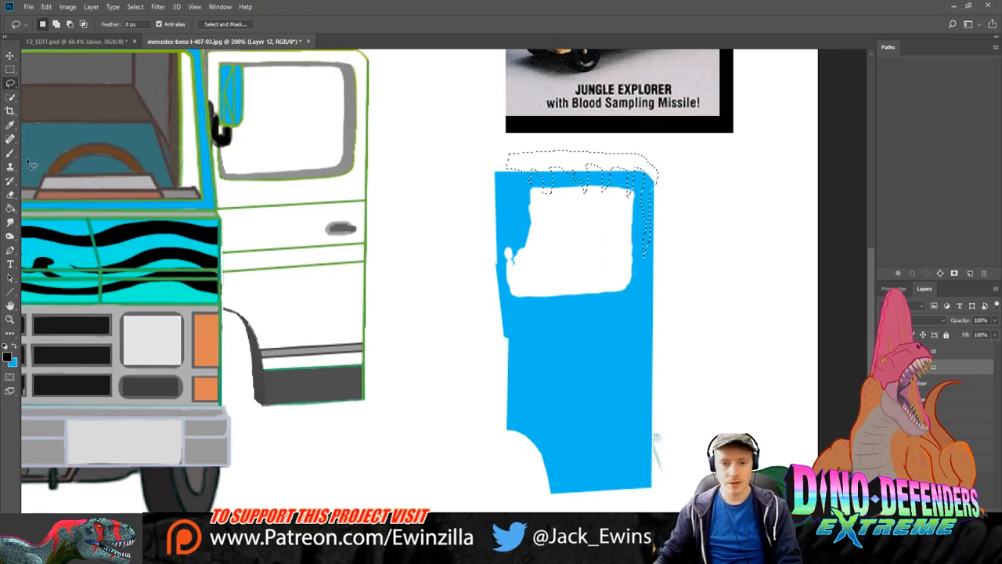
left_click(10, 208)
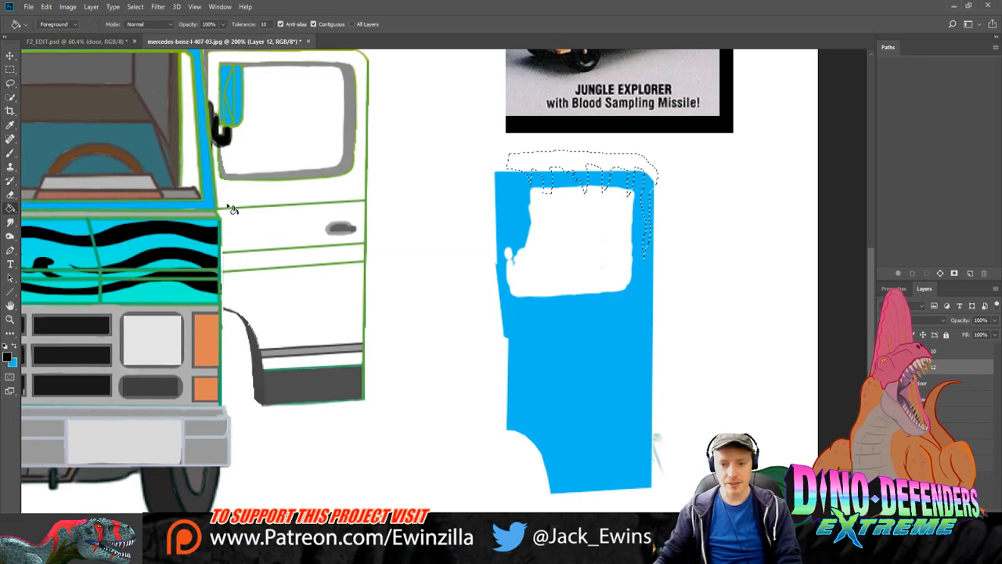
left_click(653, 190)
left_click(10, 69)
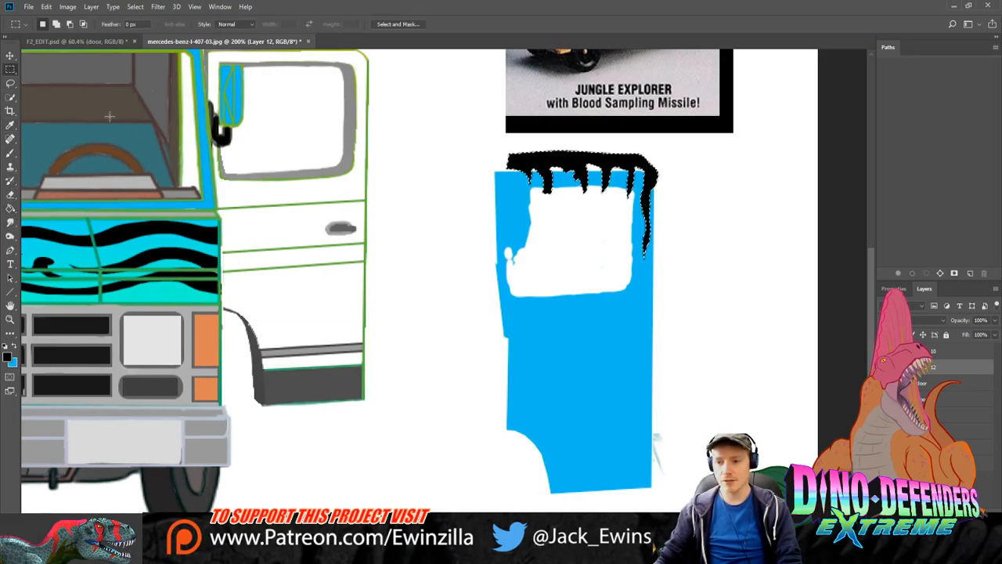
key("ctrl+d")
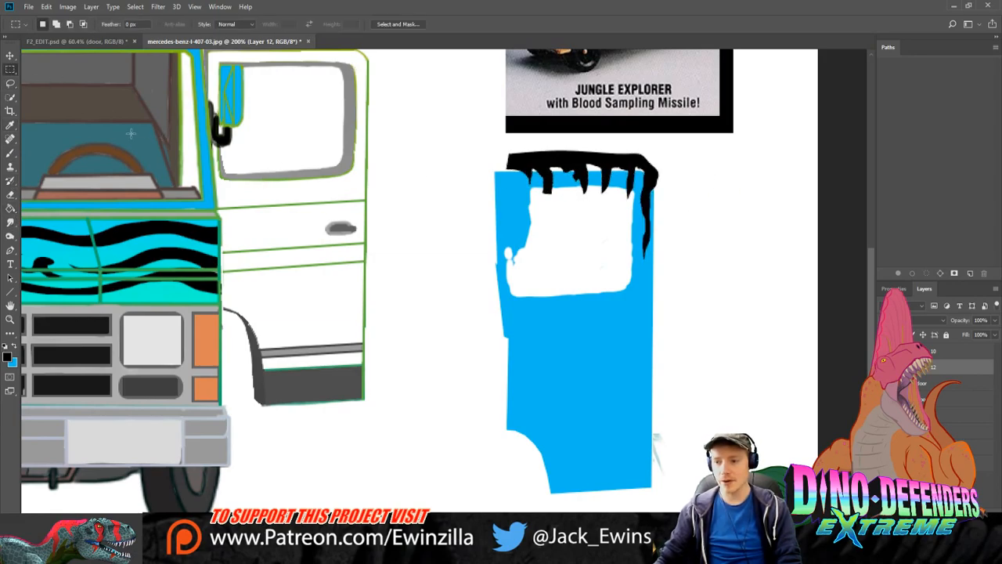
Step: Lasso a thin wavy stripe from the window's lower-left corner down to the wheel arch, fill it black, and deselect
left_click(6, 83)
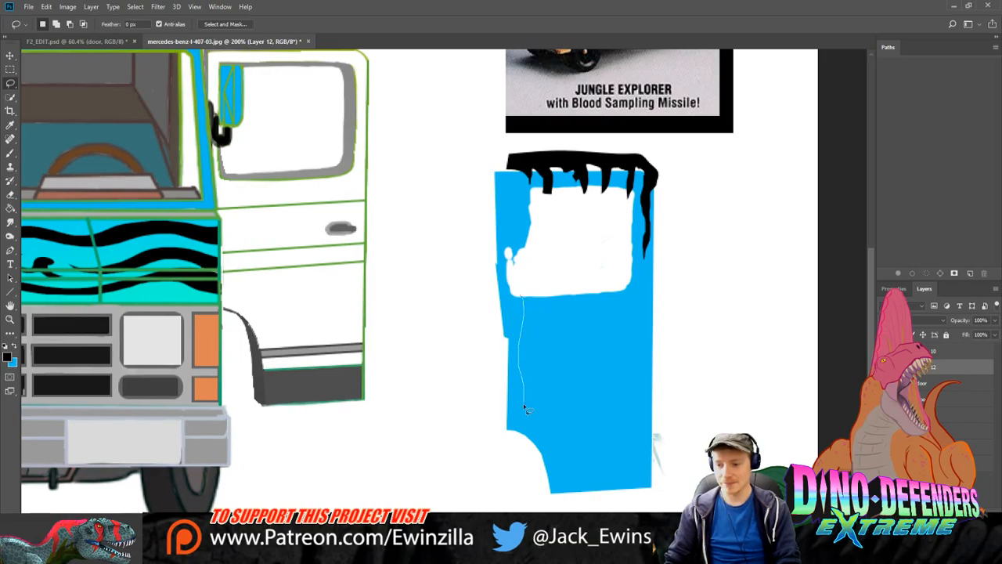
mouse_move(522, 435)
left_mouse_down()
mouse_move(541, 284)
mouse_move(526, 296)
left_mouse_up()
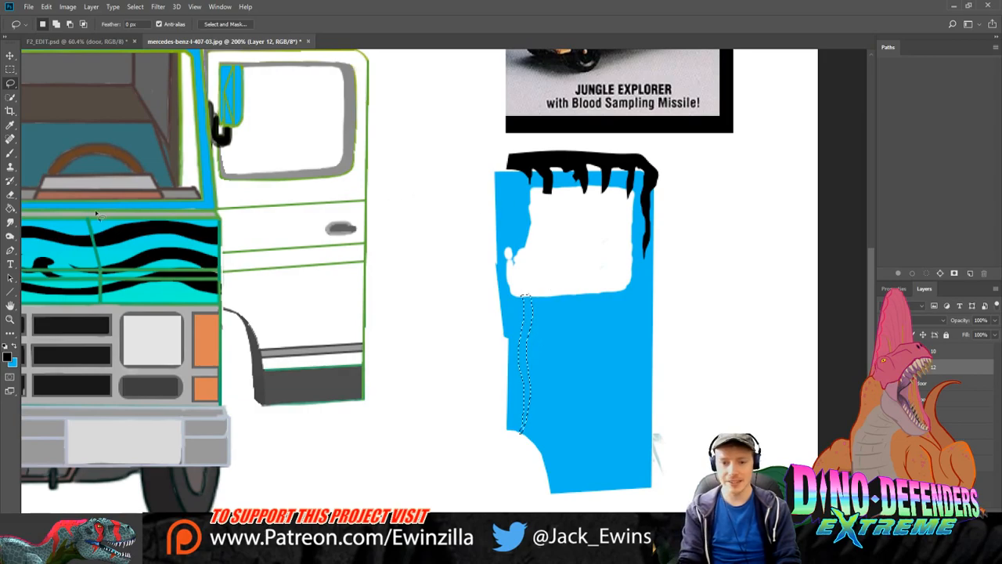
key("g")
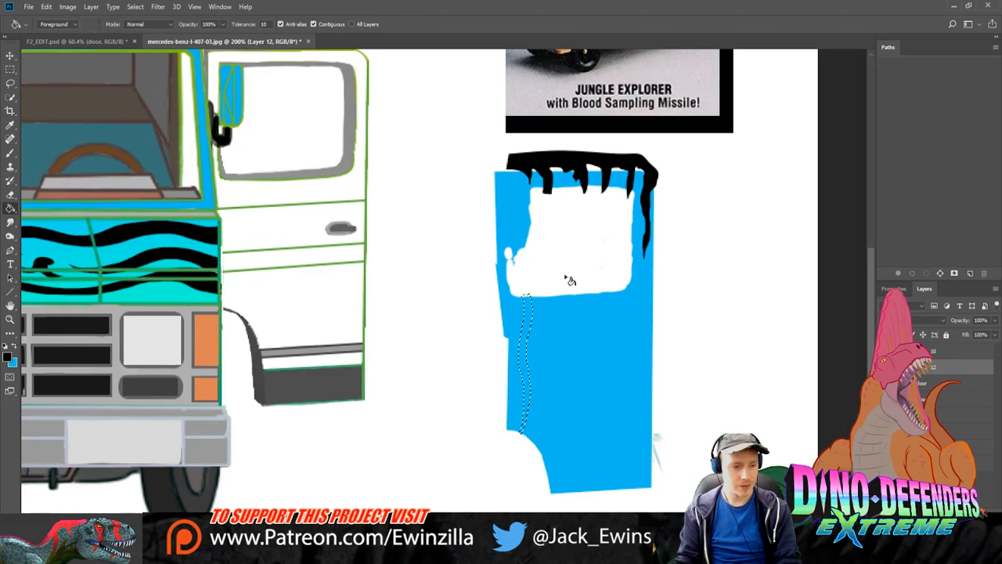
left_click(530, 319)
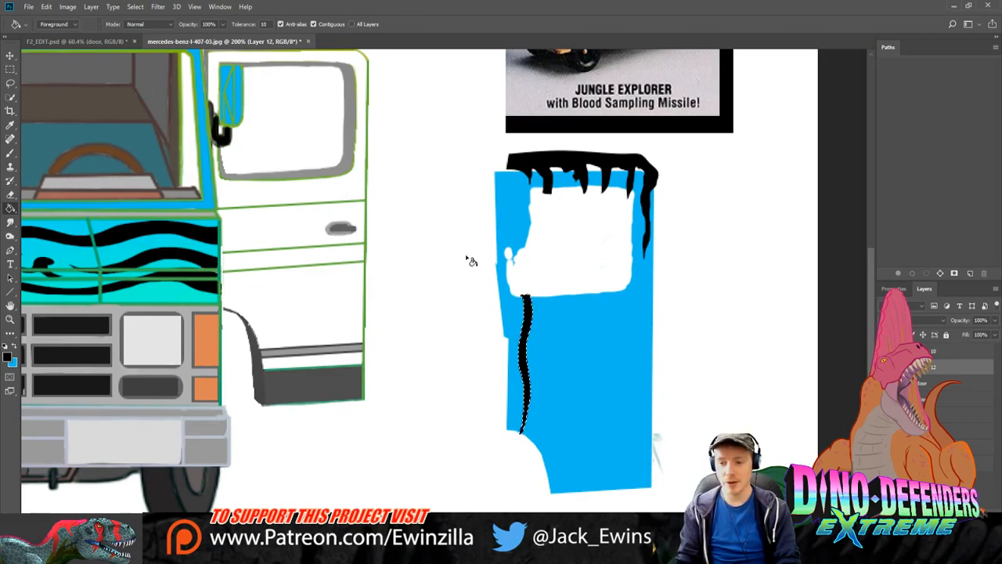
key("ctrl+d")
Step: Add a shorter forked black stripe hanging from the window's lower edge beside the long stripe, and clear the selection
key("w")
left_click(10, 83)
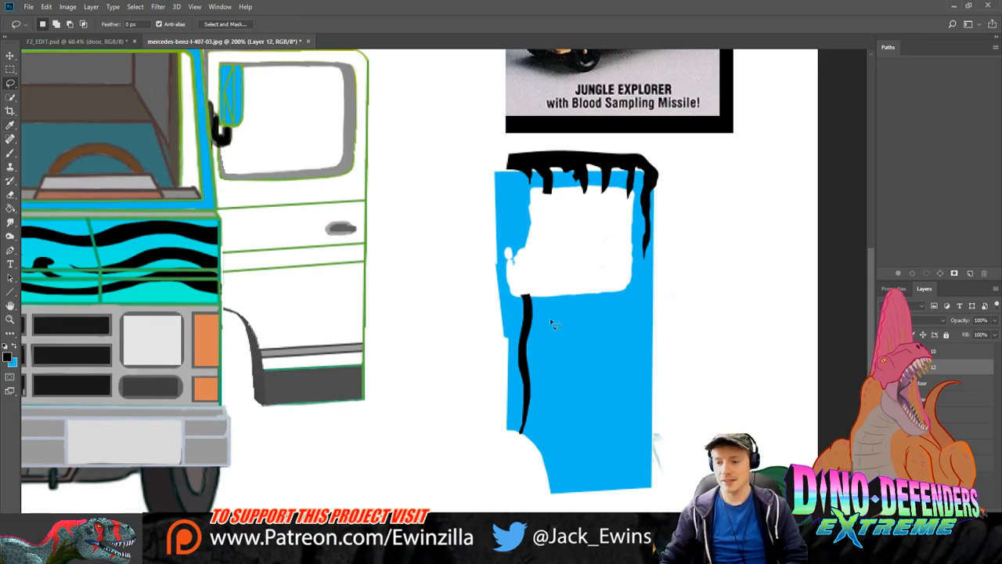
mouse_move(545, 298)
left_mouse_down()
mouse_move(556, 395)
mouse_move(553, 328)
mouse_move(567, 310)
mouse_move(557, 294)
left_mouse_up()
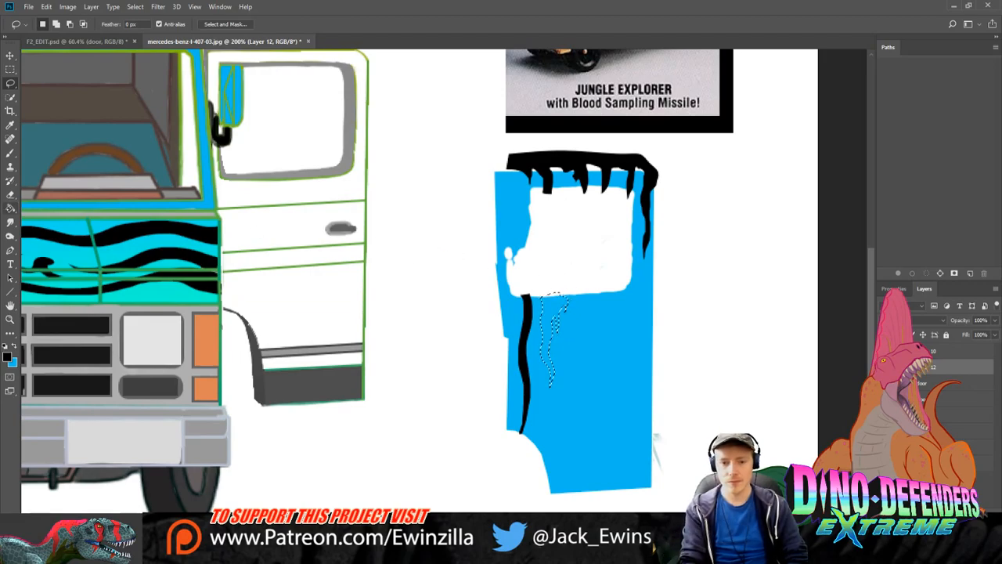
key("g")
key("alt+BackSpace")
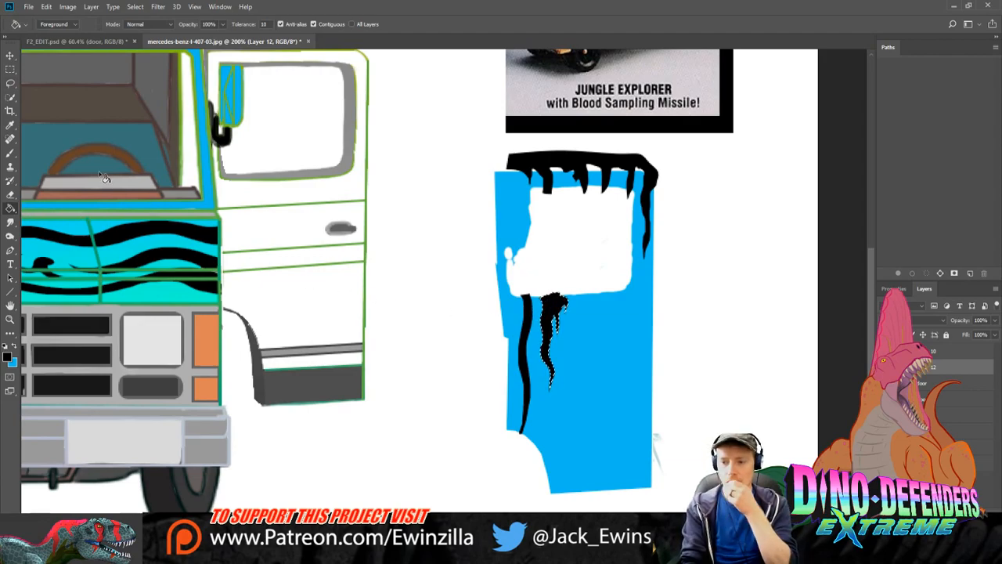
key("m")
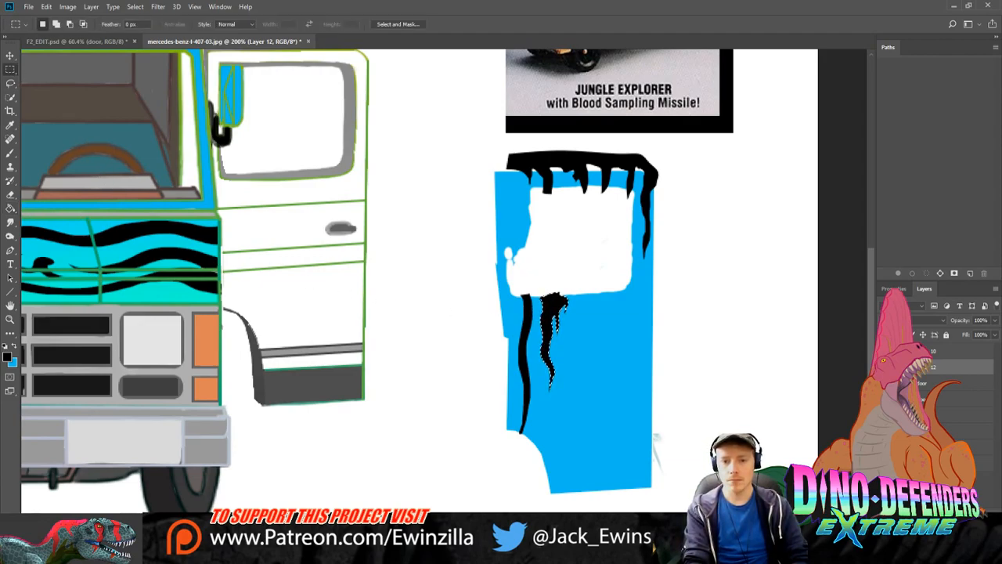
key("l")
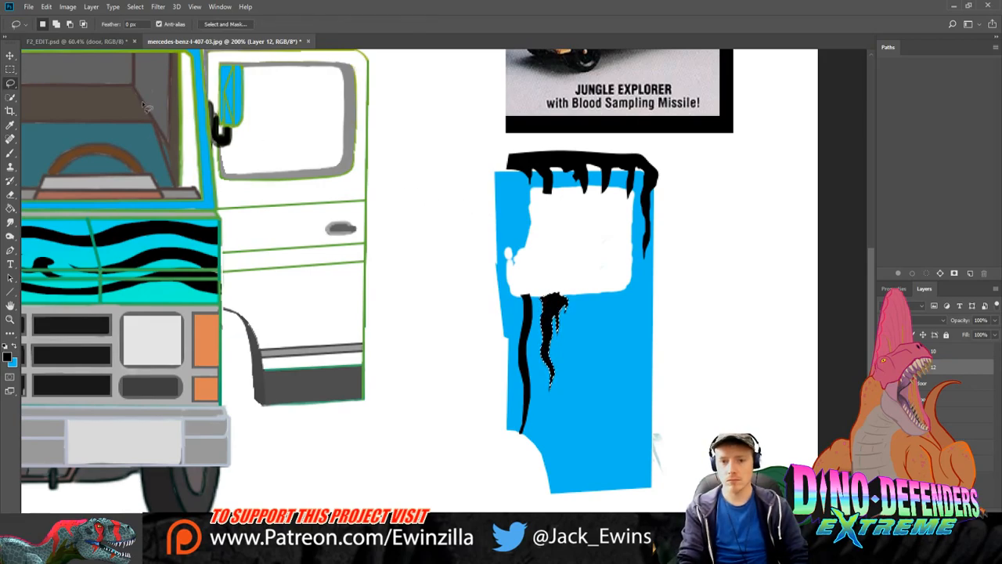
key("ctrl+d")
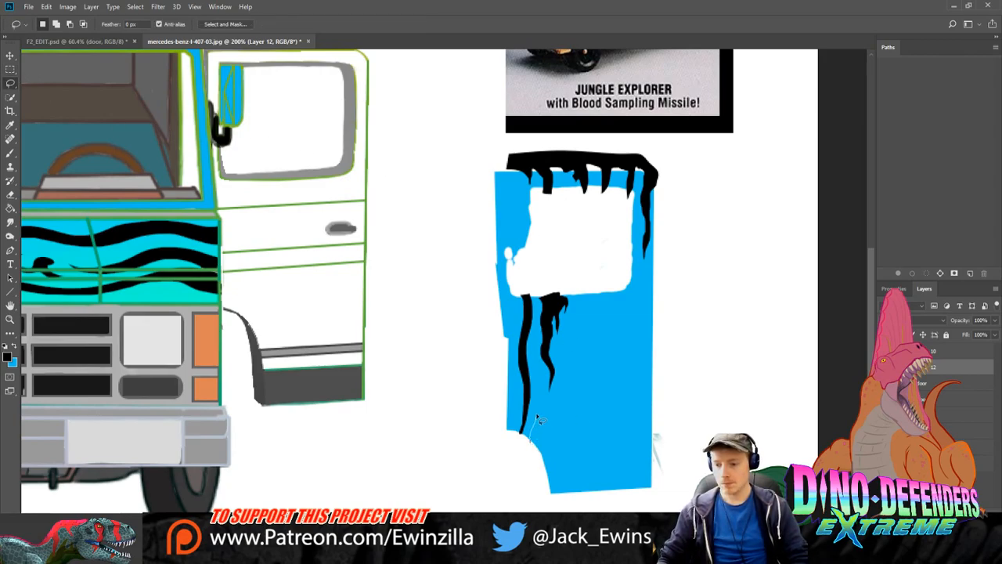
Step: Lasso a forked stripe rising from the door's lower corner along the wheel arch, fill it black, and deselect
mouse_move(538, 418)
left_mouse_down()
mouse_move(538, 381)
mouse_move(541, 468)
mouse_move(552, 418)
mouse_move(558, 497)
mouse_move(534, 479)
left_mouse_up()
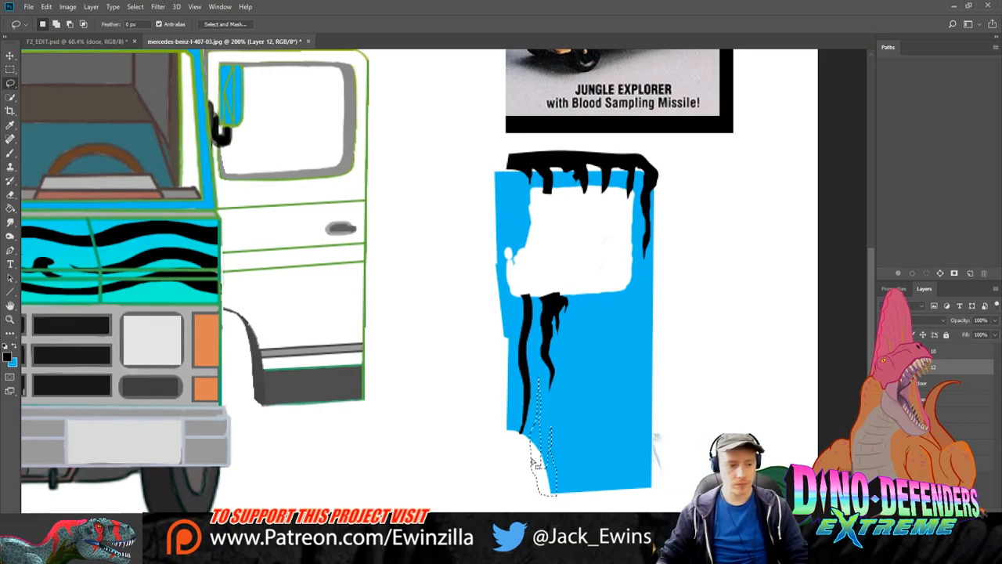
left_click(10, 209)
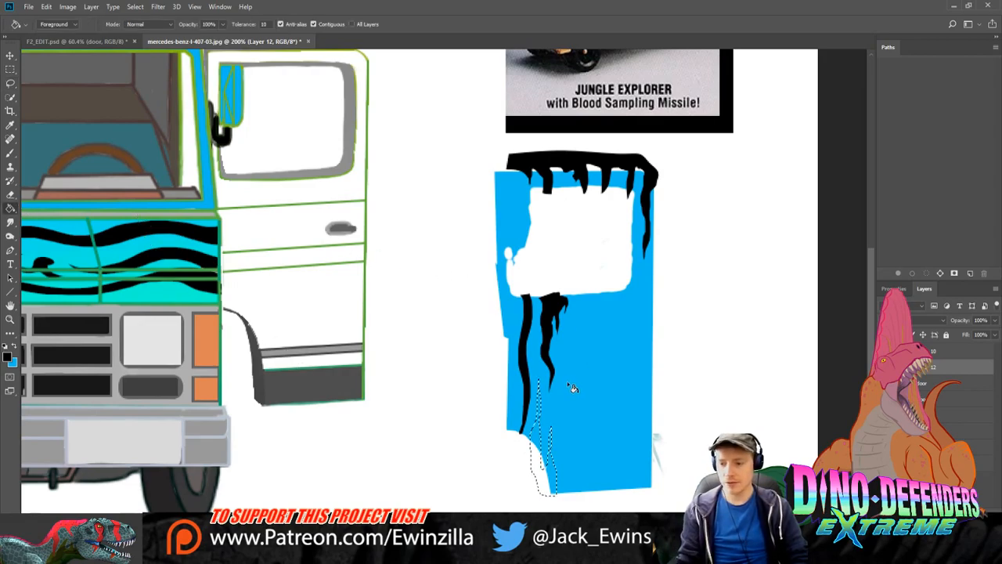
left_click(544, 462)
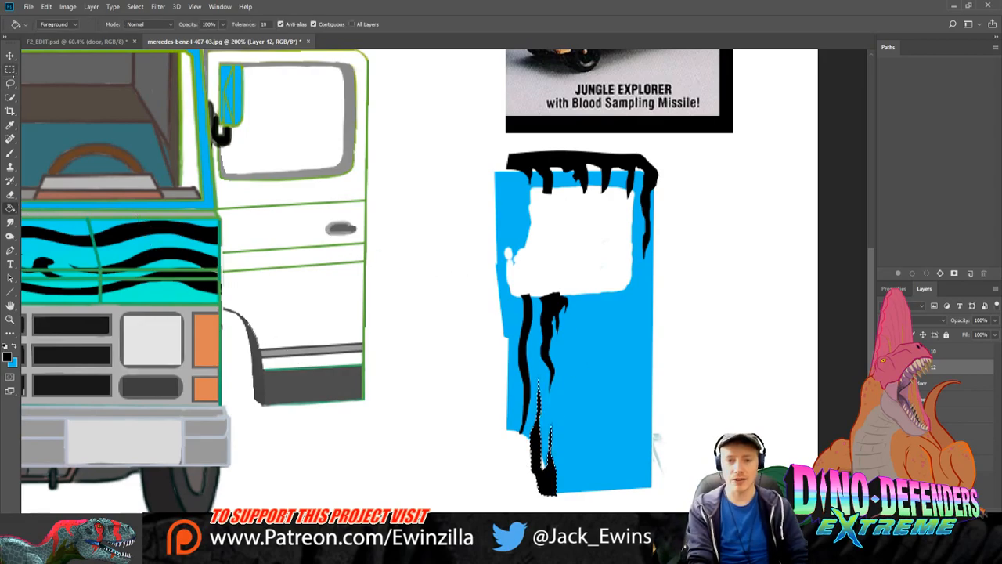
left_click(10, 69)
key("ctrl+d")
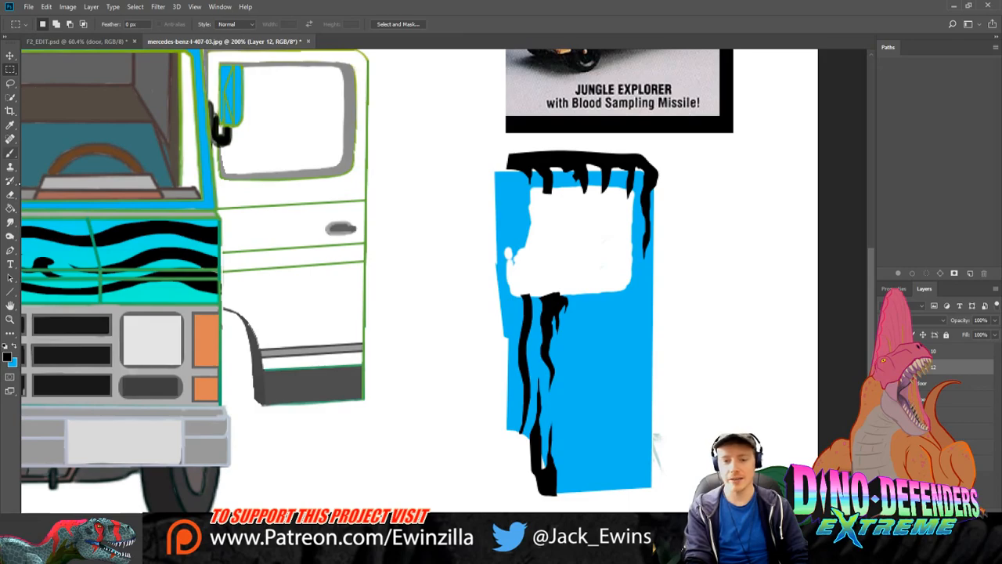
Step: Smudge the tips and inner edges of the forked black stripe above the door's lower corner to refine its shape
left_click(10, 223)
mouse_move(552, 471)
left_mouse_down()
mouse_move(554, 420)
mouse_move(550, 451)
left_mouse_up()
left_click_drag(551, 404, 555, 463)
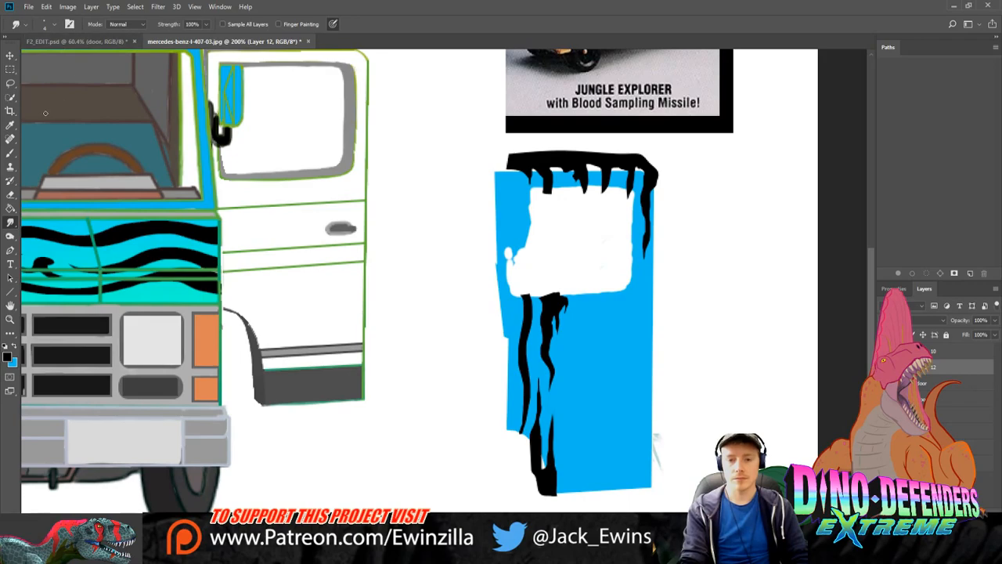
Step: Lasso a long wavy stripe with a short side fork from the window's lower edge past the door's bottom, and fill it black
left_click(10, 83)
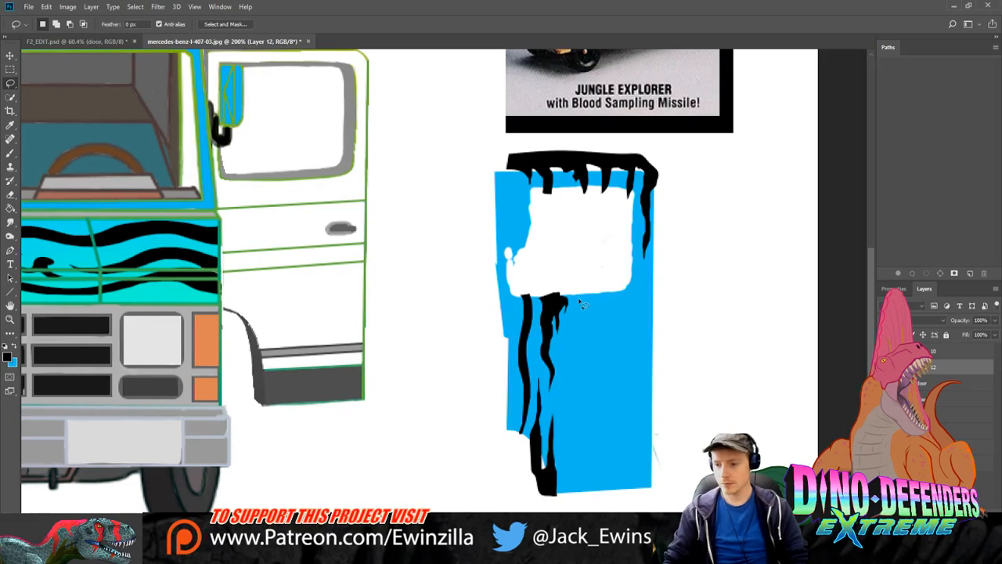
mouse_move(576, 298)
left_mouse_down()
mouse_move(565, 343)
mouse_move(576, 321)
mouse_move(583, 367)
mouse_move(568, 398)
mouse_move(576, 444)
mouse_move(568, 512)
mouse_move(587, 500)
mouse_move(568, 405)
mouse_move(596, 347)
mouse_move(587, 291)
left_mouse_up()
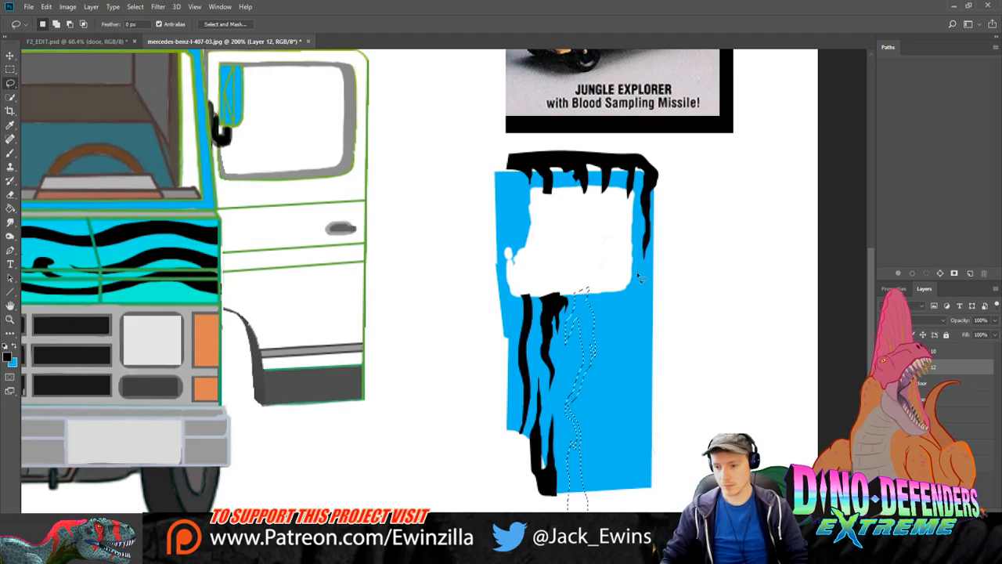
key("g")
left_click(602, 333)
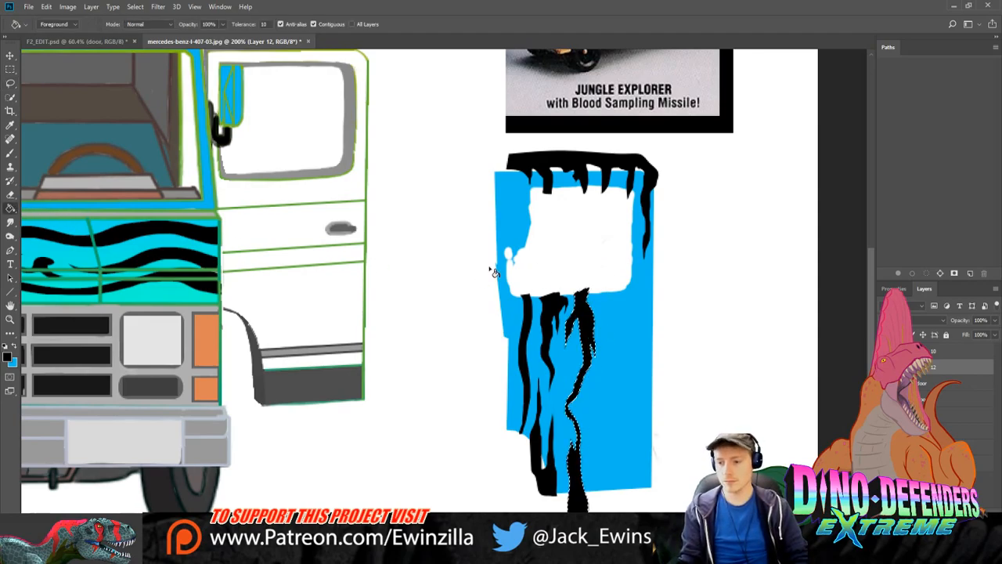
left_click(10, 69)
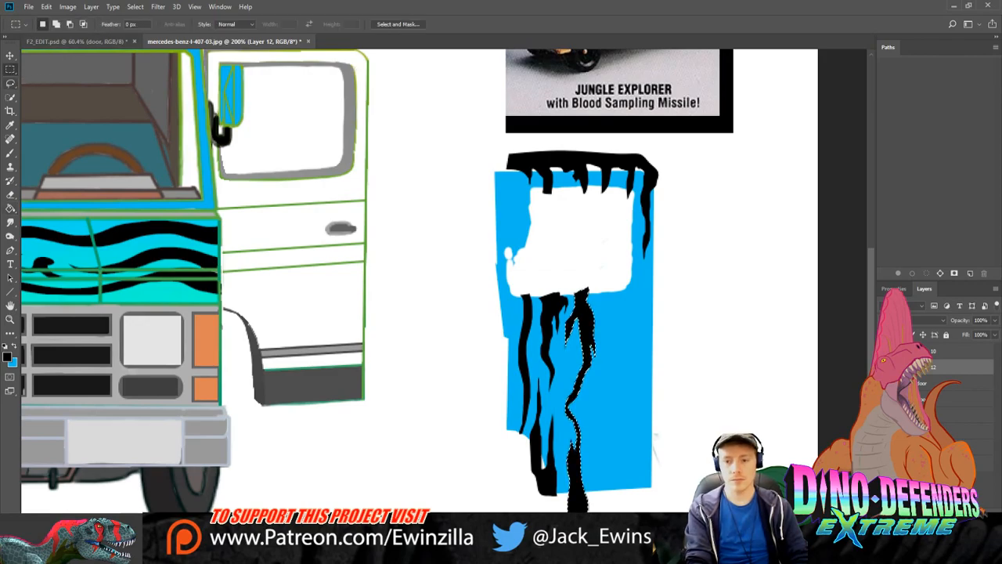
Step: Lasso a thin wavy stripe in the blue gap between the two middle stripes, fill it black, and deselect
left_click(10, 83)
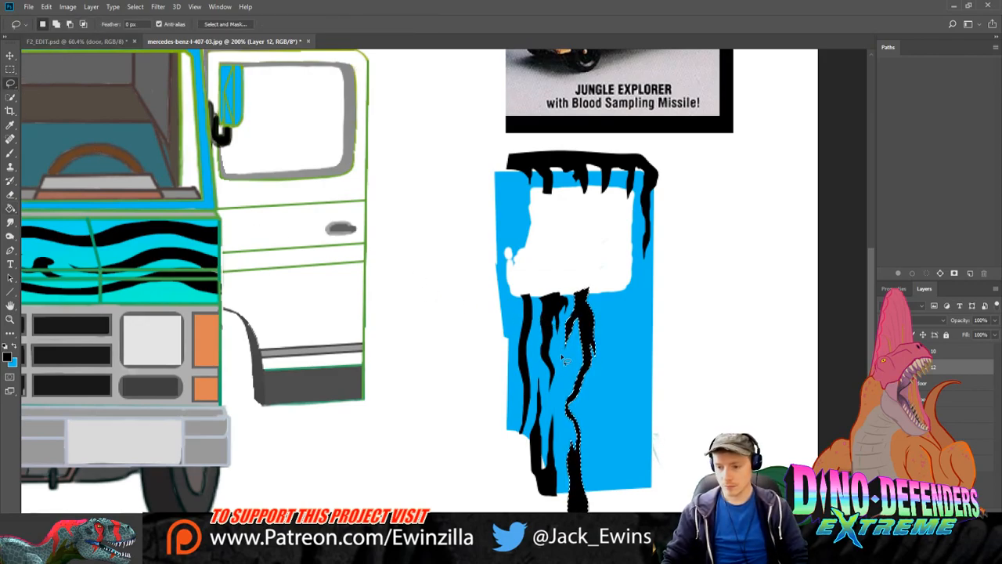
mouse_move(560, 358)
left_mouse_down()
mouse_move(566, 437)
mouse_move(572, 370)
mouse_move(566, 351)
mouse_move(561, 358)
left_mouse_up()
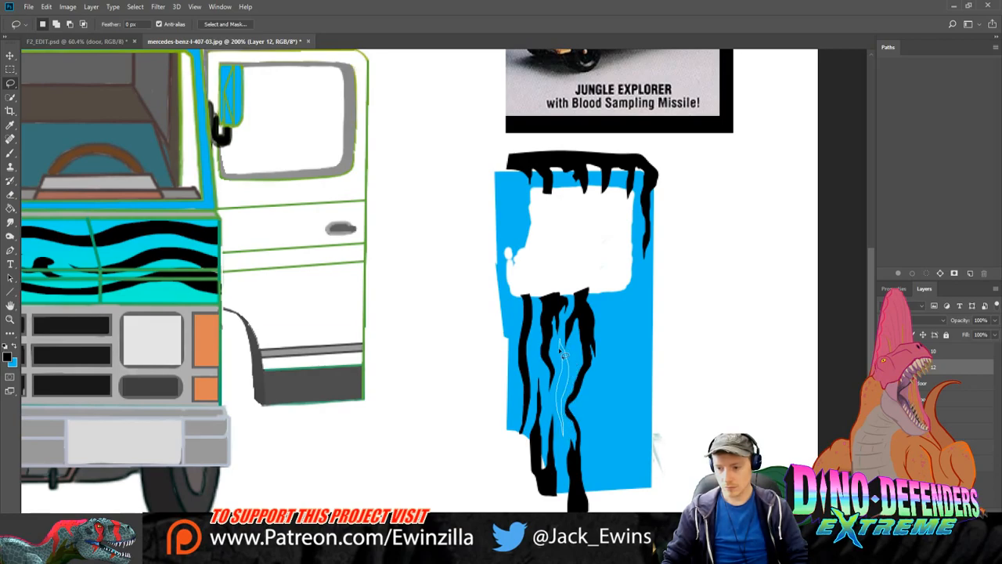
key("g")
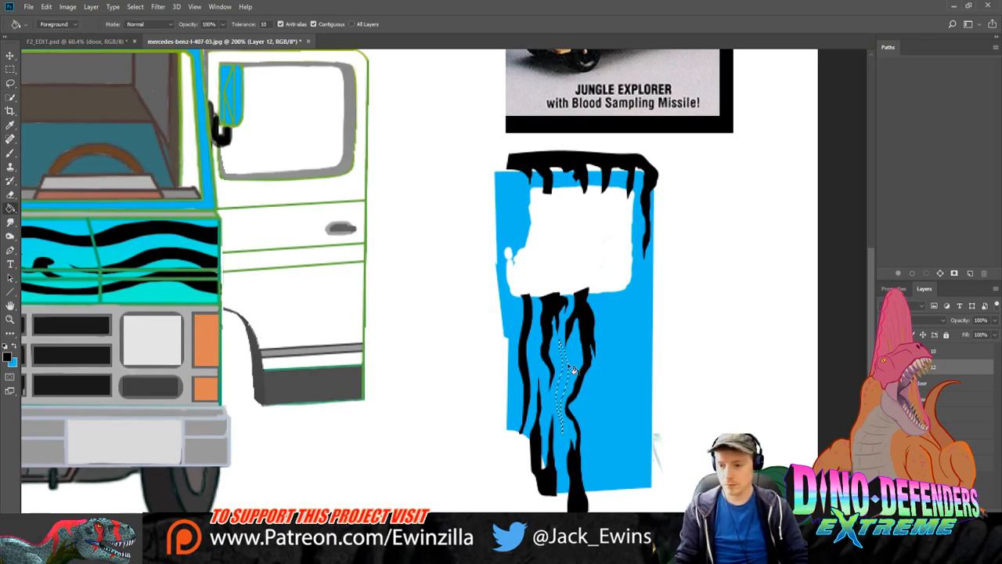
left_click(10, 82)
key("ctrl+d")
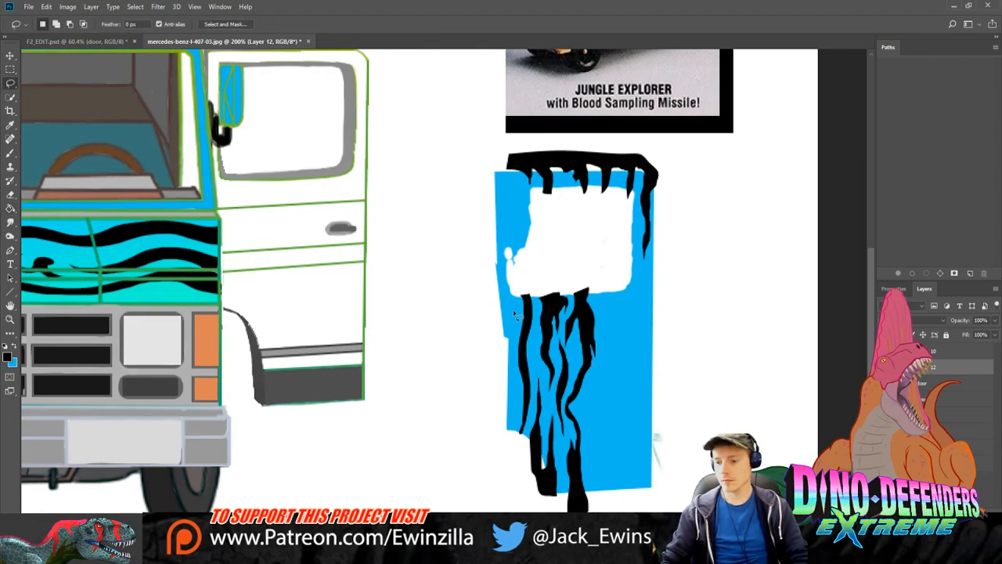
Step: Lasso a short tapering stripe hanging from the window's lower edge, beside the long forked stripe, and fill it black
mouse_move(609, 319)
left_mouse_down()
mouse_move(609, 396)
mouse_move(618, 348)
left_mouse_up()
left_click_drag(611, 309, 603, 293)
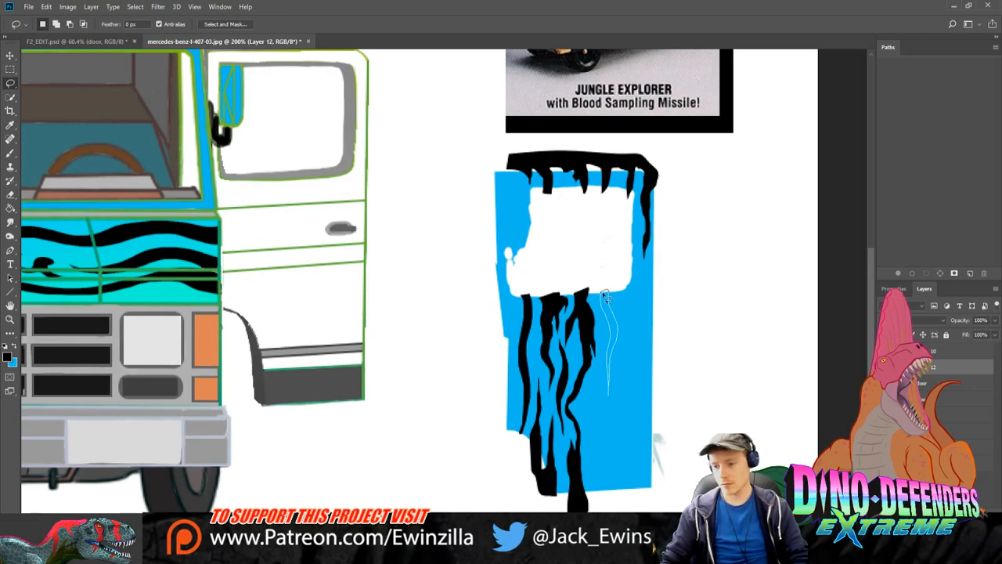
key("g")
left_click(616, 324)
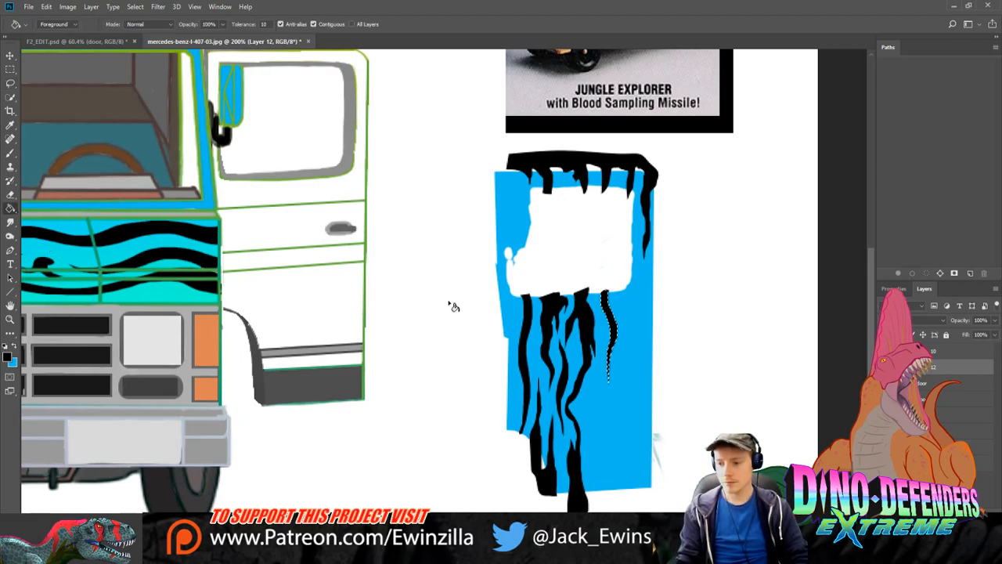
key("m")
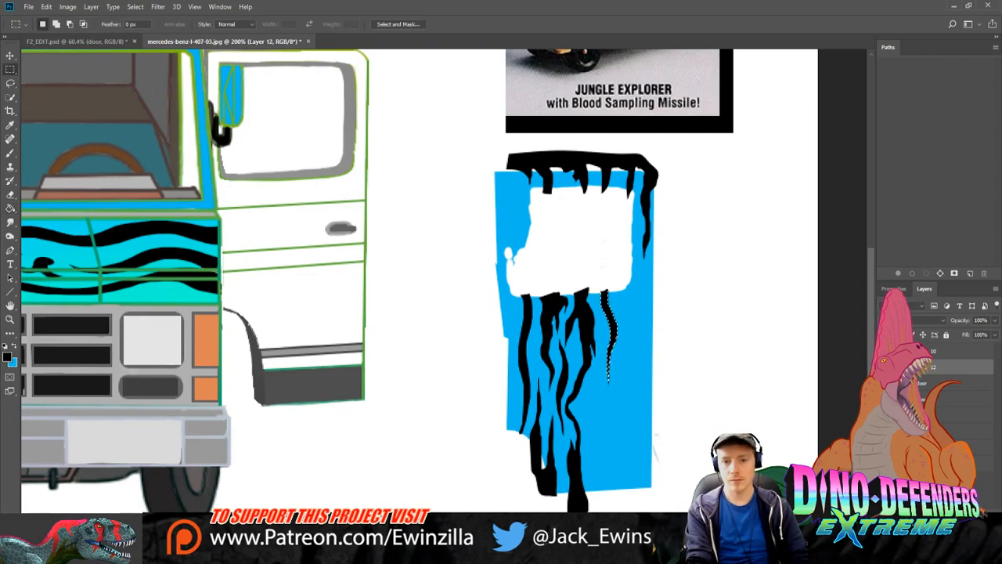
Step: Lasso a slim curved stripe down the window's right edge to just below its corner, fill it black, and deselect
key("l")
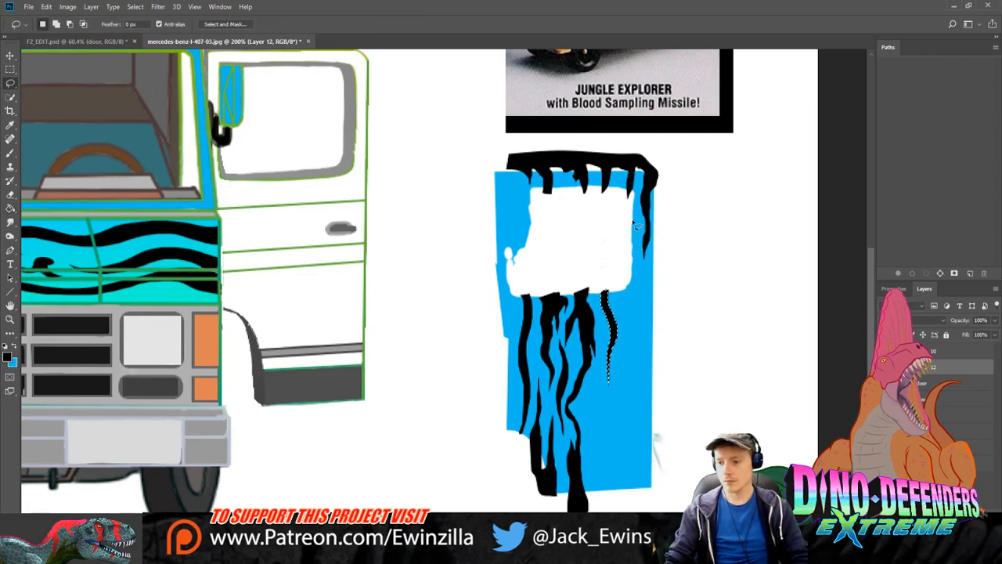
mouse_move(638, 225)
left_mouse_down()
mouse_move(635, 217)
mouse_move(641, 319)
mouse_move(631, 215)
left_mouse_up()
left_click(10, 208)
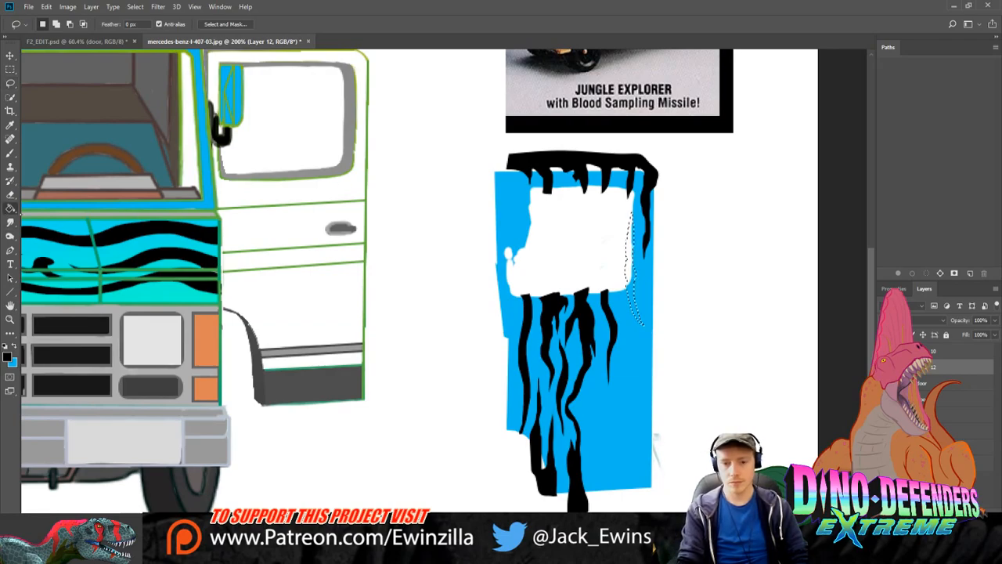
left_click(640, 306)
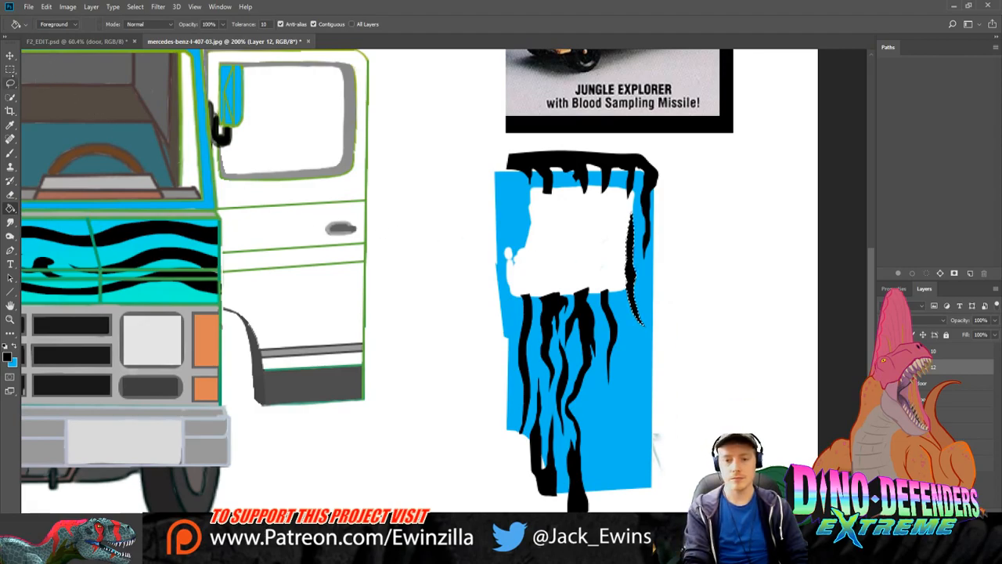
left_click(10, 82)
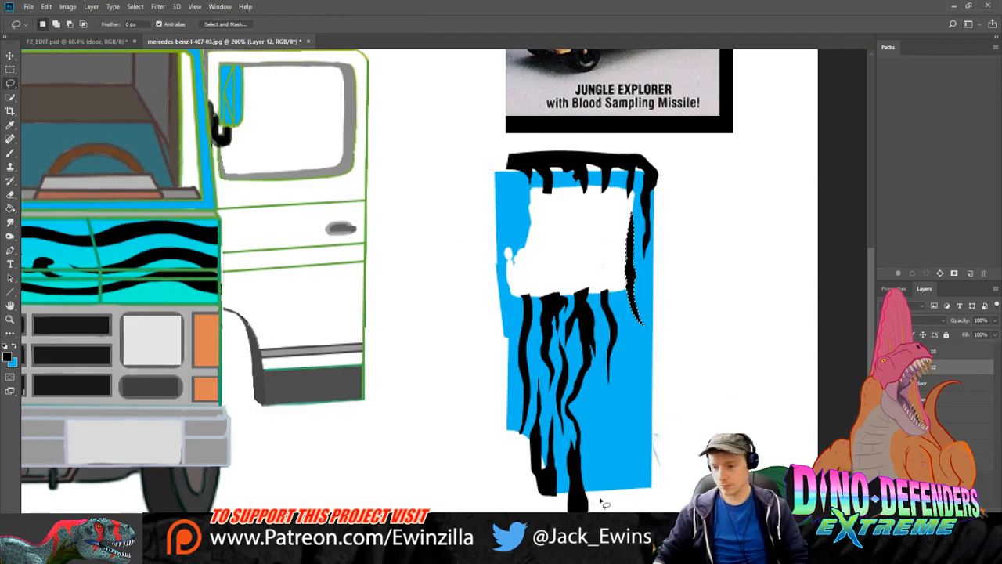
key("ctrl+d")
Step: Lasso a jagged stripe rising from the door's bottom edge beside the long forked stripe, fill it black, and deselect
mouse_move(593, 459)
left_mouse_down()
mouse_move(597, 368)
mouse_move(598, 483)
left_mouse_up()
key("g")
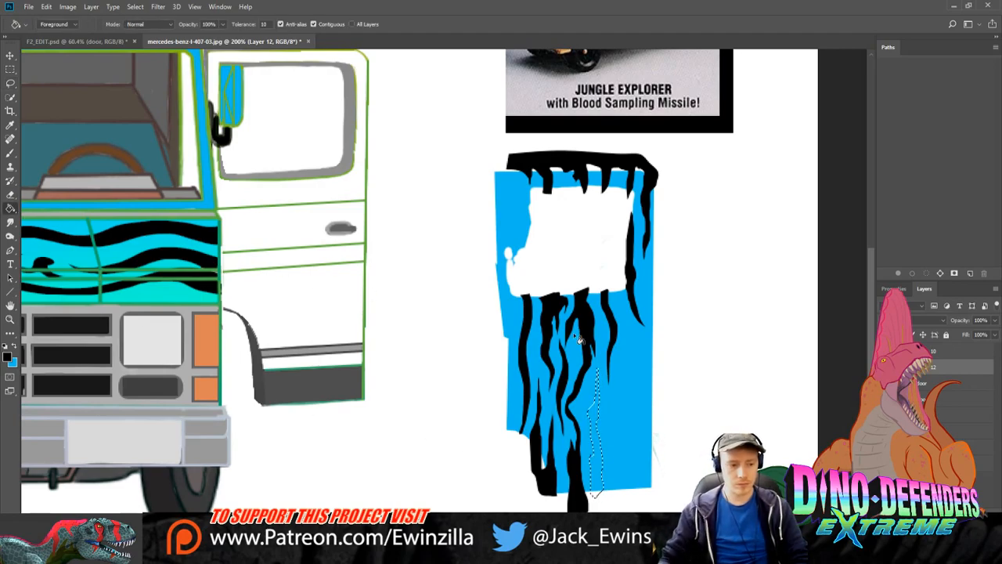
left_click(598, 439)
left_click(10, 68)
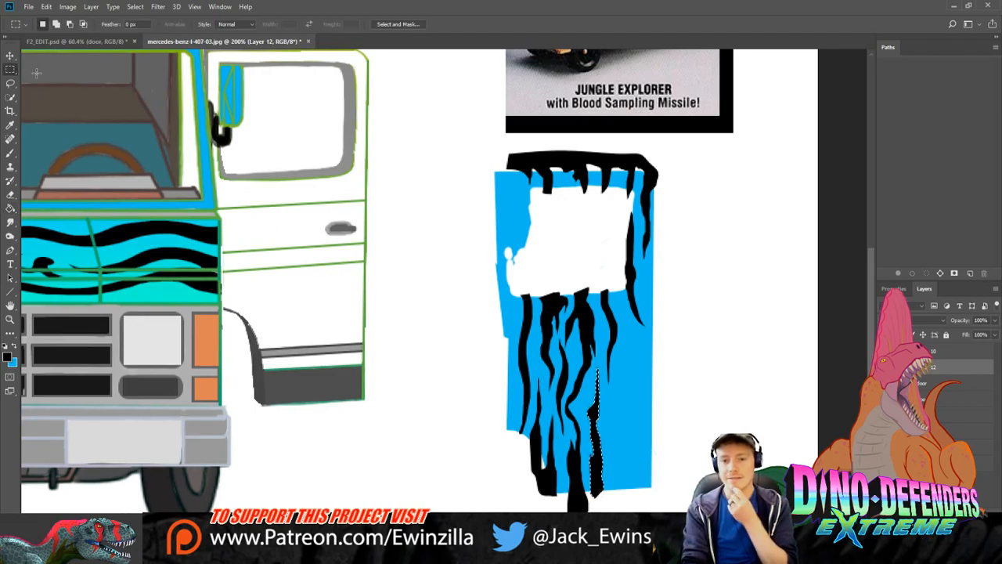
left_click(39, 76)
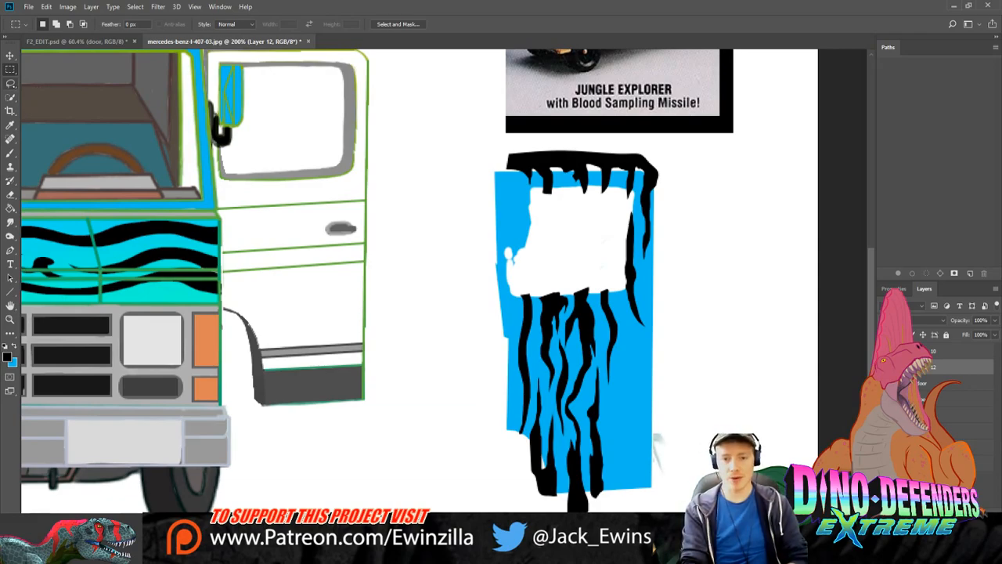
Step: Lasso another pointed stripe rising from the door's bottom edge in the blue area nearer the right side, fill it black, and deselect
left_click(10, 83)
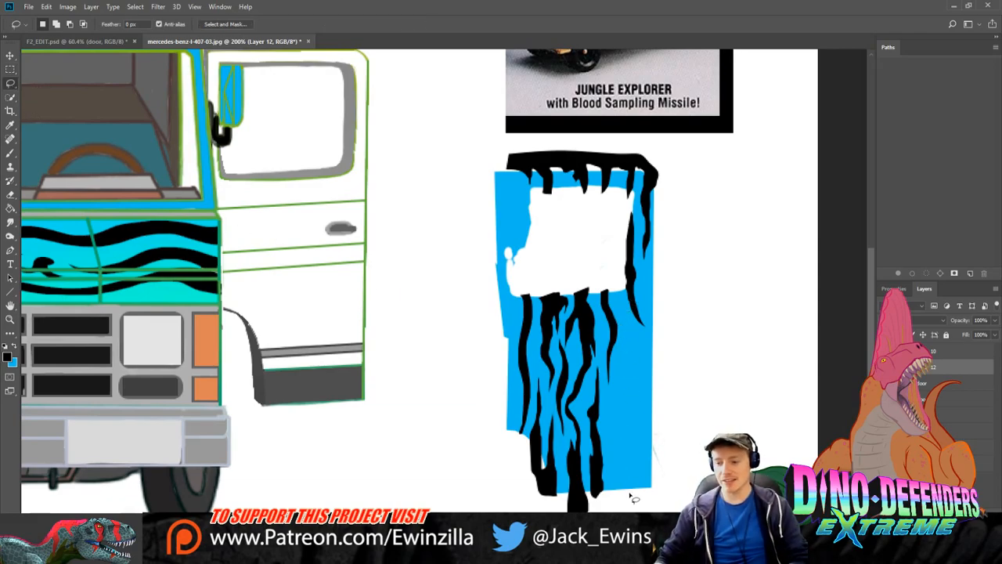
mouse_move(615, 496)
left_mouse_down()
mouse_move(622, 347)
mouse_move(624, 386)
left_mouse_up()
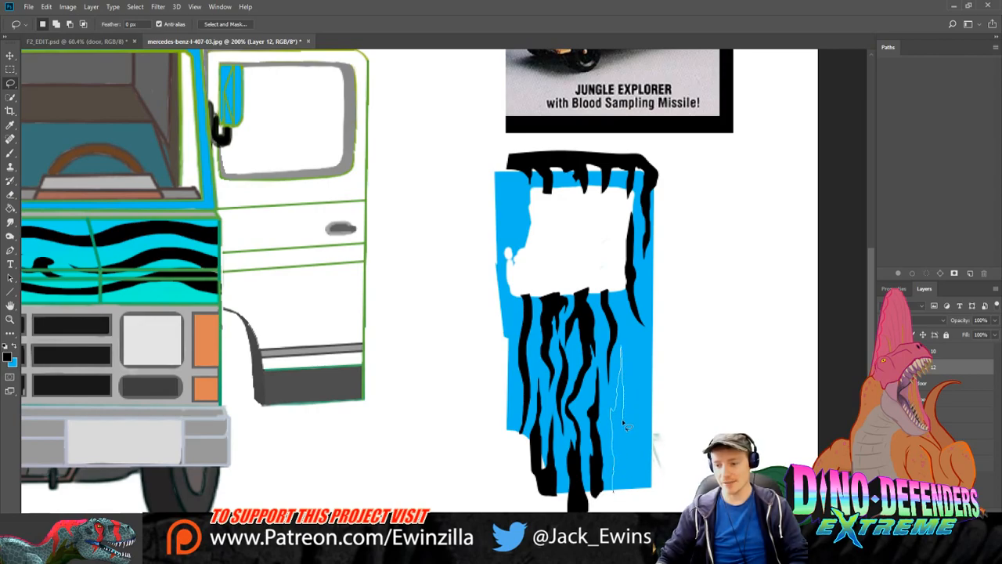
left_click_drag(624, 423, 629, 492)
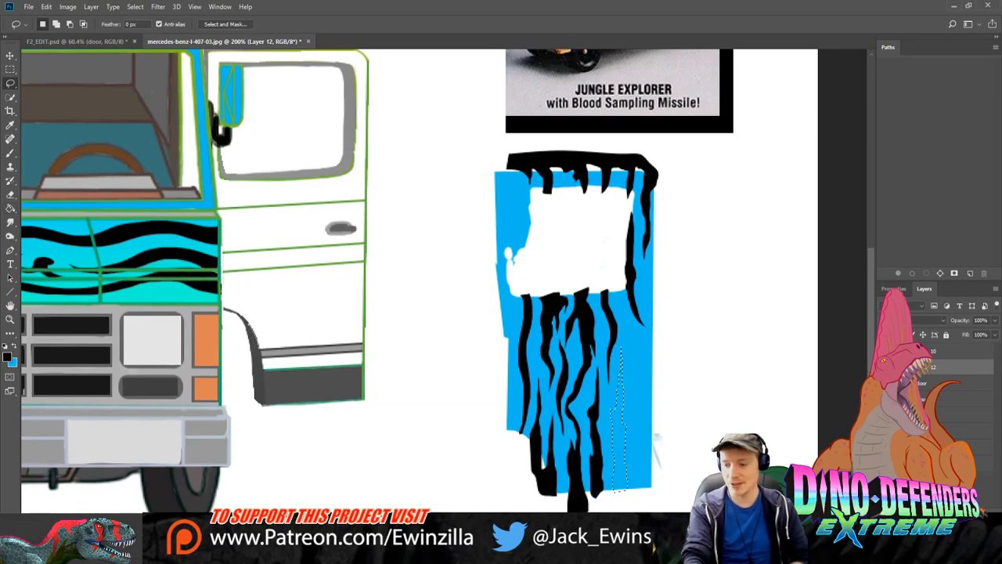
key("g")
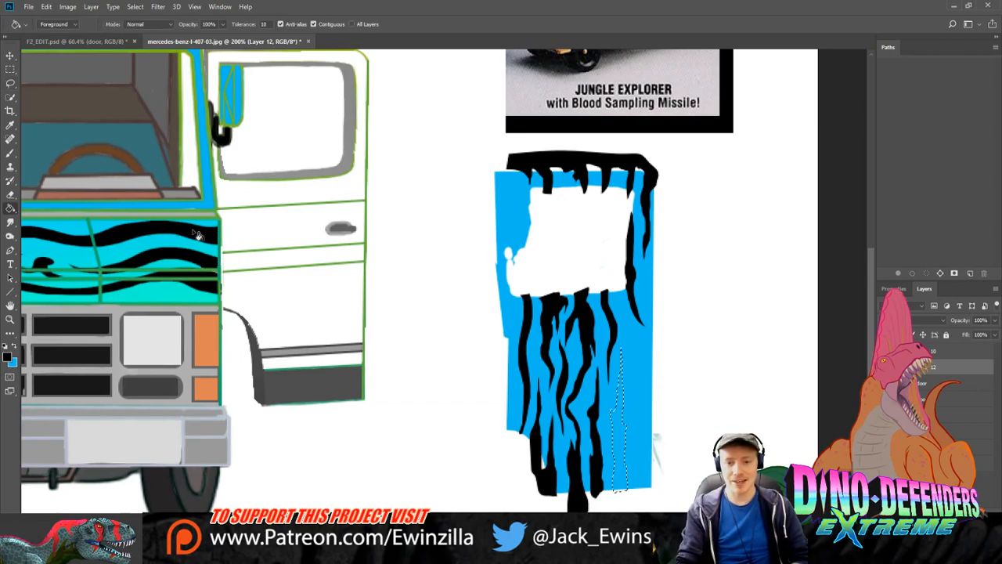
left_click(625, 416)
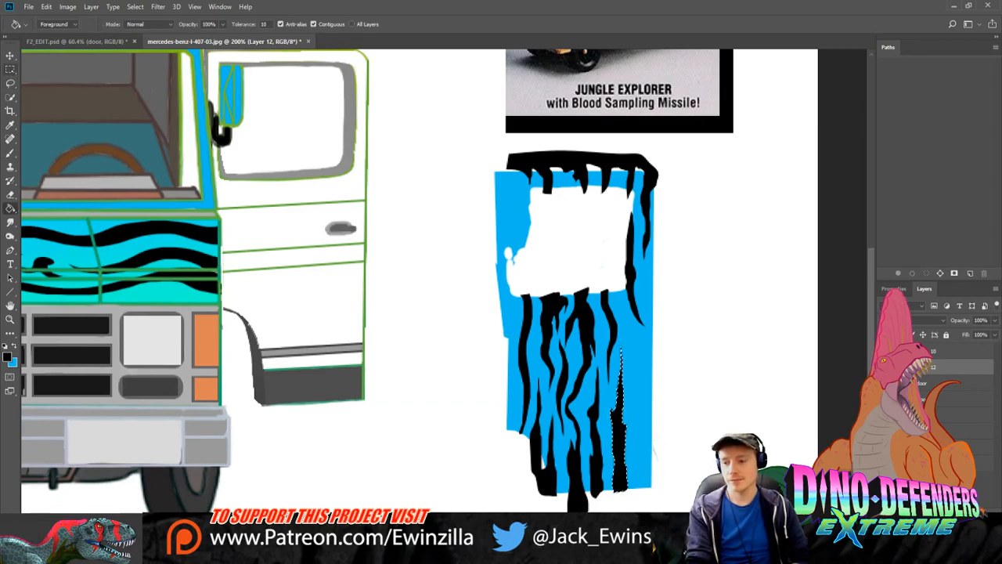
key("m")
key("ctrl+d")
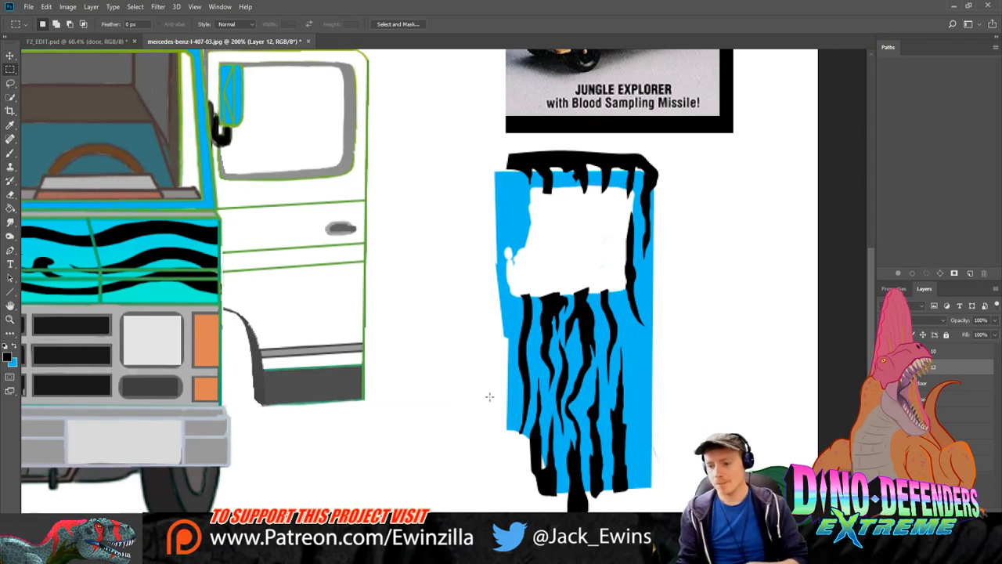
Step: Undo the most recent black stripes in the lower right part of the blue door panel
left_click_drag(628, 443, 622, 447)
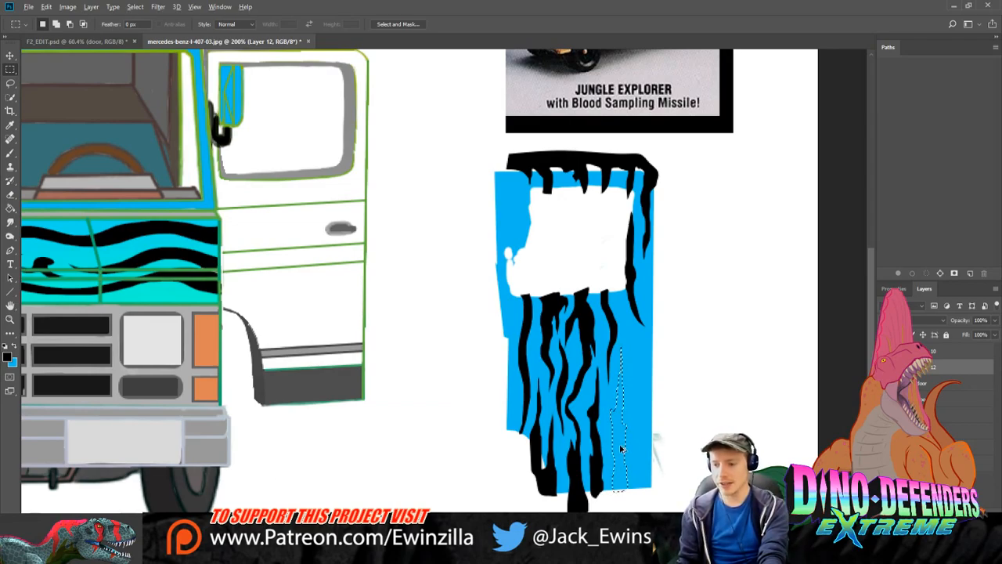
key("ctrl+d")
left_click_drag(597, 367, 593, 494)
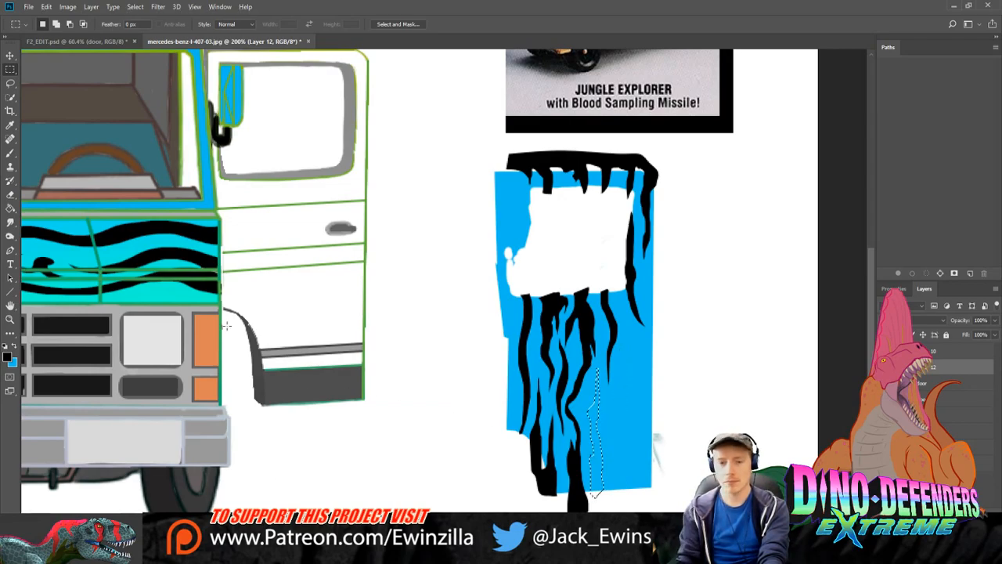
key("l")
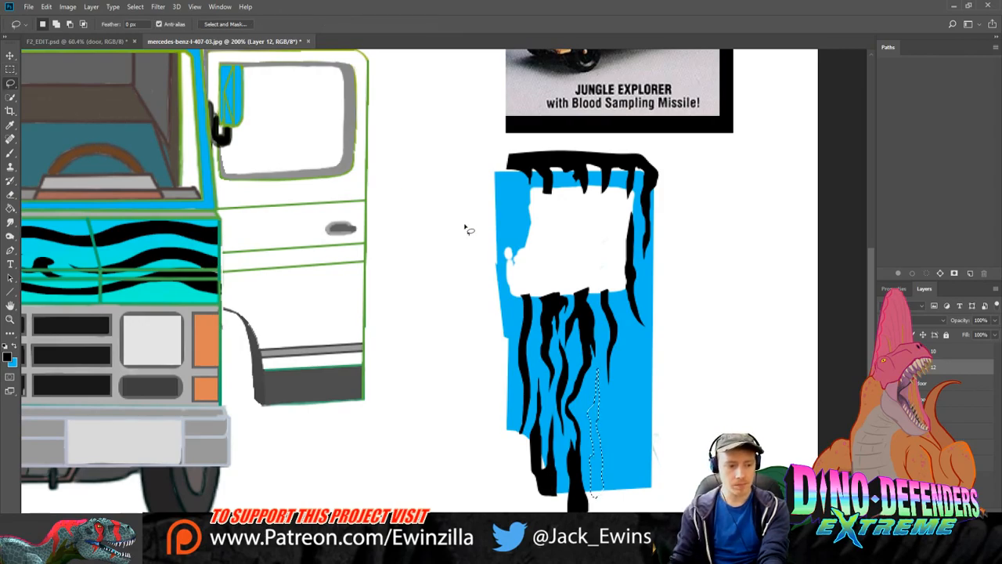
left_click_drag(598, 368, 589, 441)
key("ctrl+z")
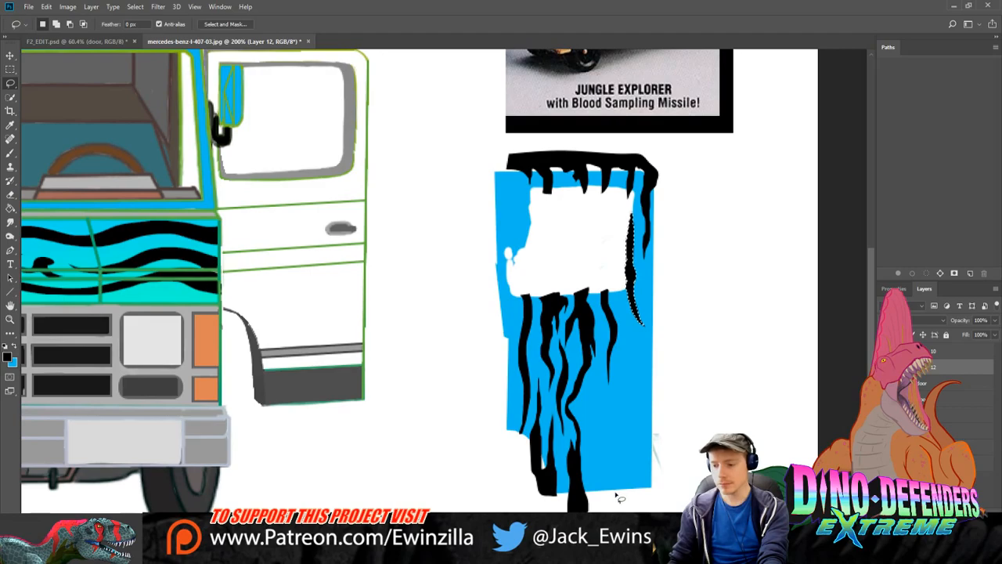
Step: Lasso a long wavy stripe along the lower right edge of the door panel, fill it with black and deselect
mouse_move(617, 490)
left_mouse_down()
mouse_move(642, 412)
mouse_move(638, 357)
left_mouse_up()
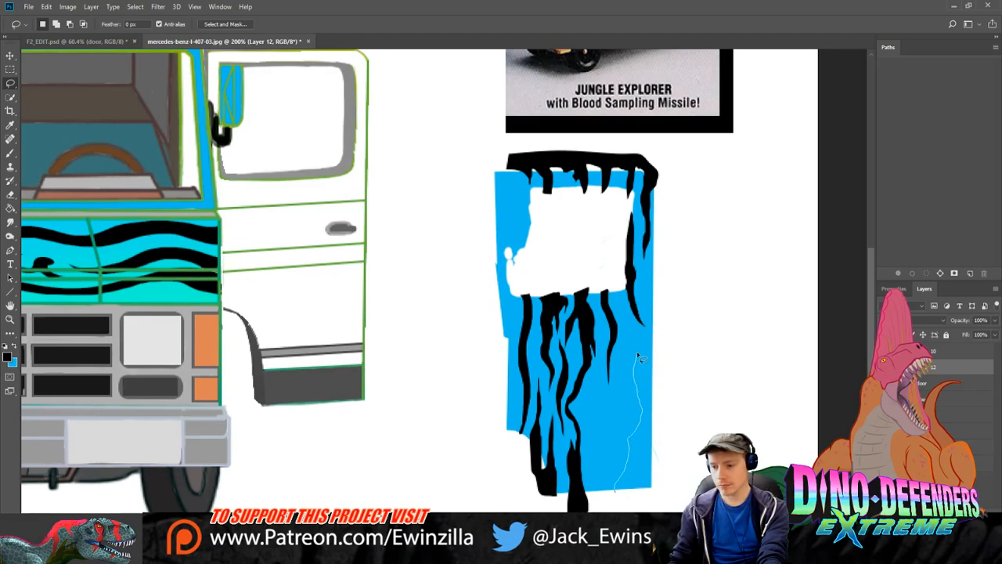
left_click_drag(645, 393, 636, 494)
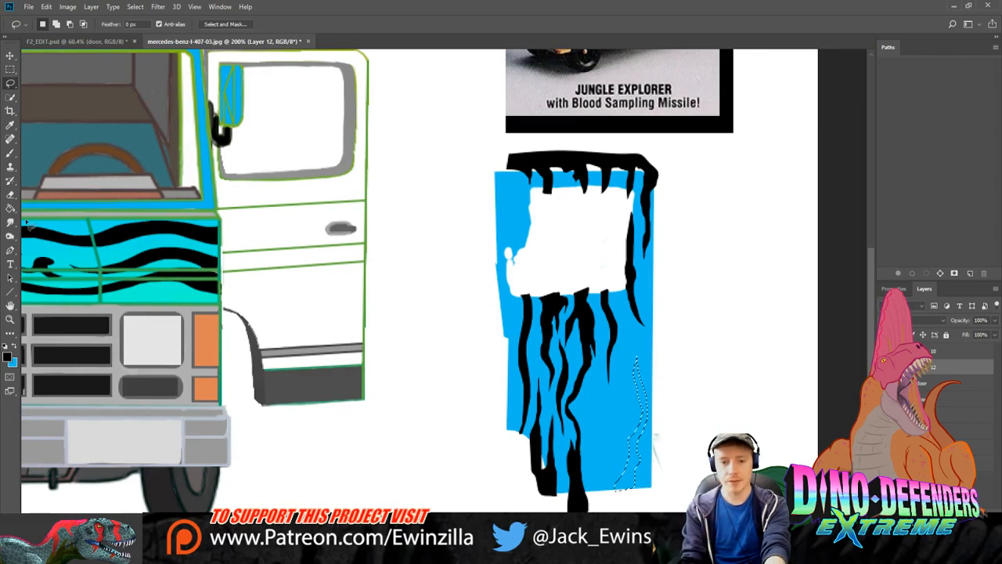
left_click(10, 208)
left_click(639, 452)
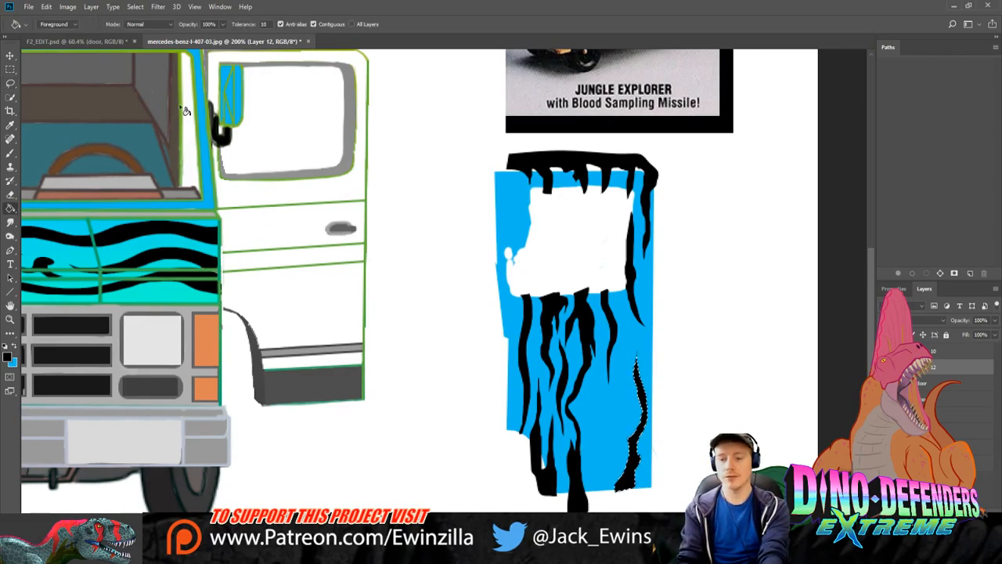
left_click(11, 69)
left_click(10, 83)
key("ctrl+d")
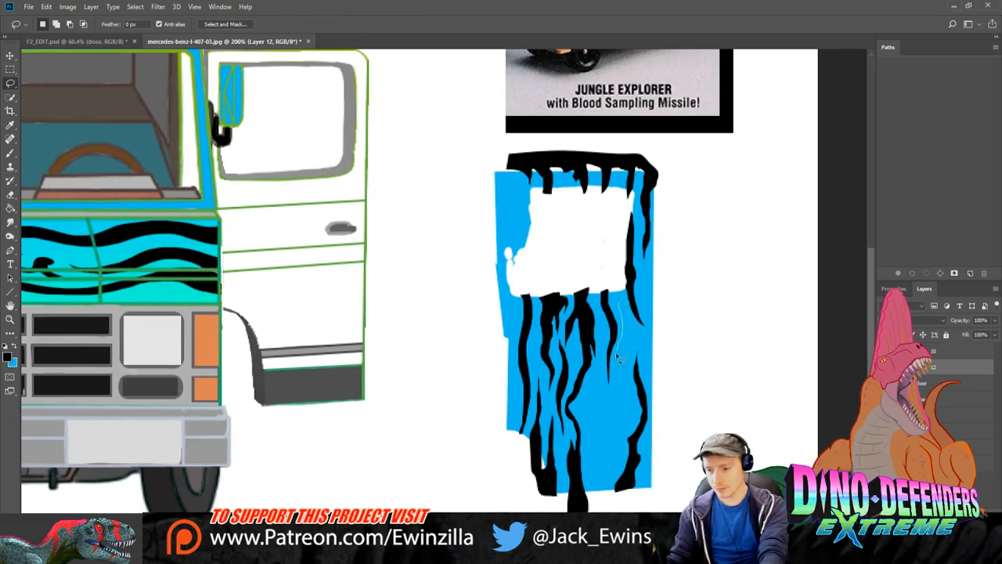
Step: Lasso a short jagged stripe below the window's lower right corner, fill it with black and deselect
mouse_move(627, 329)
left_mouse_down()
mouse_move(634, 344)
mouse_move(624, 369)
mouse_move(638, 337)
mouse_move(615, 293)
left_mouse_up()
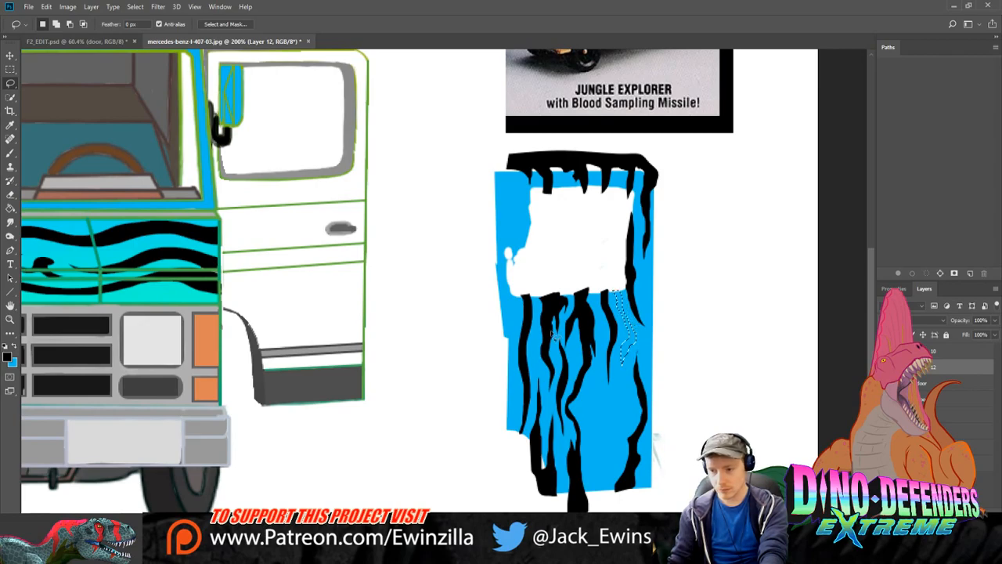
key("g")
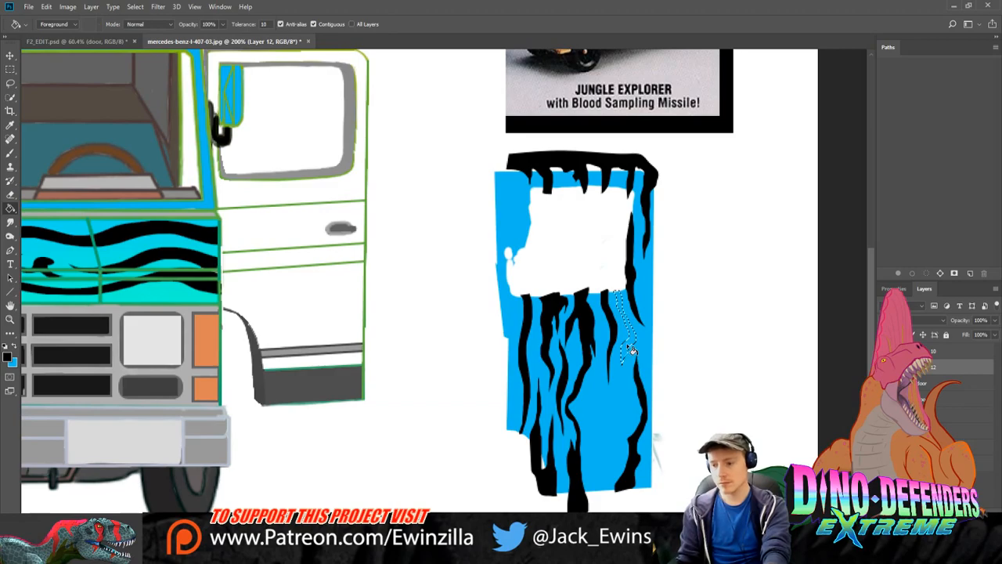
left_click(632, 351)
key("l")
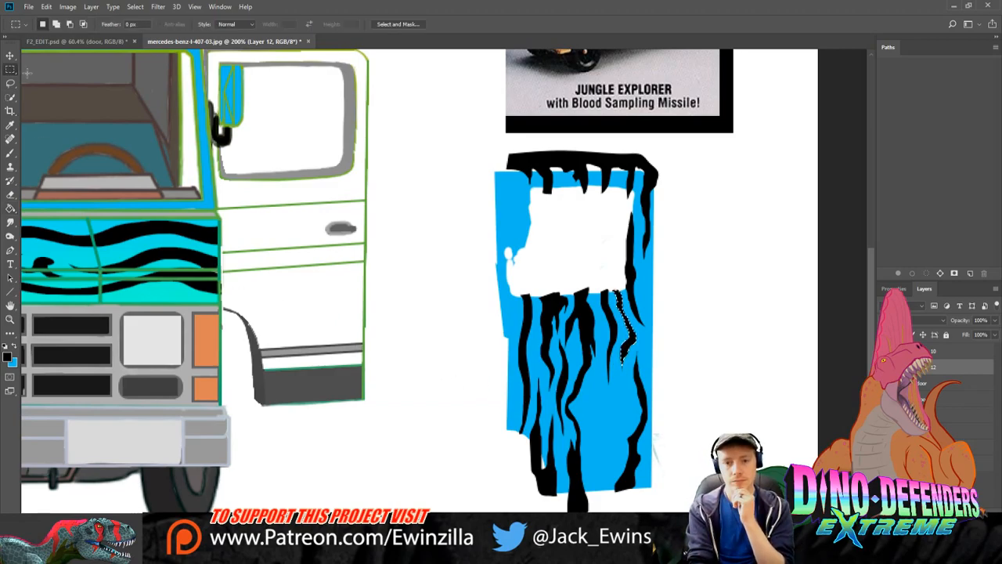
key("ctrl+d")
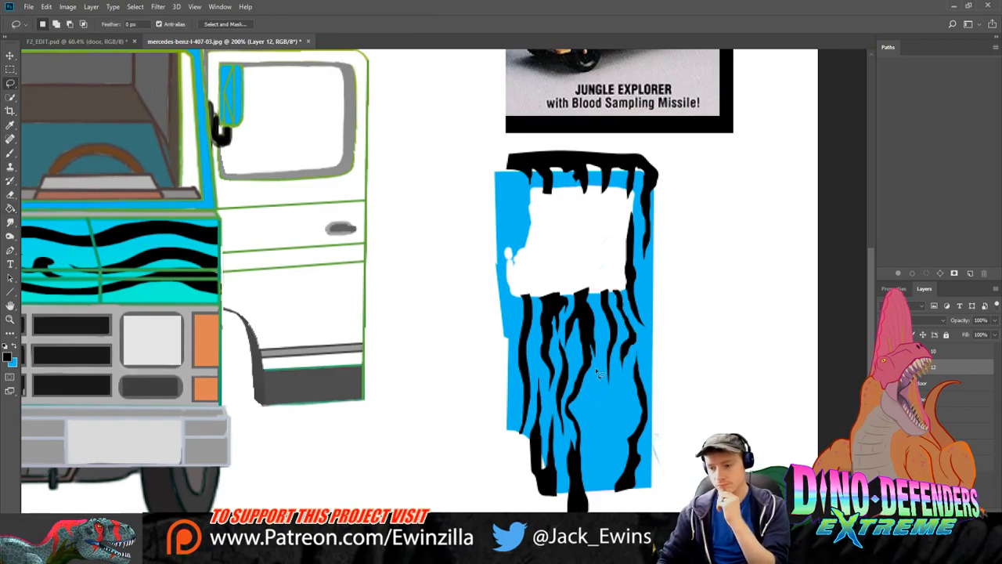
Step: Lasso a forked stripe in the empty lower middle of the door panel, fill it with black and deselect
mouse_move(598, 364)
left_mouse_down()
mouse_move(584, 401)
mouse_move(600, 498)
mouse_move(621, 390)
mouse_move(605, 432)
mouse_move(603, 380)
left_mouse_up()
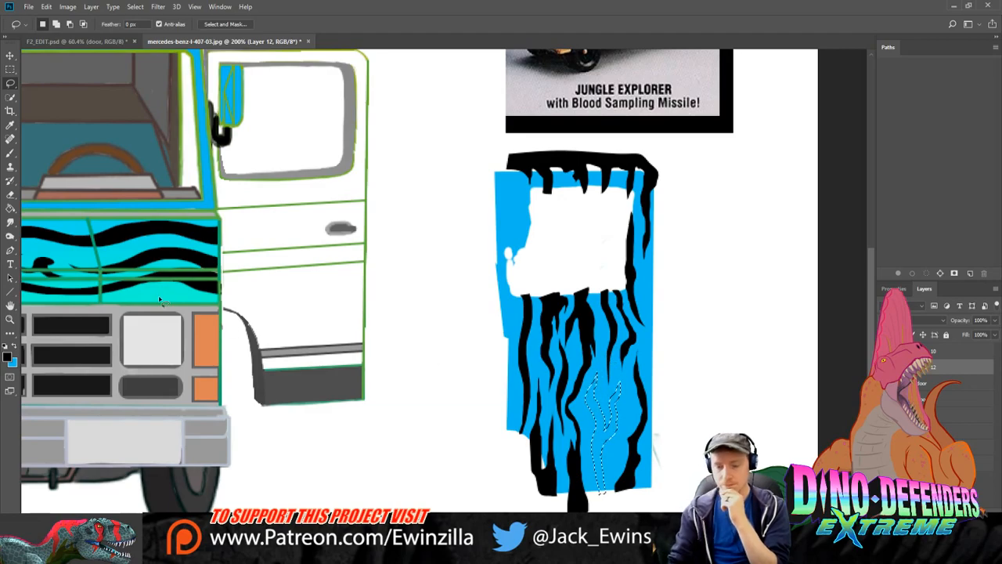
key("g")
left_click(610, 385)
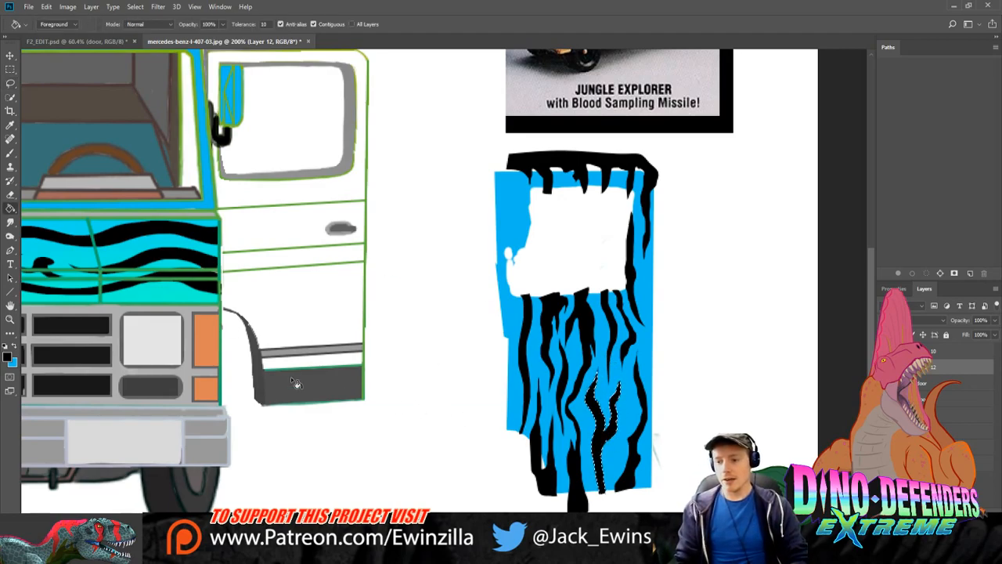
key("m")
key("ctrl+d")
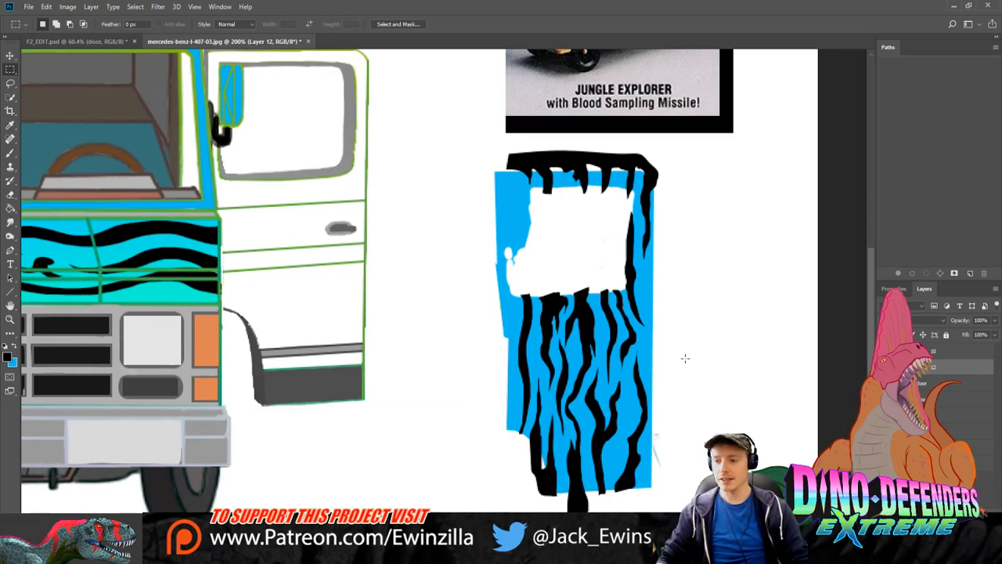
Step: Apply a Gradient Overlay to the door layer, fading from blue at the top to yellow-green at the bottom
left_click(963, 383)
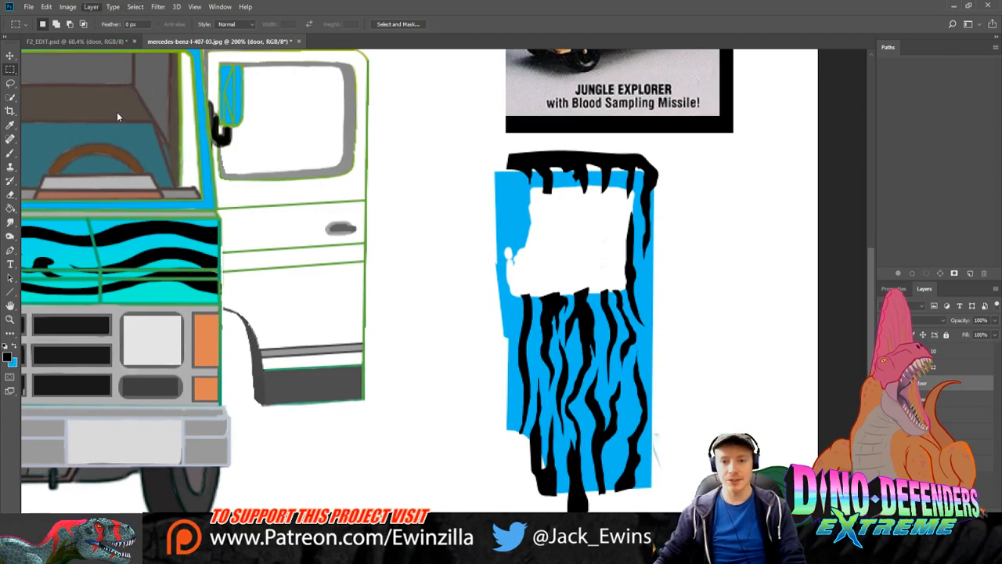
left_click(232, 188)
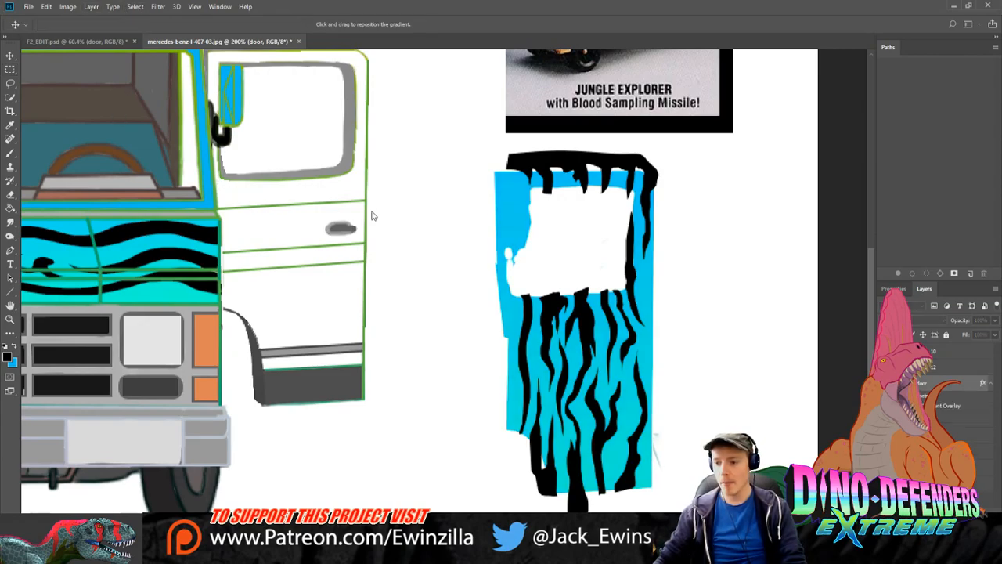
key("i")
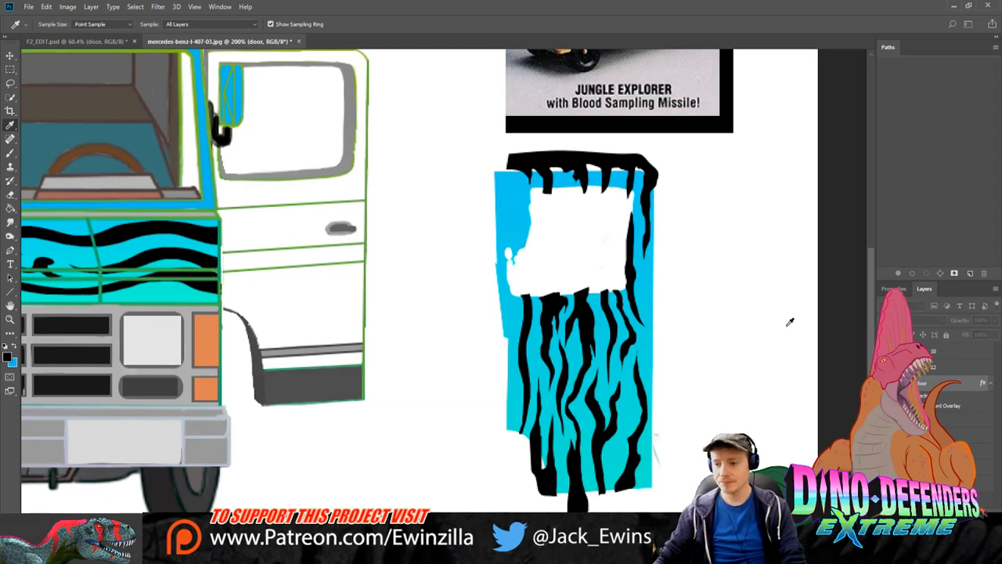
left_click(645, 346)
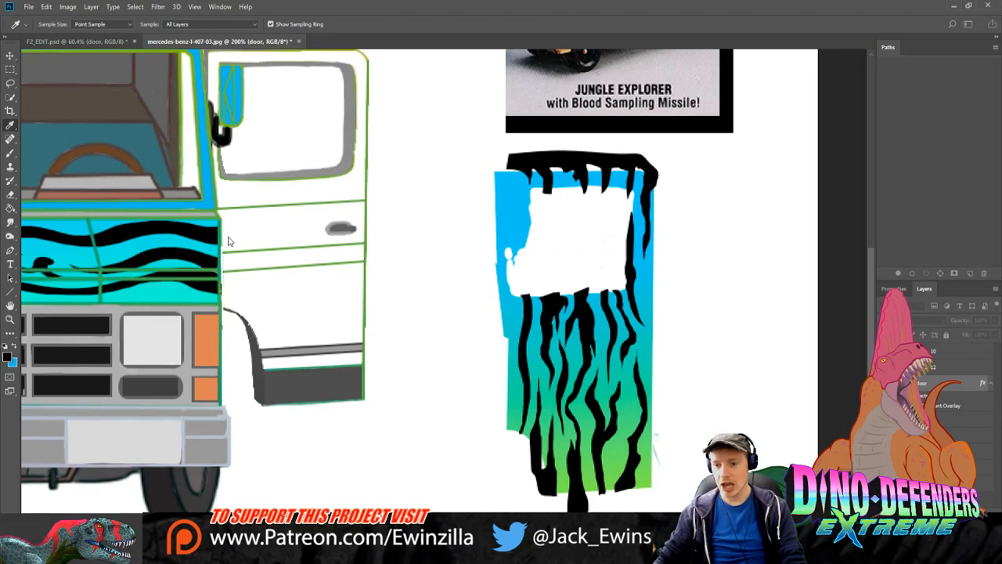
left_click(358, 85)
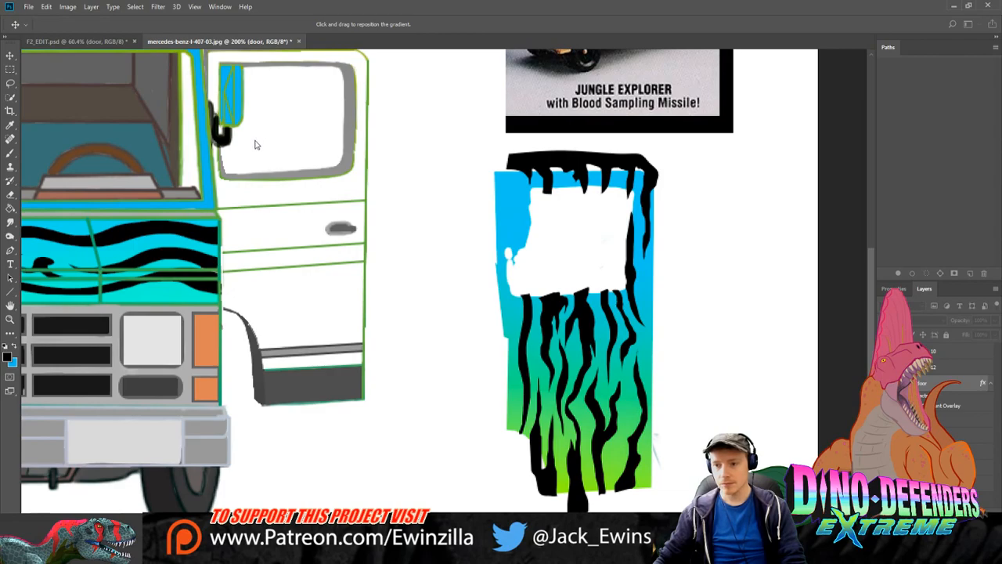
key("i")
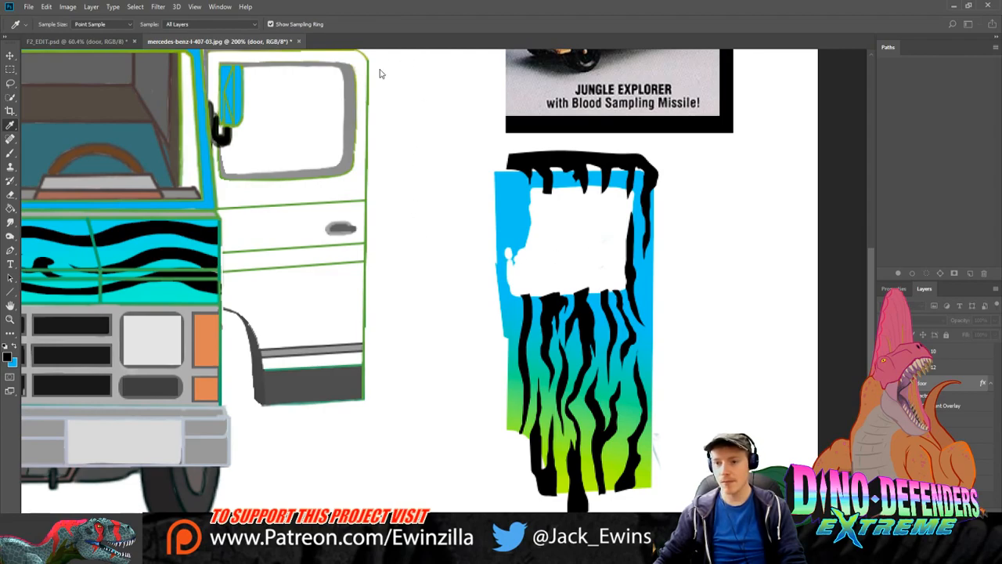
key("v")
key("Return")
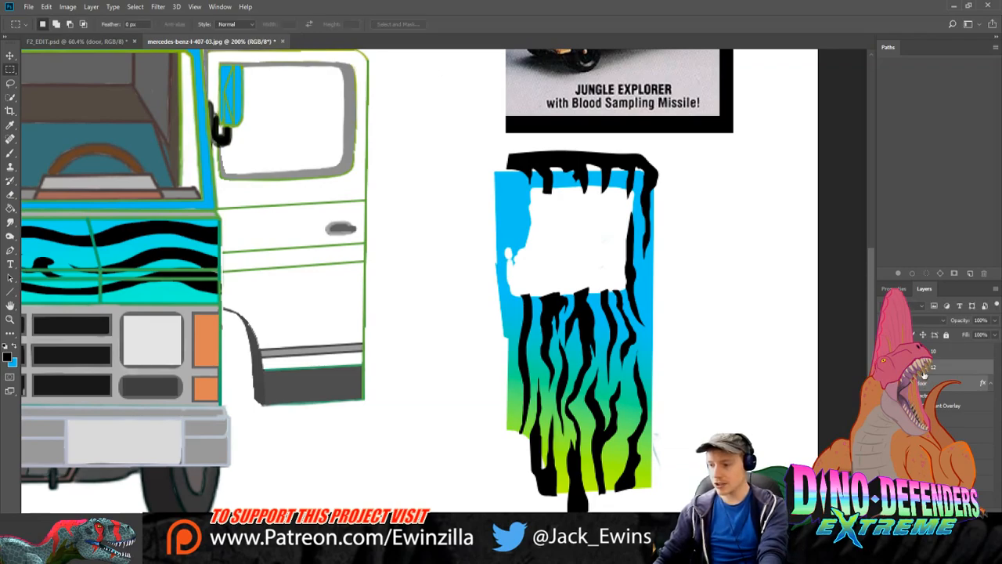
Step: Merge the gradient door with its stripes into Layer 12 and move the artwork onto the truck's open door
left_click(927, 367)
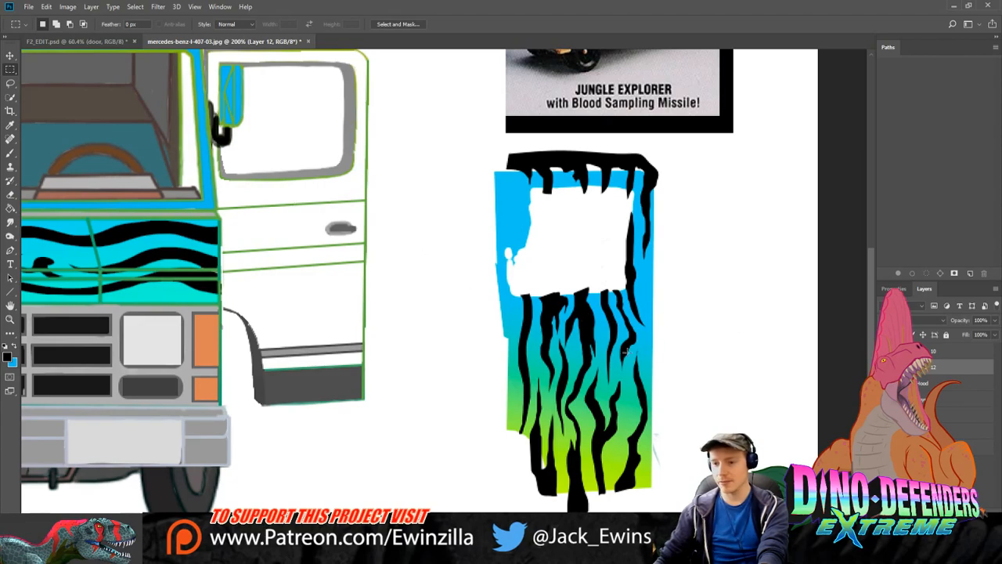
scroll(626, 352, "up", 2)
key("v")
left_click_drag(647, 317, 355, 197)
key("ctrl+z")
key("ctrl+z")
key("ctrl+z")
key("ctrl+z")
key("ctrl+z")
key("ctrl+z")
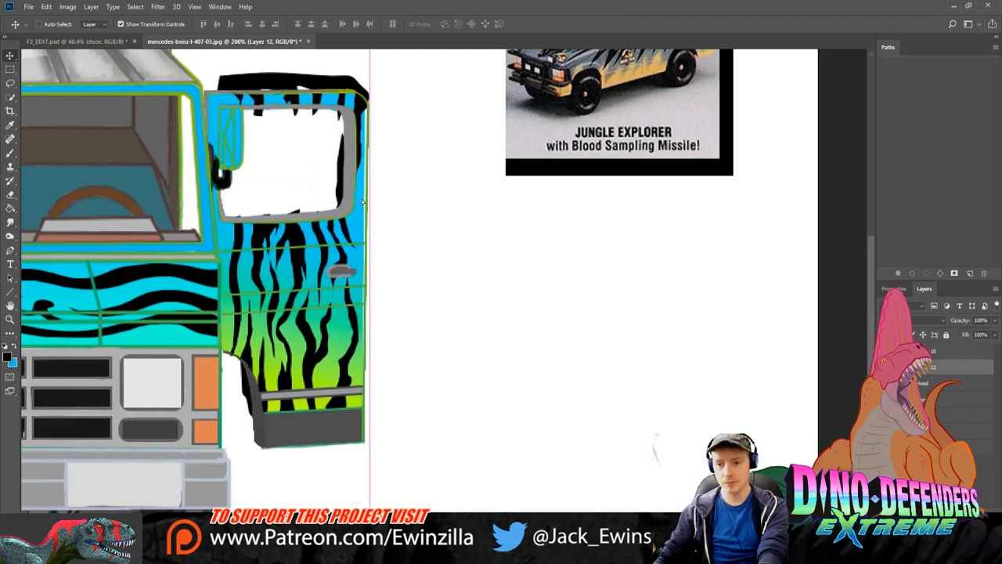
key("ctrl+z")
key("ctrl+shift+z")
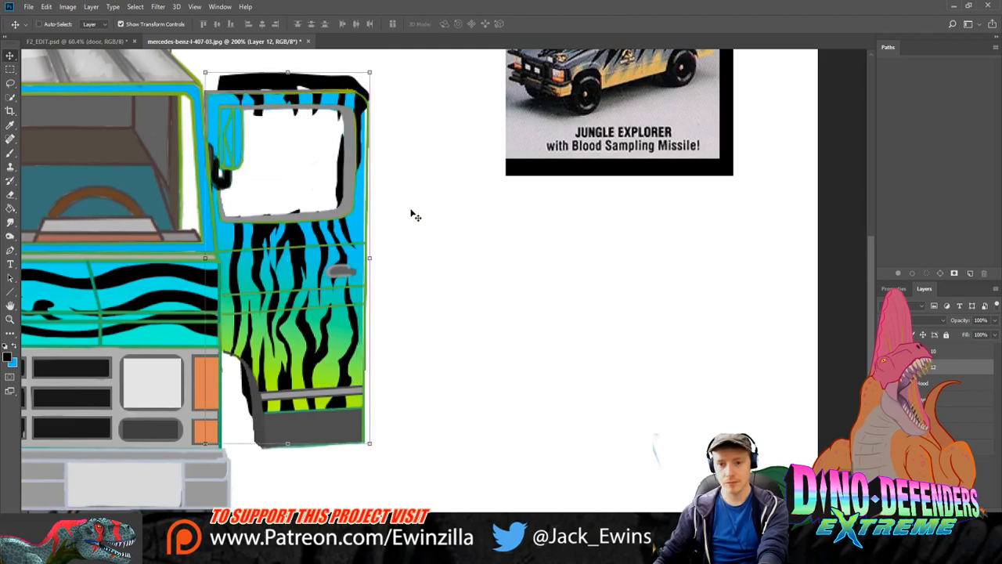
Step: Smudge away the Layer 12 artwork spilling past the door's outline at the wheel arch, window opening, roof and outer edge
left_click(10, 222)
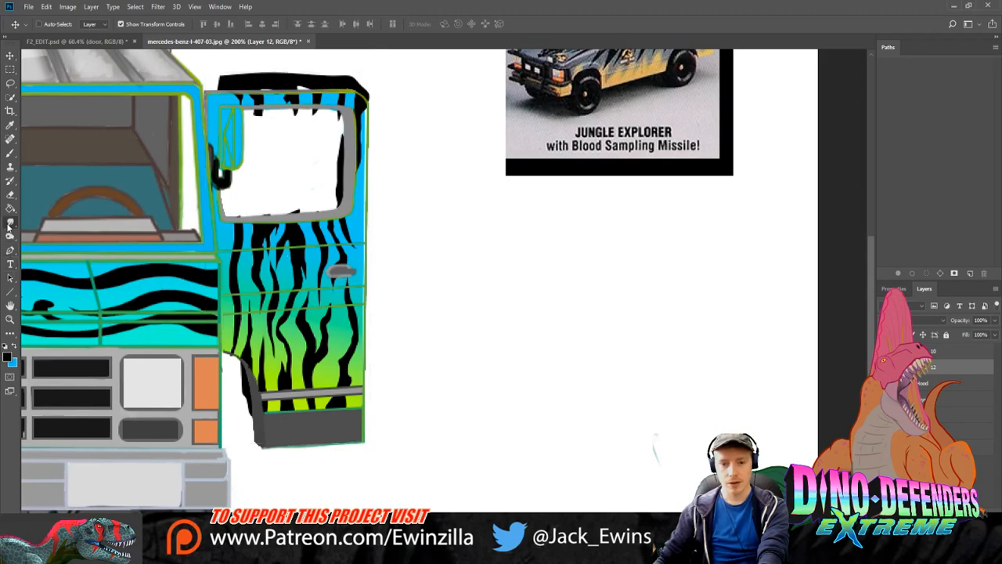
mouse_move(234, 379)
left_mouse_down()
mouse_move(242, 380)
mouse_move(247, 414)
left_mouse_up()
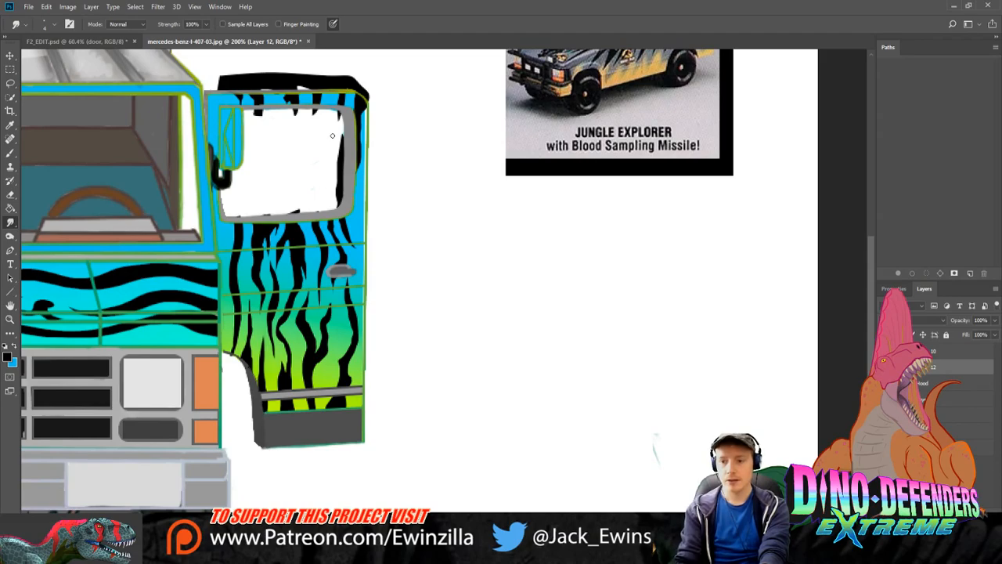
mouse_move(332, 136)
left_mouse_down()
mouse_move(341, 195)
mouse_move(337, 185)
left_mouse_up()
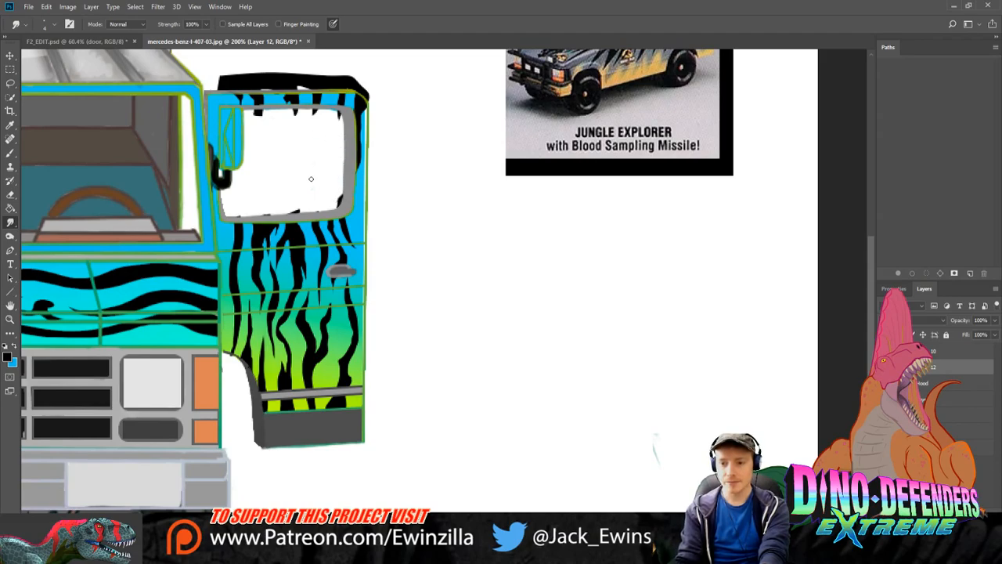
mouse_move(341, 119)
left_mouse_down()
mouse_move(256, 112)
mouse_move(265, 116)
left_mouse_up()
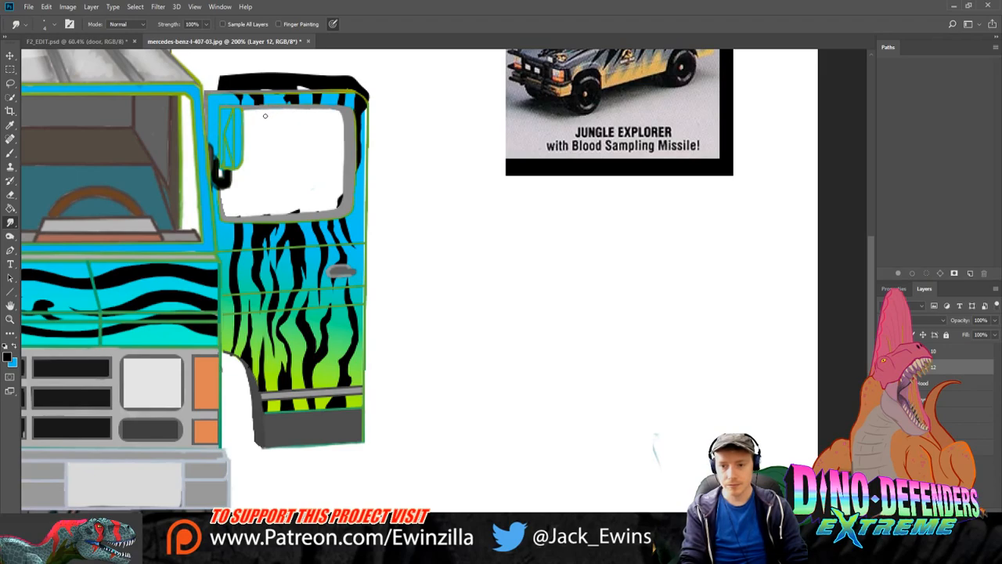
mouse_move(222, 65)
left_mouse_down()
mouse_move(246, 87)
mouse_move(210, 88)
mouse_move(328, 86)
mouse_move(247, 78)
mouse_move(287, 75)
mouse_move(275, 66)
mouse_move(230, 83)
mouse_move(343, 74)
mouse_move(376, 82)
mouse_move(313, 86)
mouse_move(367, 99)
left_mouse_up()
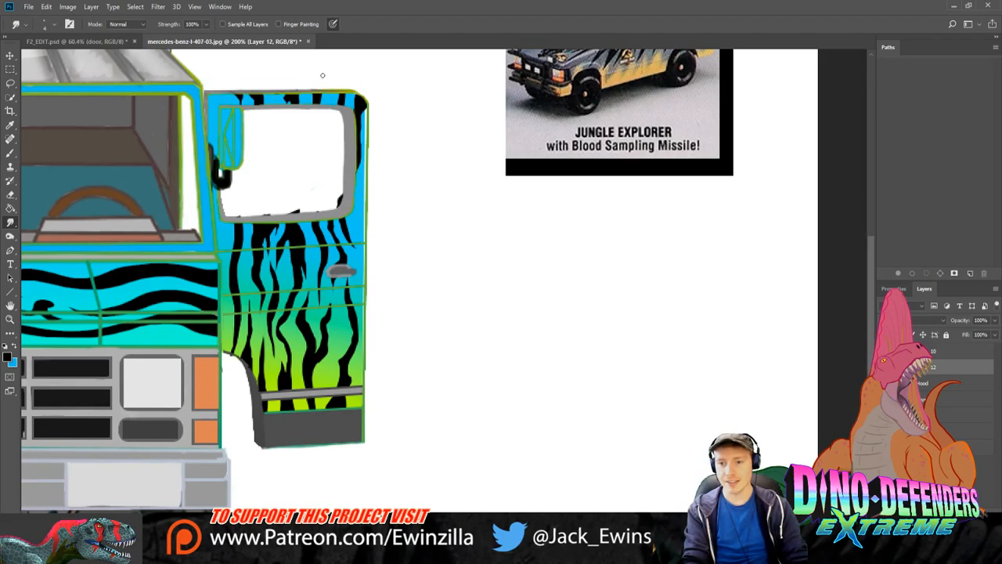
mouse_move(324, 195)
left_mouse_down()
mouse_move(340, 200)
mouse_move(311, 213)
left_mouse_up()
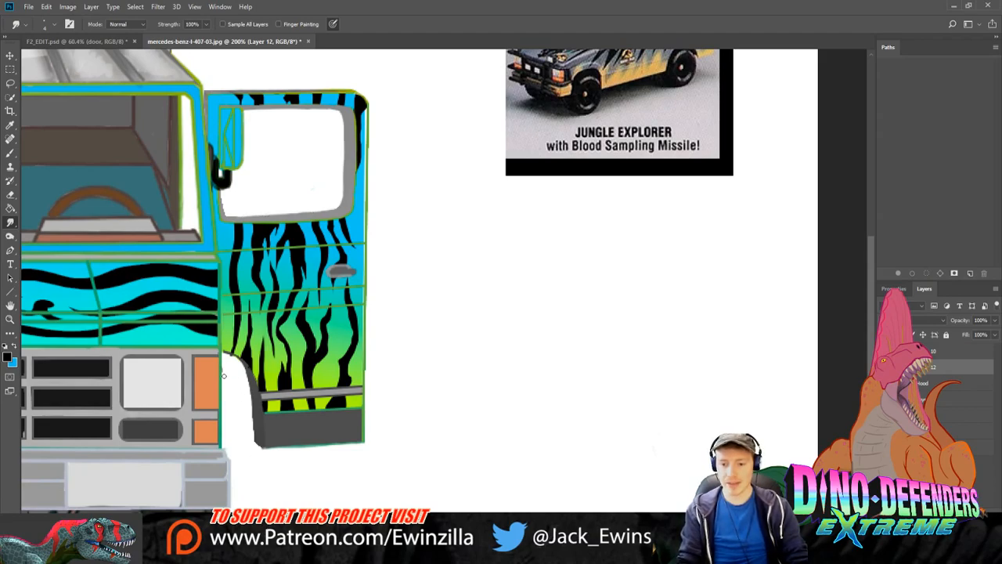
left_click(947, 351)
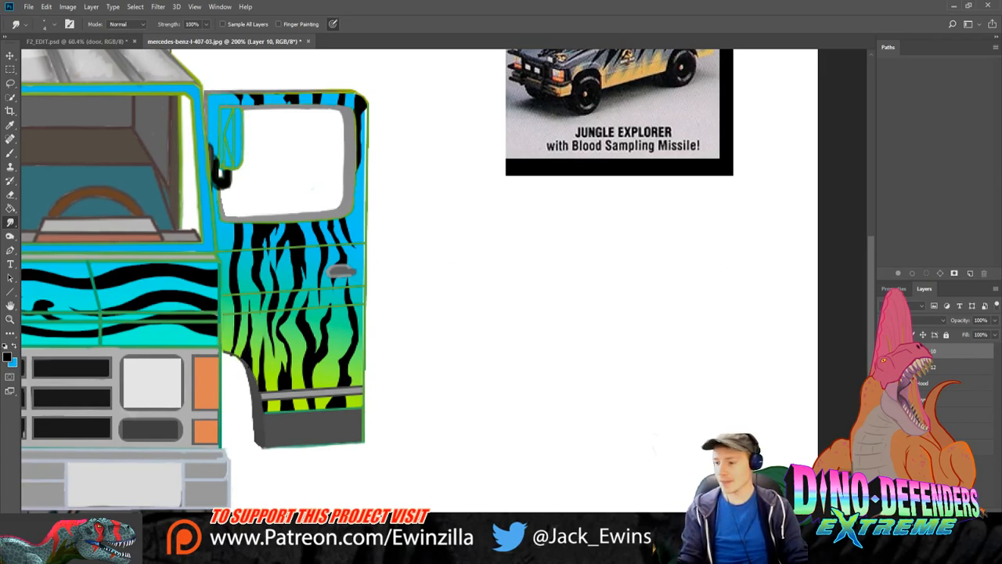
left_click(939, 366)
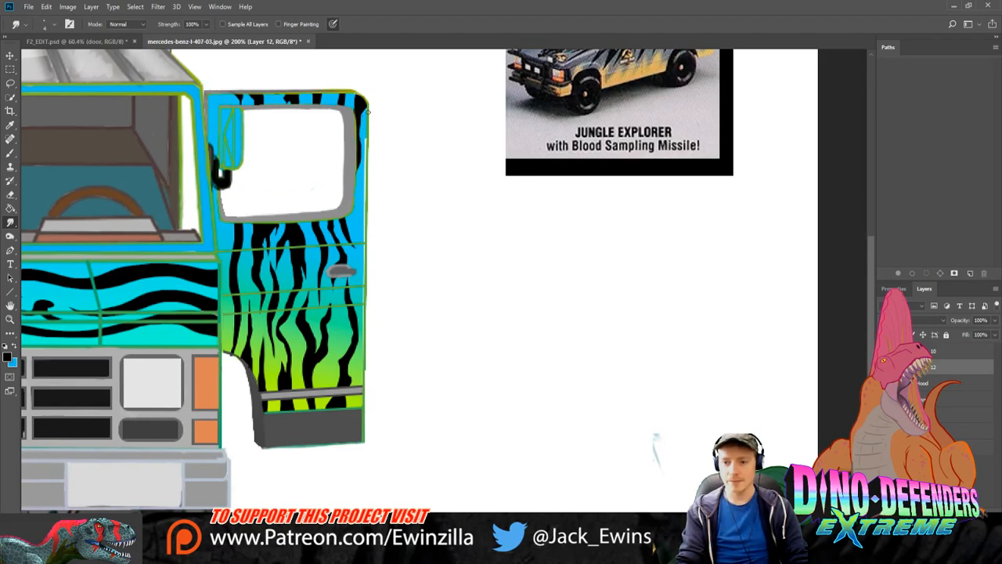
left_click_drag(367, 111, 367, 177)
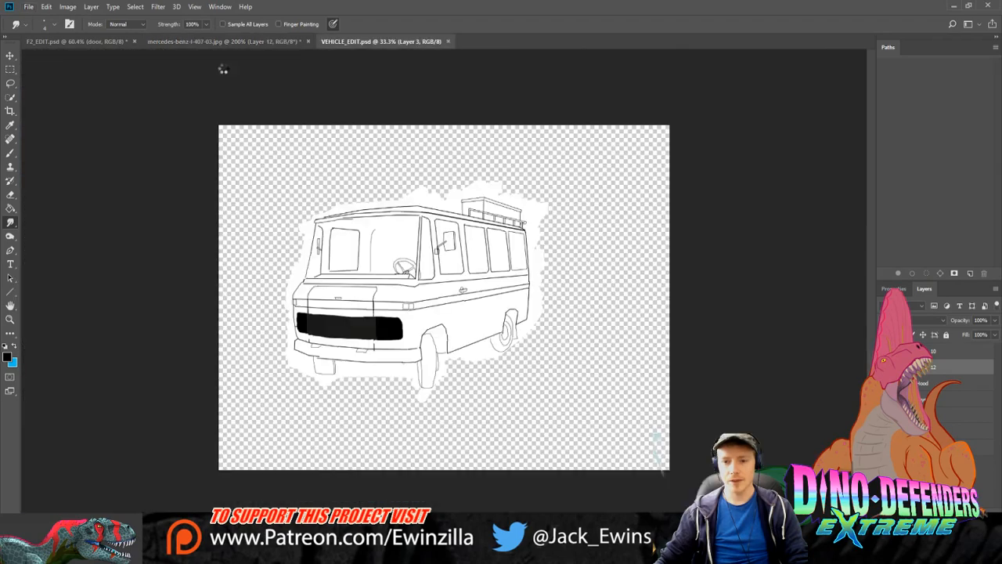
Step: Reveal the reference photo in VEHICLE_EDIT.psd, hide the van line drawing and its white backing, and examine the van up close
key("z")
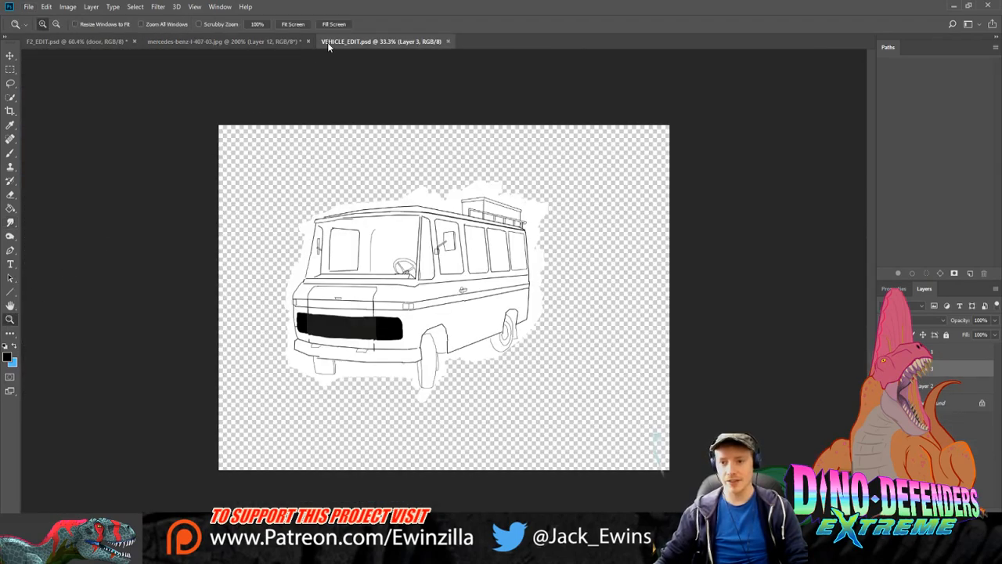
key("ctrl+plus")
left_click(884, 402)
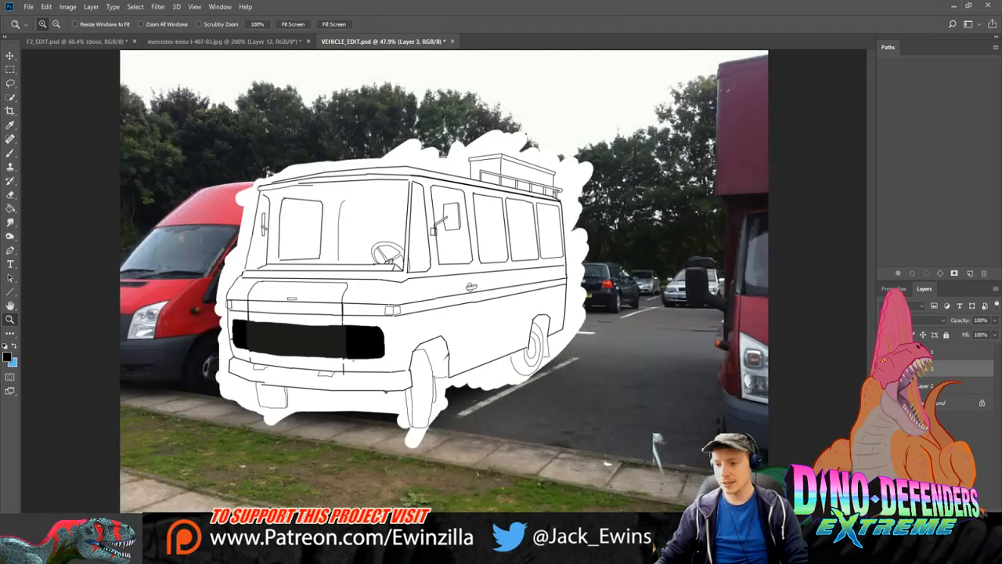
left_click(883, 368)
left_click(884, 352)
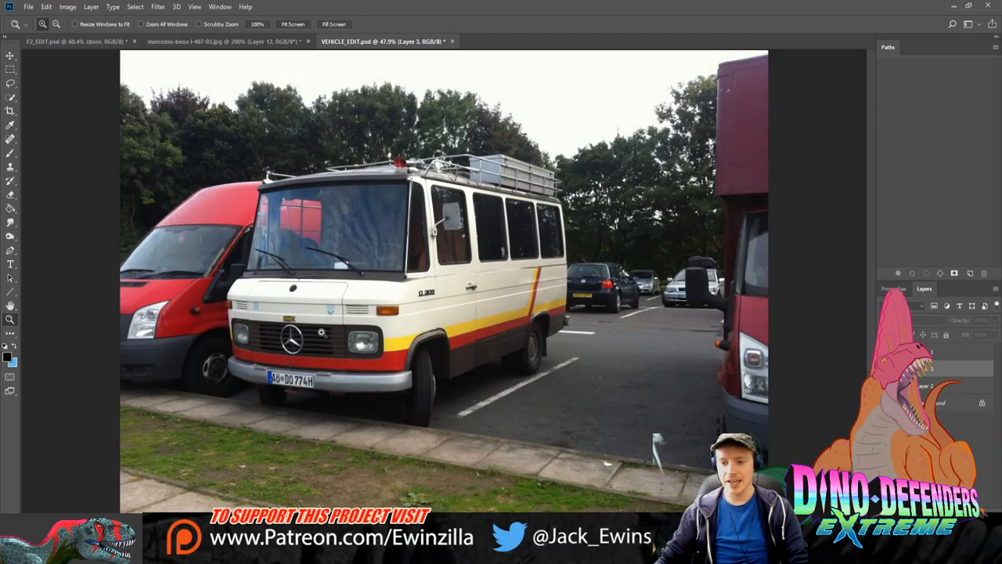
left_click(365, 236)
left_click(364, 236)
left_click(365, 235)
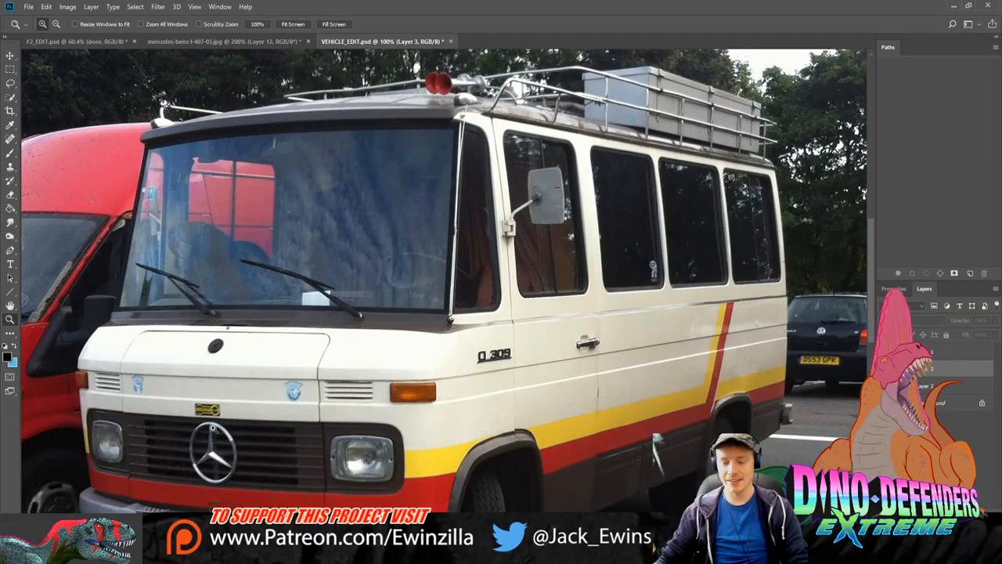
left_click(292, 25)
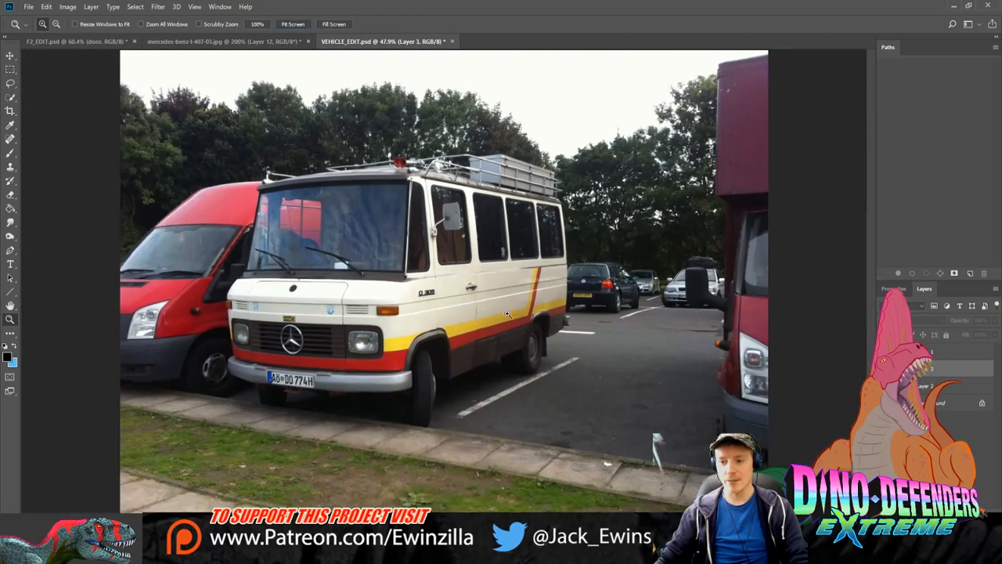
Step: Check the truck artwork, show the van line drawing over its photo again and inspect its front bumper and wheel arch
left_click(77, 42)
left_click(206, 41)
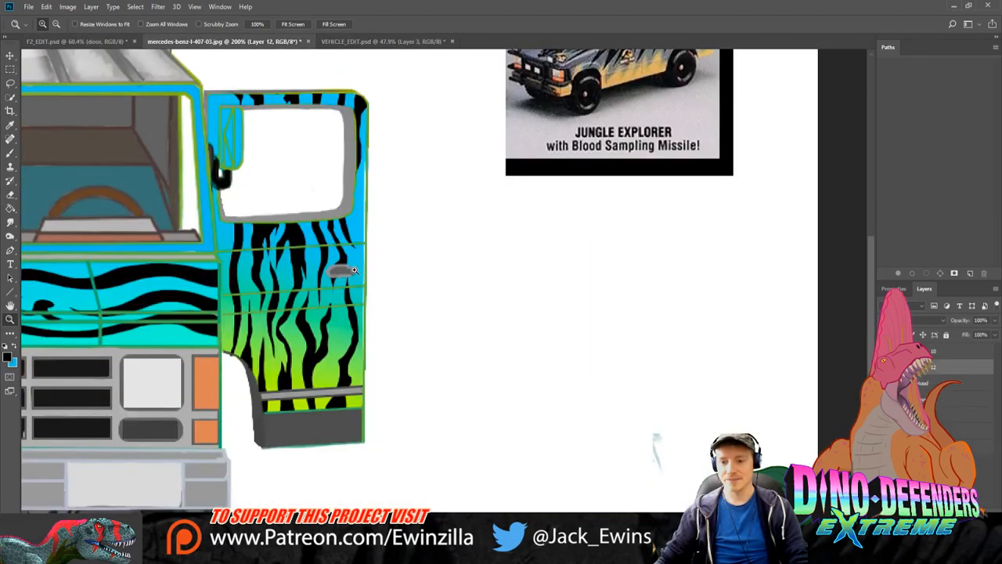
left_click(376, 41)
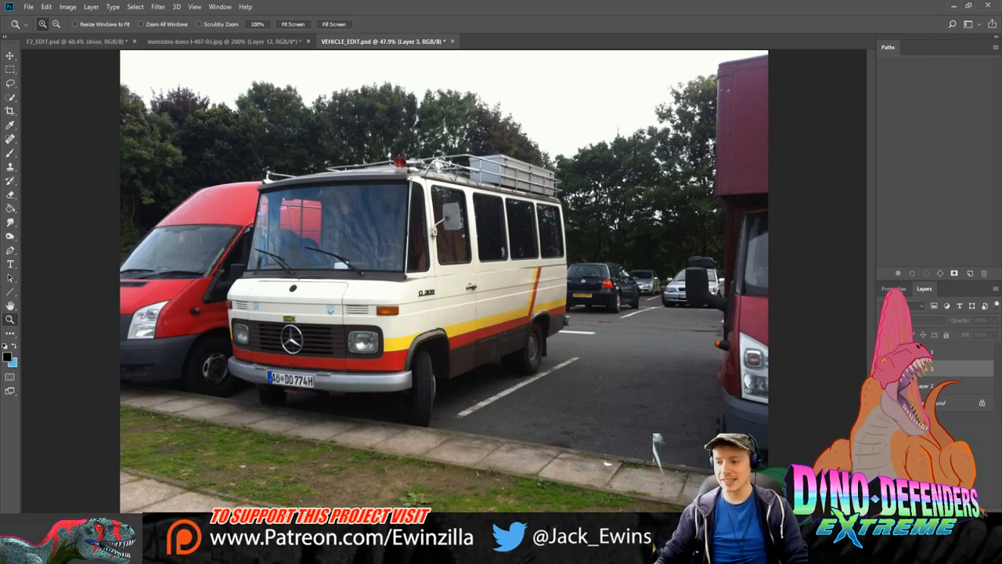
key("ctrl+comma")
left_click(378, 301)
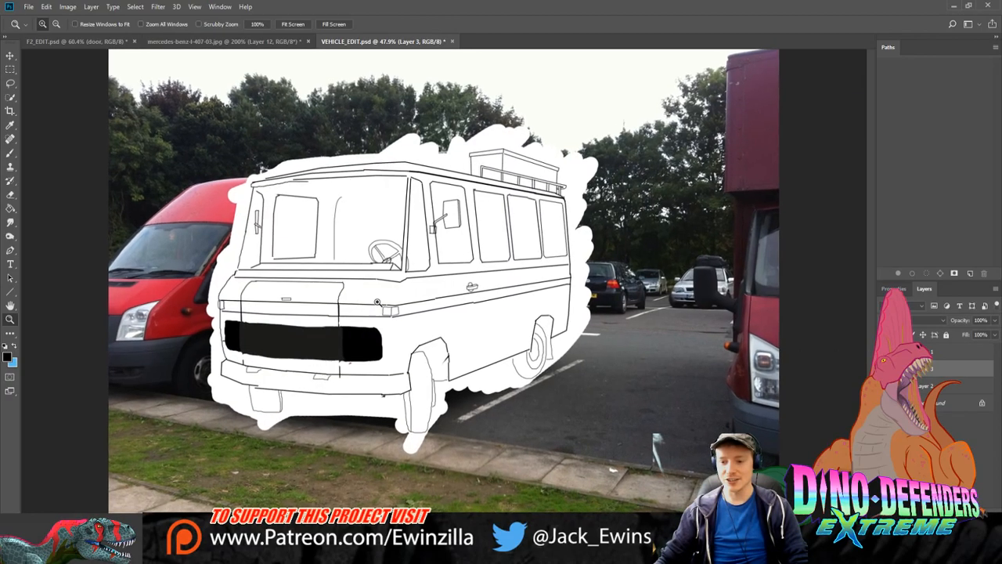
scroll(407, 444, "down", 1)
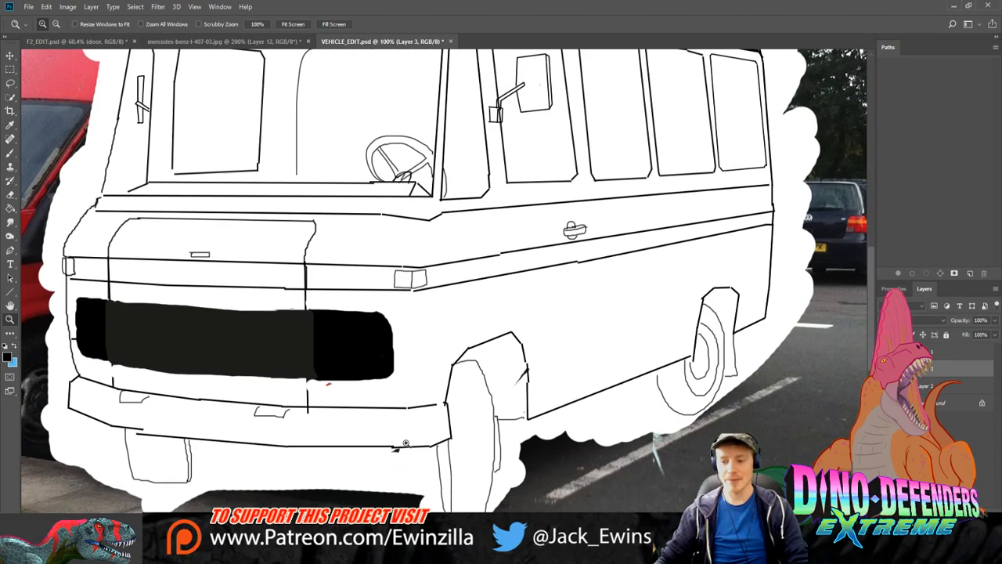
left_click(507, 434)
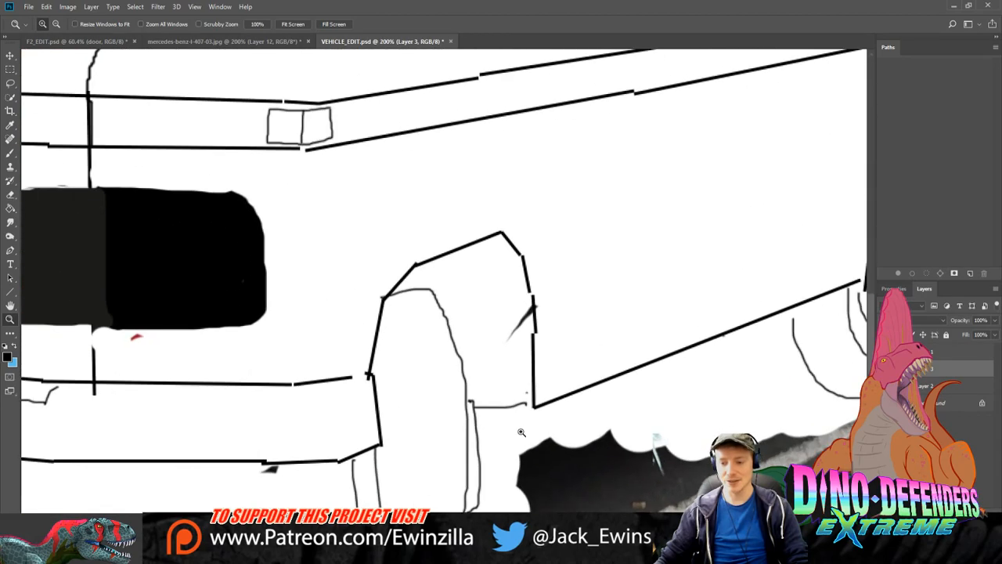
left_click(293, 25)
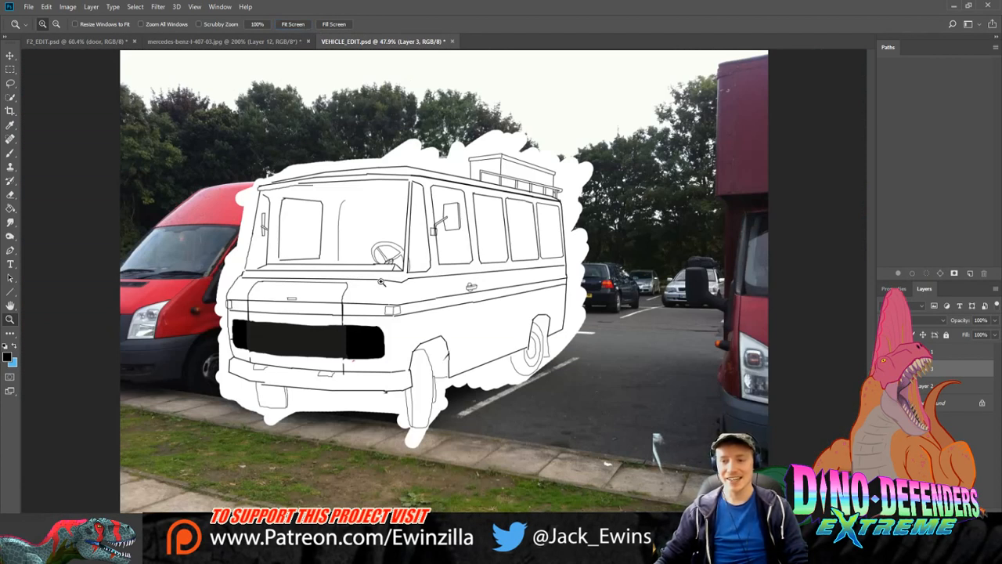
Step: Close VEHICLE_EDIT.psd and hide the blueprint drawing behind the truck artwork in mercedes-benz-l-407-03.jpg
left_click(443, 41)
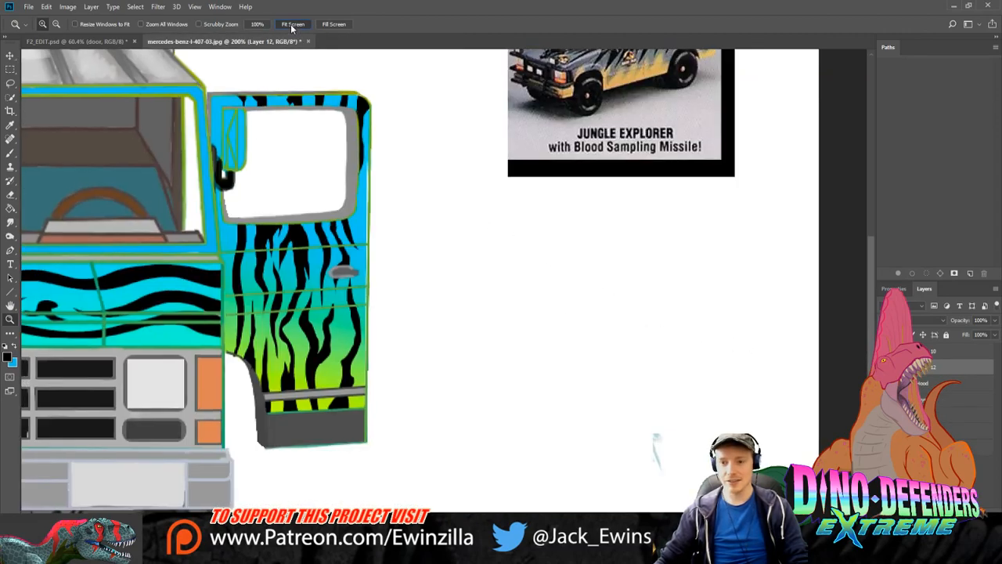
left_click(293, 24)
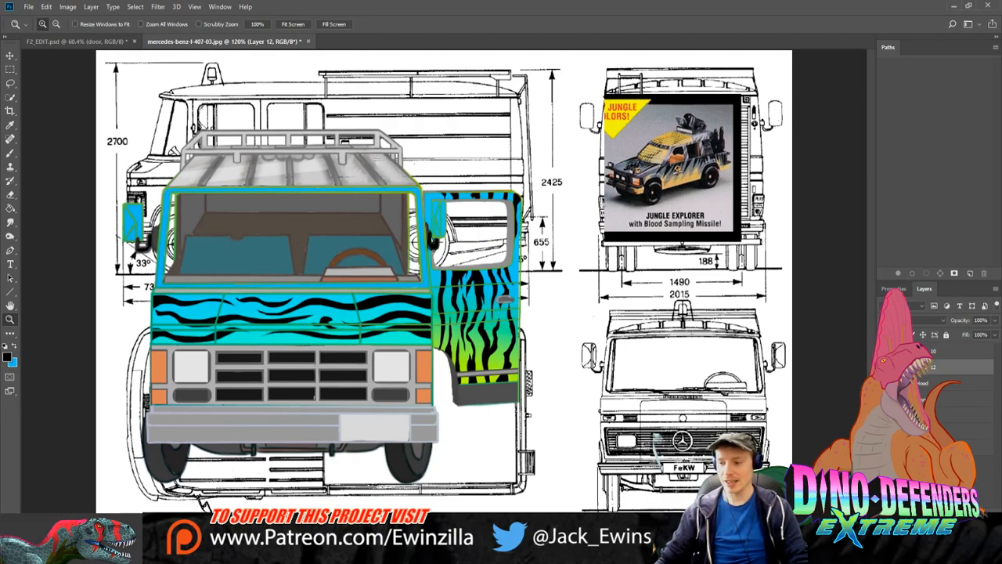
left_click(883, 431)
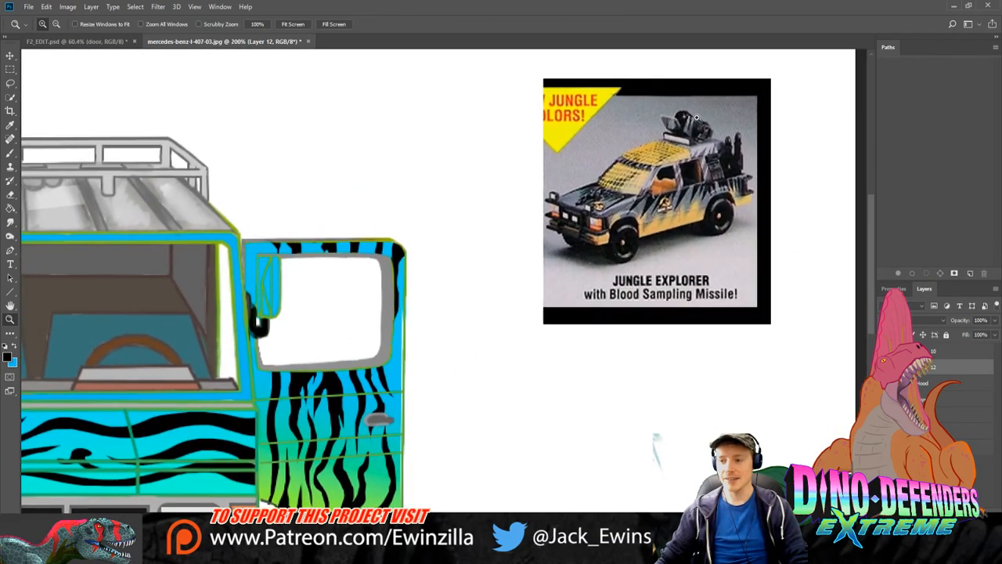
left_click(695, 117)
scroll(650, 196, "down", 3)
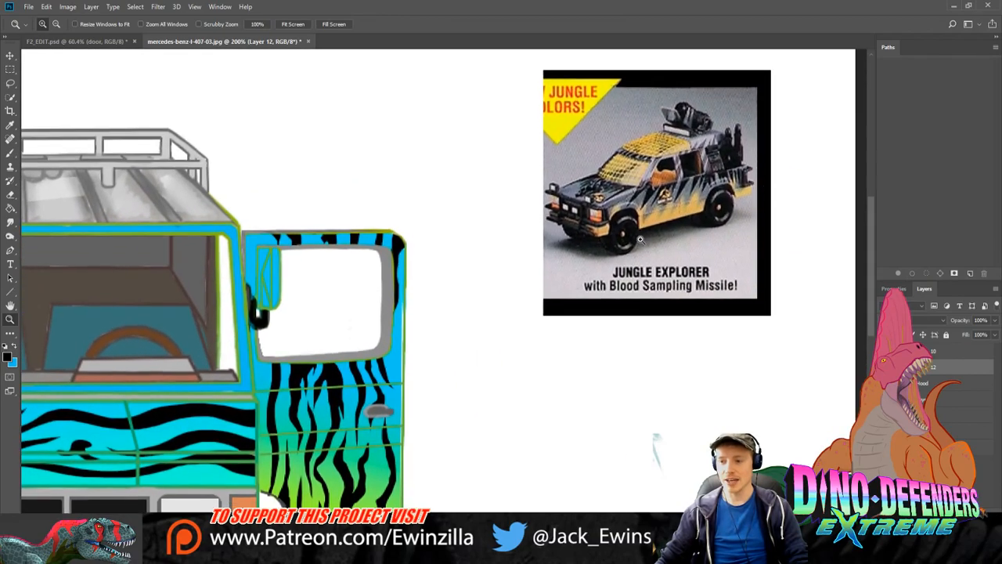
left_click(291, 24)
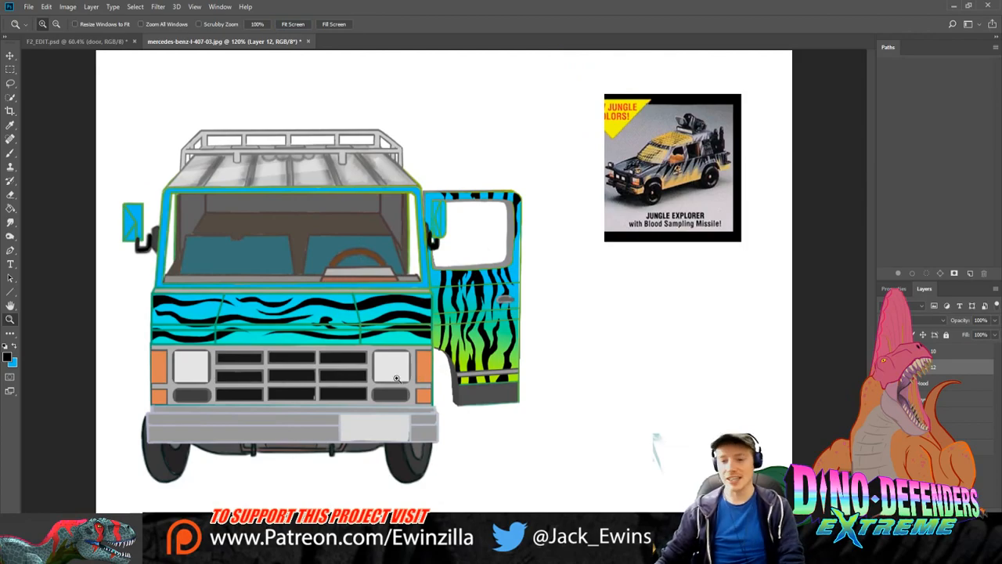
Step: Check Layer 12's coverage of the open door and smudge its artwork out to the green outline along the outer edge
left_click(529, 402)
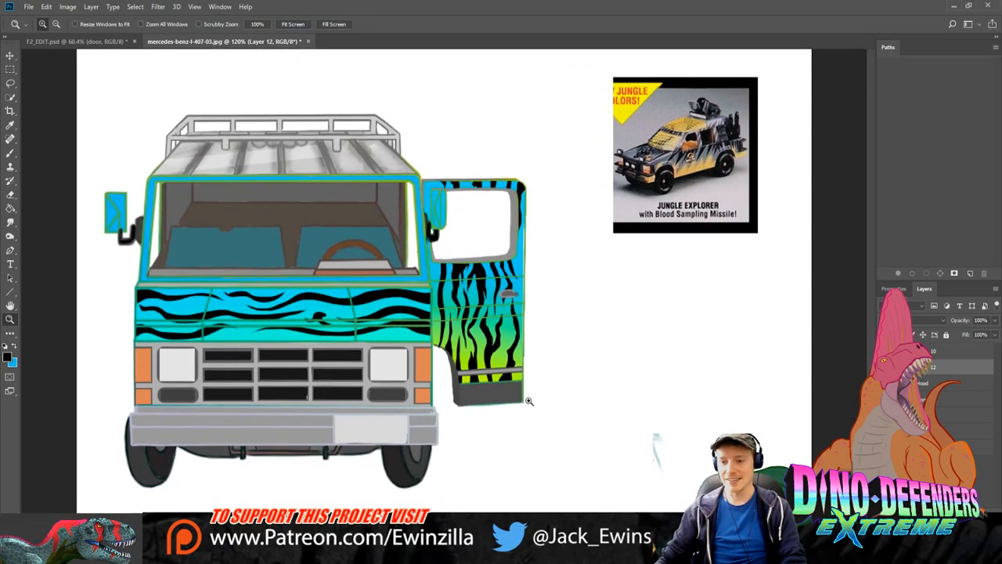
left_click(528, 401)
scroll(522, 442, "up", 5)
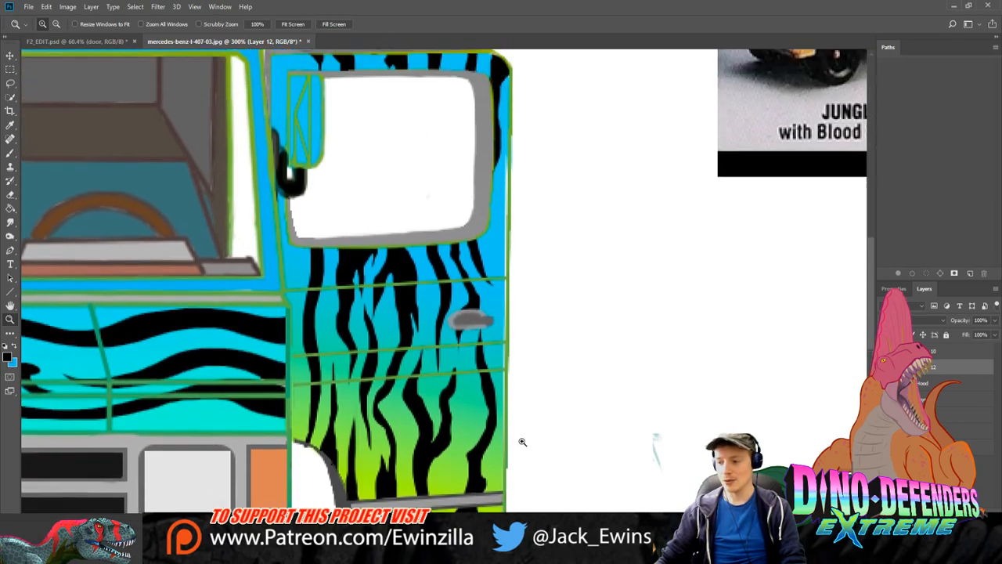
scroll(523, 442, "up", 1)
left_click(883, 367)
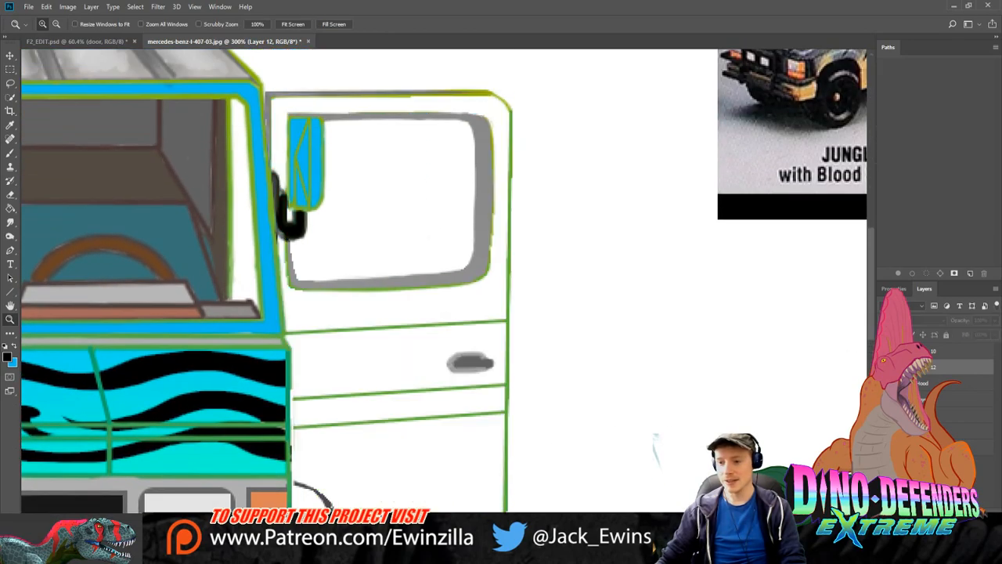
left_click(883, 367)
left_click(8, 224)
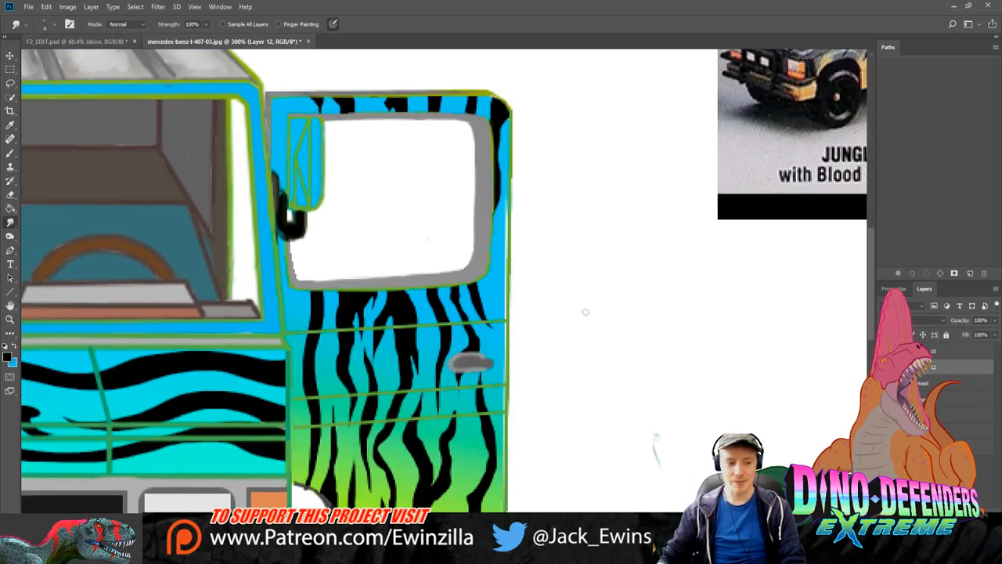
mouse_move(499, 226)
left_mouse_down()
mouse_move(505, 202)
mouse_move(505, 488)
left_mouse_up()
scroll(858, 351, "down", 5)
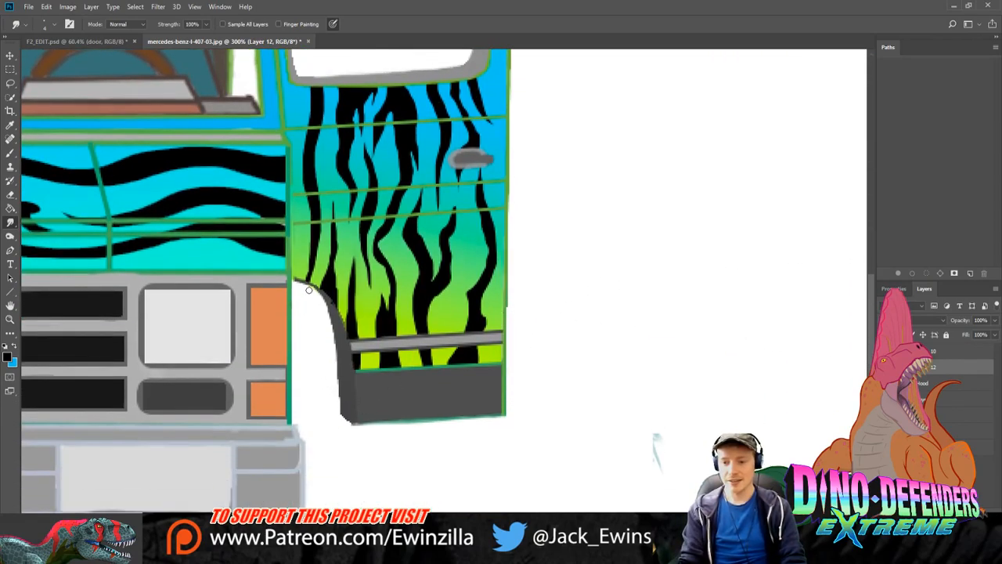
scroll(656, 446, "up", 5)
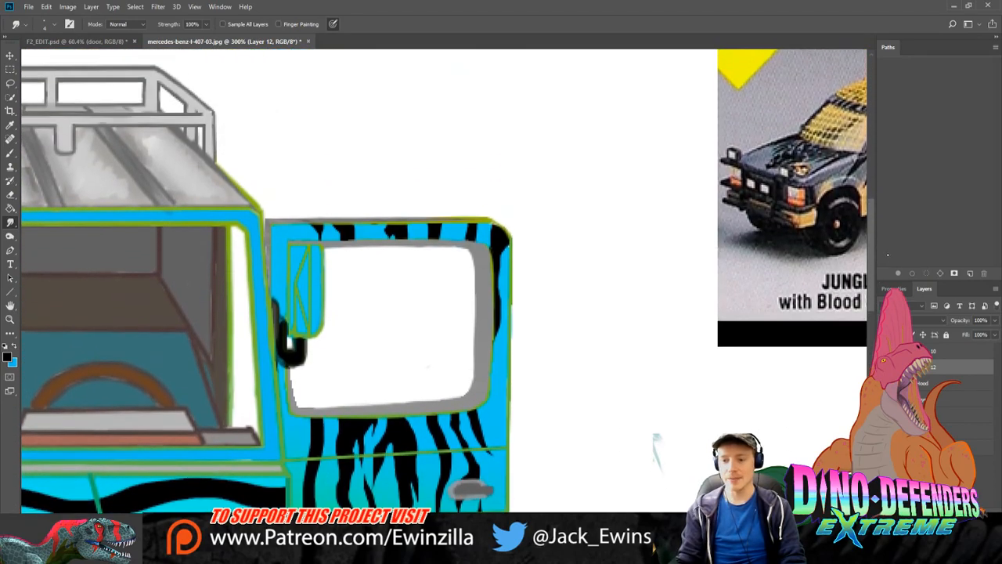
Step: Lasso a long stripe along the door's outer edge from beside the window down past the handle, fill it with black and deselect
scroll(656, 447, "down", 1)
scroll(656, 446, "down", 3)
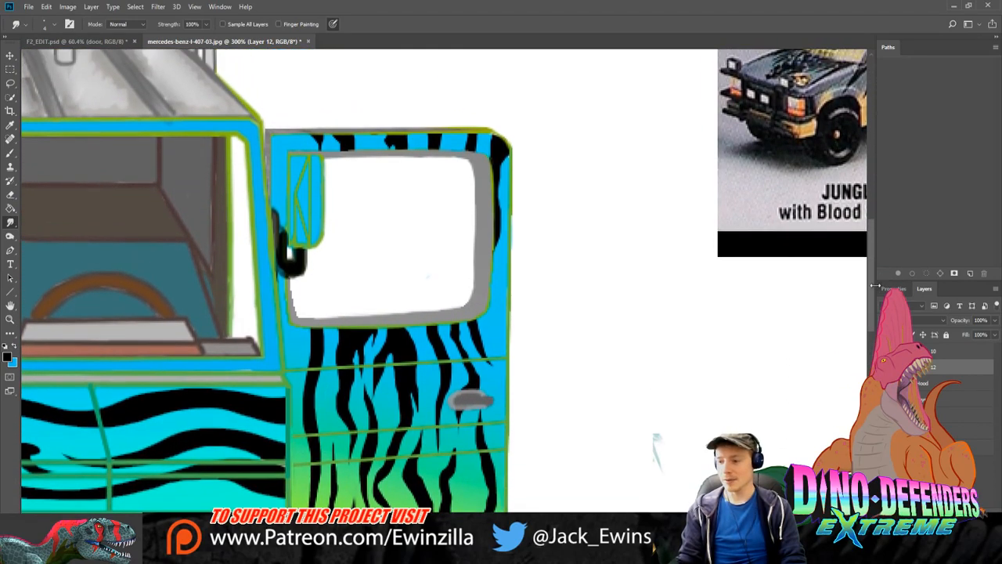
scroll(656, 446, "up", 2)
scroll(656, 446, "down", 1)
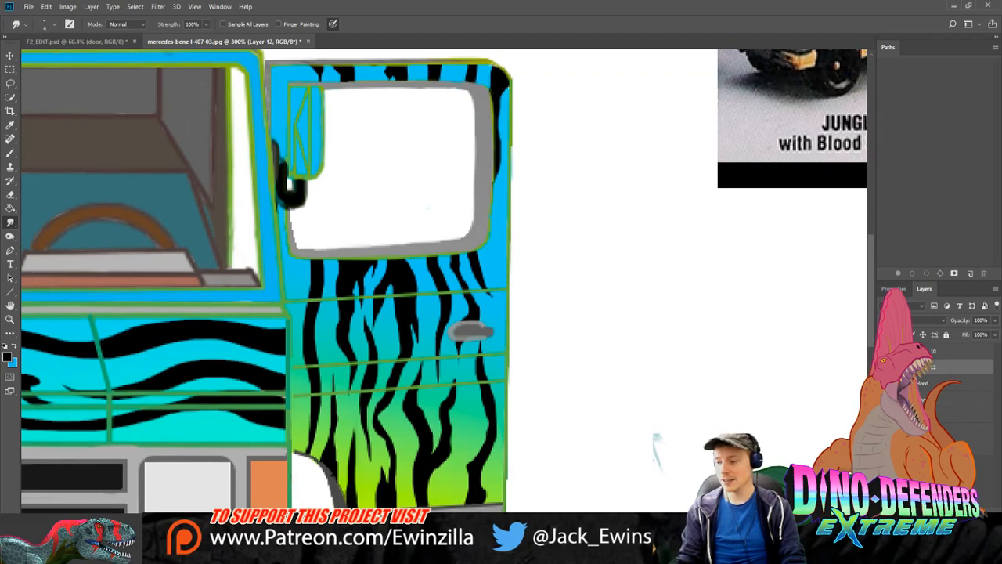
left_click(10, 83)
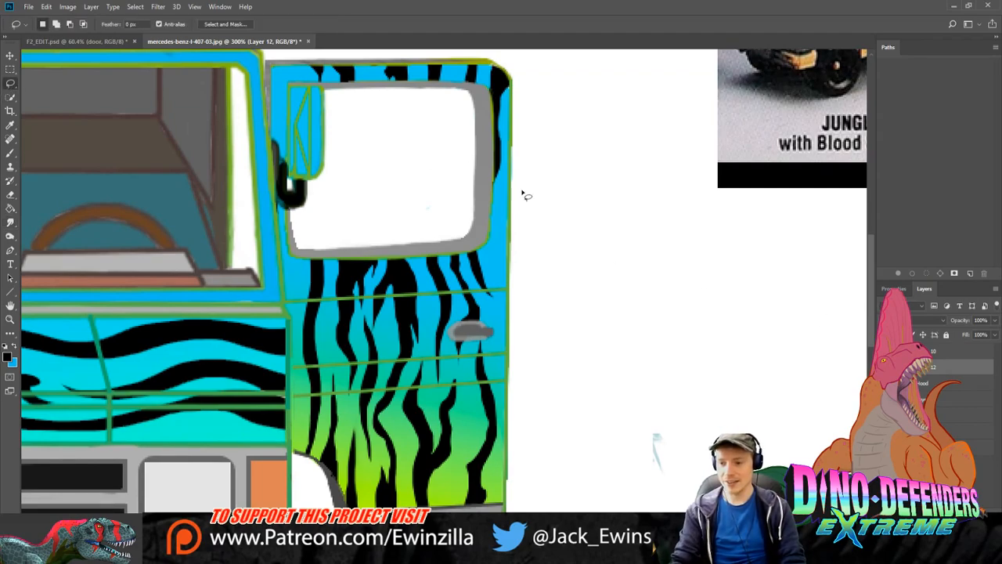
mouse_move(514, 173)
left_mouse_down()
mouse_move(495, 260)
mouse_move(509, 362)
mouse_move(527, 156)
left_mouse_up()
left_click(10, 208)
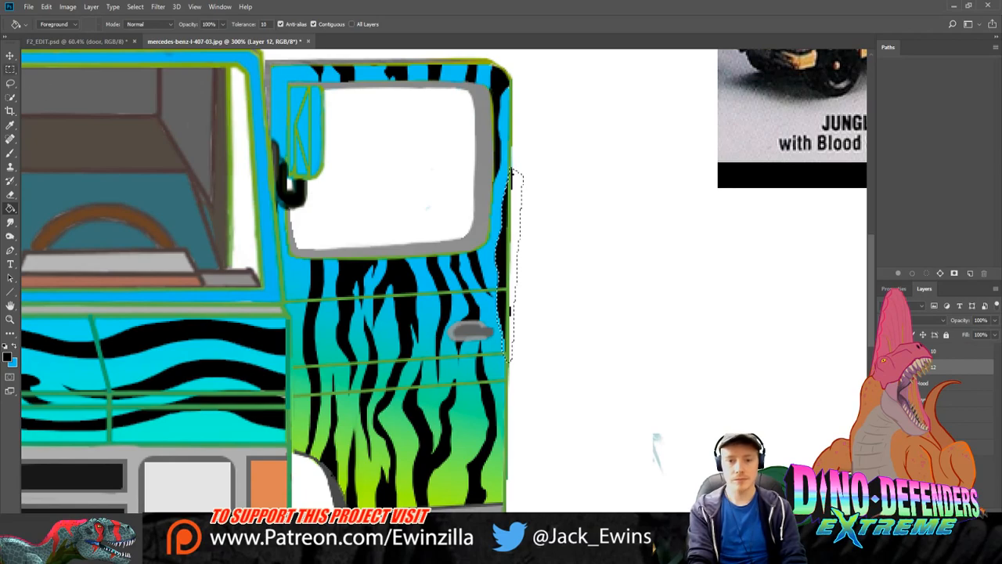
left_click(10, 69)
left_click(10, 221)
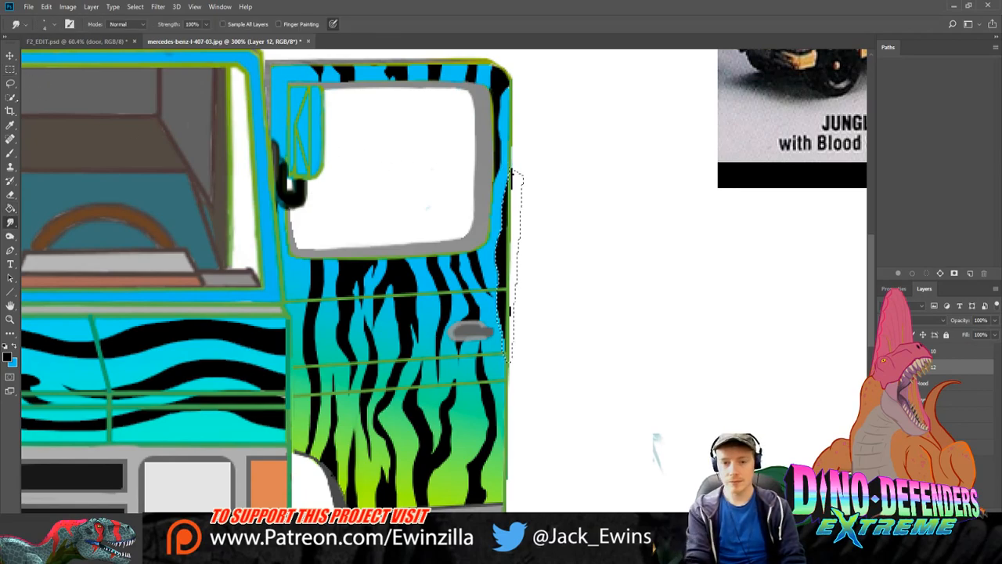
key("m")
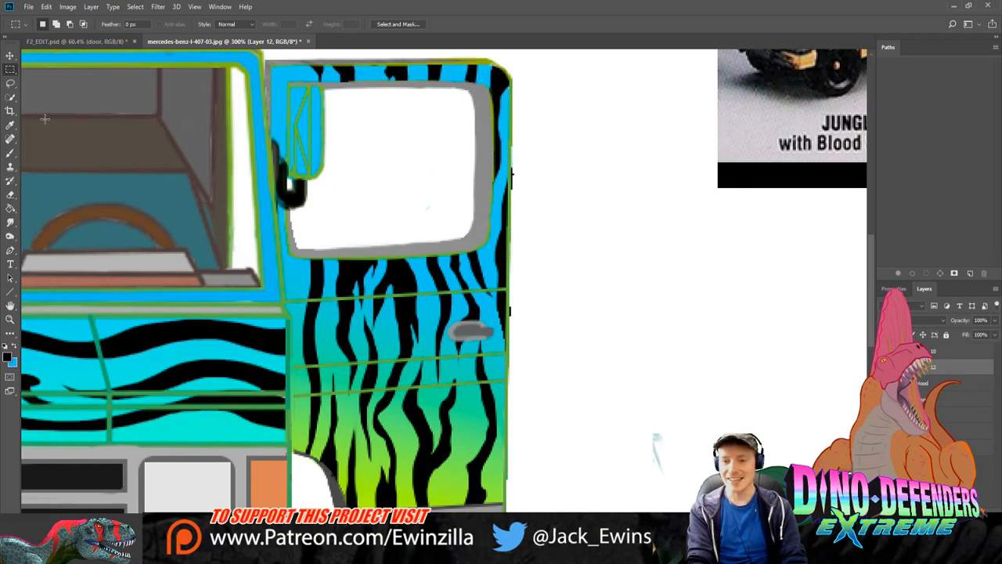
Step: Erase the new black stripe's spill past the door's outer edge at both of its ends
left_click(11, 208)
left_click(11, 195)
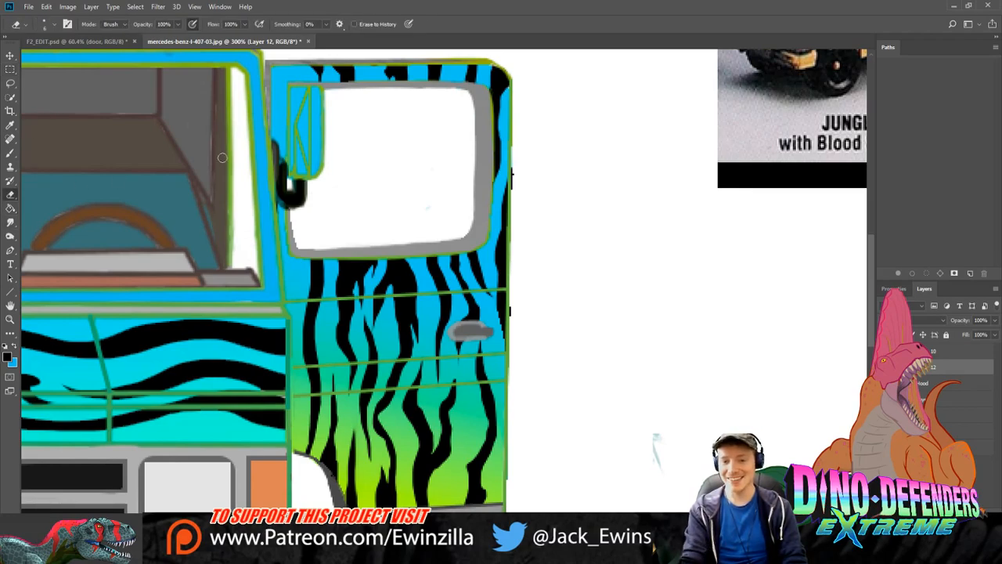
left_click_drag(517, 191, 515, 179)
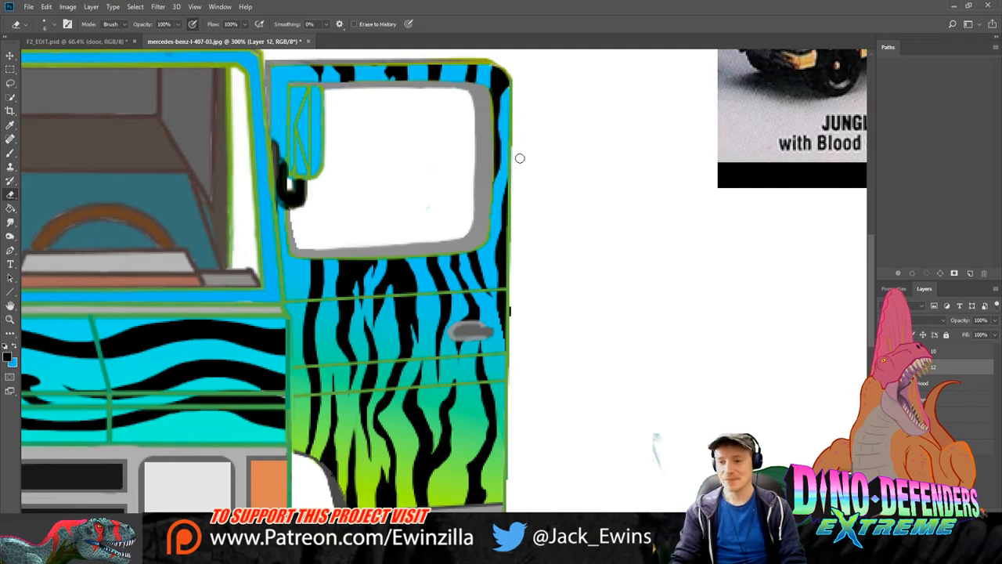
left_click(512, 312)
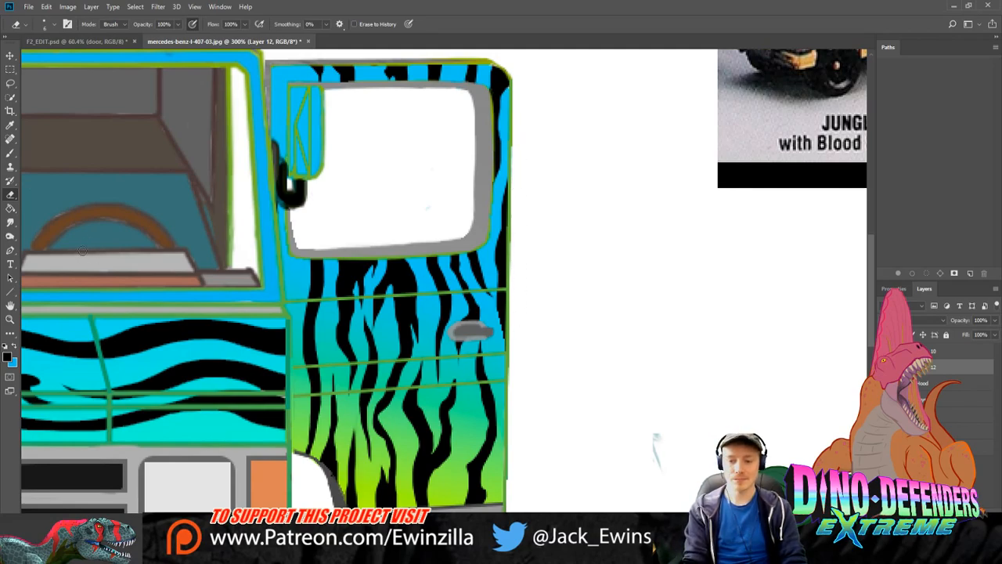
left_click(10, 319)
left_click(296, 25)
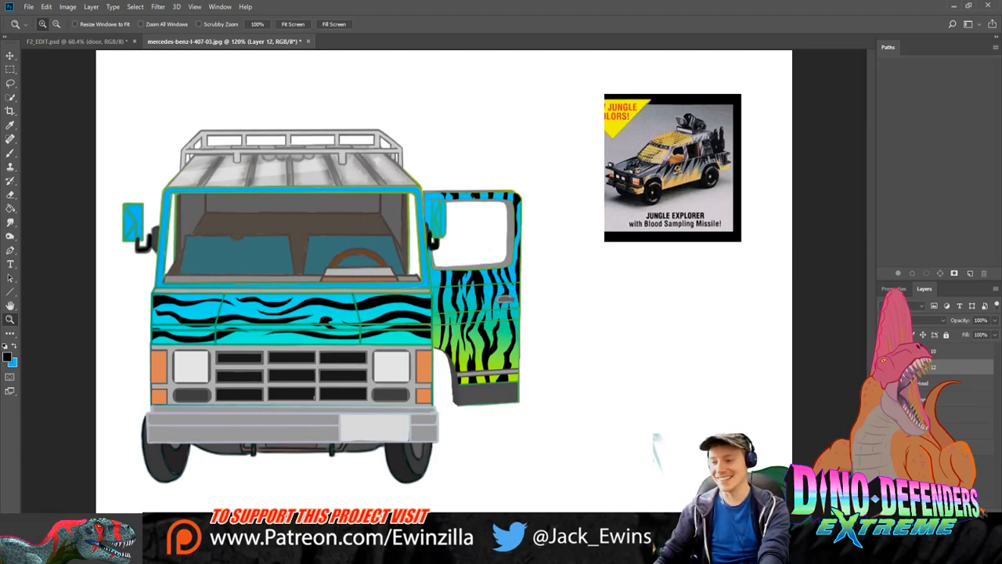
Step: Toggle Layers 10 and 12 to check their contents and make the Hood layer active
left_click(886, 351)
left_click(886, 351)
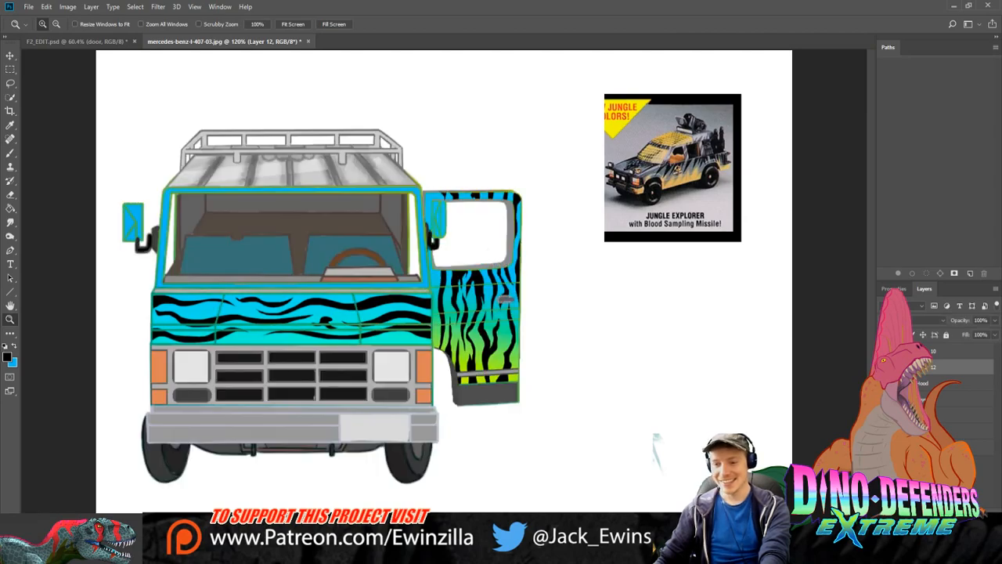
left_click(886, 366, "alt")
left_click(886, 367, "alt")
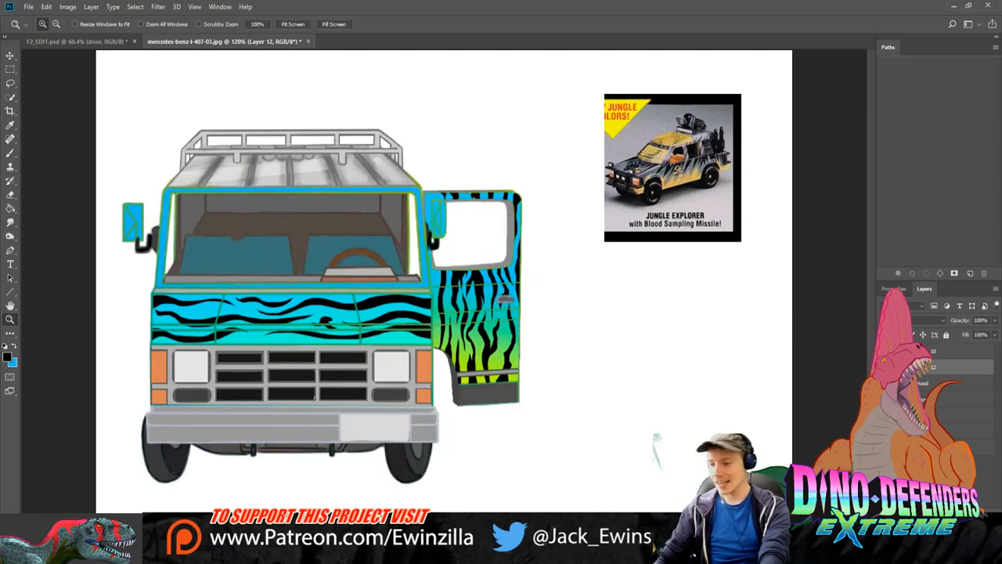
left_click(927, 382)
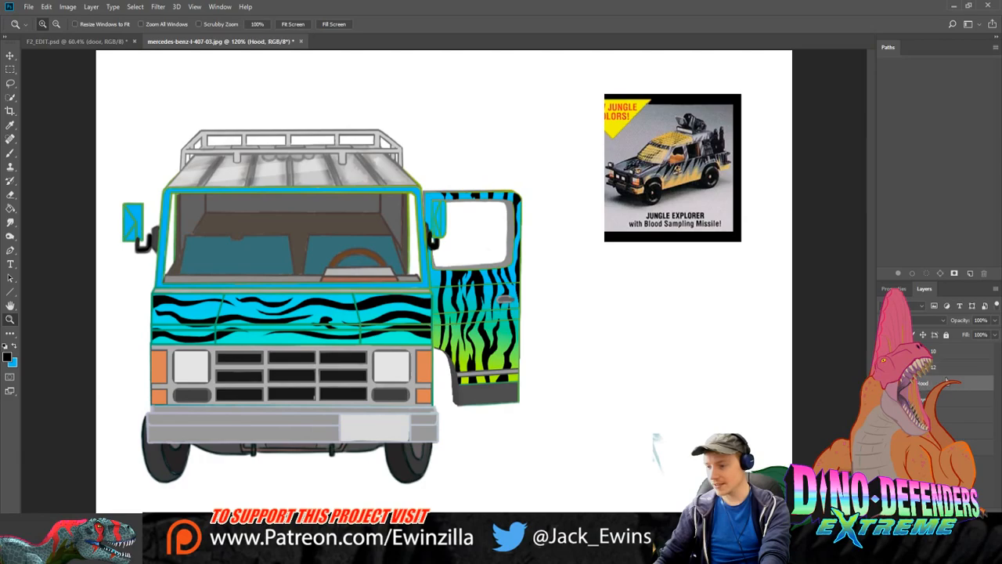
Step: Merge the Hood layer into Layer 12, duplicate the merged layer and offset the copy away from the truck
left_click(928, 368, "shift")
left_click(927, 368)
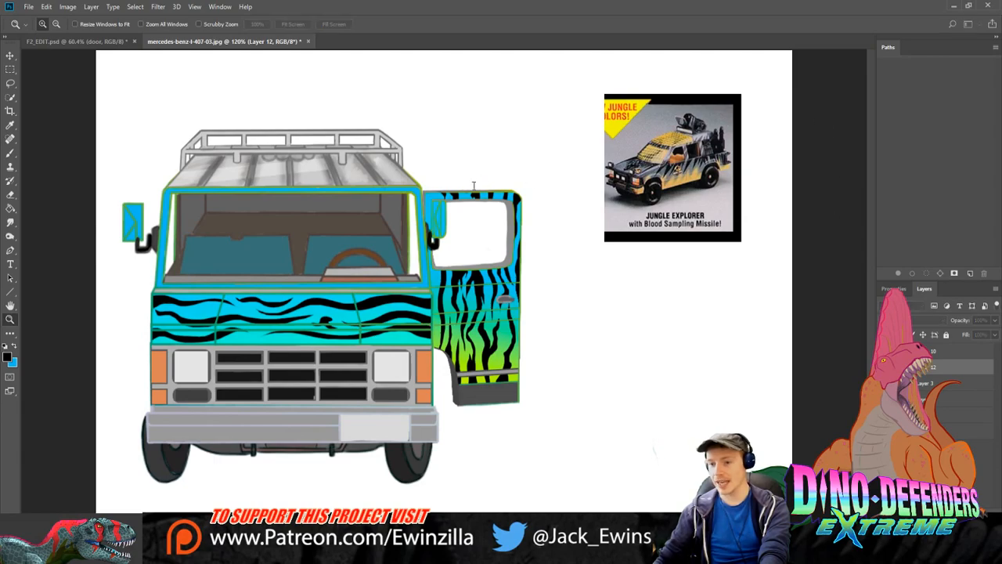
key("ctrl+j")
key("v")
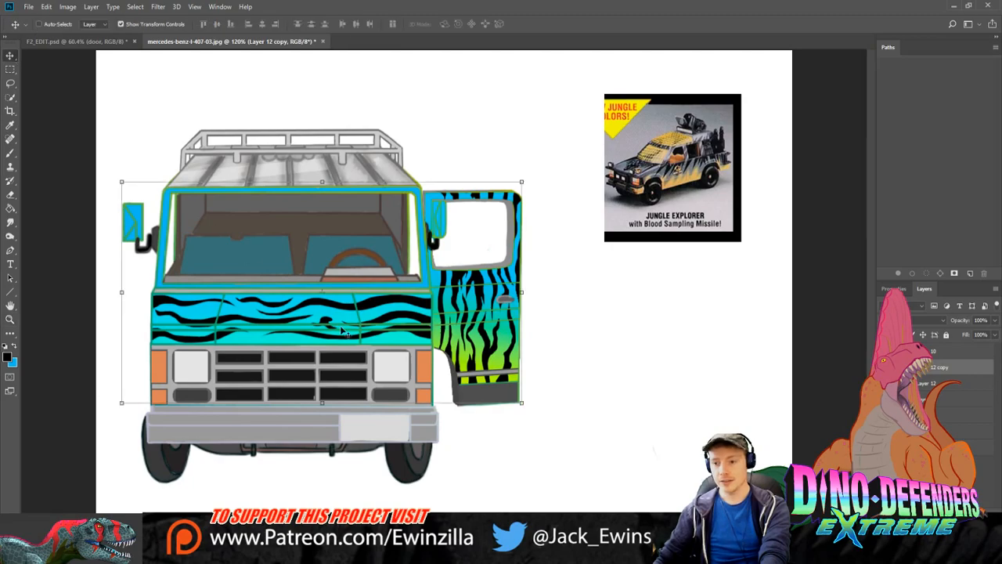
left_click_drag(343, 331, 583, 399)
Step: Rename the duplicated layer "hood and door", place it below the reference image layer and hide it
double_click(938, 367)
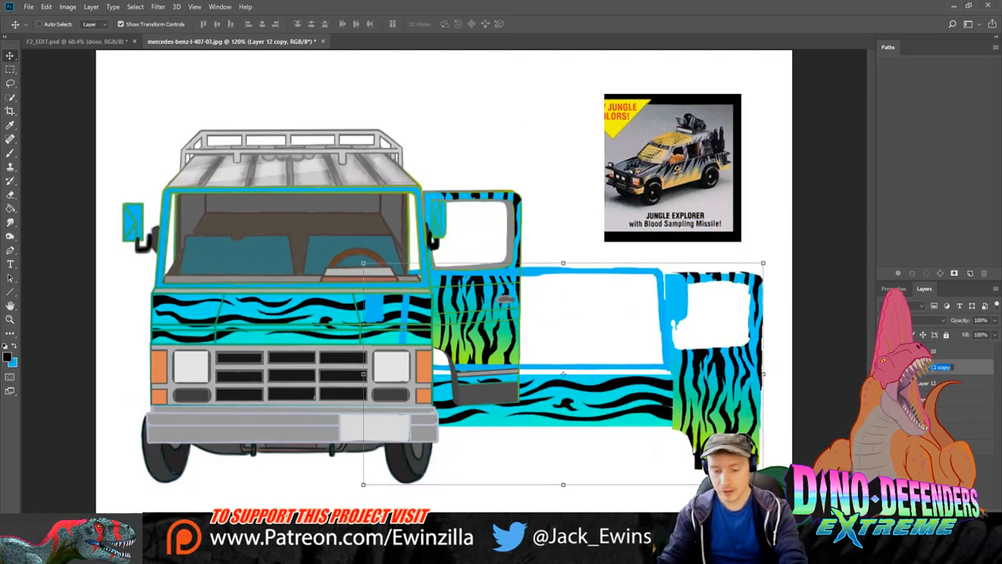
key("BackSpace")
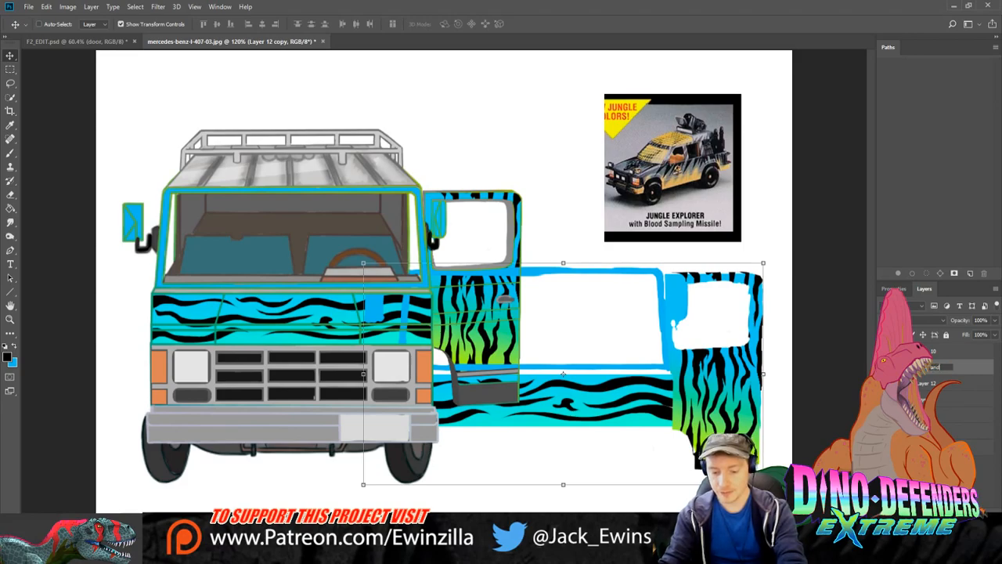
type("and door")
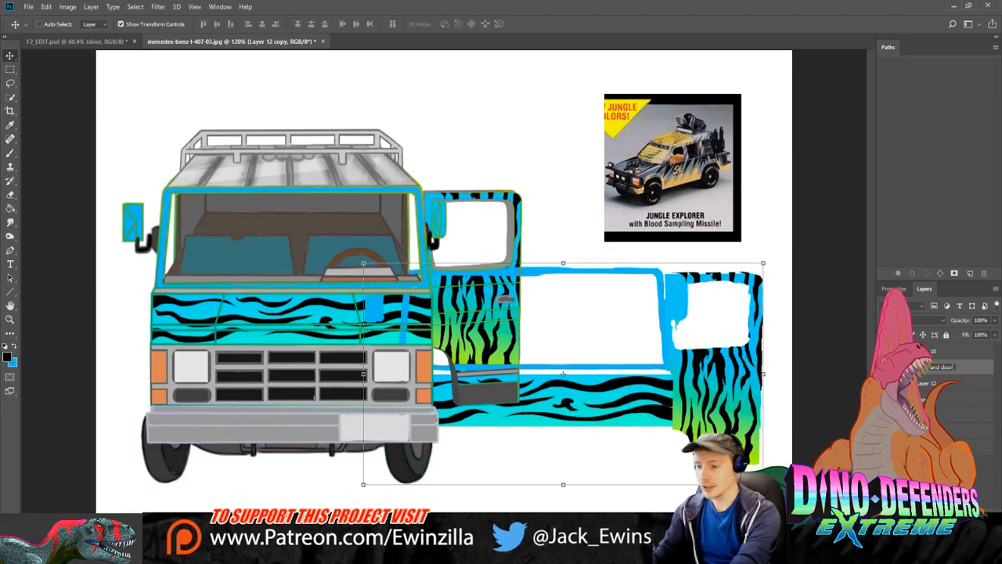
key("Return")
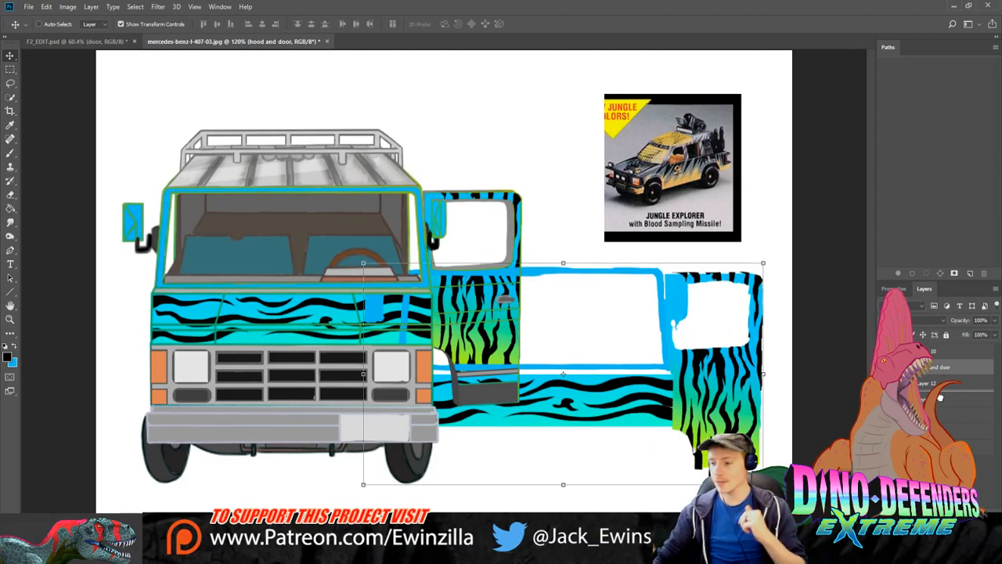
left_click(963, 415)
key("Delete")
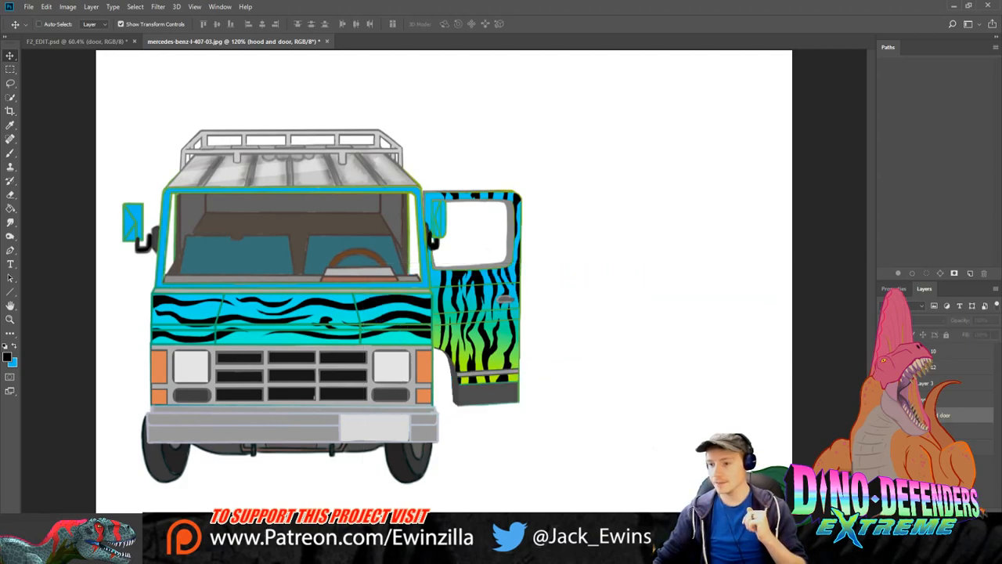
Step: Show the Jungle Explorer reference image and rename its layer "inspiration"
left_click(941, 402)
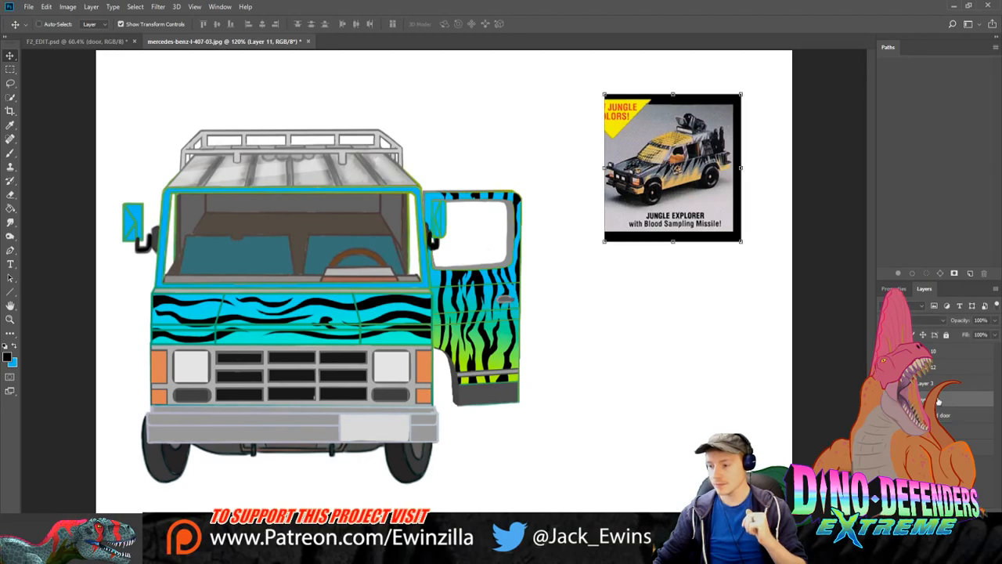
key("h")
key("v")
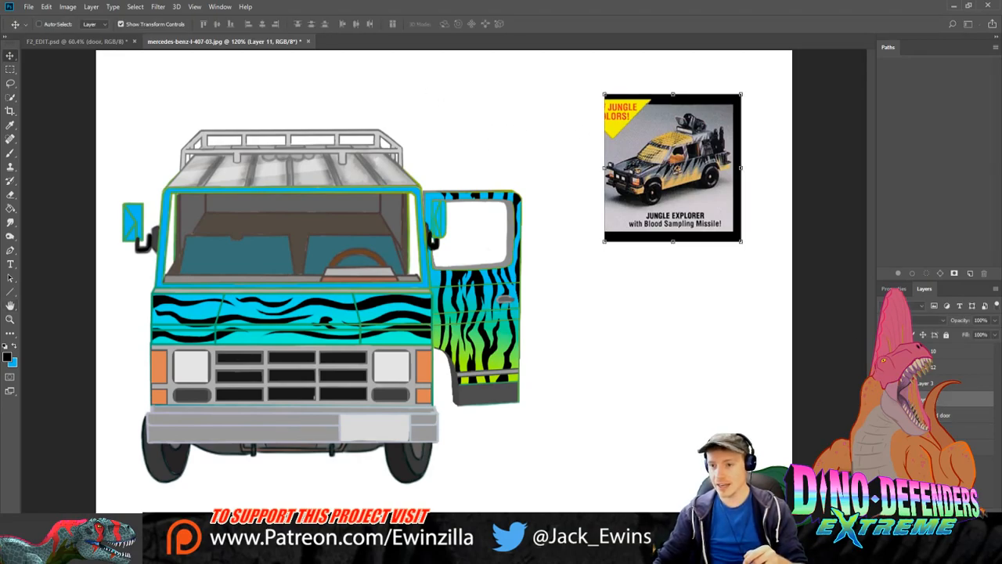
double_click(926, 400)
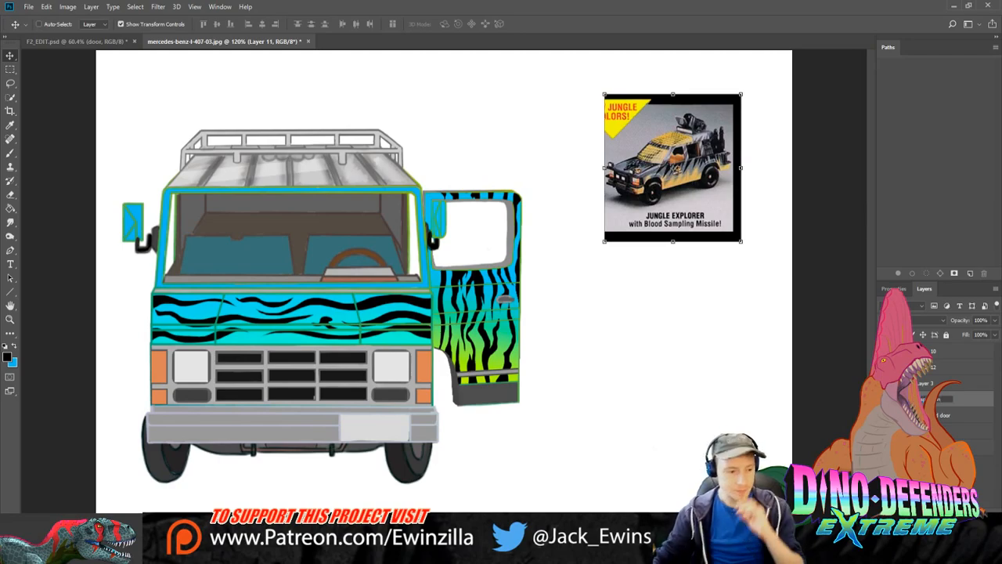
type("inspiration")
key("Return")
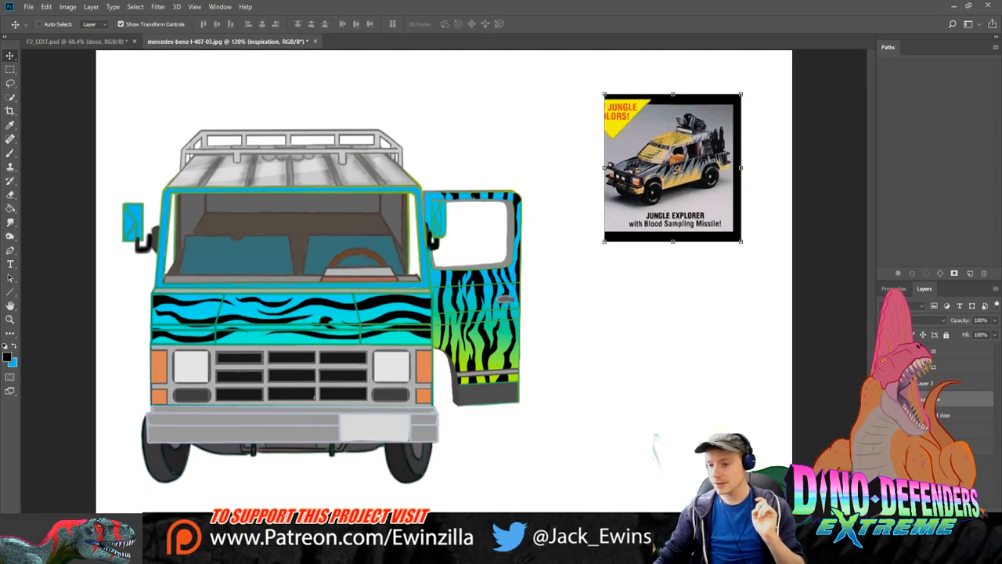
Step: Rename Layer 3 with the red truck outline "lines" and hide it
left_click(884, 383)
left_click(925, 384)
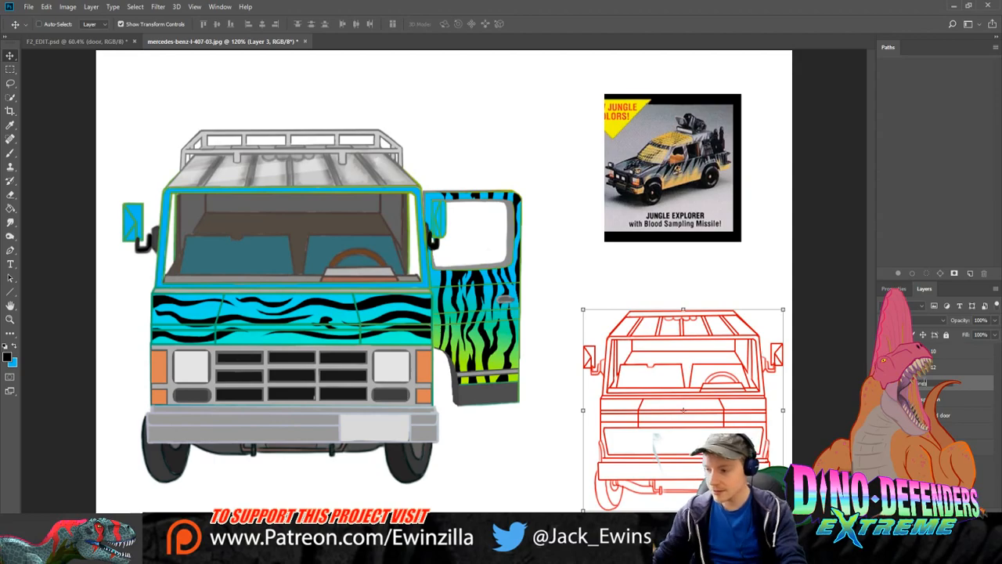
key("Return")
left_click(884, 383)
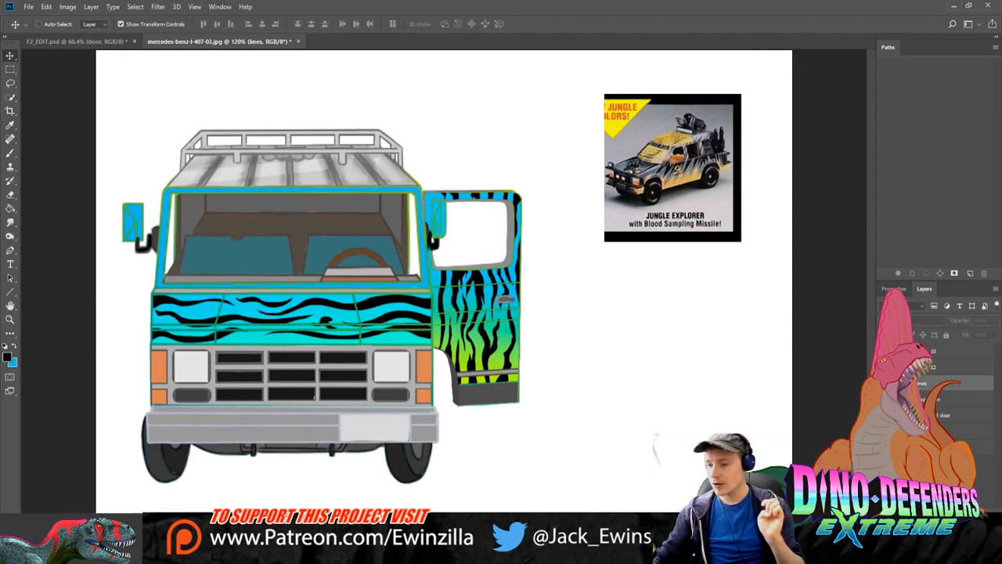
Step: Toggle Layer 12 to check its contents and make Layer 10 active for work on the cab's outlines
left_click(884, 367)
left_click(884, 366)
left_click(925, 366)
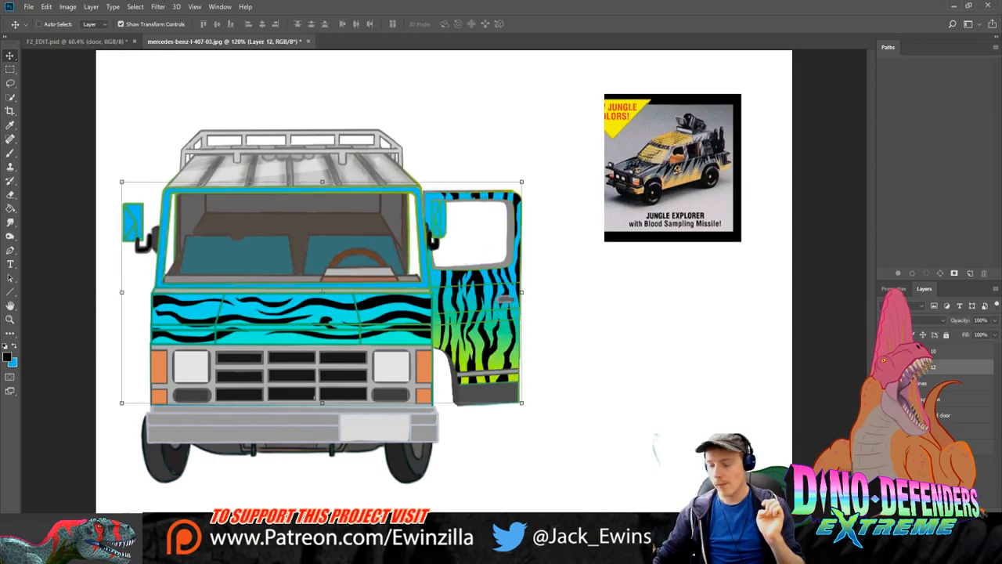
left_click(925, 350)
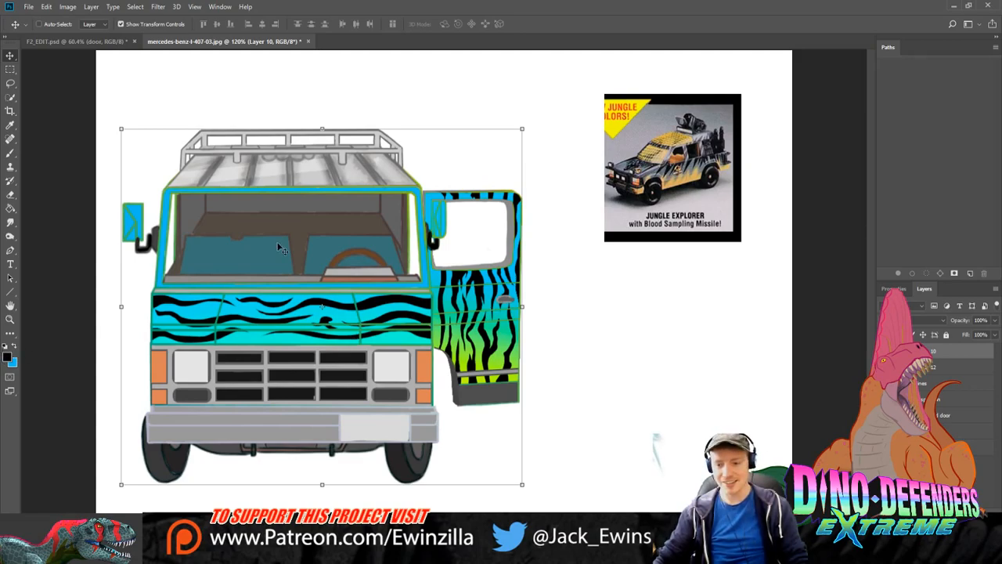
left_click(9, 319)
left_click(272, 250)
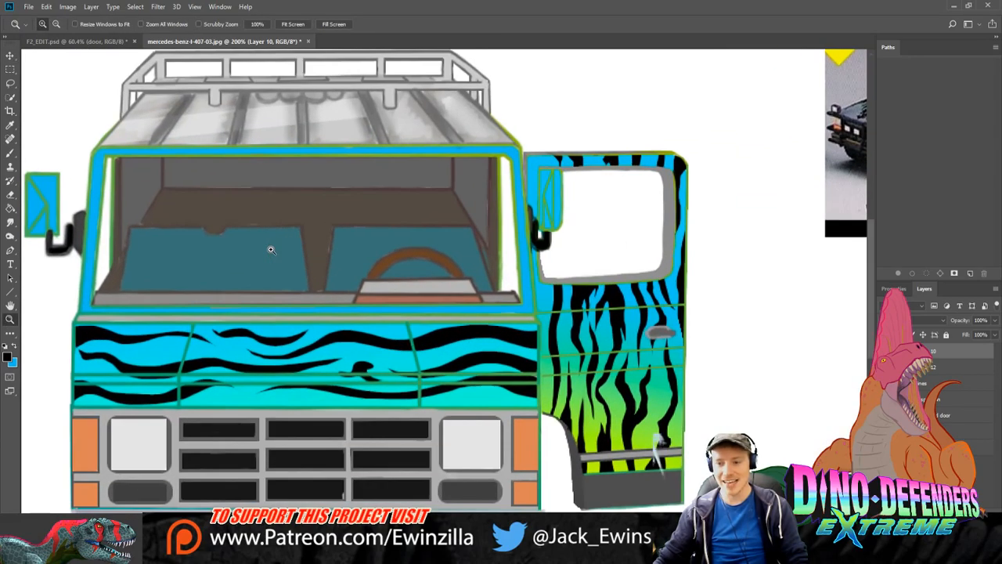
left_click_drag(354, 555, 345, 555)
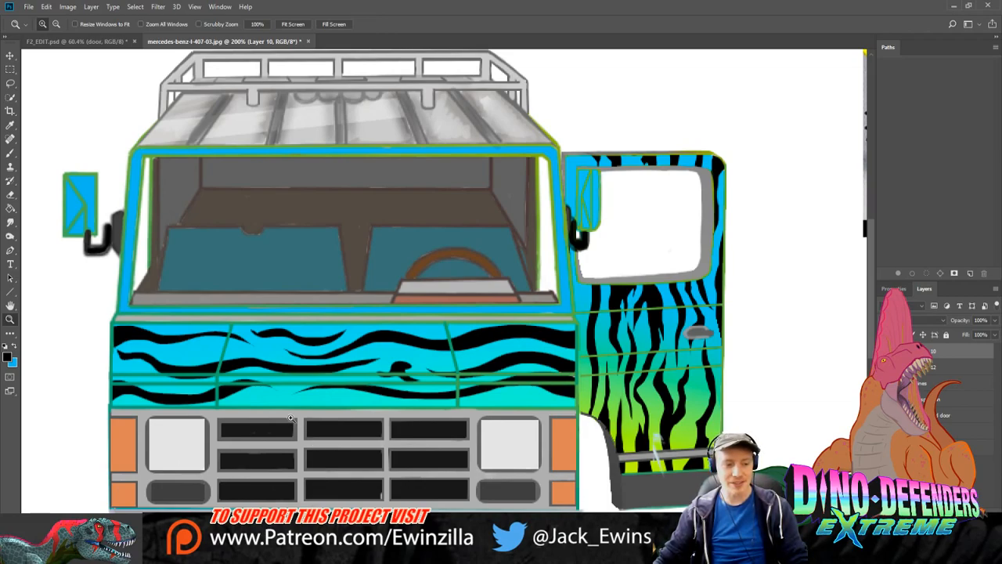
left_click(11, 237)
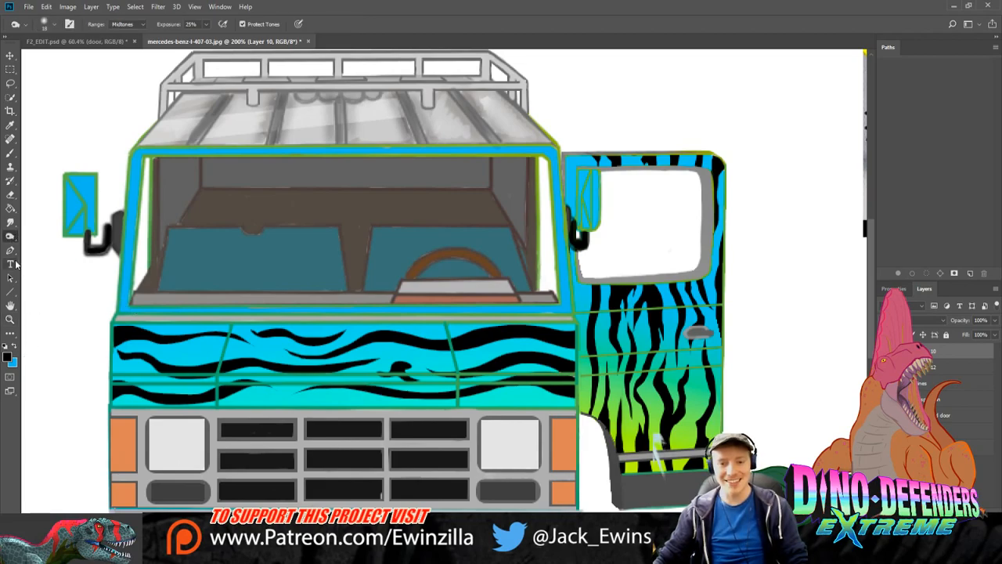
key("shift+o")
key("shift+o")
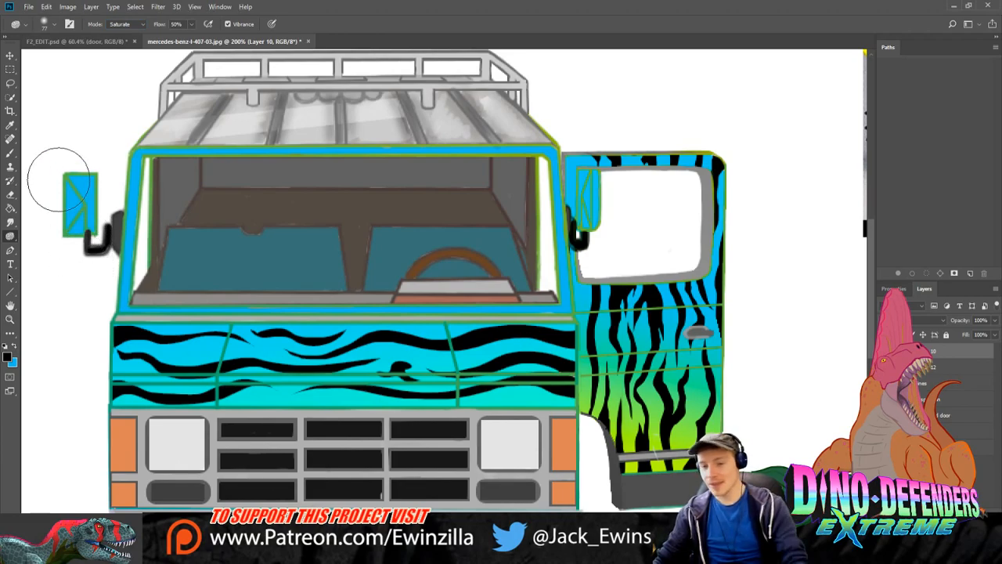
left_click(9, 83)
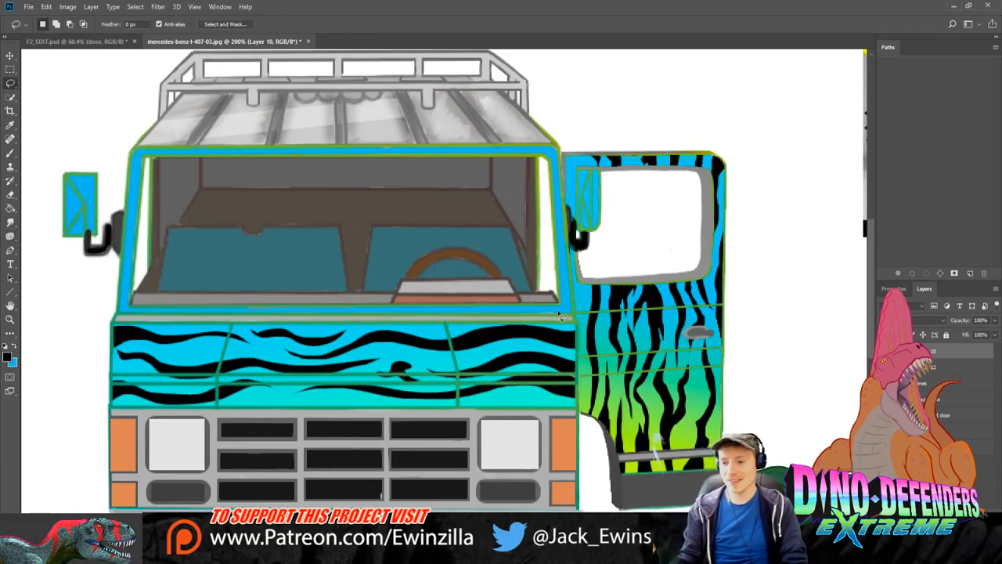
mouse_move(734, 435)
left_mouse_down()
mouse_move(738, 402)
mouse_move(719, 357)
mouse_move(593, 365)
mouse_move(579, 389)
mouse_move(462, 405)
mouse_move(111, 406)
mouse_move(83, 348)
mouse_move(83, 309)
mouse_move(41, 188)
mouse_move(109, 164)
mouse_move(108, 233)
mouse_move(99, 242)
mouse_move(88, 231)
mouse_move(81, 262)
mouse_move(112, 279)
mouse_move(123, 258)
mouse_move(127, 158)
mouse_move(195, 146)
mouse_move(530, 146)
mouse_move(566, 159)
mouse_move(587, 145)
mouse_move(758, 164)
mouse_move(730, 356)
left_mouse_up()
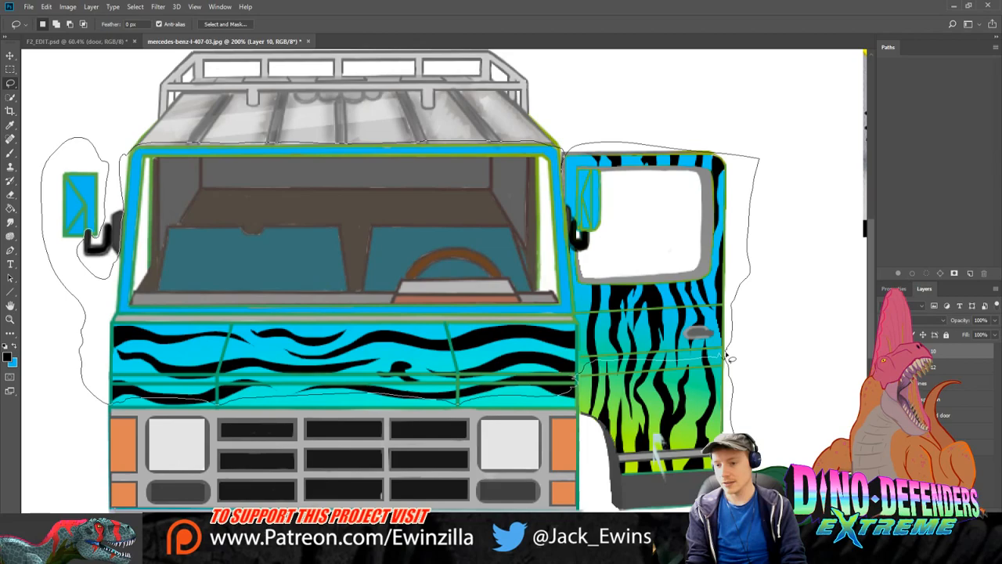
left_click_drag(730, 358, 730, 360)
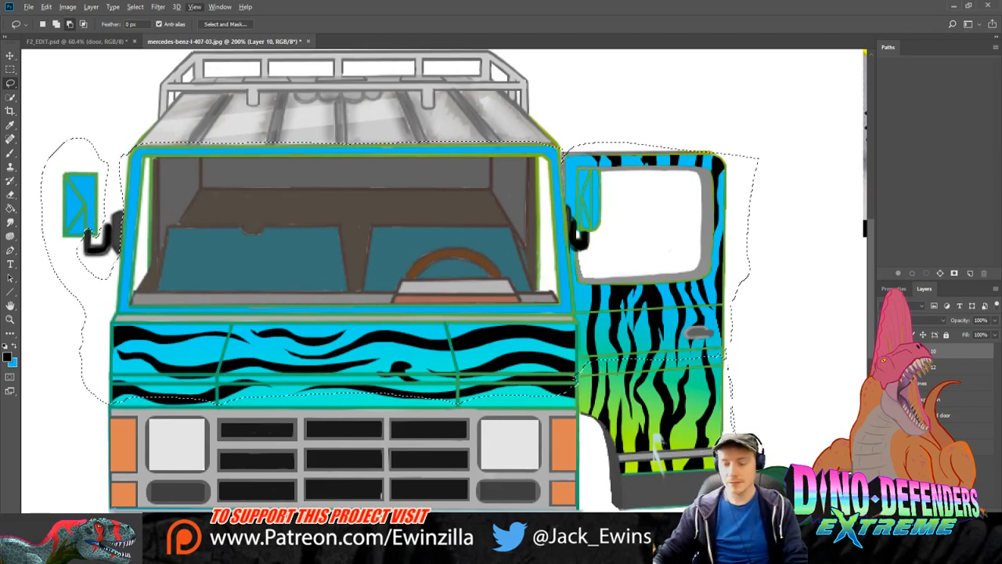
left_click(763, 333)
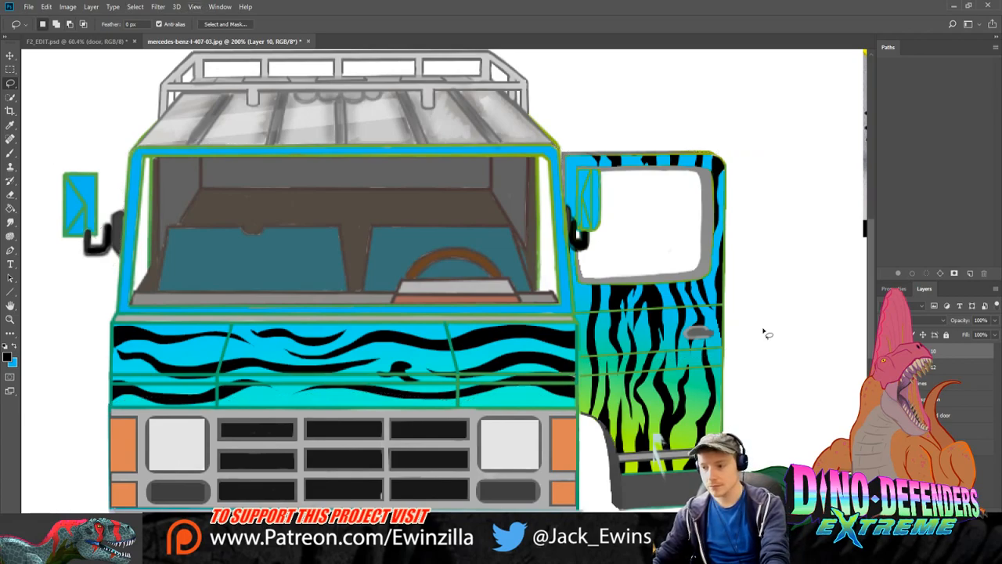
Step: Hide Layer 12, lasso the green outlines of the cab, mirrors and upper door on Layer 10, and try shifting their hue
key("Delete")
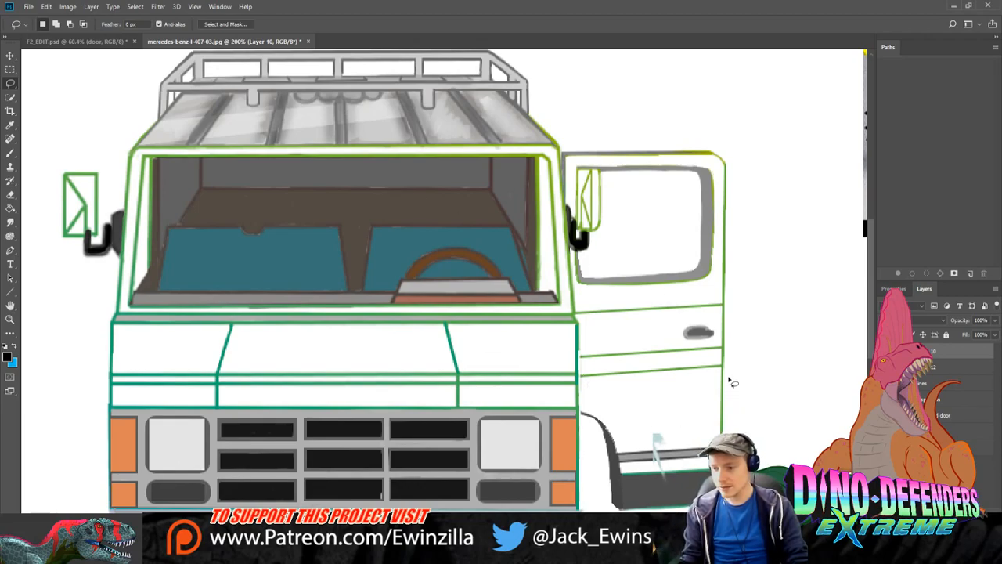
mouse_move(728, 382)
left_mouse_down()
mouse_move(594, 366)
mouse_move(581, 377)
mouse_move(580, 404)
mouse_move(568, 409)
mouse_move(472, 403)
mouse_move(577, 405)
mouse_move(523, 416)
mouse_move(233, 420)
mouse_move(112, 410)
mouse_move(52, 267)
mouse_move(70, 156)
mouse_move(109, 176)
mouse_move(98, 234)
mouse_move(89, 229)
mouse_move(80, 257)
mouse_move(98, 276)
mouse_move(125, 247)
mouse_move(126, 163)
mouse_move(156, 145)
mouse_move(533, 143)
mouse_move(563, 154)
mouse_move(723, 142)
mouse_move(574, 142)
mouse_move(567, 154)
mouse_move(722, 145)
mouse_move(630, 137)
mouse_move(546, 162)
mouse_move(531, 269)
mouse_move(537, 256)
mouse_move(539, 284)
mouse_move(559, 305)
mouse_move(137, 312)
mouse_move(560, 310)
mouse_move(571, 306)
mouse_move(563, 161)
mouse_move(673, 149)
mouse_move(744, 162)
mouse_move(750, 311)
mouse_move(728, 370)
left_mouse_up()
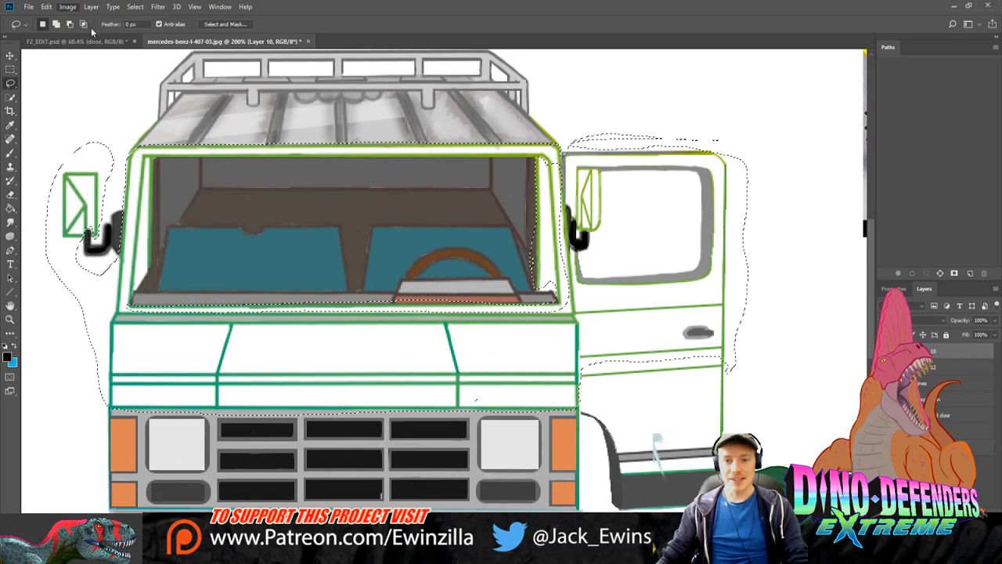
key("i")
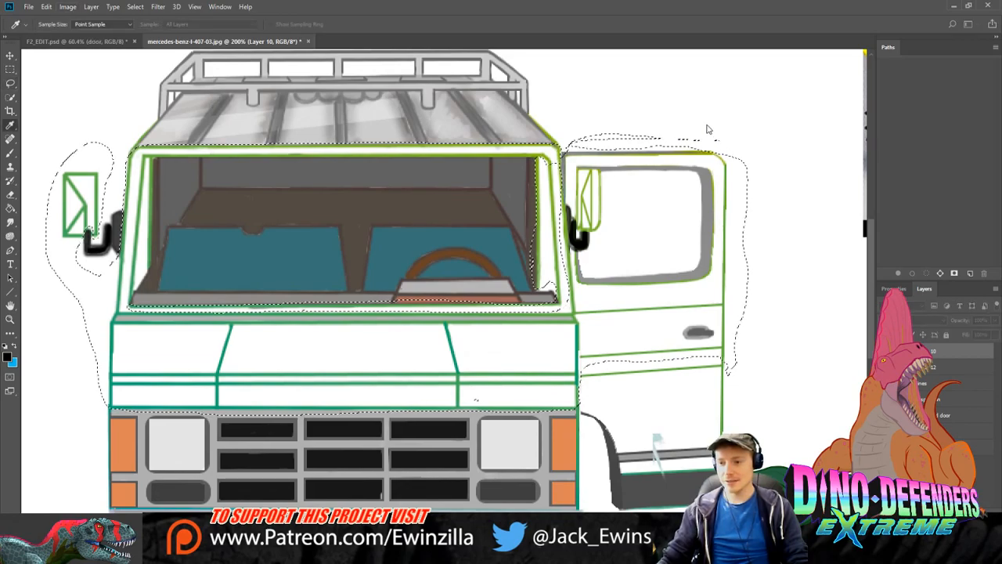
key("ctrl+z")
key("ctrl+z")
key("ctrl+z")
key("ctrl+z")
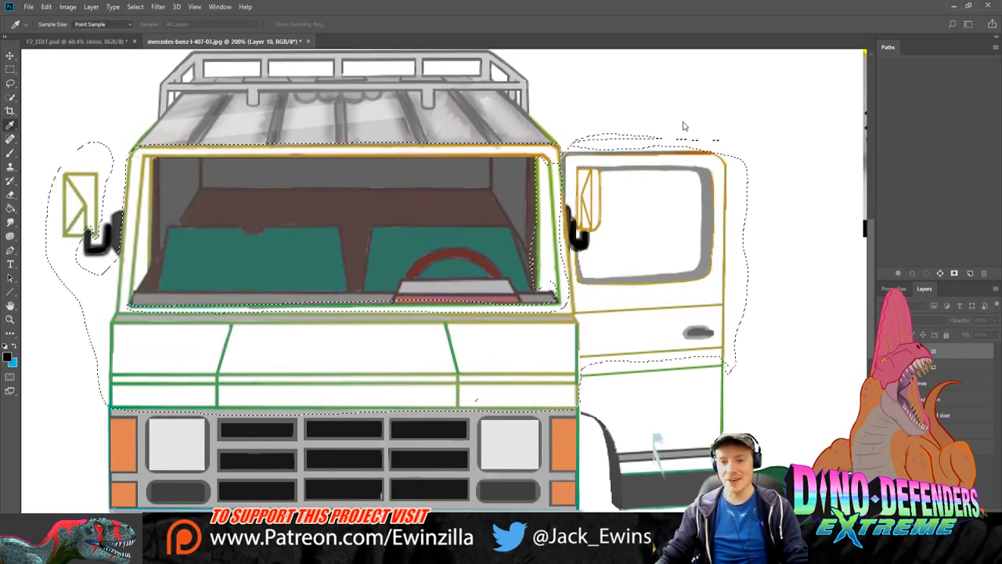
key("ctrl+z")
key("ctrl+z")
key("ctrl+z")
key("ctrl+z")
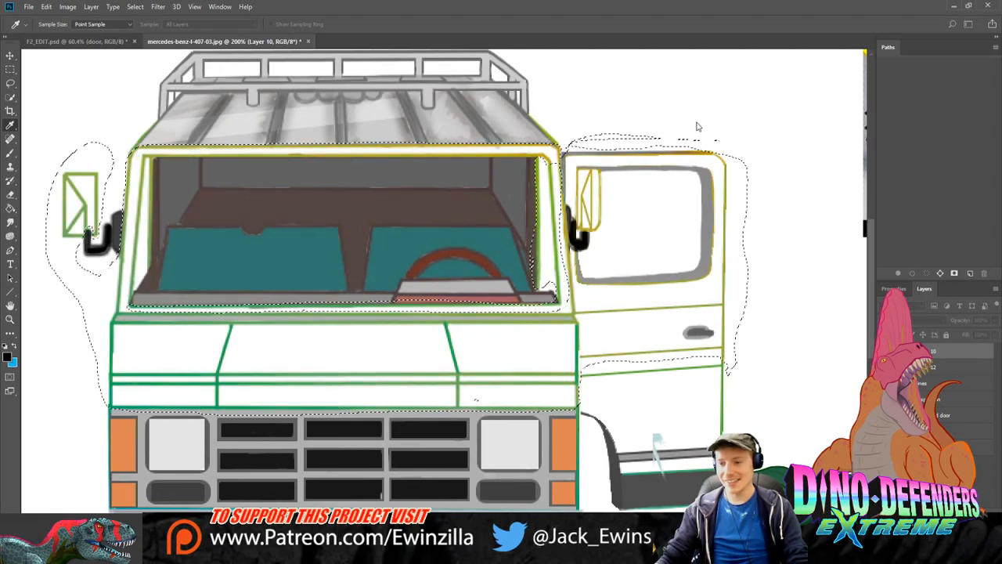
key("l")
key("ctrl+d")
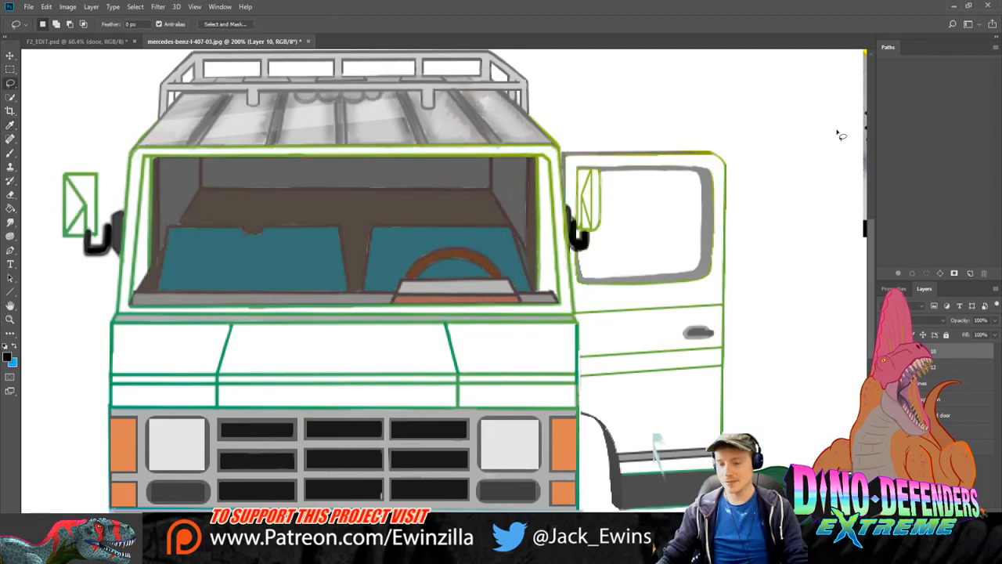
Step: Redraw the line along the windscreen's upper edge in blue with a 3 px Line tool on Layer 10
left_click(10, 291)
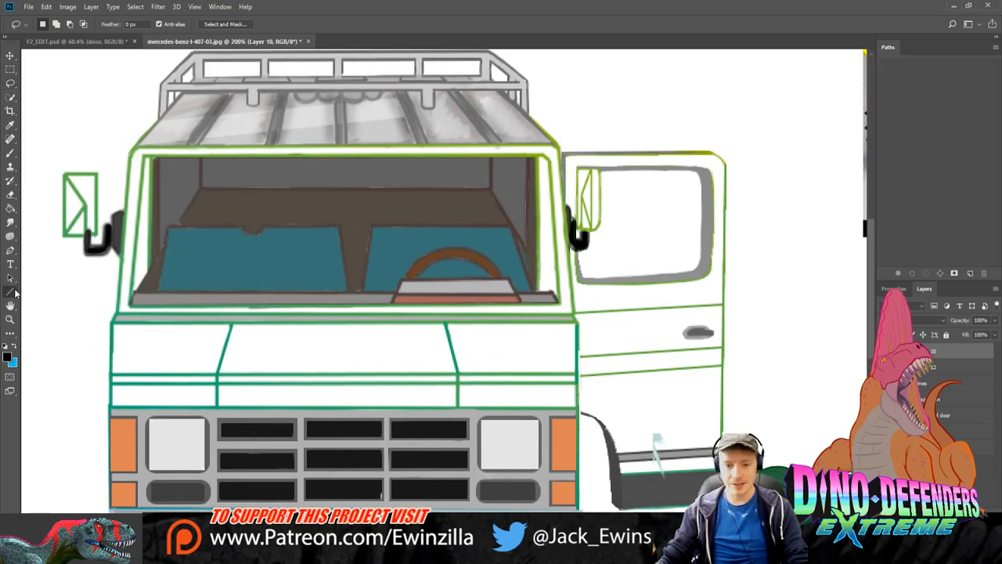
left_click(16, 347)
key("ctrl+z")
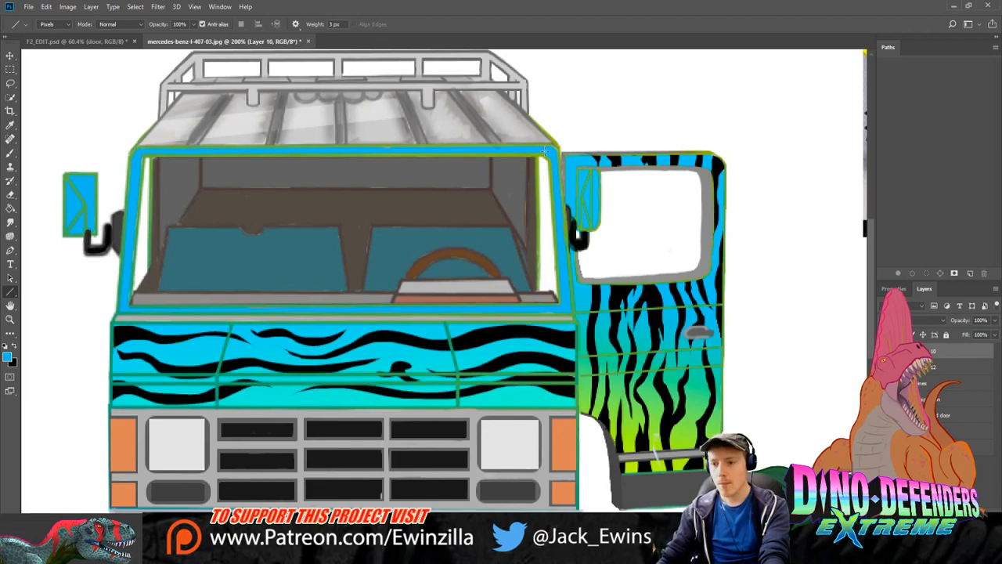
left_click_drag(541, 156, 145, 155)
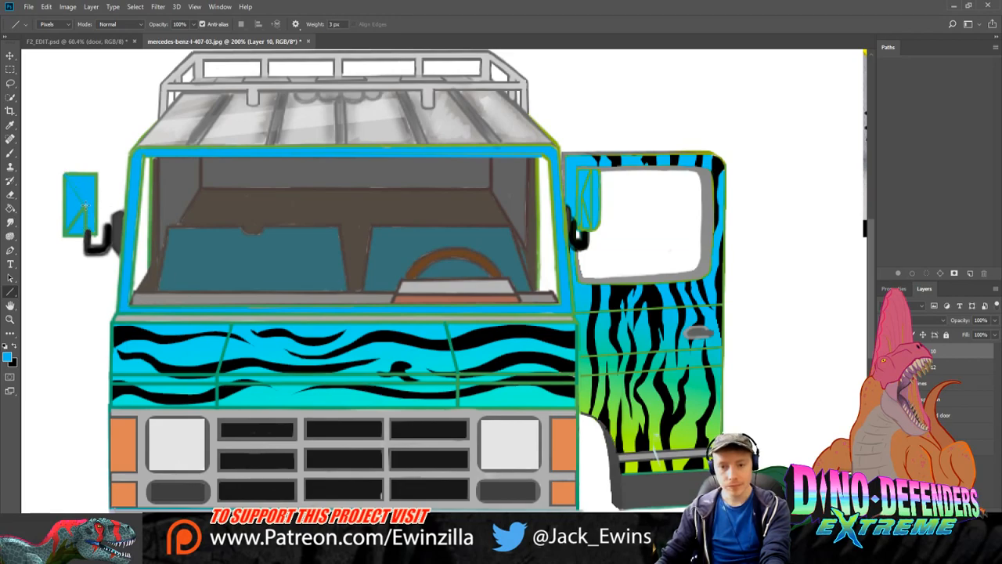
Step: Trace the outline and inner creases of the mirror on the side away from the door in darker blue, using 3 px lines
key("i")
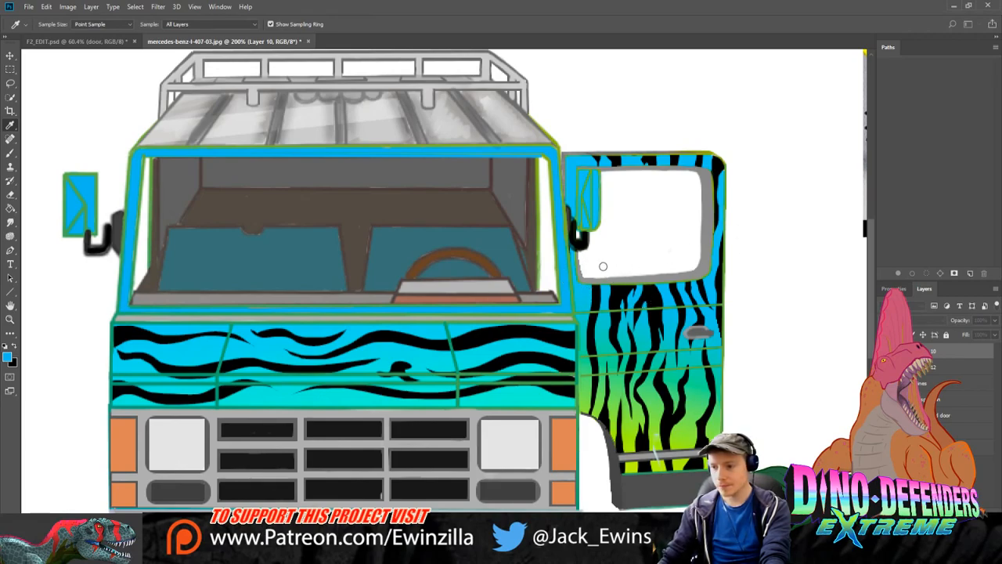
key("u")
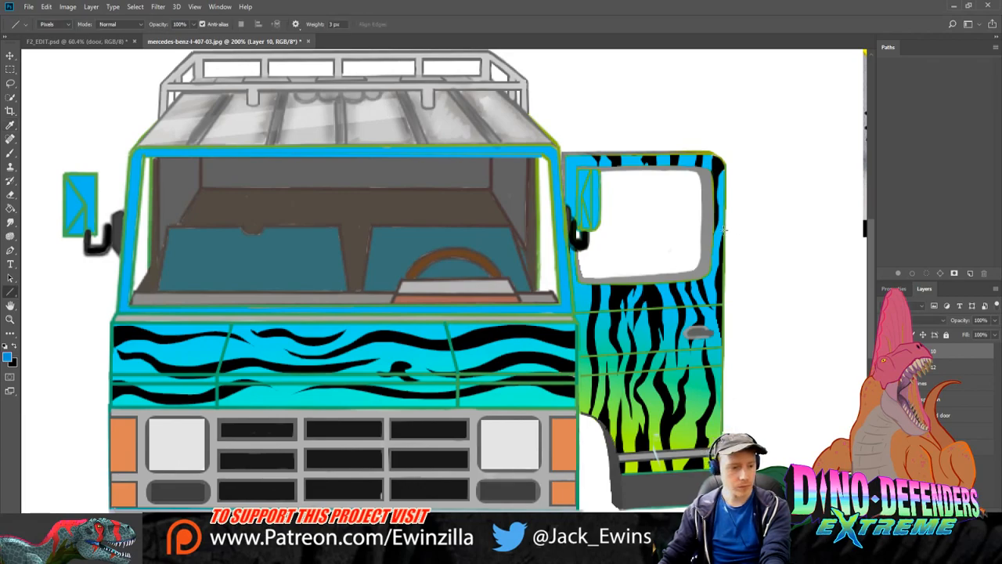
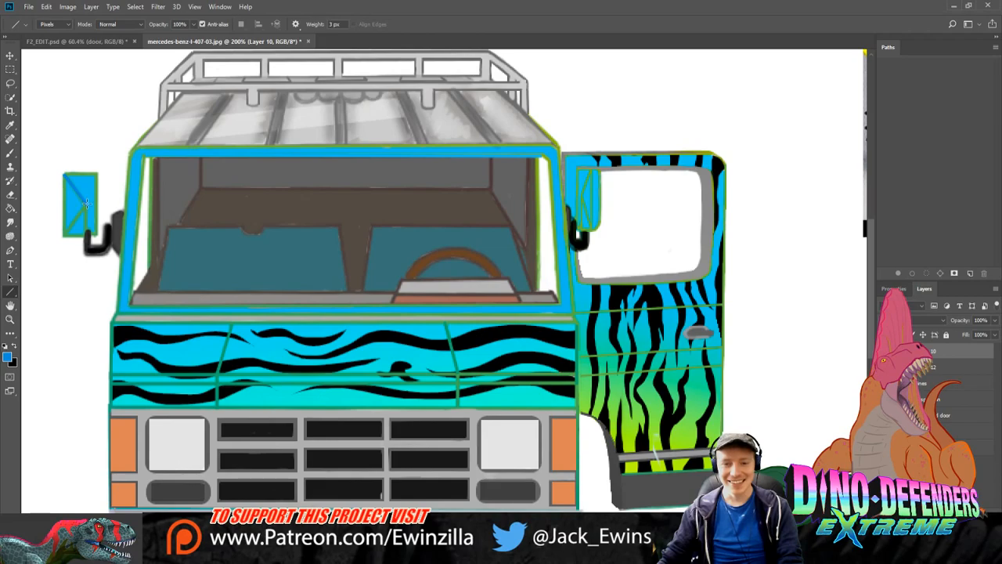
mouse_move(86, 204)
left_mouse_down()
mouse_move(86, 234)
mouse_move(84, 205)
mouse_move(64, 235)
mouse_move(85, 213)
left_mouse_up()
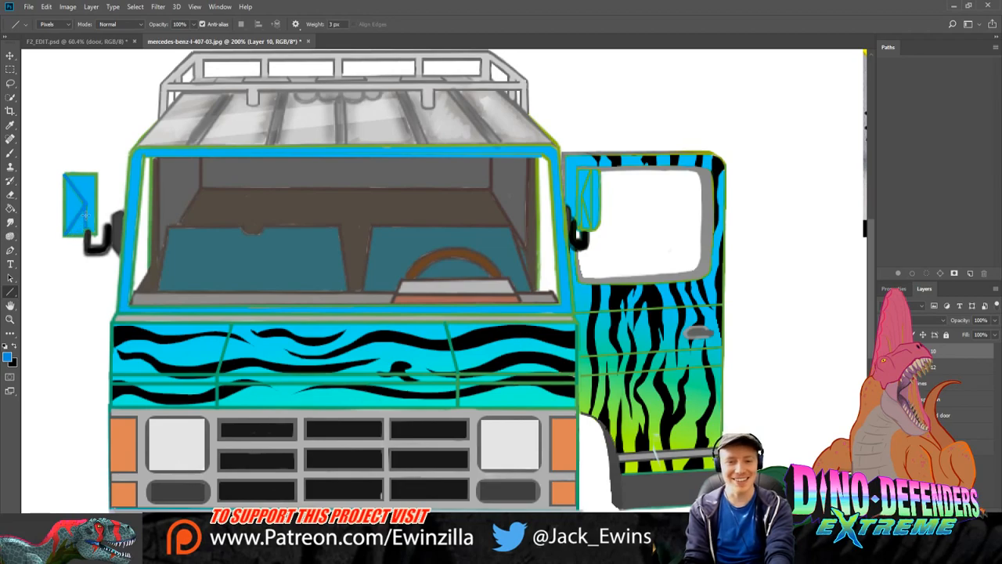
left_click_drag(65, 172, 97, 172)
left_click_drag(94, 233, 95, 235)
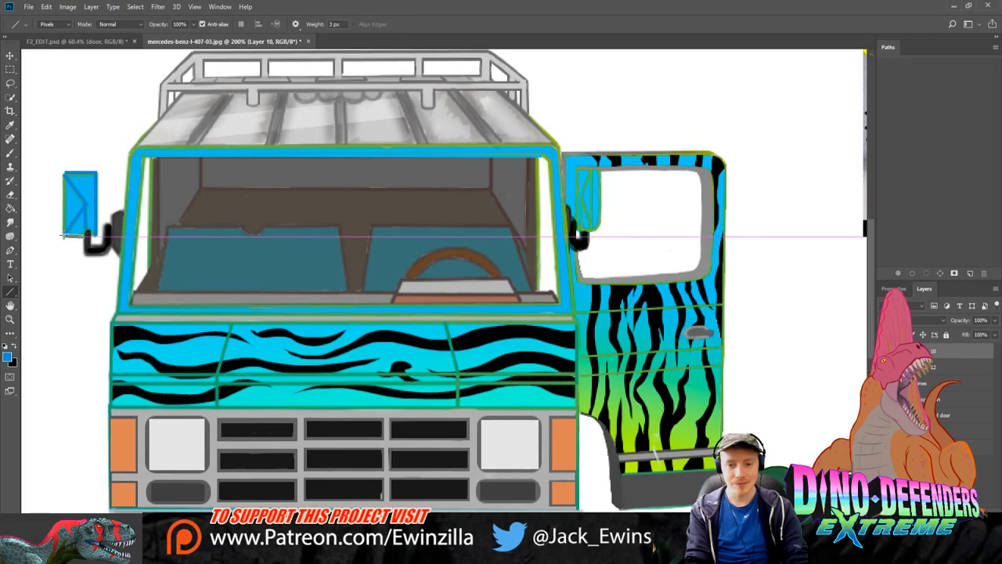
left_click_drag(62, 234, 64, 168)
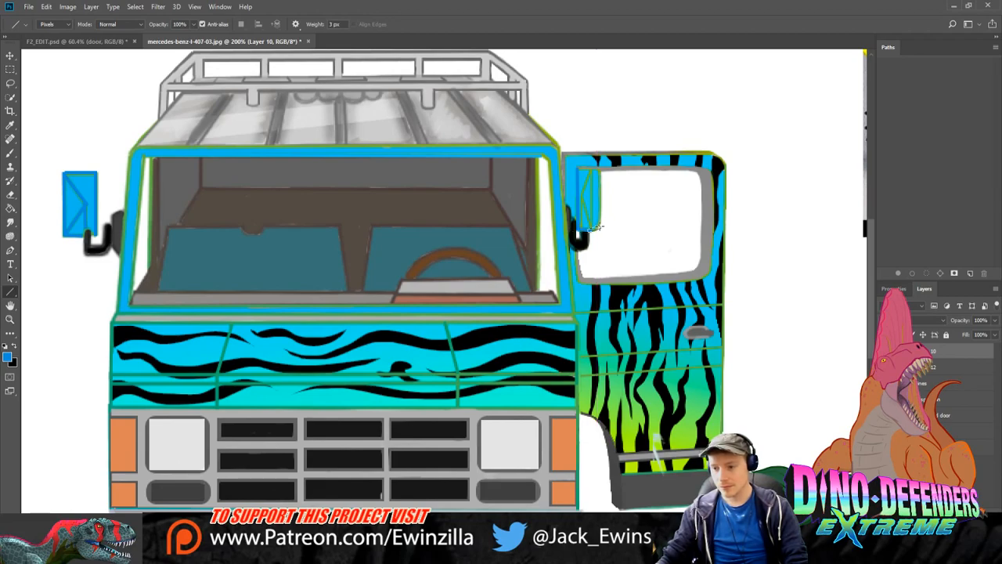
Step: Trace the outline and inner creases of the mirror beside the open door in the same blue, using 2 px lines for the creases
mouse_move(595, 227)
left_mouse_down()
mouse_move(597, 168)
mouse_move(575, 168)
mouse_move(591, 196)
mouse_move(591, 234)
left_mouse_up()
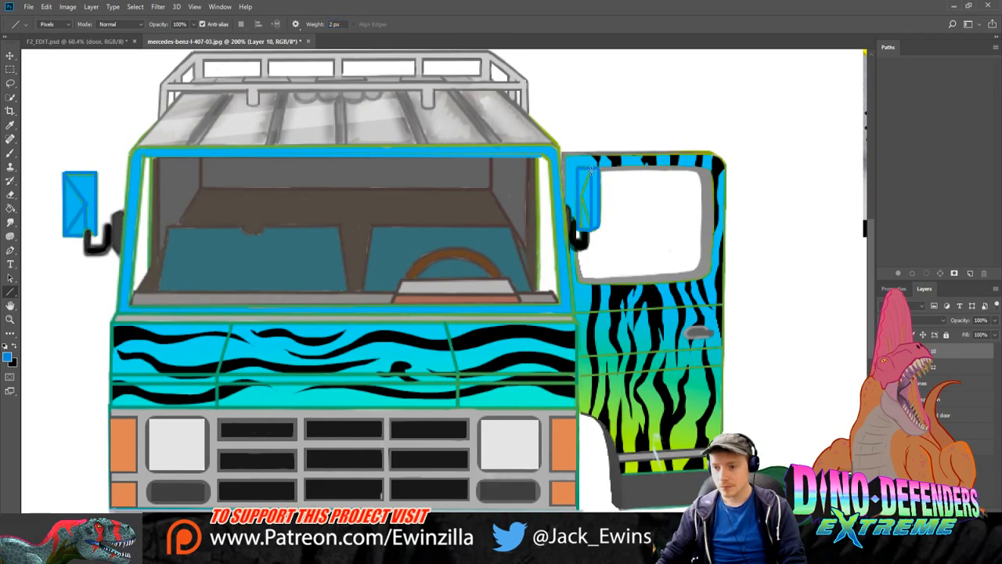
left_click_drag(581, 195, 584, 233)
key("ctrl+z")
key("ctrl+z")
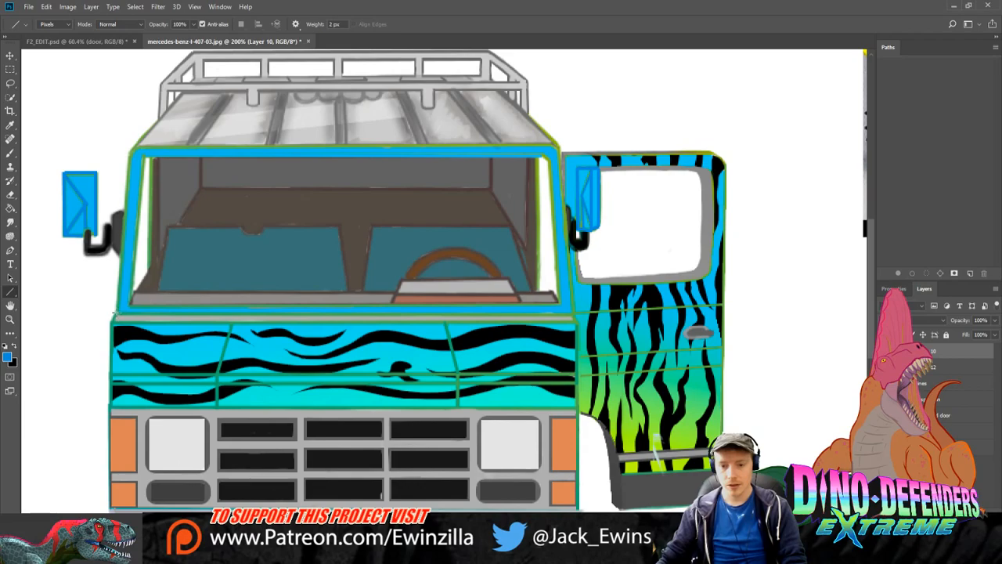
Step: Redraw the two horizontal lines of the frame beneath the windscreen in blue with 2 px lines
left_click_drag(114, 313, 578, 314)
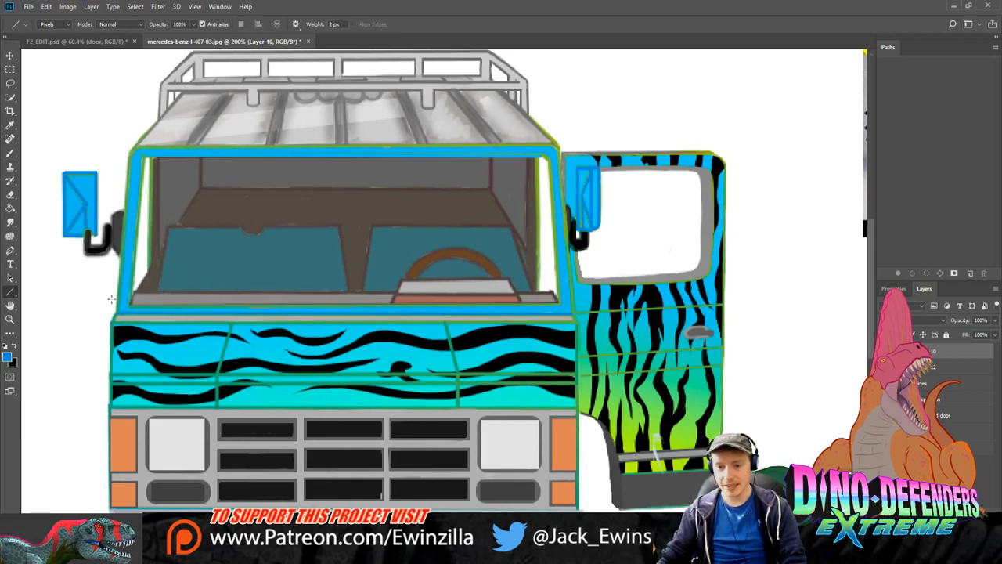
left_click_drag(126, 303, 561, 303)
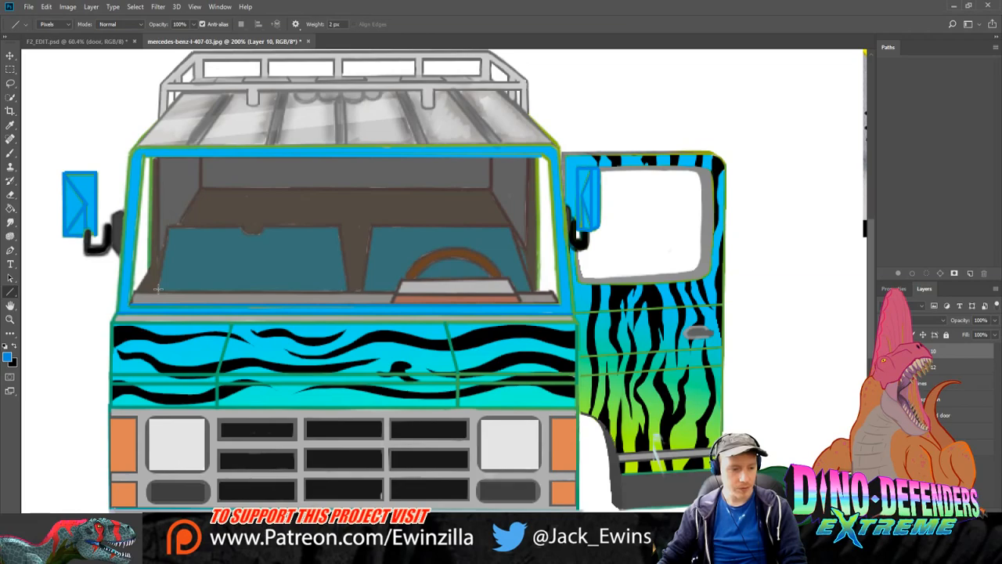
scroll(157, 290, "down", 3)
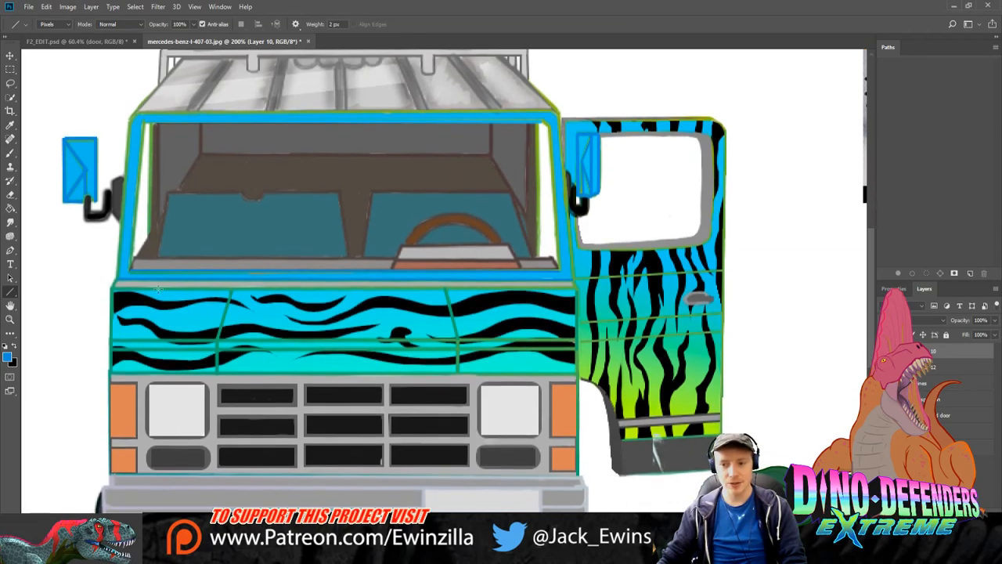
scroll(746, 273, "up", 2)
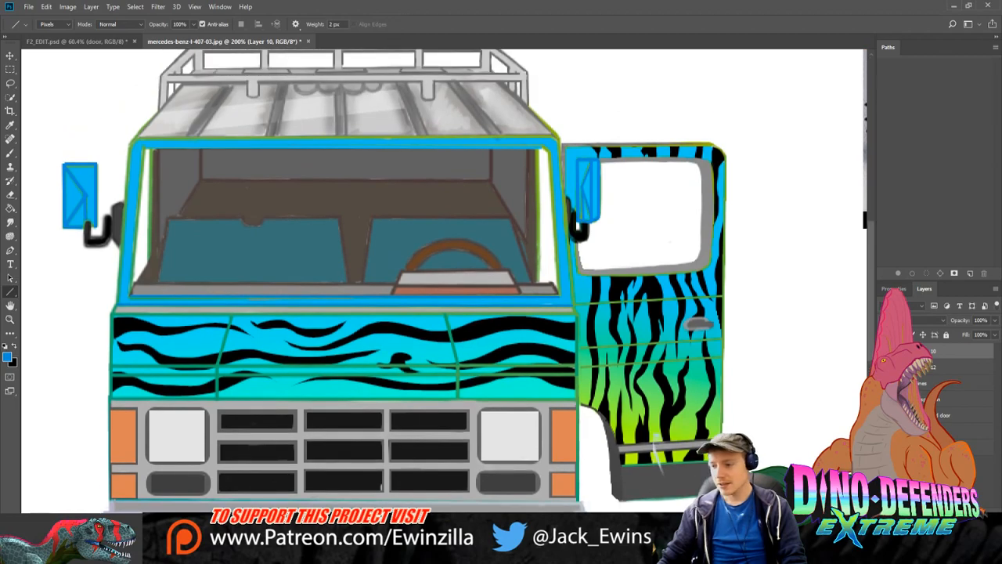
Step: Try filling both seats, including the part seen through the steering wheel, with bright red using the Paint Bucket
left_click(10, 196)
left_click(10, 208)
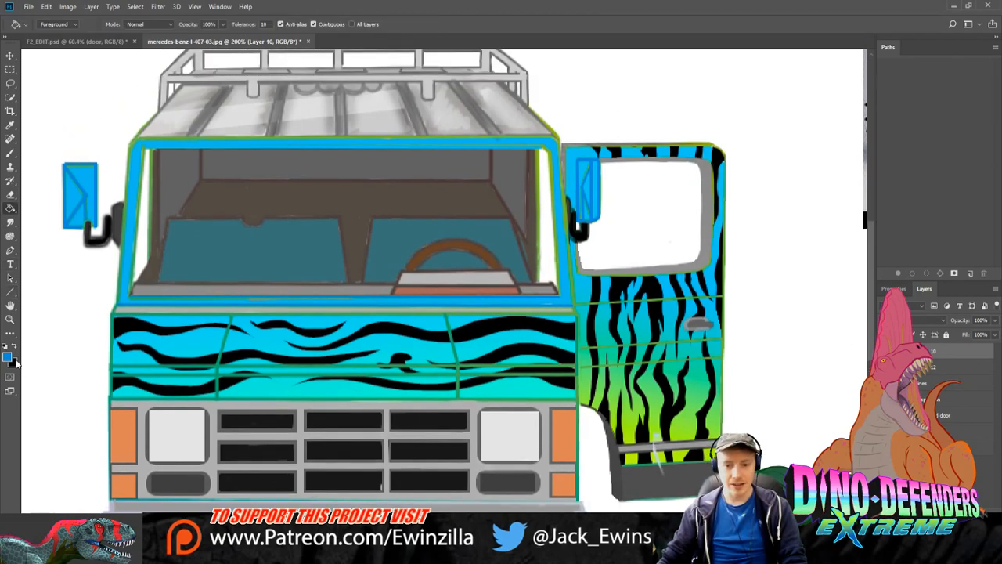
key("i")
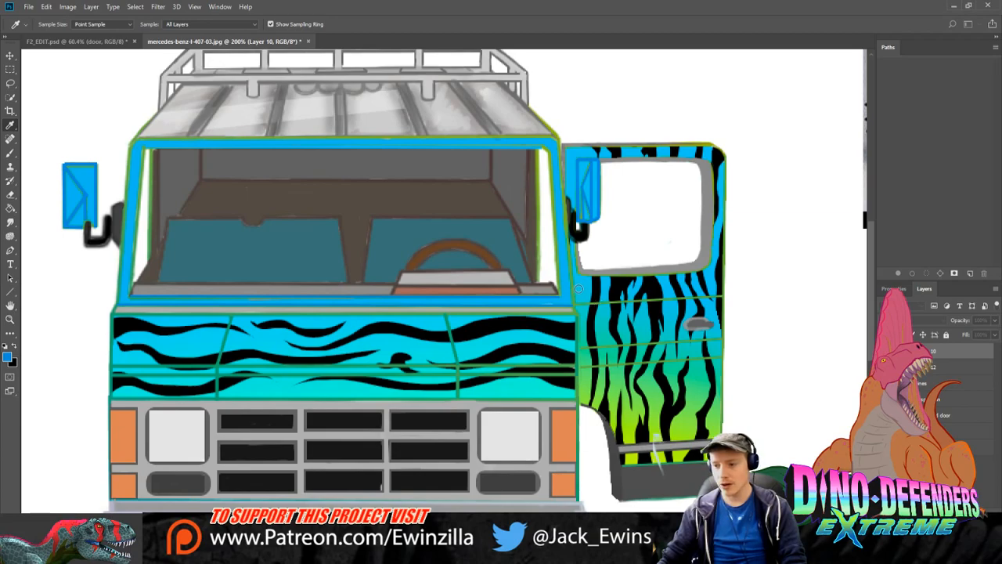
key("g")
left_click(396, 238)
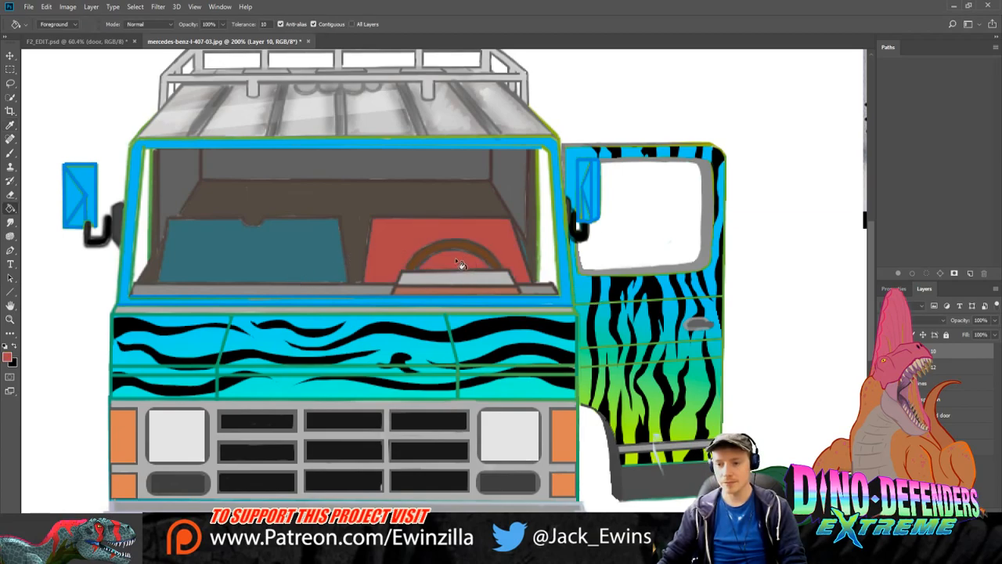
scroll(258, 278, "down", 3)
scroll(313, 337, "up", 4)
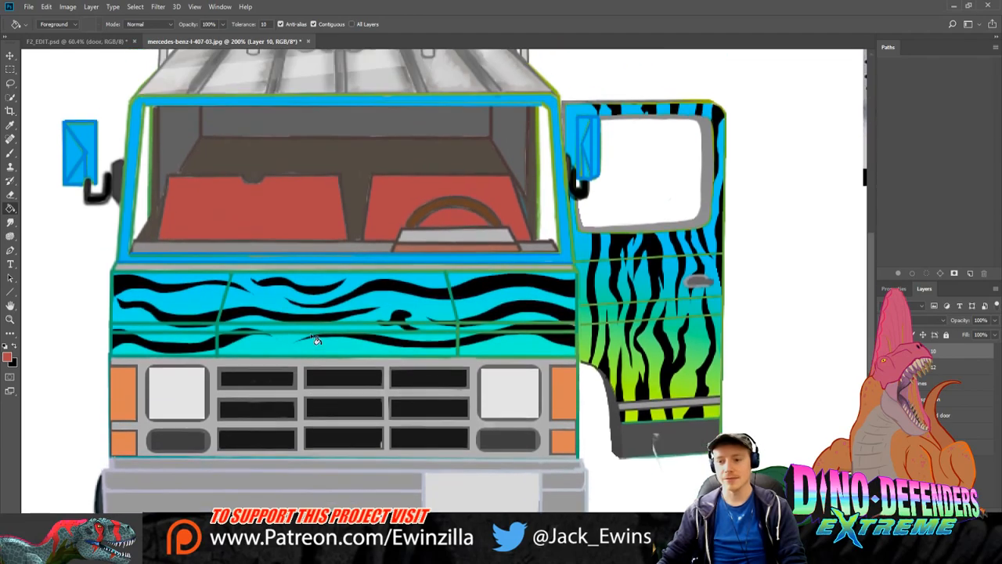
Step: Compare the bright red seats with the rest of the cab and undo their fills
scroll(313, 338, "down", 3)
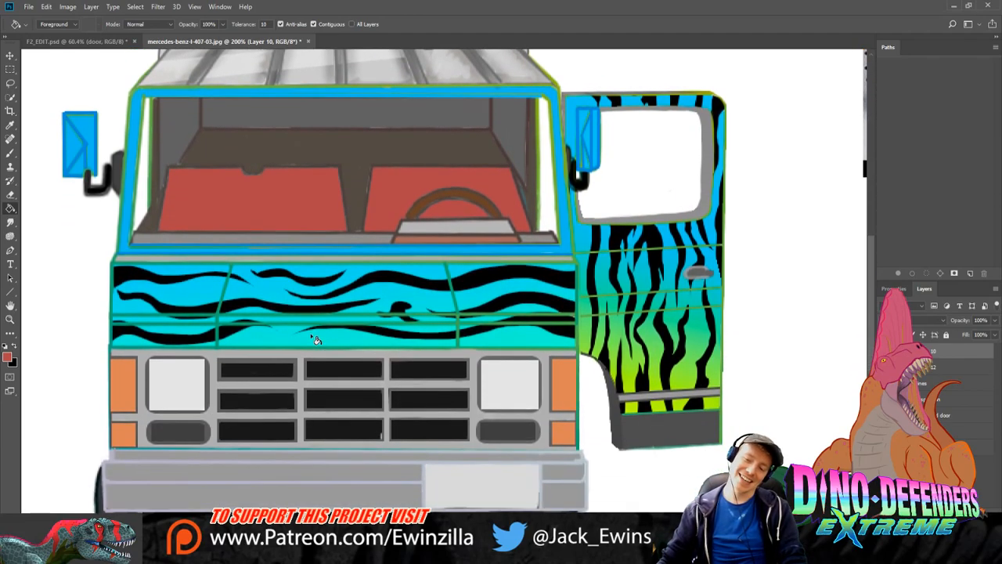
scroll(314, 339, "up", 3)
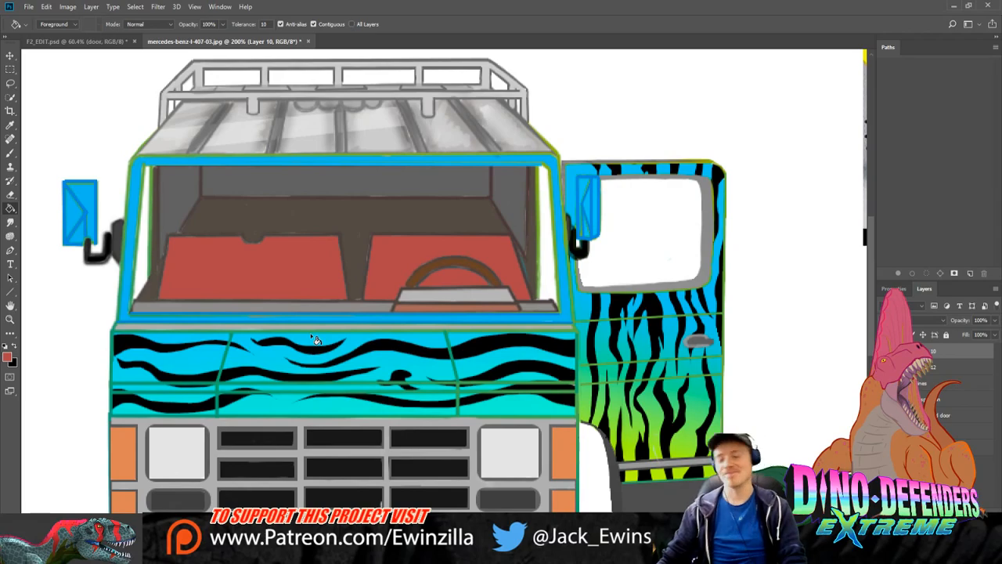
scroll(310, 333, "down", 3)
scroll(310, 333, "up", 3)
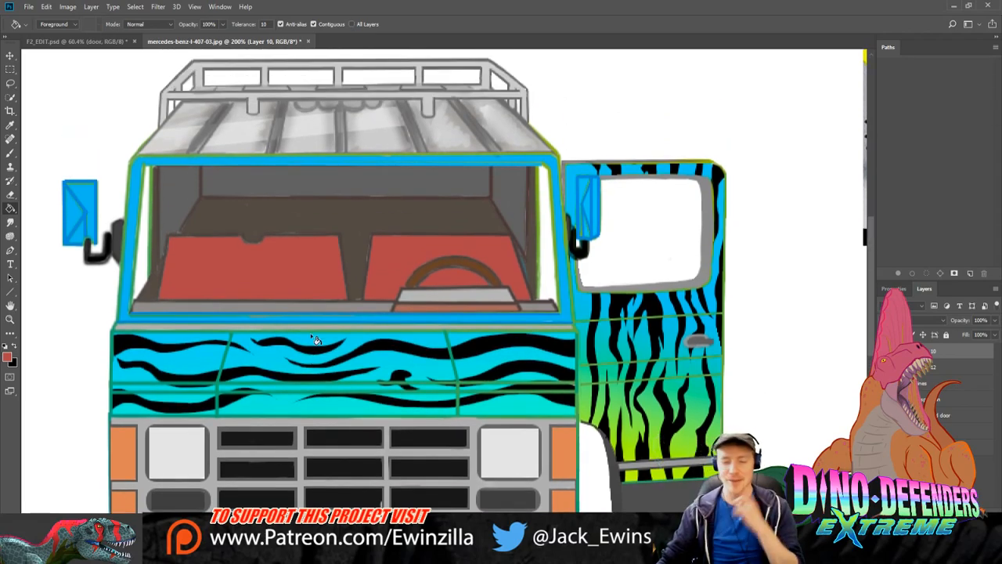
scroll(310, 332, "down", 2)
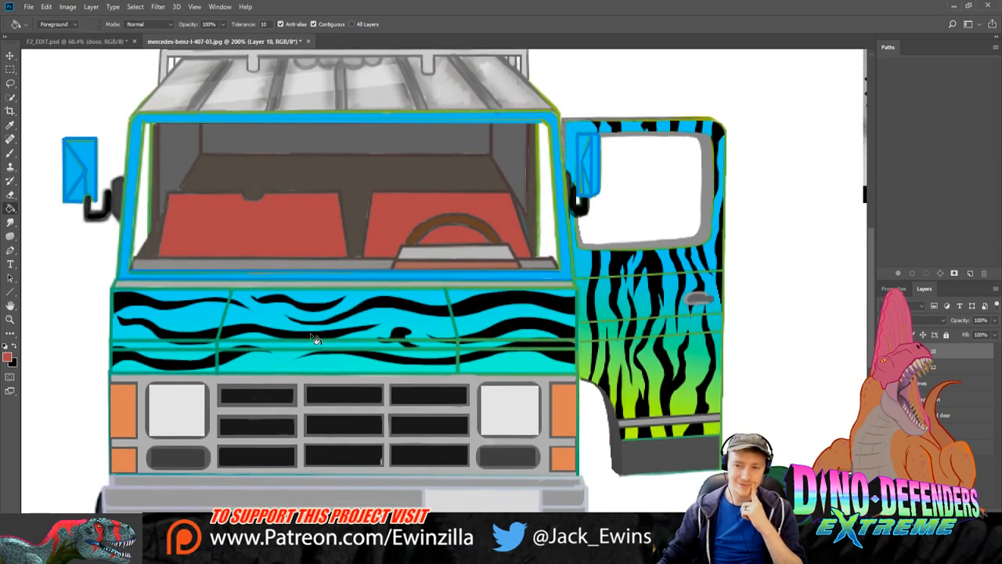
key("ctrl+z")
key("ctrl+z")
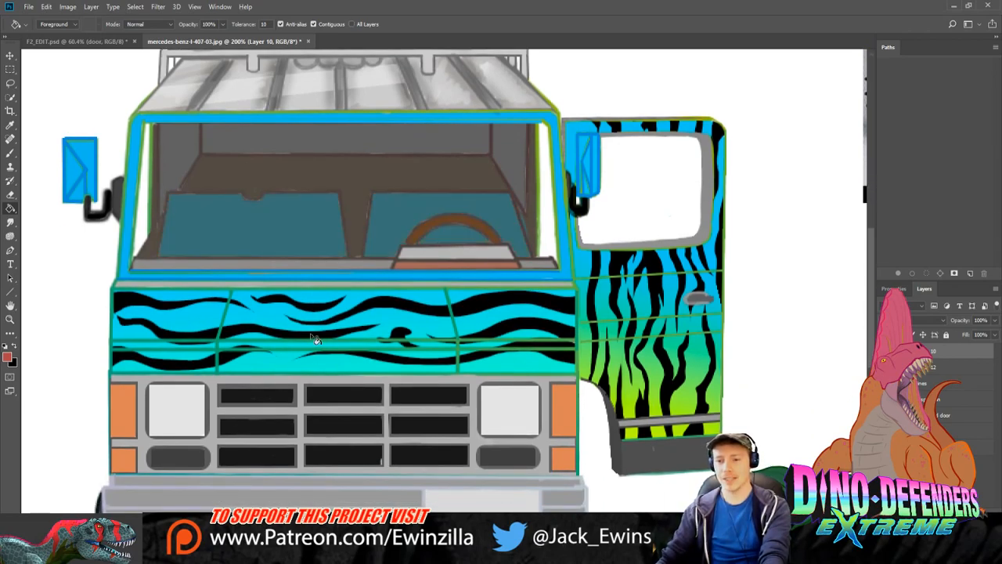
Step: Try a dark brownish red fill on the seats and undo it
key("i")
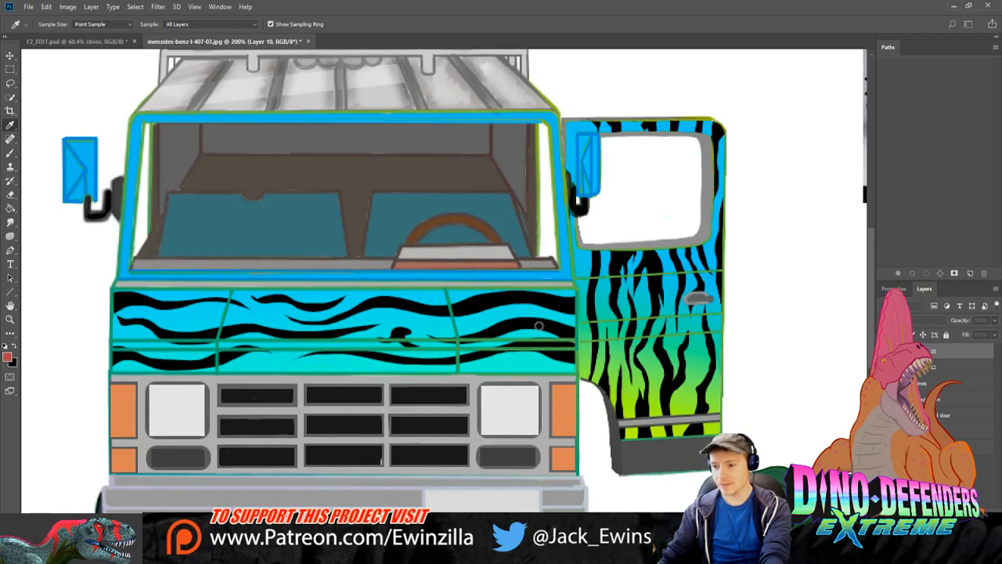
left_click(406, 248)
key("g")
left_click(446, 235)
left_click(408, 213)
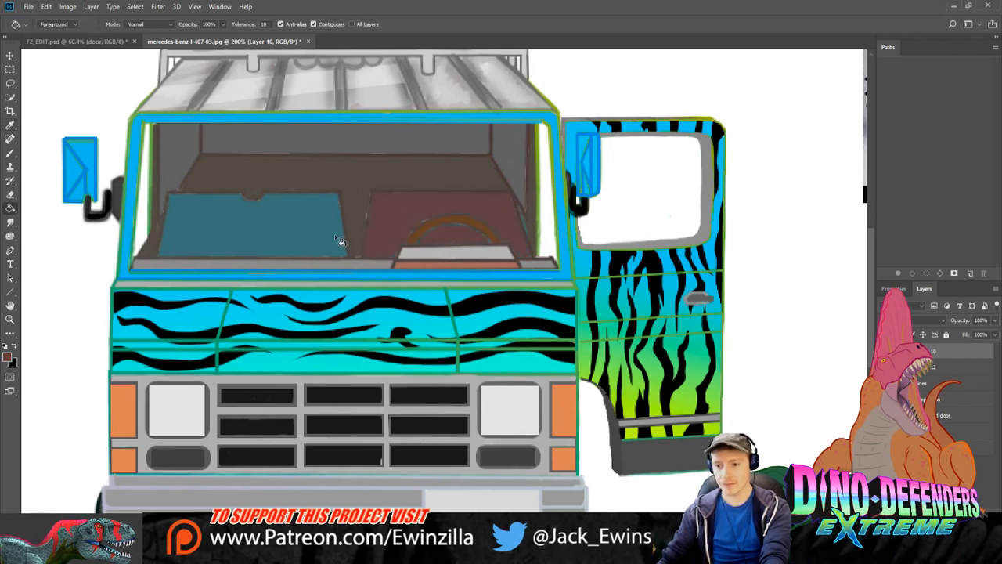
left_click(278, 230)
key("ctrl+z")
key("ctrl+z")
key("ctrl+z")
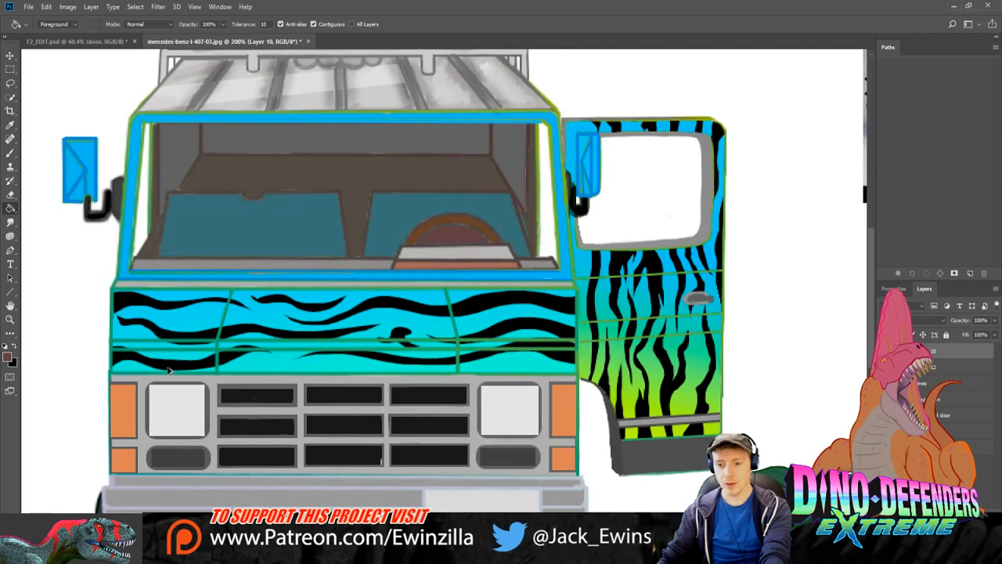
Step: Fill both seats, including the part seen through the steering wheel, with a slightly lighter muted red
key("i")
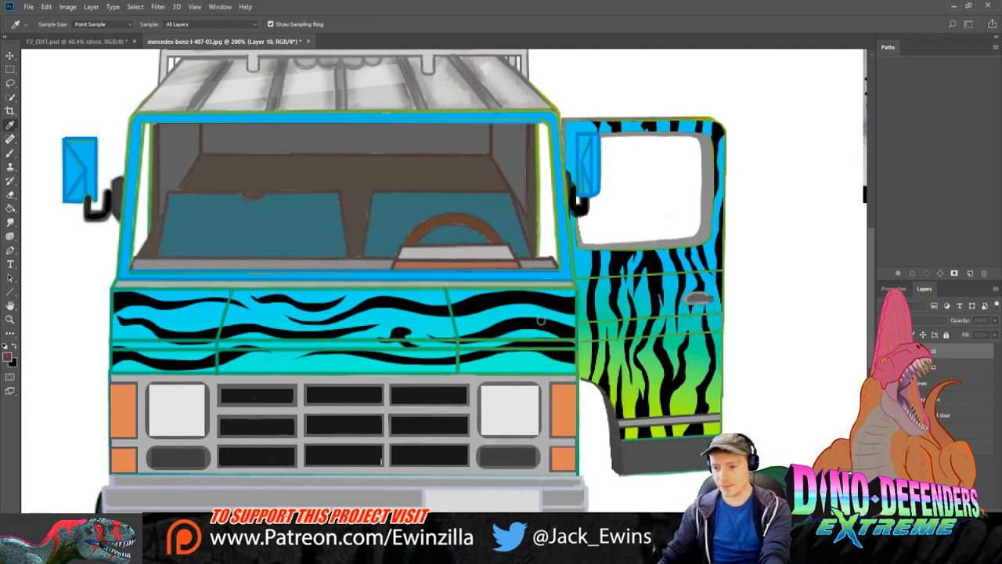
key("g")
left_click(450, 240)
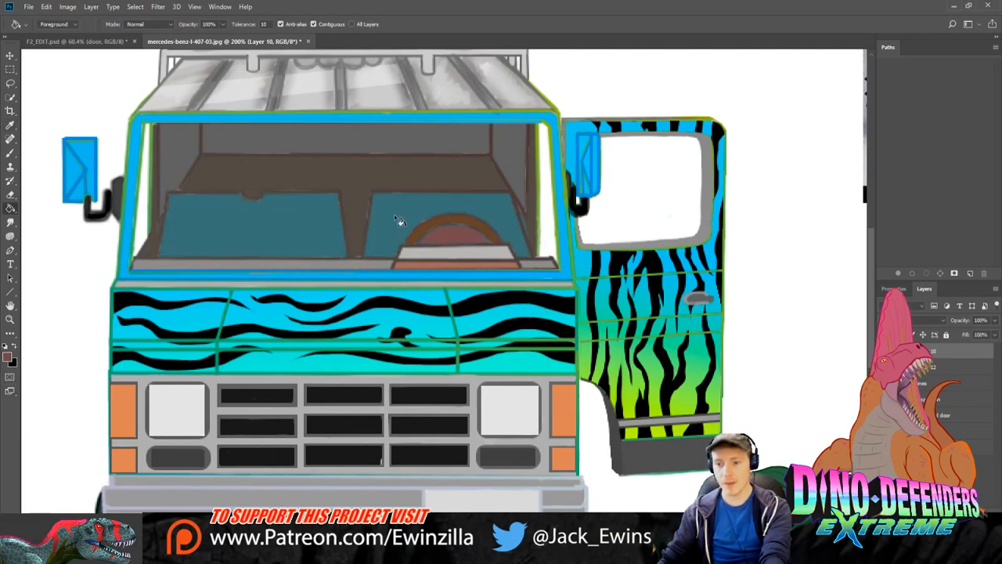
left_click(394, 214)
left_click(250, 237)
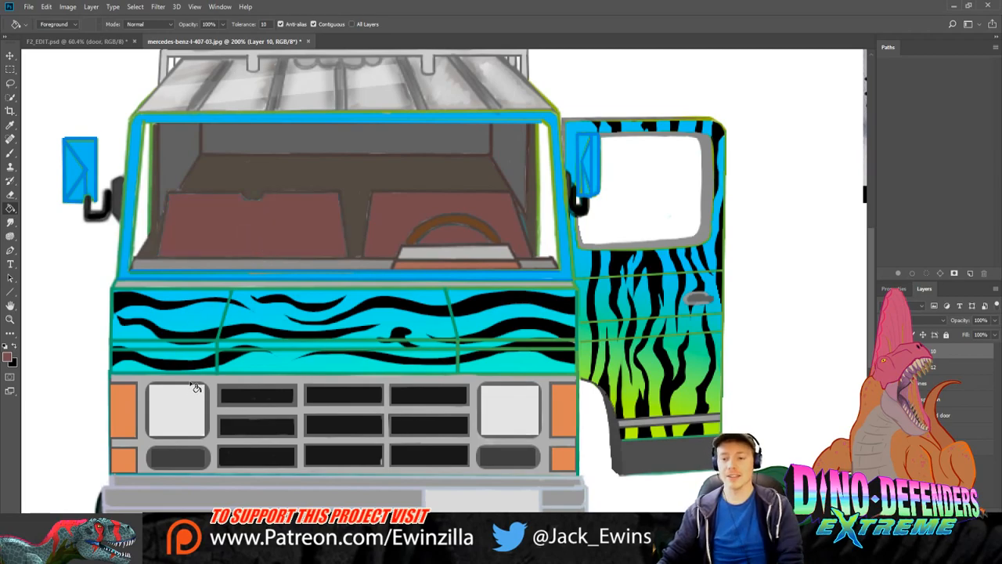
scroll(197, 387, "down", 1)
scroll(198, 387, "up", 3)
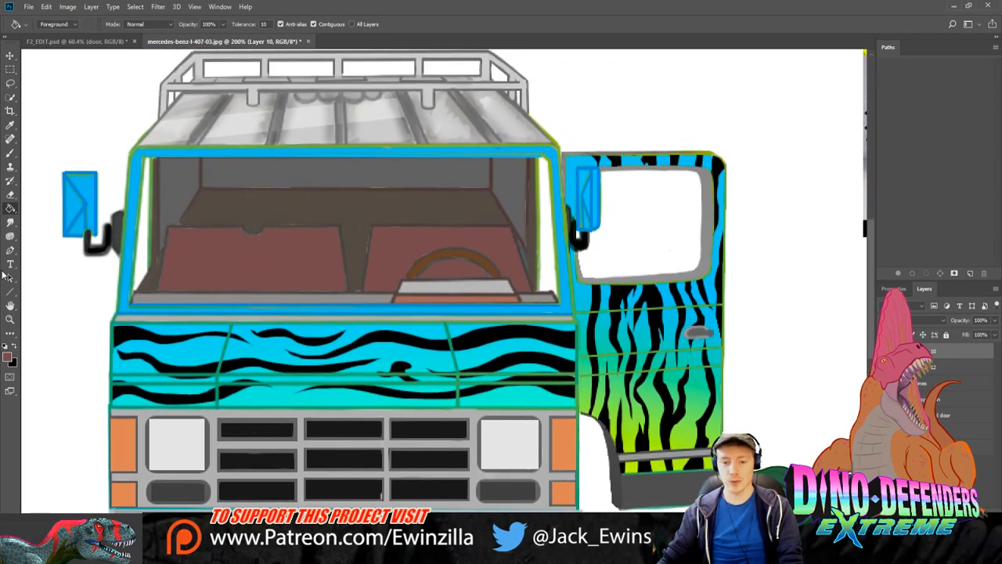
Step: Fill the light grey dashboard panel below the steering wheel with a darker grey
key("i")
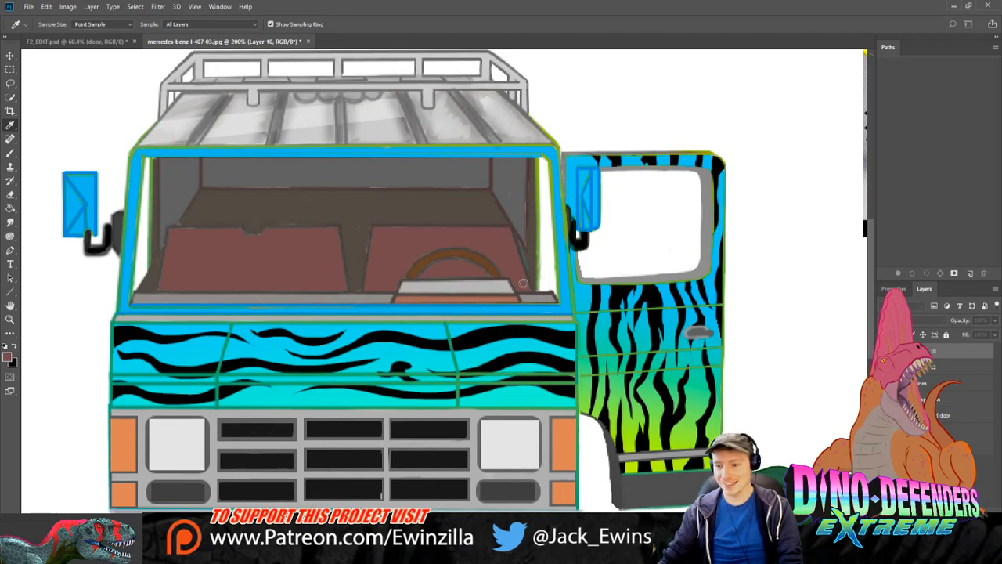
left_click(508, 295)
key("g")
left_click(449, 295)
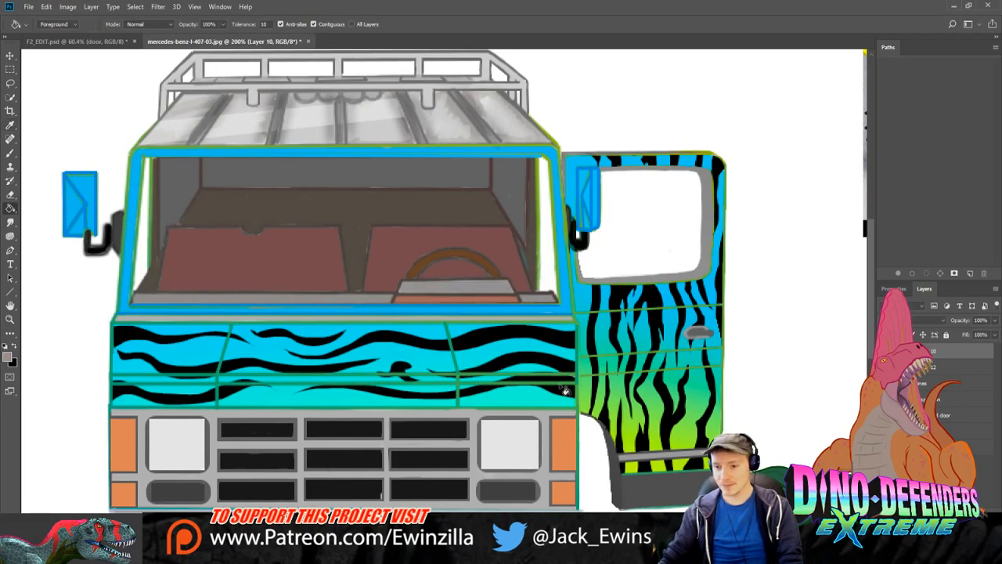
scroll(429, 378, "down", 4)
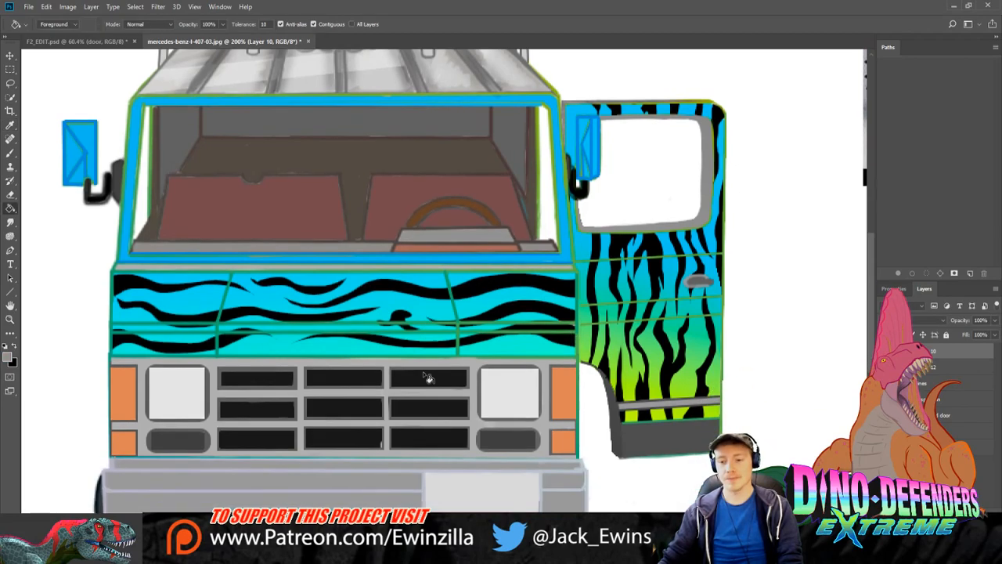
scroll(428, 378, "down", 3)
scroll(428, 378, "up", 9)
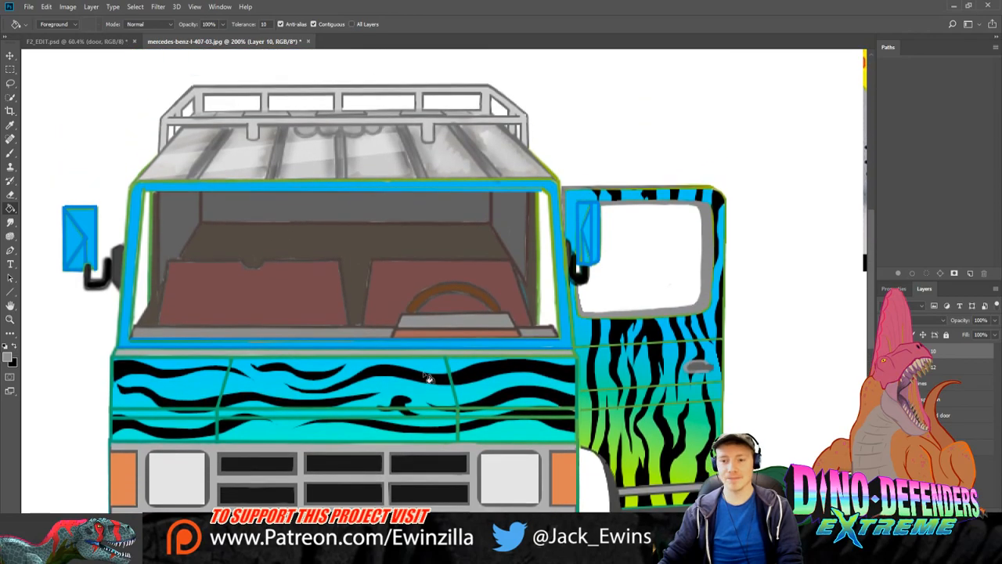
Step: Redraw the green outline along the windscreen frame's top edge and left outer edge with 2 px lines in the side mirror's blue
scroll(428, 378, "down", 2)
scroll(428, 378, "up", 3)
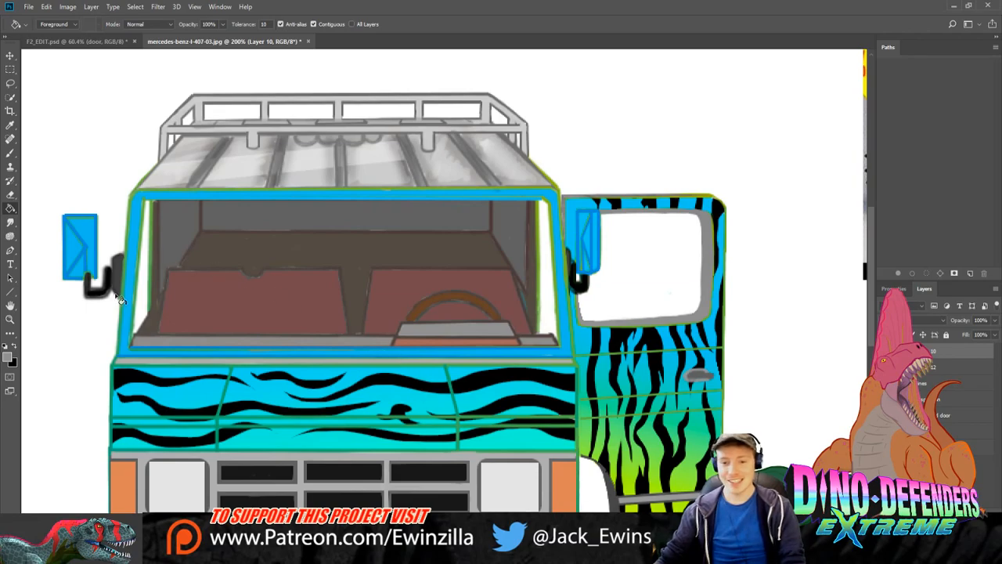
key("i")
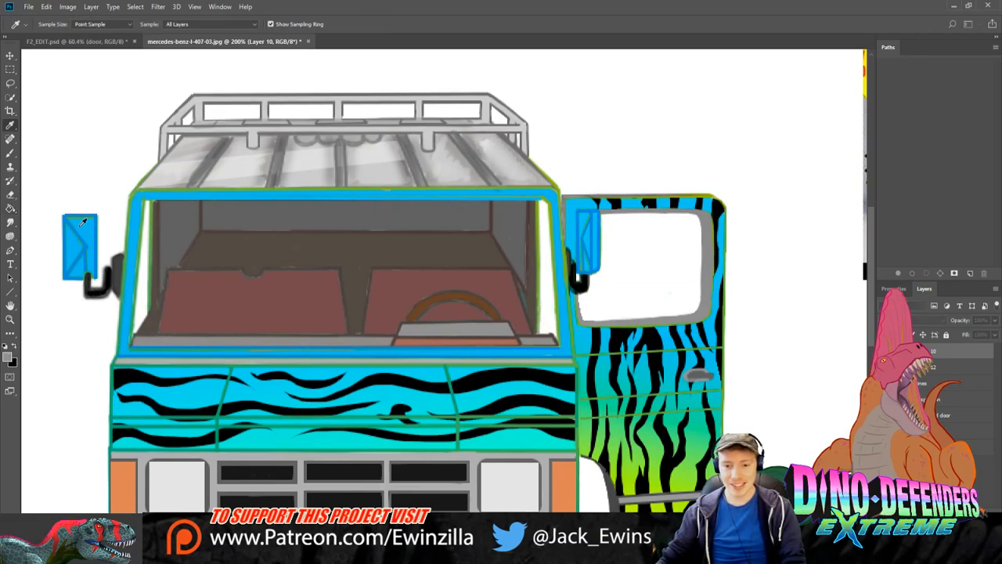
left_click(89, 239)
key("g")
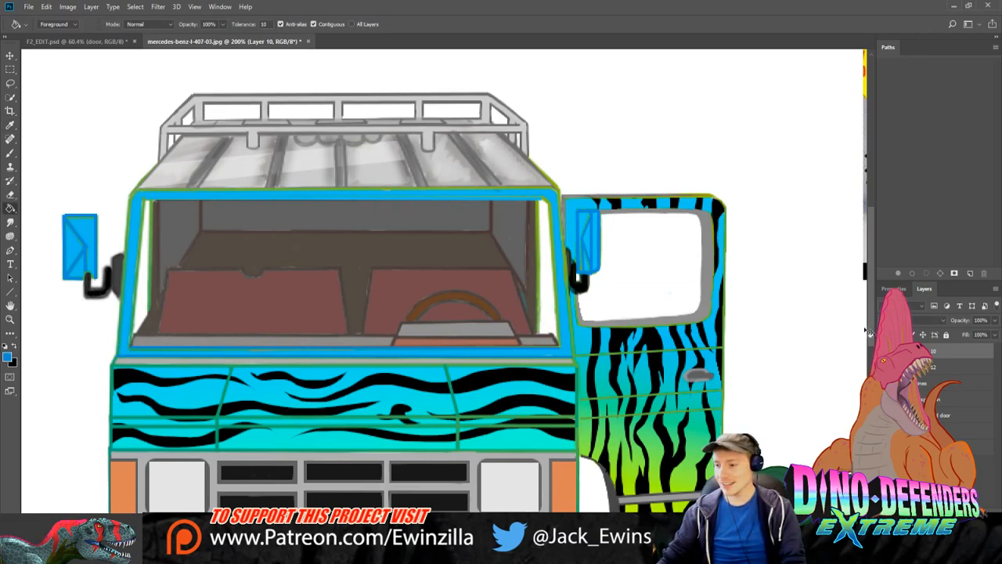
left_click(10, 291)
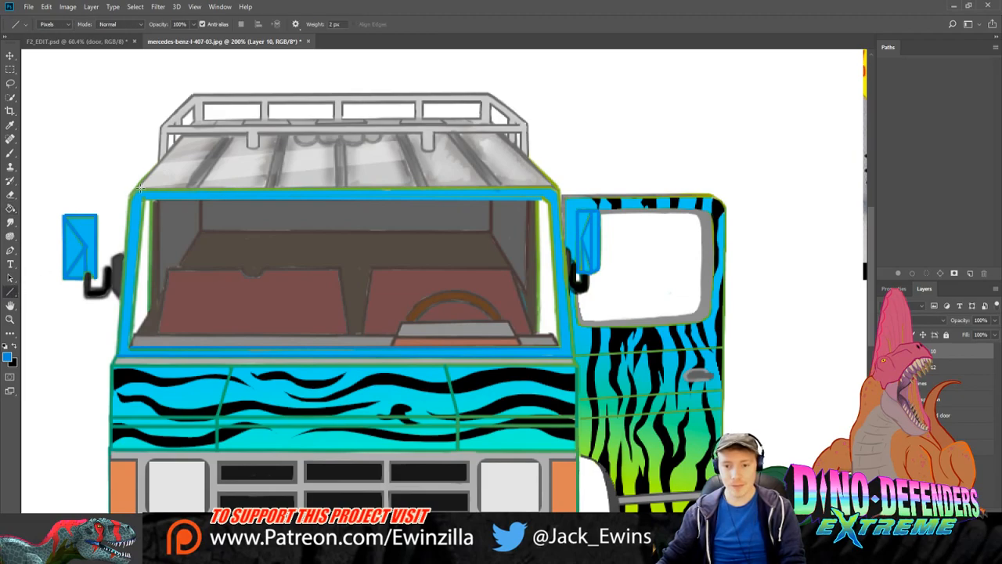
left_click_drag(141, 189, 551, 186)
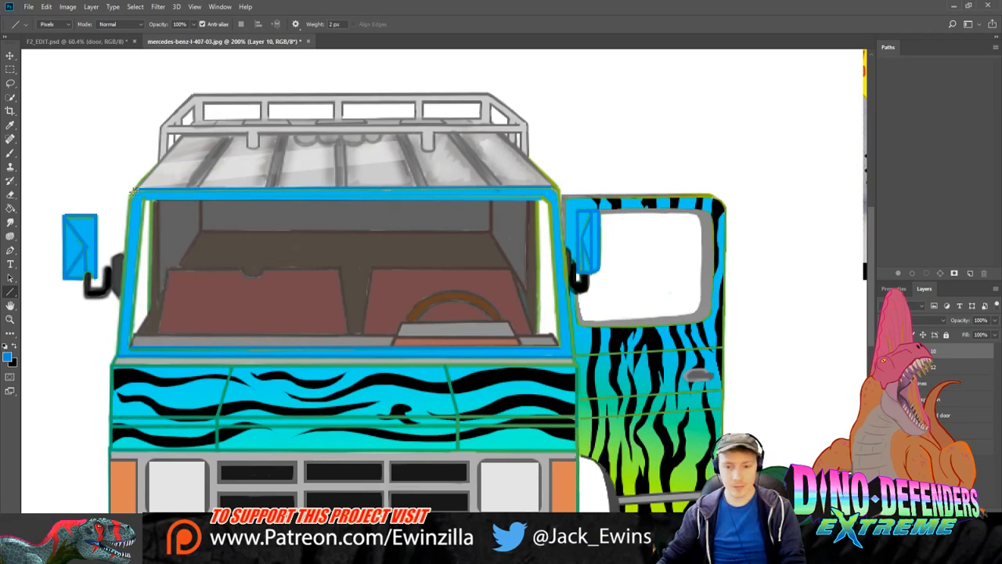
left_click_drag(130, 196, 117, 357)
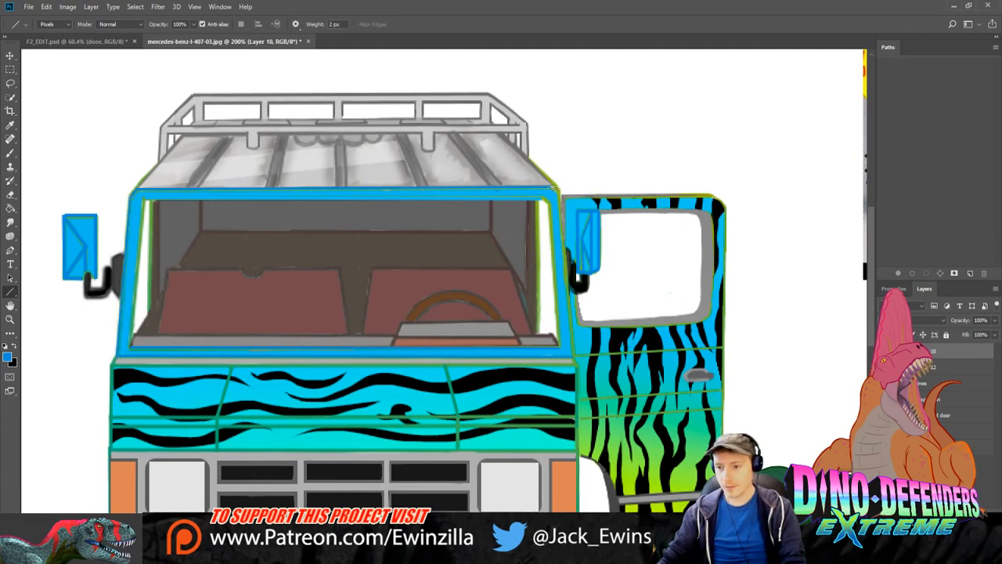
Step: Redraw the open door's upper crease line and top edge in the same blue with 2 px lines
left_click_drag(557, 188, 725, 346)
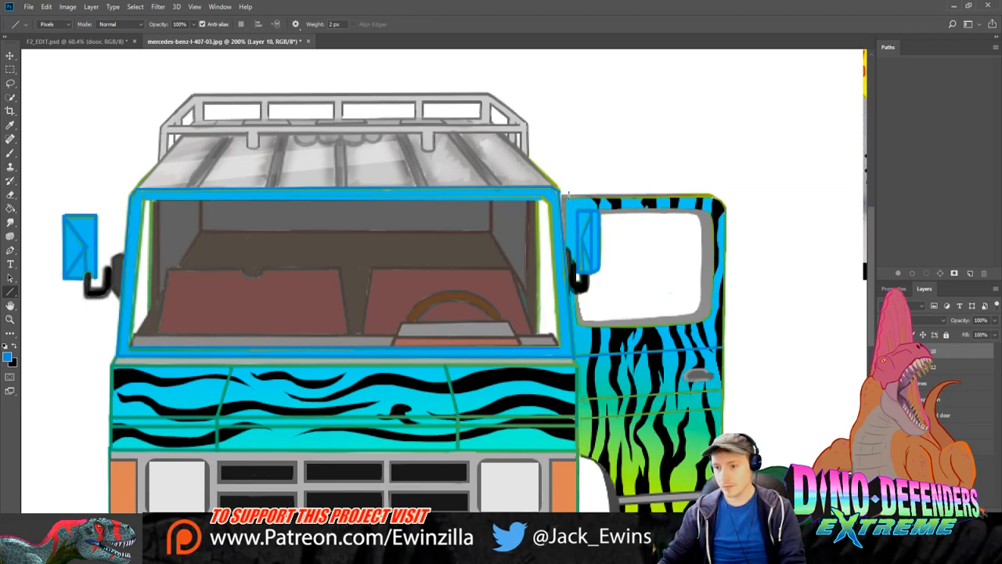
left_click_drag(564, 199, 709, 194)
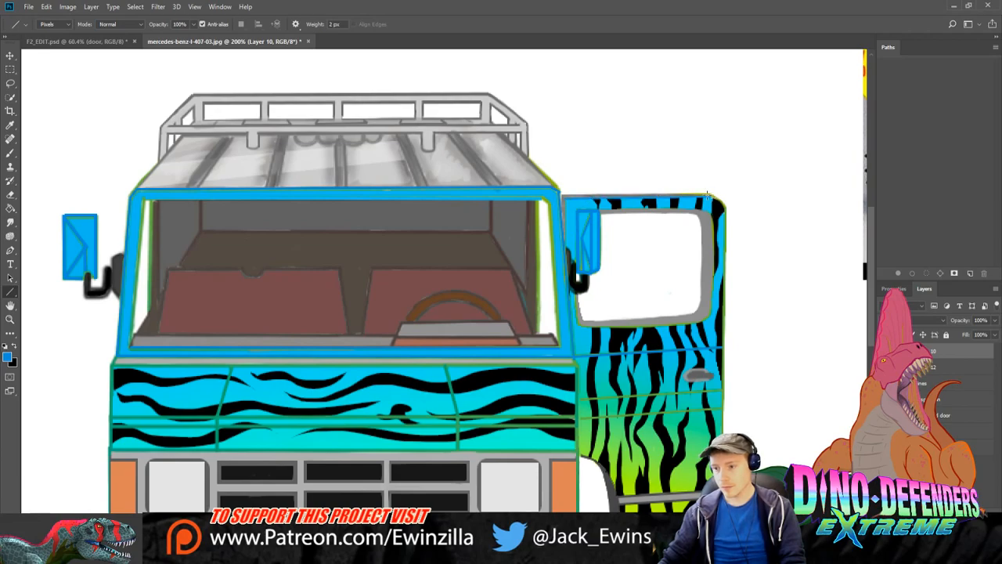
Step: Redraw the striped front panel's top edge and its two slanted upper seams with 2 px blue lines
scroll(663, 299, "down", 3)
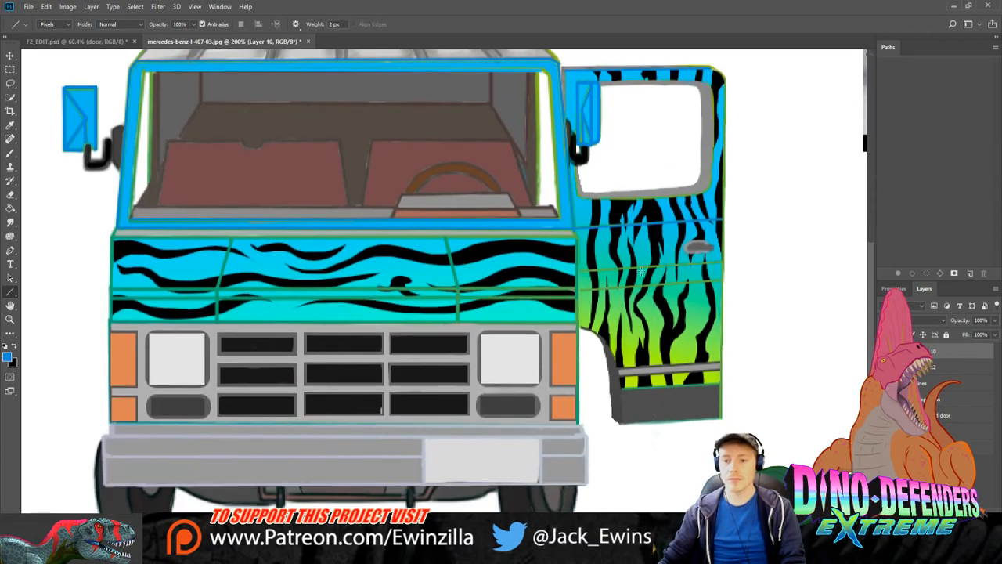
scroll(640, 329, "up", 1)
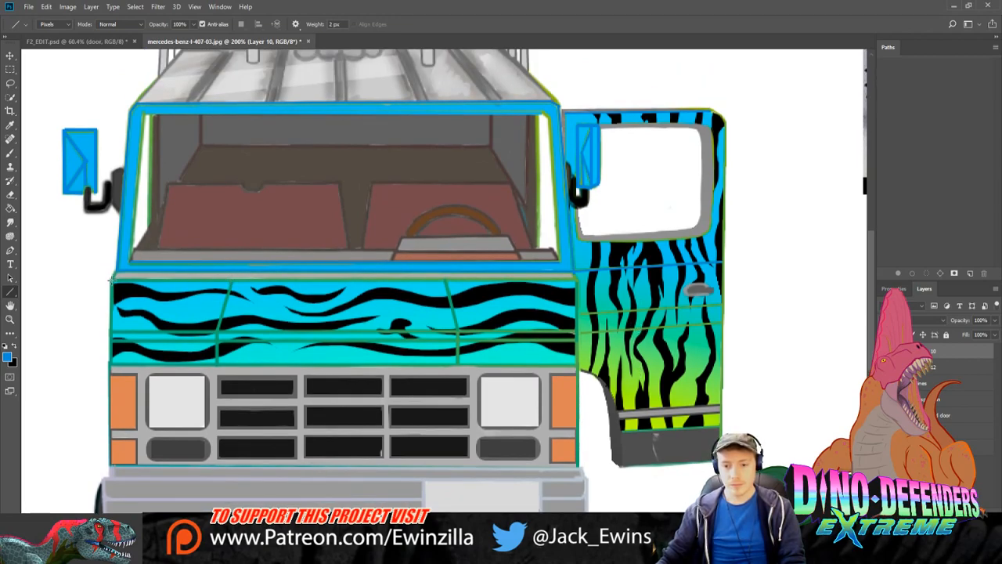
left_click_drag(112, 277, 574, 278)
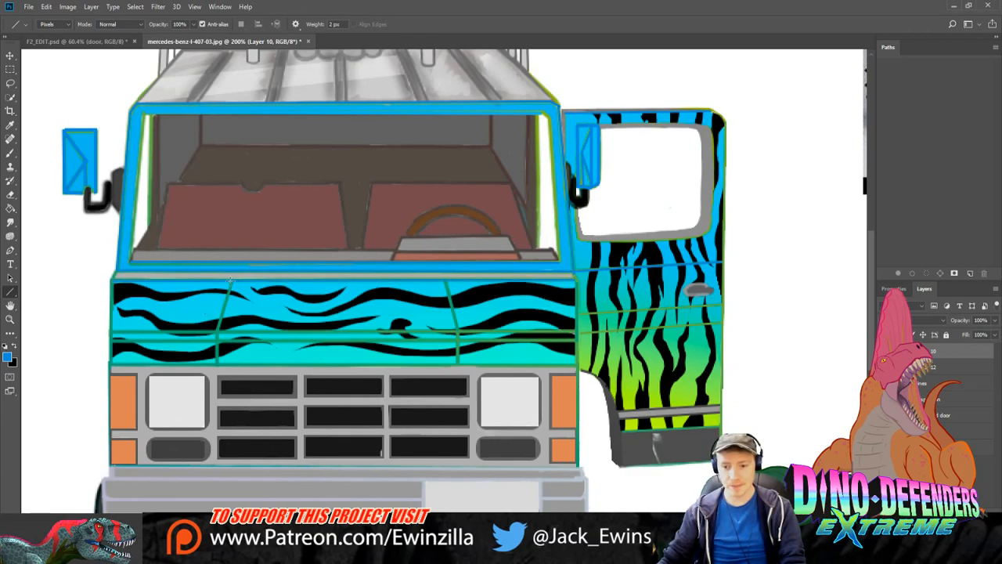
left_click_drag(232, 280, 218, 332)
left_click_drag(445, 280, 457, 333)
scroll(493, 360, "down", 3)
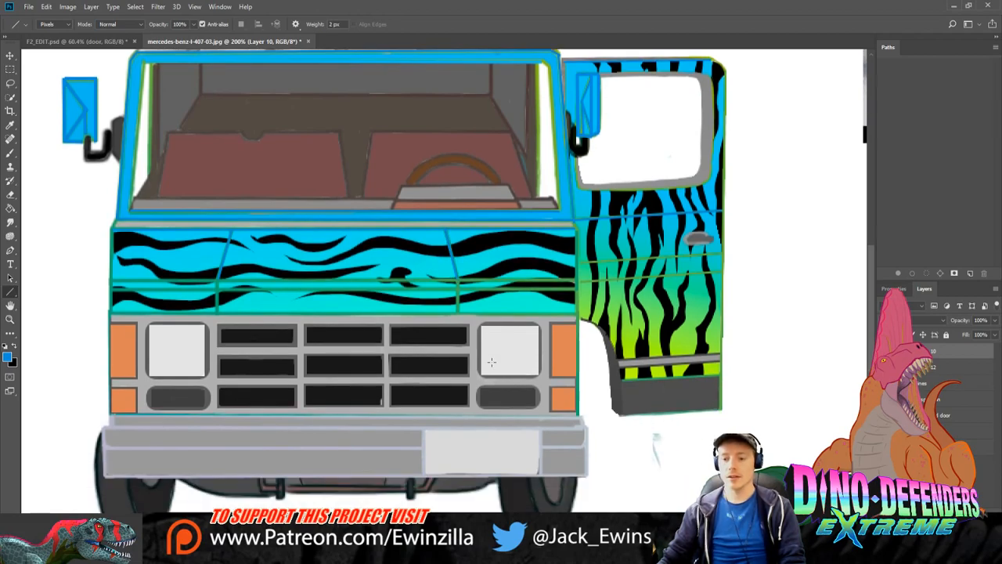
scroll(486, 352, "up", 4)
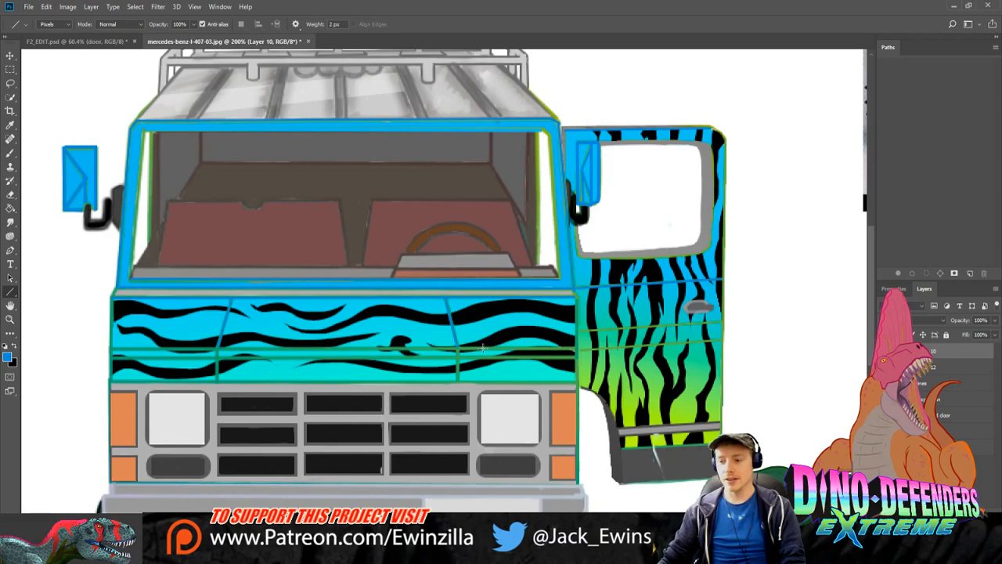
Step: Redraw the door's crease line below the handle with a 2 px blue line at 48% opacity
left_click_drag(579, 330, 723, 325)
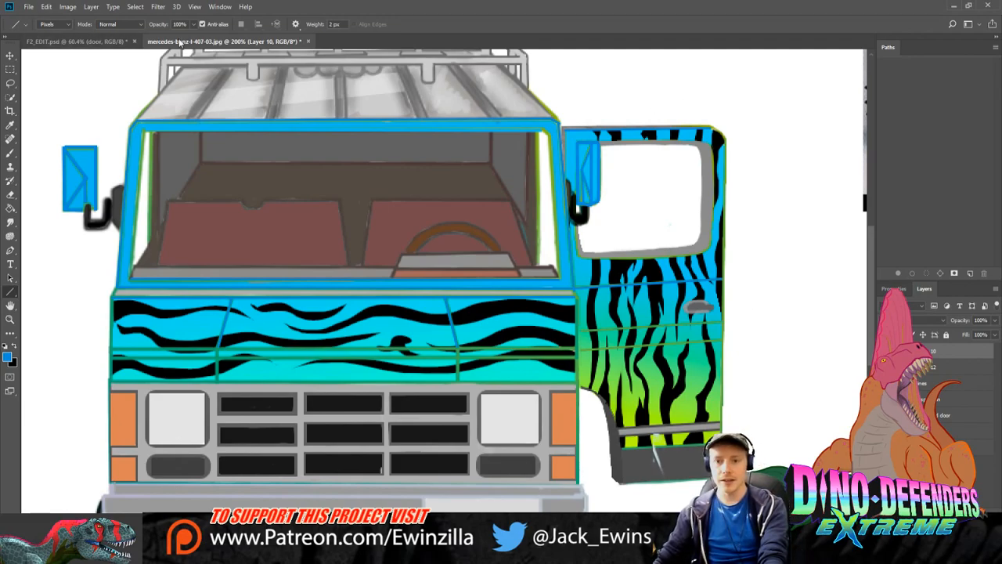
key("4")
key("8")
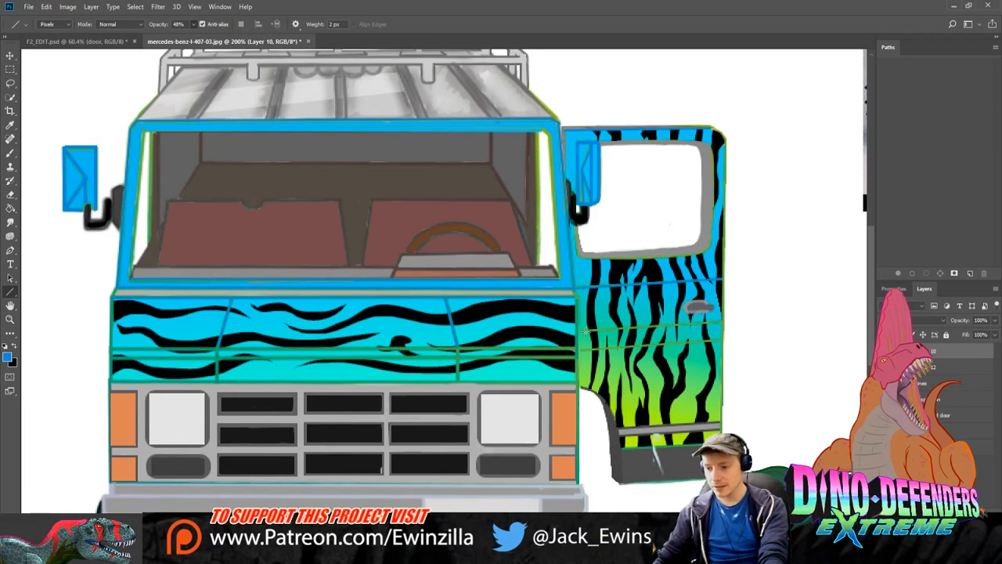
left_click_drag(576, 331, 725, 319)
scroll(748, 320, "down", 2)
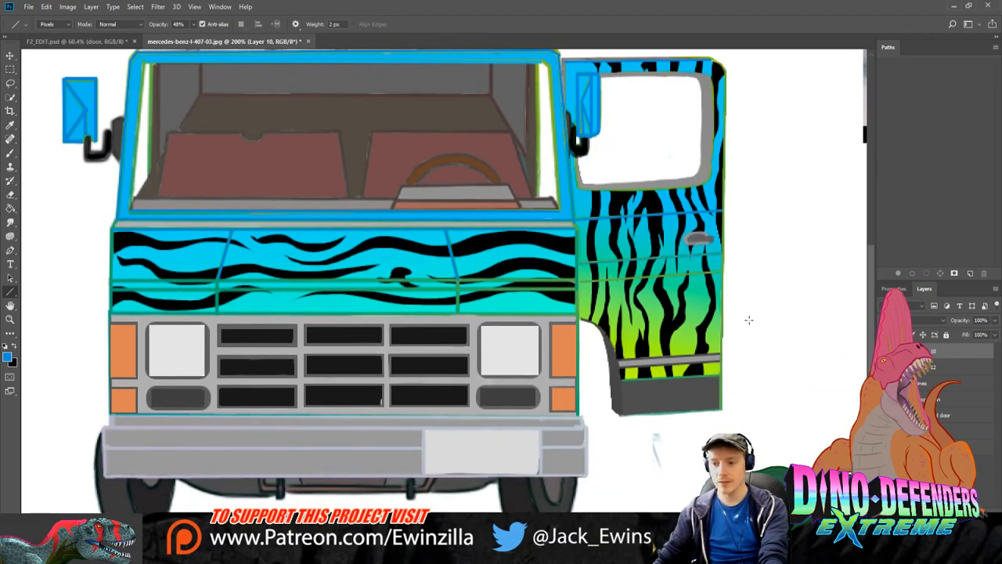
scroll(749, 320, "down", 1)
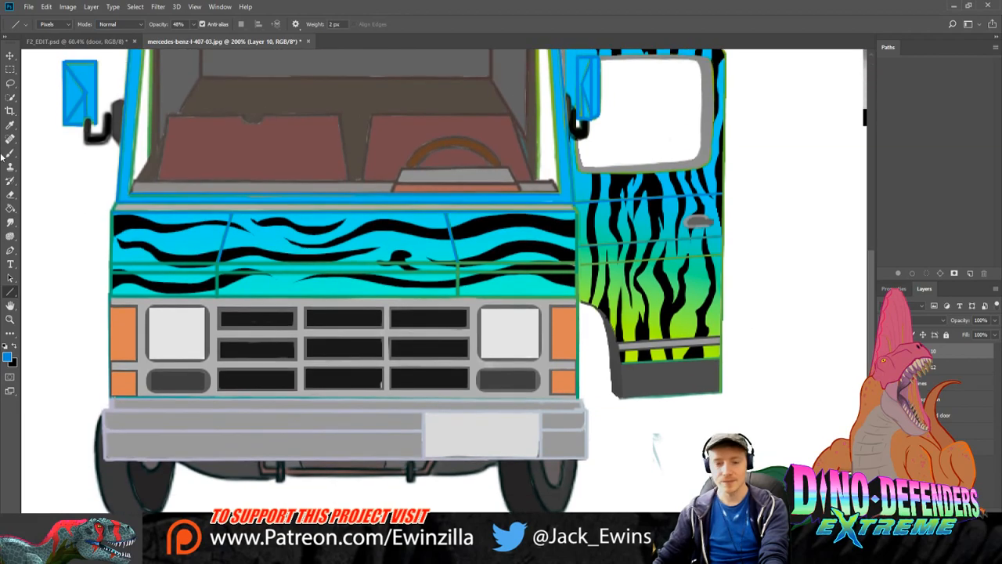
Step: Fill the door's lower trim strip with a sampled dark grey at 28% opacity
left_click(10, 125)
left_click(641, 350)
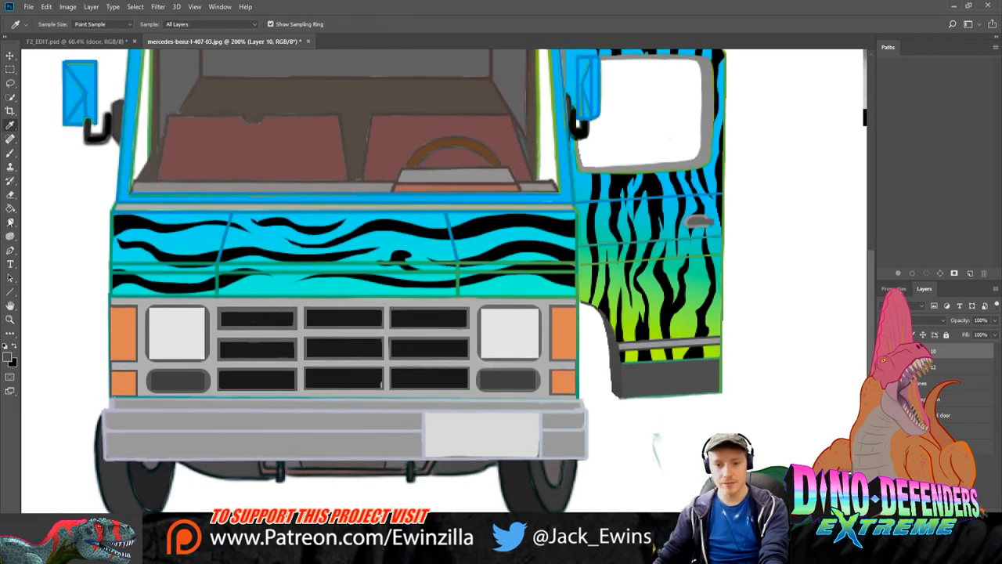
left_click(10, 208)
key("2")
key("8")
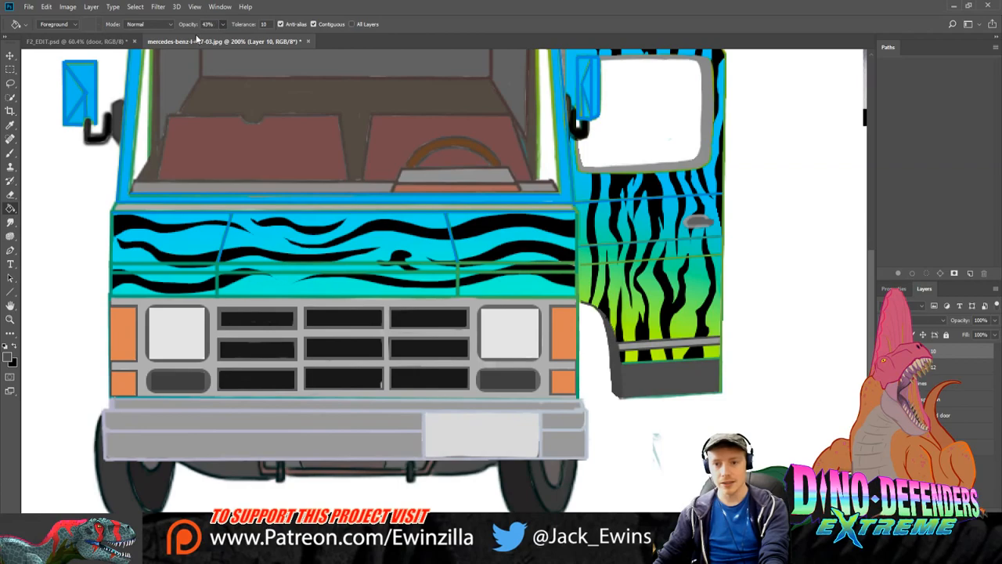
left_click(717, 349)
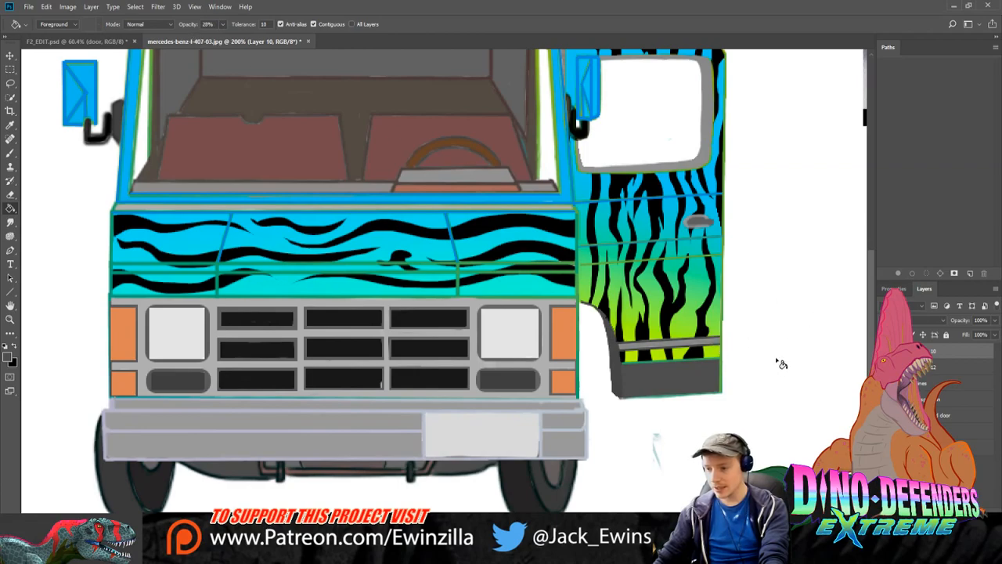
left_click(684, 351)
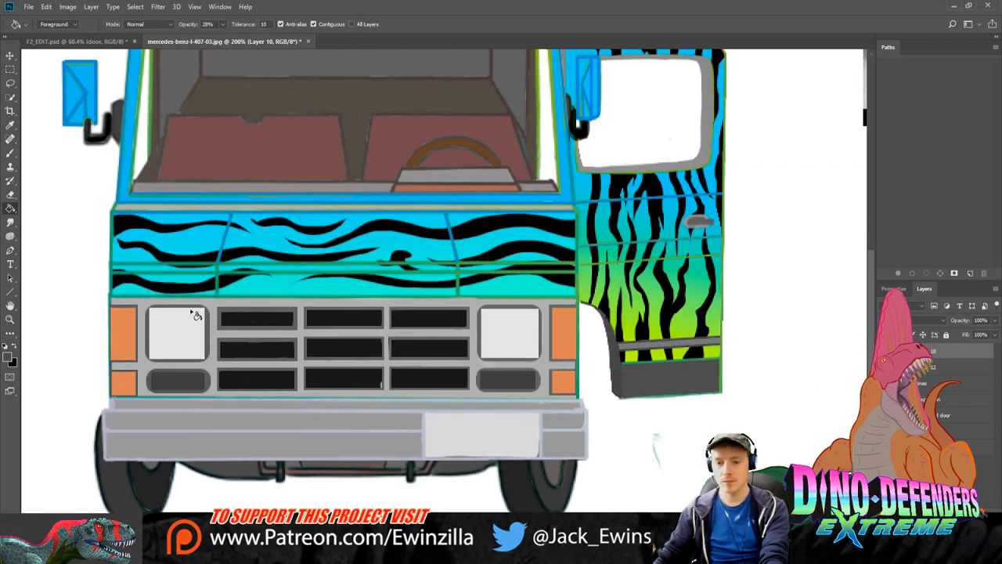
scroll(196, 313, "up", 1)
scroll(196, 313, "up", 5)
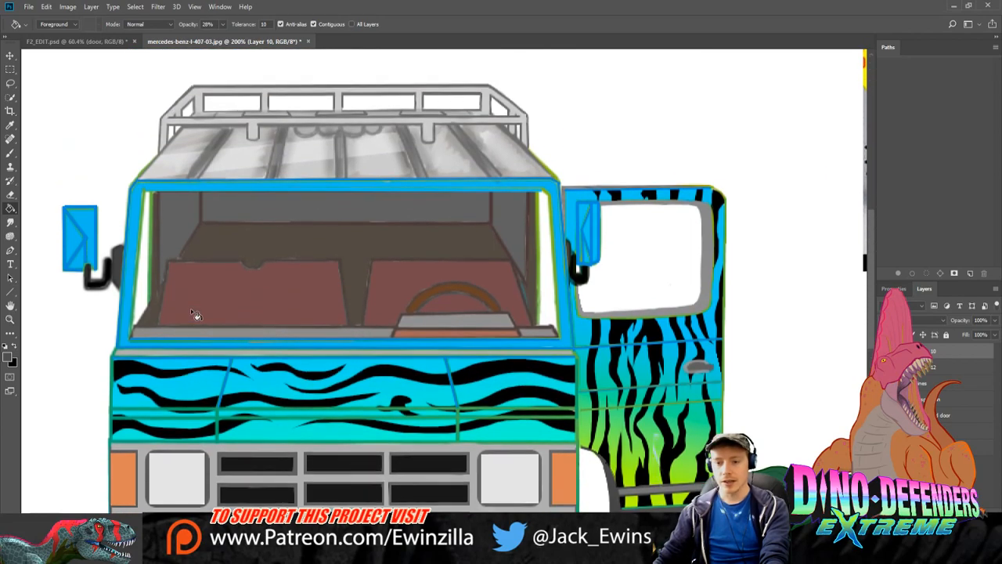
left_click(10, 152)
left_click(6, 346)
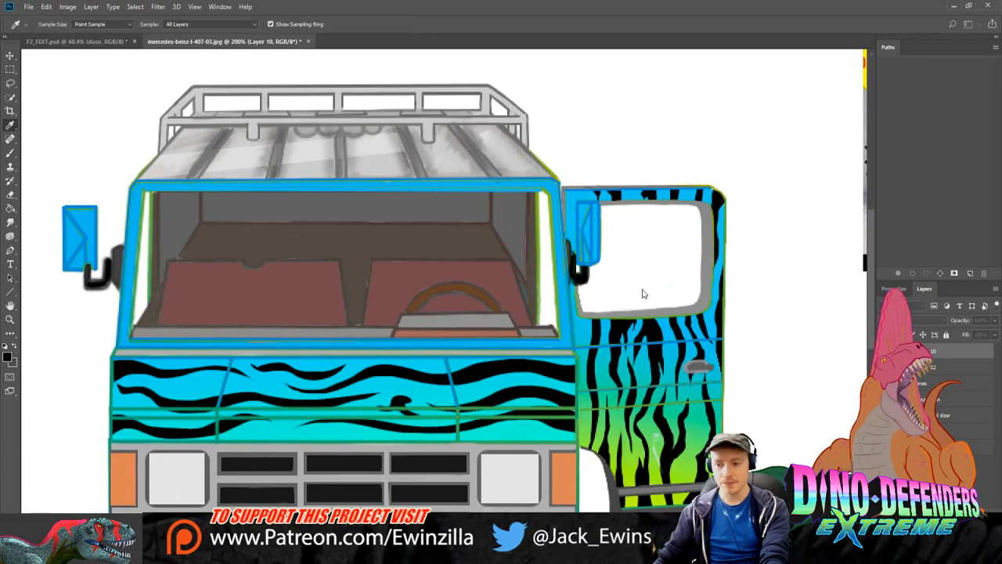
left_click(166, 236, "alt")
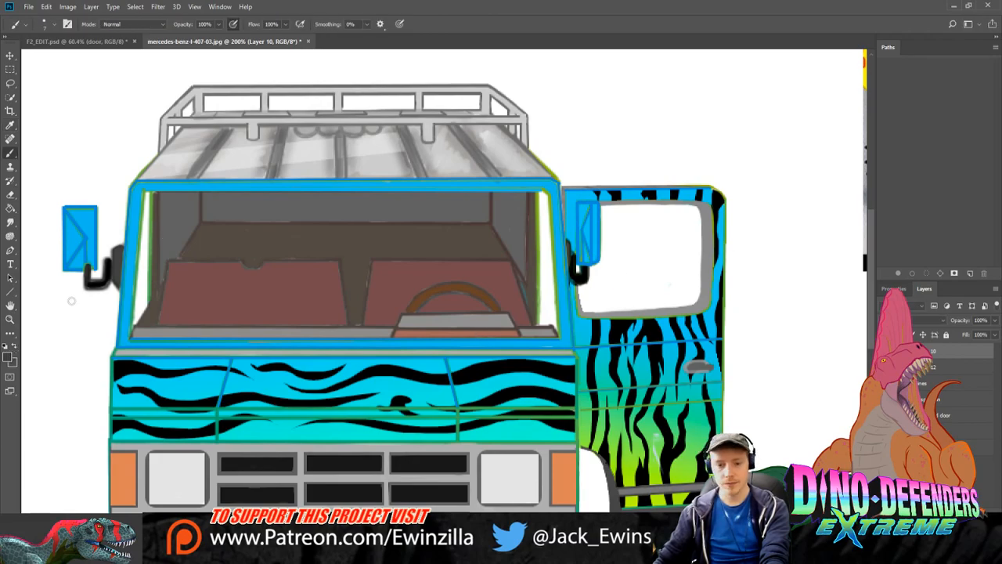
Step: Draw over the green line beside the windscreen's left white gap with 2 px lines in the frame's blue at 48% opacity
left_click(10, 319)
left_click(354, 183)
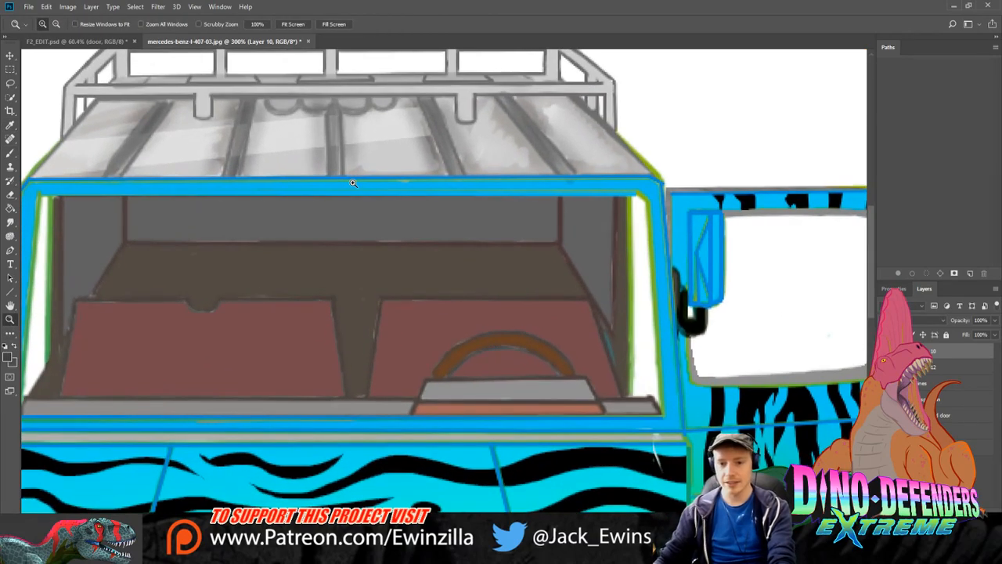
left_click(10, 291)
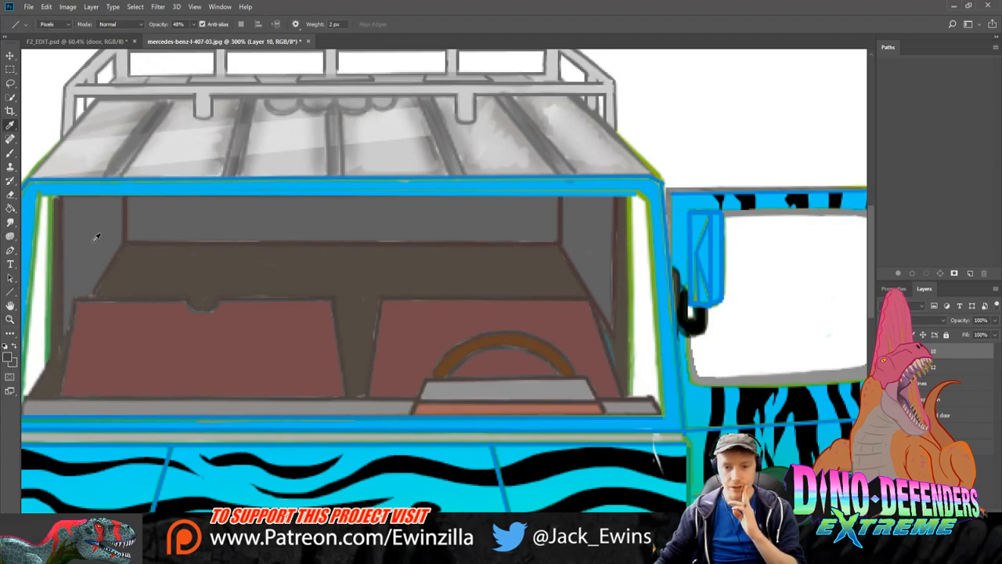
left_click(104, 188, "alt")
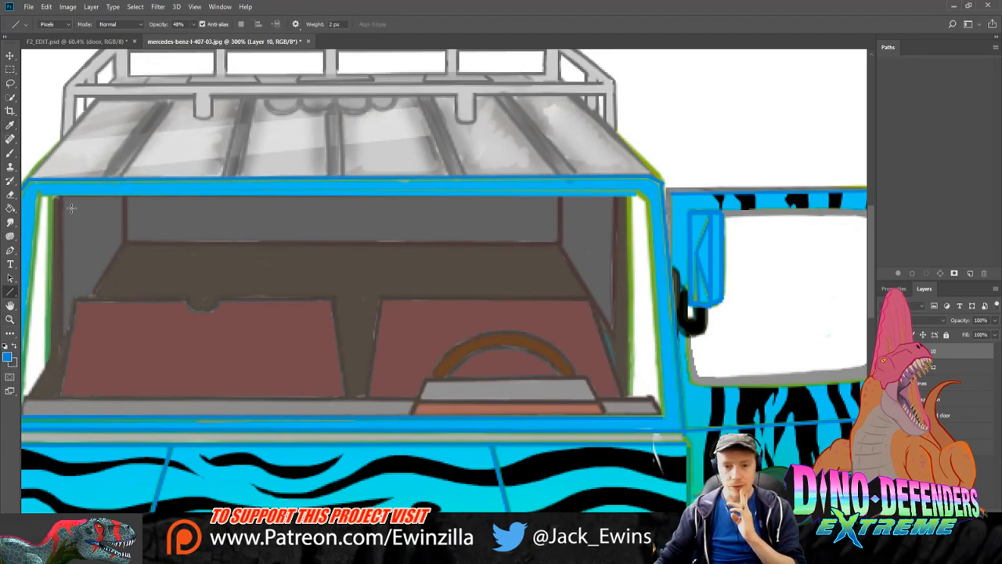
left_click_drag(49, 197, 47, 369)
left_click_drag(43, 360, 48, 360)
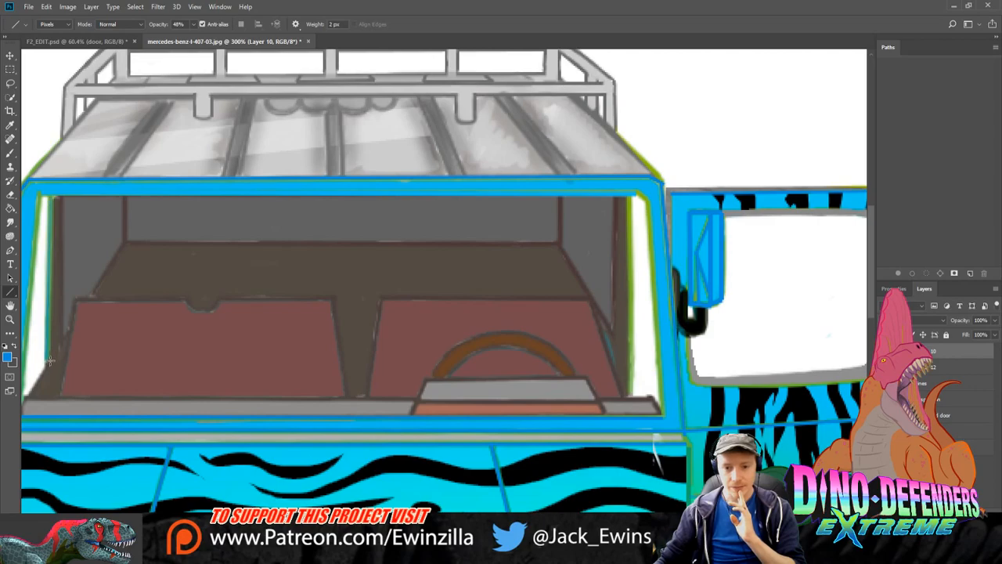
left_click_drag(51, 197, 47, 365)
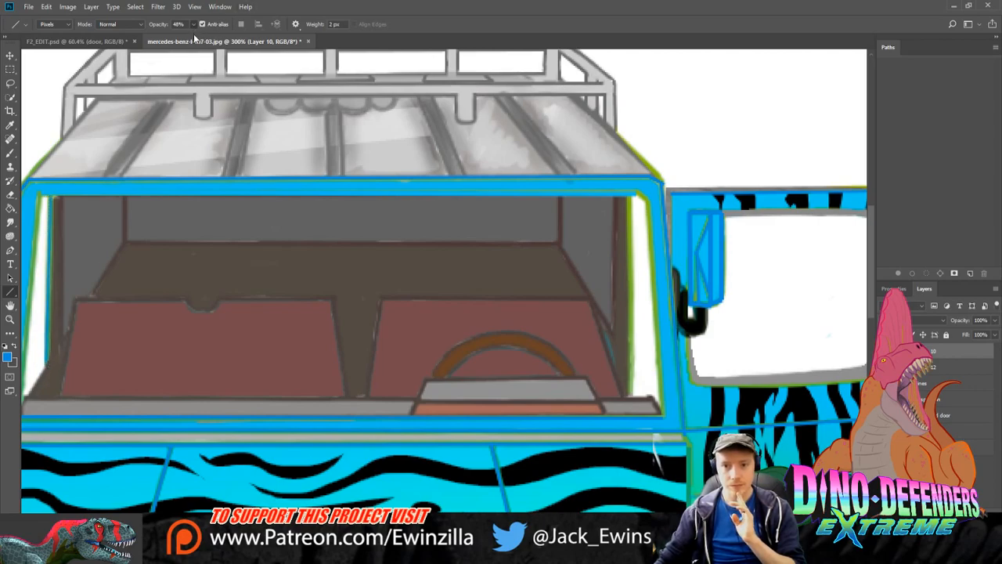
Step: Redraw the green lines around the windscreen's right white gap, upper corners and left inner edge in blue at 100% opacity
key("0")
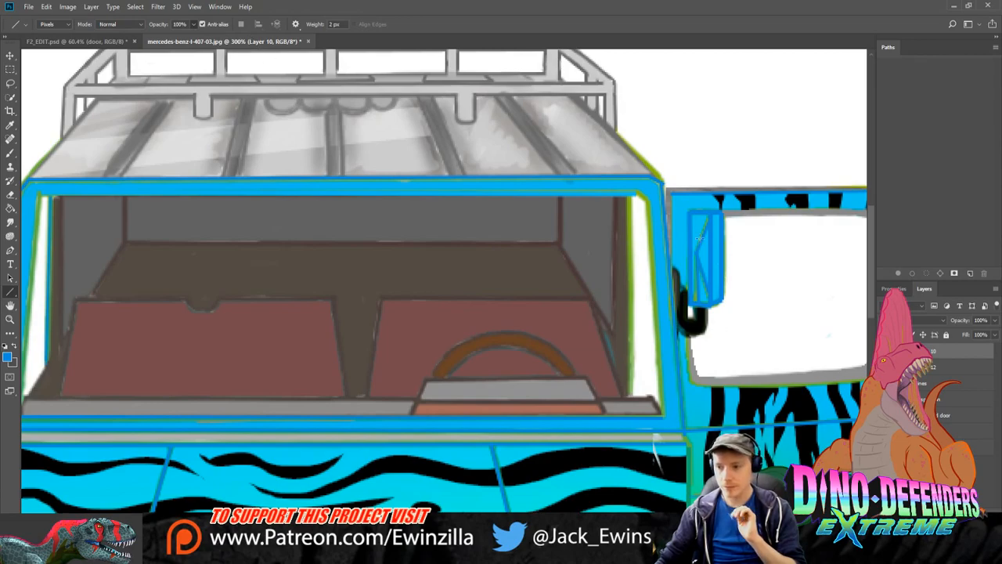
left_click_drag(628, 197, 632, 397)
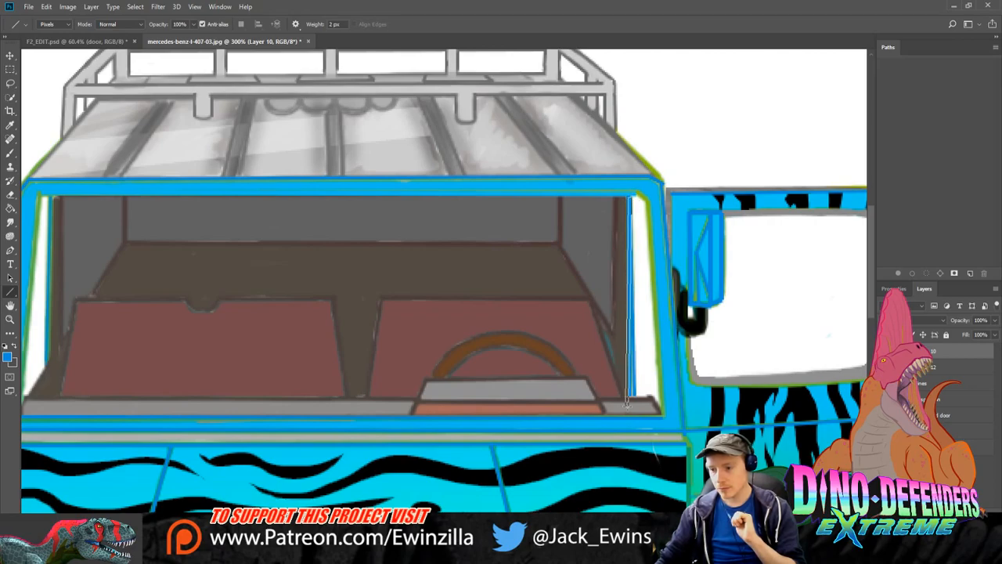
left_click_drag(630, 199, 633, 396)
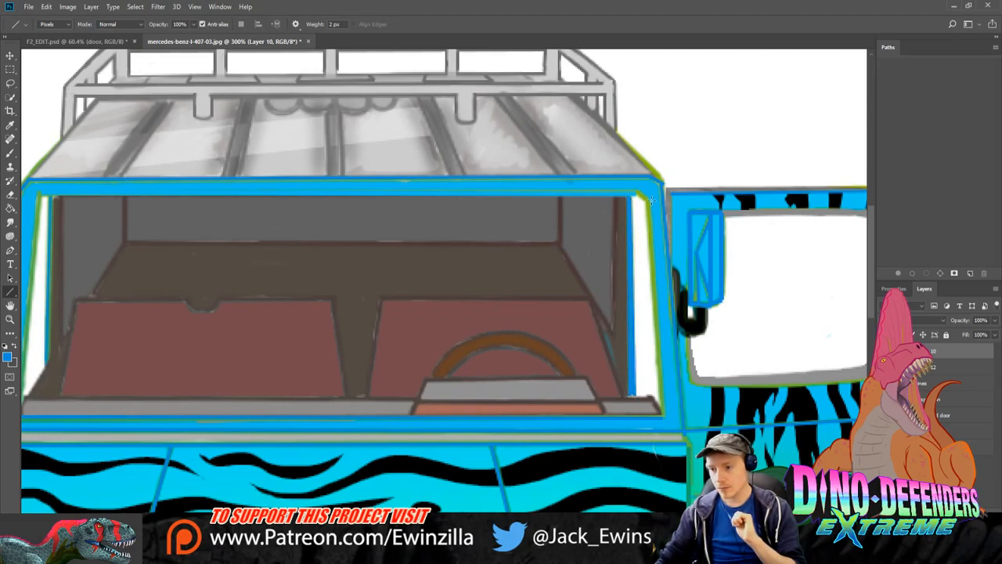
left_click_drag(647, 202, 661, 412)
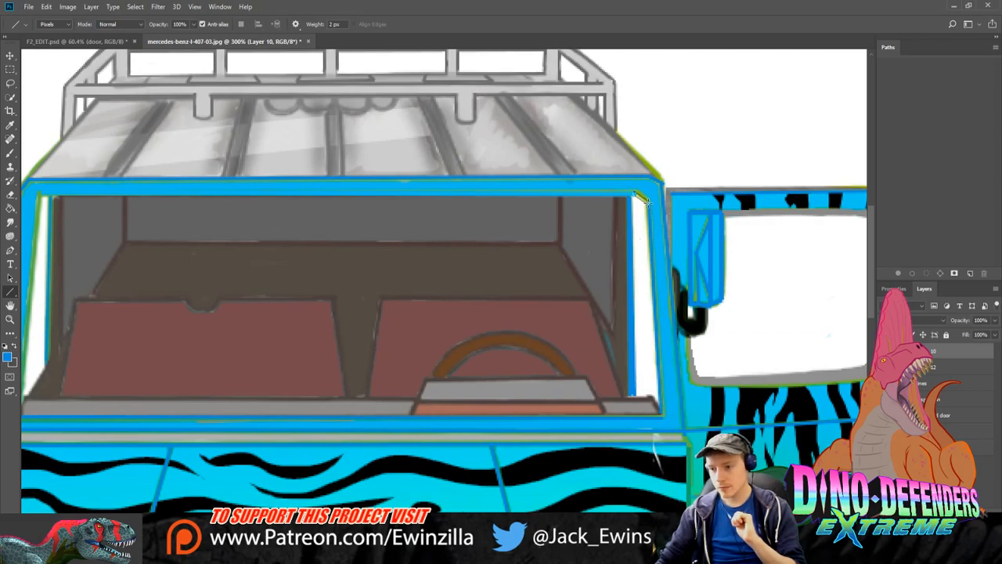
left_click_drag(640, 197, 50, 197)
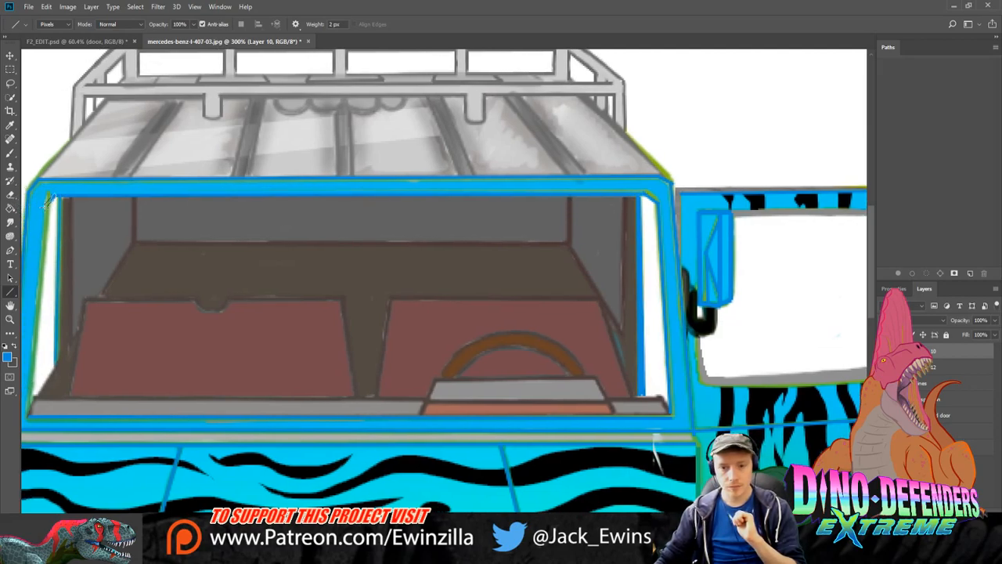
left_click_drag(49, 201, 45, 406)
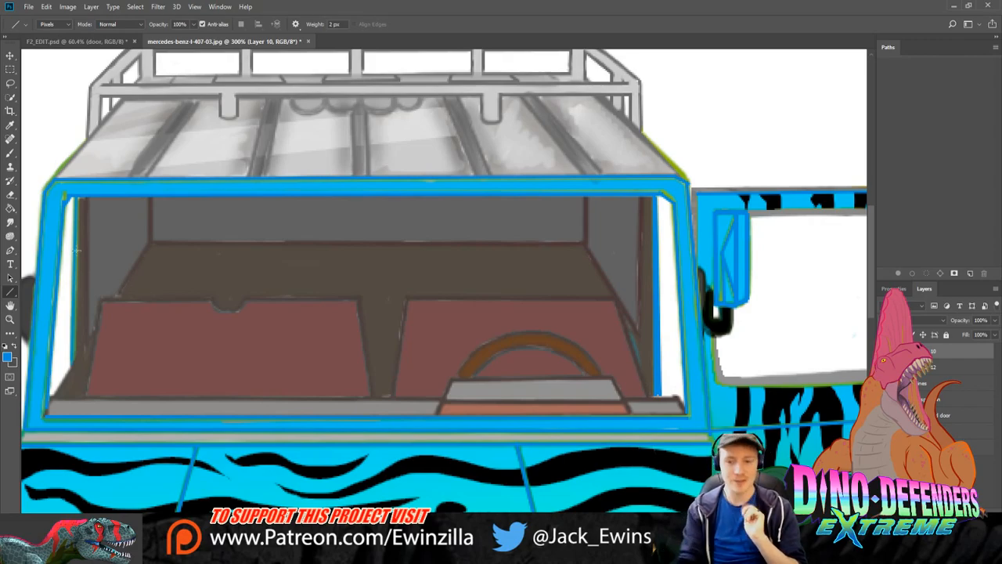
Step: Smudge the upper corner and edge of the windscreen's left white gap to clean up the blue frame outline
left_click(11, 223)
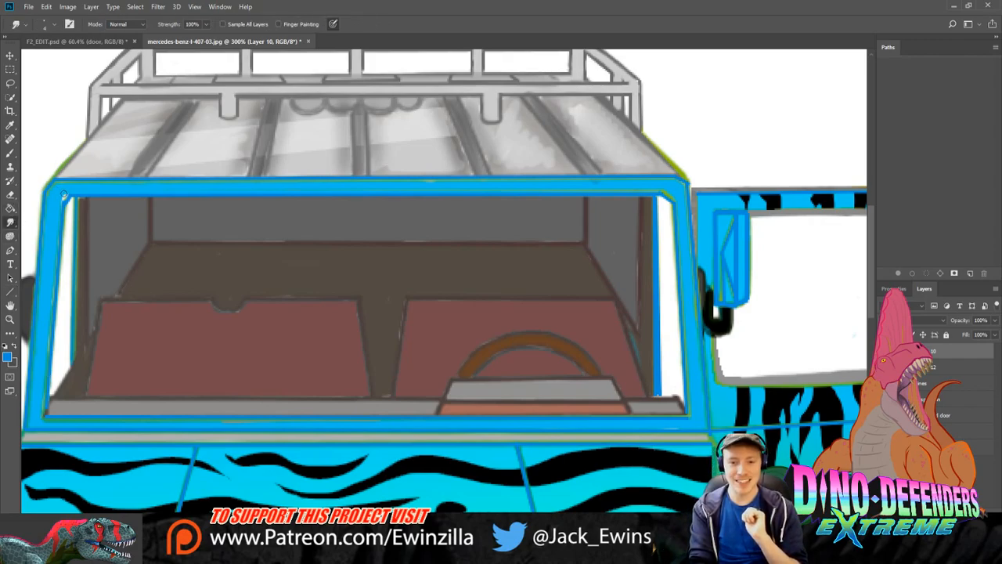
left_click(936, 367)
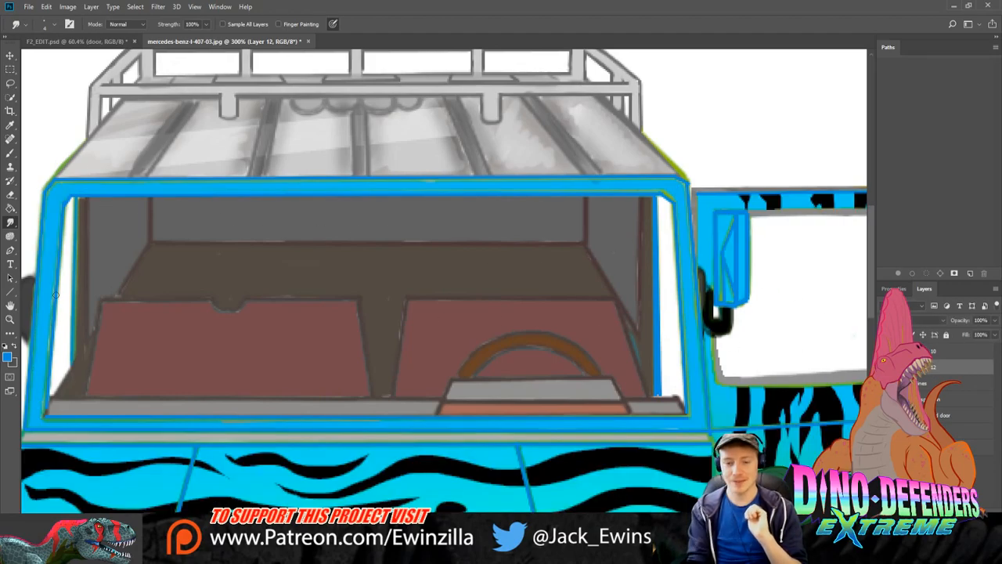
key("z")
left_click(299, 24)
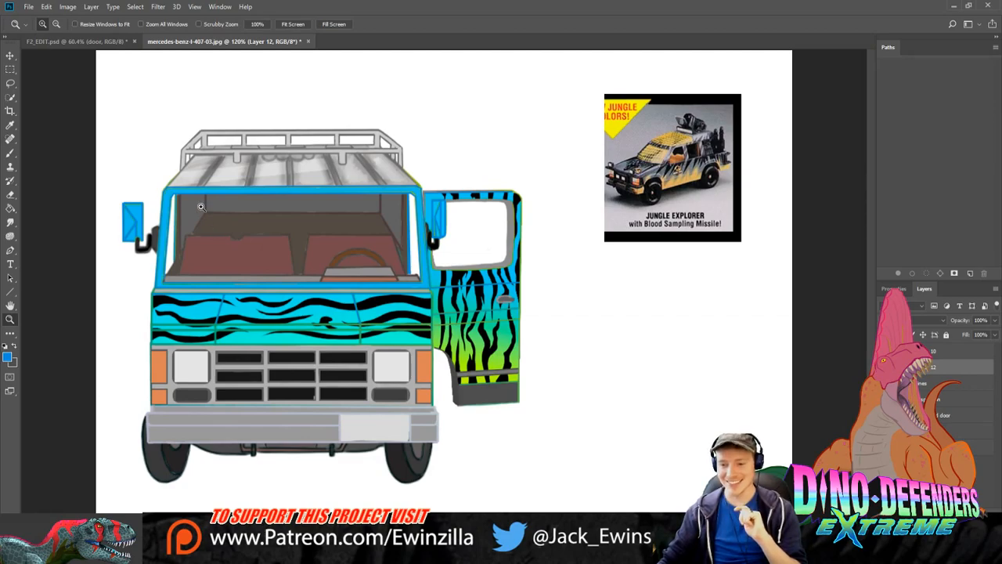
Step: Smudge away the dark marks along the lower and right edges of the bumper's blank number plate on Layer 10
left_click(362, 450)
left_click(362, 449)
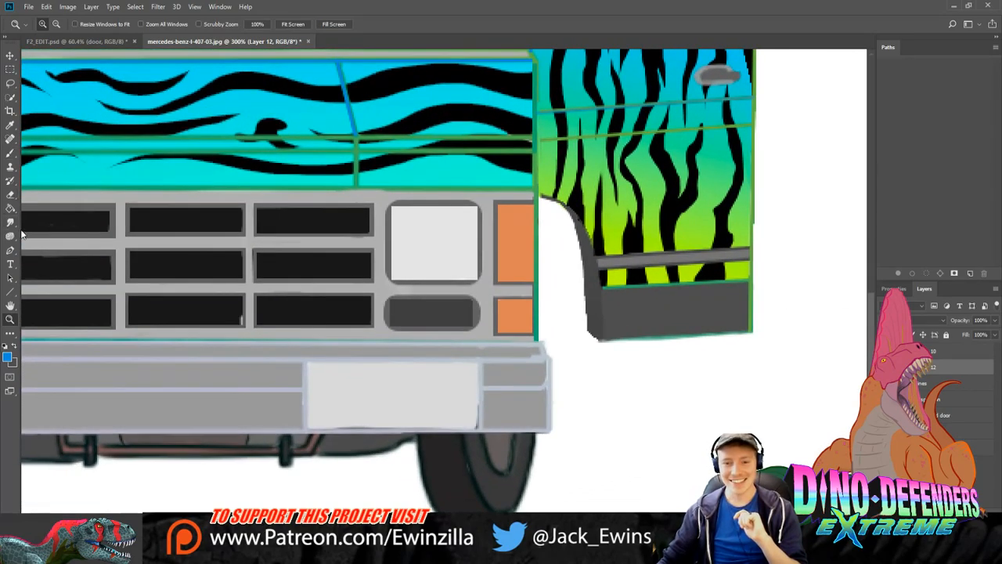
left_click(9, 223)
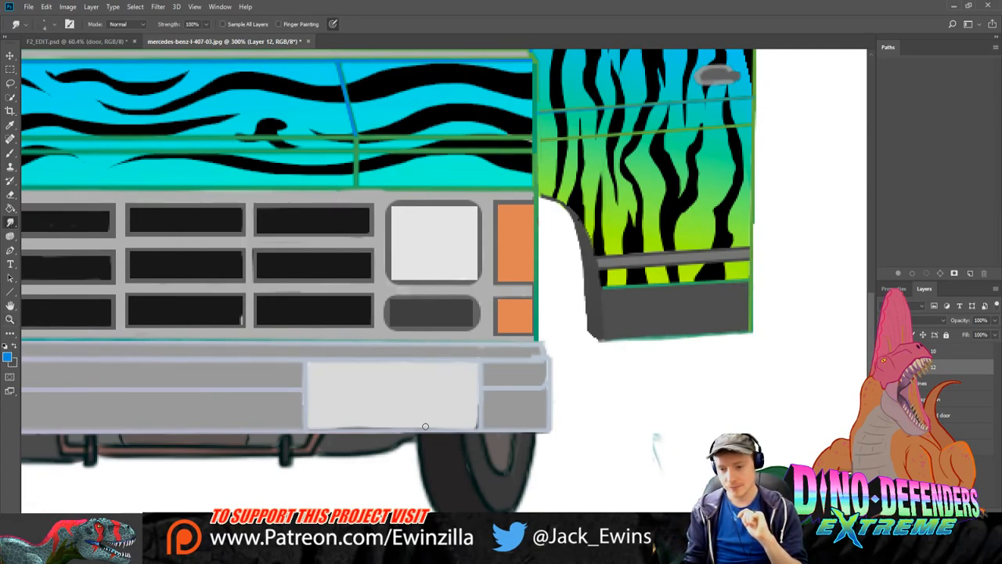
left_click(854, 368, "ctrl")
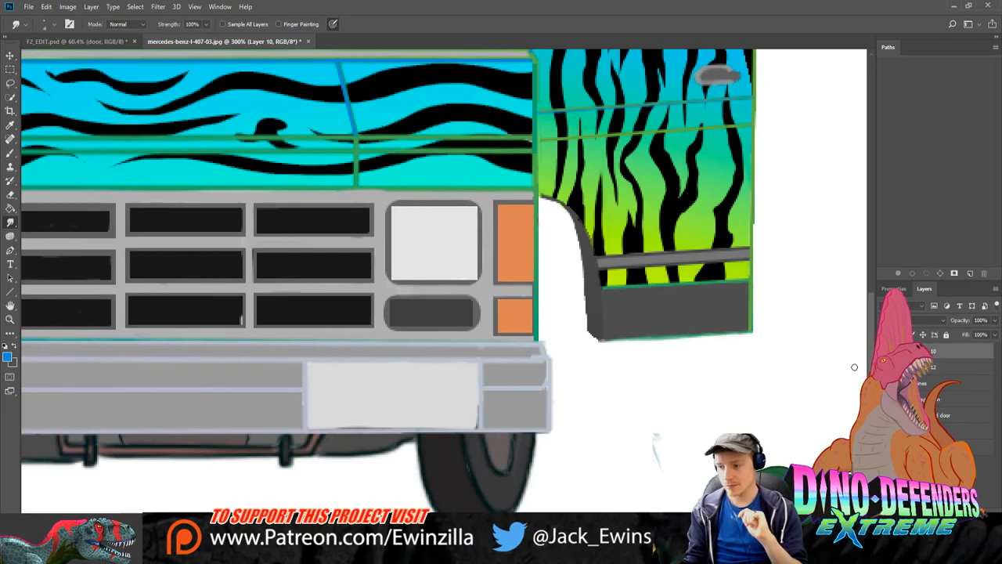
left_click_drag(312, 425, 464, 423)
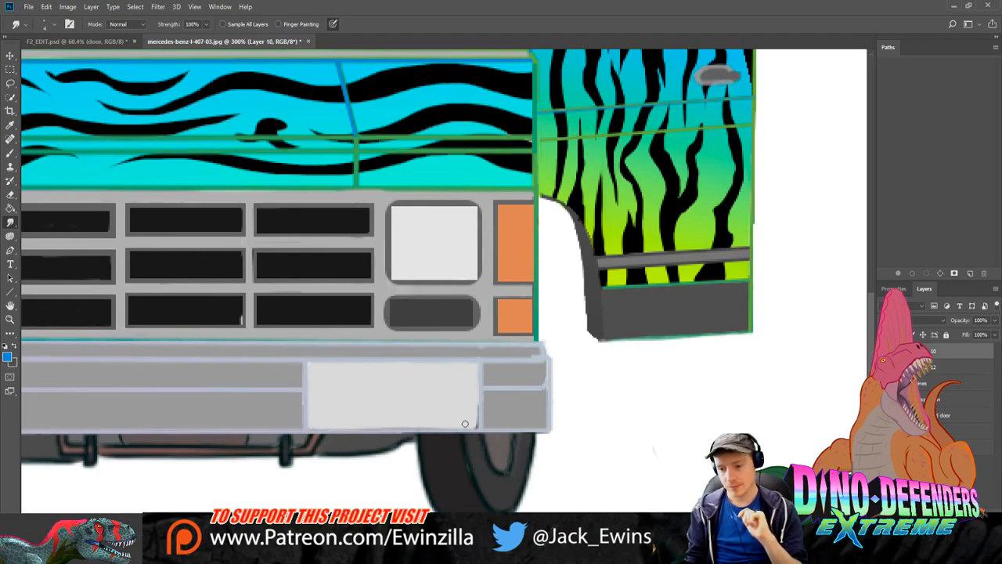
left_click_drag(346, 423, 455, 424)
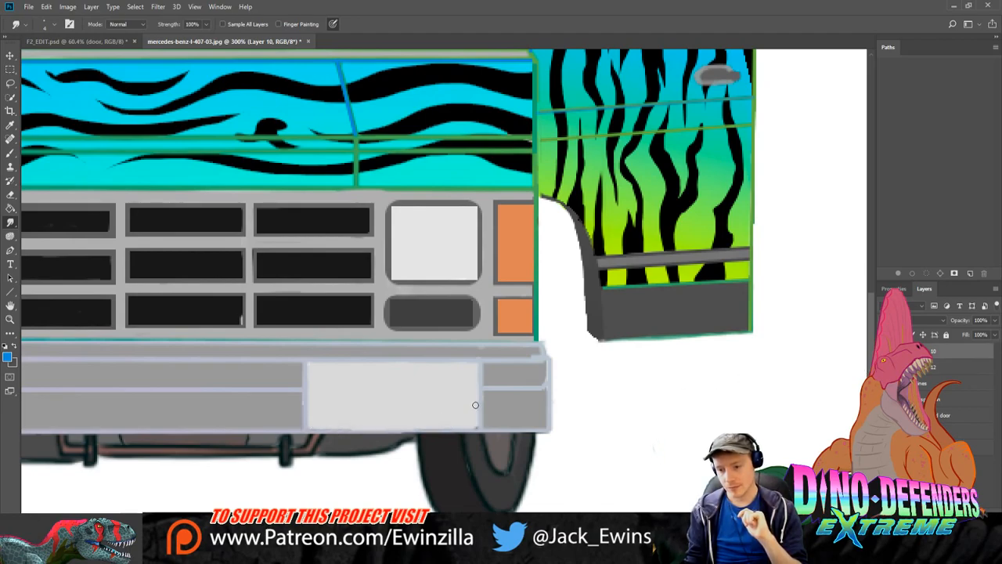
Step: Merge Layer 10 and Layer 12 into a single layer
left_click(10, 319)
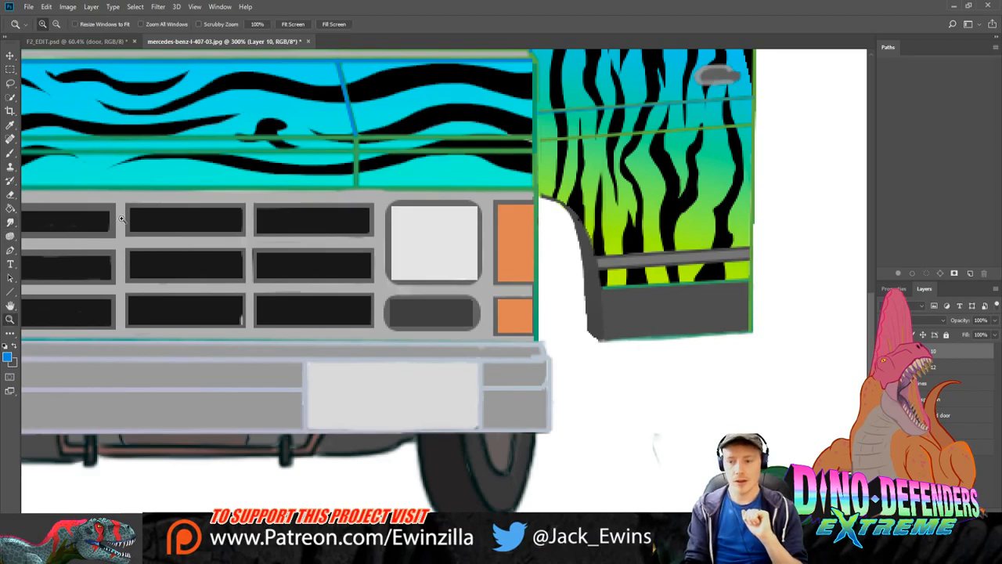
left_click(293, 23)
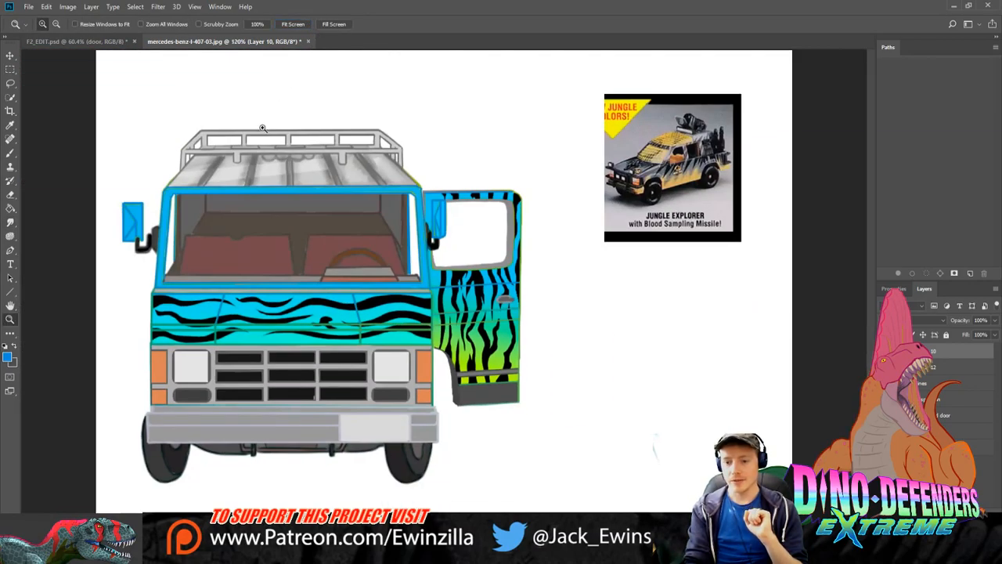
left_click(250, 170)
left_click(250, 168)
left_click(293, 23)
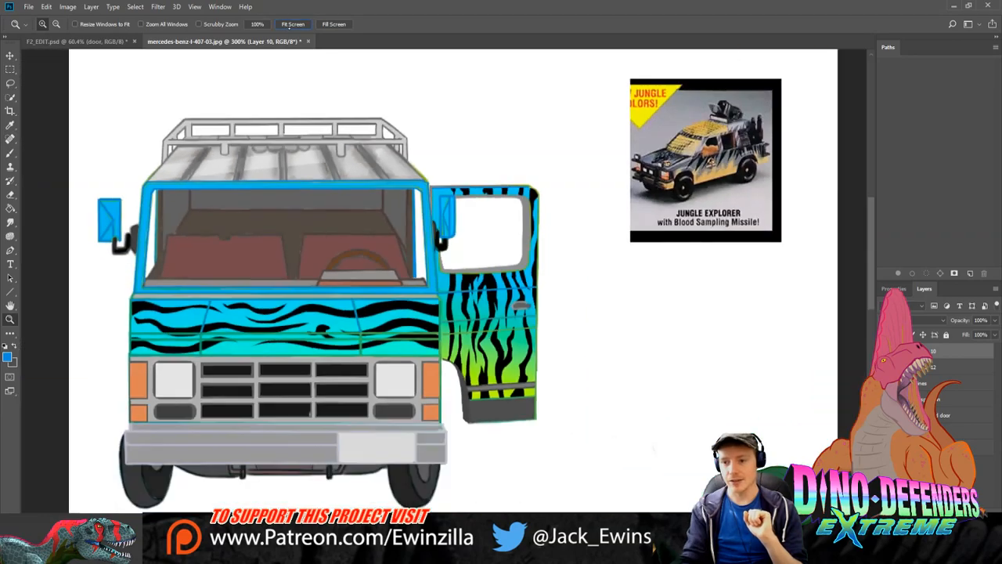
left_click(955, 367)
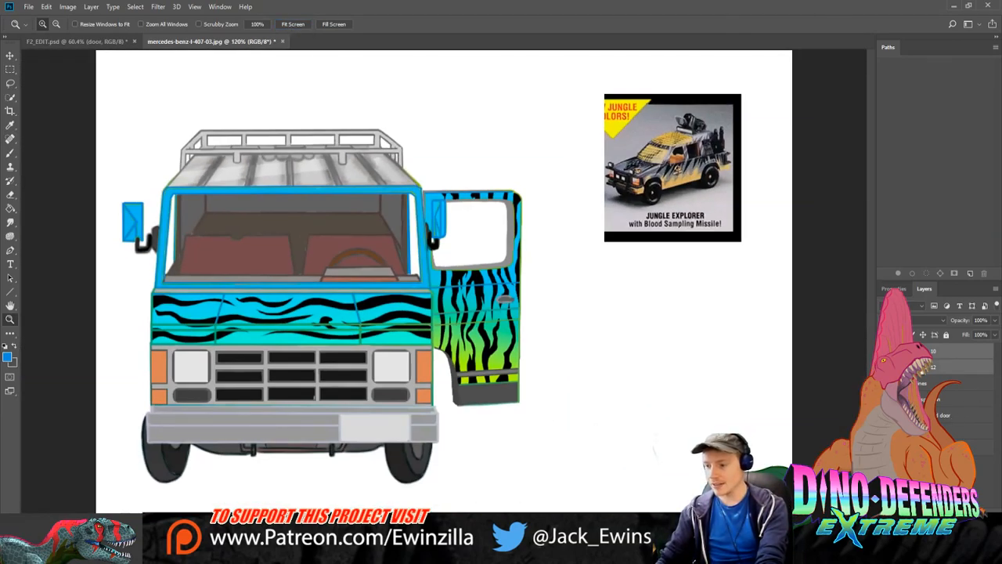
left_click(934, 352)
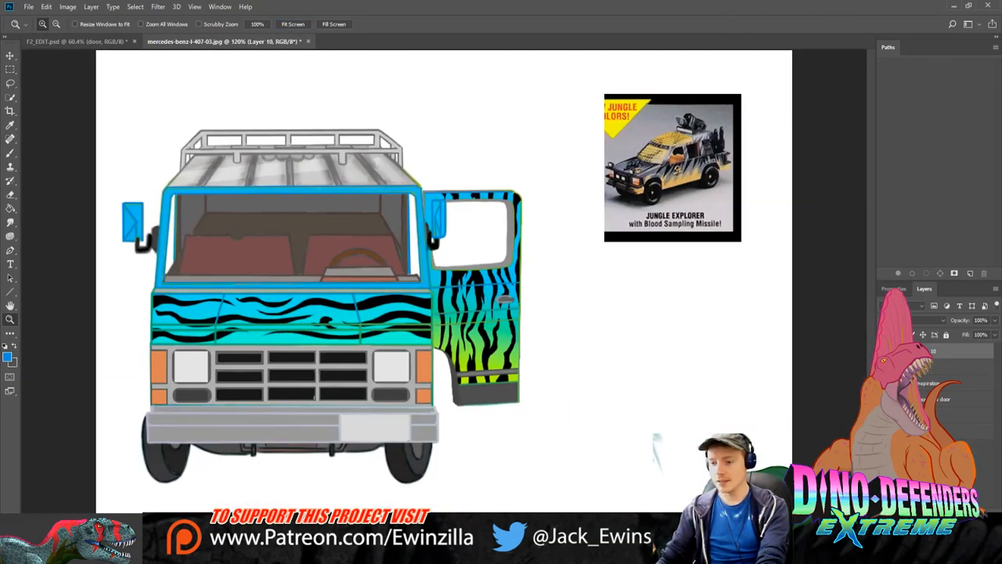
Step: Try placing the truck over the inspection pit in the F2_EDIT.psd garage scene, scaled to 97.65%
left_click(10, 67)
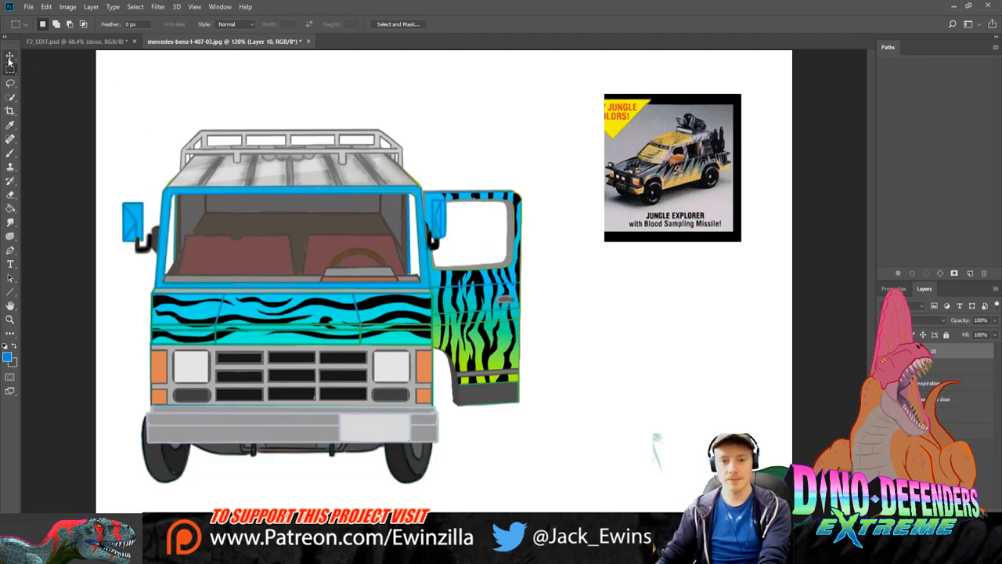
left_click(10, 55)
left_click_drag(401, 220, 685, 321)
left_click(88, 41)
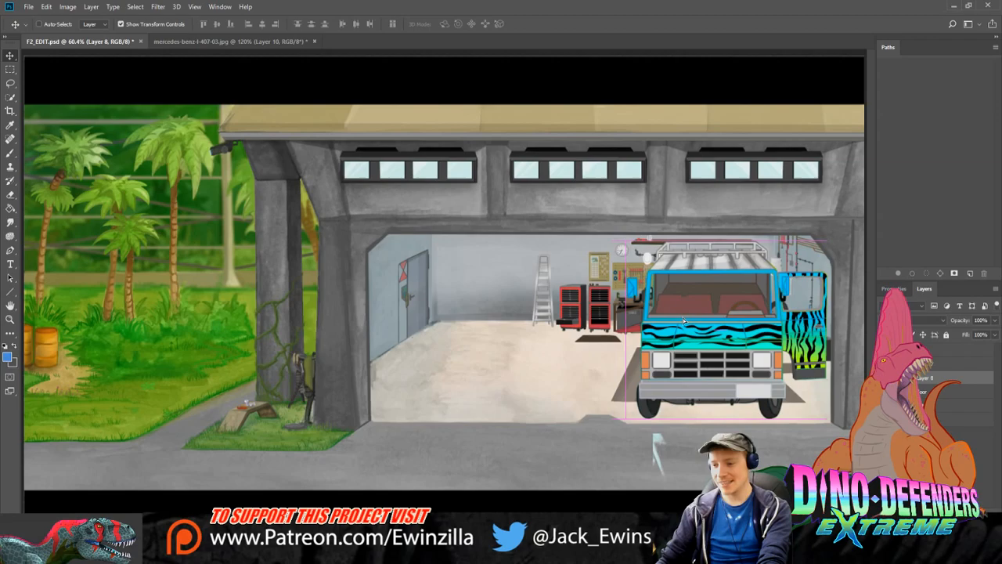
left_click_drag(682, 318, 683, 318)
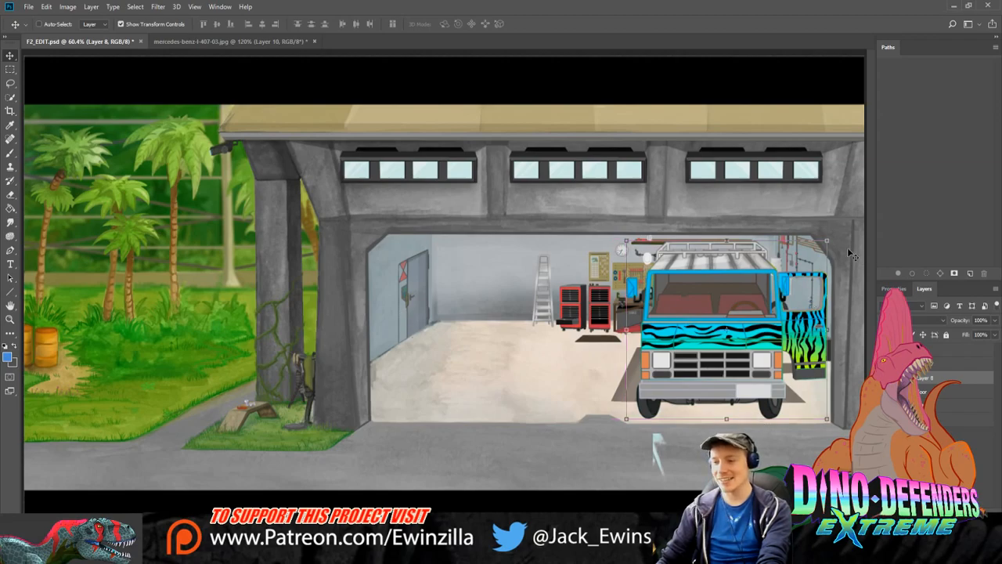
left_click_drag(828, 241, 841, 232)
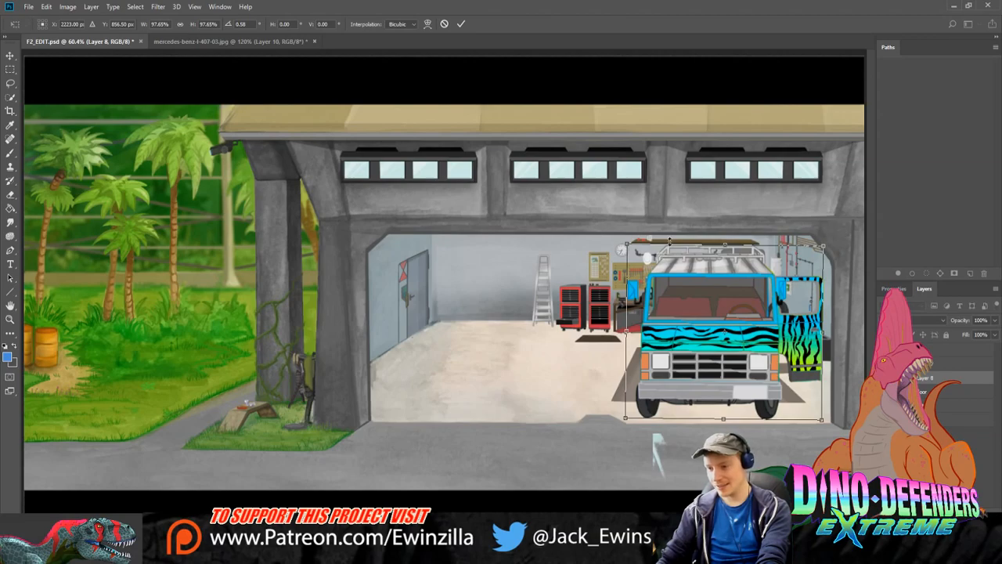
key("Return")
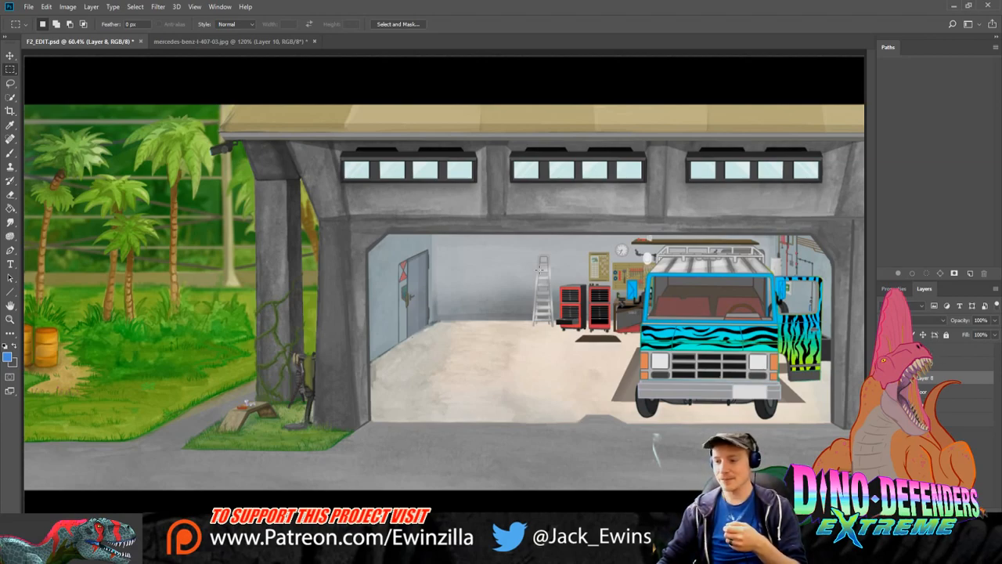
Step: Try moving the truck out of the garage scene, and undo its move and placement
left_click(10, 56)
left_click_drag(758, 345, 3, 400)
key("ctrl+z")
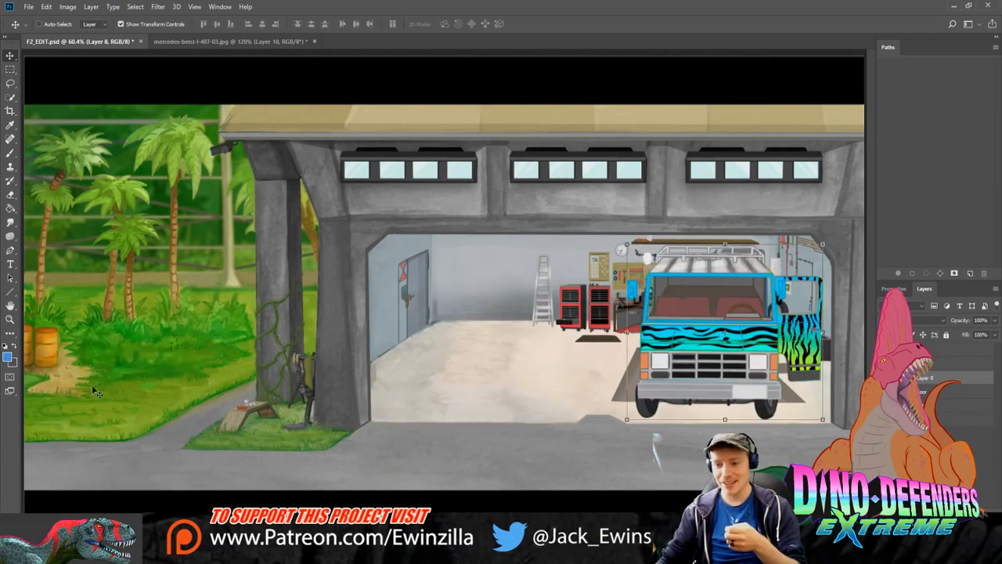
key("ctrl+z")
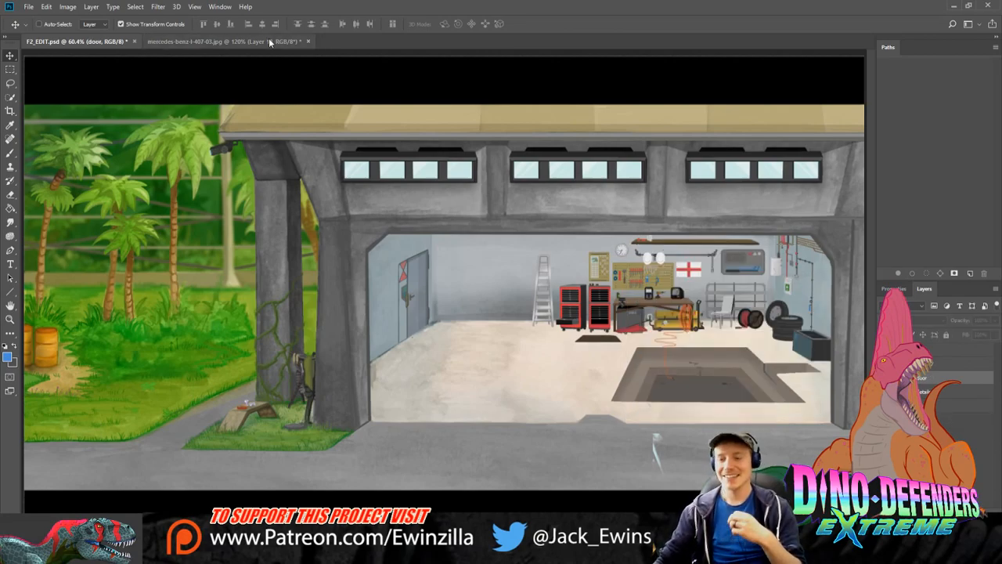
Step: Return to the mercedes-benz-l-407-03.jpg document and smudge a single central spoke inside the steering wheel
left_click(234, 42)
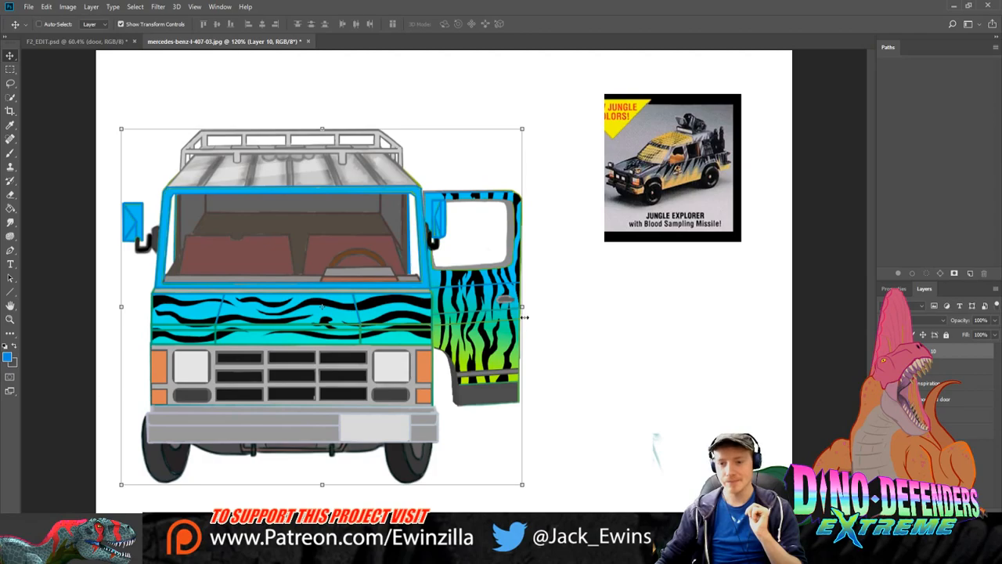
left_click(10, 318)
left_click(232, 203)
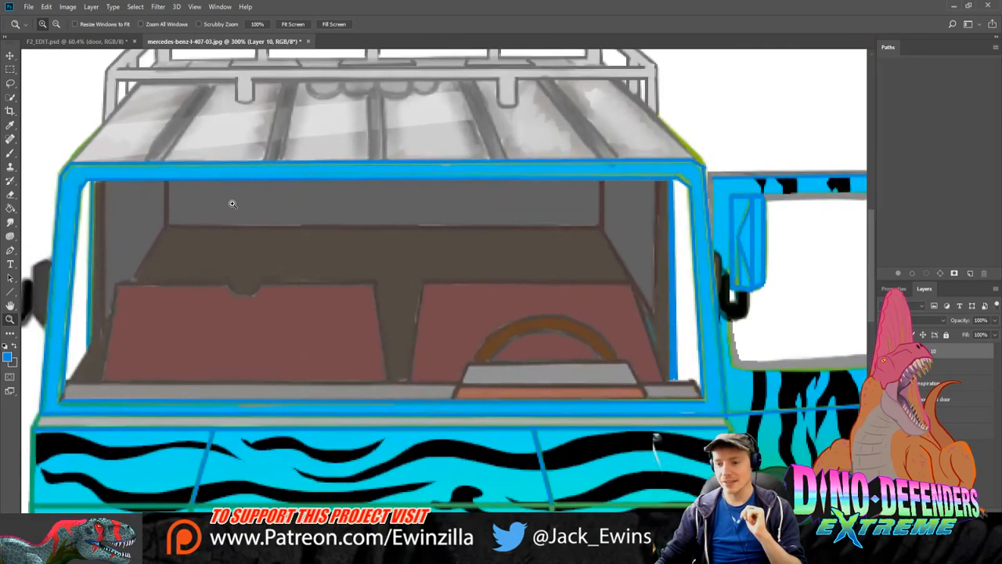
left_click(637, 386)
left_click(10, 221)
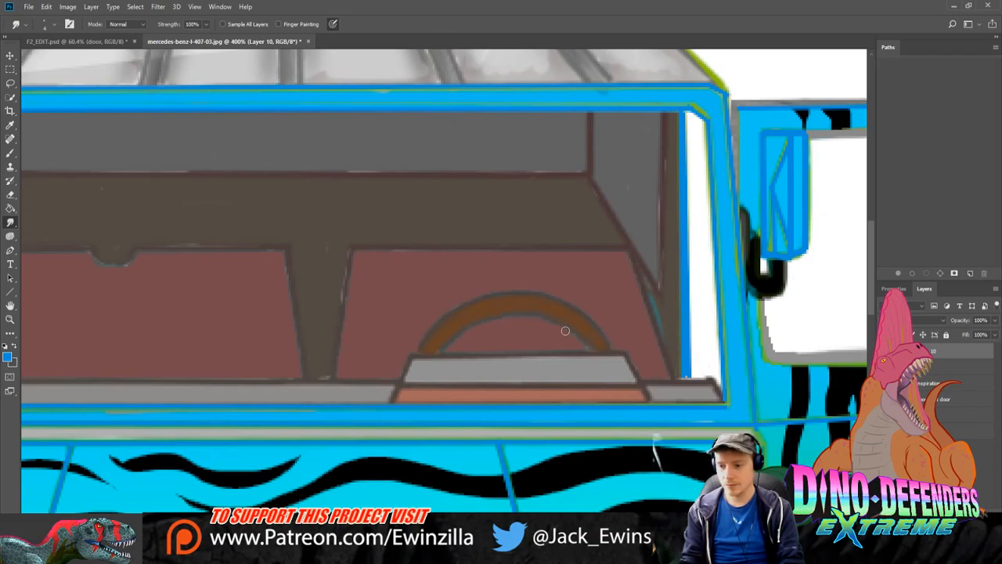
left_click_drag(565, 330, 557, 345)
mouse_move(513, 313)
left_mouse_down()
mouse_move(512, 346)
mouse_move(479, 352)
left_mouse_up()
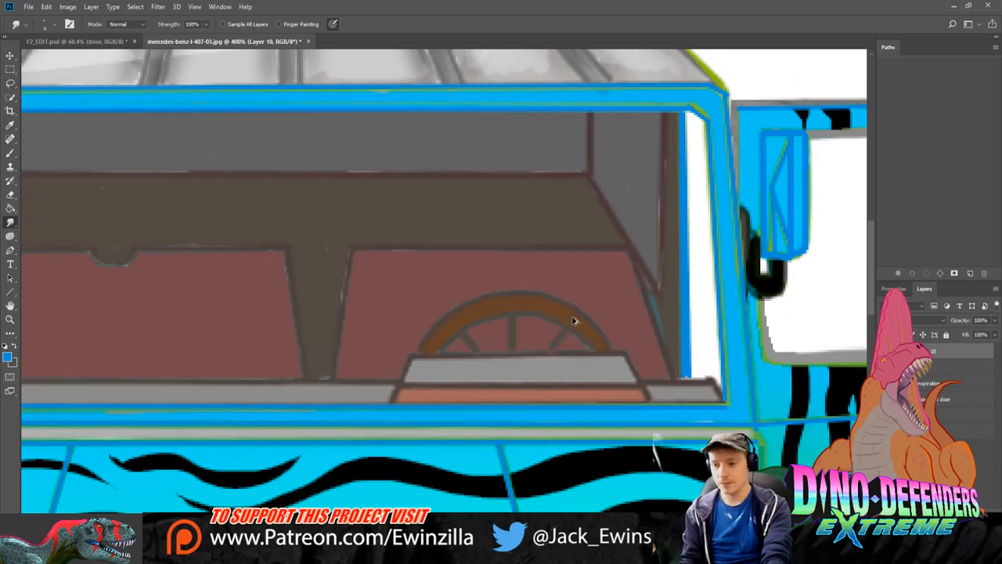
key("ctrl+z")
key("ctrl+z")
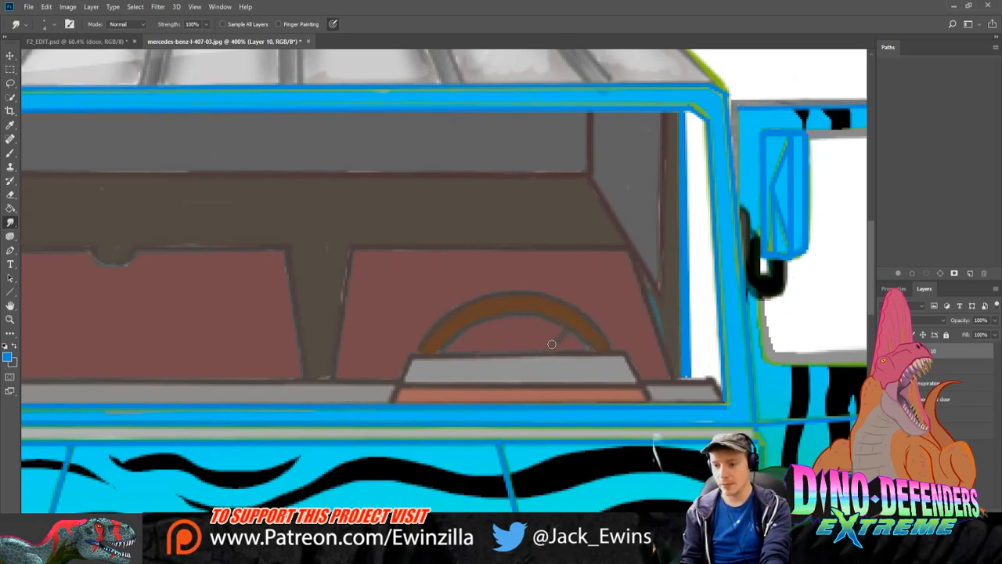
mouse_move(527, 317)
left_mouse_down()
mouse_move(510, 350)
mouse_move(513, 313)
left_mouse_up()
key("ctrl+z")
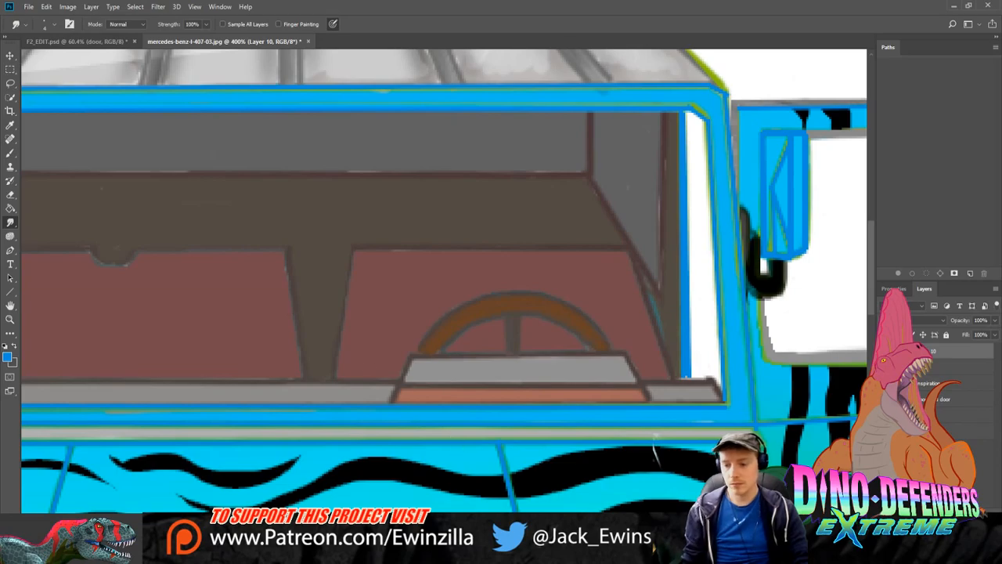
Step: Smudge the dark outline around the left seat's top notch and its upper left edge to even it out
scroll(656, 450, "left", 5)
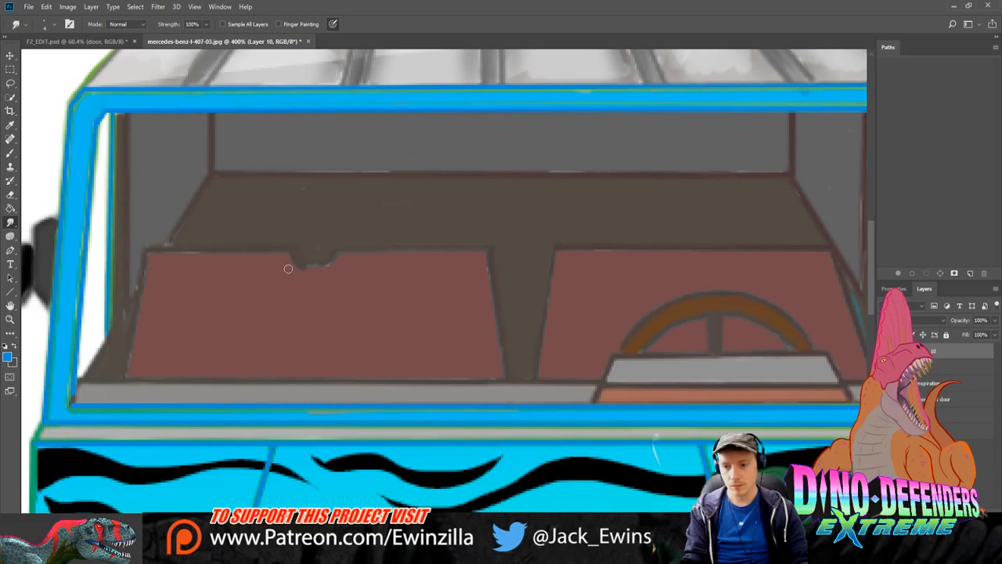
left_click_drag(297, 260, 329, 263)
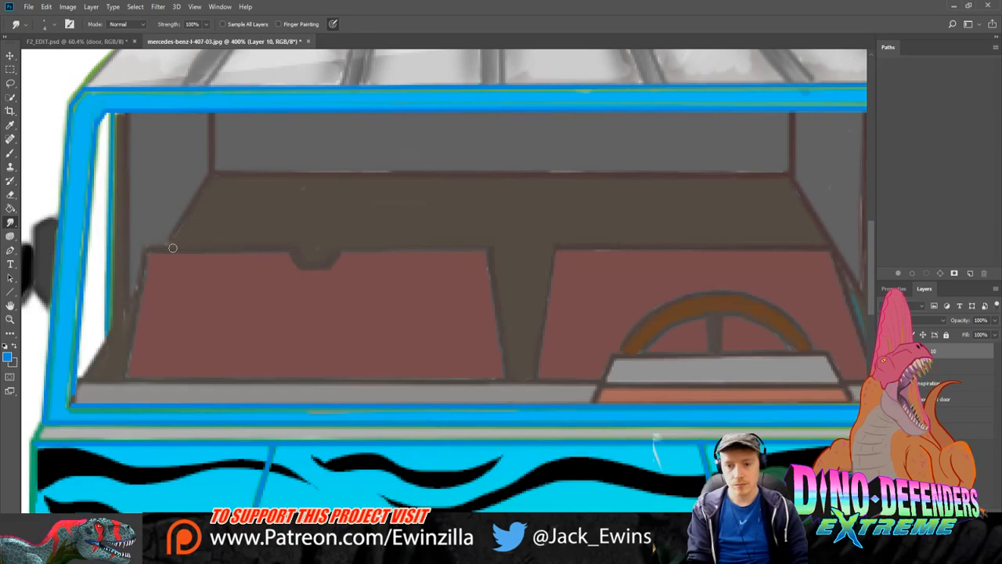
mouse_move(147, 266)
left_mouse_down()
mouse_move(126, 371)
mouse_move(122, 302)
left_mouse_up()
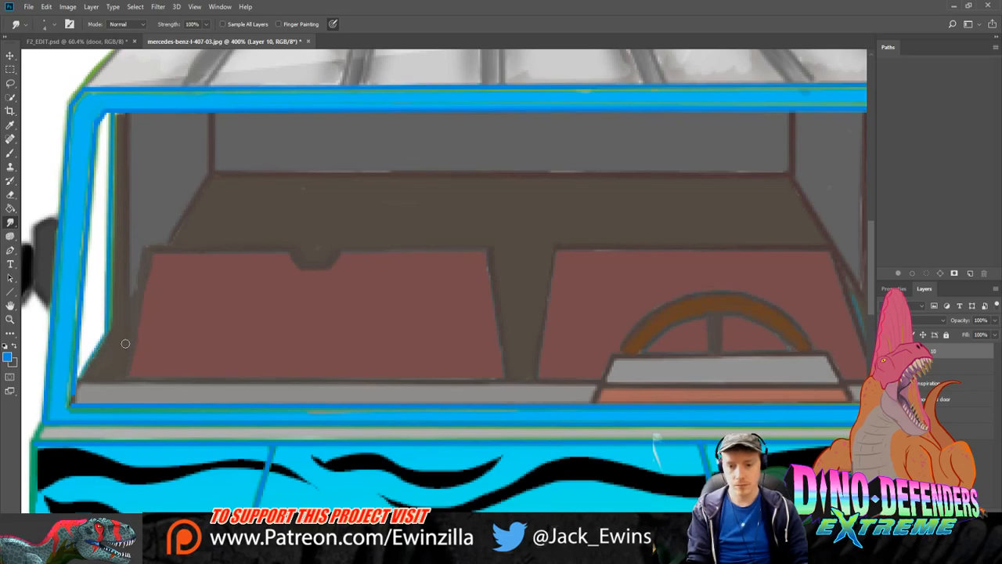
Step: Brush a thin line in a sampled dark colour down the cab's left interior pillar at 100% opacity
left_click(10, 153)
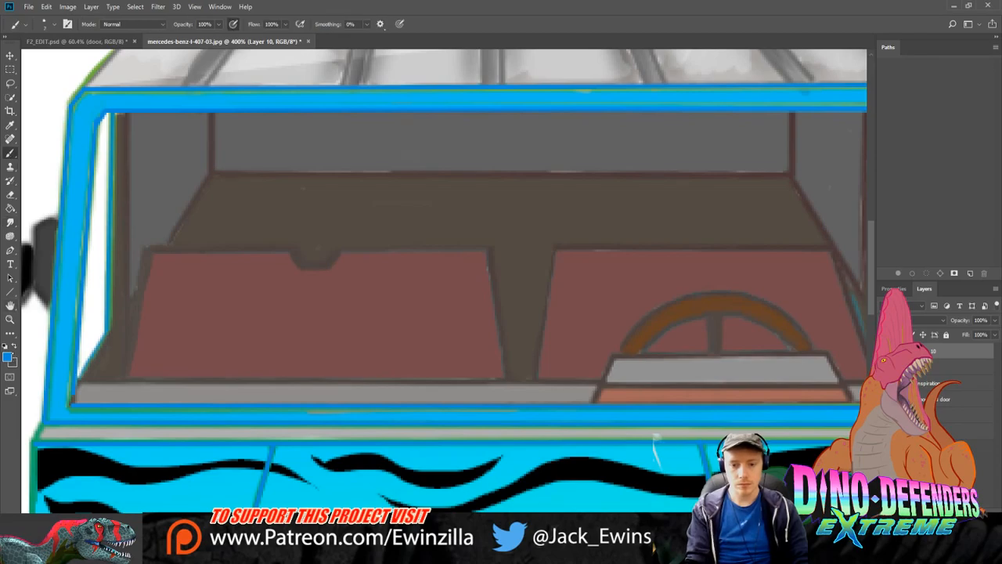
left_click(10, 124)
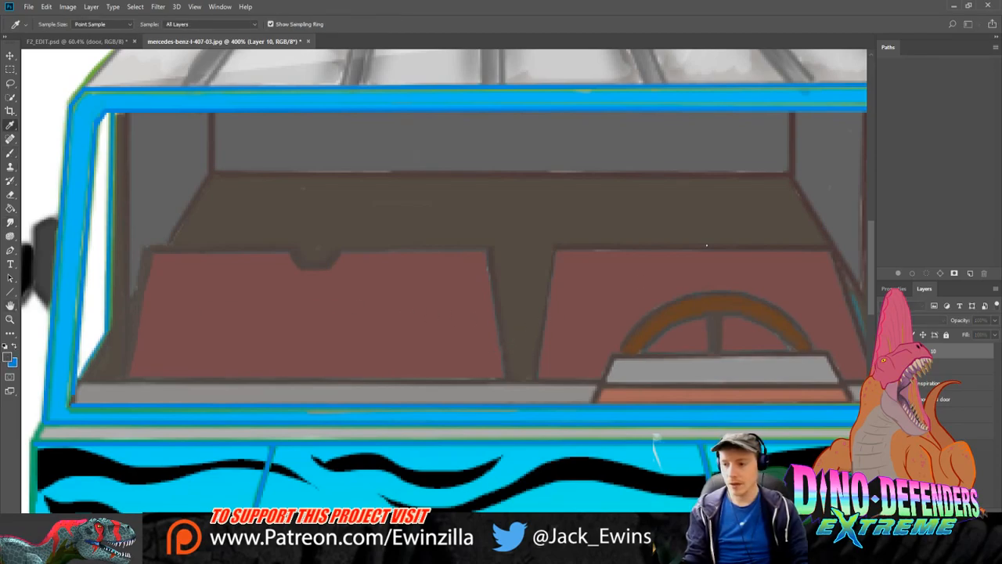
key("b")
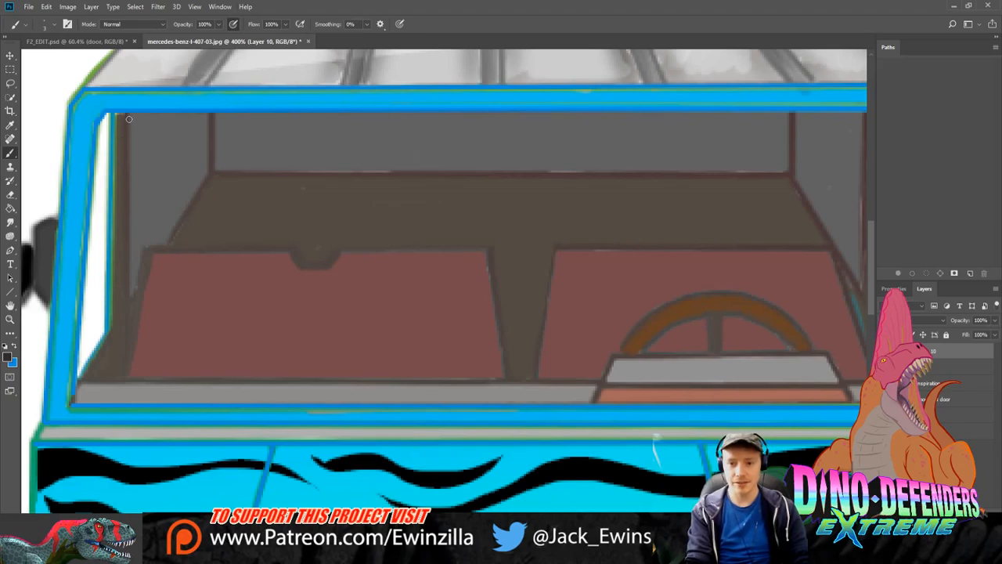
left_click_drag(129, 119, 117, 314)
key("ctrl+z")
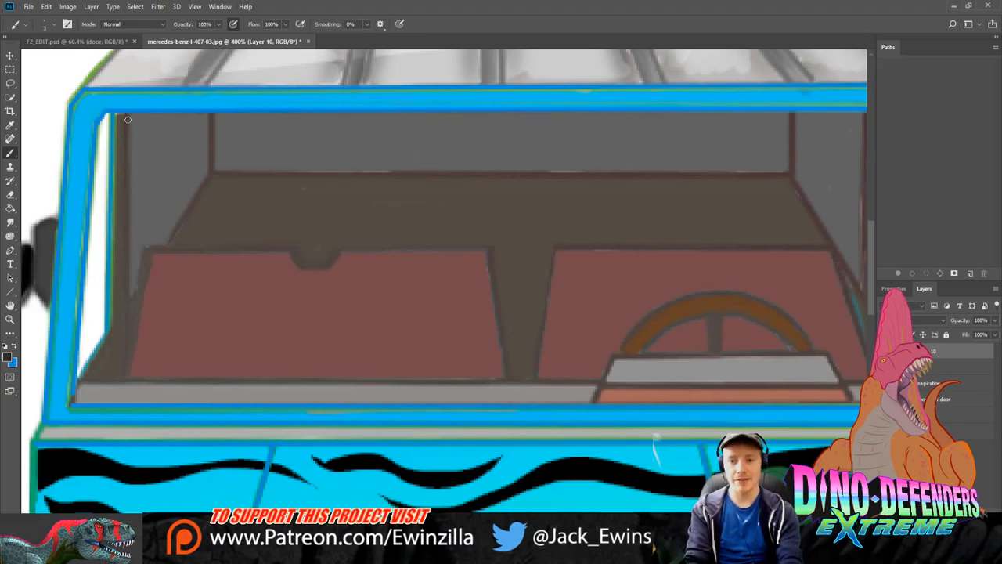
left_click_drag(128, 118, 124, 278)
key("ctrl+z")
left_click_drag(127, 117, 128, 355)
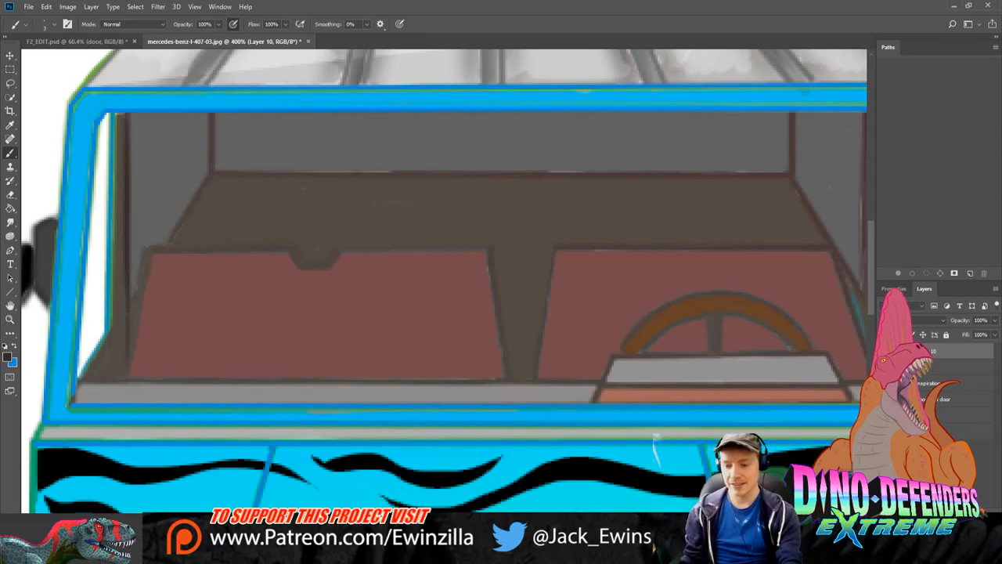
scroll(656, 444, "right", 6)
scroll(656, 439, "left", 2)
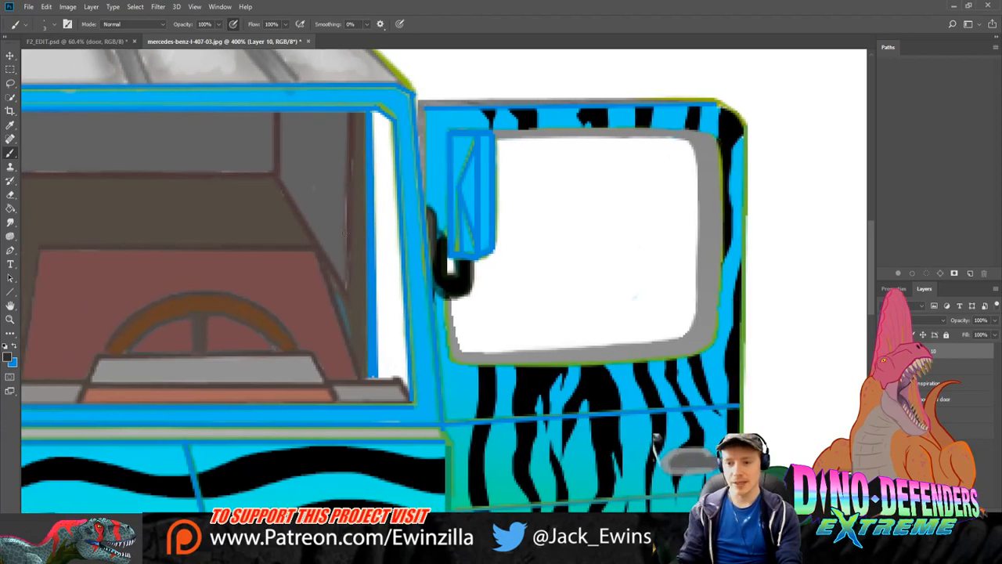
Step: Redraw the thin dark brush line down the cab's interior pillar beside the steering wheel, undoing each uneven stroke until one fits
key("ctrl+z")
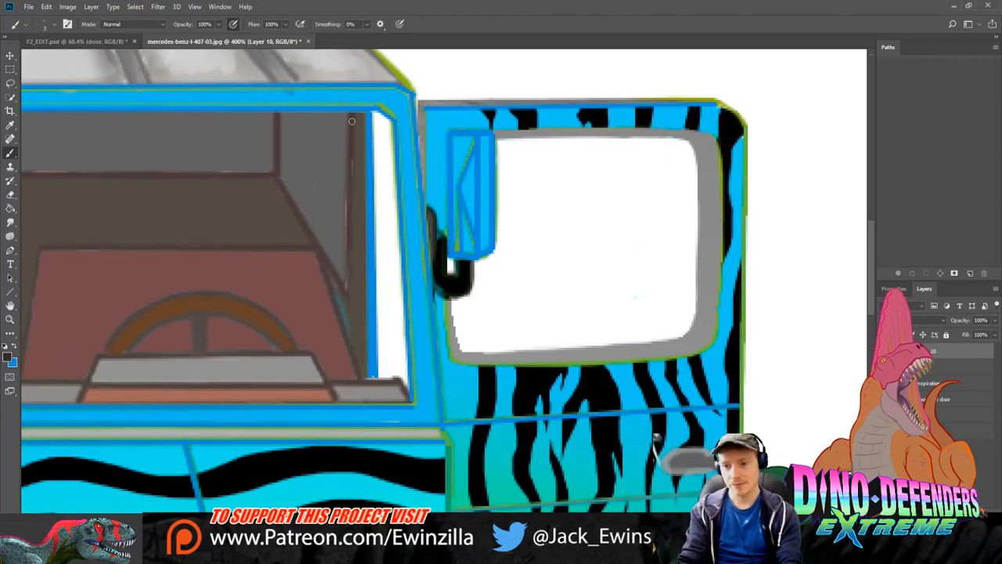
left_click_drag(353, 121, 337, 338)
key("ctrl+z")
left_click_drag(351, 120, 352, 317)
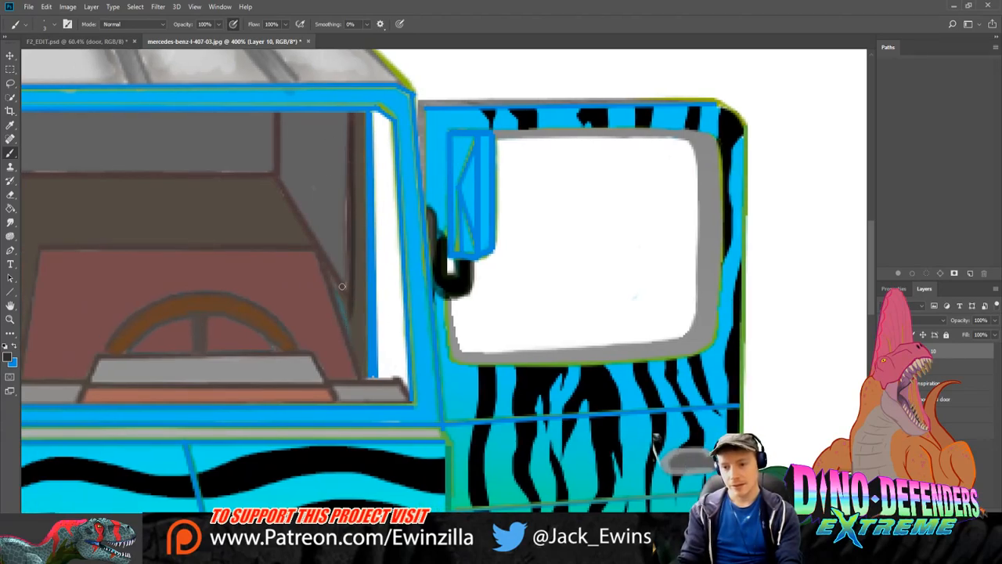
key("ctrl+z")
left_click_drag(350, 119, 340, 338)
key("ctrl+z")
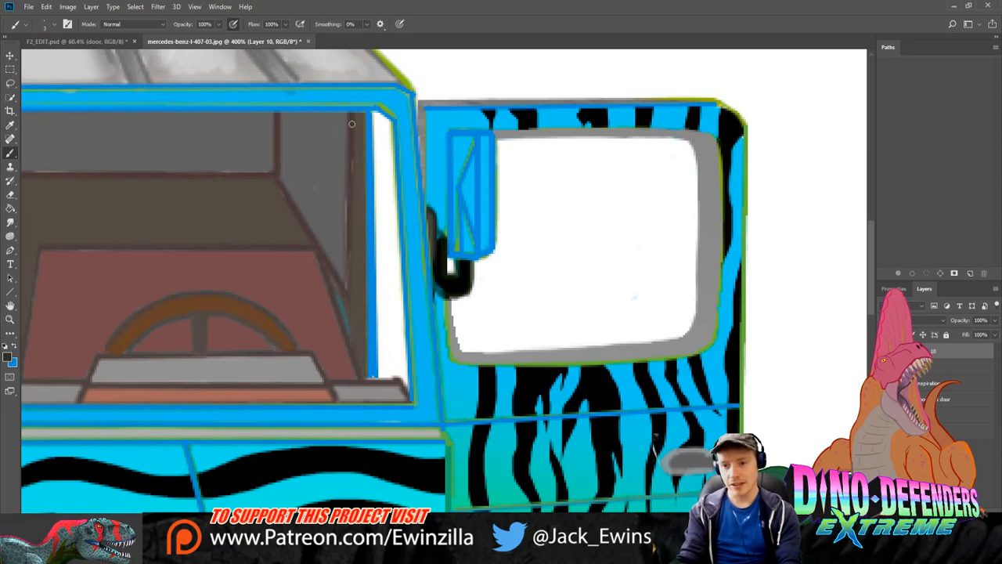
left_click_drag(350, 121, 342, 338)
key("ctrl+z")
left_click_drag(349, 119, 341, 338)
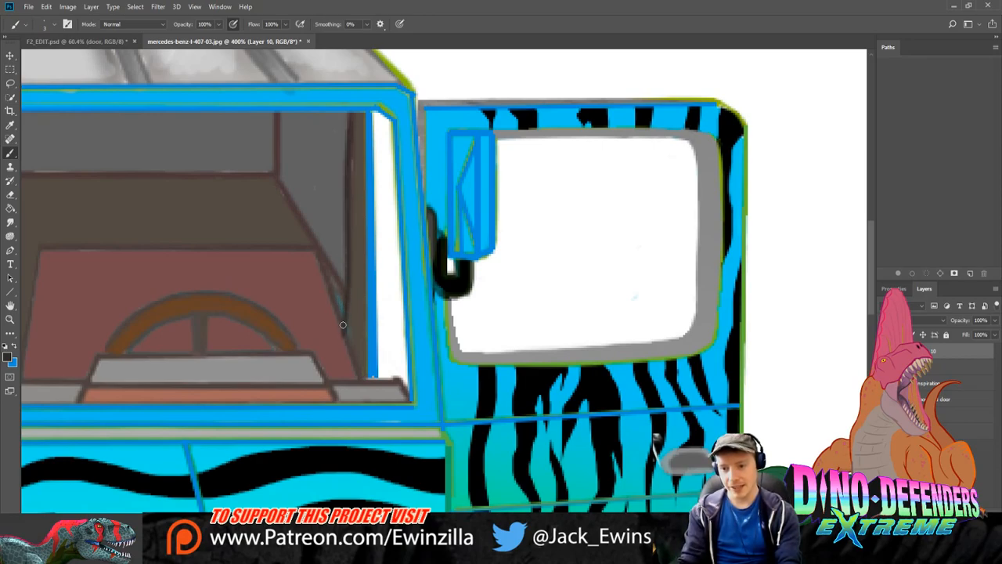
key("ctrl+z")
left_click_drag(348, 116, 338, 347)
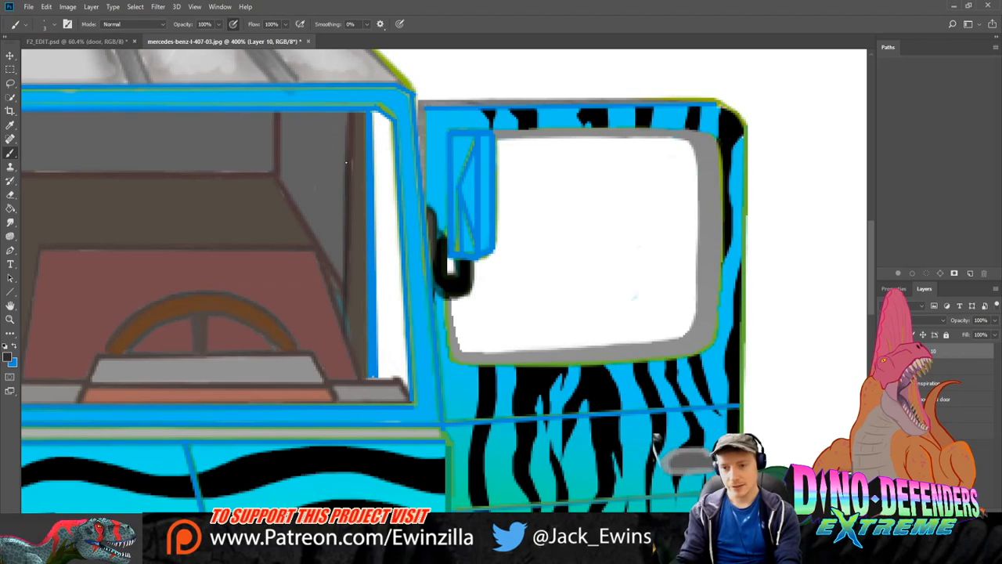
key("ctrl+z")
left_click_drag(350, 117, 348, 313)
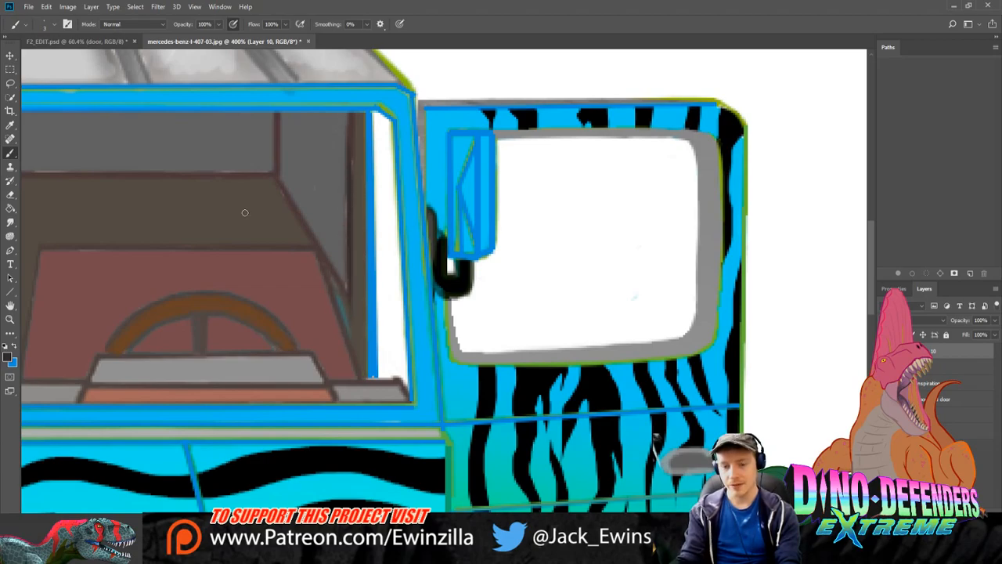
key("r")
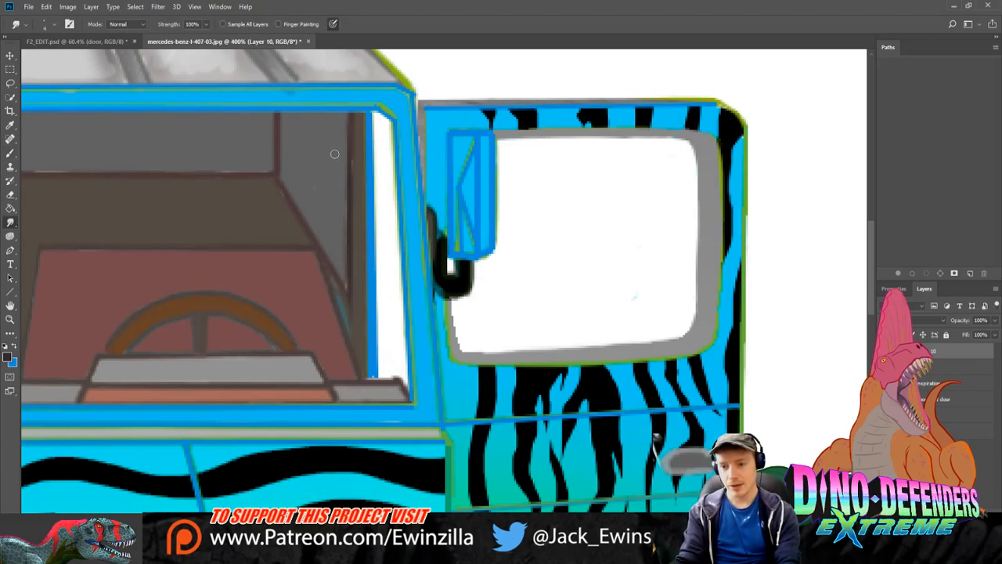
Step: Switch to F2_EDIT.psd and examine the jungle side of the scene at 200%, from the palm trees down to the barrels and grass
left_click(75, 41)
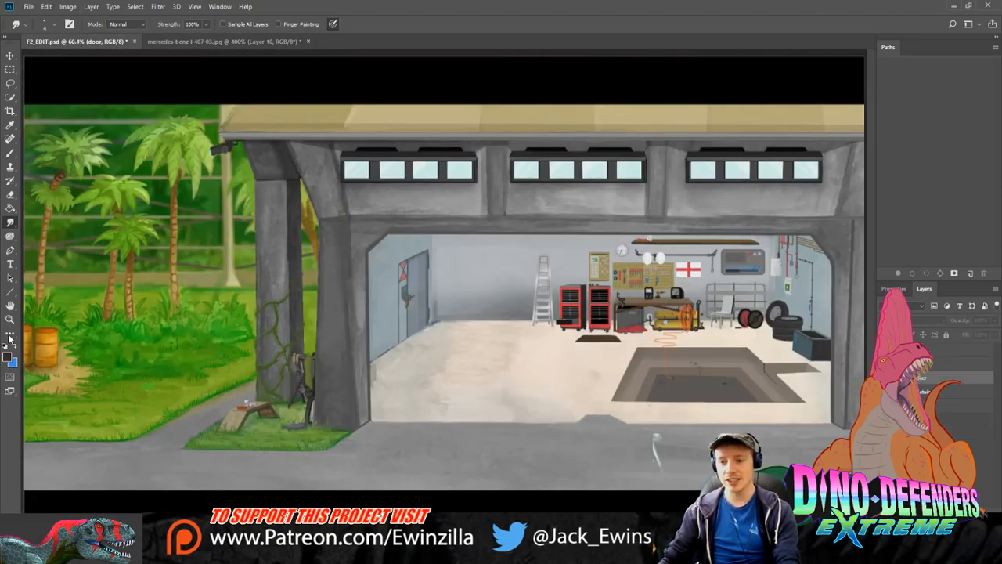
left_click(11, 319)
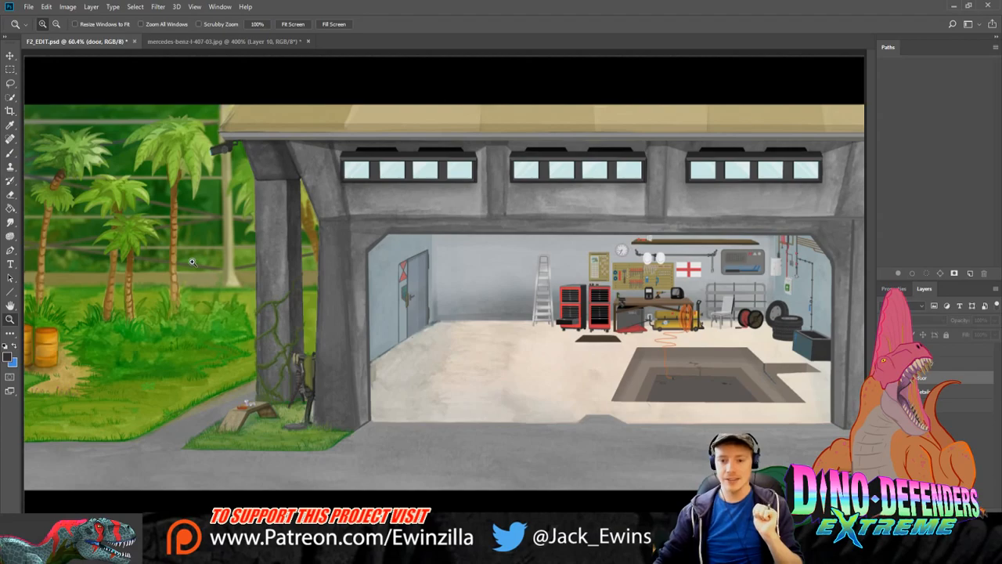
left_click(73, 219)
left_click(72, 219)
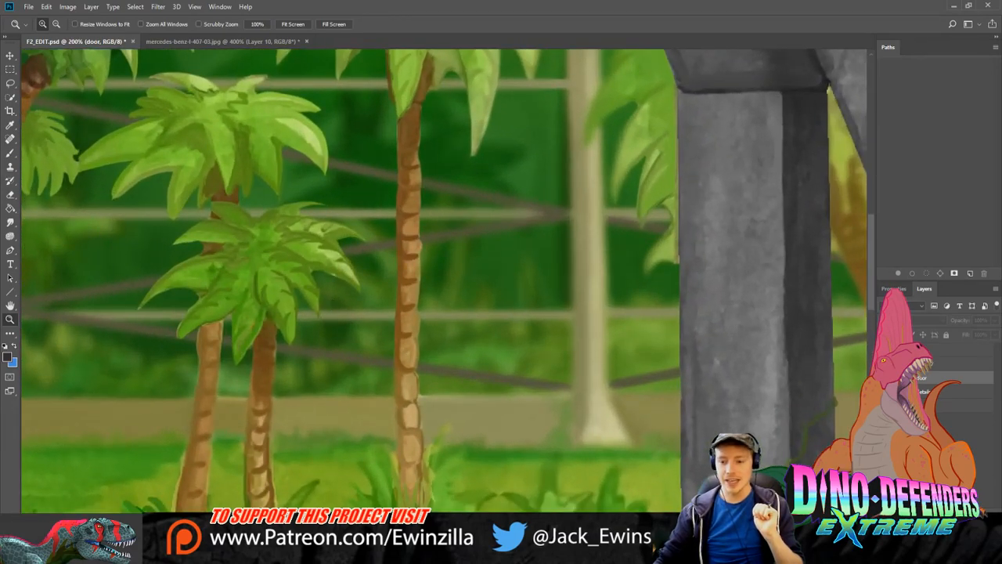
scroll(411, 505, "left", 3)
scroll(466, 413, "down", 2)
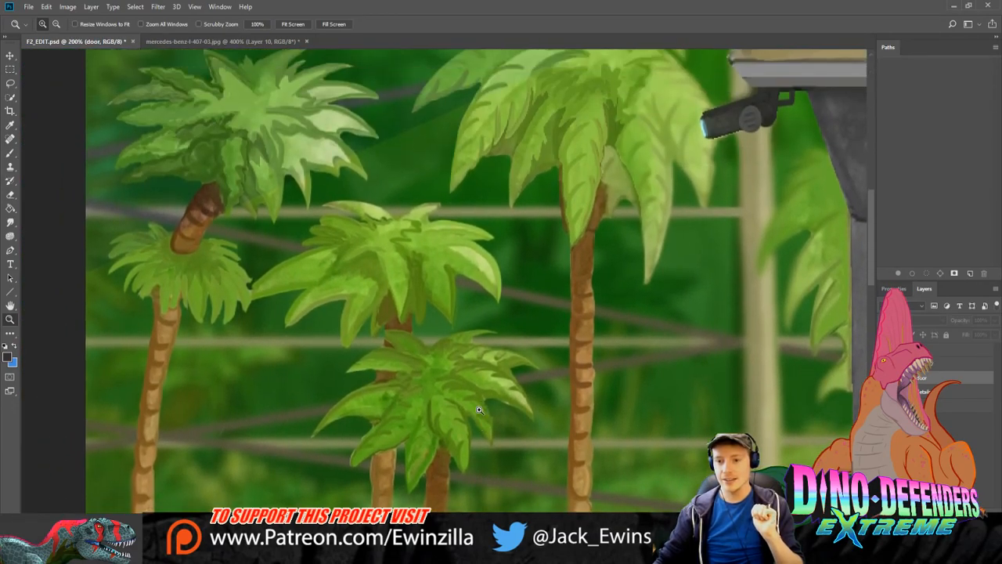
scroll(486, 406, "down", 10)
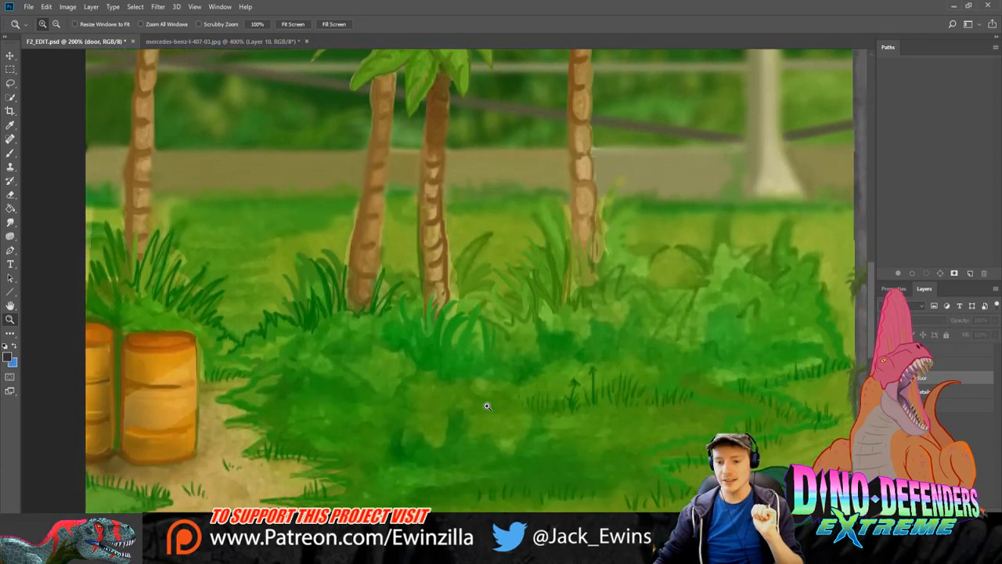
scroll(486, 406, "down", 1)
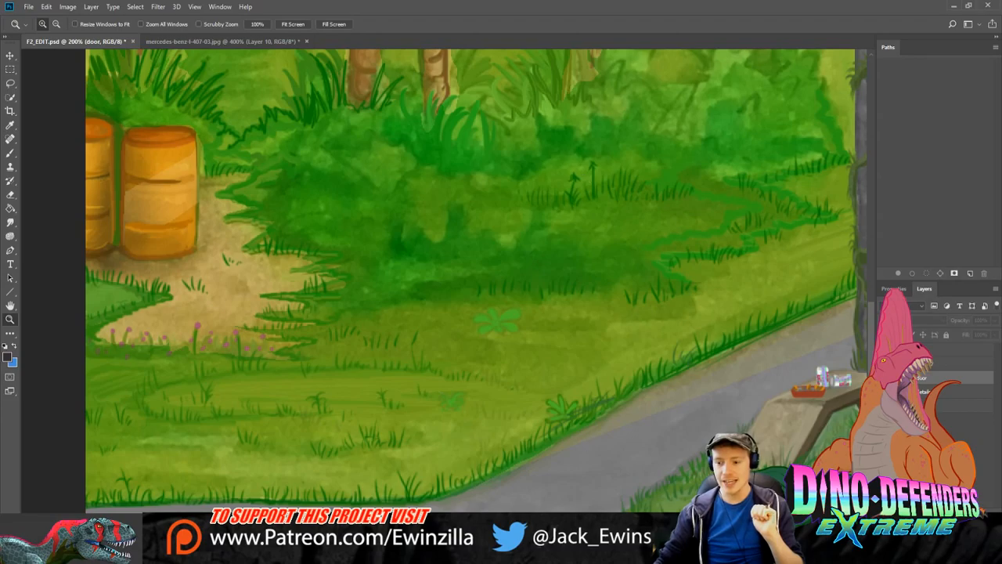
Step: Examine the concrete pillars, repair pit, workshop wall and side door of the garage, and fit the whole scene in view
scroll(444, 282, "right", 12)
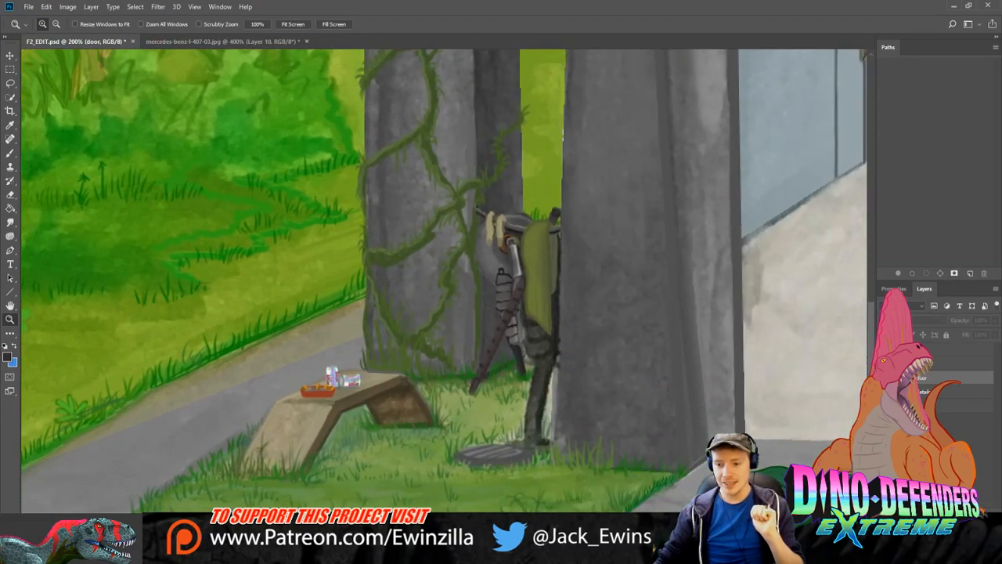
scroll(444, 281, "right", 20)
scroll(444, 281, "left", 1)
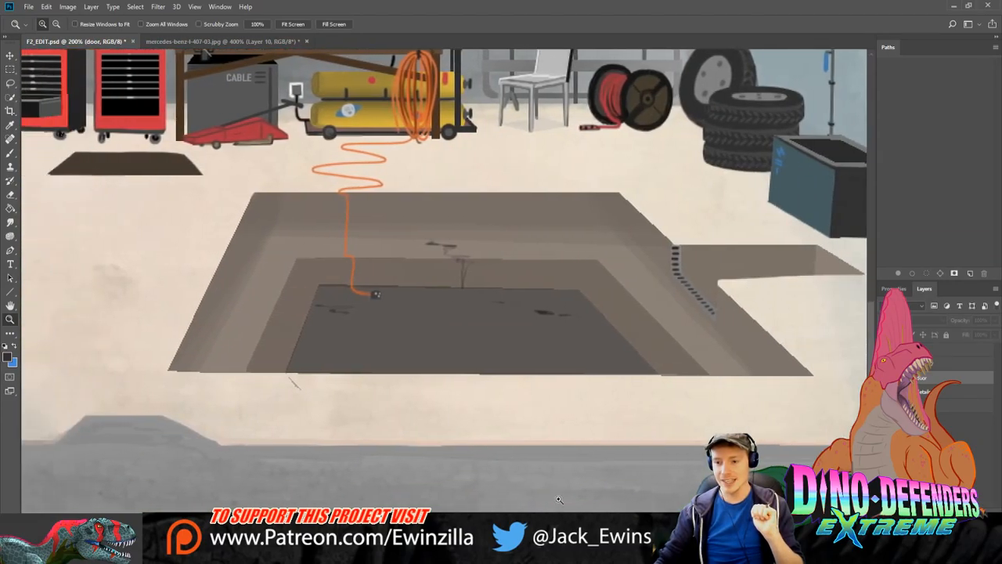
scroll(510, 455, "up", 1)
scroll(510, 456, "up", 5)
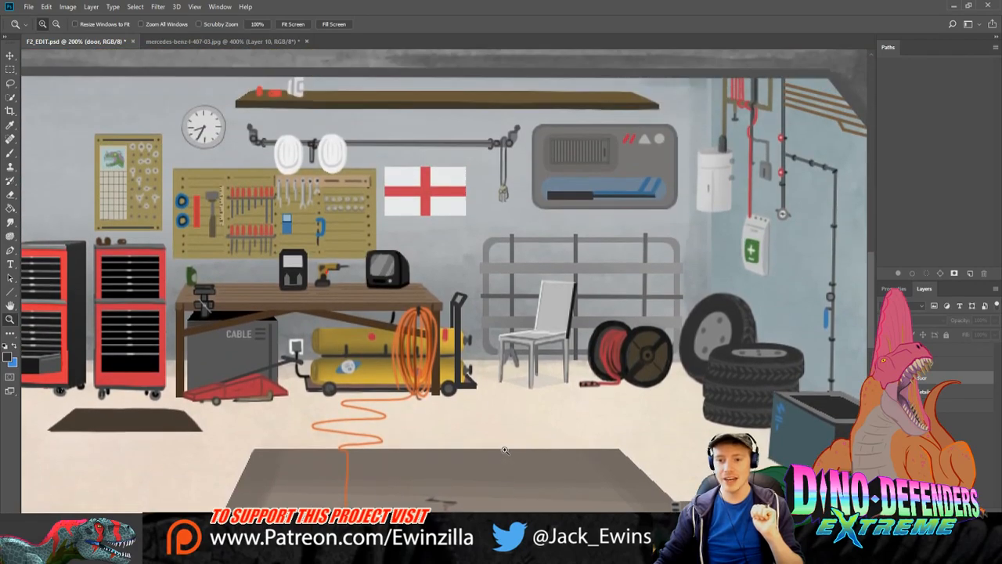
scroll(503, 449, "up", 1)
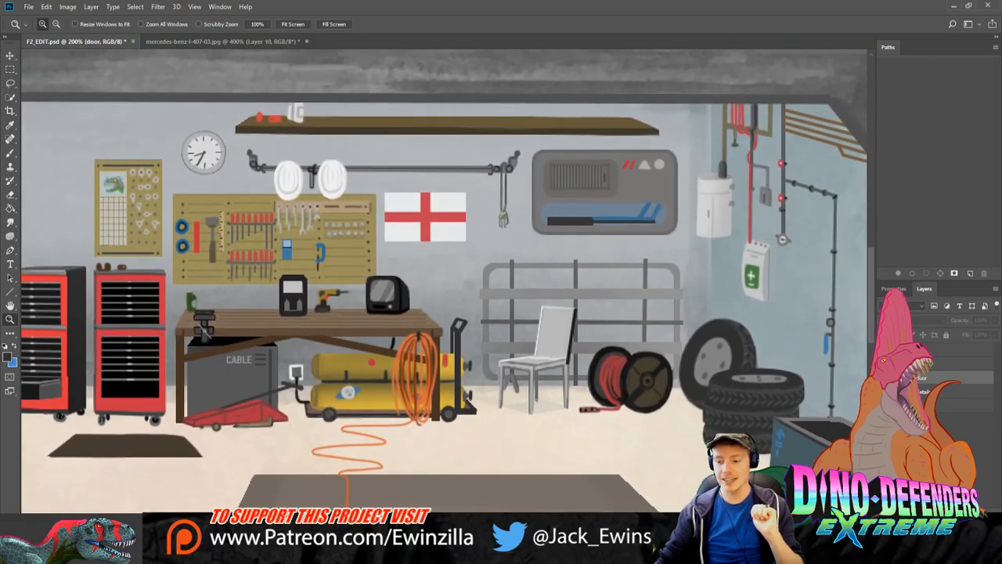
scroll(490, 490, "left", 20)
scroll(479, 446, "right", 6)
scroll(479, 445, "left", 4)
scroll(476, 429, "down", 3)
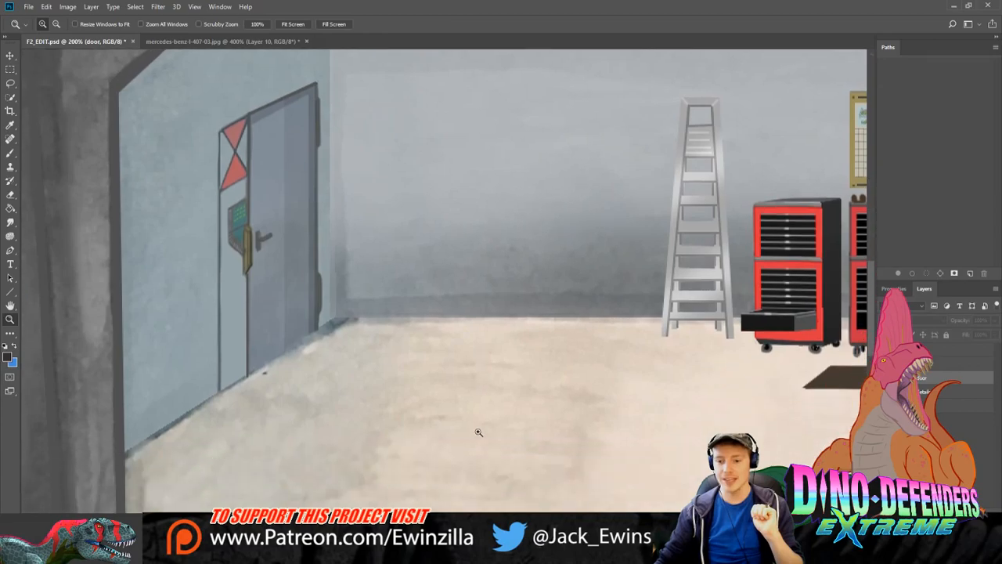
left_click(293, 24)
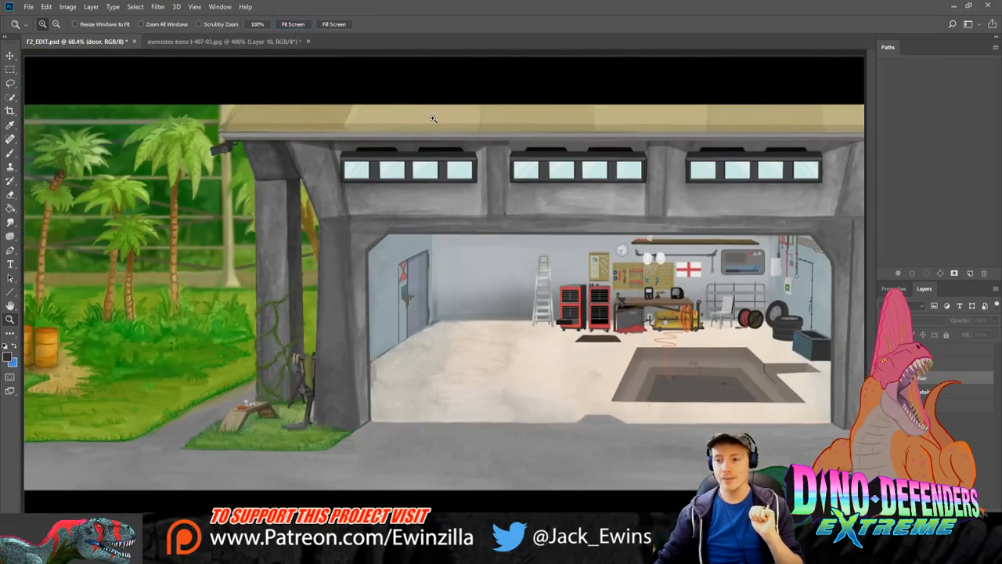
Step: Open base_assets.psd and examine the exterior of the cone-roofed garage building, including its door, waste bin and yellow shutter
key("alt")
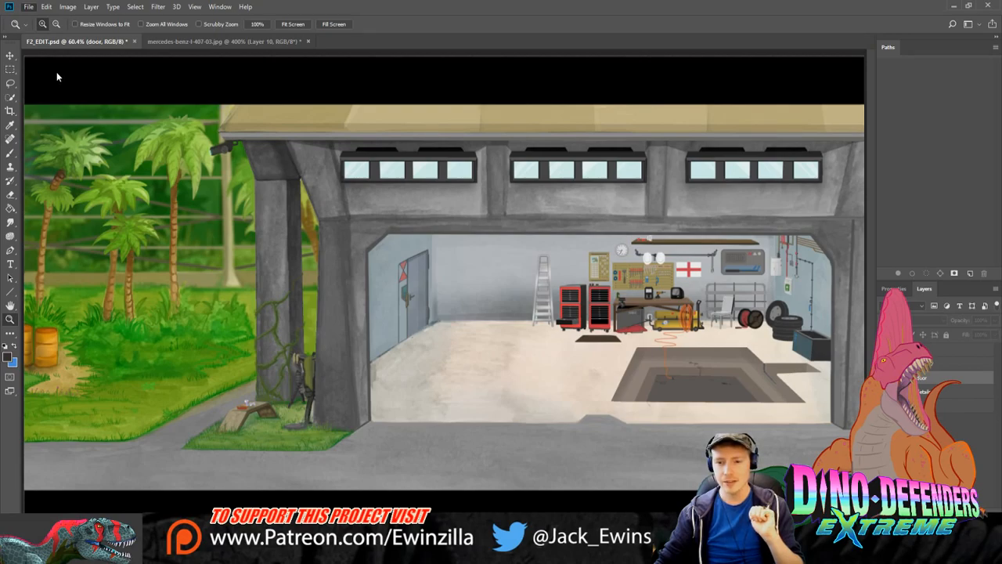
key("alt")
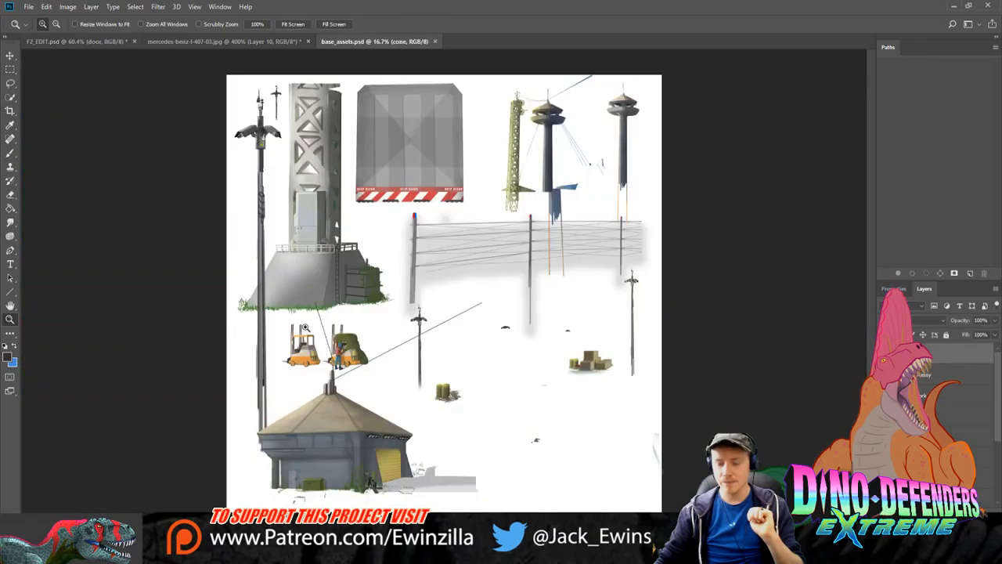
left_click(317, 474)
left_click(313, 472)
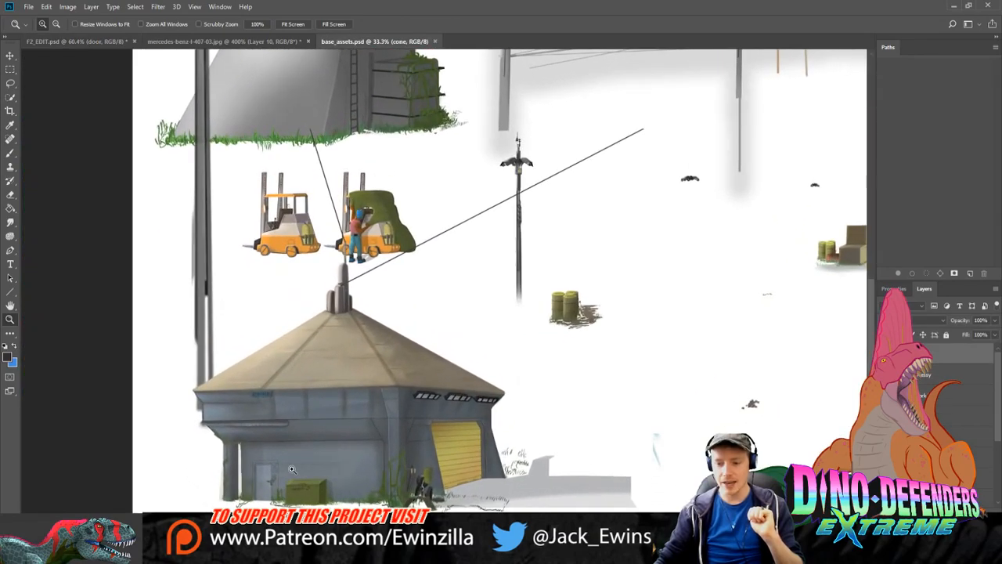
left_click(305, 469)
left_click(291, 469)
scroll(290, 469, "down", 3)
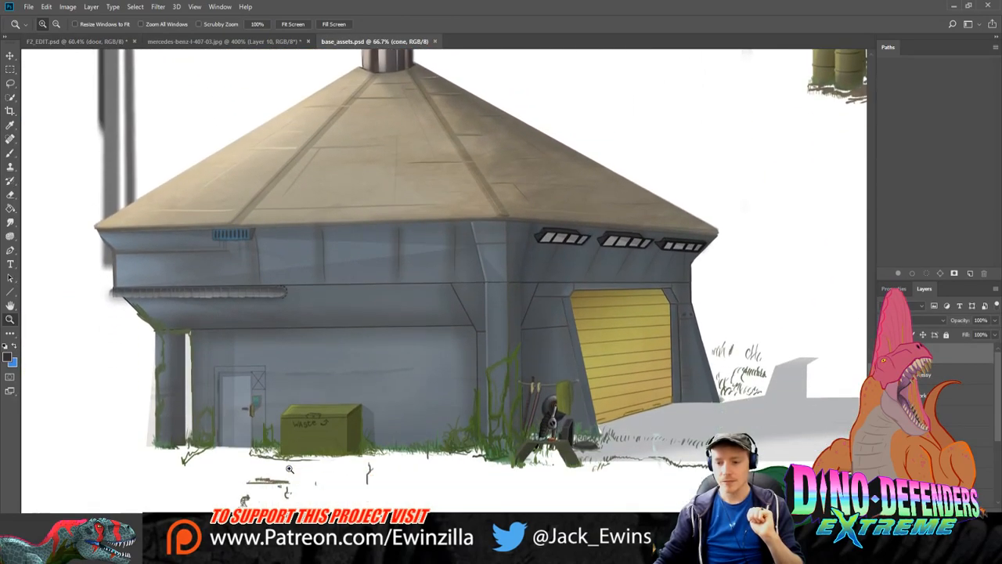
scroll(287, 469, "down", 1)
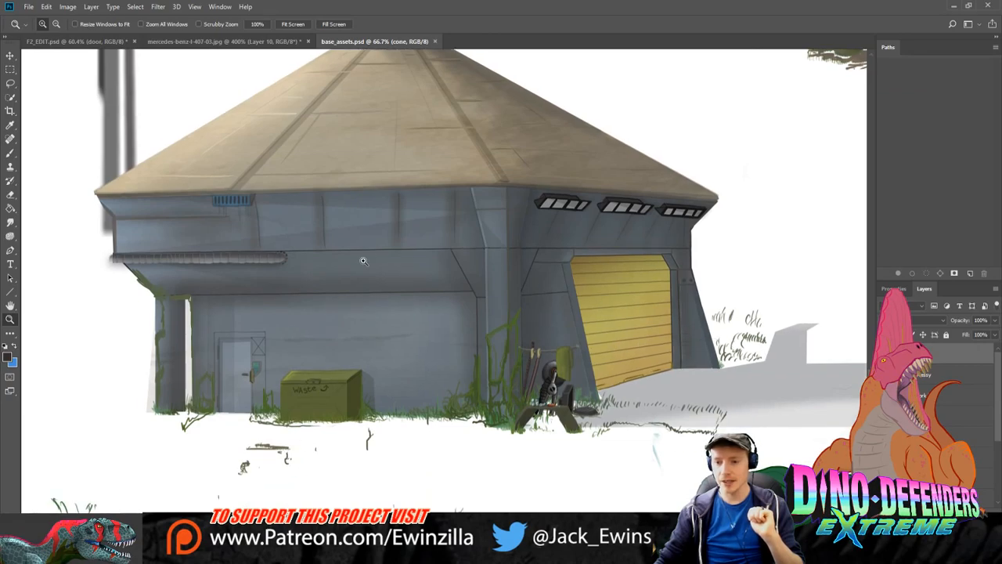
scroll(397, 396, "up", 2)
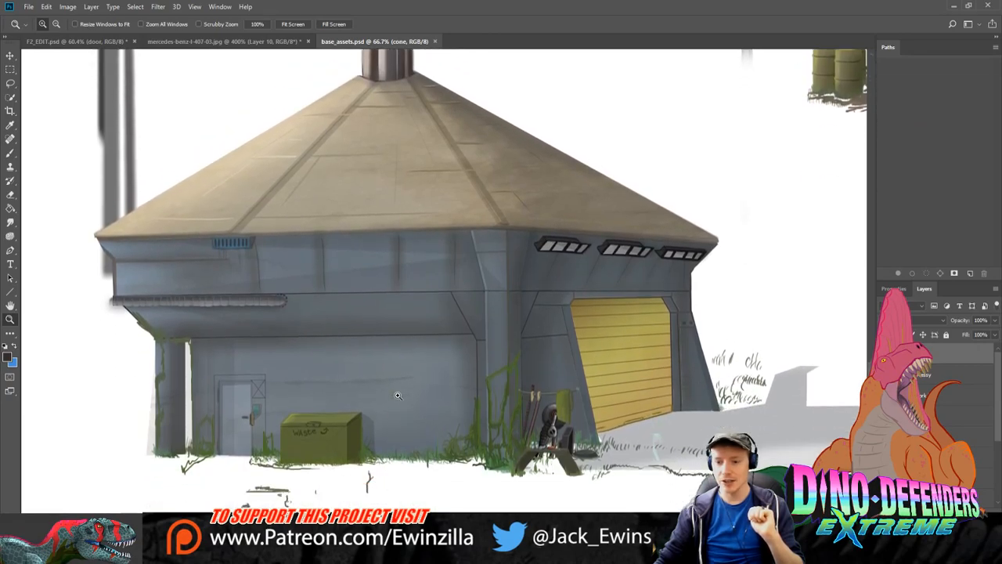
scroll(398, 395, "down", 2)
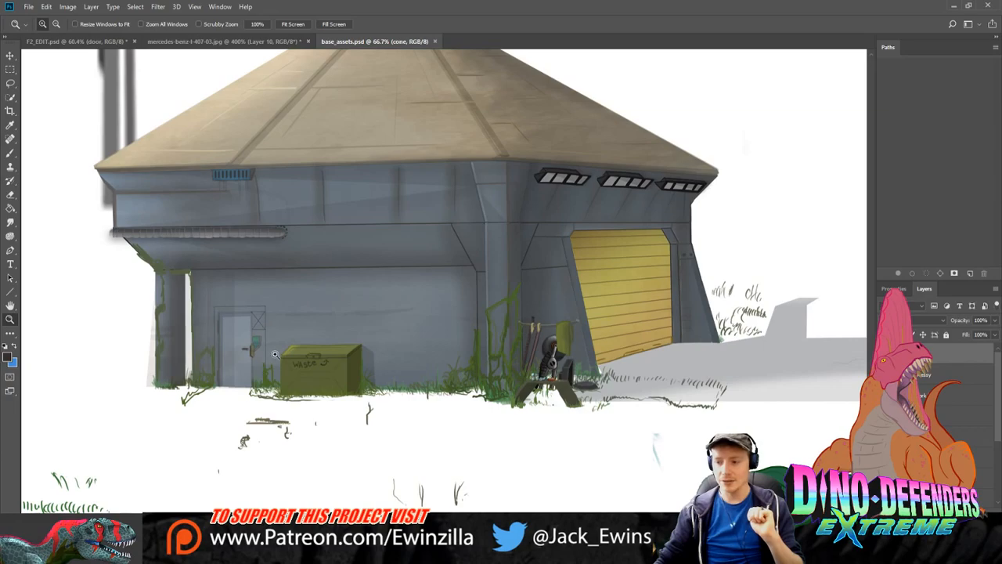
Step: Compare the garage scene in F2_EDIT.psd with the building exterior in base_assets.psd
left_click(55, 41)
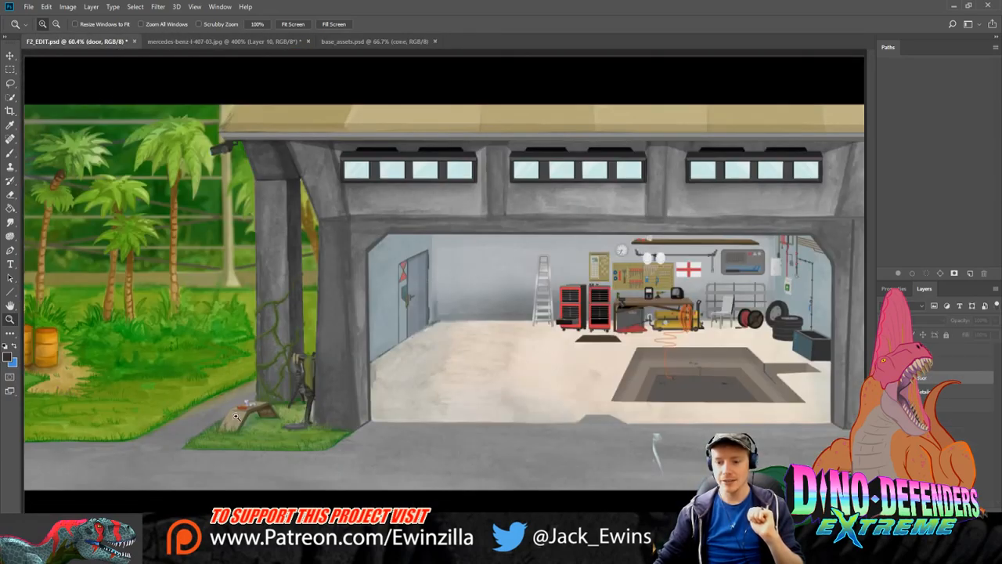
left_click(379, 39)
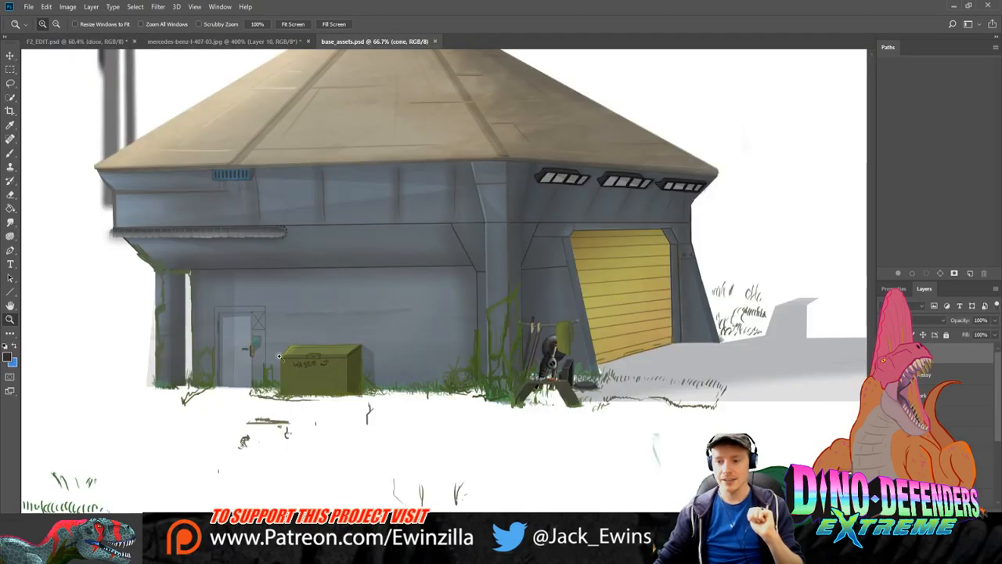
scroll(468, 403, "up", 2)
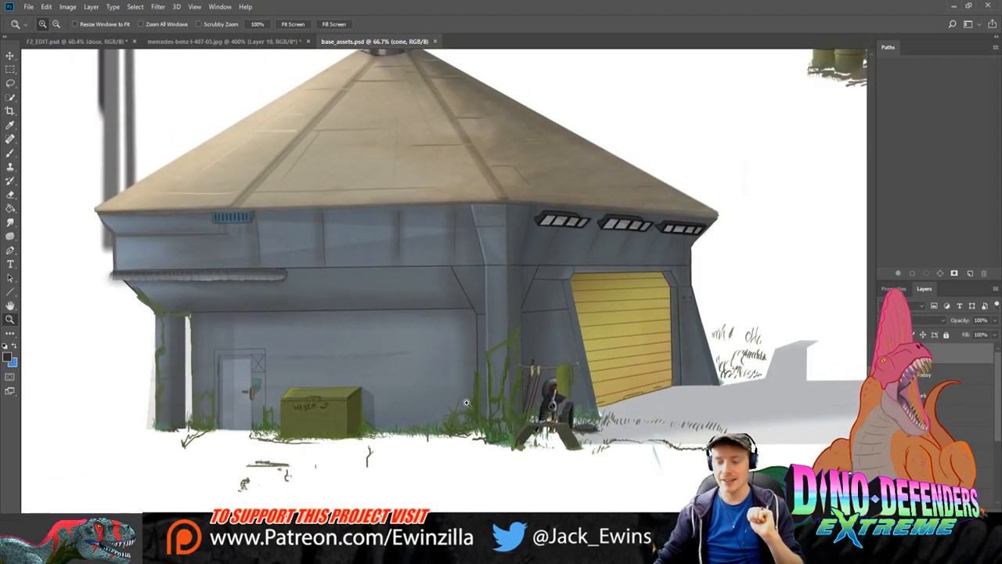
left_click(97, 39)
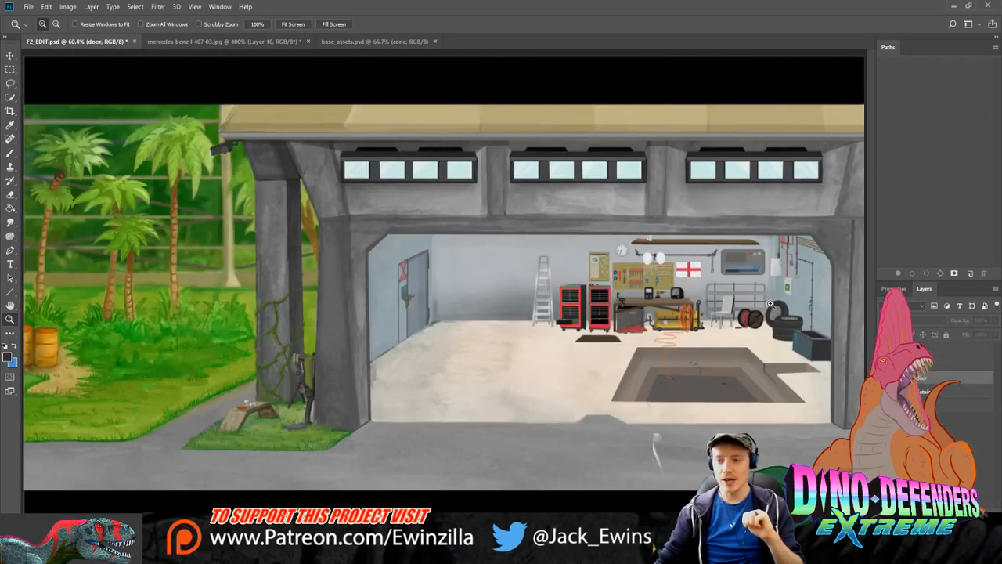
Step: View the whole striped truck in mercedes-benz-l-407-03.jpg and compare it with the garage scene and the building in base_assets.psd
left_click(206, 43)
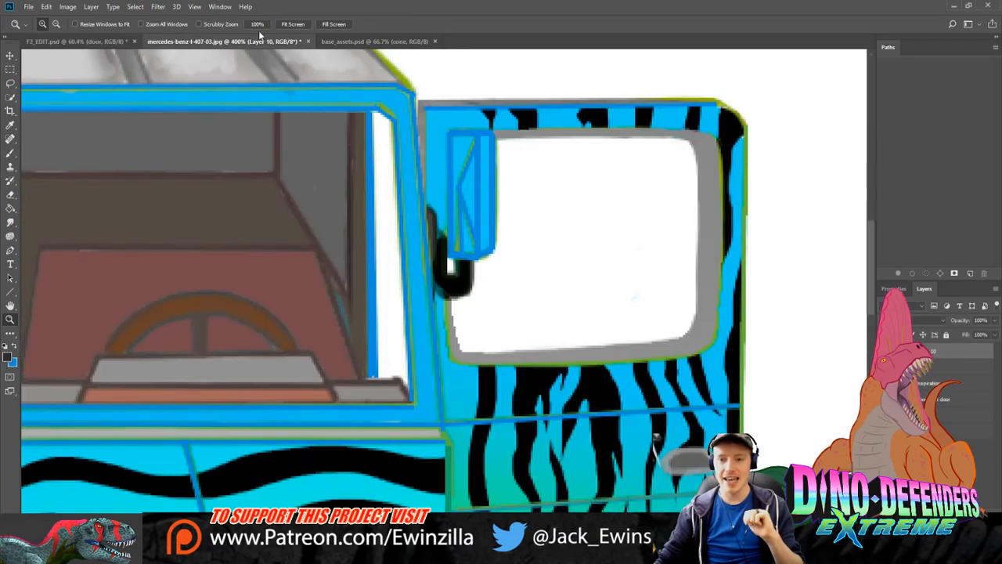
left_click(292, 24)
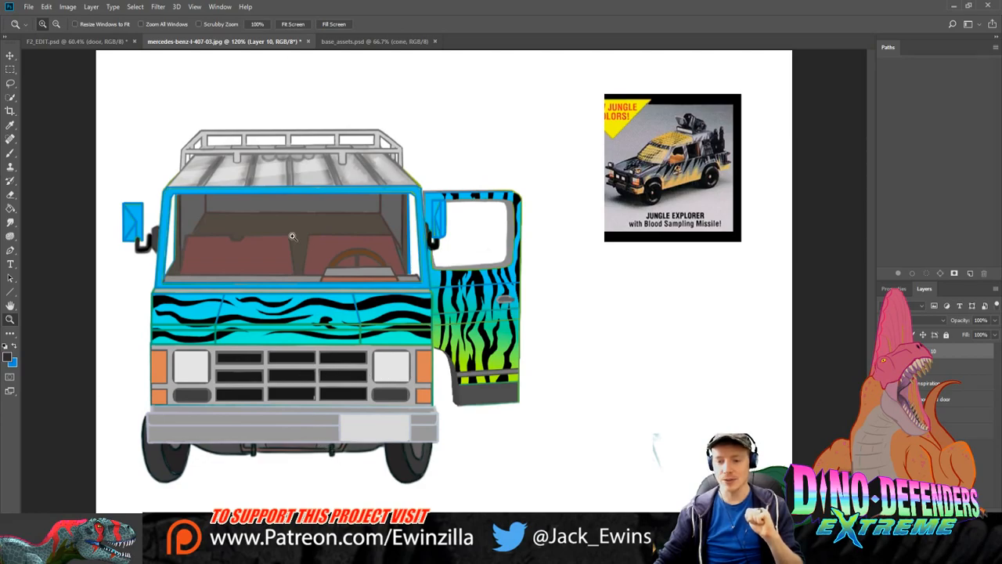
left_click(93, 41)
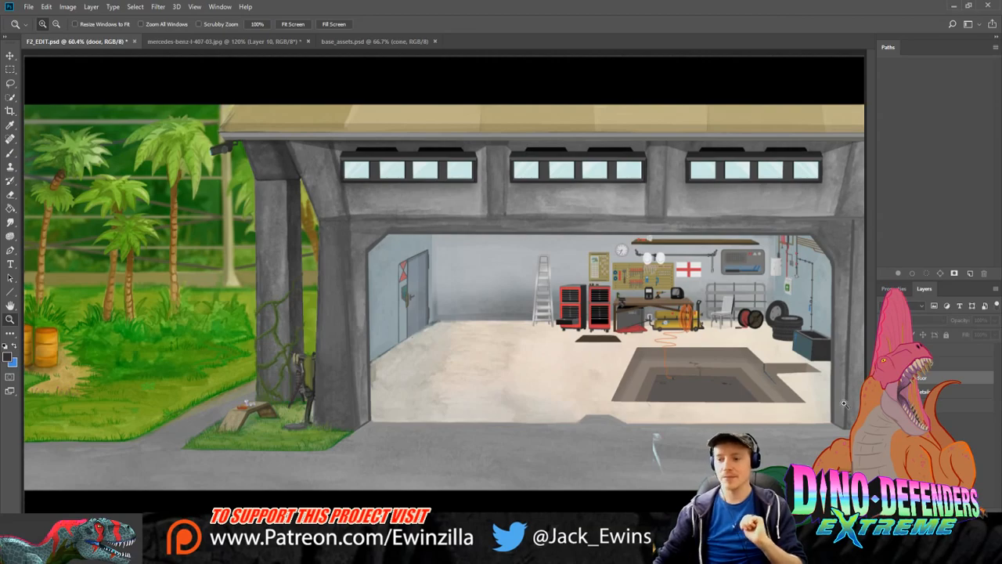
left_click(223, 42)
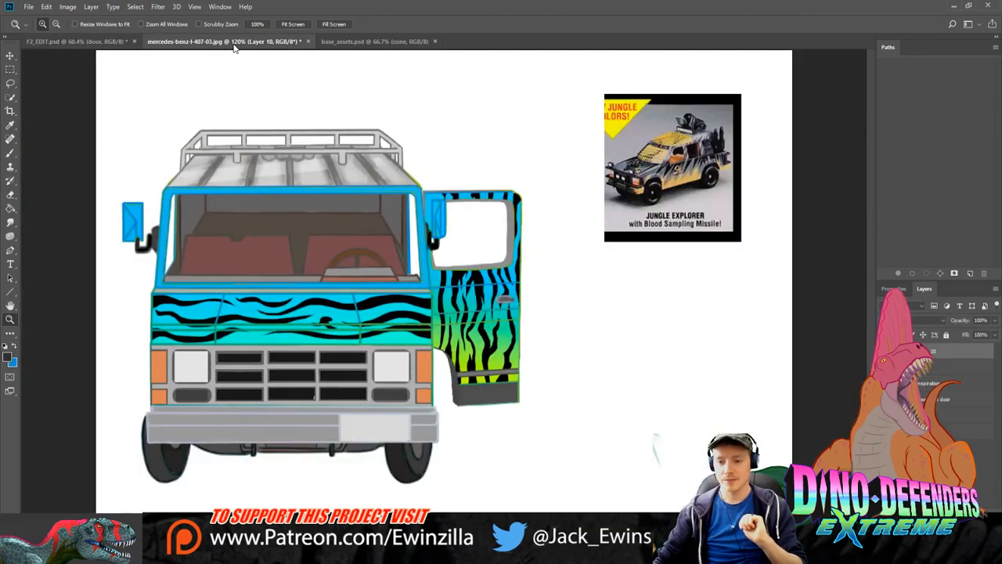
left_click(334, 41)
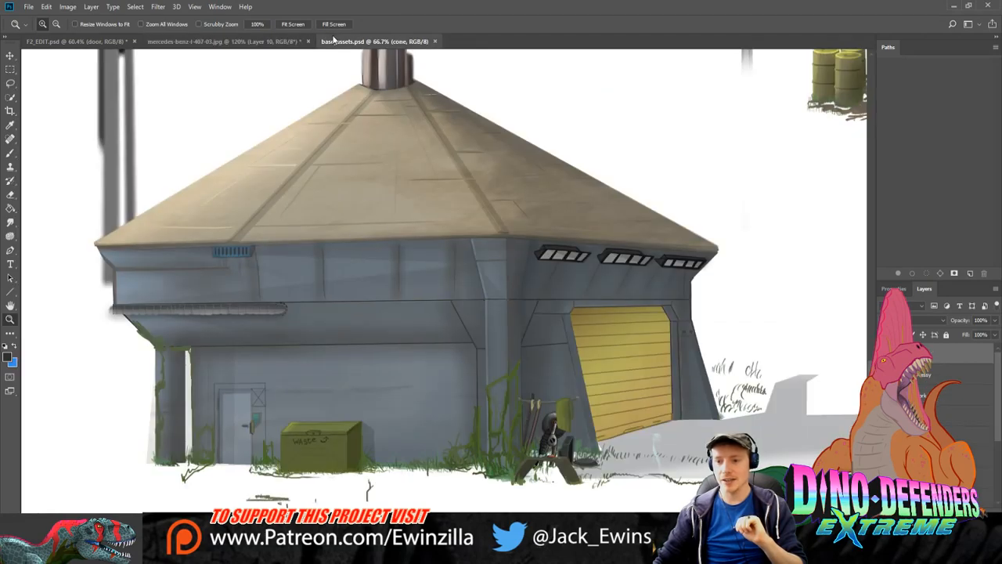
Step: Examine the two orange forklifts in base_assets.psd and close that document
left_click(294, 24)
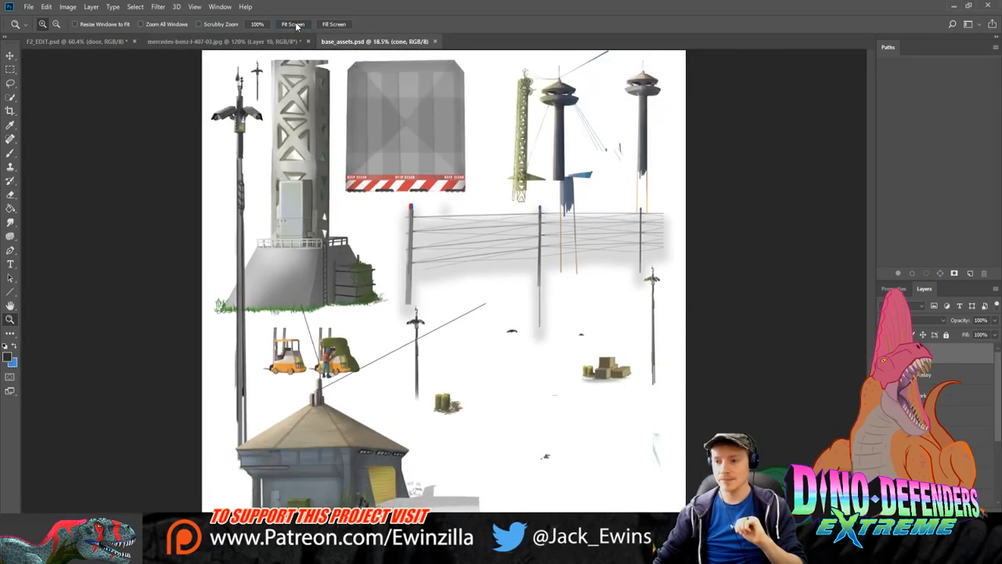
left_click(314, 363)
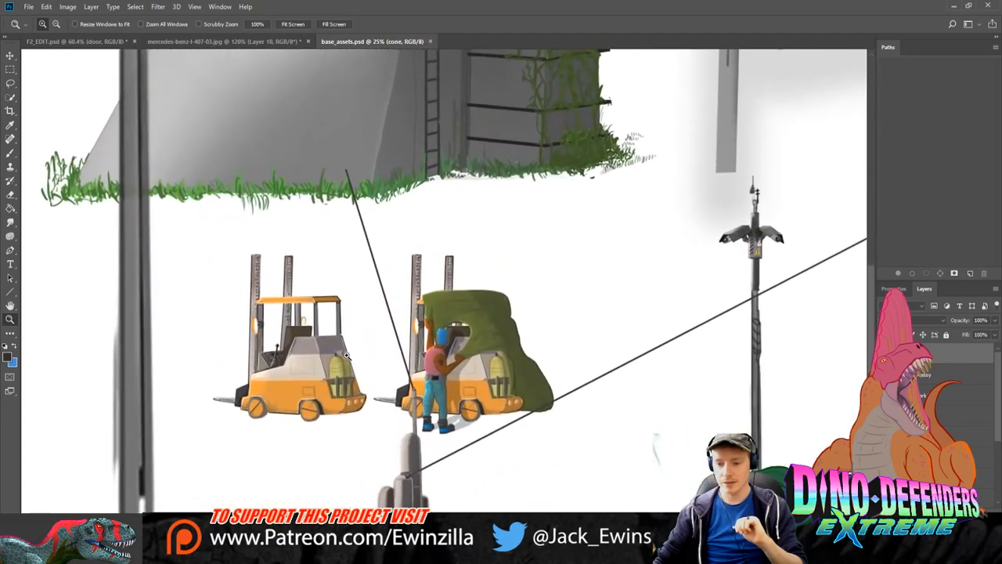
left_click(345, 356)
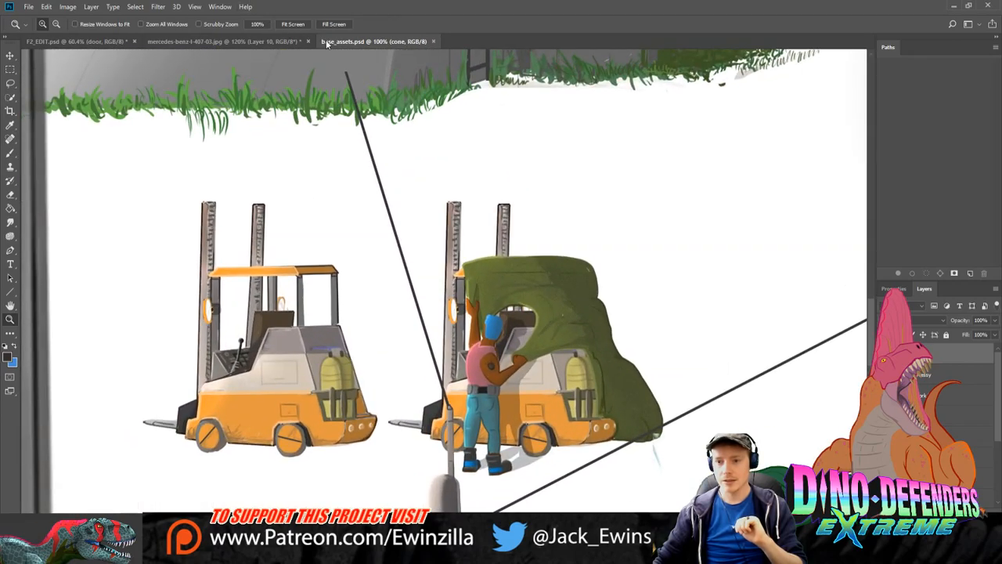
left_click(435, 42)
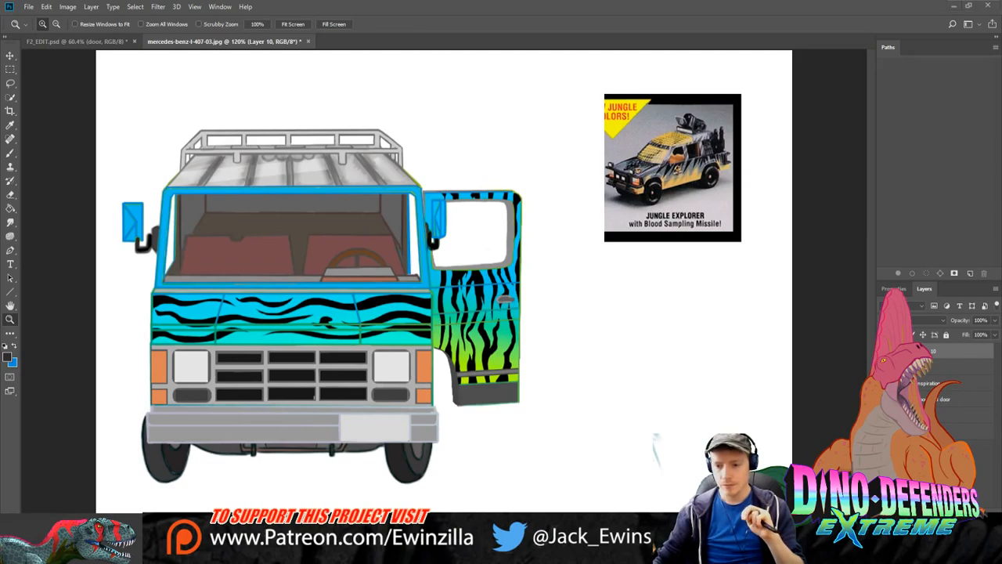
Step: Paste the white Dodge van photo into the truck document as a reference for the front lights and hide its layer
left_click(594, 455)
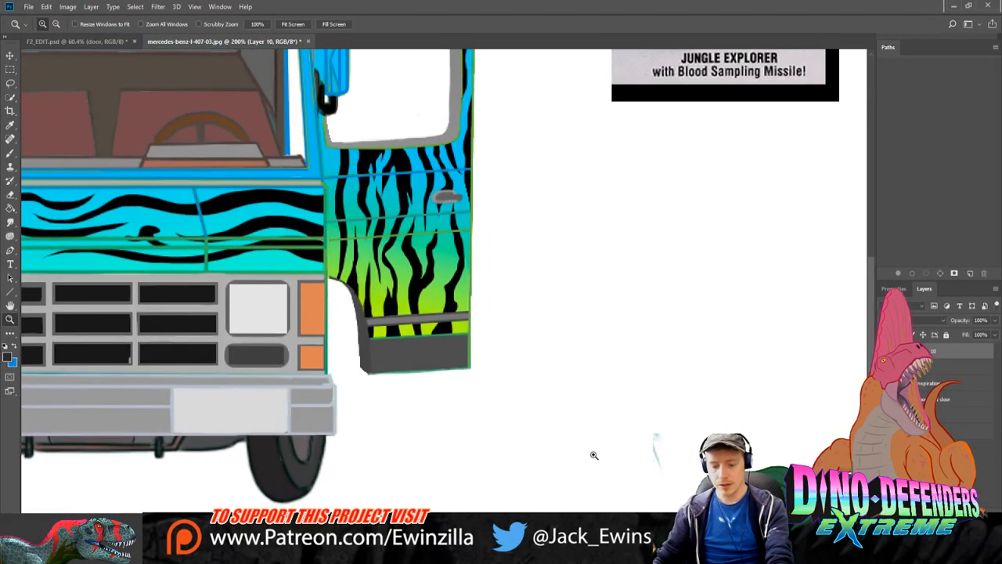
key("ctrl+v")
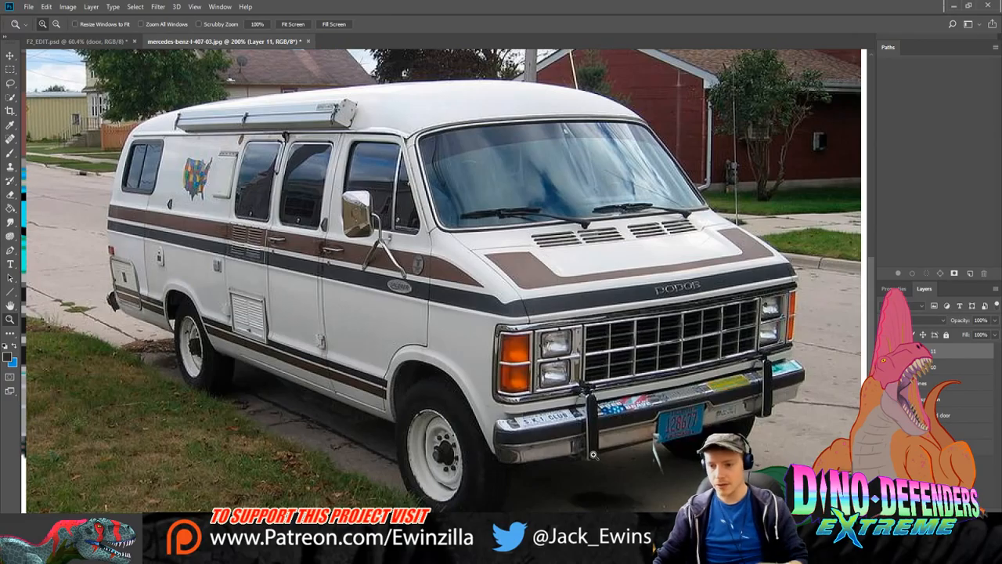
left_click(584, 353)
left_click(584, 352)
scroll(585, 352, "down", 3)
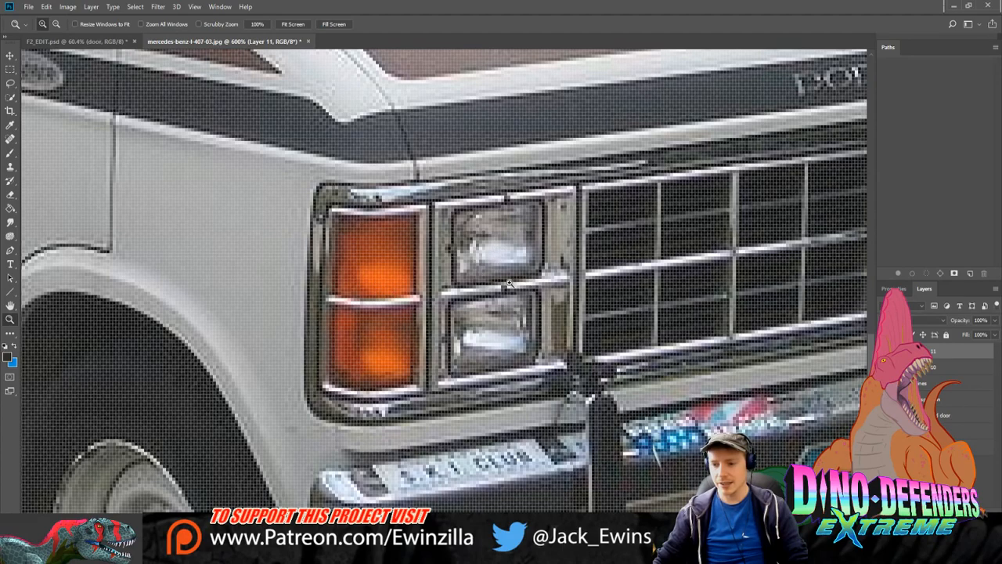
left_click(269, 24)
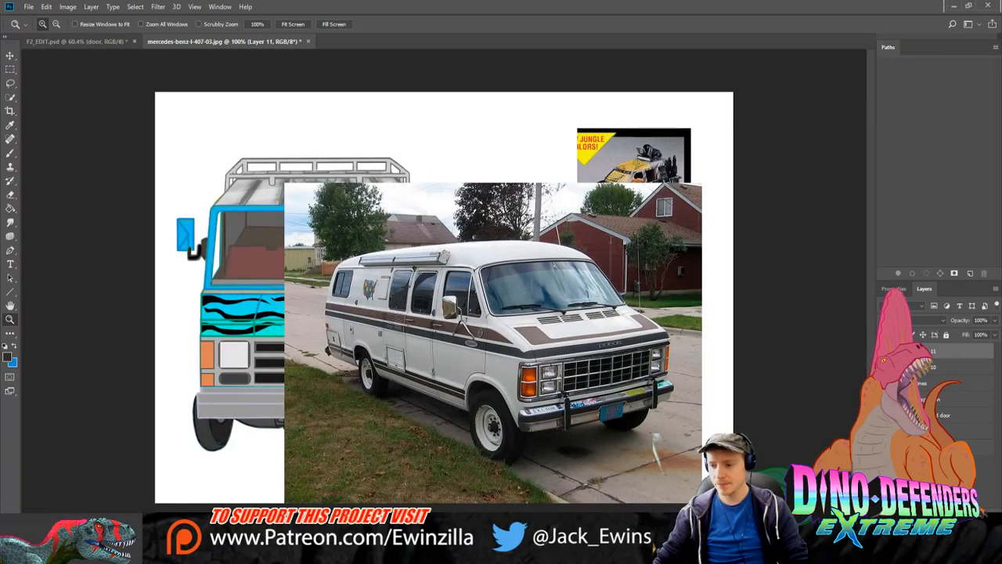
left_click(885, 351)
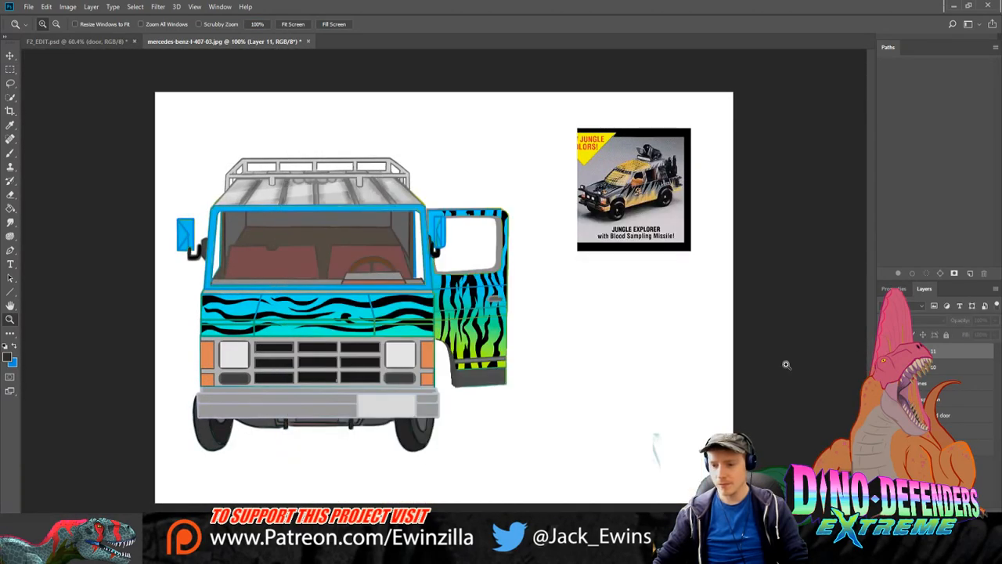
Step: Add a new layer named "details" directly above Layer 10 for the truck's front
left_click(261, 378)
left_click(261, 378)
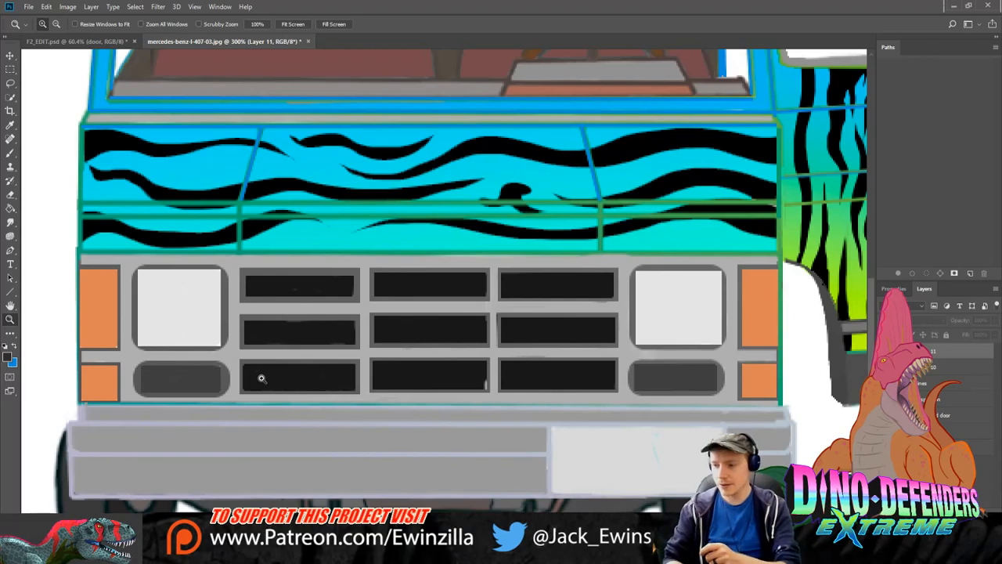
left_click(924, 366)
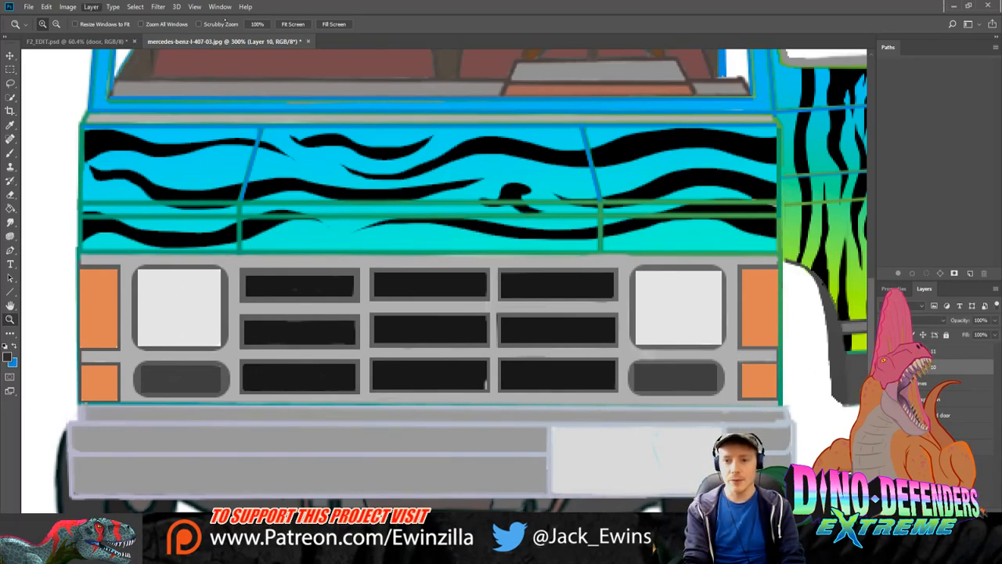
left_click(226, 21)
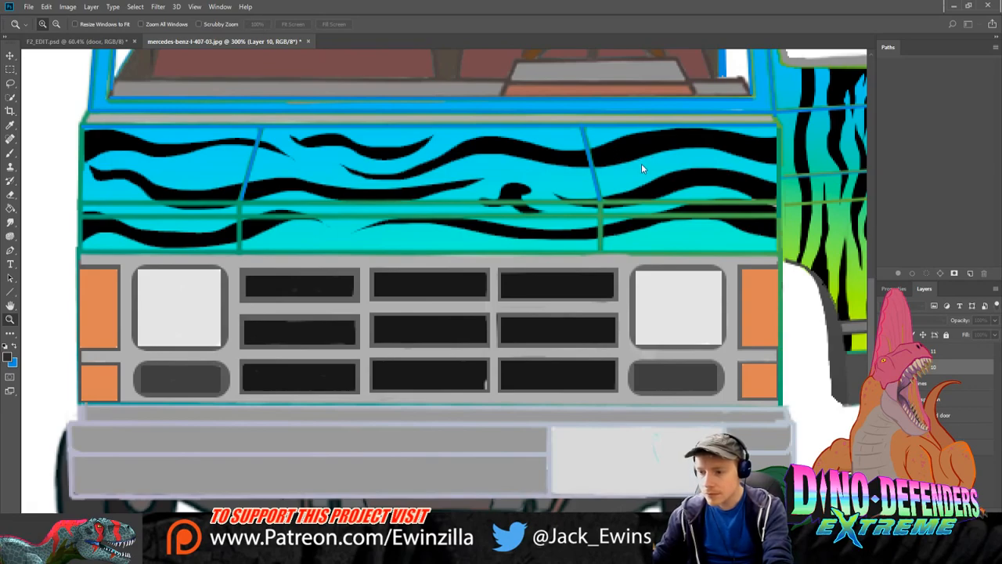
left_click(766, 149)
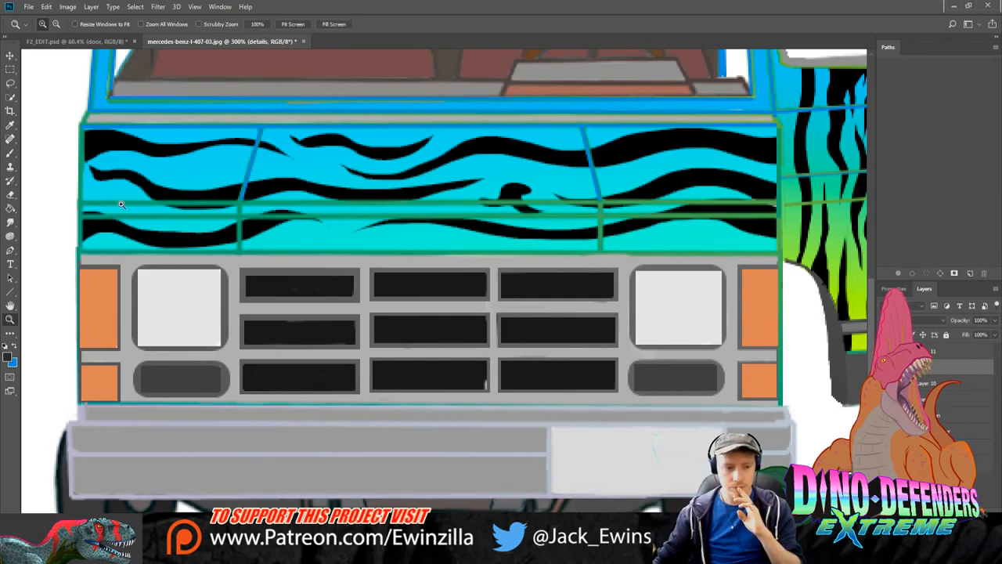
Step: Shade the two orange indicator lights on the side away from the open door with a darker orange-brown brush at 42% opacity
left_click(9, 125)
left_click(100, 296)
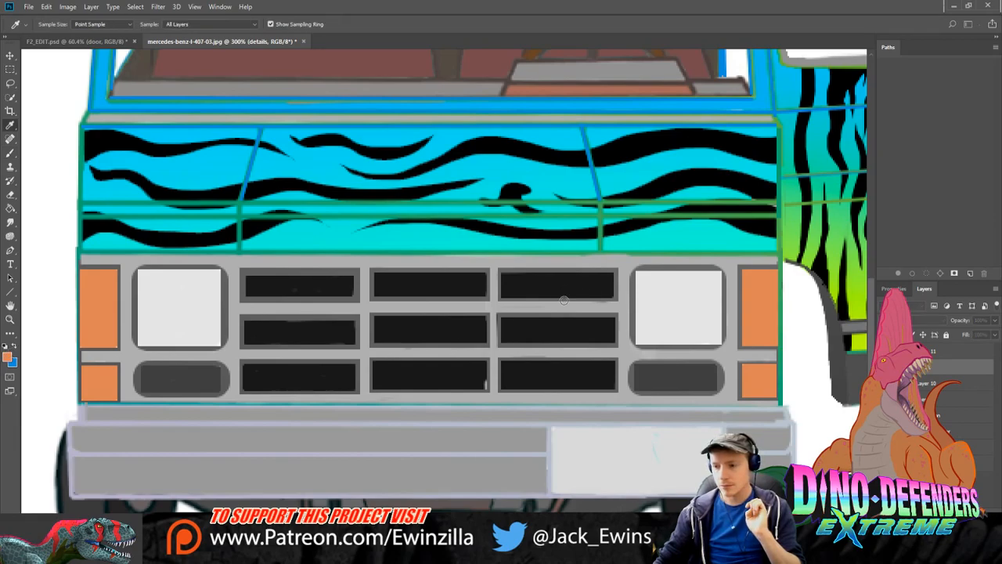
key("b")
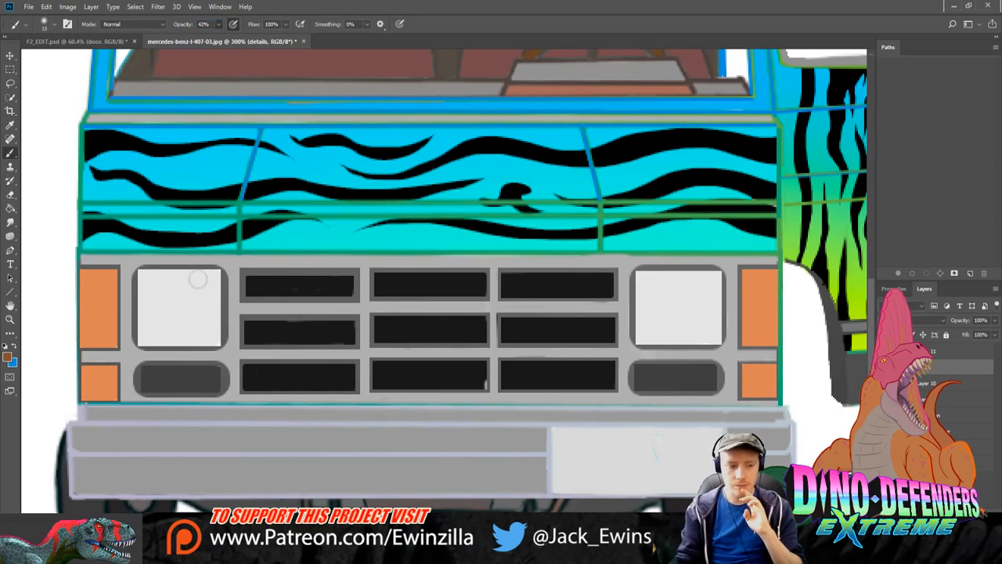
left_click_drag(101, 280, 100, 311)
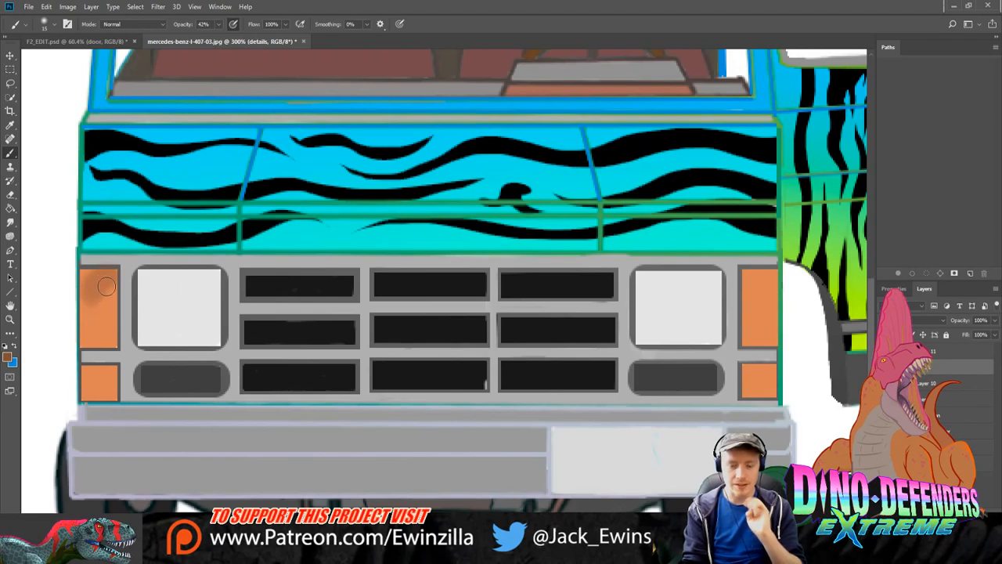
key("ctrl+z")
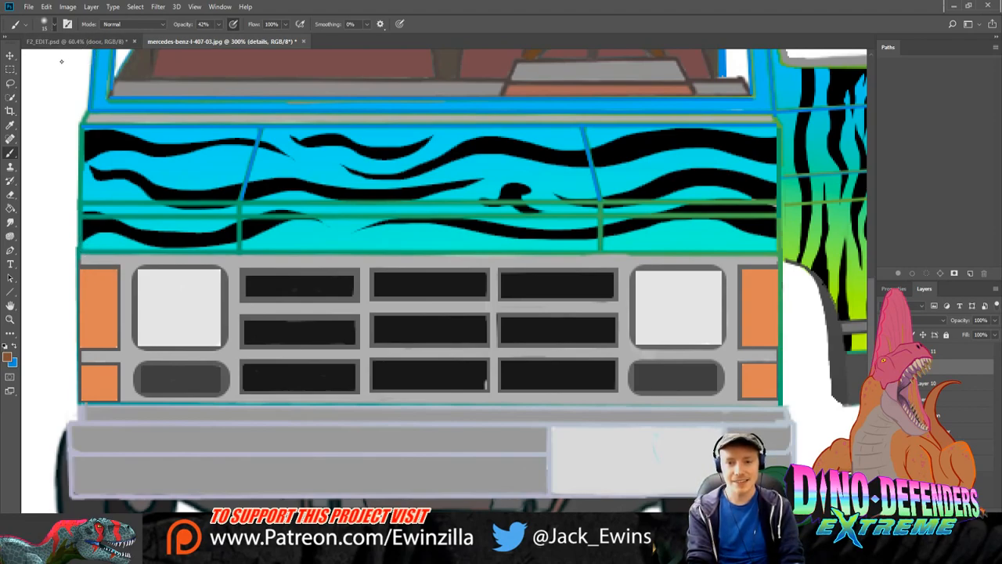
mouse_move(105, 271)
left_mouse_down()
mouse_move(86, 340)
mouse_move(93, 294)
mouse_move(109, 281)
mouse_move(111, 296)
mouse_move(86, 329)
mouse_move(106, 296)
mouse_move(102, 278)
mouse_move(86, 276)
mouse_move(106, 308)
left_mouse_up()
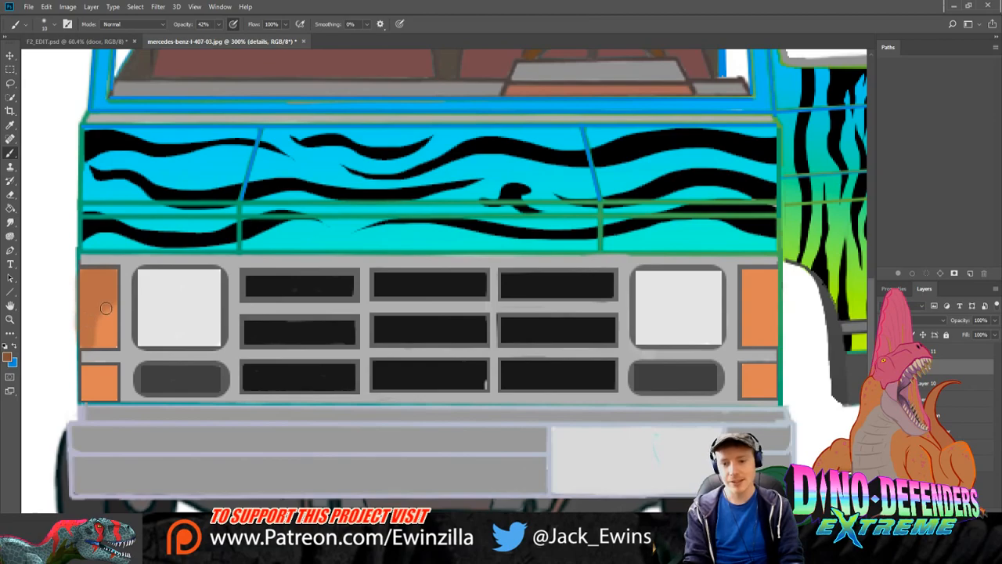
mouse_move(113, 370)
left_mouse_down()
mouse_move(86, 379)
mouse_move(86, 397)
mouse_move(97, 370)
left_mouse_up()
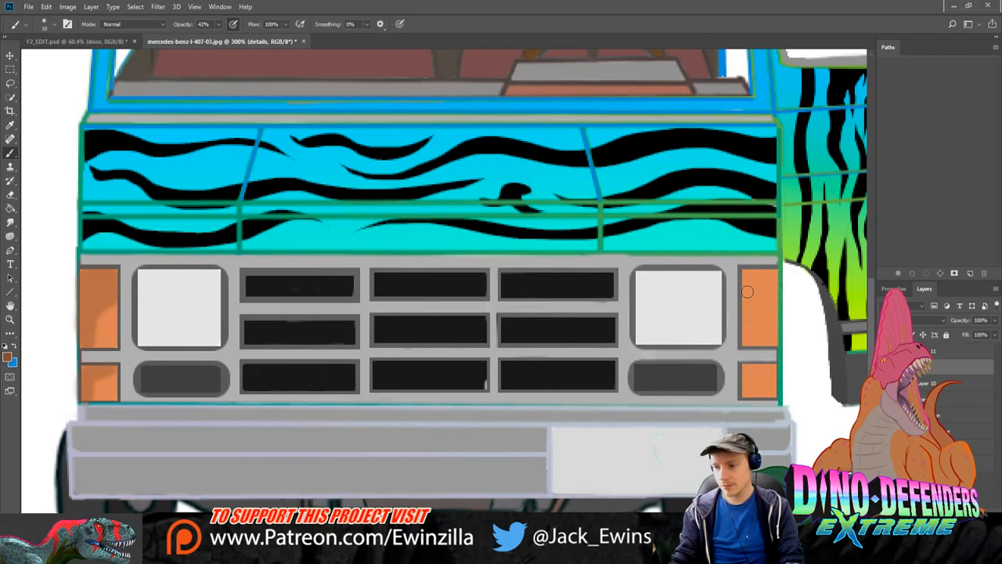
Step: Try shading the upper orange indicator beside the open door, and step the history back to before that shading
mouse_move(747, 276)
left_mouse_down()
mouse_move(766, 282)
mouse_move(749, 296)
mouse_move(767, 310)
mouse_move(769, 343)
mouse_move(750, 302)
mouse_move(774, 283)
left_mouse_up()
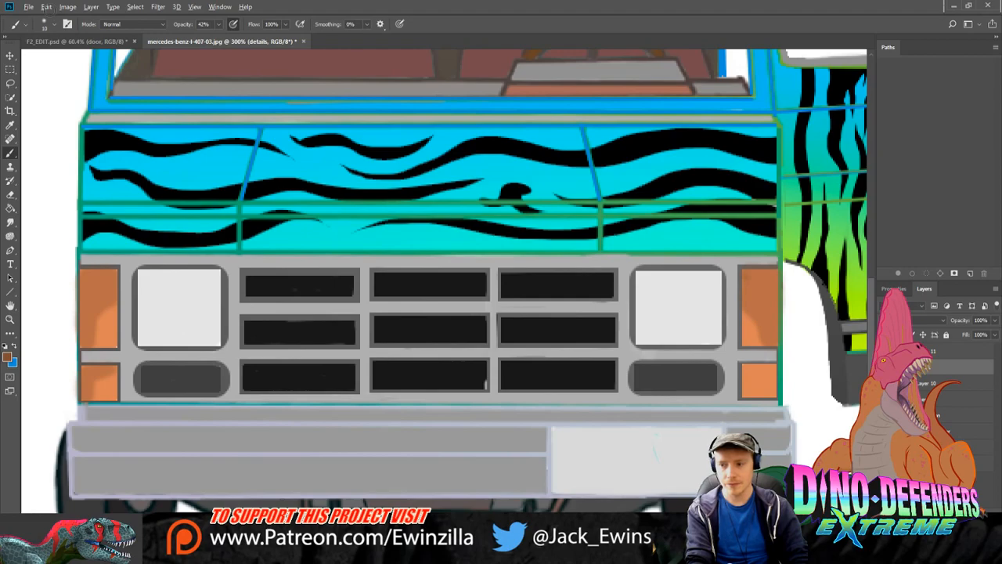
key("ctrl+shift+alt+n")
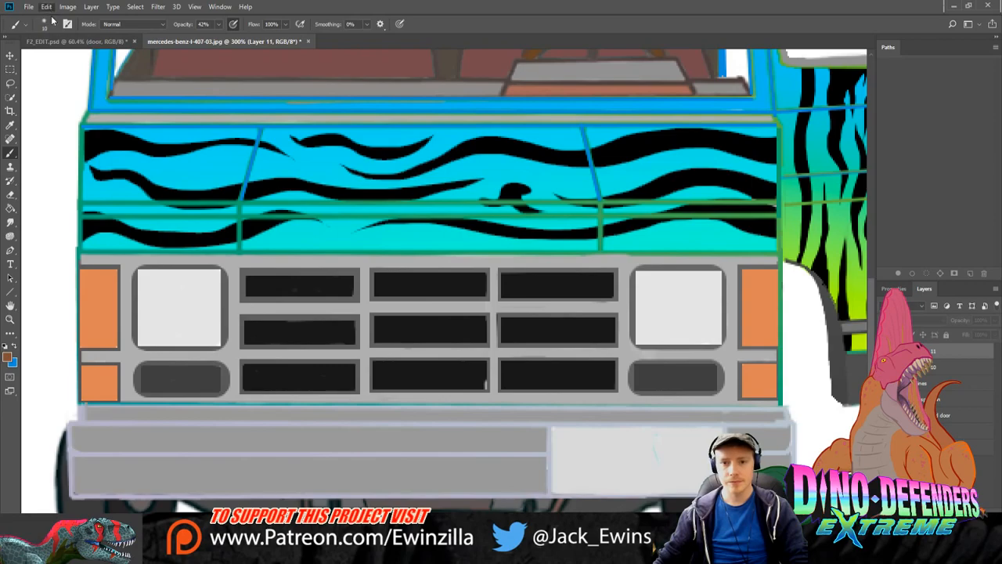
left_click(56, 41)
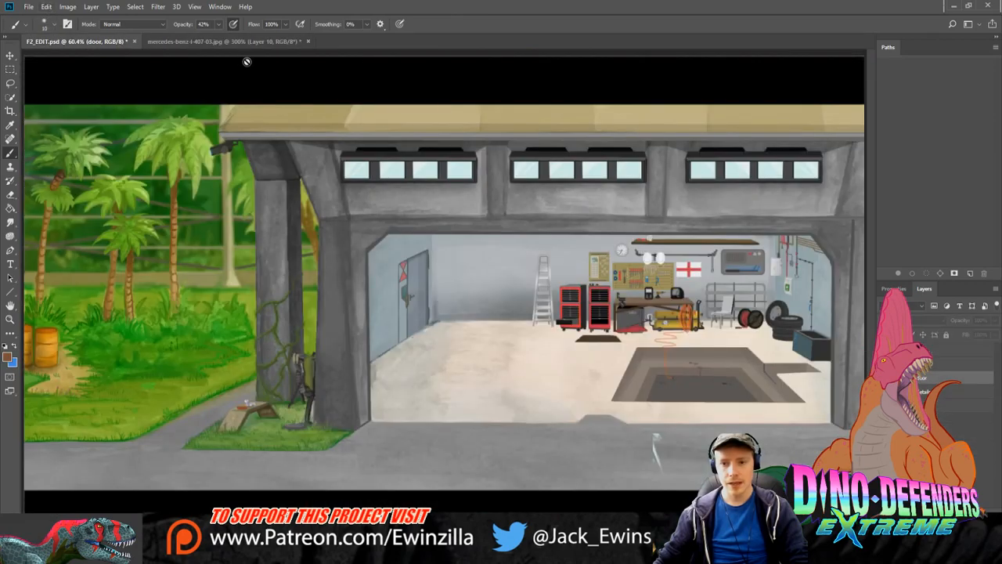
left_click(209, 41)
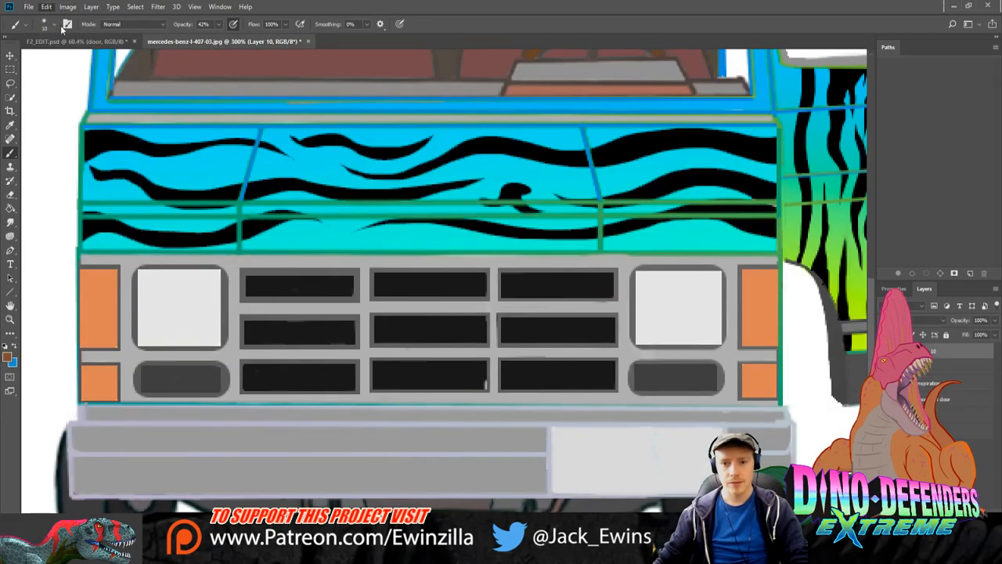
key("ctrl+alt+z")
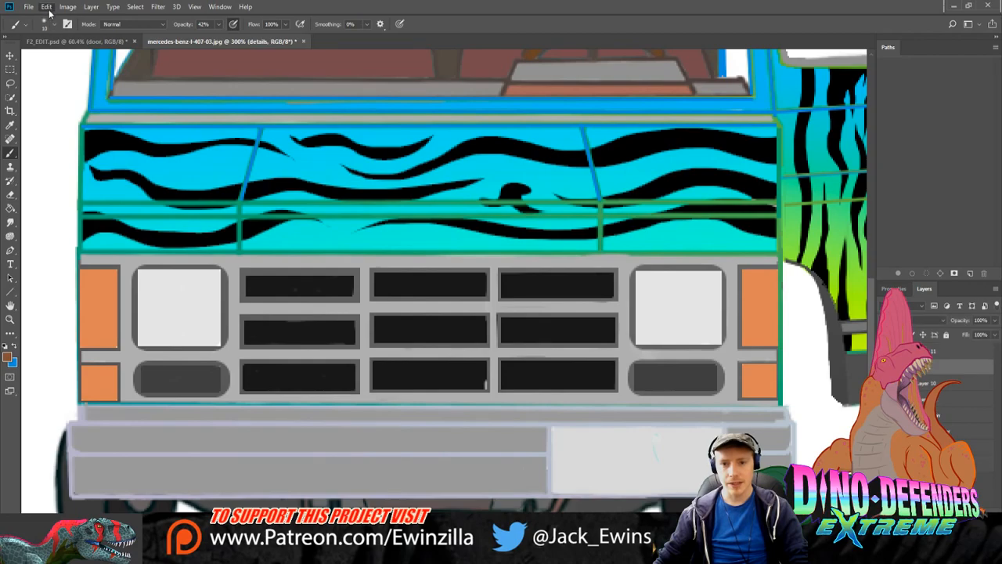
key("ctrl+alt+z")
key("ctrl+alt+z")
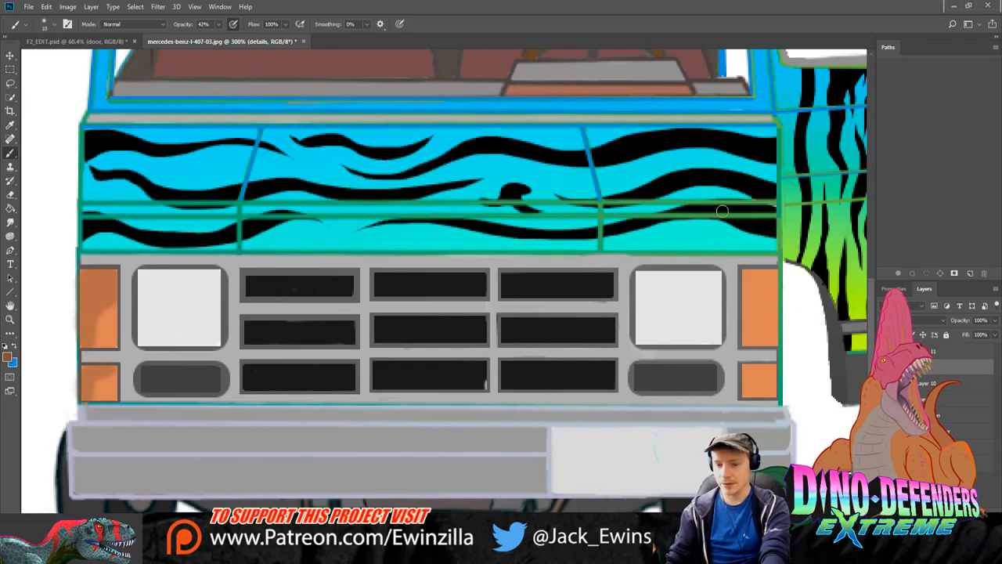
Step: Examine the indicator lights, headlights and grille in the white Dodge van photo and compare them with the truck's front
key("alt+Tab")
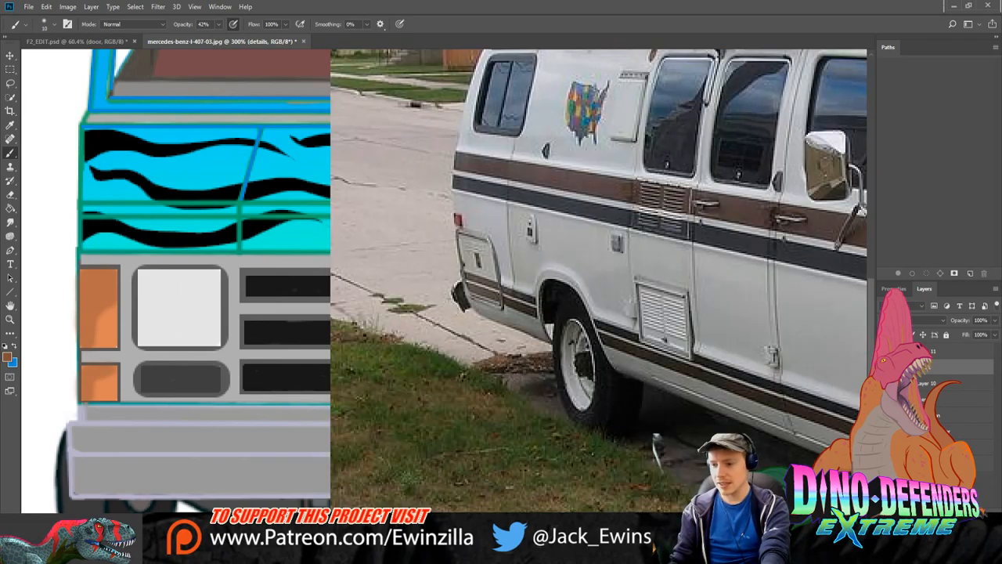
scroll(596, 455, "right", 10)
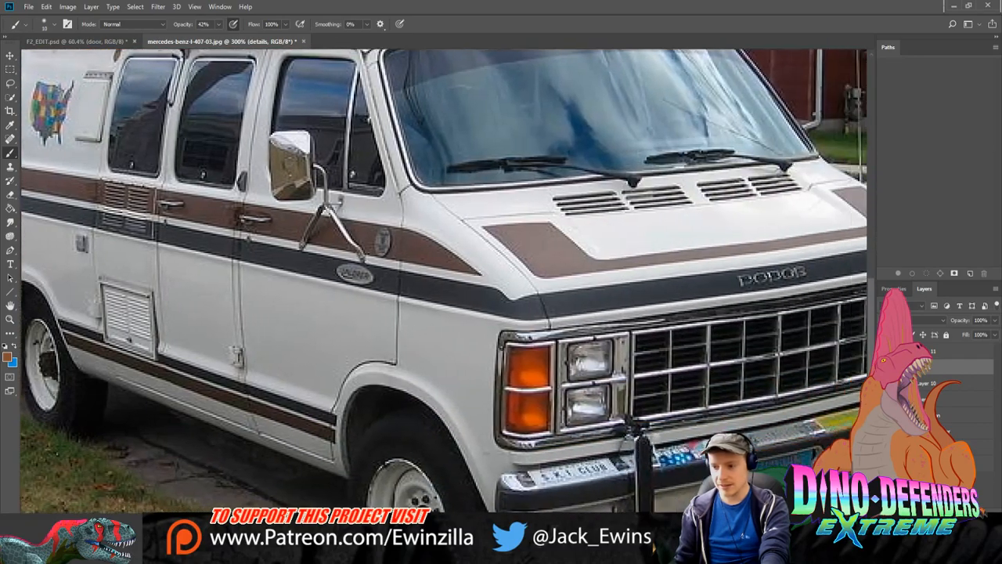
scroll(596, 454, "right", 1)
scroll(596, 455, "left", 3)
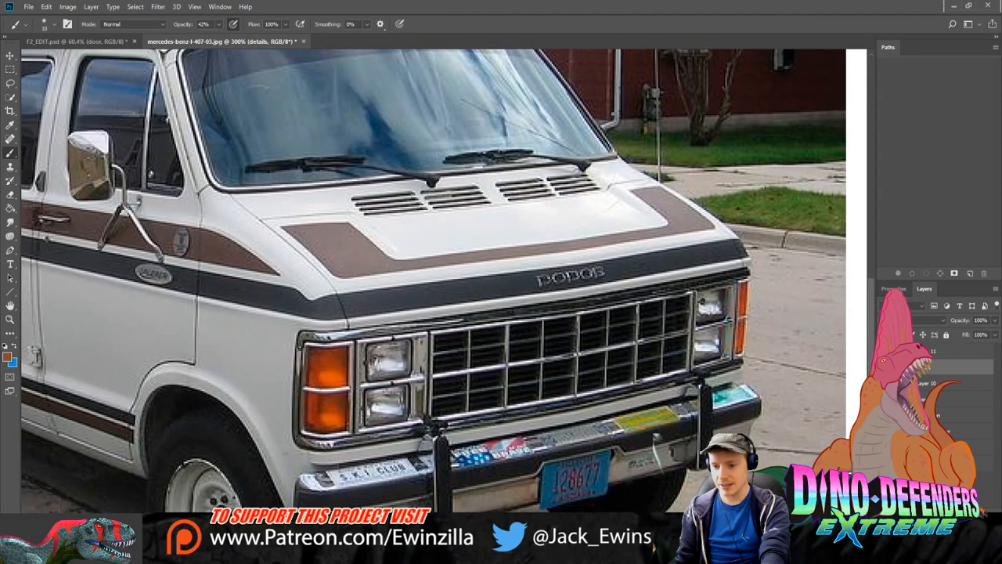
scroll(444, 280, "left", 8)
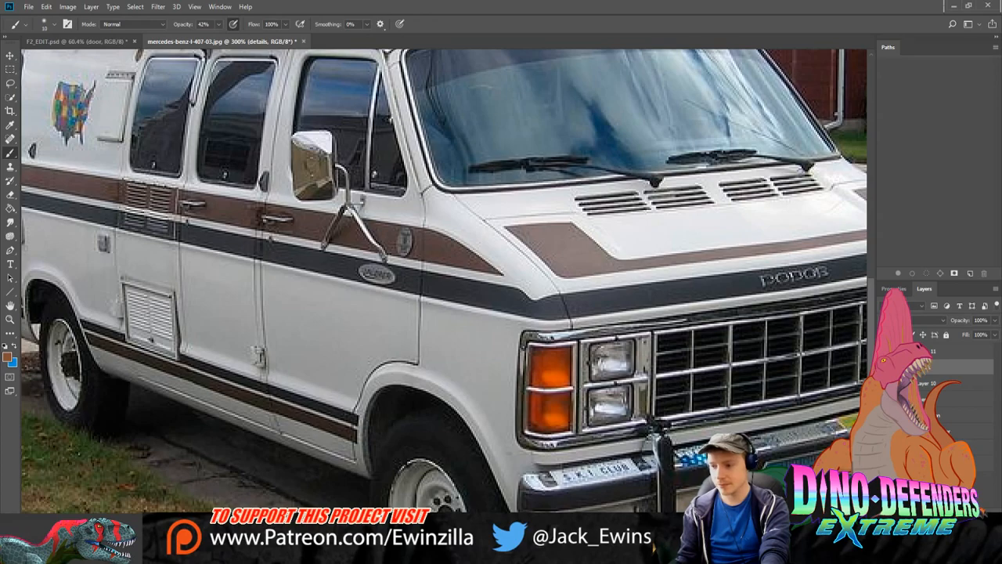
scroll(688, 449, "left", 10)
scroll(656, 448, "left", 20)
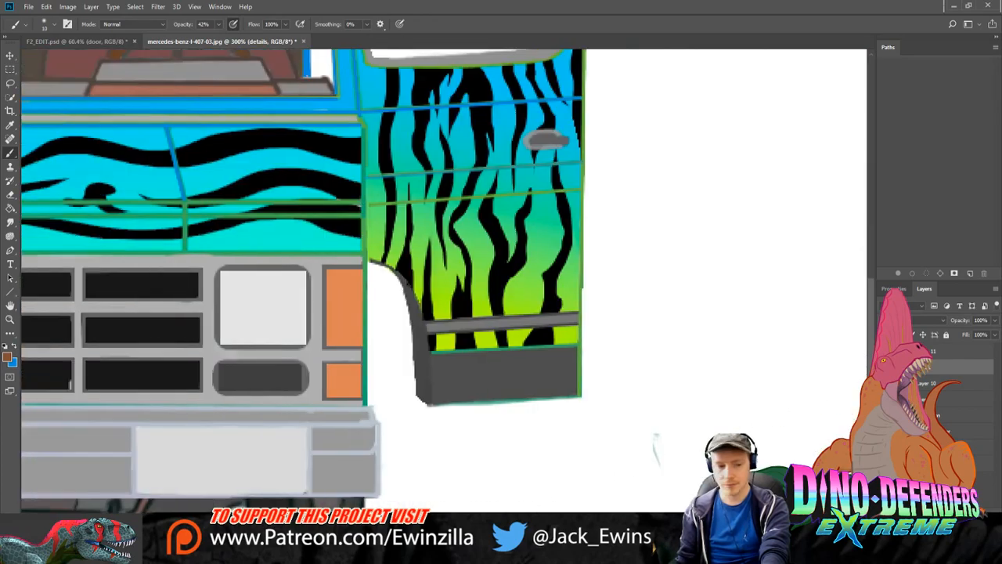
scroll(619, 301, "right", 3)
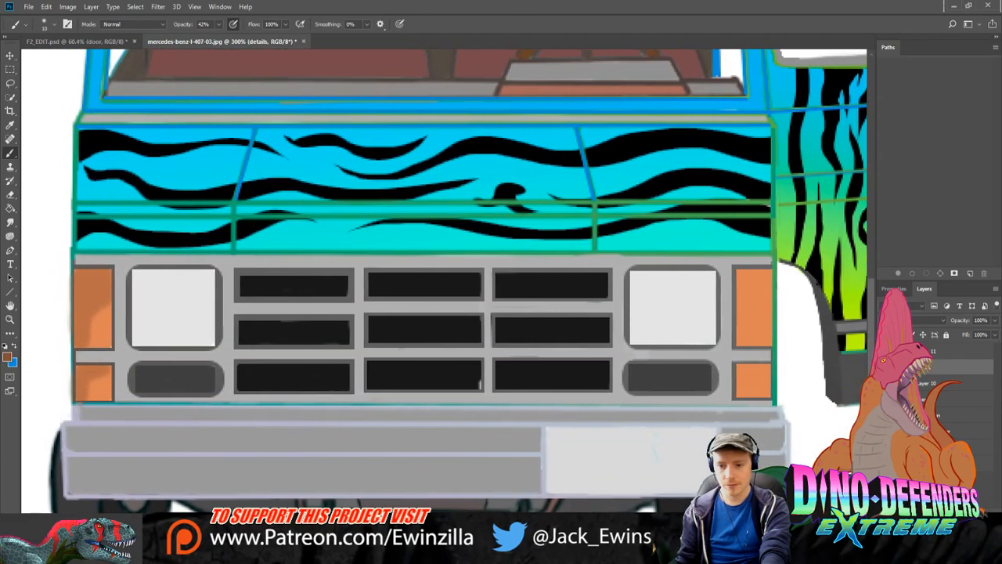
Step: Shade the upper and lower orange indicator lights beside the open door with the darker orange-brown at 42% opacity
mouse_move(739, 280)
left_mouse_down()
mouse_move(757, 288)
mouse_move(761, 275)
mouse_move(760, 338)
mouse_move(739, 296)
mouse_move(752, 302)
left_mouse_up()
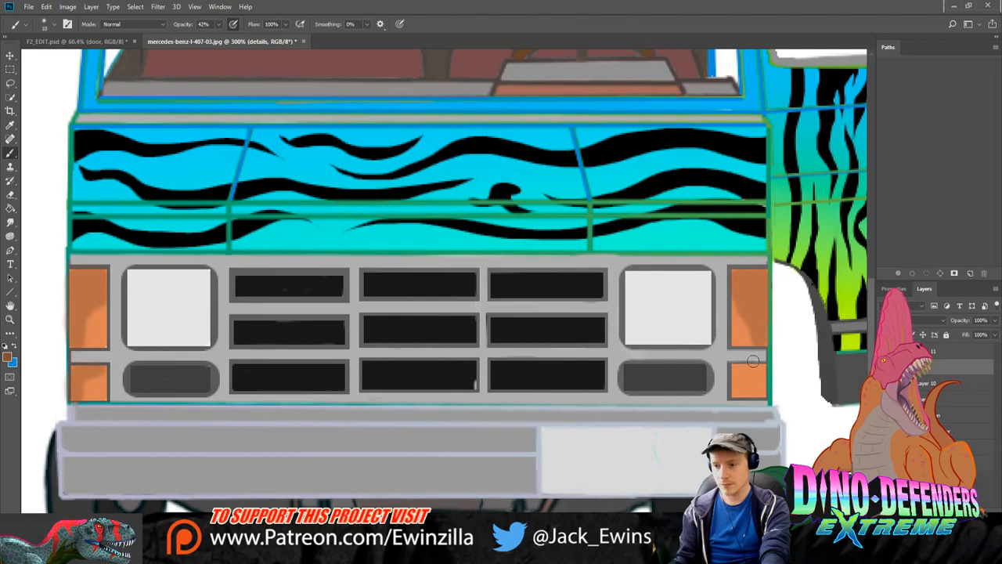
mouse_move(739, 370)
left_mouse_down()
mouse_move(761, 392)
mouse_move(747, 378)
left_mouse_up()
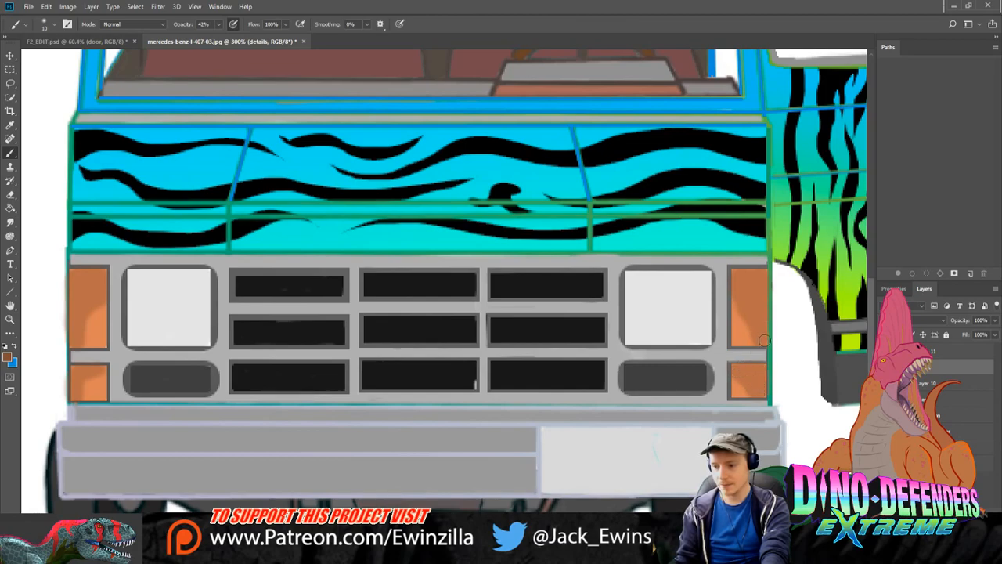
mouse_move(764, 340)
left_mouse_down()
mouse_move(739, 289)
mouse_move(756, 282)
mouse_move(759, 302)
left_mouse_up()
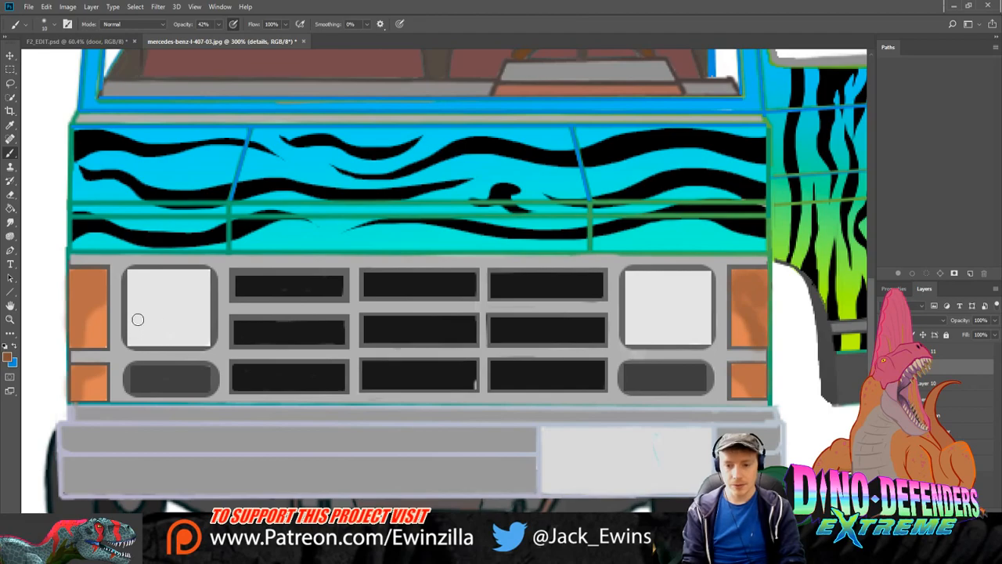
Step: Paint soft white highlights around the insides of both square headlights with the brush at 42% opacity
left_click_drag(134, 319, 201, 336)
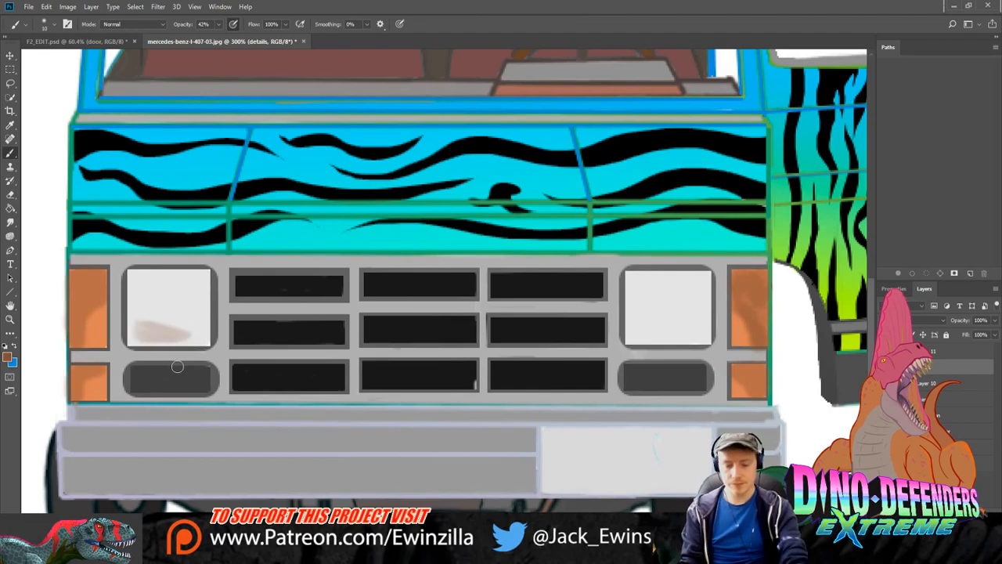
key("ctrl+z")
key("i")
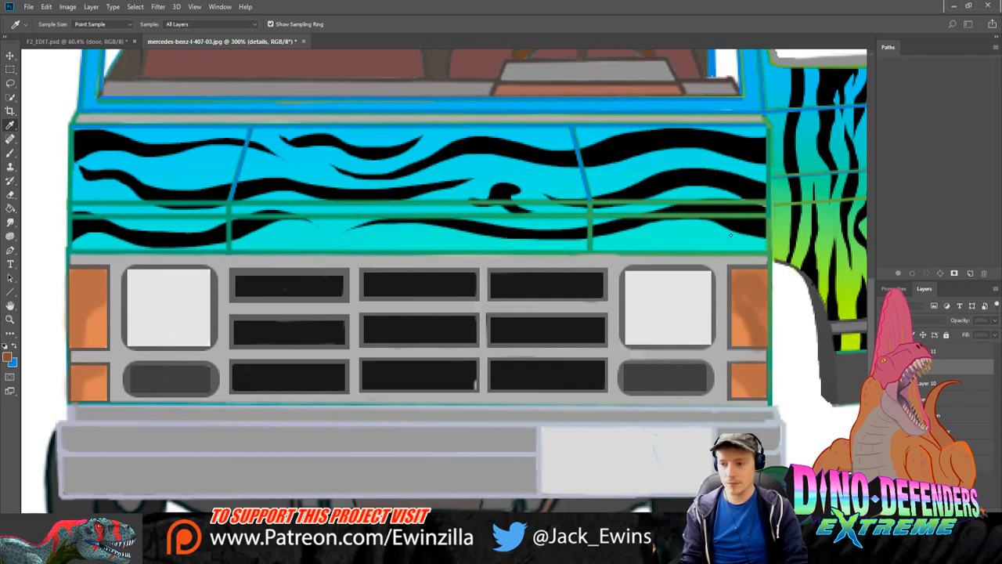
key("b")
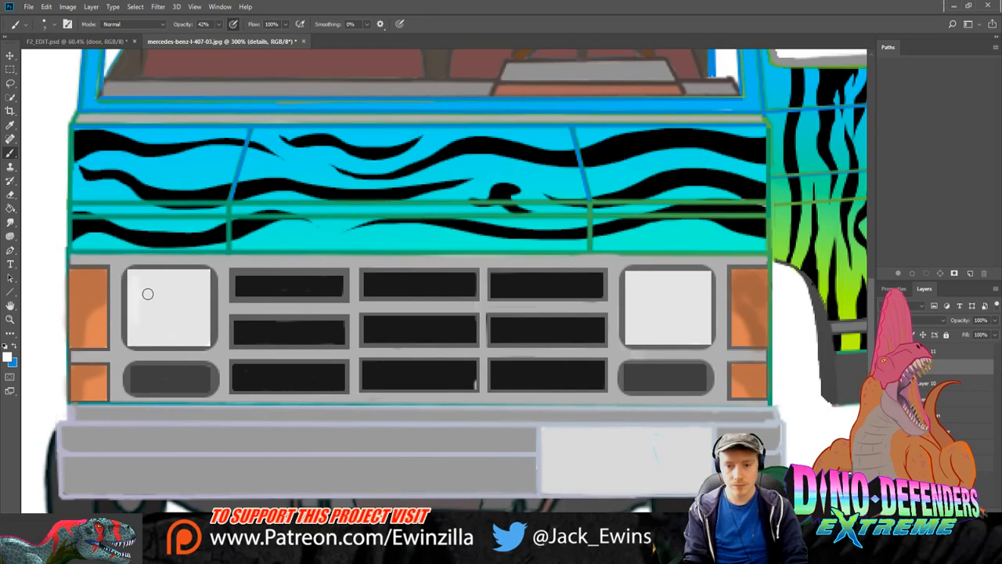
left_click_drag(149, 311, 177, 321)
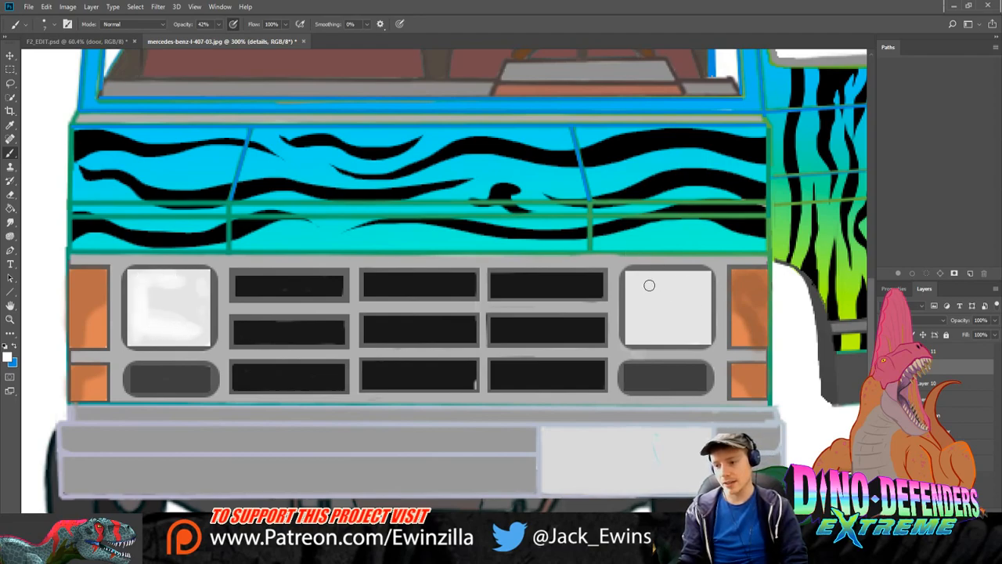
mouse_move(647, 284)
left_mouse_down()
mouse_move(697, 313)
mouse_move(687, 337)
mouse_move(642, 310)
mouse_move(645, 328)
mouse_move(635, 303)
mouse_move(636, 320)
mouse_move(692, 331)
mouse_move(641, 334)
mouse_move(708, 336)
mouse_move(658, 318)
left_mouse_up()
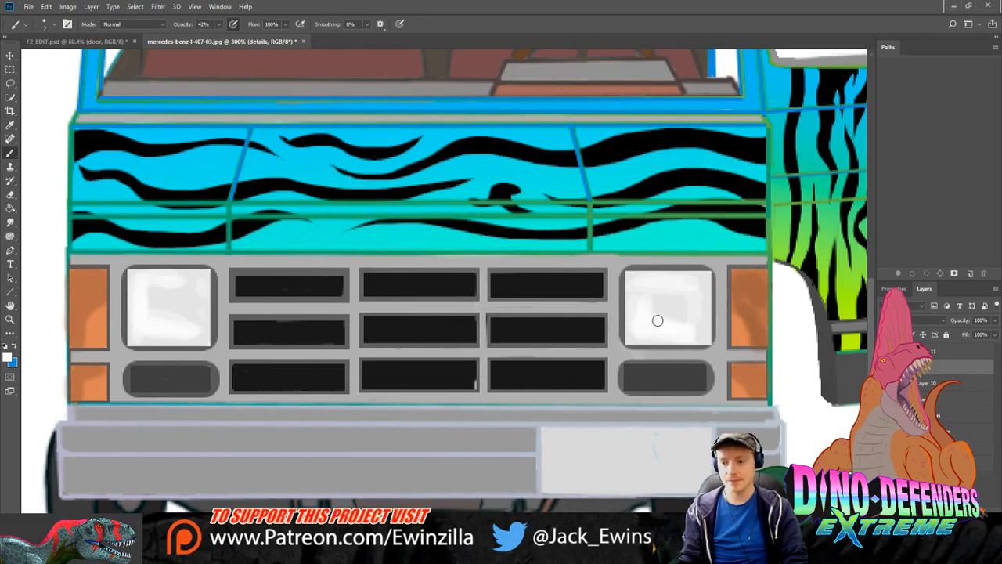
Step: Sample light grey tones and shade soft reflections into the centres of both square headlights with the 42% opacity brush
key("i")
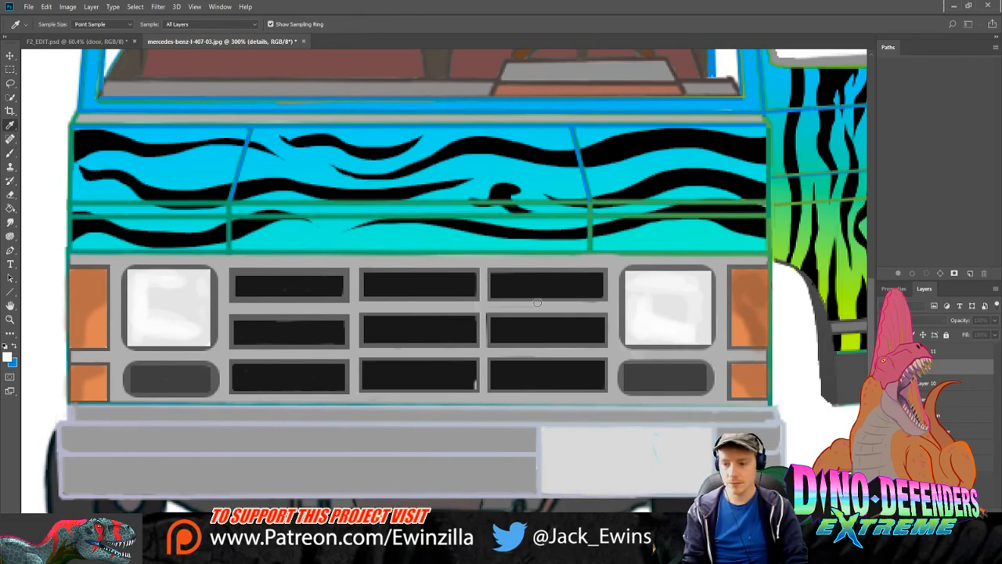
left_click(713, 259)
key("b")
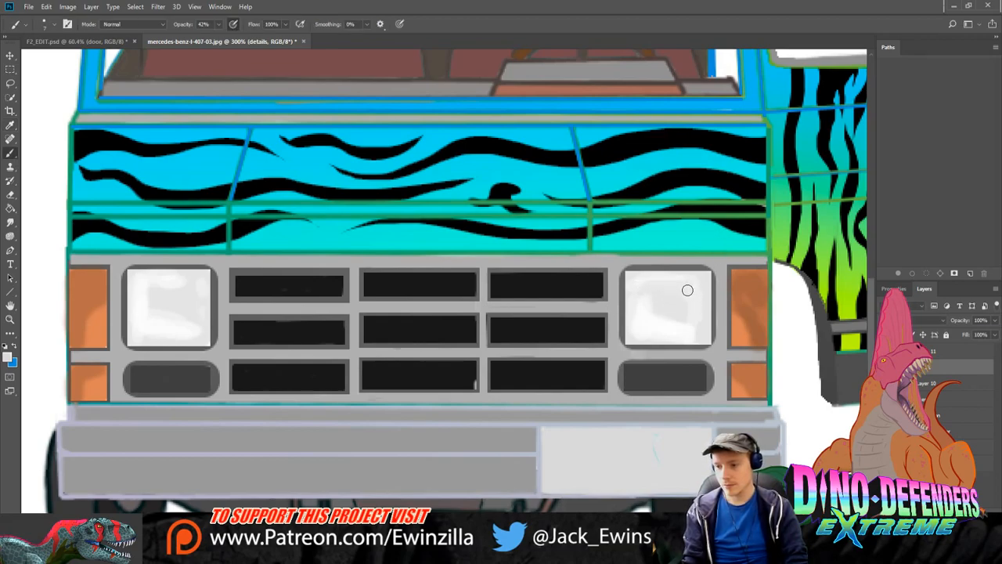
key("i")
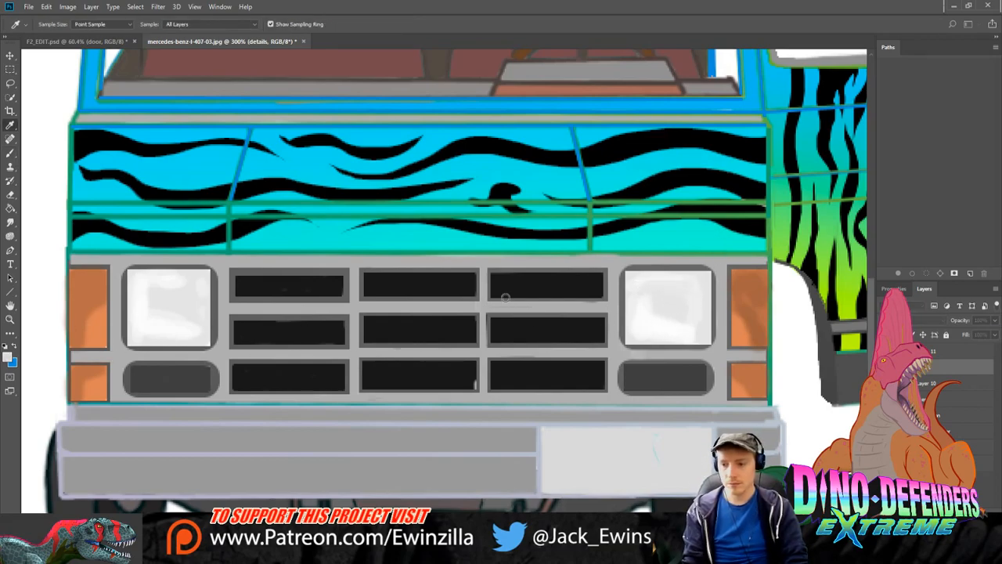
key("b")
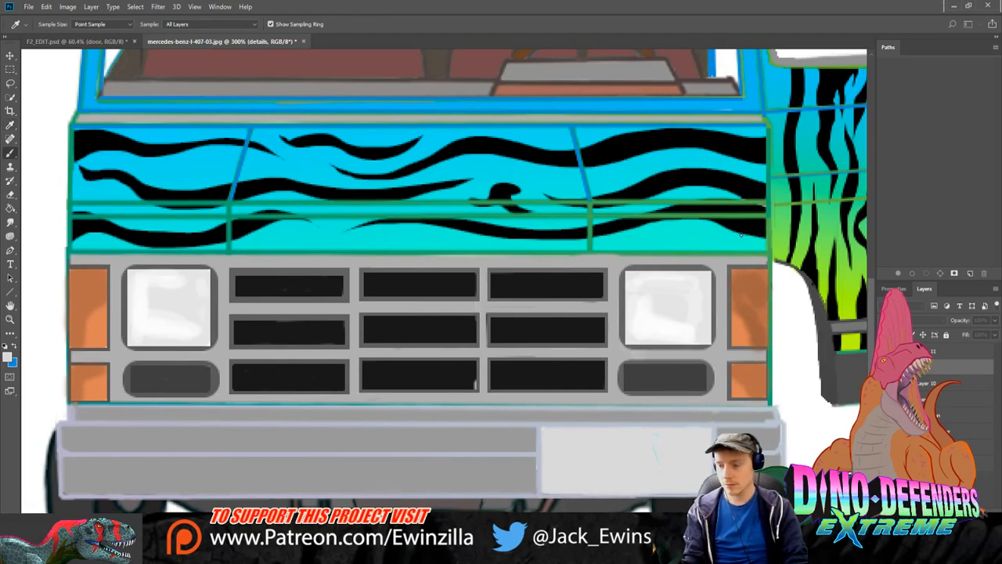
mouse_move(664, 292)
left_mouse_down()
mouse_move(682, 291)
mouse_move(686, 318)
mouse_move(691, 291)
mouse_move(660, 284)
left_mouse_up()
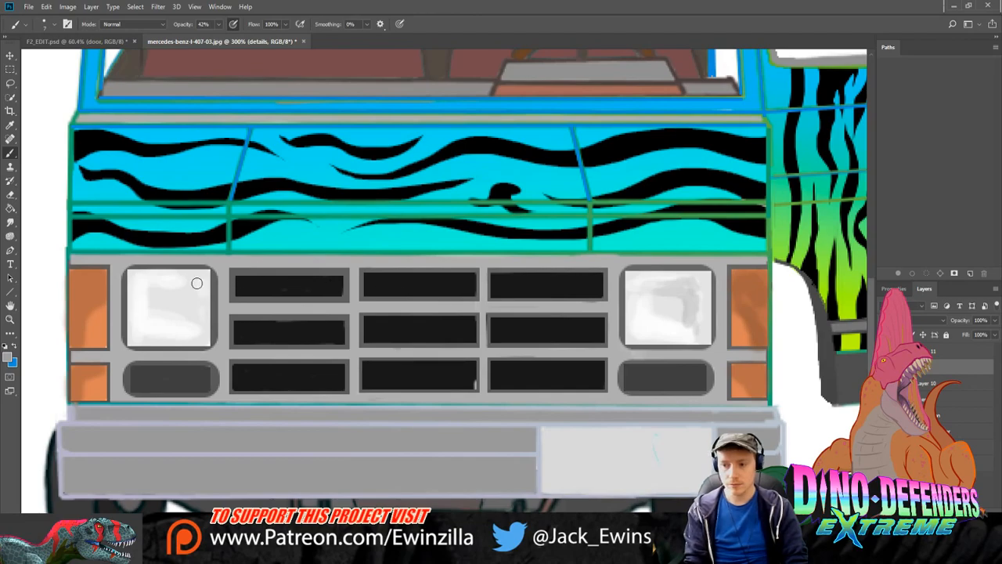
left_click_drag(157, 286, 195, 290)
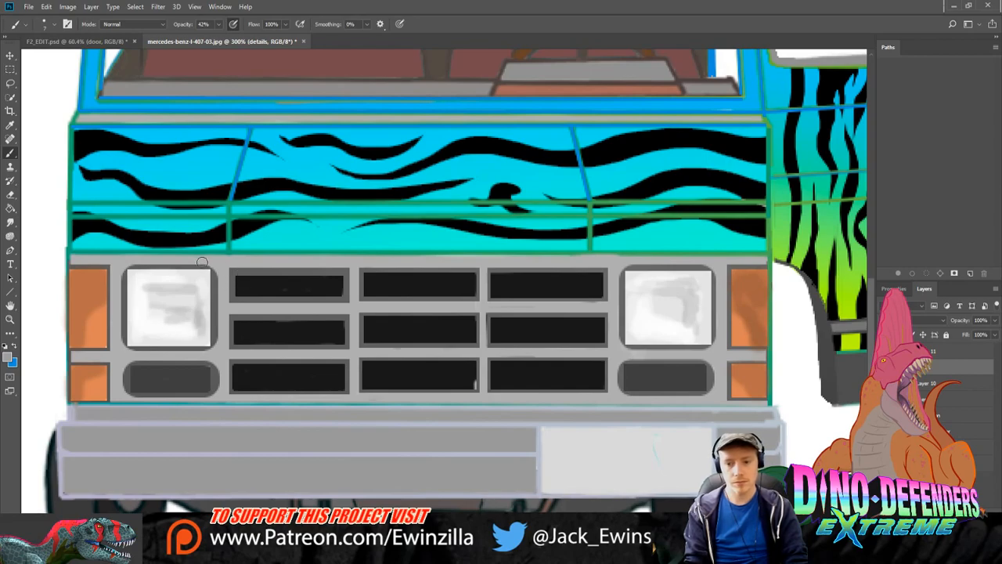
mouse_move(669, 313)
left_mouse_down()
mouse_move(691, 306)
mouse_move(704, 321)
mouse_move(693, 292)
mouse_move(643, 285)
mouse_move(739, 283)
mouse_move(657, 281)
left_mouse_up()
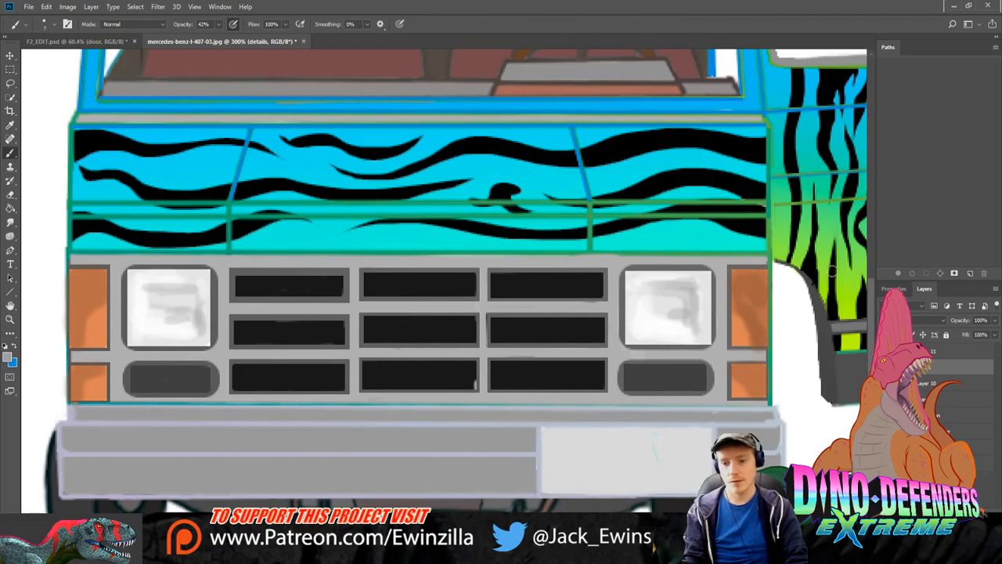
Step: Try brushing a light grey horizontal highlight across the dark lamp below the headlight farthest from the open door, and undo the strokes
left_click_drag(137, 379, 213, 376)
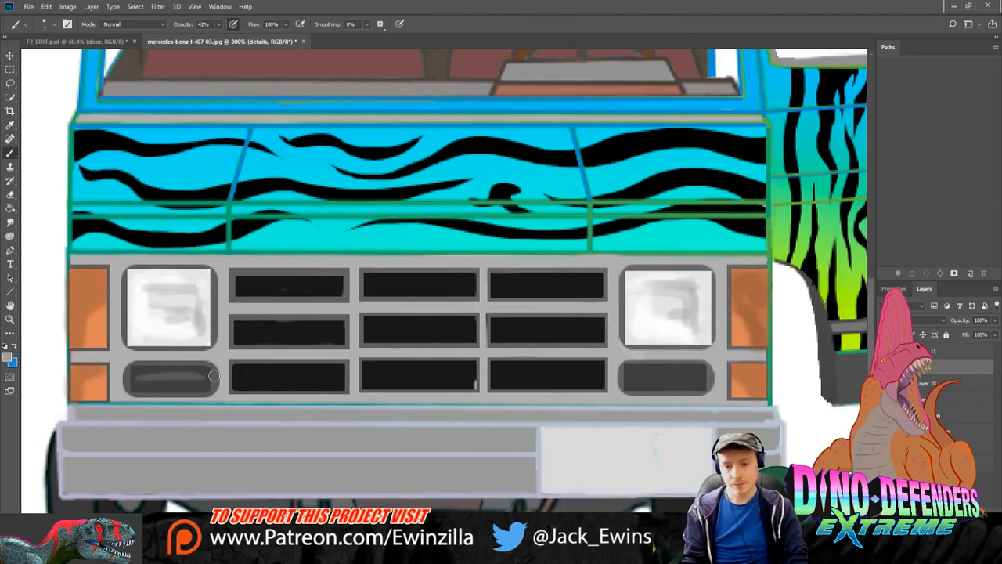
key("ctrl+z")
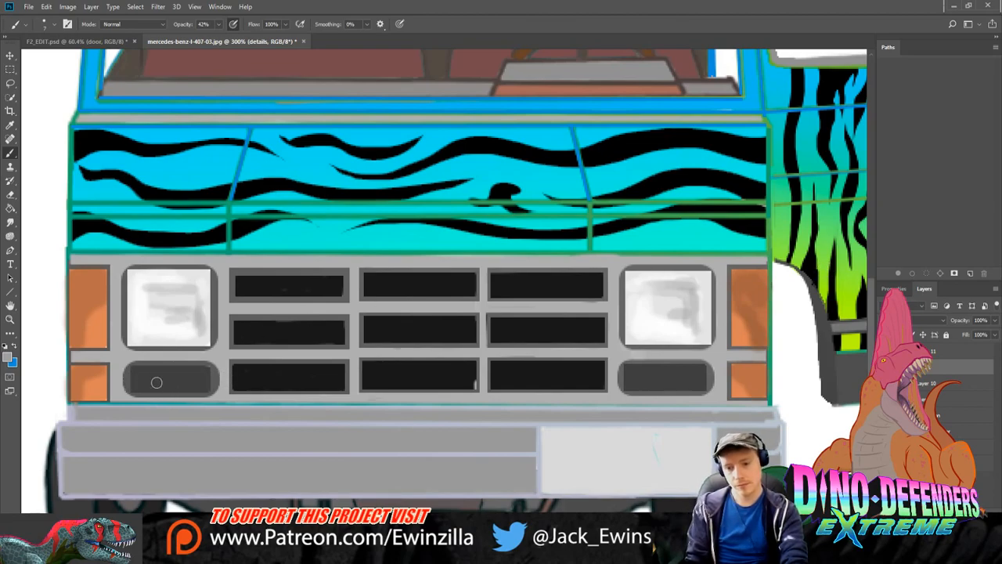
left_click_drag(129, 384, 213, 382)
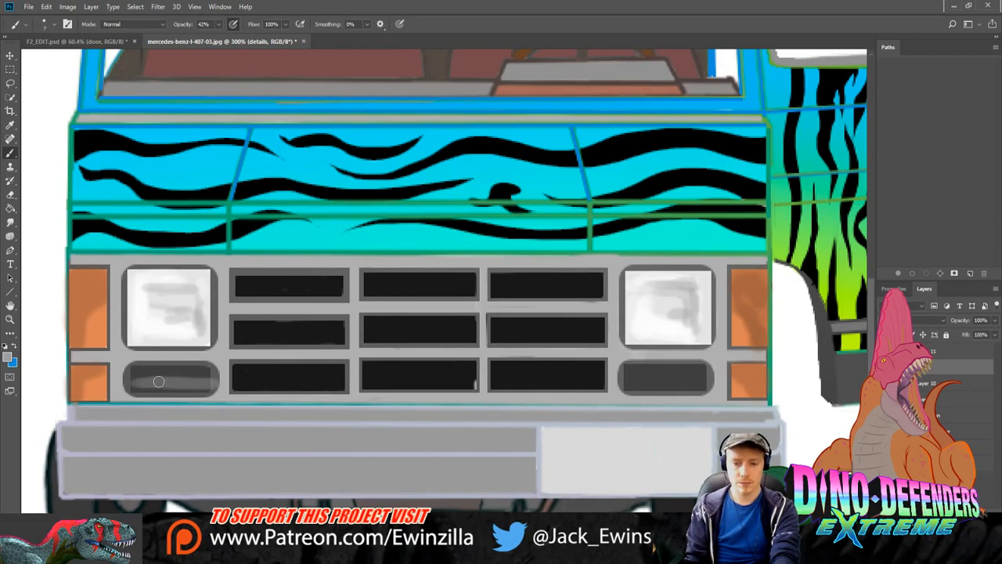
left_click_drag(159, 381, 147, 379)
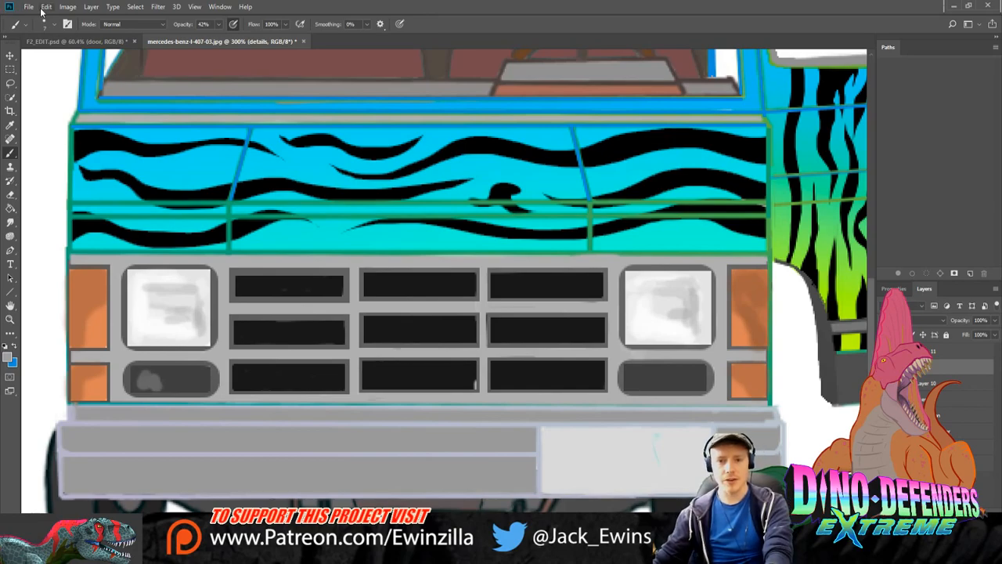
key("ctrl+z")
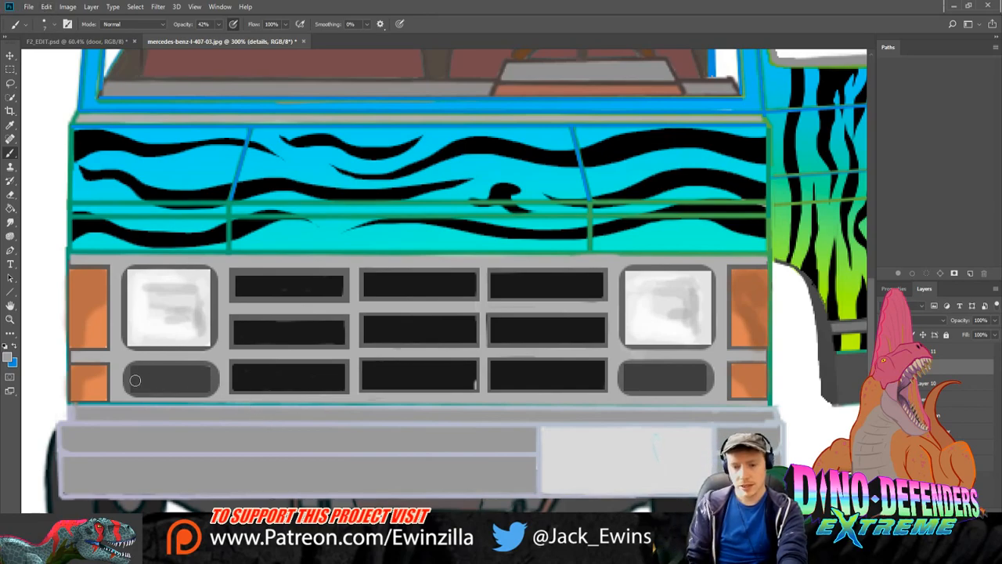
left_click_drag(135, 380, 216, 380)
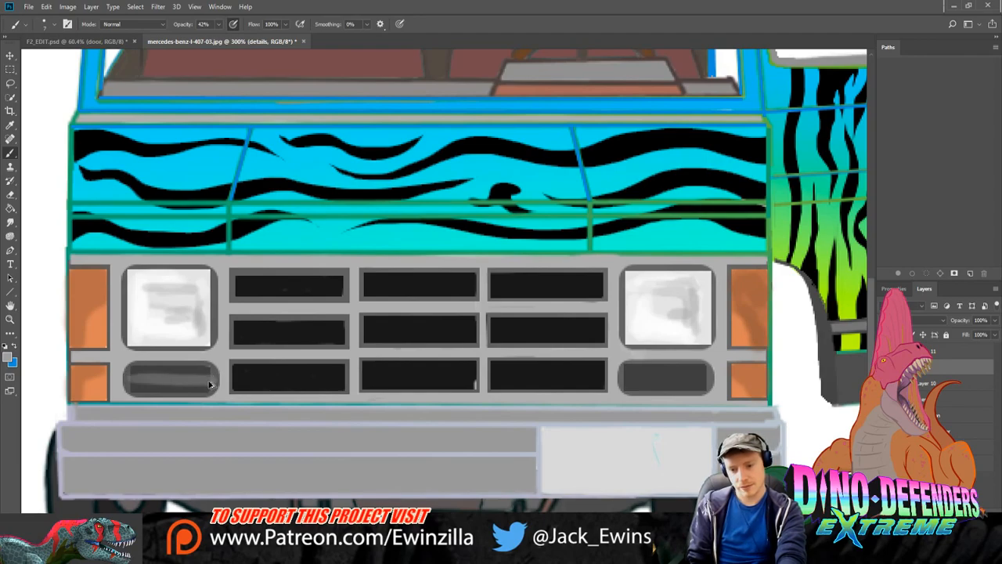
key("ctrl+z")
left_click_drag(127, 380, 208, 380)
key("ctrl+z")
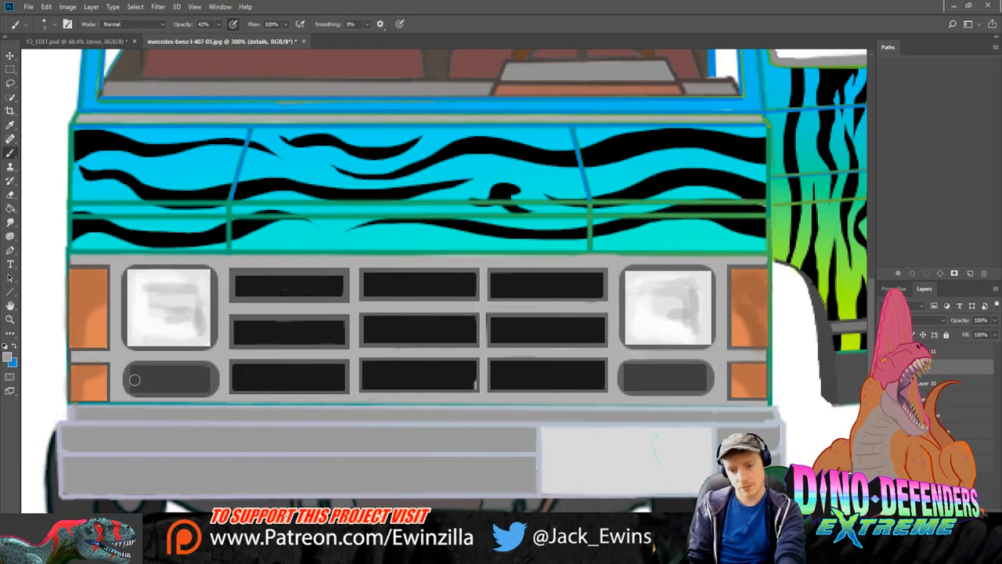
left_click_drag(128, 380, 212, 381)
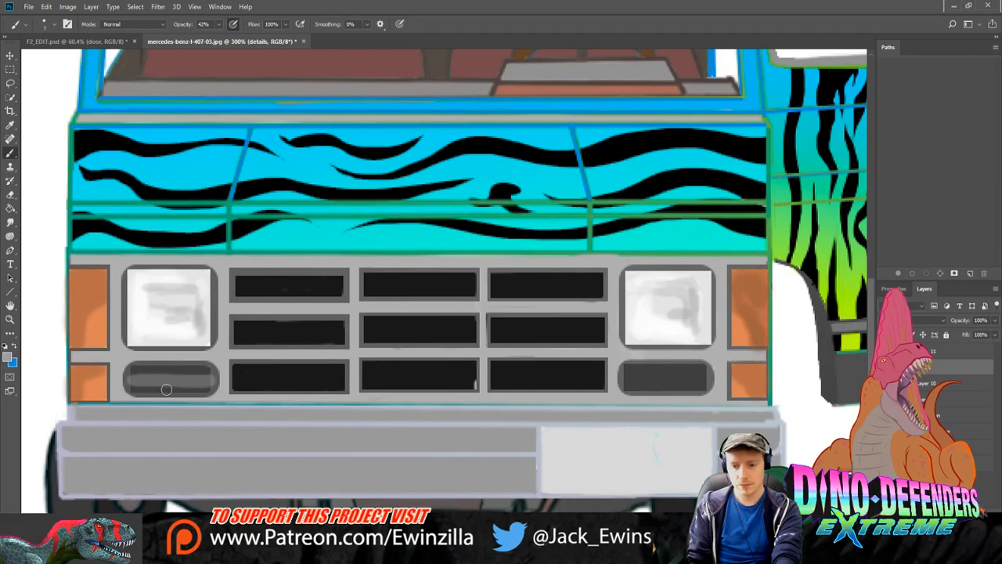
left_click_drag(166, 389, 159, 379)
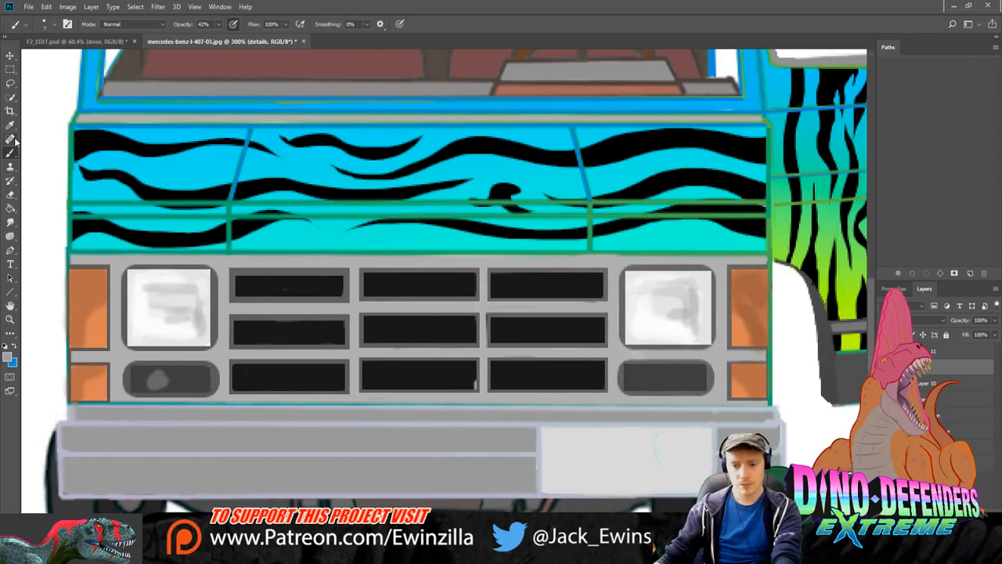
key("ctrl+z")
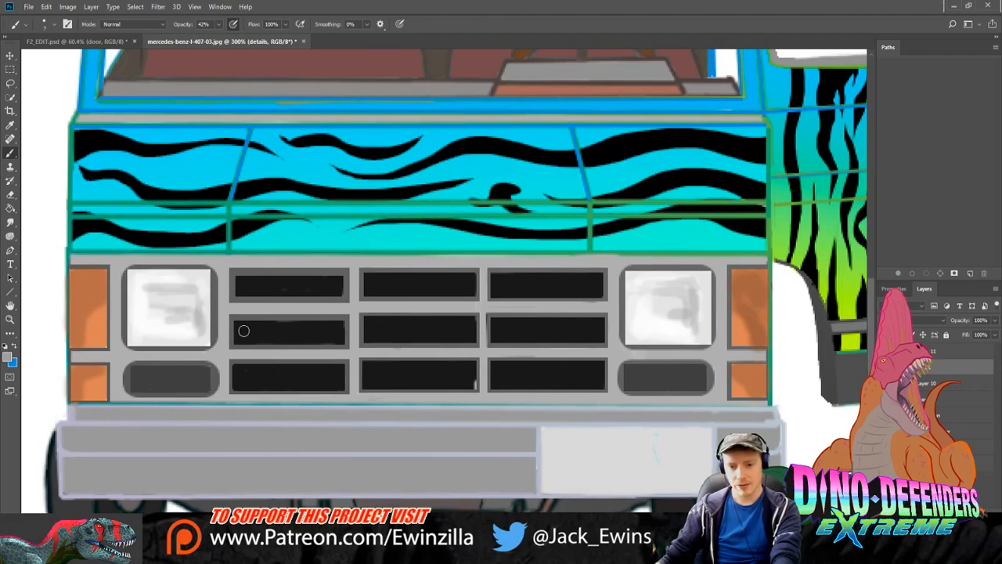
Step: Draw a horizontal grey line across the middle of both dark lower lamps with the Line tool at 22% opacity and 2 px weight
left_click(11, 291)
mouse_move(127, 379)
left_mouse_down()
mouse_move(222, 376)
mouse_move(211, 379)
left_mouse_up()
key("ctrl+z")
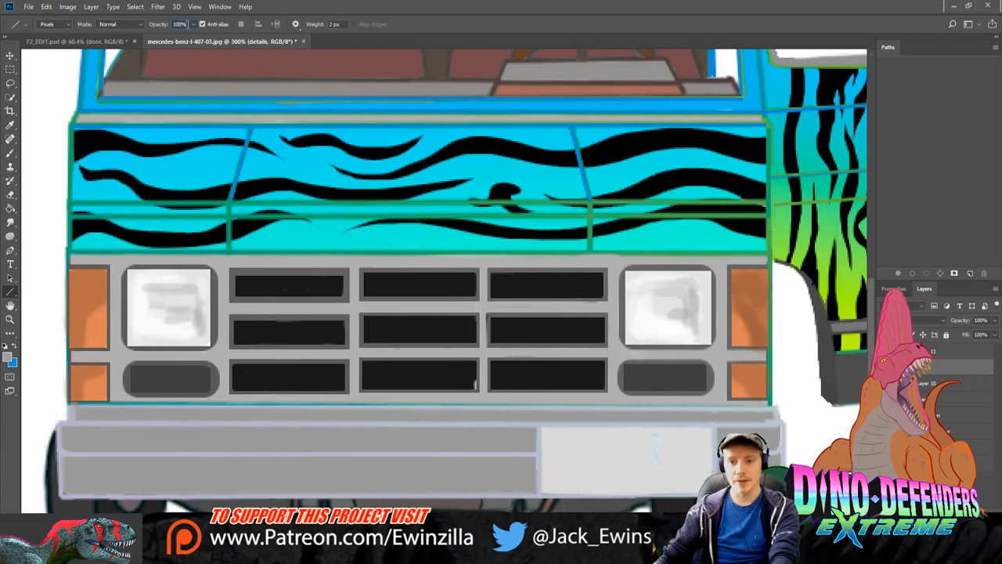
key("2")
key("2")
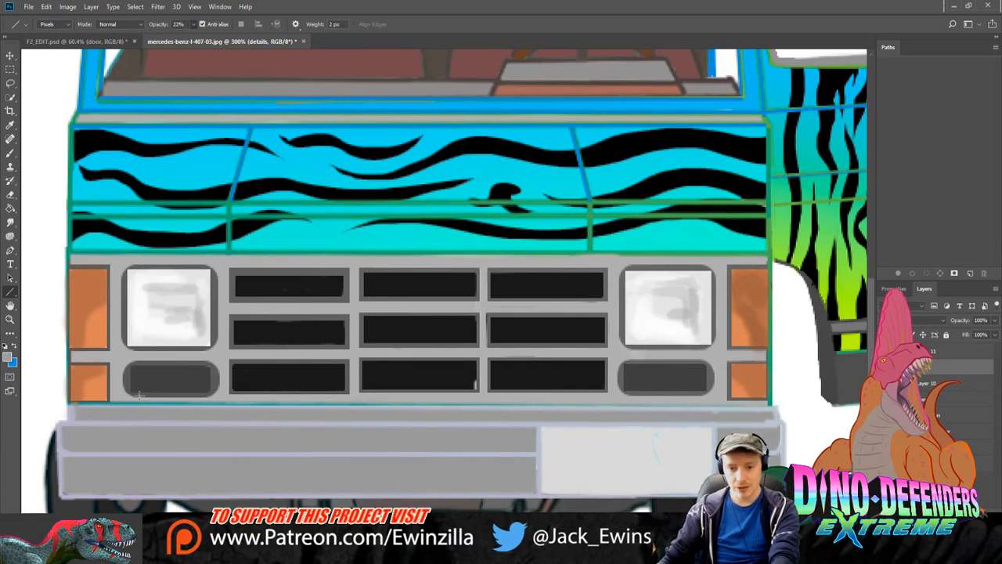
left_click_drag(130, 381, 210, 381)
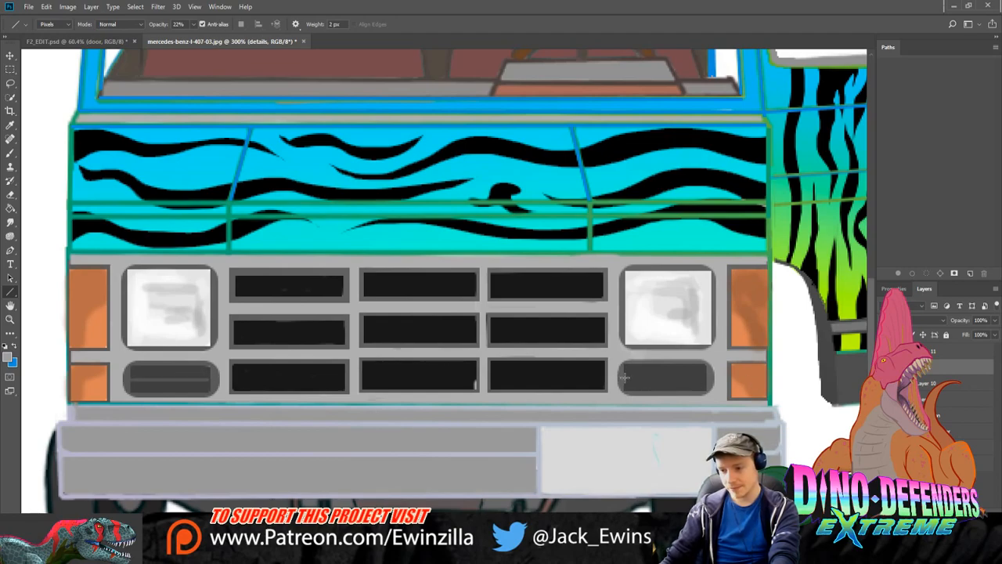
left_click_drag(625, 379, 709, 379)
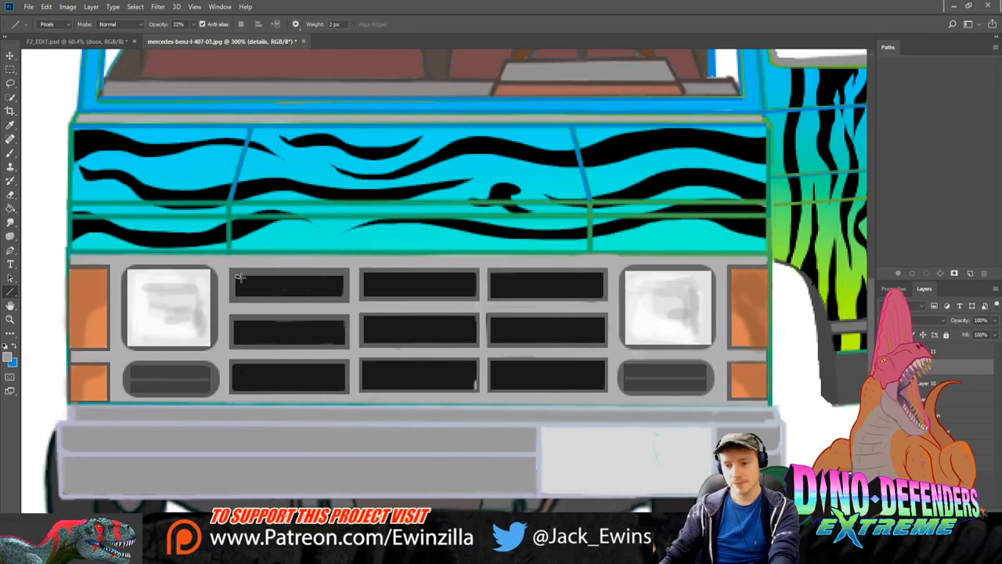
Step: Draw one diagonal grey line across each black opening in the two outer grille columns, sloping down towards the grille's centre
left_click_drag(239, 277, 345, 296)
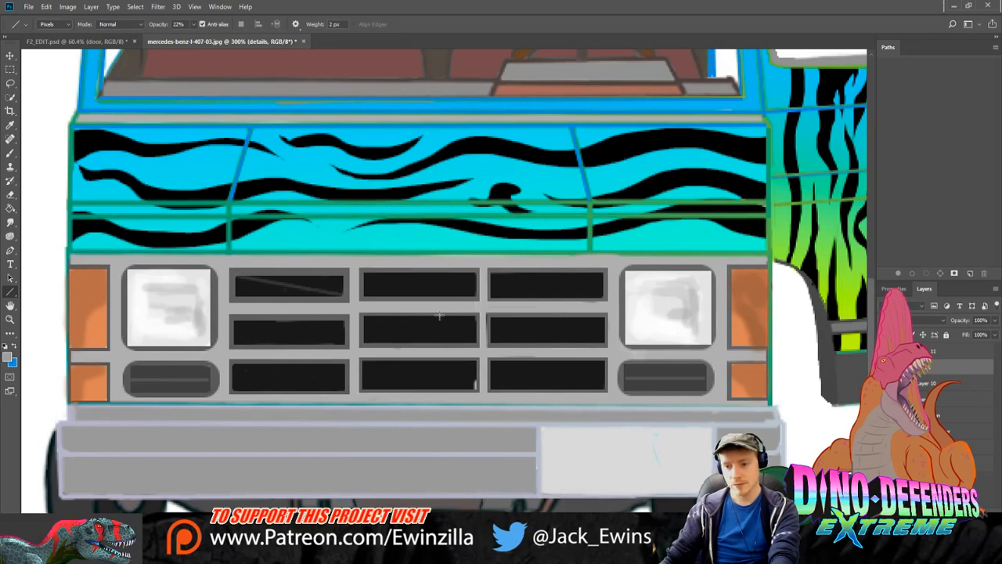
left_click_drag(603, 273, 492, 298)
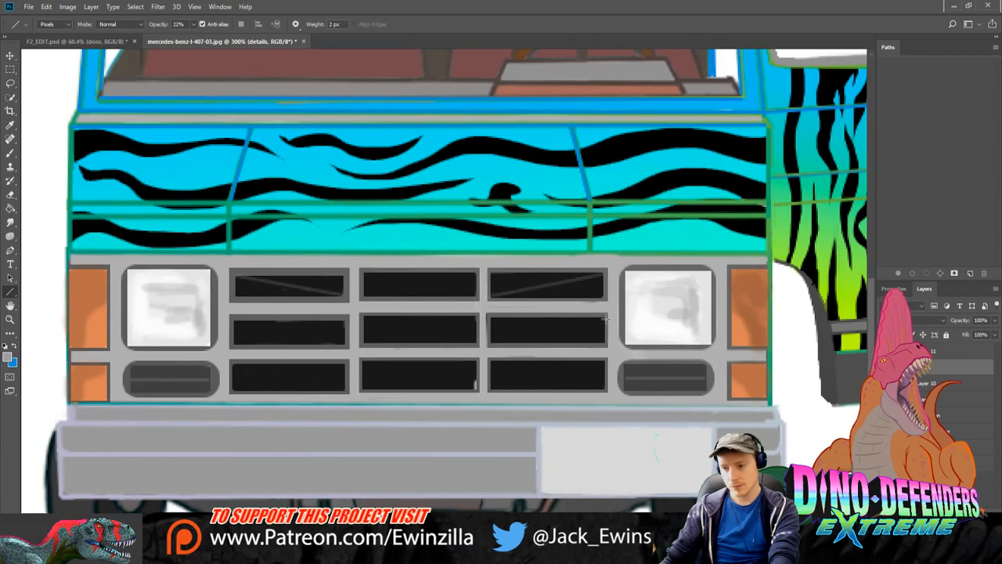
left_click_drag(605, 318, 490, 340)
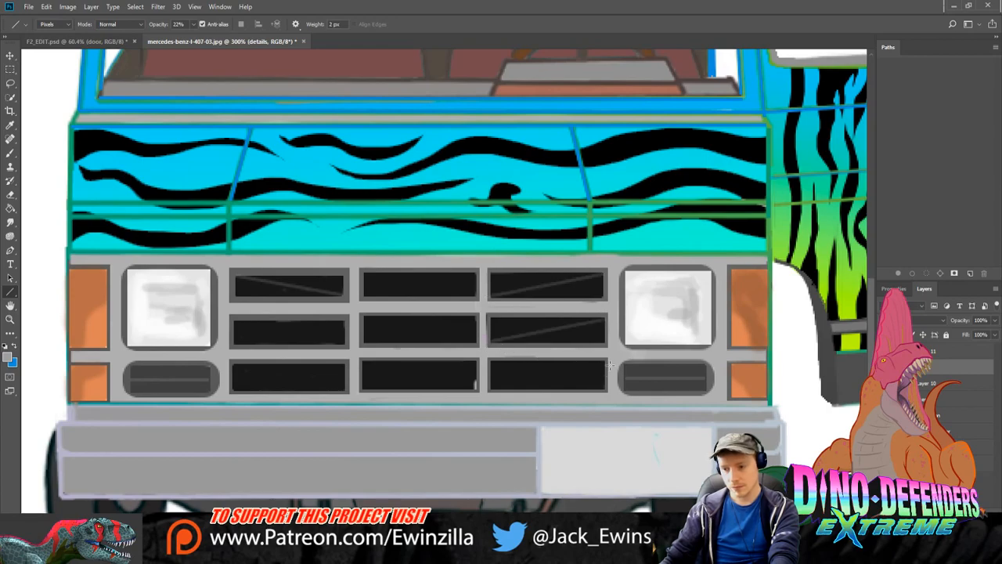
left_click_drag(603, 359, 492, 389)
left_click_drag(235, 320, 345, 345)
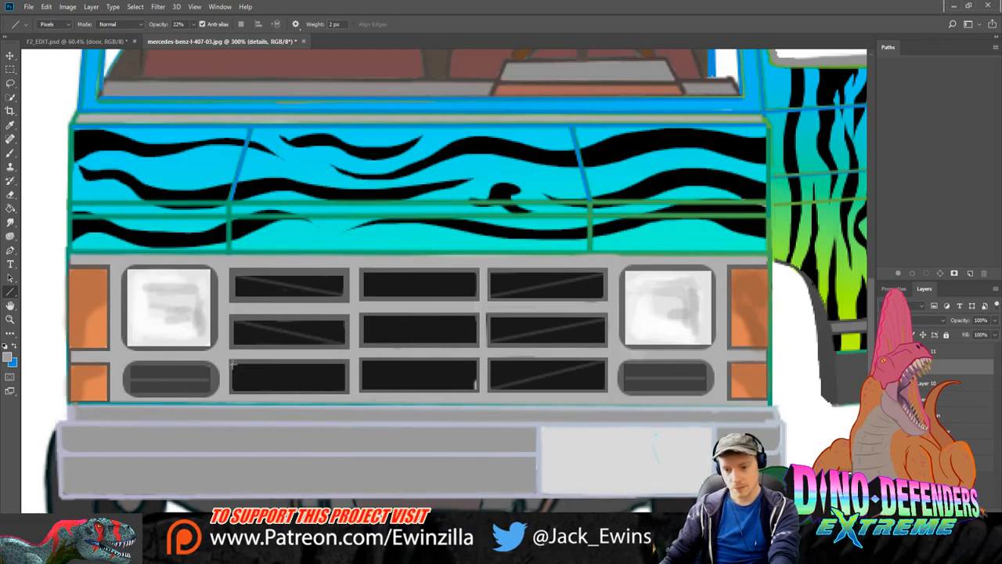
left_click_drag(233, 363, 347, 389)
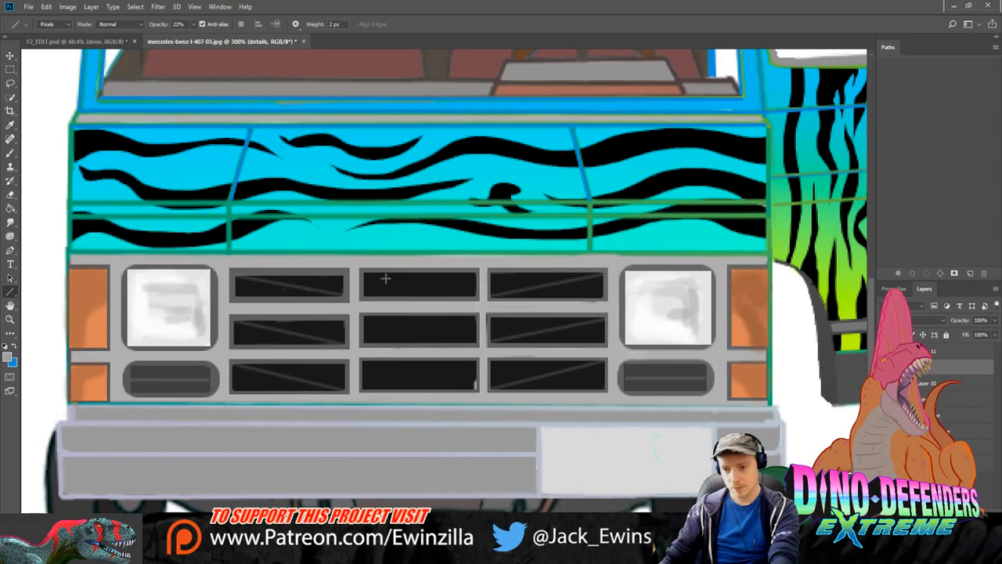
Step: Draw two crossing diagonal grey lines in each of the three black openings of the middle grille column
mouse_move(363, 272)
left_mouse_down()
mouse_move(475, 298)
mouse_move(365, 343)
mouse_move(468, 389)
mouse_move(476, 378)
mouse_move(356, 393)
left_mouse_up()
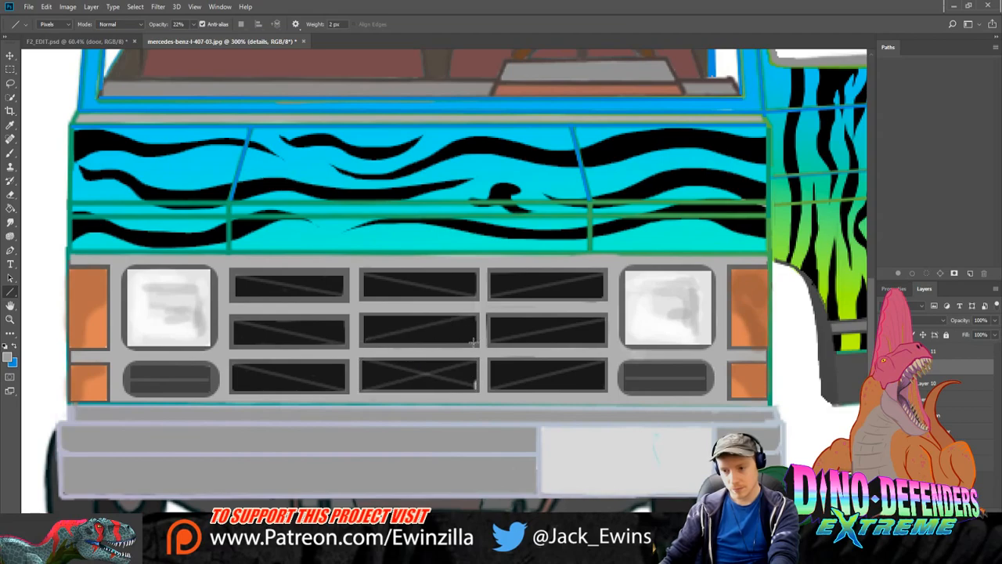
left_click_drag(472, 341, 365, 316)
left_click_drag(474, 273, 366, 287)
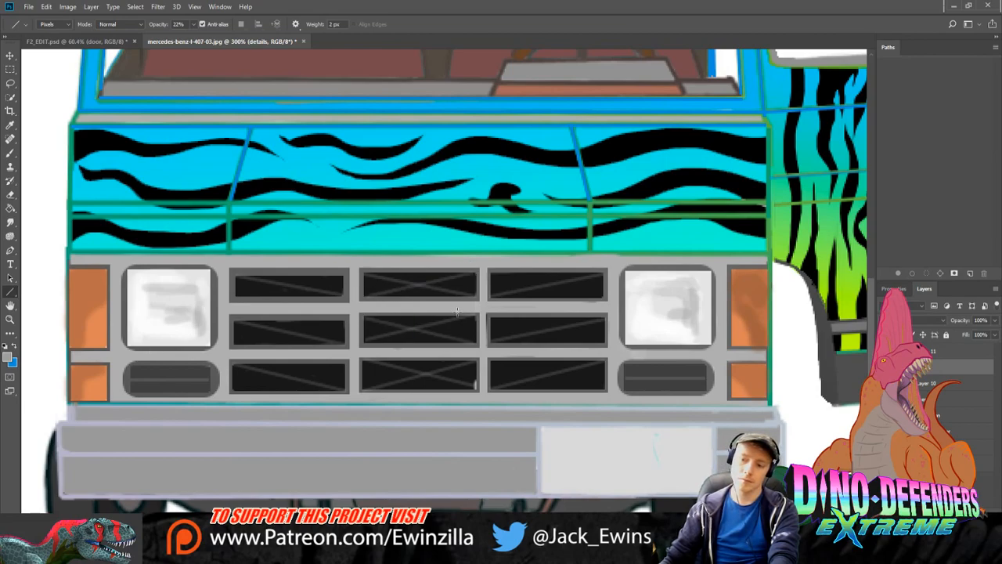
left_click_drag(476, 272, 365, 294)
Step: Smudge away the stray light mark at the edge of the lowest middle grille opening on the details layer
left_click(10, 223)
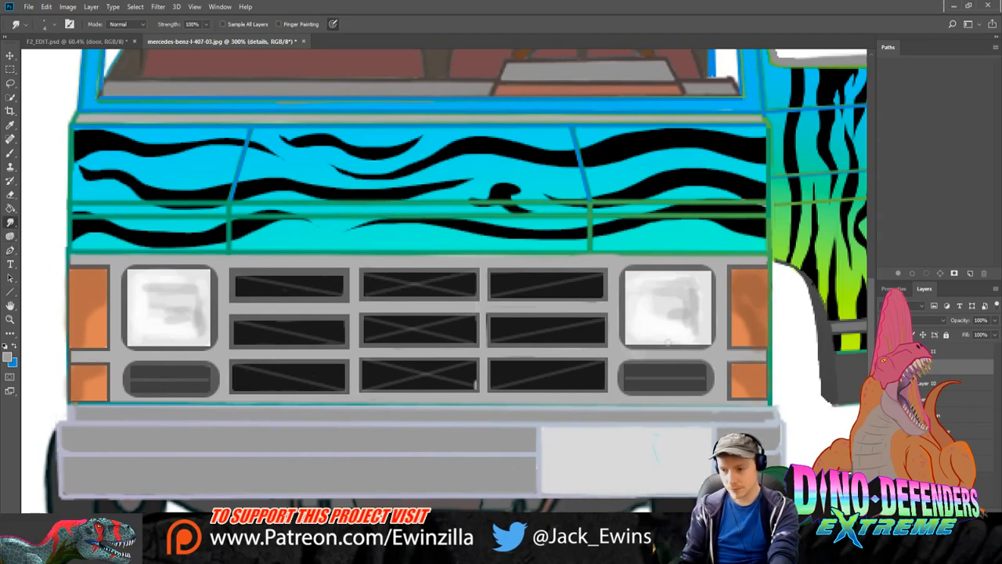
left_click(924, 383)
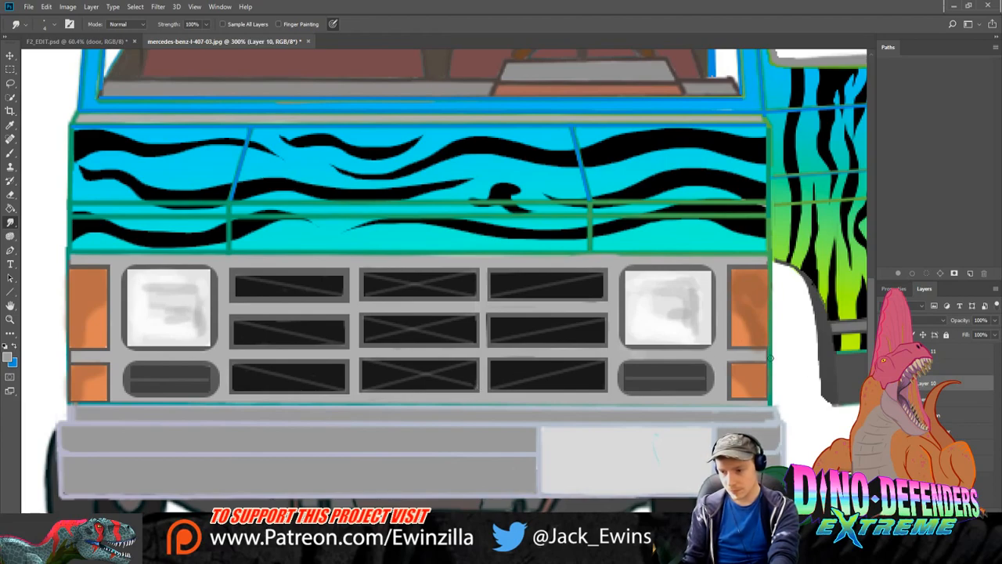
left_click(928, 366)
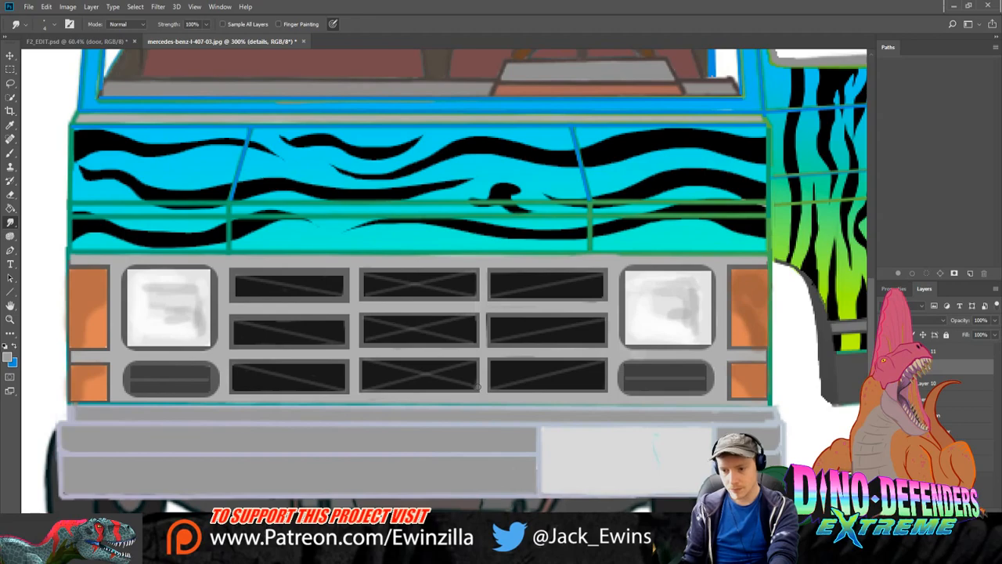
scroll(481, 291, "down", 3)
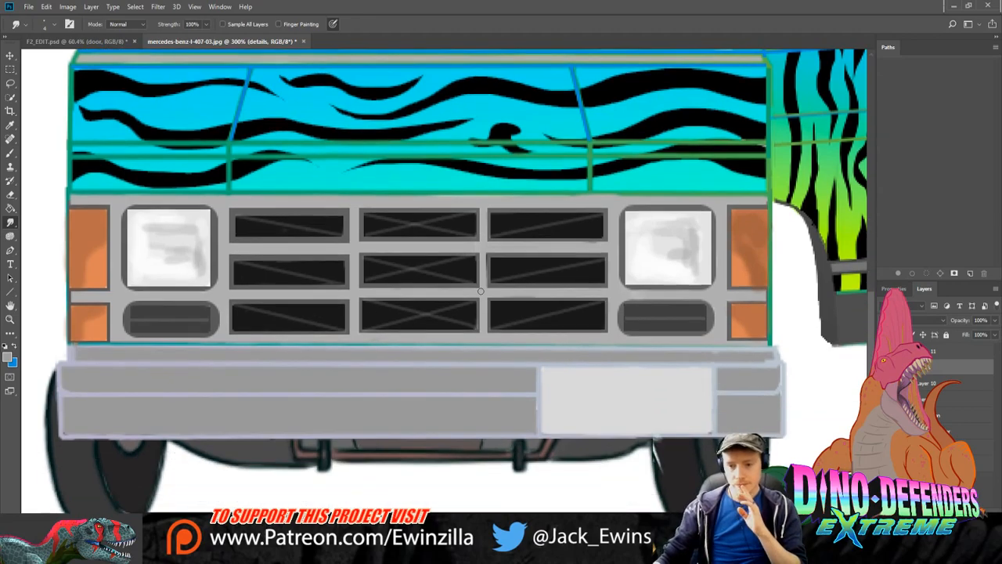
Step: Sample the off-white from a headlight and brush it at 42% opacity down the bumper's end farthest from the open door
left_click(10, 126)
left_click(170, 277)
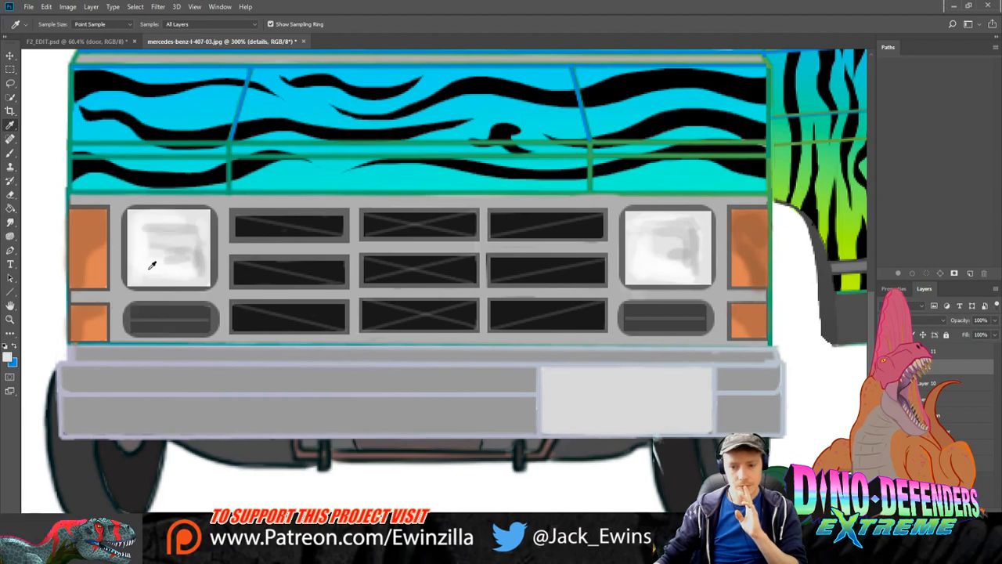
left_click(10, 153)
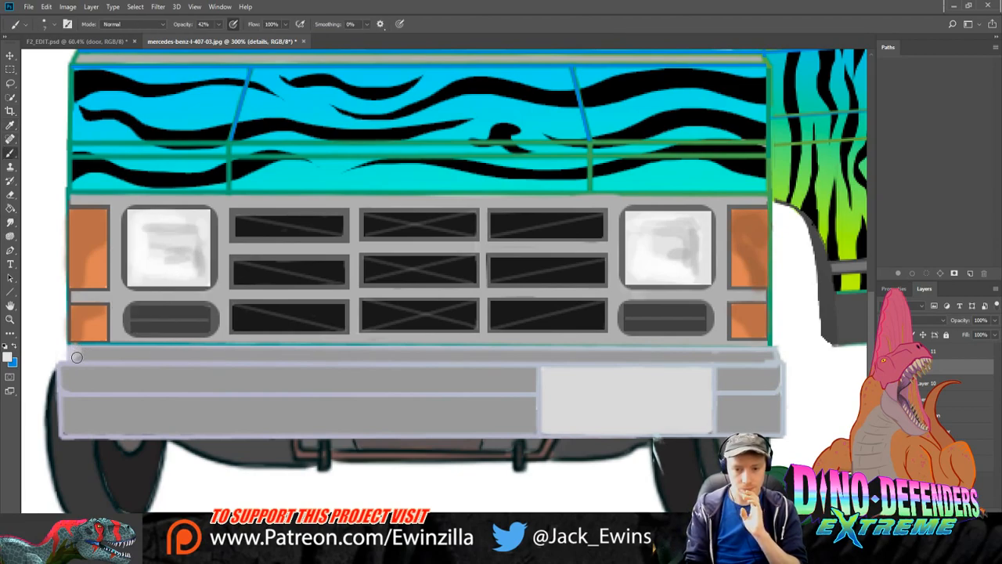
left_click_drag(70, 368, 70, 434)
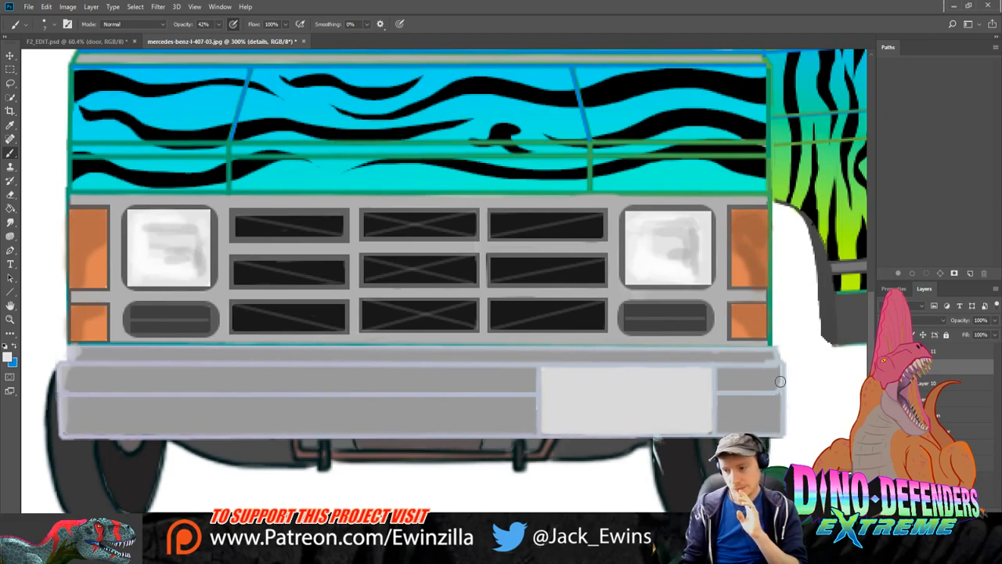
Step: Smudge the bumper's outer corner lines and both vertical edges of the number plate on Layer 10
key("r")
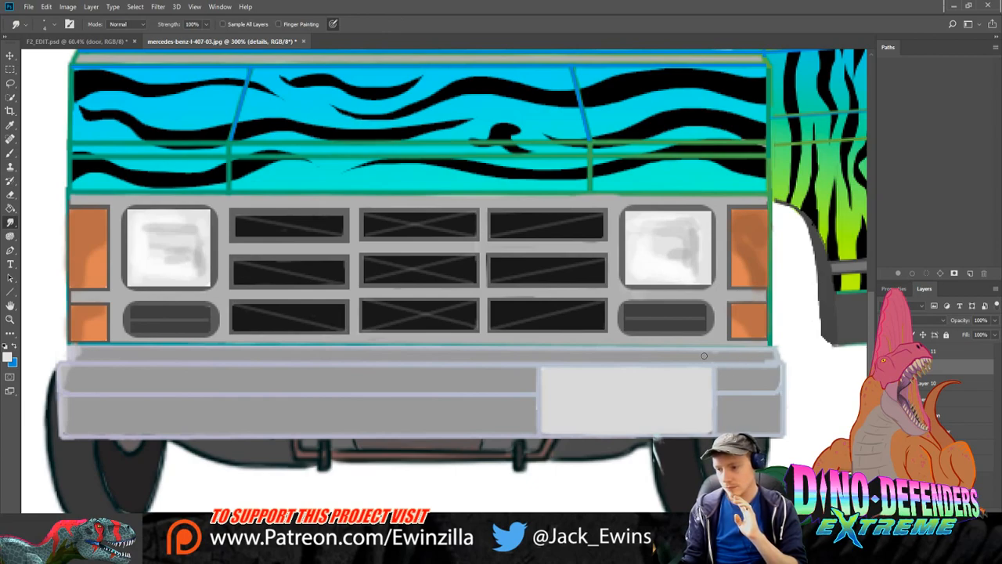
left_click(939, 383)
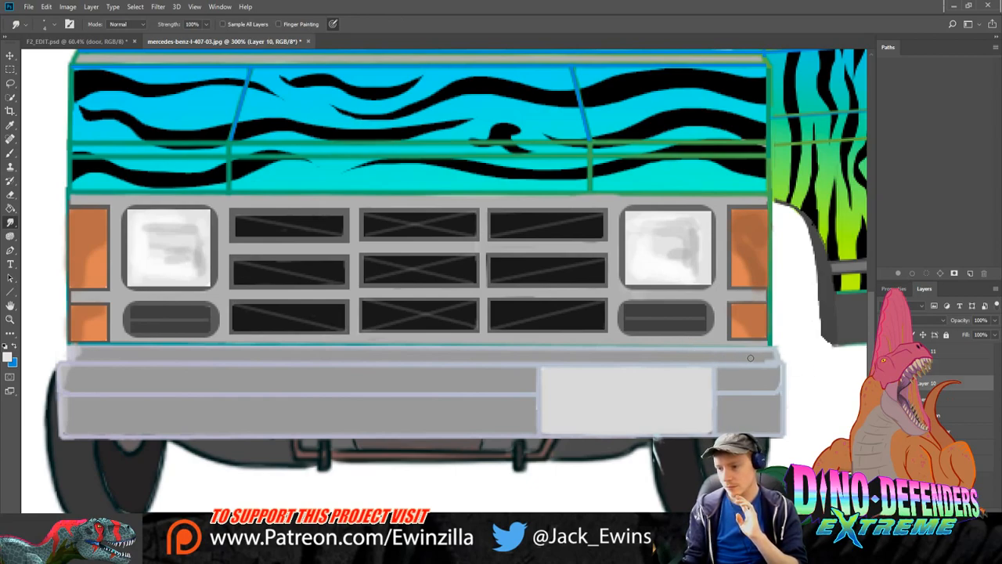
left_click_drag(766, 376, 781, 384)
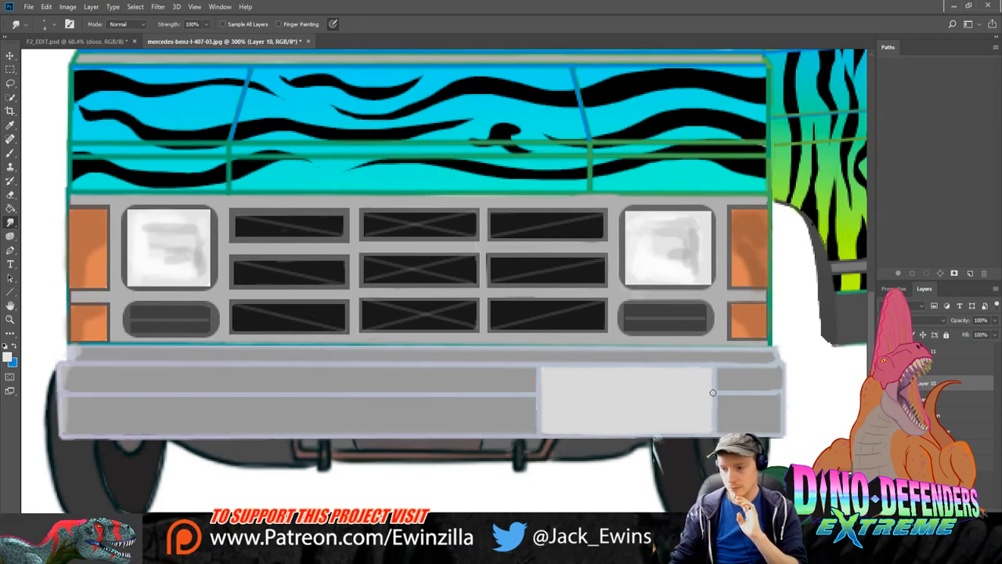
left_click_drag(712, 371, 711, 412)
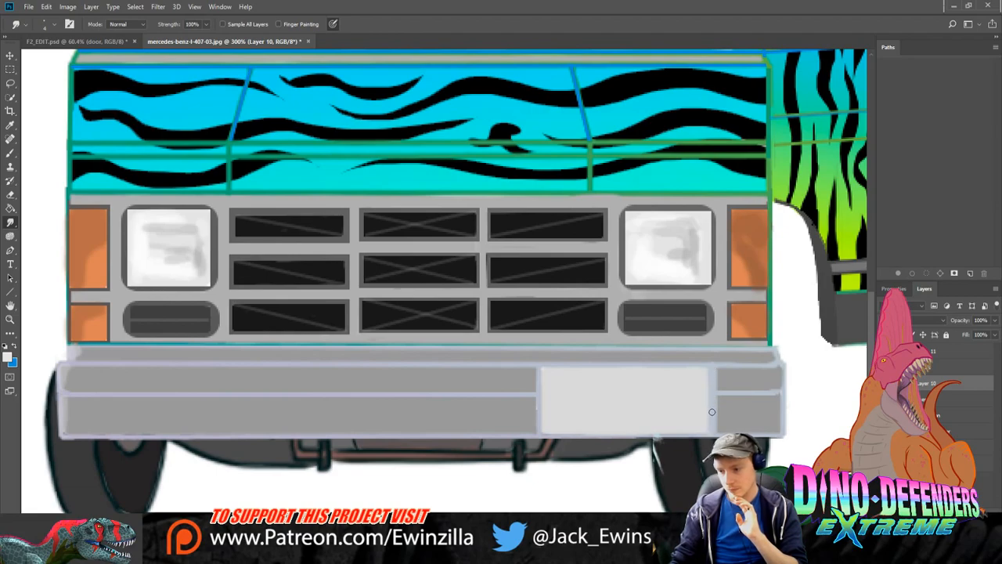
left_click_drag(545, 370, 542, 417)
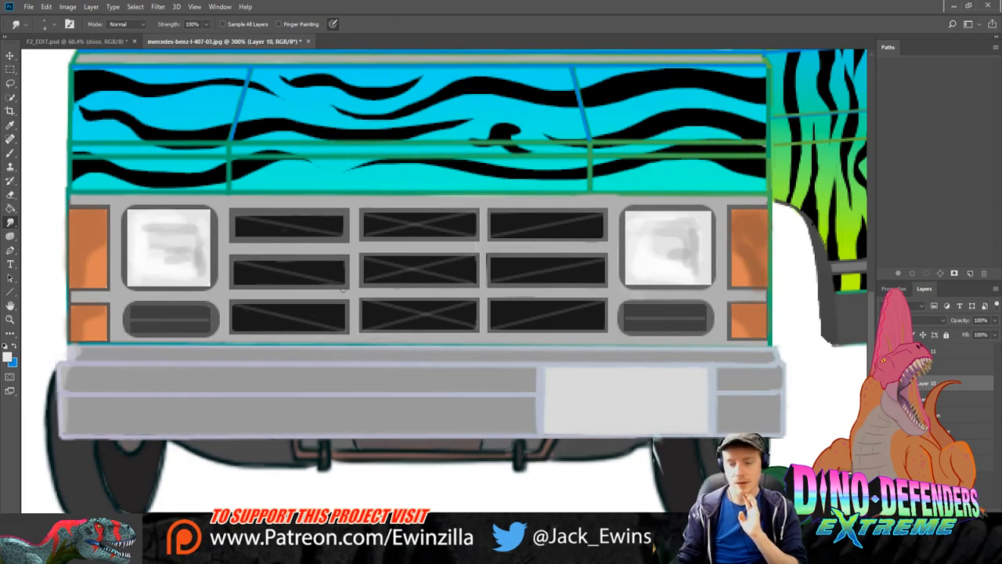
Step: Select a jagged diagonal band across the three bumper strips below the headlight farthest from the open door with the Polygonal Lasso
left_click(10, 82)
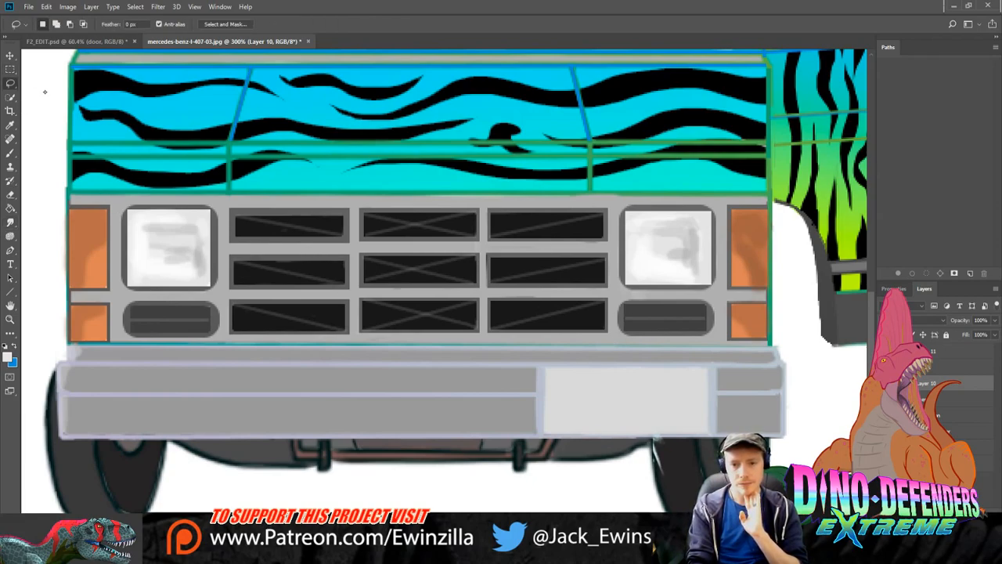
left_click(149, 348)
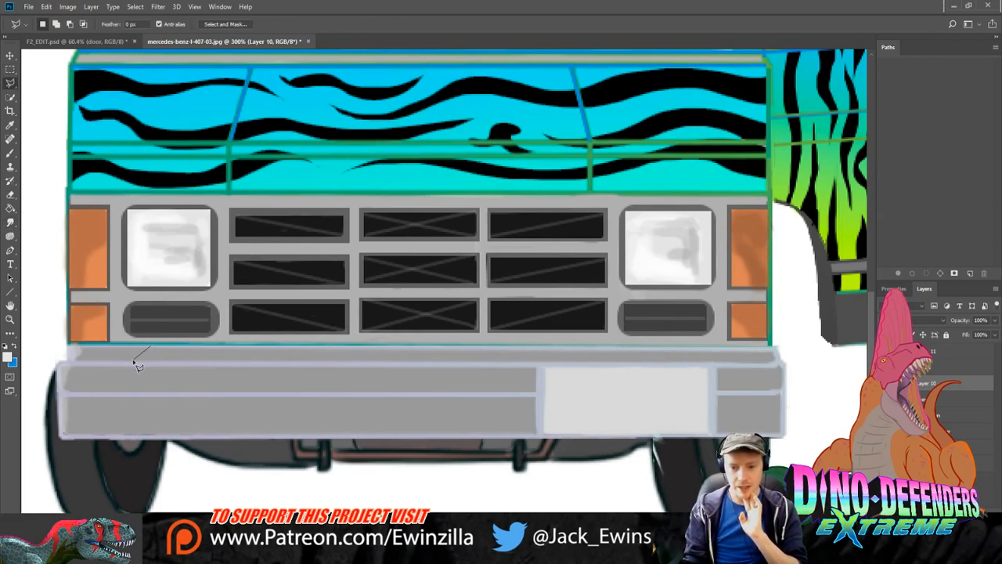
left_click(135, 363)
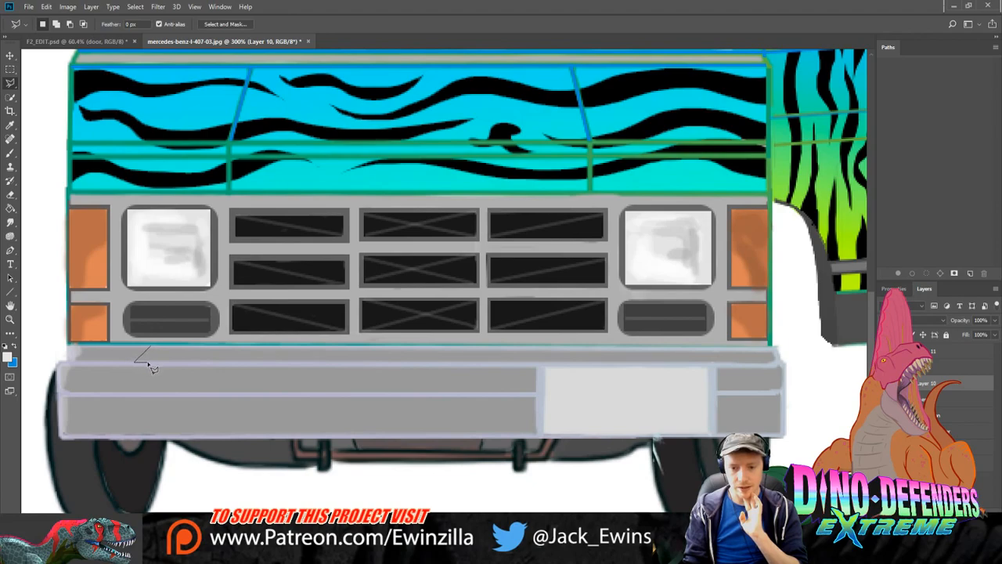
left_click(147, 360)
left_click(124, 394)
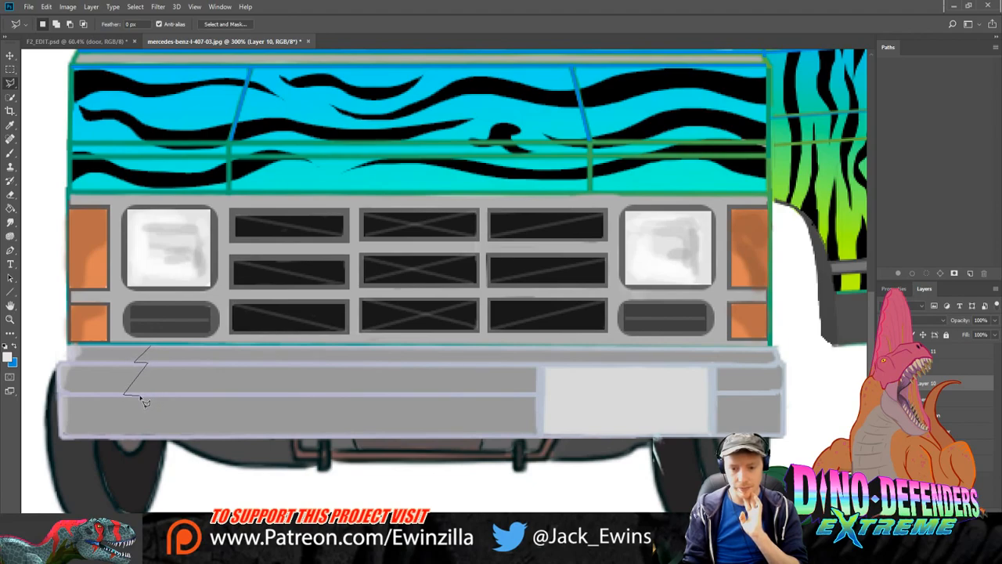
left_click(137, 393)
left_click(104, 438)
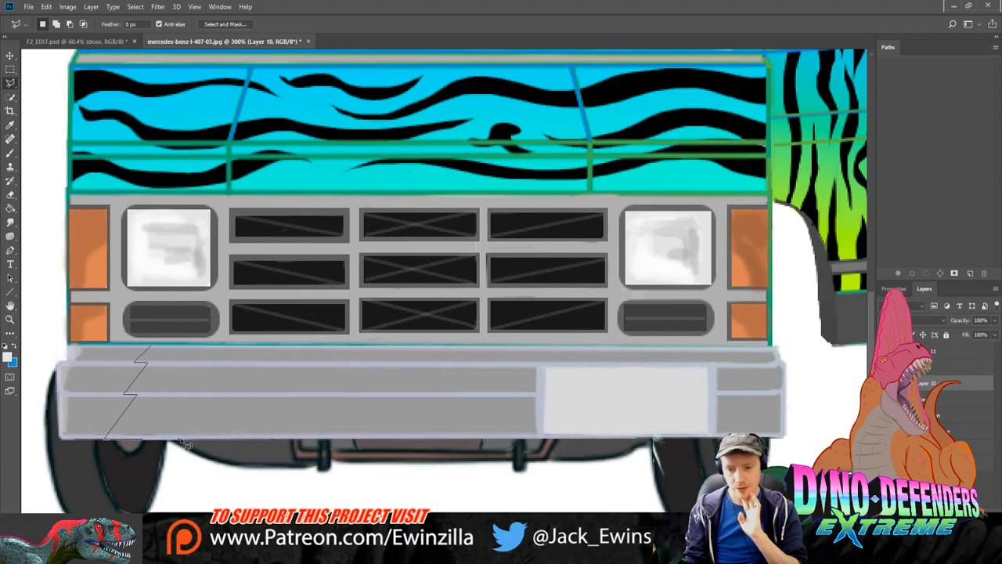
left_click(186, 439)
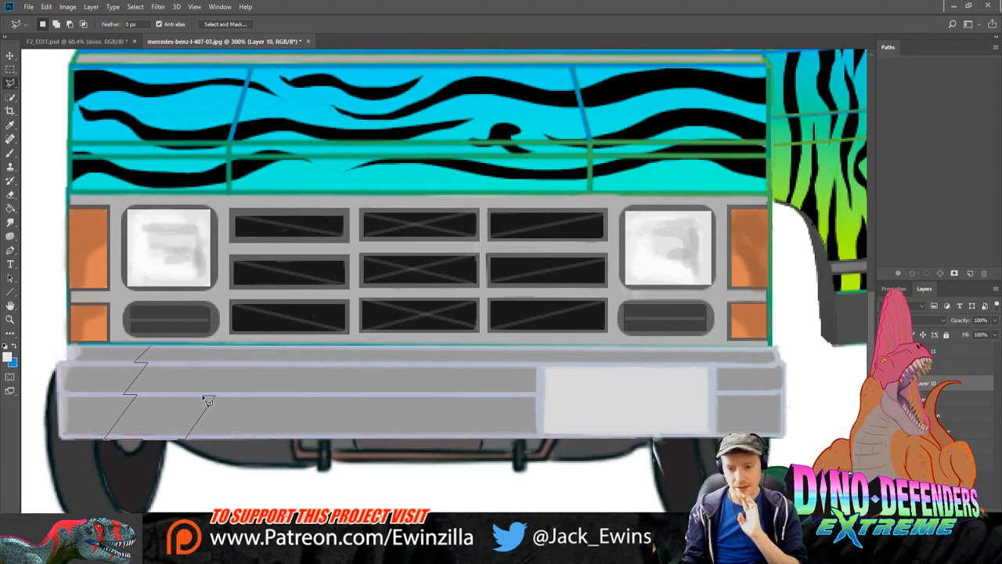
left_click(213, 394)
left_click(203, 395)
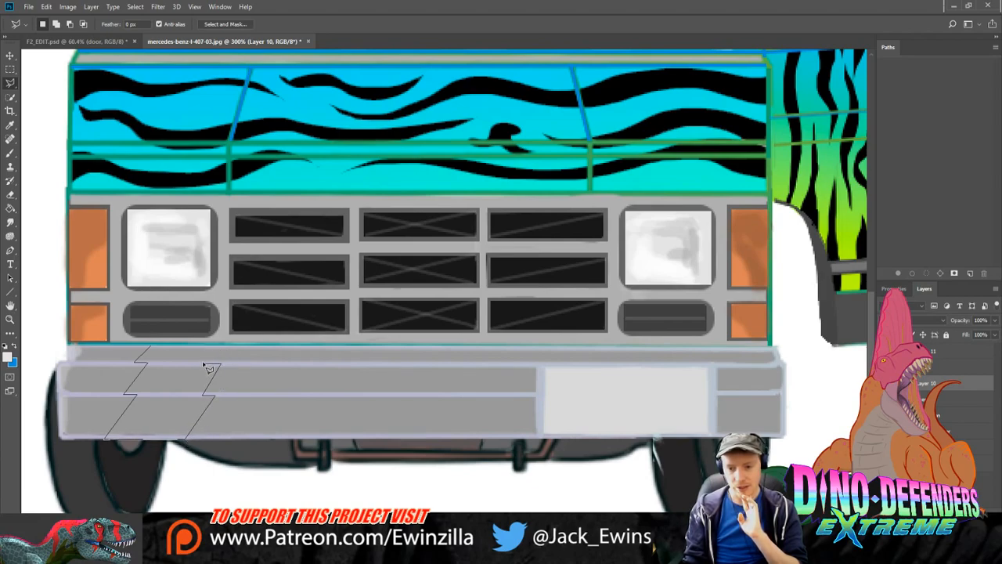
left_click(221, 362)
left_click(210, 346)
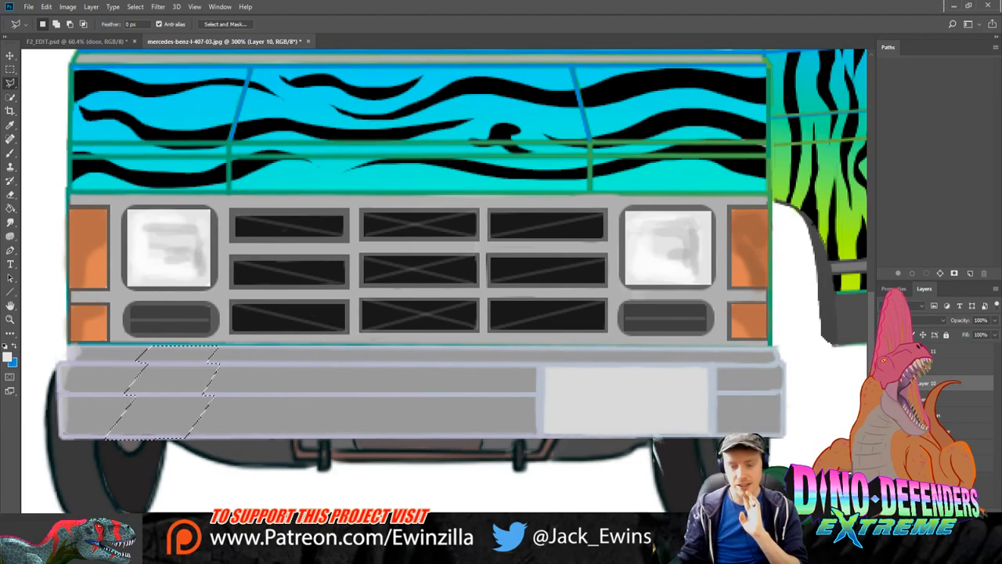
left_click(142, 347)
Step: Fill the selected band with the sampled off-white at 28% opacity as a bumper reflection, and deselect it
key("g")
left_click(179, 383)
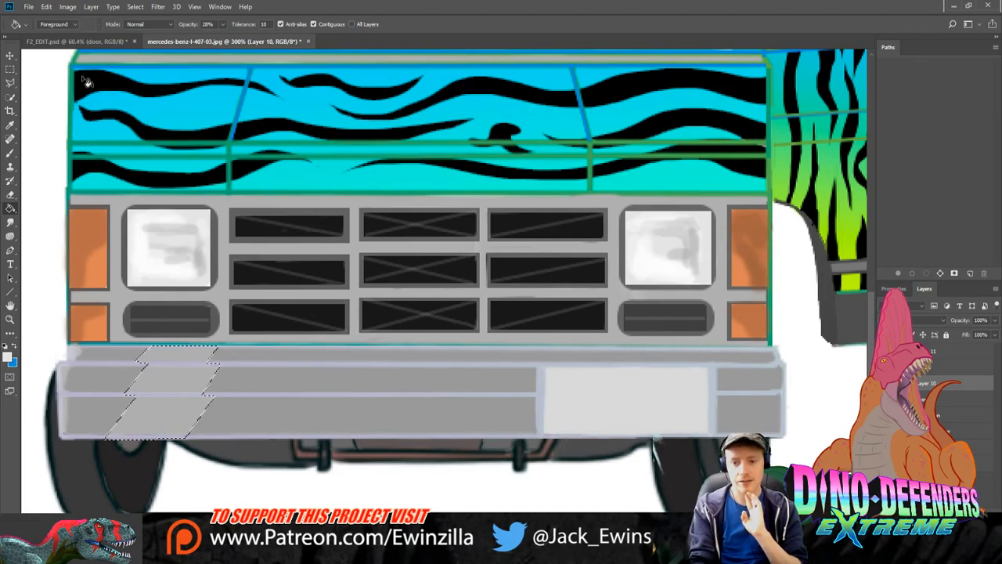
left_click(10, 69)
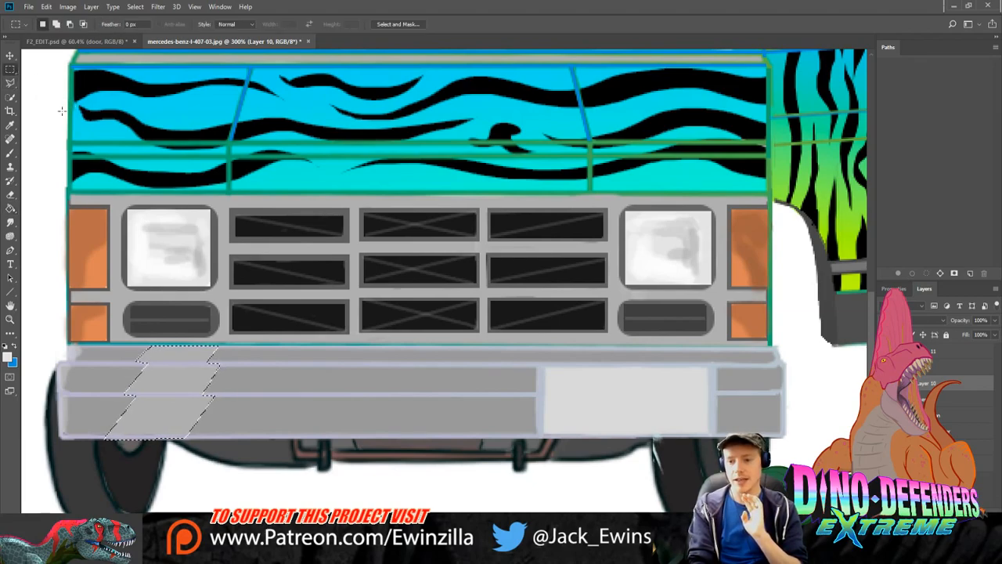
left_click(44, 80)
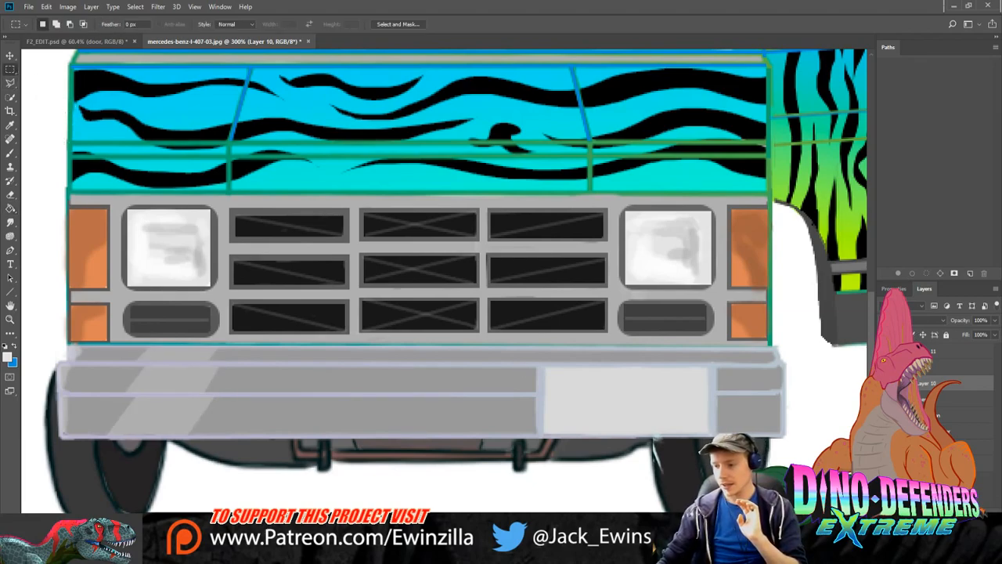
Step: Outline the whole front bumper with the Polygonal Lasso, and cancel the gradient overlay tried on all of Layer 10
left_click(10, 82)
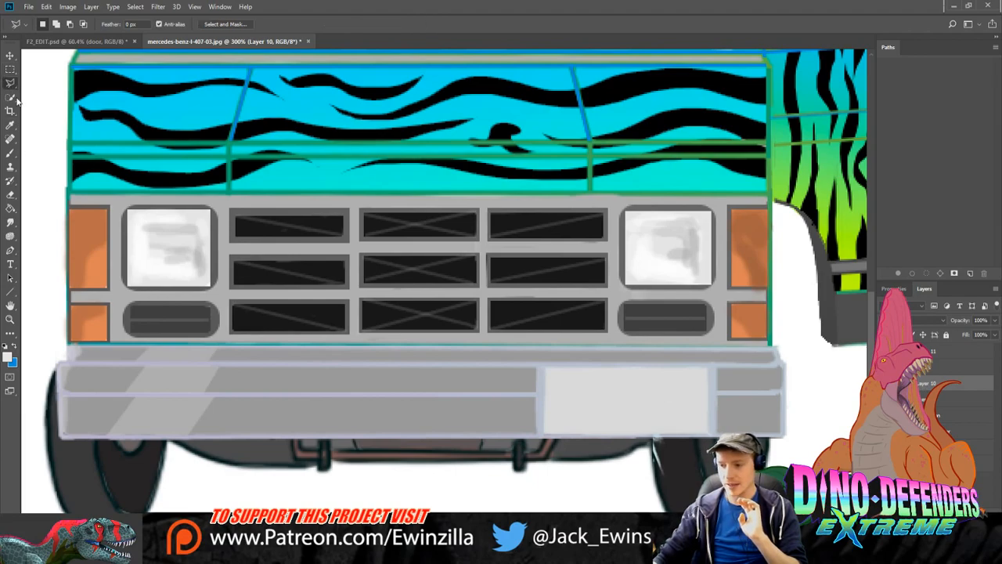
left_click(69, 345)
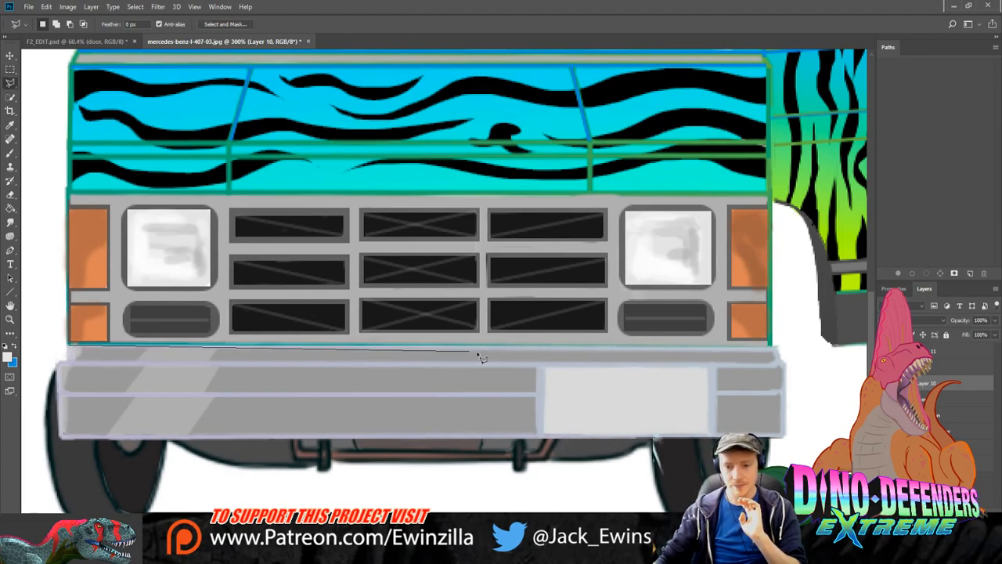
left_click(775, 345)
left_click(799, 368)
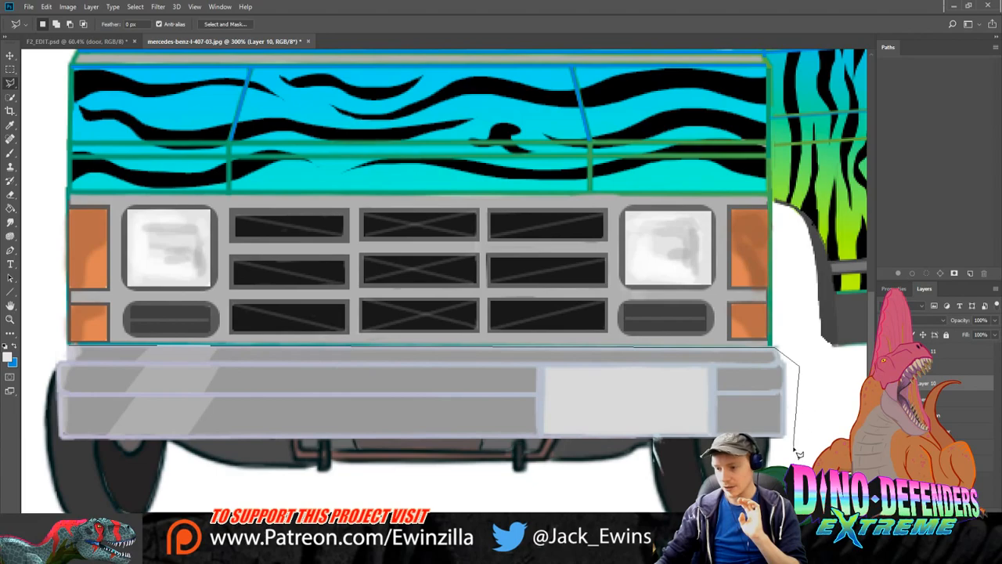
left_click(61, 438)
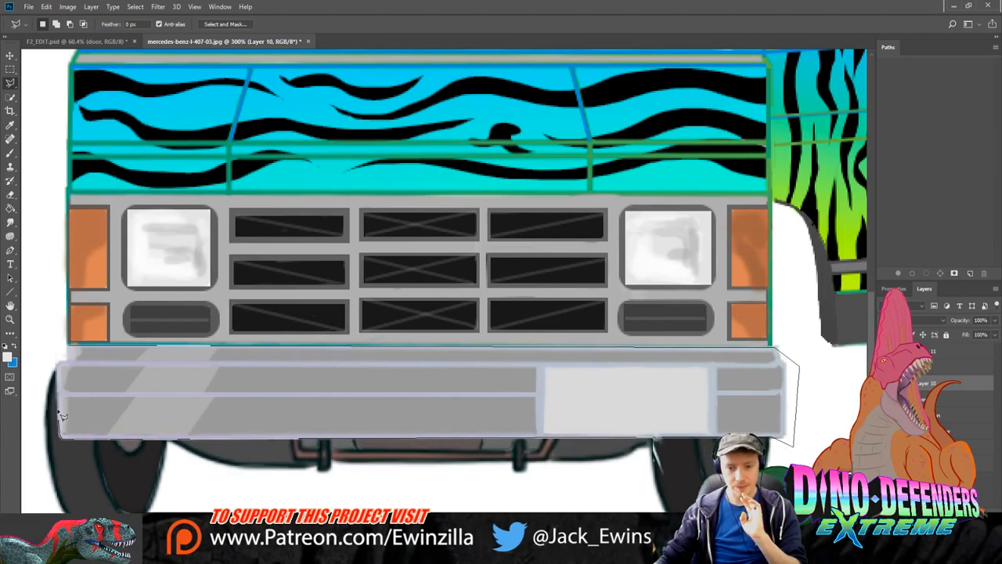
left_click(70, 347)
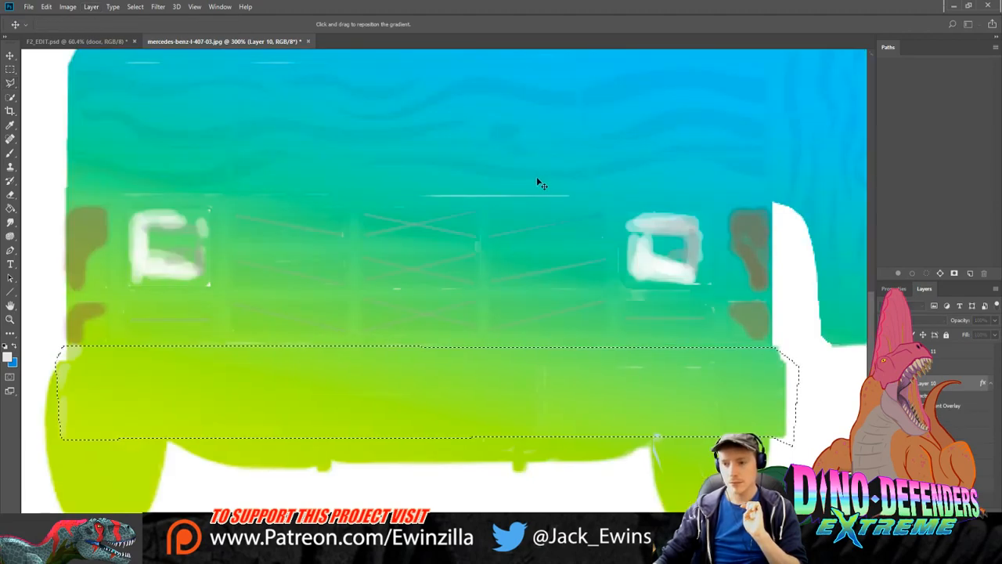
key("Escape")
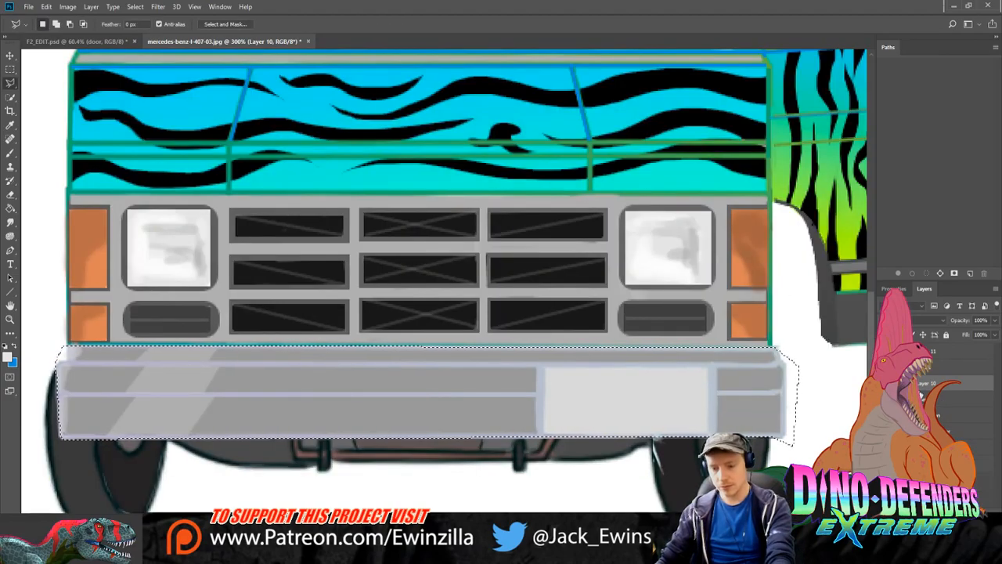
Step: Copy the selected bumper to its own layer and line the copy up over the original
key("ctrl+j")
key("v")
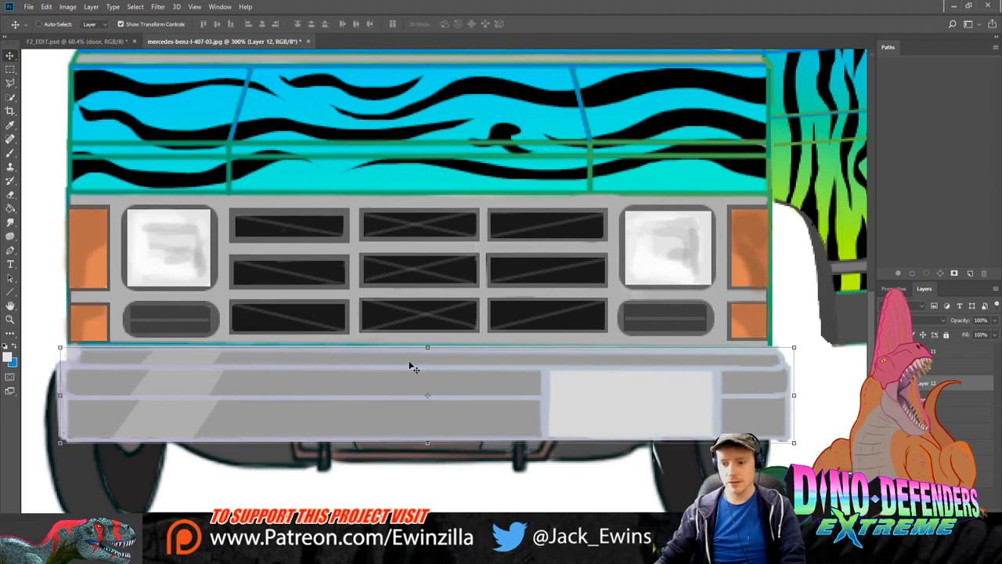
left_click_drag(414, 368, 400, 347)
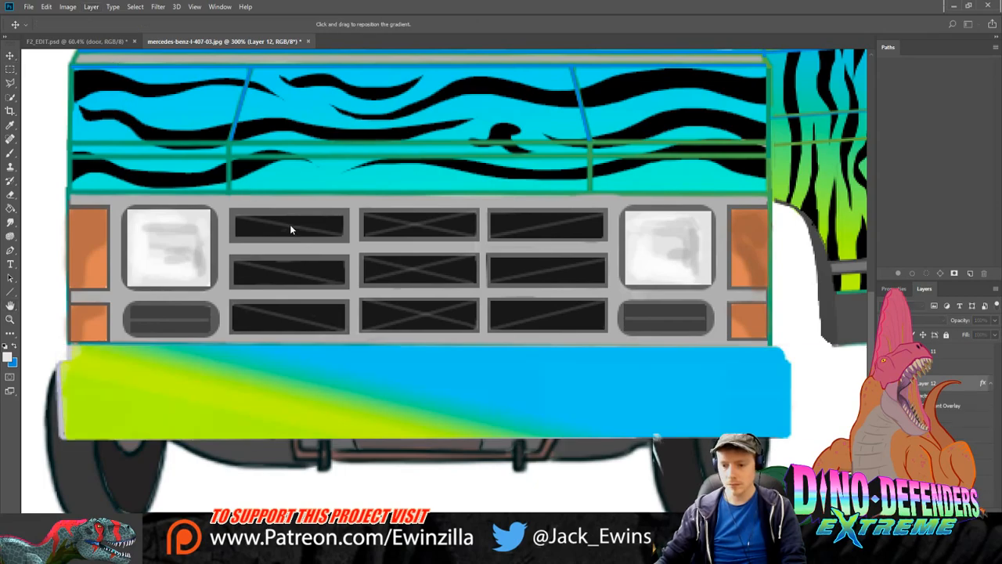
Step: Give the bumper copy a chrome-style gradient overlay and recolour its stops to dark grey, light grey and muted blue
key("i")
left_click(215, 115)
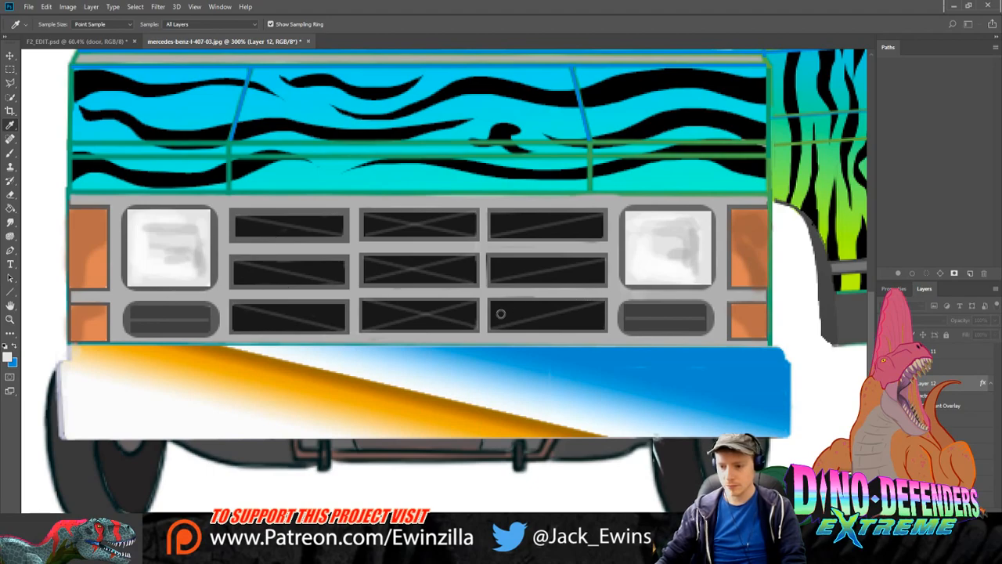
left_click_drag(477, 300, 480, 292)
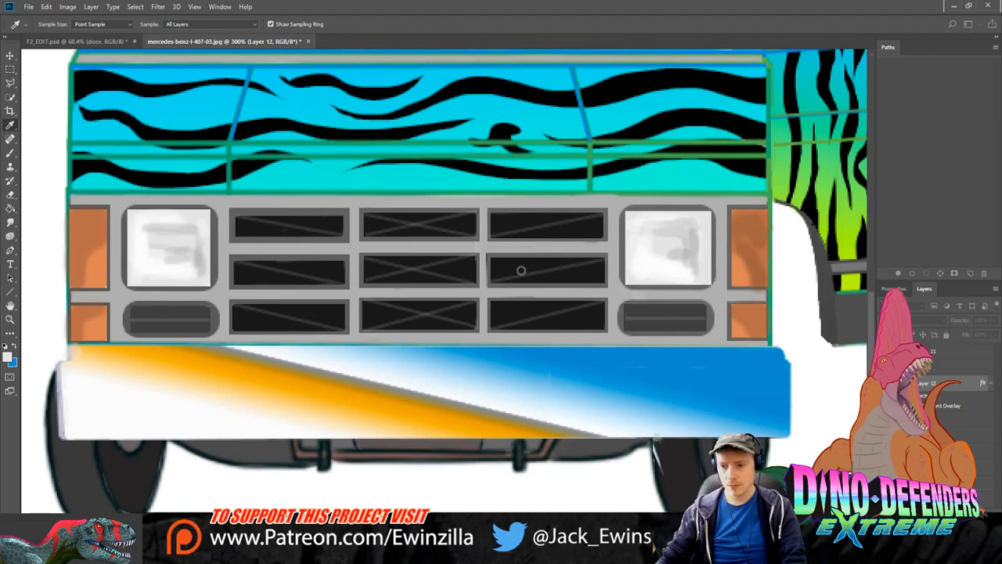
key("ctrl+z")
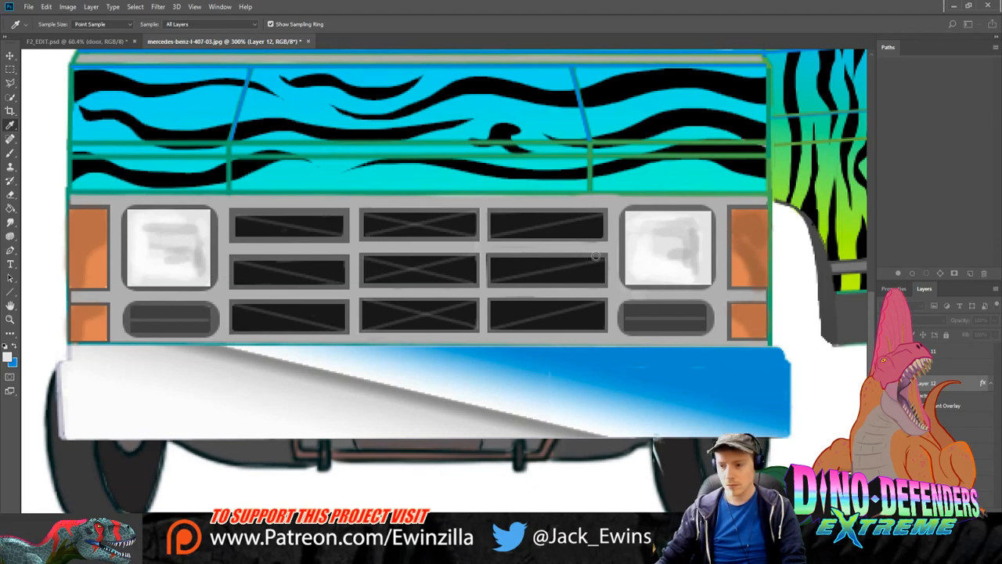
key("ctrl+z")
key("ctrl+shift+z")
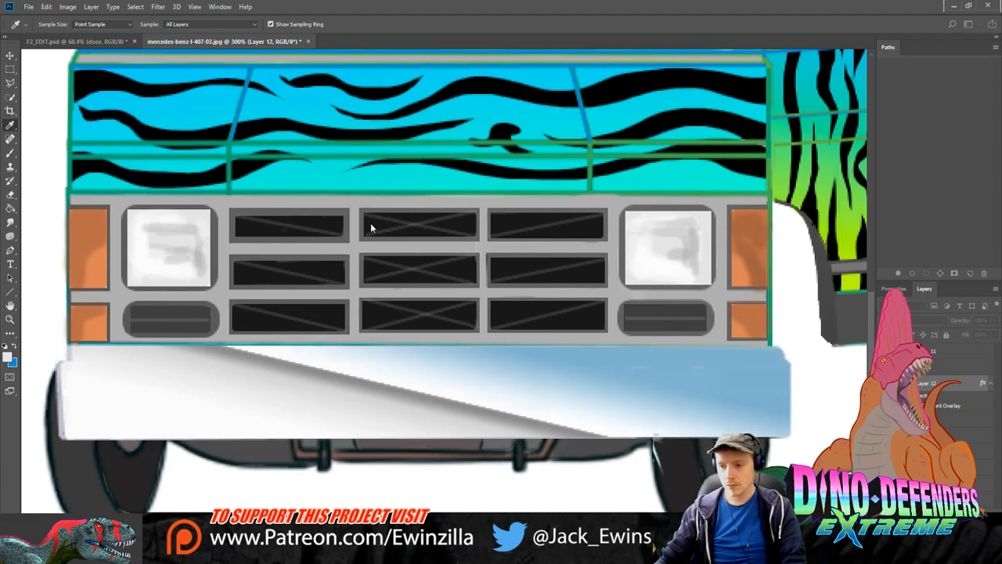
Step: Angle the gradient overlay almost vertically along the bumper and blend it so the painted strips and reflections show through
left_click(360, 80)
left_click(257, 142)
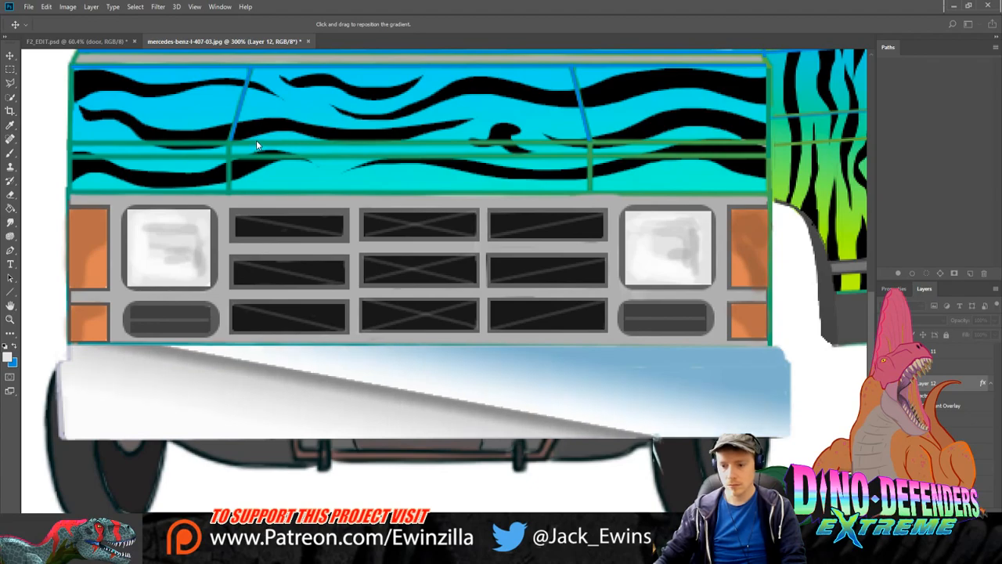
mouse_move(256, 145)
left_mouse_down()
mouse_move(252, 137)
mouse_move(255, 146)
left_mouse_up()
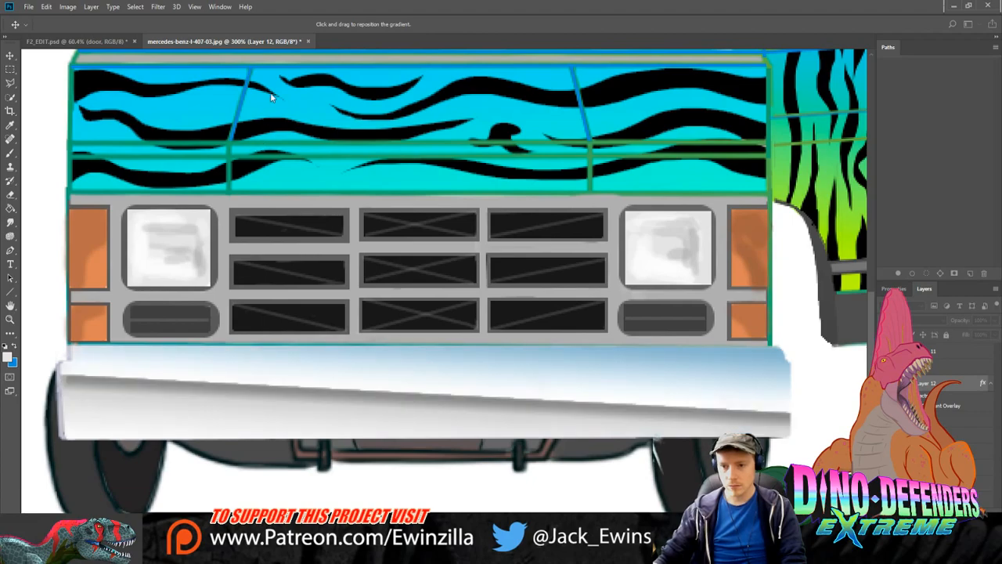
mouse_move(271, 96)
left_mouse_down()
mouse_move(282, 89)
mouse_move(261, 94)
mouse_move(271, 95)
left_mouse_up()
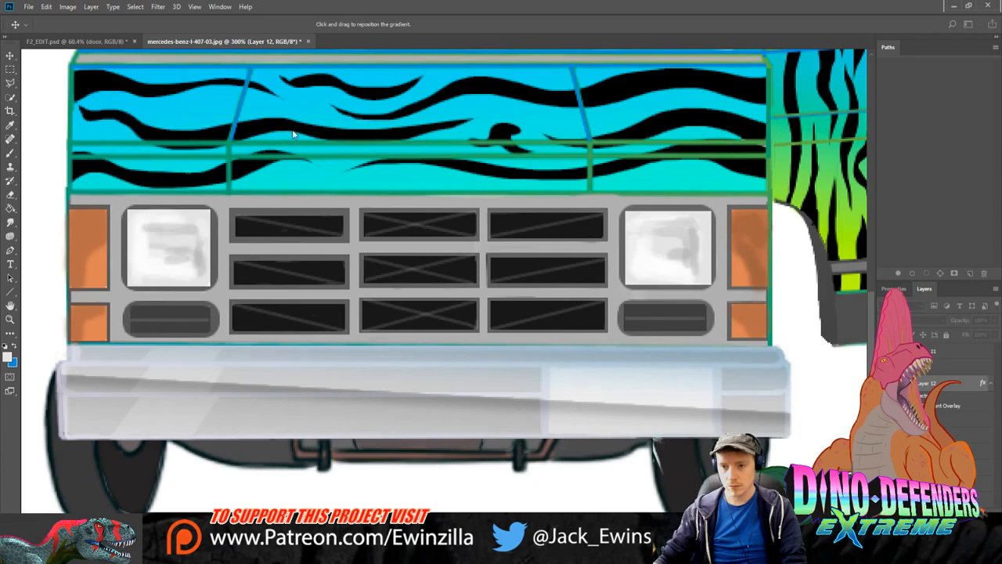
Step: Rework the gradient's colour stops to replace the hard dark horizon line with soft, pale grey shading along the bumper
key("i")
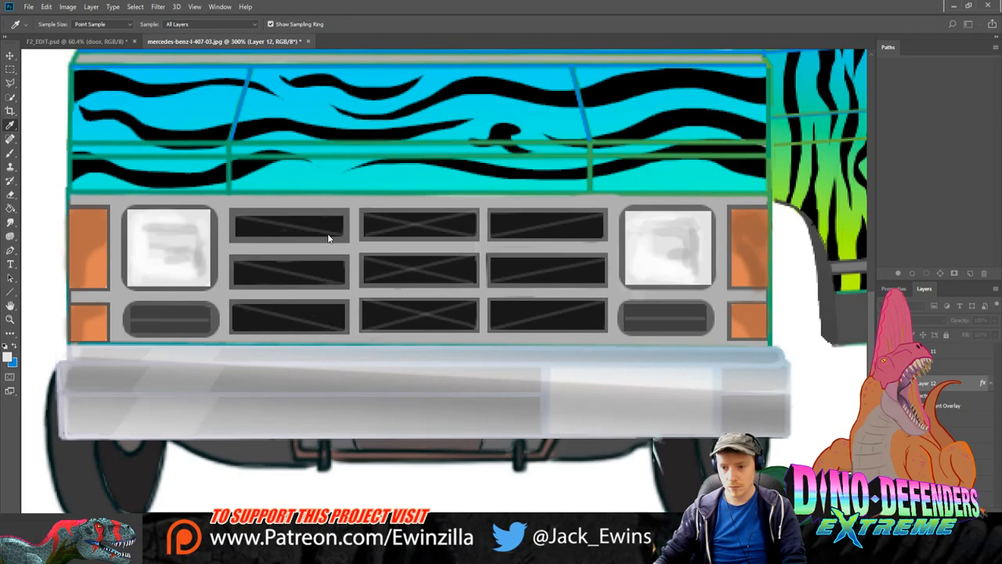
key("v")
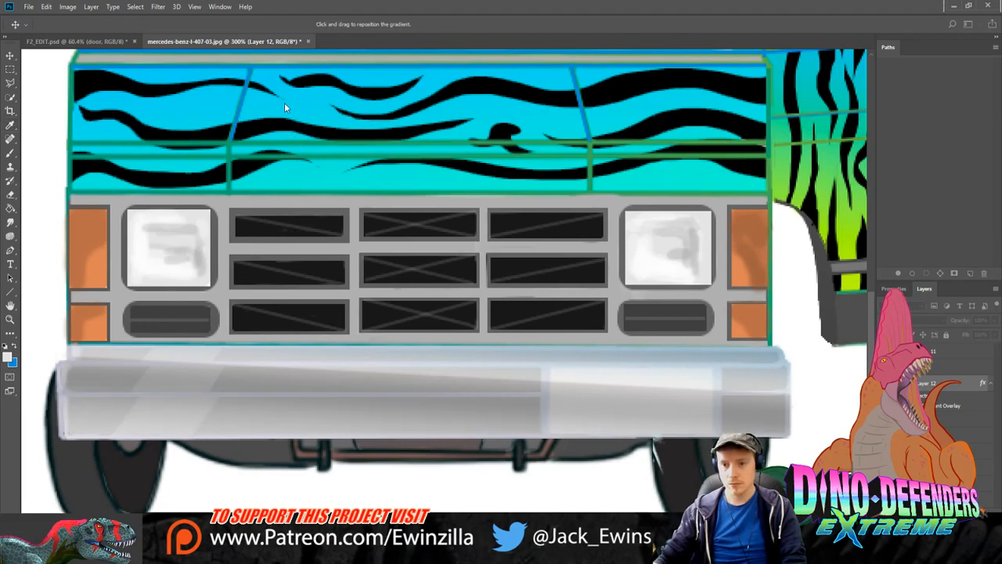
key("i")
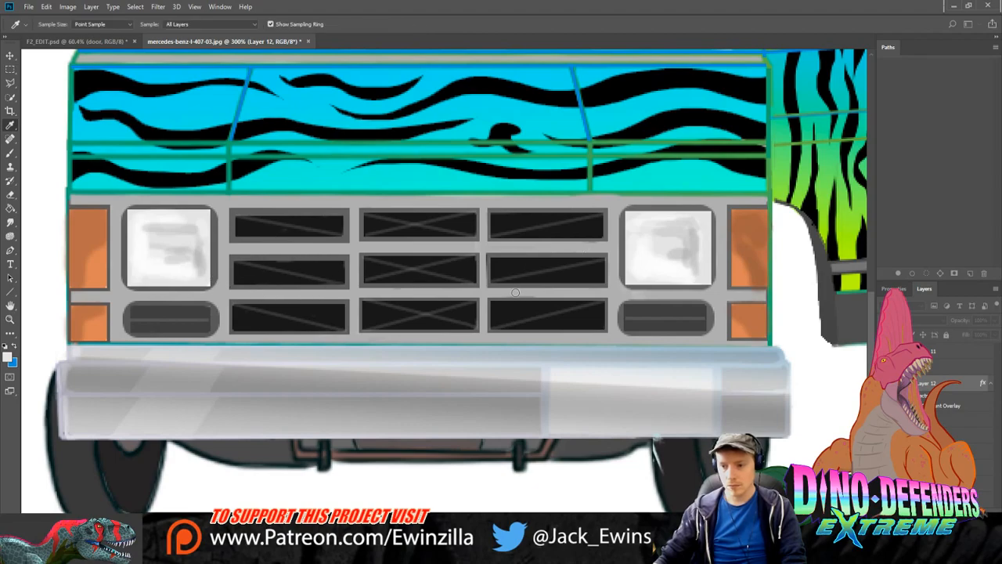
left_click(476, 273)
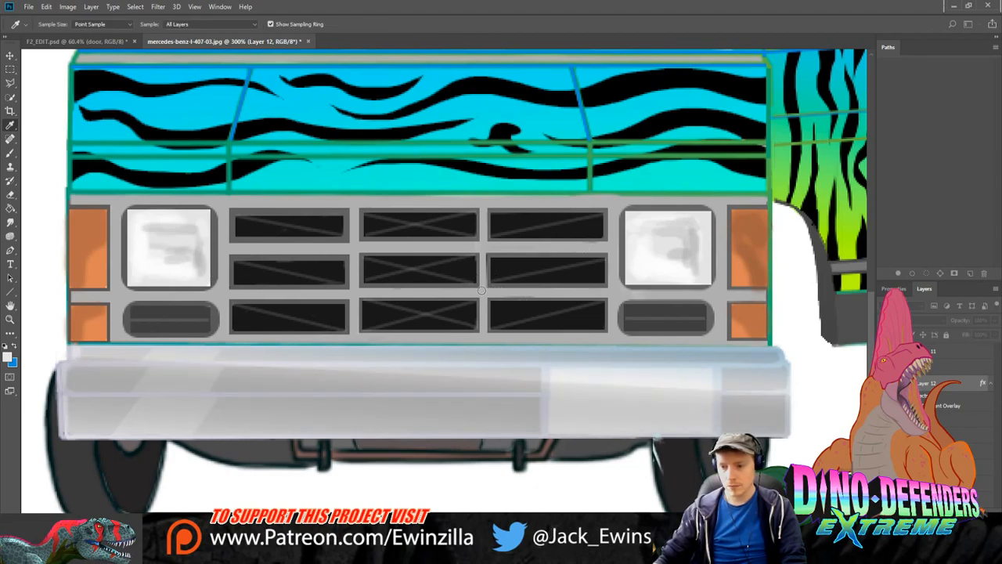
left_click(411, 213)
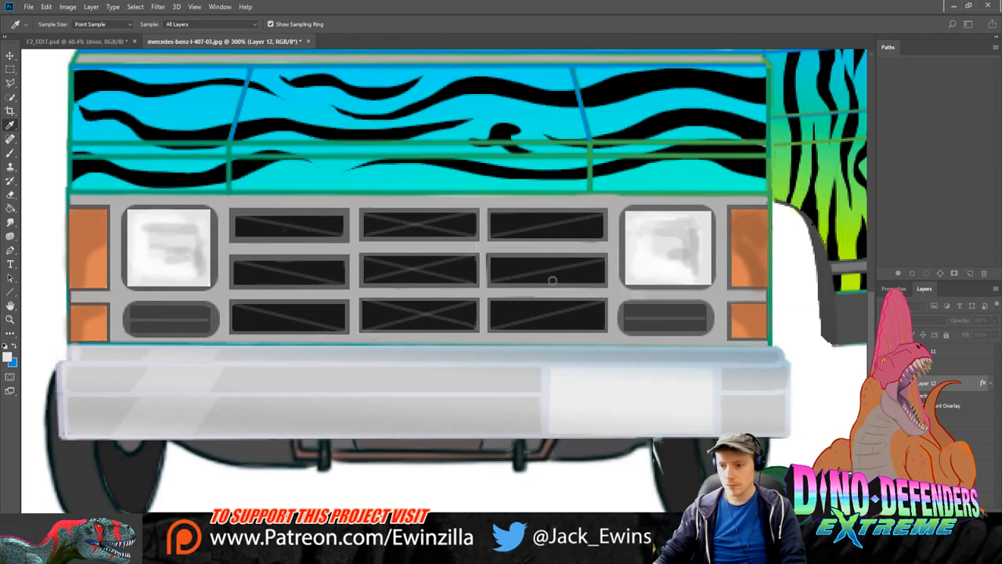
left_click(488, 279)
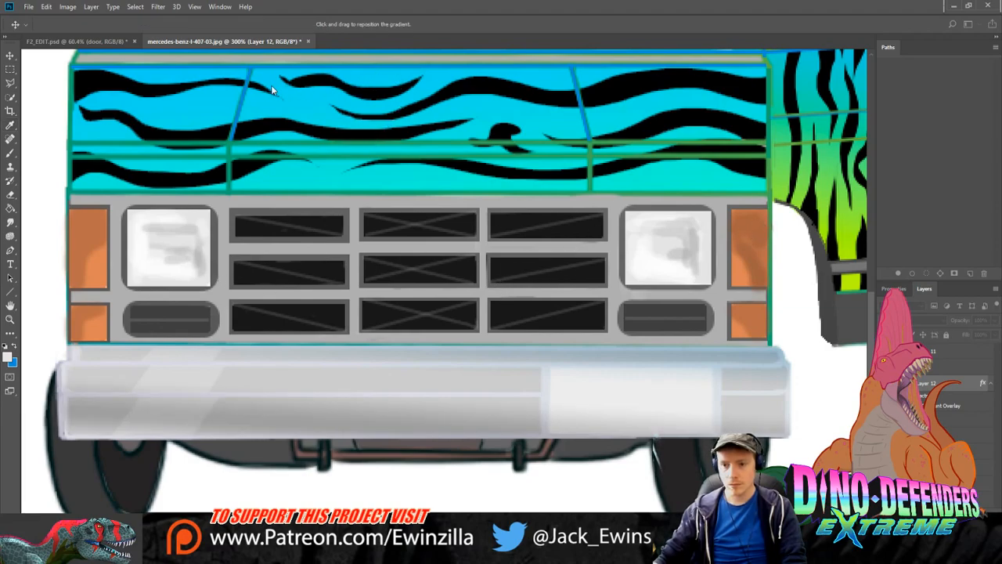
Step: Adjust the gradient's angle and extent to place blue along the upper strip and a slanting grey band below, and apply the overlay
mouse_move(271, 85)
left_mouse_down()
mouse_move(302, 88)
mouse_move(273, 94)
left_mouse_up()
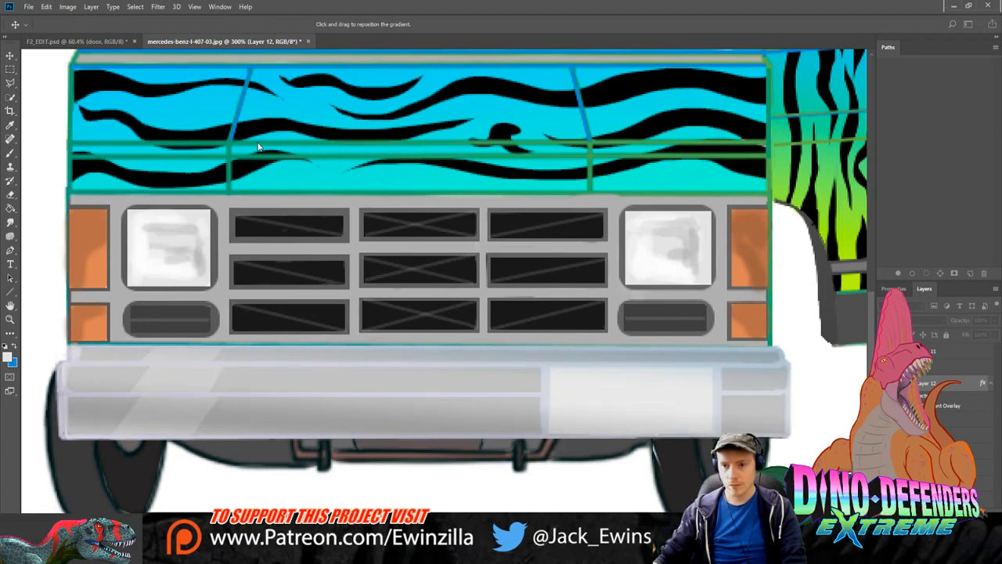
left_click_drag(295, 156, 272, 154)
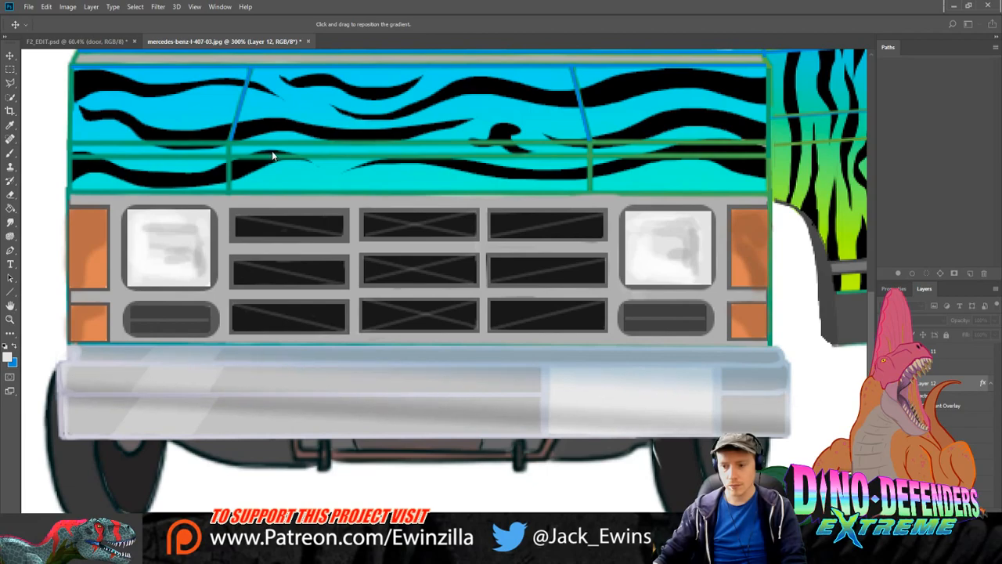
mouse_move(277, 95)
left_mouse_down()
mouse_move(291, 89)
mouse_move(277, 94)
left_mouse_up()
key("Return")
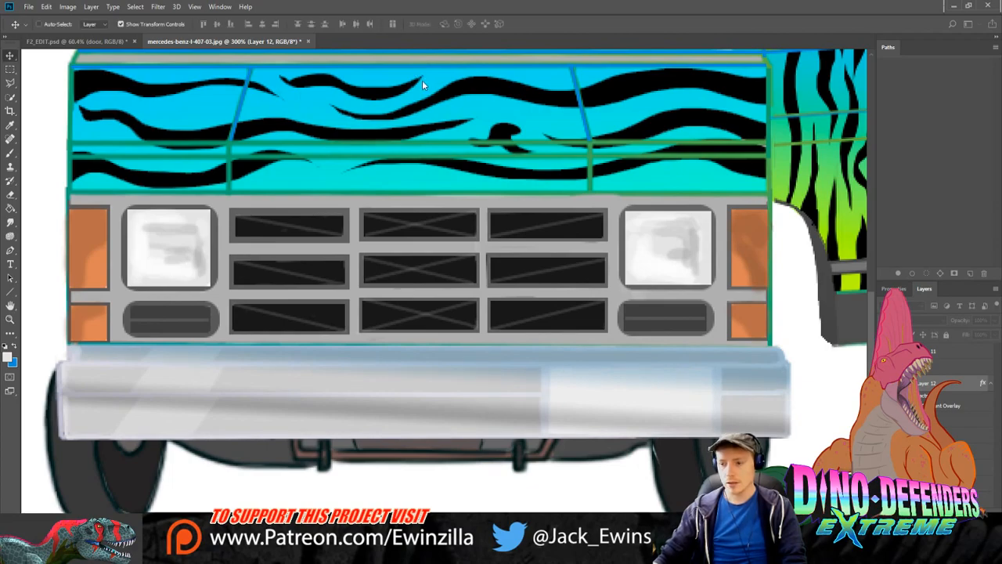
Step: Select the blank number plate on the bumper with the Rectangular Marquee, fill it with flat light grey, and deselect it
left_click(11, 70)
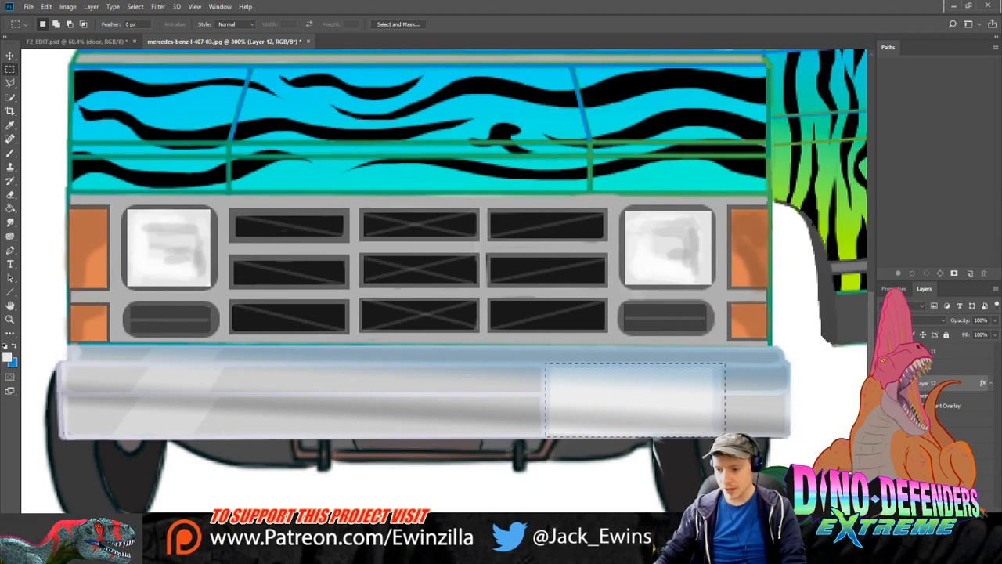
left_click_drag(724, 435, 718, 435)
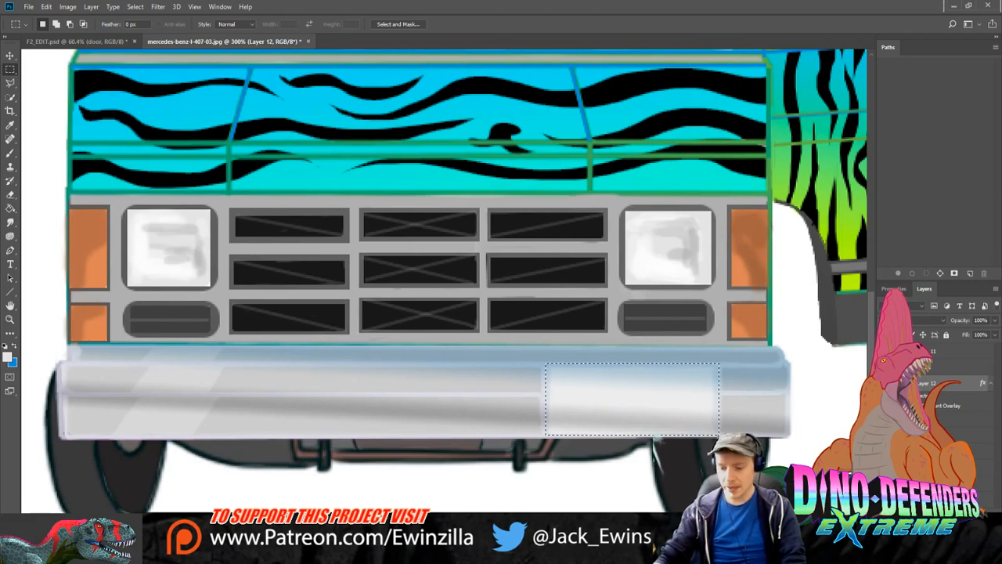
key("alt+BackSpace")
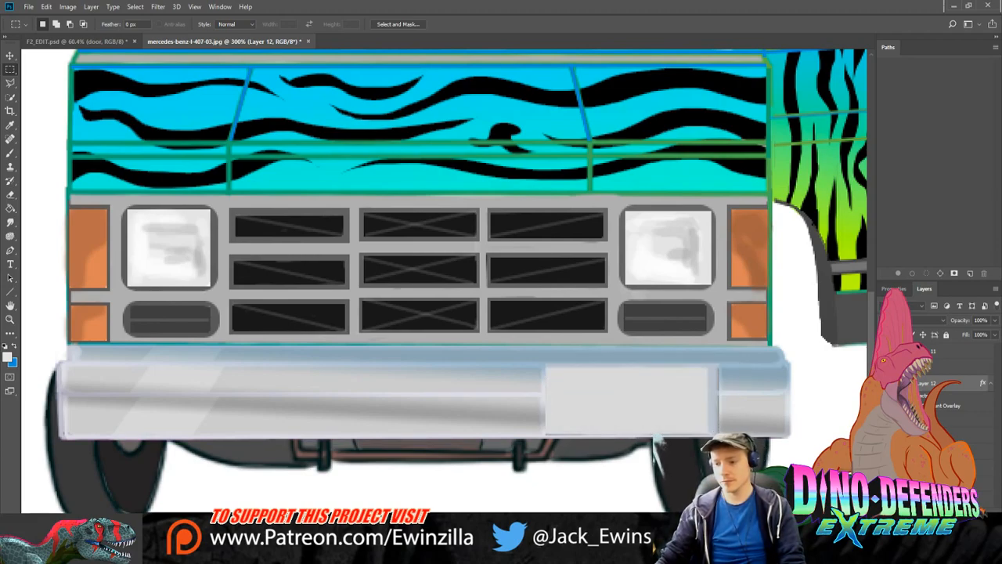
left_click_drag(541, 362, 717, 436)
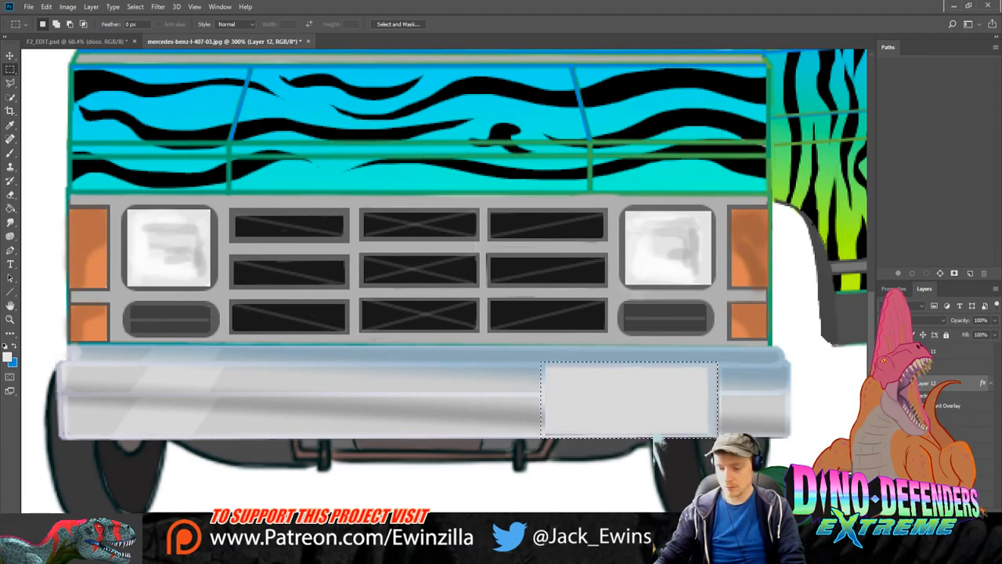
key("ctrl+d")
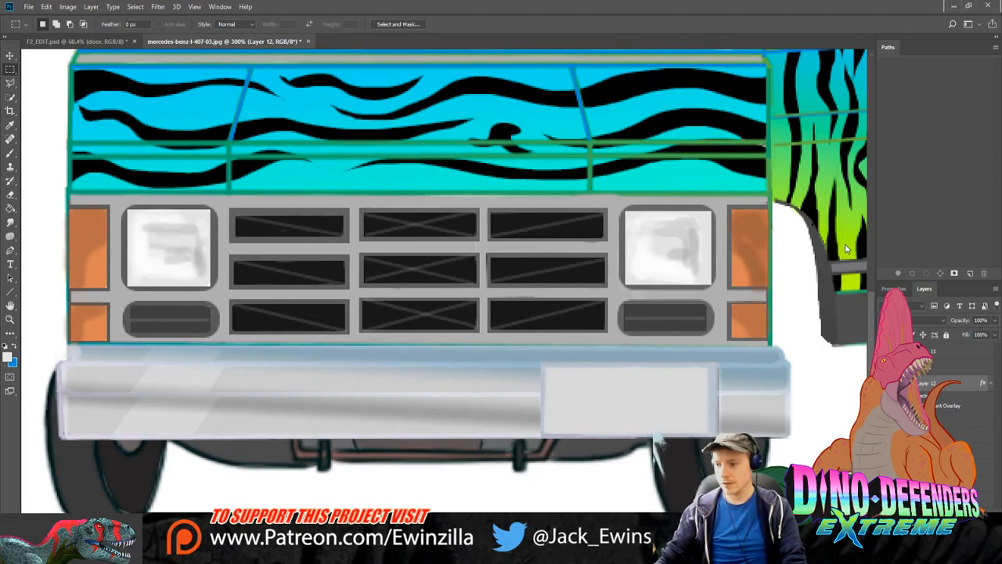
Step: Rasterize Layer 12's gradient style and brighten patches of the bumper beside the number plate with the Dodge tool on Highlights at 31% exposure
left_click(991, 383)
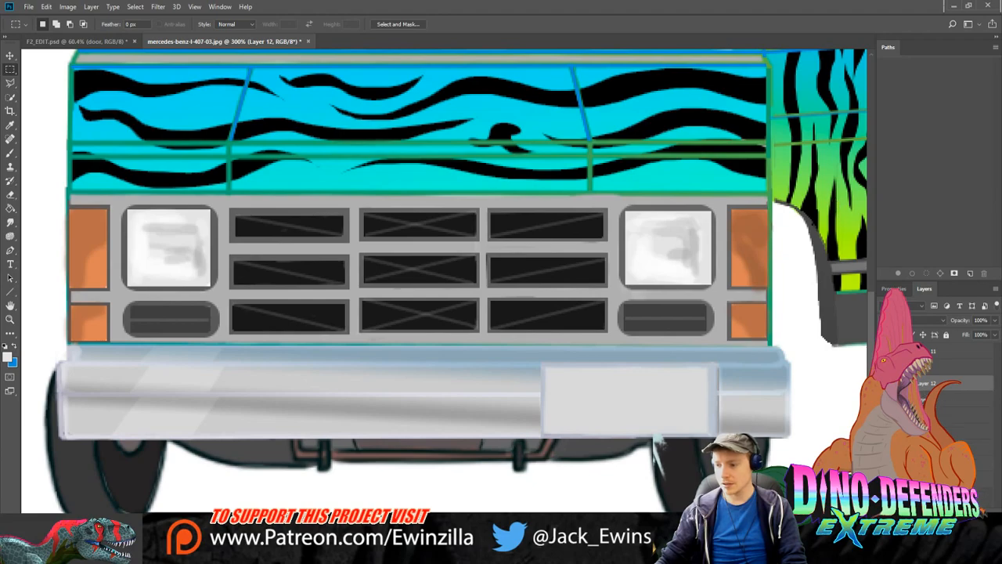
left_click(11, 222)
key("shift+r")
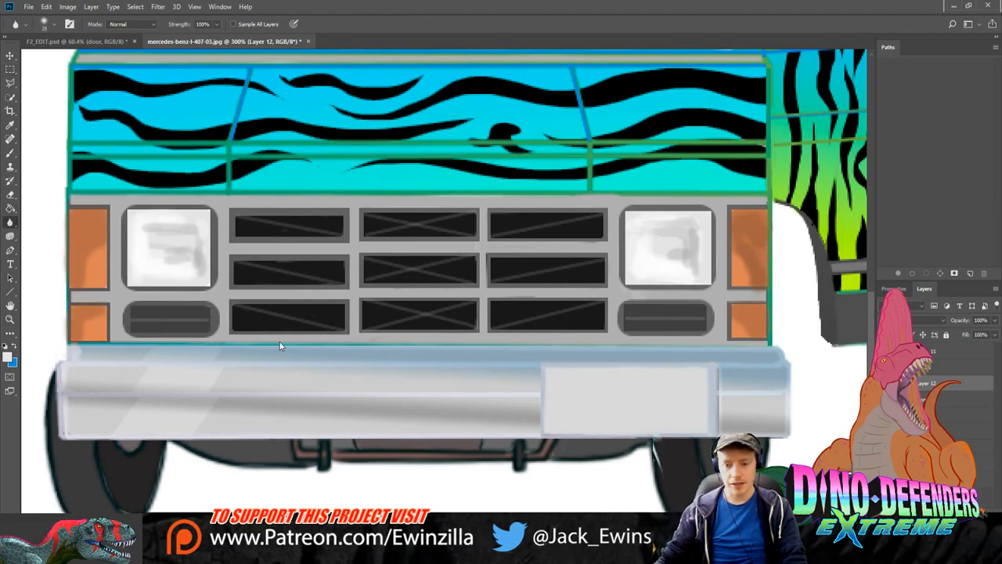
key("o")
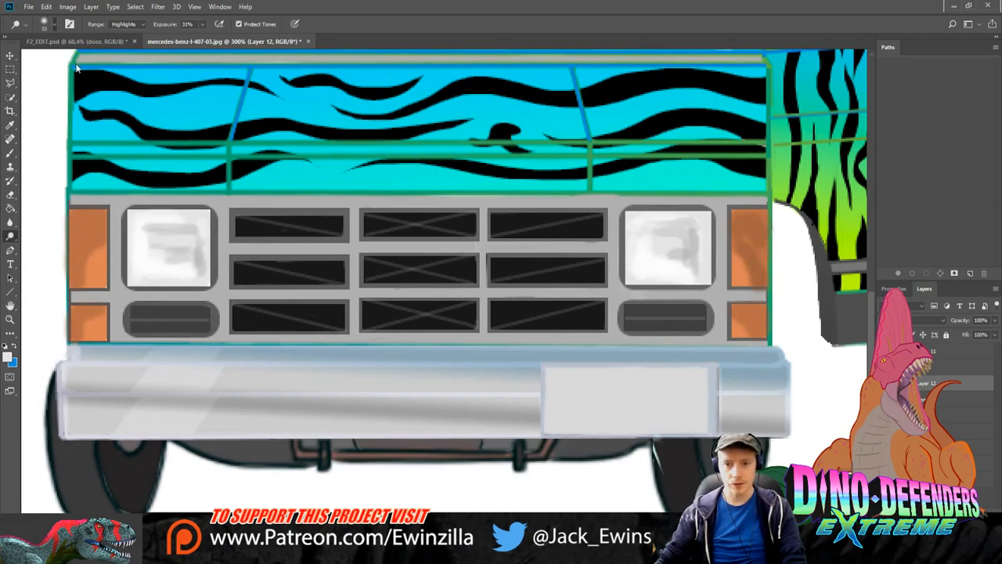
mouse_move(47, 368)
left_mouse_down()
mouse_move(86, 391)
mouse_move(203, 360)
left_mouse_up()
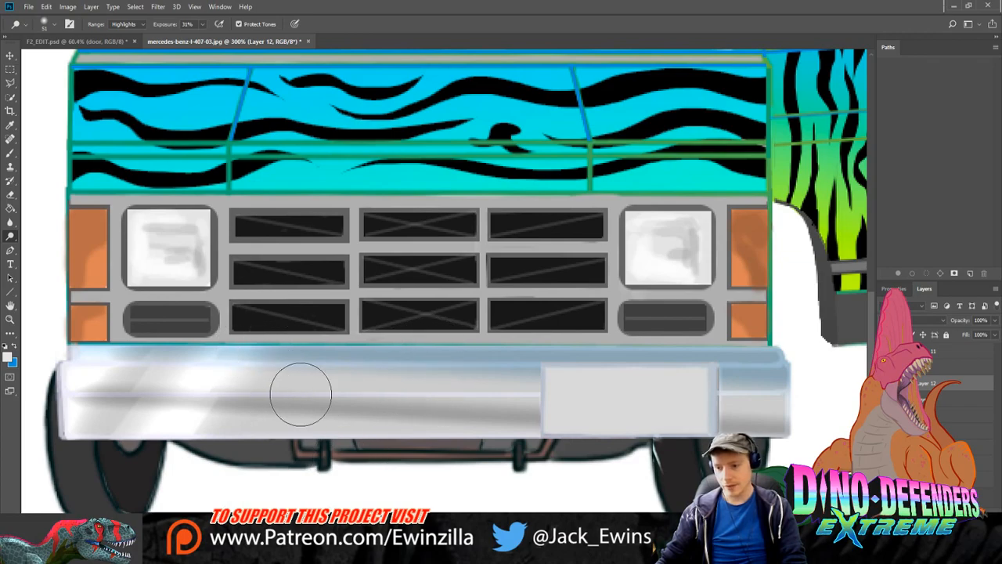
mouse_move(486, 379)
left_mouse_down()
mouse_move(438, 415)
mouse_move(434, 401)
left_mouse_up()
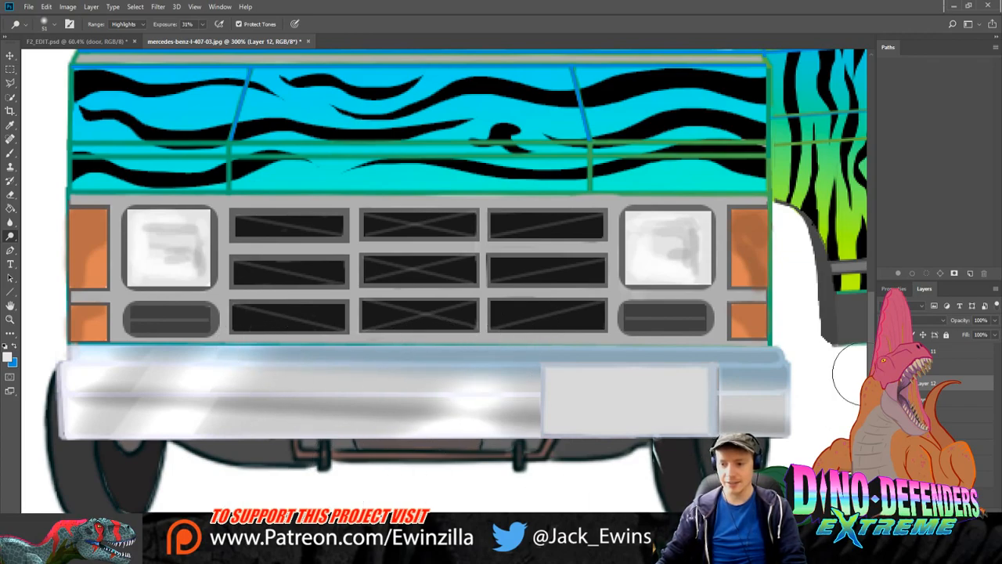
left_click_drag(344, 372, 404, 372)
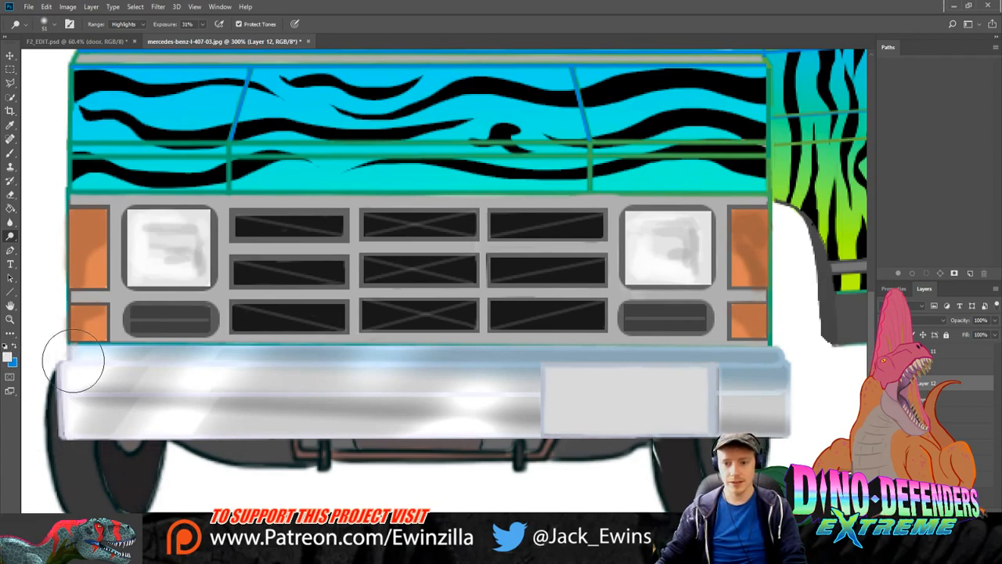
Step: Darken the bumper's lower edge with the Burn tool on Midtones at 25% exposure
key("shift+o")
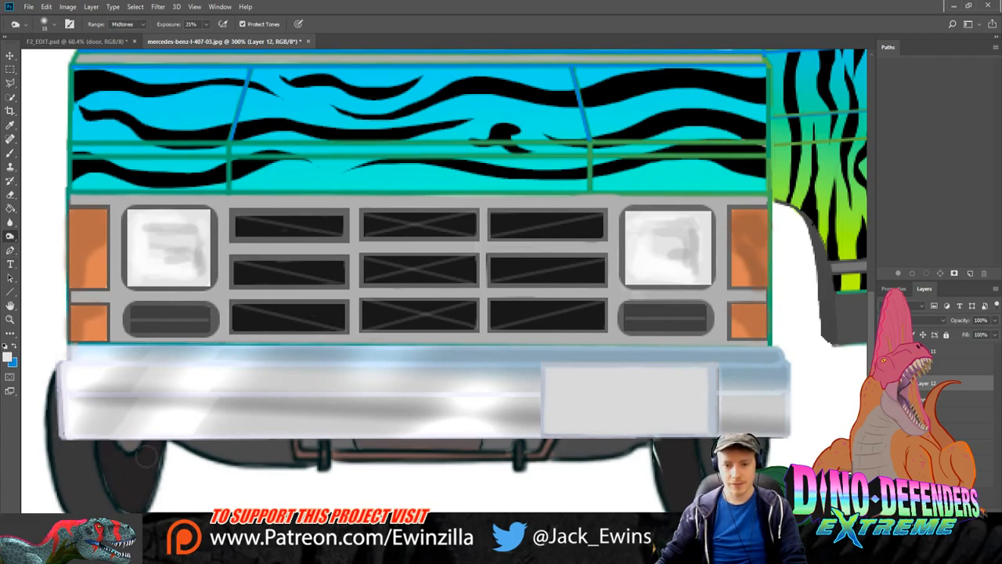
left_click_drag(239, 434, 365, 430)
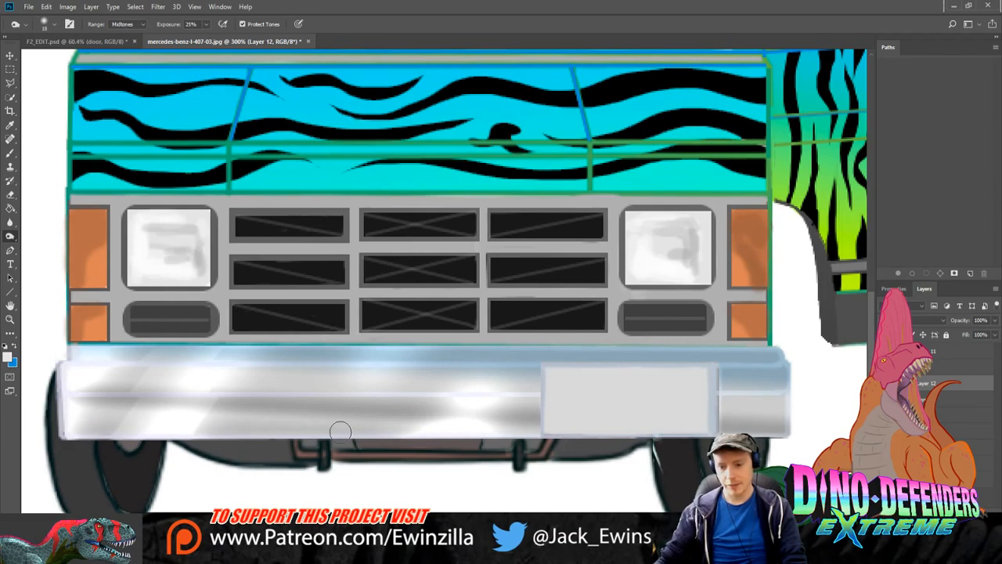
Step: Set the Burn tool to the Highlights range with 42% exposure, try darkening the bumper's lower edge and undo the trial strokes
left_click(123, 23)
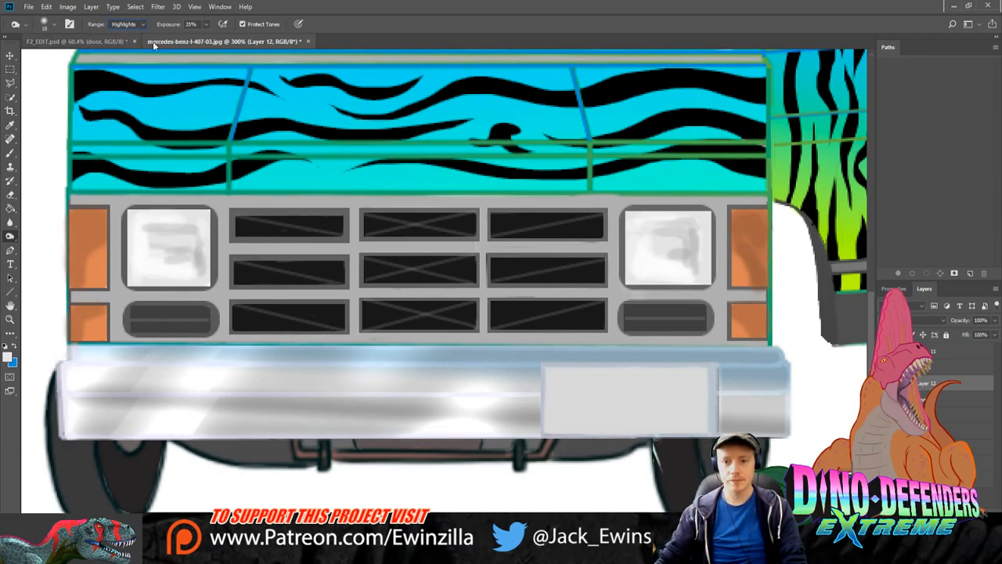
left_click(133, 48)
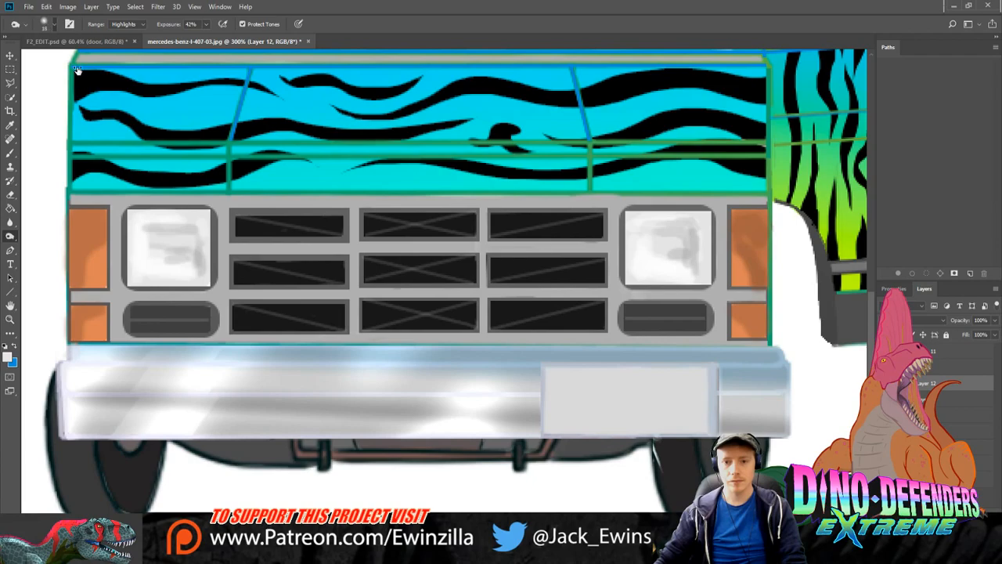
mouse_move(46, 467)
left_mouse_down()
mouse_move(192, 467)
mouse_move(6, 429)
left_mouse_up()
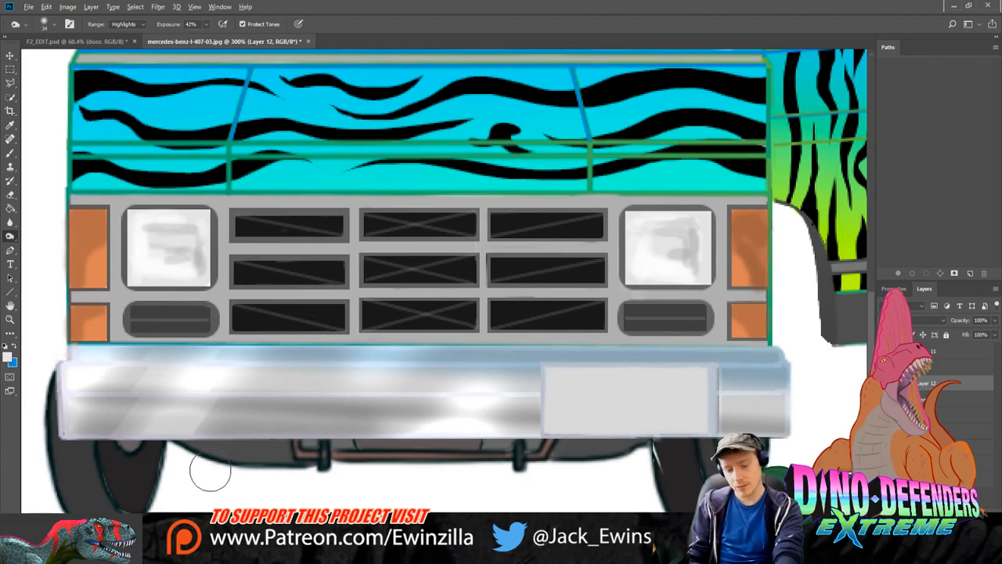
key("ctrl+z")
key("ctrl+alt+z")
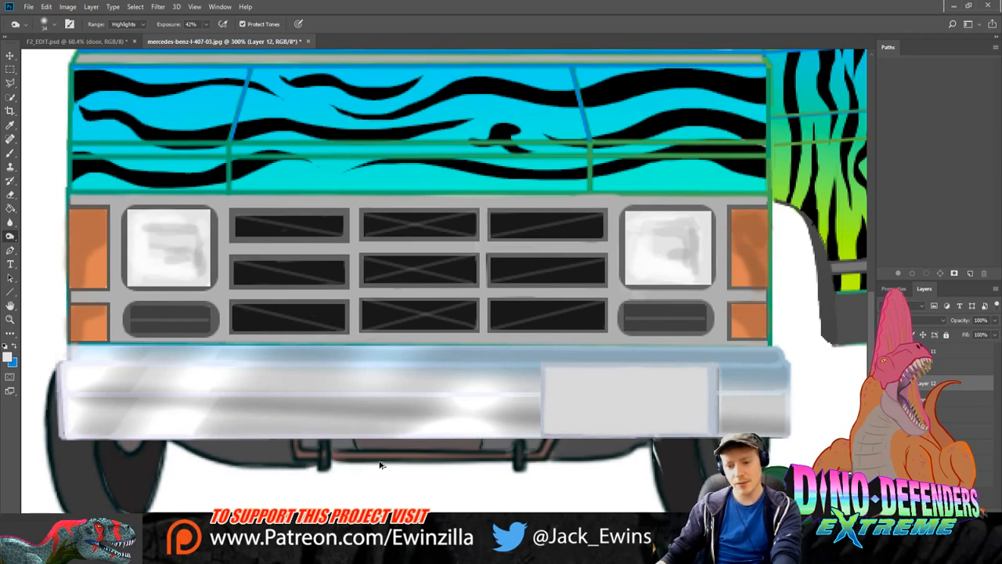
key("ctrl+alt+z")
Step: Burn long horizontal strokes along the underside of the chrome bumper to deepen its shading, undoing the last stroke
left_click_drag(46, 441, 536, 453)
left_click_drag(263, 456, 833, 448)
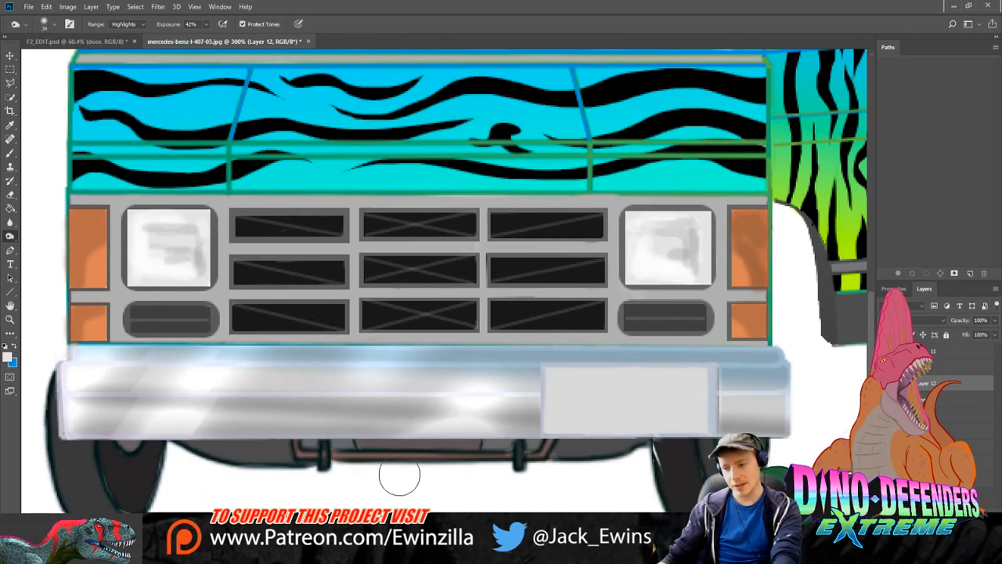
left_click_drag(423, 456, 794, 446)
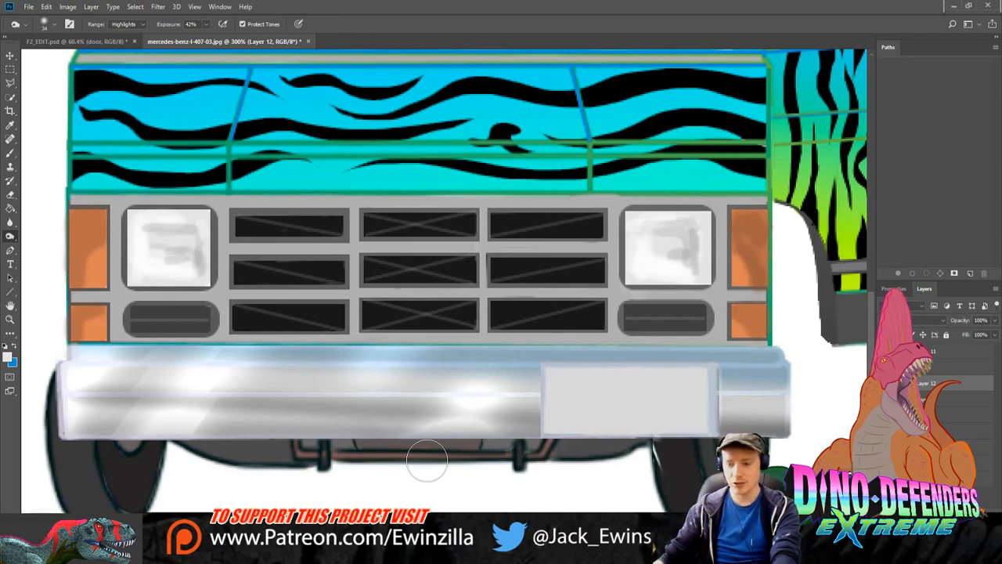
mouse_move(93, 460)
left_mouse_down()
mouse_move(364, 429)
mouse_move(645, 418)
left_mouse_up()
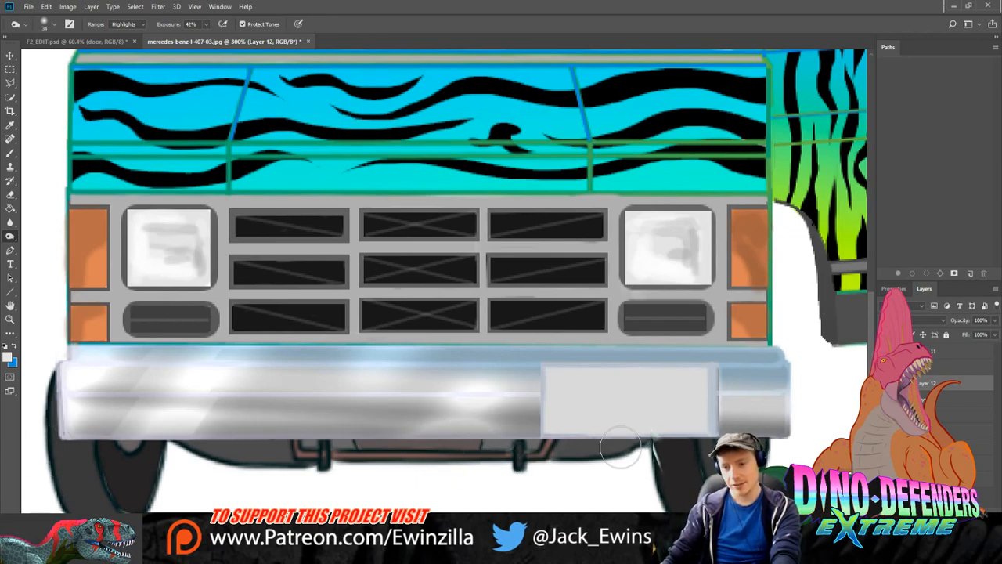
key("ctrl+z")
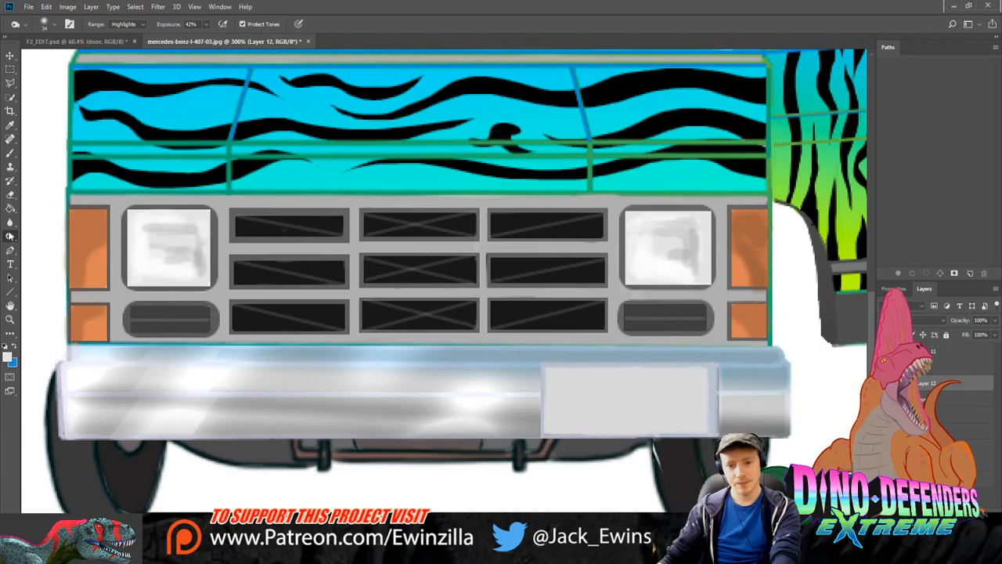
Step: Stretch the bumper shading on Layer 12 horizontally to 100.64% width with Free Transform
key("ctrl+t")
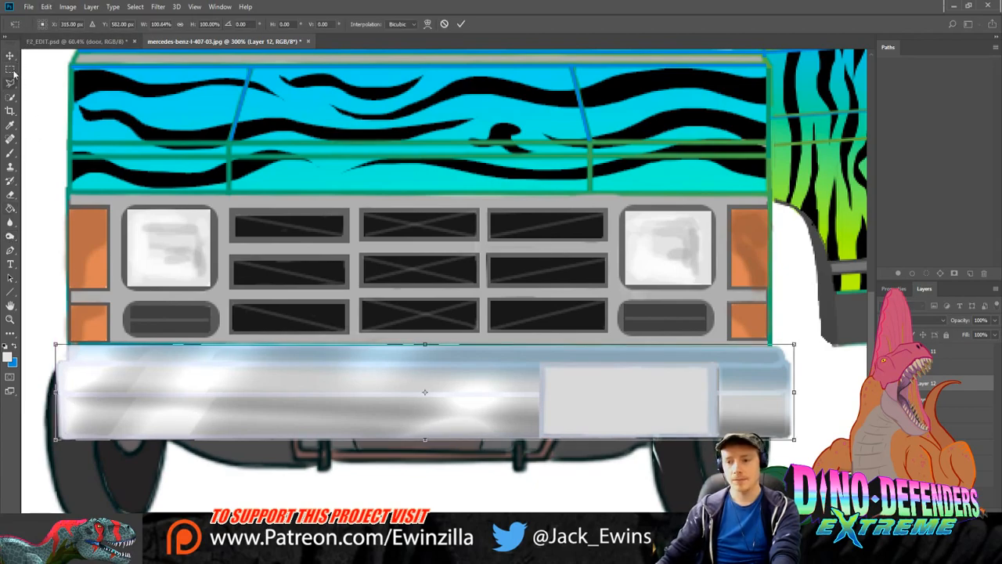
key("Return")
Step: Brighten the bumper's chrome reflections with the Dodge tool in the Highlights range at 31% exposure
left_click(10, 235)
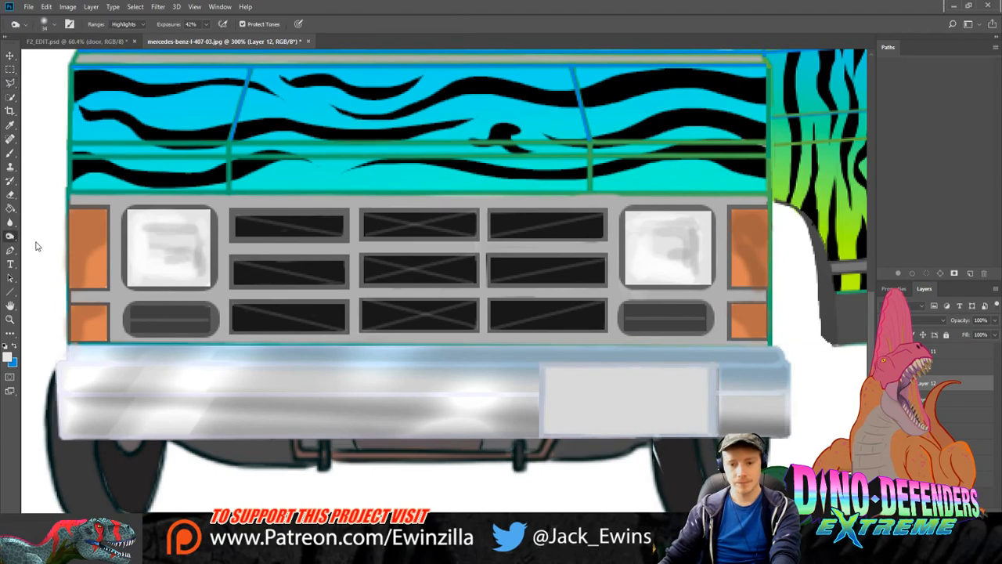
left_click_drag(180, 362, 44, 392)
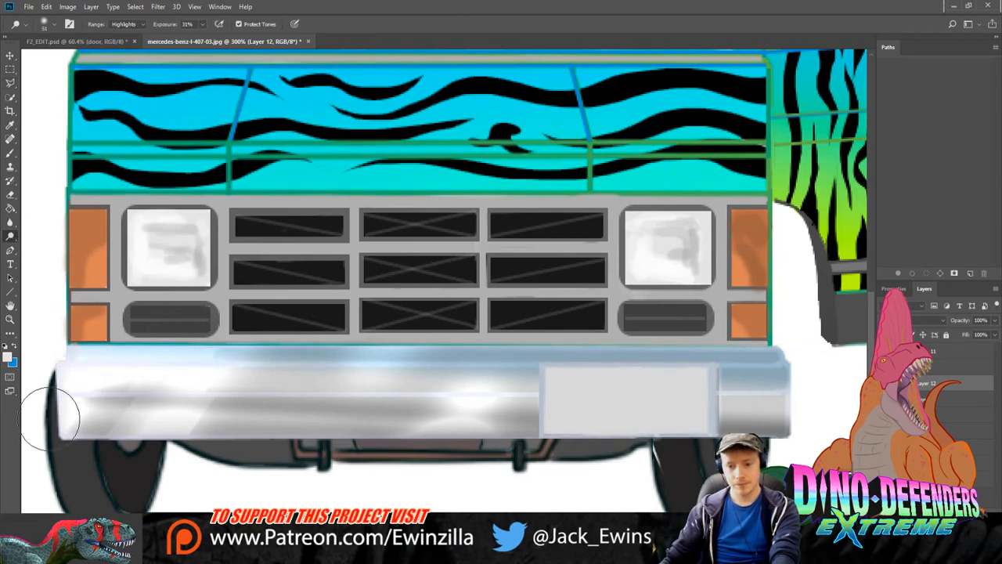
mouse_move(92, 453)
left_mouse_down()
mouse_move(230, 352)
mouse_move(342, 344)
mouse_move(301, 351)
mouse_move(455, 370)
mouse_move(332, 418)
left_mouse_up()
mouse_move(403, 383)
left_mouse_down()
mouse_move(503, 351)
mouse_move(517, 364)
left_mouse_up()
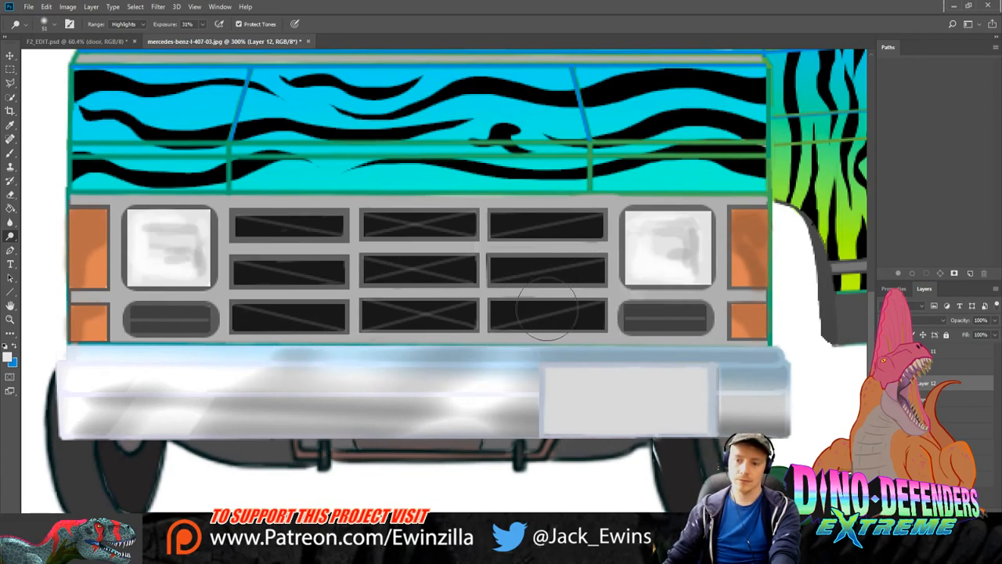
Step: Fit the whole van in view and set the opacity of Layer 12 to 89%
left_click(10, 319)
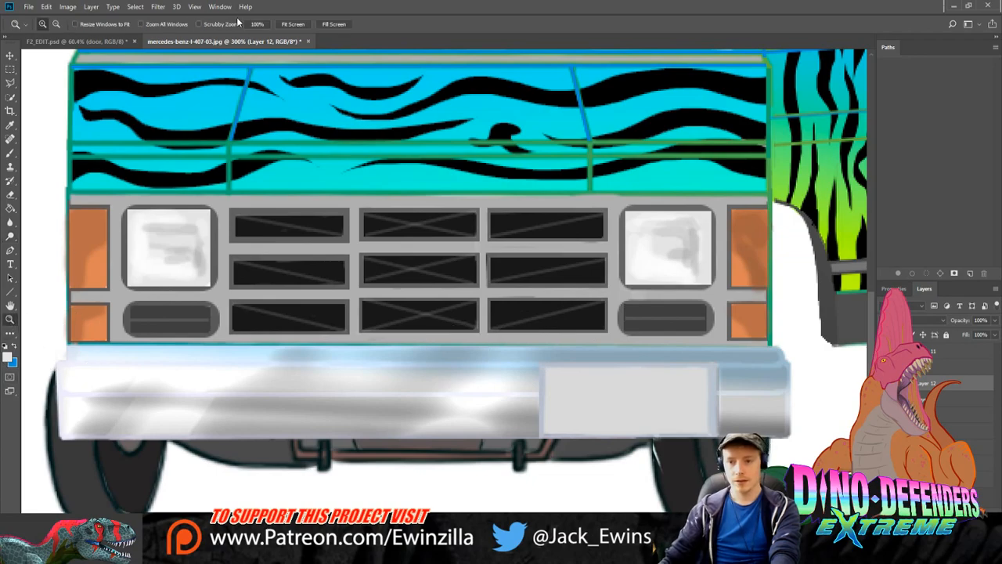
left_click(283, 25)
left_click(291, 24)
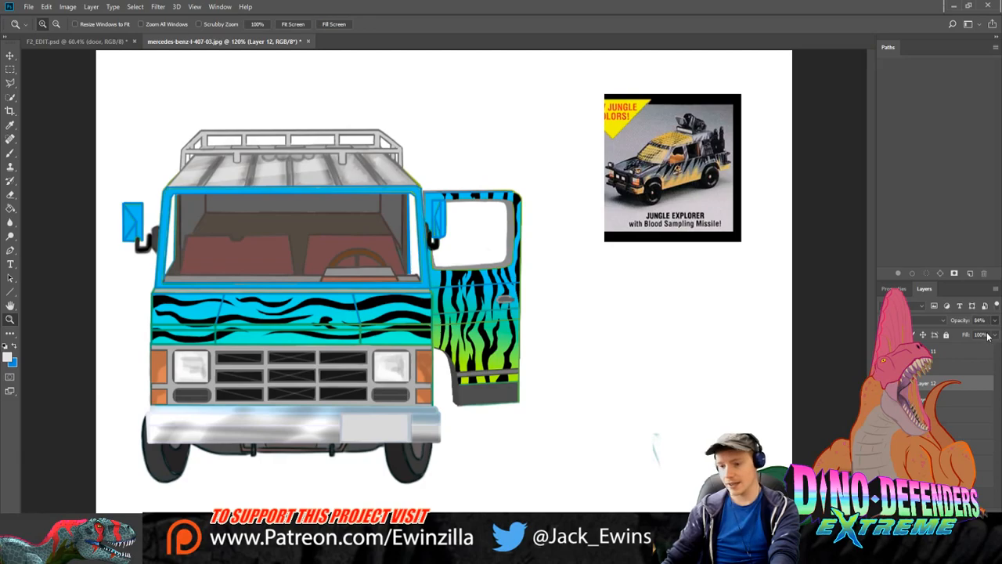
key("6")
key("5")
key("9")
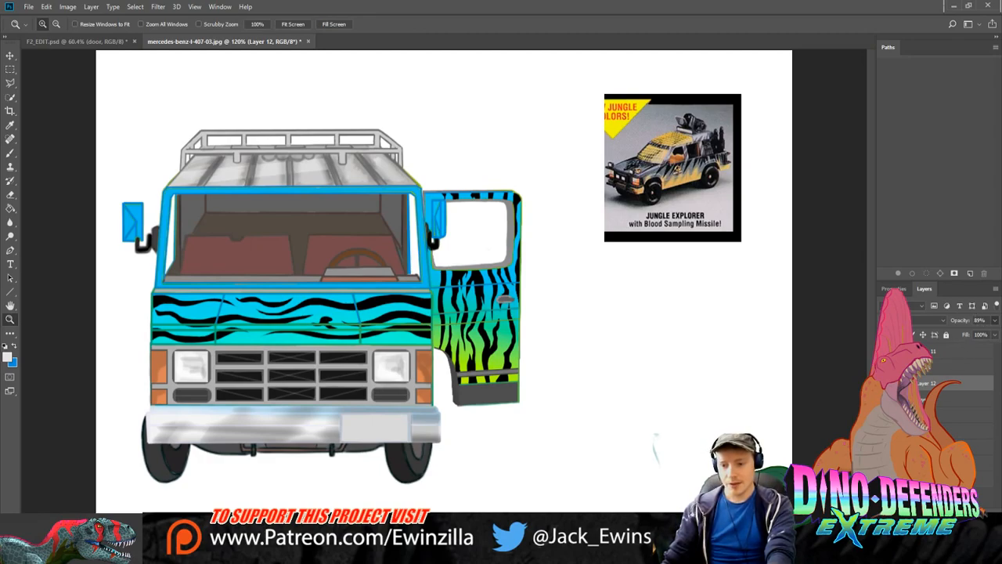
Step: Merge the bumper shading into a shading layer named details and toggle its visibility to compare the van with and without shading
left_click(928, 368)
left_click(927, 367)
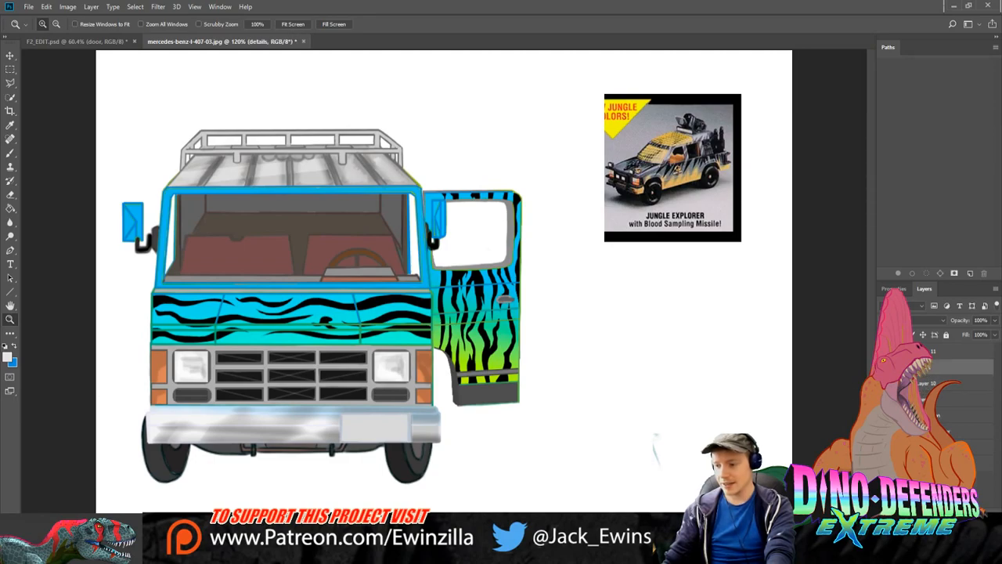
left_click(885, 367)
left_click(884, 366)
left_click(884, 366)
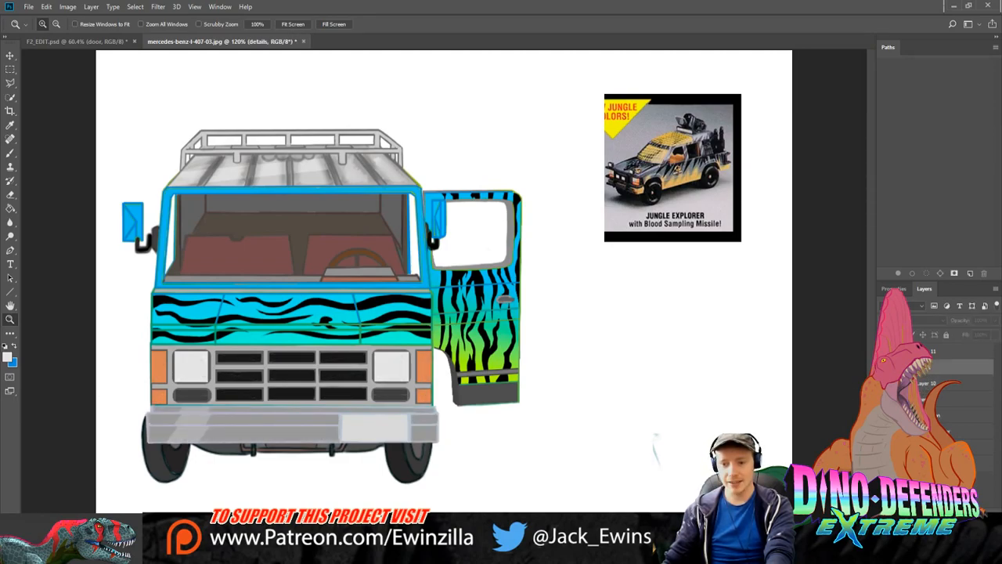
left_click(885, 366)
left_click(885, 367)
left_click(885, 366)
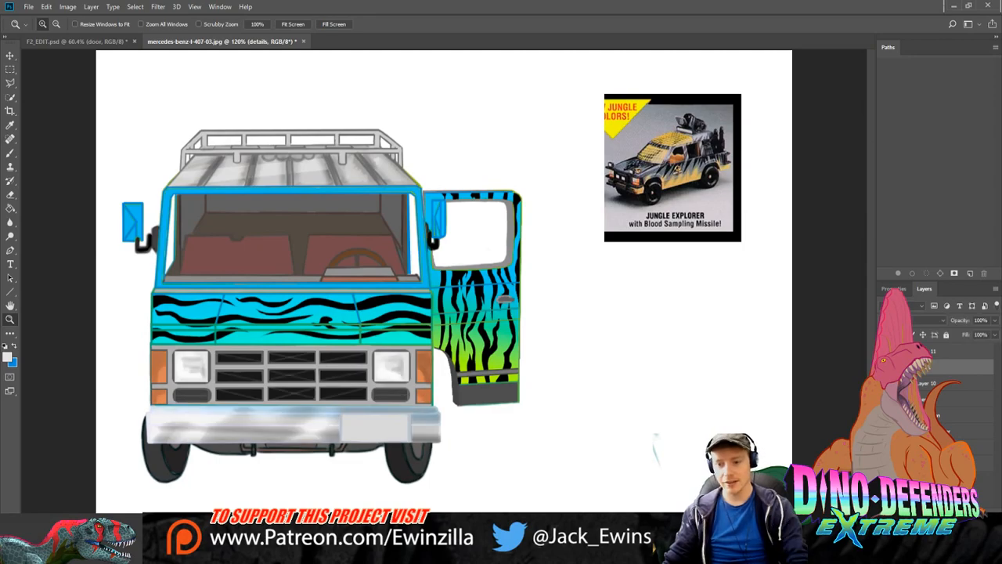
left_click(885, 366)
left_click(885, 367)
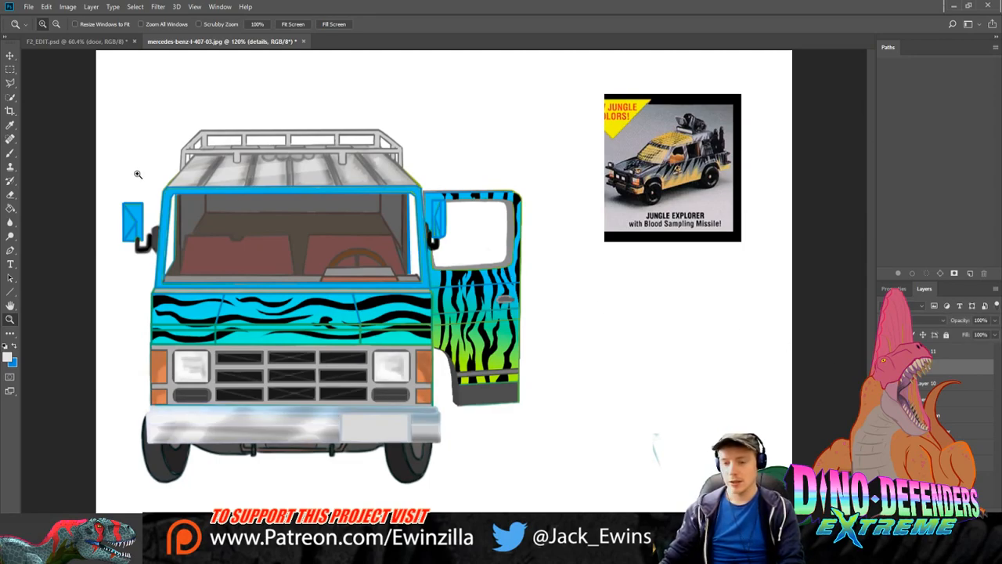
Step: Outline a narrow tapering strip with the Polygonal Lasso from the notch in the wide passenger seat down to the dashboard
left_click(254, 188)
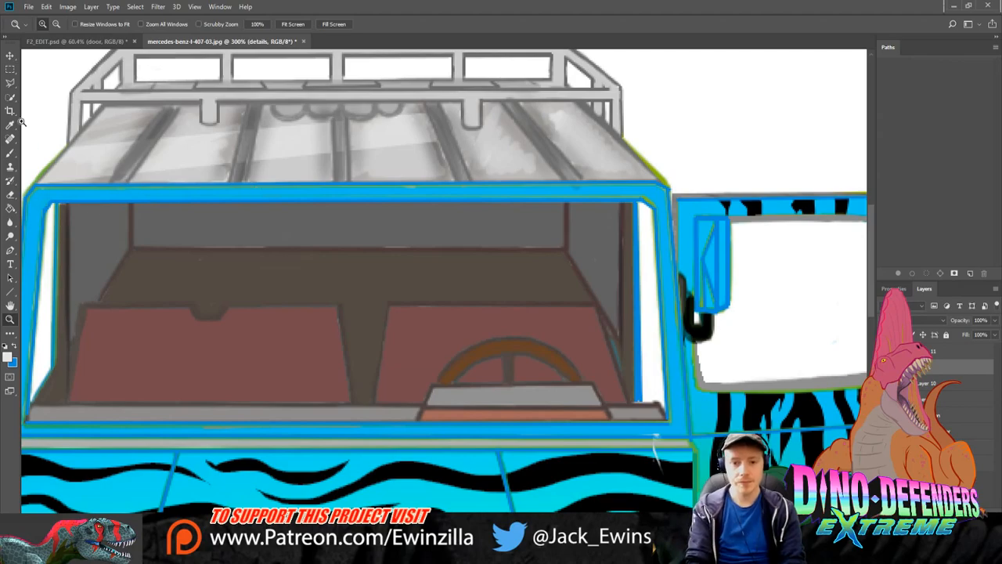
left_click(10, 82)
left_click(198, 322)
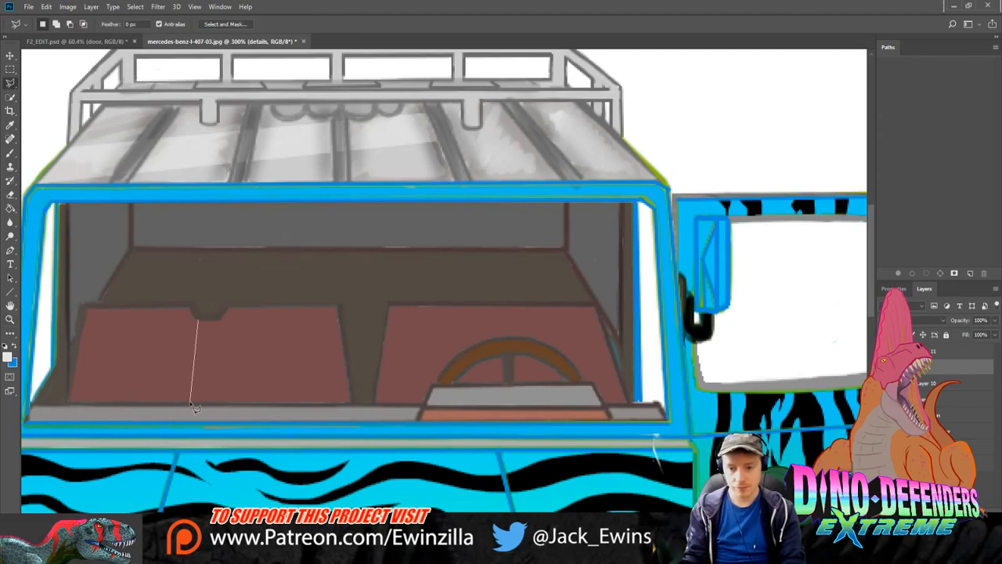
left_click(222, 404)
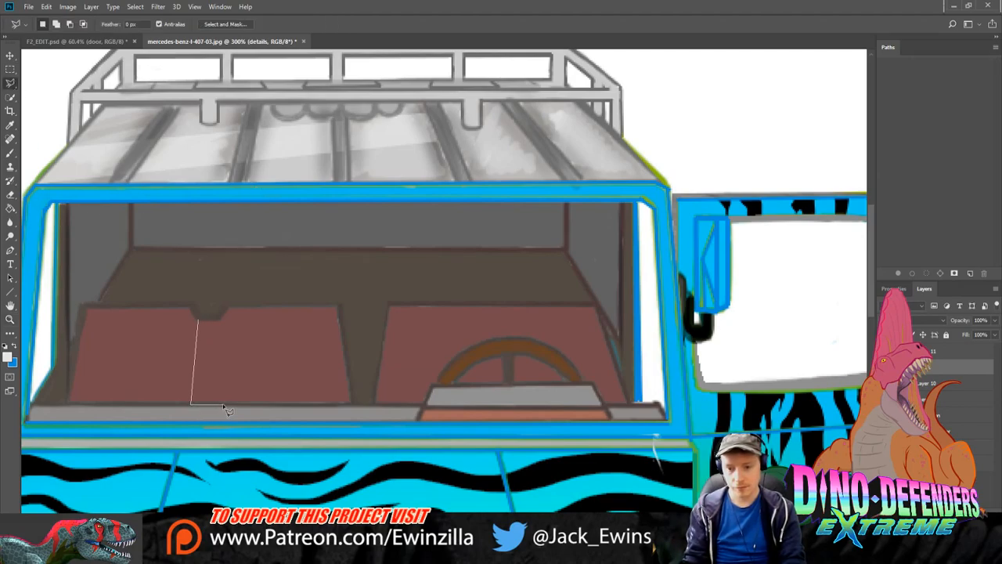
left_click(213, 321)
left_click(198, 321)
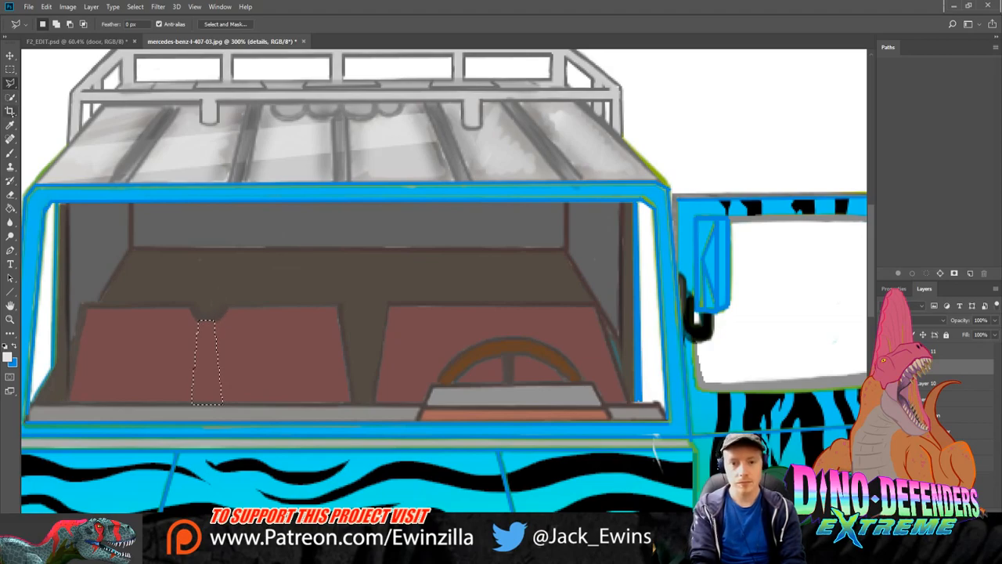
Step: Fill the selected seat strip with a sampled dark brown using the Paint Bucket at 28% opacity and deselect it
key("i")
key("g")
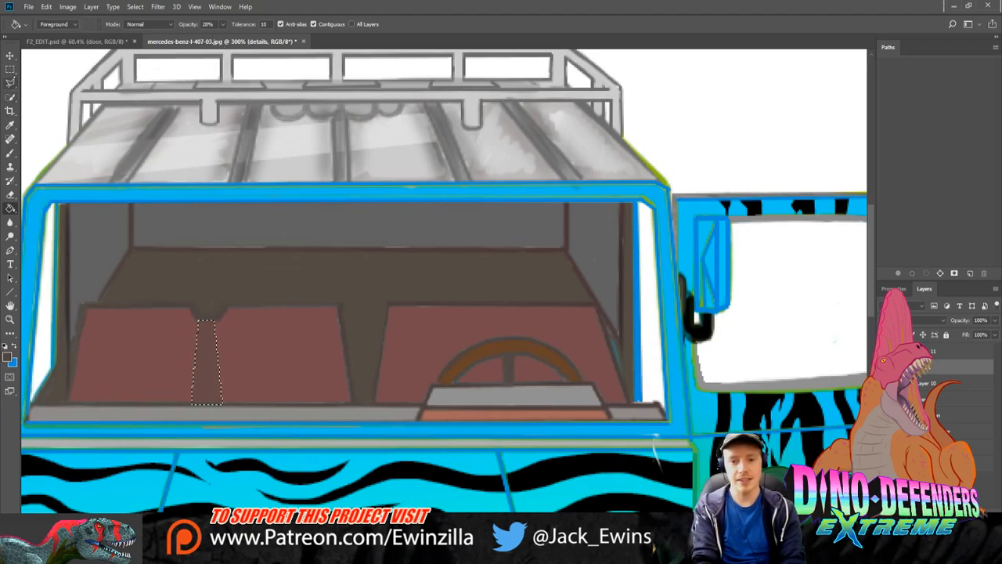
left_click(10, 69)
key("ctrl+d")
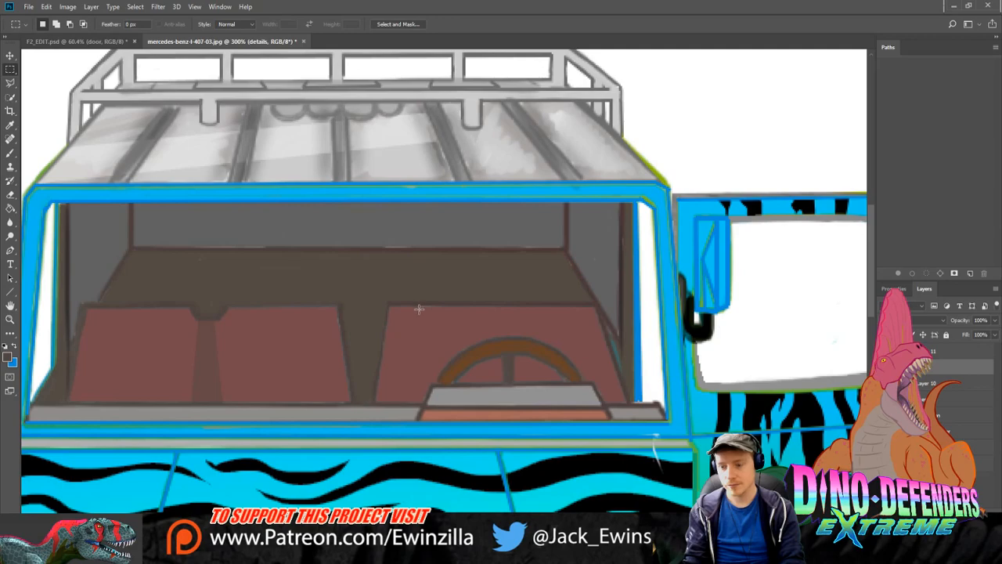
Step: Narrow the driver's seat on Layer 10 by smudging its inner edge toward the steering wheel at 100% strength
left_click(10, 222)
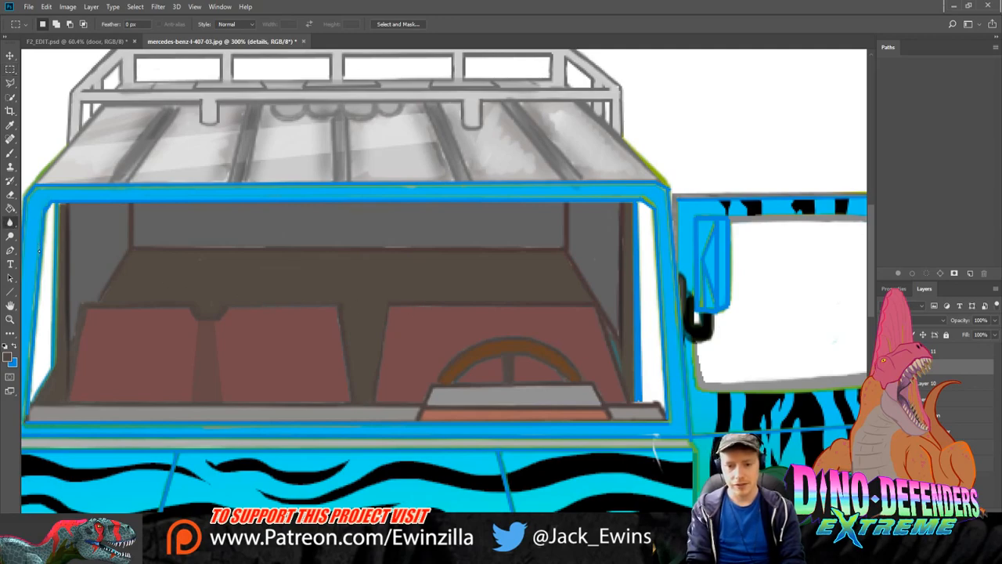
left_click(39, 246)
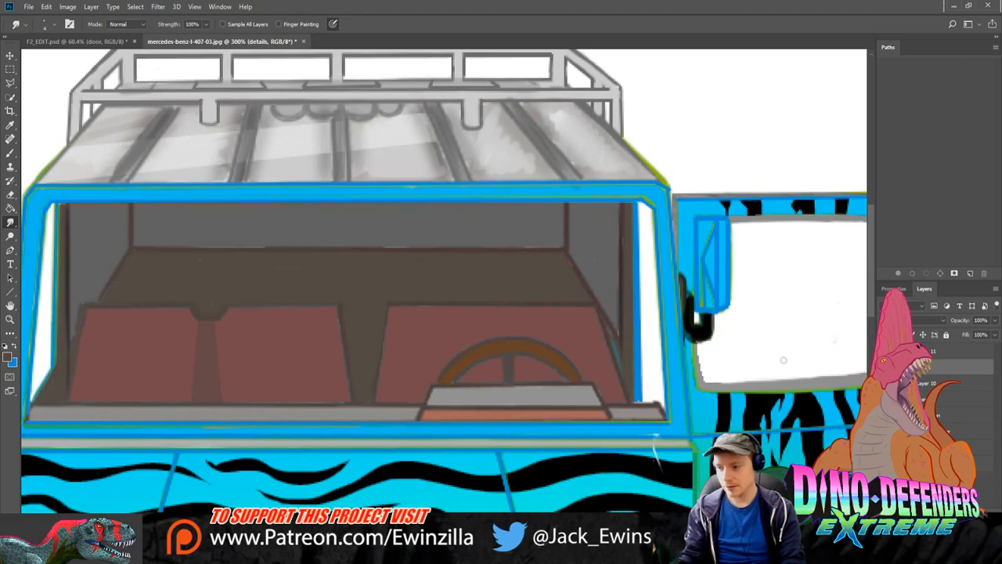
left_click(927, 387)
left_click_drag(428, 305, 420, 384)
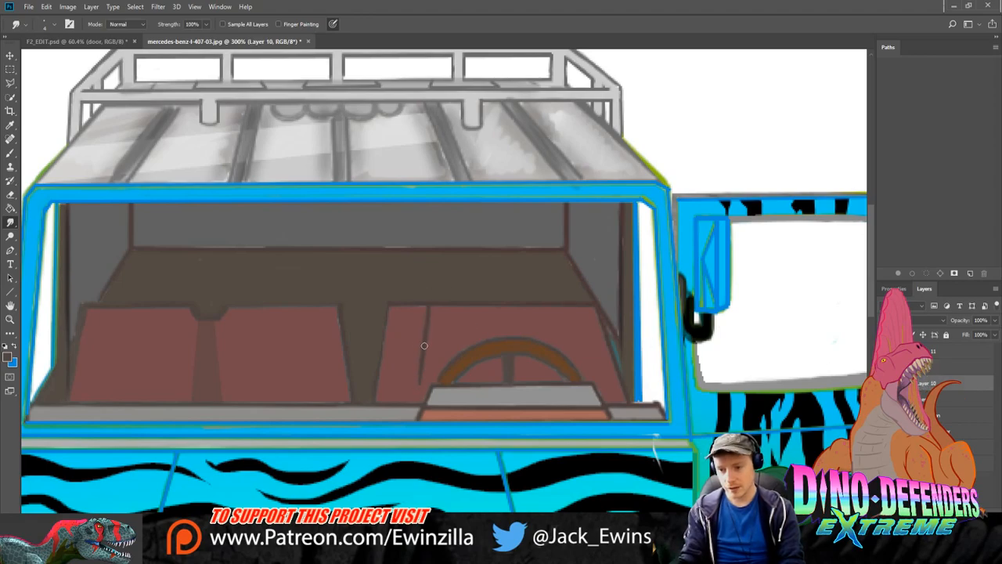
left_click_drag(423, 301, 412, 371)
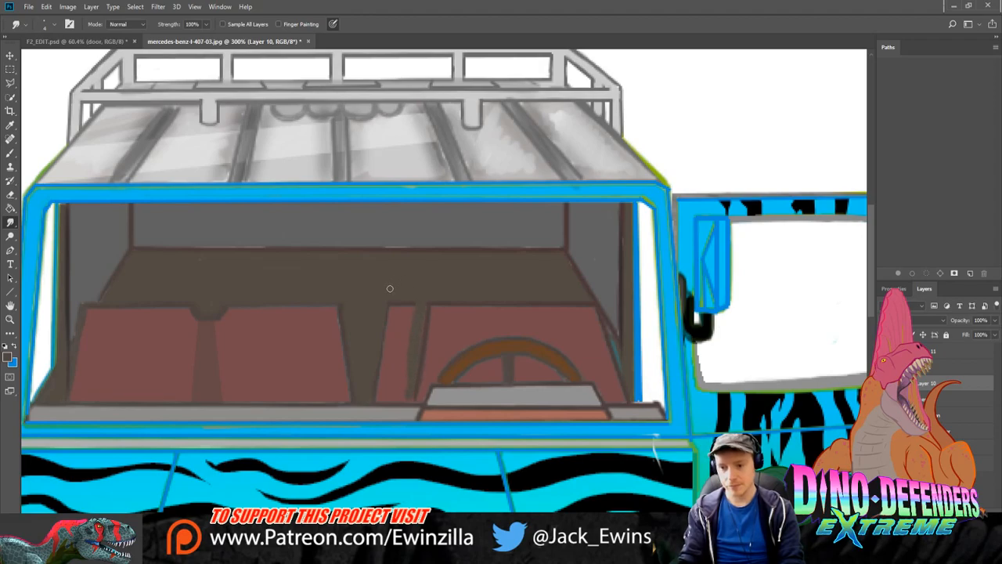
mouse_move(389, 288)
left_mouse_down()
mouse_move(370, 355)
mouse_move(418, 304)
mouse_move(390, 369)
mouse_move(392, 395)
left_mouse_up()
mouse_move(398, 361)
left_mouse_down()
mouse_move(392, 395)
mouse_move(409, 348)
mouse_move(408, 391)
mouse_move(390, 378)
mouse_move(363, 387)
mouse_move(392, 396)
mouse_move(370, 399)
mouse_move(413, 385)
left_mouse_up()
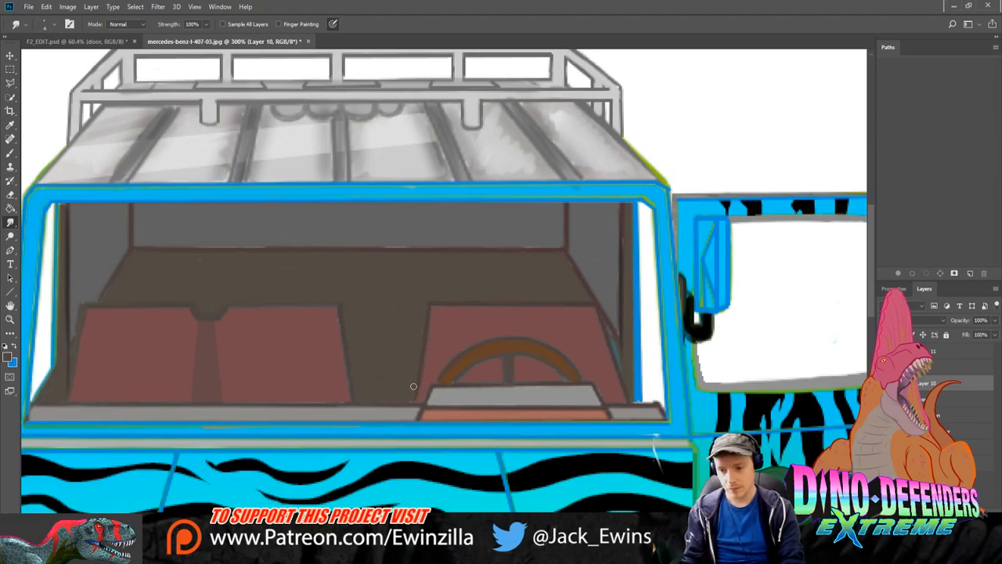
Step: Paint a black gear stick with a round knob between the seats on the details layer using the Brush at 100% opacity
left_click(10, 153)
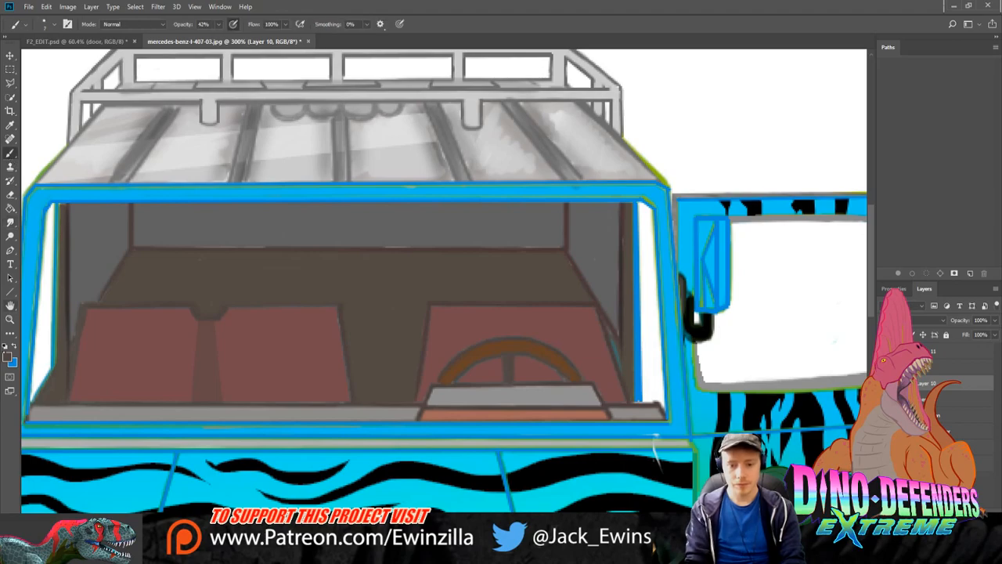
key("i")
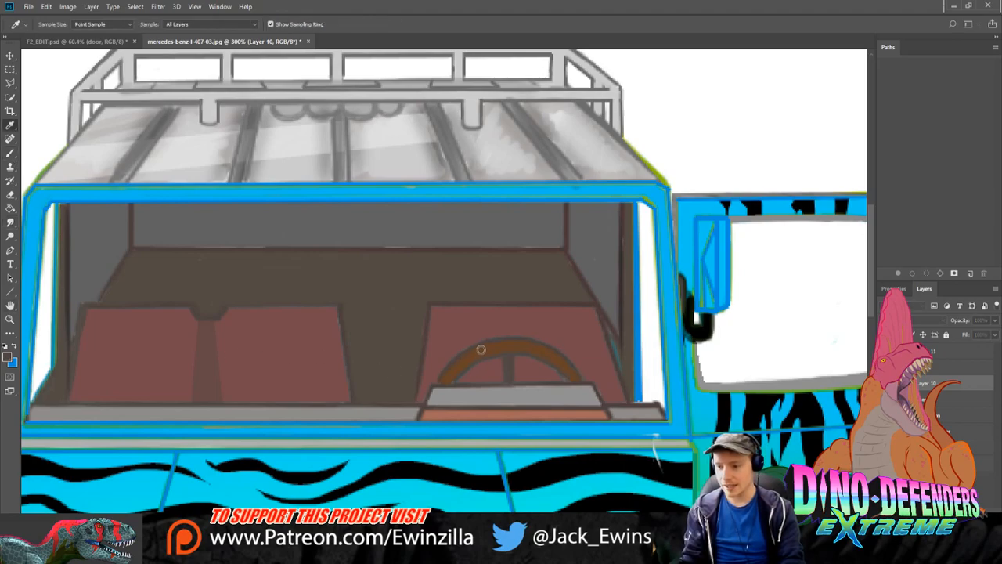
key("b")
left_click(858, 364, "ctrl")
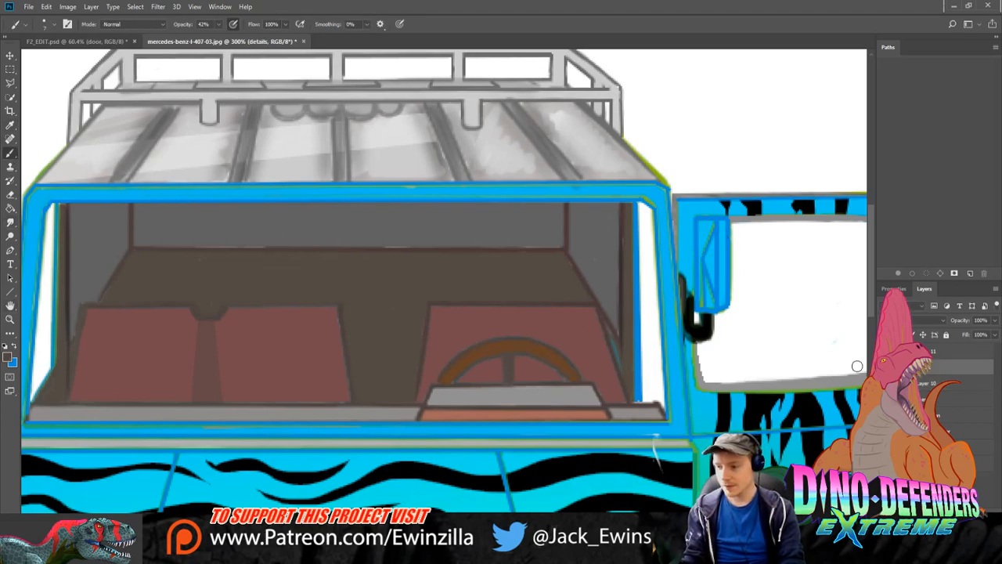
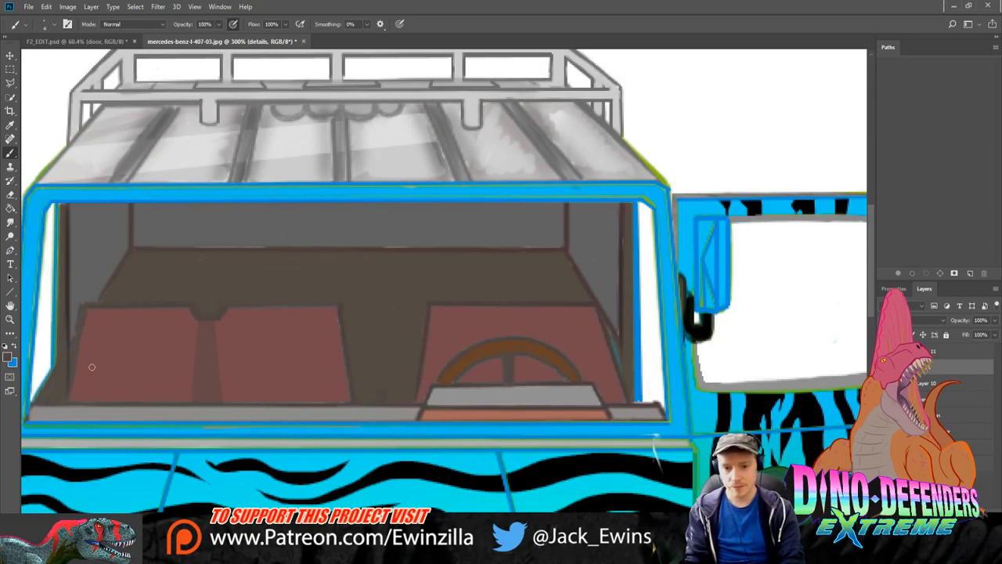
key("alt")
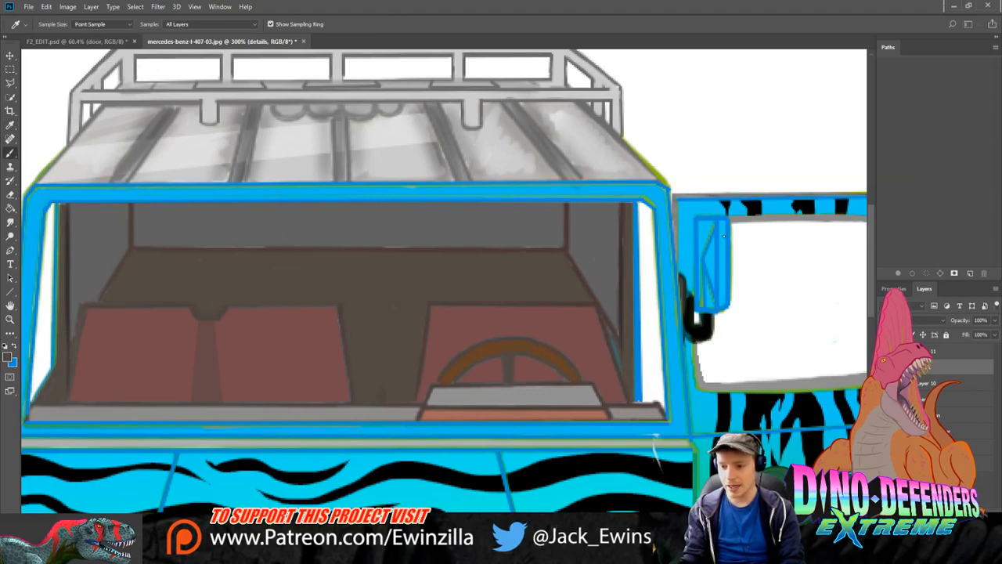
mouse_move(379, 390)
left_mouse_down()
mouse_move(381, 400)
mouse_move(383, 381)
left_mouse_up()
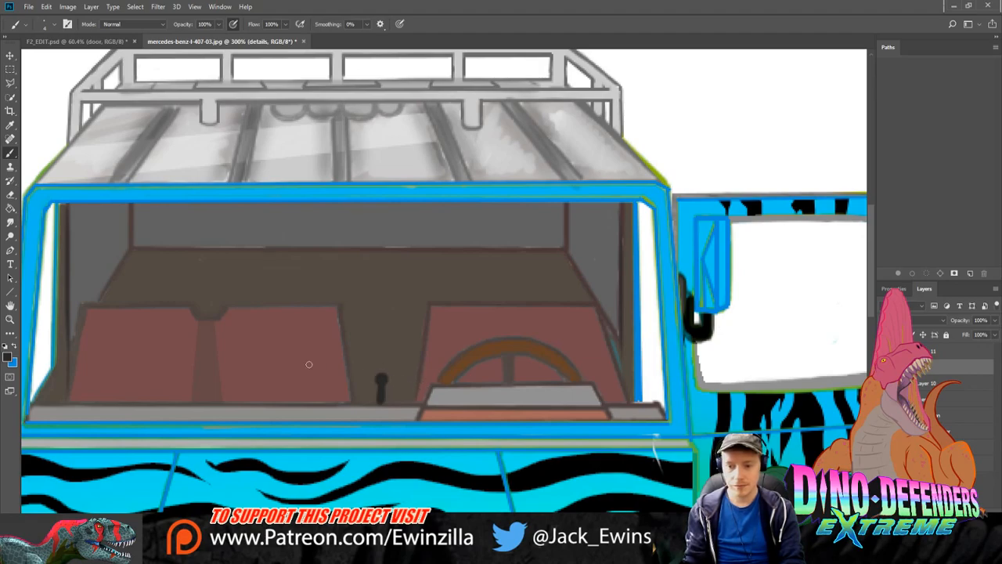
Step: Repaint the gear stick's shaft below the black knob with the Brush in a sampled grey
key("i")
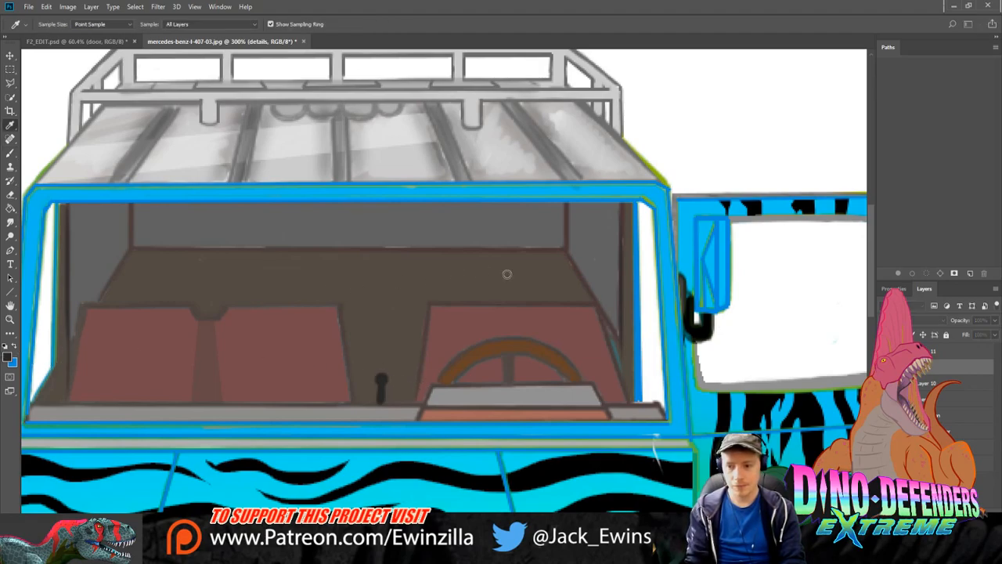
left_click(531, 319)
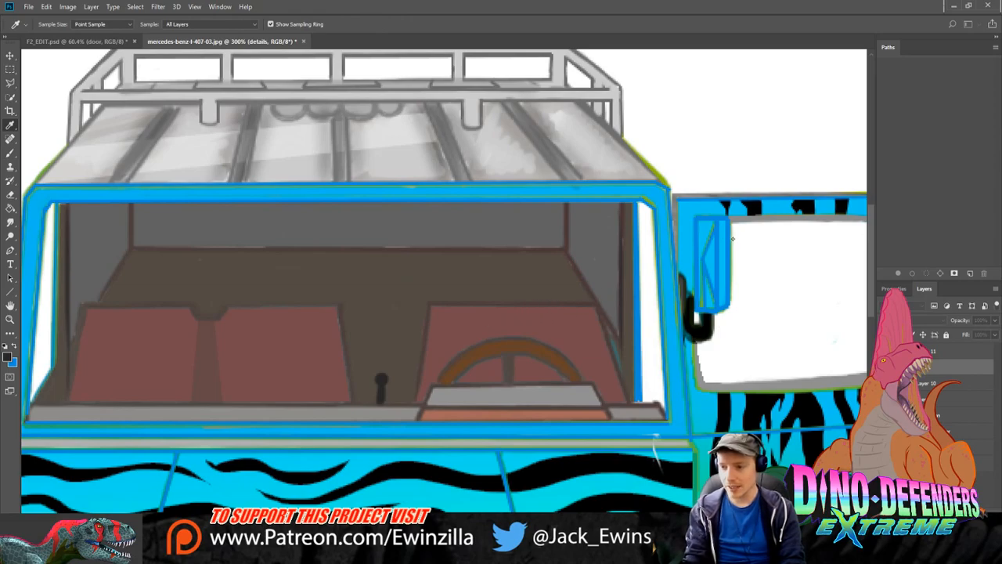
key("b")
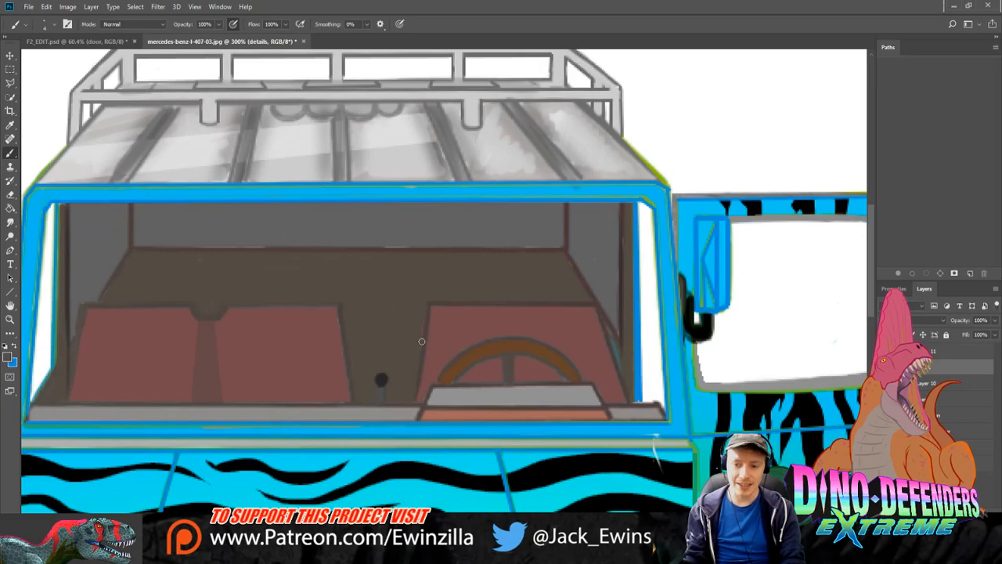
Step: Outline the grey gear stick shaft and add small rings across it with a fine near-black brush
key("z")
left_click(383, 409)
left_click(383, 409)
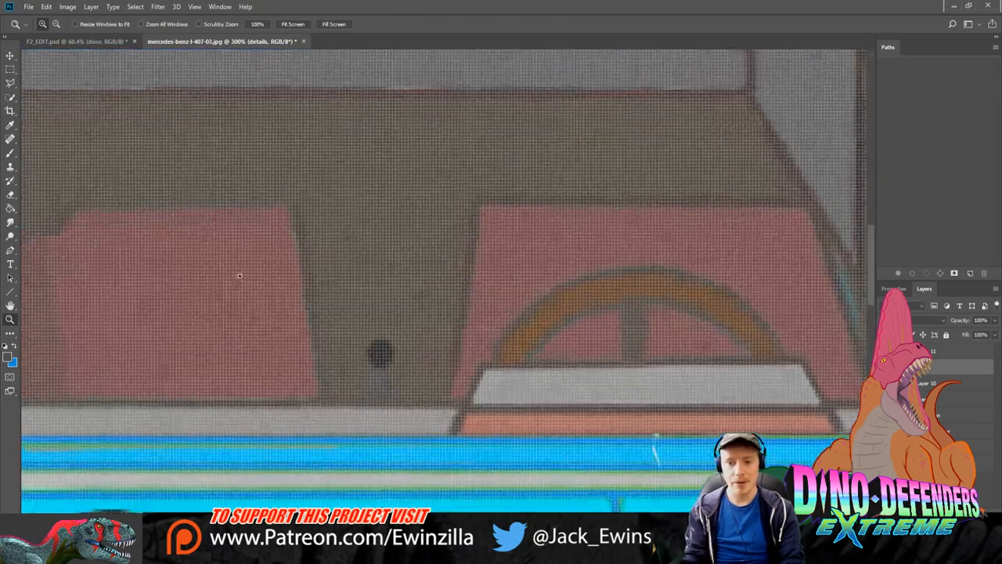
key("b")
key("i")
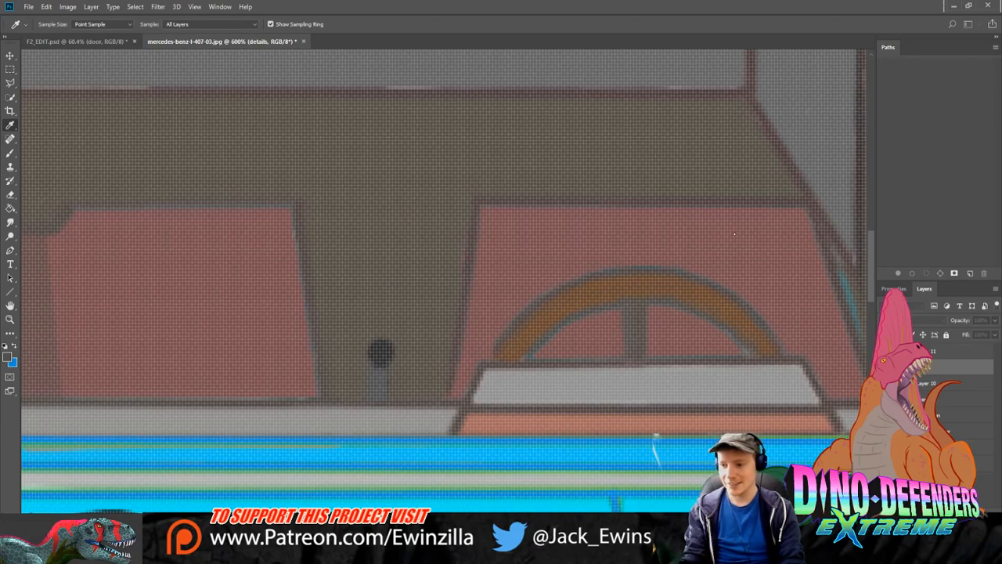
key("b")
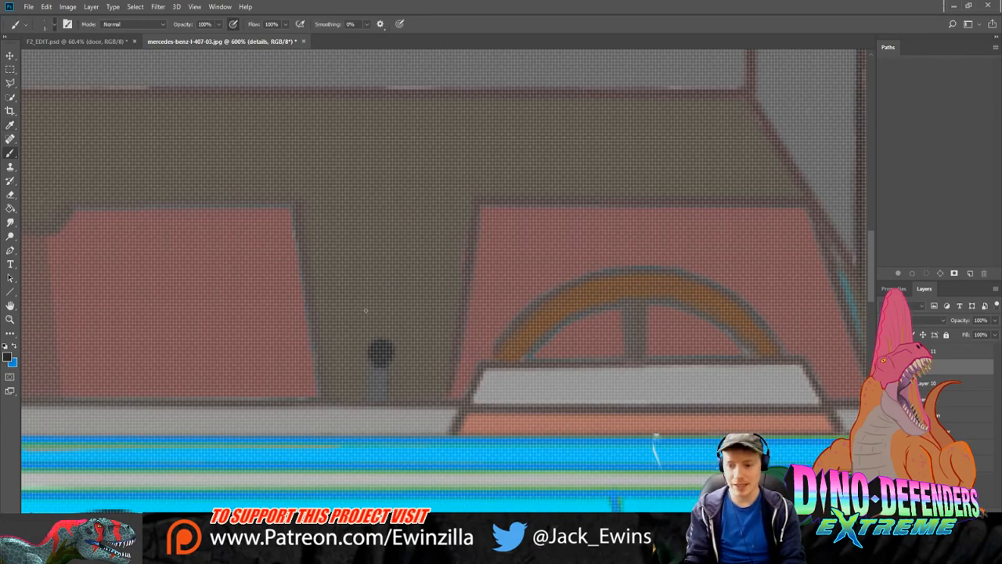
mouse_move(373, 372)
left_mouse_down()
mouse_move(386, 391)
mouse_move(374, 404)
mouse_move(387, 403)
left_mouse_up()
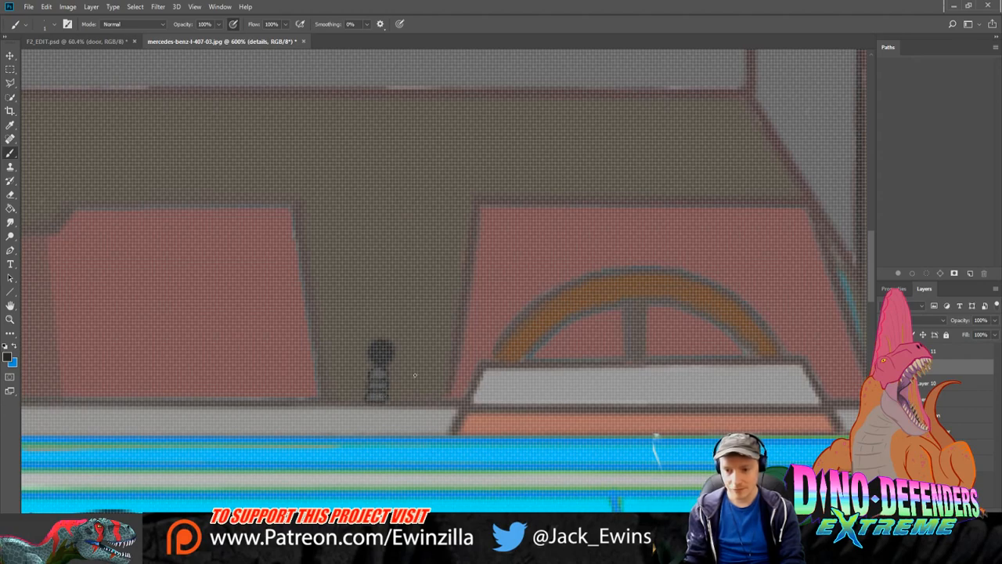
Step: Paint a short near-black mirror mount hanging from the middle of the windshield's upper edge
key("z")
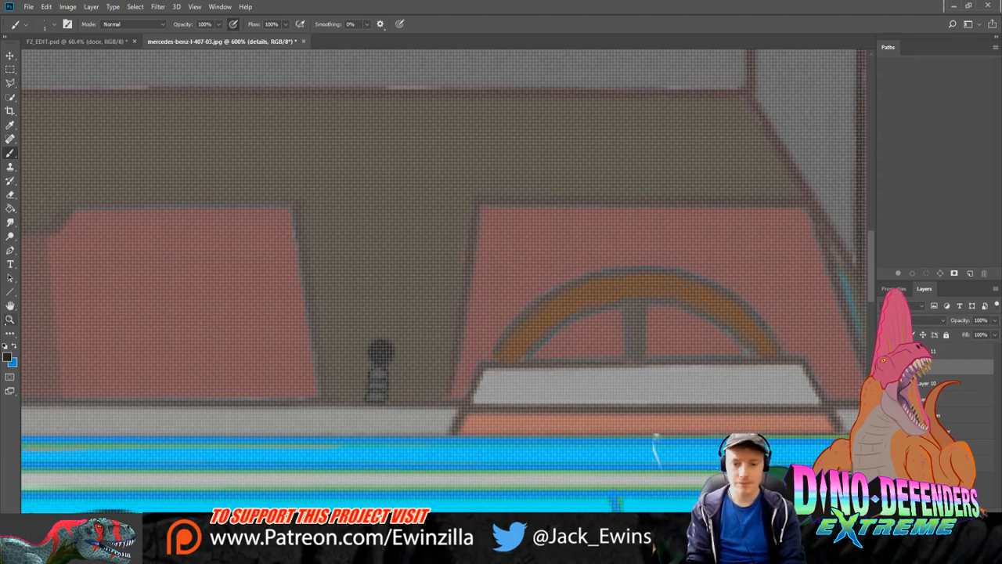
key("ctrl+0")
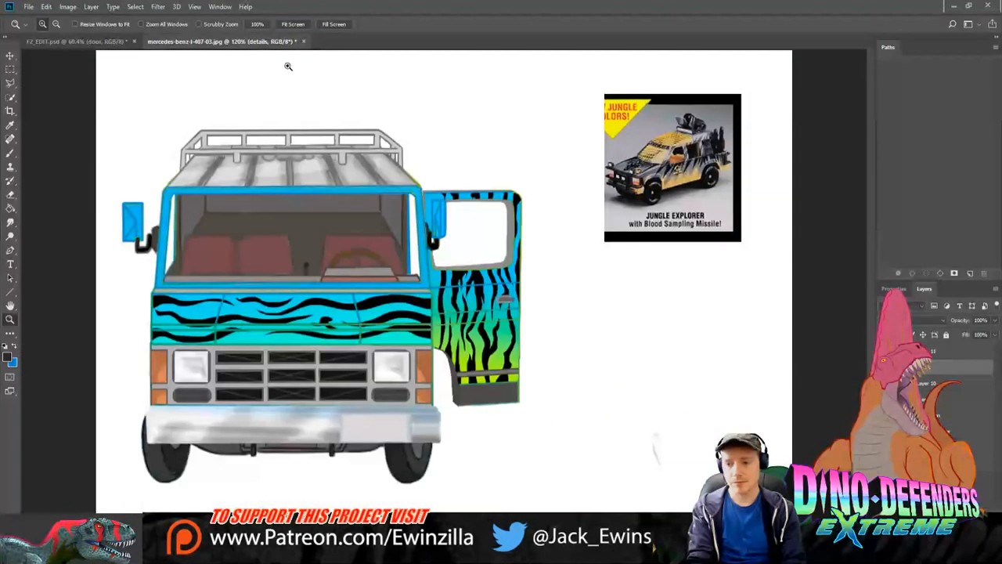
left_click(260, 198)
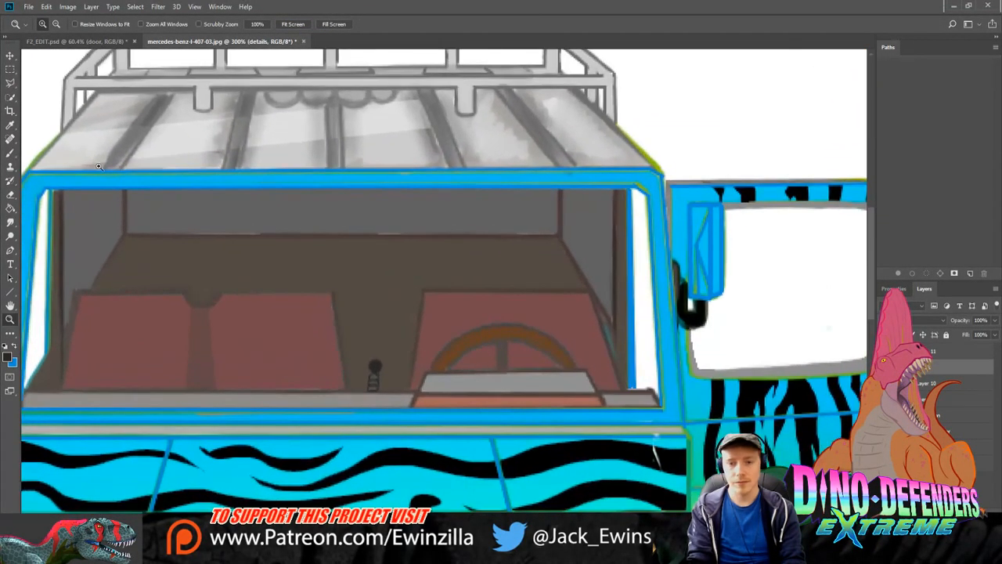
key("b")
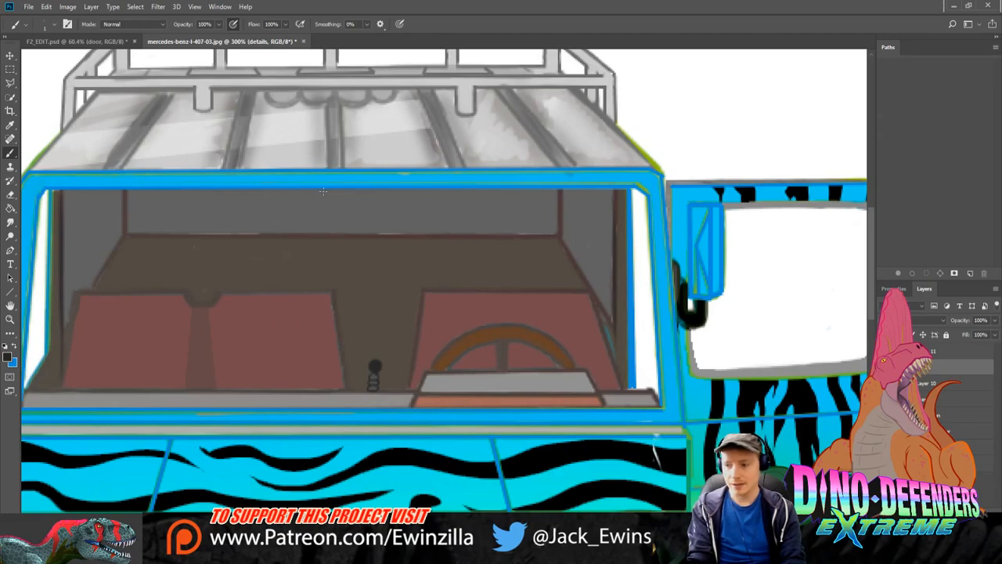
key("i")
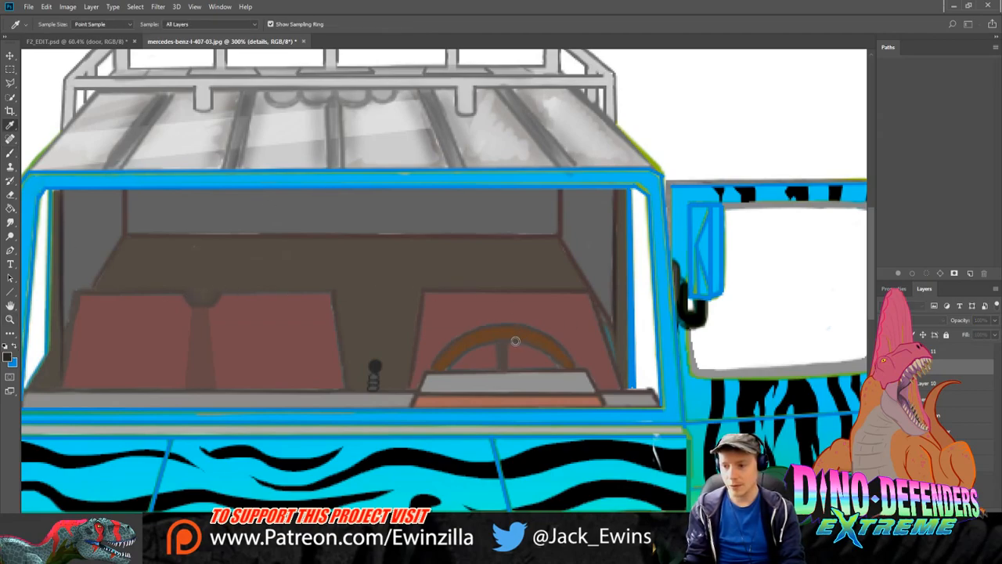
key("b")
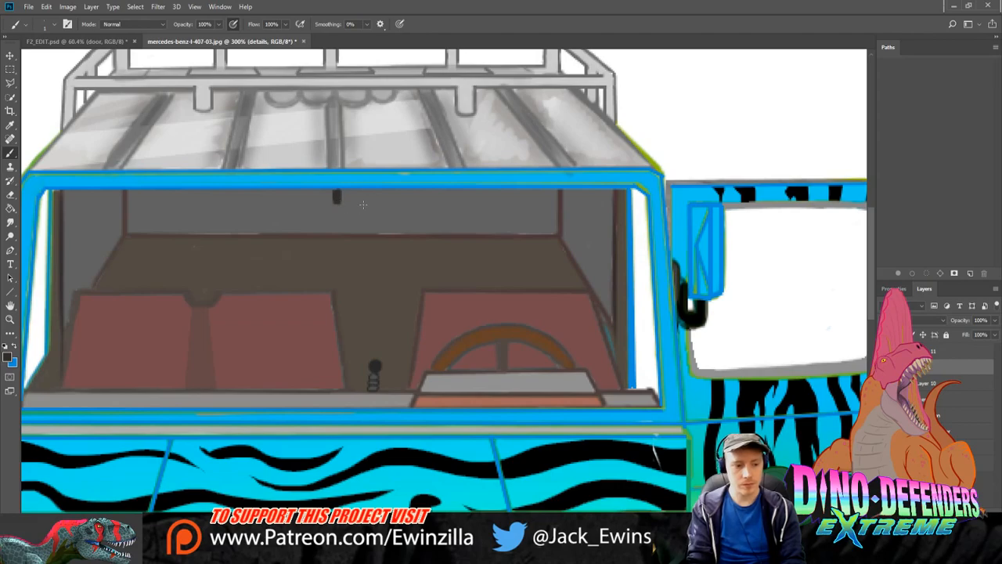
Step: Draw a rear-view mirror as a rectangle in sampled light grey at 100% opacity and smudge the dark mount down over it
key("u")
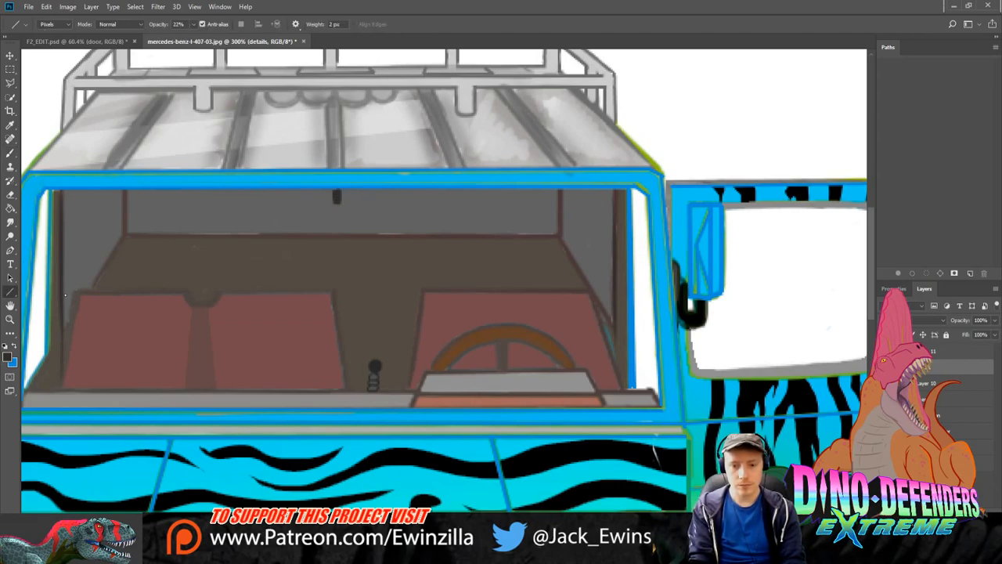
key("i")
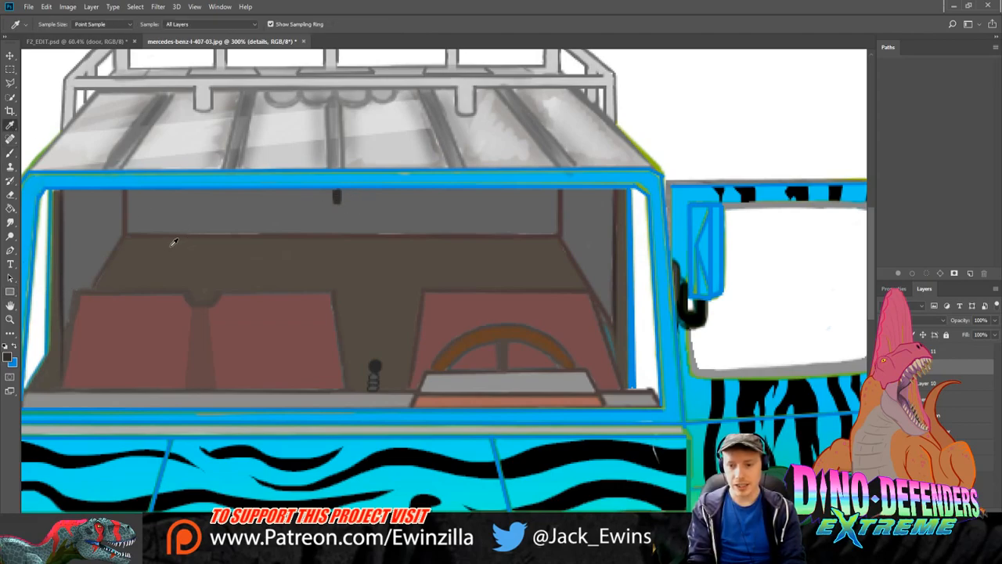
left_click(557, 372)
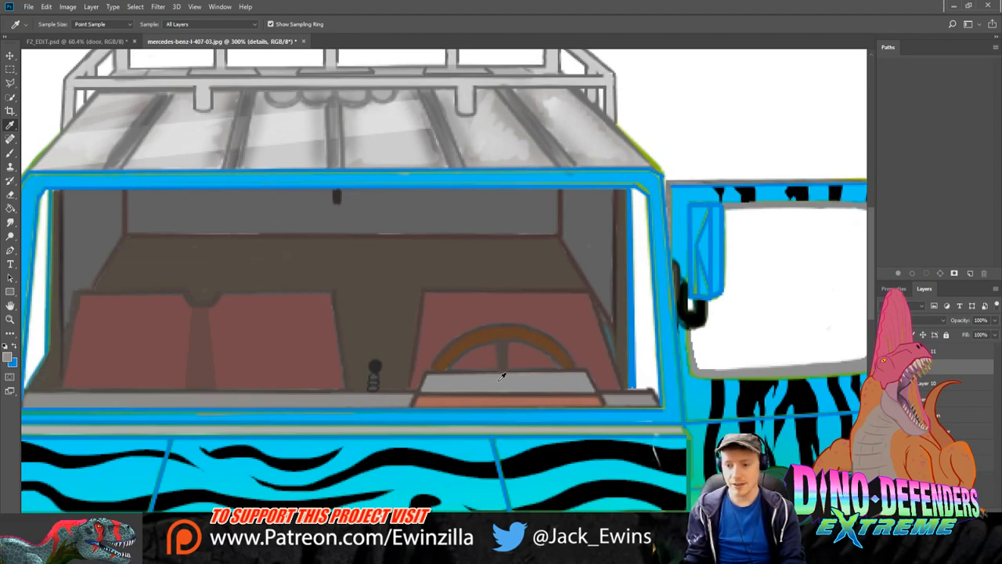
key("u")
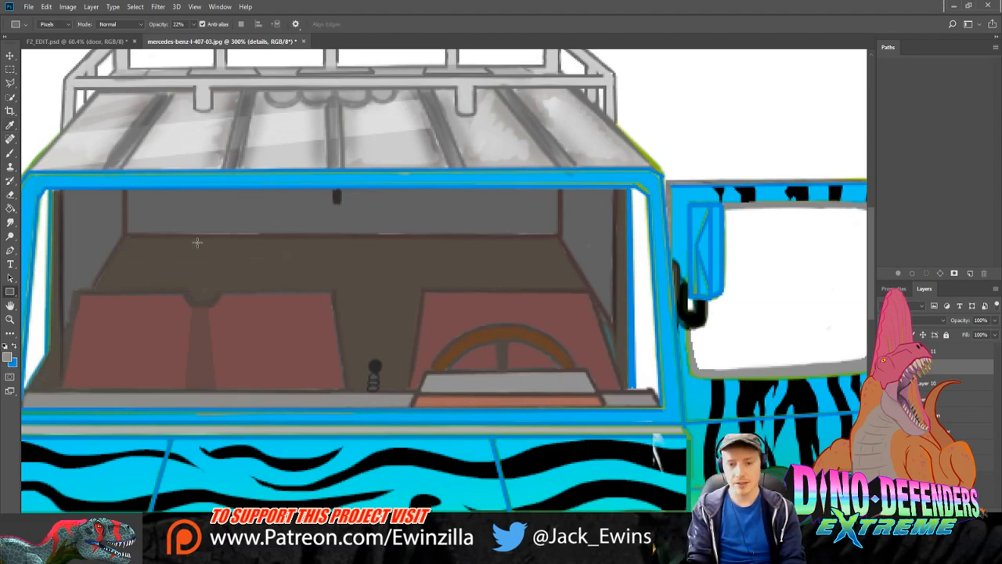
left_click_drag(301, 197, 373, 222)
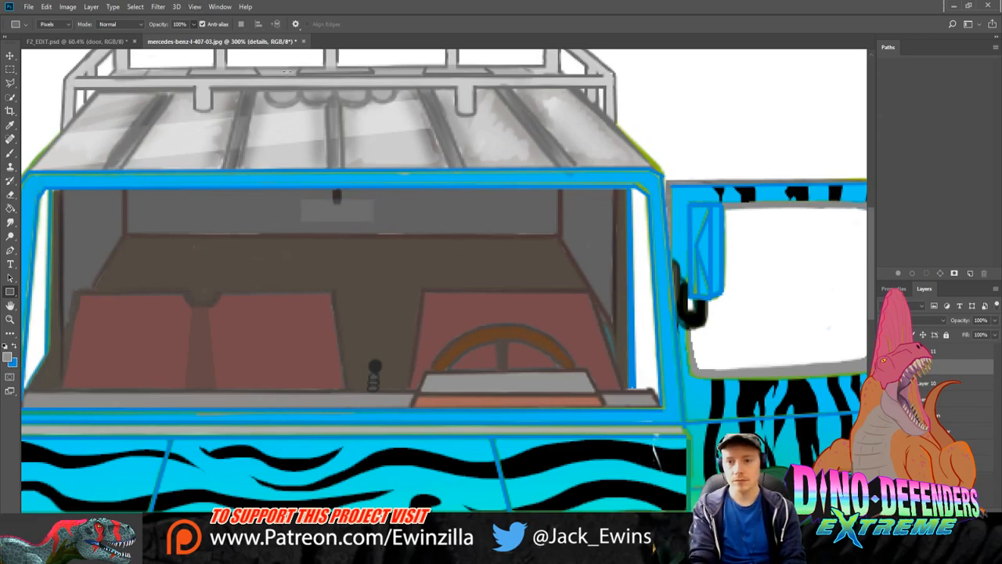
left_click_drag(290, 196, 378, 223)
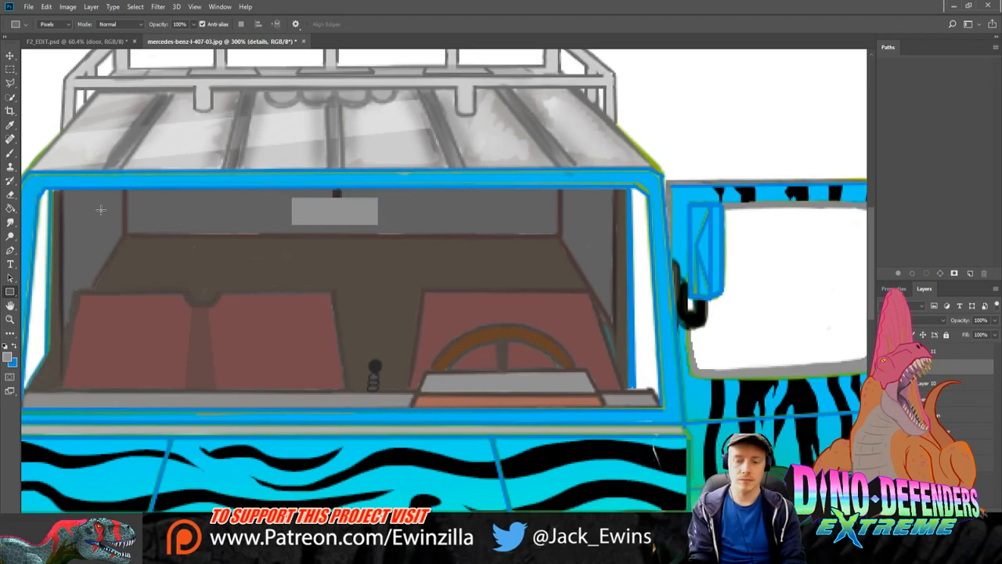
left_click(10, 223)
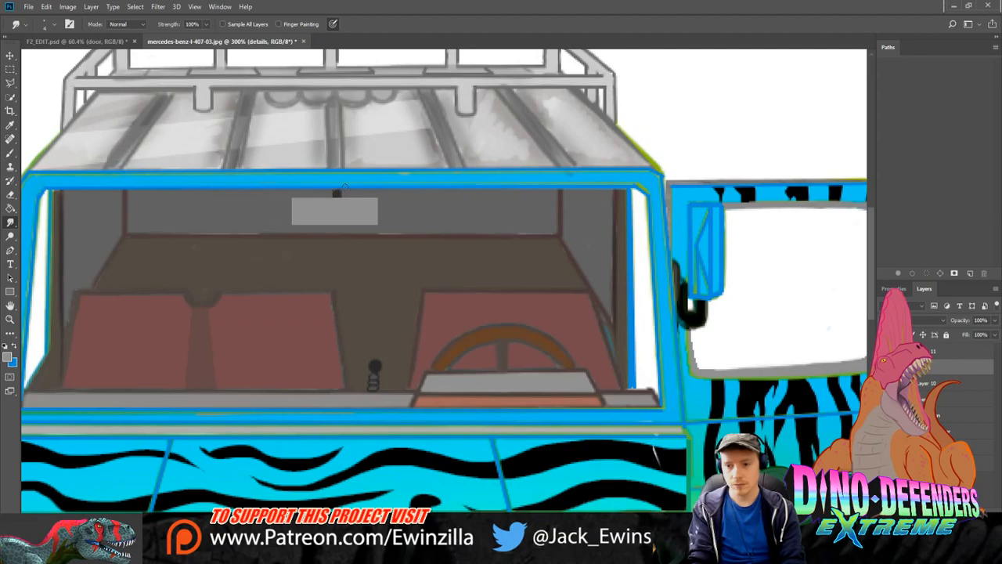
mouse_move(336, 194)
left_mouse_down()
mouse_move(337, 215)
mouse_move(338, 197)
left_mouse_up()
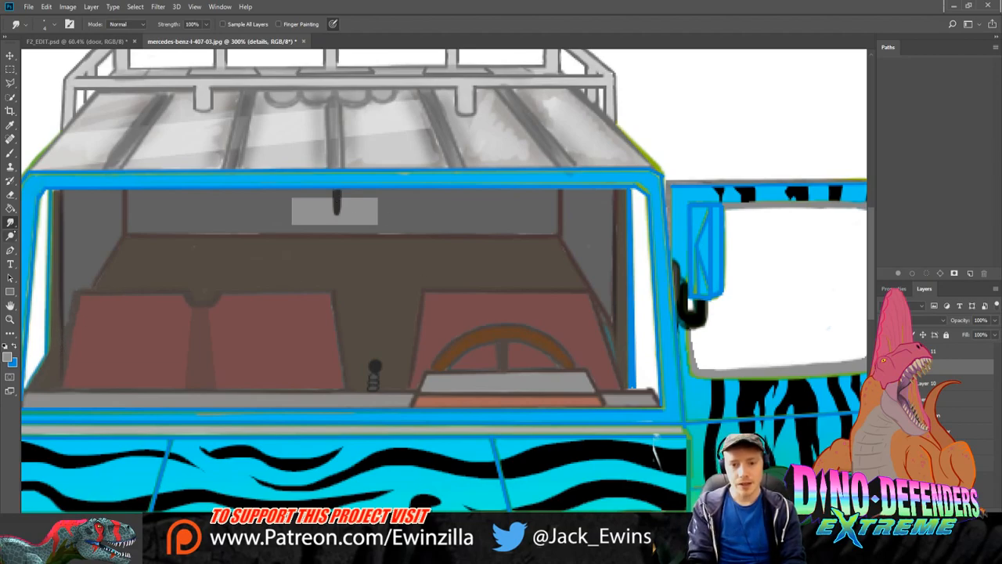
Step: Paint thin horizontal seam lines across the red passenger and driver's seats with the Brush in a sampled dark reddish brown
left_click(11, 126)
left_click(202, 340)
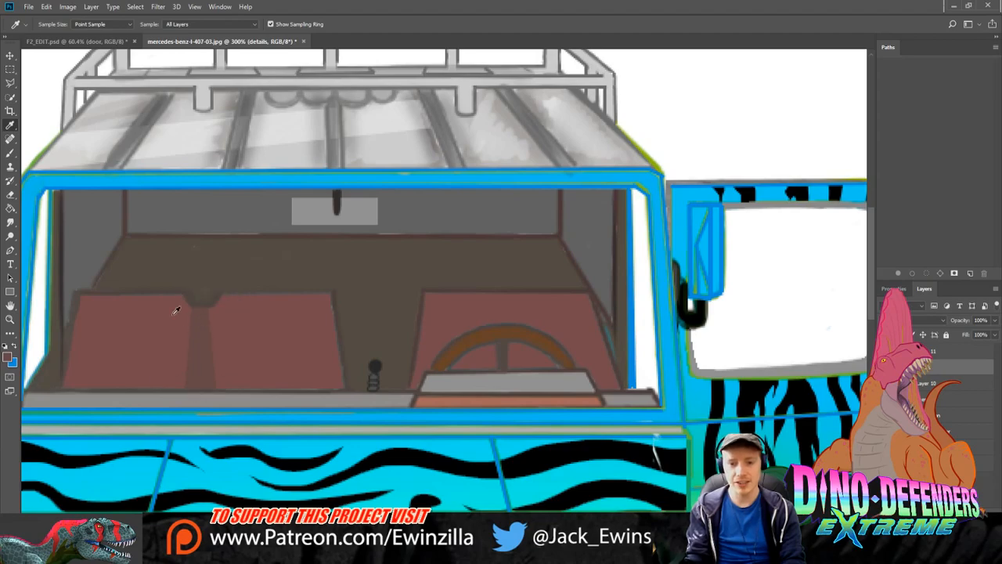
left_click(10, 153)
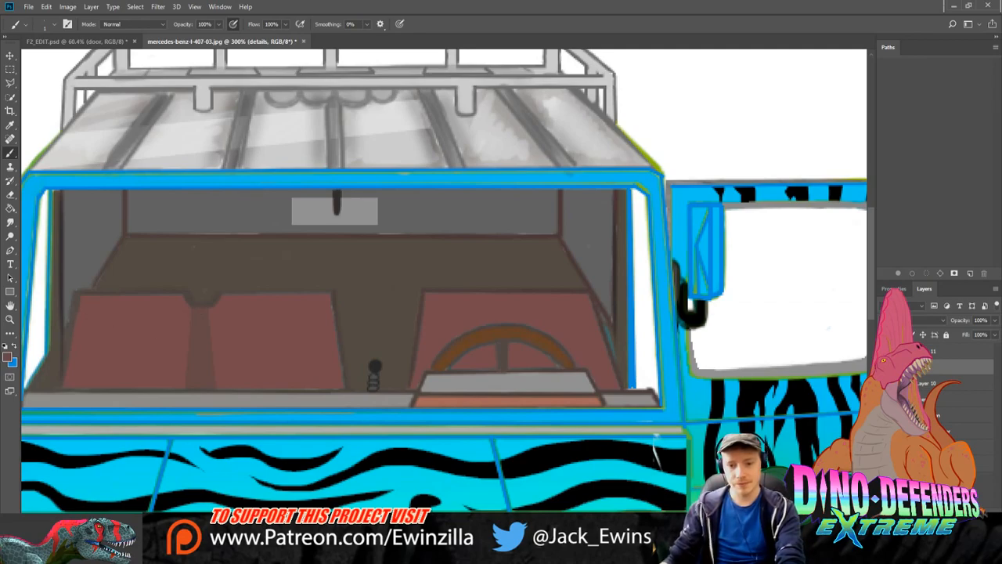
key("shift+alt+z")
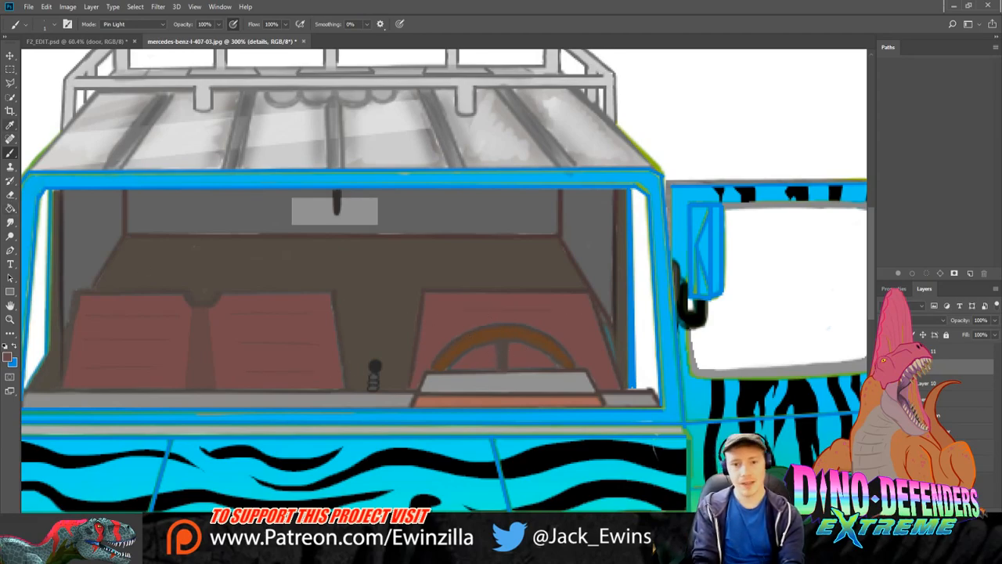
Step: Recolor the gear knob in the steering wheel's brown with the Brush in Normal mode and give it a sampled dark outline
key("i")
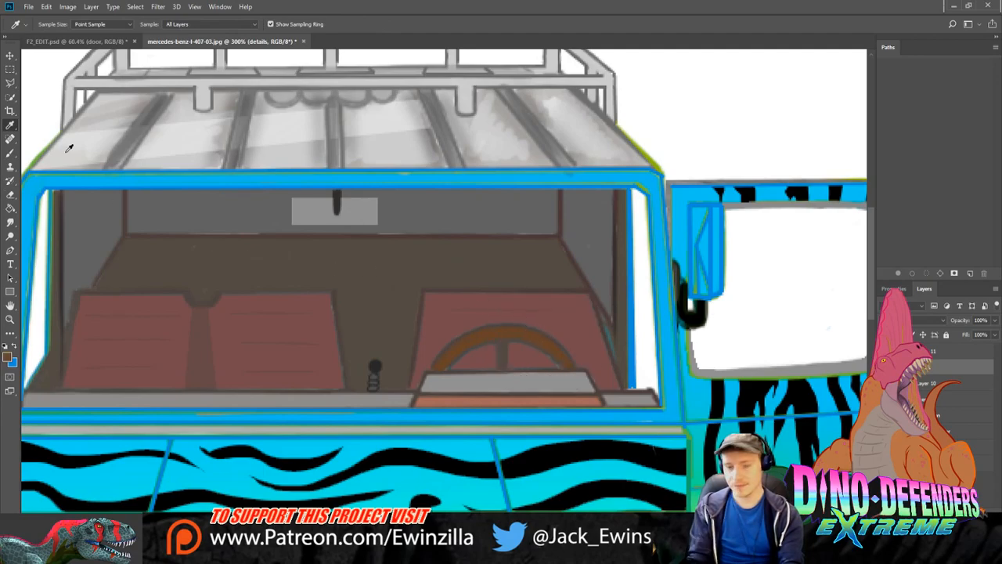
left_click(10, 152)
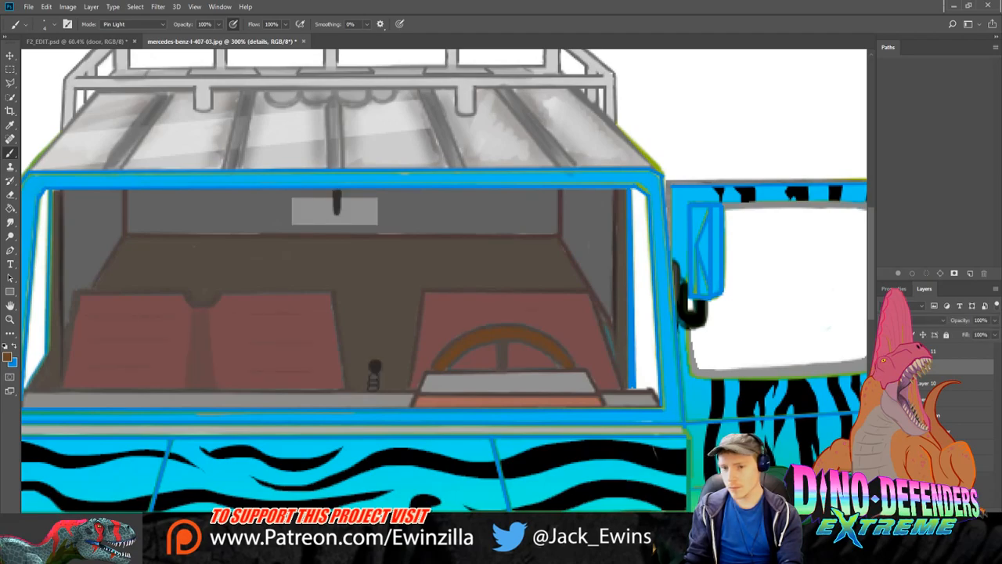
key("shift+alt+n")
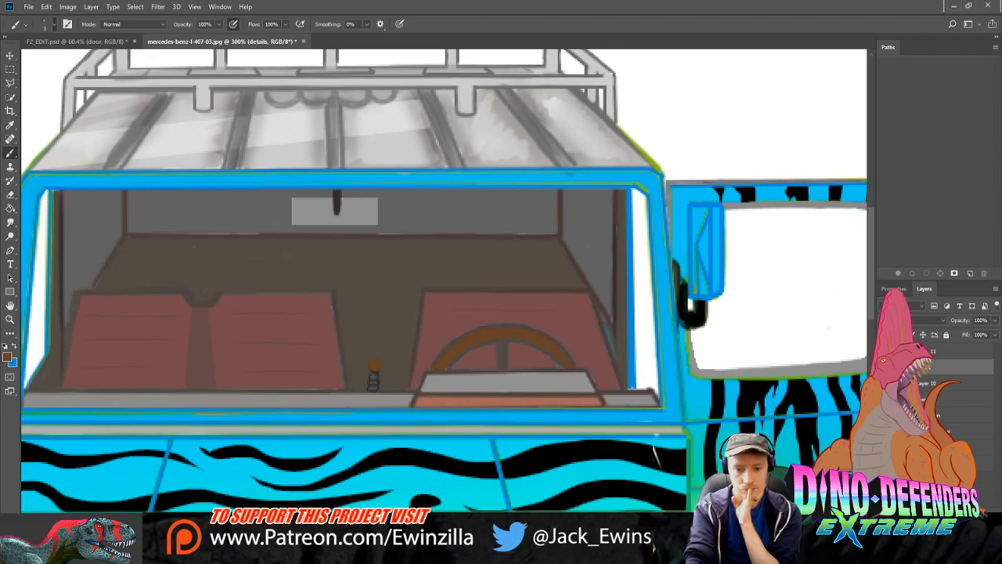
left_click(564, 342, "alt")
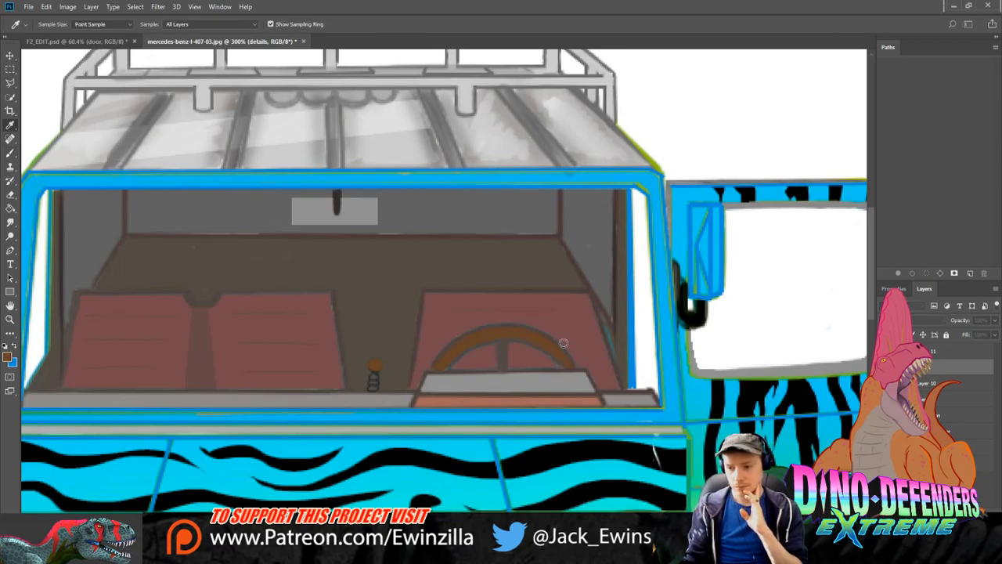
left_click(375, 365)
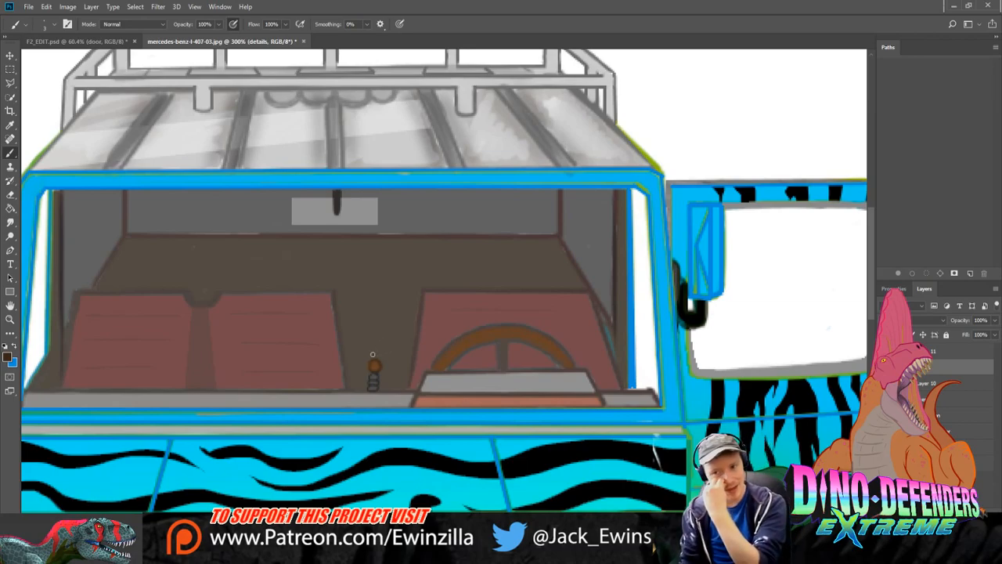
Step: Outline the rear-view mirror in a sampled dark grey with the Brush, and smudge the outline into thin, clean edges
key("i")
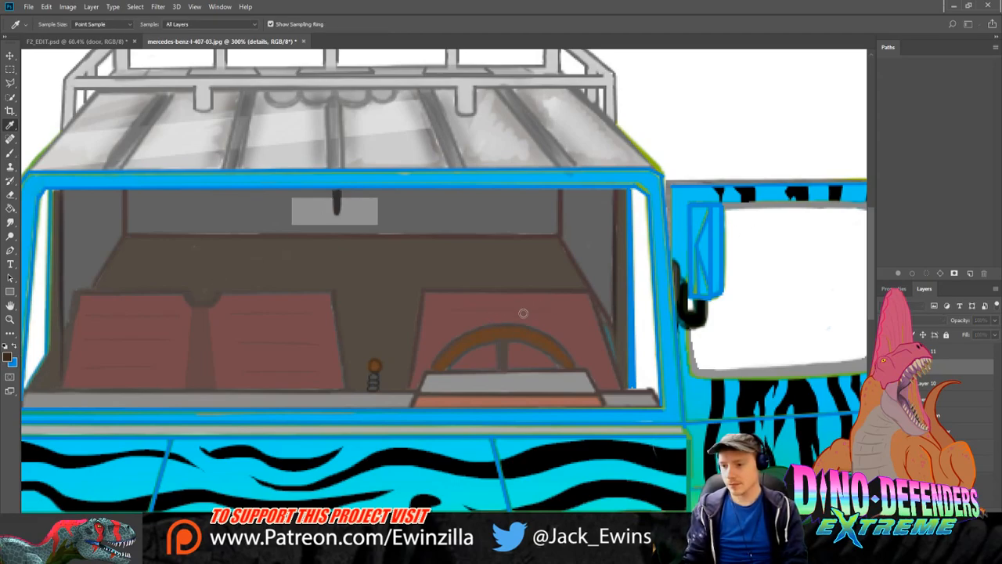
key("b")
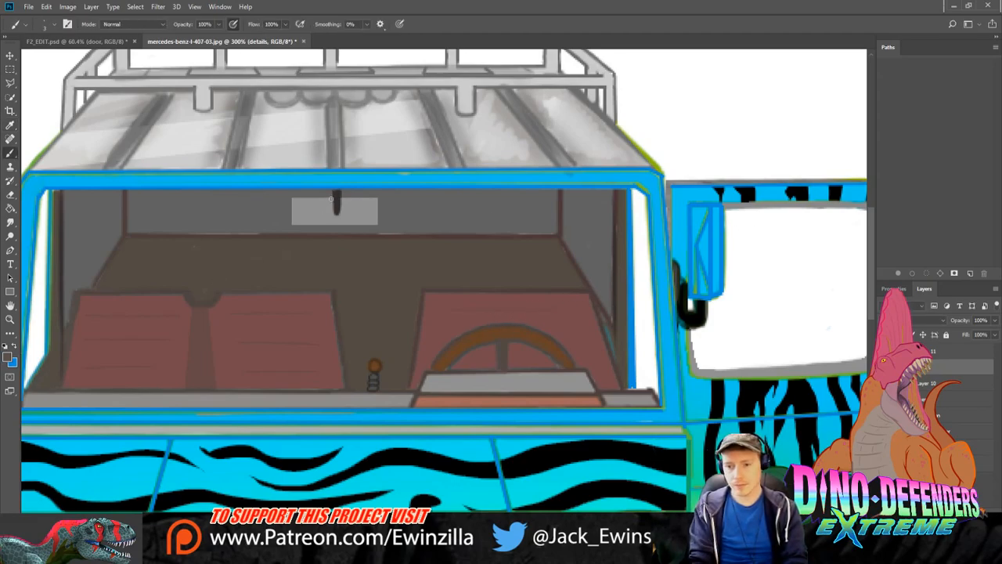
mouse_move(331, 199)
left_mouse_down()
mouse_move(291, 199)
mouse_move(292, 225)
mouse_move(375, 224)
mouse_move(377, 202)
mouse_move(343, 199)
mouse_move(375, 199)
mouse_move(375, 221)
mouse_move(301, 224)
left_mouse_up()
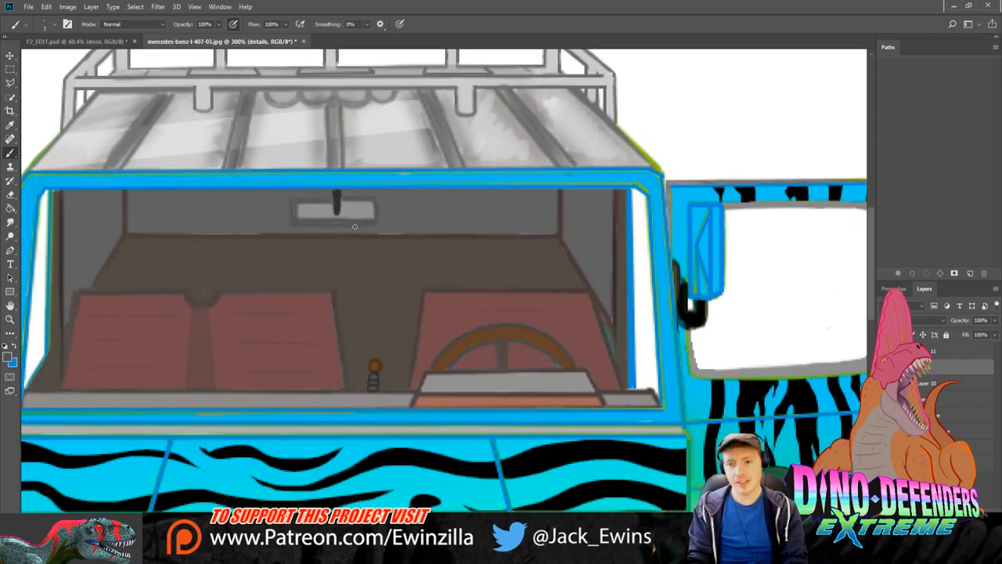
key("r")
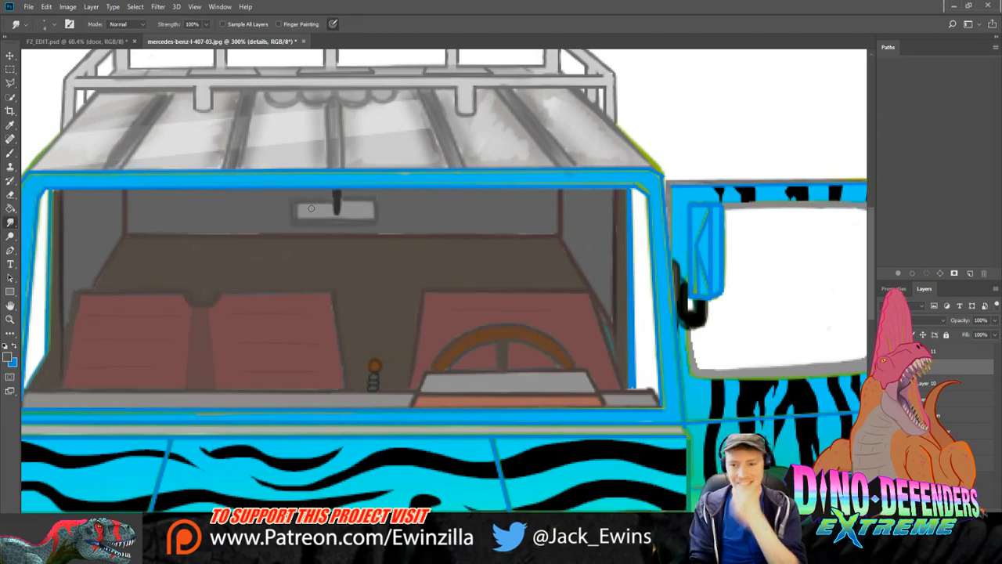
left_click_drag(316, 208, 293, 203)
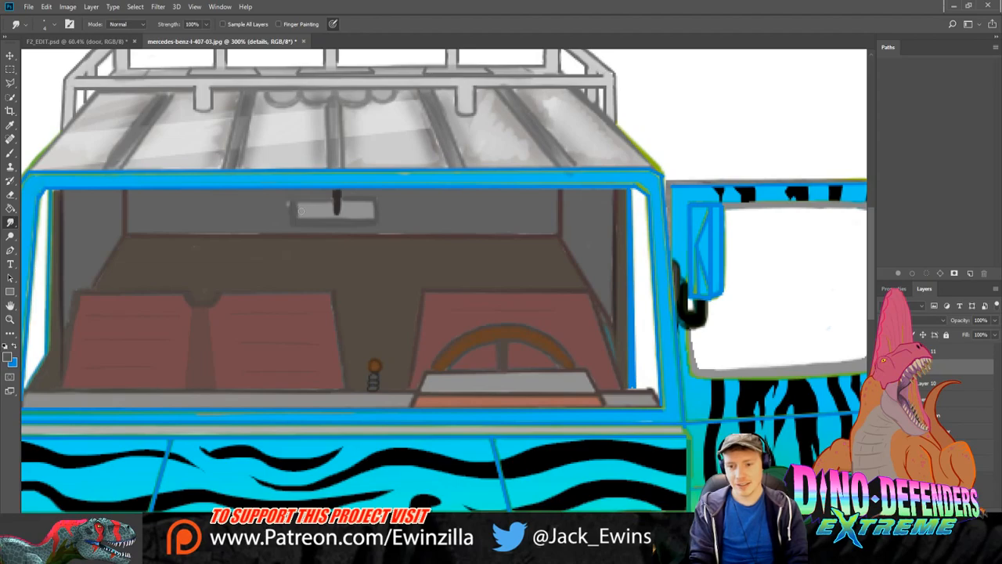
left_click_drag(296, 227, 368, 226)
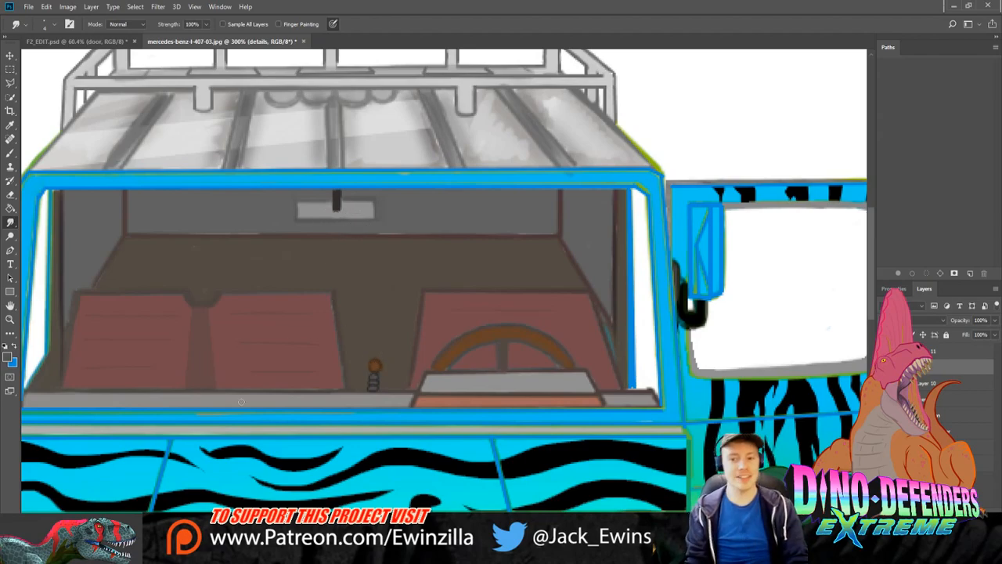
Step: Paint thin black Brush lines around the grey handle on the open door and along its inner recess
key("z")
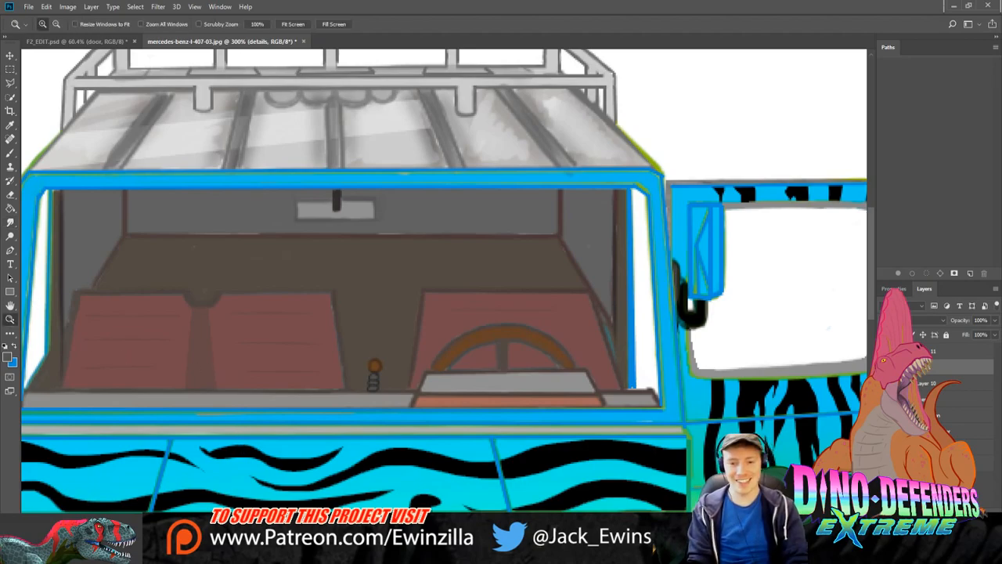
left_click(289, 26)
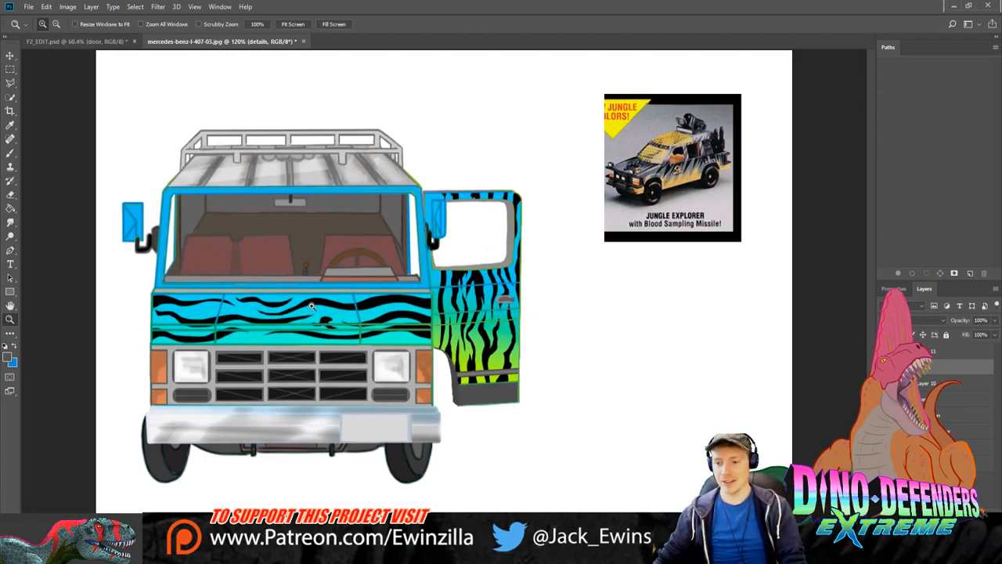
left_click_drag(537, 297, 537, 297)
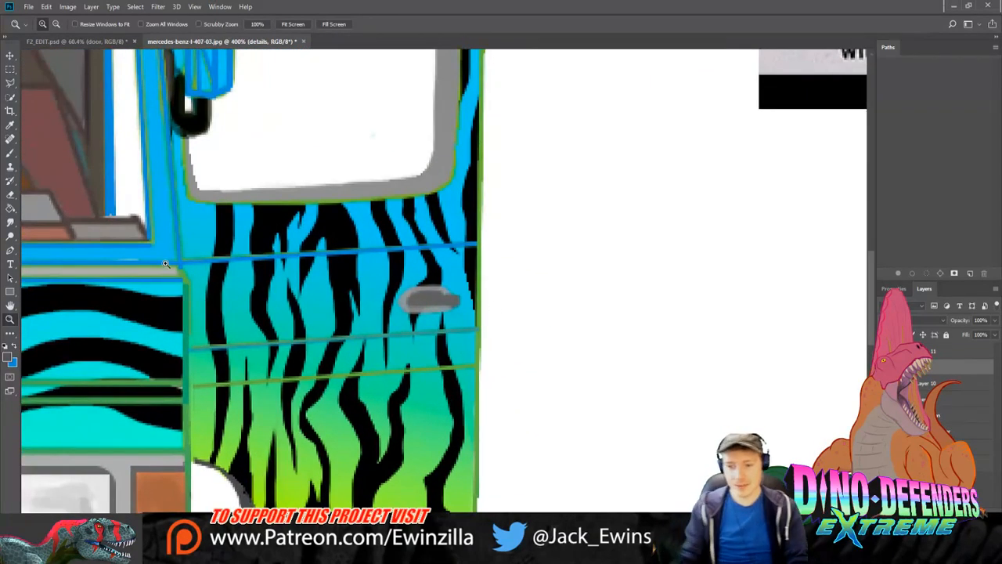
left_click(11, 222)
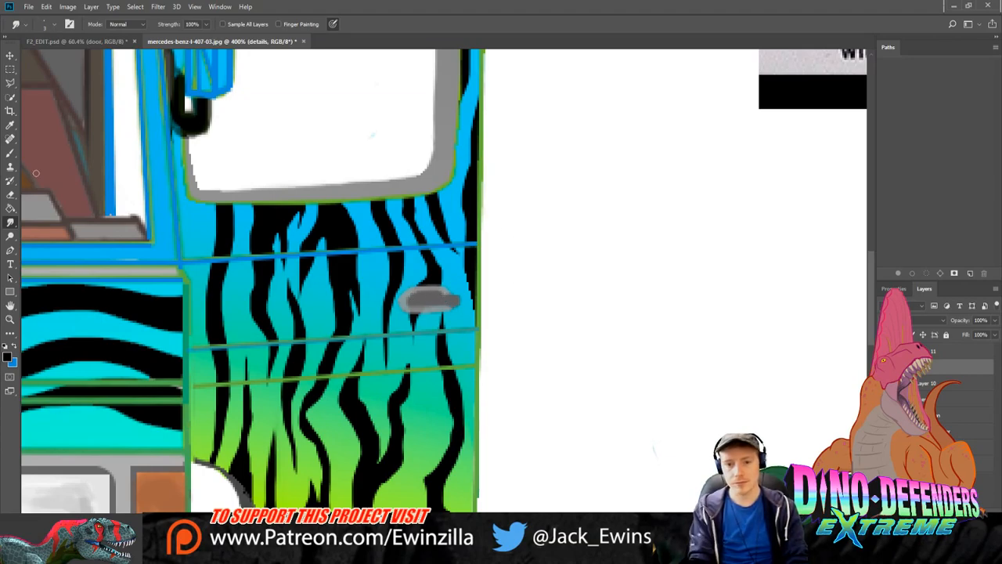
left_click(10, 152)
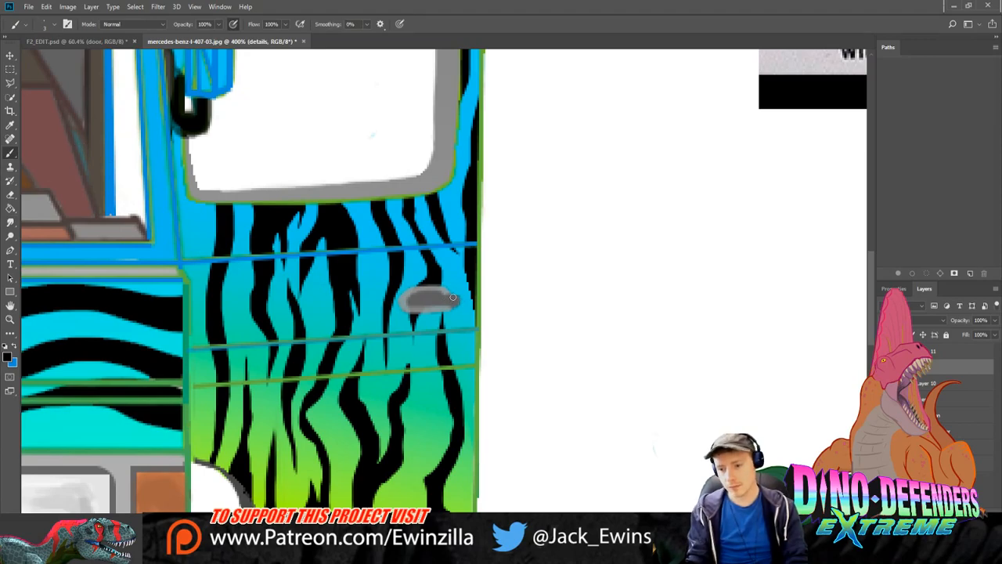
mouse_move(453, 297)
left_mouse_down()
mouse_move(410, 297)
mouse_move(469, 301)
mouse_move(431, 305)
mouse_move(457, 305)
mouse_move(484, 295)
mouse_move(421, 309)
mouse_move(427, 295)
mouse_move(403, 296)
mouse_move(466, 307)
left_mouse_up()
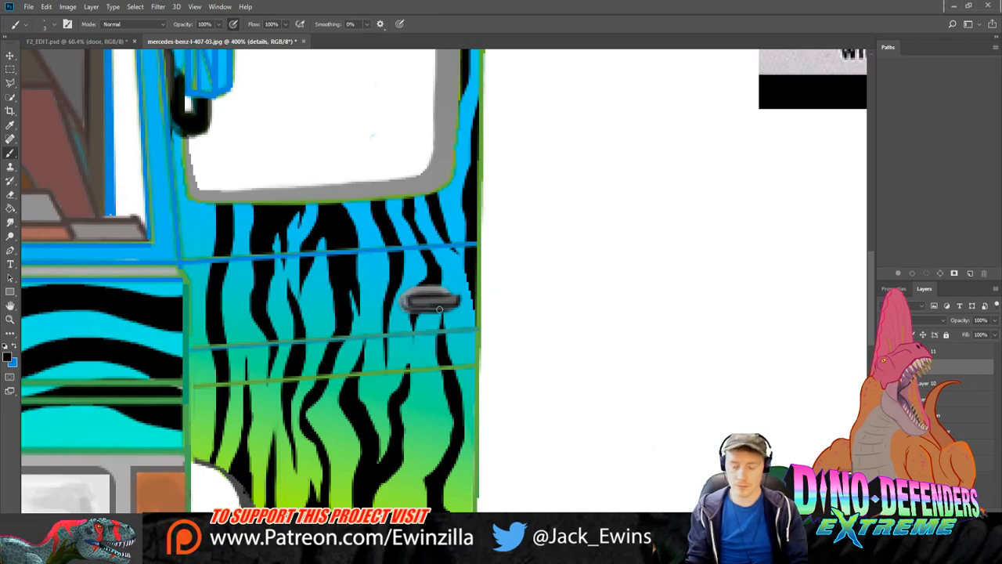
key("ctrl+z")
left_click_drag(401, 303, 466, 305)
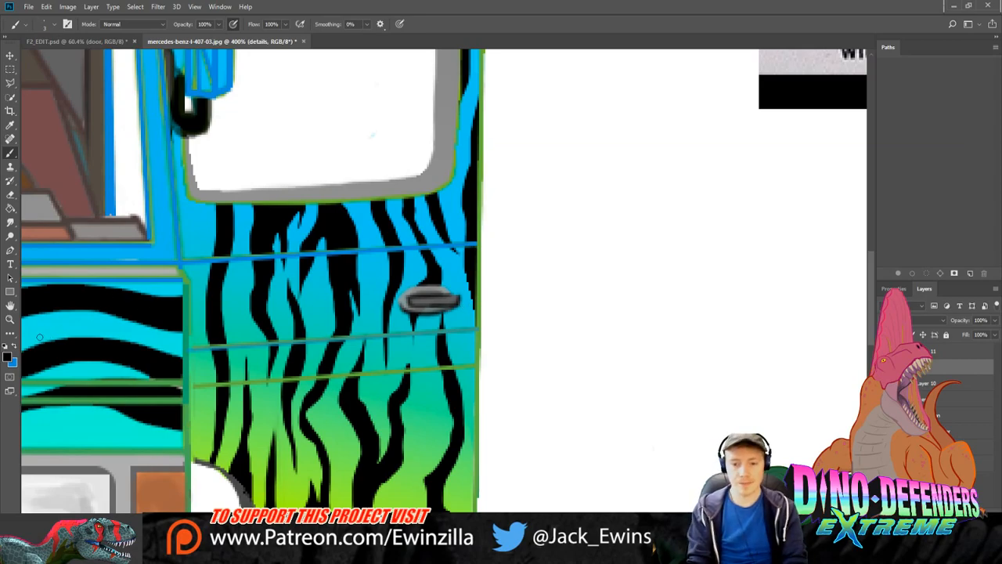
Step: On Layer 10, smudge the black bracket of the passenger-side wing mirror into a crisp, square-cornered shape
left_click(10, 319)
left_click(293, 24)
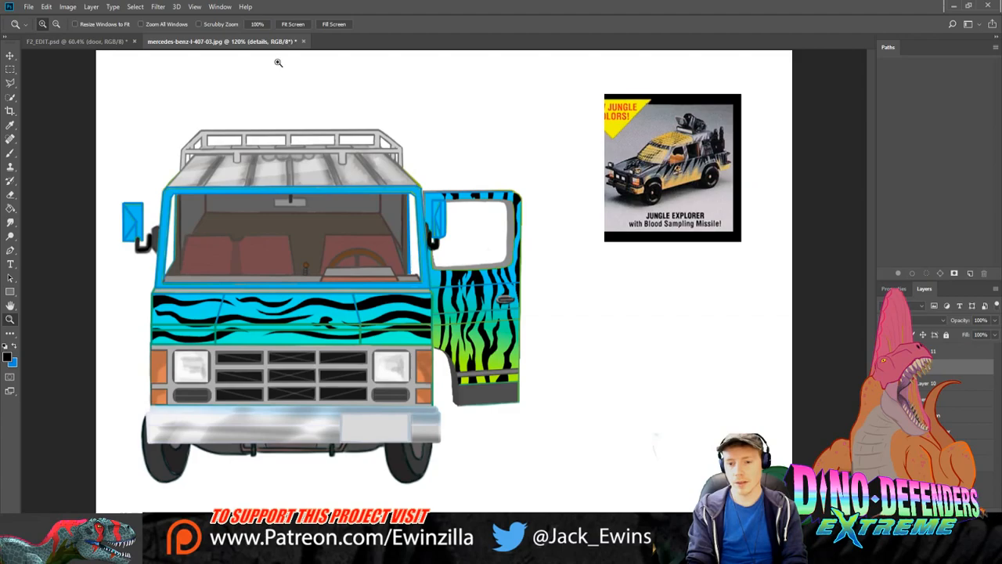
left_click(124, 211)
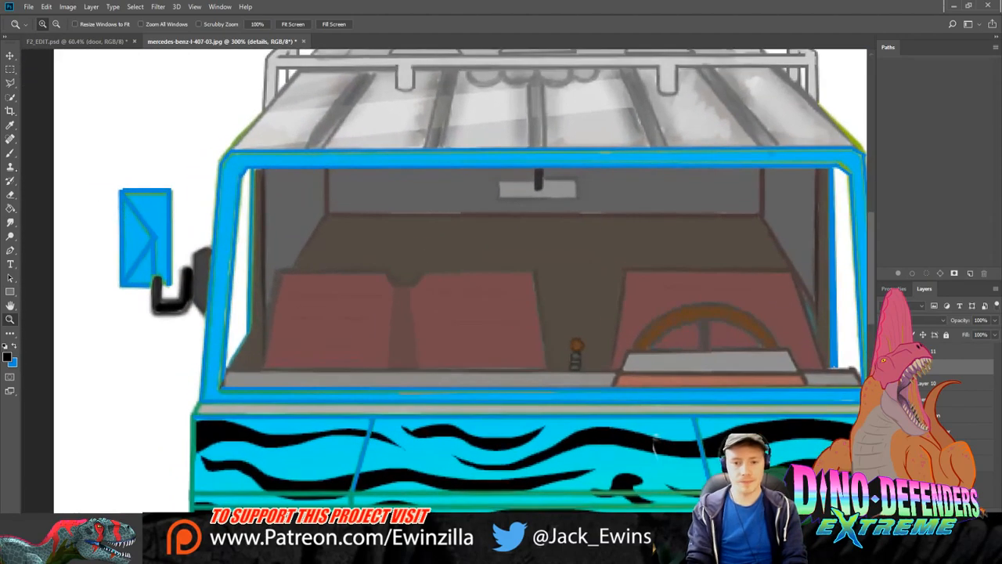
left_click(10, 222)
left_click(929, 383)
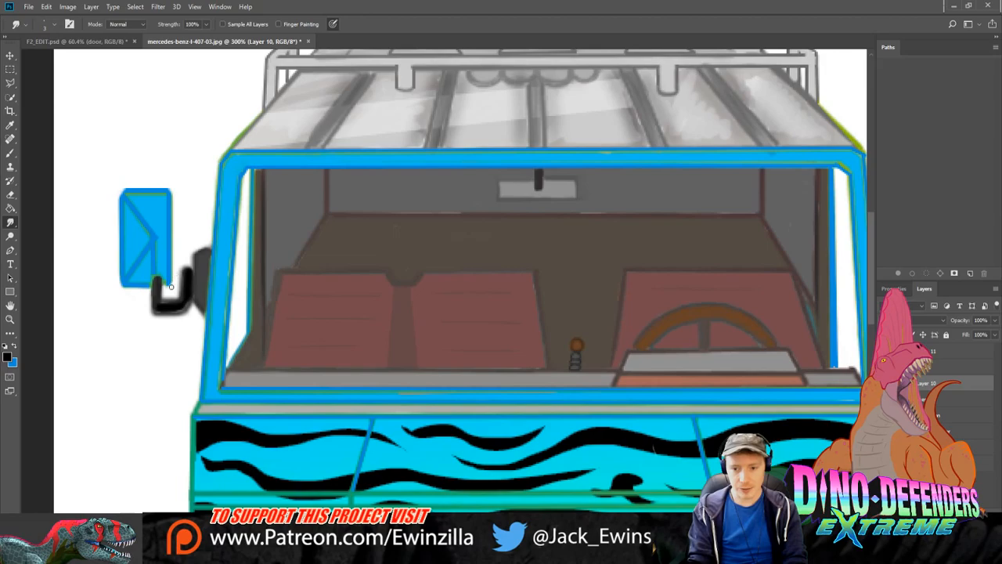
mouse_move(159, 310)
left_mouse_down()
mouse_move(192, 265)
mouse_move(188, 311)
mouse_move(184, 288)
mouse_move(166, 289)
mouse_move(167, 300)
mouse_move(181, 279)
mouse_move(173, 297)
mouse_move(185, 307)
mouse_move(162, 310)
mouse_move(190, 311)
mouse_move(180, 285)
mouse_move(163, 293)
mouse_move(177, 298)
mouse_move(155, 289)
mouse_move(195, 315)
left_mouse_up()
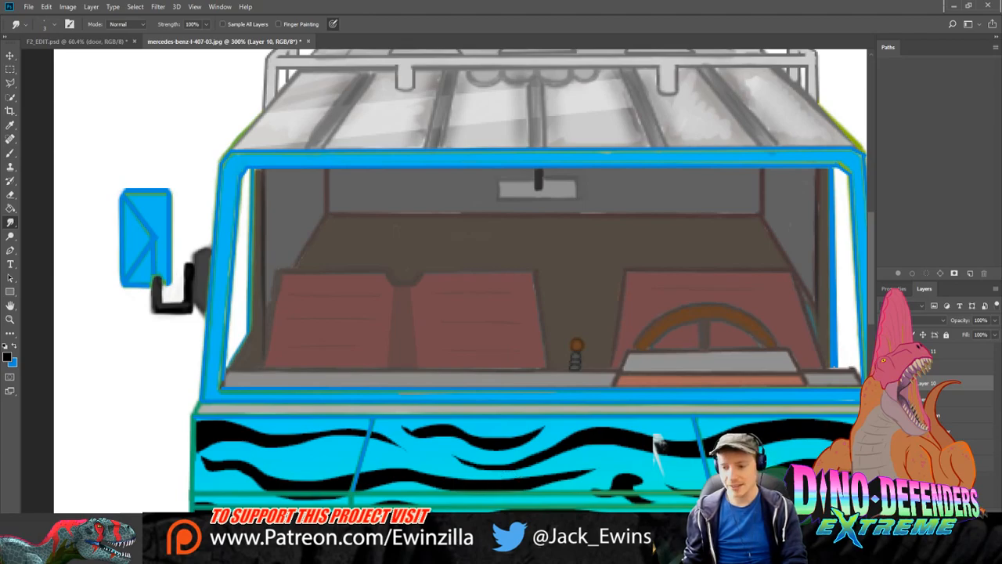
Step: Smudge the driver-side wing mirror's black bracket into a cleaner hook and push away its thin upper arm
scroll(659, 448, "right", 5)
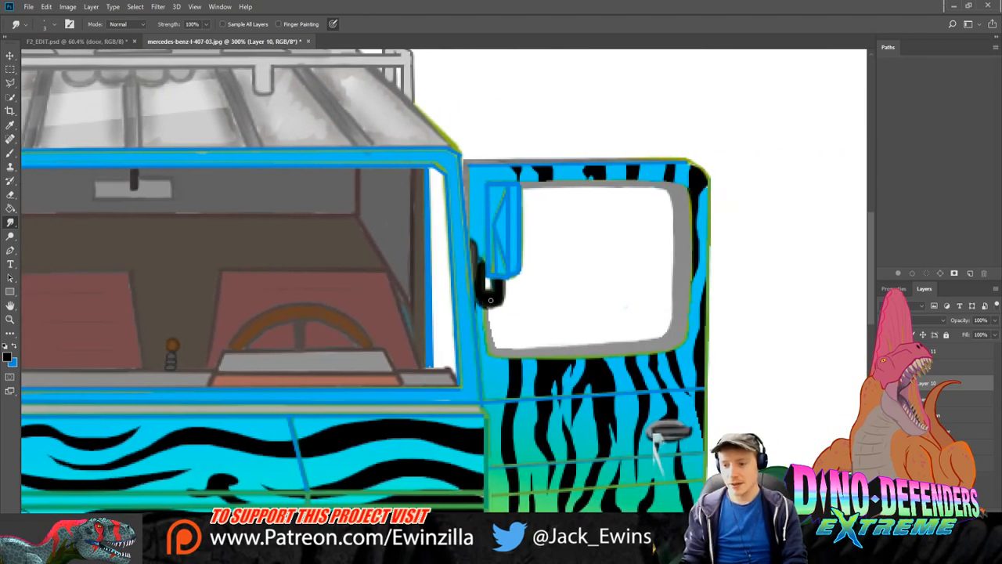
left_click_drag(489, 286, 487, 288)
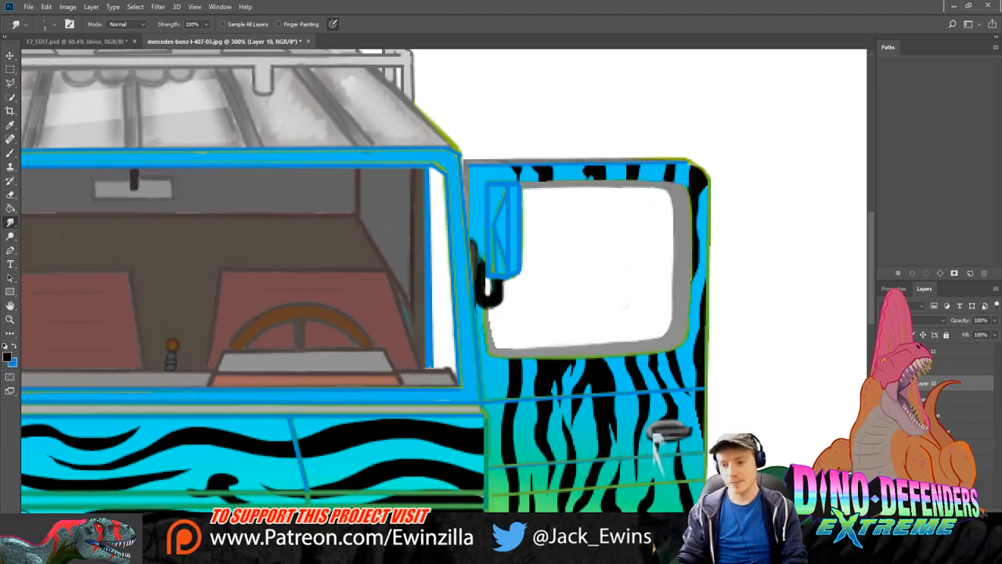
mouse_move(481, 283)
left_mouse_down()
mouse_move(472, 244)
mouse_move(474, 301)
mouse_move(493, 303)
left_mouse_up()
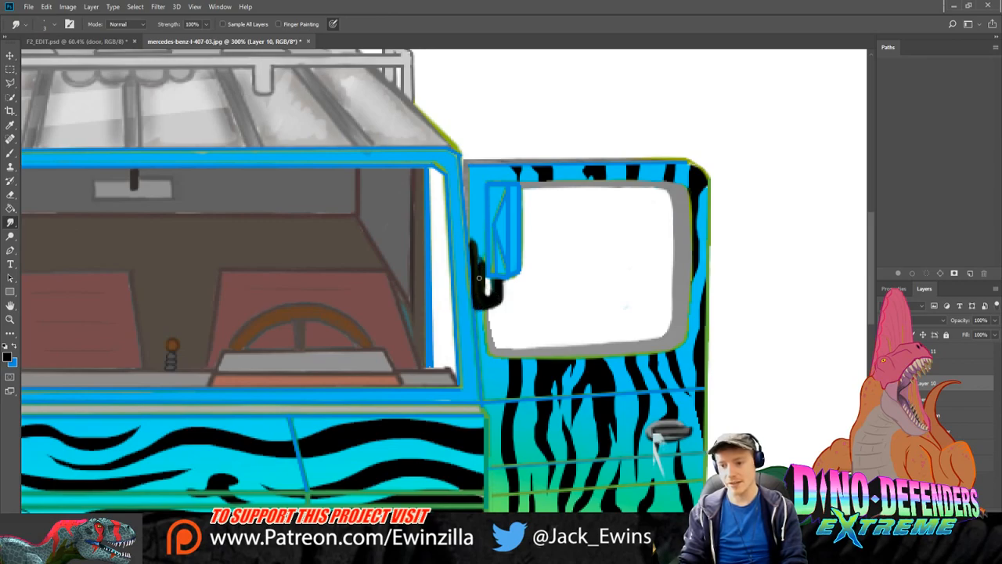
mouse_move(475, 243)
left_mouse_down()
mouse_move(481, 282)
mouse_move(470, 238)
mouse_move(474, 270)
mouse_move(481, 263)
left_mouse_up()
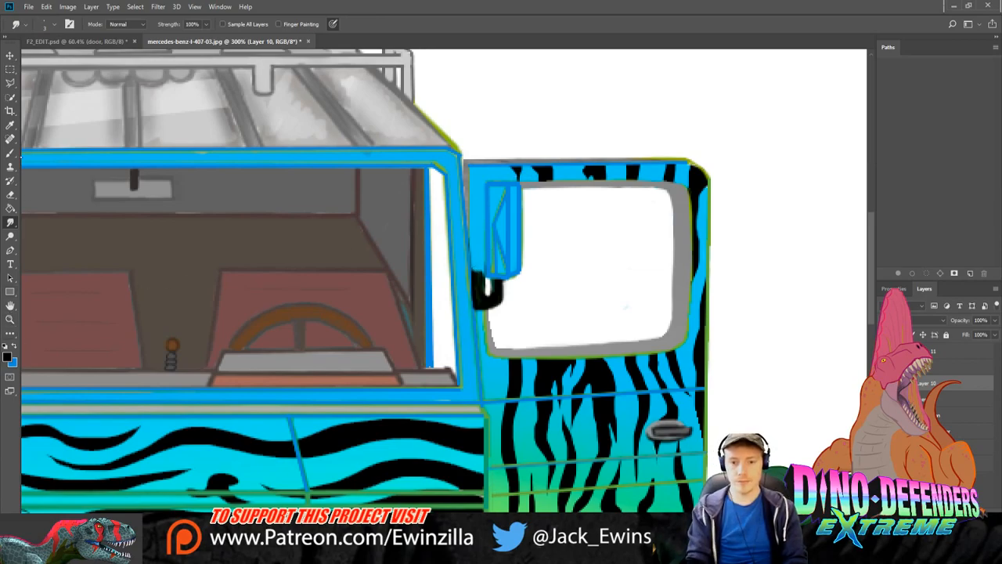
Step: Touch up the upper end of the driver-side mirror bracket with the Brush in a sampled dark grey
left_click(10, 152)
left_click(11, 125)
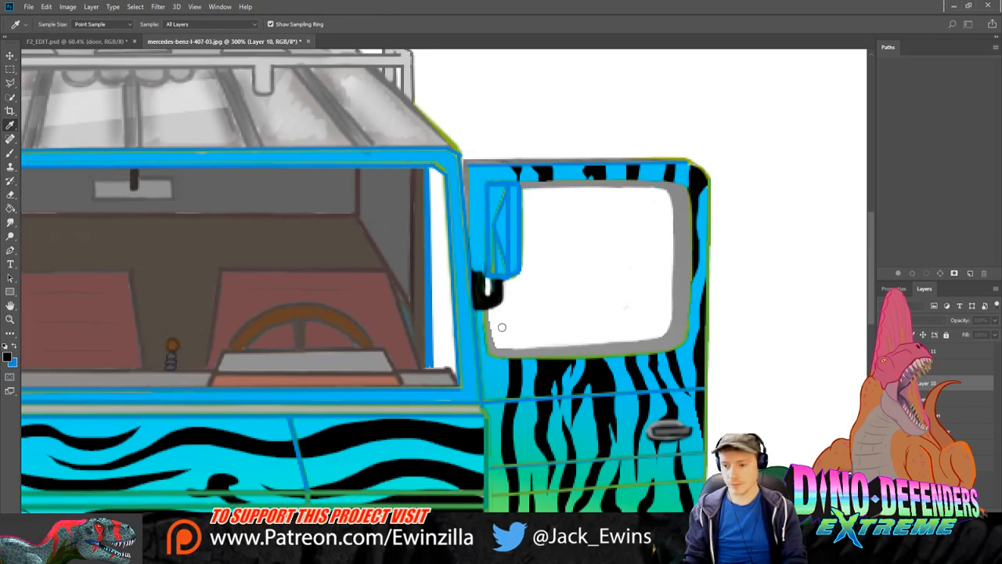
left_click(672, 256)
key("b")
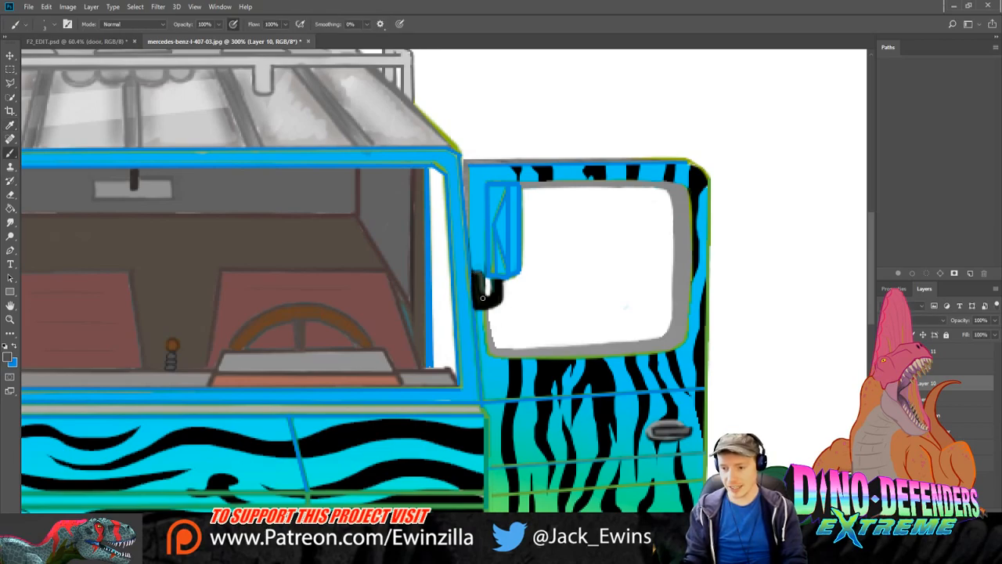
left_click_drag(481, 276, 487, 295)
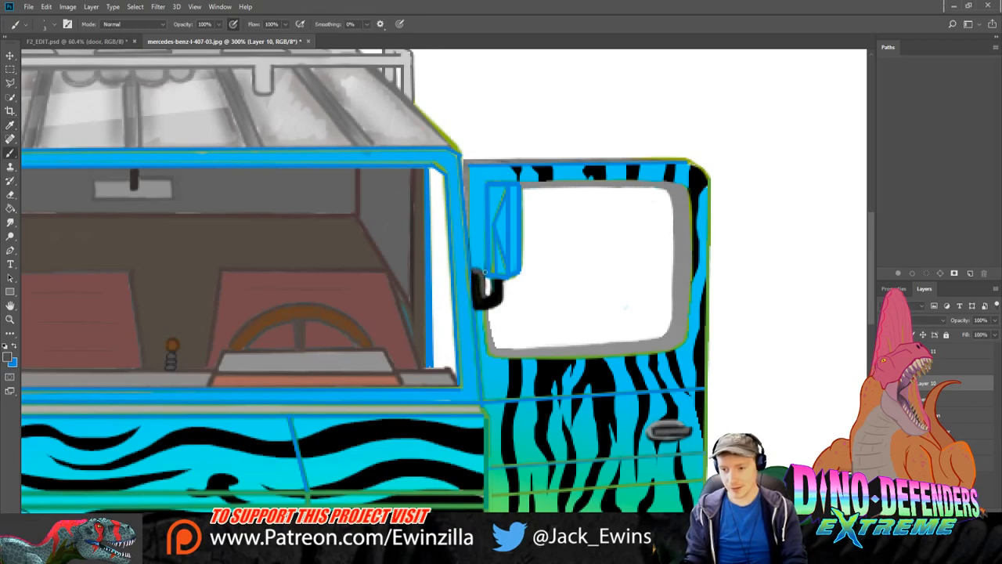
Step: Smudge the open door's wheel-arch curve and the lower edge of its dark grey panel into smooth, clean outlines
left_click(11, 319)
left_click(294, 24)
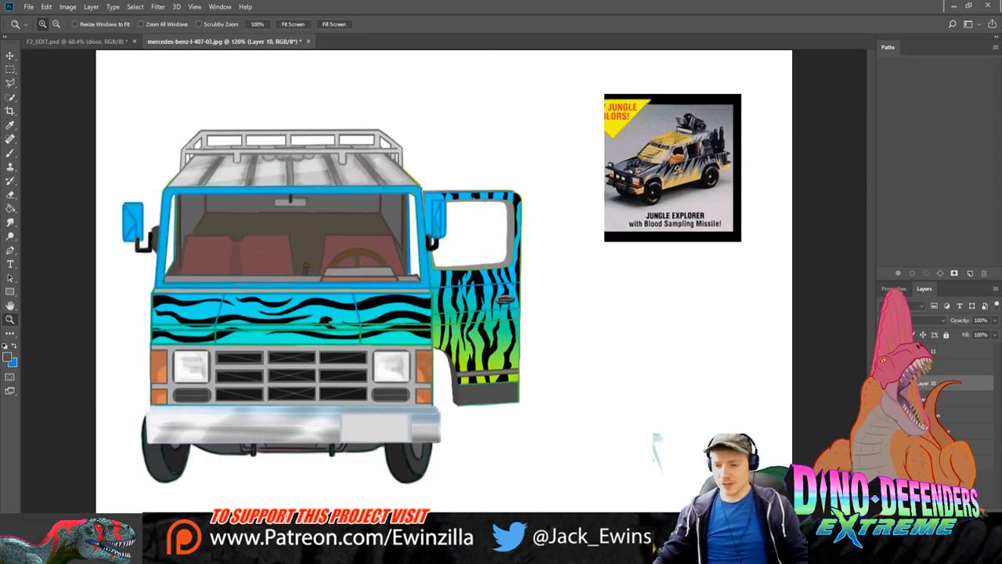
left_click(524, 413)
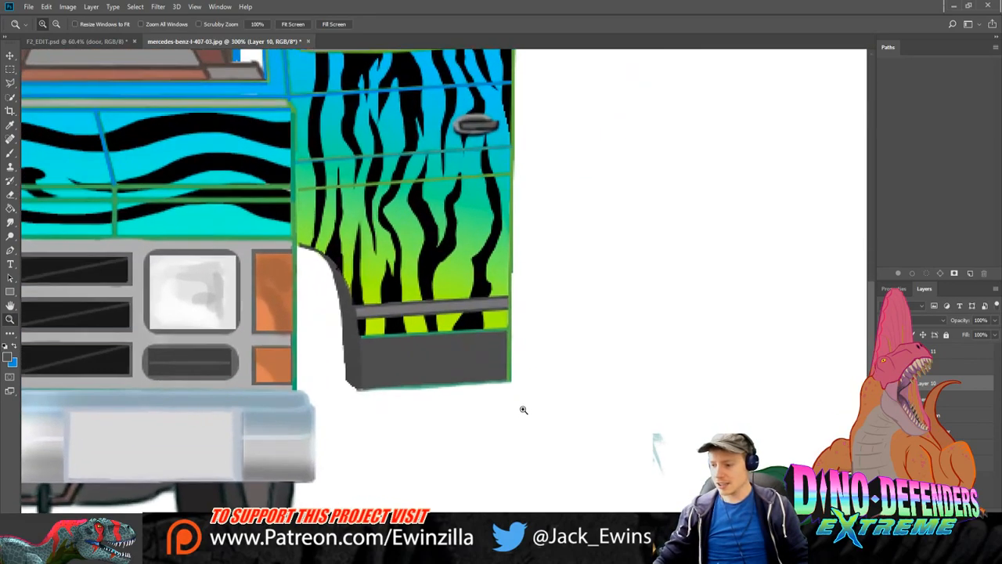
left_click(10, 223)
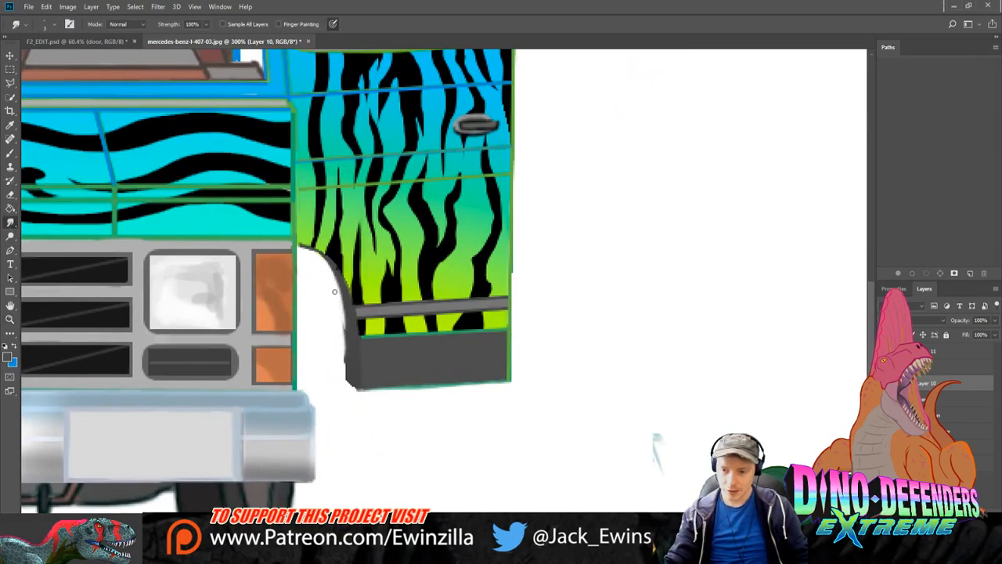
left_click_drag(334, 292, 342, 379)
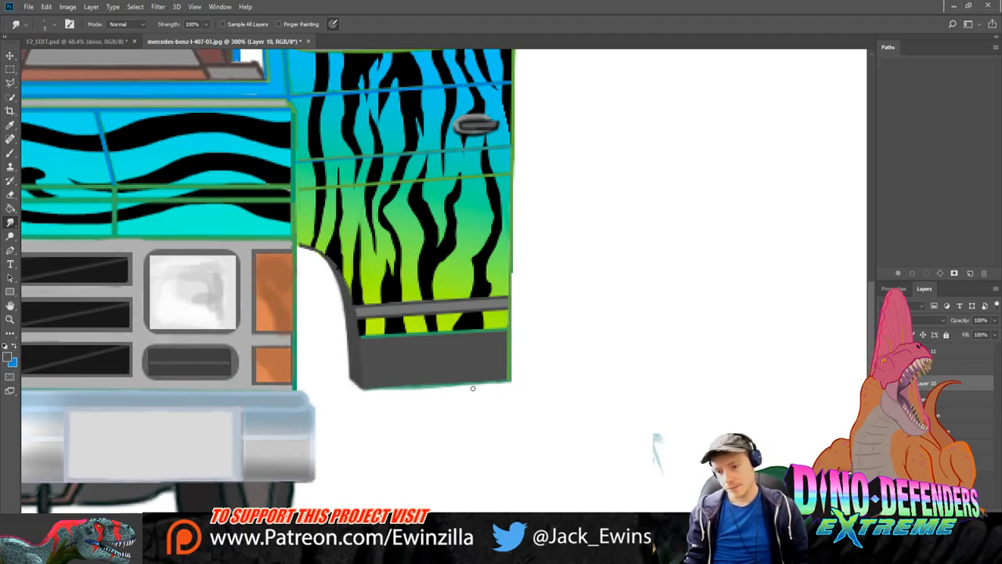
left_click_drag(470, 384, 331, 396)
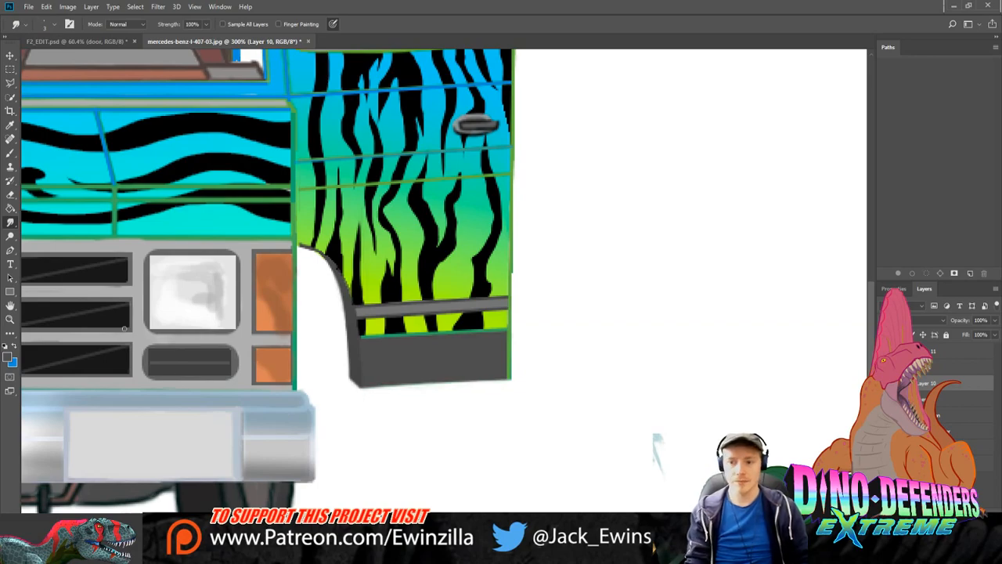
Step: Fit the whole van illustration in view and save the document as Van_EDIT.psd
left_click(11, 319)
key("ctrl+0")
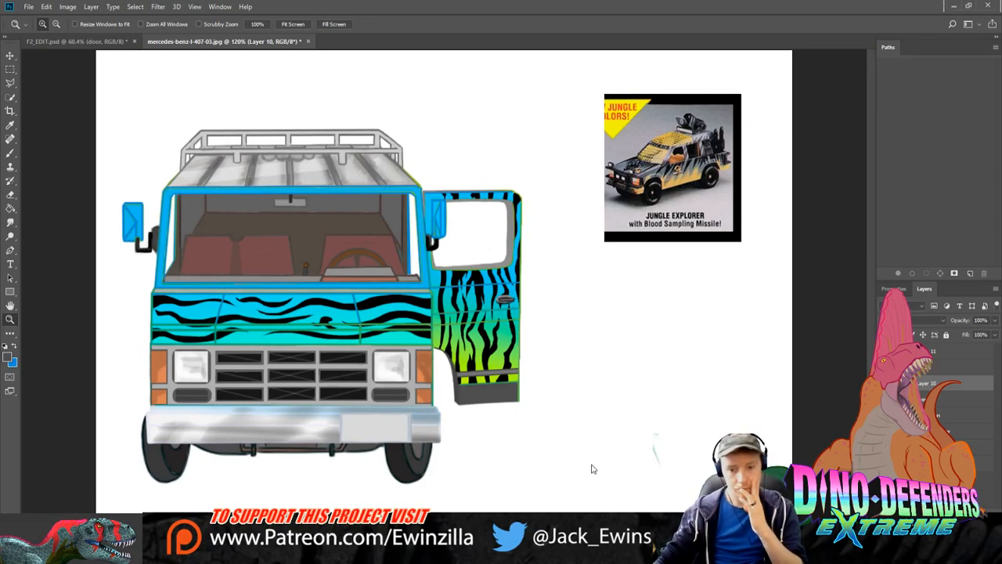
key("ctrl+s")
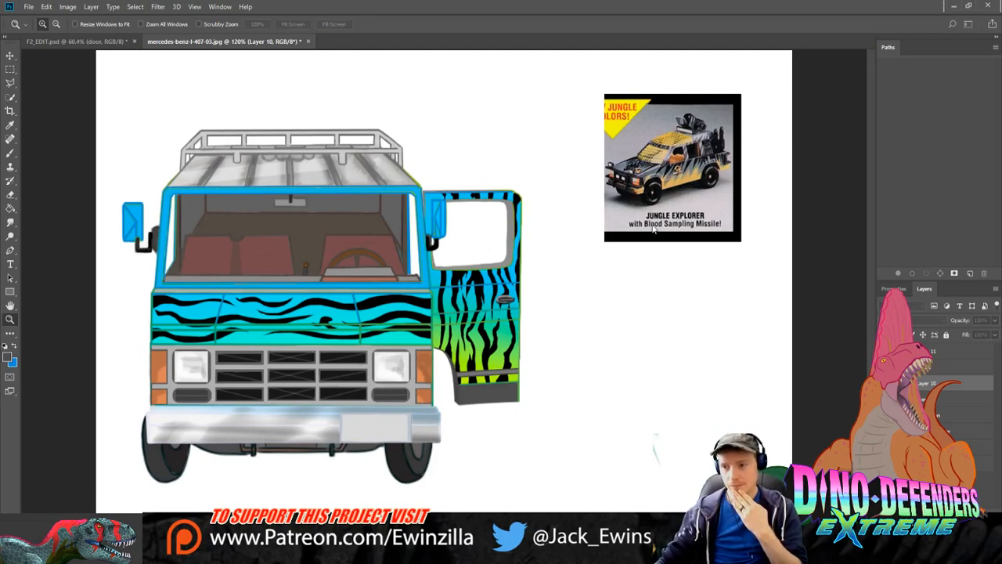
left_click(617, 177)
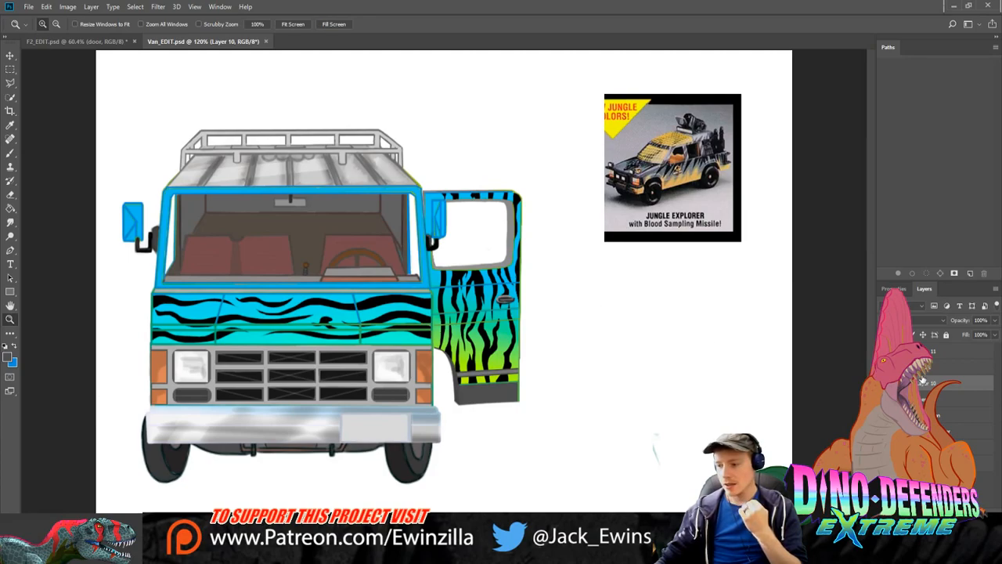
Step: Make the details layer active and undo the last change
left_click(951, 367)
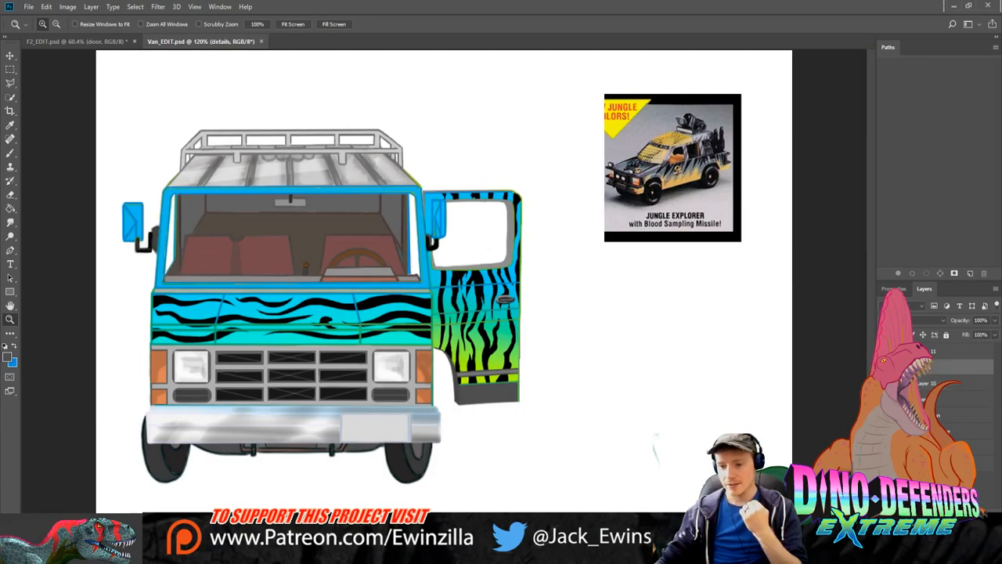
key("h")
key("z")
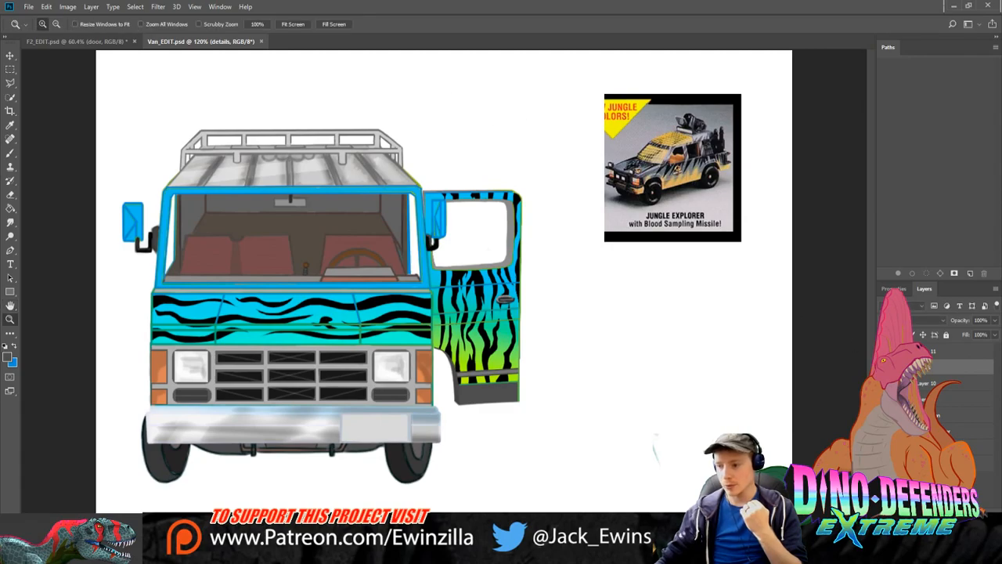
key("ctrl+z")
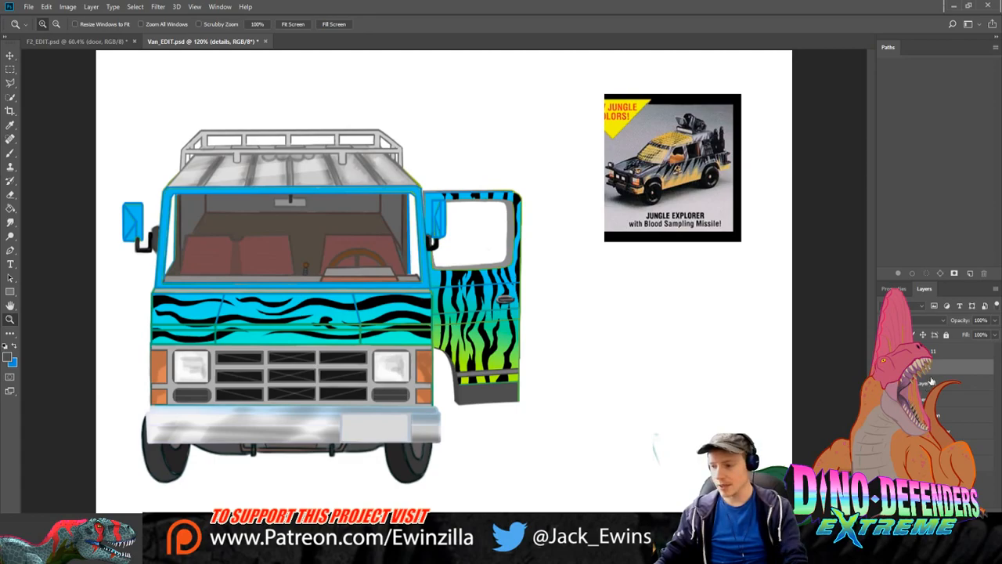
Step: Paint slanted tread marks on the tyre beneath the passenger-side mirror with the Brush in a sampled near-black
left_click(280, 449)
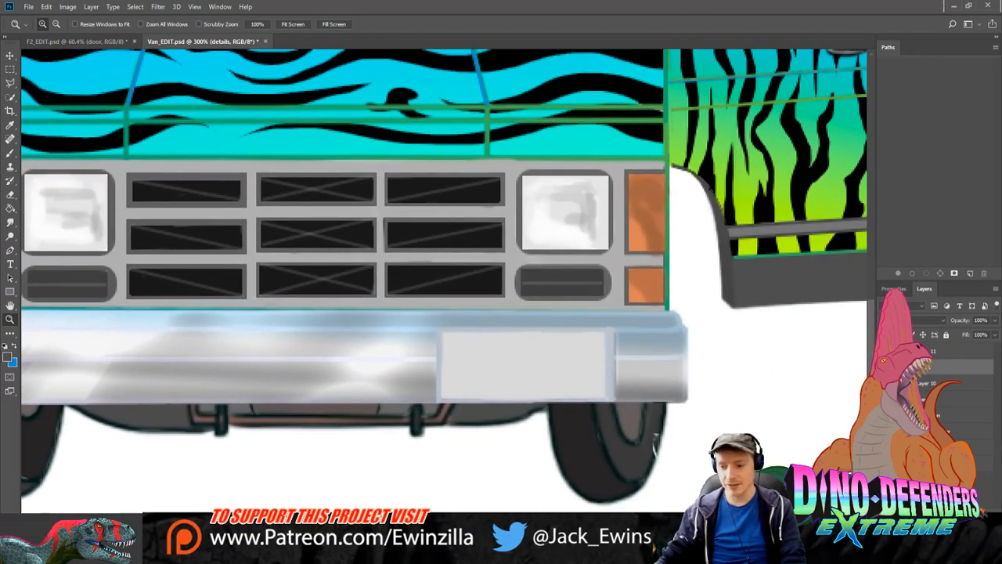
scroll(393, 467, "left", 3)
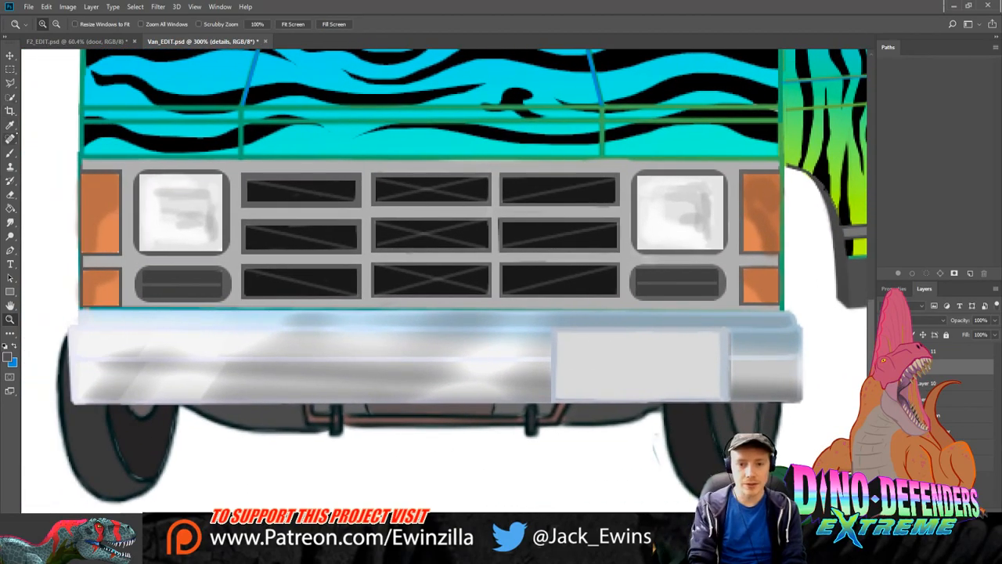
left_click(10, 153)
key("i")
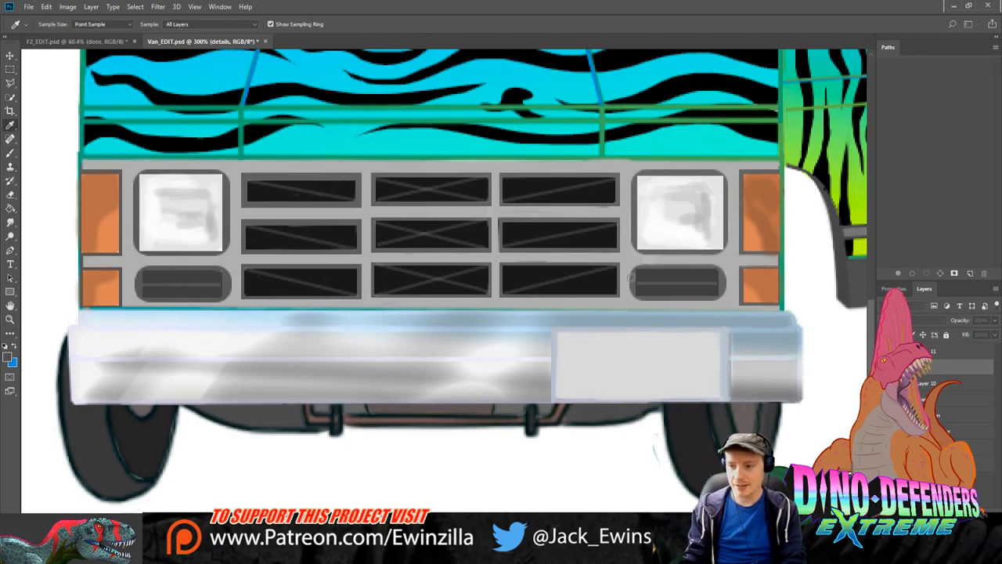
key("b")
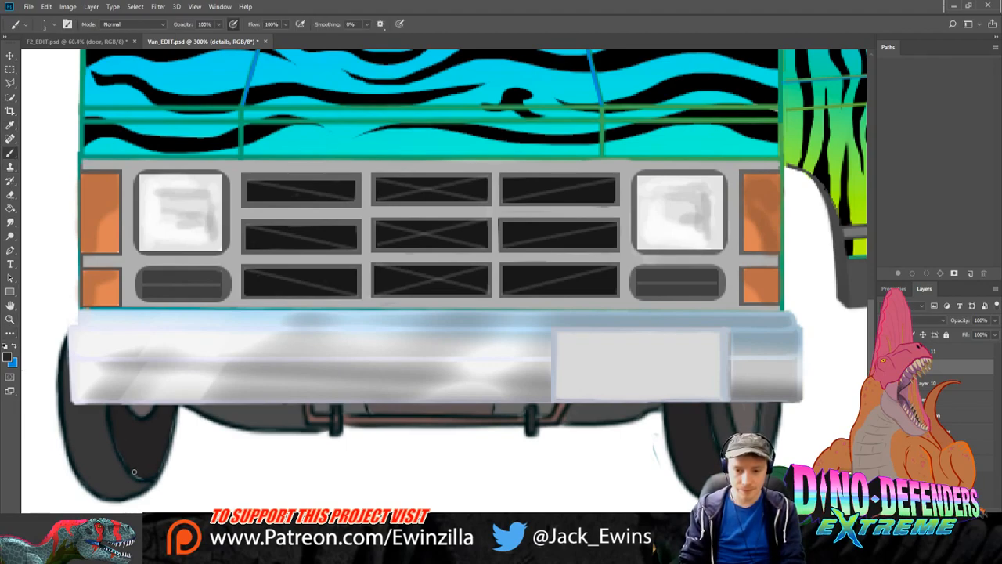
left_click_drag(165, 448, 175, 413)
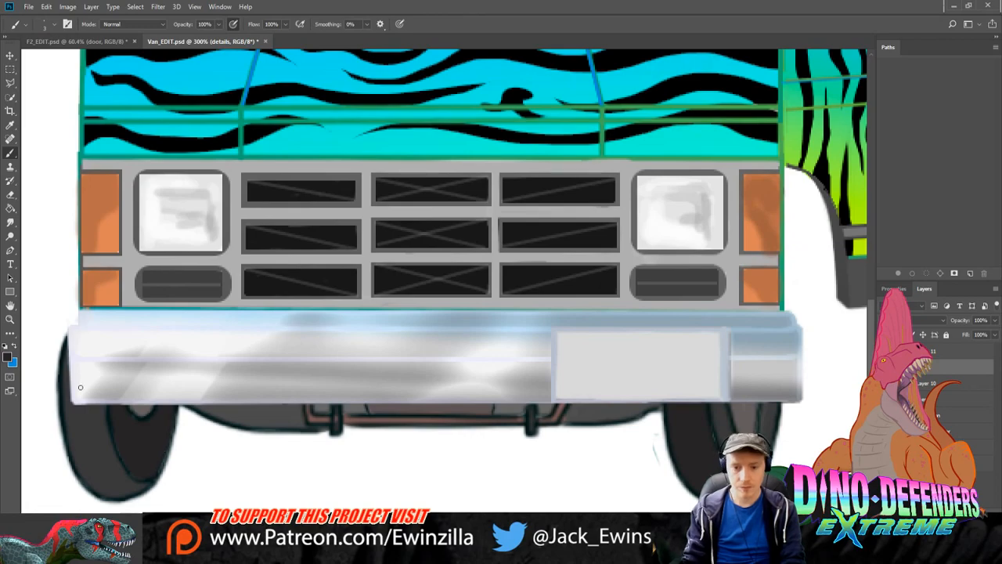
mouse_move(77, 408)
left_mouse_down()
mouse_move(74, 462)
mouse_move(86, 451)
mouse_move(112, 494)
left_mouse_up()
mouse_move(86, 408)
left_mouse_down()
mouse_move(112, 481)
mouse_move(144, 491)
left_mouse_up()
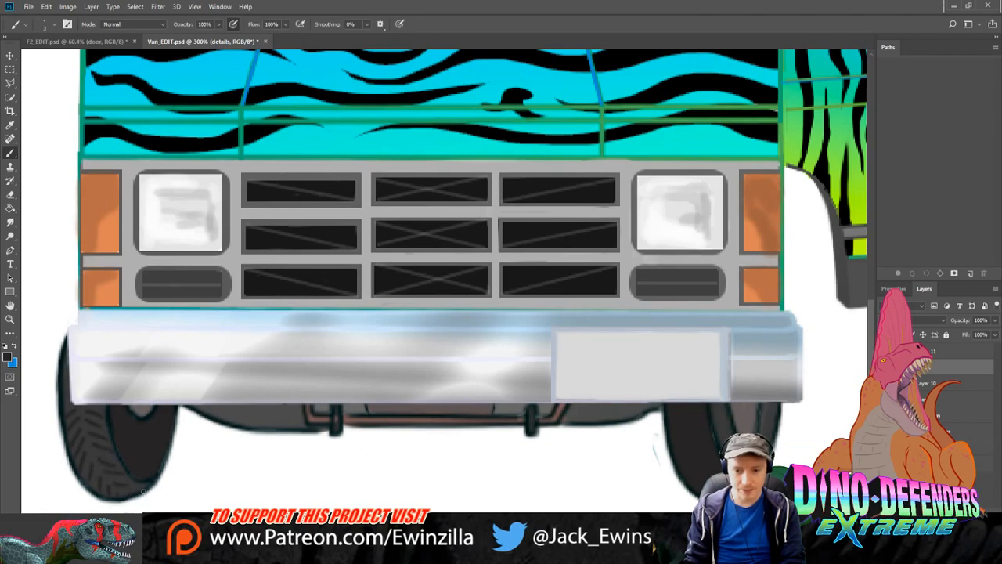
left_click_drag(92, 435, 123, 485)
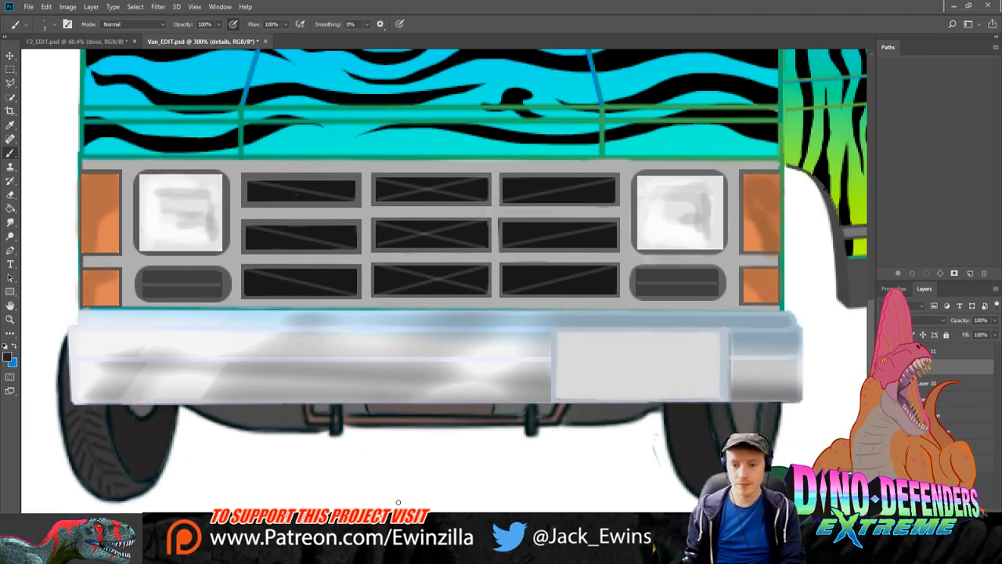
Step: Paint matching slanted tread marks on the tyre nearest the open door with the Brush in a sampled dark grey
left_click_drag(660, 424, 353, 424)
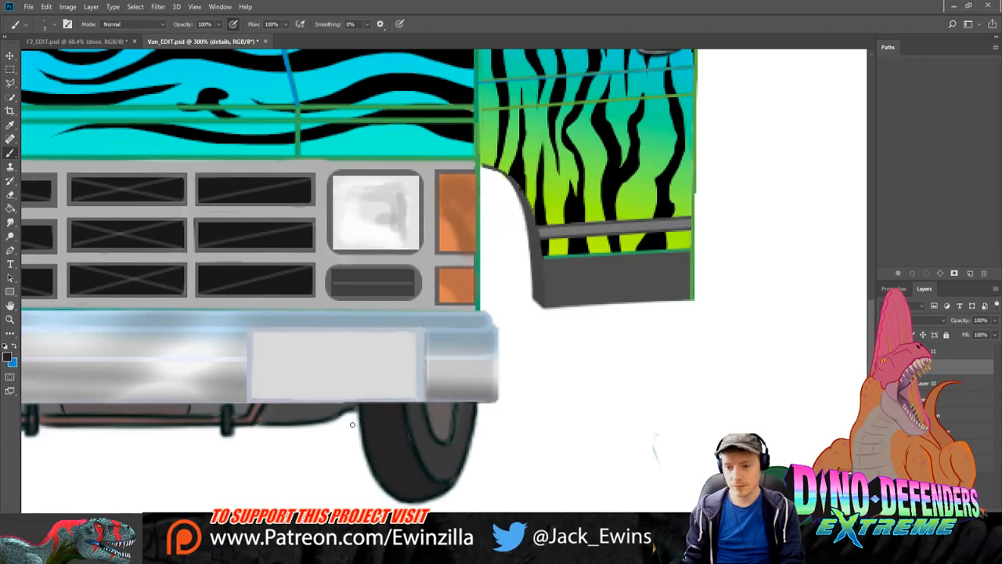
key("i")
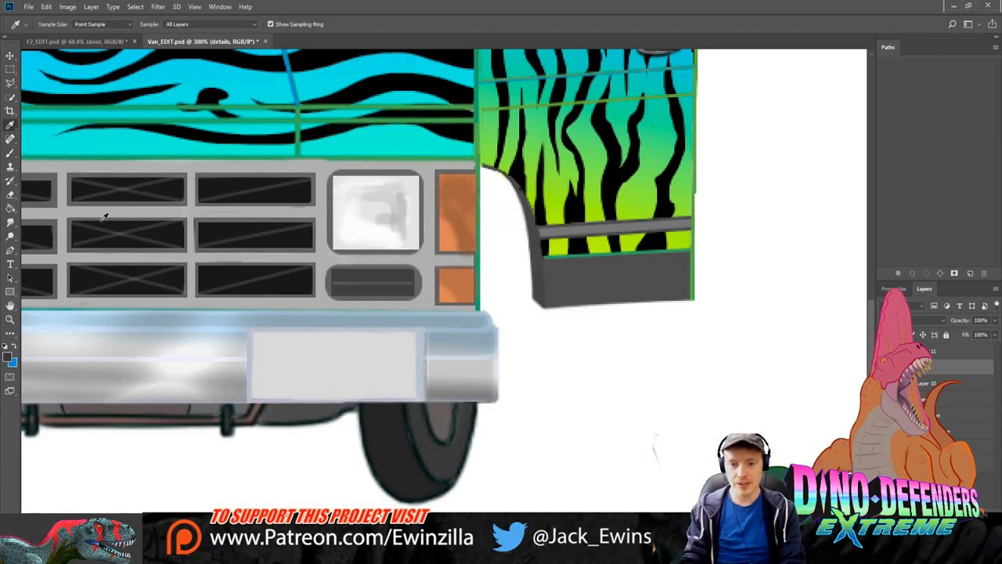
key("b")
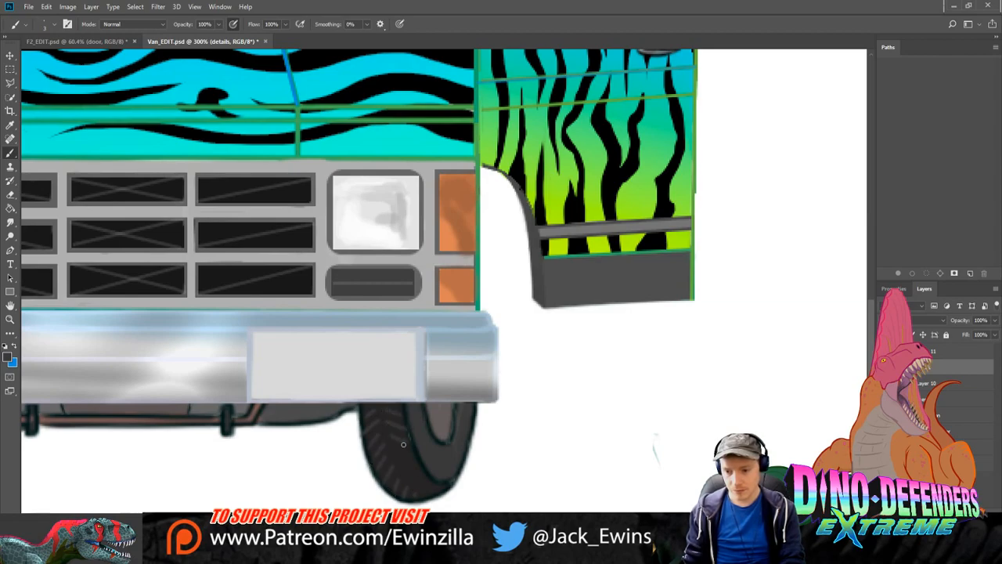
left_click_drag(381, 410, 407, 478)
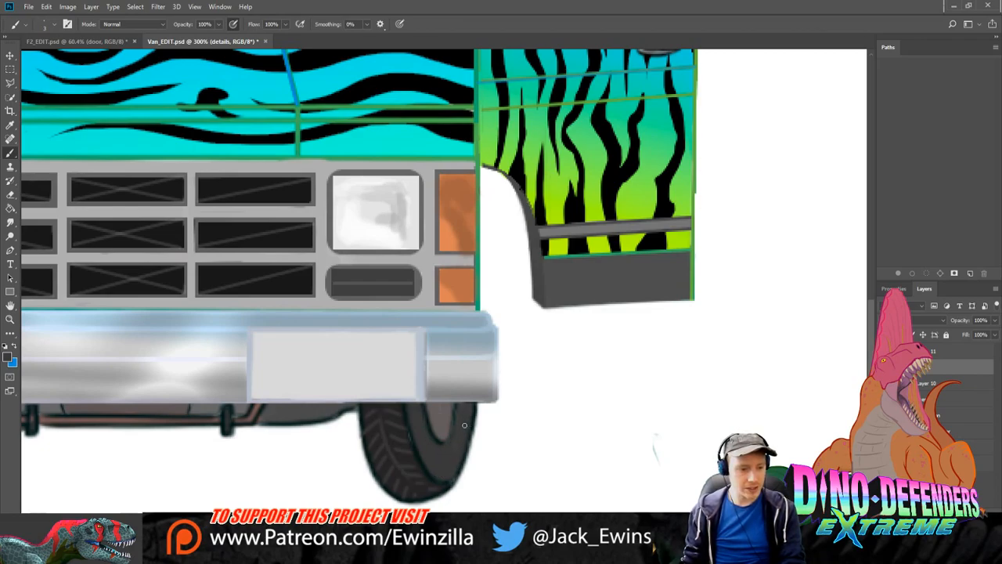
Step: Compare the van's front with and without its added shading and details
left_click(10, 319)
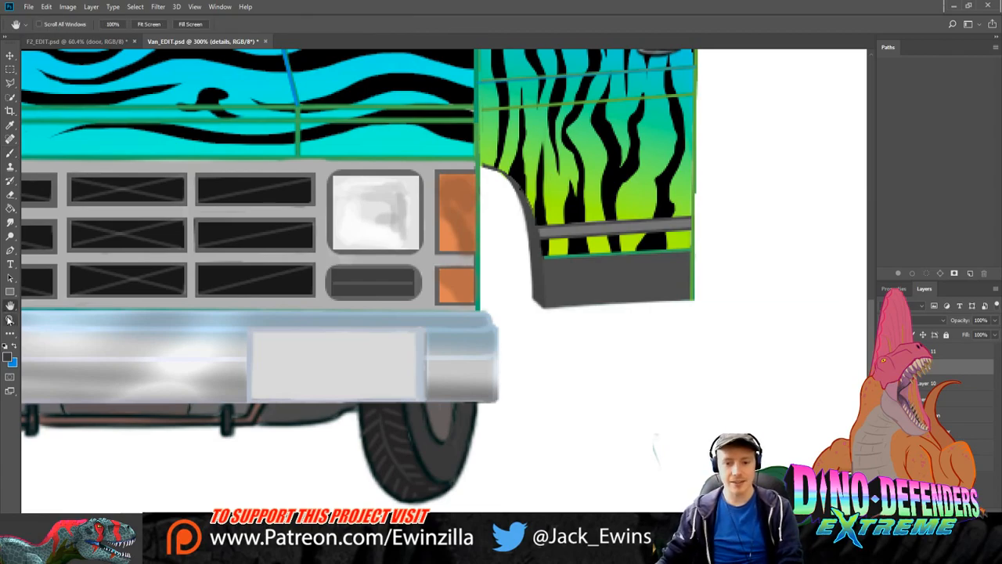
left_click(302, 24)
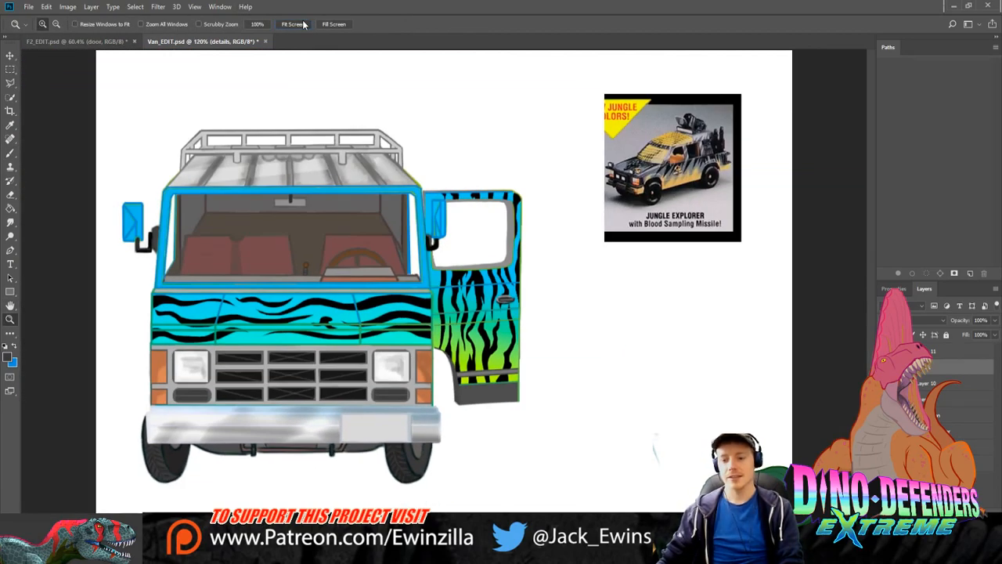
left_click(249, 449)
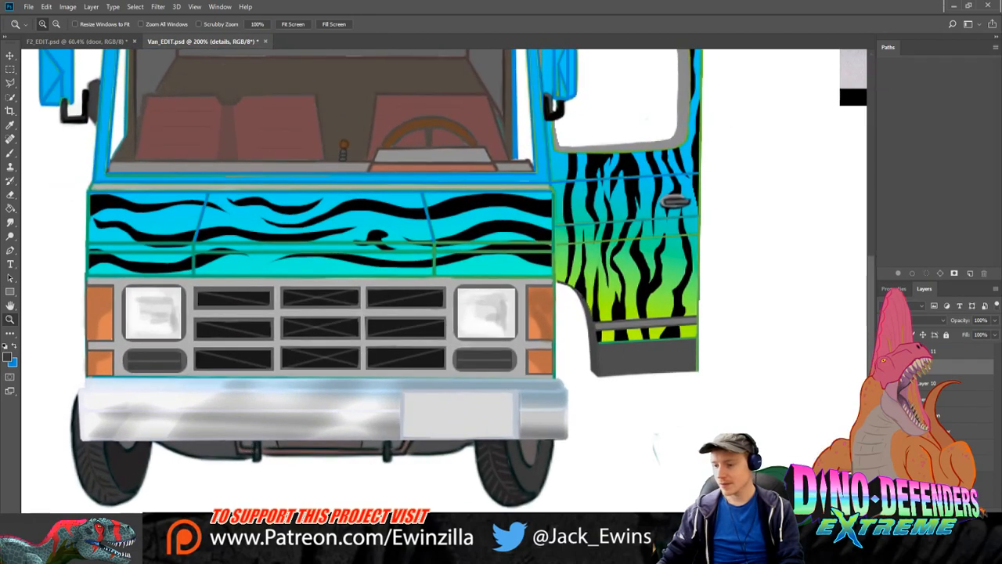
key("ctrl+z")
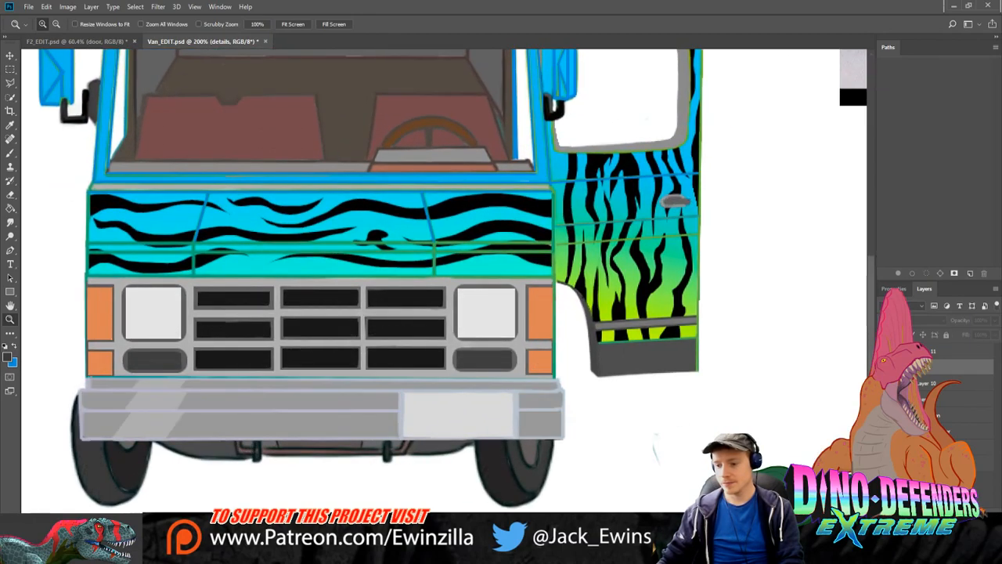
key("ctrl+shift+z")
key("ctrl+z")
key("ctrl+shift+z")
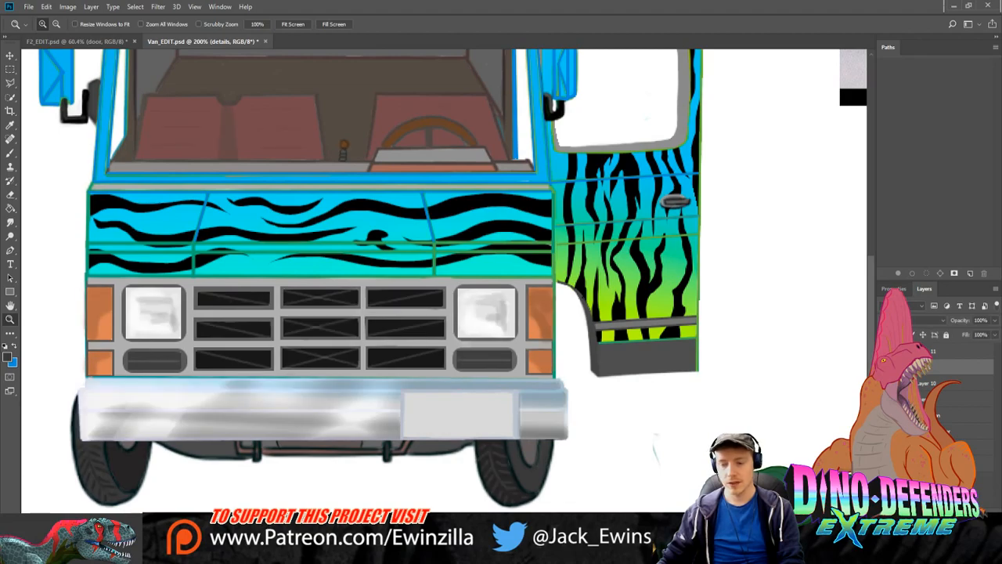
Step: Brighten the orange indicator lights on both sides of the grille with bright orange Brush strokes at 22% opacity
key("i")
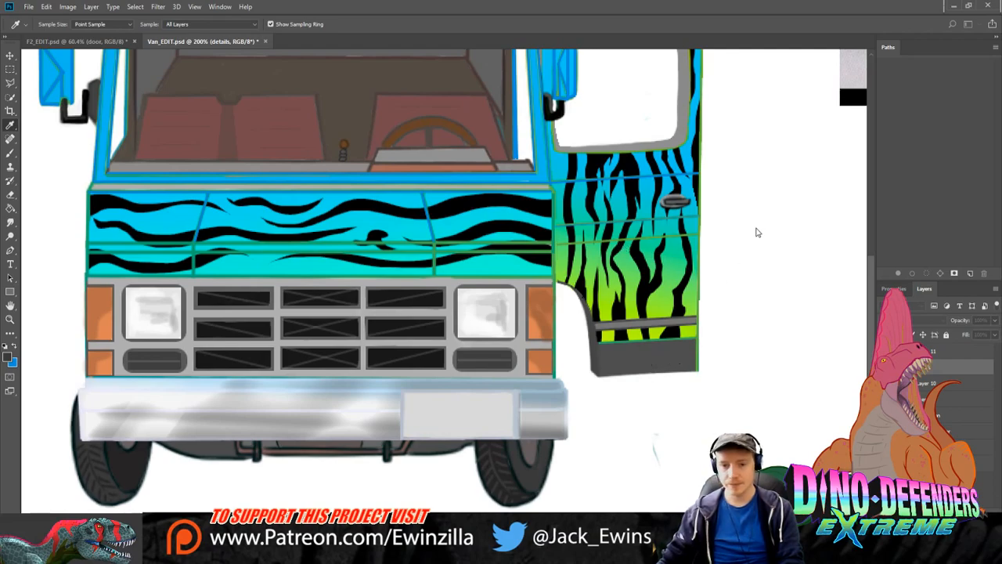
left_click(8, 154)
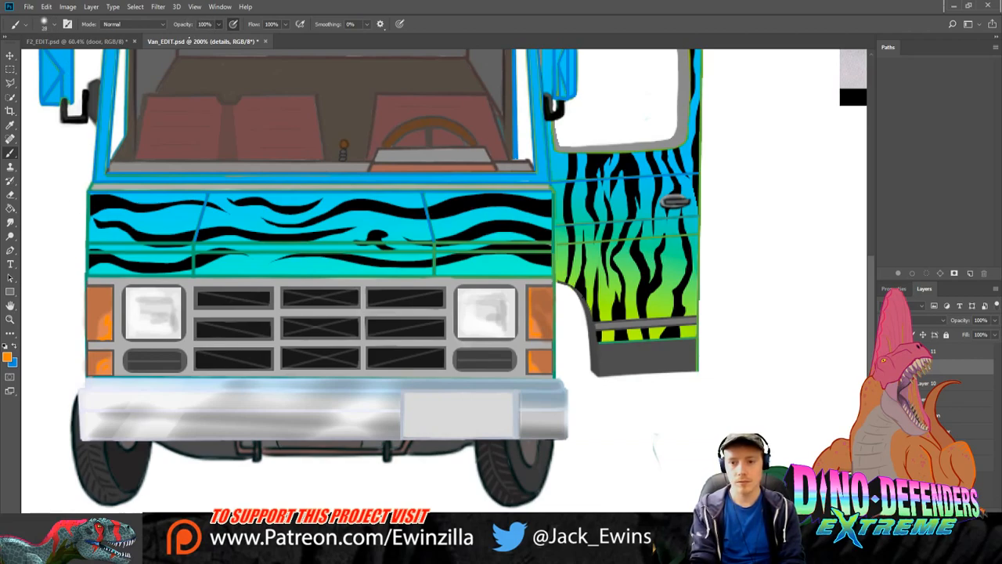
key("2")
key("2")
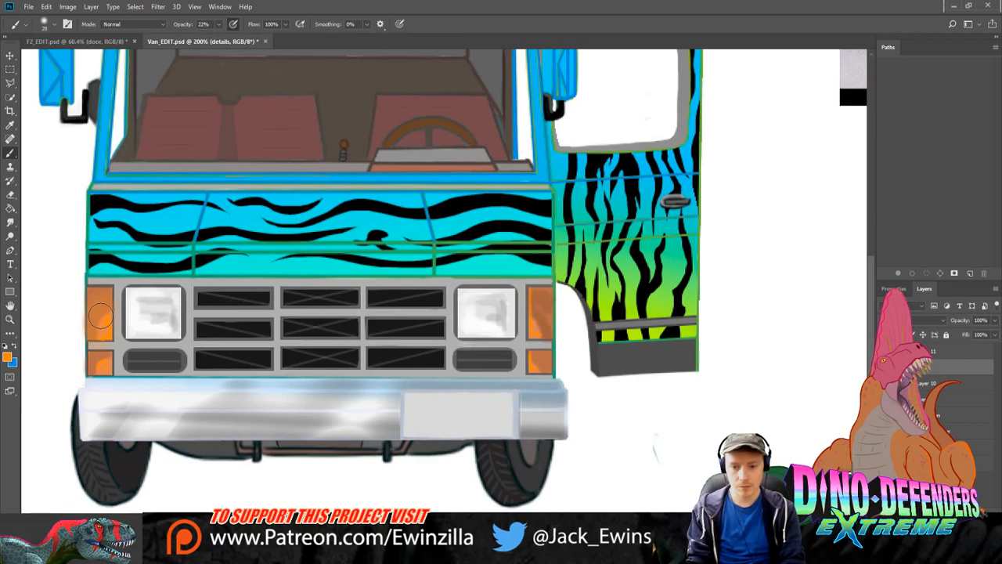
mouse_move(100, 316)
left_mouse_down()
mouse_move(102, 350)
mouse_move(101, 307)
mouse_move(98, 366)
left_mouse_up()
mouse_move(548, 303)
left_mouse_down()
mouse_move(540, 337)
mouse_move(558, 323)
mouse_move(544, 353)
left_mouse_up()
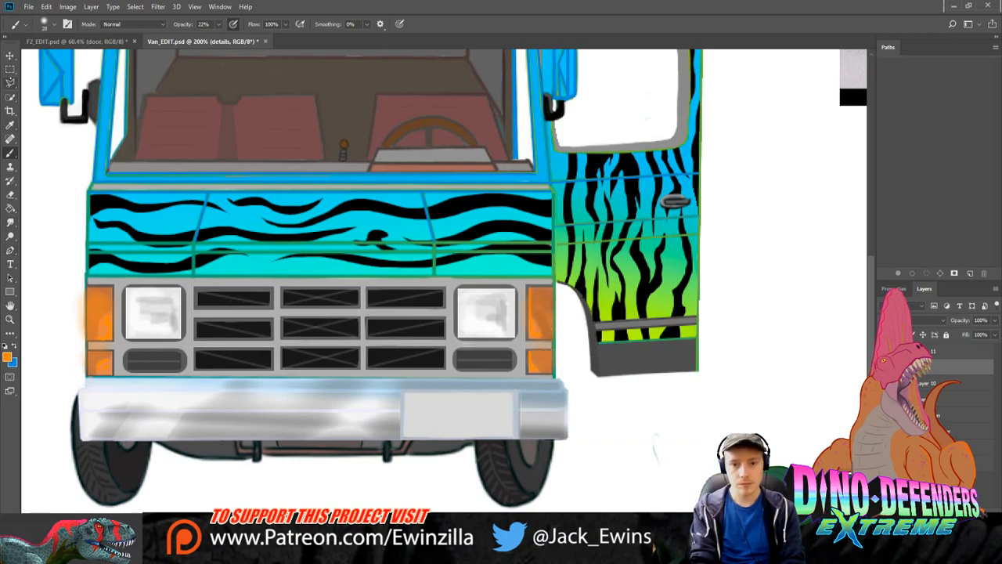
Step: Delete the orange overspill outside the van's edge beside the indicators farthest from the open door, and deselect
left_click(10, 69)
left_click_drag(63, 267, 85, 378)
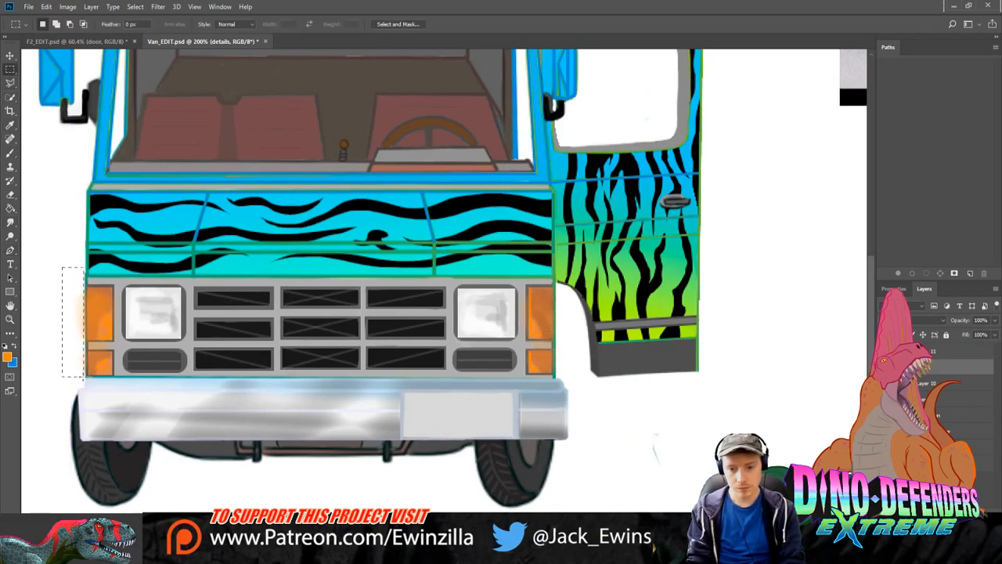
key("Delete")
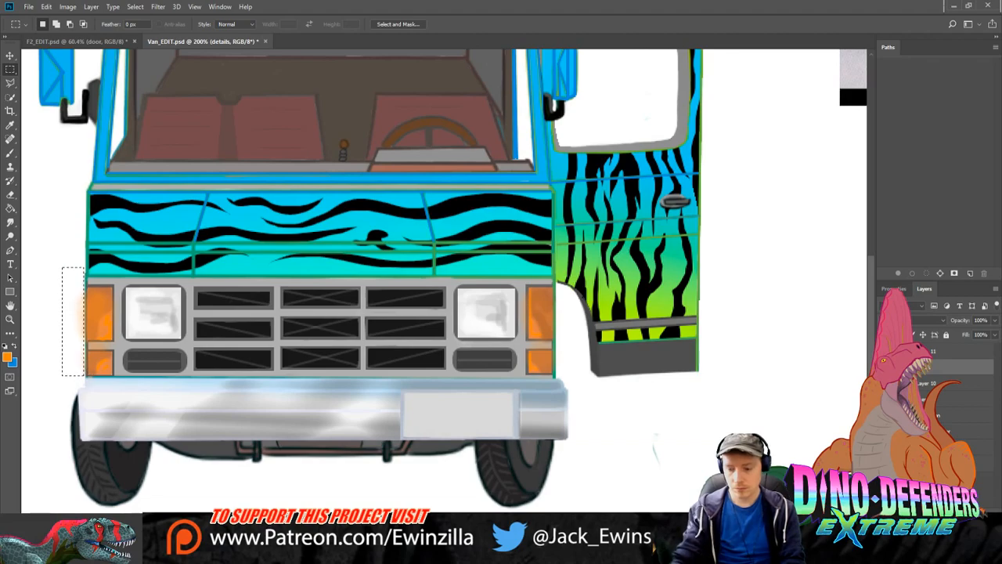
key("ctrl+d")
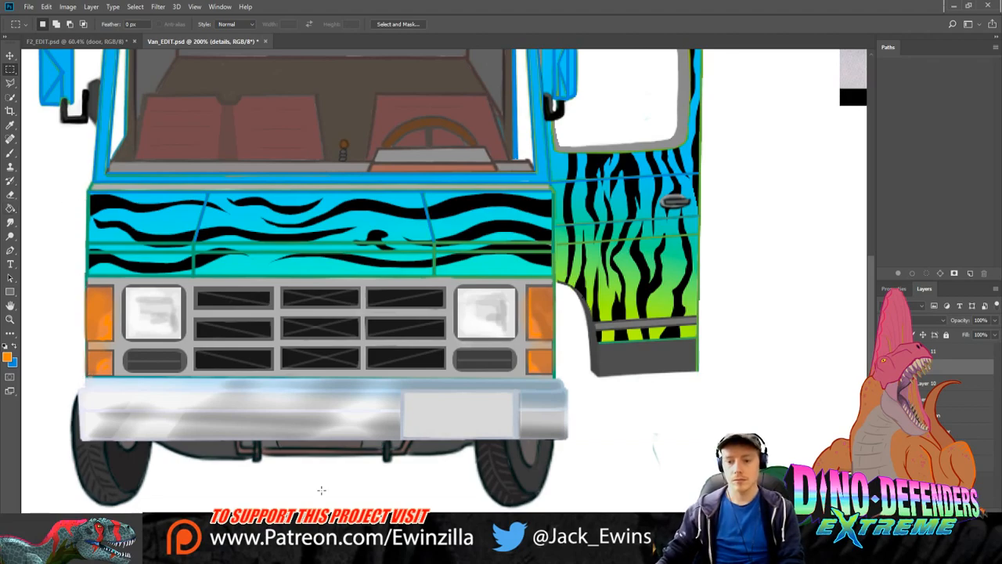
Step: Copy the blank number plate on the bumper from Layer 10 to a new layer
scroll(321, 490, "down", 1)
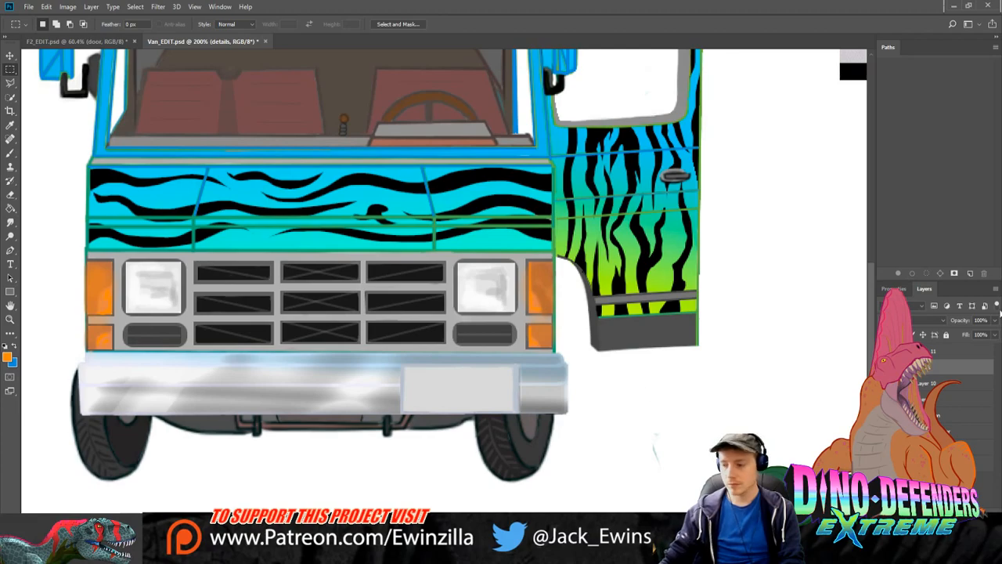
left_click(932, 383)
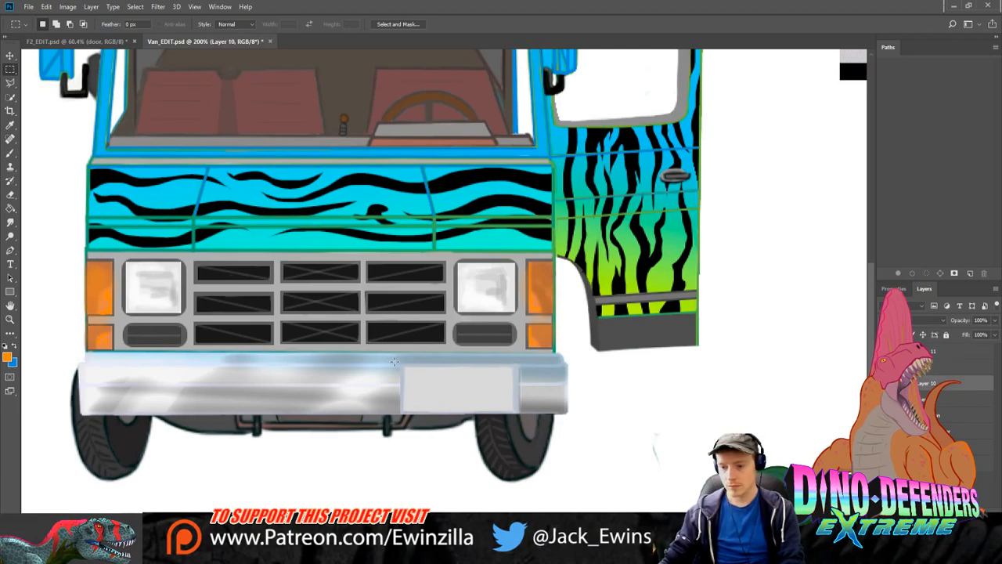
left_click_drag(400, 363, 519, 413)
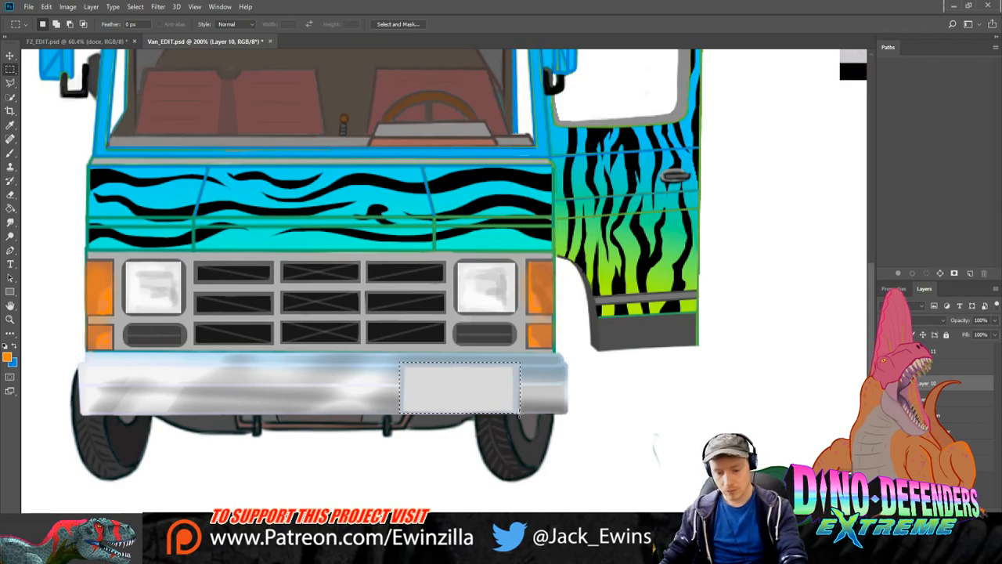
key("ctrl+j")
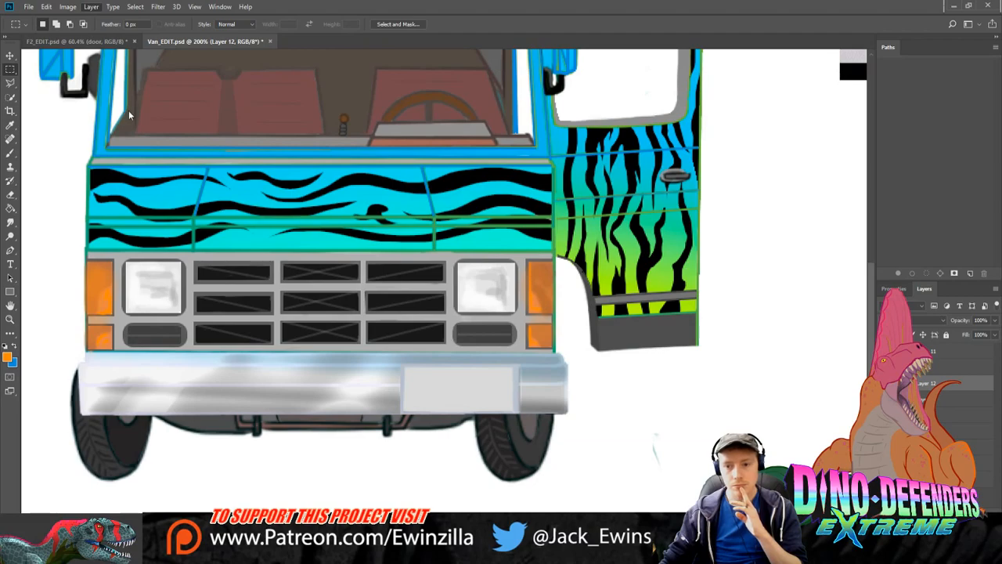
Step: Add a drop shadow layer style to the number plate layer, adjusting the shadow settings
left_click(231, 219)
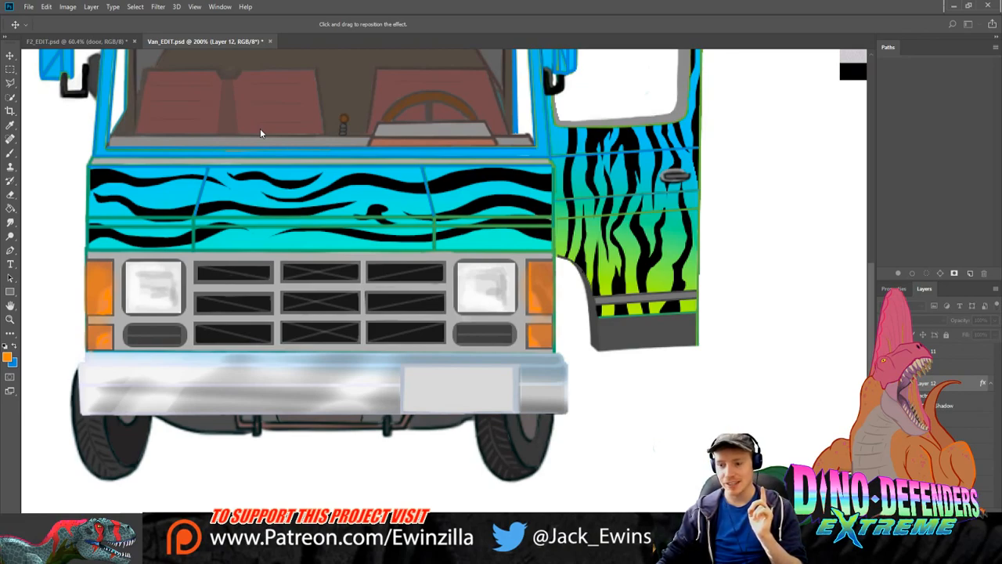
left_click_drag(263, 93, 283, 95)
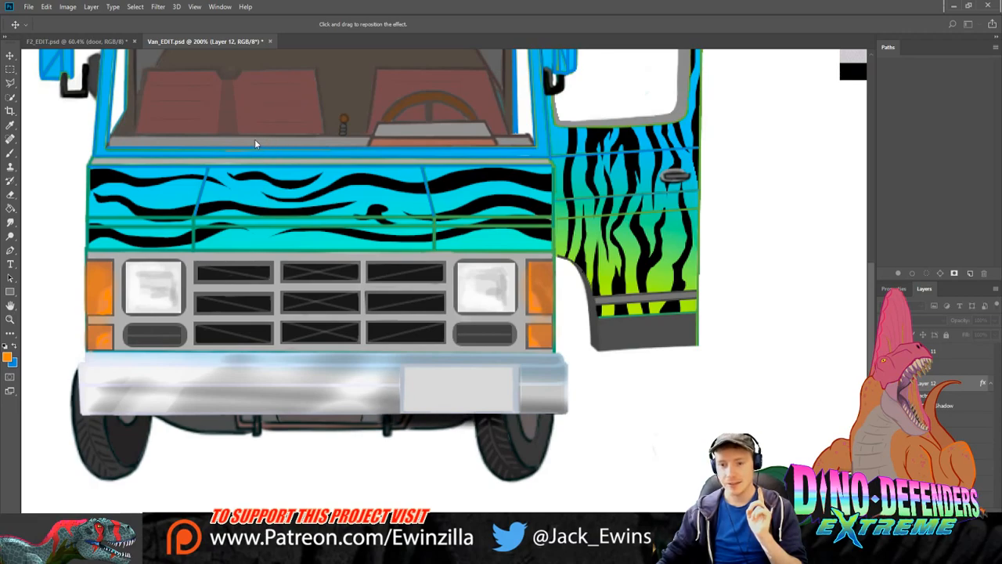
mouse_move(255, 143)
left_mouse_down()
mouse_move(254, 106)
mouse_move(252, 139)
mouse_move(265, 136)
mouse_move(255, 152)
left_mouse_up()
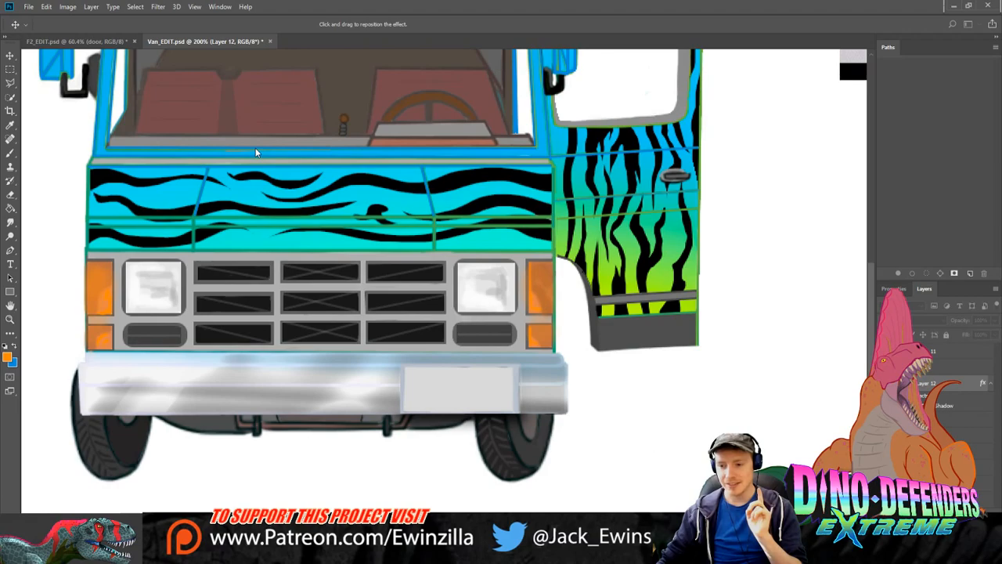
mouse_move(280, 98)
left_mouse_down()
mouse_move(297, 100)
mouse_move(287, 98)
left_mouse_up()
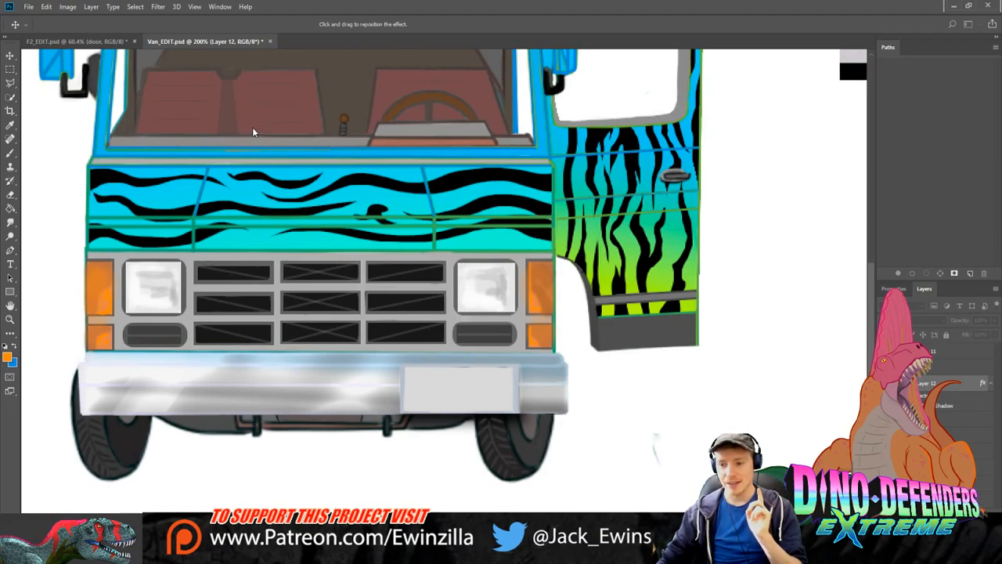
mouse_move(253, 131)
left_mouse_down()
mouse_move(262, 142)
mouse_move(250, 135)
mouse_move(254, 115)
mouse_move(255, 147)
left_mouse_up()
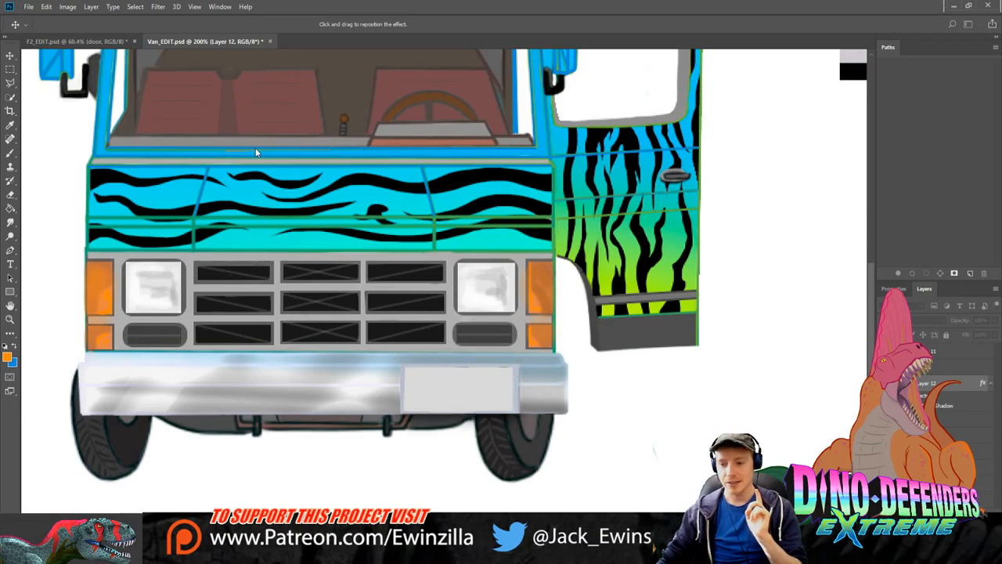
key("Return")
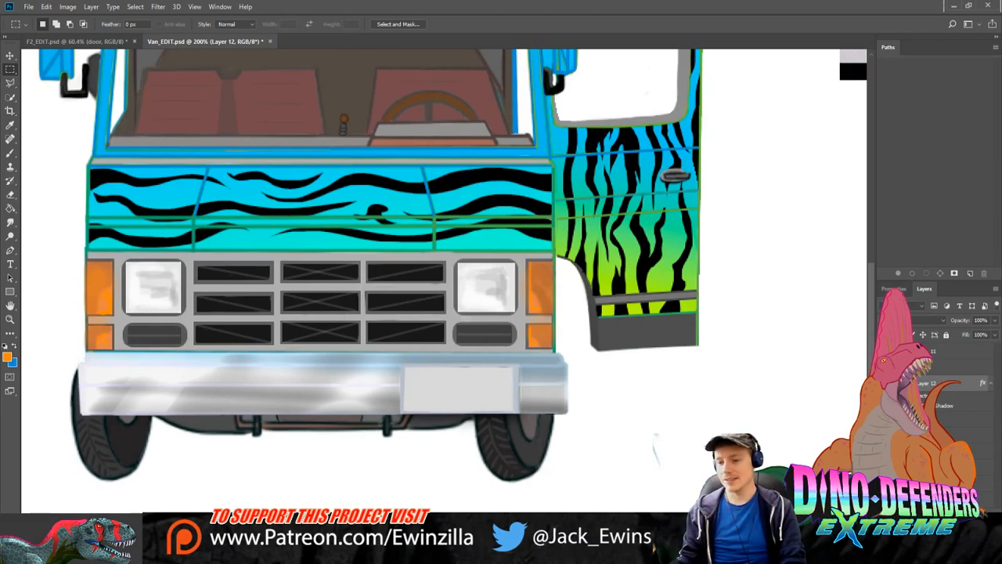
scroll(416, 373, "up", 5)
scroll(415, 373, "down", 4)
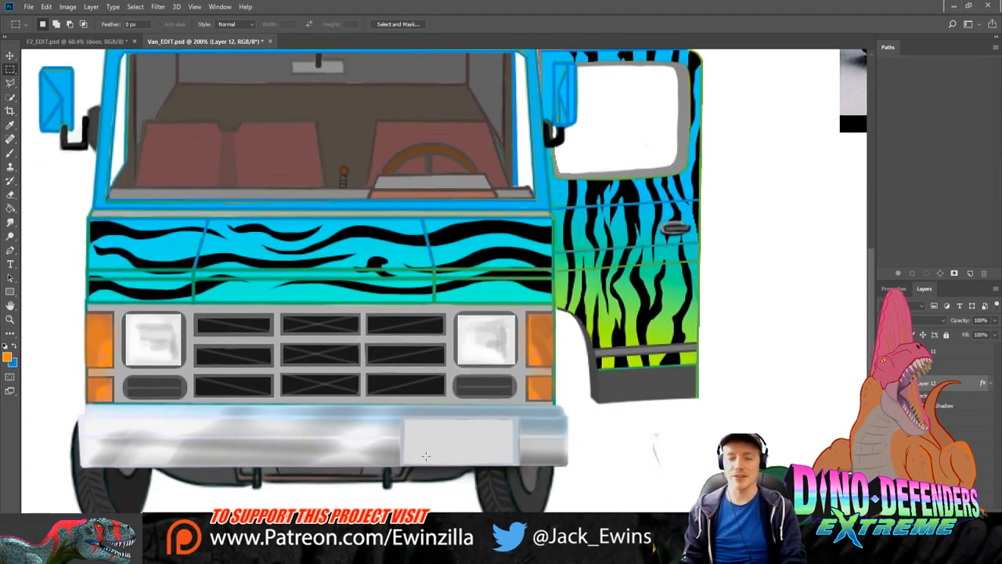
scroll(850, 99, "up", 4)
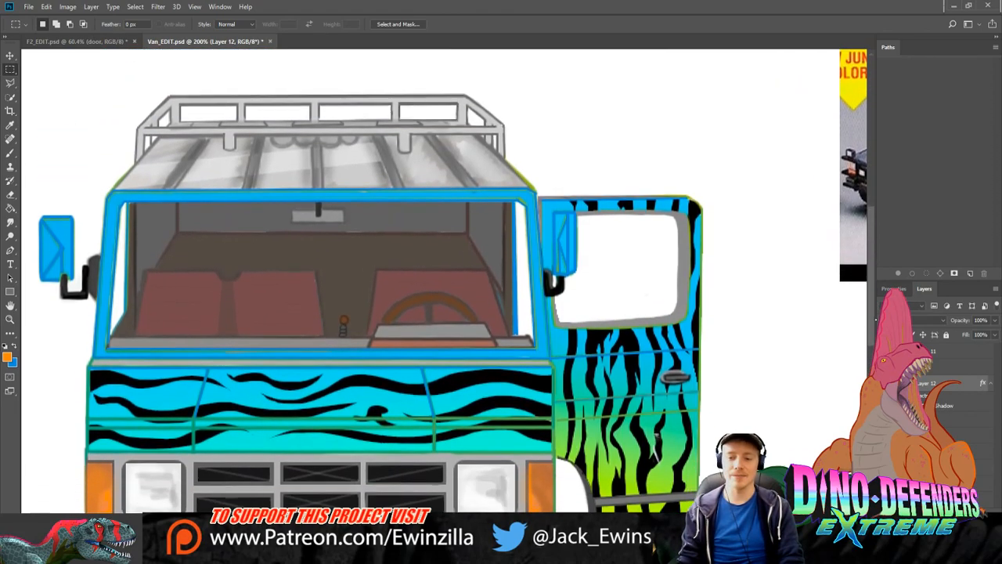
Step: On Layer 10, select the inner panel of the wing mirror beside the open door, darken it and deselect
scroll(849, 98, "down", 3)
scroll(849, 99, "up", 1)
scroll(850, 111, "down", 2)
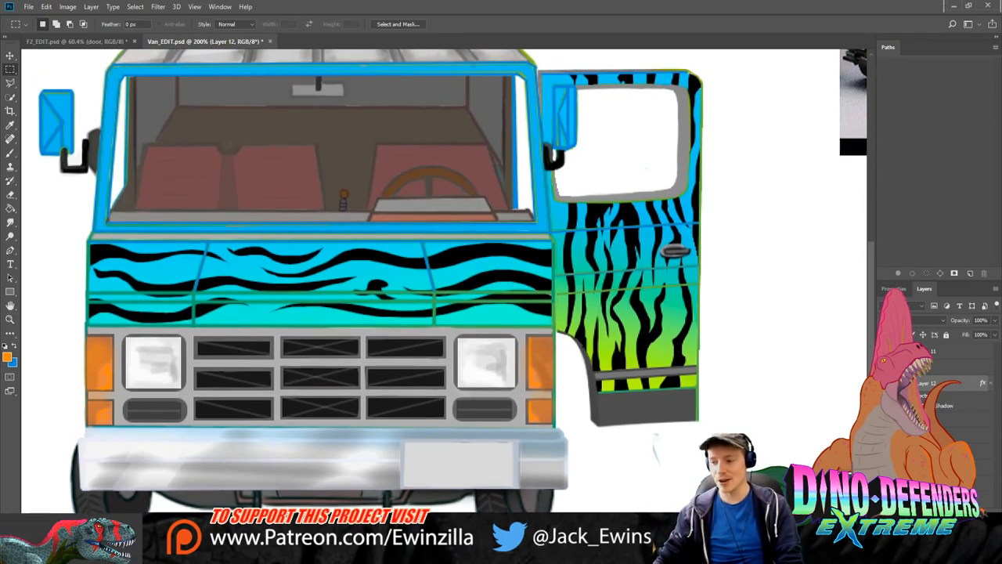
left_click(963, 419)
left_click(10, 82)
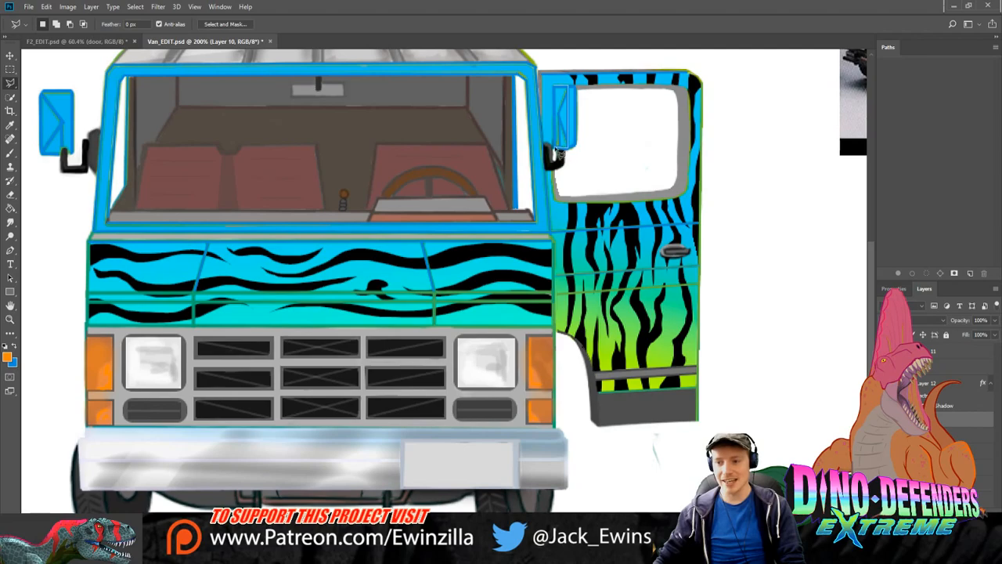
mouse_move(558, 152)
left_mouse_down()
mouse_move(557, 88)
mouse_move(573, 148)
left_mouse_up()
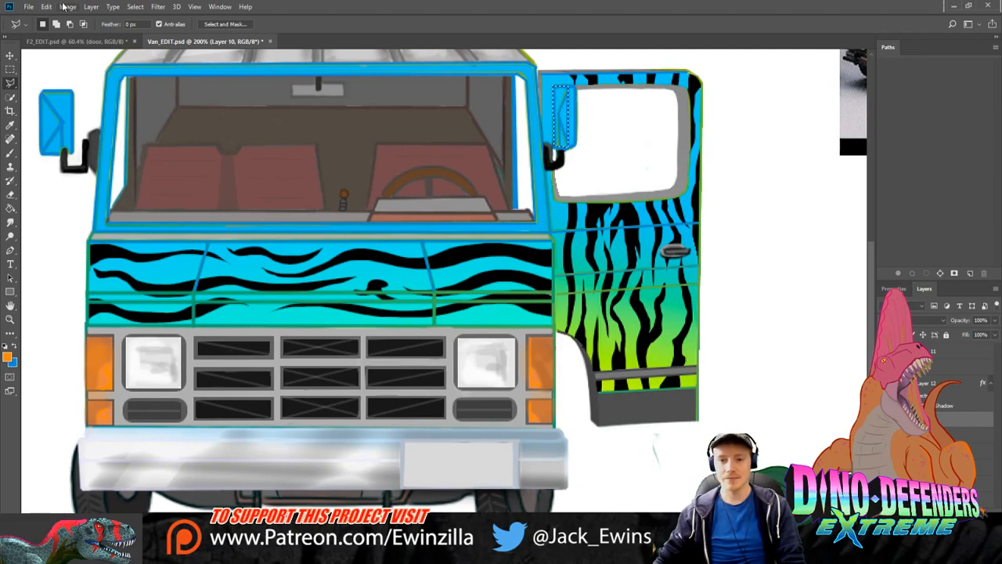
key("i")
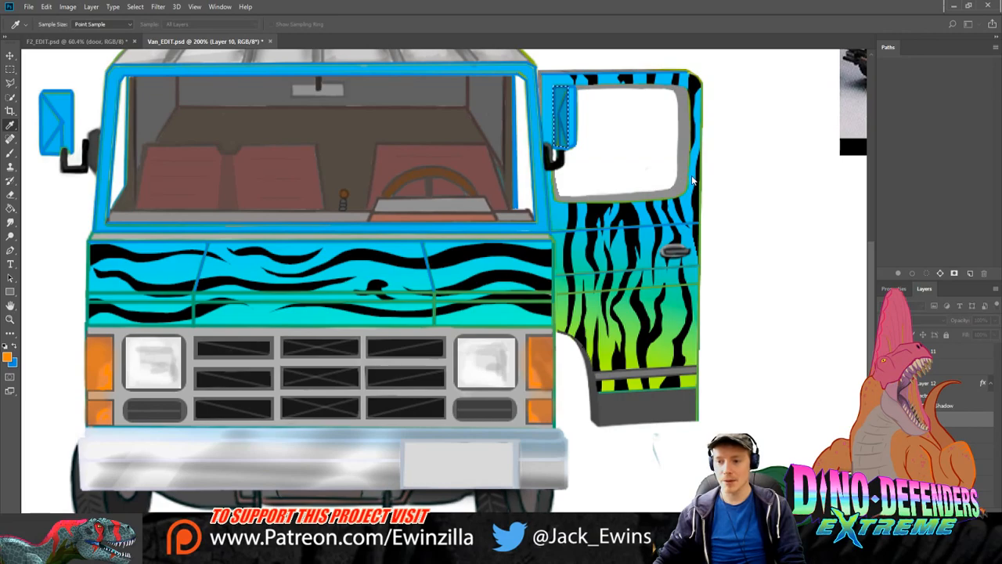
key("l")
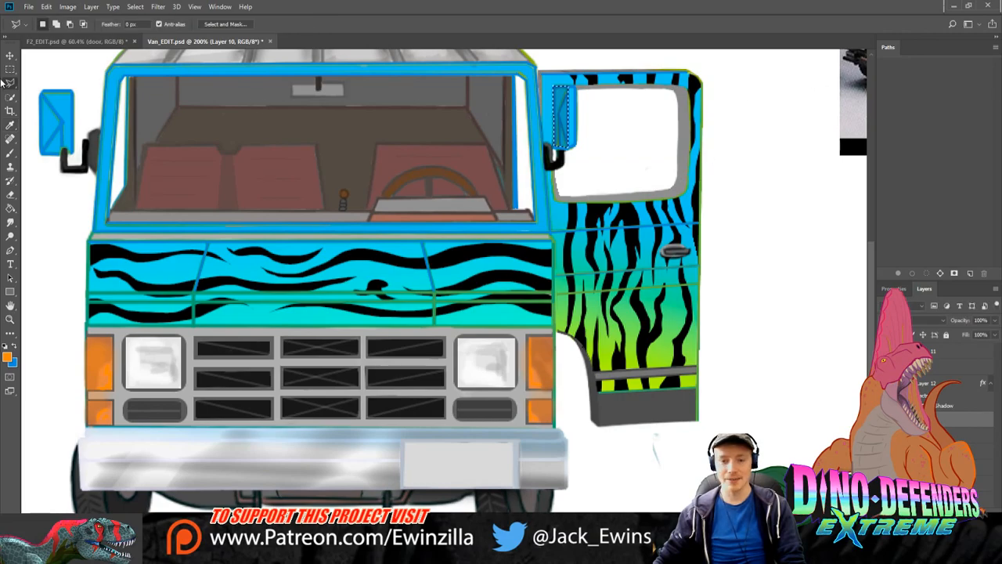
left_click(10, 69)
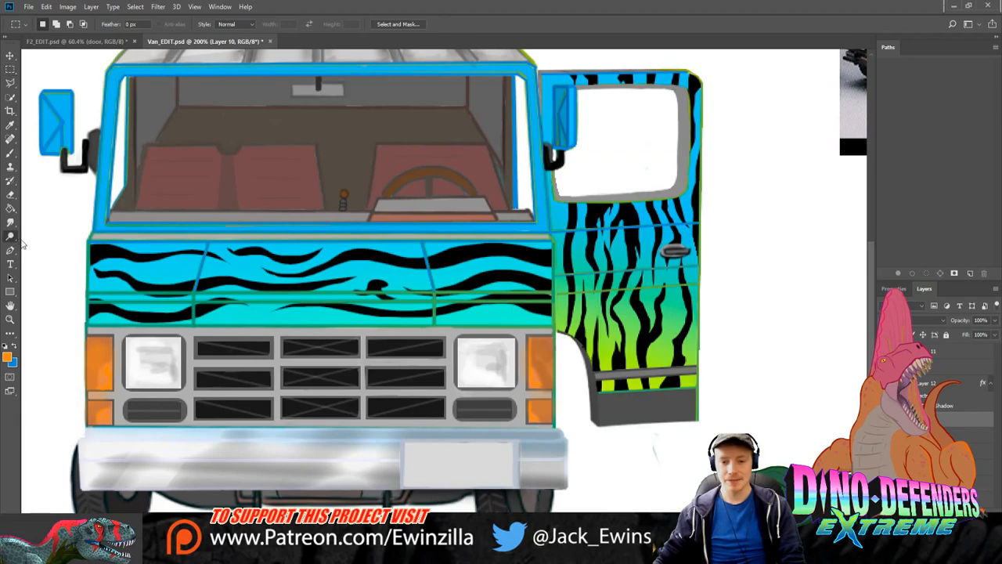
Step: Darken the open door's hinge side and lower panel with the Burn tool on highlights at 42% exposure, and make the details layer active
left_click(11, 236)
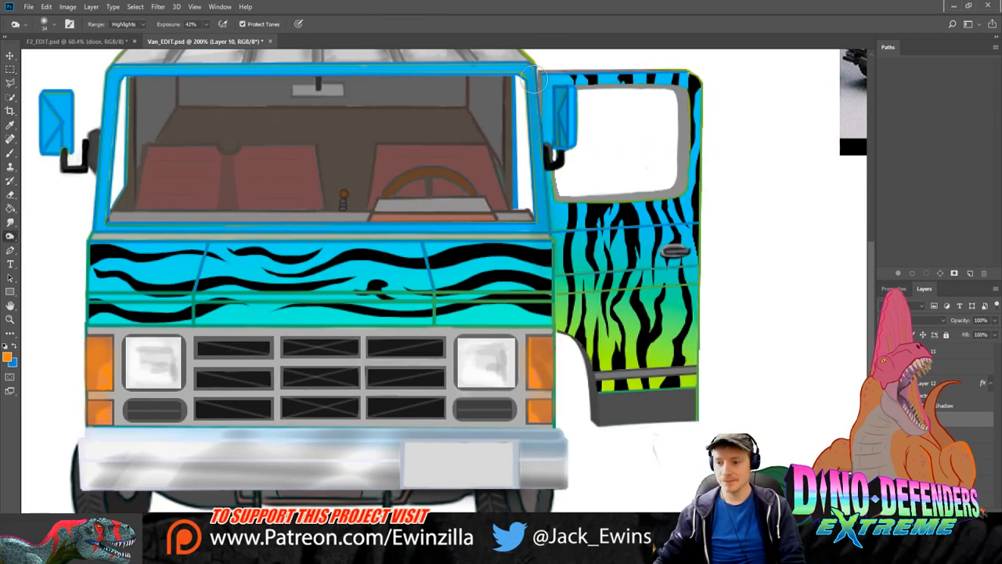
mouse_move(539, 69)
left_mouse_down()
mouse_move(538, 243)
mouse_move(571, 402)
left_mouse_up()
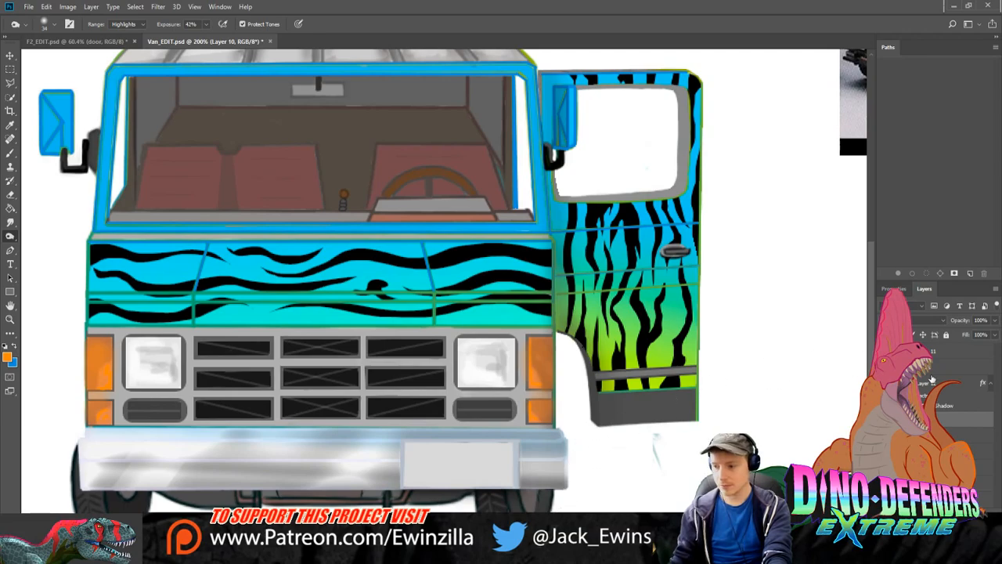
left_click(932, 368)
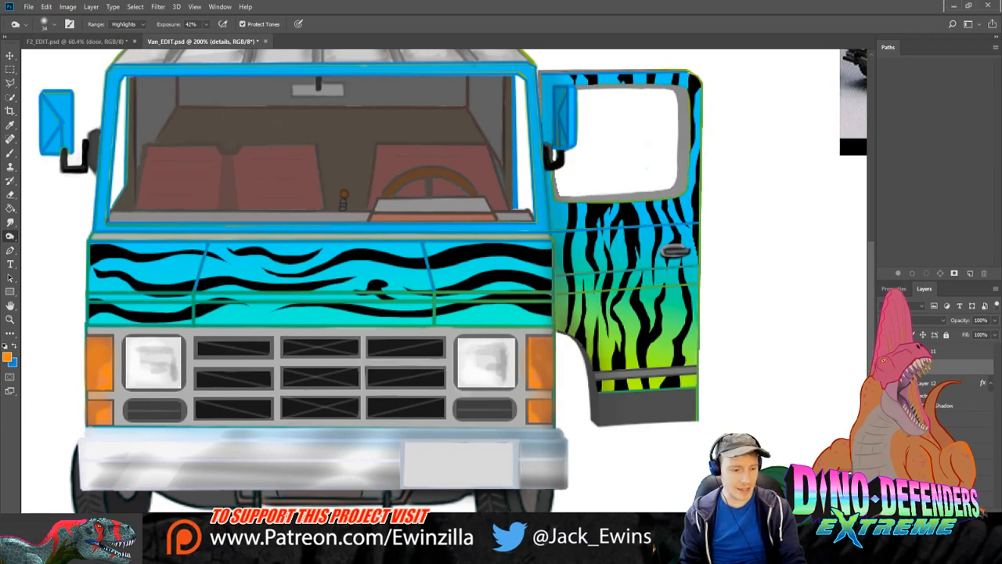
scroll(844, 427, "up", 3)
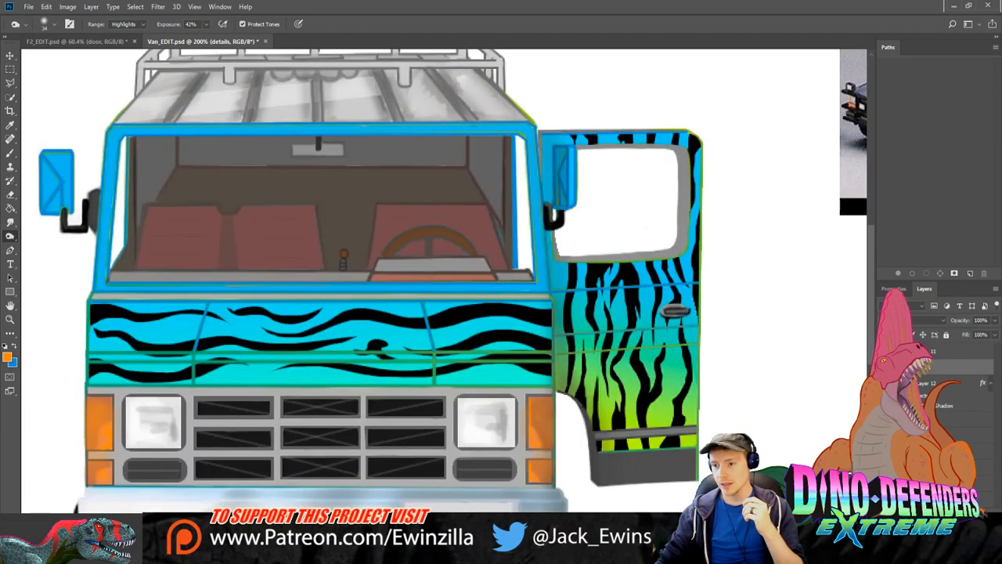
Step: On Layer 10, select the blue wing mirror on the side away from the open door, desaturate and lighten it, and deselect
key("alt+bracketleft")
key("alt+bracketleft")
left_click(11, 70)
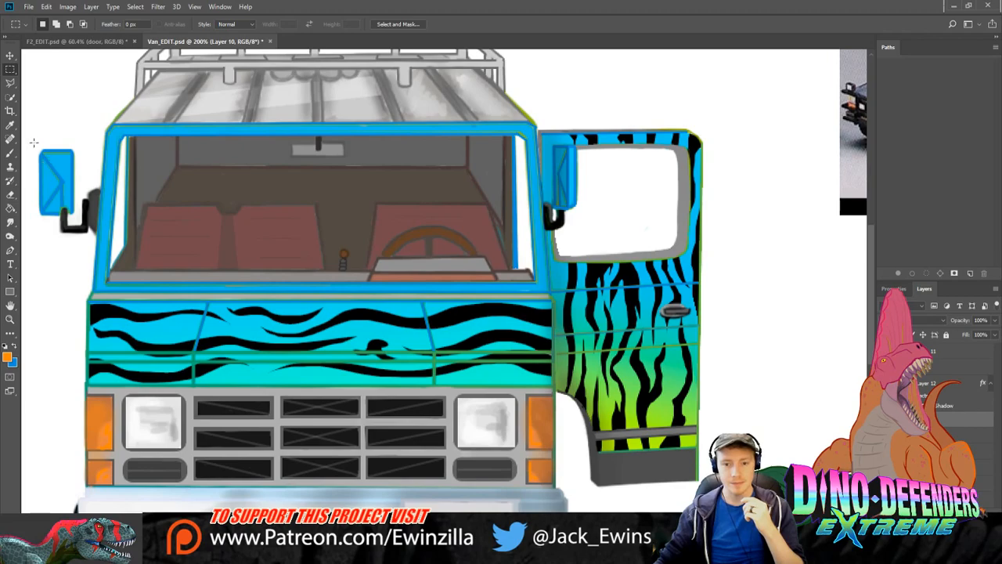
left_click(10, 82)
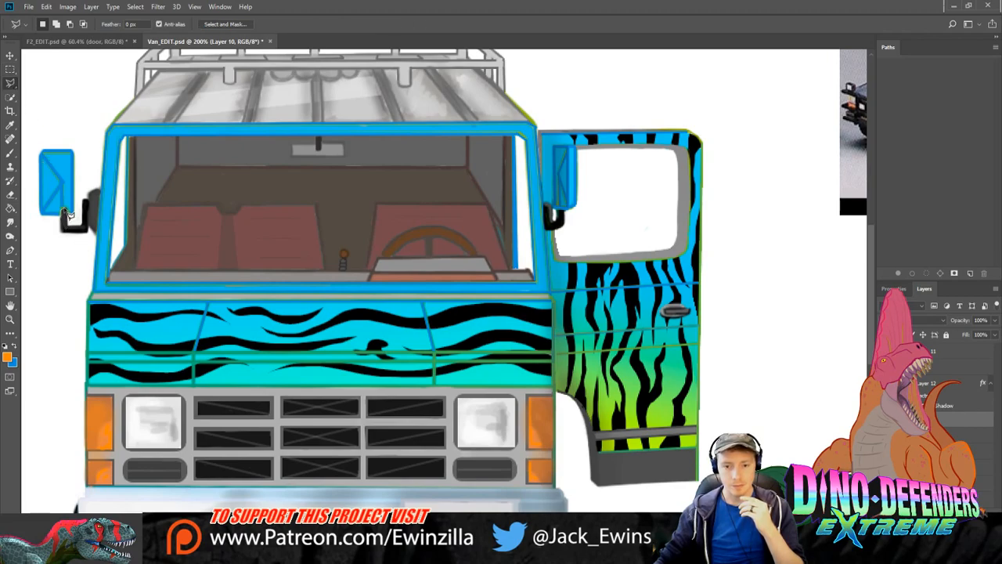
mouse_move(76, 213)
left_mouse_down()
mouse_move(77, 116)
mouse_move(107, 152)
mouse_move(81, 190)
mouse_move(85, 224)
mouse_move(109, 236)
mouse_move(118, 223)
left_mouse_up()
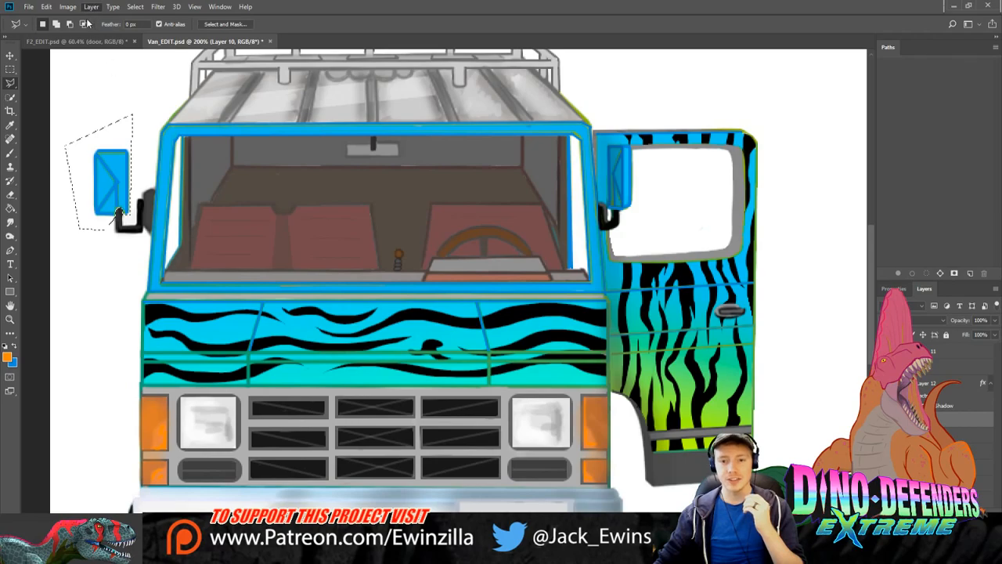
key("i")
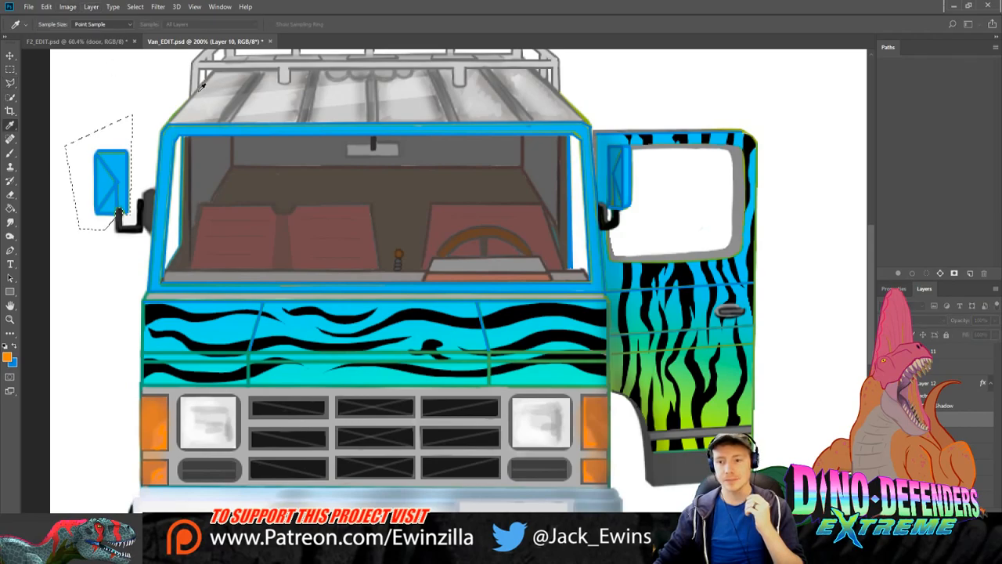
key("ctrl+shift+u")
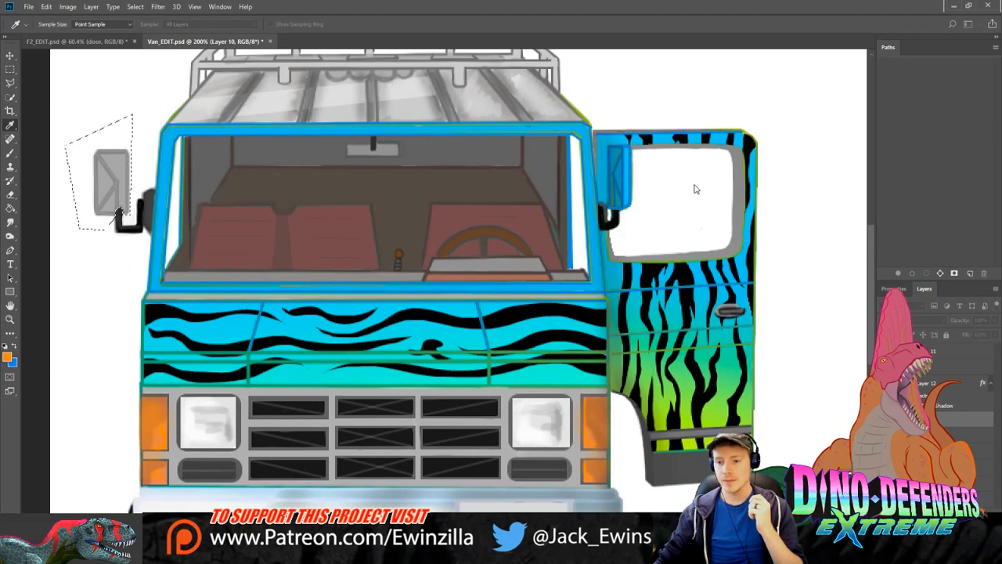
left_click_drag(704, 179, 714, 180)
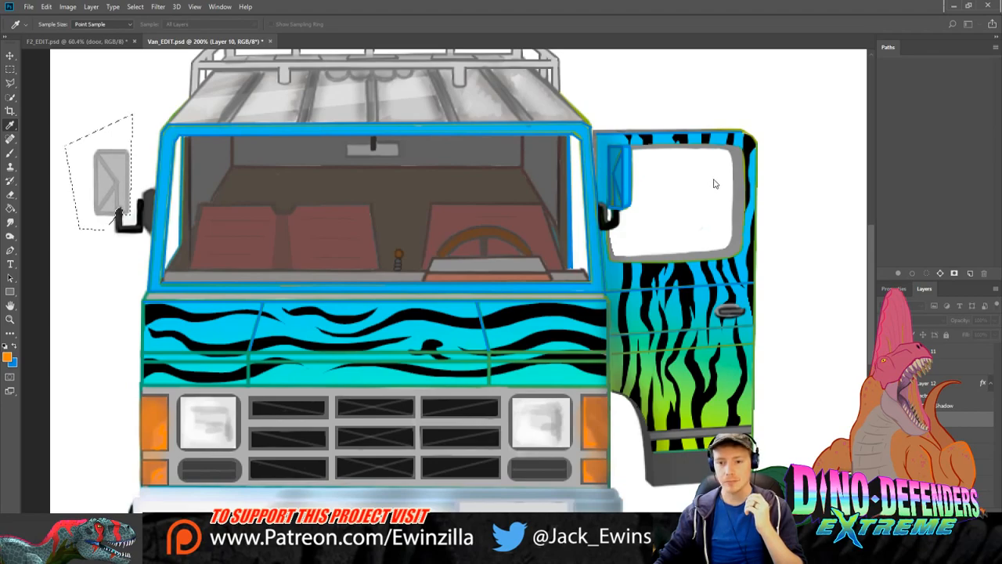
left_click(825, 81)
left_click(11, 70)
key("ctrl+d")
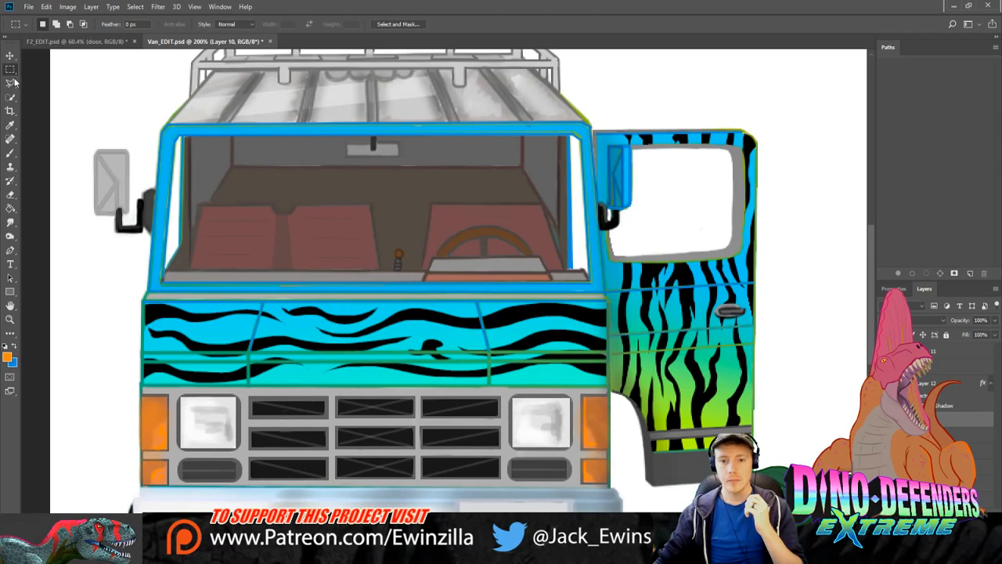
Step: Select the blue wing mirror beside the open door, turn it grey with adjusted brightness, and deselect
left_click(10, 82)
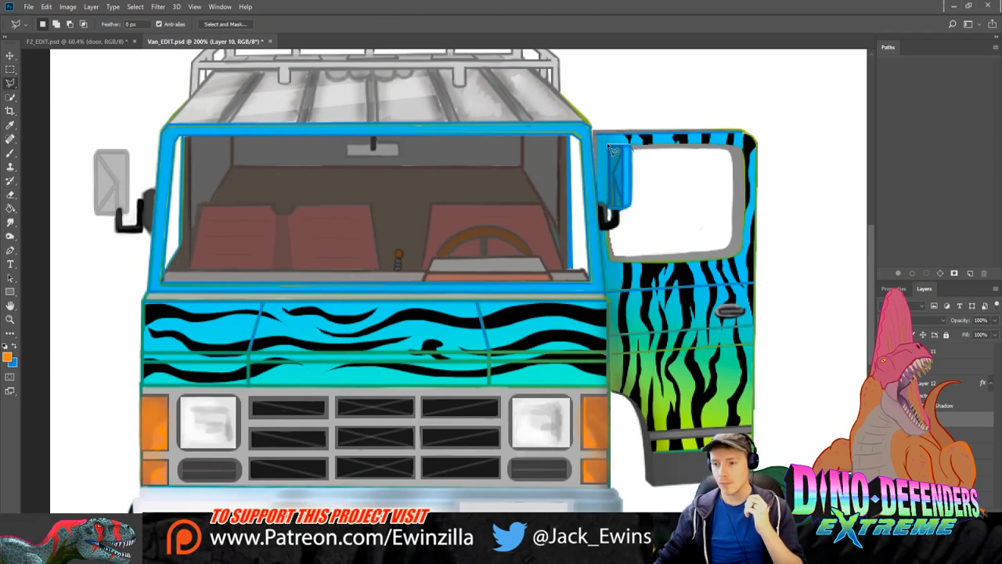
mouse_move(608, 145)
left_mouse_down()
mouse_move(611, 211)
mouse_move(640, 212)
mouse_move(639, 161)
mouse_move(619, 146)
left_mouse_up()
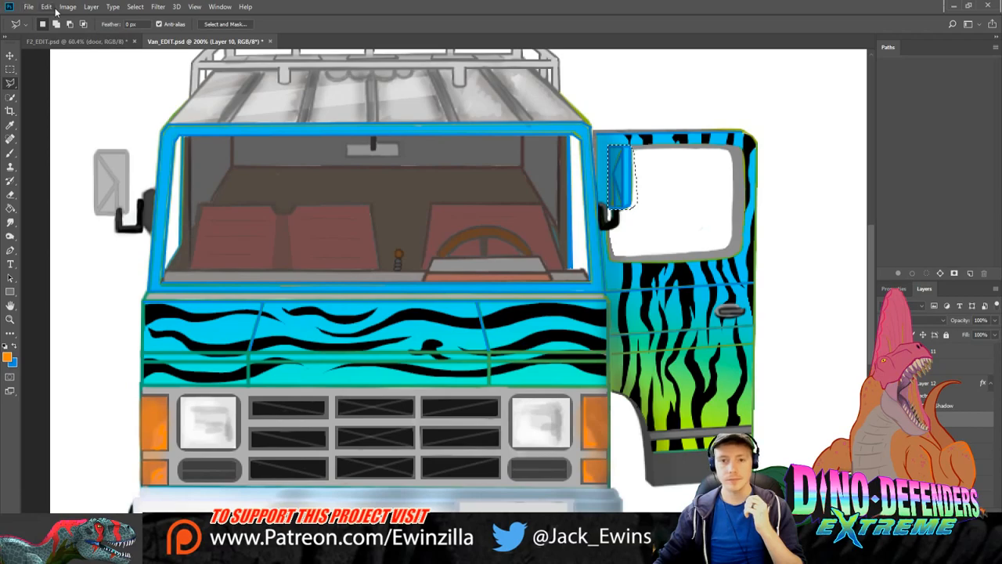
key("i")
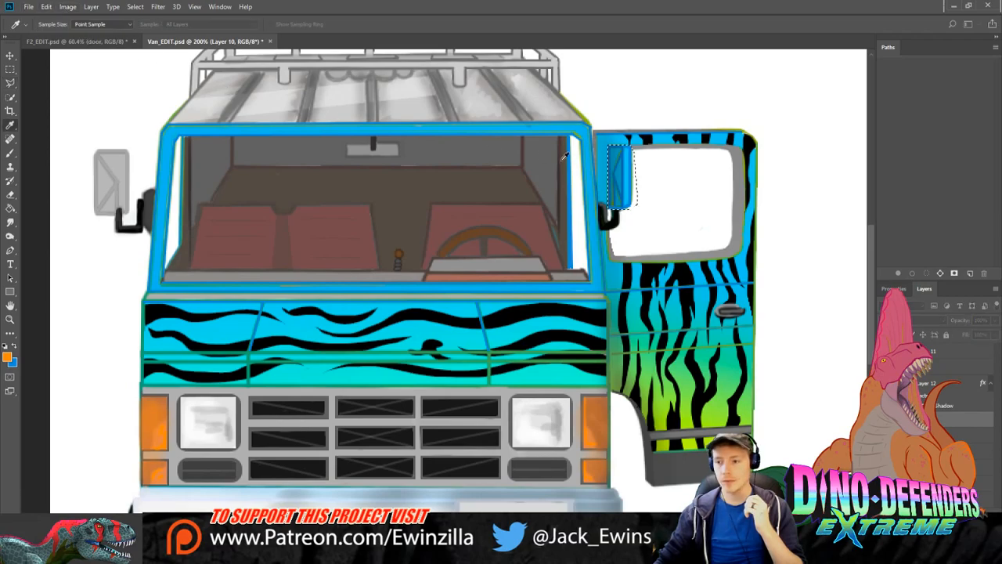
key("Delete")
key("l")
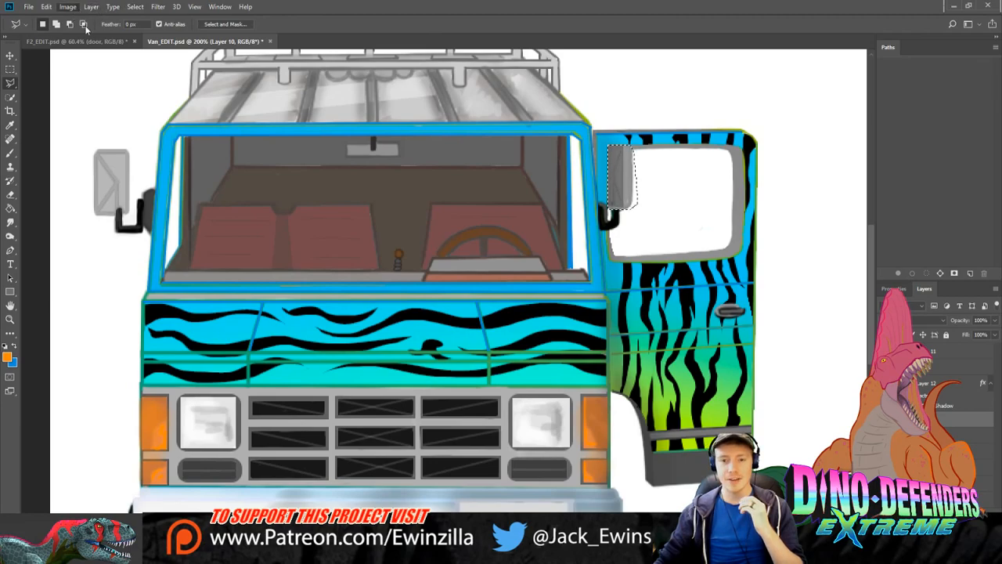
key("i")
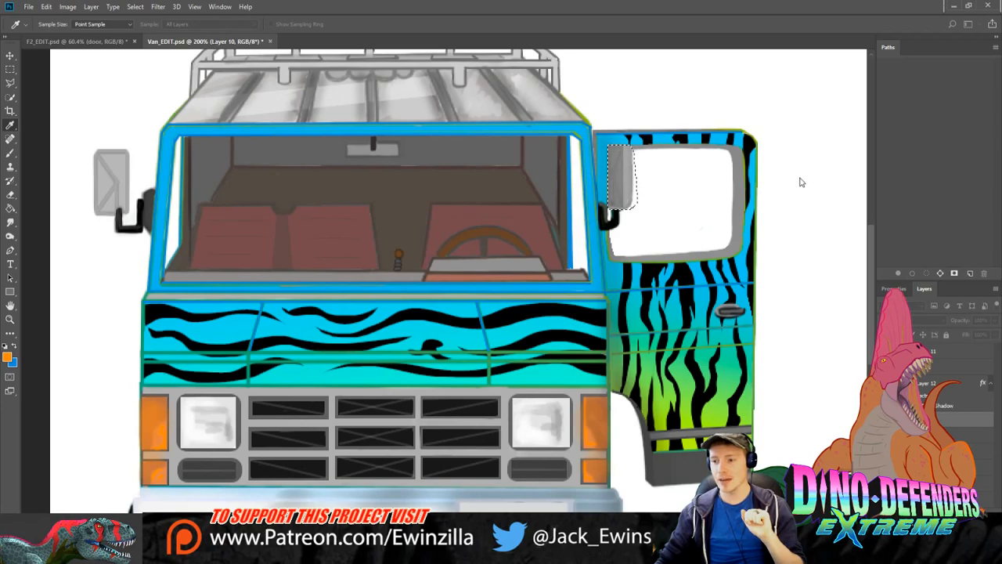
key("l")
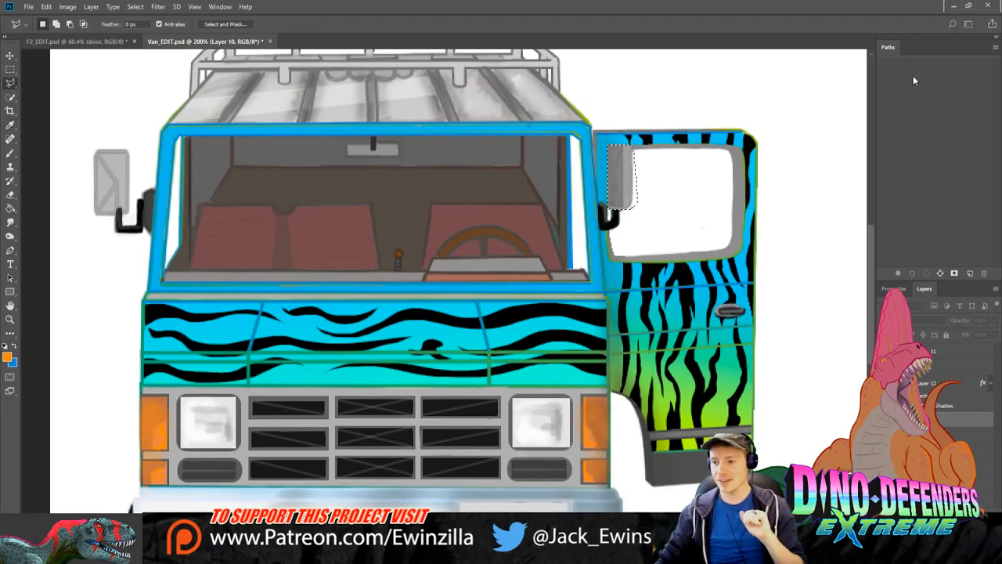
key("m")
key("ctrl+d")
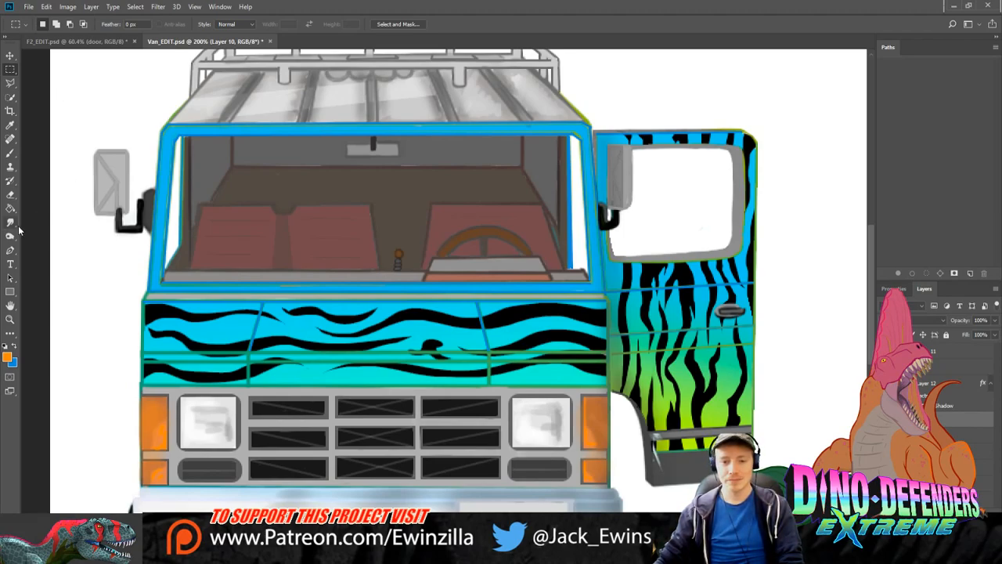
Step: Draw angled reflection lines on the wing mirror beside the door with a sampled dark grey, 2 px weight and 30% opacity
left_click(14, 295)
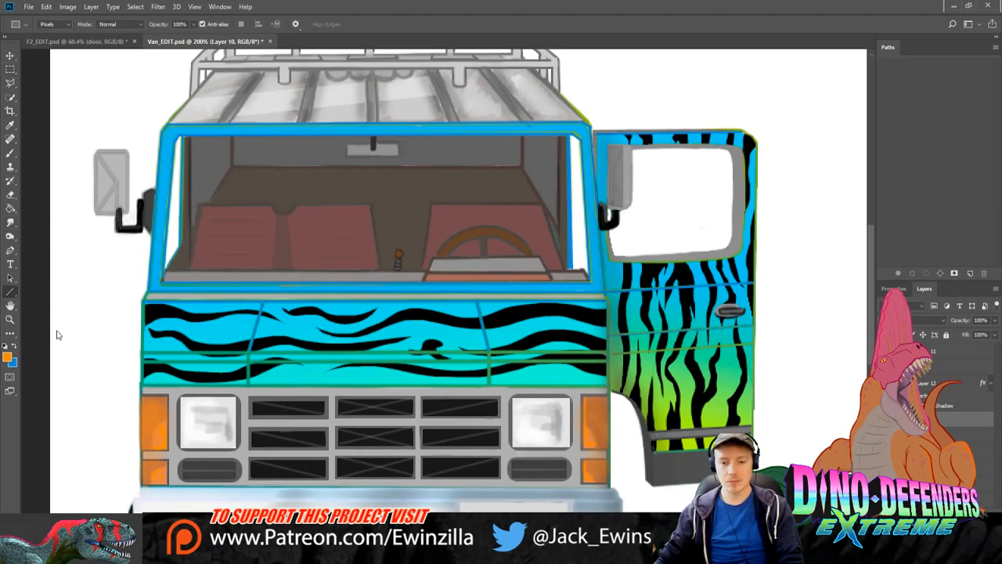
key("i")
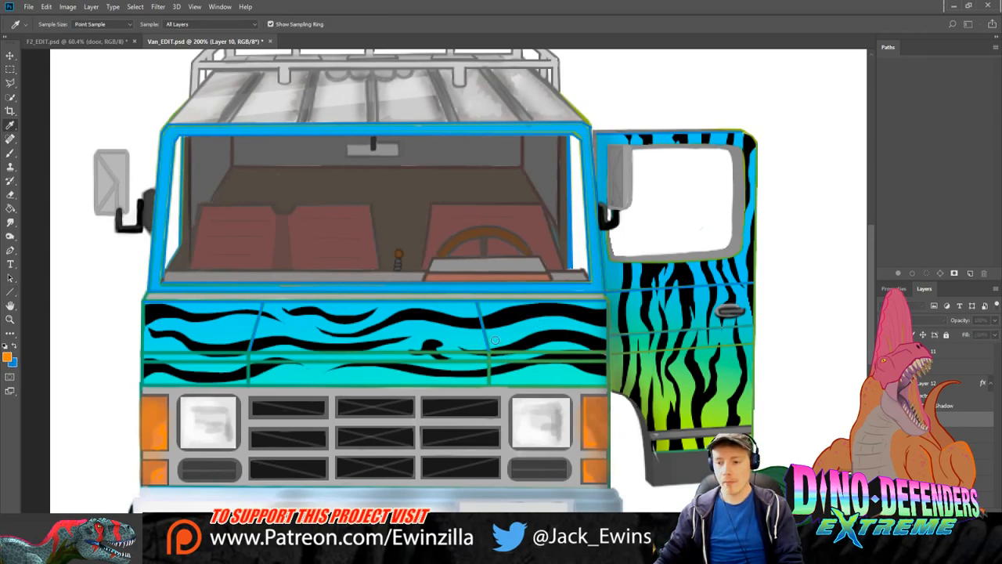
left_click(765, 230)
key("u")
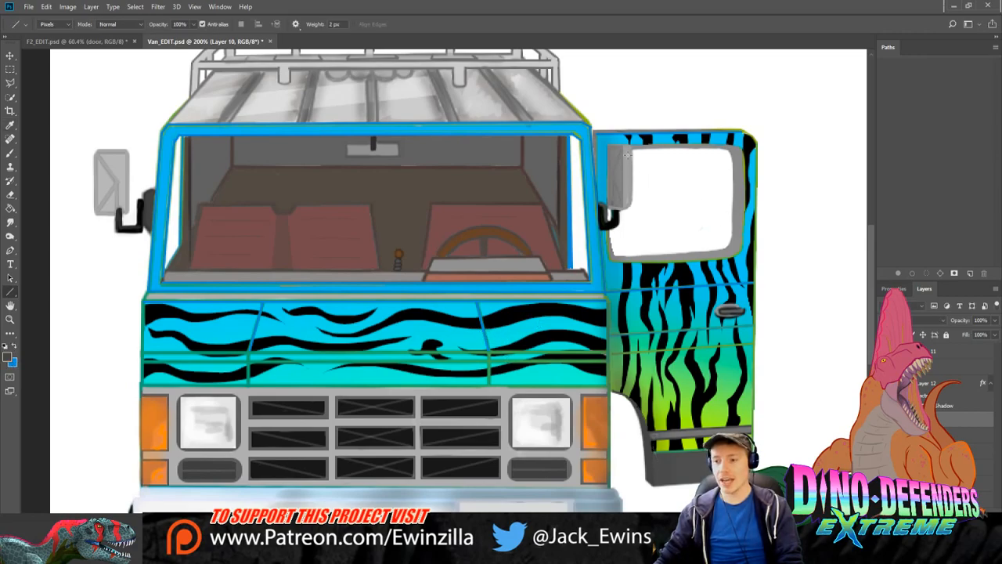
left_click_drag(623, 146, 616, 175)
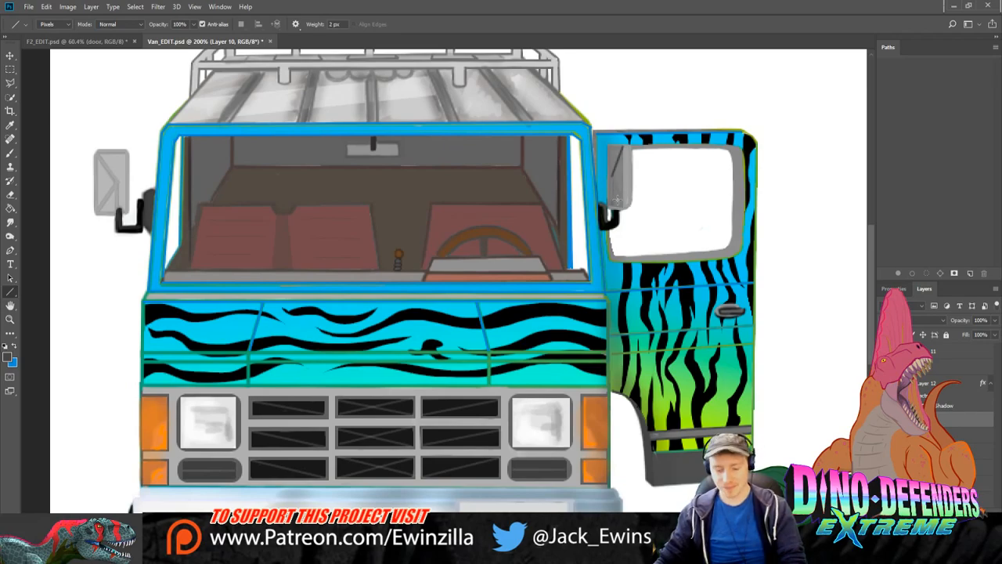
key("ctrl+z")
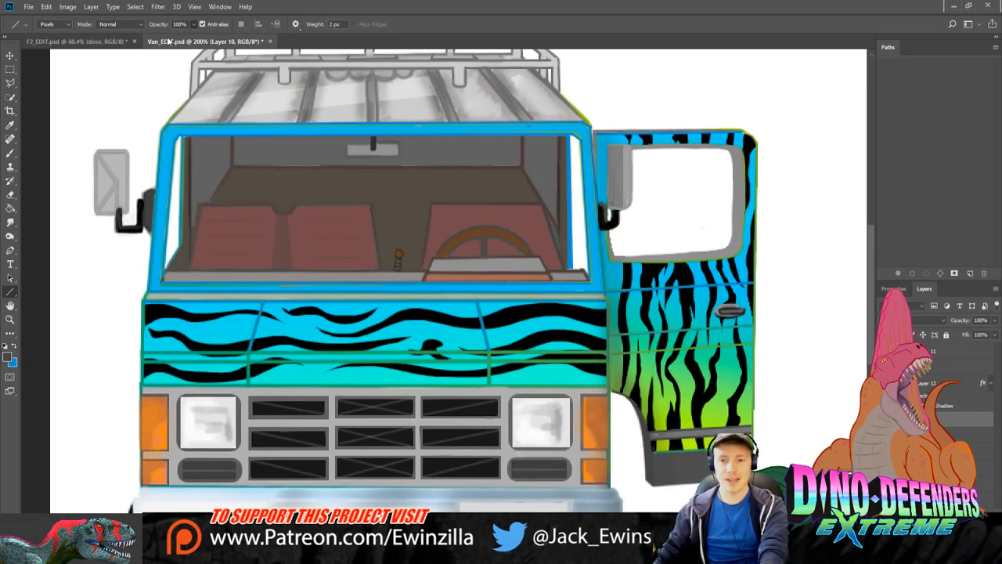
left_click_drag(625, 209, 612, 176)
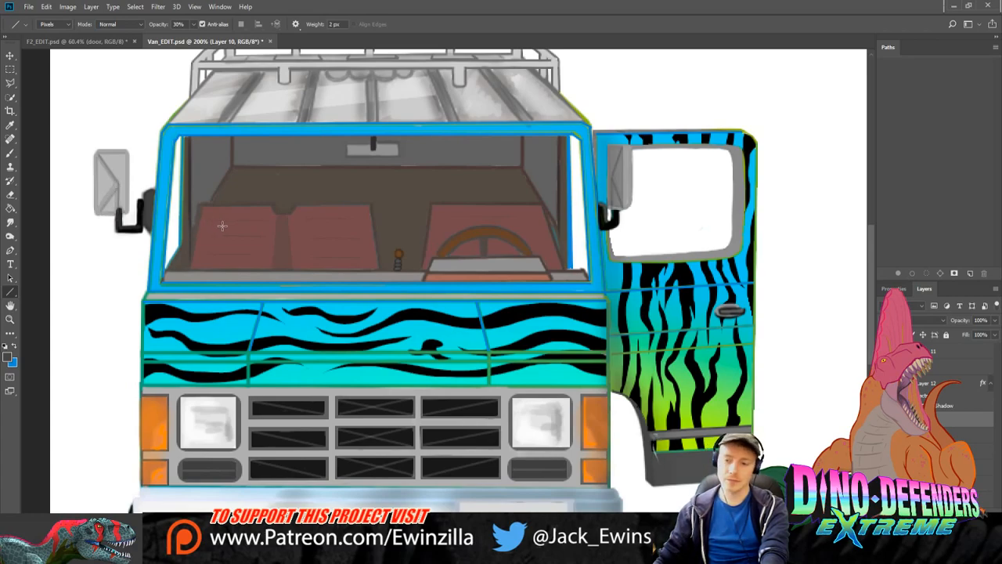
Step: Brighten parts of both grey wing mirrors with the Dodge tool on highlights at 31% exposure, and check the whole van
left_click(10, 235)
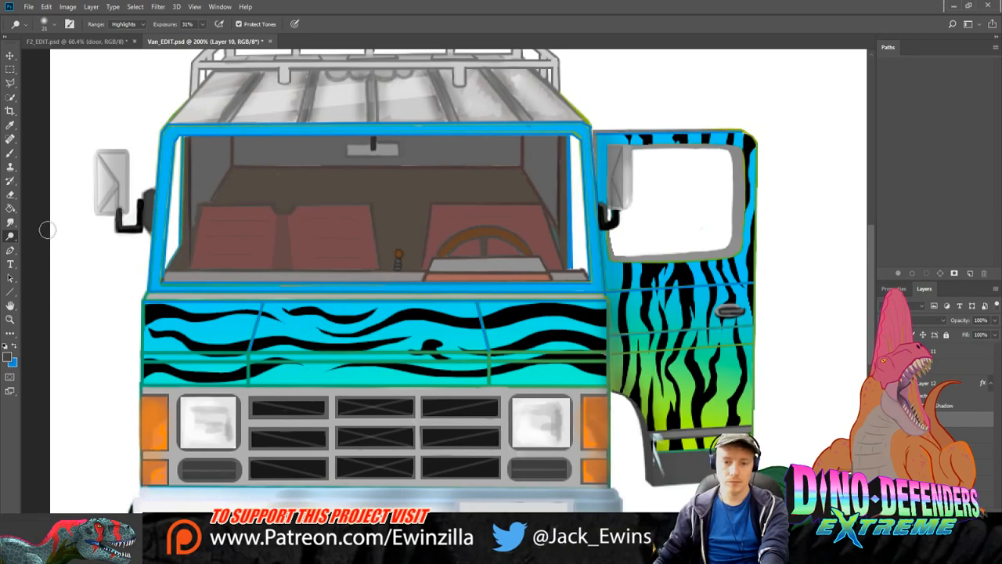
left_click(11, 223)
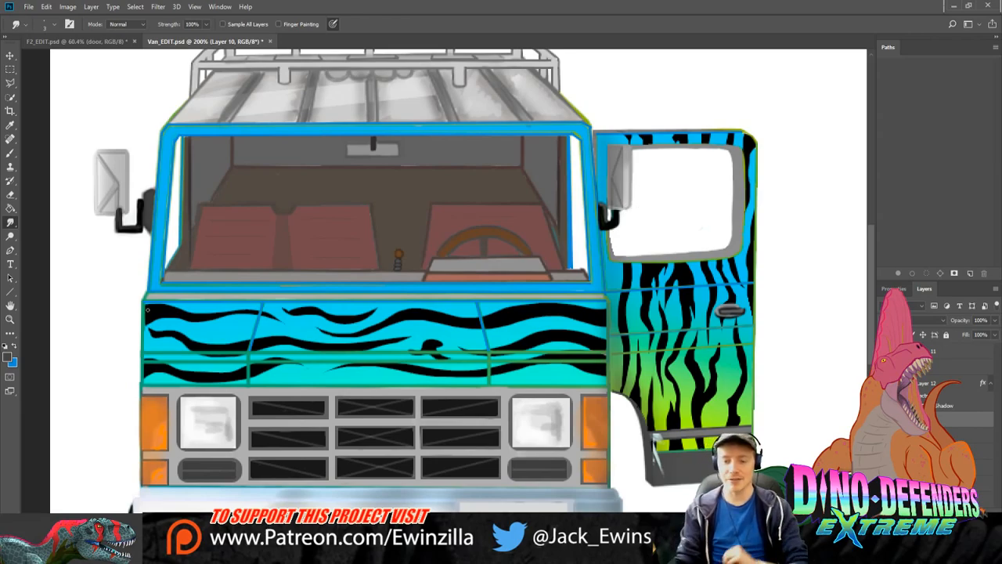
left_click(10, 319)
left_click(293, 24)
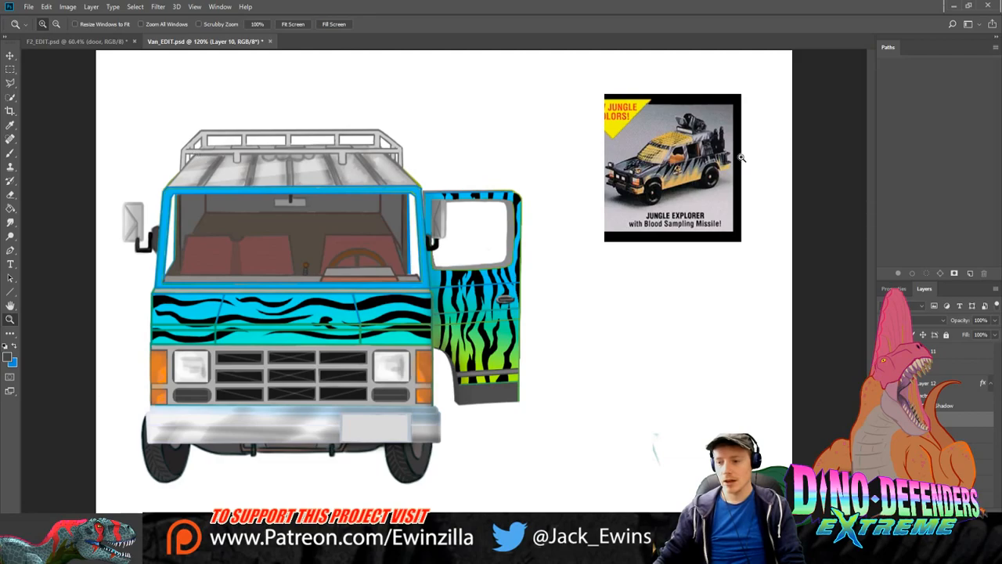
left_click(203, 391)
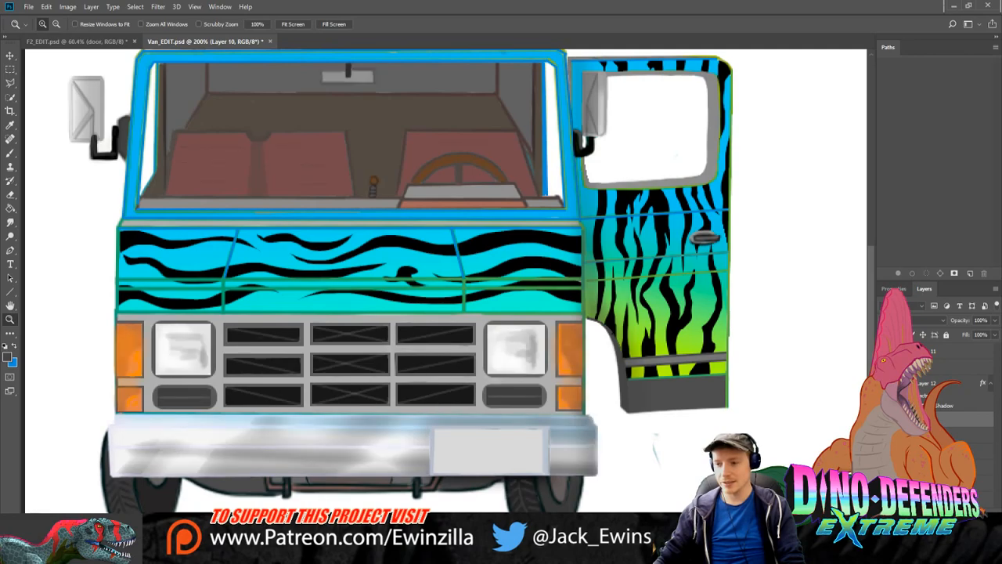
scroll(607, 396, "up", 3)
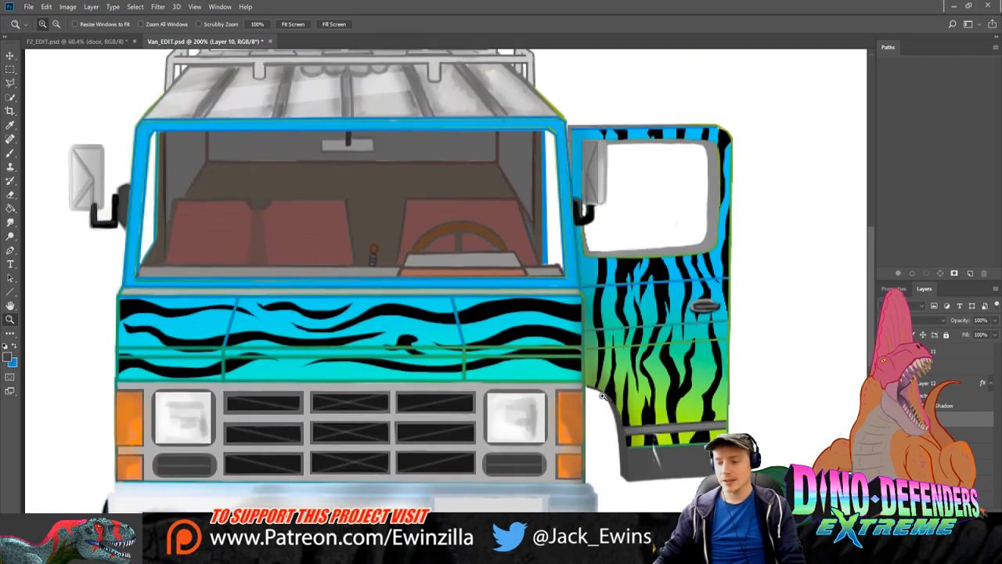
Step: Merge the finished wing mirror shading layers down into the details layer and check the result on the van
scroll(603, 395, "up", 1)
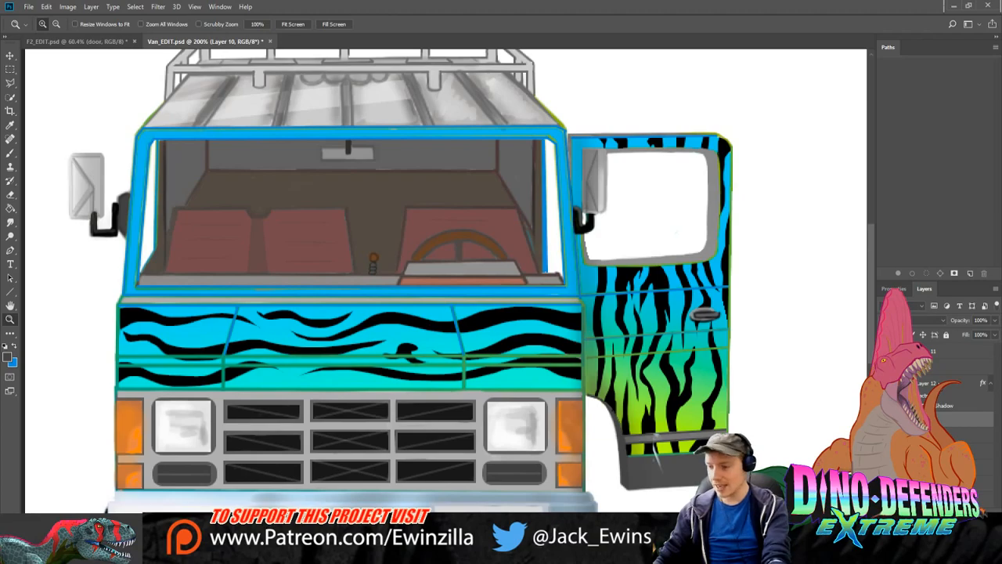
left_click(933, 373)
key("ctrl+e")
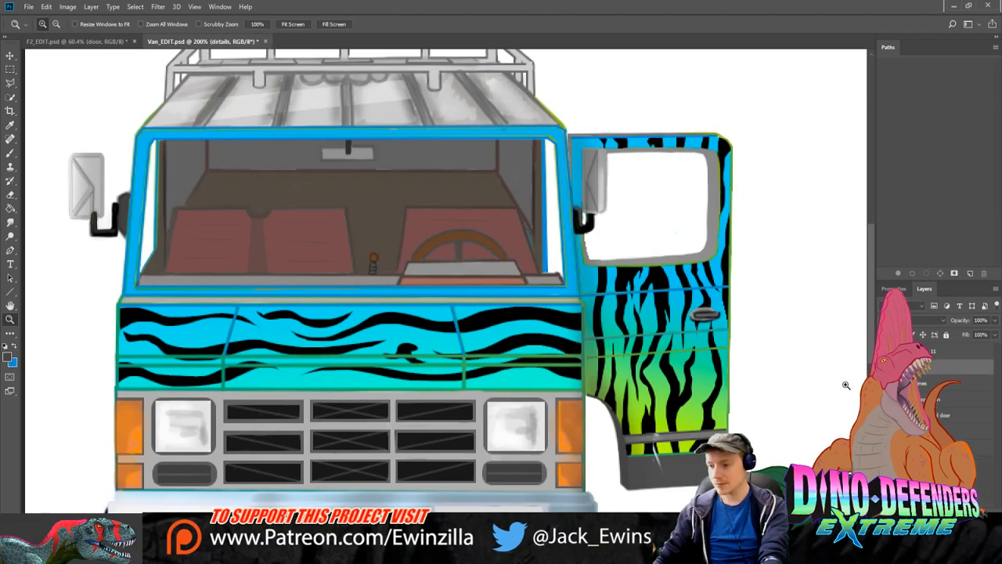
left_click(885, 351, "alt")
left_click(885, 352, "alt")
scroll(53, 89, "down", 1)
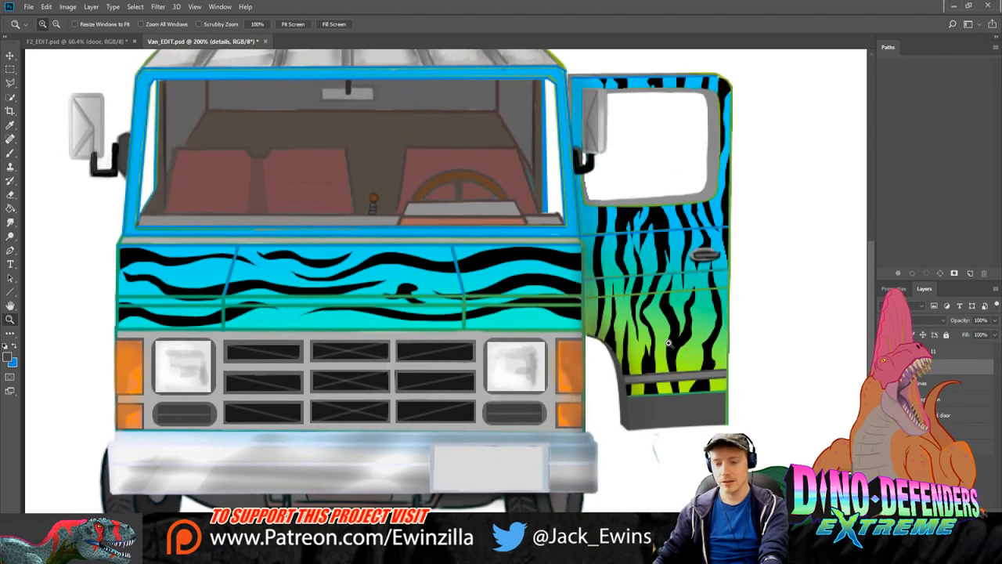
scroll(52, 90, "up", 2)
Step: Select the whole windscreen opening along the inside of its blue frame with the Polygonal Lasso
left_click(11, 82)
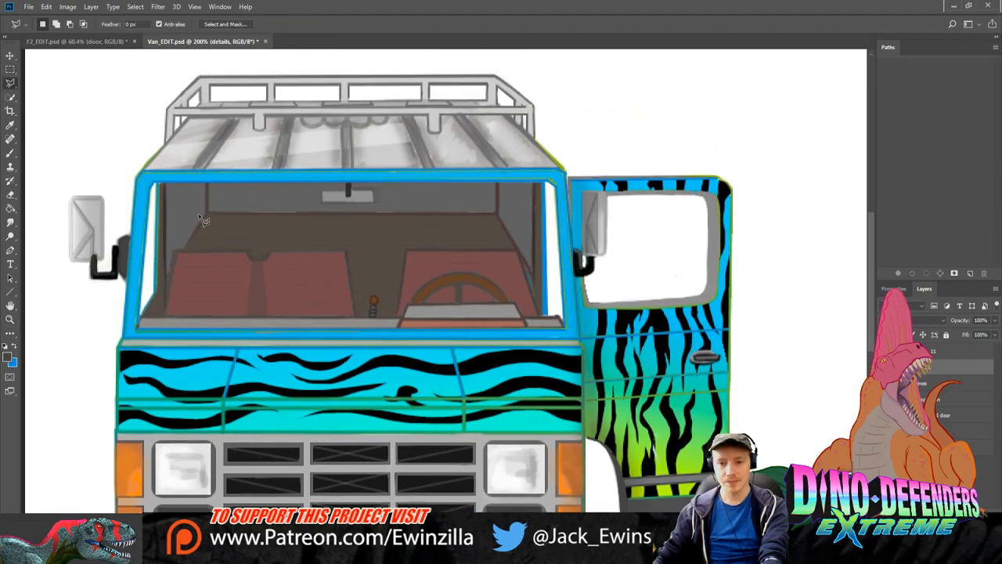
left_click(156, 184)
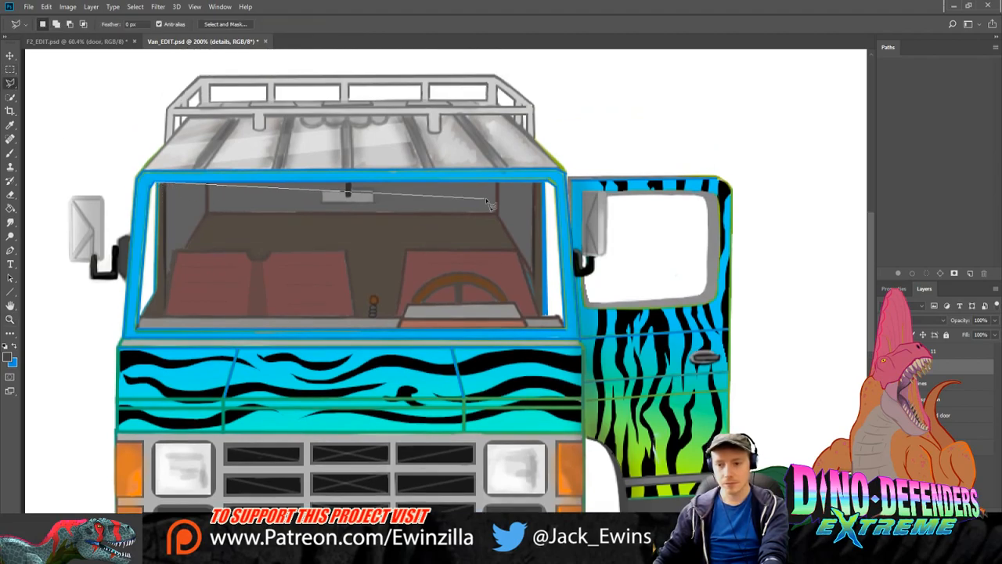
left_click(551, 188)
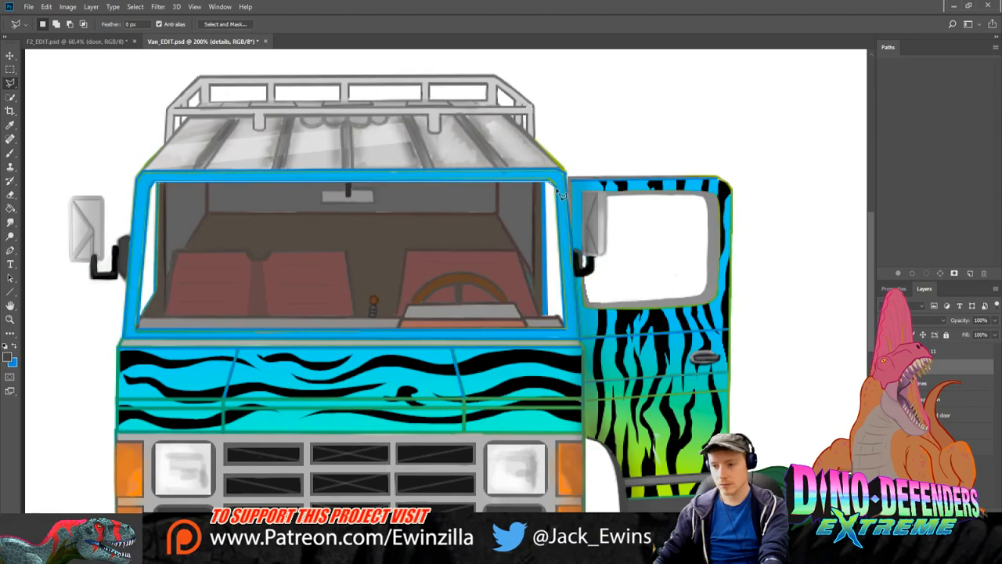
left_click(569, 333)
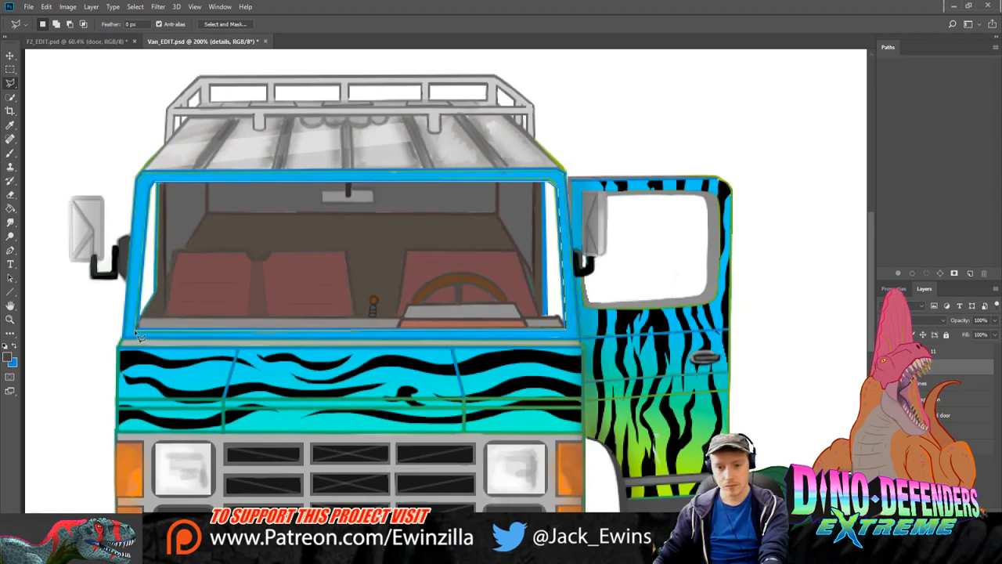
left_click(134, 330)
left_click(155, 185)
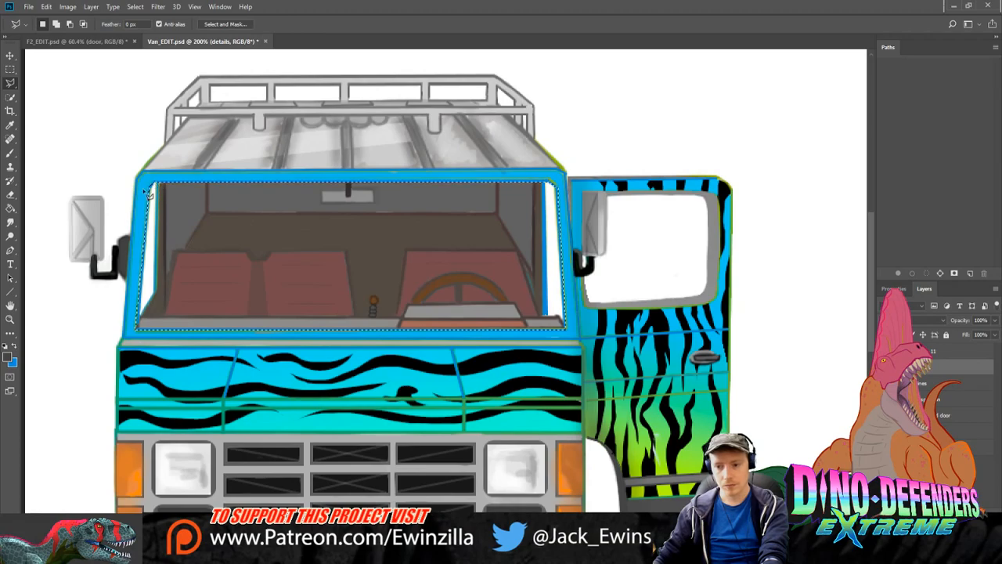
Step: Try filling the windscreen with pale blue at 28% opacity on the details layer, and undo the fill
key("i")
left_click(583, 286)
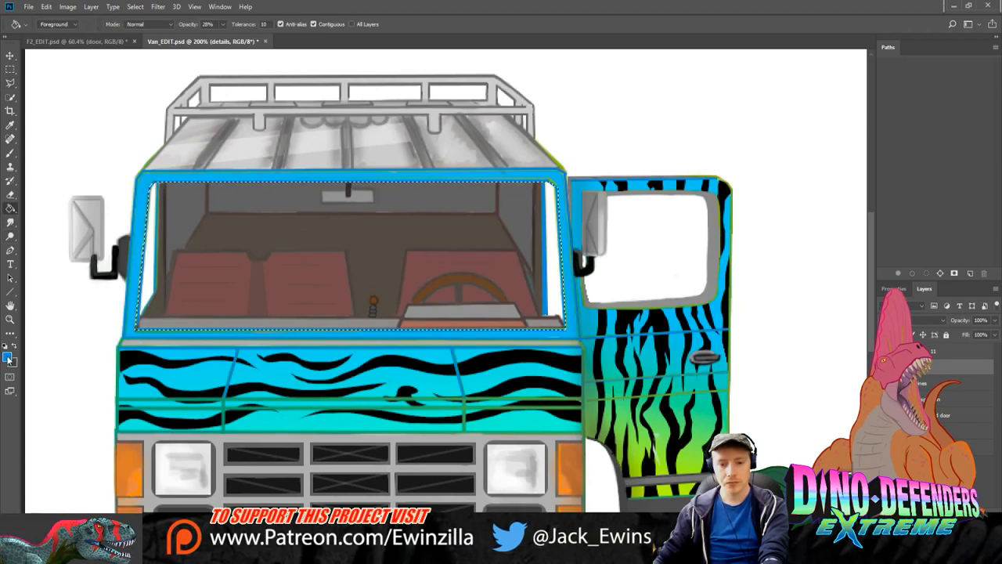
left_click(745, 233)
key("g")
left_click(302, 282)
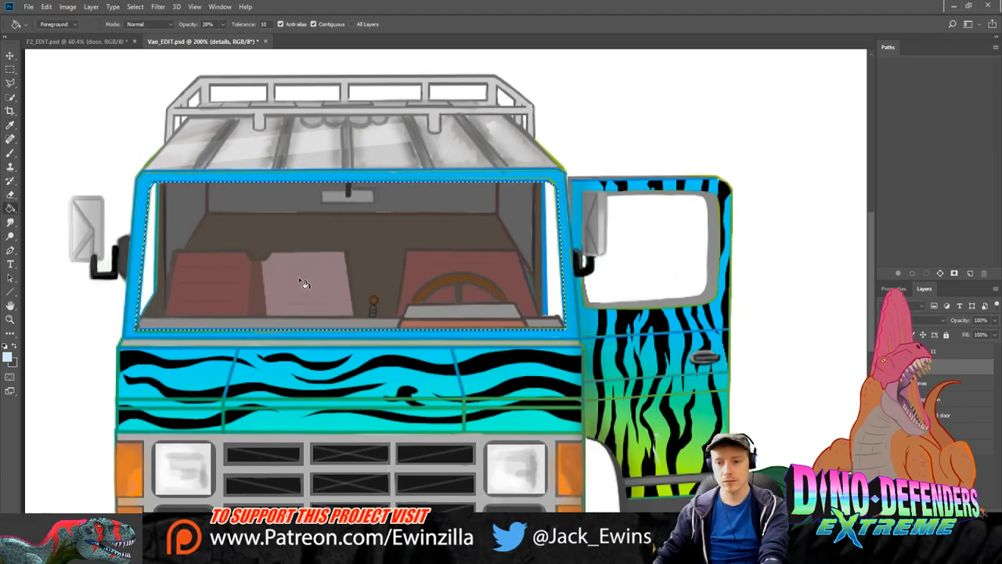
key("ctrl+z")
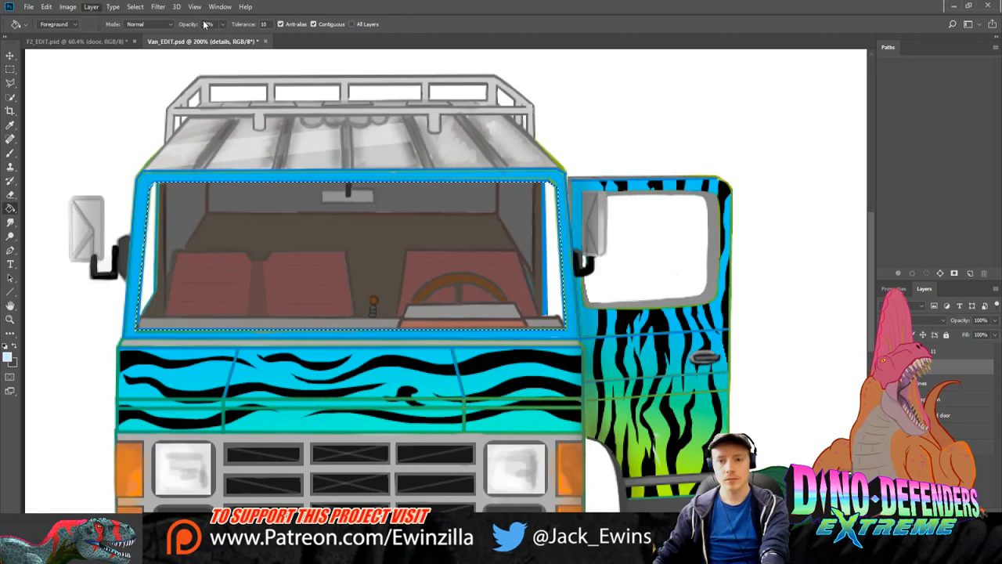
Step: Add a new layer and fill the windscreen selection twice with light blue using the Paint Bucket at 17% opacity
key("ctrl+shift+alt+n")
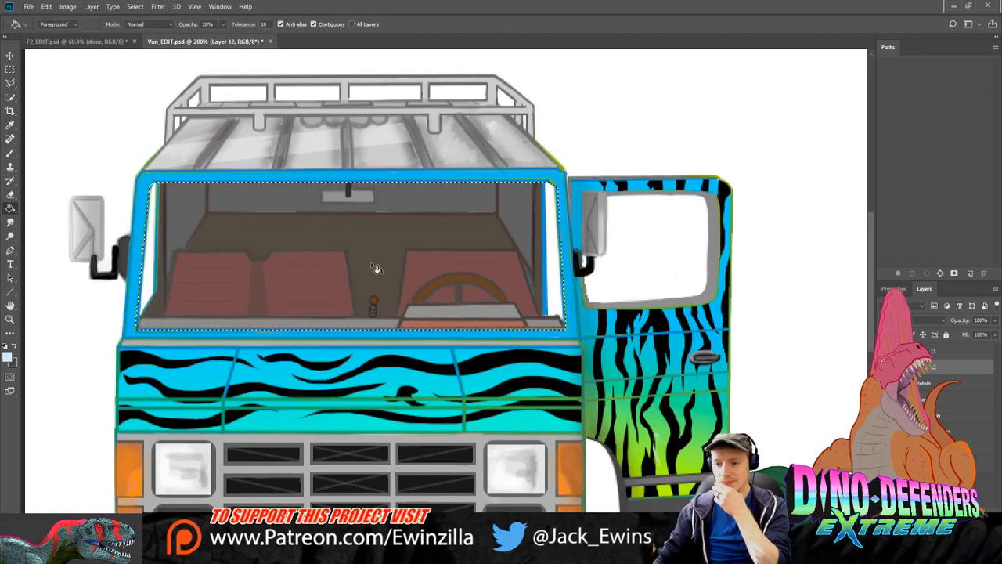
left_click(375, 268)
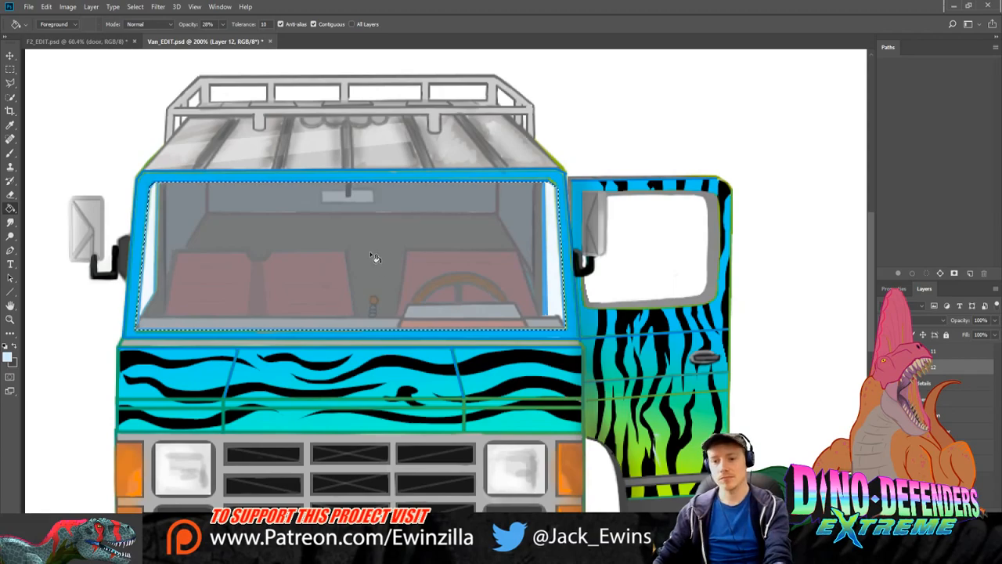
key("ctrl+z")
key("1")
key("7")
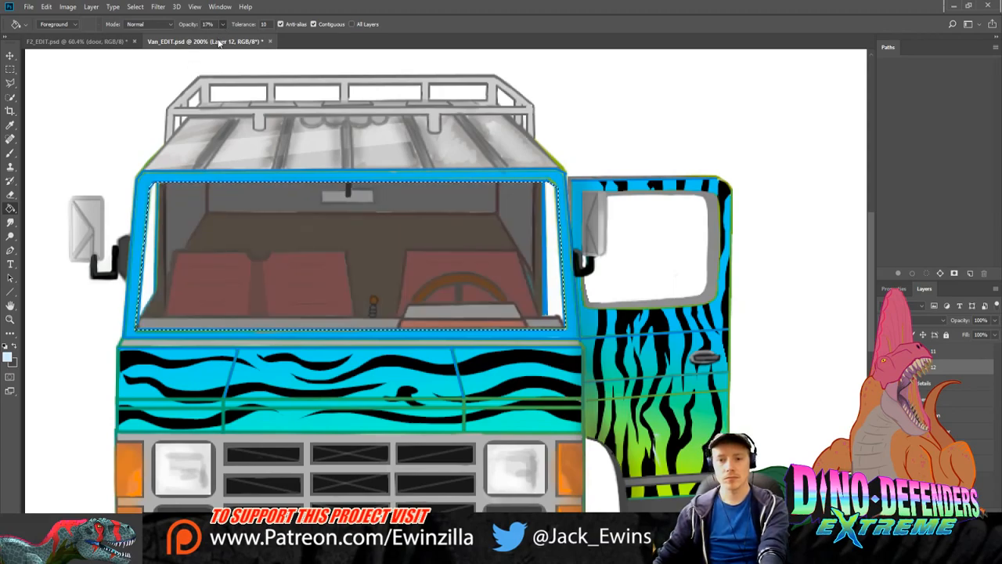
left_click(10, 125)
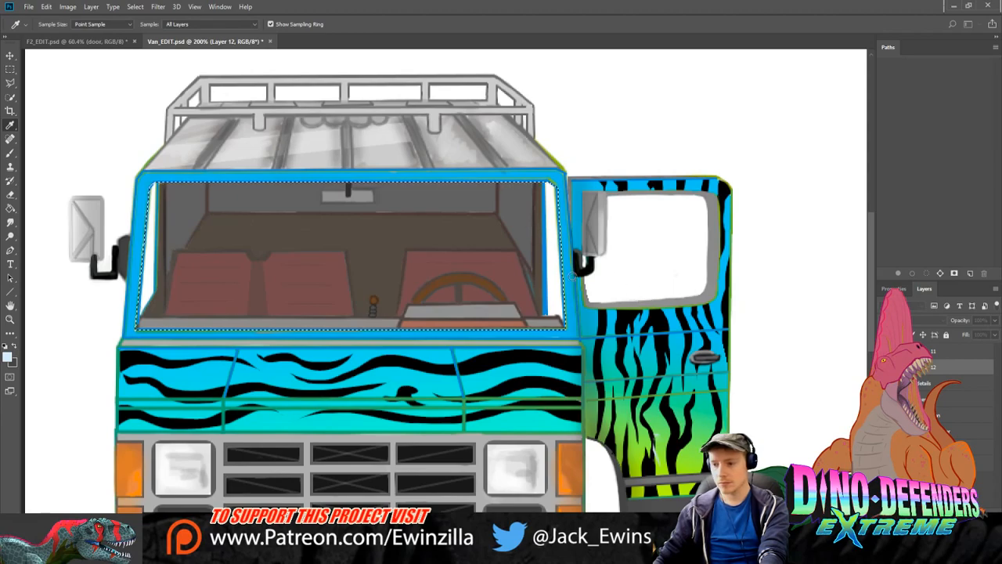
key("g")
left_click(401, 241)
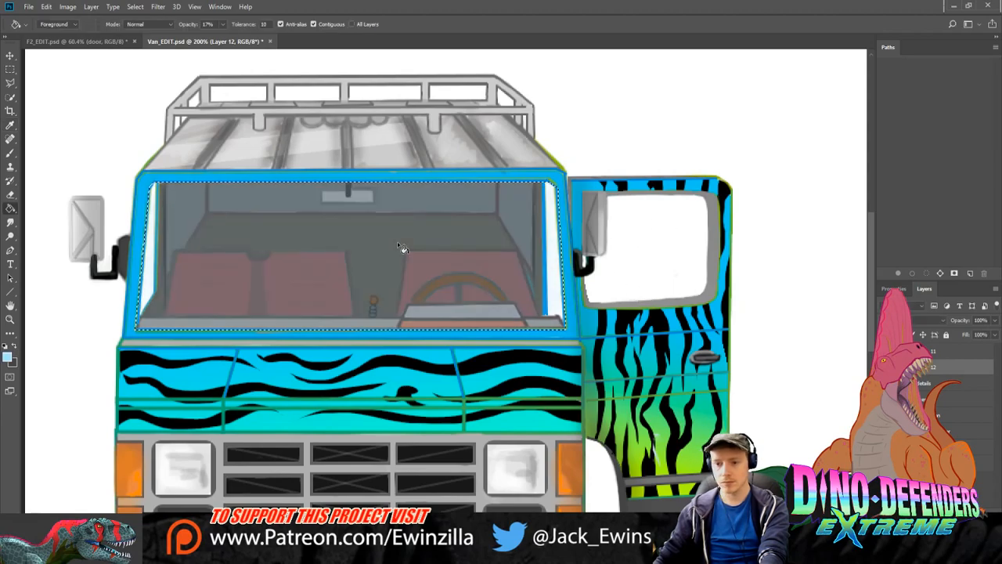
left_click(397, 241)
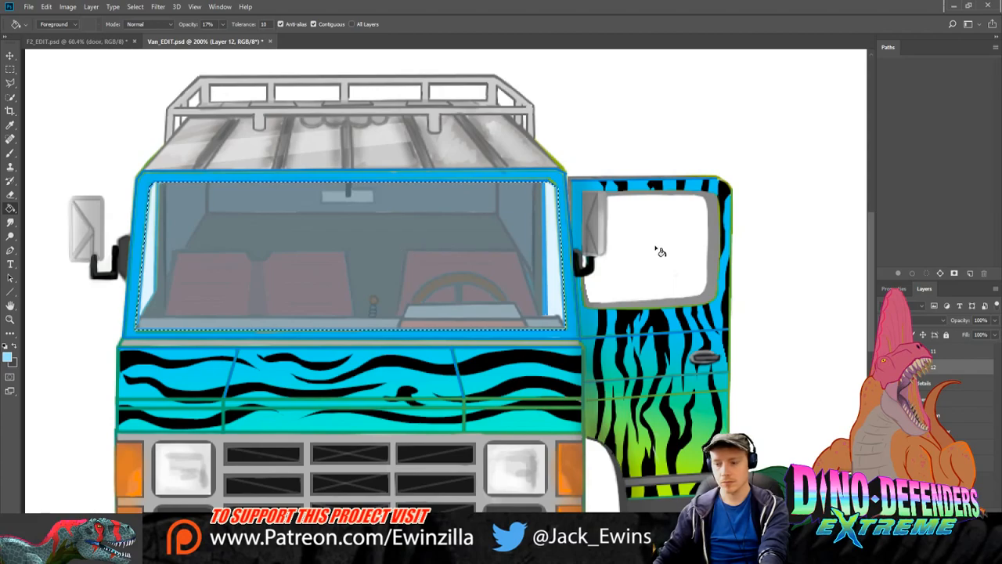
Step: Deselect the windscreen and outline a wide slanted reflection band across the glass with the Polygonal Lasso
left_click(10, 81)
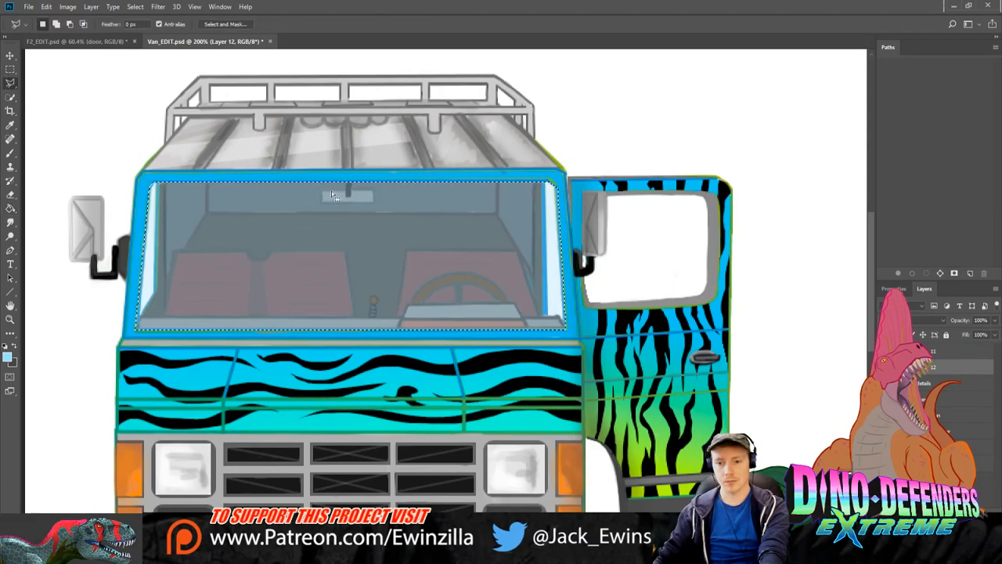
key("ctrl+d")
left_click(322, 163)
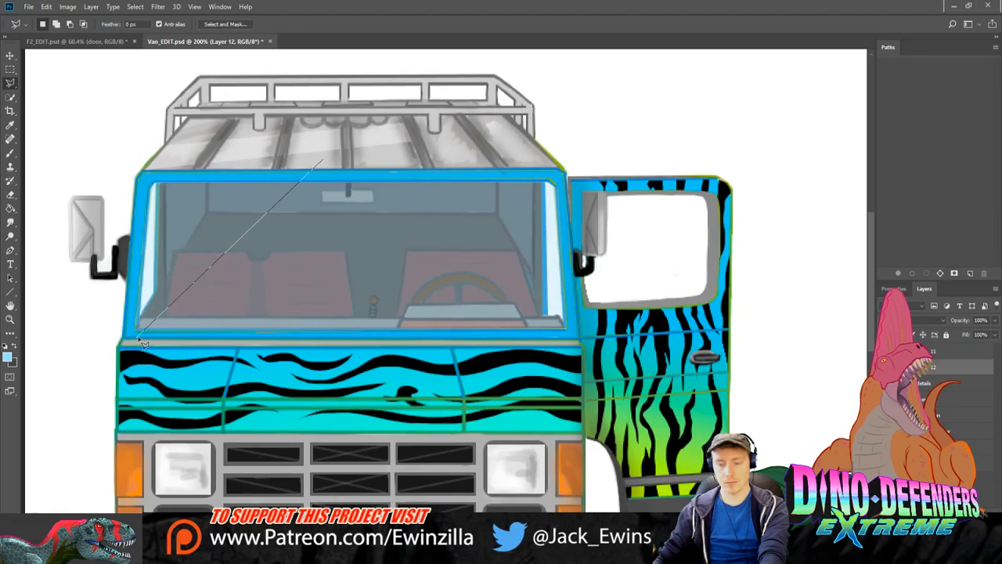
left_click(333, 341)
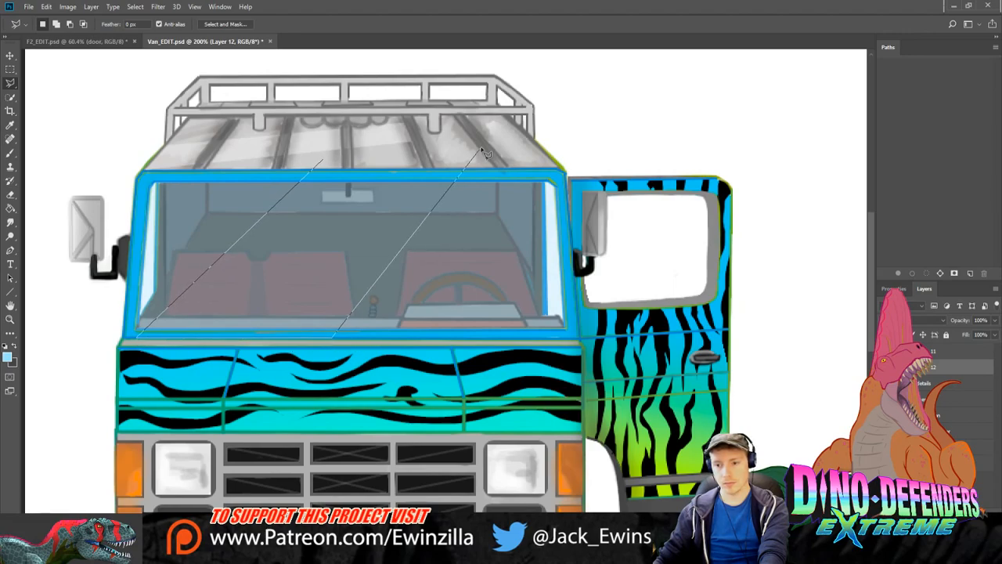
left_click(481, 150)
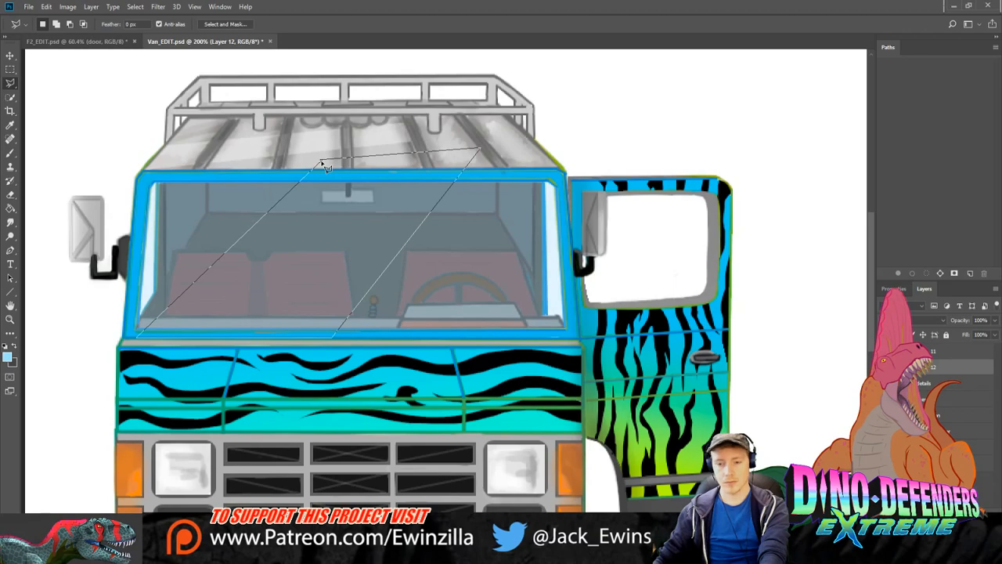
left_click(322, 166)
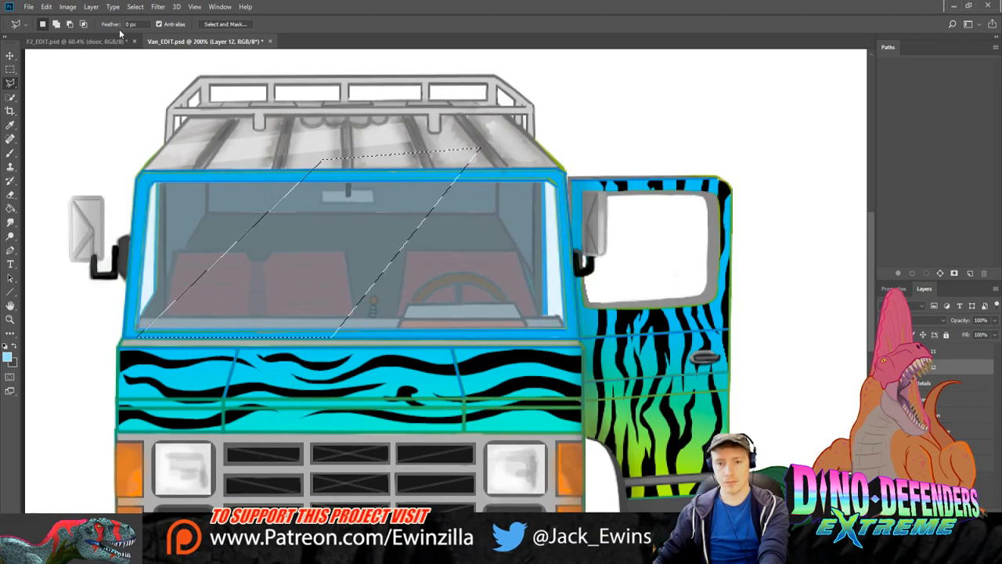
key("i")
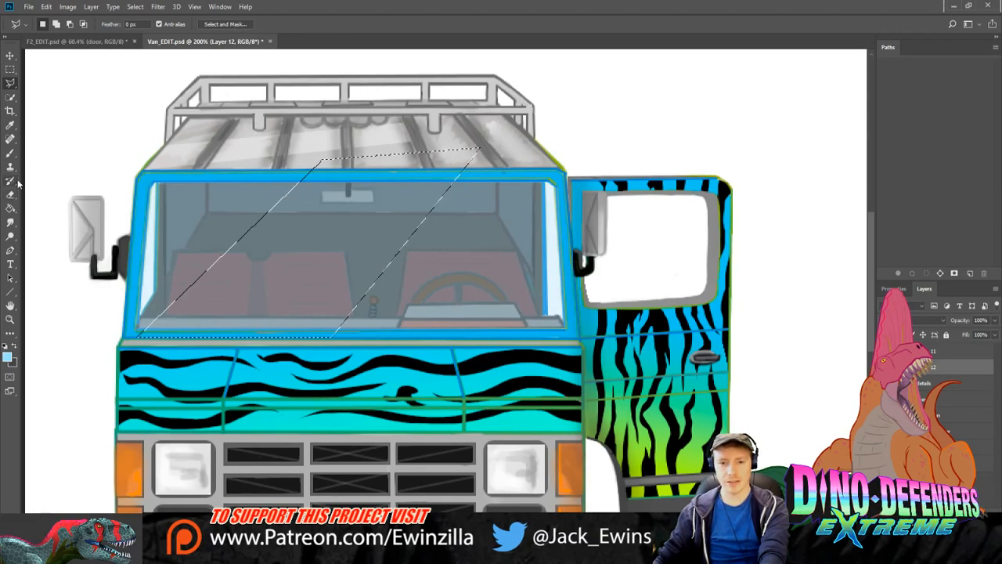
left_click(10, 209)
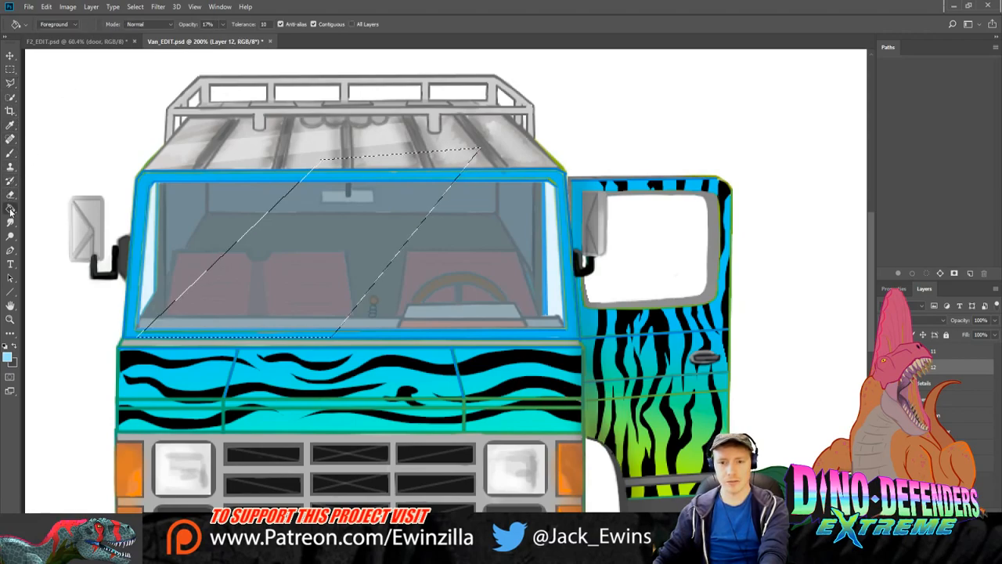
left_click(11, 55)
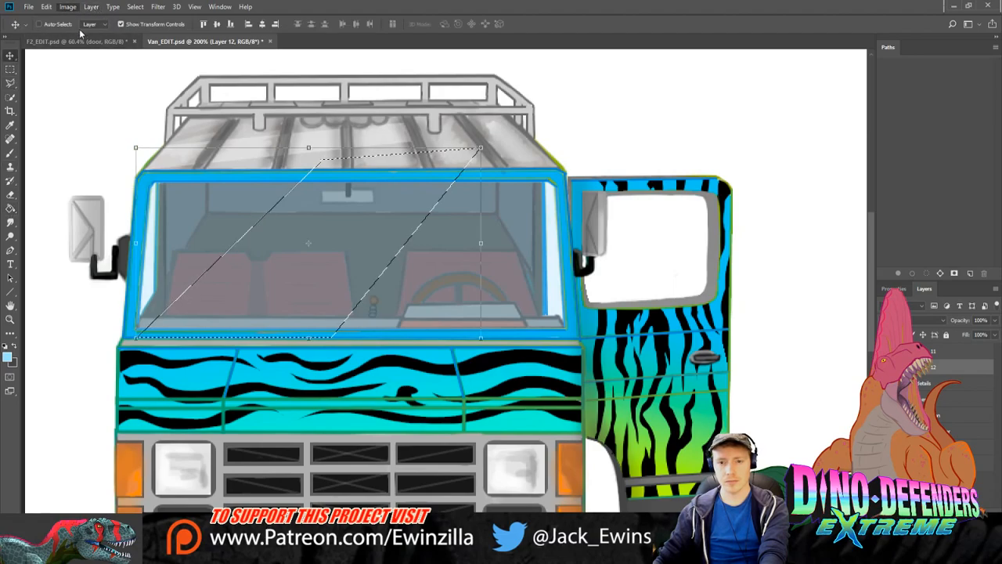
key("i")
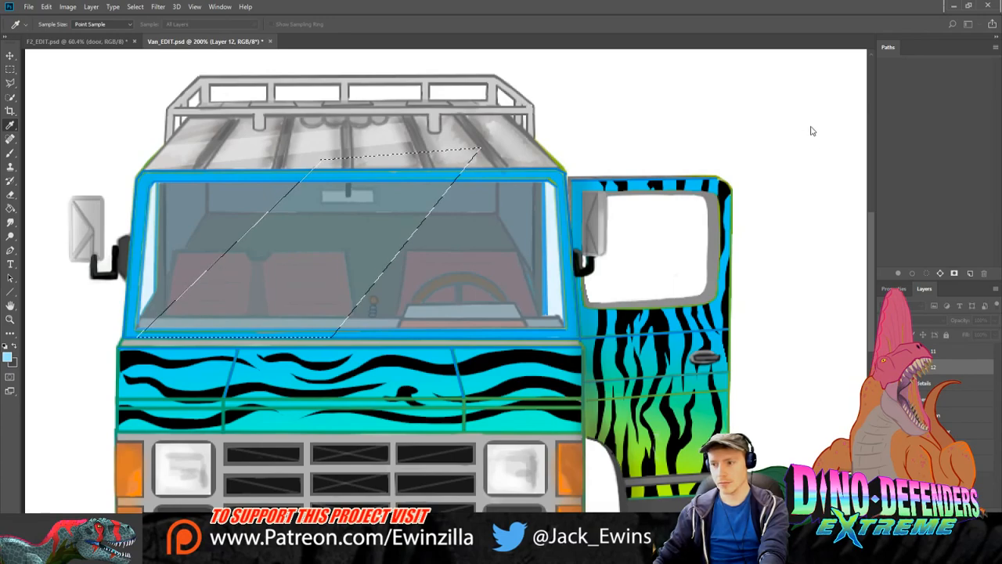
left_click_drag(811, 127, 795, 175)
key("v")
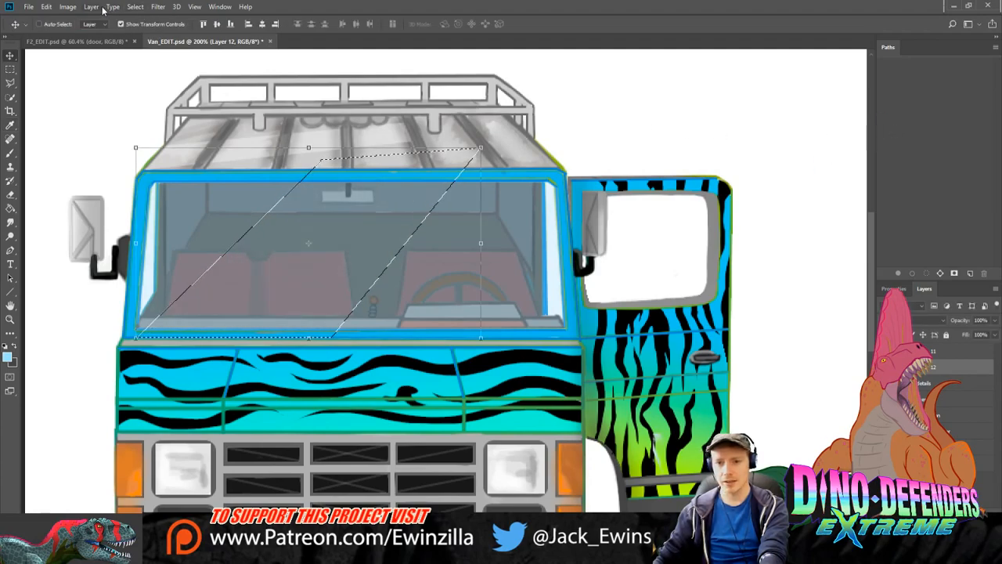
left_click(11, 236)
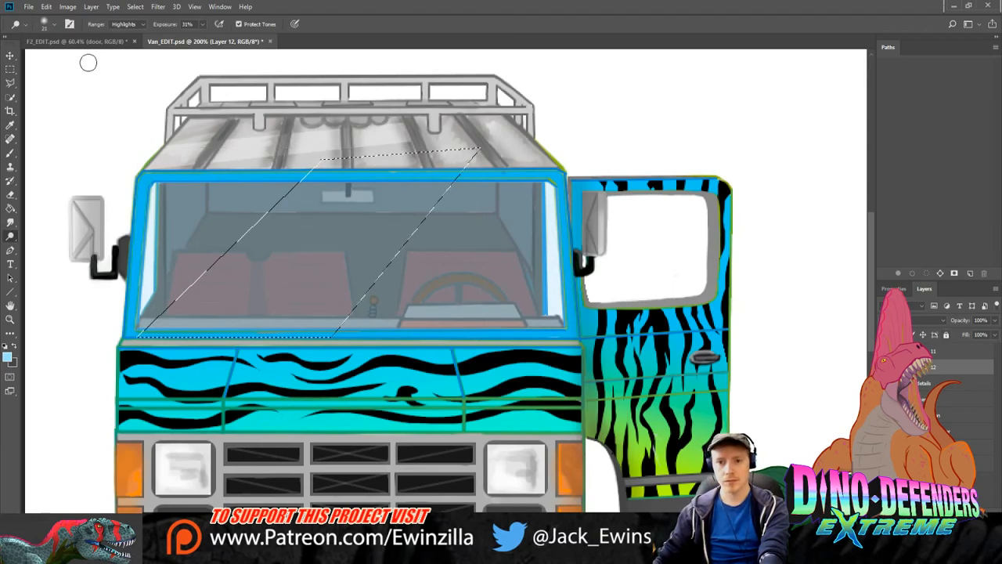
left_click(125, 23)
left_click(129, 40)
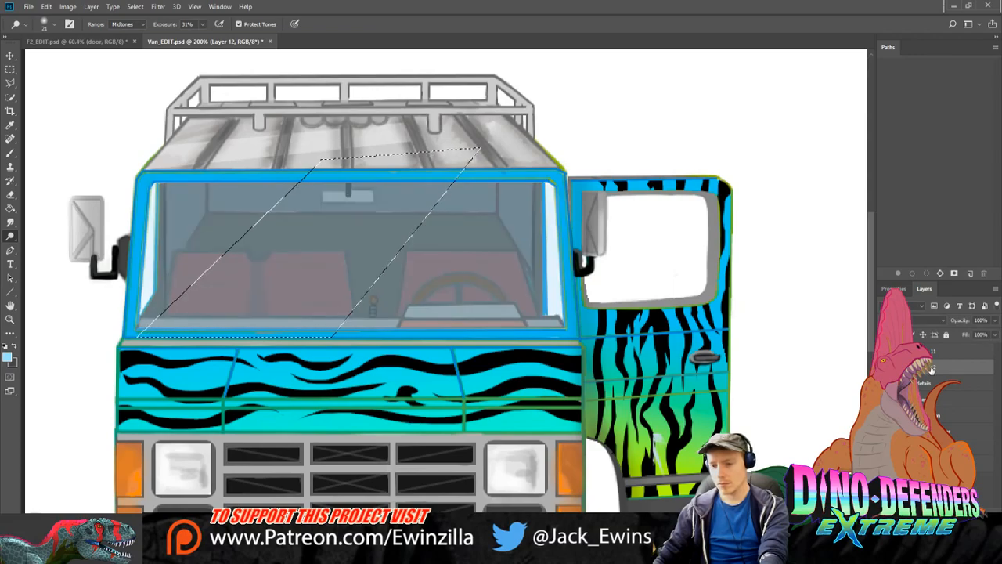
Step: Paint the selected slanted band with light blue using the Brush at 22% opacity
left_click(10, 153)
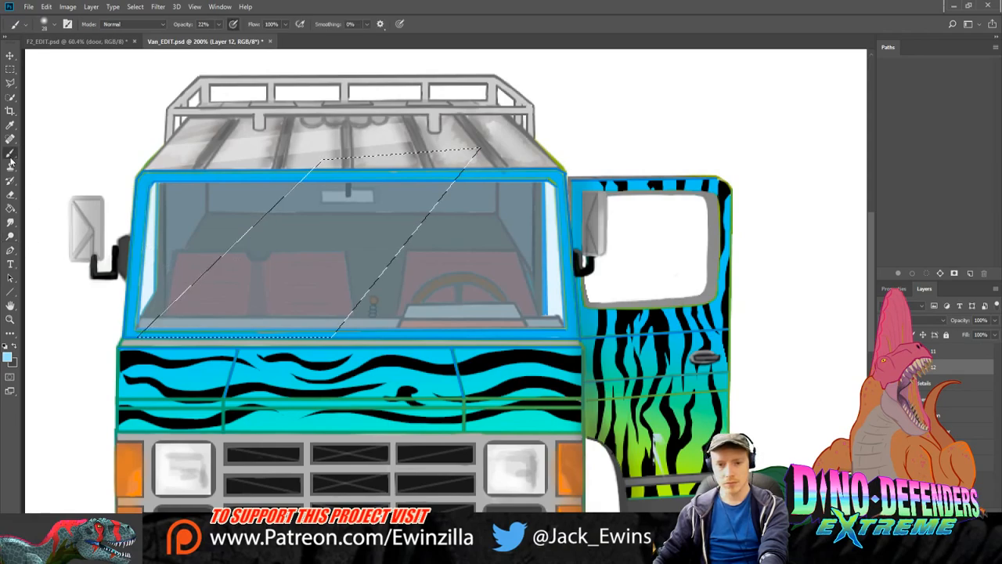
mouse_move(149, 328)
left_mouse_down()
mouse_move(258, 235)
mouse_move(329, 235)
mouse_move(396, 253)
left_mouse_up()
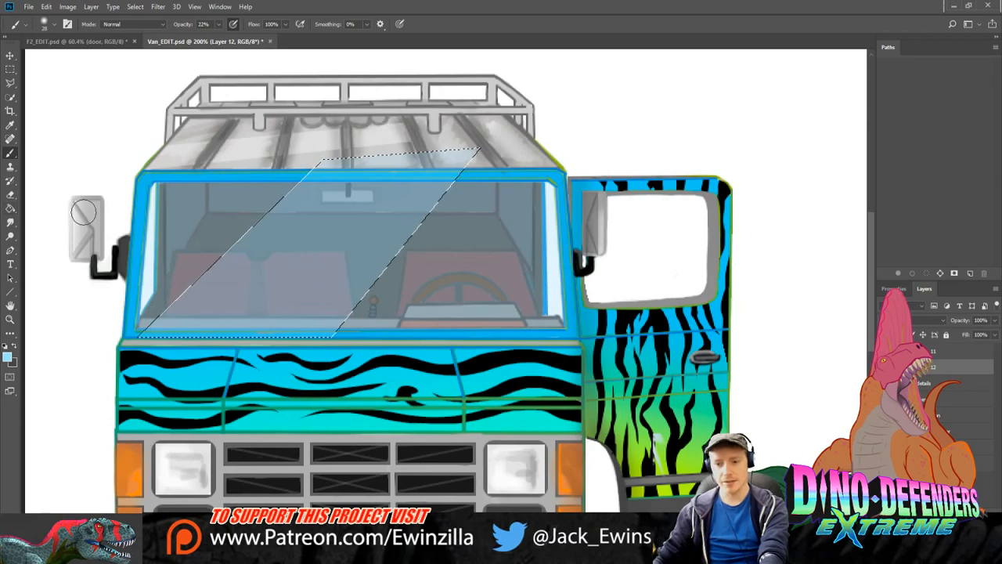
Step: Delete the reflection band's overspill above and below the windscreen using rectangular selections, and deselect
left_click(10, 69)
left_click(136, 112)
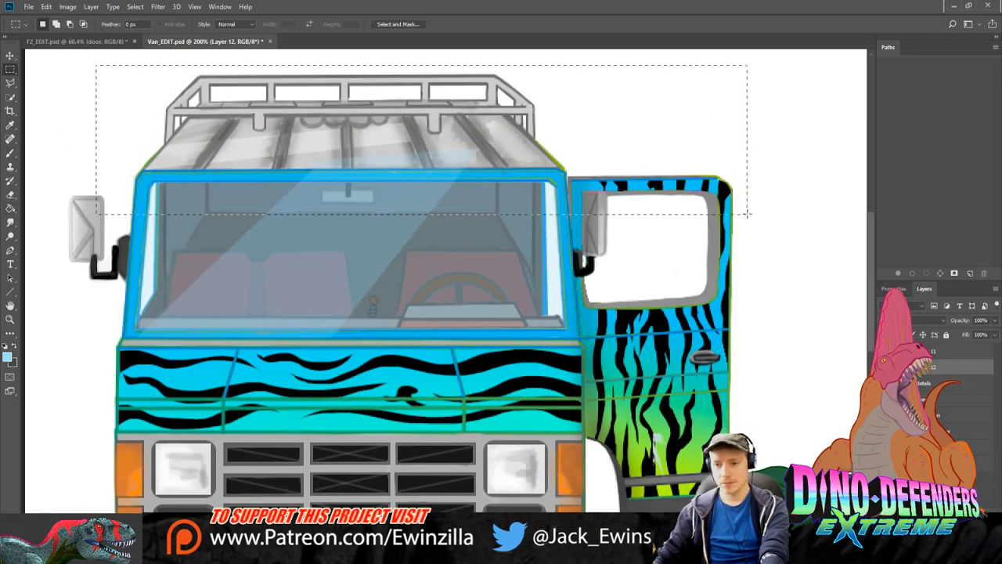
left_click_drag(747, 213, 753, 181)
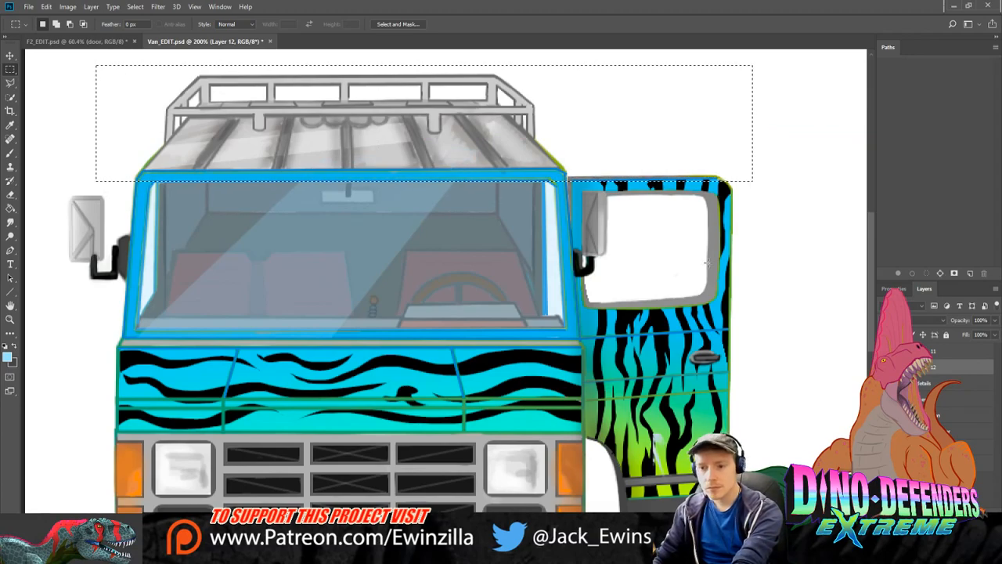
key("ctrl+d")
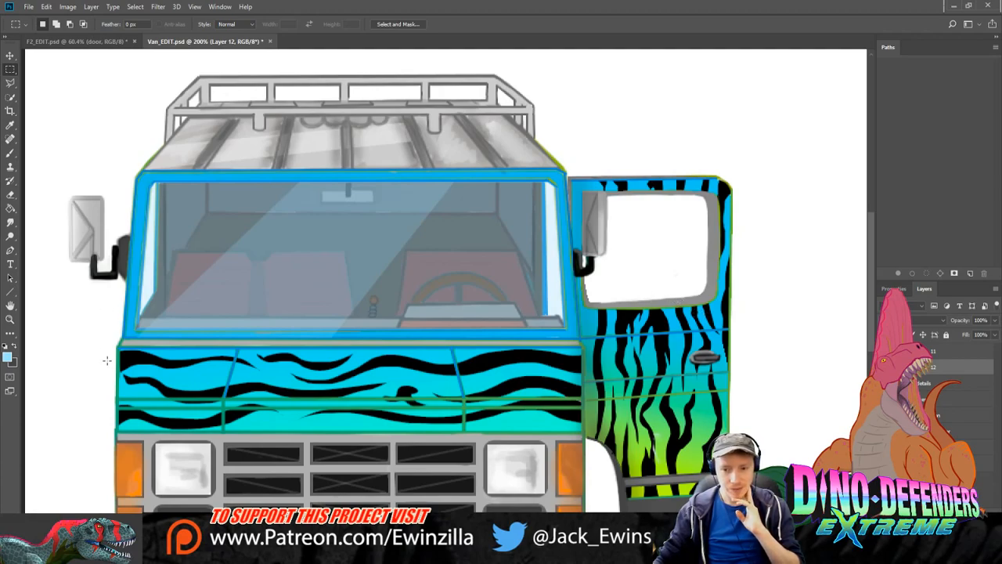
left_click_drag(90, 369, 687, 328)
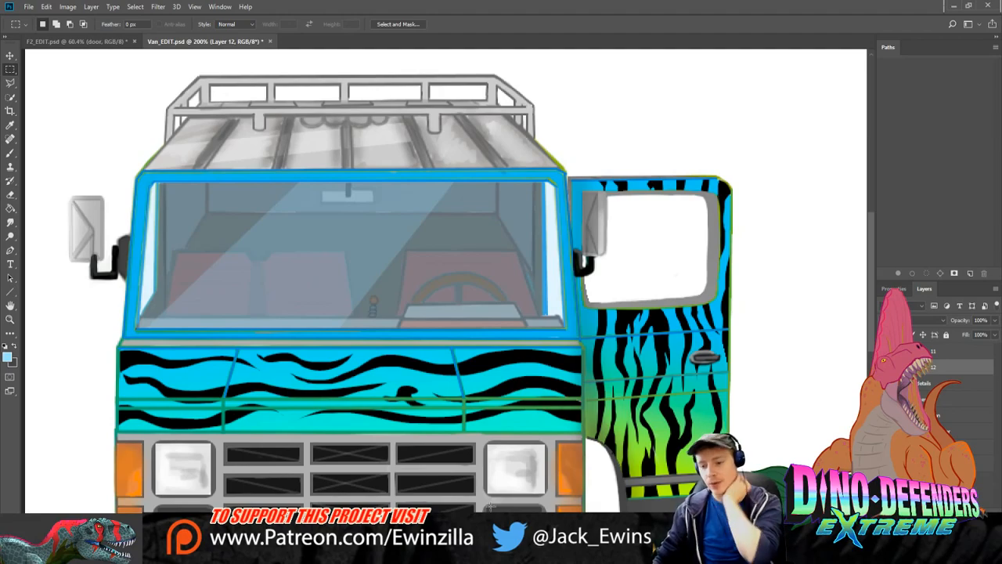
Step: Examine the Jungle Explorer reference picture beside the van, with its windscreen and paintwork, and return to the whole illustration
scroll(444, 281, "right", 10)
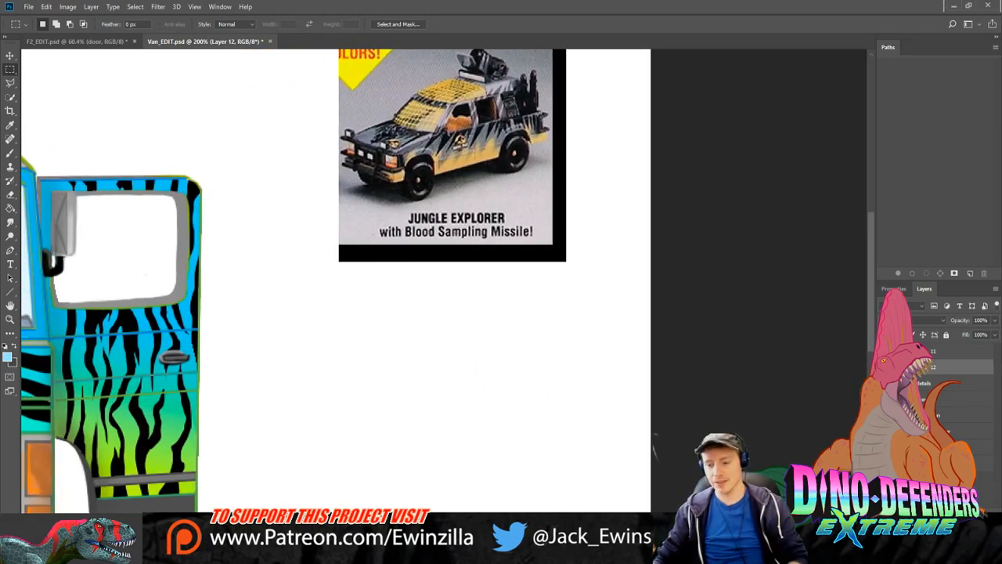
scroll(398, 225, "up", 5)
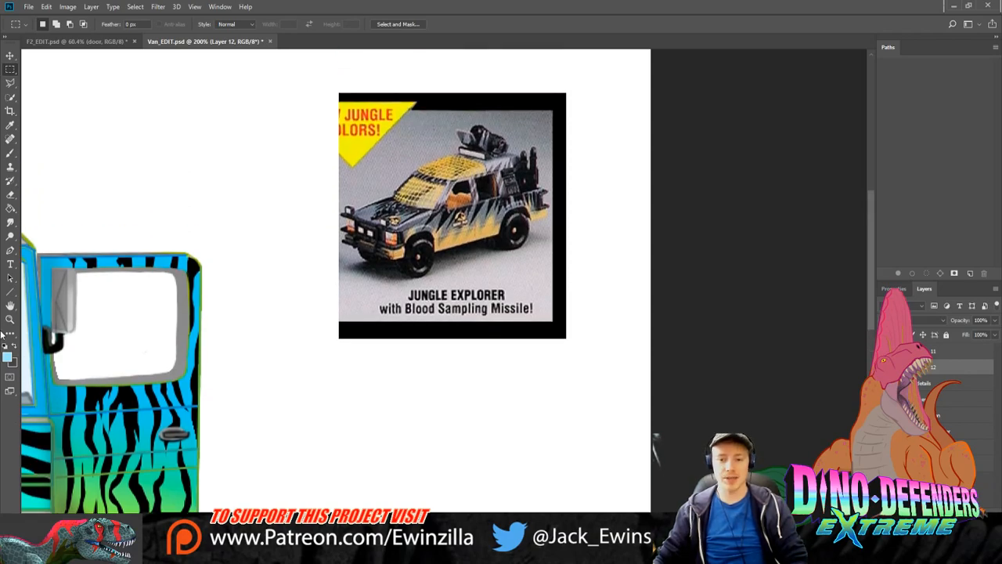
left_click(10, 319)
left_click_drag(376, 251, 376, 250)
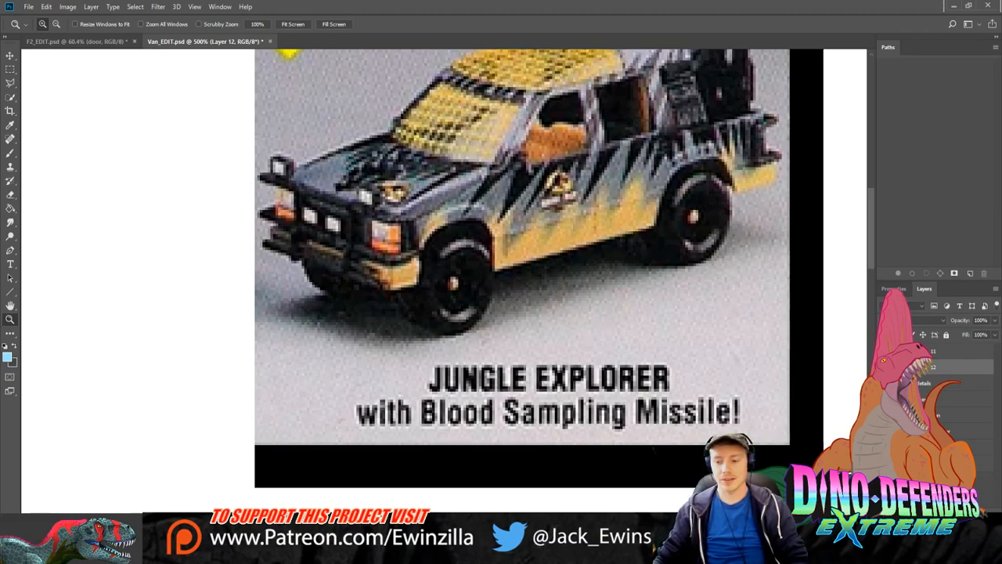
left_click_drag(614, 537, 352, 537)
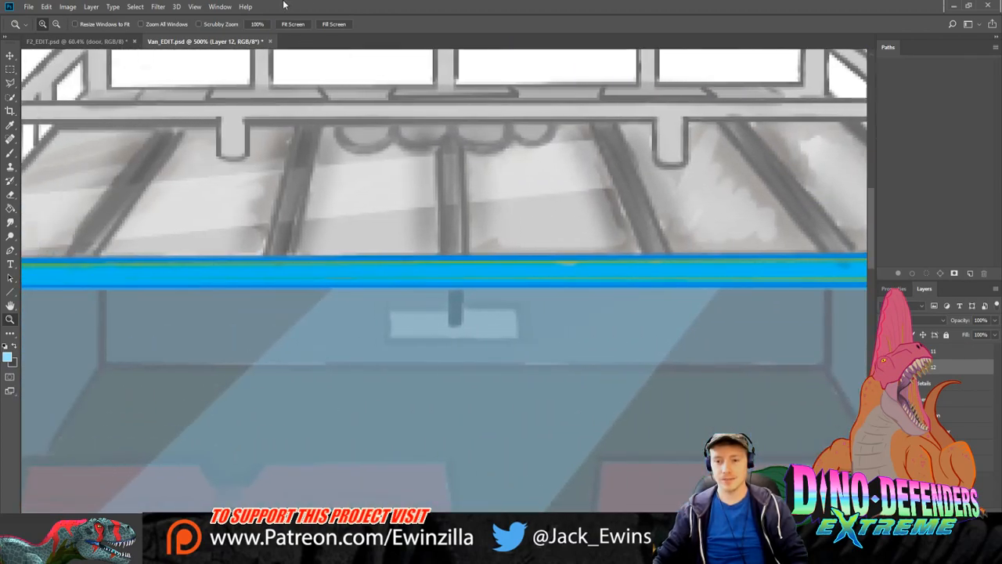
left_click(293, 24)
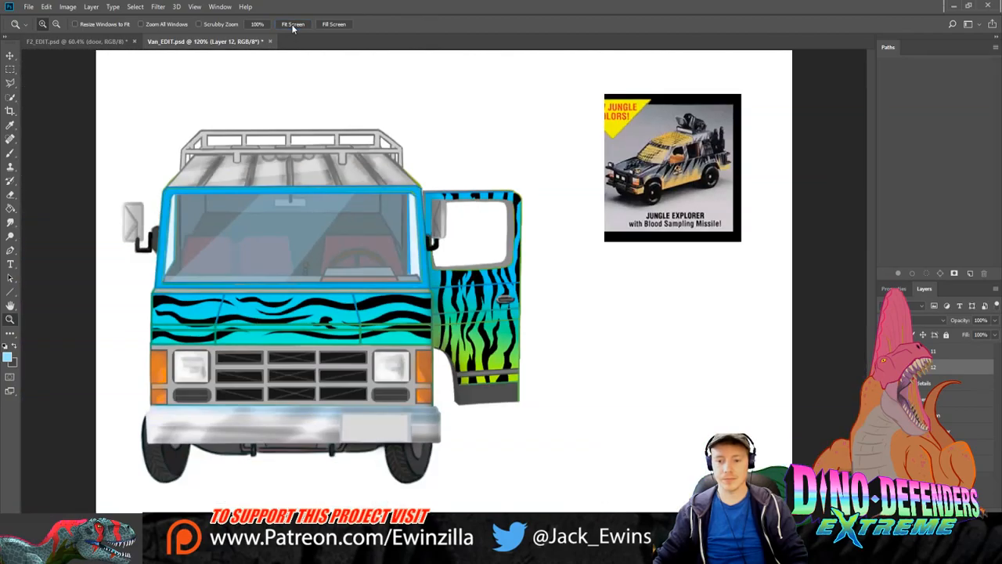
Step: Try softening the edges of the wide windscreen reflection band with a blur filter
left_click(238, 241)
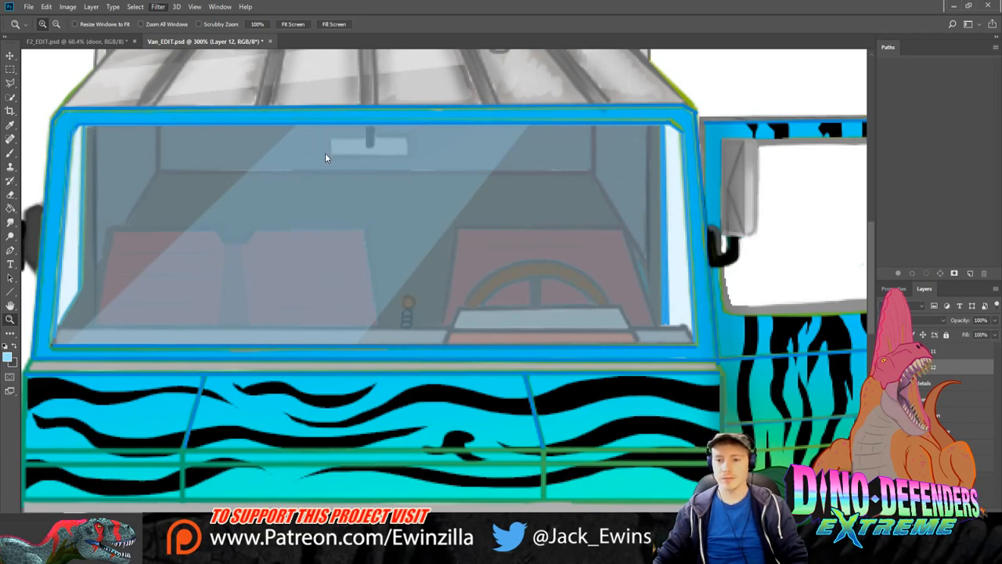
key("h")
left_click_drag(240, 274, 217, 267)
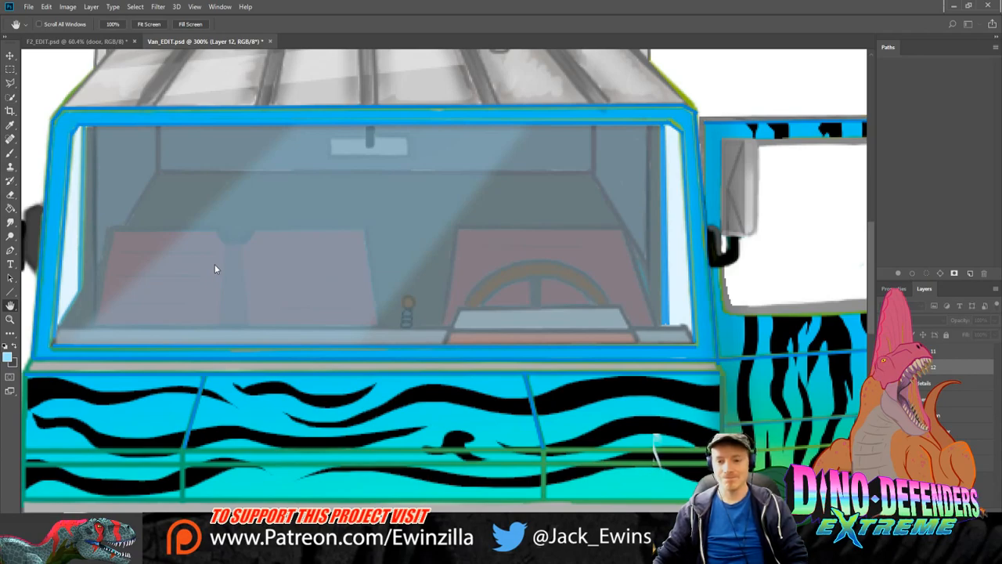
key("z")
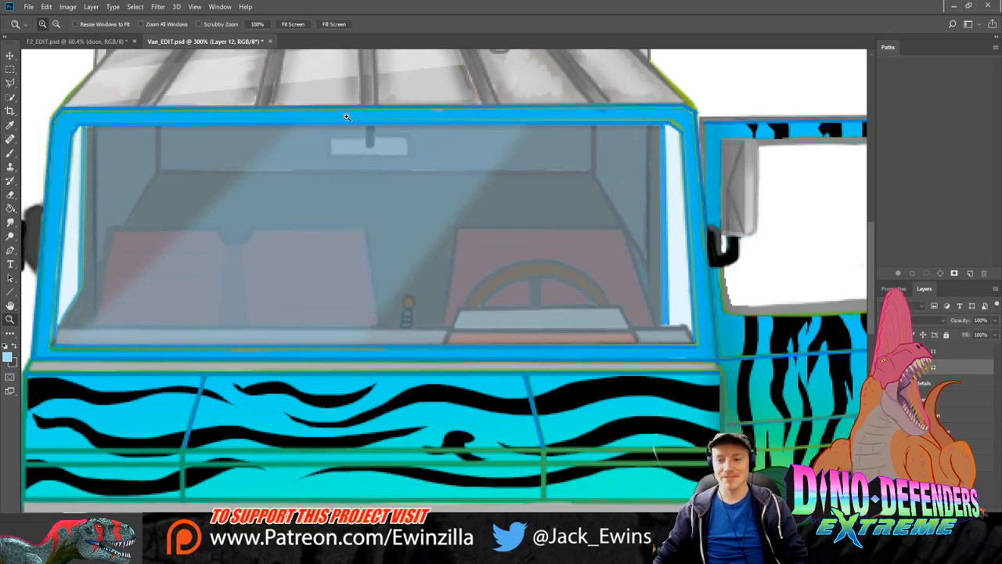
Step: Outline a narrower slanted band across the steering-wheel side of the windscreen with the Polygonal Lasso and paint it light blue at 22% brush opacity
left_click(12, 83)
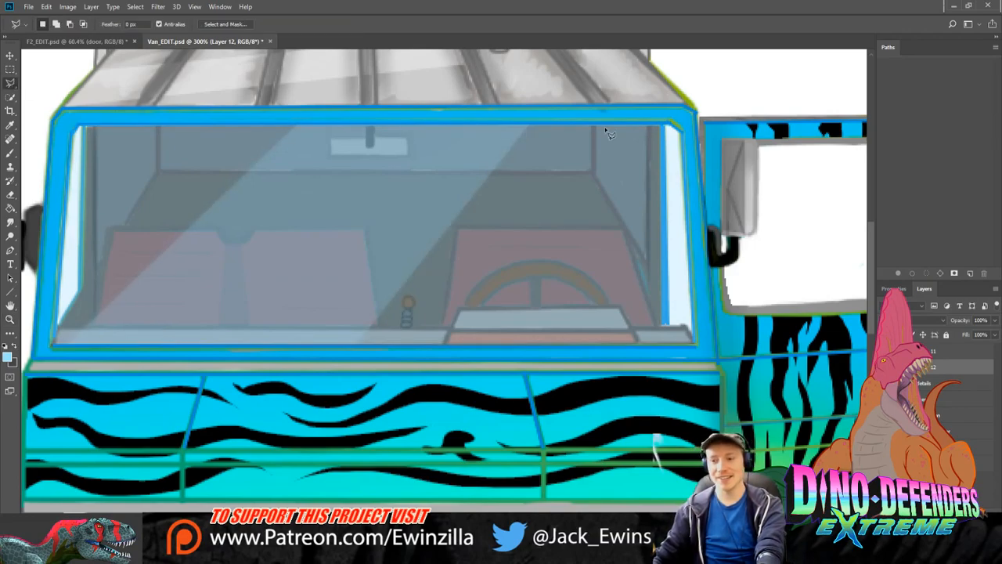
left_click(665, 125)
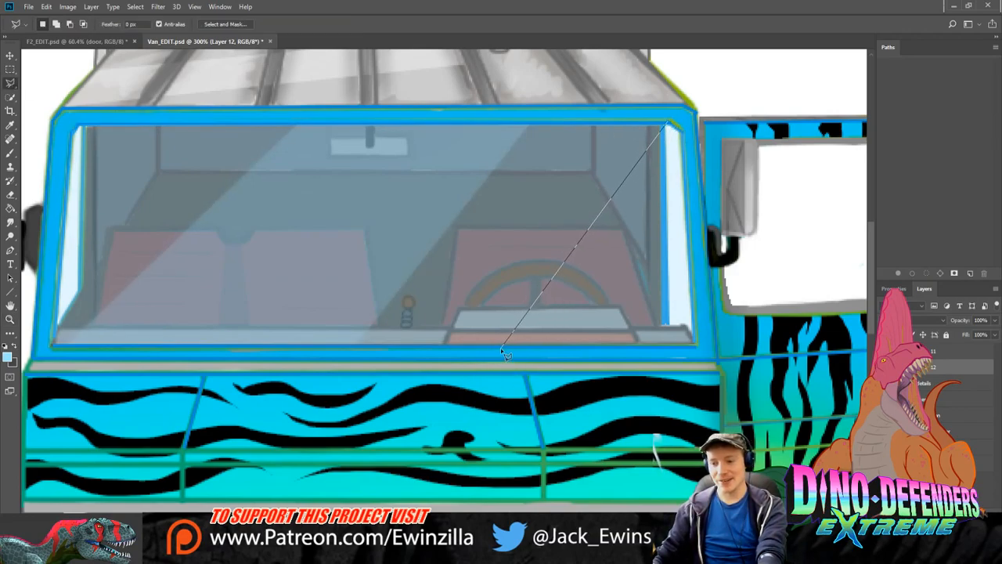
left_click(501, 346)
left_click(602, 346)
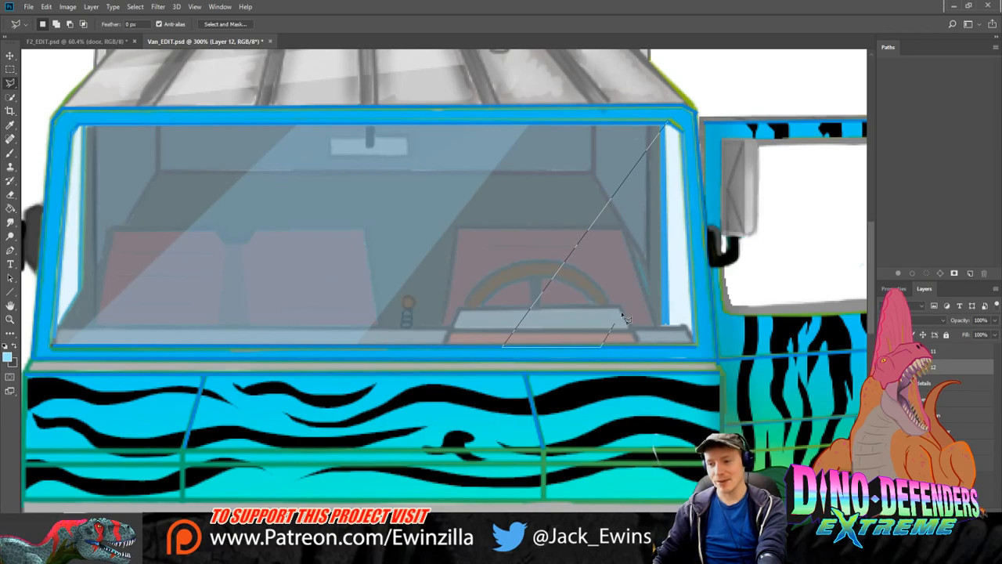
left_click(688, 191)
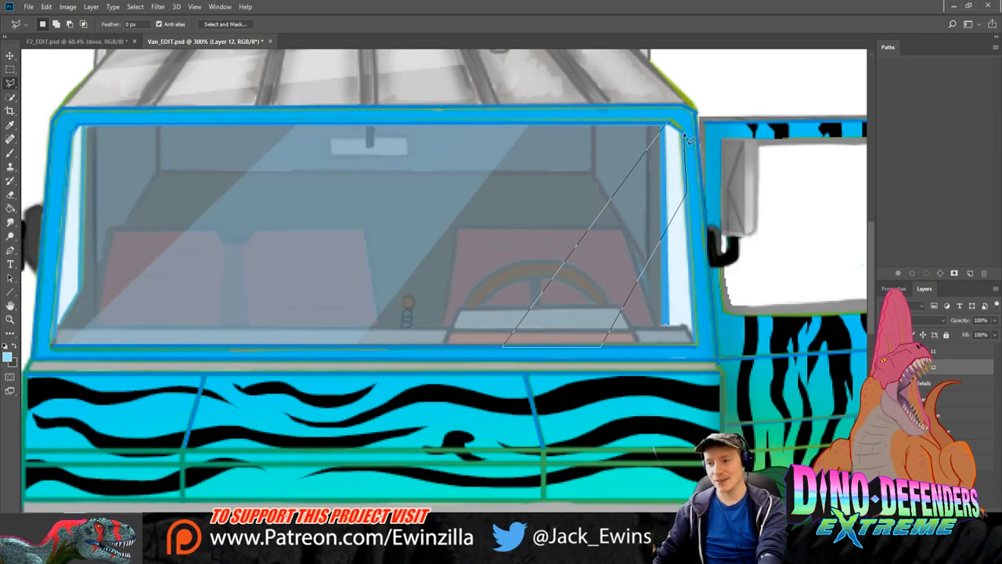
left_click(667, 126)
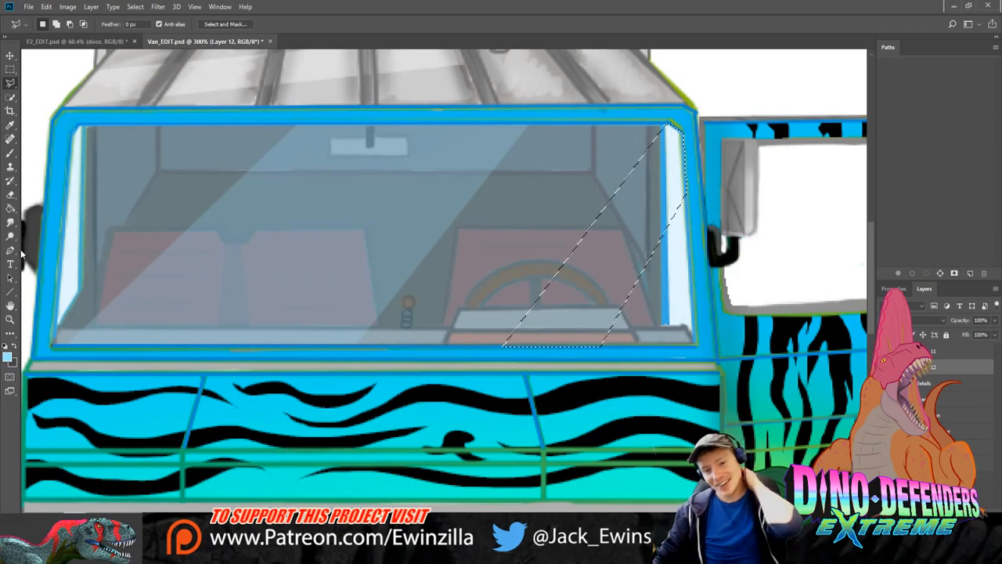
left_click(10, 152)
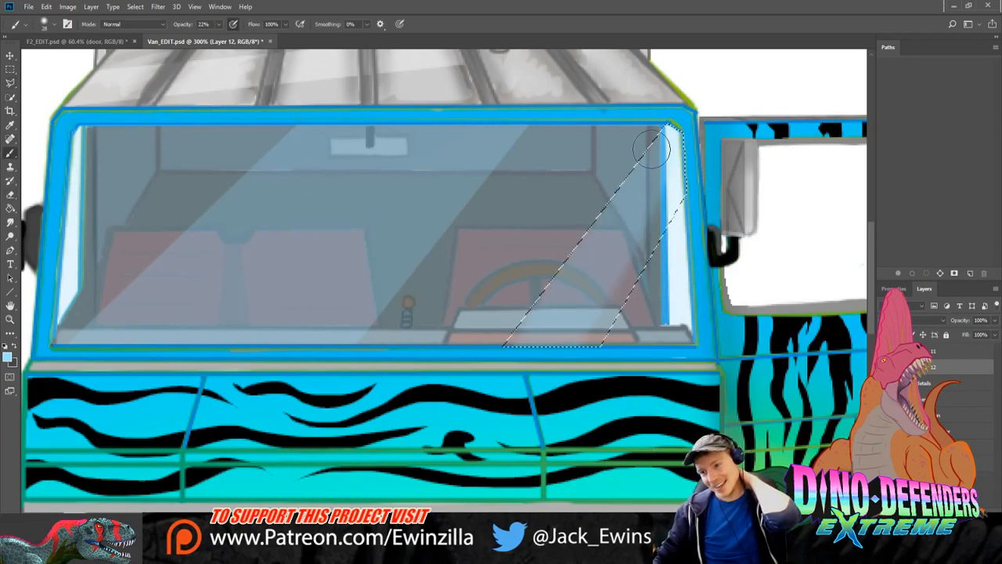
mouse_move(651, 149)
left_mouse_down()
mouse_move(690, 236)
mouse_move(573, 466)
left_mouse_up()
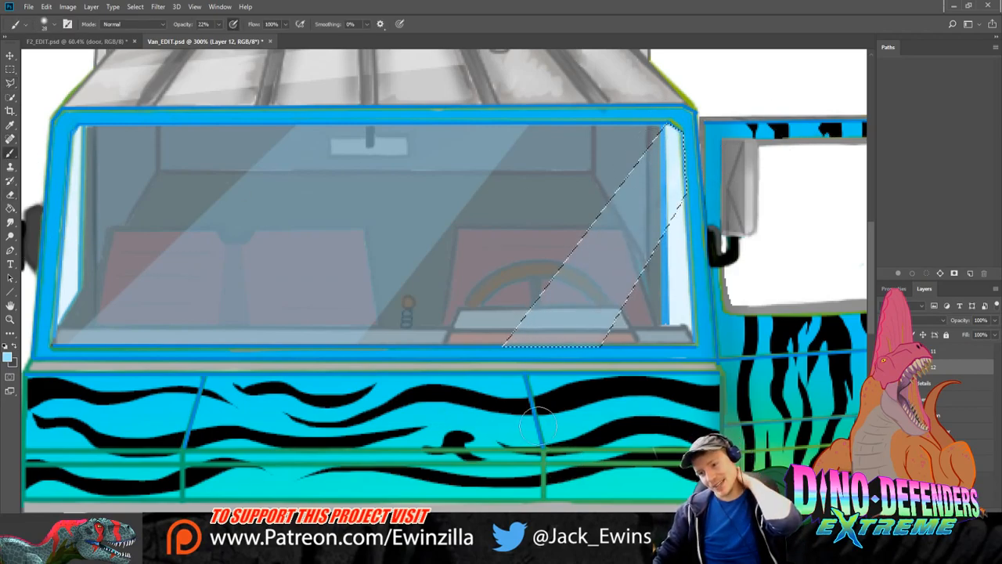
Step: Deselect the narrow band and soften the edges of both windscreen reflections with a blur filter
left_click(10, 69)
key("ctrl+d")
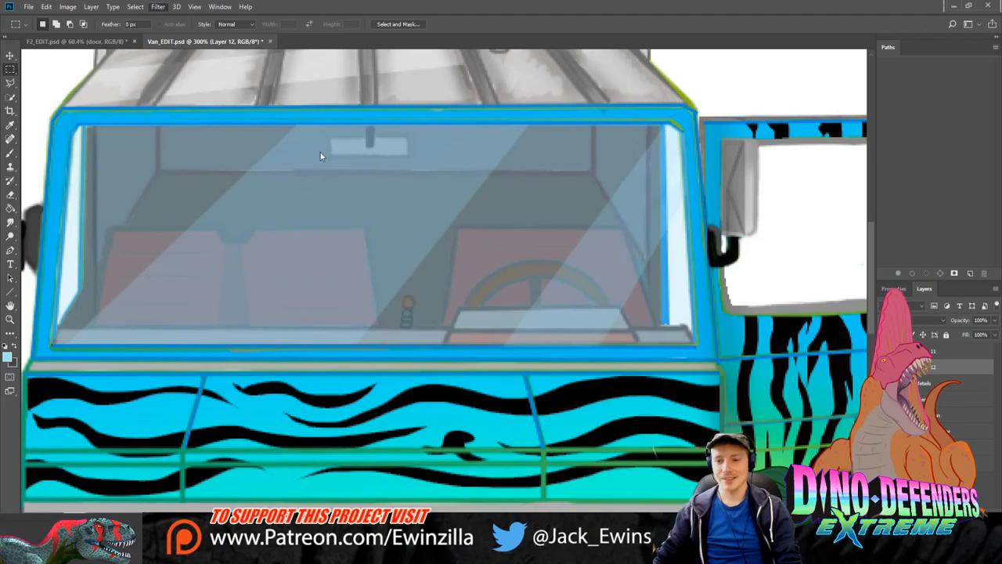
key("h")
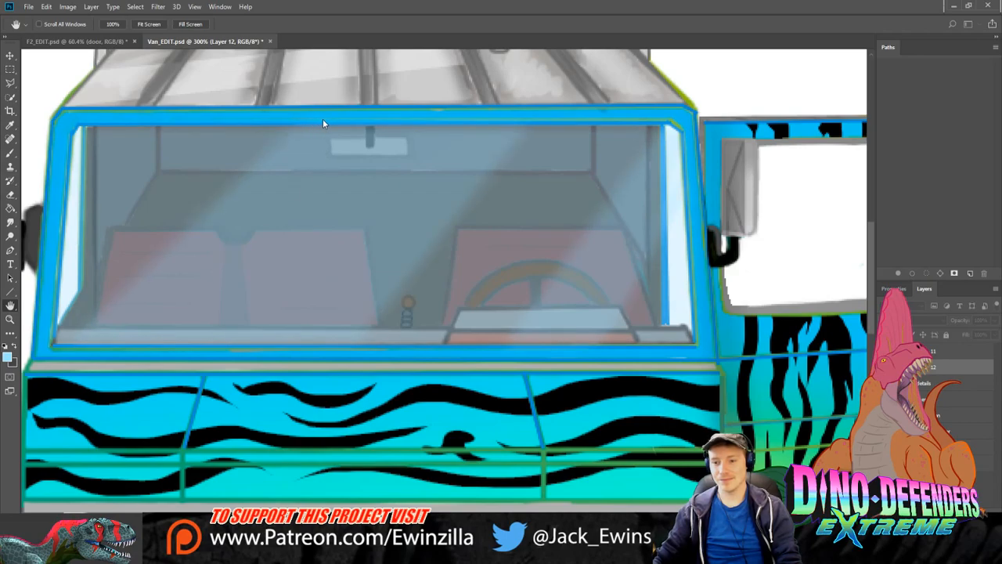
key("m")
Step: Activate the details layer and outline the whole windscreen opening with the Polygonal Lasso
left_click(947, 383)
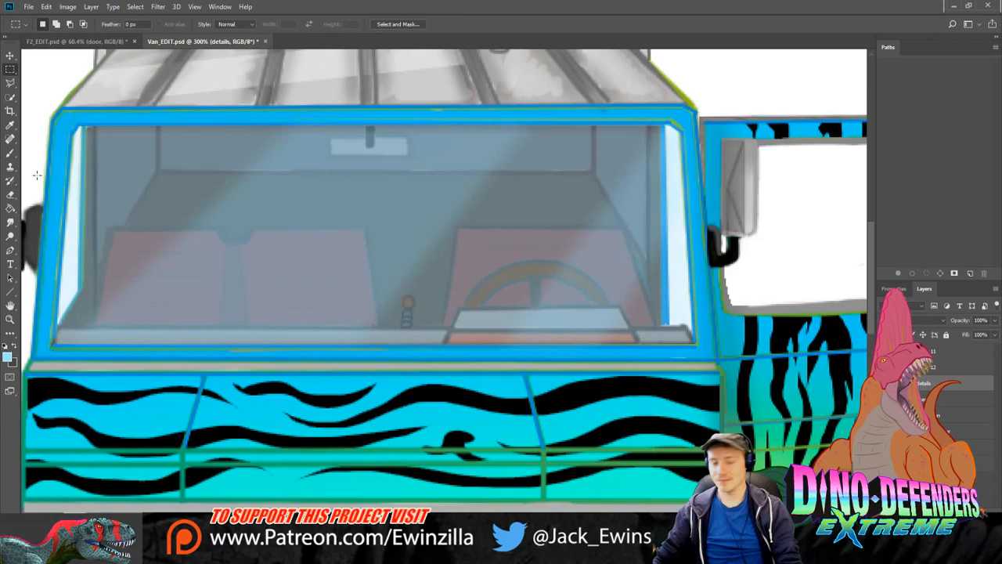
left_click(10, 82)
left_click(56, 327)
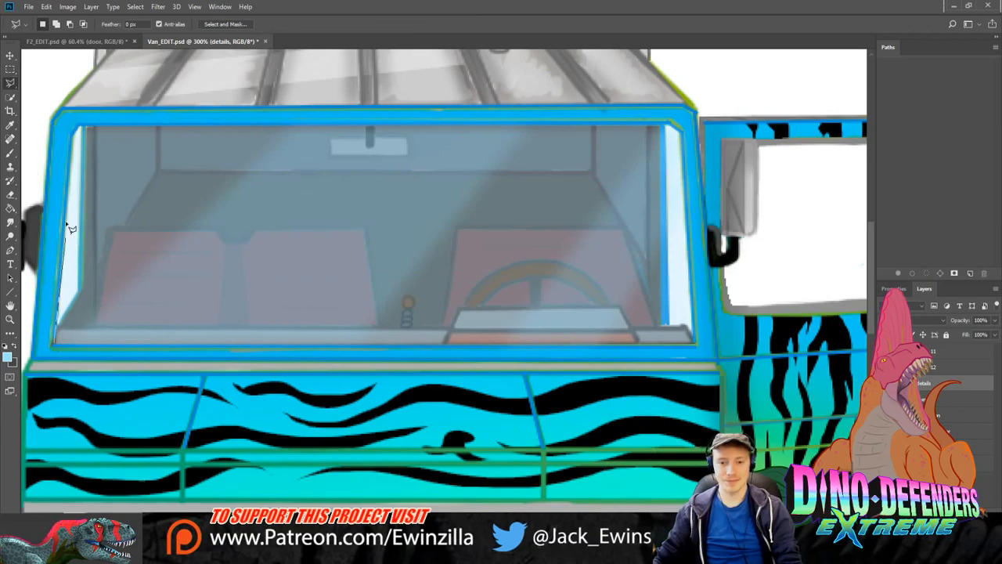
left_click(82, 128)
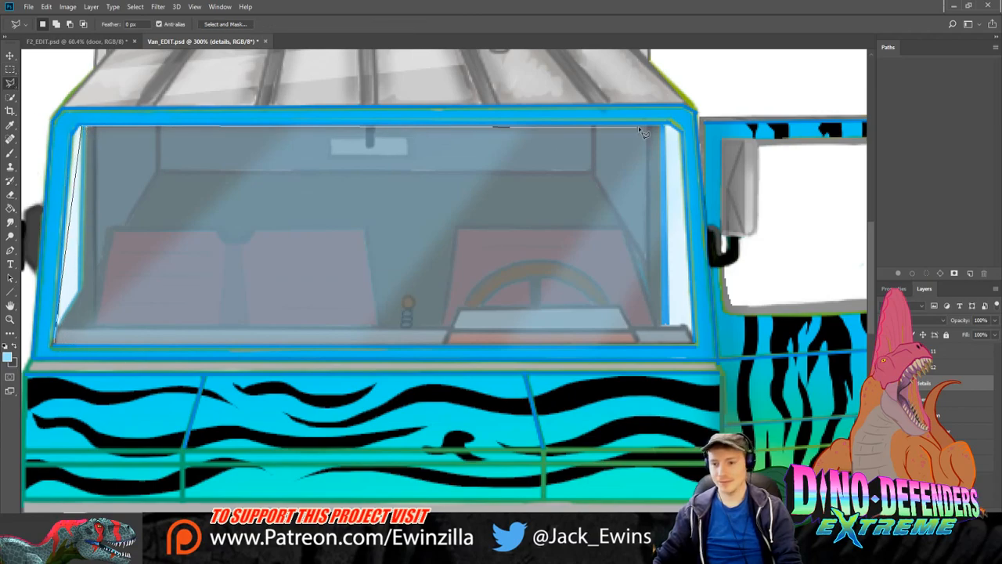
left_click(669, 126)
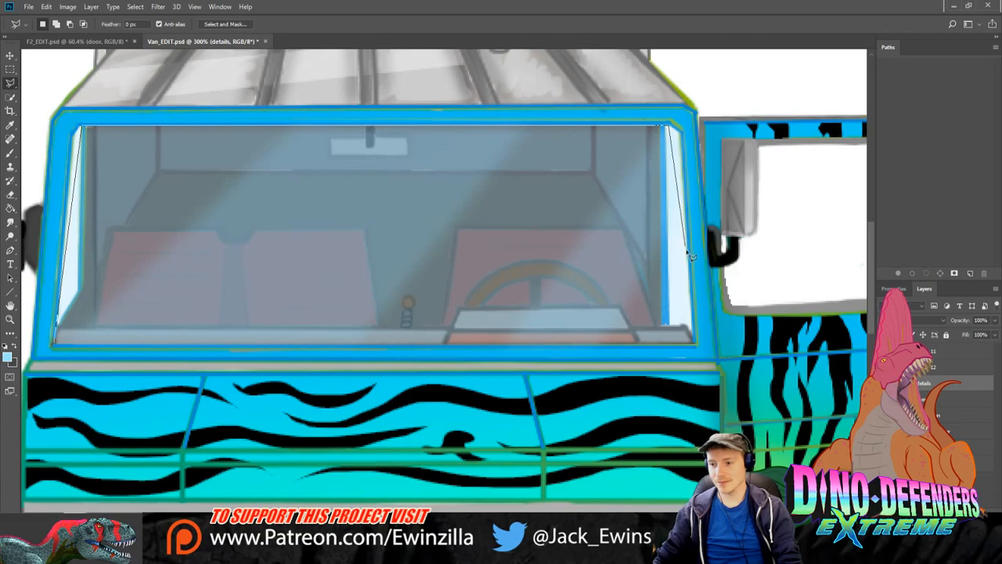
left_click(695, 346)
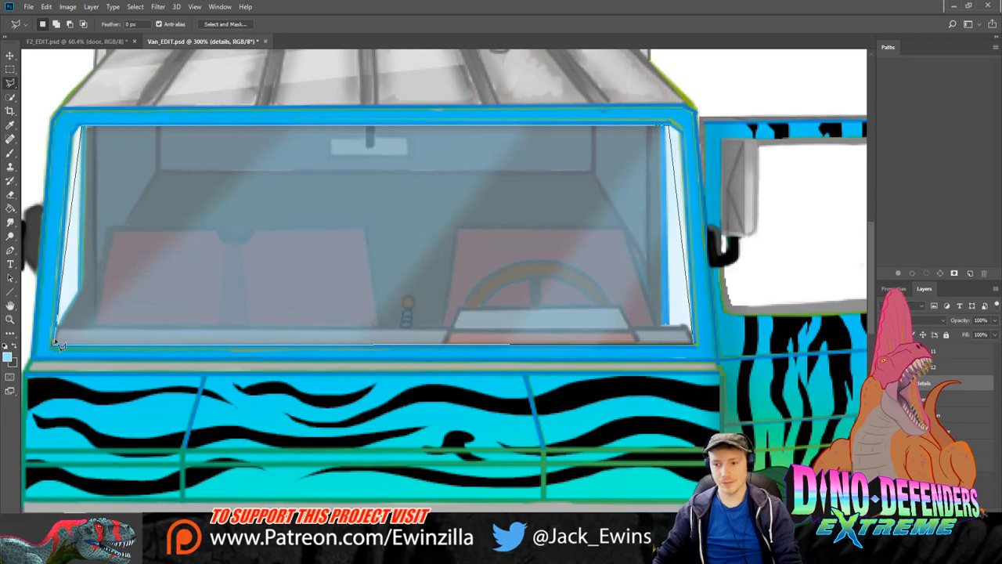
left_click(52, 339)
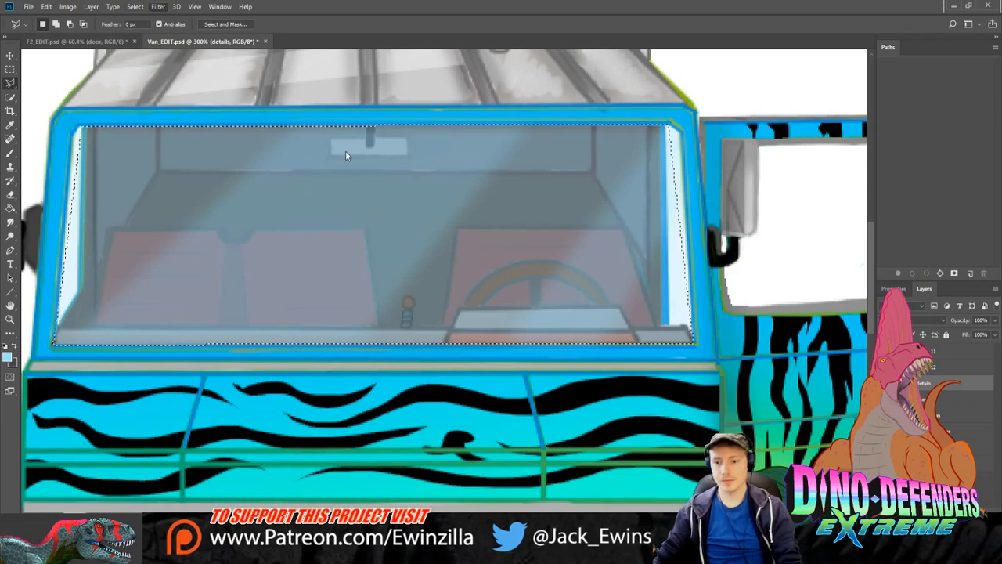
Step: Blur the selected interior behind the windscreen slightly with a blur filter, undoing the stronger blur attempts
key("h")
key("ctrl+f")
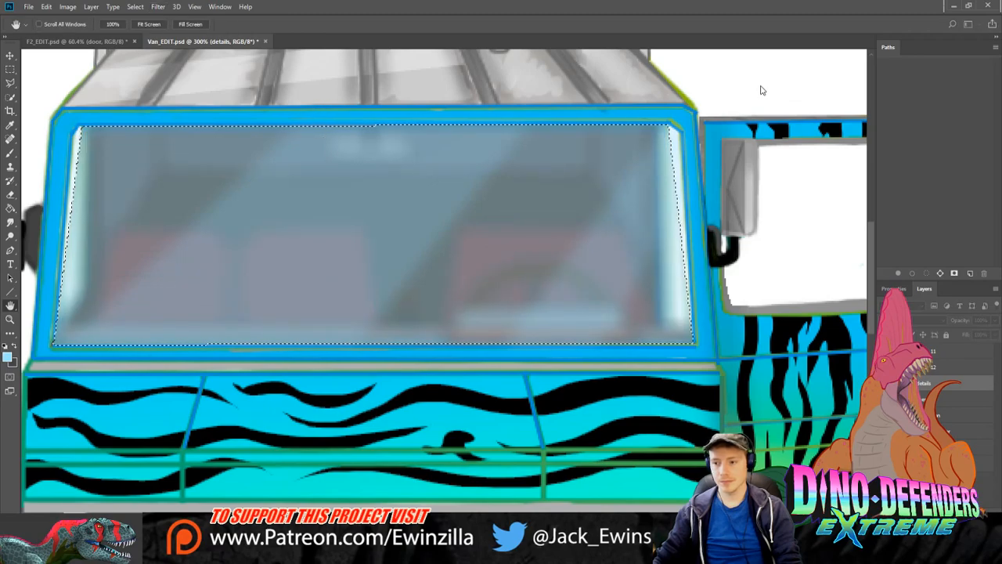
key("ctrl+z")
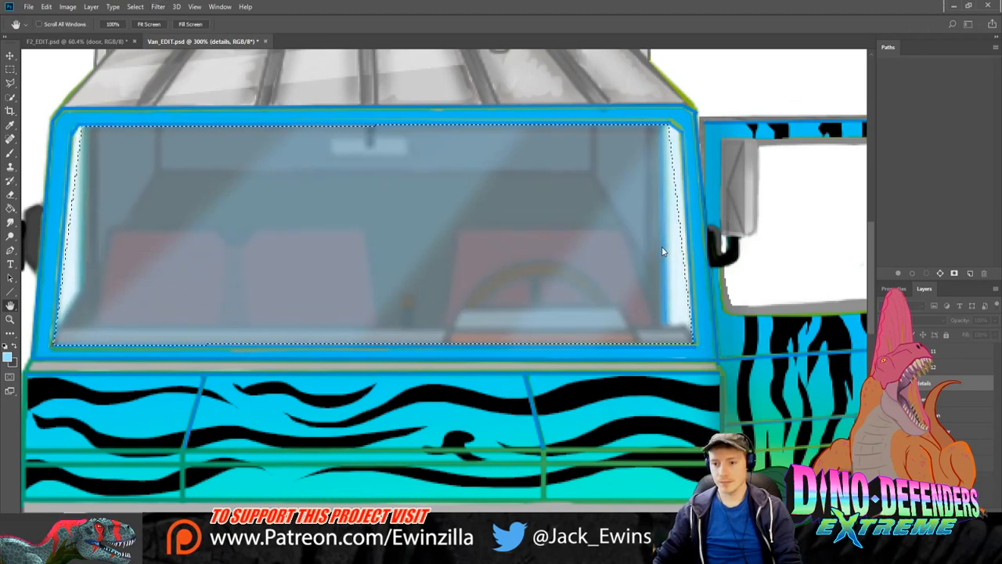
key("ctrl+z")
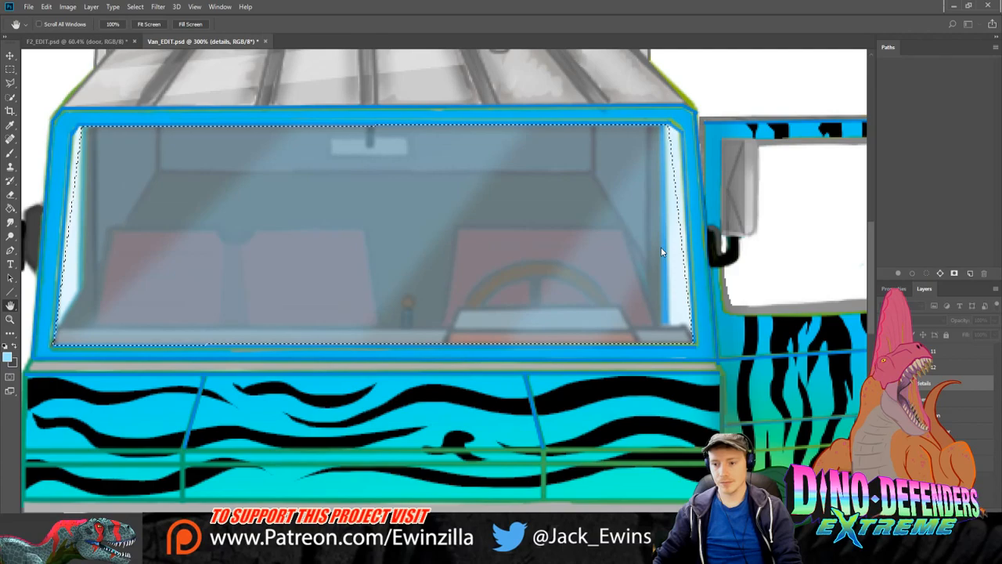
Step: Darken the upper part of the selected interior with a large 136 px Burn tool, range Midtones, exposure 42%
key("l")
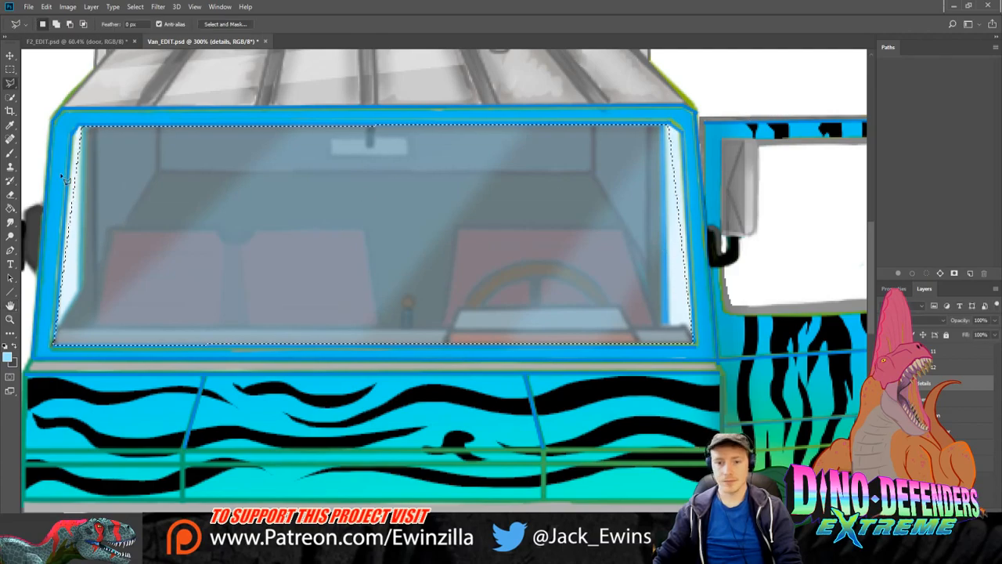
left_click(10, 236)
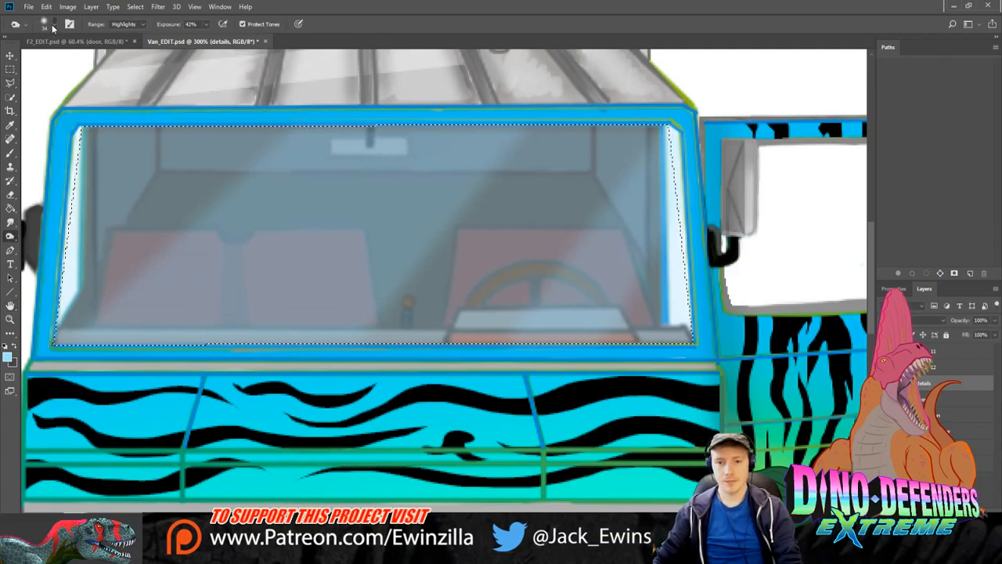
left_click(130, 42)
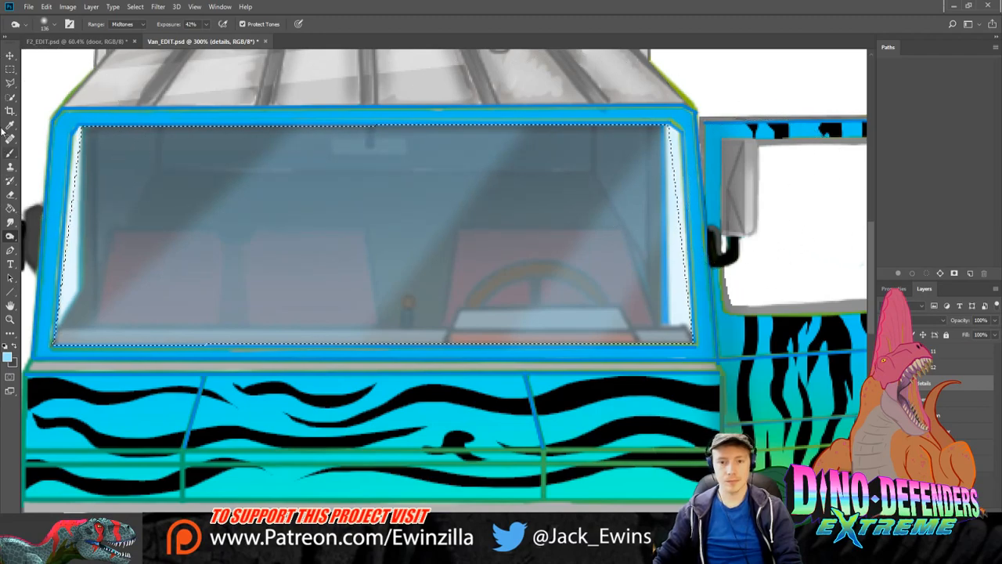
Step: Lighten the rear-view mirror and dashboard details with a small Dodge tool, range Midtones, exposure 31%
left_click(10, 82)
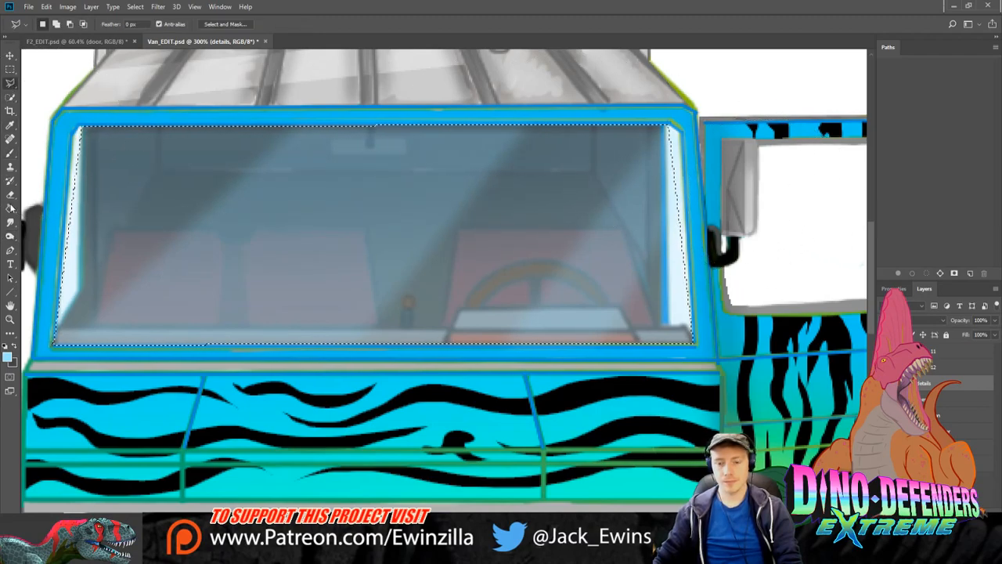
left_click(10, 235)
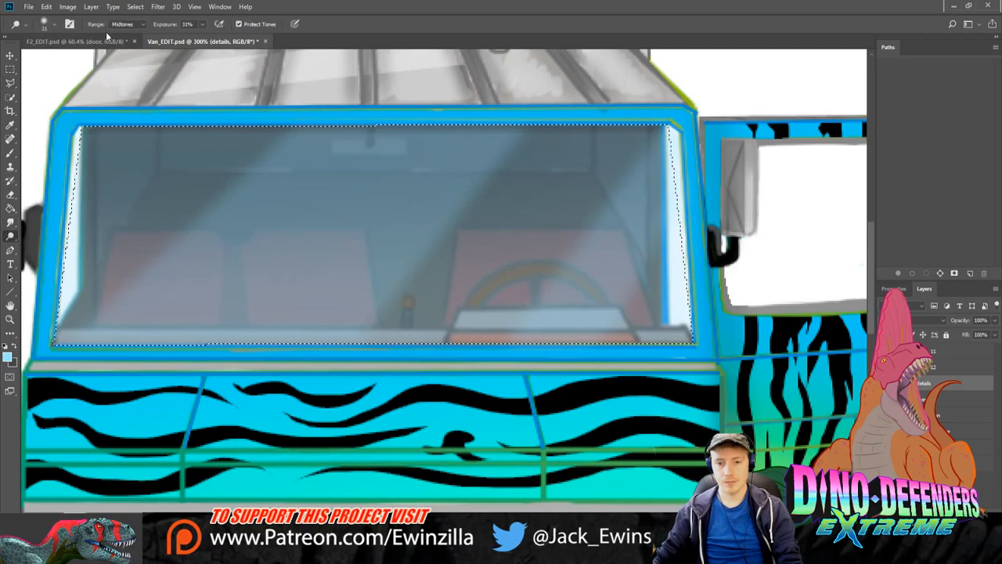
key("bracketright")
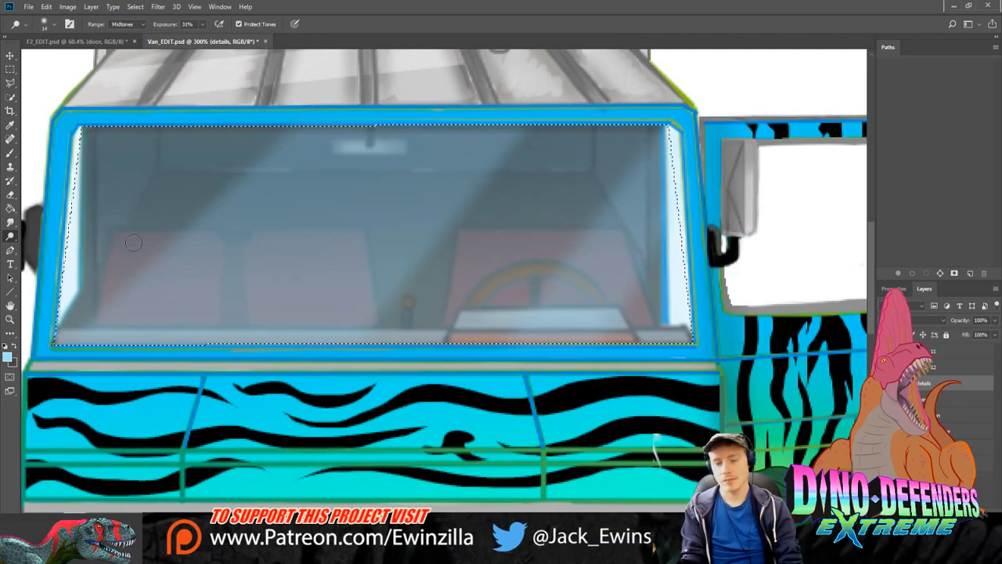
Step: Soften the interior lines behind the windscreen with the Blur tool at size 25 and 100% strength
left_click(10, 223)
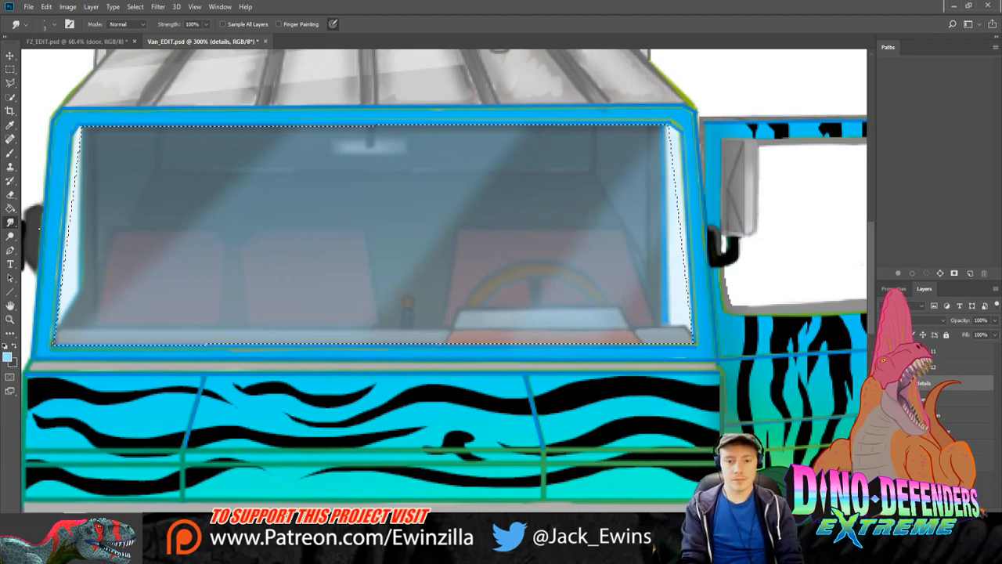
key("r")
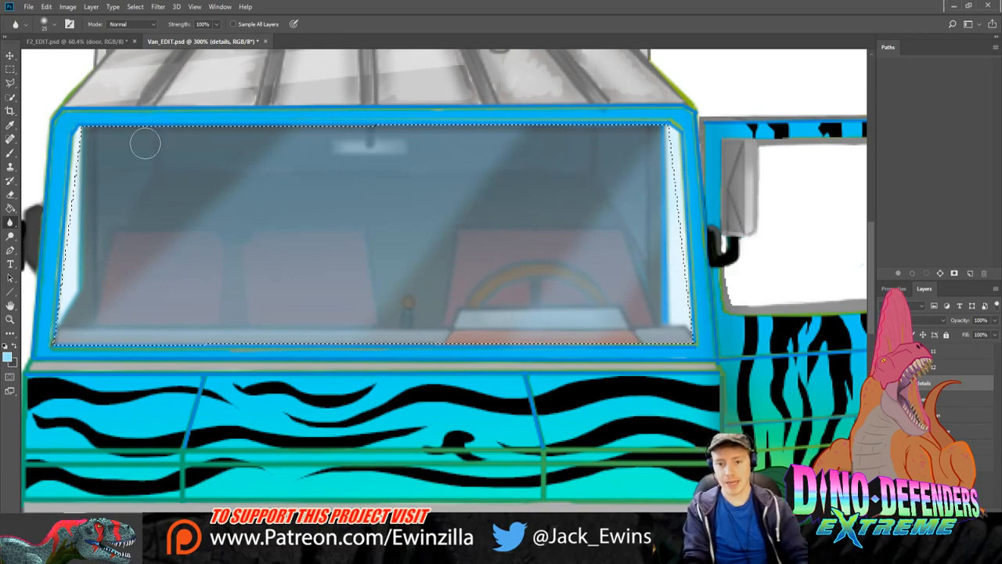
key("m")
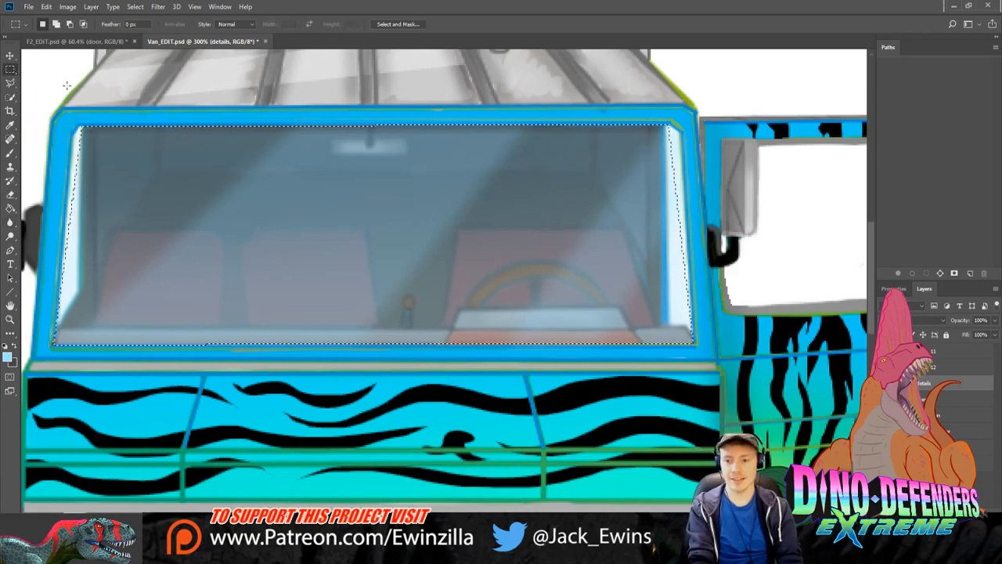
Step: Clear the windscreen selection and outline the open side door's window with the Polygonal Lasso, including its grey frame
key("ctrl+d")
left_click(10, 318)
left_click(301, 28)
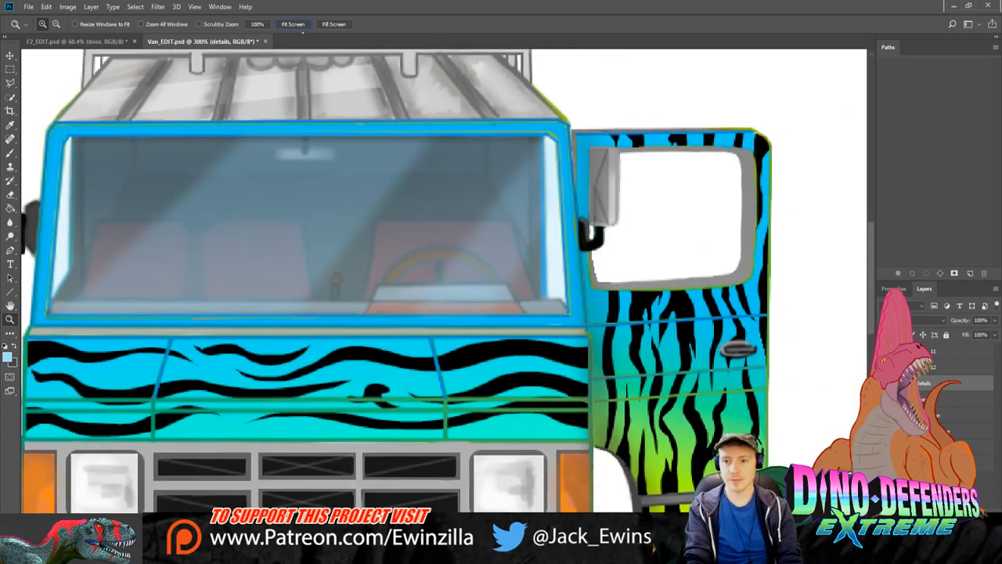
left_click(301, 26)
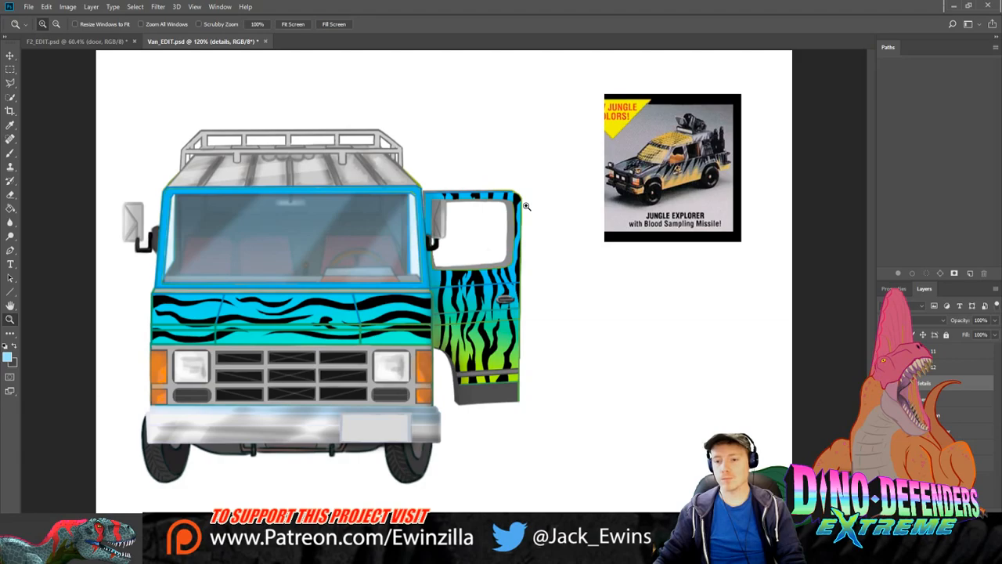
left_click(505, 215)
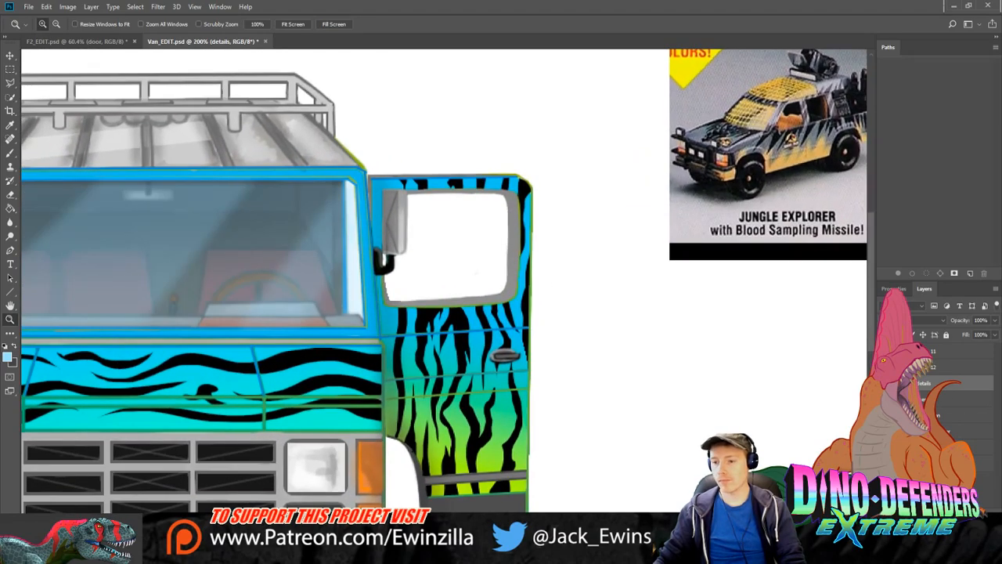
left_click(10, 85)
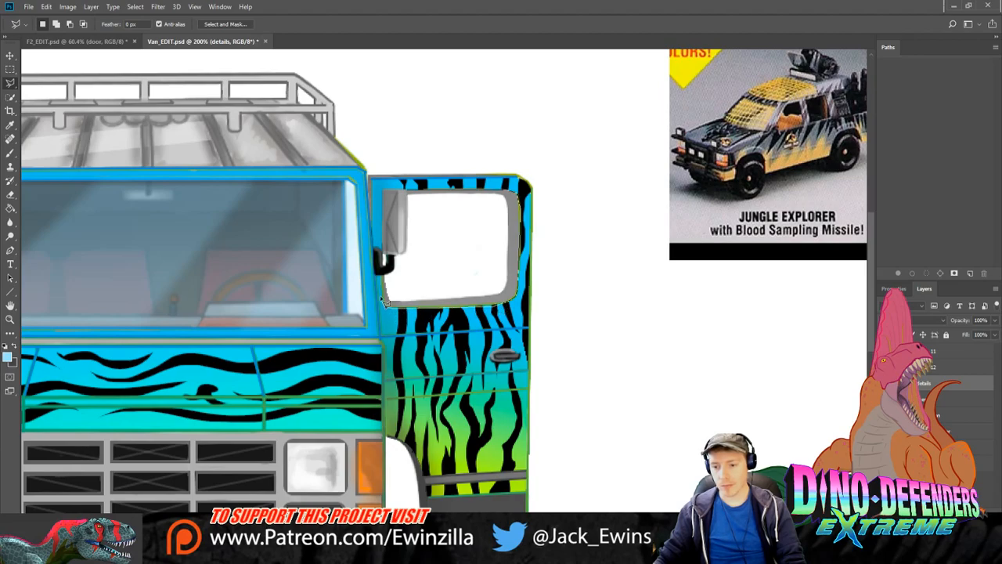
left_click(384, 191)
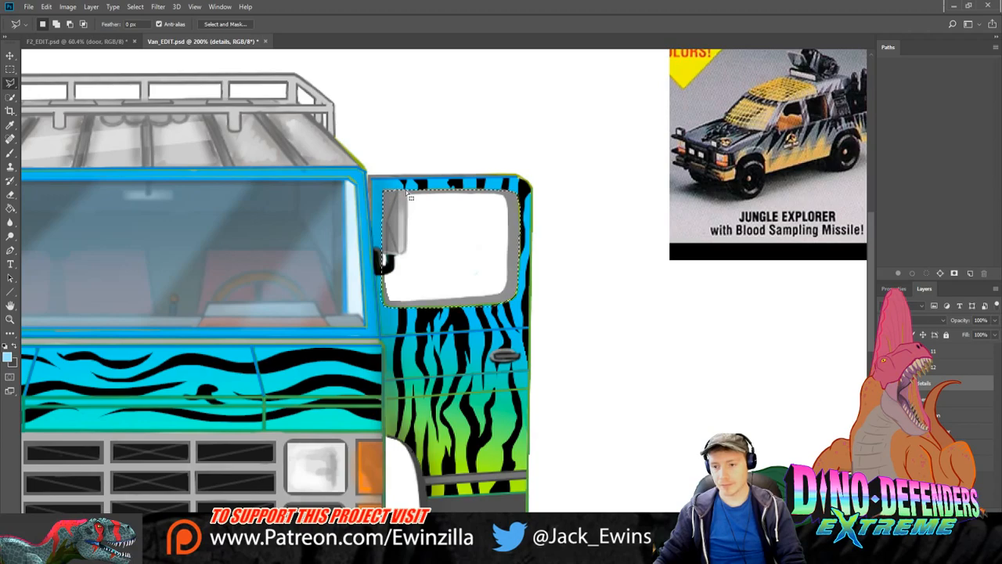
Step: Fill the selected door window with light blue at 30% opacity on Layer 12, undoing the fill made on the details layer
left_click(11, 208)
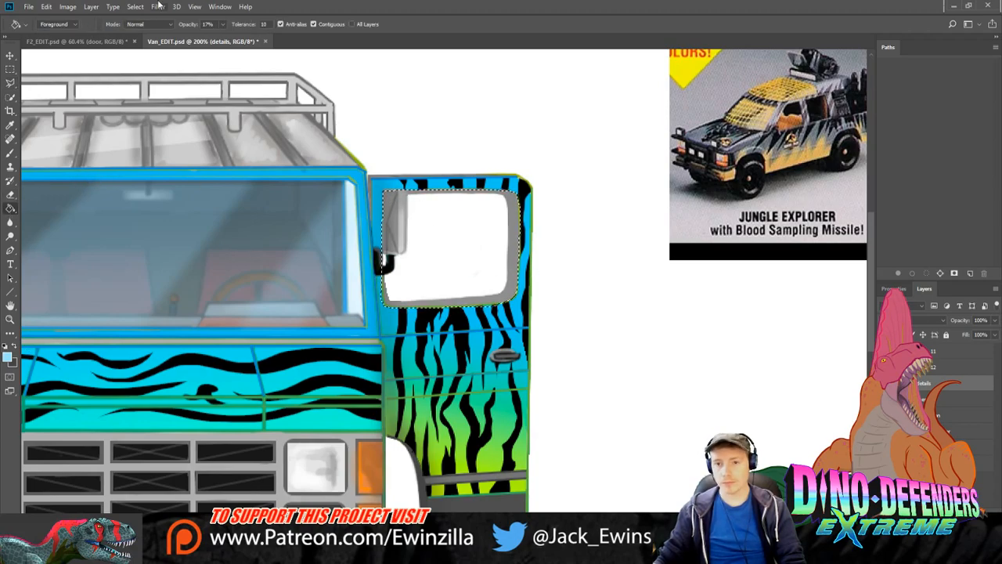
left_click_drag(224, 25, 231, 43)
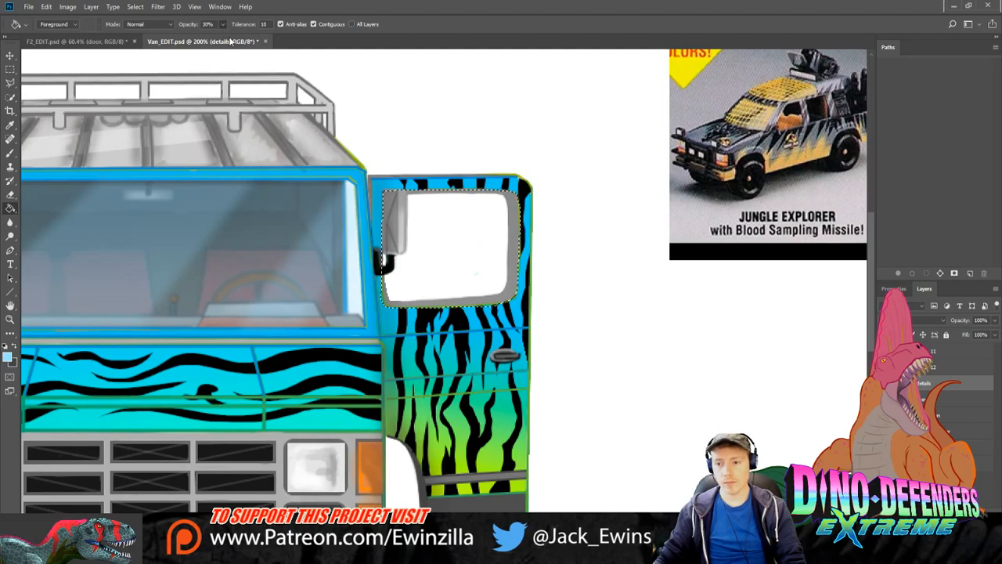
left_click(498, 263)
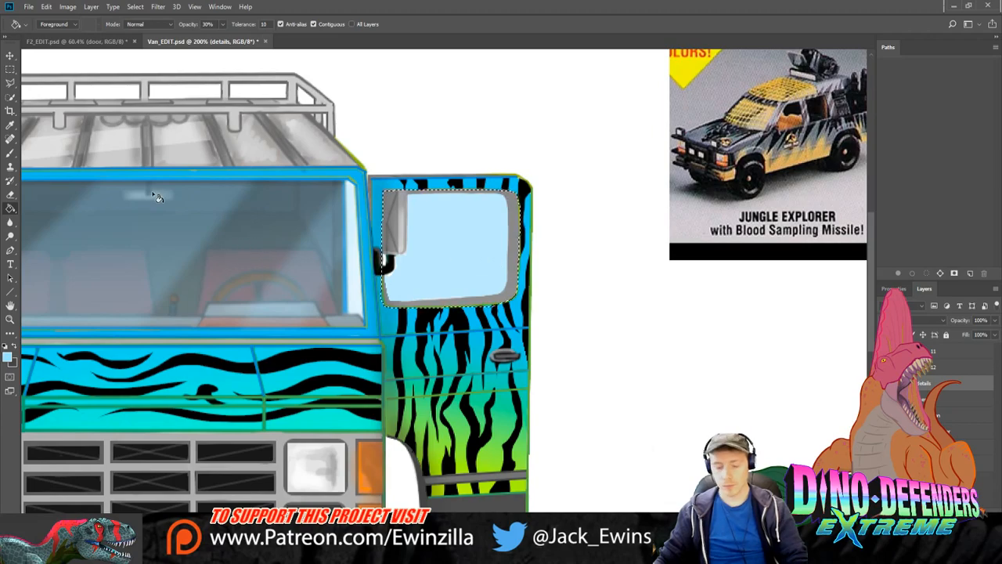
key("ctrl+z")
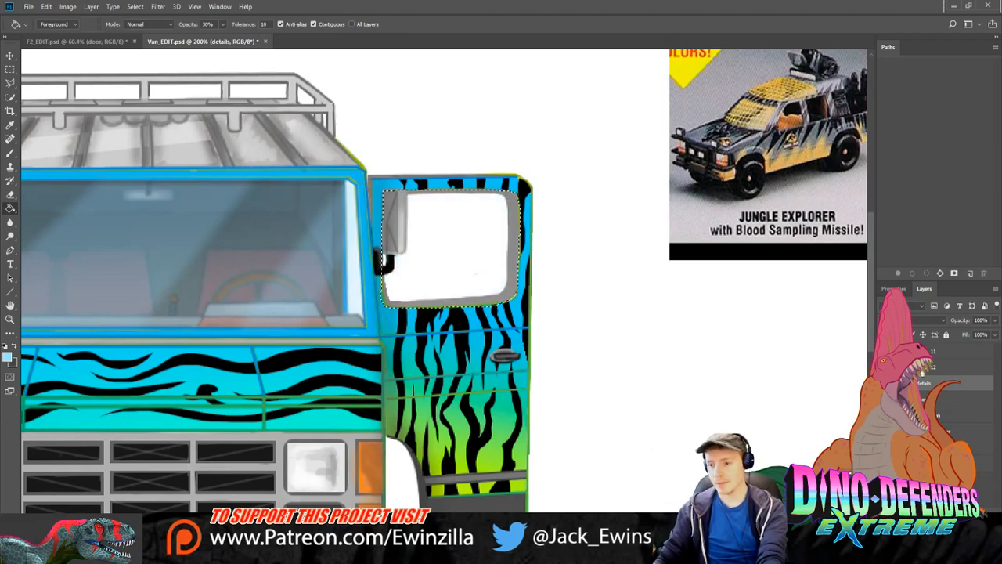
key("ctrl+shift+alt+n")
left_click(400, 229)
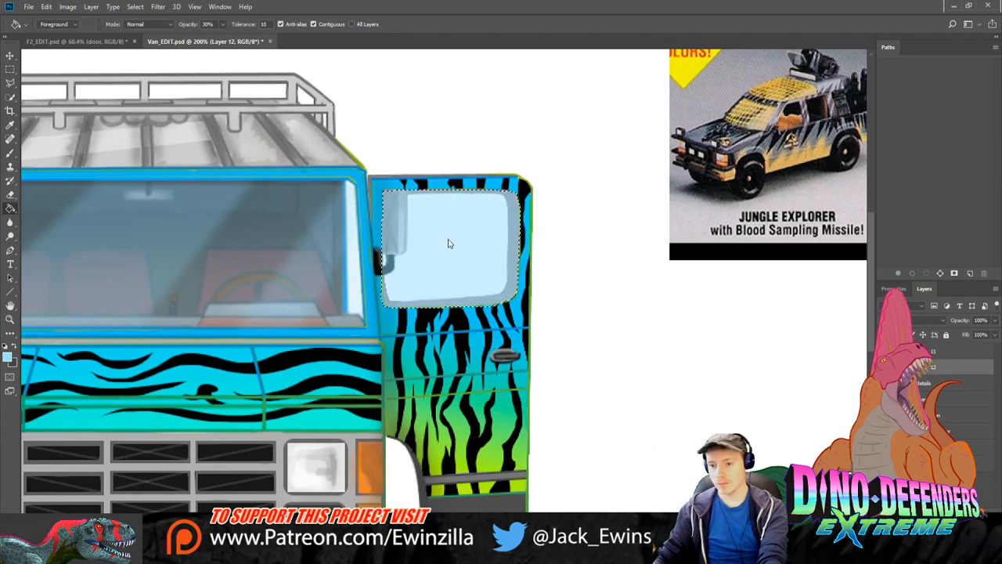
left_click(10, 83)
left_click(415, 179)
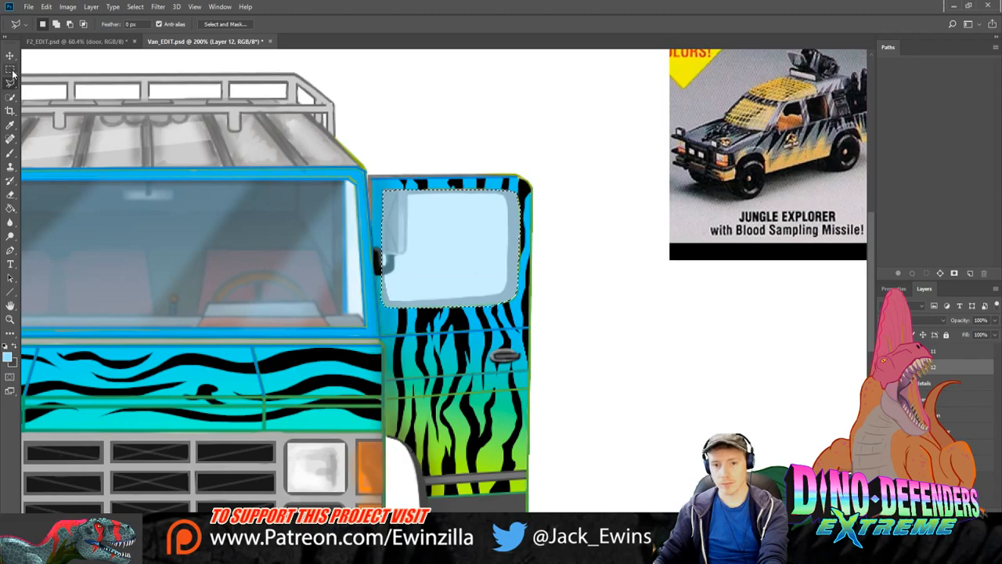
left_click(10, 68)
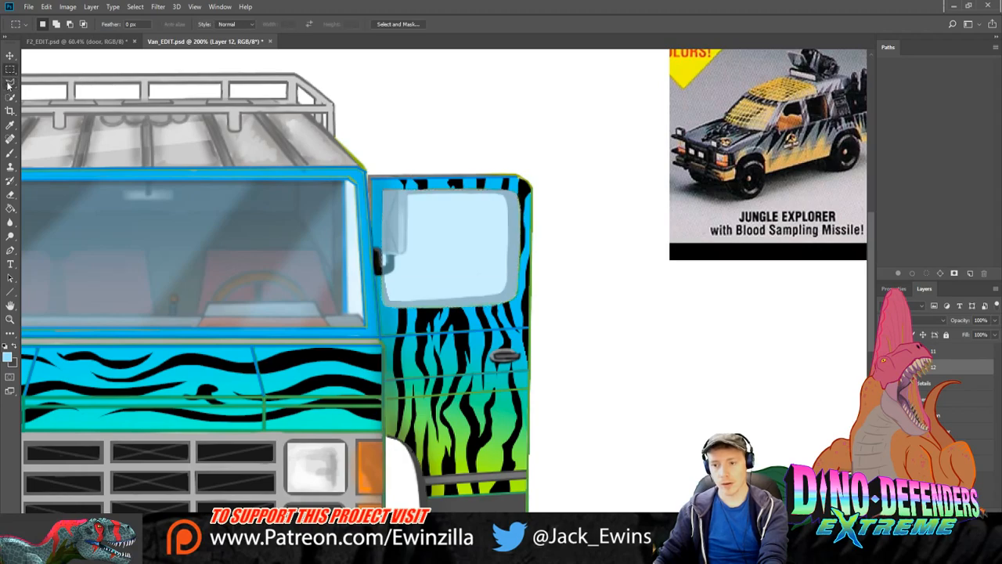
left_click(11, 82)
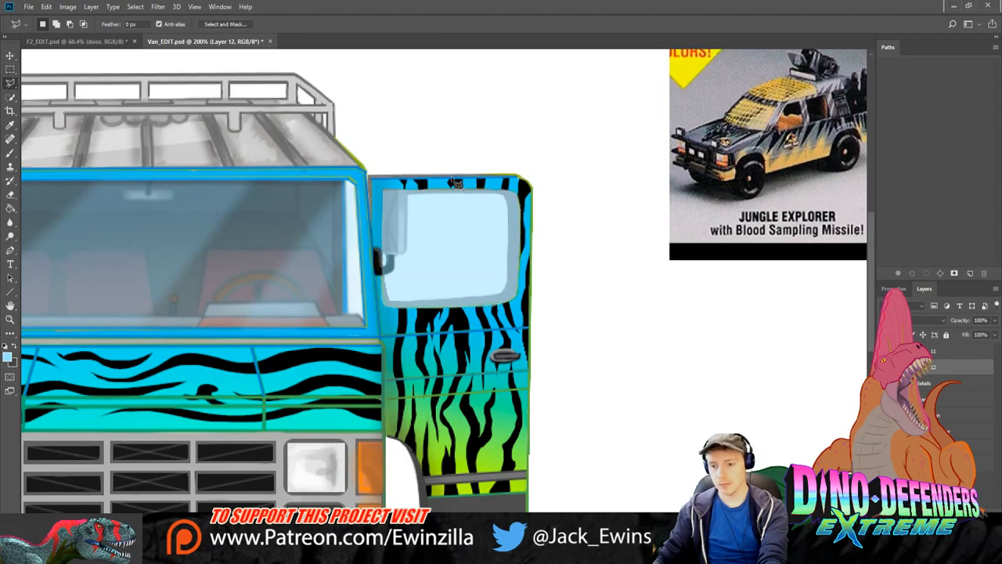
left_click_drag(452, 178, 327, 159)
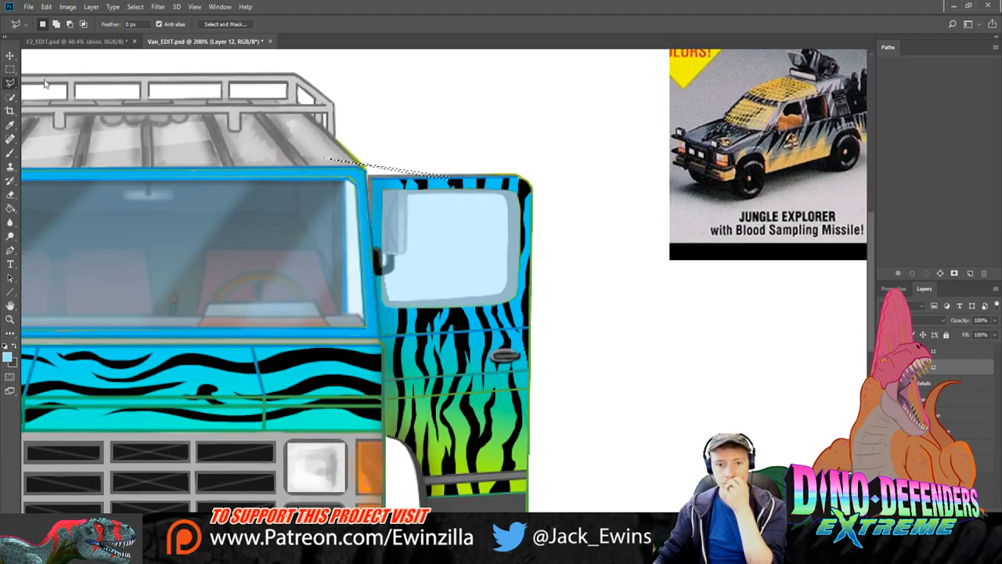
left_click(11, 69)
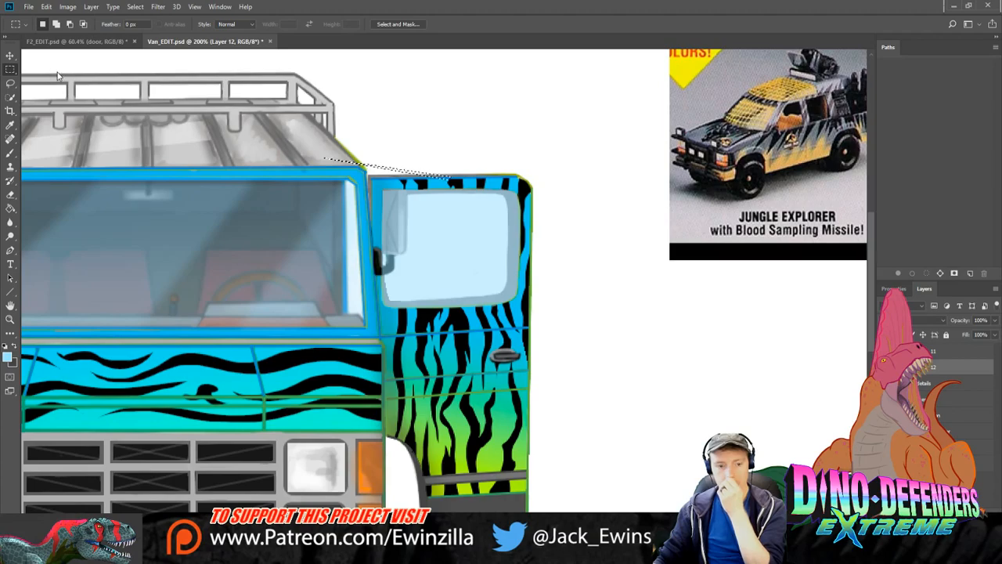
left_click(127, 82)
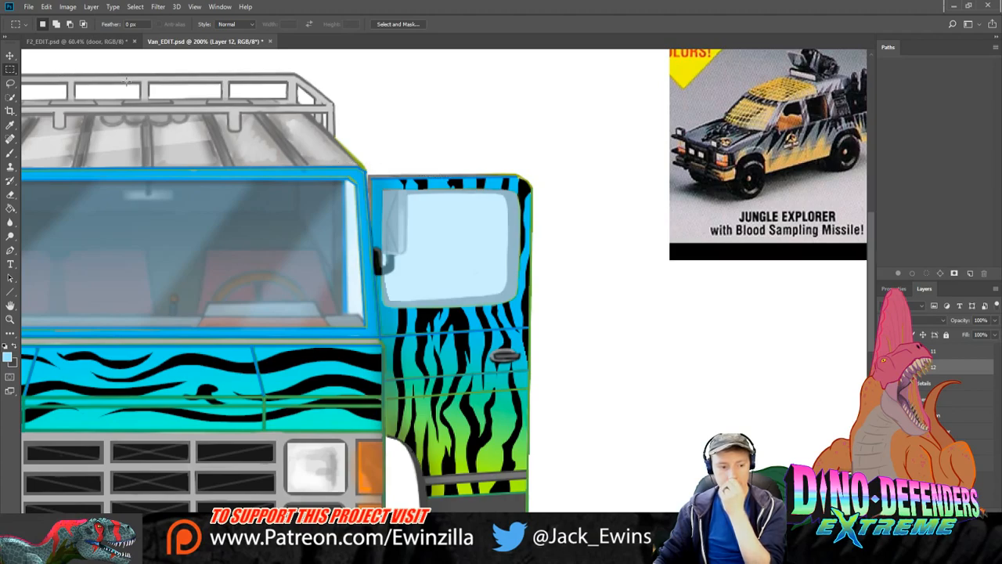
Step: Lasso a curved crescent across the door window and paint it light blue as a reflection with a 22% opacity brush
left_click(10, 83)
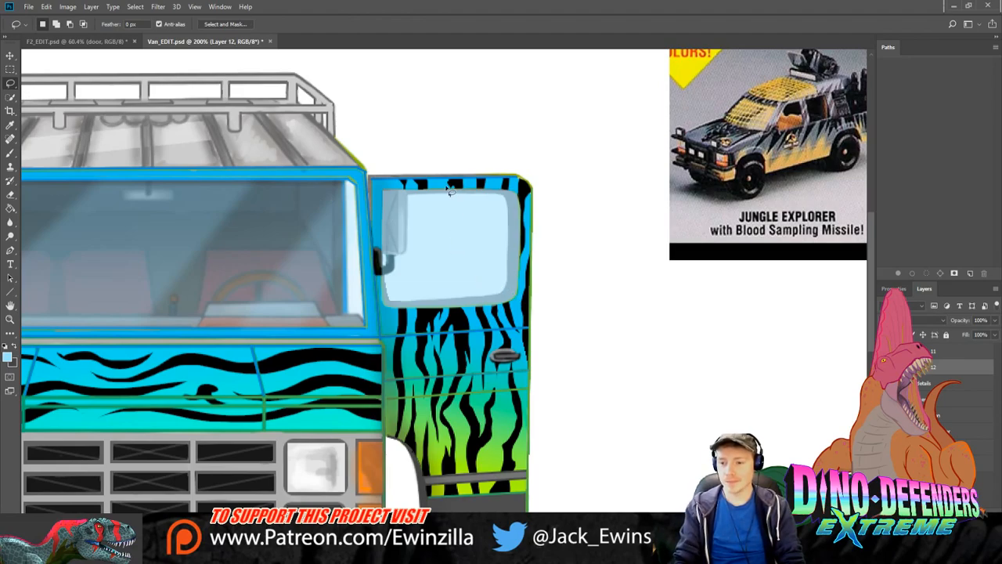
mouse_move(452, 186)
left_mouse_down()
mouse_move(479, 225)
mouse_move(401, 298)
mouse_move(390, 291)
left_mouse_up()
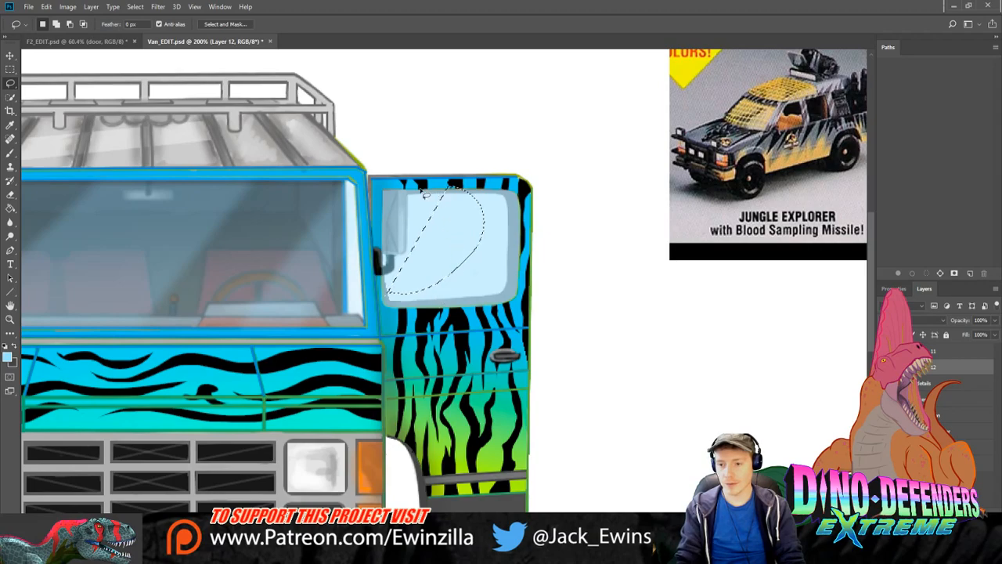
mouse_move(425, 188)
left_mouse_down()
mouse_move(453, 278)
mouse_move(374, 317)
mouse_move(503, 317)
mouse_move(537, 201)
left_mouse_up()
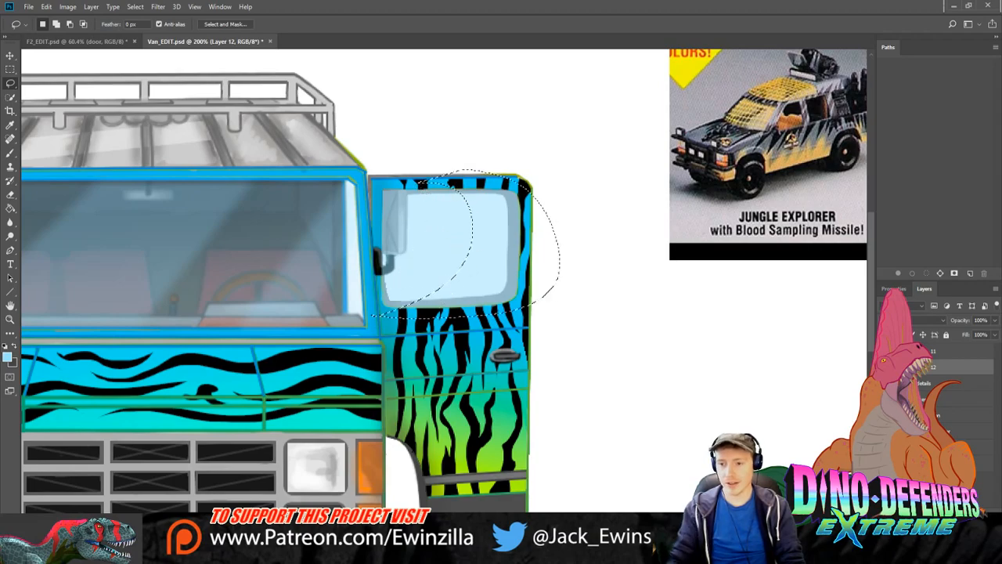
key("b")
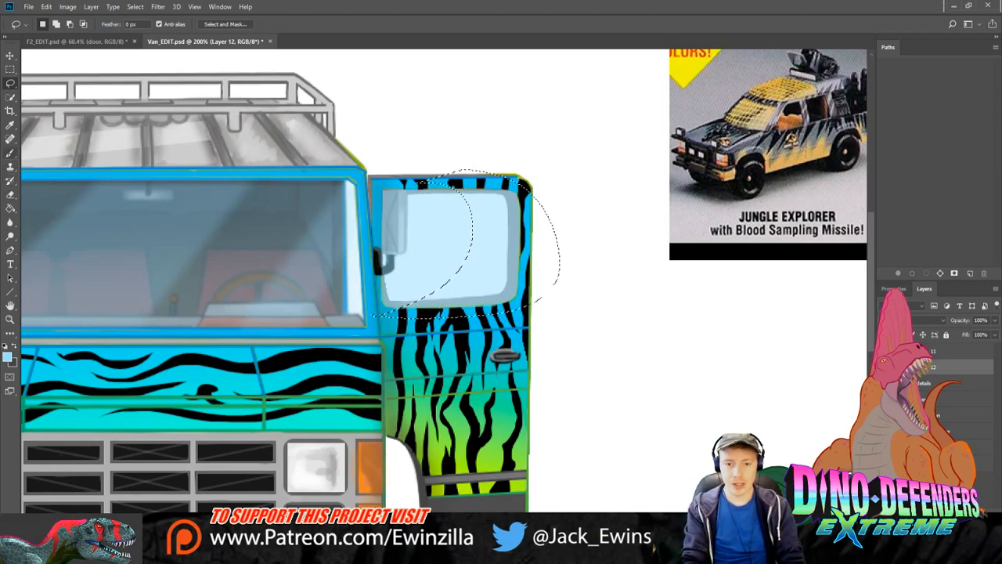
mouse_move(520, 195)
left_mouse_down()
mouse_move(459, 227)
mouse_move(523, 235)
left_mouse_up()
mouse_move(484, 272)
left_mouse_down()
mouse_move(377, 321)
mouse_move(531, 323)
mouse_move(557, 290)
mouse_move(562, 252)
mouse_move(505, 214)
mouse_move(511, 162)
left_mouse_up()
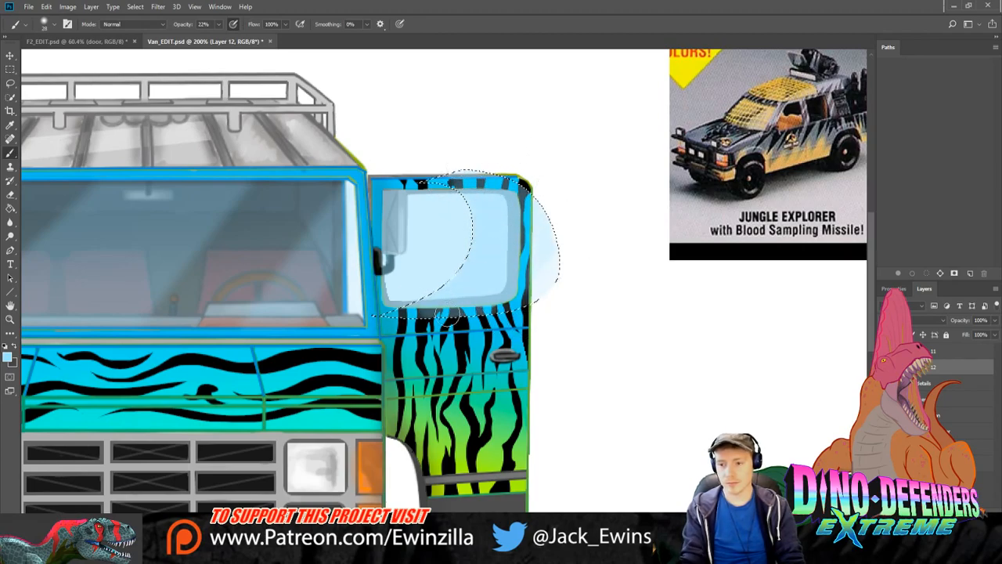
key("m")
key("ctrl+d")
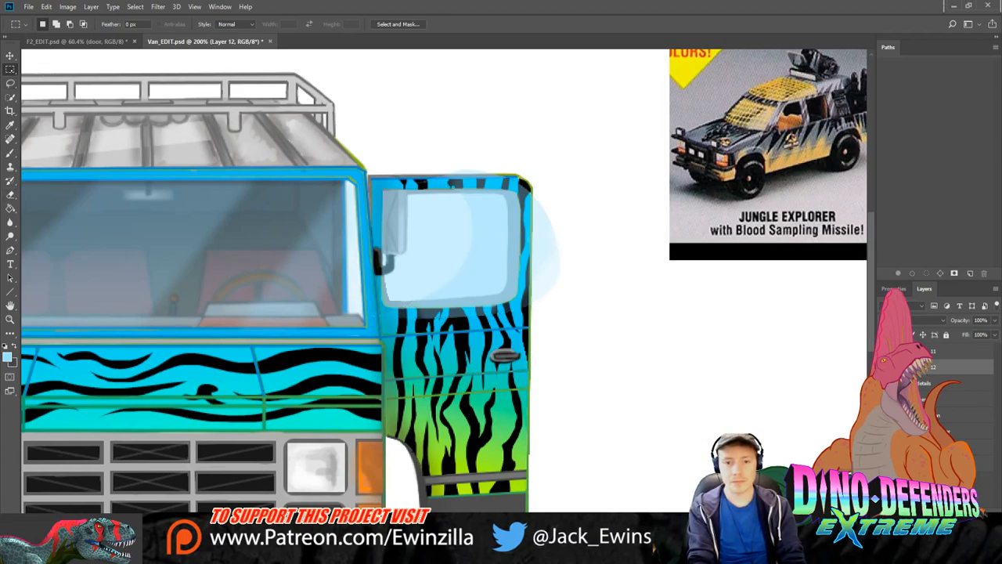
left_click_drag(375, 159, 610, 362)
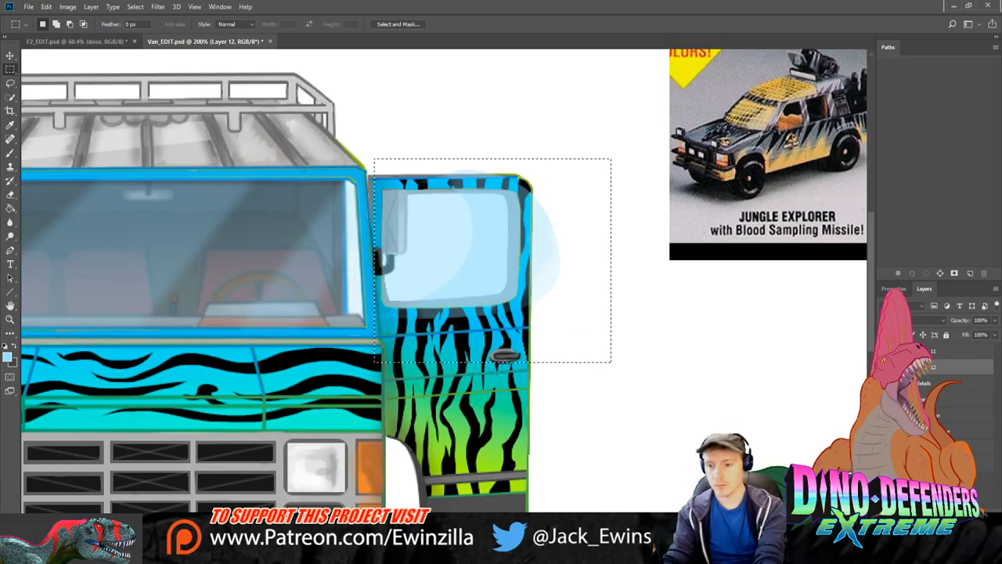
key("Delete")
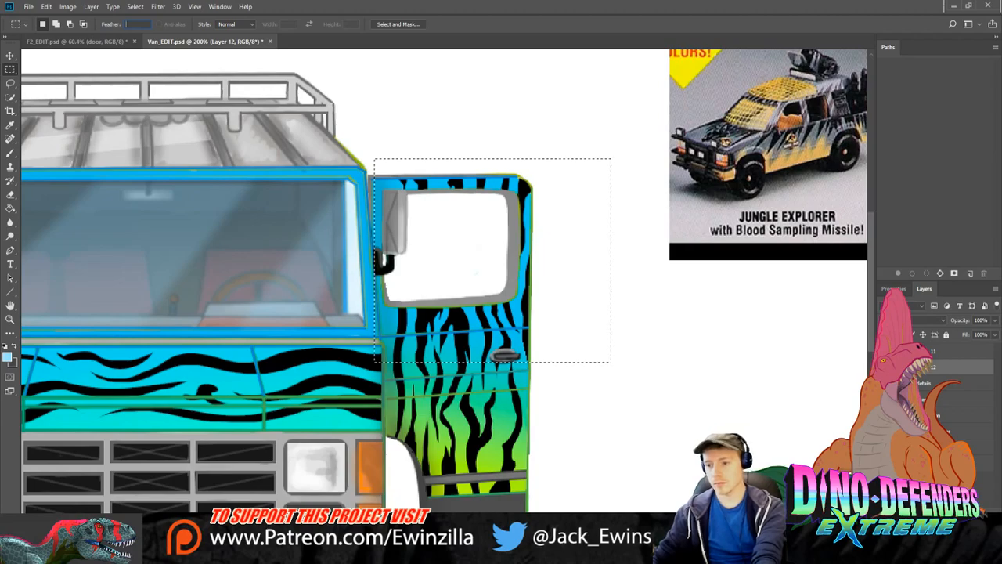
key("ctrl+z")
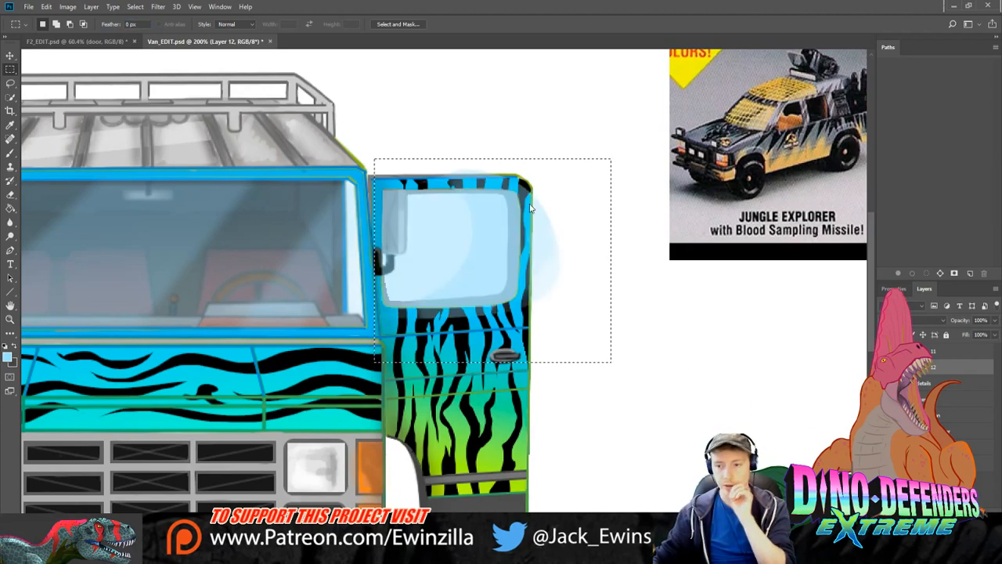
left_click(495, 214)
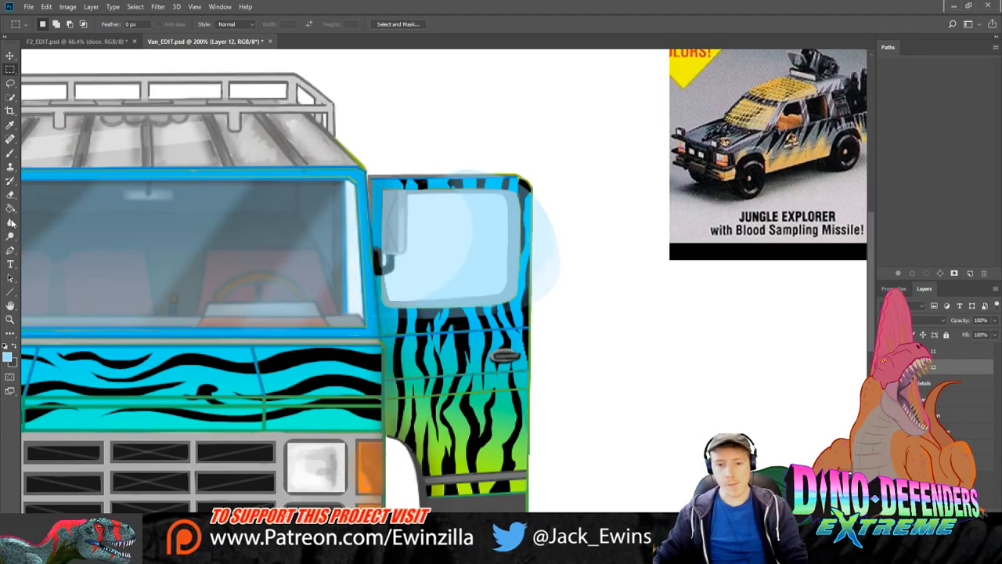
Step: Erase the excess light blue outside the door window frame and over the wing mirror at 100% opacity
left_click(11, 194)
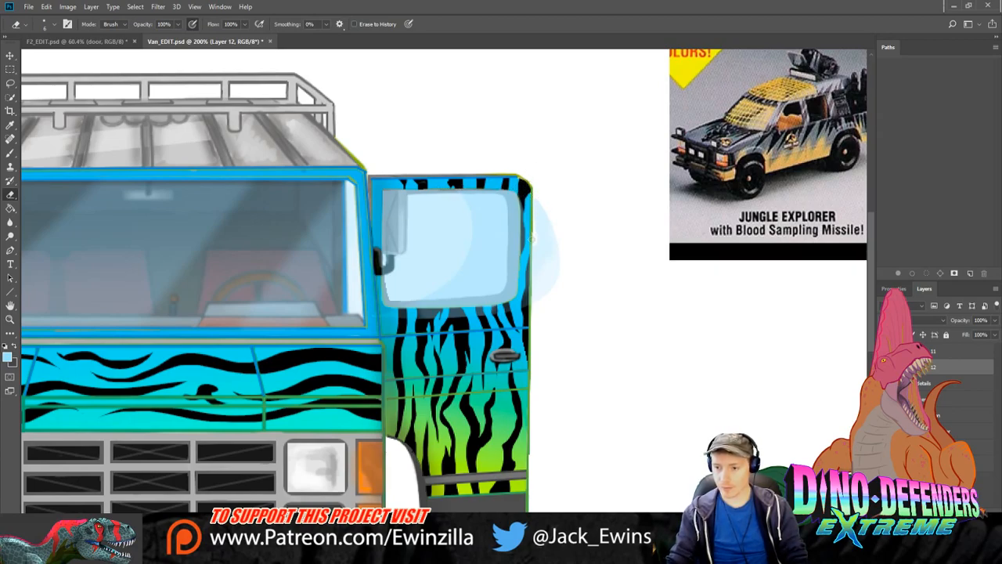
mouse_move(526, 189)
left_mouse_down()
mouse_move(537, 266)
mouse_move(551, 258)
mouse_move(557, 290)
mouse_move(534, 288)
left_mouse_up()
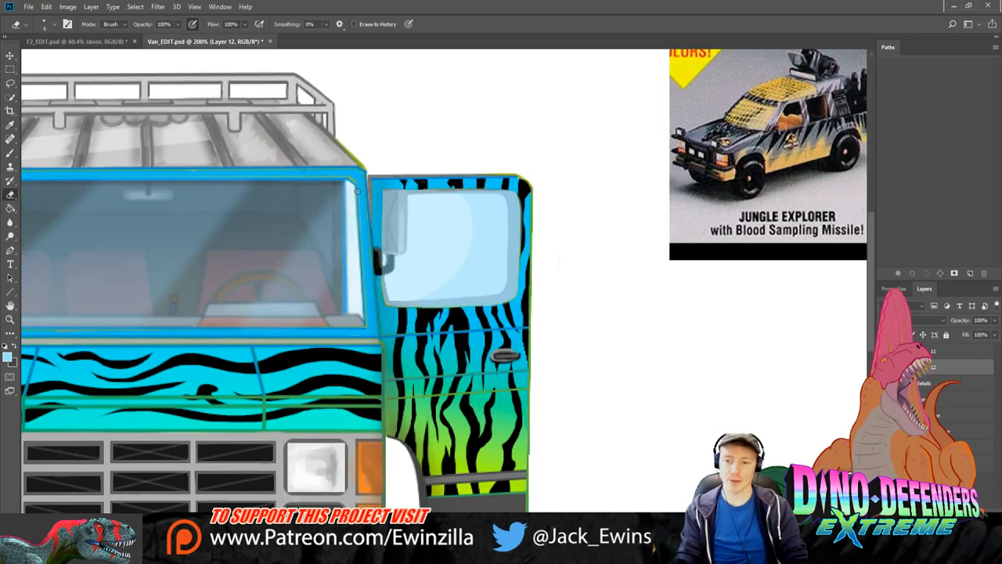
mouse_move(379, 222)
left_mouse_down()
mouse_move(388, 205)
mouse_move(395, 227)
mouse_move(401, 193)
left_mouse_up()
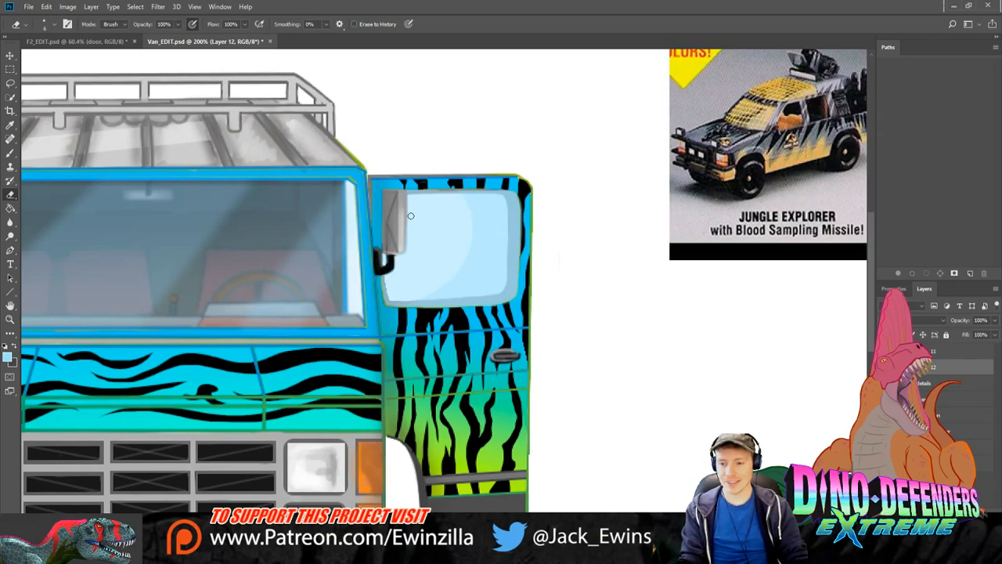
left_click(10, 223)
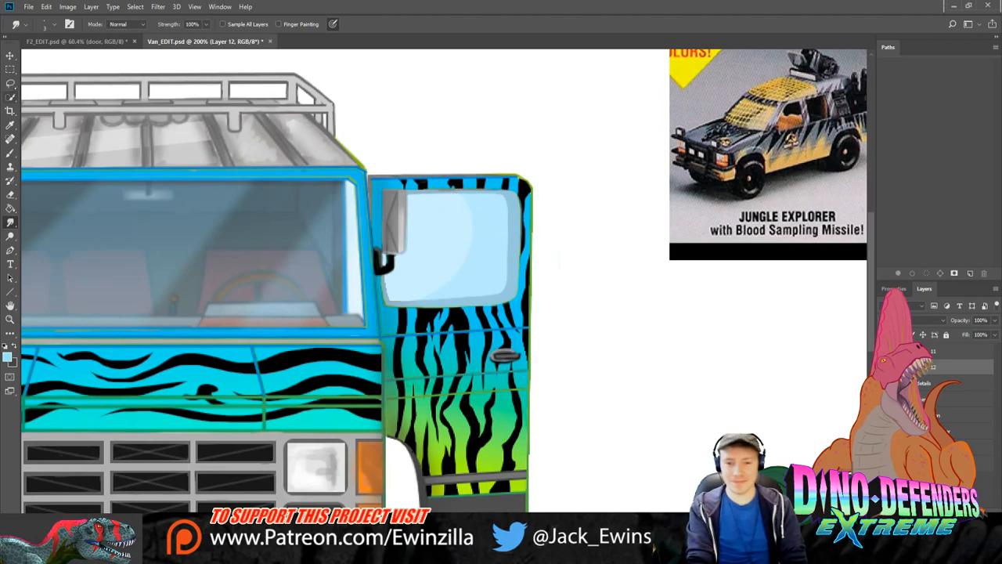
key("l")
left_click(924, 384)
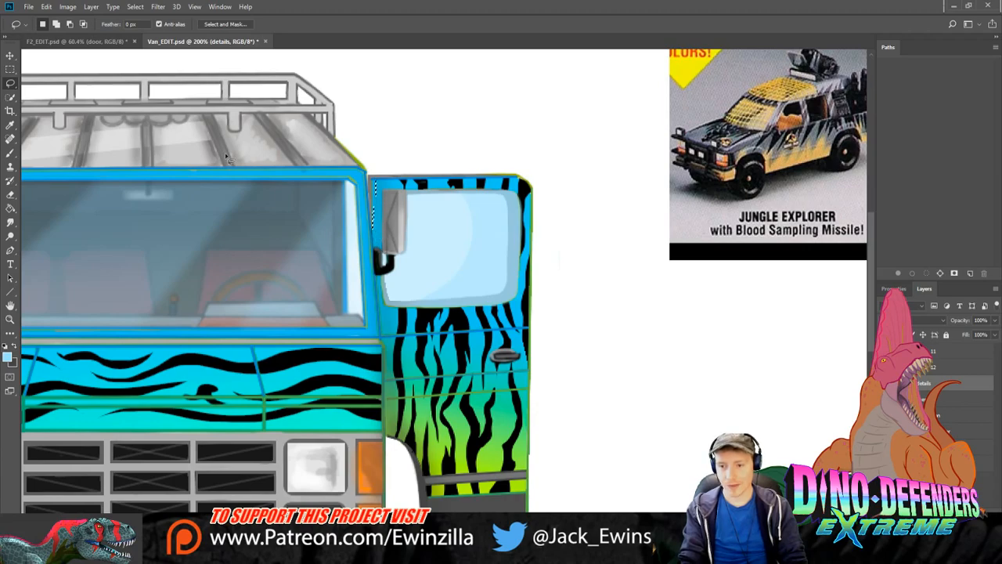
left_click(10, 69)
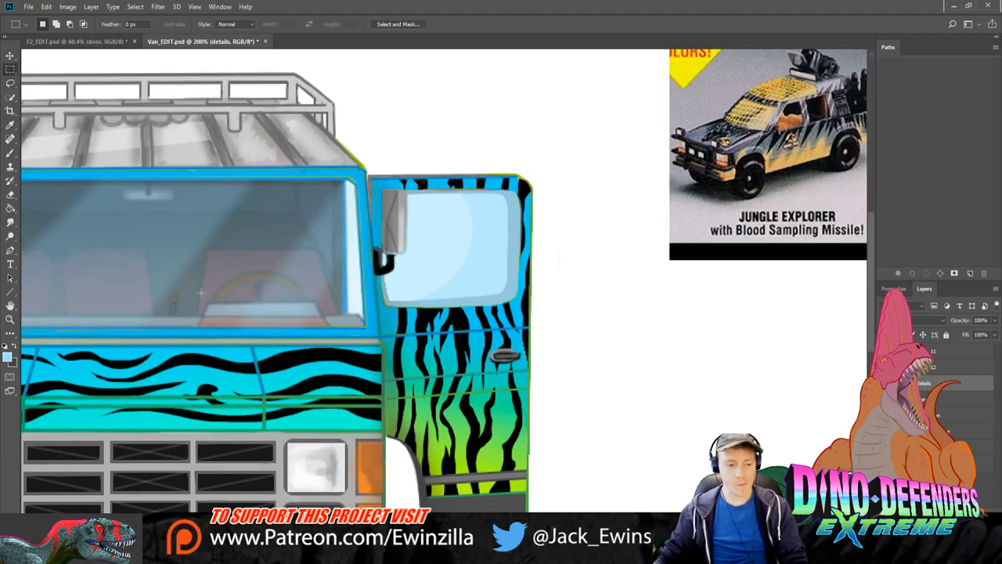
Step: Fit the whole van drawing in view and make Layer 12 the active layer
left_click(10, 320)
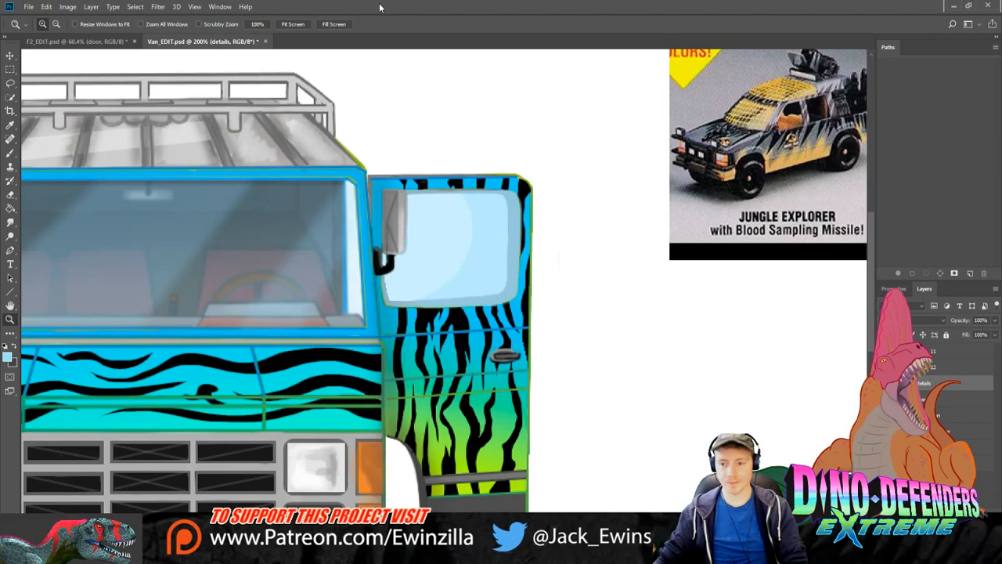
left_click(293, 24)
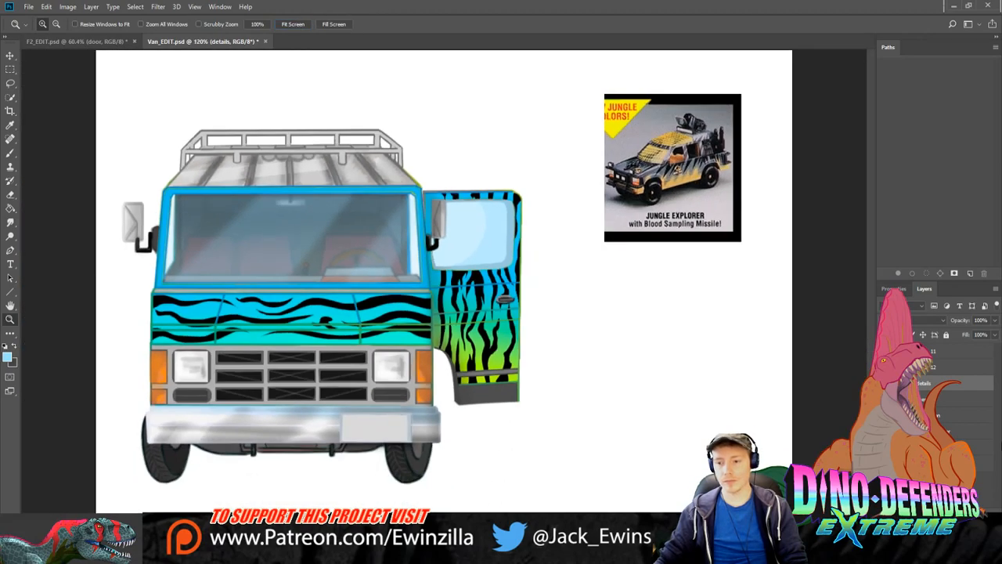
left_click(927, 366)
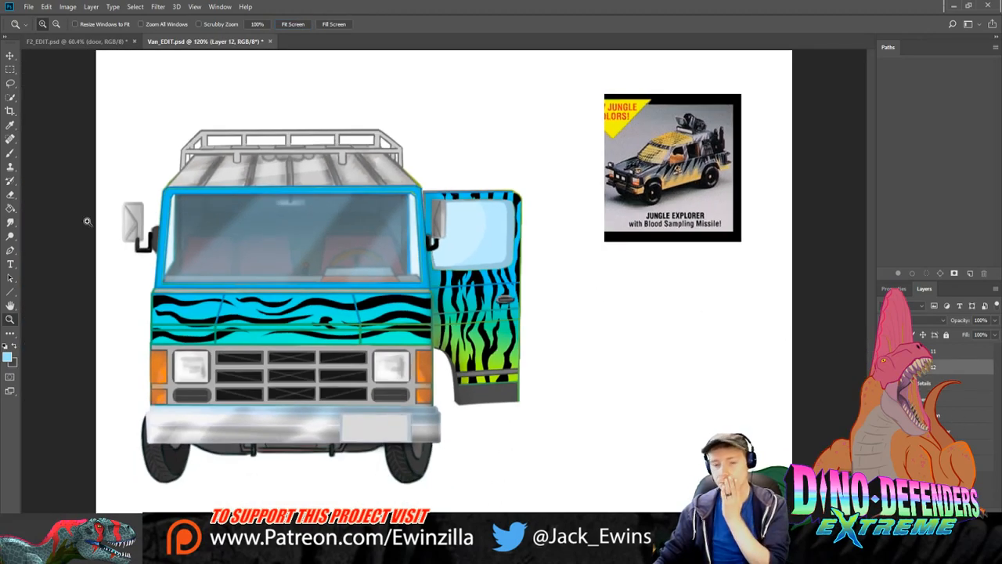
Step: Smudge the pale blue shading along the lower and outer inside edges of the door window on the details layer
left_click(9, 222)
left_click(56, 222)
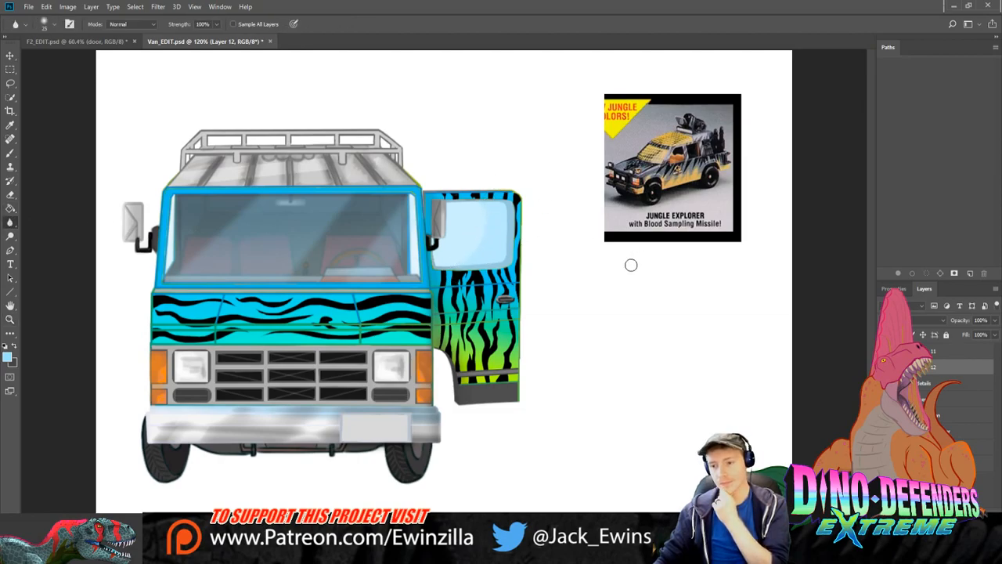
left_click(10, 319)
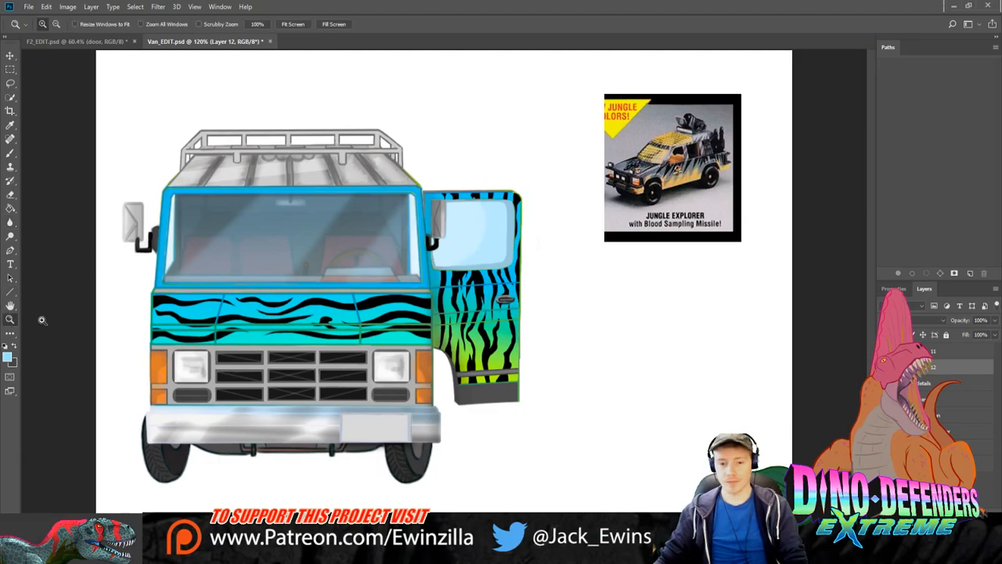
left_click(508, 202)
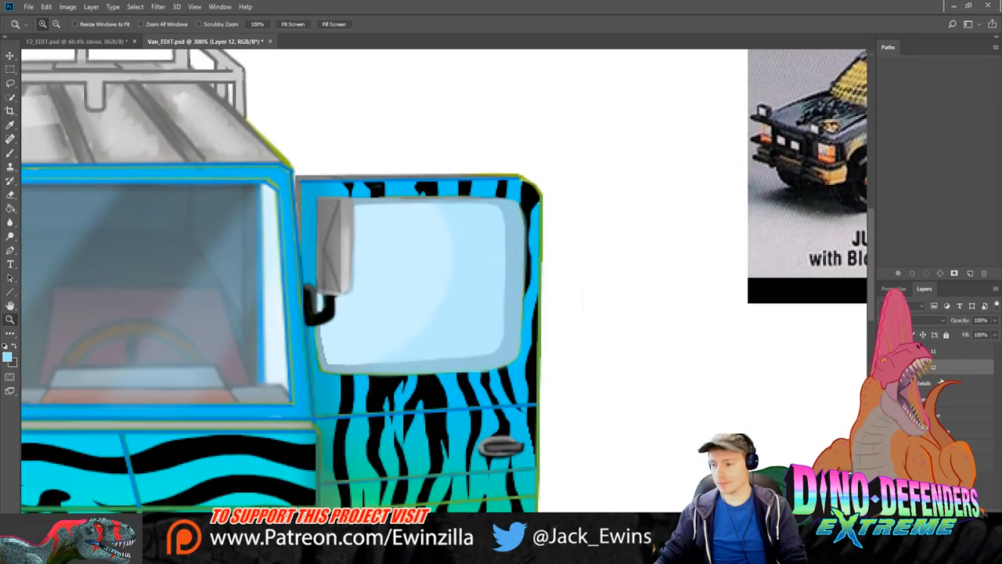
left_click(951, 382)
key("shift+r")
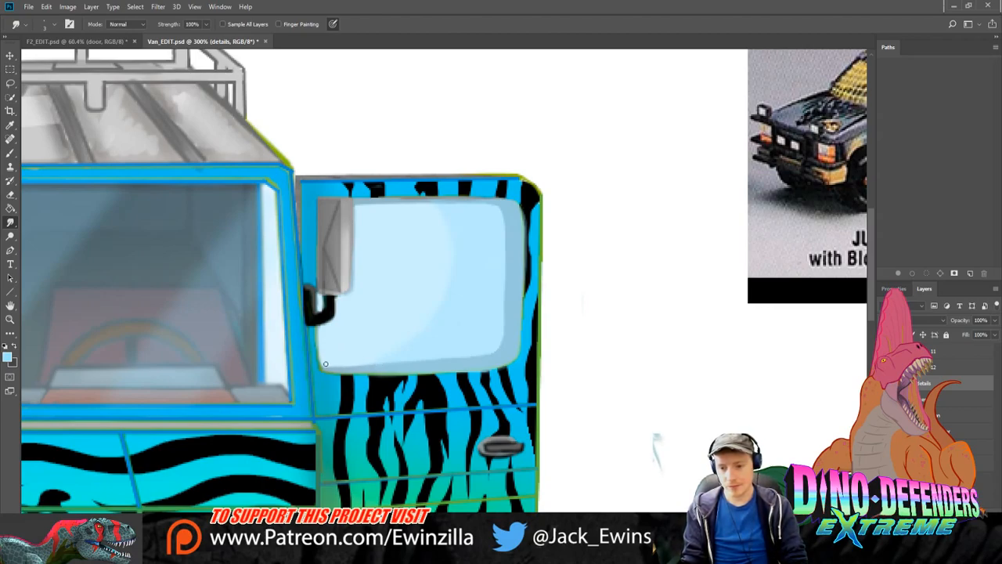
mouse_move(331, 366)
left_mouse_down()
mouse_move(480, 356)
mouse_move(420, 361)
left_mouse_up()
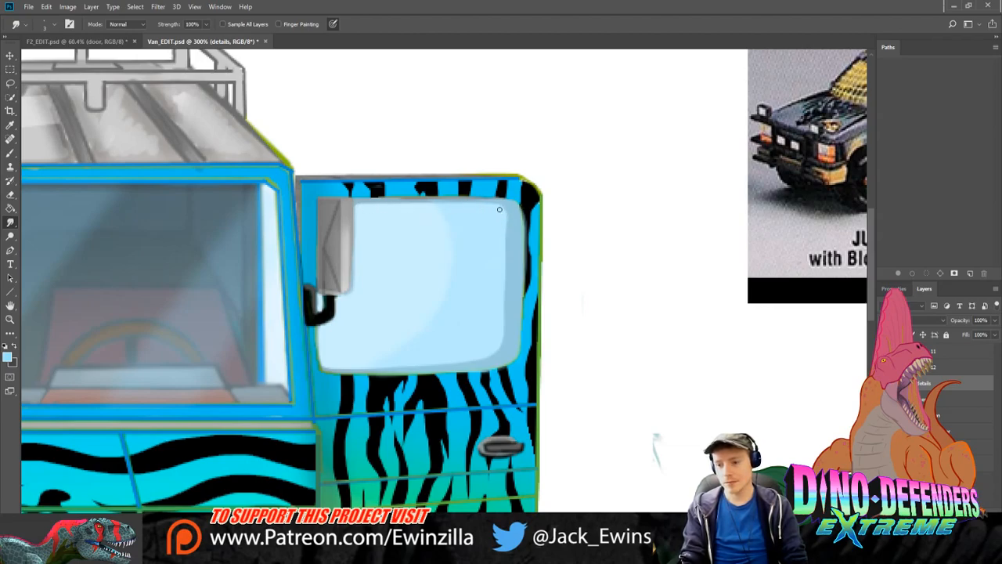
mouse_move(500, 215)
left_mouse_down()
mouse_move(509, 276)
mouse_move(508, 232)
left_mouse_up()
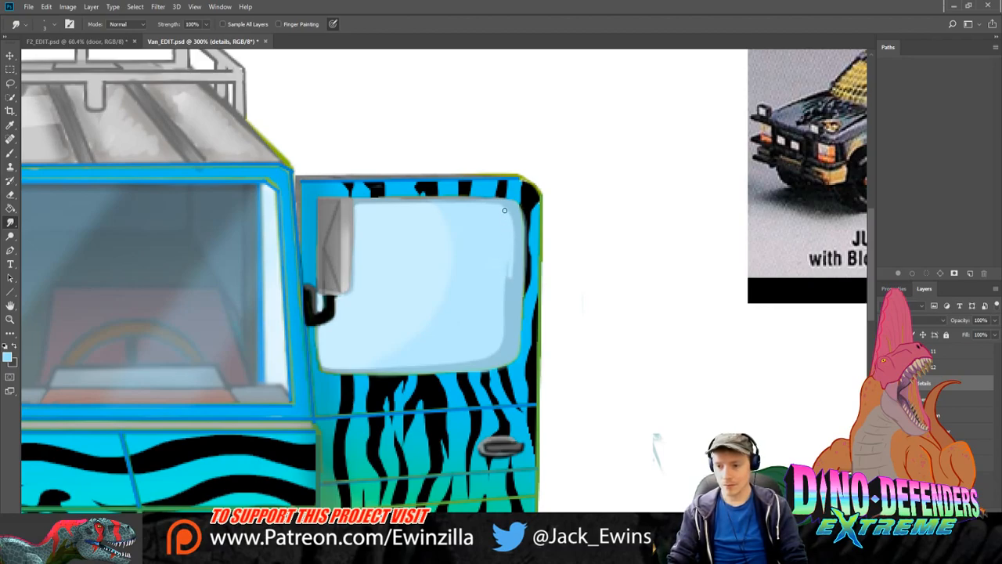
mouse_move(501, 284)
left_mouse_down()
mouse_move(508, 248)
mouse_move(509, 326)
mouse_move(510, 276)
mouse_move(508, 322)
mouse_move(509, 284)
left_mouse_up()
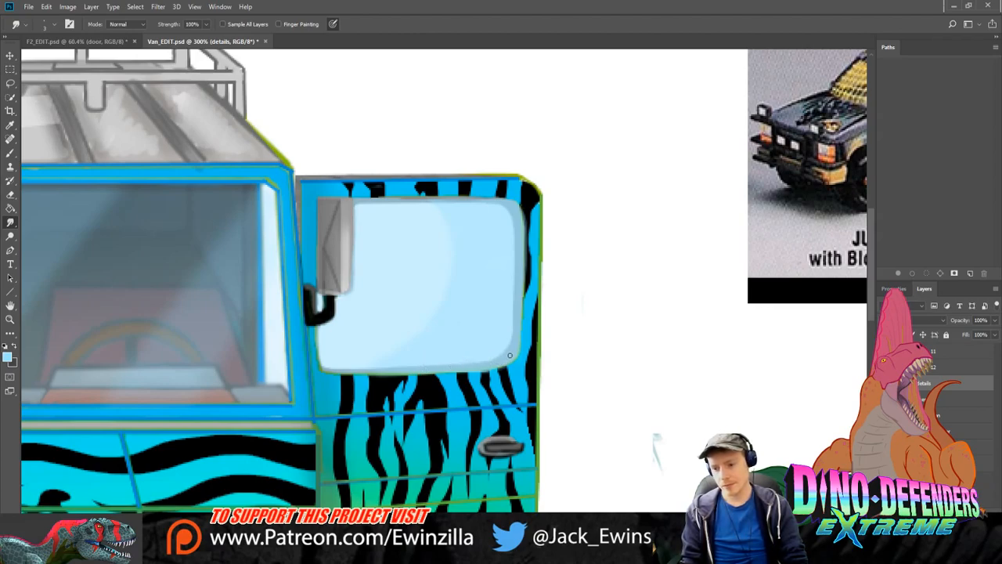
key("z")
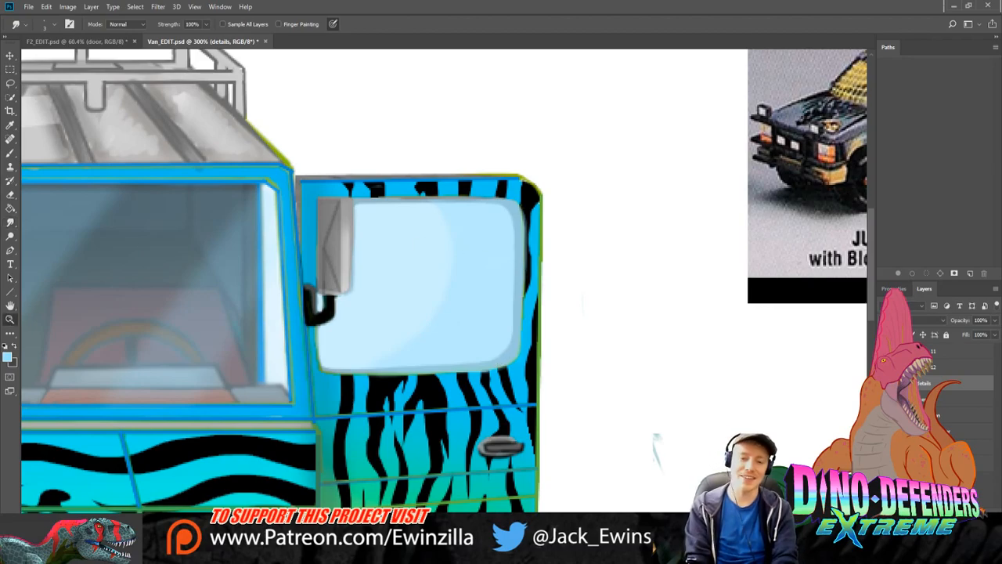
Step: Smudge the lower outer edge of the open door to thin its green outline and tidy the bottom corner
left_click(293, 24)
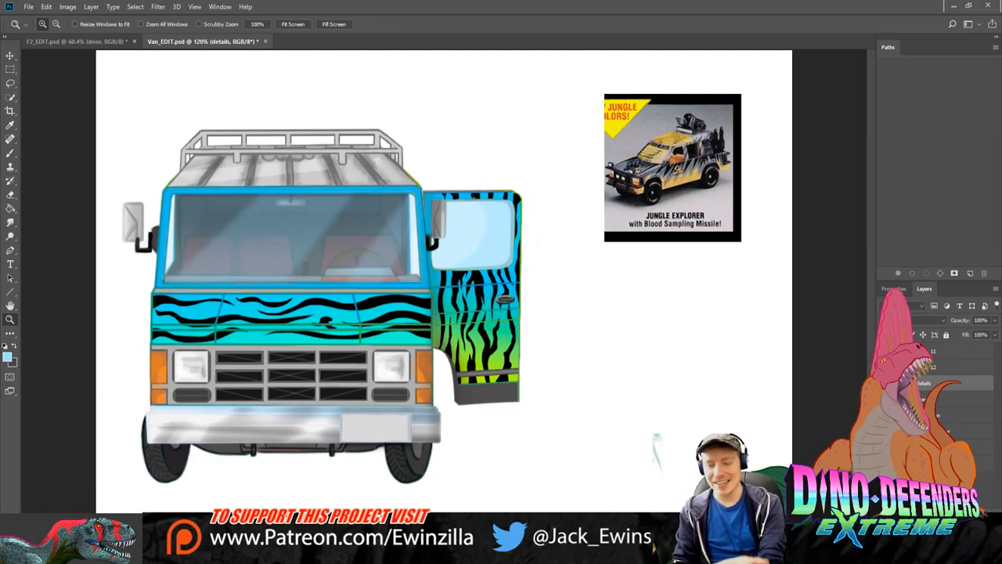
left_click(525, 399)
left_click(525, 399)
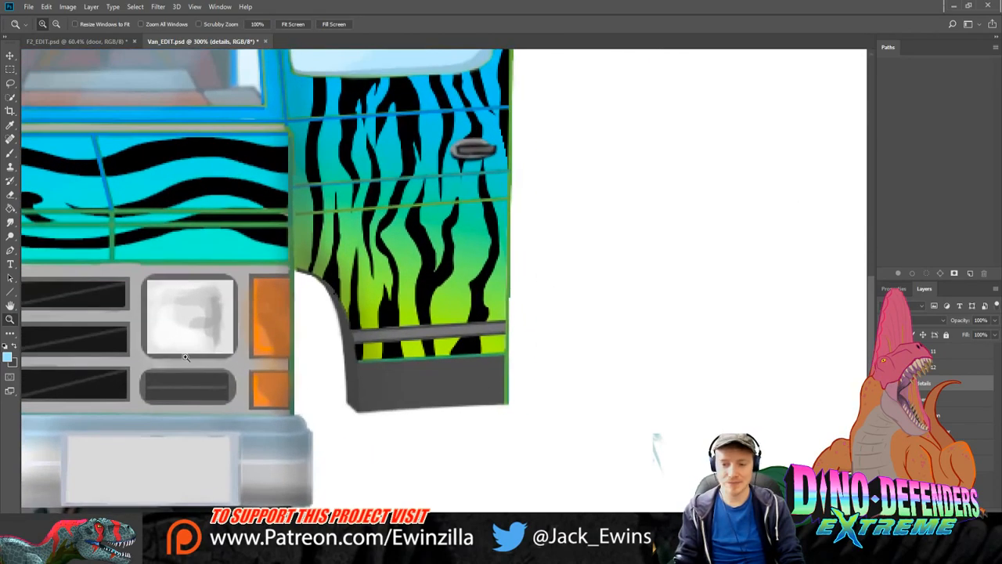
key("r")
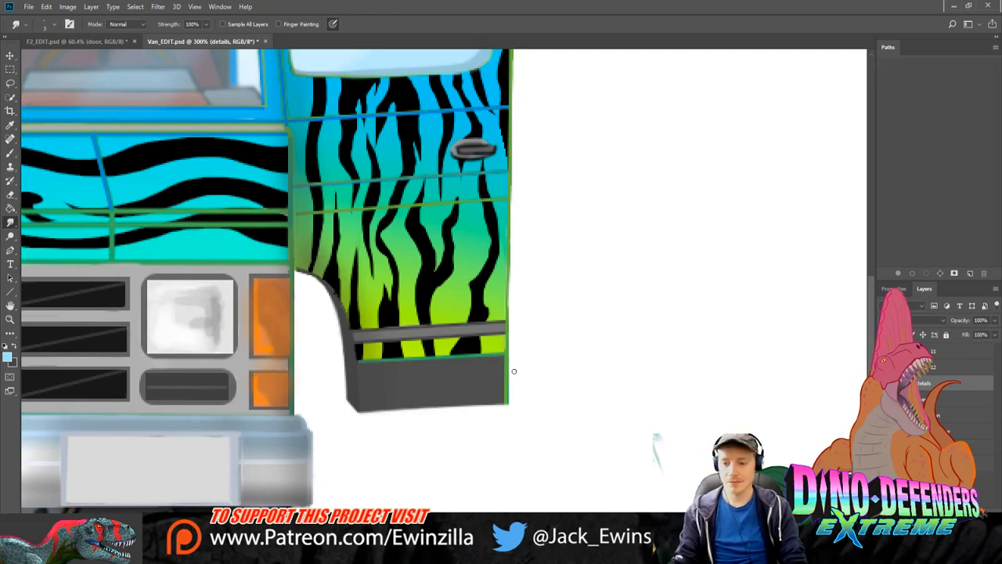
left_click_drag(511, 336, 506, 431)
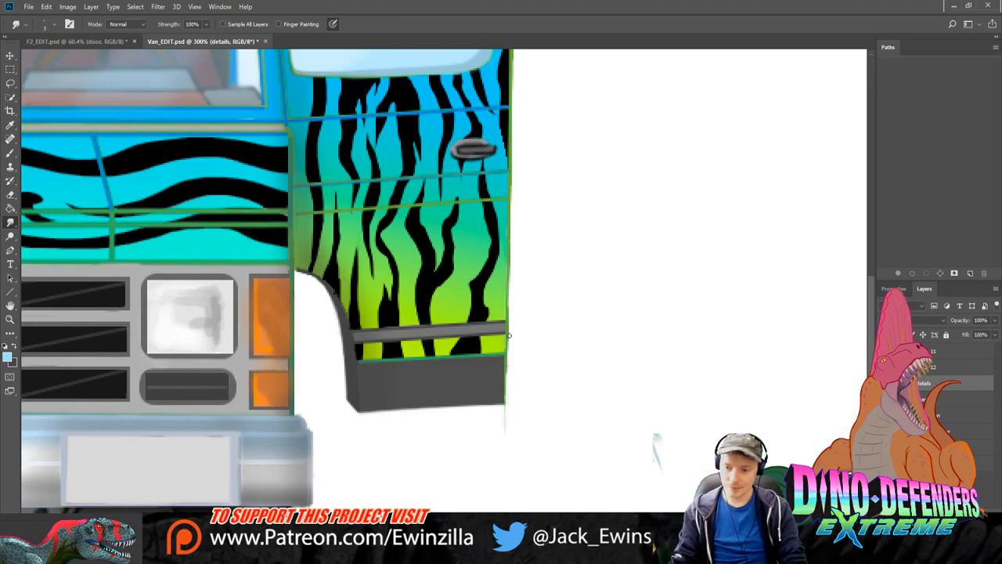
left_click_drag(509, 335, 506, 407)
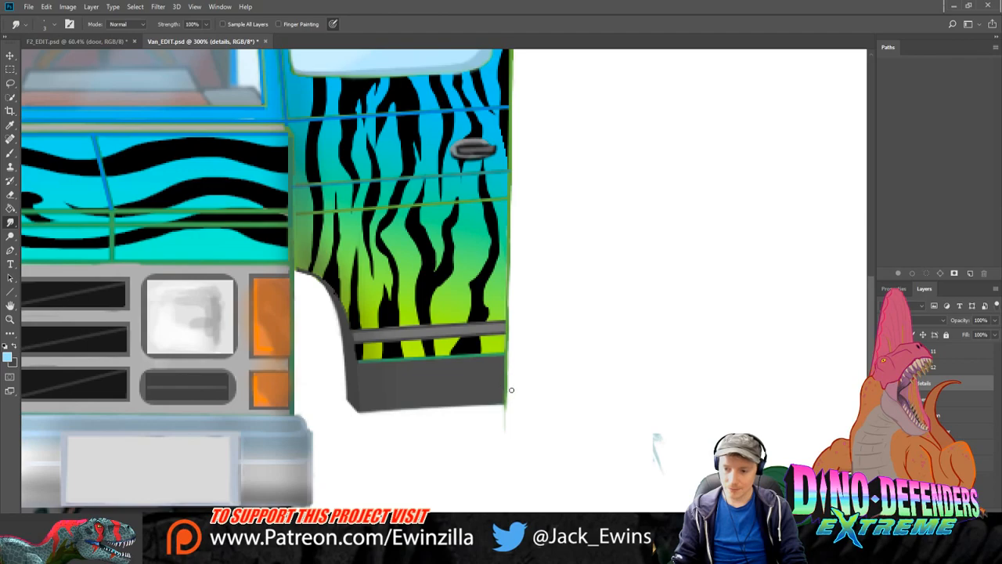
left_click_drag(504, 421, 506, 407)
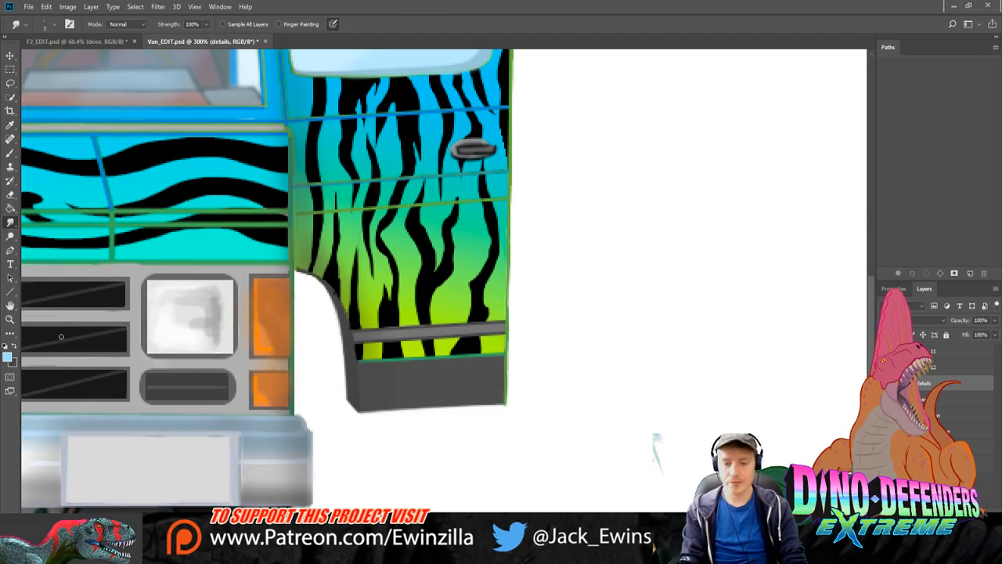
Step: Compare the van with the window glass hidden and shown, and merge the details layer with Layer 12
left_click(10, 318)
key("ctrl+0")
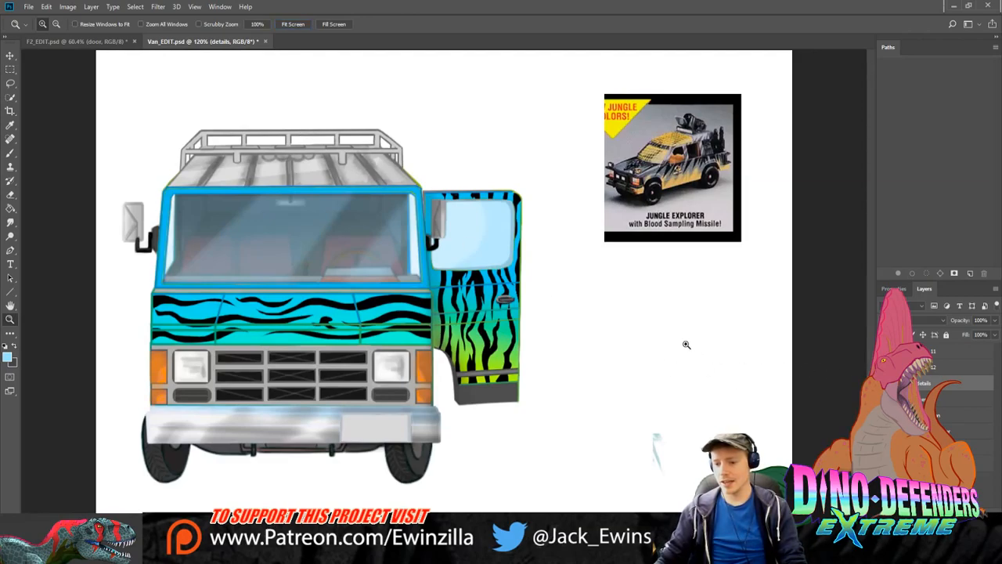
left_click(884, 383)
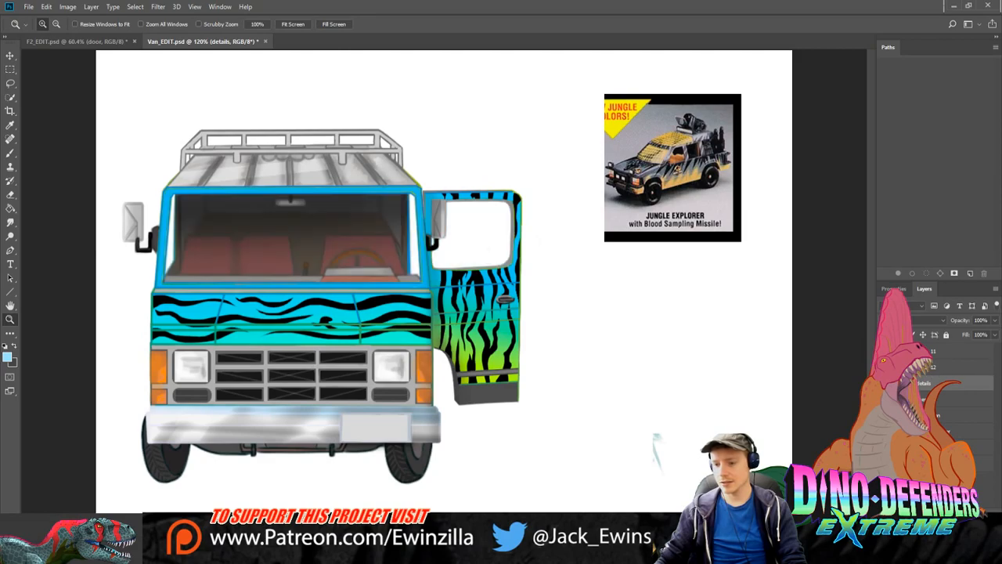
left_click(884, 383)
left_click(884, 382)
left_click(884, 383)
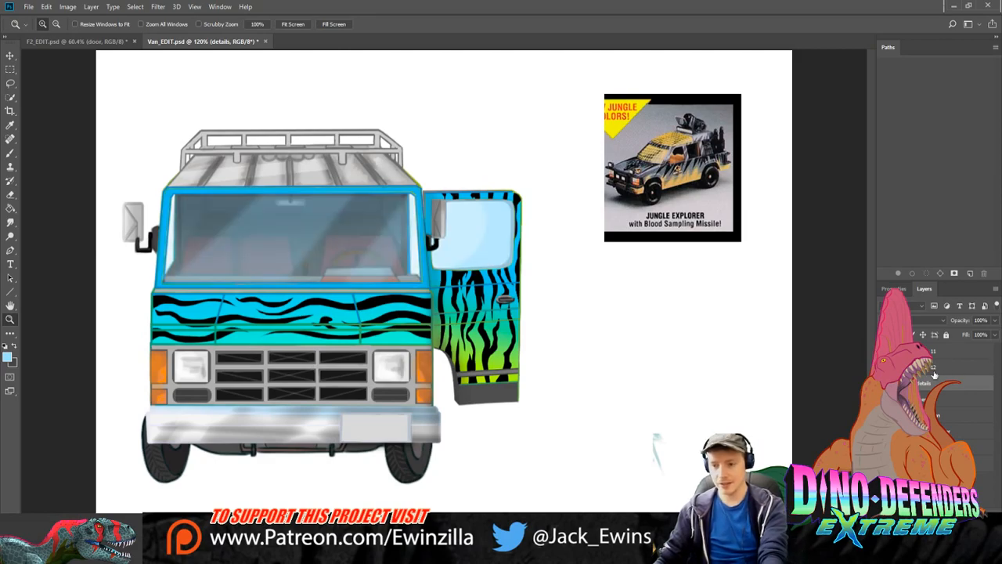
left_click(936, 366)
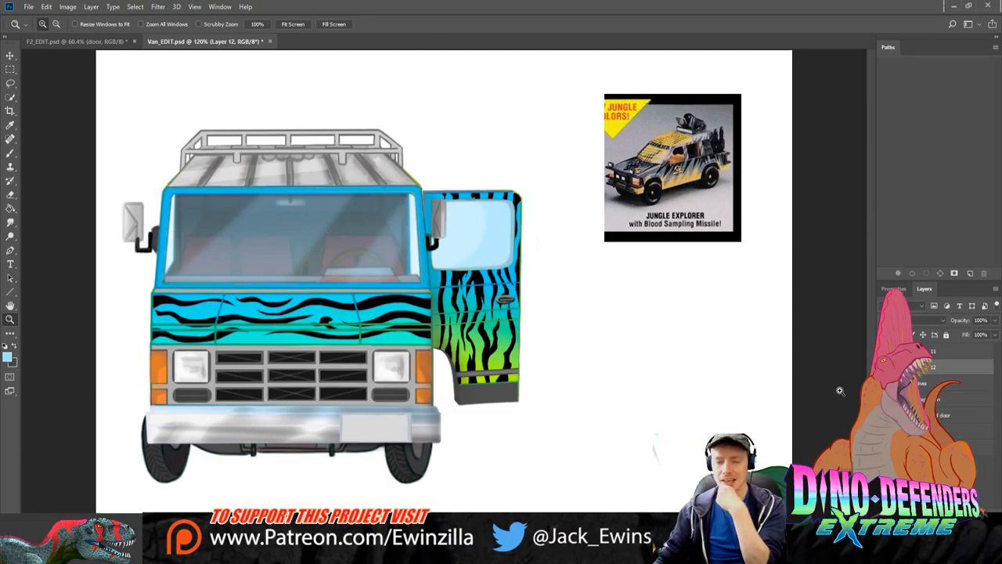
Step: Sample a dark grey-green from the reference vehicle picture and add a new layer above Layer 12
left_click(11, 126)
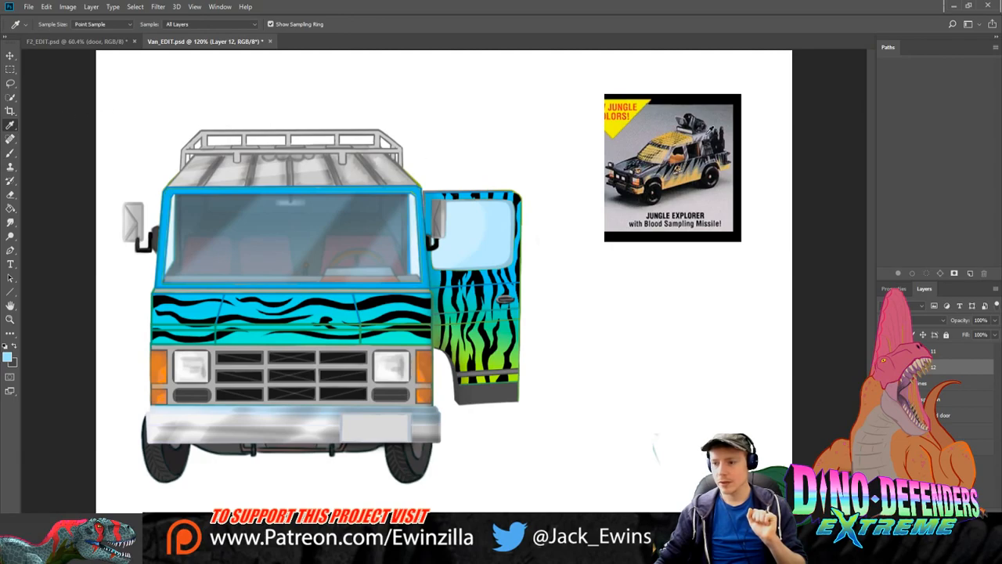
left_click(707, 133)
left_click_drag(653, 176, 651, 170)
left_click(10, 291)
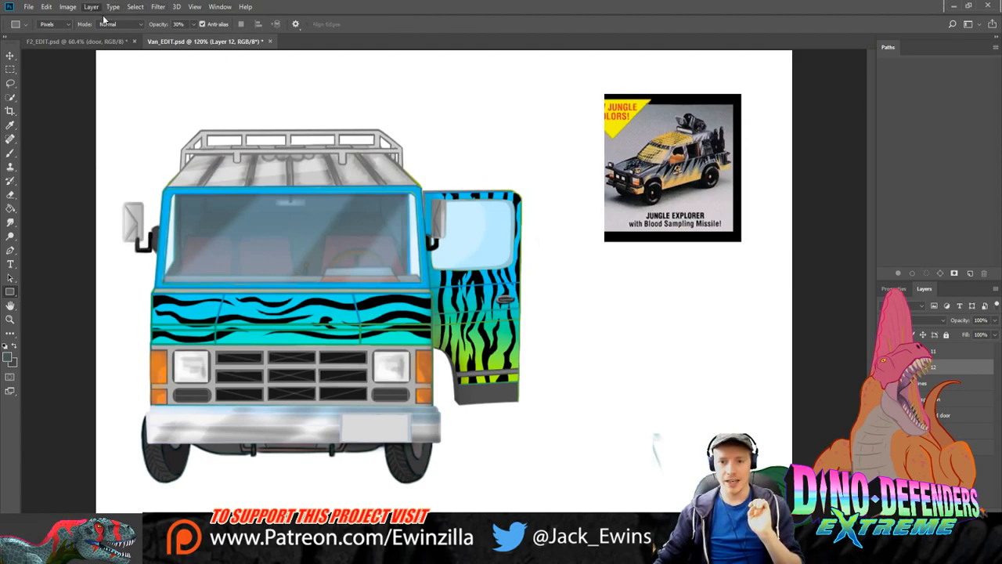
key("ctrl+shift+alt+n")
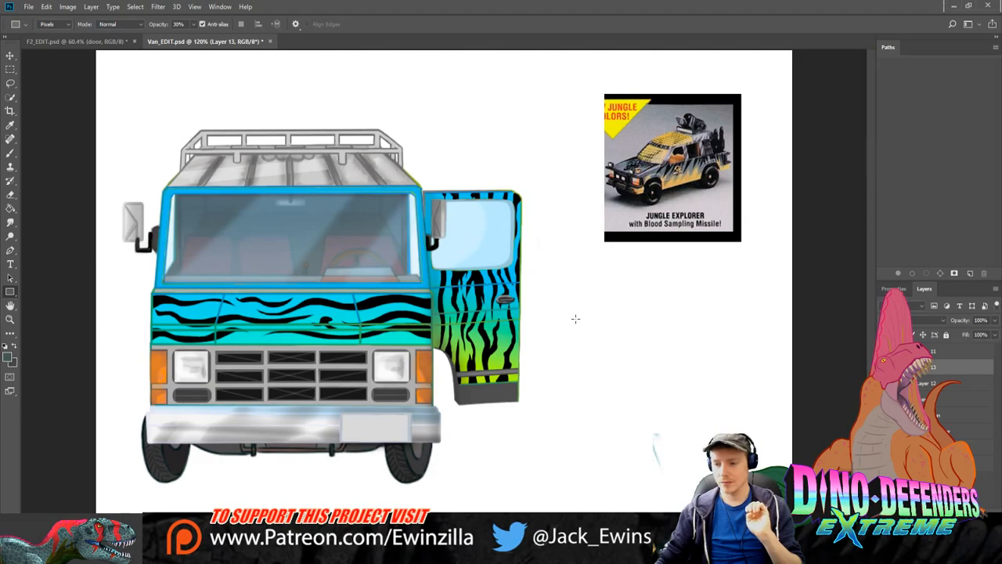
Step: Draw a filled grey-green rectangle in the empty area below the reference picture, with the shape opacity set to 100%
left_click_drag(565, 303, 691, 360)
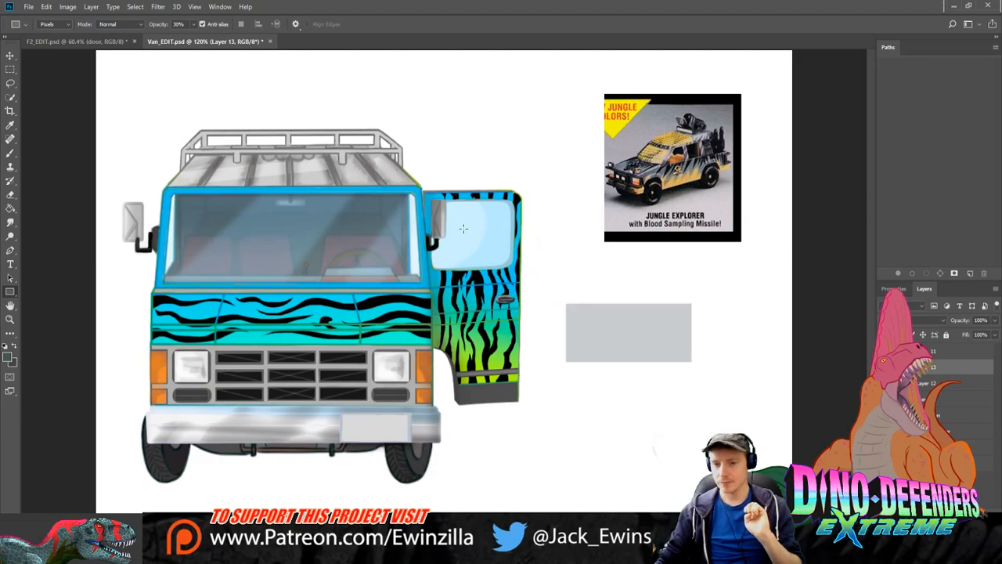
left_click_drag(195, 28, 427, 52)
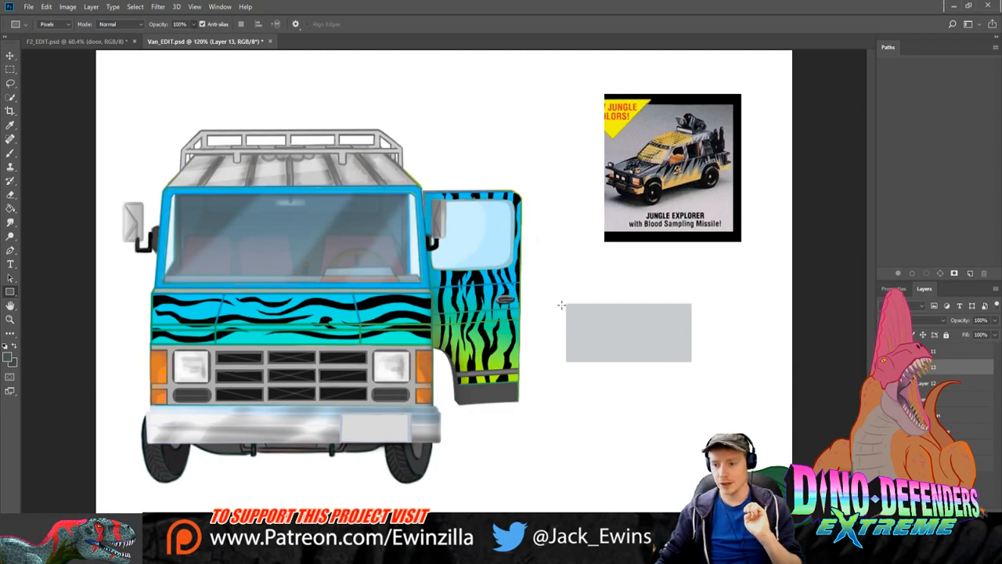
left_click_drag(564, 301, 696, 366)
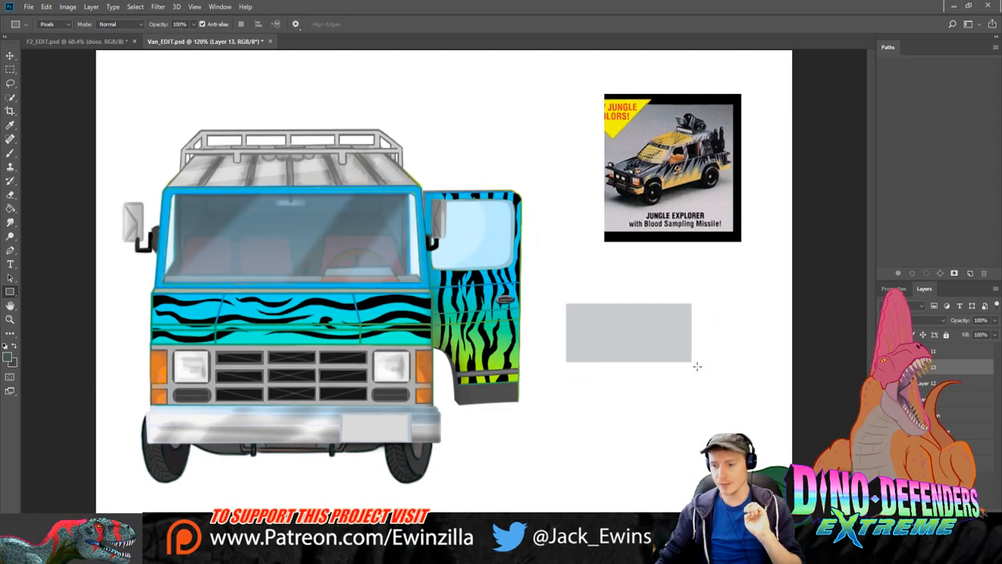
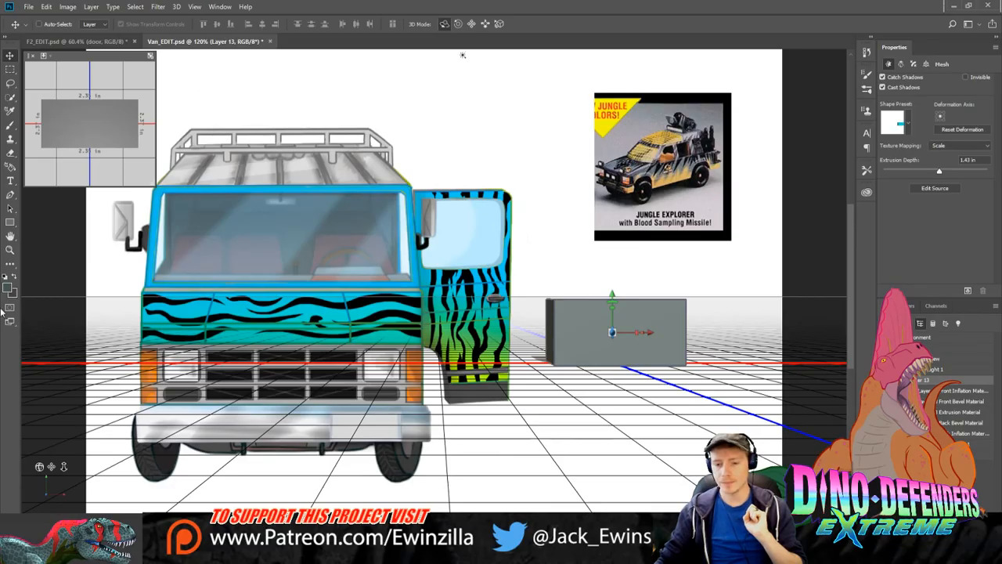
Step: Flatten the extruded 3D box's height and orbit the camera to a low, near-frontal view
left_click_drag(54, 489, 4, 471)
left_click_drag(2, 477, 2, 479)
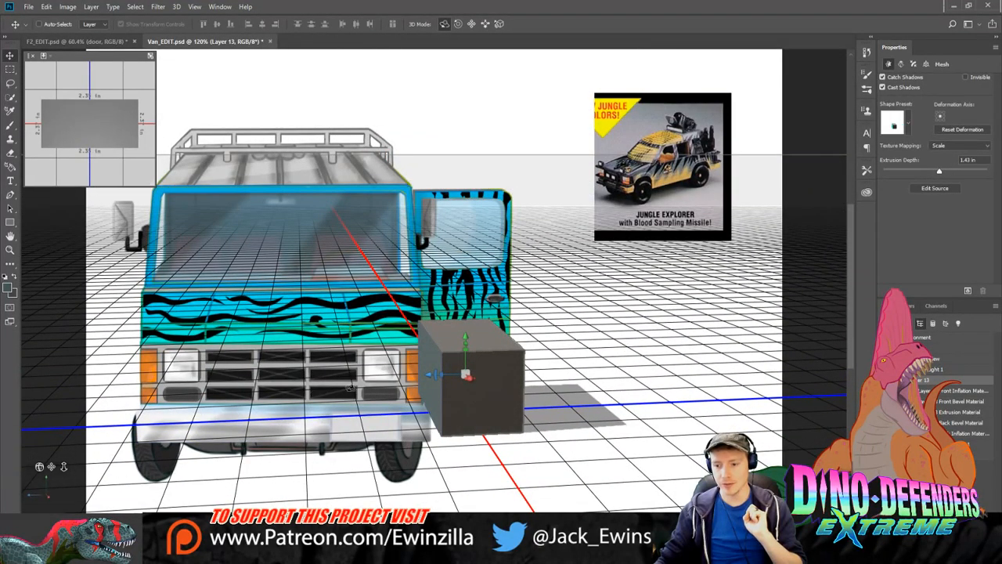
left_click_drag(465, 345, 465, 362)
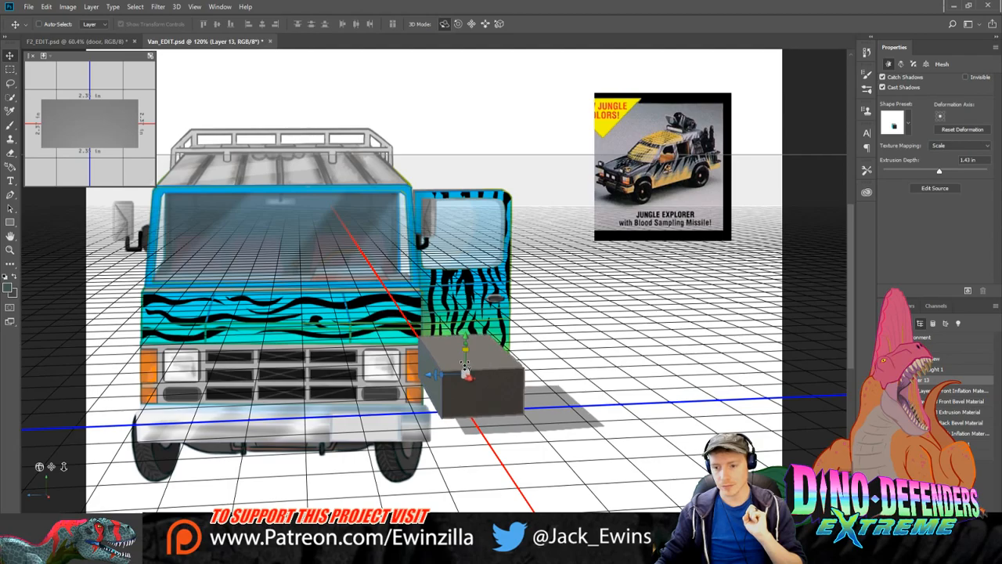
left_click_drag(39, 483, 125, 509)
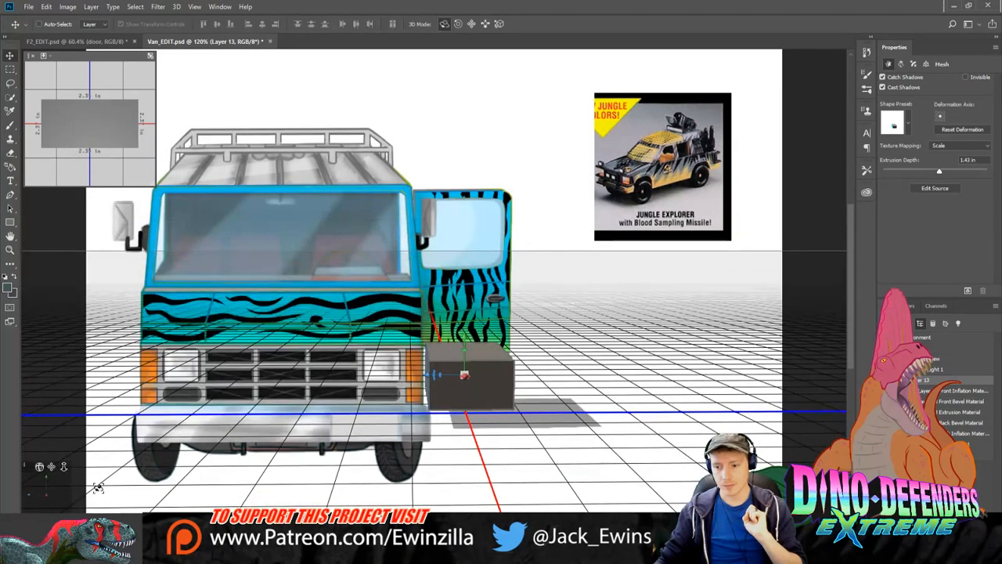
Step: Rotate the 3D box so its dark front, top and one side face match the van's perspective
left_click_drag(436, 487, 468, 496)
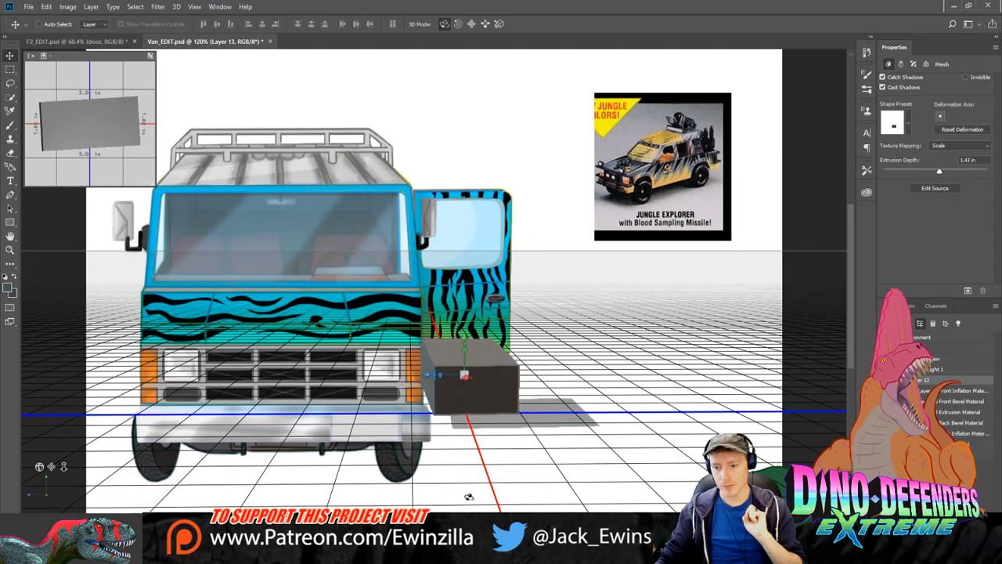
left_click_drag(603, 316, 468, 402)
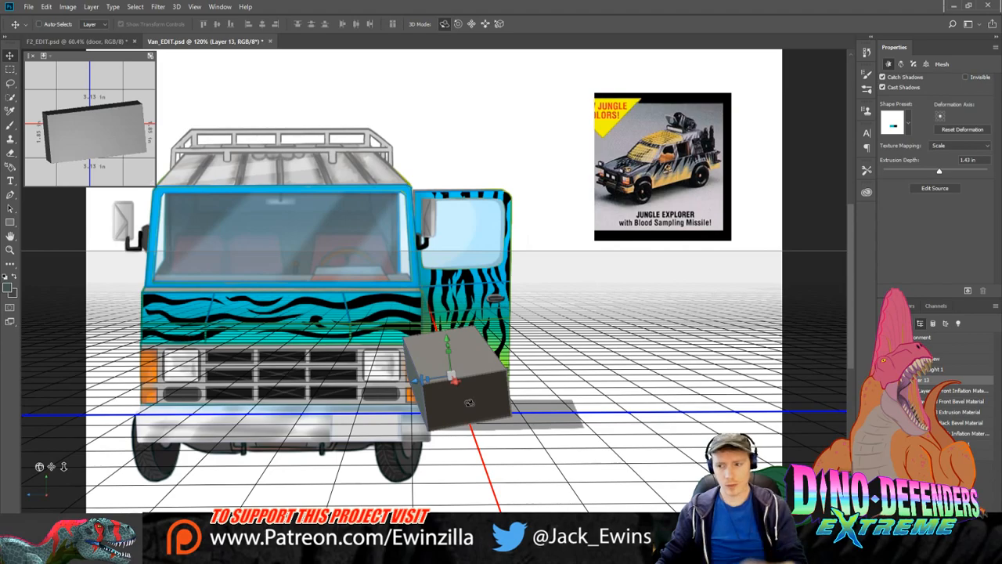
left_click_drag(468, 402, 483, 373)
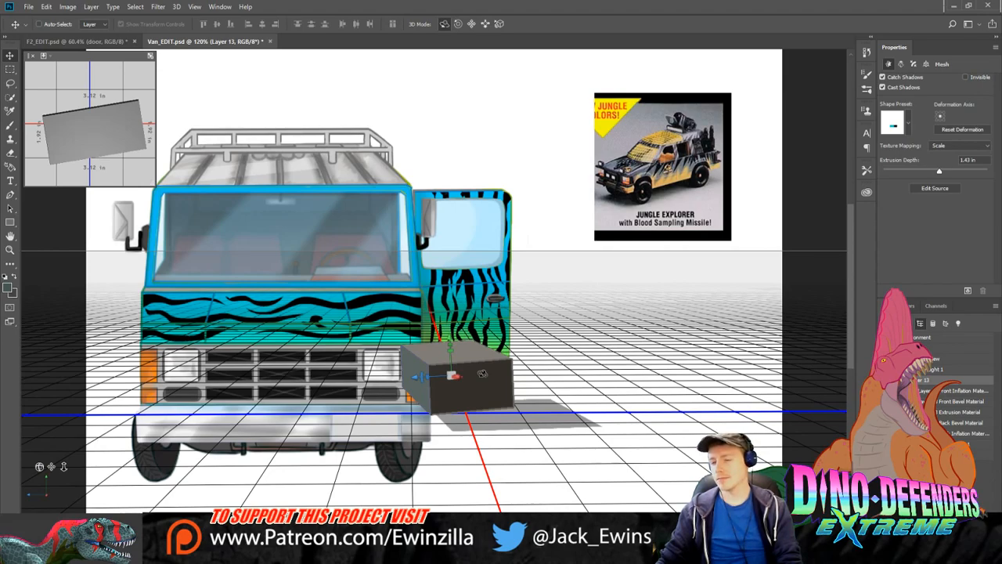
Step: Place the 3D box on the van's roof rack, scale it down slightly, and rasterize its layer
left_click_drag(483, 373, 530, 120)
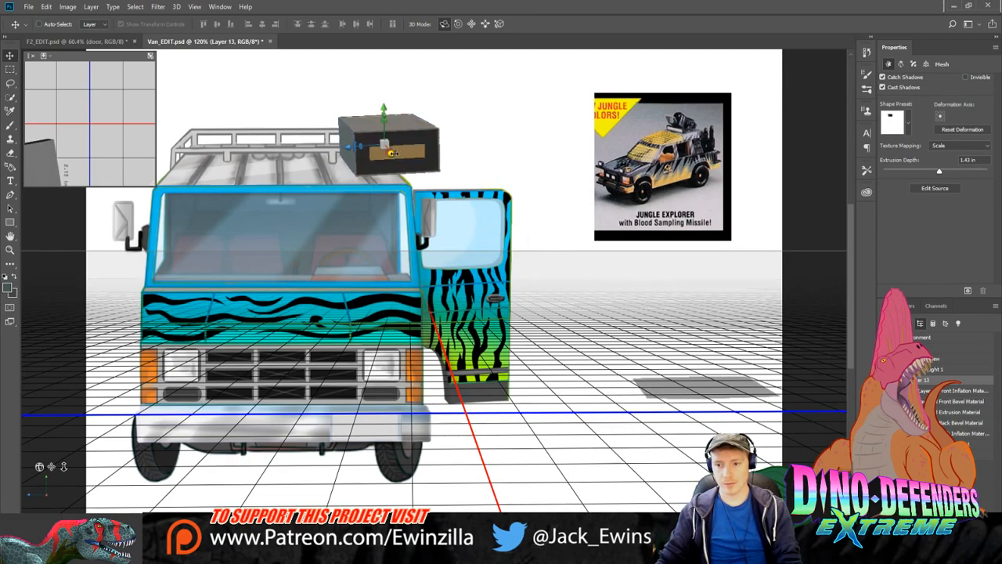
left_click_drag(393, 153, 298, 145)
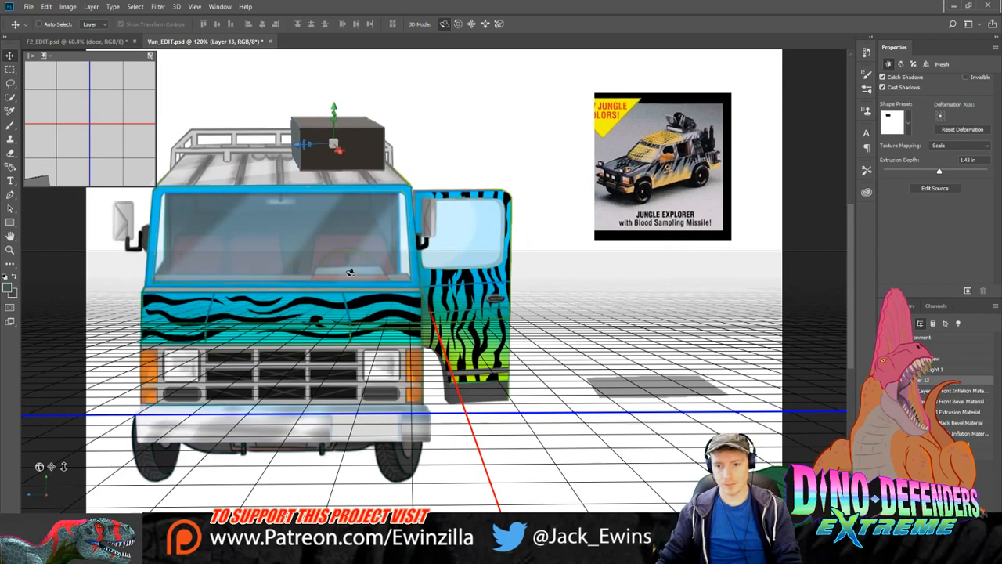
left_click_drag(336, 141, 339, 144)
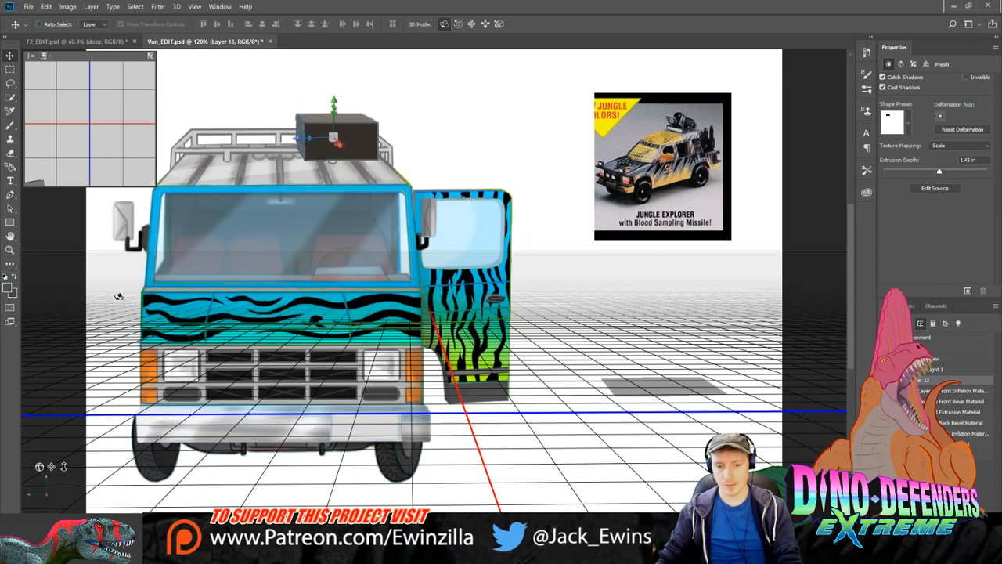
left_click(908, 306)
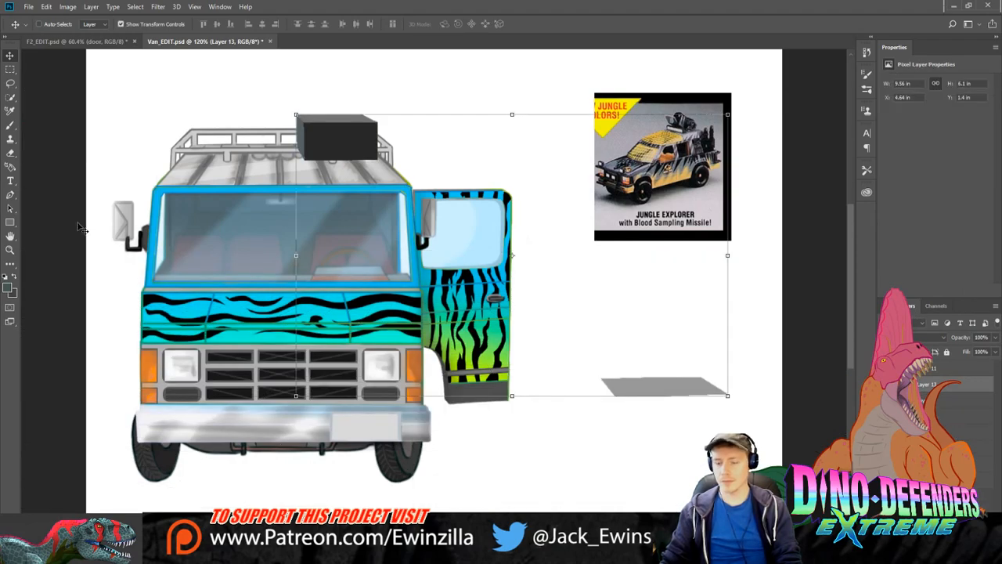
Step: Erase the leftover grey ground shadow of the 3D box from the empty area below the reference picture
left_click(10, 153)
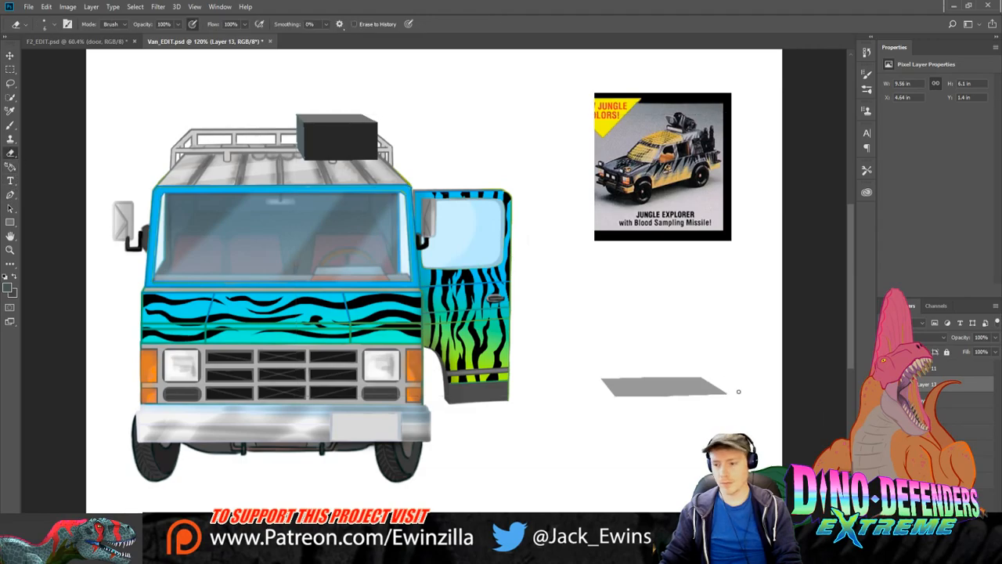
mouse_move(705, 383)
left_mouse_down()
mouse_move(539, 378)
mouse_move(790, 387)
mouse_move(579, 389)
mouse_move(765, 395)
mouse_move(646, 394)
mouse_move(690, 390)
left_mouse_up()
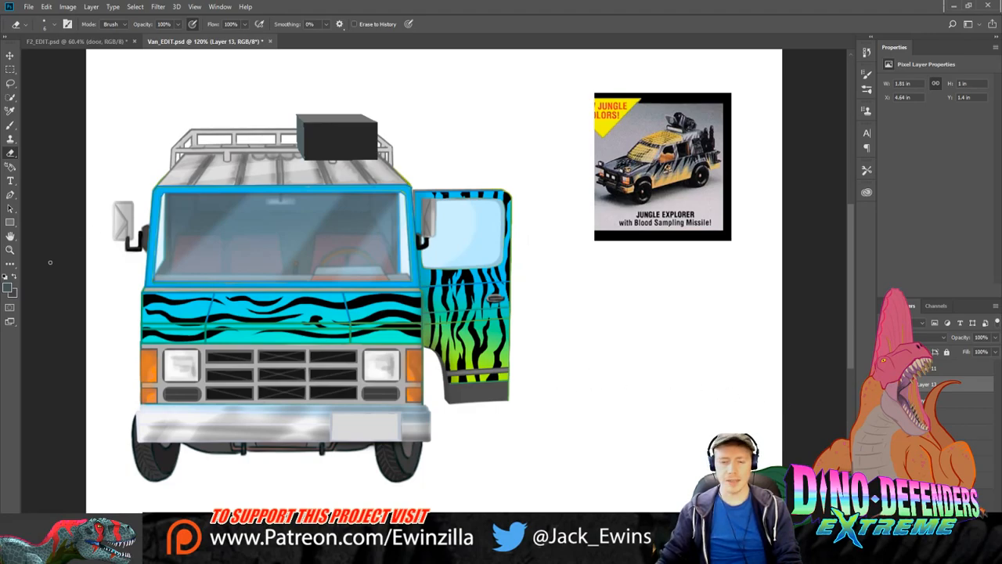
Step: Select the outer part of the open door on the van's layer and try narrowing it to about 82% width
left_click(10, 249)
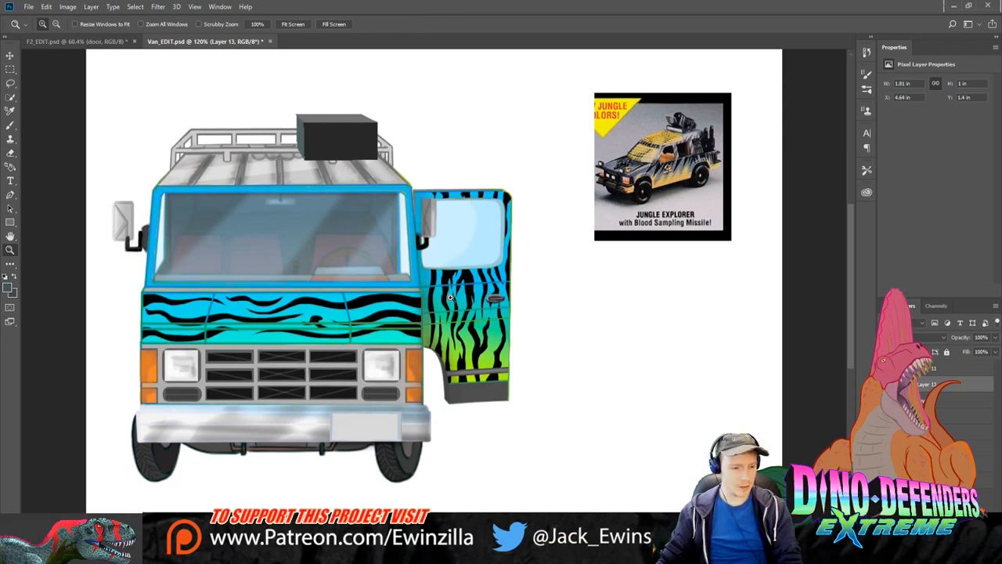
left_click(483, 263)
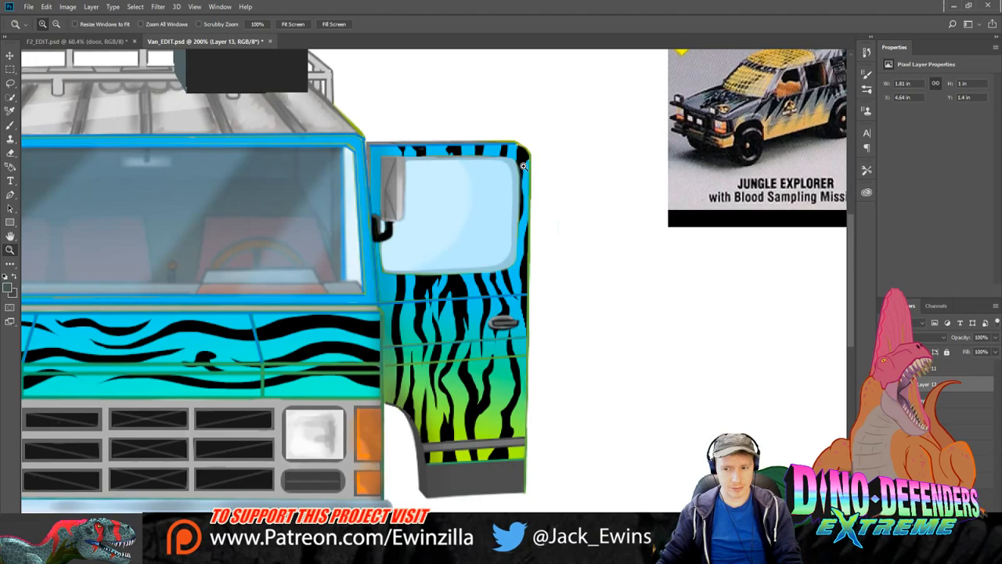
scroll(523, 165, "down", 1)
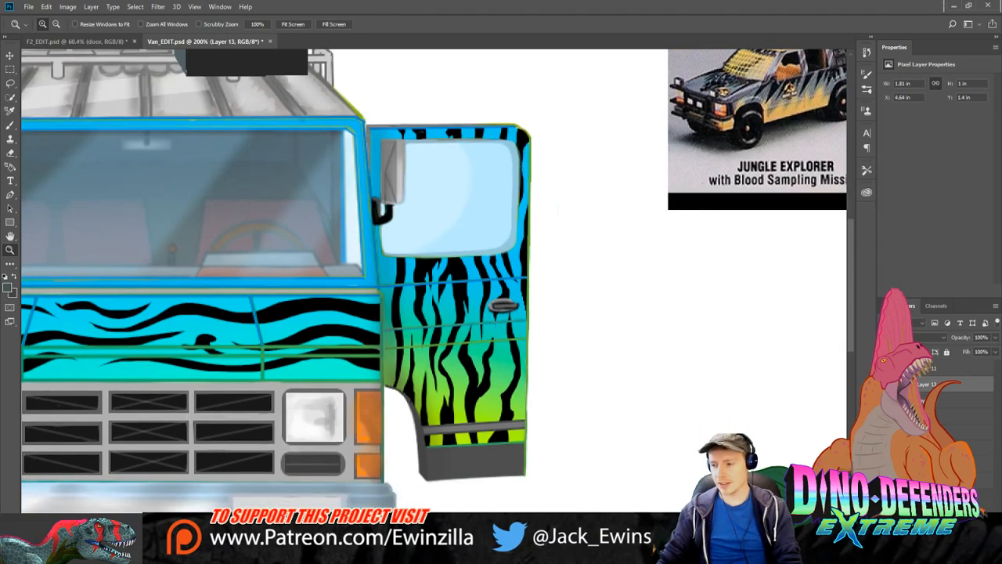
key("alt+[")
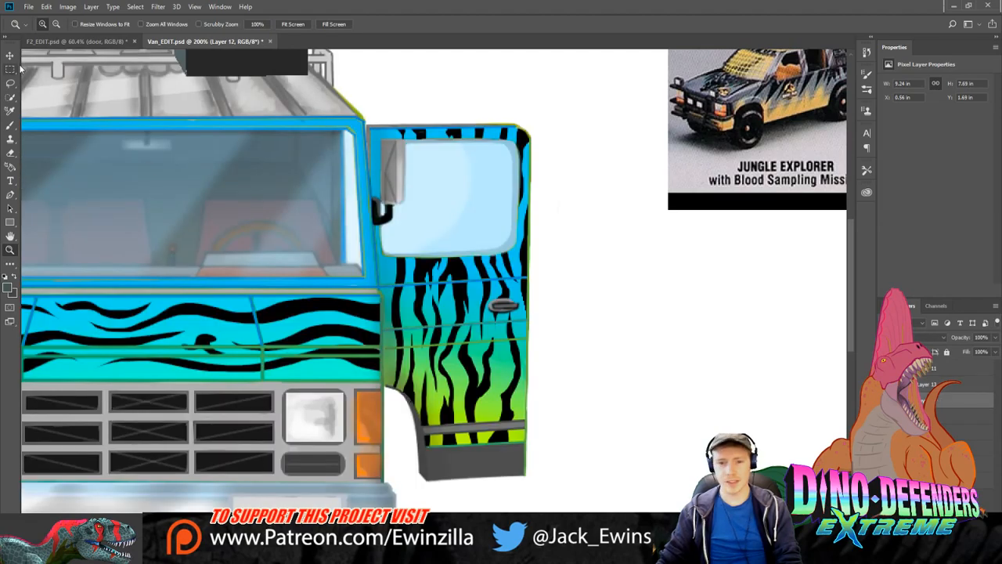
key("m")
left_click_drag(575, 100, 408, 255)
scroll(419, 274, "up", 10)
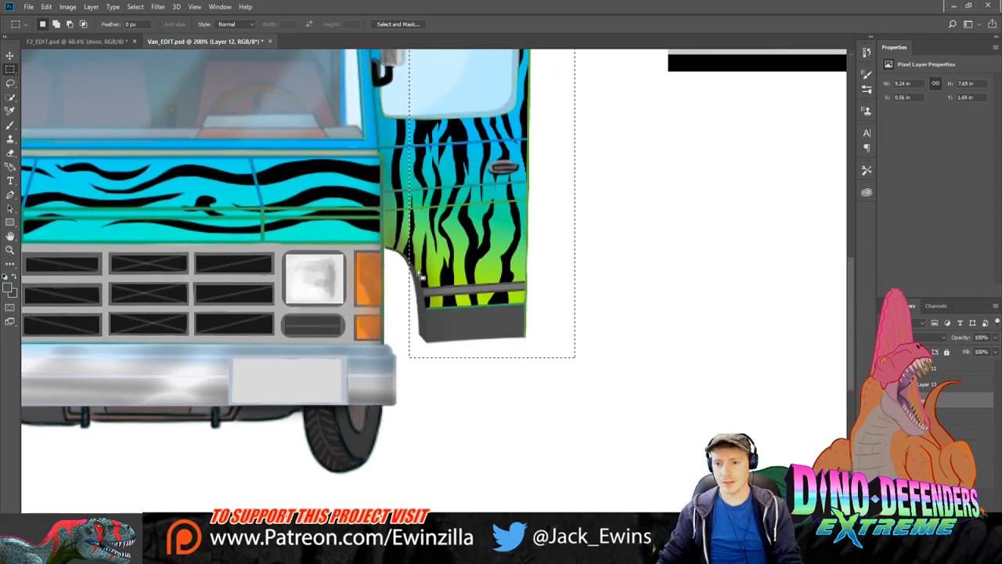
key("ctrl+t")
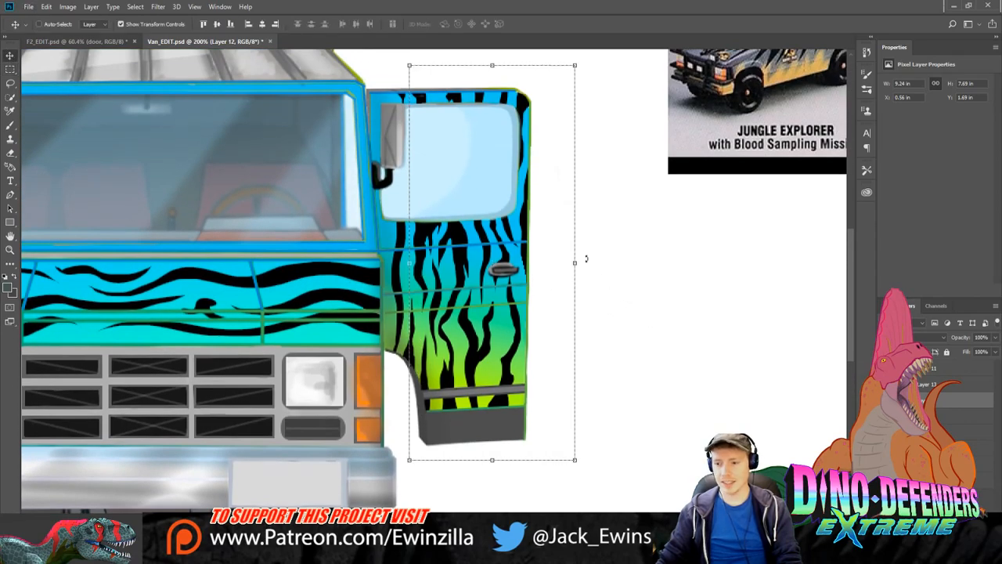
left_click_drag(575, 263, 546, 266)
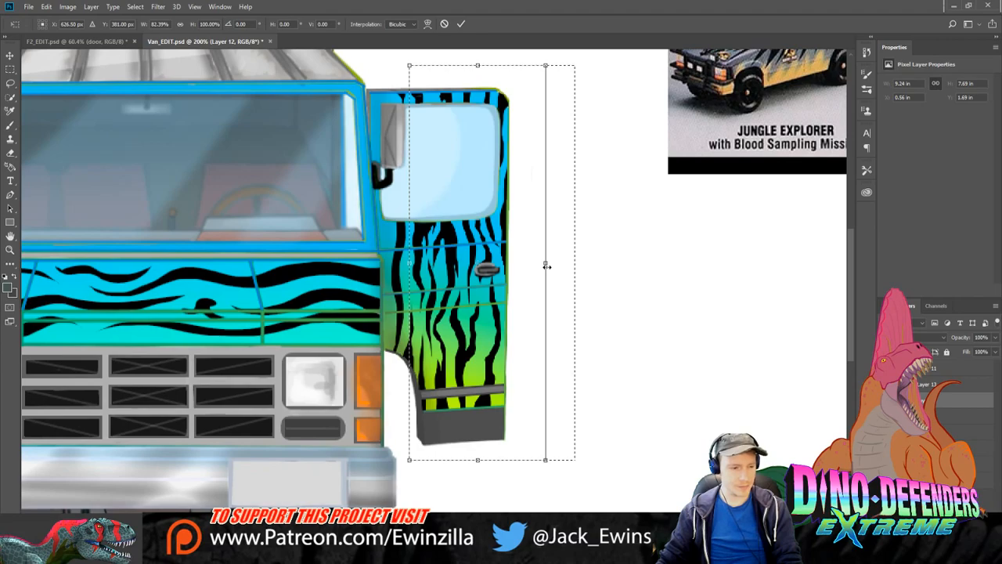
left_click(10, 69)
key("Return")
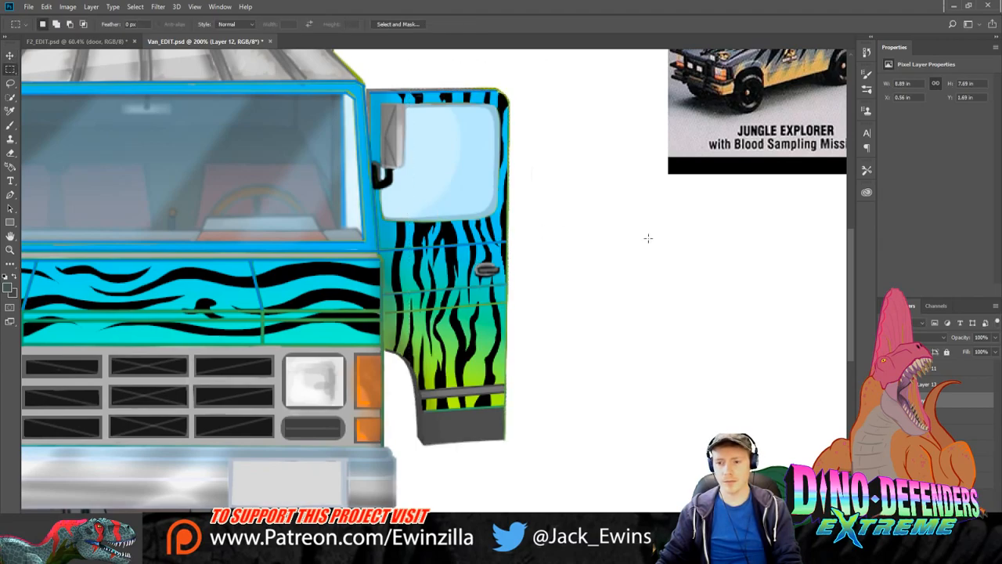
Step: Check the whole van with the narrowed door in view and undo the narrowing
left_click(10, 250)
left_click(300, 26)
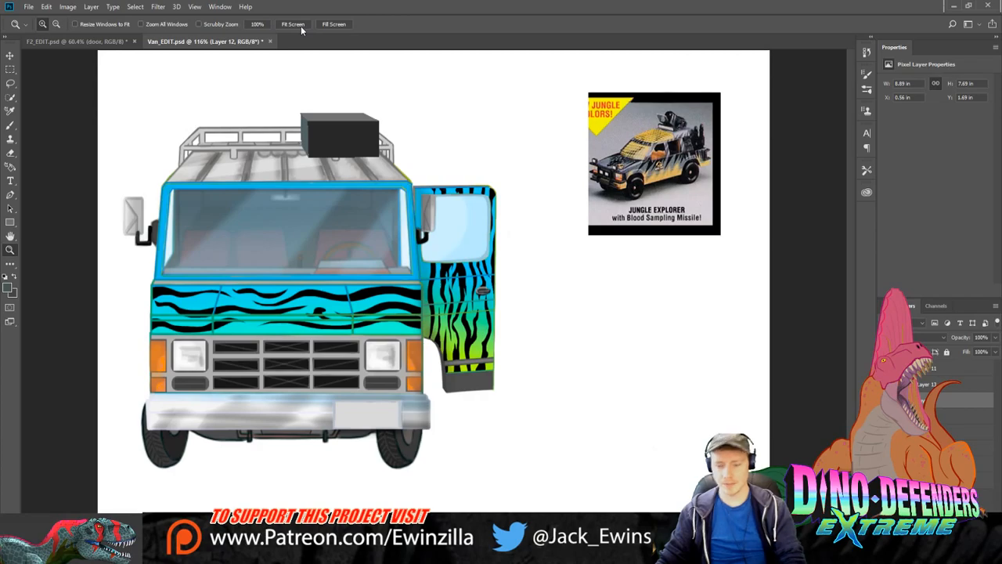
key("ctrl+shift+d")
key("ctrl+z")
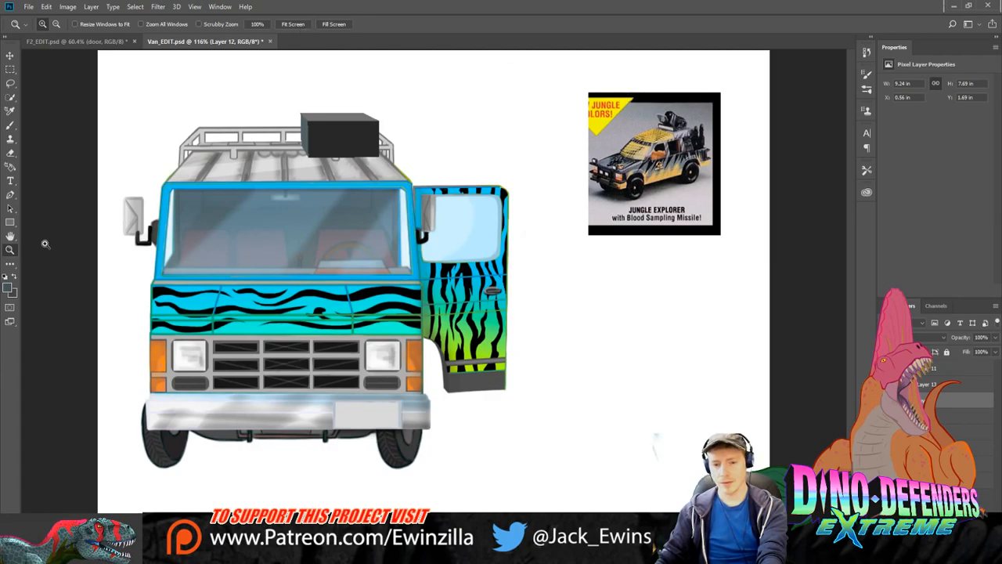
Step: Paint a small dark grey hinge in the gap between the windshield frame and the open door
left_click(496, 201)
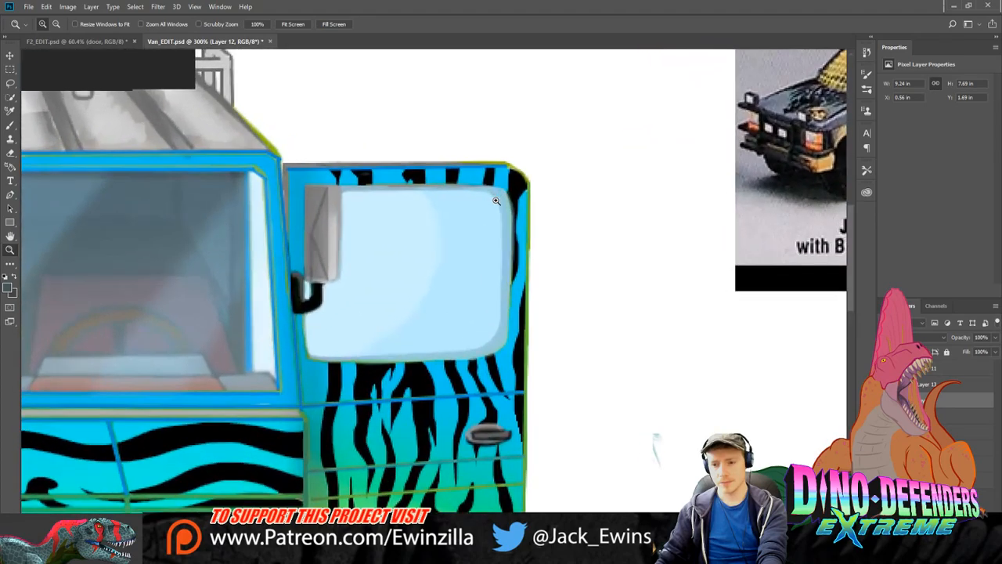
left_click(10, 126)
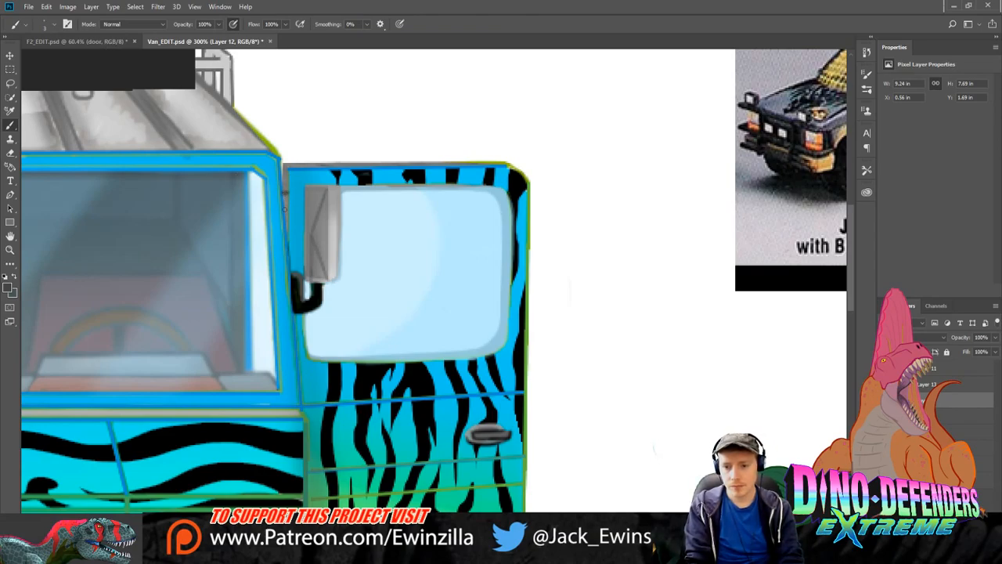
left_click_drag(284, 207, 287, 213)
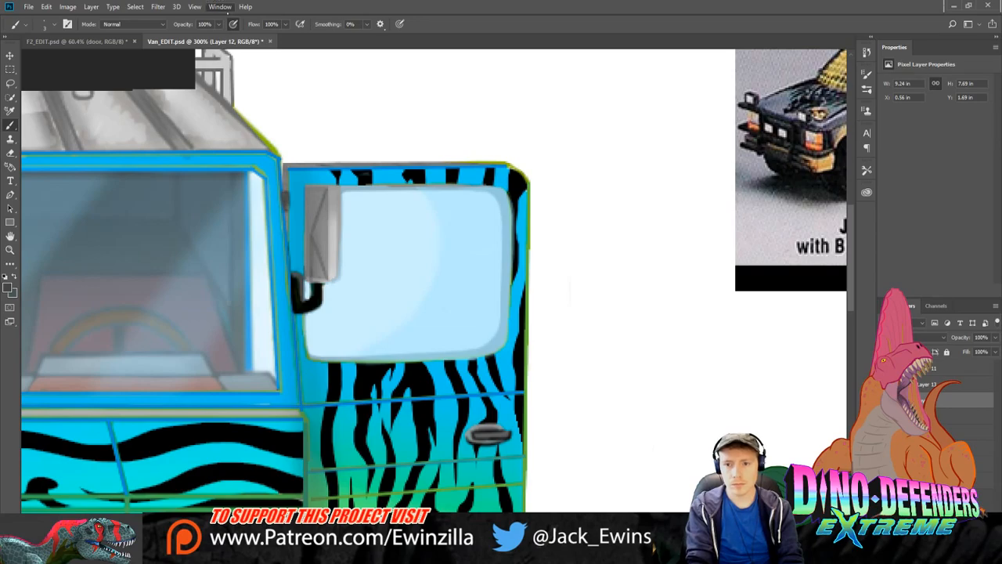
Step: Reset the workspace to reach the Smudge tool and smudge the door window's lower inner corner, its upper edge and the door's upper inner corner smooth
left_click(335, 30)
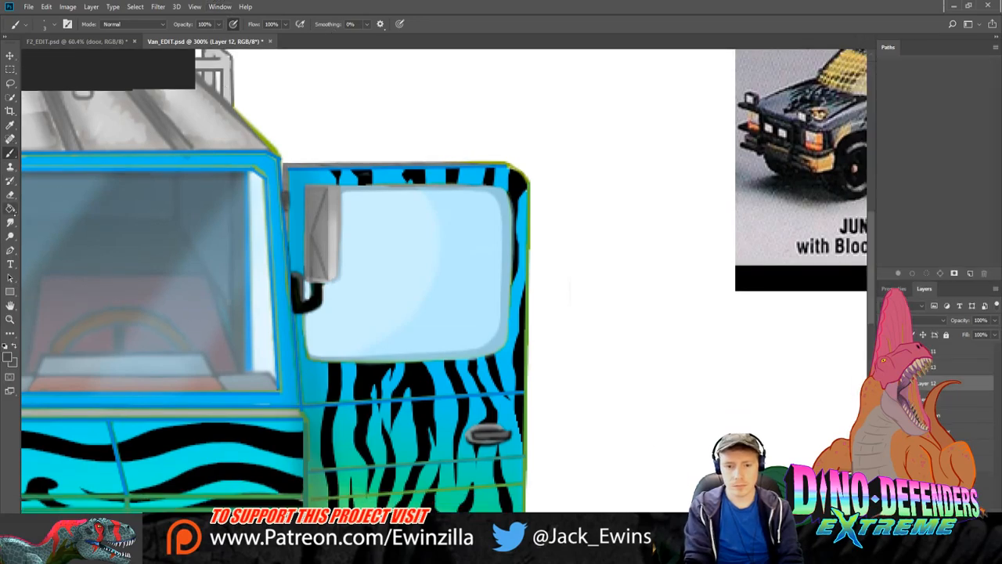
left_click(10, 223)
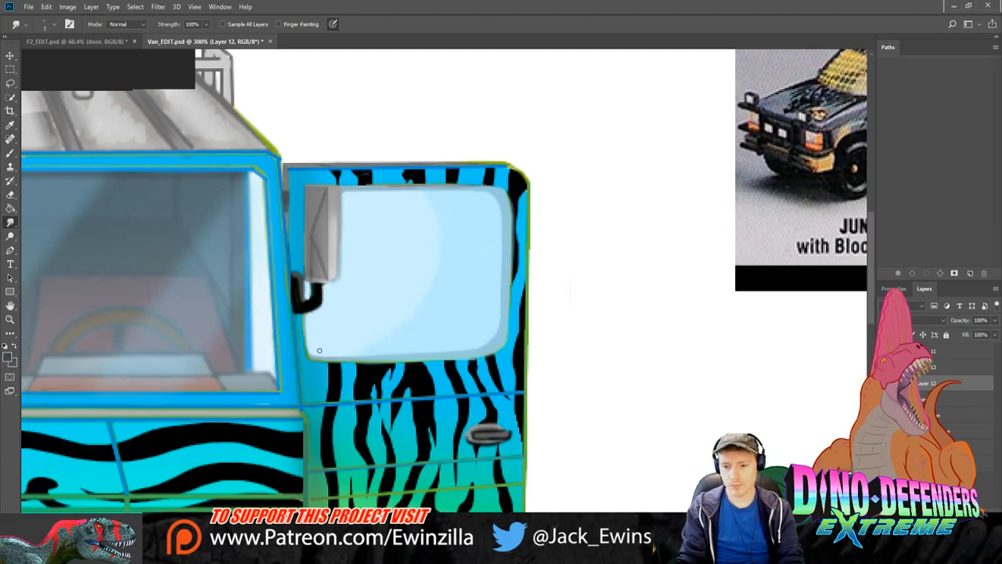
left_click_drag(321, 365, 307, 313)
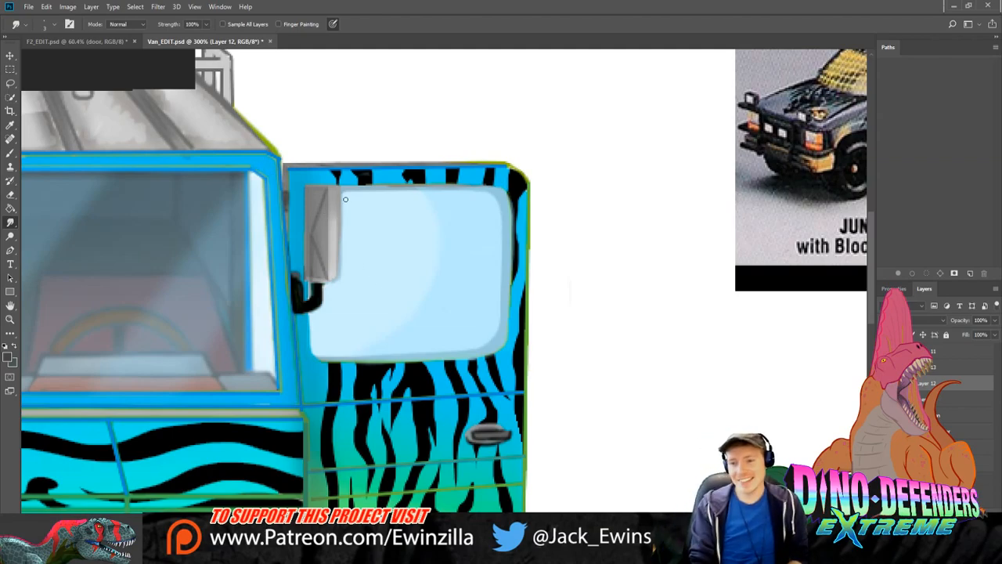
left_click_drag(343, 194, 408, 188)
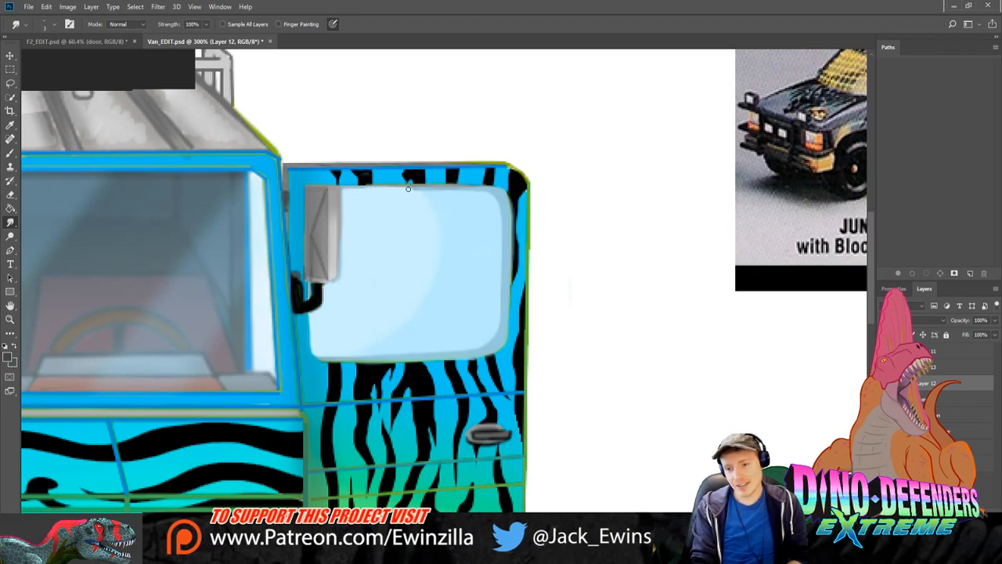
mouse_move(346, 190)
left_mouse_down()
mouse_move(476, 190)
mouse_move(495, 227)
left_mouse_up()
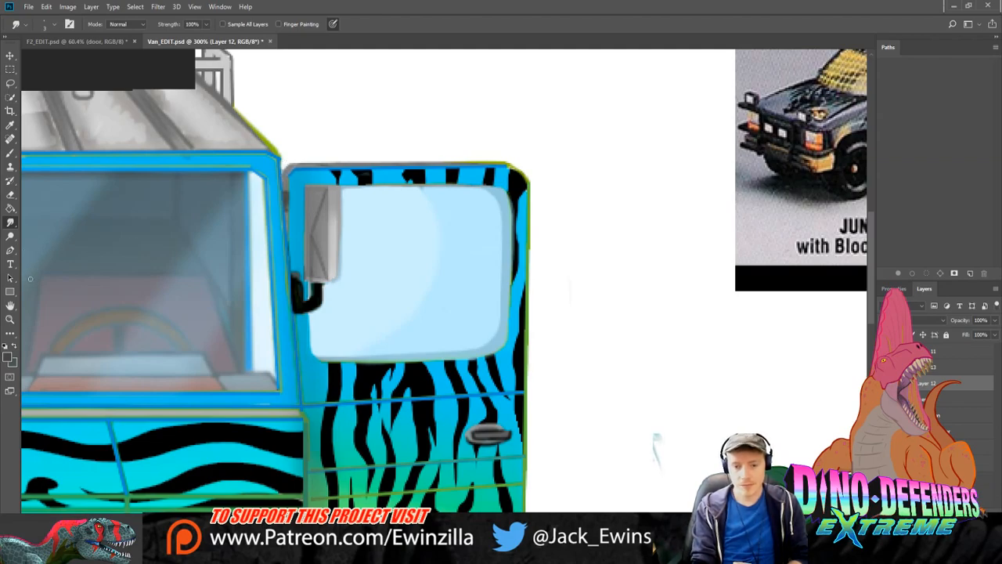
Step: Select the roof box's layer and lower its opacity to 55% to reveal the rack behind it
left_click(10, 319)
left_click(293, 24)
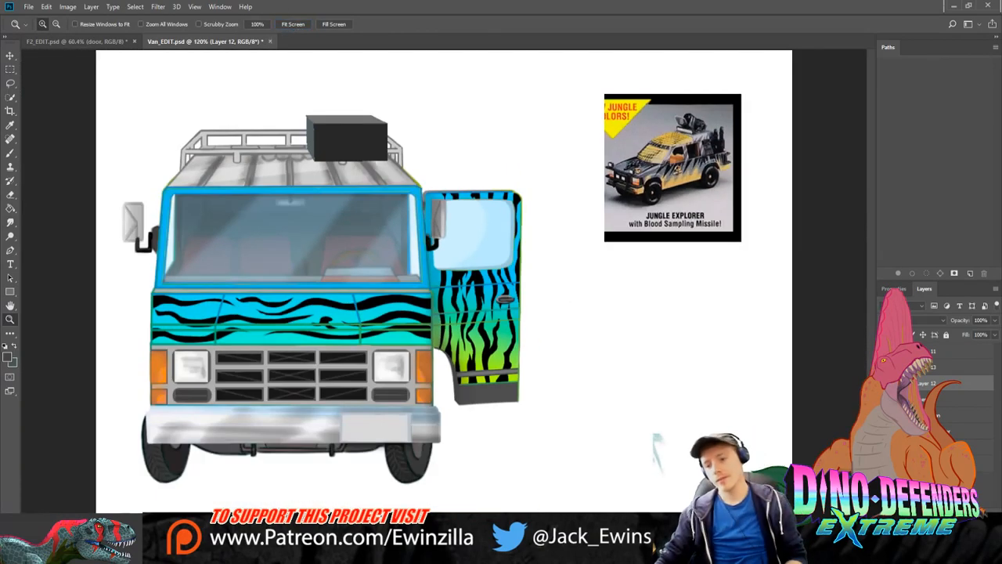
left_click(330, 247)
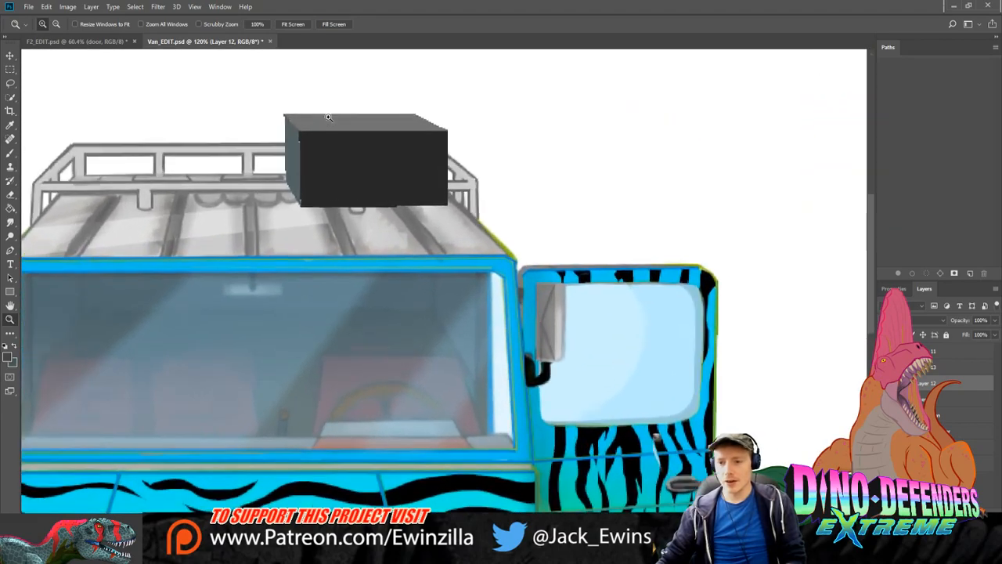
key("alt+]")
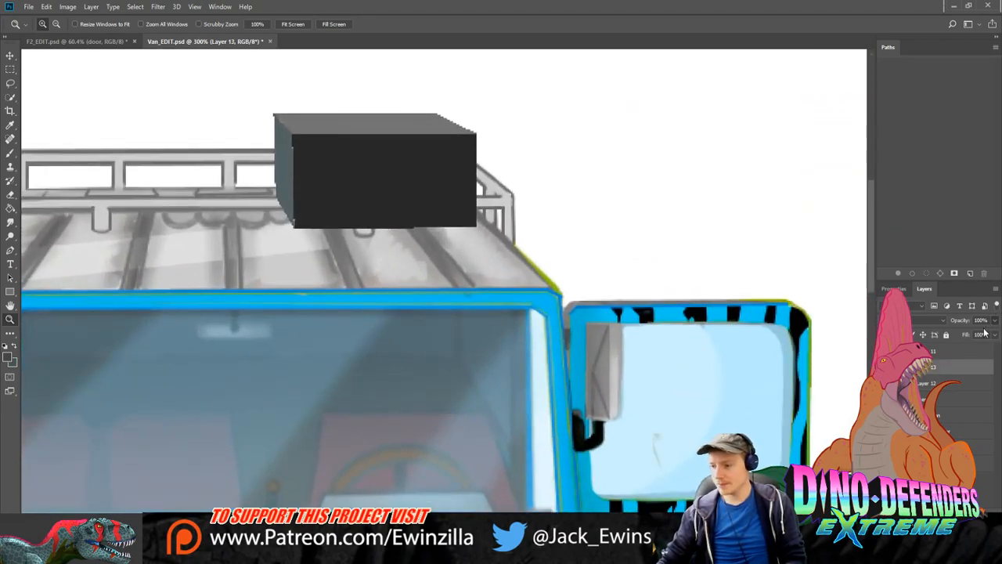
key("5")
key("5")
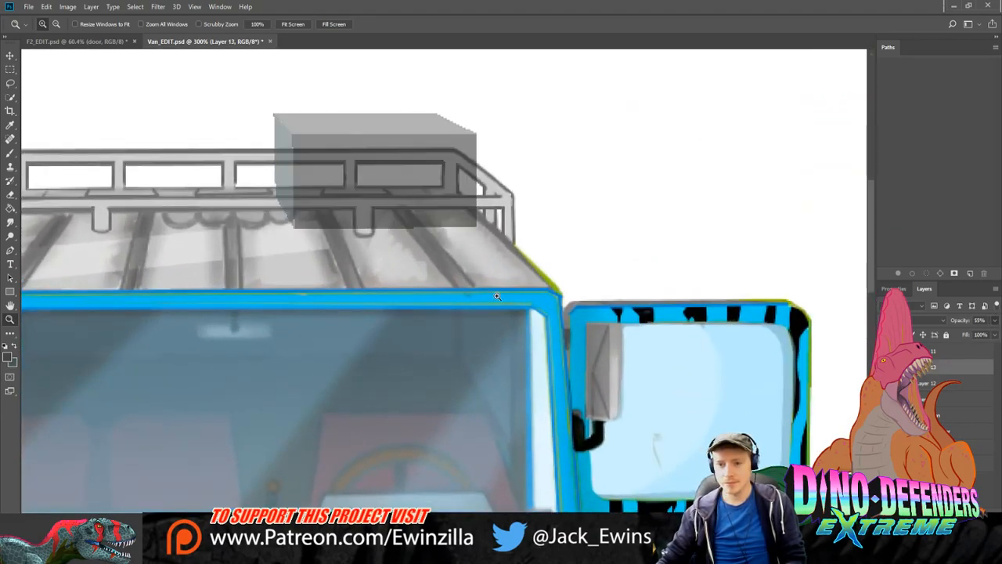
Step: Clear the box's stray corner pixels and the areas covering the rack's front rail and bracket, and restore the layer's opacity to 100%
left_click(10, 69)
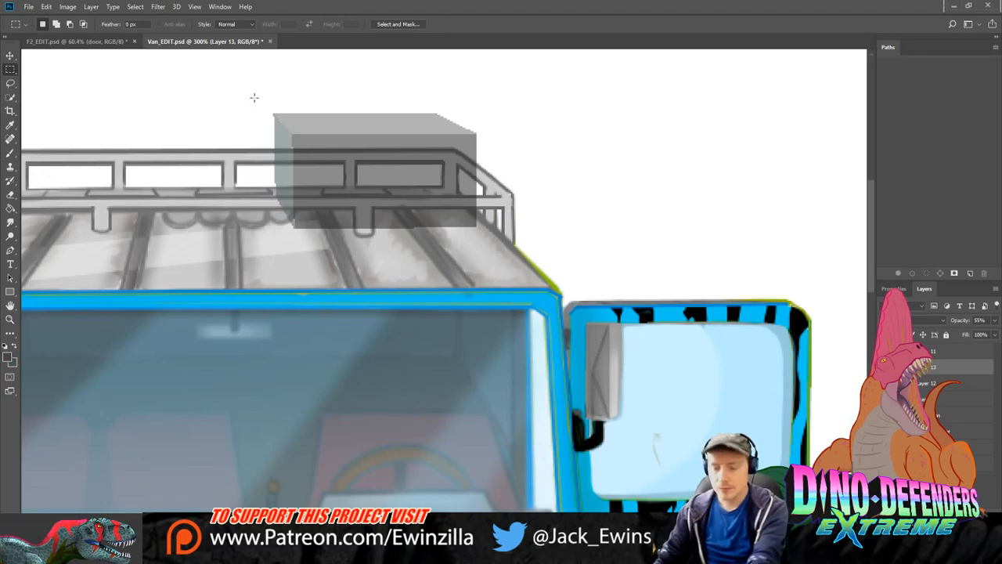
left_click_drag(252, 94, 275, 137)
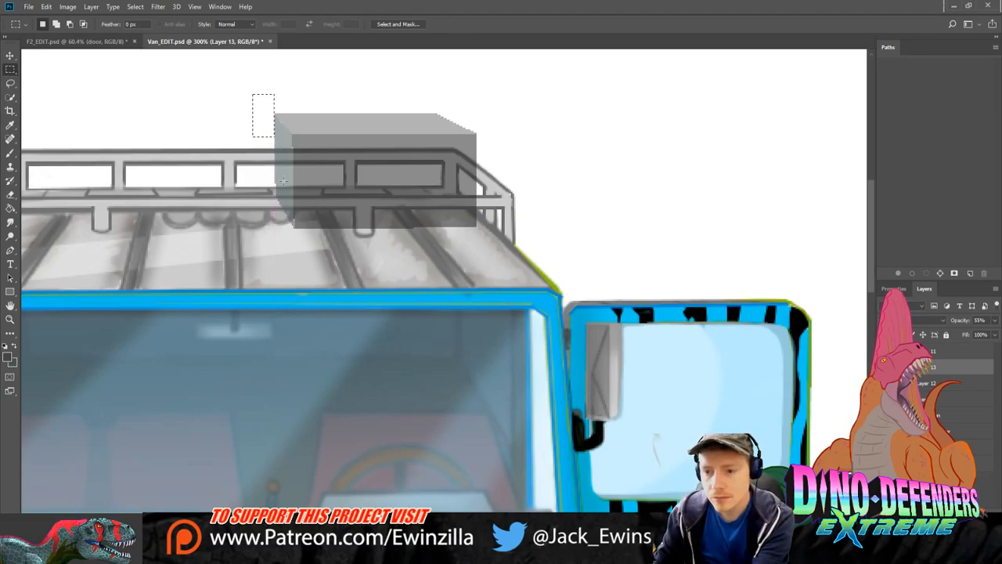
key("ctrl+d")
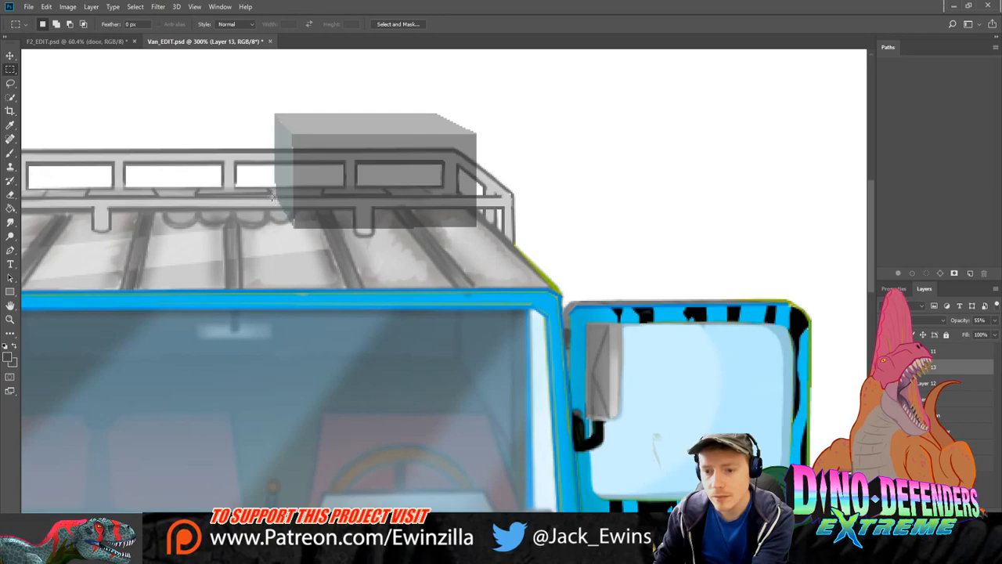
left_click_drag(271, 196, 526, 208)
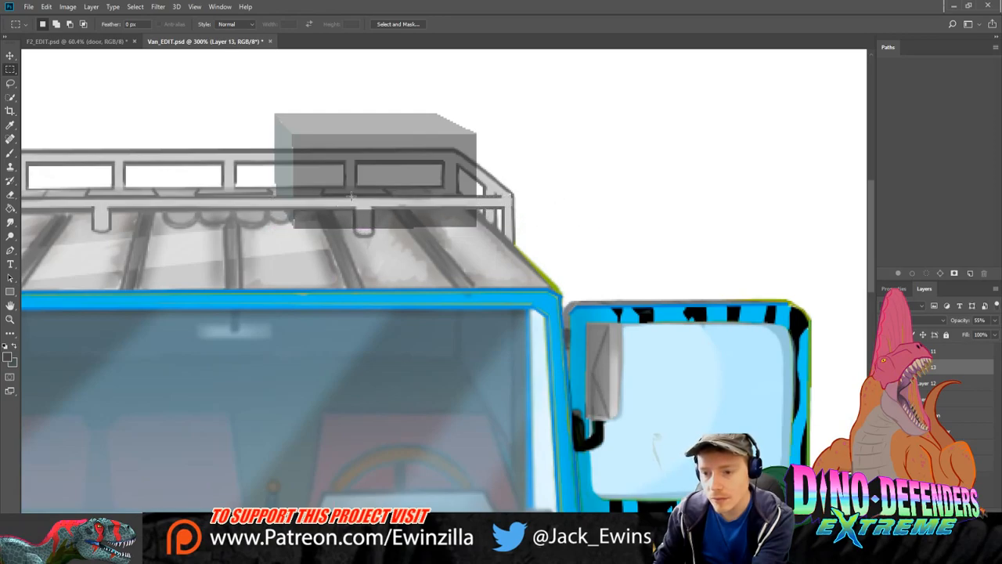
left_click_drag(355, 196, 374, 251)
key("ctrl+d")
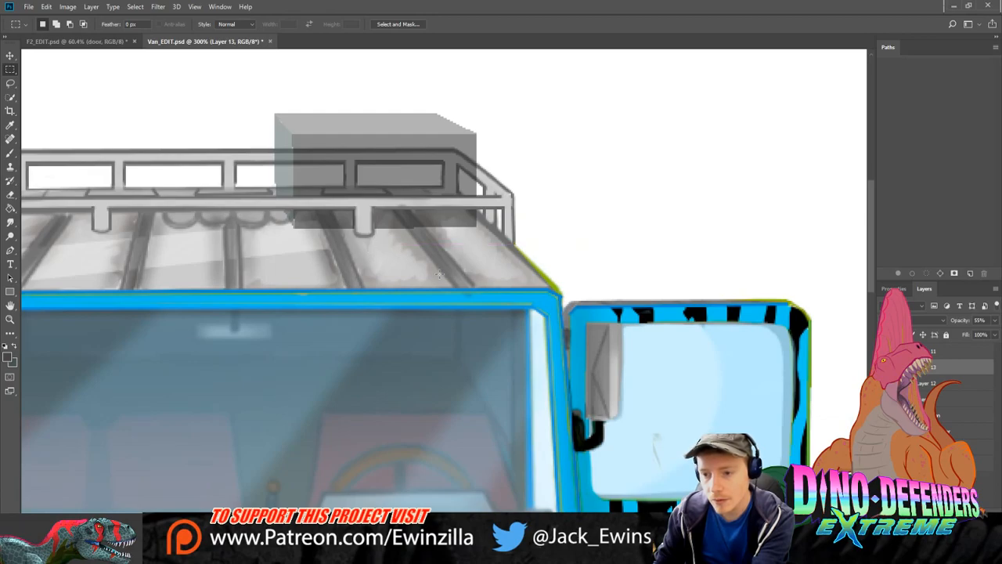
mouse_move(994, 320)
left_mouse_down()
mouse_move(991, 338)
mouse_move(999, 338)
left_mouse_up()
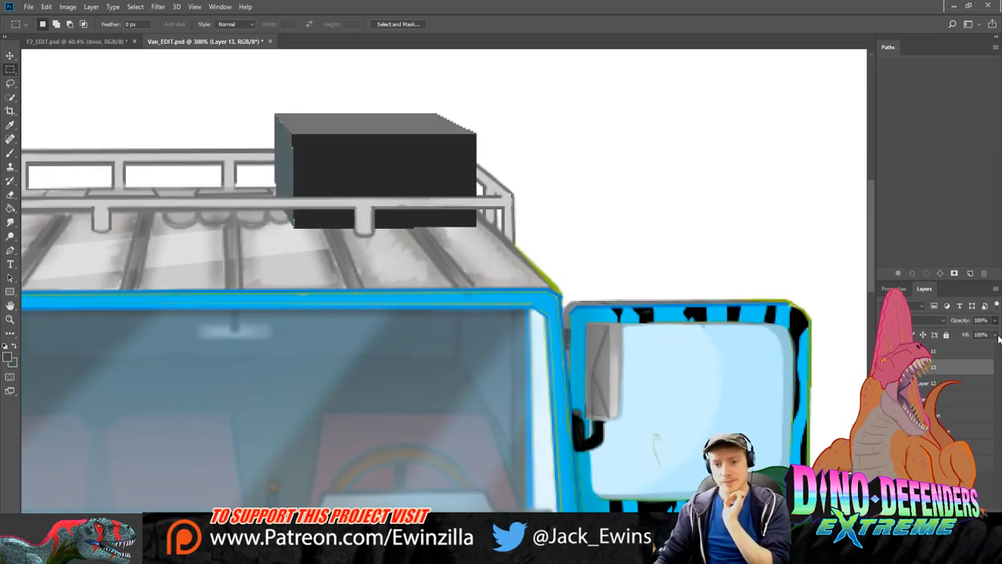
Step: Fill the roof box's front face with dark green at 100% opacity, including the sections below the rack's rail
left_click(10, 124)
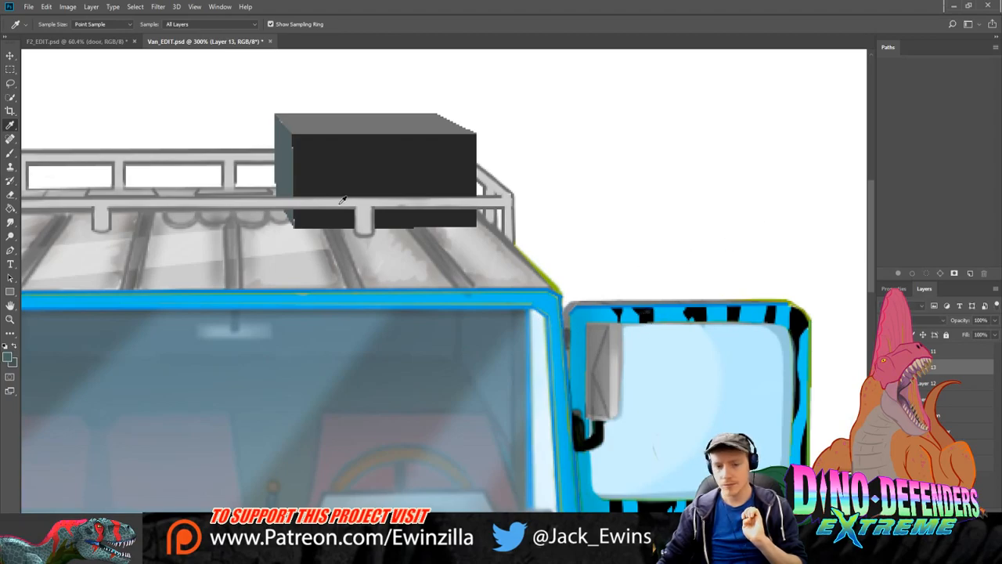
left_click(10, 207)
left_click(329, 187)
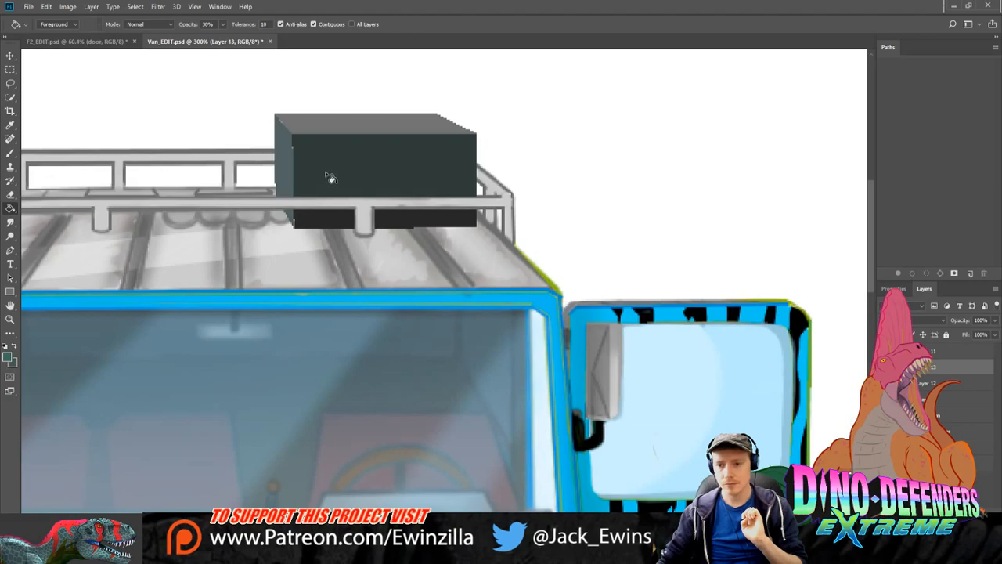
key("0")
left_click(367, 172)
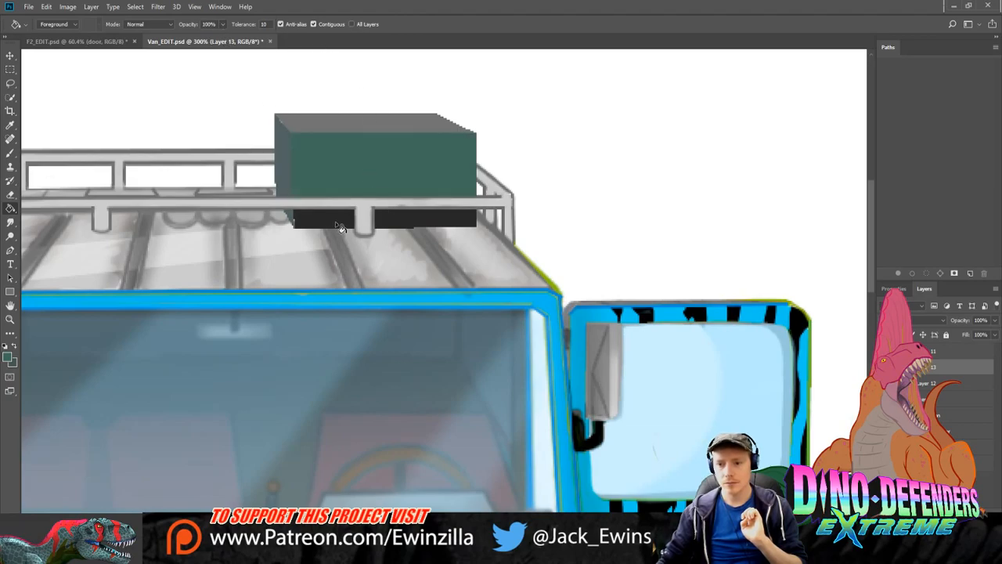
left_click(339, 223)
left_click(449, 225)
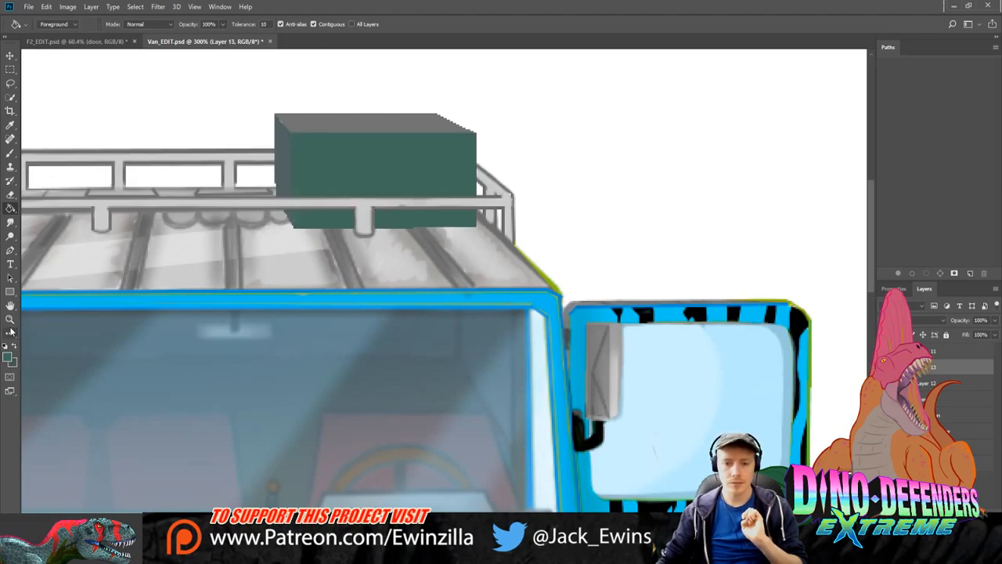
key("i")
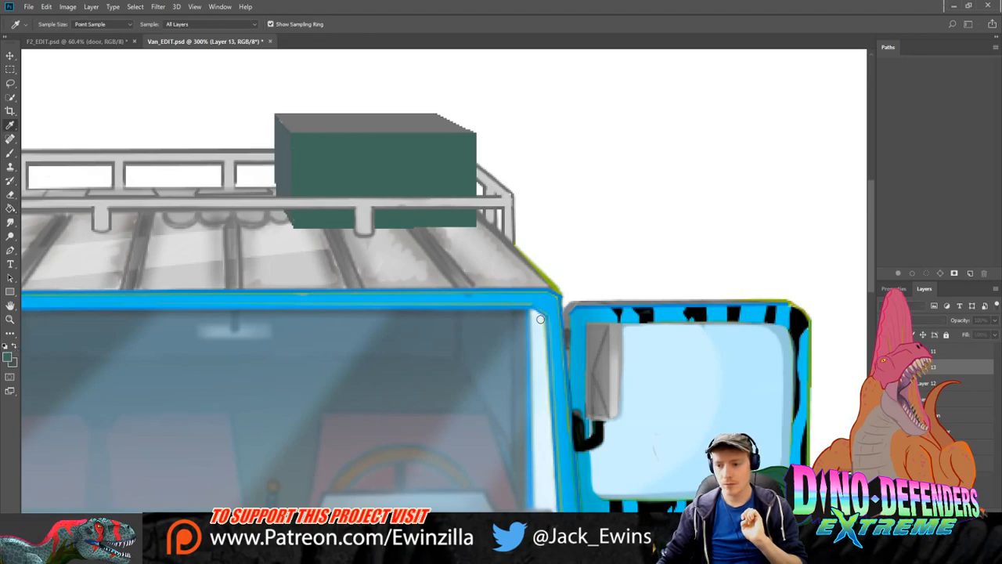
Step: Try dark fills on the roof box's side face, top face and lower front section below the rail, and undo them
key("g")
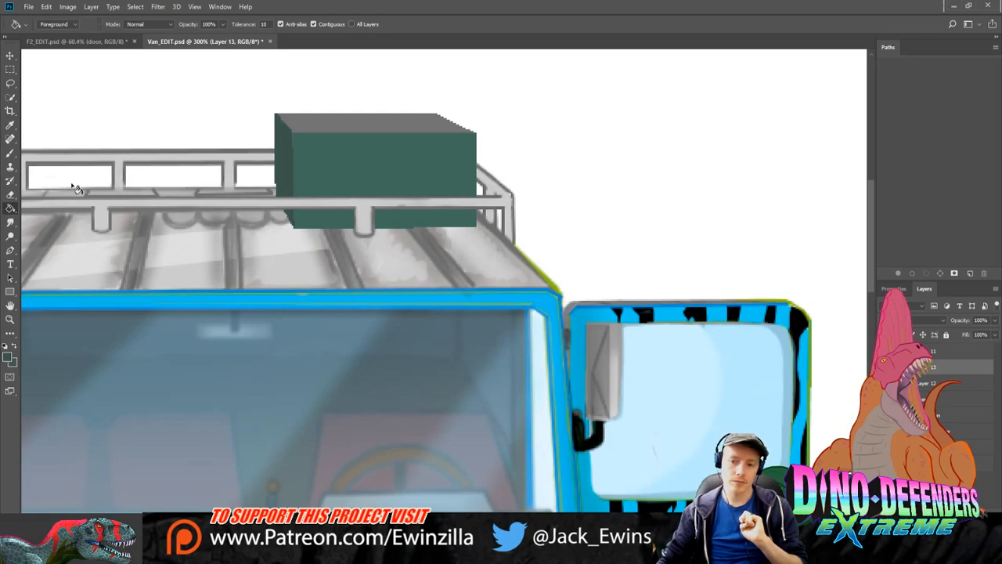
left_click(383, 127)
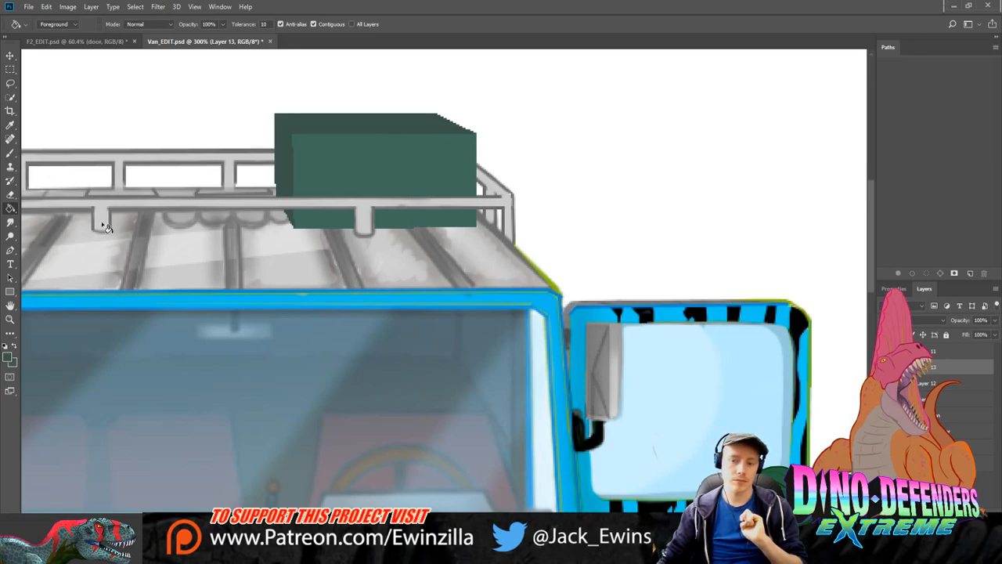
key("ctrl+z")
left_click(407, 219)
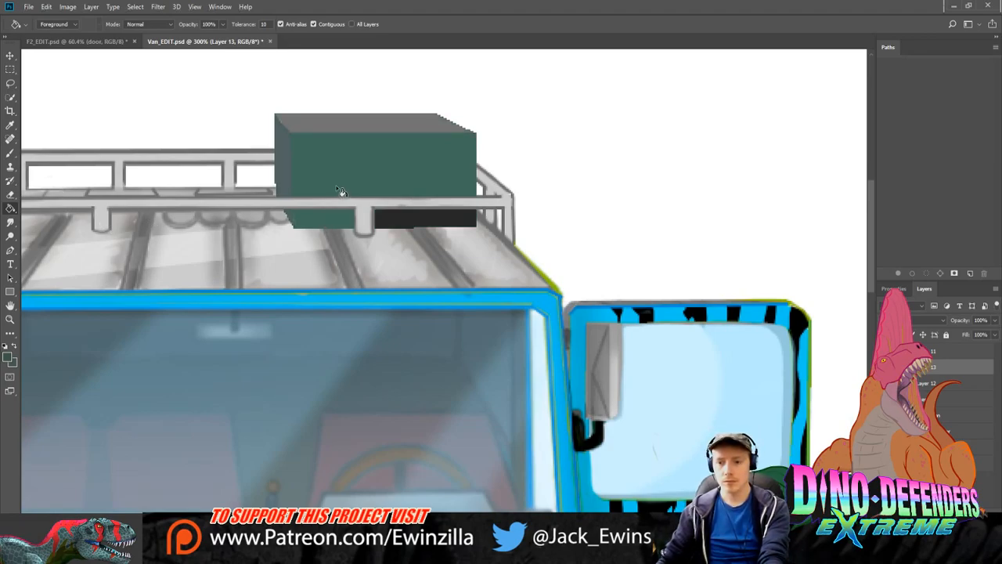
key("shift+minus")
key("shift+minus")
key("shift+minus")
key("shift+minus")
key("shift+minus")
key("shift+minus")
key("shift+minus")
key("shift+minus")
key("shift+minus")
key("shift+minus")
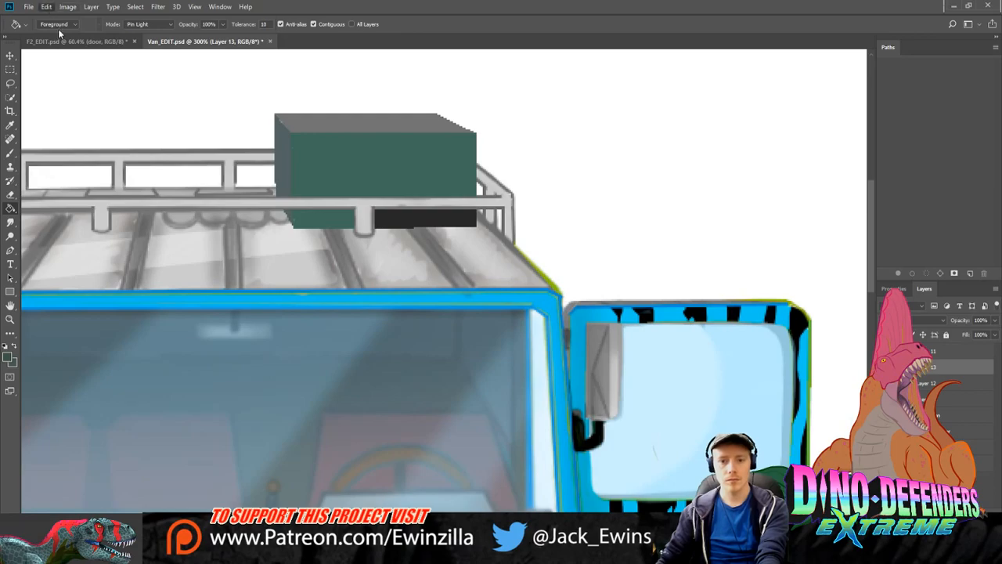
key("ctrl+z")
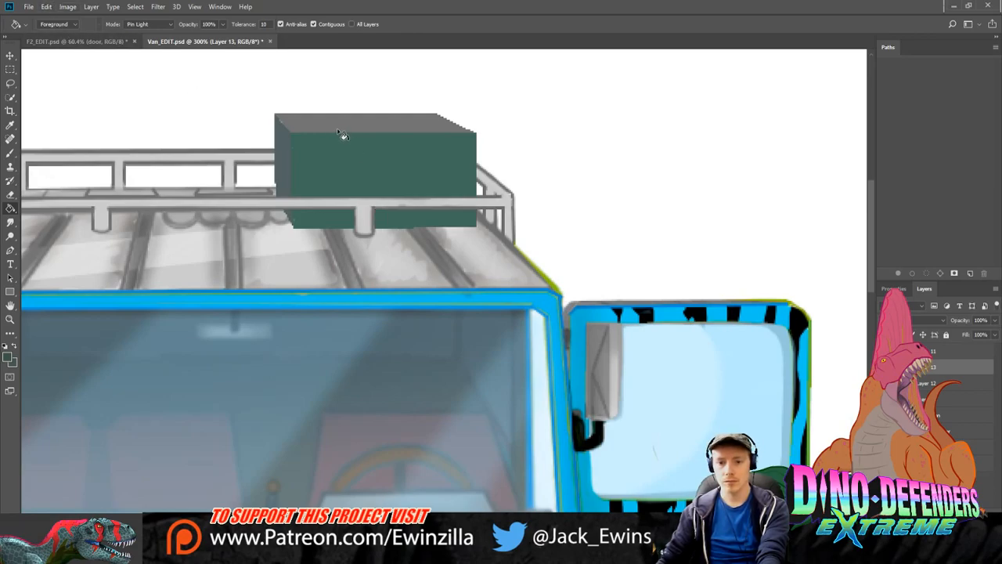
Step: Return the Paint Bucket's blending mode to Normal and fill the roof box's top face with a more saturated green
key("i")
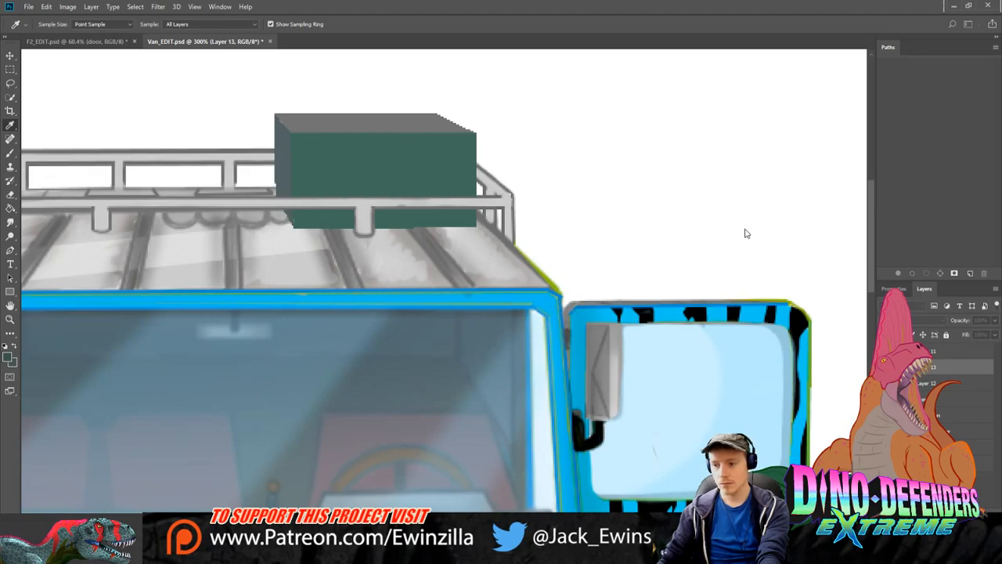
key("g")
scroll(134, 24, "up", 19)
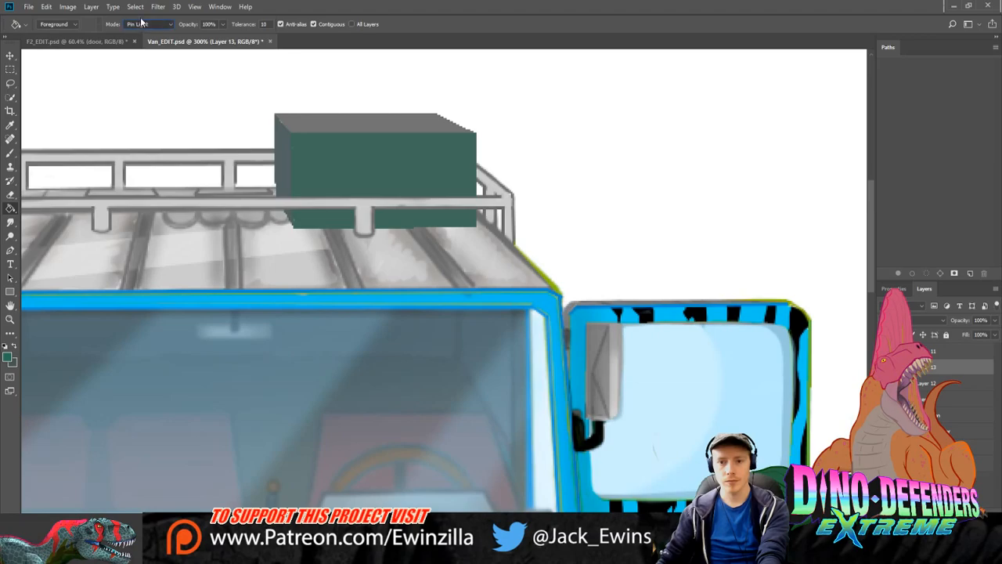
left_click(381, 124)
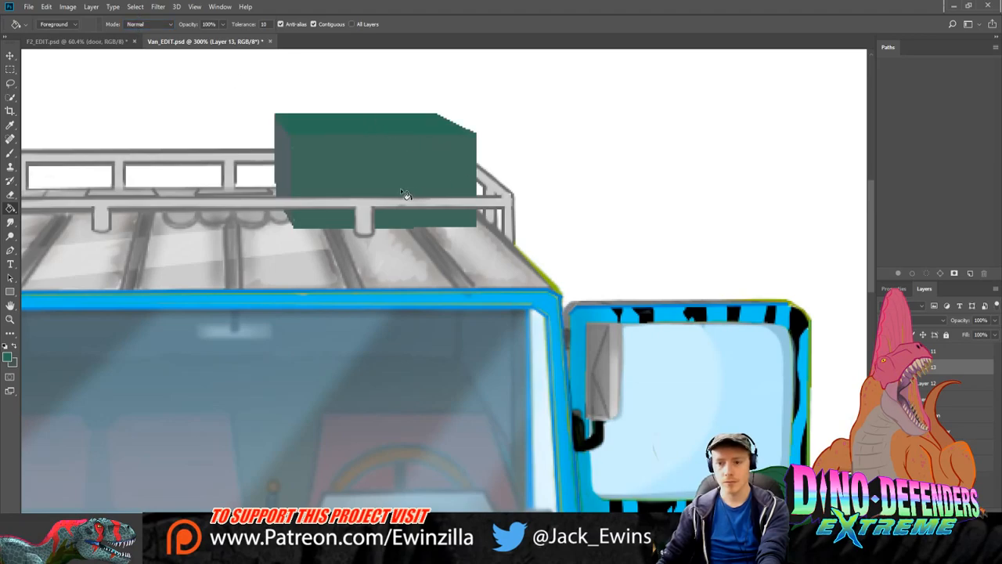
Step: Select the roof box's front face with a rectangular marquee that extends below its lower edge onto the roof
left_click(10, 68)
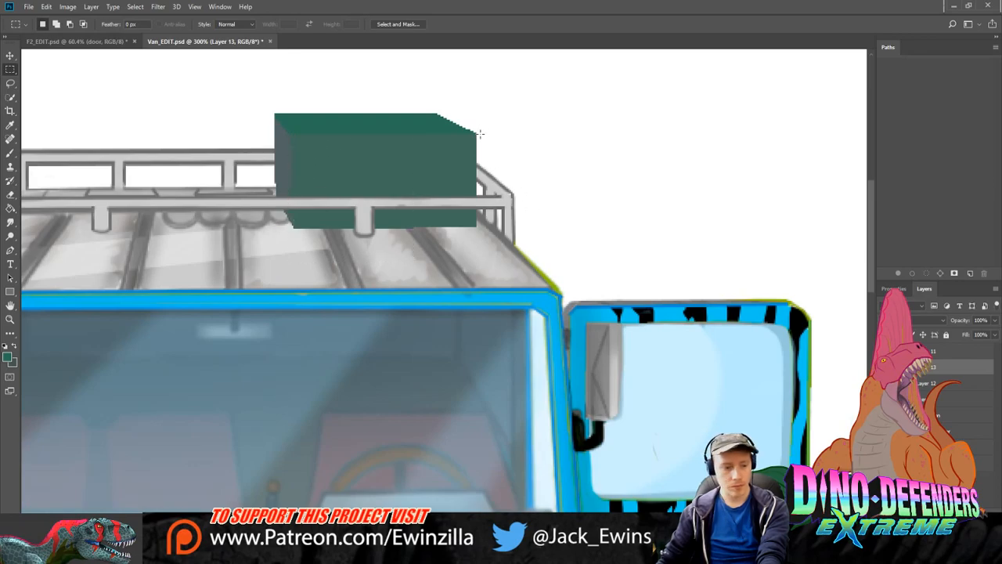
left_click_drag(481, 133, 356, 211)
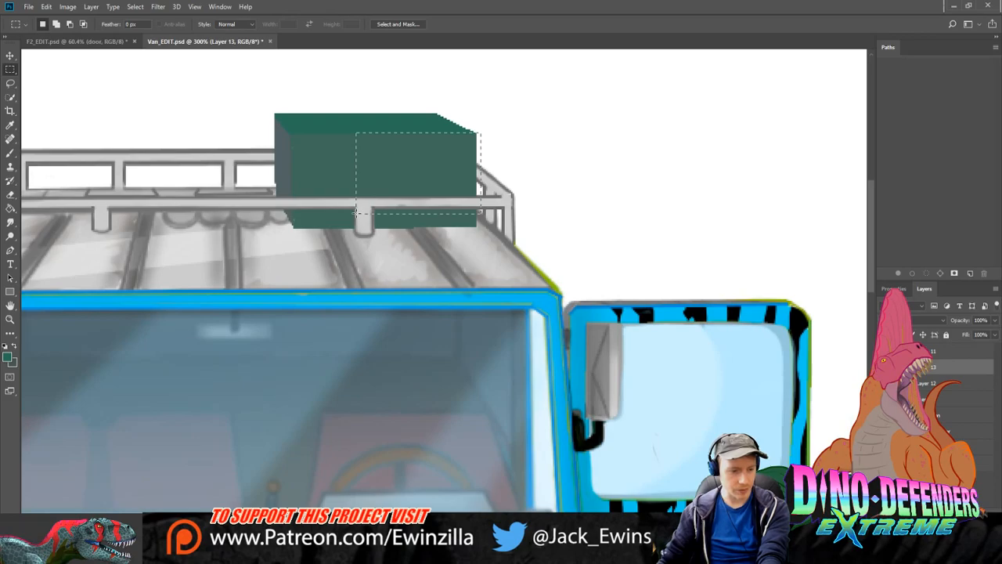
left_click_drag(356, 212, 293, 258)
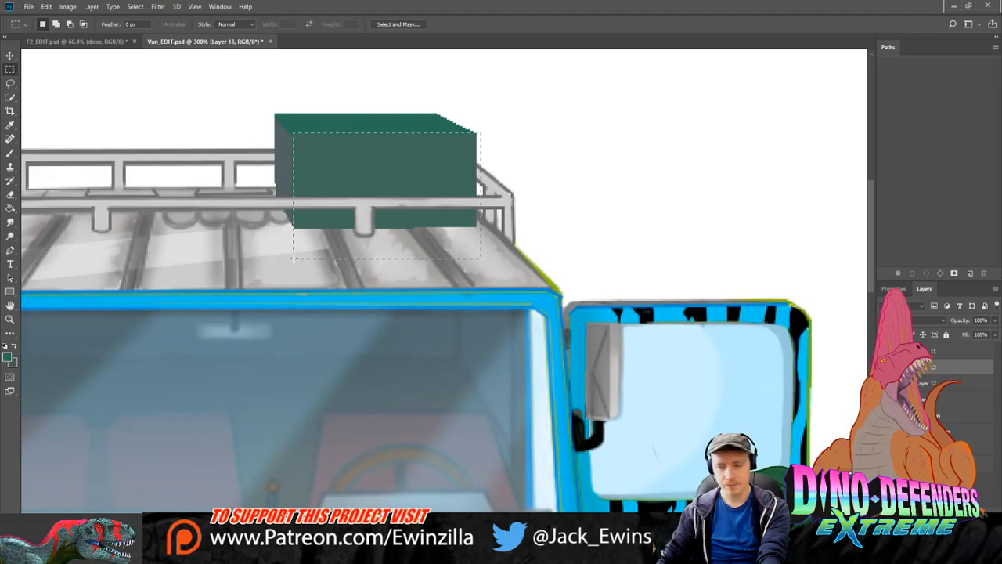
key("ctrl+d")
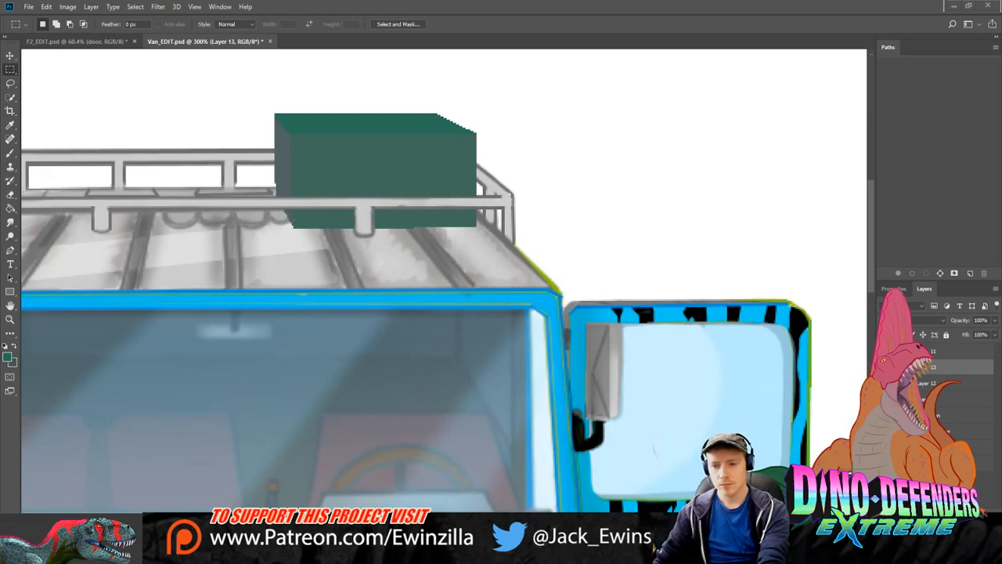
left_click_drag(293, 131, 480, 258)
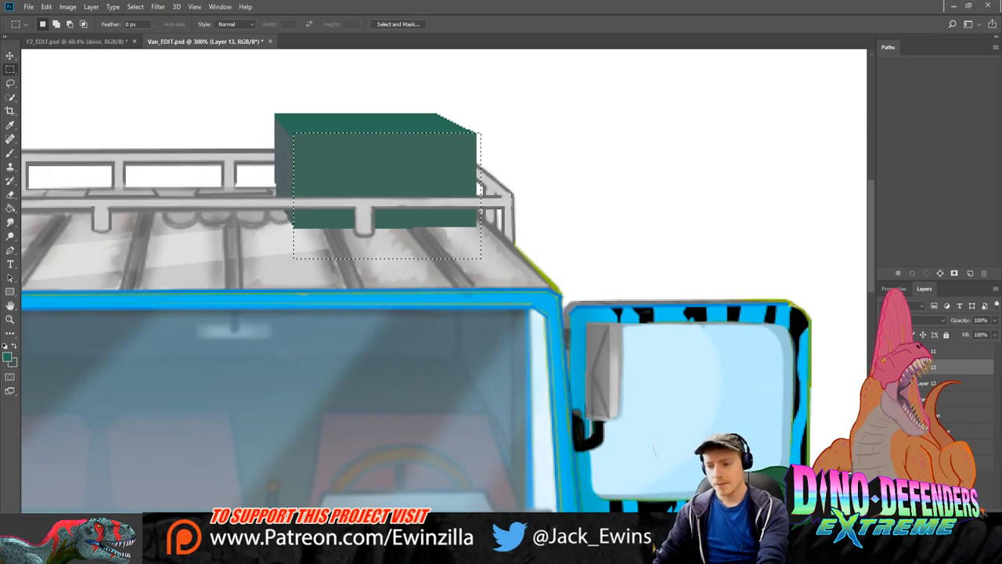
Step: Examine the open door's window, stripes and handle, and check the whole van with its roof box at full-canvas view
left_click_drag(847, 421, 571, 412)
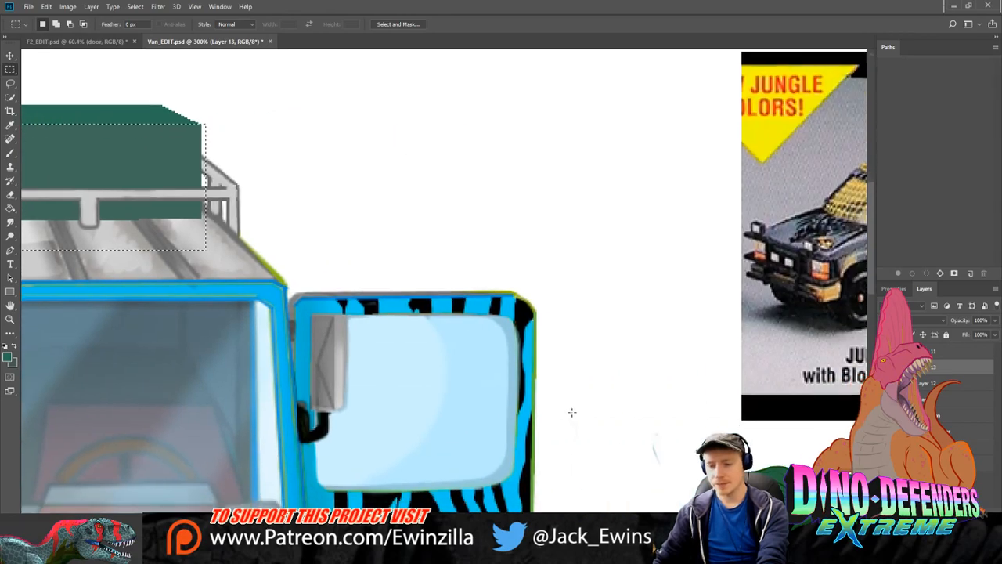
scroll(572, 412, "down", 3)
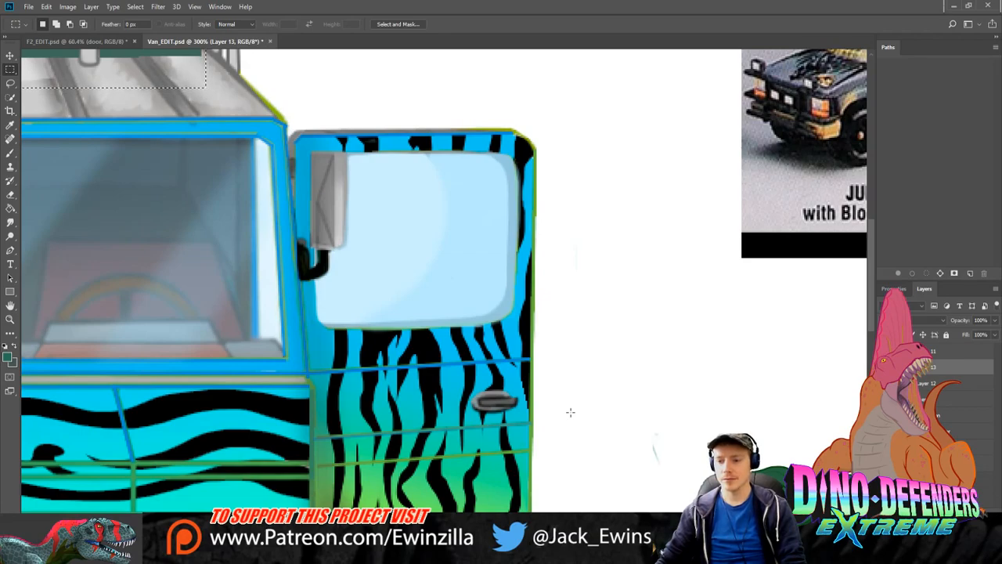
scroll(570, 412, "down", 2)
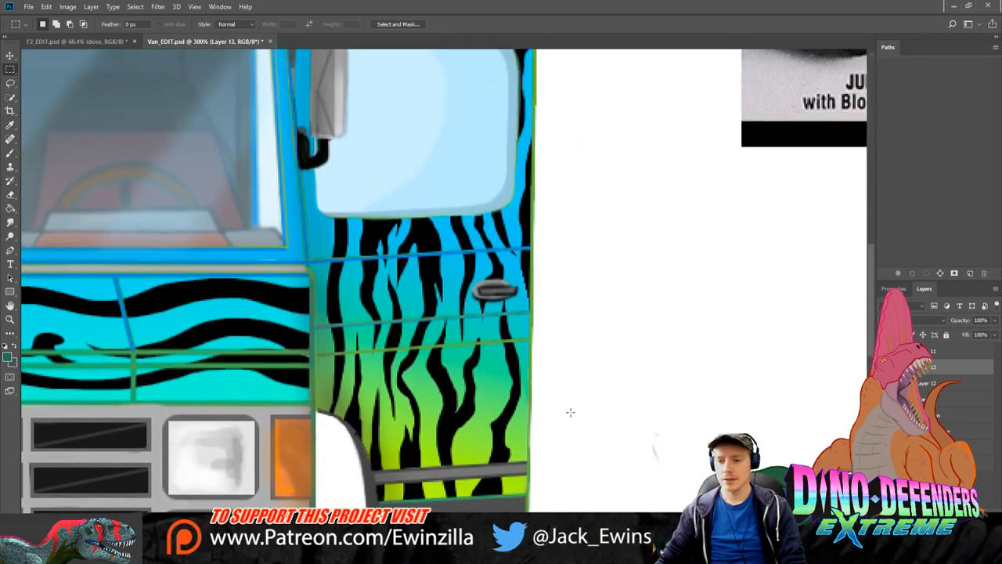
scroll(570, 412, "up", 3)
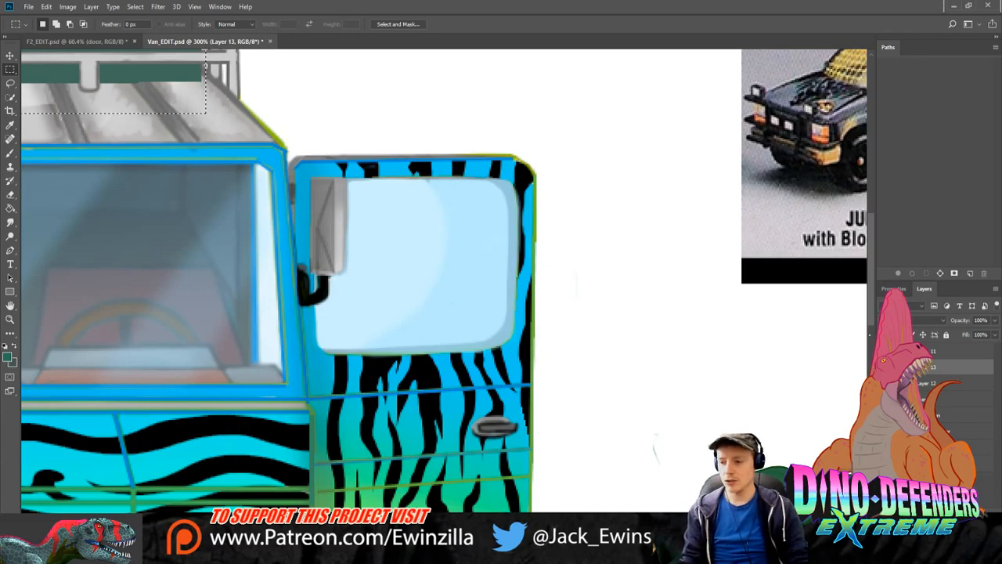
scroll(443, 280, "down", 2)
scroll(443, 280, "down", 2)
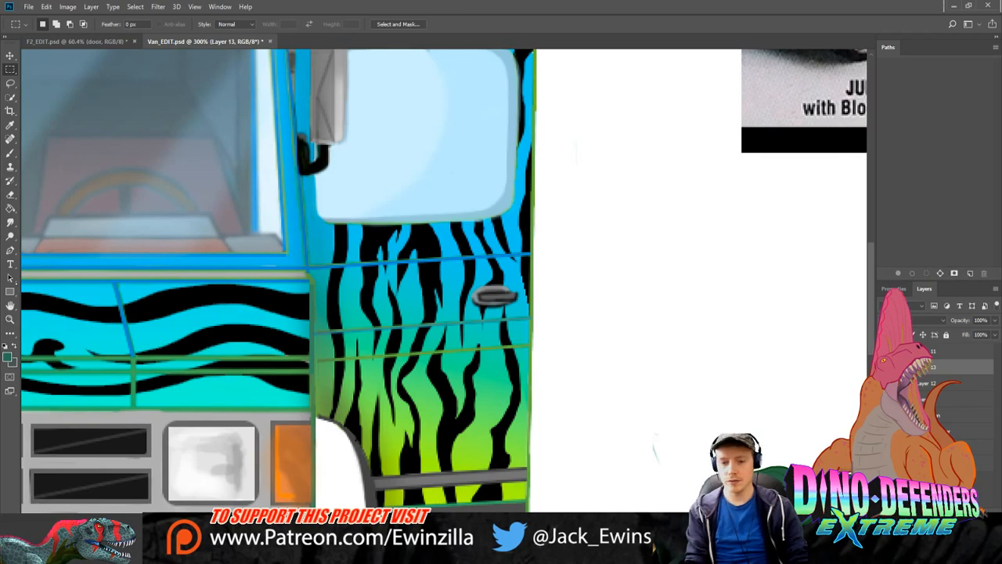
left_click(10, 318)
key("ctrl+0")
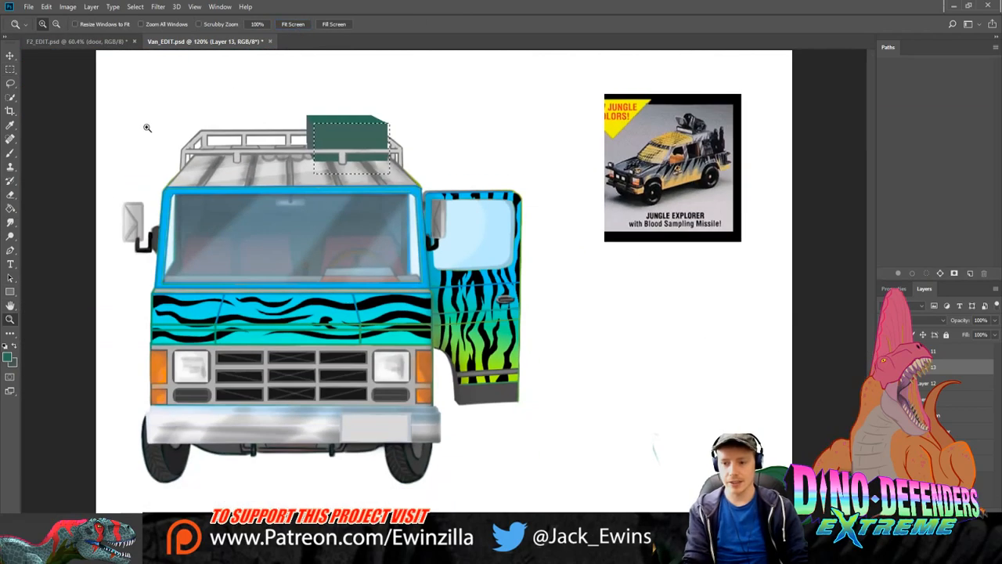
Step: Select the outer part of the open van door on Layer 12 with a rectangular selection
left_click(10, 69)
left_click_drag(540, 166, 453, 449)
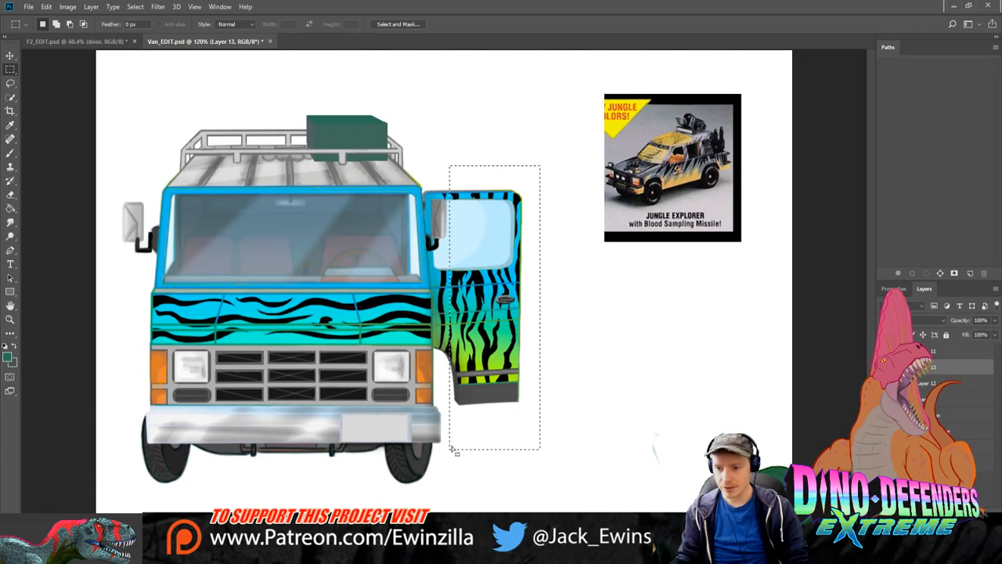
key("z")
left_click(615, 280)
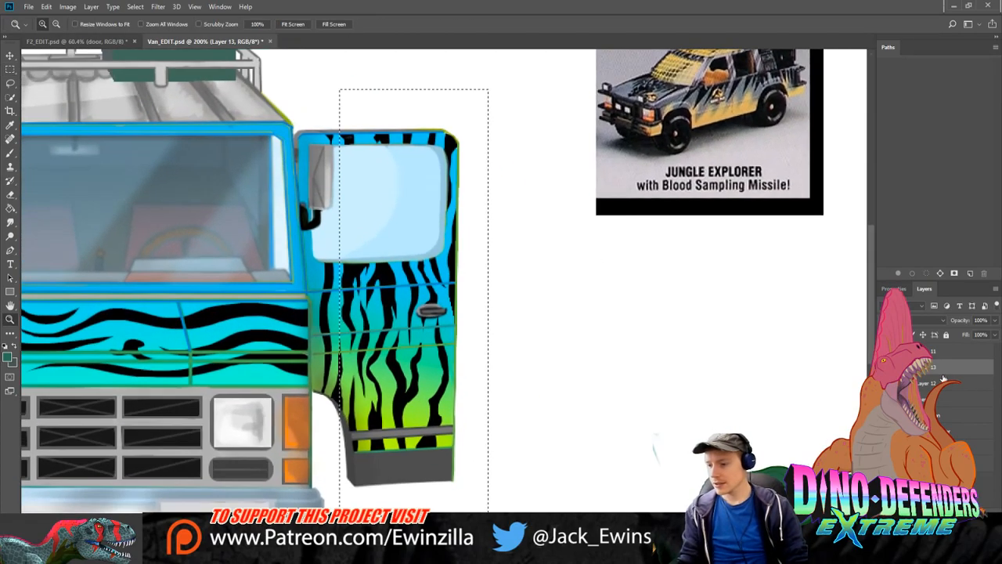
left_click(944, 382)
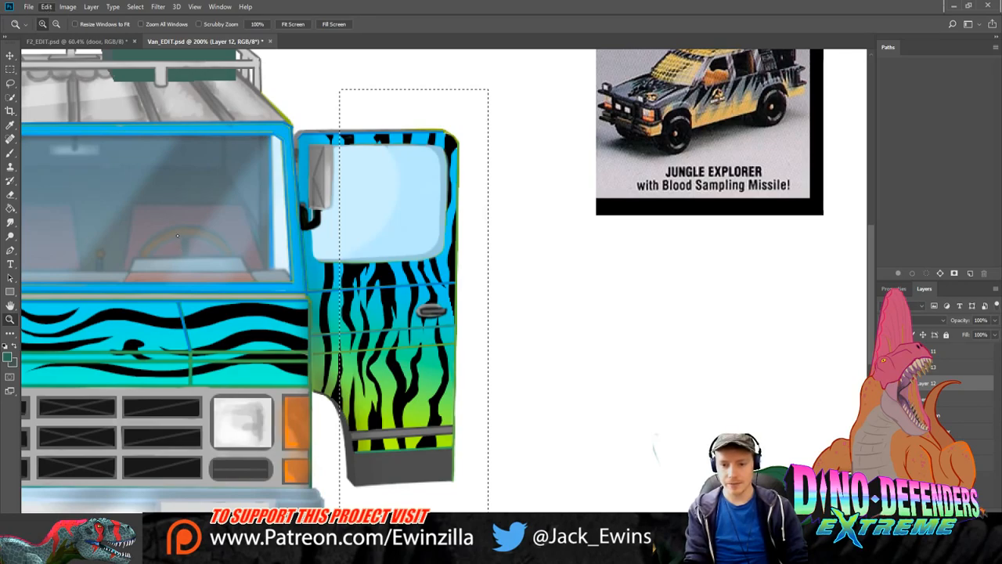
Step: Try to skew the selected outer door section into perspective with a free transform, then clear the selection
key("ctrl+t")
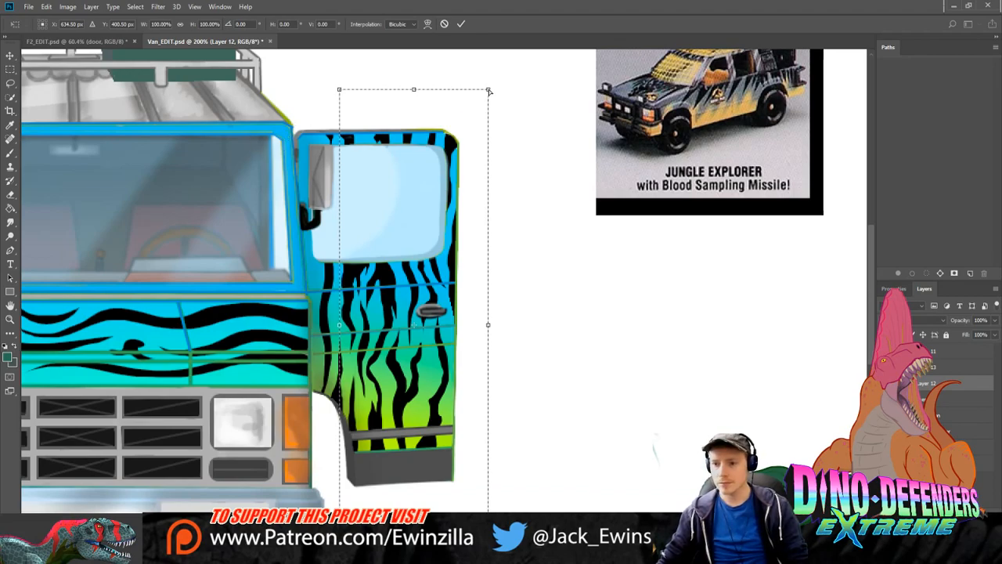
left_click_drag(488, 91, 482, 112)
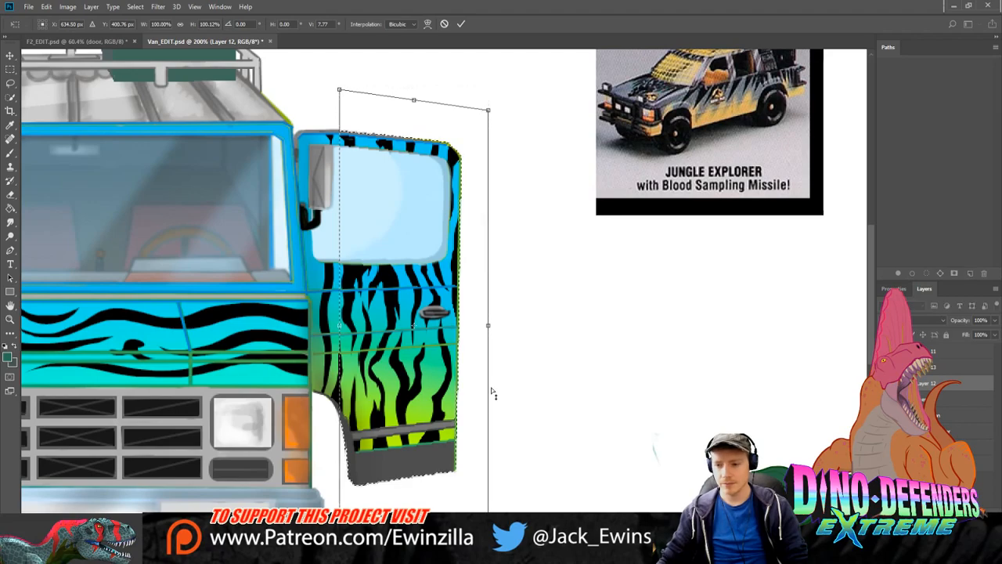
left_click_drag(488, 327, 484, 315)
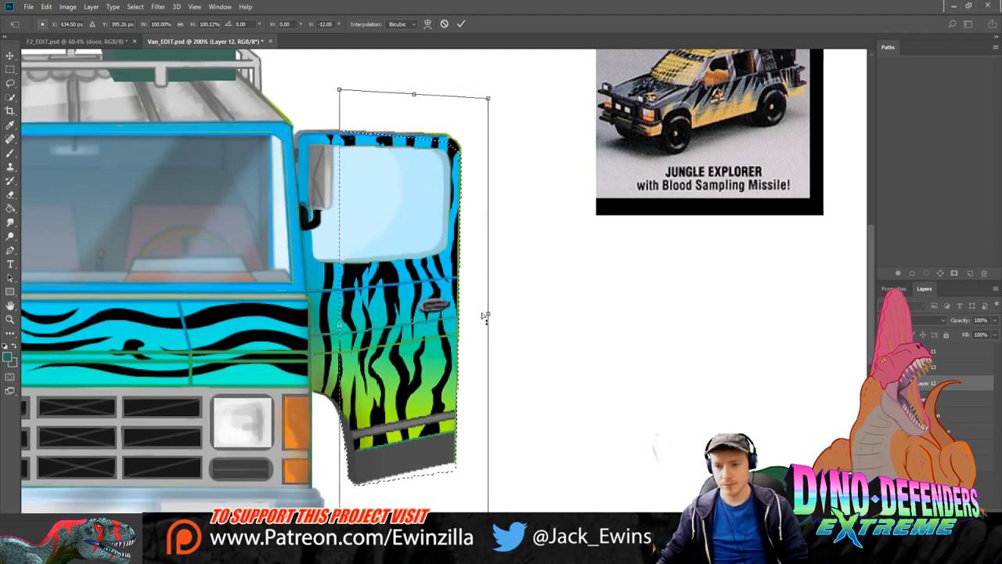
left_click_drag(488, 100, 487, 102)
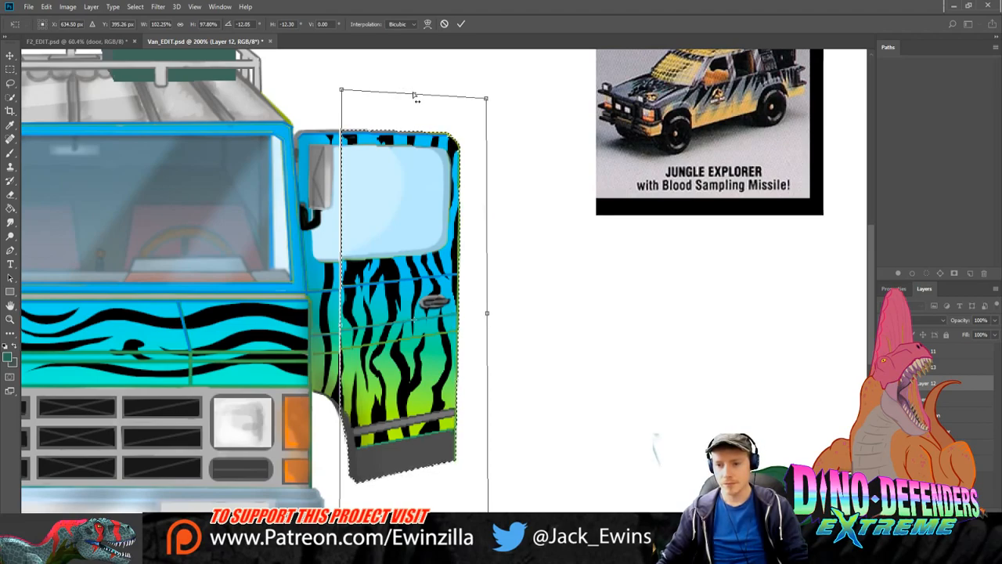
left_click_drag(416, 97, 413, 97)
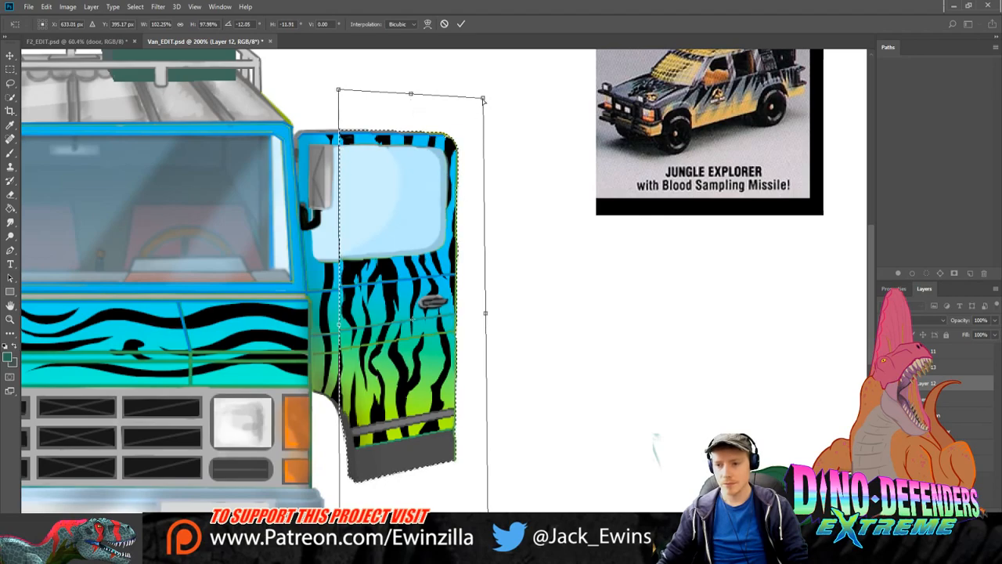
left_click_drag(483, 100, 467, 124)
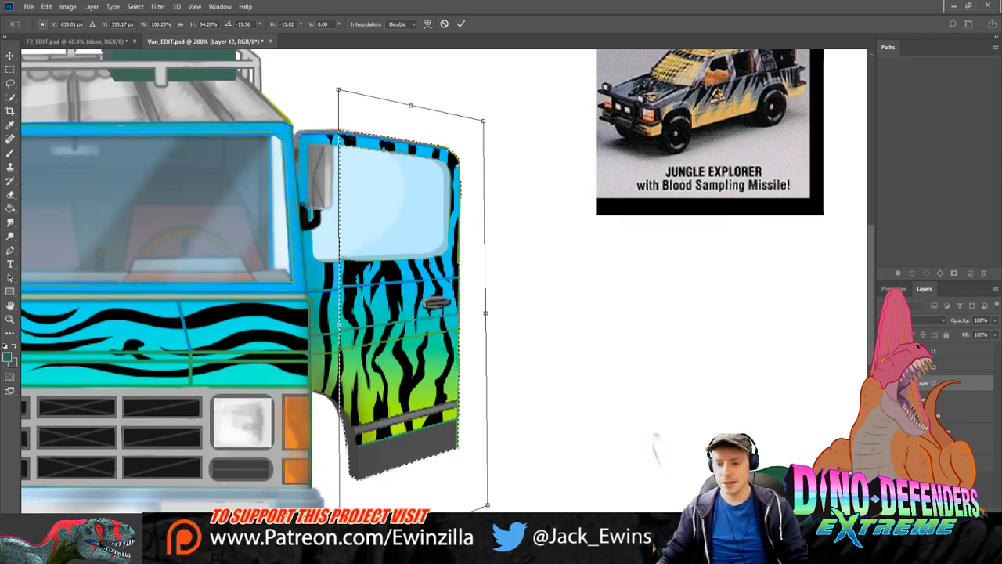
scroll(412, 503, "down", 1)
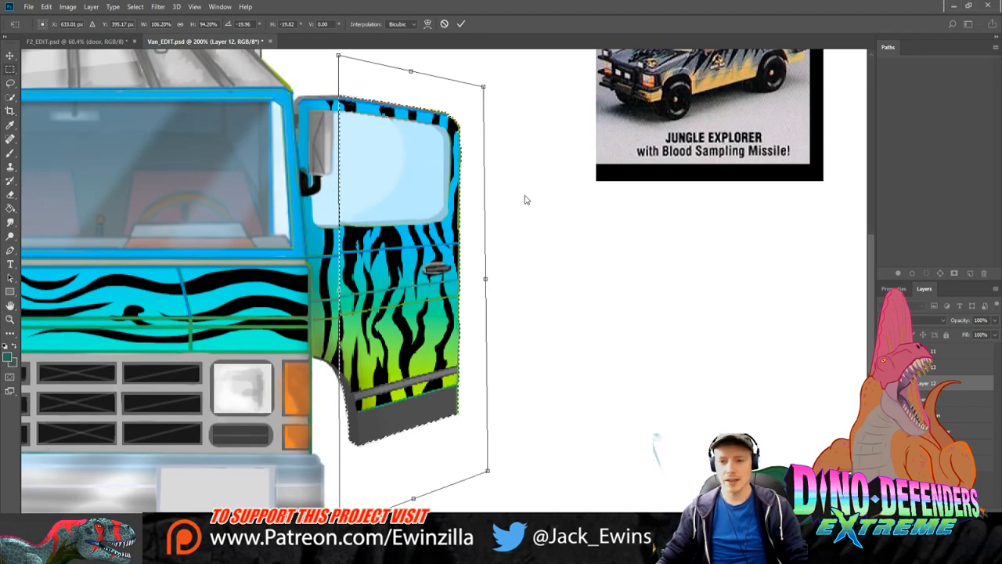
key("Return")
key("ctrl+d")
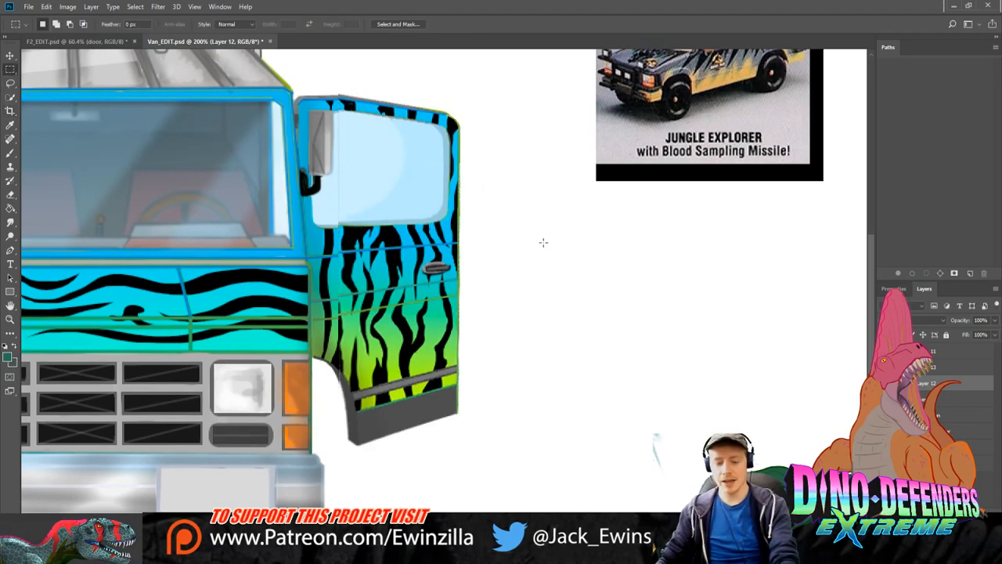
Step: Undo the door's perspective transform and its selection
key("ctrl+alt+z")
key("ctrl+alt+z")
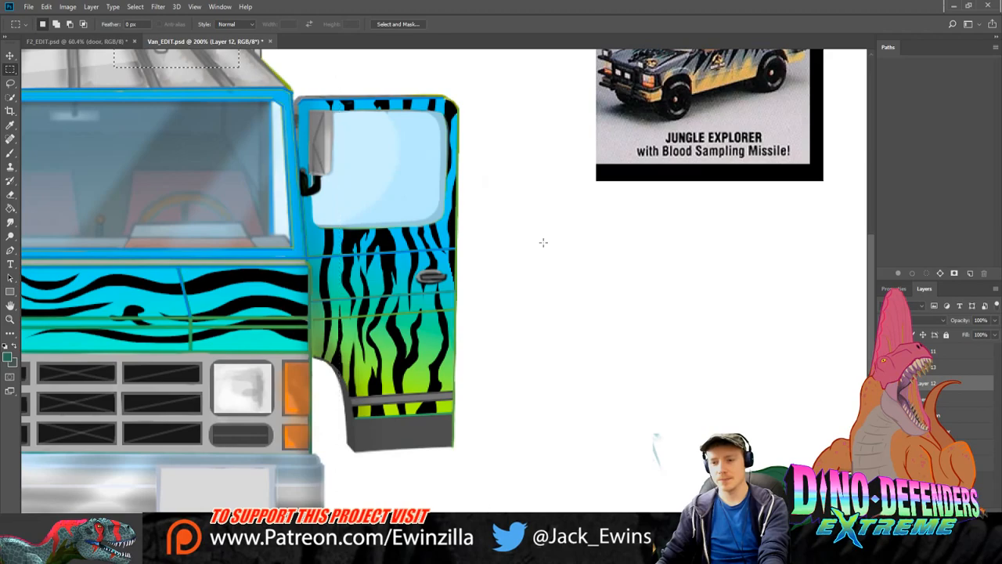
scroll(528, 360, "up", 3)
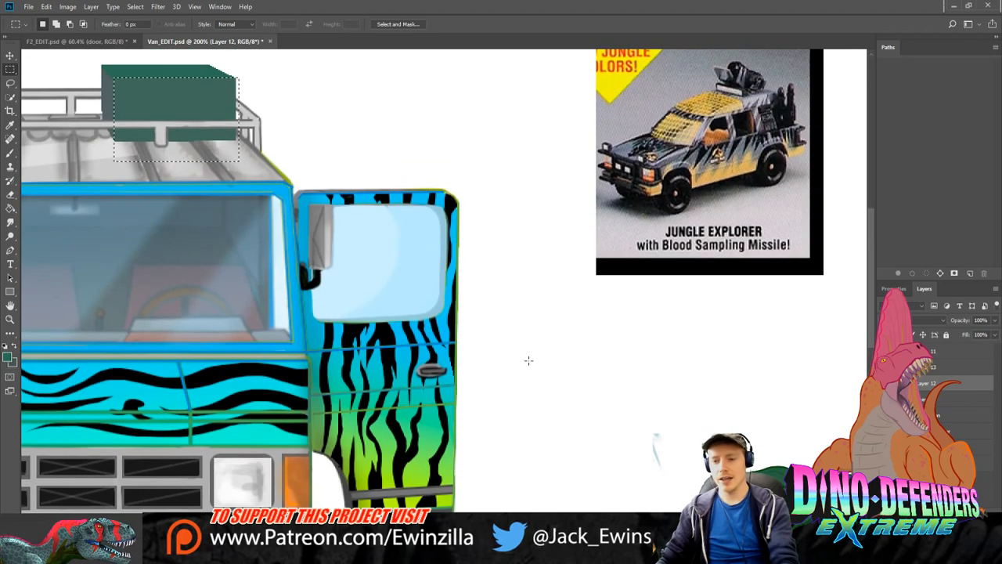
scroll(528, 360, "down", 1)
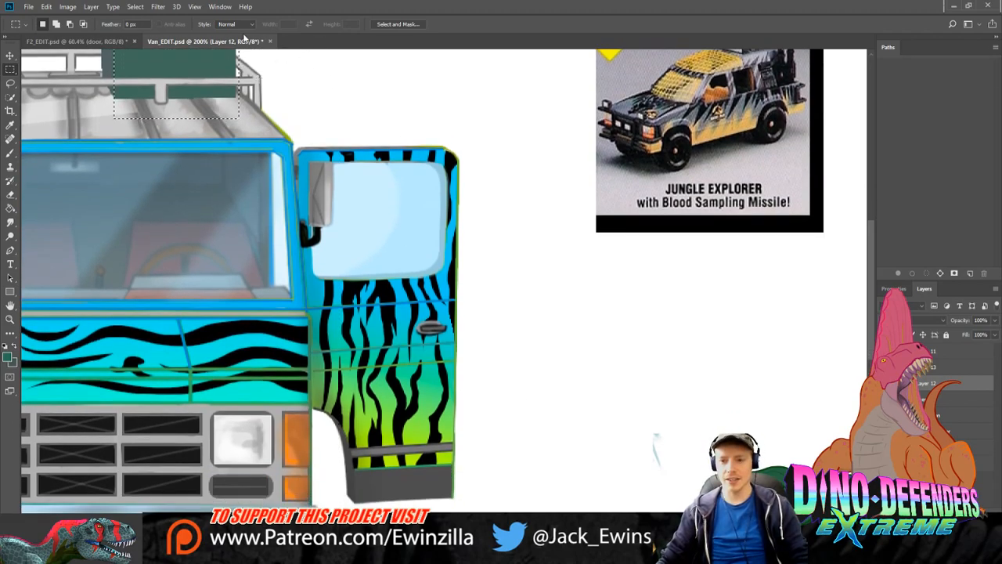
key("z")
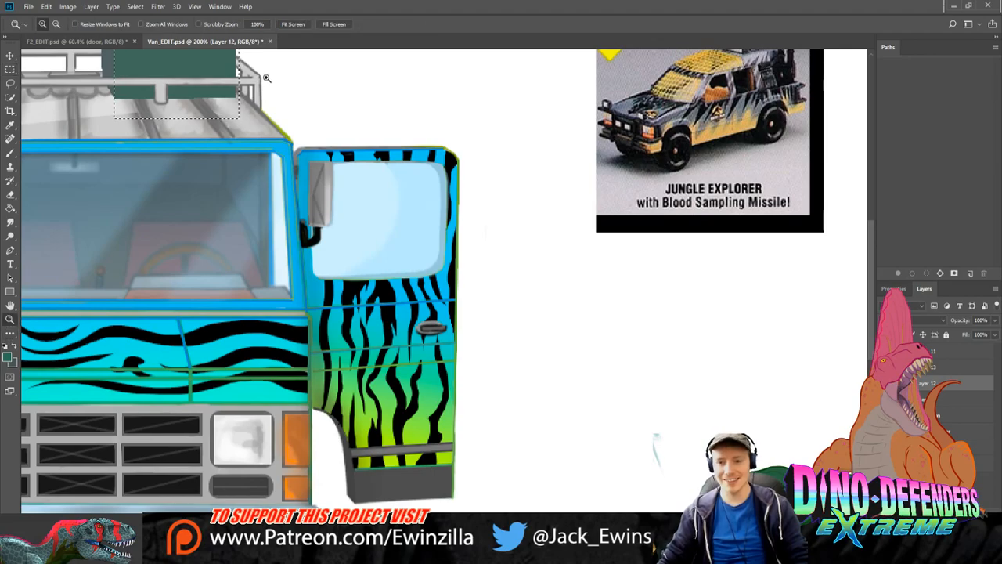
left_click(292, 24)
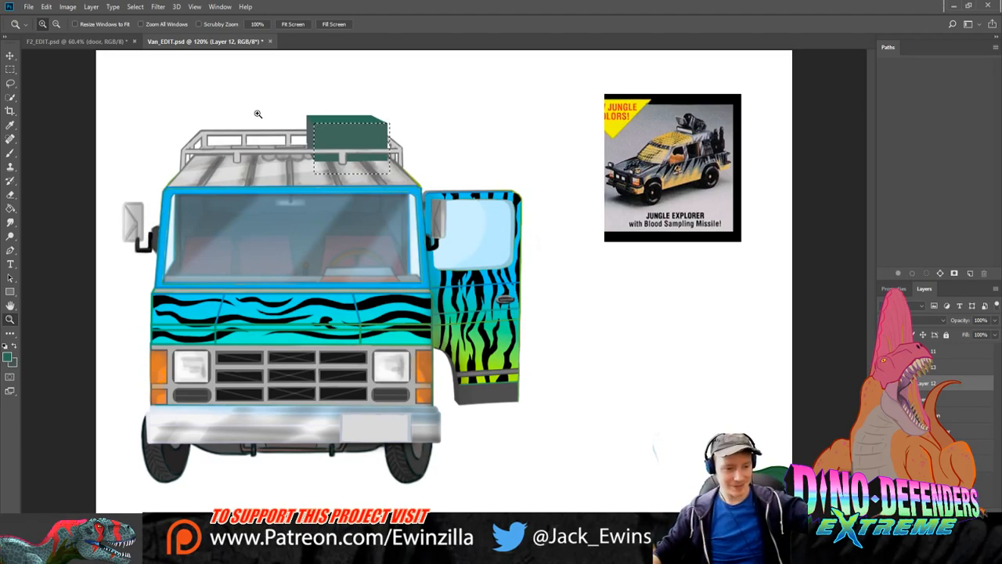
Step: Clear the leftover selection around the green box on the van's roof rack
left_click(492, 242)
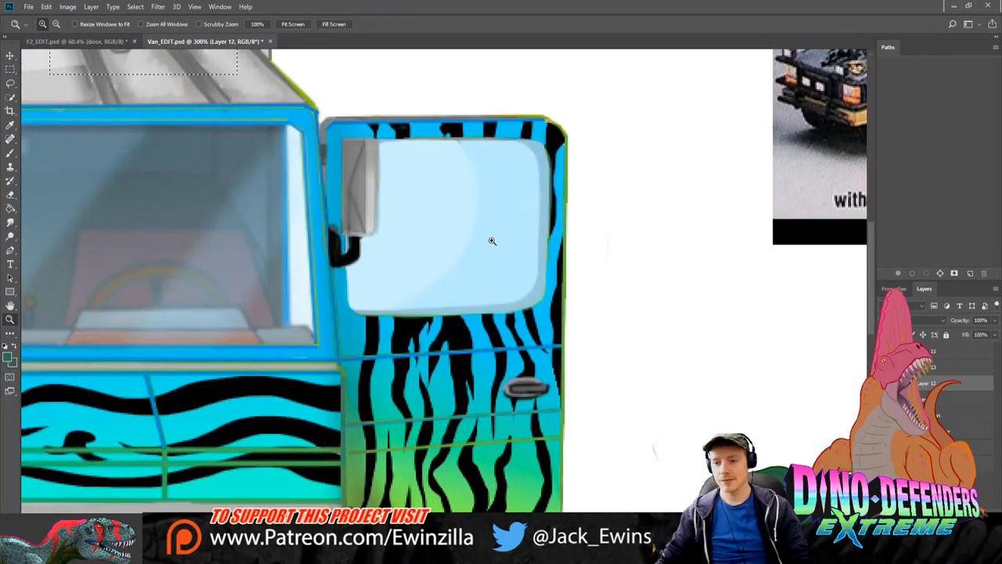
scroll(439, 303, "down", 3)
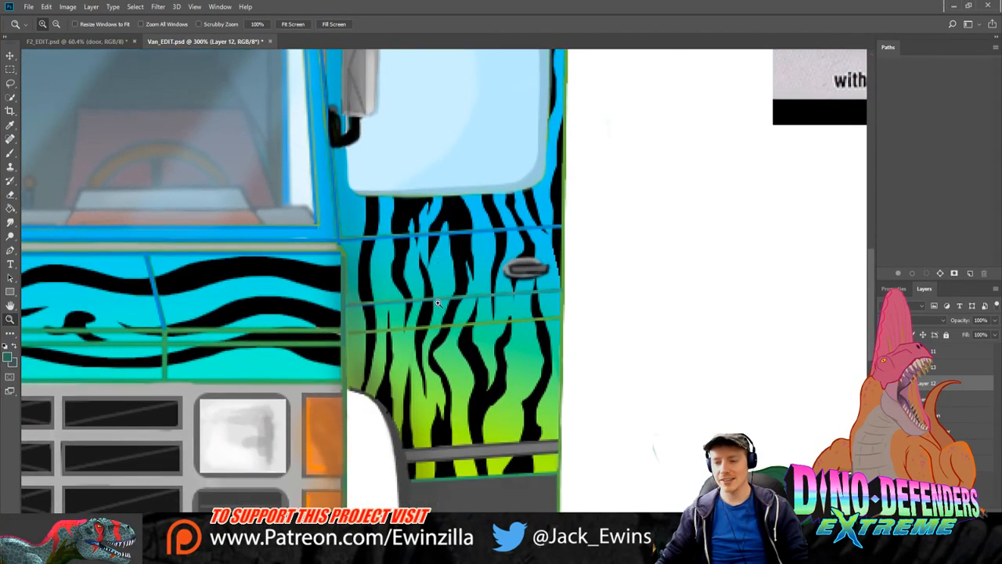
scroll(437, 303, "up", 5)
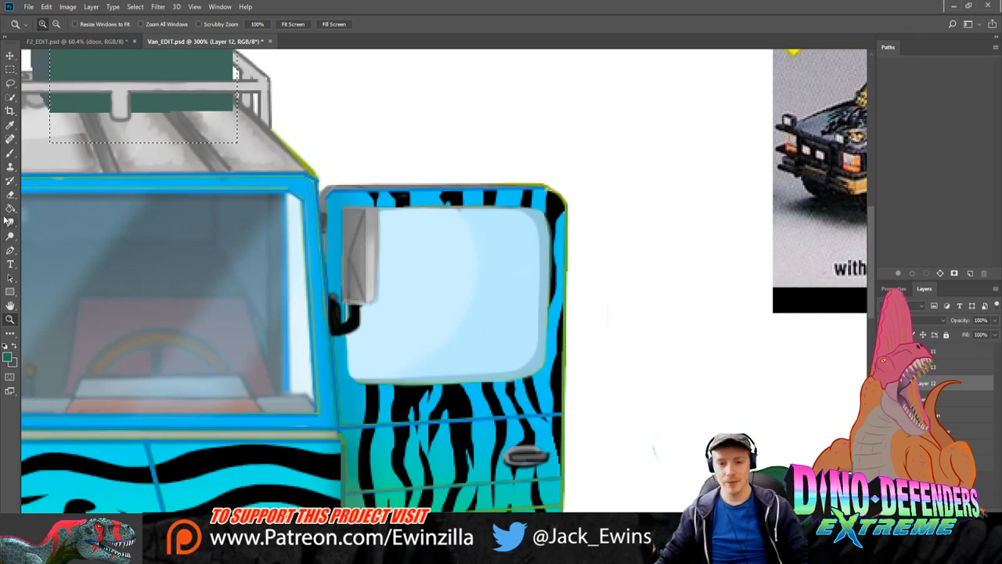
left_click(8, 222)
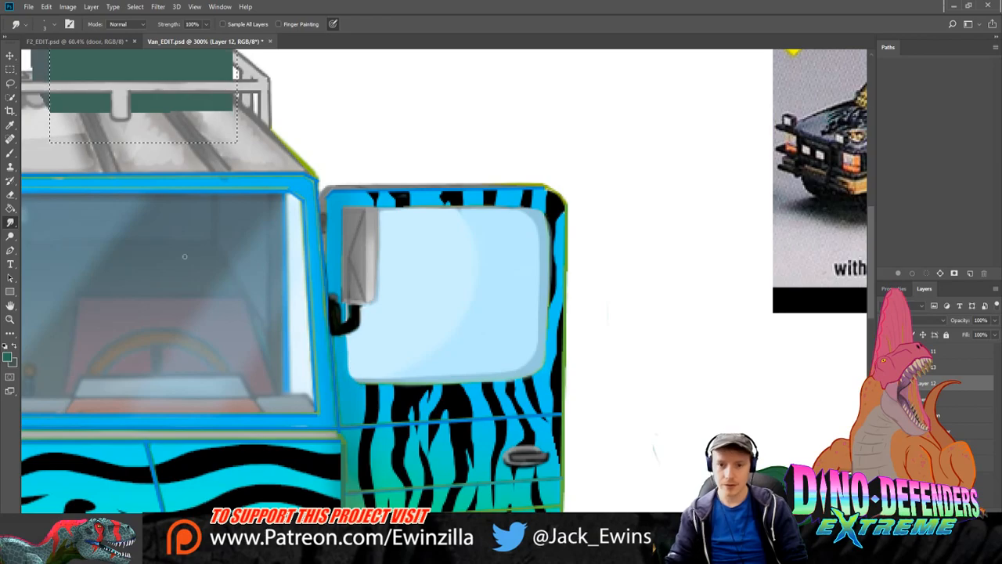
left_click(10, 69)
left_click(33, 119)
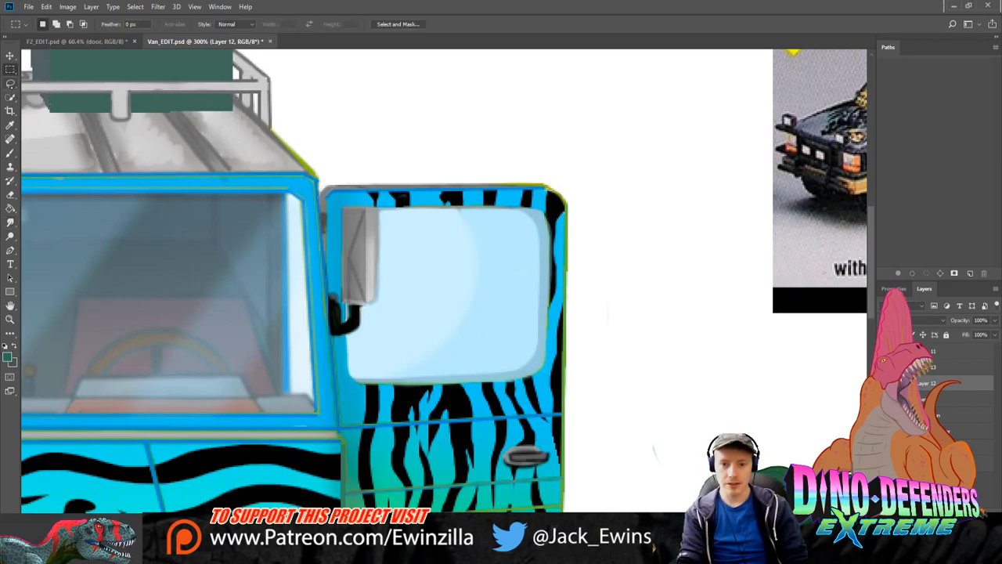
left_click(10, 222)
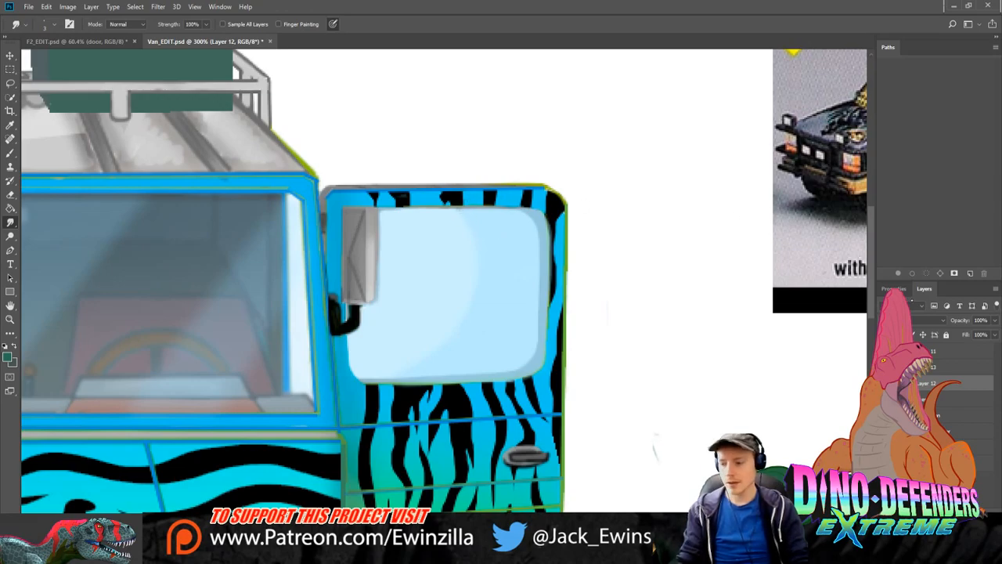
scroll(443, 280, "up", 3)
scroll(443, 280, "left", 5)
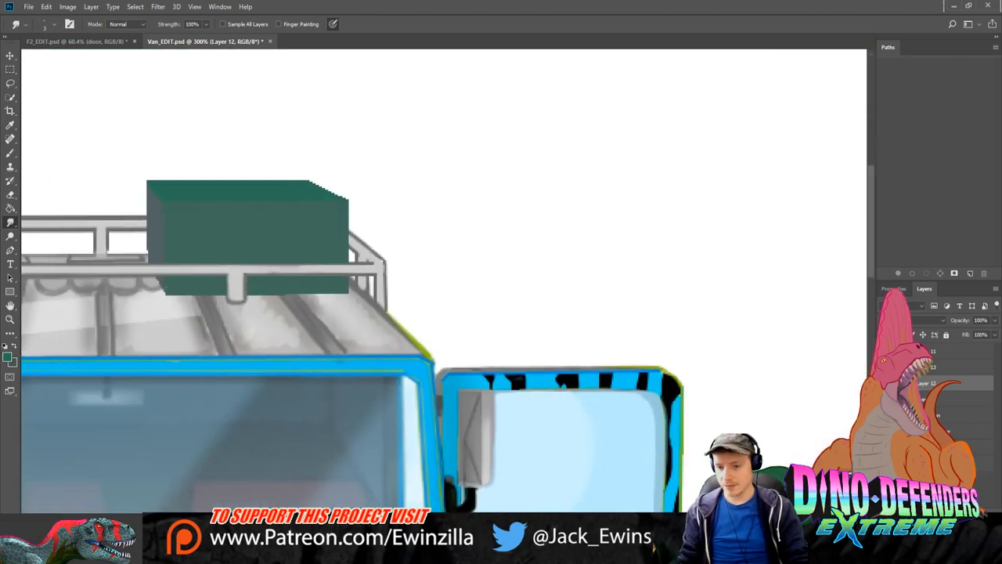
Step: Select the front face of the green roof box on Layer 13, darken it to a deeper green, and deselect it
left_click(10, 69)
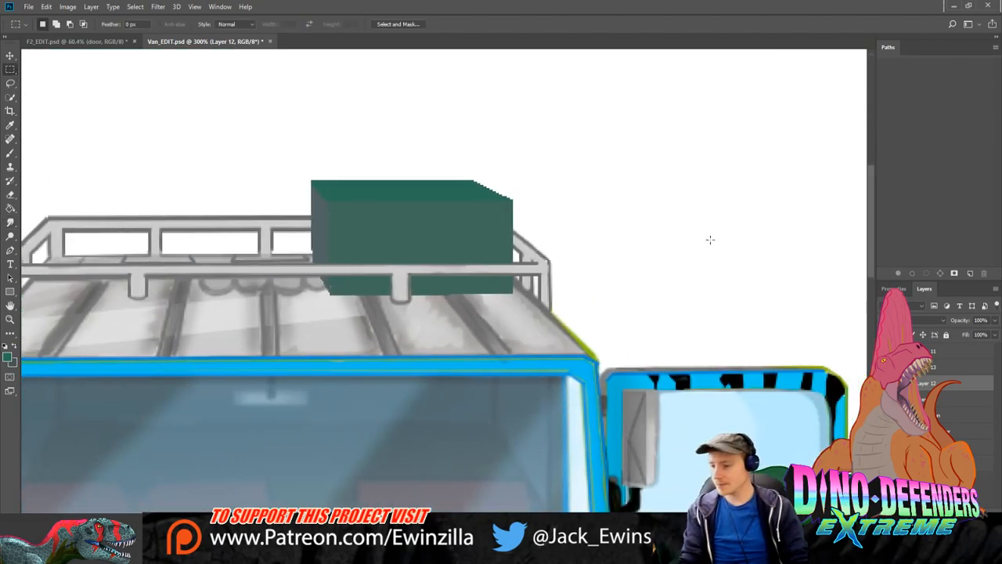
key("alt+bracketright")
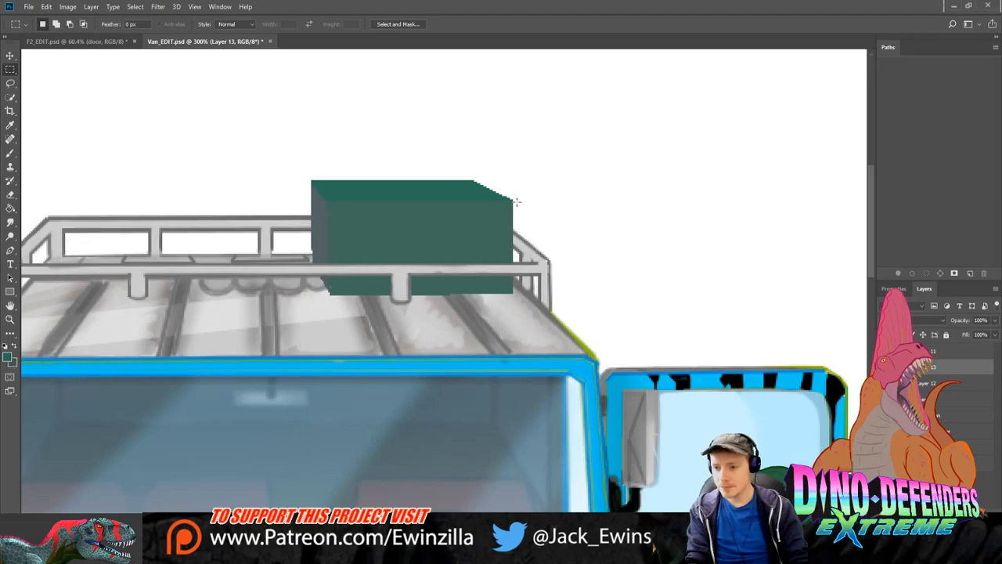
left_click_drag(517, 202, 329, 322)
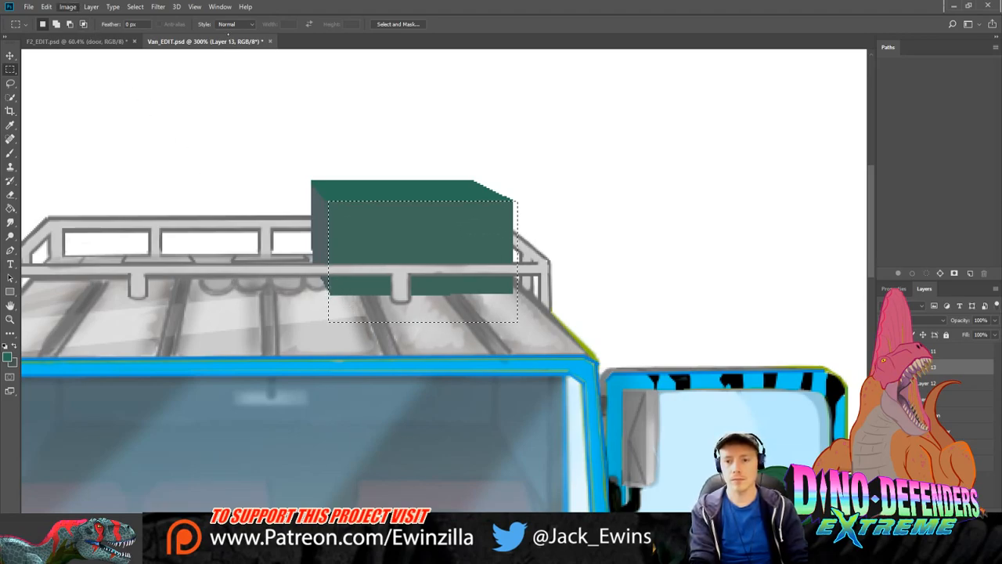
left_click(227, 35)
mouse_move(500, 91)
left_mouse_down()
mouse_move(512, 89)
mouse_move(484, 119)
mouse_move(536, 116)
mouse_move(488, 91)
mouse_move(500, 94)
left_mouse_up()
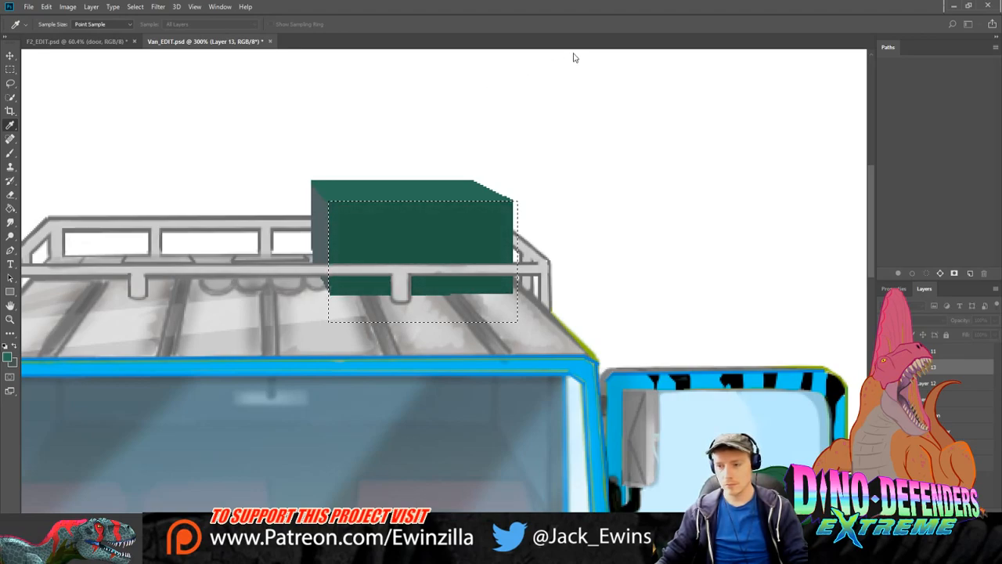
key("m")
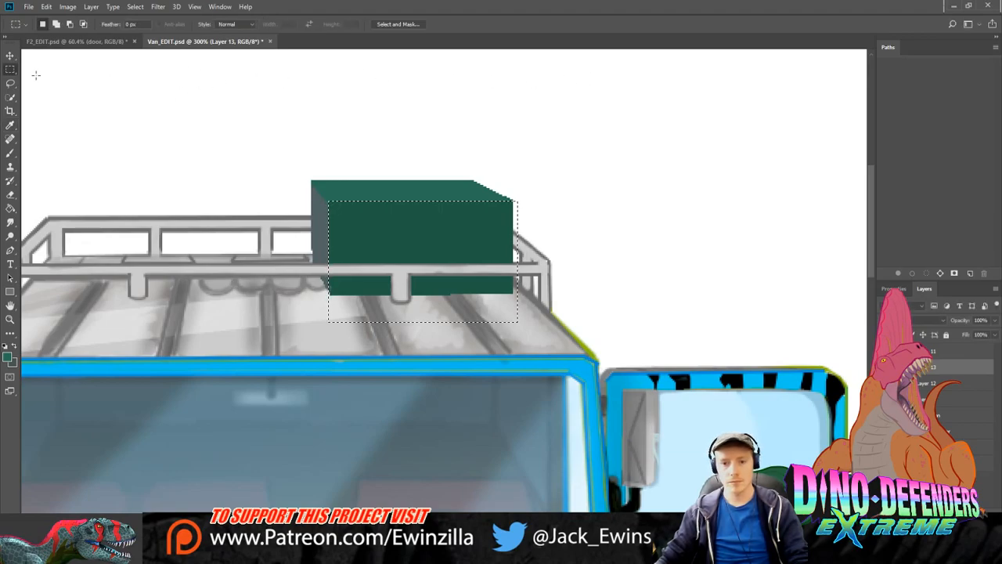
key("ctrl+d")
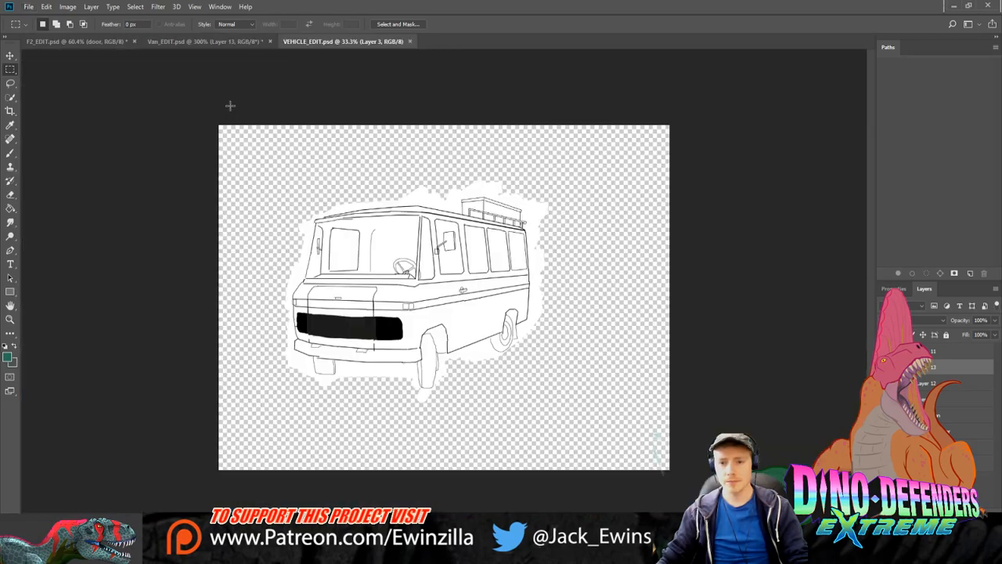
Step: Show the hidden photo layers in VEHICLE_EDIT.psd and examine the box on the real van's roof rack
left_click(884, 386)
left_click(884, 369)
left_click(884, 351)
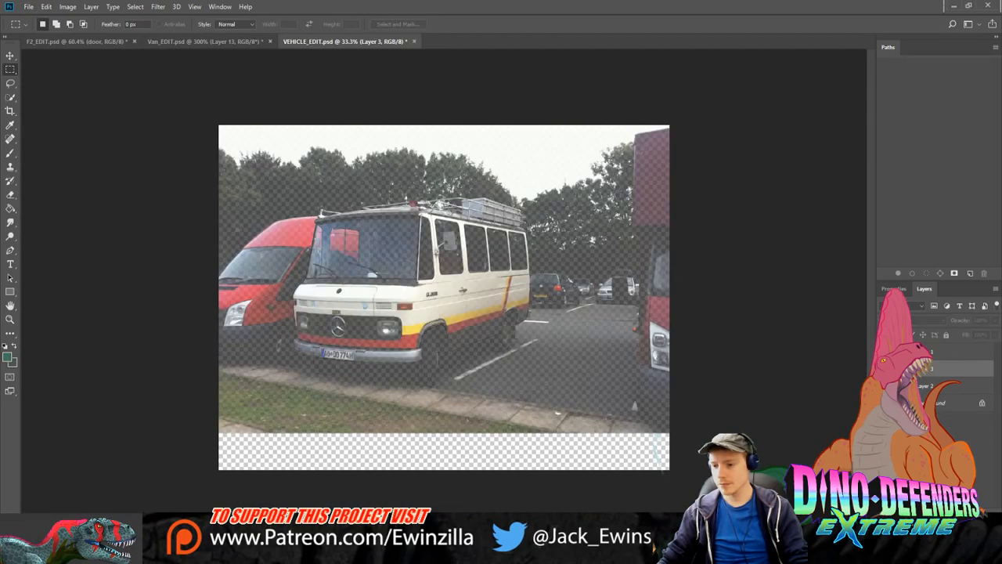
left_click(10, 319)
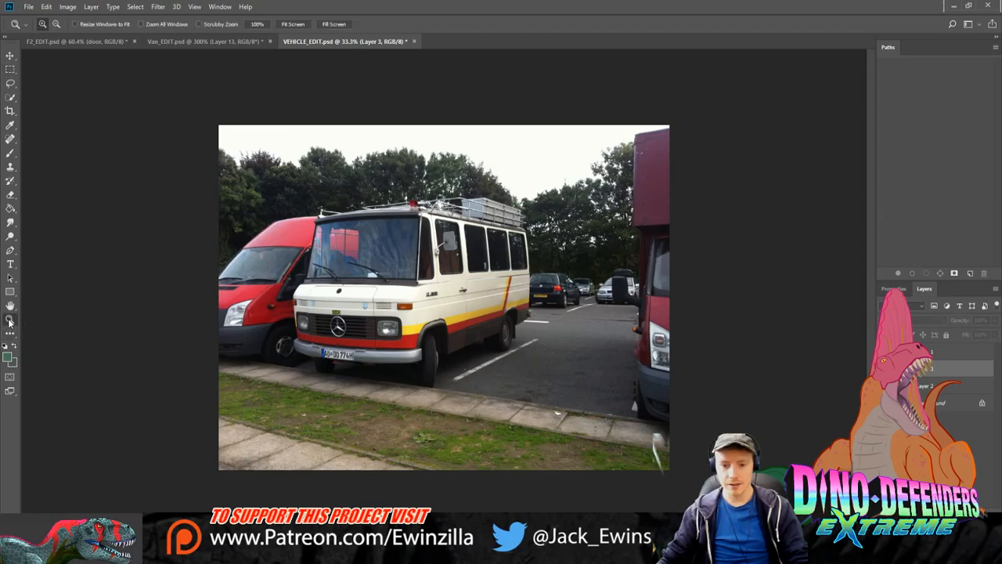
left_click_drag(492, 202, 491, 202)
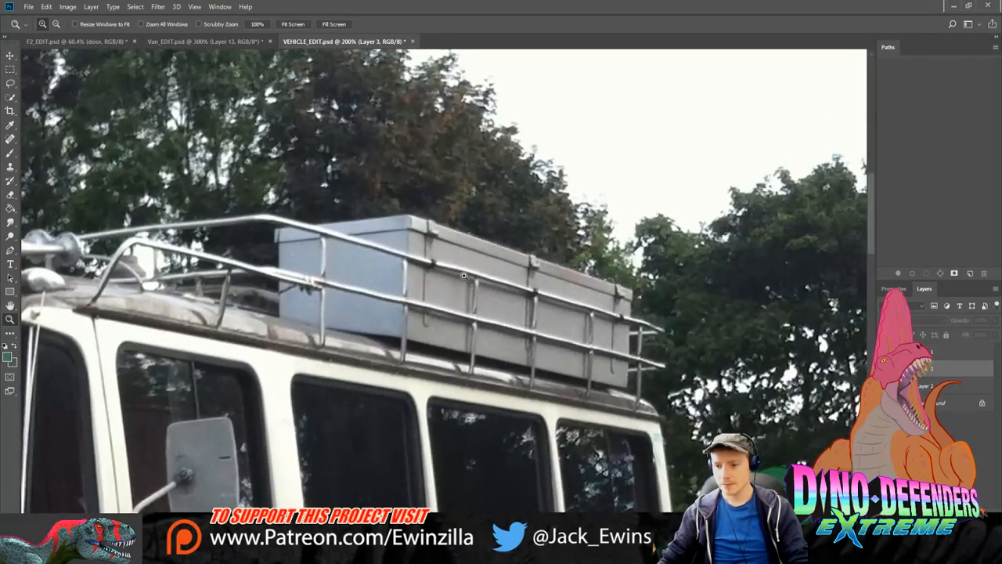
left_click(85, 40)
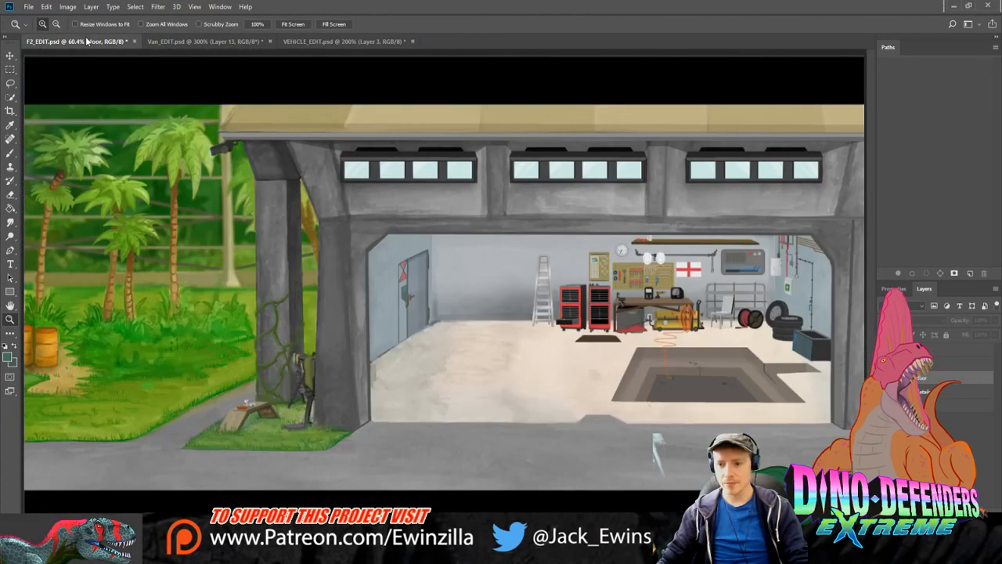
Step: Return to Van_EDIT.psd and select the upper part of the green roof box as a lid with the Polygonal Lasso
left_click(190, 41)
left_click(441, 195)
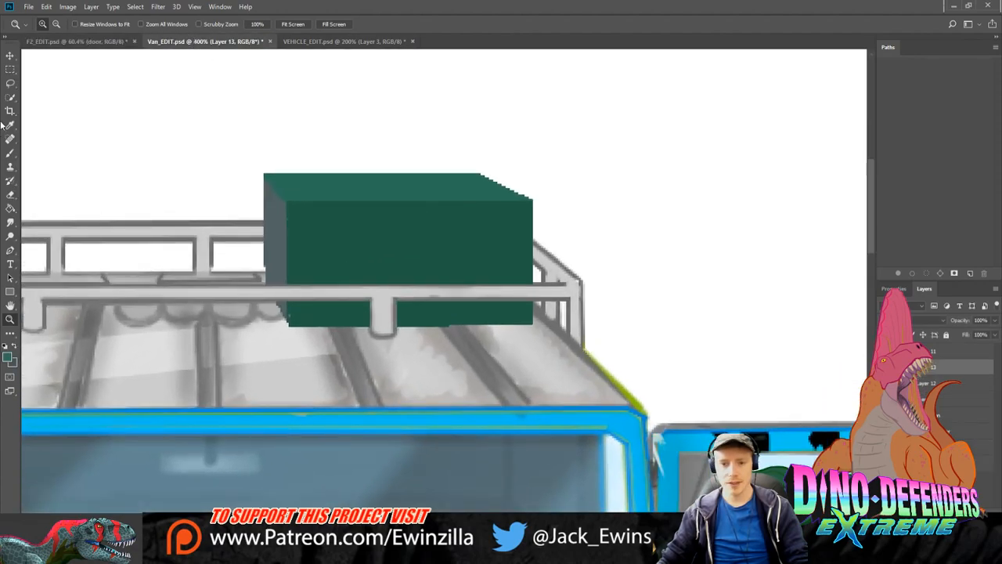
left_click(10, 83)
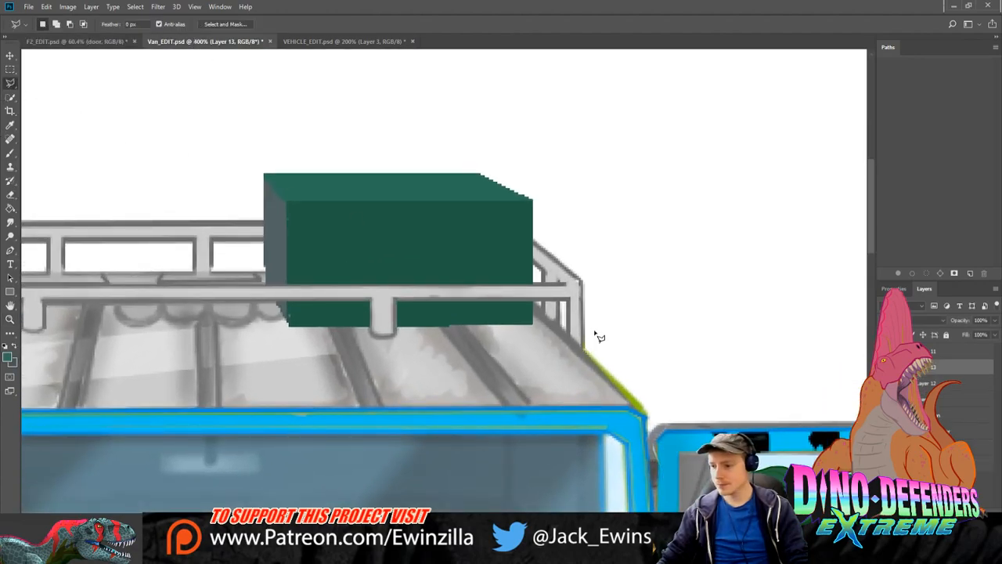
left_click(287, 221)
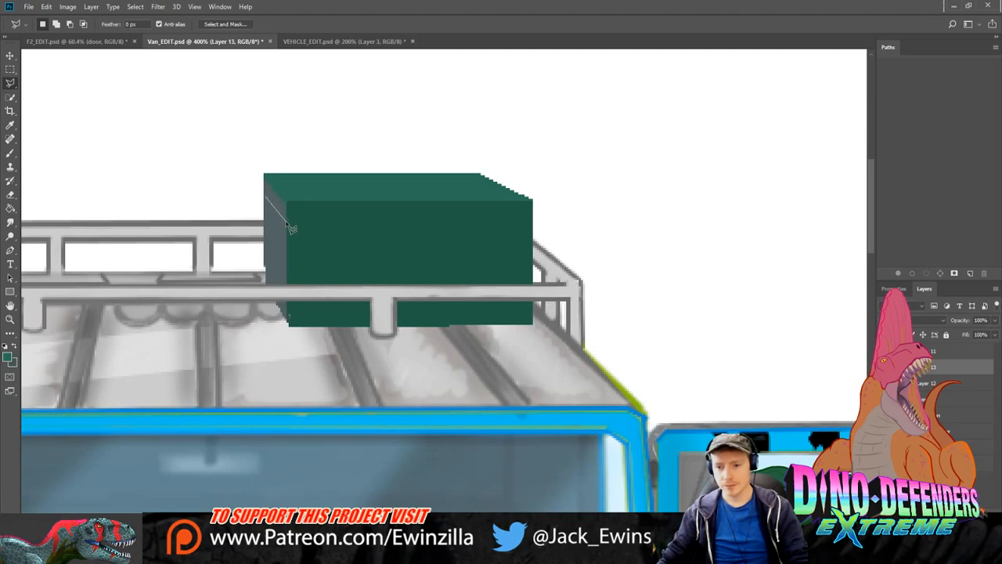
left_click(533, 223)
left_click(553, 213)
left_click(494, 151)
left_click(267, 149)
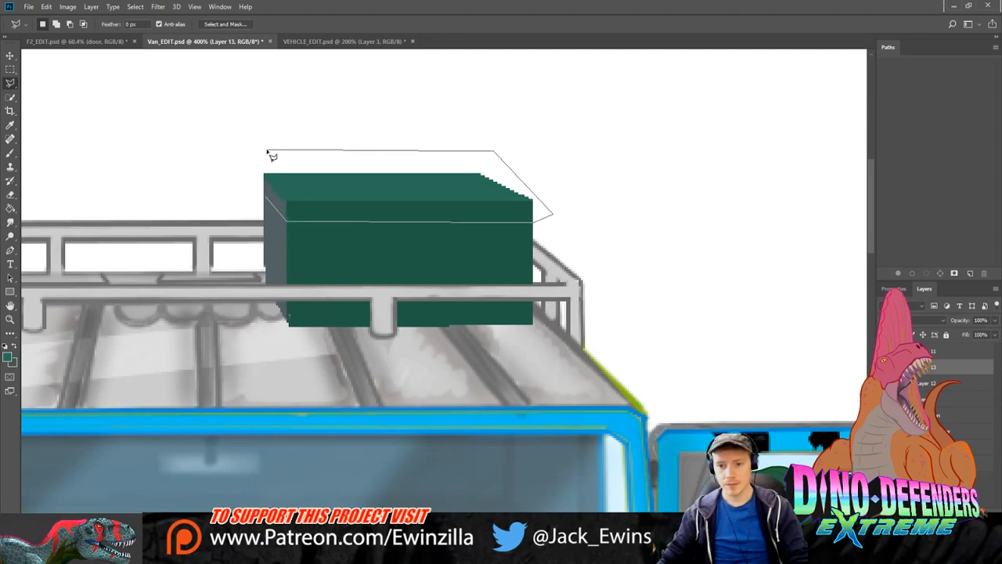
left_click(238, 174)
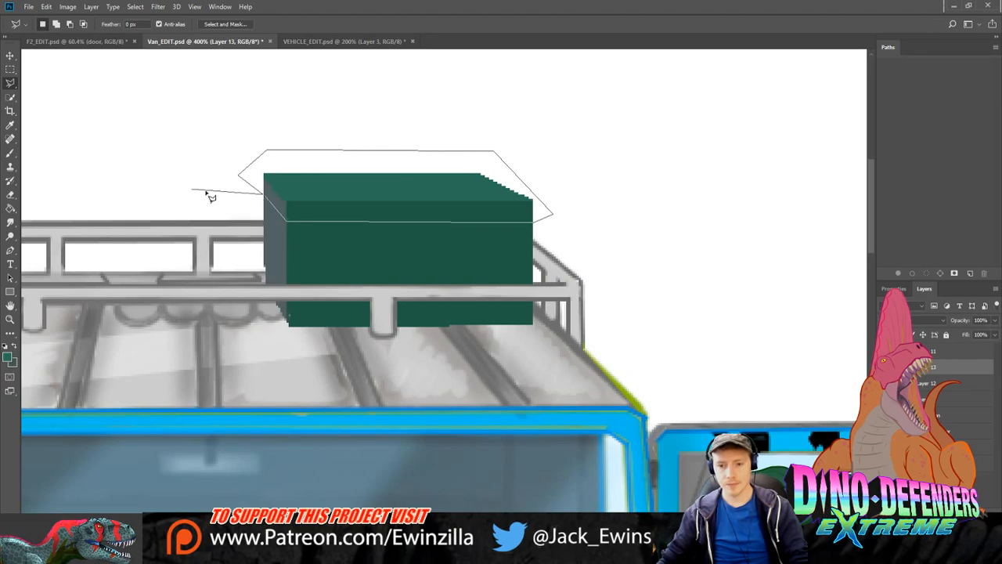
left_click(287, 221)
Step: Widen the selected lid to about 102.6% so it slightly overhangs the box on both sides, and deselect it
key("ctrl+t")
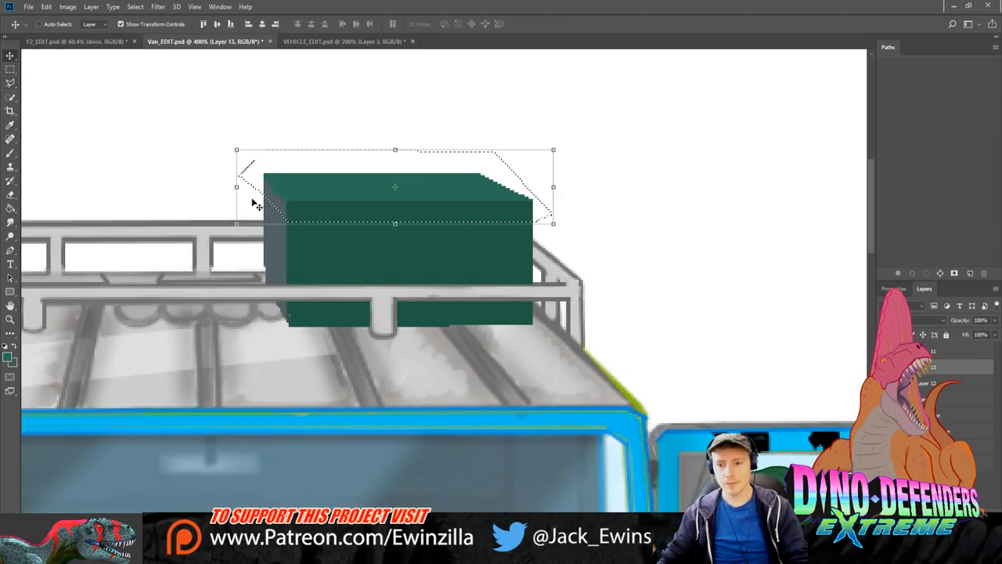
left_click_drag(238, 186, 229, 186)
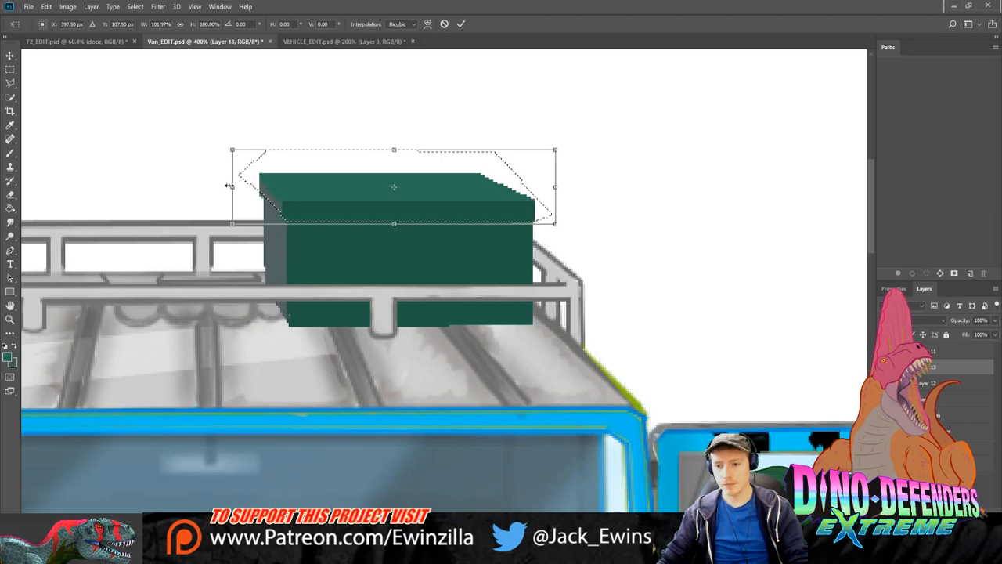
left_click_drag(365, 198, 367, 203)
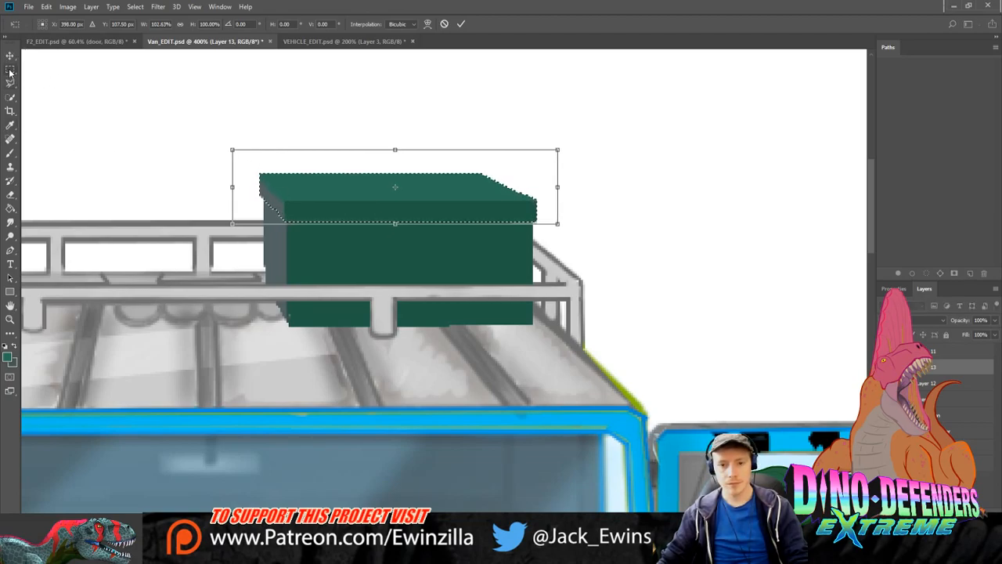
key("Return")
key("ctrl+d")
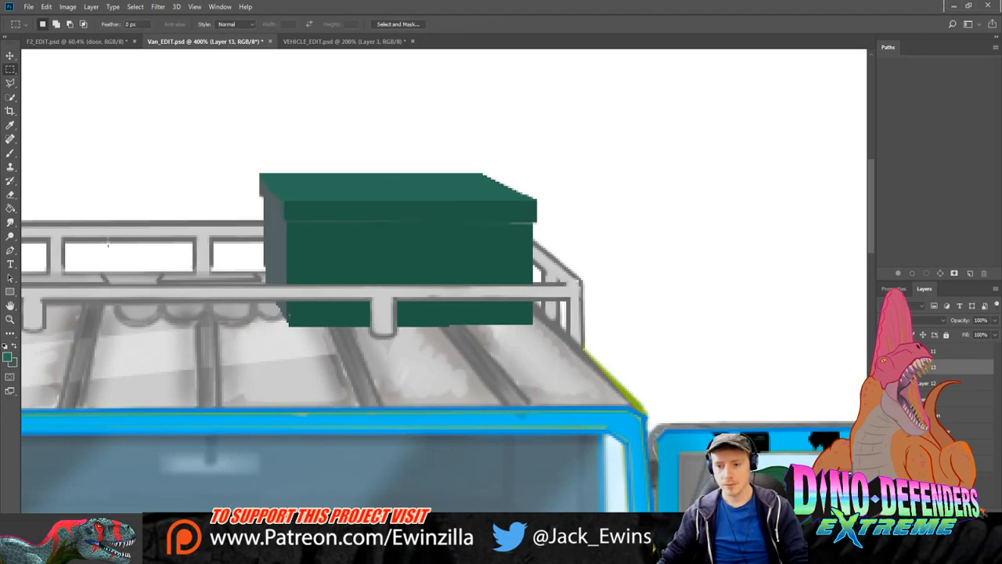
Step: Draw dark green 2 px lines along the lid's lower edge and outline a small upright latch across the front seam
left_click(10, 293)
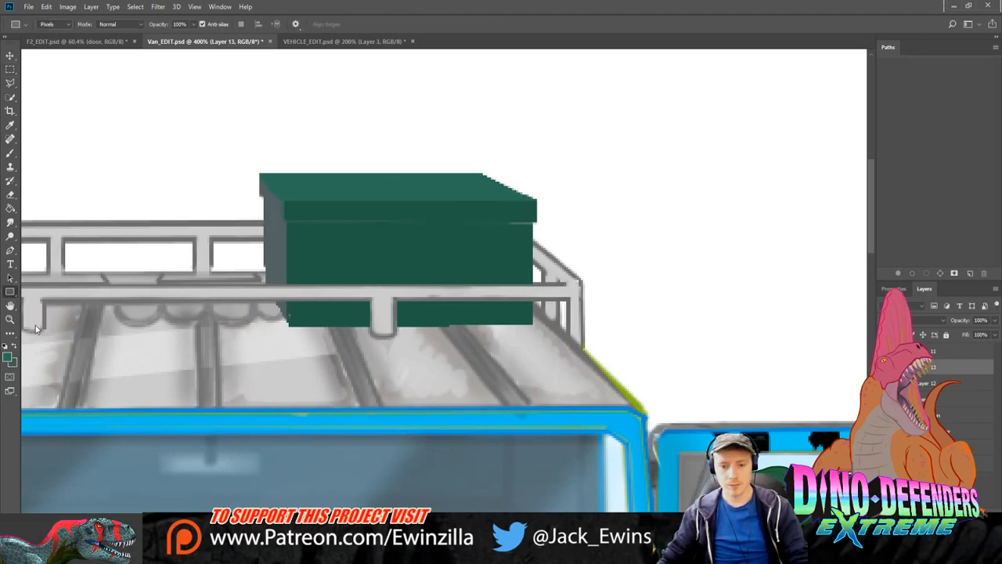
key("i")
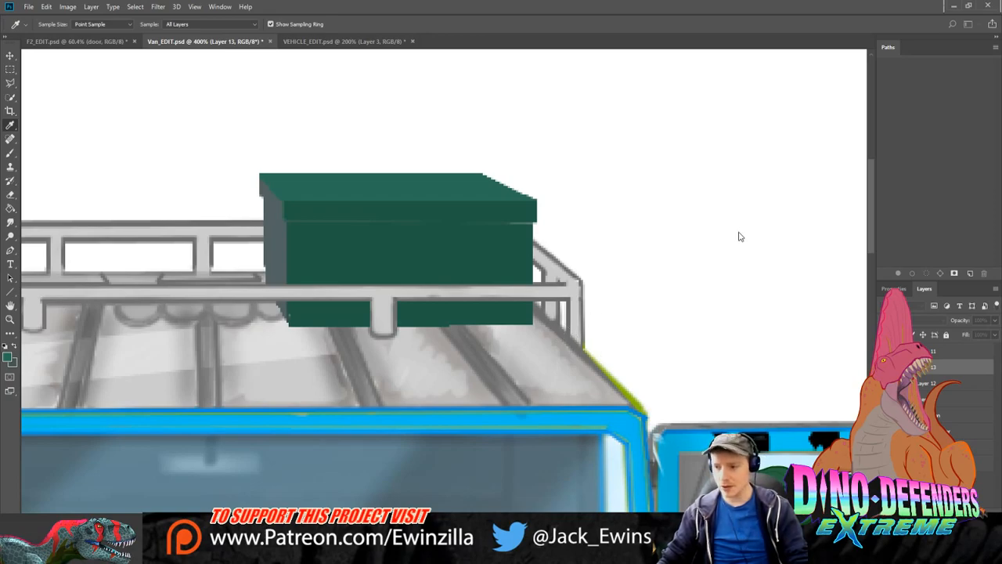
key("u")
mouse_move(538, 223)
left_mouse_down()
mouse_move(287, 221)
mouse_move(261, 186)
mouse_move(286, 222)
left_mouse_up()
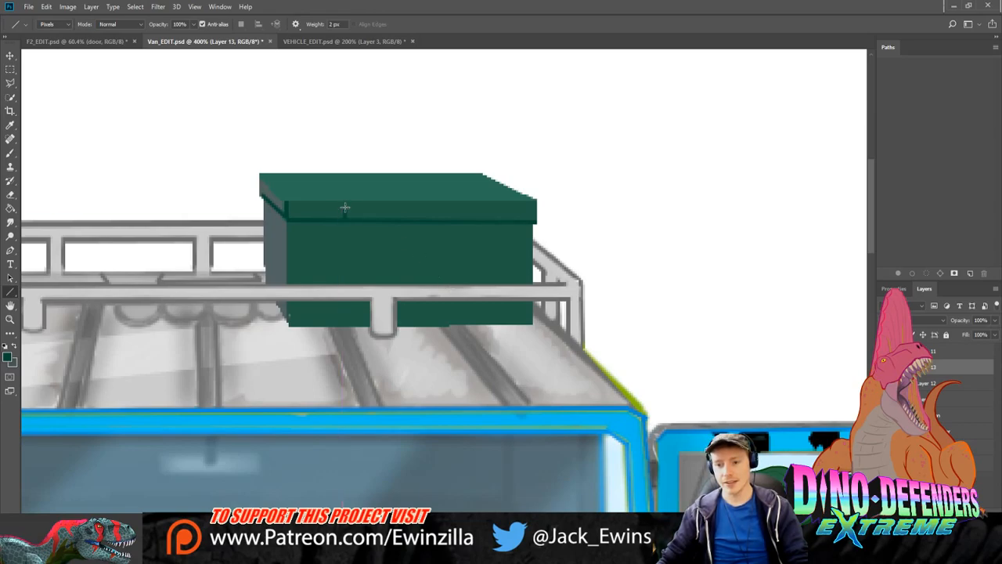
left_click_drag(350, 206, 349, 237)
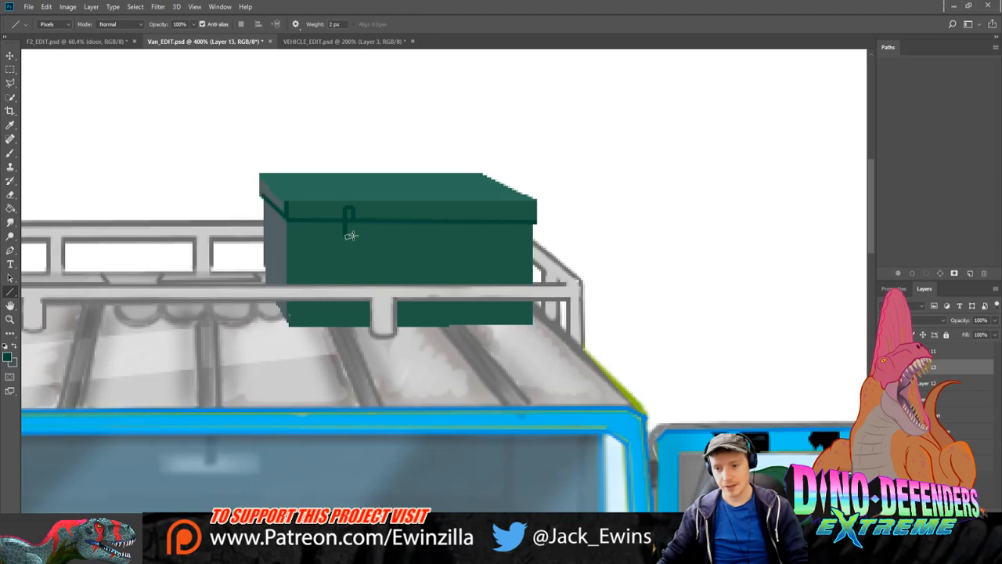
left_click_drag(350, 237, 353, 216)
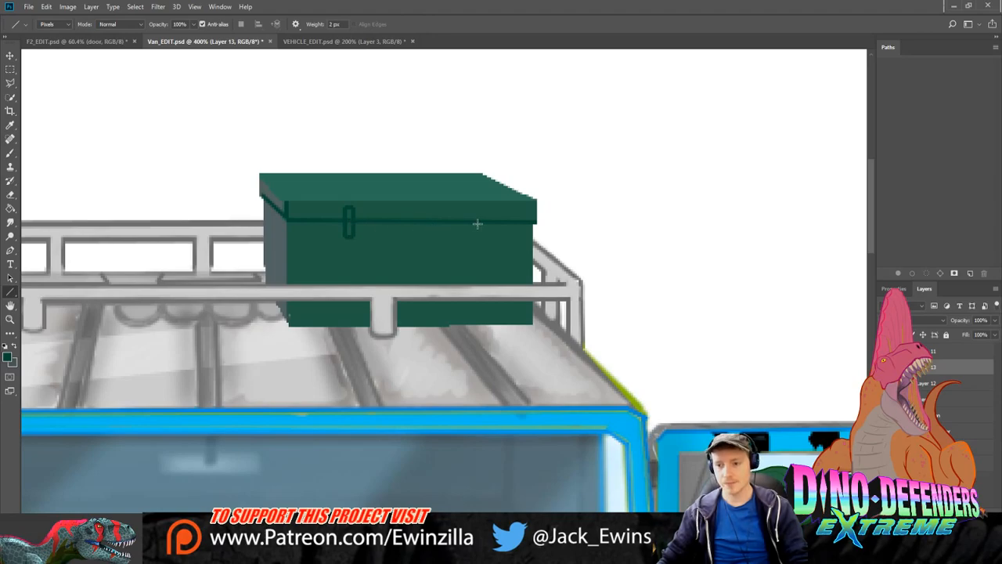
Step: Duplicate the latch twice and place the copies along the lid's front seam to make a row of three
left_click(10, 69)
left_click_drag(340, 202, 358, 242)
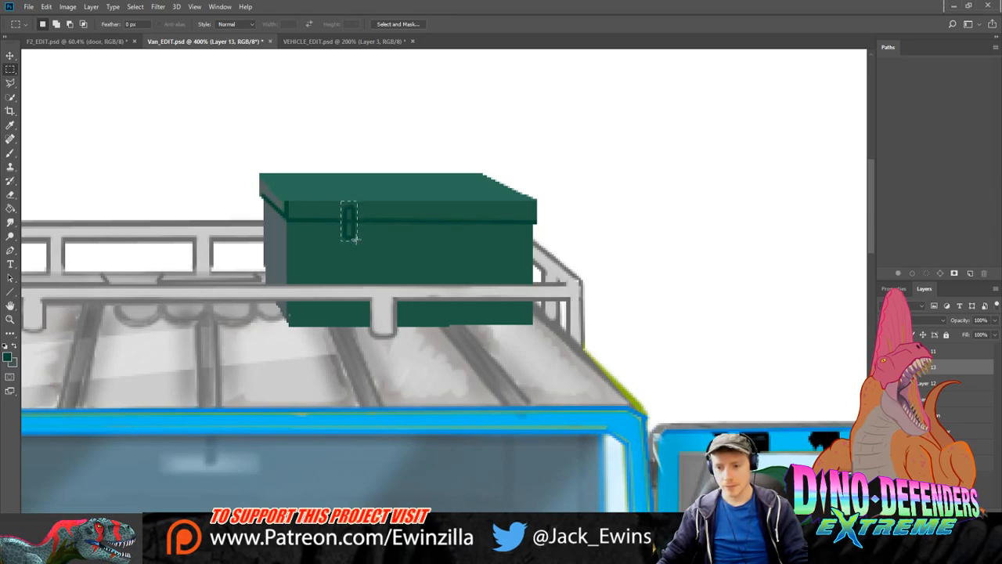
key("ctrl+j")
left_click(10, 55)
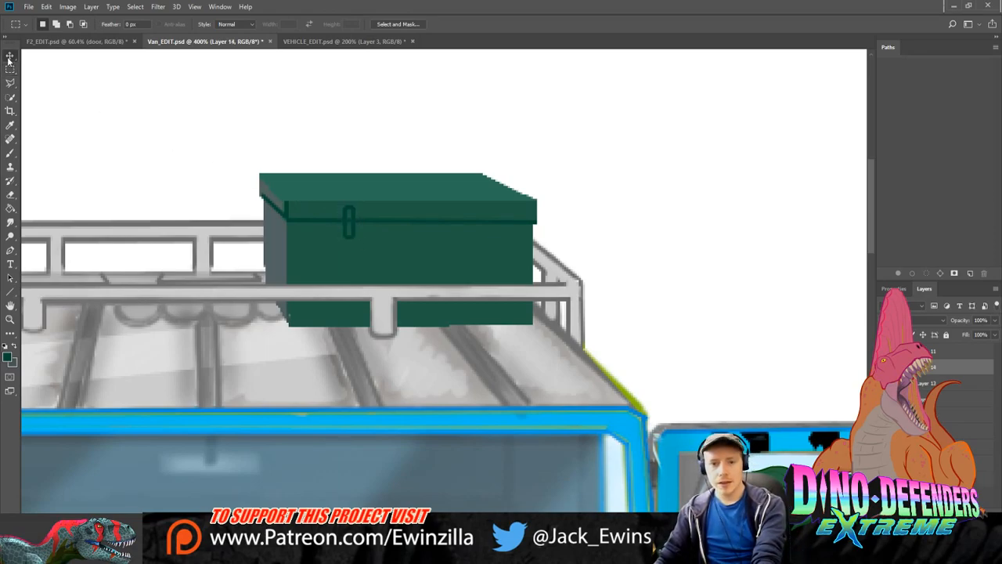
left_click_drag(360, 223, 432, 224)
left_click_drag(490, 218, 414, 213)
key("Return")
key("ctrl+v")
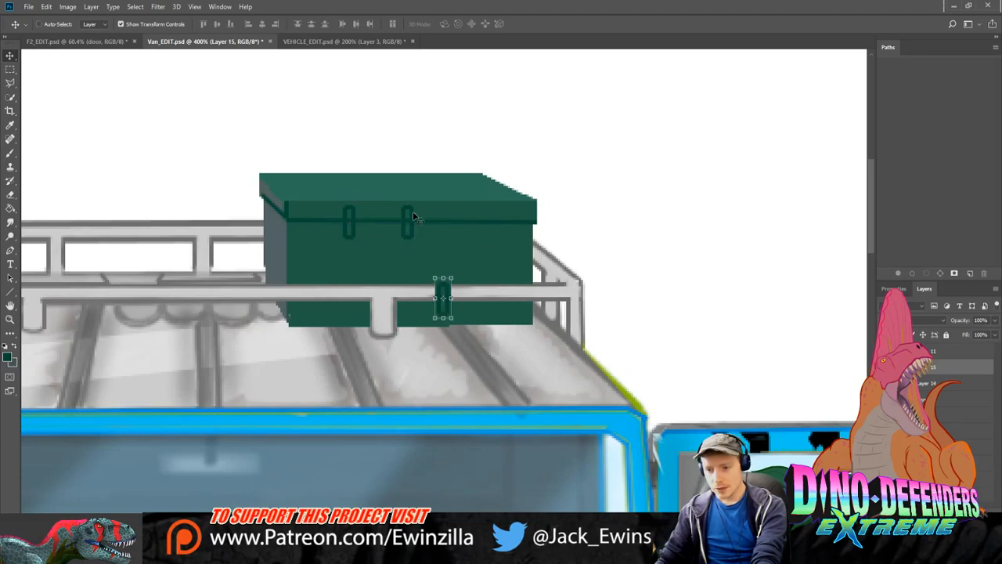
left_click_drag(444, 292, 463, 212)
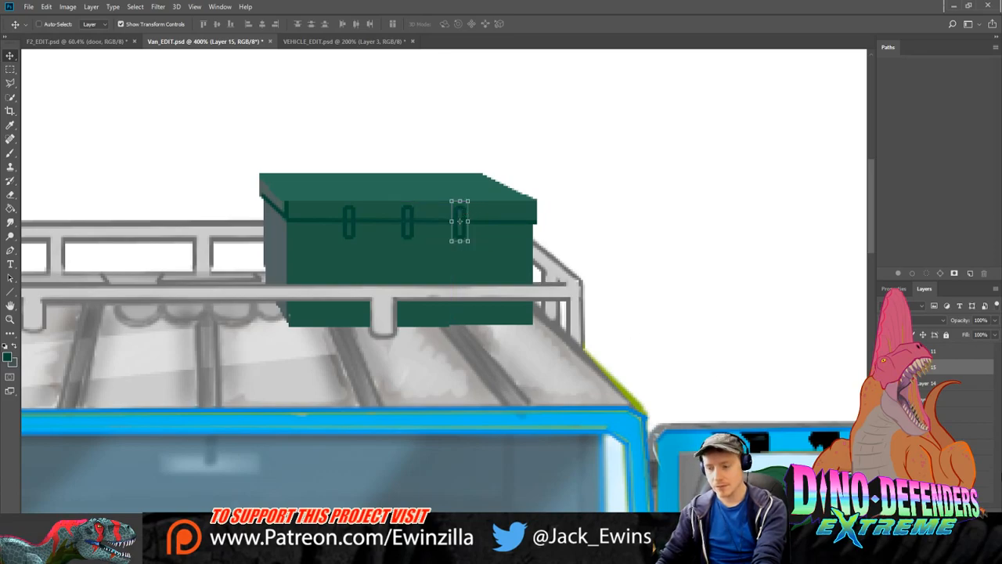
Step: Merge the two latch copy layers with the green box layer
left_click(929, 383, "ctrl")
left_click(922, 398, "ctrl")
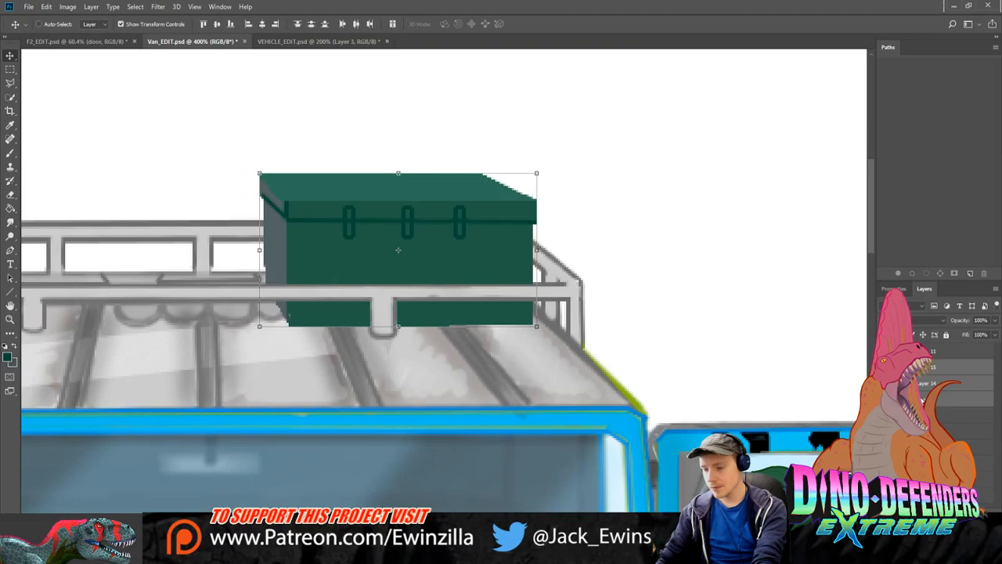
key("ctrl+e")
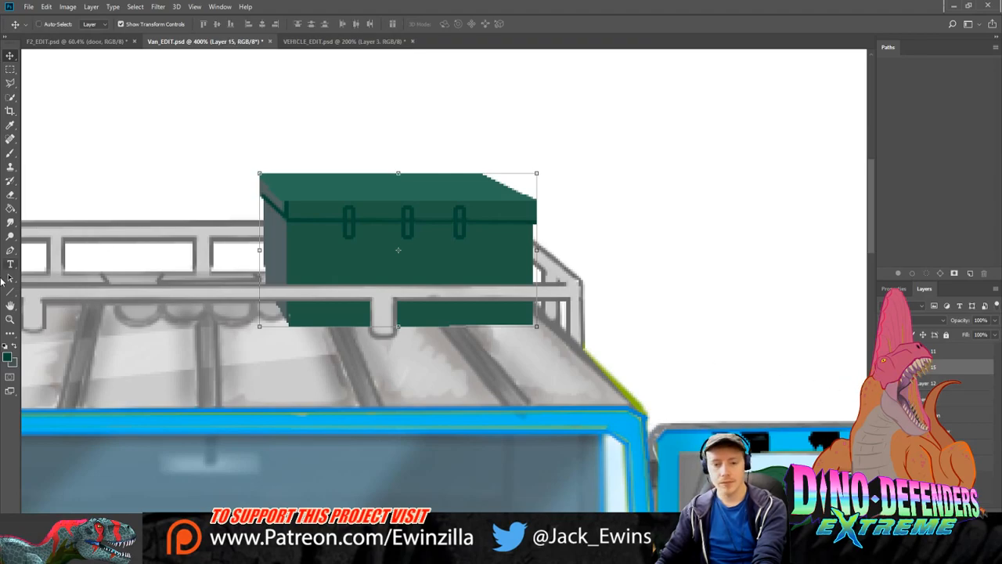
Step: Fill the box's grey side face and the side edge of its lid with dark green
left_click(10, 321)
left_click(296, 25)
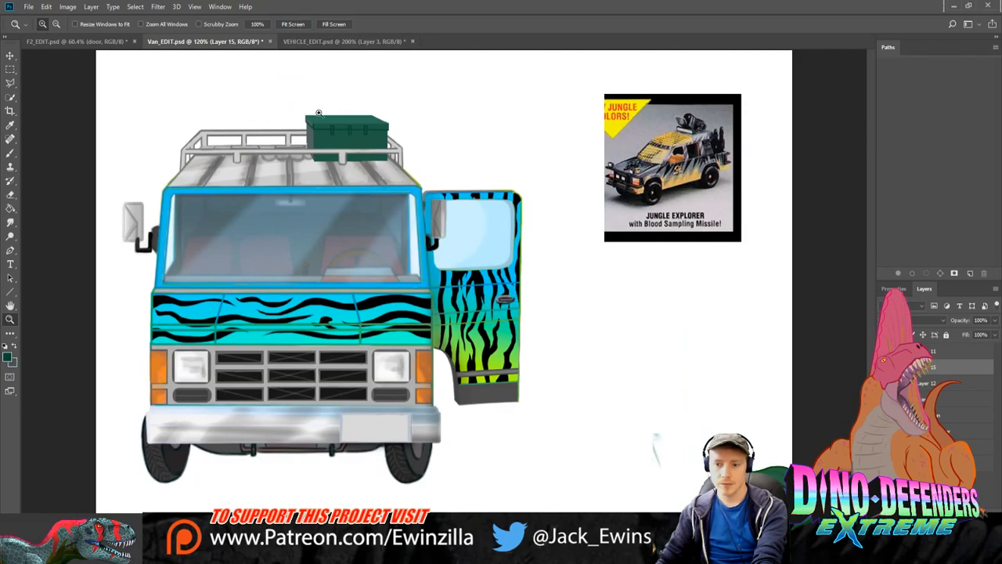
left_click_drag(317, 112, 317, 112)
left_click(10, 207)
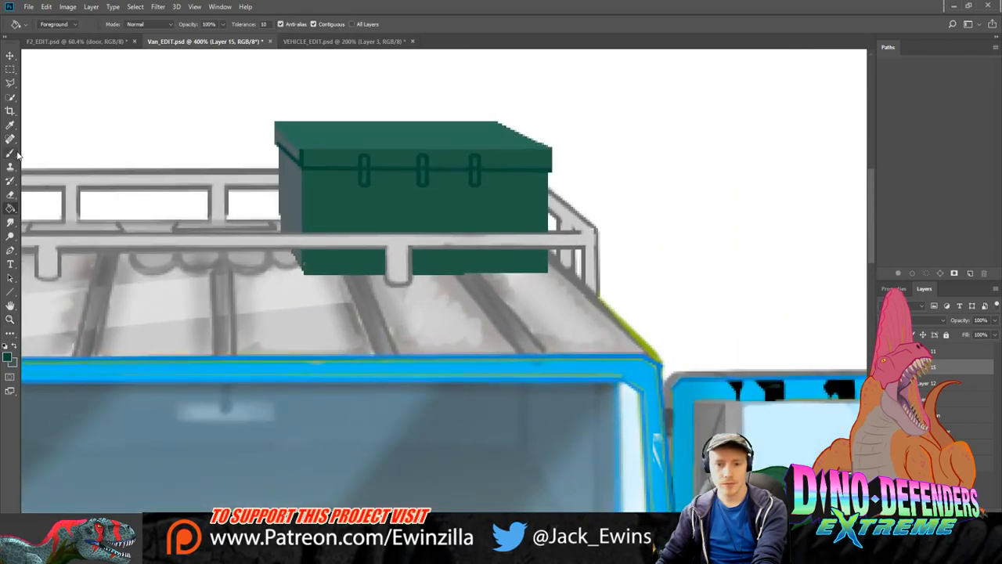
key("i")
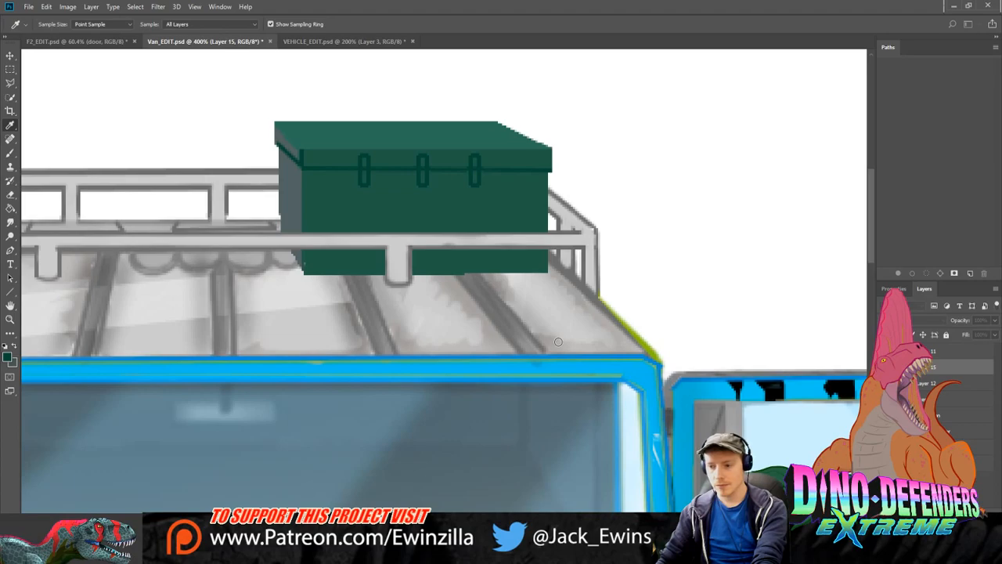
key("g")
left_click(292, 177)
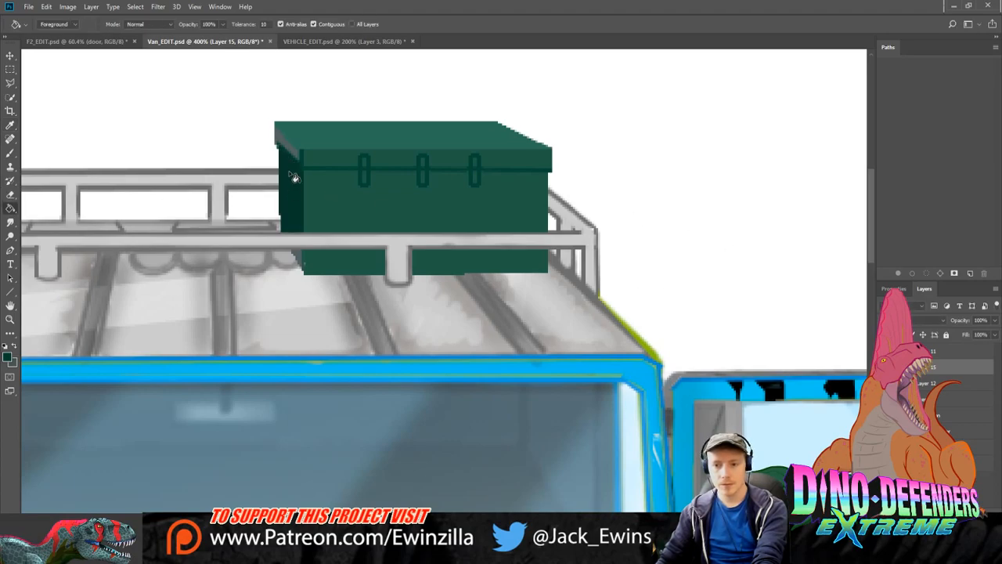
left_click(295, 151)
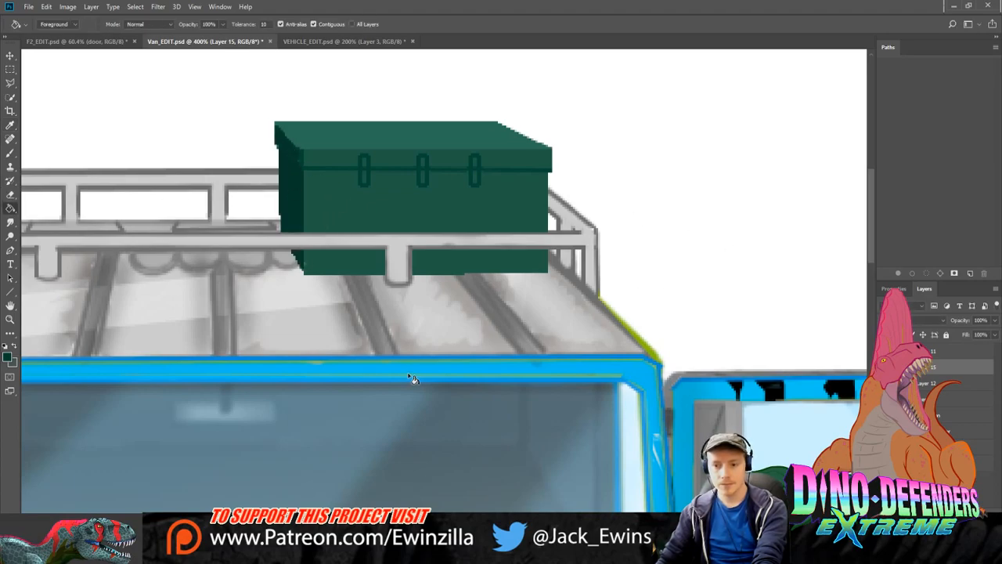
Step: Check the whole painted van and compare its roof box with the real one in the VEHICLE_EDIT.psd photo
left_click(9, 224)
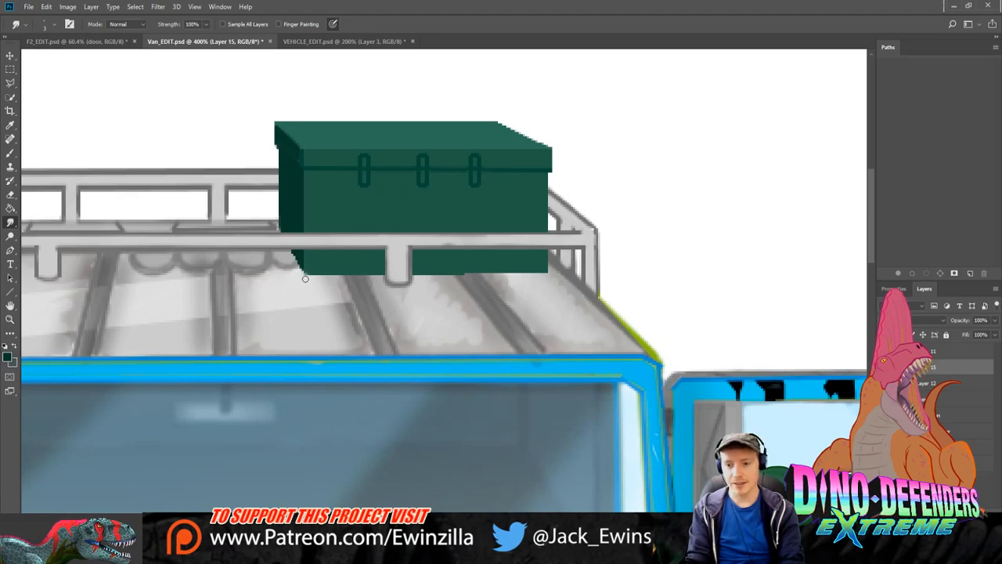
left_click(10, 319)
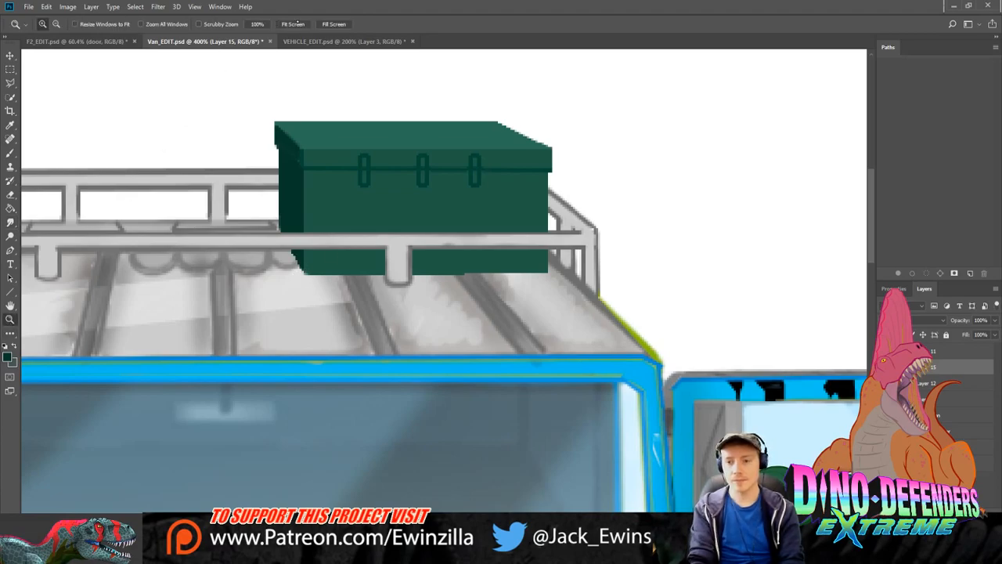
left_click(294, 25)
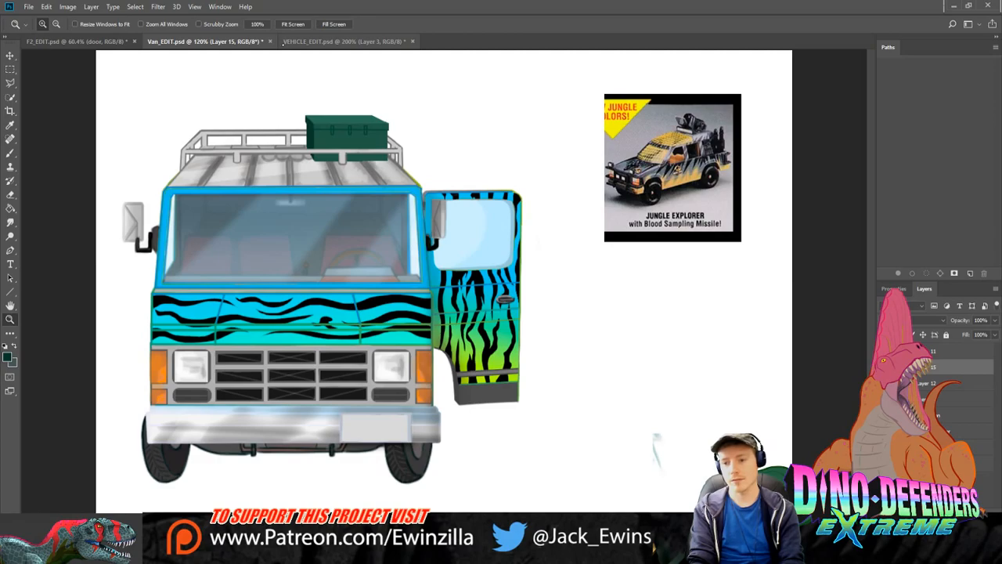
left_click(283, 44)
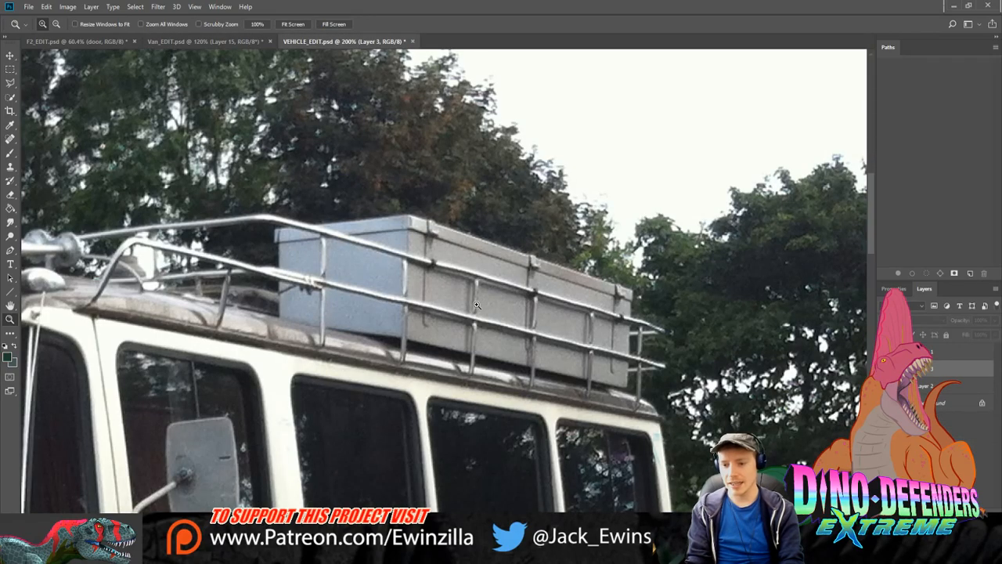
Step: Return to Van_EDIT.psd and shift the green box slightly sideways toward the open-door side of the roof rack
key("ctrl+shift+Tab")
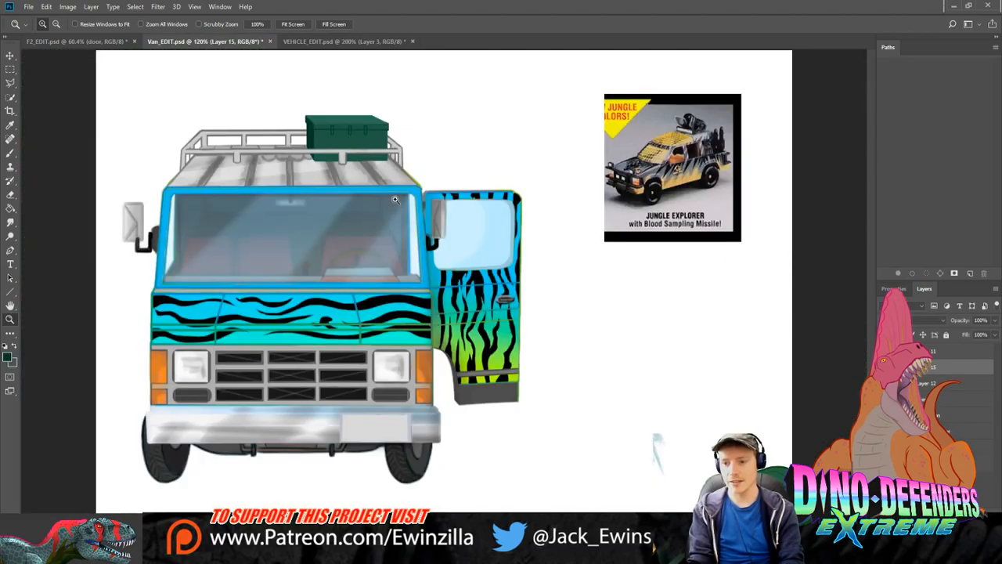
left_click(380, 131)
left_click(380, 131)
key("v")
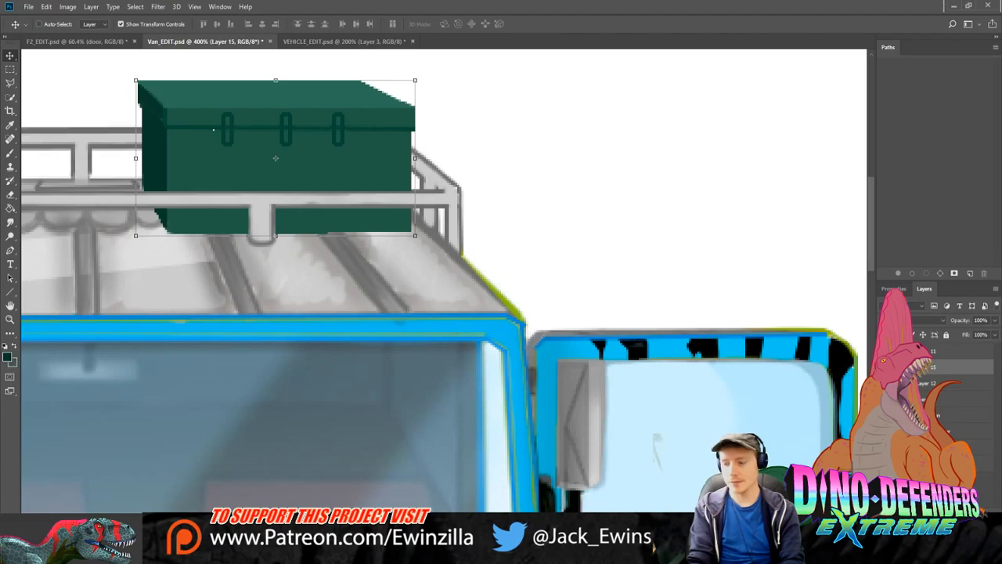
left_click_drag(212, 115, 236, 113)
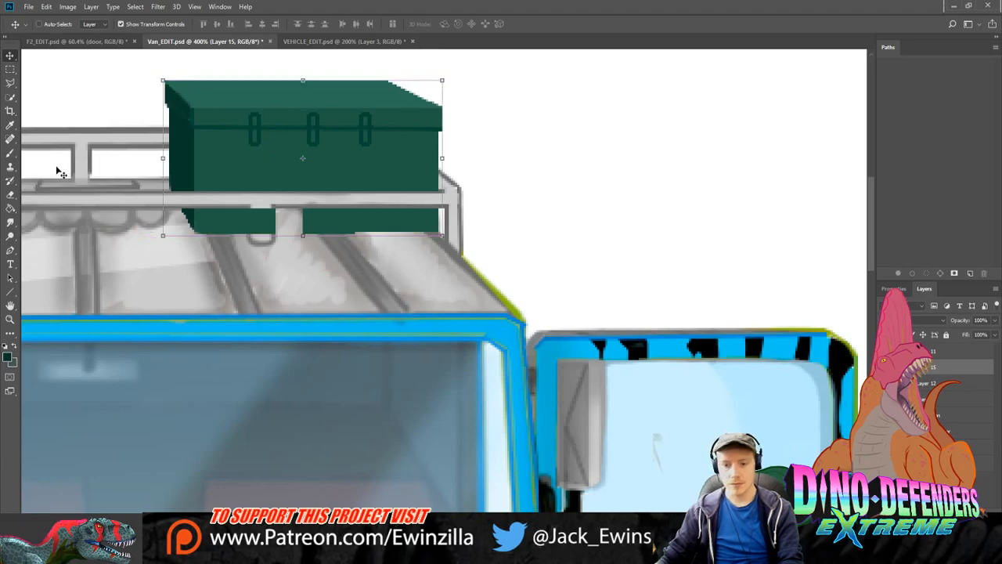
Step: Smudge the box's green around the front rack post to restore the post's outline and close the gap beside it
left_click(11, 223)
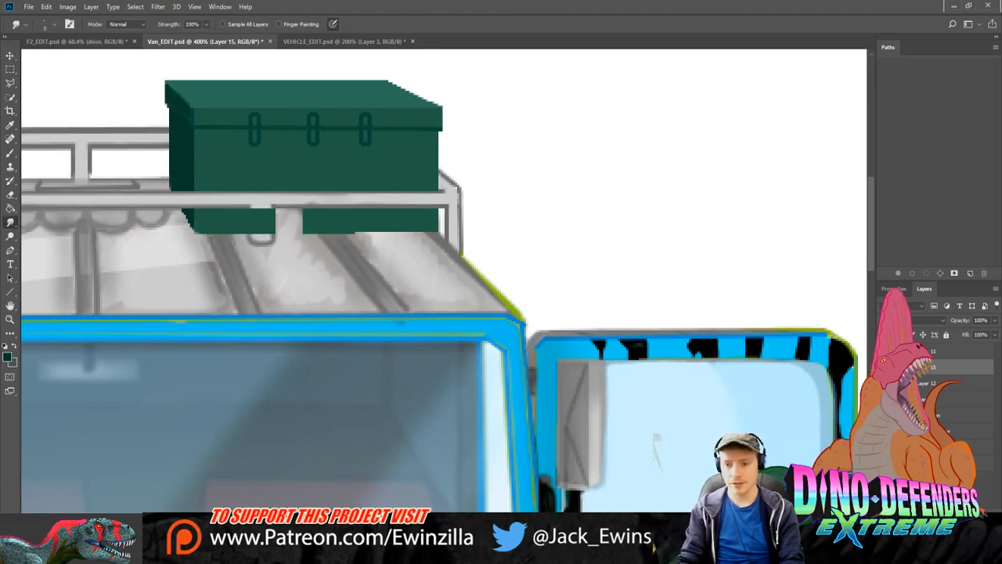
mouse_move(253, 205)
left_mouse_down()
mouse_move(251, 229)
mouse_move(259, 212)
mouse_move(269, 223)
mouse_move(270, 206)
mouse_move(266, 241)
left_mouse_up()
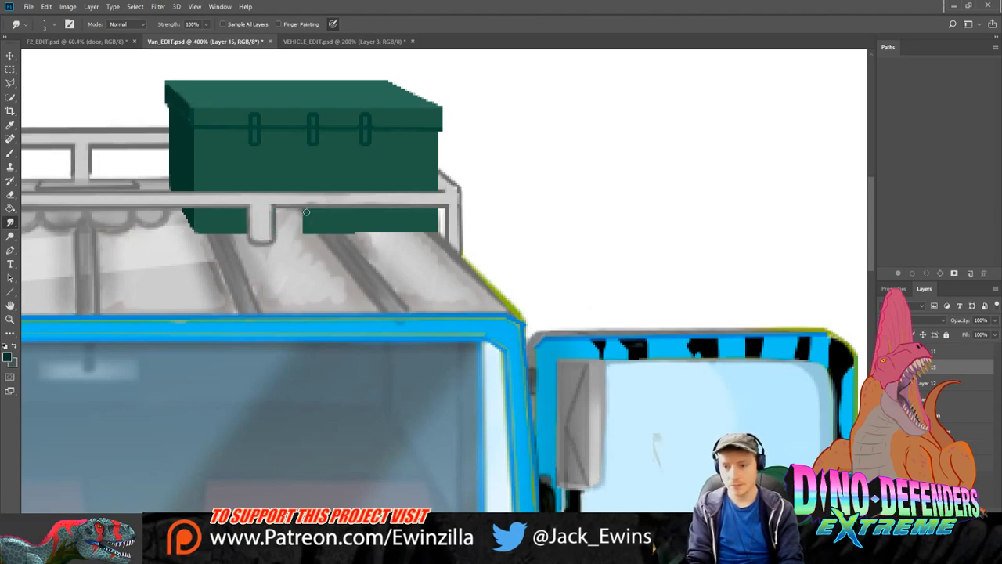
mouse_move(306, 212)
left_mouse_down()
mouse_move(278, 210)
mouse_move(305, 212)
mouse_move(289, 223)
mouse_move(304, 229)
mouse_move(279, 230)
mouse_move(277, 221)
mouse_move(308, 229)
left_mouse_up()
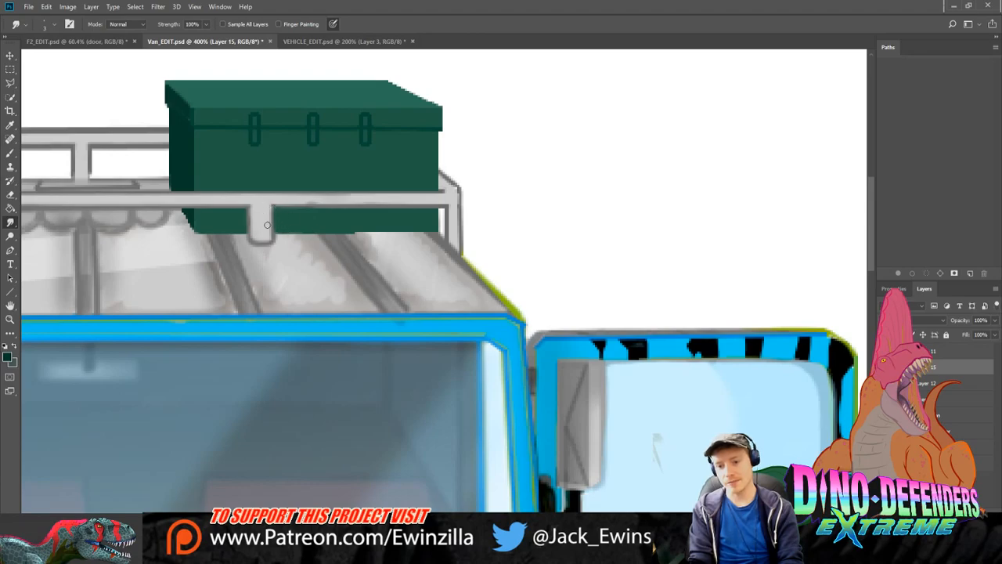
Step: Smudge the green box's bottom edge below the rack rail and the lid's slanted end edge to even them out
left_click_drag(344, 226, 429, 227)
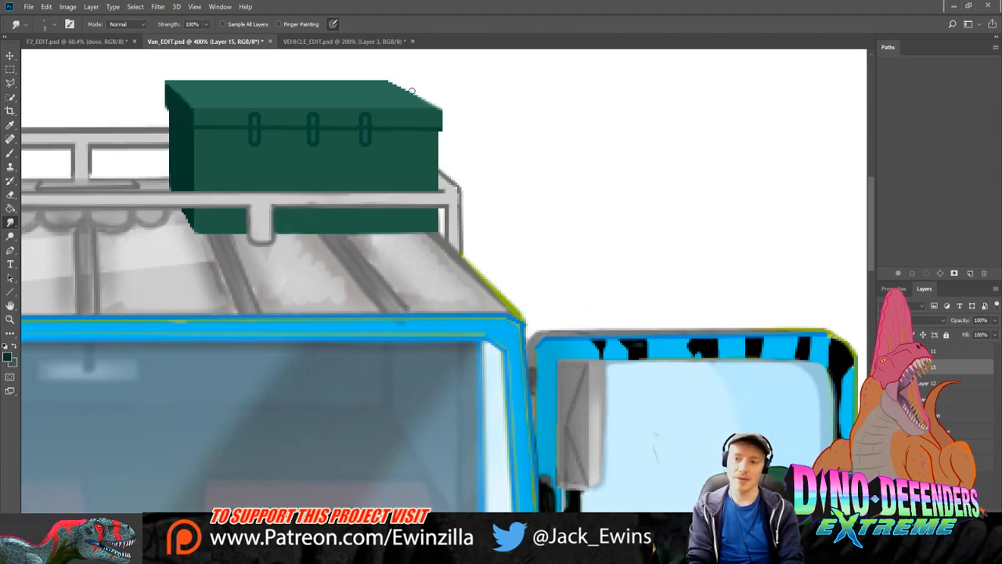
left_click_drag(383, 82, 449, 109)
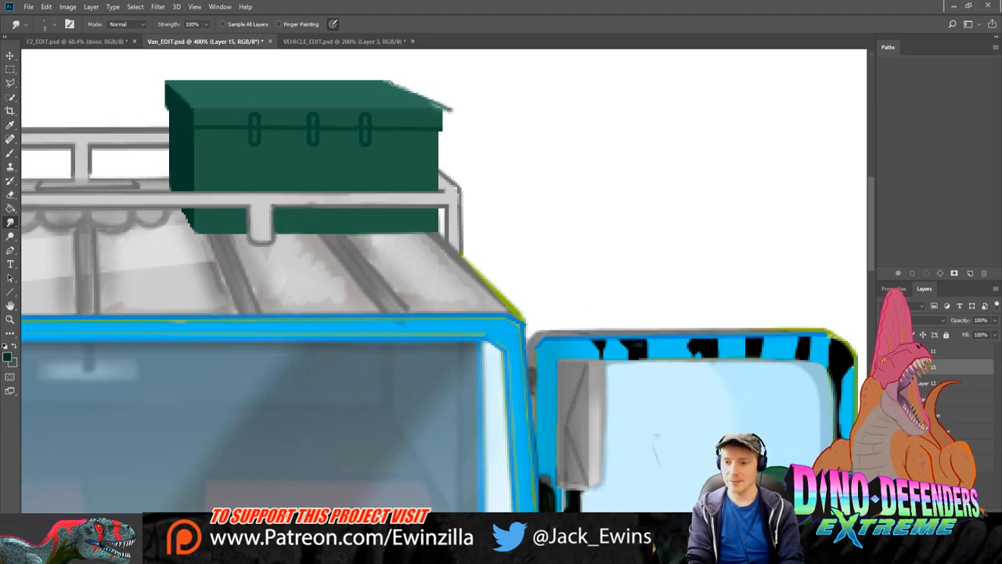
left_click_drag(390, 81, 434, 103)
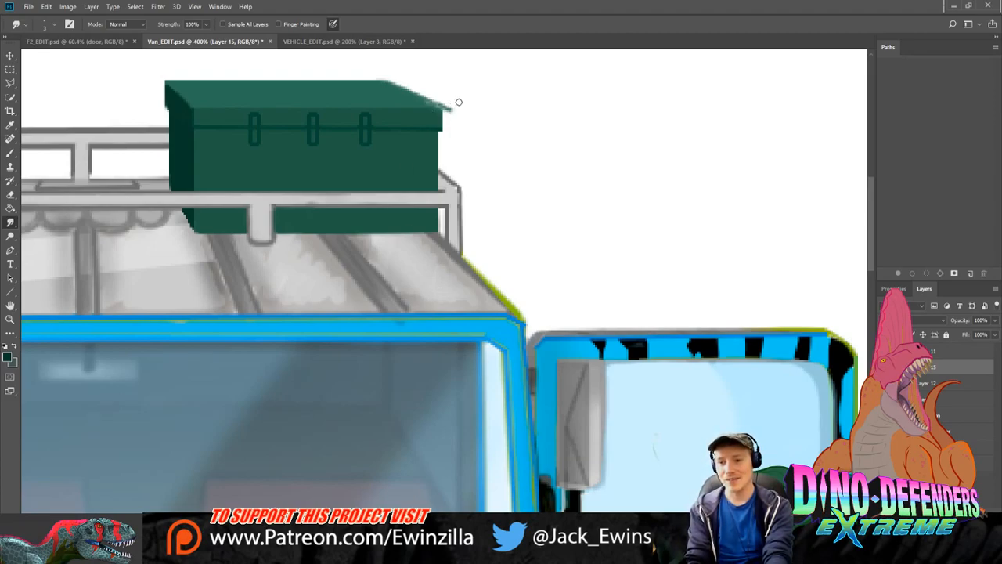
left_click_drag(451, 108, 391, 83)
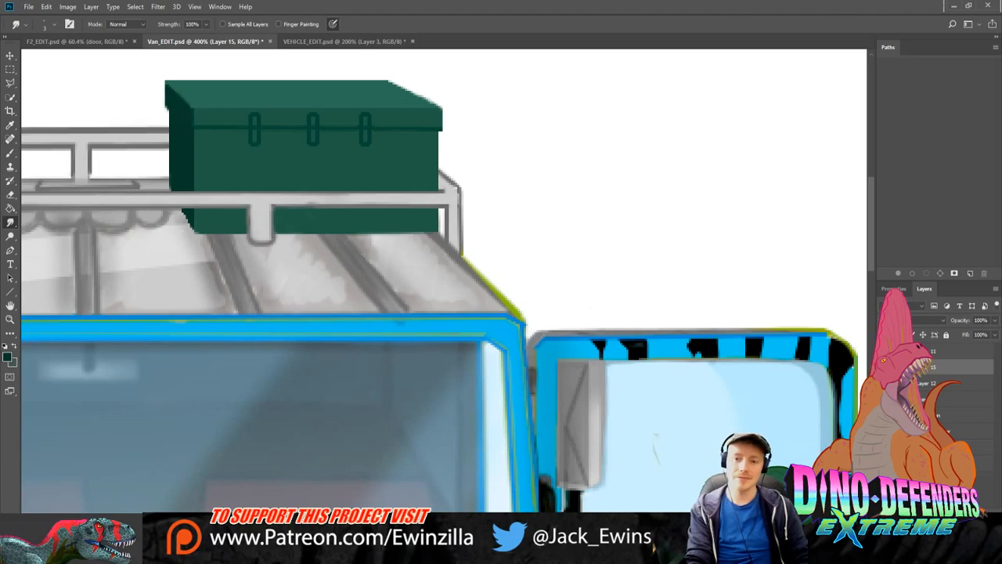
Step: Select the white area just outside the lid's slanted end edge with the Polygonal Lasso, clean that edge and deselect
key("l")
left_click(387, 80)
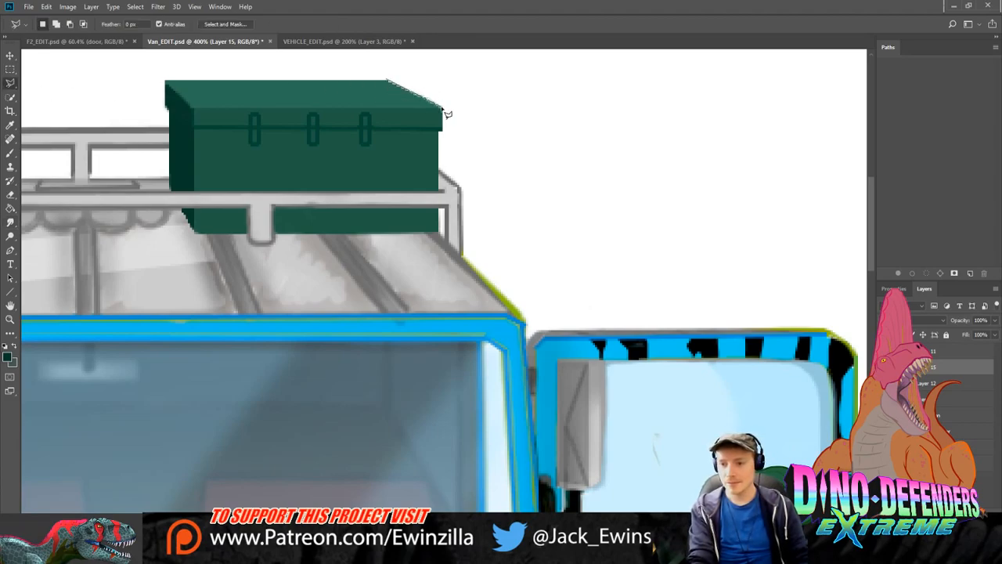
left_click(484, 112)
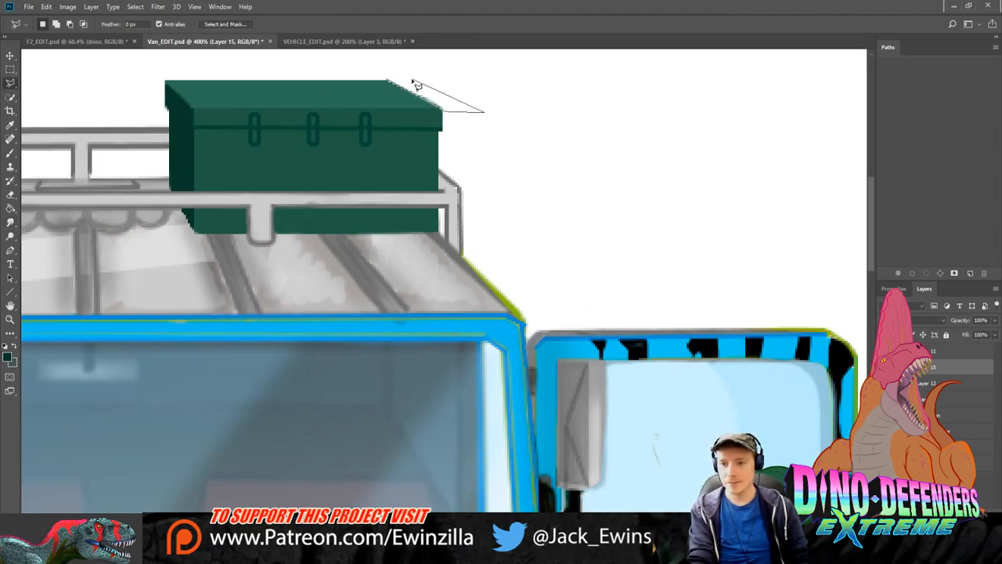
left_click(386, 81)
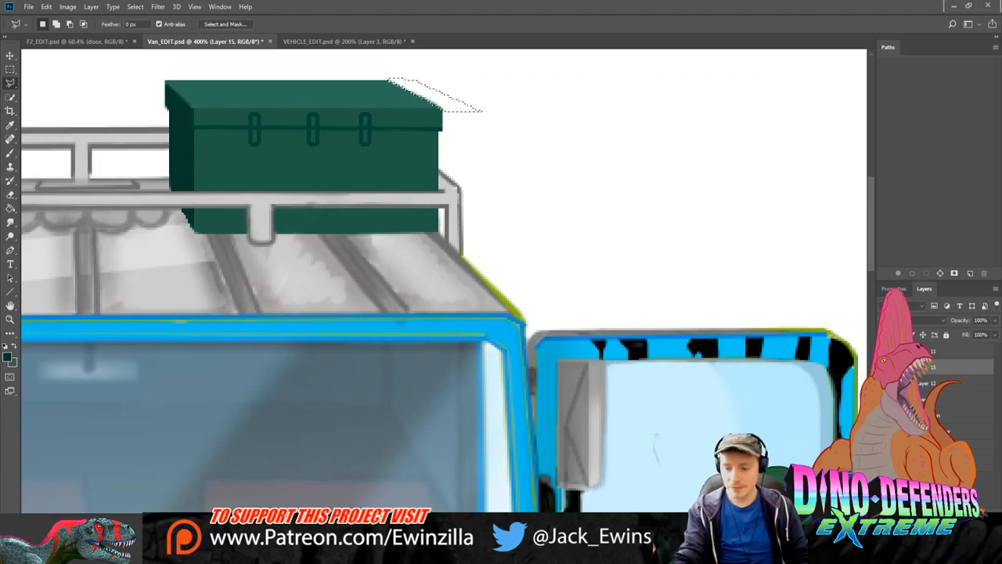
left_click(10, 69)
left_click(244, 251)
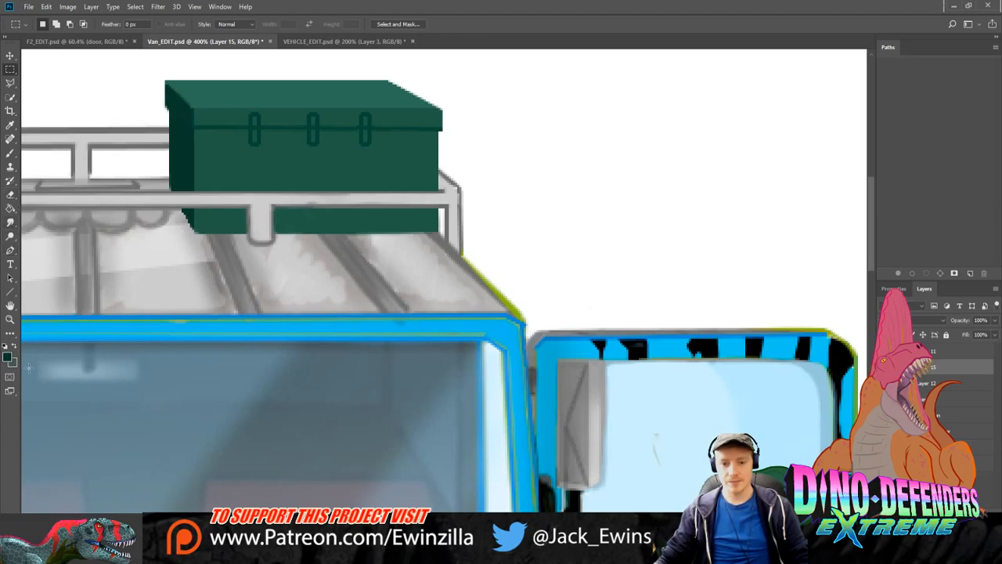
Step: Paint a grey, dark-outlined corner piece of roof rack rail over the box's lower corner beside the end post, and smudge it into shape
left_click(9, 153)
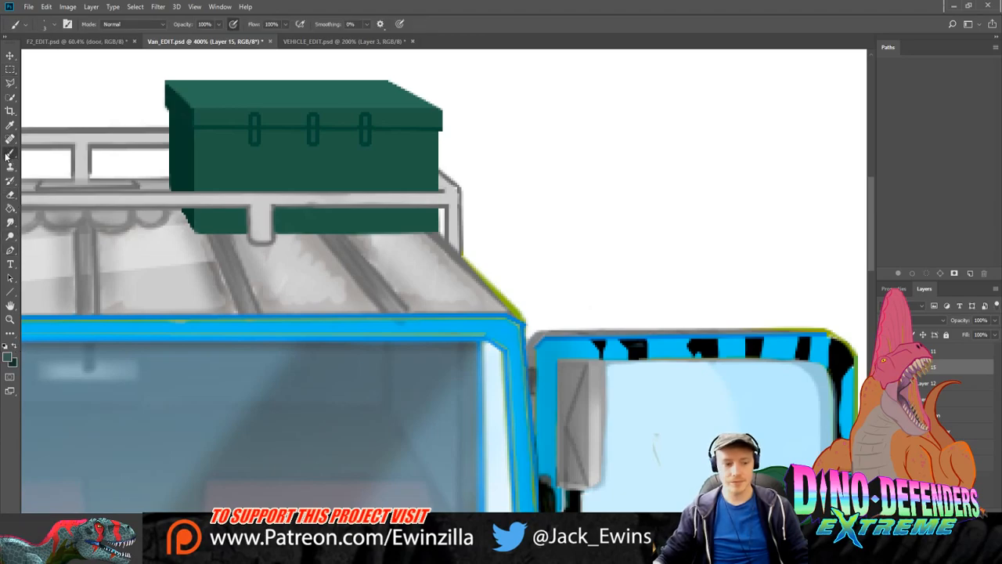
mouse_move(440, 153)
left_mouse_down()
mouse_move(452, 179)
mouse_move(430, 186)
mouse_move(433, 171)
left_mouse_up()
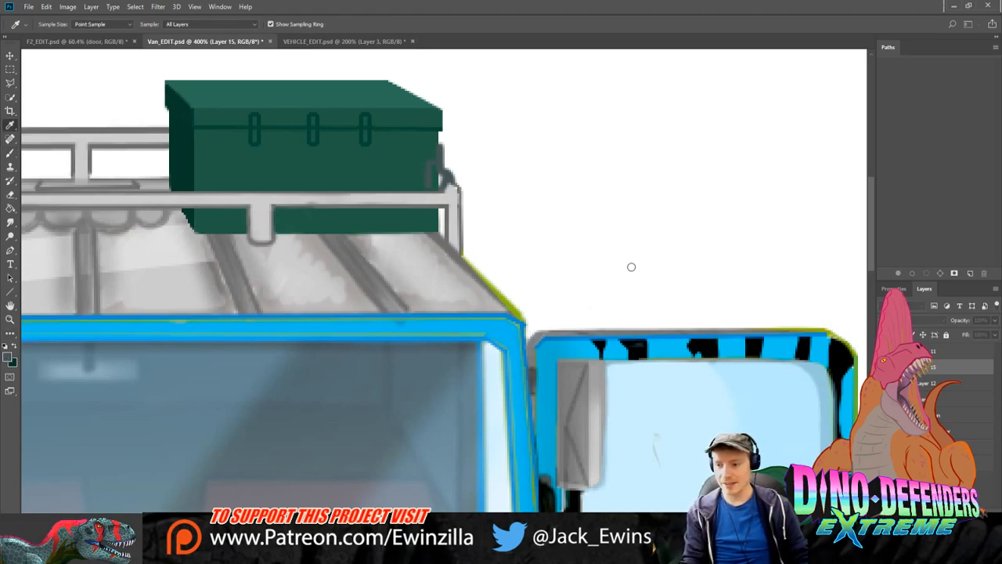
mouse_move(437, 146)
left_mouse_down()
mouse_move(443, 171)
mouse_move(439, 148)
mouse_move(428, 190)
mouse_move(443, 185)
mouse_move(439, 169)
mouse_move(439, 186)
mouse_move(444, 176)
mouse_move(417, 184)
left_mouse_up()
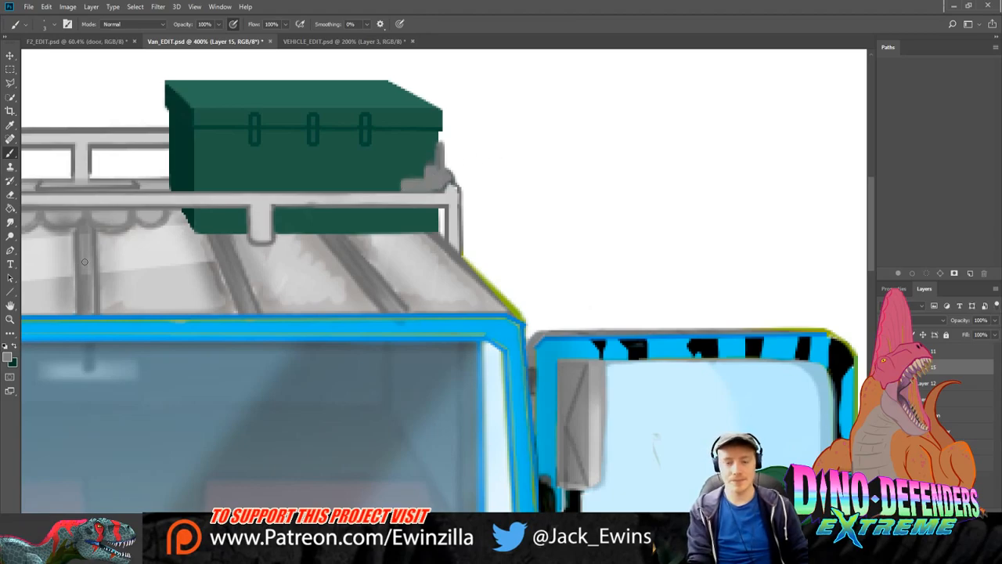
key("i")
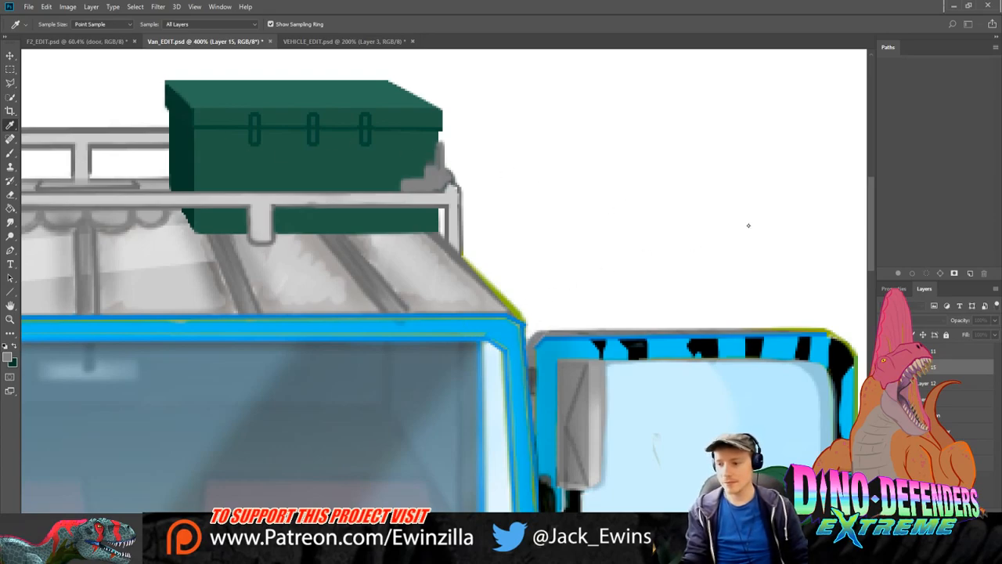
key("b")
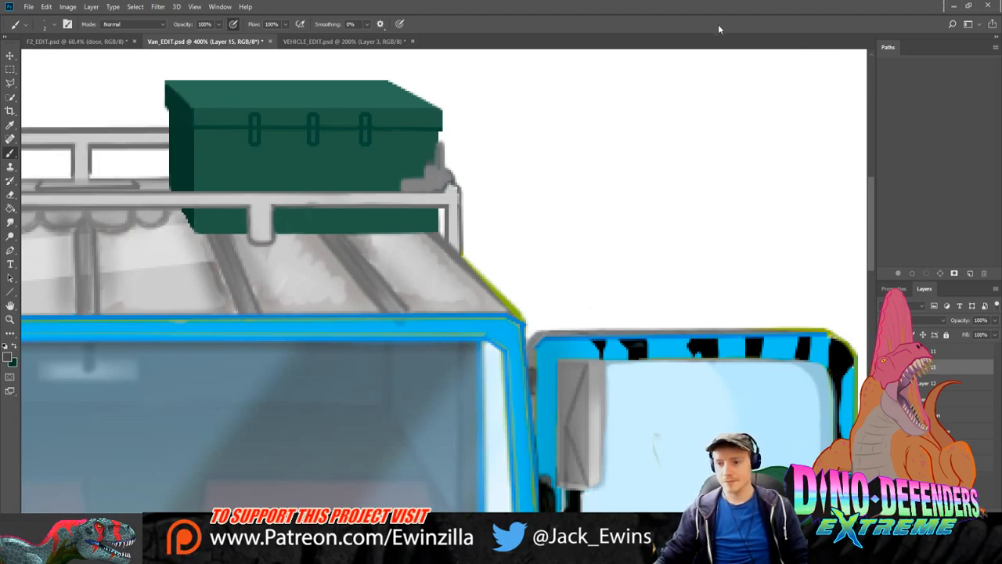
mouse_move(435, 164)
left_mouse_down()
mouse_move(443, 150)
mouse_move(454, 178)
mouse_move(426, 171)
mouse_move(401, 182)
mouse_move(448, 188)
left_mouse_up()
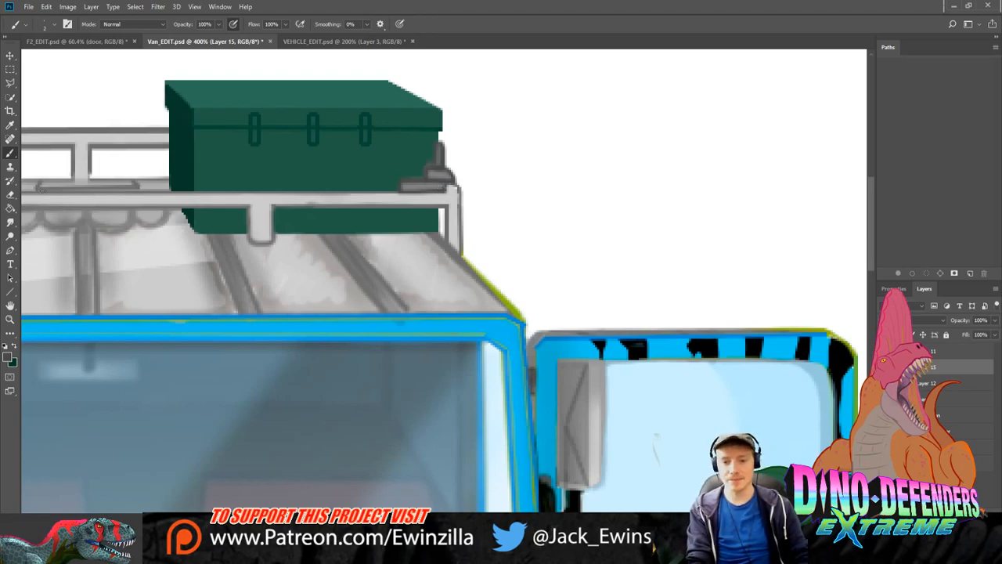
left_click(10, 222)
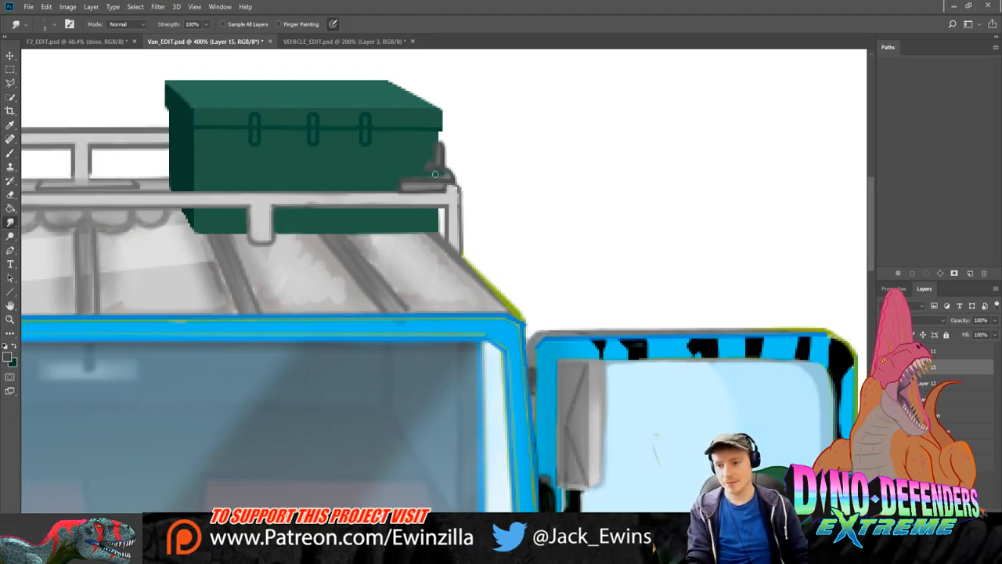
left_click_drag(435, 173, 429, 166)
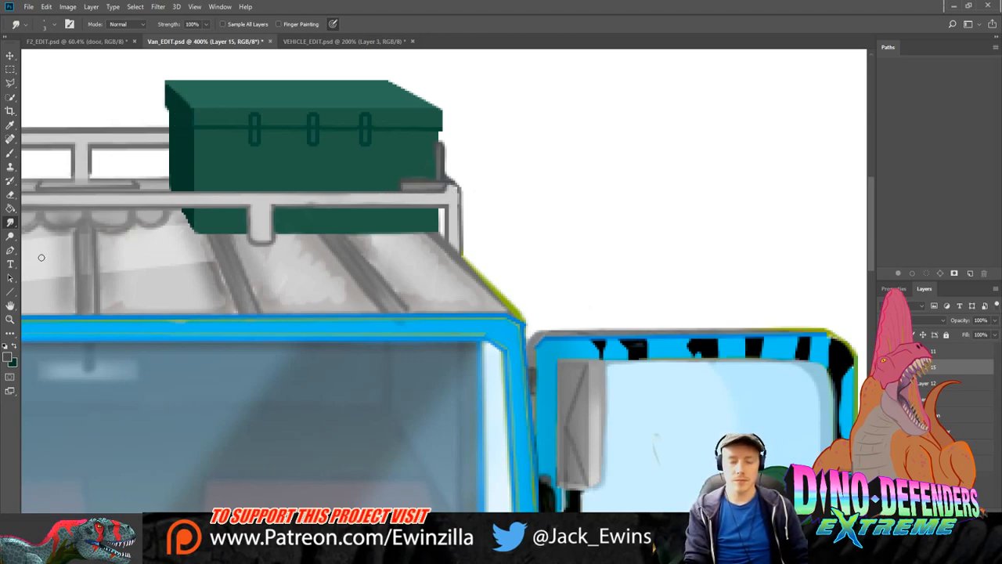
Step: Sample a brown tone and paint rough dirt strokes along the lower edge of the van's front bumper
left_click(11, 319)
left_click_drag(247, 55, 241, 56)
left_click(293, 25)
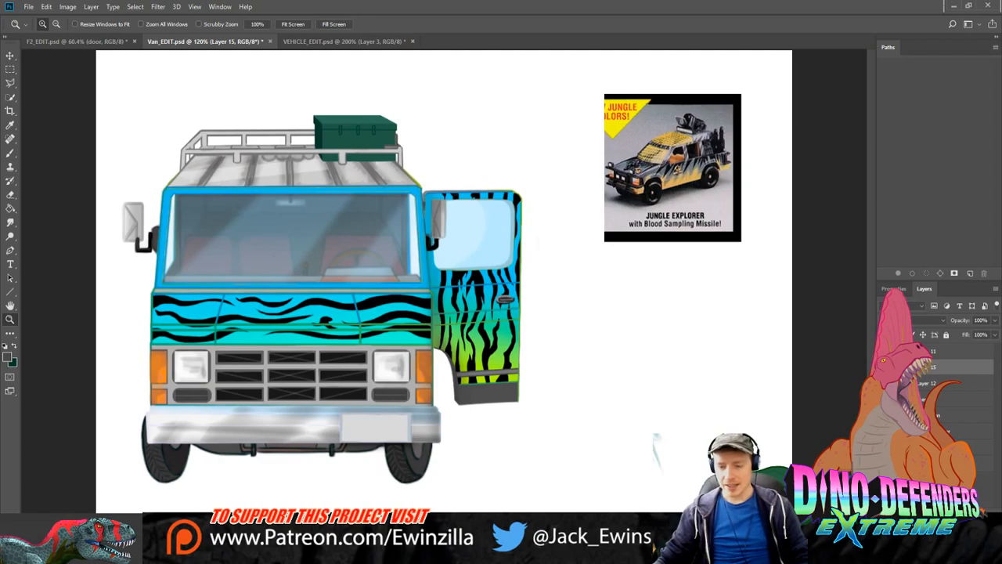
left_click(125, 445)
left_click(125, 444)
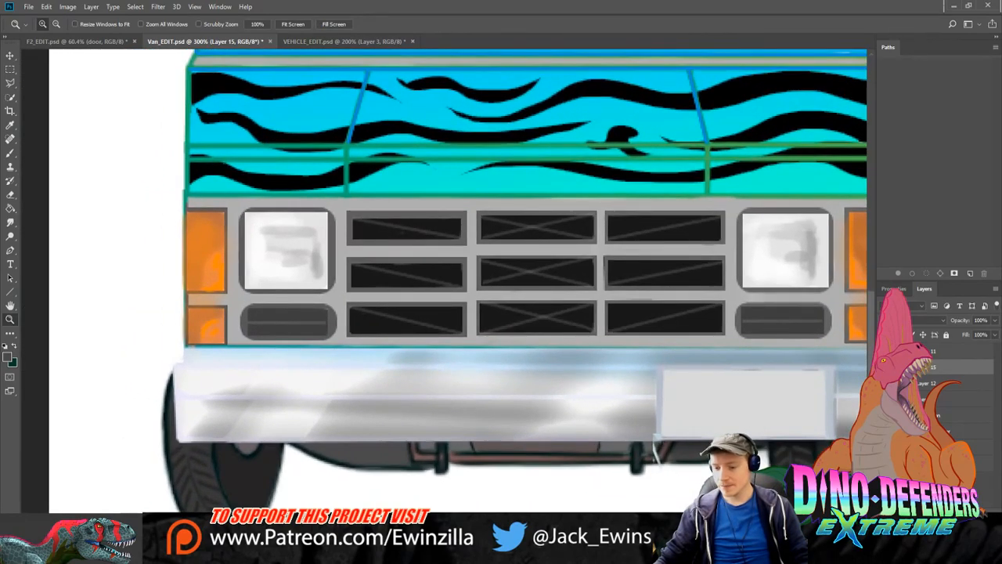
scroll(444, 280, "right", 3)
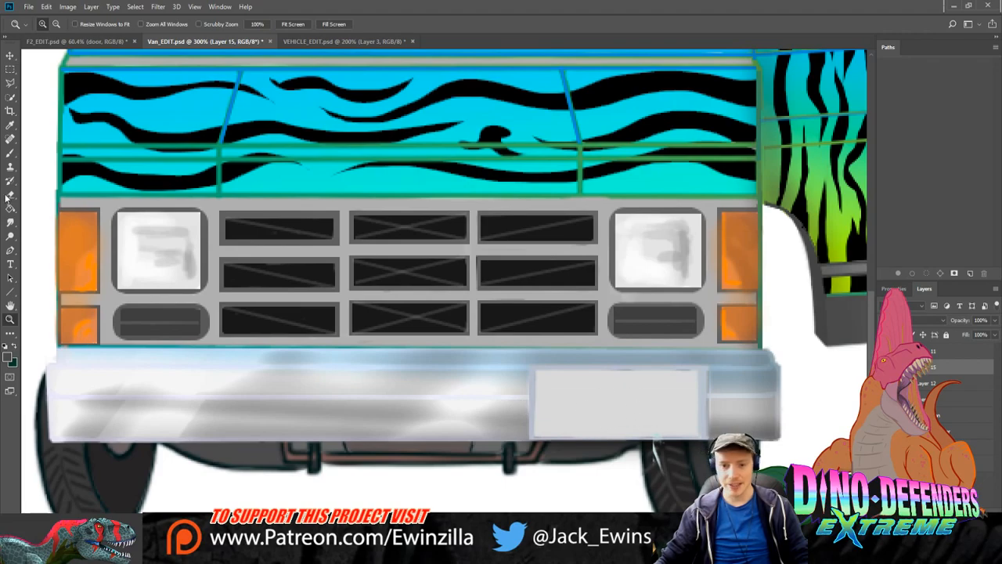
left_click(10, 152)
key("i")
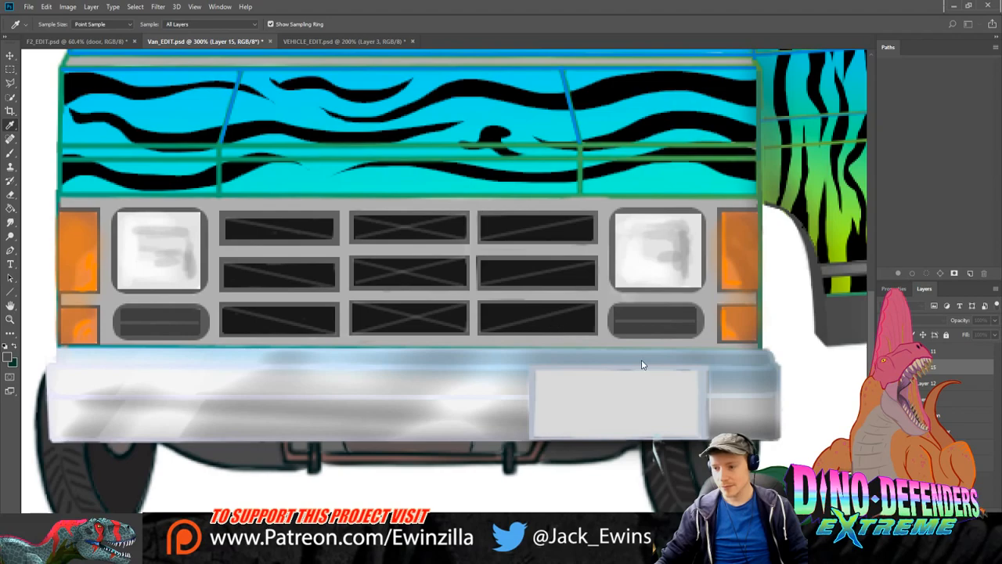
key("b")
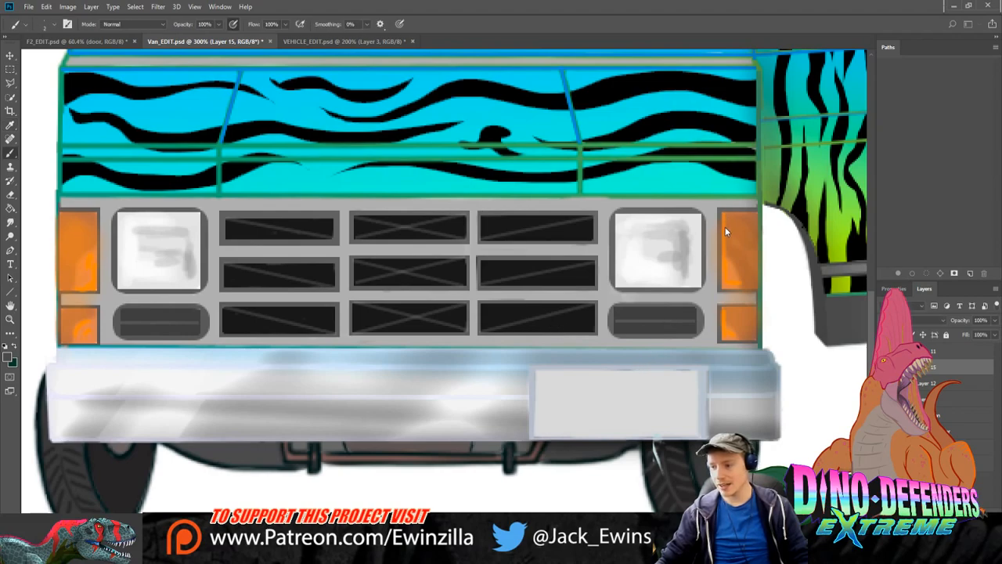
left_click(725, 227, "alt")
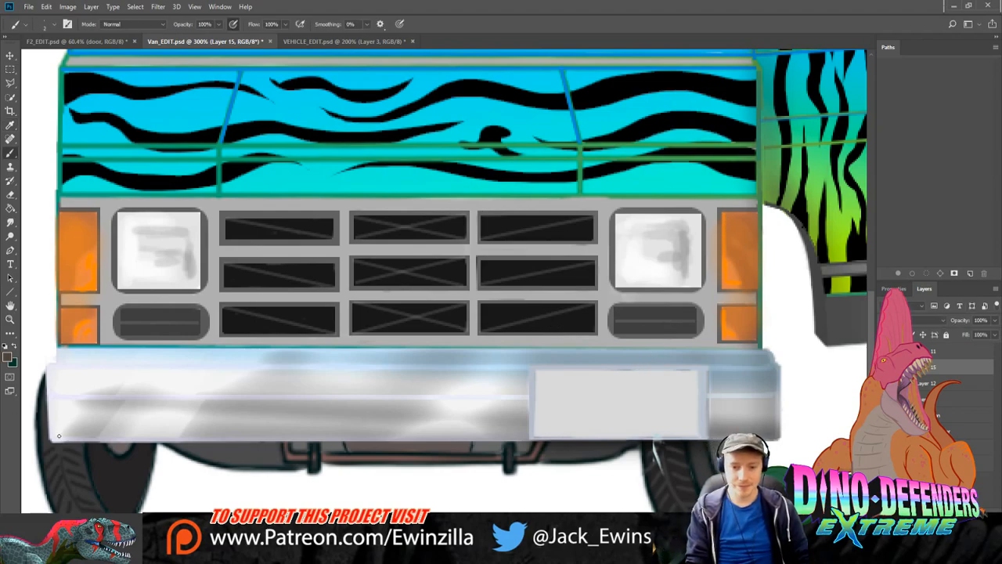
mouse_move(59, 435)
left_mouse_down()
mouse_move(64, 415)
mouse_move(72, 438)
mouse_move(86, 427)
mouse_move(78, 435)
mouse_move(123, 435)
mouse_move(78, 436)
mouse_move(79, 428)
mouse_move(55, 438)
mouse_move(347, 435)
mouse_move(339, 438)
left_mouse_up()
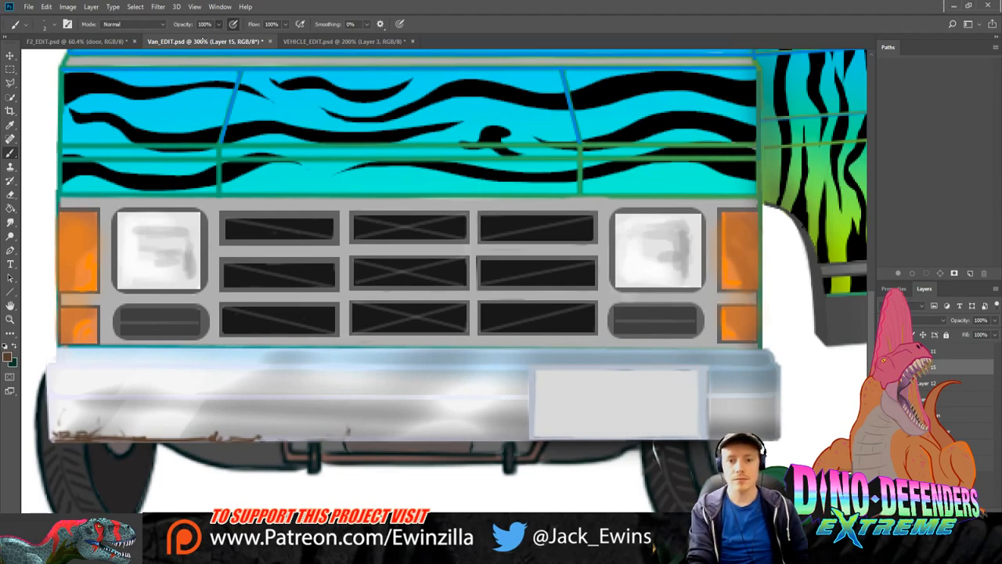
Step: Lower the brush opacity to 52% and paint brown mud splashes and specks along the bumper's lower edge, the tyres and the underbody
key("4")
key("8")
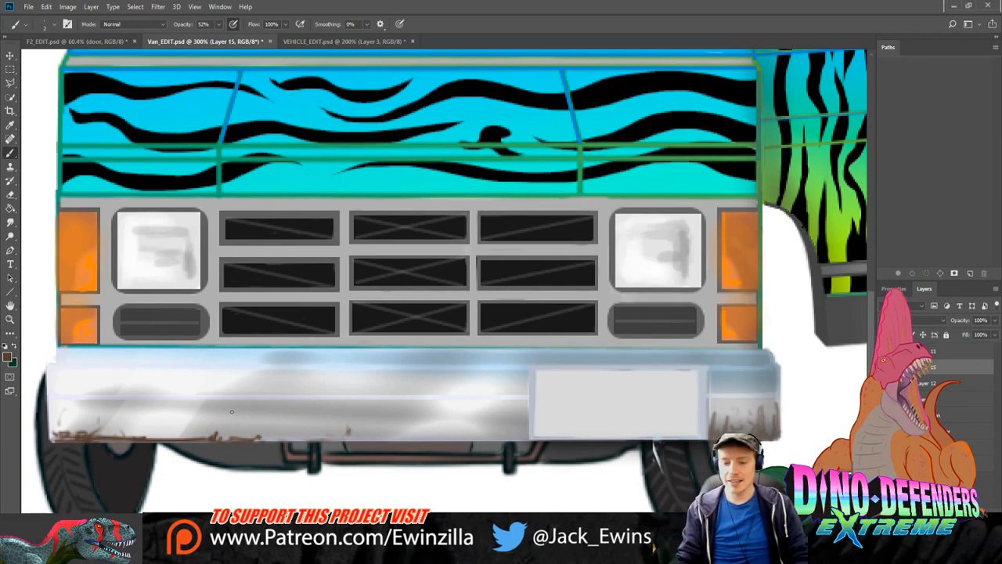
mouse_move(81, 419)
left_mouse_down()
mouse_move(60, 431)
mouse_move(56, 411)
mouse_move(52, 441)
left_mouse_up()
mouse_move(52, 402)
left_mouse_down()
mouse_move(50, 438)
mouse_move(151, 427)
mouse_move(161, 440)
mouse_move(154, 424)
mouse_move(146, 429)
left_mouse_up()
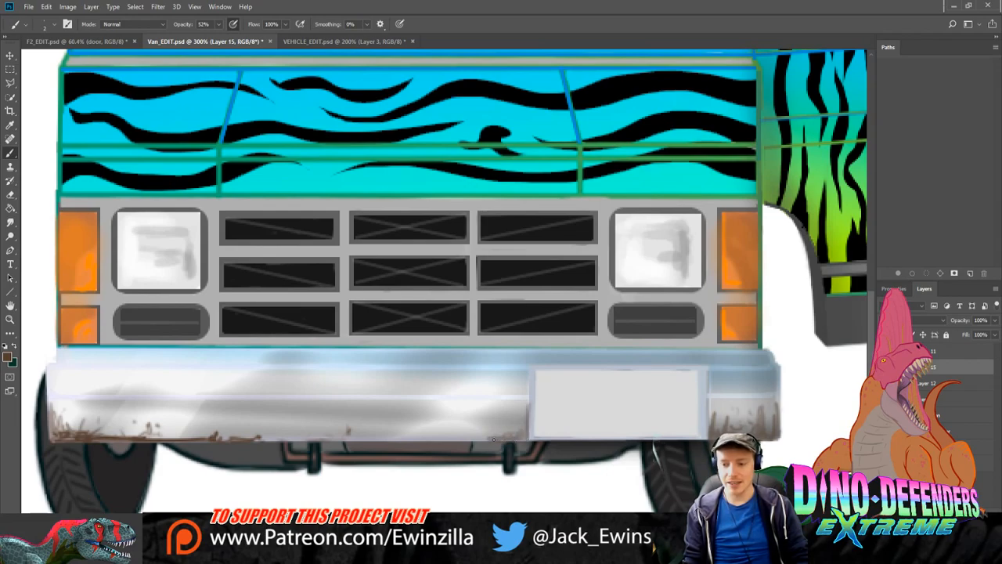
mouse_move(502, 420)
left_mouse_down()
mouse_move(474, 439)
mouse_move(483, 422)
mouse_move(457, 435)
mouse_move(477, 437)
mouse_move(433, 440)
mouse_move(518, 437)
mouse_move(352, 439)
mouse_move(359, 415)
mouse_move(354, 436)
mouse_move(399, 428)
left_mouse_up()
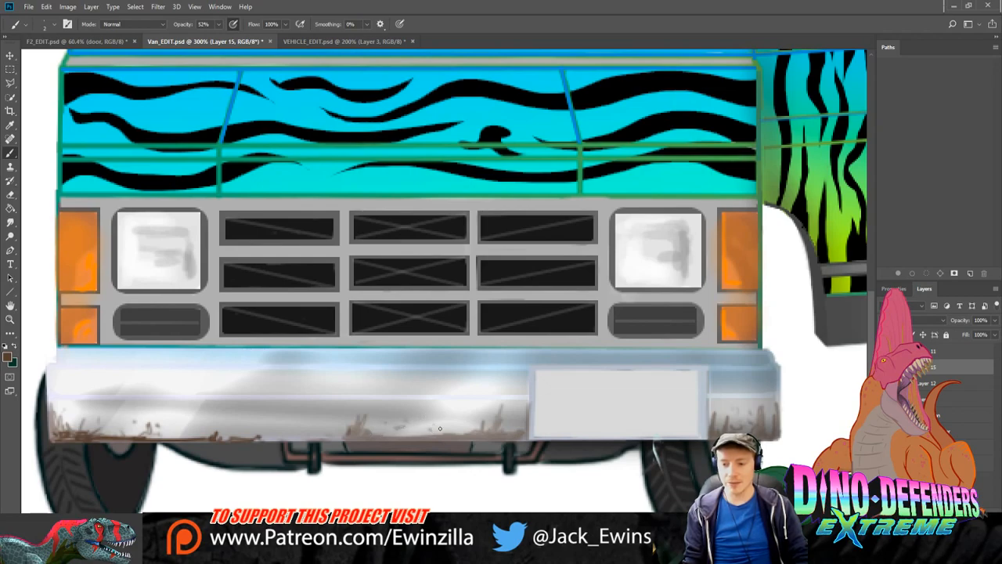
mouse_move(336, 438)
left_mouse_down()
mouse_move(268, 442)
mouse_move(292, 417)
mouse_move(291, 430)
left_mouse_up()
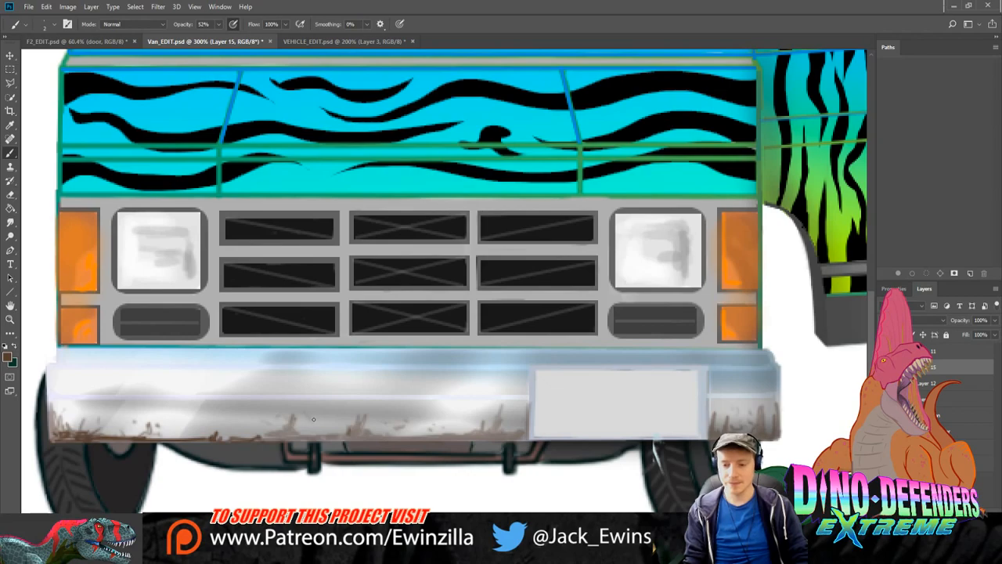
left_click_drag(347, 413, 354, 408)
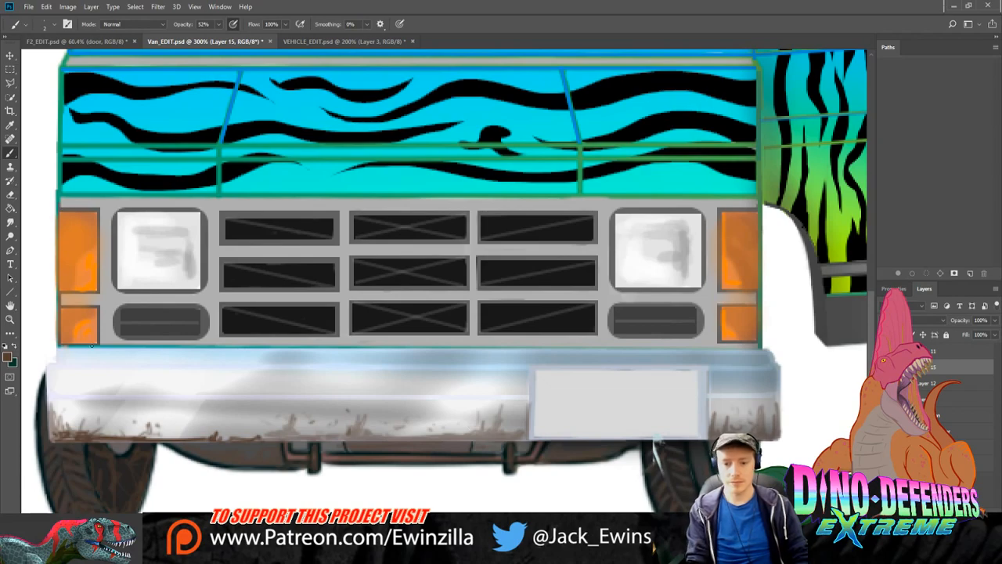
Step: Add brown dirt beneath the orange indicator and headlight, and speckle the bumper's outer end and the start of its crease line
mouse_move(105, 341)
left_mouse_down()
mouse_move(105, 307)
mouse_move(122, 343)
mouse_move(62, 354)
mouse_move(74, 360)
mouse_move(94, 348)
mouse_move(99, 372)
mouse_move(49, 369)
mouse_move(72, 381)
mouse_move(52, 383)
mouse_move(61, 388)
left_mouse_up()
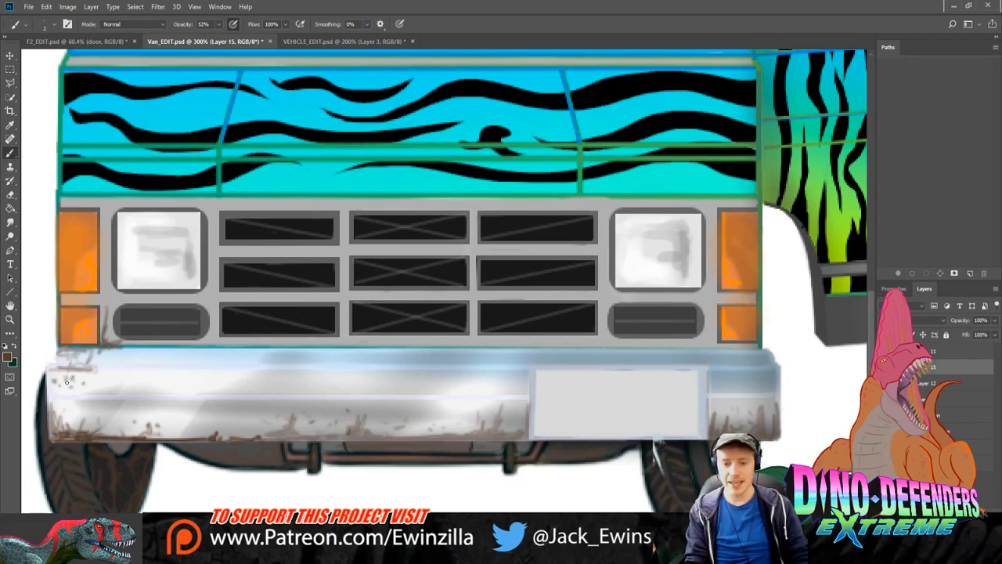
mouse_move(67, 381)
left_mouse_down()
mouse_move(55, 402)
mouse_move(106, 405)
mouse_move(50, 399)
mouse_move(116, 400)
left_mouse_up()
left_click_drag(49, 396, 119, 394)
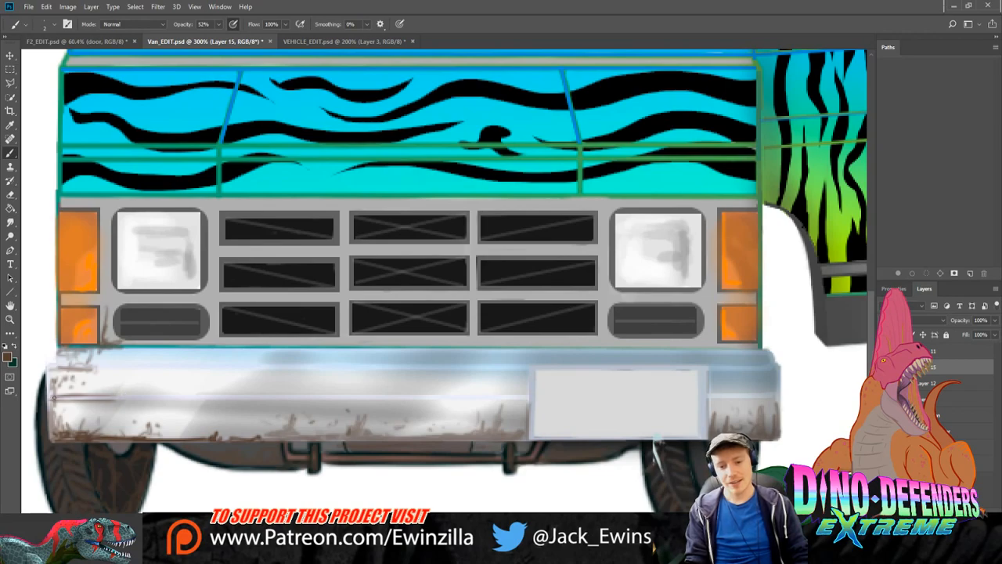
left_click_drag(49, 395, 104, 401)
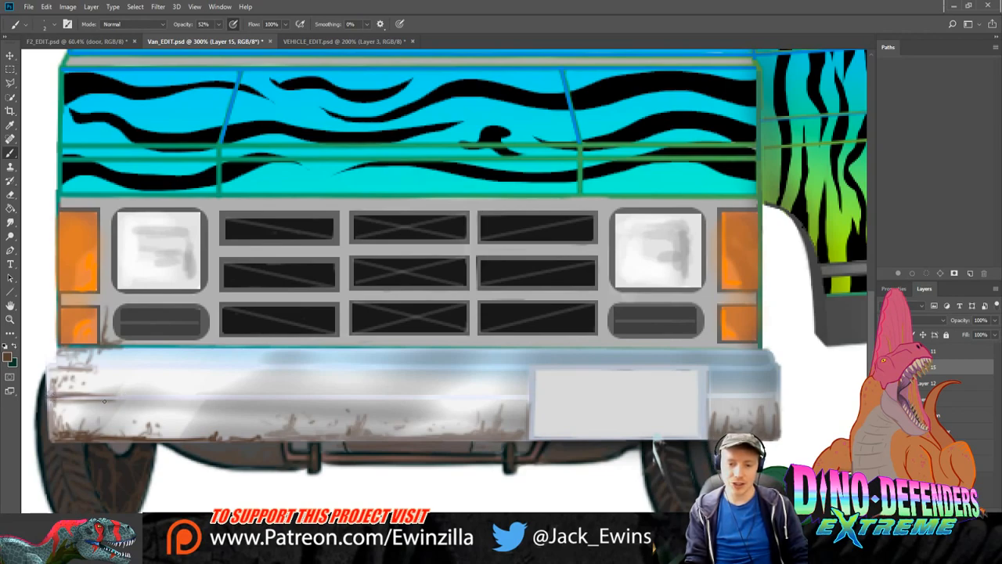
Step: Darken the bumper's crease line with brown grime beyond the number plate and along its long section, redoing the long stroke once
mouse_move(773, 398)
left_mouse_down()
mouse_move(738, 399)
mouse_move(771, 391)
left_mouse_up()
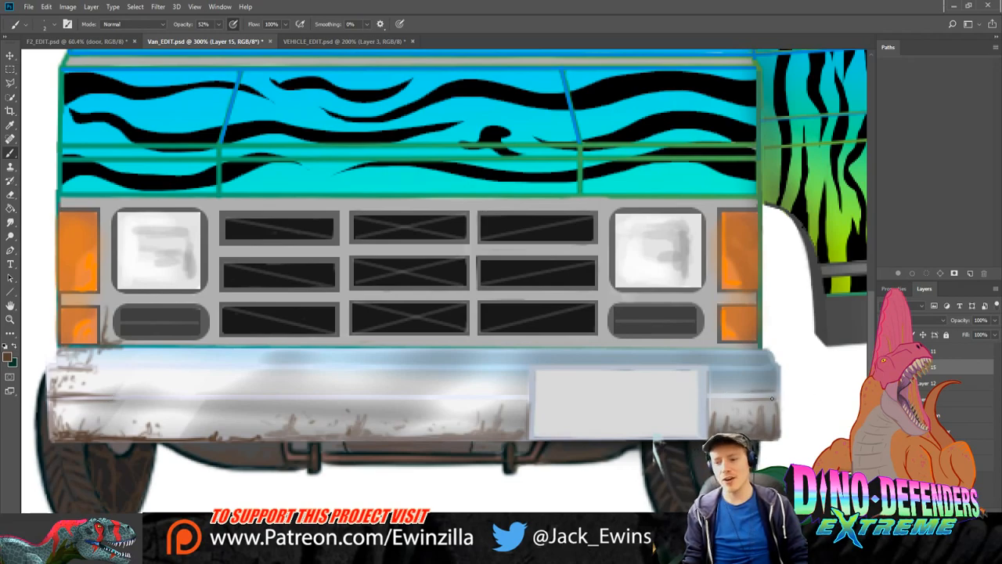
left_click_drag(112, 401, 259, 404)
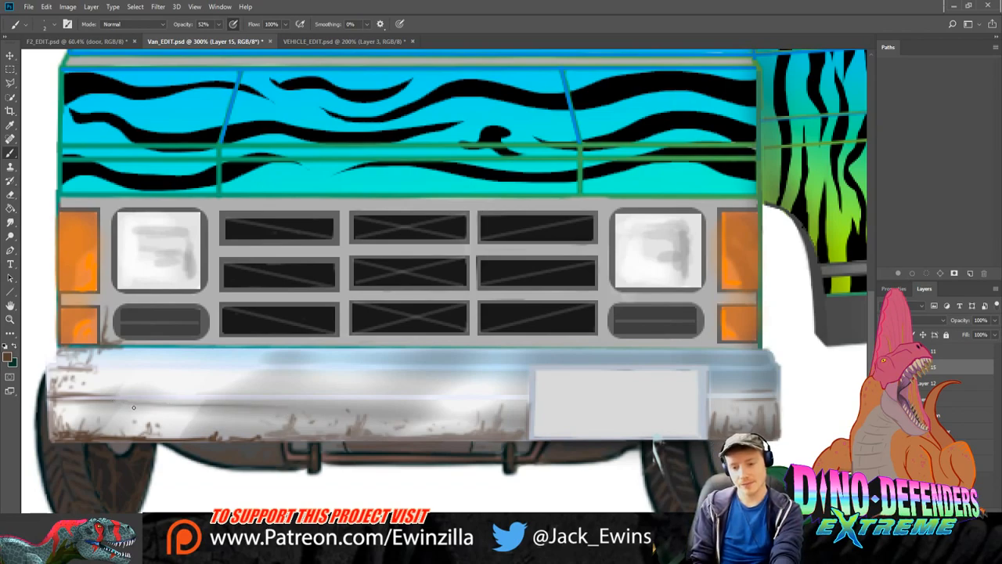
key("ctrl+z")
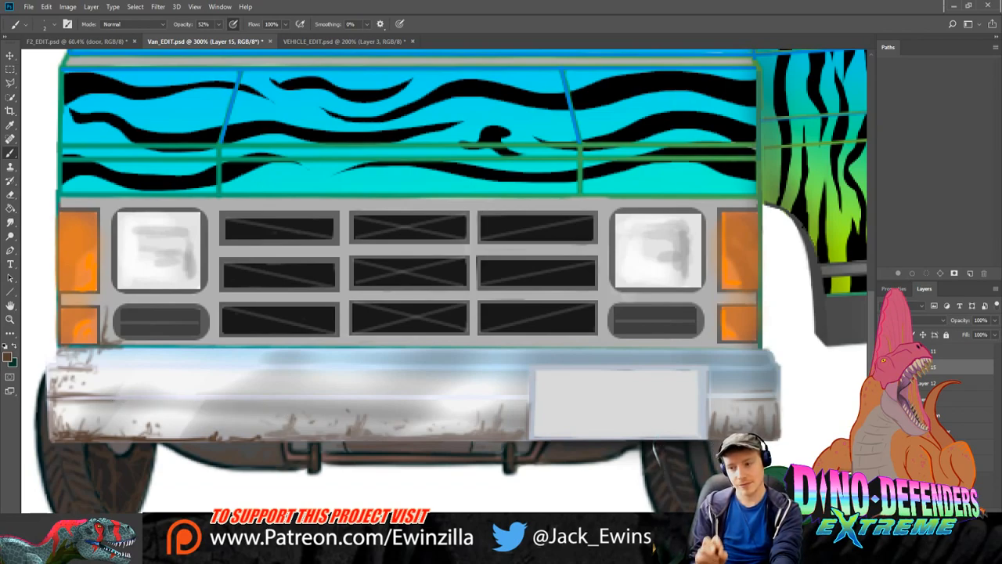
left_click_drag(123, 401, 343, 401)
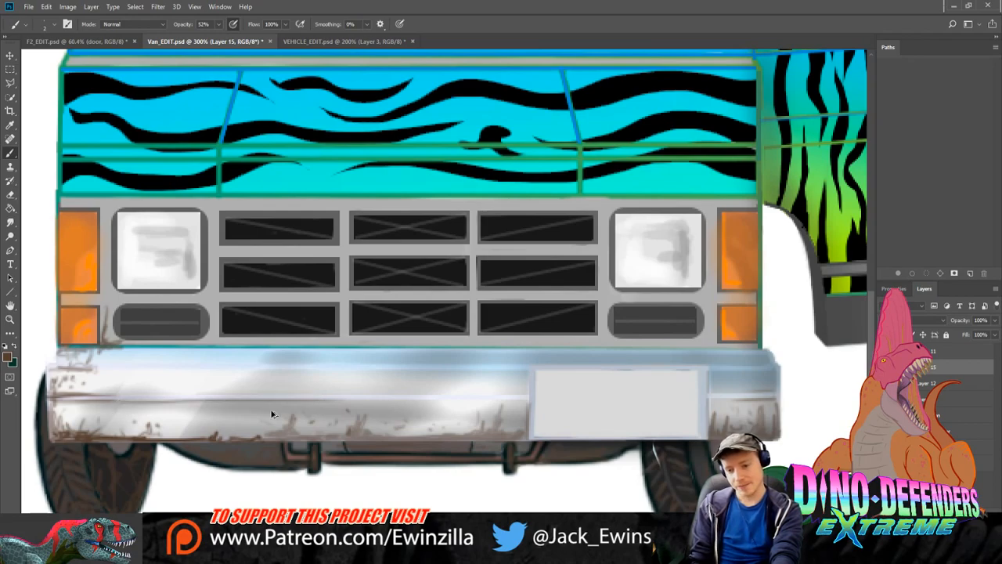
key("ctrl+z")
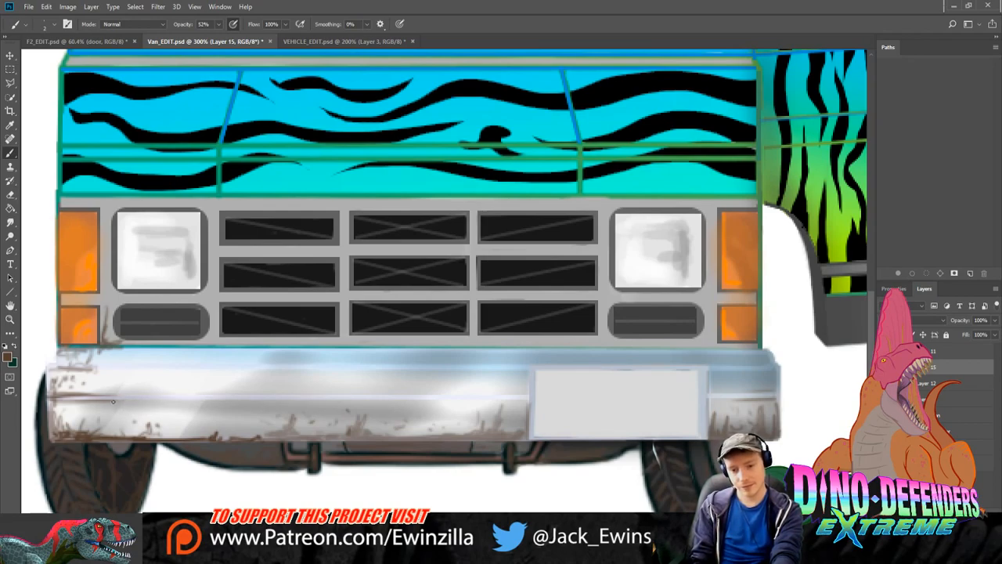
left_click_drag(113, 402, 386, 403)
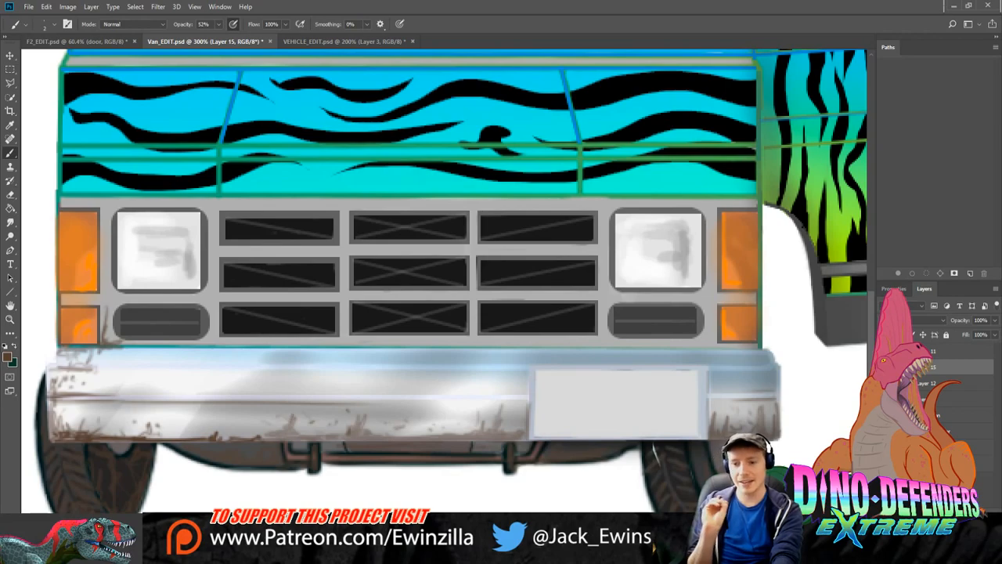
key("ctrl+z")
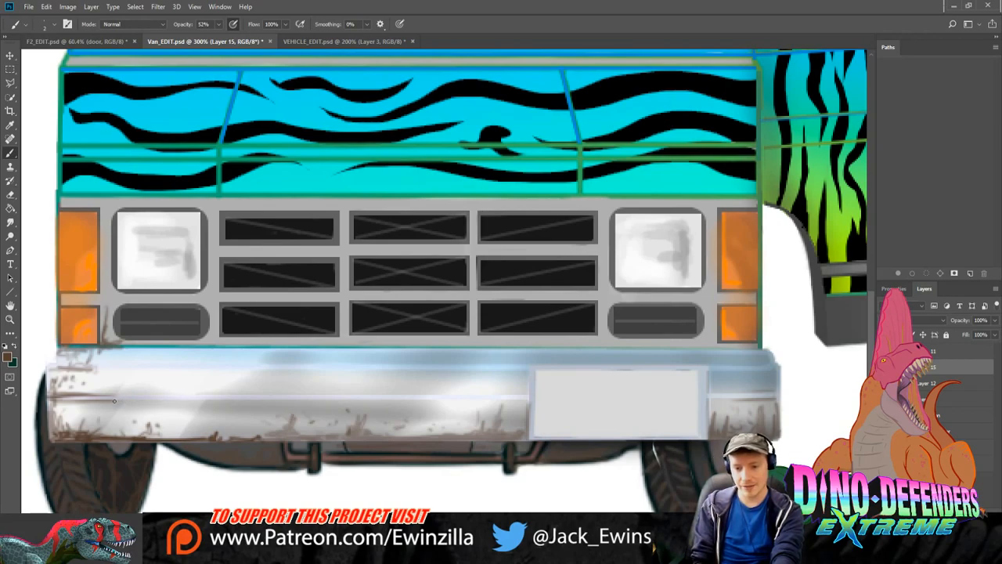
key("ctrl+z")
key("ctrl+z")
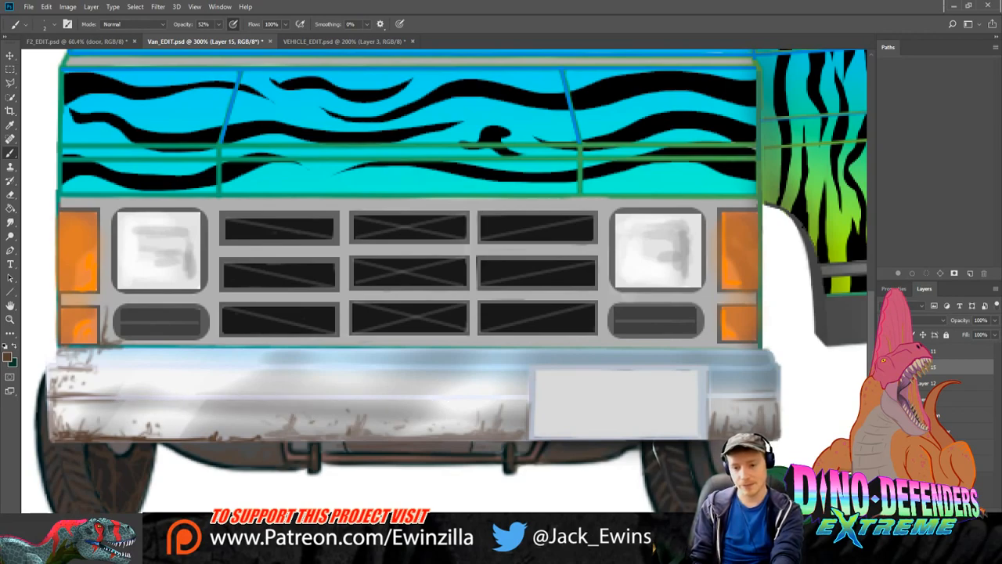
key("ctrl+z")
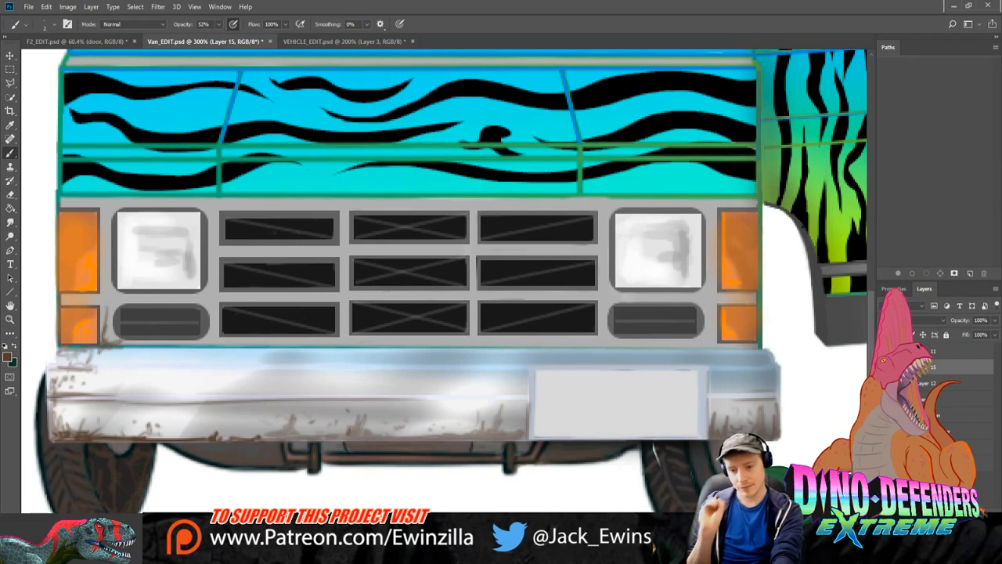
key("ctrl+z")
left_click_drag(118, 403, 479, 417)
key("ctrl+z")
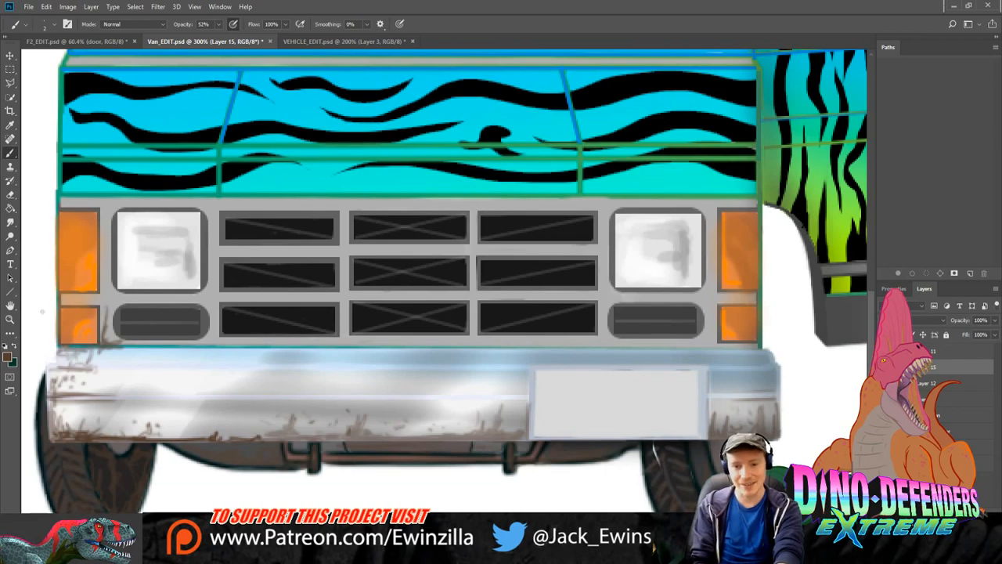
Step: Draw faint brown straight lines, 2 px wide at 14% opacity, along the bumper's middle crease and upper ridge up to the number plate
left_click(10, 291)
left_click_drag(104, 400, 526, 400)
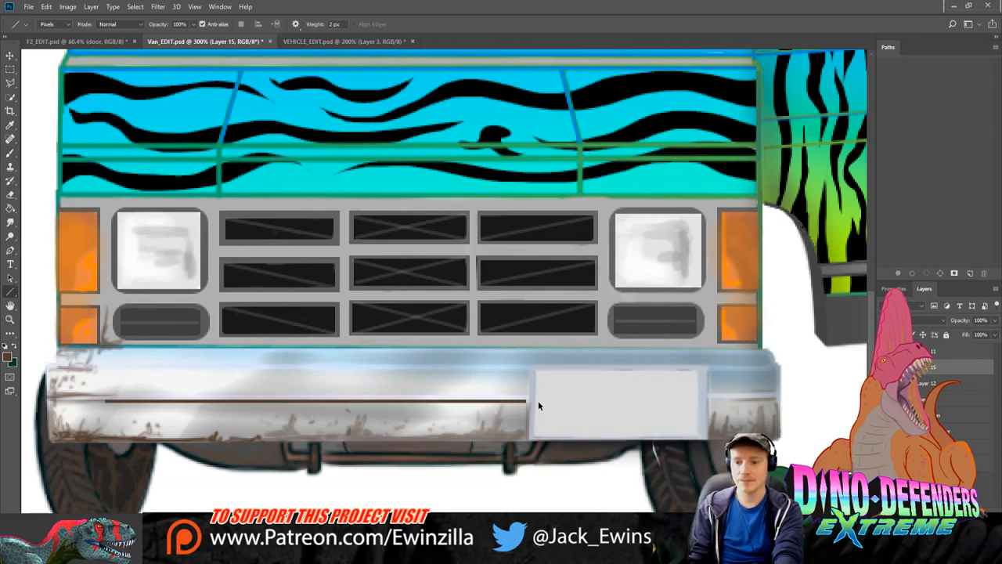
key("ctrl+z")
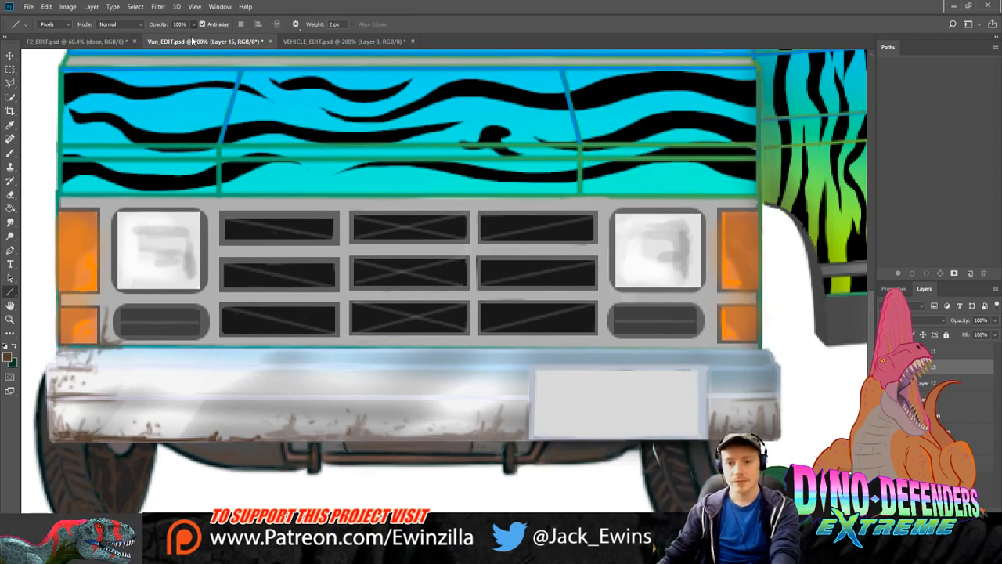
key("1")
key("4")
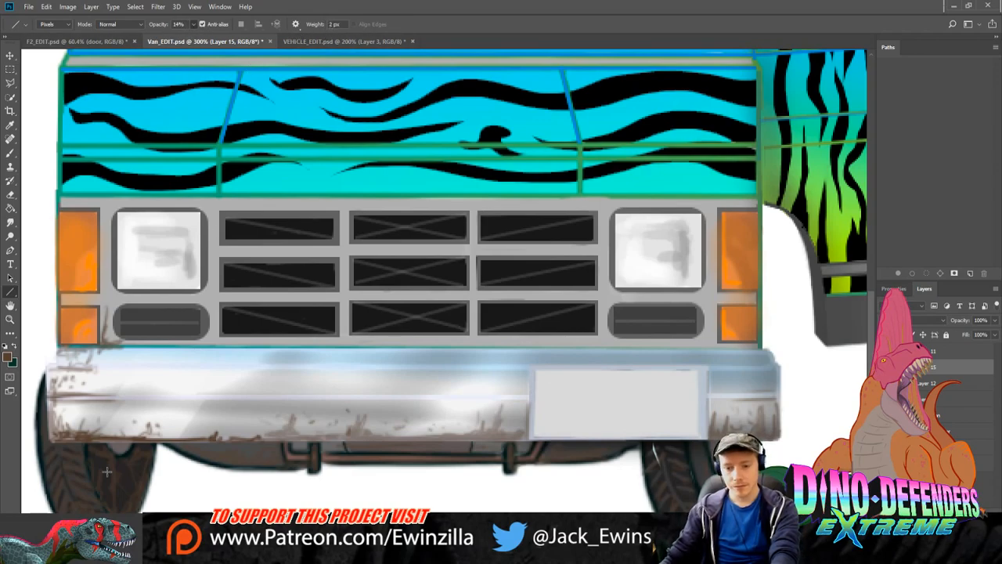
left_click_drag(53, 400, 532, 403)
key("ctrl+z")
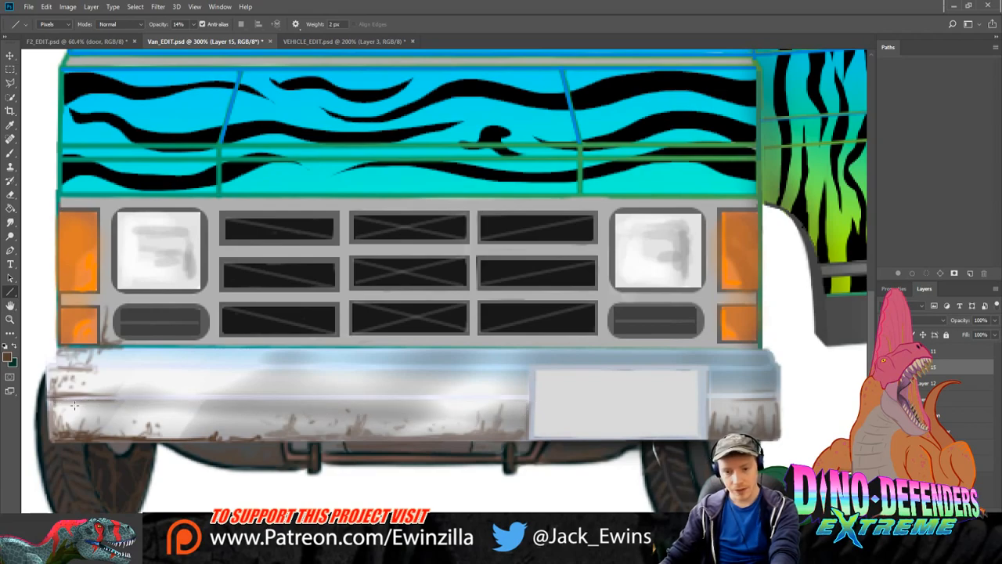
mouse_move(67, 401)
left_mouse_down()
mouse_move(548, 401)
mouse_move(529, 401)
left_mouse_up()
mouse_move(83, 366)
left_mouse_down()
mouse_move(543, 366)
mouse_move(530, 367)
left_mouse_up()
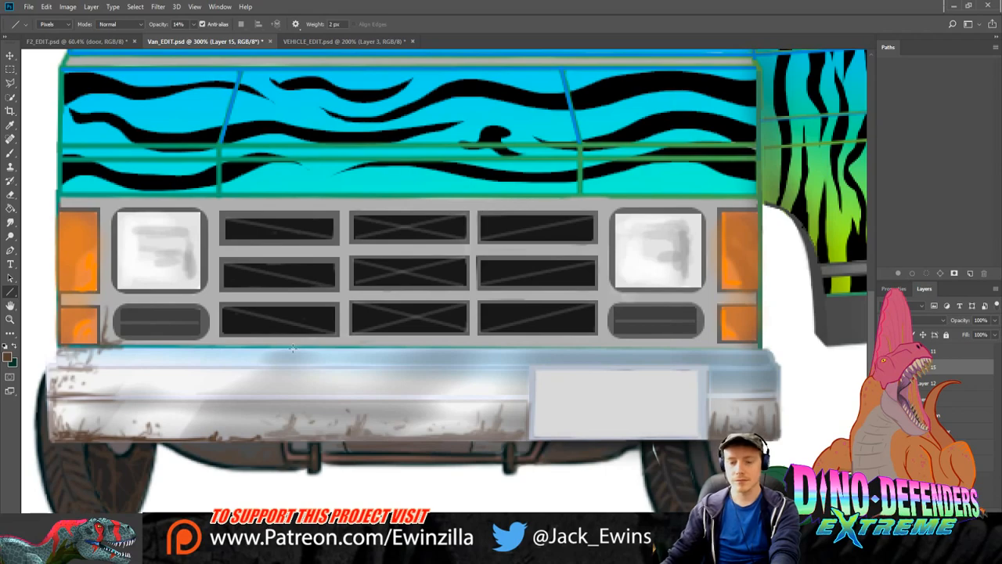
Step: Brush brown dirt around the grille's lower corner beside the headlight and beneath the lower lamp on the opposite side
left_click(10, 153)
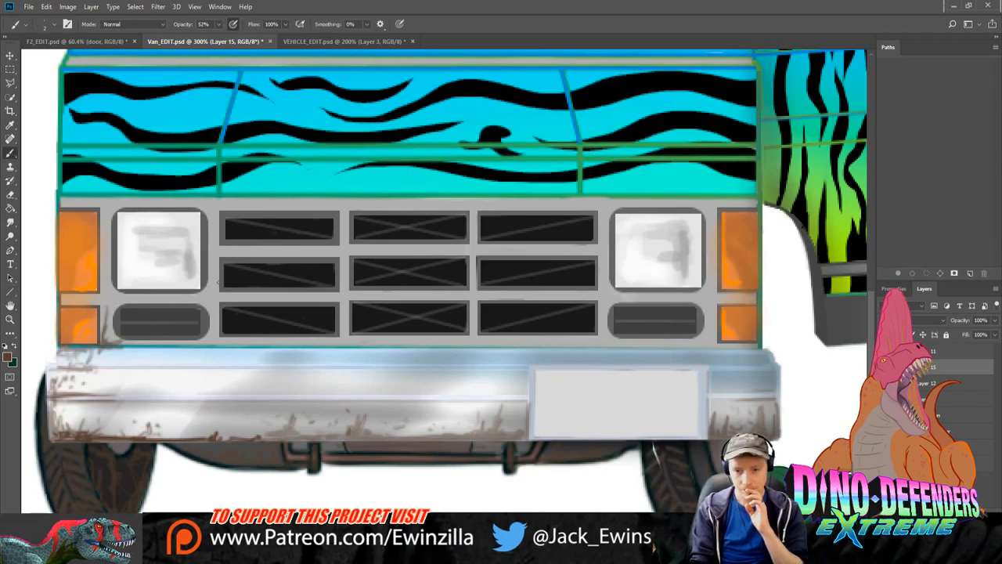
mouse_move(223, 298)
left_mouse_down()
mouse_move(256, 297)
mouse_move(223, 299)
mouse_move(220, 337)
mouse_move(263, 341)
left_mouse_up()
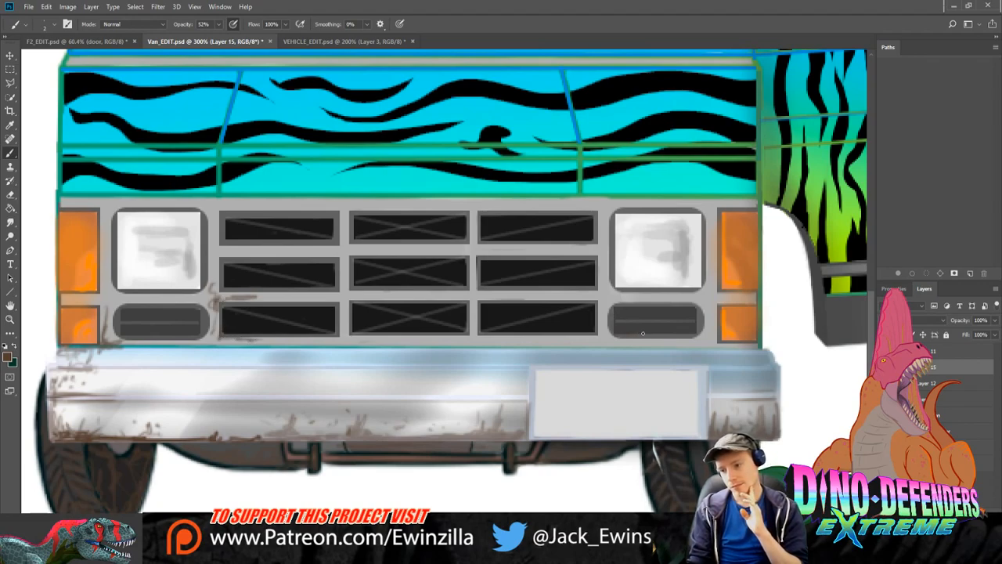
left_click_drag(642, 333, 681, 348)
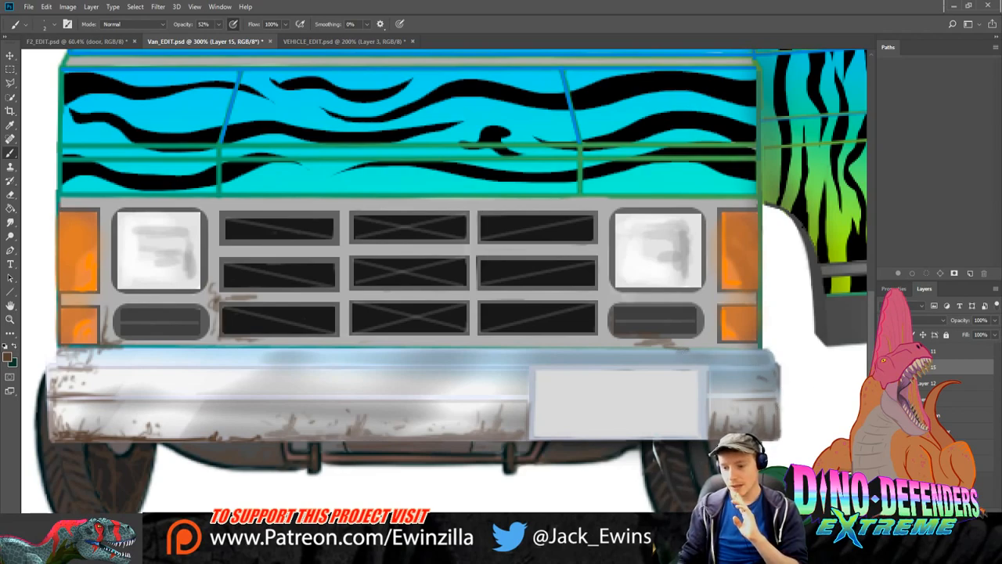
Step: Paint brown mud over the open door's grey lower panel and splash it up across the trim strip and striped paintwork
scroll(655, 450, "right", 5)
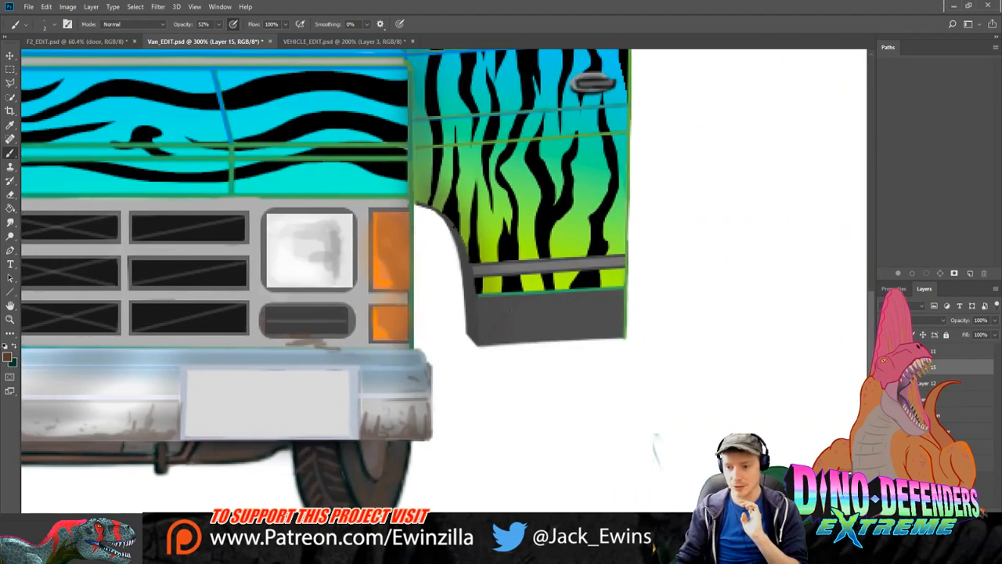
mouse_move(567, 274)
left_mouse_down()
mouse_move(489, 291)
mouse_move(493, 252)
mouse_move(484, 297)
left_mouse_up()
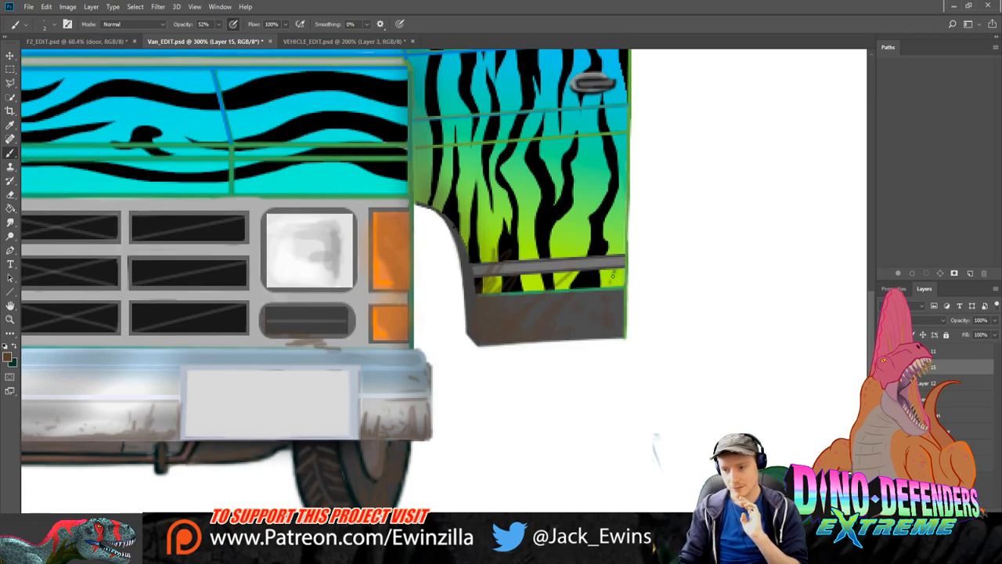
mouse_move(617, 229)
left_mouse_down()
mouse_move(621, 286)
mouse_move(621, 274)
mouse_move(560, 286)
mouse_move(568, 248)
mouse_move(557, 256)
mouse_move(566, 251)
mouse_move(562, 314)
mouse_move(531, 289)
left_mouse_up()
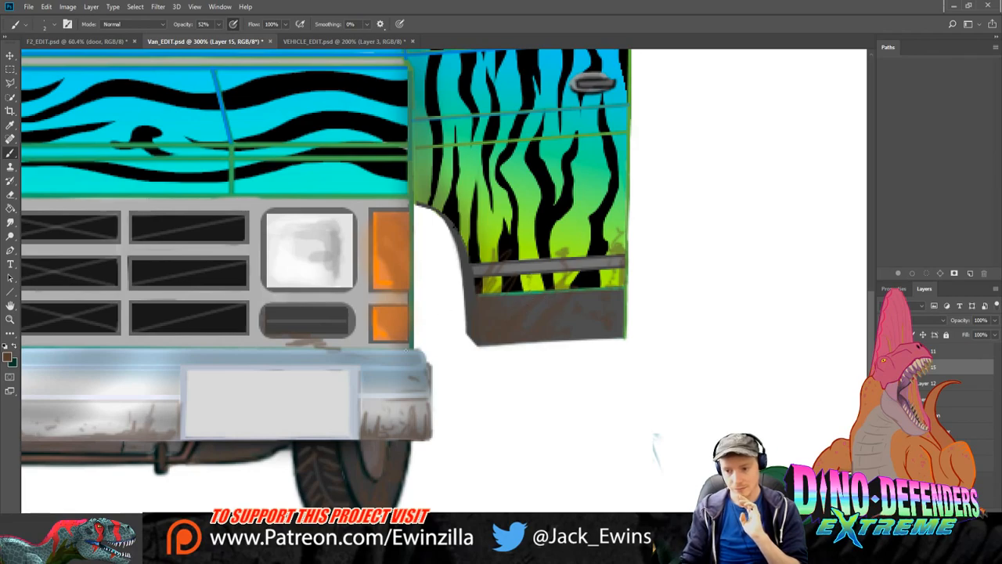
Step: Add brown mud to the small orange indicator beside the door and the upper outer corner of the bumper below it
mouse_move(404, 349)
left_mouse_down()
mouse_move(397, 358)
mouse_move(388, 347)
mouse_move(405, 333)
mouse_move(393, 348)
left_mouse_up()
mouse_move(401, 314)
left_mouse_down()
mouse_move(389, 350)
mouse_move(401, 351)
mouse_move(378, 364)
mouse_move(405, 363)
mouse_move(402, 391)
mouse_move(378, 361)
mouse_move(364, 362)
mouse_move(392, 347)
mouse_move(331, 346)
left_mouse_up()
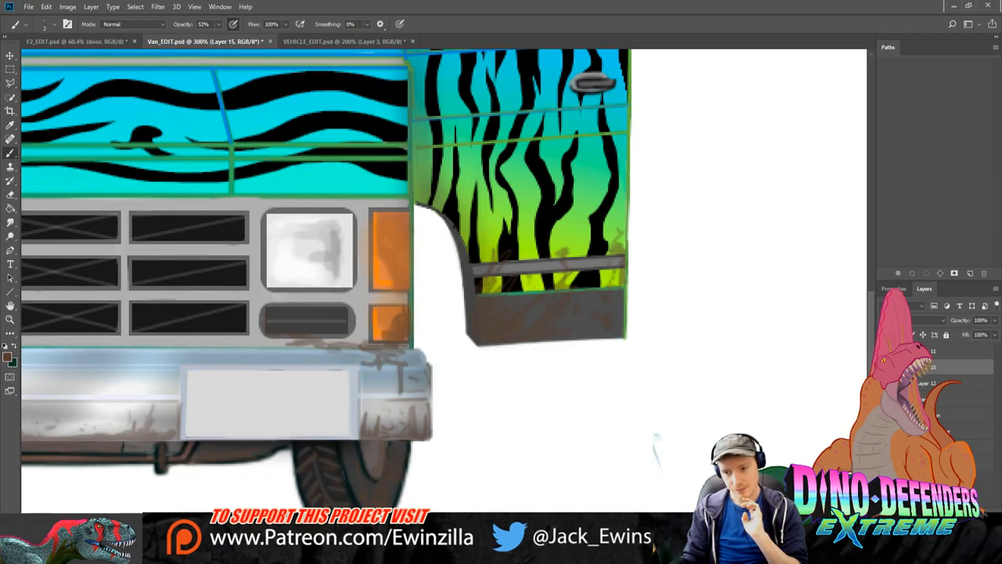
left_click_drag(396, 346, 404, 361)
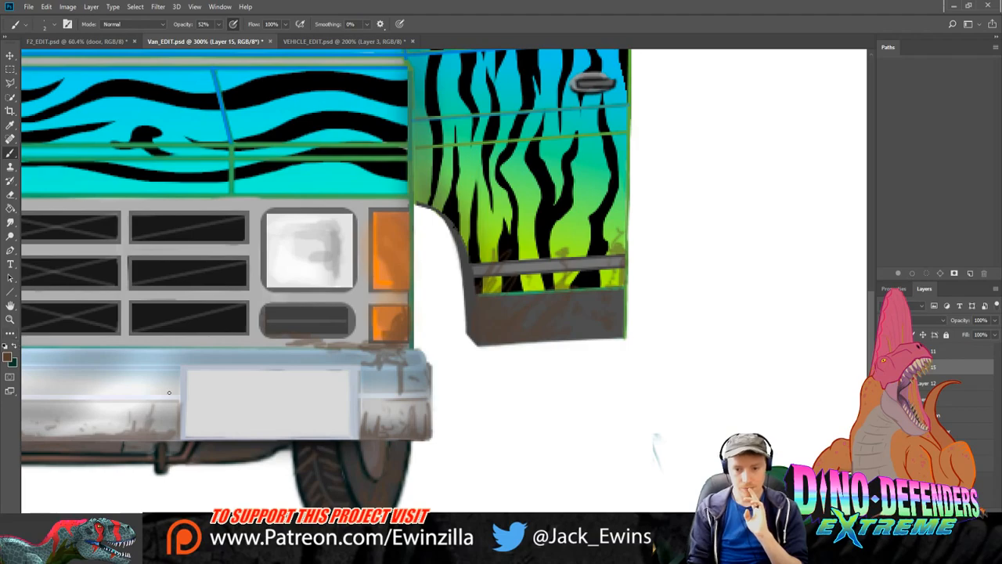
Step: Paint brown grime along the edges of the blank number plate and dab mud splashes across its lower part
mouse_move(185, 435)
left_mouse_down()
mouse_move(190, 381)
mouse_move(187, 442)
mouse_move(315, 416)
left_mouse_up()
mouse_move(321, 404)
left_mouse_down()
mouse_move(327, 398)
mouse_move(339, 435)
mouse_move(352, 415)
mouse_move(291, 439)
mouse_move(228, 436)
left_mouse_up()
left_click_drag(305, 439, 263, 437)
left_click_drag(349, 437, 305, 438)
mouse_move(340, 435)
left_mouse_down()
mouse_move(343, 372)
mouse_move(243, 370)
left_mouse_up()
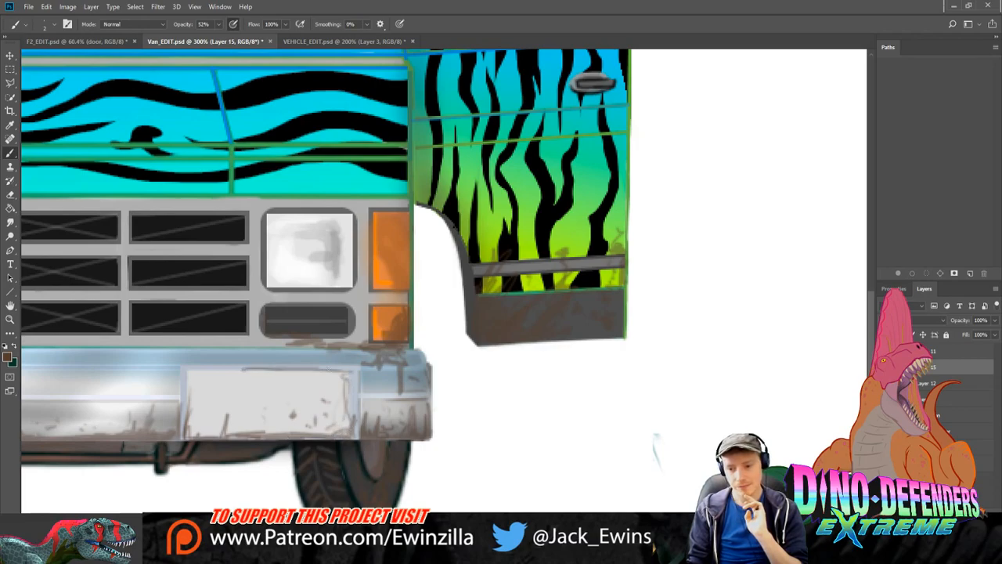
left_click_drag(321, 368, 361, 368)
left_click_drag(362, 377, 362, 391)
left_click_drag(250, 368, 229, 369)
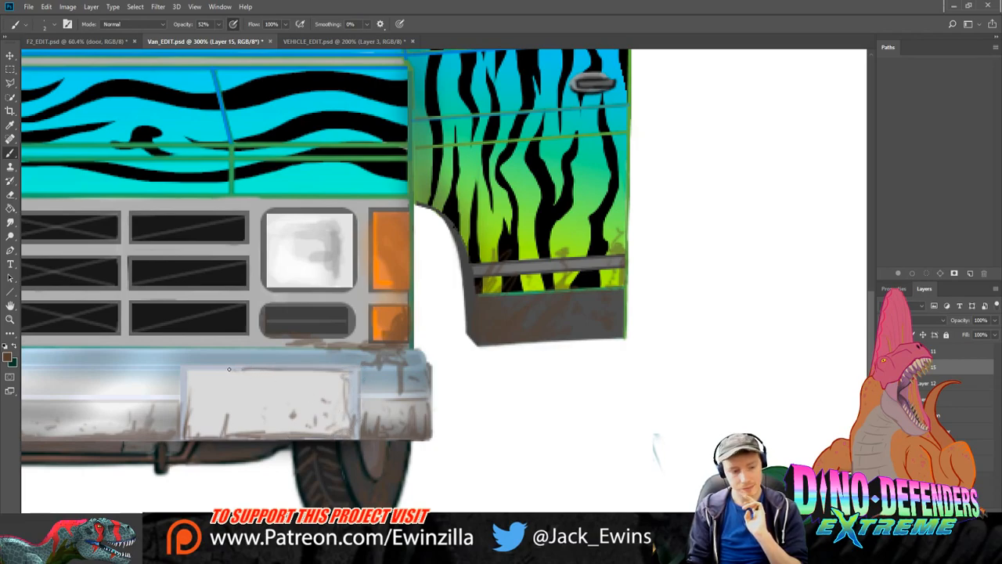
Step: Speckle the number plate with brown mud spots and darken the grime along its side and lower edges
left_click(223, 382)
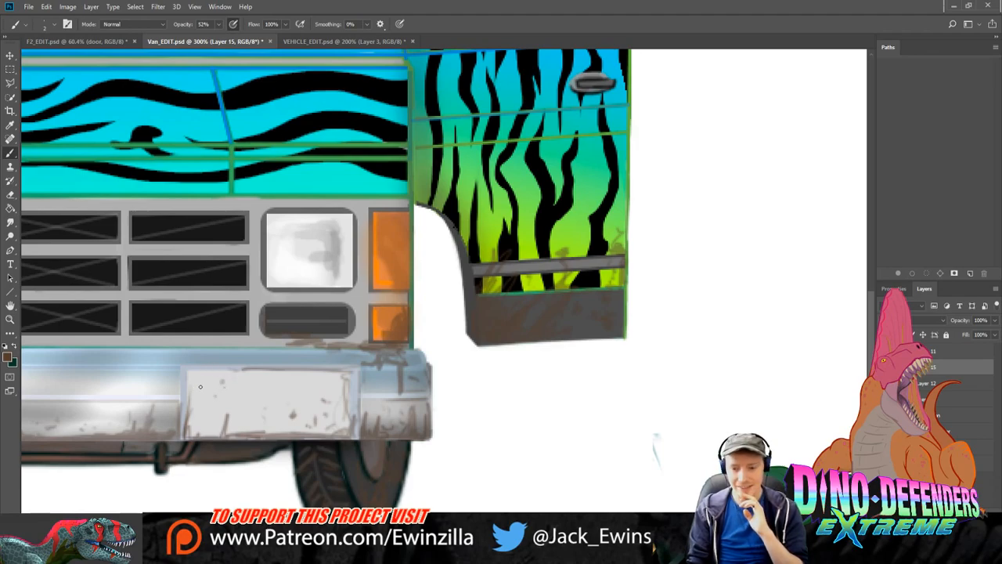
left_click(198, 390)
mouse_move(179, 374)
left_mouse_down()
mouse_move(182, 437)
mouse_move(198, 426)
mouse_move(184, 434)
mouse_move(184, 426)
mouse_move(205, 436)
mouse_move(195, 406)
mouse_move(219, 432)
mouse_move(213, 419)
mouse_move(188, 431)
mouse_move(252, 437)
mouse_move(186, 420)
left_mouse_up()
left_click(194, 408)
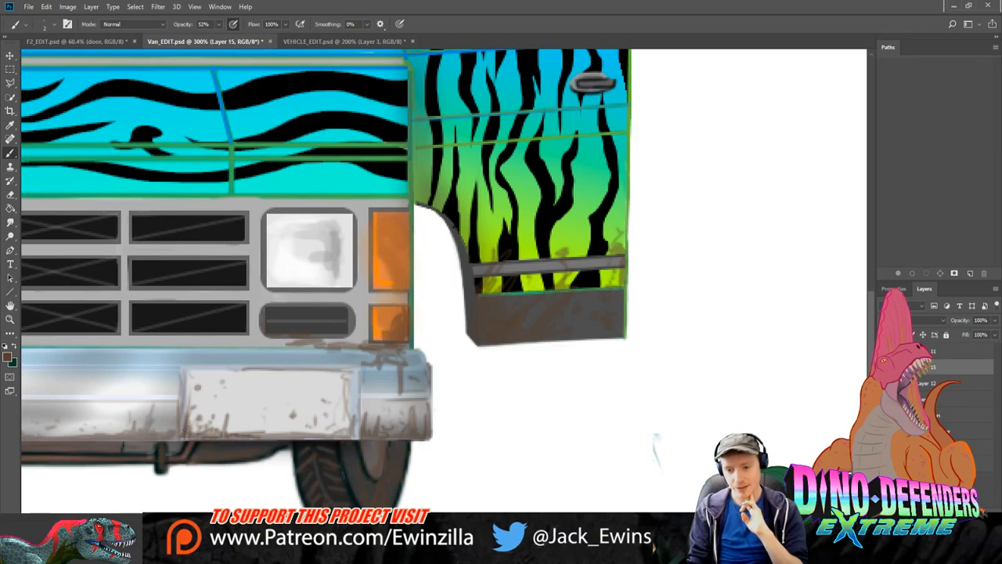
mouse_move(262, 438)
left_mouse_down()
mouse_move(321, 436)
mouse_move(285, 431)
mouse_move(309, 411)
mouse_move(302, 423)
mouse_move(329, 431)
mouse_move(263, 431)
mouse_move(356, 437)
mouse_move(354, 369)
mouse_move(362, 415)
left_mouse_up()
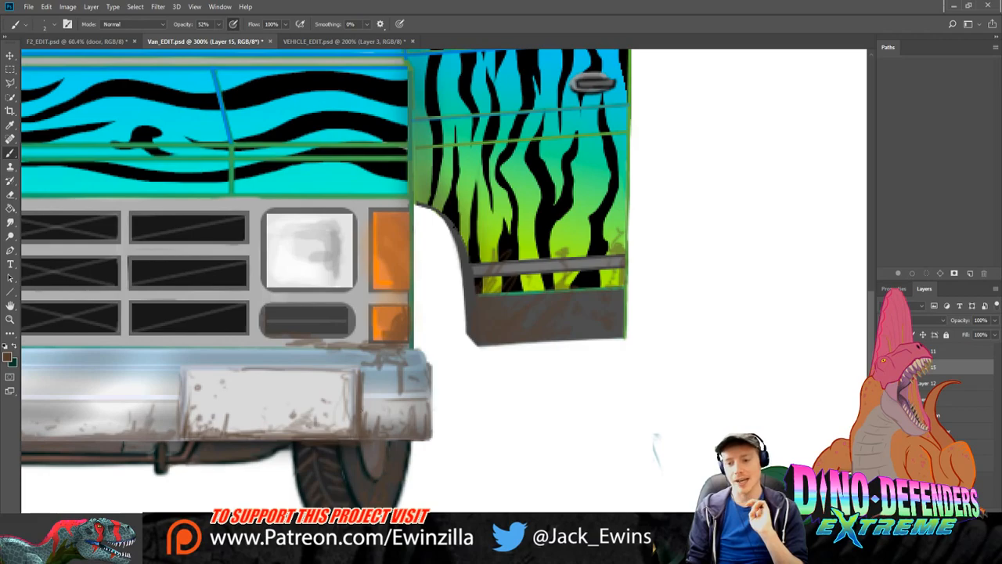
left_click_drag(182, 370, 180, 435)
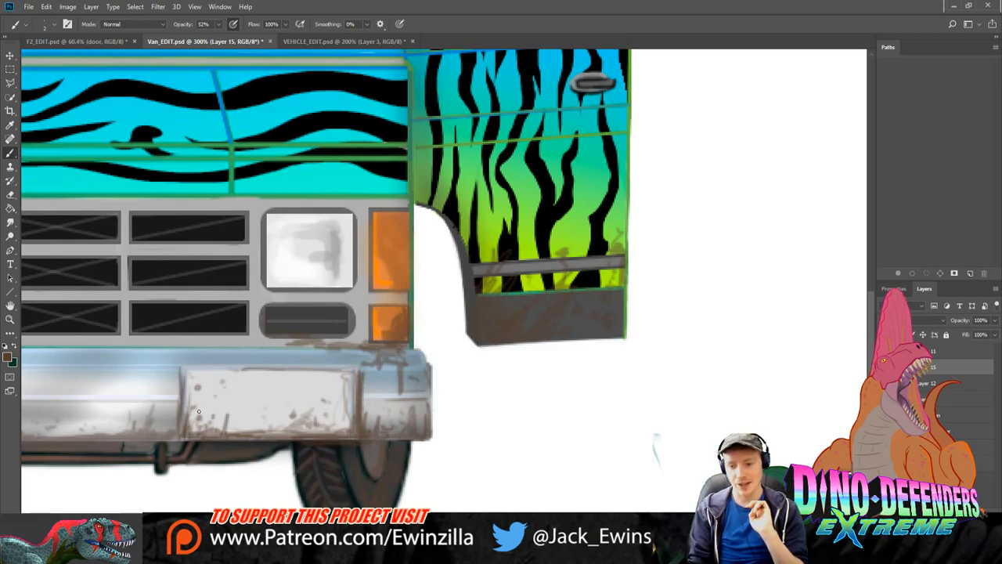
left_click_drag(320, 396, 328, 388)
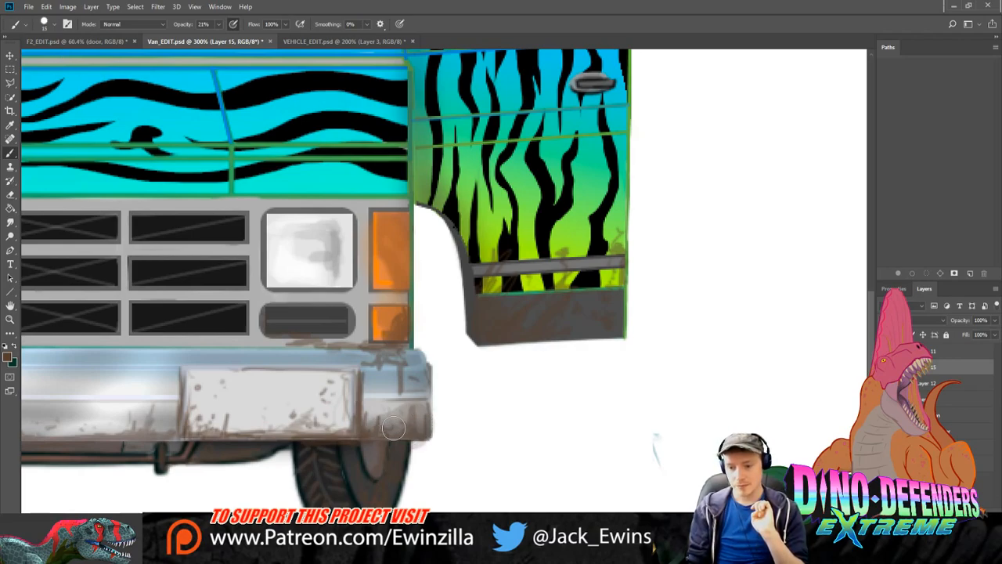
Step: Set the brush to size 15 and 21% opacity, and wash translucent brown dirt over the bumper's lower half, number plate and lower door
mouse_move(393, 427)
left_mouse_down()
mouse_move(369, 409)
mouse_move(379, 443)
mouse_move(268, 414)
mouse_move(235, 428)
mouse_move(172, 423)
left_mouse_up()
mouse_move(227, 409)
left_mouse_down()
mouse_move(262, 415)
mouse_move(318, 430)
mouse_move(201, 431)
mouse_move(142, 418)
mouse_move(552, 439)
mouse_move(569, 421)
mouse_move(456, 425)
mouse_move(445, 410)
mouse_move(406, 429)
mouse_move(380, 420)
mouse_move(253, 429)
mouse_move(193, 407)
mouse_move(191, 379)
mouse_move(227, 410)
mouse_move(225, 386)
mouse_move(265, 423)
mouse_move(199, 429)
mouse_move(227, 442)
left_mouse_up()
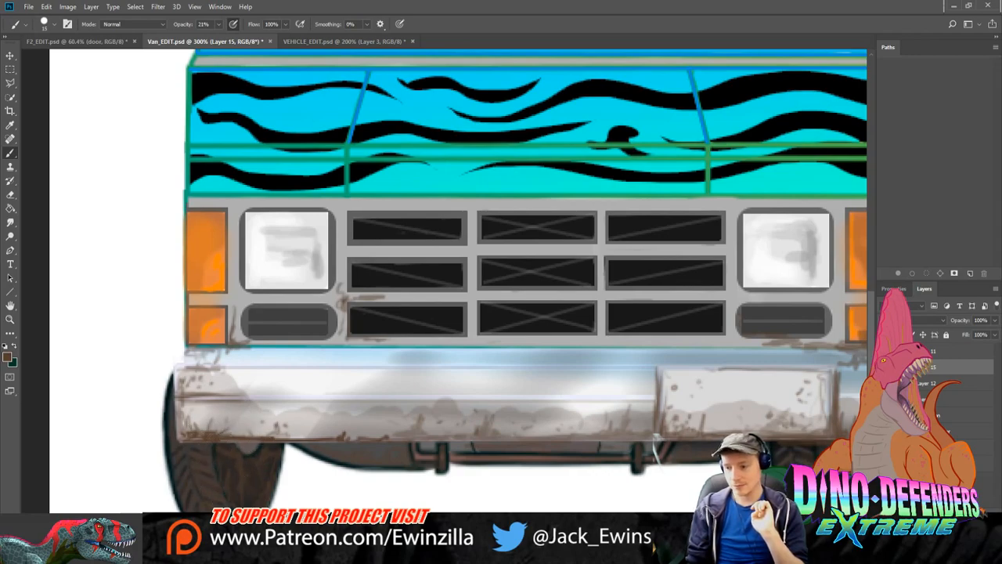
left_click_drag(392, 537, 509, 537)
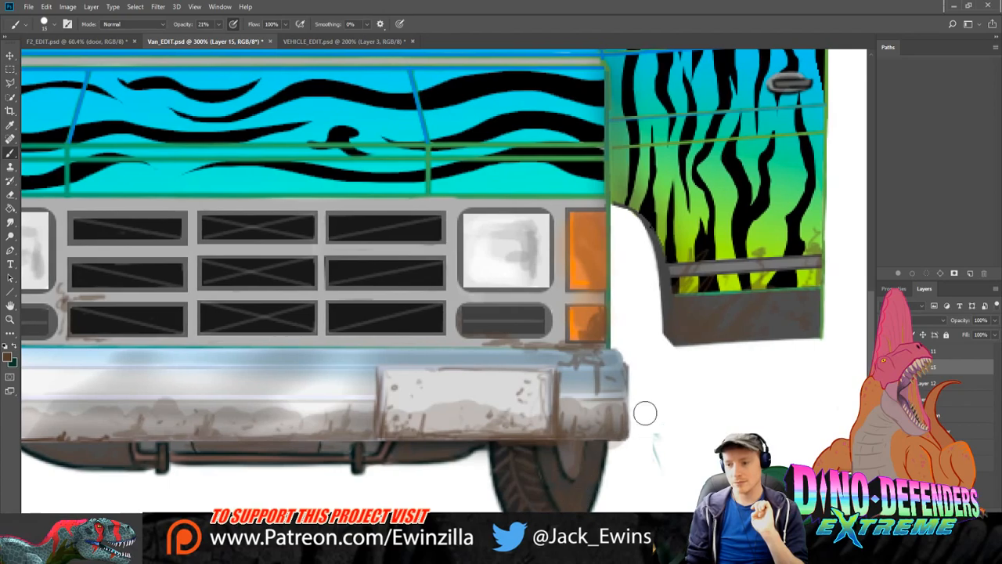
mouse_move(713, 288)
left_mouse_down()
mouse_move(693, 285)
mouse_move(685, 270)
left_mouse_up()
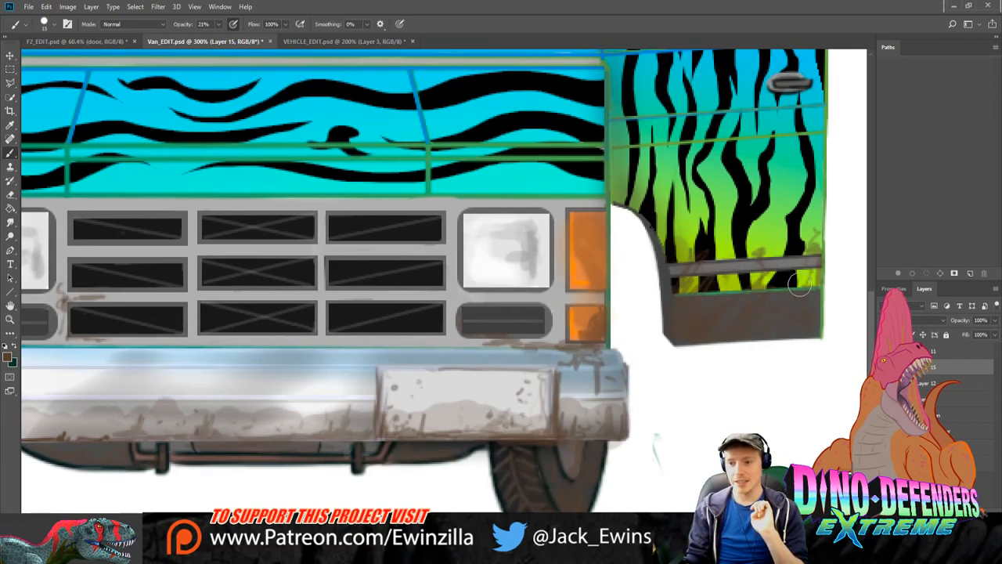
left_click_drag(592, 190, 10, 205)
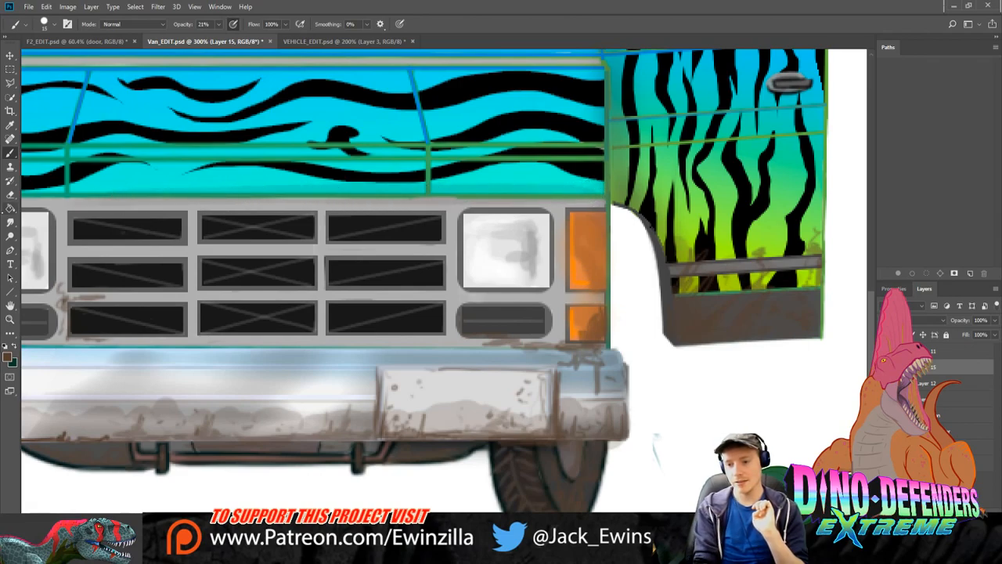
Step: Sample a grey from the roof and draw faint, thin creases and scratches across the van's roof panels with the 21% opacity brush
left_click(10, 319)
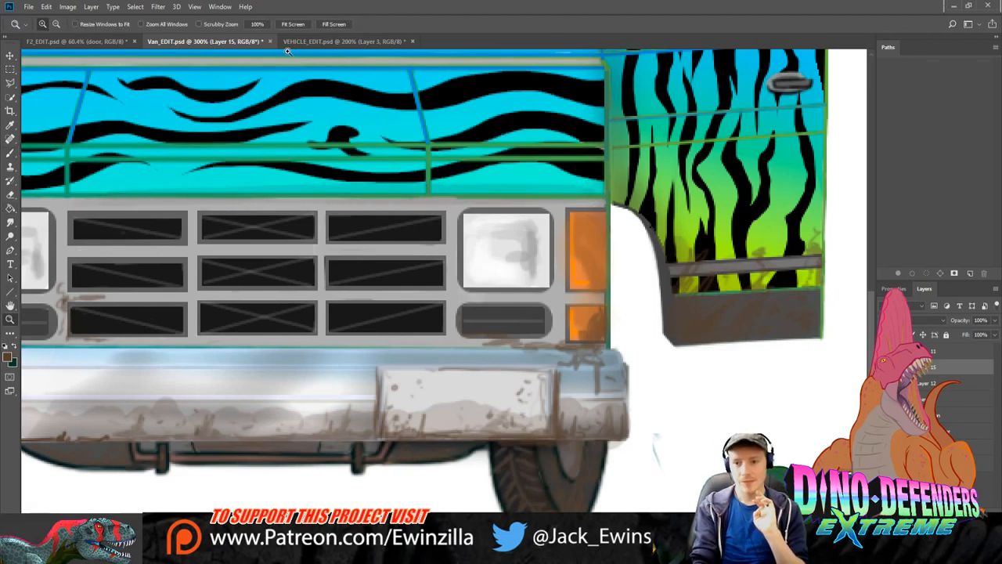
left_click(293, 24)
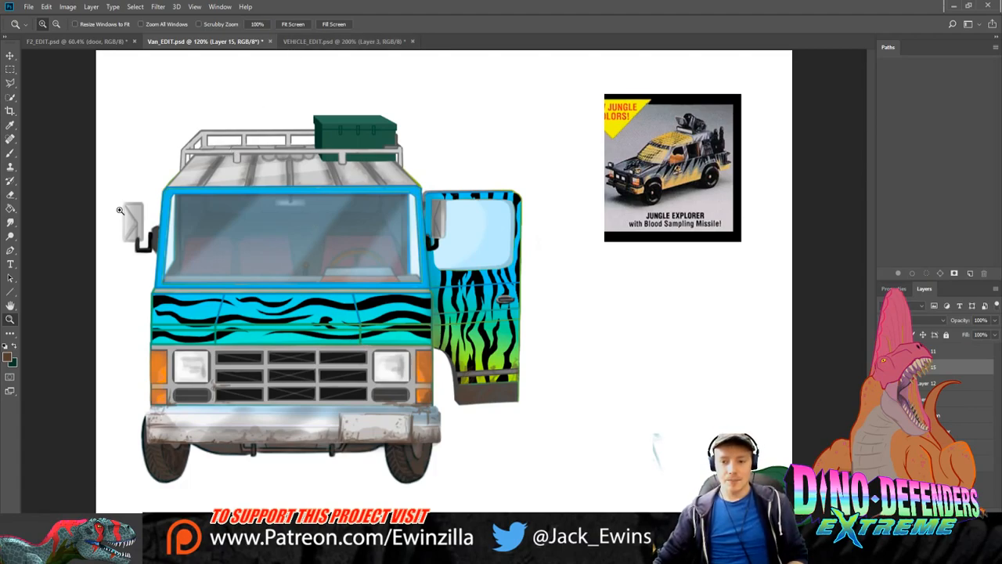
left_click(155, 112)
left_click(116, 161)
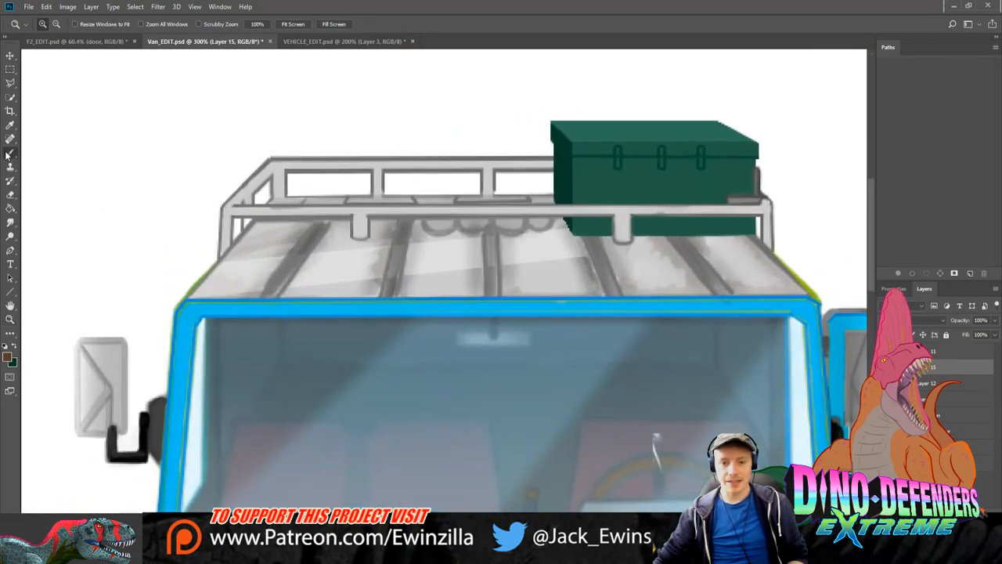
key("b")
key("i")
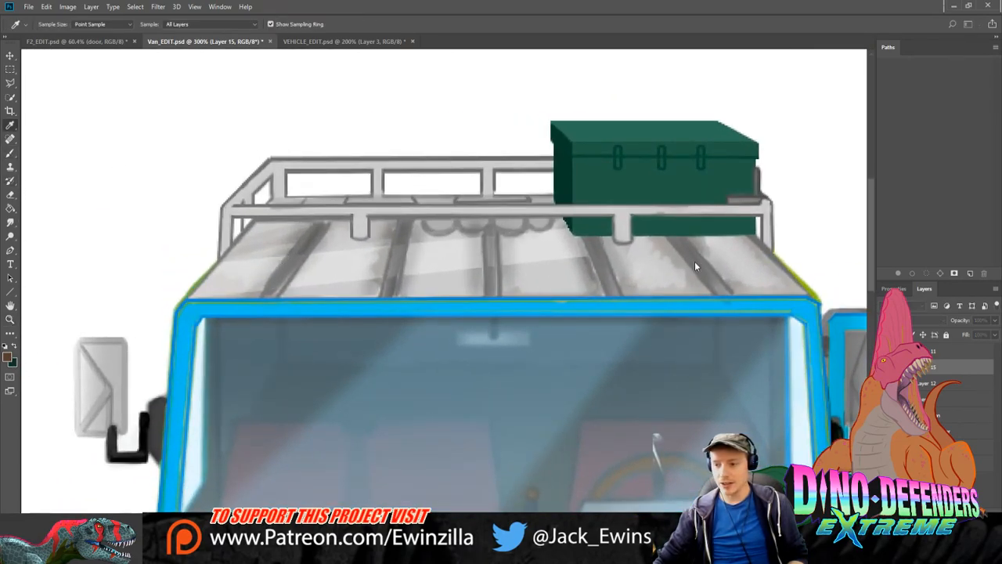
key("b")
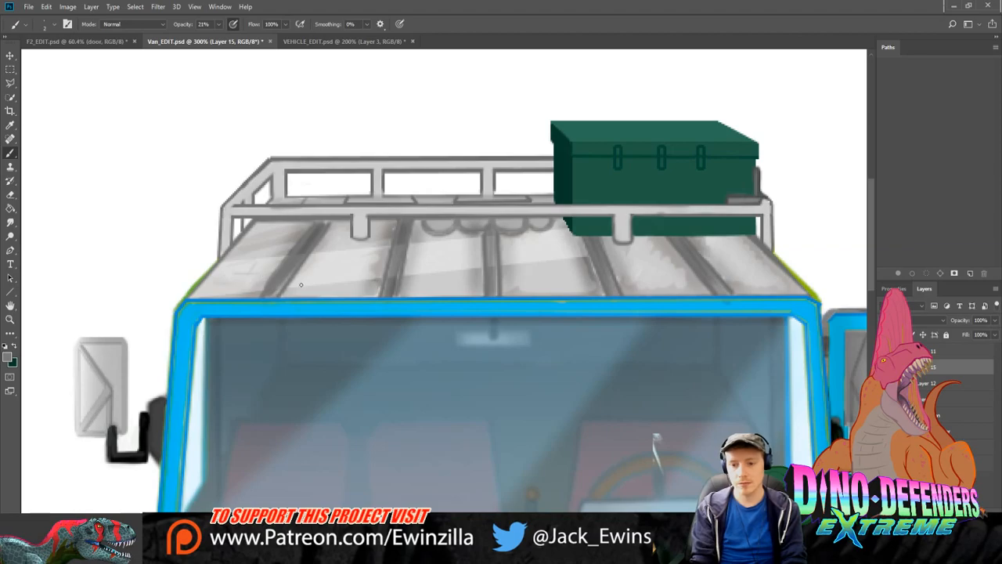
left_click_drag(374, 267, 351, 271)
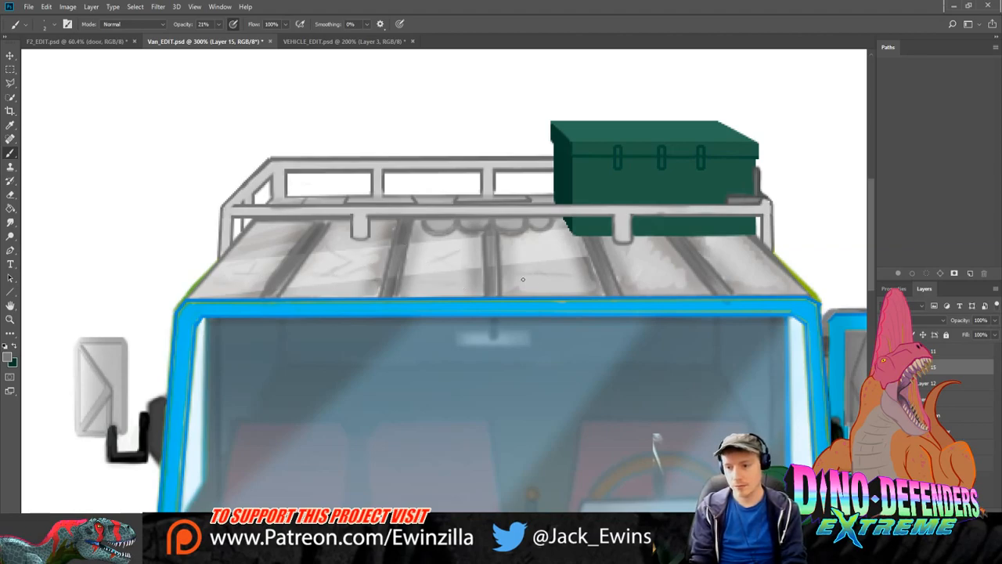
left_click_drag(548, 275, 540, 262)
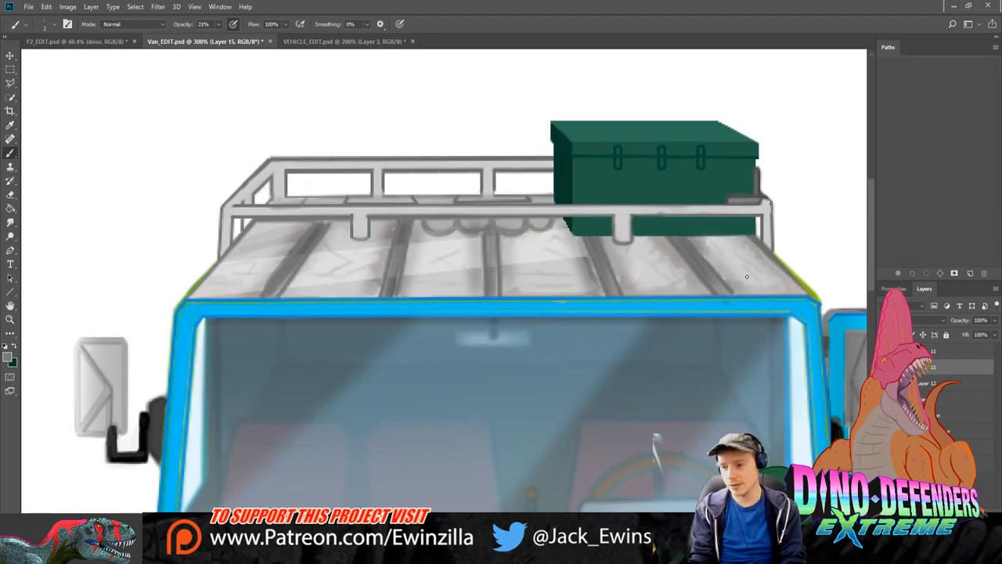
left_click_drag(705, 242, 754, 275)
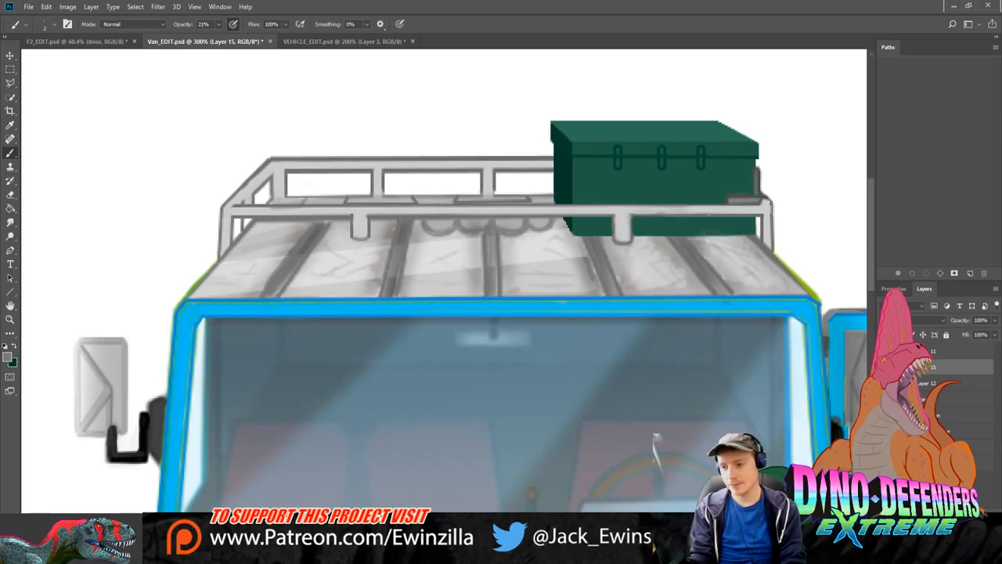
Step: Smudge away the yellow-green outline along the door-side slope of the roof on Layer 12
left_click(11, 222)
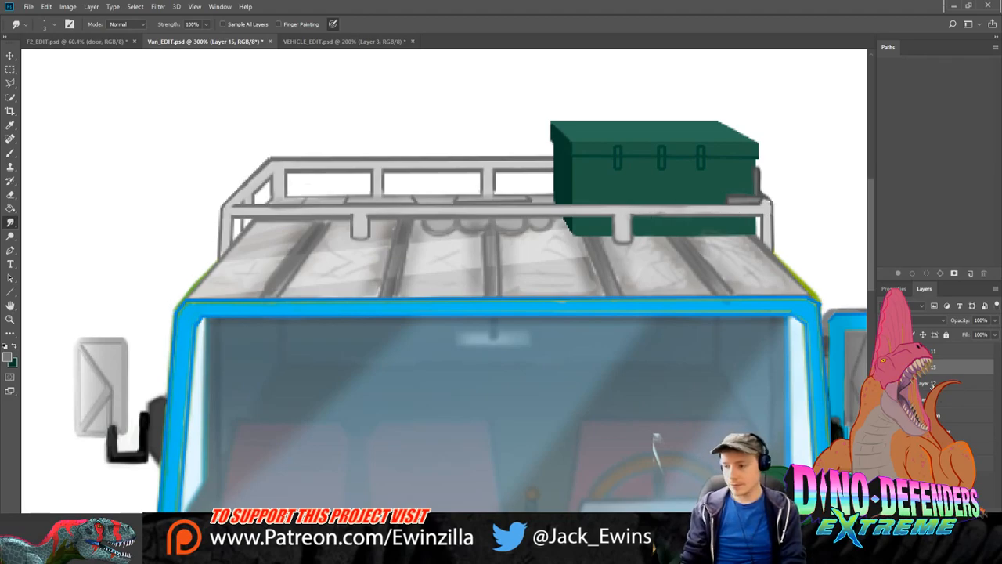
left_click(932, 384)
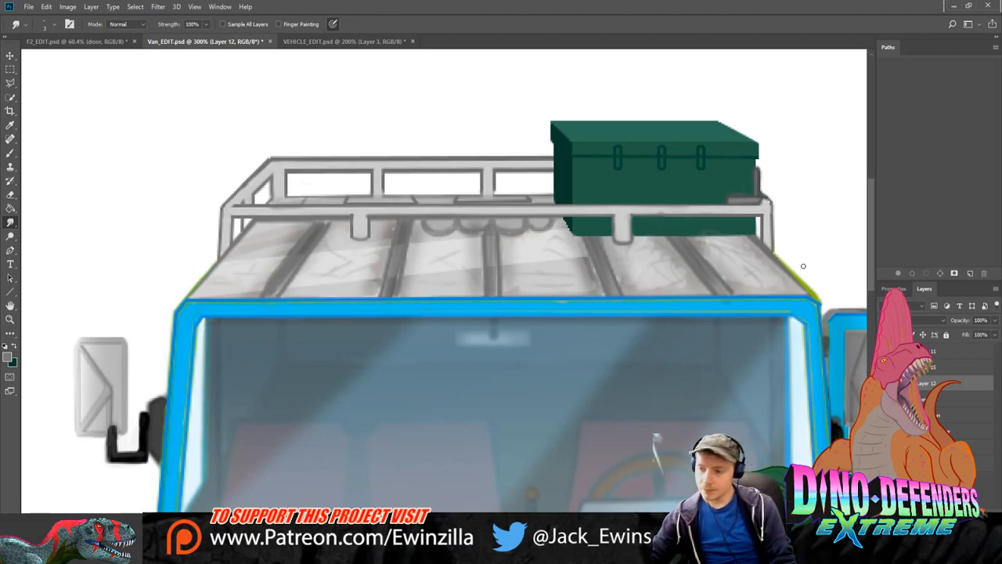
mouse_move(807, 285)
left_mouse_down()
mouse_move(816, 298)
mouse_move(793, 277)
left_mouse_up()
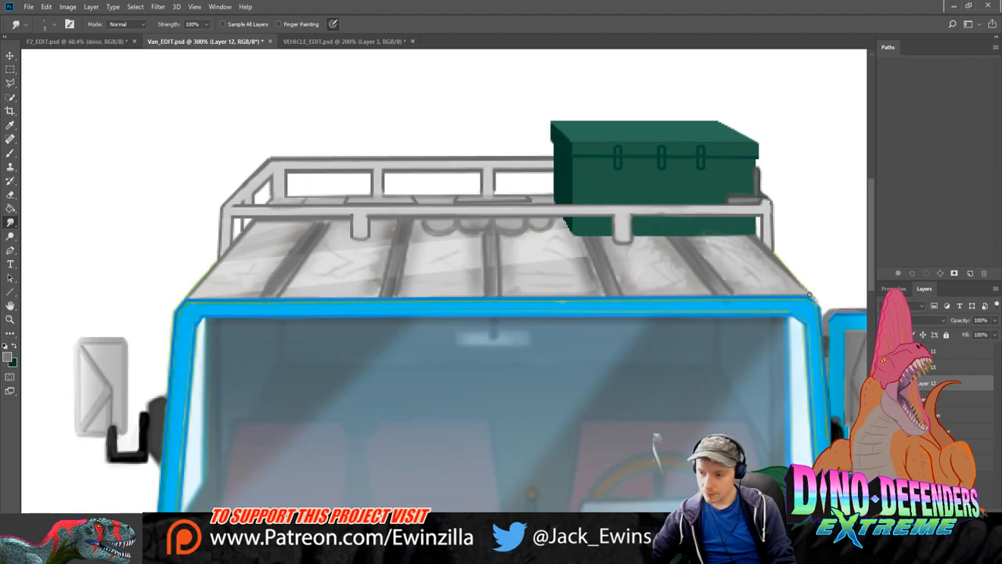
key("z")
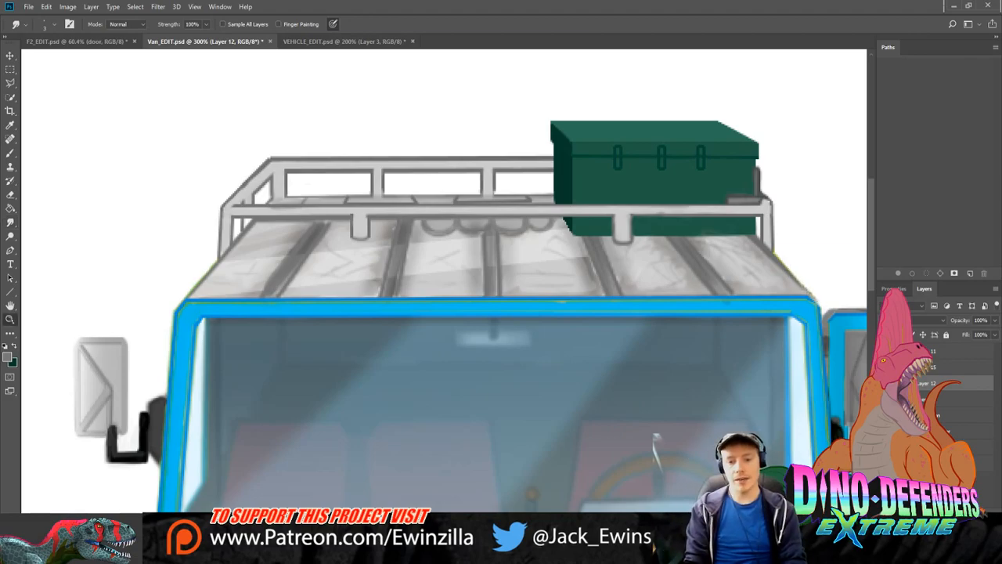
Step: Merge Layer 12 and Layer 15 into one layer
key("ctrl+0")
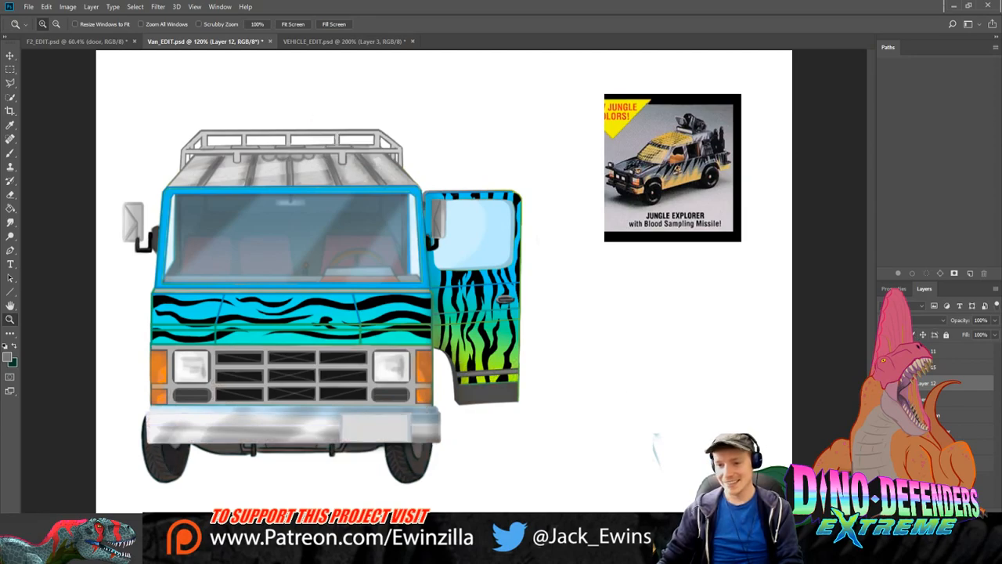
left_click(931, 370, "shift")
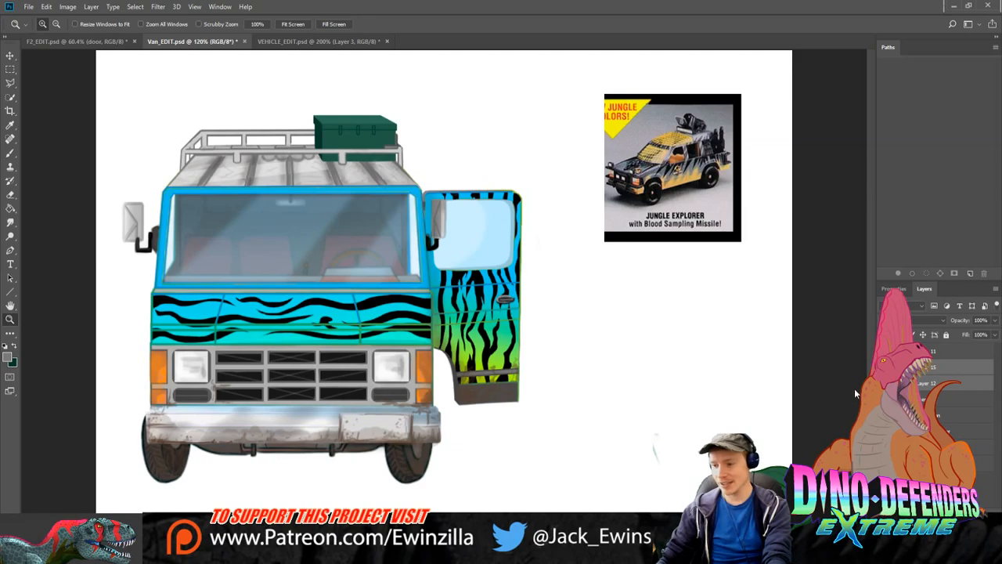
key("alt+bracketright")
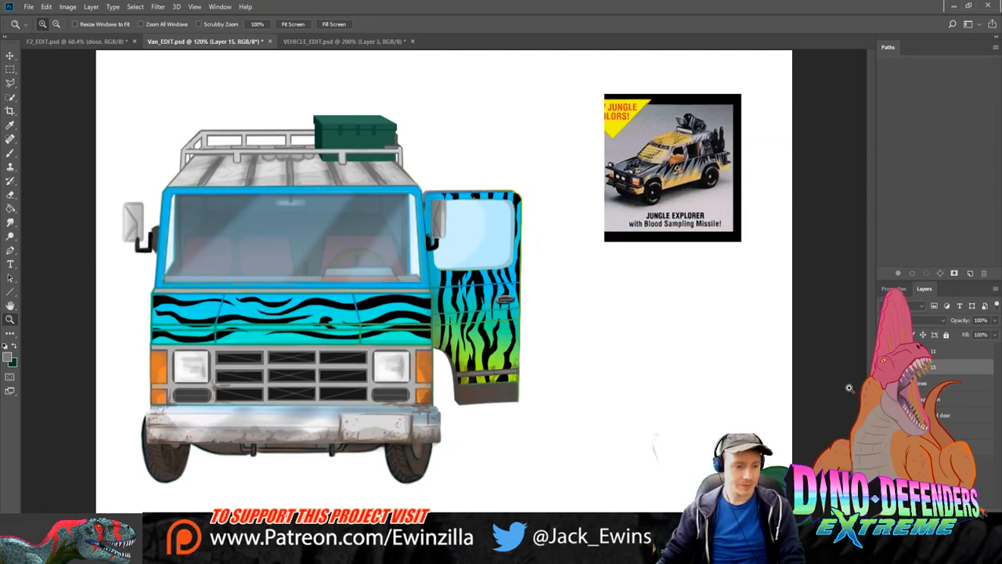
Step: Make a rectangular selection around the headlight farthest from the open door
left_click(245, 373)
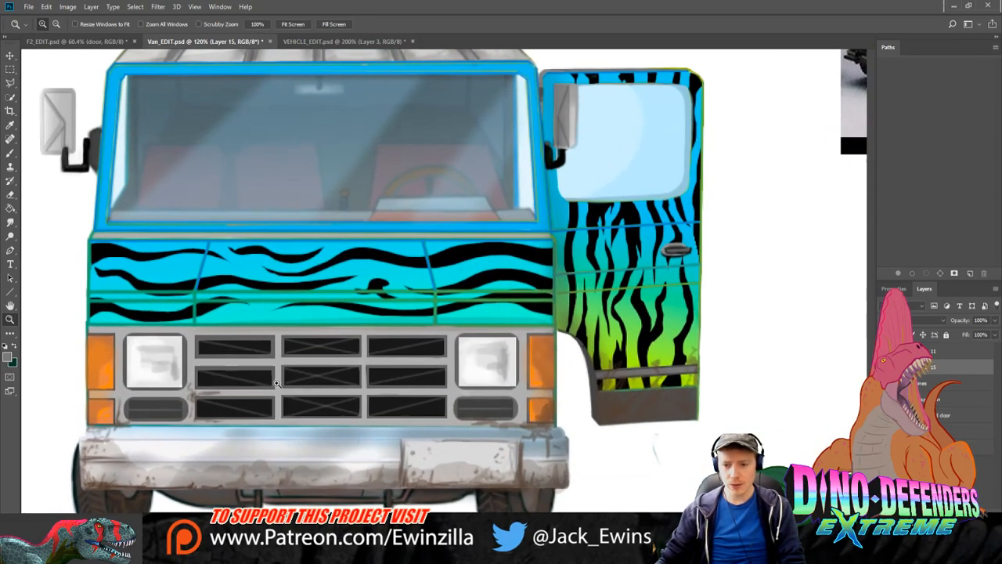
left_click(10, 69)
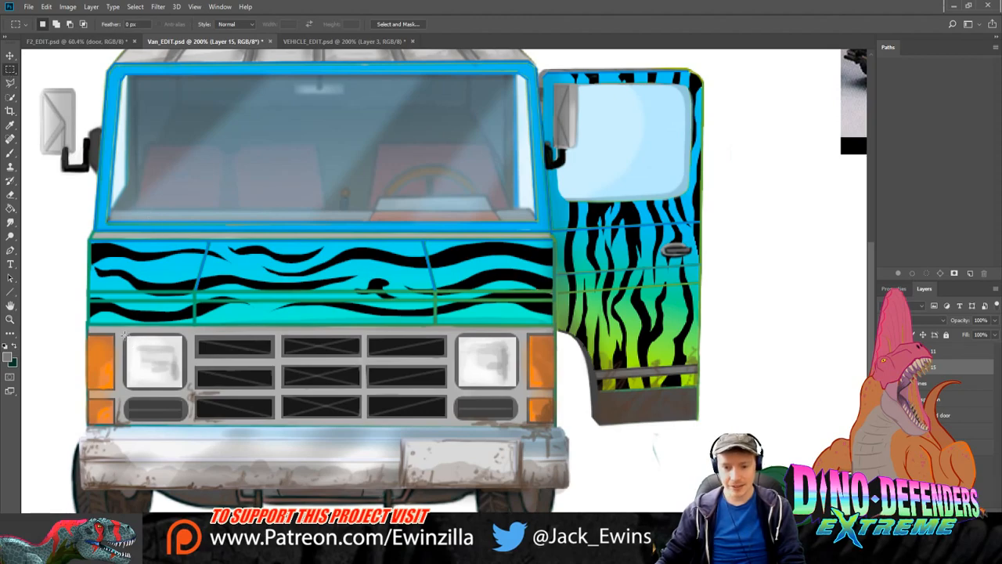
left_click_drag(124, 334, 186, 389)
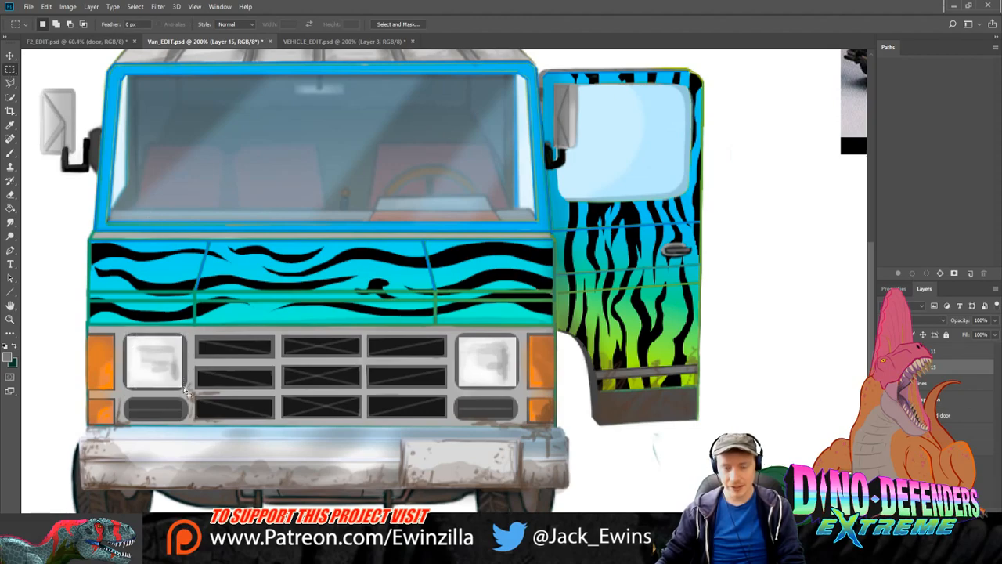
left_click(84, 8)
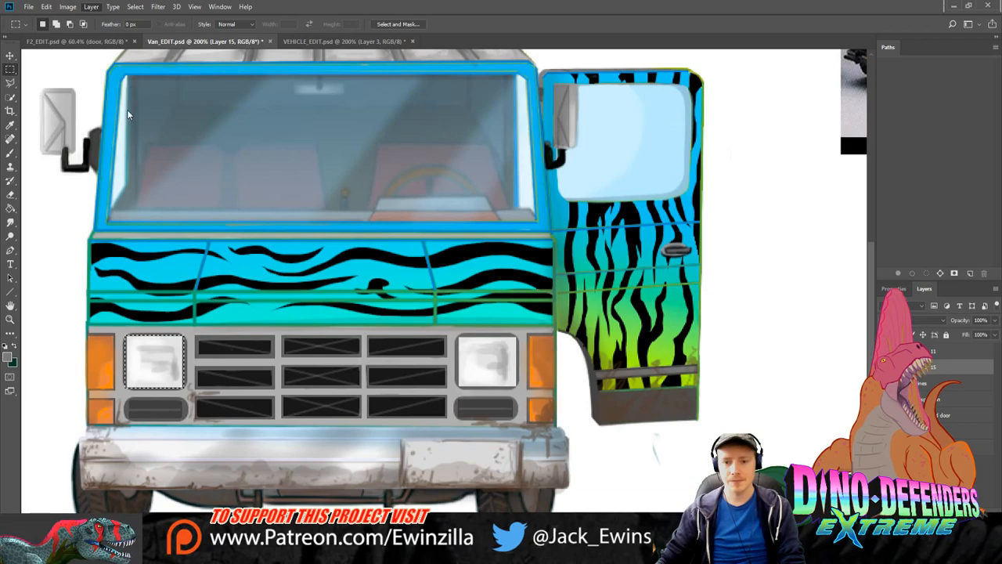
left_click(243, 127)
key("h")
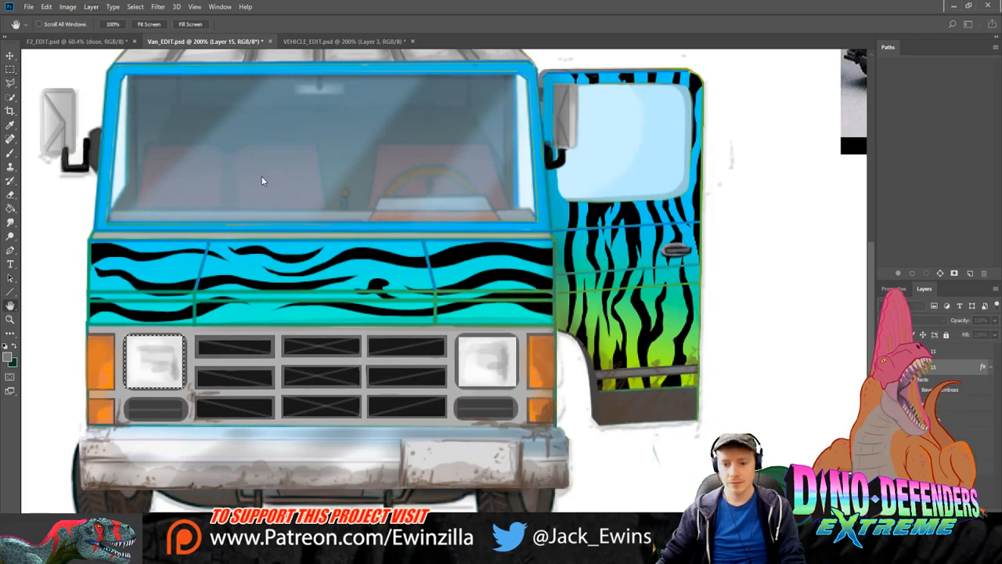
key("m")
key("ctrl+z")
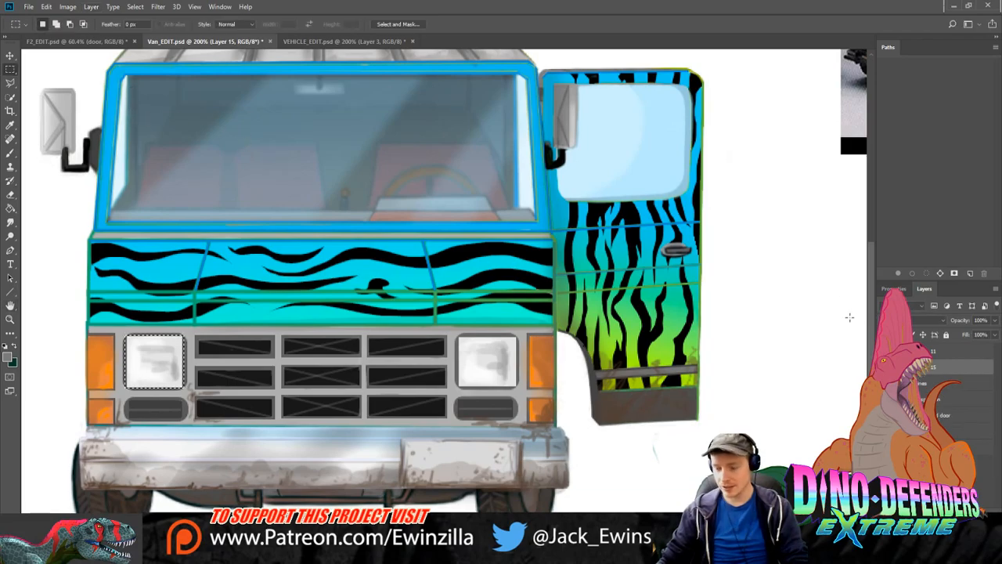
Step: Copy the selected headlight onto its own layer and apply a Bevel & Emboss effect to it, experimenting with its texture
key("ctrl+j")
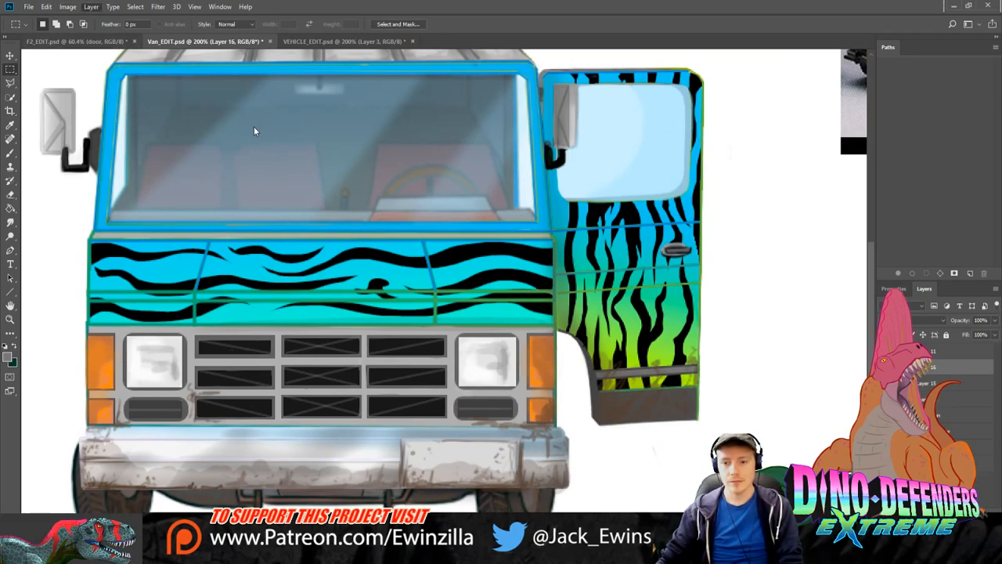
key("h")
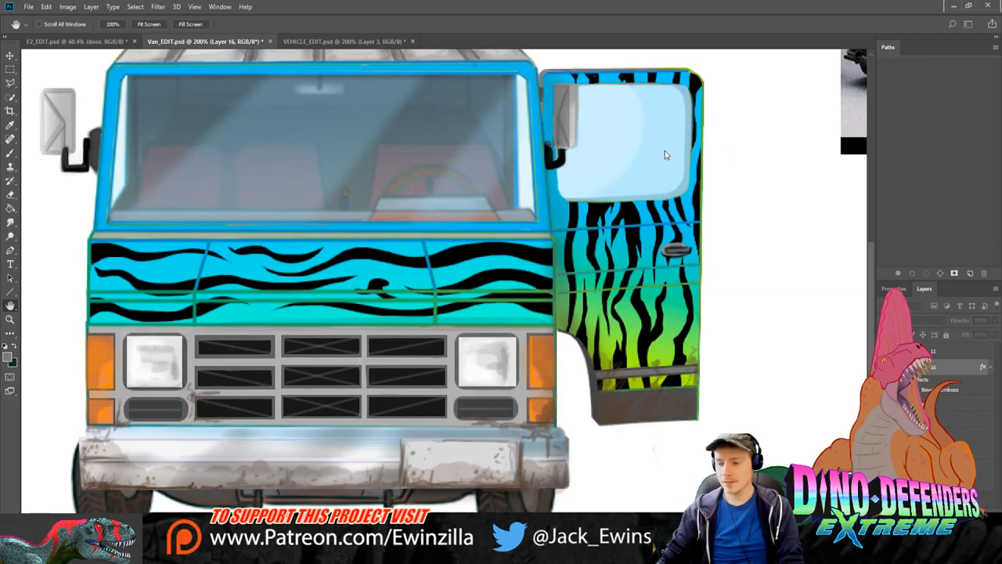
mouse_move(654, 156)
left_mouse_down()
mouse_move(684, 157)
mouse_move(642, 182)
left_mouse_up()
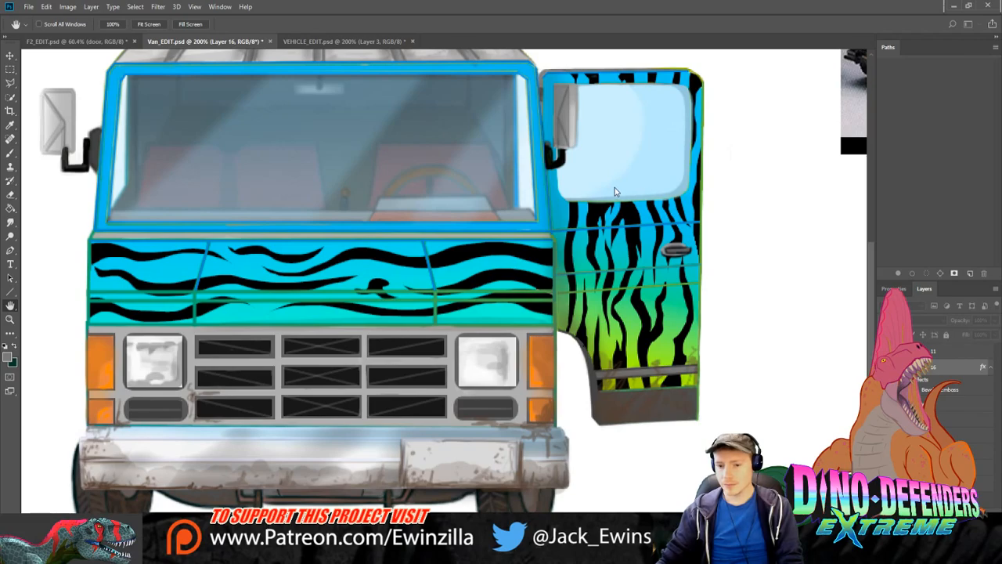
left_click(480, 162)
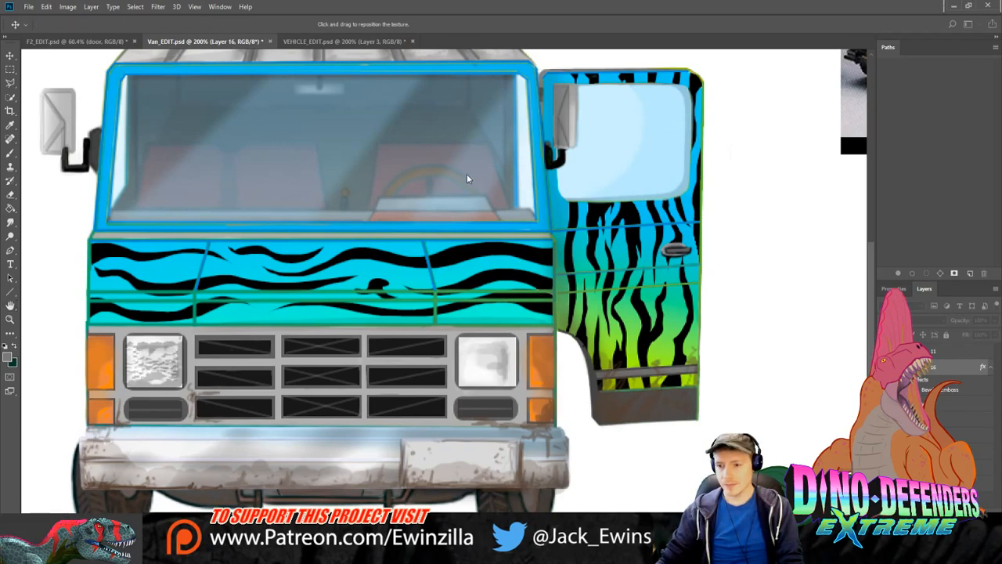
left_click_drag(468, 176, 467, 169)
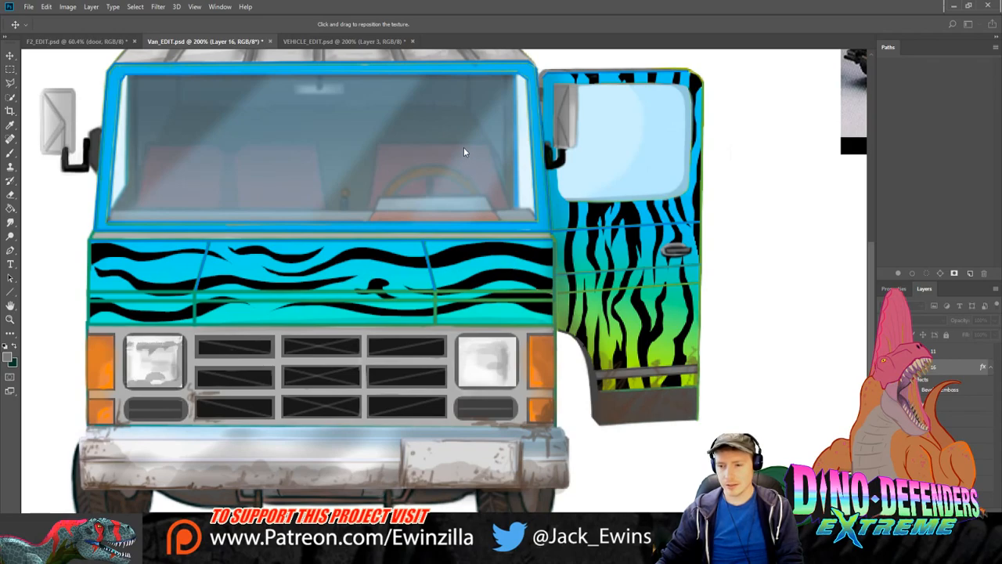
key("h")
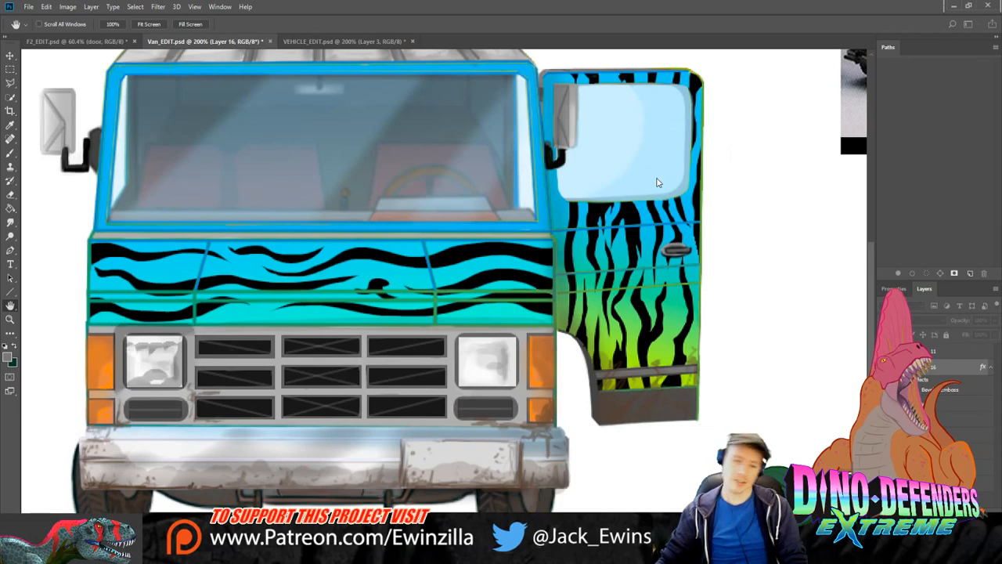
key("m")
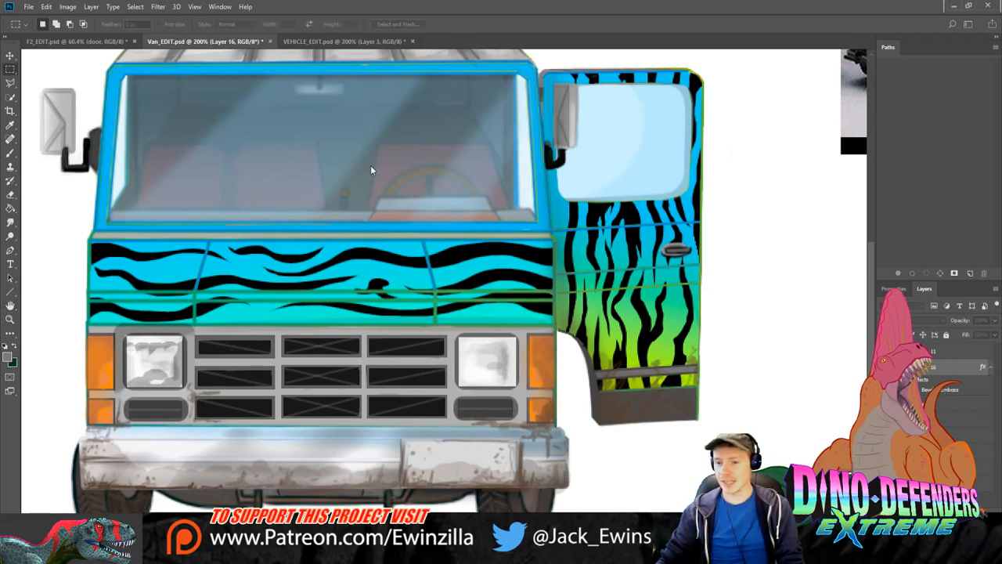
Step: Duplicate the bevelled headlight layer, flip the copy horizontally and fit it over the headlight beside the open door
key("ctrl+j")
key("ctrl+t")
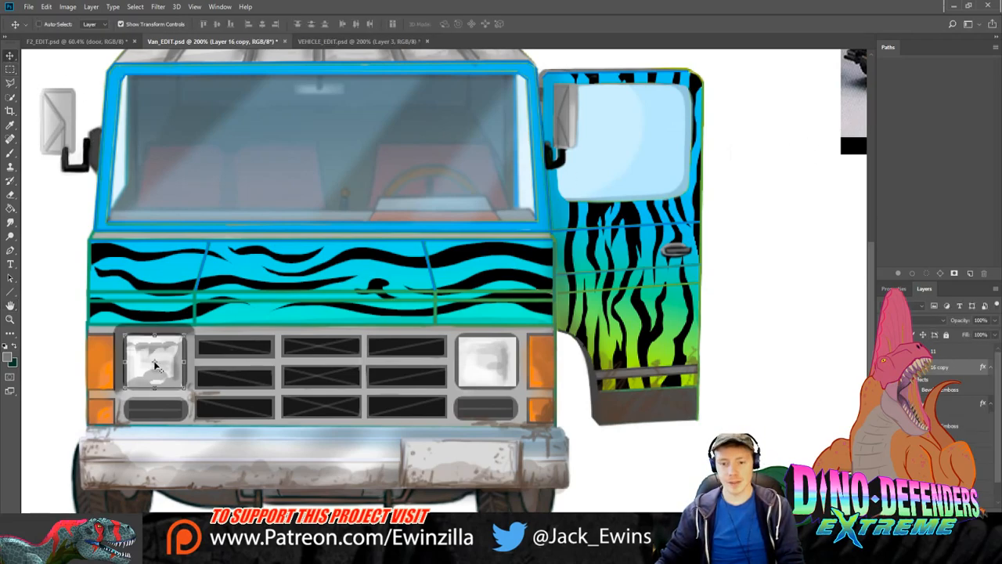
left_click_drag(124, 362, 493, 359)
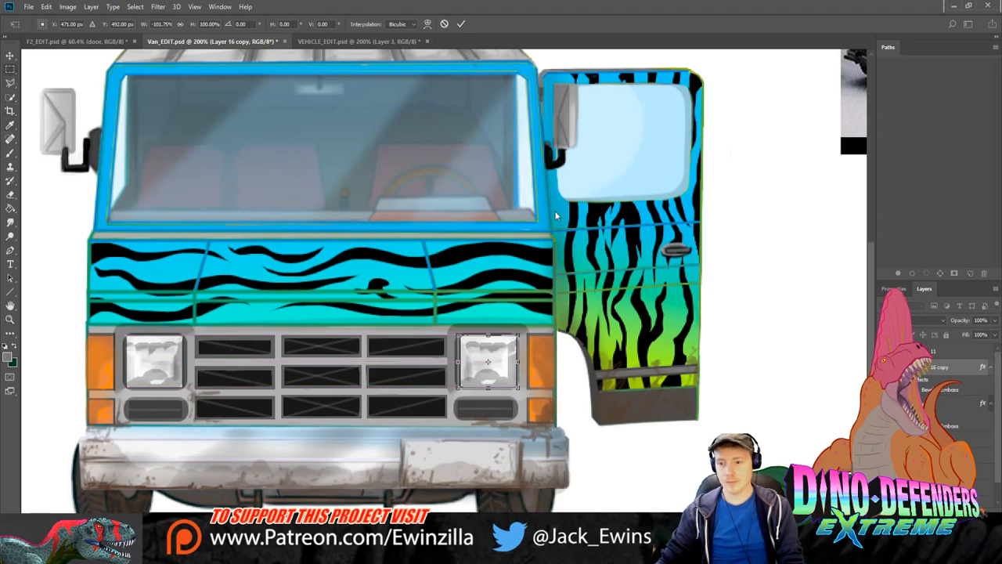
key("Return")
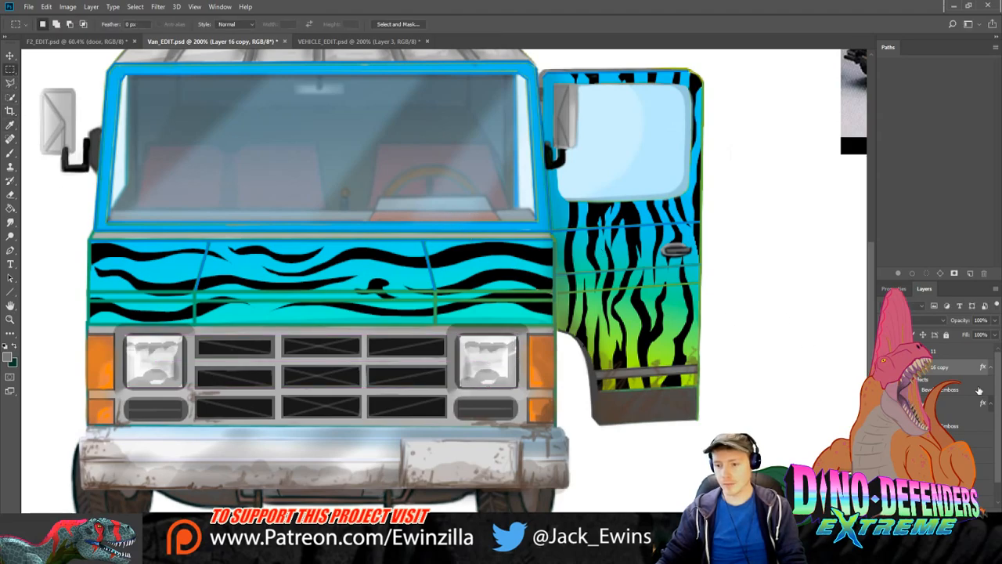
Step: Merge the two bevelled headlight layers and set the merged layer's opacity to 37%
left_click(942, 409, "shift")
key("ctrl+e")
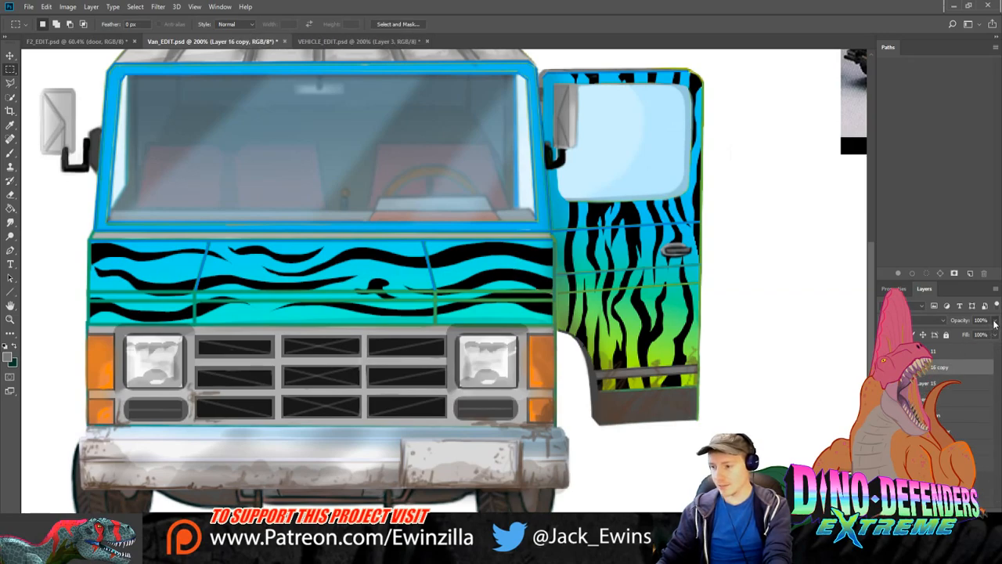
key("4")
key("2")
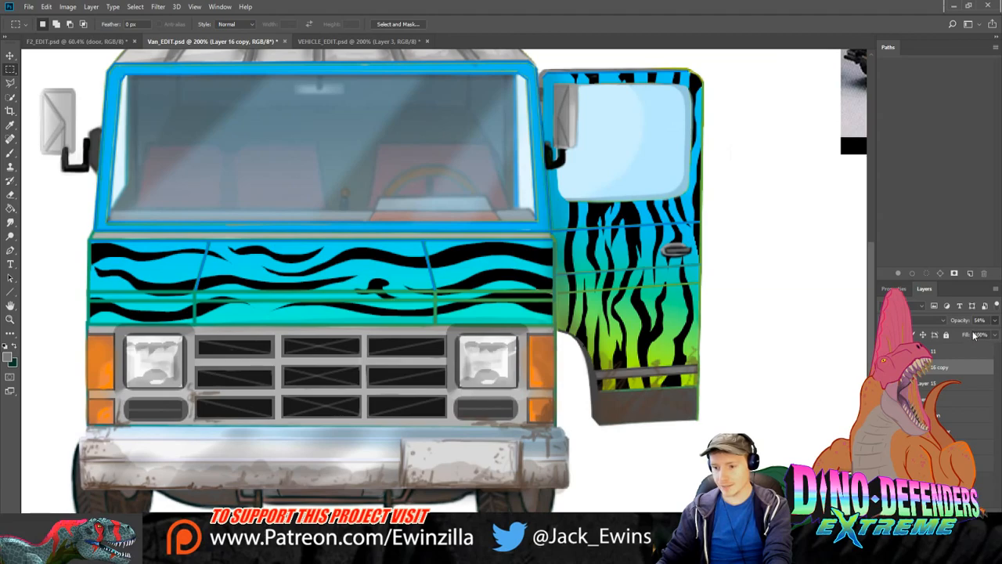
key("2")
key("6")
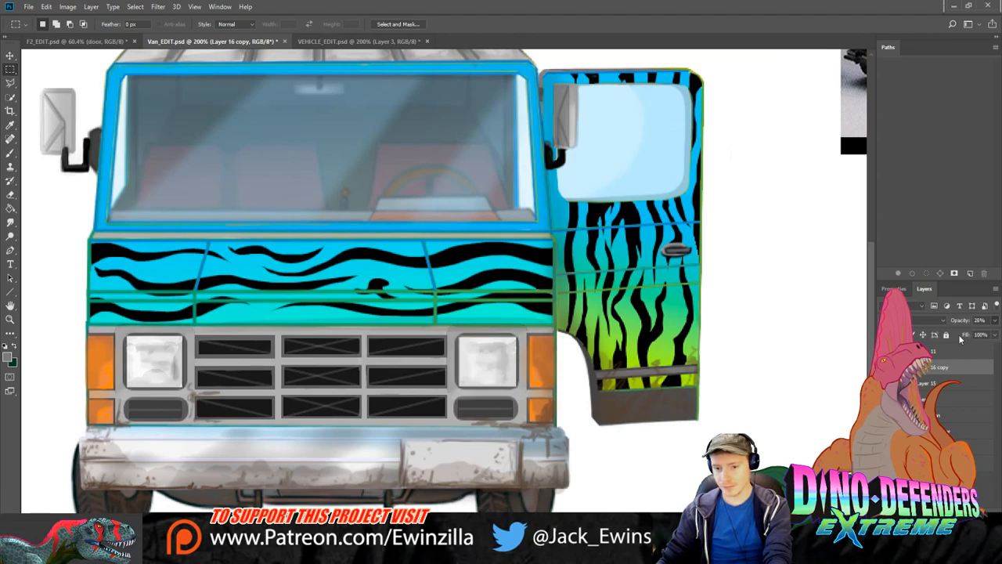
key("3")
key("7")
Step: Merge the headlight layer, Layer 16 copy, with Layer 15
left_click(959, 383, "shift")
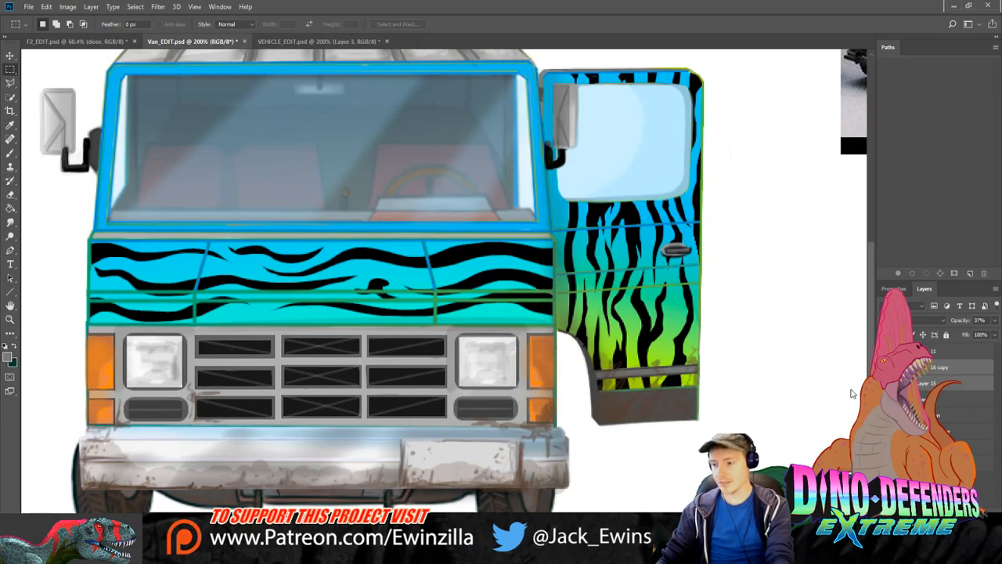
key("ctrl+e")
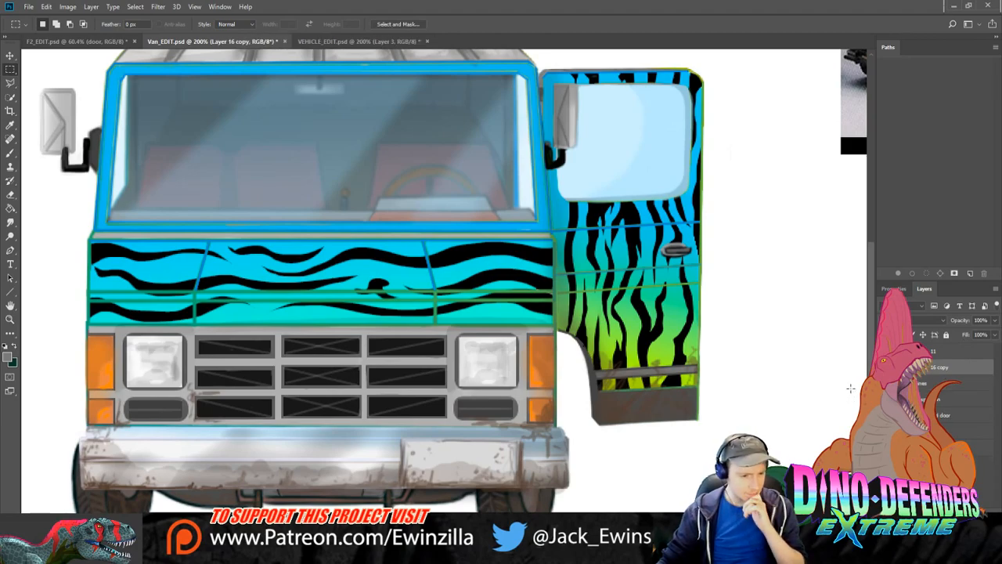
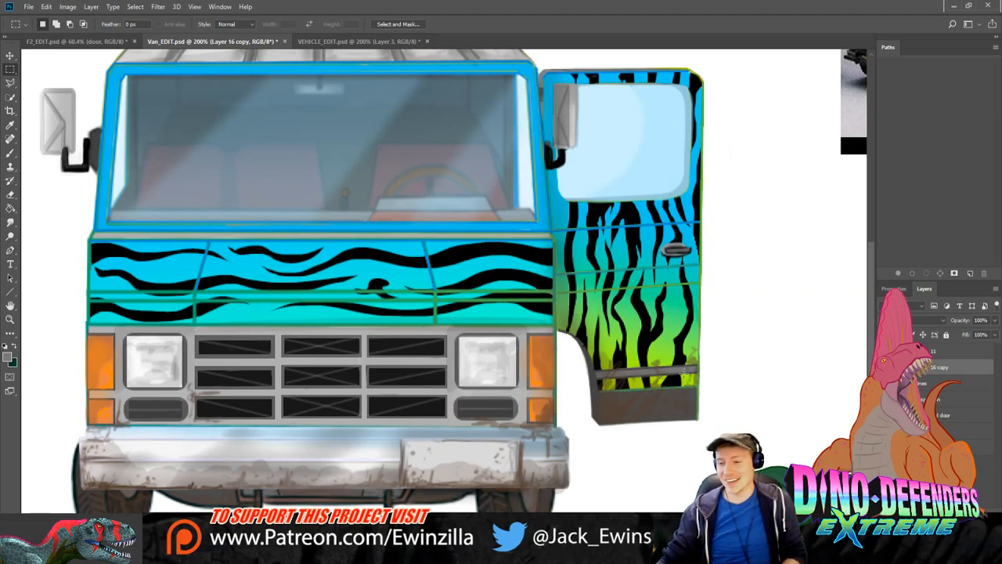
Step: Draw four white vertical highlight lines, 2 px thick at 52% opacity, along the grille's upright dividers and outer edges
left_click(10, 291)
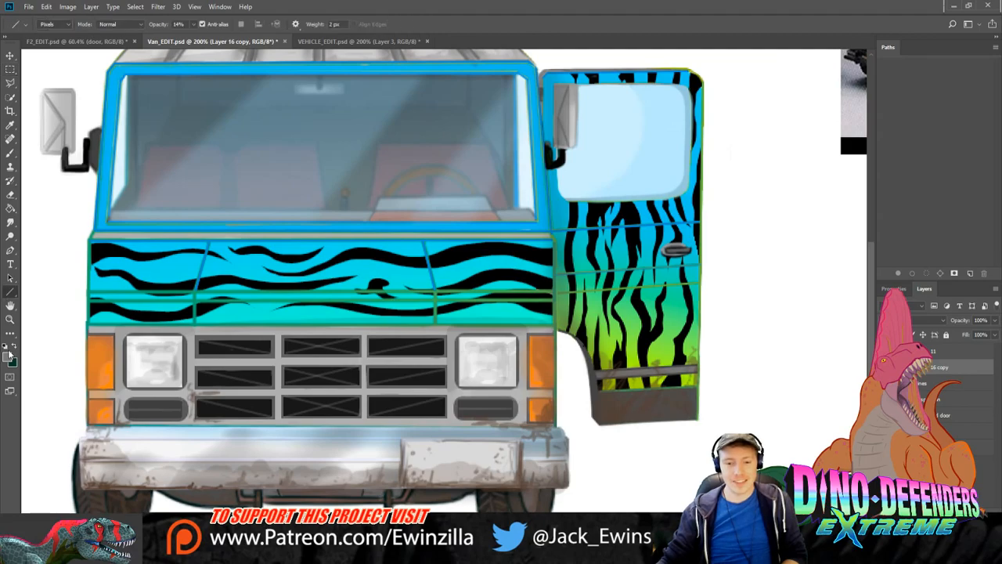
left_click(13, 346)
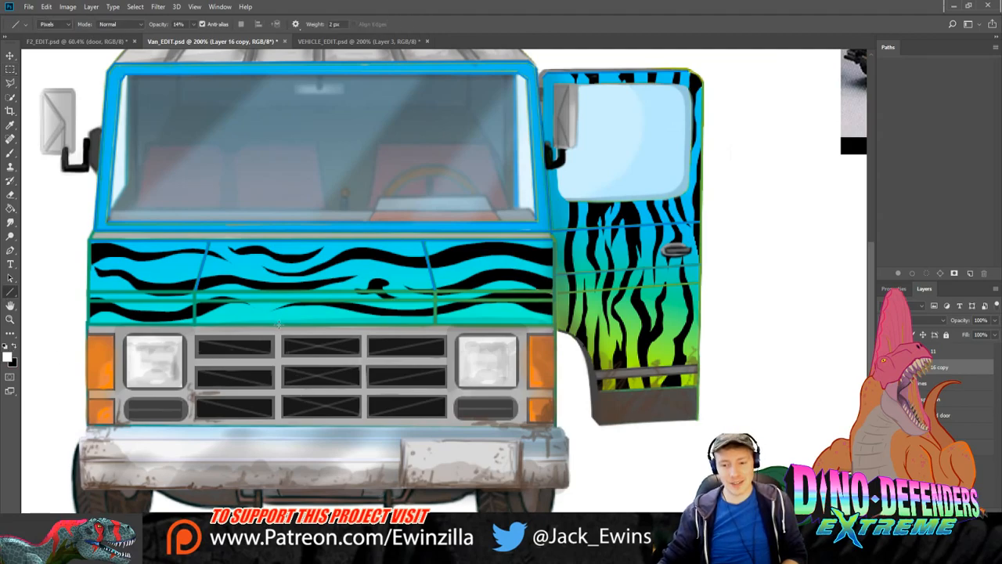
left_click_drag(277, 324, 280, 427)
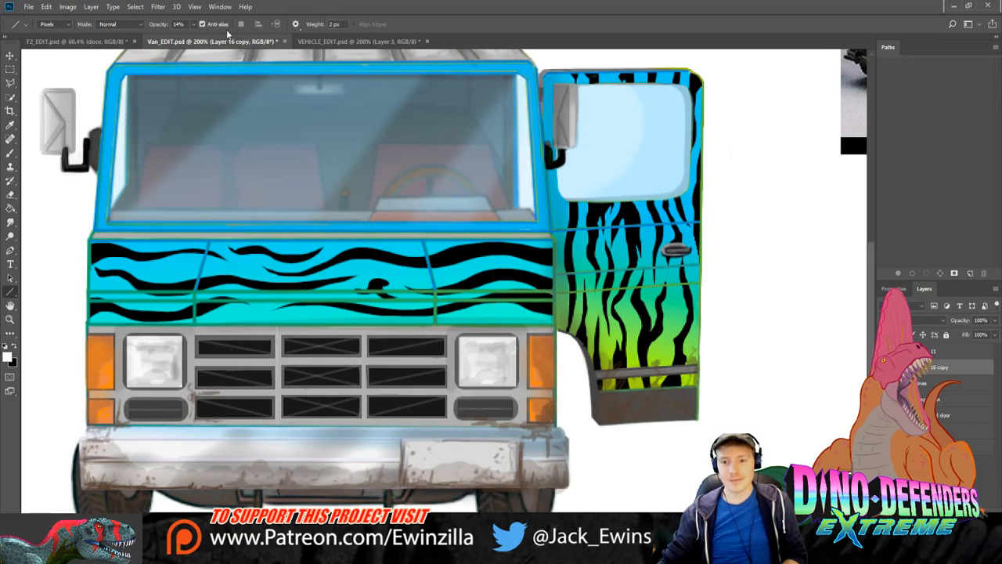
left_click_drag(194, 26, 216, 40)
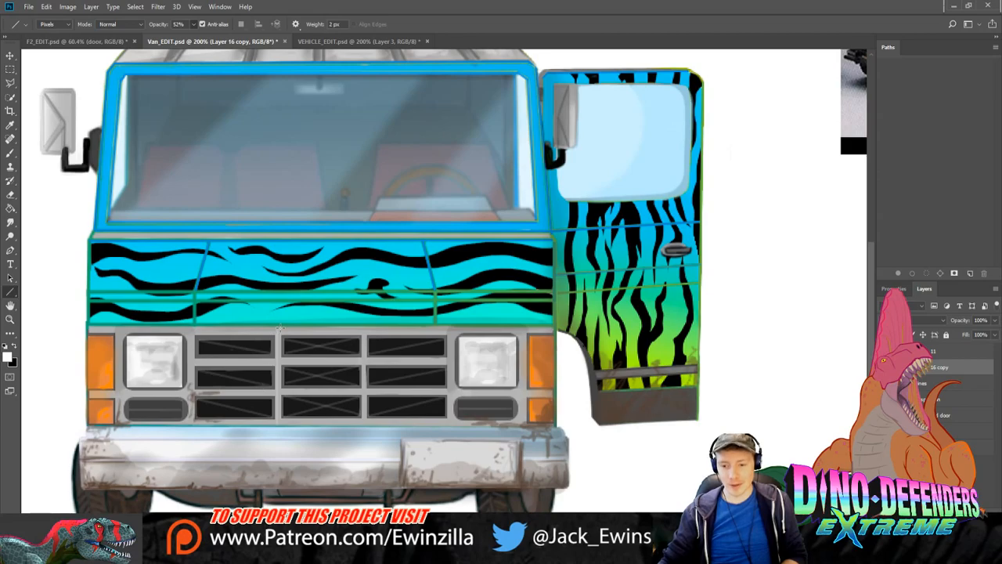
left_click_drag(277, 326, 278, 423)
left_click_drag(363, 324, 365, 430)
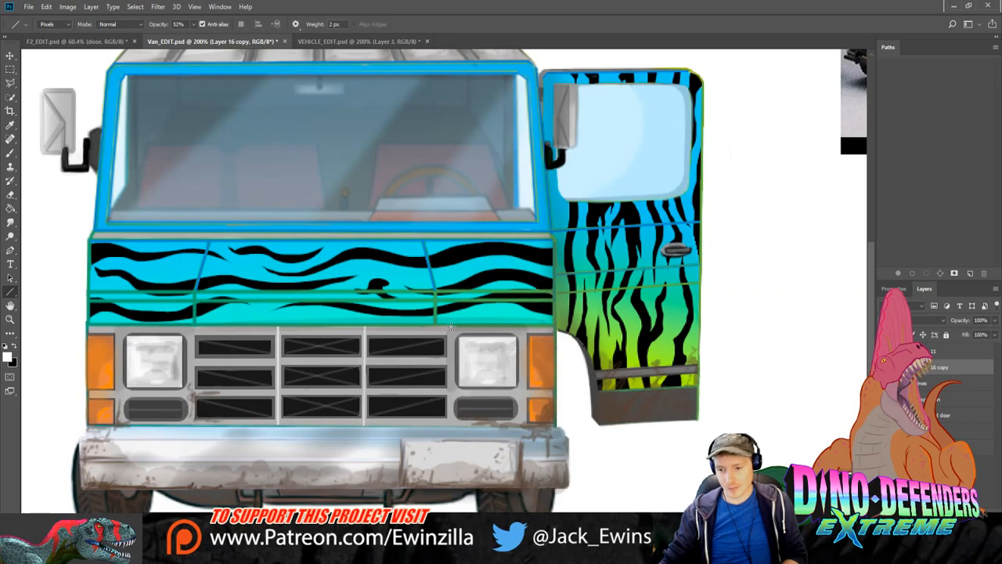
left_click_drag(451, 325, 450, 431)
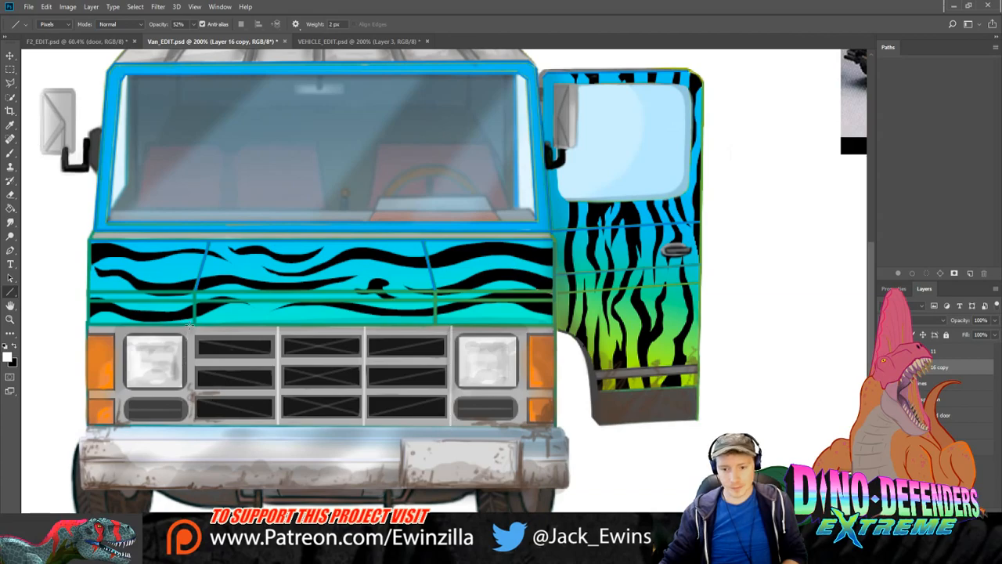
left_click_drag(189, 323, 191, 431)
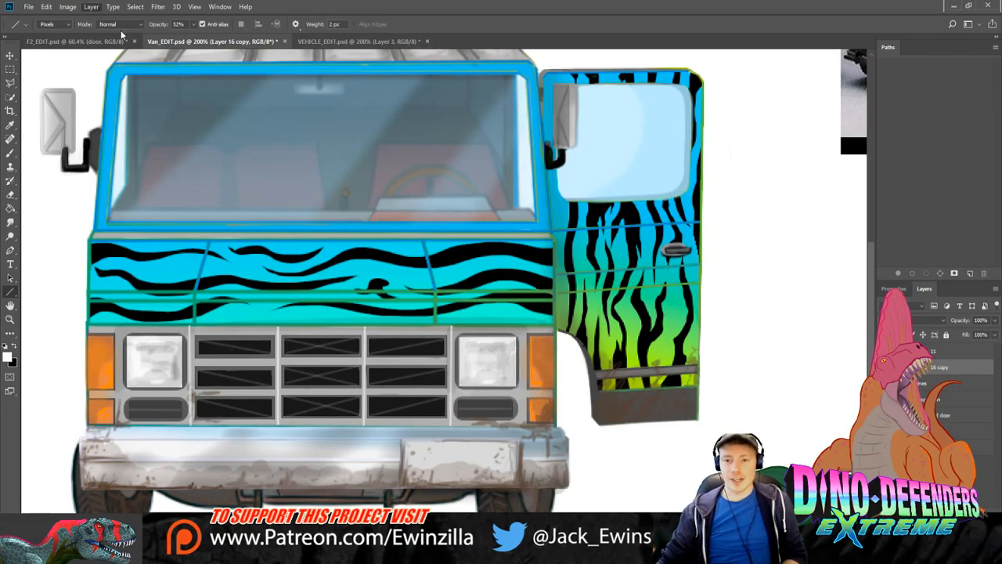
Step: Create a new layer above the merged headlight layer and look over at the Jungle Explorer reference picture
left_click(229, 19)
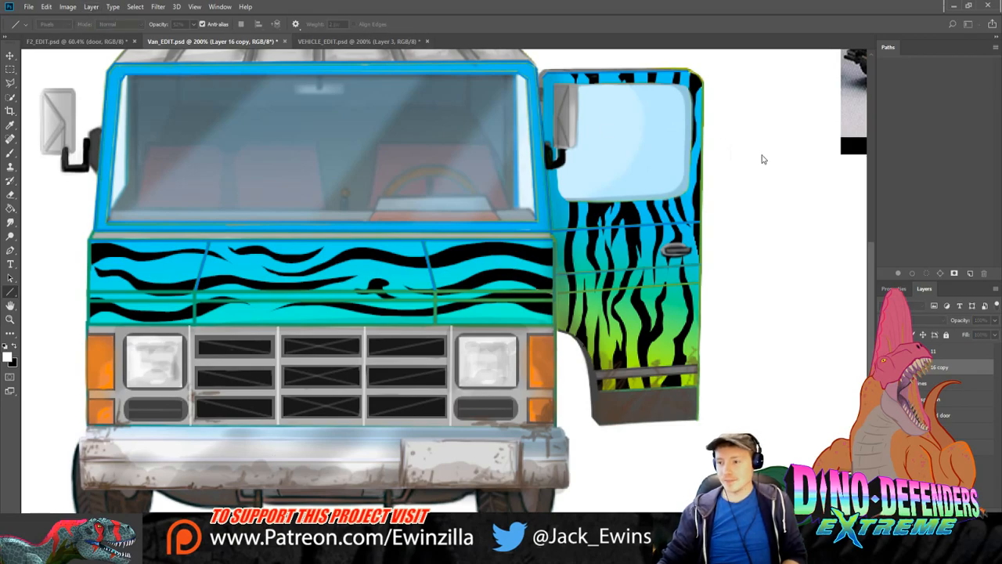
key("Return")
scroll(850, 172, "up", 3)
scroll(850, 172, "right", 3)
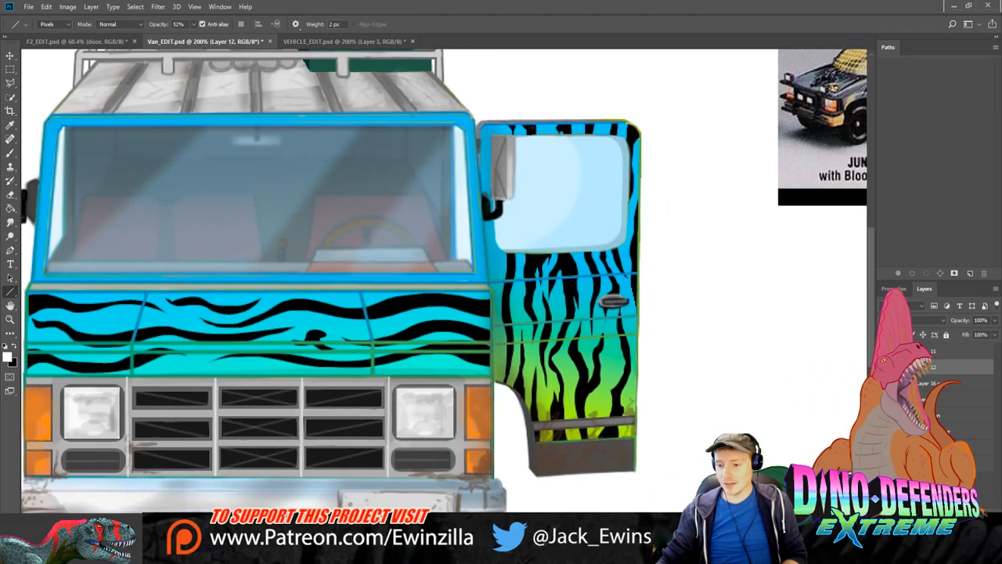
scroll(850, 172, "right", 3)
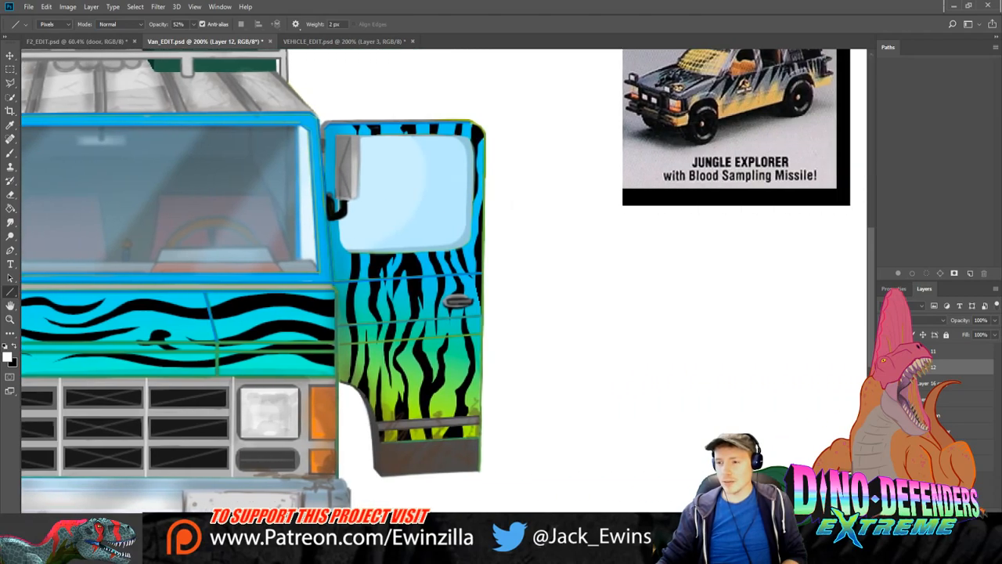
scroll(163, 294, "left", 3)
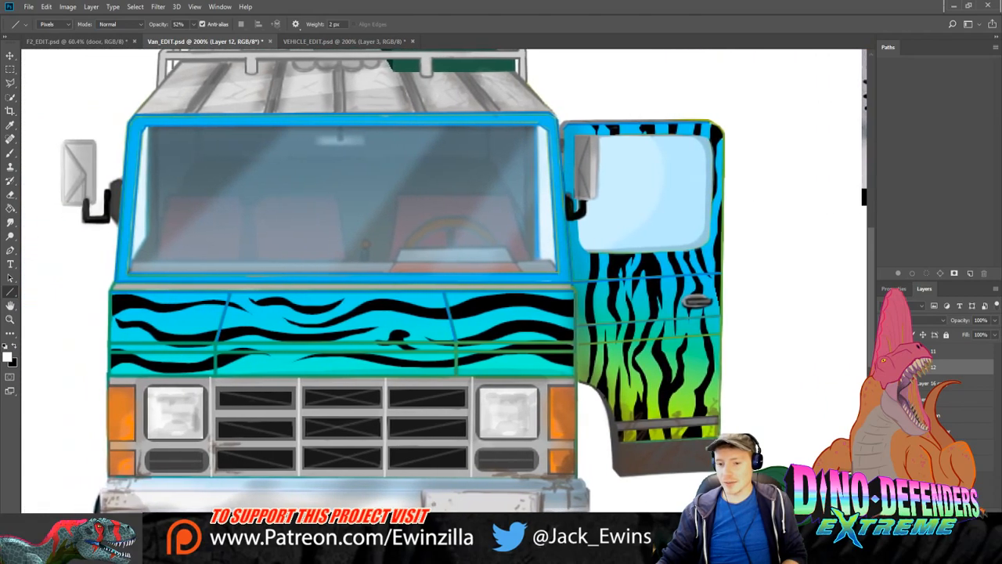
scroll(163, 295, "down", 2)
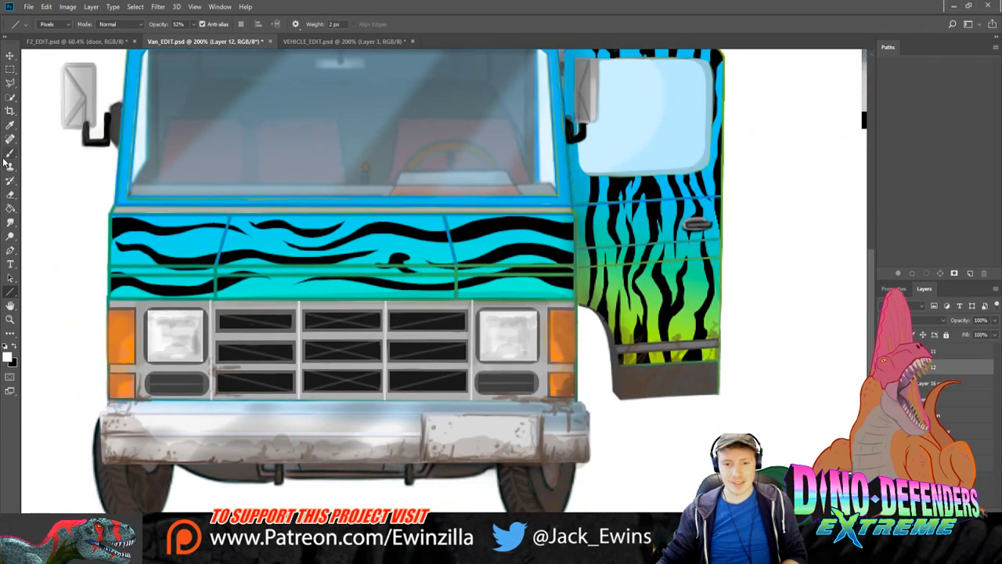
Step: Set the foreground colour to black and move the inspiration layer's Jungle Explorer picture down beside the van's open door
left_click(13, 350)
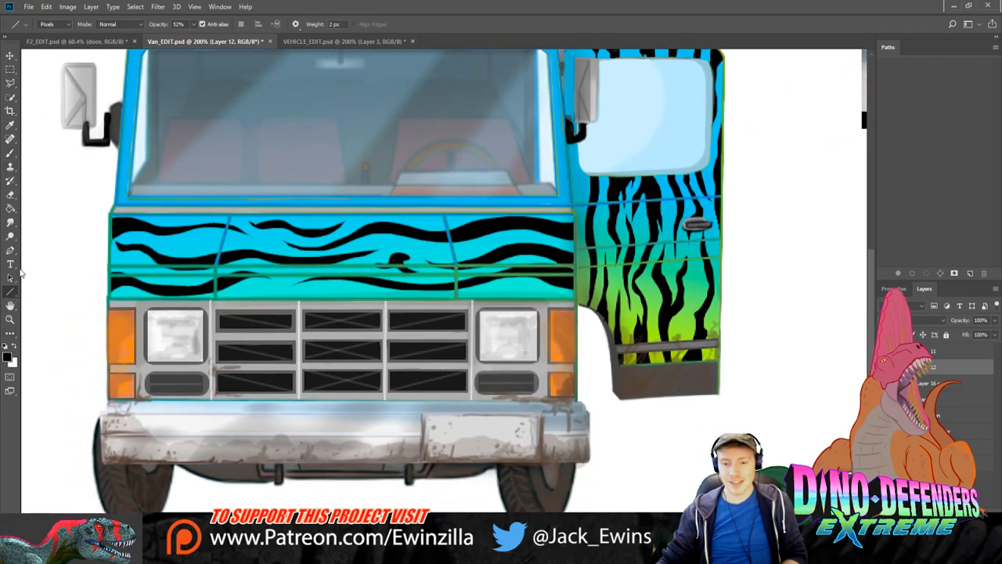
left_click(10, 291, "alt")
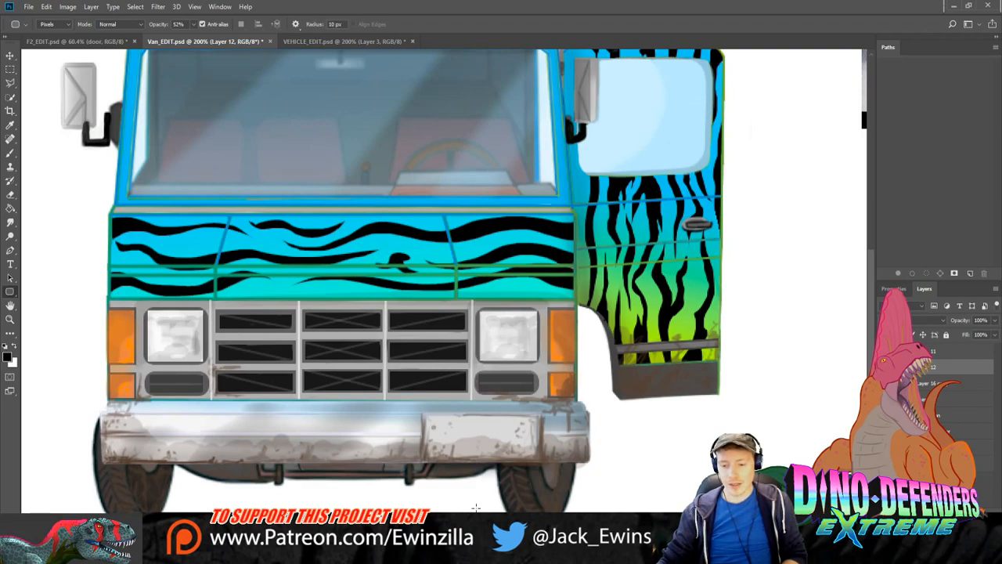
left_click(963, 415)
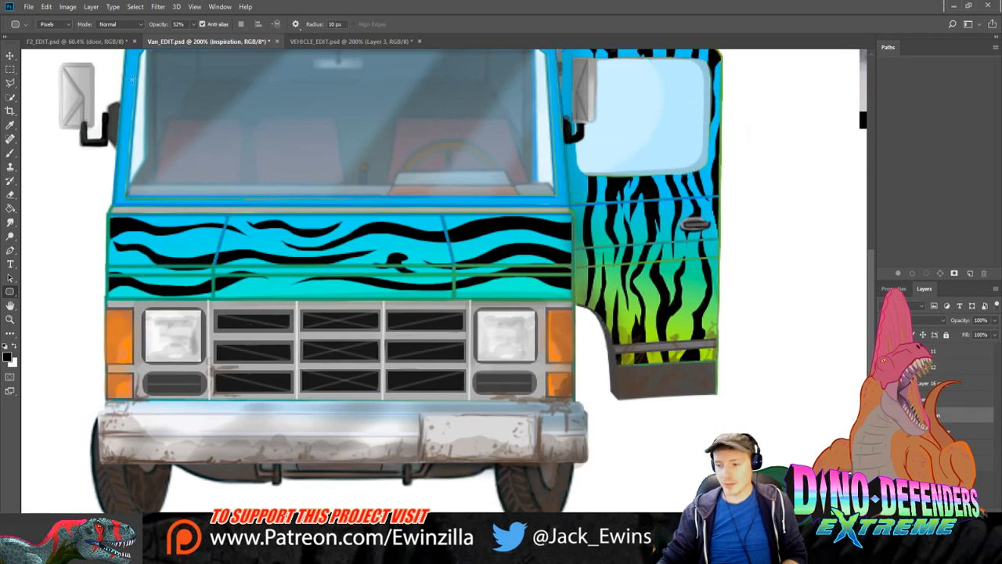
key("v")
left_click_drag(738, 156, 614, 407)
Step: On Layer 12, draw a black rounded bar at 100% opacity with a 10 px radius across the van's front, just above the grille
left_click(943, 366)
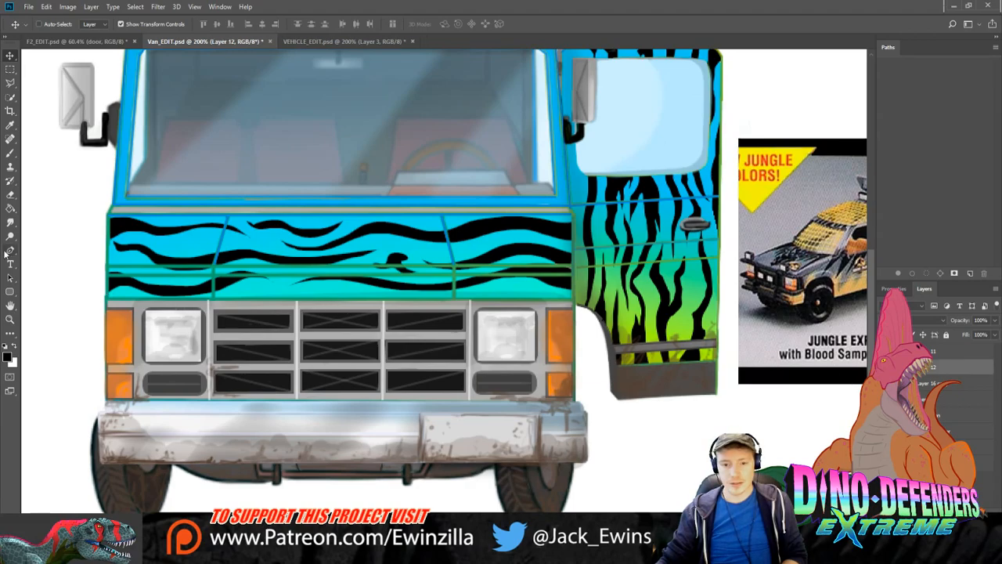
left_click(10, 293)
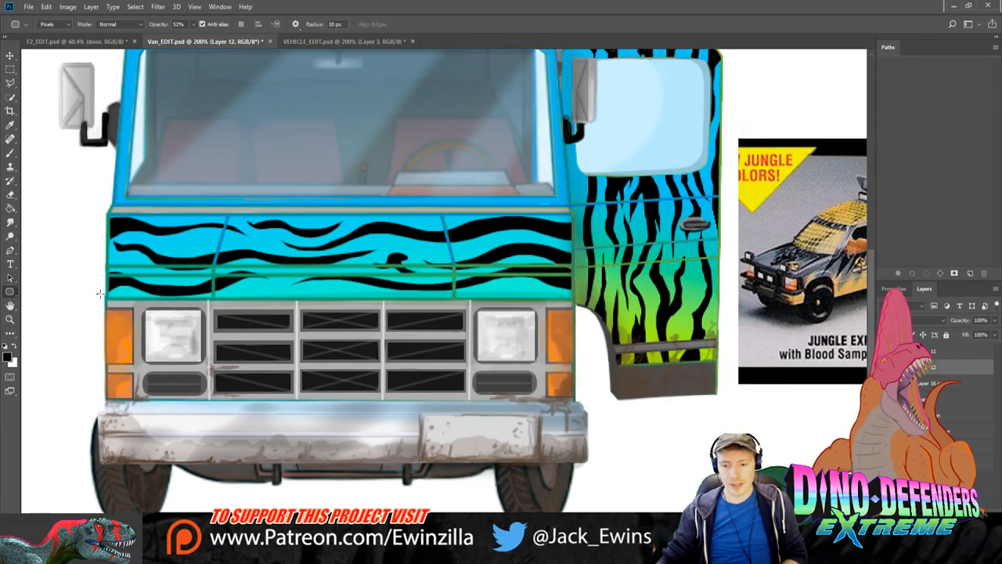
left_click_drag(101, 297, 580, 307)
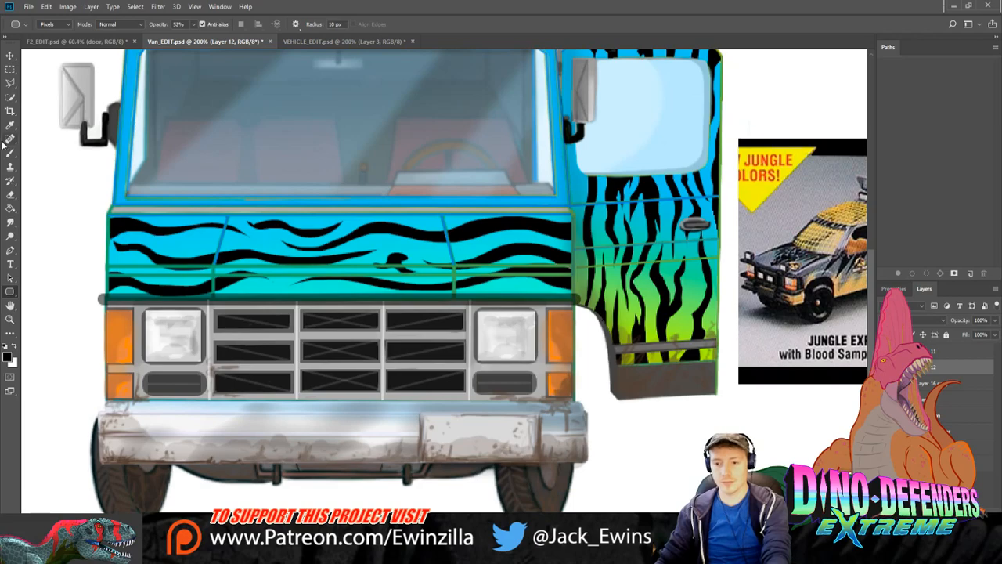
key("ctrl+z")
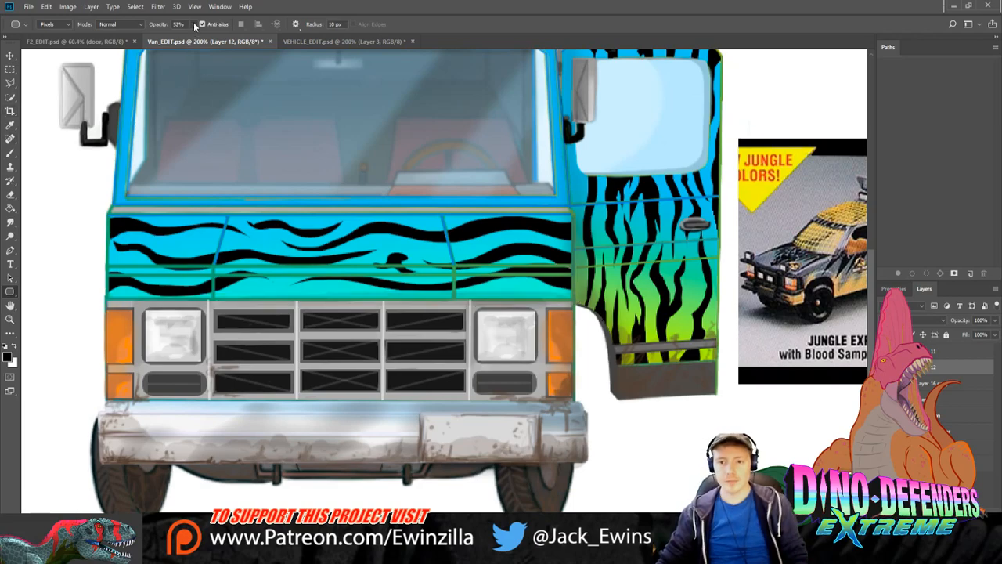
key("0")
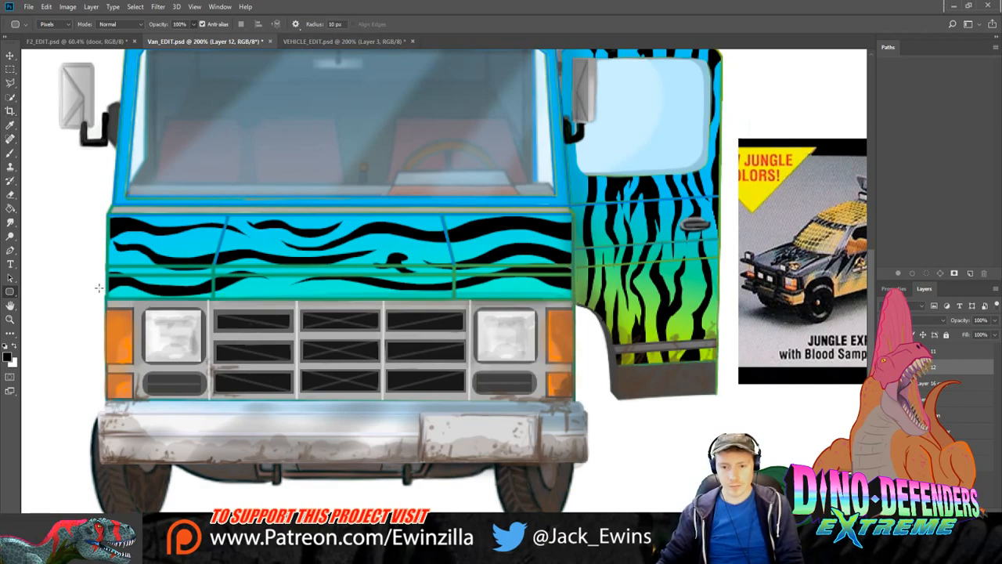
left_click_drag(100, 289, 581, 296)
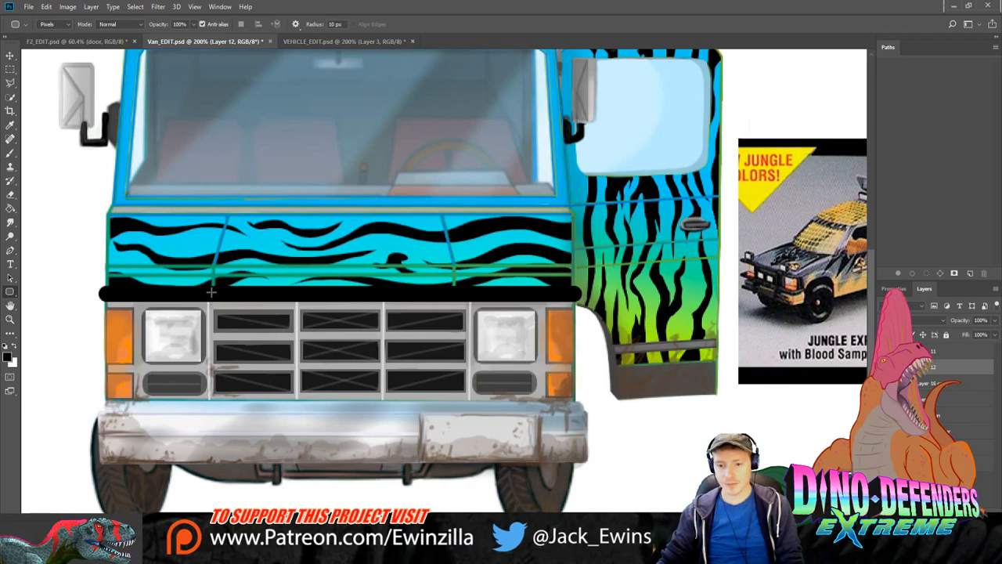
Step: Draw two black rounded vertical posts from the bar down over the outer grille columns
left_click_drag(230, 294, 244, 371)
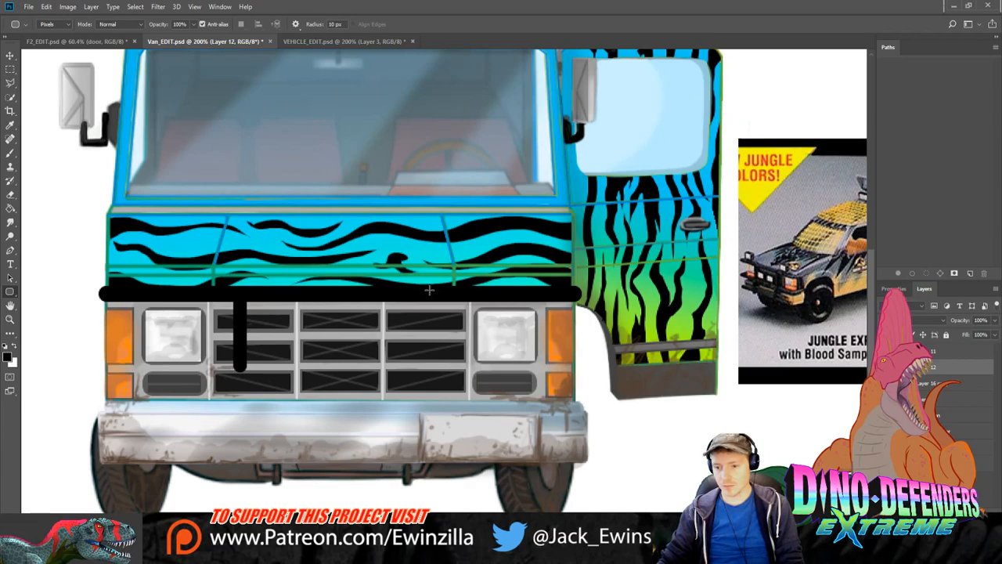
left_click_drag(429, 291, 444, 345)
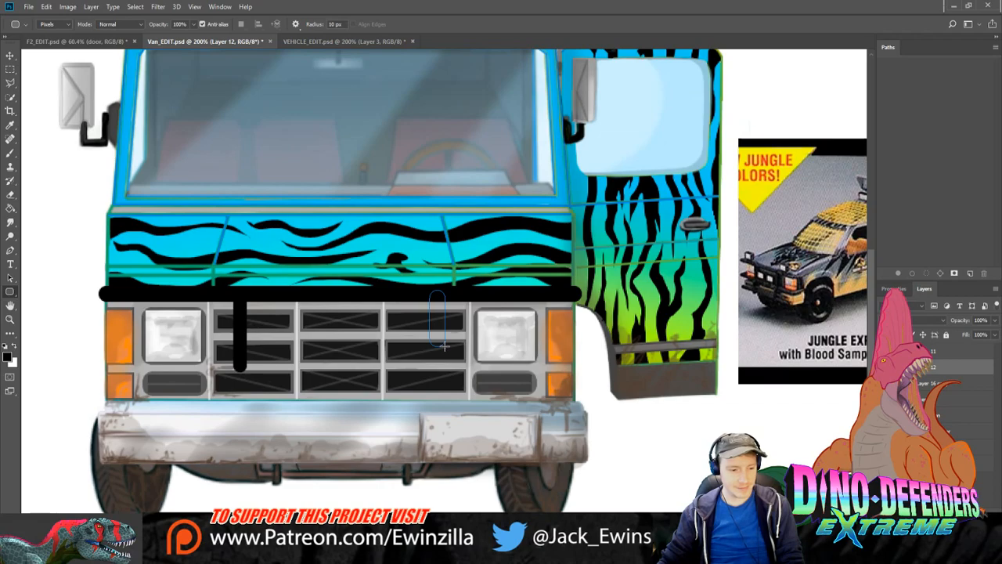
left_click_drag(444, 345, 439, 369)
key("alt+BackSpace")
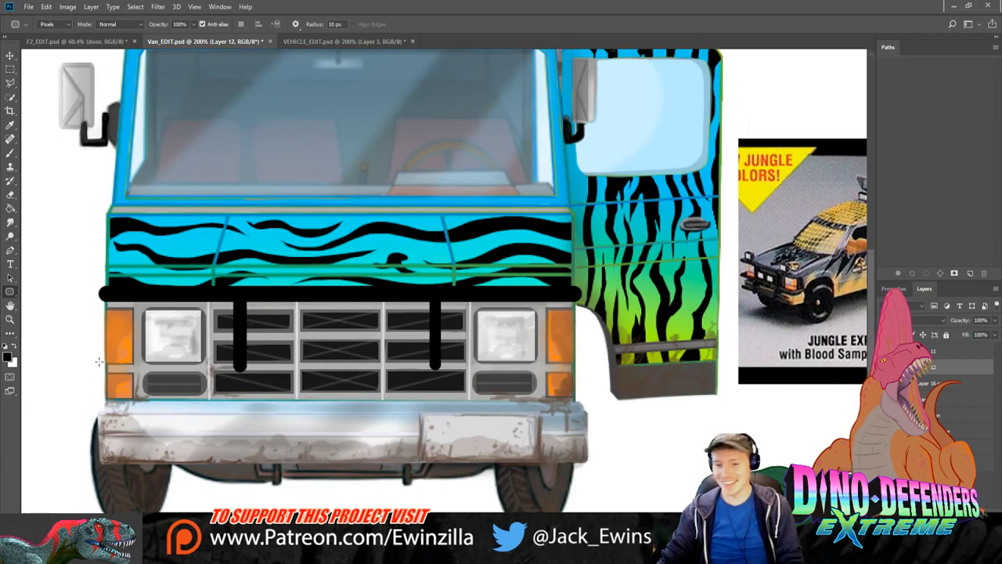
Step: Draw a thick black lower crossbar across the headlights' lower edge and thicken the two vertical posts
left_click_drag(98, 362, 580, 369)
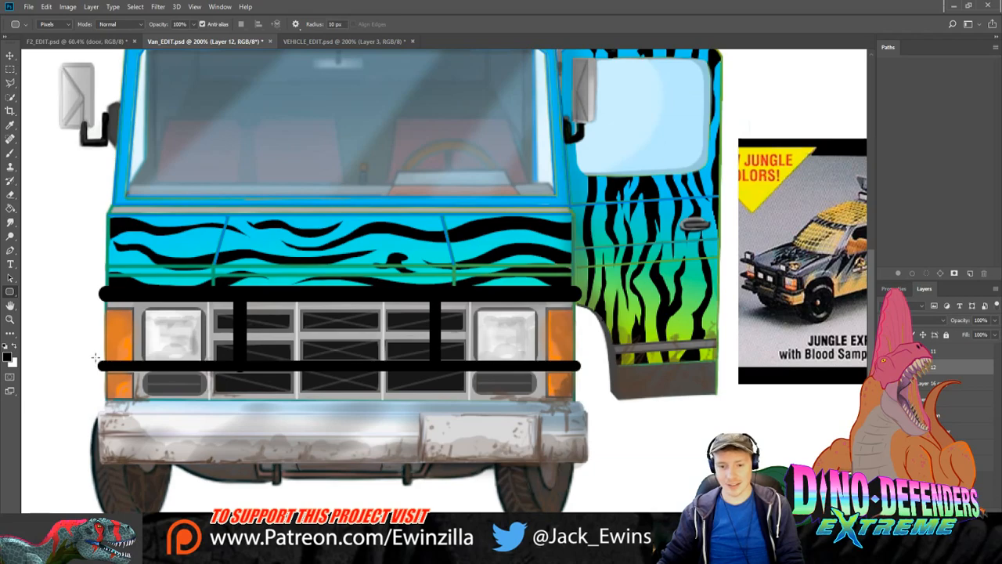
left_click_drag(95, 358, 583, 373)
left_click_drag(426, 294, 439, 369)
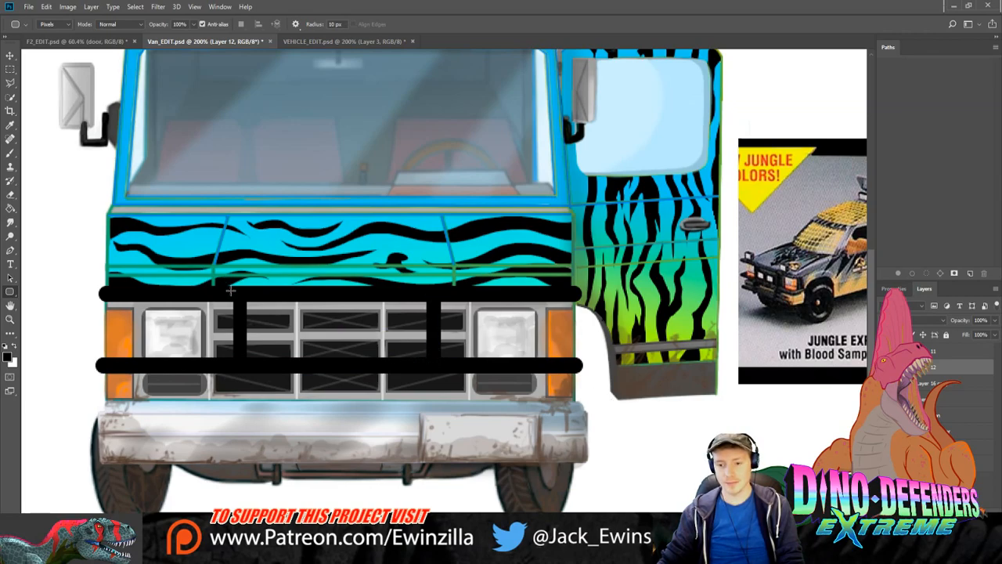
left_click_drag(242, 292, 249, 365)
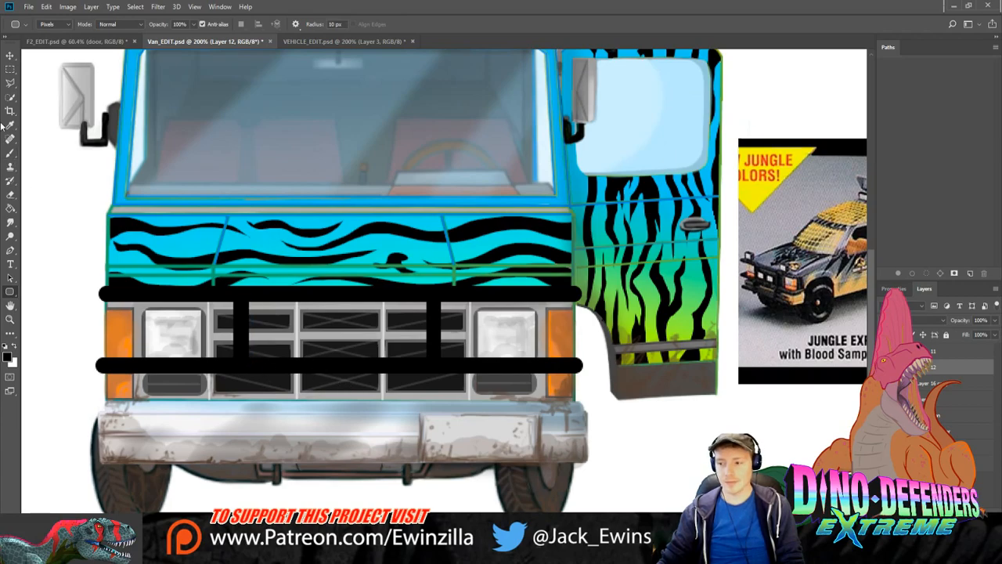
Step: Move the black bull bar slightly down and stretch it outward on both sides to a width of 101.28%
left_click(10, 55)
left_click_drag(345, 313, 351, 326)
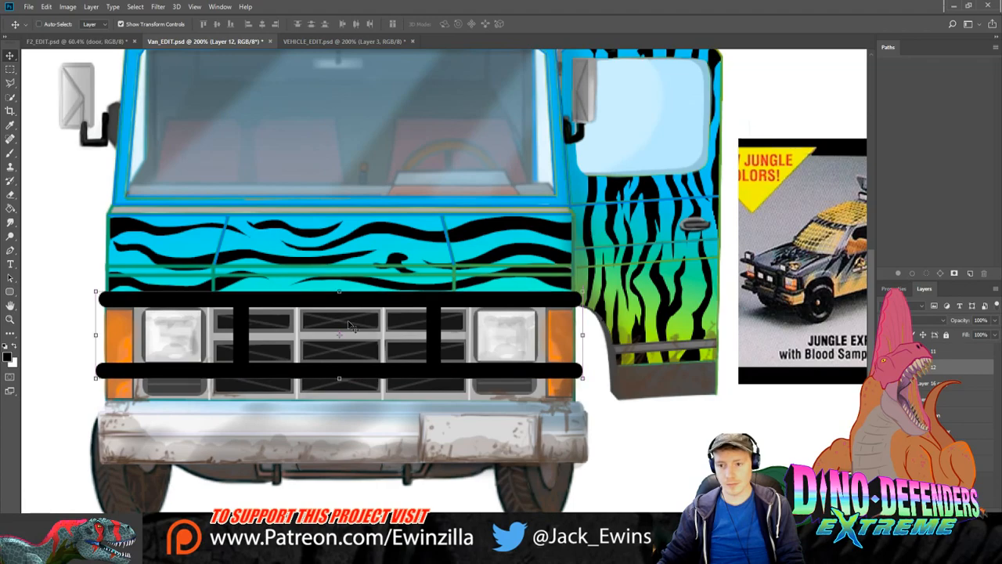
left_click_drag(96, 335, 91, 331)
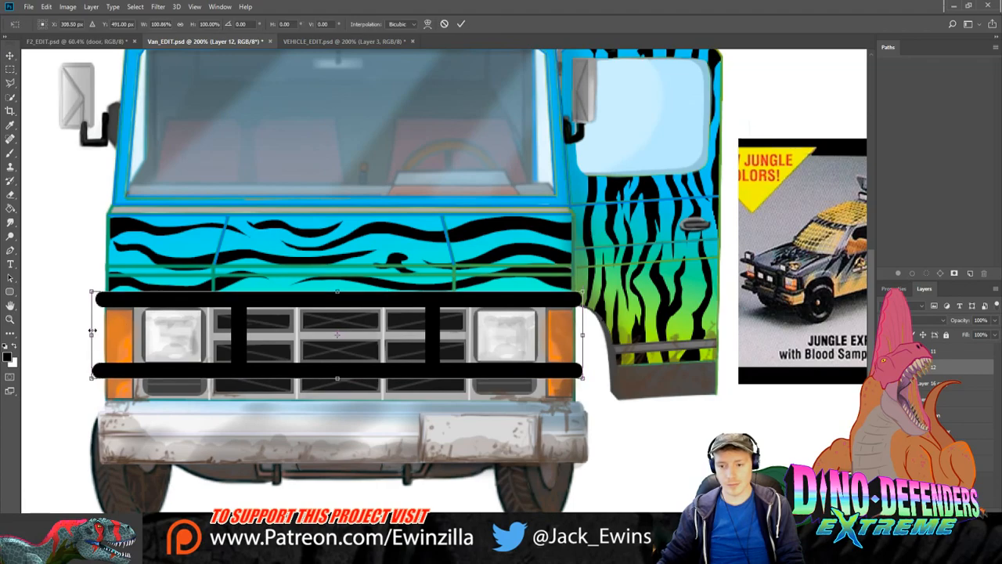
left_click_drag(584, 332, 587, 332)
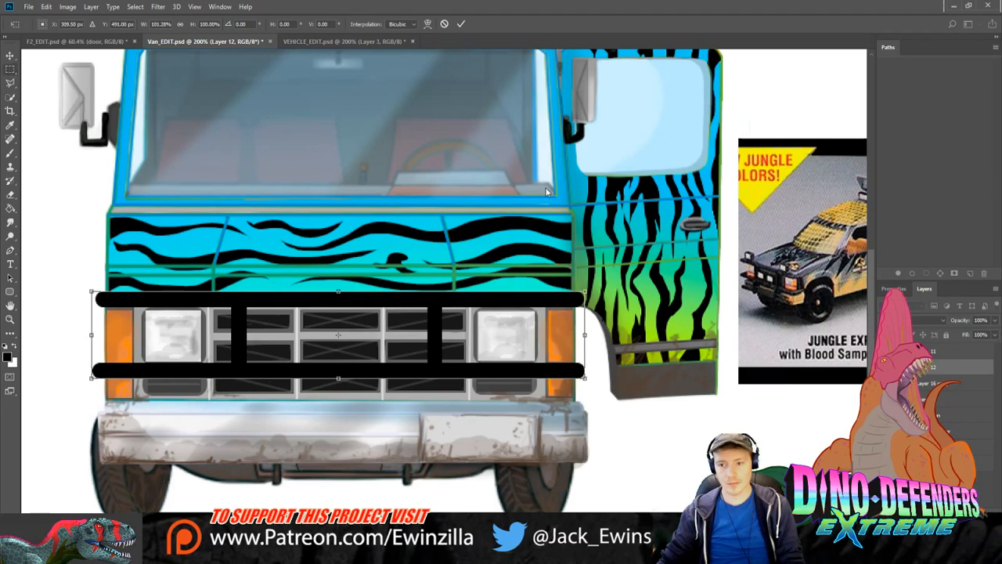
key("Return")
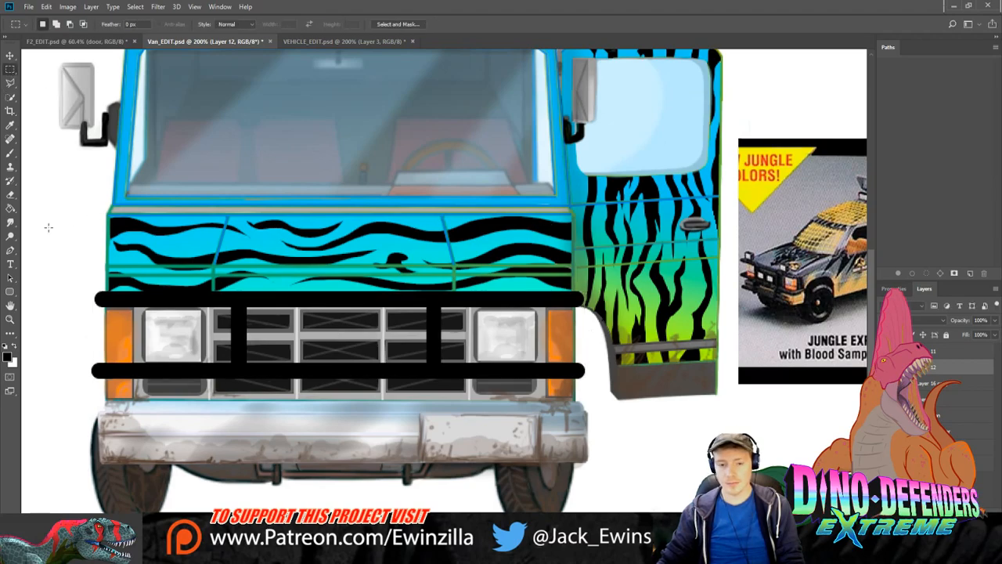
left_click(9, 292)
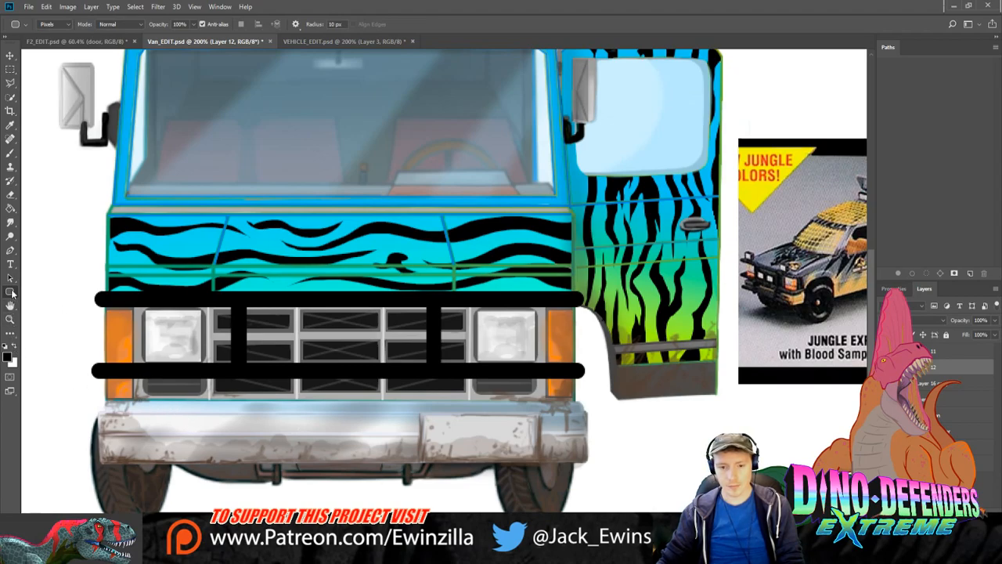
Step: Draw a long black square-edged bar across the front, just below the headlights along the bumper's upper edge
key("shift+u")
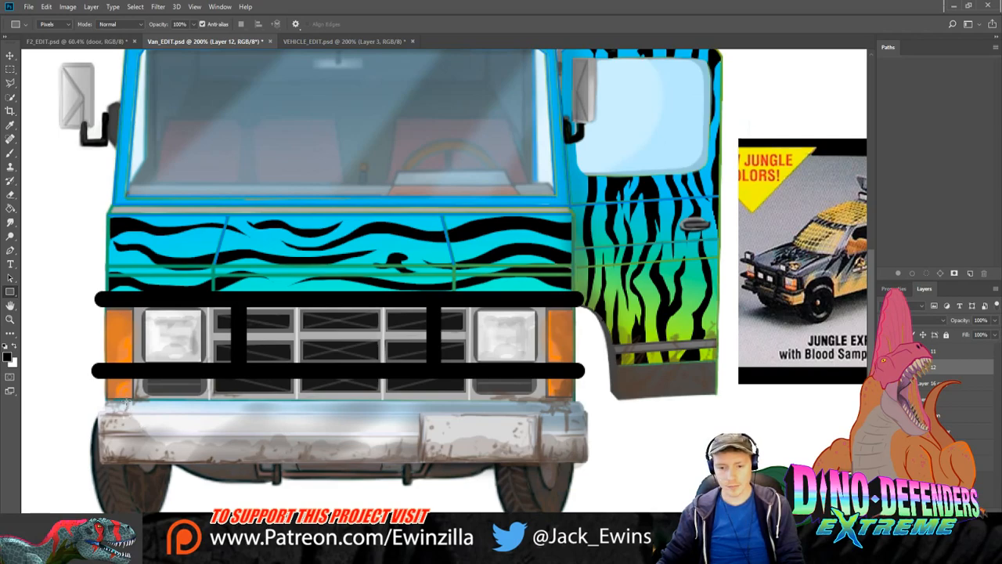
left_click_drag(140, 401, 535, 415)
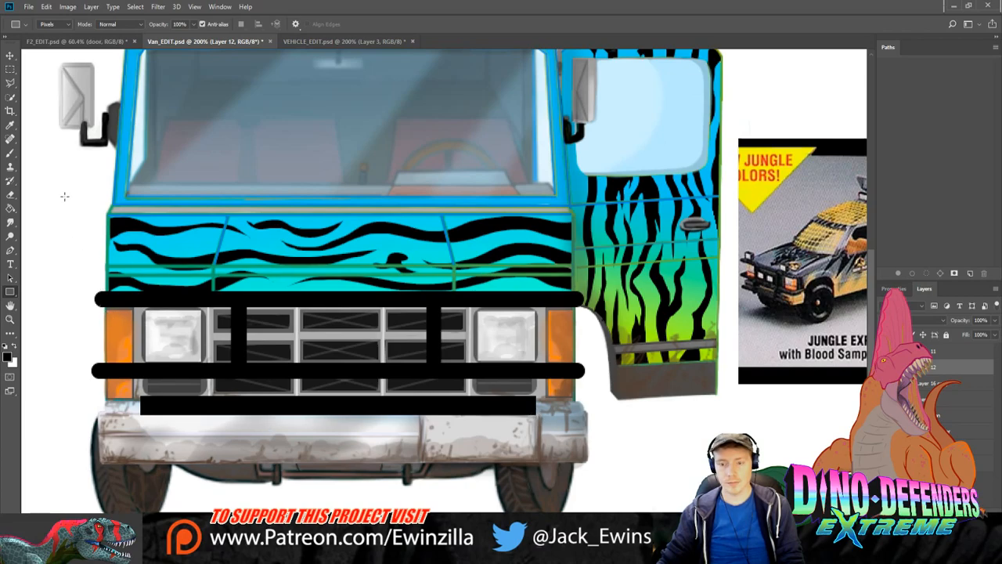
left_click(10, 69)
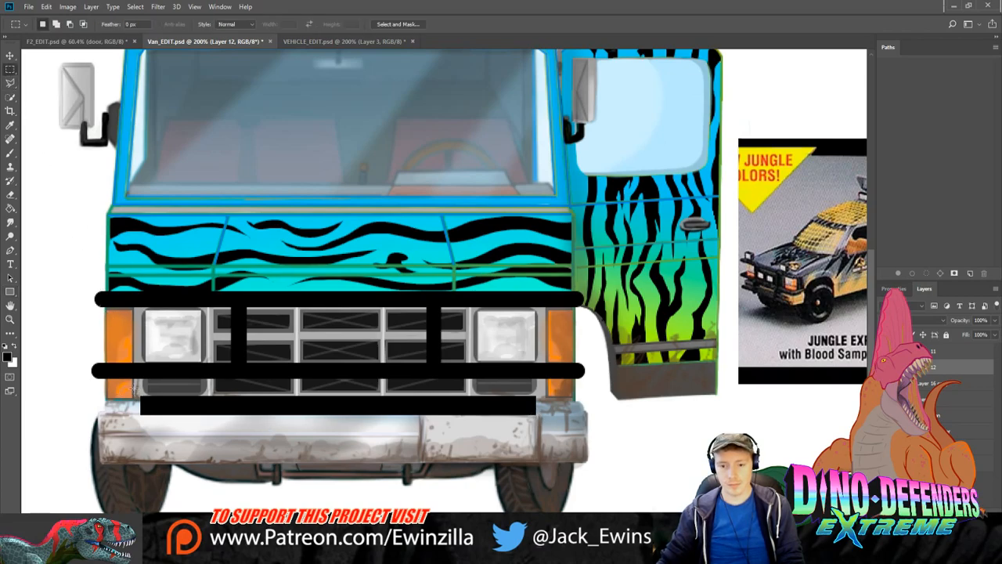
left_click_drag(133, 386, 548, 401)
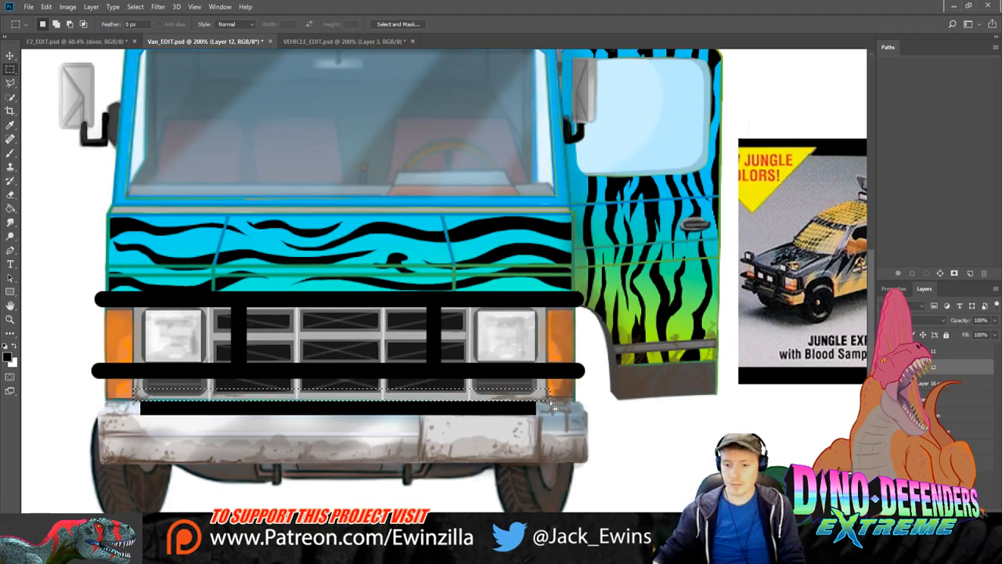
key("ctrl+d")
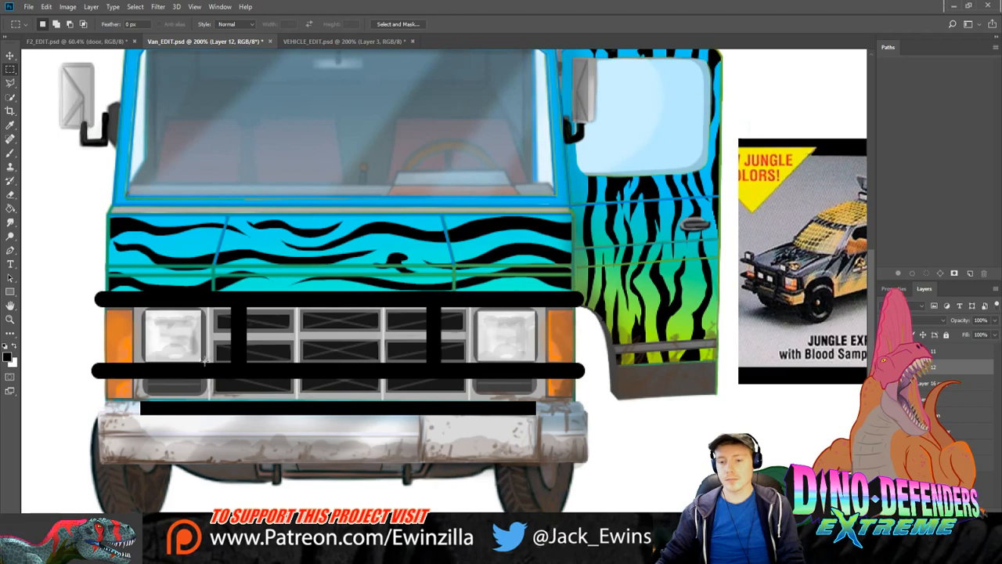
Step: Draw two short black vertical posts from the lower crossbar down past the square-edged bar onto the bumper
left_click(10, 291)
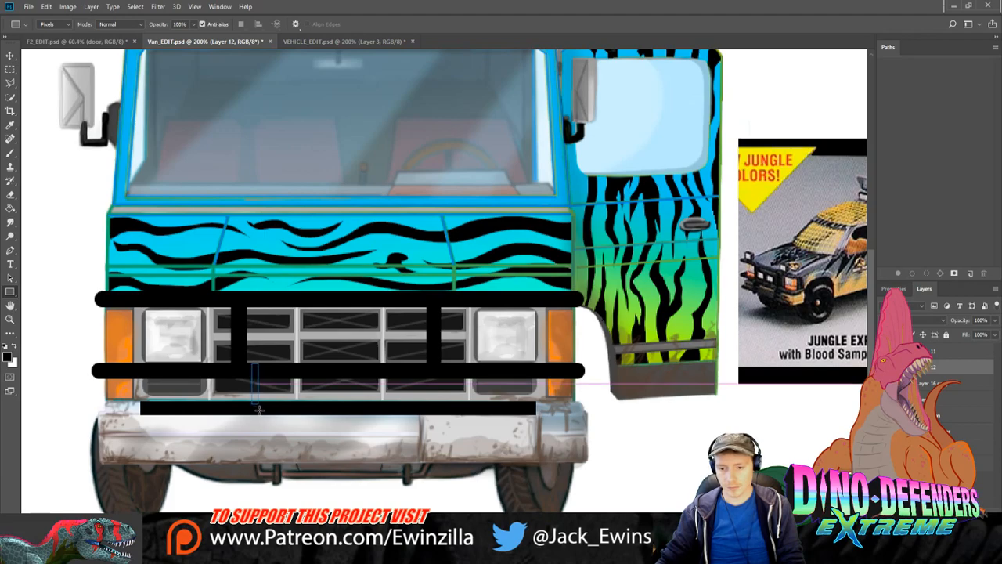
left_click_drag(253, 363, 264, 425)
left_click_drag(397, 367, 408, 423)
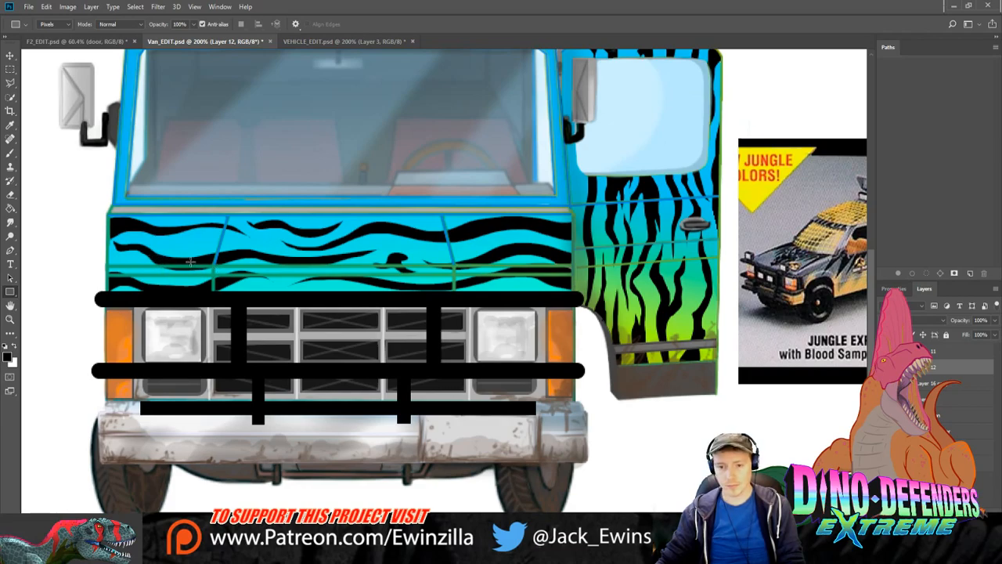
key("alt+BackSpace")
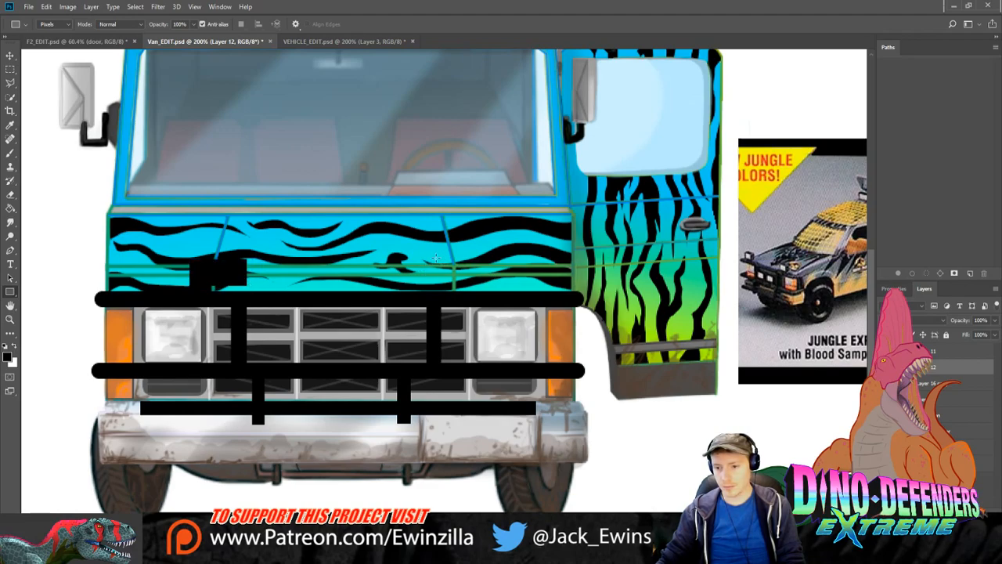
left_click_drag(436, 259, 484, 287)
key("alt+BackSpace")
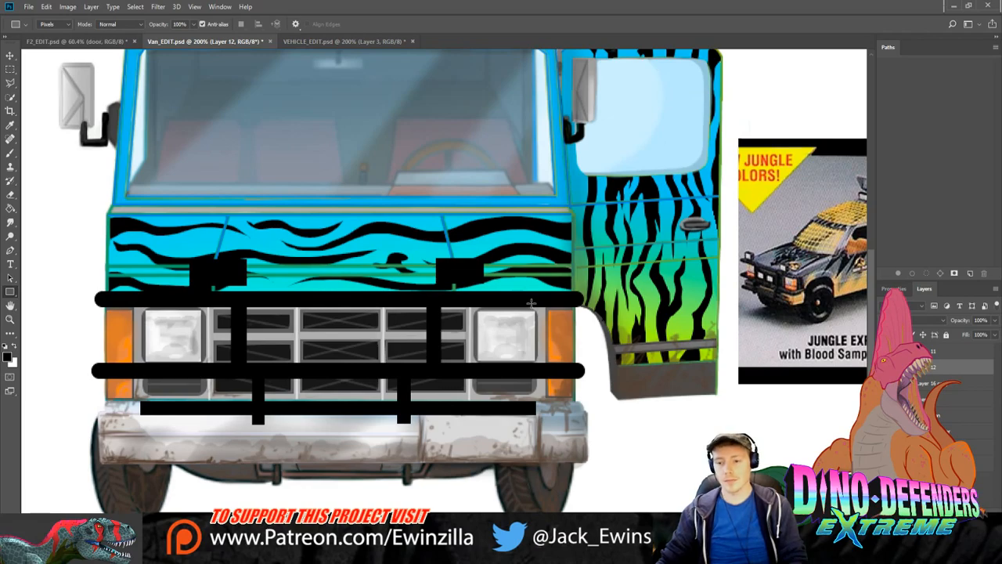
key("ctrl+z")
key("ctrl+z")
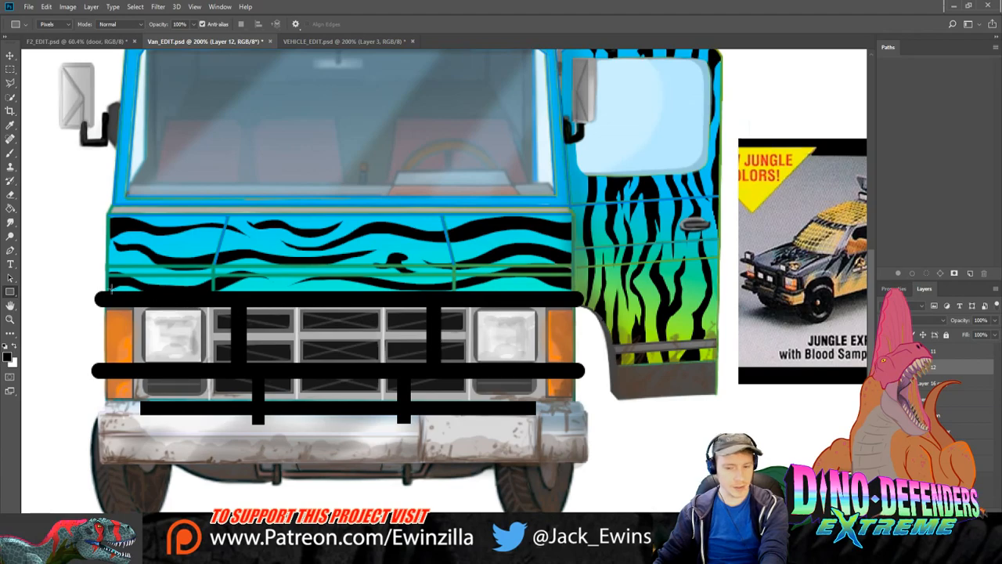
Step: Draw two black rectangular lamp housings above the outer ends of the top bar, each with a short mount down to it
left_click_drag(130, 252, 194, 279)
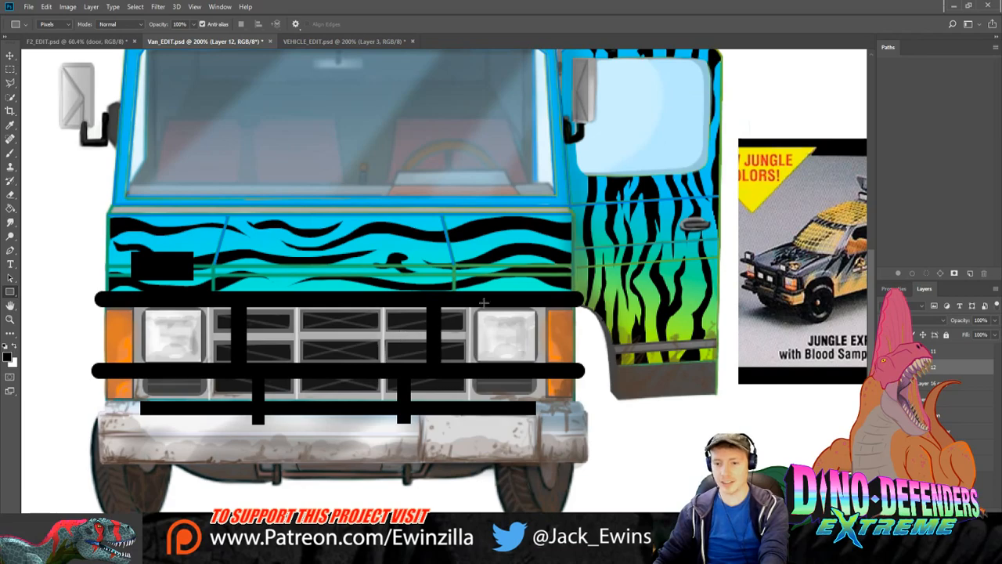
left_click_drag(478, 253, 550, 288)
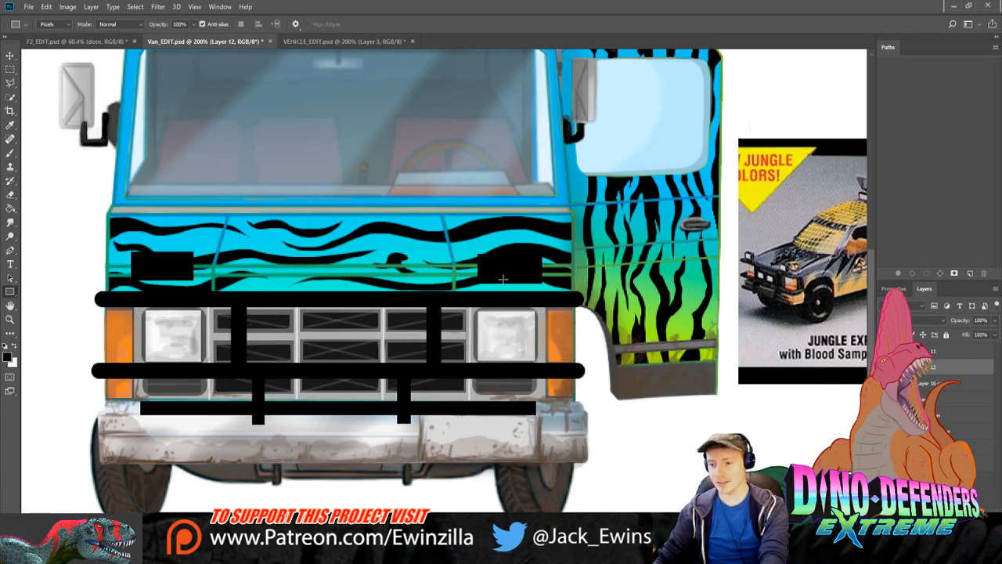
left_click_drag(502, 278, 518, 291)
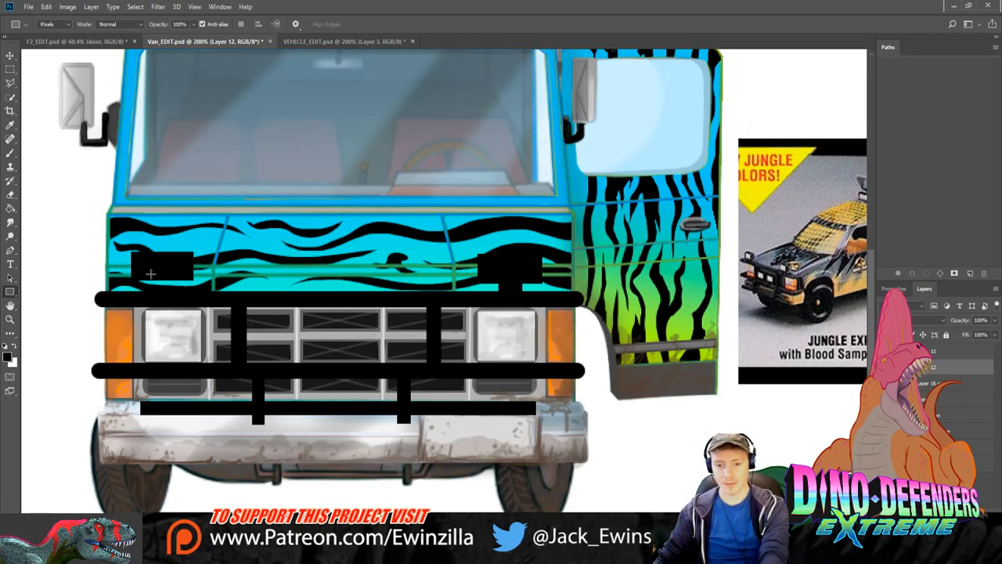
left_click_drag(151, 274, 177, 293)
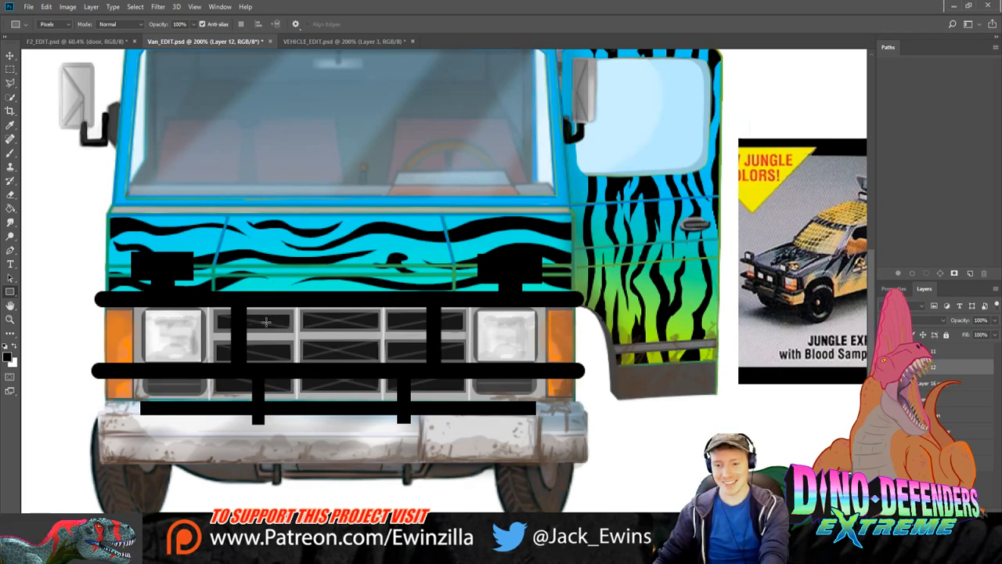
Step: Draw two black rectangular lamp housings side by side over the grille between the posts, with short mounts on the lower crossbar
left_click_drag(259, 319, 321, 352)
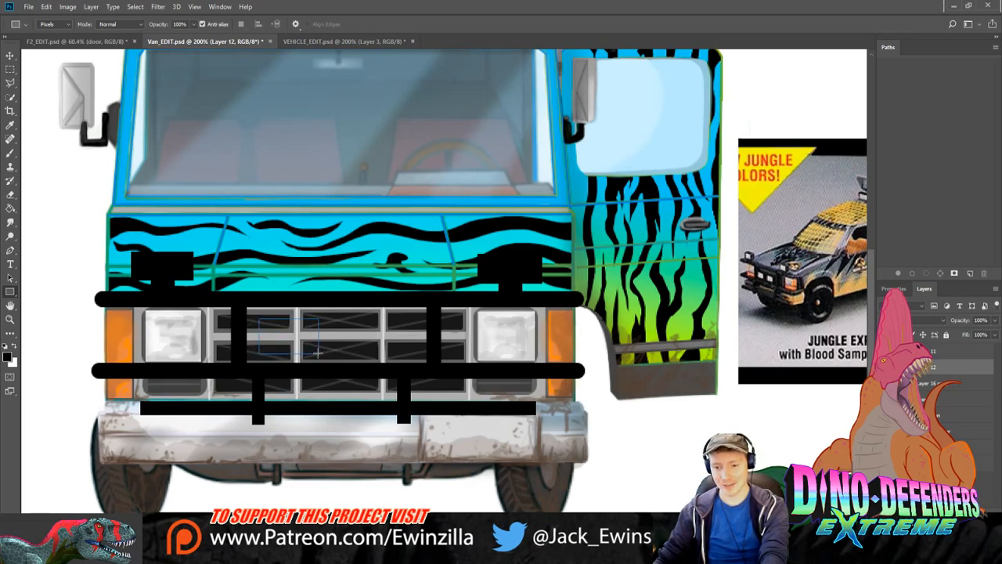
key("alt+BackSpace")
key("ctrl+d")
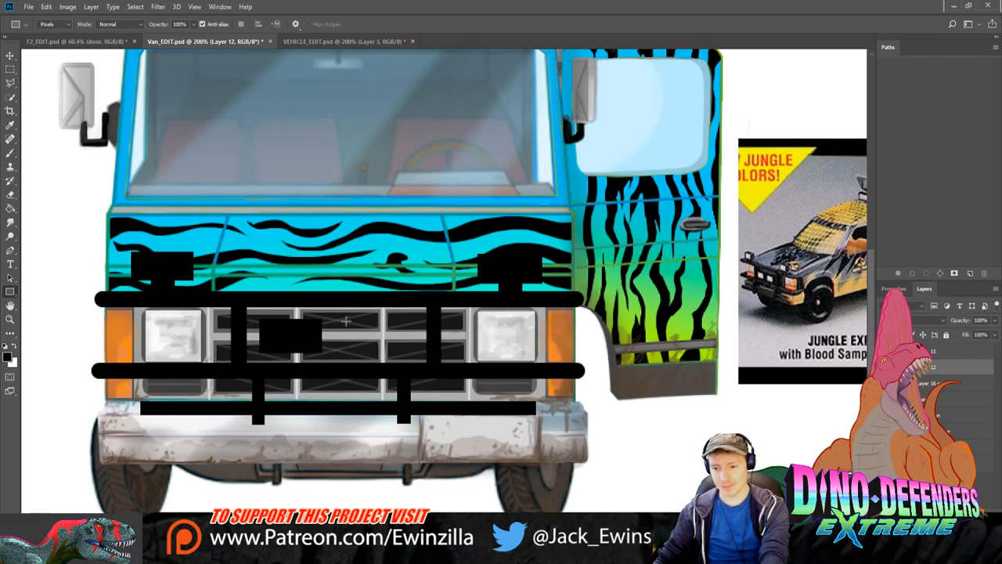
left_click_drag(343, 321, 404, 350)
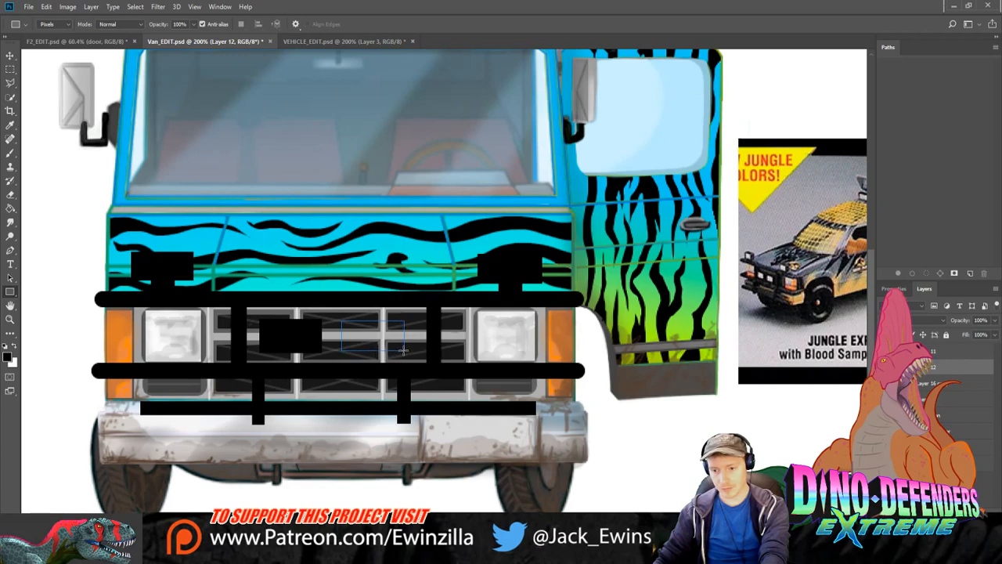
key("alt+BackSpace")
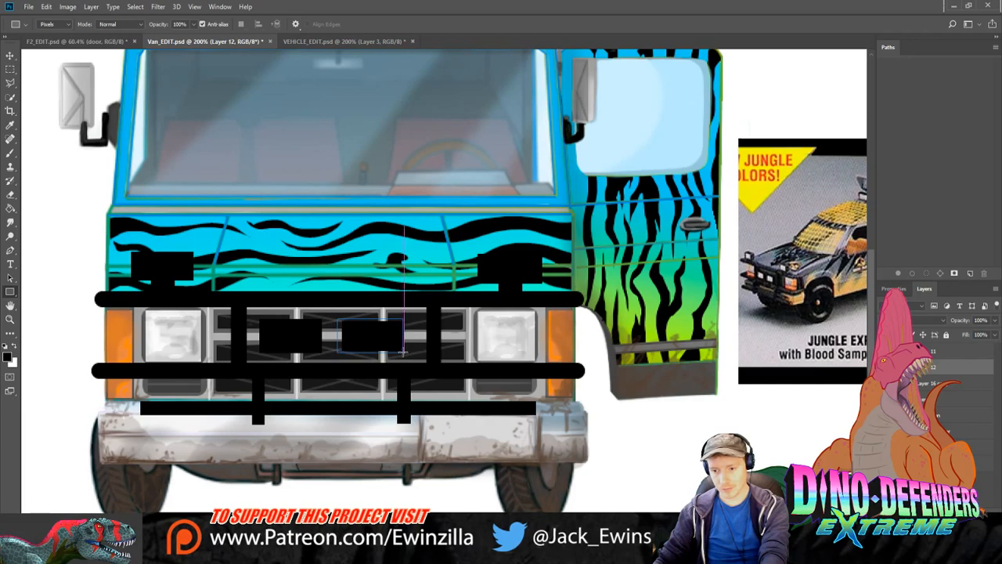
key("ctrl+d")
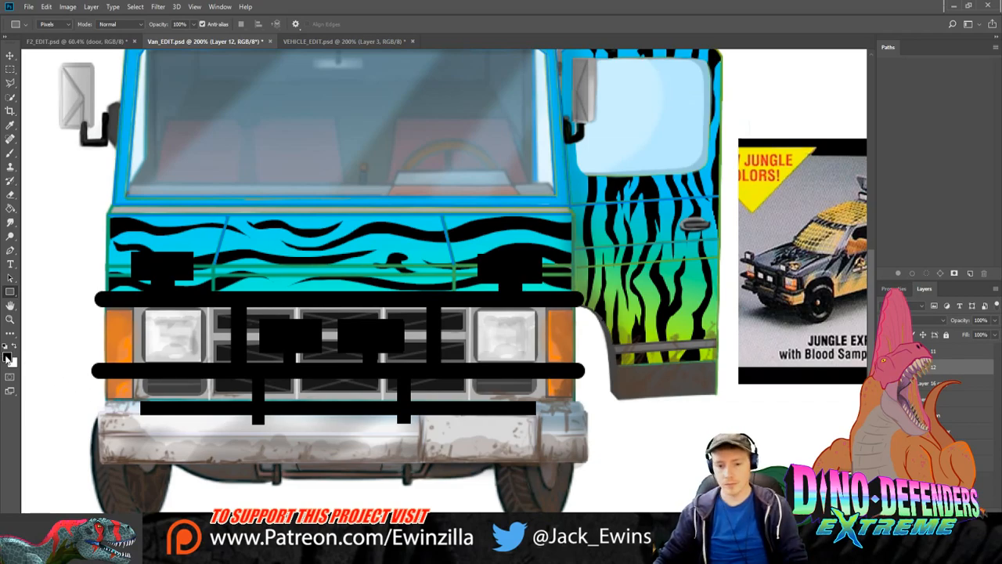
Step: Sample a pale blue as the foreground colour for drawing the lamp lenses
key("i")
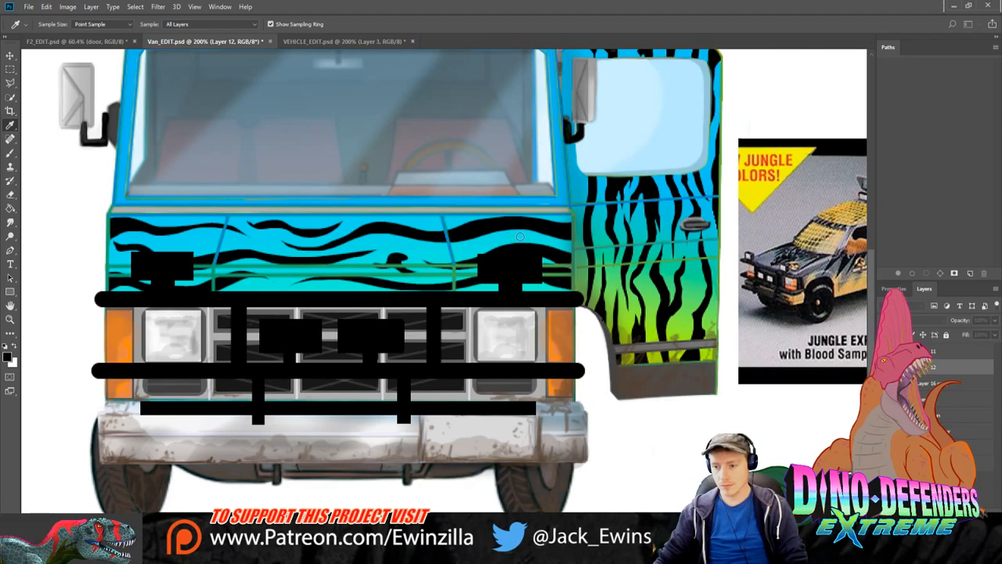
left_click(766, 229)
key("u")
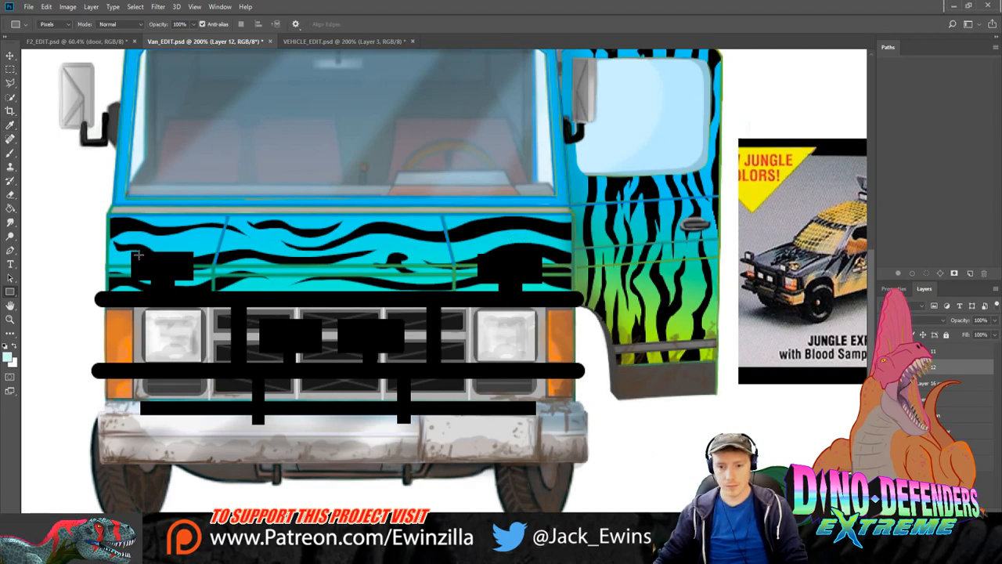
mouse_move(138, 255)
left_mouse_down()
mouse_move(195, 283)
mouse_move(189, 278)
left_mouse_up()
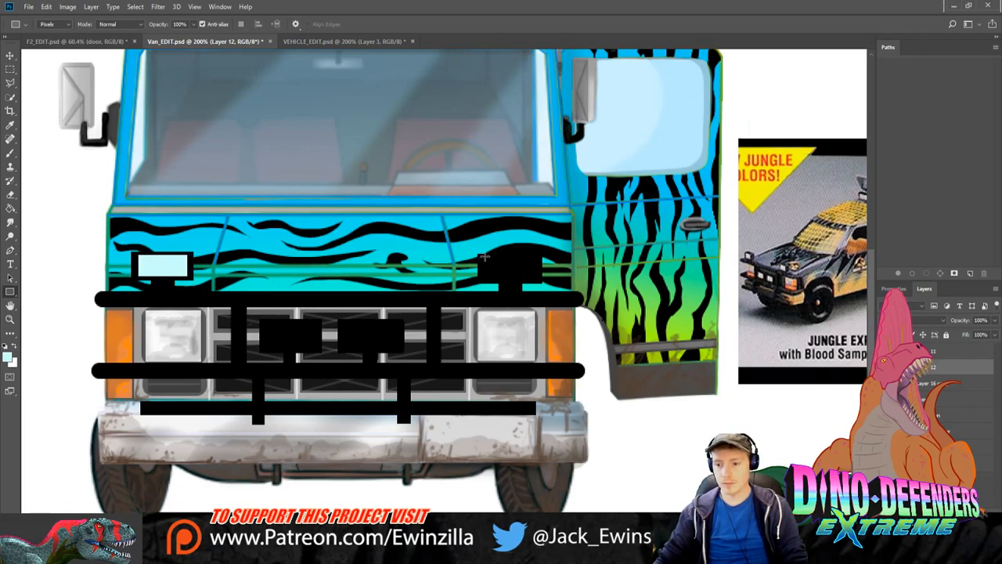
left_click_drag(485, 256, 538, 279)
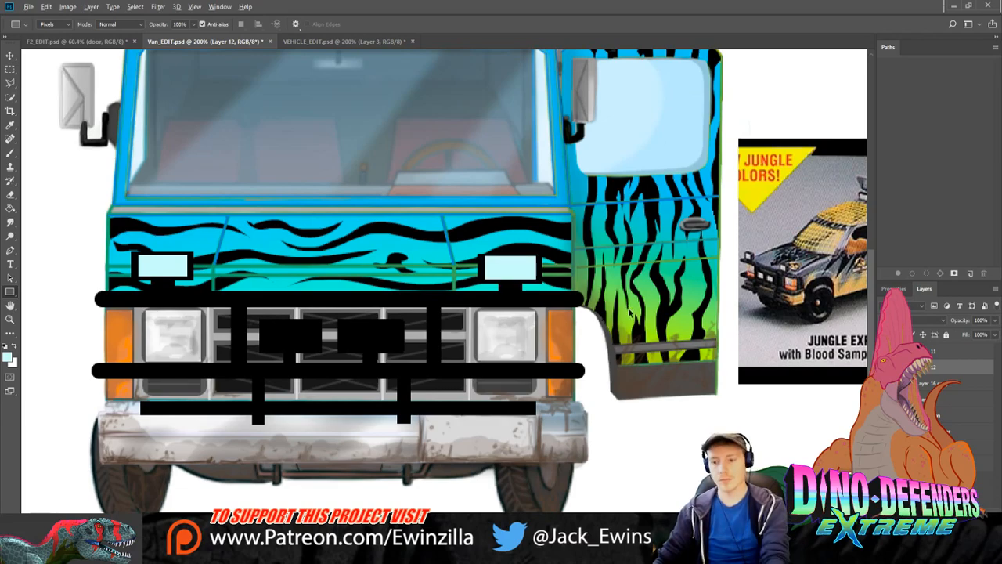
key("ctrl+z")
key("ctrl+z")
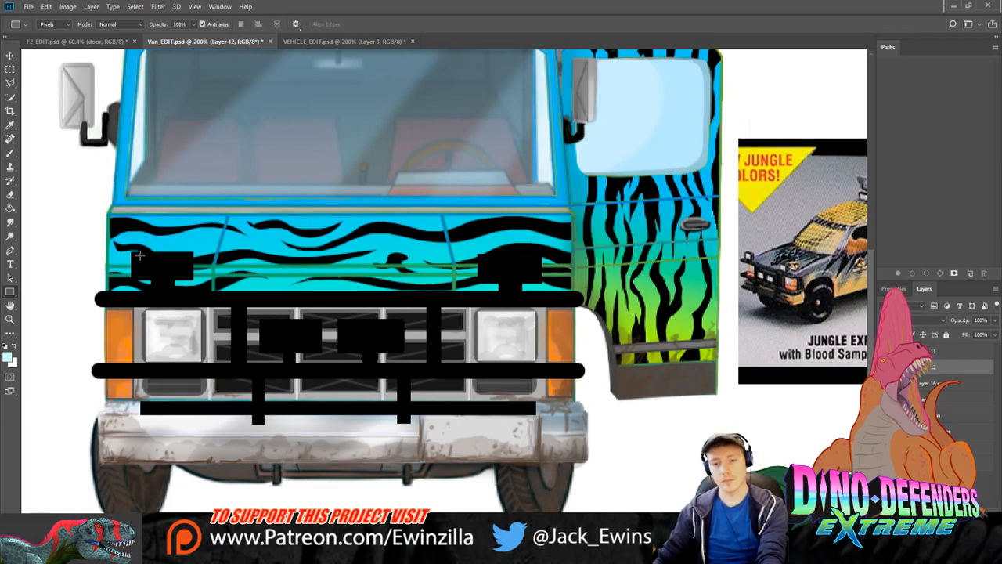
Step: Draw a pale blue rectangular lens inside each of the four black lamp housings, leaving an even black frame around it
left_click_drag(138, 256, 190, 280)
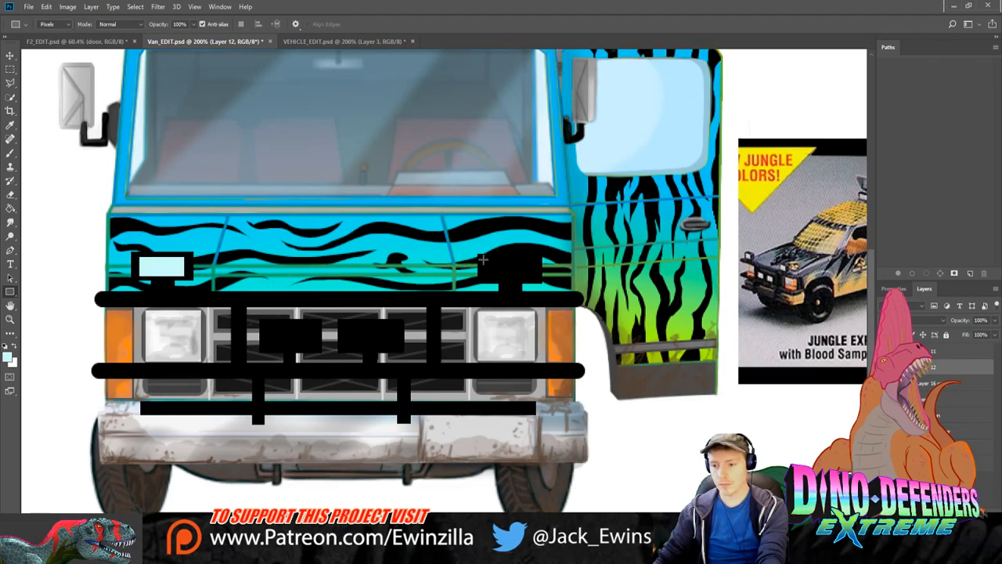
left_click_drag(530, 276, 535, 280)
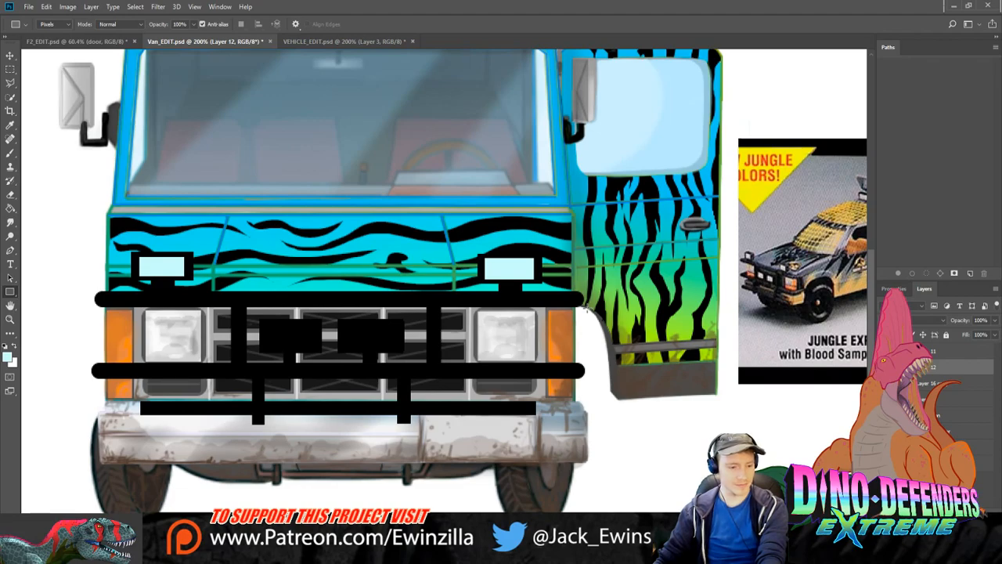
mouse_move(266, 324)
left_mouse_down()
mouse_move(317, 347)
mouse_move(397, 348)
left_mouse_up()
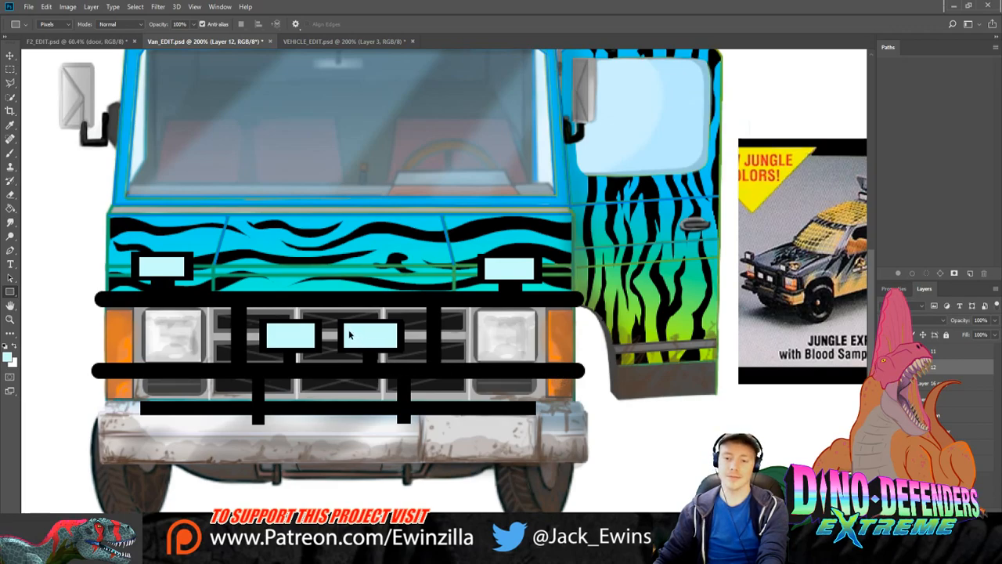
key("ctrl+z")
left_click_drag(343, 323, 398, 349)
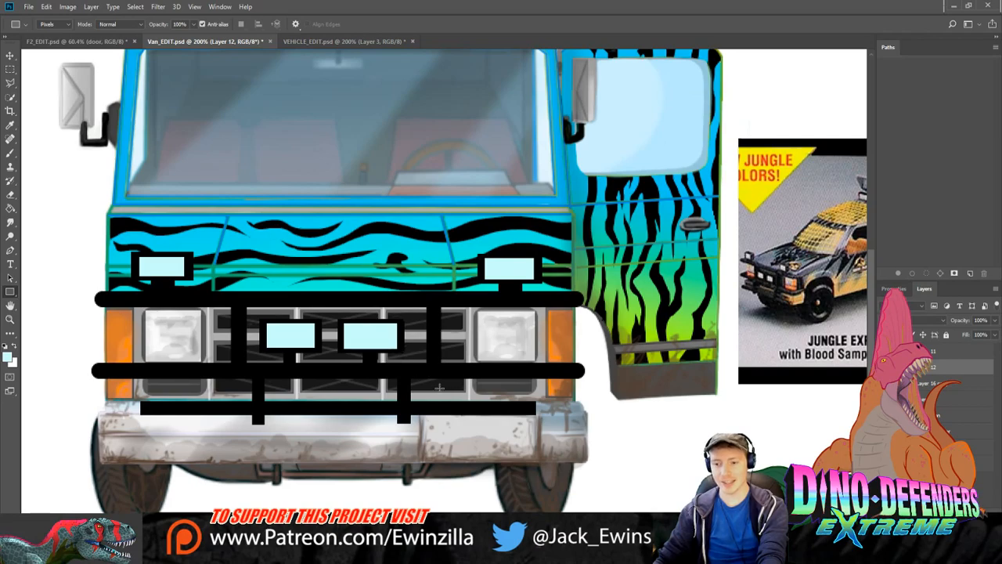
key("ctrl+z")
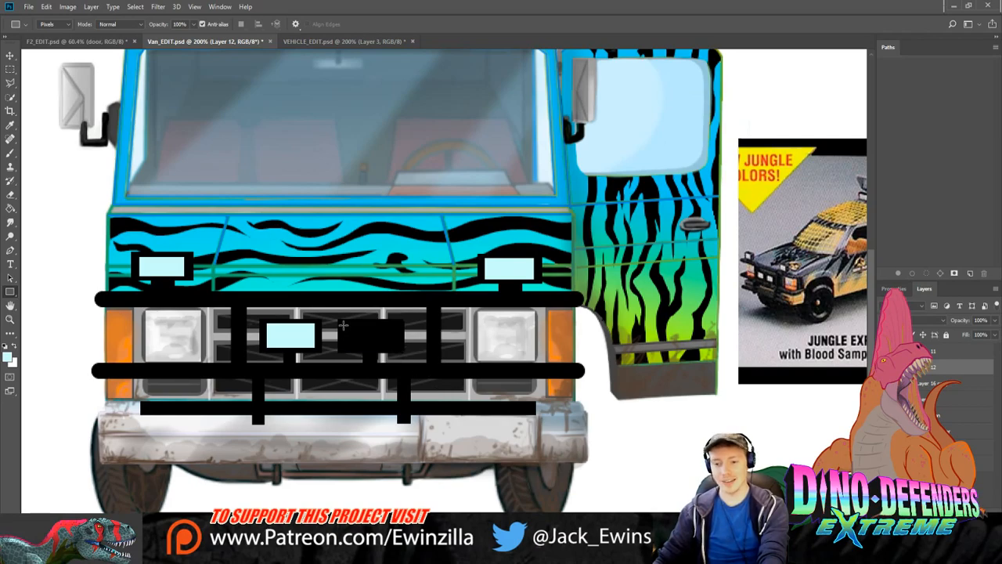
left_click_drag(343, 324, 398, 349)
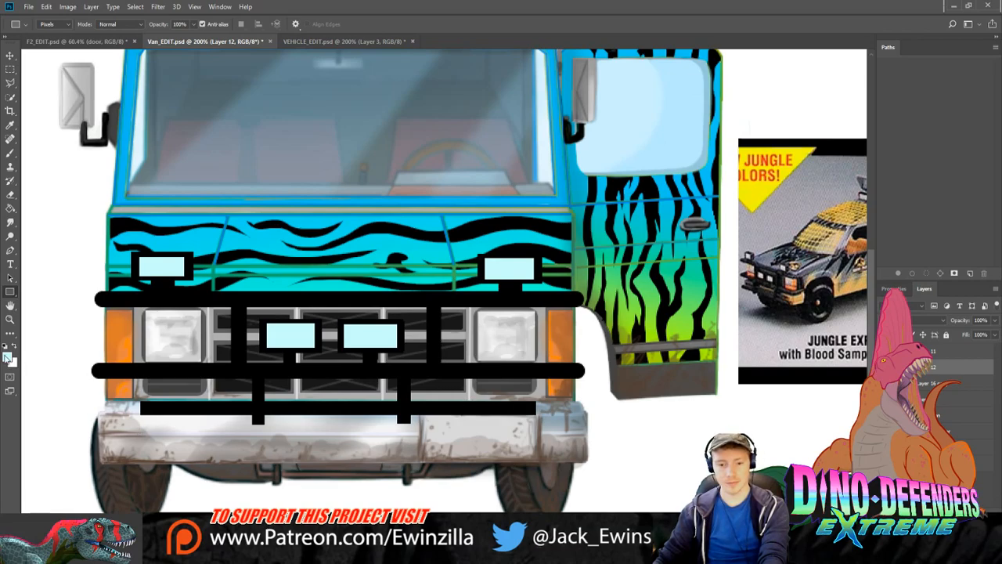
Step: Sample black from the artwork and draw a thin, slightly wider bar across the bumper at the foot of the short posts
key("i")
left_click(703, 252)
key("u")
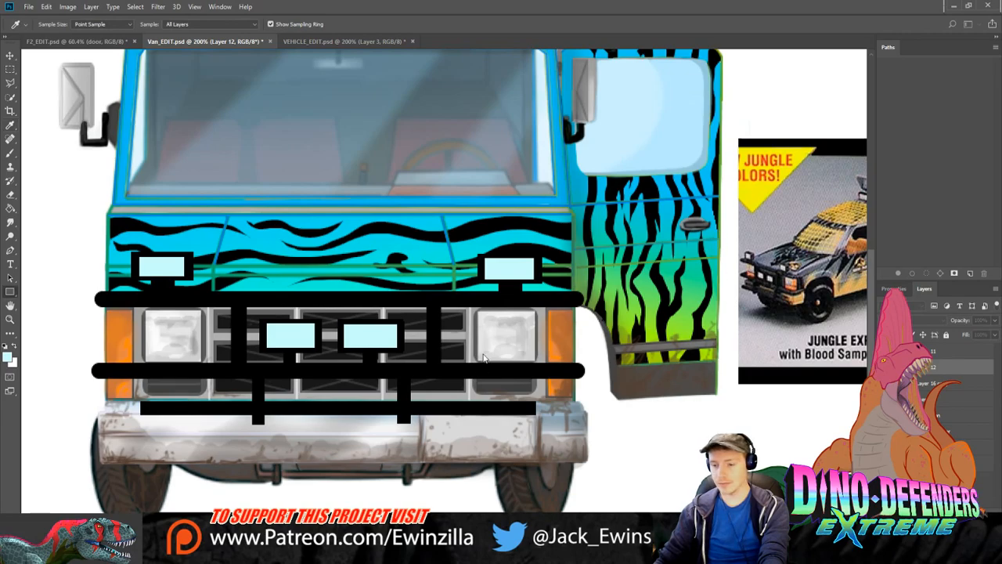
left_click_drag(124, 419, 552, 430)
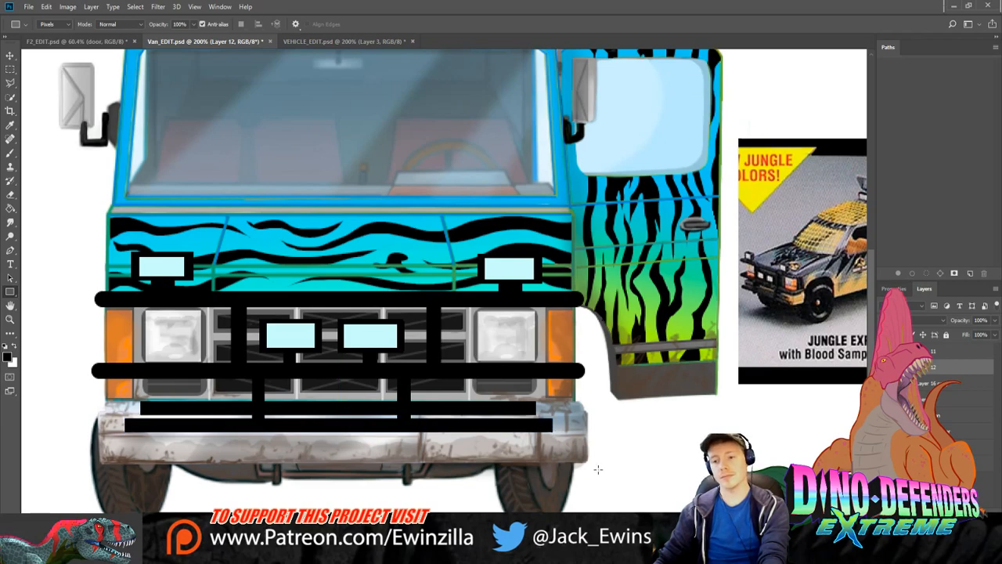
Step: Try the whole bull bar with its lamps slightly lower on the van's front, and shift it back up
scroll(576, 505, "up", 2)
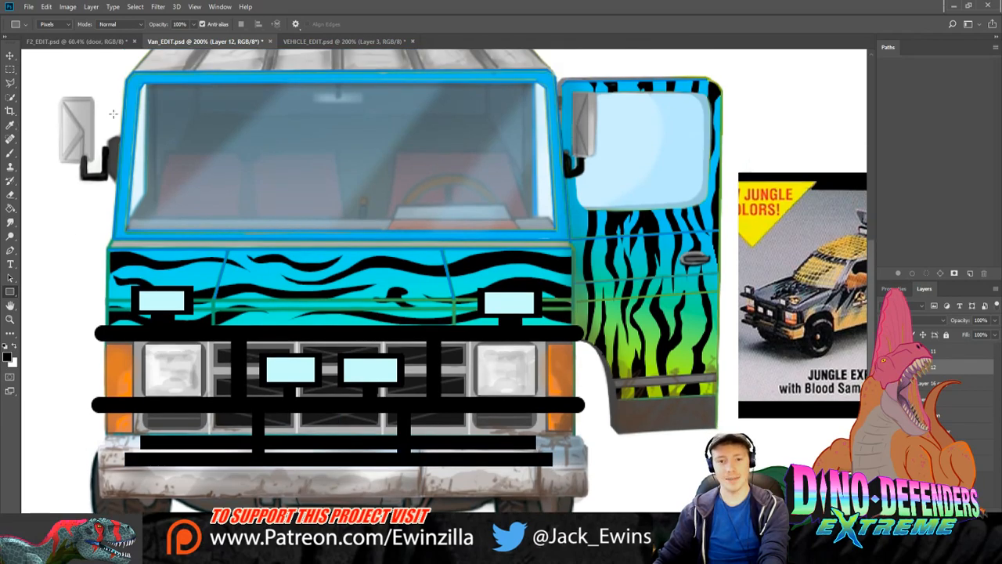
left_click(10, 56)
key("Down")
key("Down")
key("Down")
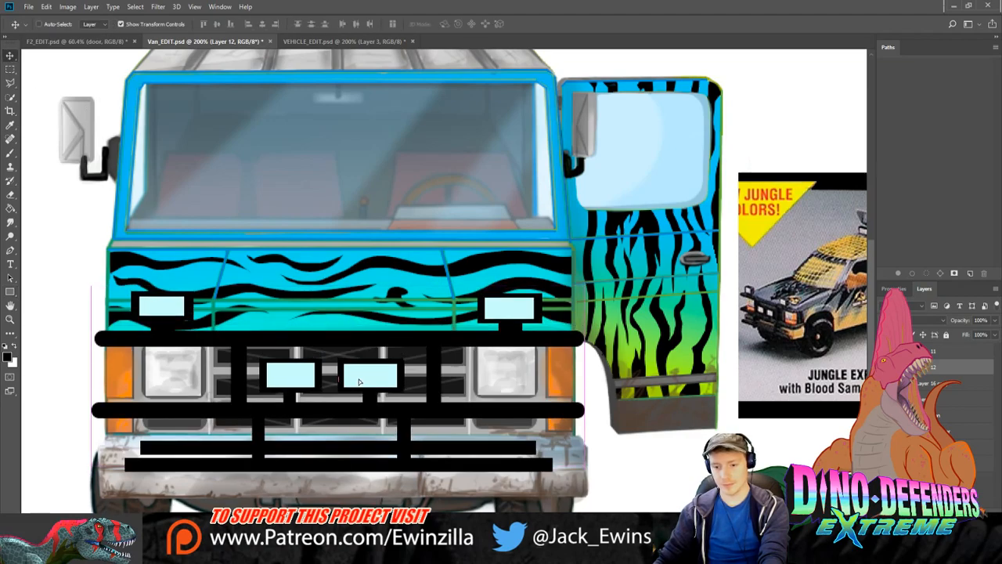
key("Down")
key("Down")
key("Down")
key("Down")
key("Up")
key("Up")
key("Up")
key("Up")
key("Up")
key("Up")
key("Up")
key("Up")
key("Up")
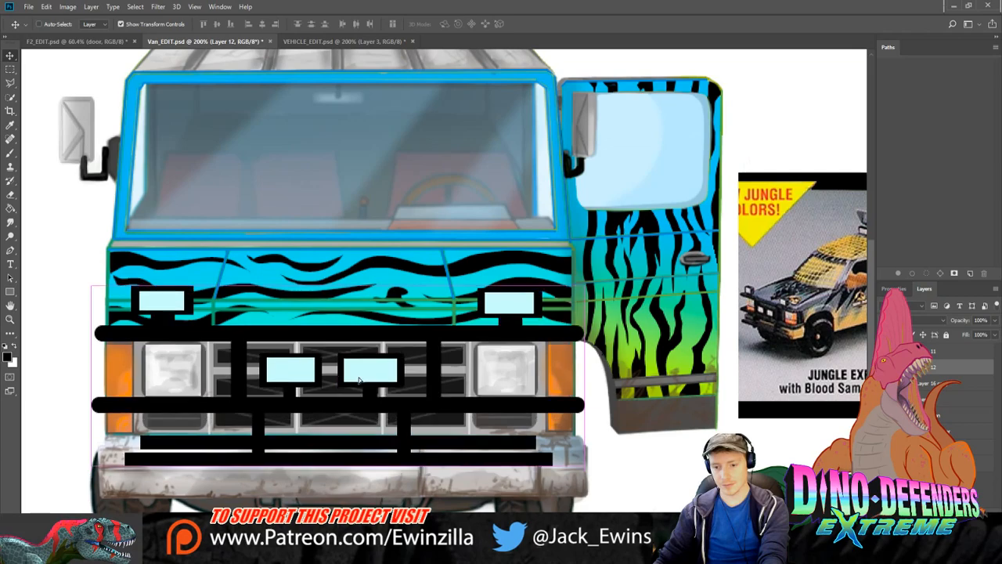
Step: Nudge the whole bull bar slightly down the van's front and stretch its height to about 101.7%
key("Down")
key("Down")
key("Down")
key("Down")
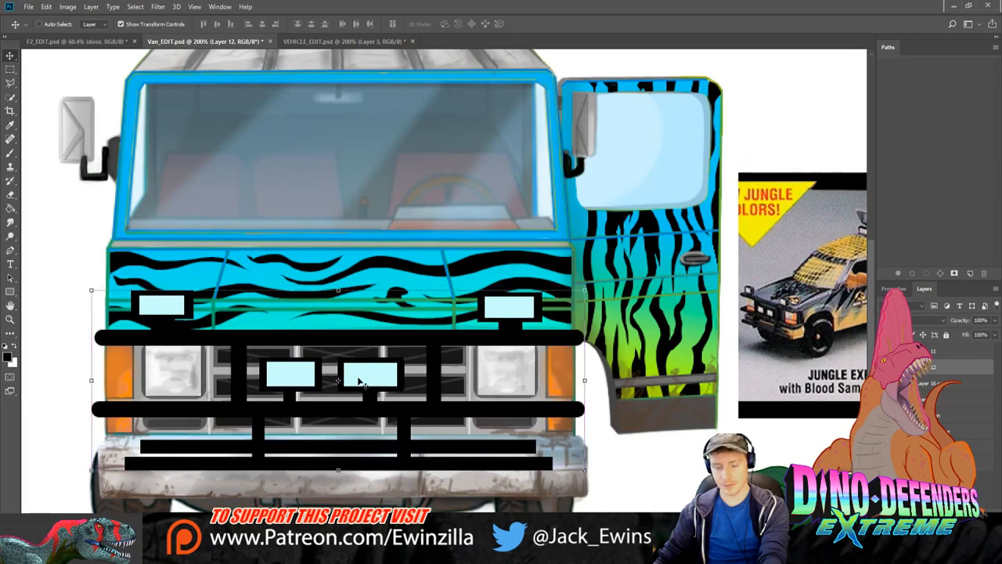
key("ctrl+t")
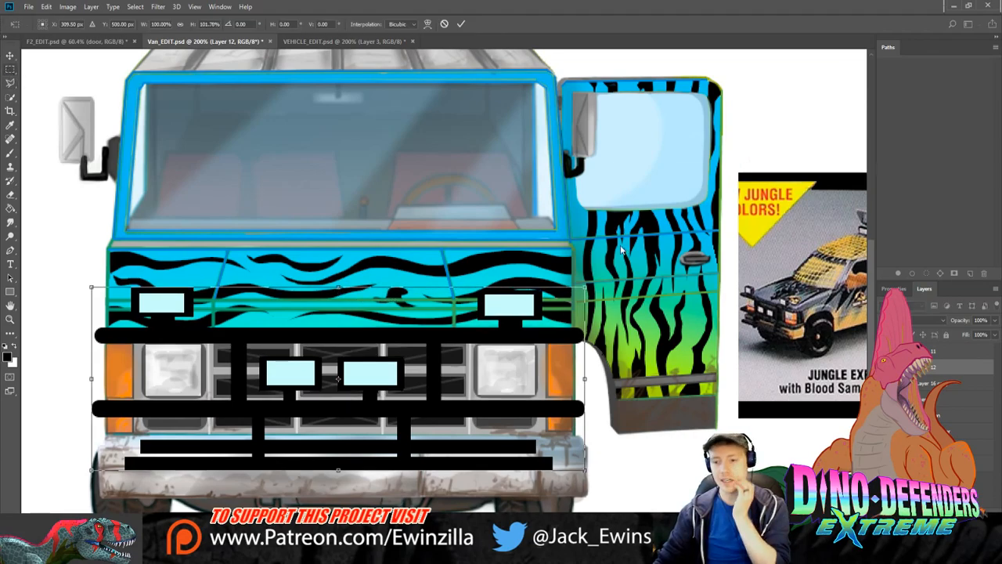
key("Return")
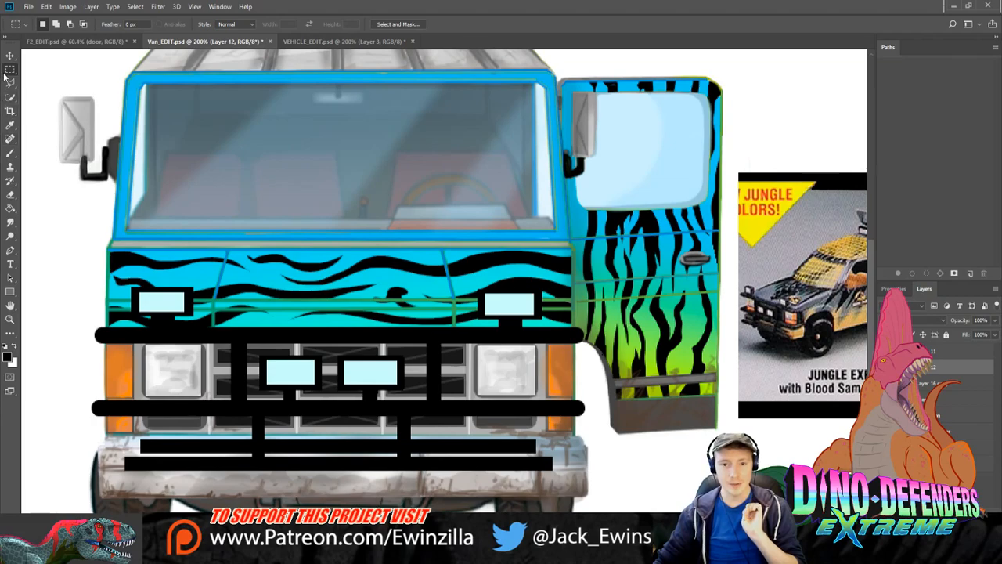
left_click(9, 73)
left_click_drag(208, 320, 572, 318)
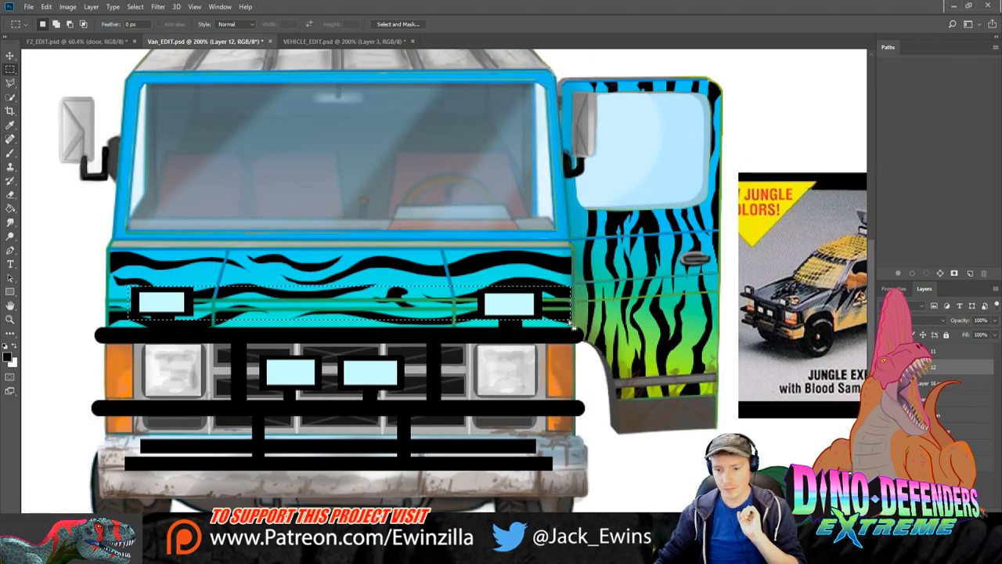
left_click(224, 232)
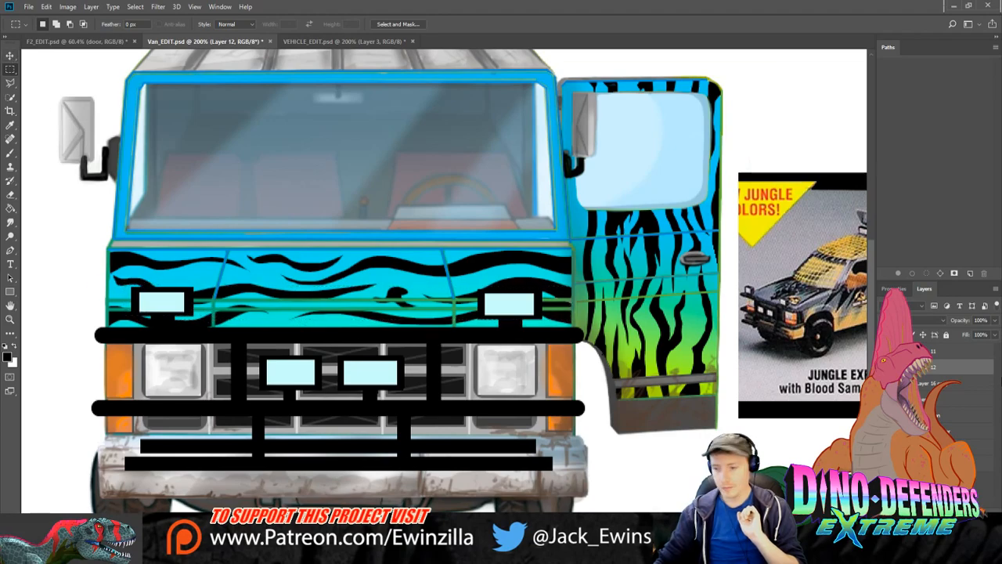
Step: Hide the van artwork behind the bull bar and narrow the upper-left lamp head to about 91% of its width
key("ctrl+comma")
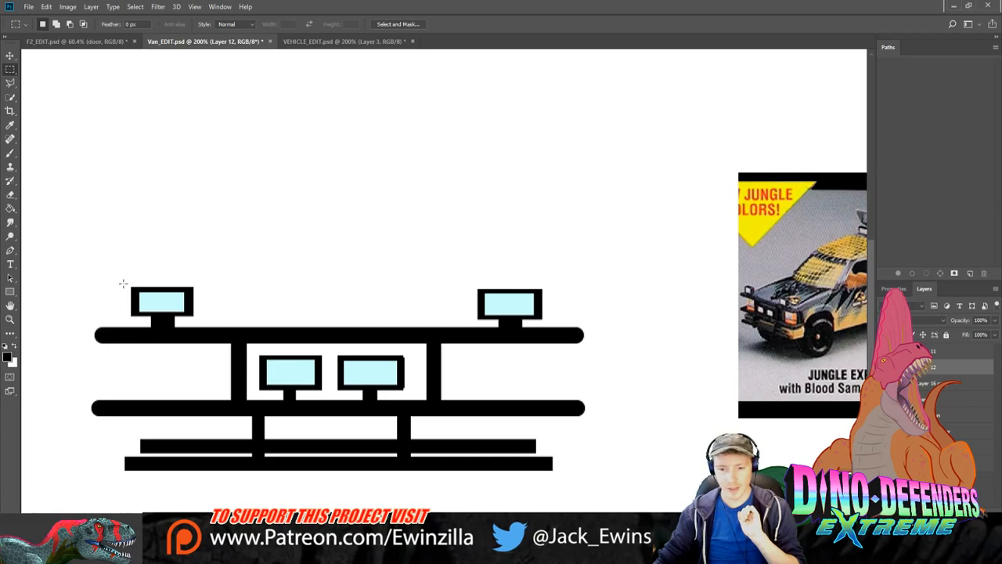
left_click_drag(123, 284, 206, 316)
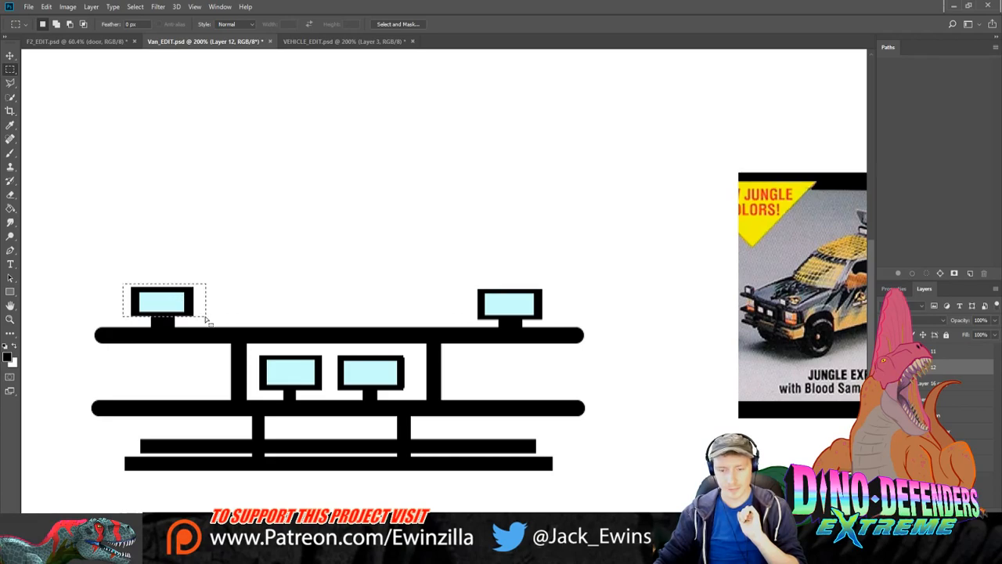
key("ctrl+t")
left_click_drag(123, 300, 129, 300)
key("Left")
key("Left")
key("Left")
key("Left")
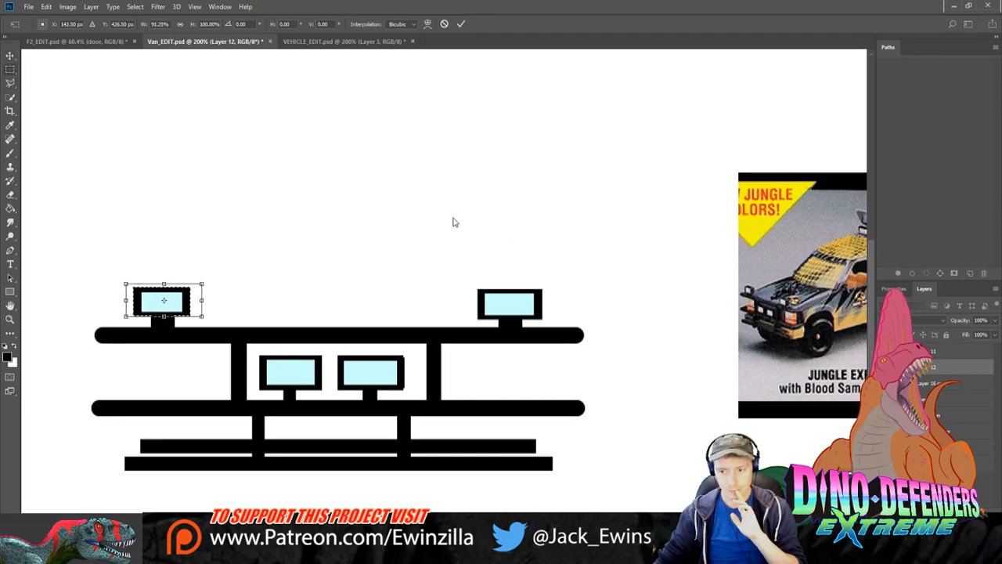
key("Return")
key("ctrl+d")
key("m")
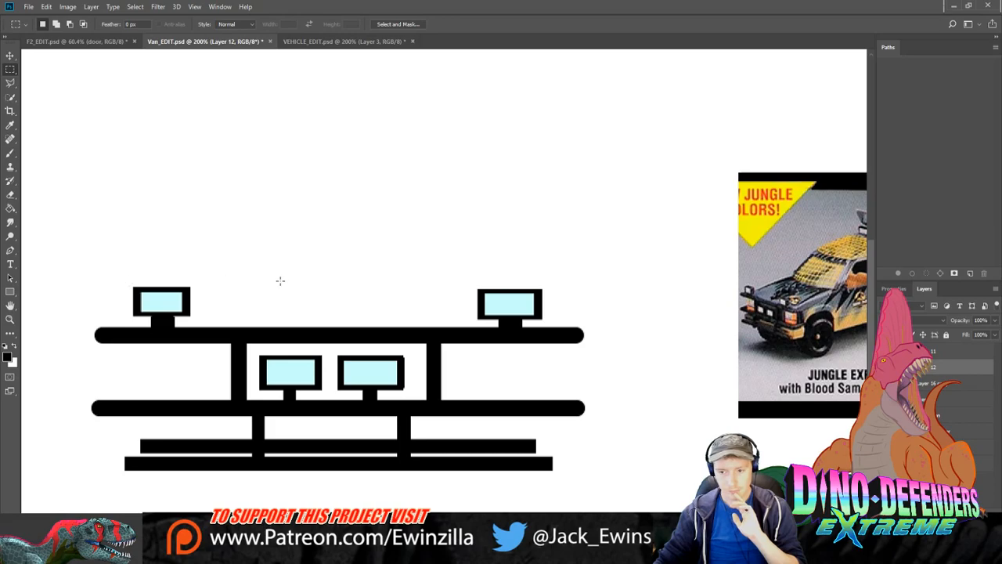
Step: Delete the upper-right lamp head, keeping its short mount on the top crossbar
left_click_drag(581, 305, 581, 320)
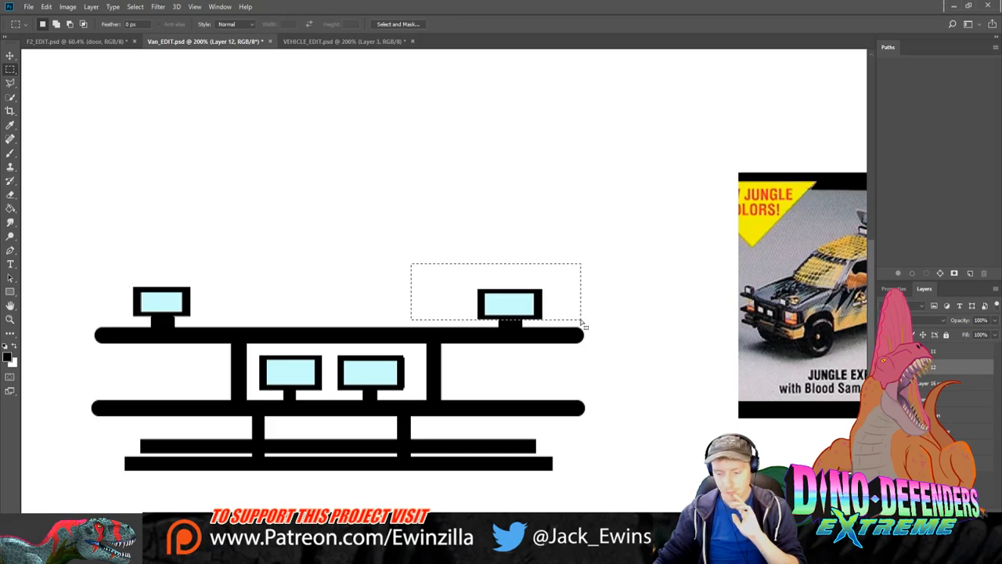
key("Delete")
key("ctrl+d")
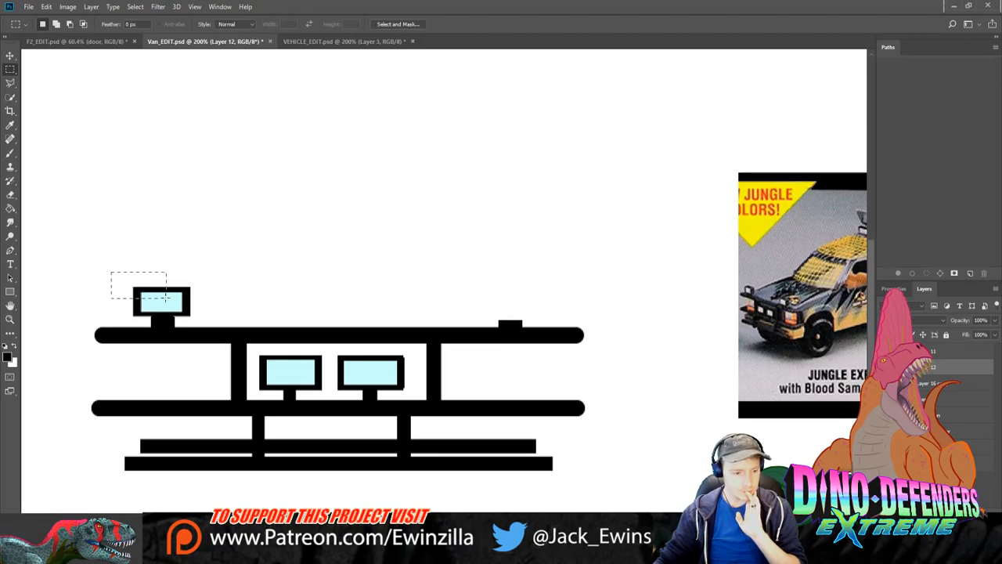
Step: Copy the upper-left lamp head onto its own layer and place the copy above the empty right-hand mount
left_click_drag(166, 297, 207, 317)
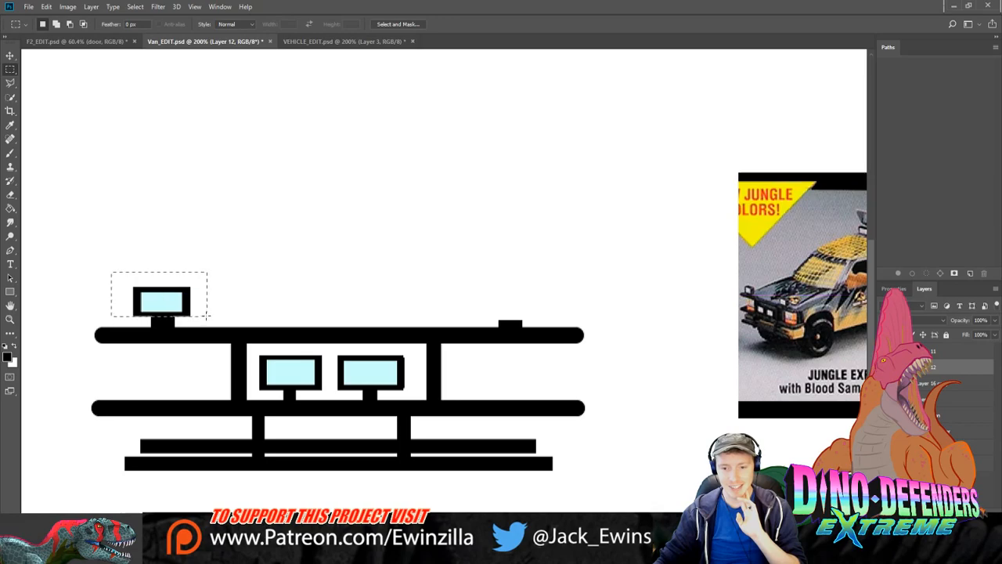
key("ctrl+c")
key("ctrl+v")
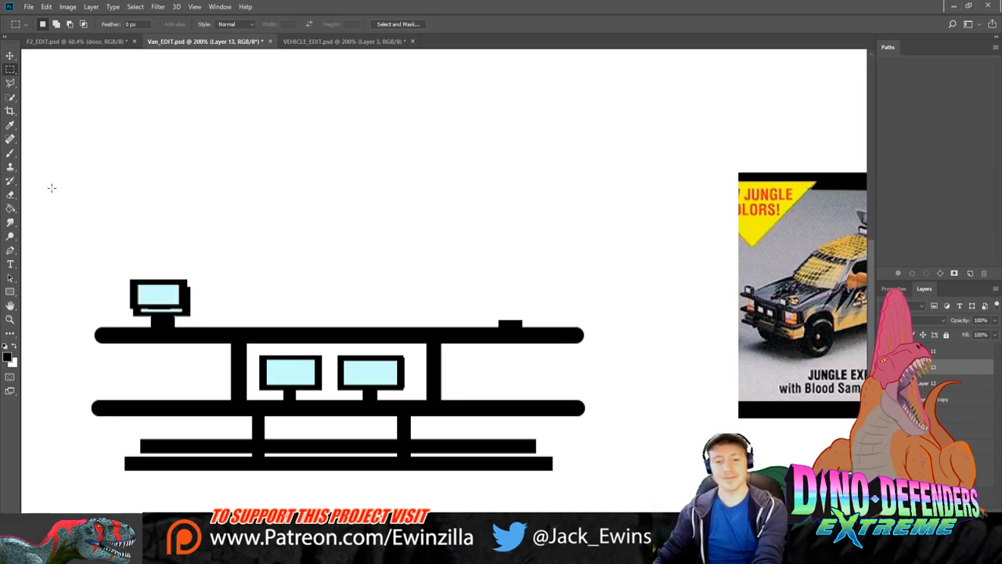
left_click(10, 55)
left_click_drag(167, 295, 514, 311)
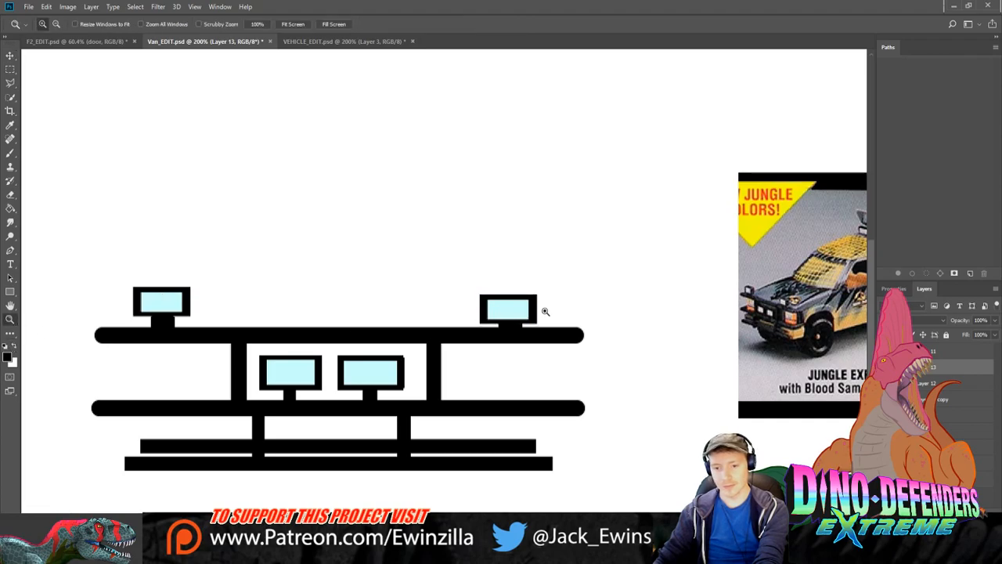
scroll(541, 313, "up", 3)
left_click_drag(518, 323, 520, 318)
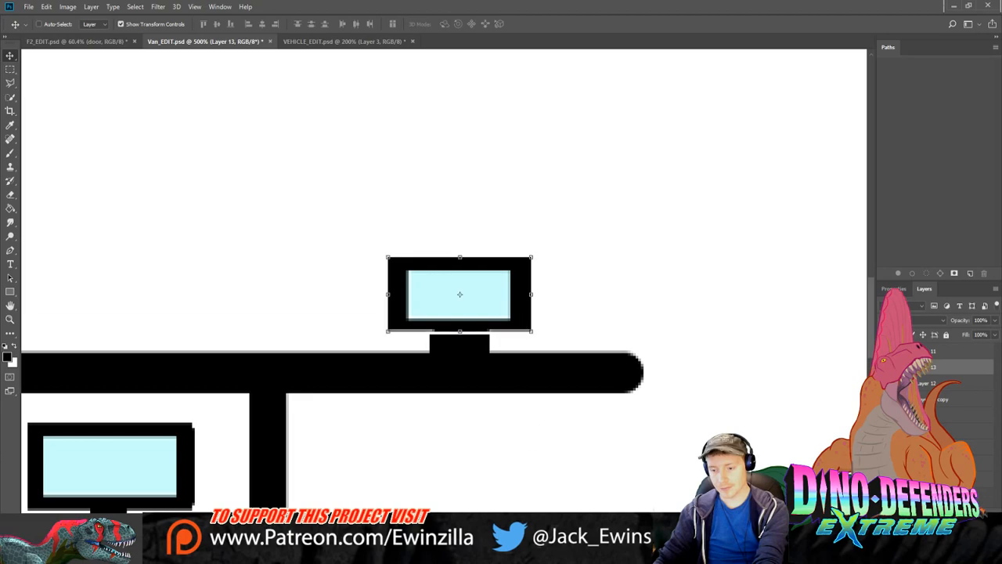
Step: Align the copied lamp level with the upper-left lamp, centre it over its mount, and smudge the mount up to meet it
scroll(520, 318, "left", 10)
scroll(520, 318, "right", 3)
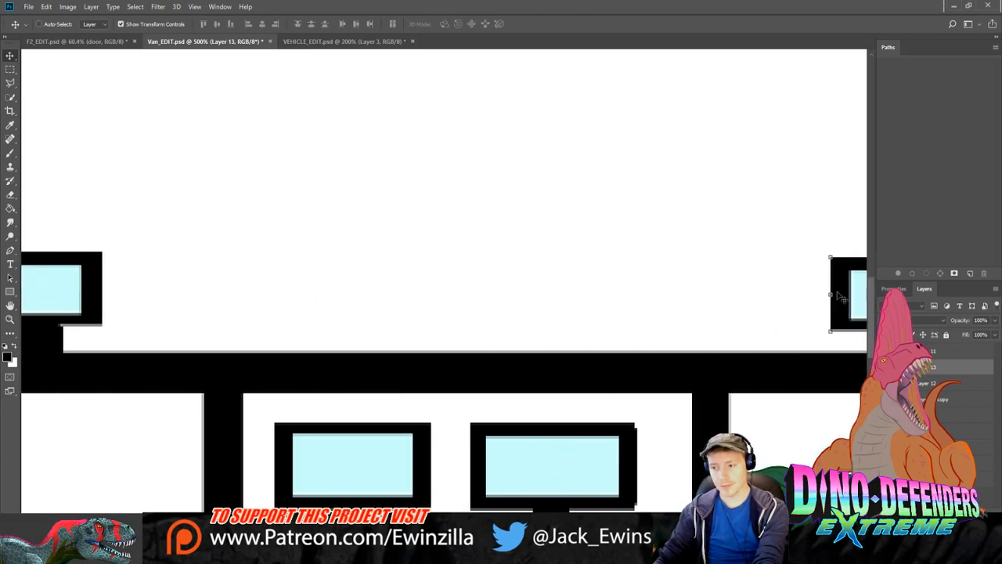
mouse_move(846, 290)
left_mouse_down()
mouse_move(819, 279)
mouse_move(839, 285)
left_mouse_up()
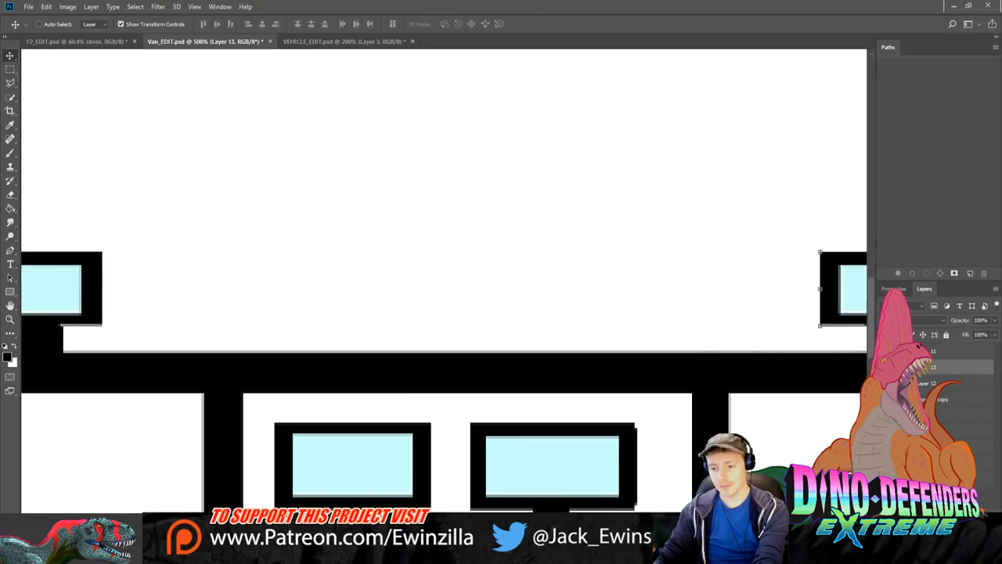
scroll(655, 248, "right", 5)
left_click(655, 247)
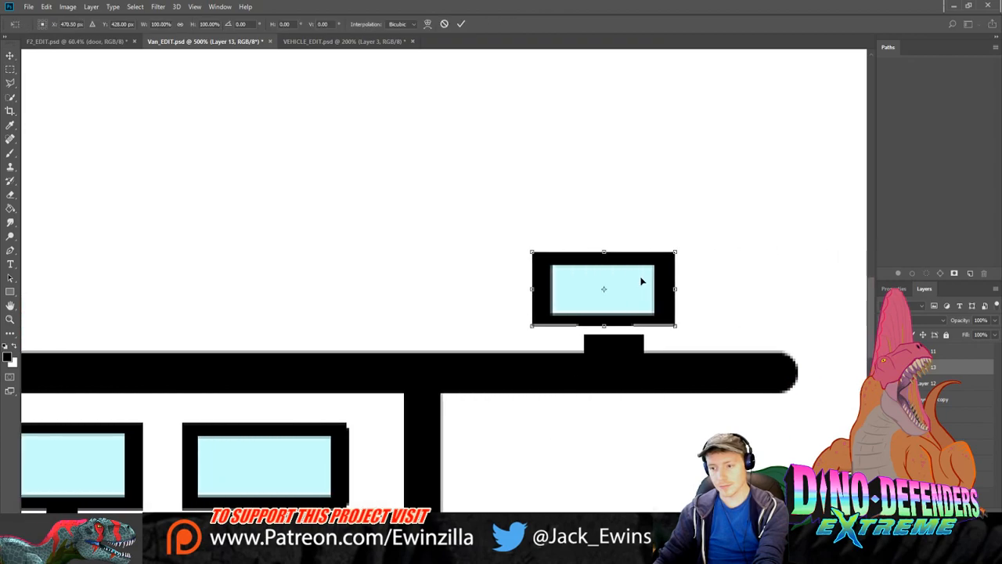
left_click_drag(641, 278, 649, 281)
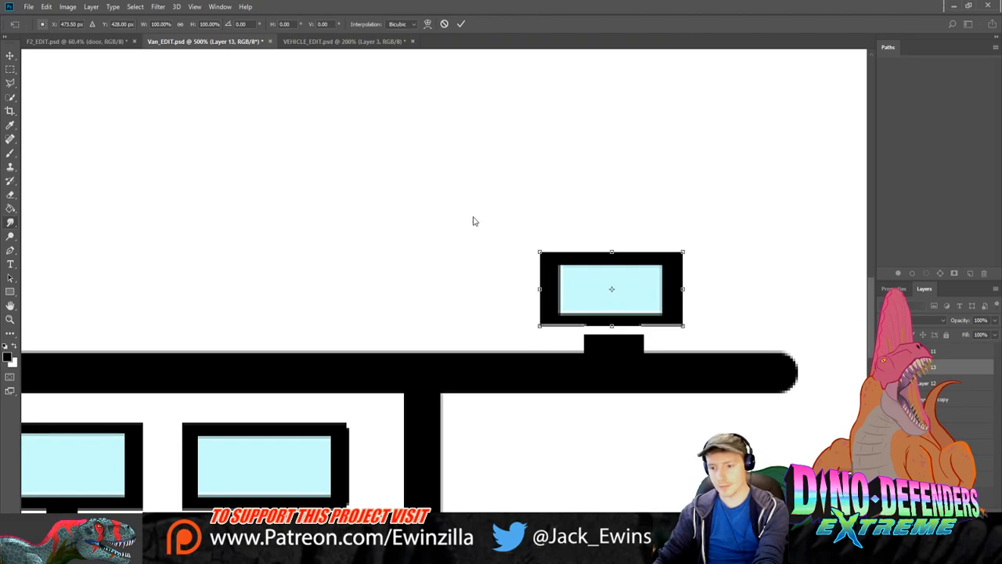
key("Return")
key("alt+bracketleft")
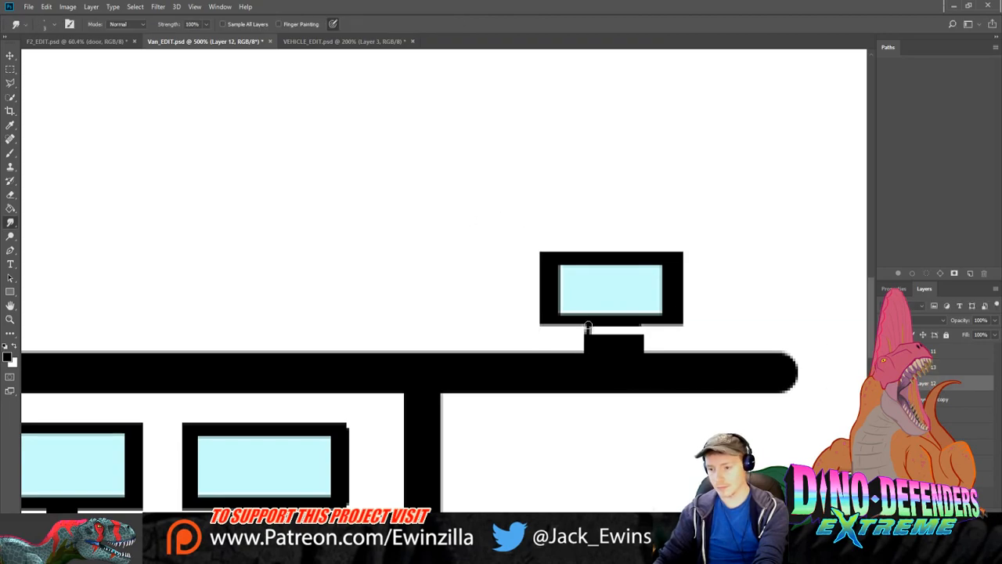
mouse_move(588, 339)
left_mouse_down()
mouse_move(610, 323)
mouse_move(615, 343)
mouse_move(640, 336)
left_mouse_up()
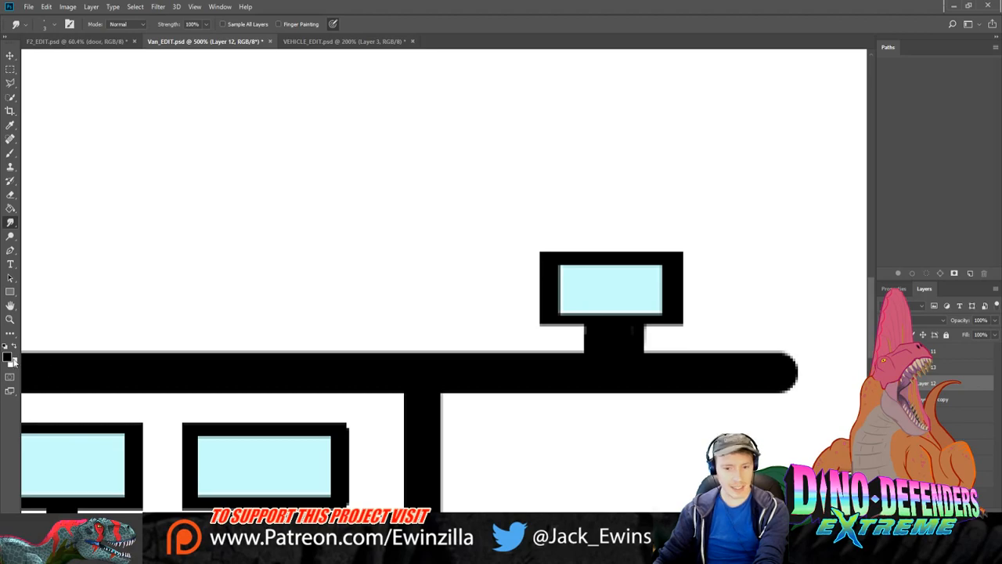
Step: Merge the copied lamp's layer with the bull bar layer
left_click(10, 319)
left_click(293, 24)
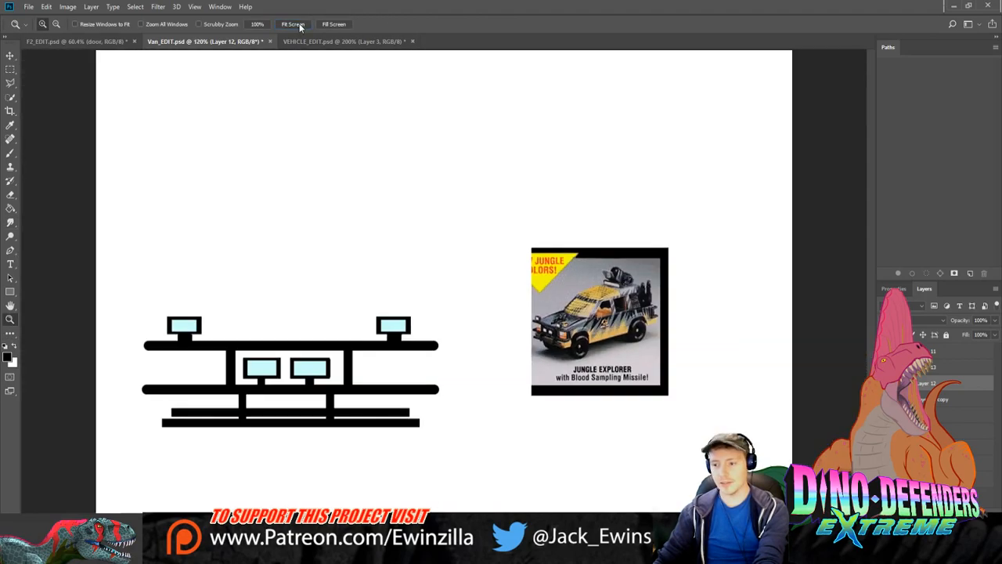
left_click(245, 384)
left_click(246, 383)
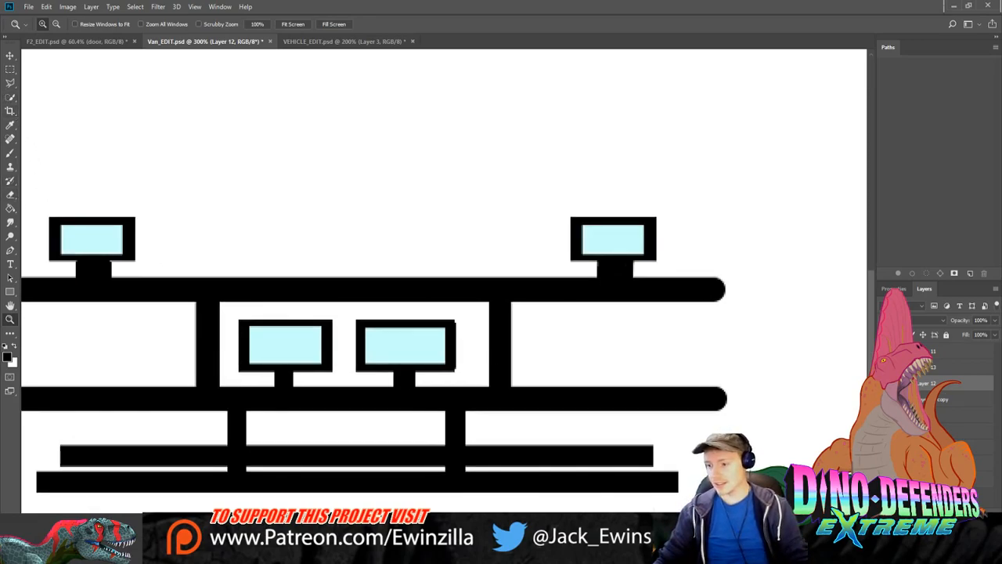
left_click(943, 366, "ctrl")
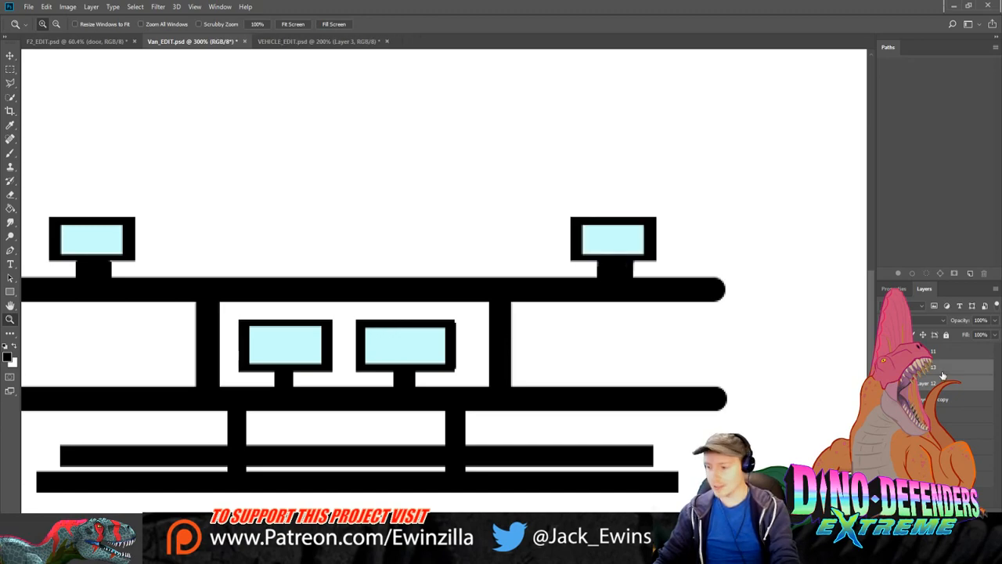
left_click(943, 366)
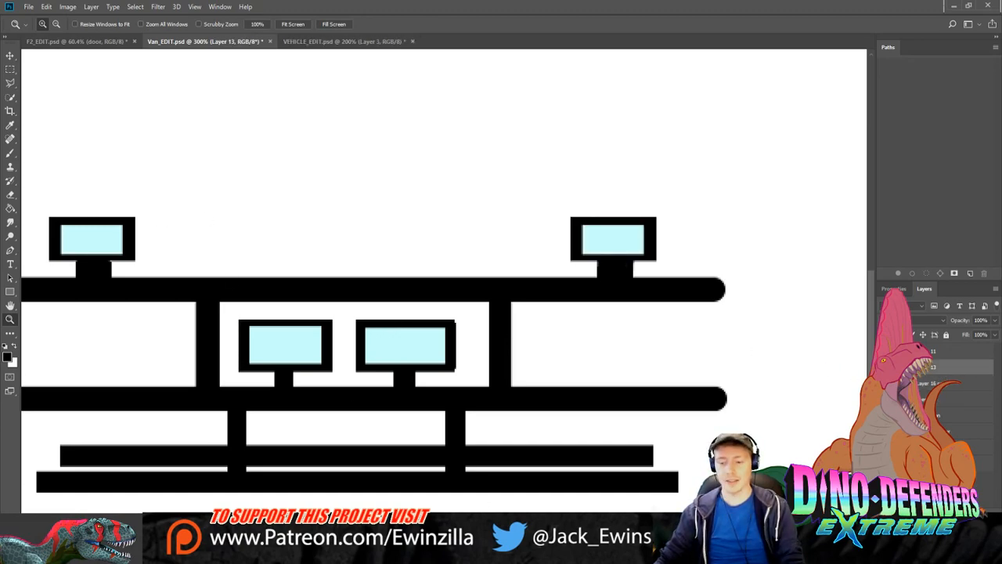
Step: Apply a Bevel & Emboss effect to the bull bar layer, kept inside the shapes' edges with grey highlights along their upper sides
scroll(391, 352, "left", 4)
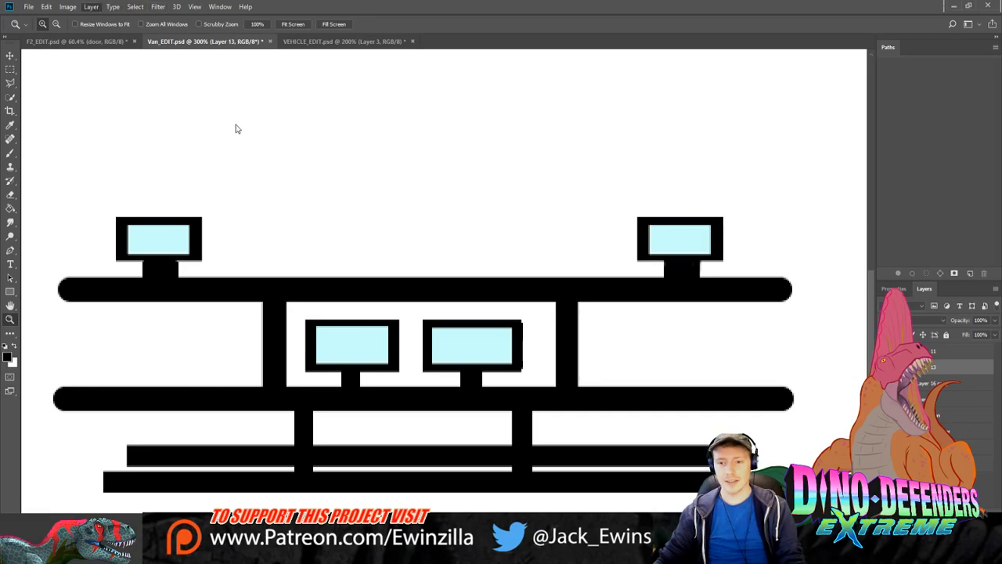
key("h")
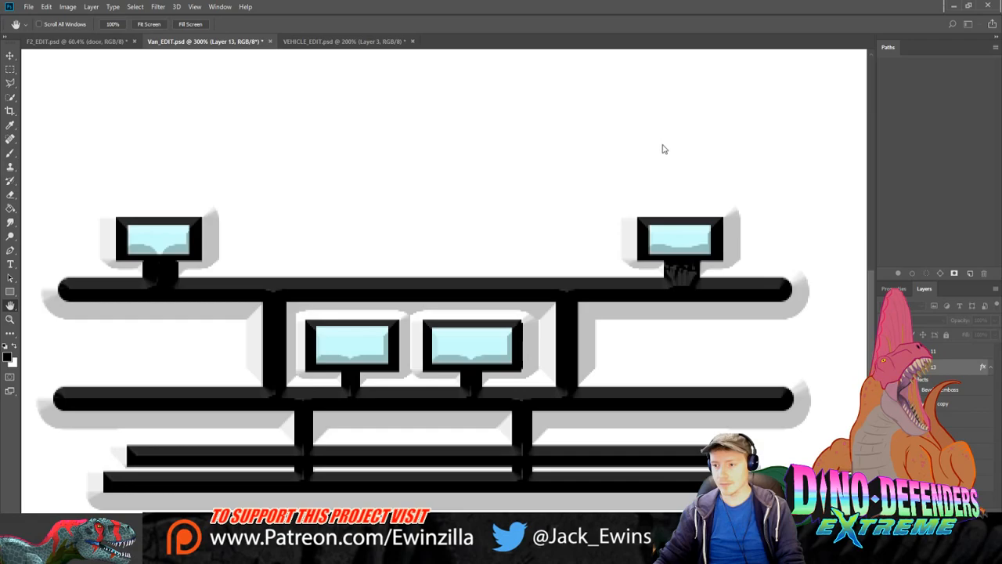
key("ctrl+z")
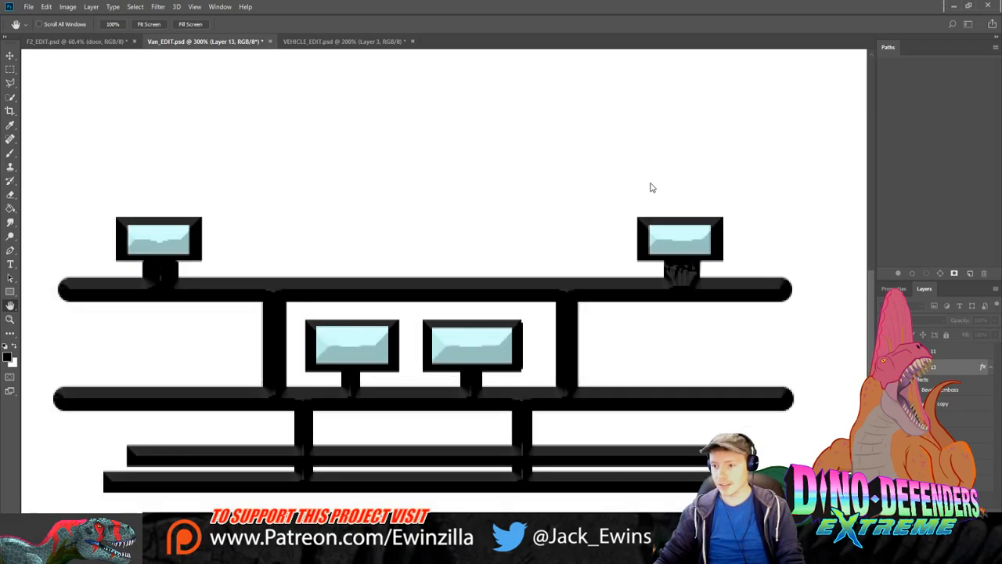
left_click_drag(654, 281, 658, 282)
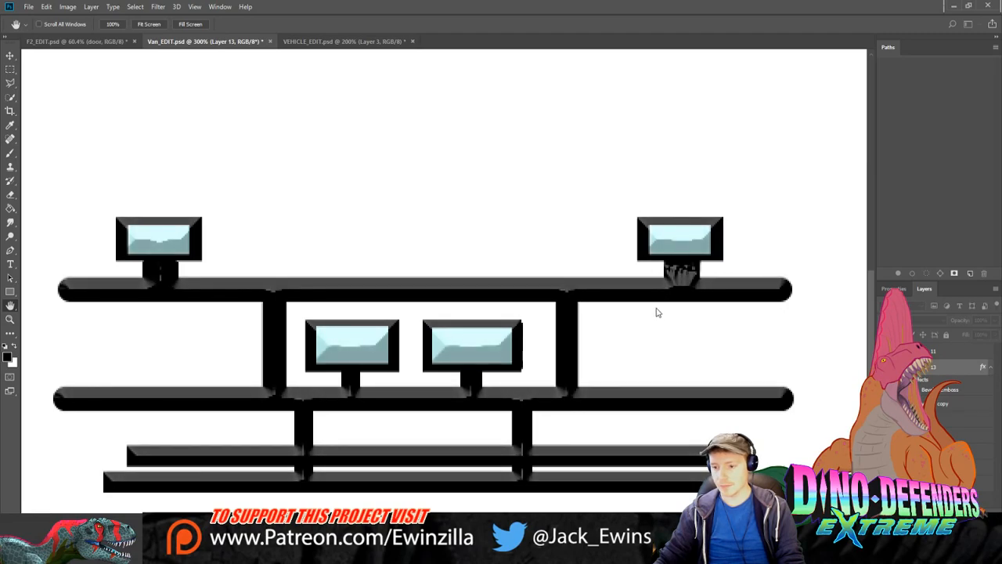
key("z")
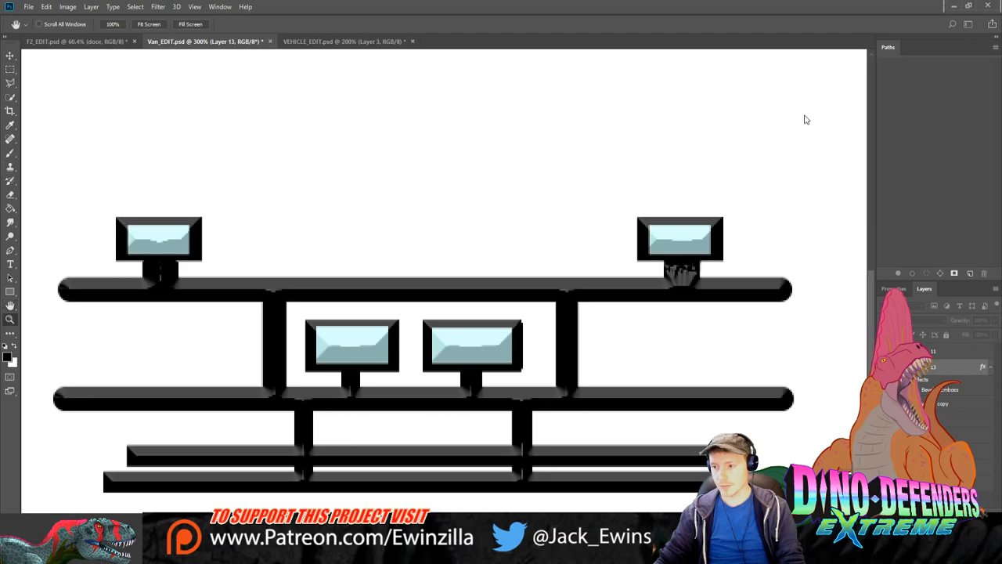
Step: Show the van artwork again and add a soft drop shadow close beneath the bull bar and lamps
left_click(885, 404)
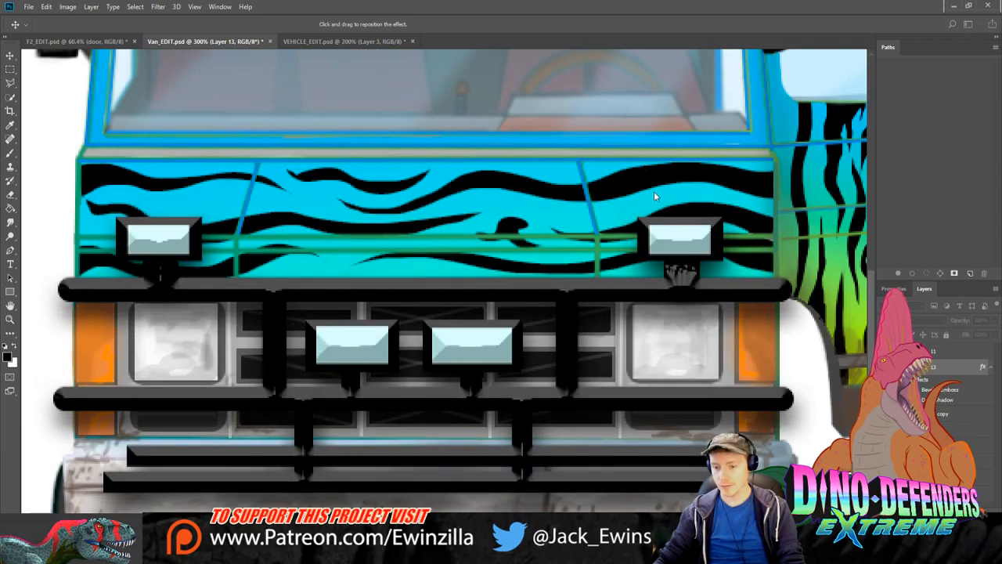
left_click_drag(647, 195, 642, 154)
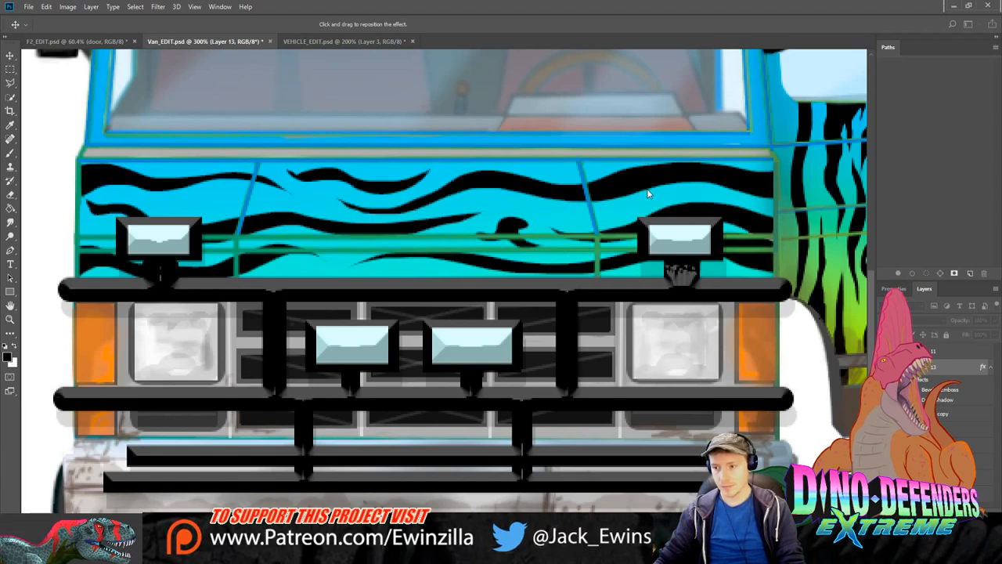
left_click_drag(644, 188, 635, 180)
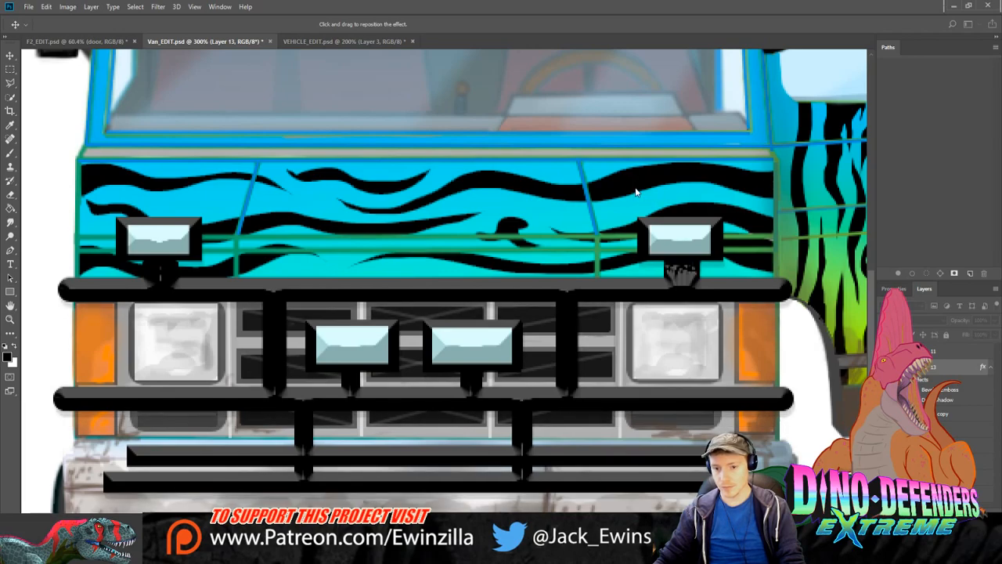
left_click_drag(639, 198, 638, 198)
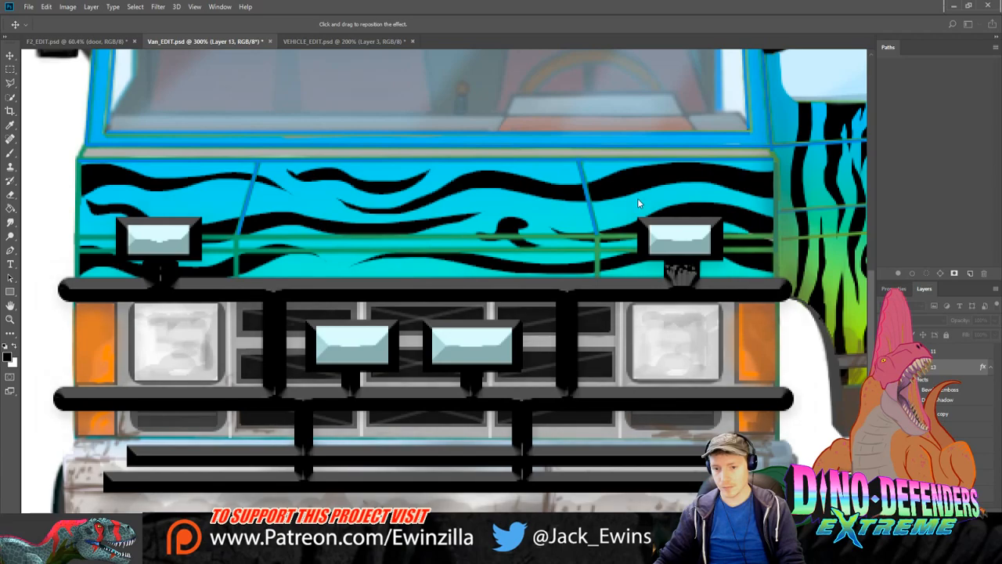
left_click_drag(650, 158, 659, 146)
key("Return")
key("z")
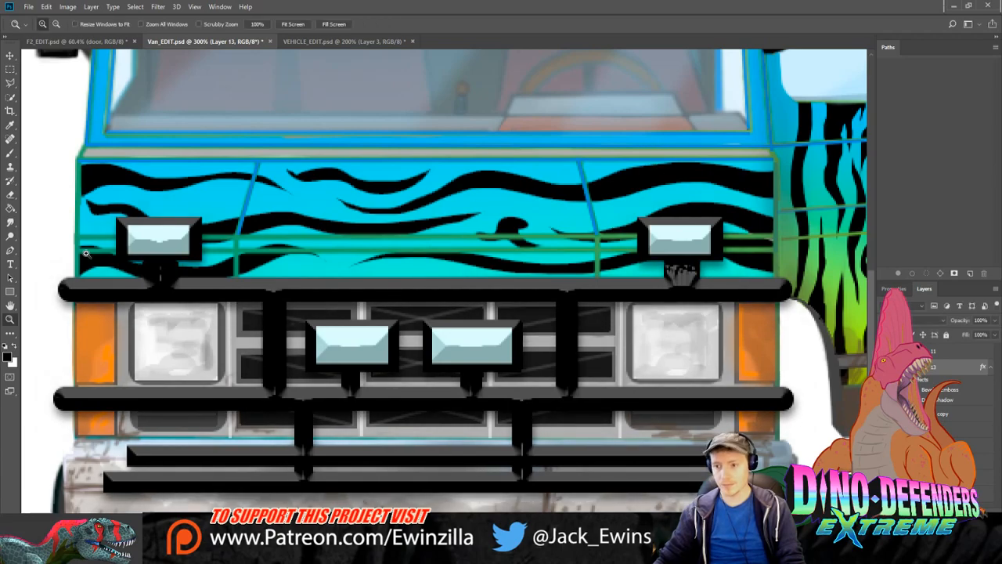
Step: Enlarge the bull bar and its lamps to about 103% of their size
left_click(293, 24)
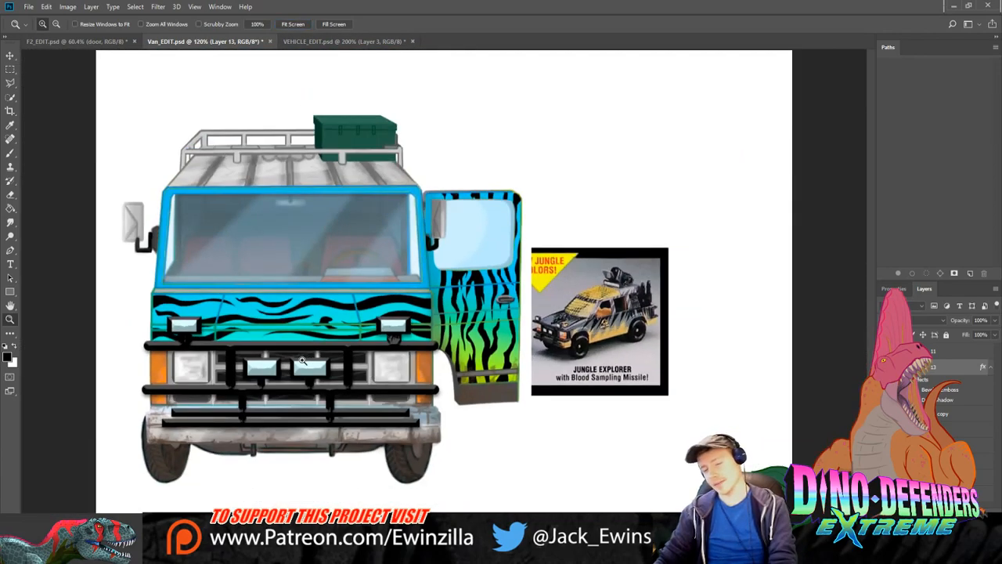
left_click(200, 403)
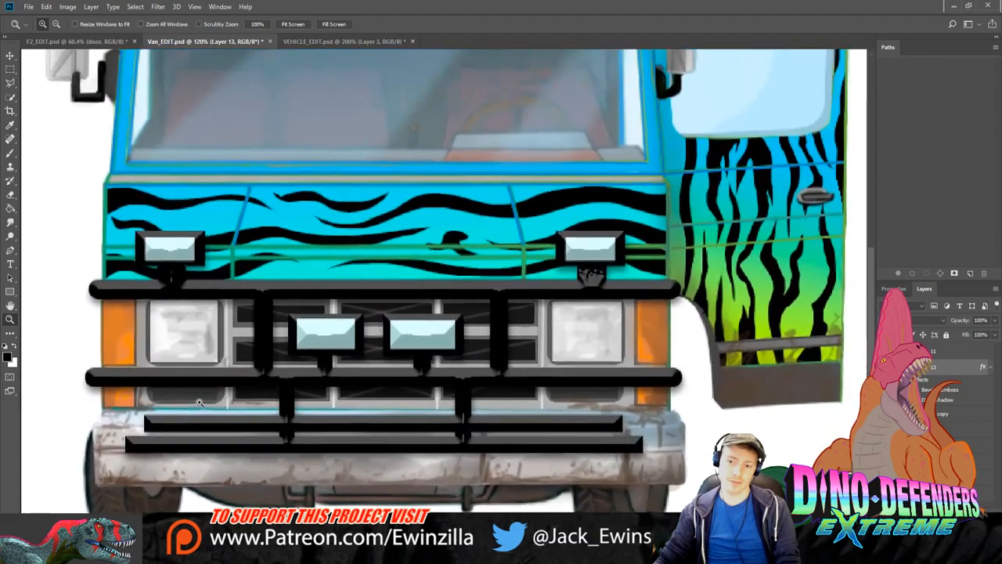
left_click(200, 403)
left_click(10, 56)
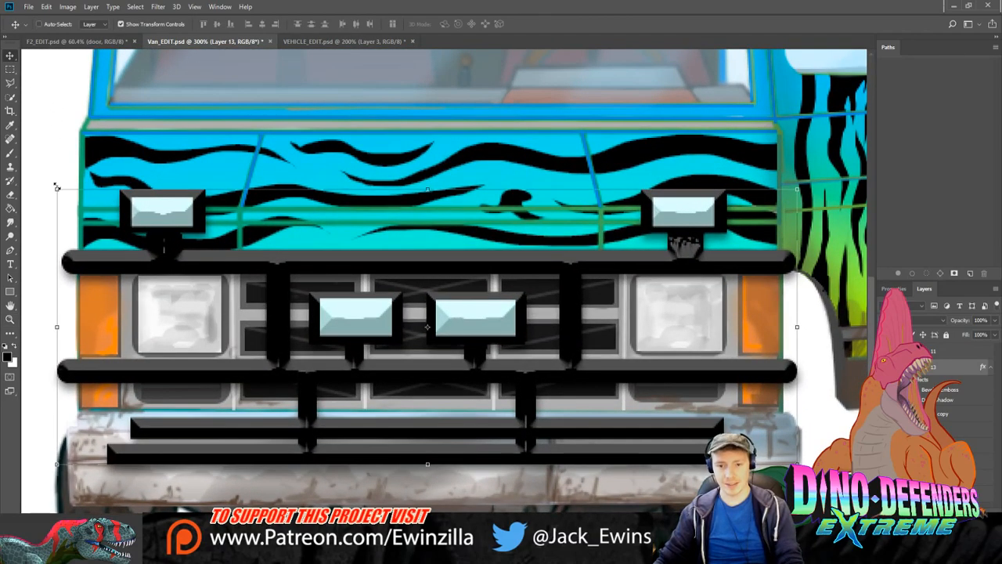
left_click_drag(56, 189, 37, 171)
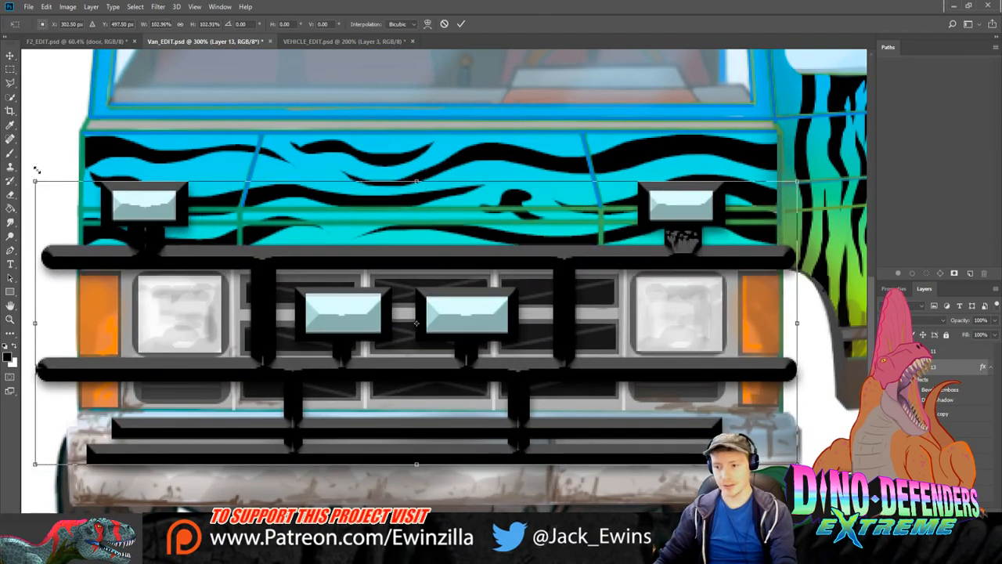
Step: Recentre the enlarged bull bar across the van's front, trimming its width scale to 102.33%
left_click_drag(174, 262, 185, 265)
key("Right")
key("Right")
key("Right")
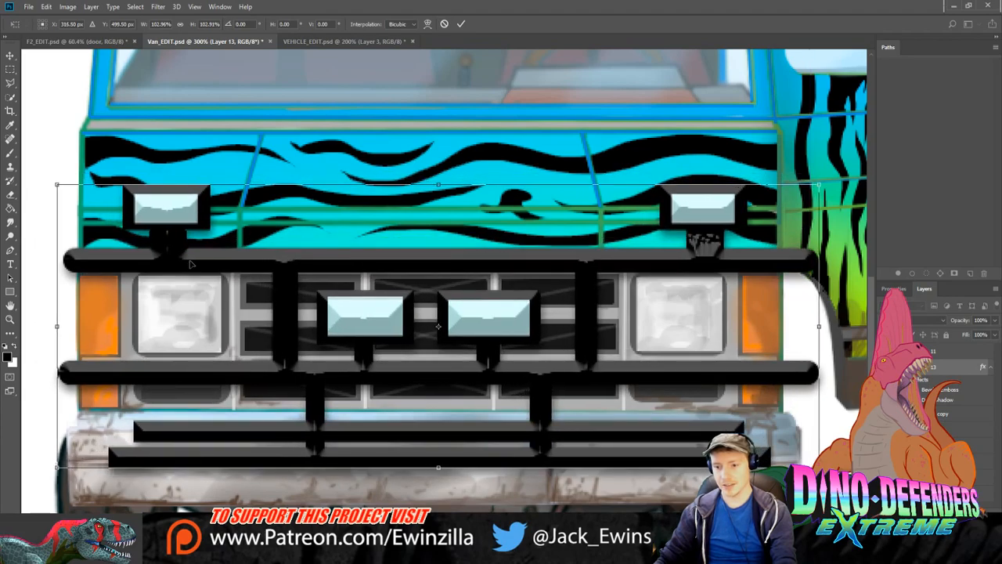
key("Right")
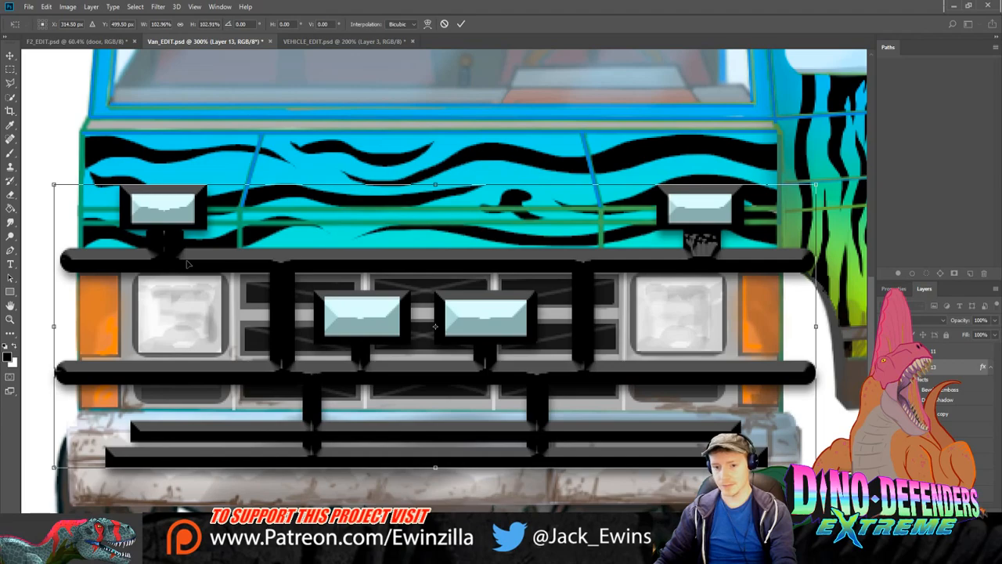
key("Left")
key("Left")
key("Left")
key("Left")
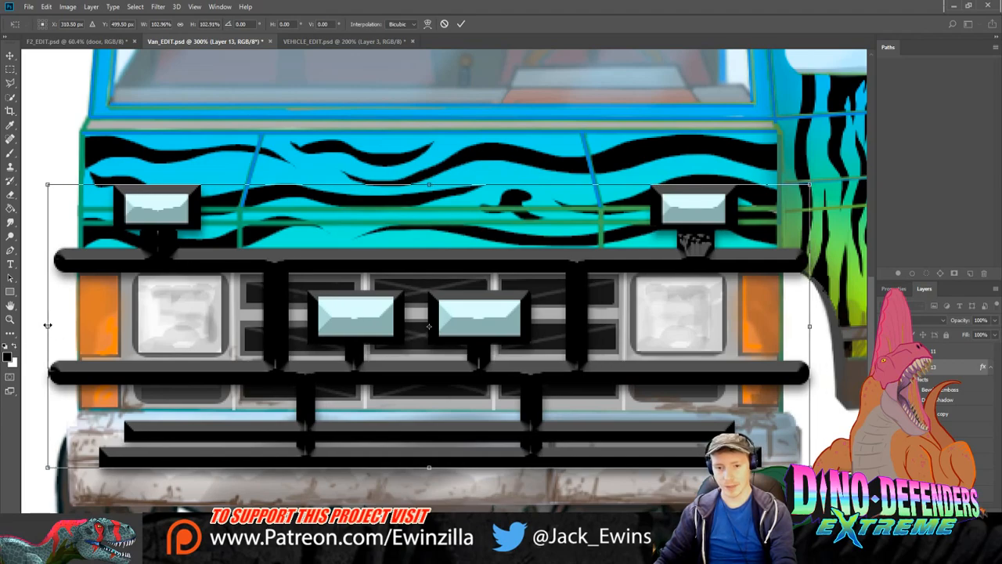
left_click_drag(47, 325, 50, 325)
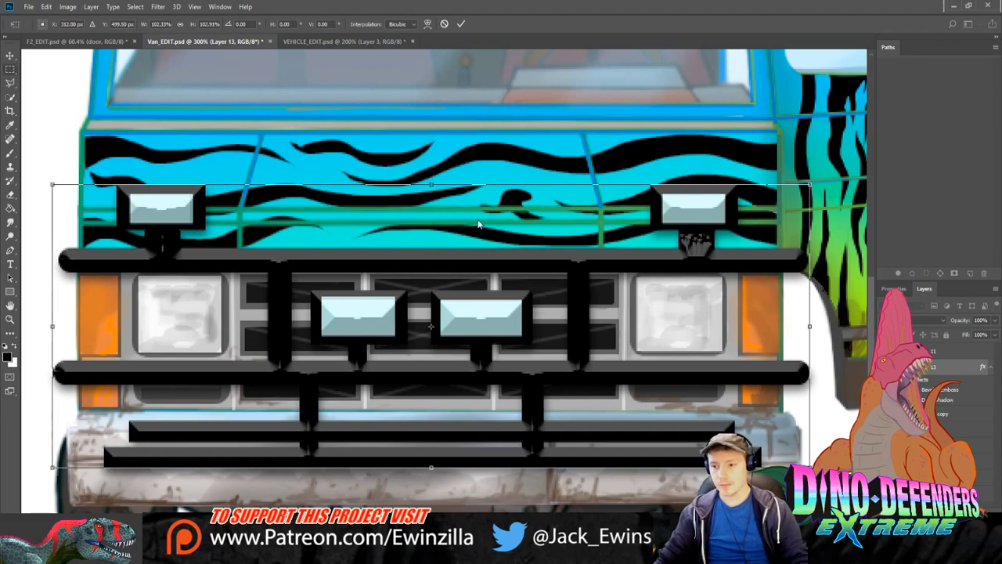
key("Return")
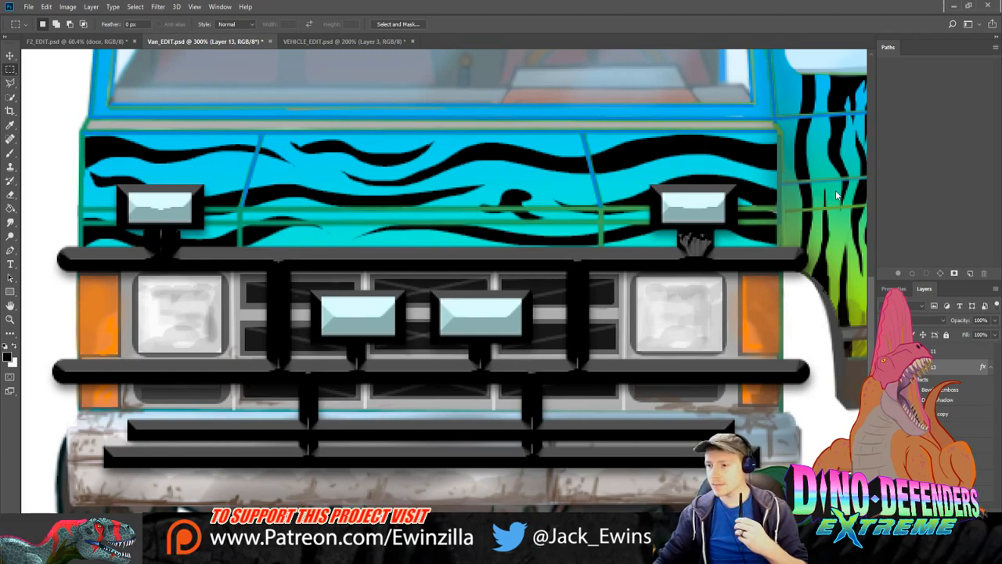
Step: Flatten the bull bar's effects into its layer and place a duplicate of it lower in the layer stack
key("ctrl+e")
key("e")
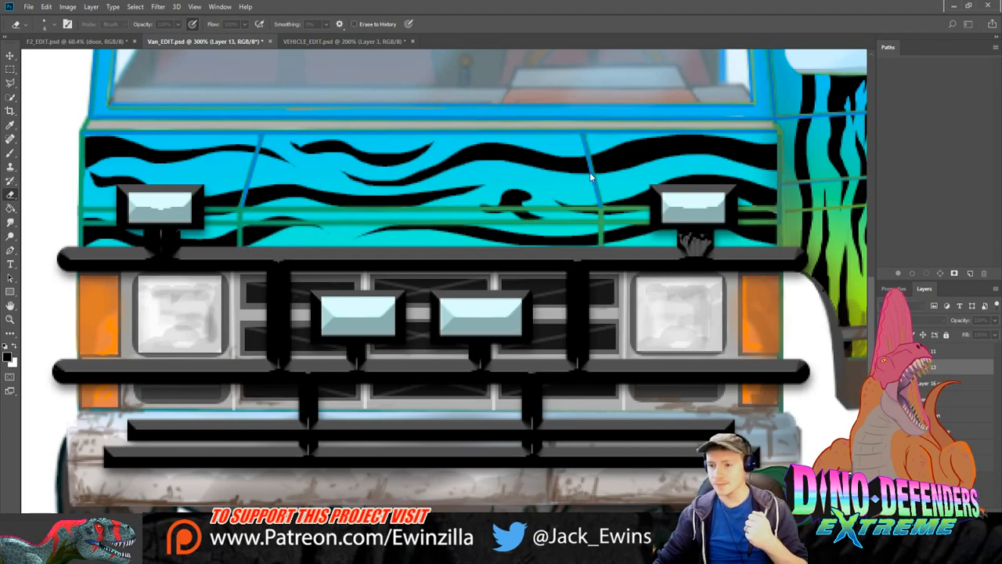
key("ctrl+j")
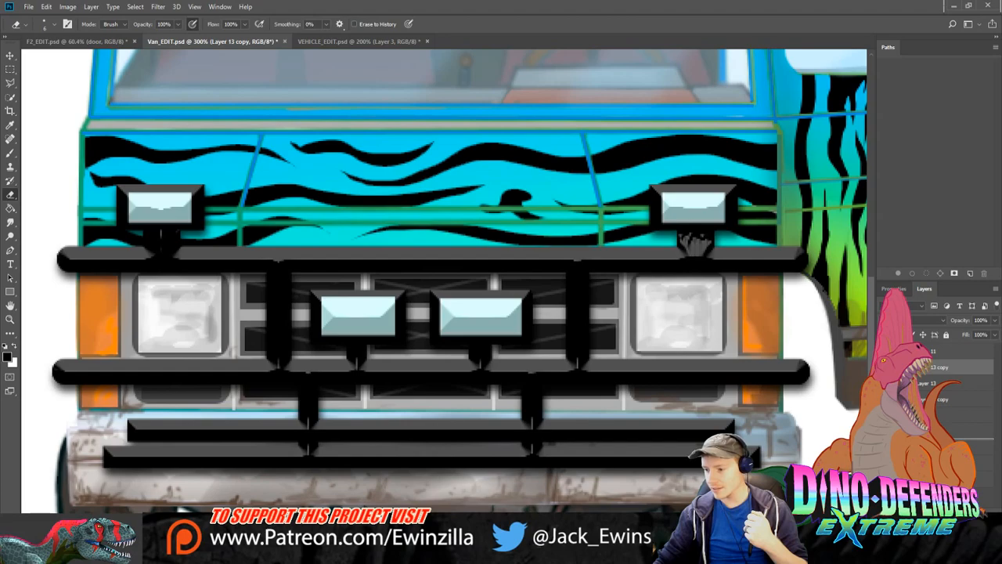
left_click_drag(943, 367, 943, 437)
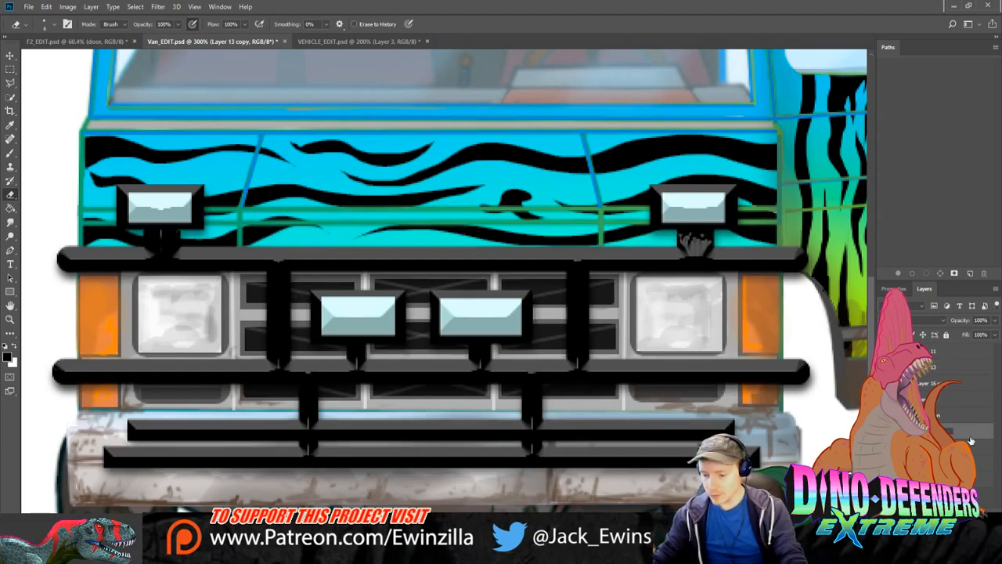
left_click(971, 440)
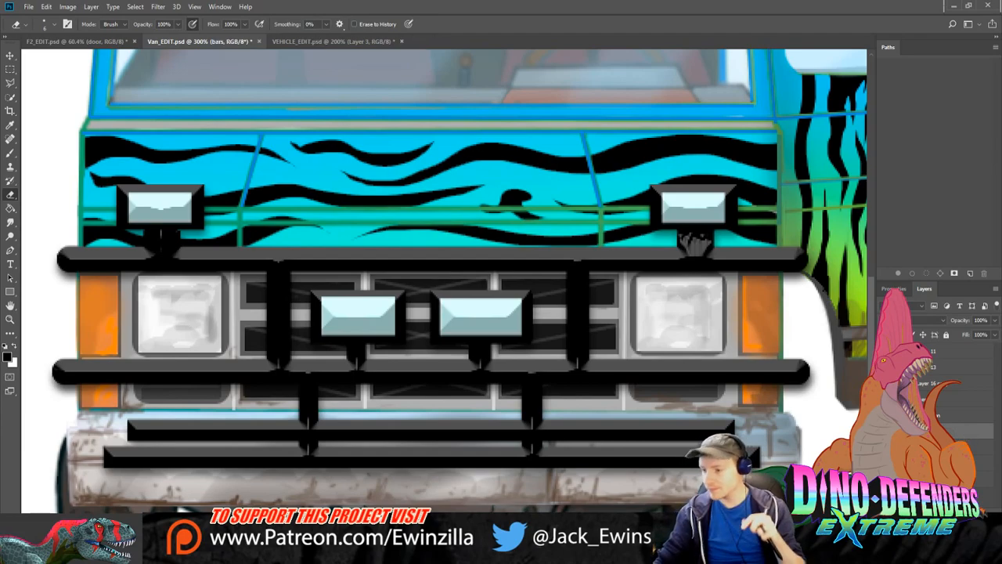
Step: Smudge the outer ends of the bull bar's two long upper bars so they bend up and back towards the van's sides
left_click(943, 367)
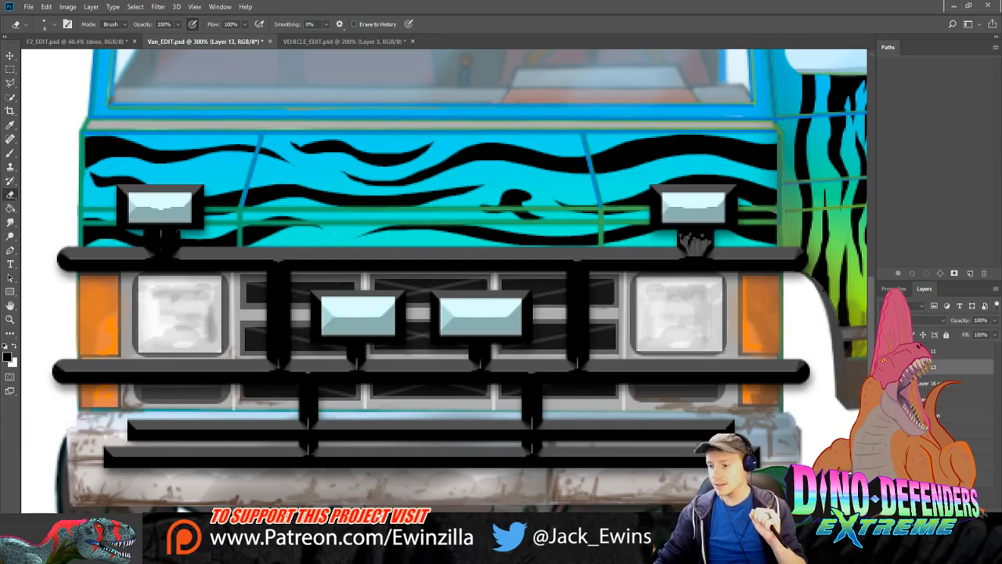
left_click(11, 222)
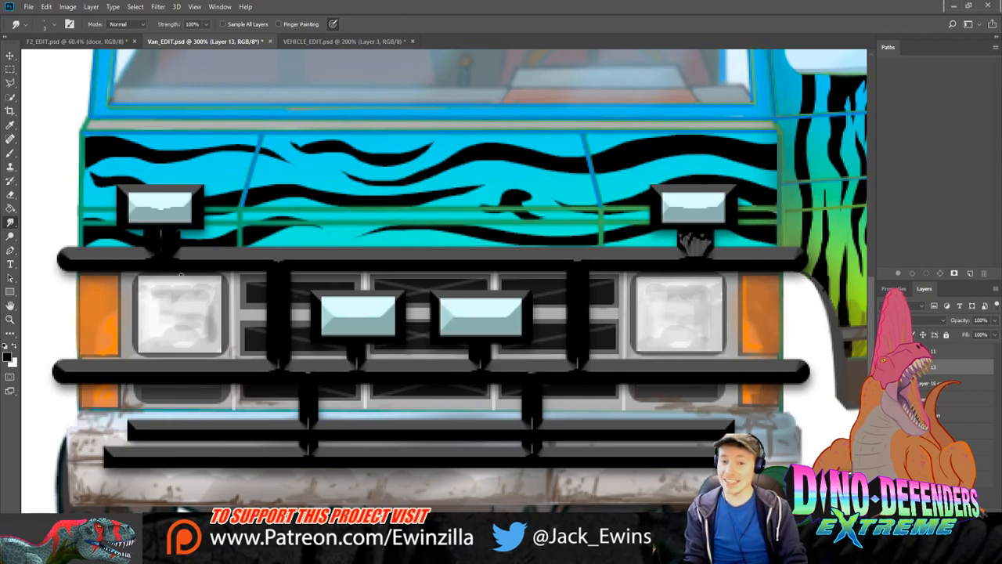
left_click(11, 69)
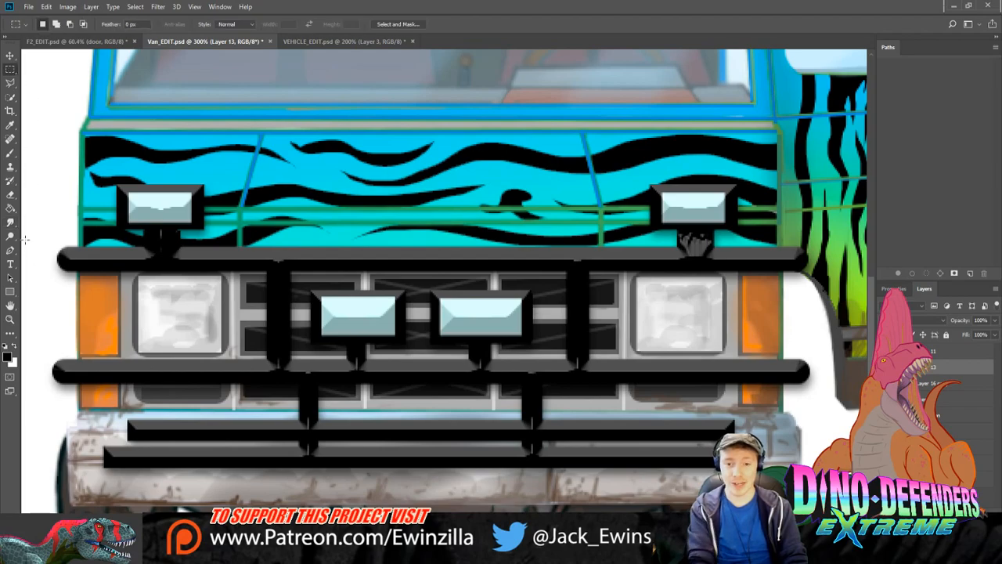
left_click(10, 222)
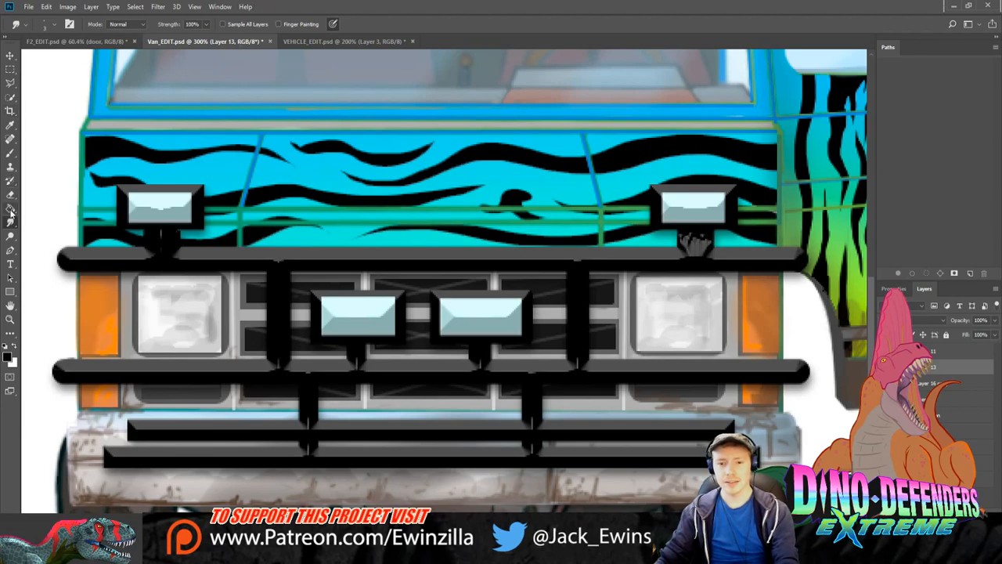
left_click(885, 367)
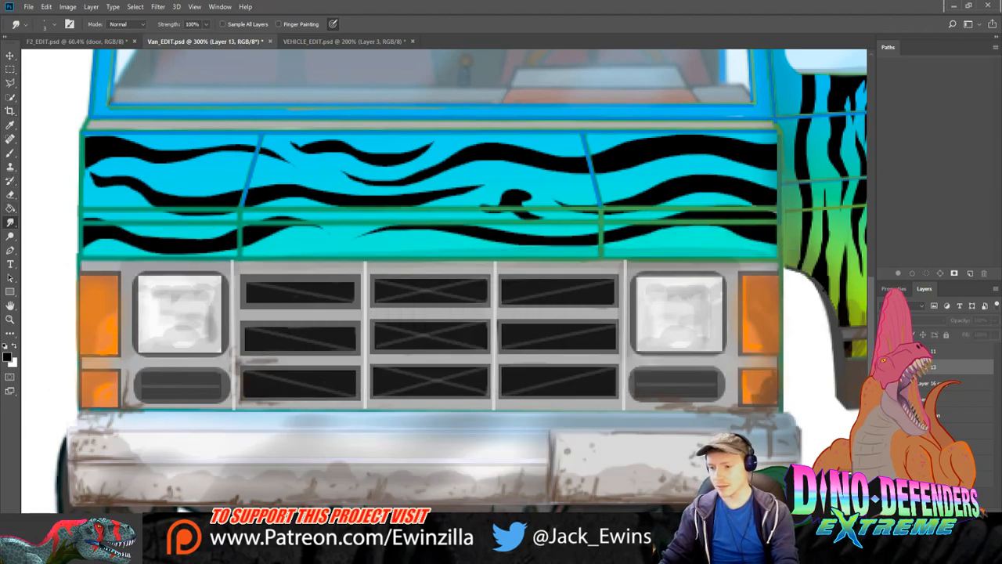
left_click(884, 367)
left_click(10, 69)
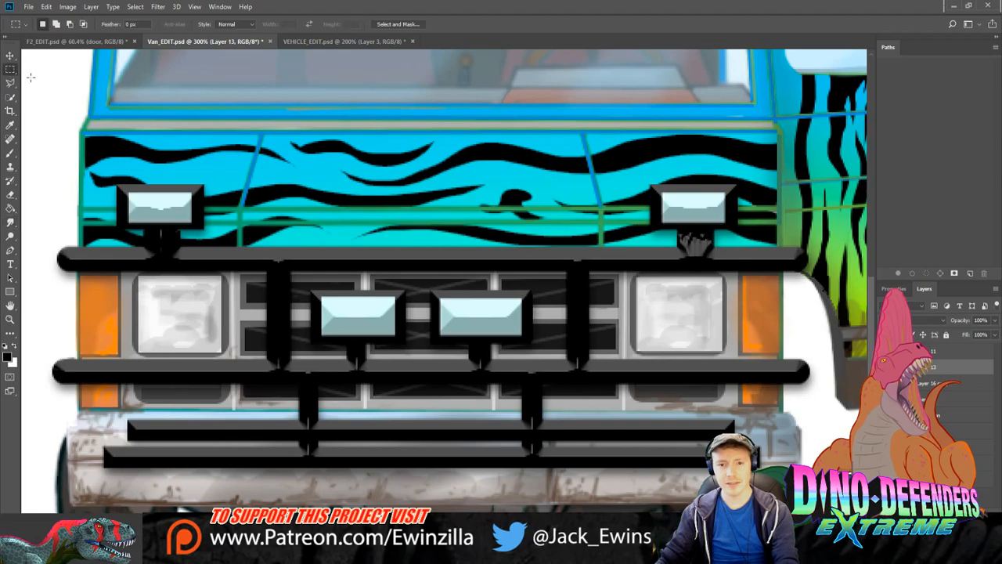
left_click(10, 222)
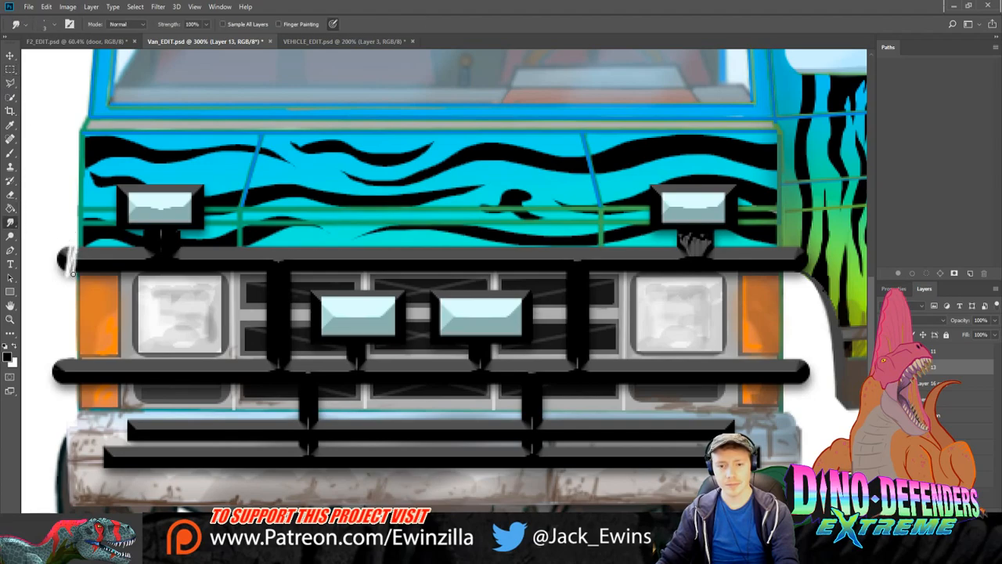
left_click_drag(72, 271, 64, 258)
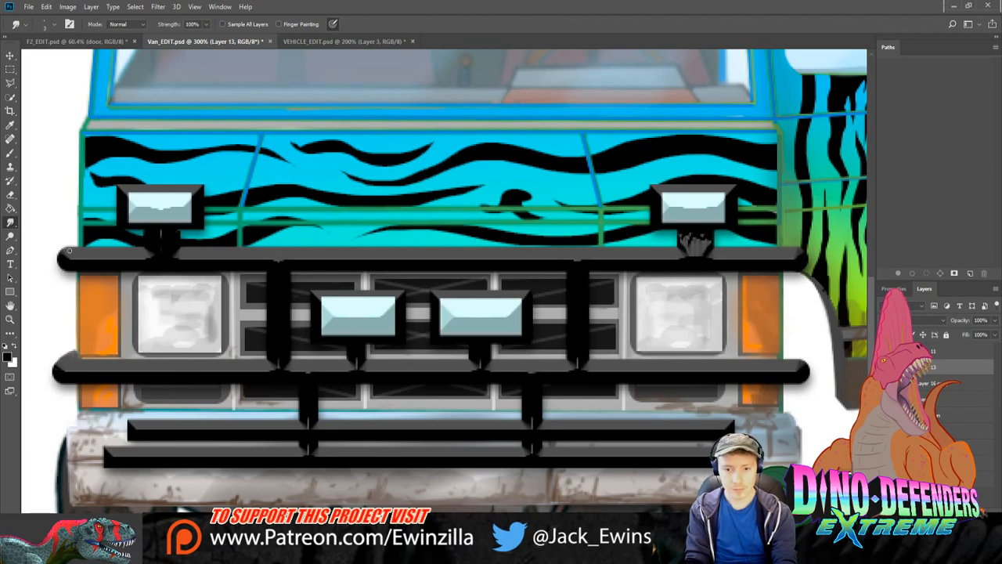
left_click_drag(69, 250, 73, 245)
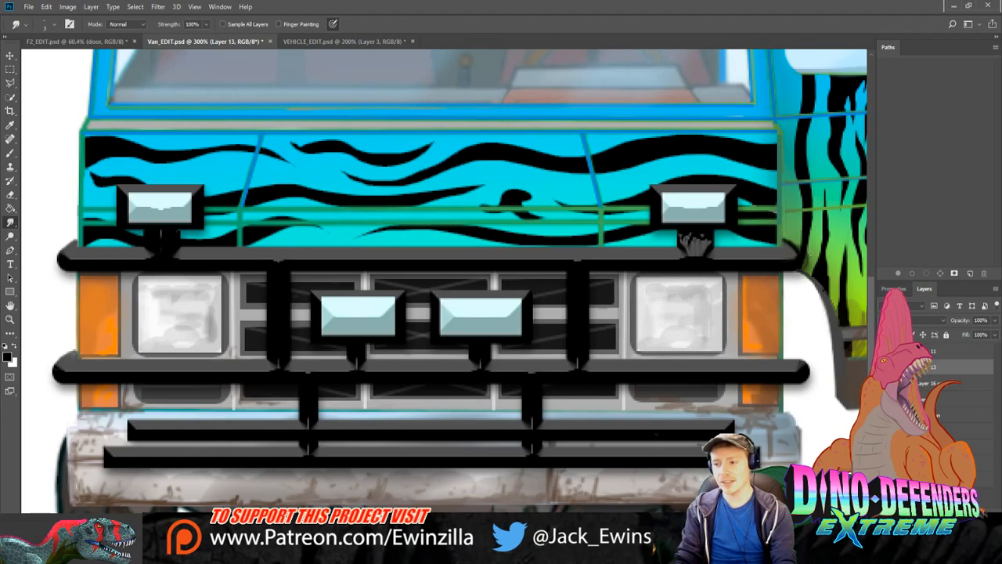
mouse_move(804, 368)
left_mouse_down()
mouse_move(787, 349)
mouse_move(812, 366)
mouse_move(787, 355)
mouse_move(807, 368)
mouse_move(782, 333)
mouse_move(786, 358)
mouse_move(809, 370)
mouse_move(808, 357)
mouse_move(812, 382)
left_mouse_up()
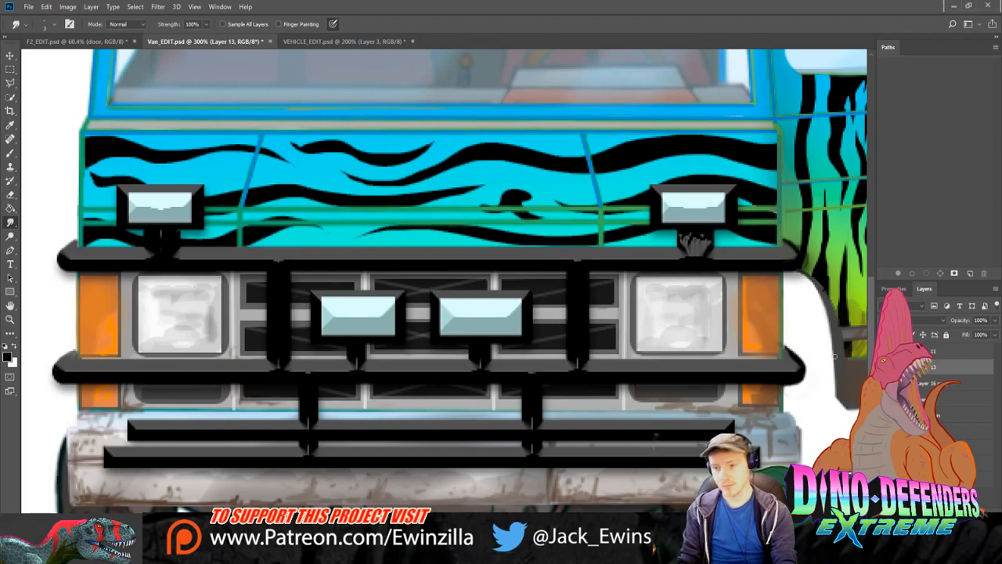
Step: Remove the Jungle Explorer reference picture and combine the van artwork into a single layer
left_click(10, 318)
left_click(293, 24)
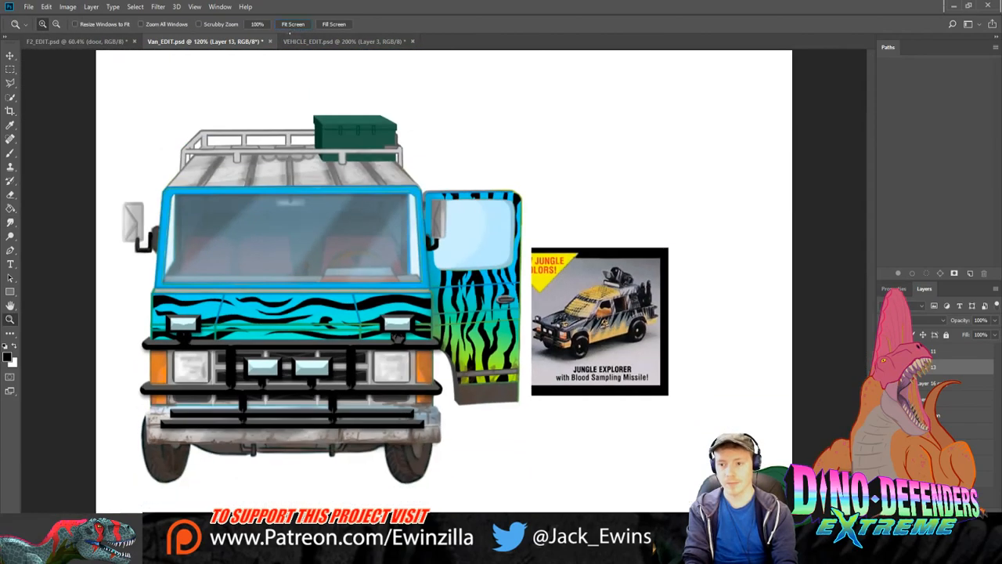
left_click(928, 386)
left_click(926, 392, "ctrl")
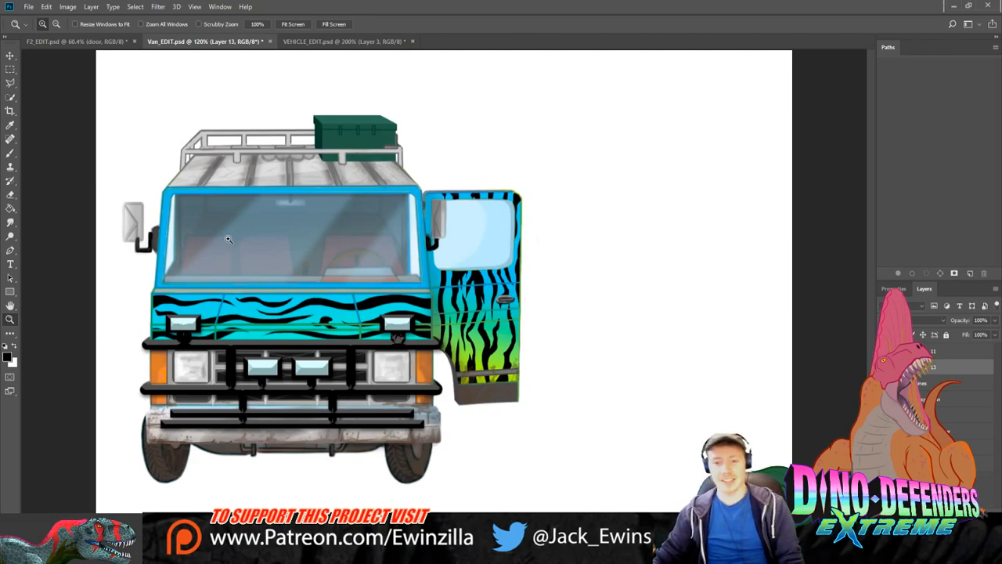
left_click(188, 145)
left_click(188, 146)
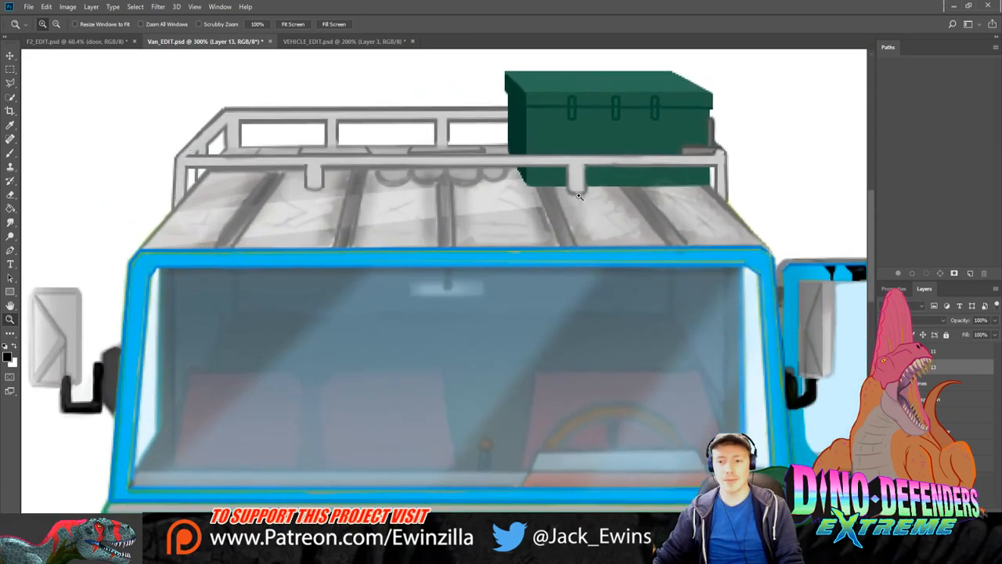
left_click(293, 24)
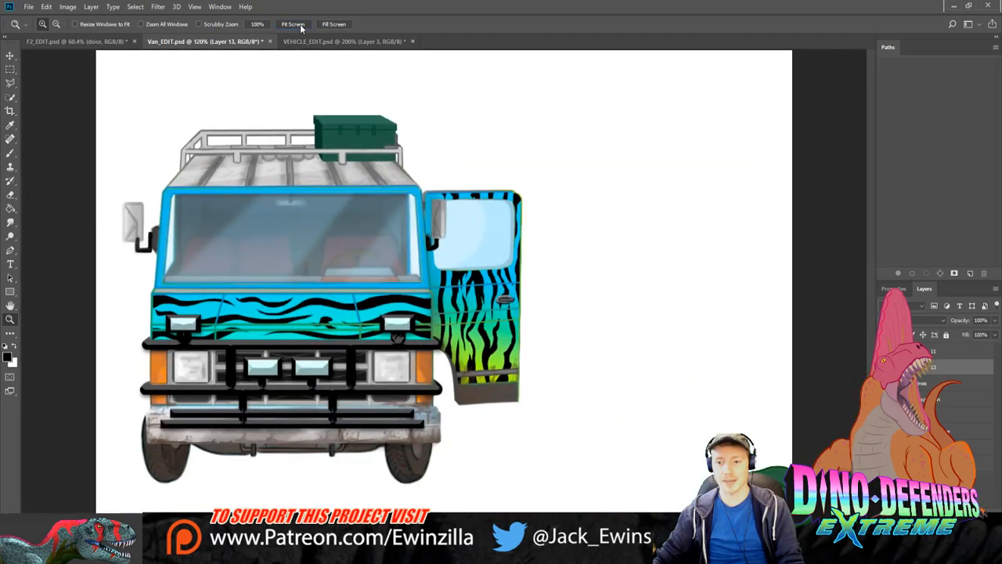
Step: Bring the van artwork into F2_EDIT.psd and position it in the garage over the floor pit
left_click(10, 54)
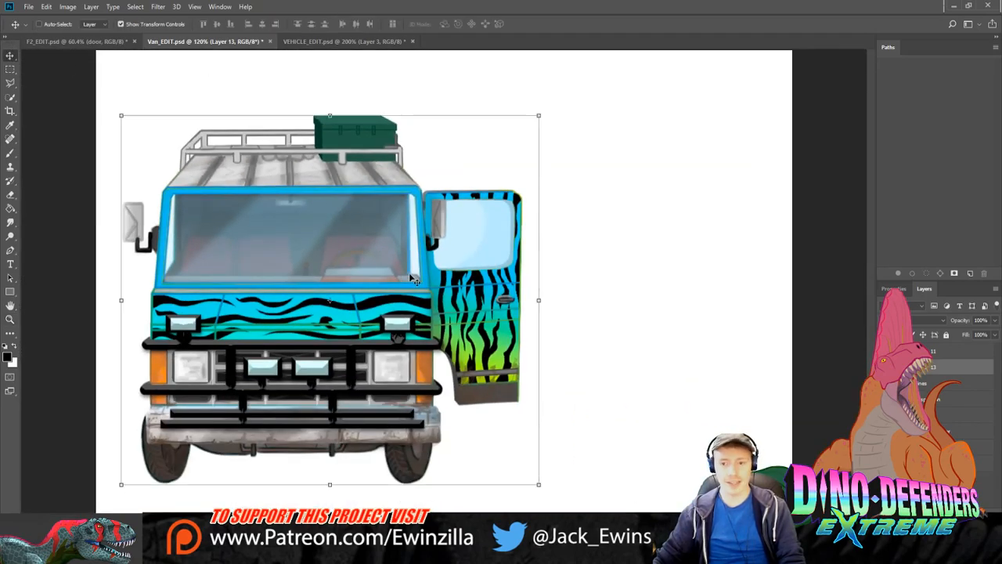
left_click_drag(391, 258, 714, 325)
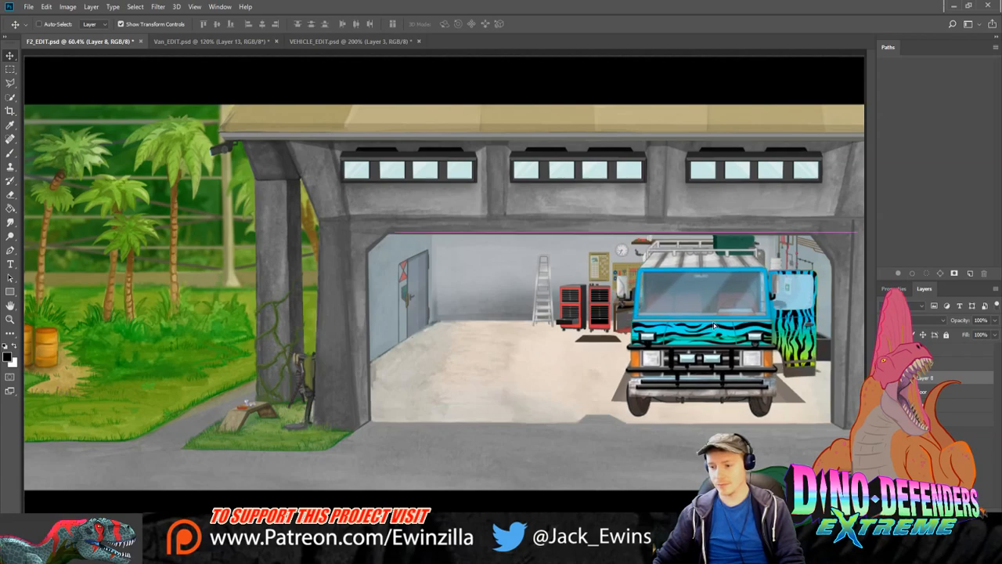
left_click_drag(715, 325, 698, 328)
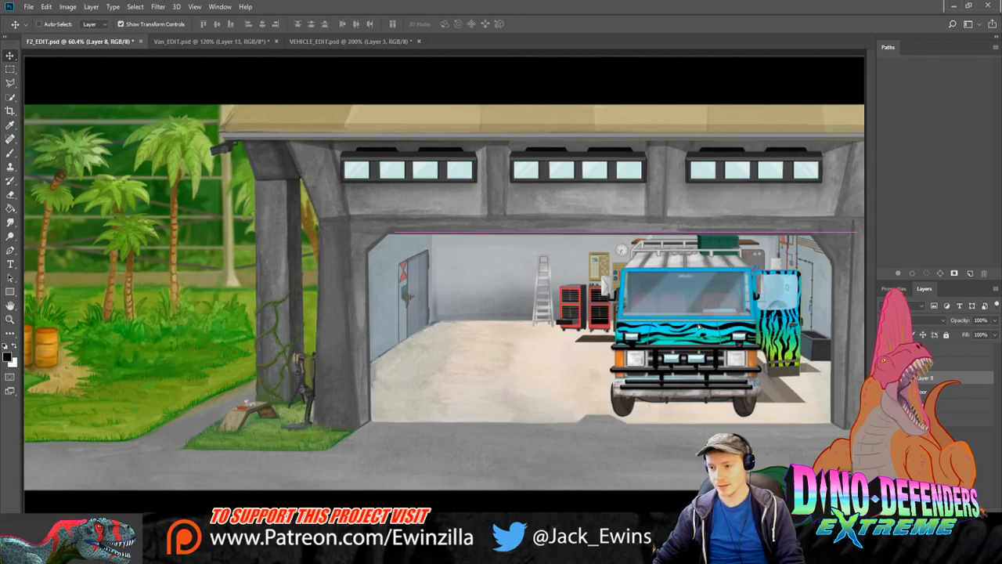
mouse_move(698, 328)
left_mouse_down()
mouse_move(483, 339)
mouse_move(720, 346)
mouse_move(702, 342)
left_mouse_up()
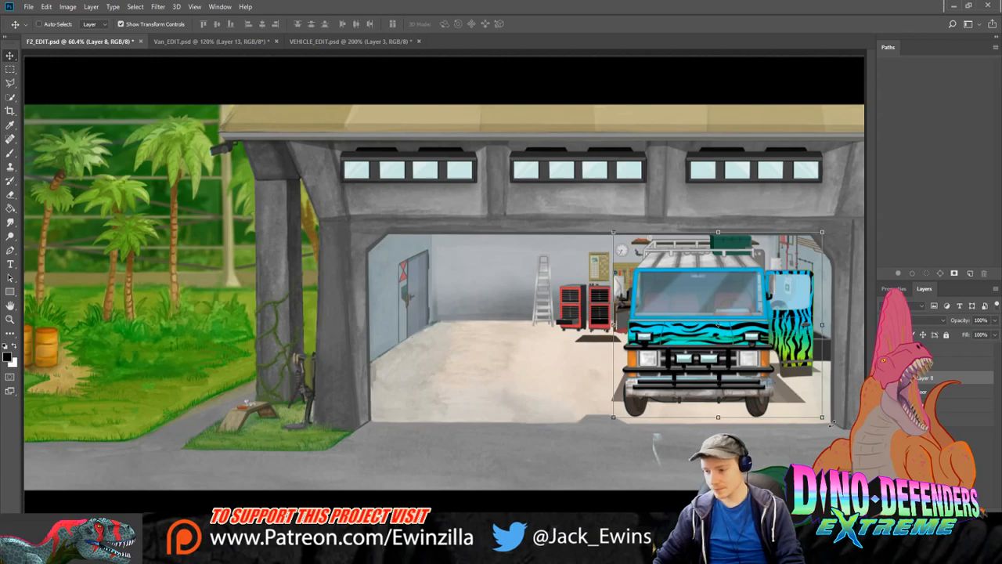
Step: Rotate the van in the garage by 0.58° and check its fit by hiding and showing its layer
key("ctrl+t")
left_click_drag(831, 425, 831, 422)
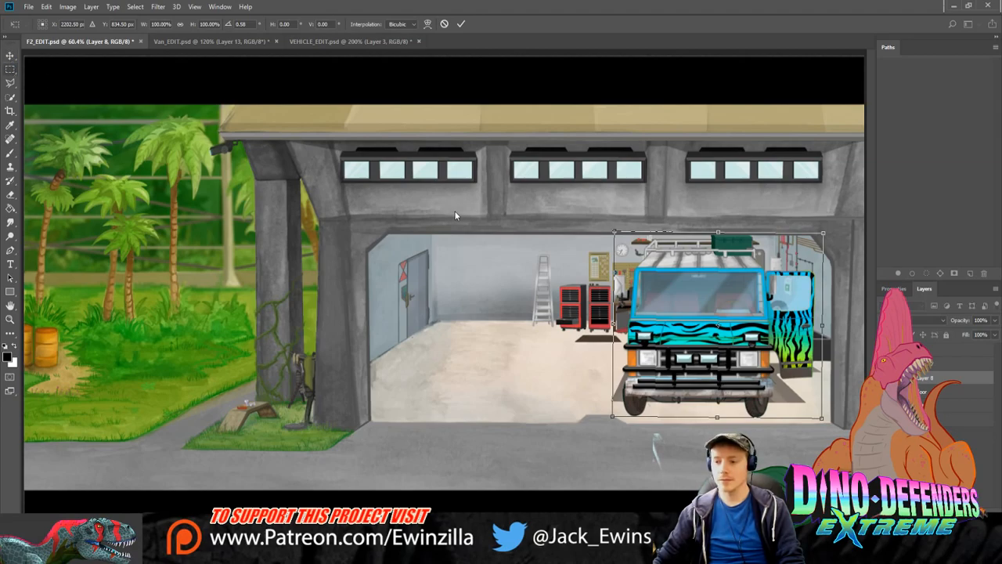
key("Return")
left_click(884, 377)
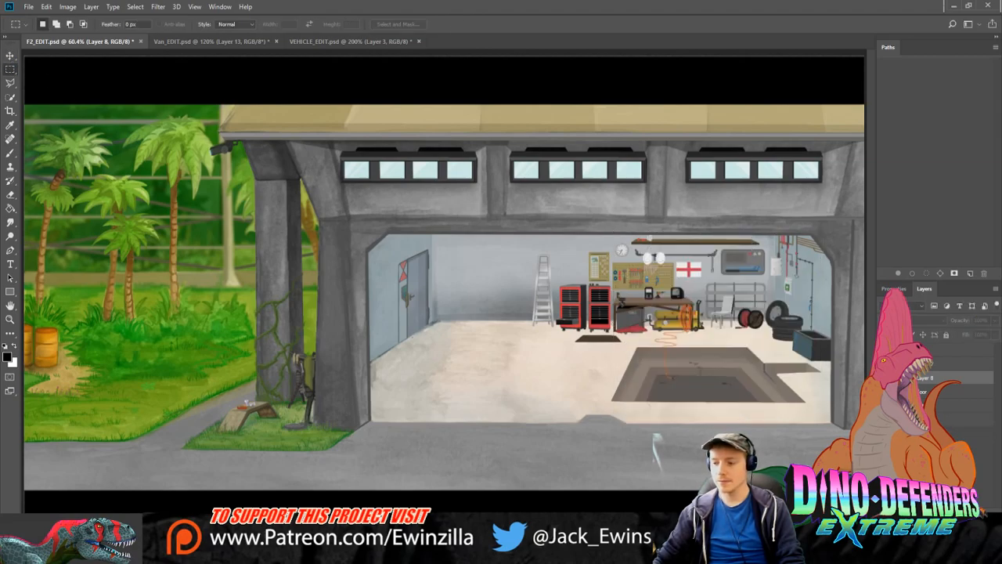
left_click(884, 377)
left_click(884, 377)
left_click(884, 377)
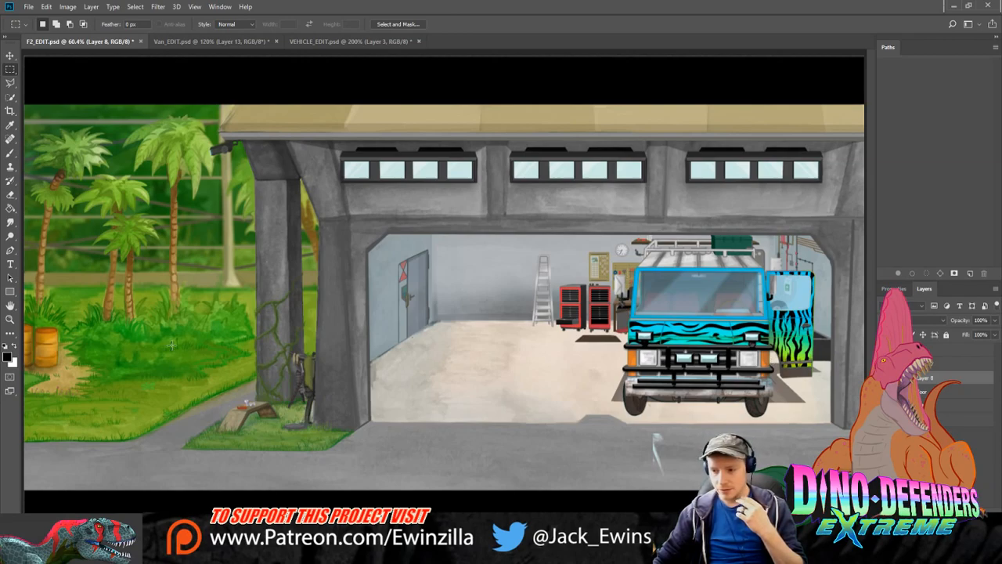
left_click(10, 319)
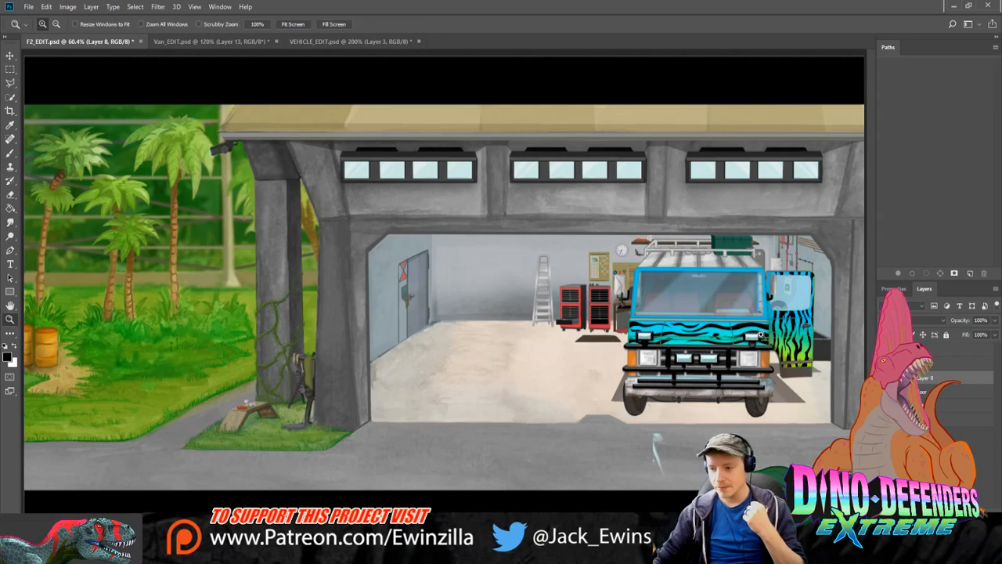
Step: Undo bringing the van into F2_EDIT.psd, and in Van_EDIT.psd select the outer spotlight nearest the open door
key("ctrl+z")
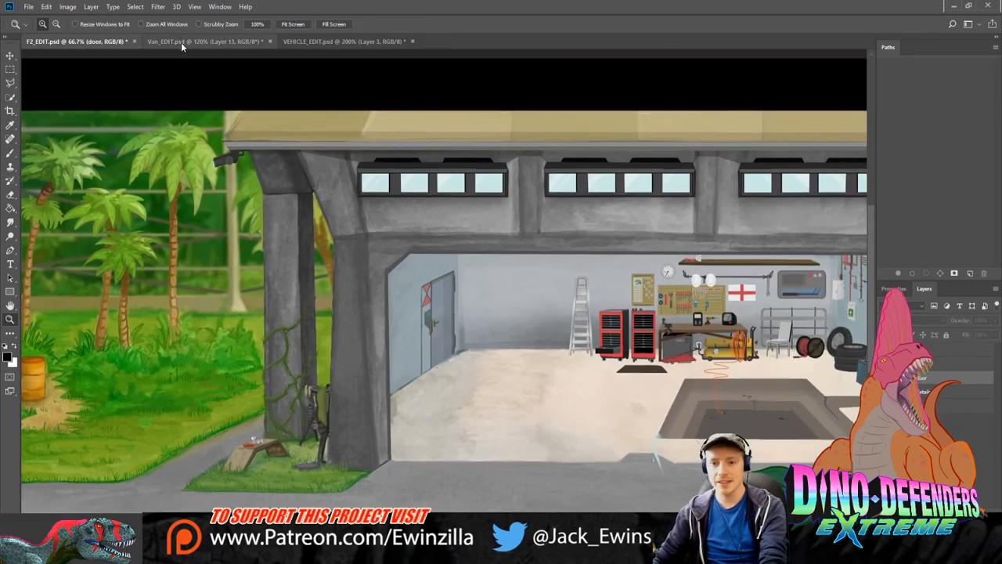
left_click(181, 42)
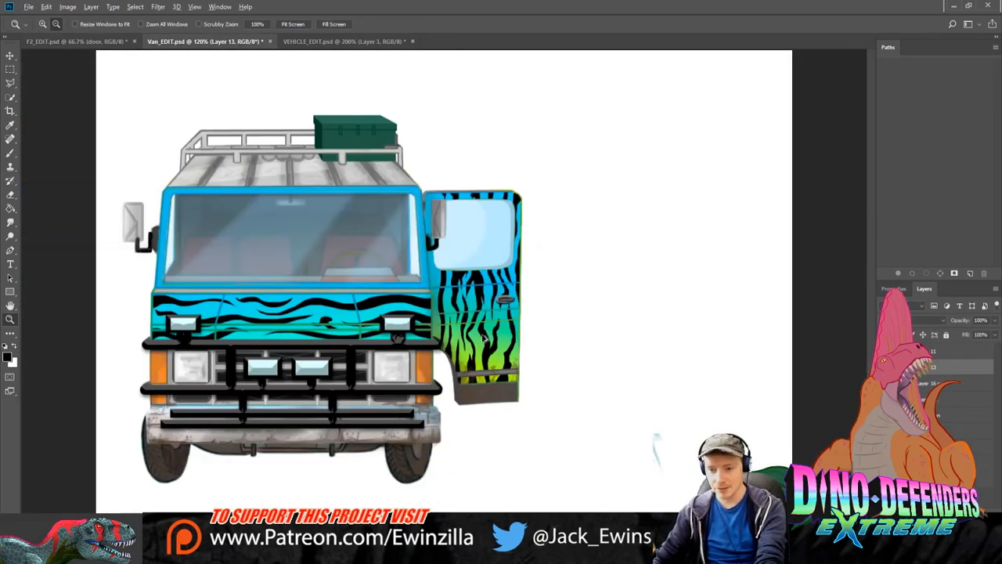
left_click(321, 348)
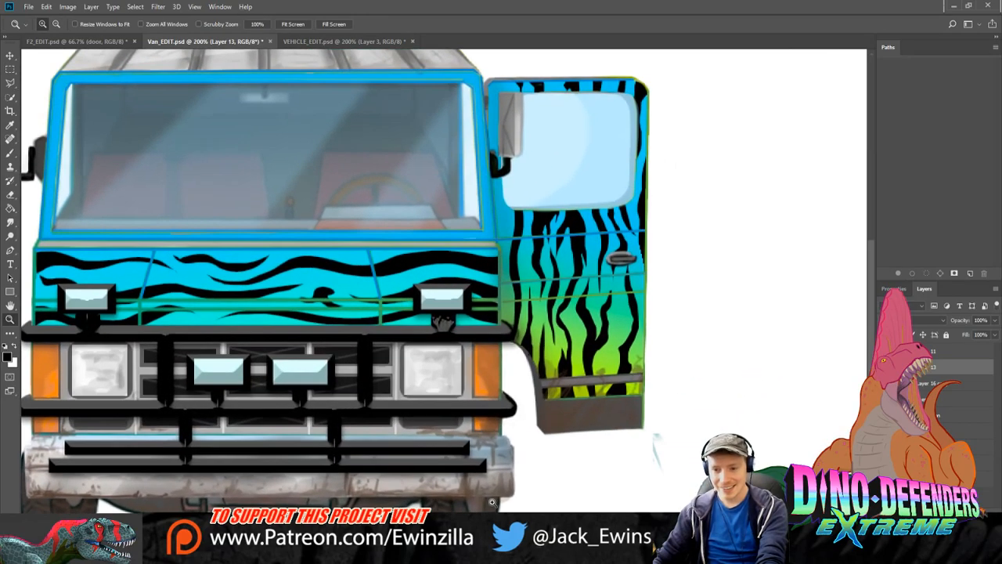
left_click(10, 69)
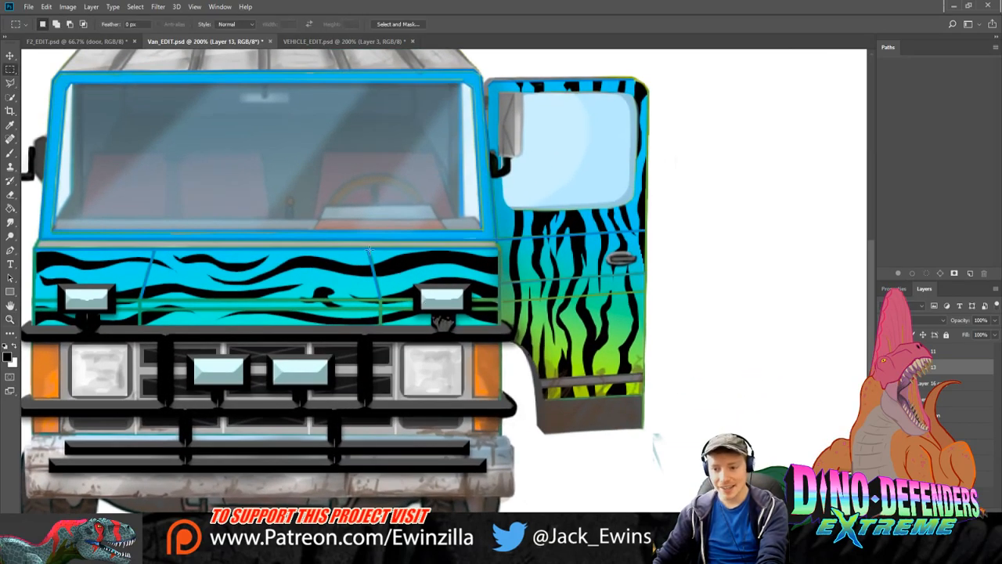
left_click_drag(509, 322, 497, 324)
Step: Try to lower the selected outer spotlight slightly towards the bull bar
key("v")
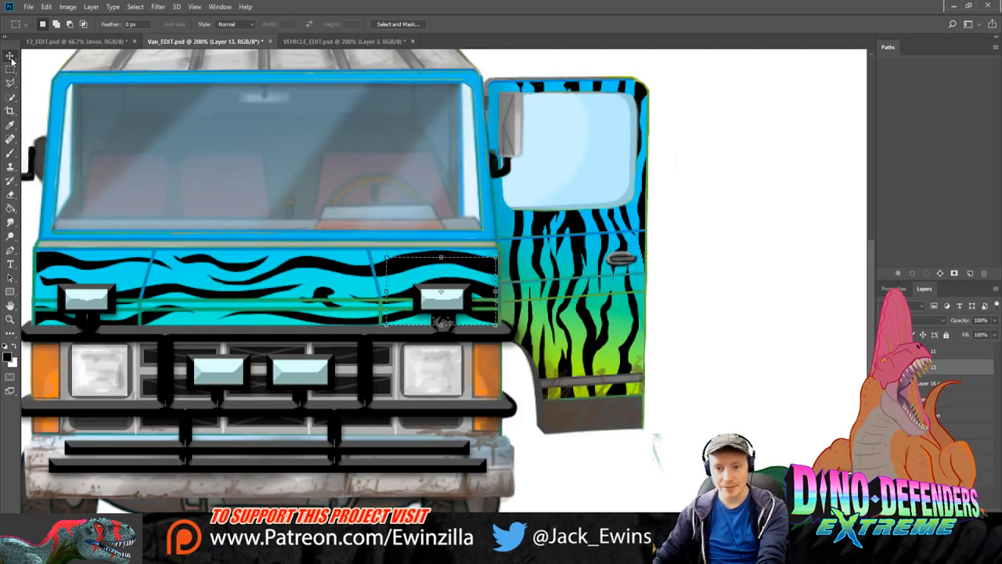
mouse_move(460, 294)
left_mouse_down()
mouse_move(447, 299)
mouse_move(459, 299)
left_mouse_up()
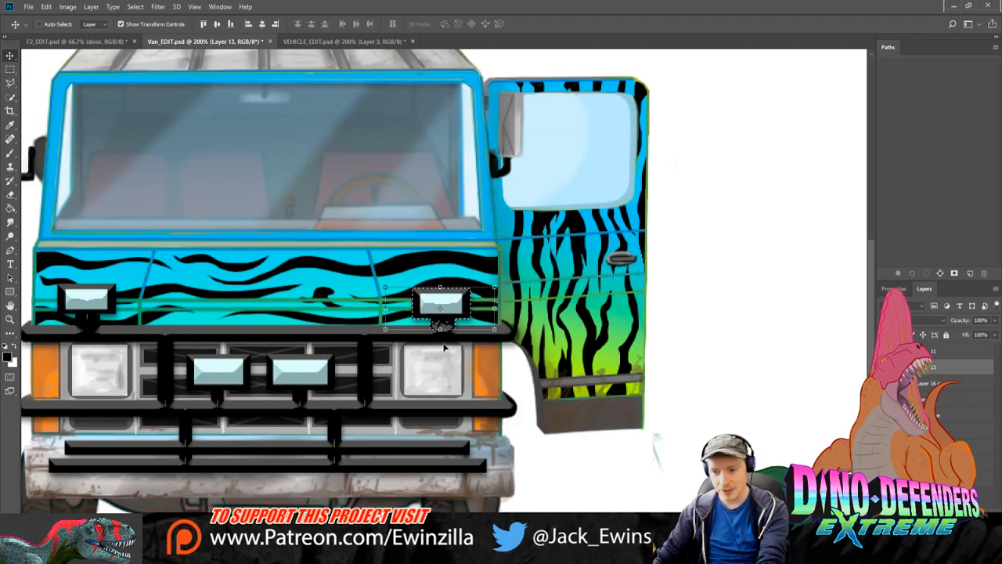
key("m")
key("ctrl+d")
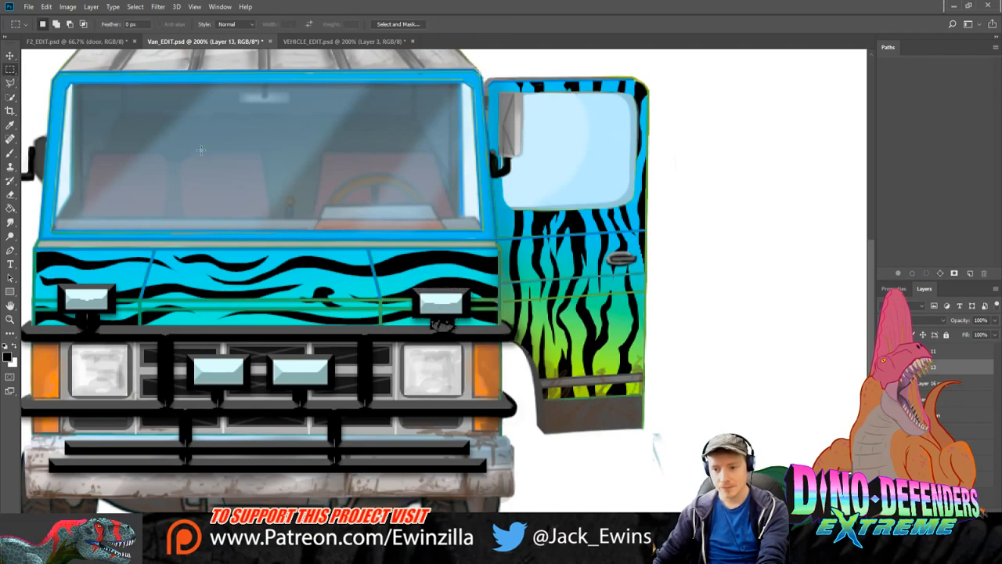
key("ctrl+alt+z")
key("ctrl+alt+z")
key("ctrl+alt+z")
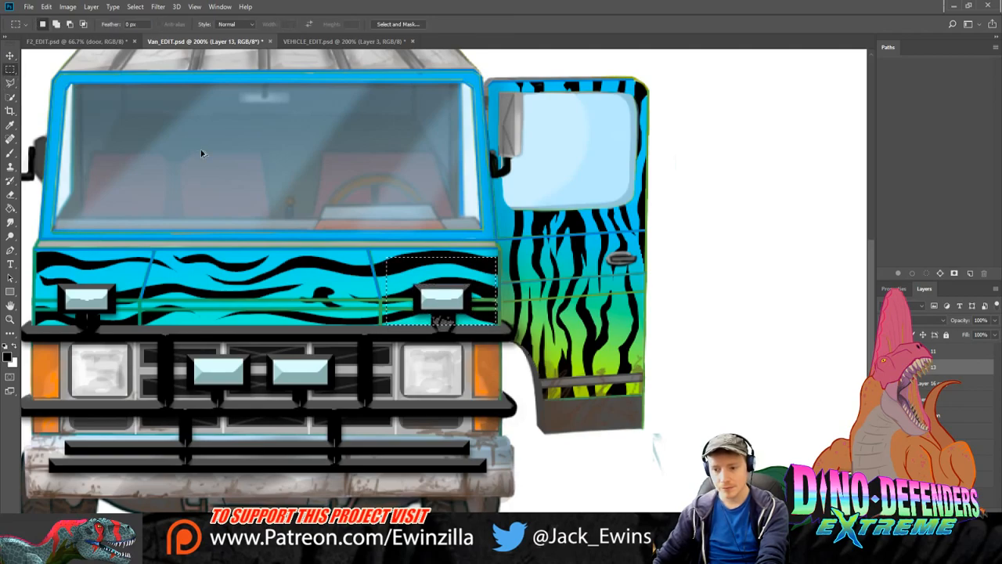
Step: Move the selected outer spotlight right beside the opposite outer spotlight to compare their heights closely
left_click(10, 56)
left_click_drag(459, 290, 147, 293)
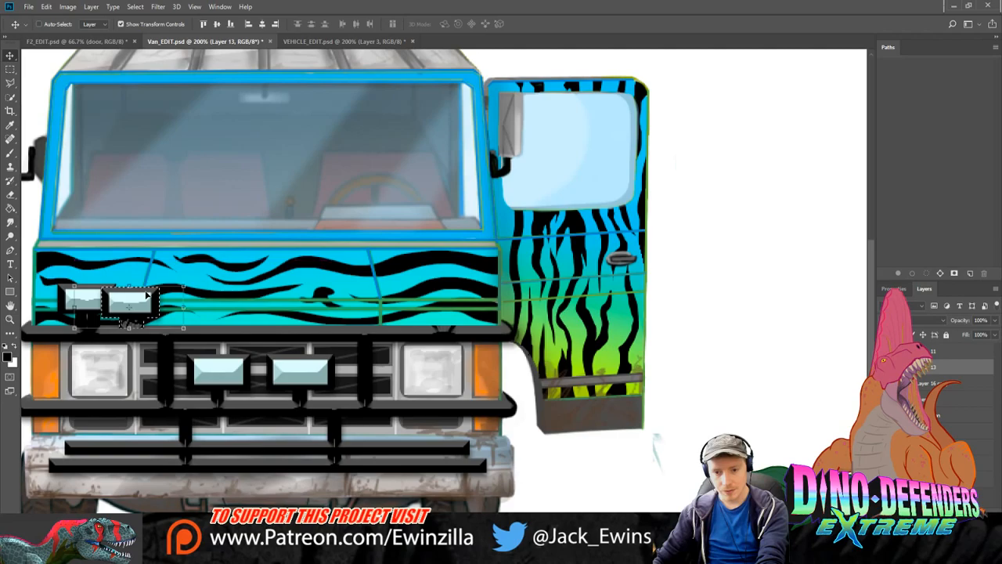
left_click(10, 319)
left_click(84, 291)
left_click(84, 291)
left_click(84, 292)
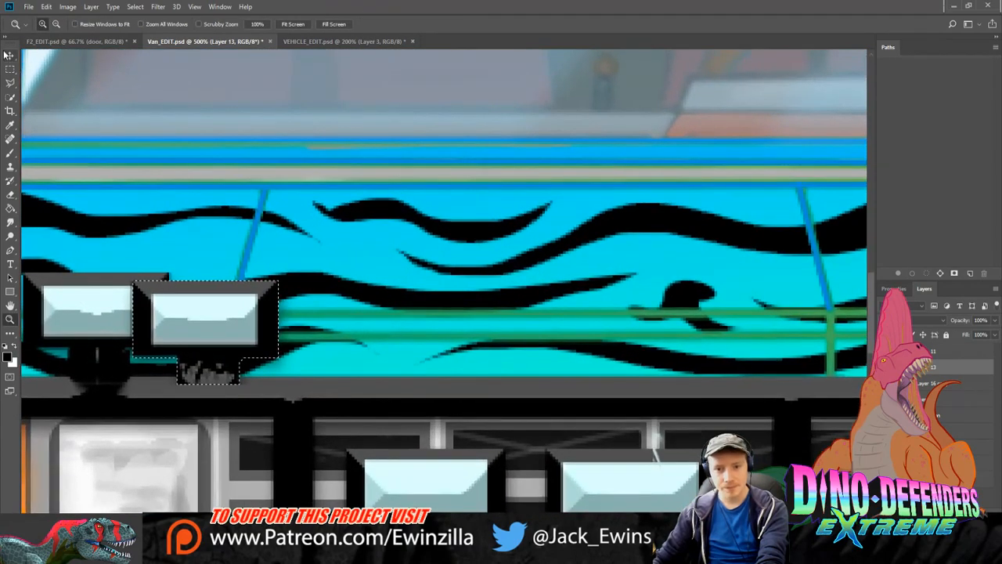
Step: Raise the spotlight level with the opposite one, slide it back over its mount near the open door, and deselect it
key("v")
left_click_drag(187, 320, 649, 309)
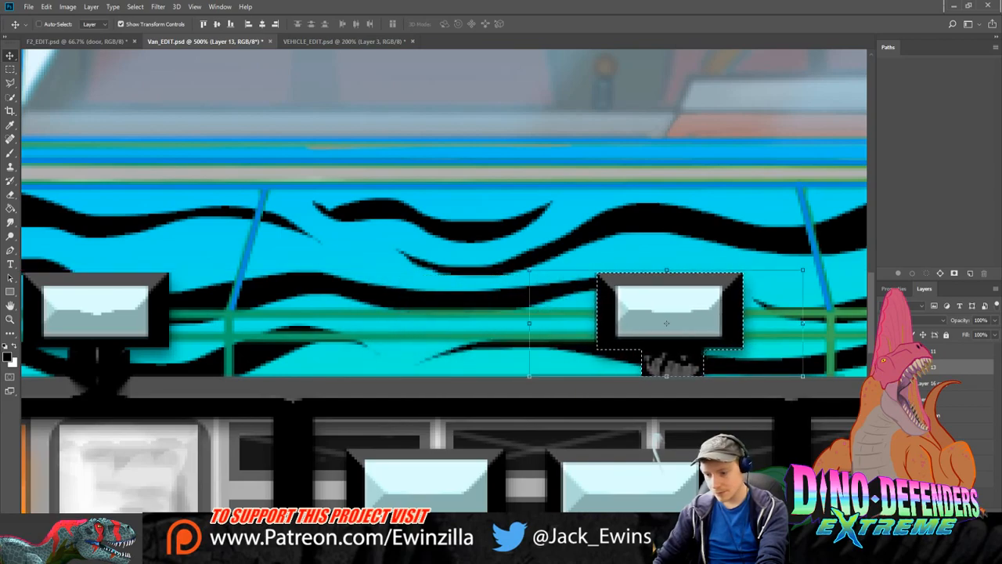
scroll(650, 308, "right", 2)
scroll(409, 451, "right", 10)
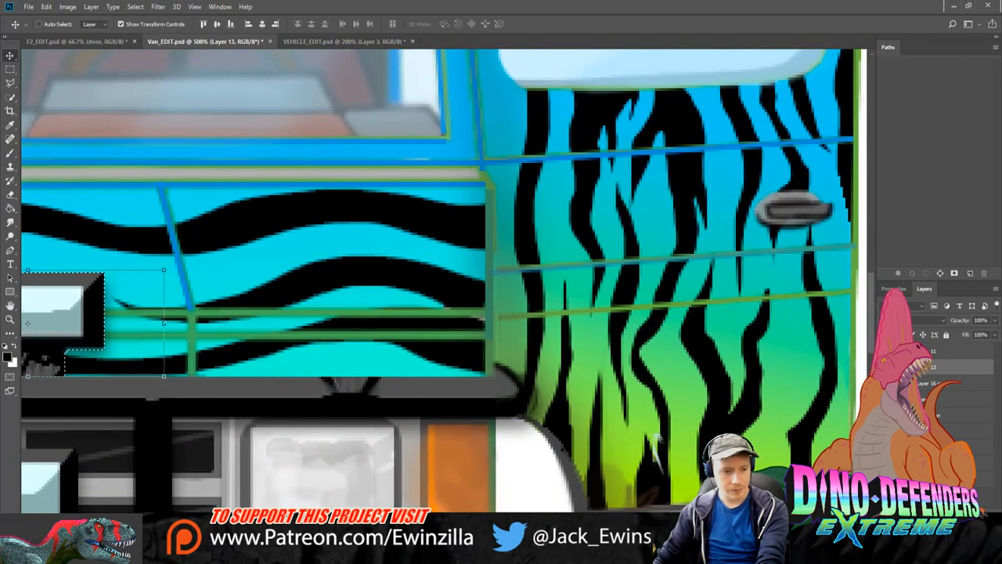
left_click_drag(71, 307, 385, 307)
left_click(10, 69)
key("ctrl+d")
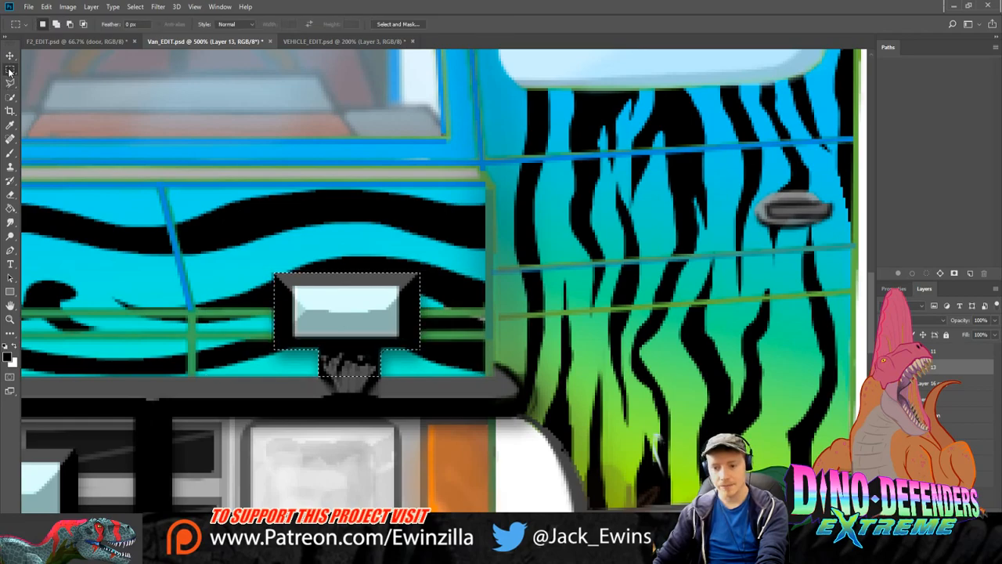
Step: Try to shift the inner grille spotlight nearest the open door sideways together with its mount and the bar section beneath
scroll(418, 501, "left", 10)
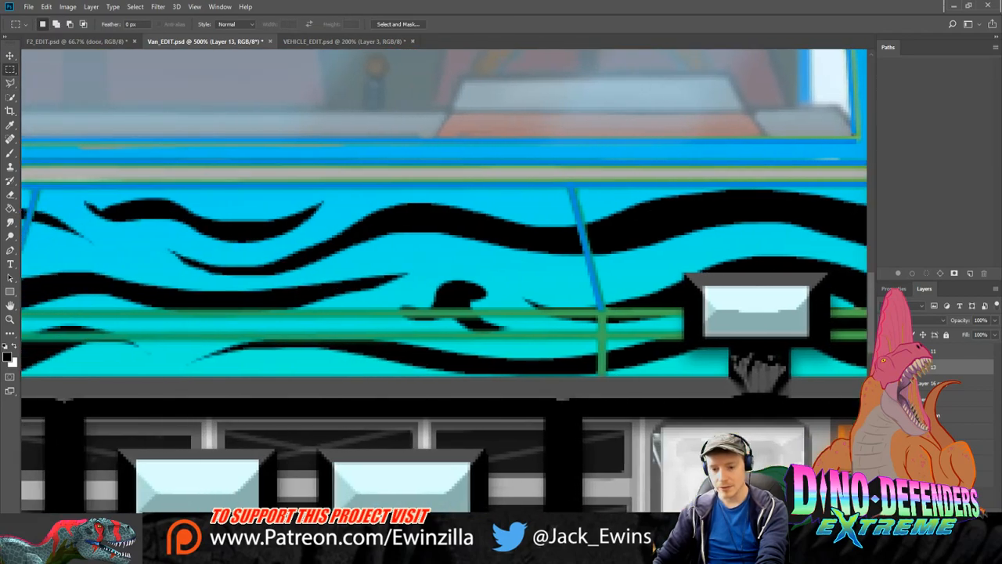
scroll(418, 501, "down", 4)
scroll(418, 496, "down", 1)
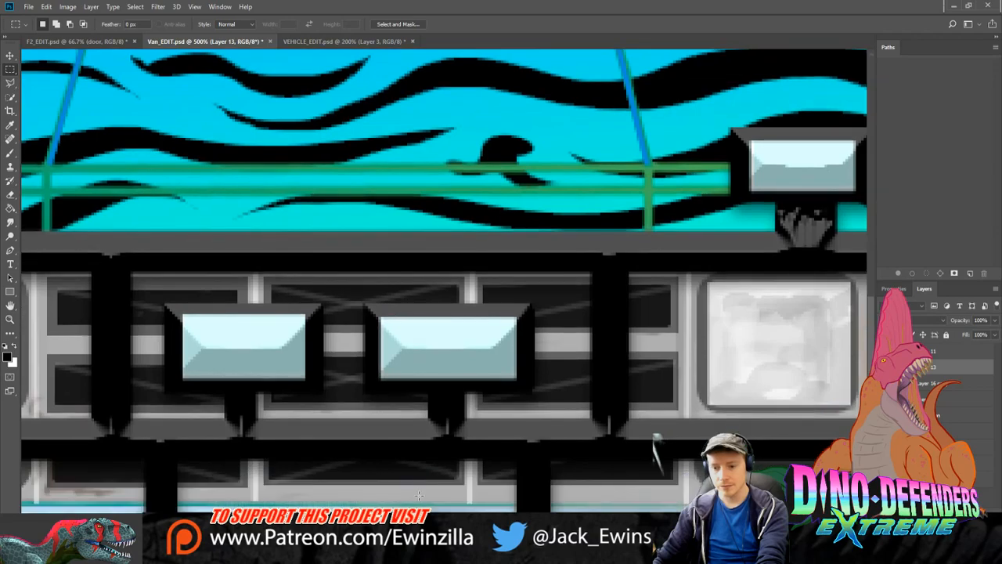
scroll(446, 493, "down", 1)
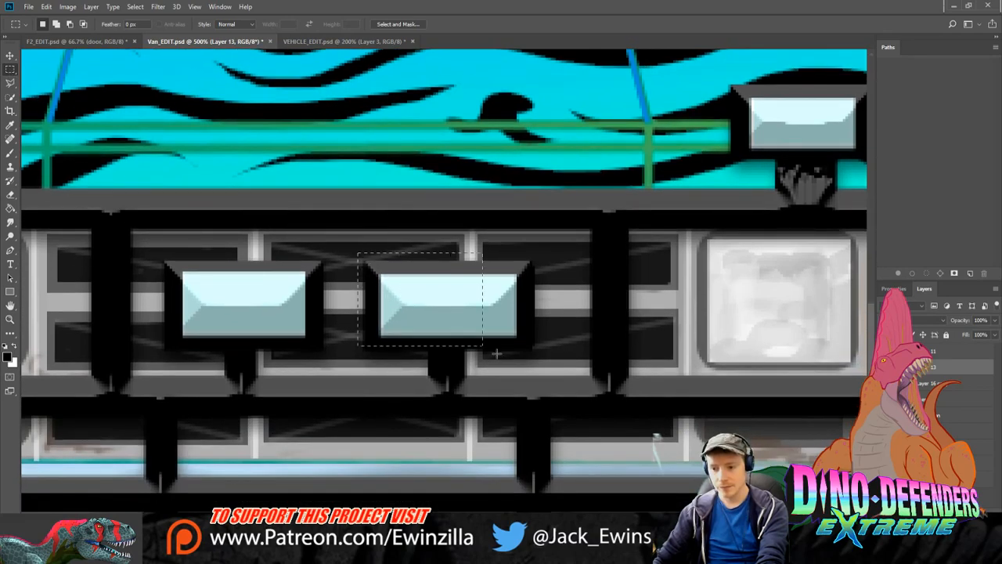
left_click_drag(497, 353, 552, 396)
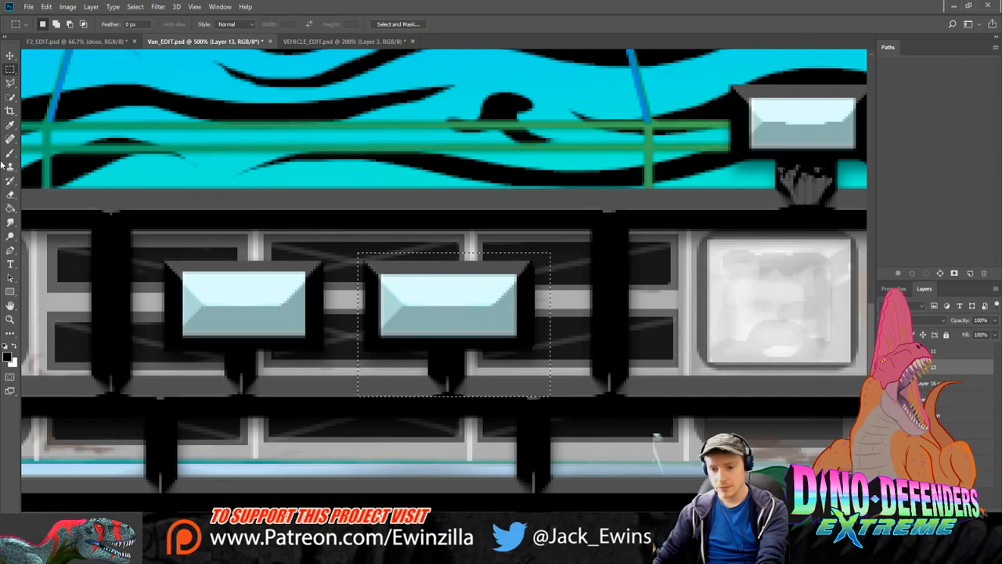
left_click(10, 55)
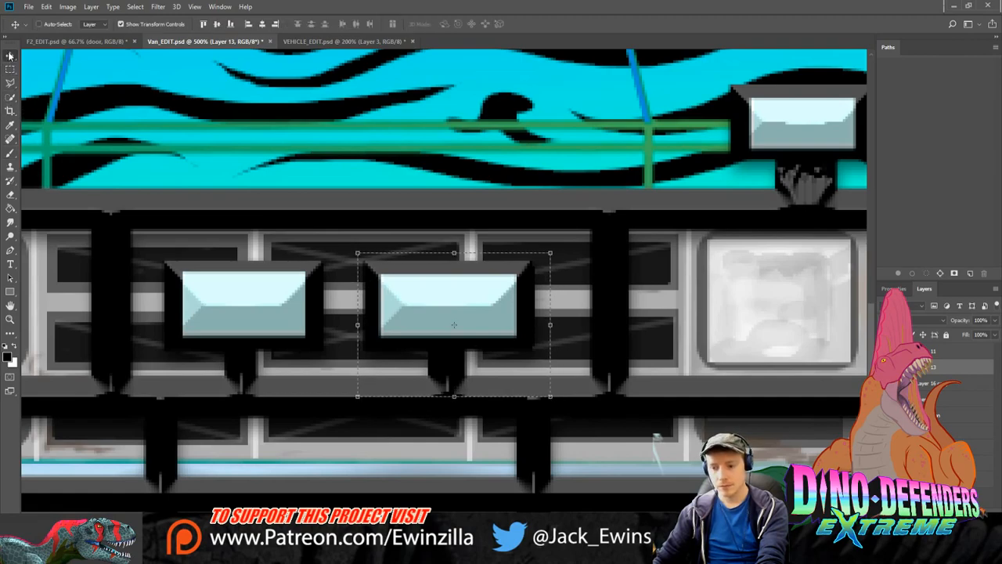
left_click_drag(474, 293, 485, 291)
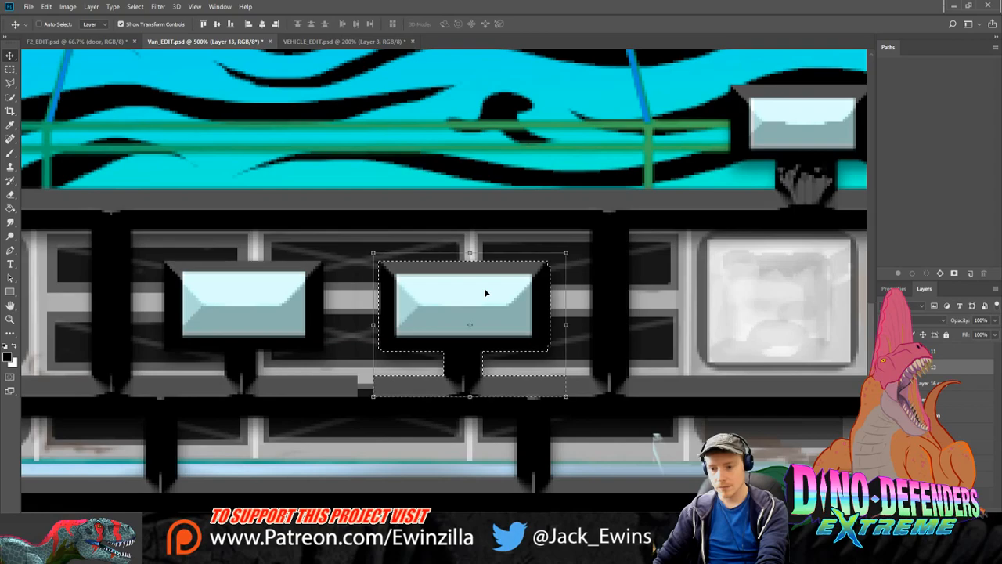
key("ctrl+z")
left_click(10, 68)
key("ctrl+d")
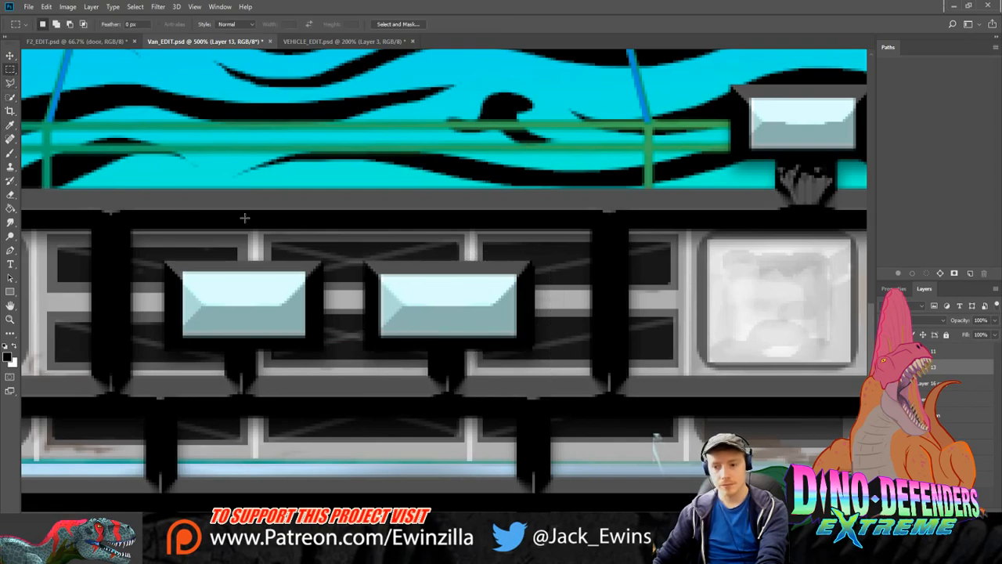
Step: Select the inner grille spotlight nearest the open door without the bar below, shift it outwards towards the door side, and deselect it
left_click_drag(362, 255, 562, 374)
left_click(11, 56)
left_click_drag(459, 278, 487, 284)
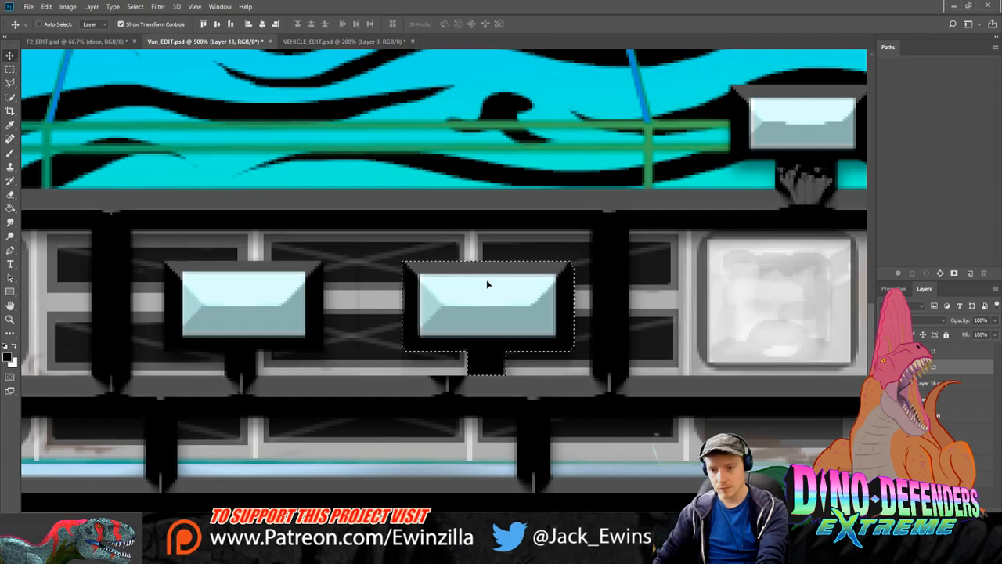
left_click(11, 69)
left_click(149, 131)
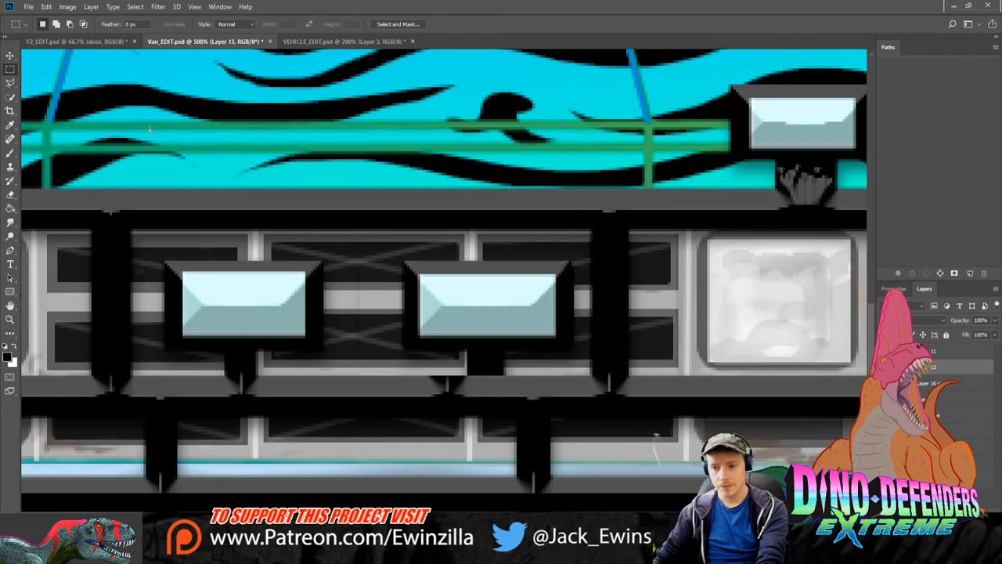
Step: Smudge away the leftover mount foot on the bar and shape a tapered foot beneath the shifted spotlight
left_click(10, 223)
mouse_move(420, 385)
left_mouse_down()
mouse_move(457, 385)
mouse_move(418, 389)
left_mouse_up()
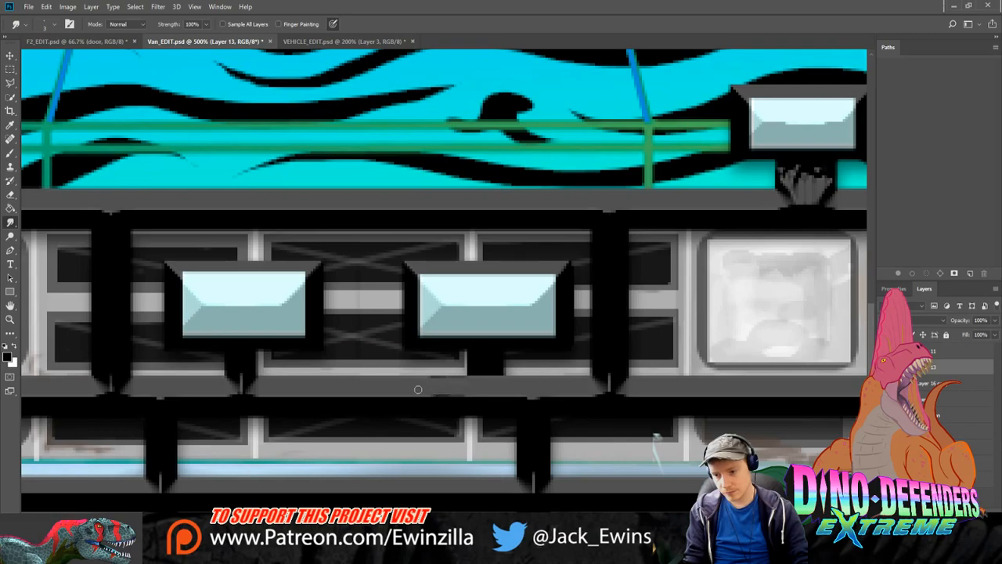
mouse_move(474, 370)
left_mouse_down()
mouse_move(487, 388)
mouse_move(498, 374)
left_mouse_up()
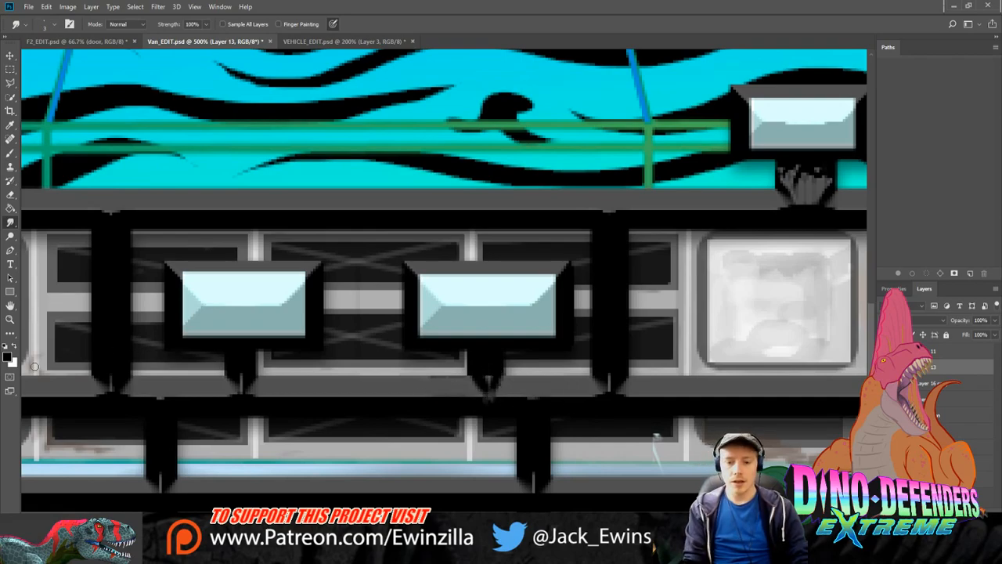
Step: Narrow the shifted inner spotlight's lamp to 94.44% width and reposition it over its mount
left_click(10, 319)
left_click(293, 23)
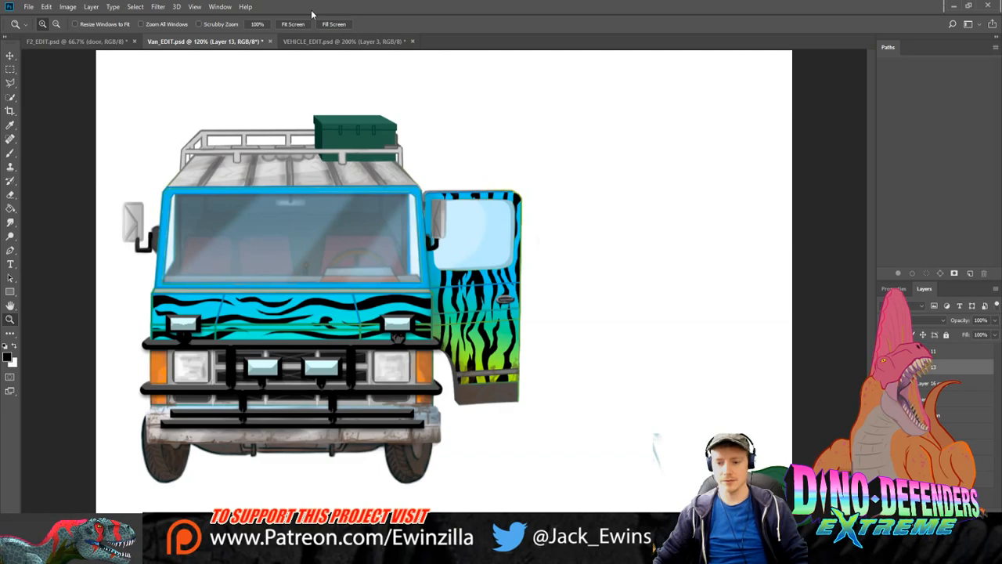
left_click(264, 389)
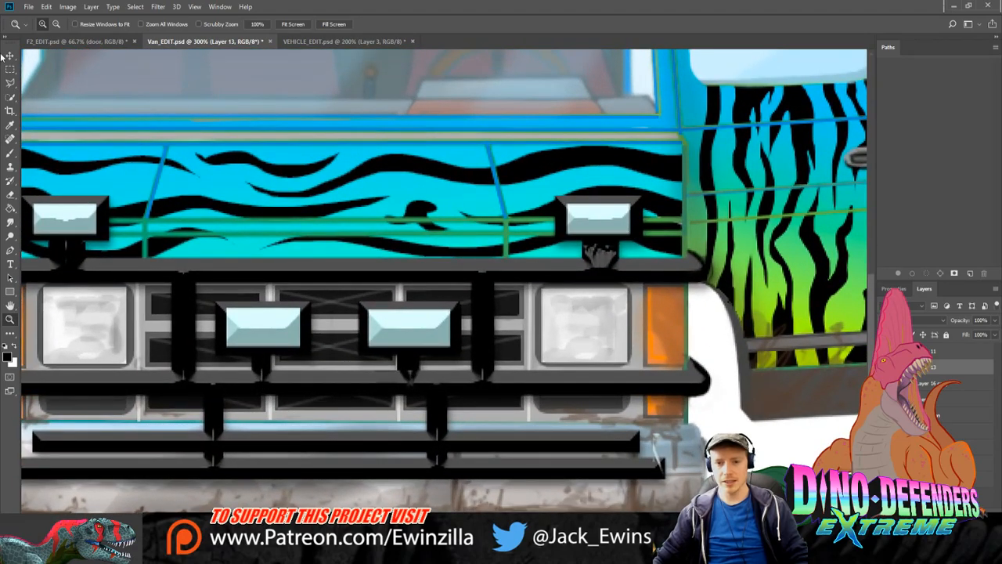
left_click(9, 69)
left_click_drag(353, 296, 467, 361)
left_click(10, 55)
mouse_move(427, 314)
left_mouse_down()
mouse_move(290, 314)
mouse_move(287, 341)
mouse_move(315, 348)
mouse_move(277, 327)
mouse_move(426, 328)
left_mouse_up()
key("ctrl+t")
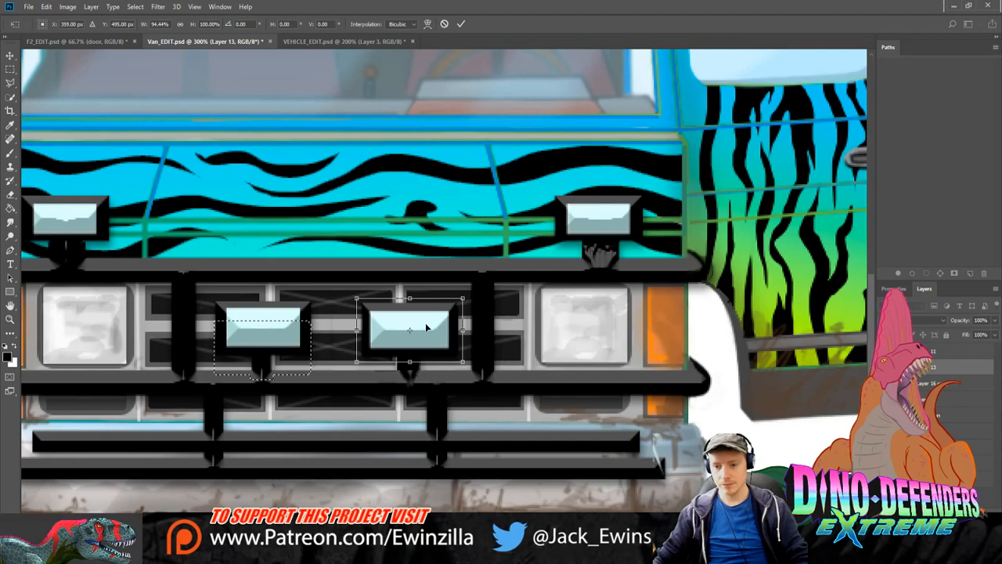
left_click_drag(426, 327, 424, 328)
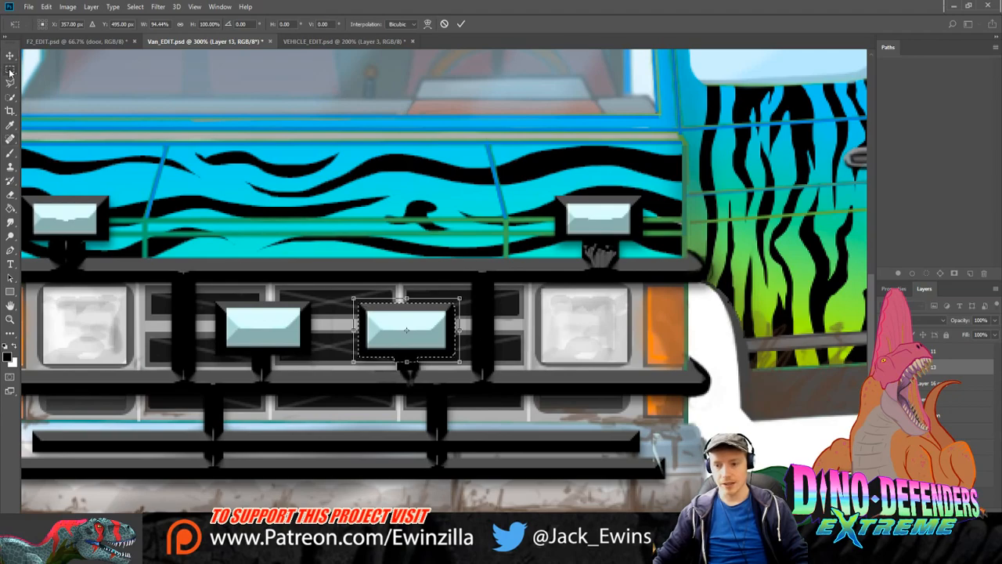
key("Return")
key("ctrl+d")
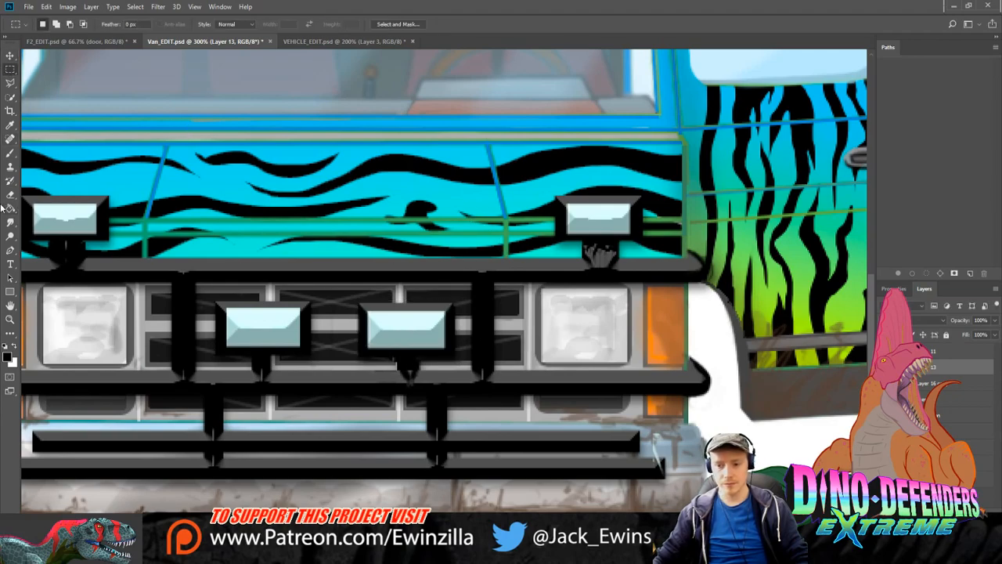
Step: Smudge the narrowed spotlight's mount to tidy its shape where it meets the bar
left_click(10, 221)
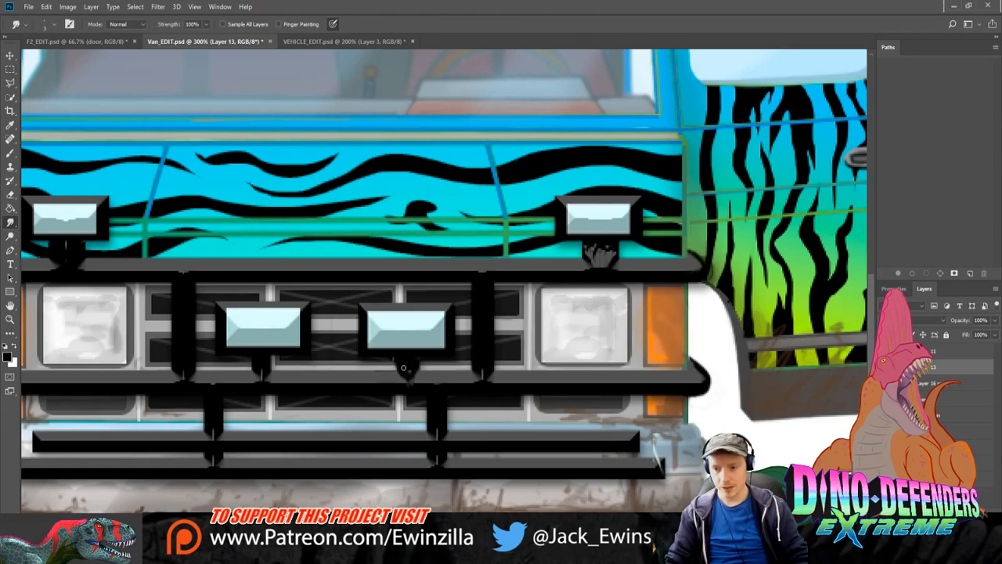
left_click_drag(403, 367, 404, 379)
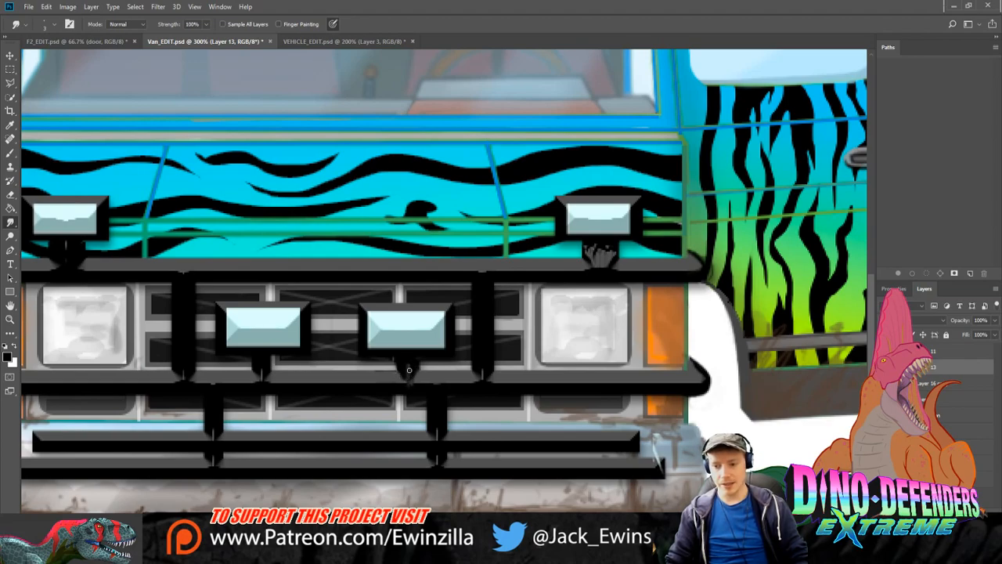
key("z")
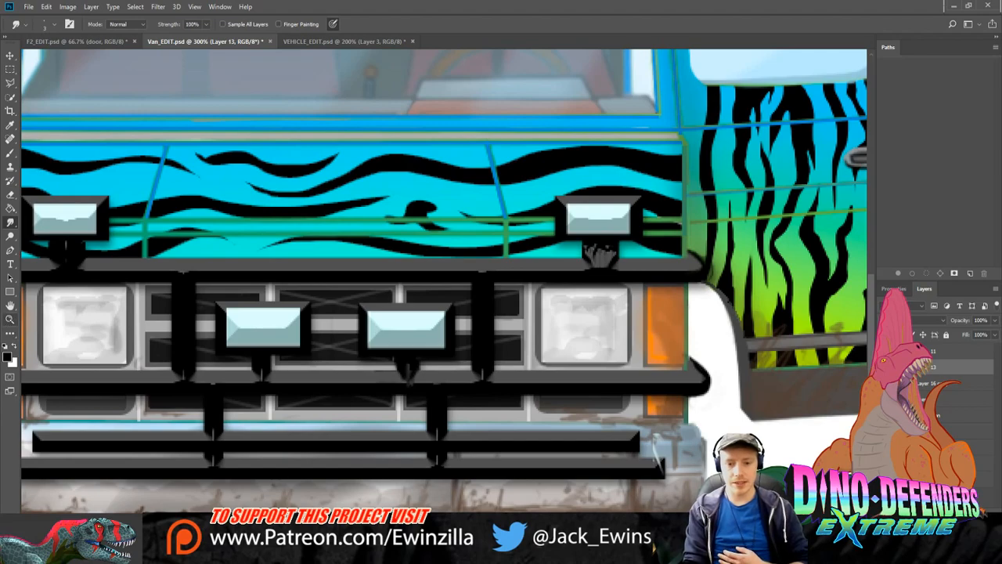
key("ctrl+0")
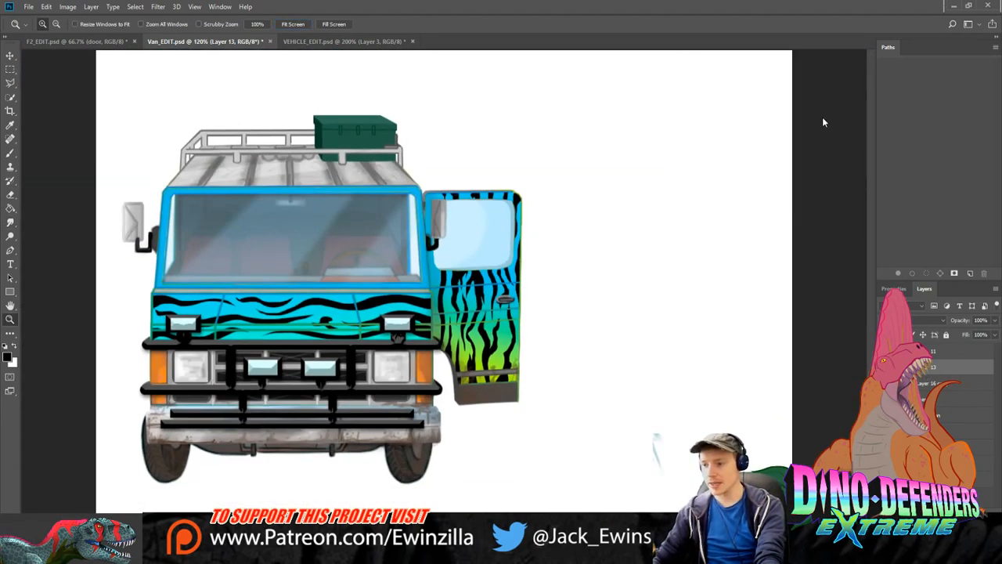
Step: Duplicate Layer 13 and merge the copy into the bars layer of the van
key("ctrl+s")
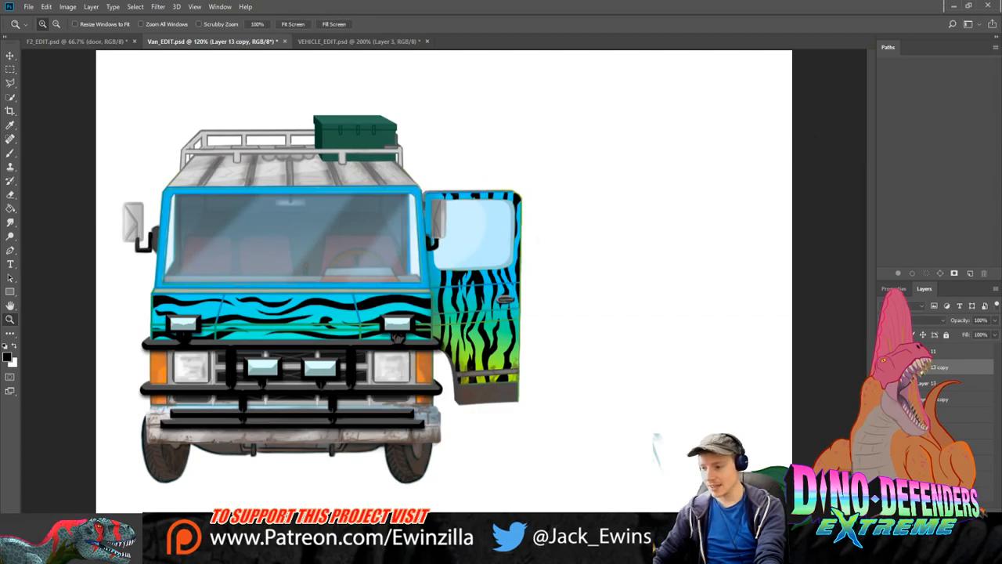
left_click(967, 446)
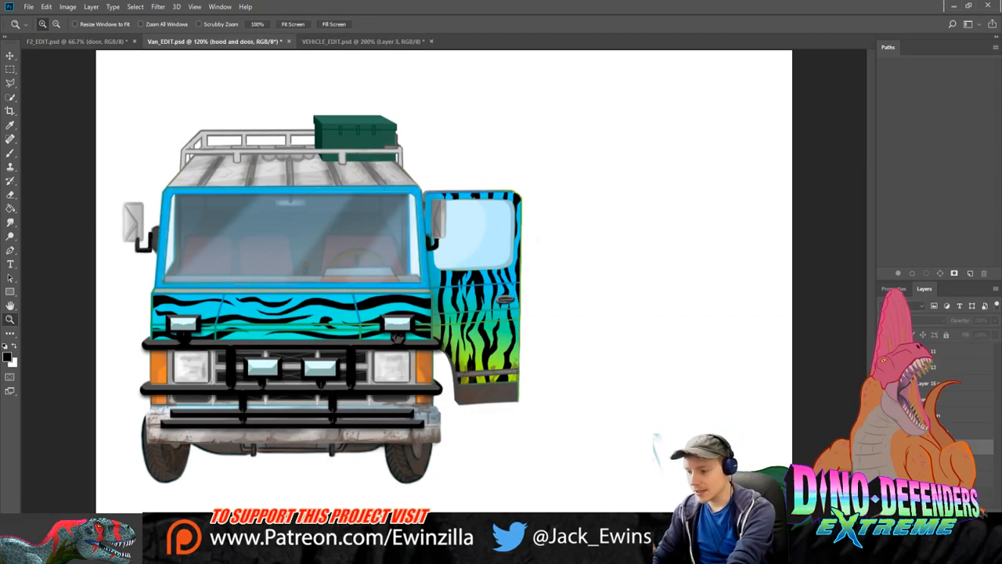
left_click(949, 430)
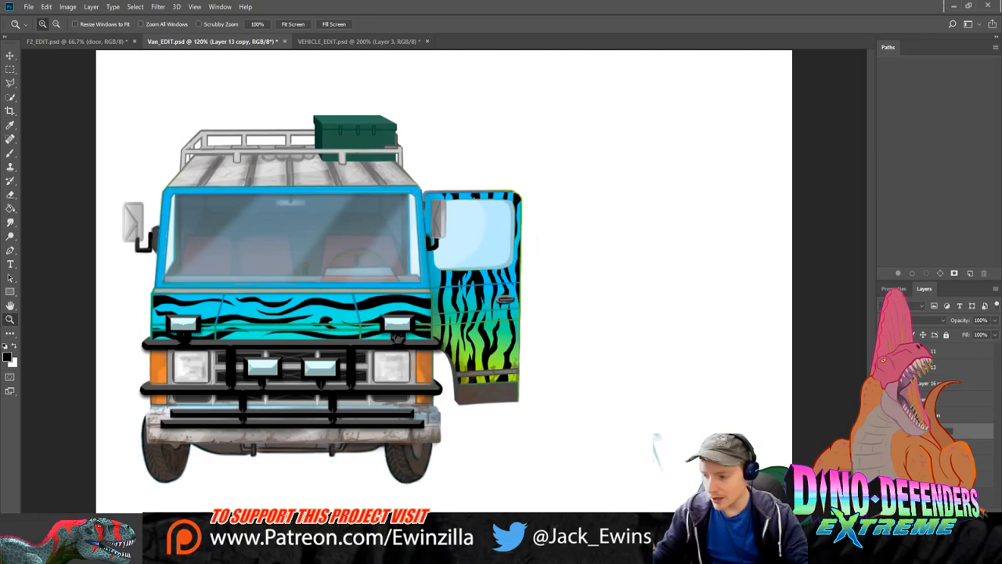
left_click(968, 442)
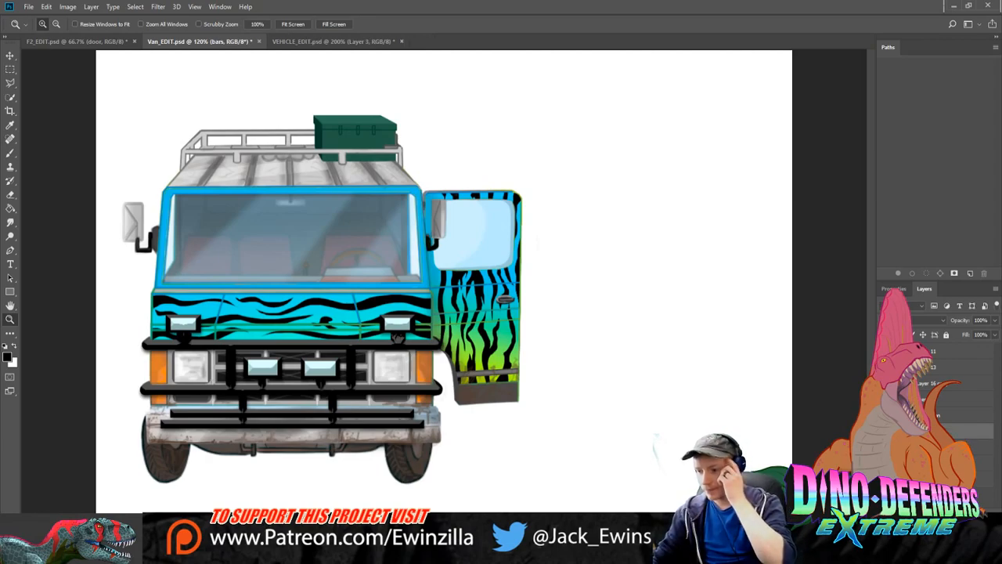
Step: Merge Layer 13 with the layer directly beneath it
left_click(928, 382)
left_click(929, 367)
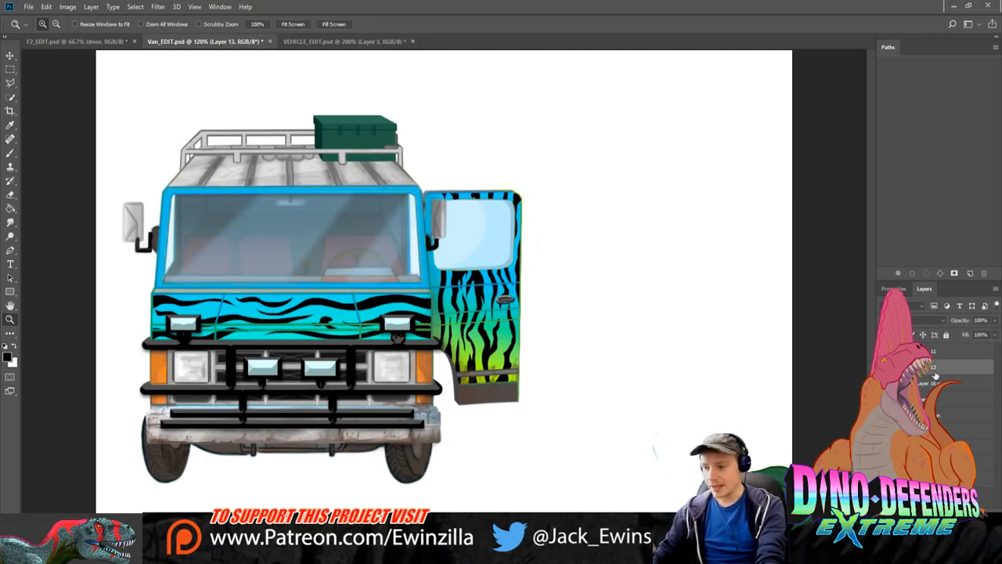
left_click(936, 382, "shift")
key("ctrl+e")
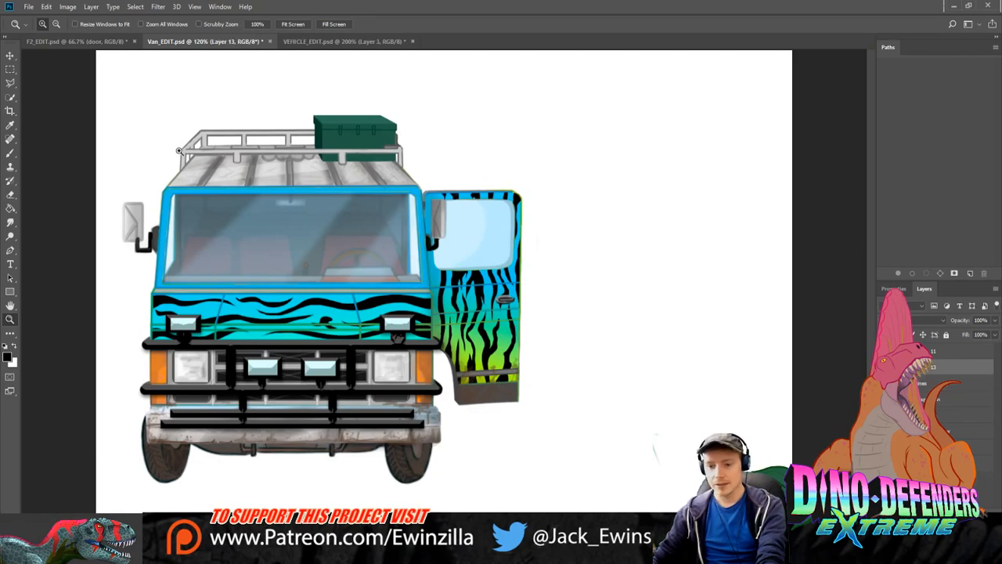
Step: Place the merged van in F2_EDIT.psd over the garage pit, scaled to about 95% and rotated 0.39°
key("v")
left_click_drag(419, 220, 570, 423)
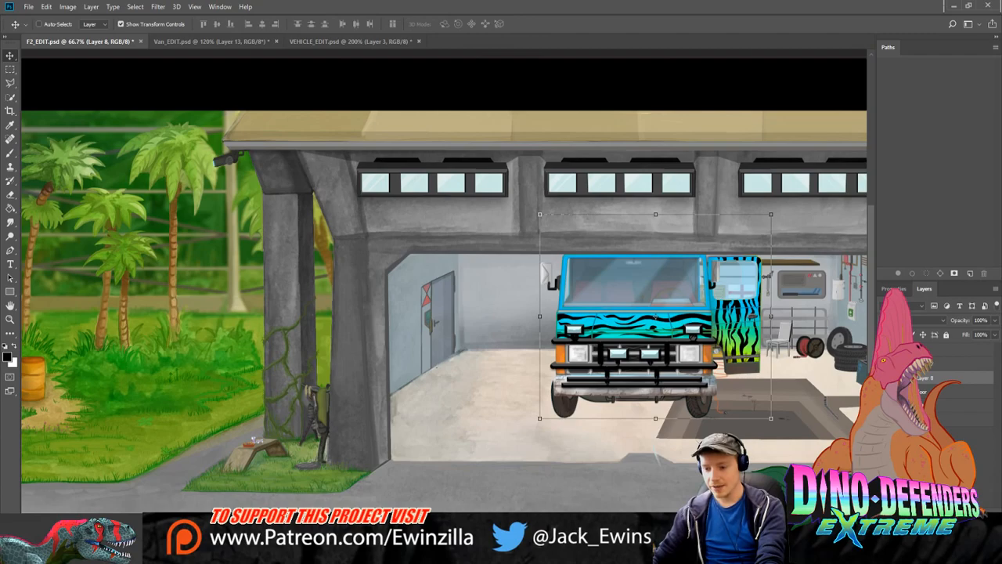
scroll(345, 322, "right", 12)
scroll(344, 321, "left", 1)
left_click_drag(344, 322, 446, 357)
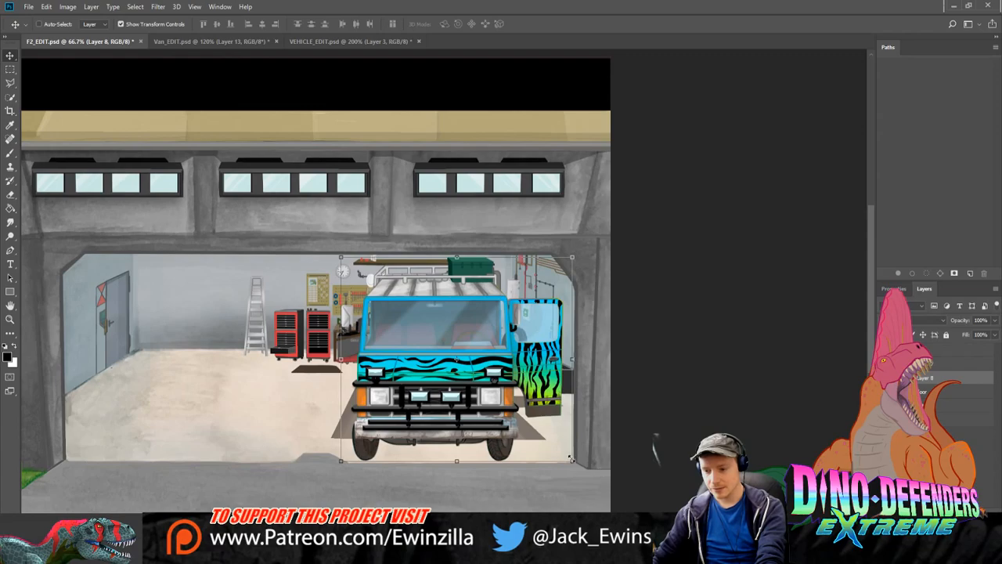
left_click_drag(572, 461, 605, 462)
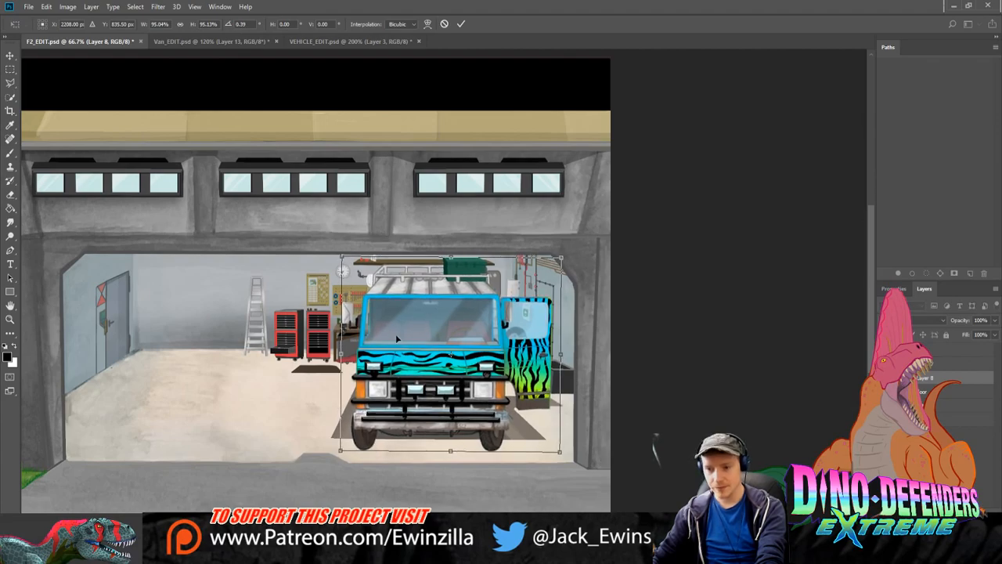
key("Return")
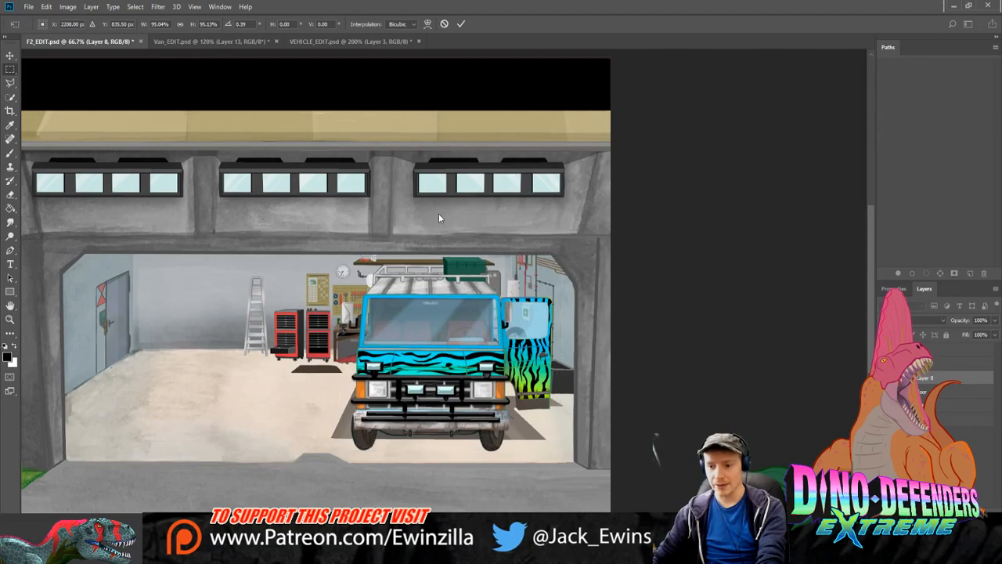
Step: Compare the garage scene with and without the van, keeping the van visible, and view the whole scene
key("m")
key("ctrl+comma")
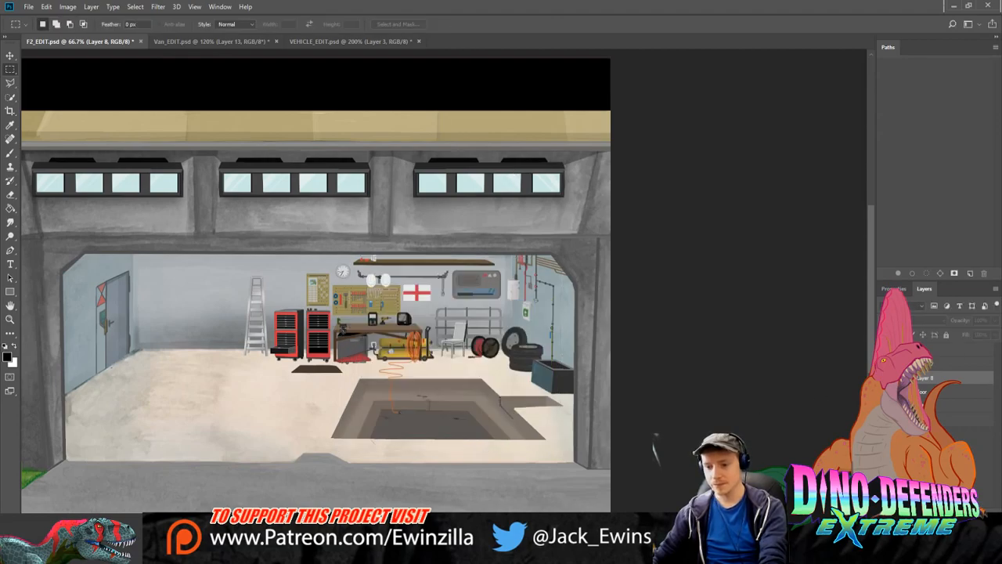
key("ctrl+comma")
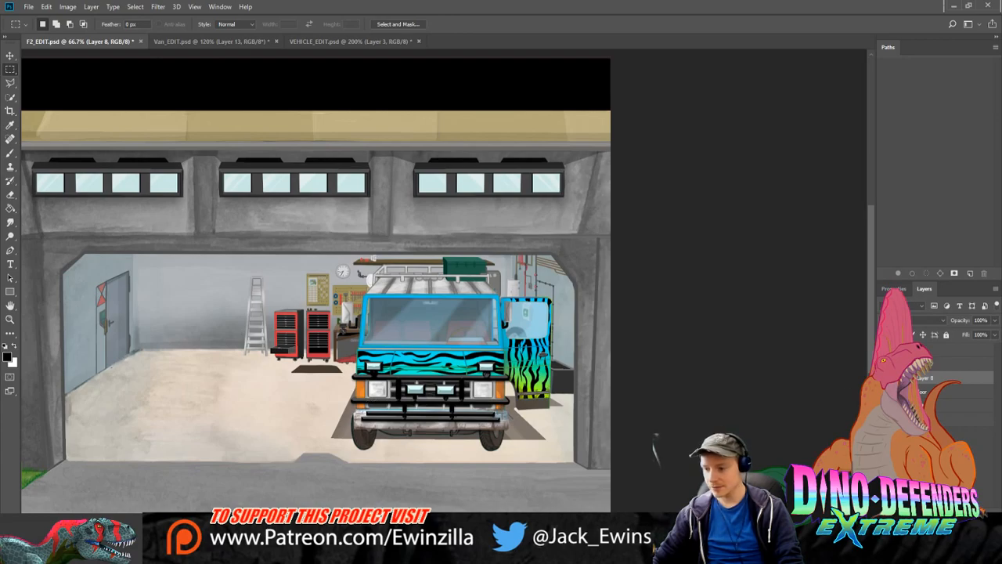
key("ctrl+comma")
key("ctrl+comma")
key("ctrl+comma")
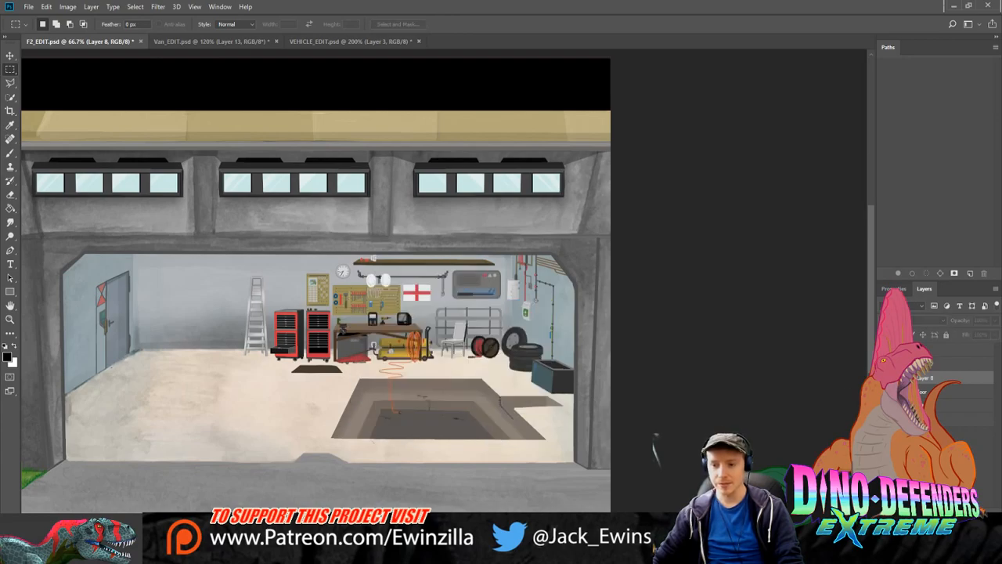
key("ctrl+comma")
key("ctrl+comma")
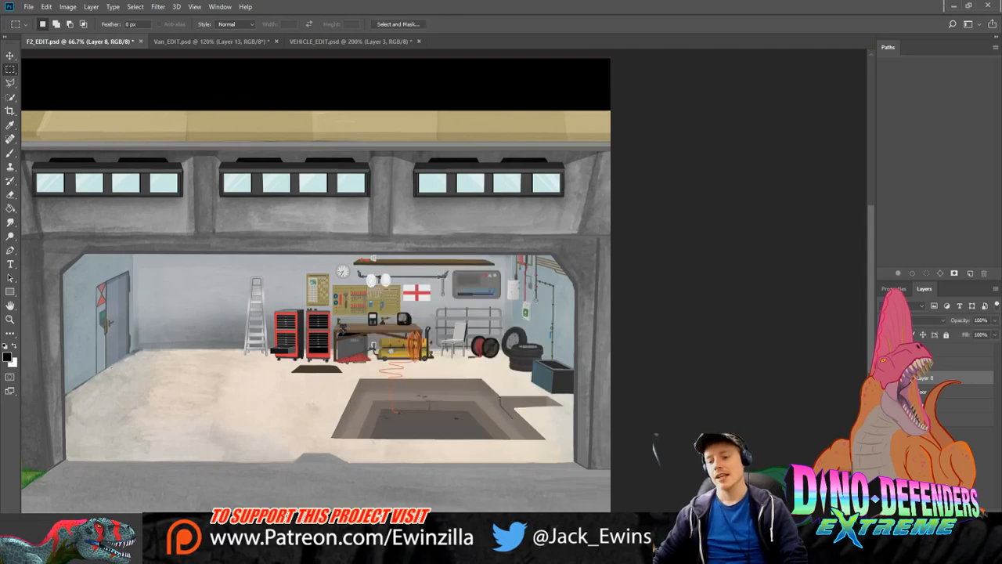
key("ctrl+comma")
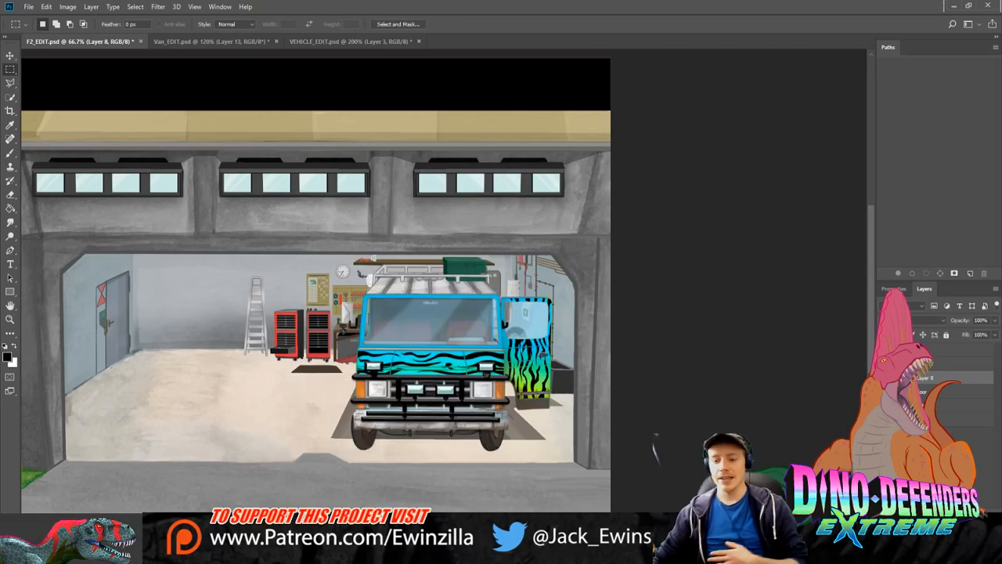
left_click(10, 319)
left_click(293, 24)
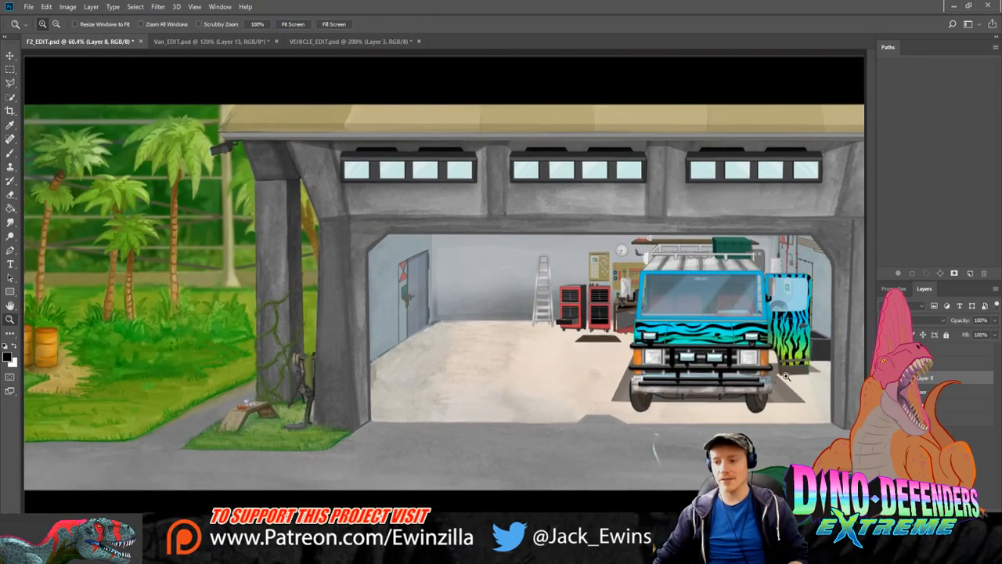
Step: Save Van_EDIT.psd and return to F2_EDIT.psd
left_click(239, 42)
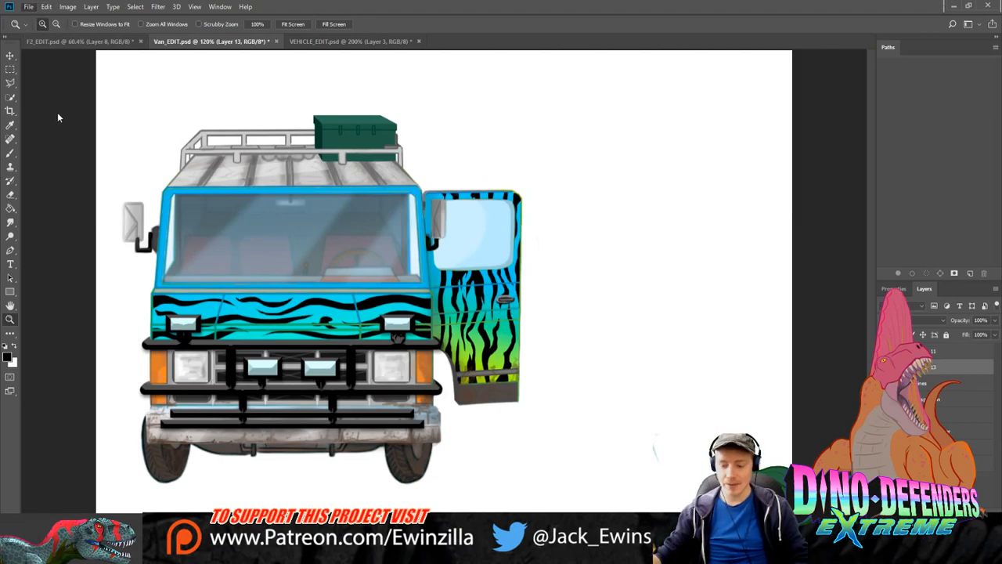
key("ctrl+s")
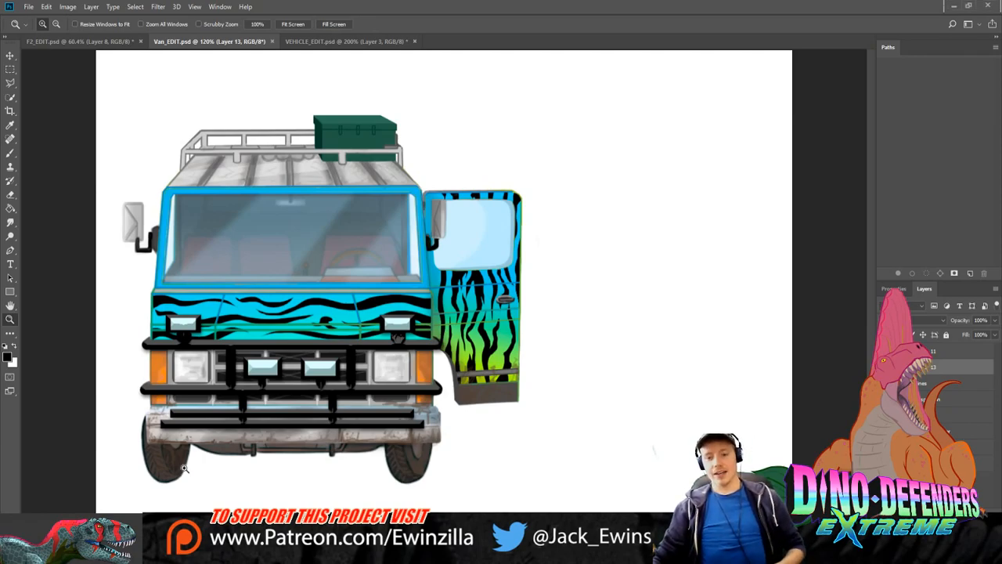
left_click(84, 39)
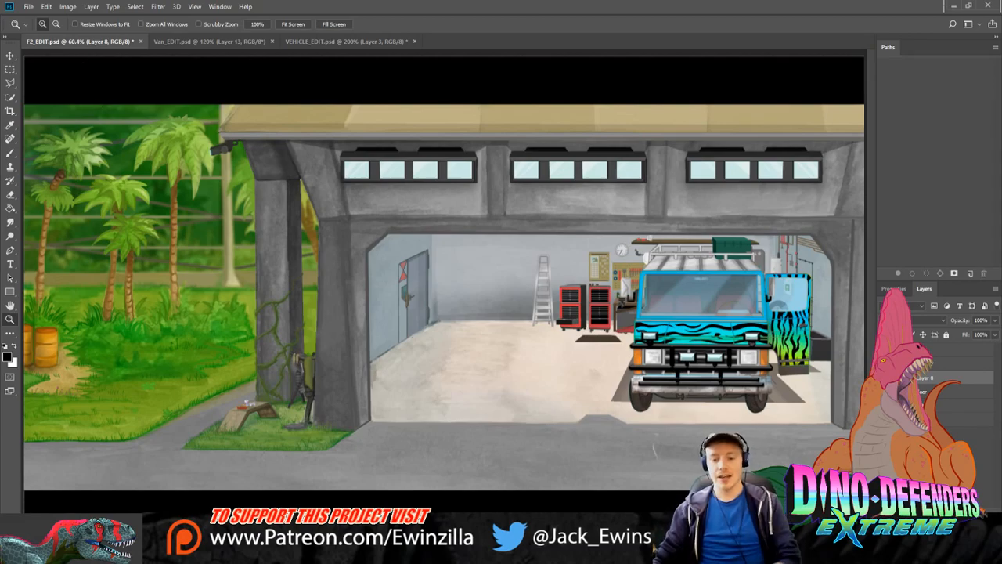
Step: Examine the van's front, windscreen and open door up close against the garage interior in the scene
scroll(826, 402, "up", 5)
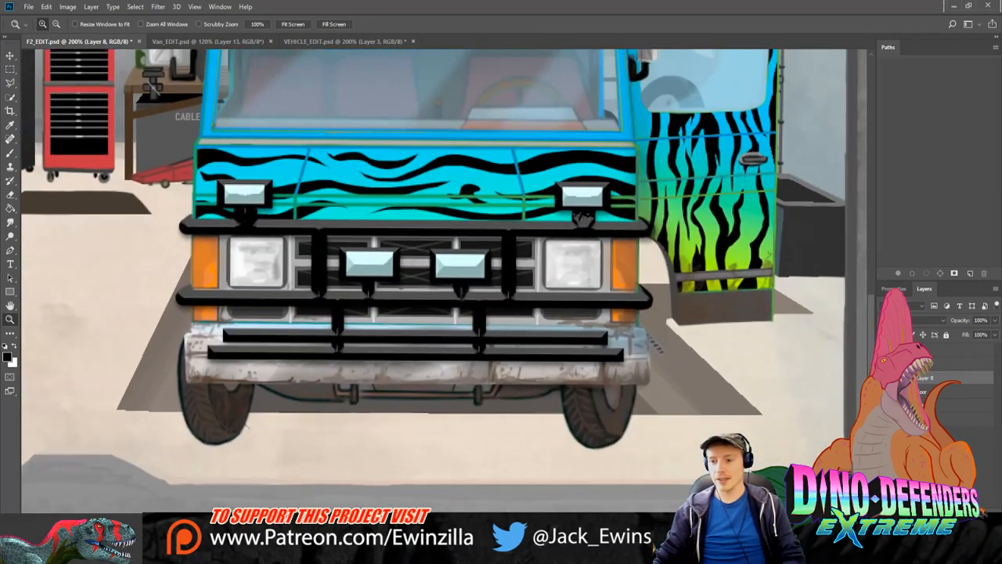
scroll(444, 281, "up", 5)
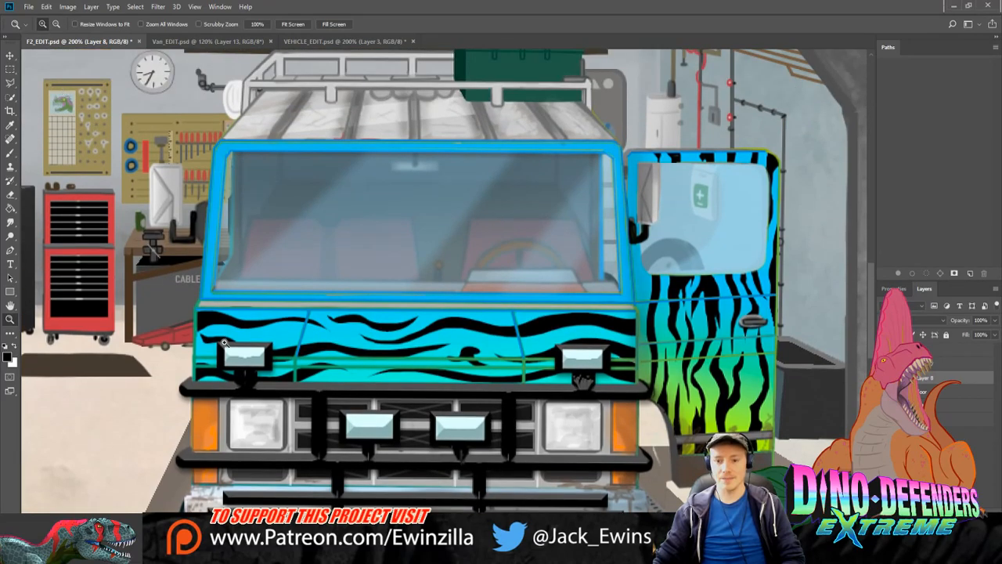
scroll(227, 342, "down", 3)
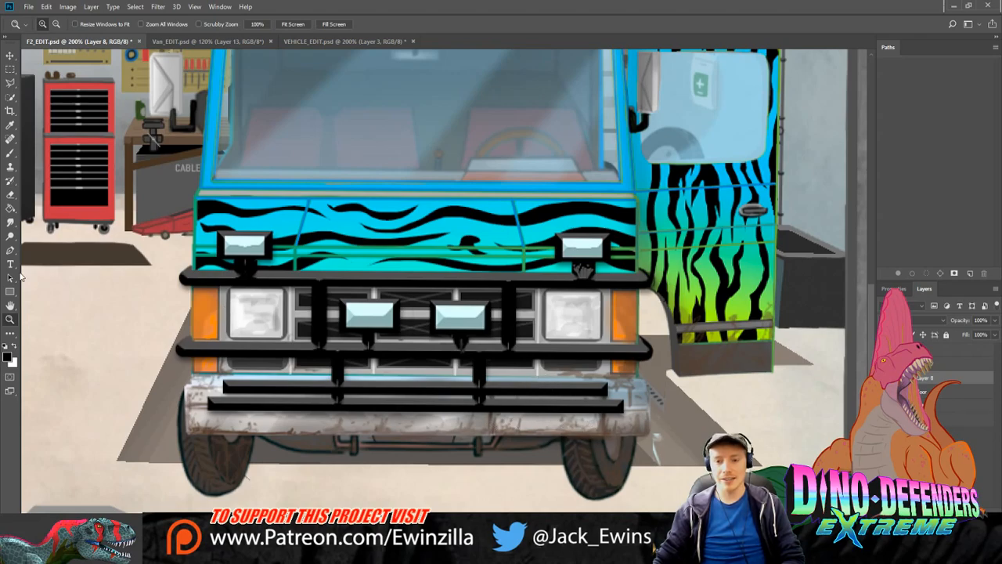
left_click(10, 226)
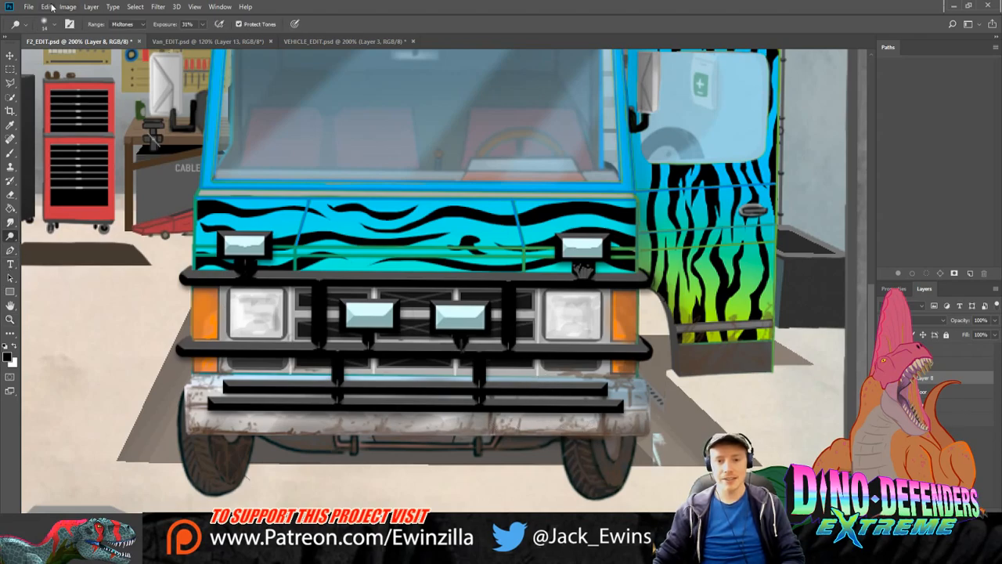
left_click(10, 319)
left_click(55, 24)
left_click(196, 310)
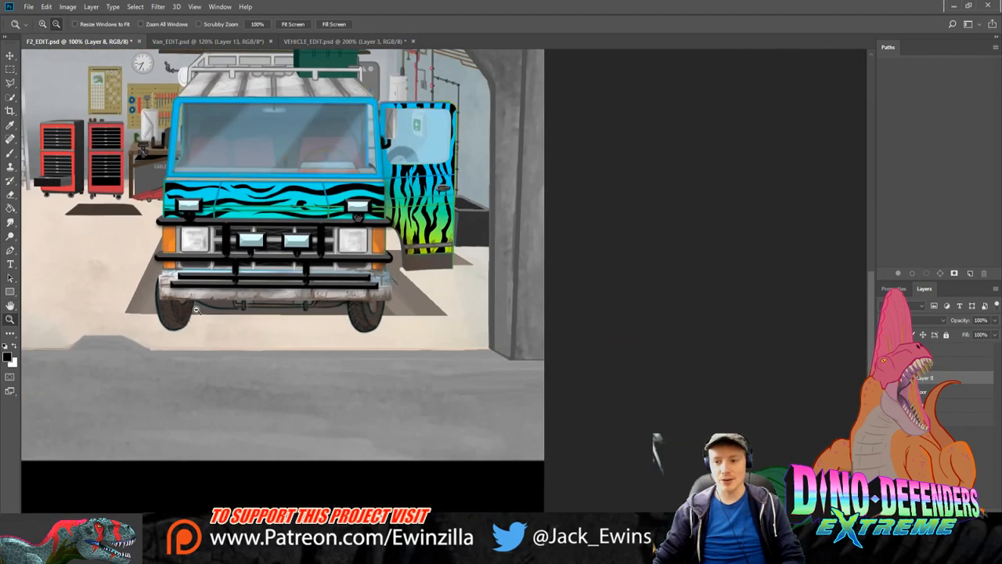
scroll(196, 310, "up", 3)
scroll(434, 258, "left", 5)
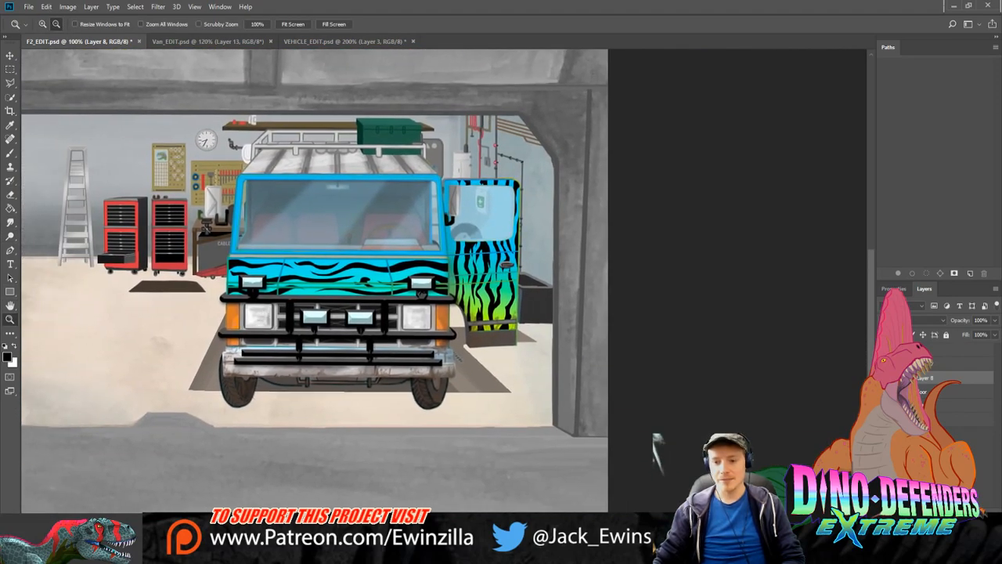